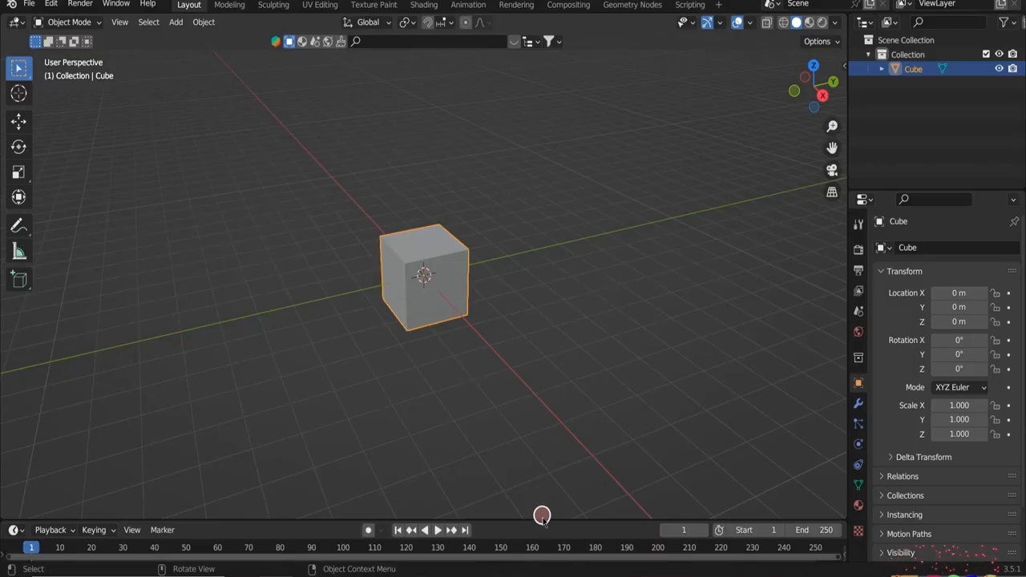
- Enlarge the timeline area and move the cube along the Y axis to about -9.13 m
{"action": "left_click_drag", "start_coordinate": [542, 519], "coordinate": [550, 446]}
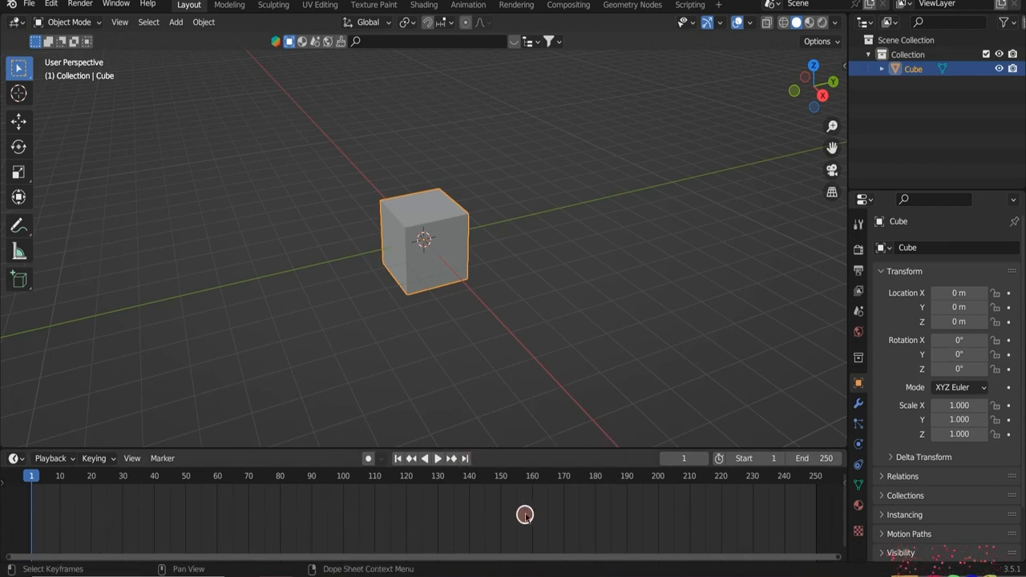
{"action": "middle_click_drag", "start_coordinate": [588, 323], "coordinate": [553, 326]}
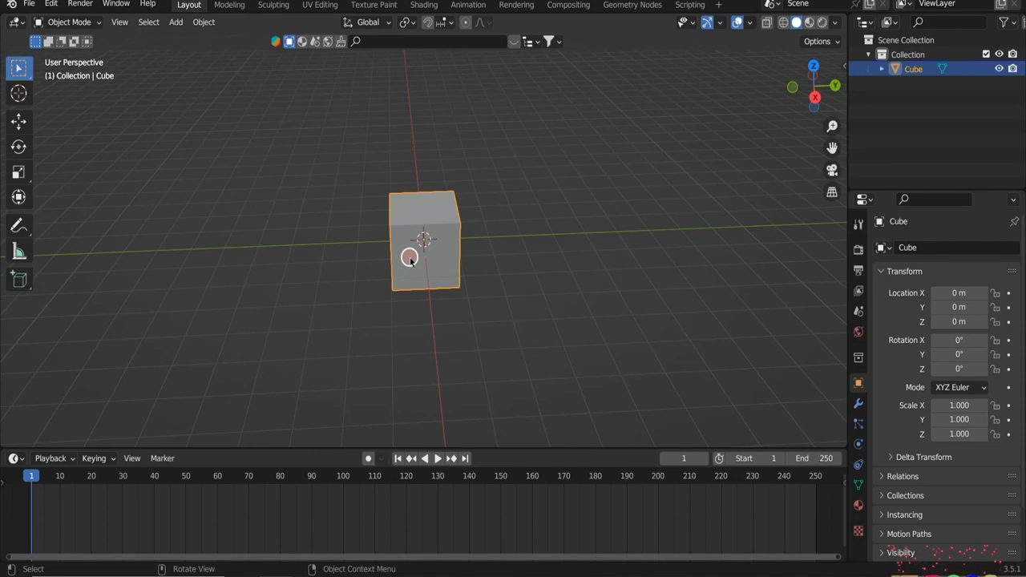
{"action": "key", "text": "g"}
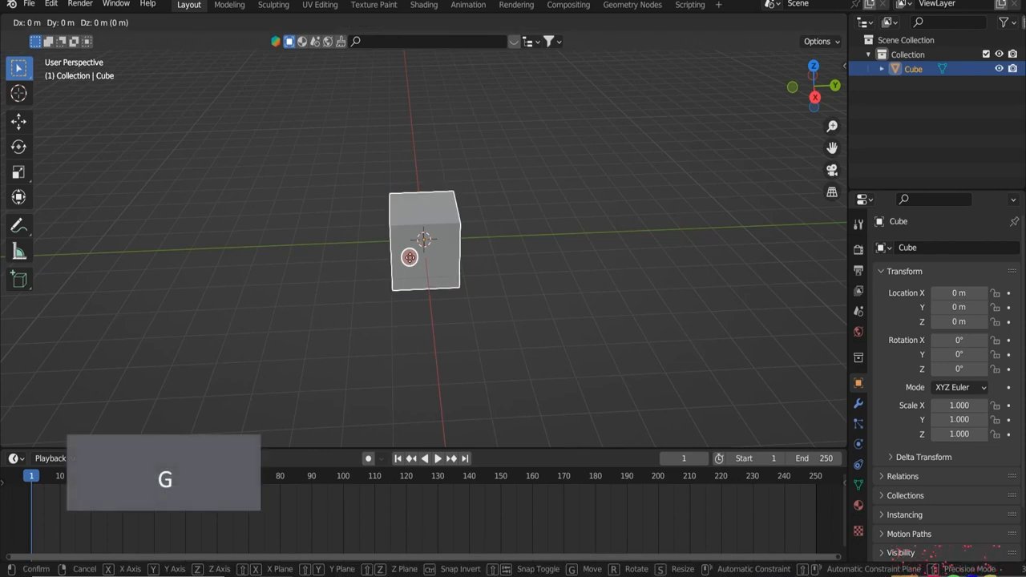
{"action": "key", "text": "y"}
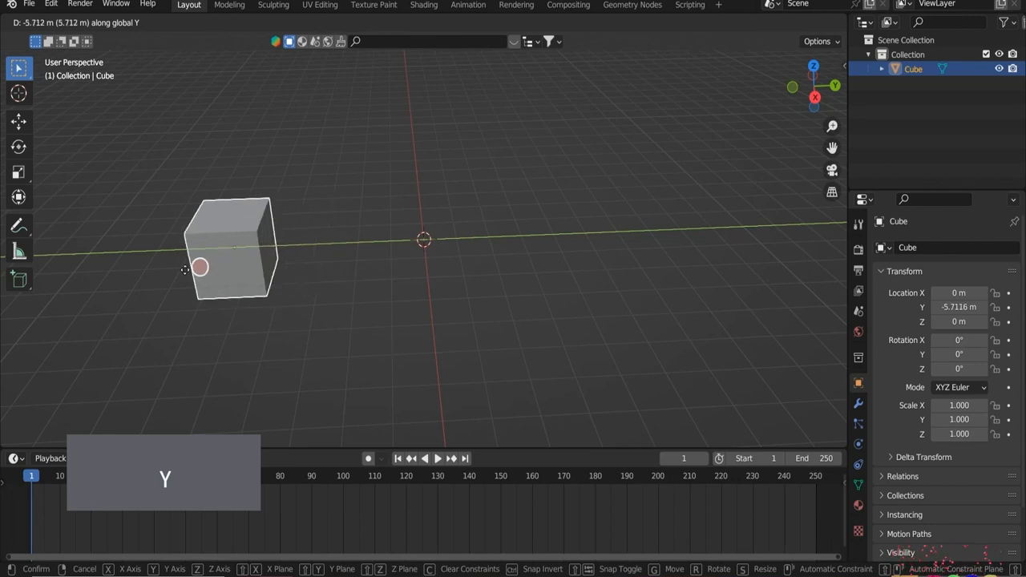
{"action": "left_click", "coordinate": [105, 270]}
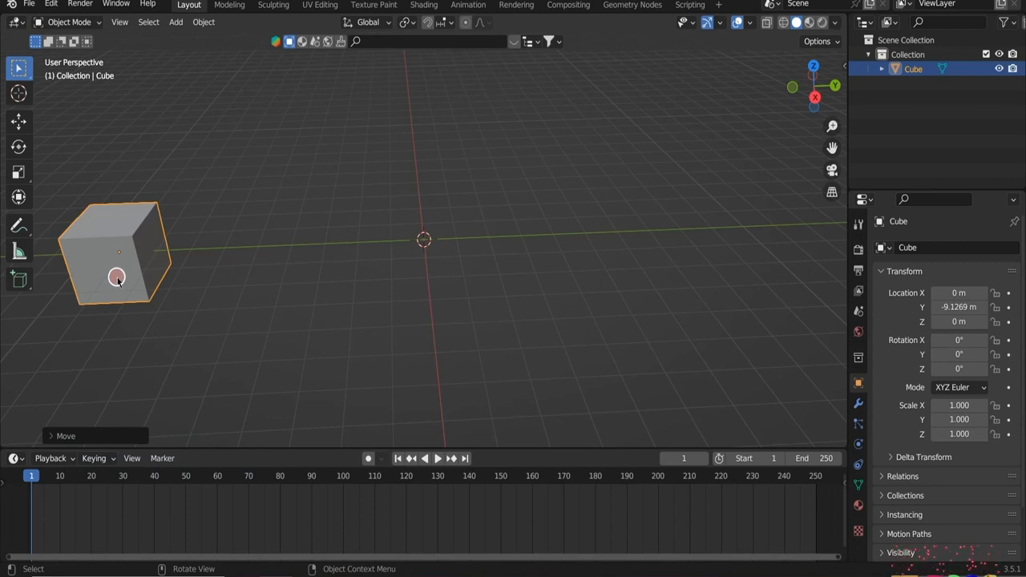
- Insert a Location keyframe for the cube at frame 1
{"action": "key", "text": "i"}
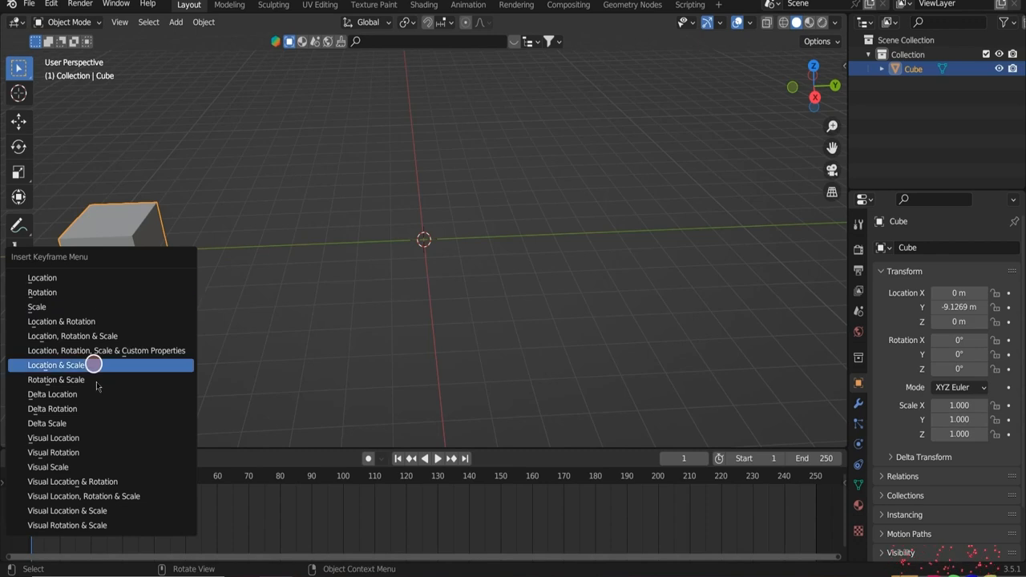
{"action": "left_click", "coordinate": [73, 277]}
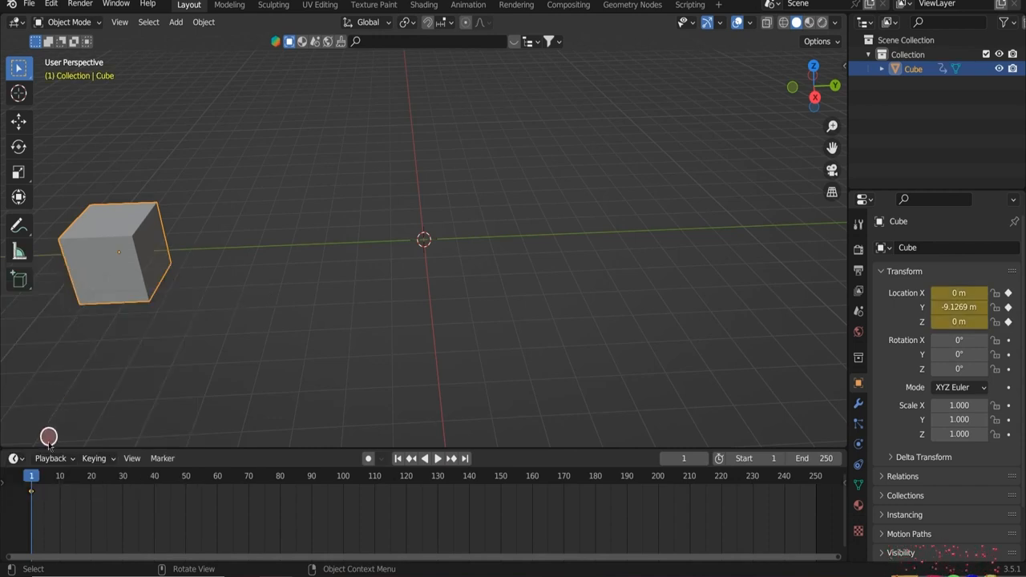
{"action": "left_click", "coordinate": [31, 492]}
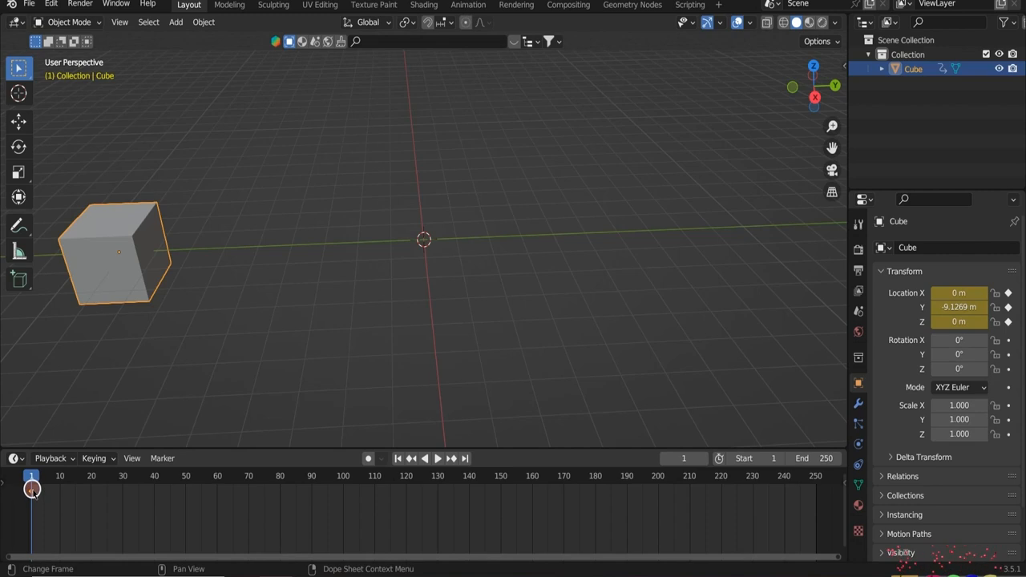
- At frame 100, move the cube along the Y axis to about 9.32 m and insert a Location keyframe
{"action": "key", "text": "space"}
{"action": "left_click_drag", "start_coordinate": [63, 481], "coordinate": [343, 479]}
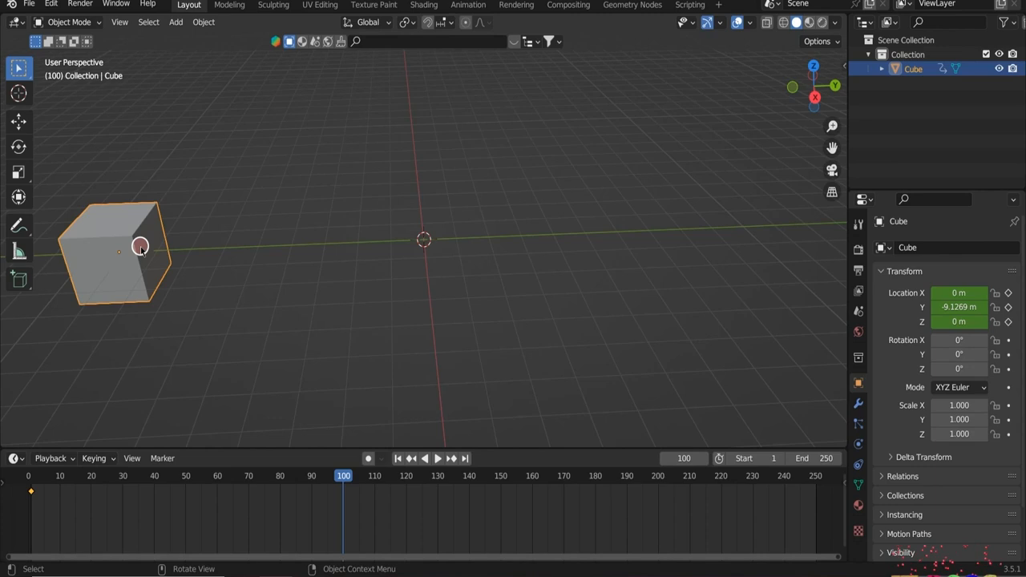
{"action": "key", "text": "g"}
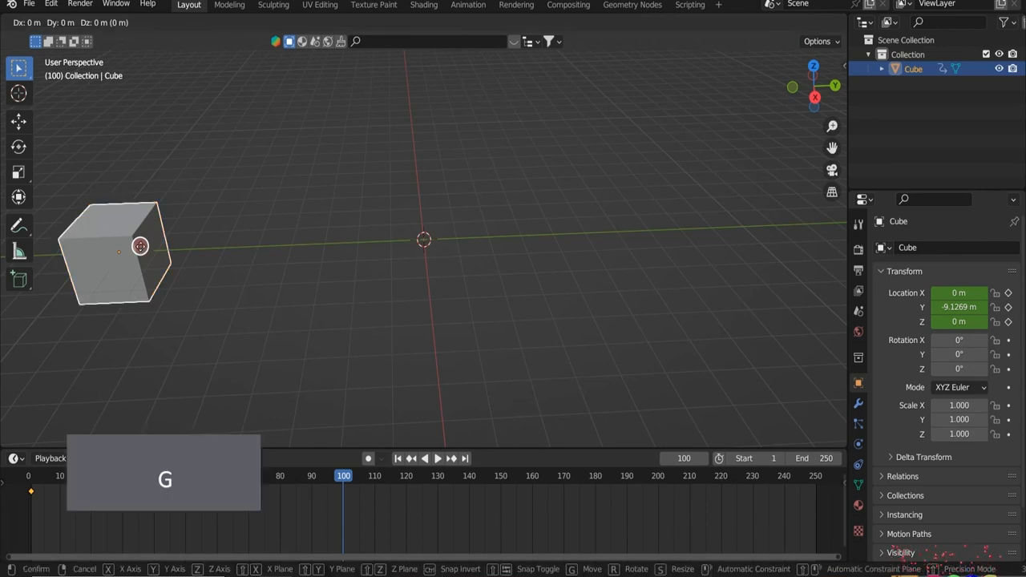
{"action": "key", "text": "y"}
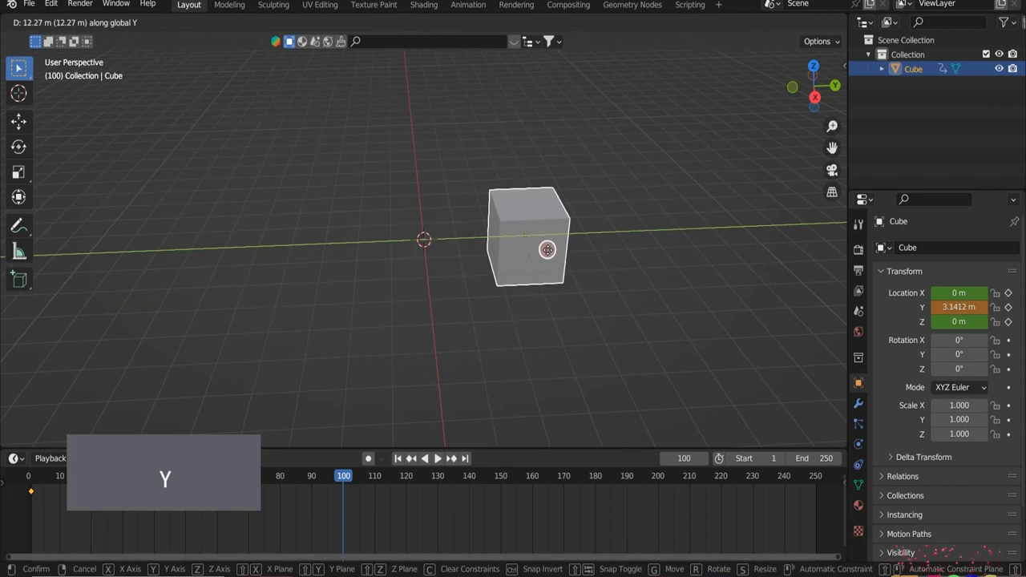
{"action": "left_click", "coordinate": [744, 241]}
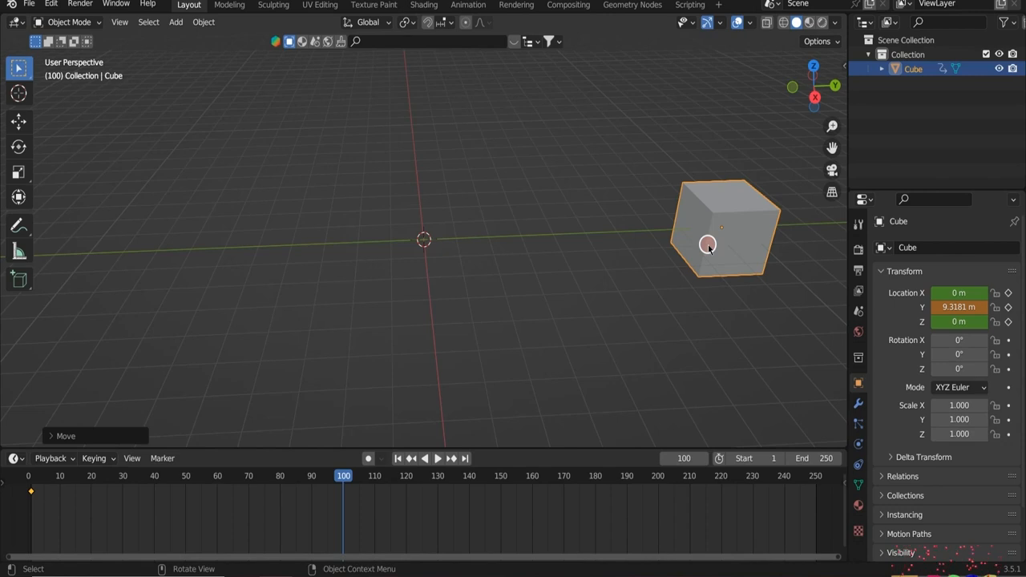
{"action": "key", "text": "i"}
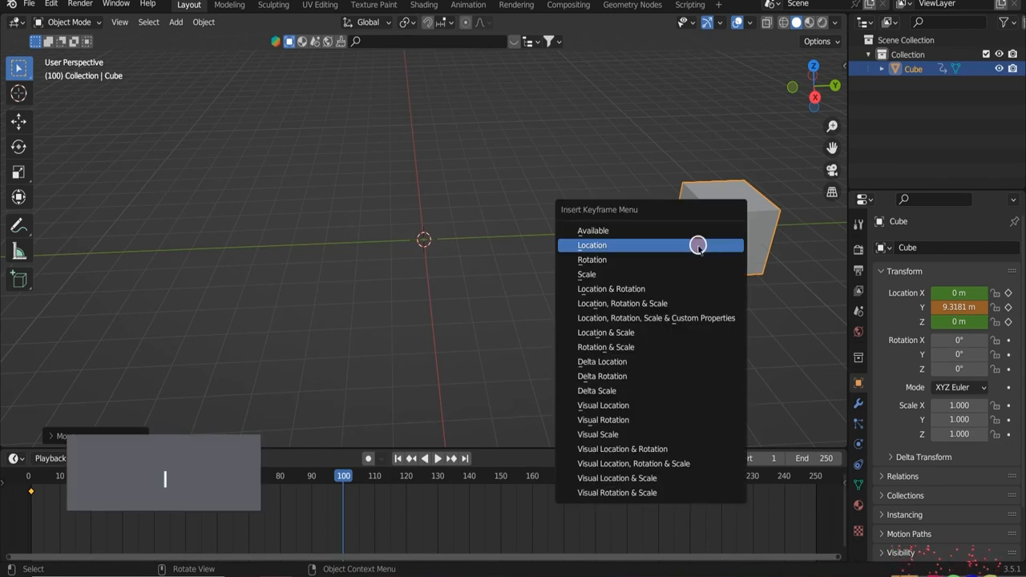
{"action": "left_click", "coordinate": [617, 244]}
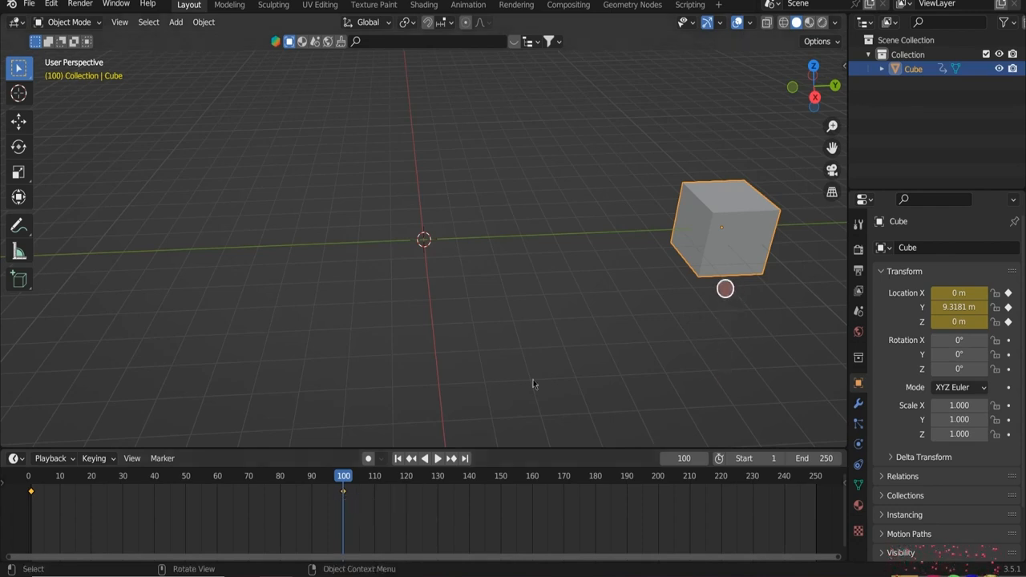
- Rewind to frame 0 and play the animation to check the cube's movement, then stop playback
{"action": "left_click_drag", "start_coordinate": [343, 478], "coordinate": [13, 480]}
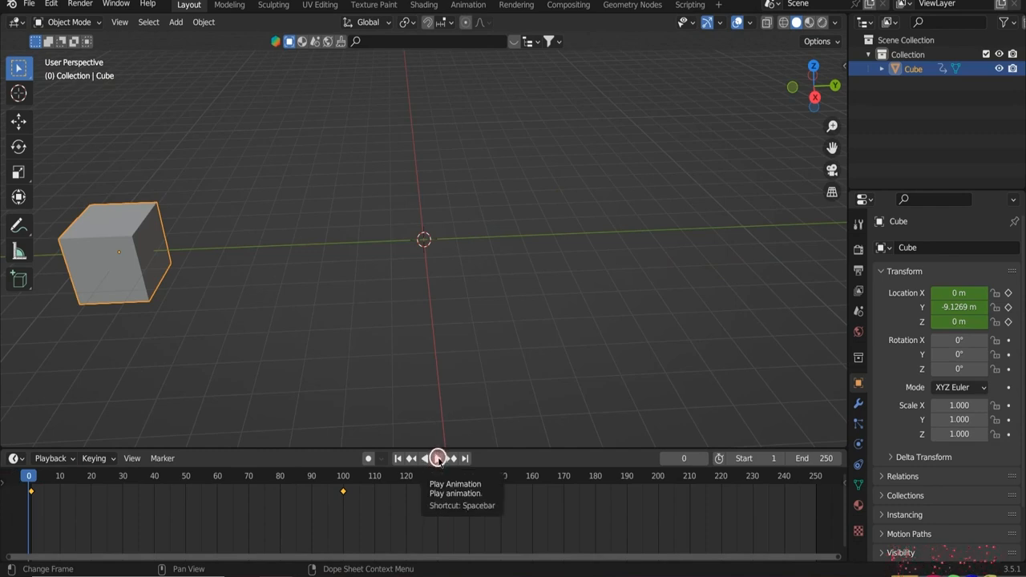
{"action": "left_click", "coordinate": [438, 458]}
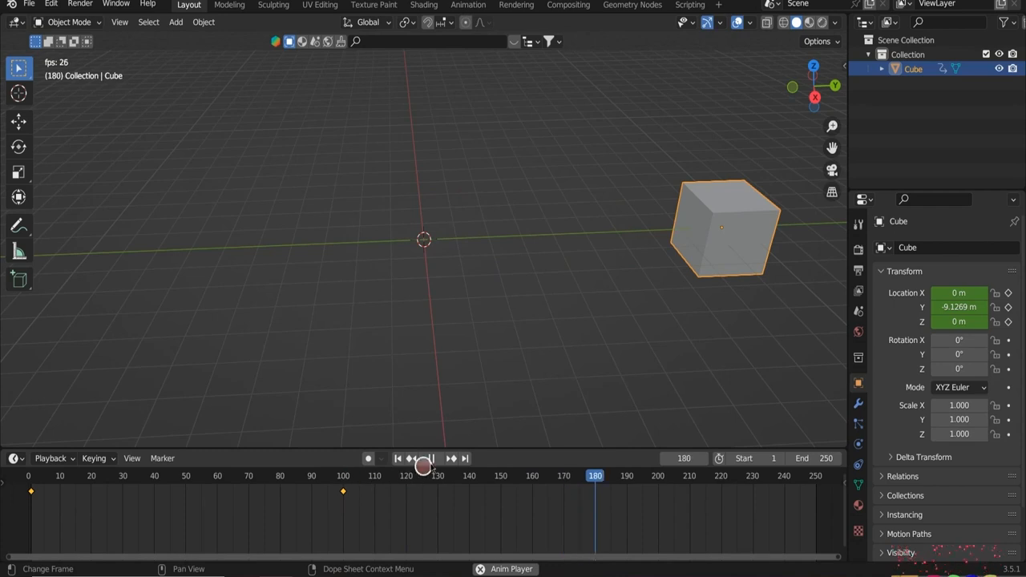
{"action": "key", "text": "Escape"}
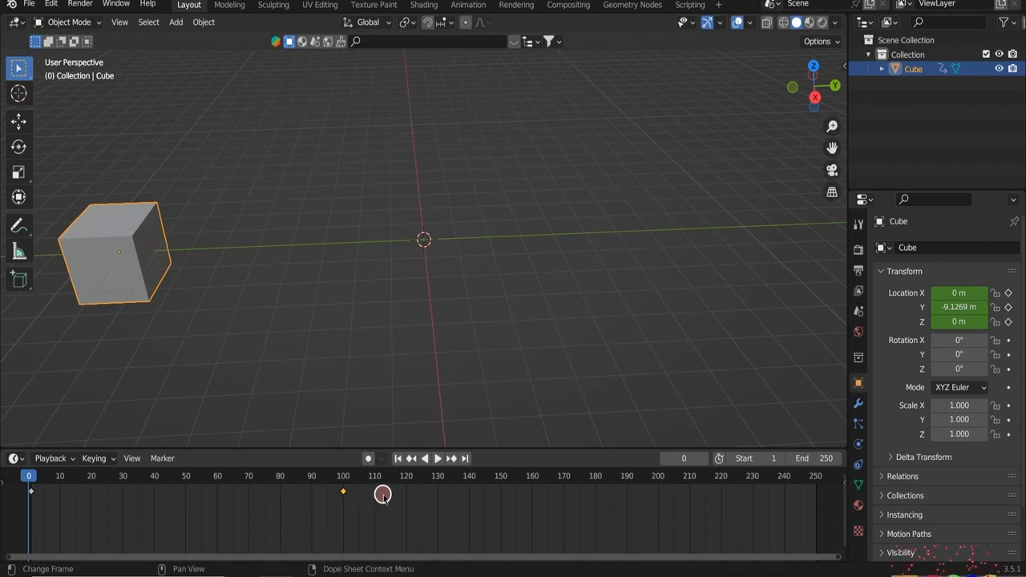
- Shift the cube's second keyframe to frame 200 and play the slower animation
{"action": "key", "text": "g"}
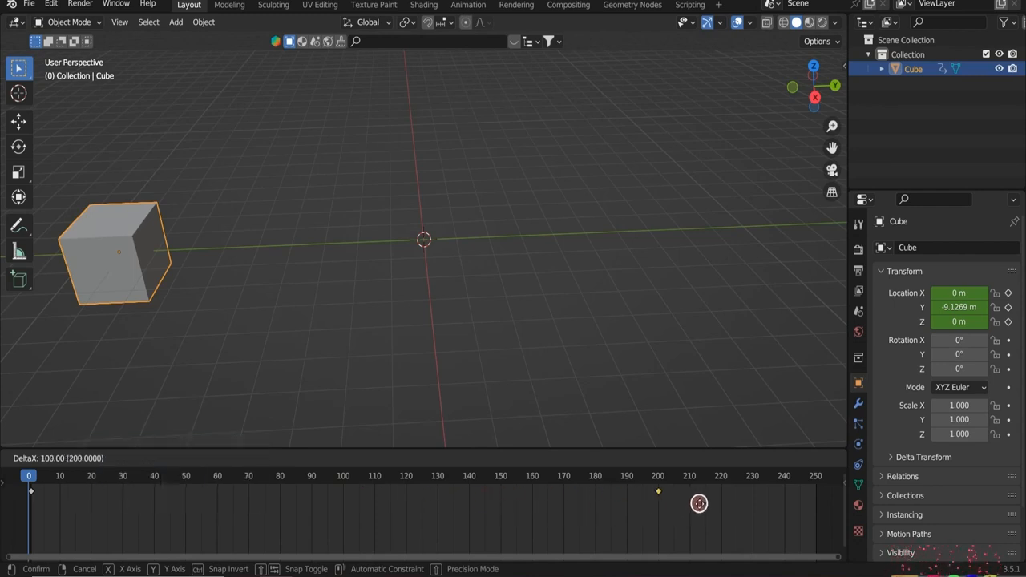
{"action": "left_click", "coordinate": [699, 504]}
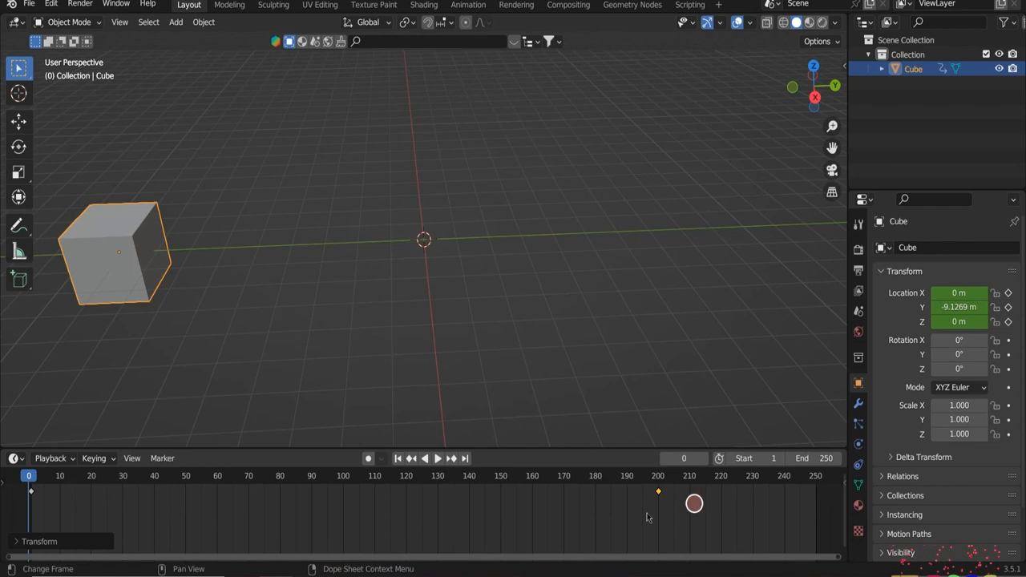
{"action": "left_click", "coordinate": [437, 457]}
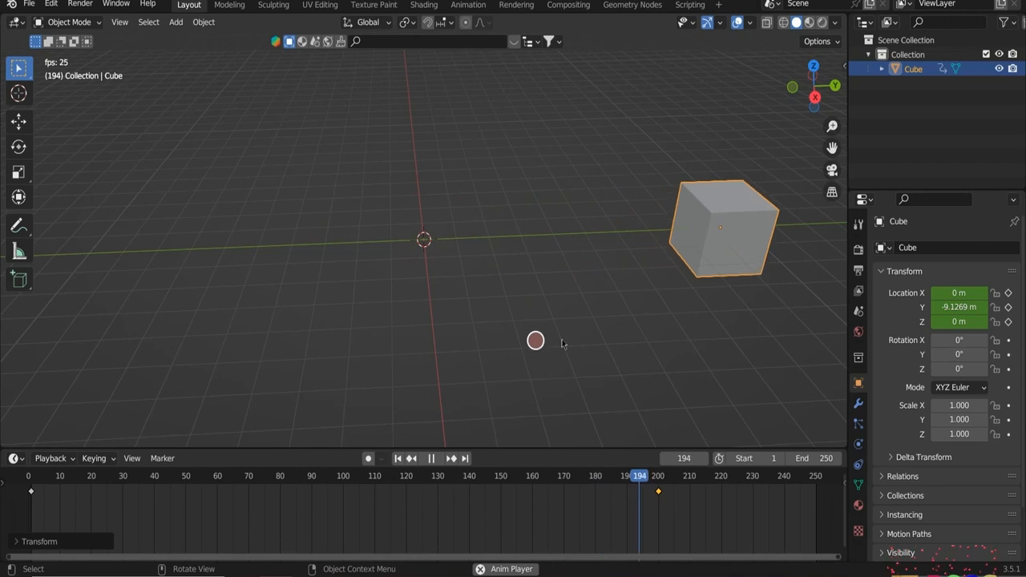
{"action": "left_click", "coordinate": [431, 458]}
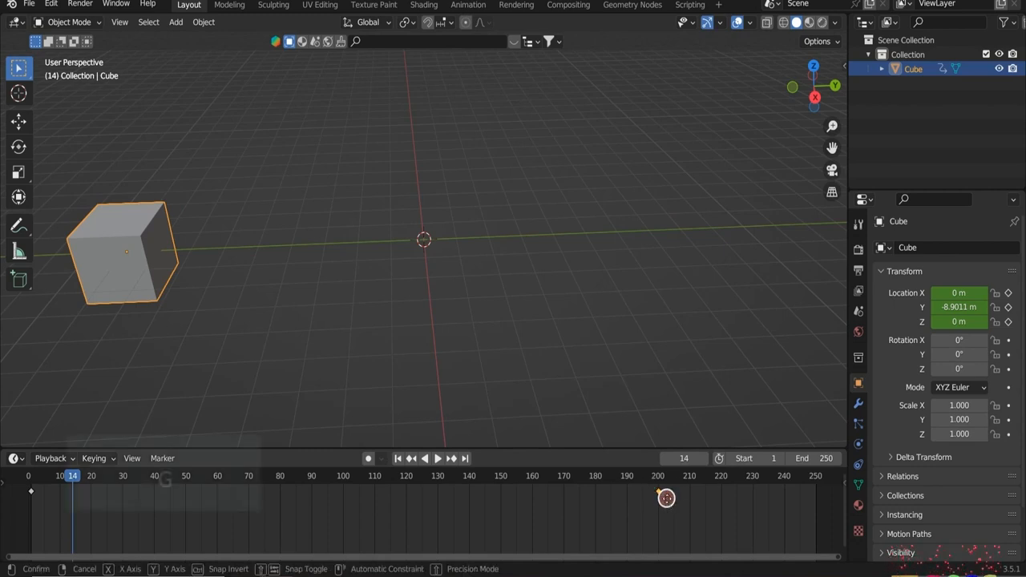
- Shift the cube's second keyframe to frame 70 and play the faster animation
{"action": "key", "text": "g"}
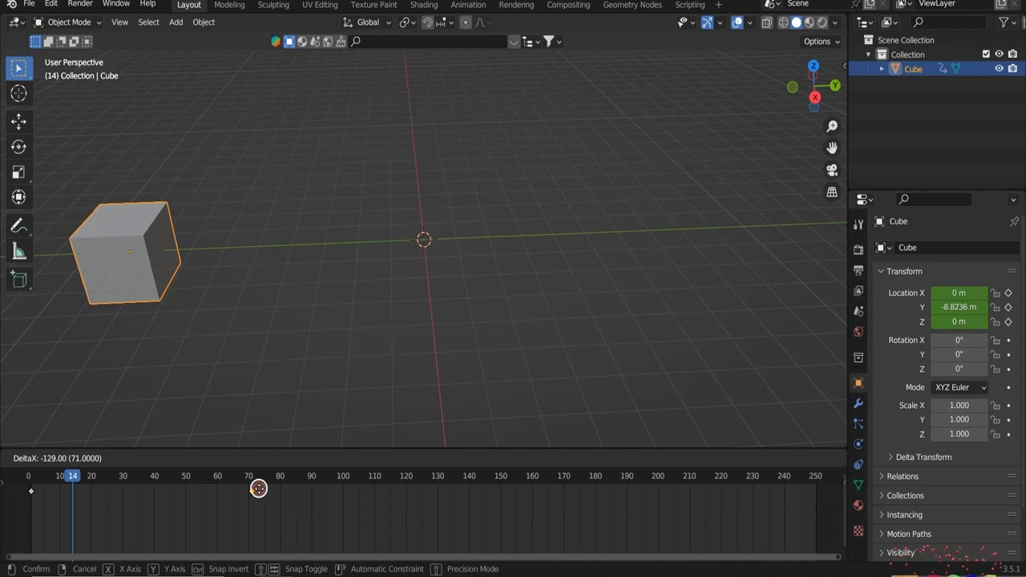
{"action": "left_click", "coordinate": [258, 490]}
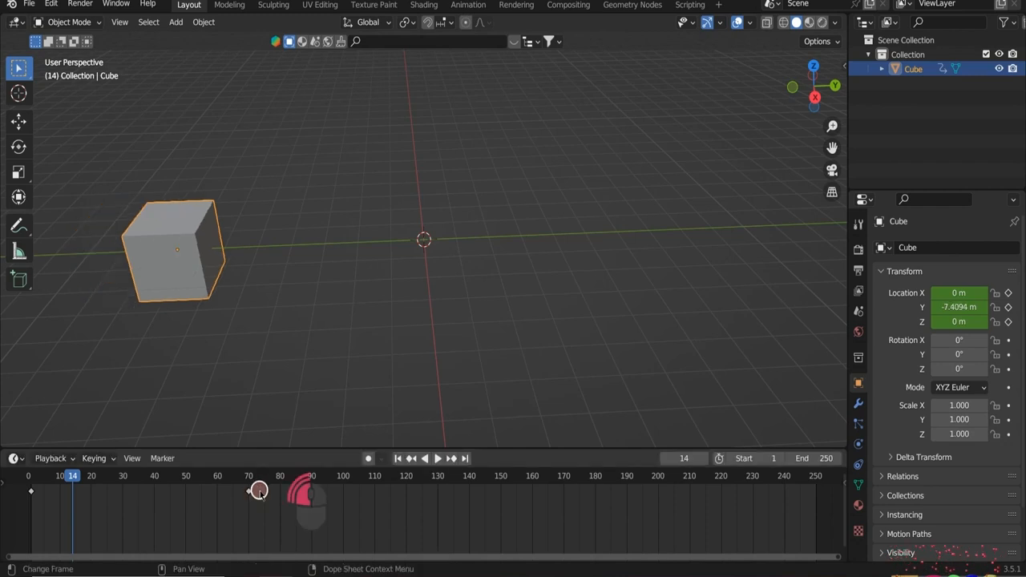
{"action": "left_click", "coordinate": [437, 459]}
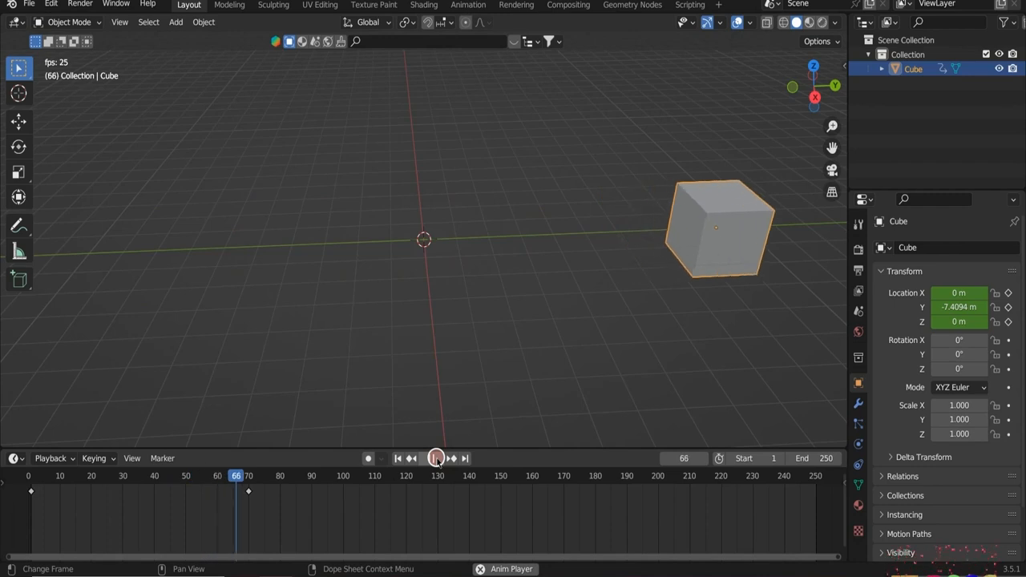
{"action": "left_click", "coordinate": [437, 459]}
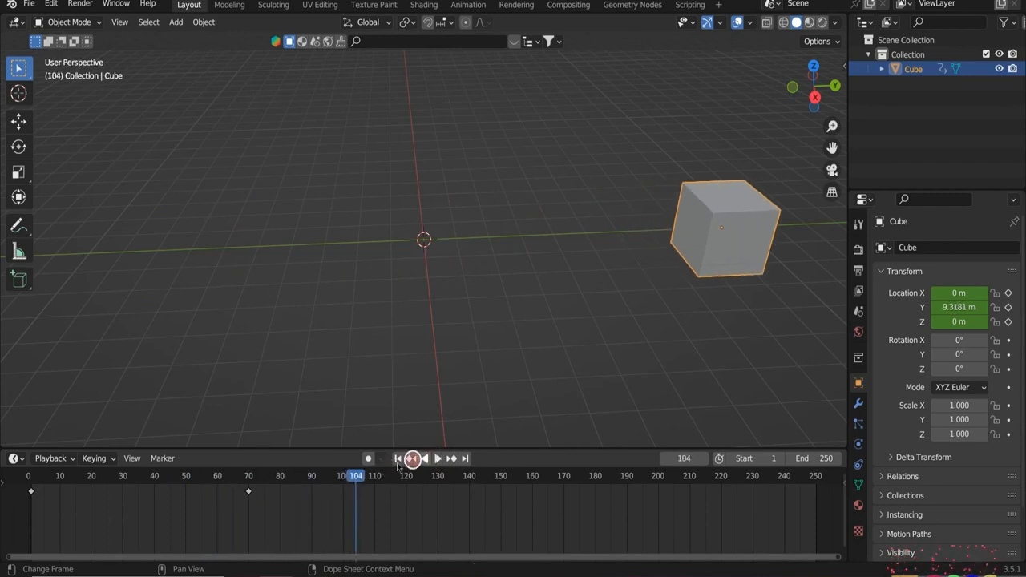
- Replay the cube's movement from frame 0, stop playback and rewind to frame 0
{"action": "left_click_drag", "start_coordinate": [355, 476], "coordinate": [8, 483]}
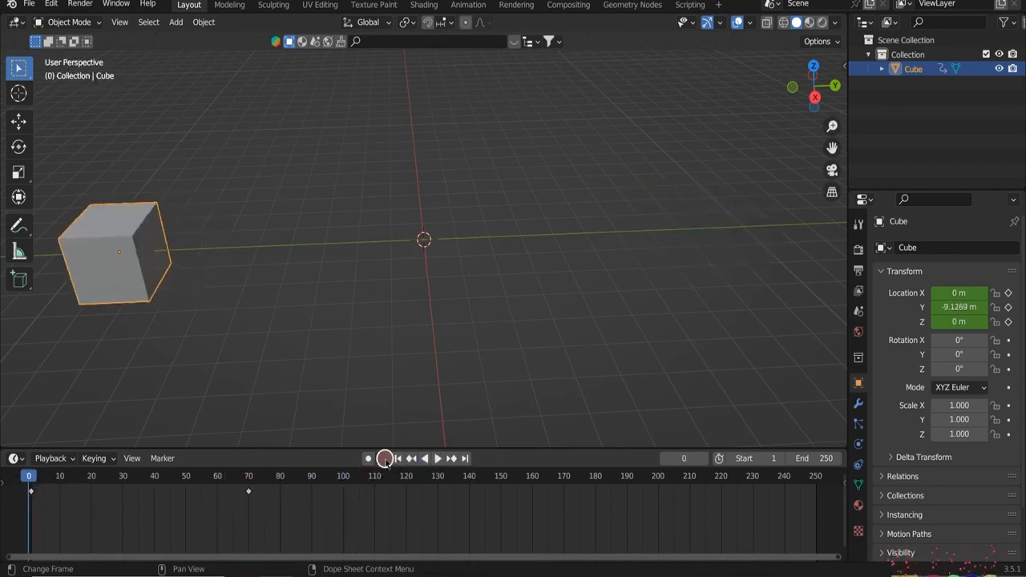
{"action": "left_click", "coordinate": [436, 459]}
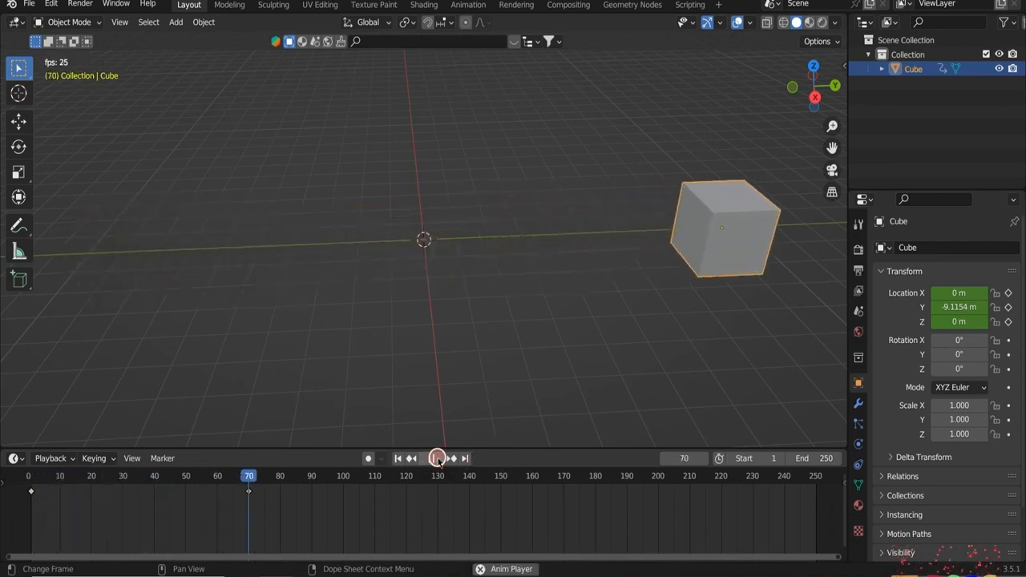
{"action": "left_click", "coordinate": [437, 458]}
{"action": "left_click_drag", "start_coordinate": [271, 475], "coordinate": [16, 486]}
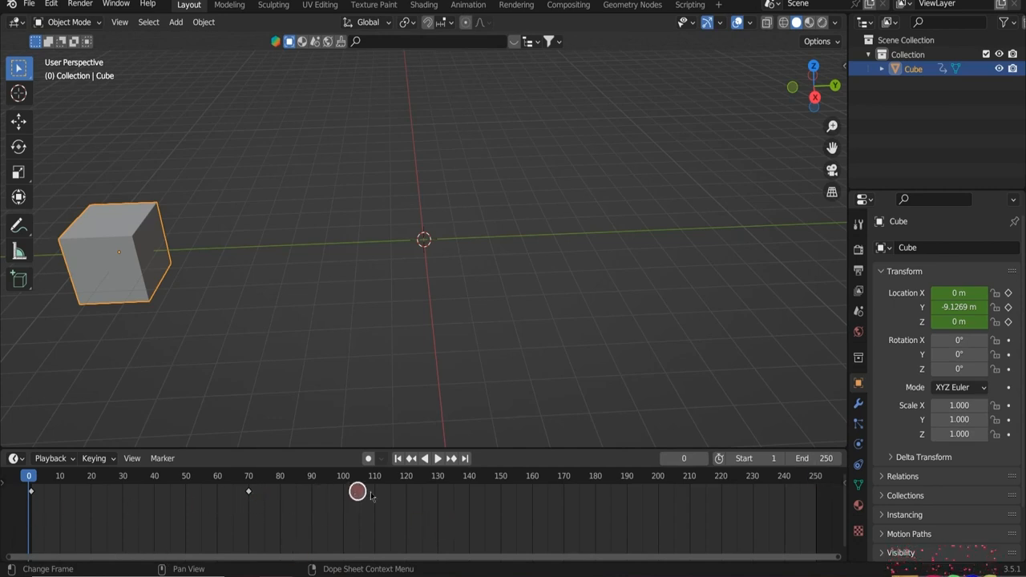
- Set the animation's end frame to 70 and play back the shortened range
{"action": "left_click", "coordinate": [818, 458]}
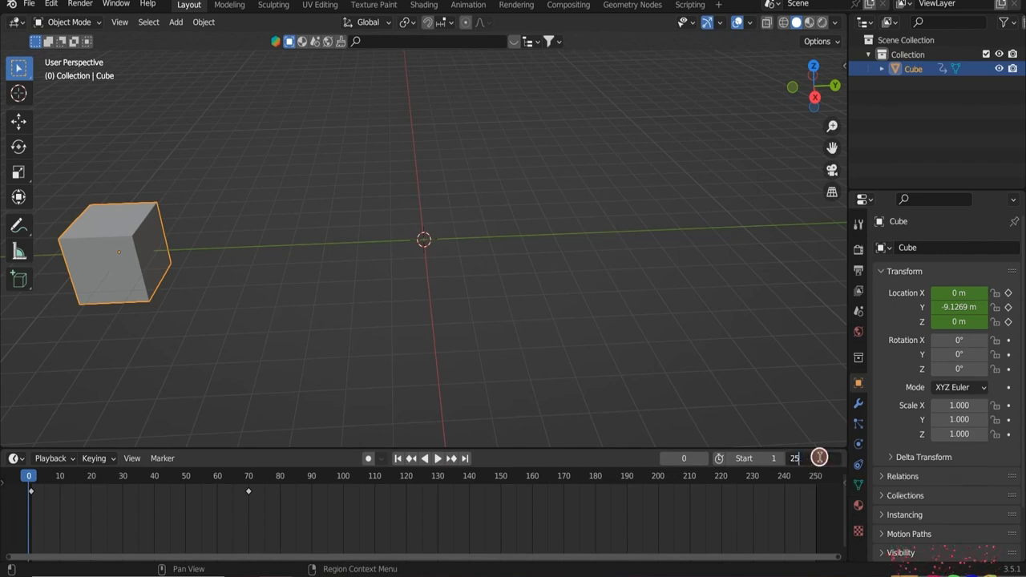
{"action": "key", "text": "BackSpace"}
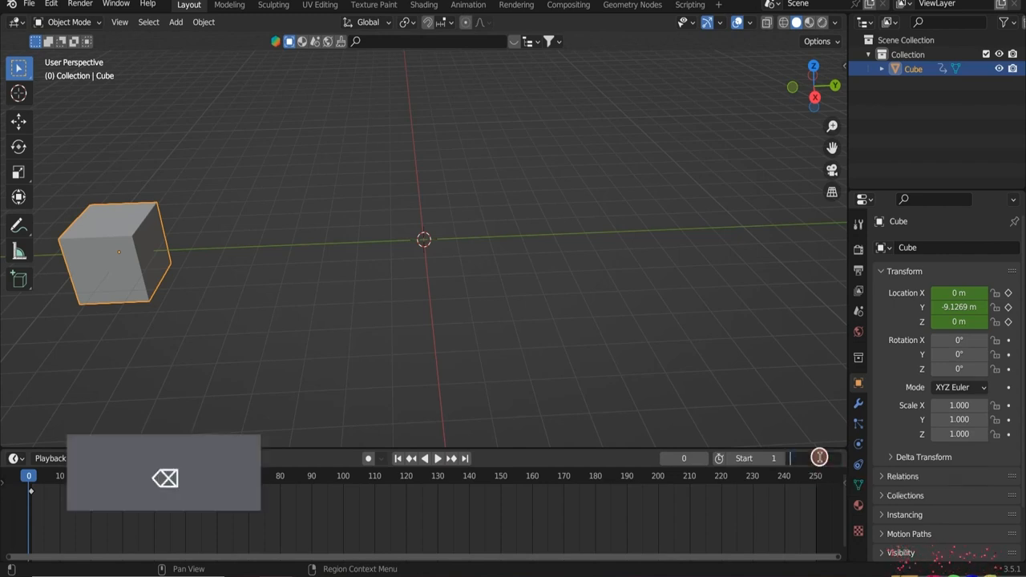
{"action": "type", "text": "70"}
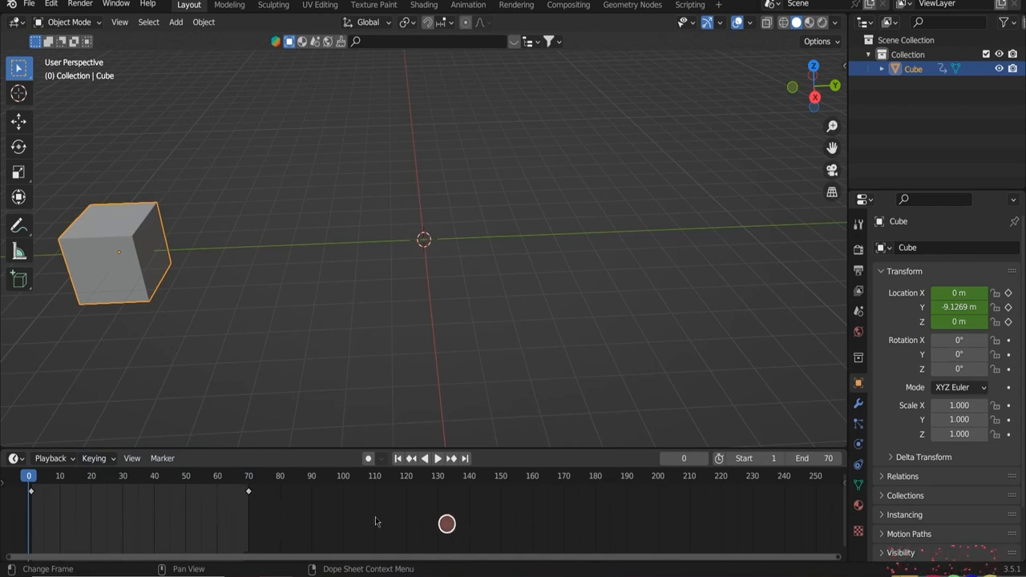
{"action": "key", "text": "Right"}
{"action": "left_click", "coordinate": [437, 459]}
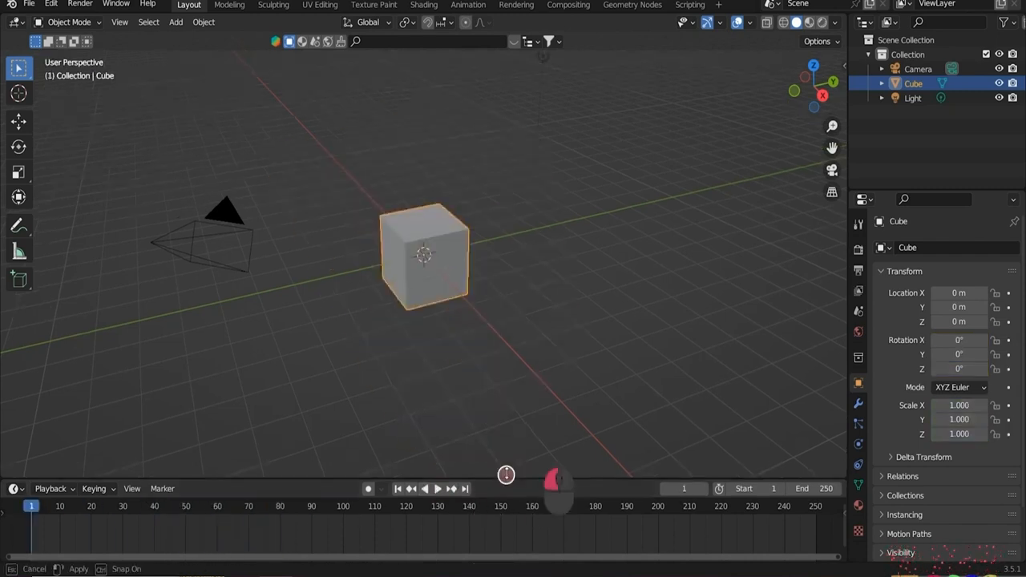
- In the new scene, enlarge the timeline area and insert a Rotation keyframe for the cube at frame 1
{"action": "left_click_drag", "start_coordinate": [506, 474], "coordinate": [508, 449]}
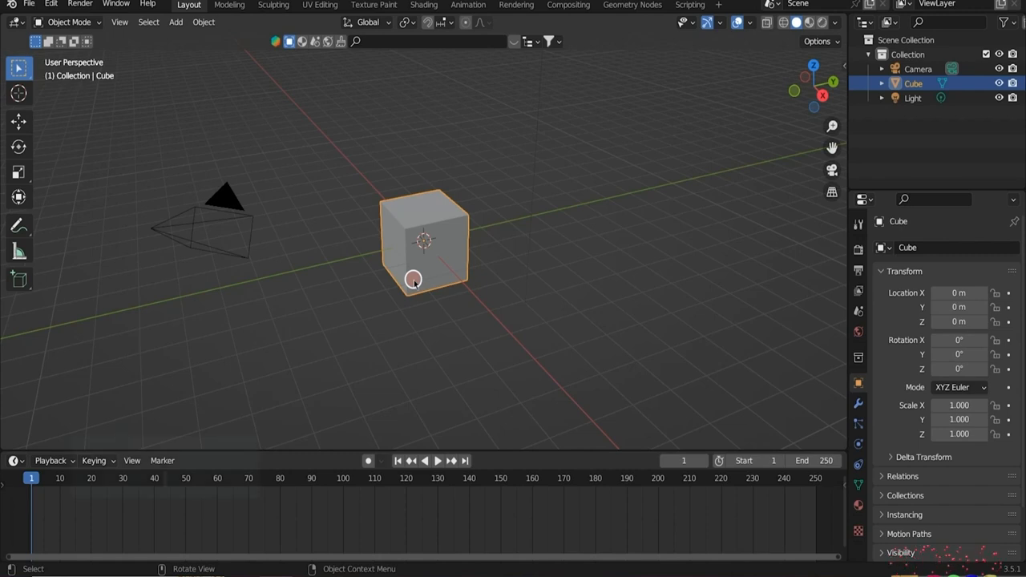
{"action": "key", "text": "i"}
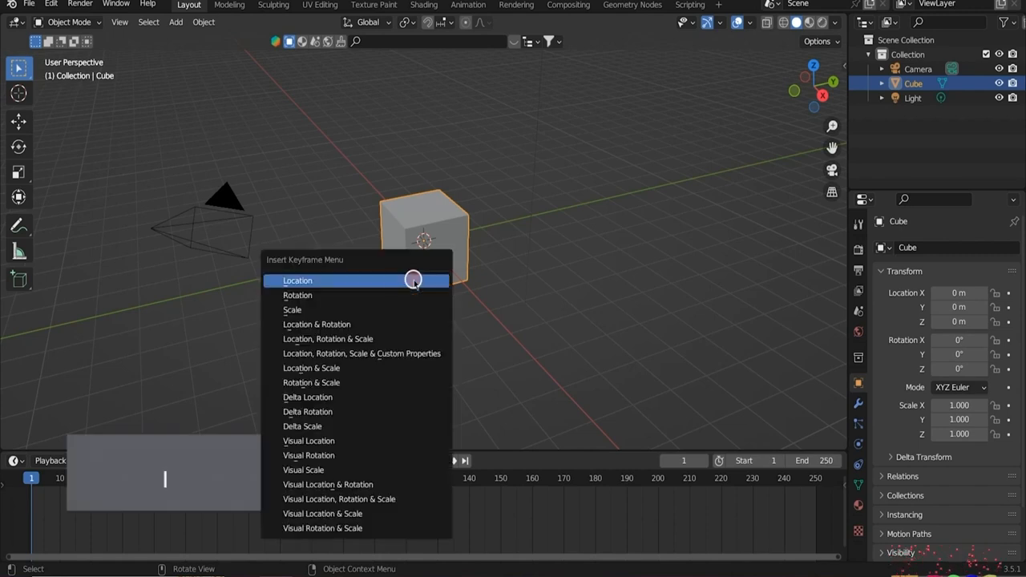
{"action": "left_click", "coordinate": [345, 296]}
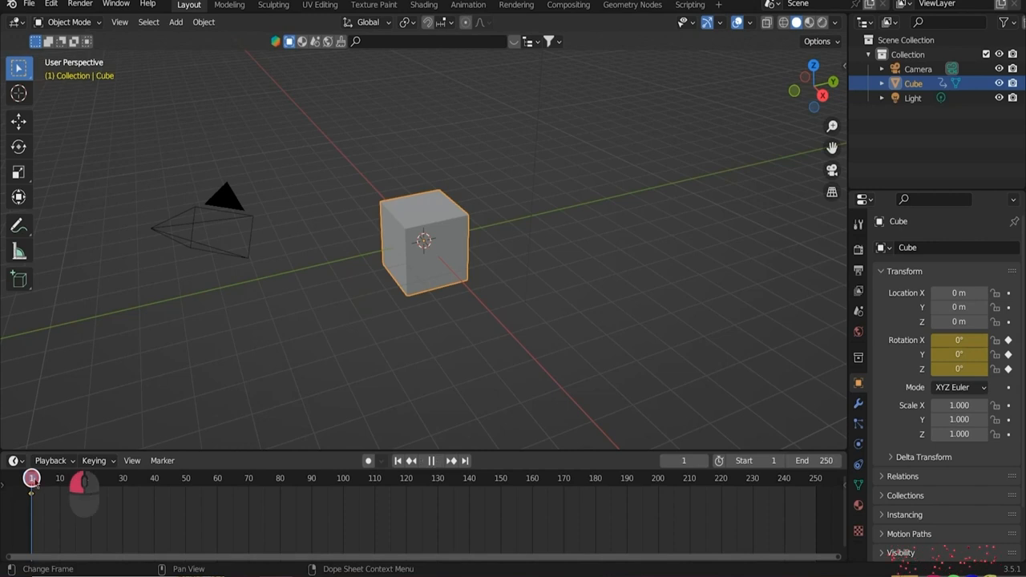
- At frame 100, rotate the cube to about 739° around the X axis and insert a Rotation keyframe
{"action": "key", "text": "space"}
{"action": "left_click_drag", "start_coordinate": [262, 485], "coordinate": [343, 481]}
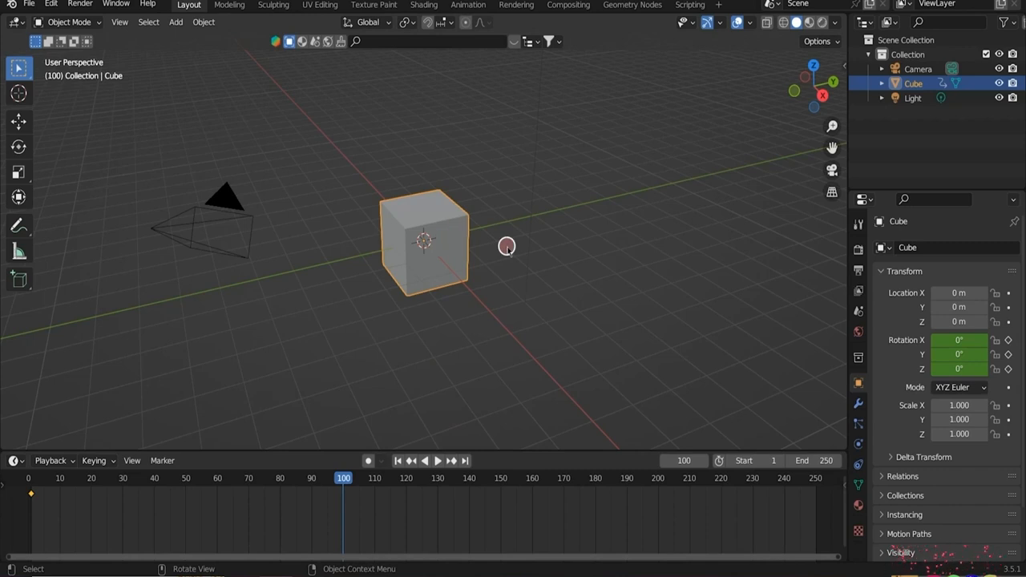
{"action": "key", "text": "r"}
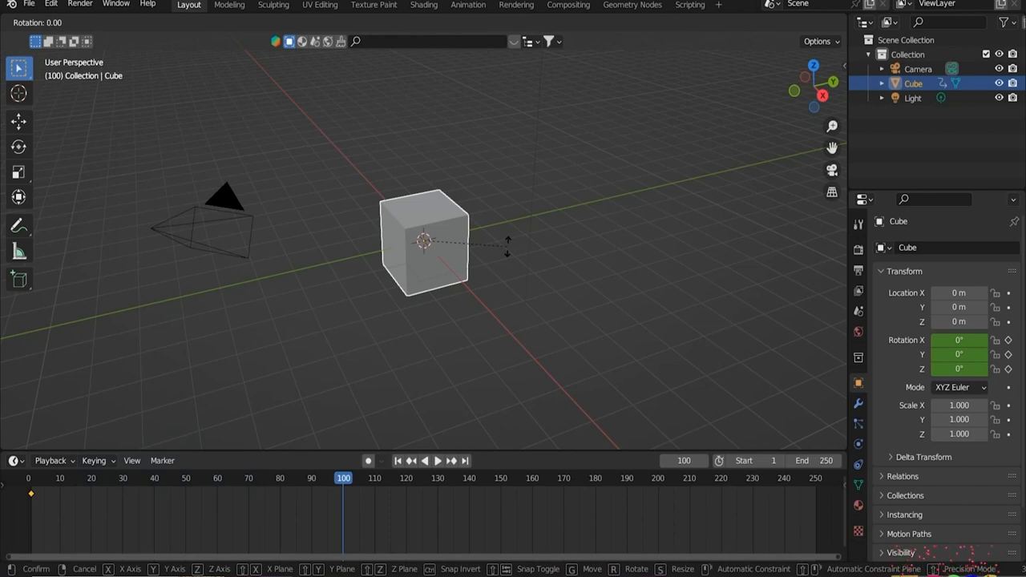
{"action": "key", "text": "x"}
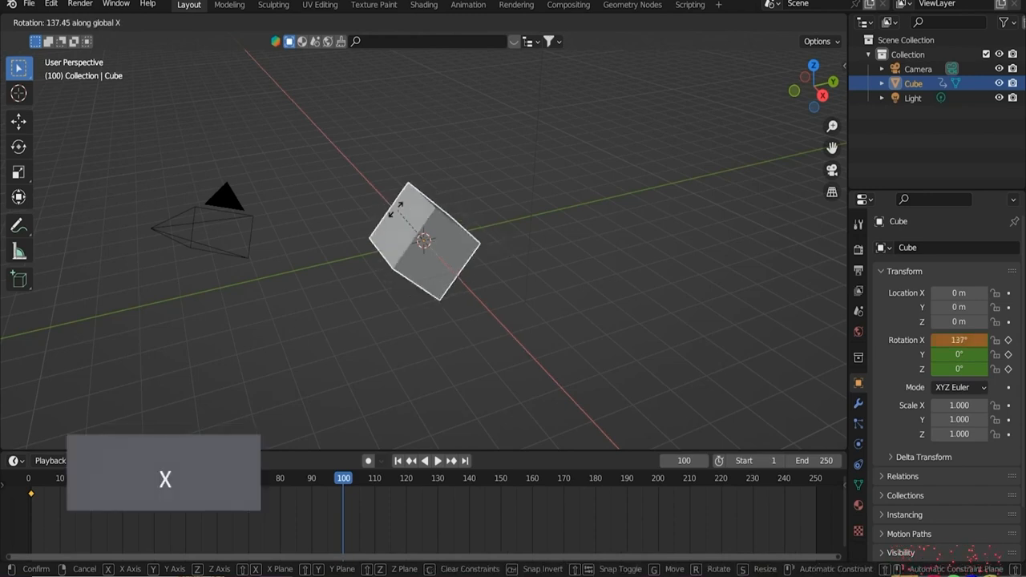
{"action": "left_click", "coordinate": [549, 205]}
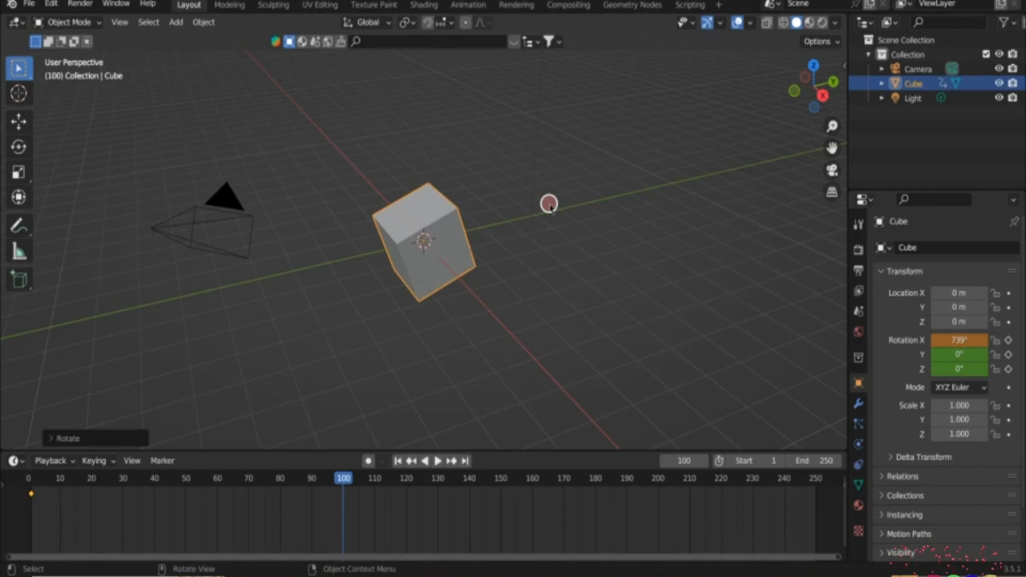
{"action": "key", "text": "i"}
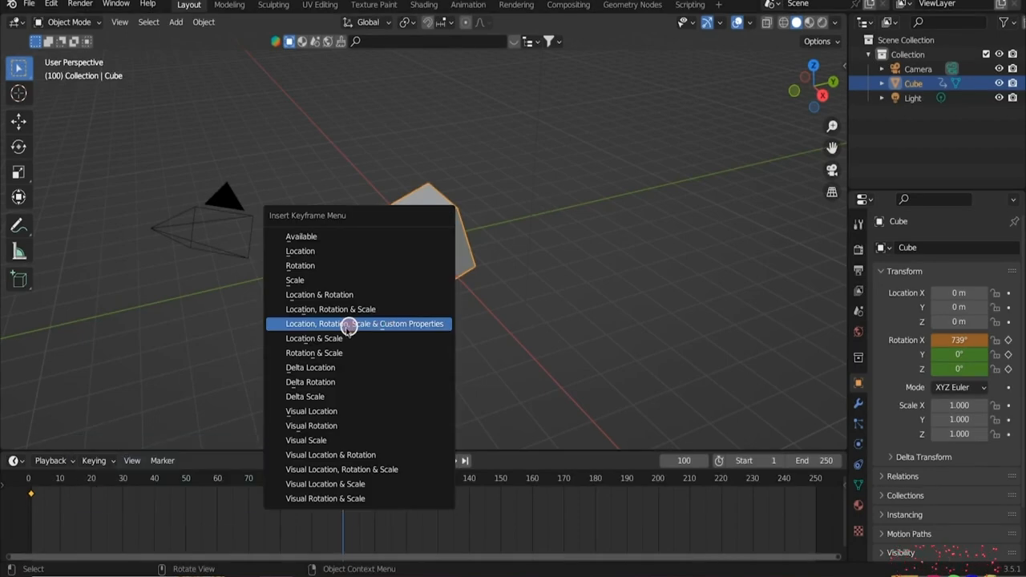
{"action": "left_click", "coordinate": [310, 266]}
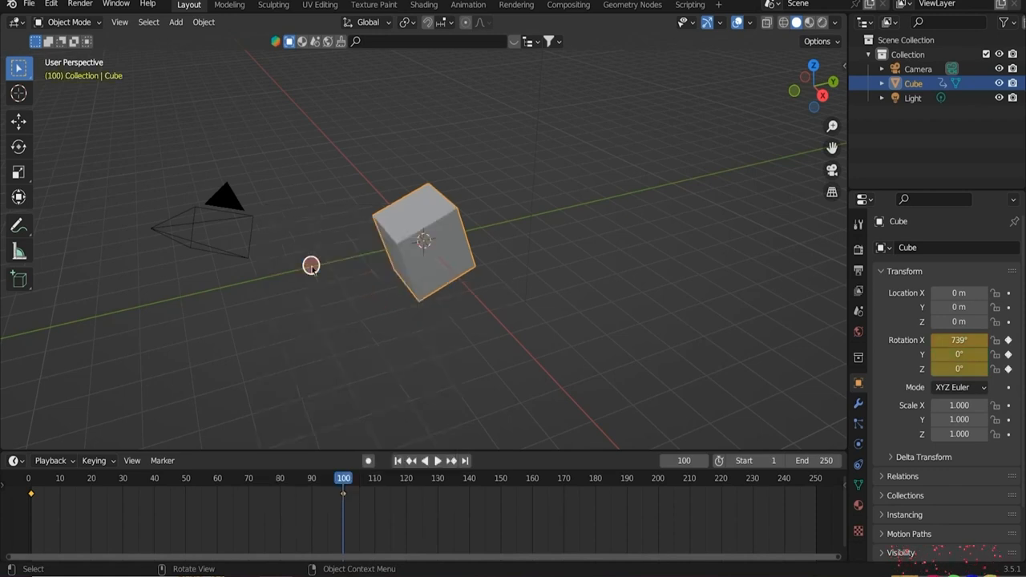
- Play the cube's rotation animation from frame 1 and stop playback
{"action": "left_click", "coordinate": [398, 460]}
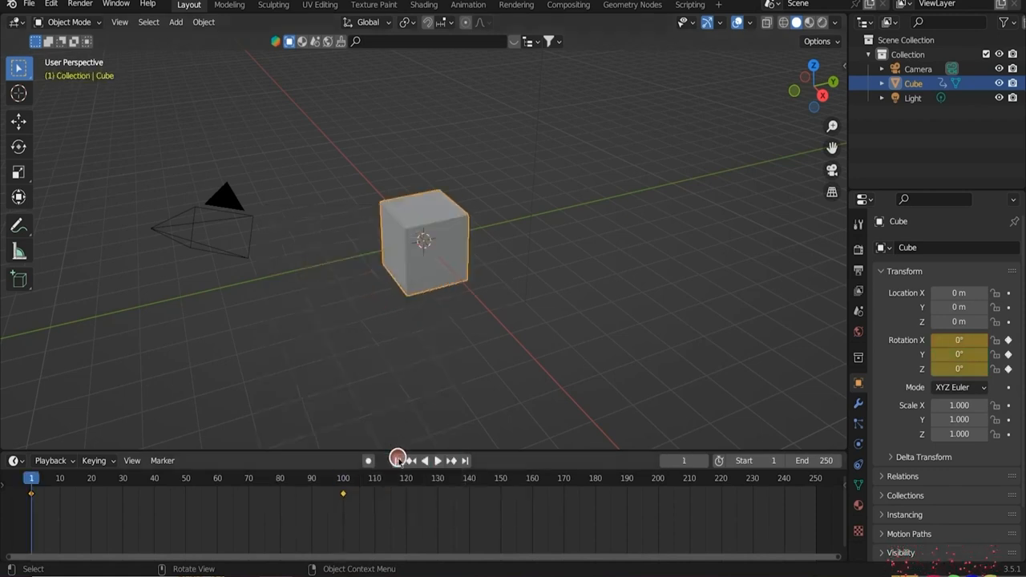
{"action": "left_click", "coordinate": [438, 460]}
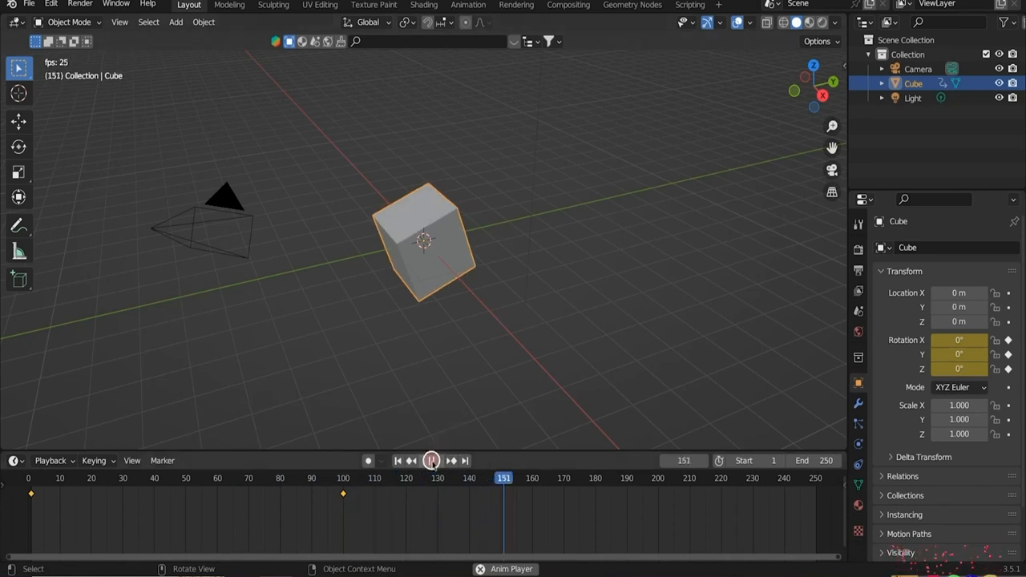
{"action": "left_click", "coordinate": [430, 461]}
- Delete both of the cube's rotation keyframes at frames 1 and 100
{"action": "left_click_drag", "start_coordinate": [365, 500], "coordinate": [21, 488]}
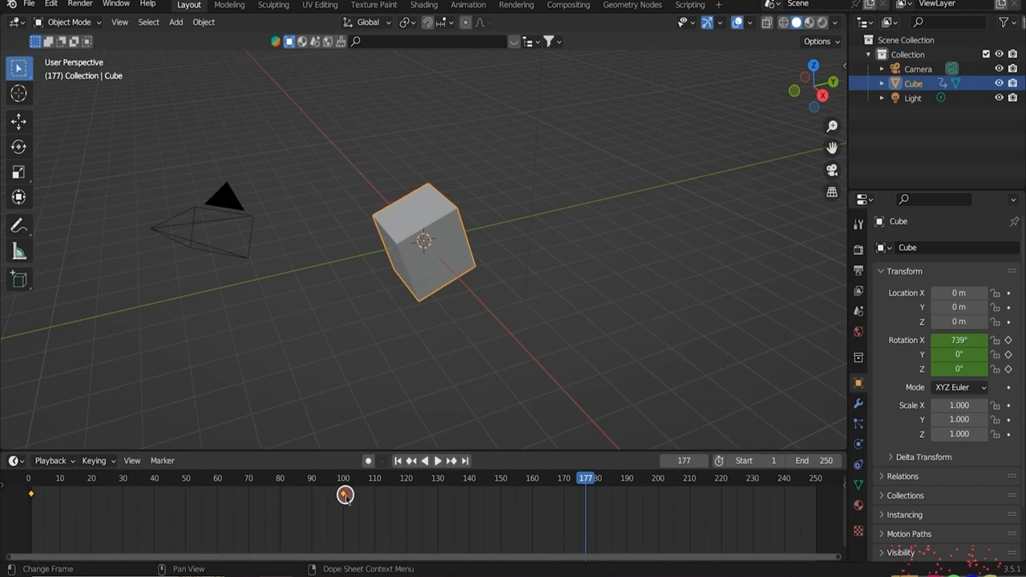
{"action": "key", "text": "x"}
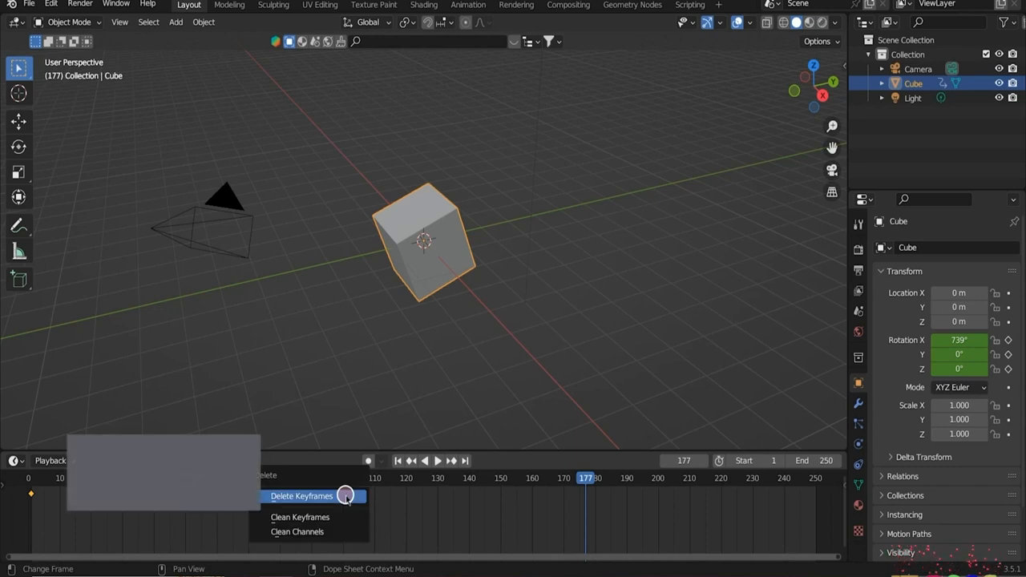
{"action": "left_click", "coordinate": [344, 496]}
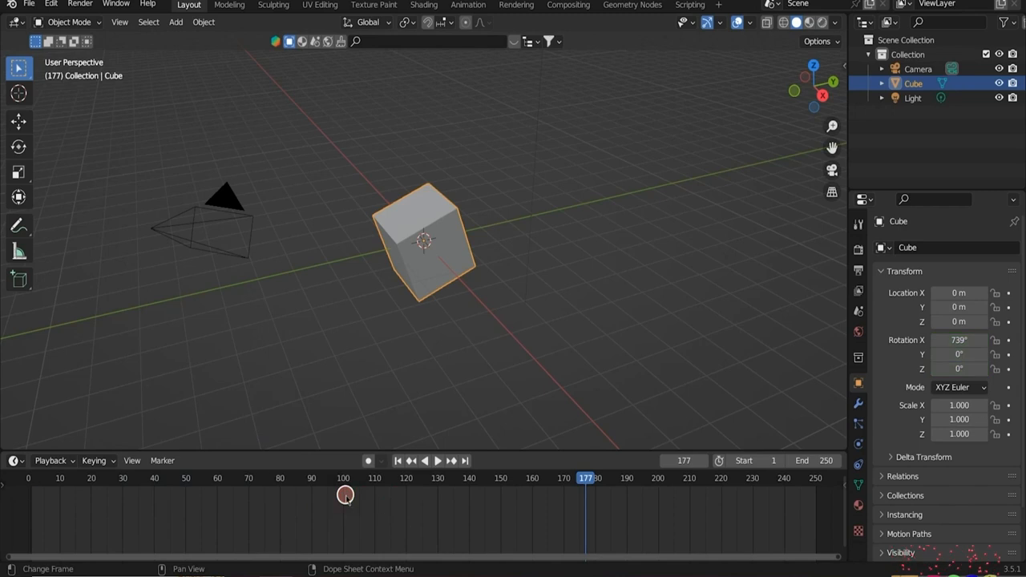
- Return to frame 0 and insert a Scale keyframe for the cube
{"action": "left_click_drag", "start_coordinate": [586, 479], "coordinate": [29, 480]}
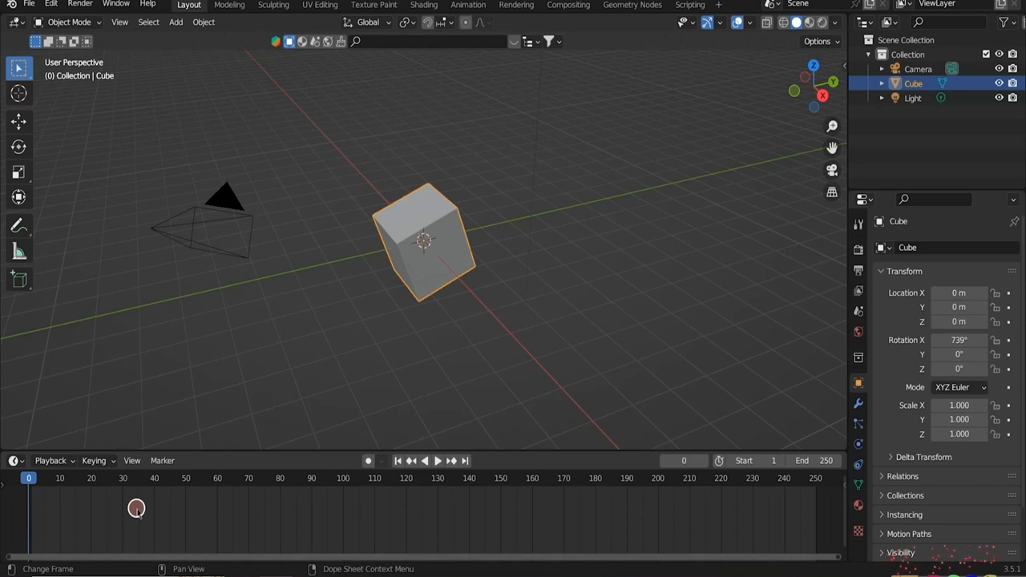
{"action": "key", "text": "i"}
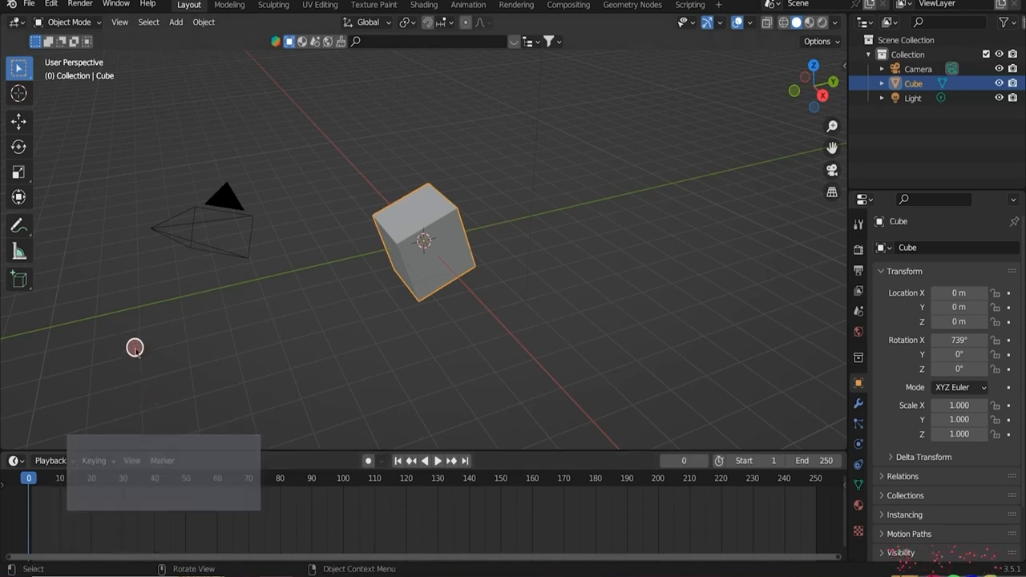
{"action": "key", "text": "i"}
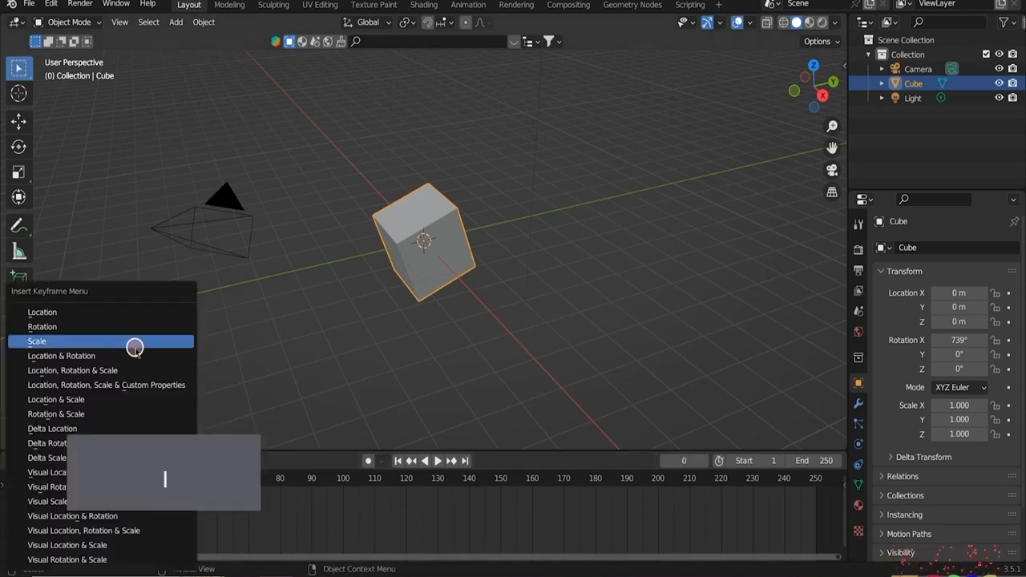
{"action": "left_click", "coordinate": [69, 341]}
- At frame 90, scale the cube up uniformly to about 3.54 and insert a Scale keyframe
{"action": "left_click_drag", "start_coordinate": [28, 477], "coordinate": [310, 473]}
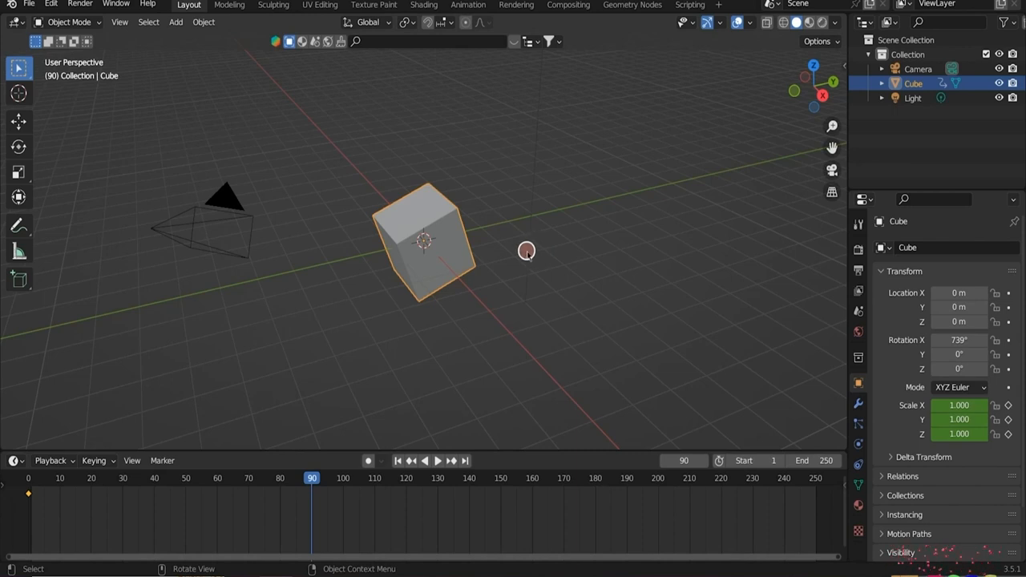
{"action": "key", "text": "s"}
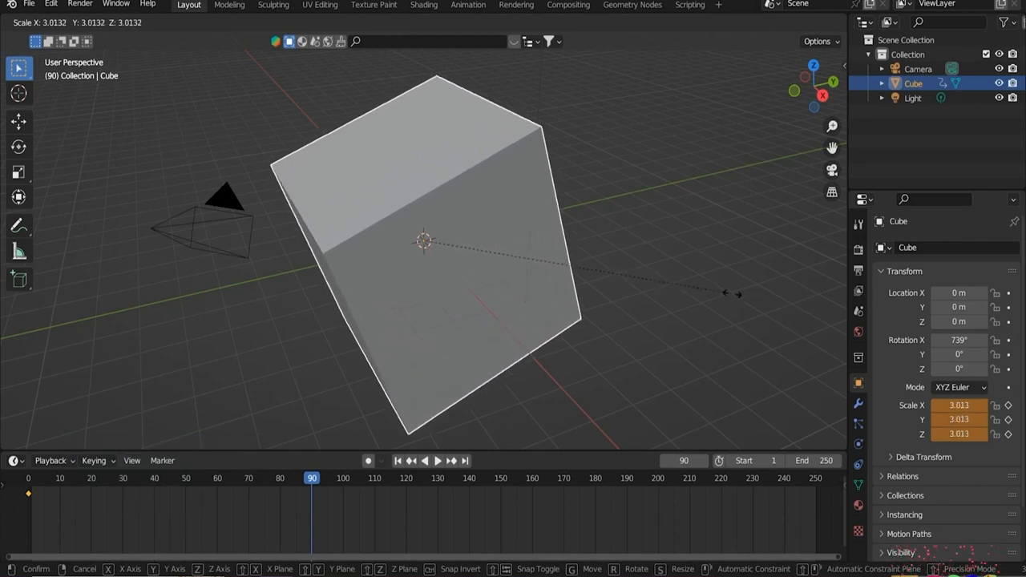
{"action": "left_click", "coordinate": [785, 303]}
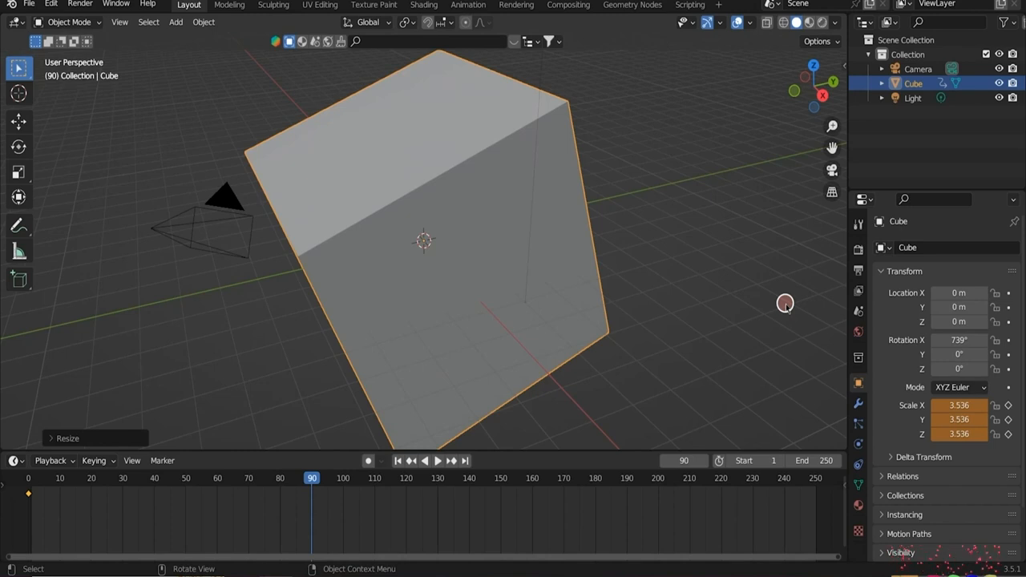
{"action": "key", "text": "i"}
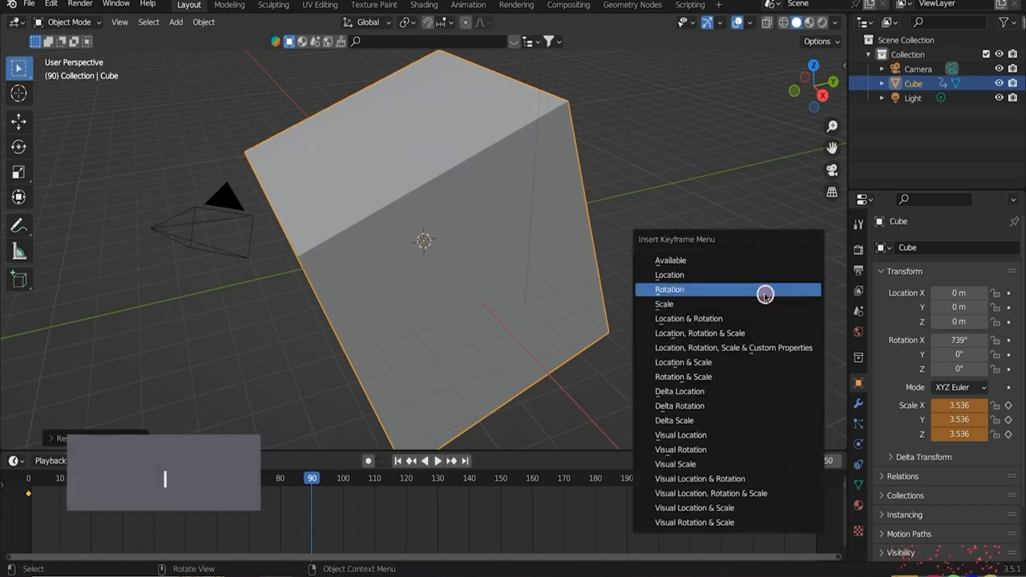
{"action": "left_click", "coordinate": [672, 304]}
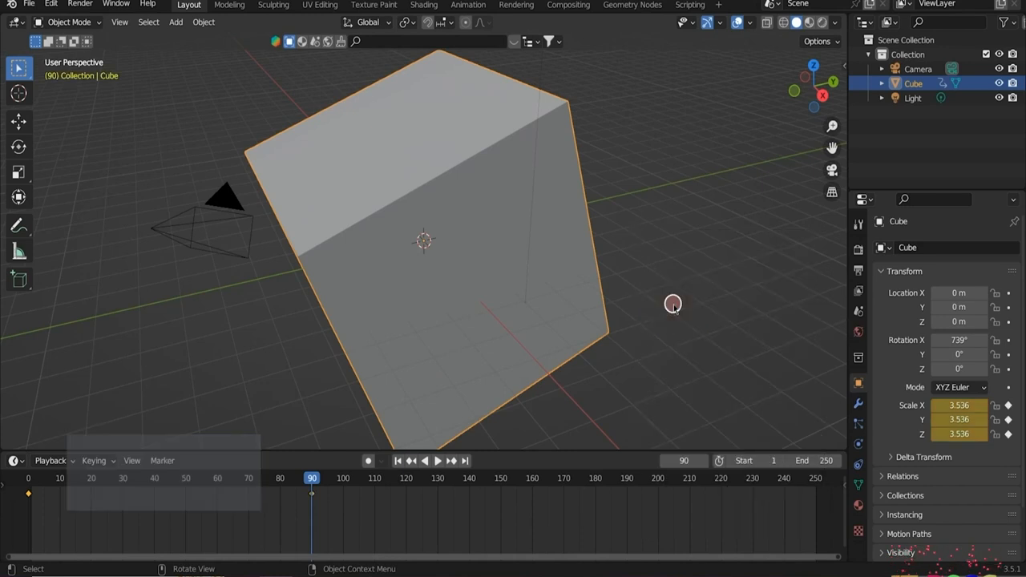
- Play the cube's scaling animation from frame 1, replay it, and preview the combined location, rotation and scale animation
{"action": "left_click", "coordinate": [397, 461]}
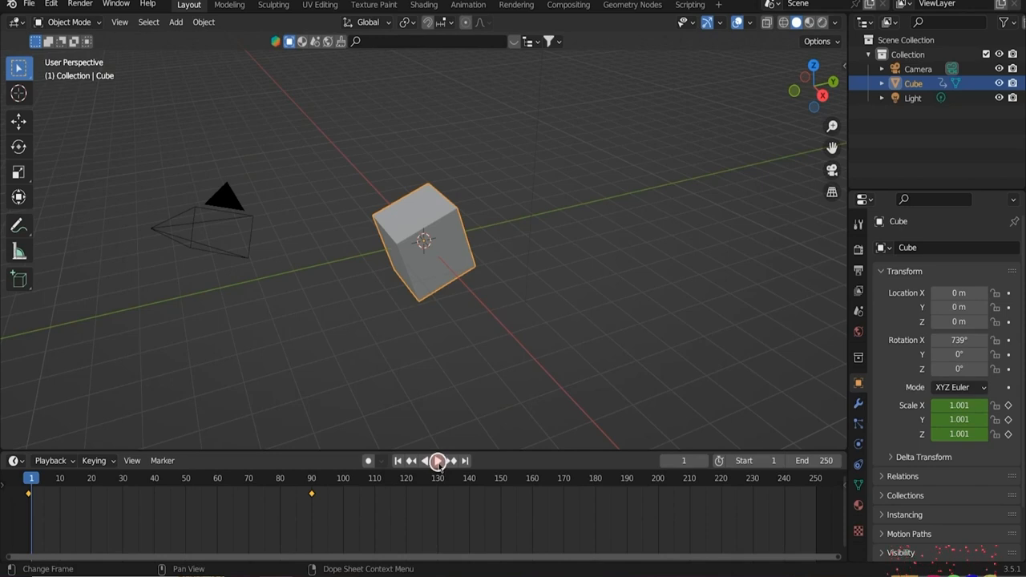
{"action": "left_click", "coordinate": [435, 460]}
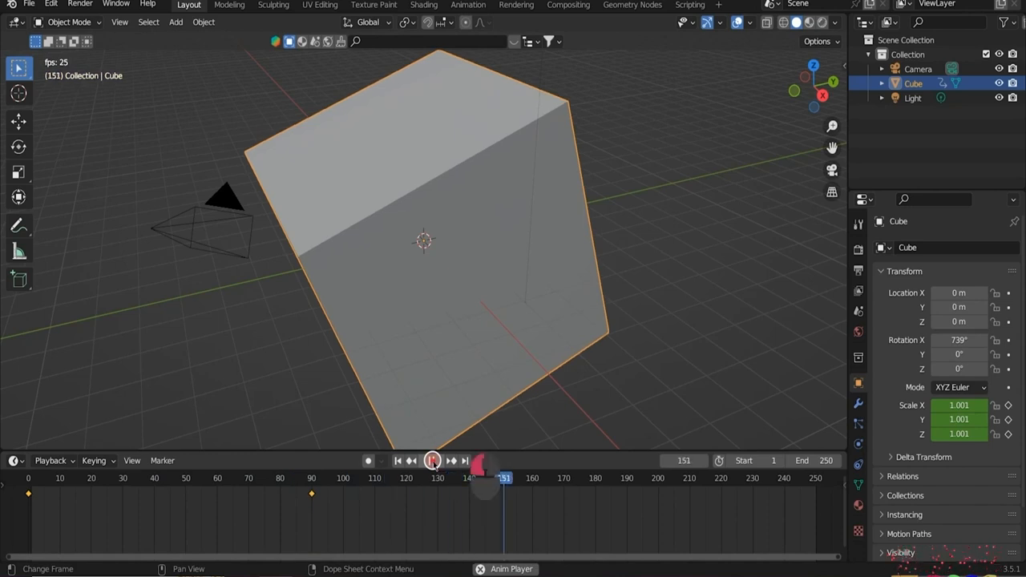
{"action": "left_click", "coordinate": [432, 460]}
{"action": "left_click", "coordinate": [396, 460]}
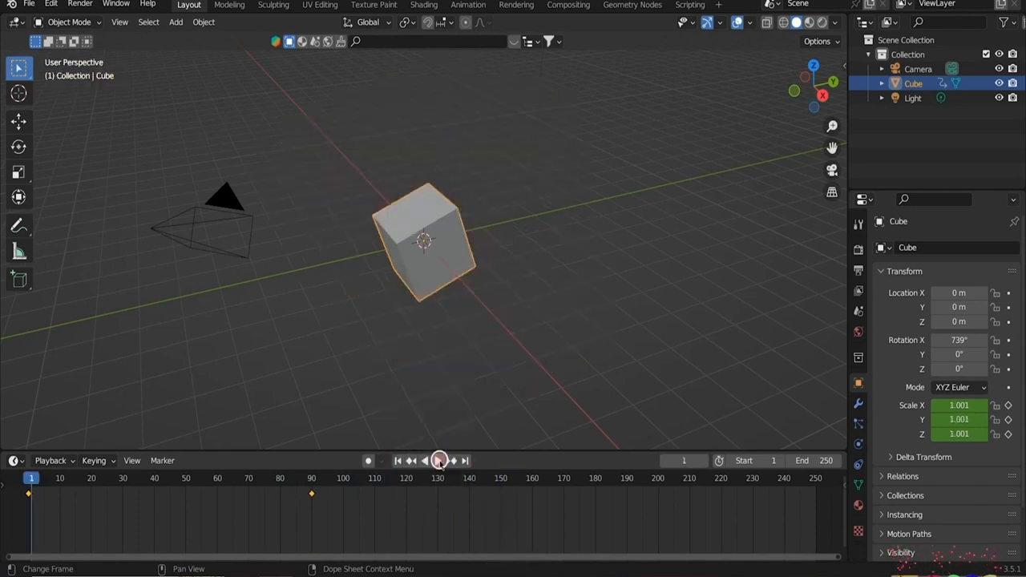
{"action": "left_click", "coordinate": [438, 460]}
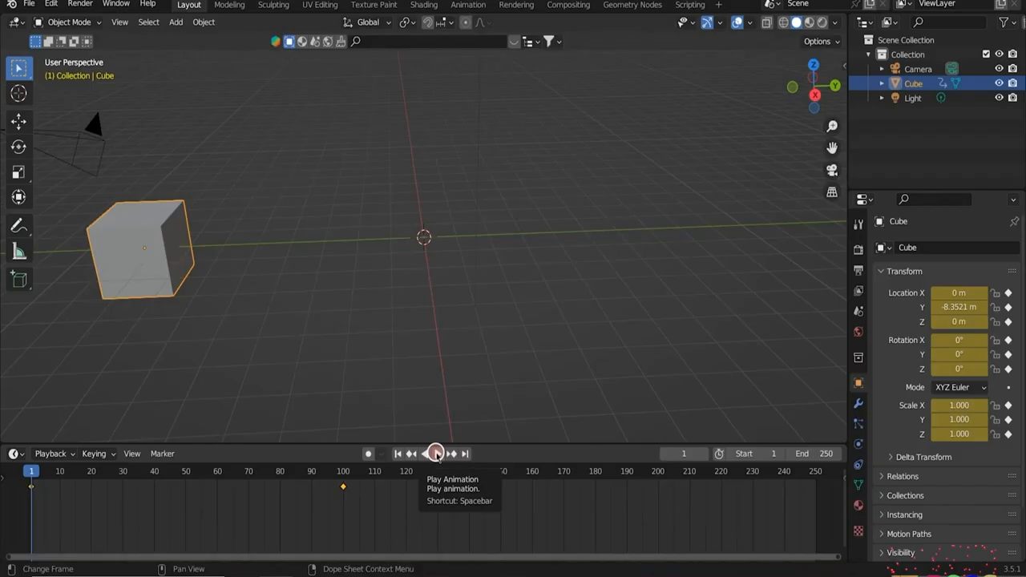
{"action": "left_click", "coordinate": [435, 453]}
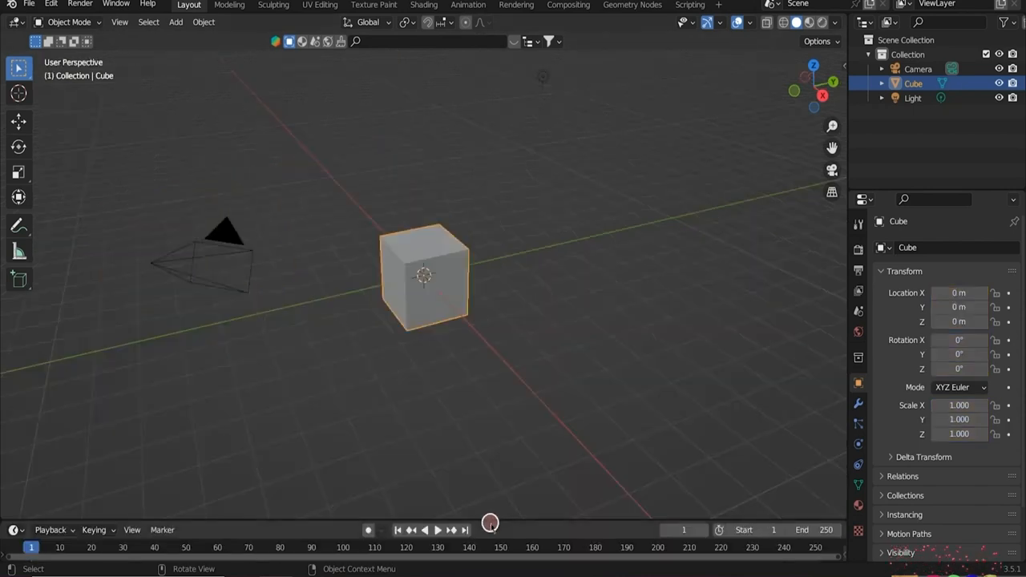
- In the new scene, enlarge the timeline, move the cube to about Y -8.35 m and insert a Location, Rotation & Scale keyframe at frame 1
{"action": "left_click_drag", "start_coordinate": [490, 521], "coordinate": [502, 443]}
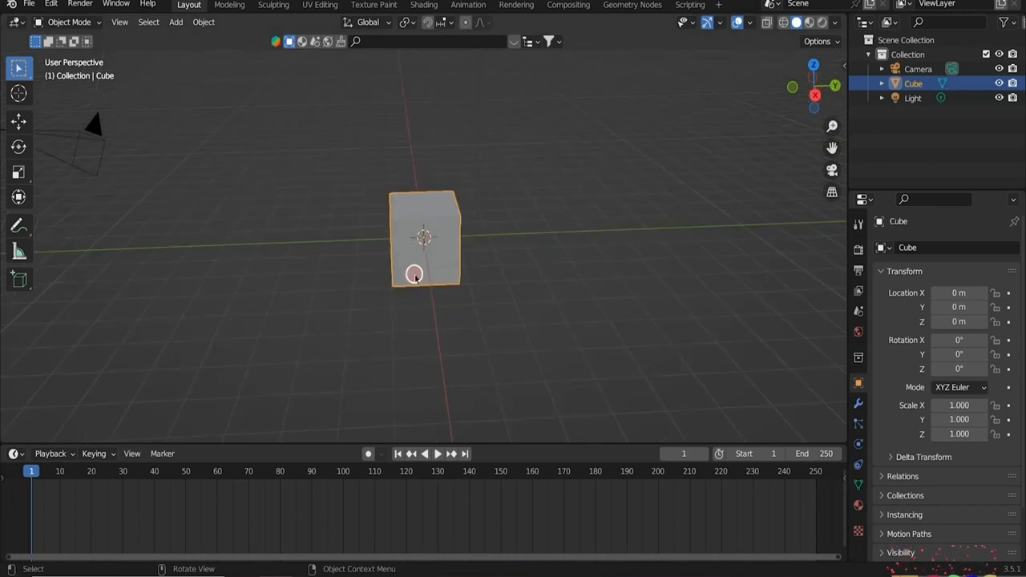
{"action": "key", "text": "g"}
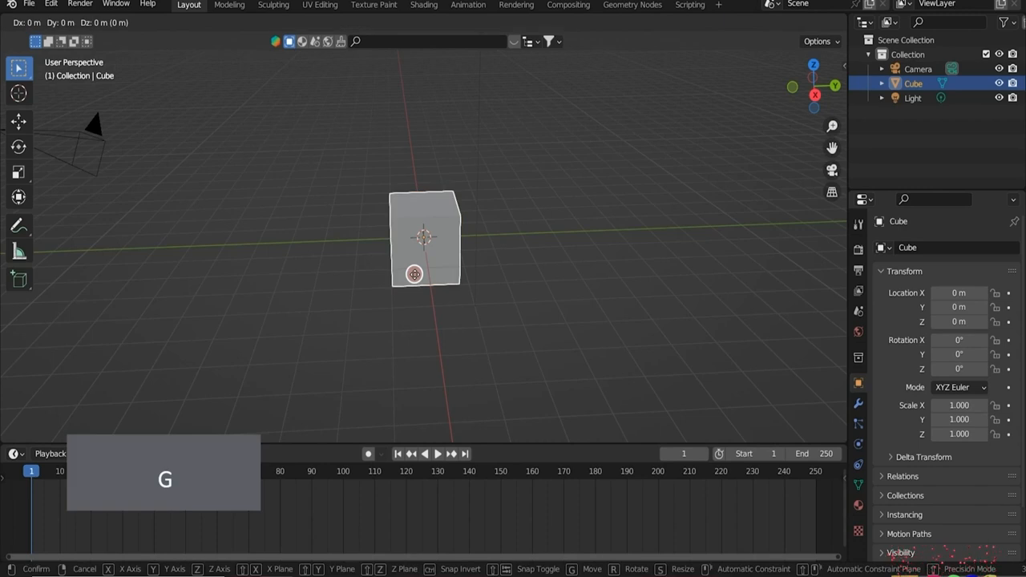
{"action": "key", "text": "y"}
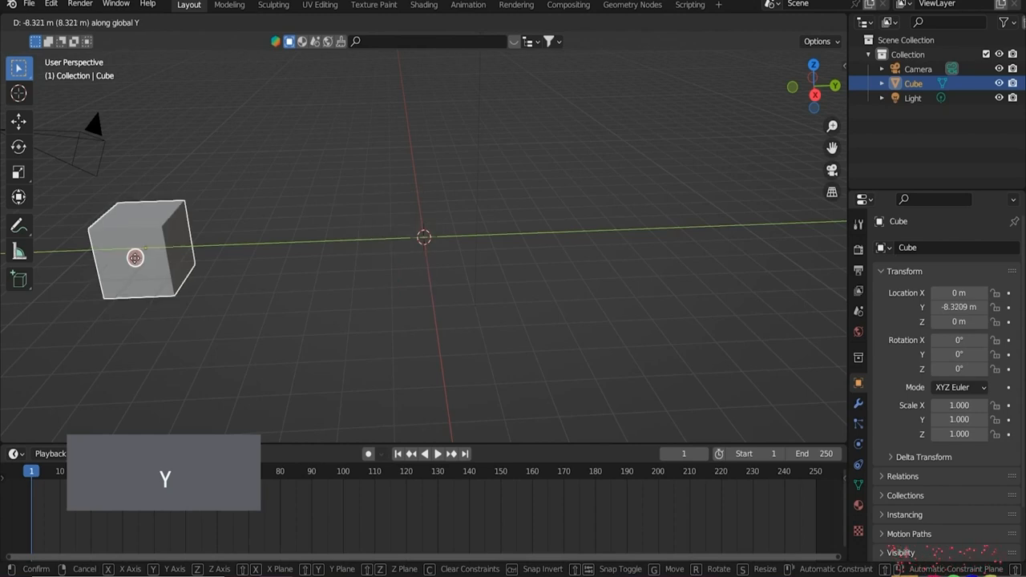
{"action": "left_click", "coordinate": [133, 258]}
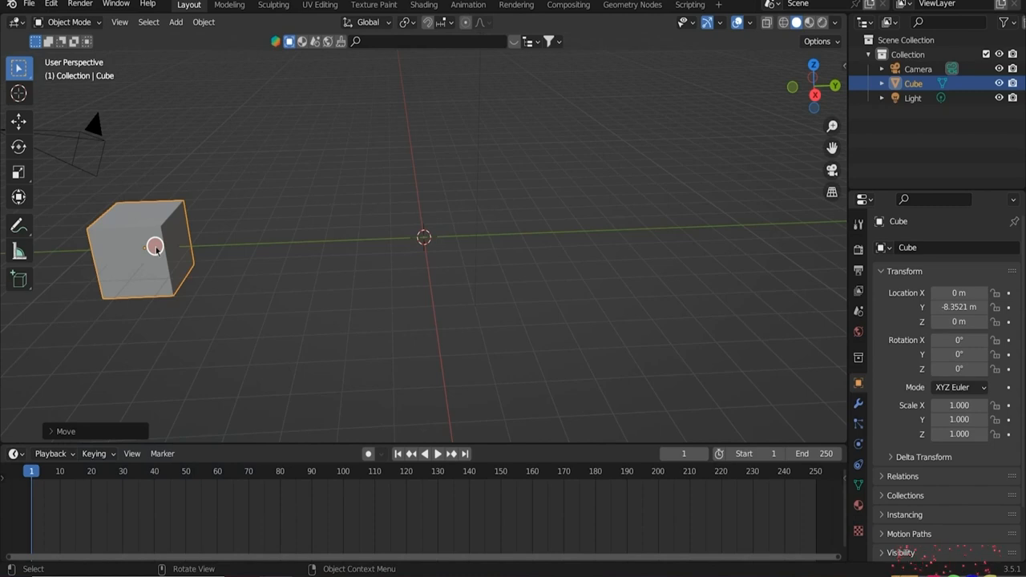
{"action": "key", "text": "i"}
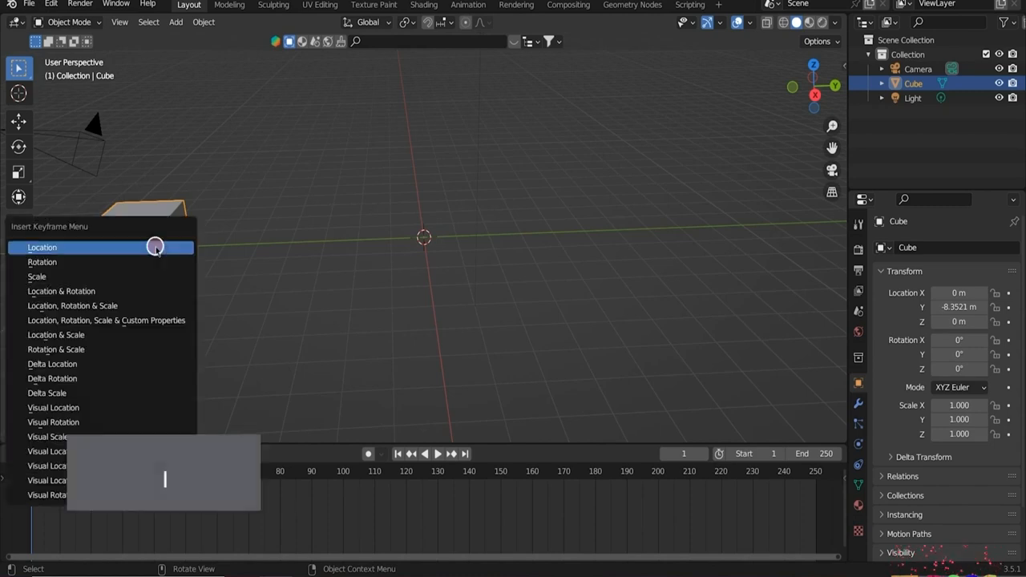
{"action": "left_click", "coordinate": [149, 305]}
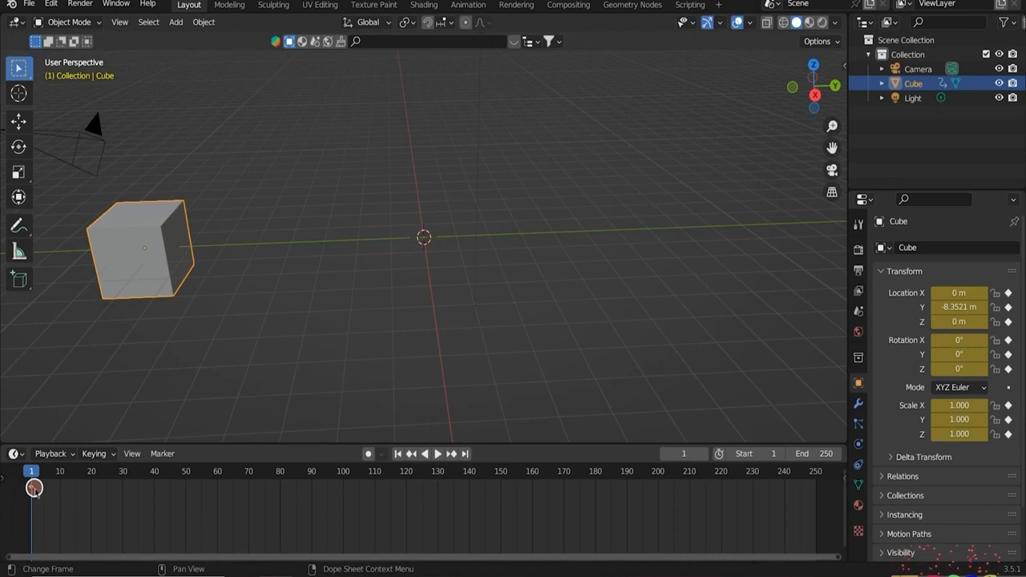
- At frame 100, move the cube along the Y axis to about 2.15 m and rotate it to about -721° on X
{"action": "left_click_drag", "start_coordinate": [32, 472], "coordinate": [342, 475]}
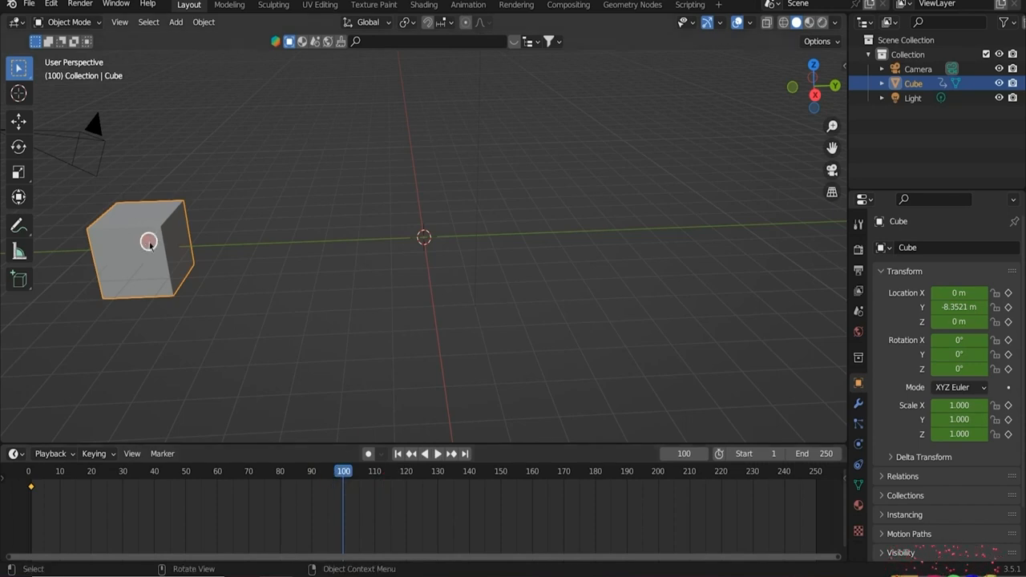
{"action": "key", "text": "g"}
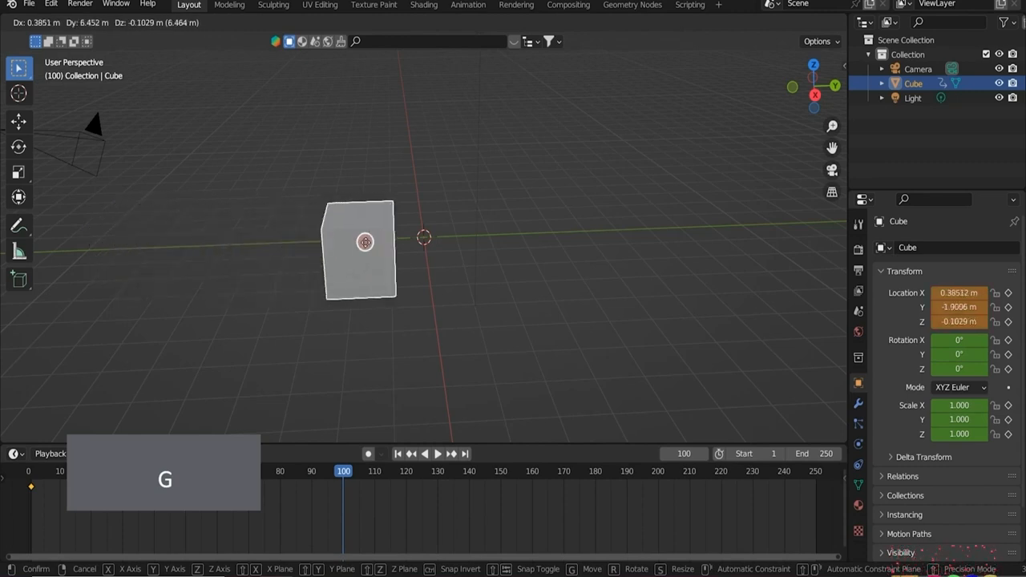
{"action": "key", "text": "y"}
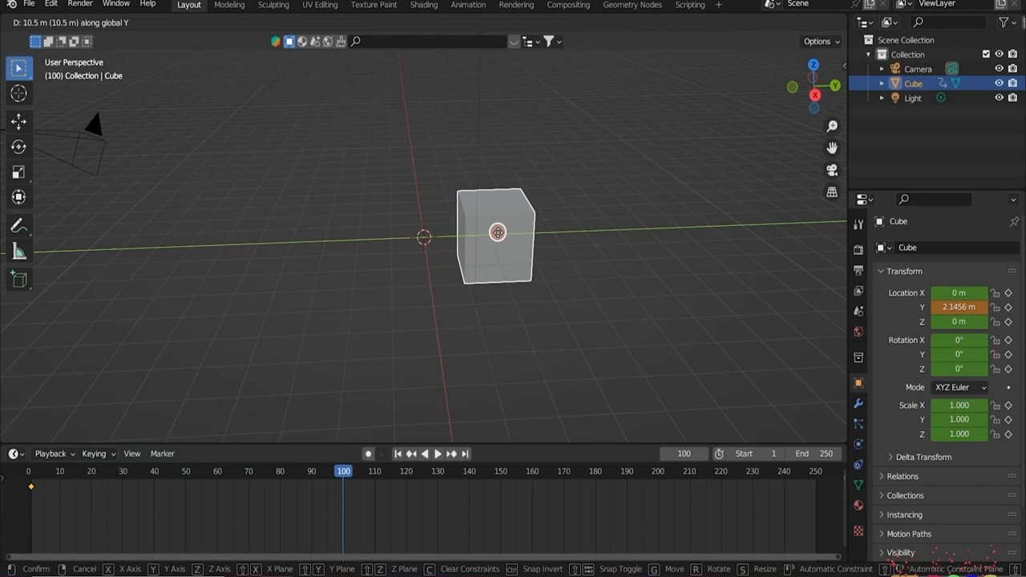
{"action": "left_click", "coordinate": [498, 232]}
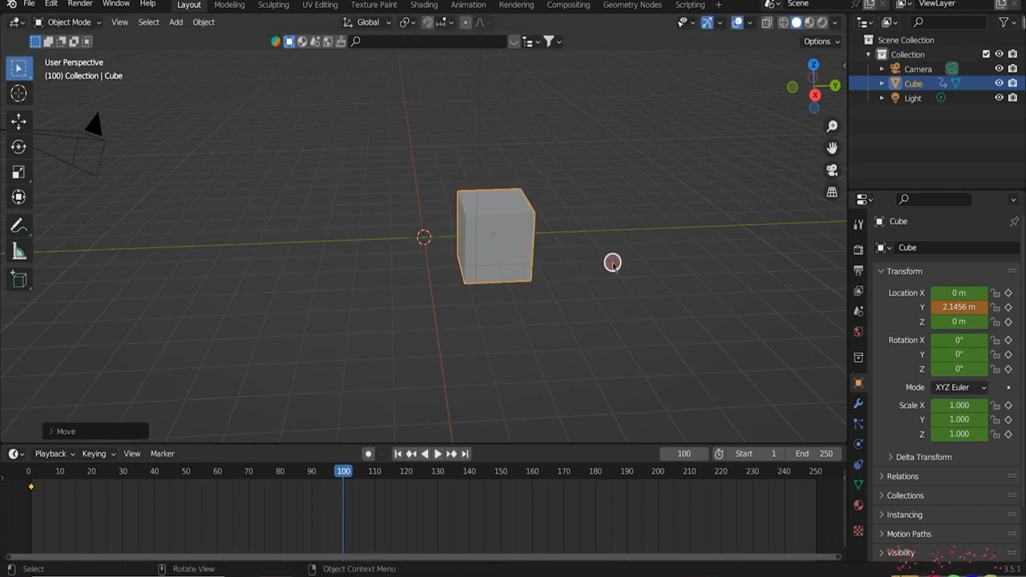
{"action": "key", "text": "r"}
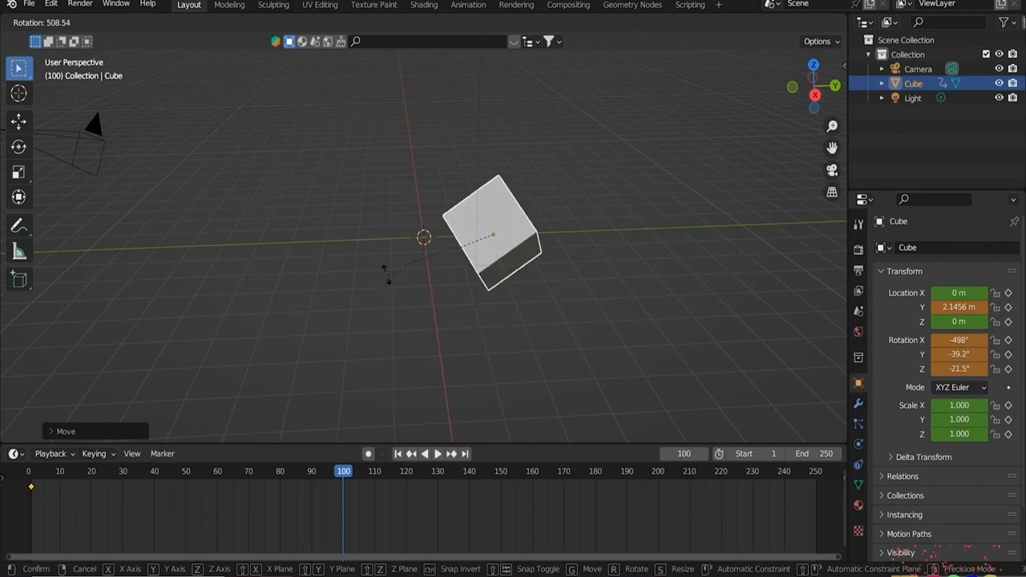
{"action": "left_click", "coordinate": [656, 294]}
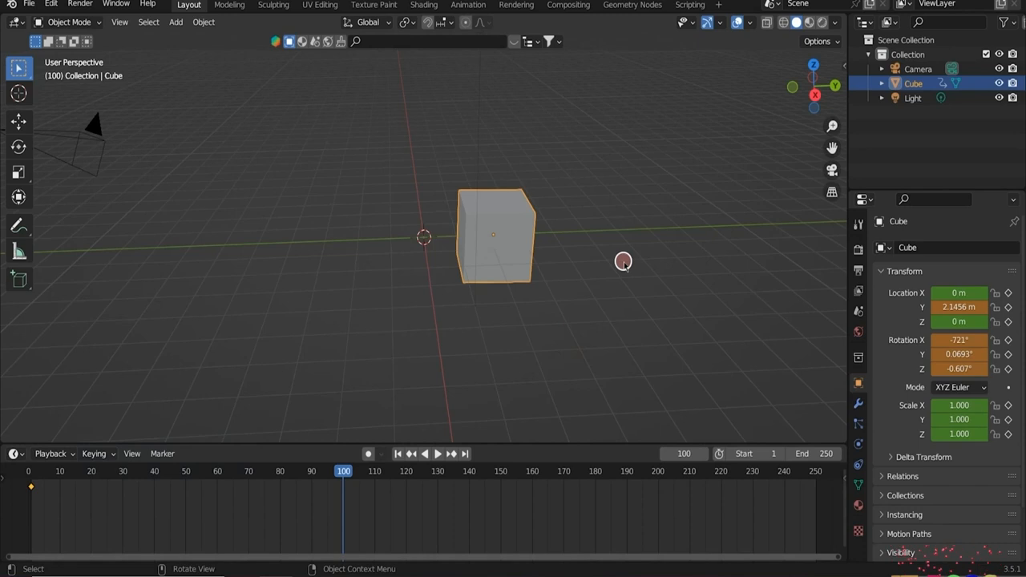
- Scale the cube up uniformly to about 2.73 and insert a Location, Rotation & Scale keyframe at frame 100
{"action": "key", "text": "s"}
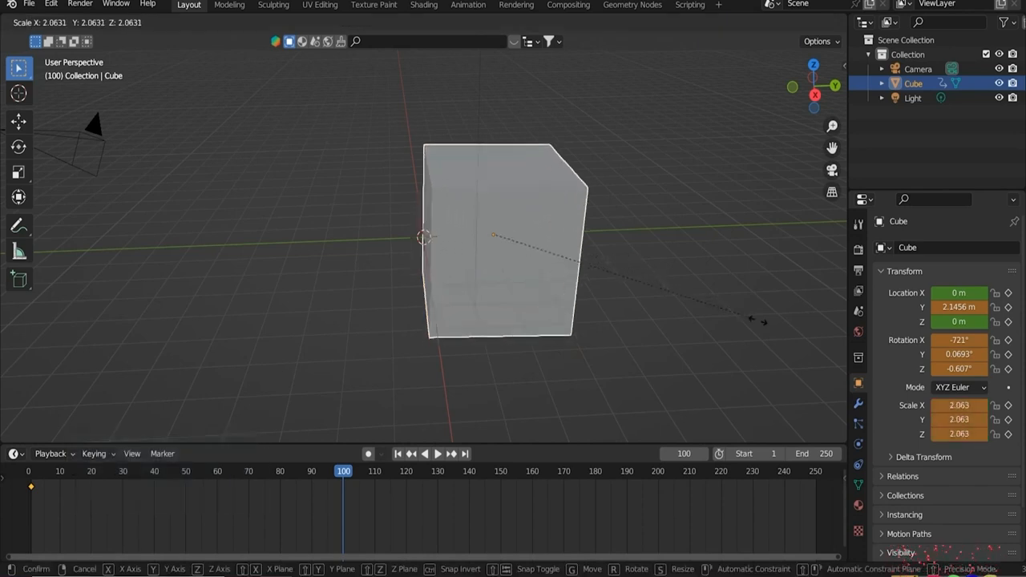
{"action": "left_click", "coordinate": [836, 361]}
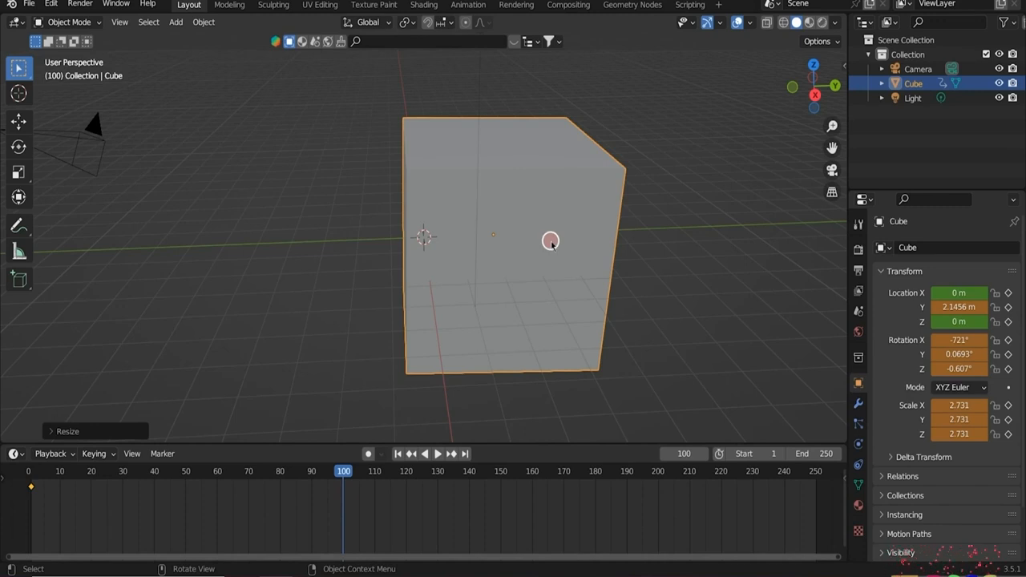
{"action": "key", "text": "i"}
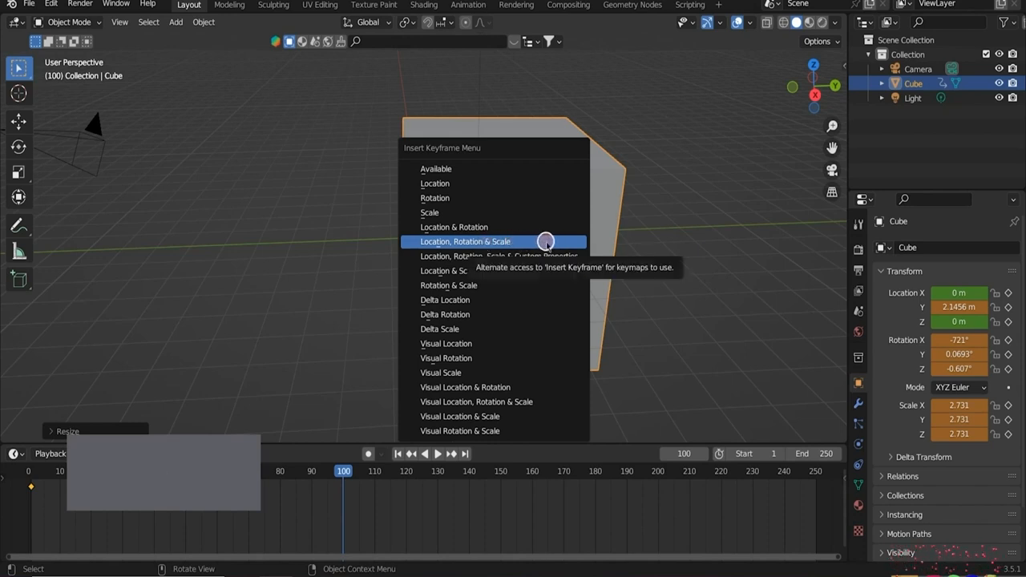
{"action": "left_click", "coordinate": [545, 241]}
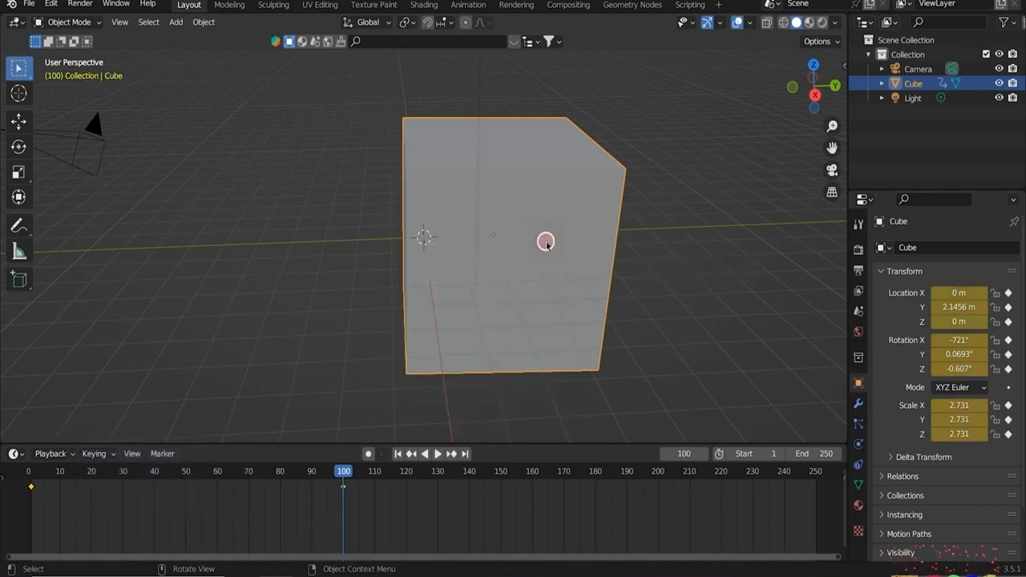
- Play the cube's combined location, rotation and scale animation twice from frame 1, stopping playback each time
{"action": "left_click", "coordinate": [399, 454]}
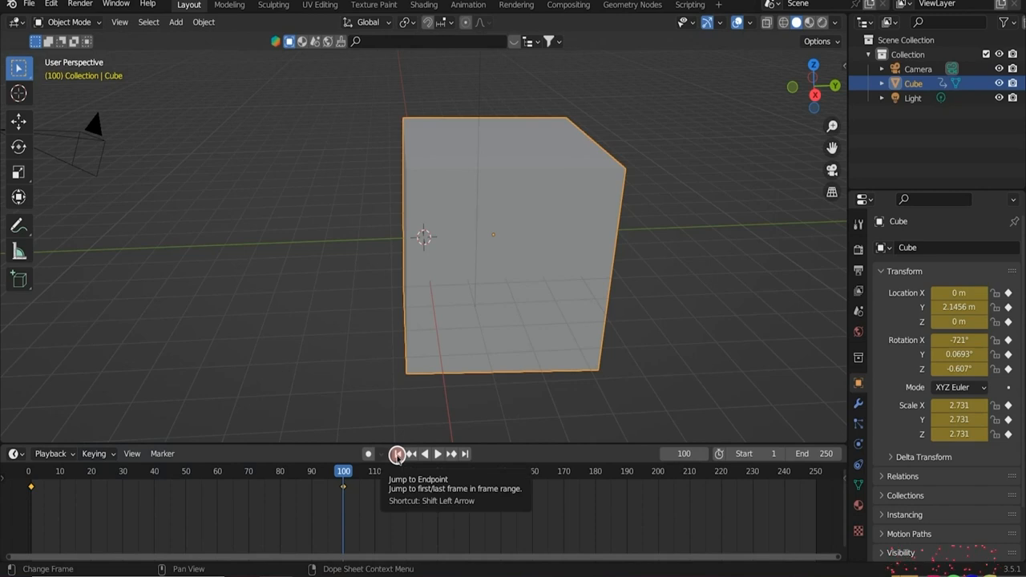
{"action": "left_click", "coordinate": [396, 455]}
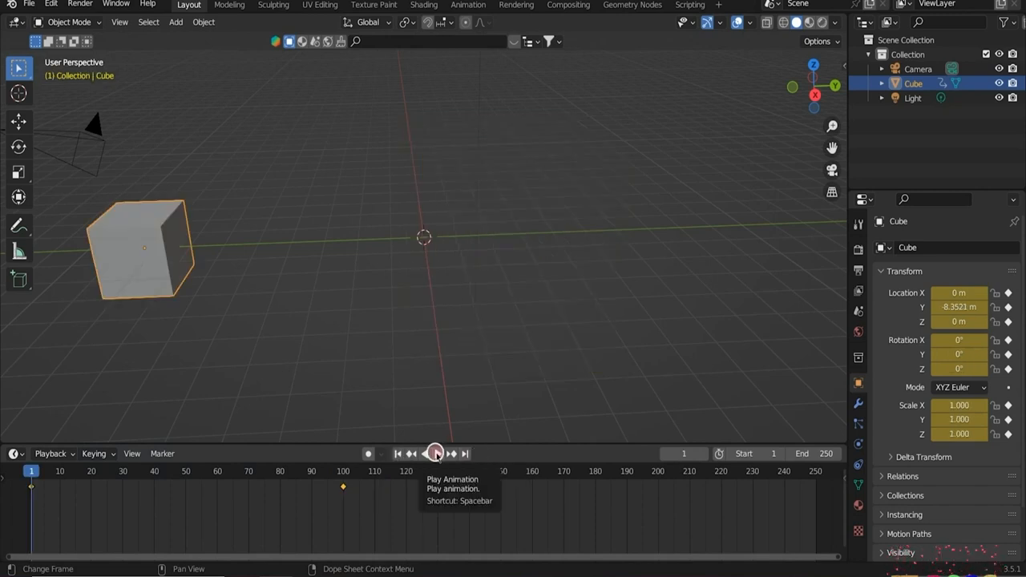
{"action": "left_click", "coordinate": [435, 454]}
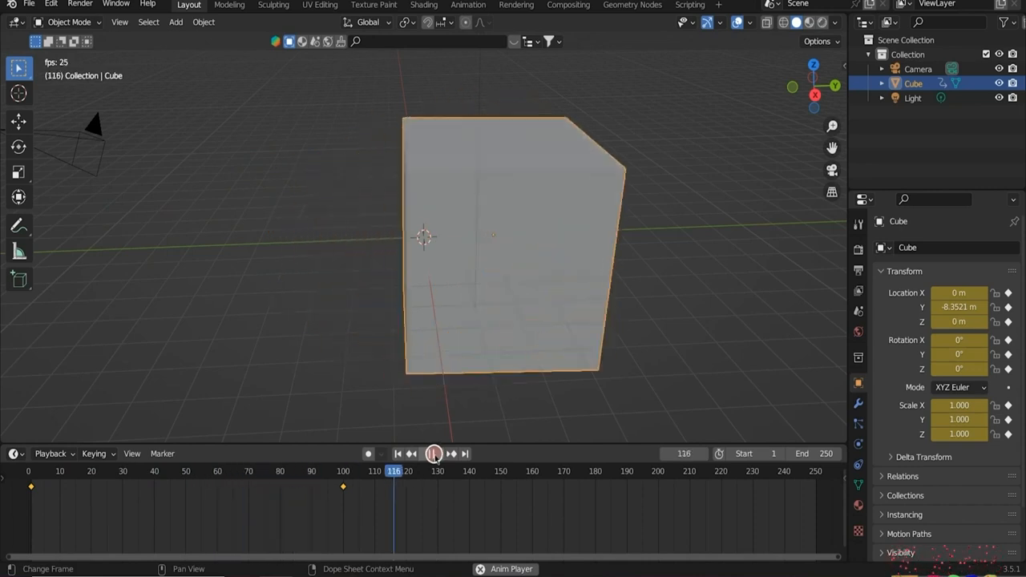
{"action": "left_click", "coordinate": [432, 454]}
{"action": "left_click", "coordinate": [399, 453]}
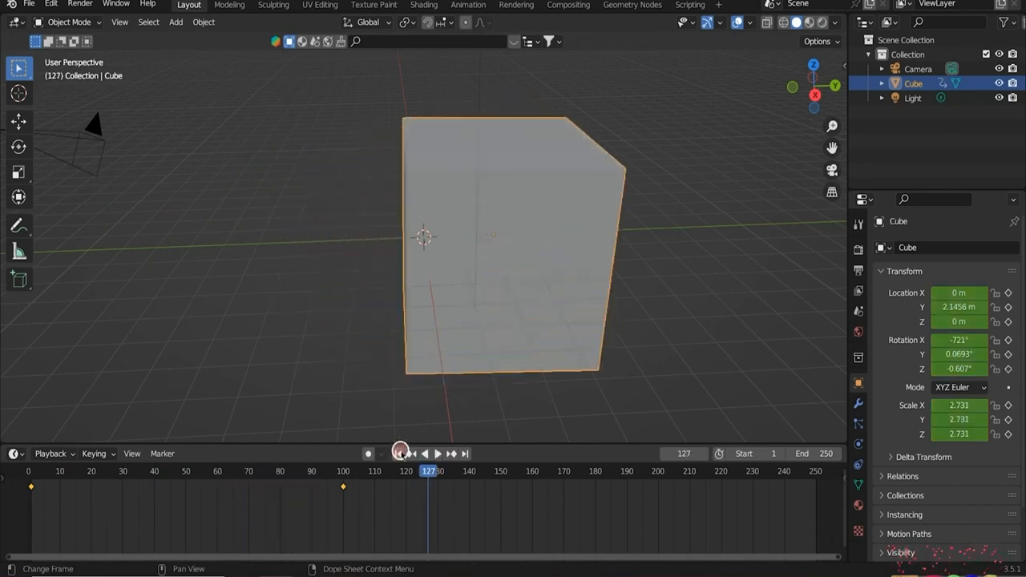
{"action": "left_click", "coordinate": [437, 454]}
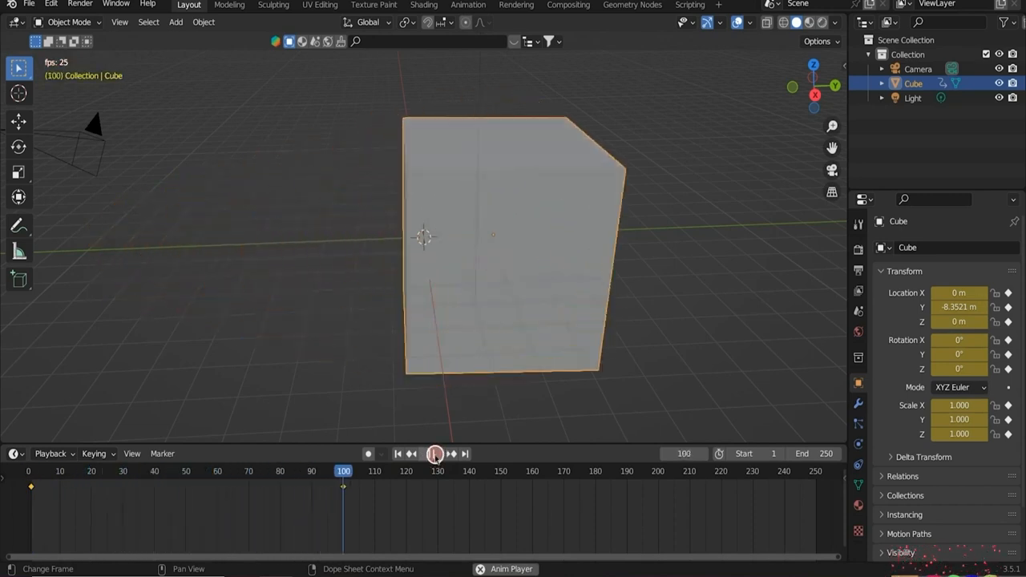
{"action": "left_click", "coordinate": [430, 454]}
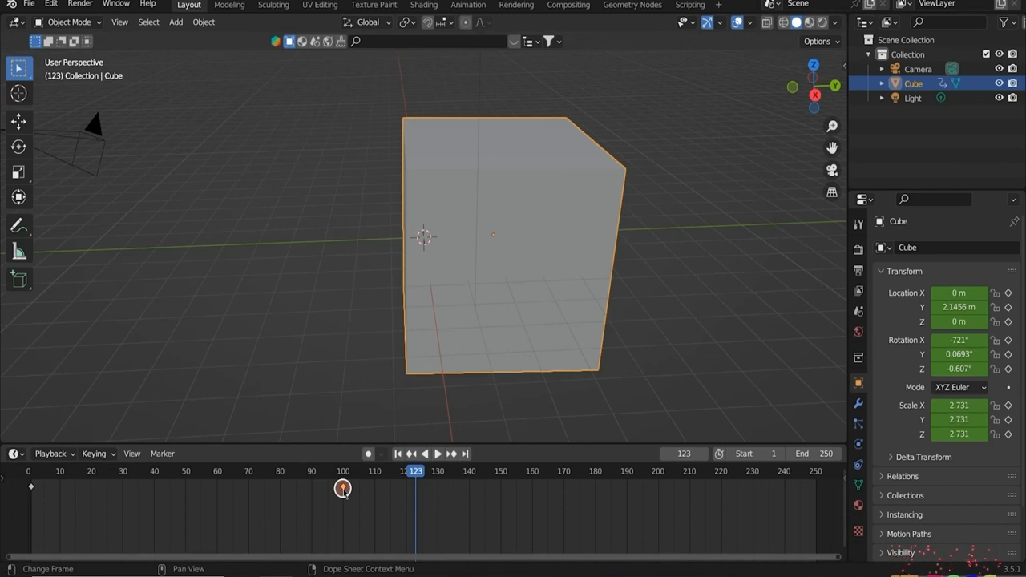
- Move the cube's keyframe from frame 100 to frame 50 in the timeline and deselect it
{"action": "key", "text": "g"}
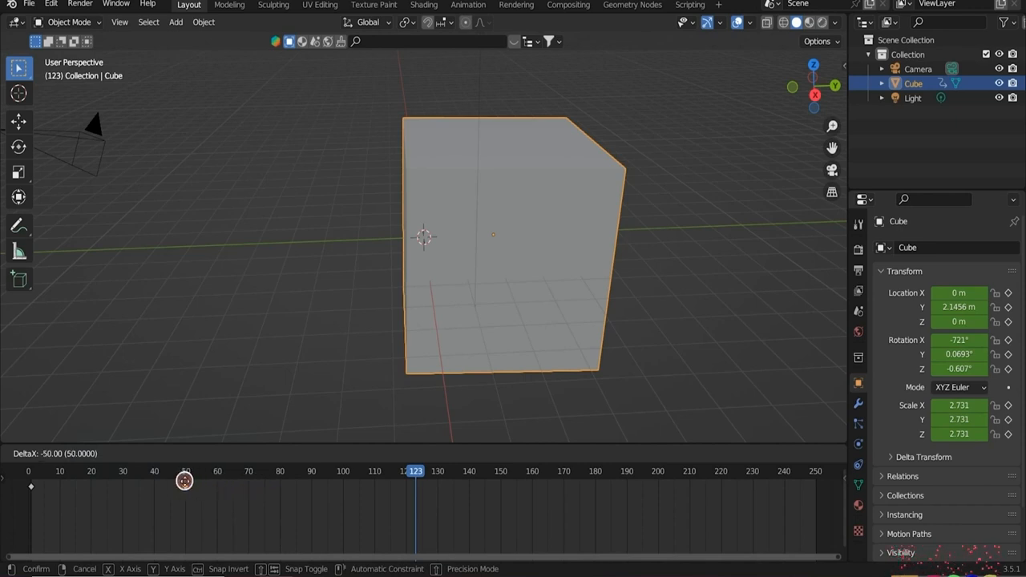
{"action": "left_click", "coordinate": [185, 481]}
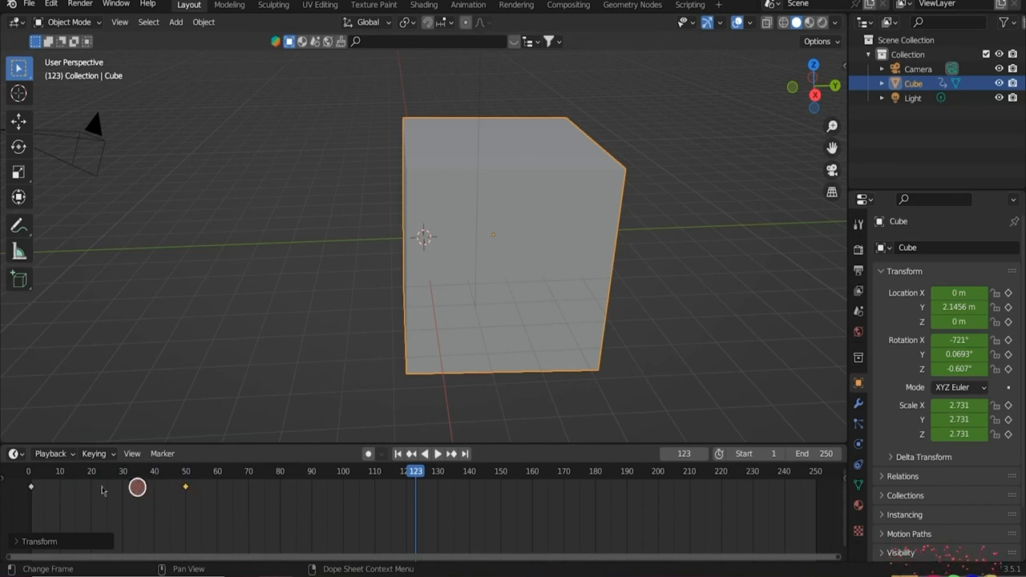
{"action": "left_click", "coordinate": [79, 502]}
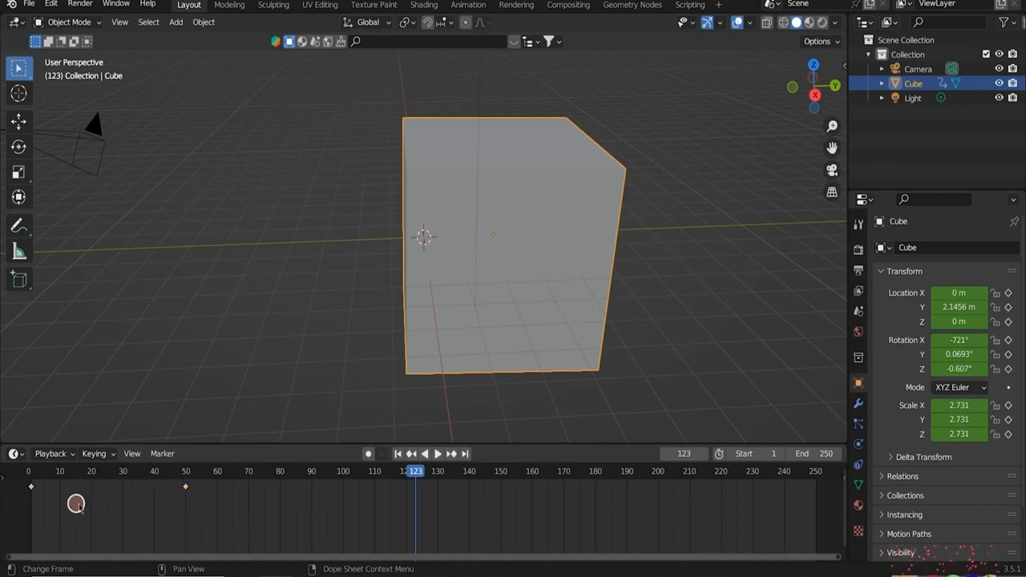
- Copy the cube's frame 1 keyframe and paste it at frame 100
{"action": "left_click", "coordinate": [31, 487]}
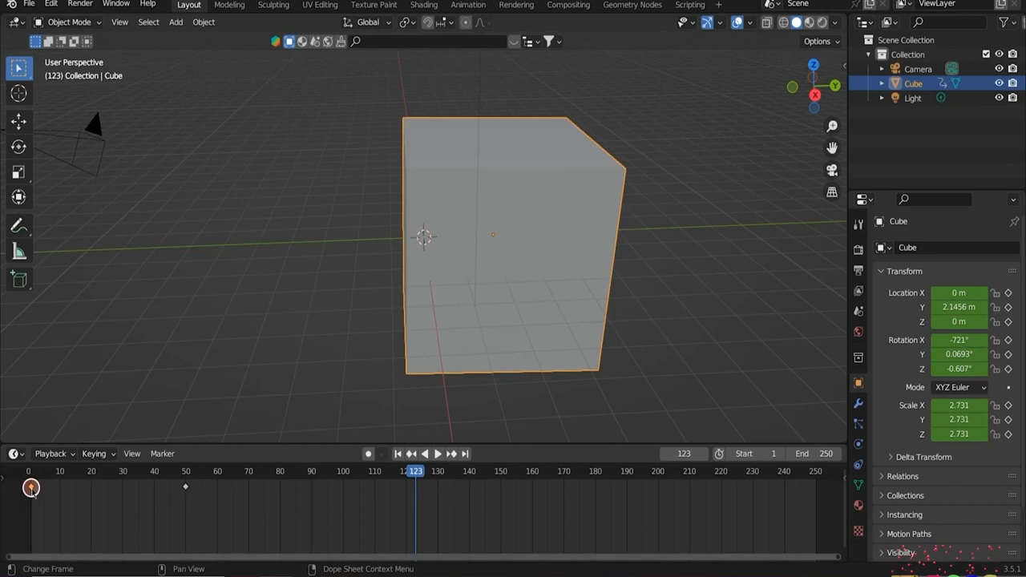
{"action": "right_click", "coordinate": [31, 487]}
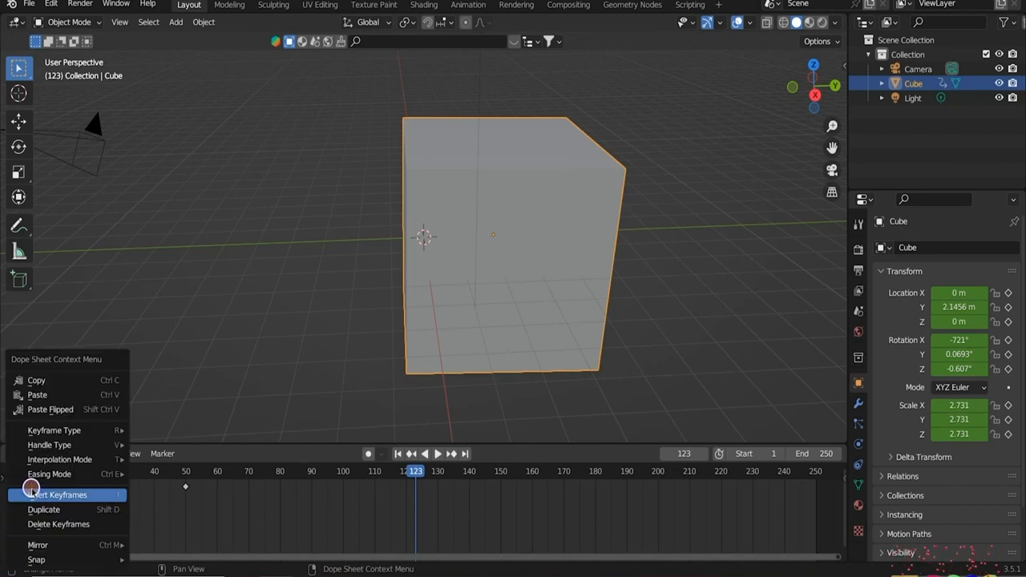
{"action": "left_click", "coordinate": [42, 380]}
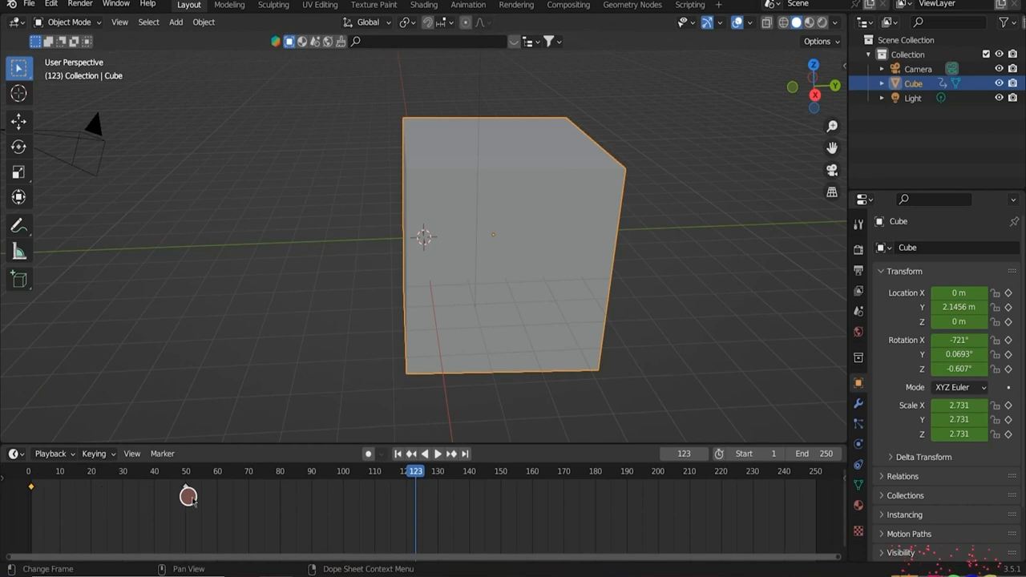
{"action": "left_click_drag", "start_coordinate": [413, 474], "coordinate": [336, 490]}
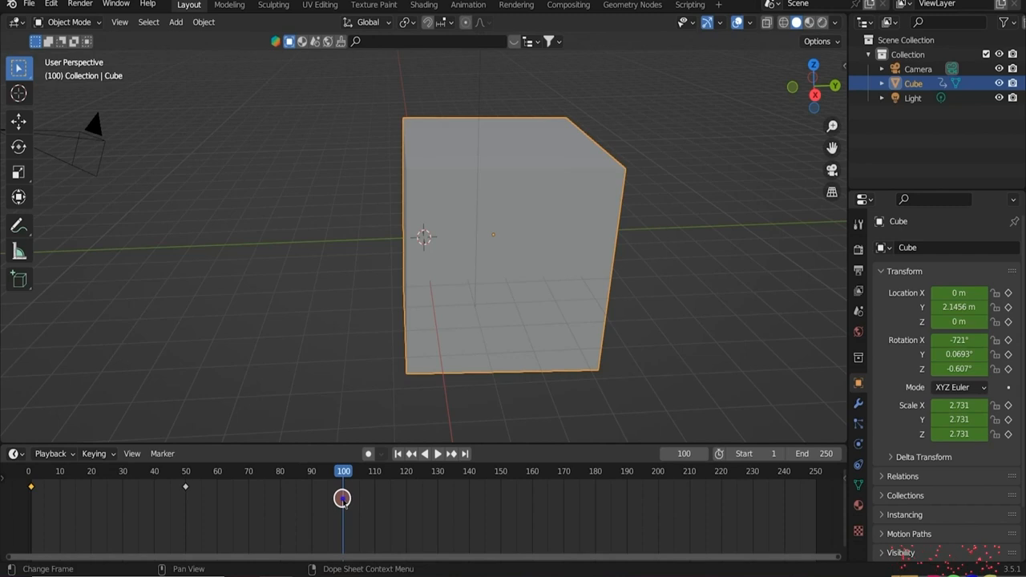
{"action": "right_click", "coordinate": [342, 499]}
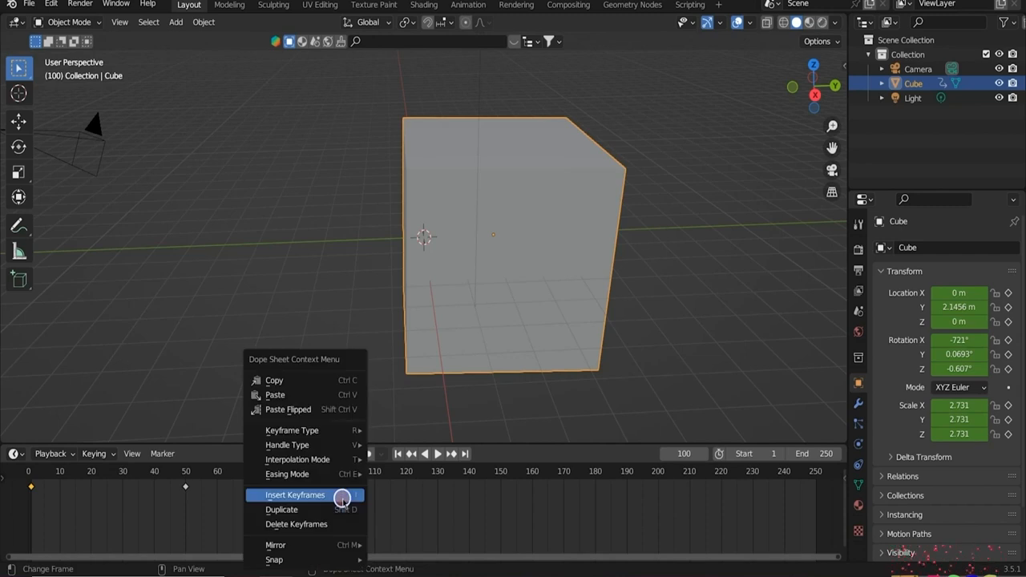
{"action": "left_click", "coordinate": [319, 395]}
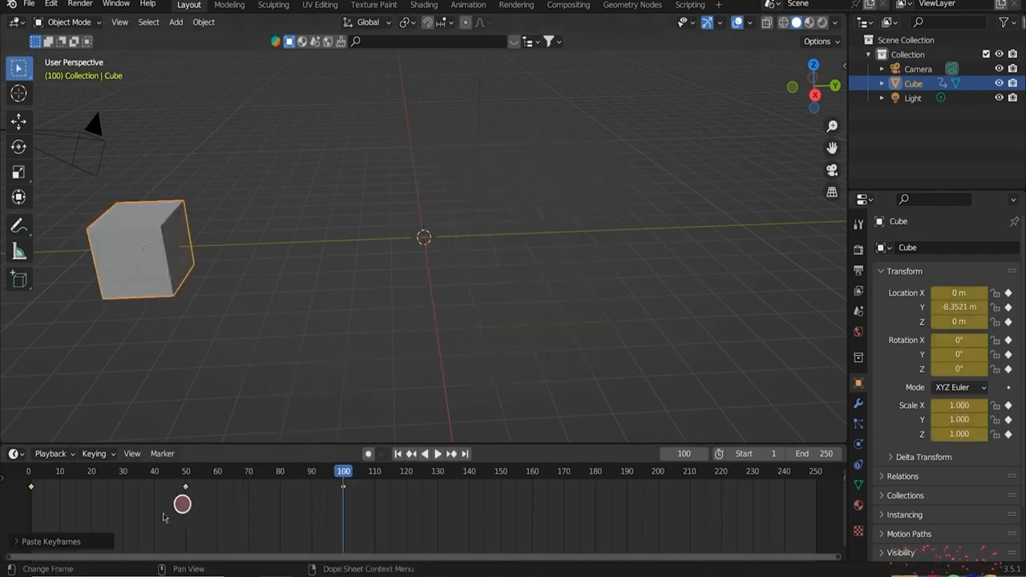
- Play the three-keyframe cube animation from frame 1, stop it, and replay it from the start
{"action": "left_click", "coordinate": [396, 451]}
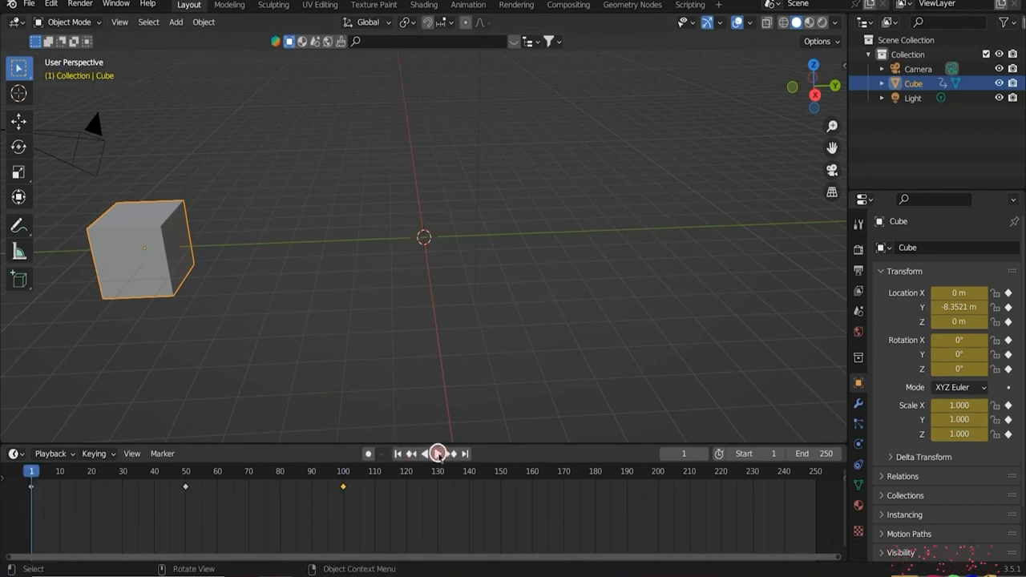
{"action": "left_click", "coordinate": [436, 454]}
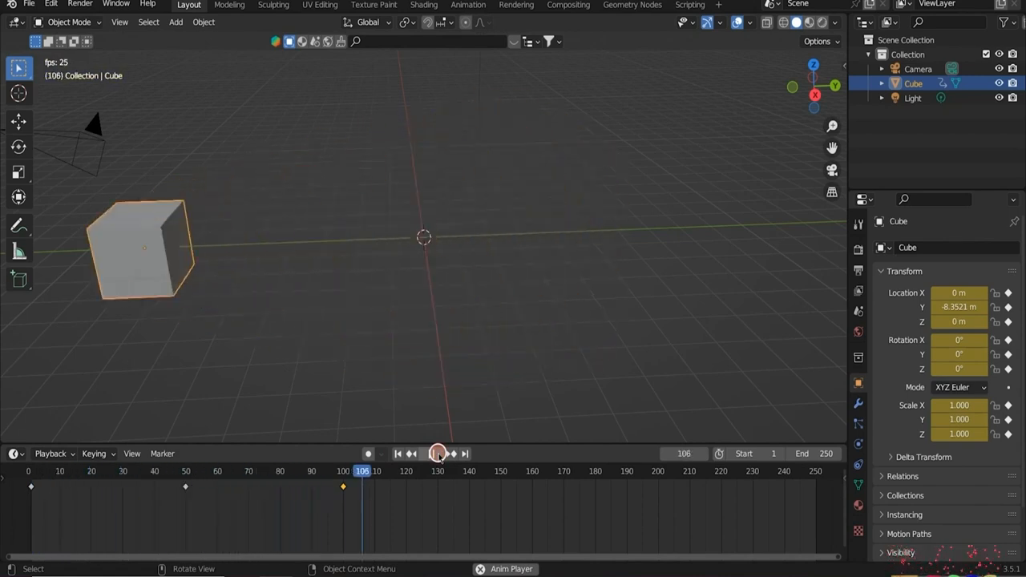
{"action": "left_click", "coordinate": [431, 454]}
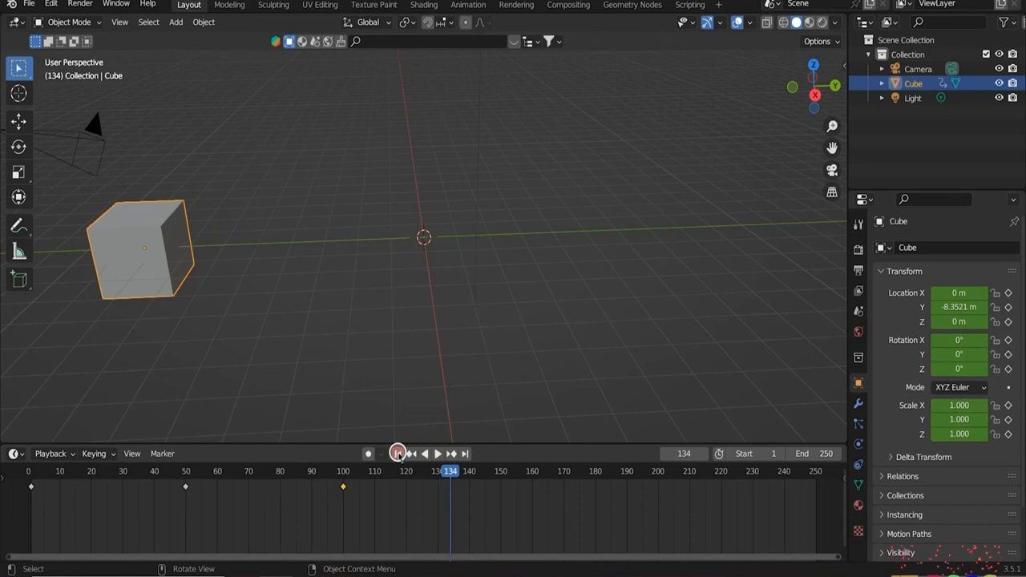
{"action": "left_click", "coordinate": [397, 454]}
{"action": "left_click", "coordinate": [435, 454]}
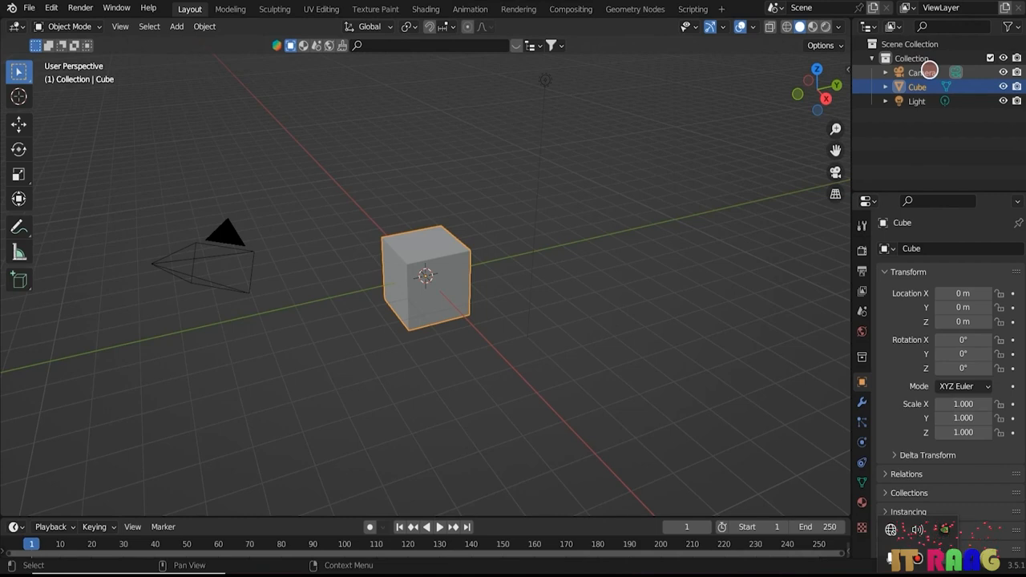
- In the new default scene, select and deselect the camera and toggle the viewport in and out of camera view, finishing in camera view
{"action": "left_click", "coordinate": [231, 280]}
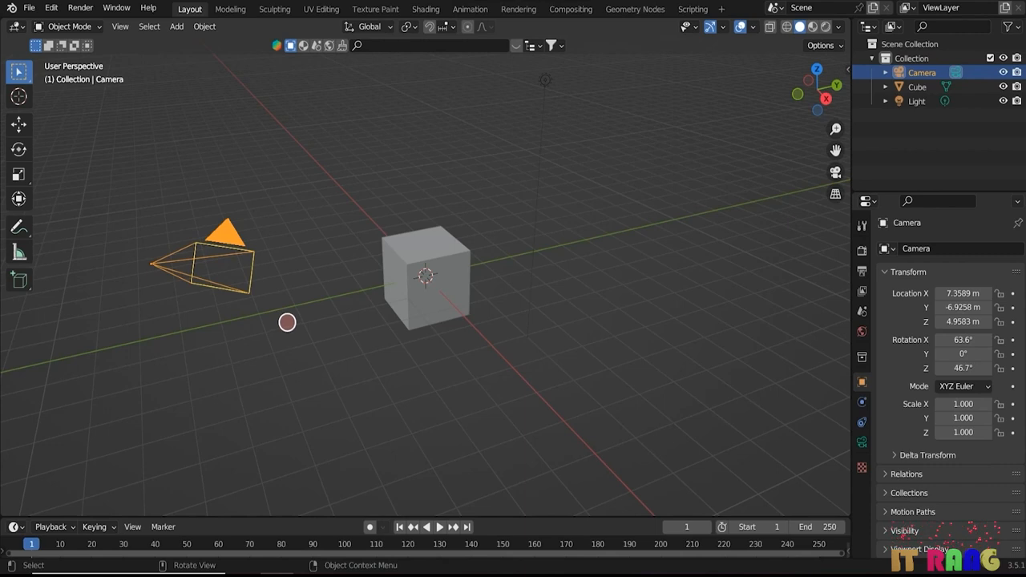
{"action": "key", "text": "shift+a"}
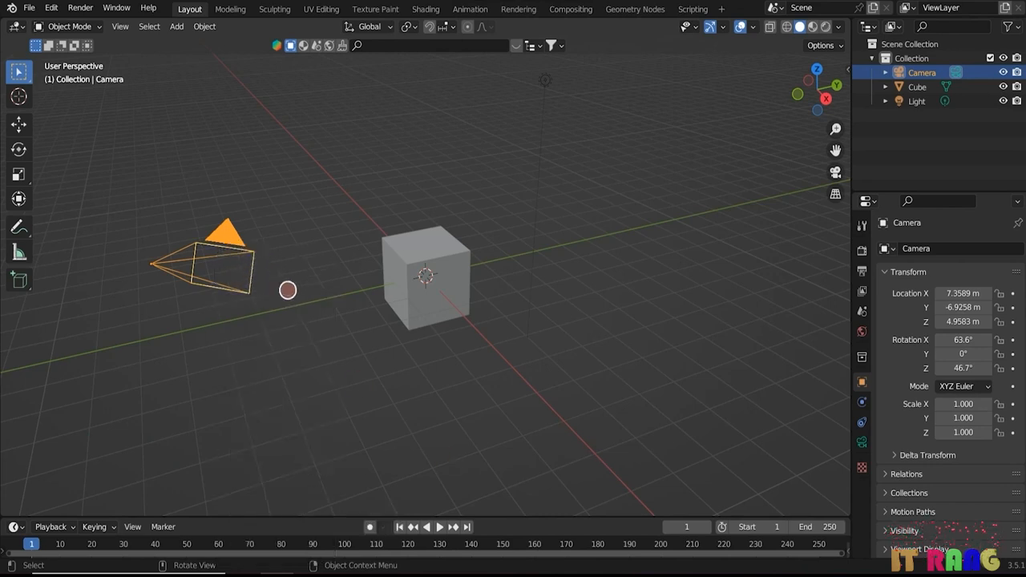
{"action": "left_click", "coordinate": [321, 389]}
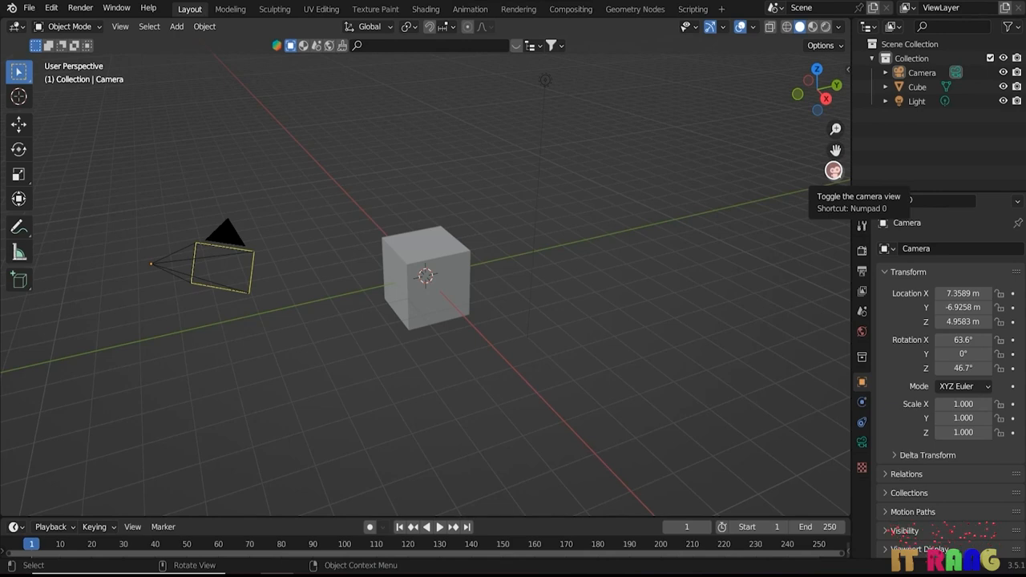
{"action": "left_click", "coordinate": [834, 170]}
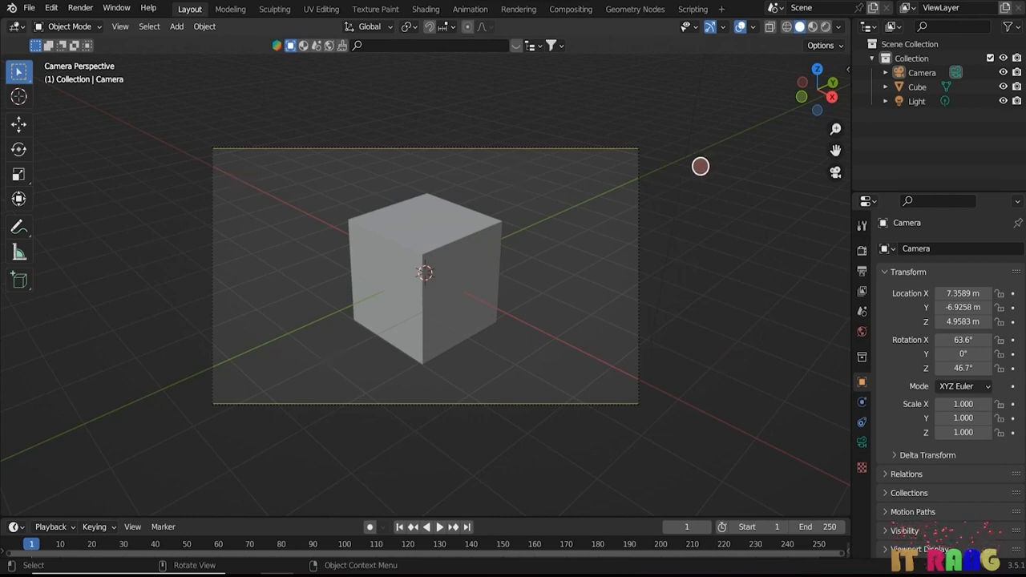
{"action": "left_click", "coordinate": [834, 171]}
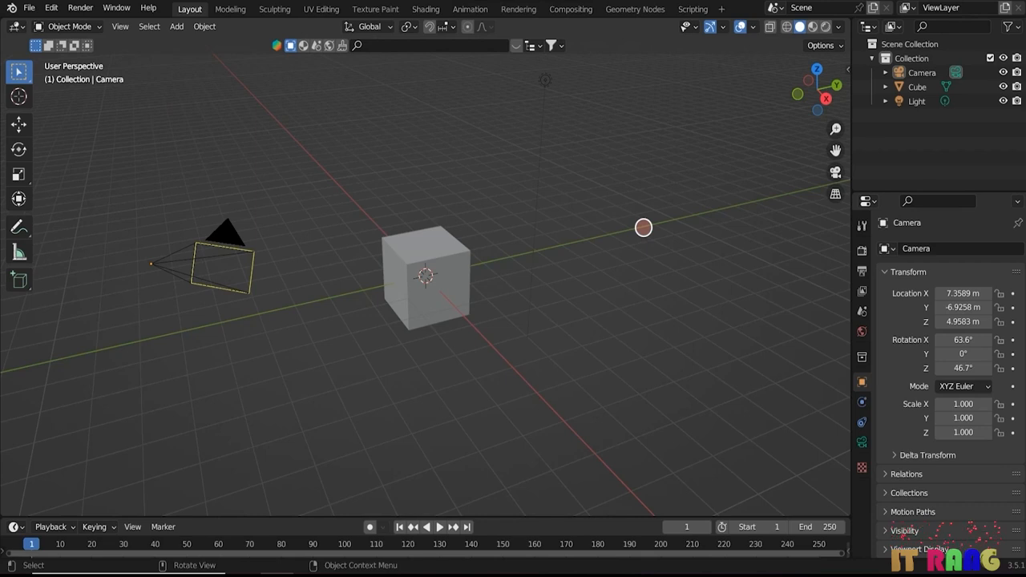
{"action": "key", "text": "KP_0"}
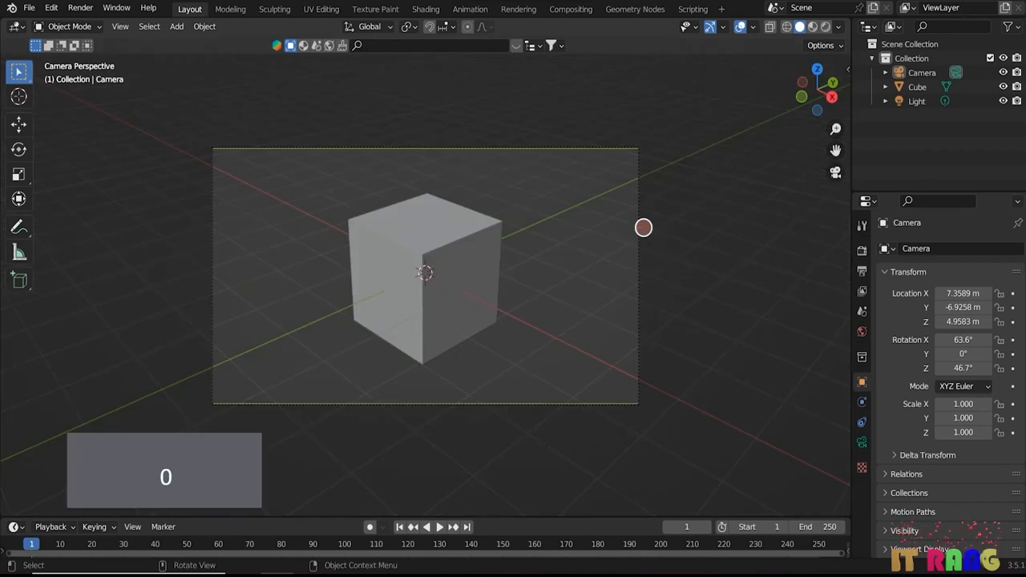
- Set the selected camera's focal length to 40 mm while looking through the camera
{"action": "key", "text": "KP_0"}
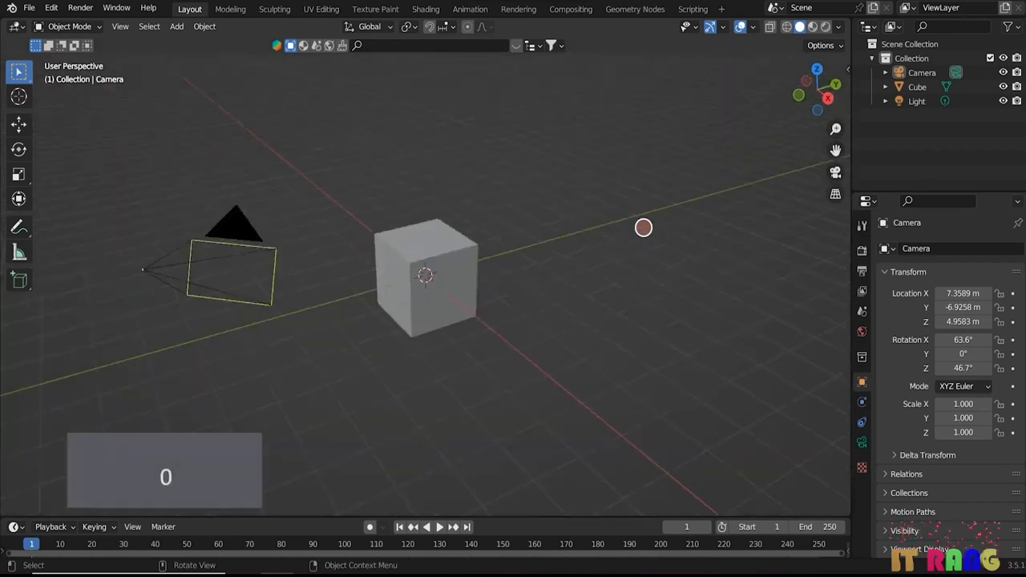
{"action": "left_click", "coordinate": [229, 232]}
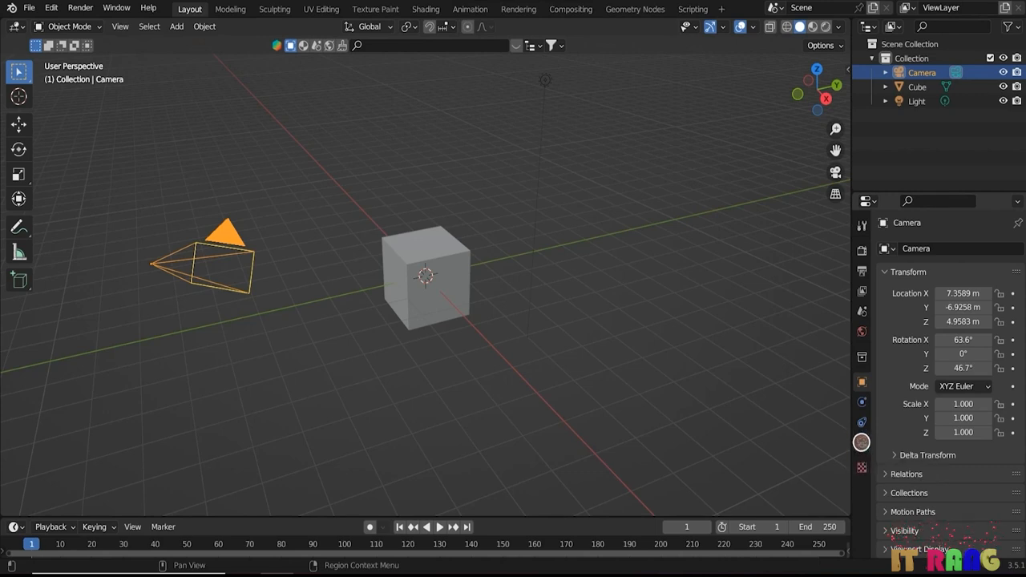
{"action": "left_click", "coordinate": [861, 442]}
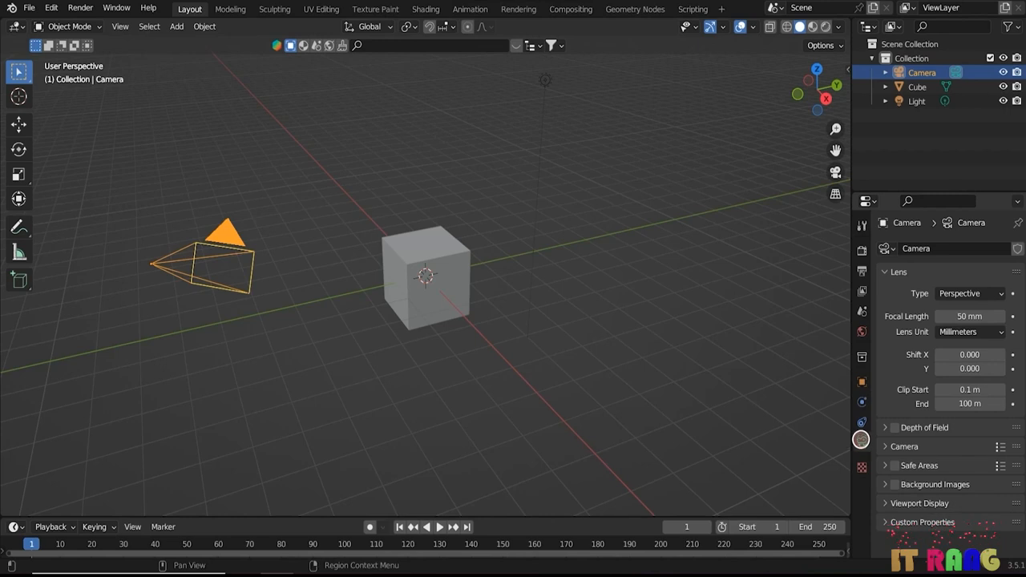
{"action": "key", "text": "KP_0"}
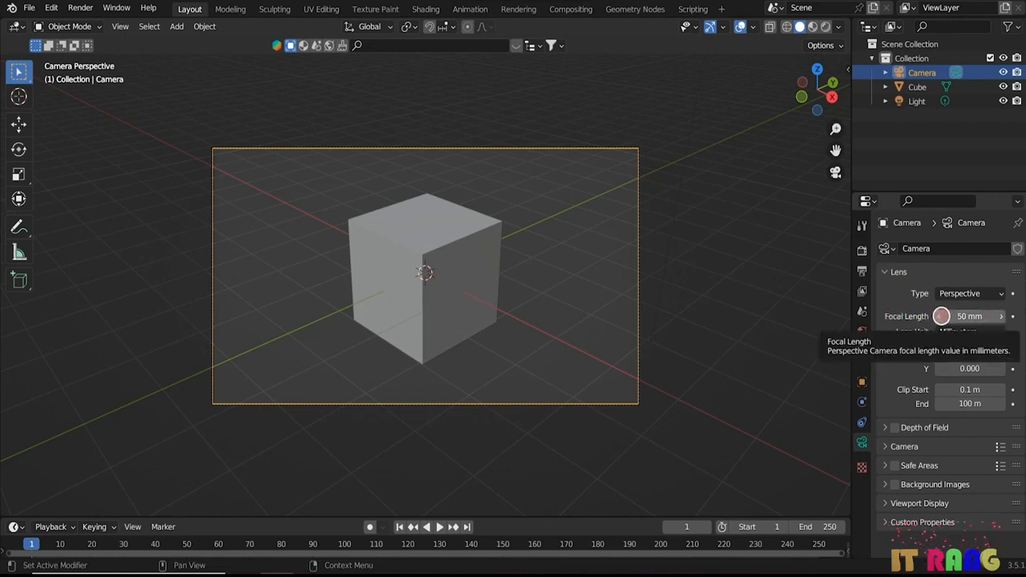
{"action": "left_click", "coordinate": [940, 316]}
{"action": "left_click", "coordinate": [940, 316]}
{"action": "left_click", "coordinate": [939, 316]}
{"action": "left_click", "coordinate": [939, 316]}
{"action": "left_click", "coordinate": [939, 315]}
{"action": "left_click", "coordinate": [939, 315]}
{"action": "left_click", "coordinate": [939, 316]}
{"action": "left_click", "coordinate": [939, 316]}
{"action": "left_click", "coordinate": [939, 316]}
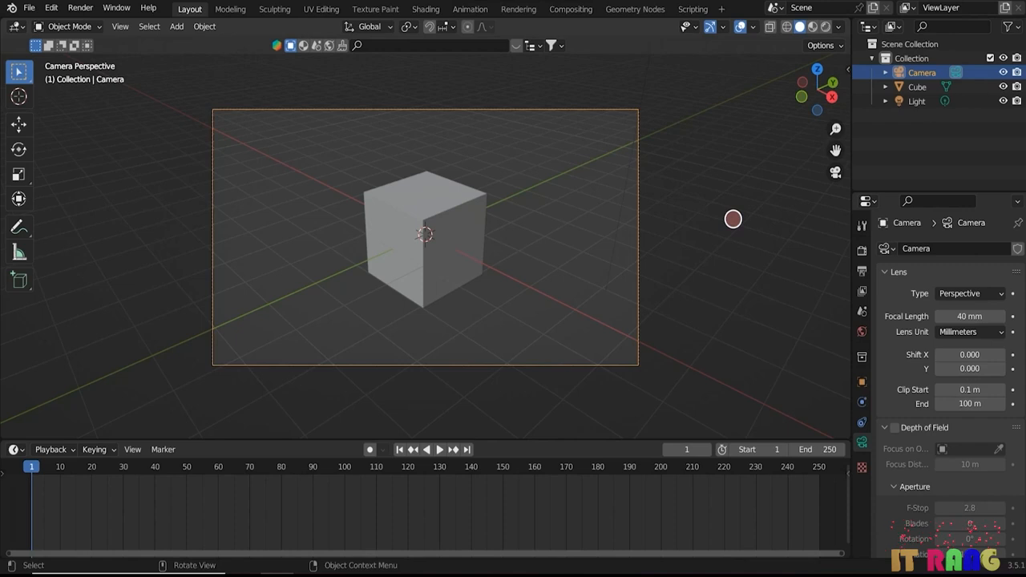
- Lock the camera to the view so that viewport navigation moves it
{"action": "key", "text": "n"}
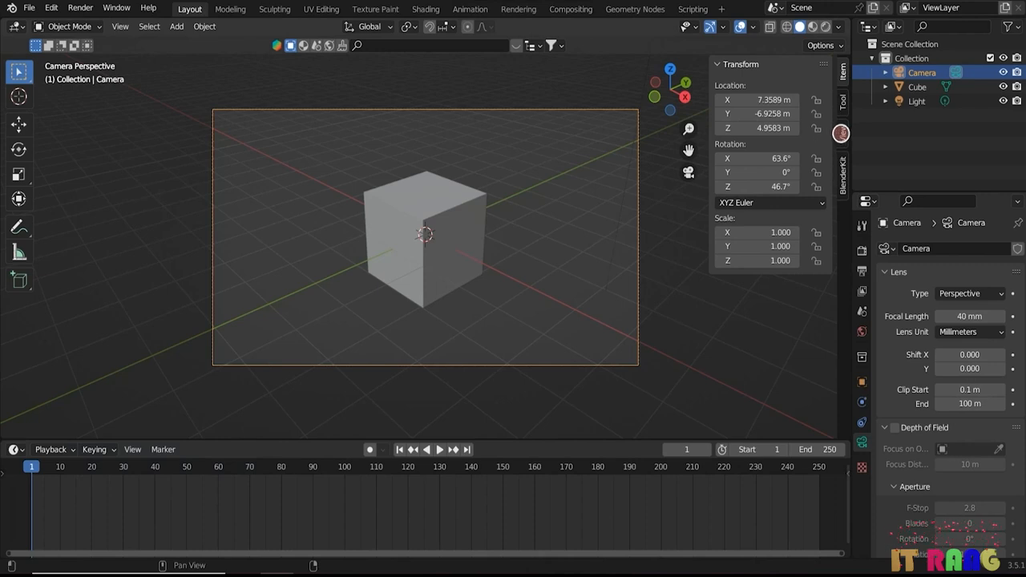
{"action": "left_click", "coordinate": [840, 133]}
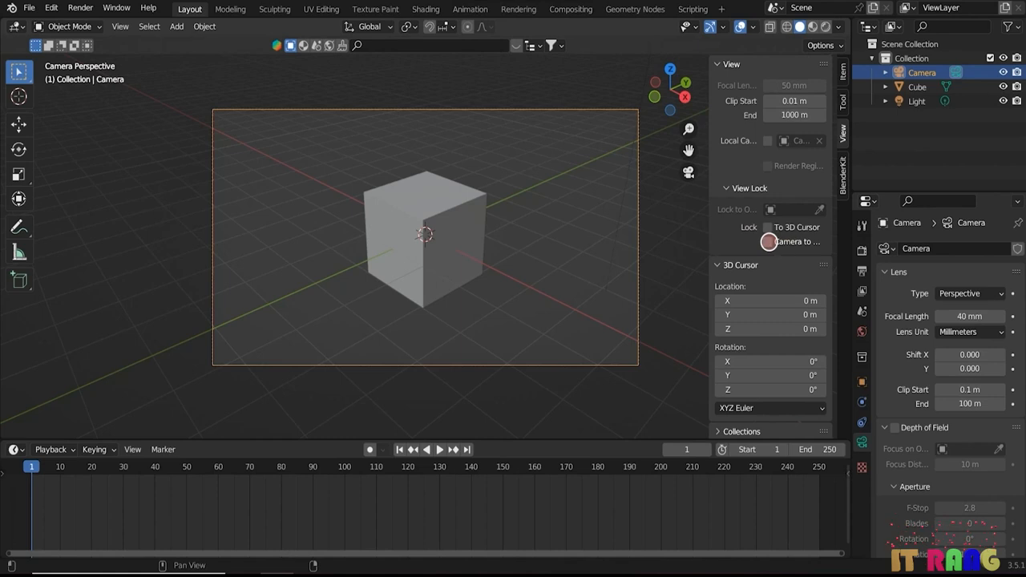
{"action": "left_click", "coordinate": [768, 241]}
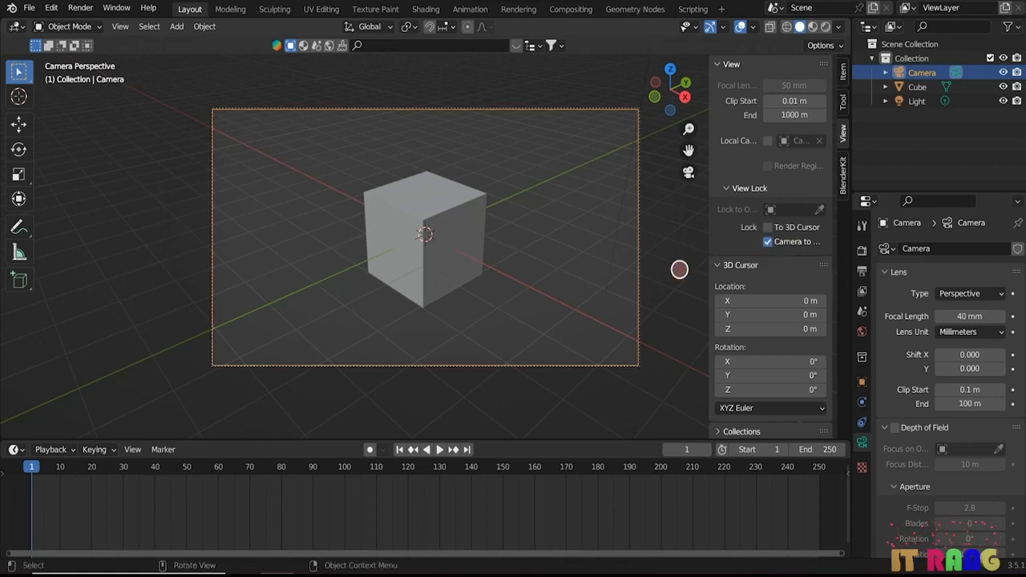
{"action": "key", "text": "n"}
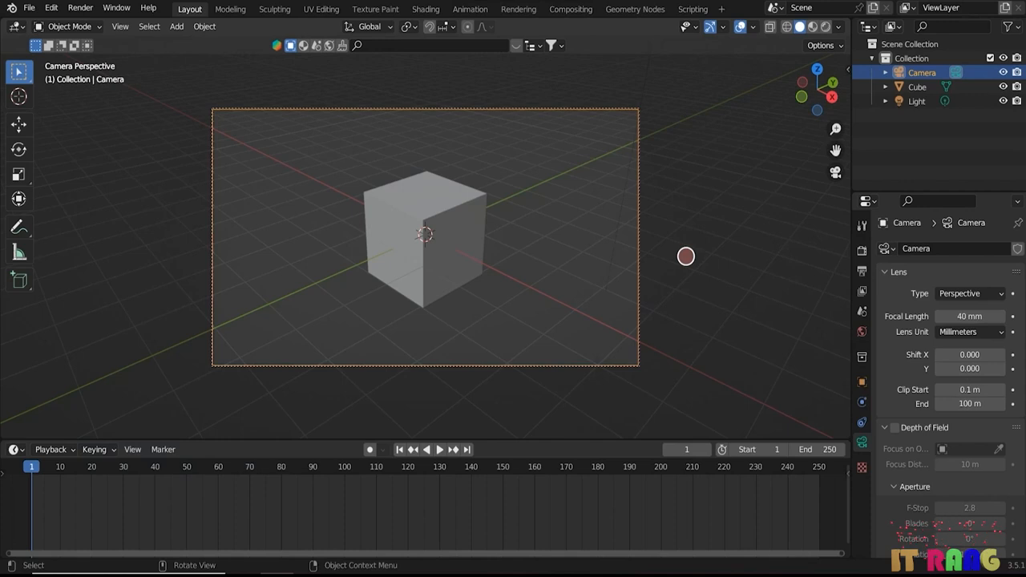
- Pull the camera back from the cube and insert a Location, Rotation, Scale & Custom Properties keyframe for it at frame 1
{"action": "scroll", "coordinate": [685, 256], "scroll_direction": "up", "scroll_amount": 5}
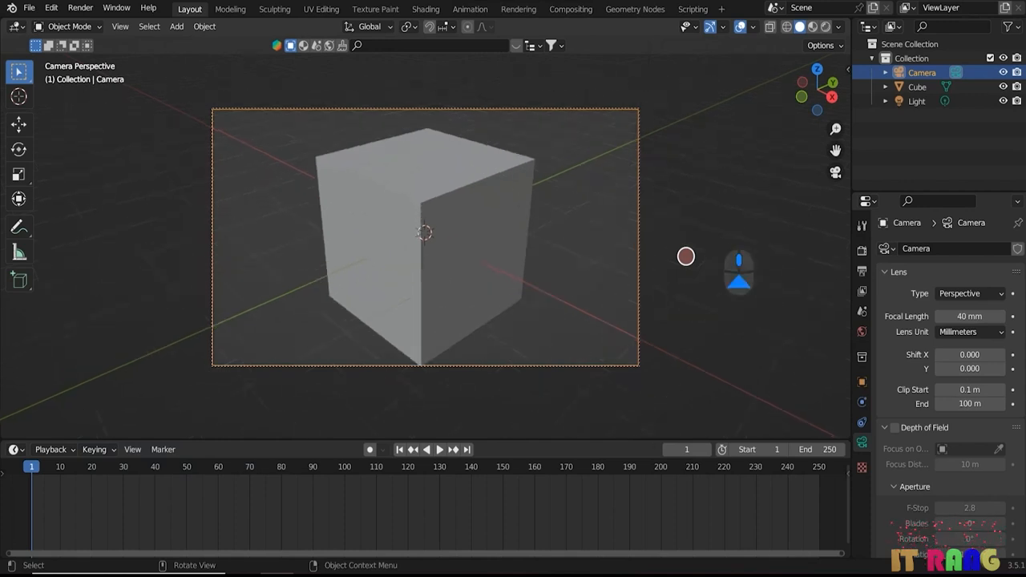
{"action": "scroll", "coordinate": [686, 256], "scroll_direction": "up", "scroll_amount": 1}
{"action": "scroll", "coordinate": [685, 256], "scroll_direction": "down", "scroll_amount": 5}
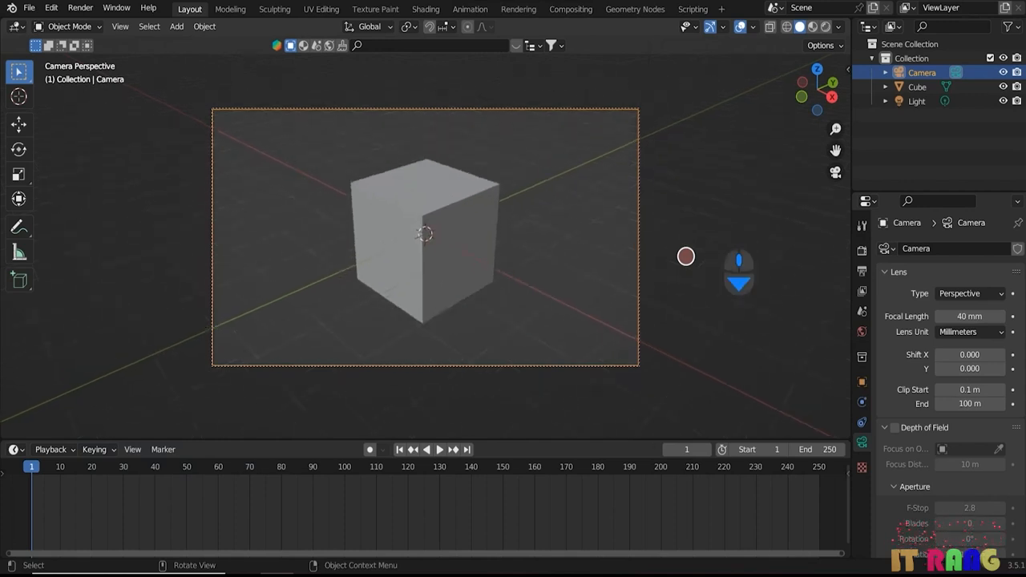
{"action": "scroll", "coordinate": [685, 255], "scroll_direction": "down", "scroll_amount": 8}
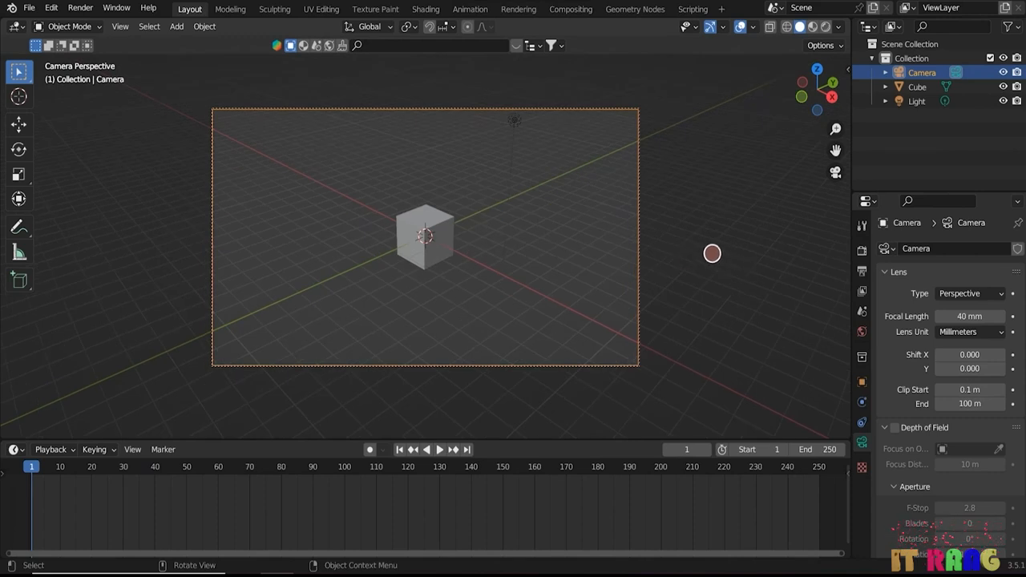
{"action": "mouse_move", "coordinate": [713, 254]}
{"action": "middle_mouse_down"}
{"action": "mouse_move", "coordinate": [417, 291]}
{"action": "mouse_move", "coordinate": [715, 261]}
{"action": "middle_mouse_up"}
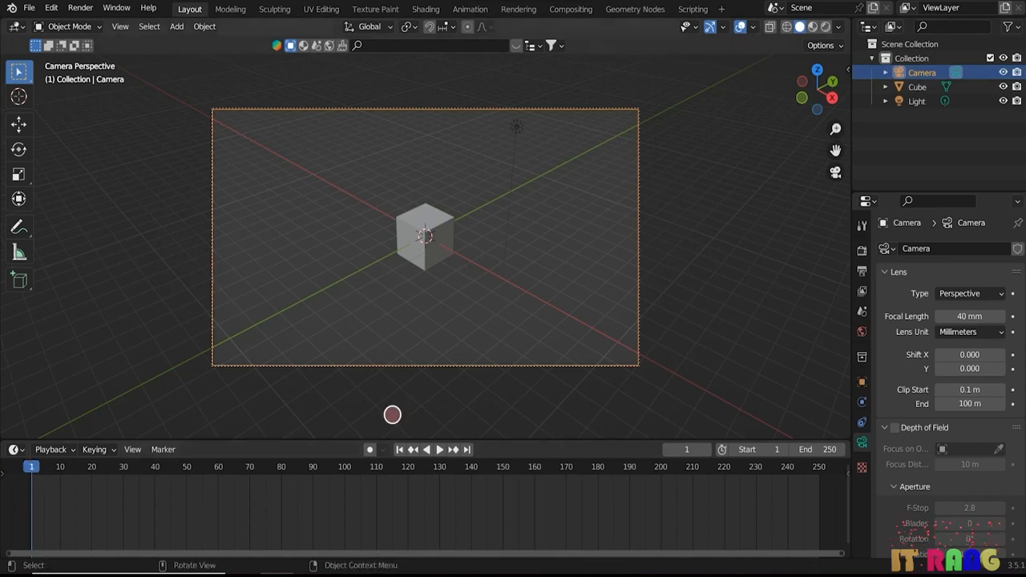
{"action": "key", "text": "i"}
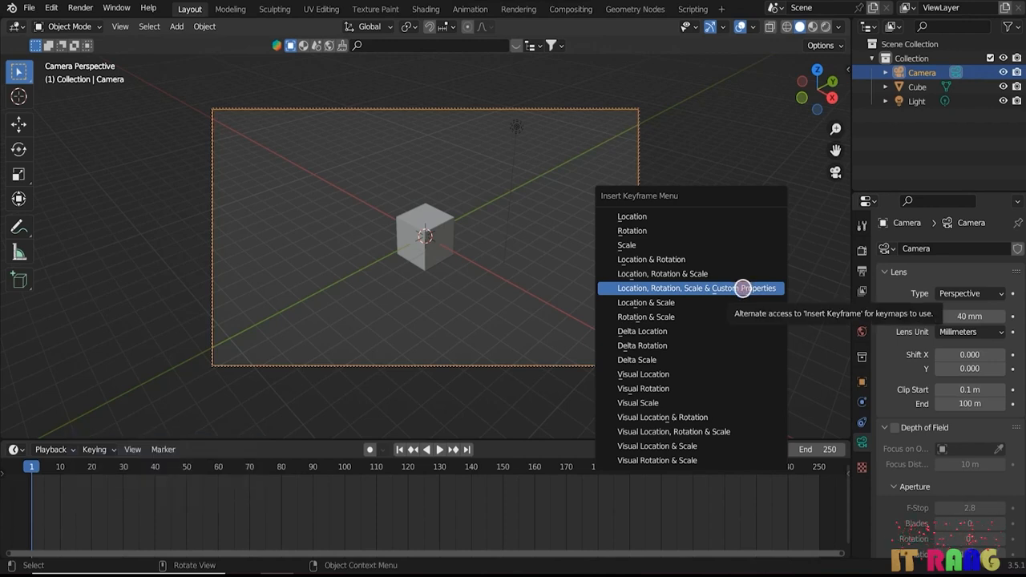
{"action": "left_click", "coordinate": [743, 288]}
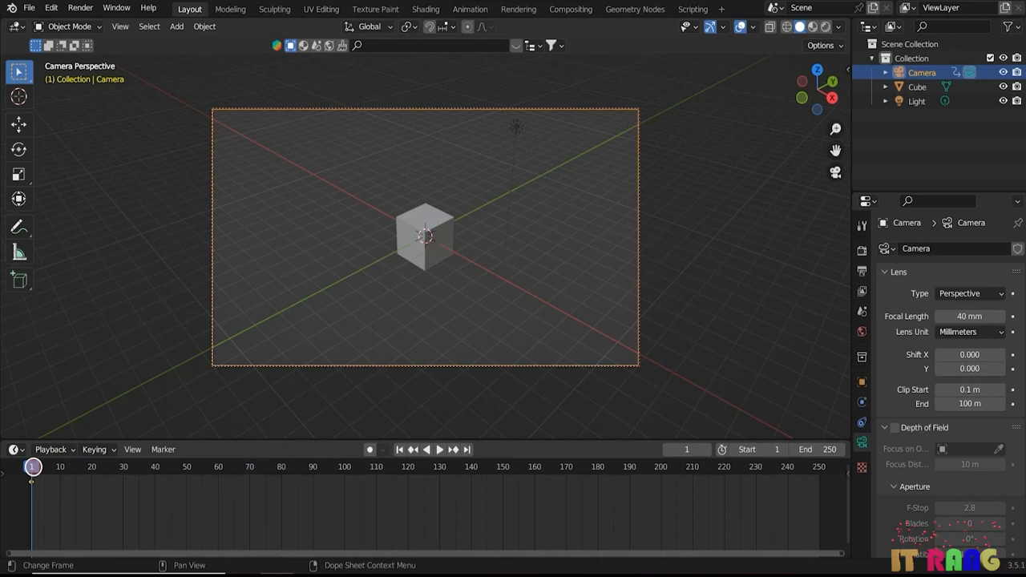
- At frame 70, swing the camera around to face the cube's front and insert a Location, Rotation, Scale & Custom Properties keyframe
{"action": "left_click_drag", "start_coordinate": [32, 467], "coordinate": [250, 472]}
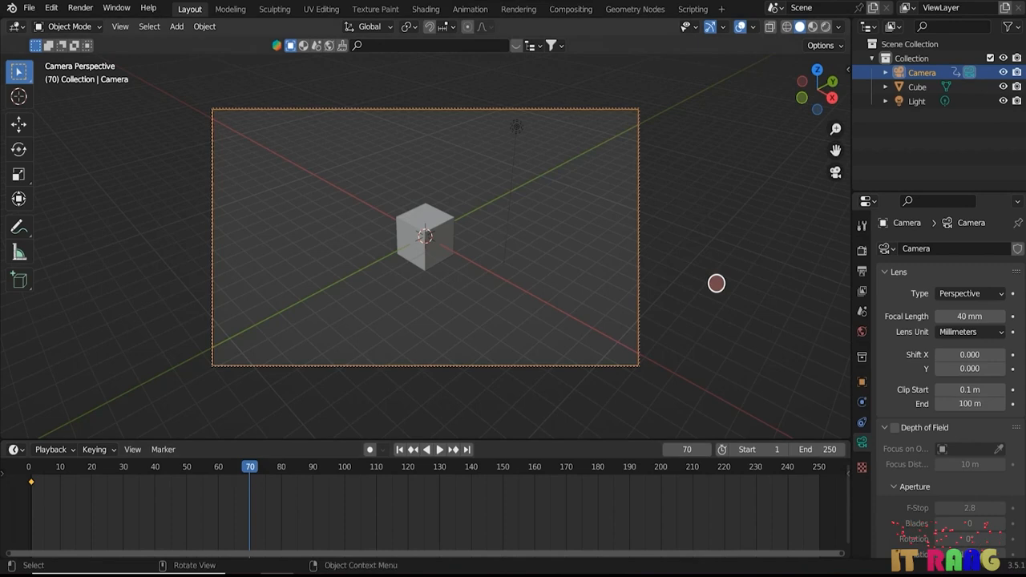
{"action": "middle_click_drag", "start_coordinate": [783, 284], "coordinate": [705, 287]}
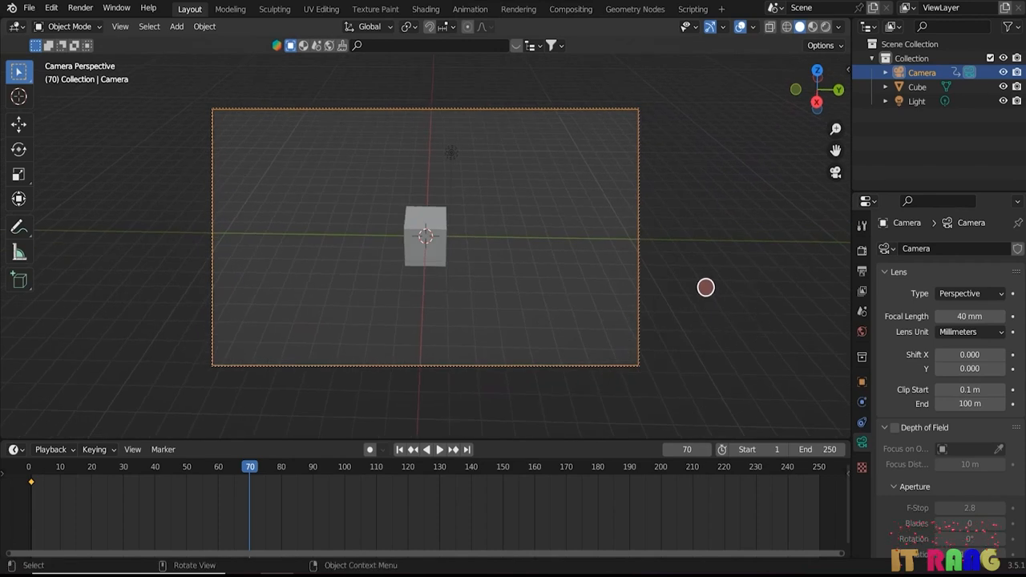
{"action": "key", "text": "i"}
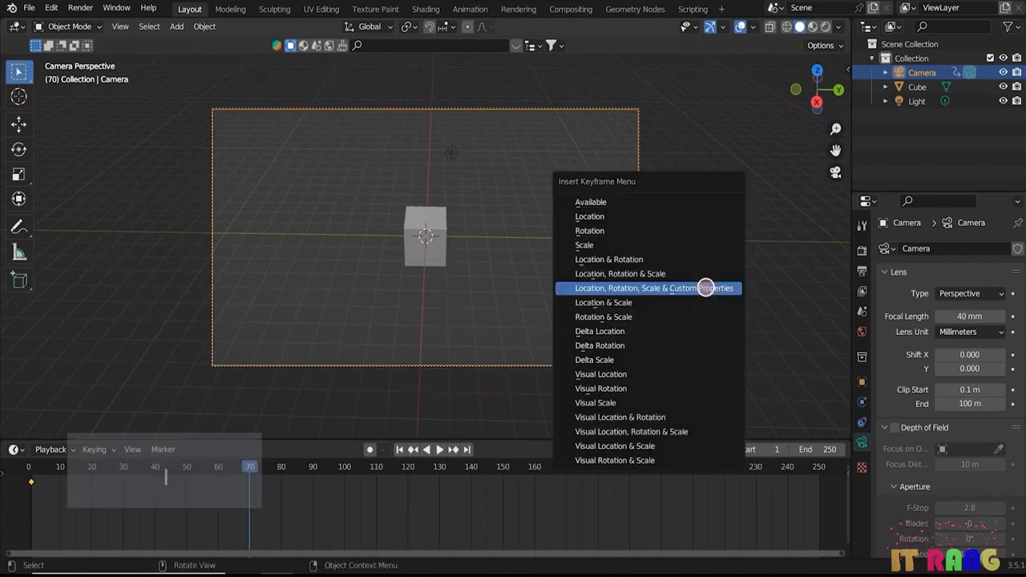
{"action": "left_click", "coordinate": [705, 287]}
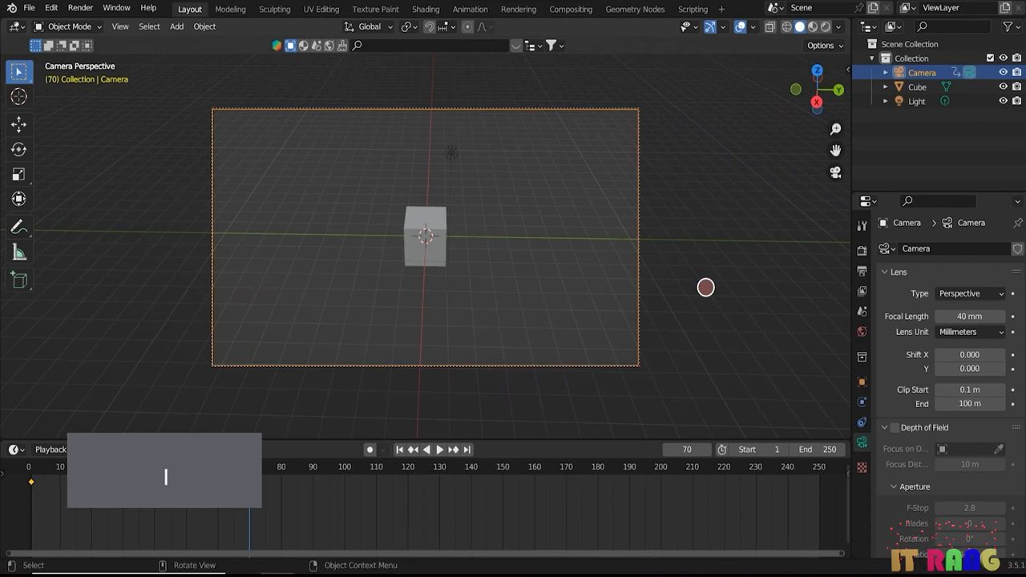
- At frame 130, move the camera closer to the cube and insert a Location, Rotation, Scale & Custom Properties keyframe
{"action": "left_click_drag", "start_coordinate": [293, 469], "coordinate": [492, 471]}
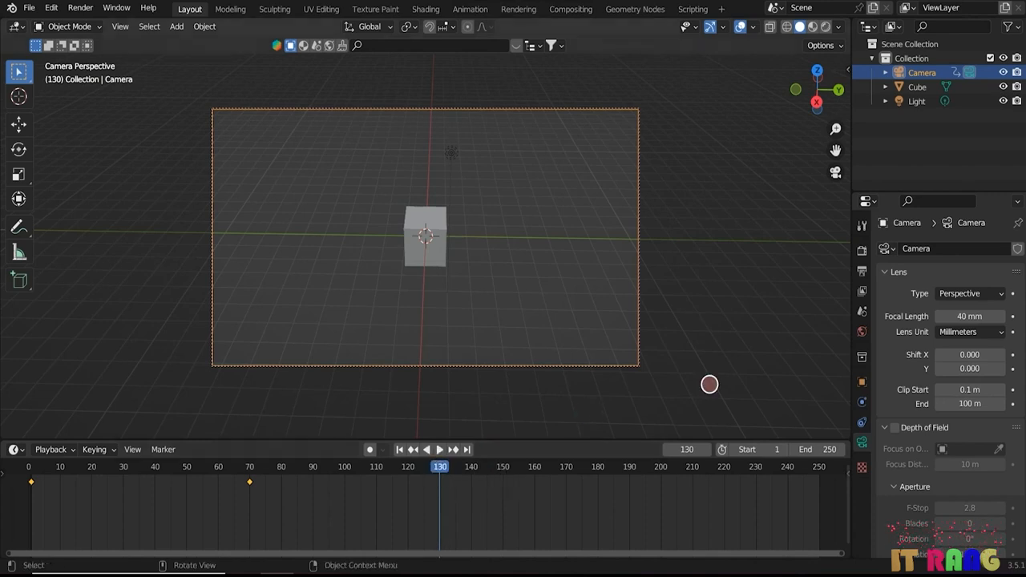
{"action": "scroll", "coordinate": [709, 383], "scroll_direction": "up", "scroll_amount": 1}
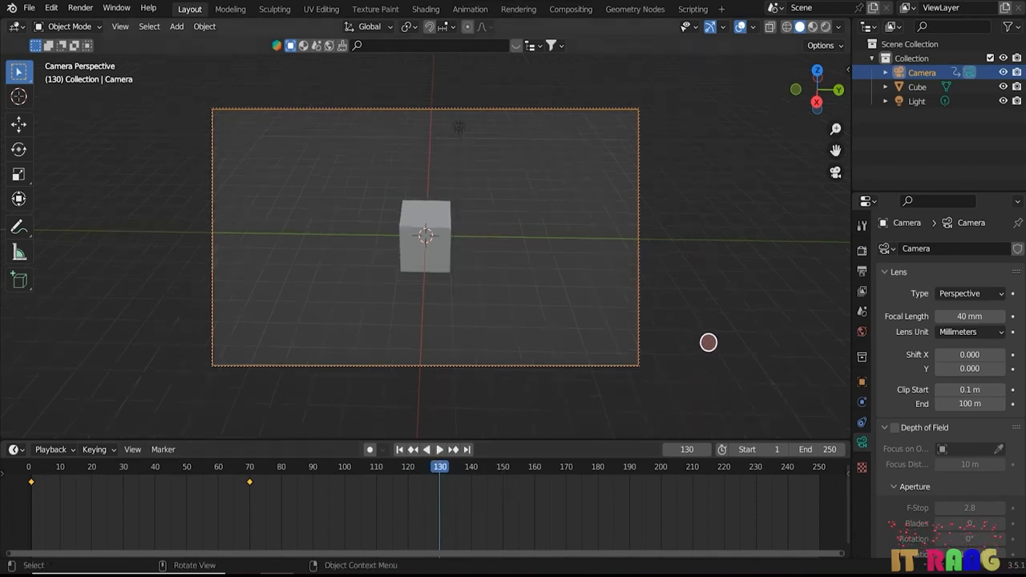
{"action": "scroll", "coordinate": [709, 342], "scroll_direction": "up", "scroll_amount": 1}
{"action": "scroll", "coordinate": [707, 341], "scroll_direction": "up", "scroll_amount": 1}
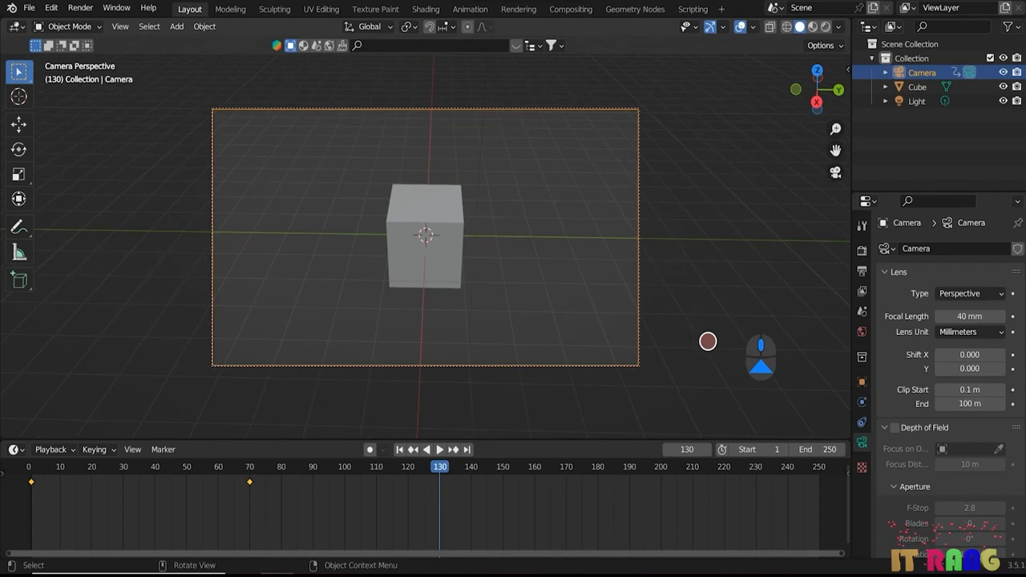
{"action": "scroll", "coordinate": [707, 342], "scroll_direction": "up", "scroll_amount": 1}
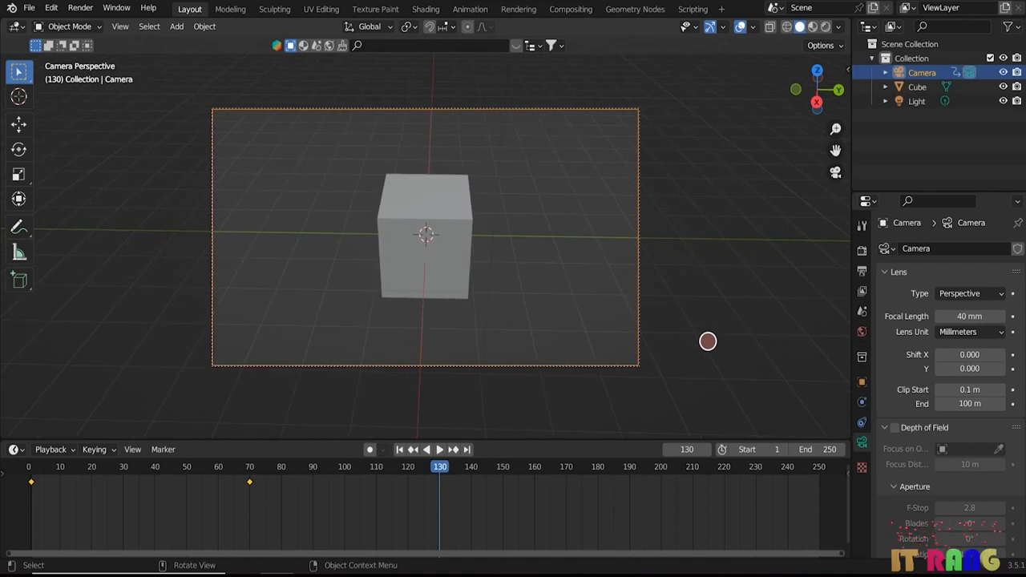
{"action": "key", "text": "i"}
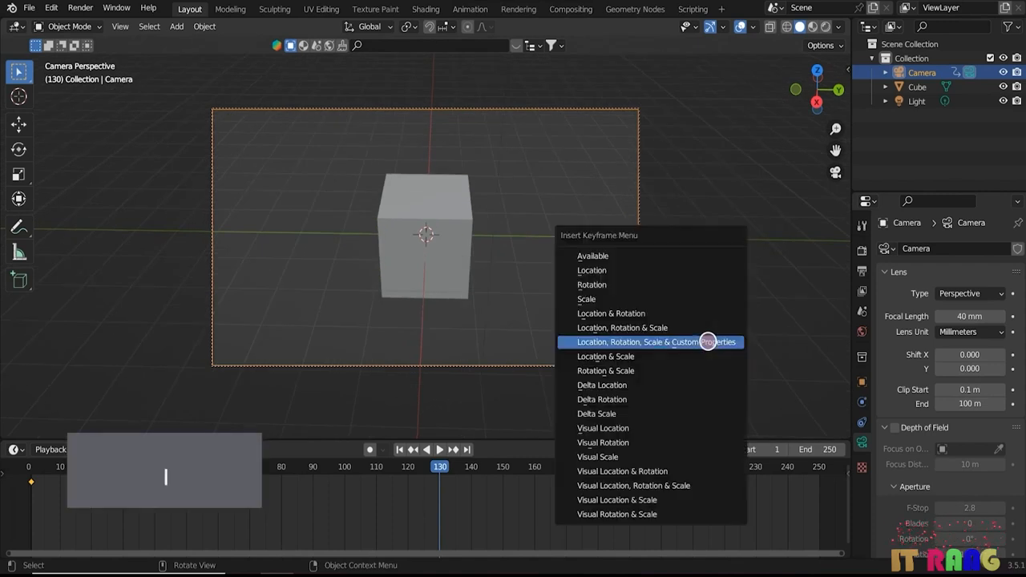
{"action": "left_click", "coordinate": [708, 341]}
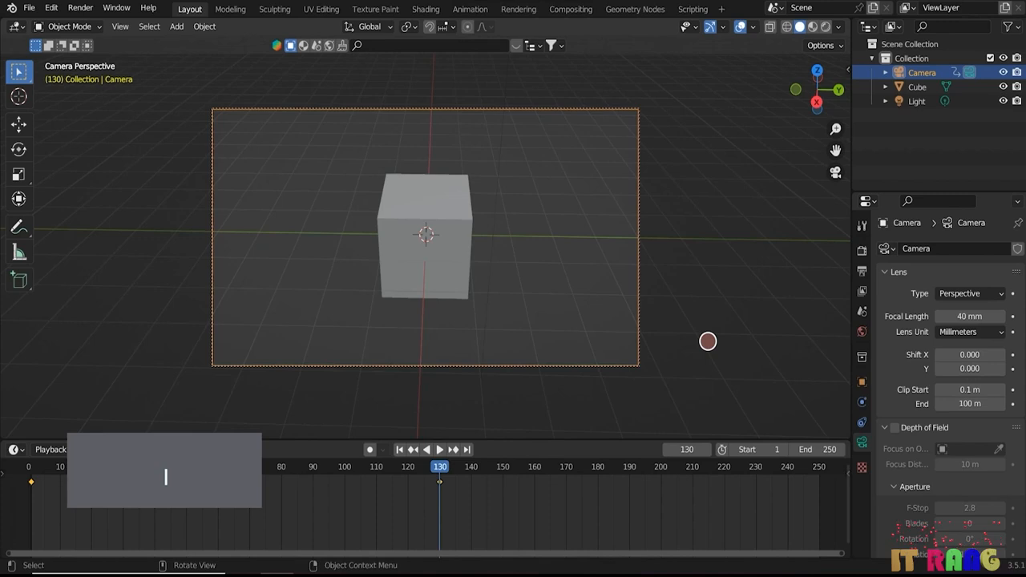
- Play the camera animation from frame 1, stop it, and replay it from the start
{"action": "key", "text": "shift+Left"}
{"action": "left_click", "coordinate": [437, 449]}
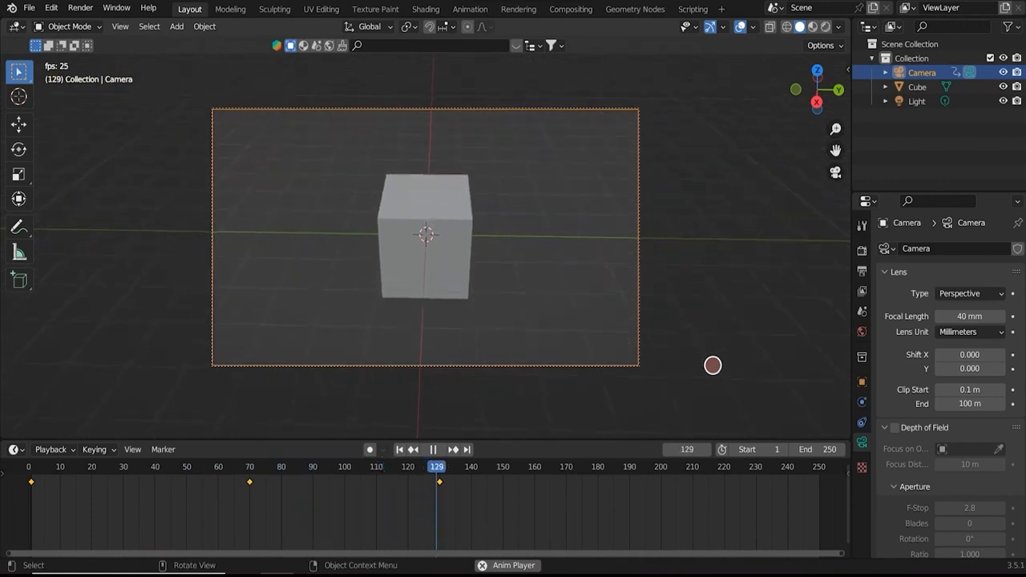
{"action": "left_click", "coordinate": [434, 449]}
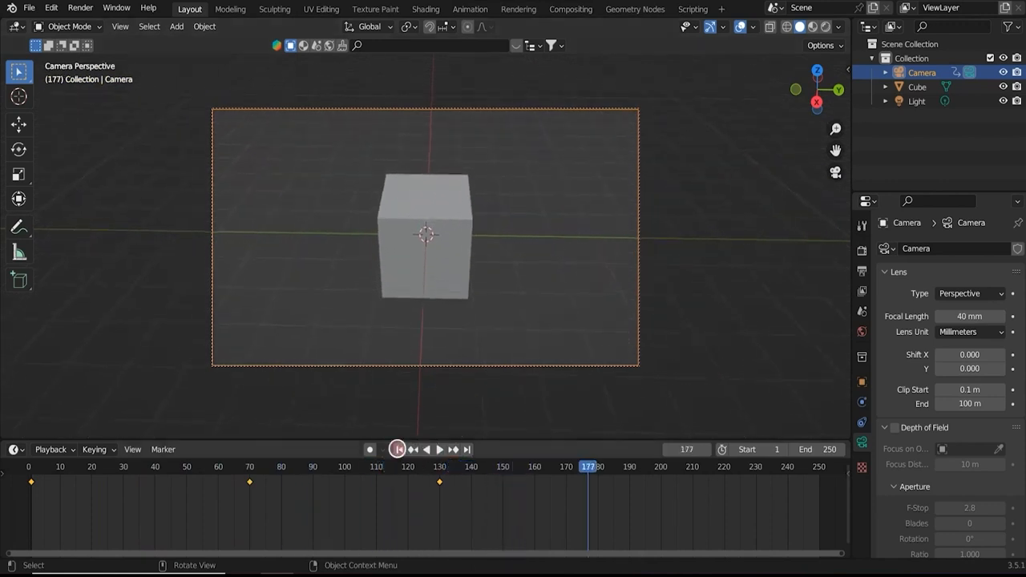
{"action": "left_click", "coordinate": [397, 449]}
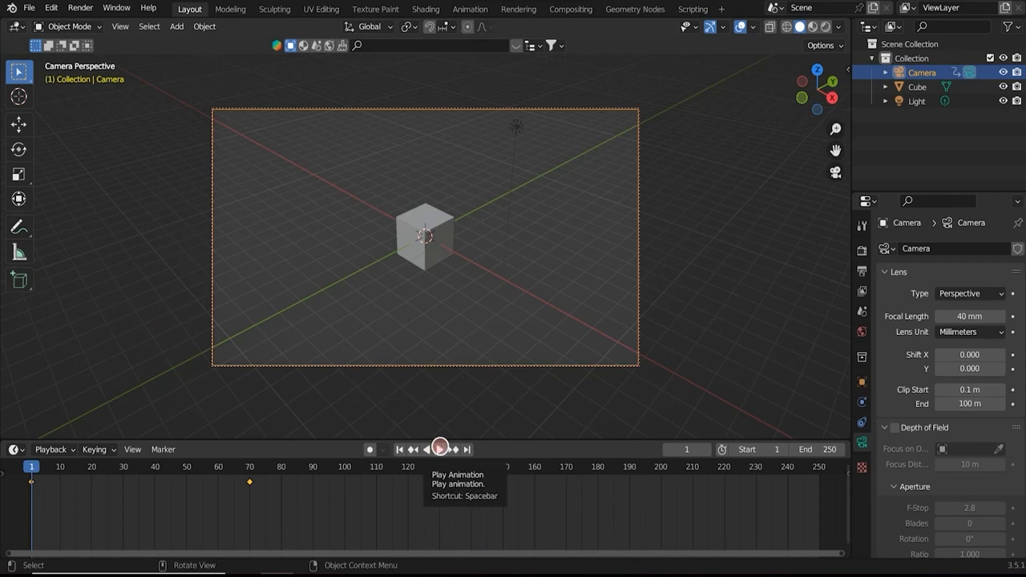
{"action": "left_click", "coordinate": [439, 448]}
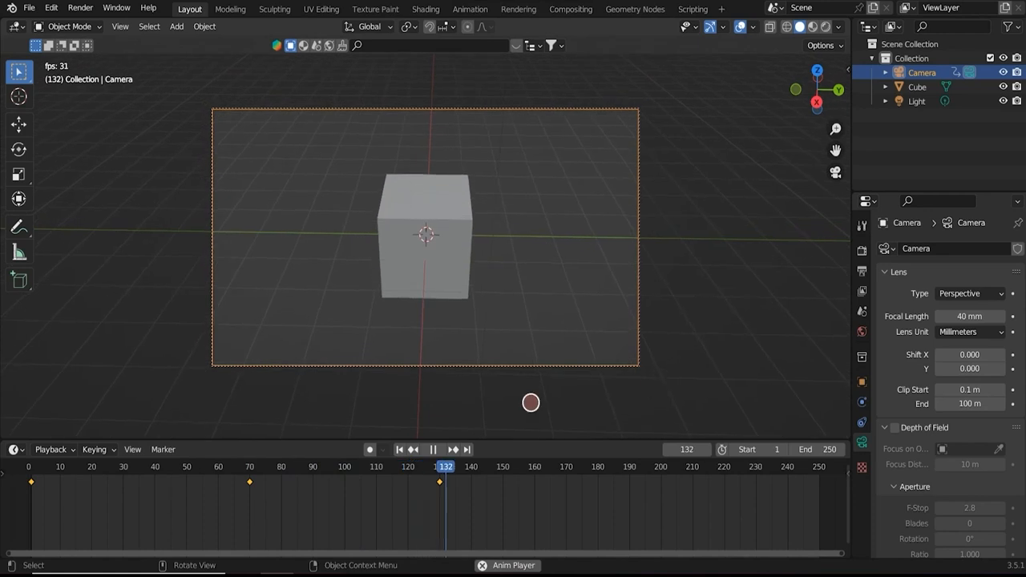
{"action": "left_click", "coordinate": [434, 449]}
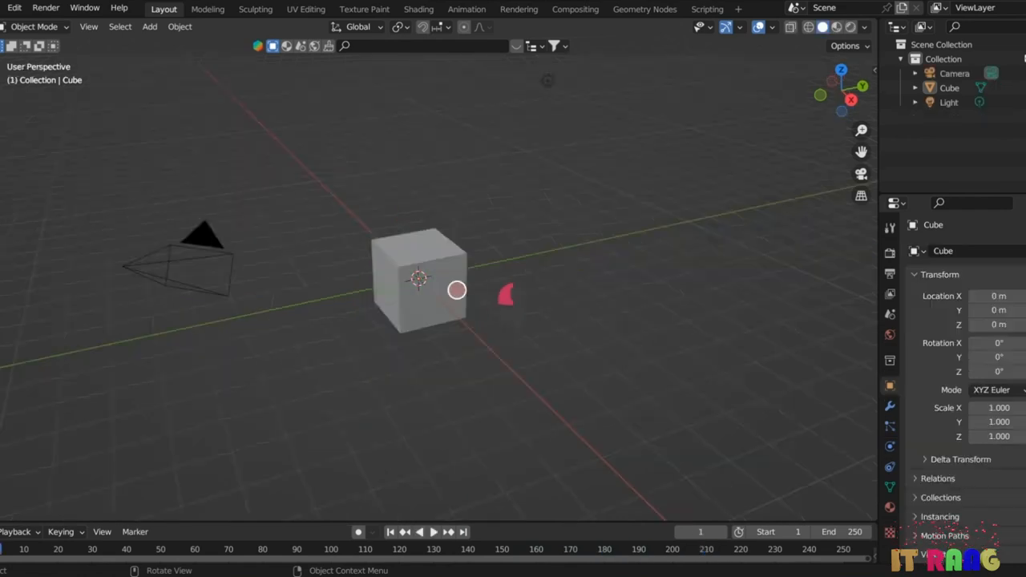
- In the new default scene, add a plane mesh and scale it up uniformly to about 4.3
{"action": "left_click", "coordinate": [464, 290]}
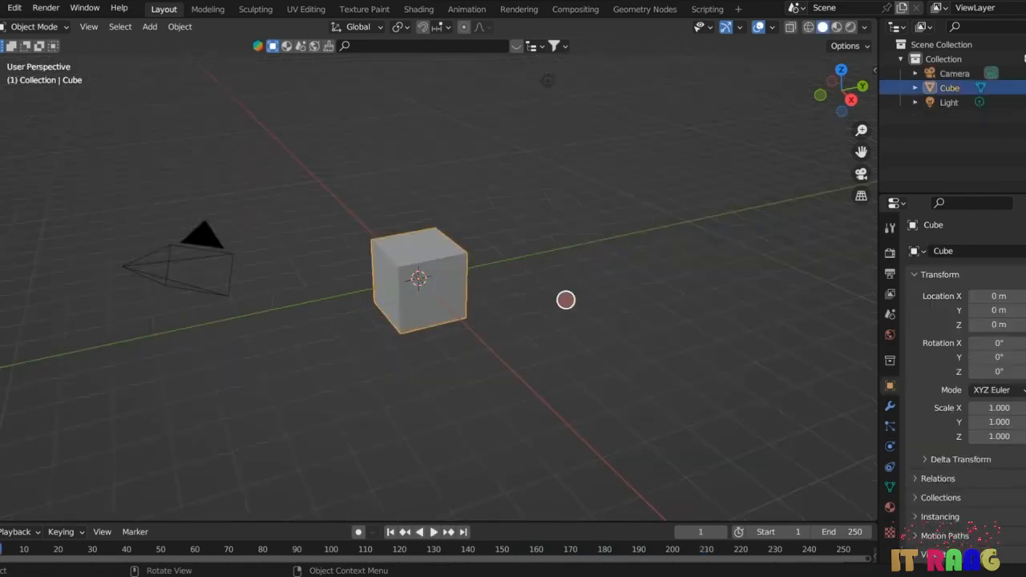
{"action": "key", "text": "shift+a"}
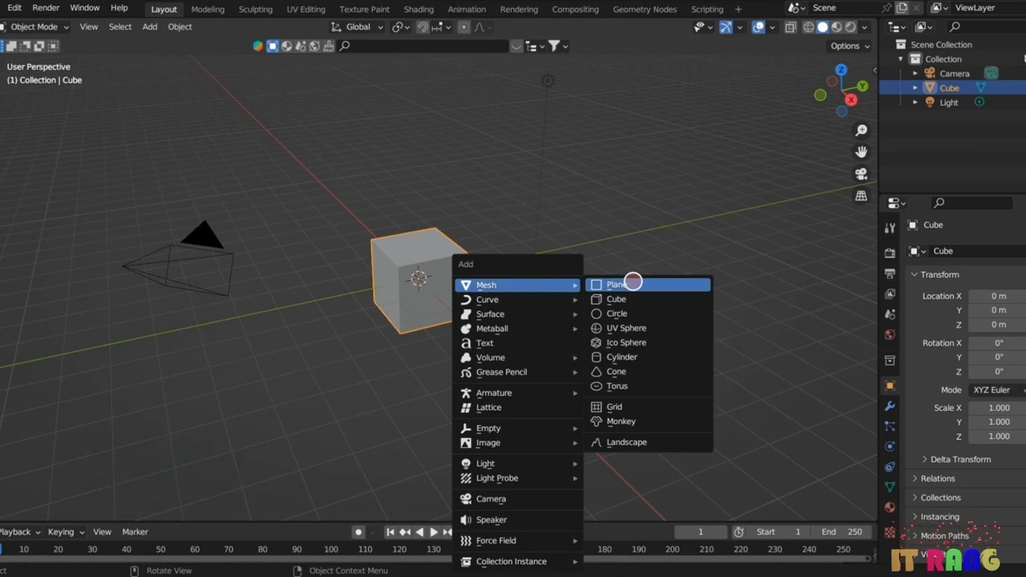
{"action": "left_click", "coordinate": [633, 283]}
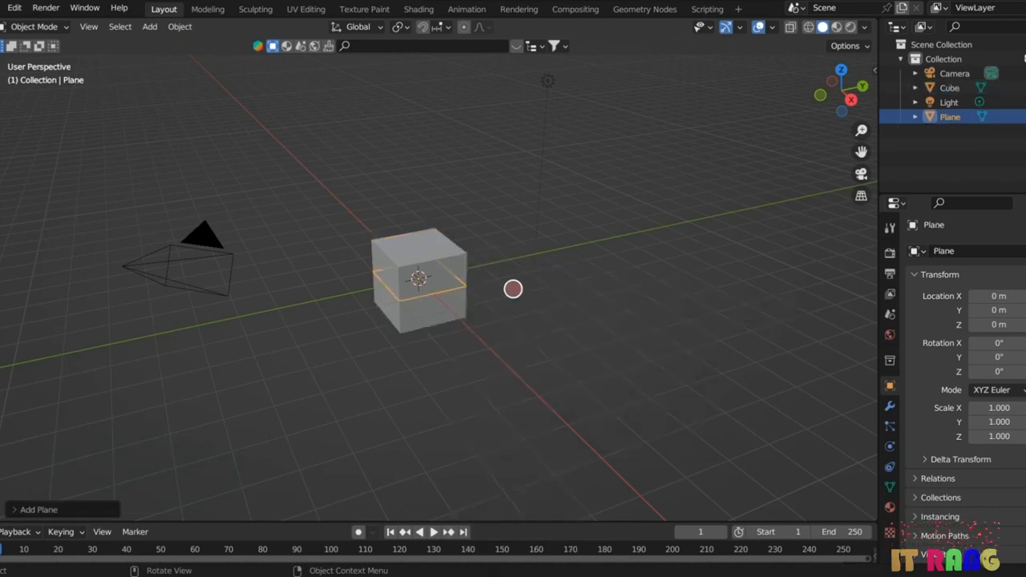
{"action": "key", "text": "s"}
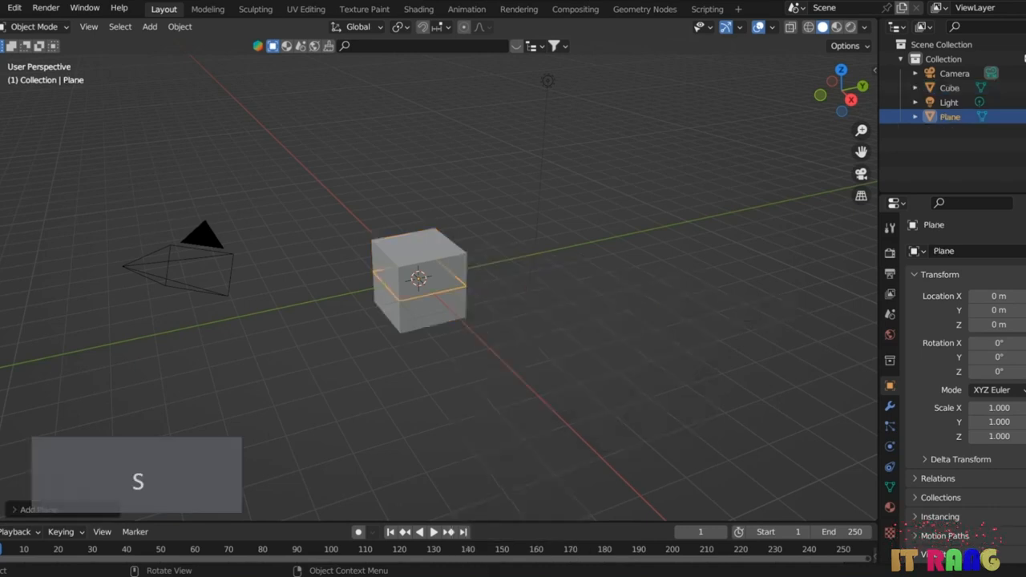
{"action": "left_click", "coordinate": [714, 340]}
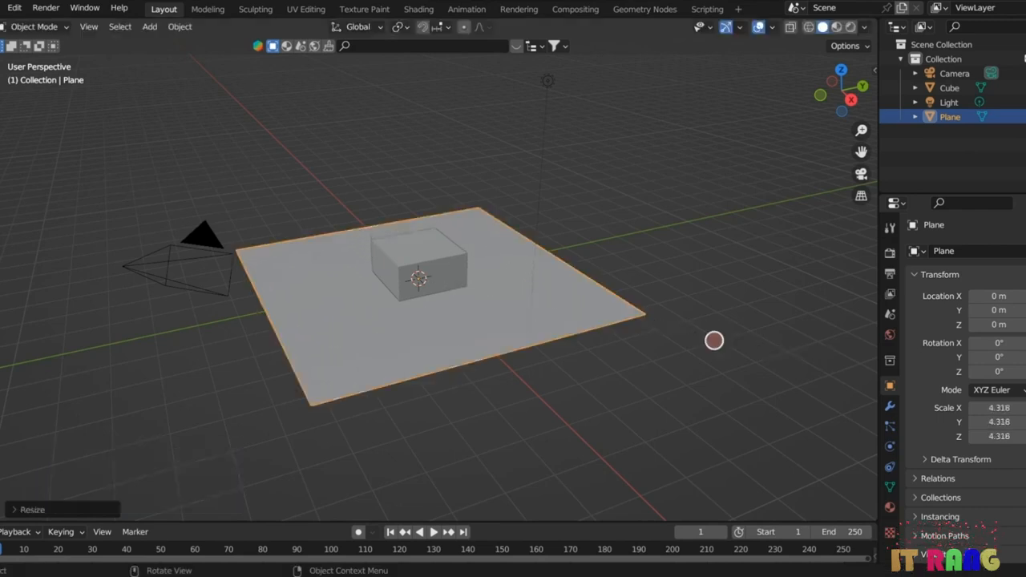
- Raise the plane along Z to about 5.22 m above the cube and apply Shade Smooth to it
{"action": "key", "text": "g"}
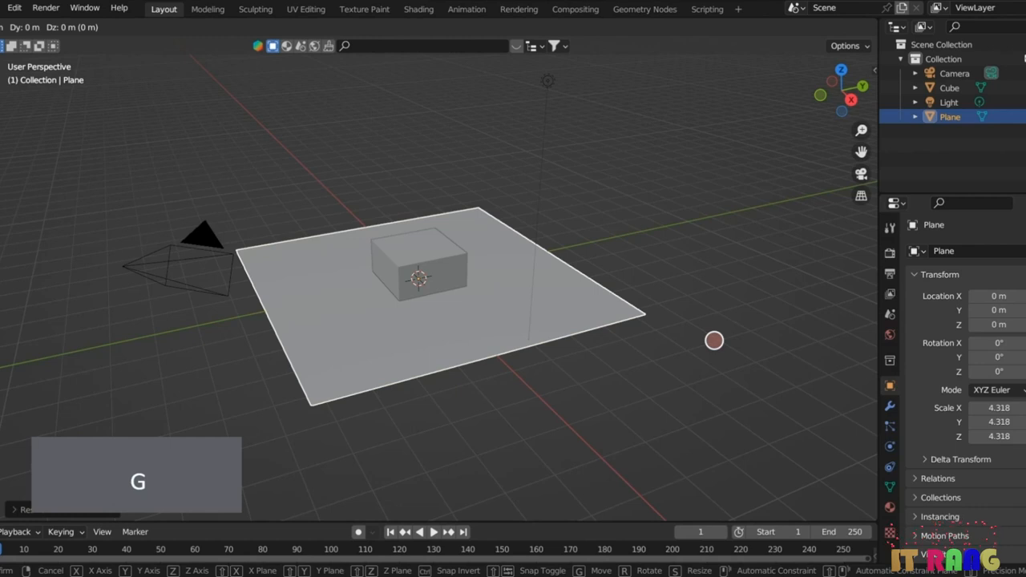
{"action": "key", "text": "z"}
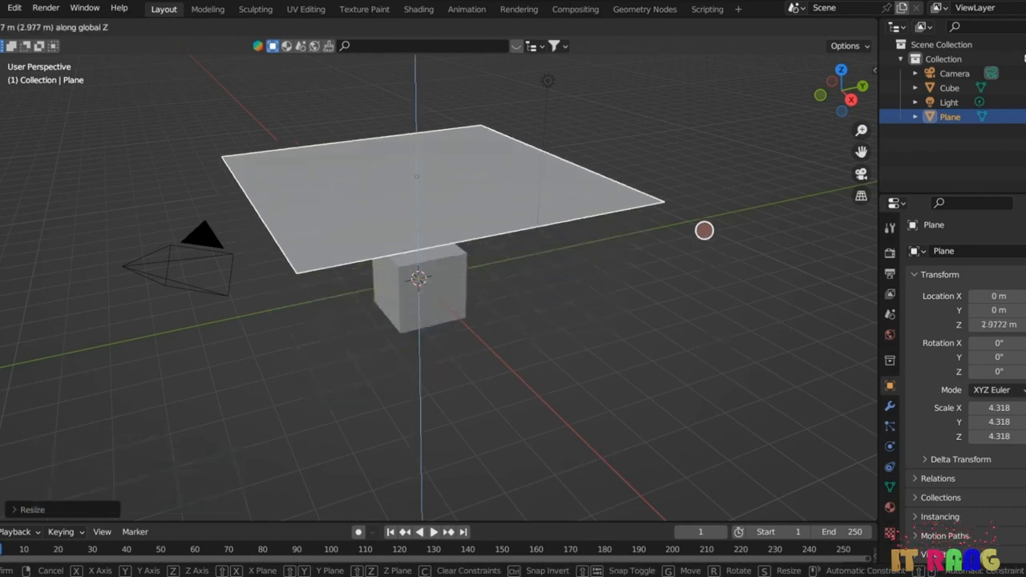
{"action": "left_click", "coordinate": [407, 137]}
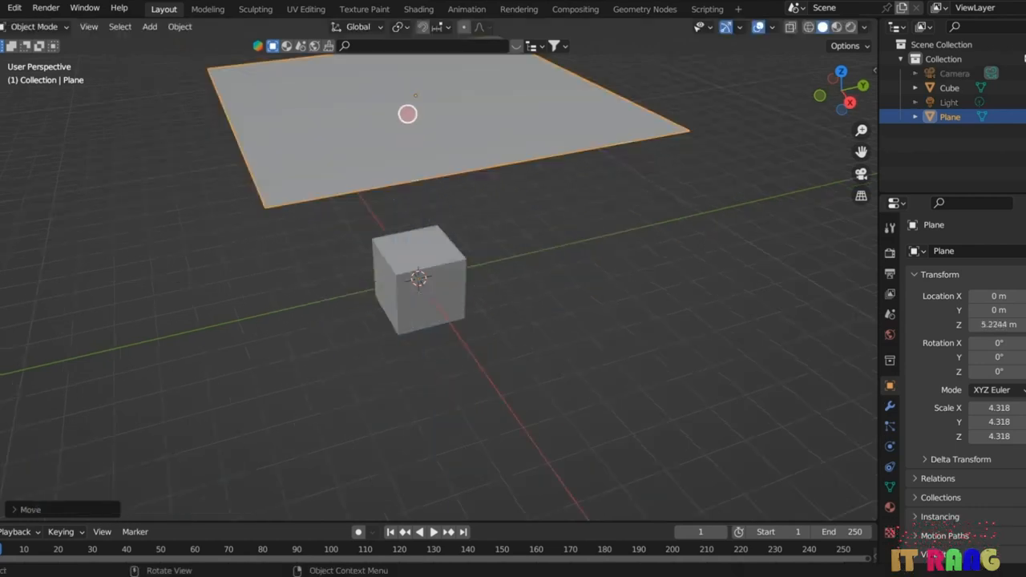
{"action": "right_click", "coordinate": [399, 117]}
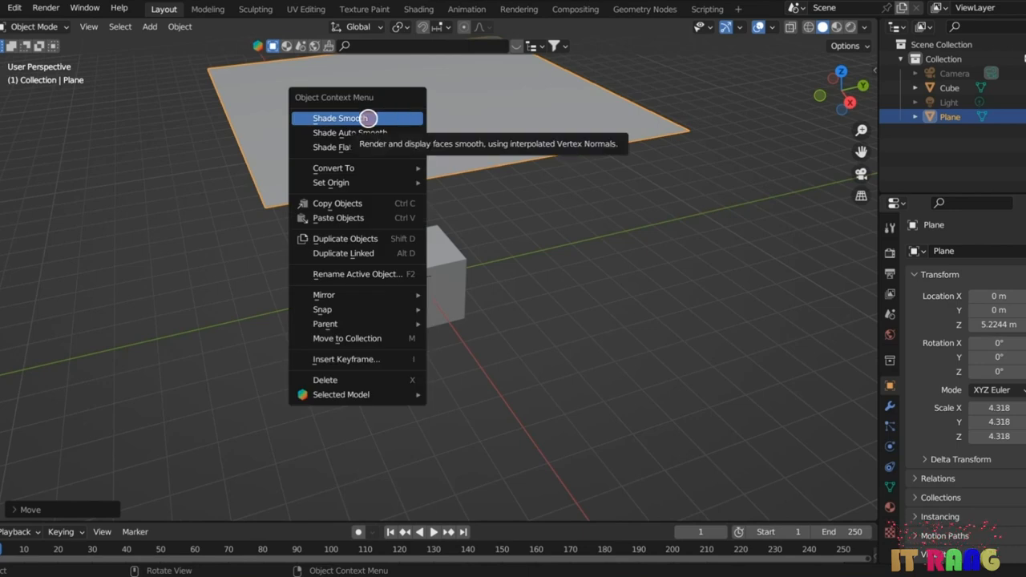
{"action": "left_click", "coordinate": [366, 118]}
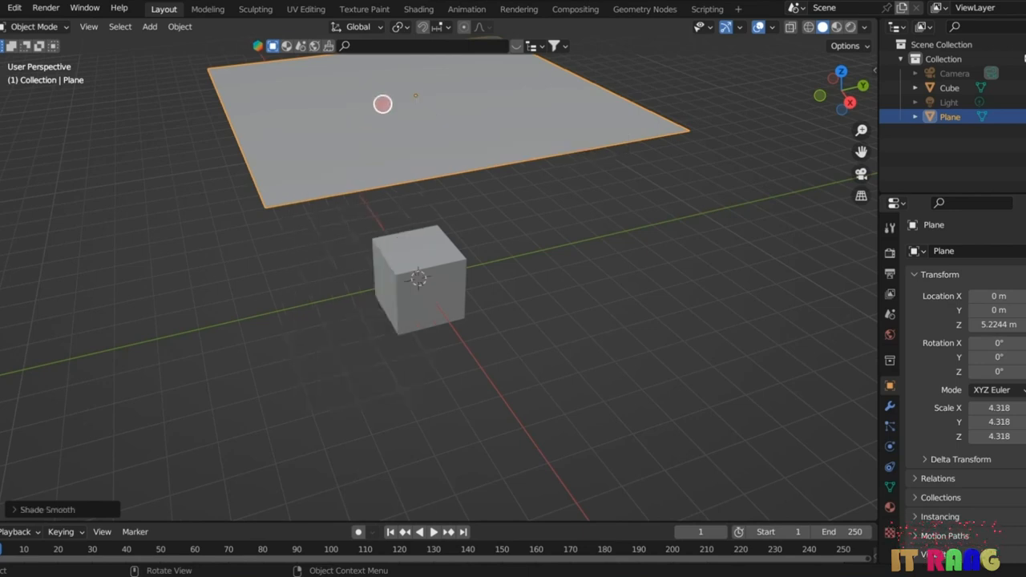
- Subdivide the plane's mesh with 75 cuts in Edit Mode, and return to Object Mode
{"action": "key", "text": "Tab"}
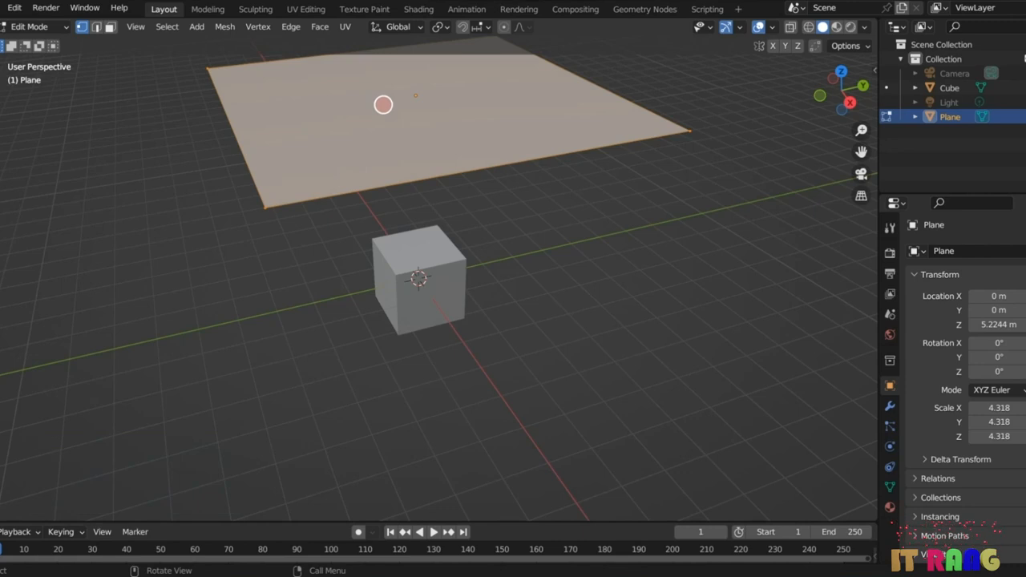
{"action": "right_click", "coordinate": [383, 105]}
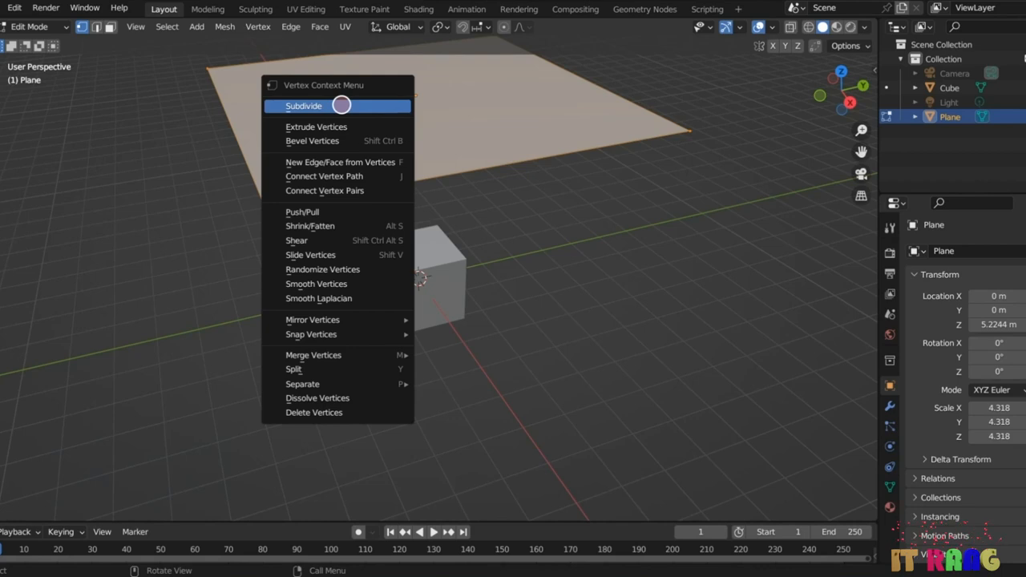
{"action": "left_click", "coordinate": [341, 105]}
{"action": "left_click", "coordinate": [75, 508]}
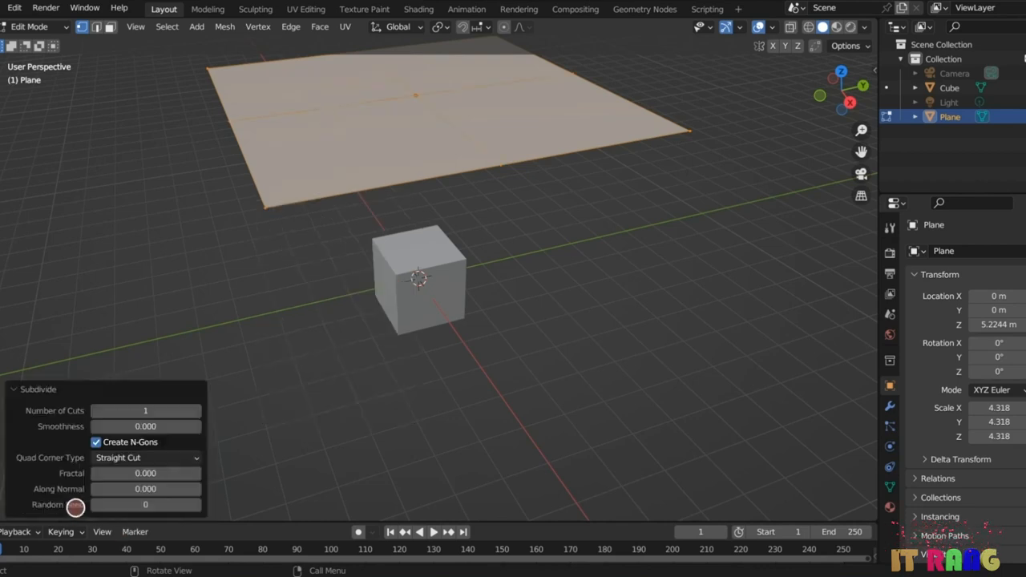
{"action": "left_click", "coordinate": [197, 411]}
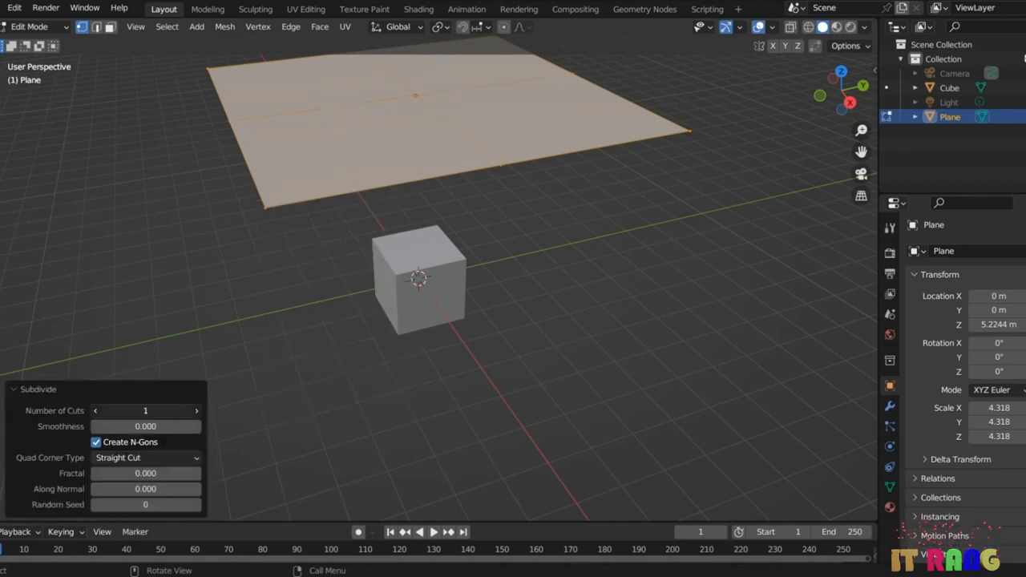
{"action": "type", "text": "75"}
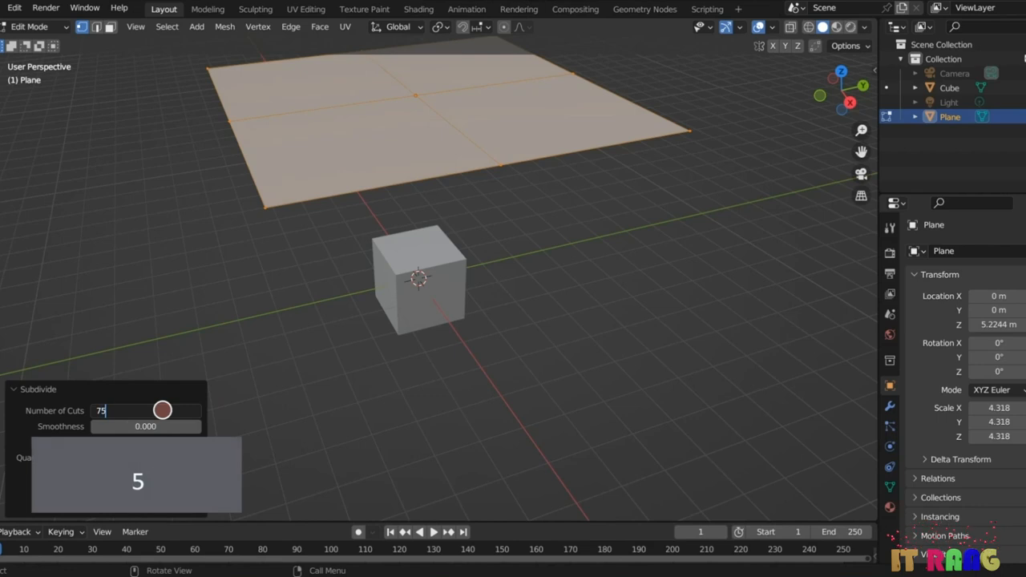
{"action": "key", "text": "Return"}
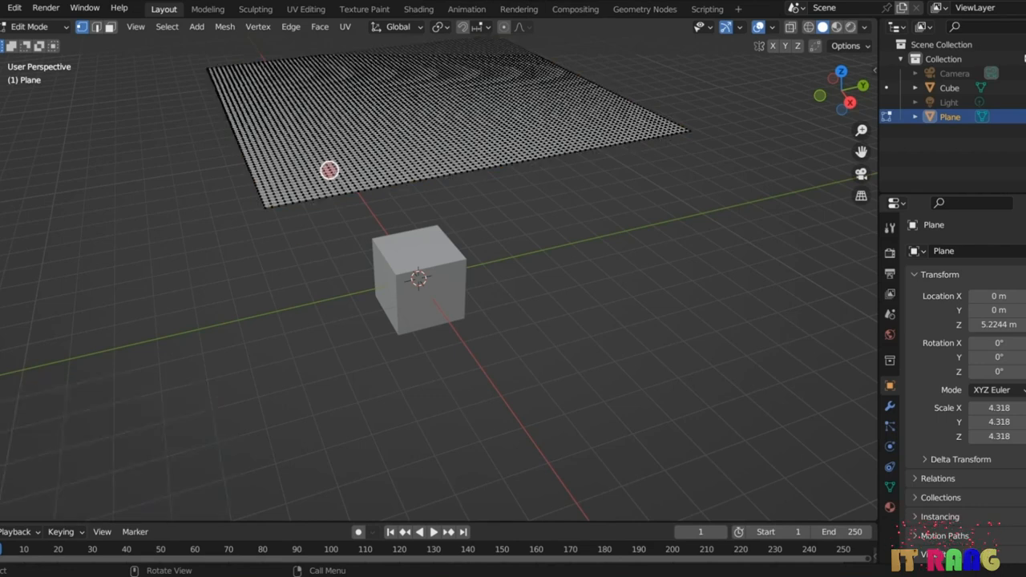
{"action": "key", "text": "Tab"}
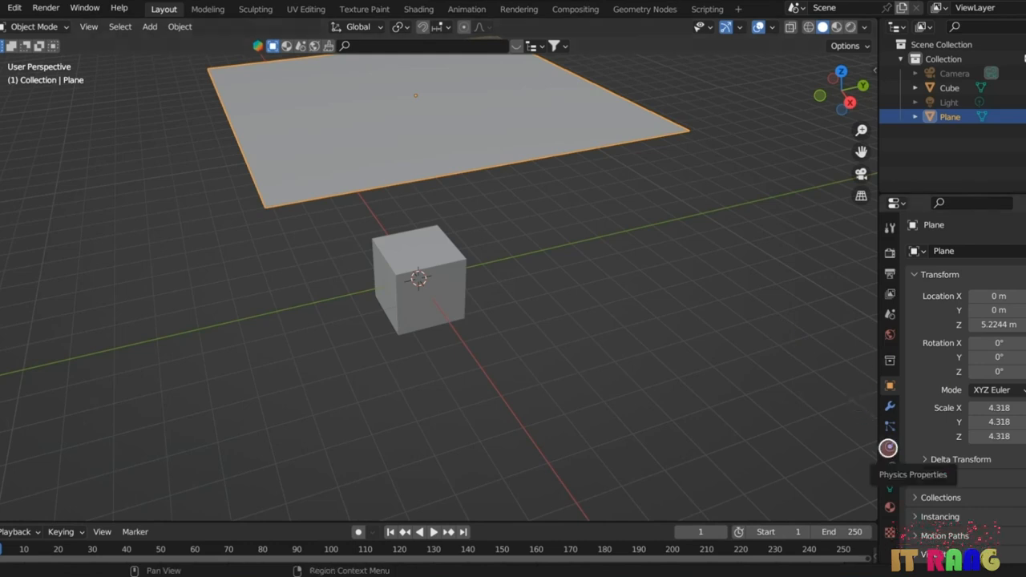
- Add Cloth physics to the plane and Collision physics to the cube
{"action": "left_click", "coordinate": [888, 448]}
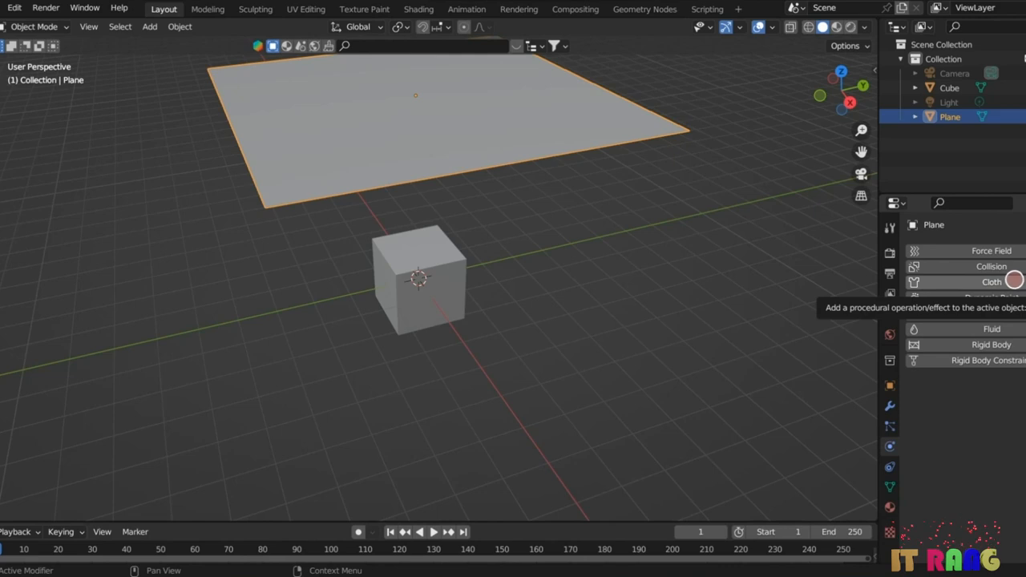
{"action": "left_click", "coordinate": [1012, 282]}
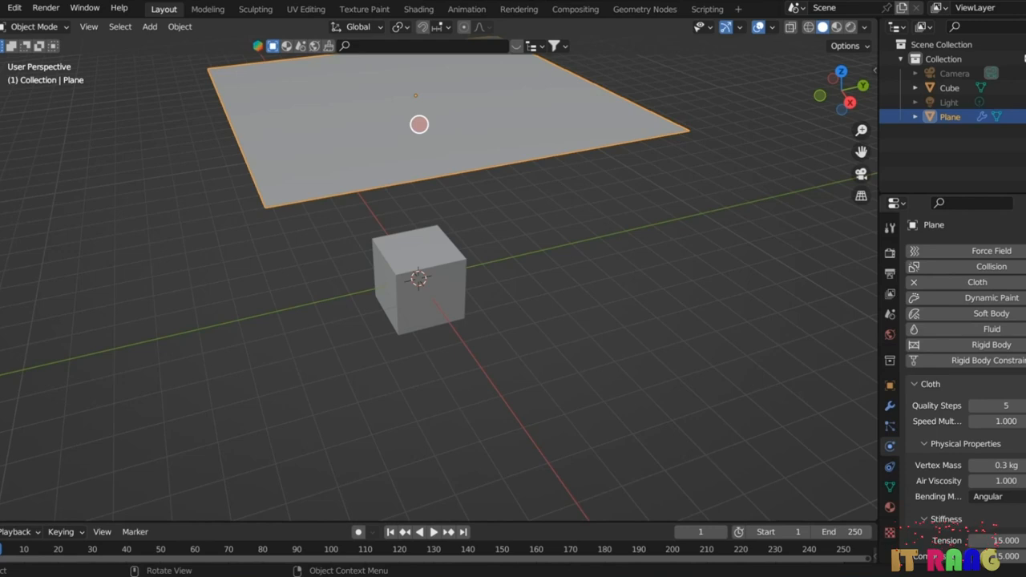
{"action": "left_click", "coordinate": [443, 278]}
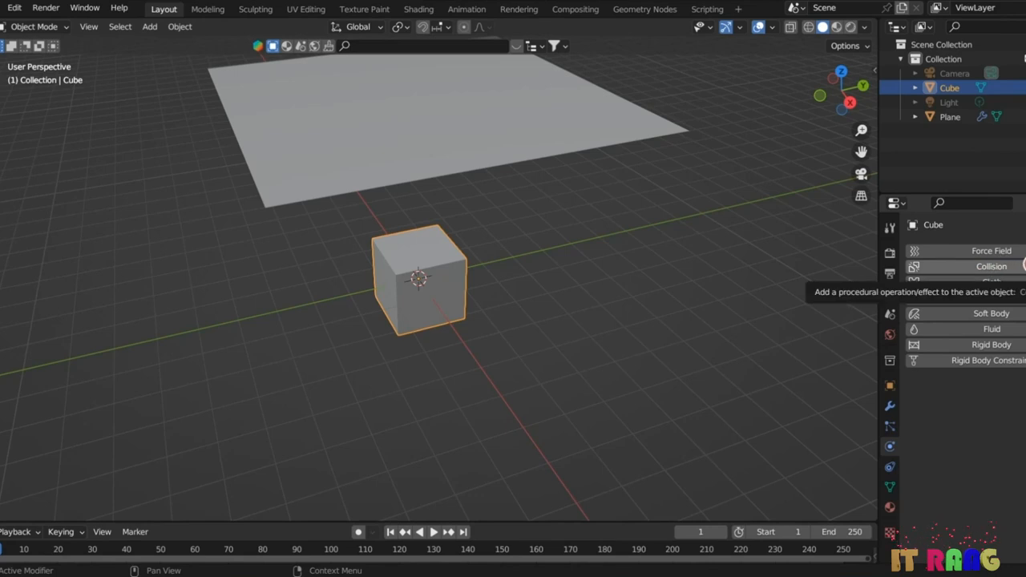
{"action": "left_click", "coordinate": [1022, 266]}
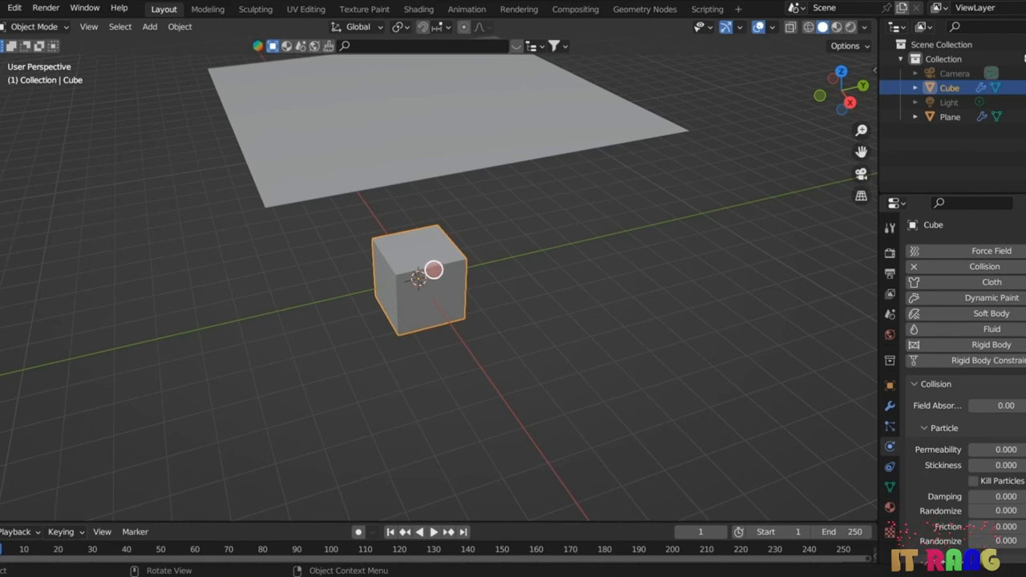
- Create a new material on the plane and set its Base Color to green
{"action": "left_click", "coordinate": [447, 139]}
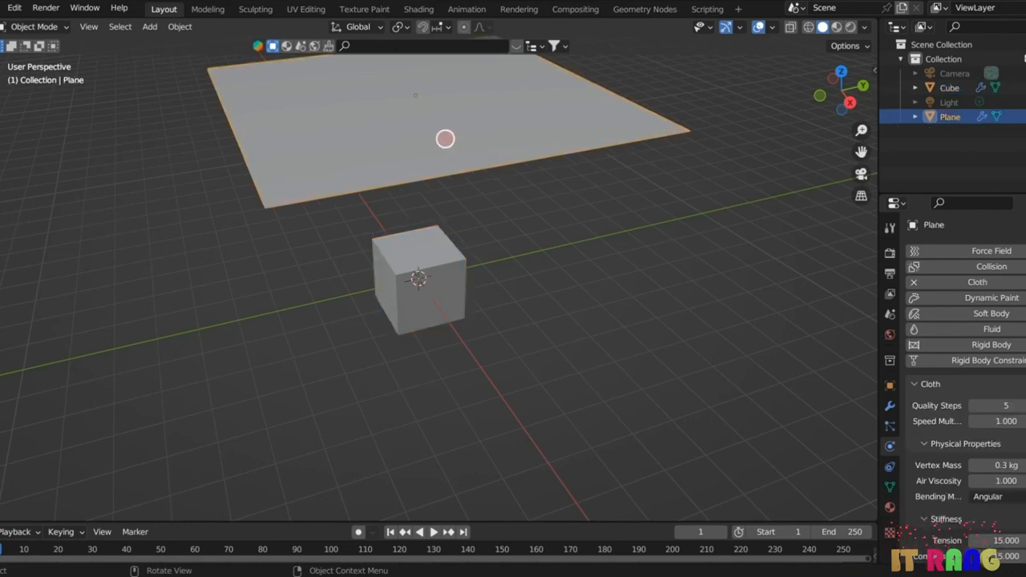
{"action": "left_click", "coordinate": [889, 508]}
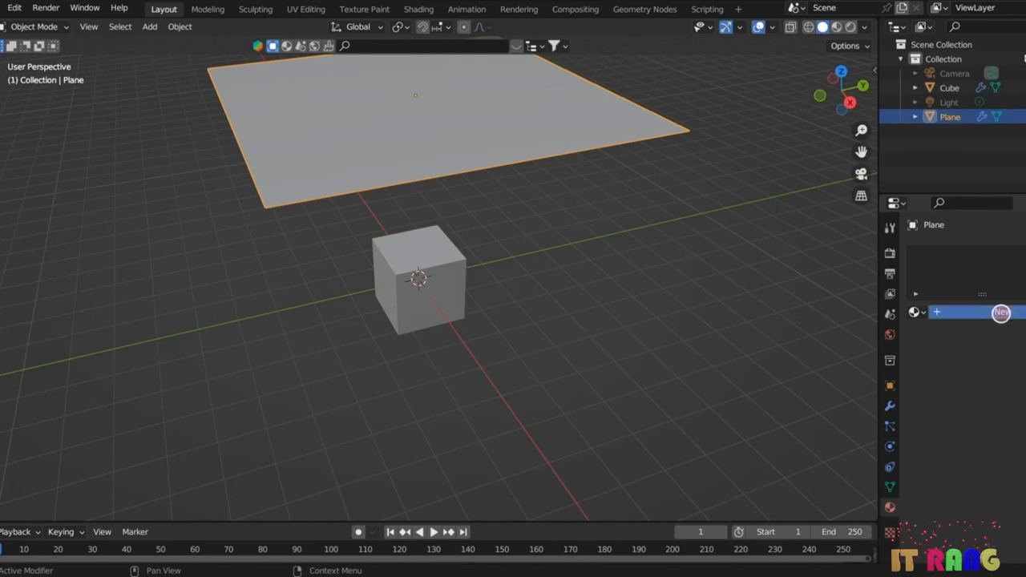
{"action": "left_click", "coordinate": [1000, 313]}
{"action": "left_click", "coordinate": [1015, 464]}
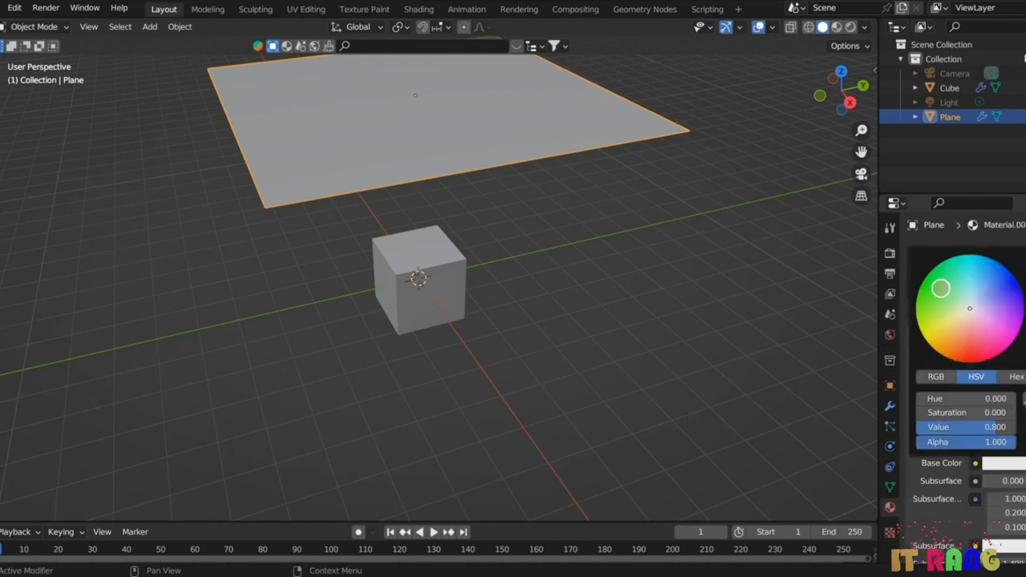
{"action": "left_click", "coordinate": [941, 288]}
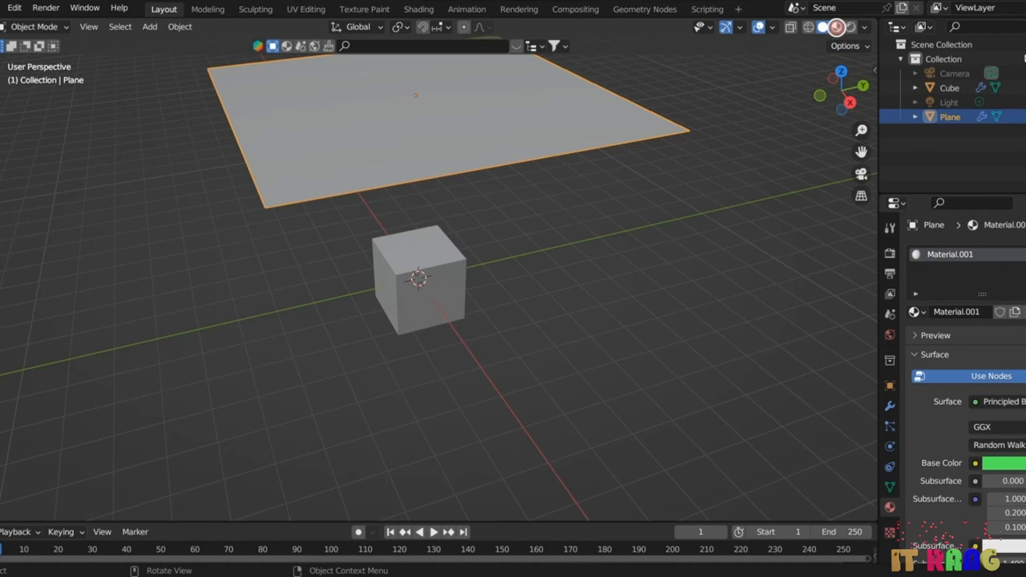
- Switch the viewport to Material Preview shading and play the cloth simulation from frame 1
{"action": "left_click", "coordinate": [836, 26]}
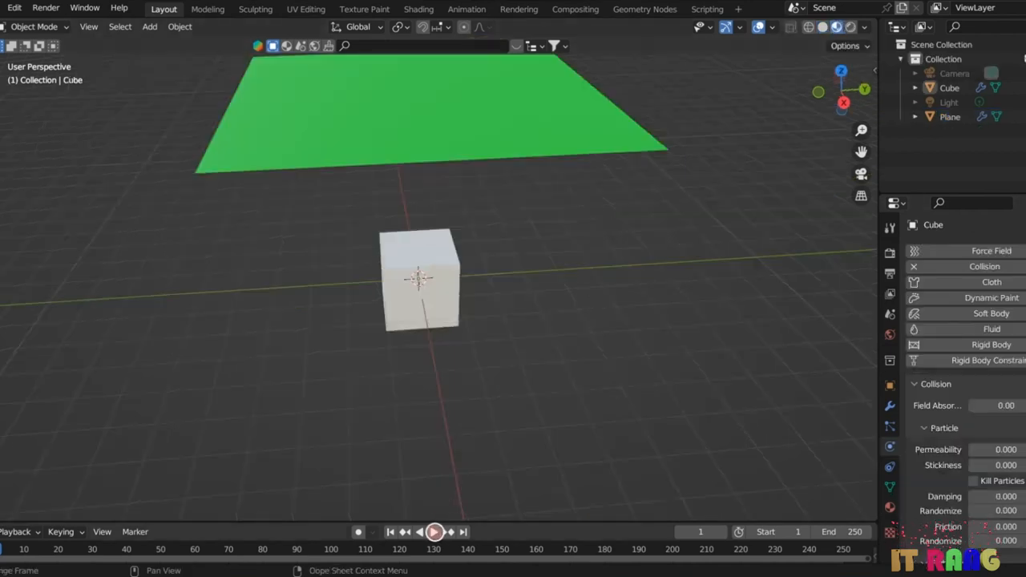
{"action": "left_click", "coordinate": [431, 531]}
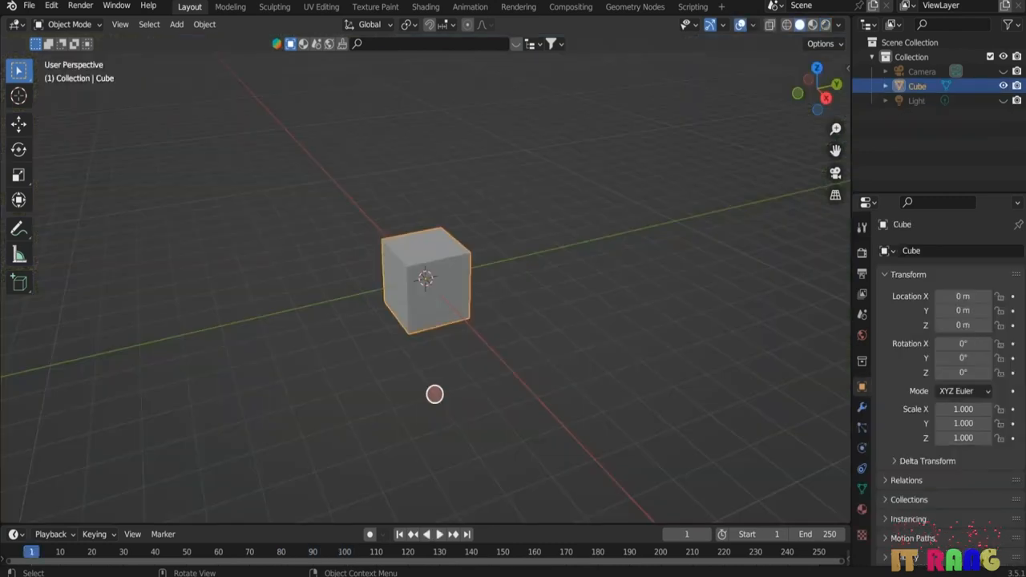
- In the new default scene, delete the cube and add a plane mesh at the origin
{"action": "key", "text": "x"}
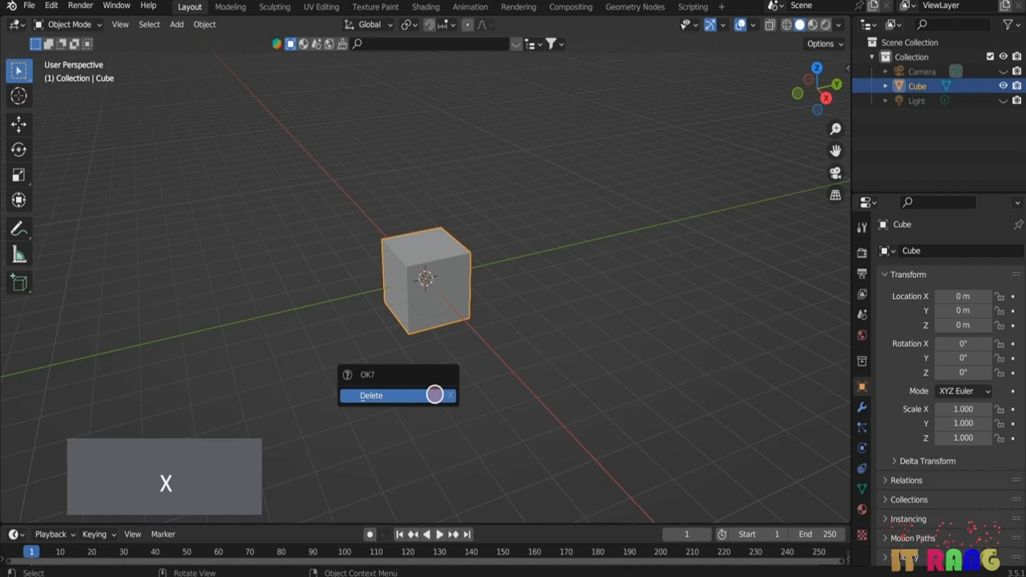
{"action": "key", "text": "Return"}
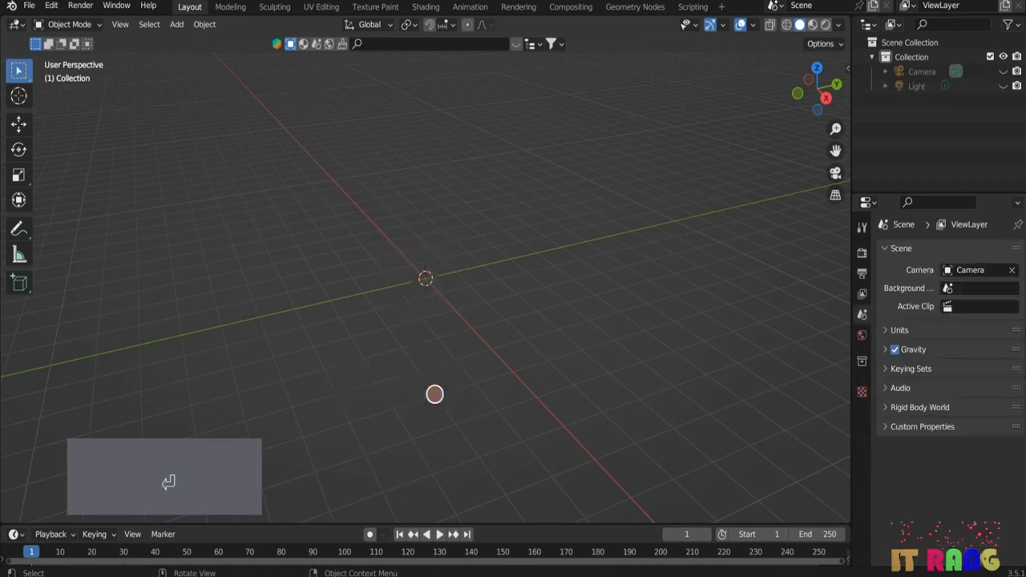
{"action": "key", "text": "shift+a"}
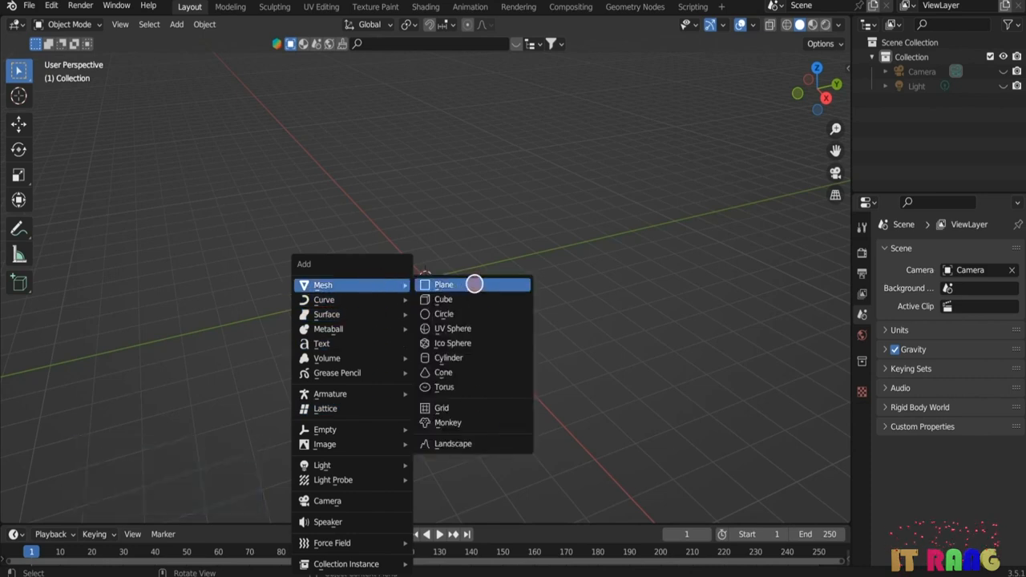
{"action": "left_click", "coordinate": [474, 284]}
- Rotate the plane 90° about the global X axis so it stands upright
{"action": "middle_click_drag", "start_coordinate": [474, 284], "coordinate": [430, 393]}
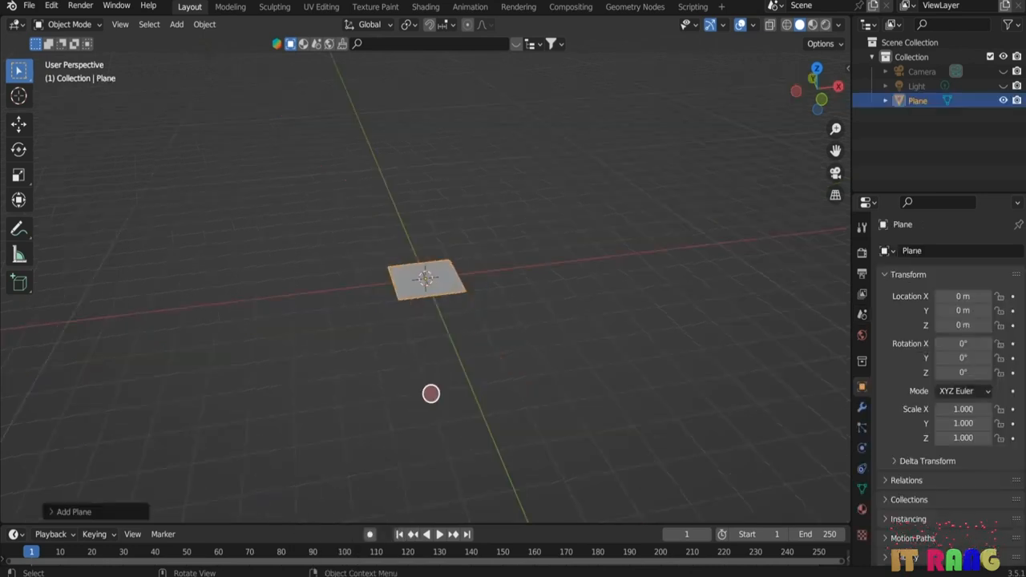
{"action": "key", "text": "r"}
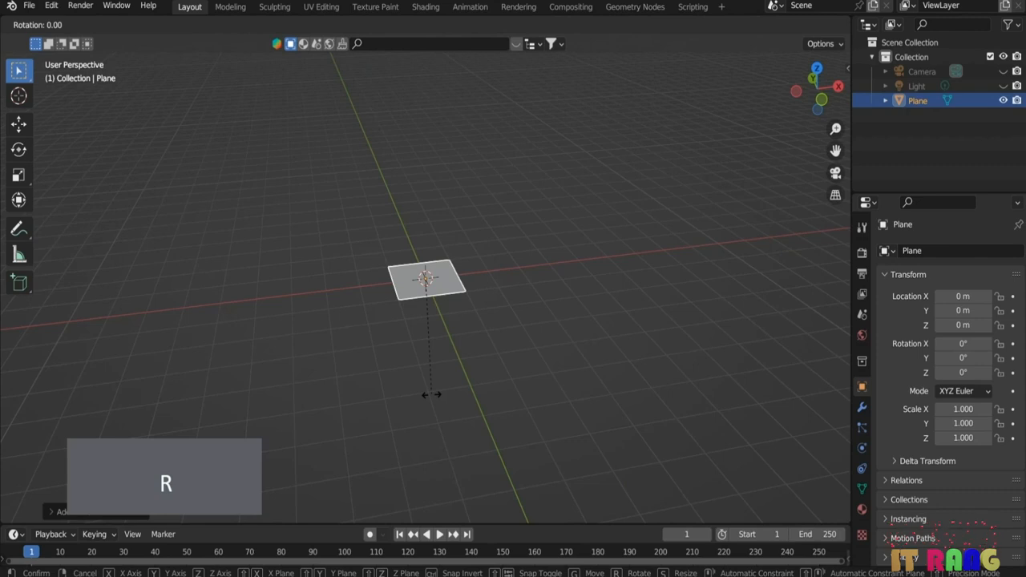
{"action": "key", "text": "x"}
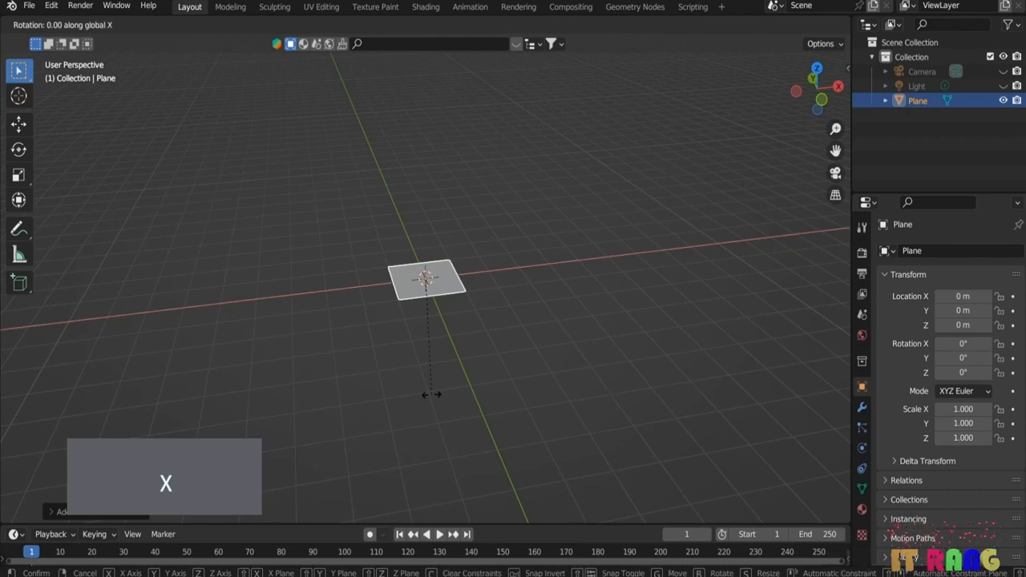
{"action": "type", "text": "90"}
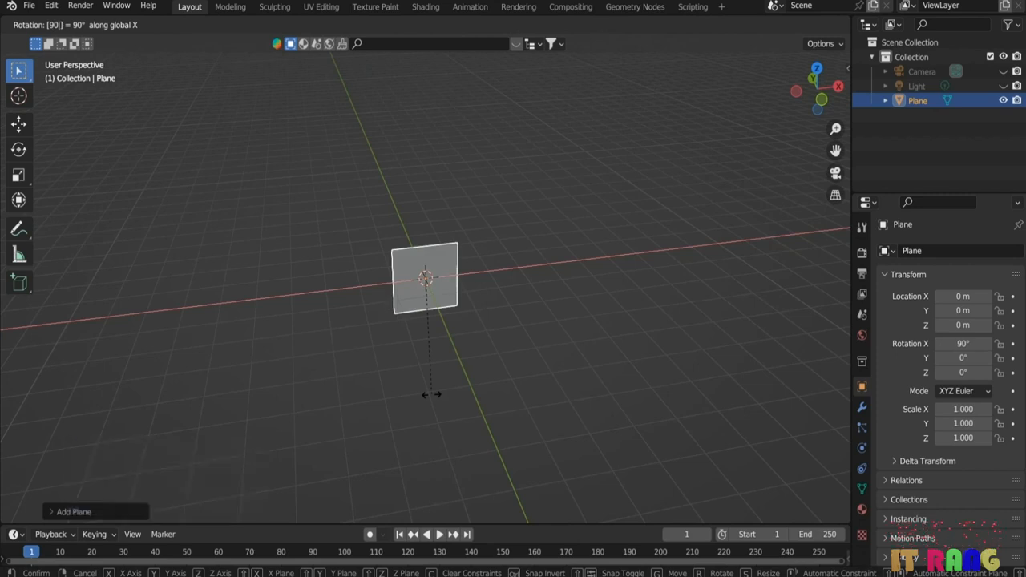
{"action": "key", "text": "Return"}
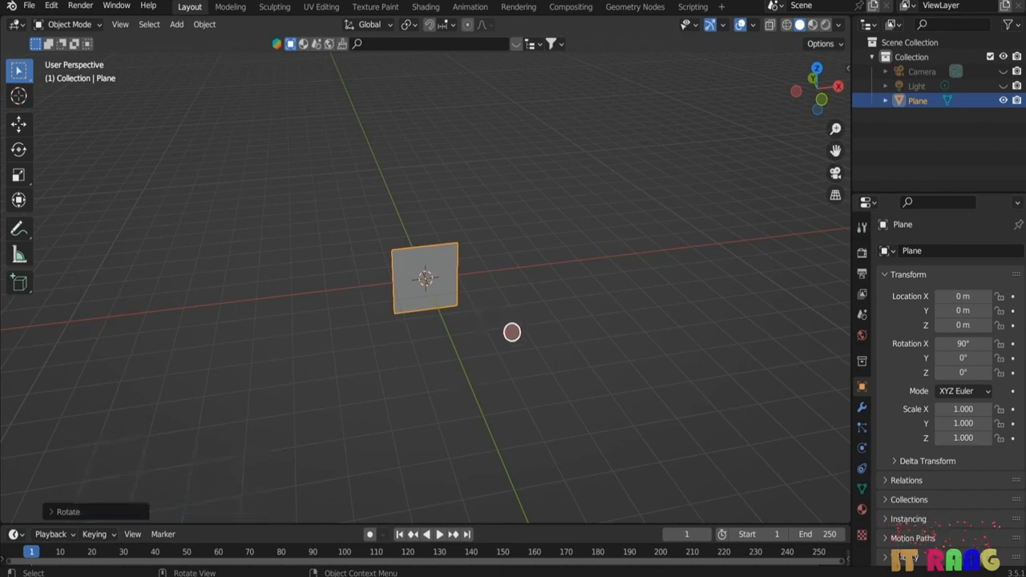
- Stretch the upright plane along the X axis to a scale of about 1.415
{"action": "middle_click_drag", "start_coordinate": [510, 331], "coordinate": [460, 278]}
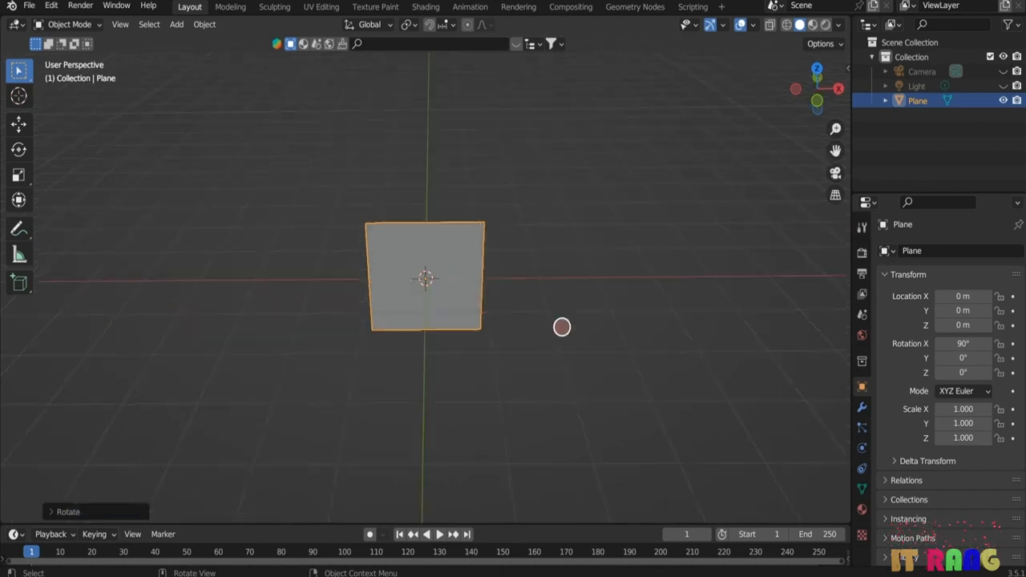
{"action": "key", "text": "s"}
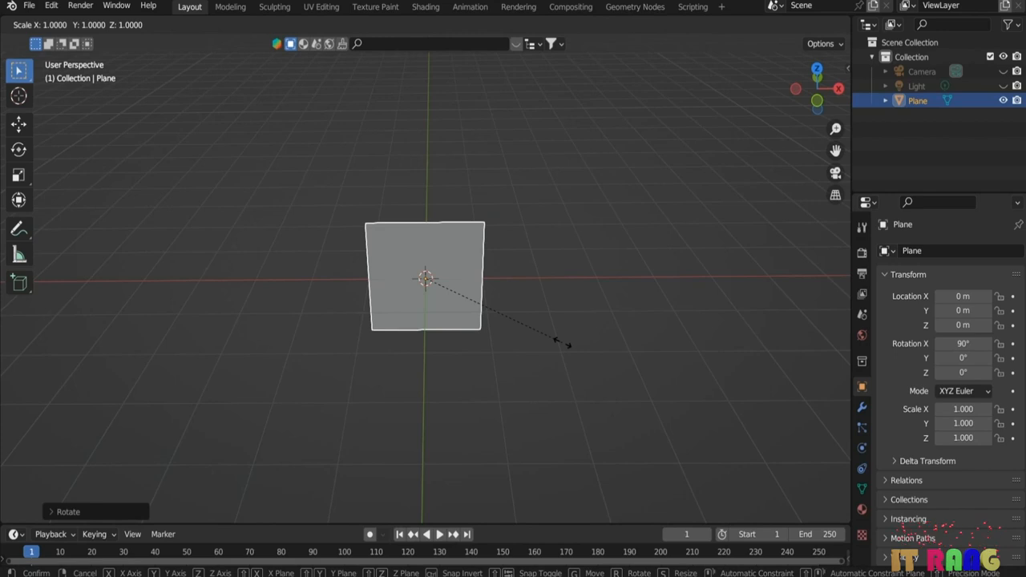
{"action": "key", "text": "x"}
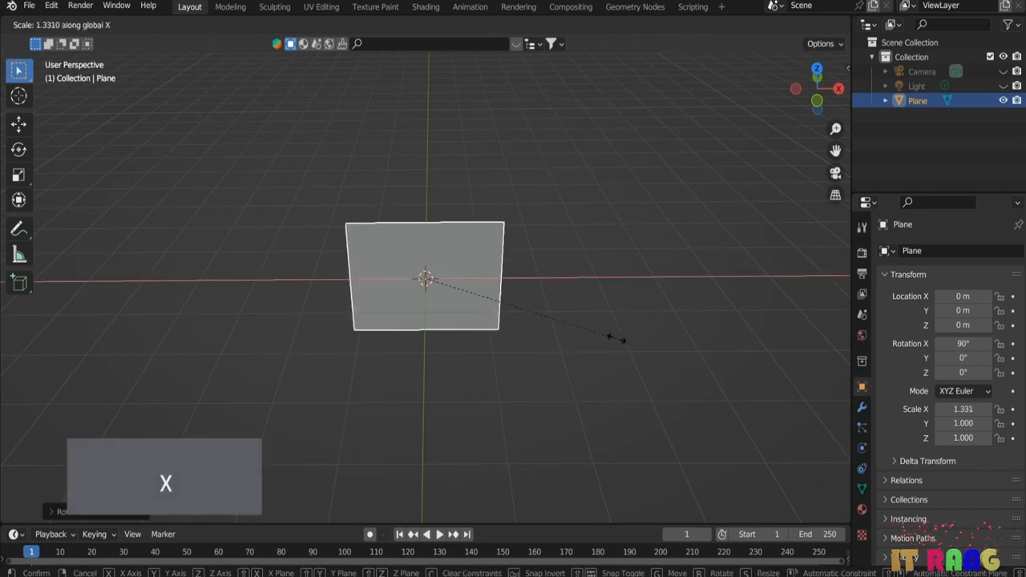
{"action": "left_click", "coordinate": [629, 337]}
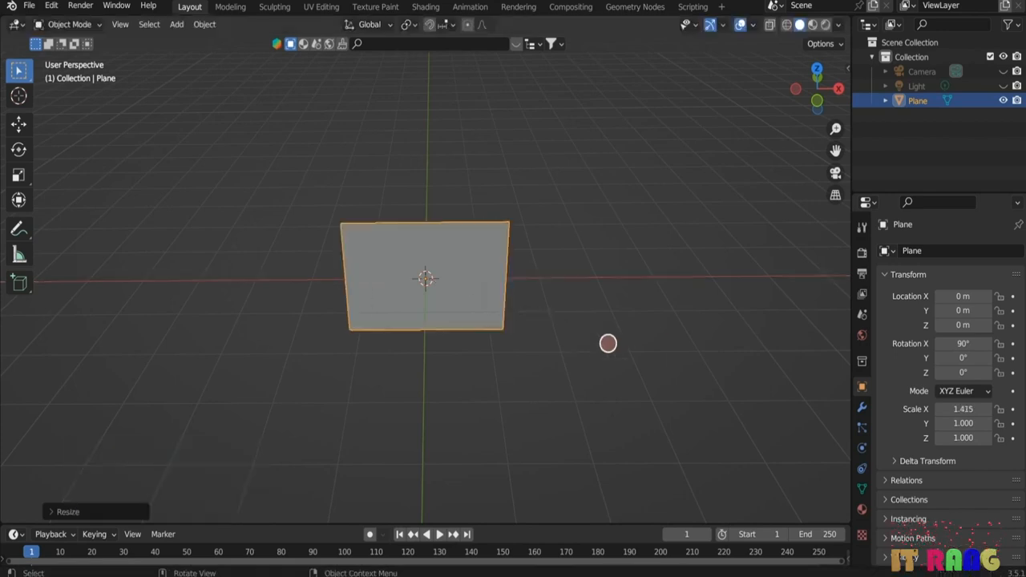
- Subdivide the upright plane's mesh in Edit Mode with 50 cuts
{"action": "key", "text": "Tab"}
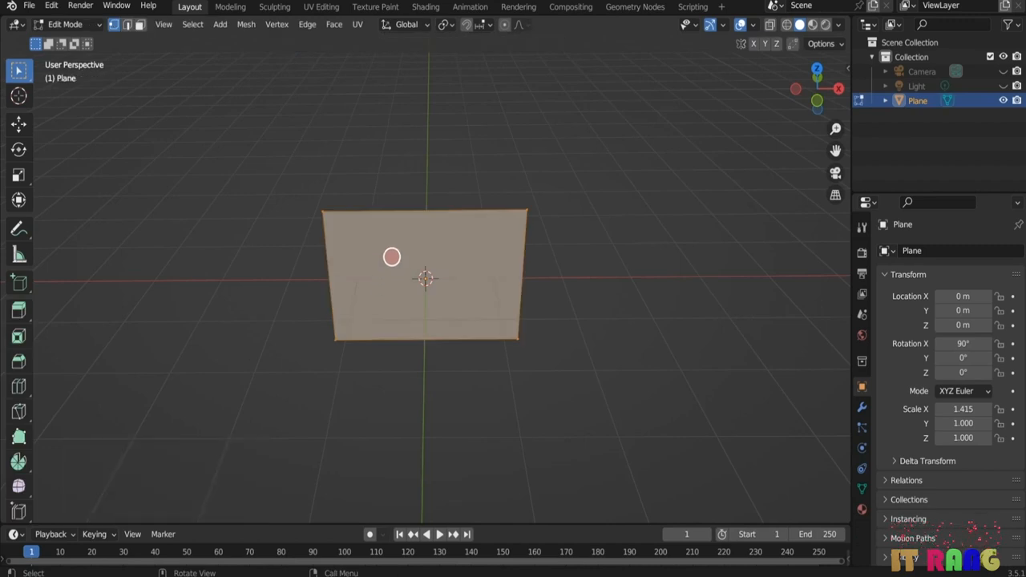
{"action": "right_click", "coordinate": [391, 256]}
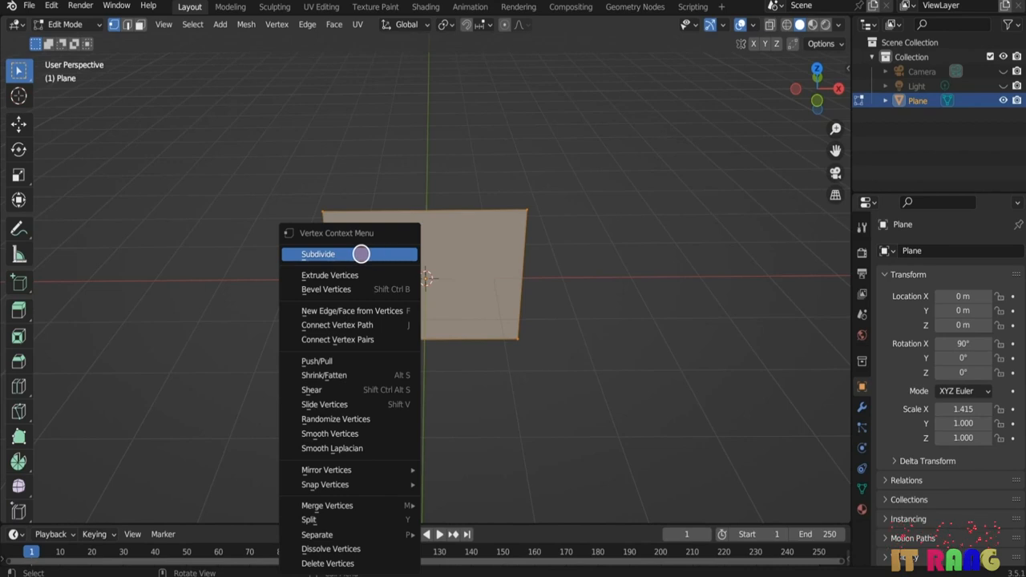
{"action": "left_click", "coordinate": [357, 255]}
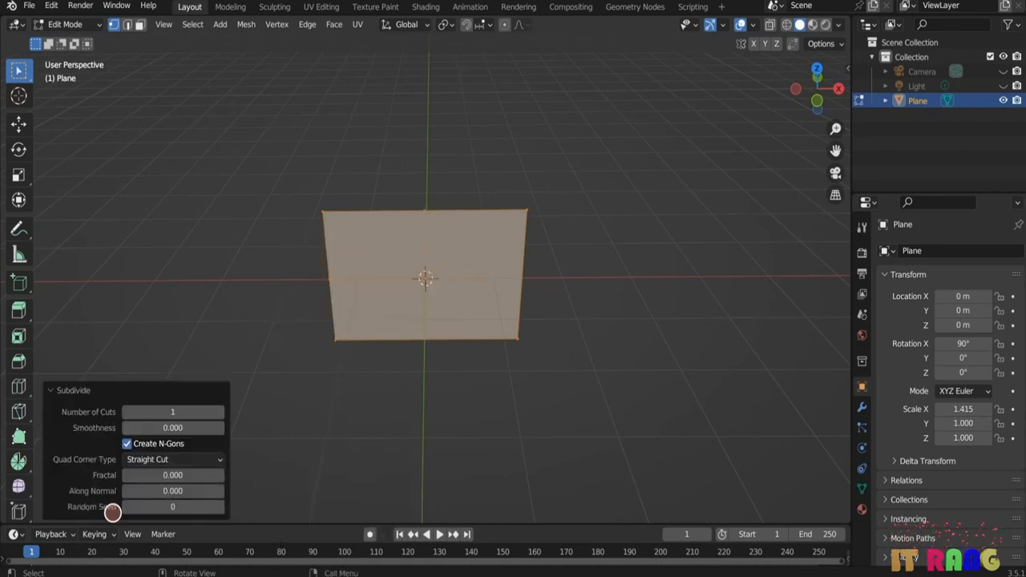
{"action": "double_click", "coordinate": [198, 414]}
{"action": "type", "text": "50"}
{"action": "key", "text": "Return"}
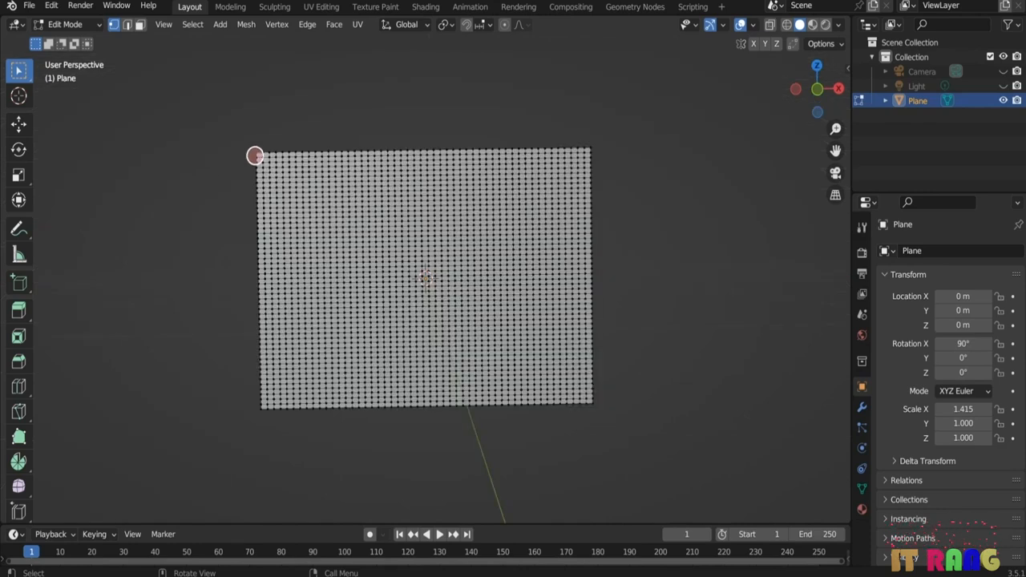
- Select the column of vertices along the plane's left edge and assign it to a new vertex group named pin
{"action": "left_click_drag", "start_coordinate": [229, 123], "coordinate": [263, 413]}
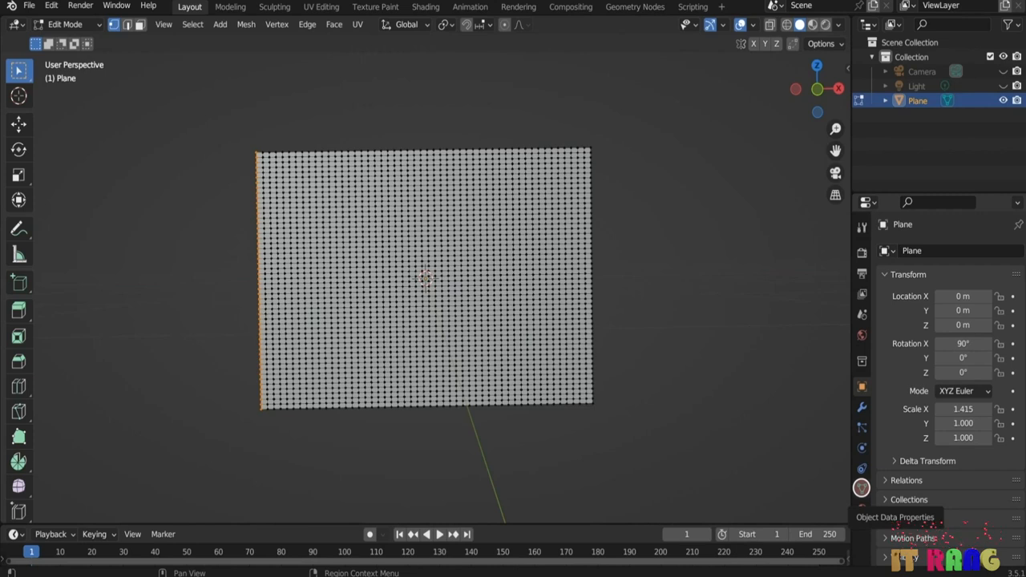
{"action": "left_click", "coordinate": [861, 484]}
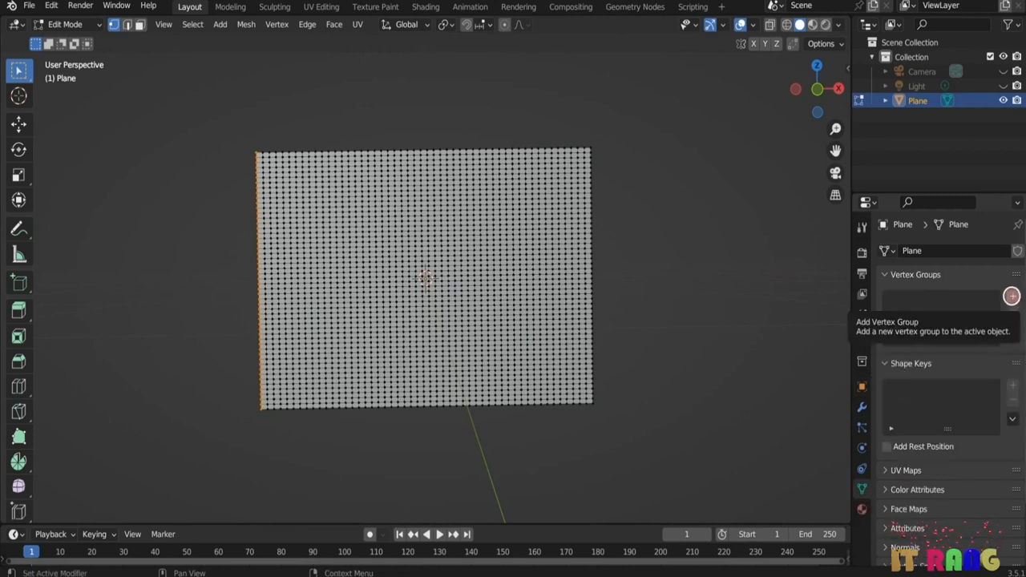
{"action": "left_click", "coordinate": [1011, 296]}
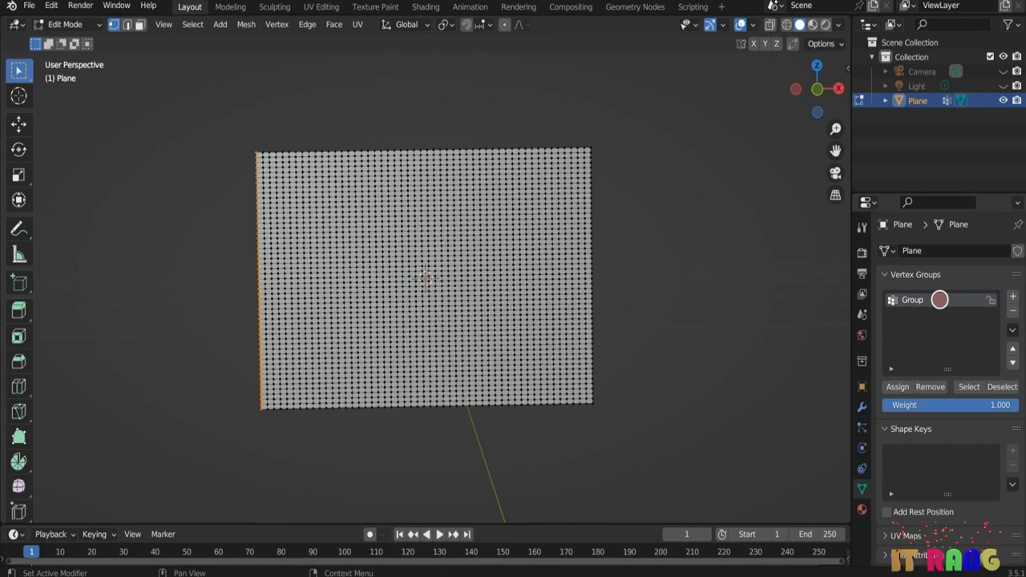
{"action": "double_click", "coordinate": [931, 301]}
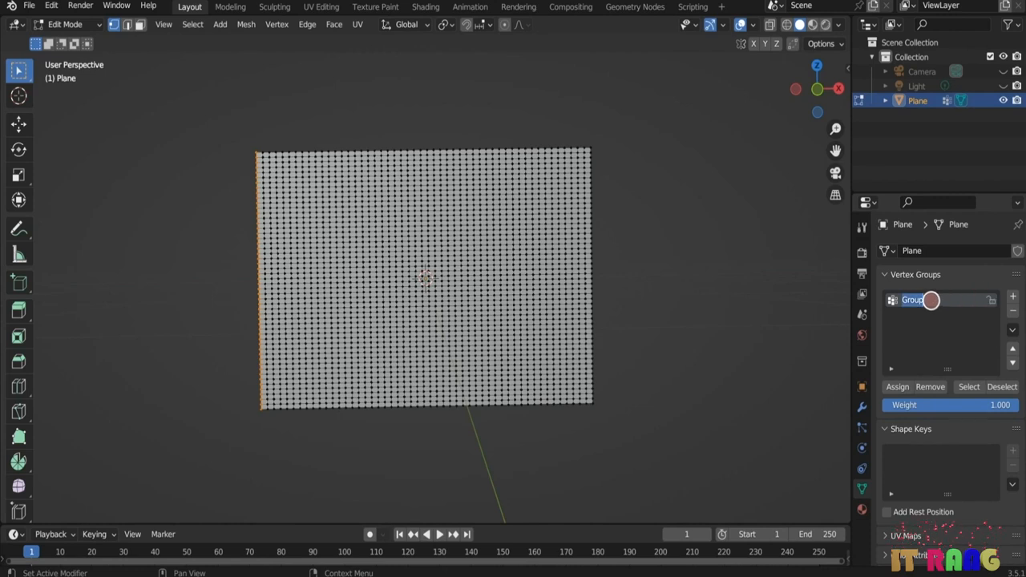
{"action": "type", "text": "pin"}
{"action": "key", "text": "Return"}
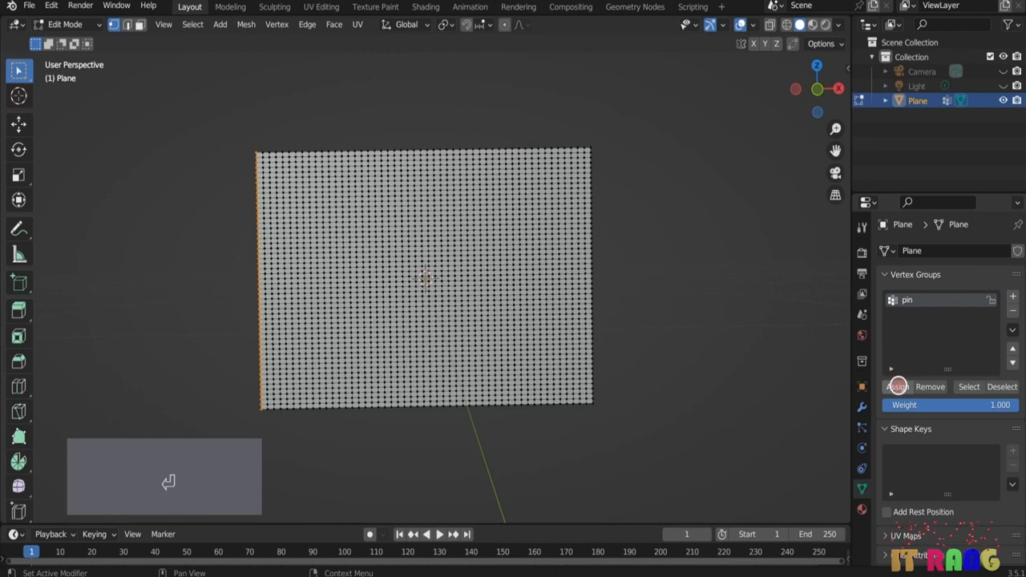
{"action": "left_click", "coordinate": [898, 387]}
- Return to Object Mode, give the plane Cloth physics and set its shape's pin group to pin
{"action": "left_click", "coordinate": [862, 448]}
{"action": "key", "text": "Tab"}
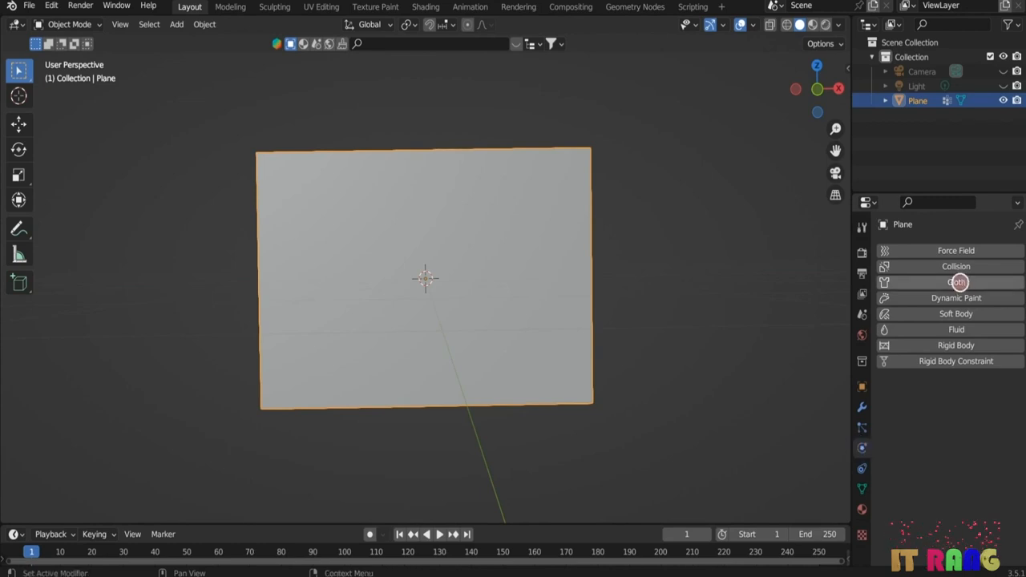
{"action": "left_click", "coordinate": [981, 282]}
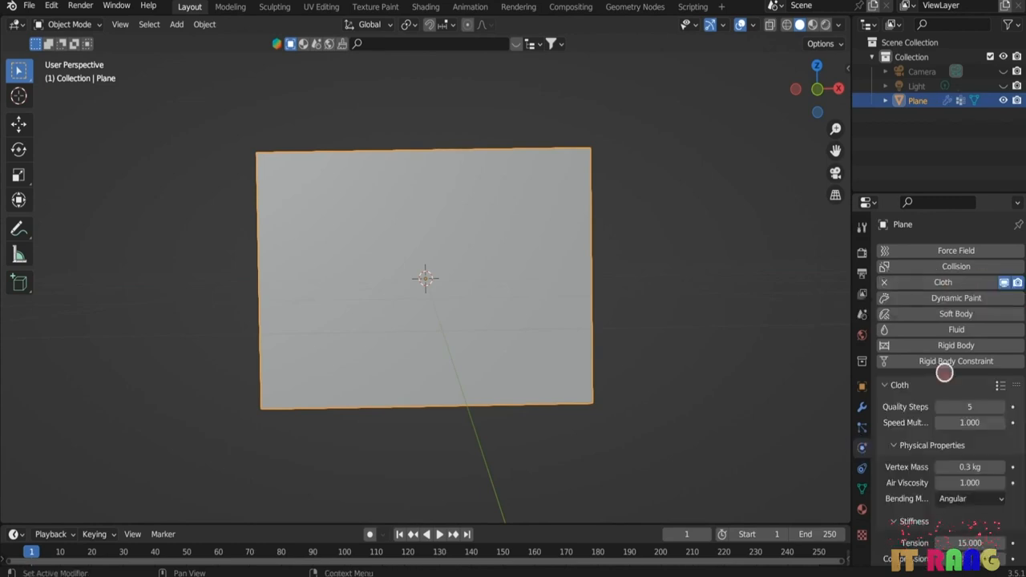
{"action": "scroll", "coordinate": [946, 370], "scroll_direction": "down", "scroll_amount": 15}
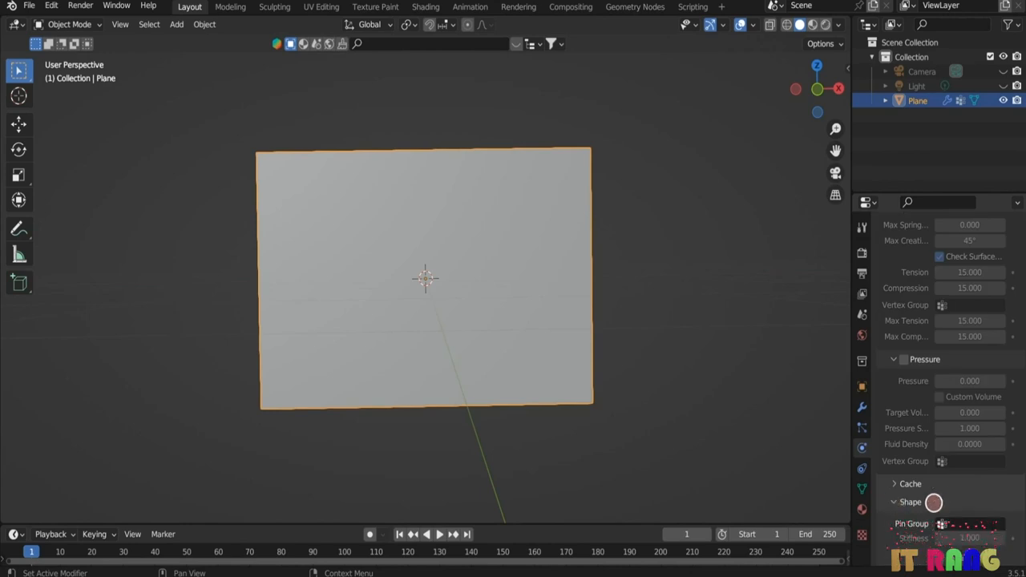
{"action": "scroll", "coordinate": [914, 502], "scroll_direction": "down", "scroll_amount": 1}
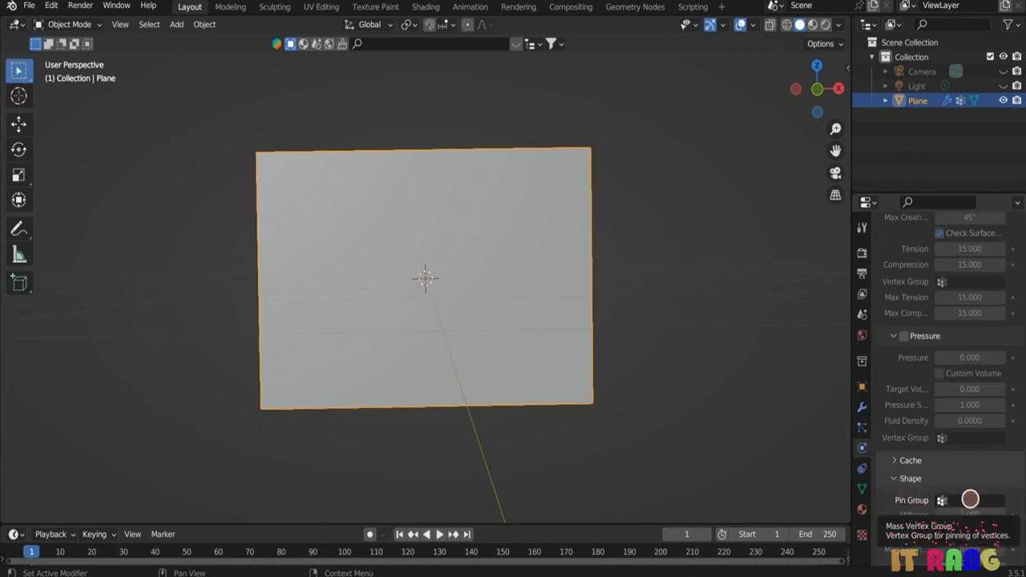
{"action": "left_click", "coordinate": [977, 500]}
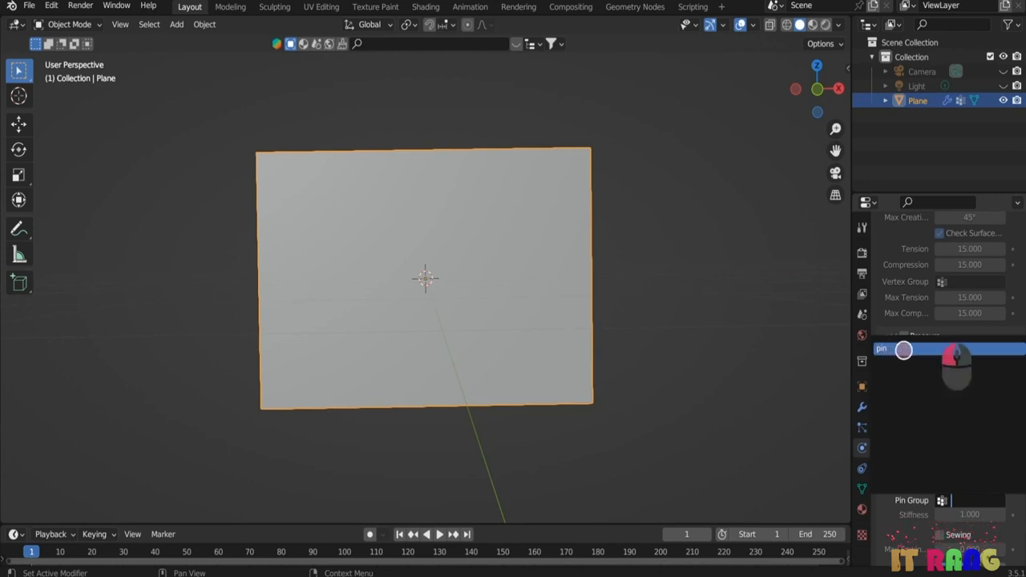
{"action": "left_click", "coordinate": [902, 350]}
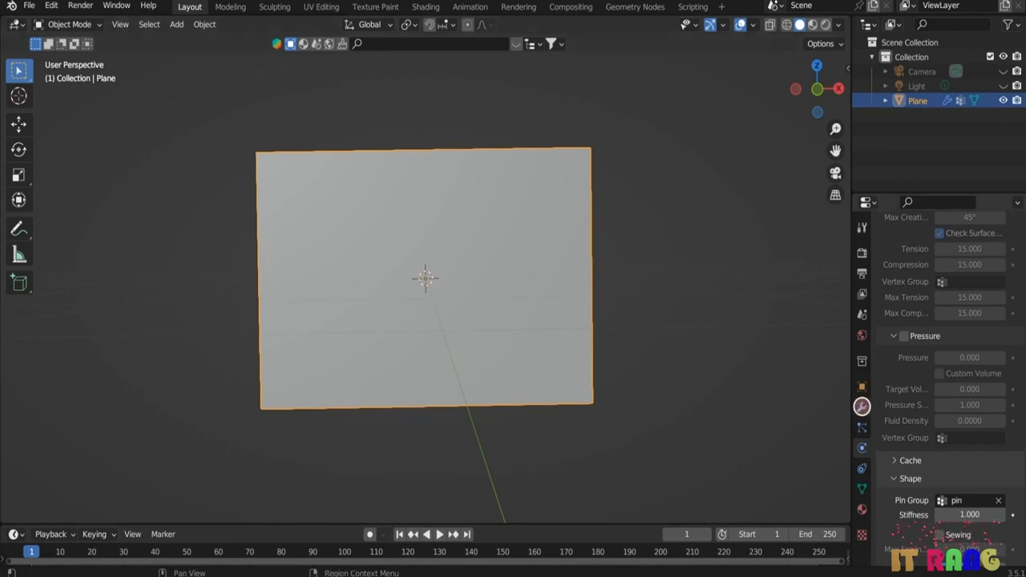
- Add a Subdivision Surface modifier to the cloth plane and shade it smooth
{"action": "left_click", "coordinate": [861, 406]}
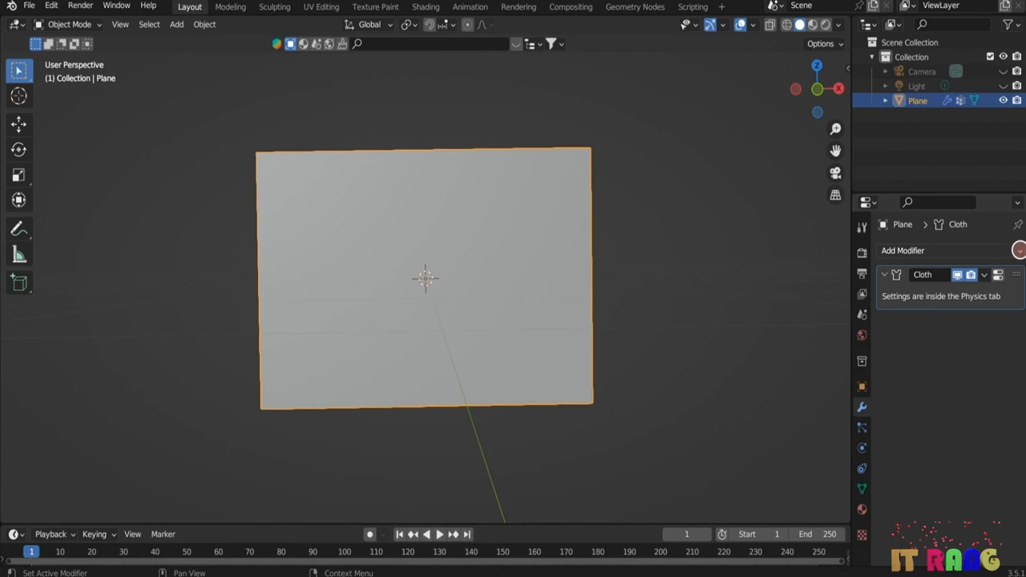
{"action": "left_click", "coordinate": [1019, 250]}
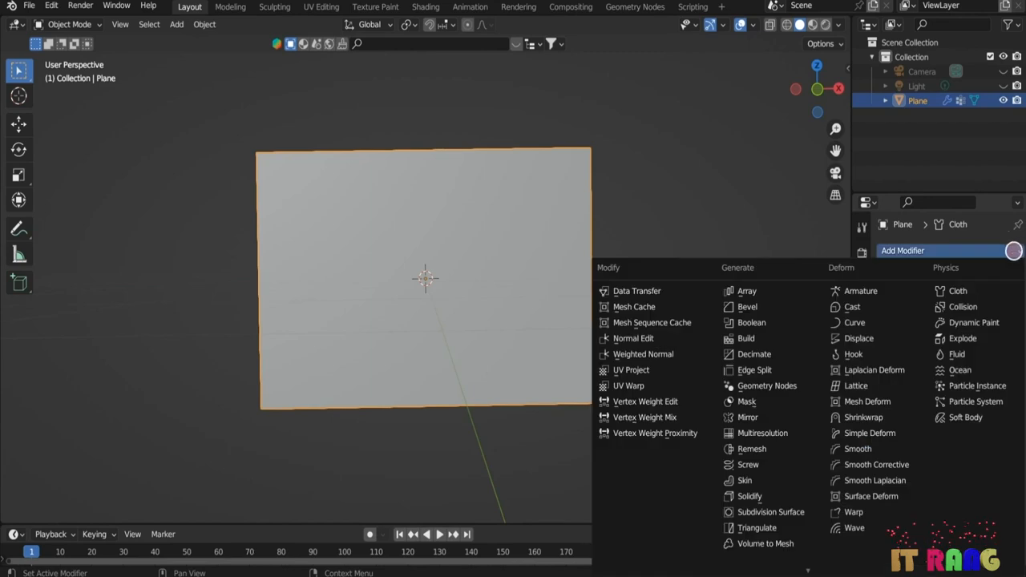
{"action": "left_click", "coordinate": [793, 512]}
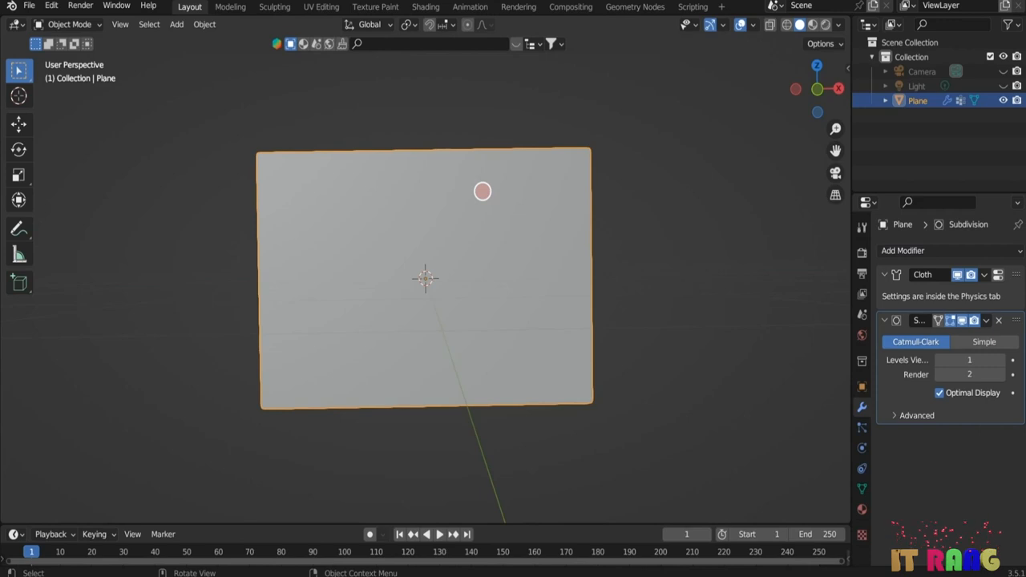
{"action": "right_click", "coordinate": [481, 191]}
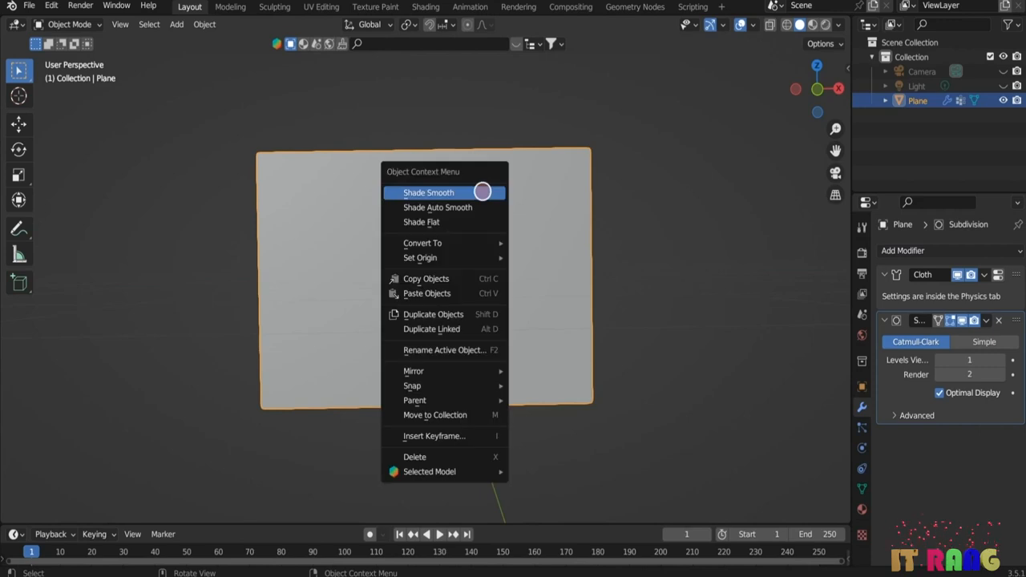
{"action": "left_click", "coordinate": [476, 190]}
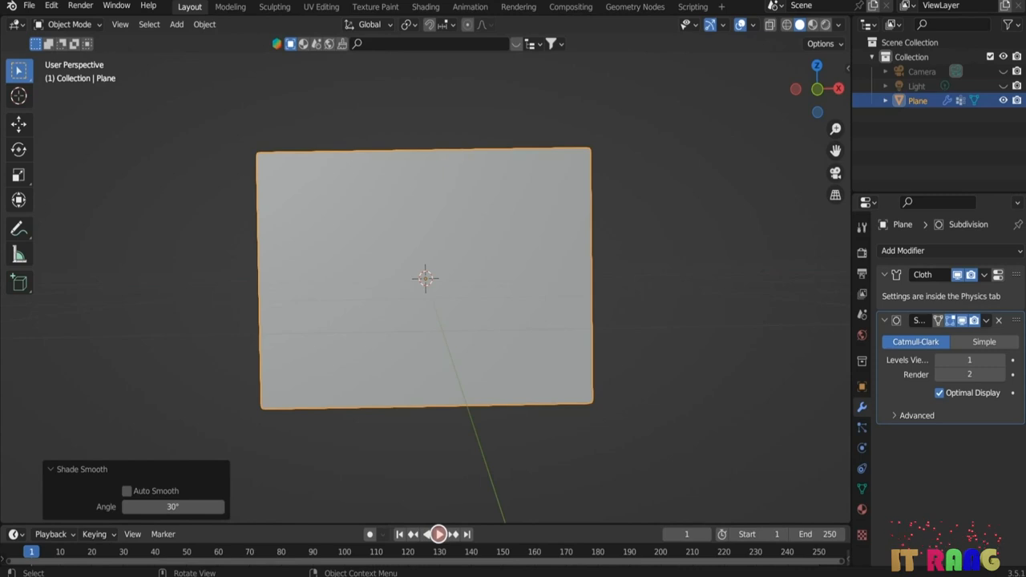
- Play the pinned cloth simulation, stop it and return to frame 1
{"action": "left_click", "coordinate": [439, 534]}
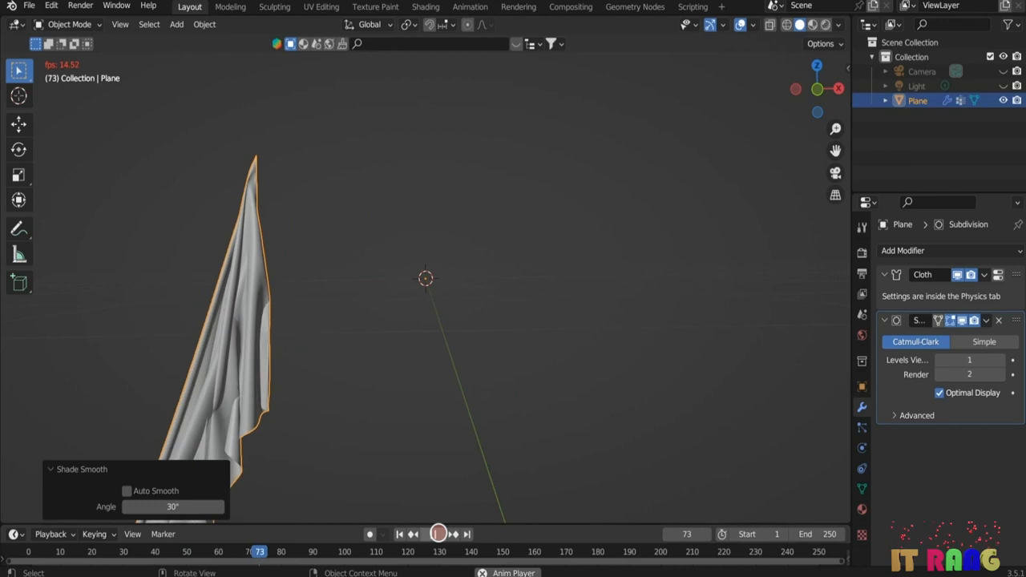
{"action": "key", "text": "Escape"}
{"action": "scroll", "coordinate": [270, 366], "scroll_direction": "down", "scroll_amount": 2}
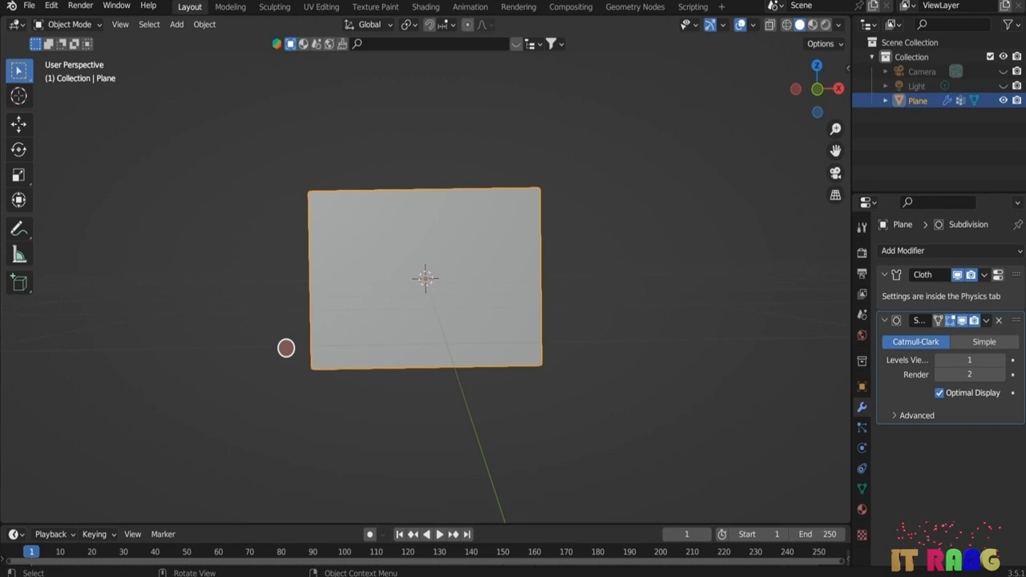
- Add a cylinder mesh and move it along the negative X axis until it is clear of the plane
{"action": "scroll", "coordinate": [461, 389], "scroll_direction": "down", "scroll_amount": 1}
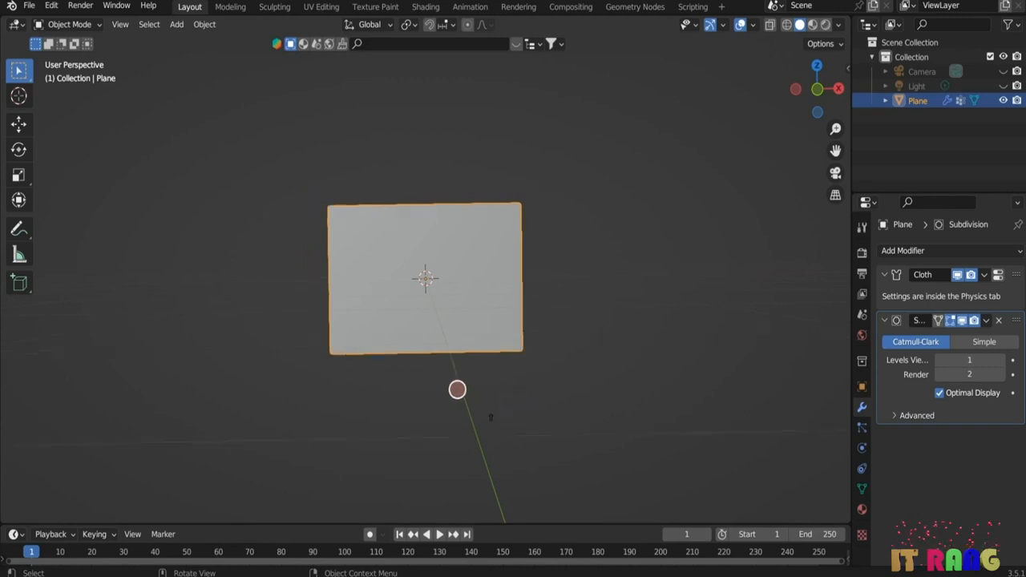
{"action": "key", "text": "shift+a"}
{"action": "mouse_move", "coordinate": [465, 285]}
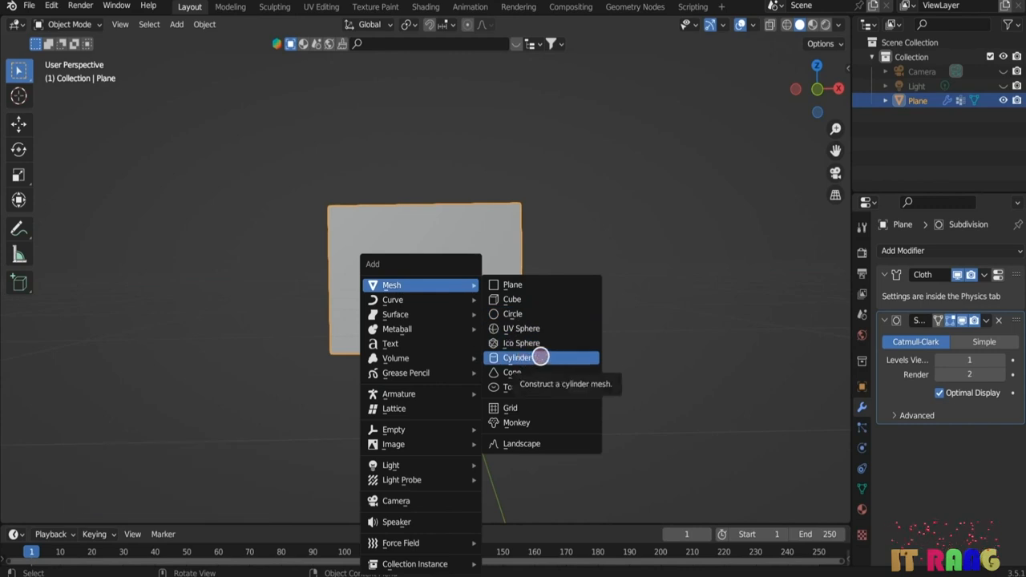
{"action": "left_click", "coordinate": [540, 358]}
{"action": "key", "text": "g"}
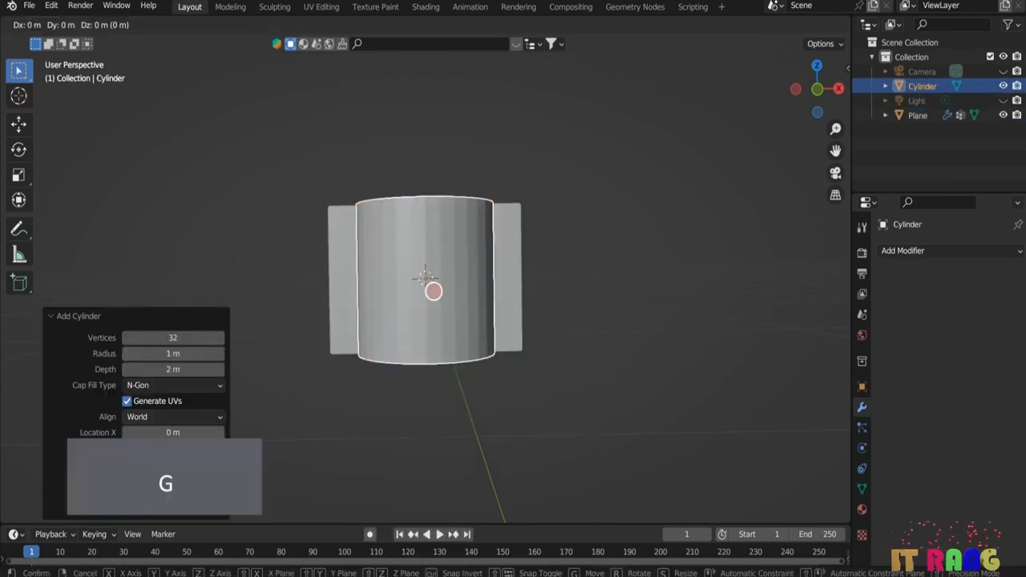
{"action": "key", "text": "x"}
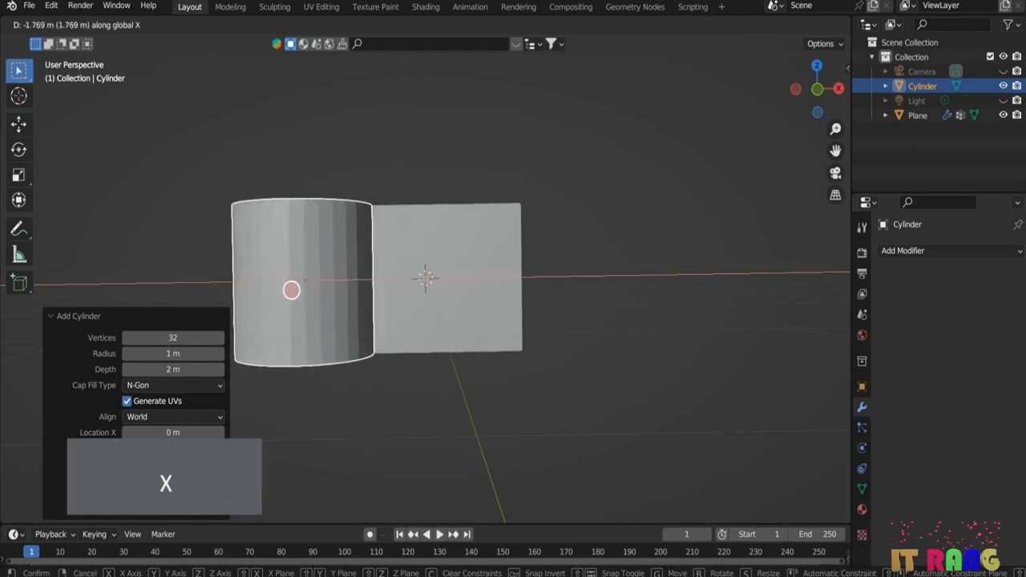
{"action": "left_click", "coordinate": [201, 304]}
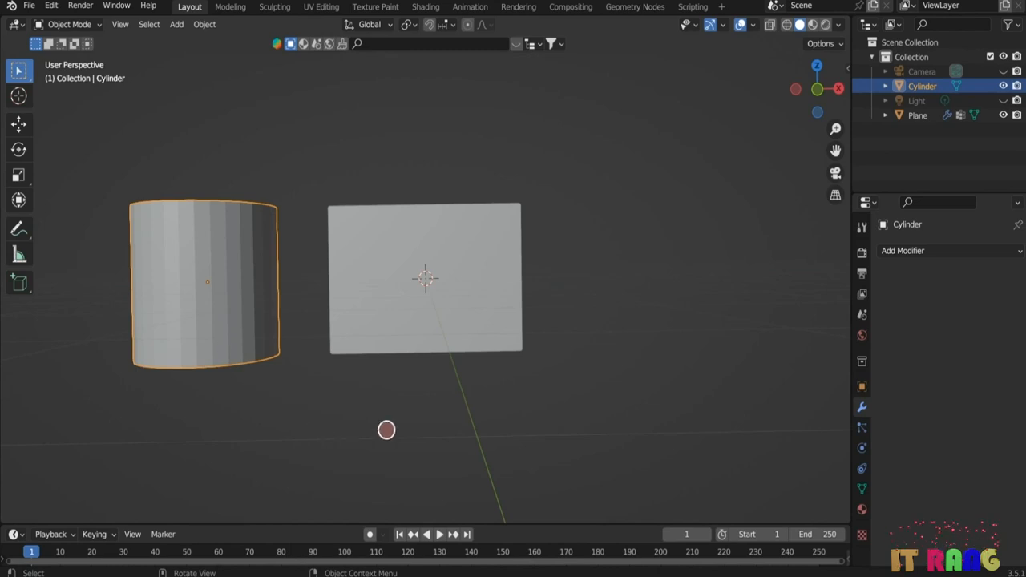
- Scale the cylinder into a tall thin pole, about 0.061 on X and Y and about 2.424 on Z
{"action": "key", "text": "s"}
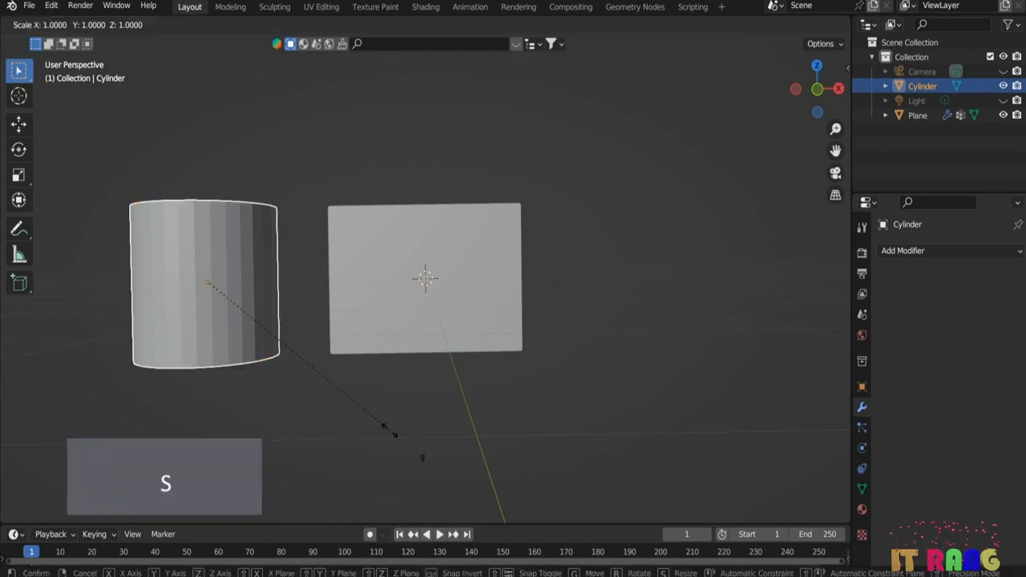
{"action": "key", "text": "shift+z"}
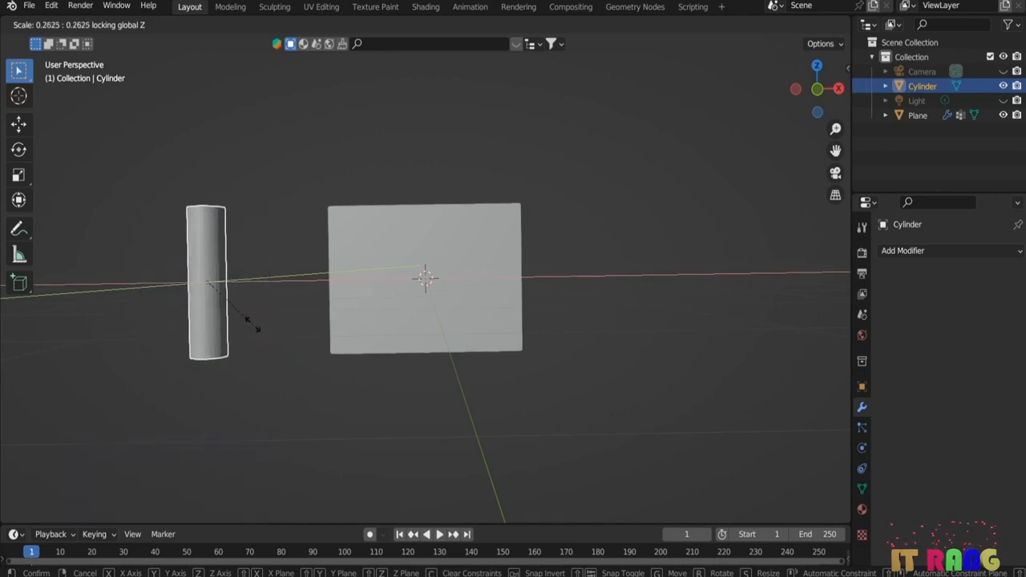
{"action": "left_click", "coordinate": [213, 289]}
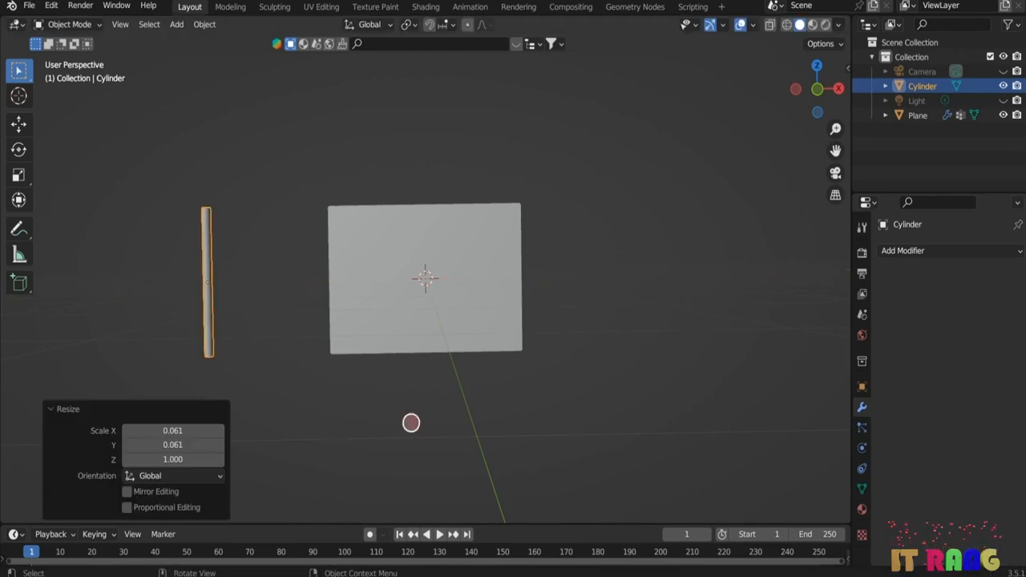
{"action": "key", "text": "s"}
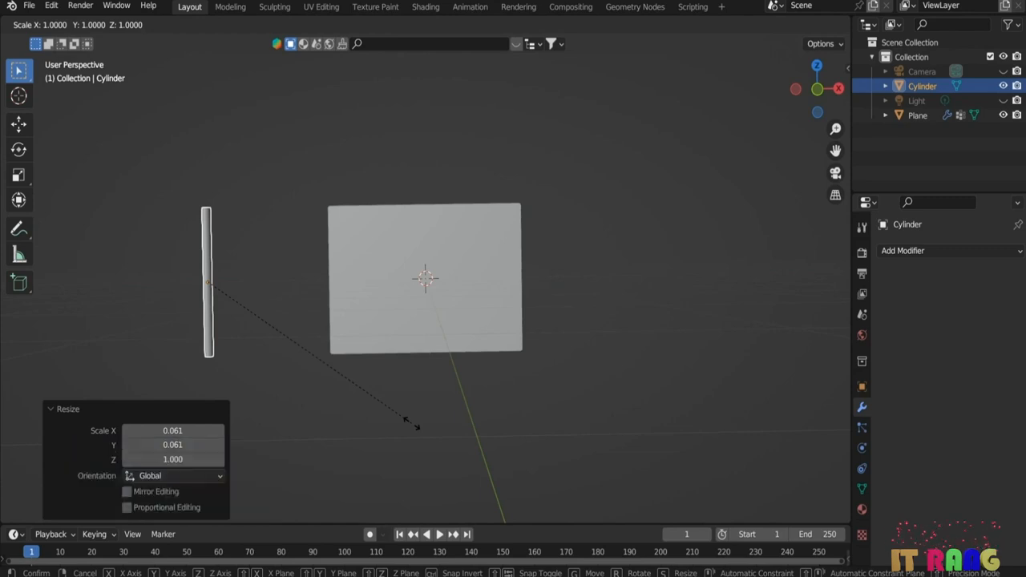
{"action": "key", "text": "z"}
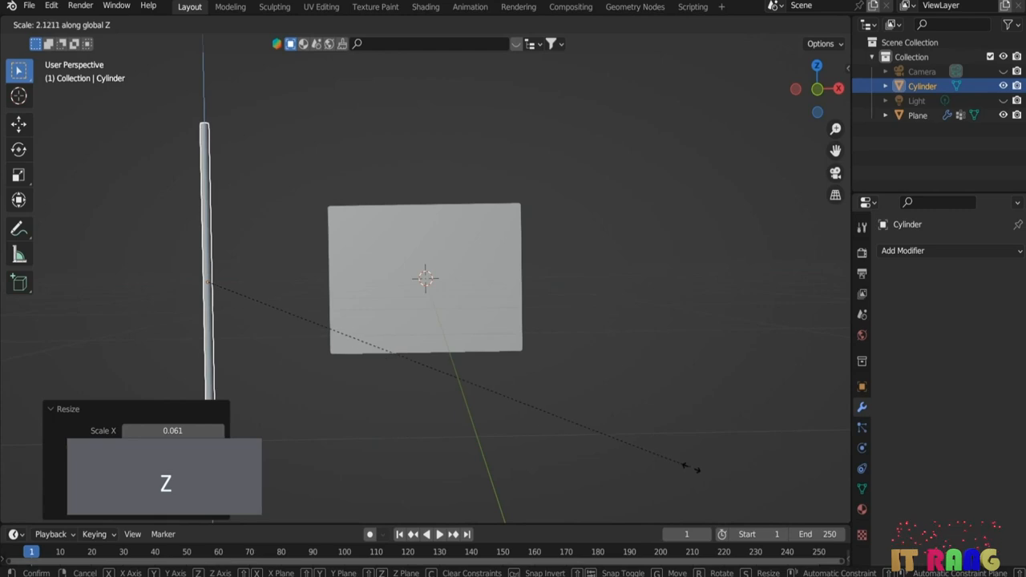
{"action": "left_click", "coordinate": [745, 473]}
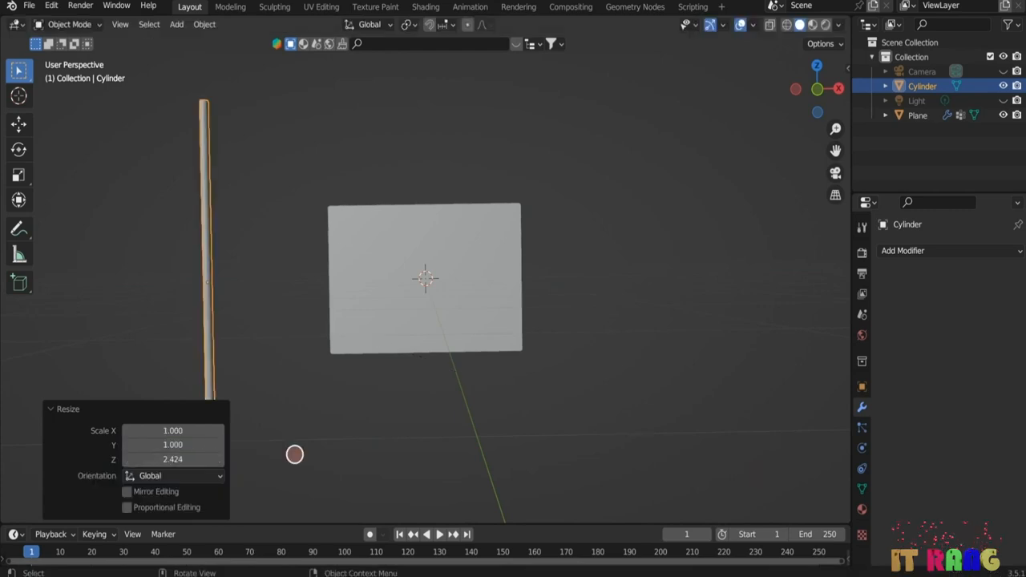
{"action": "left_click", "coordinate": [293, 456]}
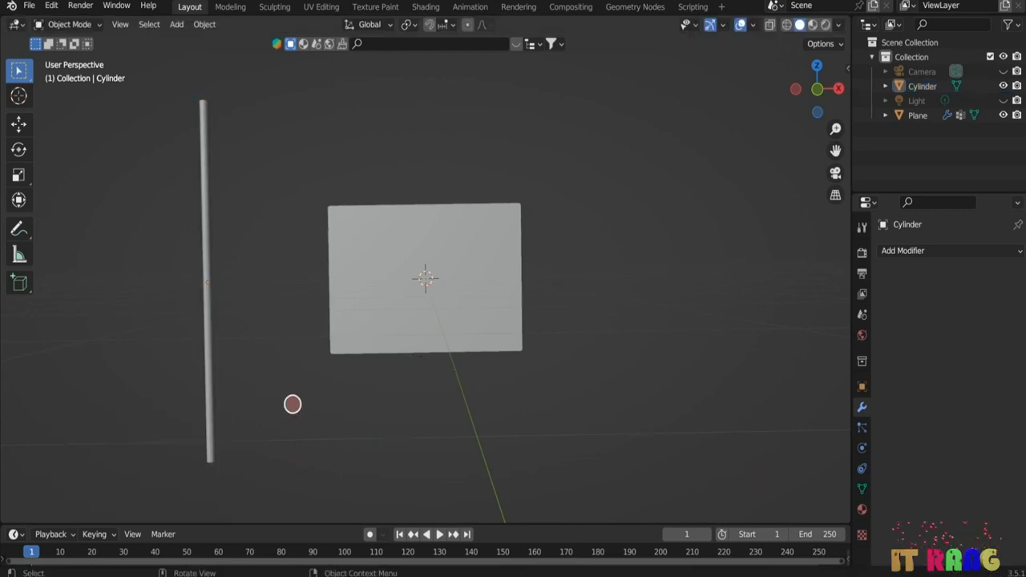
- Move the pole about 1.69 m along X against the plane's edge and lower it about 1.21 m along Z
{"action": "left_click", "coordinate": [208, 361]}
{"action": "key", "text": "g"}
{"action": "key", "text": "x"}
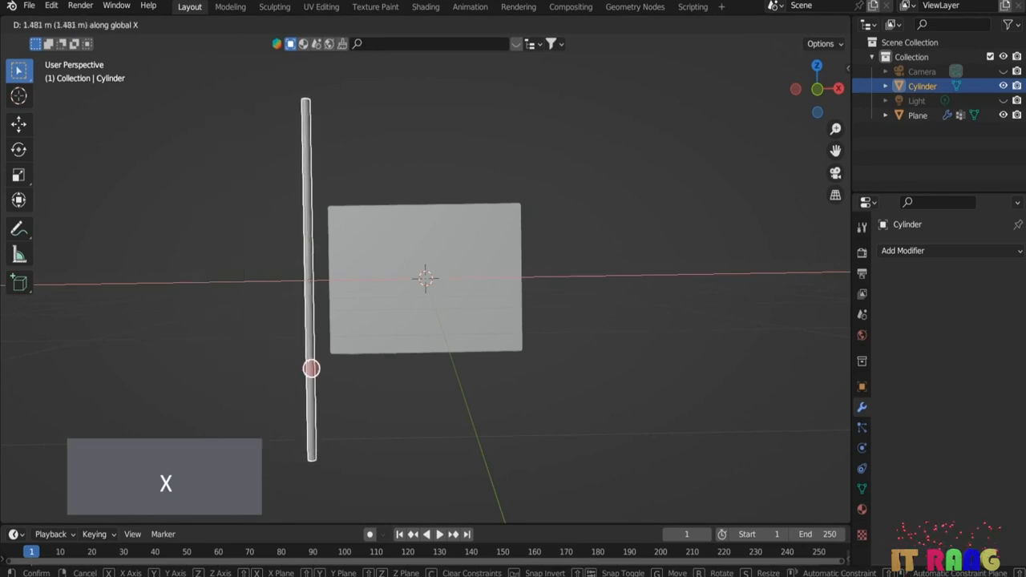
{"action": "left_click", "coordinate": [327, 377]}
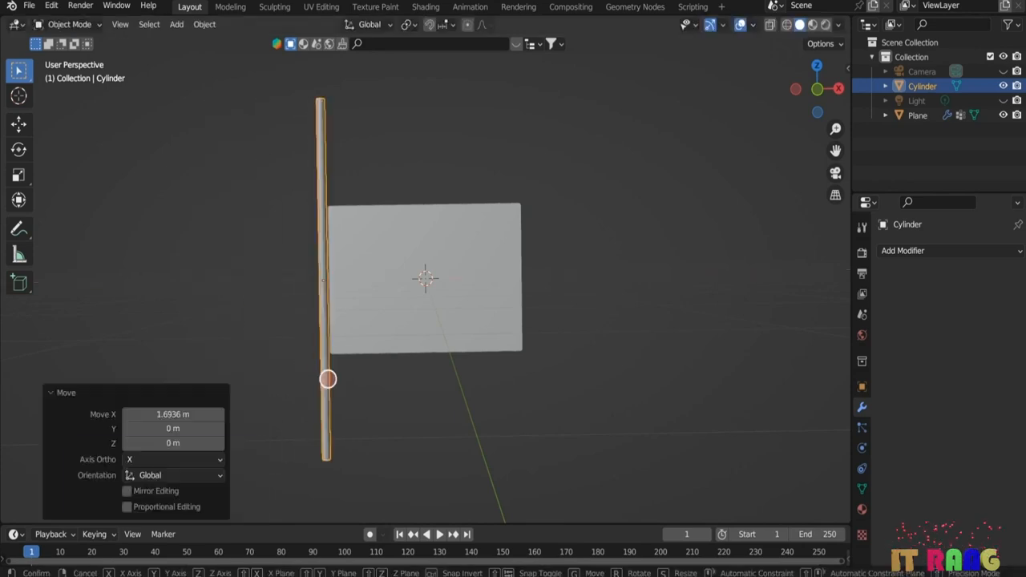
{"action": "key", "text": "g"}
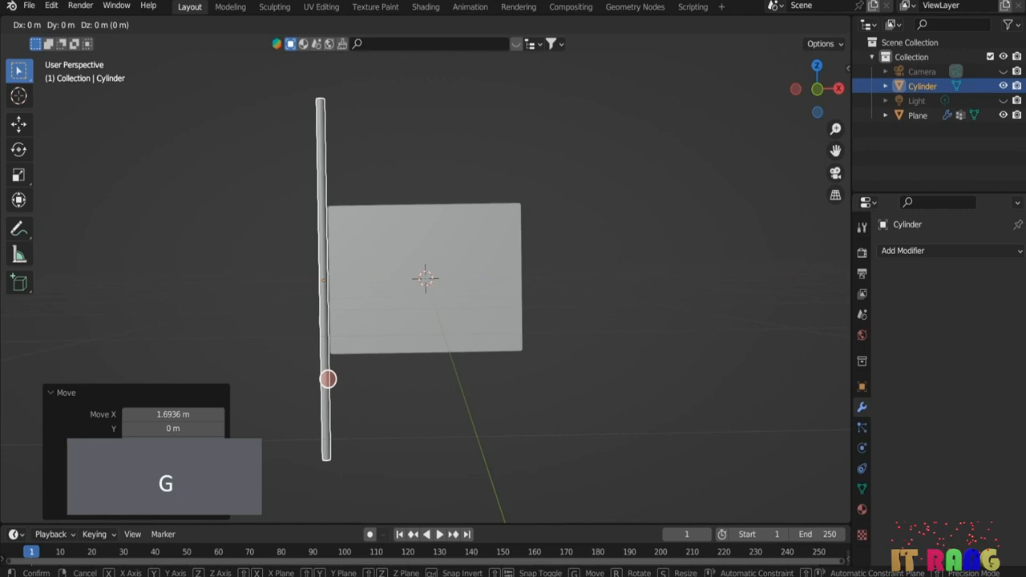
{"action": "key", "text": "z"}
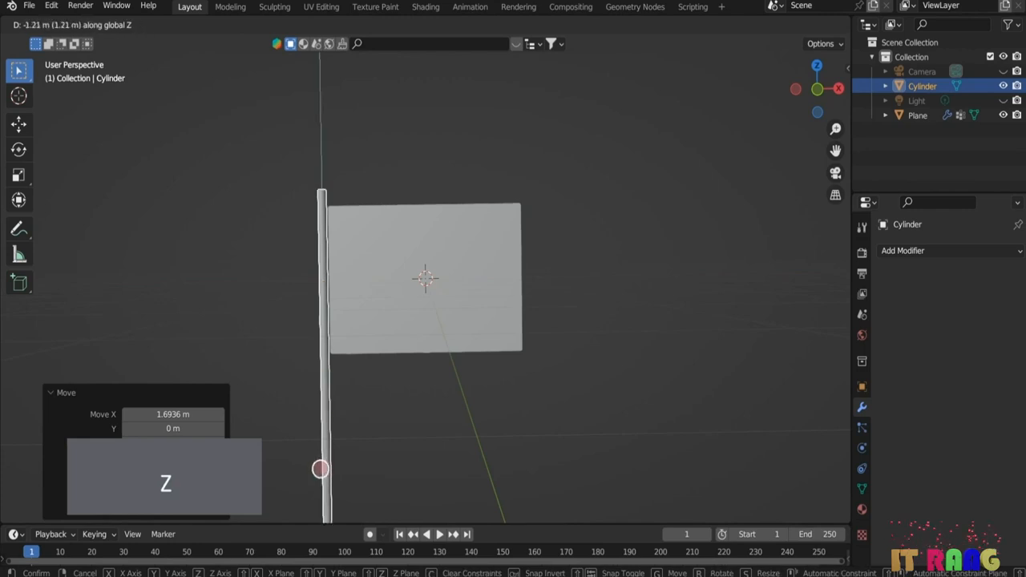
{"action": "left_click", "coordinate": [320, 469]}
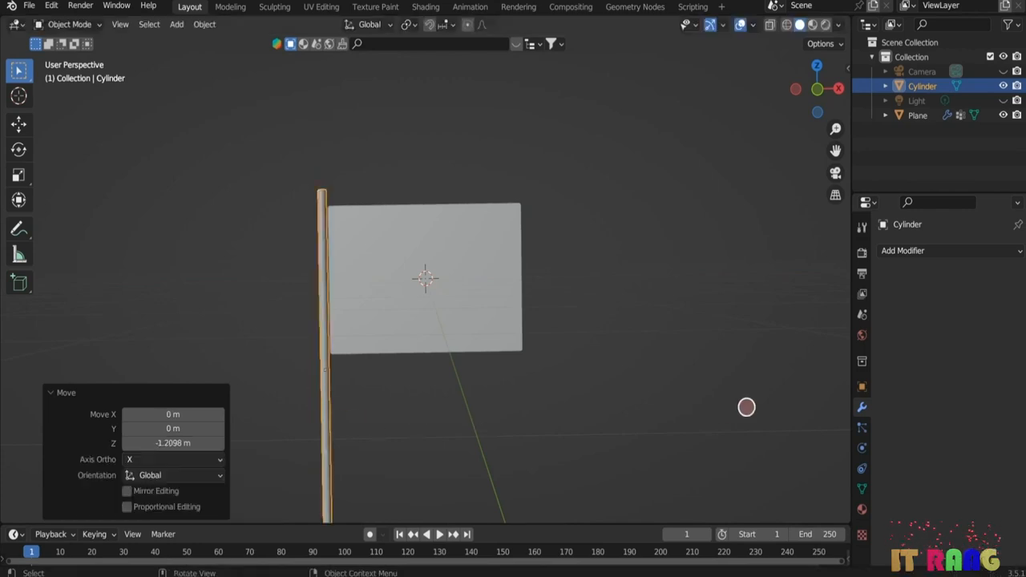
- Add Collision physics to the cylinder pole
{"action": "left_click", "coordinate": [862, 447]}
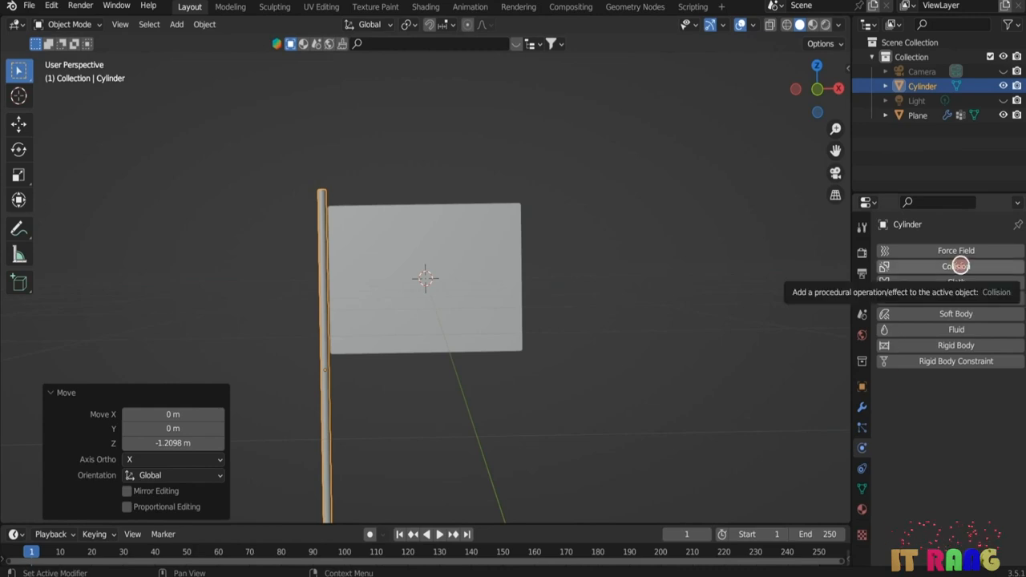
{"action": "left_click", "coordinate": [960, 266]}
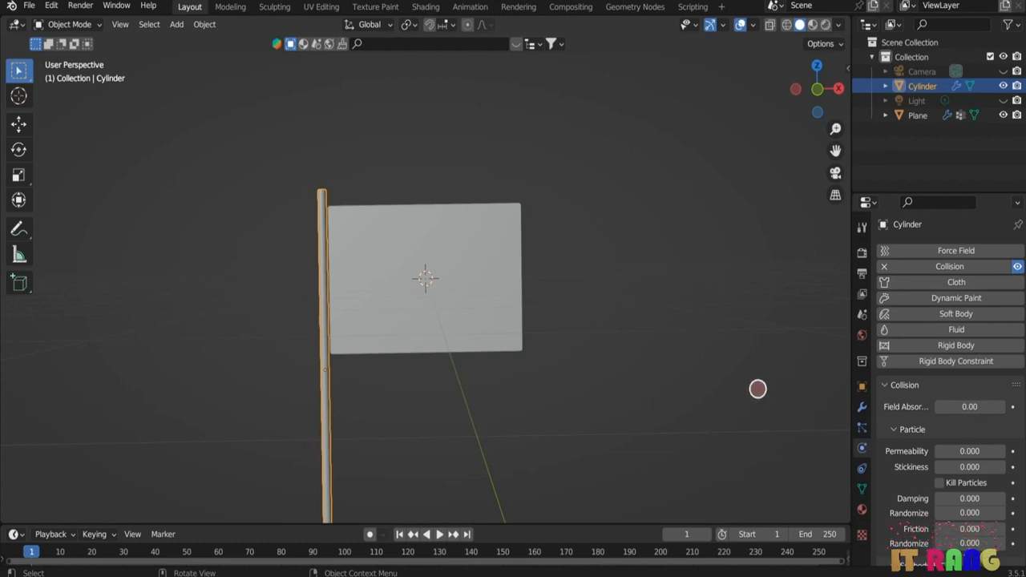
- Give the pole a new material with an orange base color and show the viewport in Material Preview shading
{"action": "left_click", "coordinate": [864, 510]}
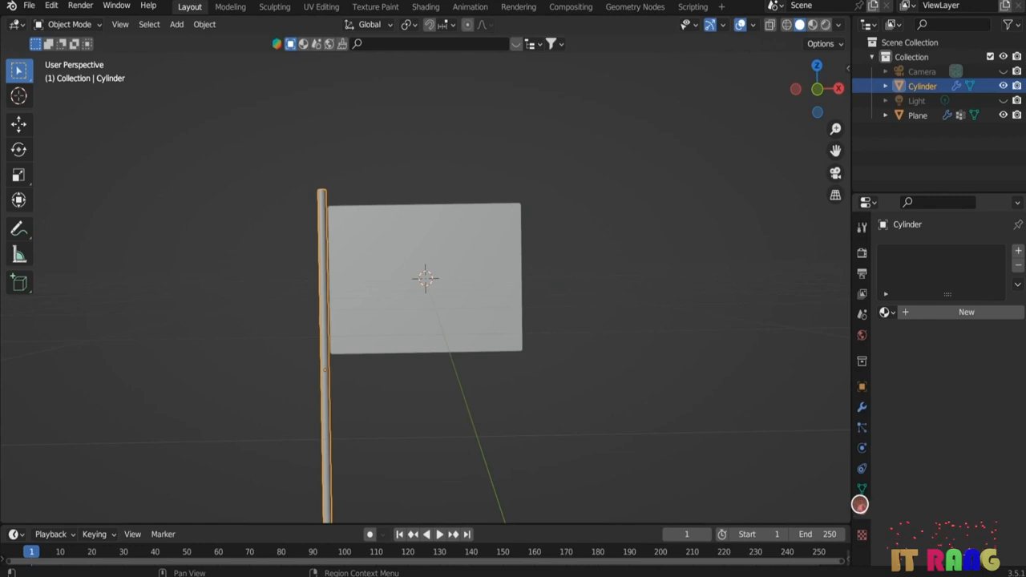
{"action": "left_click", "coordinate": [966, 312]}
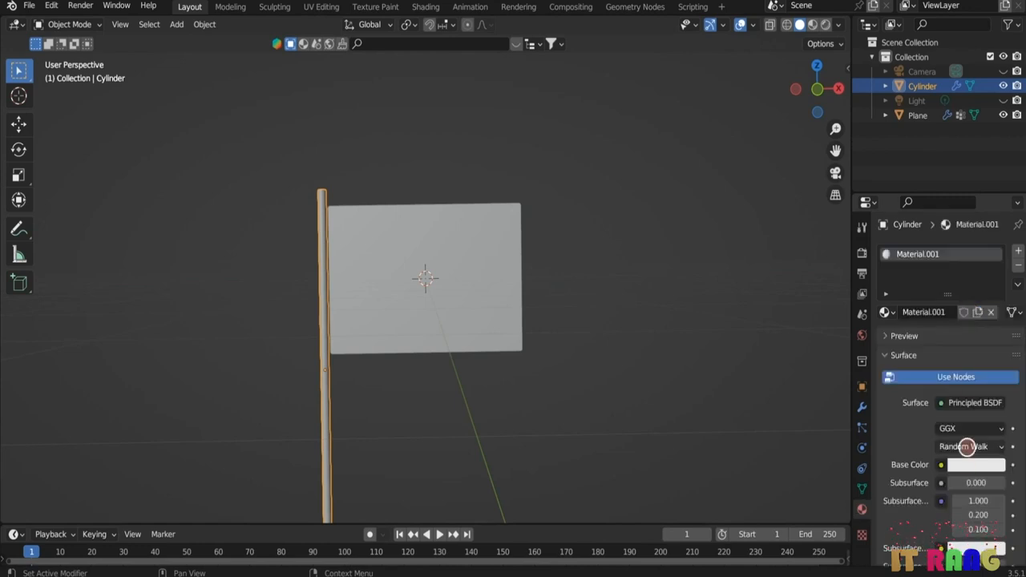
{"action": "left_click", "coordinate": [965, 464]}
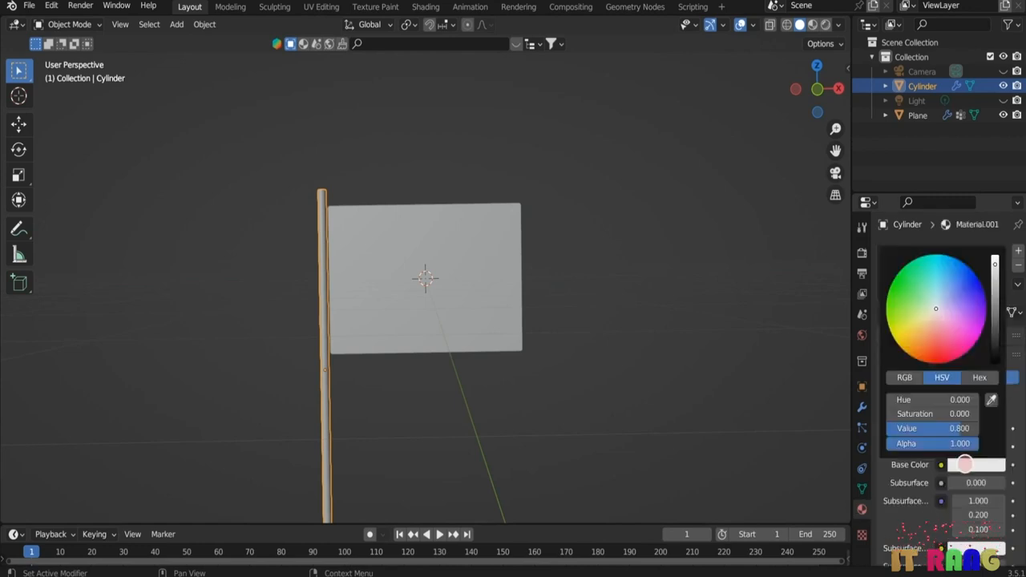
{"action": "left_click", "coordinate": [923, 354]}
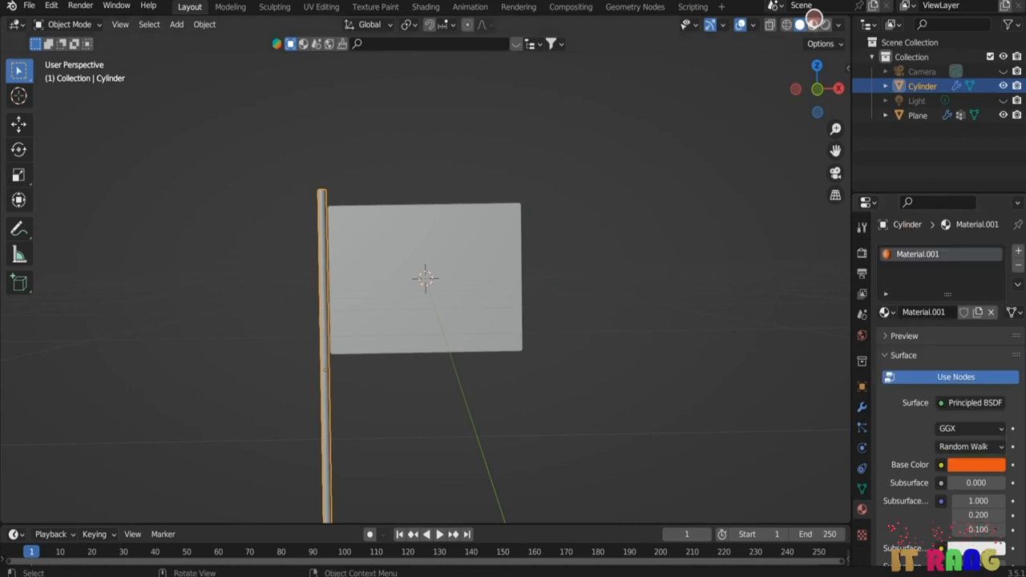
{"action": "left_click", "coordinate": [813, 22]}
- Give the plane a new material whose base color is an Image Texture using "blender logo jpg.jpg" from the Desktop
{"action": "left_click", "coordinate": [465, 312]}
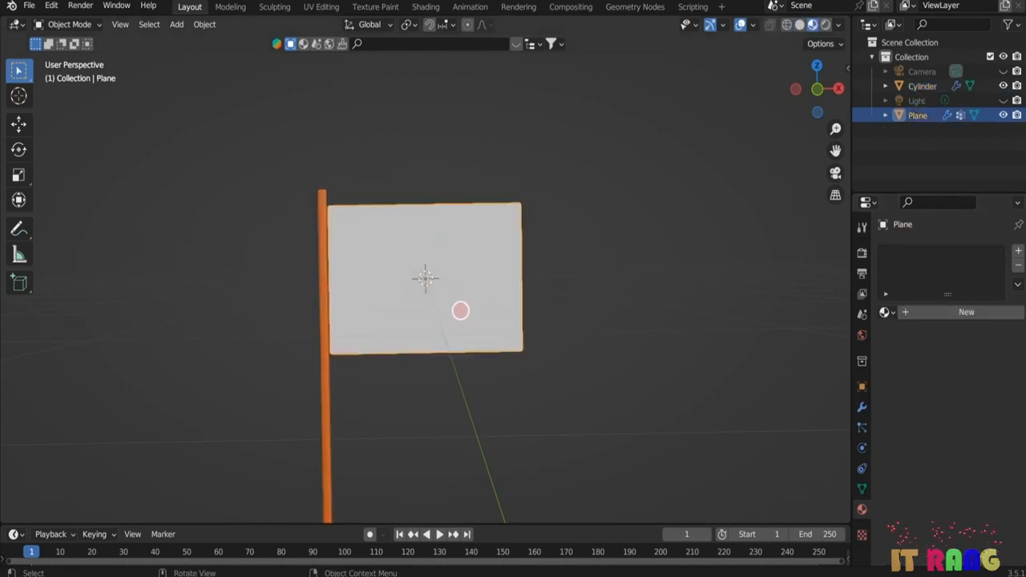
{"action": "left_click", "coordinate": [967, 311]}
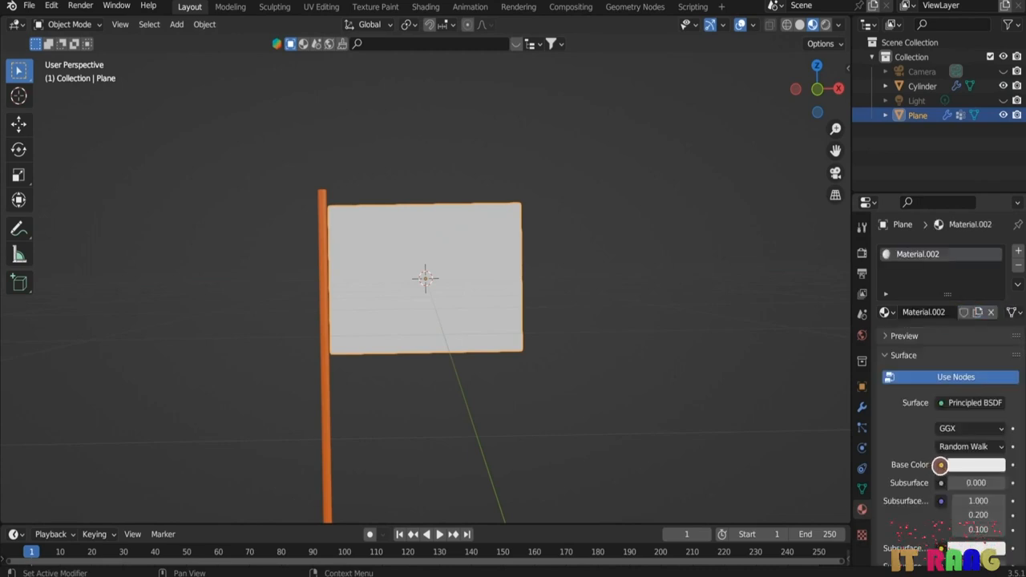
{"action": "left_click", "coordinate": [940, 464]}
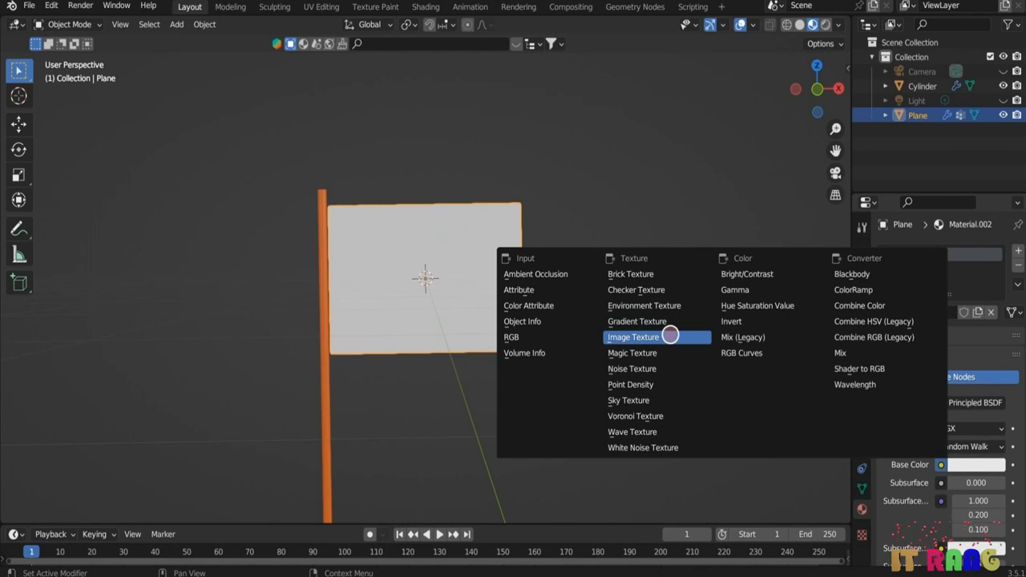
{"action": "left_click", "coordinate": [677, 337]}
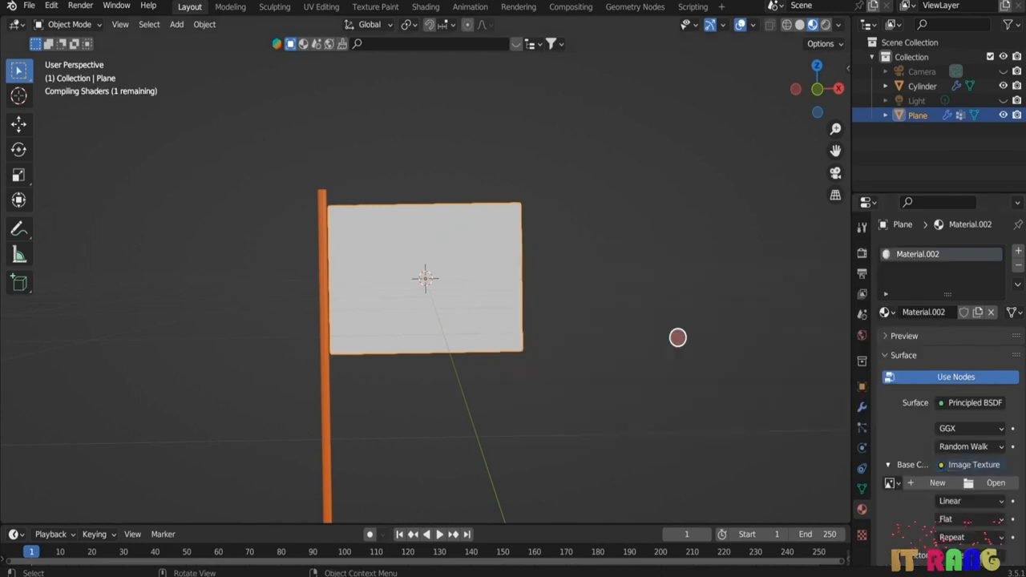
{"action": "left_click", "coordinate": [982, 483]}
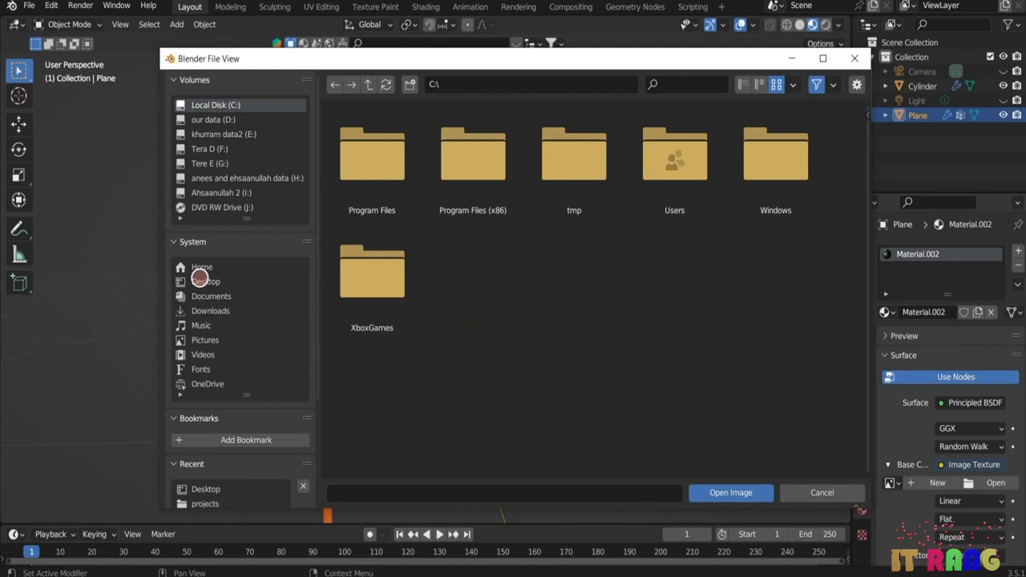
{"action": "left_click", "coordinate": [201, 280]}
{"action": "left_click", "coordinate": [486, 172]}
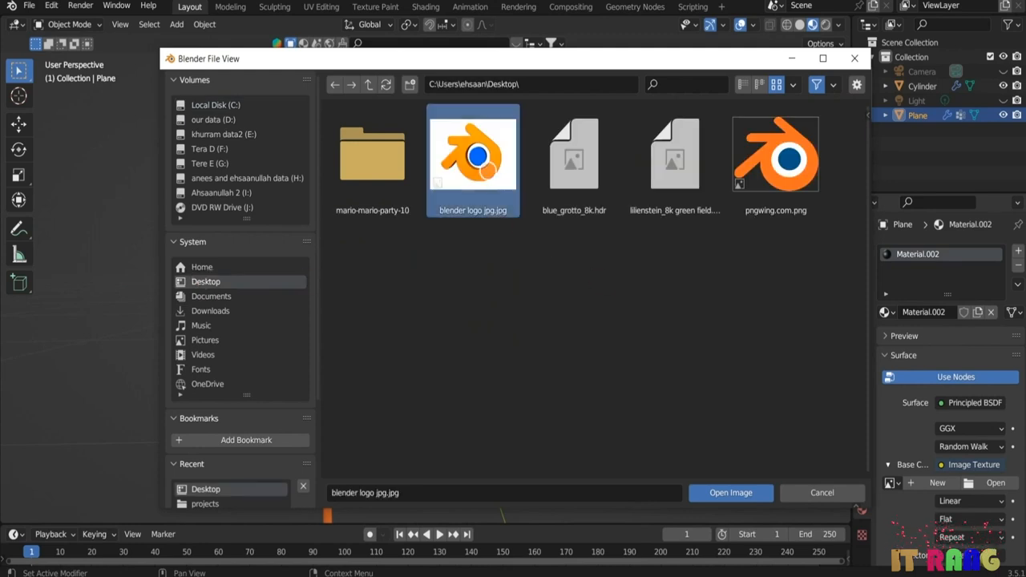
{"action": "left_click", "coordinate": [729, 494]}
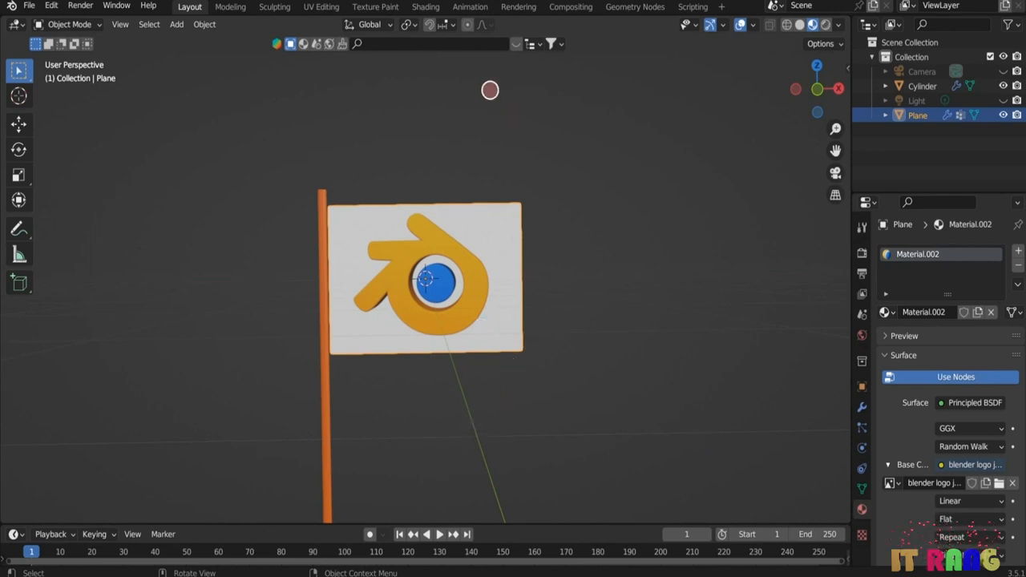
- In the Shading workspace, switch the shader editor to World and place an Environment Texture node before the Background node
{"action": "left_click", "coordinate": [426, 7]}
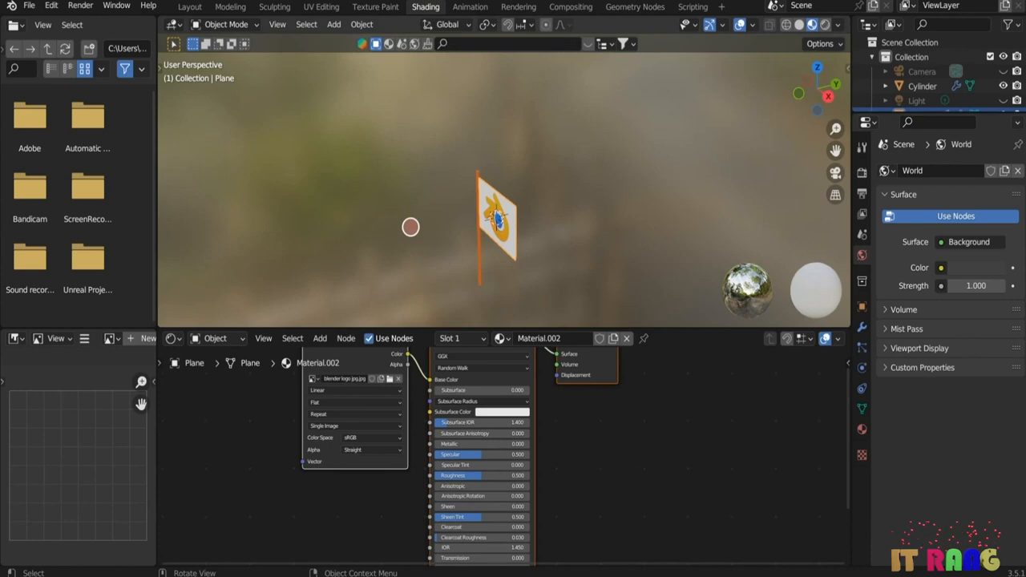
{"action": "left_click", "coordinate": [242, 338]}
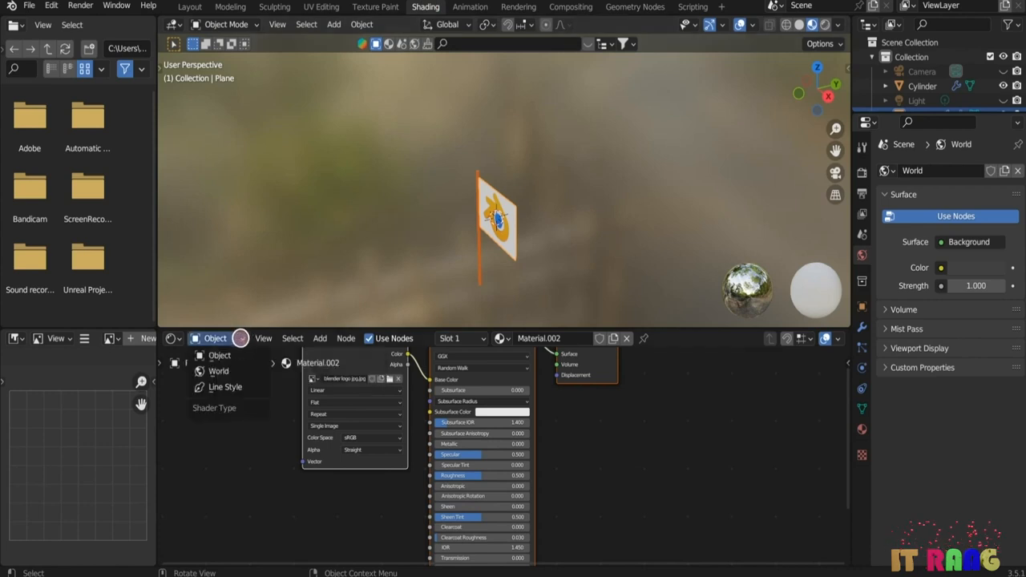
{"action": "left_click", "coordinate": [222, 370]}
{"action": "middle_click_drag", "start_coordinate": [334, 433], "coordinate": [383, 455]}
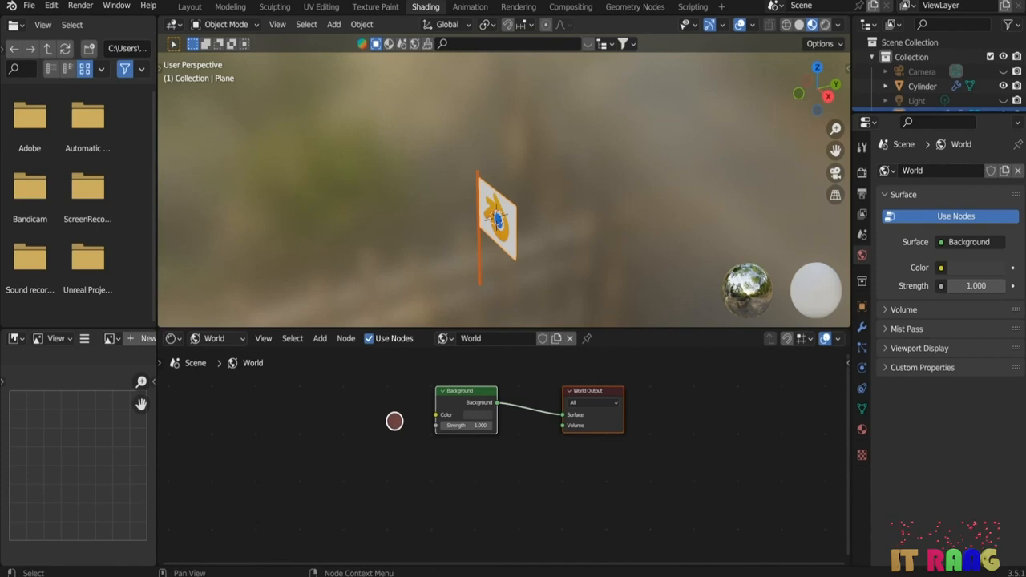
{"action": "left_click", "coordinate": [321, 338]}
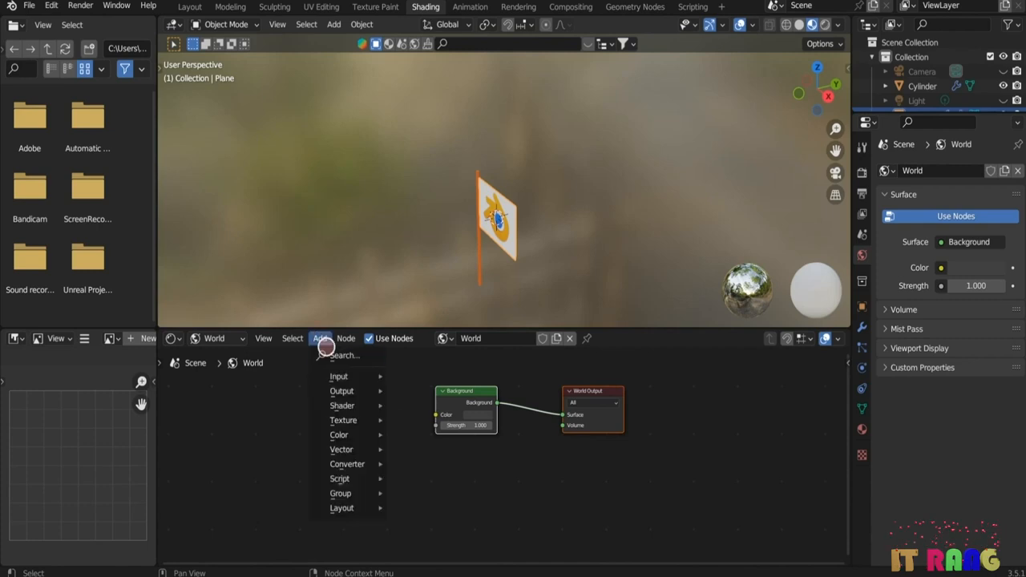
{"action": "left_click", "coordinate": [336, 354]}
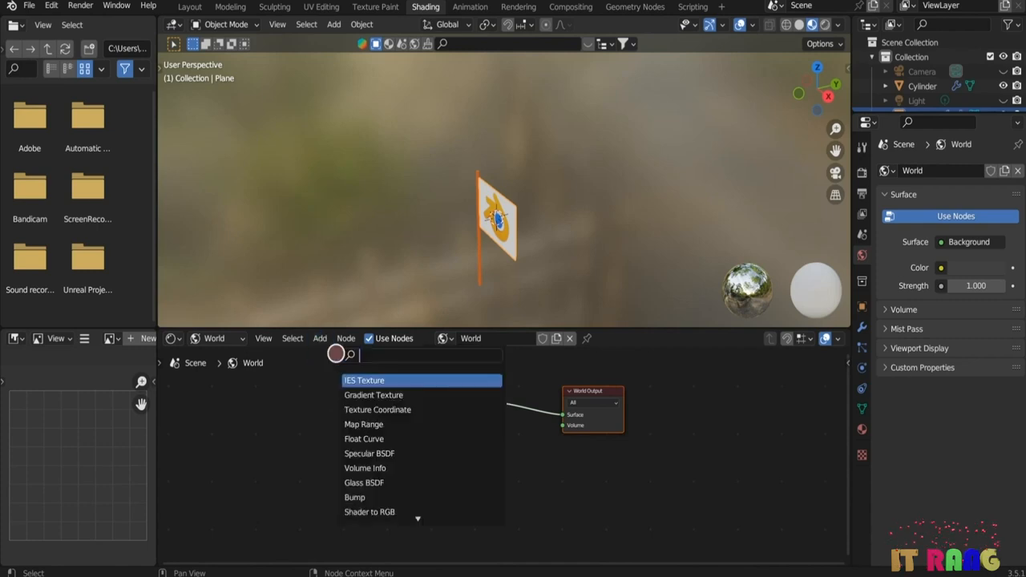
{"action": "type", "text": "env"}
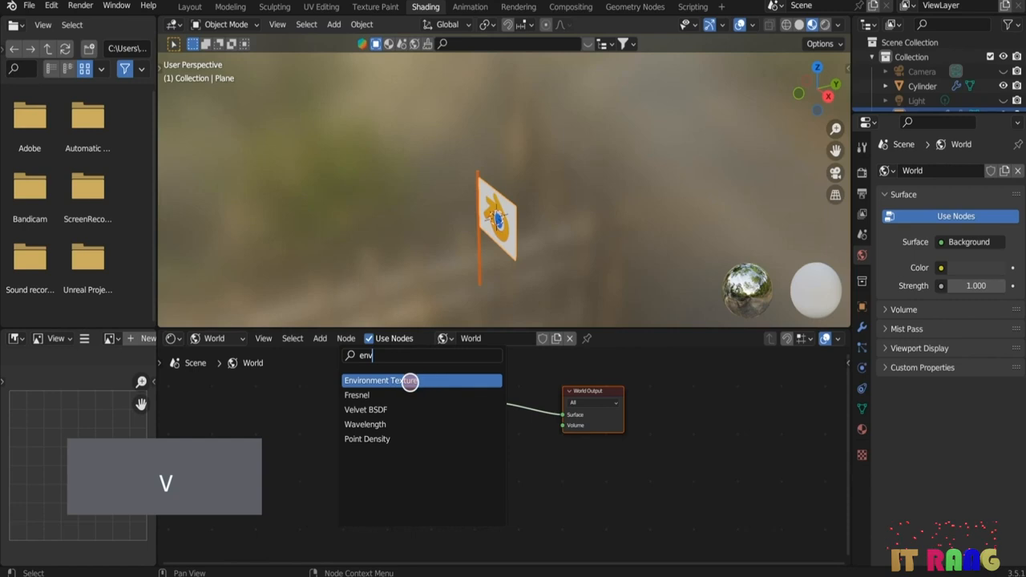
{"action": "left_click", "coordinate": [410, 380]}
{"action": "left_click", "coordinate": [383, 401]}
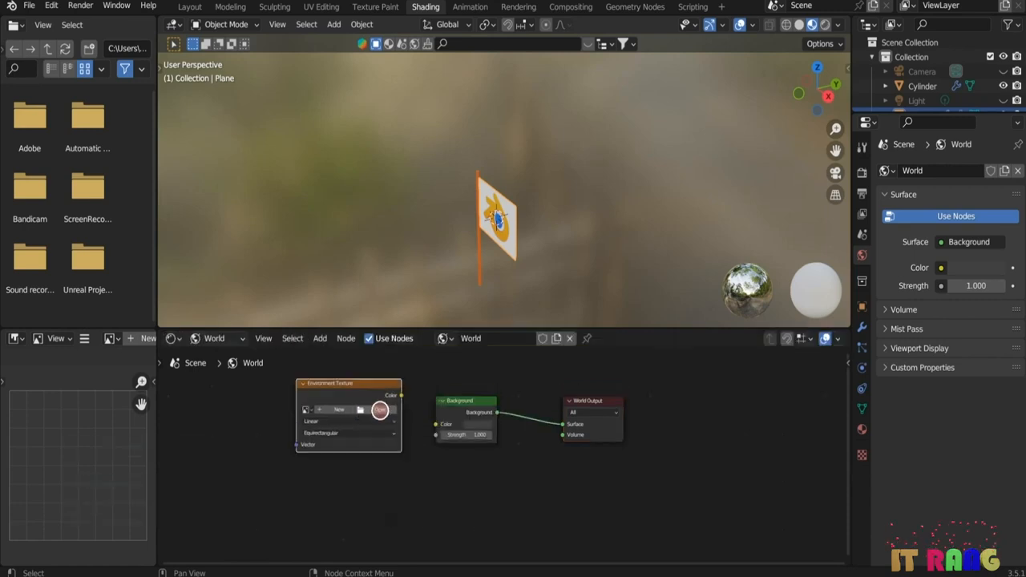
- Load "lilienstein_8k green field.hdr" from the Desktop into the Environment Texture node
{"action": "left_click", "coordinate": [380, 409]}
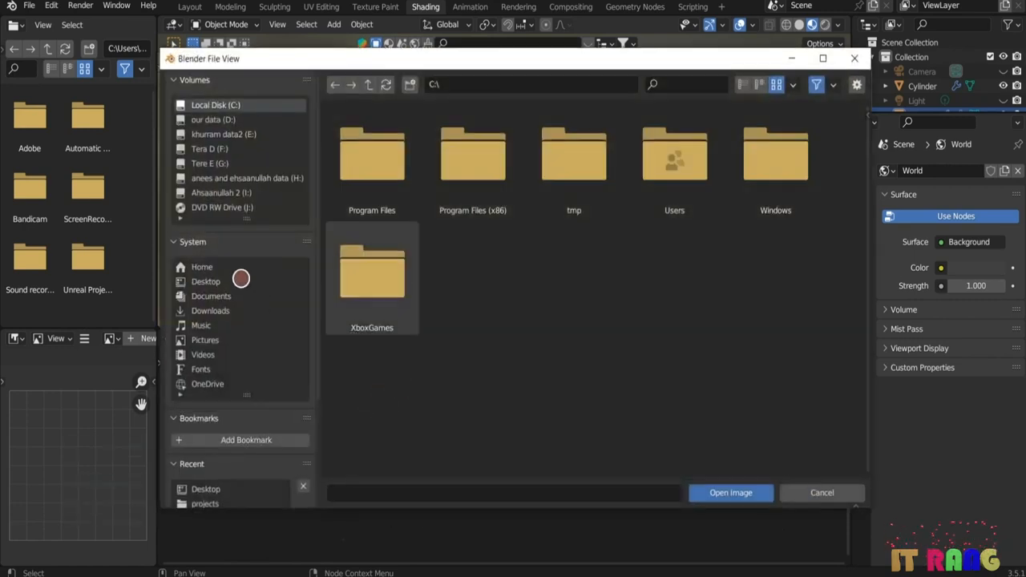
{"action": "left_click", "coordinate": [205, 282]}
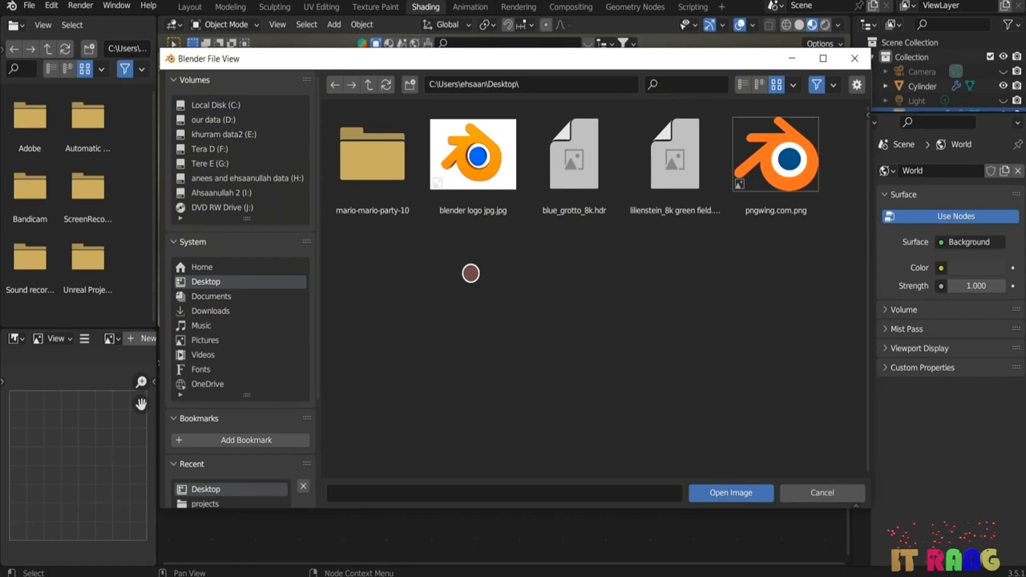
{"action": "left_click", "coordinate": [667, 190]}
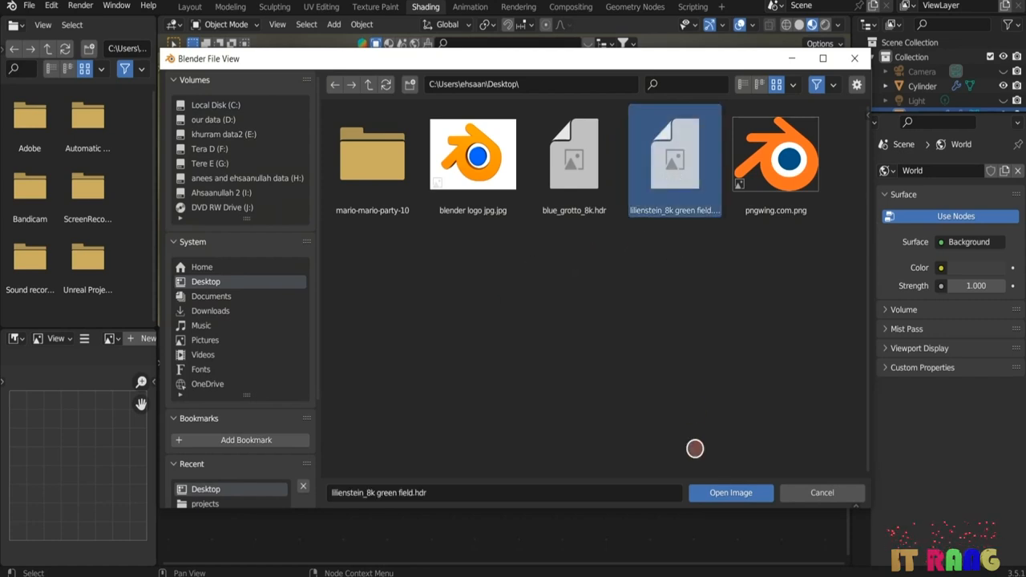
{"action": "left_click", "coordinate": [721, 492]}
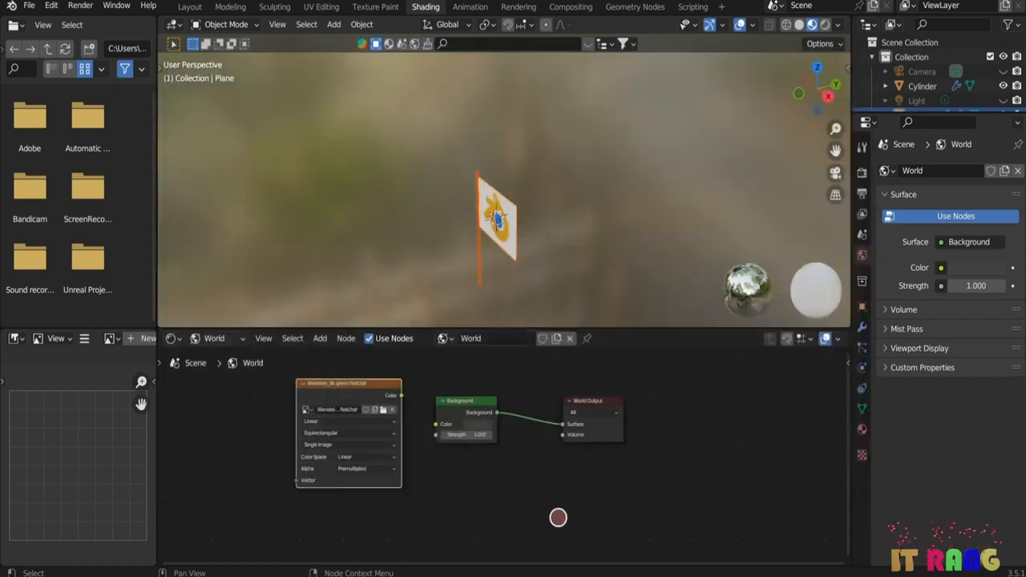
- Delete the Background node and connect the Environment Texture's Color output directly to the World Output's Surface input
{"action": "left_click", "coordinate": [466, 400]}
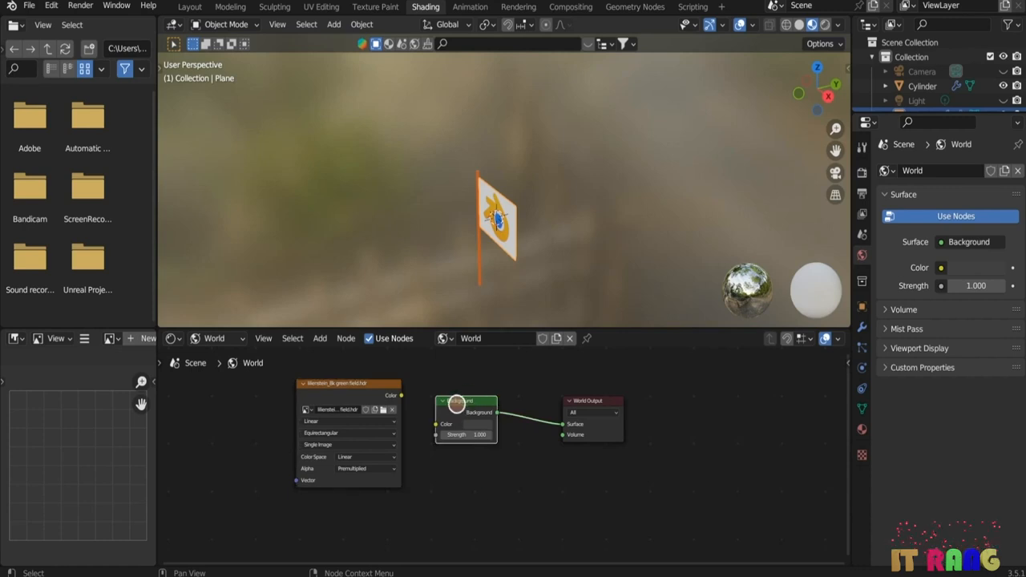
{"action": "key", "text": "x"}
{"action": "left_click_drag", "start_coordinate": [401, 395], "coordinate": [562, 423]}
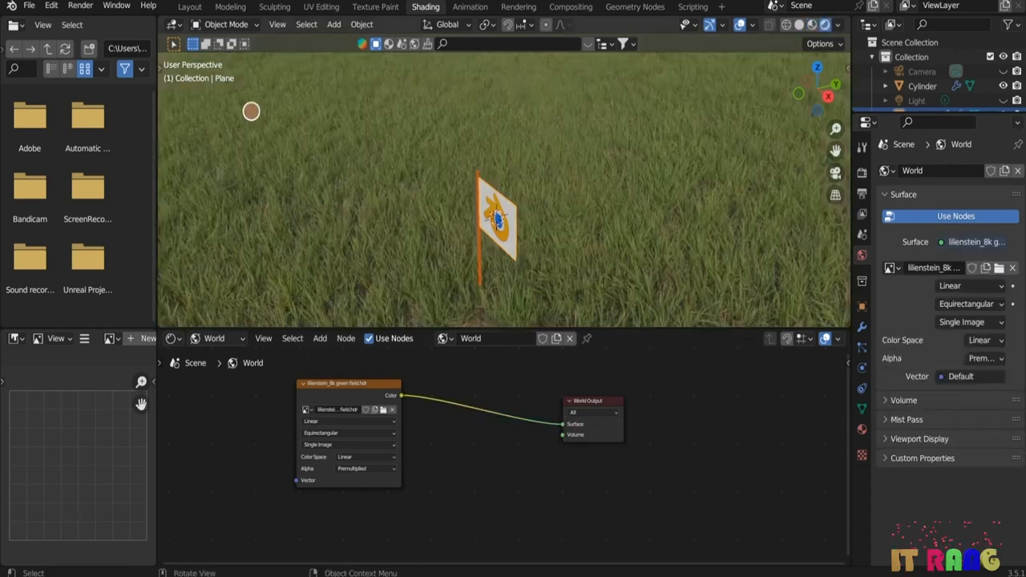
- Return to the Layout workspace and switch the viewport to Rendered shading
{"action": "left_click", "coordinate": [190, 7]}
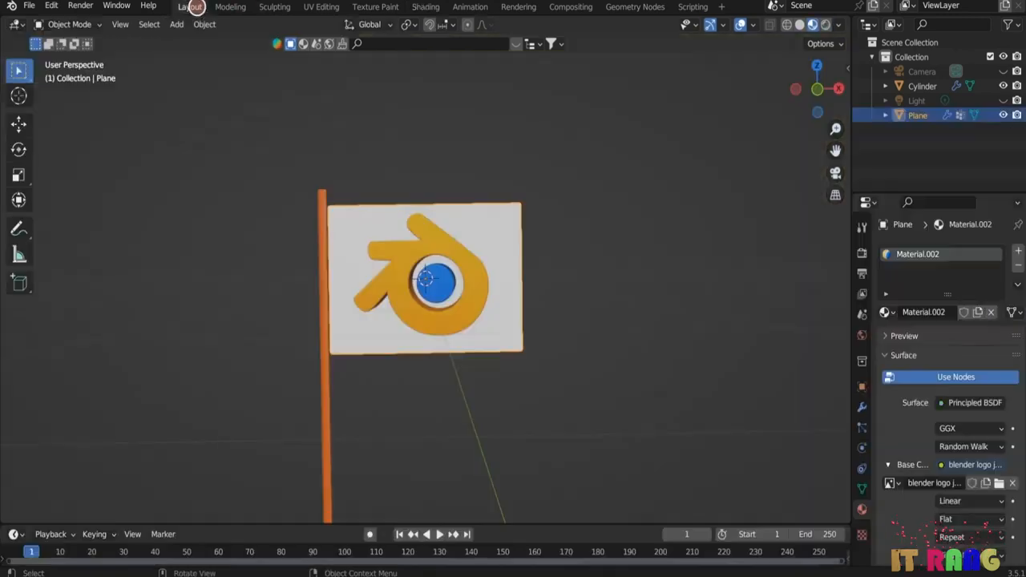
{"action": "left_click", "coordinate": [825, 24]}
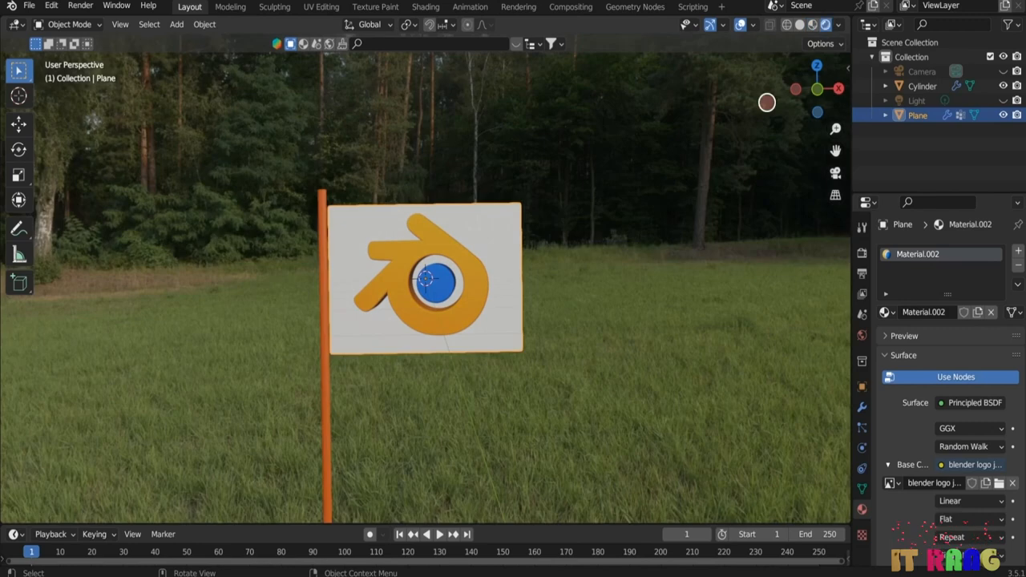
{"action": "scroll", "coordinate": [583, 412], "scroll_direction": "up", "scroll_amount": 1}
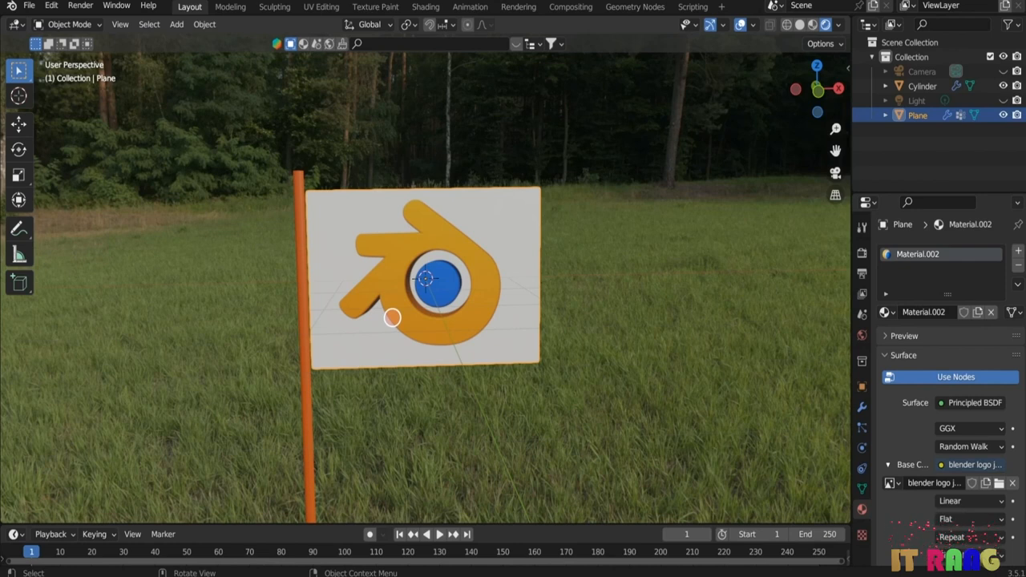
- Add a Wind force field and move it about 4 m along negative X, out past the flagpole
{"action": "key", "text": "shift+a"}
{"action": "mouse_move", "coordinate": [392, 316]}
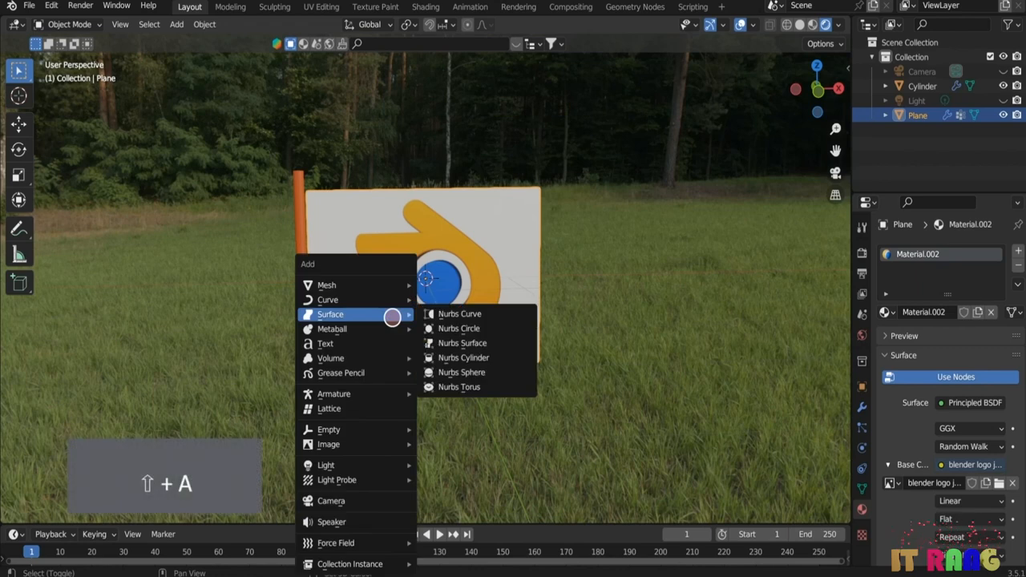
{"action": "mouse_move", "coordinate": [387, 543]}
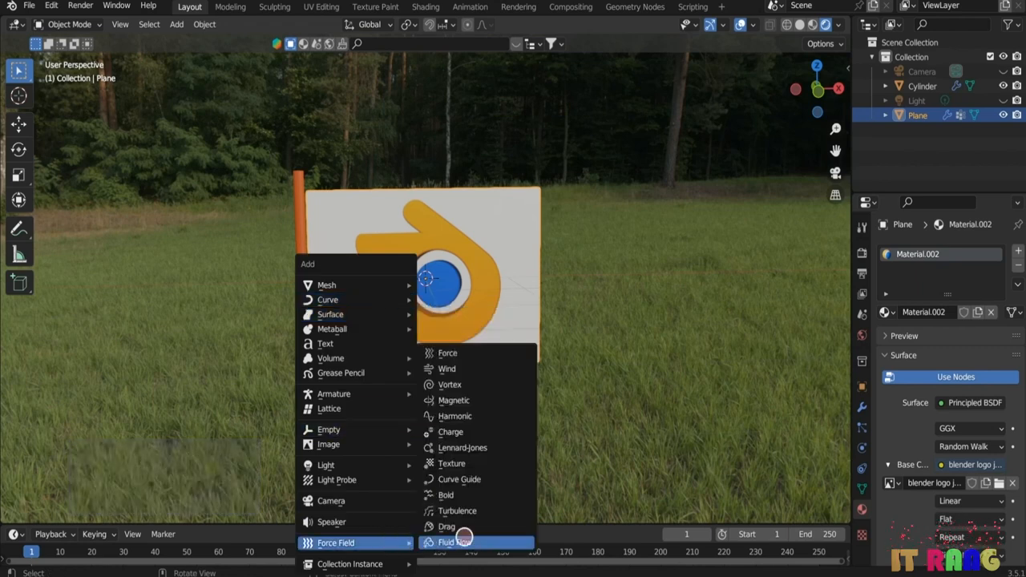
{"action": "left_click", "coordinate": [465, 368]}
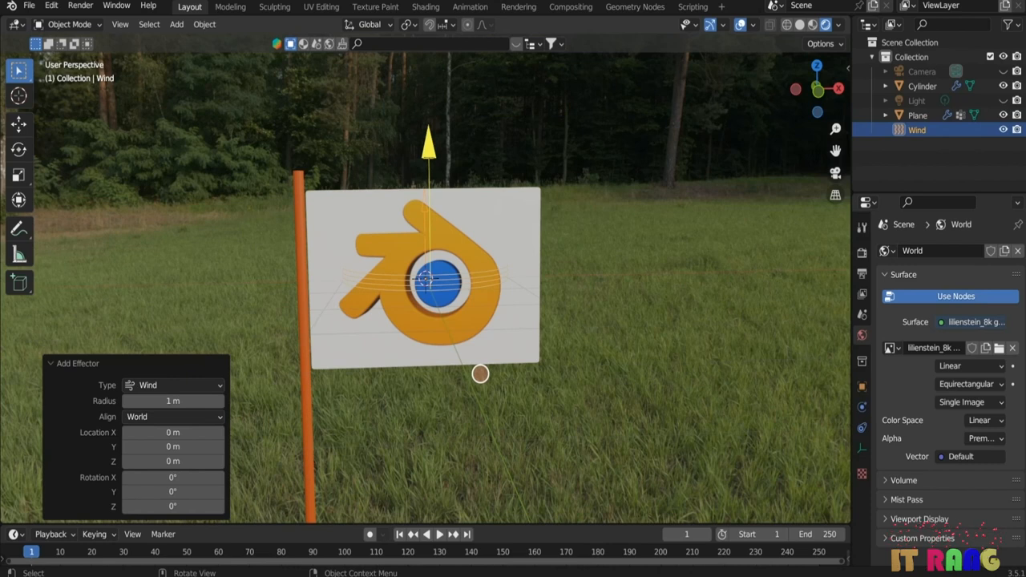
{"action": "key", "text": "g"}
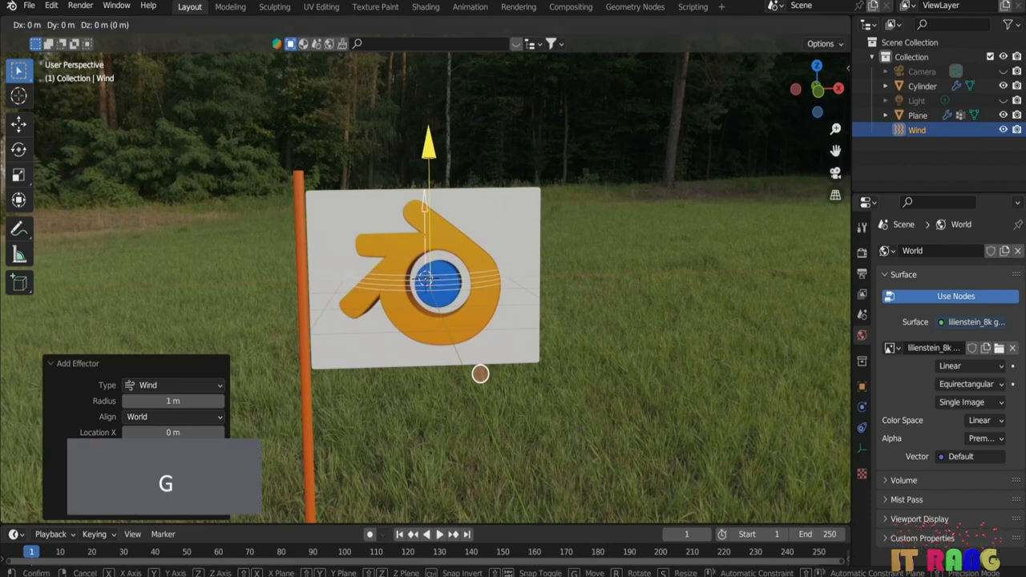
{"action": "key", "text": "x"}
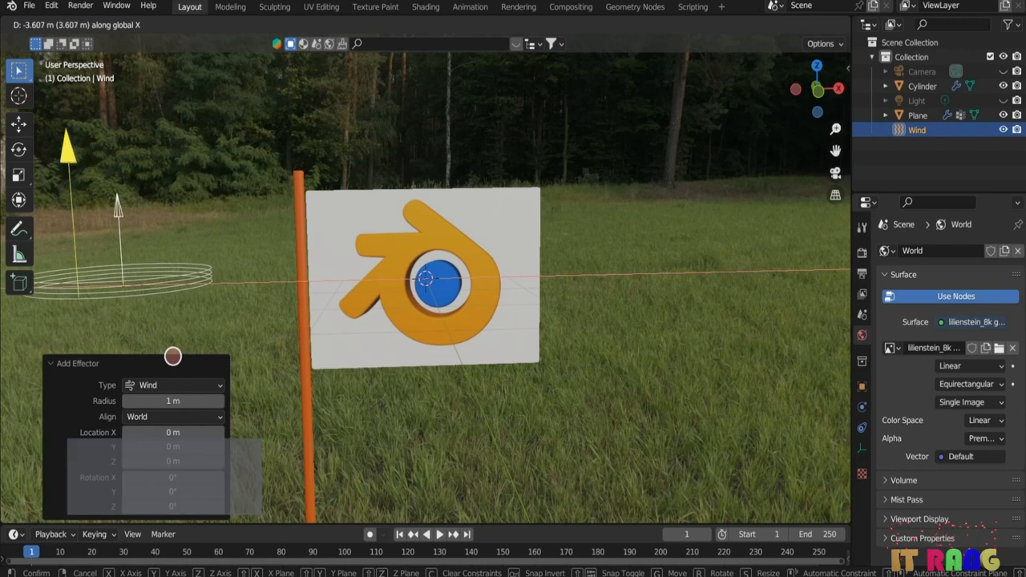
{"action": "left_click", "coordinate": [157, 352]}
{"action": "scroll", "coordinate": [224, 294], "scroll_direction": "down", "scroll_amount": 3}
{"action": "key", "text": "r"}
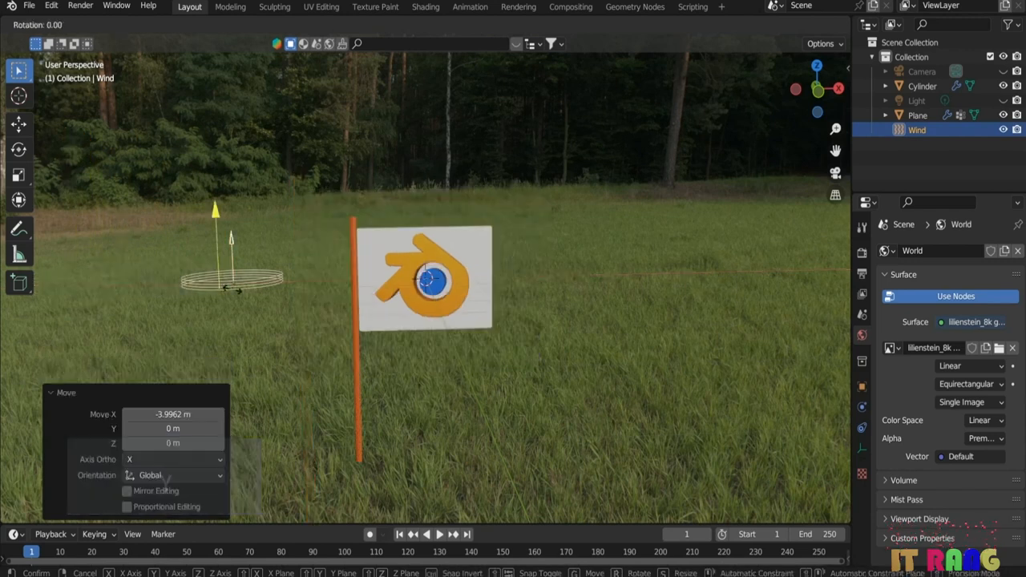
{"action": "key", "text": "y"}
{"action": "right_click", "coordinate": [232, 289]}
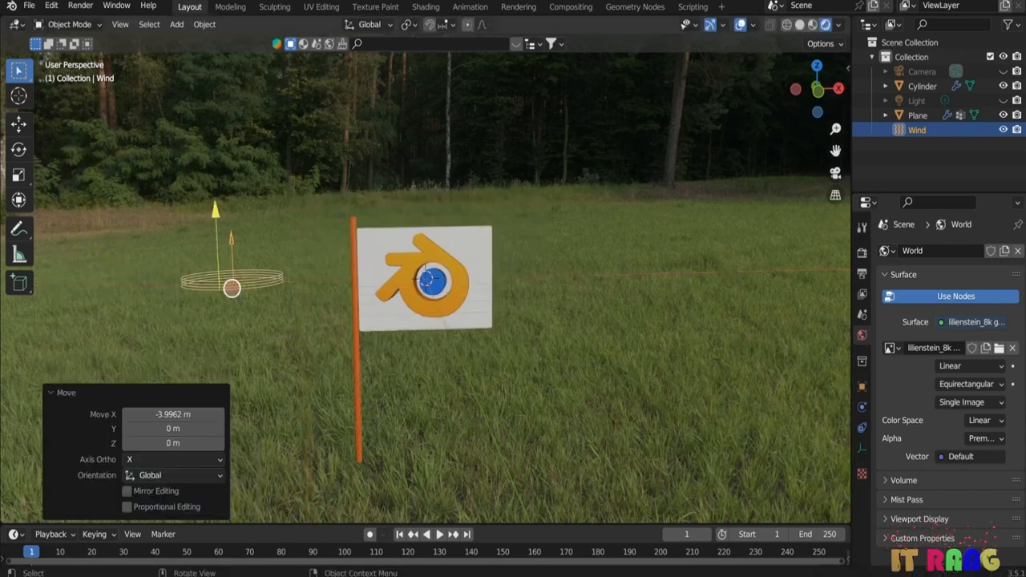
- Rotate the wind force field 90° so that it points toward the flag
{"action": "key", "text": "r"}
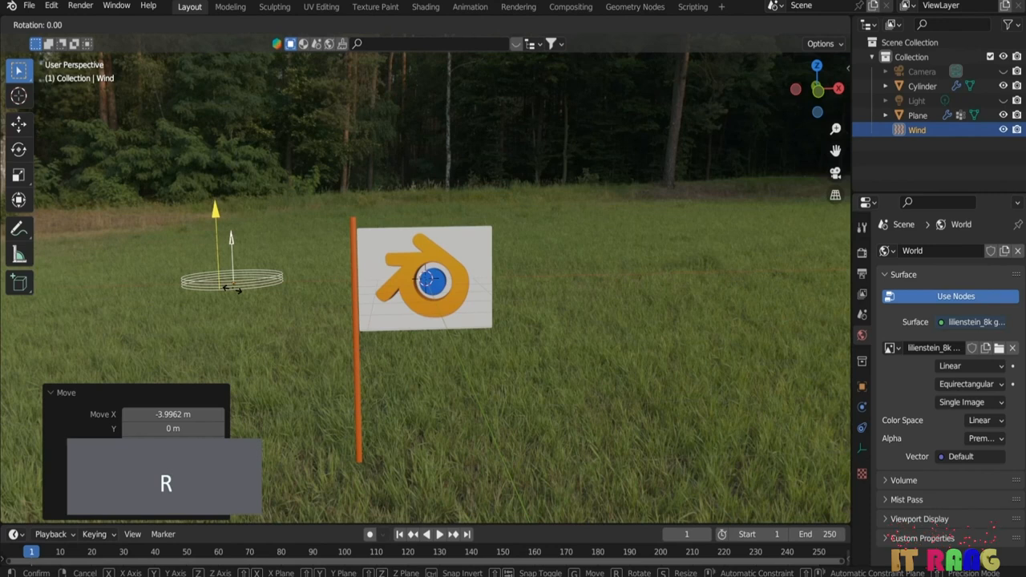
{"action": "type", "text": "90"}
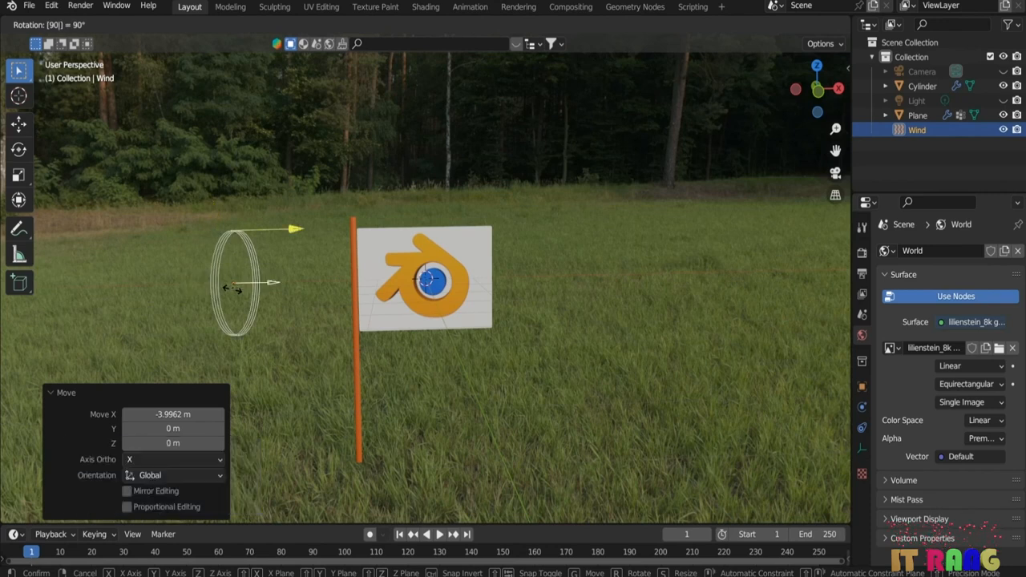
{"action": "key", "text": "Return"}
- Set the wind force field's strength to 7000 and play the flag's cloth animation
{"action": "left_click", "coordinate": [863, 408]}
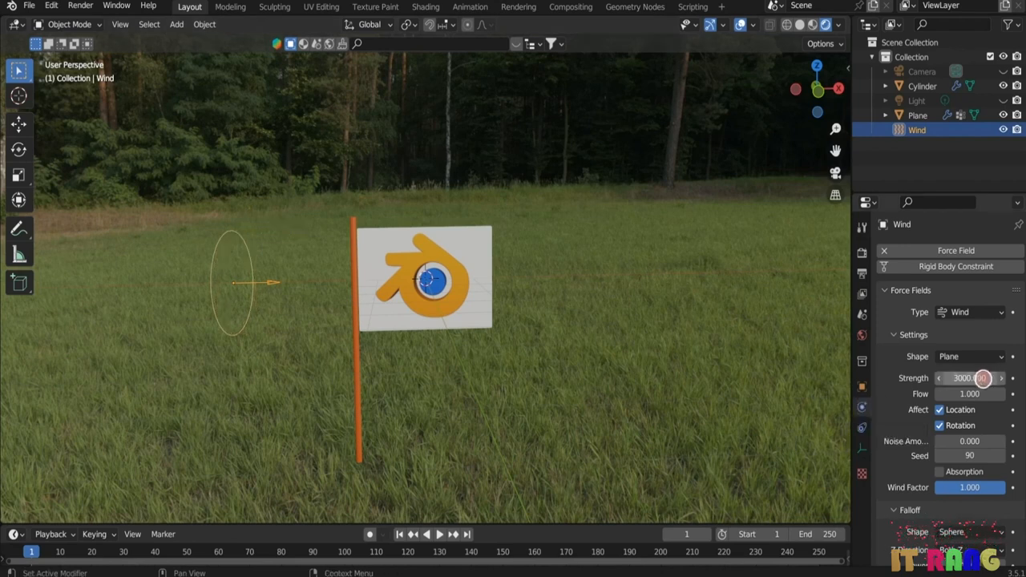
{"action": "left_click", "coordinate": [983, 378]}
{"action": "type", "text": "70"}
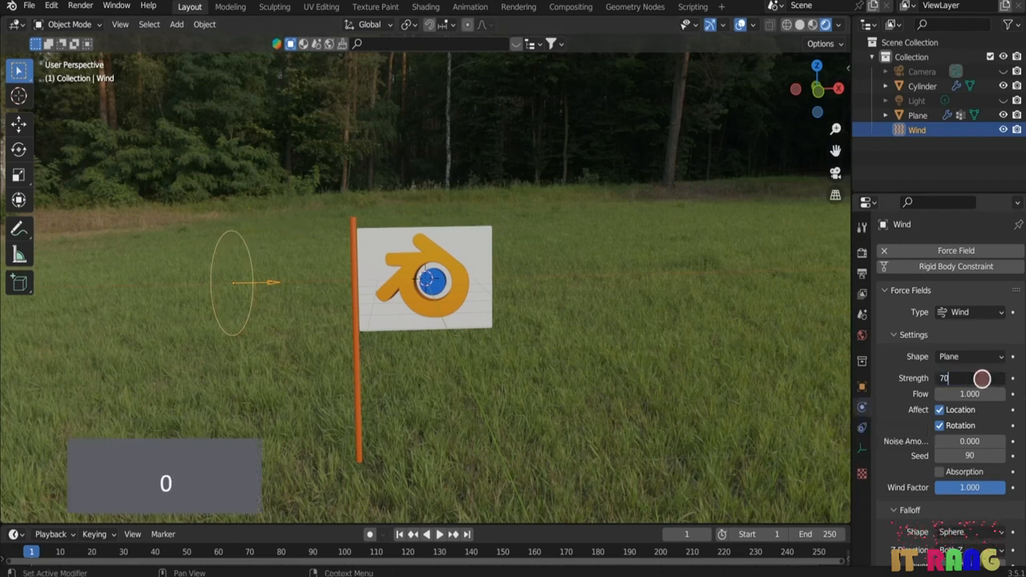
{"action": "type", "text": "00"}
{"action": "key", "text": "Return"}
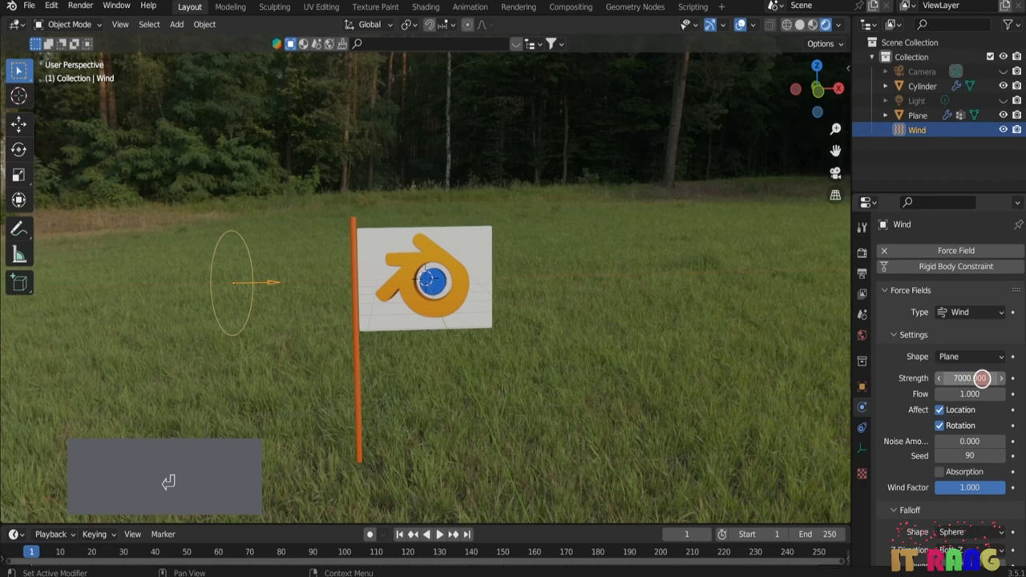
{"action": "left_click", "coordinate": [438, 534]}
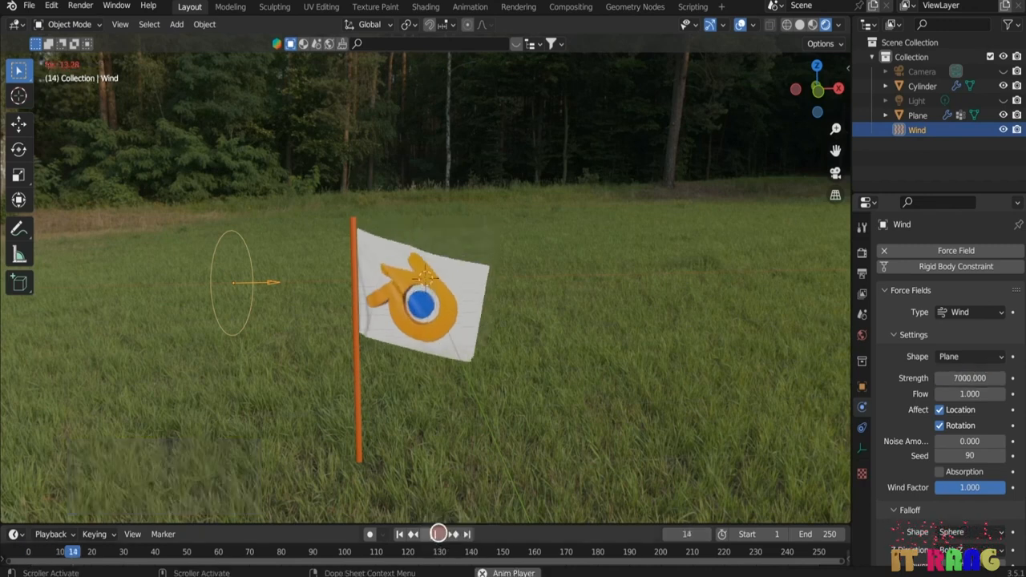
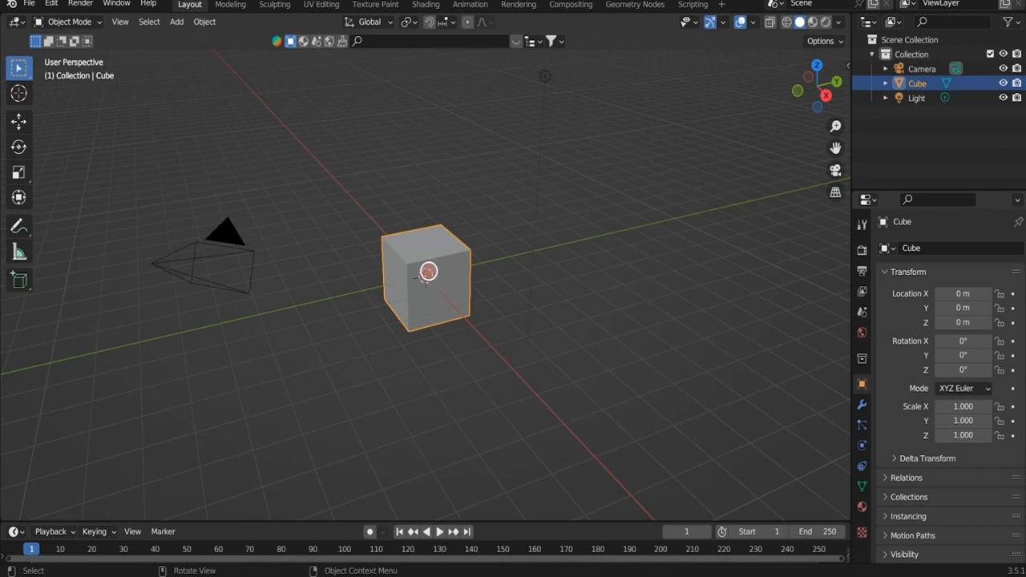
- In the new default scene, delete the cube and add a plane mesh
{"action": "key", "text": "x"}
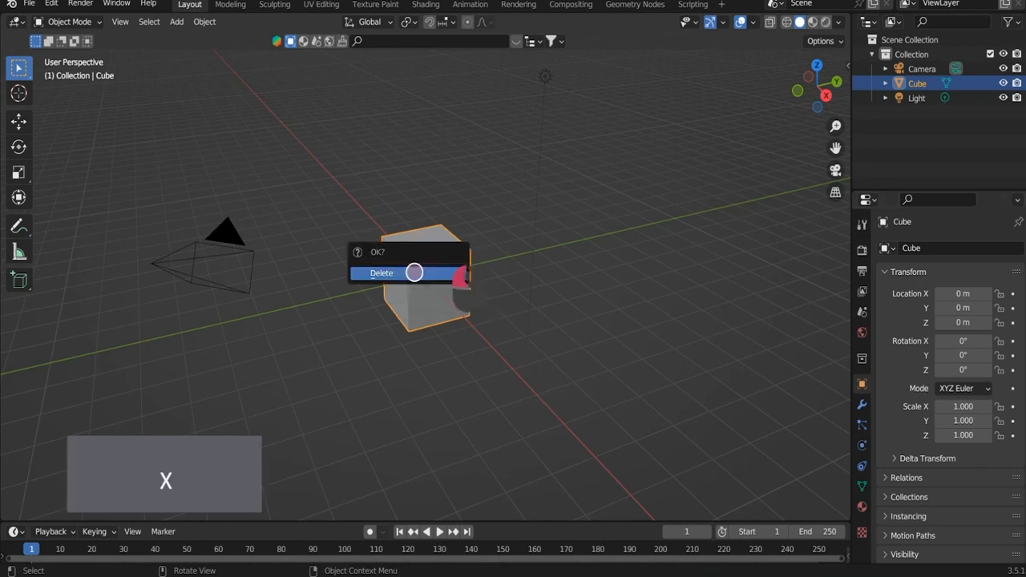
{"action": "left_click", "coordinate": [415, 271]}
{"action": "key", "text": "shift+a"}
{"action": "mouse_move", "coordinate": [520, 273]}
{"action": "left_click", "coordinate": [582, 272]}
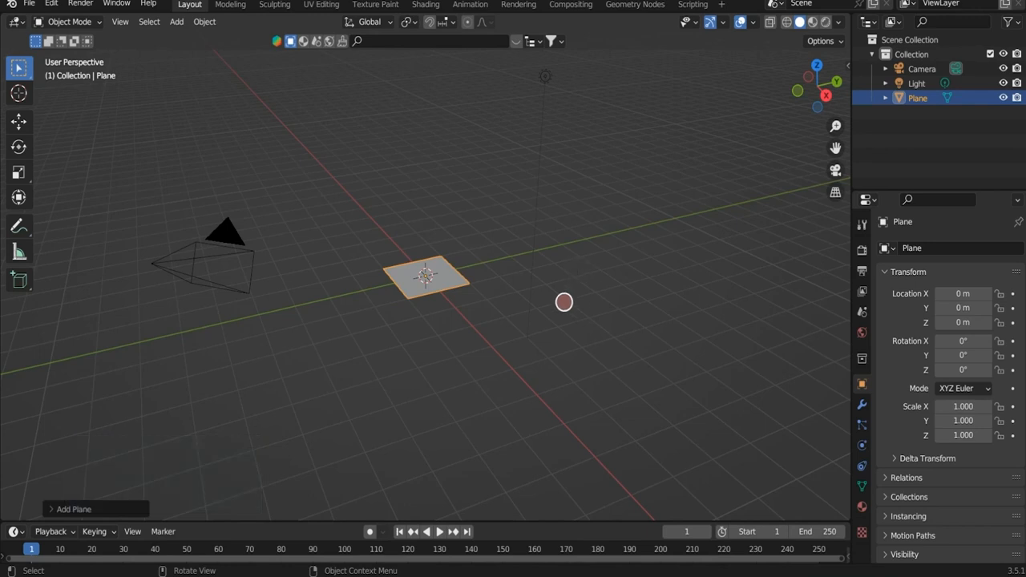
- Scale the plane to about 7.38 and move it up along Z, high above the grid origin
{"action": "key", "text": "s"}
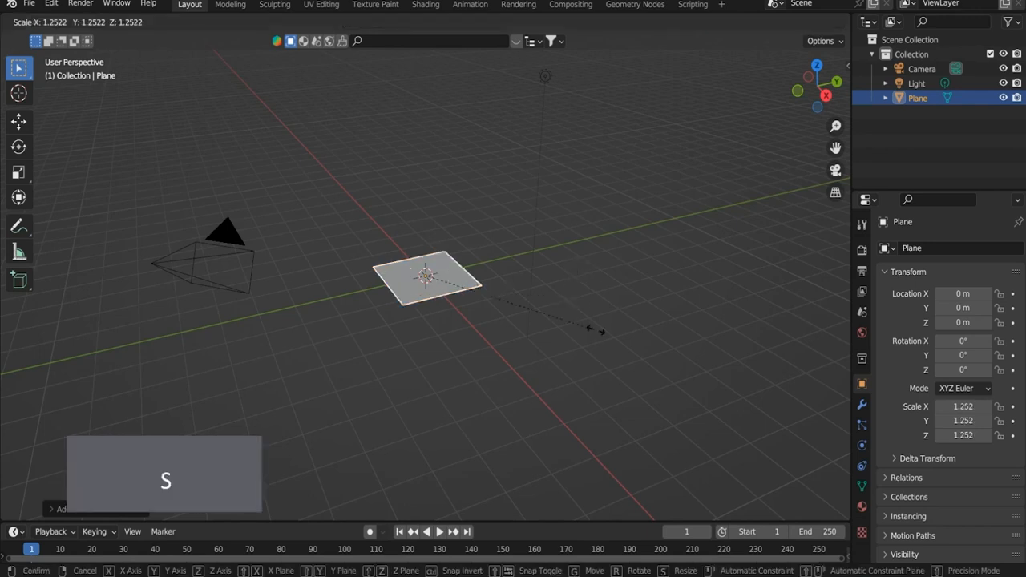
{"action": "left_click", "coordinate": [670, 427]}
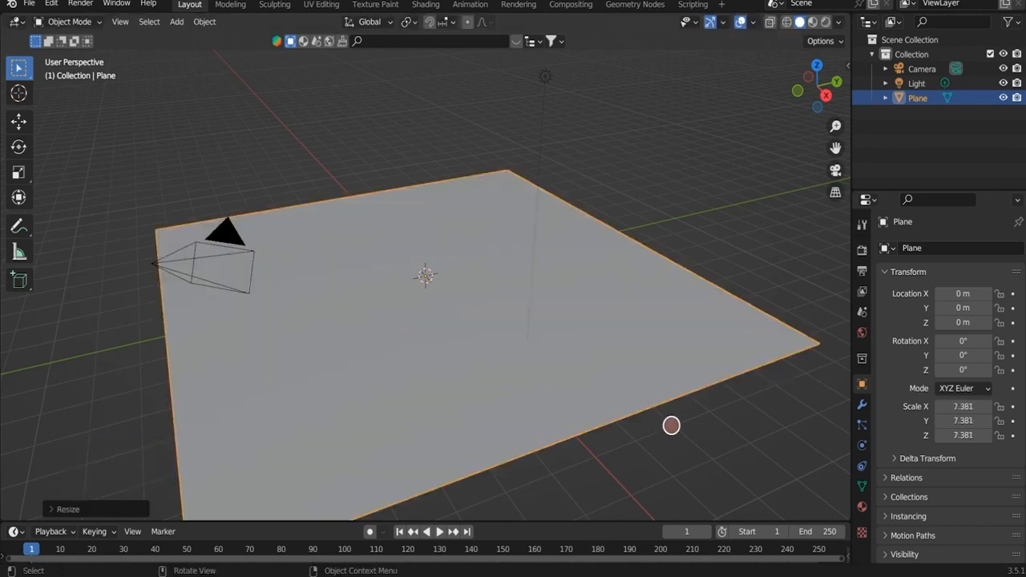
{"action": "key", "text": "g"}
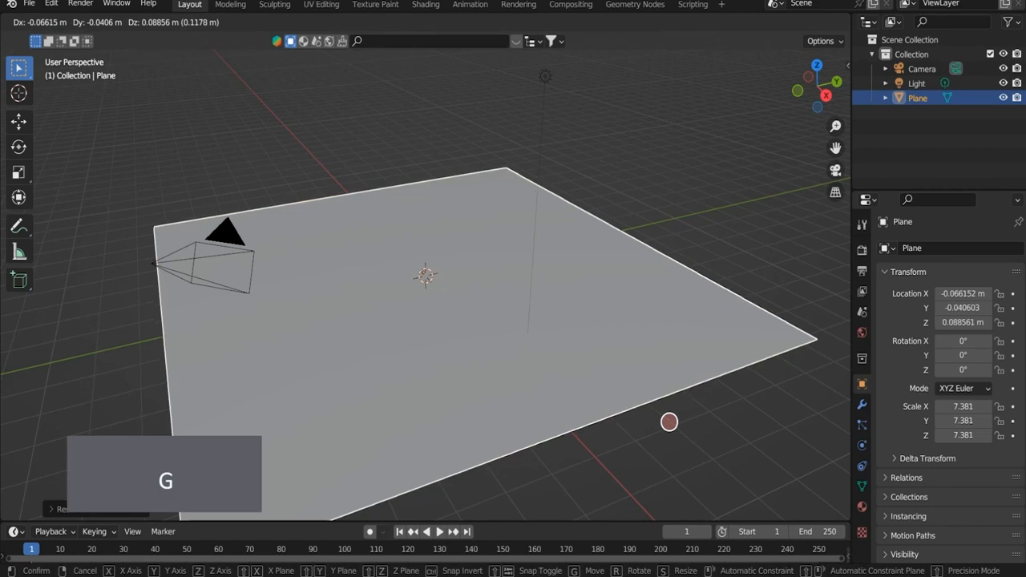
{"action": "key", "text": "z"}
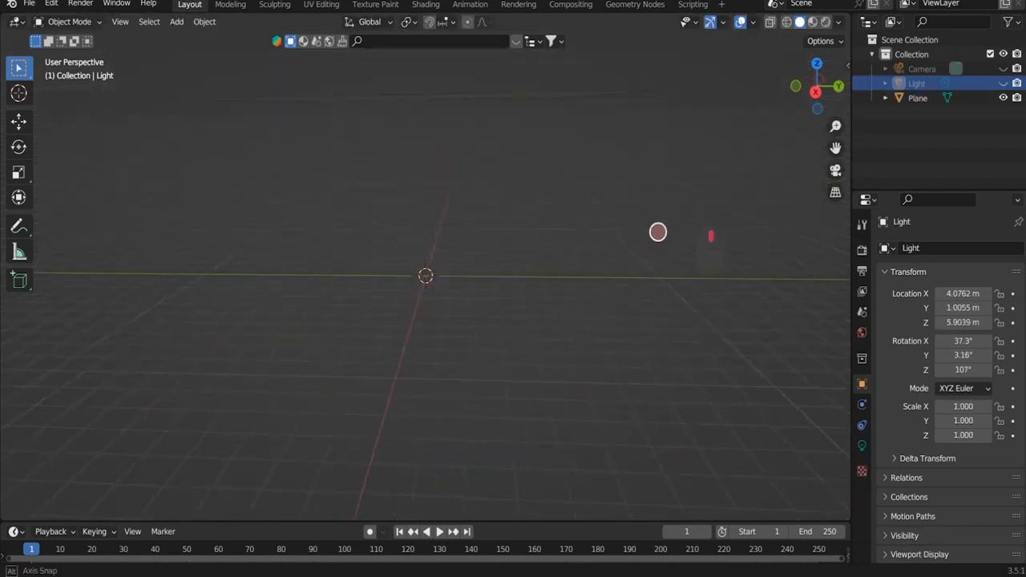
- Add a cylinder at the origin and scale it to about 0.167 in X and Y, keeping Z locked
{"action": "middle_click_drag", "start_coordinate": [657, 231], "coordinate": [685, 235]}
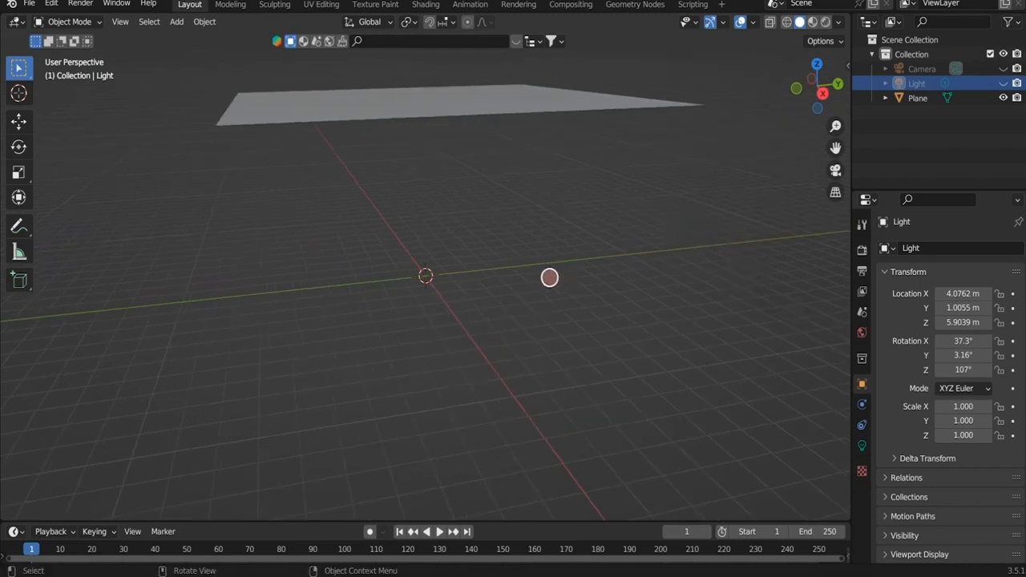
{"action": "key", "text": "shift+a"}
{"action": "mouse_move", "coordinate": [549, 277]}
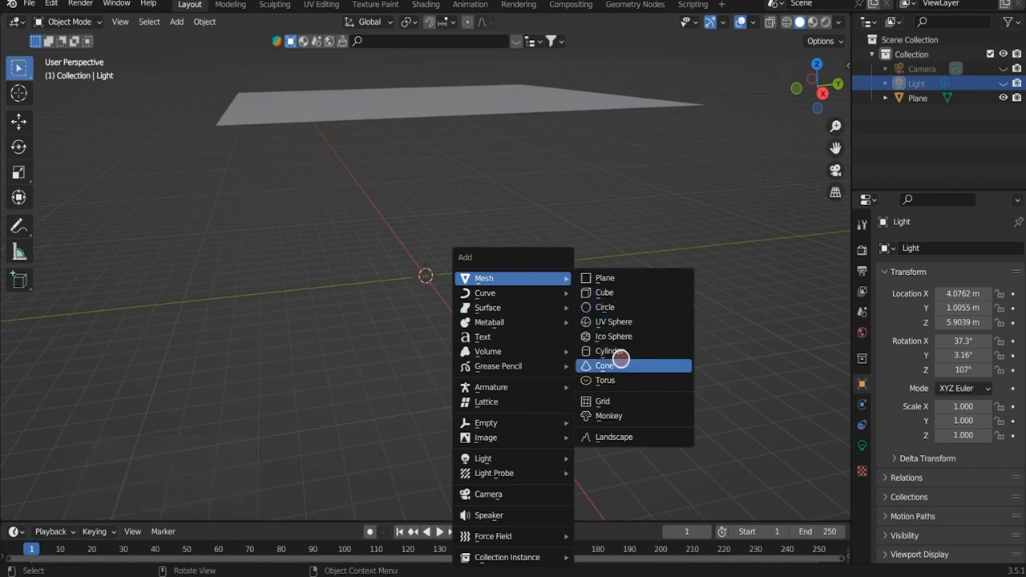
{"action": "left_click", "coordinate": [611, 351]}
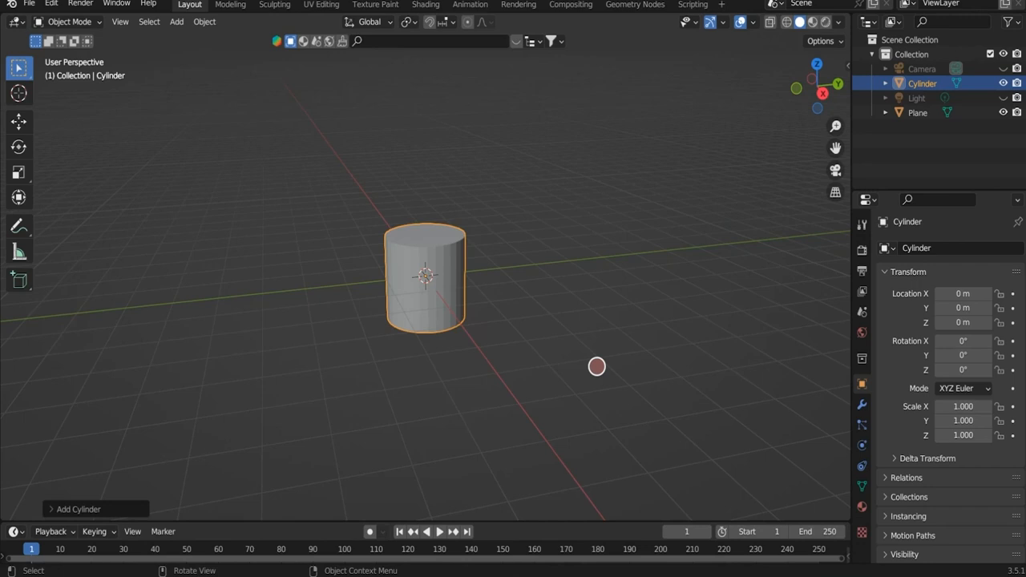
{"action": "key", "text": "s"}
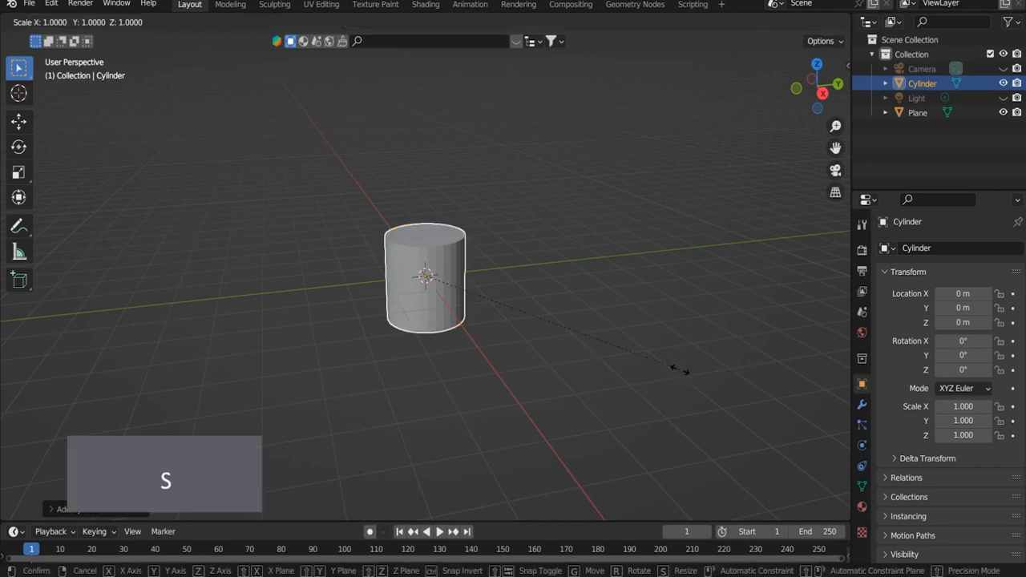
{"action": "key", "text": "shift+z"}
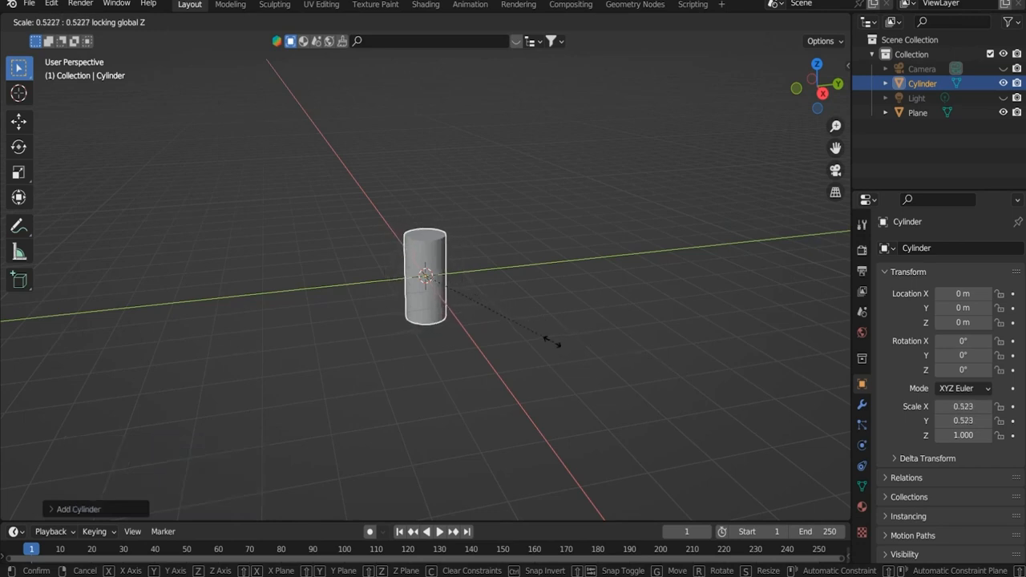
{"action": "left_click", "coordinate": [540, 304]}
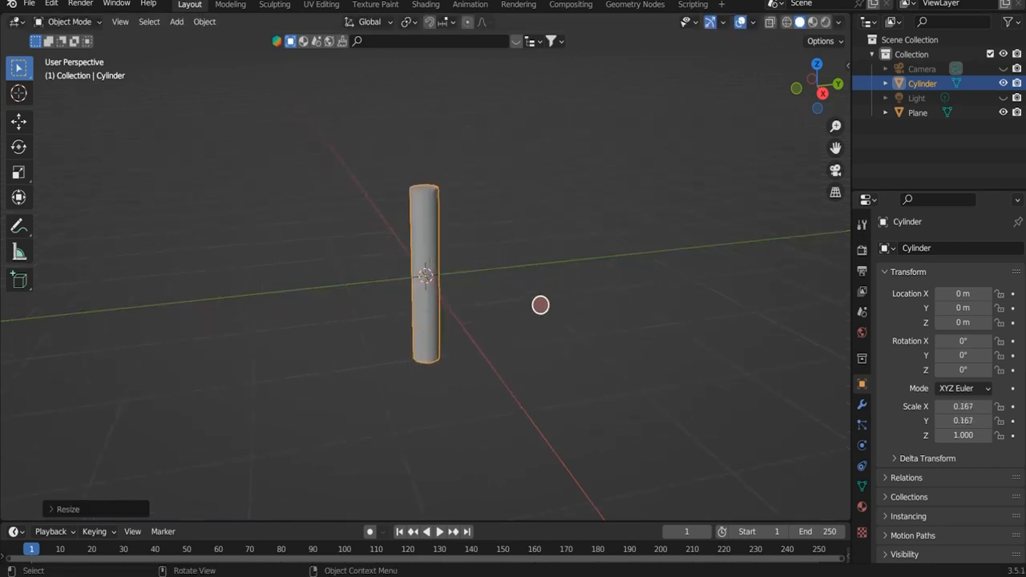
- Scale the cylinder along Z to about 0.604 and apply Shade Smooth to it
{"action": "key", "text": "s"}
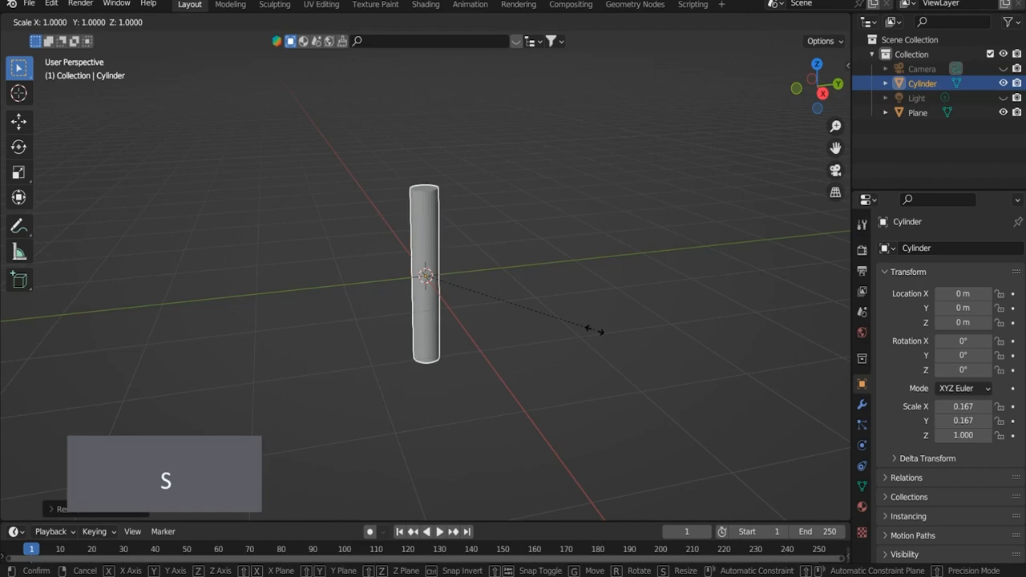
{"action": "key", "text": "z"}
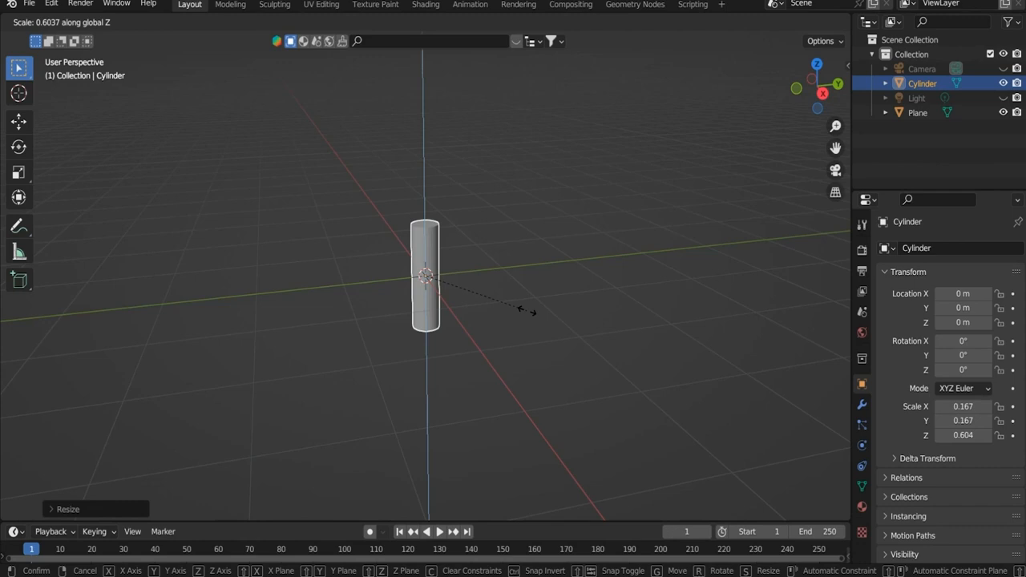
{"action": "left_click", "coordinate": [527, 311]}
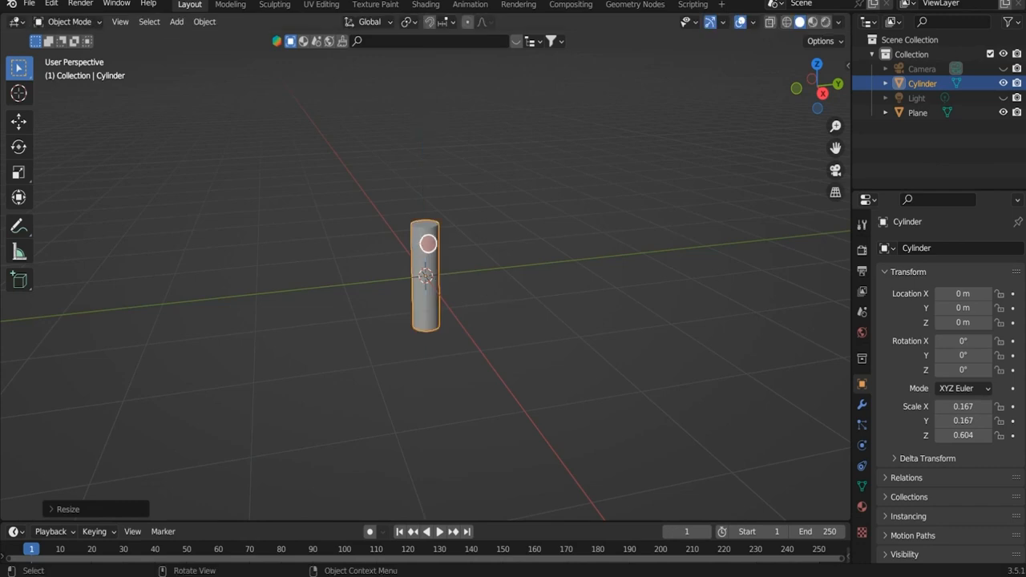
{"action": "right_click", "coordinate": [428, 243]}
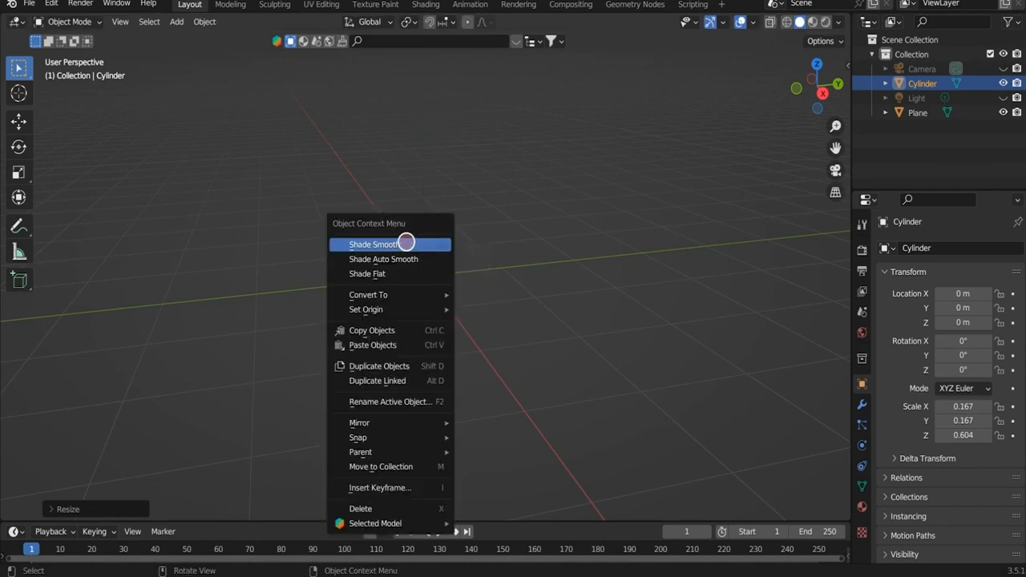
{"action": "left_click", "coordinate": [408, 242]}
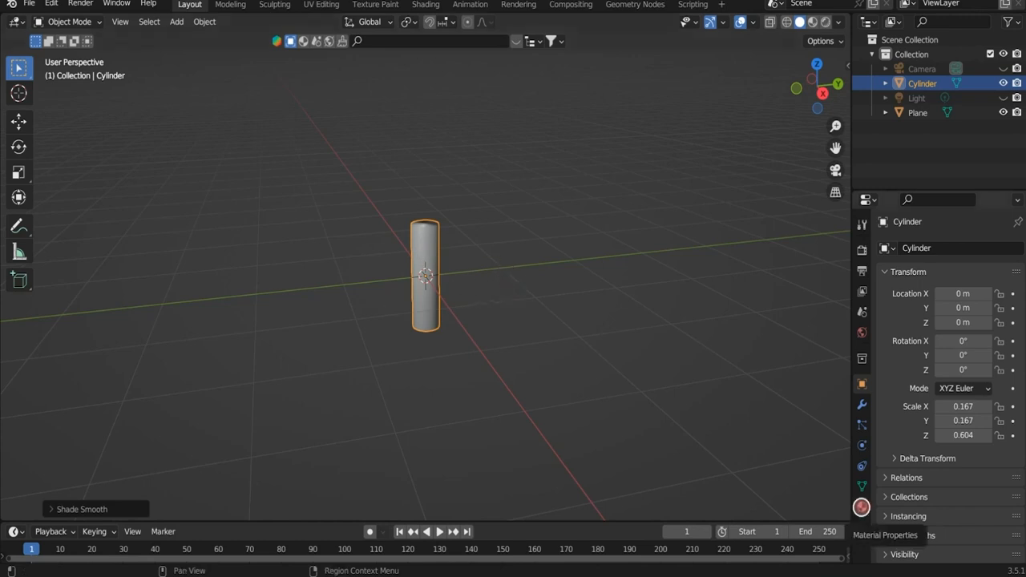
- Give the cylinder a new material with a pale cyan base color and show the viewport in Material Preview
{"action": "left_click", "coordinate": [862, 507]}
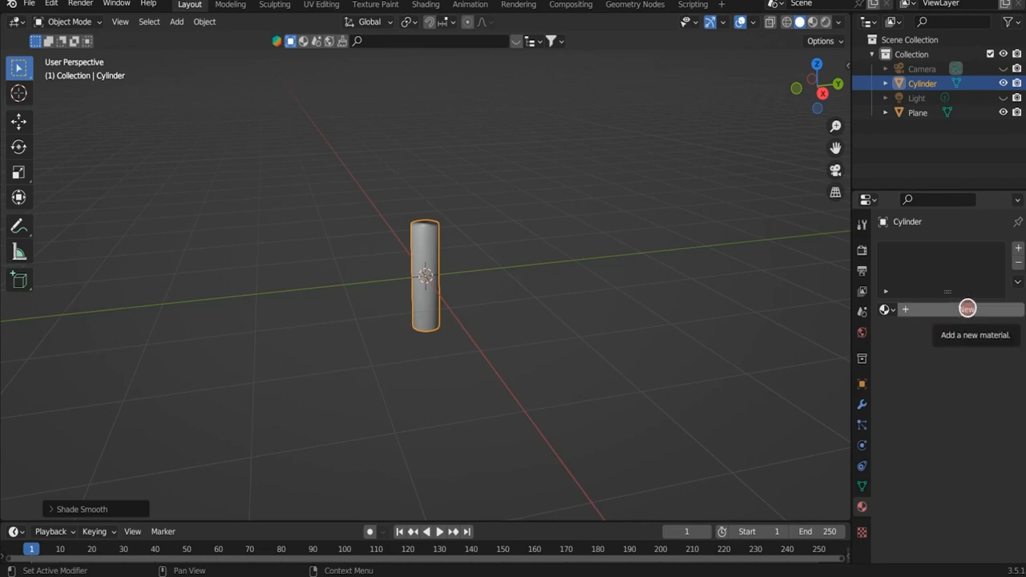
{"action": "left_click", "coordinate": [967, 308]}
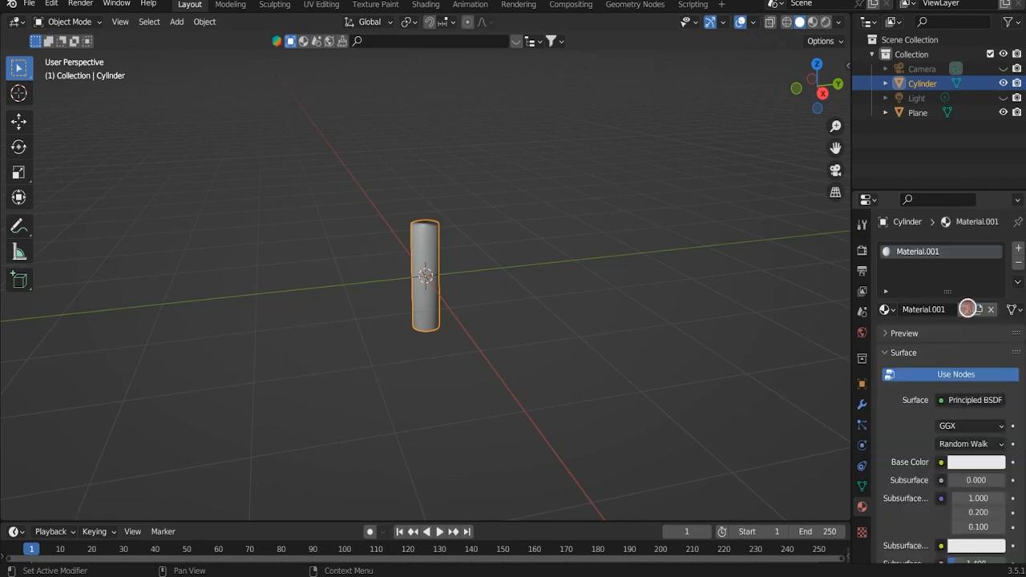
{"action": "left_click", "coordinate": [976, 462]}
{"action": "left_click", "coordinate": [935, 294]}
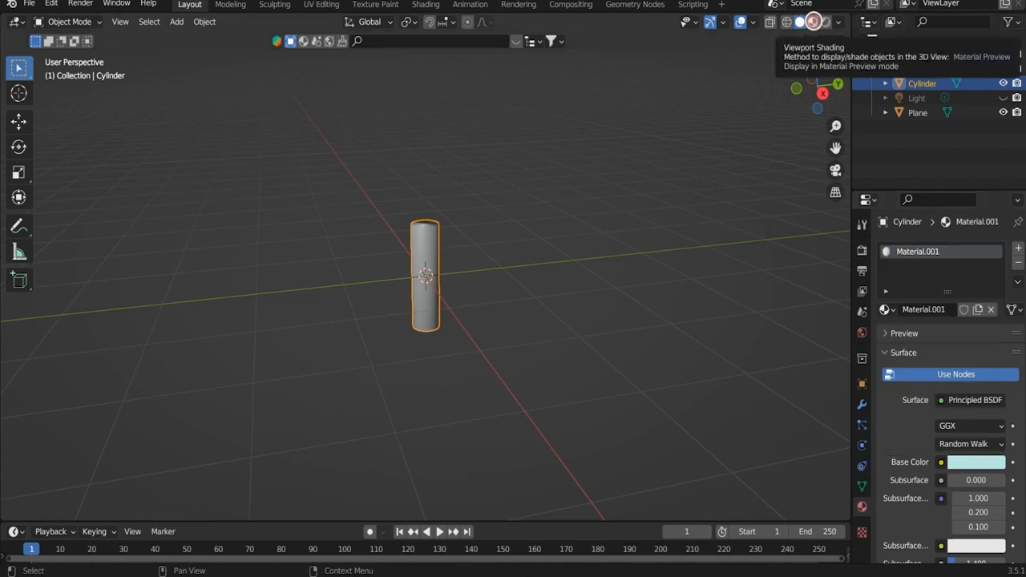
{"action": "left_click", "coordinate": [813, 22]}
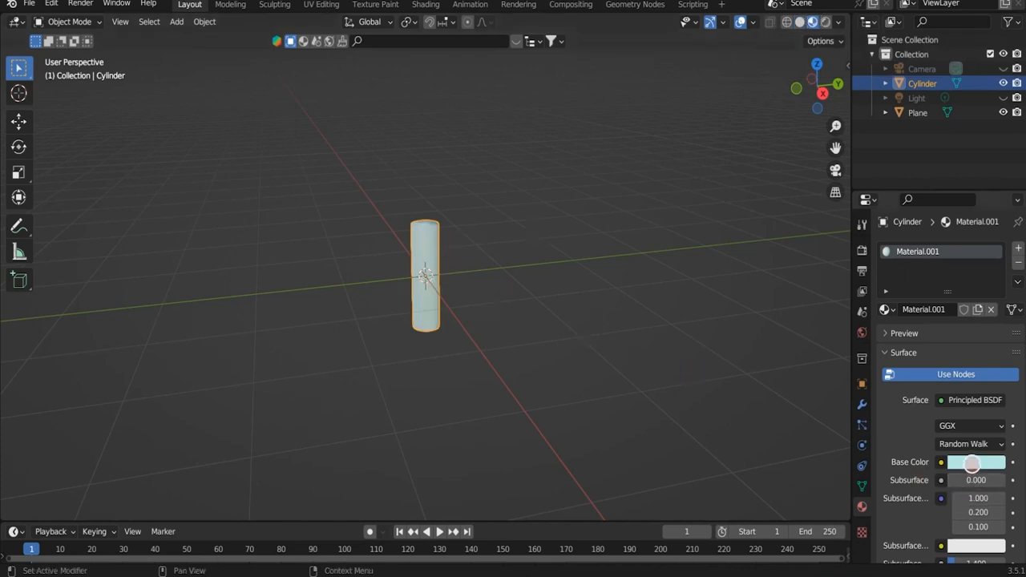
- Set the cylinder material's Roughness to about 0.298 and its Metallic value to about 0.119
{"action": "scroll", "coordinate": [971, 462], "scroll_direction": "down", "scroll_amount": 5}
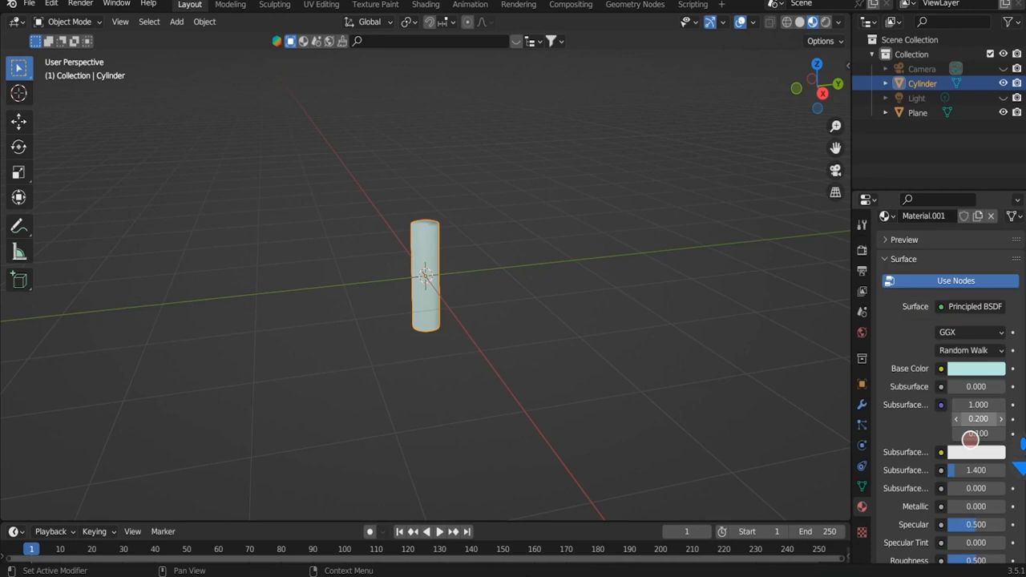
{"action": "left_click_drag", "start_coordinate": [977, 539], "coordinate": [972, 539]}
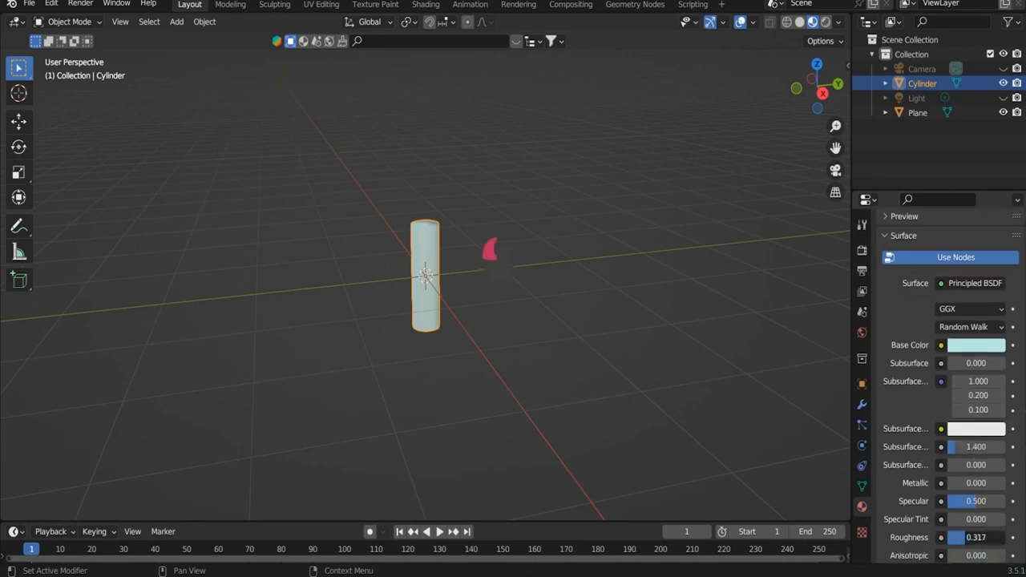
{"action": "left_click_drag", "start_coordinate": [971, 538], "coordinate": [971, 539]}
{"action": "left_click_drag", "start_coordinate": [948, 482], "coordinate": [946, 482]}
- Add an emitter particle system to the raised plane and set its particle number to 11000
{"action": "scroll", "coordinate": [701, 357], "scroll_direction": "down", "scroll_amount": 7}
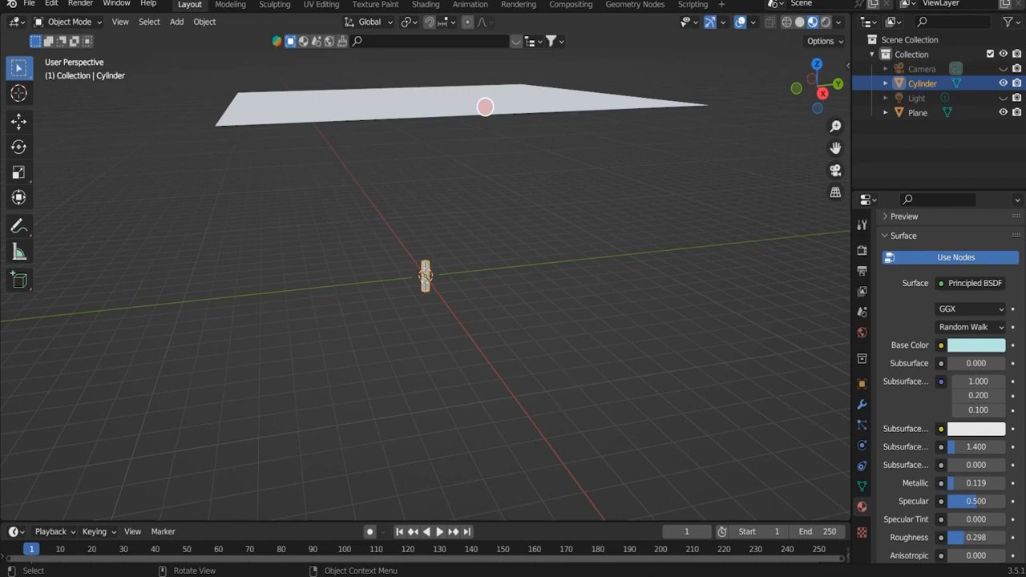
{"action": "left_click", "coordinate": [485, 106]}
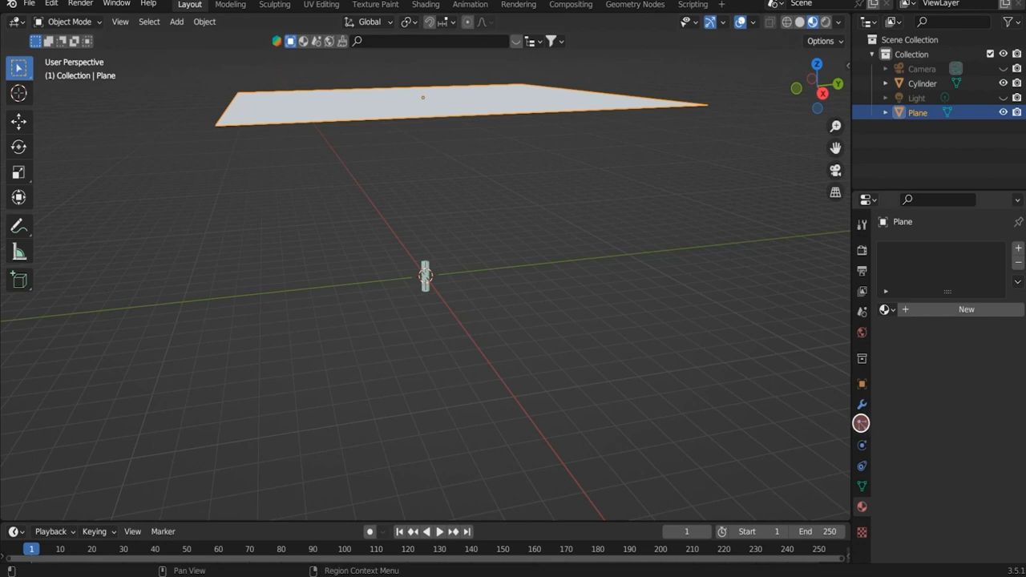
{"action": "left_click", "coordinate": [859, 424]}
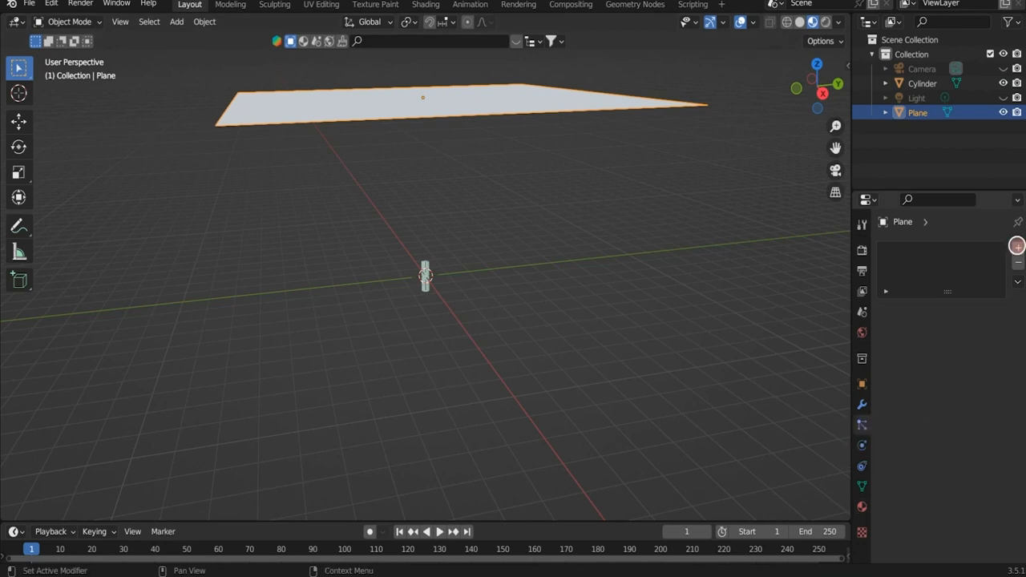
{"action": "left_click", "coordinate": [1015, 245]}
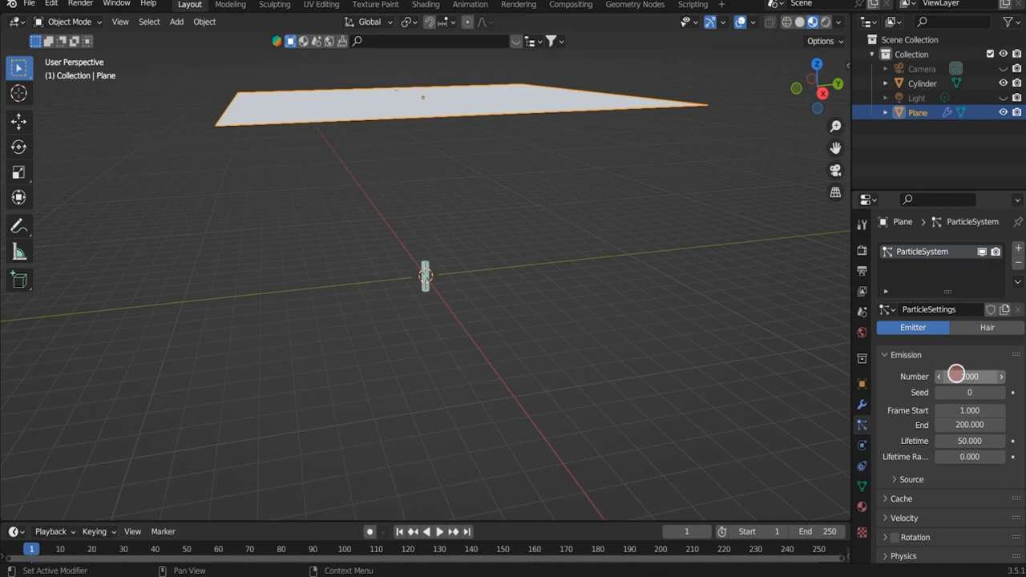
{"action": "left_click", "coordinate": [971, 376]}
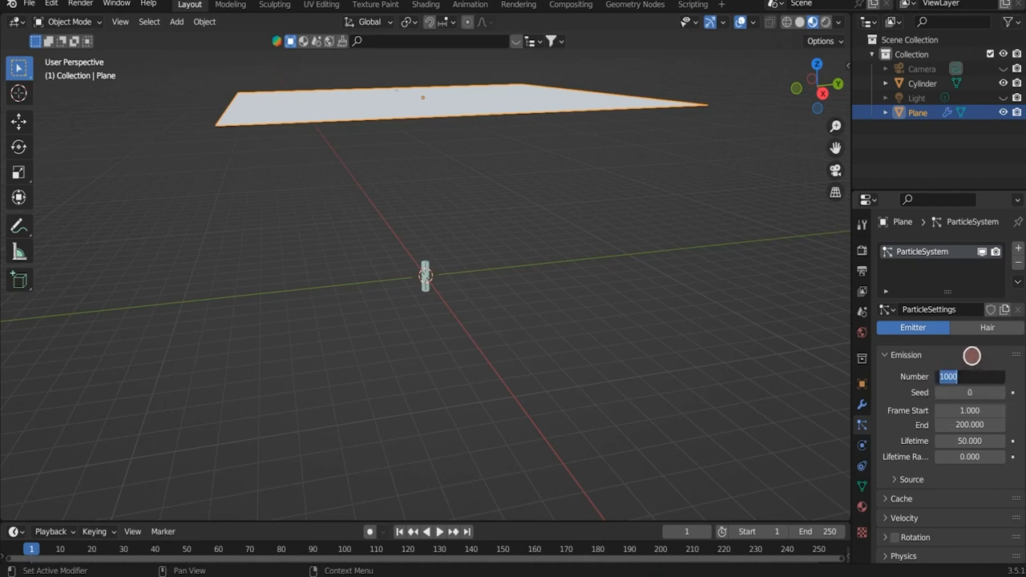
{"action": "type", "text": "1100"}
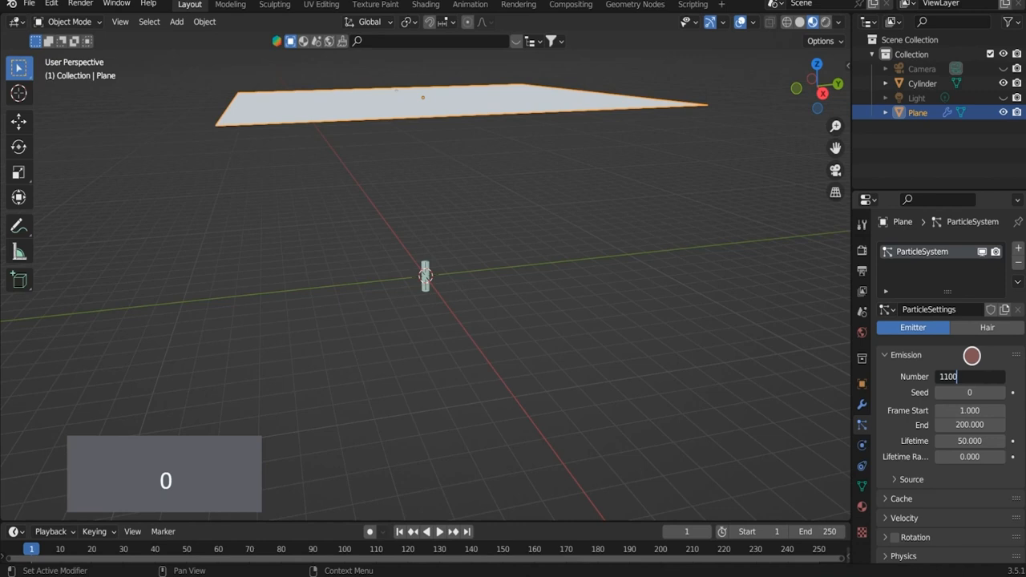
{"action": "type", "text": "0"}
{"action": "key", "text": "Return"}
- Render the plane's particles as Object with the cylinder as the instance, and hide the original cylinder in the viewport
{"action": "scroll", "coordinate": [897, 410], "scroll_direction": "down", "scroll_amount": 5}
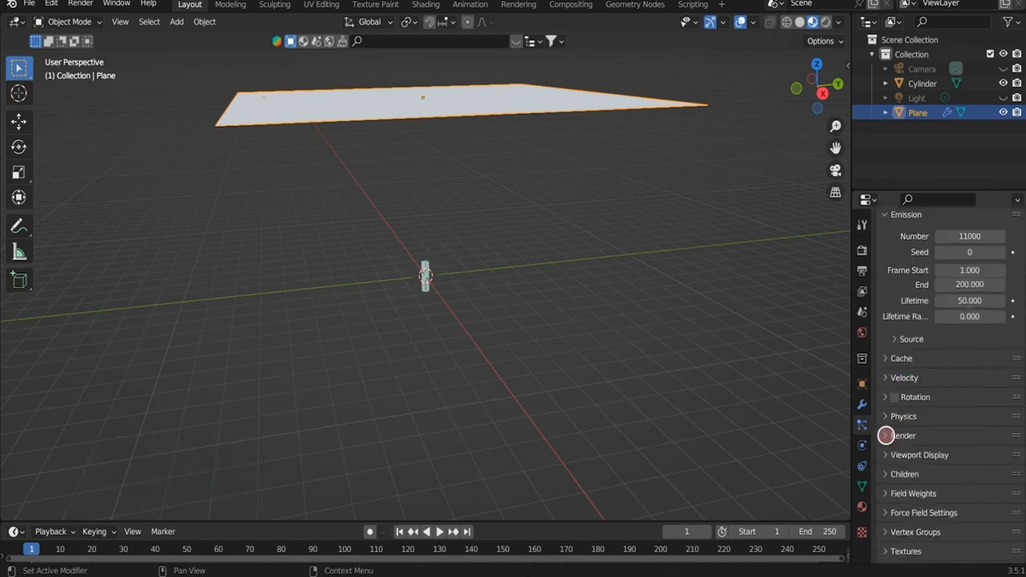
{"action": "left_click", "coordinate": [885, 435]}
{"action": "left_click", "coordinate": [1000, 457]}
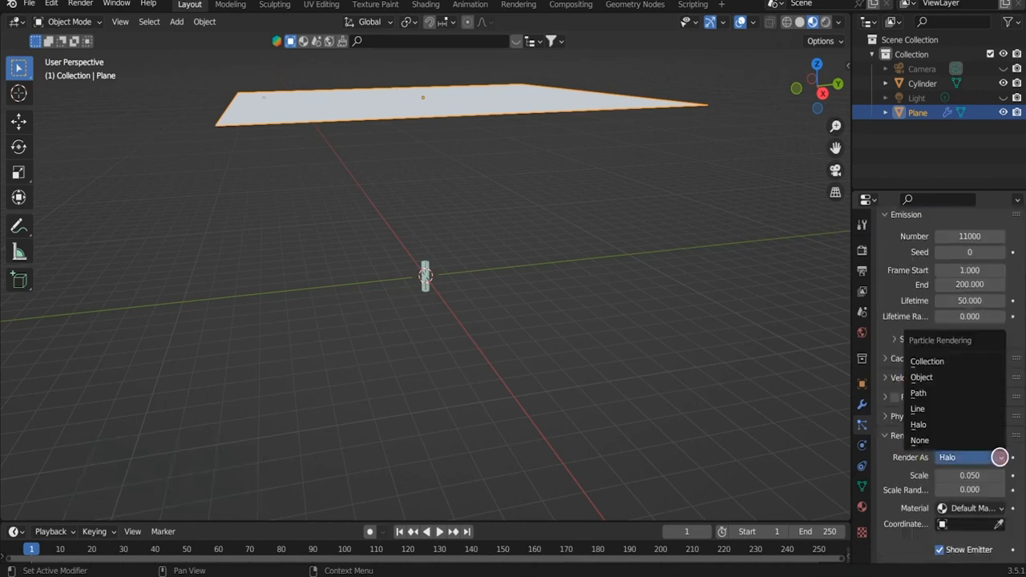
{"action": "left_click", "coordinate": [932, 377]}
{"action": "scroll", "coordinate": [912, 465], "scroll_direction": "down", "scroll_amount": 2}
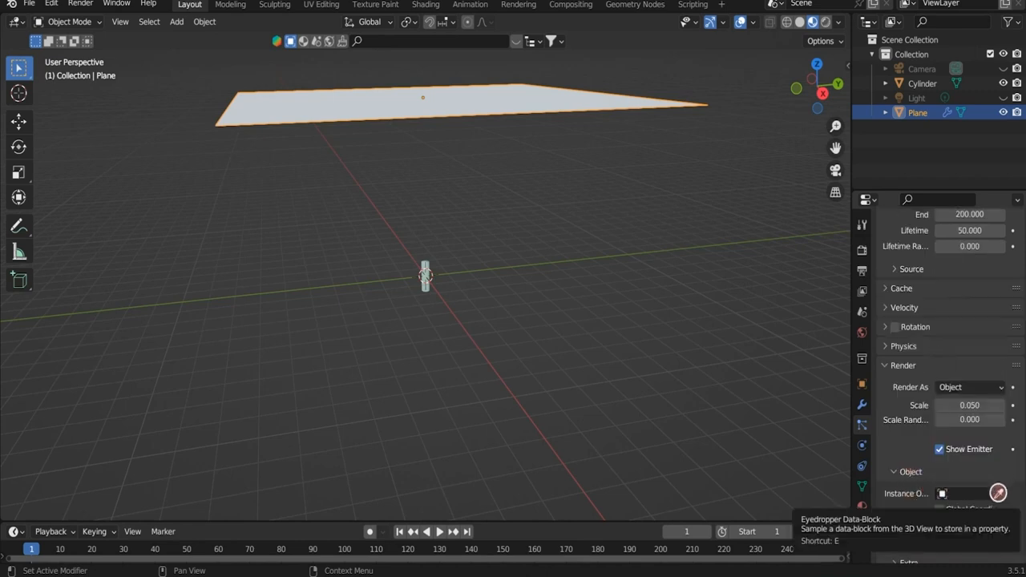
{"action": "left_click", "coordinate": [998, 493]}
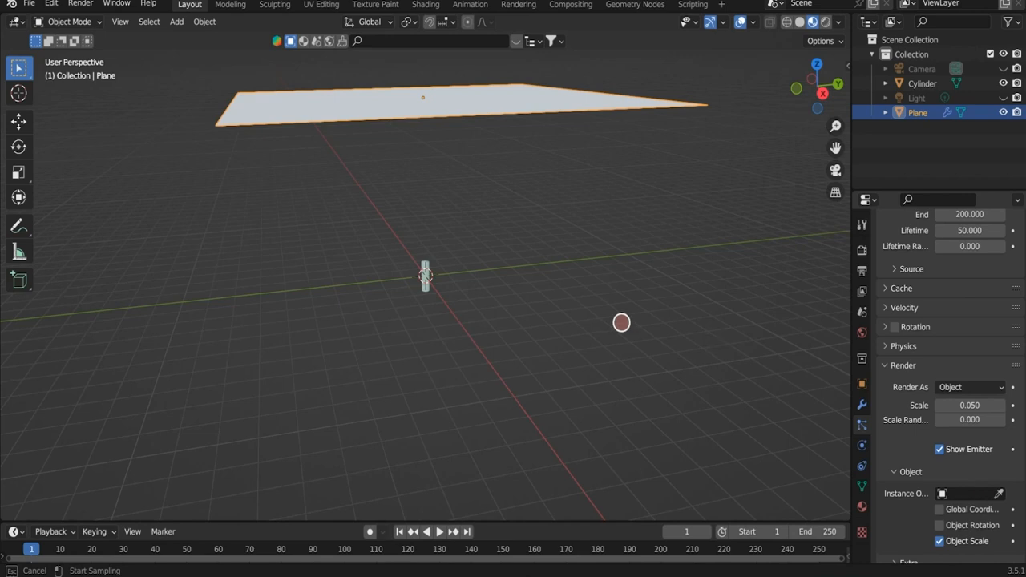
{"action": "left_click", "coordinate": [425, 265]}
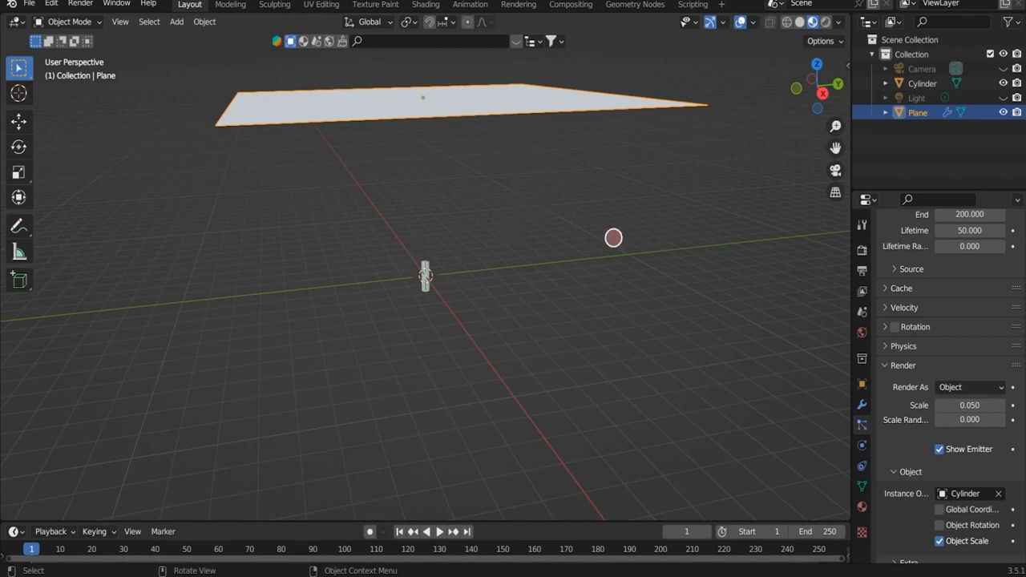
{"action": "left_click", "coordinate": [1003, 82]}
- Play the animation to check the falling particles, stop it, and return to the first frame
{"action": "left_click", "coordinate": [440, 532]}
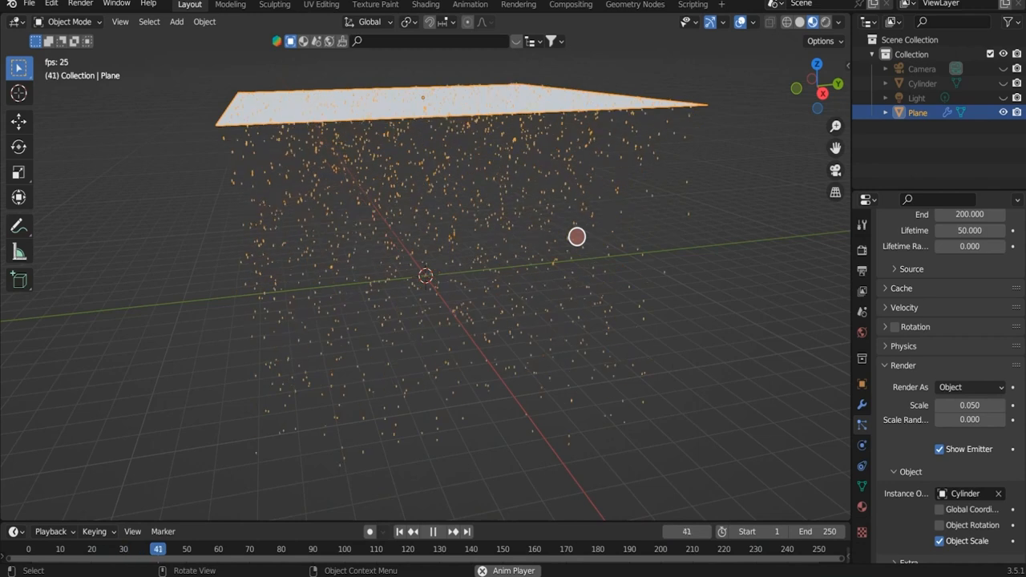
{"action": "left_click", "coordinate": [432, 530]}
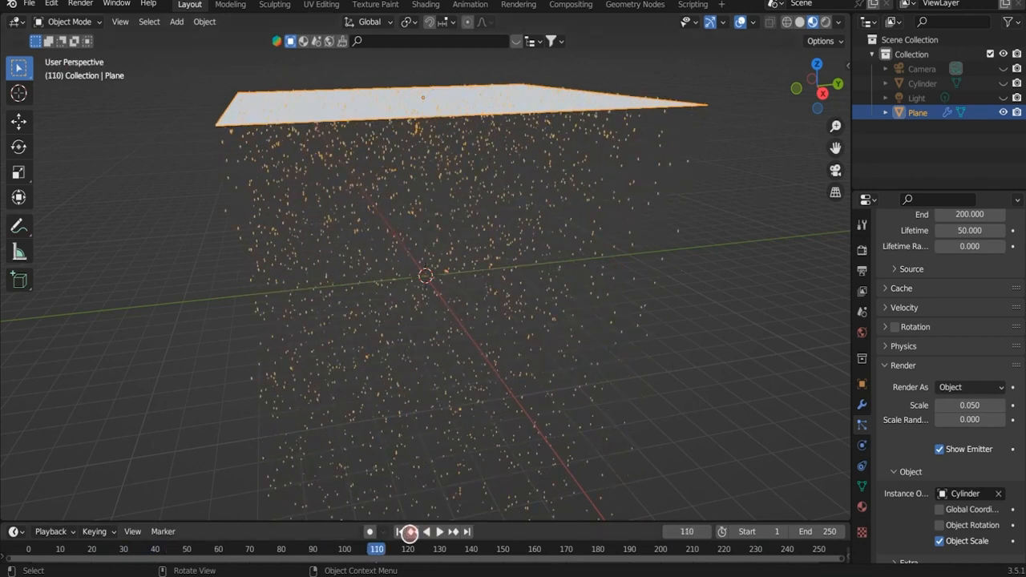
{"action": "left_click", "coordinate": [399, 532]}
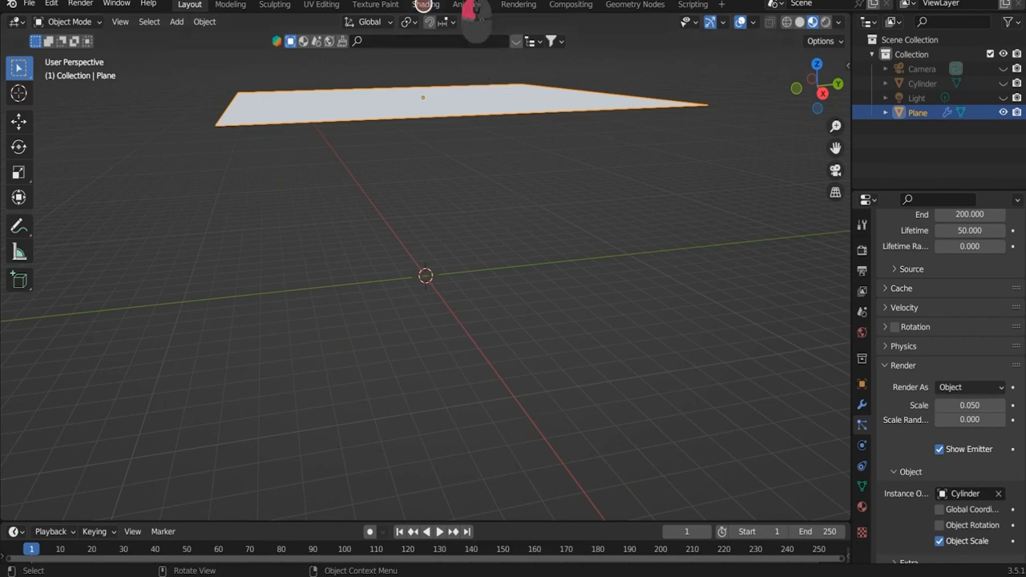
- Open the World shader nodes in the Shading workspace and delete the Background node
{"action": "left_click", "coordinate": [426, 4]}
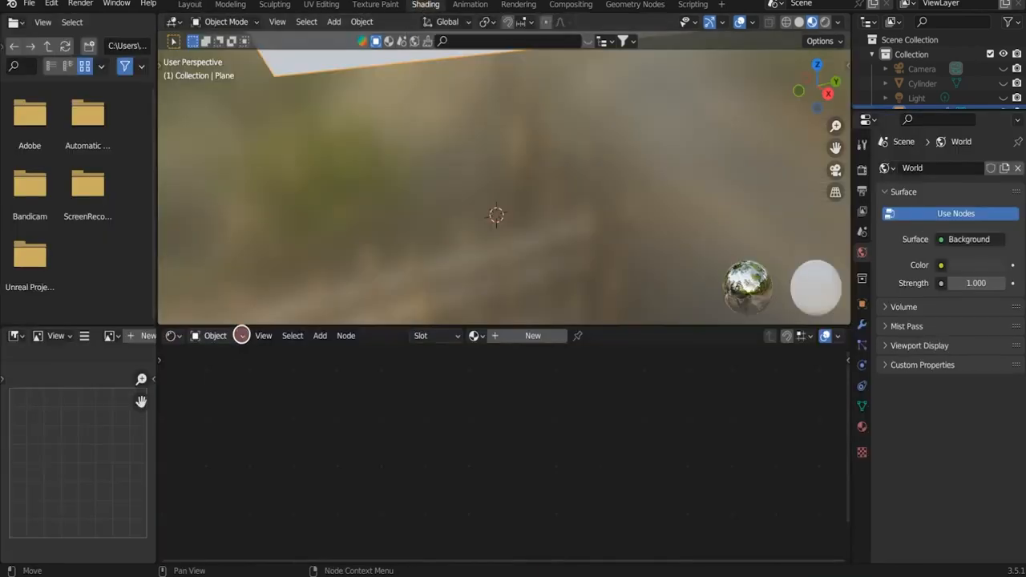
{"action": "left_click", "coordinate": [242, 335]}
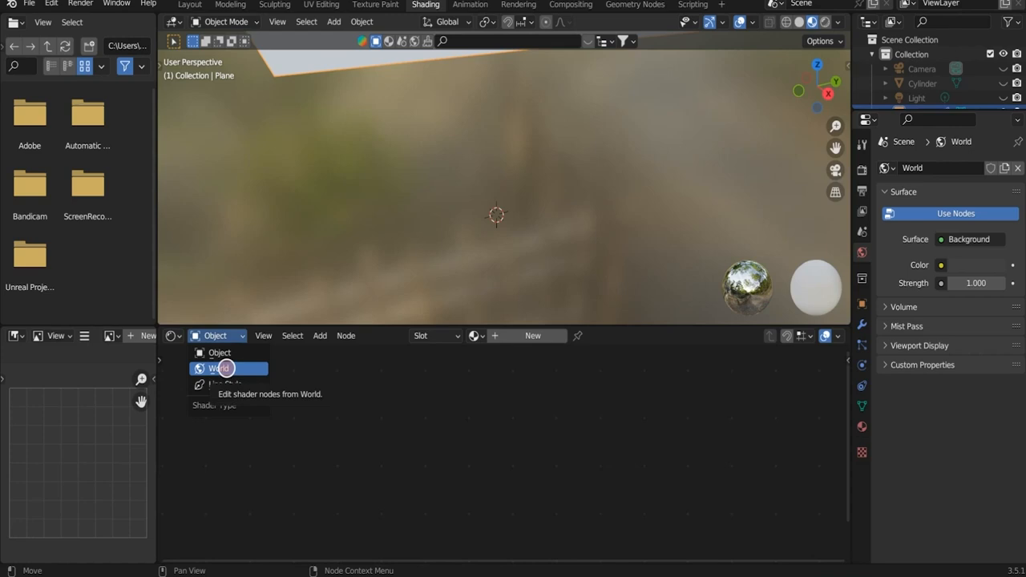
{"action": "left_click", "coordinate": [227, 367]}
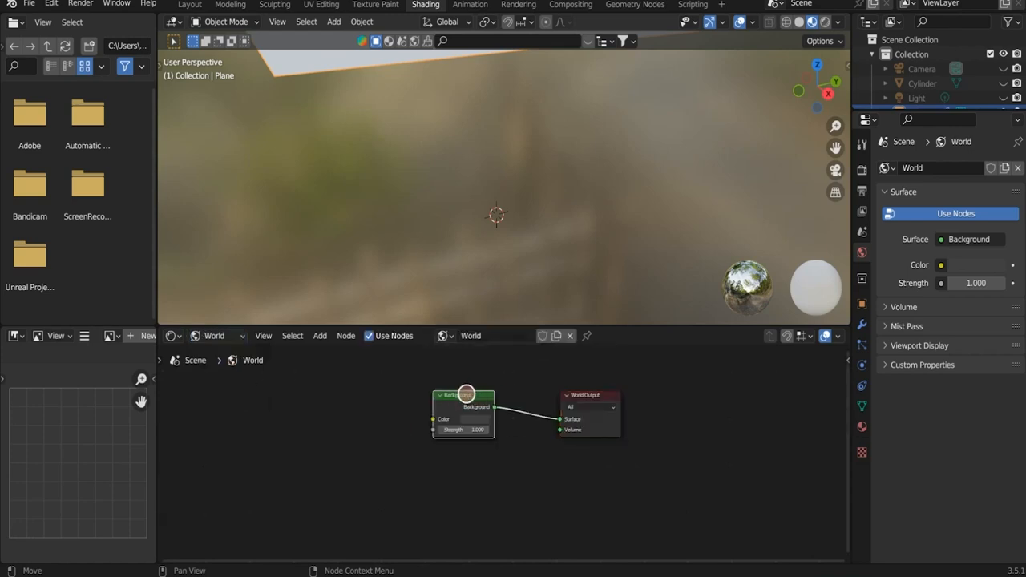
{"action": "key", "text": "x"}
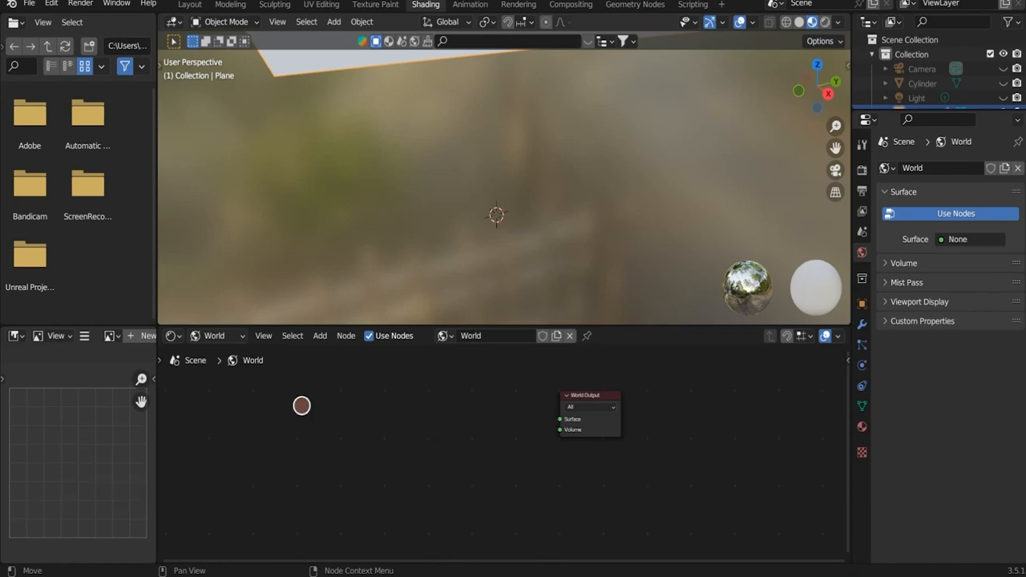
- Add an Environment Texture node and place it beside the World Output node
{"action": "left_click", "coordinate": [321, 335]}
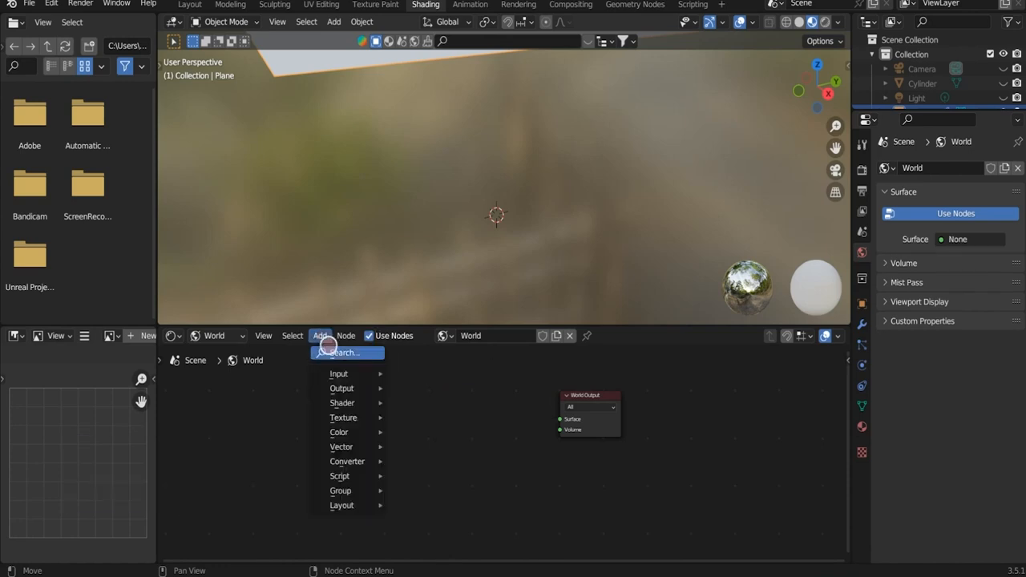
{"action": "left_click", "coordinate": [343, 352]}
{"action": "type", "text": "en"}
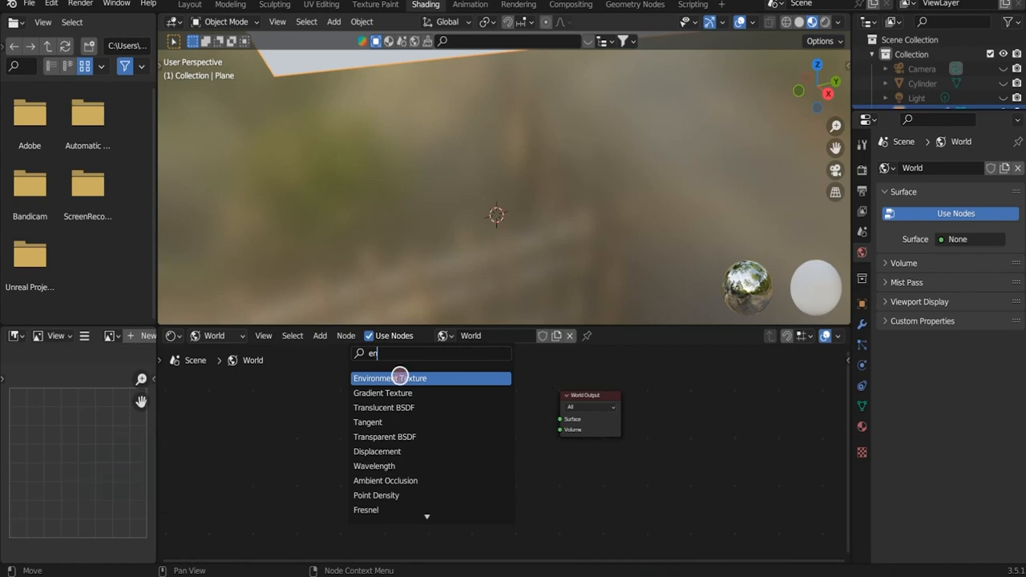
{"action": "left_click", "coordinate": [414, 377]}
{"action": "left_click", "coordinate": [424, 410]}
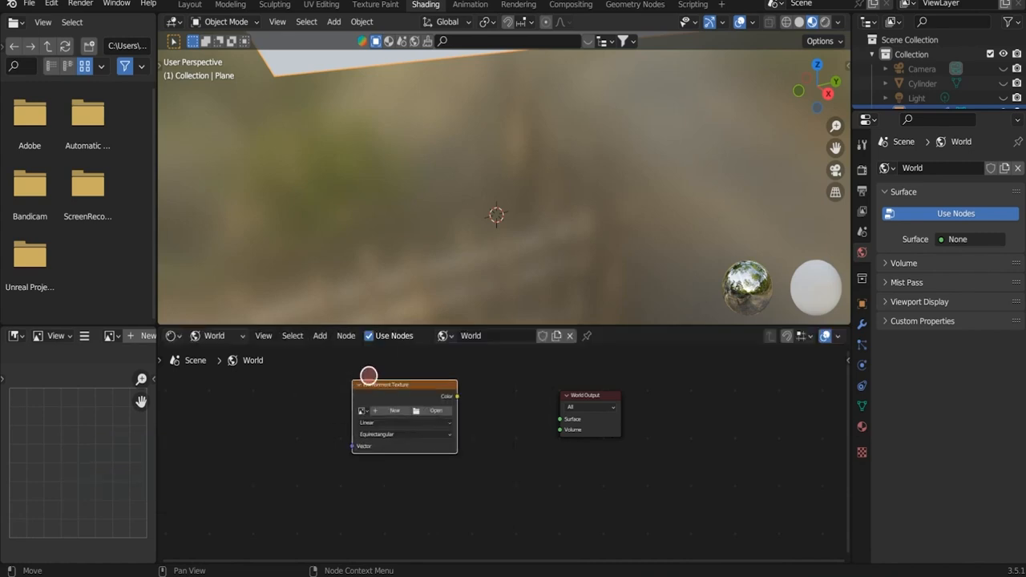
- Load cloudy_vondelpark_4k.hdr from the Desktop into the Environment Texture and connect its Color to the World Output's Surface
{"action": "scroll", "coordinate": [467, 414], "scroll_direction": "up", "scroll_amount": 1}
{"action": "scroll", "coordinate": [433, 407], "scroll_direction": "up", "scroll_amount": 1}
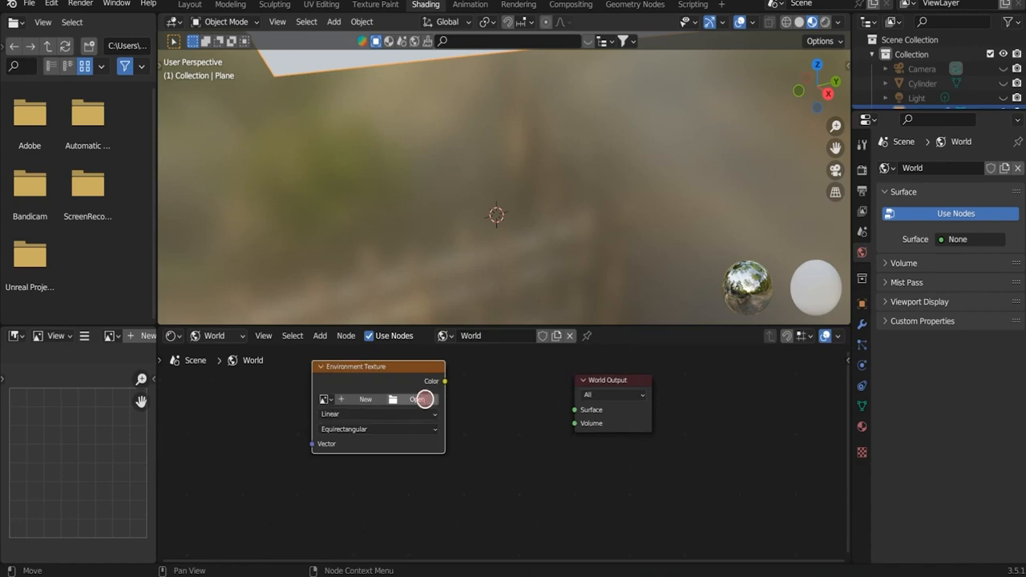
{"action": "left_click", "coordinate": [416, 399]}
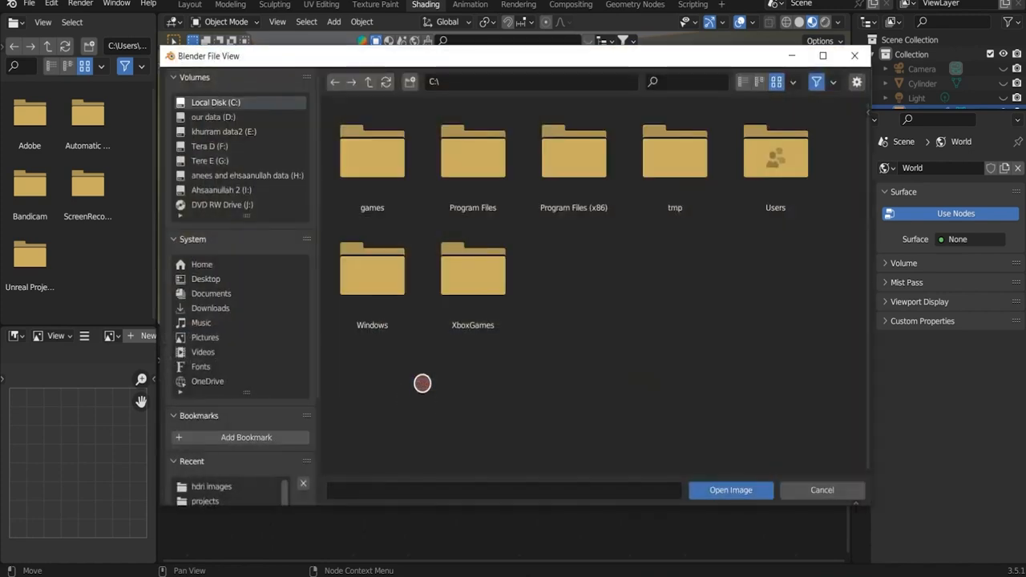
{"action": "left_click", "coordinate": [210, 278]}
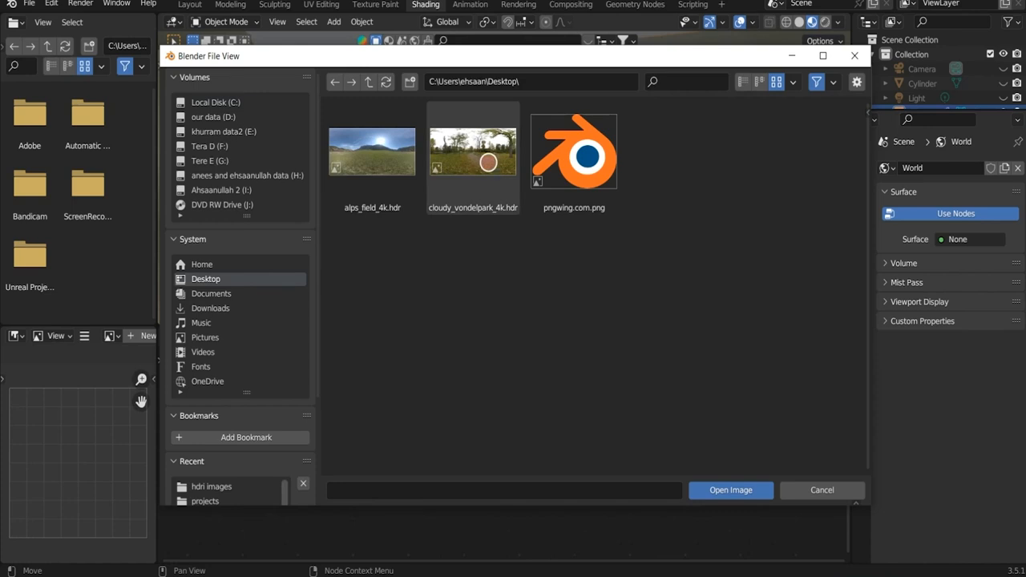
{"action": "left_click", "coordinate": [484, 158]}
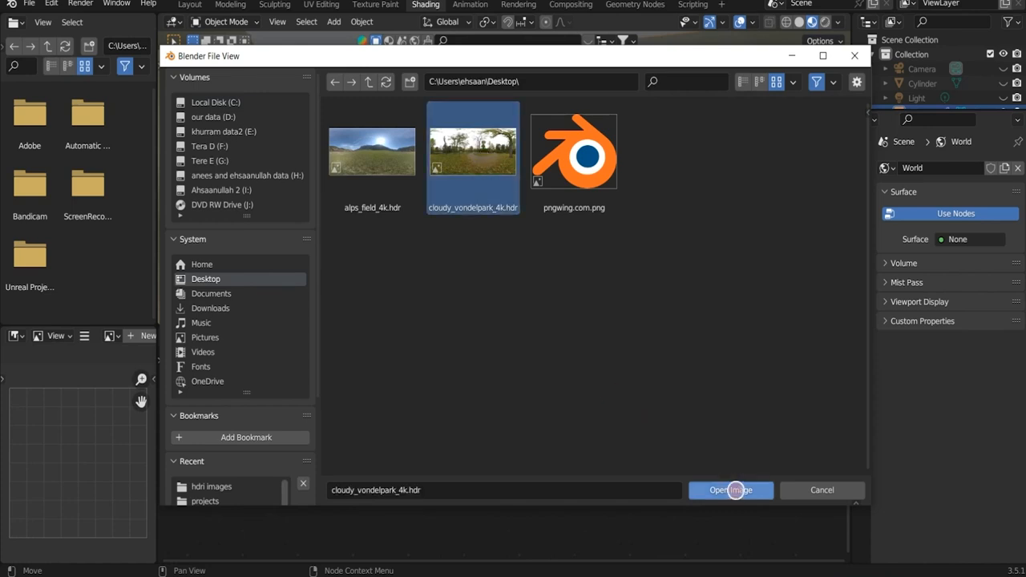
{"action": "left_click", "coordinate": [737, 490]}
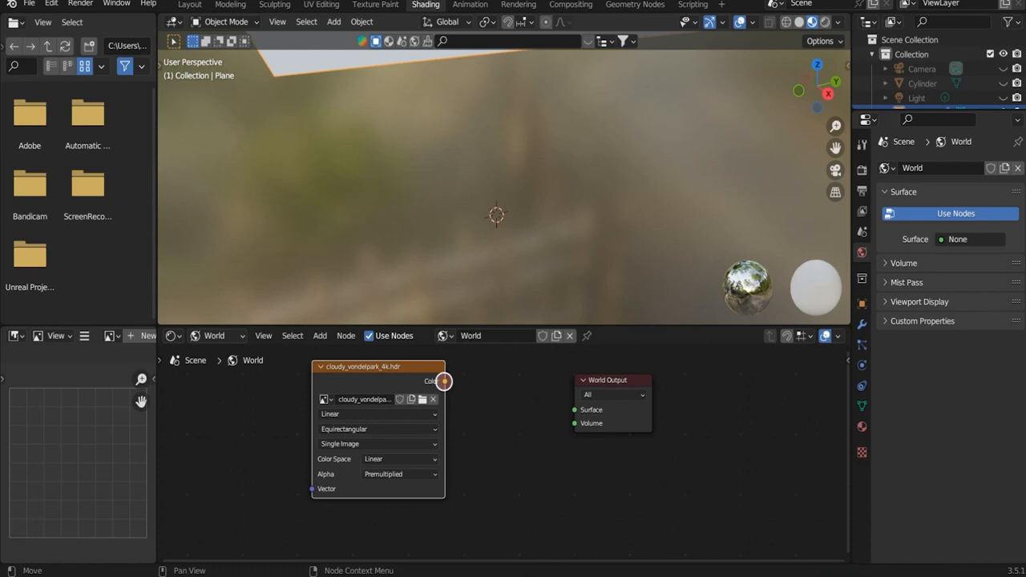
{"action": "left_click_drag", "start_coordinate": [443, 380], "coordinate": [570, 407]}
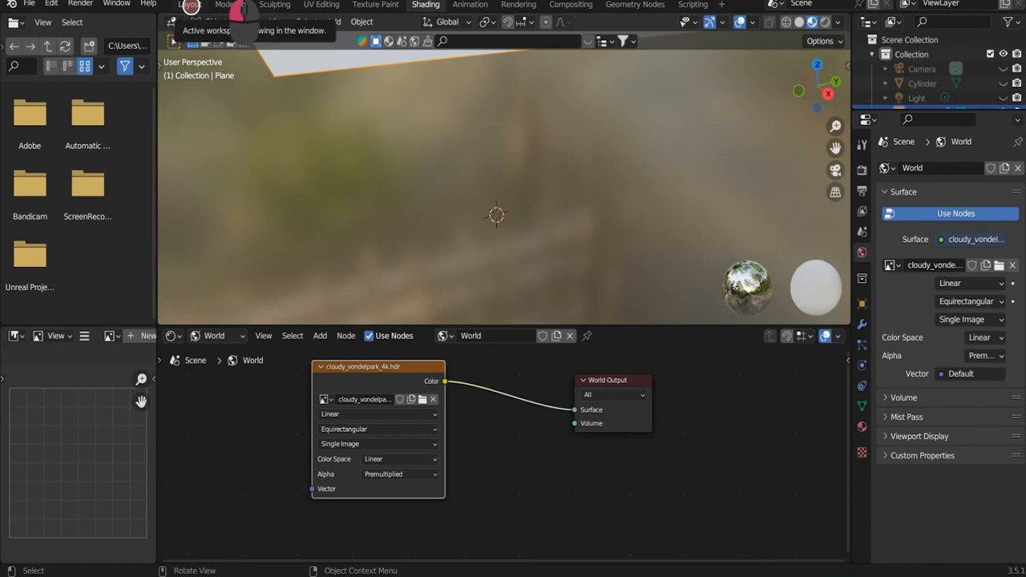
- Return to the Layout workspace, show the viewport in Rendered shading, and play the particle animation over the park path
{"action": "left_click", "coordinate": [190, 5]}
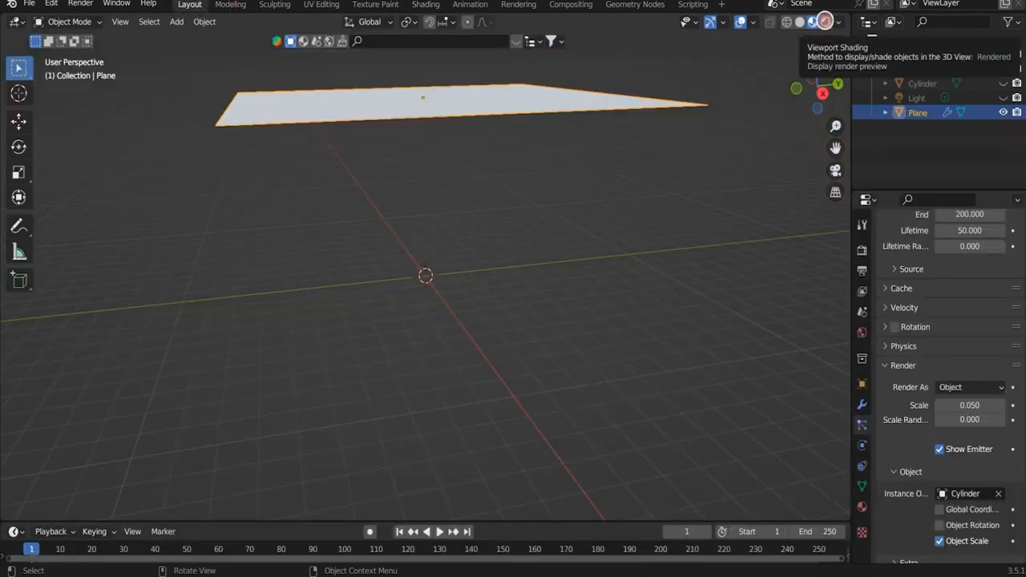
{"action": "left_click", "coordinate": [826, 21]}
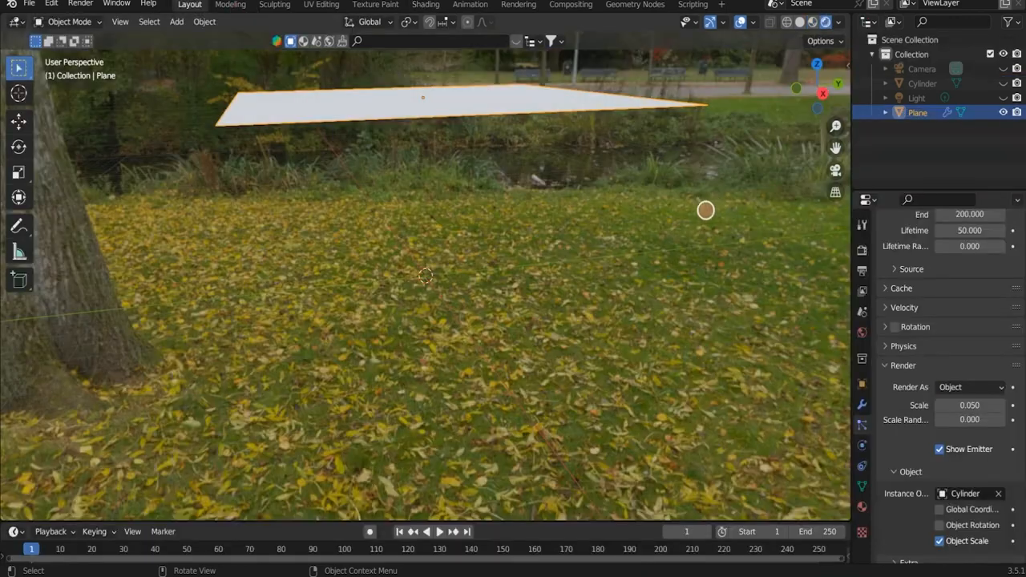
{"action": "middle_click_drag", "start_coordinate": [490, 260], "coordinate": [665, 264]}
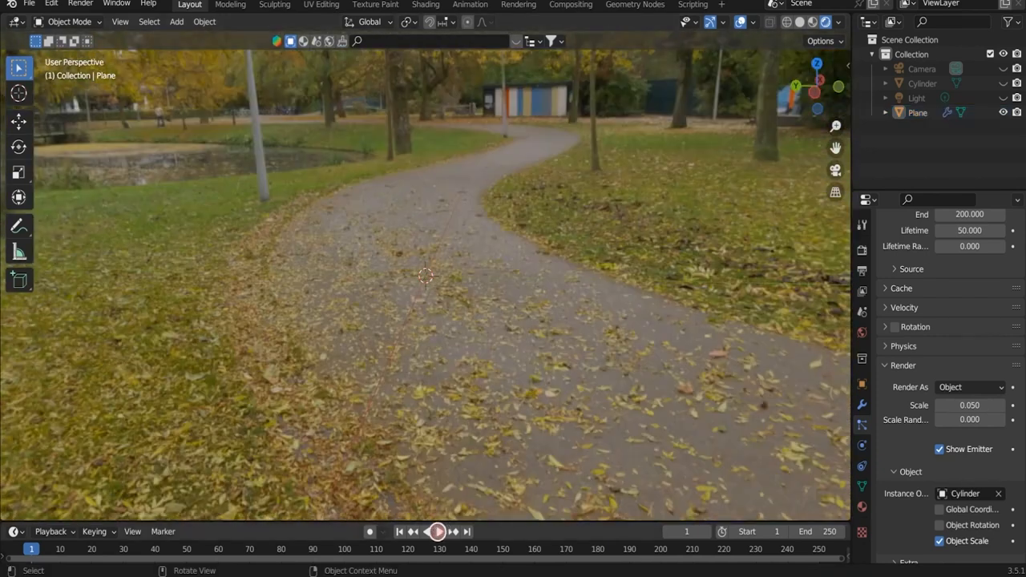
{"action": "left_click", "coordinate": [441, 532]}
{"action": "left_click", "coordinate": [440, 531]}
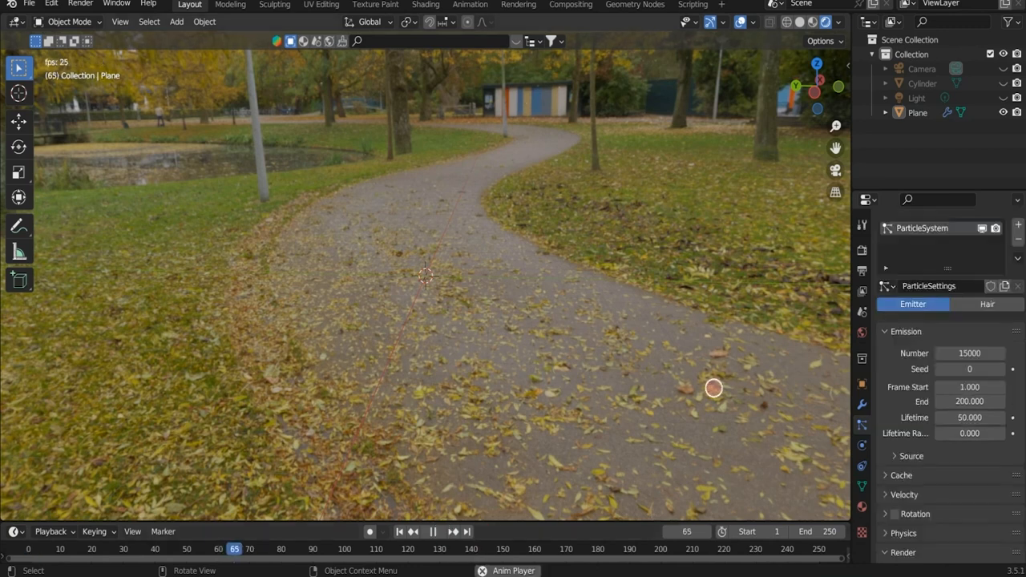
{"action": "scroll", "coordinate": [710, 388], "scroll_direction": "up", "scroll_amount": 2}
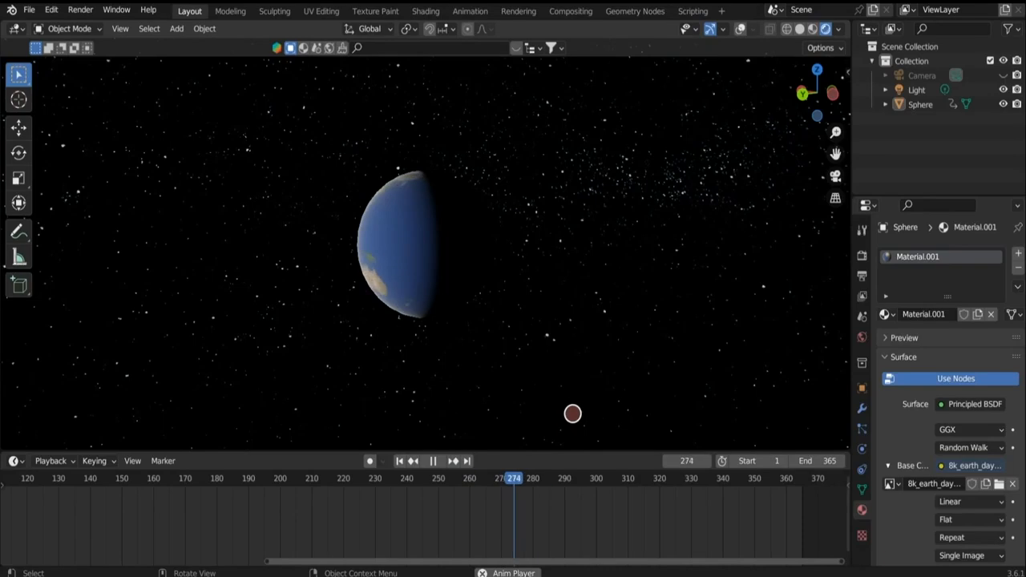
{"action": "scroll", "coordinate": [555, 373], "scroll_direction": "up", "scroll_amount": 1}
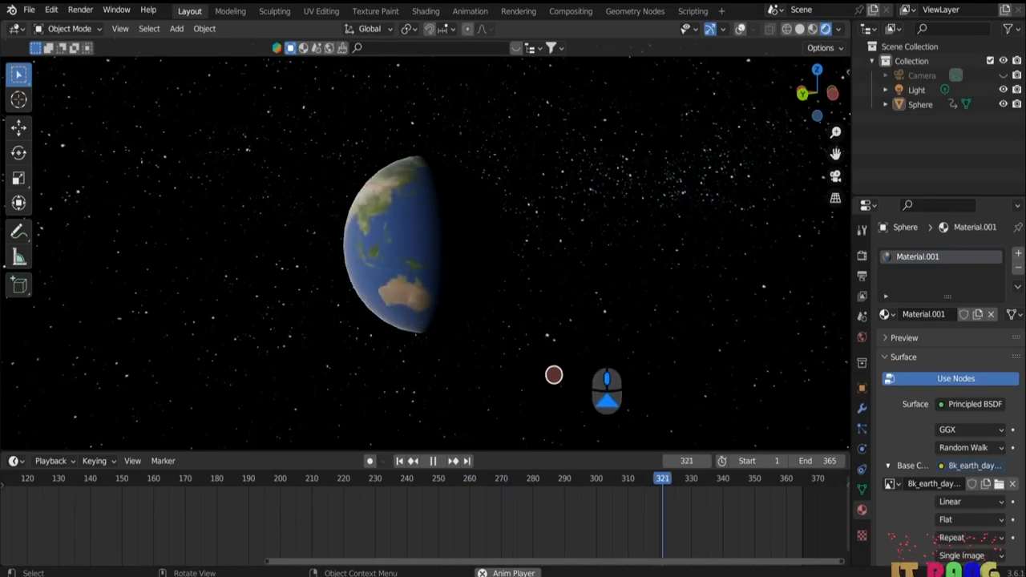
- Delete the default cube, add a UV Sphere at the world origin, and apply Shade Smooth to it
{"action": "scroll", "coordinate": [554, 374], "scroll_direction": "up", "scroll_amount": 1}
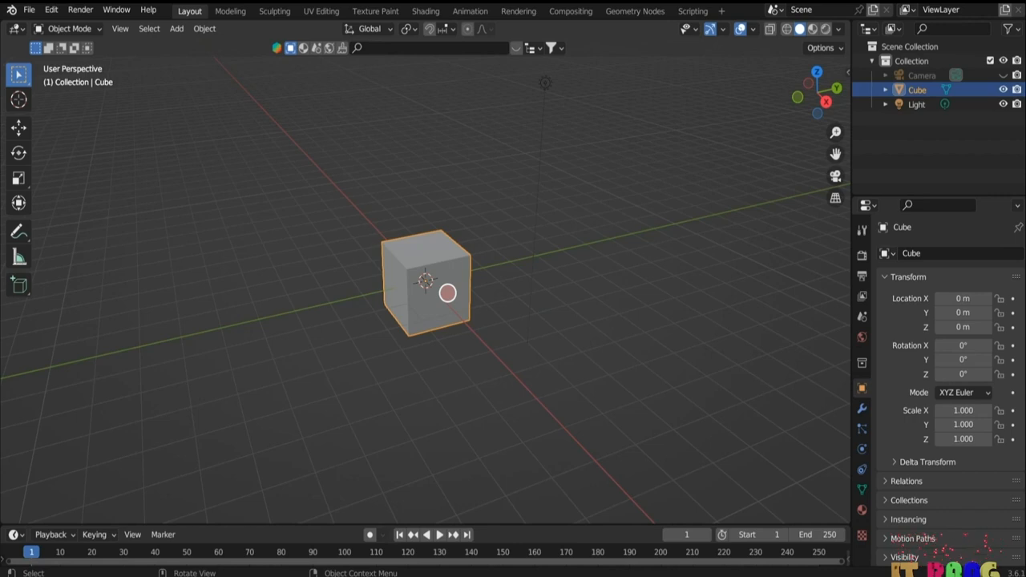
{"action": "key", "text": "x"}
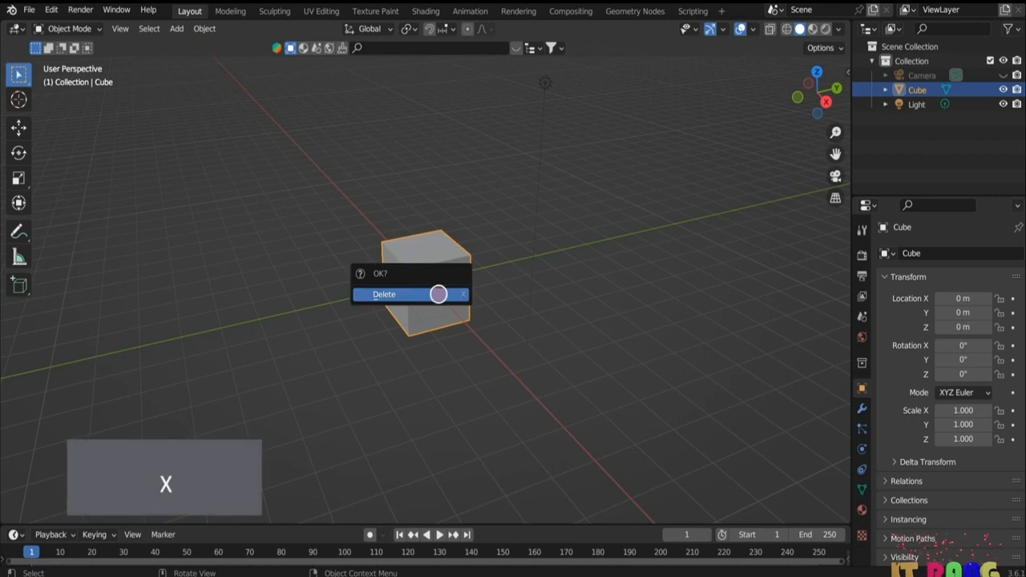
{"action": "left_click", "coordinate": [436, 294]}
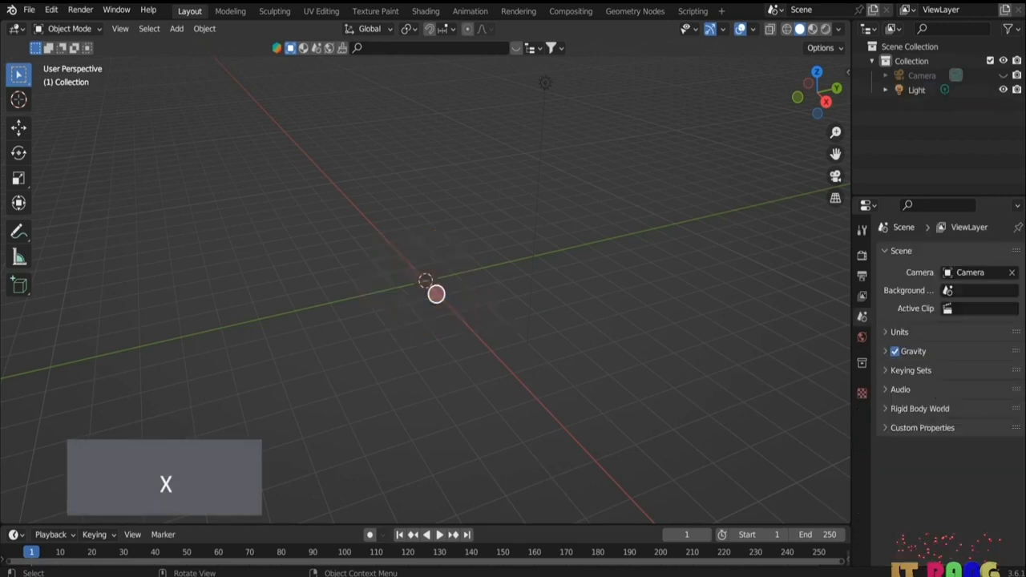
{"action": "key", "text": "shift+a"}
{"action": "mouse_move", "coordinate": [448, 304]}
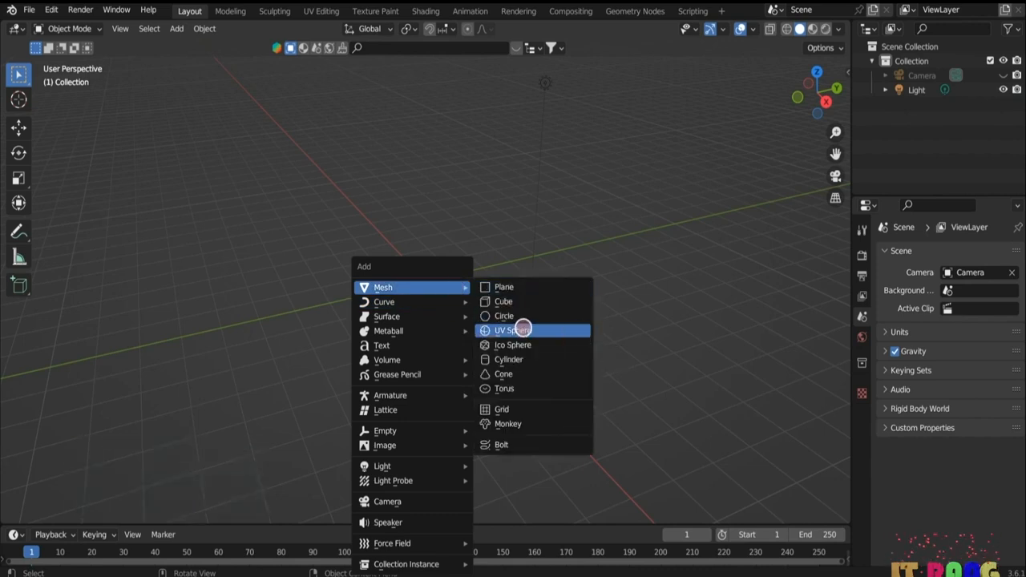
{"action": "left_click", "coordinate": [521, 329]}
{"action": "right_click", "coordinate": [449, 268]}
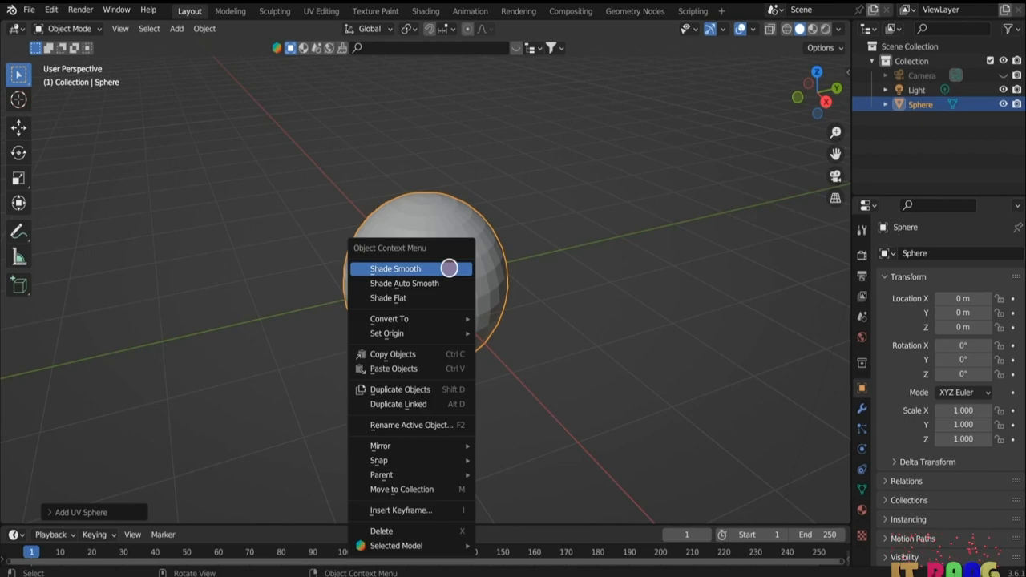
{"action": "left_click", "coordinate": [430, 268]}
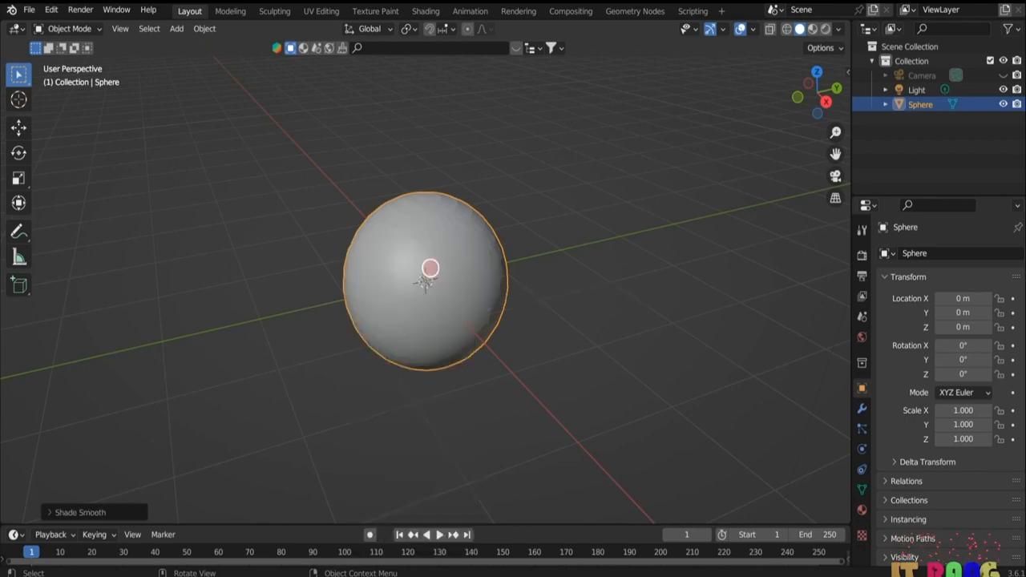
- Create a new material for the sphere and assign an Image Texture to its Base Color
{"action": "left_click", "coordinate": [861, 509]}
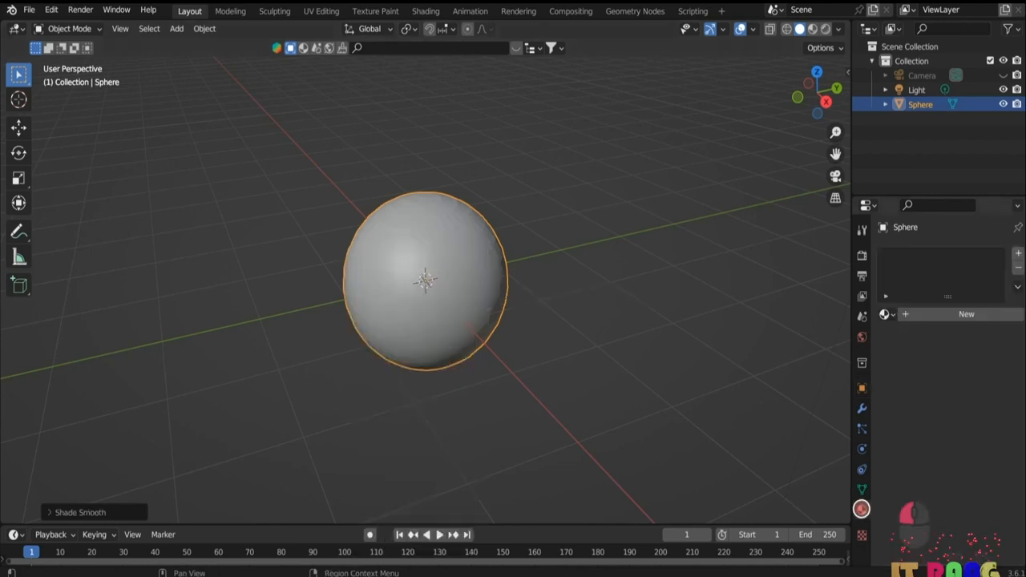
{"action": "left_click", "coordinate": [969, 314]}
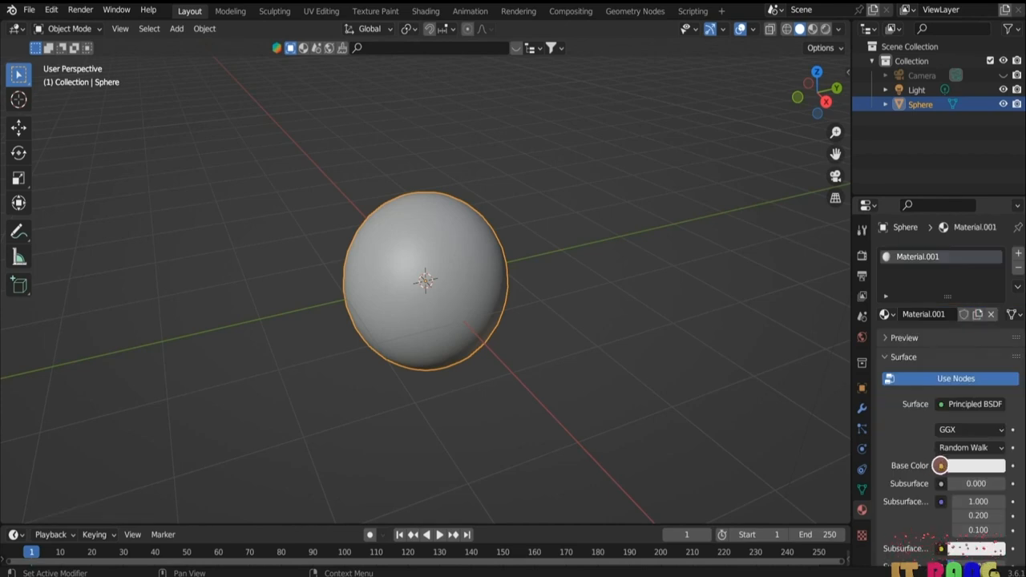
{"action": "left_click", "coordinate": [940, 464]}
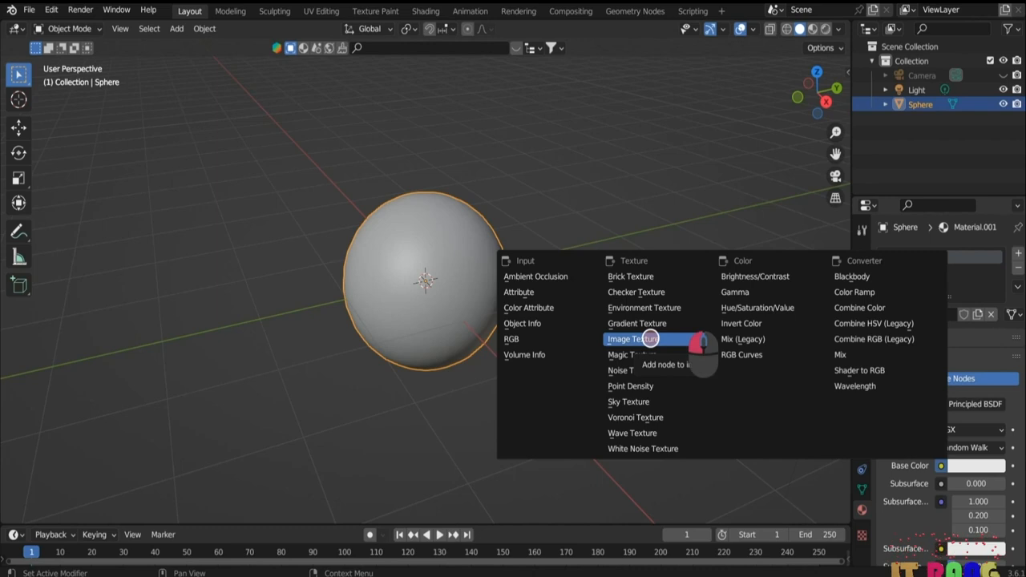
{"action": "left_click", "coordinate": [651, 338]}
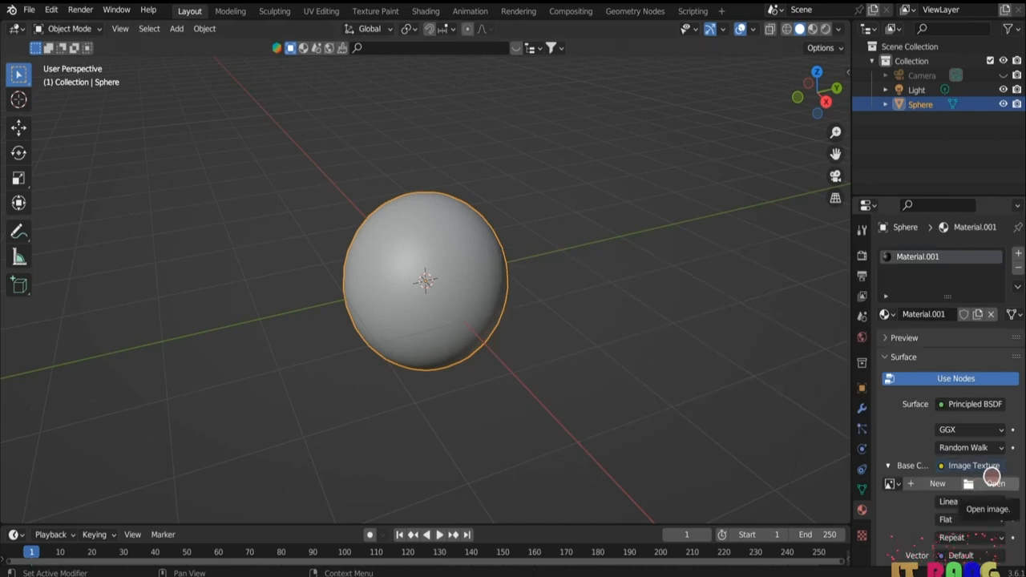
- Browse the Earth maps on the Solar System Scope website, and load 8k_earth_daymap.jpg from the Desktop textures folder as the Base Color image
{"action": "left_click", "coordinate": [992, 484]}
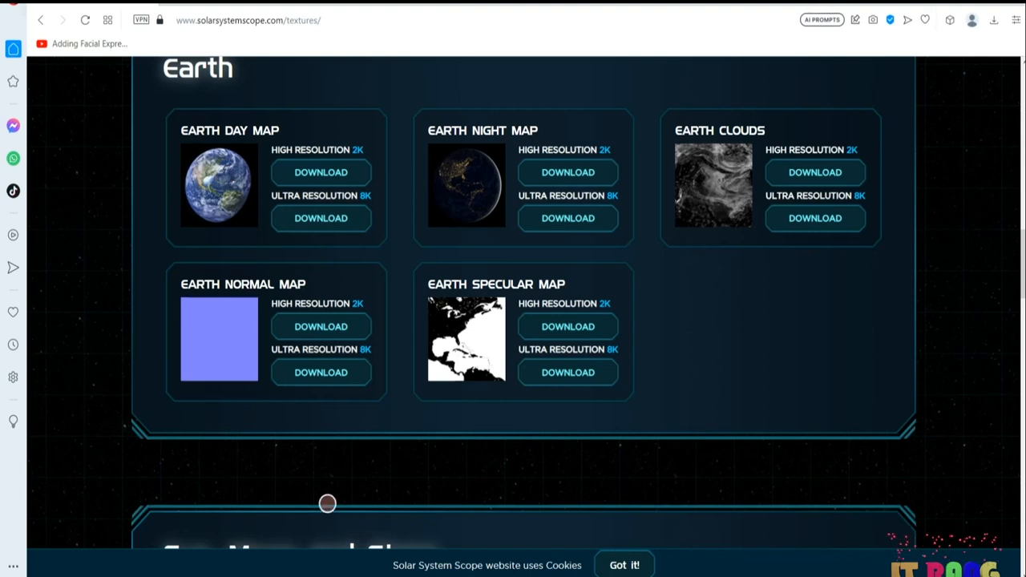
{"action": "scroll", "coordinate": [334, 426], "scroll_direction": "down", "scroll_amount": 3}
{"action": "scroll", "coordinate": [333, 426], "scroll_direction": "down", "scroll_amount": 1}
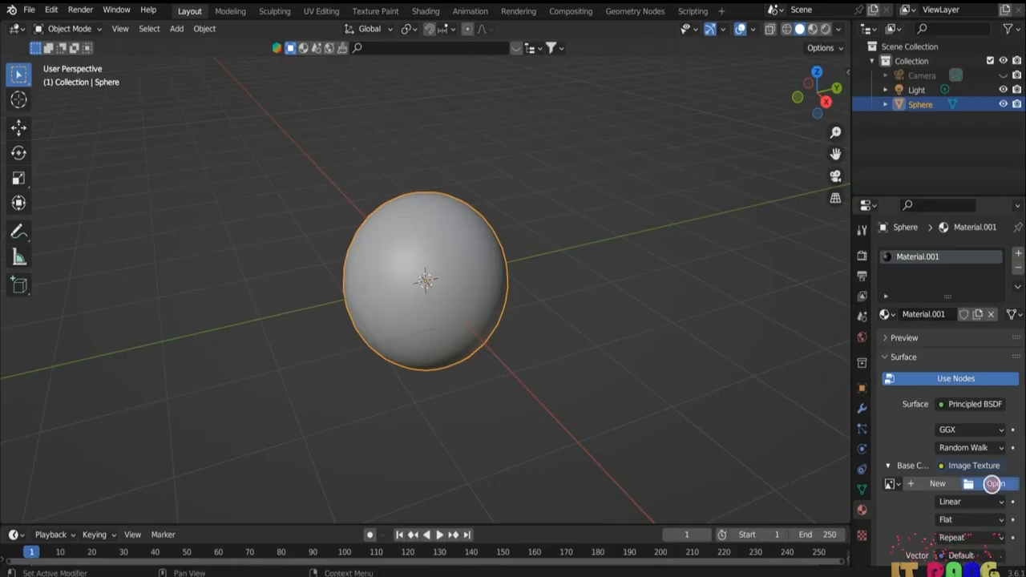
{"action": "left_click", "coordinate": [994, 483]}
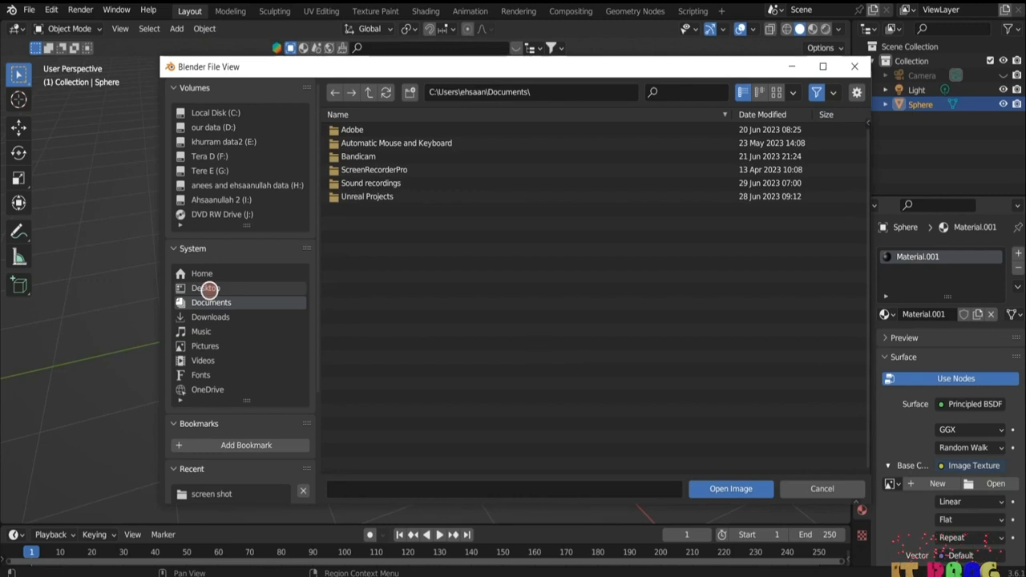
{"action": "left_click", "coordinate": [207, 288]}
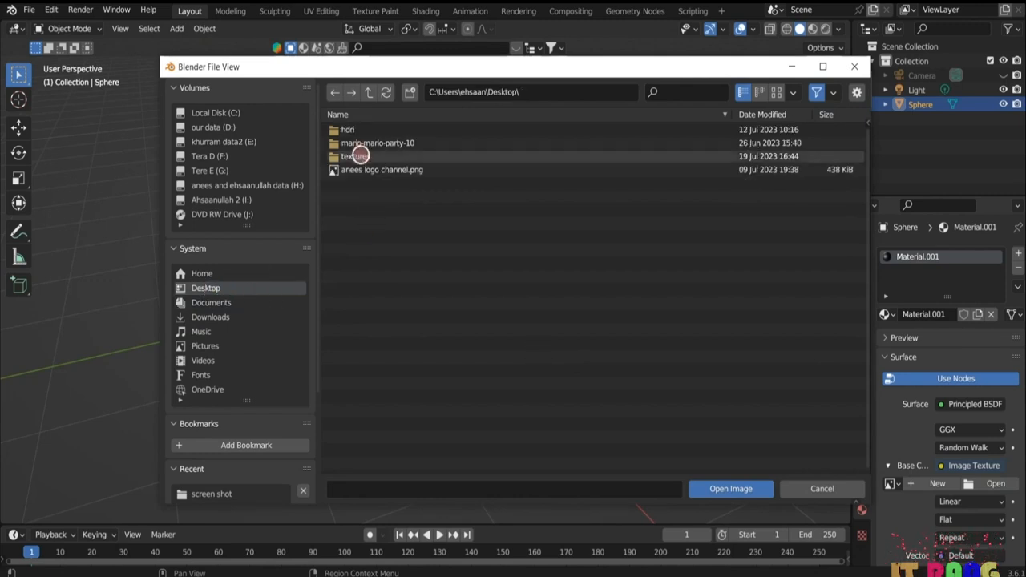
{"action": "double_click", "coordinate": [355, 155]}
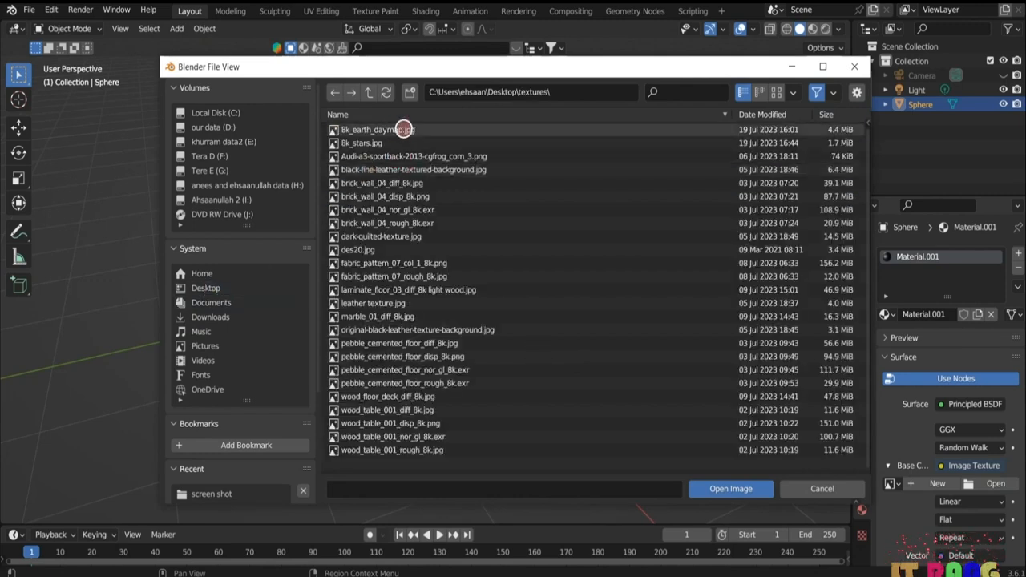
{"action": "double_click", "coordinate": [400, 129]}
- Show the viewport in Material Preview shading and set the Earth material's Roughness to 1.000
{"action": "left_click", "coordinate": [812, 29]}
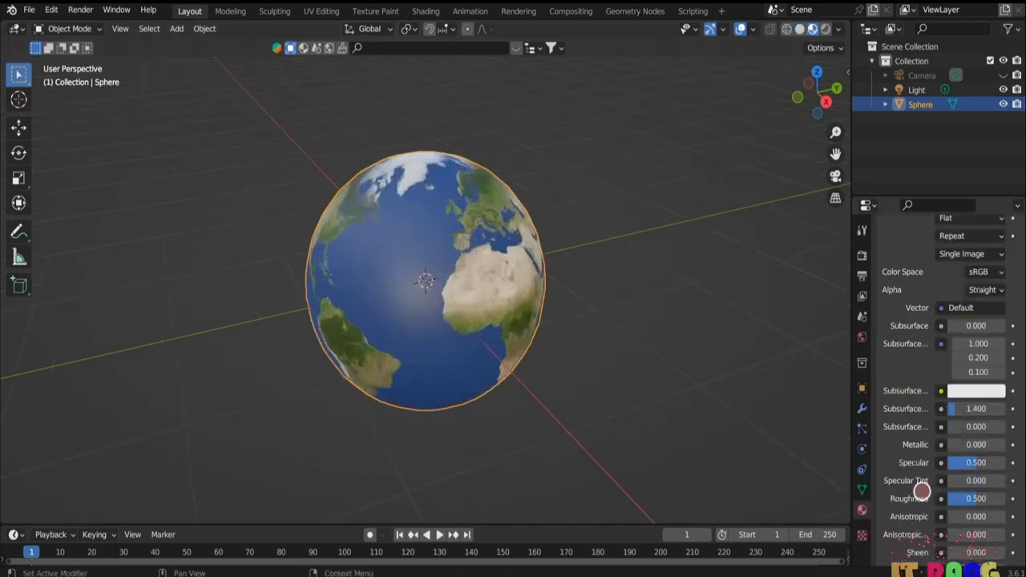
{"action": "left_click_drag", "start_coordinate": [970, 498], "coordinate": [994, 498]}
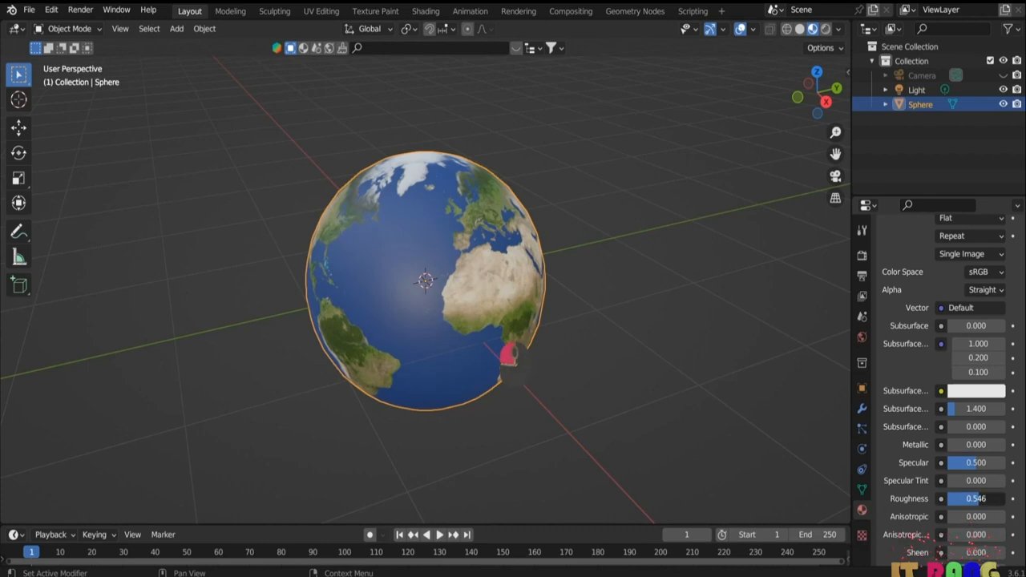
{"action": "left_click_drag", "start_coordinate": [535, 353], "coordinate": [543, 356]}
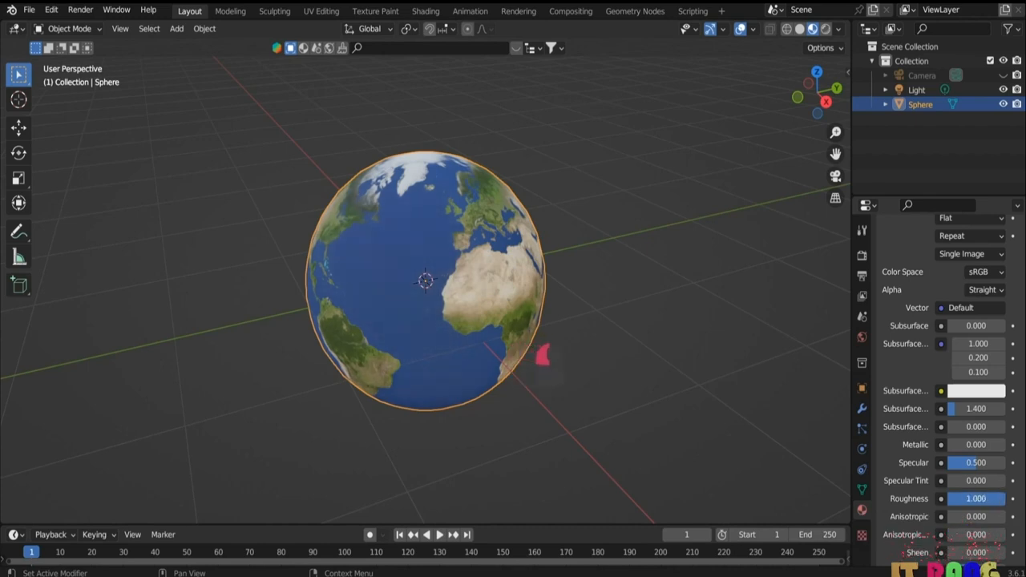
- Select the light, switch to the right orthographic view, and lower the light along Z to about the Earth's center height
{"action": "scroll", "coordinate": [930, 460], "scroll_direction": "down", "scroll_amount": 6}
{"action": "left_click_drag", "start_coordinate": [948, 456], "coordinate": [501, 327]}
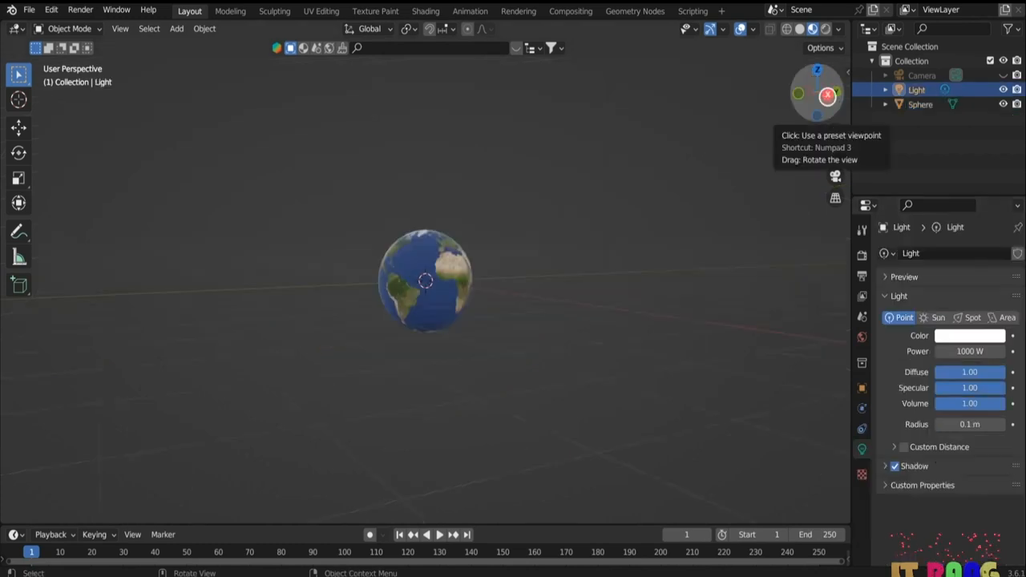
{"action": "left_click", "coordinate": [828, 94]}
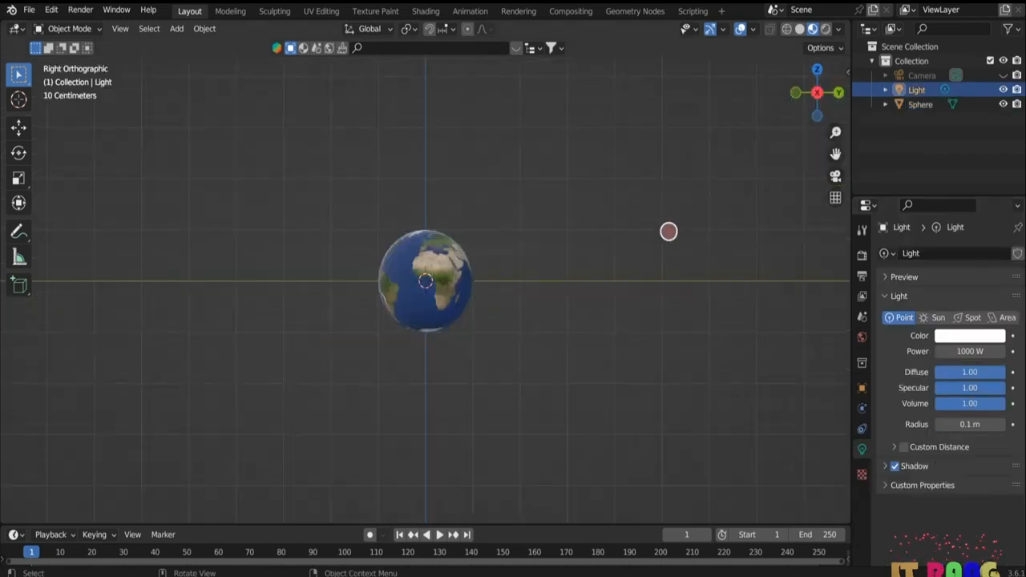
{"action": "scroll", "coordinate": [637, 260], "scroll_direction": "down", "scroll_amount": 2}
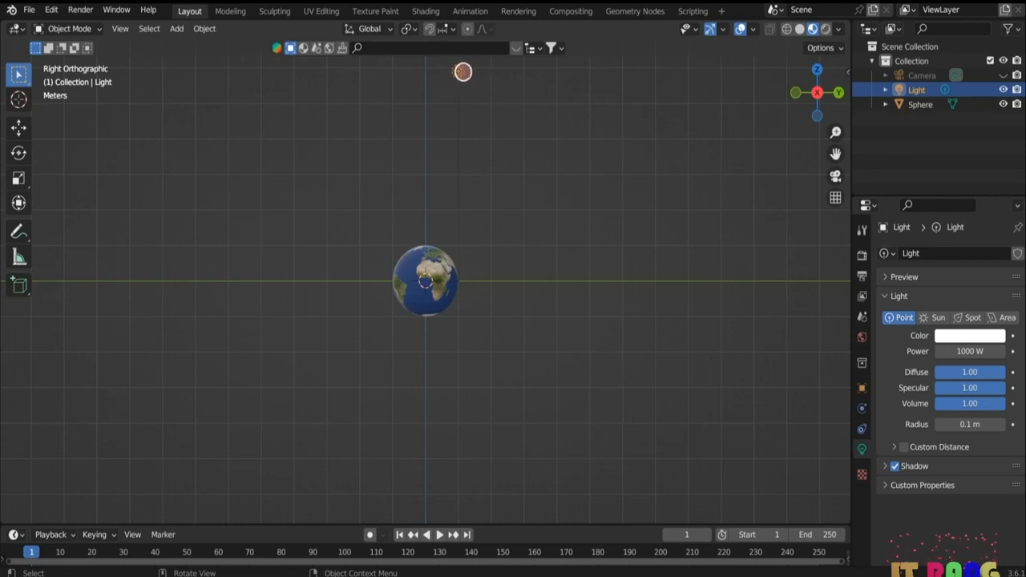
{"action": "key", "text": "g"}
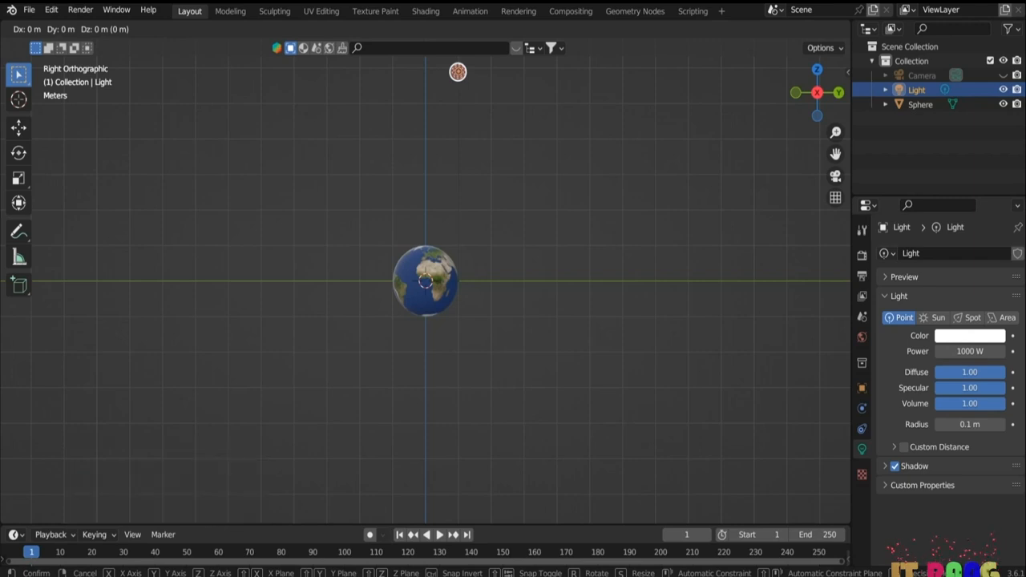
{"action": "key", "text": "z"}
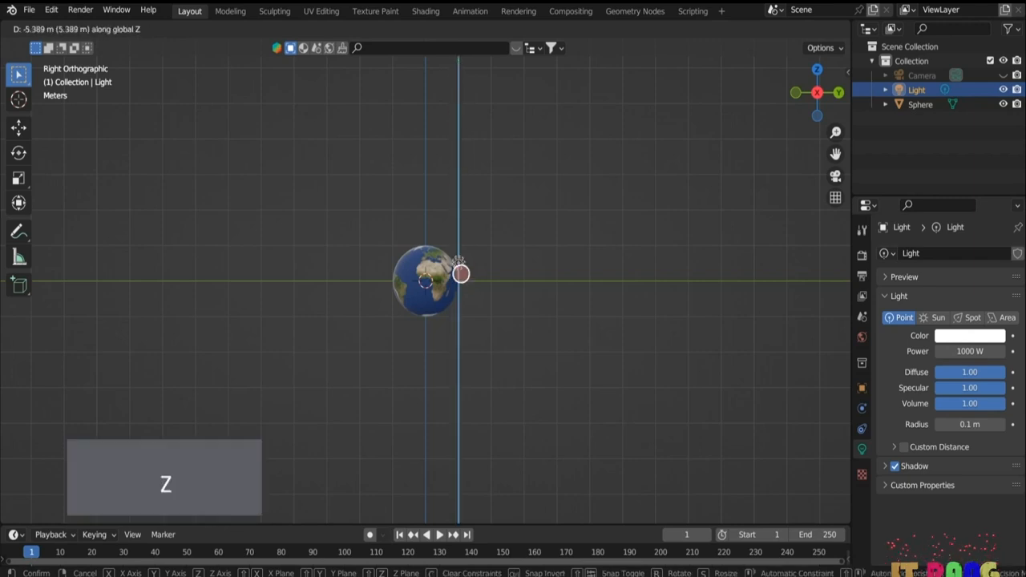
{"action": "left_click", "coordinate": [461, 277]}
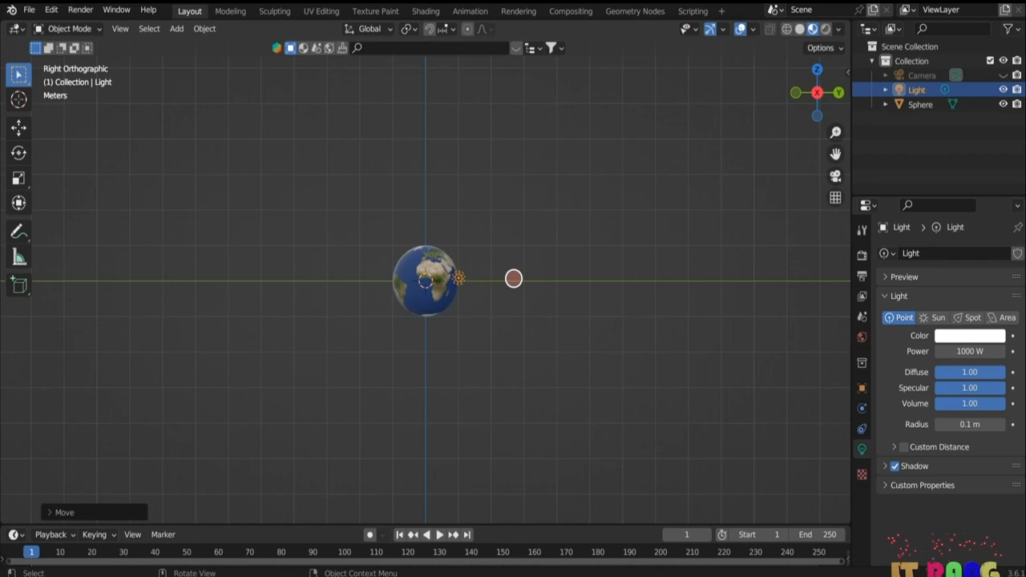
- Move the light about 6 m along the positive Y axis, away from the Earth
{"action": "key", "text": "g"}
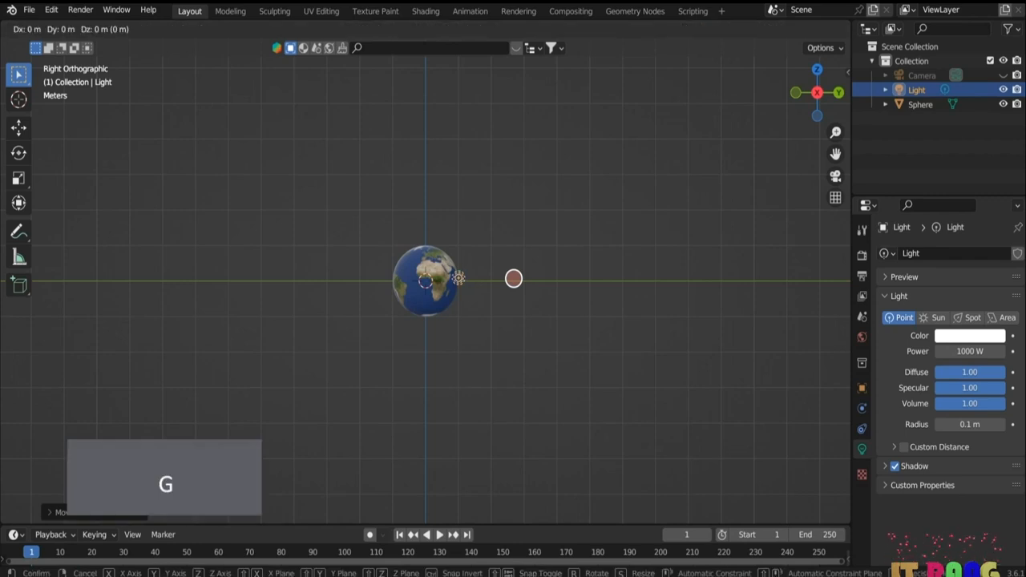
{"action": "key", "text": "y"}
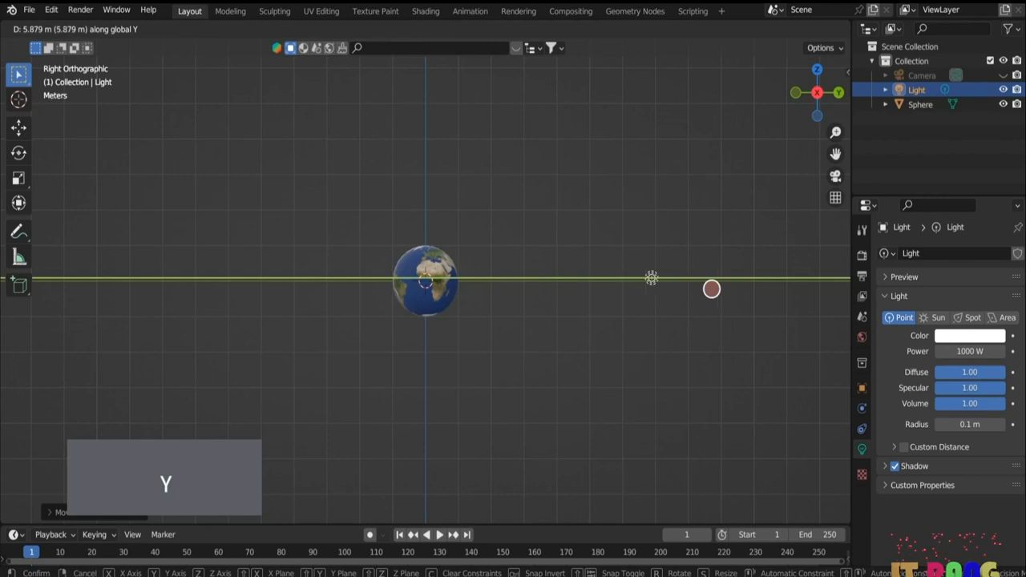
{"action": "left_click", "coordinate": [691, 288]}
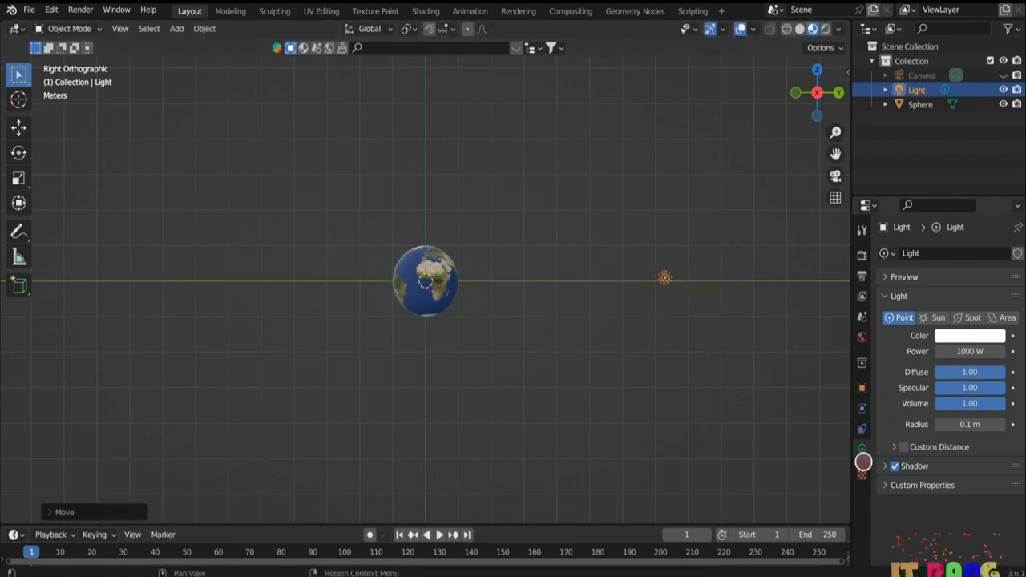
- Set the light's Power to 3000 W and show the half-lit Earth in Rendered viewport shading
{"action": "double_click", "coordinate": [970, 351]}
{"action": "type", "text": "3000"}
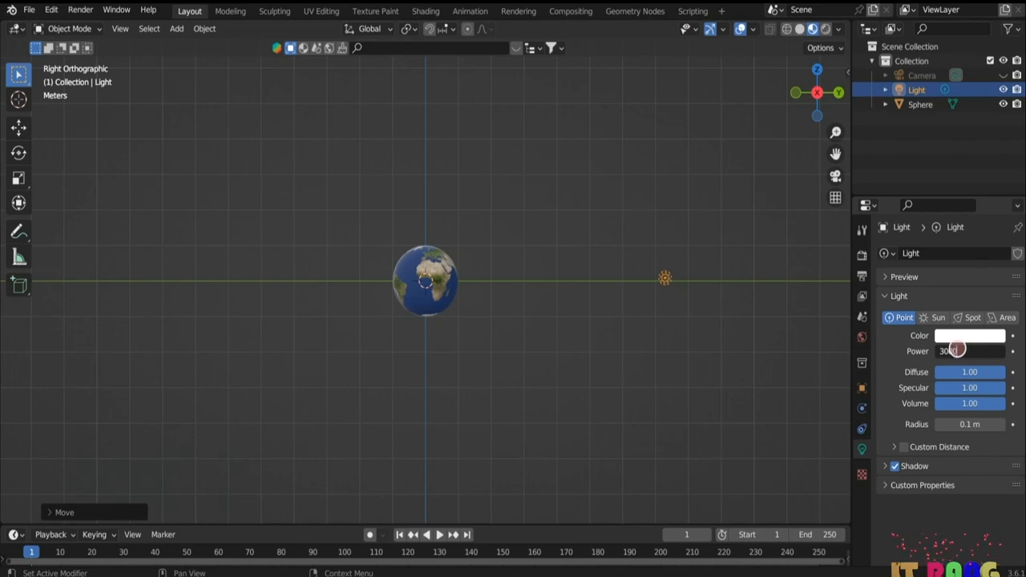
{"action": "key", "text": "Return"}
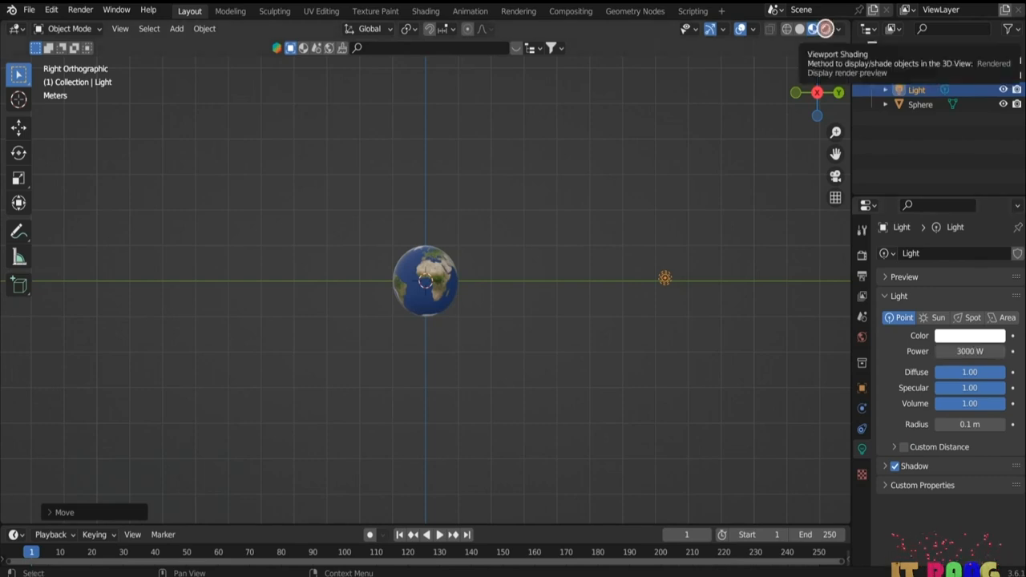
{"action": "left_click", "coordinate": [826, 29]}
{"action": "middle_click_drag", "start_coordinate": [735, 298], "coordinate": [596, 419]}
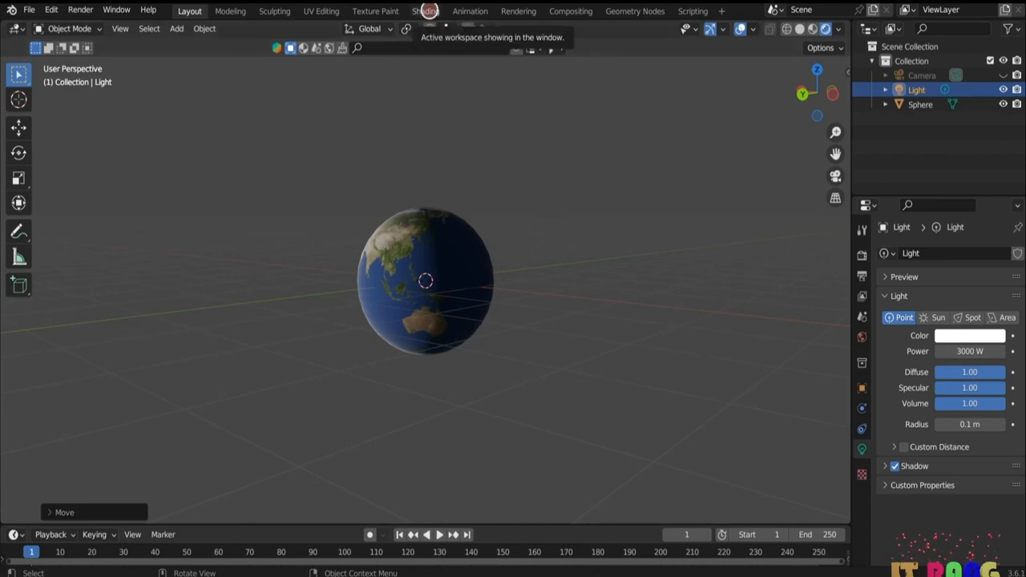
- Open the World shader nodes in the Shading workspace
{"action": "left_click", "coordinate": [425, 11]}
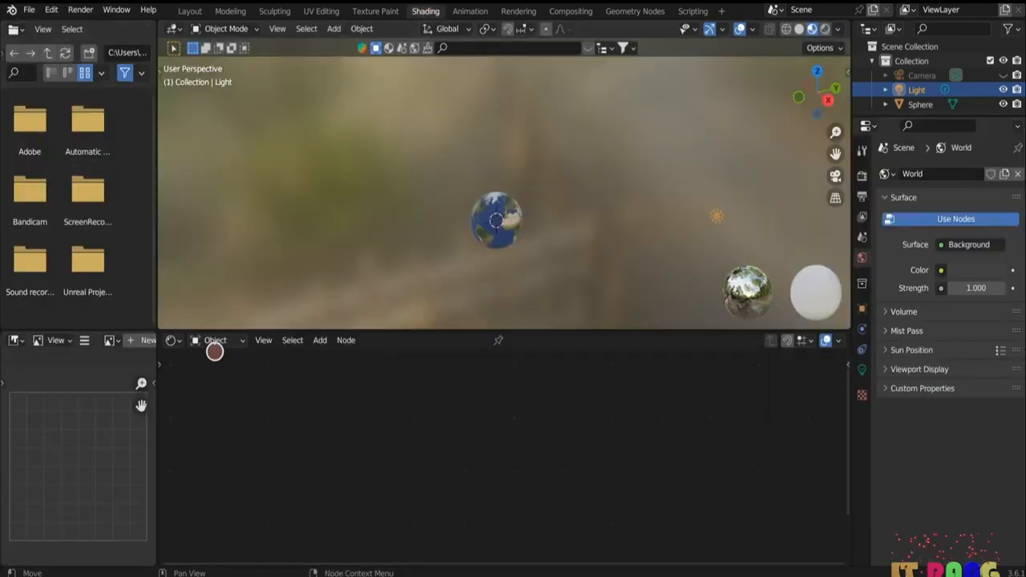
{"action": "left_click", "coordinate": [242, 340]}
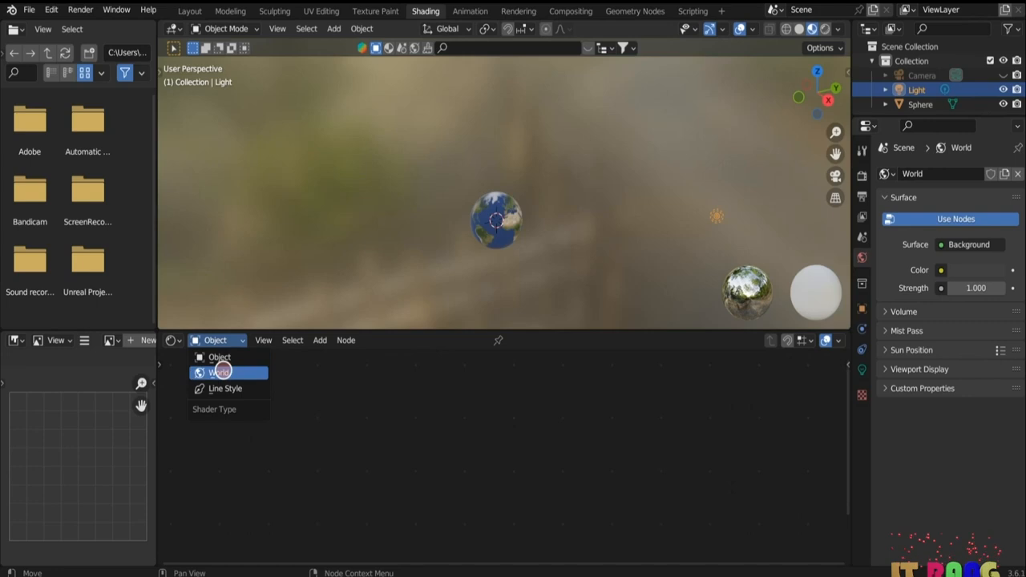
{"action": "left_click", "coordinate": [221, 371]}
{"action": "middle_click_drag", "start_coordinate": [395, 393], "coordinate": [398, 483]}
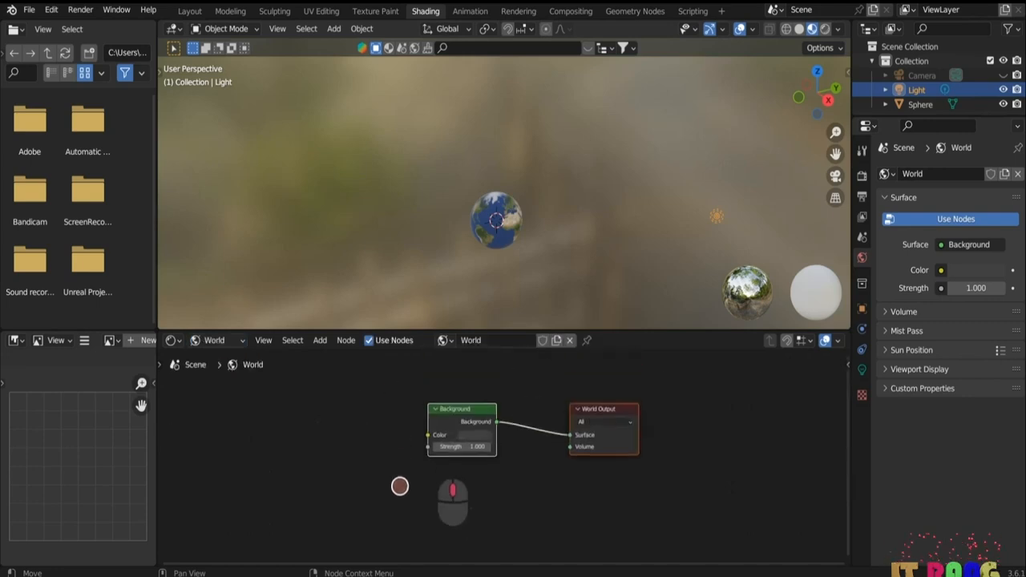
- Add an Environment Texture node to the World shader node tree
{"action": "left_click", "coordinate": [321, 340]}
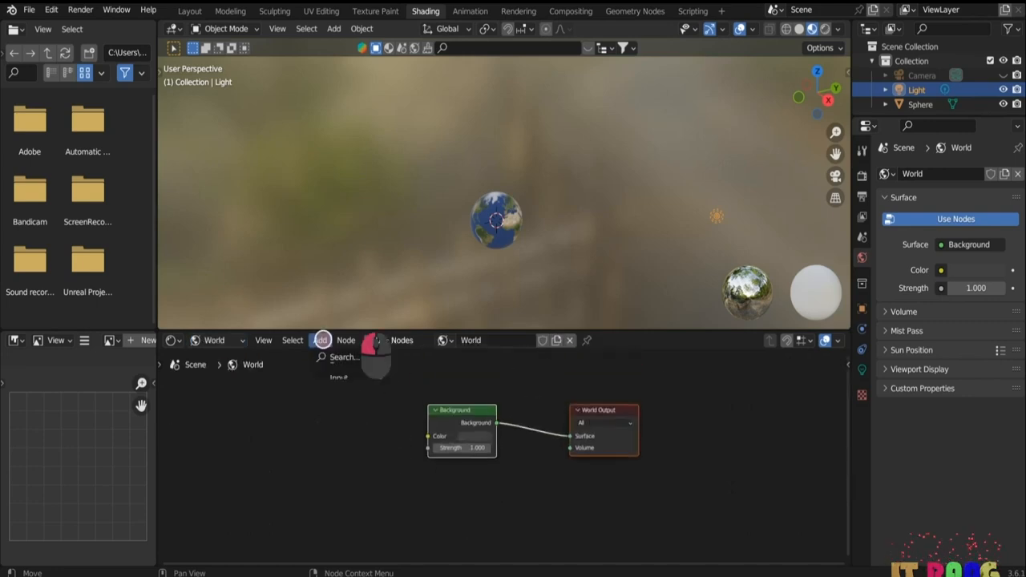
{"action": "left_click", "coordinate": [341, 355]}
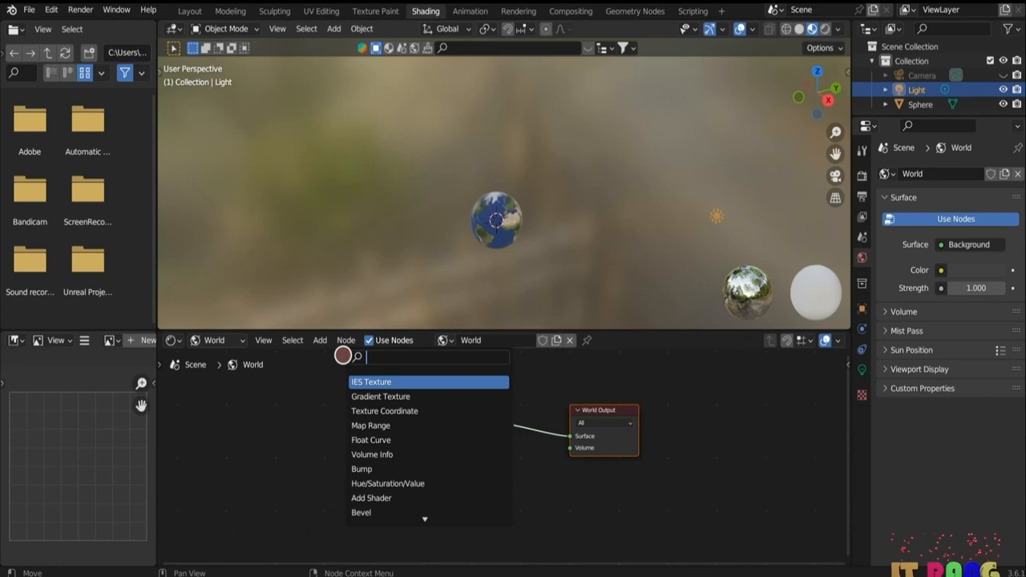
{"action": "type", "text": "en"}
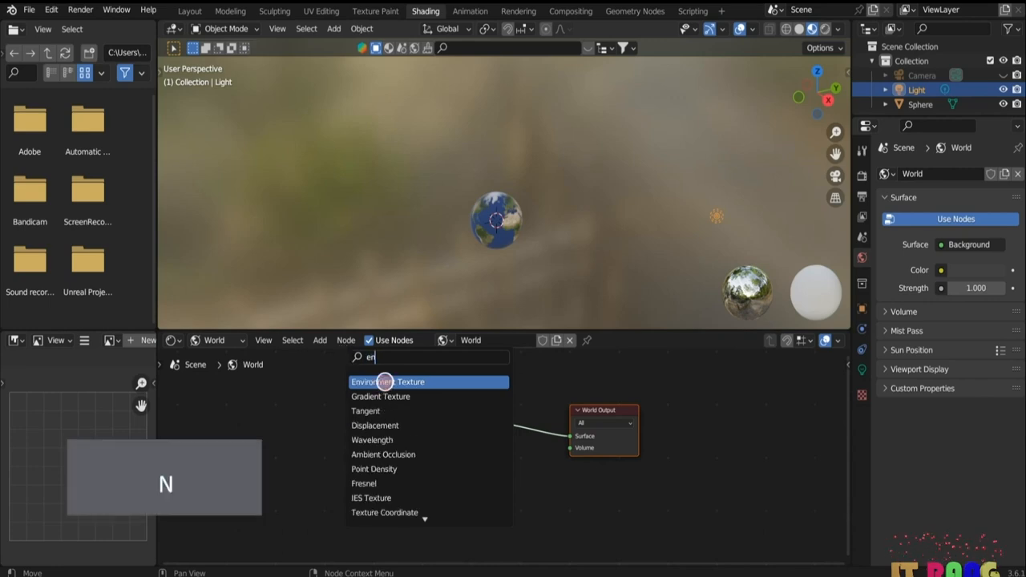
{"action": "left_click", "coordinate": [385, 382]}
- Load 8k_stars.jpg from the Desktop textures folder into the Environment Texture node
{"action": "left_click", "coordinate": [352, 424]}
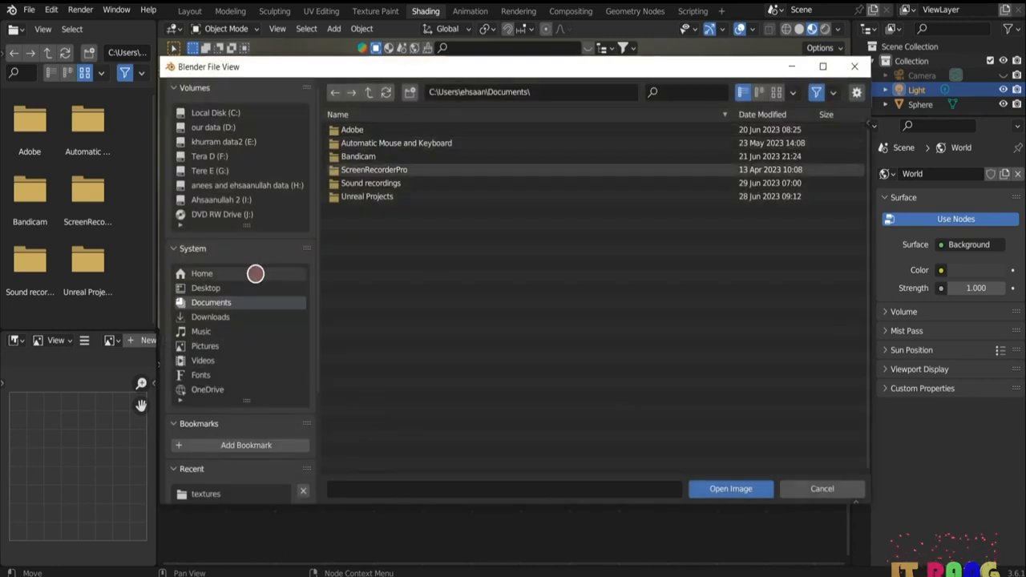
{"action": "left_click", "coordinate": [208, 287]}
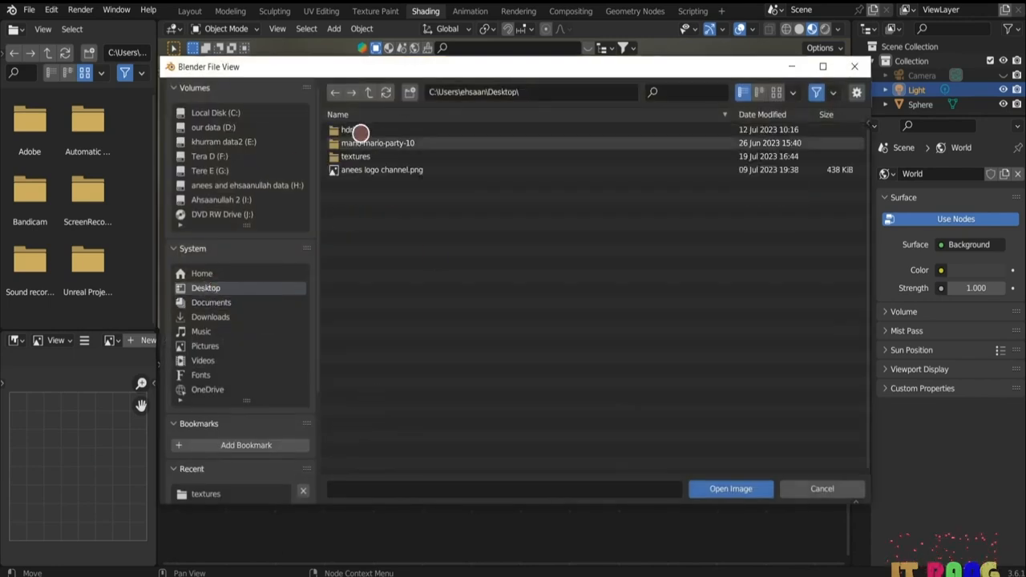
{"action": "double_click", "coordinate": [355, 155]}
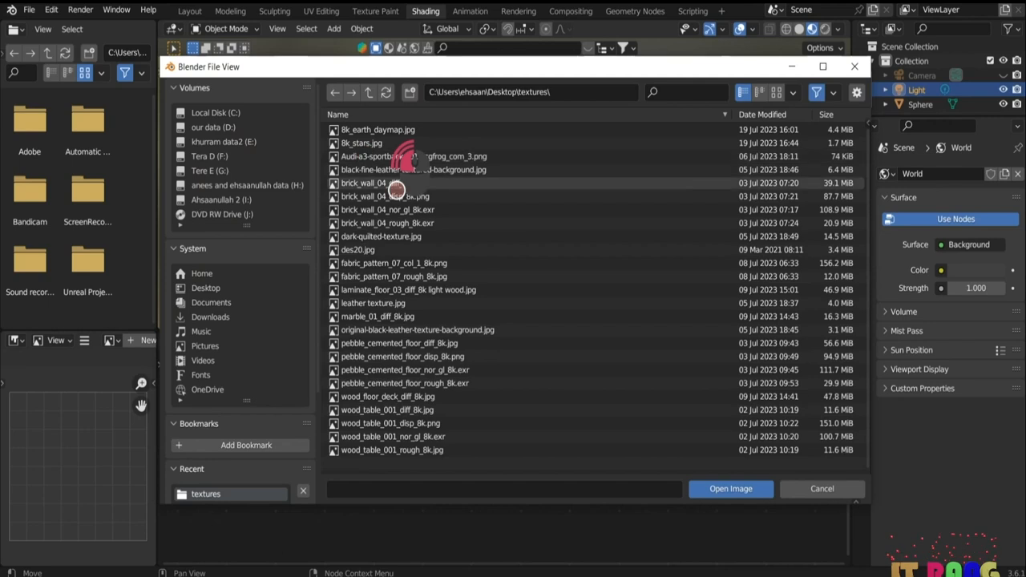
{"action": "left_click", "coordinate": [401, 143]}
{"action": "left_click", "coordinate": [711, 488]}
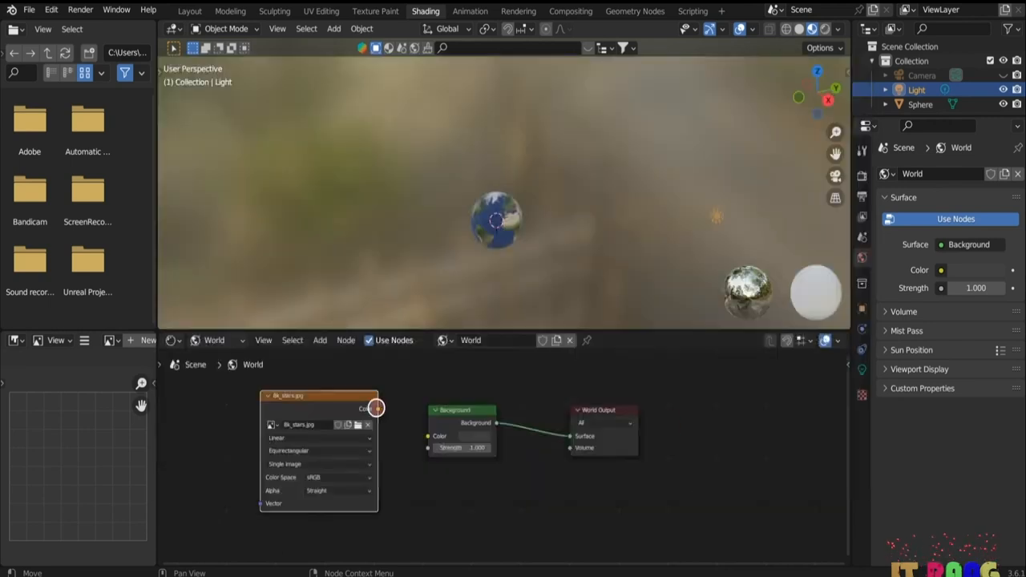
- Connect the star texture's Color output to the Background node's Color input and switch to Rendered viewport shading
{"action": "left_click_drag", "start_coordinate": [378, 409], "coordinate": [424, 433]}
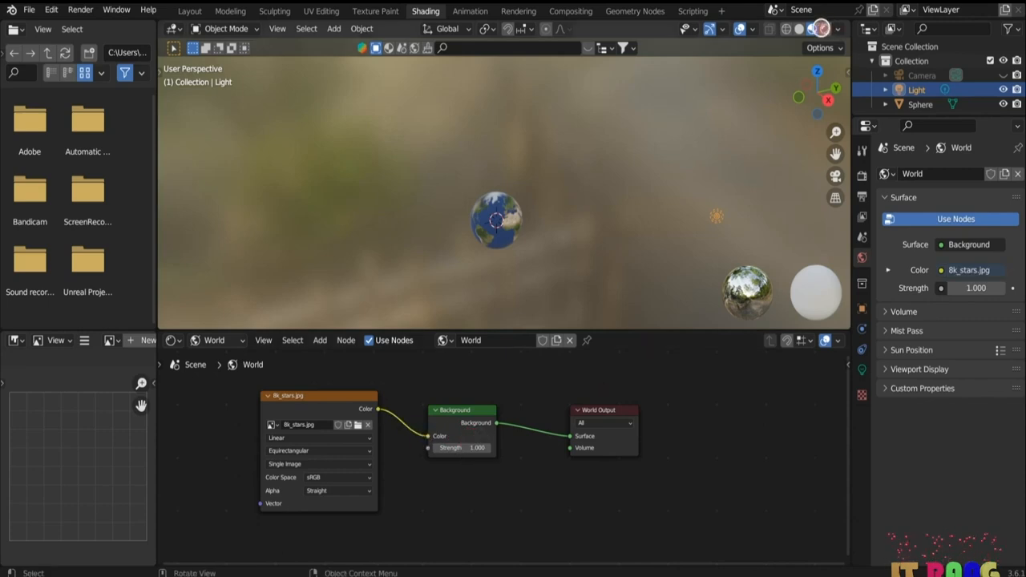
{"action": "left_click", "coordinate": [826, 29]}
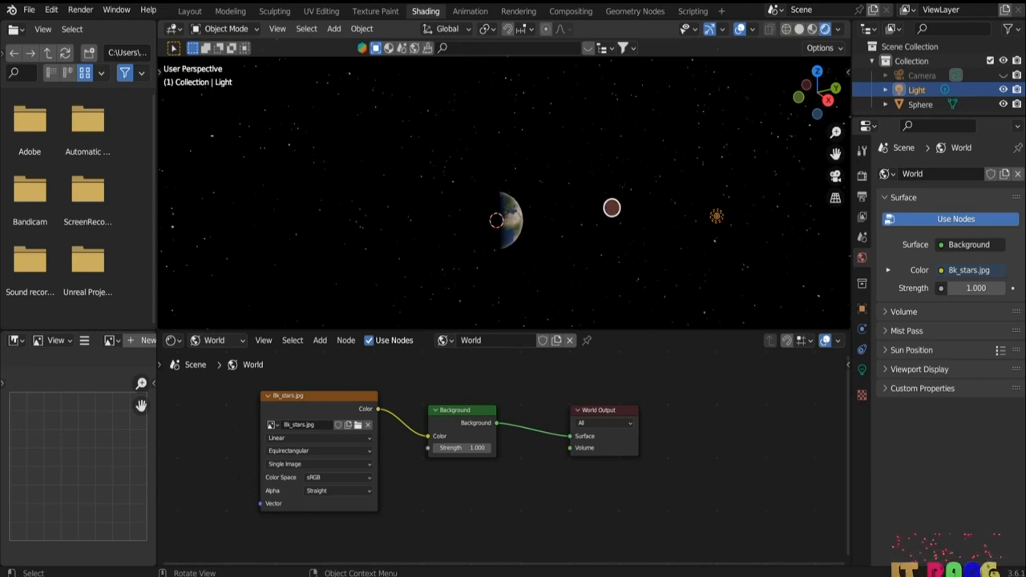
- In the Layout workspace, enlarge the timeline and insert a Rotation keyframe for the Earth sphere at frame 1
{"action": "left_click", "coordinate": [190, 11]}
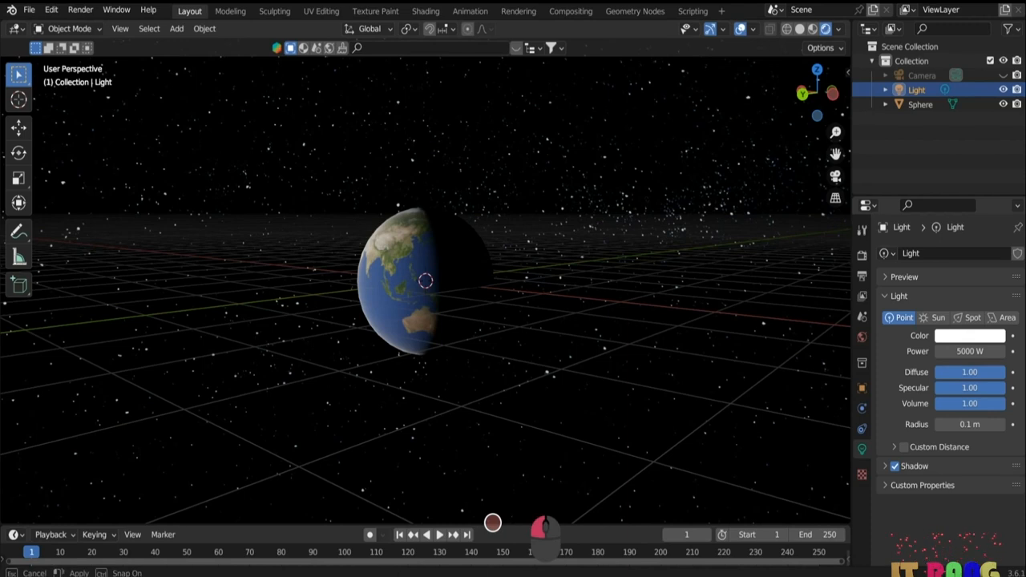
{"action": "left_click_drag", "start_coordinate": [545, 527], "coordinate": [550, 450]}
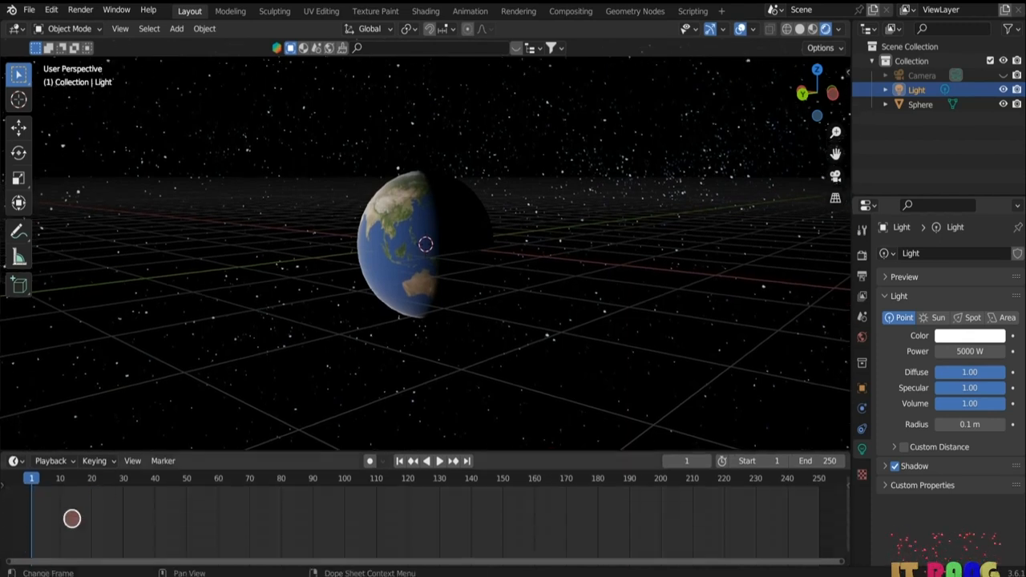
{"action": "left_click", "coordinate": [420, 238]}
{"action": "left_click", "coordinate": [420, 238]}
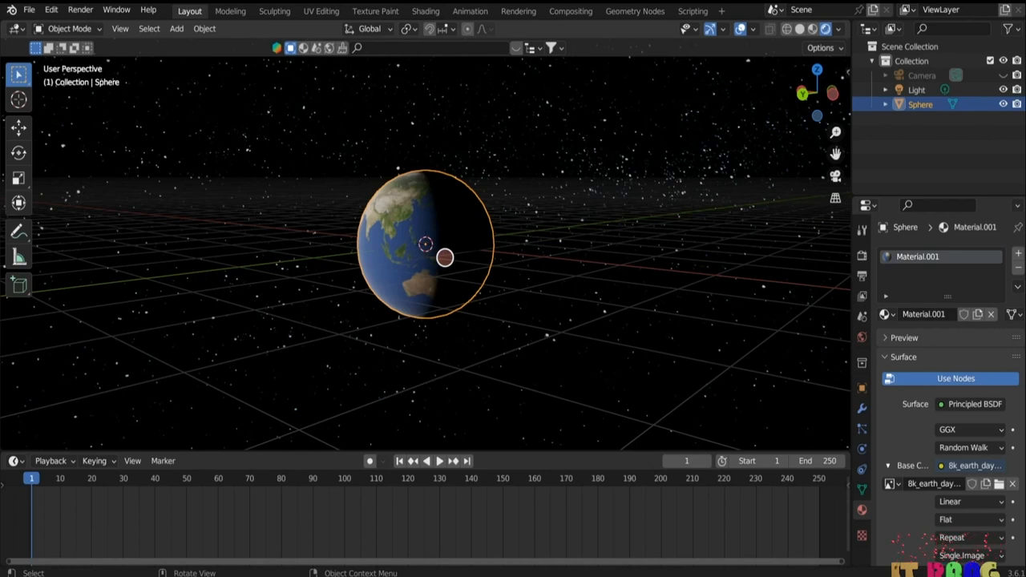
{"action": "key", "text": "i"}
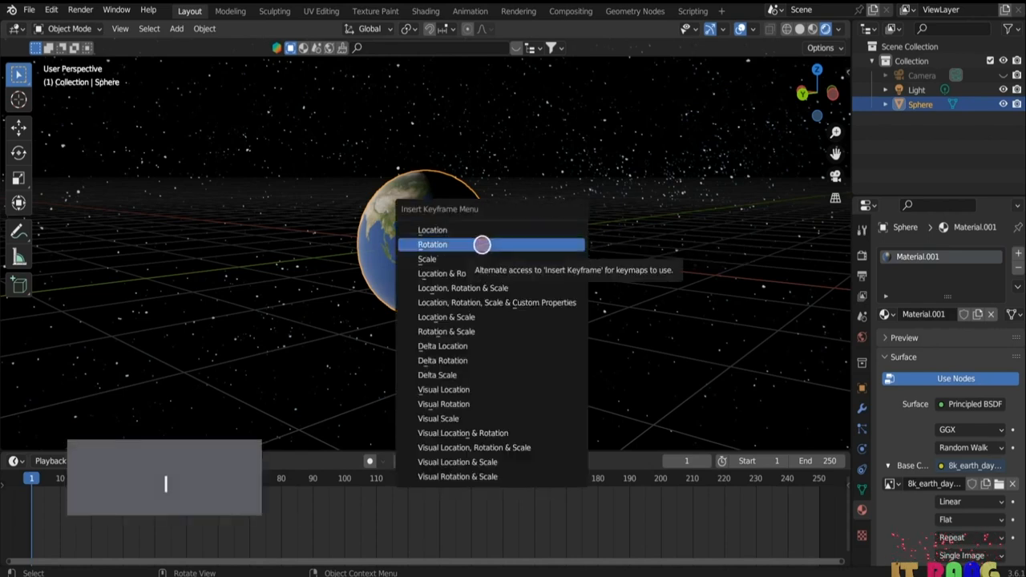
{"action": "left_click", "coordinate": [481, 245]}
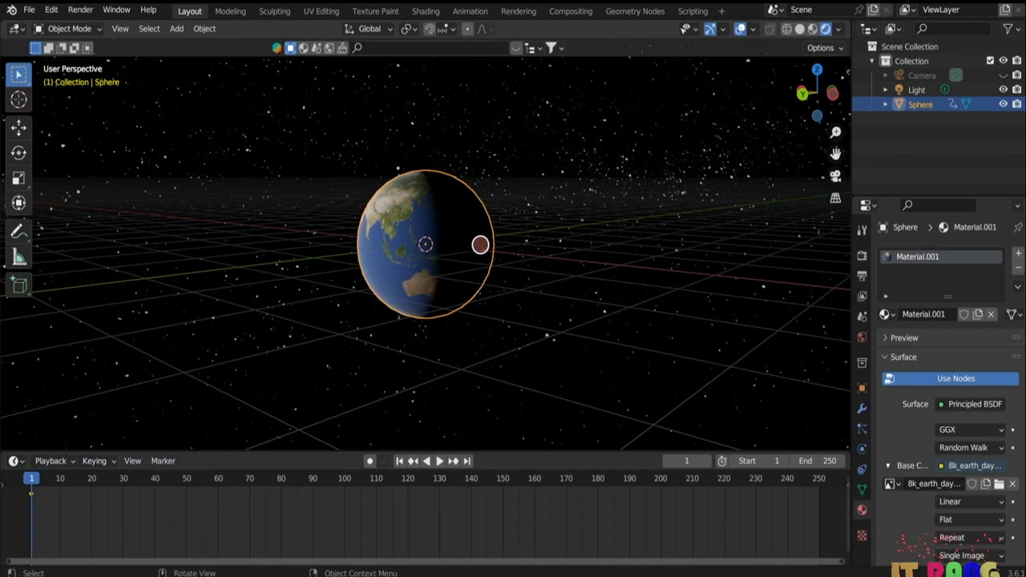
- Set the animation's end frame to 365 and move the playhead to frame 365
{"action": "double_click", "coordinate": [823, 461]}
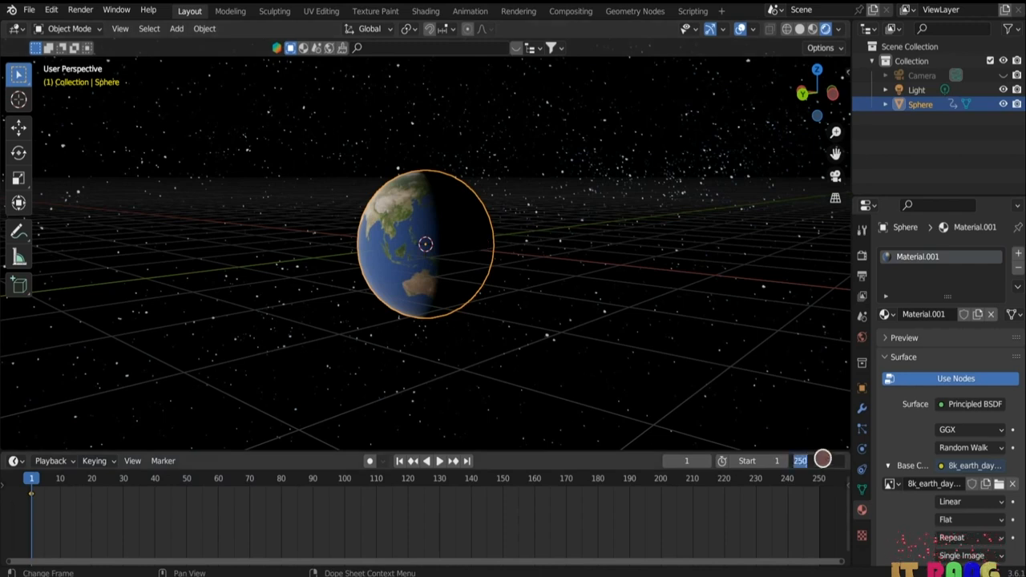
{"action": "type", "text": "365"}
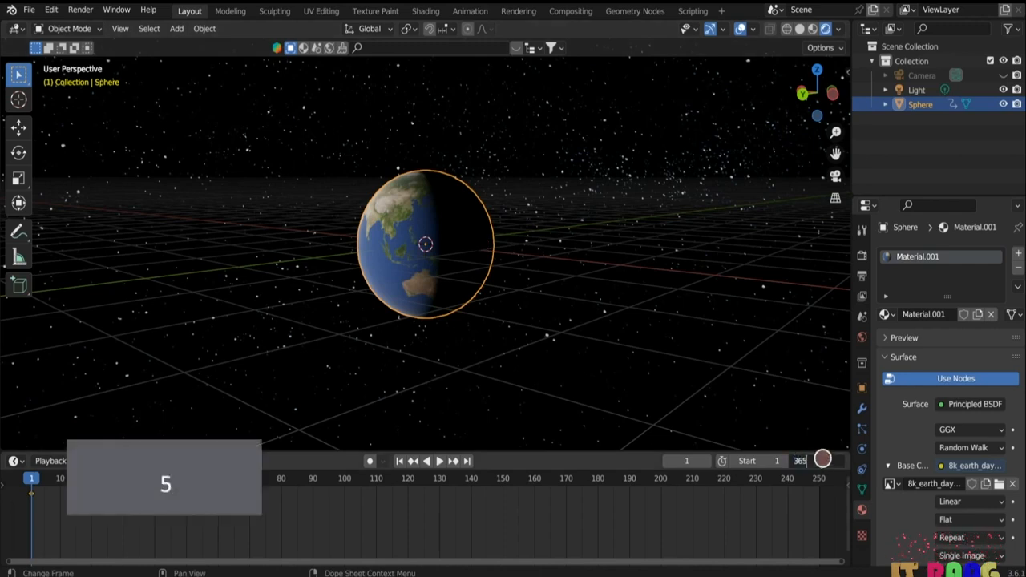
{"action": "key", "text": "Return"}
{"action": "left_click_drag", "start_coordinate": [581, 562], "coordinate": [839, 553]}
{"action": "left_click", "coordinate": [800, 486]}
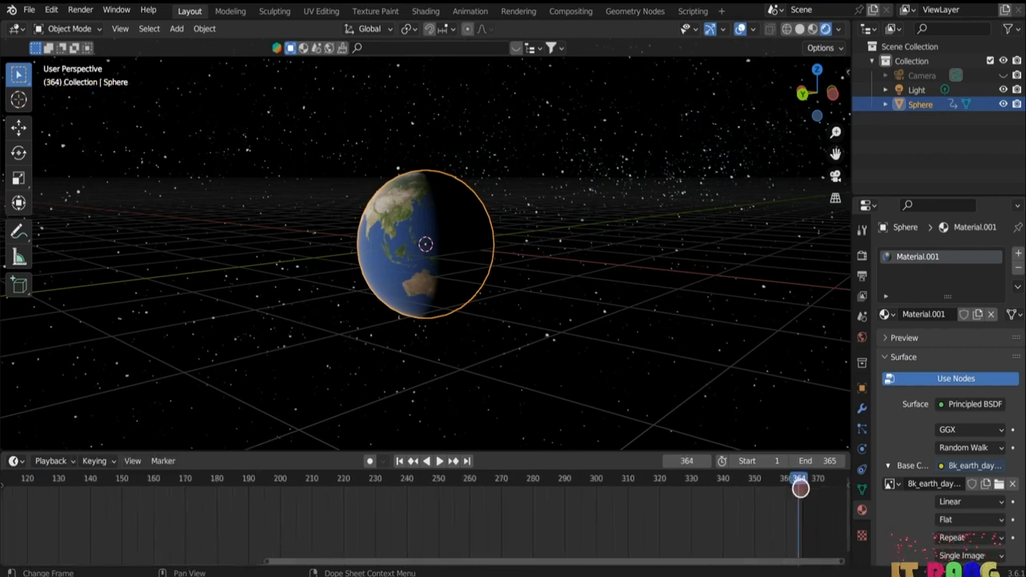
{"action": "left_click_drag", "start_coordinate": [800, 486], "coordinate": [803, 485]}
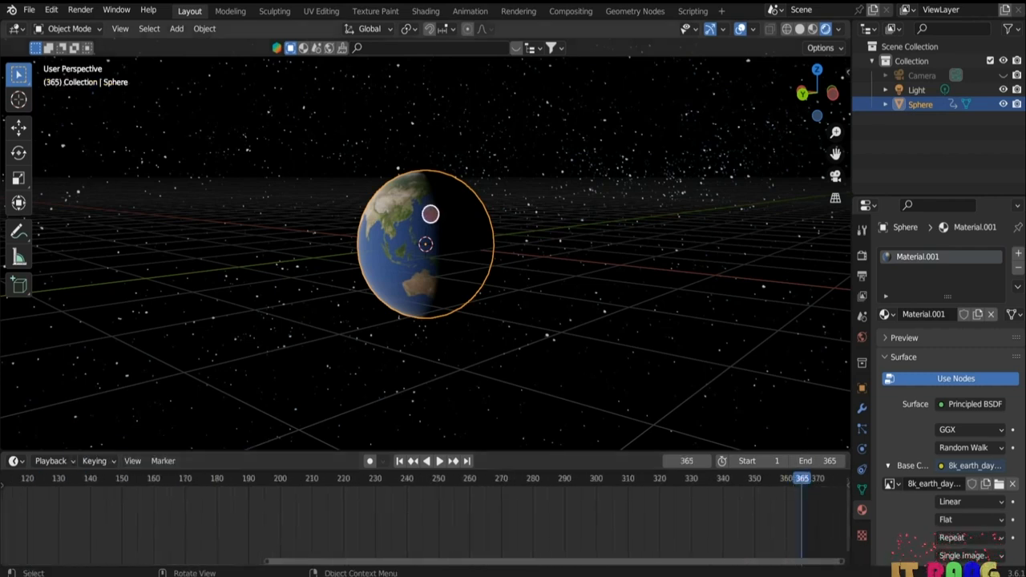
- Rotate the Earth 360° around the global Z axis and insert a Rotation keyframe at frame 365
{"action": "key", "text": "r"}
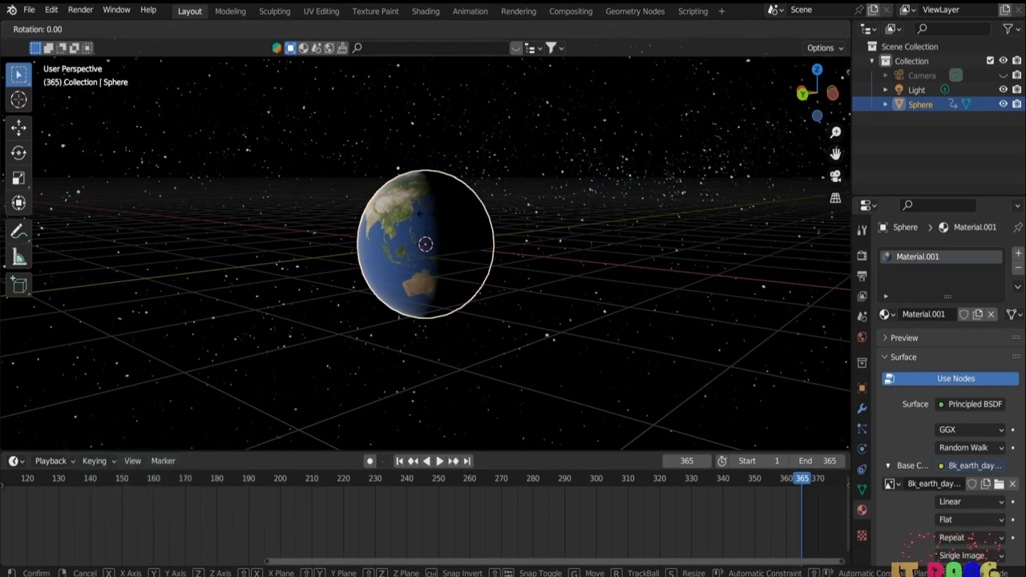
{"action": "key", "text": "z"}
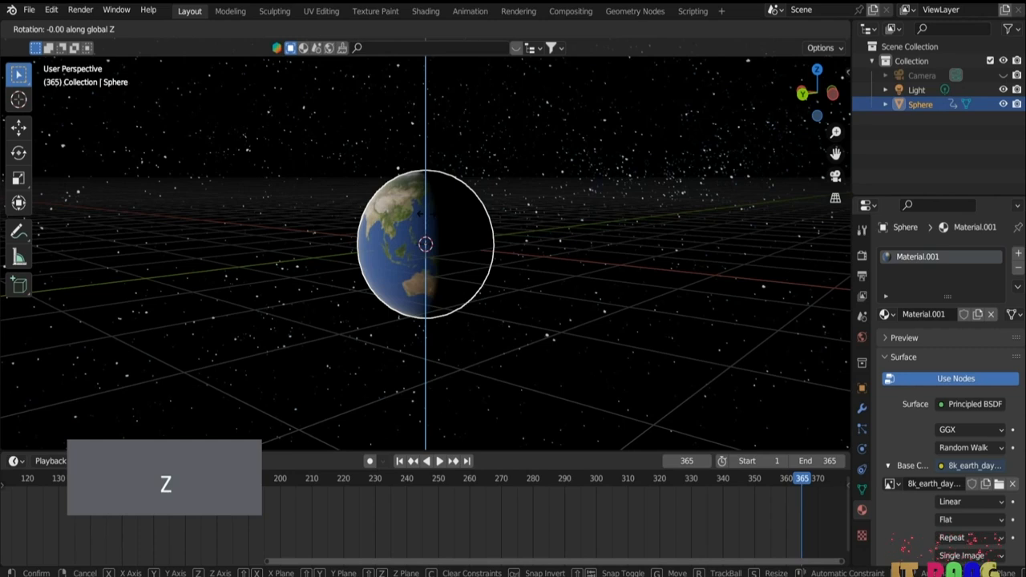
{"action": "type", "text": "360"}
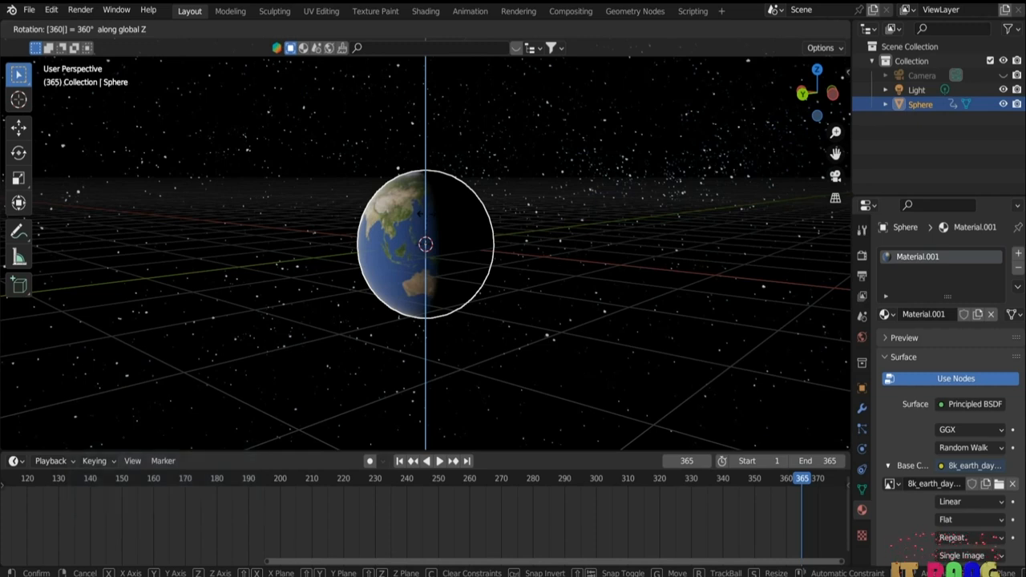
{"action": "key", "text": "Return"}
{"action": "key", "text": "i"}
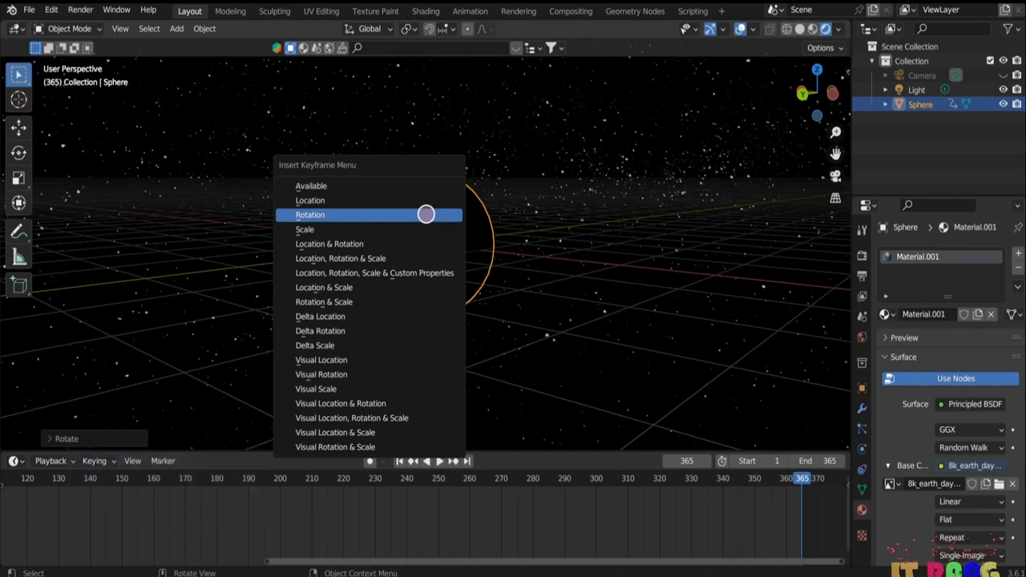
{"action": "left_click", "coordinate": [426, 214]}
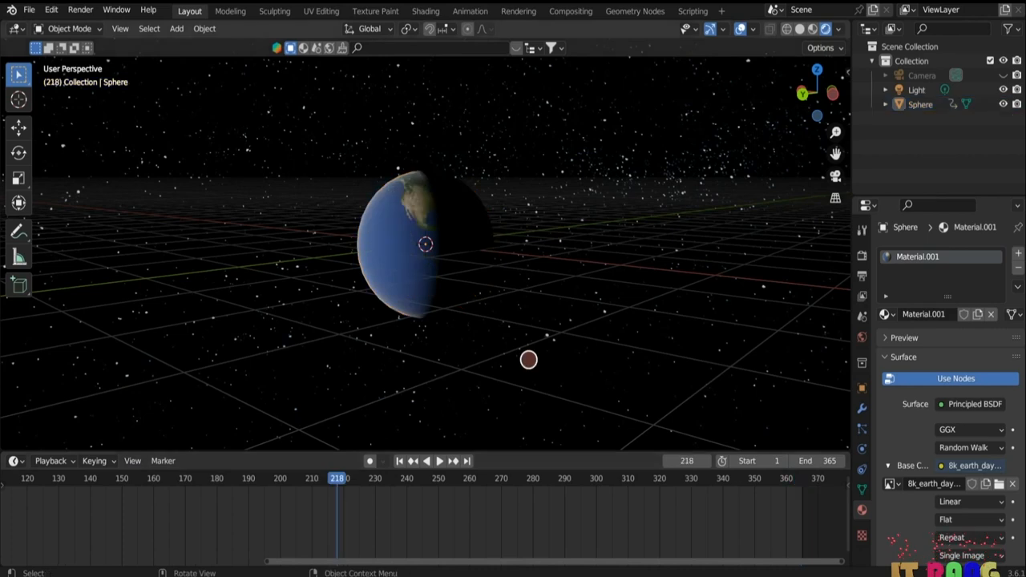
- Hide the viewport overlays and play the Earth's rotation animation
{"action": "left_click", "coordinate": [749, 29]}
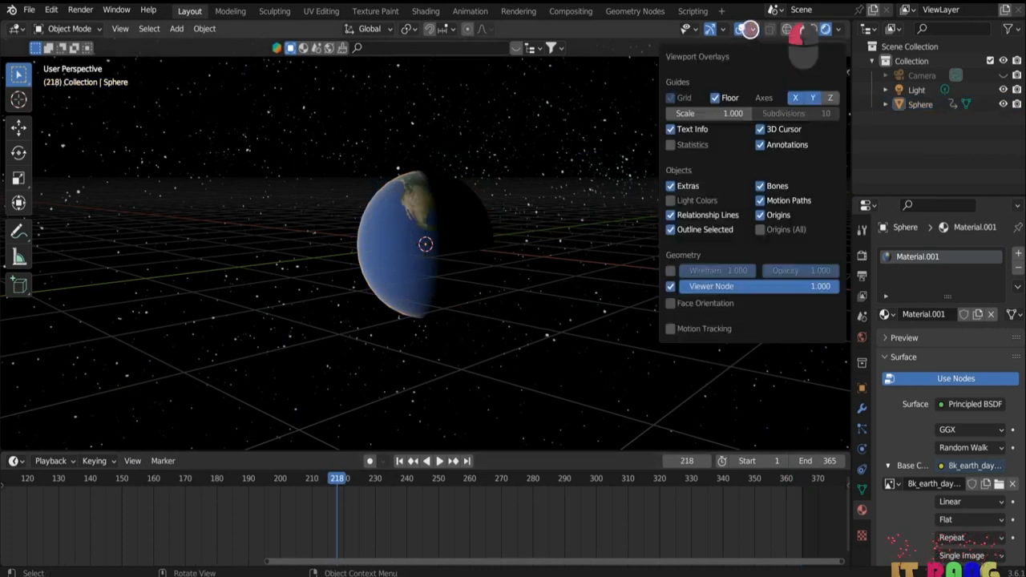
{"action": "left_click", "coordinate": [741, 29]}
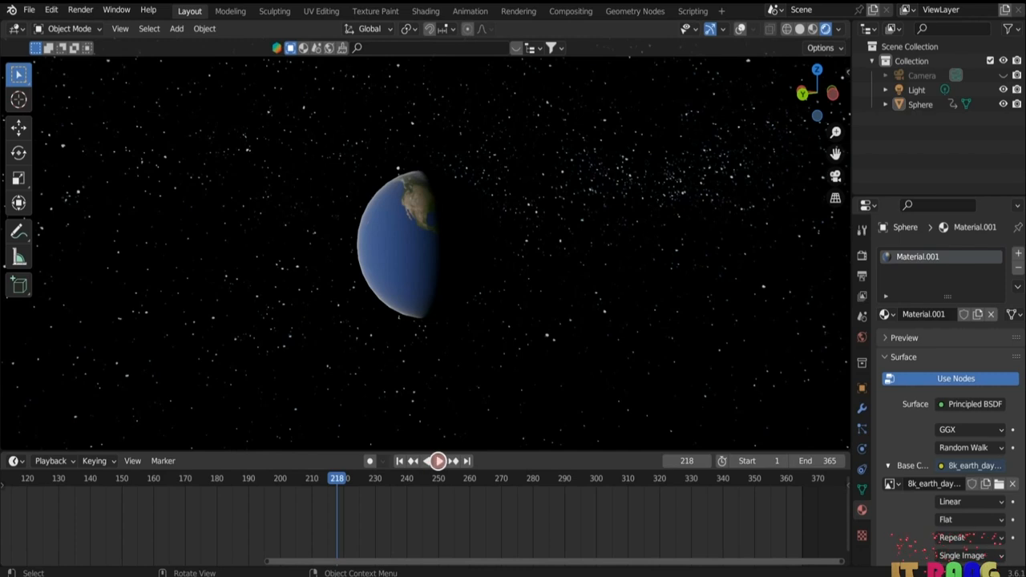
{"action": "left_click", "coordinate": [432, 460]}
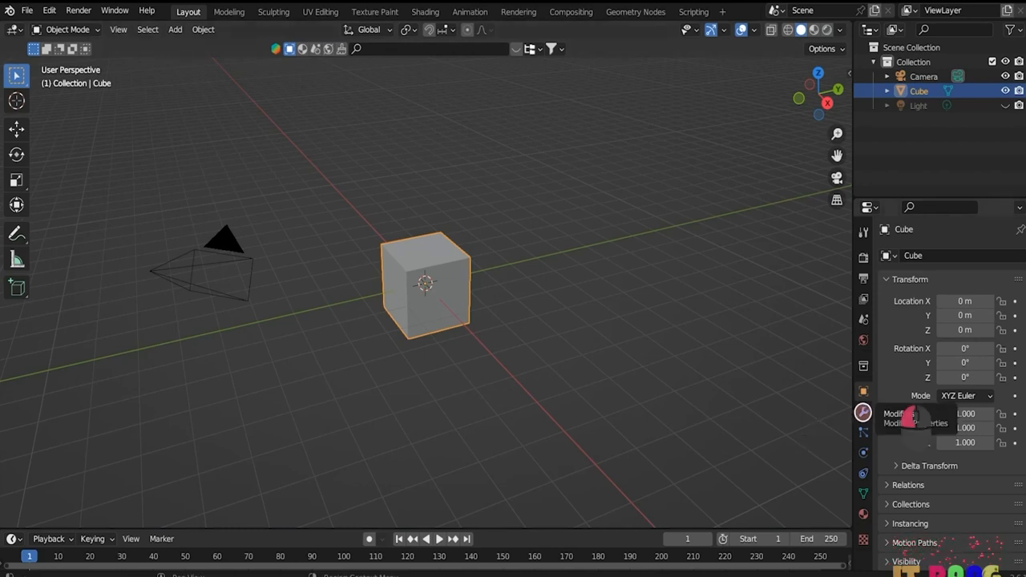
- Add an Ocean modifier to the default cube
{"action": "left_click", "coordinate": [863, 412]}
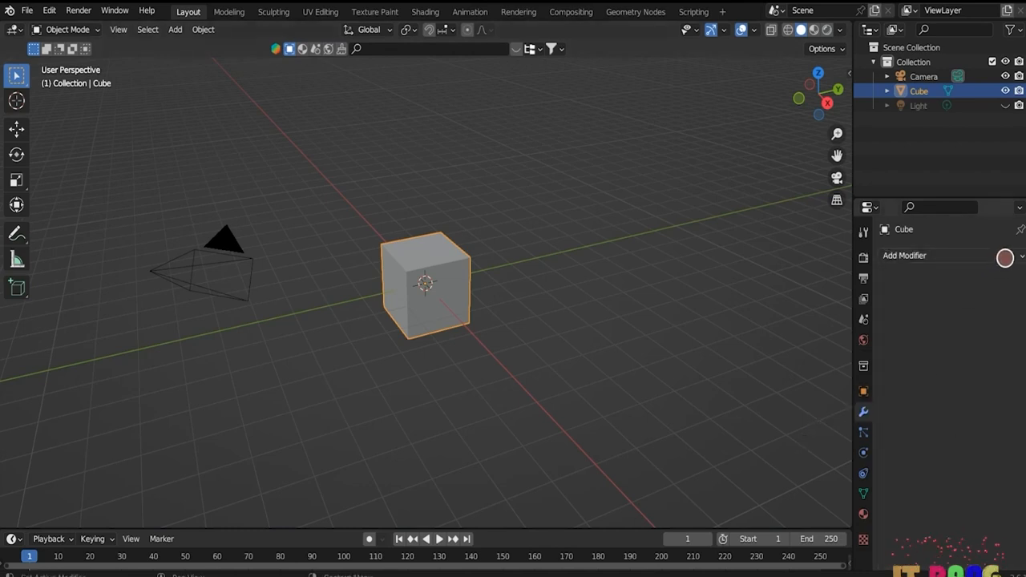
{"action": "left_click", "coordinate": [1011, 256]}
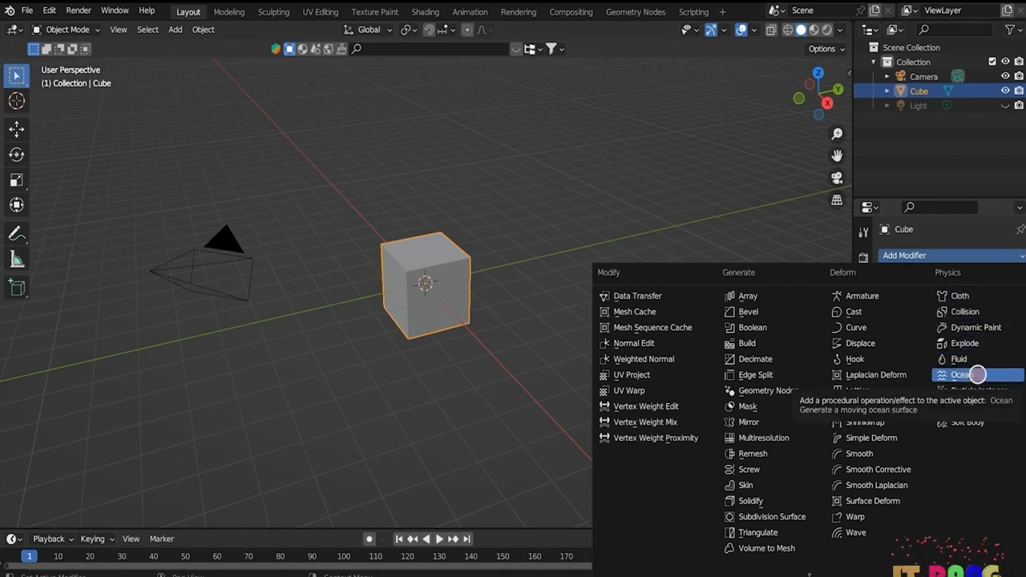
{"action": "left_click", "coordinate": [977, 374]}
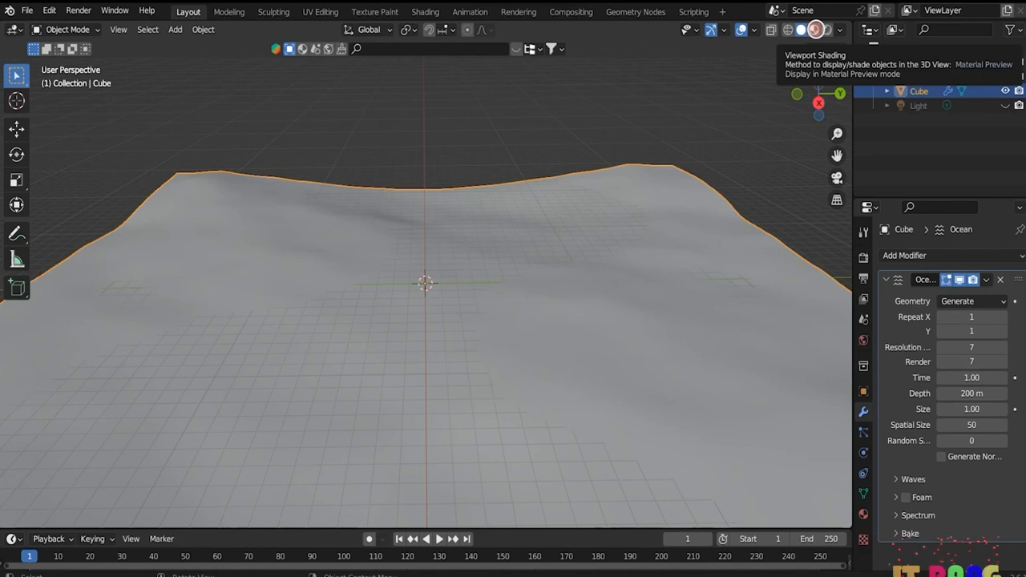
- Switch to Material Preview shading and set the ocean material's Base Color to bright blue
{"action": "left_click", "coordinate": [816, 30]}
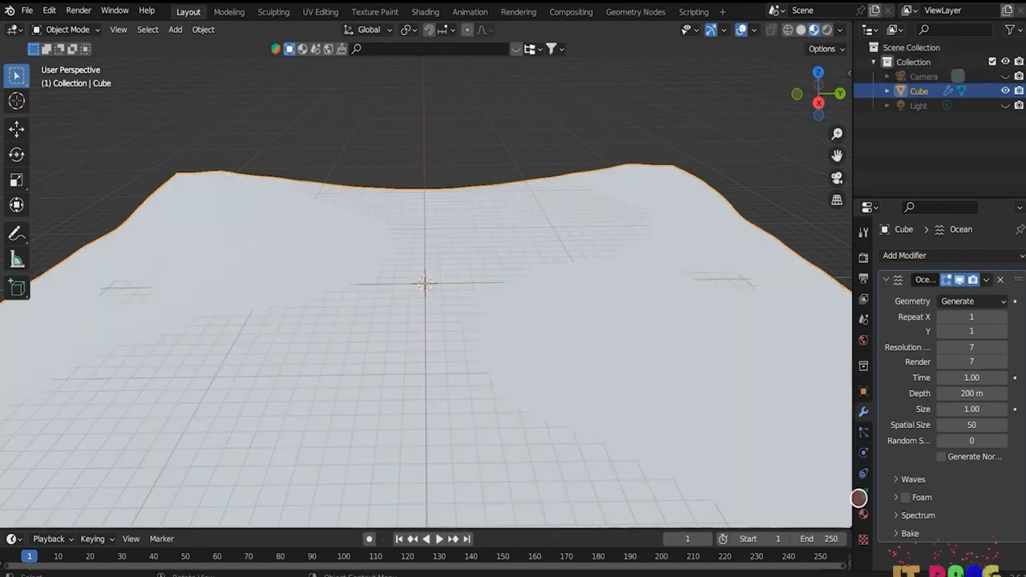
{"action": "left_click", "coordinate": [863, 514]}
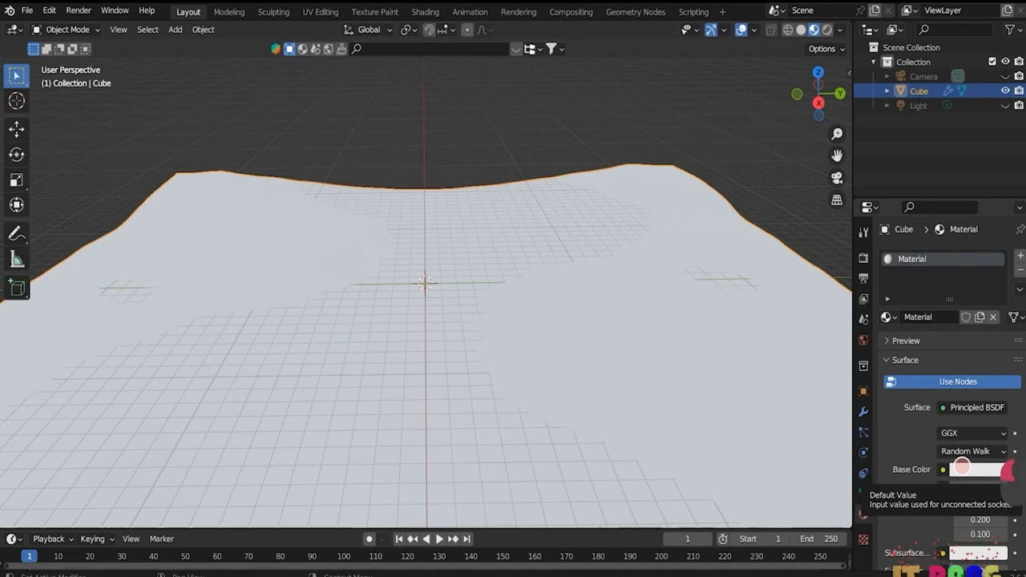
{"action": "left_click", "coordinate": [962, 468]}
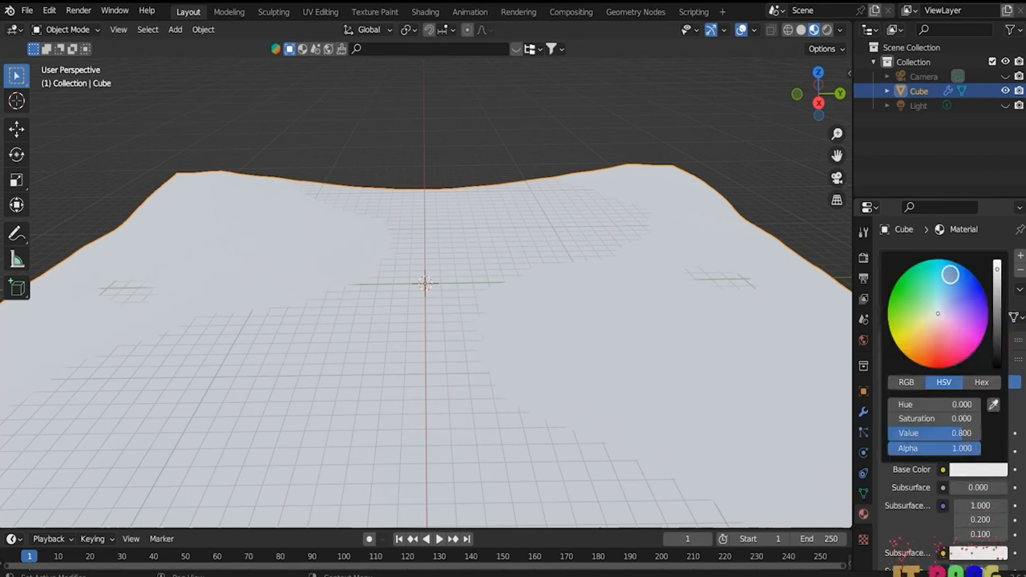
{"action": "left_click", "coordinate": [950, 274]}
- Set the ocean material's Metallic to about 0.367 and its Roughness to about 0.151
{"action": "scroll", "coordinate": [924, 401], "scroll_direction": "down", "scroll_amount": 6}
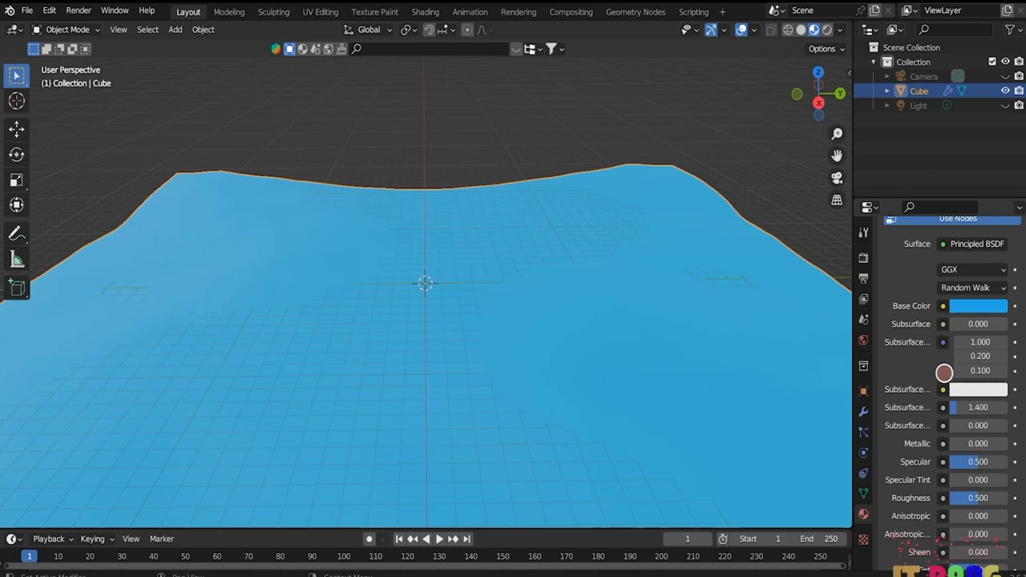
{"action": "scroll", "coordinate": [945, 373], "scroll_direction": "down", "scroll_amount": 3}
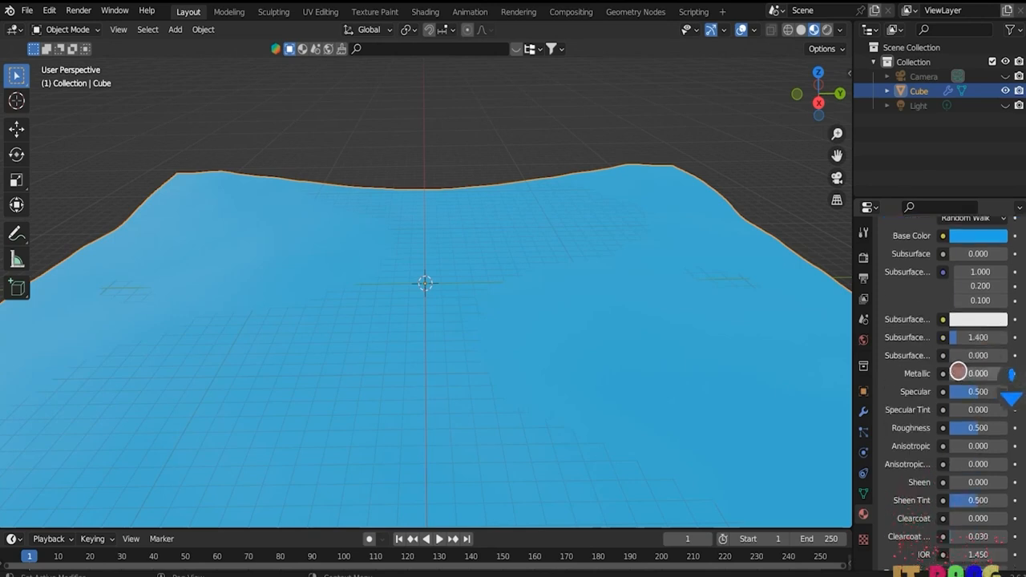
{"action": "left_click_drag", "start_coordinate": [955, 373], "coordinate": [973, 373]}
{"action": "left_click_drag", "start_coordinate": [971, 427], "coordinate": [954, 428]}
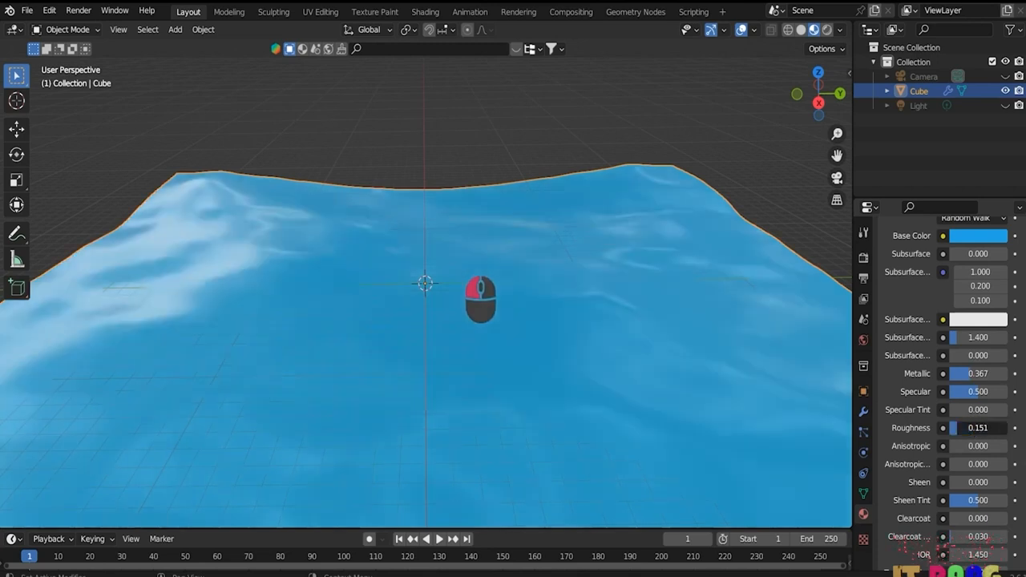
- Set the ocean material's Transmission to 1.000
{"action": "scroll", "coordinate": [958, 456], "scroll_direction": "down", "scroll_amount": 4}
{"action": "left_click_drag", "start_coordinate": [951, 455], "coordinate": [1002, 455]}
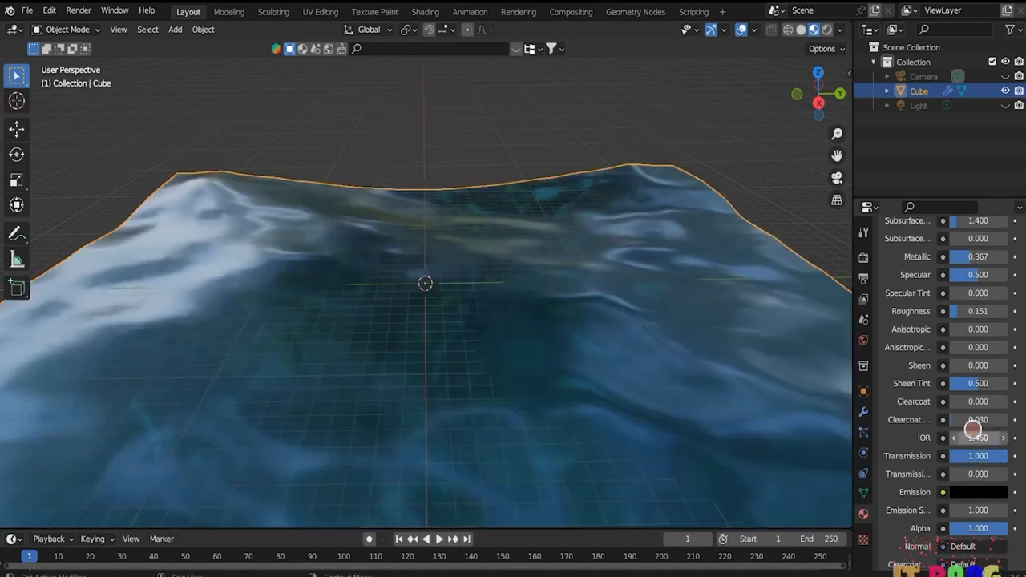
{"action": "scroll", "coordinate": [972, 429], "scroll_direction": "down", "scroll_amount": 8}
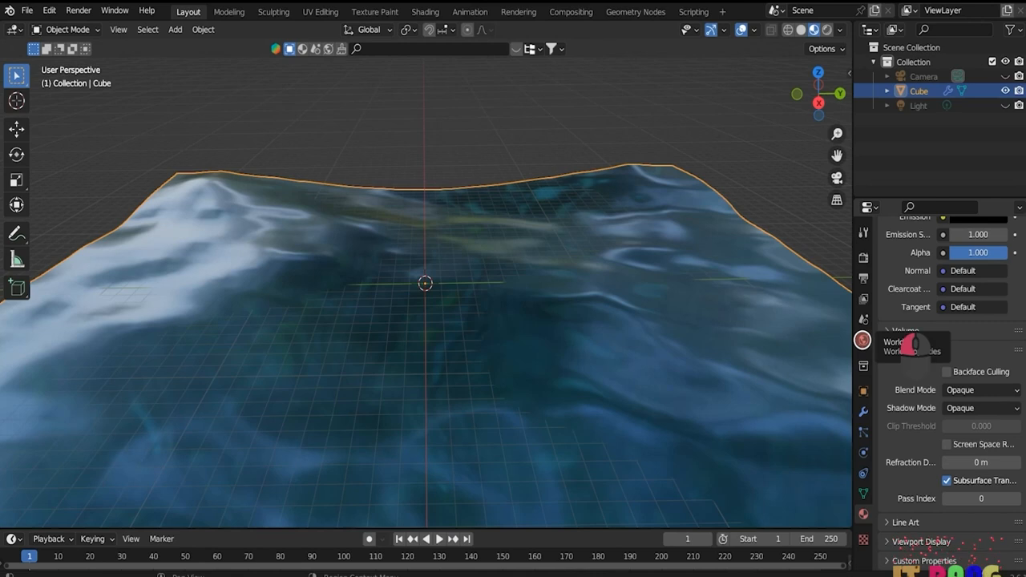
- Set the world background color to a medium blue and switch the viewport to Rendered shading
{"action": "left_click", "coordinate": [863, 339]}
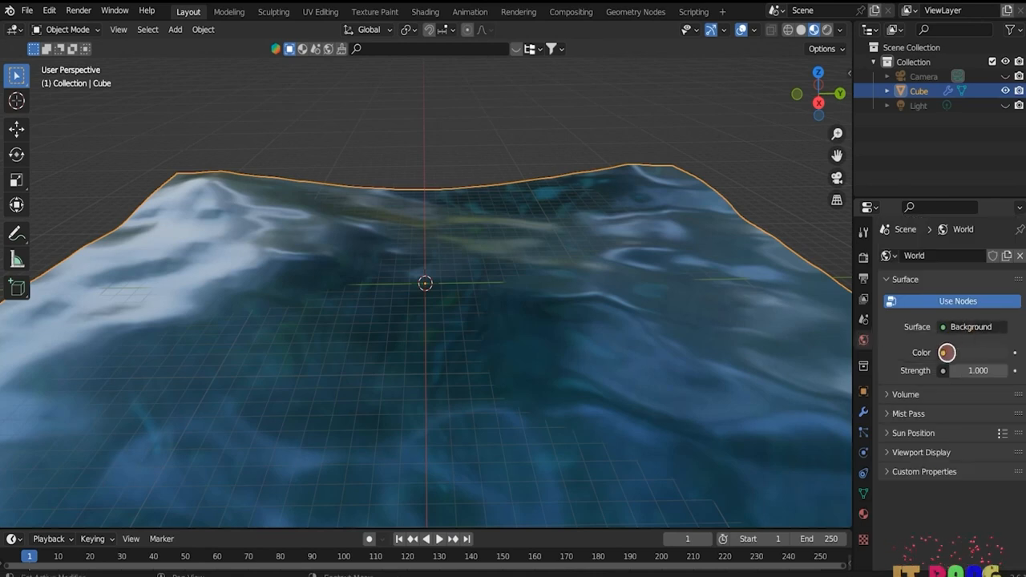
{"action": "left_click", "coordinate": [968, 352]}
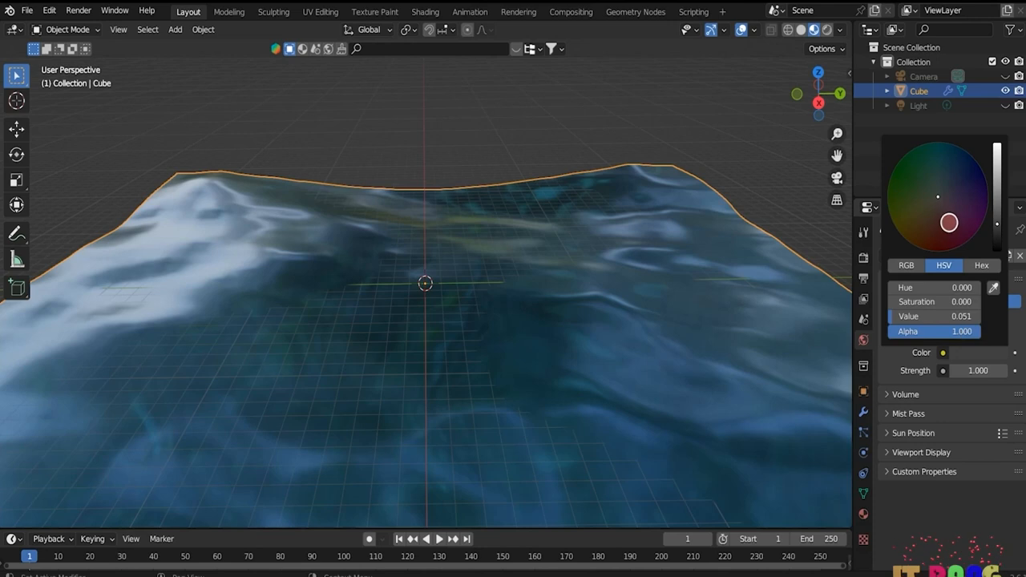
{"action": "left_click", "coordinate": [965, 178]}
{"action": "left_click_drag", "start_coordinate": [998, 210], "coordinate": [997, 175]}
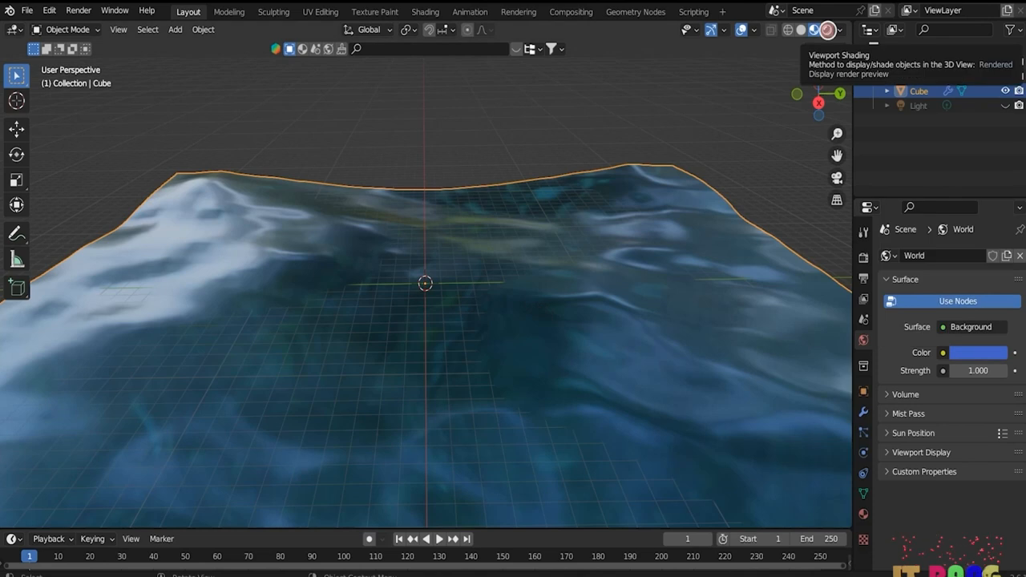
{"action": "left_click", "coordinate": [828, 30]}
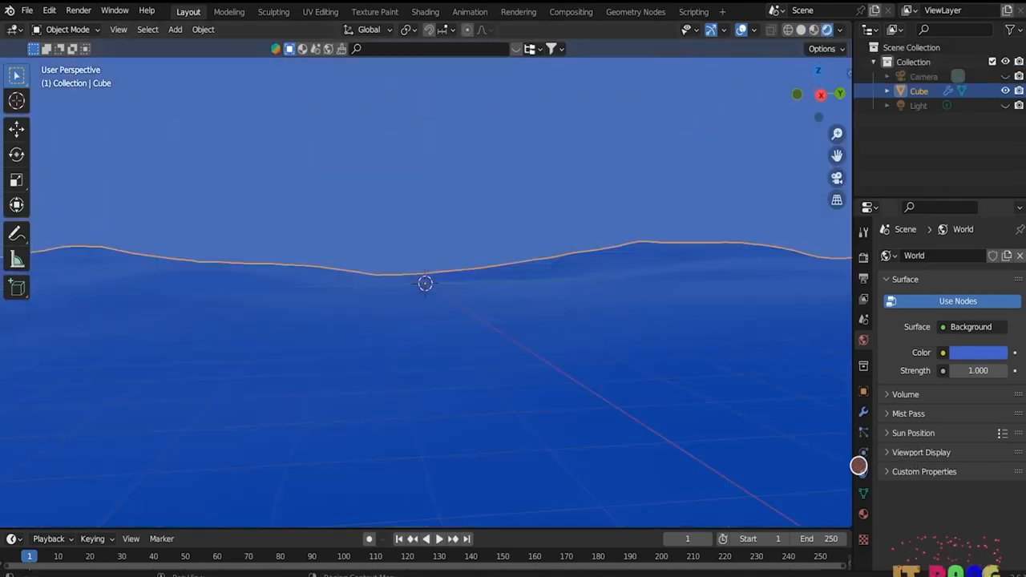
- Set the wave Scale of the cube's Ocean modifier to 2
{"action": "left_click", "coordinate": [863, 411]}
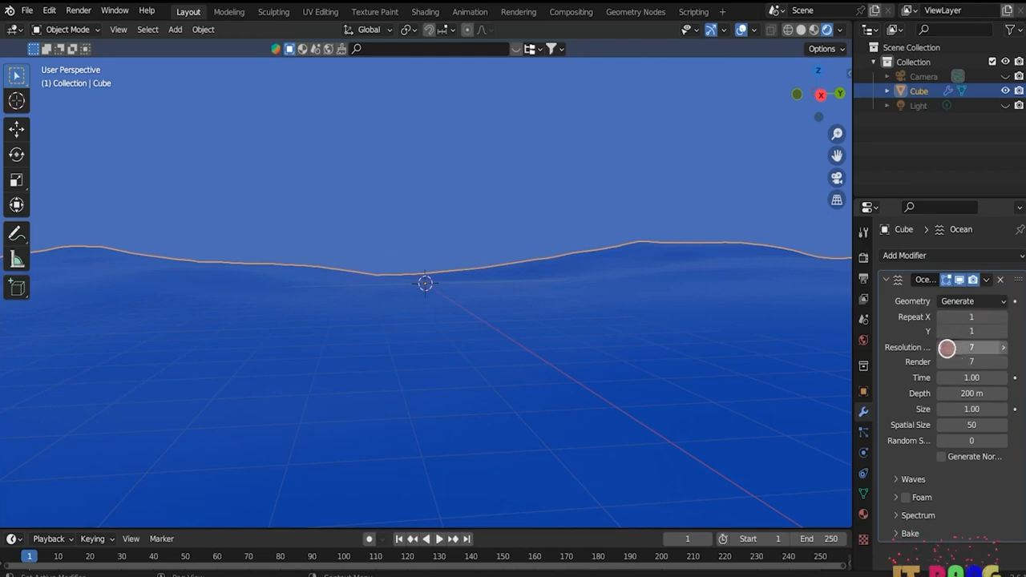
{"action": "scroll", "coordinate": [930, 428], "scroll_direction": "down", "scroll_amount": 1}
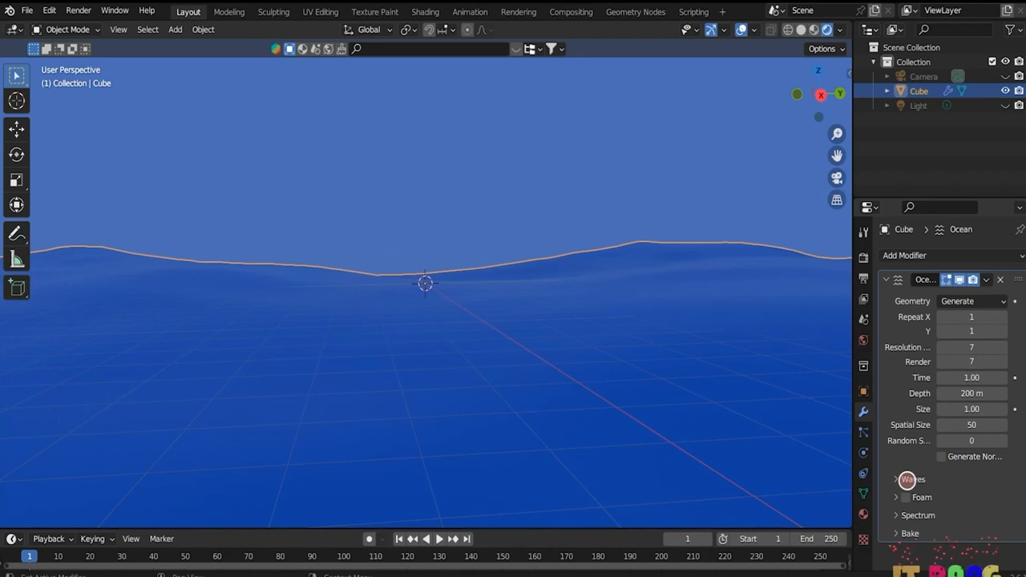
{"action": "left_click", "coordinate": [897, 479]}
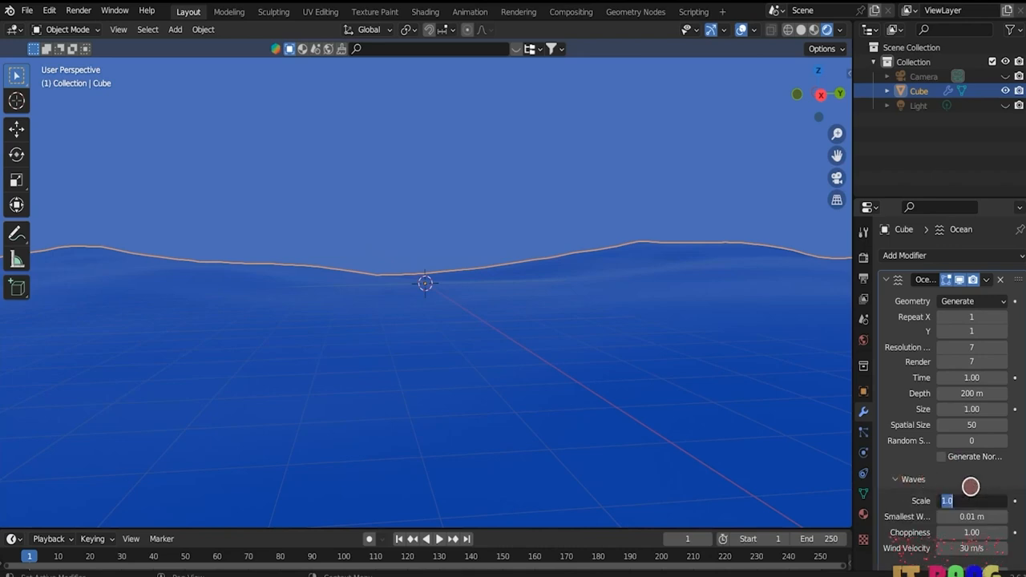
{"action": "type", "text": "2"}
{"action": "key", "text": "Return"}
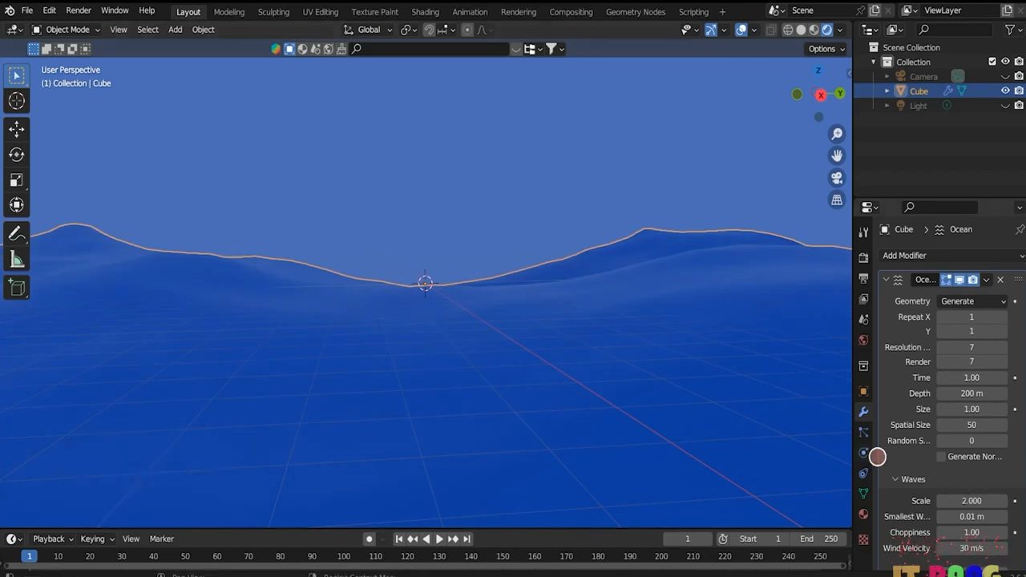
- Set the Ocean modifier's viewport and render Resolution both to 20
{"action": "left_click", "coordinate": [965, 347]}
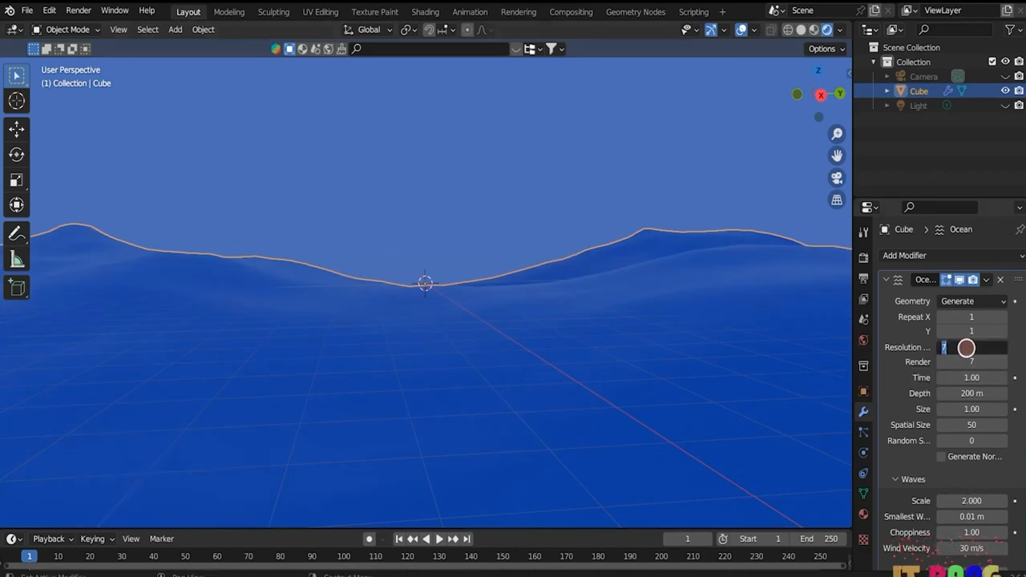
{"action": "type", "text": "20"}
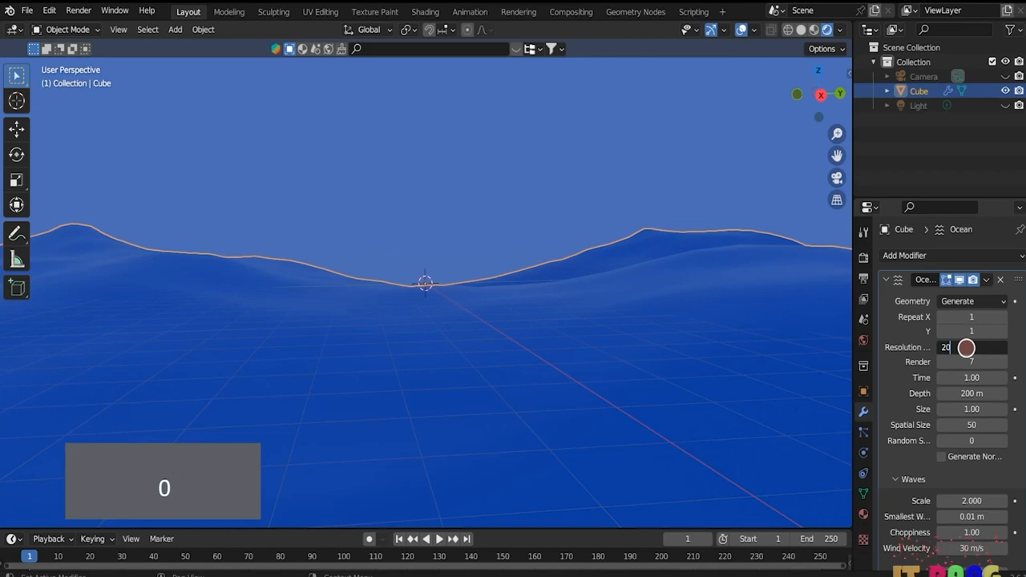
{"action": "key", "text": "Return"}
{"action": "left_click", "coordinate": [969, 362]}
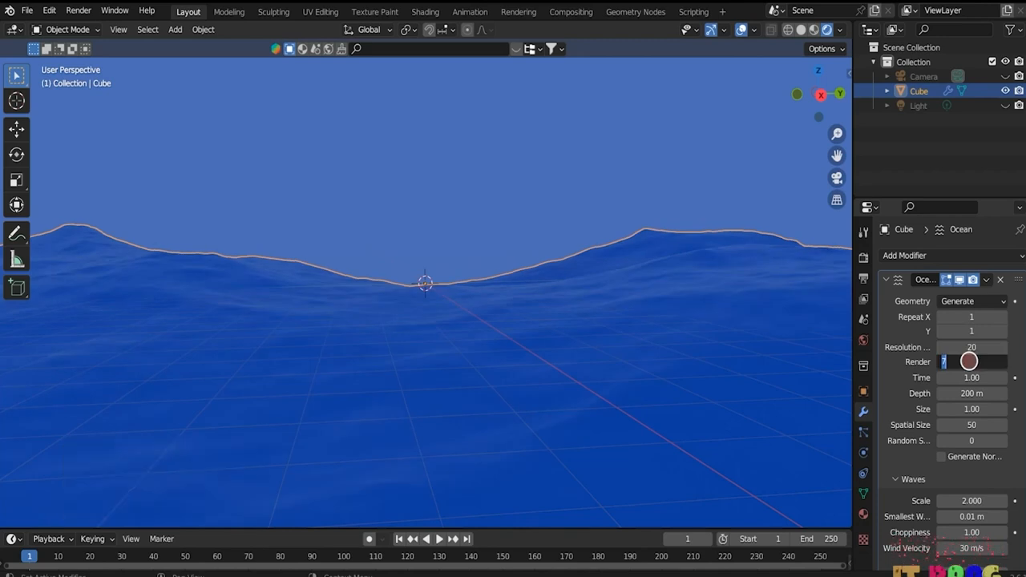
{"action": "type", "text": "20"}
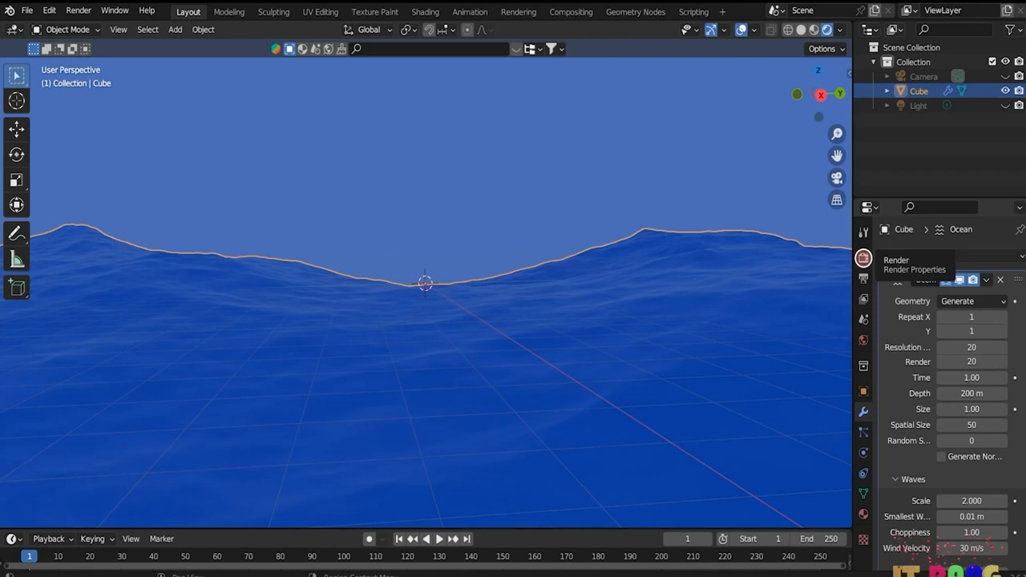
- Enable Screen Space Reflections with Refraction for the Eevee render, and enable Screen Space Refraction on the ocean material
{"action": "left_click", "coordinate": [863, 257]}
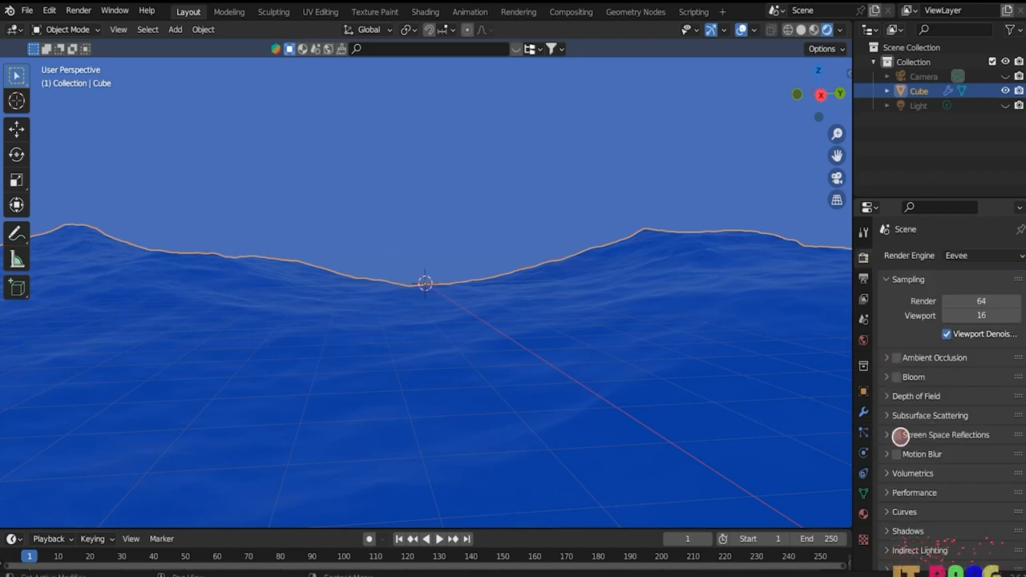
{"action": "left_click", "coordinate": [896, 435]}
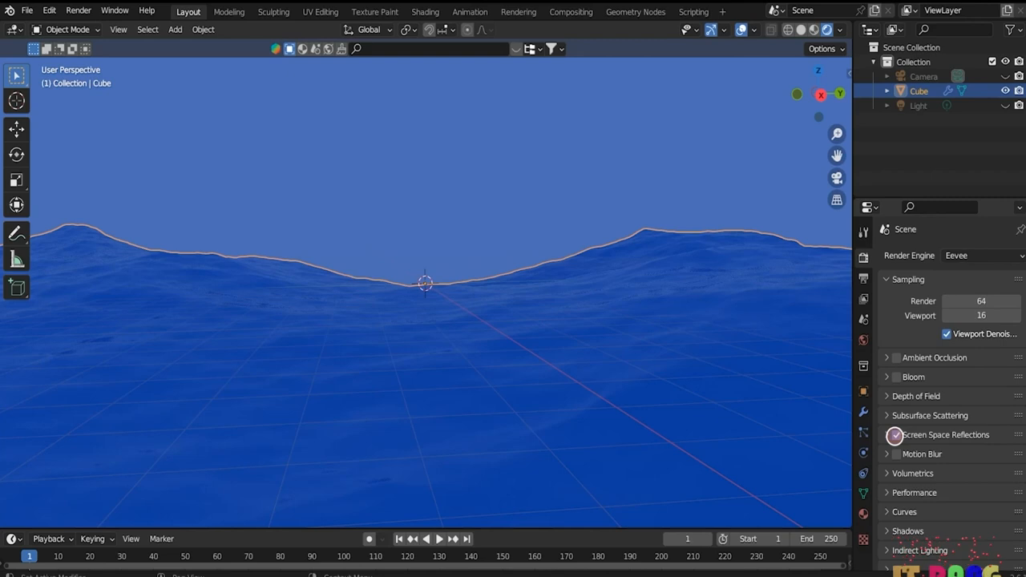
{"action": "left_click", "coordinate": [887, 435]}
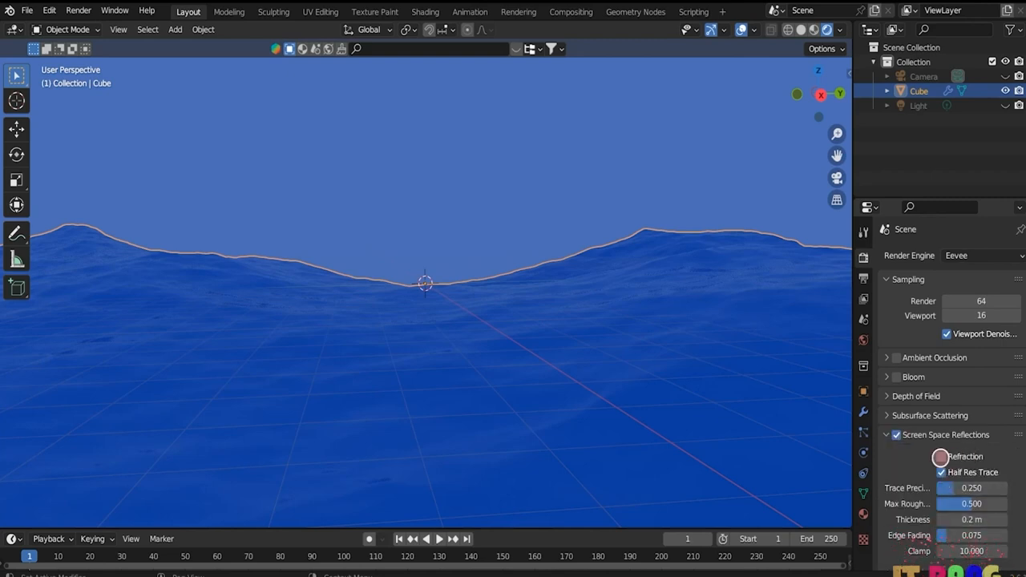
{"action": "left_click", "coordinate": [941, 457]}
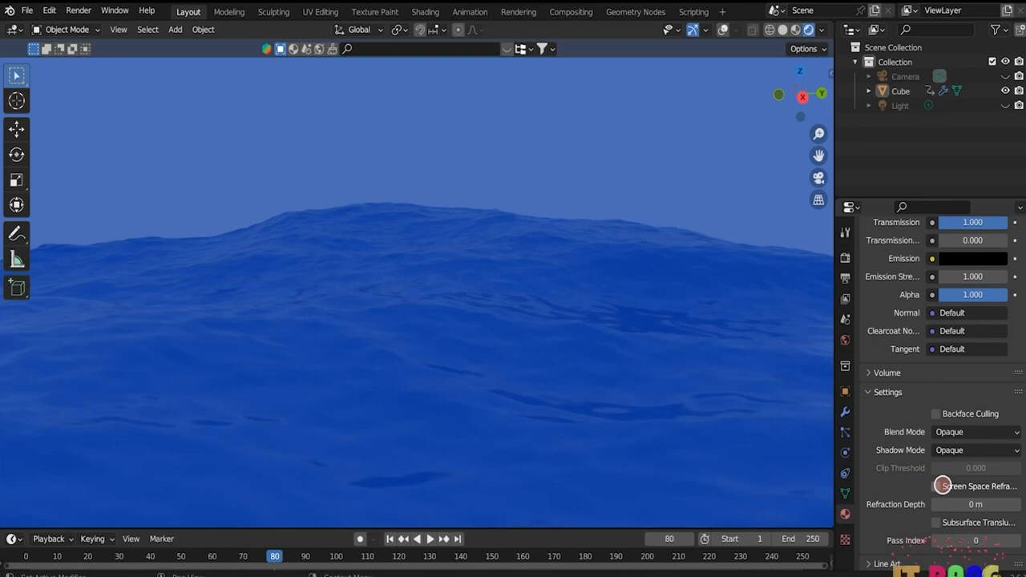
{"action": "left_click", "coordinate": [936, 486]}
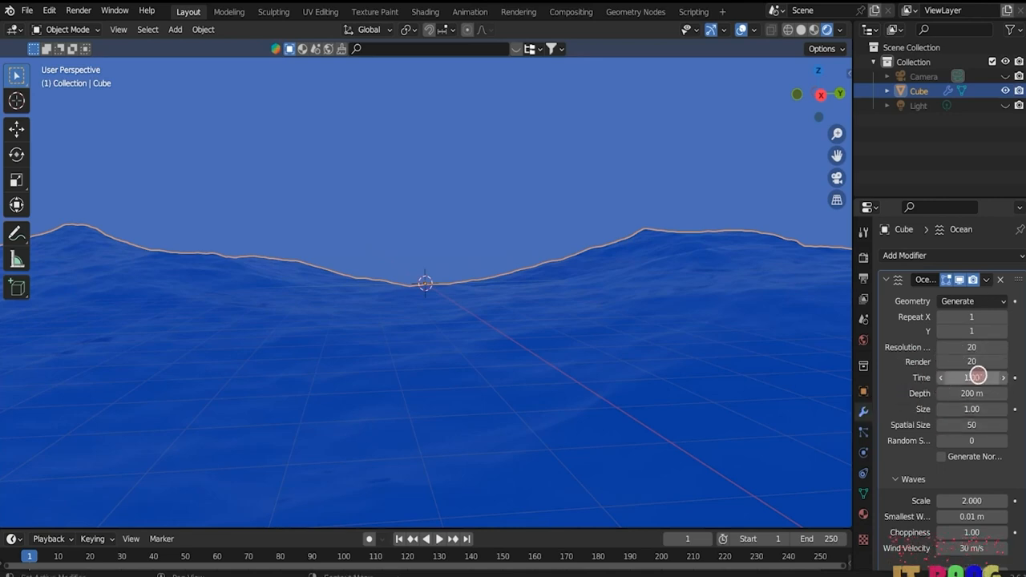
- Enter a frame-based expression starting with #frame/ as the Ocean modifier's Time value
{"action": "left_click", "coordinate": [976, 377]}
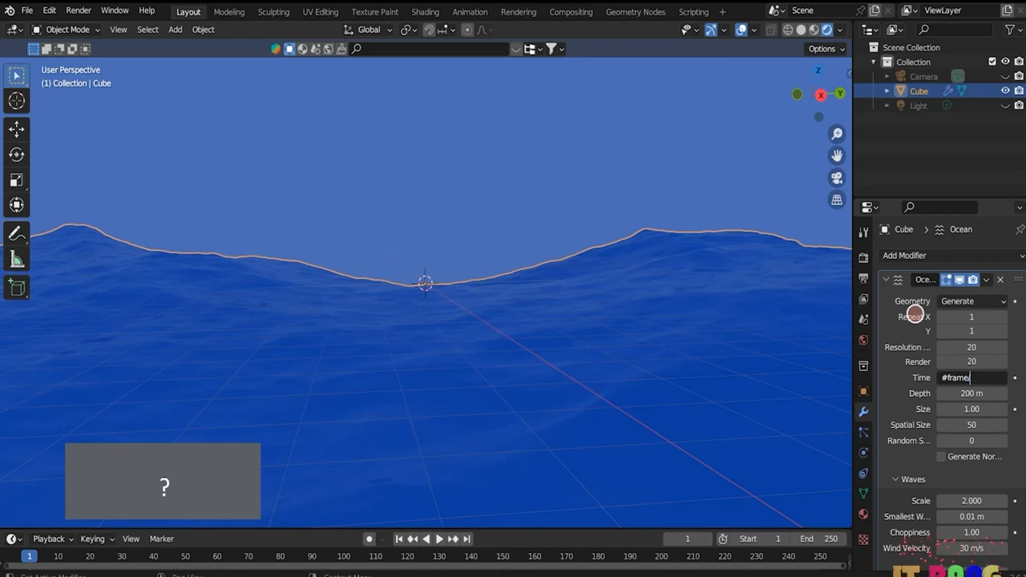
- Drive the Ocean modifier's Time with the expression #frame/9 and play the animation
{"action": "type", "text": "9"}
{"action": "key", "text": "Return"}
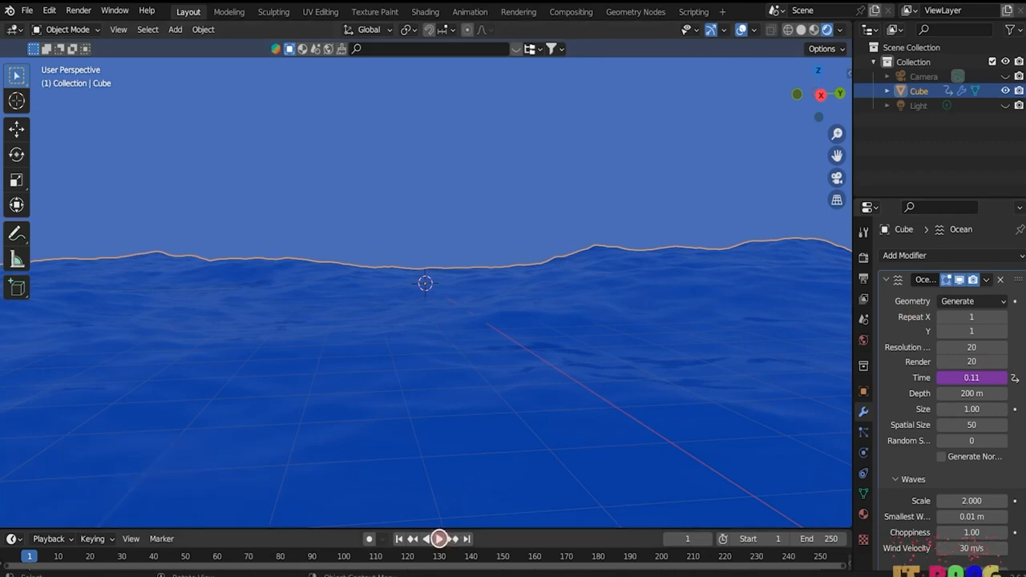
{"action": "left_click", "coordinate": [438, 539]}
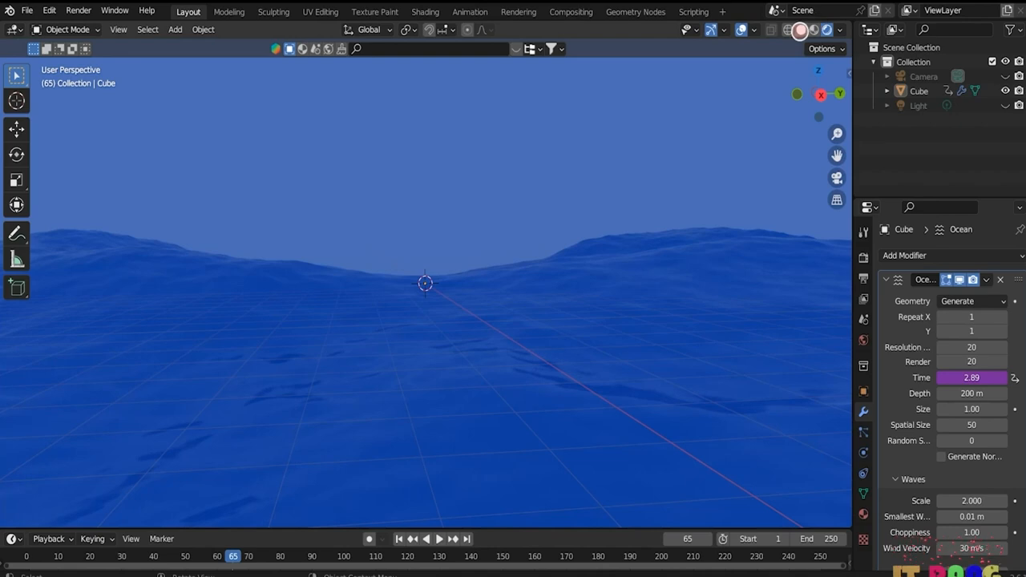
- Turn off the viewport overlays and replay the ocean animation from the first frame
{"action": "left_click", "coordinate": [741, 30]}
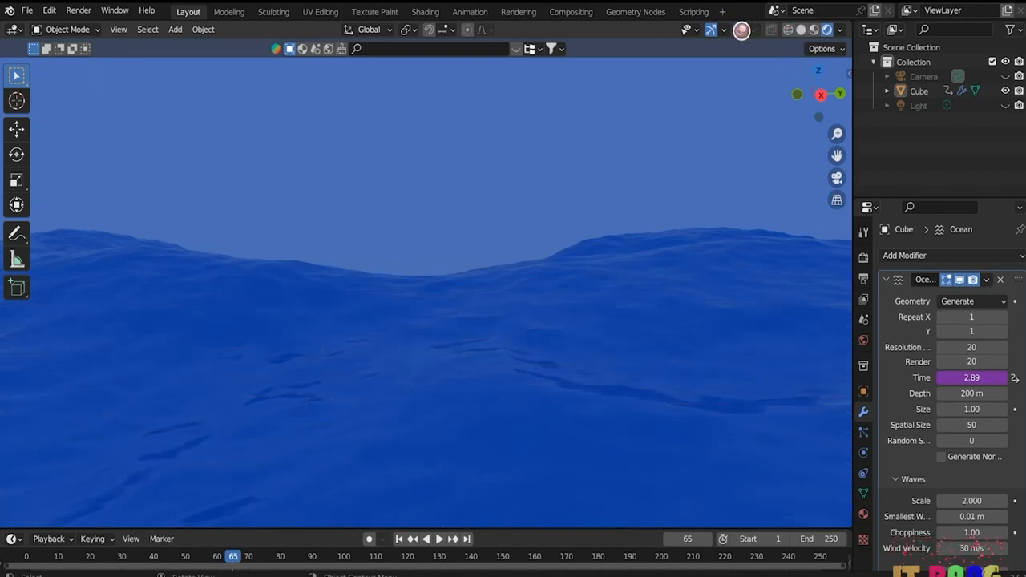
{"action": "left_click", "coordinate": [399, 539]}
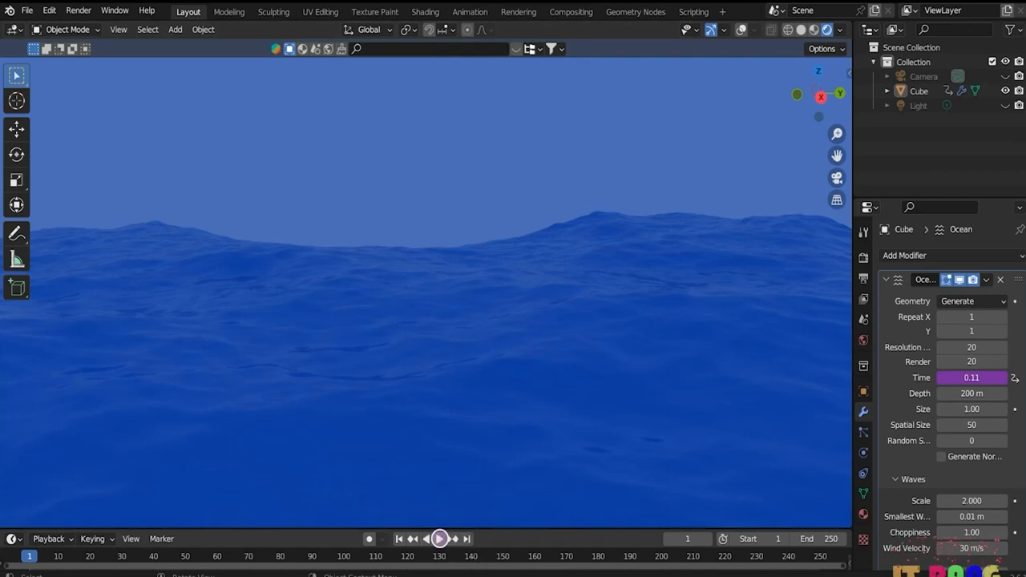
{"action": "left_click", "coordinate": [440, 538]}
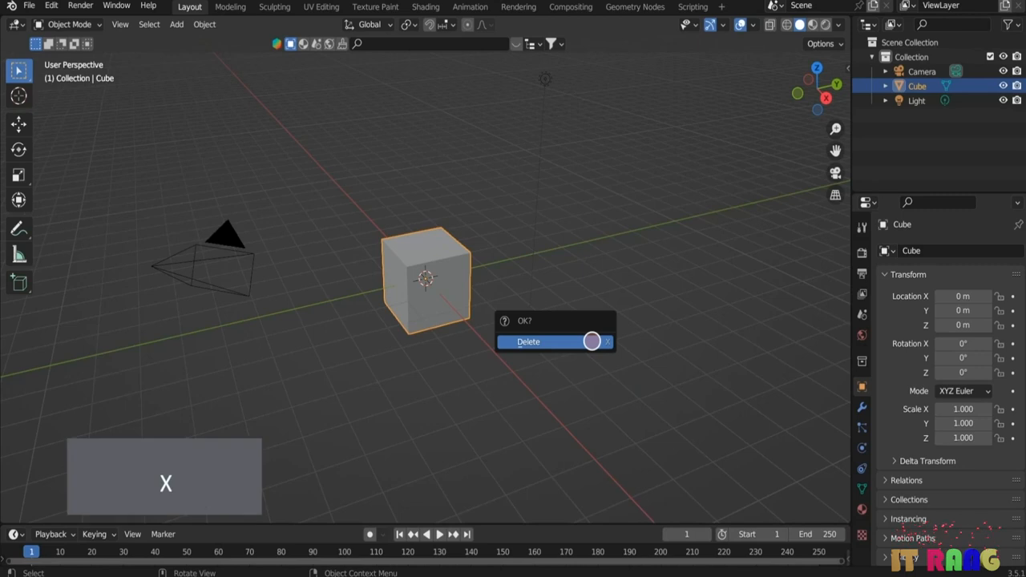
- Delete the default cube and add a mesh plane at the origin
{"action": "key", "text": "Return"}
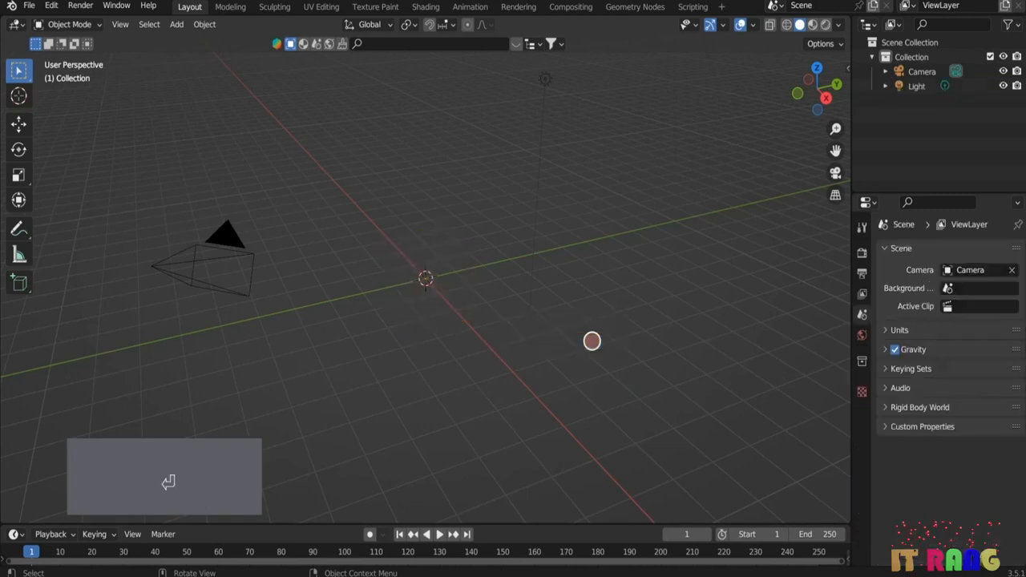
{"action": "key", "text": "shift+a"}
{"action": "mouse_move", "coordinate": [577, 285]}
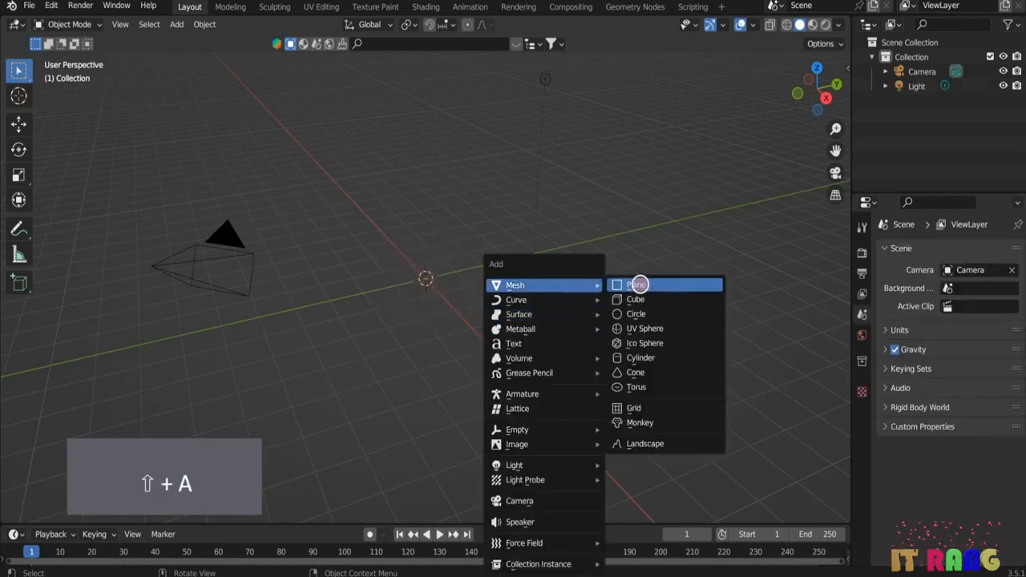
{"action": "left_click", "coordinate": [639, 285]}
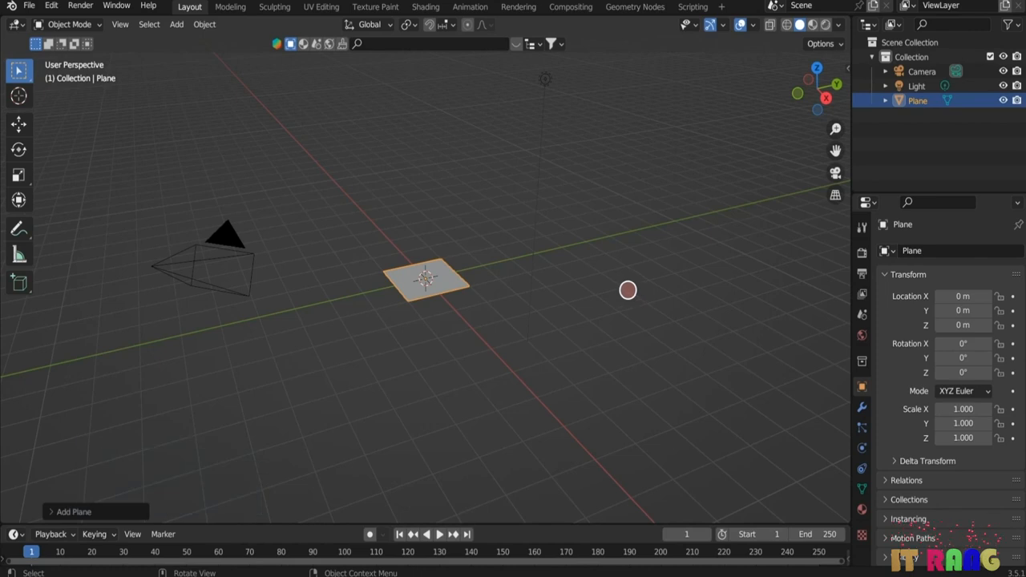
- Scale the plane up to about 6.4 and raise it along Z by about 6.85 m
{"action": "key", "text": "s"}
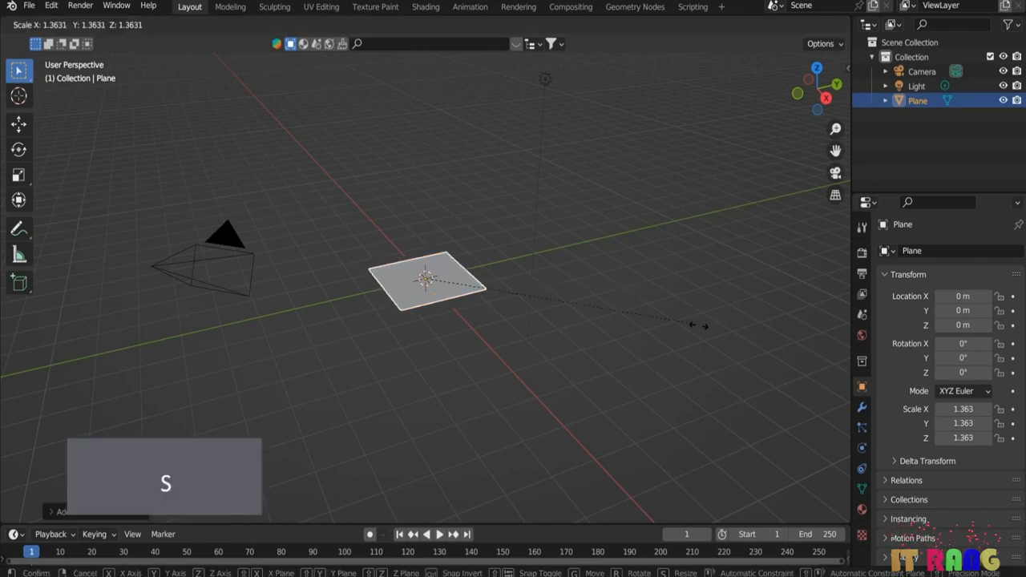
{"action": "left_click", "coordinate": [691, 383]}
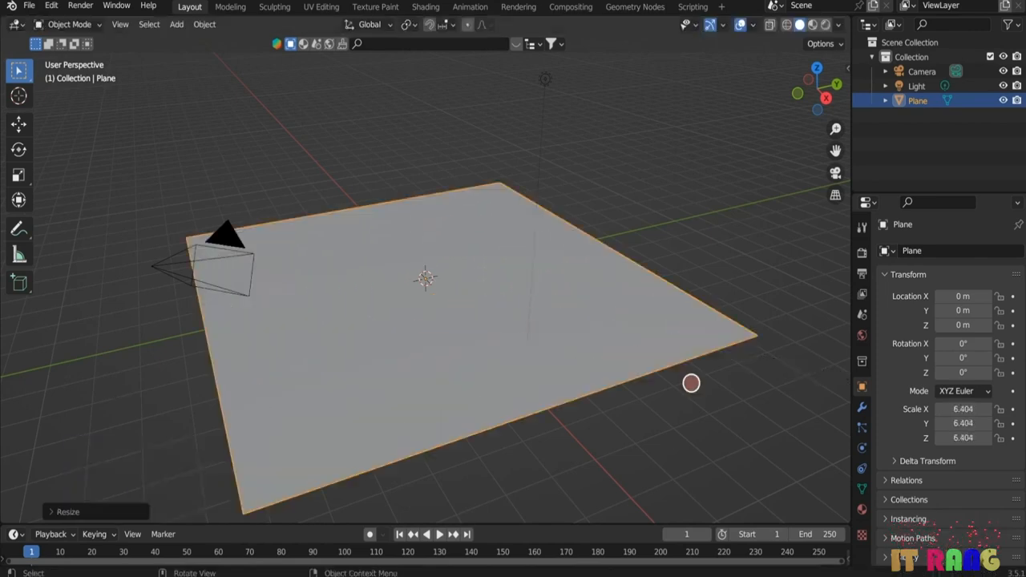
{"action": "key", "text": "g"}
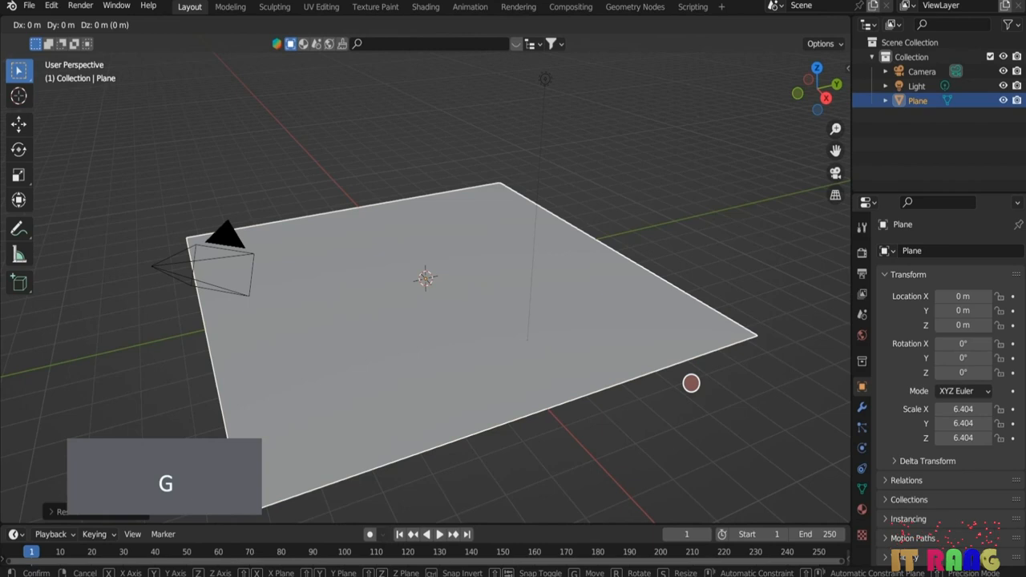
{"action": "key", "text": "z"}
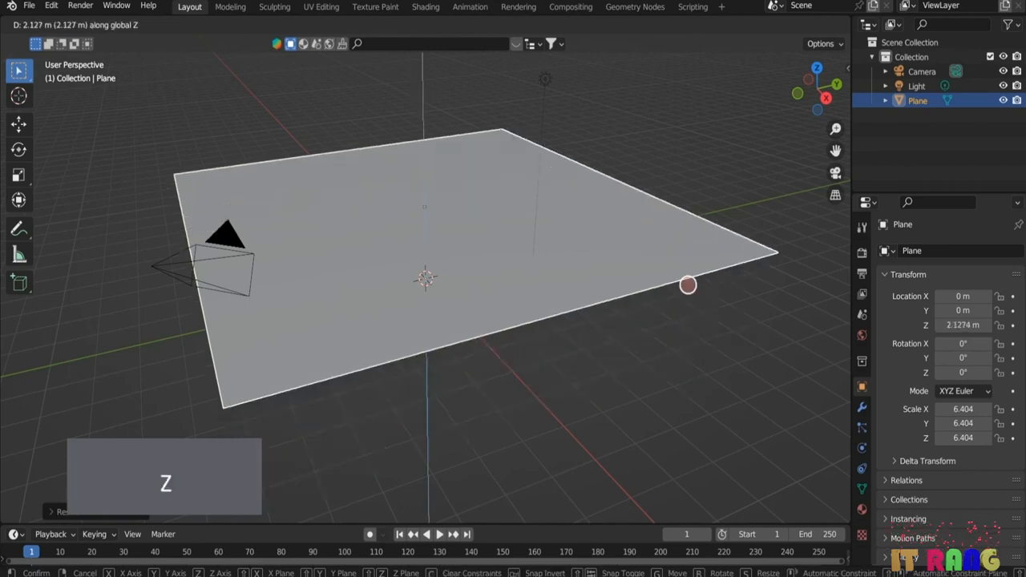
{"action": "left_click", "coordinate": [281, 61]}
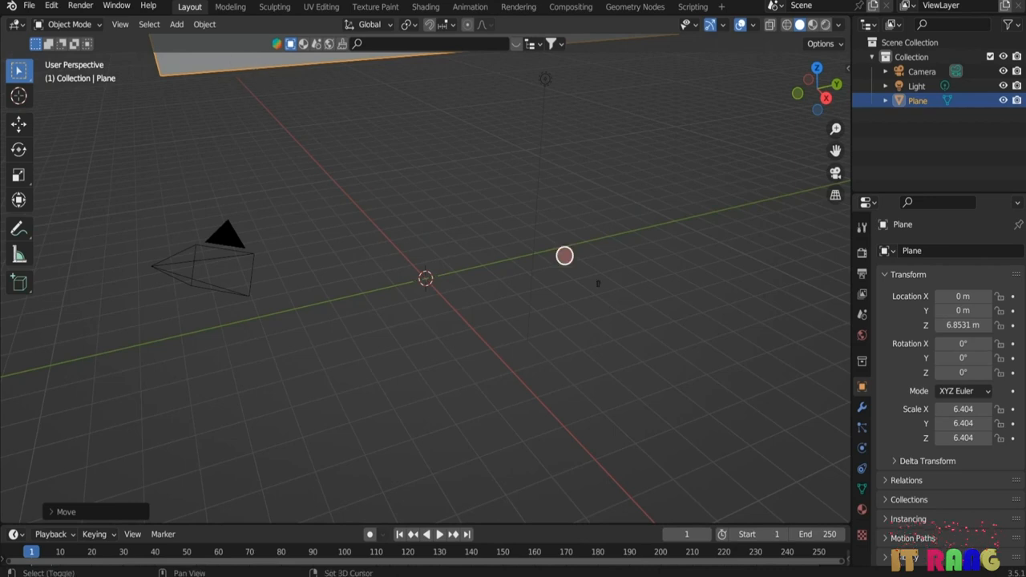
- Add a UV sphere at the origin and shade it smooth
{"action": "key", "text": "shift+a"}
{"action": "mouse_move", "coordinate": [564, 256]}
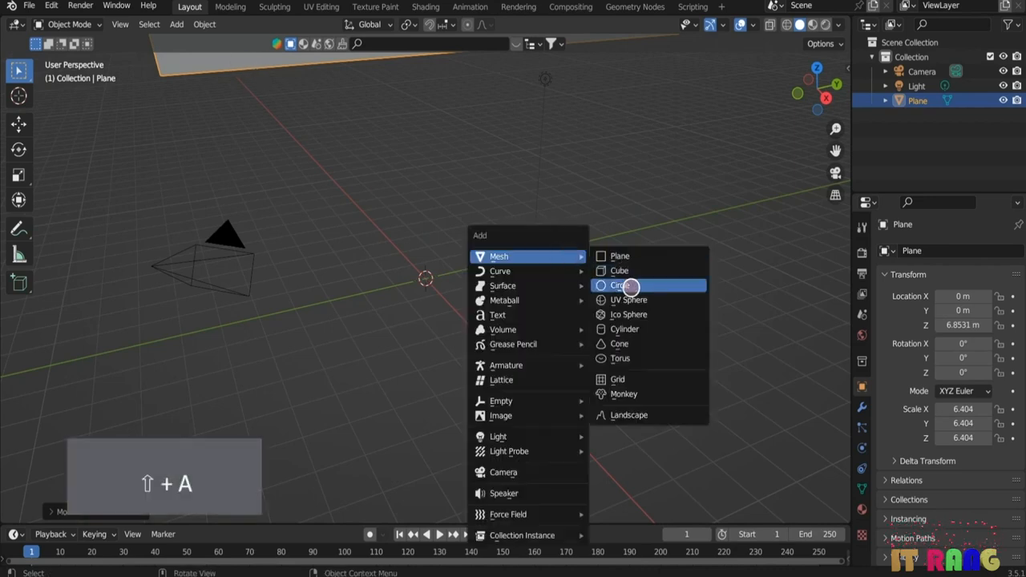
{"action": "left_click", "coordinate": [642, 299]}
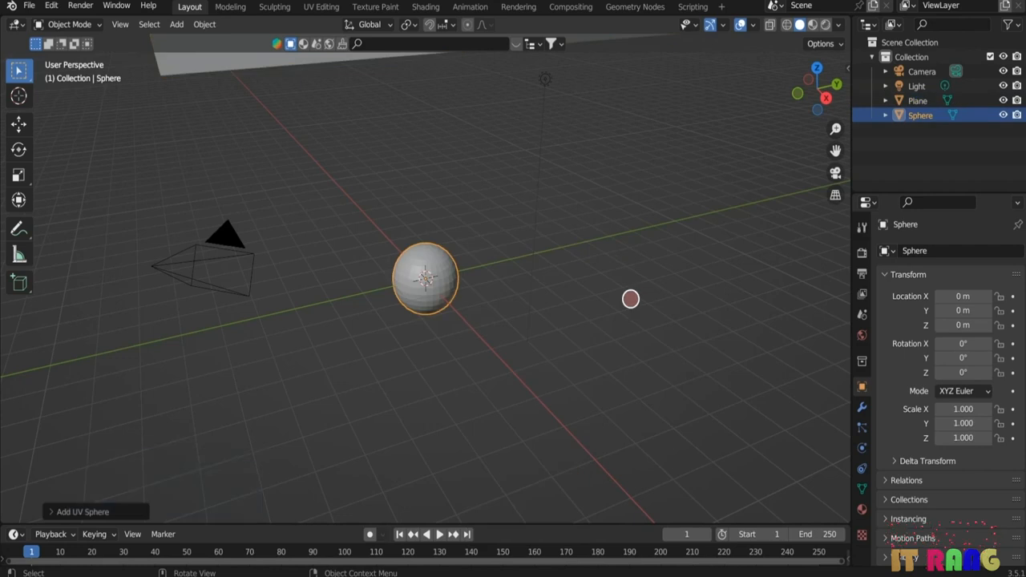
{"action": "right_click", "coordinate": [439, 267]}
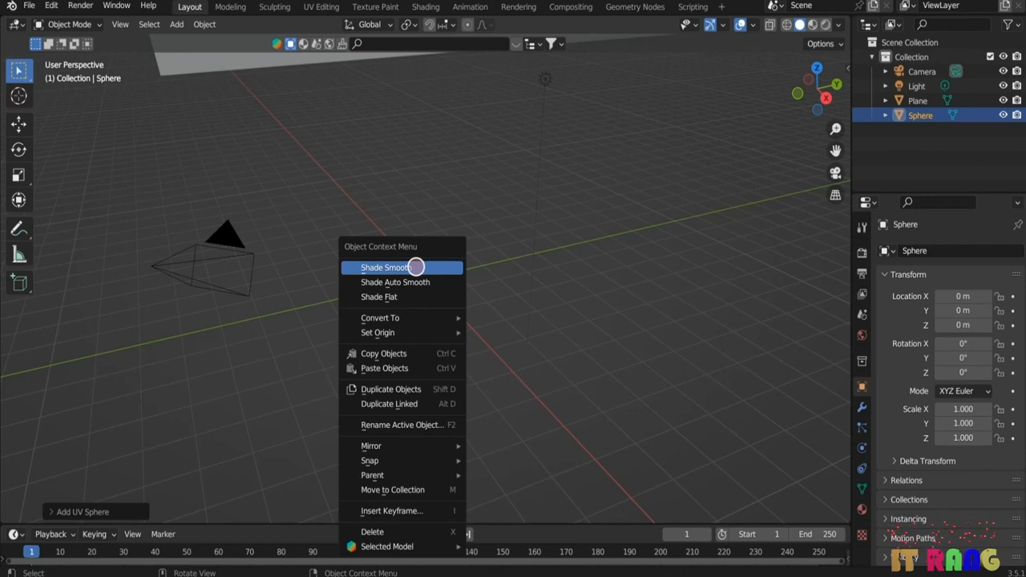
{"action": "left_click", "coordinate": [416, 267]}
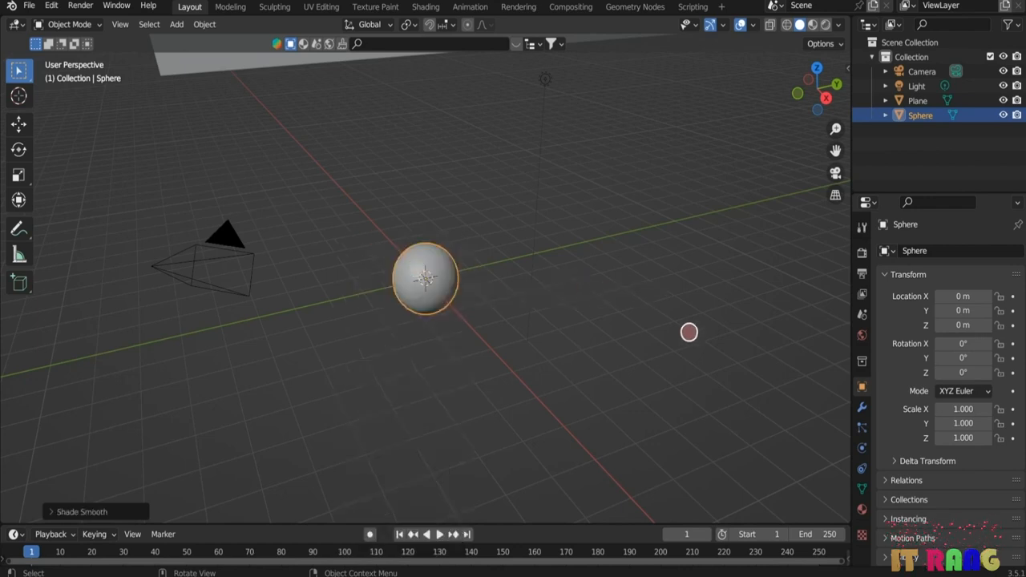
- Flatten the sphere along the Z axis to a scale of about 0.71
{"action": "key", "text": "s"}
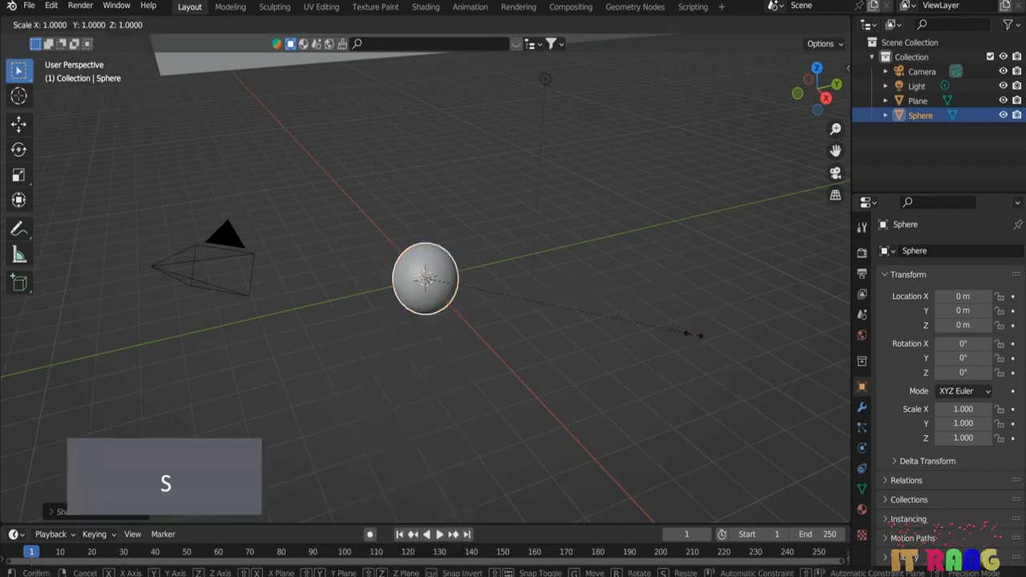
{"action": "key", "text": "z"}
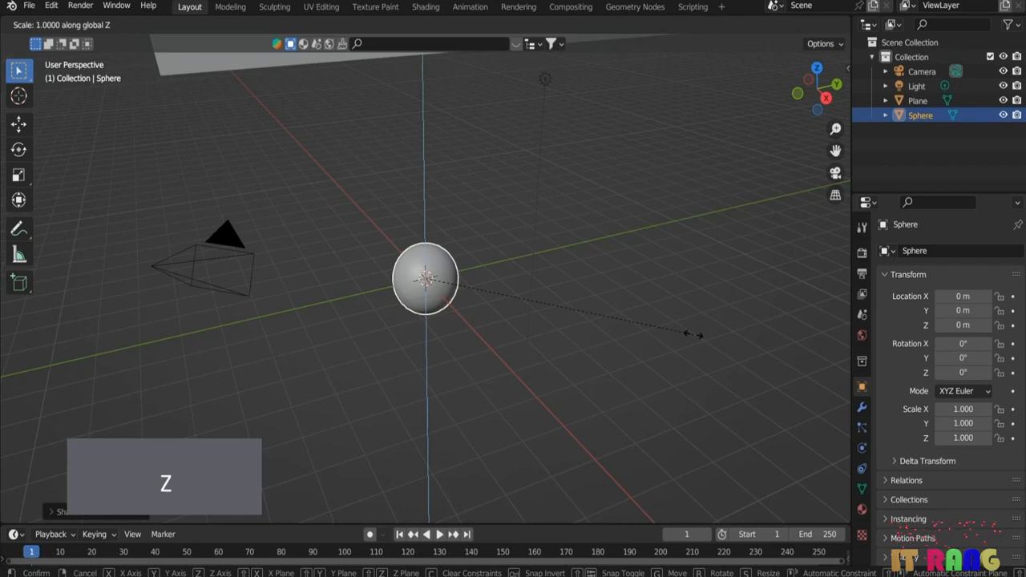
{"action": "left_click", "coordinate": [614, 329]}
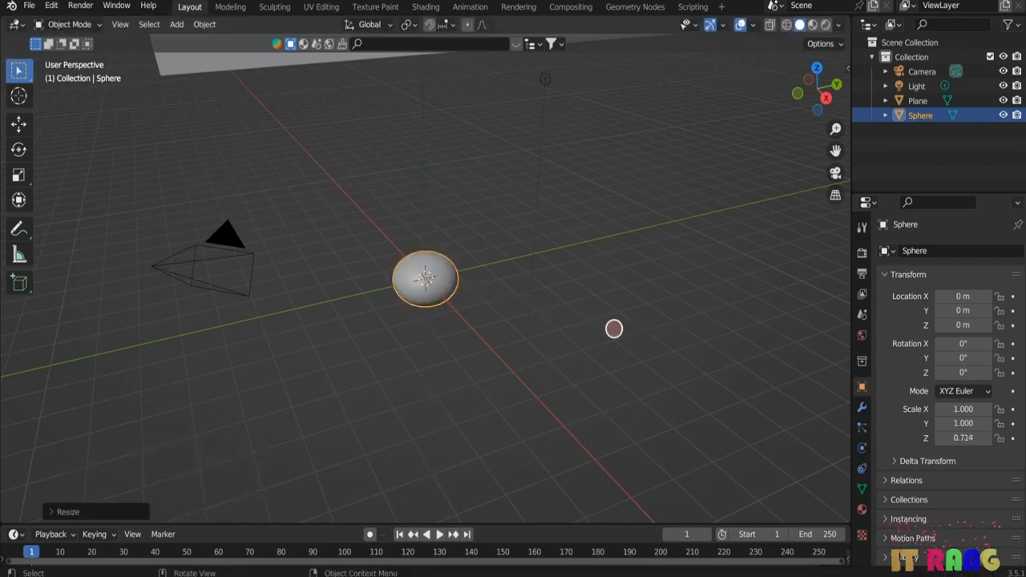
{"action": "left_click", "coordinate": [614, 329]}
- Add a particle system to the raised plane and set its emission Number to 7000
{"action": "left_click", "coordinate": [229, 60]}
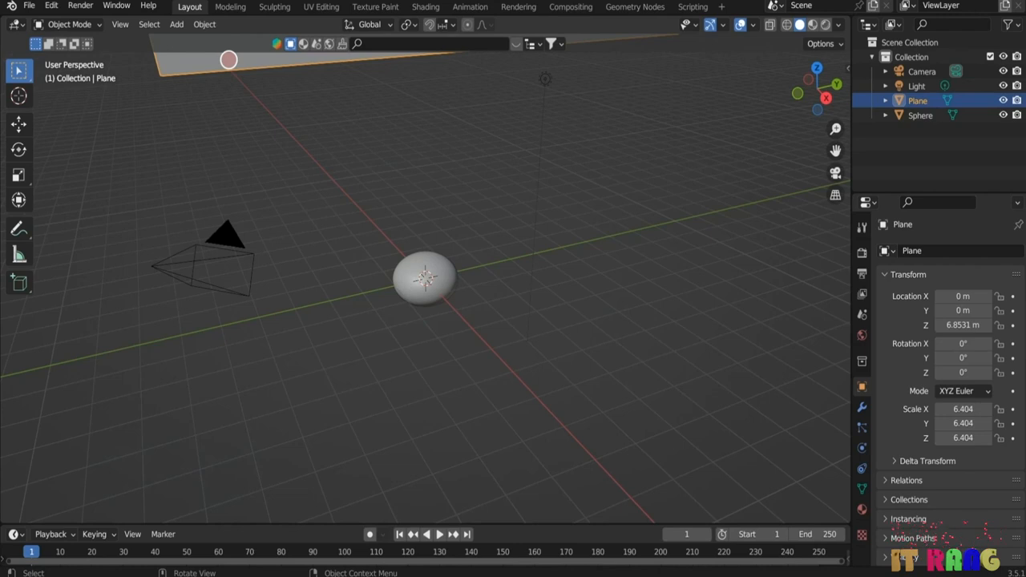
{"action": "left_click", "coordinate": [861, 426]}
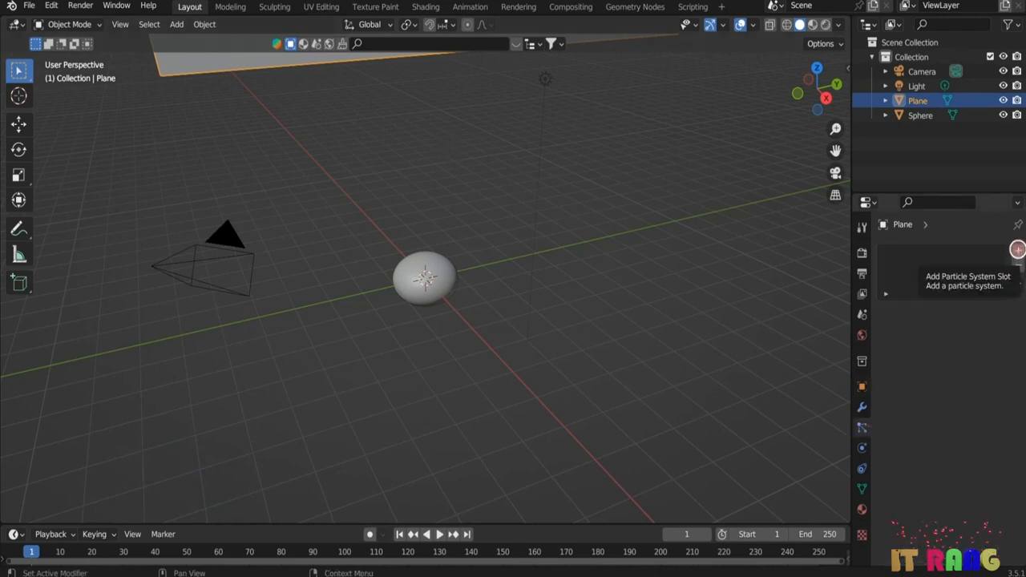
{"action": "left_click", "coordinate": [1017, 249]}
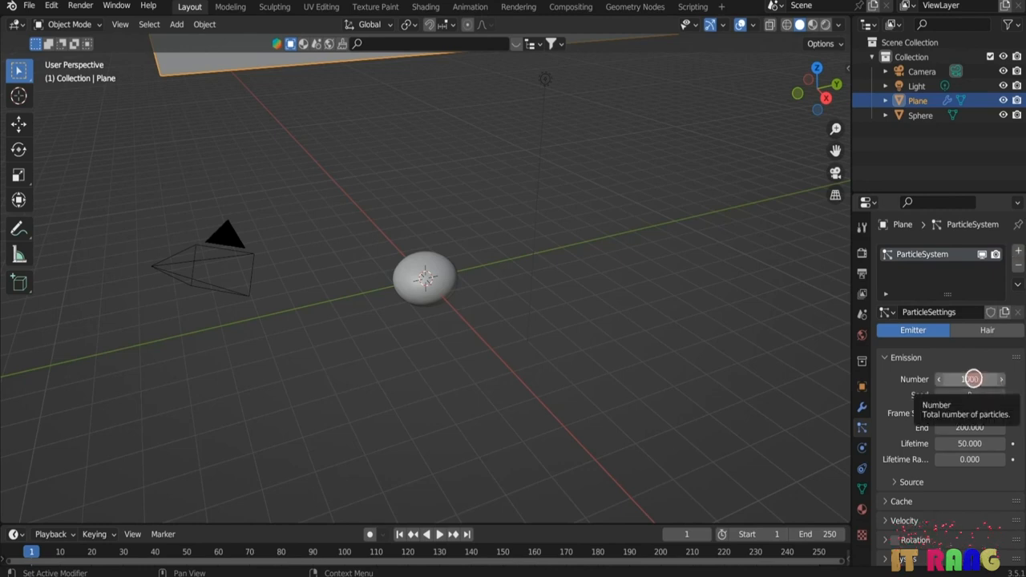
{"action": "left_click", "coordinate": [973, 378]}
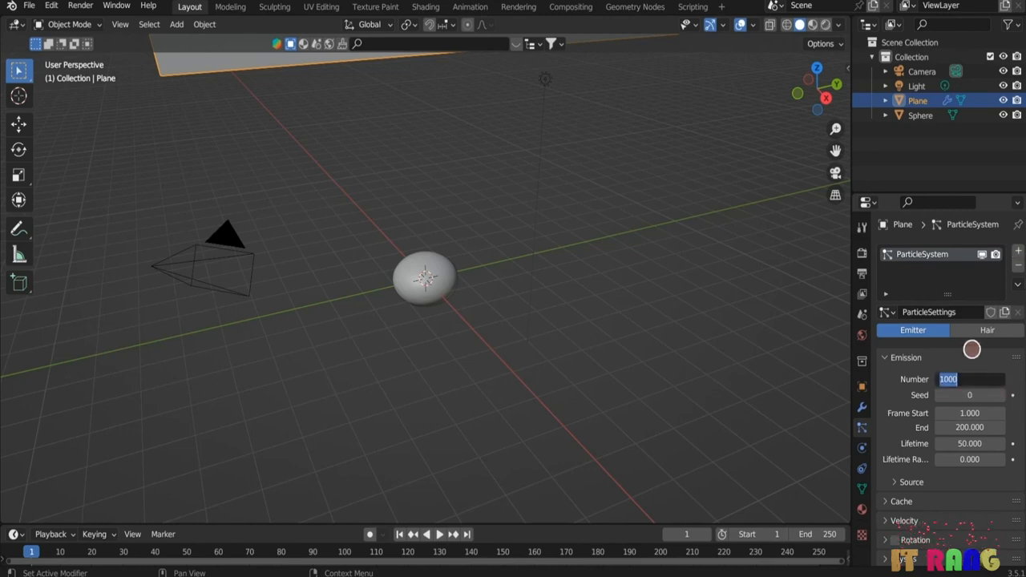
{"action": "type", "text": "7"}
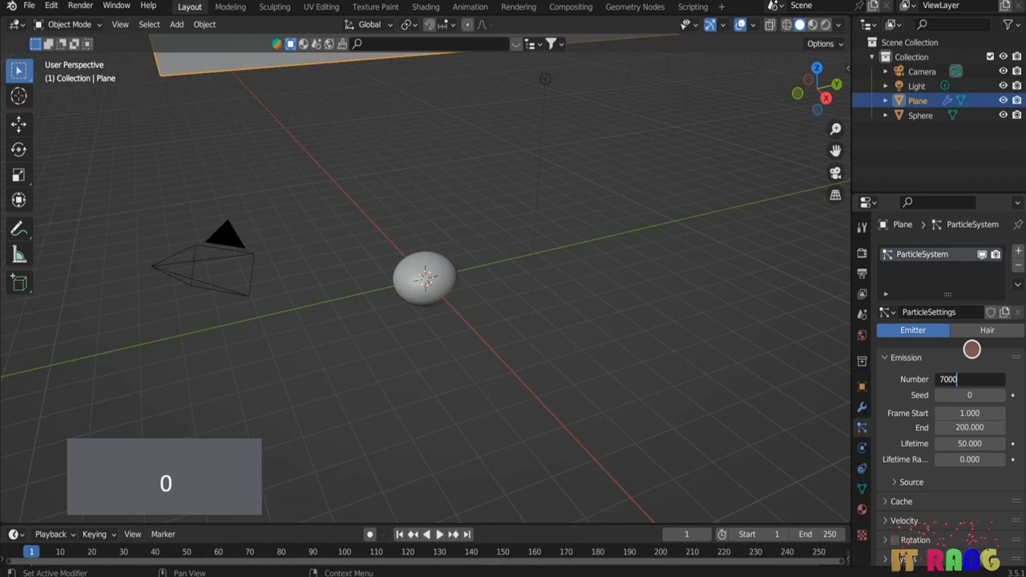
{"action": "key", "text": "Return"}
- Render the plane's particles as Object, using the sphere as the instance object
{"action": "scroll", "coordinate": [962, 377], "scroll_direction": "down", "scroll_amount": 5}
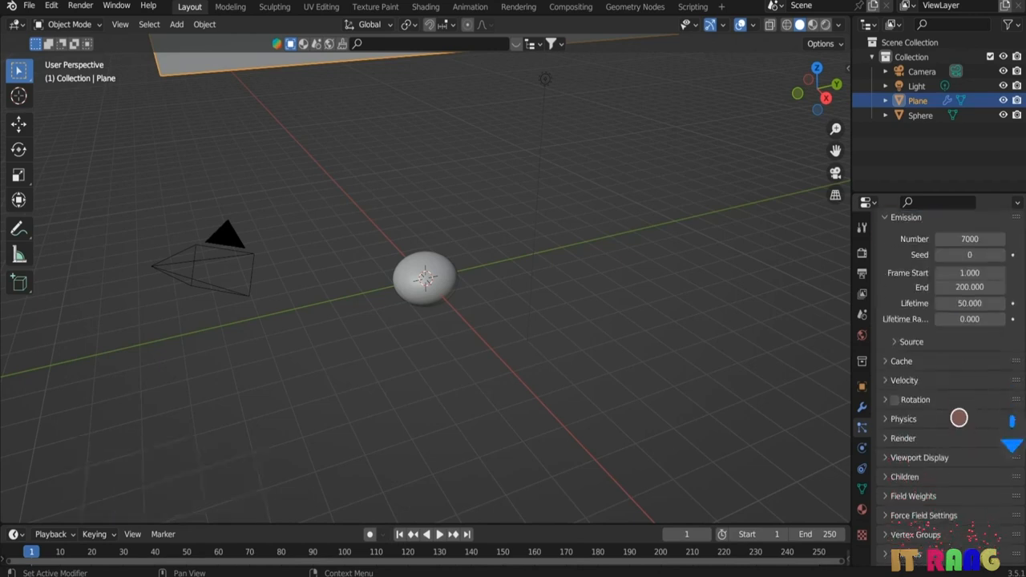
{"action": "left_click", "coordinate": [888, 420]}
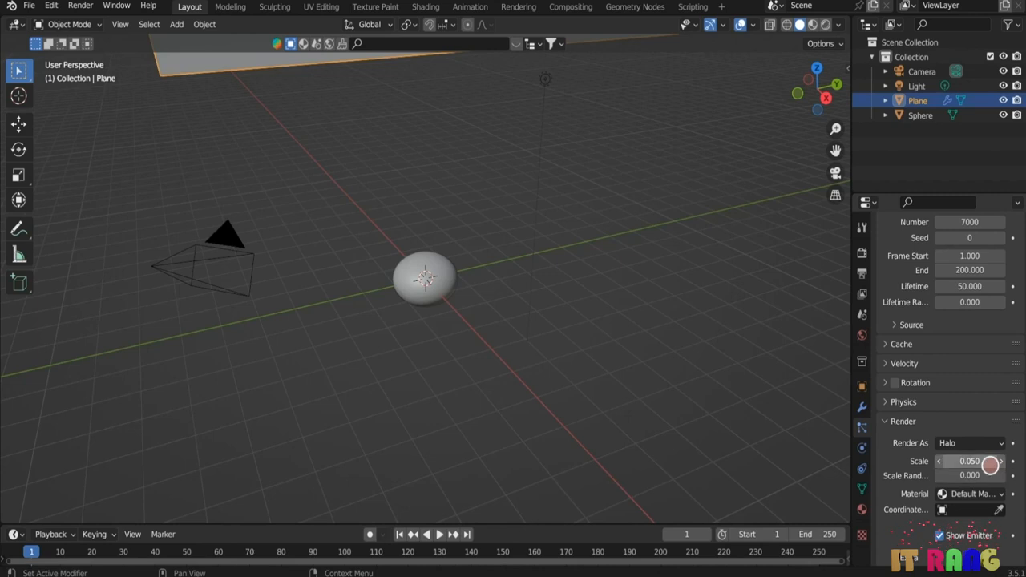
{"action": "left_click", "coordinate": [1001, 443]}
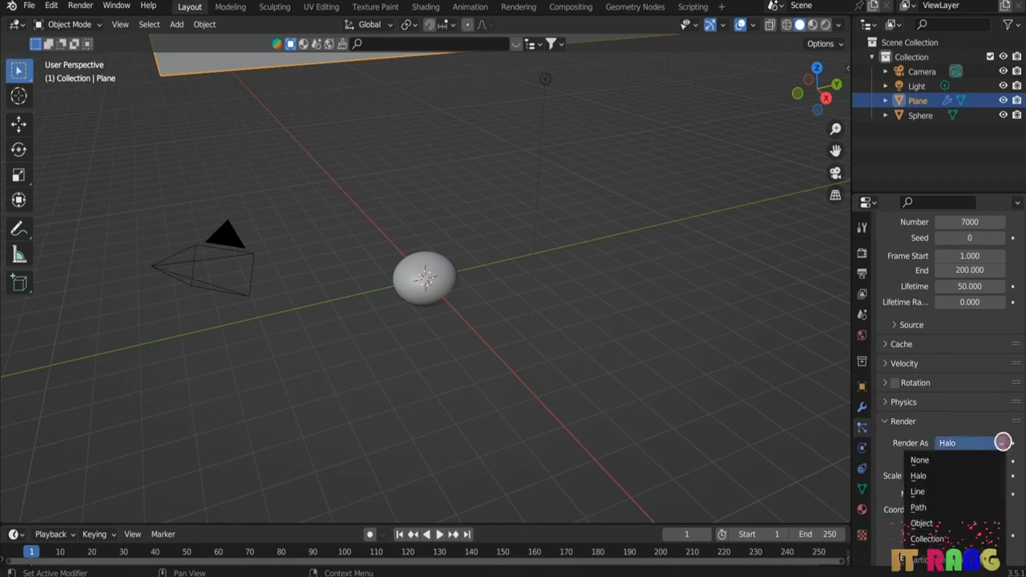
{"action": "left_click", "coordinate": [929, 522]}
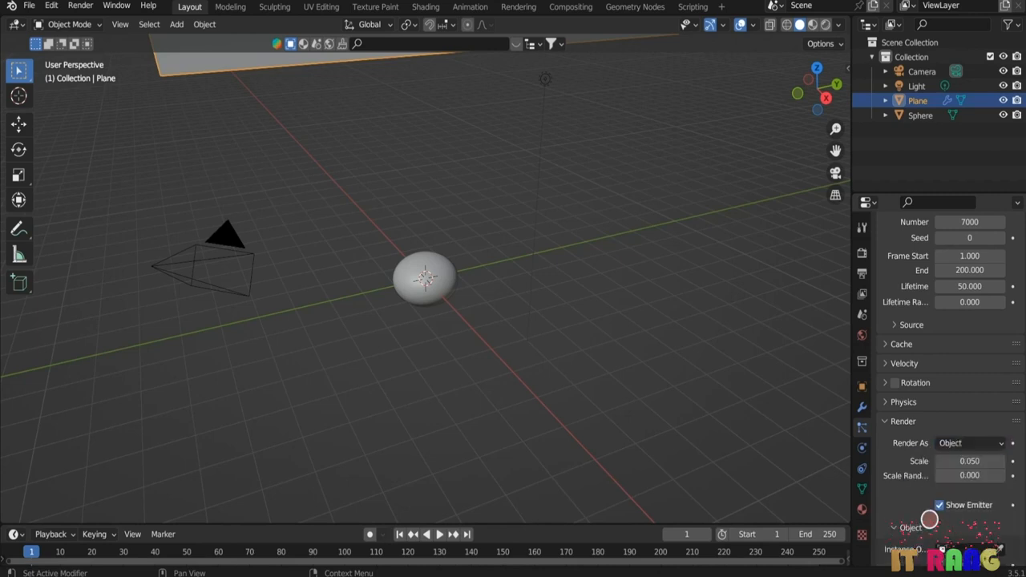
{"action": "scroll", "coordinate": [979, 524], "scroll_direction": "down", "scroll_amount": 1}
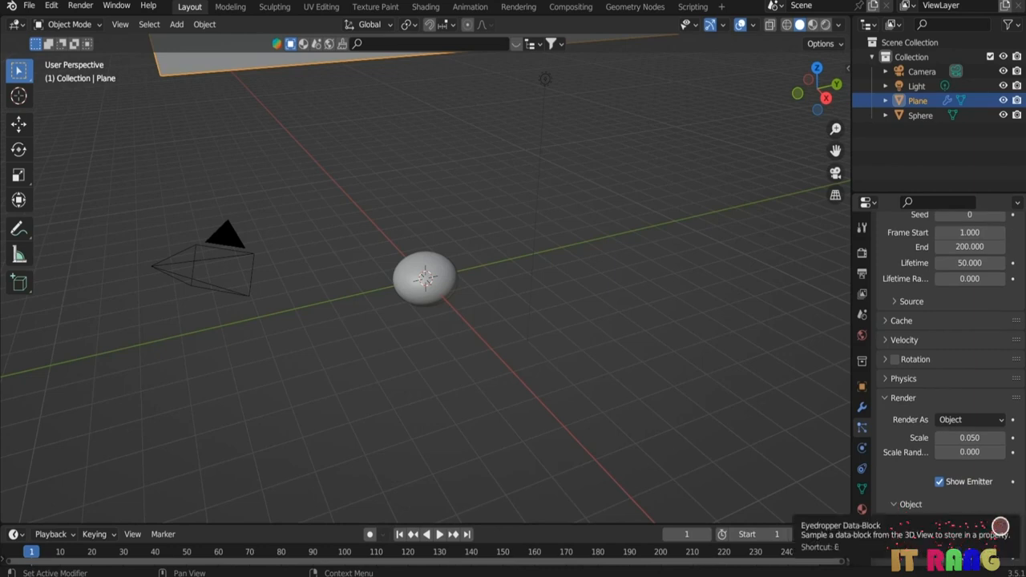
{"action": "left_click", "coordinate": [996, 525]}
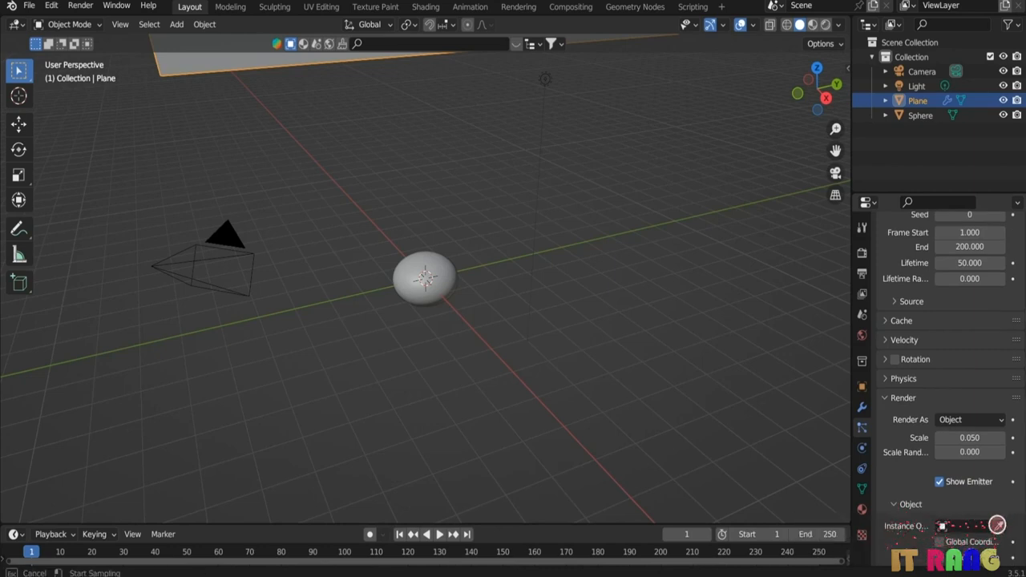
{"action": "left_click", "coordinate": [448, 270]}
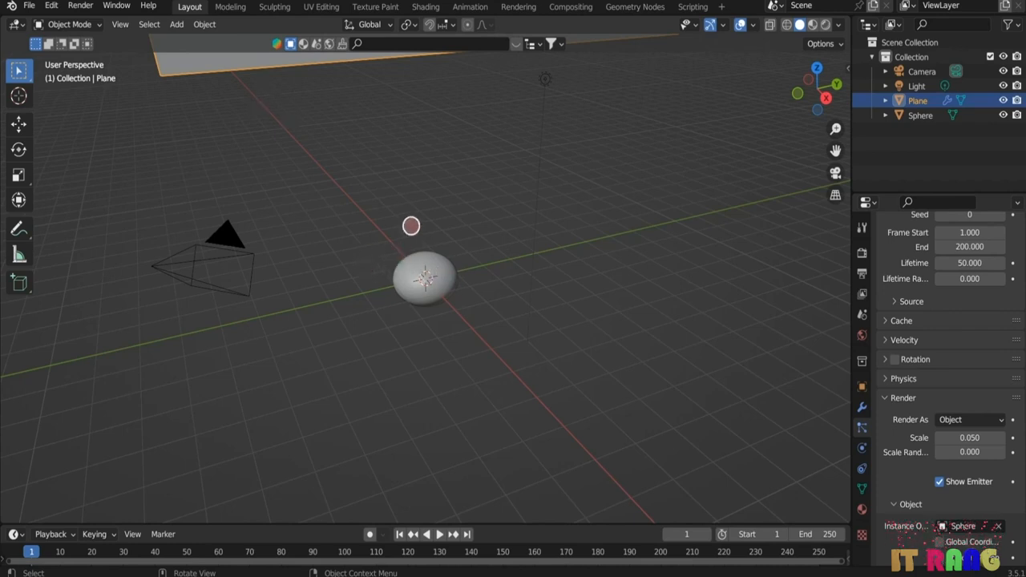
- Expand the plane's particle Physics settings and hide the original sphere in the viewport
{"action": "left_click", "coordinate": [883, 378]}
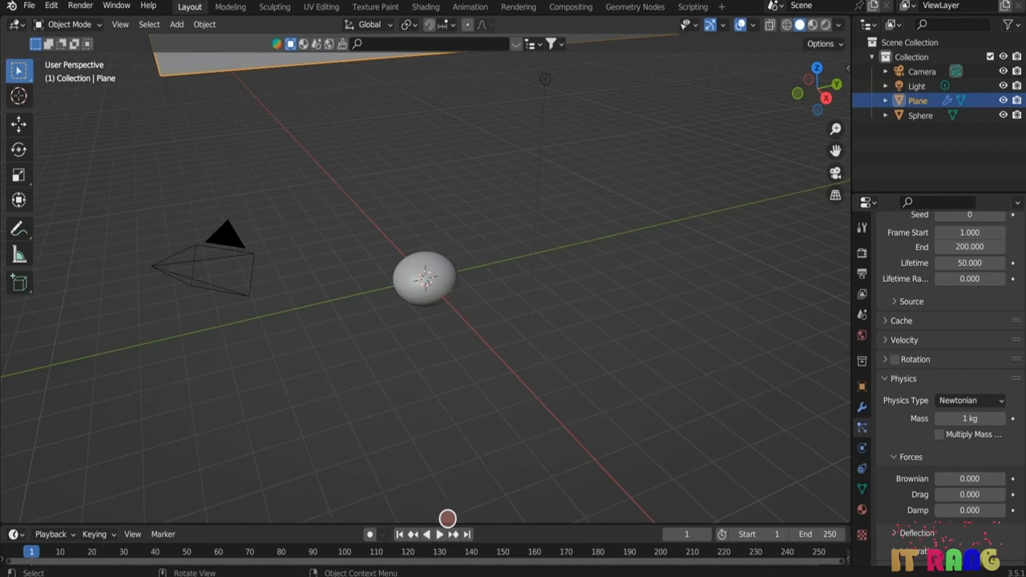
{"action": "left_click", "coordinate": [439, 287]}
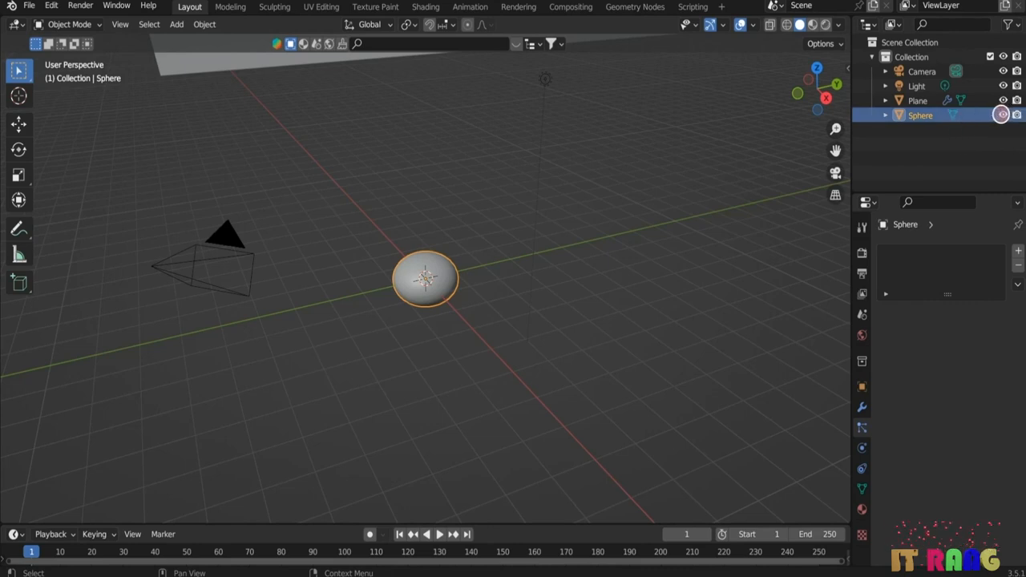
{"action": "left_click", "coordinate": [1001, 115]}
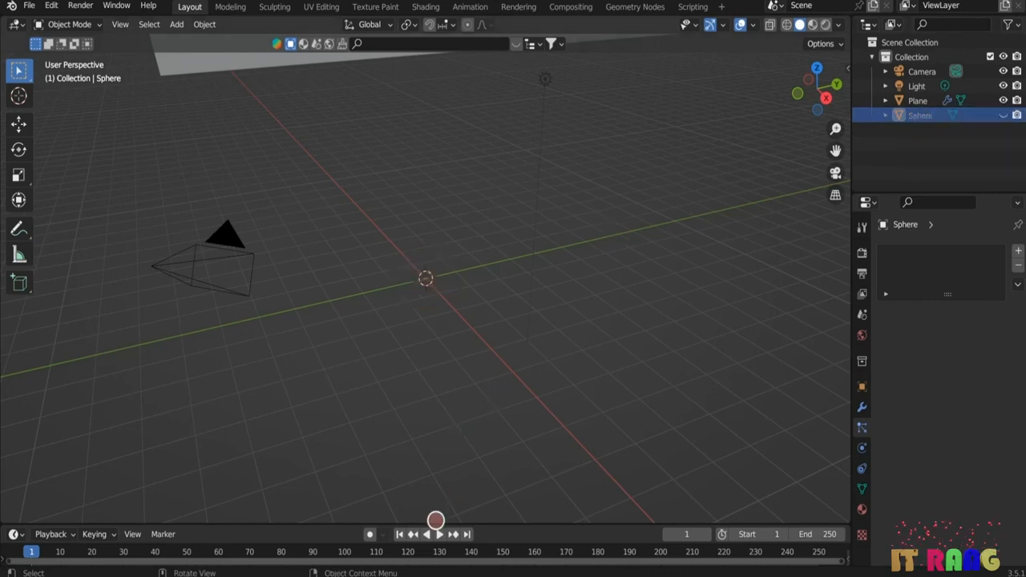
- Preview the animation, and set the Damp force in the plane's particle physics to 0.351
{"action": "left_click", "coordinate": [439, 533]}
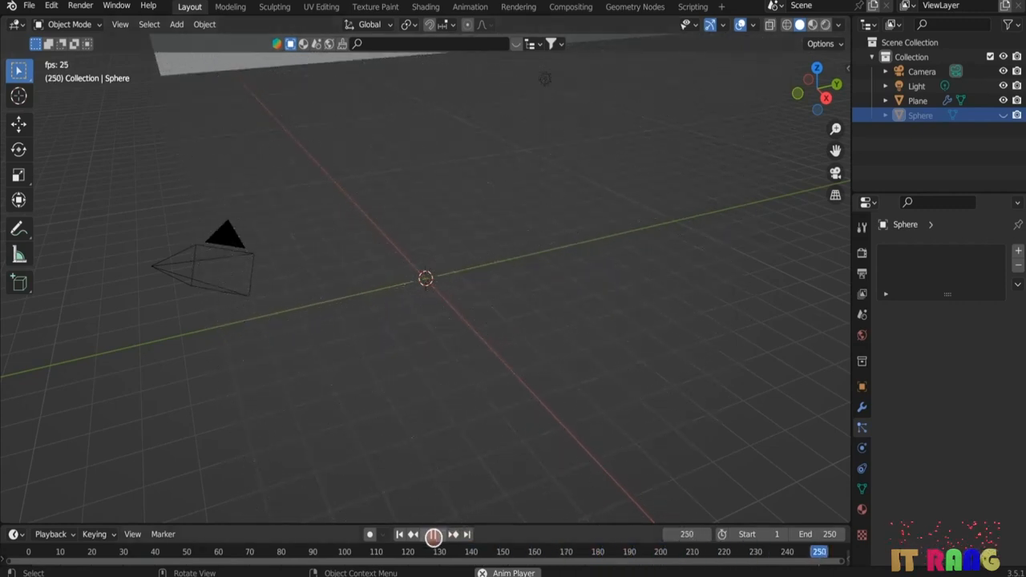
{"action": "left_click", "coordinate": [433, 534]}
{"action": "left_click", "coordinate": [196, 63]}
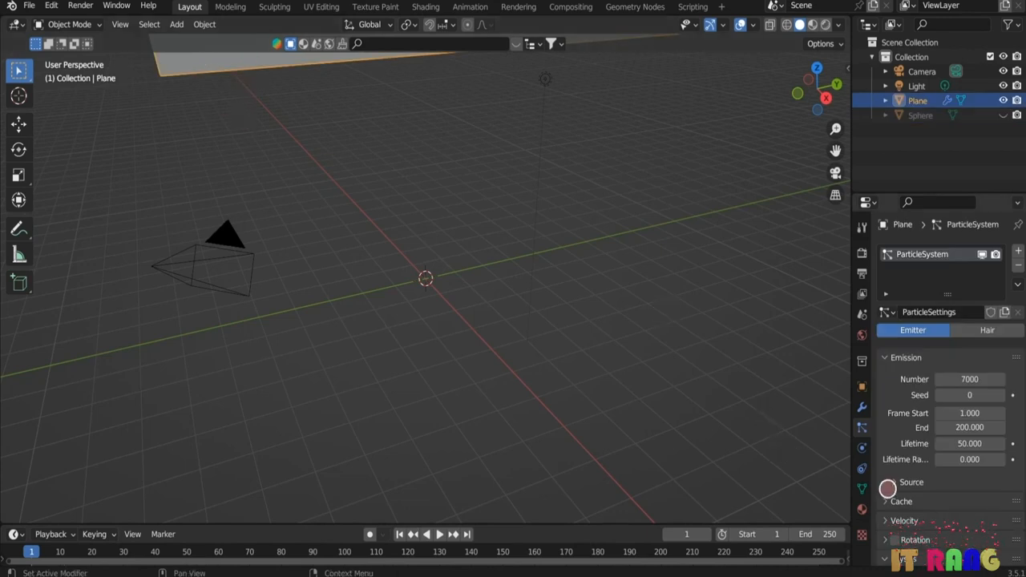
{"action": "scroll", "coordinate": [916, 427], "scroll_direction": "down", "scroll_amount": 2}
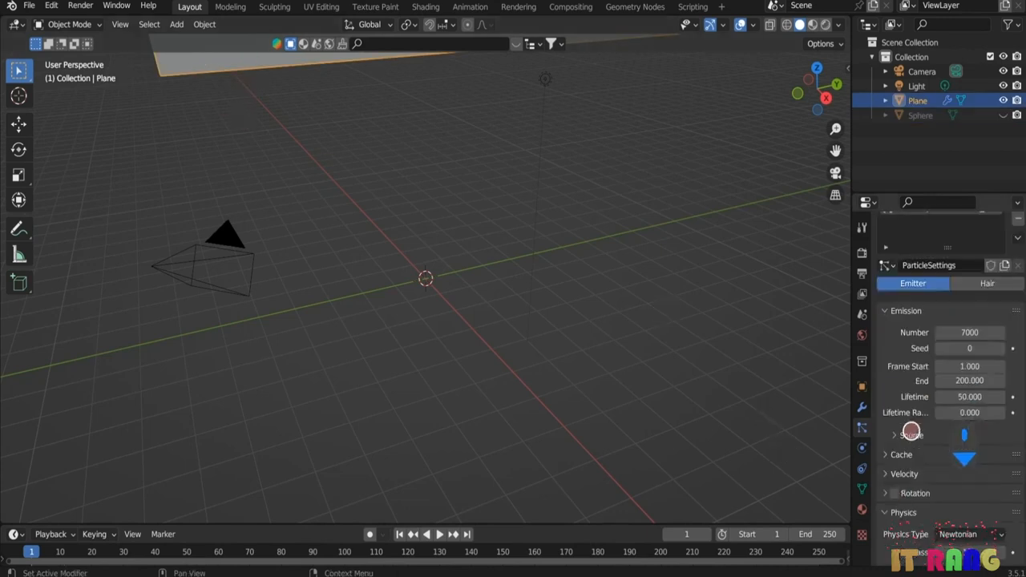
{"action": "scroll", "coordinate": [910, 431], "scroll_direction": "down", "scroll_amount": 2}
{"action": "scroll", "coordinate": [908, 431], "scroll_direction": "down", "scroll_amount": 2}
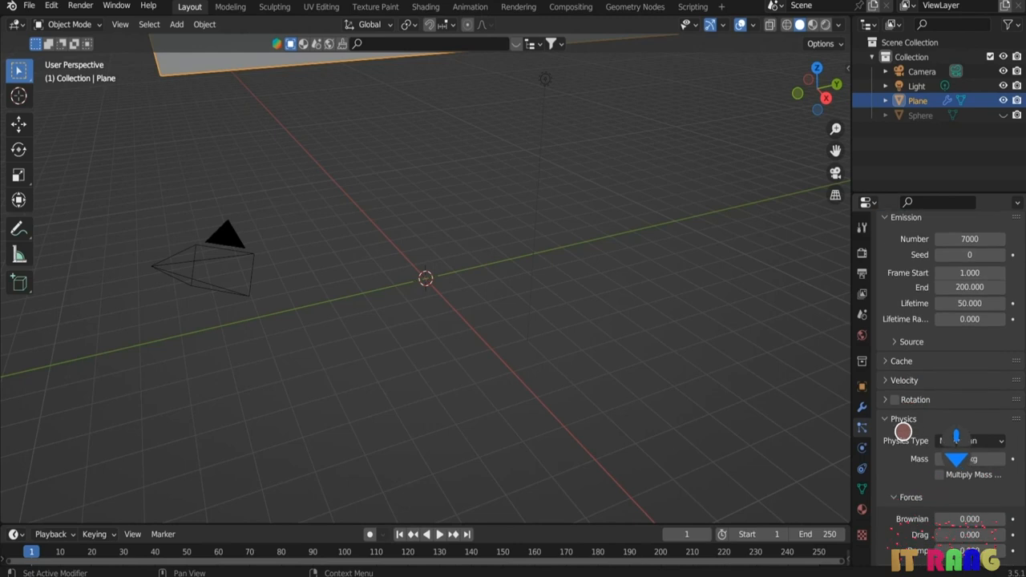
{"action": "left_click", "coordinate": [887, 419]}
{"action": "left_click", "coordinate": [887, 419]}
{"action": "scroll", "coordinate": [937, 473], "scroll_direction": "down", "scroll_amount": 3}
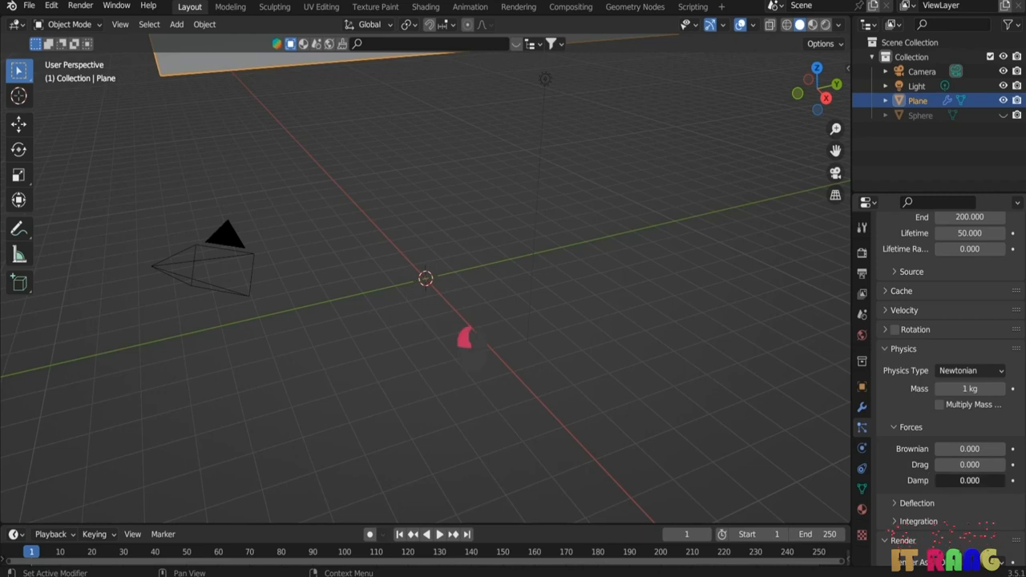
{"action": "left_click_drag", "start_coordinate": [469, 337], "coordinate": [493, 342]}
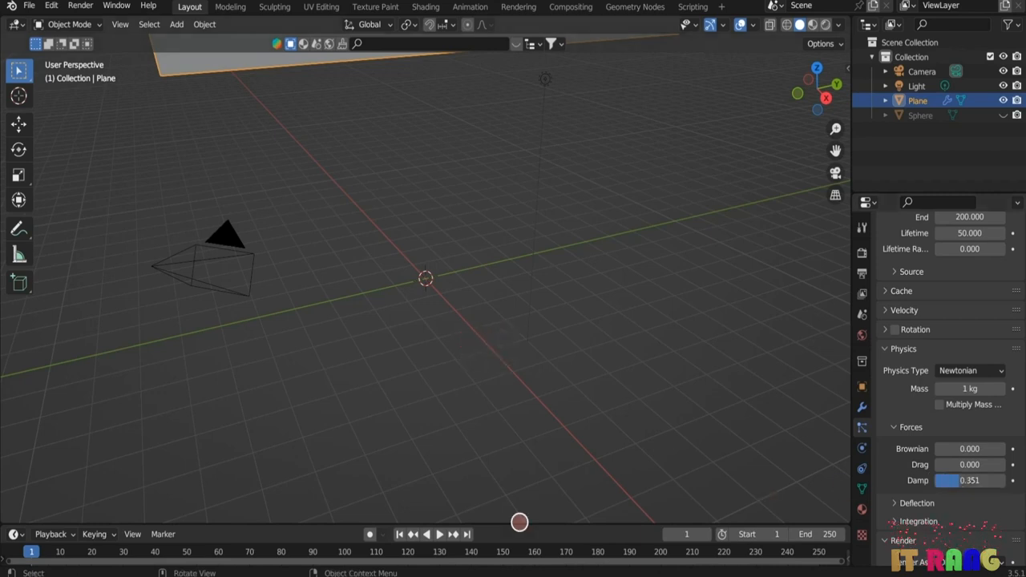
- Play the animation and set the plane's particle emission Lifetime to 150
{"action": "left_click", "coordinate": [440, 534]}
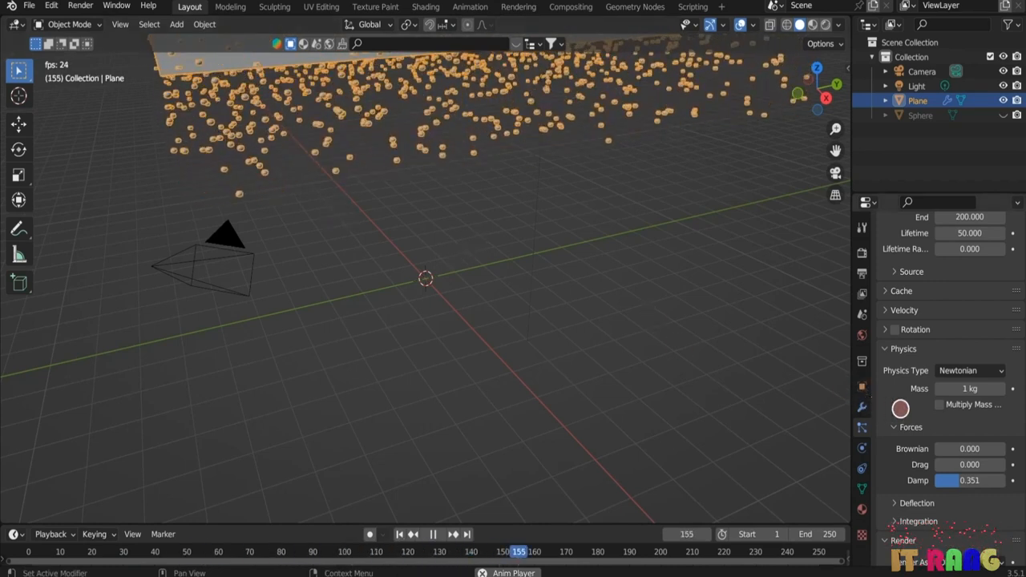
{"action": "scroll", "coordinate": [917, 382], "scroll_direction": "up", "scroll_amount": 5}
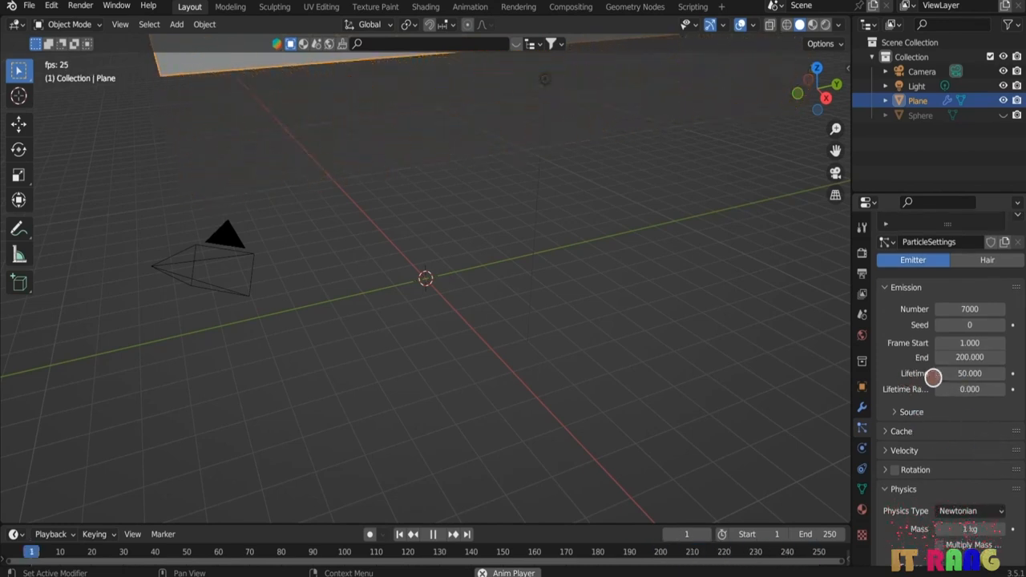
{"action": "left_click", "coordinate": [967, 374]}
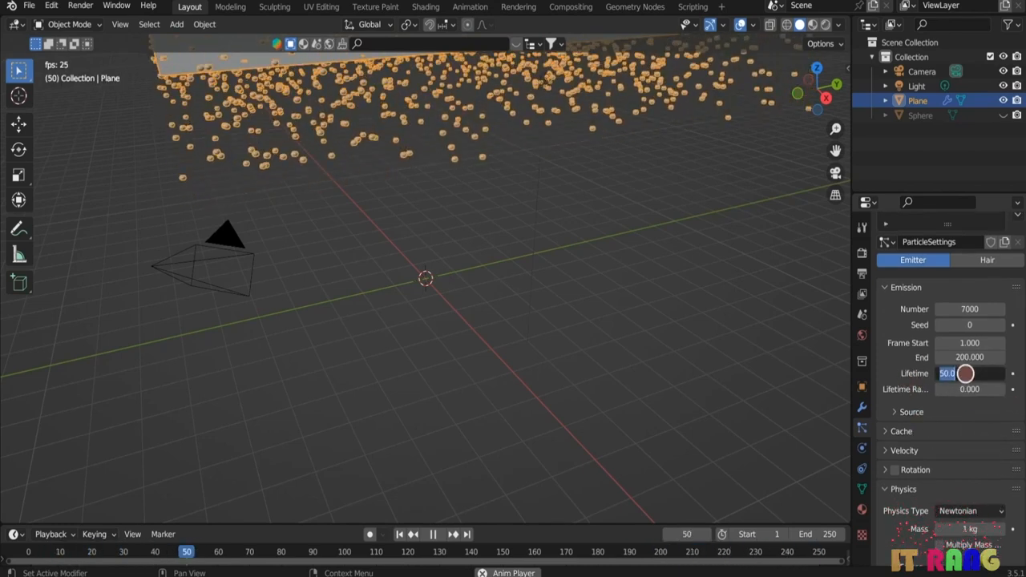
{"action": "type", "text": "100"}
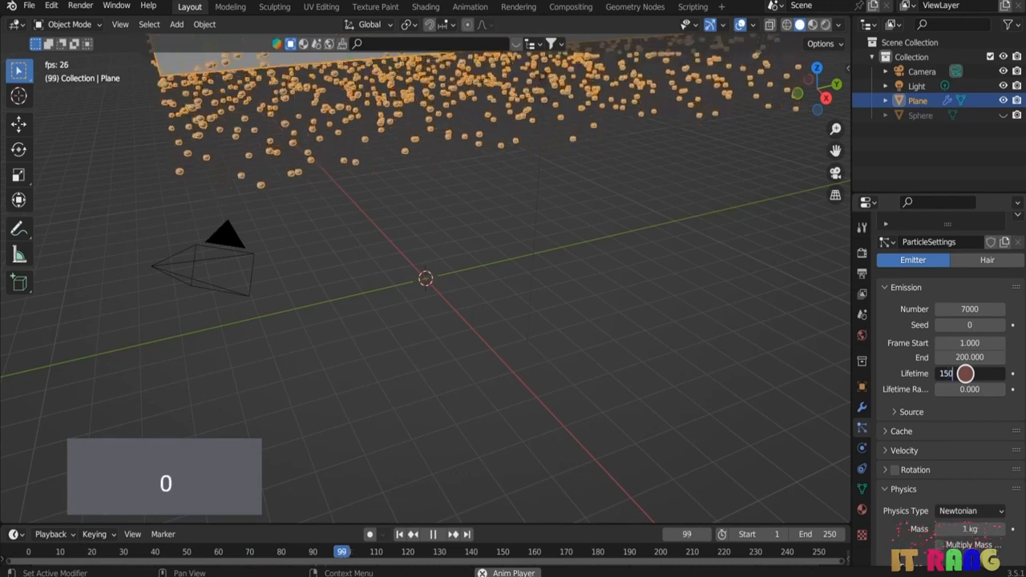
{"action": "key", "text": "Return"}
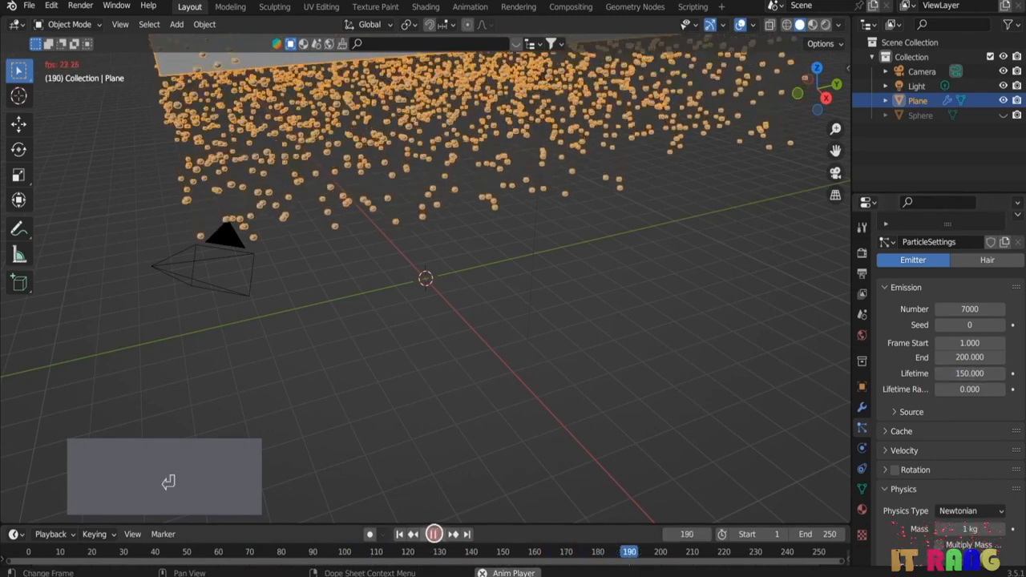
- Replay the animation from the first frame to check how far the particles fall, and return to the start
{"action": "left_click", "coordinate": [433, 534]}
{"action": "left_click", "coordinate": [400, 534]}
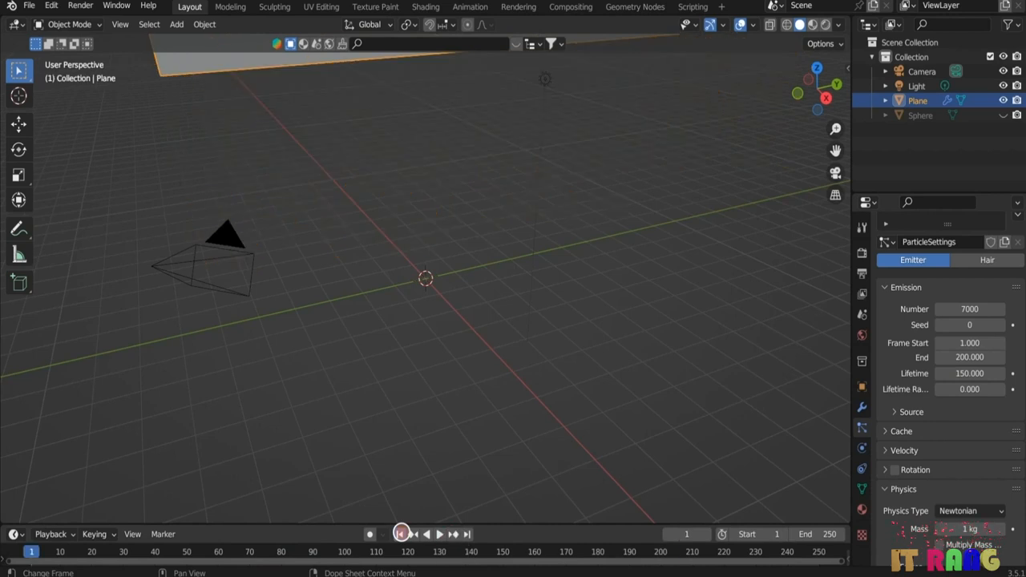
{"action": "left_click", "coordinate": [438, 534]}
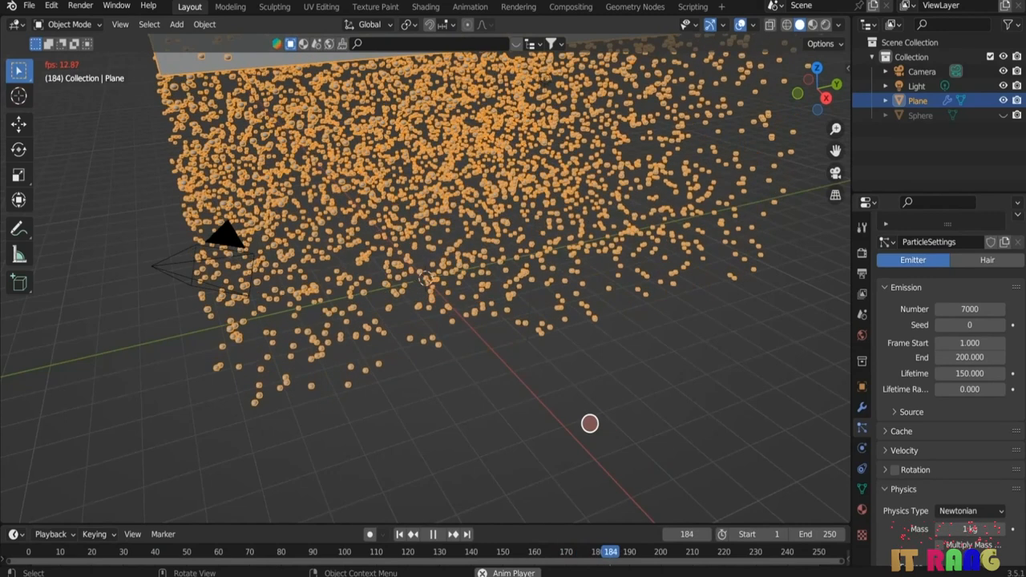
{"action": "left_click", "coordinate": [396, 534]}
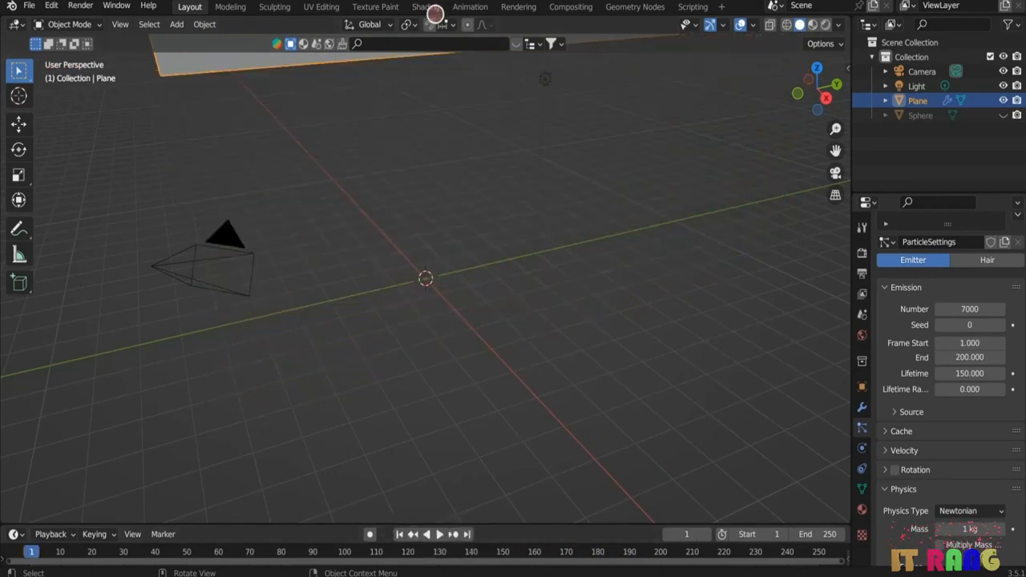
- Show the World shader nodes in the Shading workspace and delete the Background node
{"action": "left_click", "coordinate": [426, 6]}
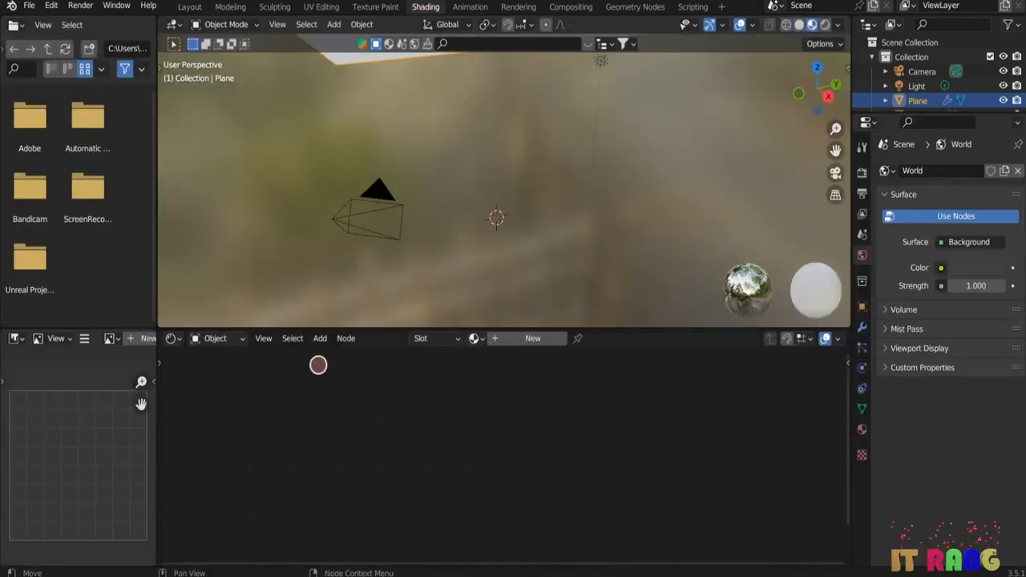
{"action": "left_click", "coordinate": [241, 337]}
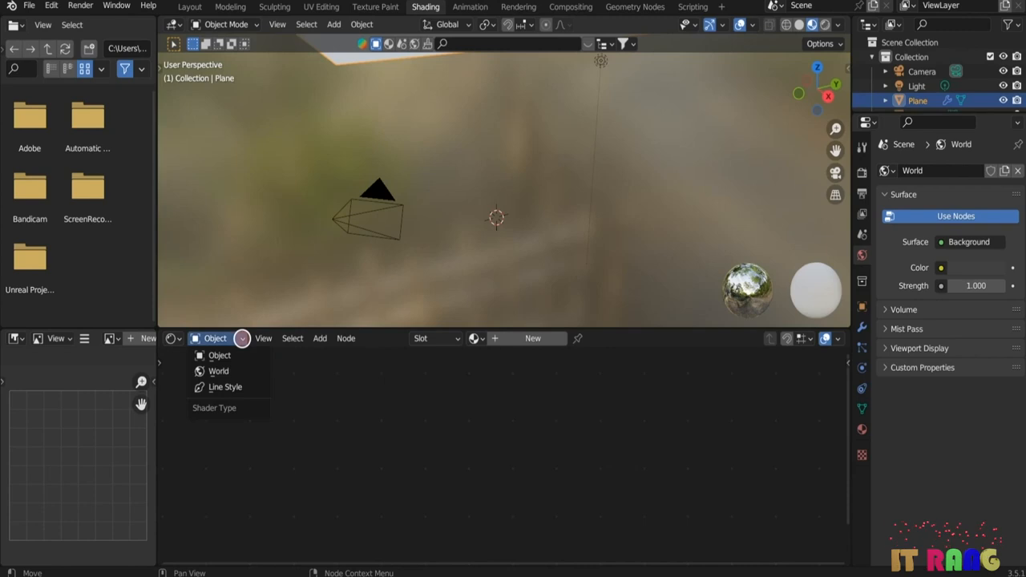
{"action": "left_click", "coordinate": [219, 370]}
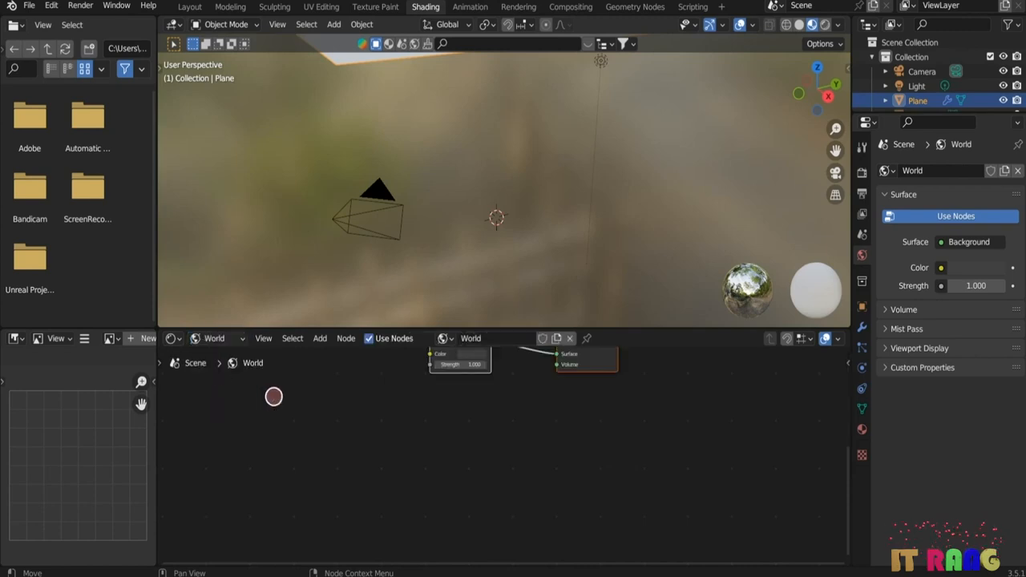
{"action": "scroll", "coordinate": [497, 371], "scroll_direction": "up", "scroll_amount": 3}
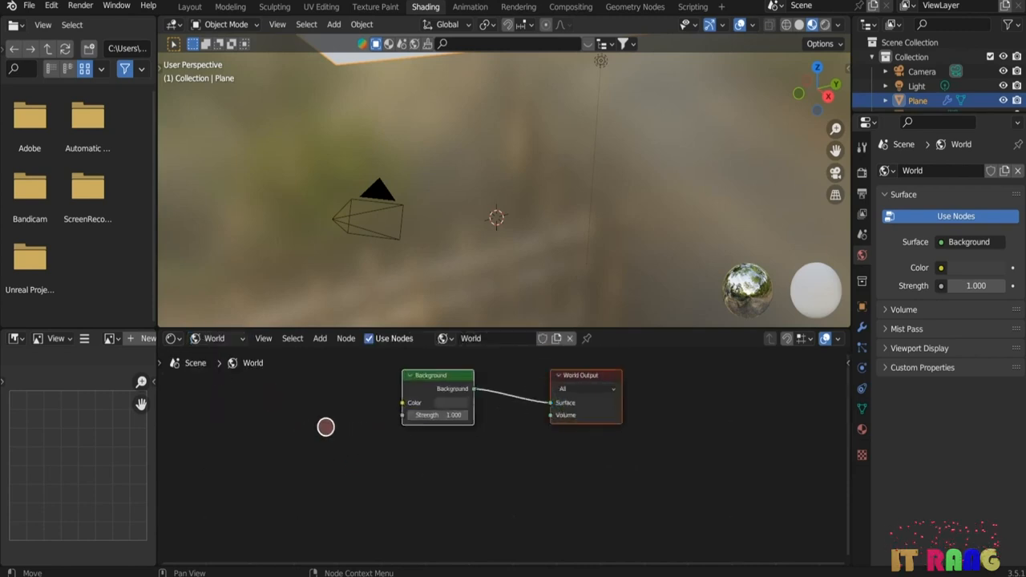
{"action": "scroll", "coordinate": [420, 396], "scroll_direction": "up", "scroll_amount": 1}
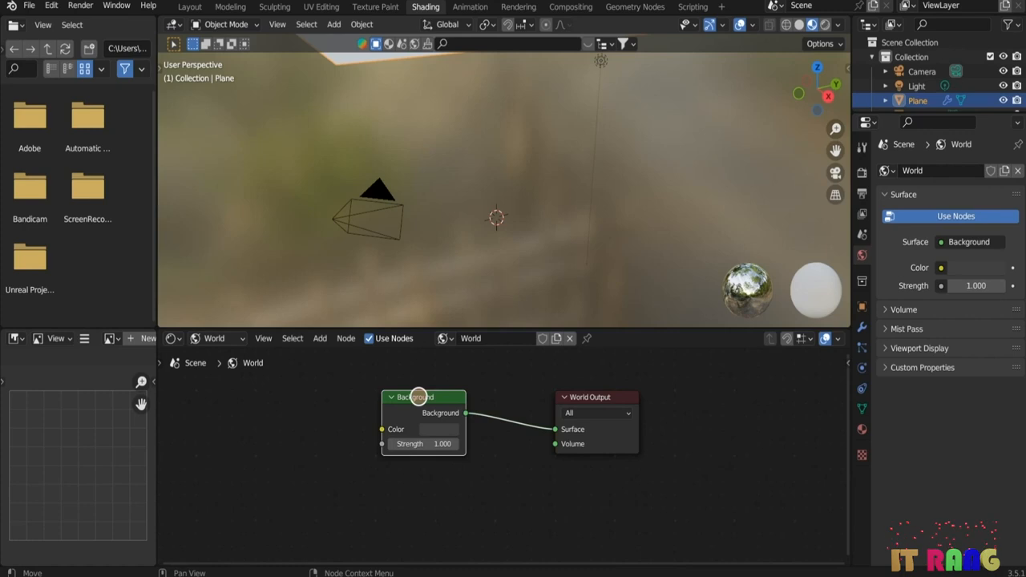
{"action": "key", "text": "x"}
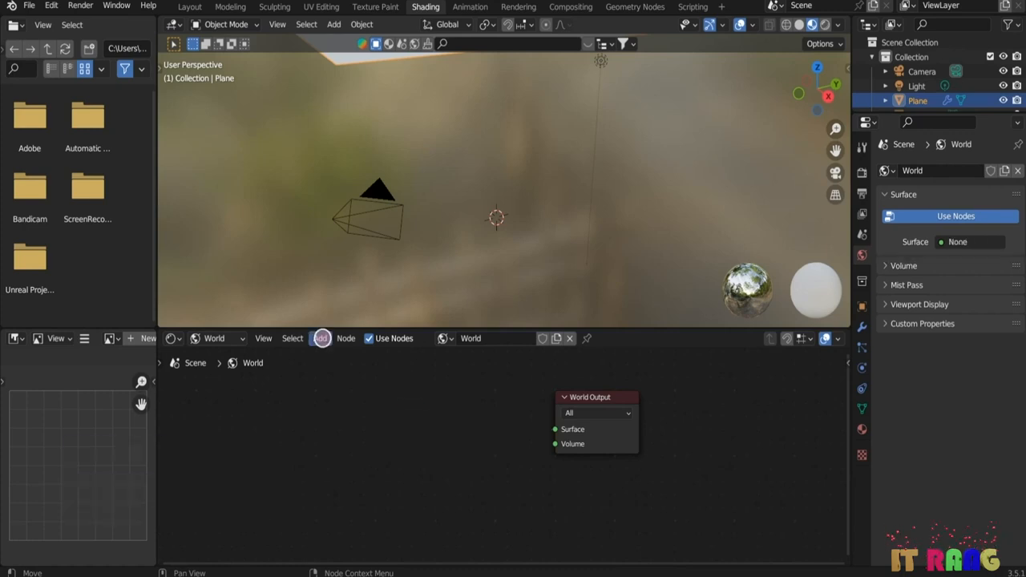
- Add an Environment Texture node beside the World Output node
{"action": "left_click", "coordinate": [320, 338]}
{"action": "left_click", "coordinate": [339, 355]}
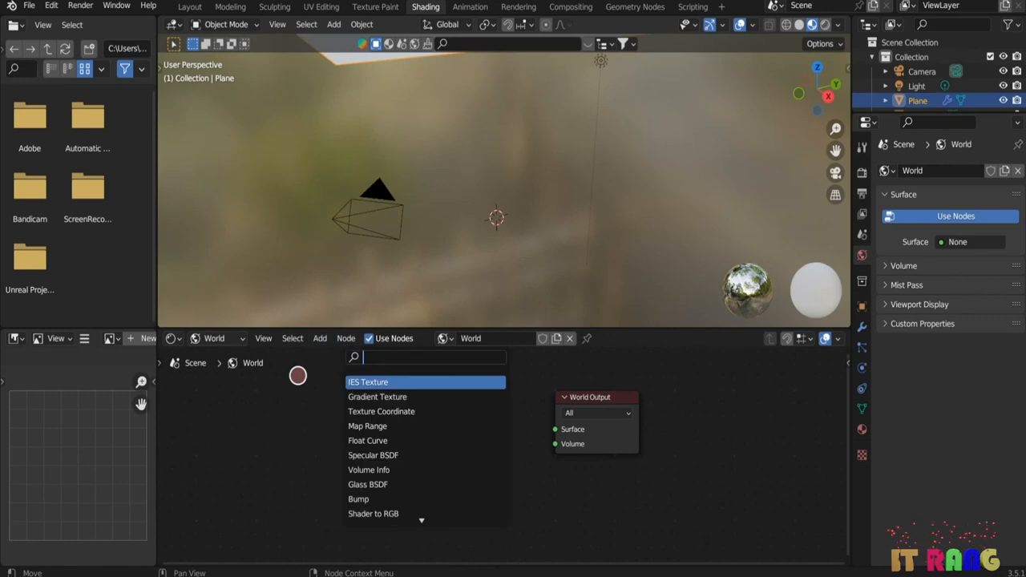
{"action": "type", "text": "e"}
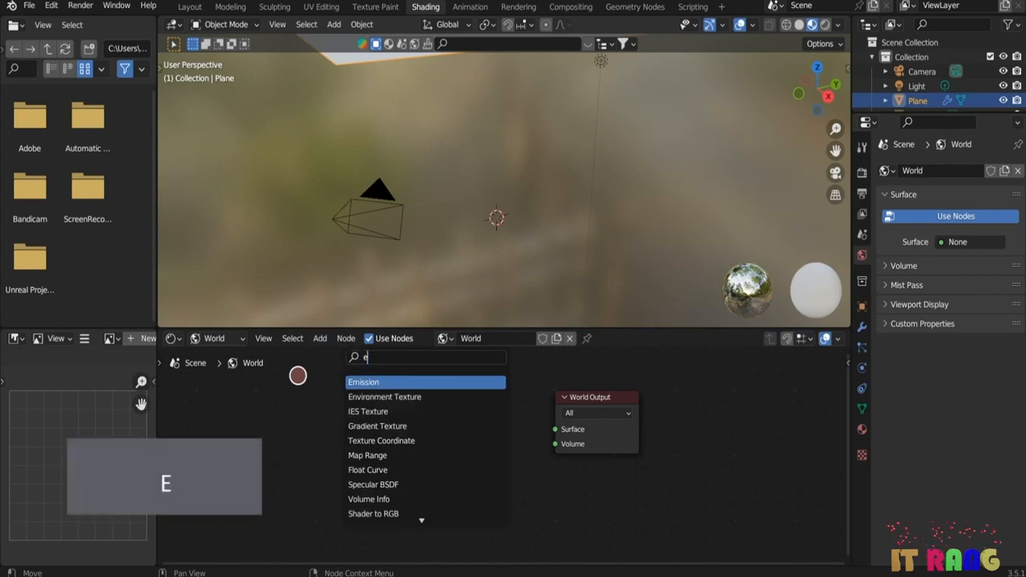
{"action": "type", "text": "n"}
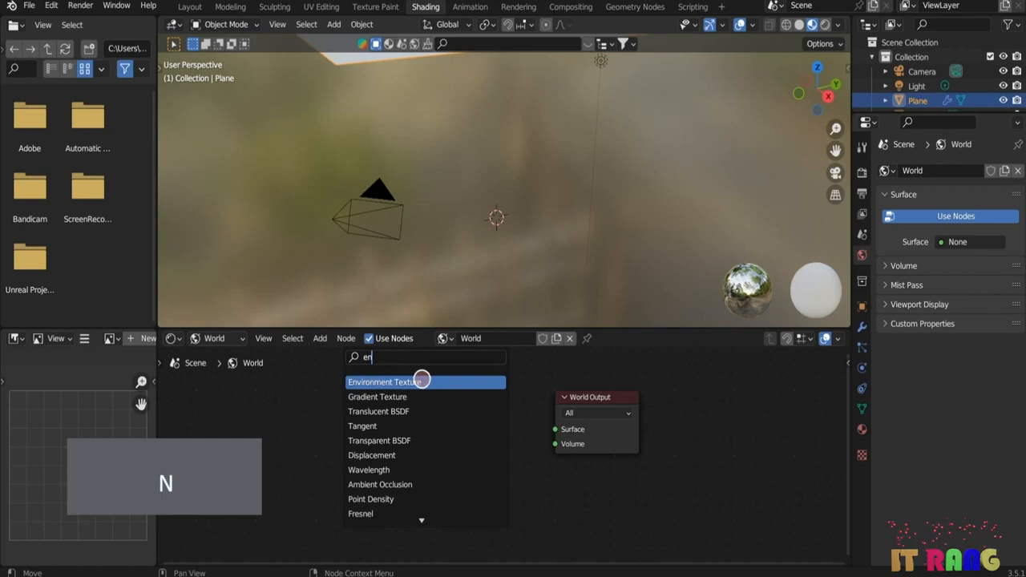
{"action": "left_click", "coordinate": [423, 382]}
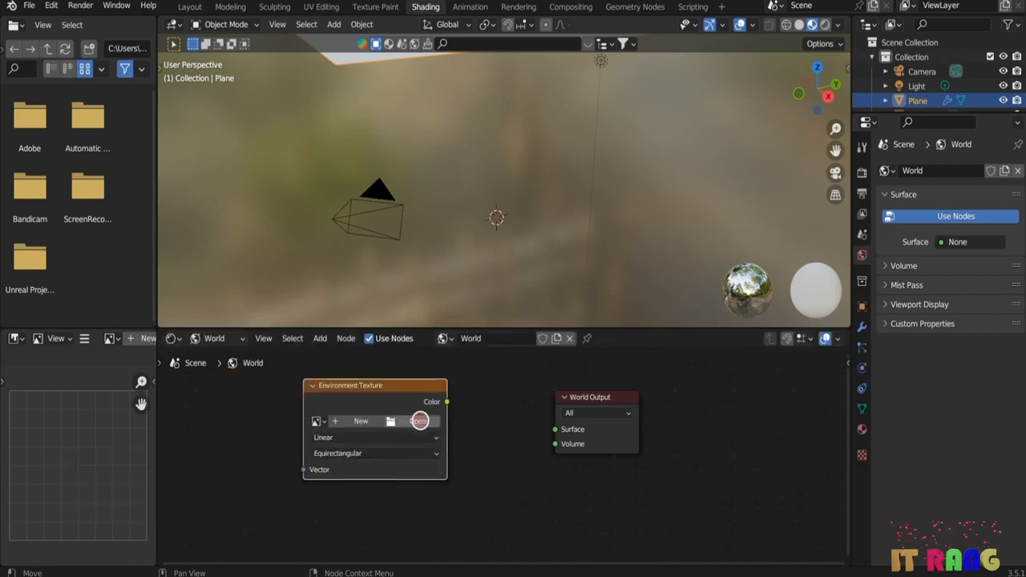
- Load snowy_hillside_02_4k.hdr from the Desktop into the Environment Texture and connect its Color to the World Output's Surface
{"action": "left_click", "coordinate": [419, 421]}
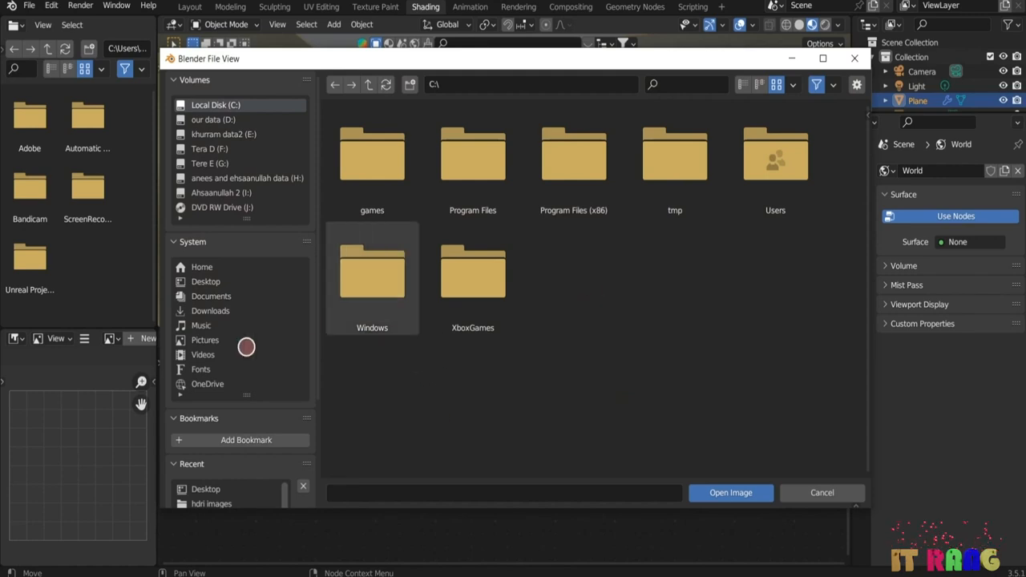
{"action": "left_click", "coordinate": [206, 281]}
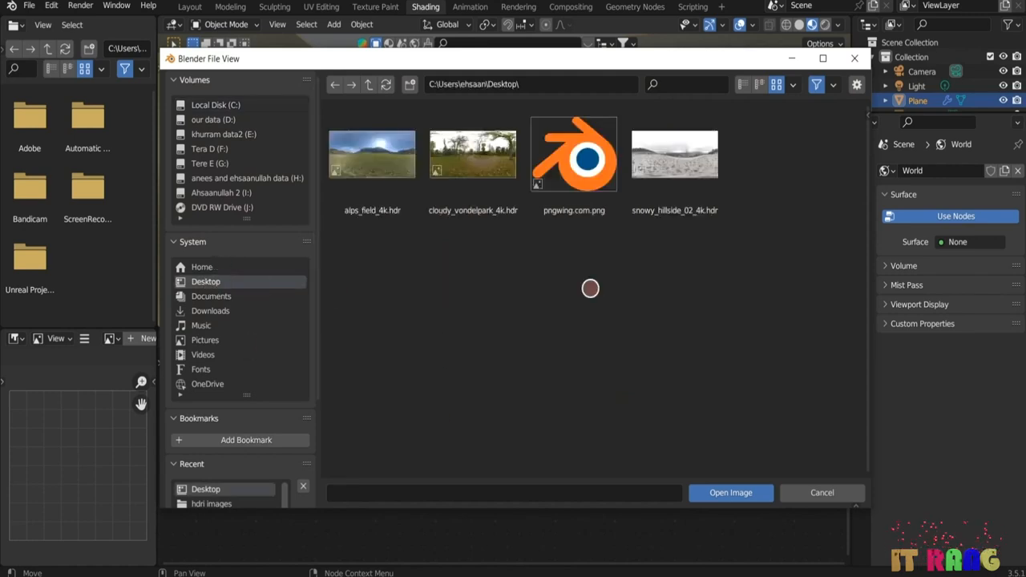
{"action": "left_click", "coordinate": [679, 161]}
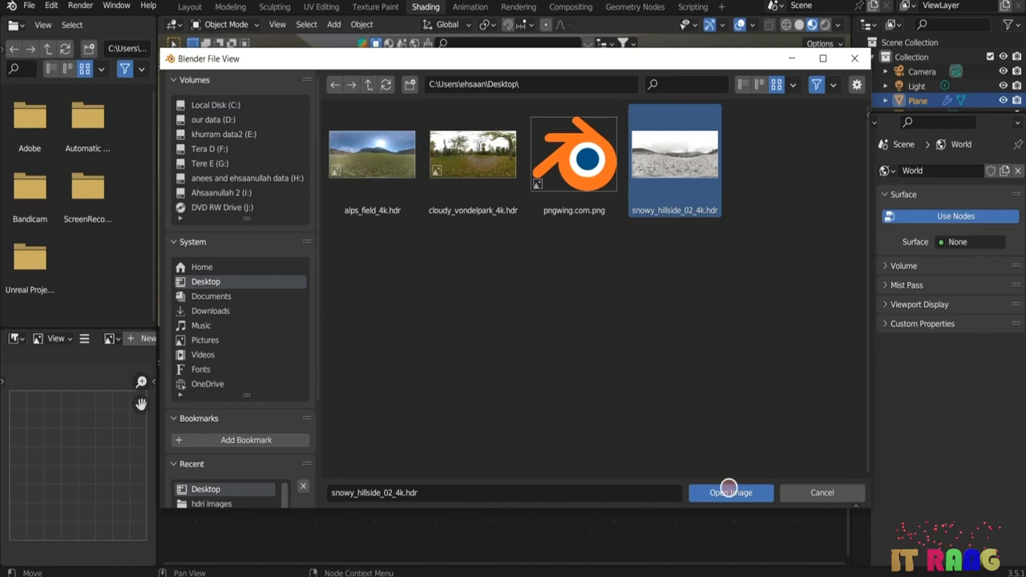
{"action": "left_click", "coordinate": [727, 491]}
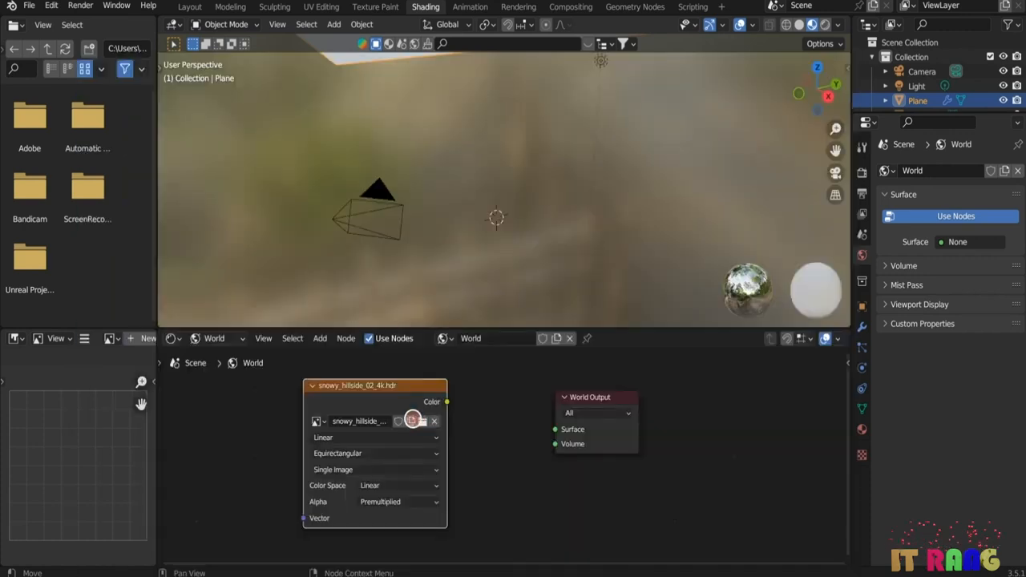
{"action": "left_click_drag", "start_coordinate": [447, 402], "coordinate": [555, 429]}
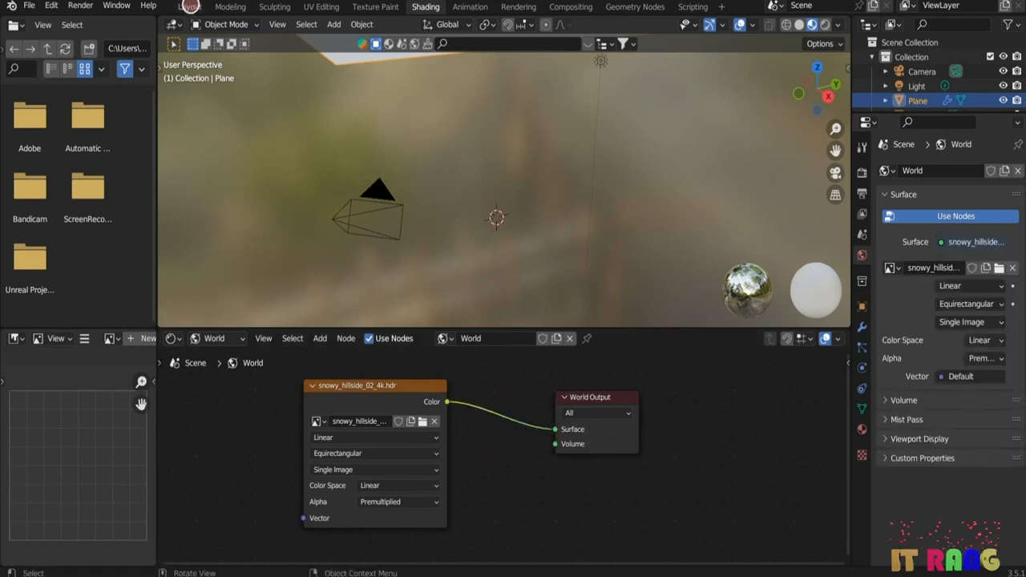
- Return to the Layout workspace, display the scene in Rendered shading and play the particle animation
{"action": "left_click", "coordinate": [191, 7]}
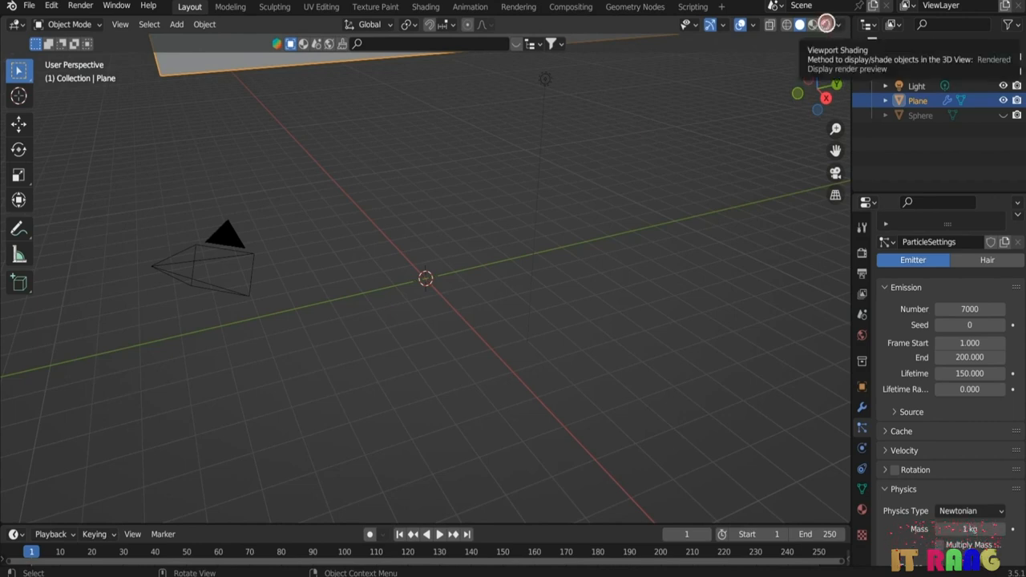
{"action": "left_click", "coordinate": [825, 23]}
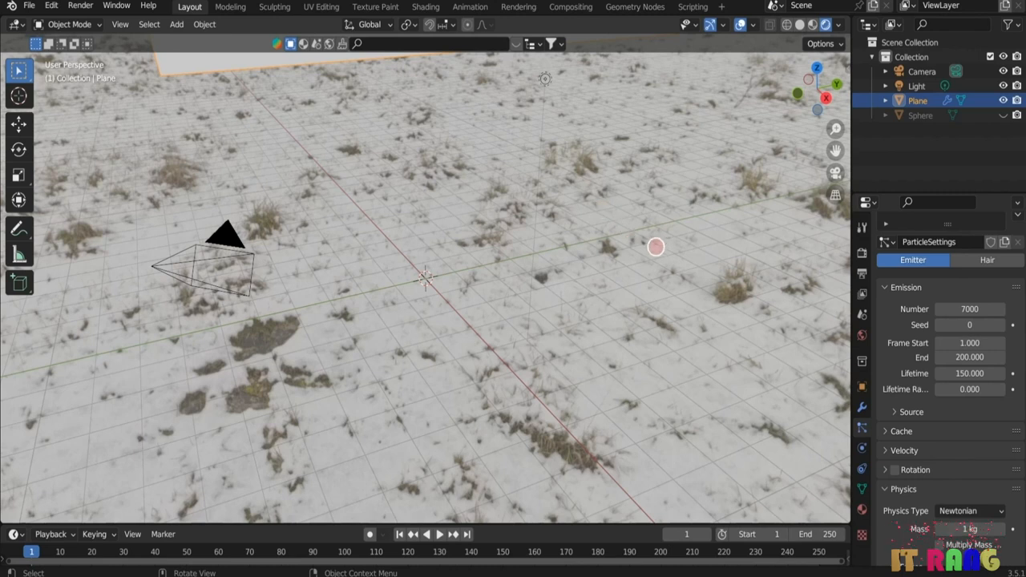
{"action": "scroll", "coordinate": [656, 247], "scroll_direction": "down", "scroll_amount": 3}
{"action": "middle_click_drag", "start_coordinate": [655, 250], "coordinate": [645, 245]}
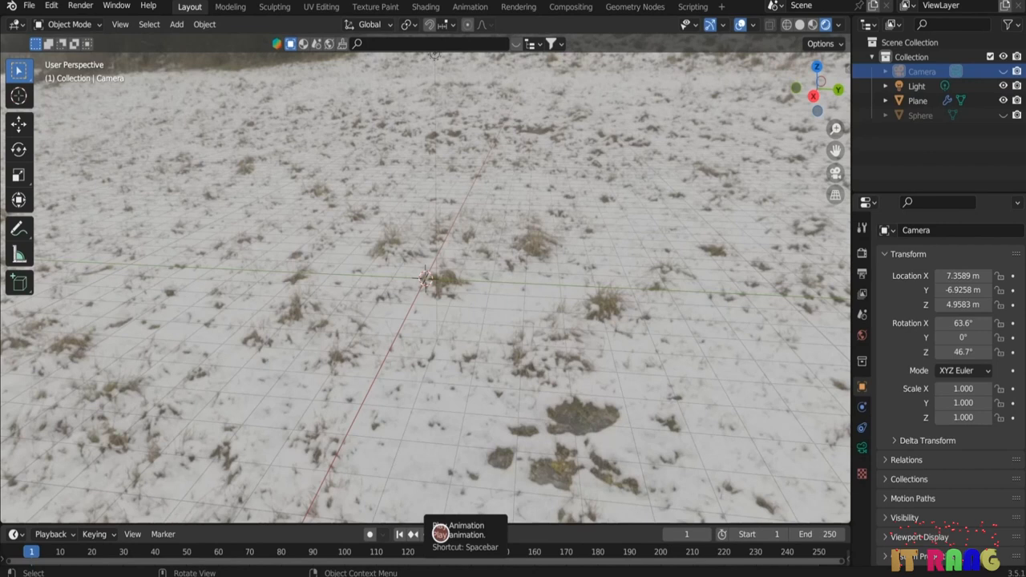
{"action": "left_click", "coordinate": [440, 534]}
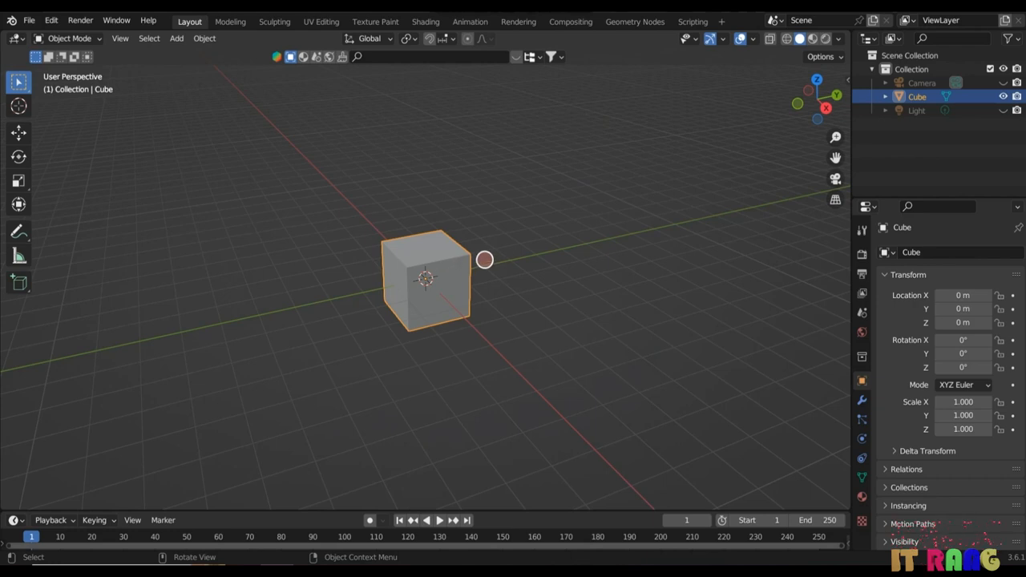
- Delete the default cube in the new scene and add a text object at the origin
{"action": "key", "text": "Delete"}
{"action": "key", "text": "shift+a"}
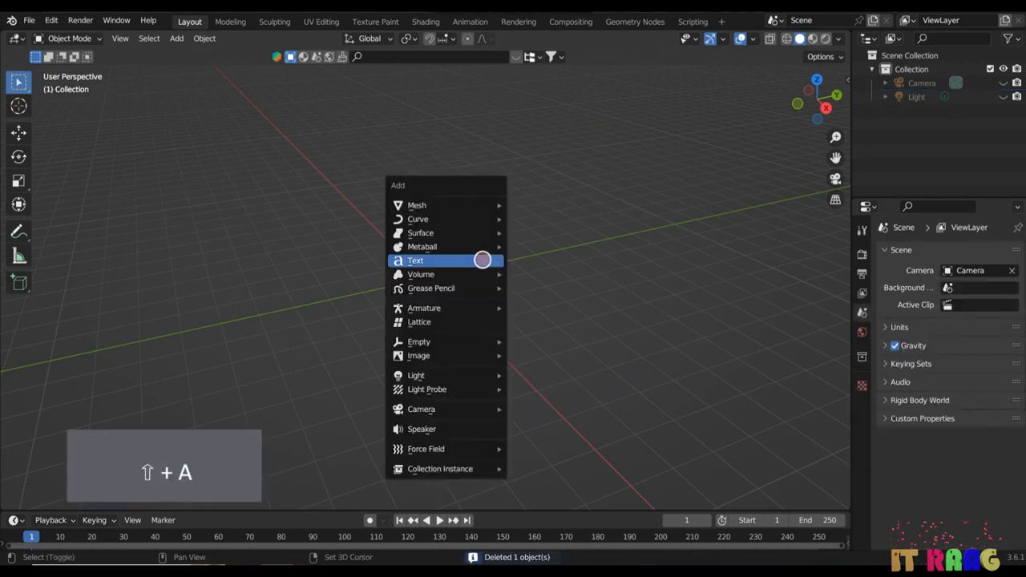
{"action": "left_click", "coordinate": [429, 261]}
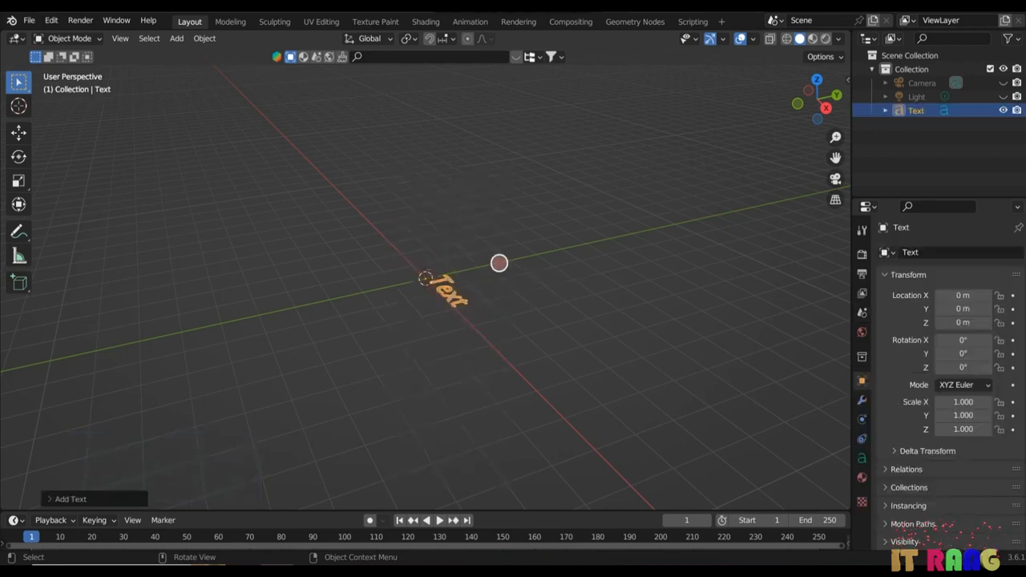
- From the top view, replace the text object's content with "blender" and return to Object Mode
{"action": "key", "text": "KP_7"}
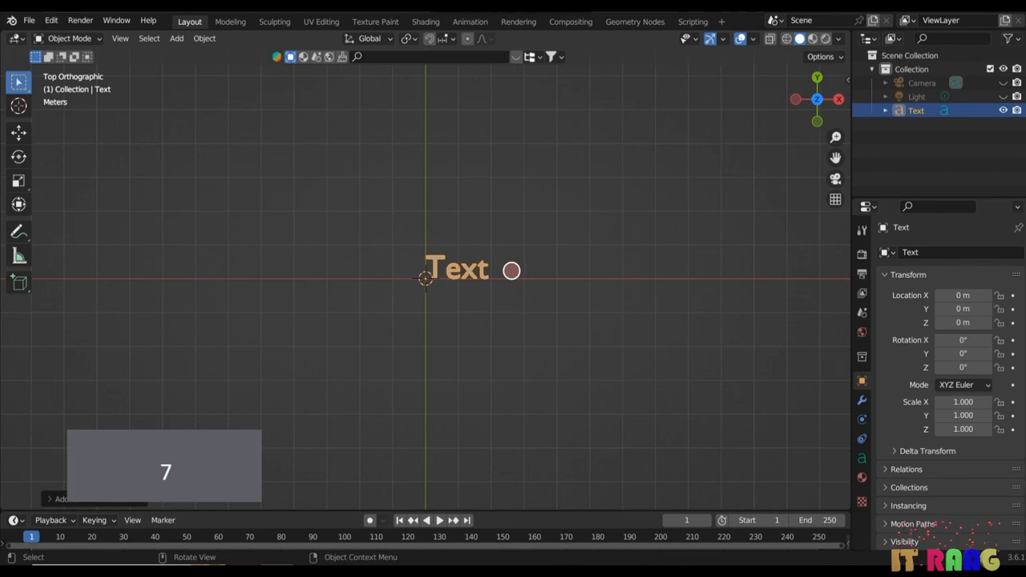
{"action": "scroll", "coordinate": [561, 273], "scroll_direction": "up", "scroll_amount": 5}
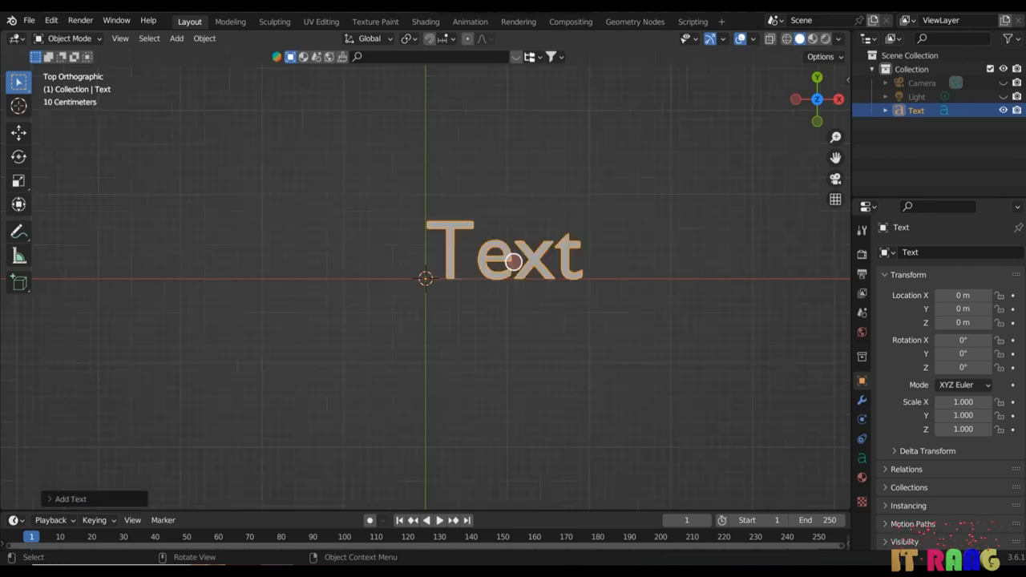
{"action": "key", "text": "Tab"}
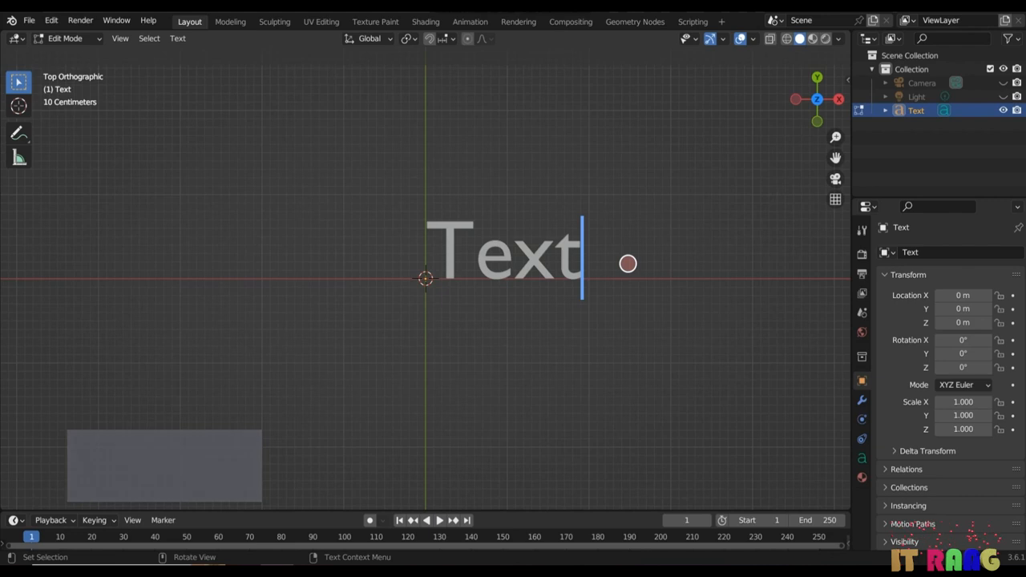
{"action": "key", "text": "BackSpace"}
{"action": "key", "text": "BackSpace"}
{"action": "key", "text": "BackSpace"}
{"action": "key", "text": "BackSpace"}
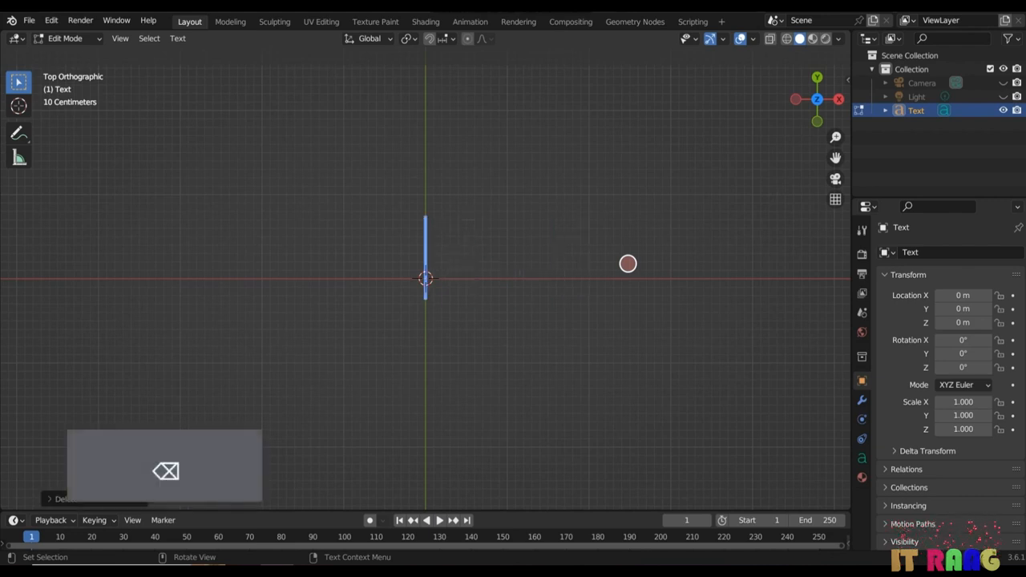
{"action": "type", "text": "bl"}
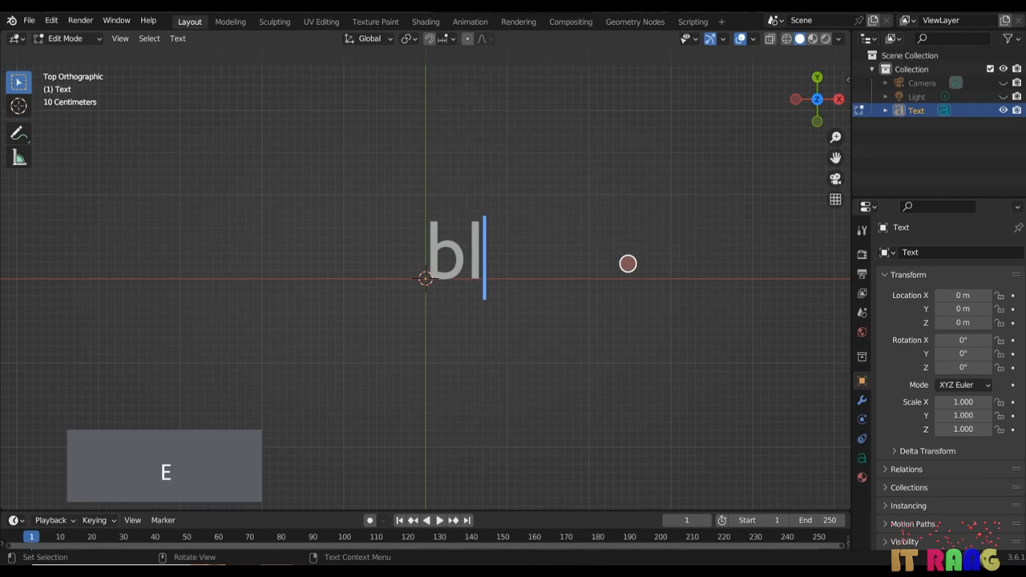
{"action": "type", "text": "ender"}
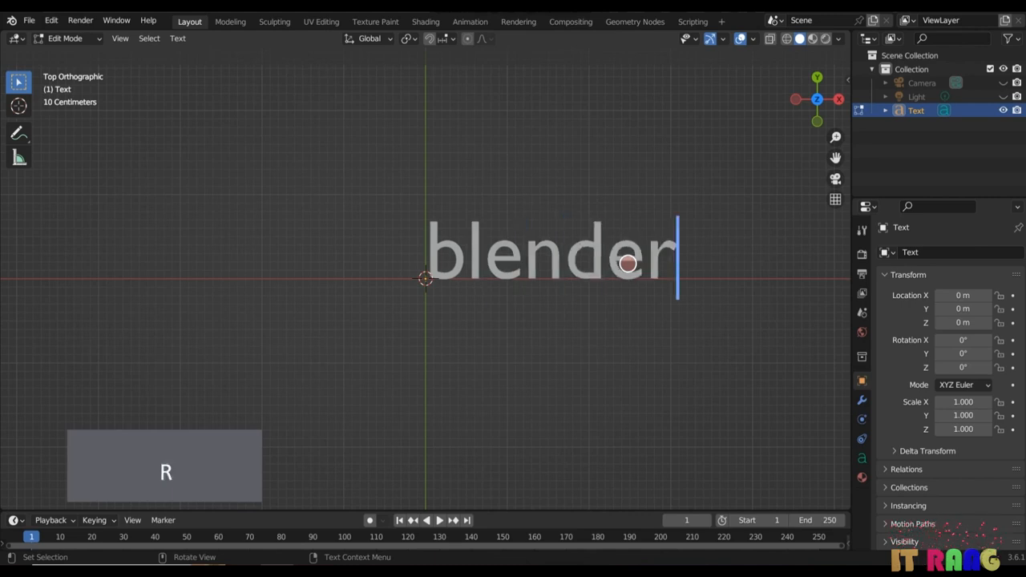
{"action": "key", "text": "Tab"}
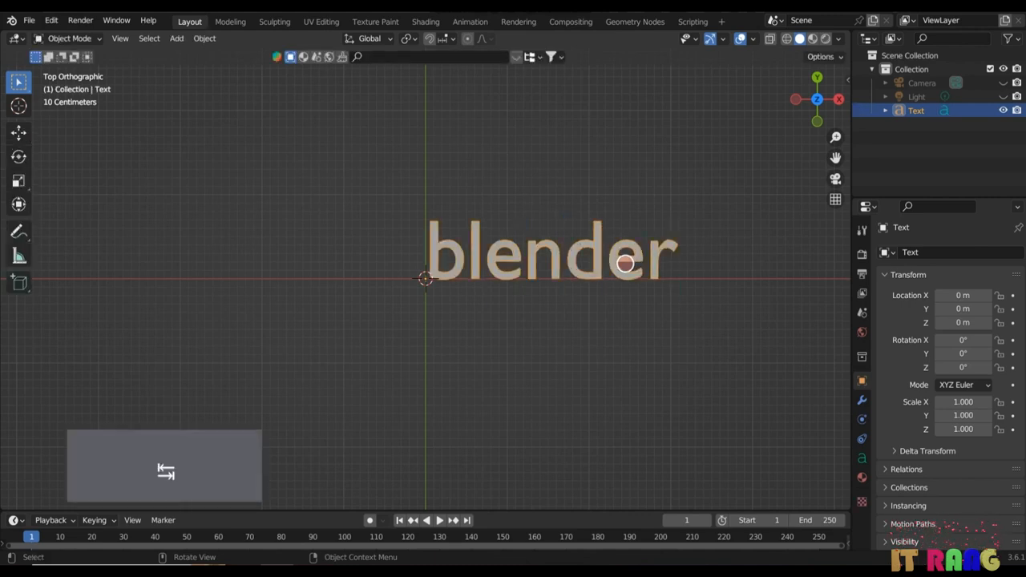
- Enlarge the timeline and give the text a new material with an Emission surface, strength 2 and a red color
{"action": "left_click_drag", "start_coordinate": [499, 508], "coordinate": [508, 435]}
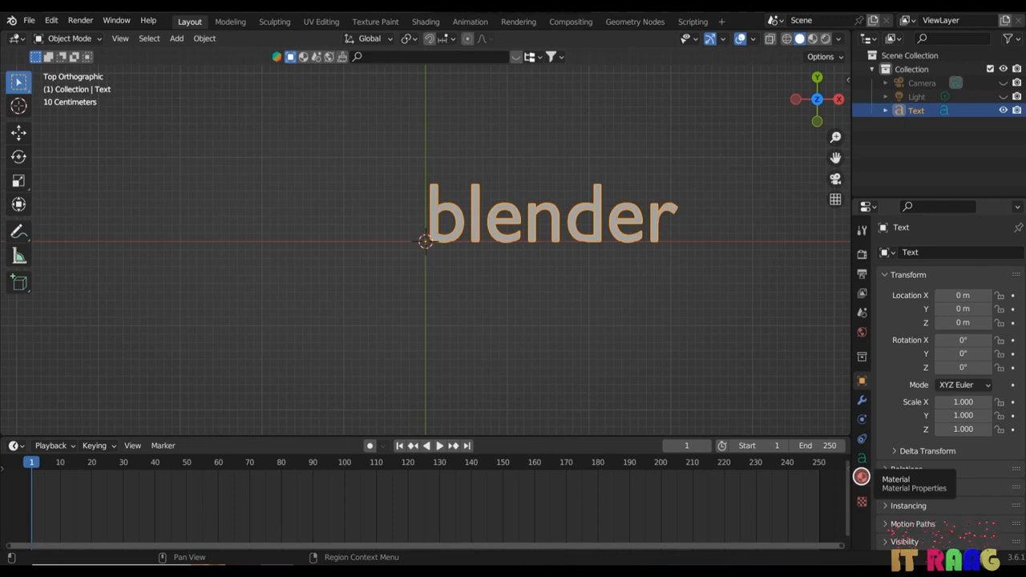
{"action": "left_click", "coordinate": [861, 477]}
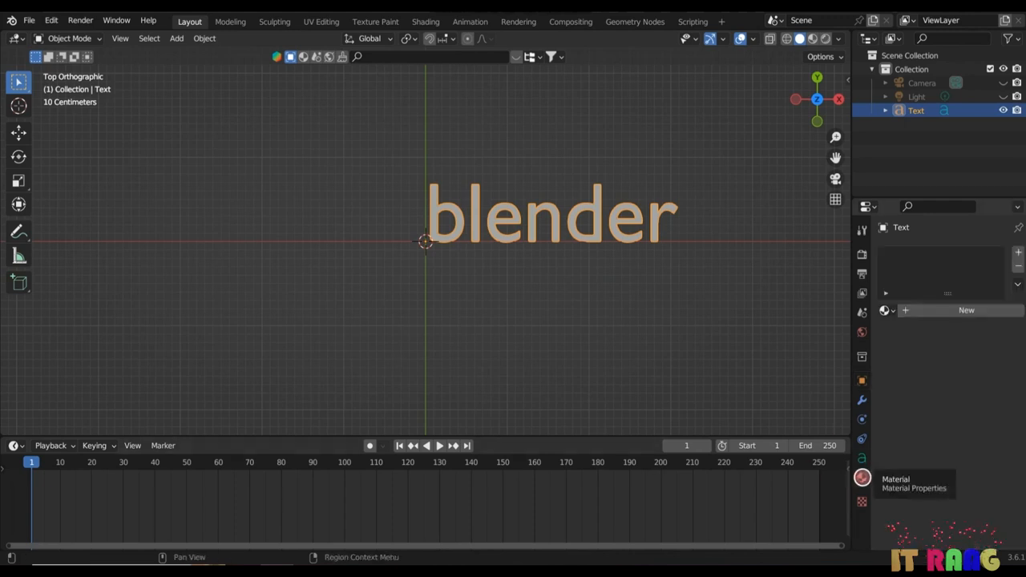
{"action": "left_click", "coordinate": [968, 310]}
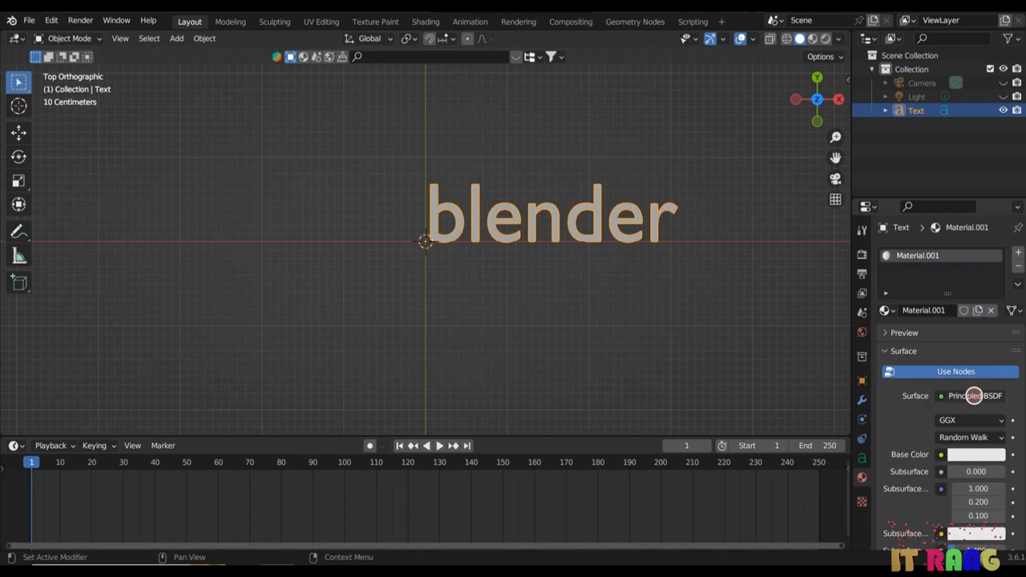
{"action": "left_click", "coordinate": [974, 395]}
{"action": "left_click", "coordinate": [914, 125]}
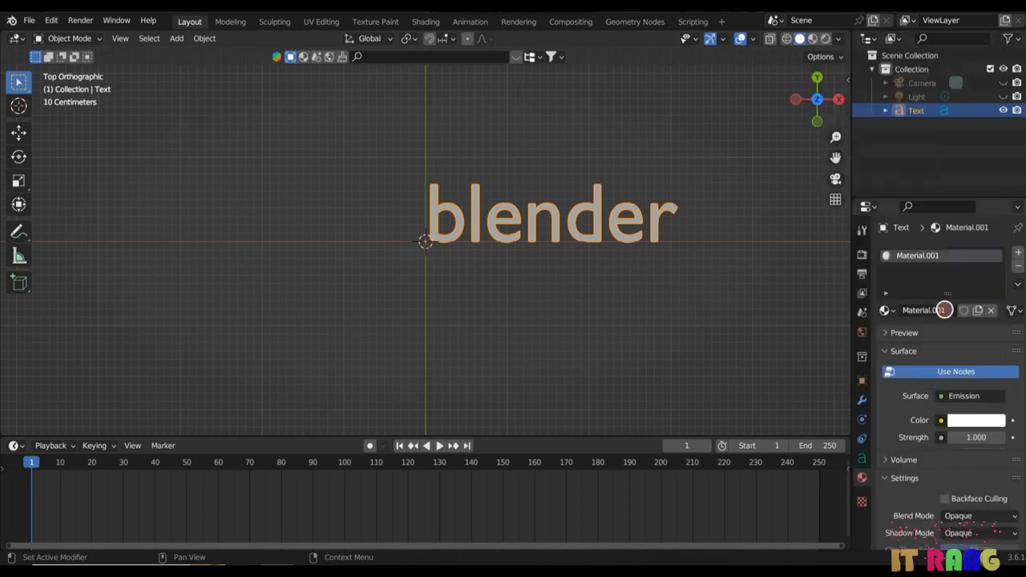
{"action": "left_click", "coordinate": [973, 437]}
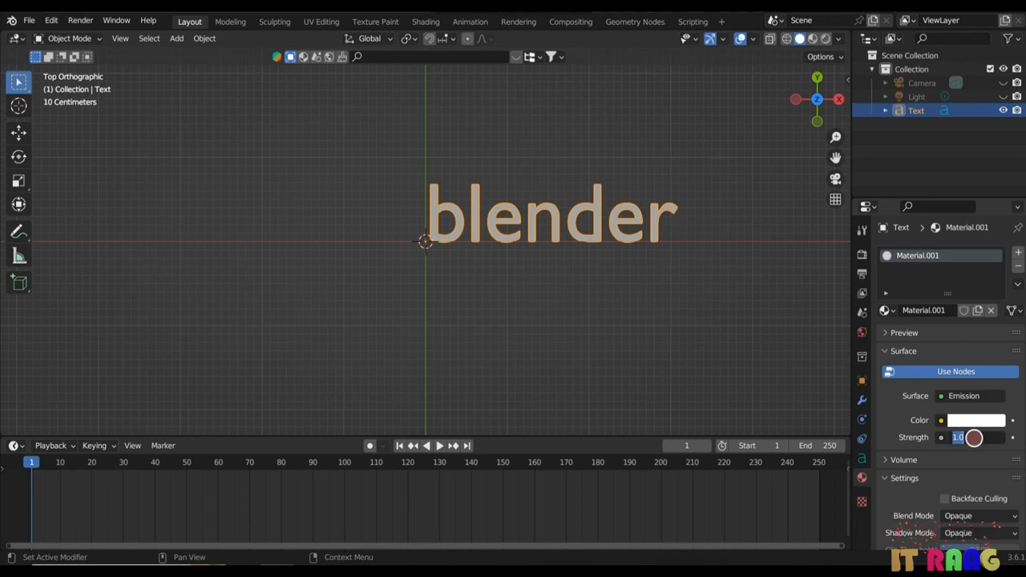
{"action": "type", "text": "2"}
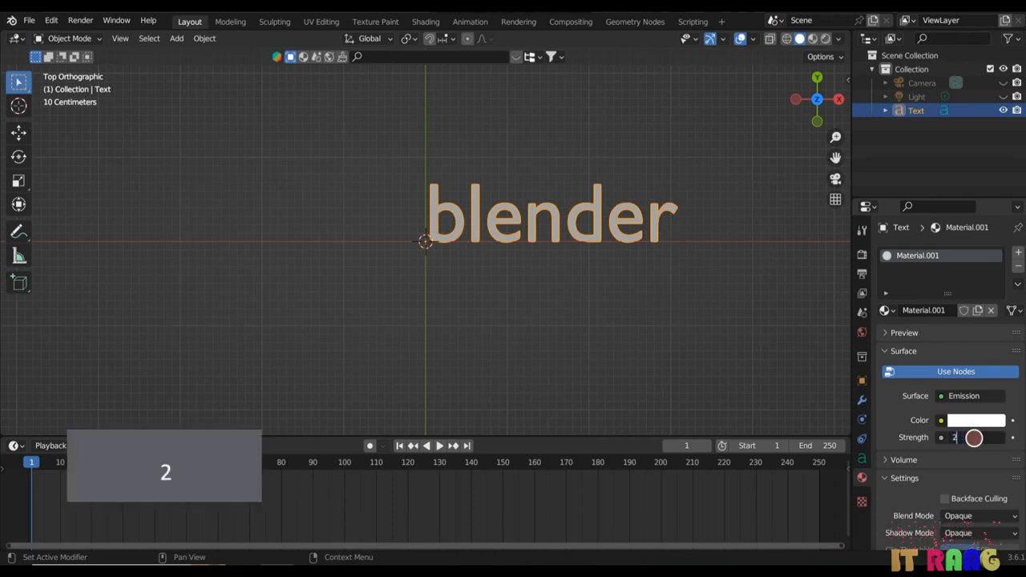
{"action": "key", "text": "Return"}
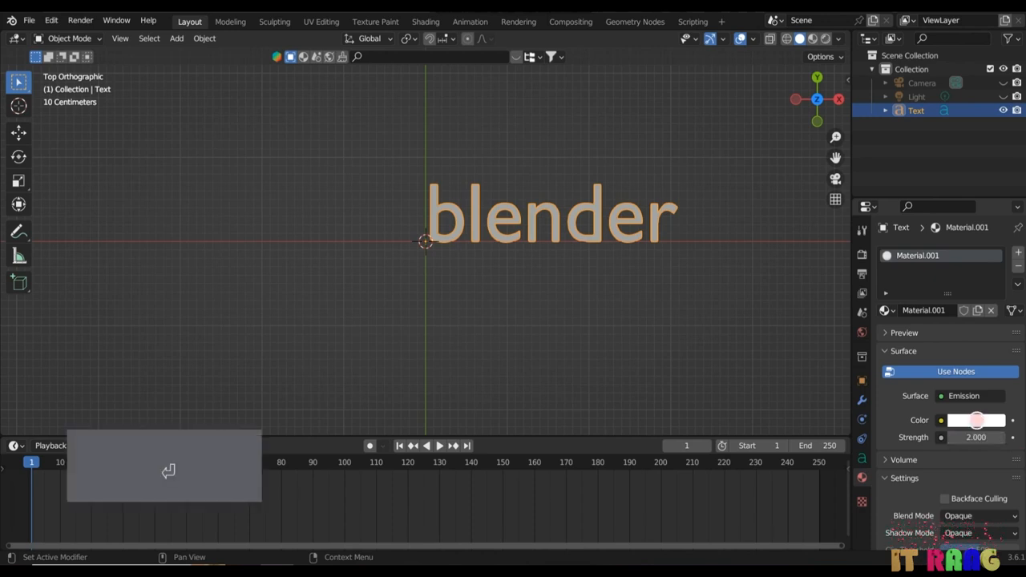
{"action": "left_click", "coordinate": [975, 420]}
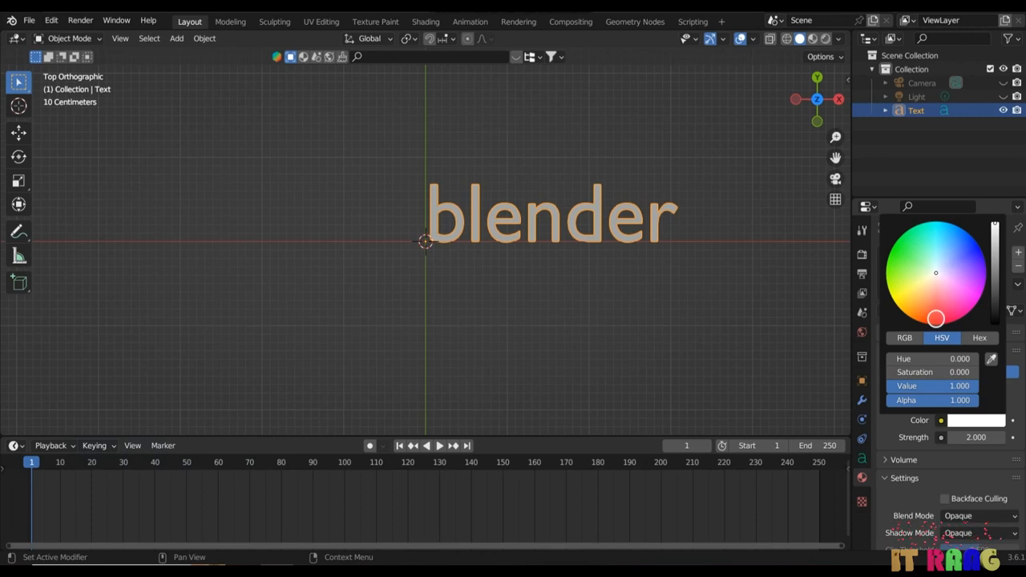
{"action": "left_click", "coordinate": [935, 318]}
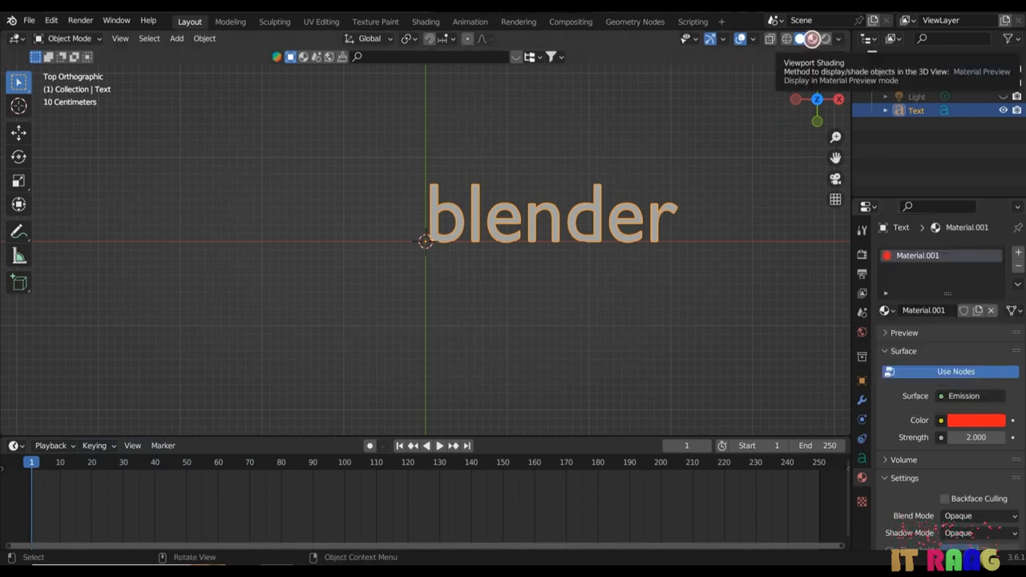
- Display the scene in Material Preview shading and enable Bloom for the Eevee render engine
{"action": "left_click", "coordinate": [812, 38]}
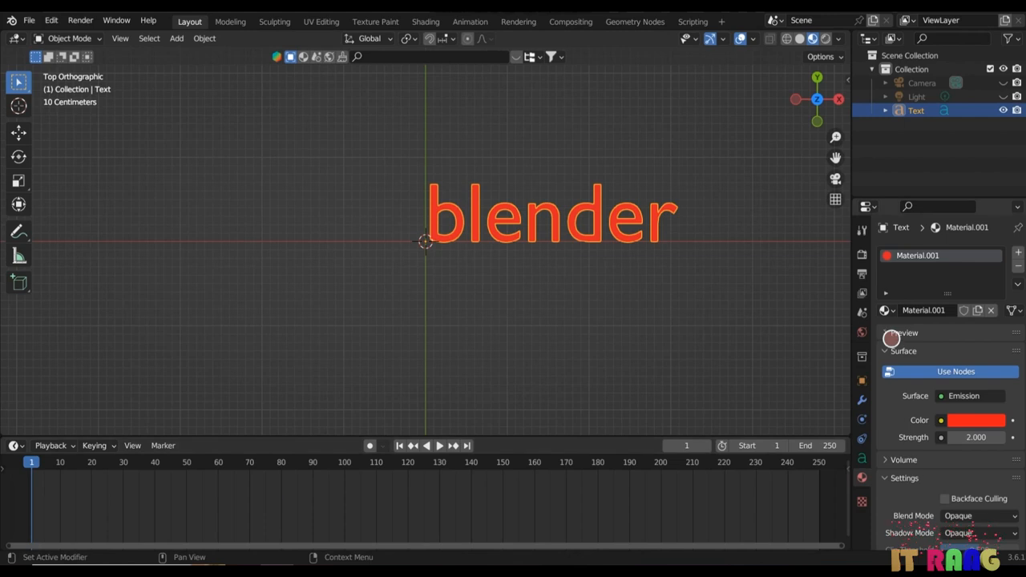
{"action": "left_click", "coordinate": [862, 252]}
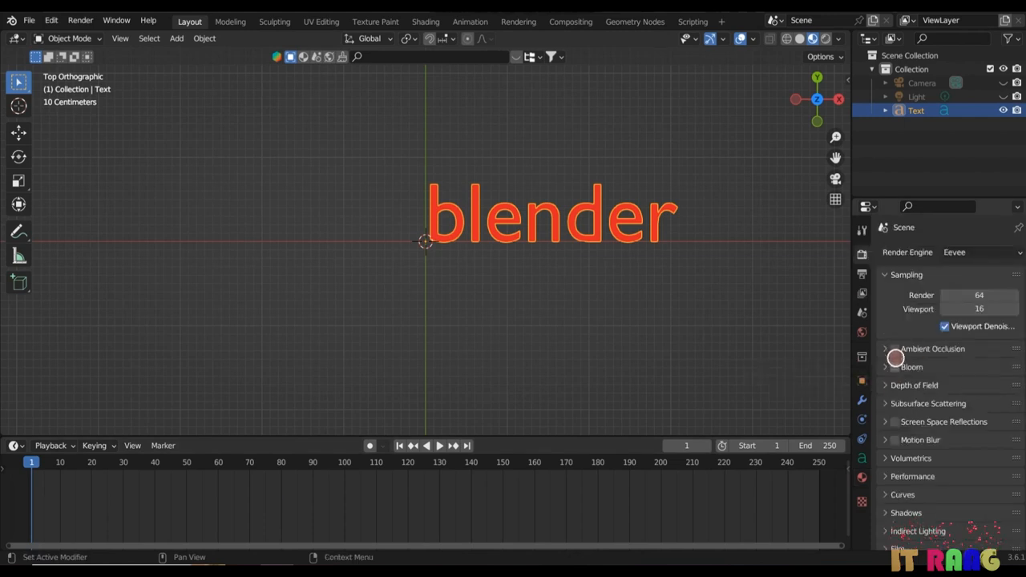
{"action": "left_click", "coordinate": [895, 367]}
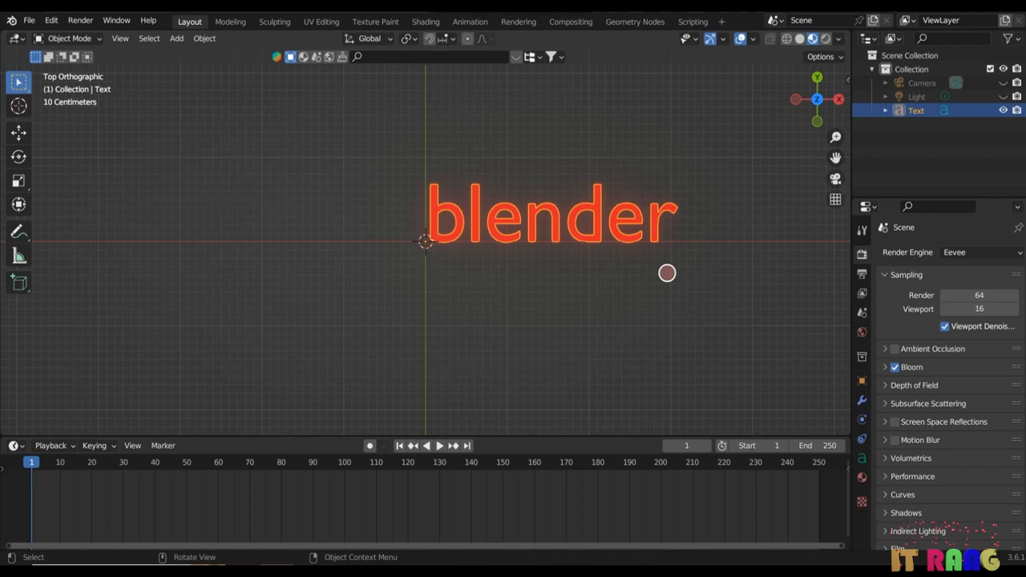
- Keyframe the text material's emission color as red at frame 1 and as green at frame 20
{"action": "left_click", "coordinate": [859, 478]}
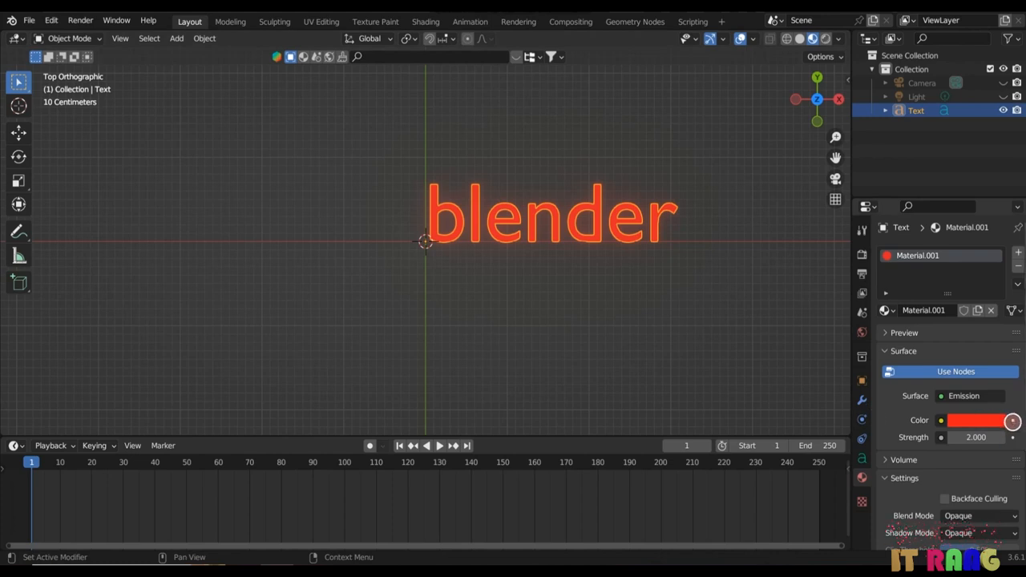
{"action": "left_click", "coordinate": [1013, 420]}
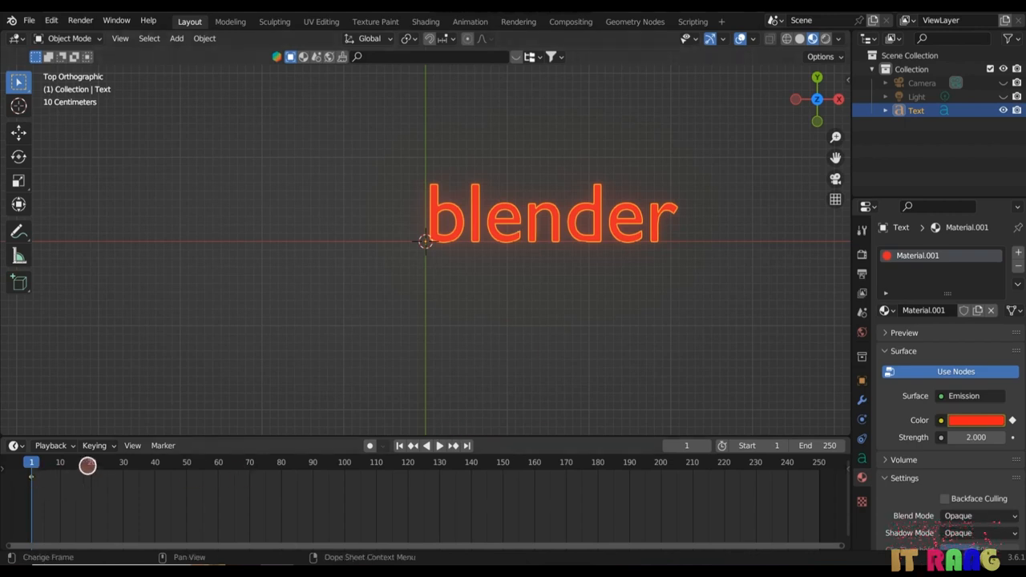
{"action": "left_click", "coordinate": [91, 462]}
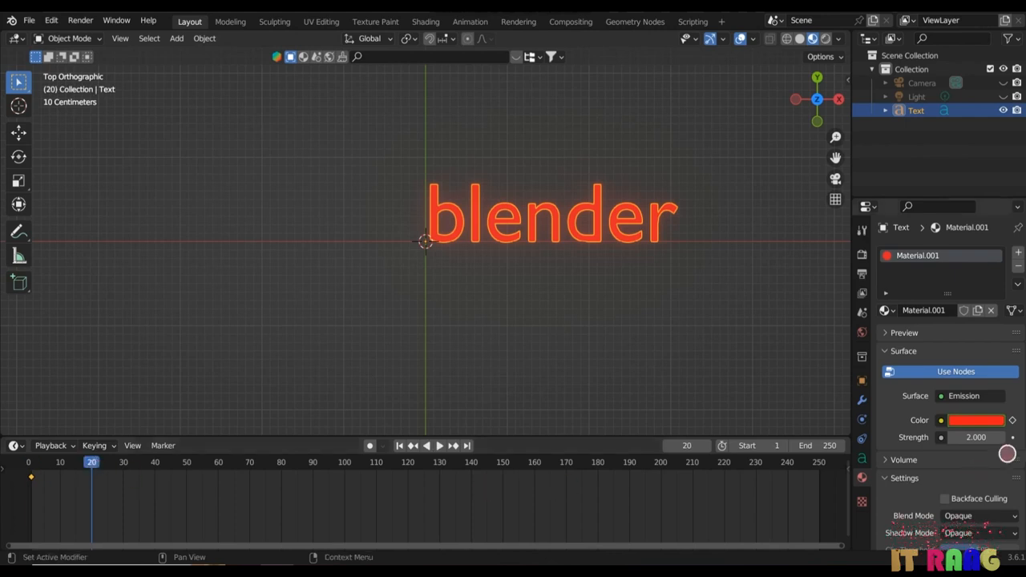
{"action": "left_click", "coordinate": [981, 422]}
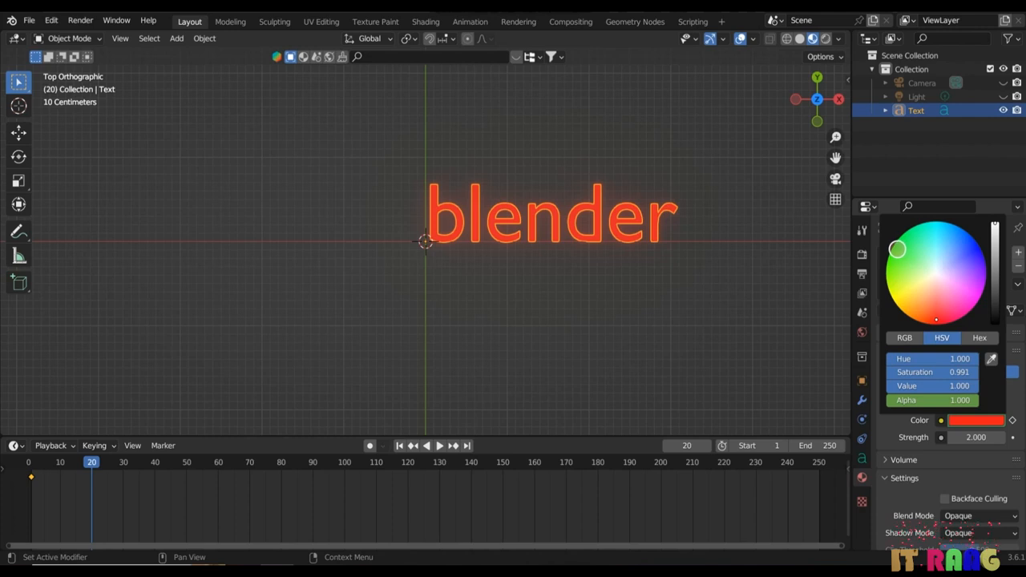
{"action": "left_click", "coordinate": [896, 250]}
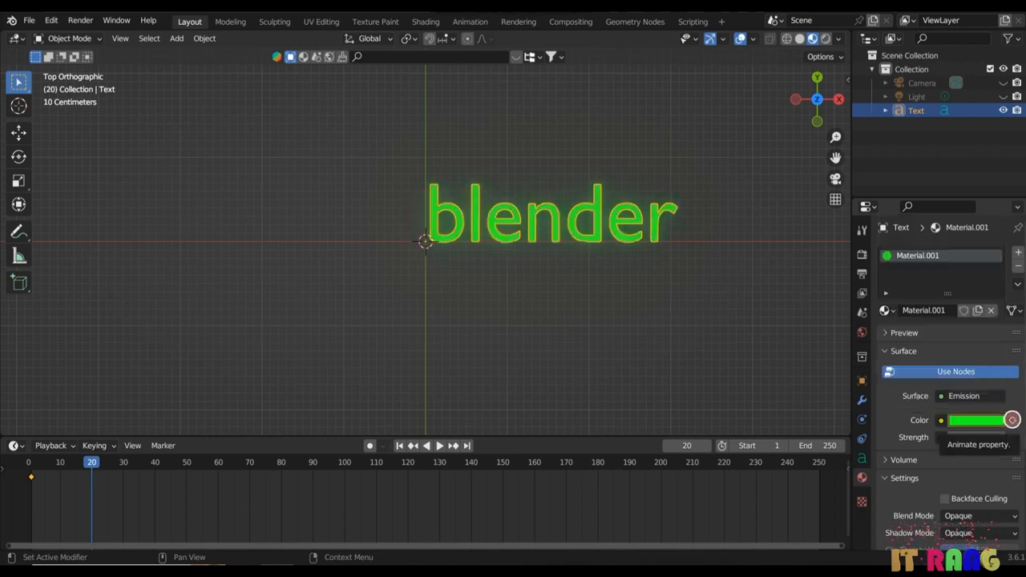
{"action": "left_click", "coordinate": [1012, 420]}
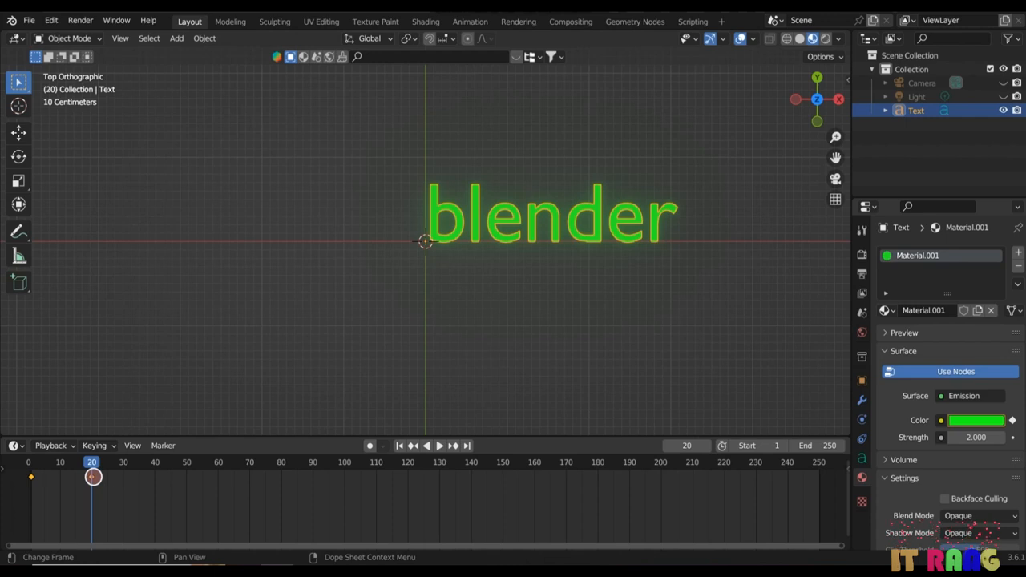
- Change the emission color to blue at frame 40 and keyframe it
{"action": "left_click", "coordinate": [155, 463]}
{"action": "left_click", "coordinate": [968, 420]}
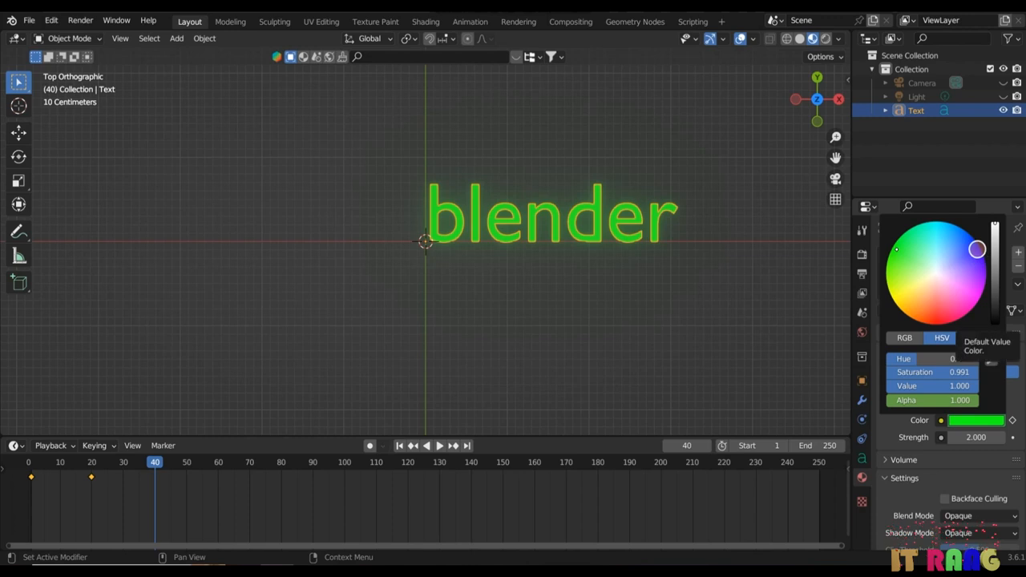
{"action": "left_click", "coordinate": [975, 248]}
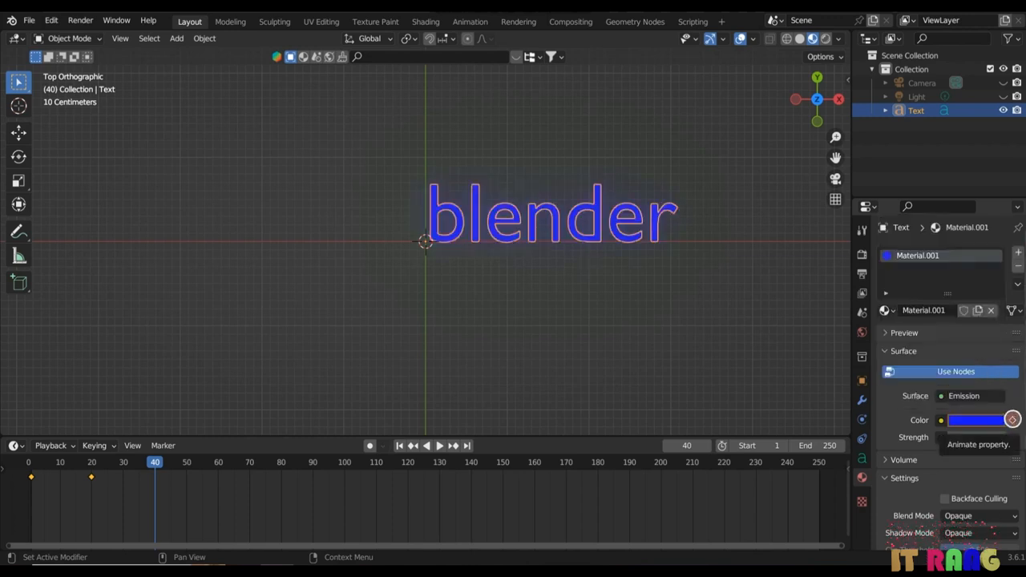
{"action": "left_click", "coordinate": [1012, 419]}
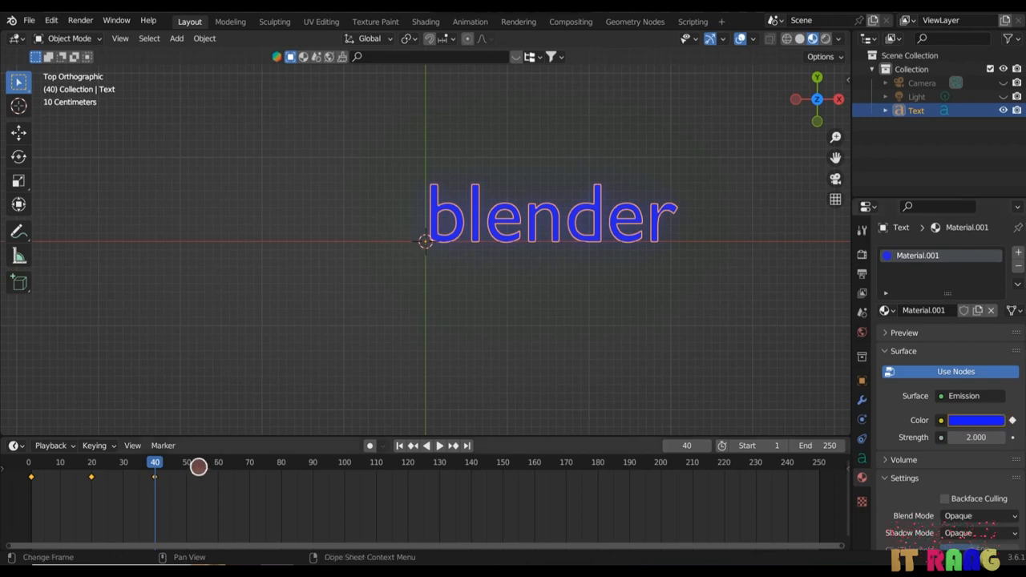
- Change the emission color to yellow at frame 60 and keyframe it
{"action": "left_click", "coordinate": [218, 464]}
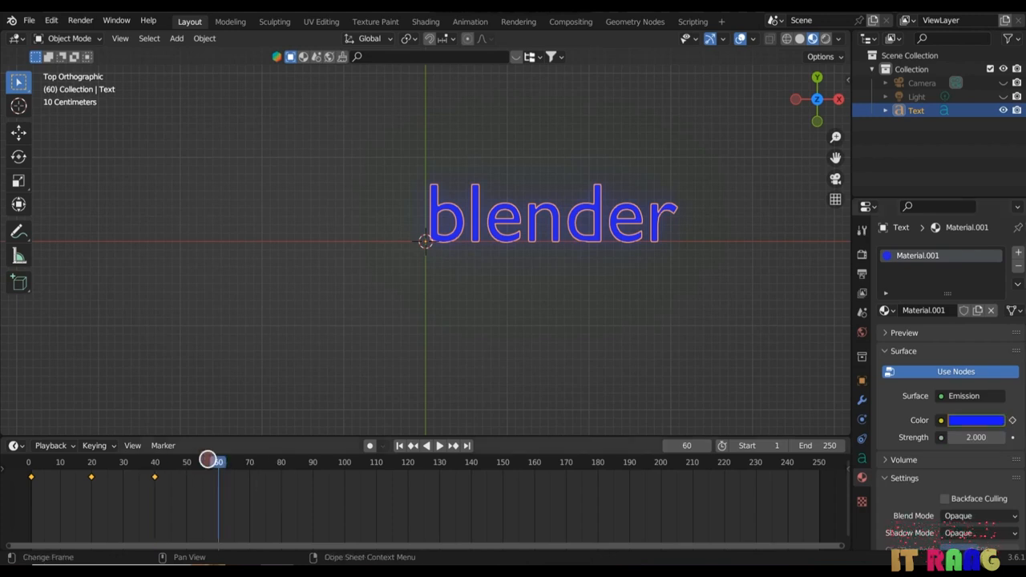
{"action": "left_click", "coordinate": [973, 420]}
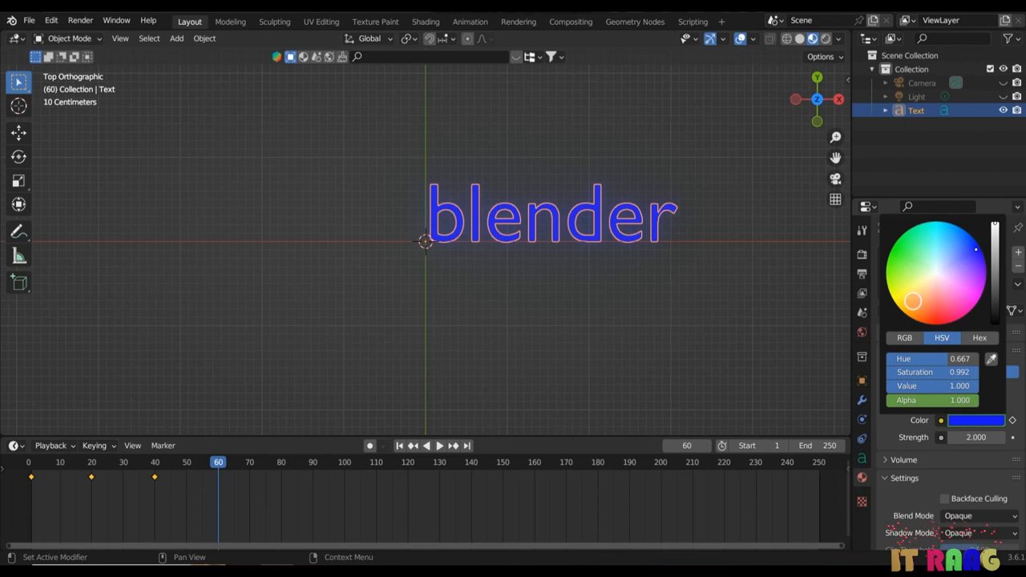
{"action": "left_click", "coordinate": [900, 295]}
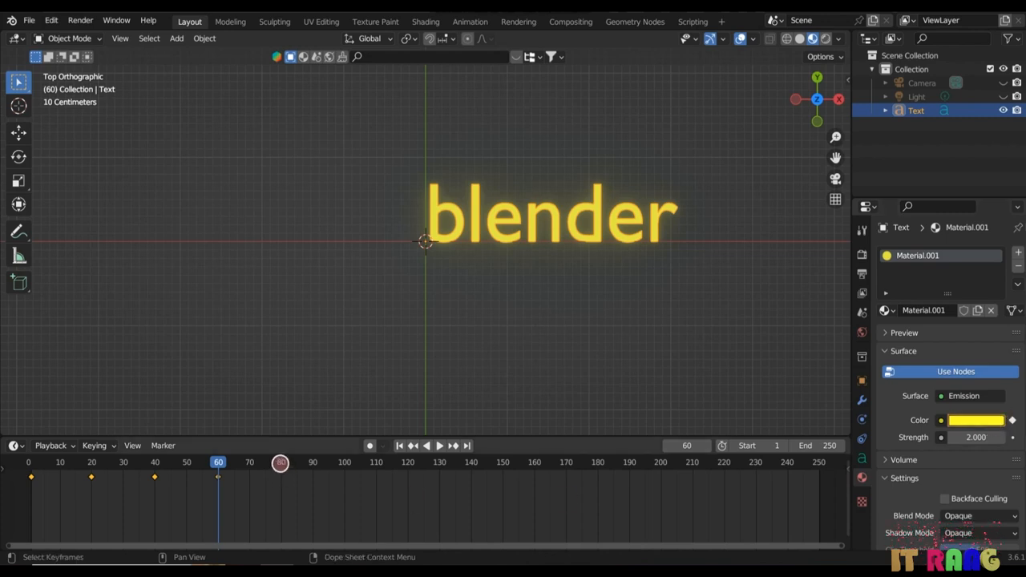
- Change the emission color to cyan at frame 80, keyframe it, and return the timeline to frame 1
{"action": "left_click", "coordinate": [280, 462]}
{"action": "left_click", "coordinate": [975, 420]}
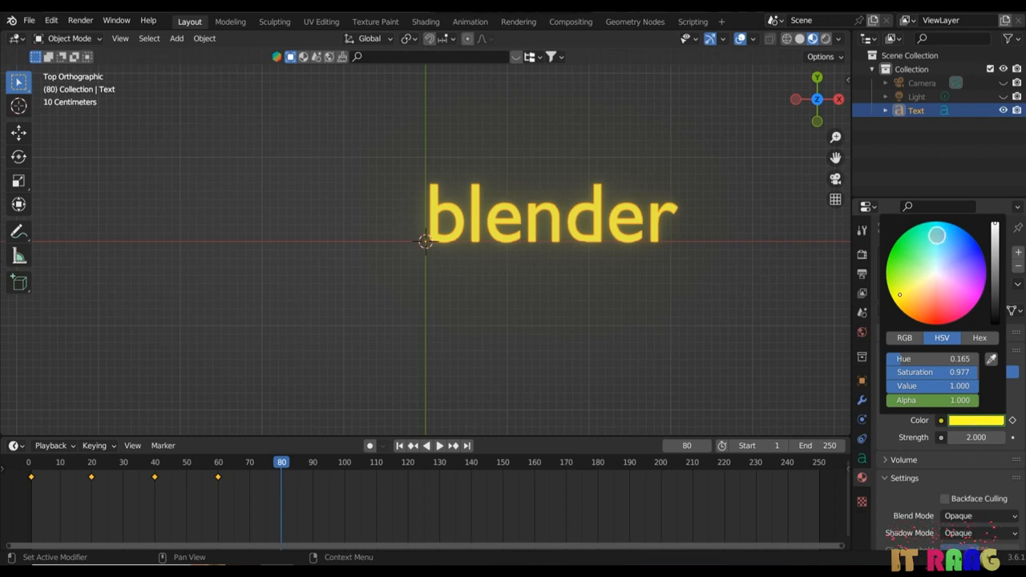
{"action": "left_click", "coordinate": [937, 238]}
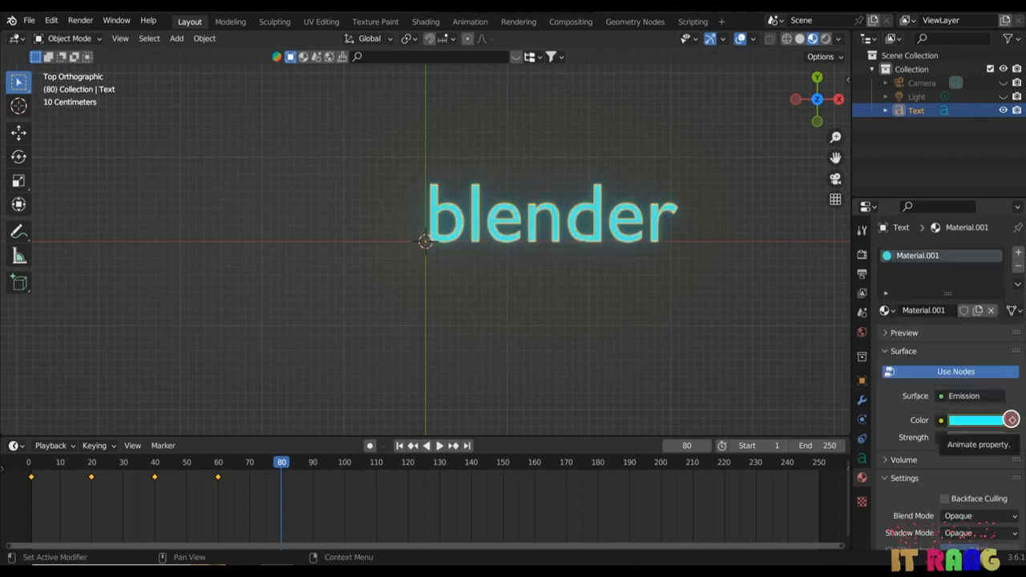
{"action": "left_click", "coordinate": [1011, 420]}
{"action": "left_click_drag", "start_coordinate": [269, 458], "coordinate": [29, 462]}
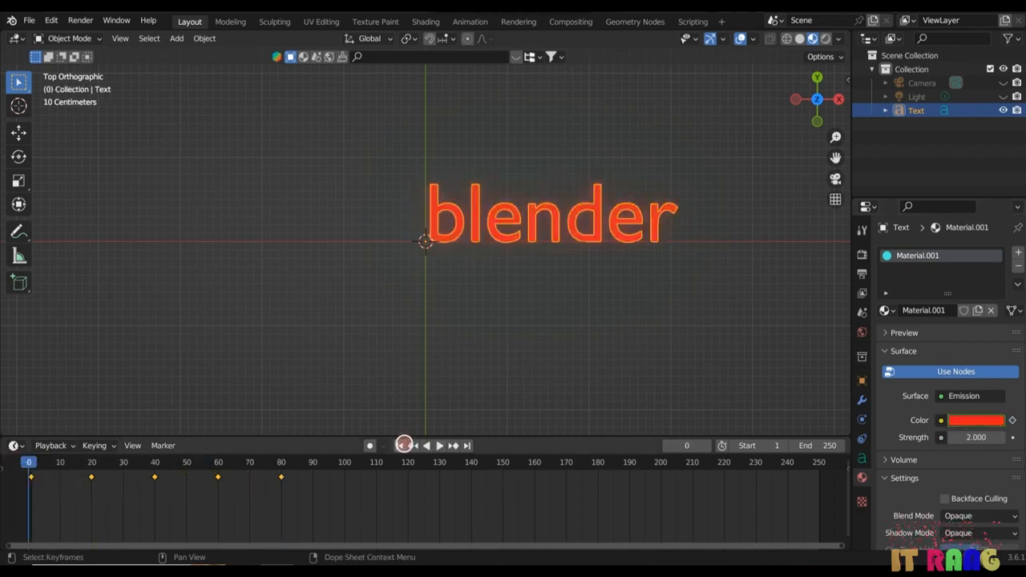
{"action": "left_click", "coordinate": [400, 445]}
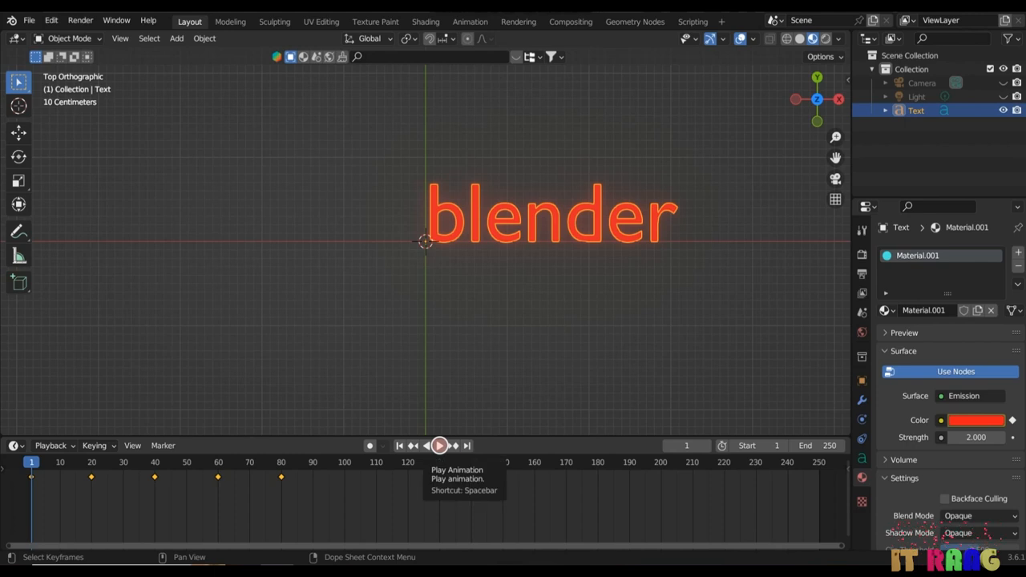
- Play back the text's emission color animation to preview it, and stop playback
{"action": "left_click", "coordinate": [439, 446]}
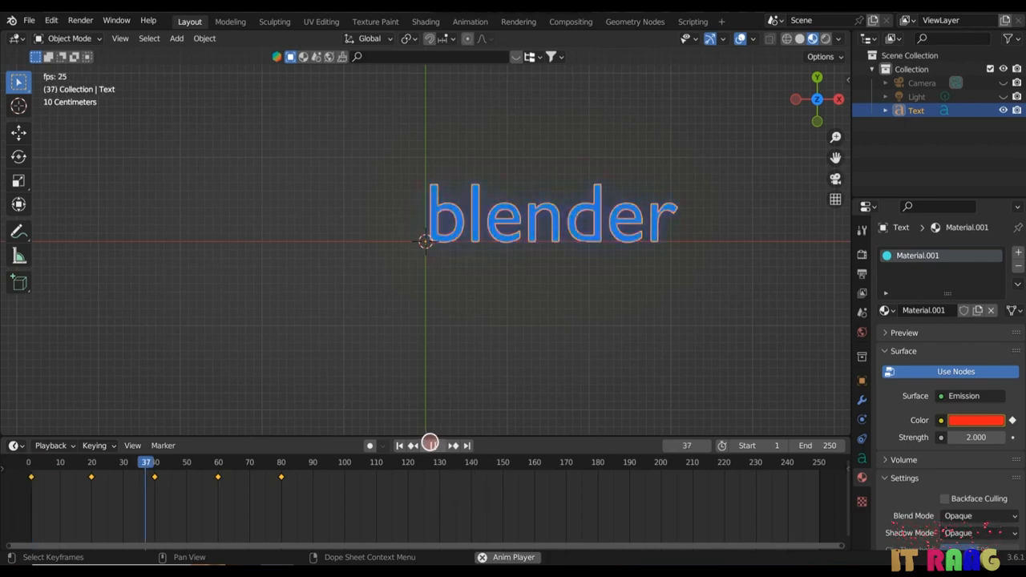
{"action": "left_click", "coordinate": [432, 446]}
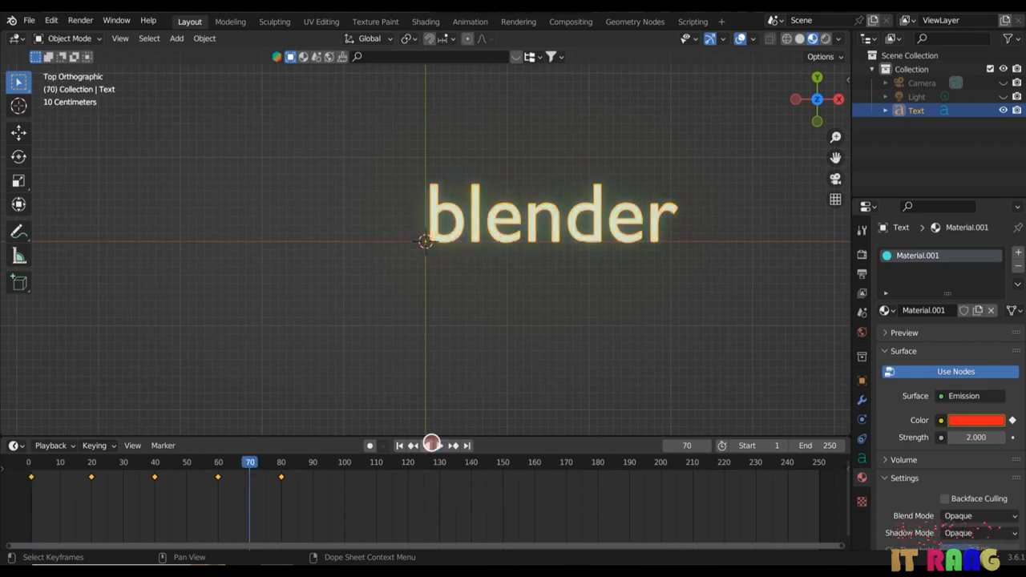
{"action": "left_click", "coordinate": [431, 446]}
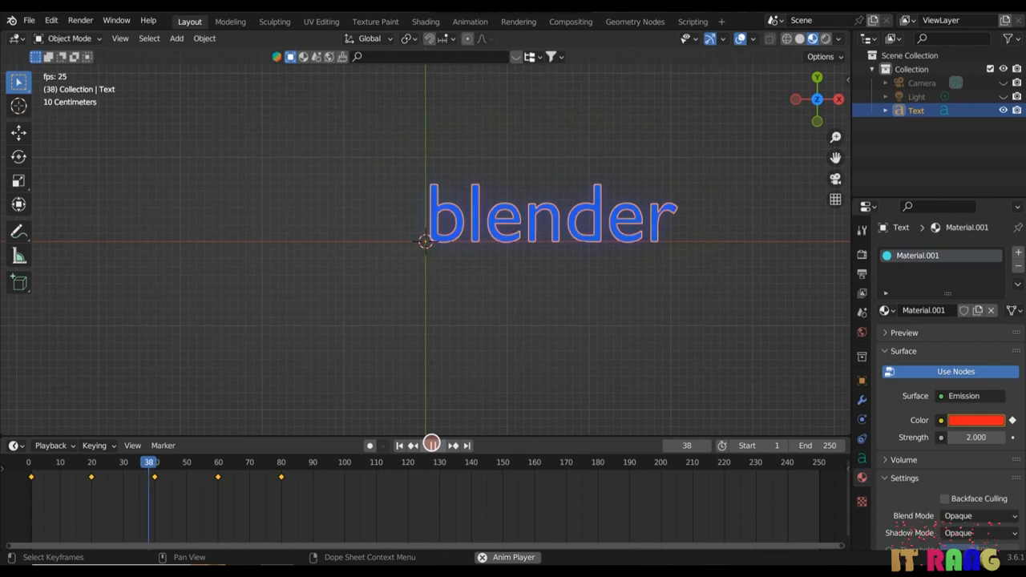
{"action": "key", "text": "Escape"}
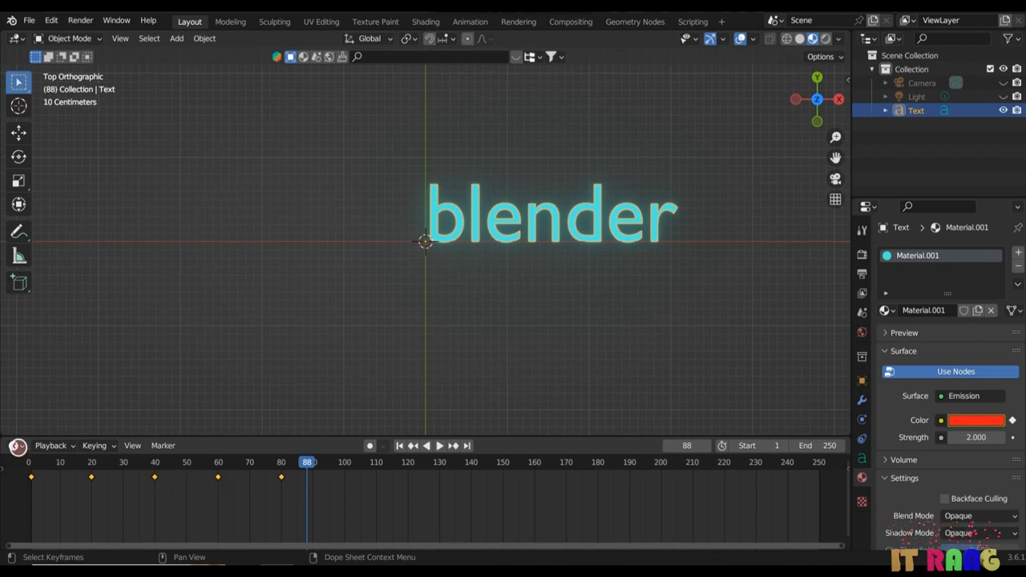
- In the Graph Editor, select all of the text material's color keyframes and set their extrapolation to Make Cyclic (F-Modifier)
{"action": "left_click", "coordinate": [18, 446]}
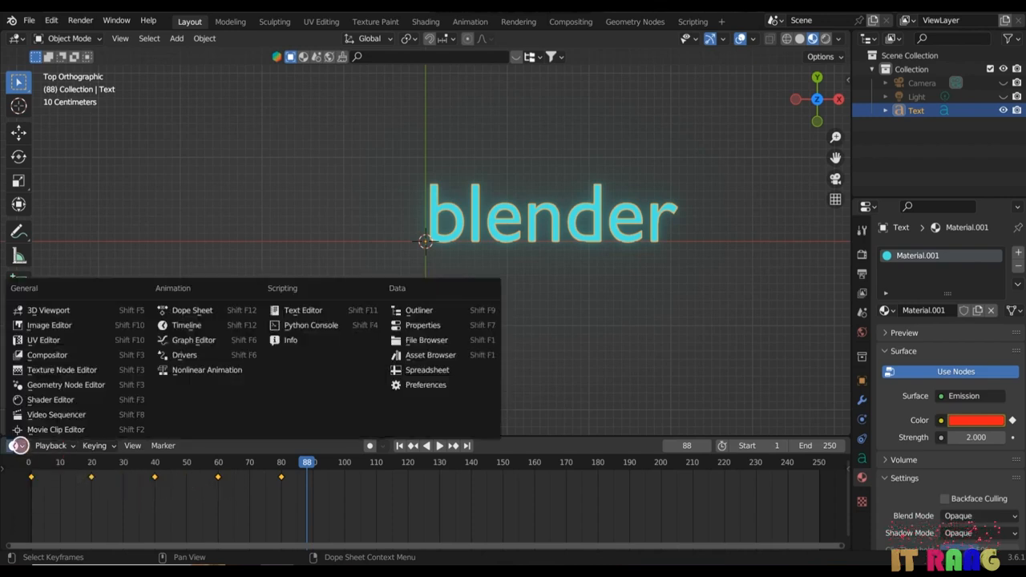
{"action": "left_click", "coordinate": [210, 340]}
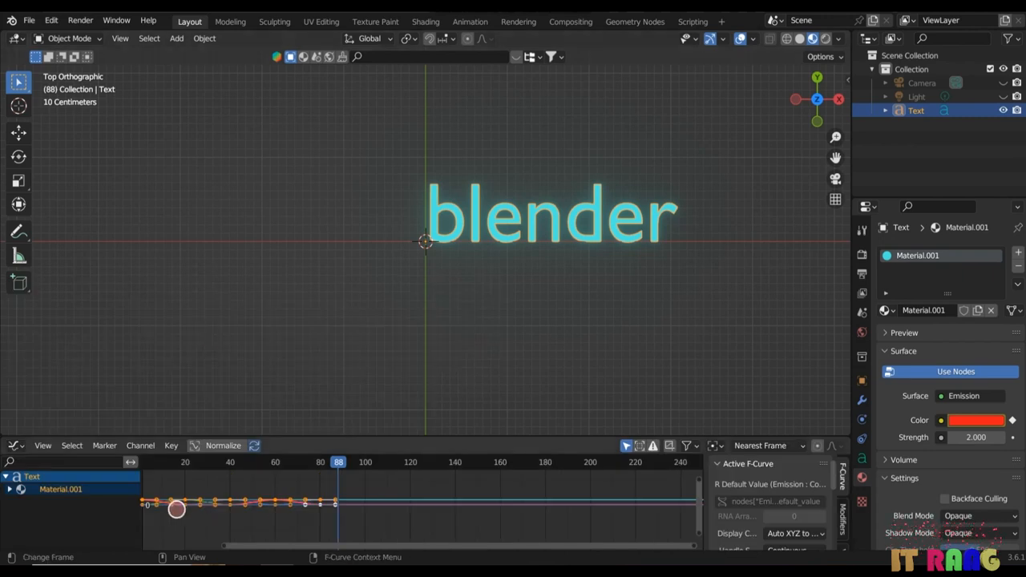
{"action": "key", "text": "a"}
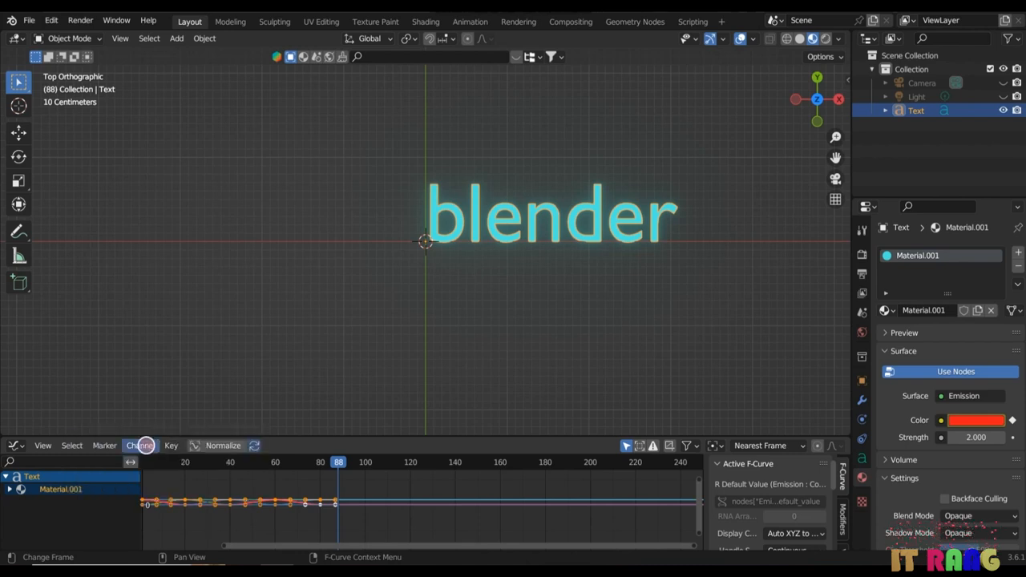
{"action": "left_click", "coordinate": [145, 446]}
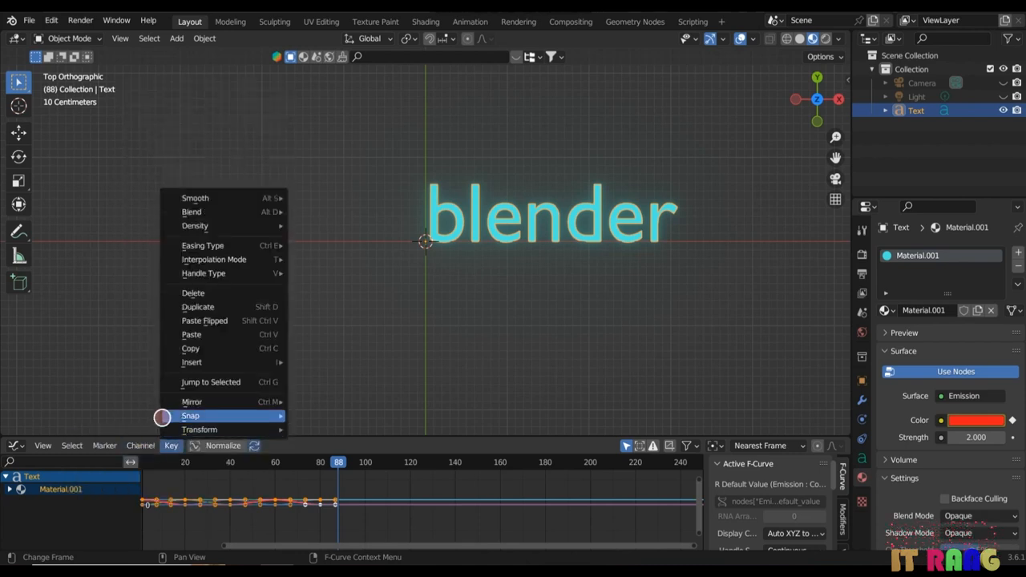
{"action": "mouse_move", "coordinate": [192, 314]}
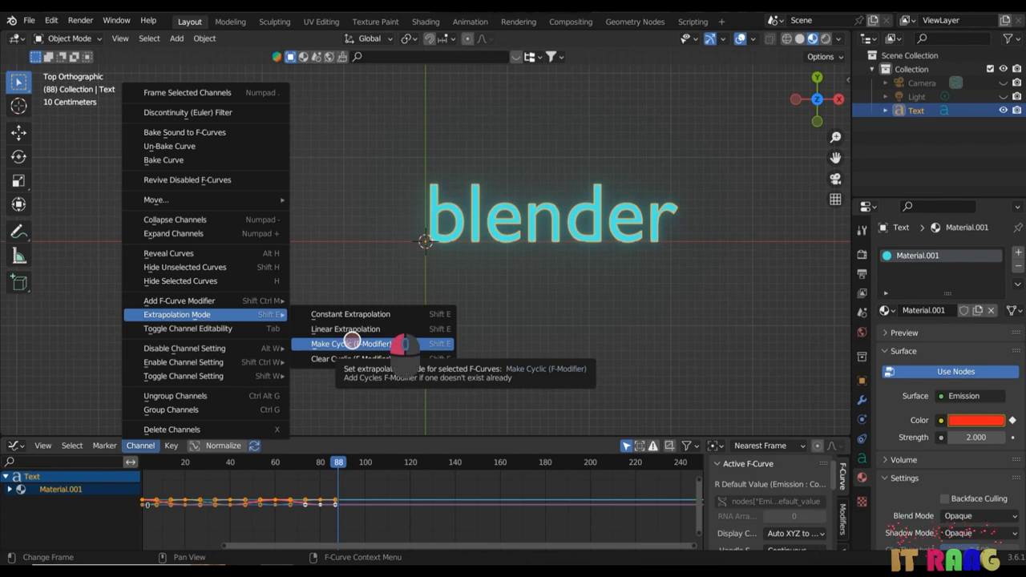
{"action": "left_click", "coordinate": [351, 343]}
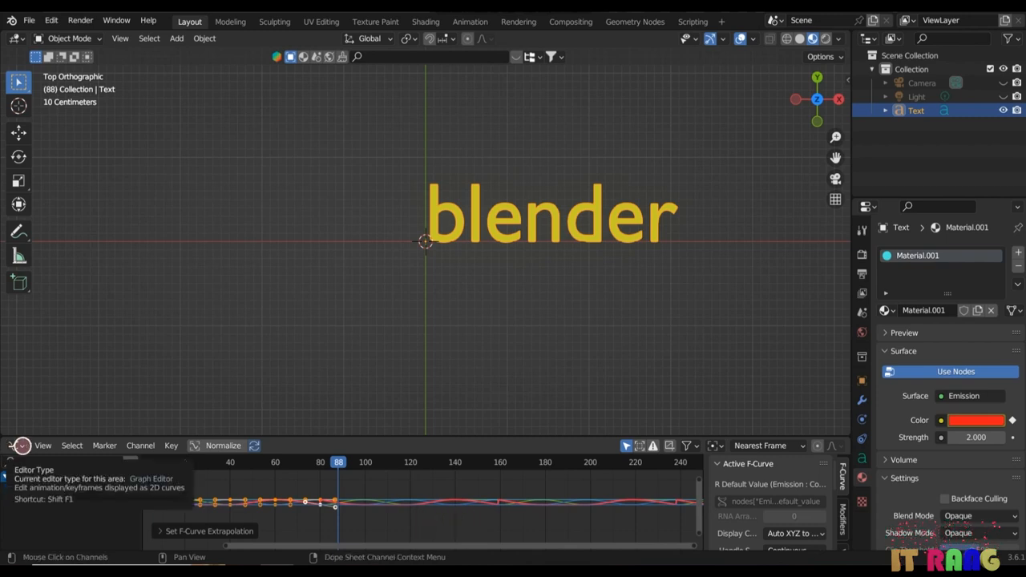
- Switch the Graph Editor area back to the Timeline and return to frame 1
{"action": "left_click", "coordinate": [18, 446]}
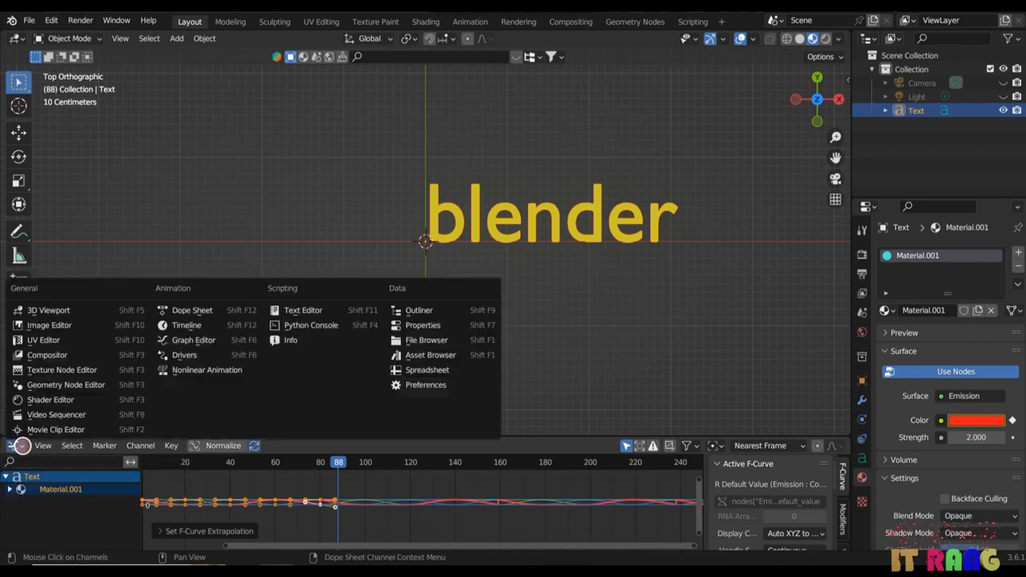
{"action": "left_click", "coordinate": [194, 325]}
{"action": "key", "text": "shift+Left"}
- Switch the viewport to Rendered shading and set the world background strength to 0
{"action": "left_click", "coordinate": [825, 39]}
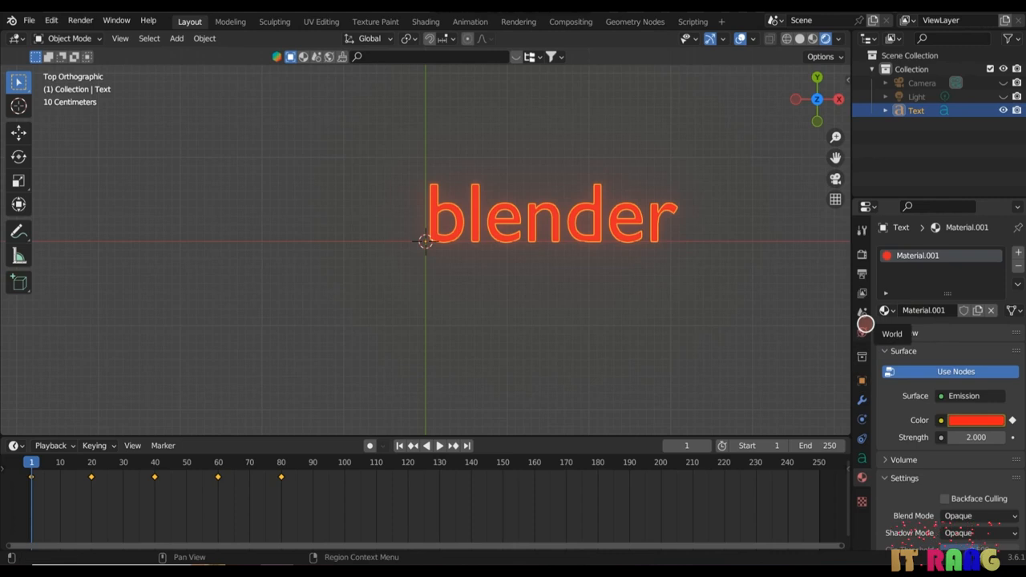
{"action": "left_click", "coordinate": [862, 331]}
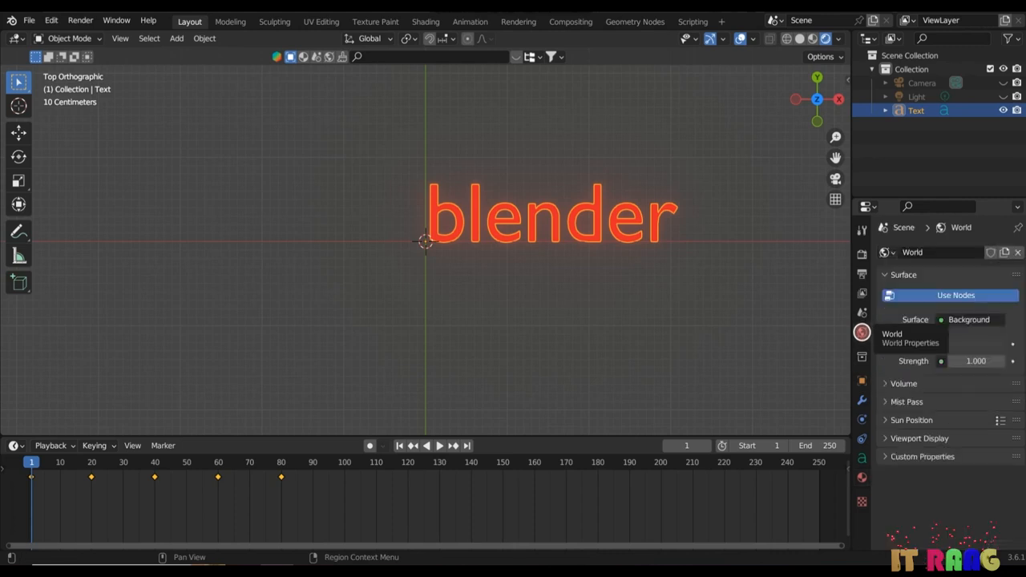
{"action": "left_click", "coordinate": [968, 361]}
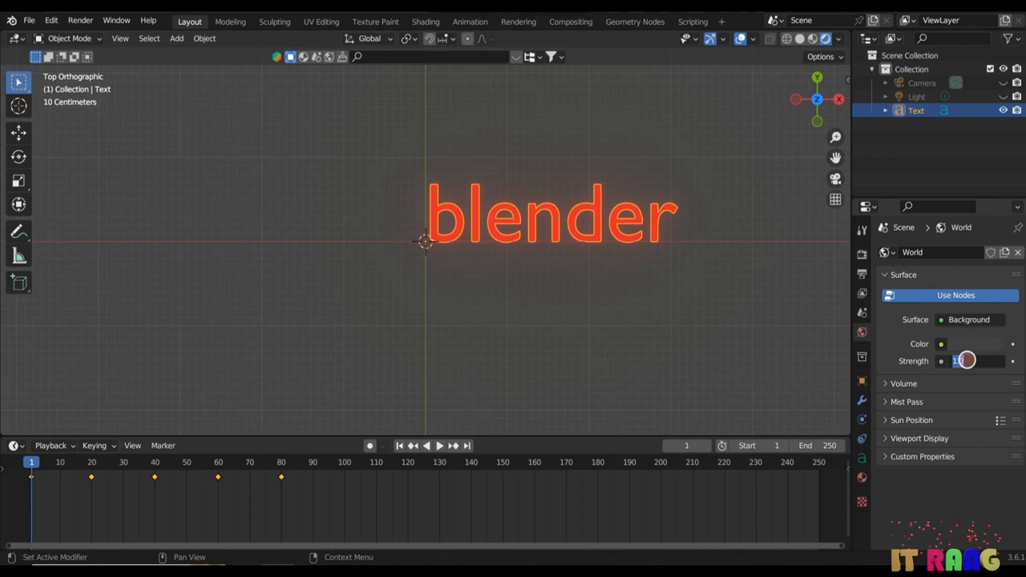
{"action": "type", "text": "0"}
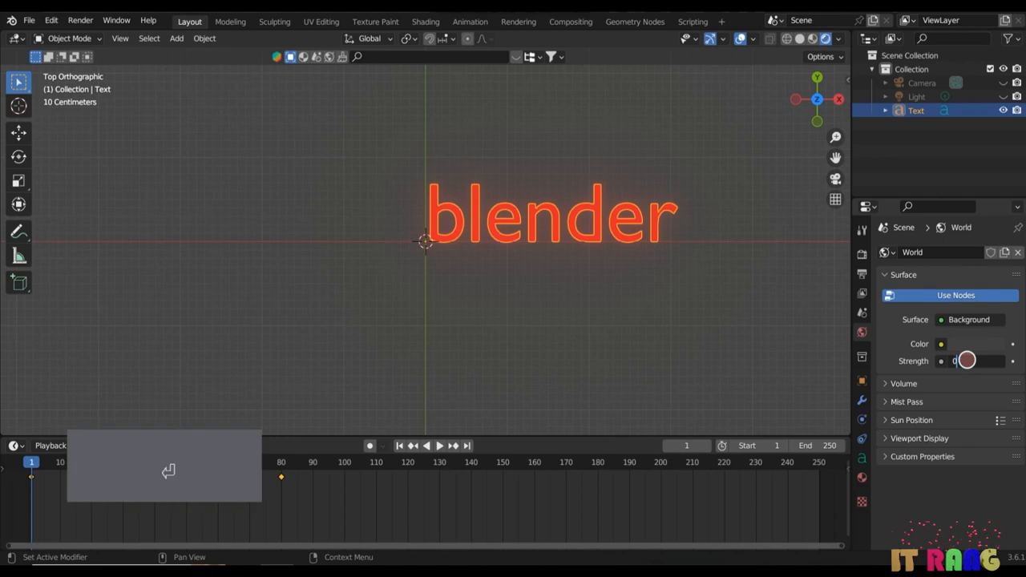
{"action": "key", "text": "Return"}
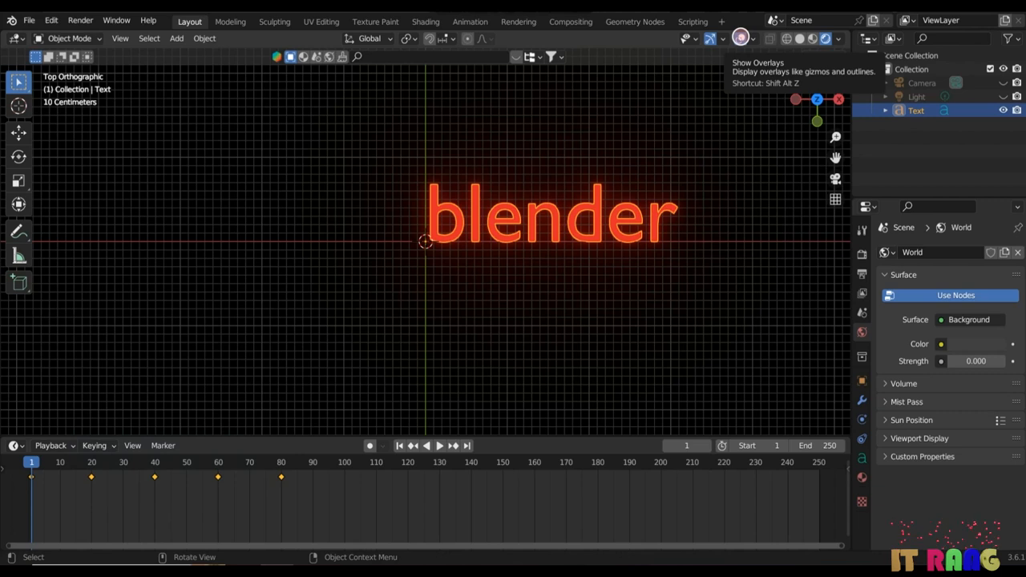
- Preview the glowing text animation with overlays hidden, stop it, and restore the overlays and Material Preview shading
{"action": "left_click", "coordinate": [741, 38]}
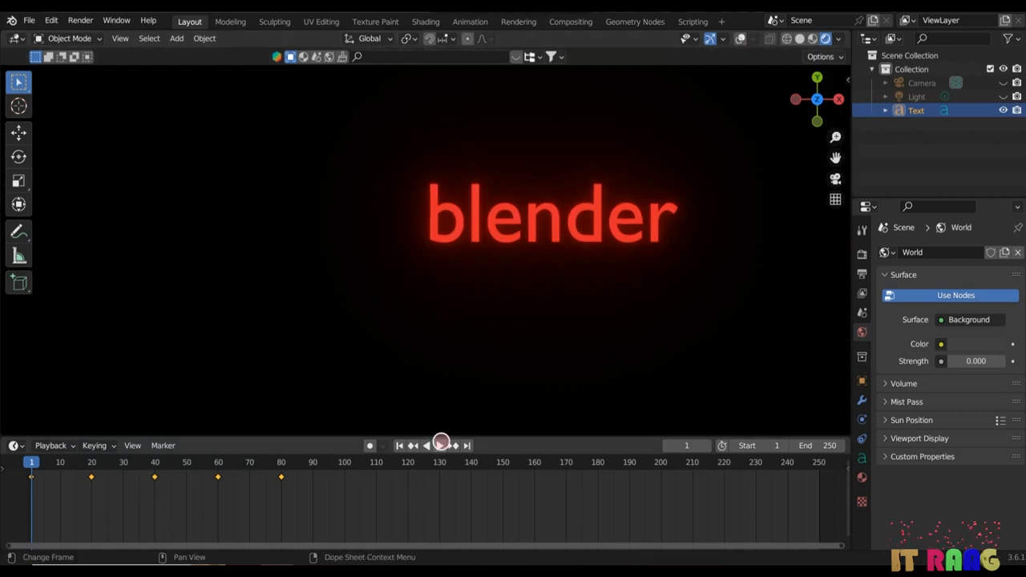
{"action": "left_click", "coordinate": [439, 446]}
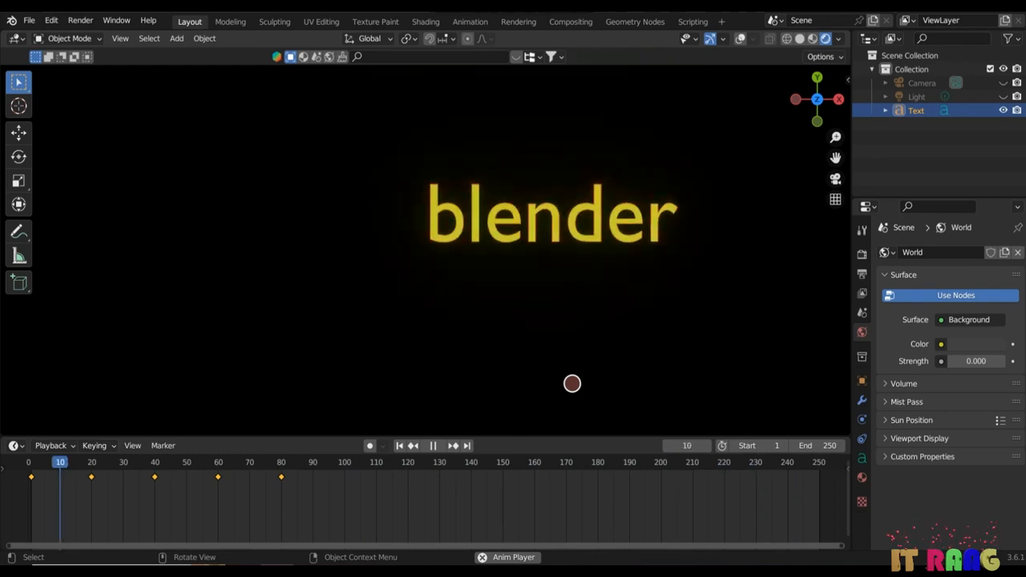
{"action": "key", "text": "Escape"}
{"action": "left_click", "coordinate": [740, 38]}
{"action": "left_click", "coordinate": [812, 38]}
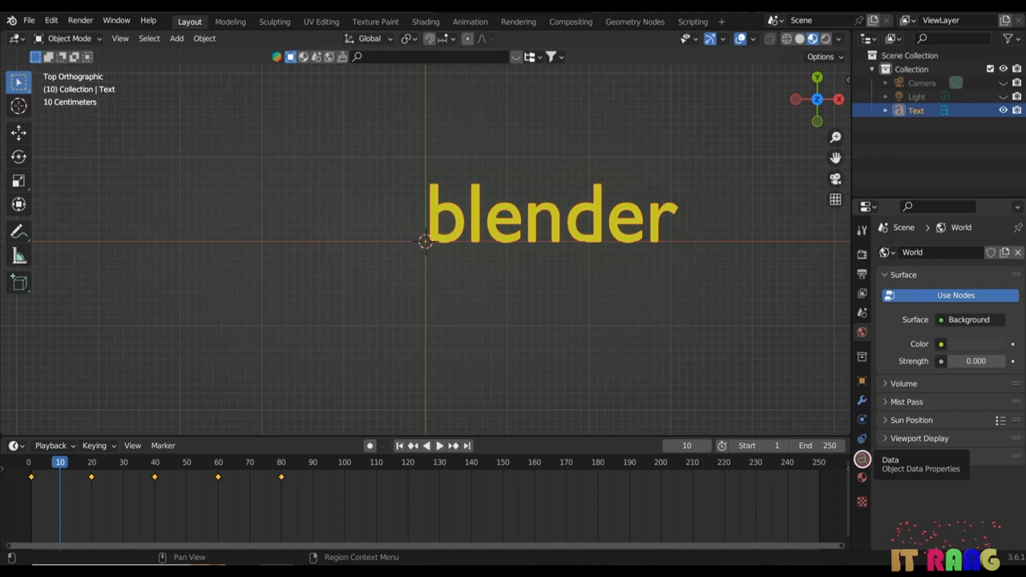
- In the text's geometry settings, raise the extrude to 0.08 m
{"action": "left_click", "coordinate": [863, 458]}
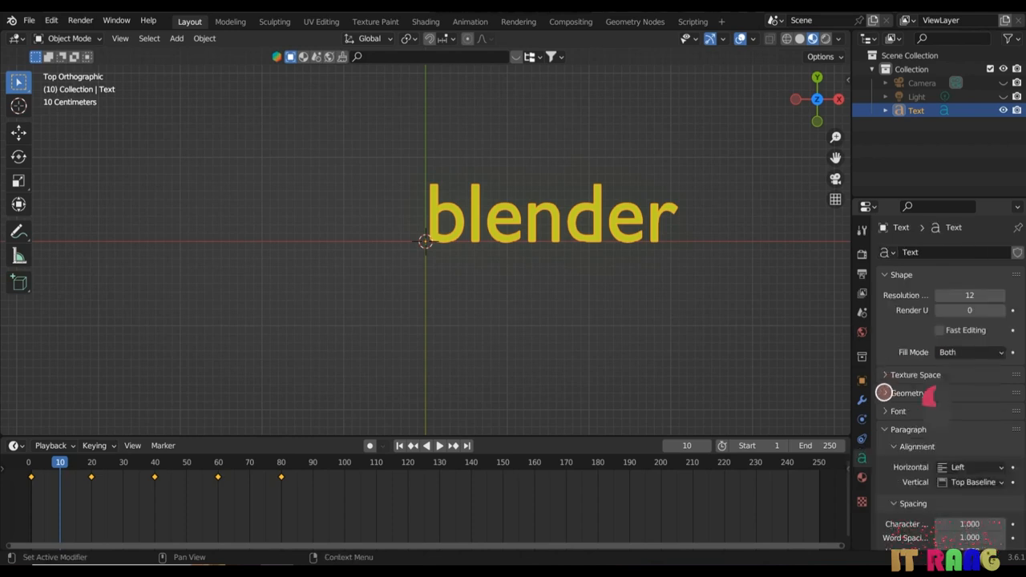
{"action": "left_click", "coordinate": [884, 393]}
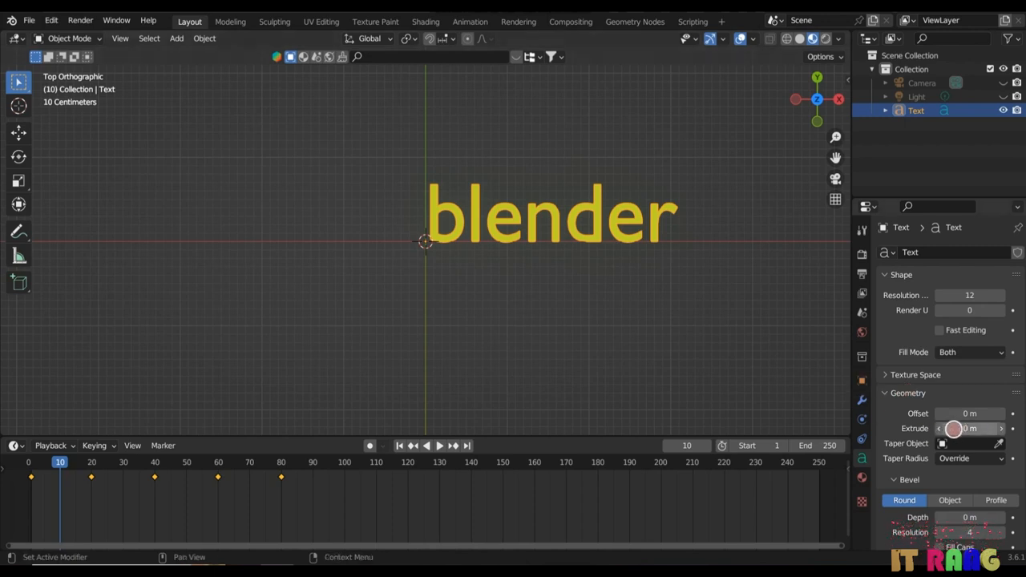
{"action": "middle_click_drag", "start_coordinate": [662, 311], "coordinate": [656, 169]}
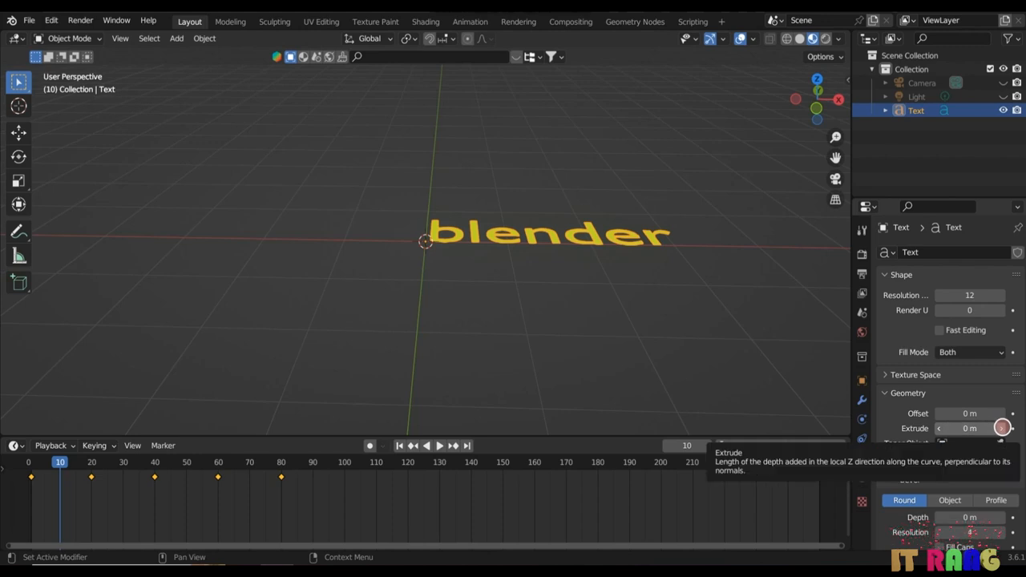
{"action": "left_click", "coordinate": [1001, 428]}
{"action": "left_click", "coordinate": [1001, 428]}
{"action": "left_click", "coordinate": [1001, 428]}
{"action": "left_click", "coordinate": [1001, 428]}
{"action": "left_click", "coordinate": [1002, 428]}
{"action": "left_click", "coordinate": [1001, 428]}
{"action": "left_click", "coordinate": [1001, 428]}
{"action": "left_click", "coordinate": [1001, 428]}
- Switch the viewport to Solid shading and increase the text's extrude to 0.1 m
{"action": "mouse_move", "coordinate": [763, 323]}
{"action": "middle_mouse_down"}
{"action": "mouse_move", "coordinate": [751, 379]}
{"action": "mouse_move", "coordinate": [764, 380]}
{"action": "mouse_move", "coordinate": [777, 361]}
{"action": "mouse_move", "coordinate": [761, 363]}
{"action": "mouse_move", "coordinate": [767, 355]}
{"action": "middle_mouse_up"}
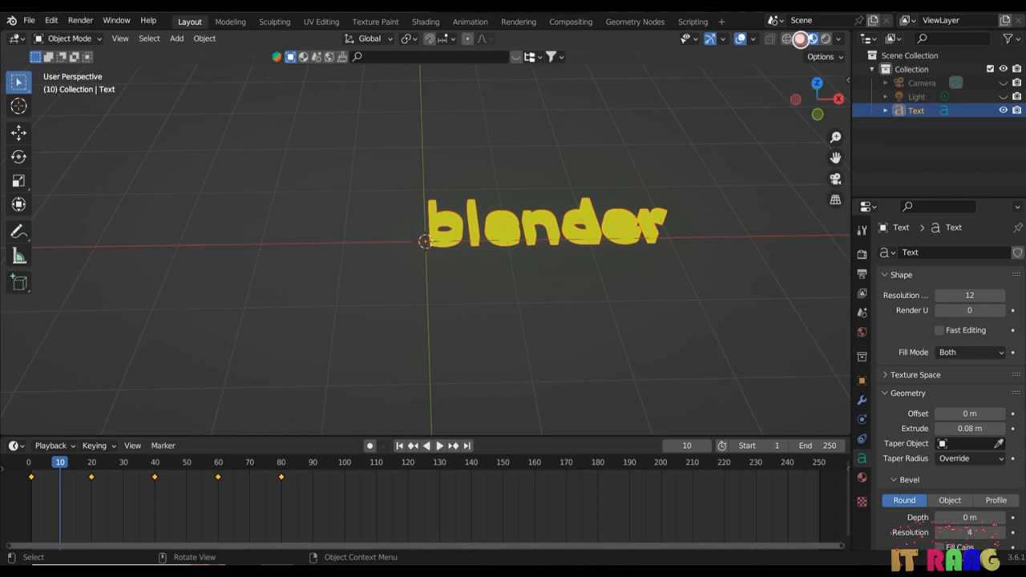
{"action": "left_click", "coordinate": [800, 38]}
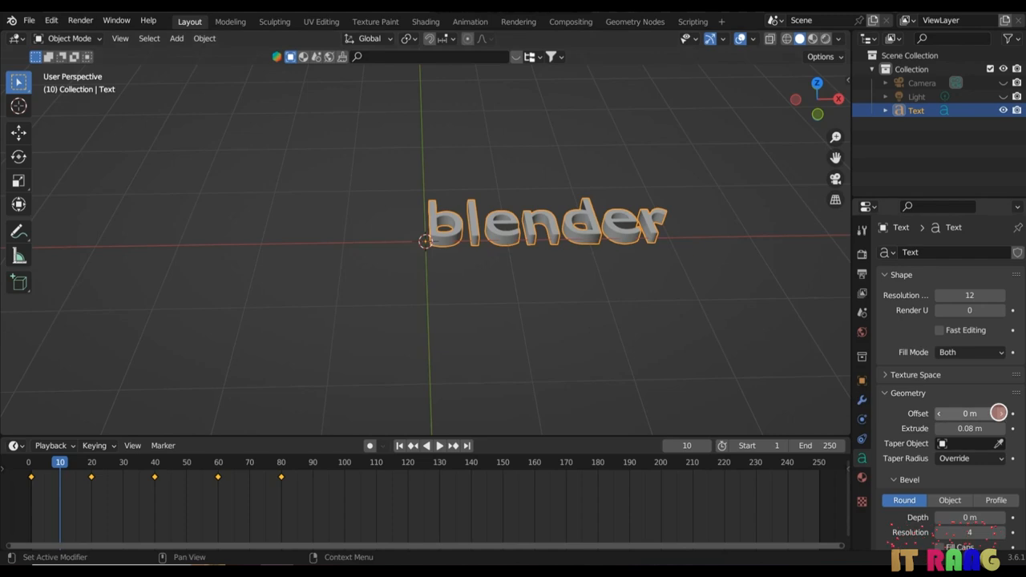
{"action": "left_click", "coordinate": [1001, 428]}
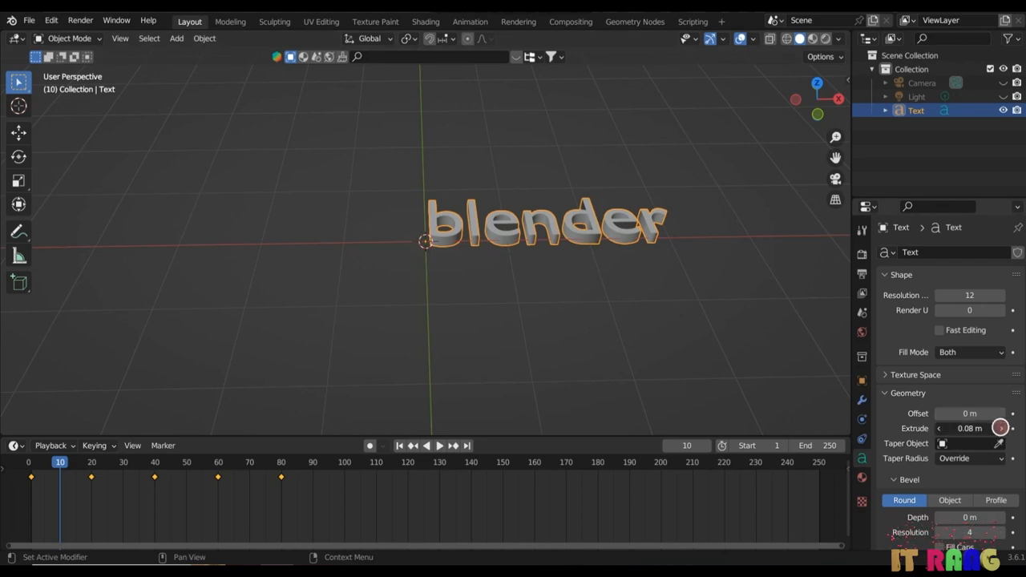
{"action": "left_click", "coordinate": [1001, 428]}
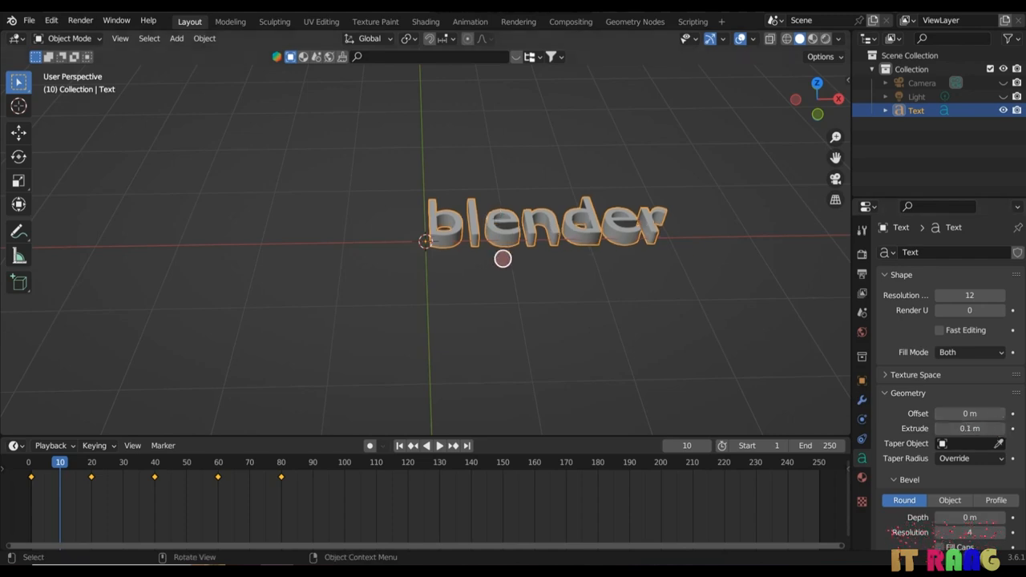
{"action": "middle_click_drag", "start_coordinate": [521, 276], "coordinate": [519, 308]}
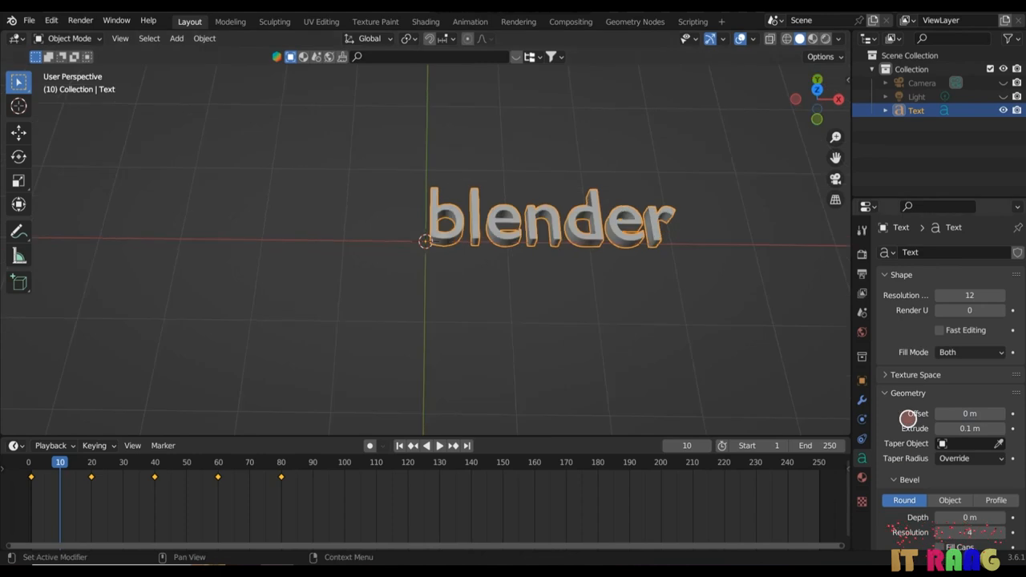
- Set the text's round bevel depth to 0.02 m
{"action": "scroll", "coordinate": [914, 416], "scroll_direction": "down", "scroll_amount": 3}
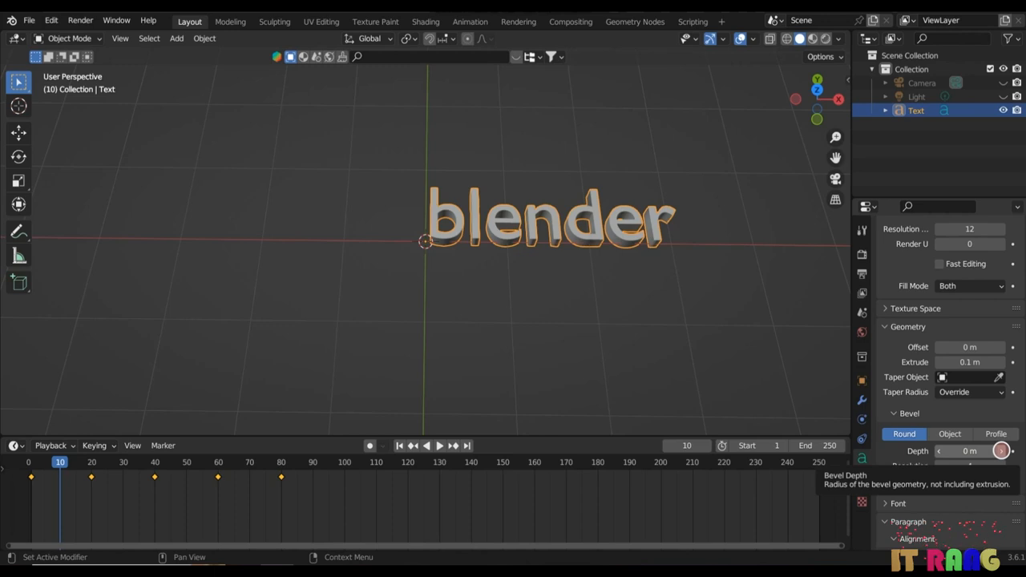
{"action": "left_click", "coordinate": [1001, 451]}
{"action": "left_click", "coordinate": [1001, 451]}
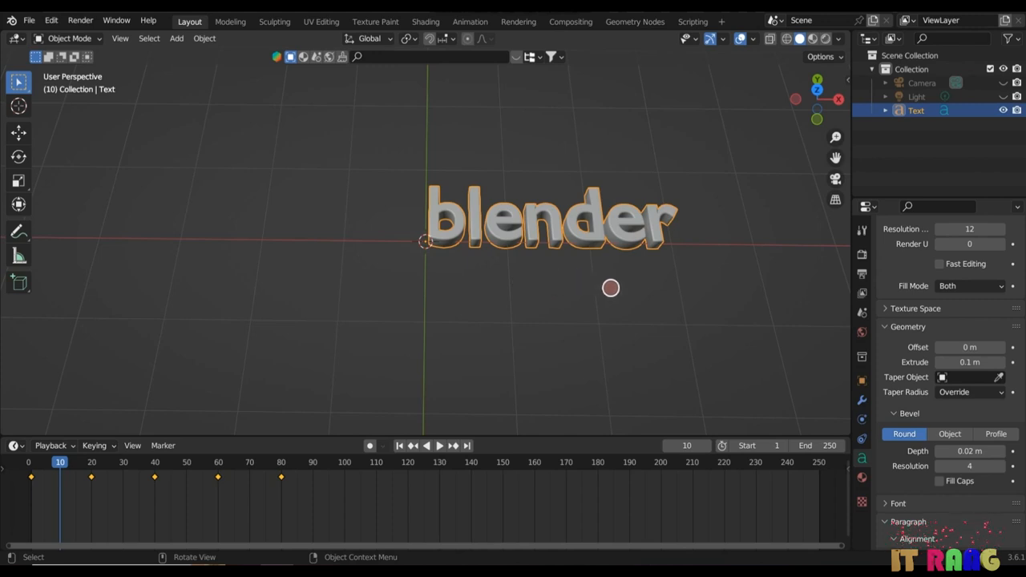
- Browse the installed fonts available for the text's regular style, leaving the current font in place
{"action": "scroll", "coordinate": [910, 428], "scroll_direction": "down", "scroll_amount": 5}
{"action": "scroll", "coordinate": [902, 421], "scroll_direction": "down", "scroll_amount": 2}
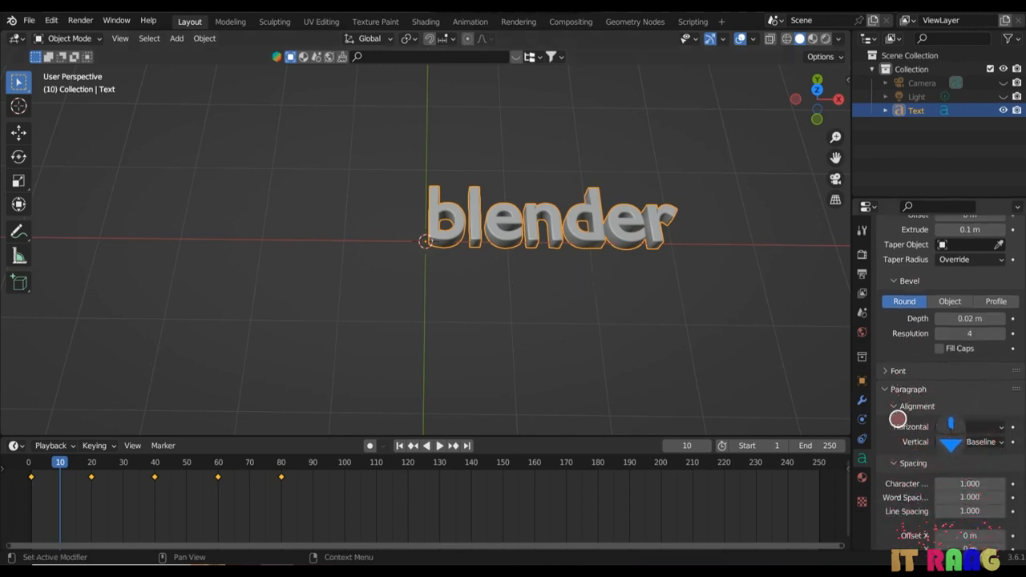
{"action": "left_click", "coordinate": [885, 370]}
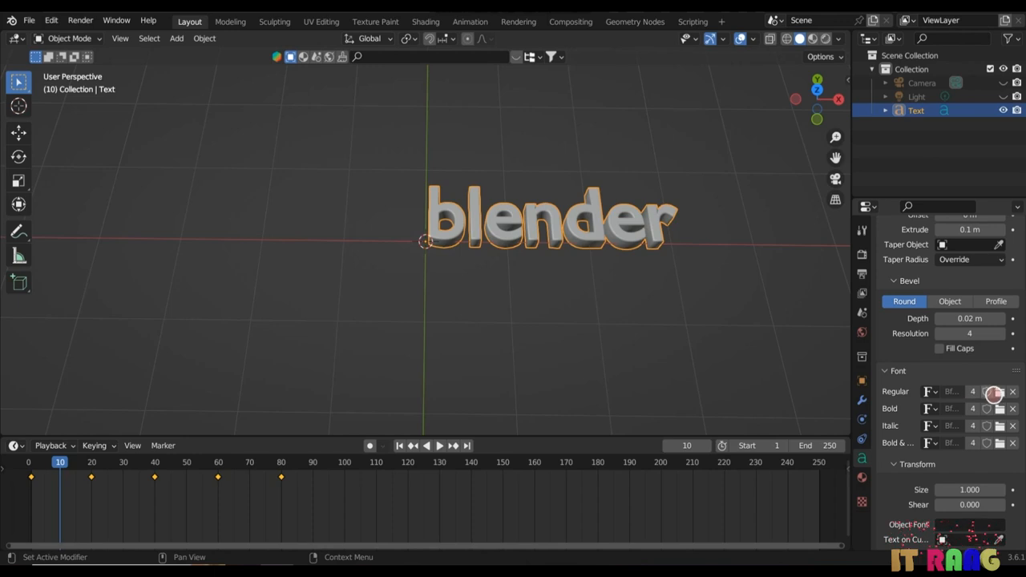
{"action": "left_click", "coordinate": [999, 392]}
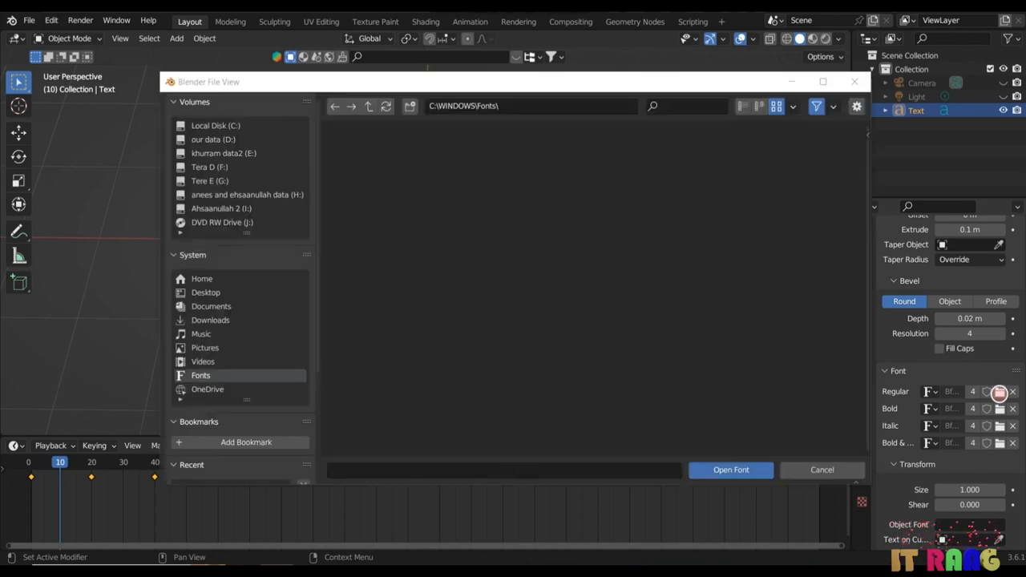
{"action": "left_click", "coordinate": [747, 469]}
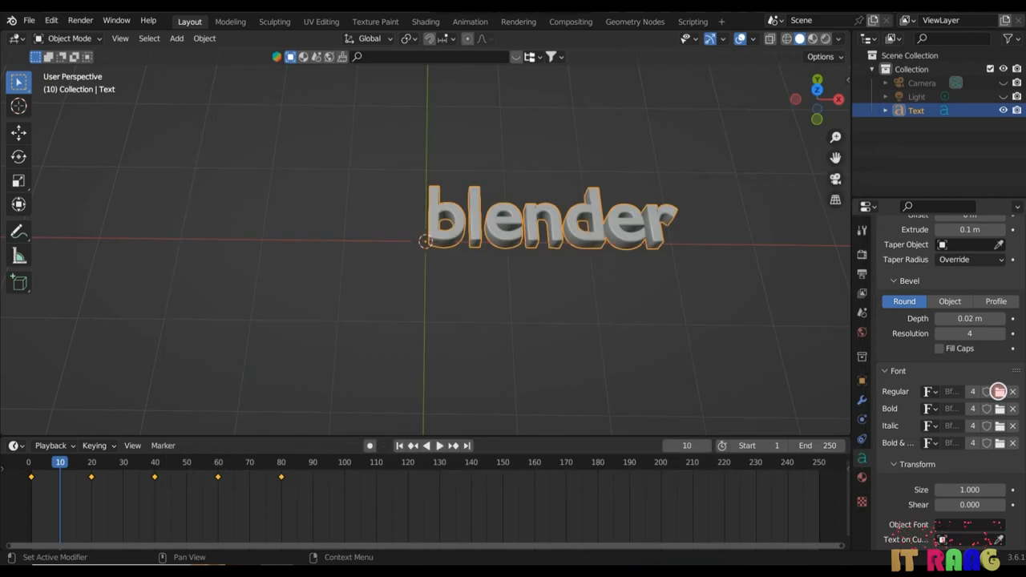
{"action": "left_click", "coordinate": [999, 392]}
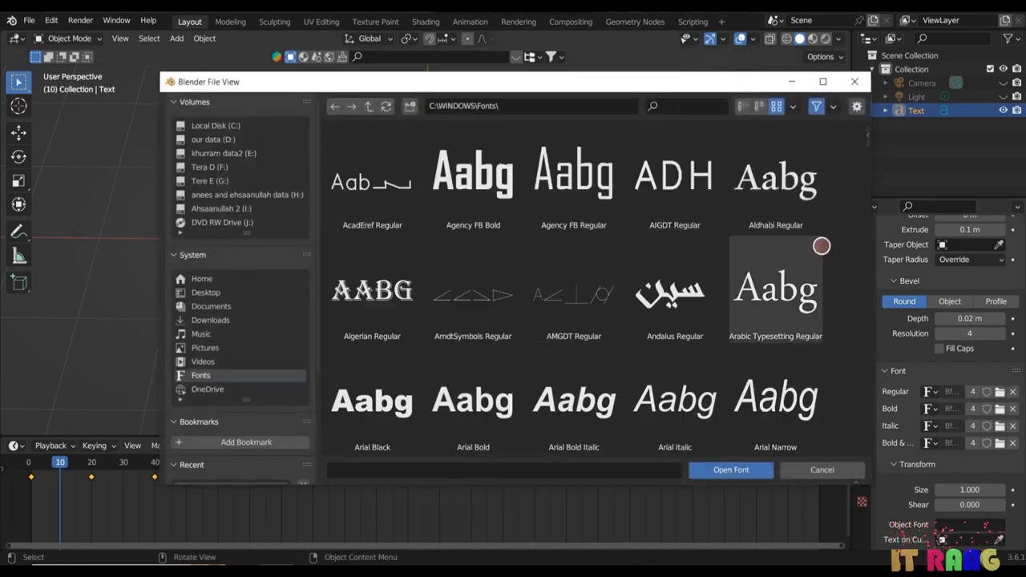
{"action": "scroll", "coordinate": [821, 297], "scroll_direction": "down", "scroll_amount": 2}
{"action": "scroll", "coordinate": [823, 302], "scroll_direction": "down", "scroll_amount": 1}
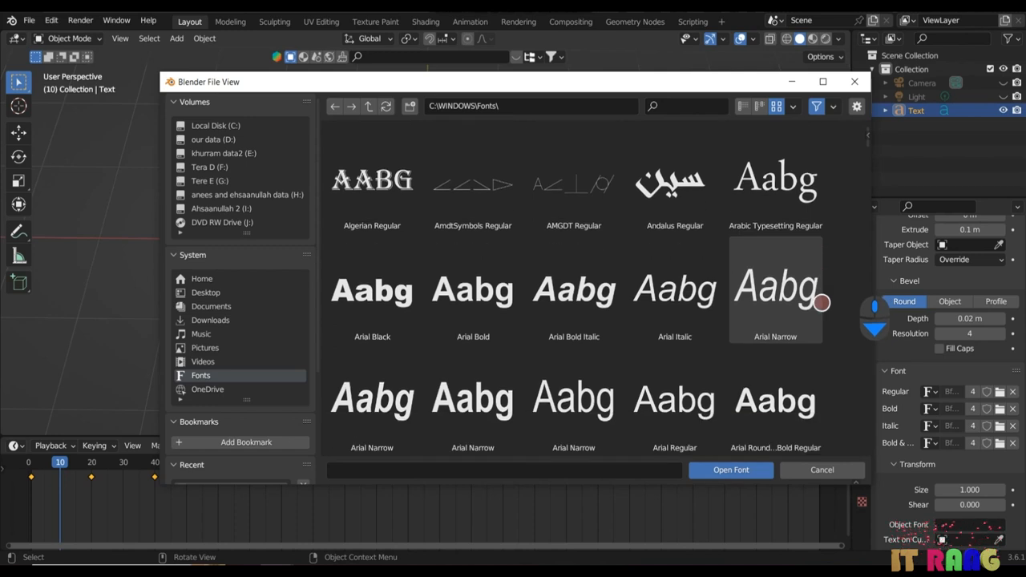
{"action": "scroll", "coordinate": [821, 302], "scroll_direction": "down", "scroll_amount": 1}
{"action": "scroll", "coordinate": [811, 304], "scroll_direction": "down", "scroll_amount": 1}
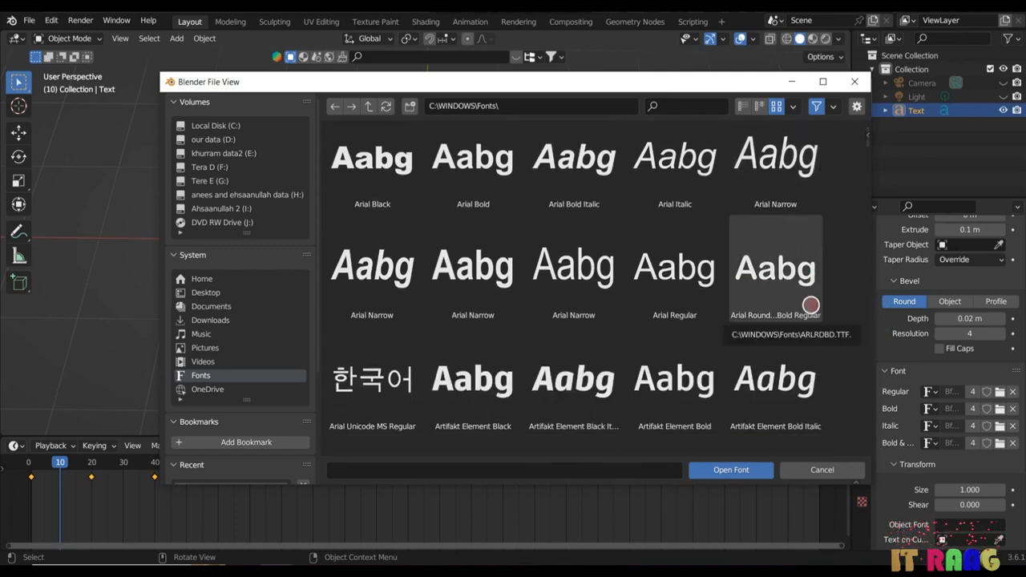
{"action": "scroll", "coordinate": [810, 307], "scroll_direction": "up", "scroll_amount": 4}
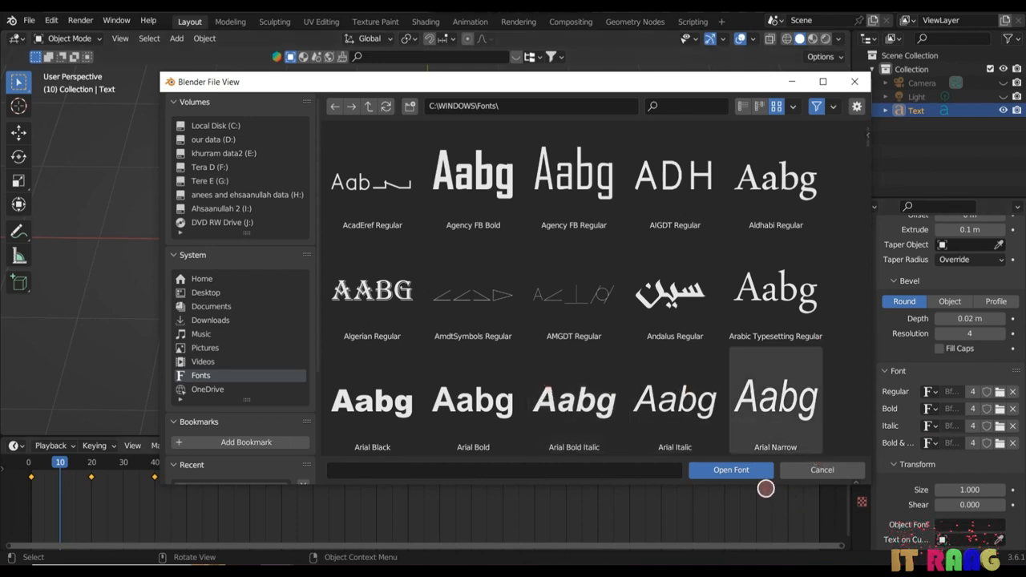
{"action": "left_click", "coordinate": [819, 471]}
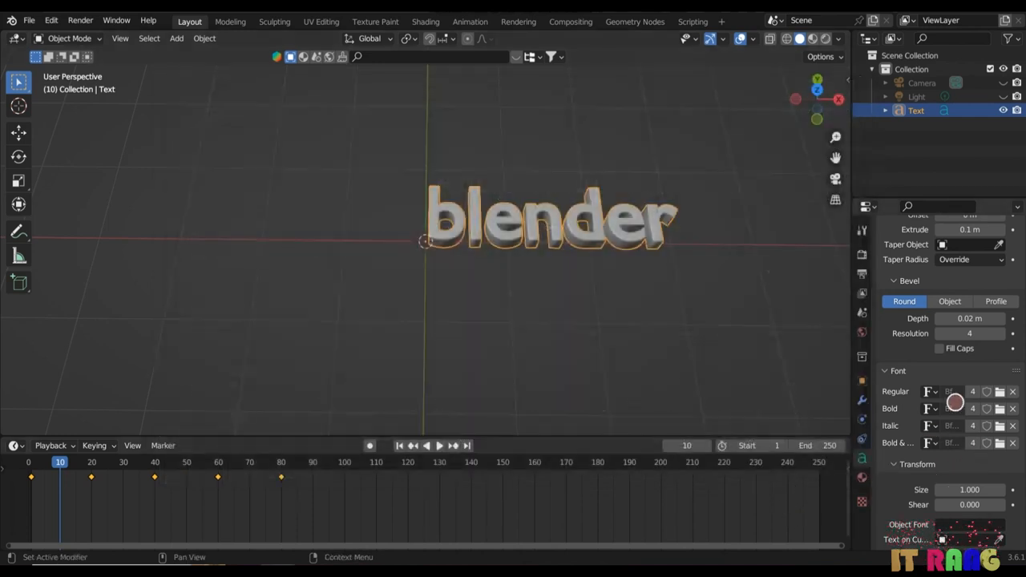
- Insert a keyframe for the text's font size of 1.000 at frame 10
{"action": "scroll", "coordinate": [922, 400], "scroll_direction": "down", "scroll_amount": 2}
{"action": "scroll", "coordinate": [894, 417], "scroll_direction": "up", "scroll_amount": 1}
{"action": "scroll", "coordinate": [894, 417], "scroll_direction": "down", "scroll_amount": 1}
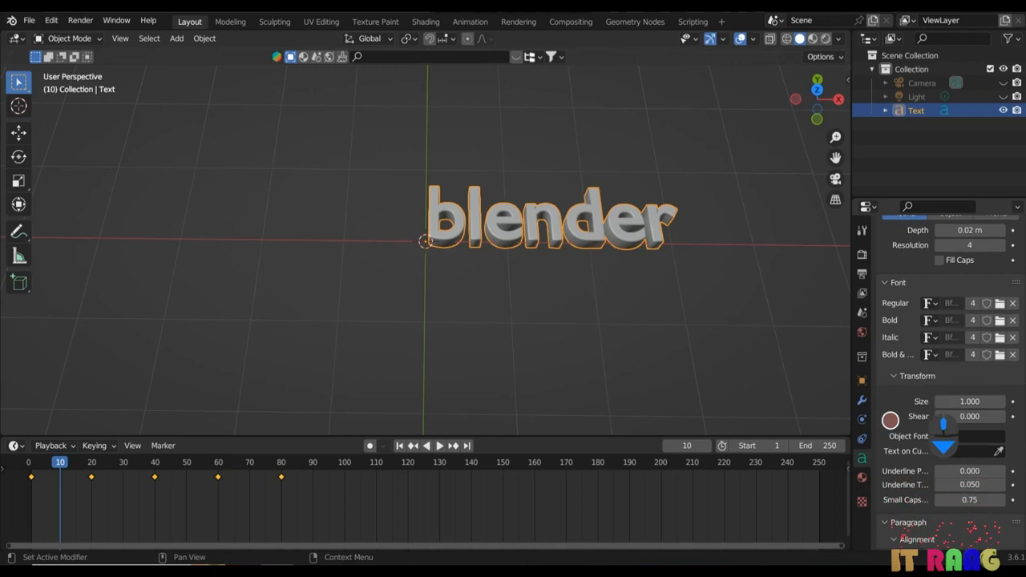
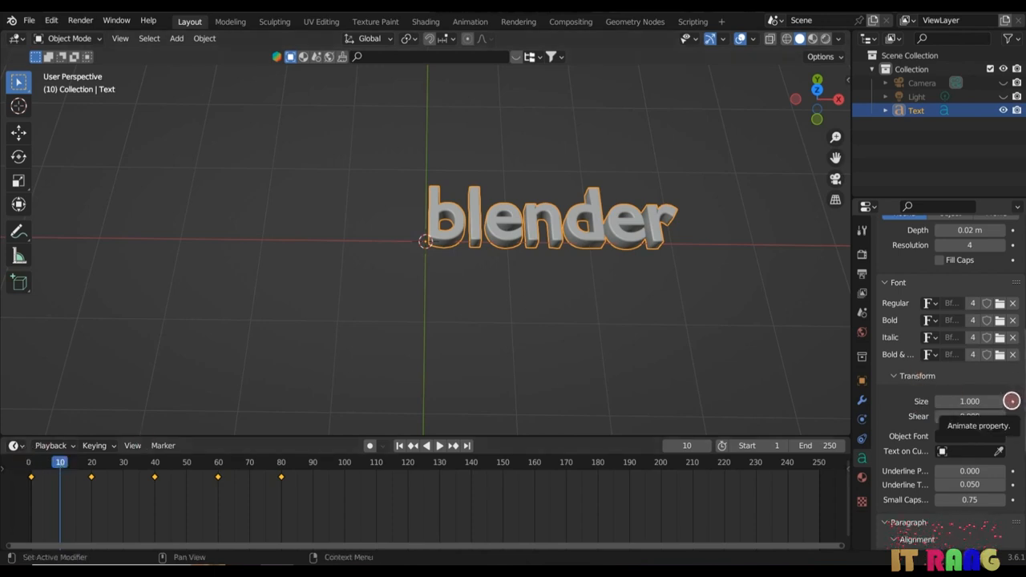
{"action": "left_click", "coordinate": [1012, 400]}
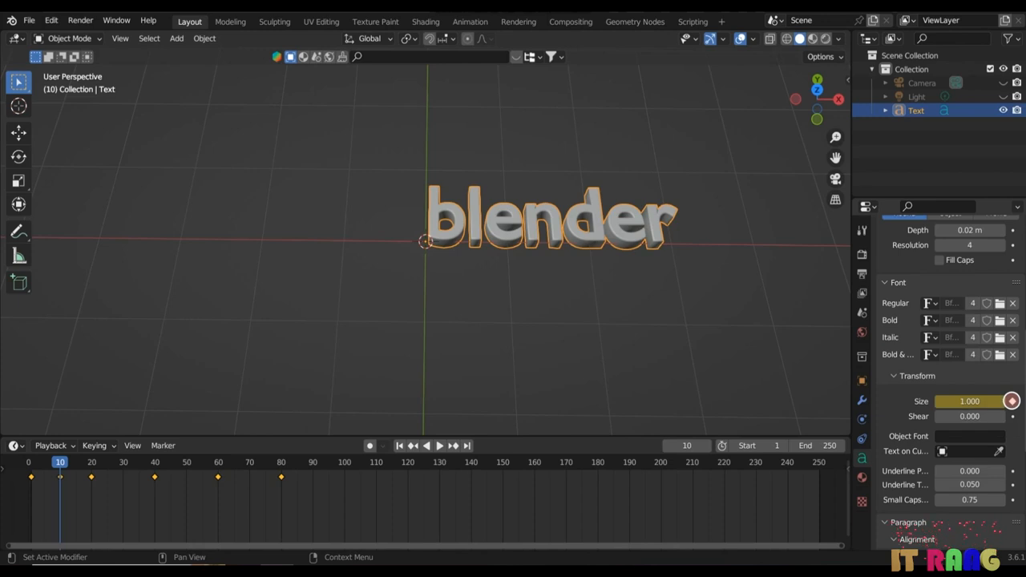
- At frame 30, set the text's font size to 2 and keyframe it
{"action": "left_click_drag", "start_coordinate": [60, 462], "coordinate": [123, 462]}
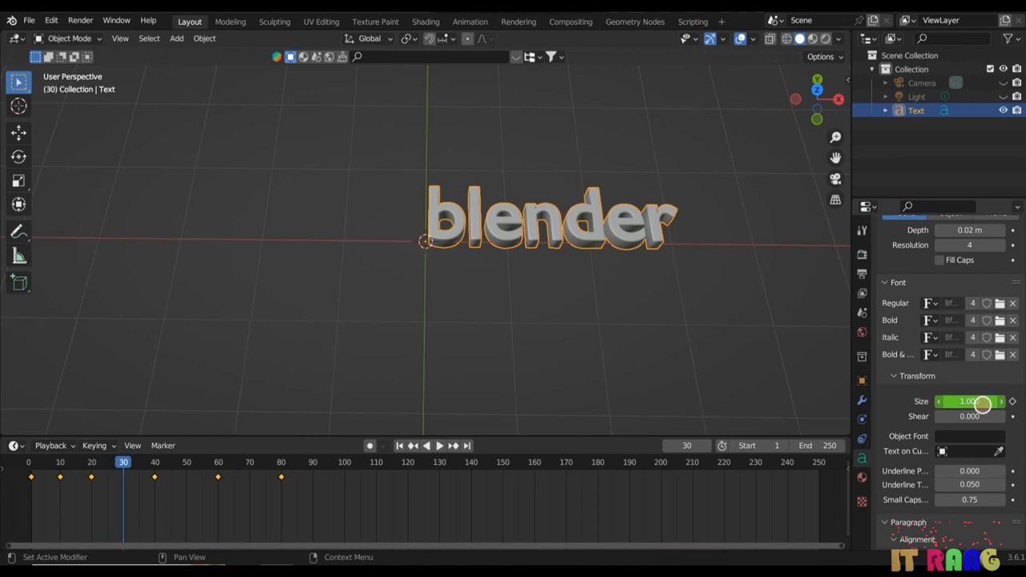
{"action": "left_click", "coordinate": [969, 401]}
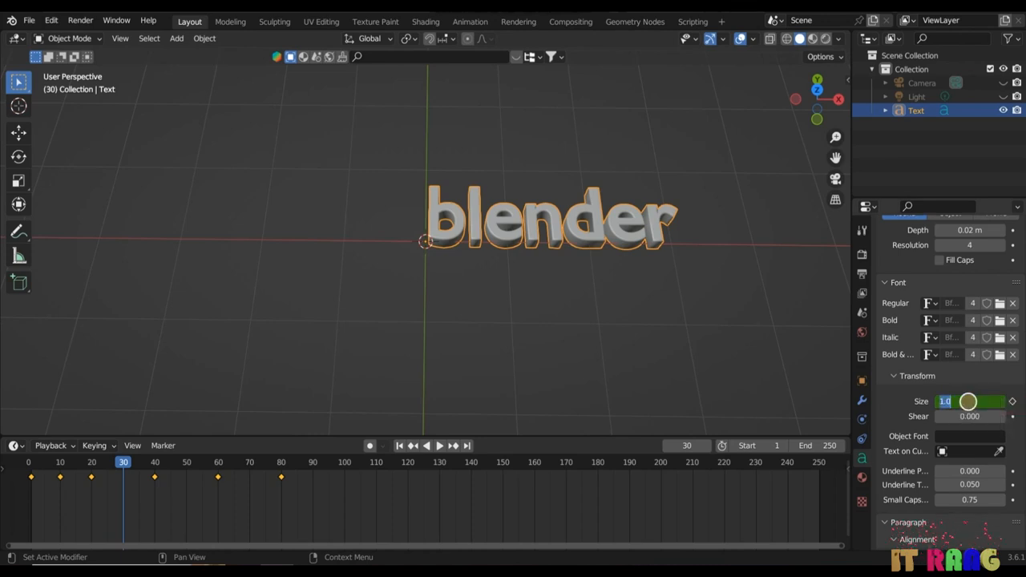
{"action": "key", "text": "BackSpace"}
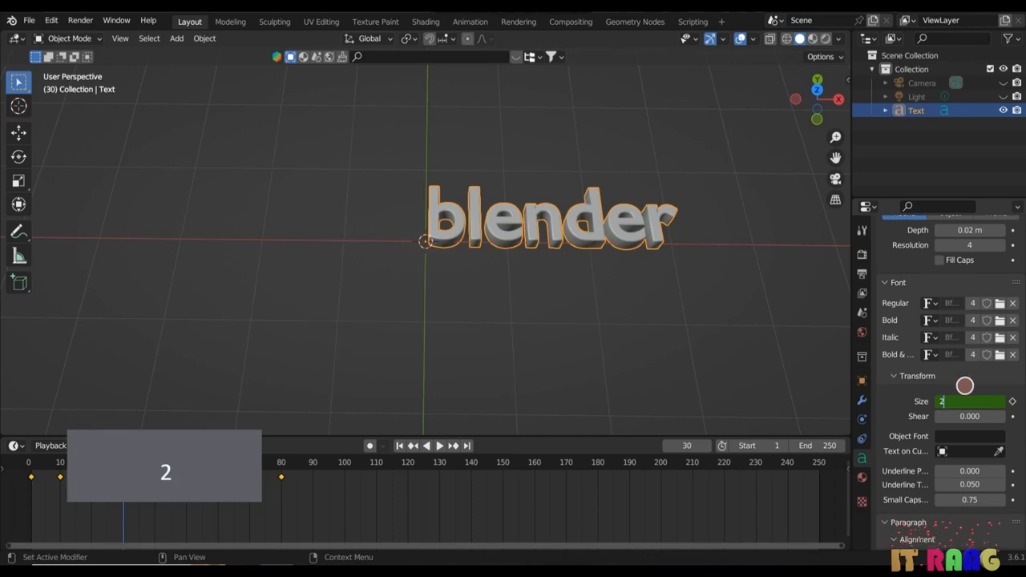
{"action": "left_click", "coordinate": [1016, 401]}
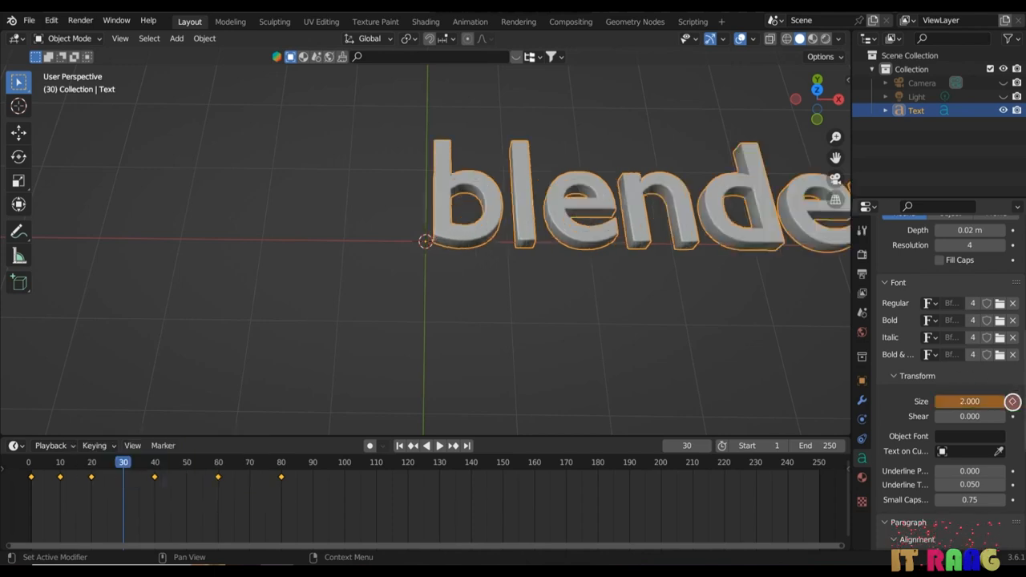
{"action": "left_click", "coordinate": [1013, 401]}
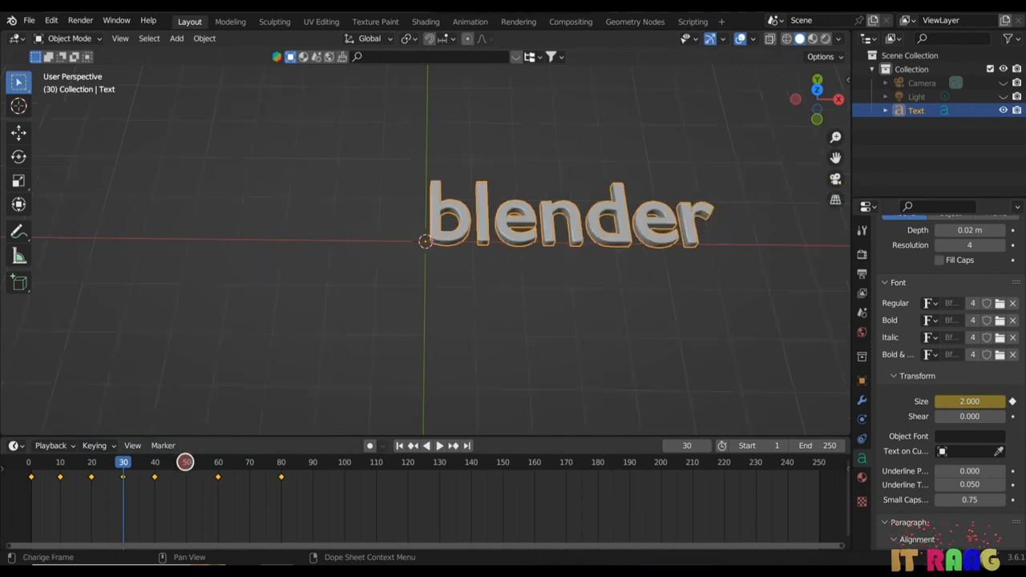
- At frame 50, set the text's font size back to 1 and keyframe it
{"action": "left_click", "coordinate": [185, 462]}
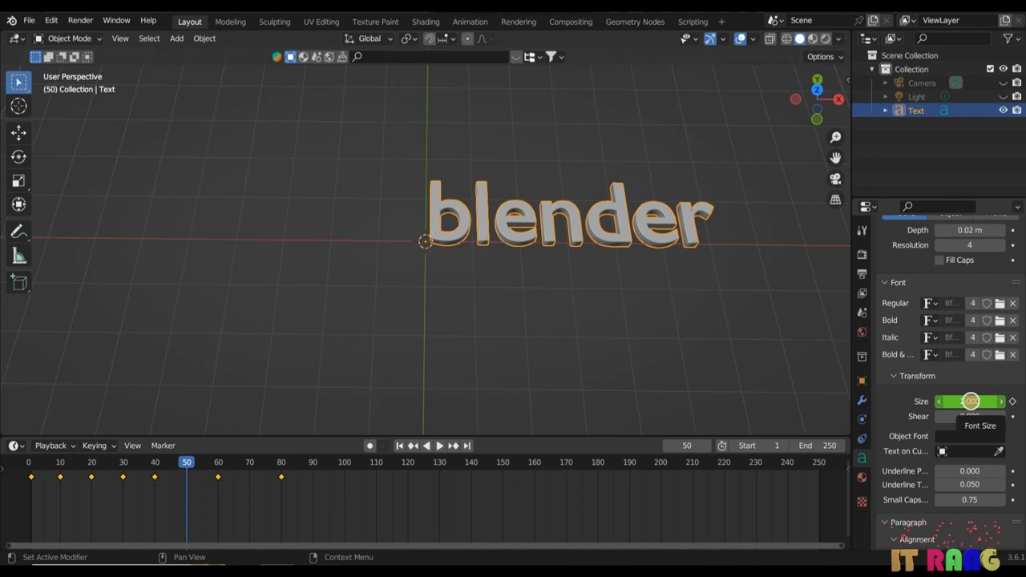
{"action": "left_click", "coordinate": [971, 400]}
{"action": "type", "text": "1"}
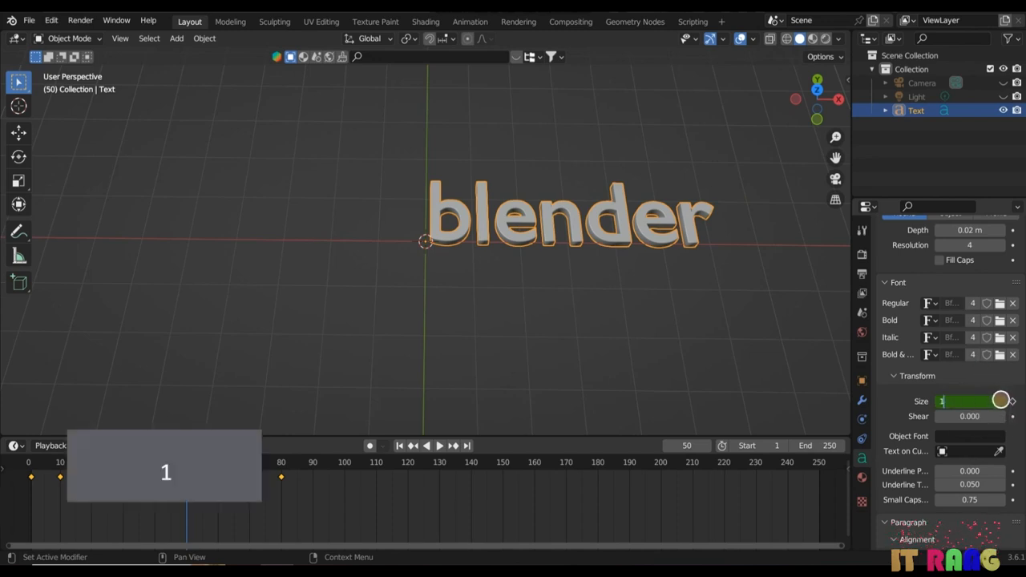
{"action": "key", "text": "Return"}
{"action": "left_click", "coordinate": [1012, 401]}
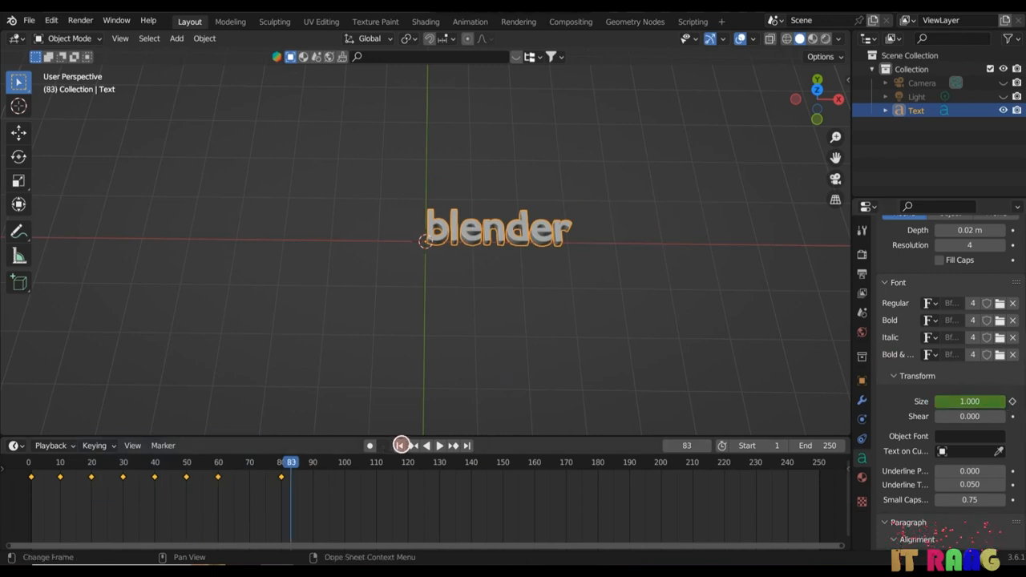
- Play the text size animation from the first frame, stop it, and return the playhead to frame 0
{"action": "left_click", "coordinate": [400, 446]}
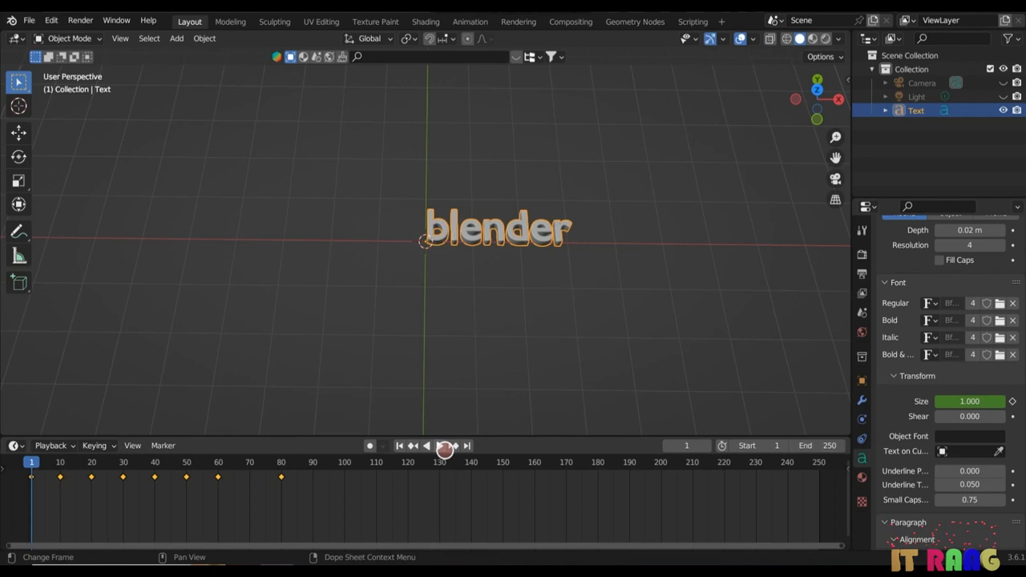
{"action": "left_click", "coordinate": [437, 445]}
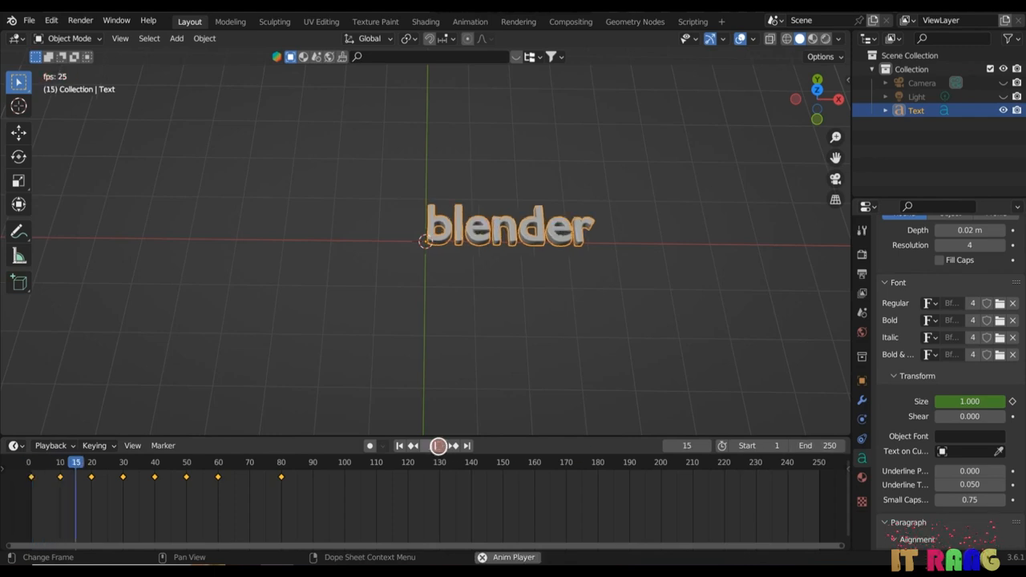
{"action": "left_click", "coordinate": [439, 445]}
{"action": "left_click", "coordinate": [81, 462]}
{"action": "left_click_drag", "start_coordinate": [81, 462], "coordinate": [29, 473]}
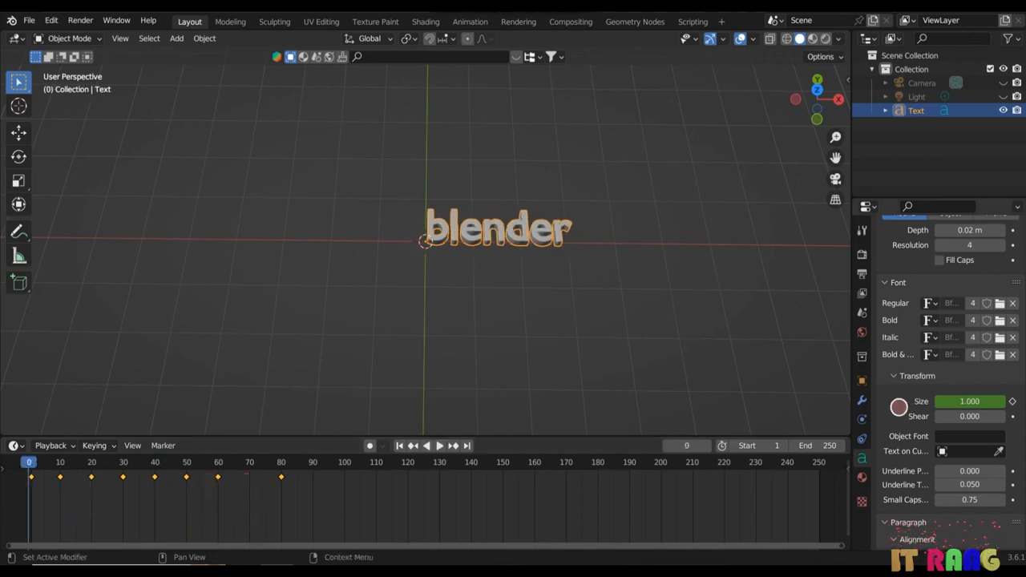
- Insert a keyframe for the text's character spacing of 1.000 at frame 90
{"action": "scroll", "coordinate": [899, 407], "scroll_direction": "down", "scroll_amount": 1}
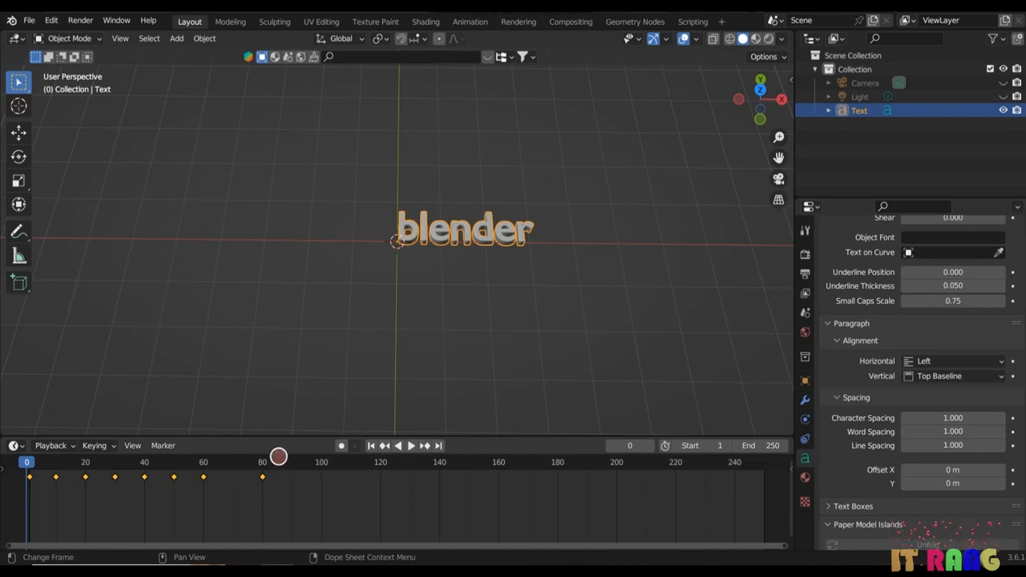
{"action": "left_click", "coordinate": [294, 462]}
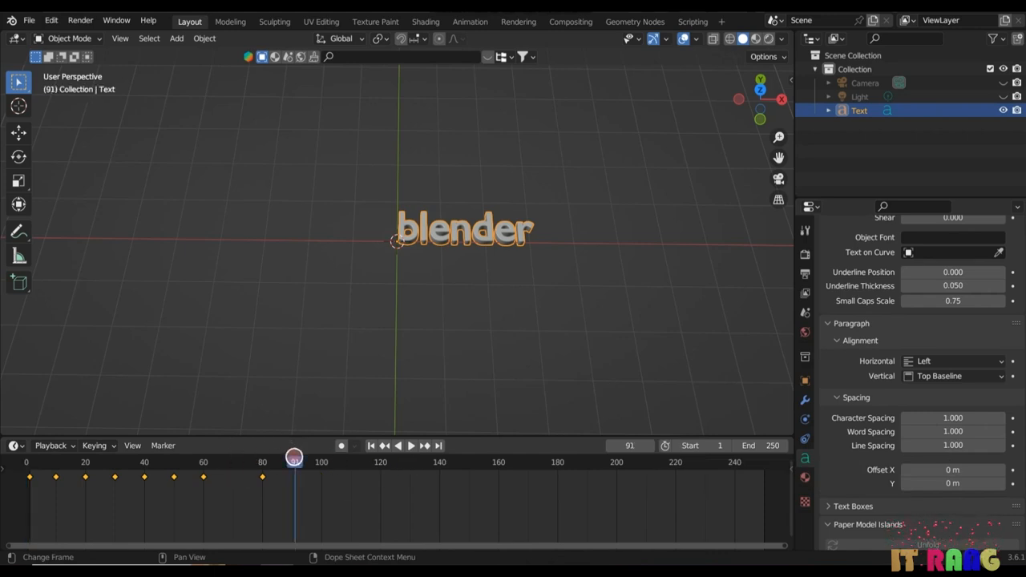
{"action": "left_click", "coordinate": [292, 459]}
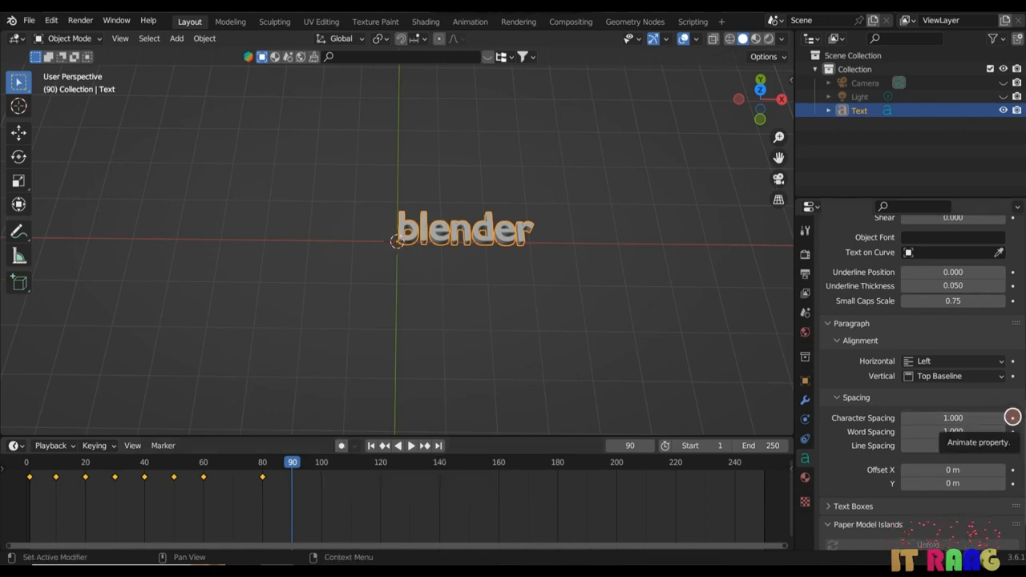
{"action": "left_click", "coordinate": [1012, 417]}
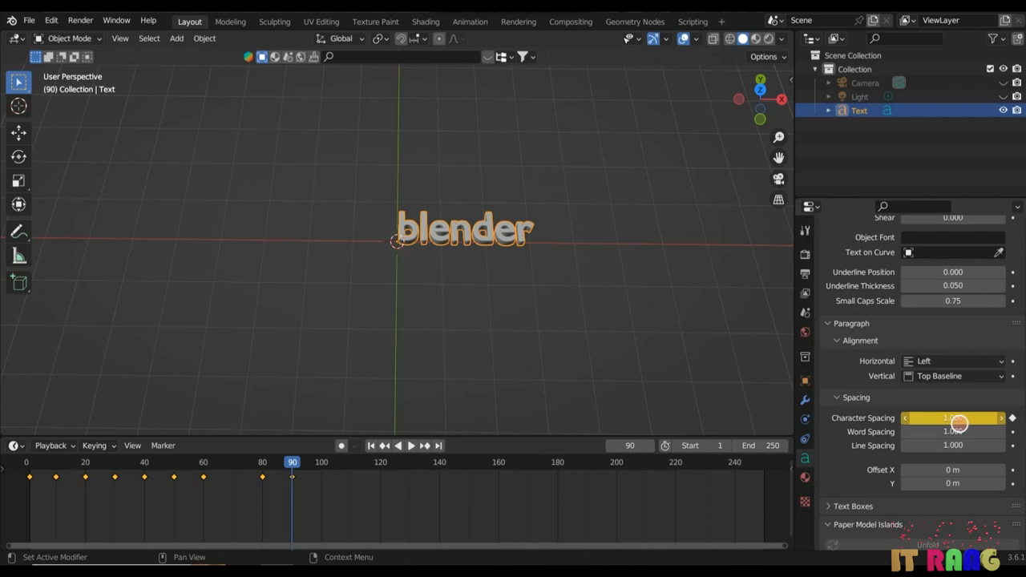
- At frame 110, set the text's character spacing to 2 and keyframe it
{"action": "left_click", "coordinate": [351, 462]}
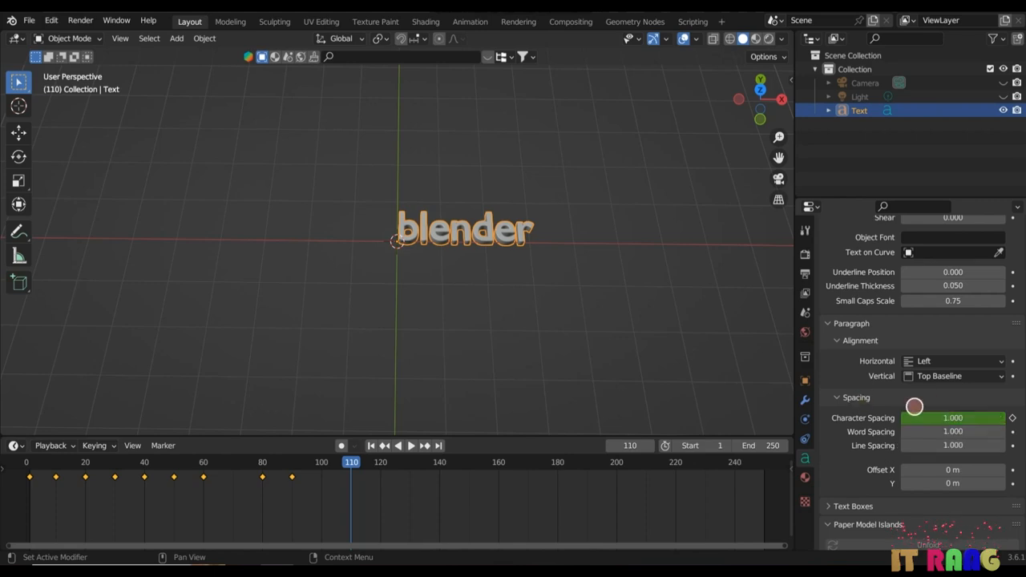
{"action": "left_click", "coordinate": [952, 419]}
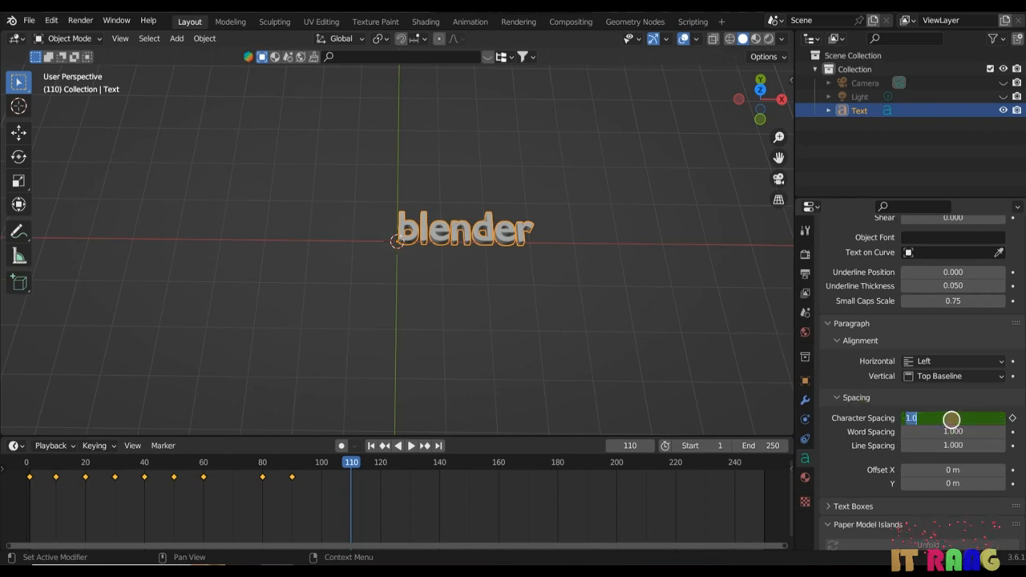
{"action": "type", "text": "2"}
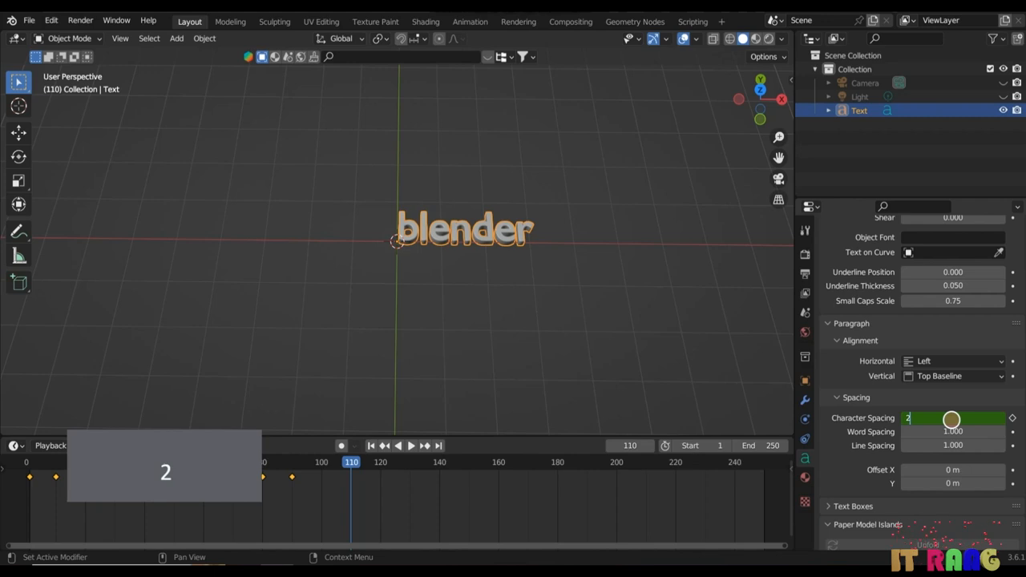
{"action": "key", "text": "Return"}
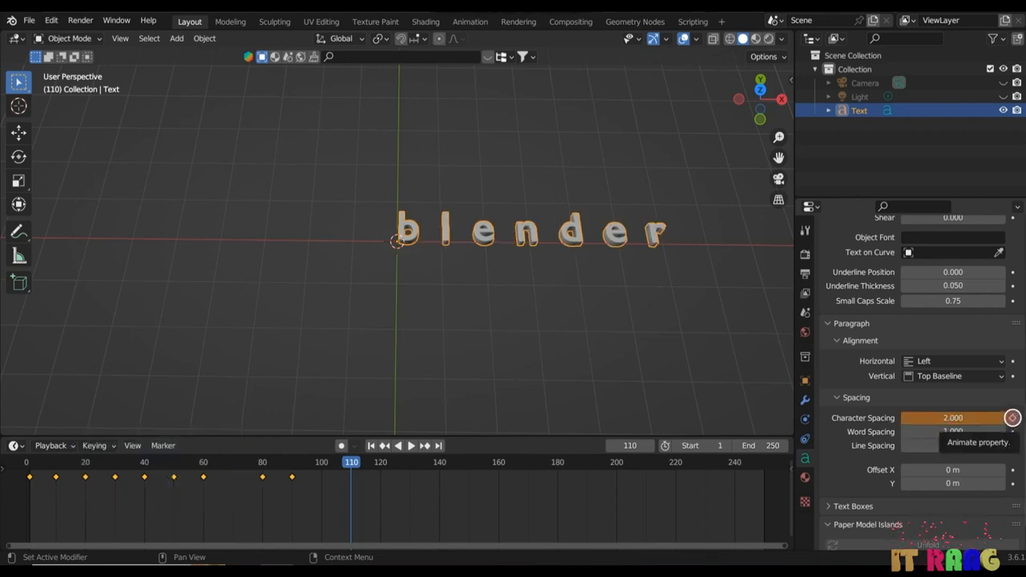
{"action": "left_click", "coordinate": [1012, 418]}
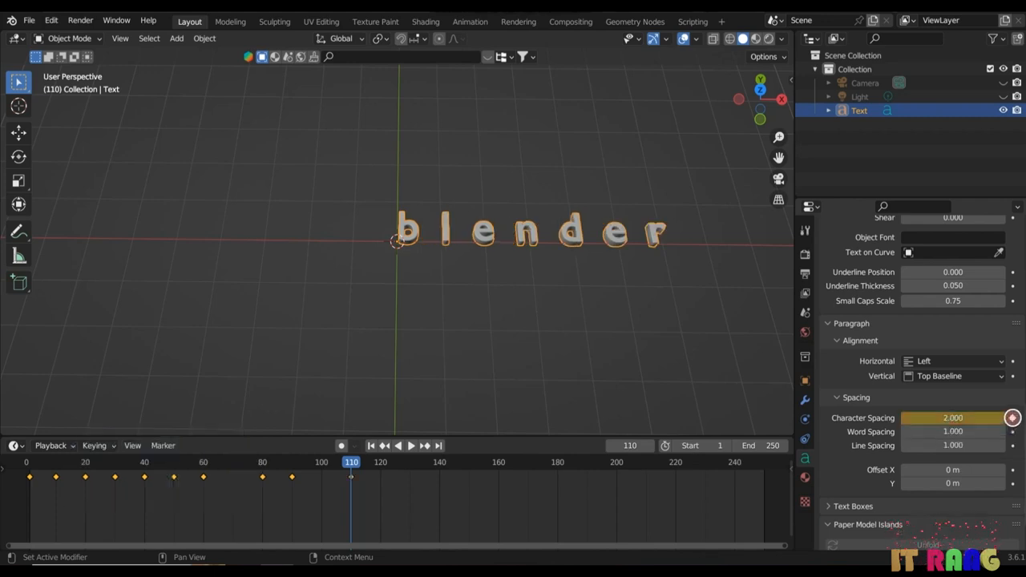
- At frame 130, set the text's character spacing back to 1 and keyframe it
{"action": "left_click", "coordinate": [408, 460]}
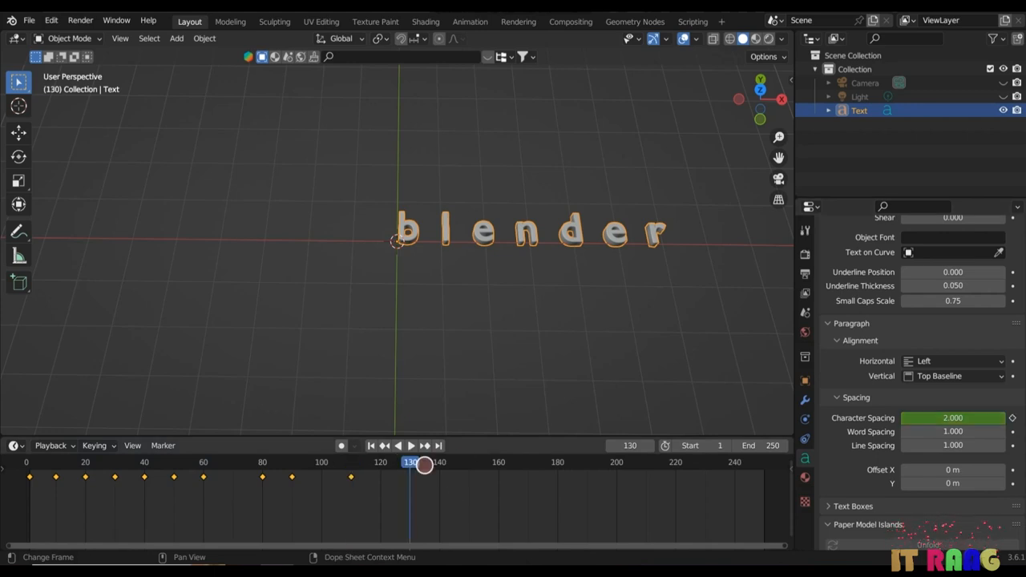
{"action": "left_click", "coordinate": [956, 418]}
{"action": "type", "text": "1"}
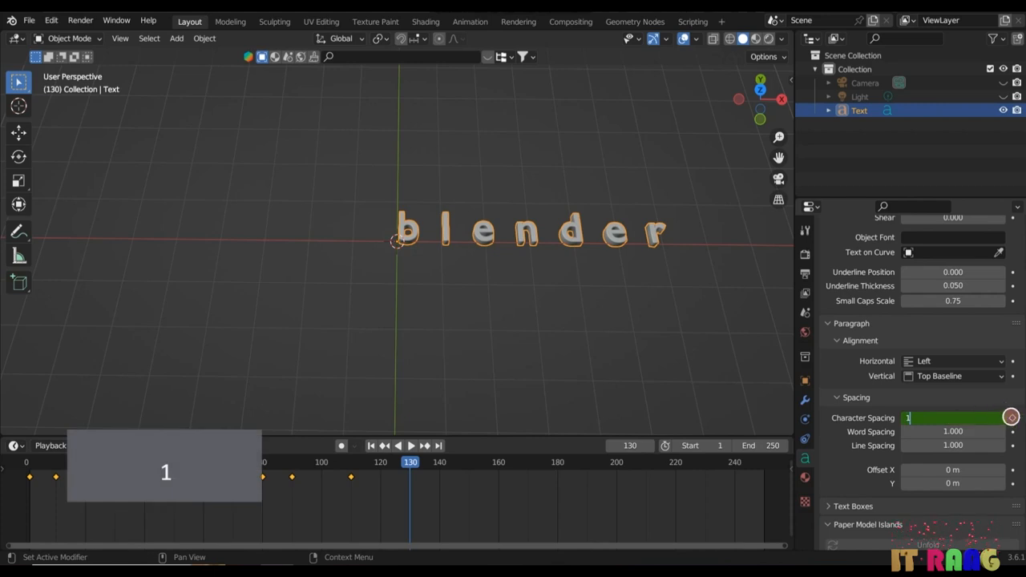
{"action": "left_click", "coordinate": [1012, 417]}
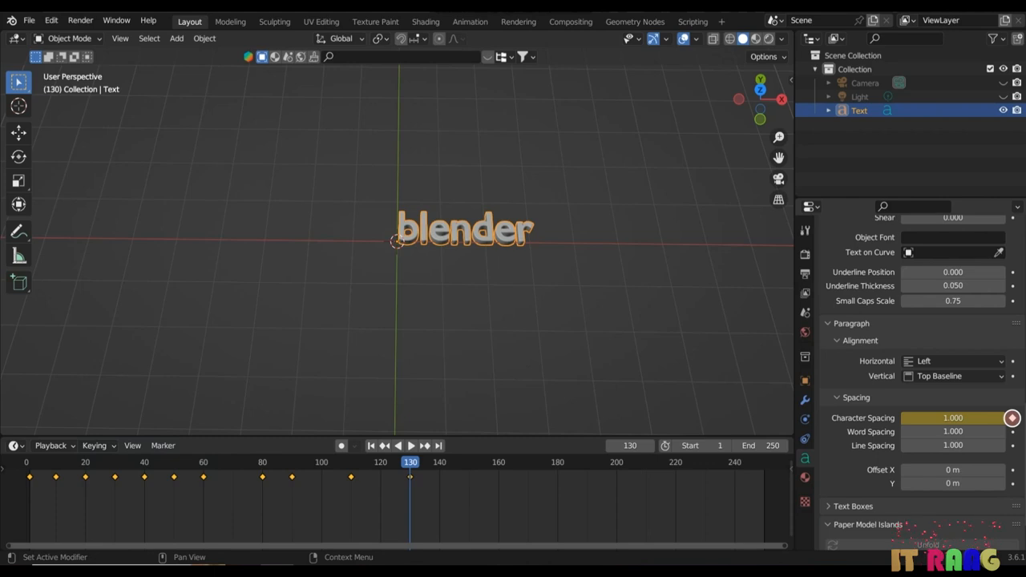
- Play the character spacing animation backward from frame 130 and stop the playback
{"action": "mouse_move", "coordinate": [411, 461]}
{"action": "left_mouse_down"}
{"action": "mouse_move", "coordinate": [287, 461]}
{"action": "mouse_move", "coordinate": [410, 461]}
{"action": "left_mouse_up"}
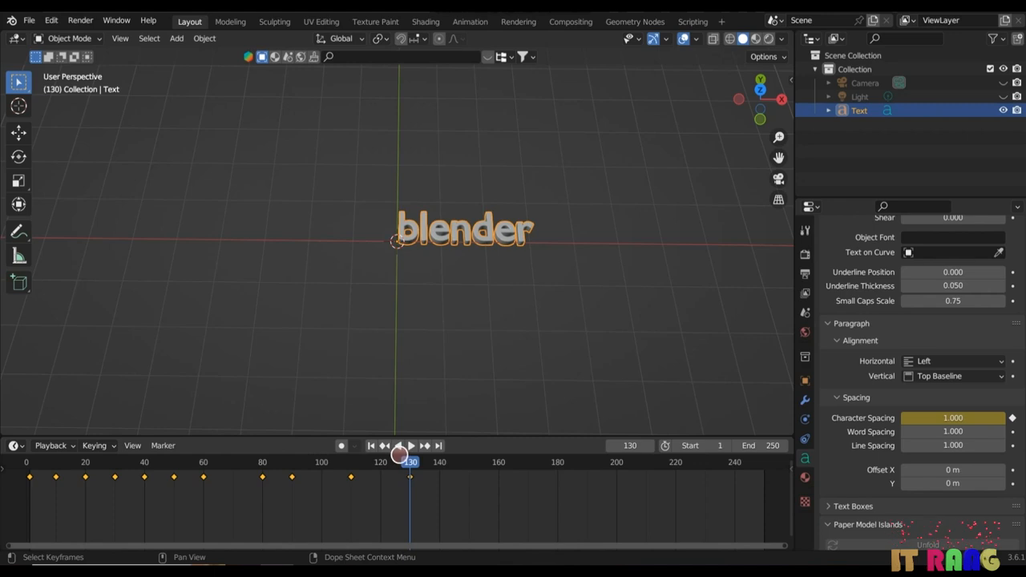
{"action": "left_click", "coordinate": [396, 446]}
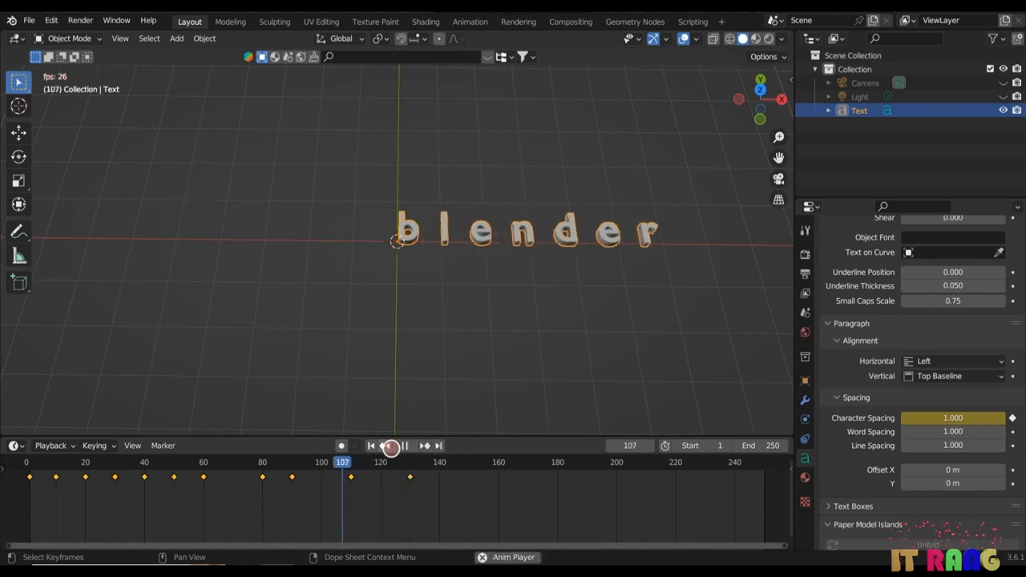
{"action": "key", "text": "Escape"}
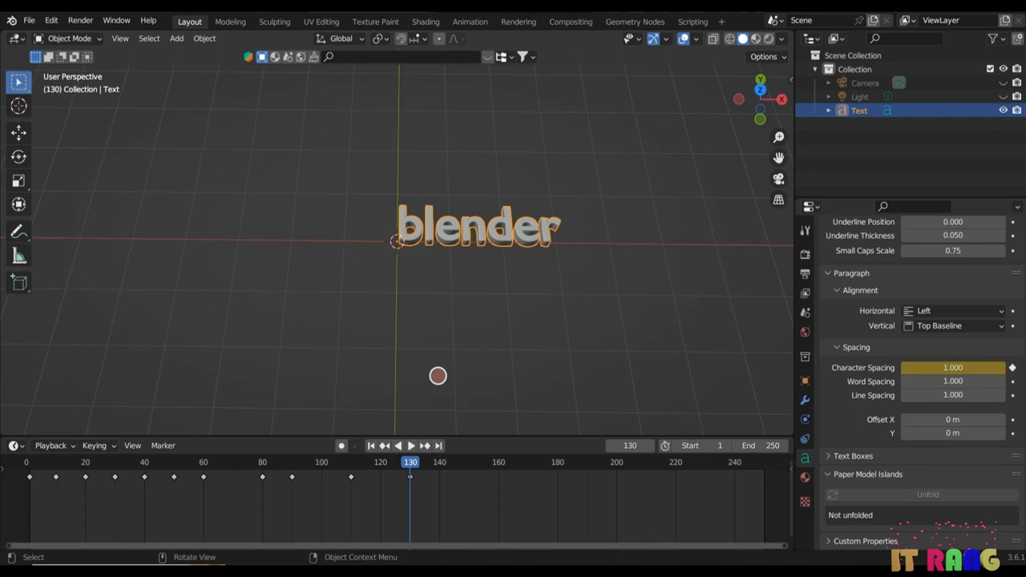
- At frame 140, insert a Location, Rotation, Scale & Custom Properties keyframe for the text
{"action": "left_click", "coordinate": [411, 463]}
{"action": "left_click_drag", "start_coordinate": [410, 463], "coordinate": [438, 463]}
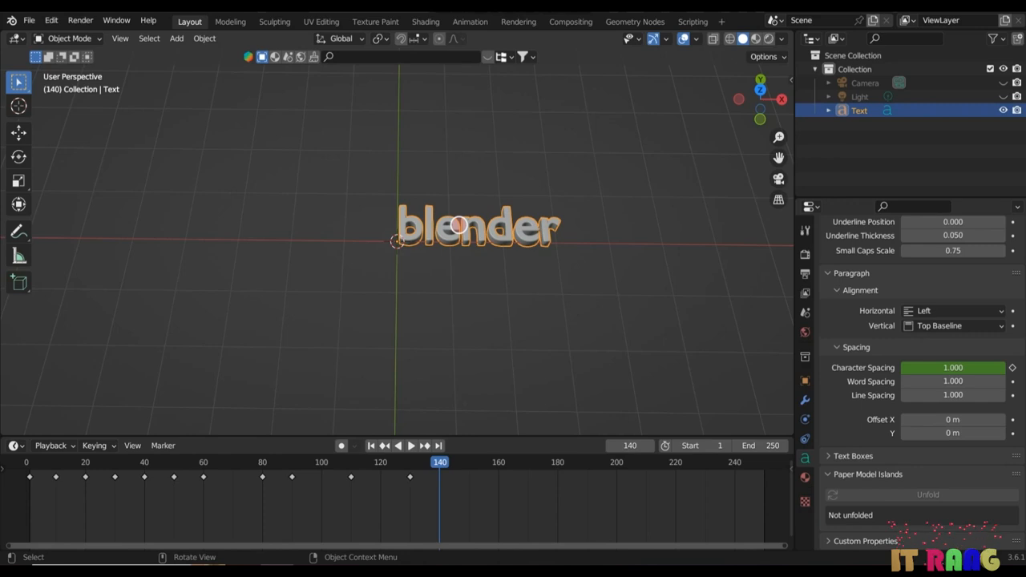
{"action": "key", "text": "i"}
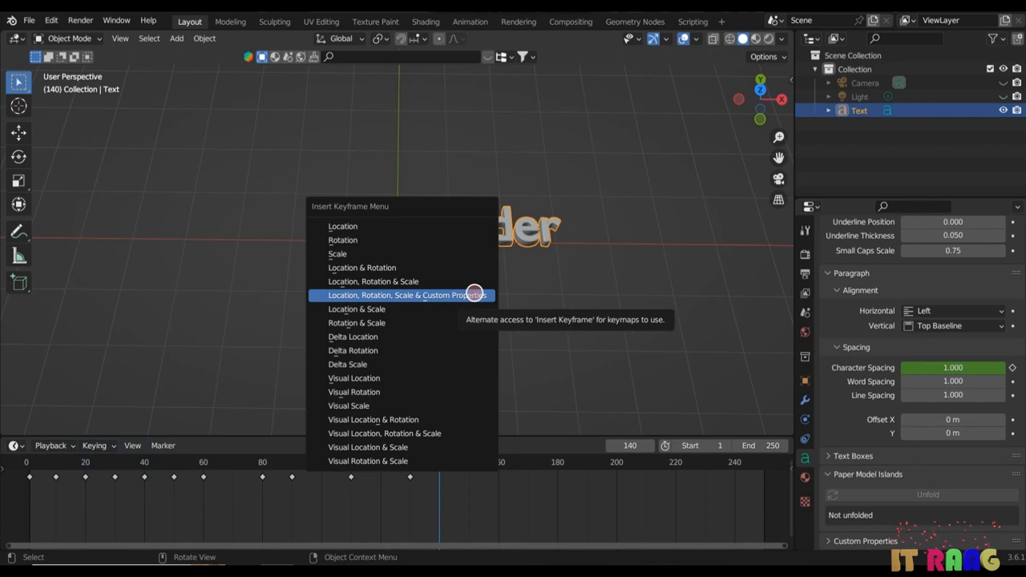
{"action": "left_click", "coordinate": [473, 295]}
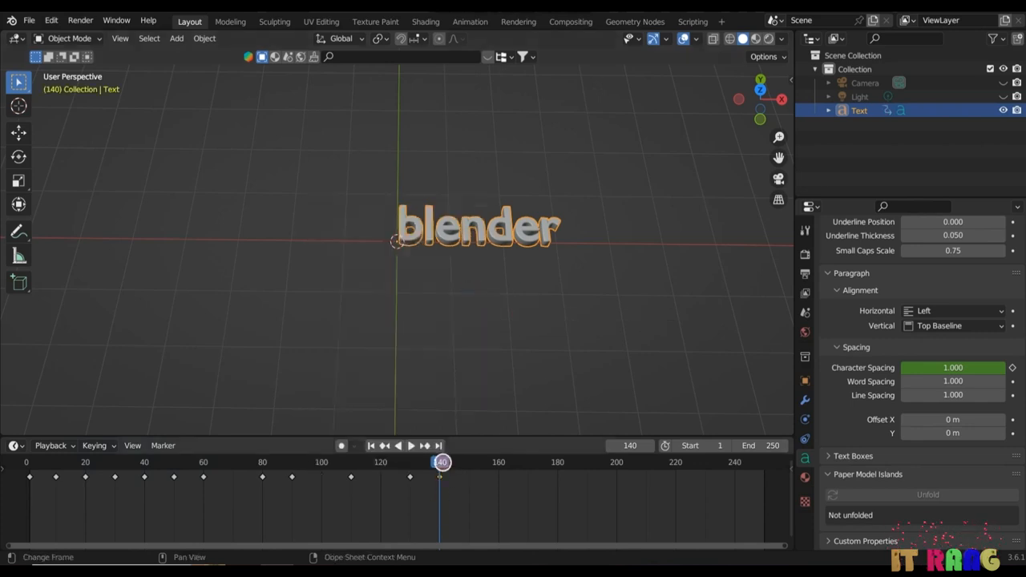
- At frame 160, rotate the text 360° about the X axis and insert a Location, Rotation, Scale & Custom Properties keyframe
{"action": "left_click", "coordinate": [496, 462]}
{"action": "key", "text": "Right"}
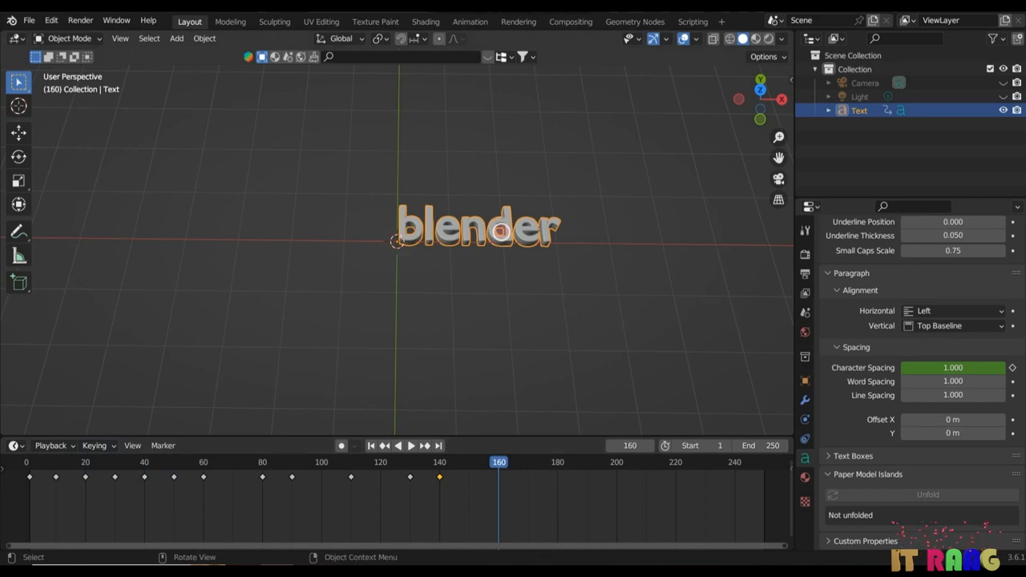
{"action": "key", "text": "r"}
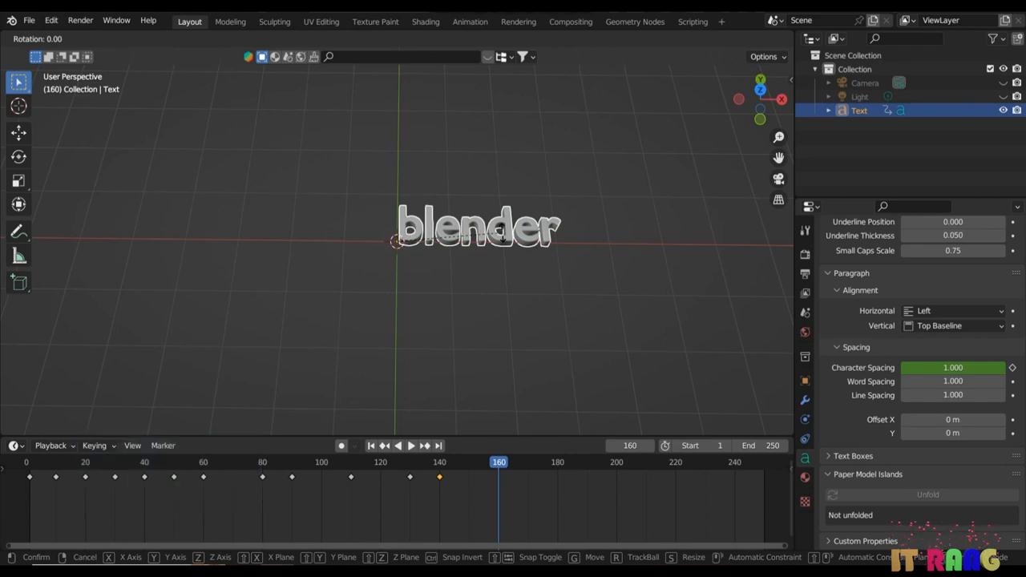
{"action": "key", "text": "x"}
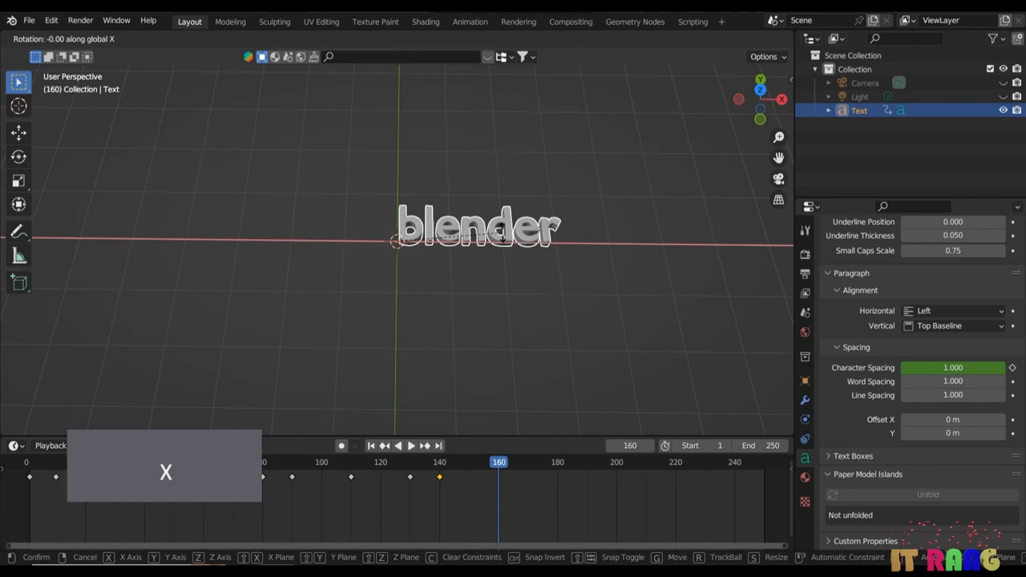
{"action": "type", "text": "360"}
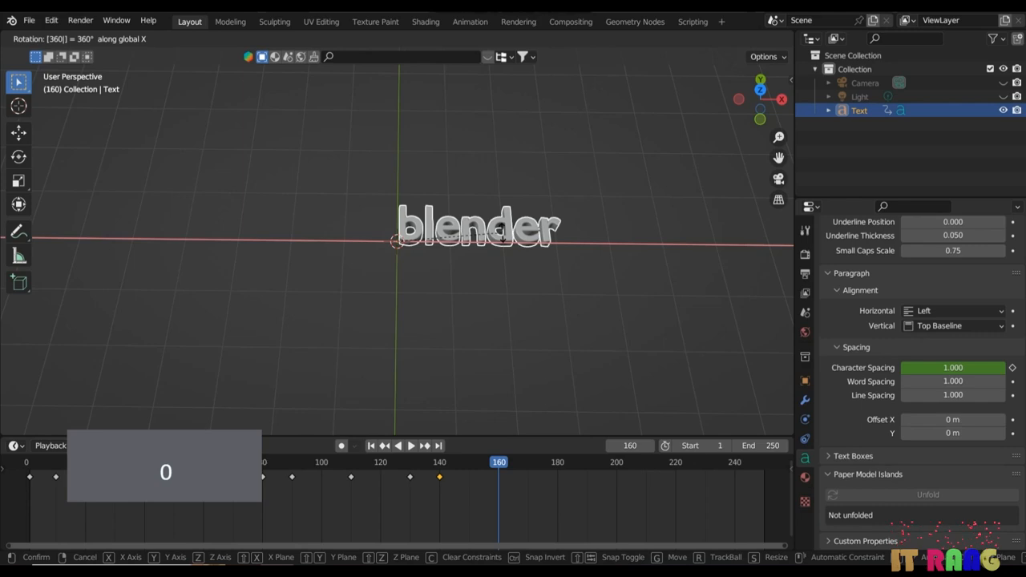
{"action": "key", "text": "Return"}
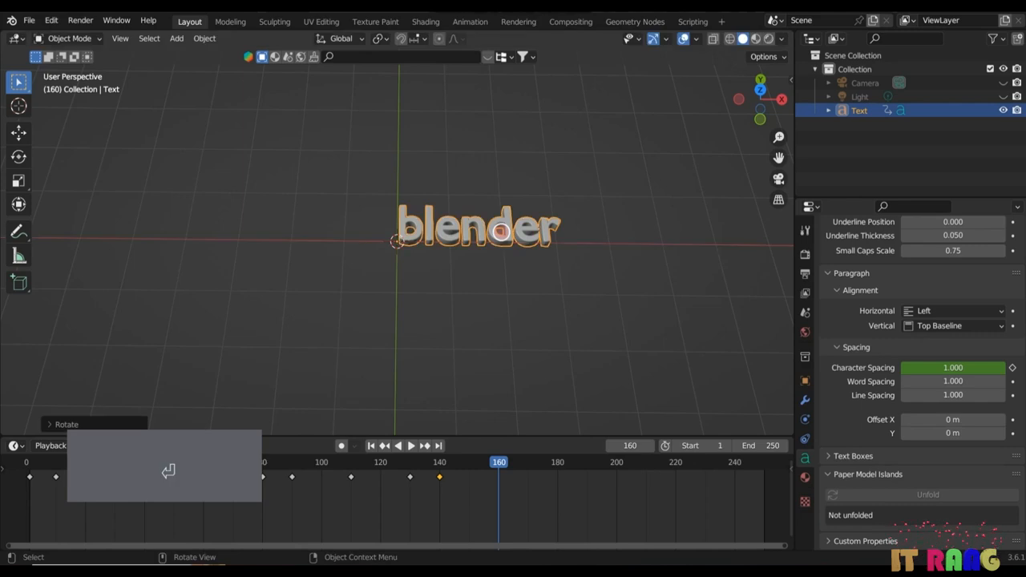
{"action": "key", "text": "i"}
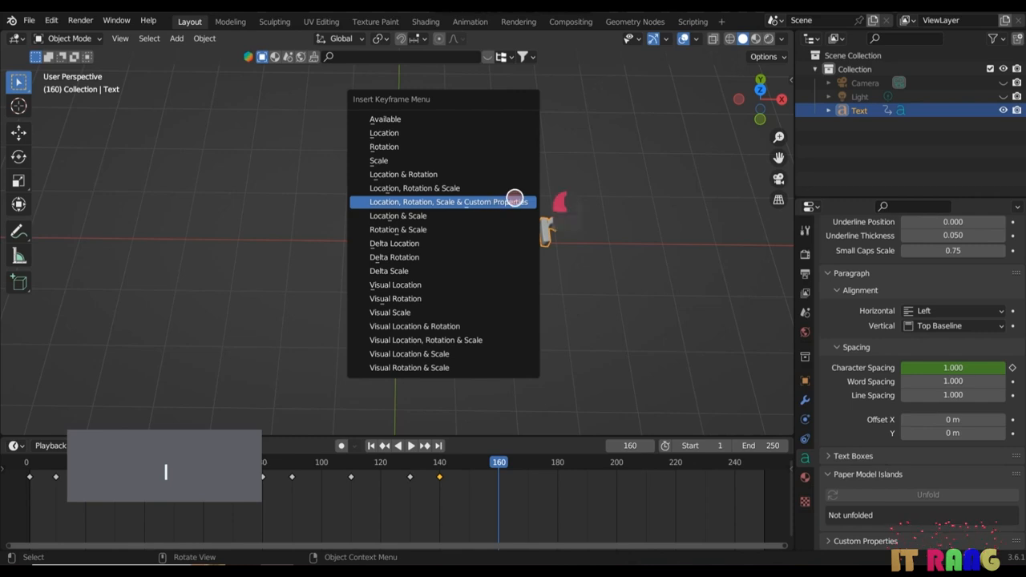
{"action": "left_click", "coordinate": [514, 199]}
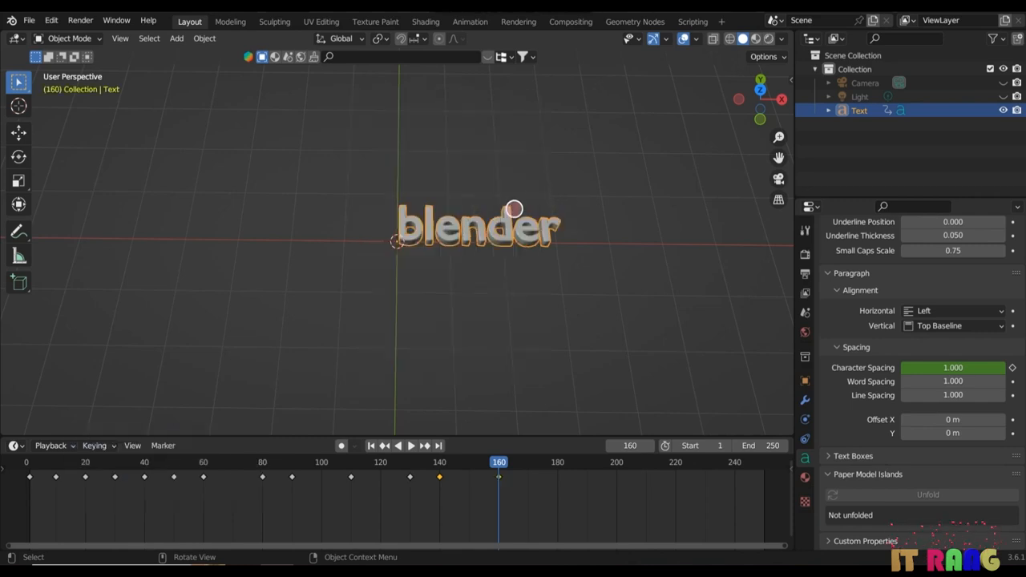
{"action": "mouse_move", "coordinate": [497, 462]}
{"action": "left_mouse_down"}
{"action": "mouse_move", "coordinate": [436, 465]}
{"action": "mouse_move", "coordinate": [499, 465]}
{"action": "left_mouse_up"}
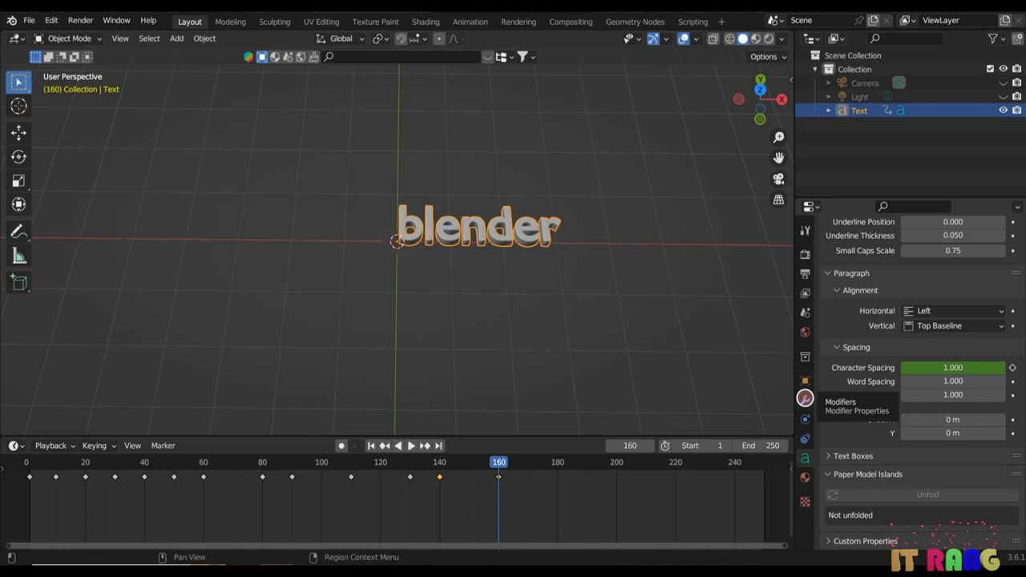
- Add a Wave deform modifier to the text object
{"action": "left_click", "coordinate": [805, 399]}
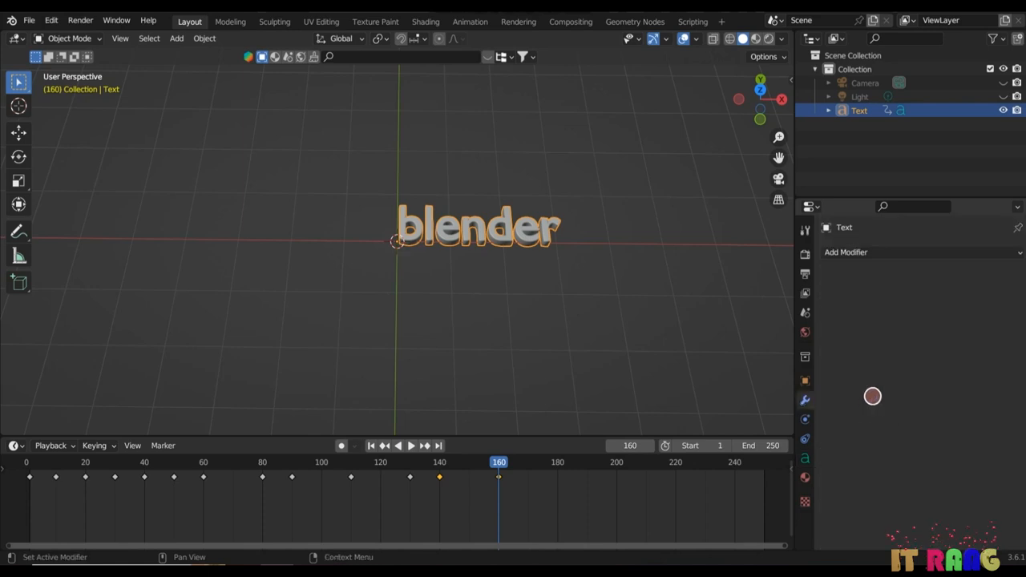
{"action": "left_click", "coordinate": [896, 251]}
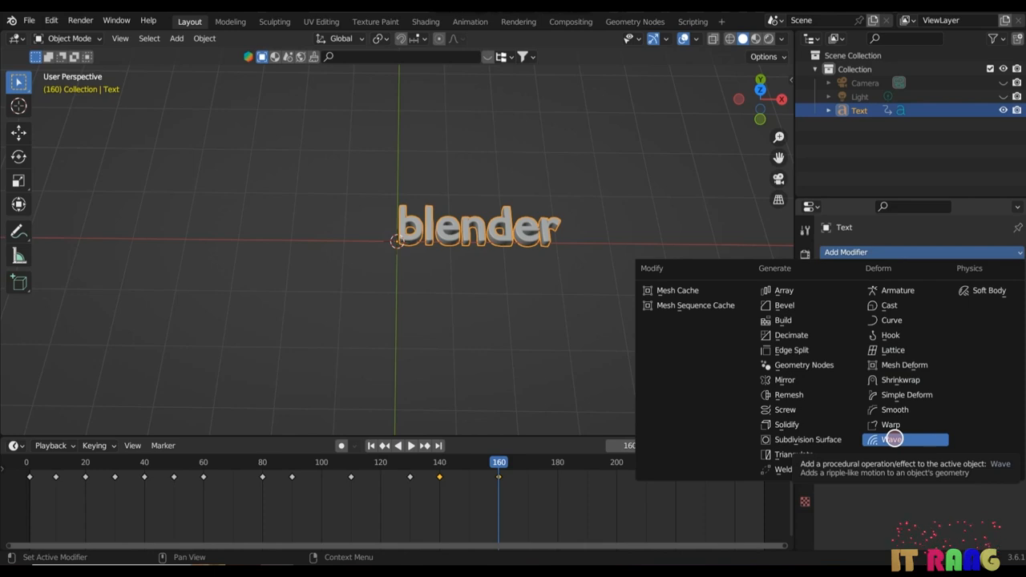
{"action": "left_click", "coordinate": [893, 439]}
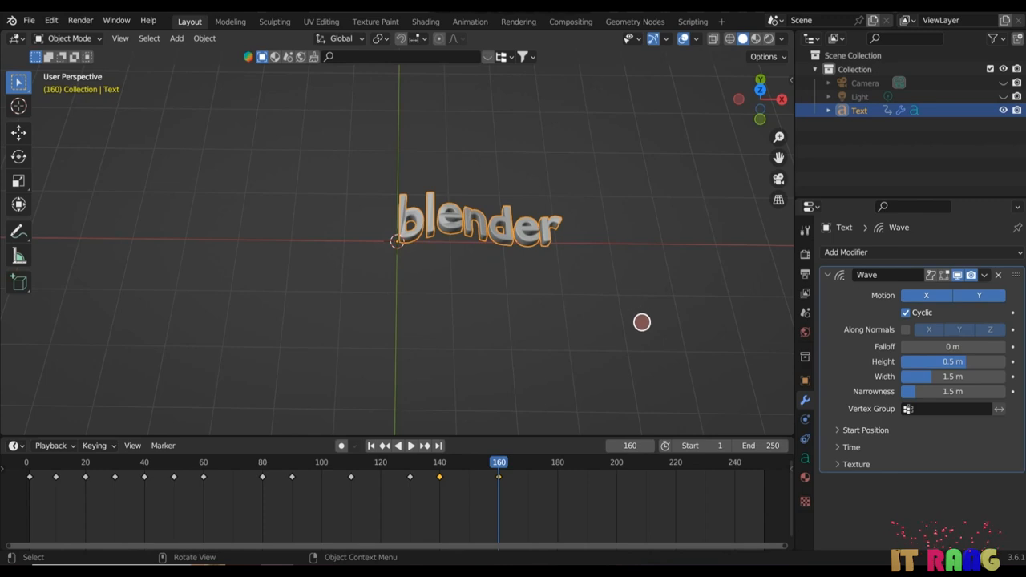
- Play the animation to check the wave motion on the text, and stop it
{"action": "middle_click_drag", "start_coordinate": [728, 315], "coordinate": [727, 292]}
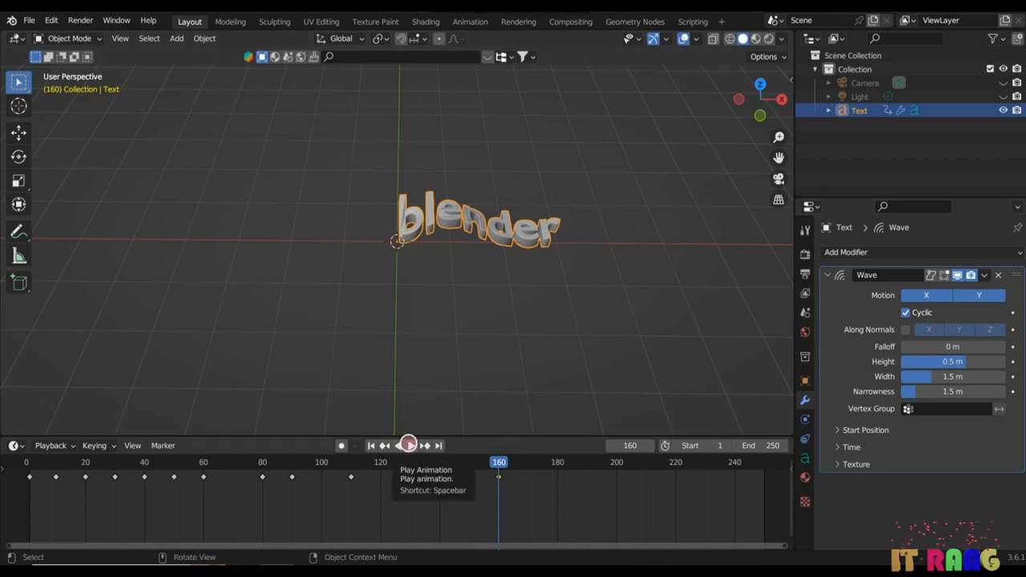
{"action": "left_click", "coordinate": [408, 445]}
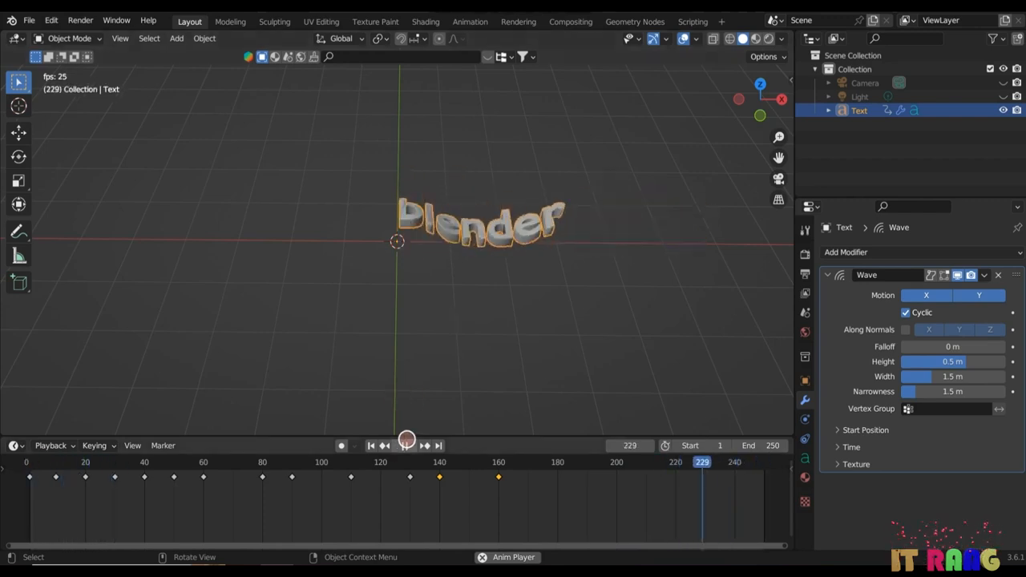
{"action": "left_click", "coordinate": [404, 445]}
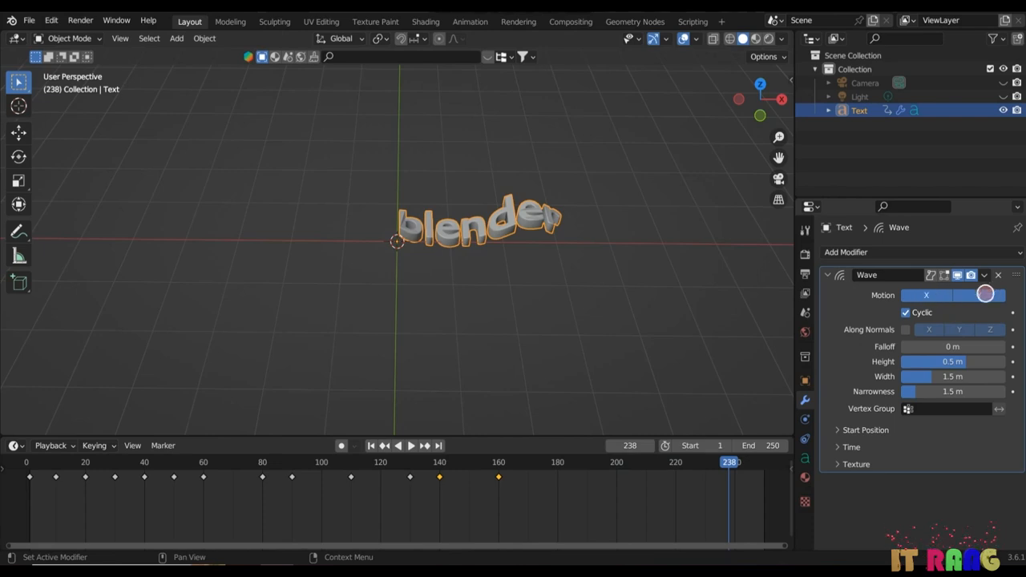
- Limit the Wave modifier's motion to the X axis and play the animation briefly to check it
{"action": "left_click", "coordinate": [980, 295]}
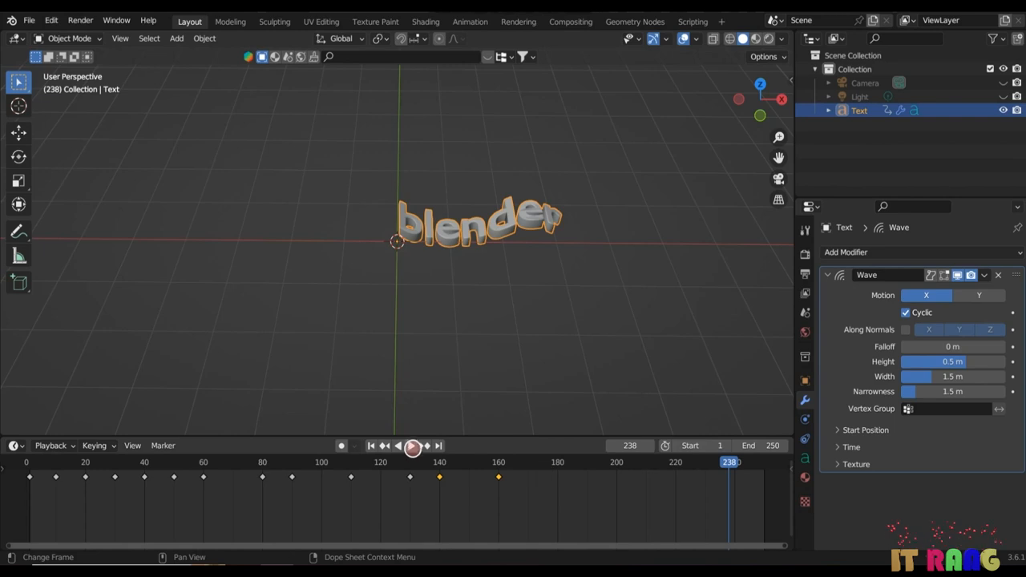
{"action": "left_click", "coordinate": [412, 445]}
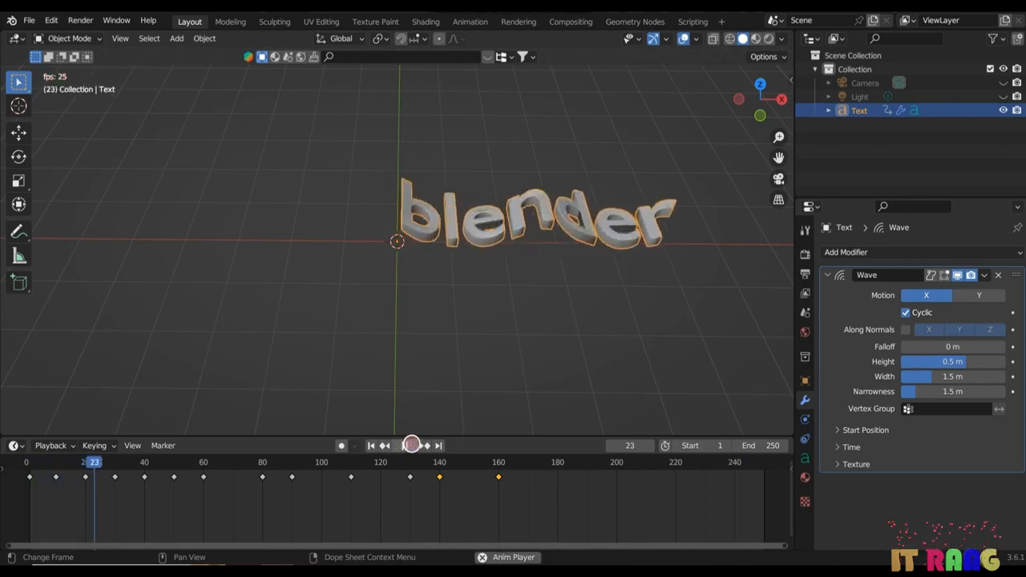
{"action": "left_click", "coordinate": [411, 445]}
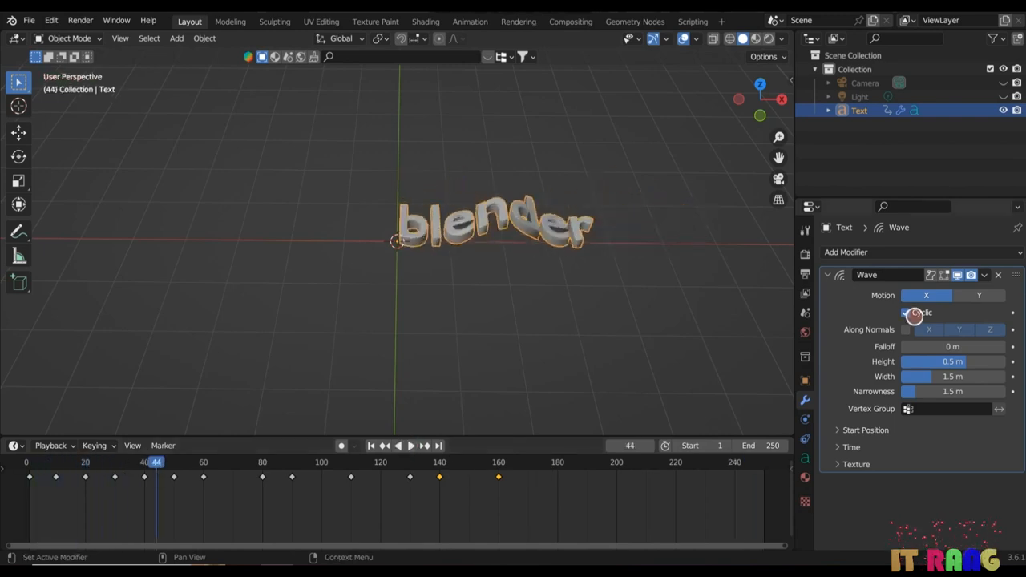
- Enable Along Normals in the Wave modifier and restrict it to Z only, comparing the axes while the animation plays
{"action": "left_click", "coordinate": [905, 329]}
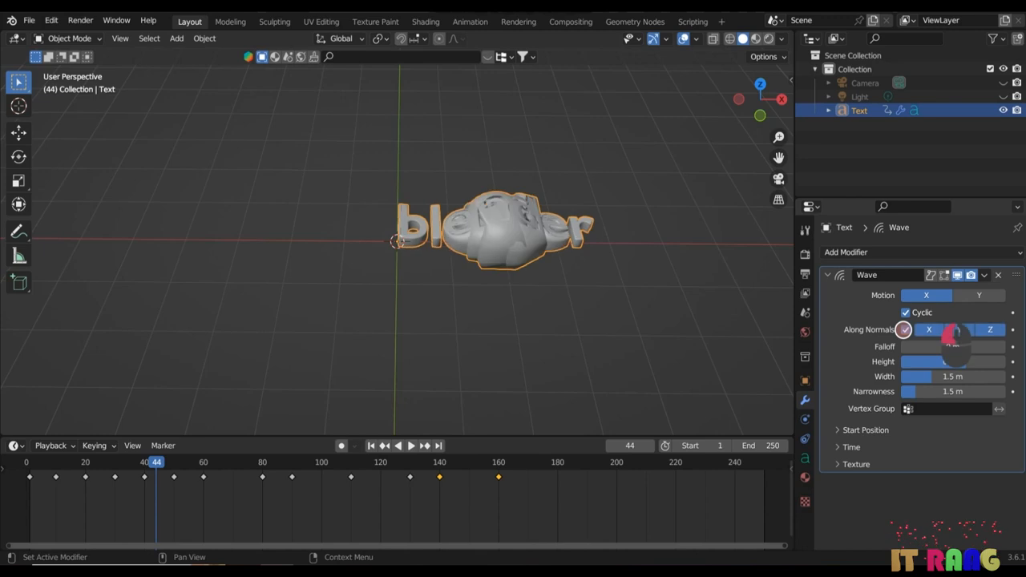
{"action": "left_click", "coordinate": [932, 330]}
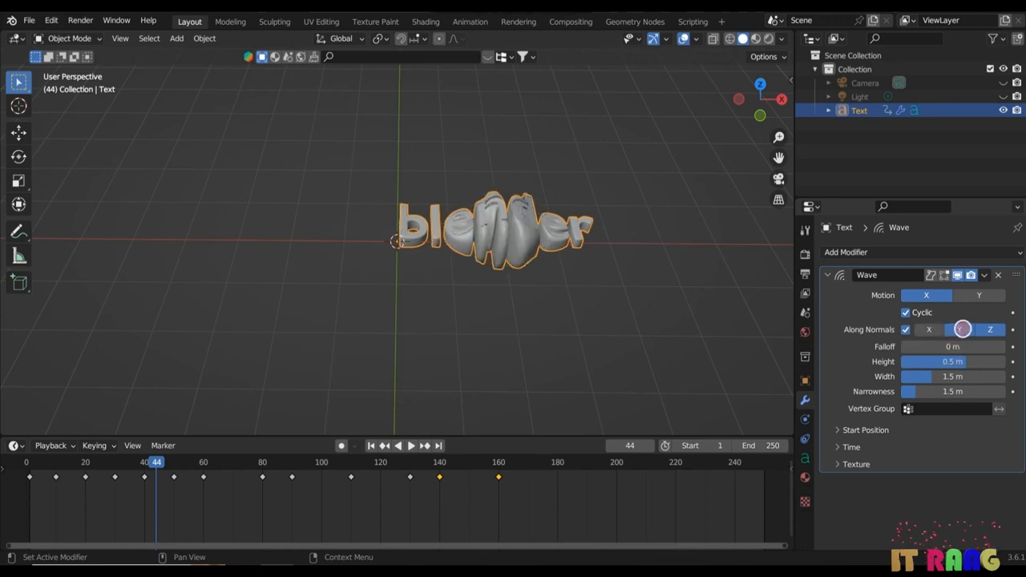
{"action": "left_click", "coordinate": [986, 329]}
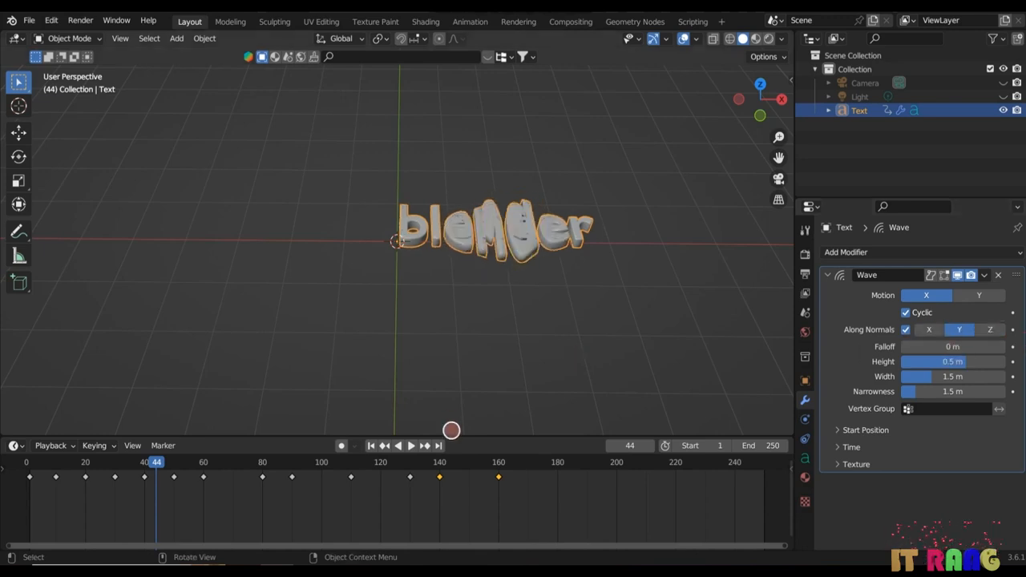
{"action": "left_click", "coordinate": [408, 446]}
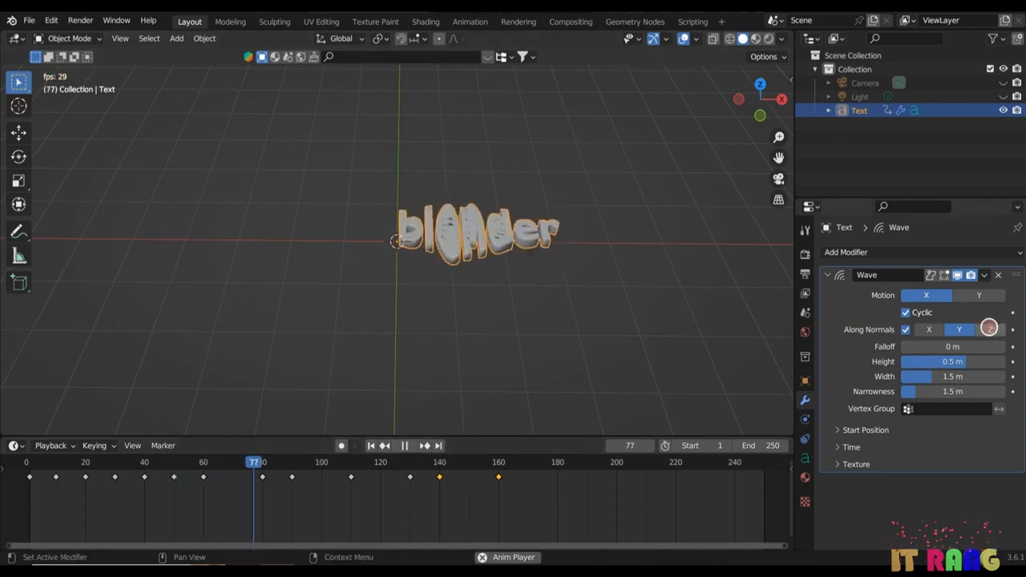
{"action": "left_click", "coordinate": [987, 329]}
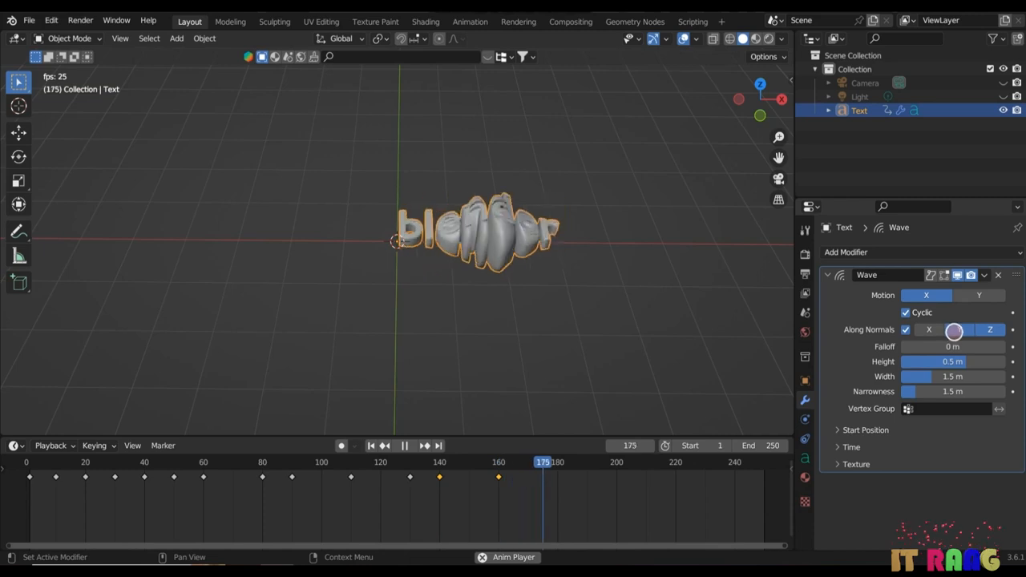
{"action": "left_click", "coordinate": [957, 331]}
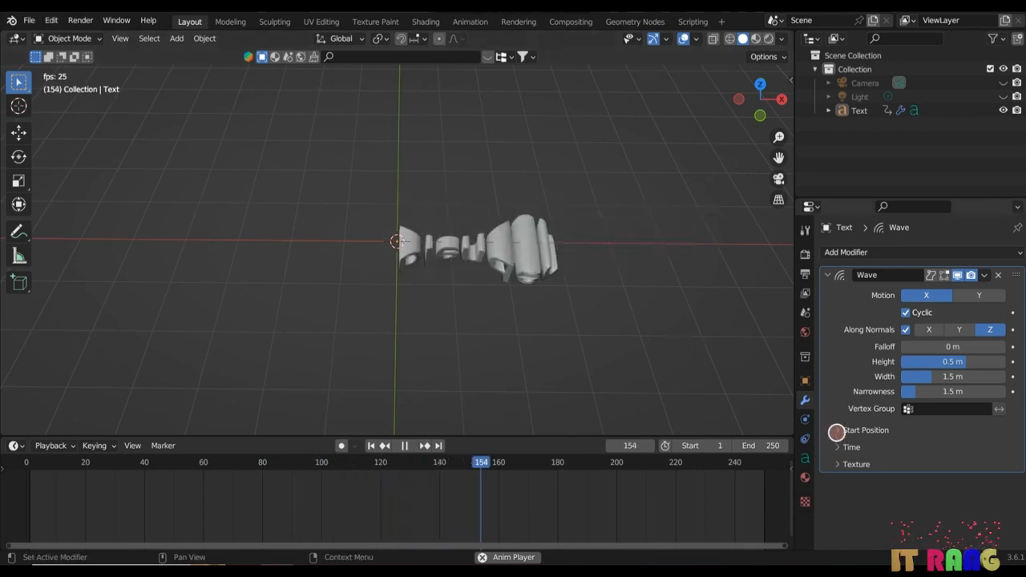
- Set the Wave modifier's time speed to 0.12
{"action": "left_click", "coordinate": [835, 447]}
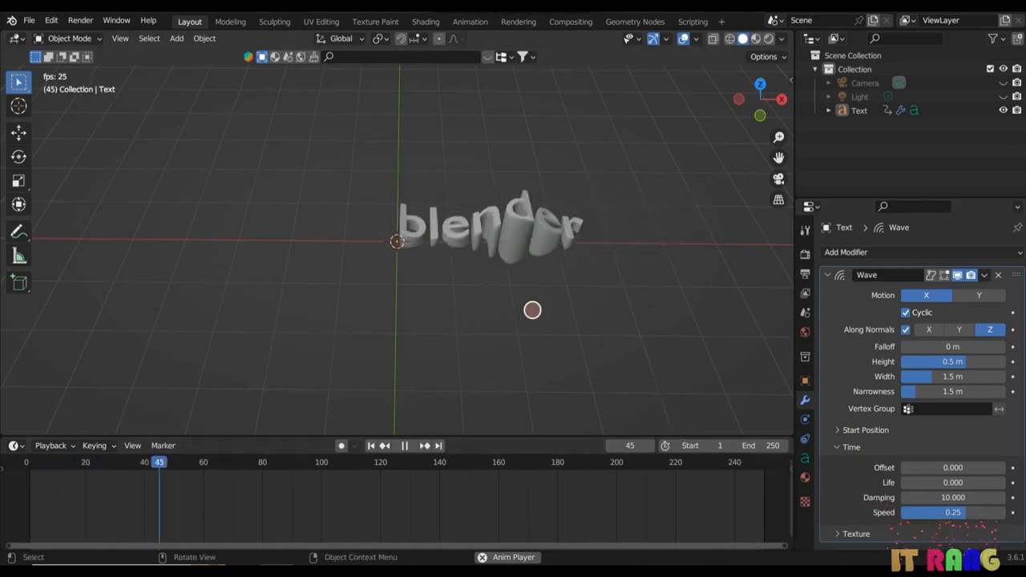
{"action": "left_click_drag", "start_coordinate": [963, 511], "coordinate": [955, 511]}
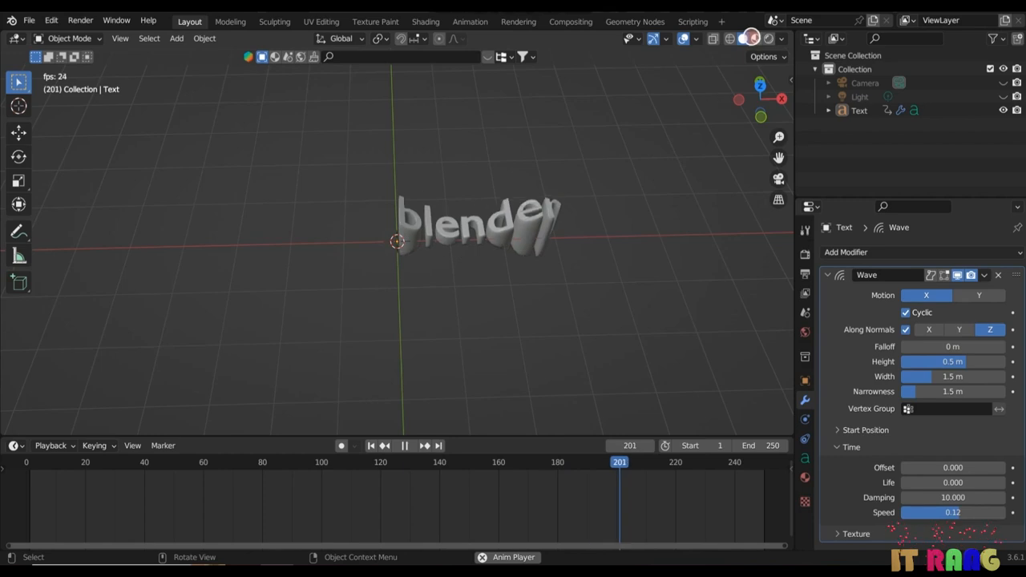
- Preview the waving text animation in rendered shading with the viewport overlays hidden, orbiting around the glowing text
{"action": "left_click", "coordinate": [767, 38]}
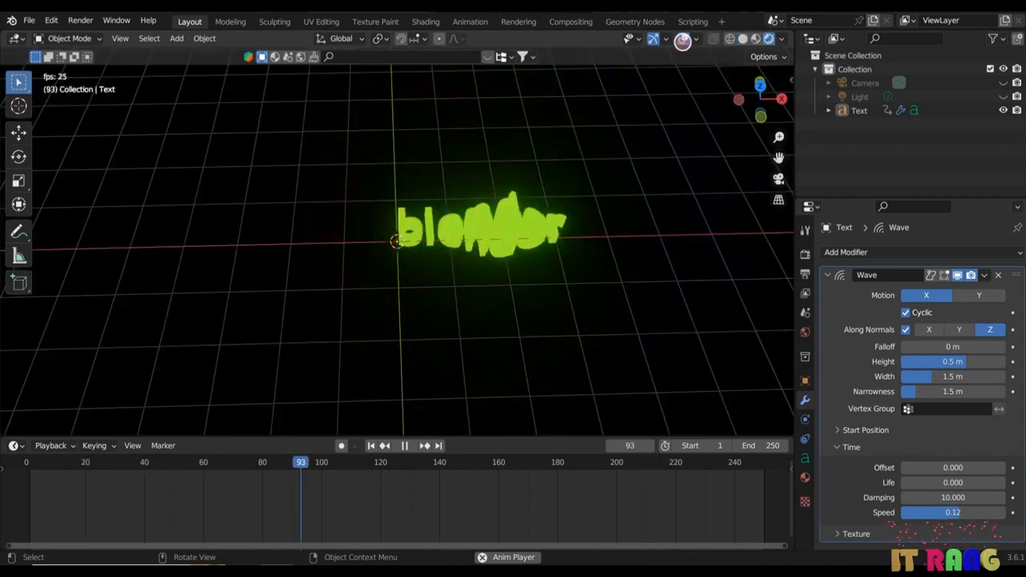
{"action": "left_click", "coordinate": [683, 38]}
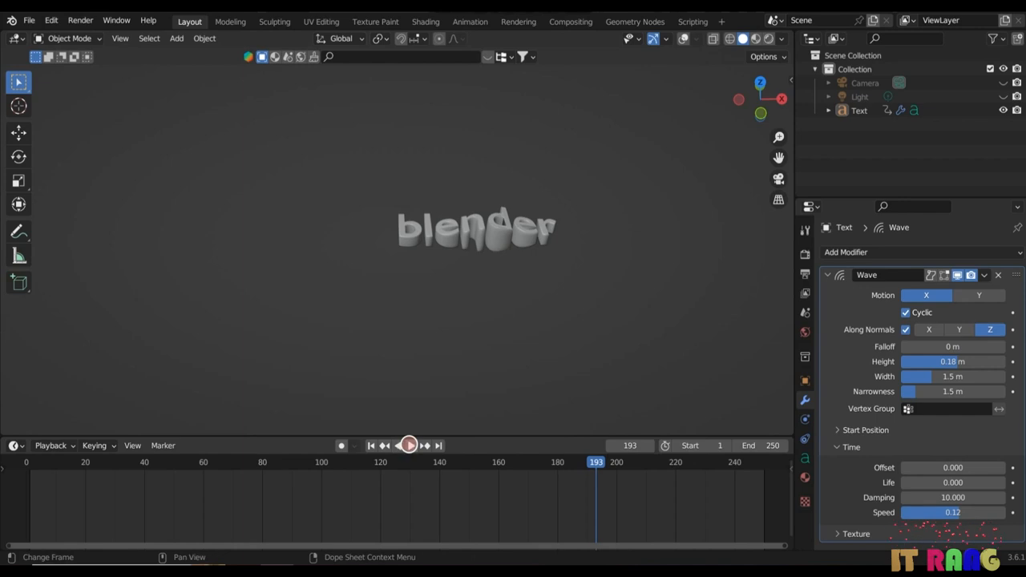
{"action": "left_click", "coordinate": [412, 444]}
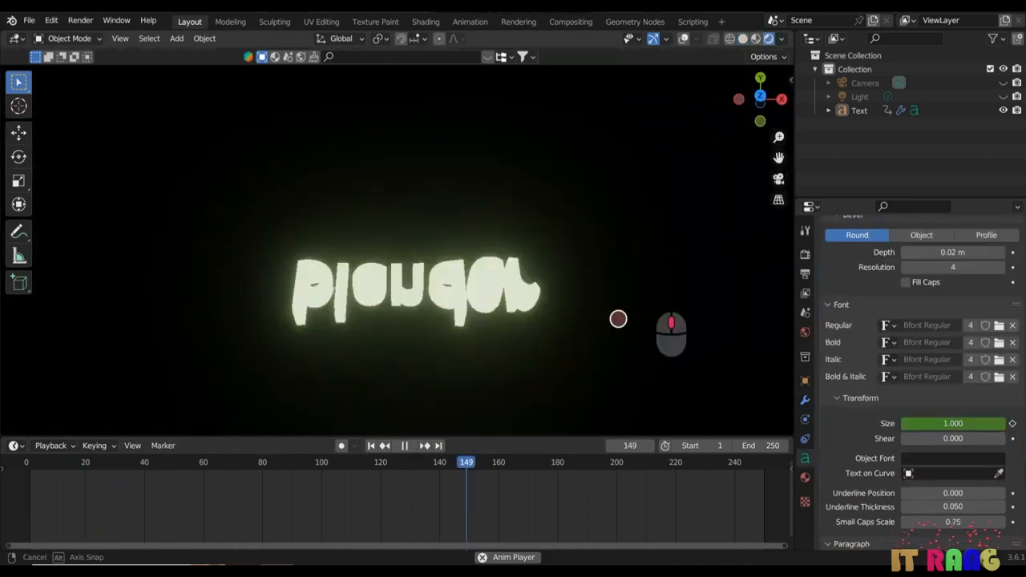
{"action": "middle_click_drag", "start_coordinate": [618, 319], "coordinate": [616, 314]}
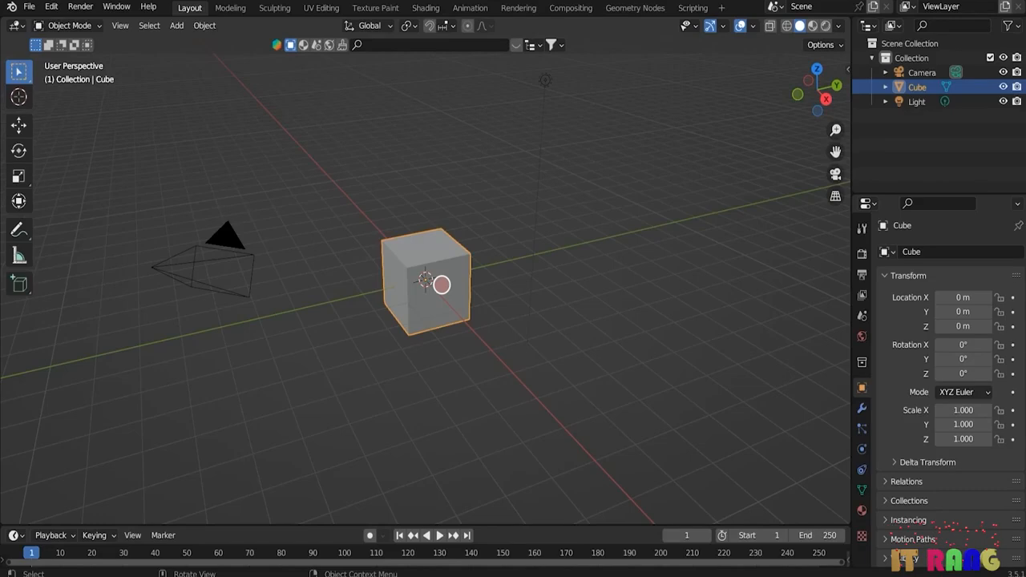
- Delete the default cube and add a NURBS sphere surface at the origin
{"action": "key", "text": "x"}
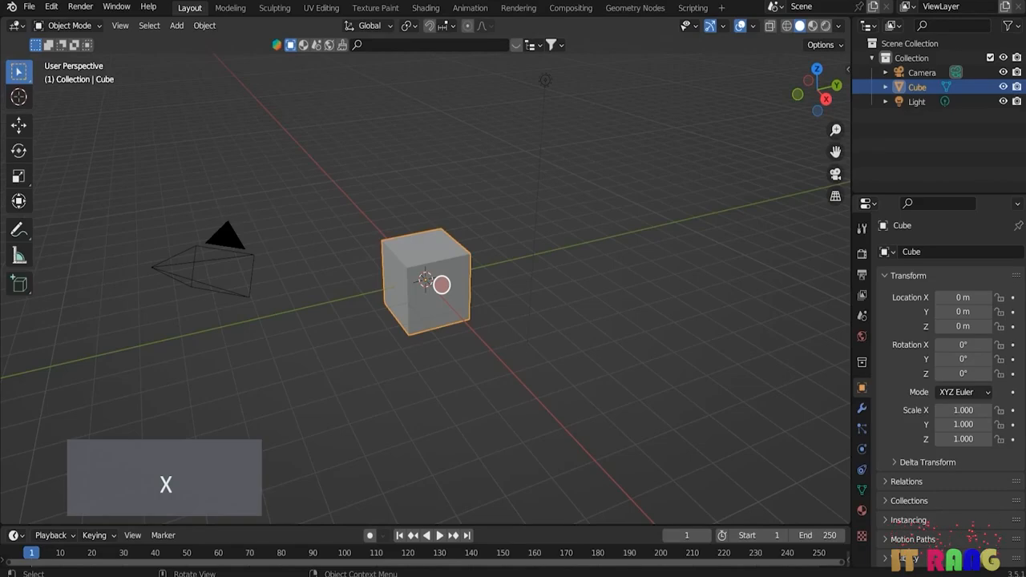
{"action": "key", "text": "x"}
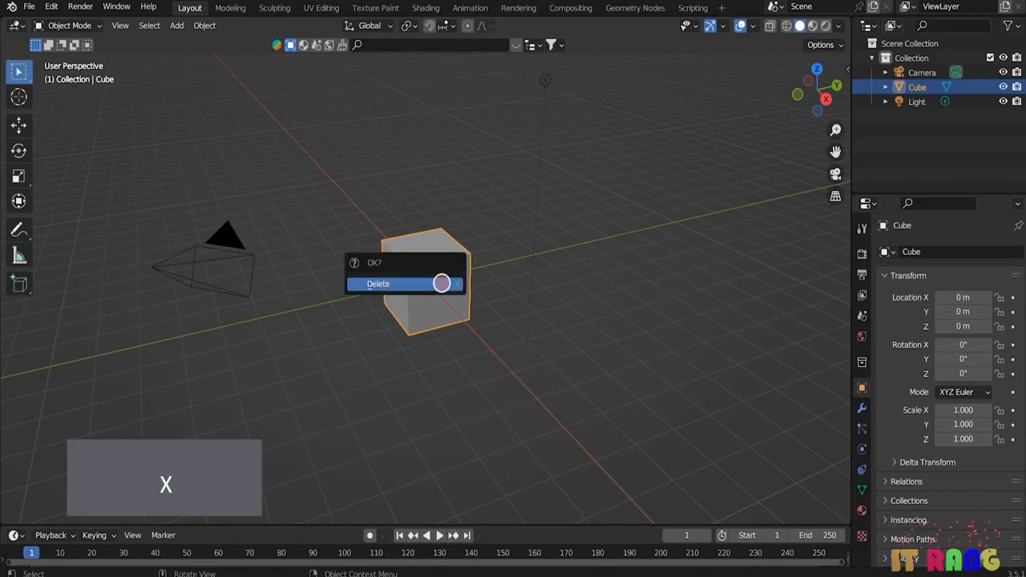
{"action": "left_click", "coordinate": [441, 284]}
{"action": "key", "text": "shift+a"}
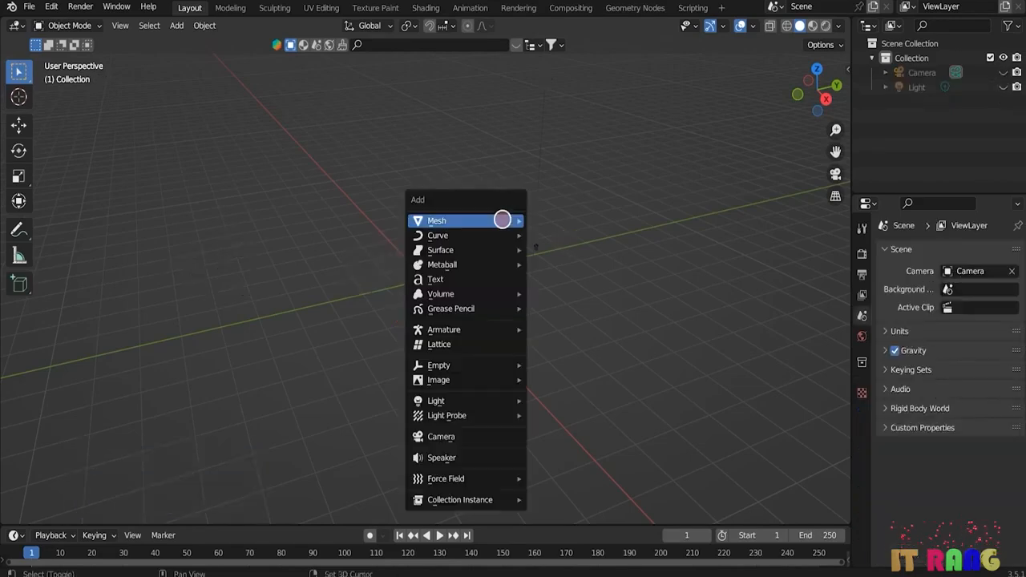
{"action": "mouse_move", "coordinate": [485, 249]}
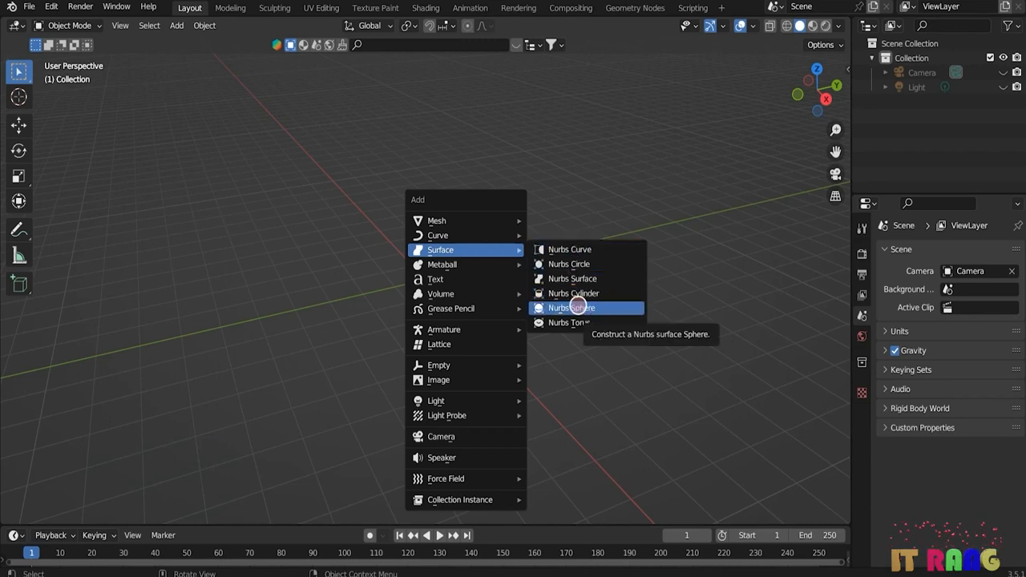
{"action": "left_click", "coordinate": [569, 307]}
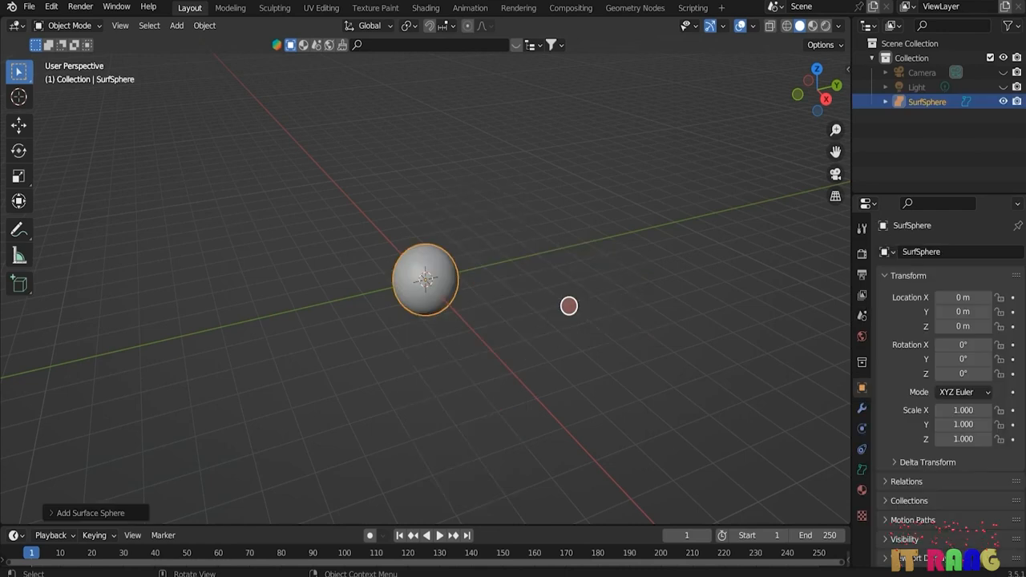
- Reshape the NURBS sphere into a pointed droplet by pulling its top control point upward in Edit Mode, and return to Object Mode
{"action": "scroll", "coordinate": [573, 305], "scroll_direction": "up", "scroll_amount": 3}
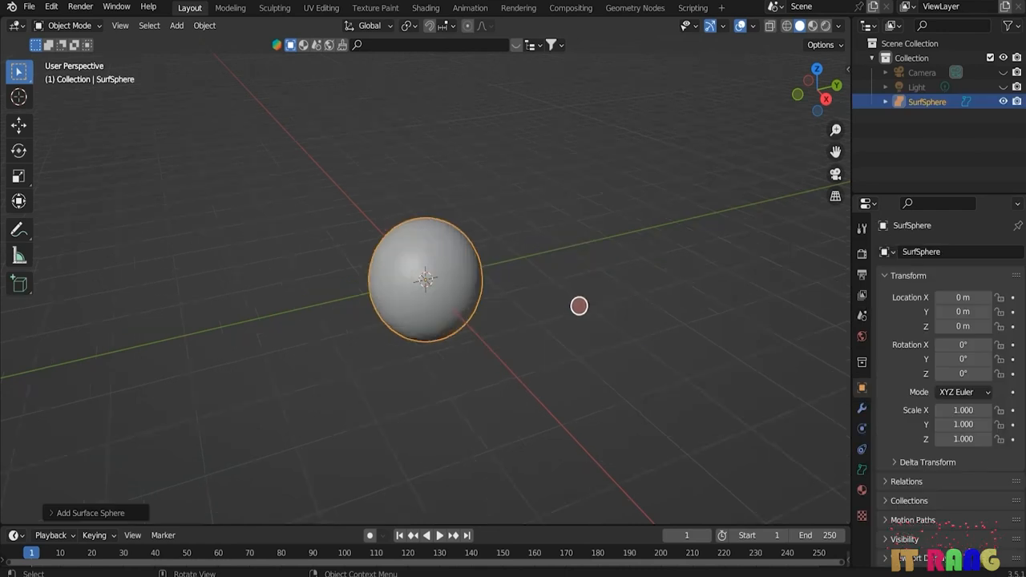
{"action": "key", "text": "Tab"}
{"action": "middle_click_drag", "start_coordinate": [579, 305], "coordinate": [408, 213]}
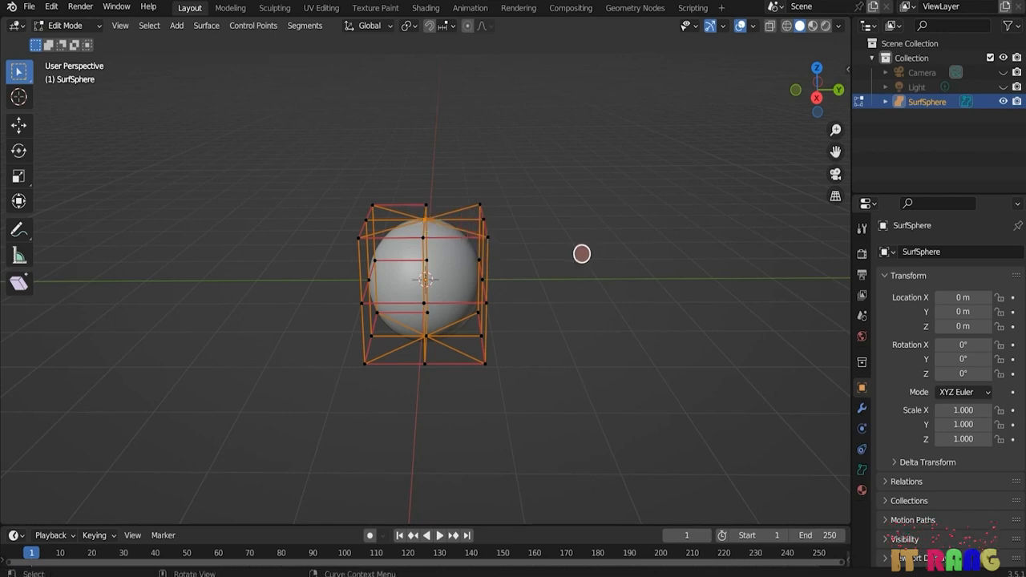
{"action": "middle_click_drag", "start_coordinate": [582, 252], "coordinate": [566, 235]}
{"action": "key", "text": "g"}
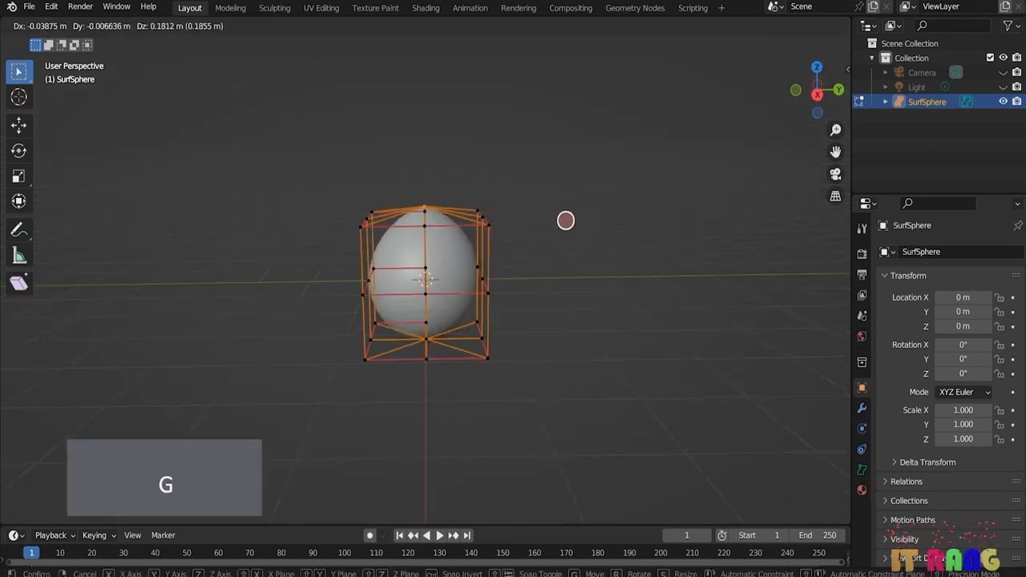
{"action": "left_click", "coordinate": [561, 155]}
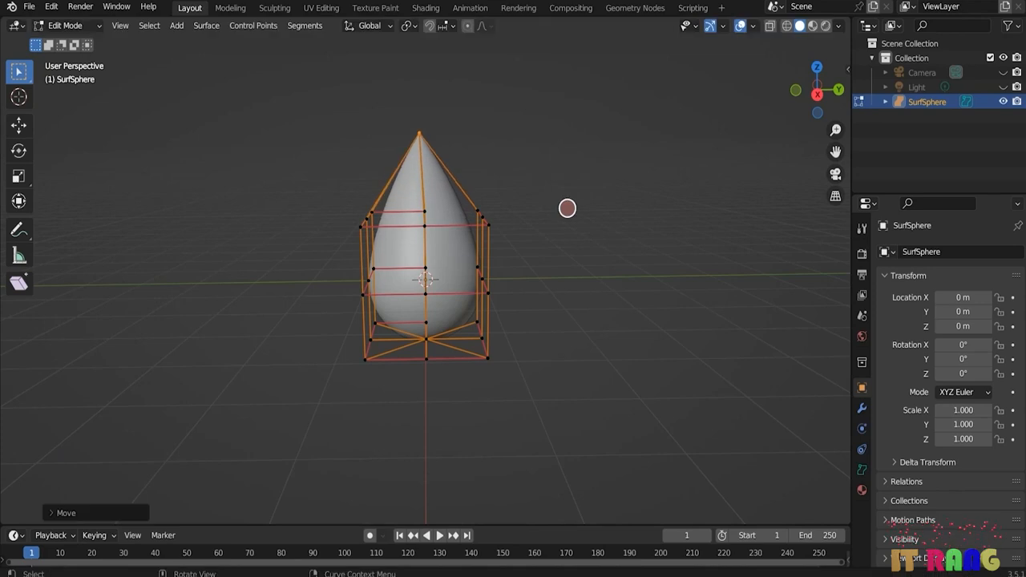
{"action": "key", "text": "Tab"}
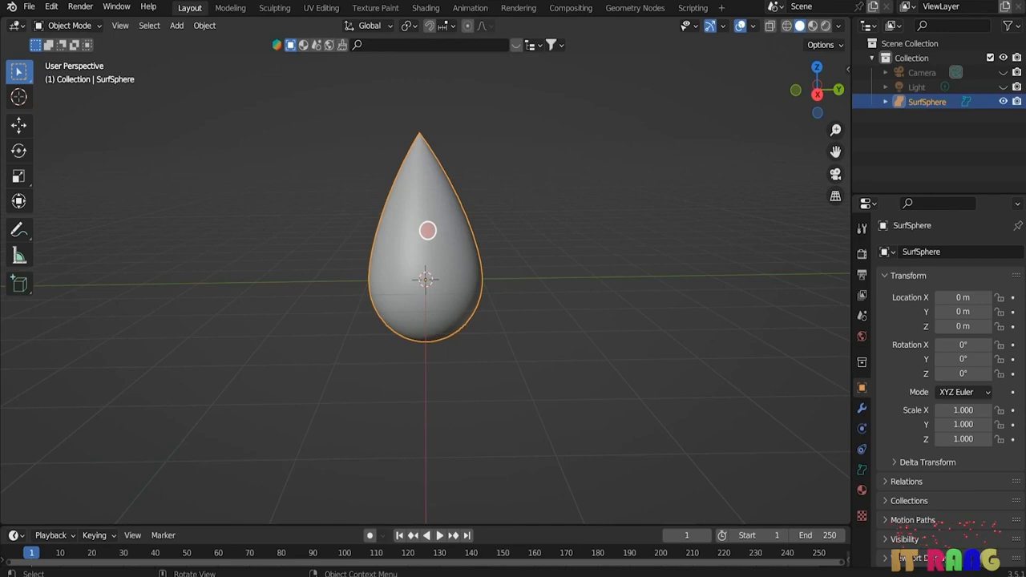
- Convert the droplet surface to a mesh
{"action": "right_click", "coordinate": [427, 230]}
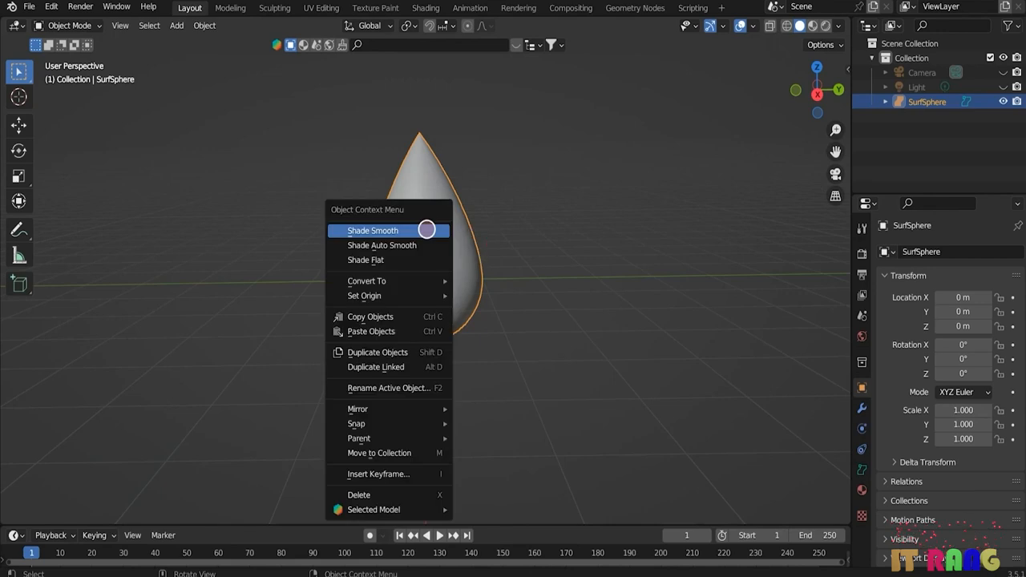
{"action": "mouse_move", "coordinate": [422, 279]}
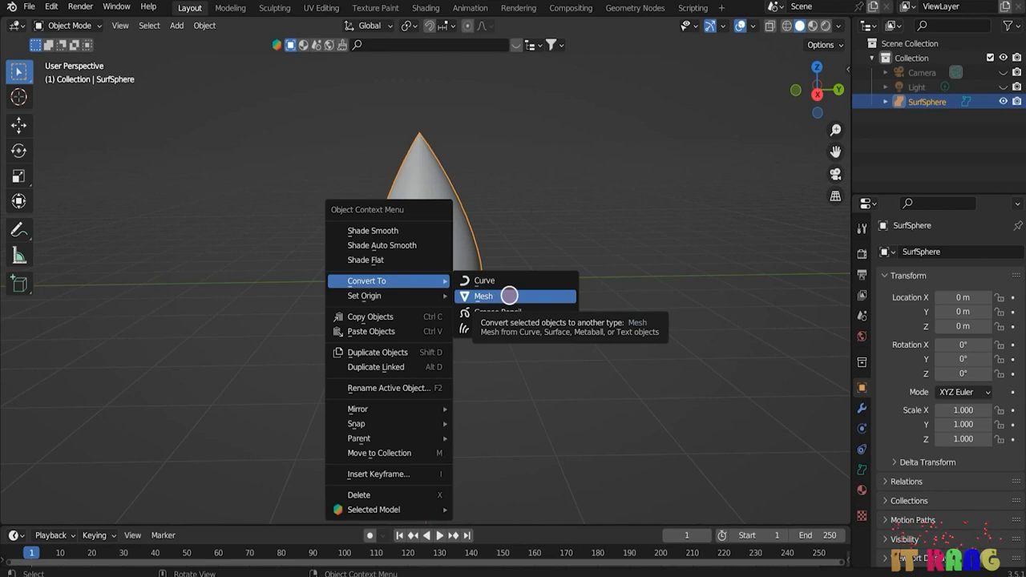
{"action": "left_click", "coordinate": [509, 296]}
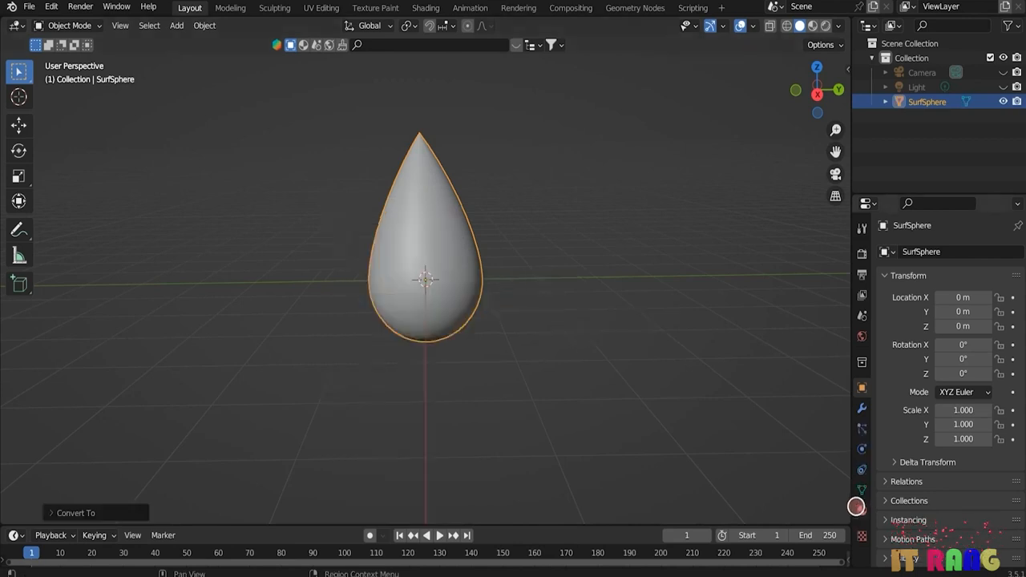
- Give the droplet a new material with an Emission surface and a light red emission color
{"action": "left_click", "coordinate": [861, 509]}
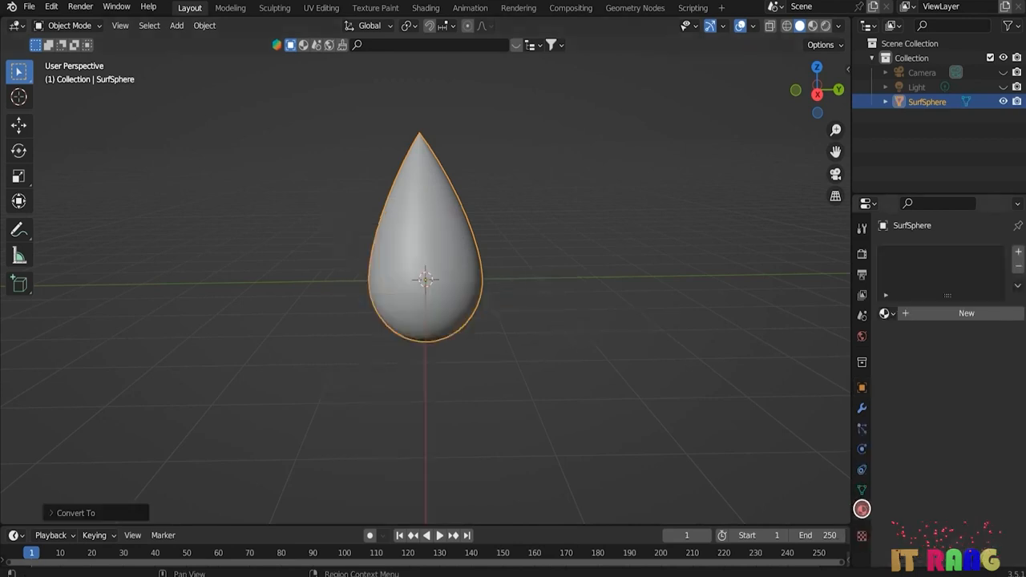
{"action": "left_click", "coordinate": [962, 312]}
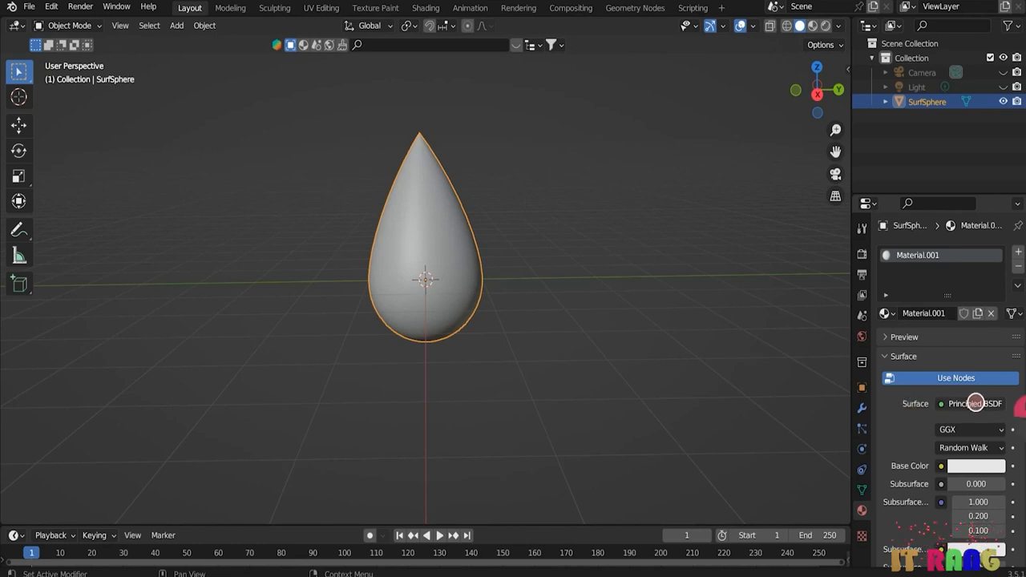
{"action": "left_click", "coordinate": [975, 403]}
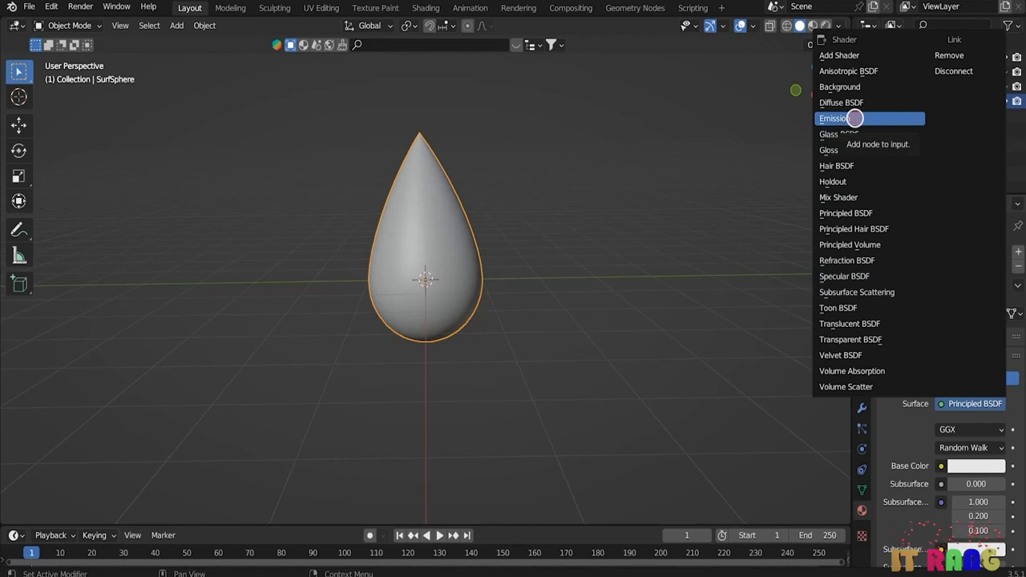
{"action": "left_click", "coordinate": [858, 118]}
{"action": "left_click", "coordinate": [984, 430]}
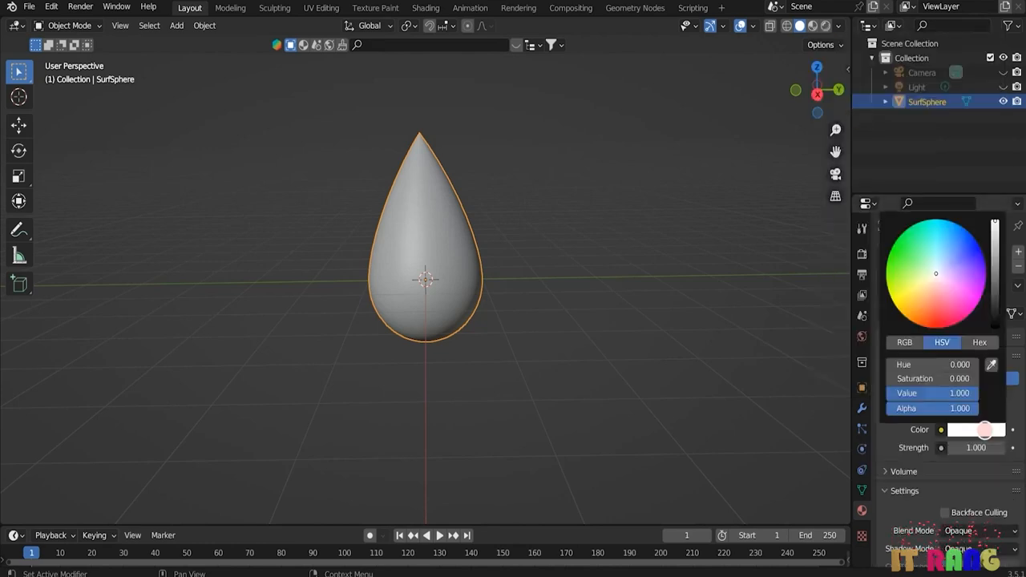
{"action": "left_click", "coordinate": [934, 312]}
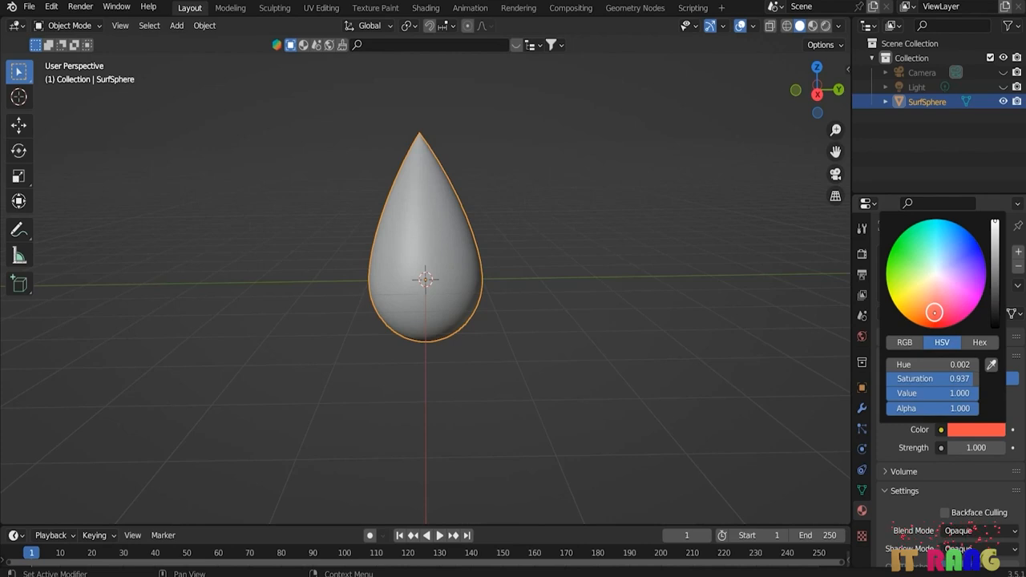
{"action": "left_click_drag", "start_coordinate": [929, 316], "coordinate": [934, 309]}
- Set the emission strength to 17 and show the viewport in rendered shading
{"action": "left_click", "coordinate": [981, 448]}
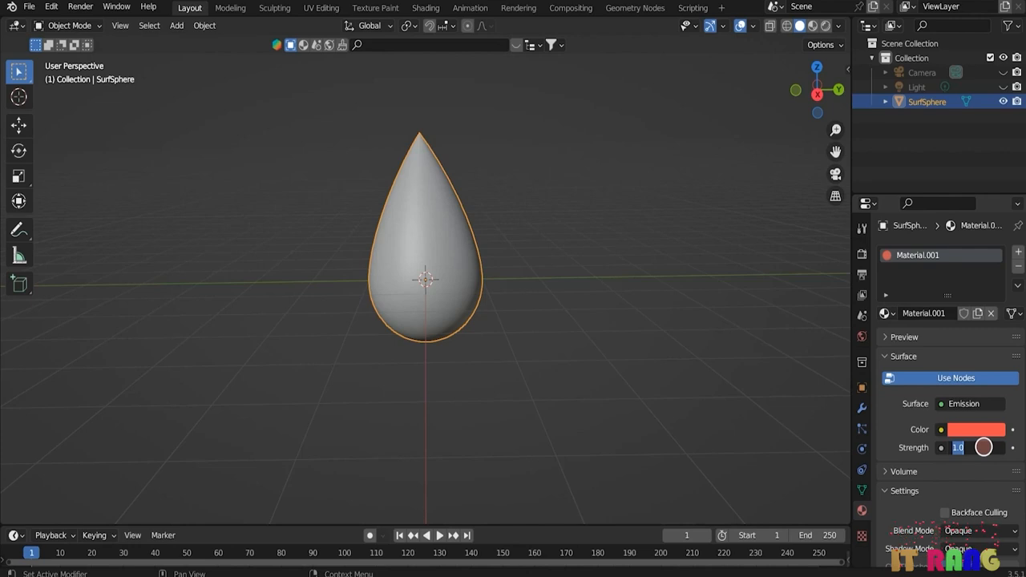
{"action": "type", "text": "17"}
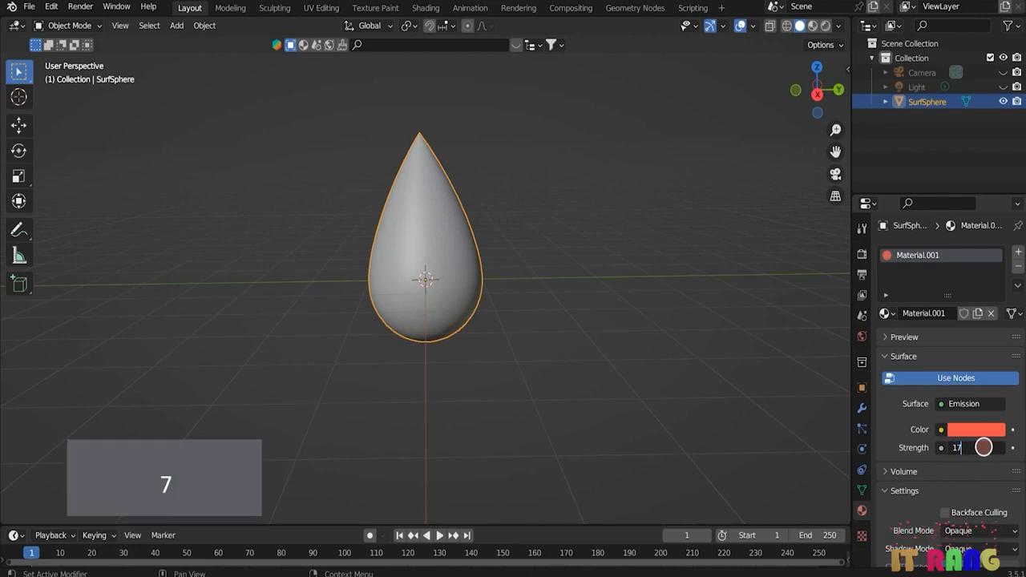
{"action": "key", "text": "Return"}
{"action": "left_click", "coordinate": [825, 25]}
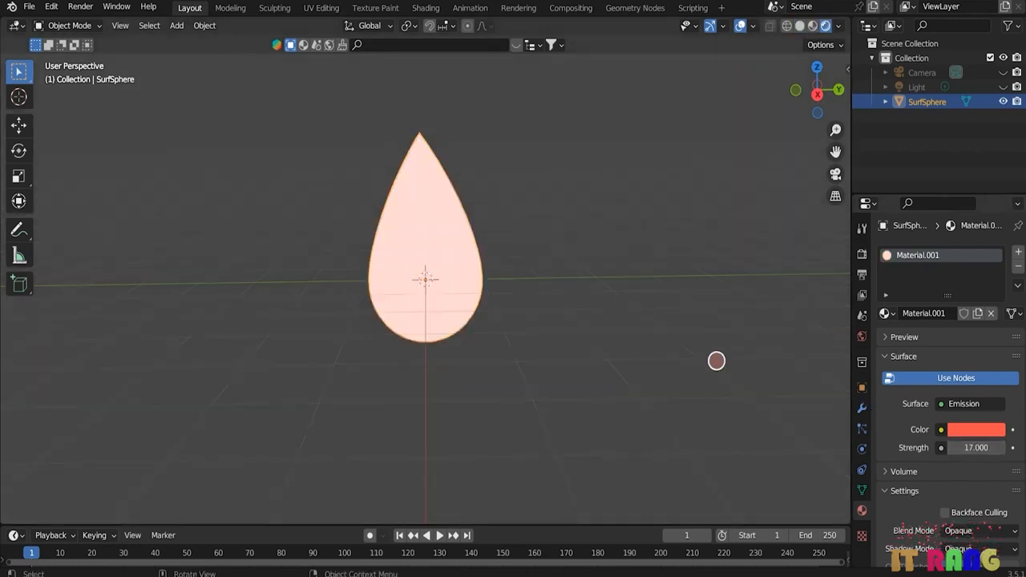
- Deepen the droplet's emission color to a more saturated red
{"action": "left_click", "coordinate": [966, 429]}
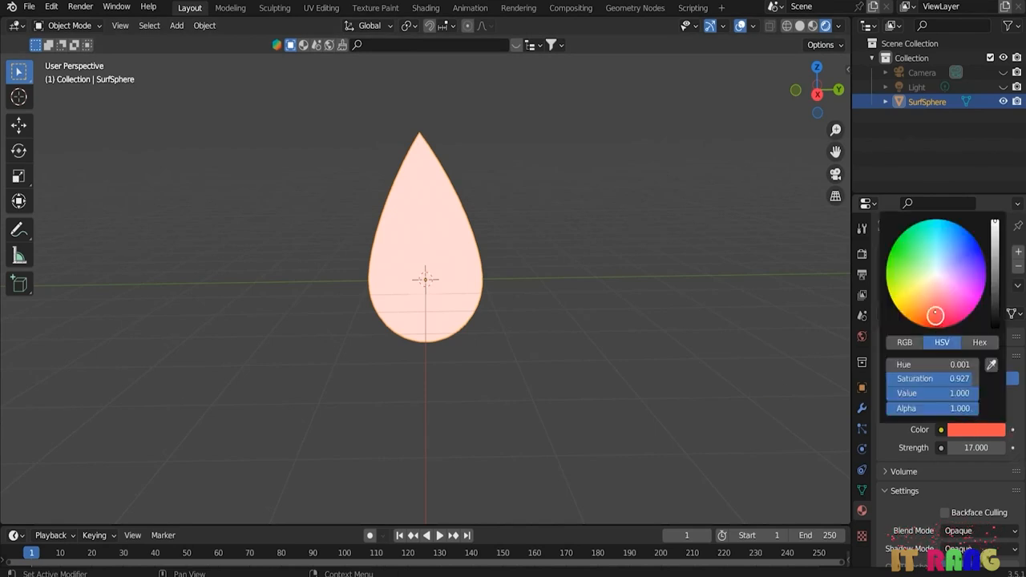
{"action": "left_click", "coordinate": [934, 315]}
{"action": "left_click_drag", "start_coordinate": [938, 318], "coordinate": [928, 322]}
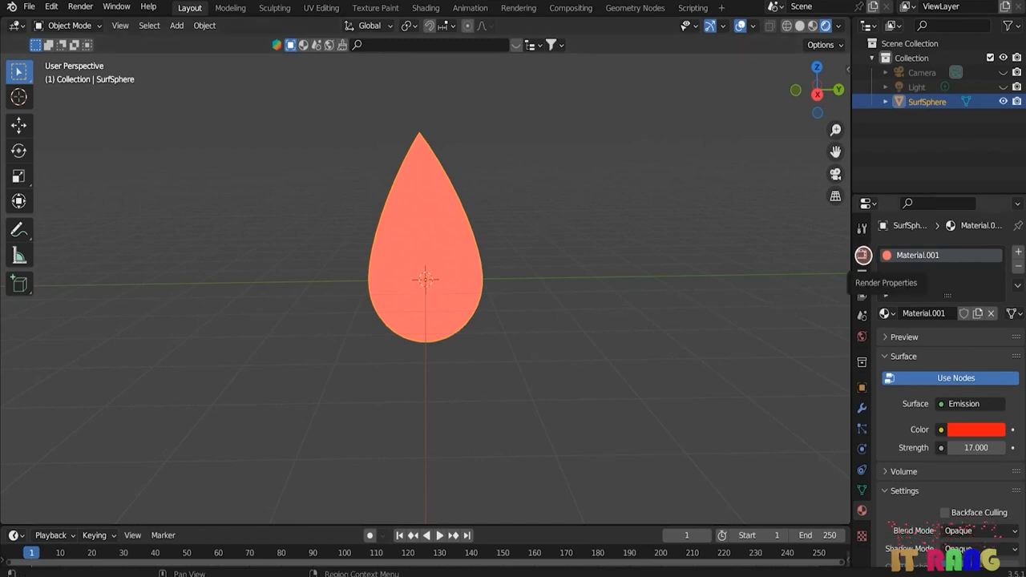
- Enable Bloom for the Eevee render and move the scaled-down droplet aside along Y, clear of the origin
{"action": "left_click", "coordinate": [863, 255]}
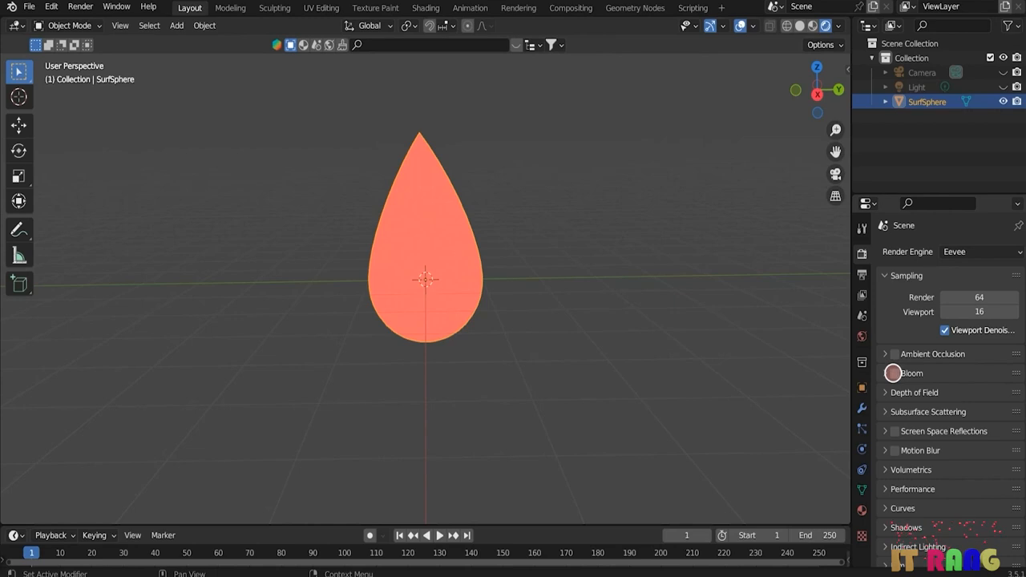
{"action": "left_click", "coordinate": [894, 373]}
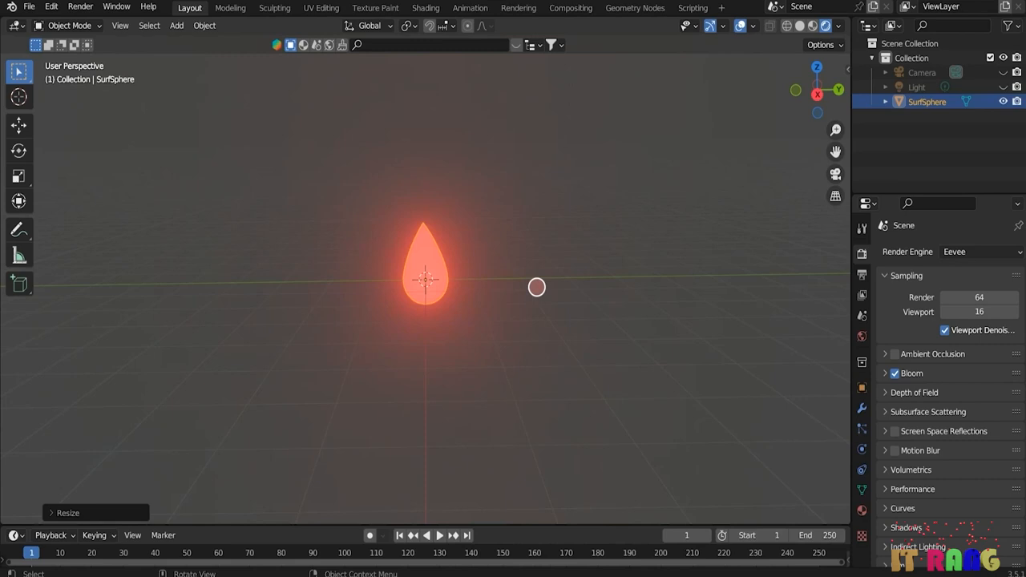
{"action": "key", "text": "g"}
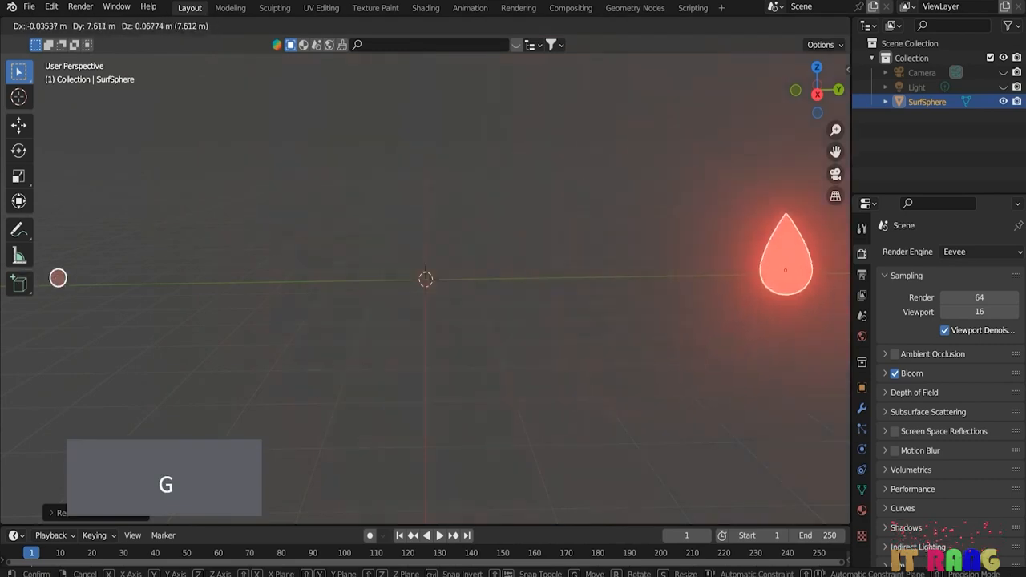
{"action": "left_click", "coordinate": [438, 309]}
- Add a mesh plane at the origin and scale it up by about 6.2
{"action": "key", "text": "shift+a"}
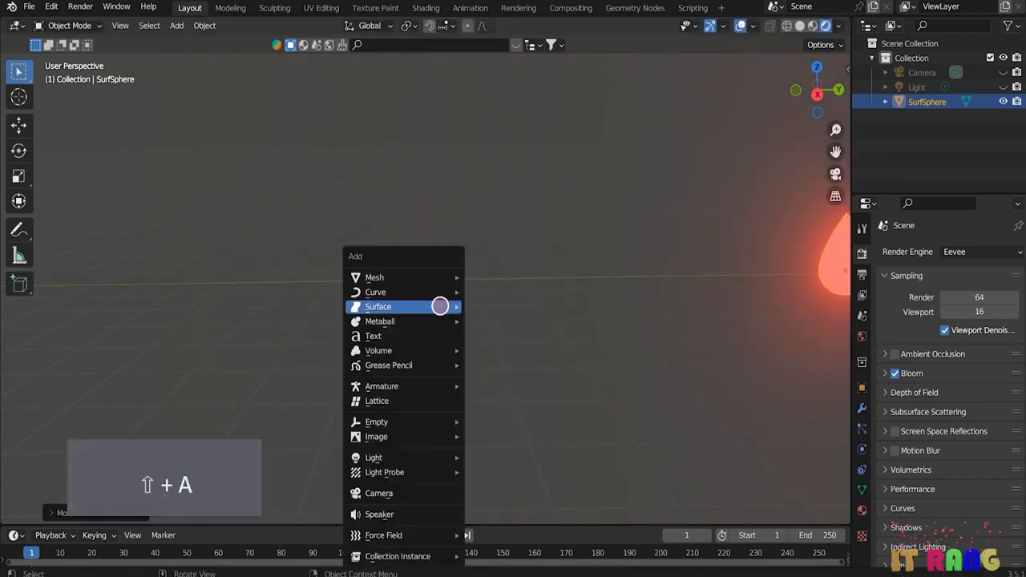
{"action": "mouse_move", "coordinate": [442, 275]}
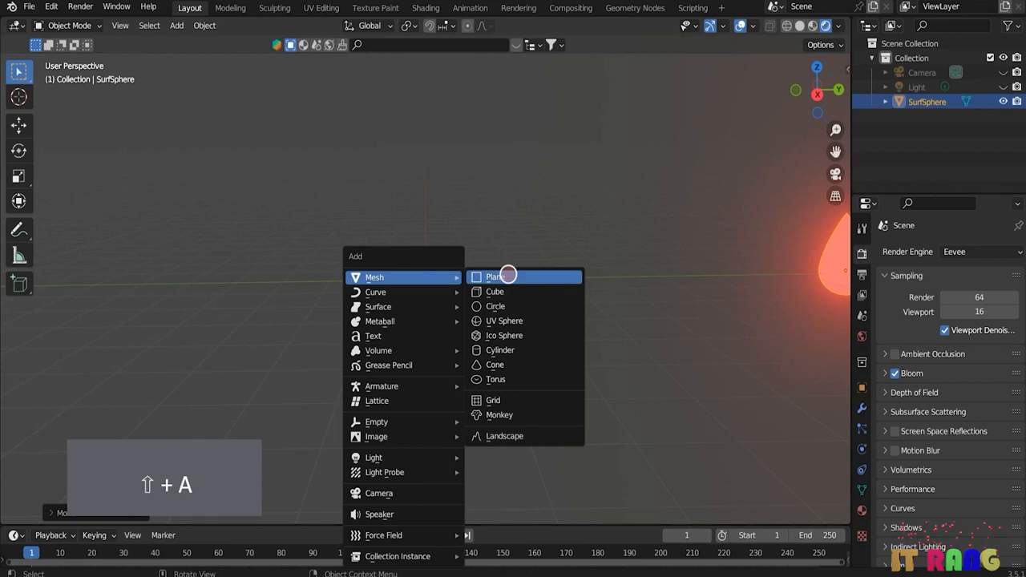
{"action": "left_click", "coordinate": [505, 275]}
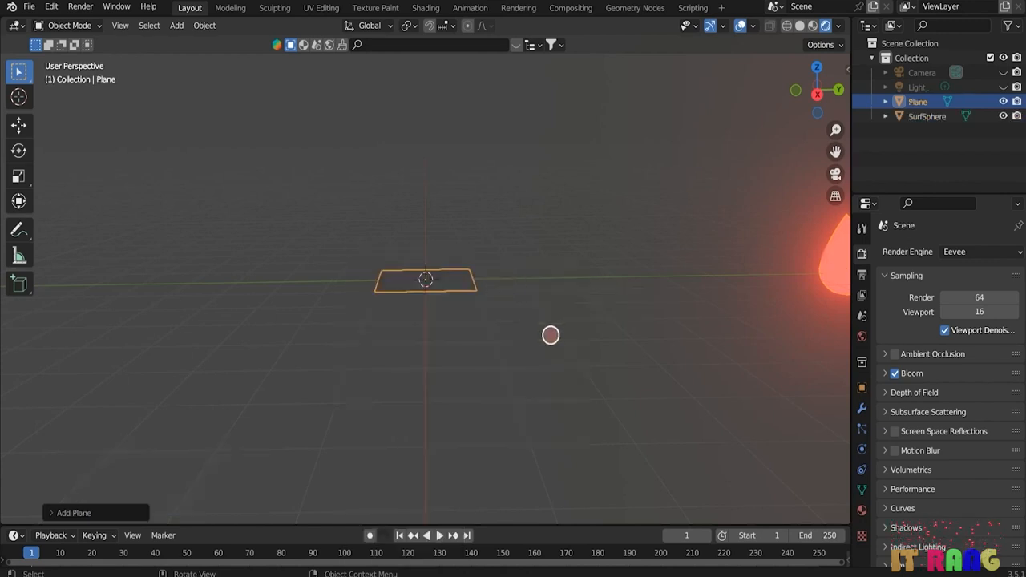
{"action": "key", "text": "s"}
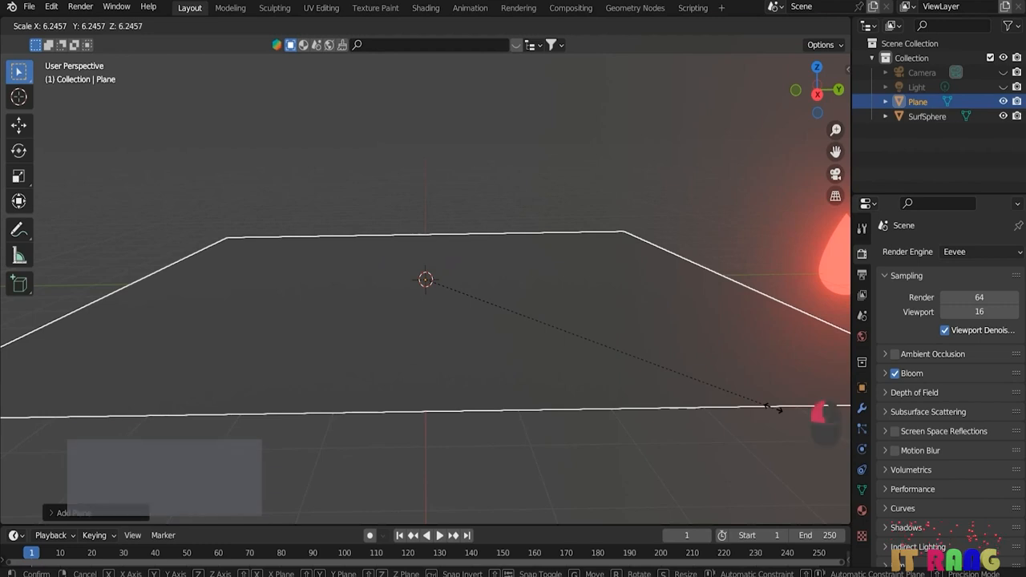
{"action": "left_click", "coordinate": [773, 408]}
- Raise the plane along Z, high above the origin, and add a particle system to it
{"action": "key", "text": "g"}
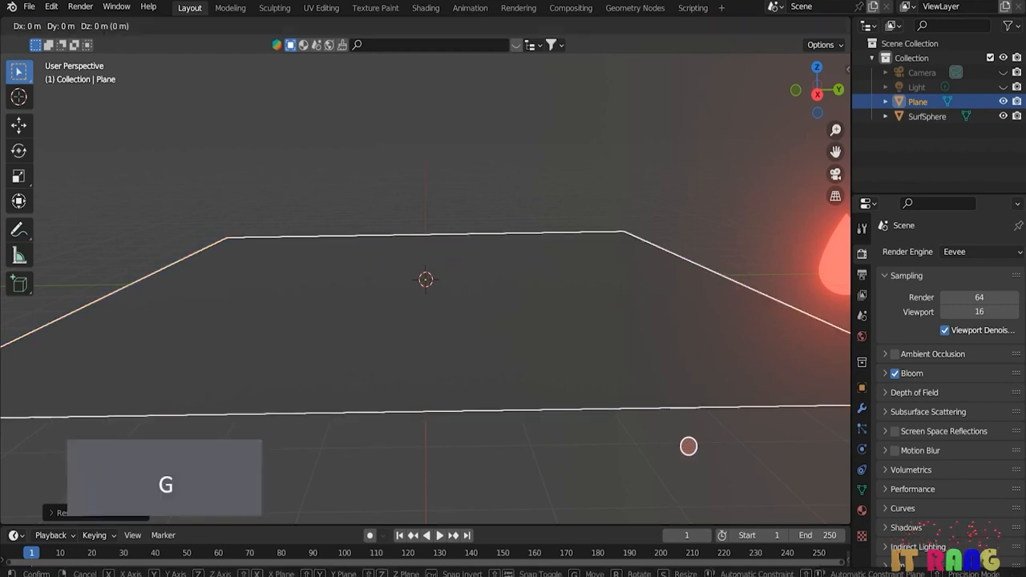
{"action": "key", "text": "z"}
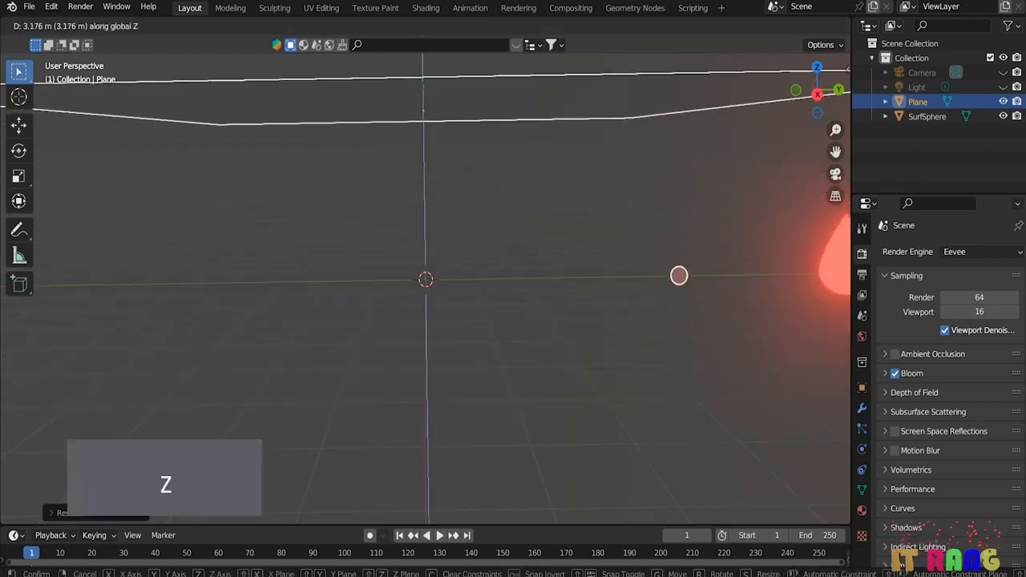
{"action": "left_click", "coordinate": [658, 173]}
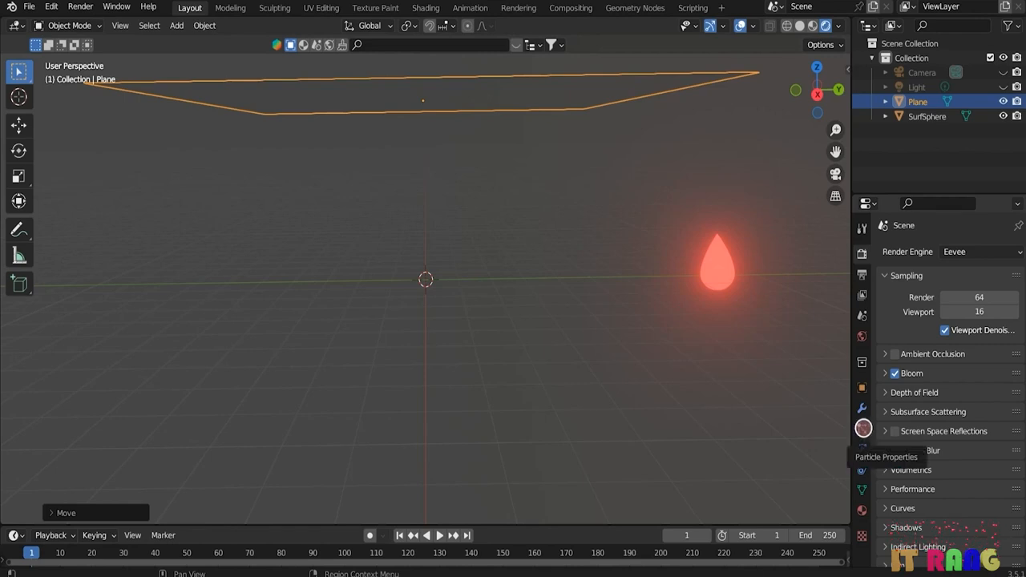
{"action": "left_click", "coordinate": [862, 428]}
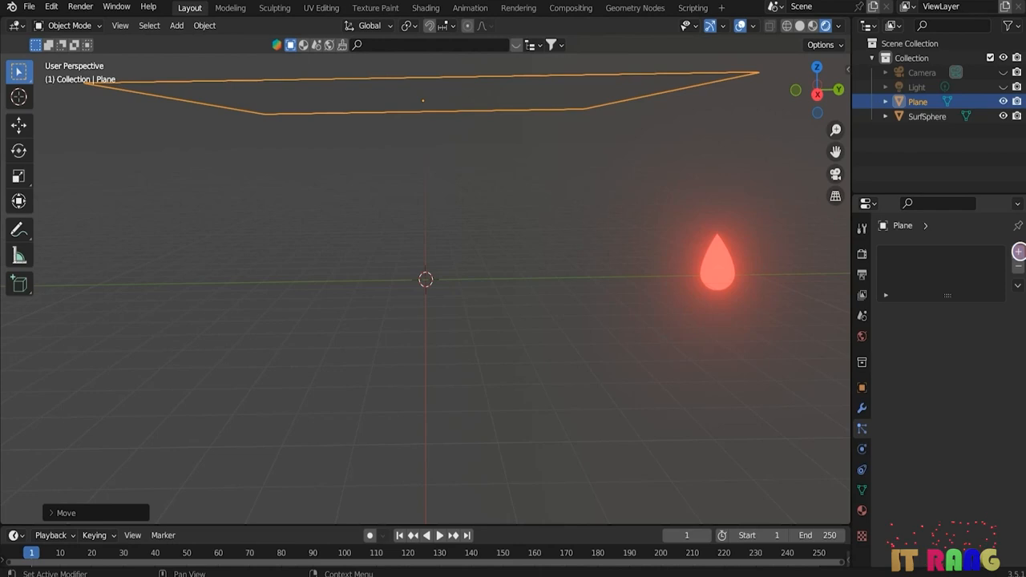
{"action": "left_click", "coordinate": [1019, 251]}
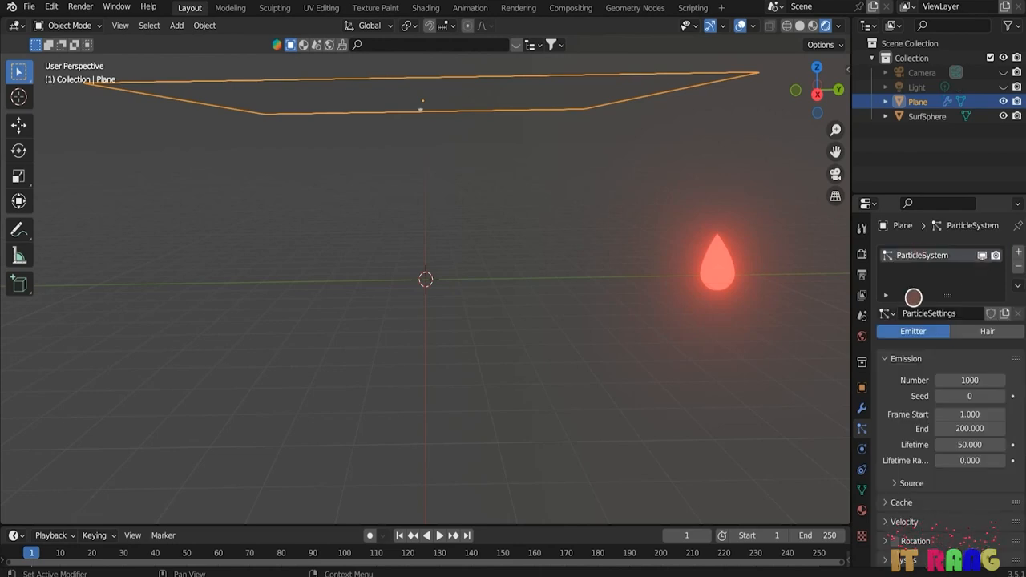
- Render the plane's particles as Object and pick the red droplet as the instance object
{"action": "scroll", "coordinate": [885, 422], "scroll_direction": "down", "scroll_amount": 5}
{"action": "left_click", "coordinate": [885, 422]}
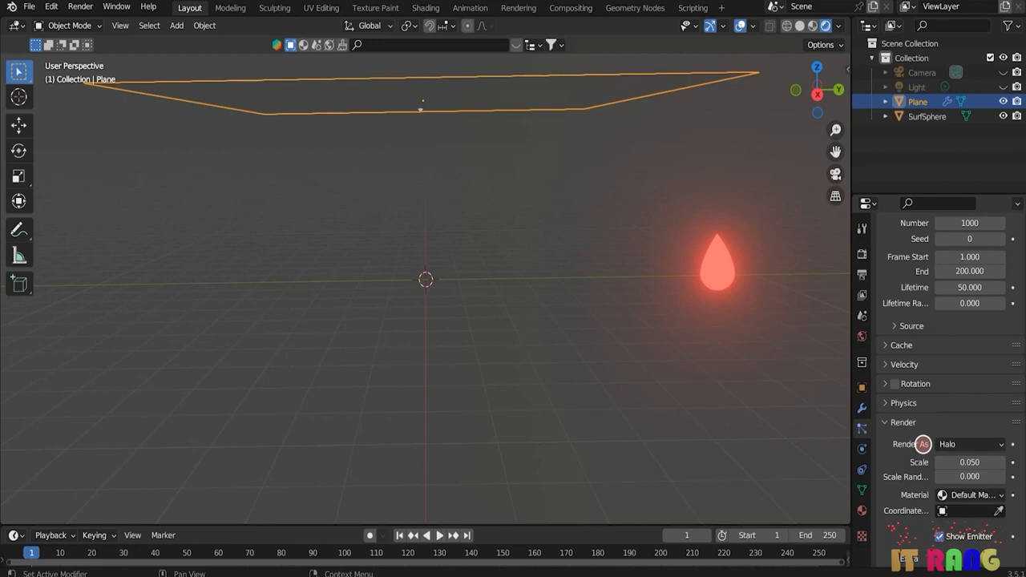
{"action": "left_click", "coordinate": [999, 444]}
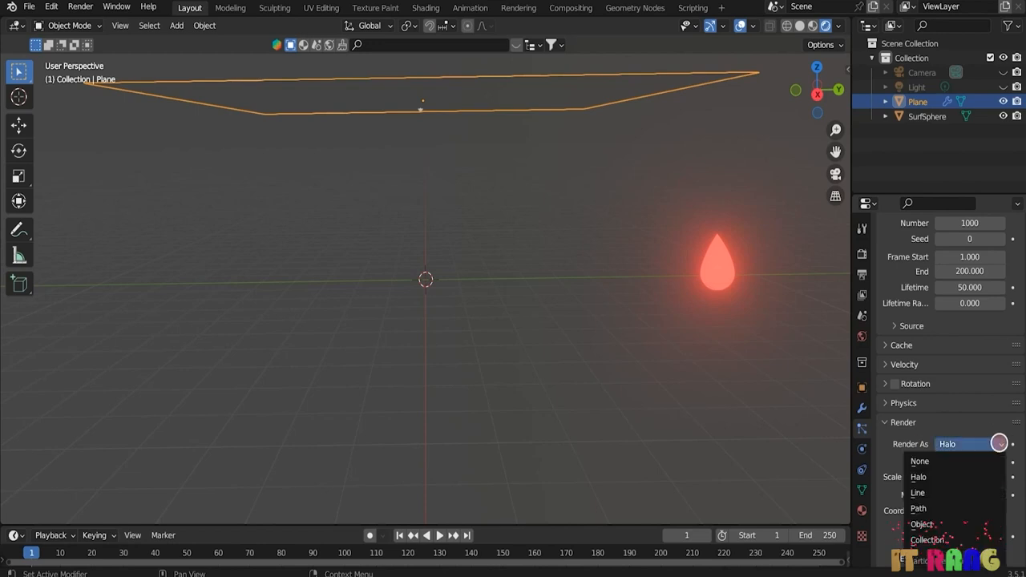
{"action": "left_click", "coordinate": [929, 525]}
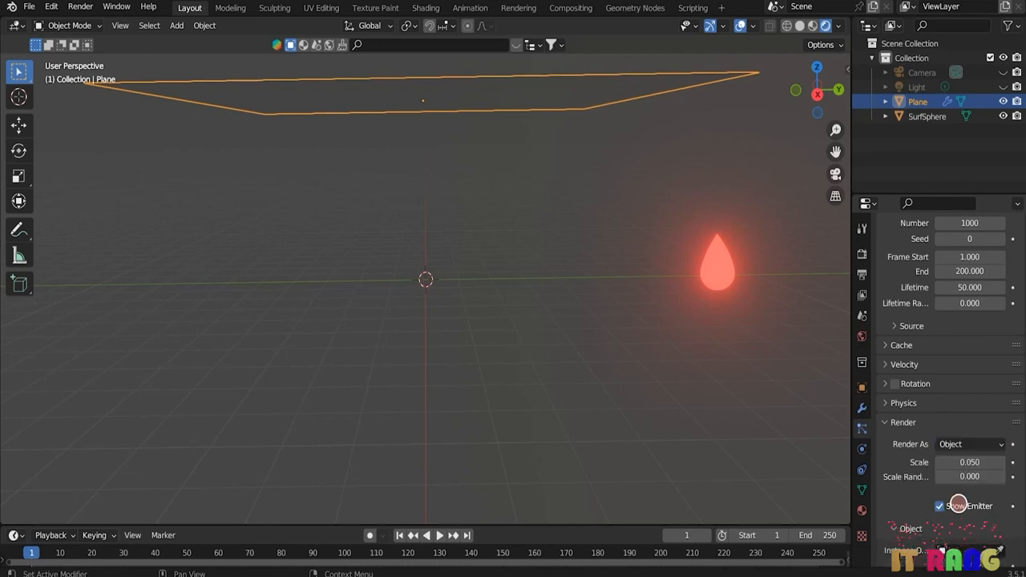
{"action": "scroll", "coordinate": [986, 505], "scroll_direction": "down", "scroll_amount": 2}
{"action": "left_click", "coordinate": [998, 503]}
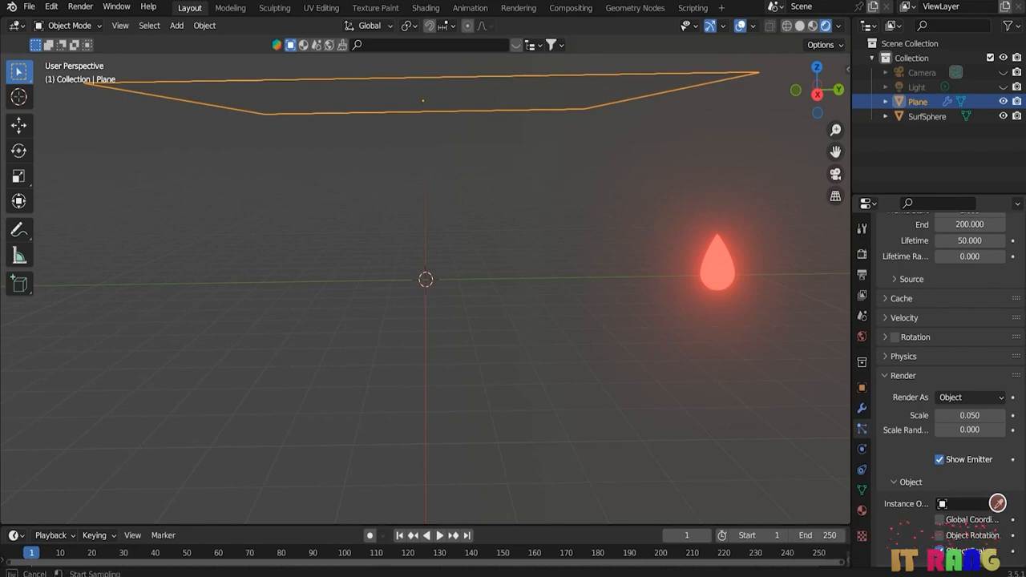
{"action": "left_click", "coordinate": [723, 268]}
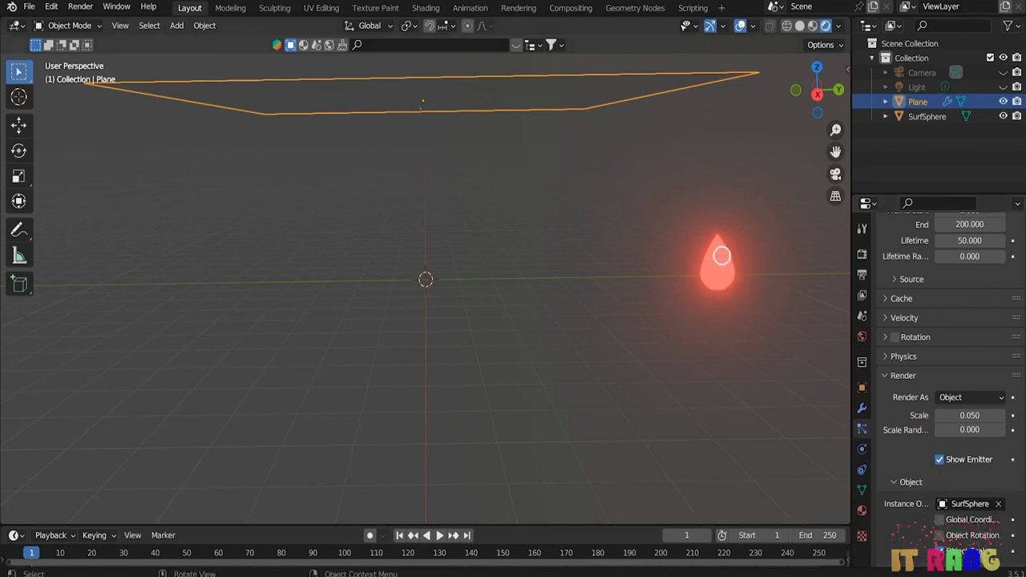
- Hide the original droplet in the viewport and play the particle animation
{"action": "left_click", "coordinate": [716, 260]}
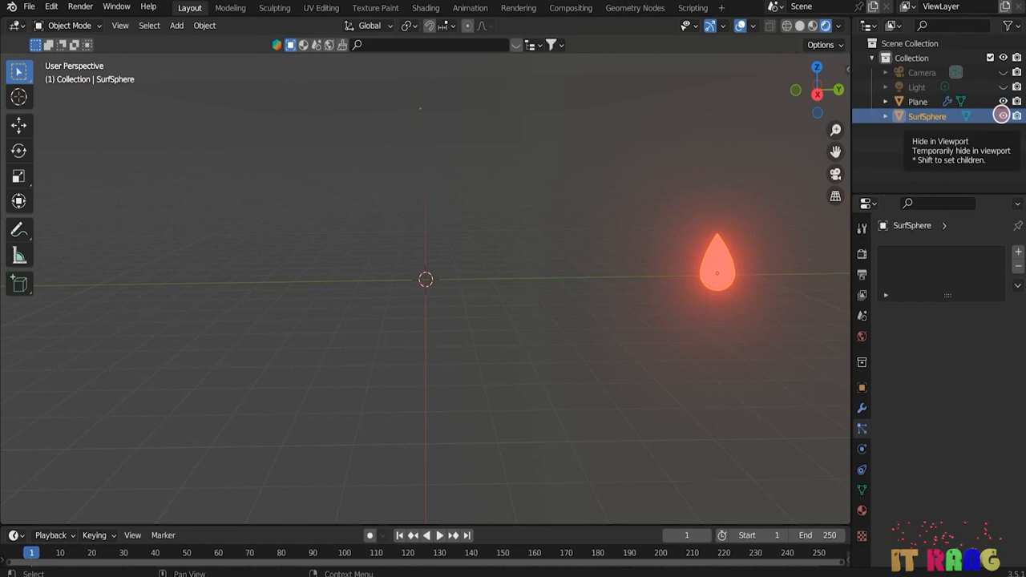
{"action": "left_click", "coordinate": [1003, 117]}
{"action": "left_click", "coordinate": [436, 534]}
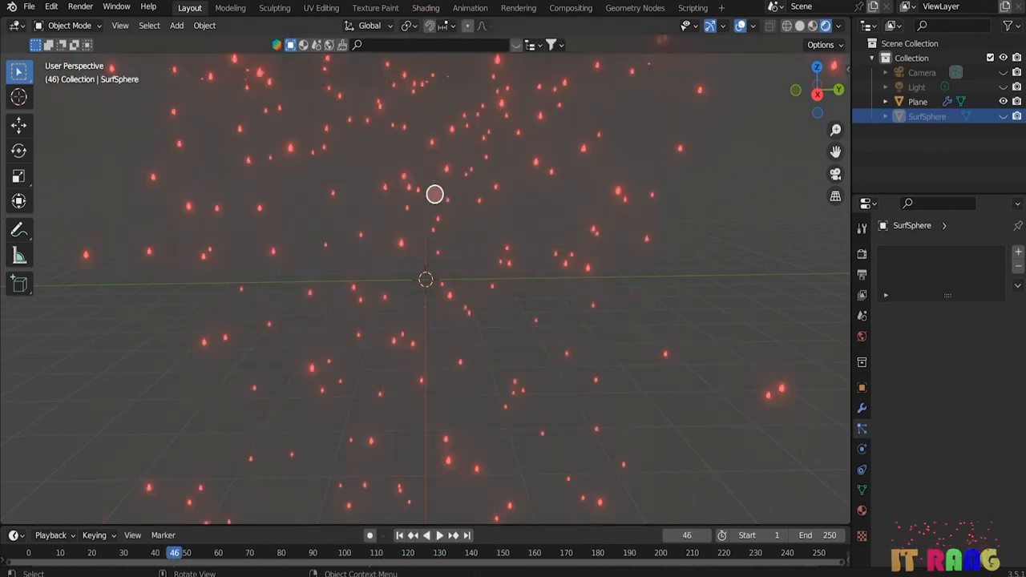
- In the Shading workspace's World shader, replace the Background node with an Environment Texture node
{"action": "left_click", "coordinate": [425, 8]}
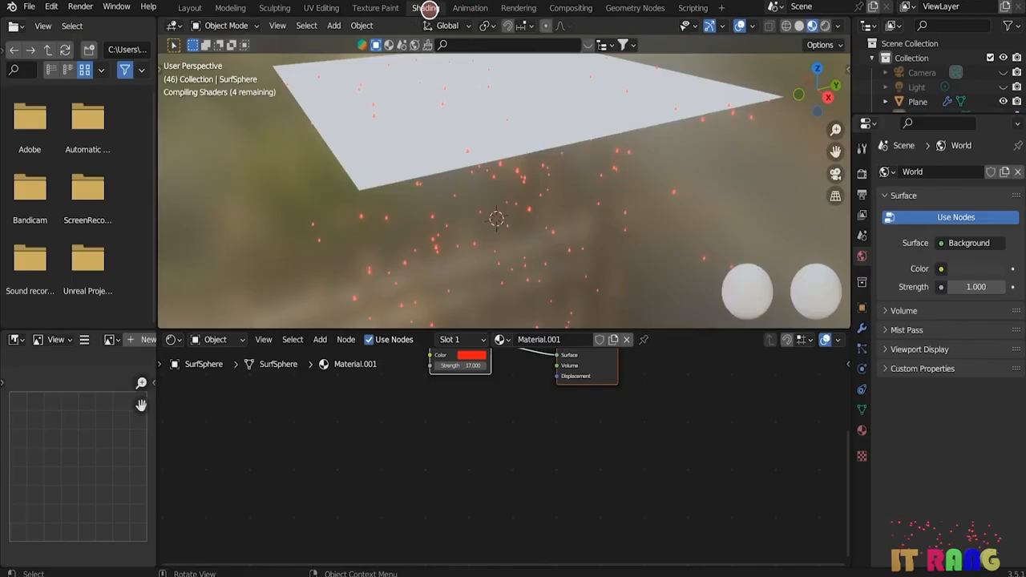
{"action": "left_click", "coordinate": [238, 339]}
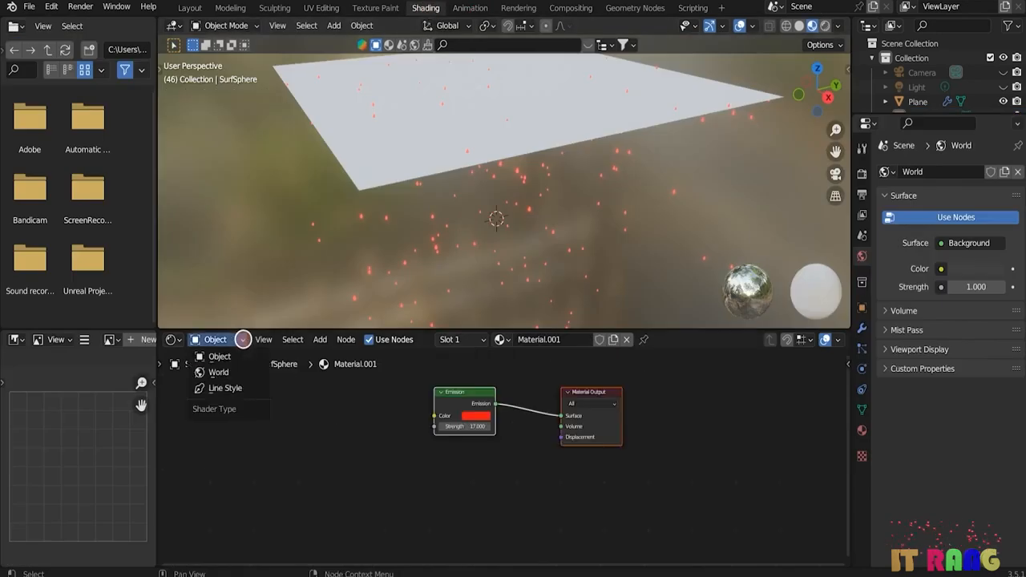
{"action": "left_click", "coordinate": [218, 371]}
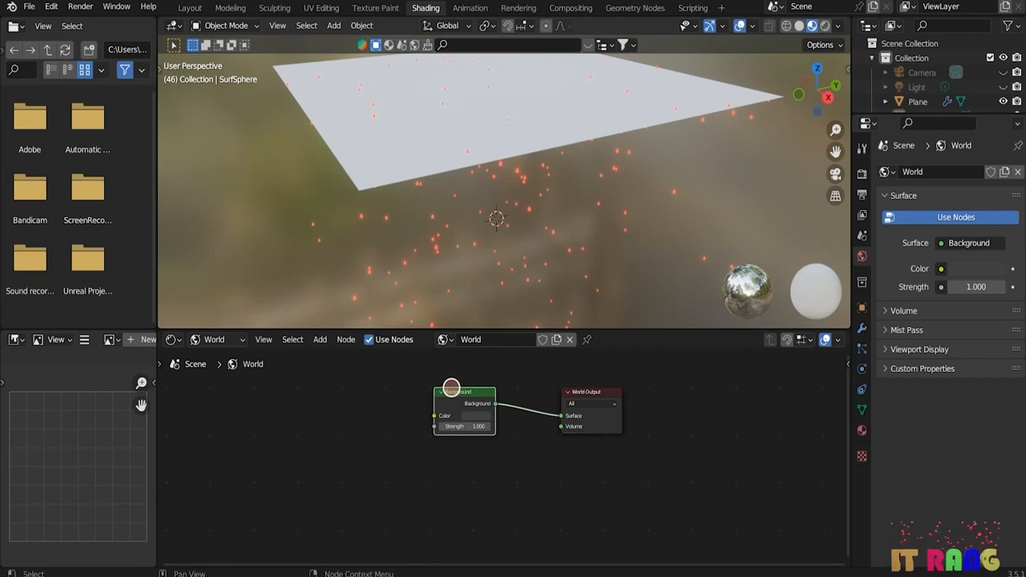
{"action": "key", "text": "x"}
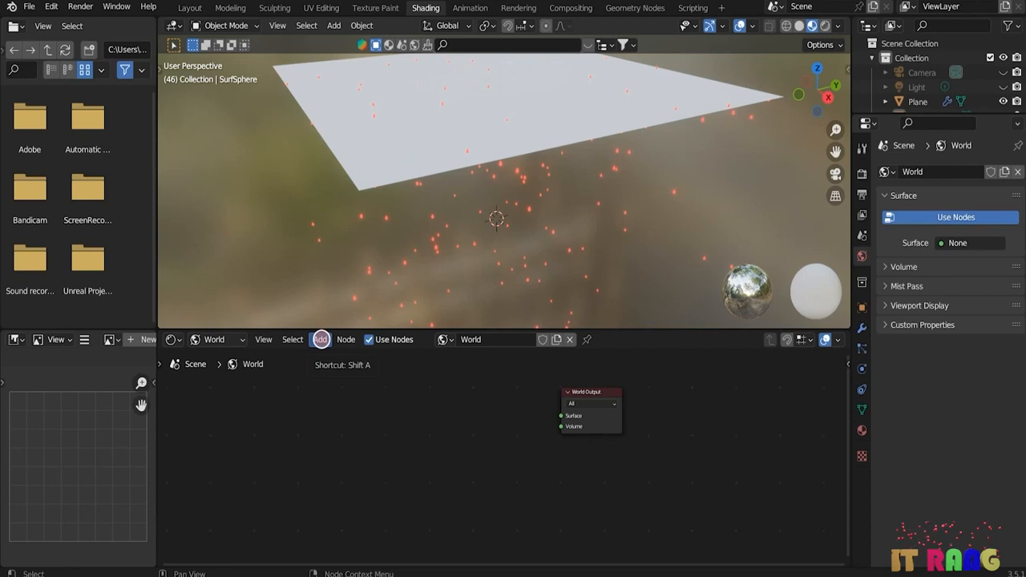
{"action": "left_click", "coordinate": [320, 339]}
{"action": "left_click", "coordinate": [343, 355]}
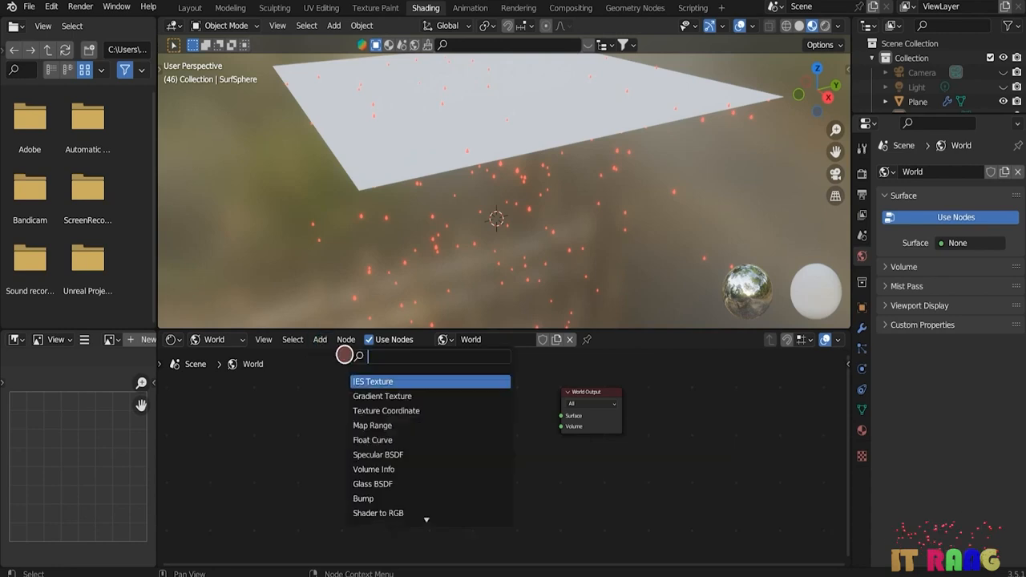
{"action": "type", "text": "env"}
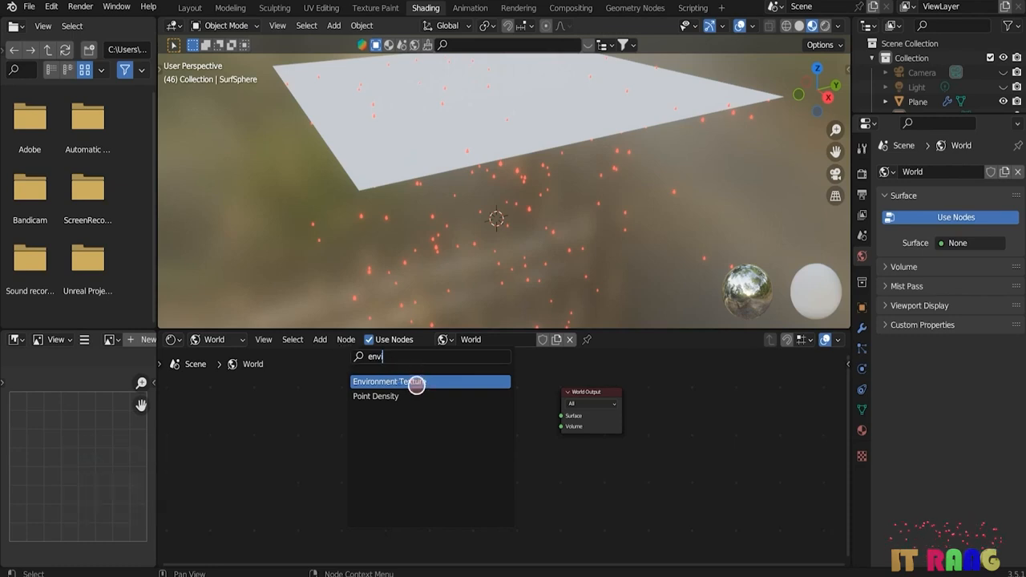
{"action": "left_click", "coordinate": [416, 385]}
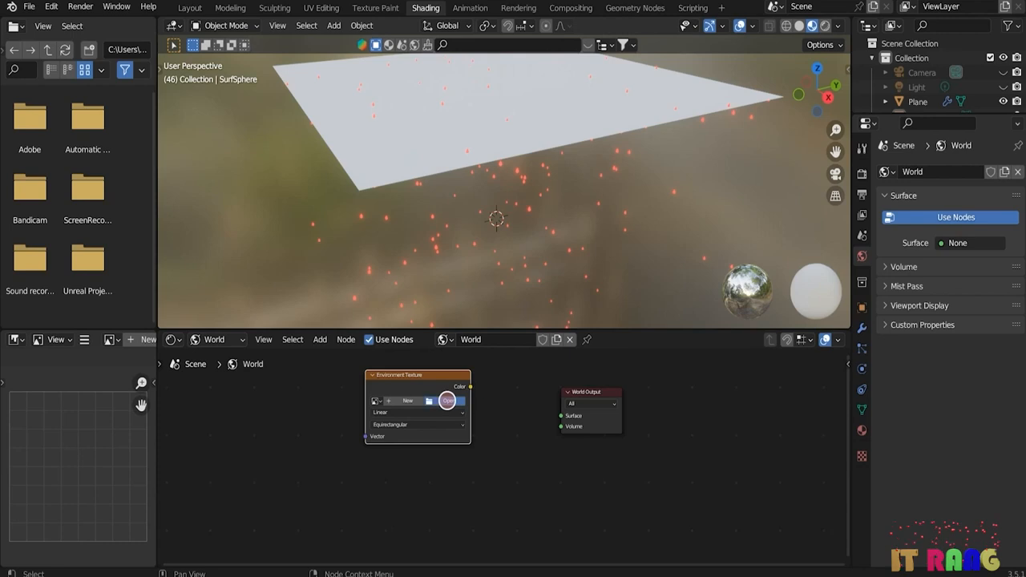
- Load 8k_stars.jpg from the Desktop into the environment texture and connect its Color to the World Output's Surface, shown in rendered shading
{"action": "left_click", "coordinate": [447, 401]}
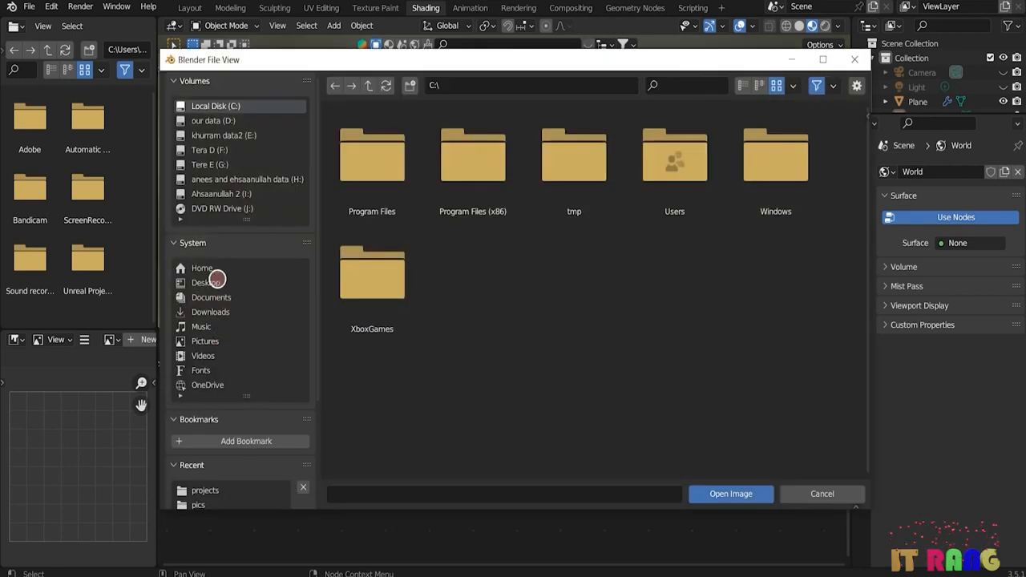
{"action": "left_click", "coordinate": [205, 283]}
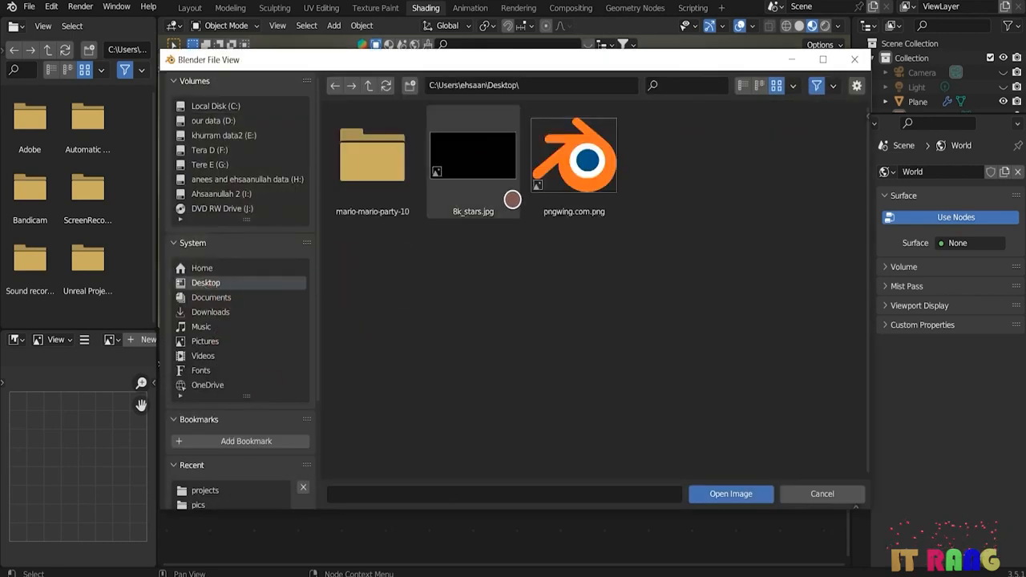
{"action": "left_click", "coordinate": [491, 162]}
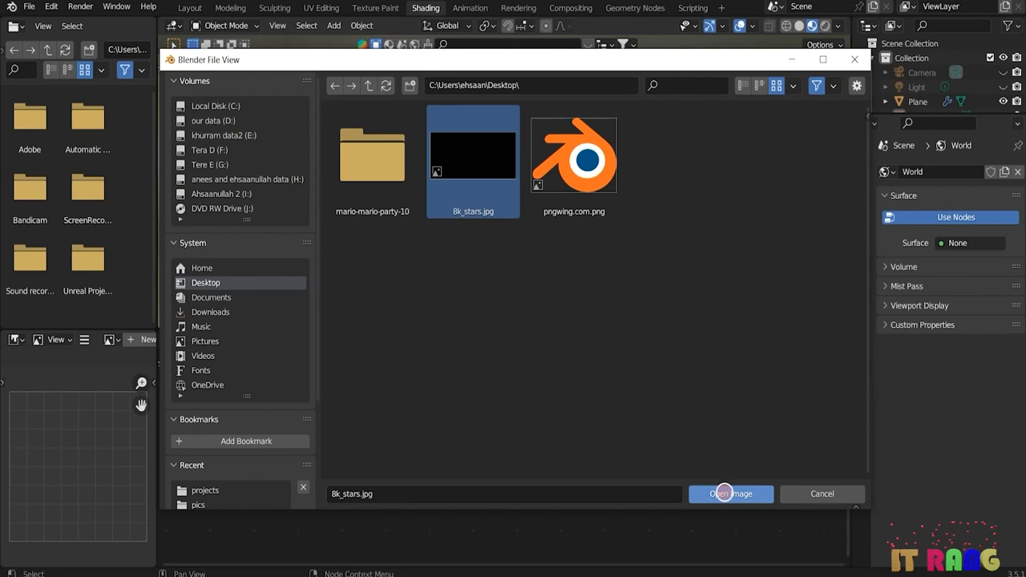
{"action": "left_click", "coordinate": [726, 494]}
{"action": "left_click_drag", "start_coordinate": [471, 386], "coordinate": [561, 415]}
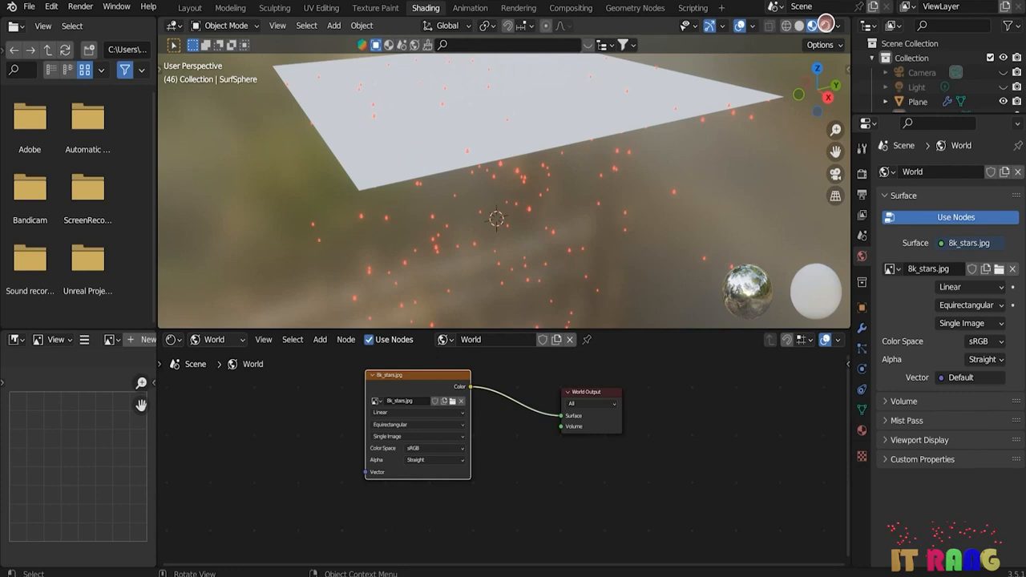
{"action": "left_click", "coordinate": [825, 24]}
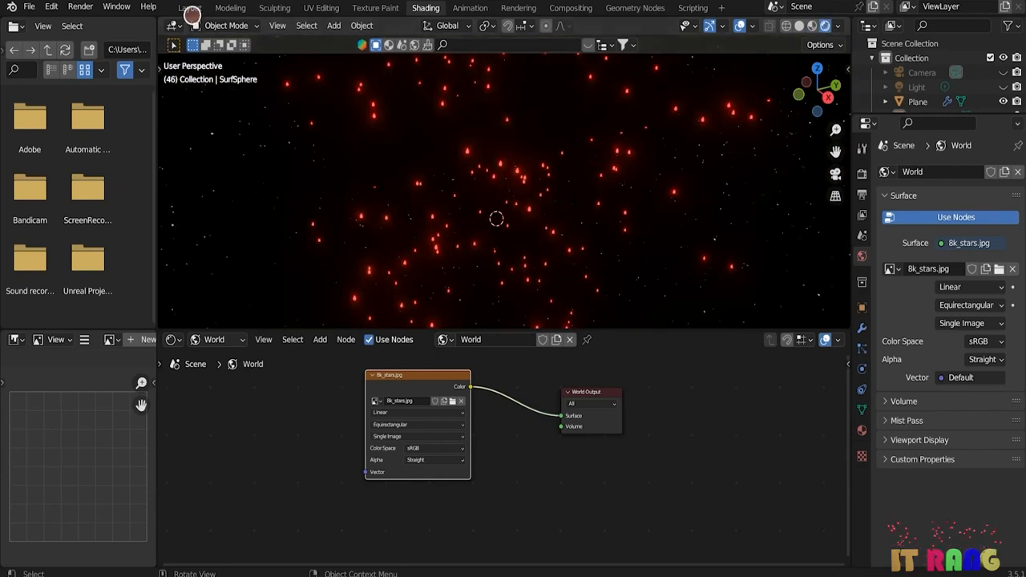
- Return to the Layout workspace, turn off the viewport overlays, and play the droplet rain before rewinding to the first frame
{"action": "left_click", "coordinate": [190, 7]}
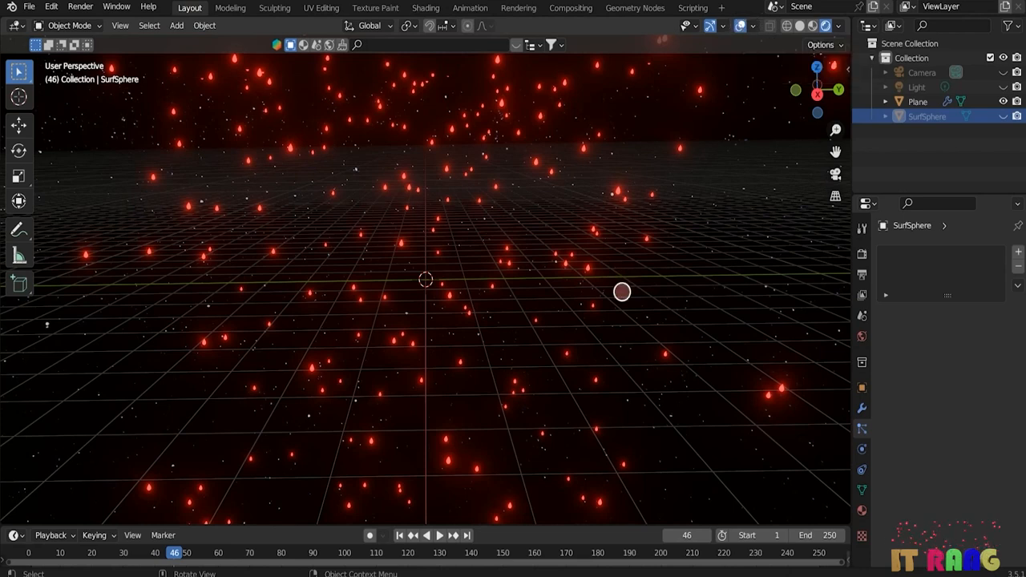
{"action": "left_click", "coordinate": [743, 24]}
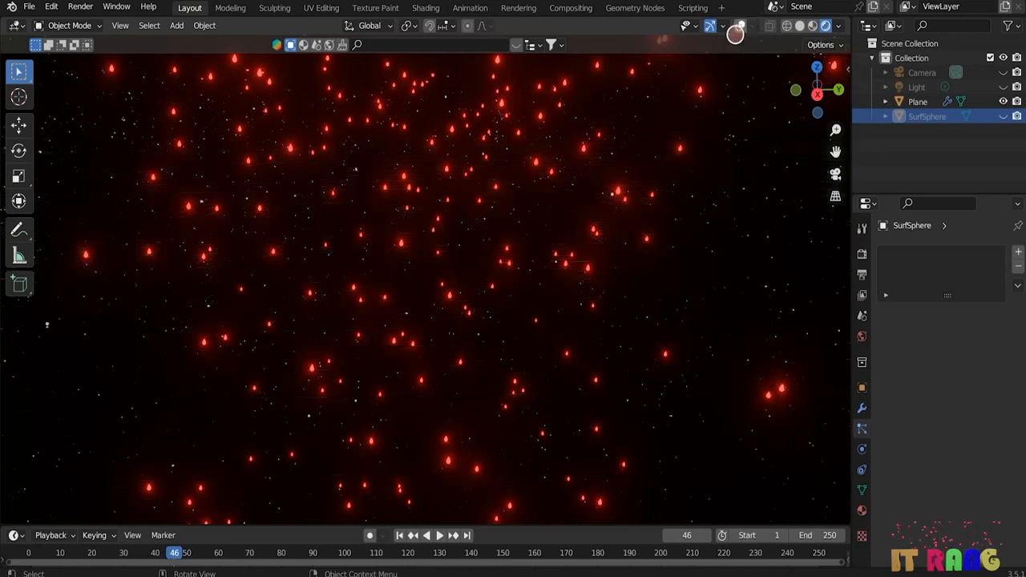
{"action": "left_click", "coordinate": [438, 534]}
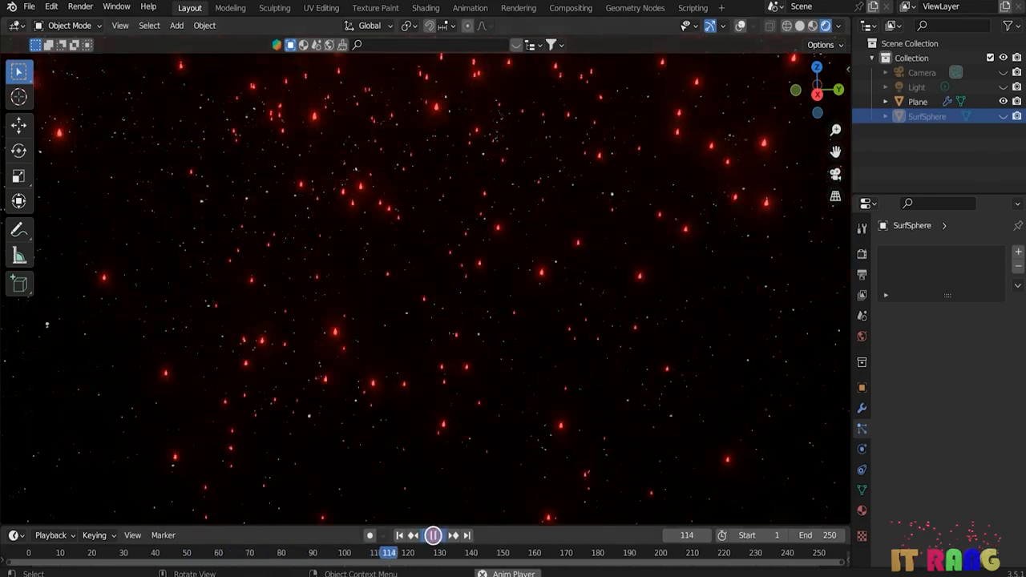
{"action": "left_click", "coordinate": [433, 536]}
{"action": "left_click", "coordinate": [399, 536]}
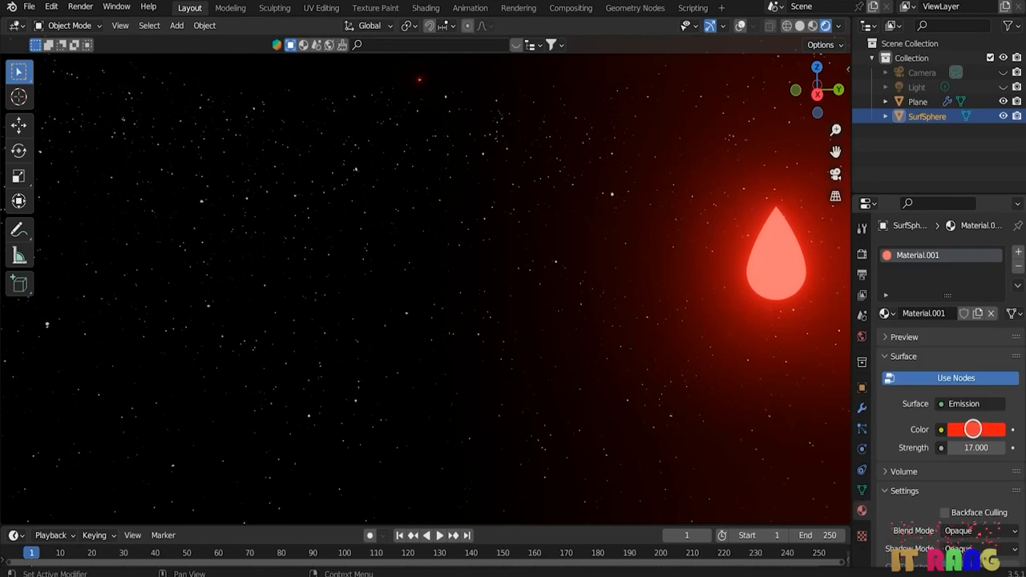
- Change the droplet's emission color to orange, hide the original droplet, and play the animation
{"action": "left_click", "coordinate": [972, 430]}
{"action": "left_click", "coordinate": [937, 311]}
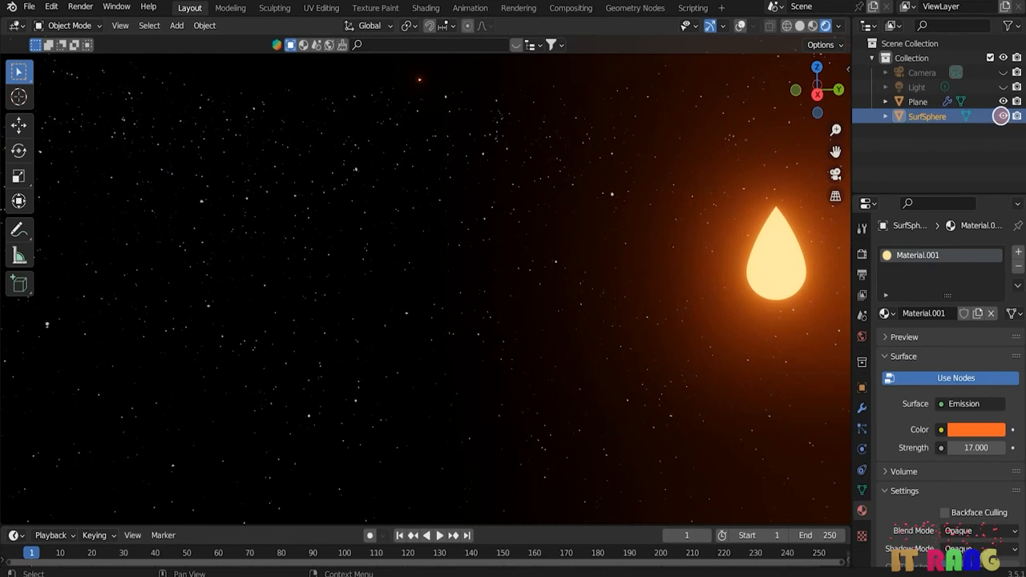
{"action": "left_click", "coordinate": [1003, 114]}
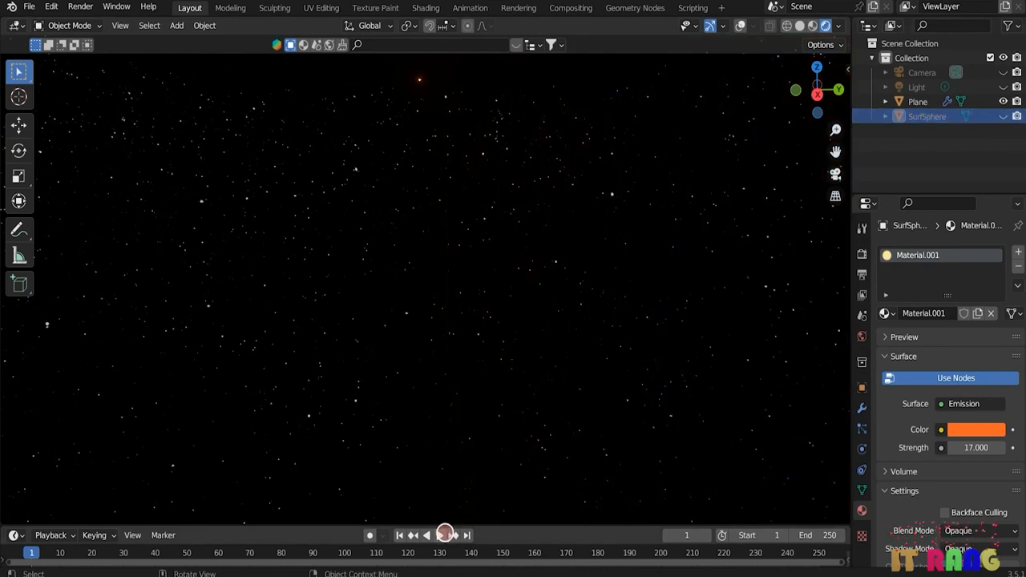
{"action": "left_click", "coordinate": [440, 535]}
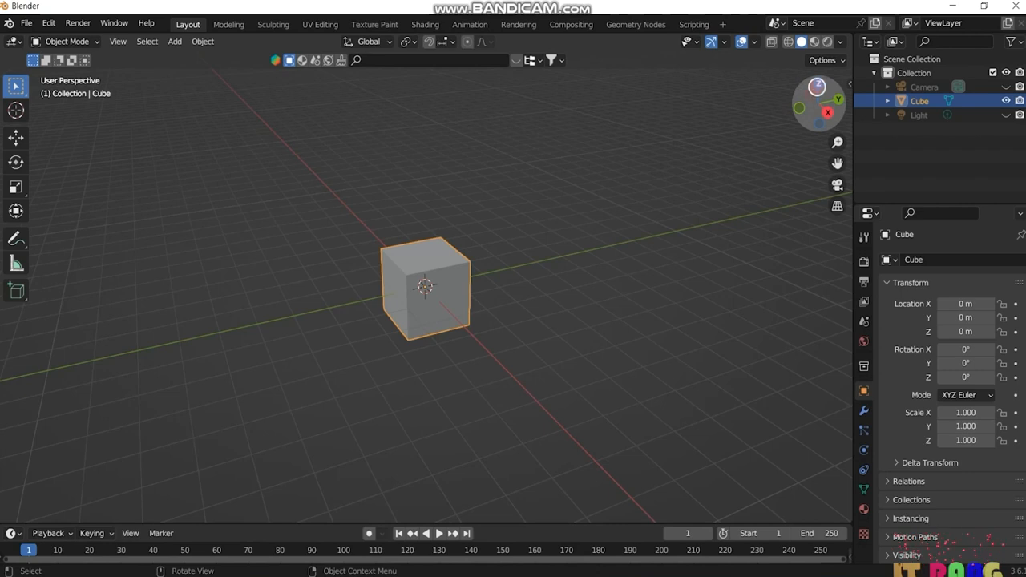
- Switch the new scene to top view and split the viewport vertically, making the second area an Image Editor
{"action": "left_click", "coordinate": [818, 82]}
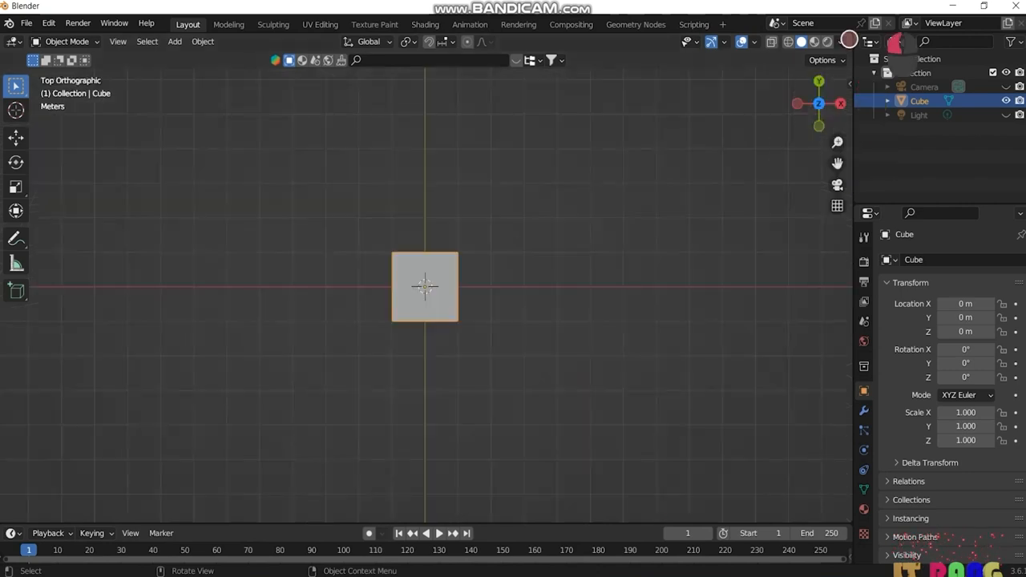
{"action": "left_click_drag", "start_coordinate": [849, 39], "coordinate": [614, 45]}
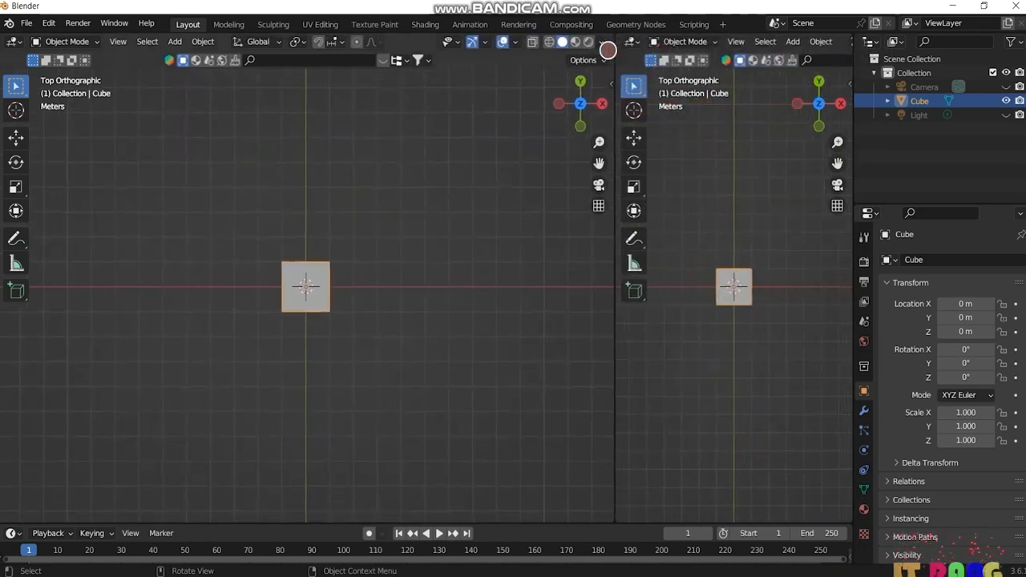
{"action": "left_click", "coordinate": [635, 40]}
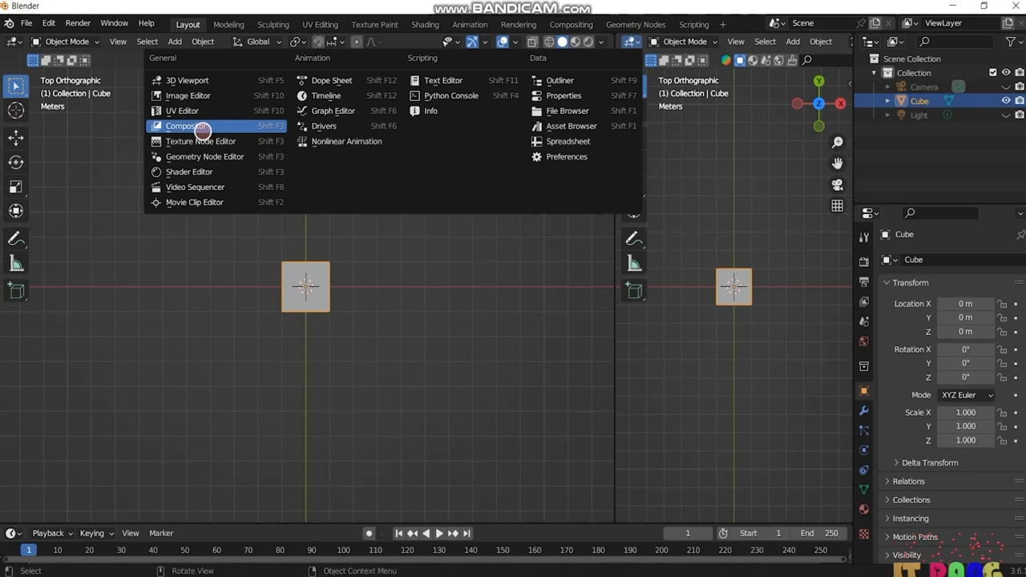
{"action": "left_click", "coordinate": [187, 95]}
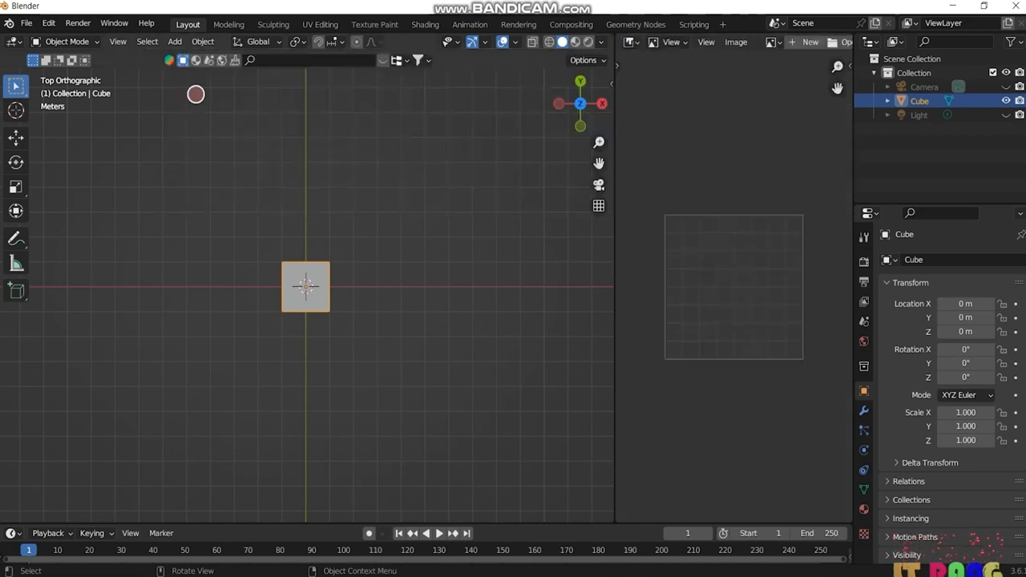
- Open the solar system reference image from the textures folder on the Desktop in the Image Editor
{"action": "left_click", "coordinate": [733, 42]}
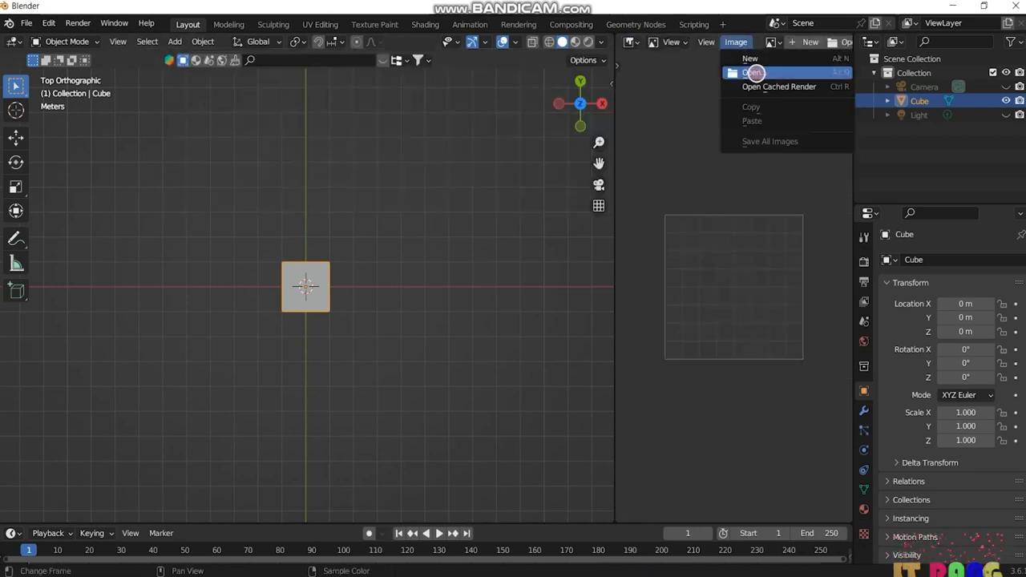
{"action": "left_click", "coordinate": [754, 72]}
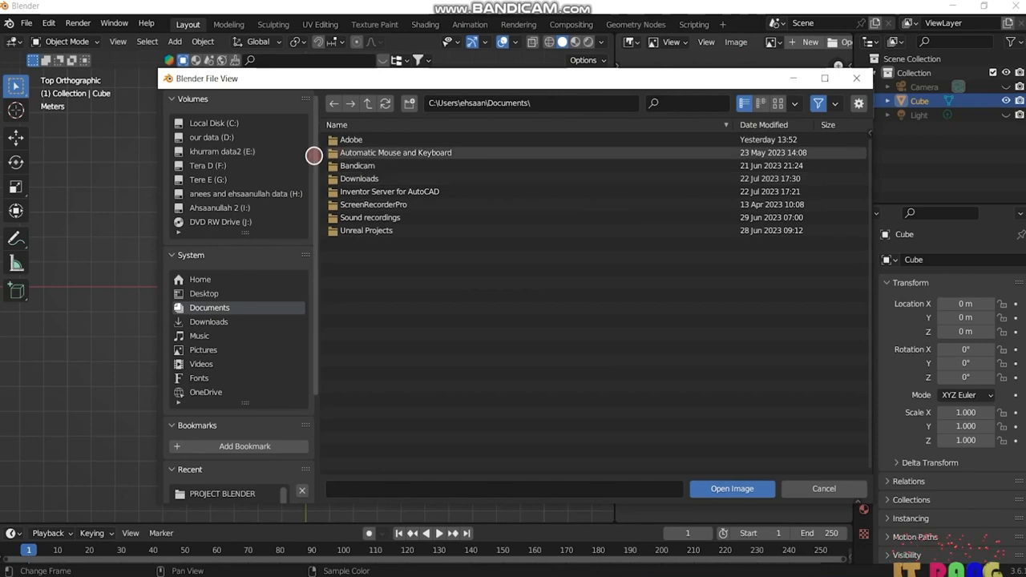
{"action": "left_click", "coordinate": [206, 292]}
{"action": "left_click", "coordinate": [370, 161]}
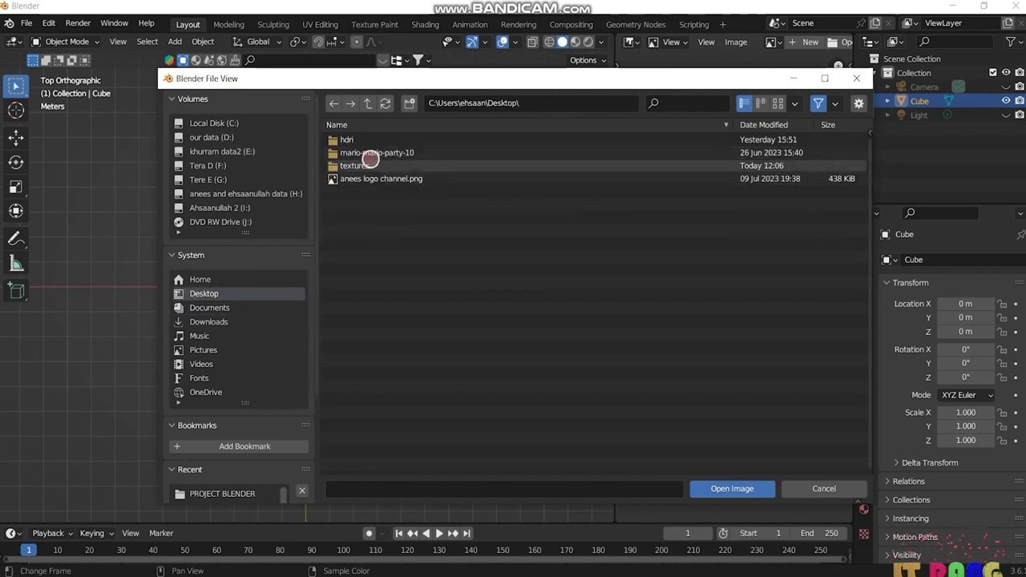
{"action": "double_click", "coordinate": [354, 162]}
{"action": "double_click", "coordinate": [405, 178]}
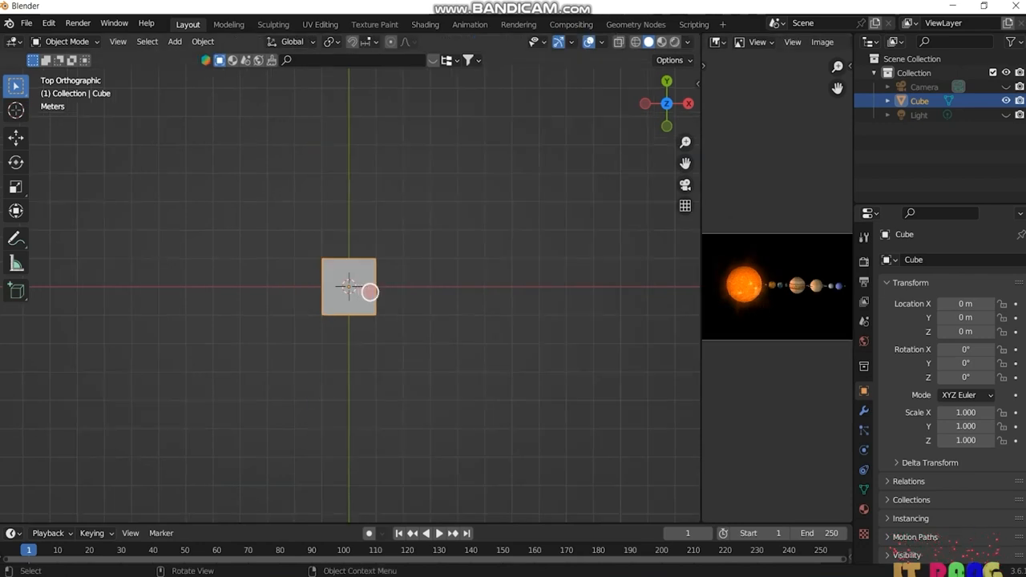
- Delete the default cube, add a UV sphere at the origin in its place, and shade it smooth
{"action": "key", "text": "x"}
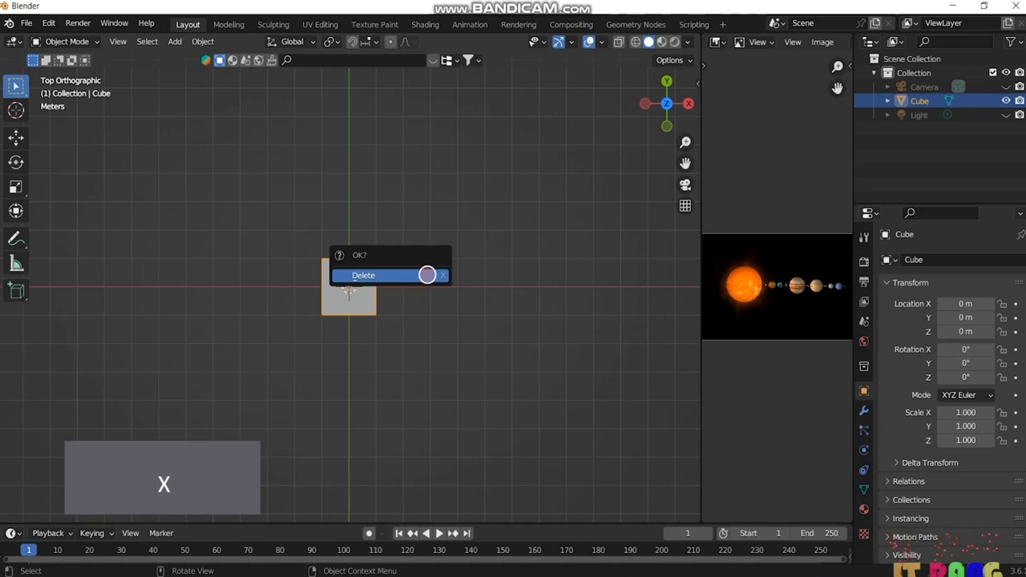
{"action": "left_click", "coordinate": [400, 277]}
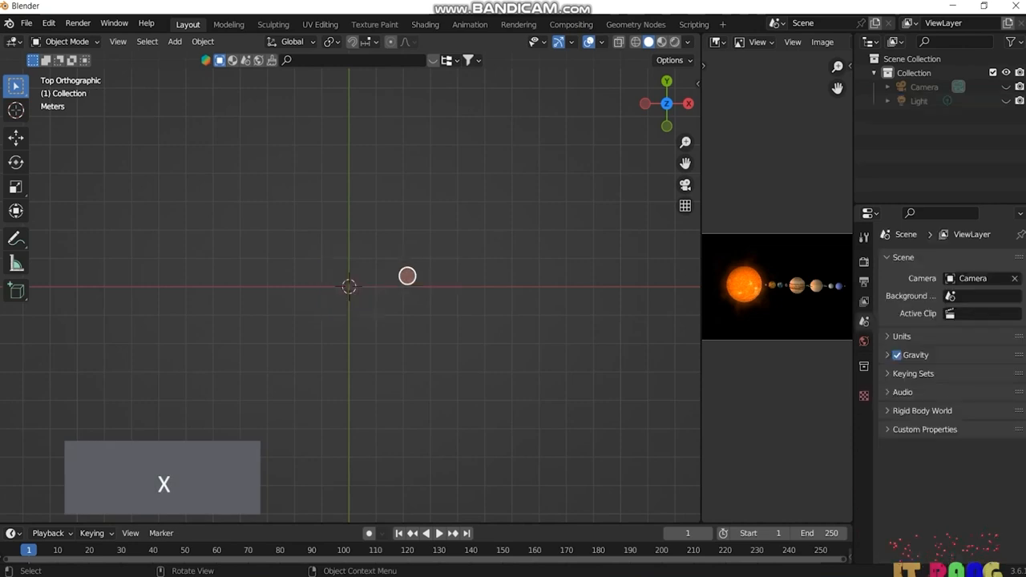
{"action": "key", "text": "shift+a"}
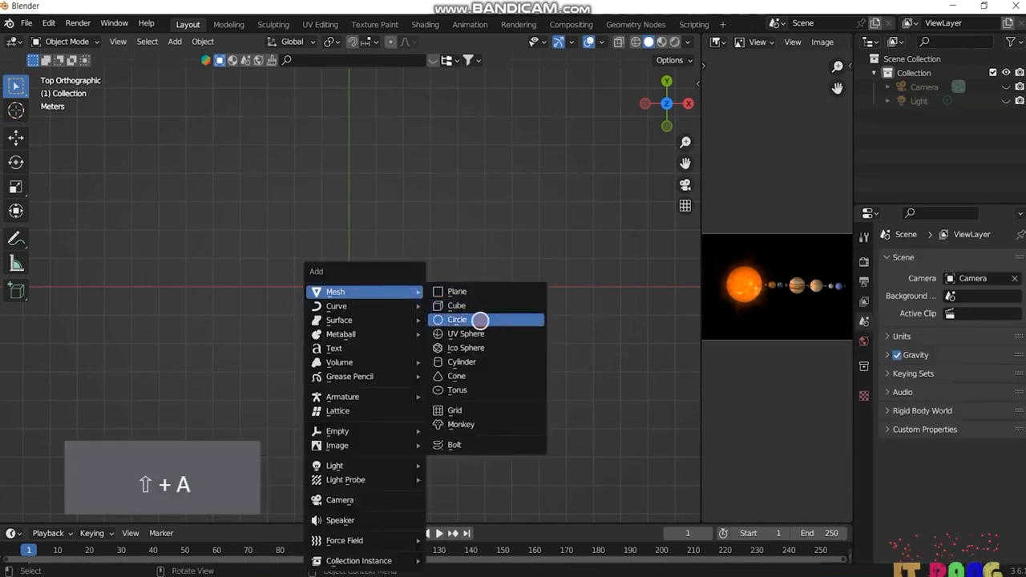
{"action": "left_click", "coordinate": [469, 333]}
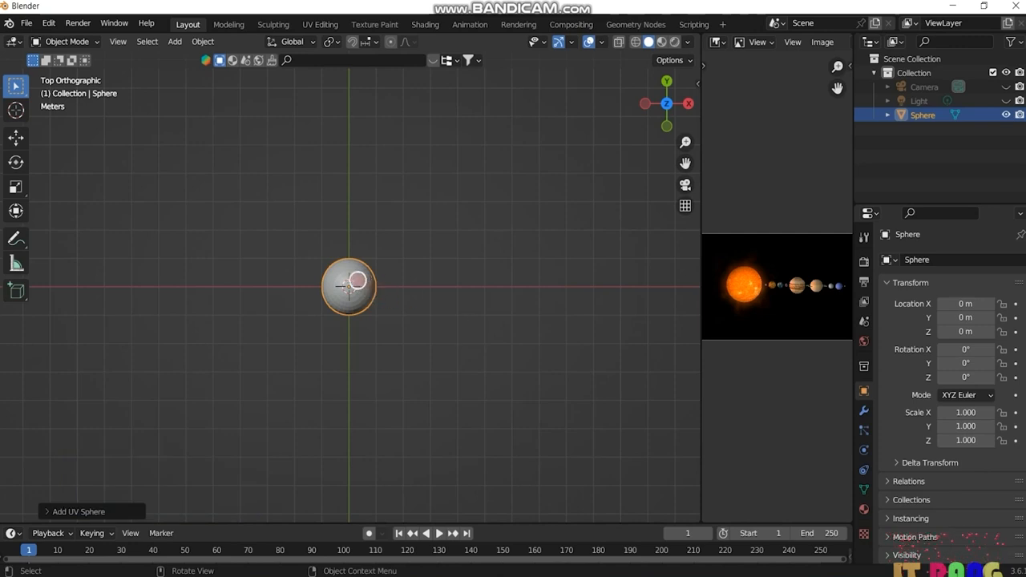
{"action": "right_click", "coordinate": [357, 281]}
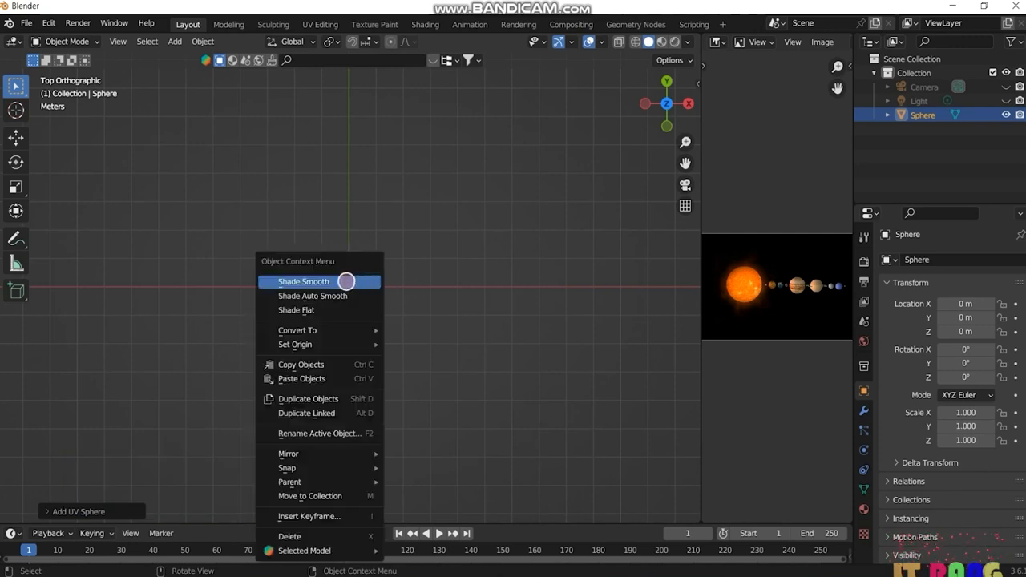
{"action": "left_click", "coordinate": [346, 281]}
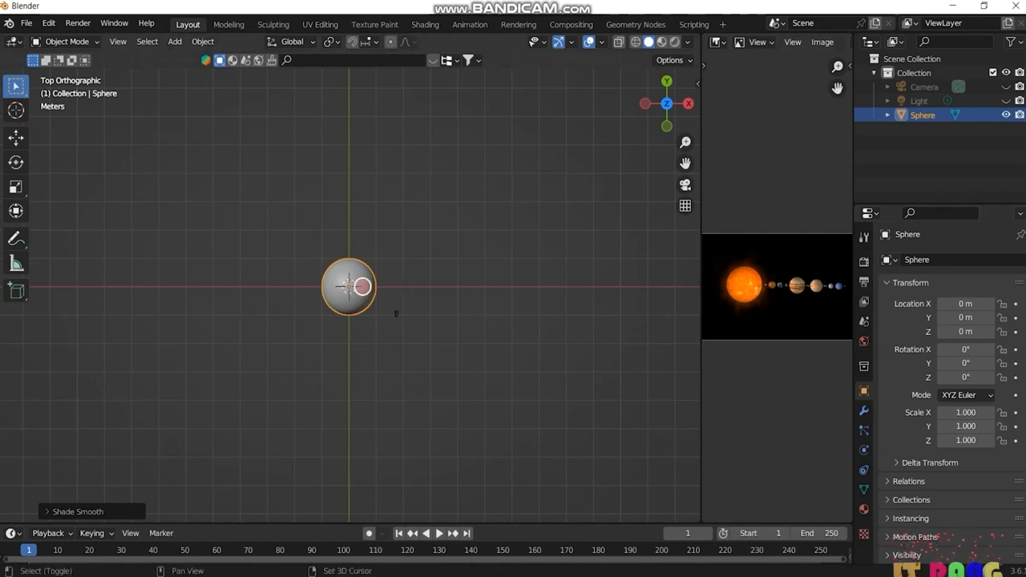
- Duplicate the sphere eight times along the X axis, about 2.5 m apart, to form a row of nine, and clear the selection
{"action": "key", "text": "shift+d"}
{"action": "key", "text": "x"}
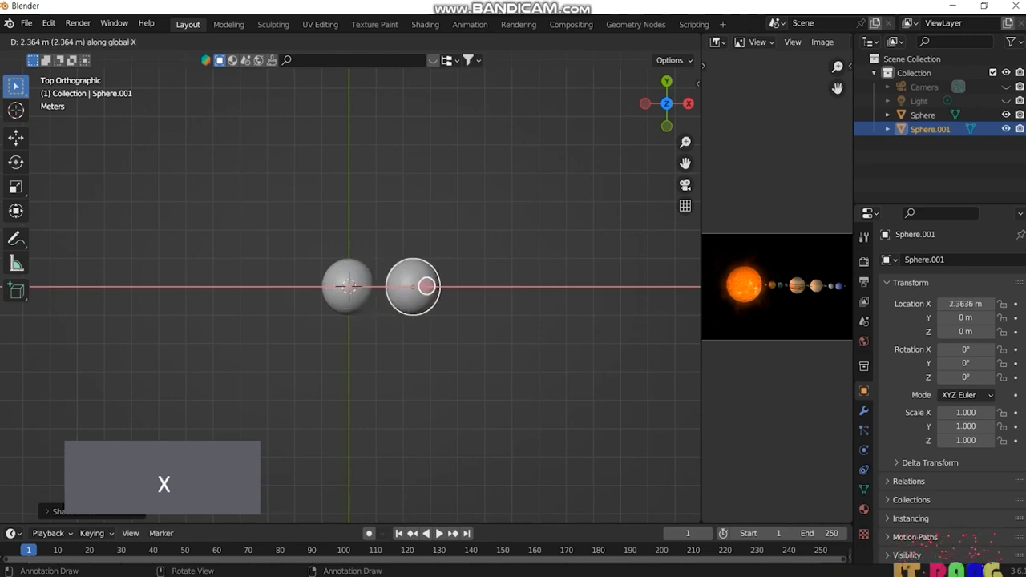
{"action": "left_click", "coordinate": [430, 287]}
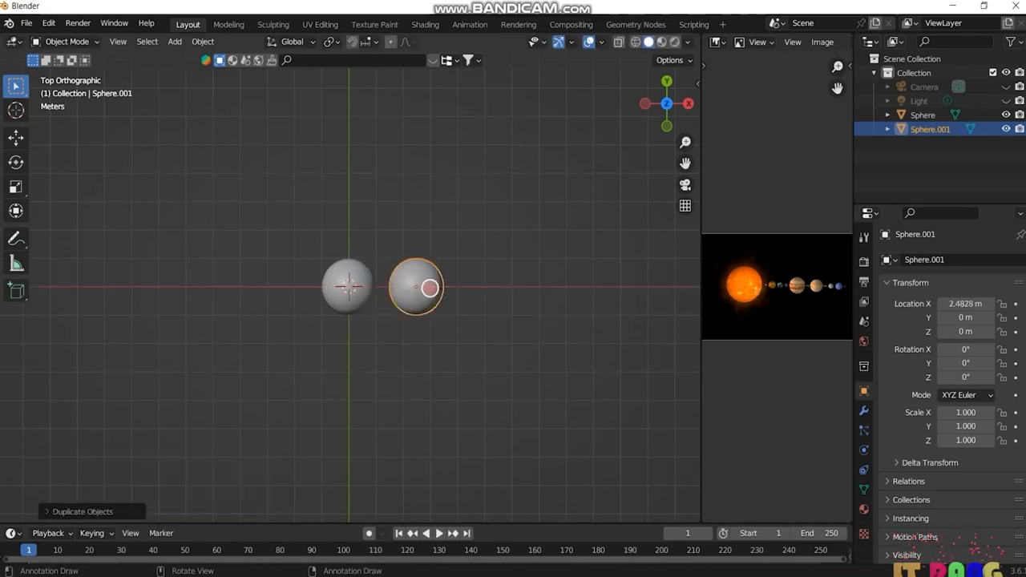
{"action": "key", "text": "shift+d"}
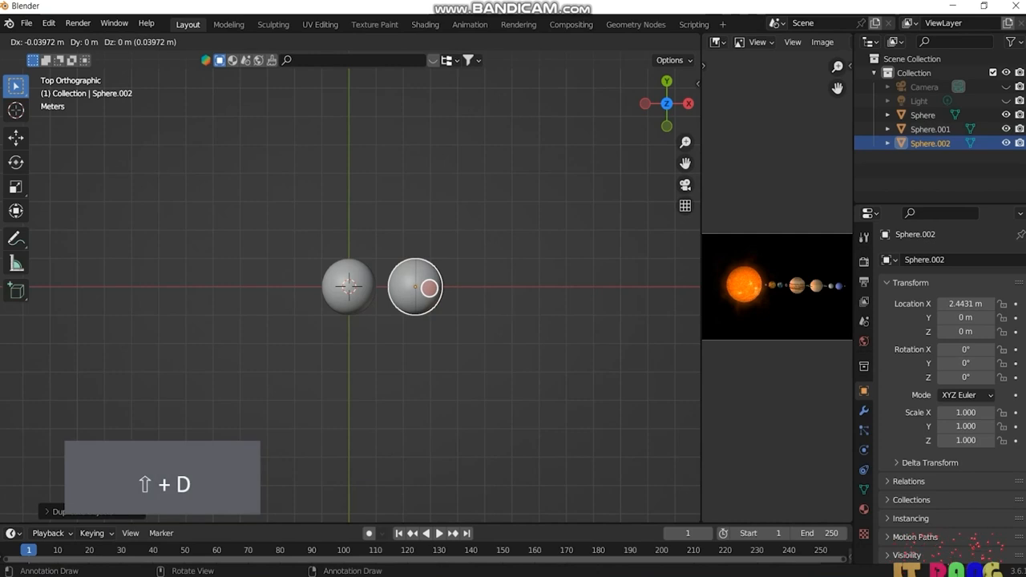
{"action": "key", "text": "x"}
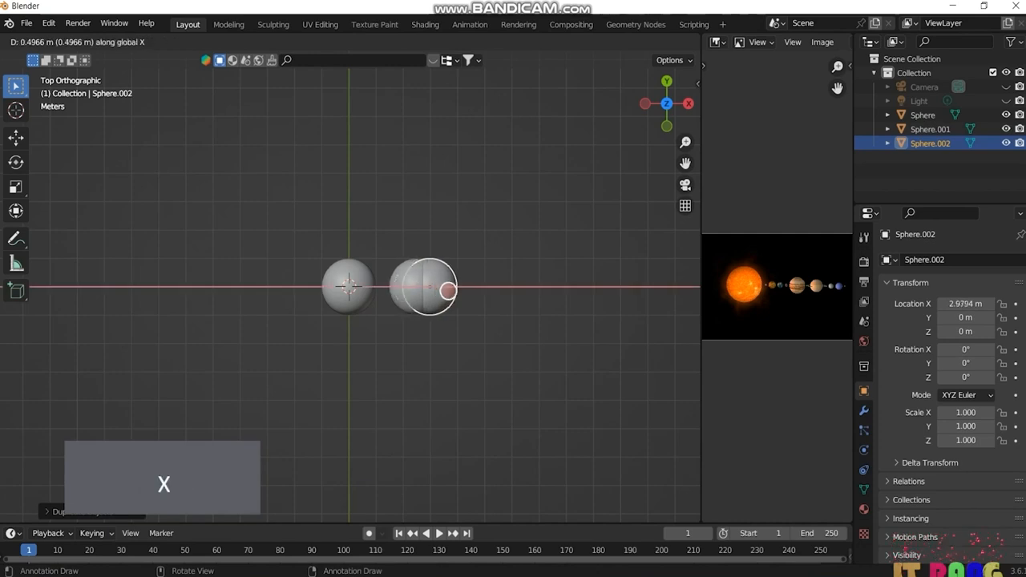
{"action": "left_click", "coordinate": [493, 296]}
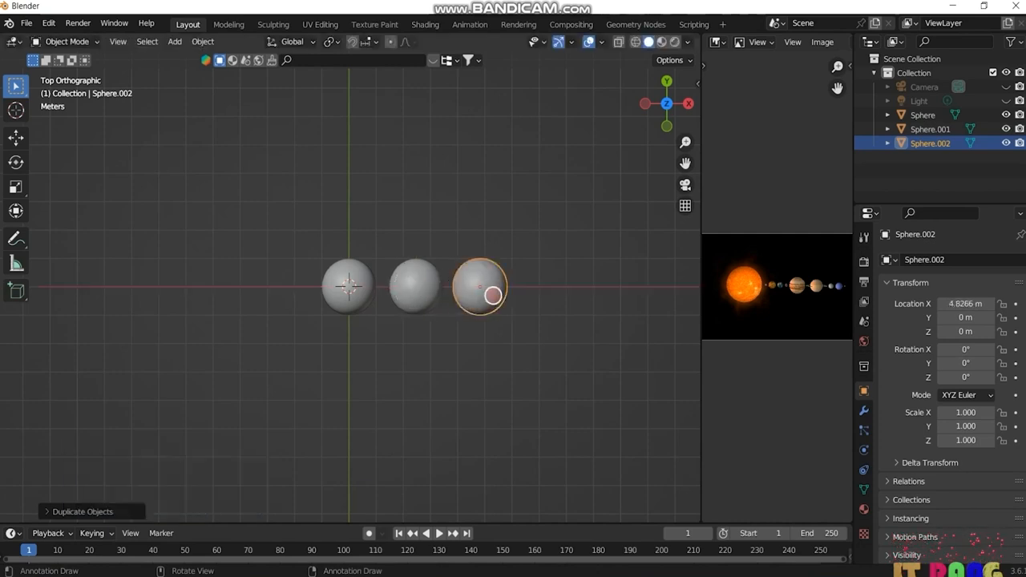
{"action": "key", "text": "shift+d"}
{"action": "key", "text": "x"}
{"action": "left_click", "coordinate": [532, 291]}
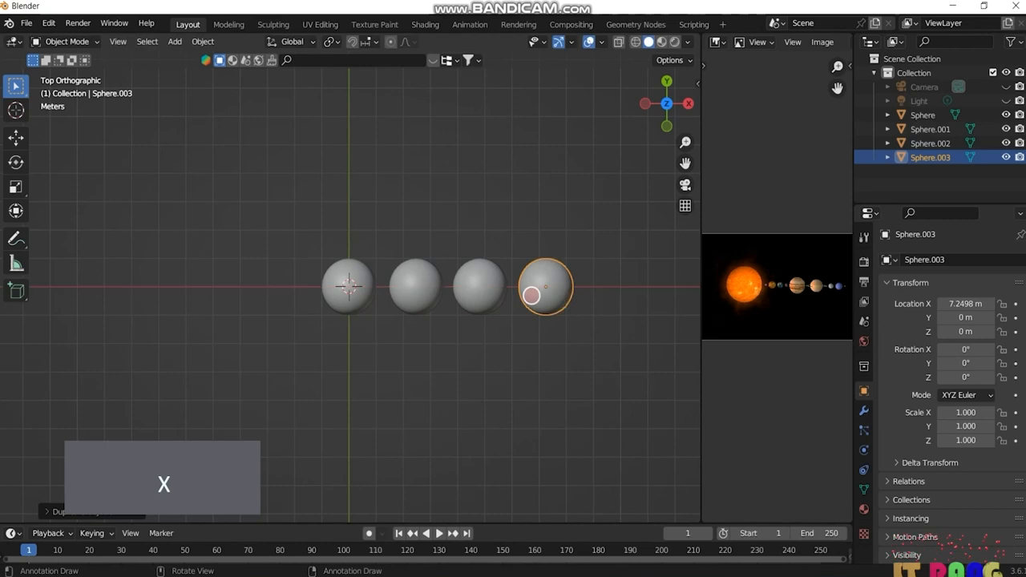
{"action": "scroll", "coordinate": [523, 296], "scroll_direction": "down", "scroll_amount": 2}
{"action": "key", "text": "shift+d"}
{"action": "key", "text": "x"}
{"action": "left_click", "coordinate": [563, 295]}
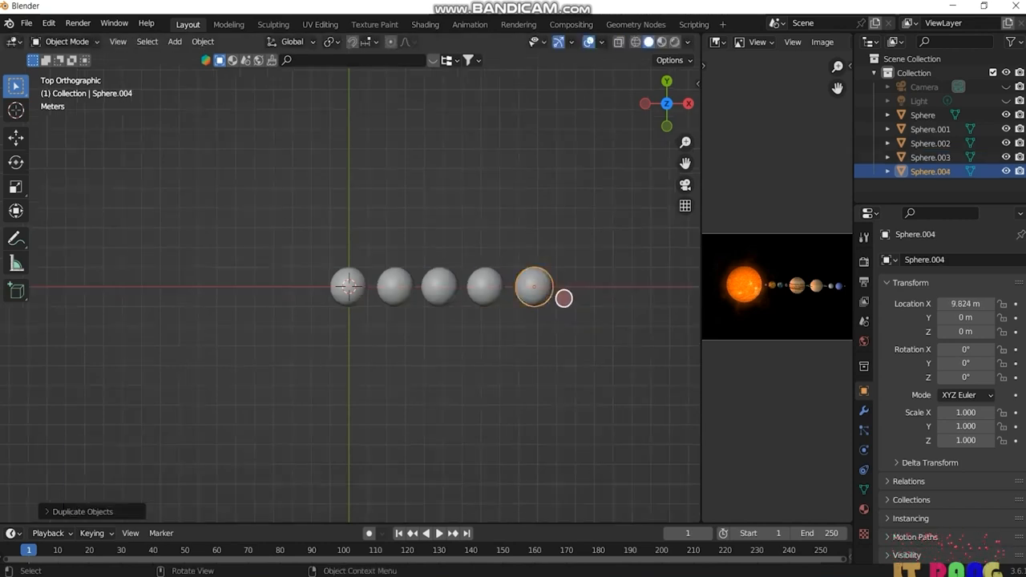
{"action": "key", "text": "shift+d"}
{"action": "key", "text": "x"}
{"action": "left_click", "coordinate": [595, 307]}
{"action": "scroll", "coordinate": [593, 307], "scroll_direction": "down", "scroll_amount": 1}
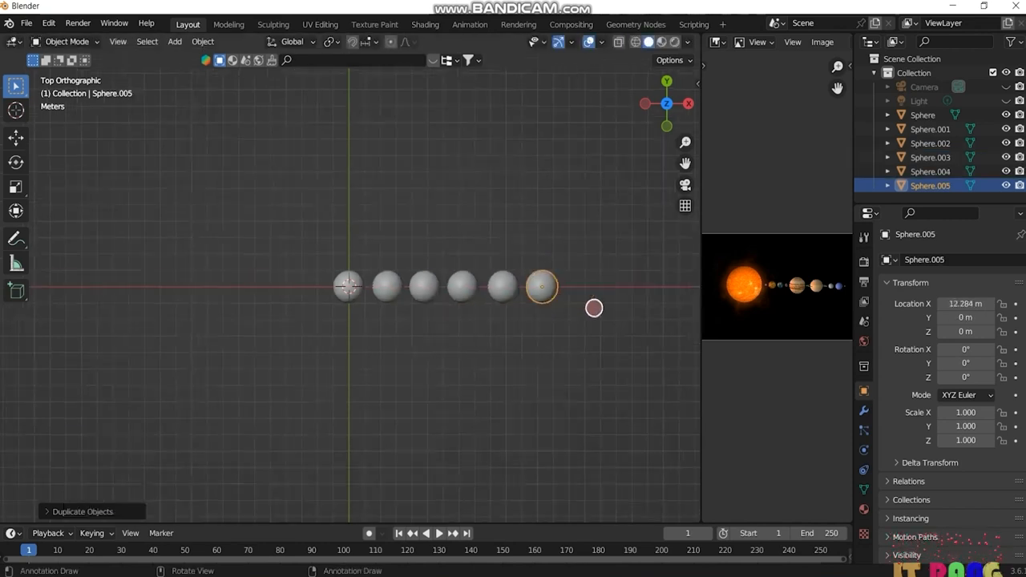
{"action": "key", "text": "shift+d"}
{"action": "key", "text": "x"}
{"action": "left_click", "coordinate": [636, 305]}
{"action": "key", "text": "shift+d"}
{"action": "key", "text": "x"}
{"action": "left_click", "coordinate": [635, 289]}
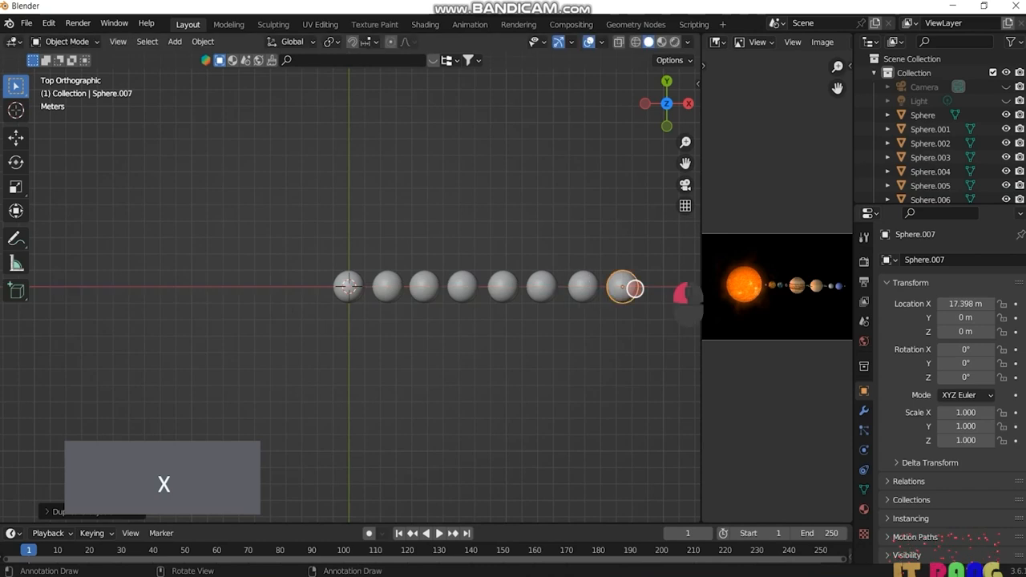
{"action": "scroll", "coordinate": [633, 289], "scroll_direction": "down", "scroll_amount": 1}
{"action": "key", "text": "shift+d"}
{"action": "key", "text": "x"}
{"action": "left_click", "coordinate": [645, 287]}
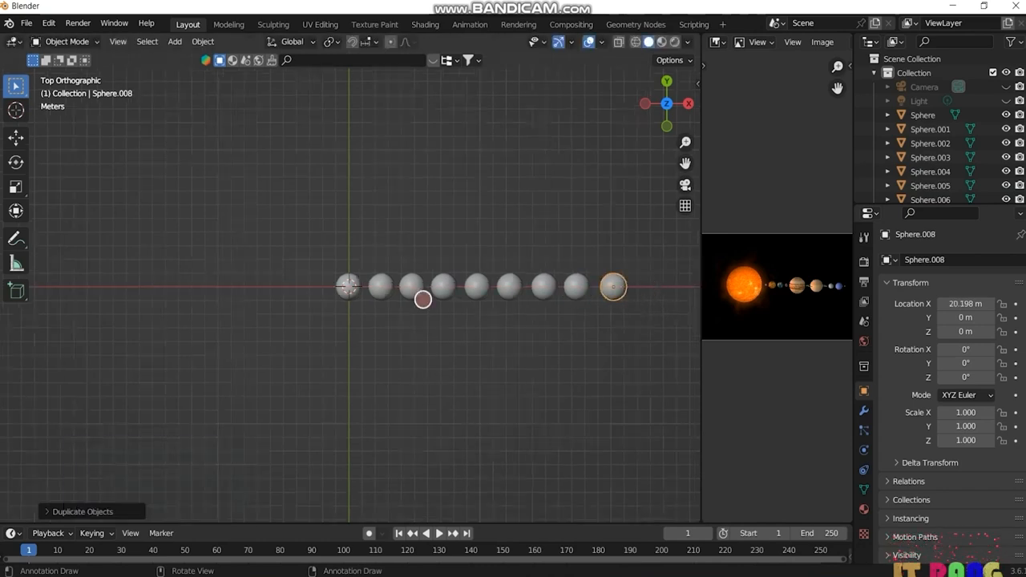
{"action": "left_click", "coordinate": [450, 337]}
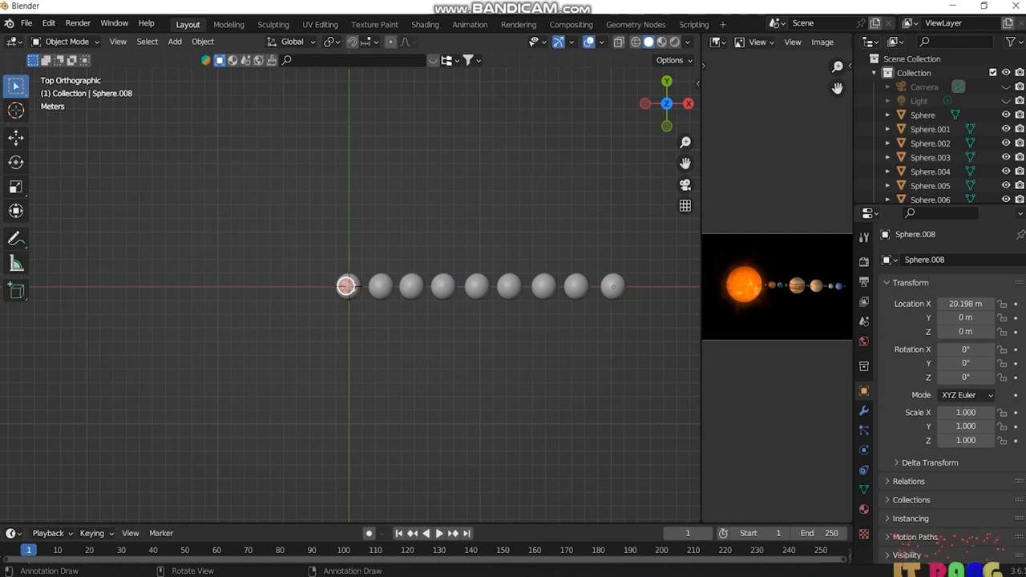
- Give the first sphere at the origin a new material with an Image Texture as its base color
{"action": "left_click", "coordinate": [345, 287]}
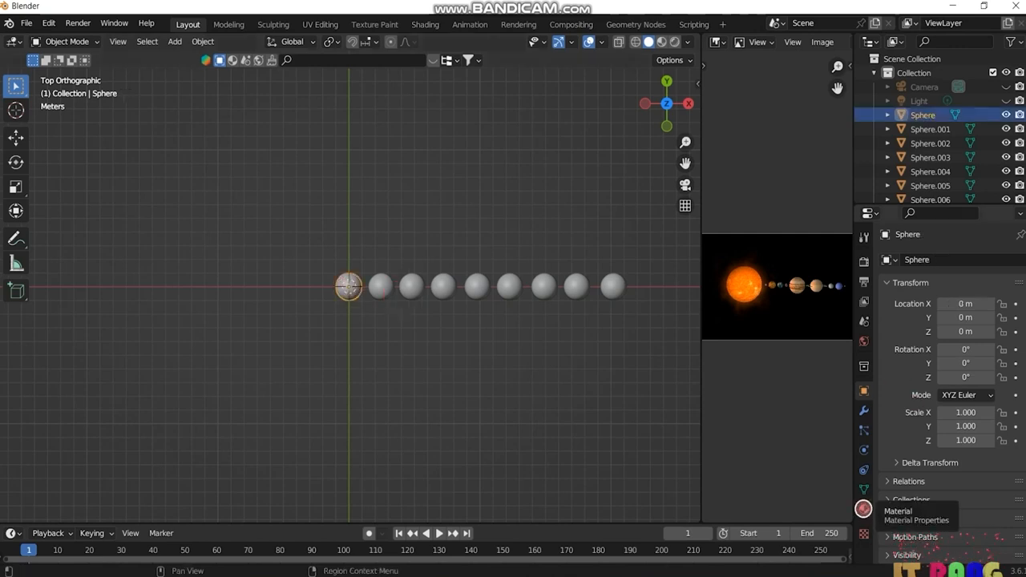
{"action": "left_click", "coordinate": [863, 509]}
{"action": "left_click", "coordinate": [973, 319]}
{"action": "left_click", "coordinate": [942, 466]}
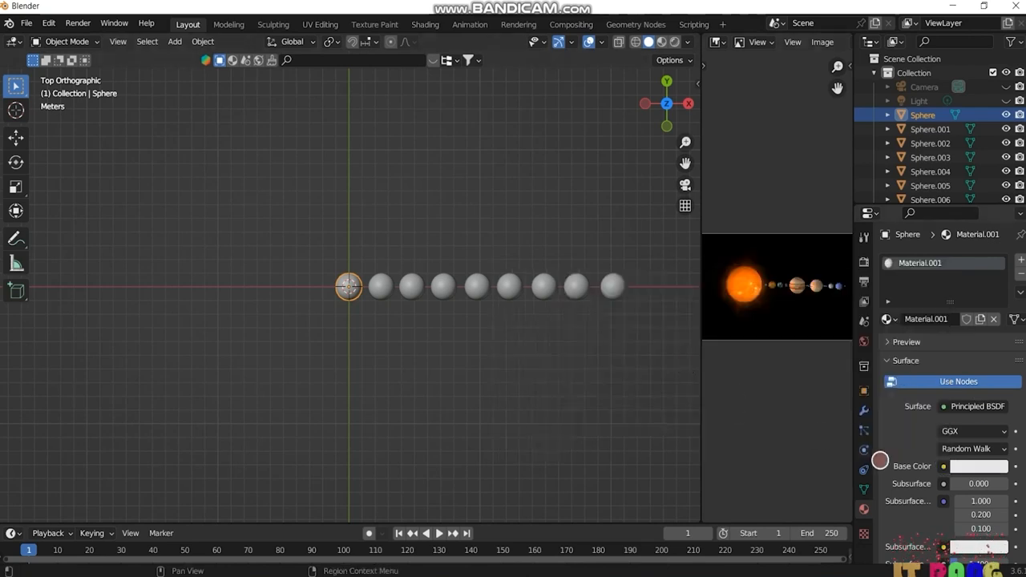
{"action": "left_click", "coordinate": [940, 466]}
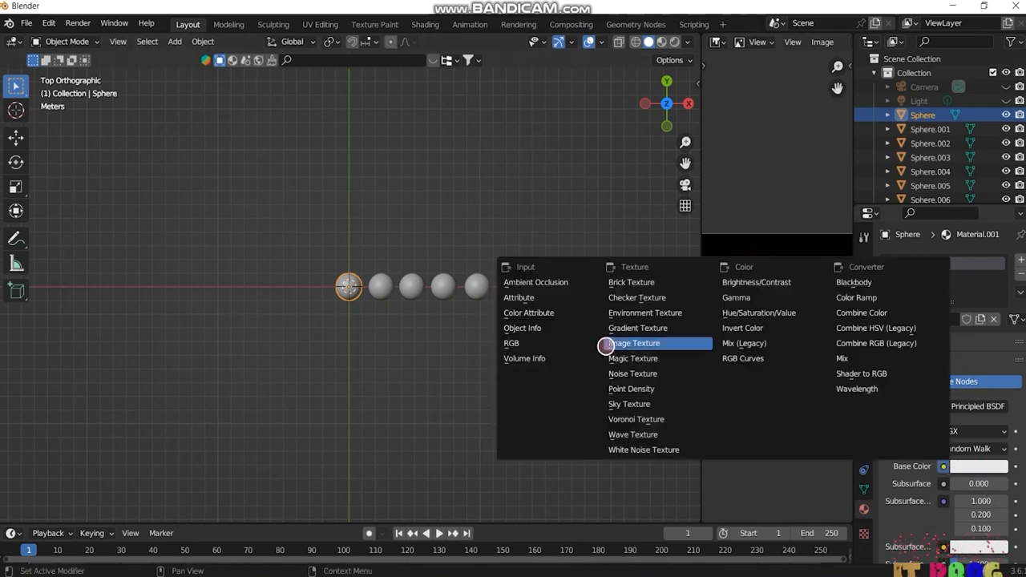
{"action": "left_click", "coordinate": [625, 343]}
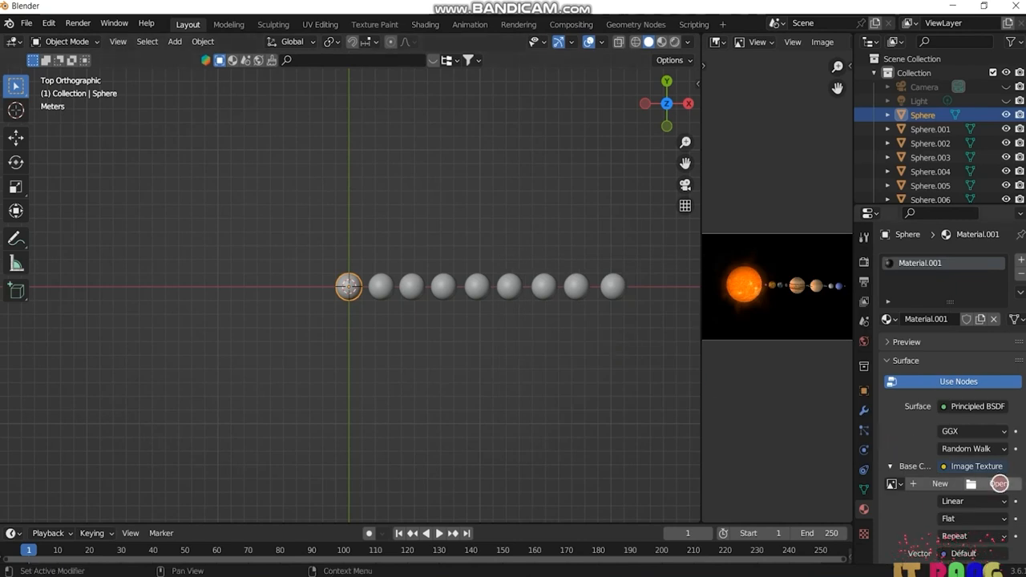
- Load 8k_sun.jpg from Desktop\textures\solar system\textures into the first sphere's image texture and switch the viewport to Material Preview shading
{"action": "left_click", "coordinate": [999, 484]}
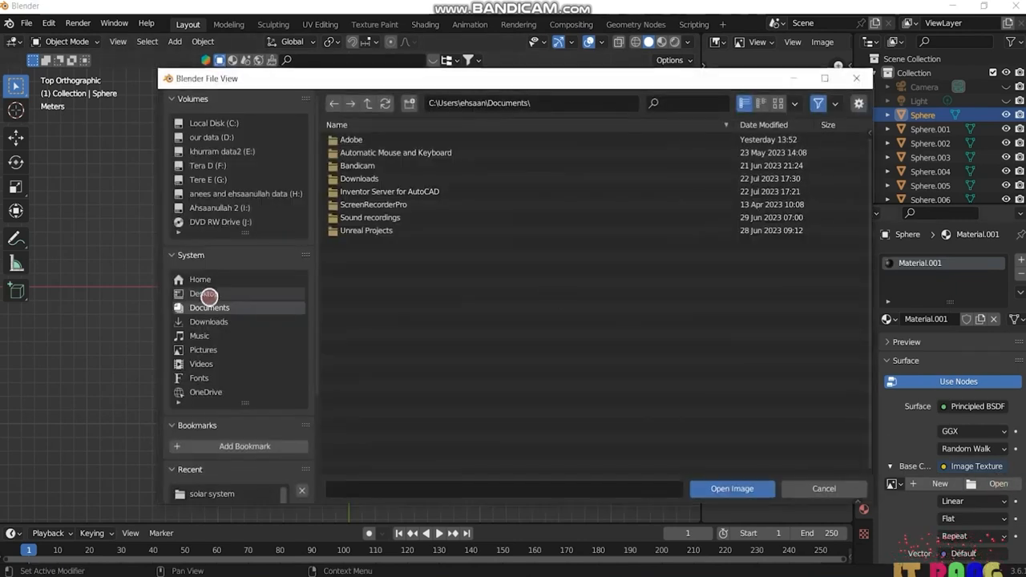
{"action": "left_click", "coordinate": [210, 294]}
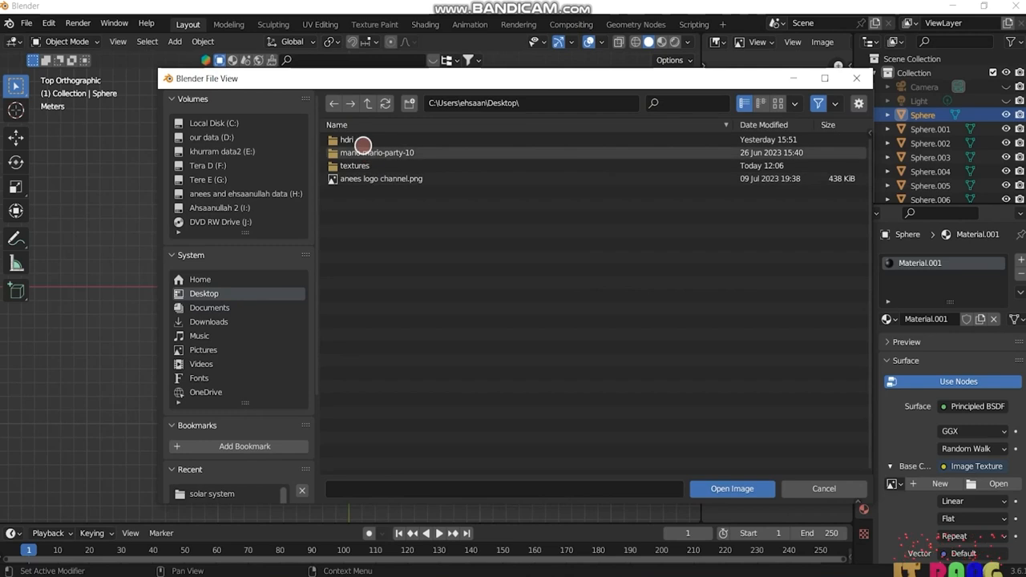
{"action": "double_click", "coordinate": [356, 165]}
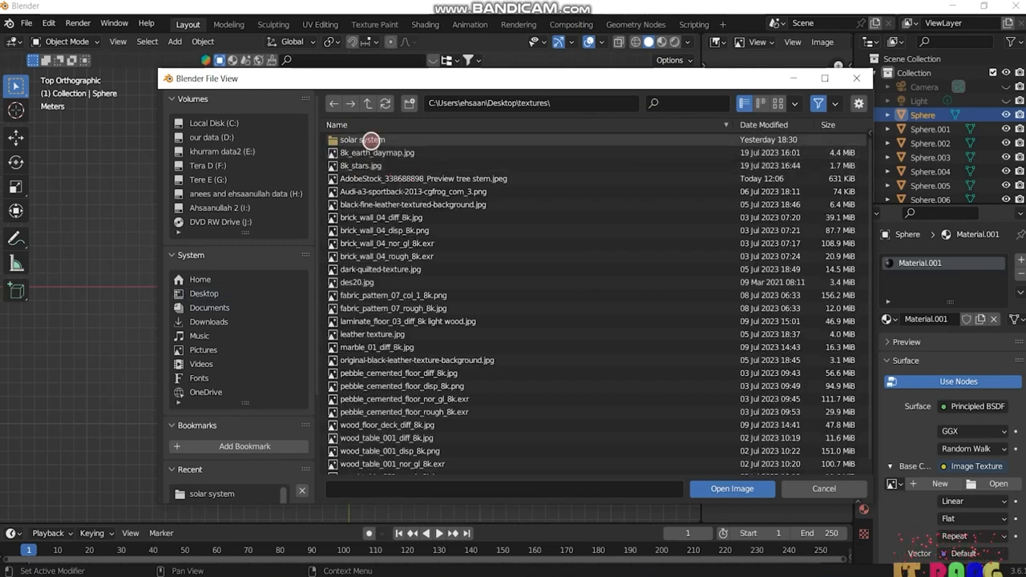
{"action": "double_click", "coordinate": [369, 140]}
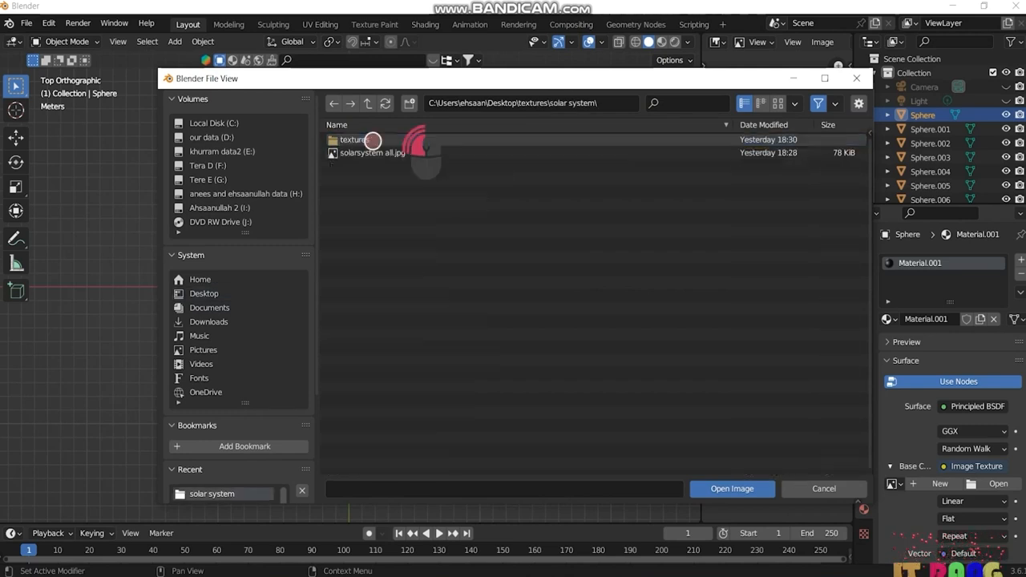
{"action": "double_click", "coordinate": [376, 140]}
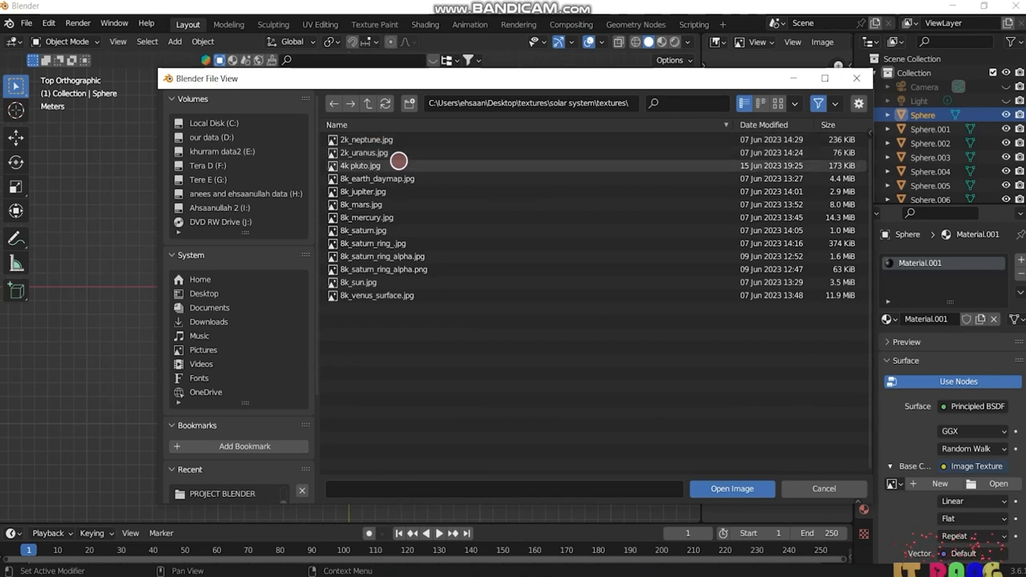
{"action": "left_click", "coordinate": [359, 282]}
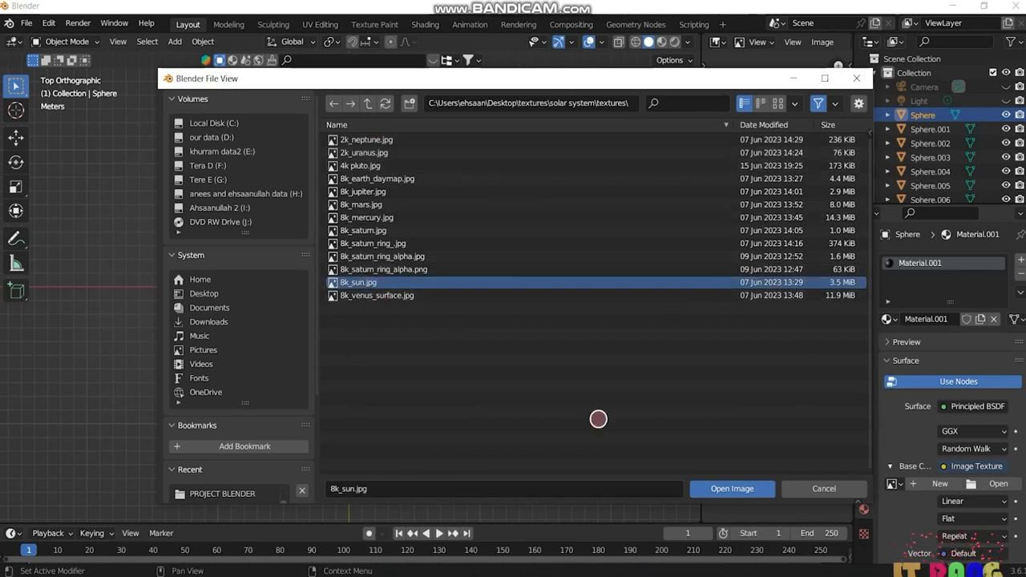
{"action": "left_click", "coordinate": [725, 489]}
{"action": "left_click", "coordinate": [662, 42]}
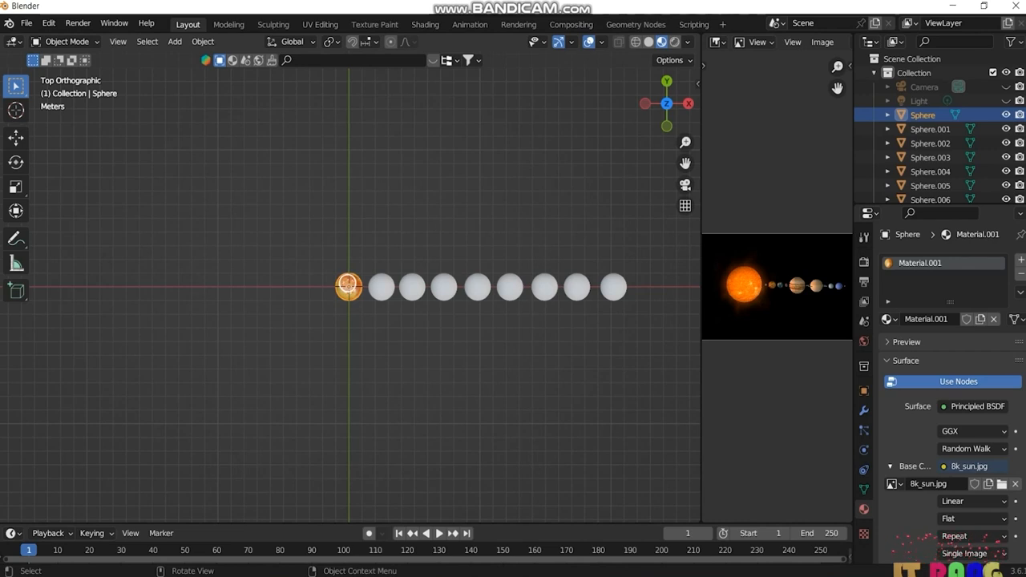
- Give the second sphere in the row a new material with an Image Texture as its base color
{"action": "left_click", "coordinate": [382, 286]}
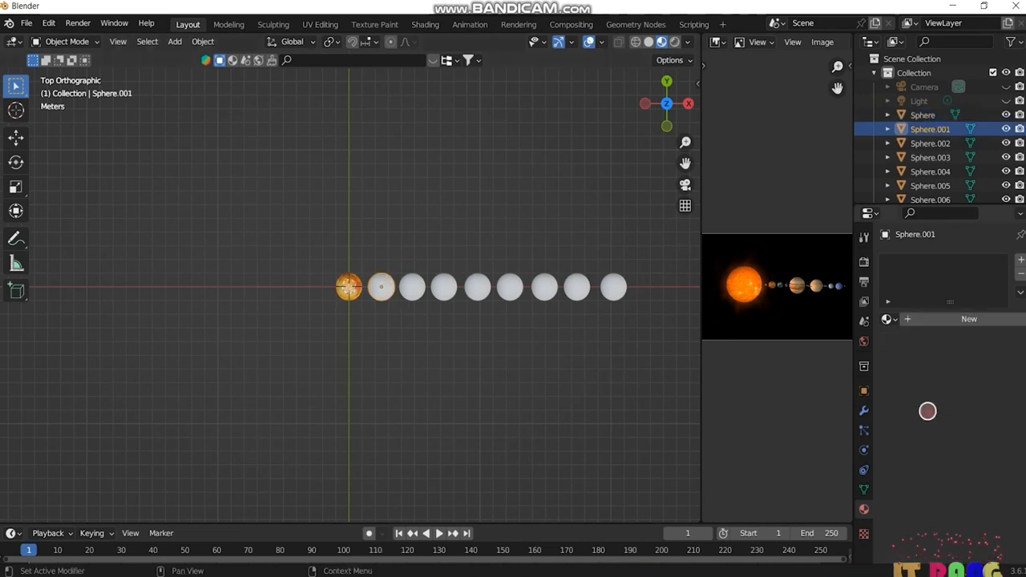
{"action": "left_click", "coordinate": [967, 319]}
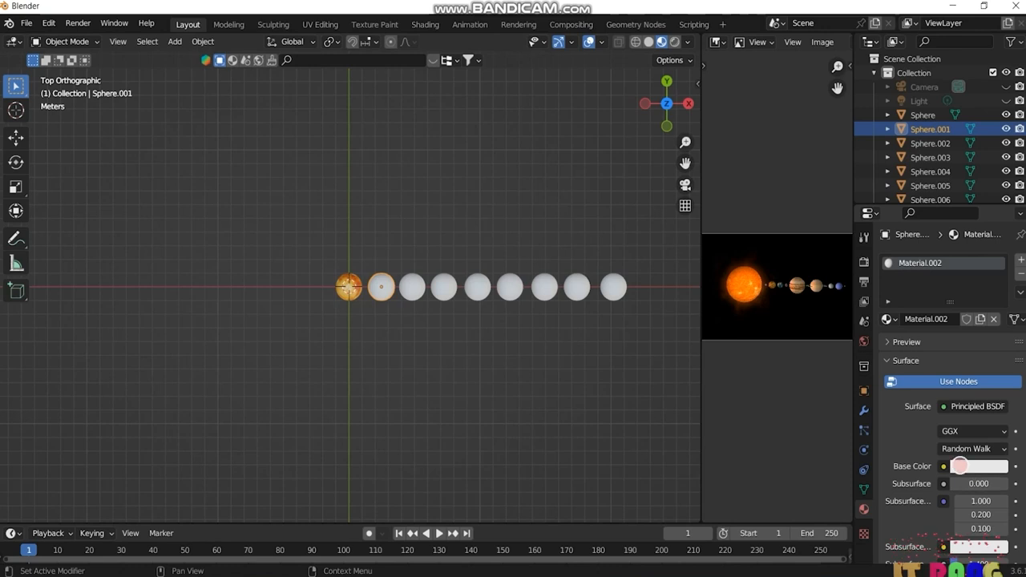
{"action": "left_click", "coordinate": [943, 465]}
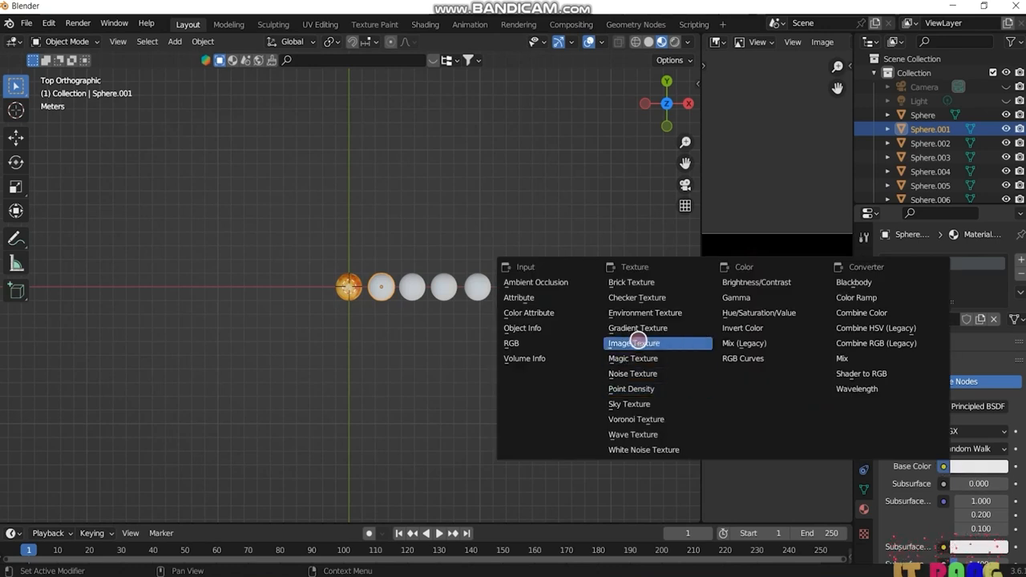
{"action": "left_click", "coordinate": [638, 342]}
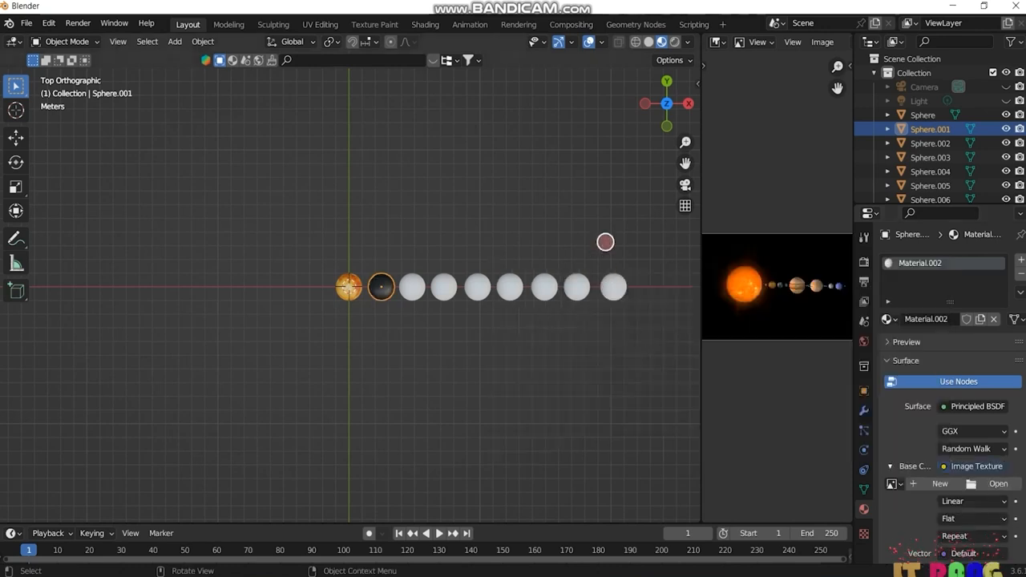
- Load 8k_mercury.jpg from Desktop\textures\solar system\textures into the second sphere's image texture
{"action": "left_click", "coordinate": [1000, 483]}
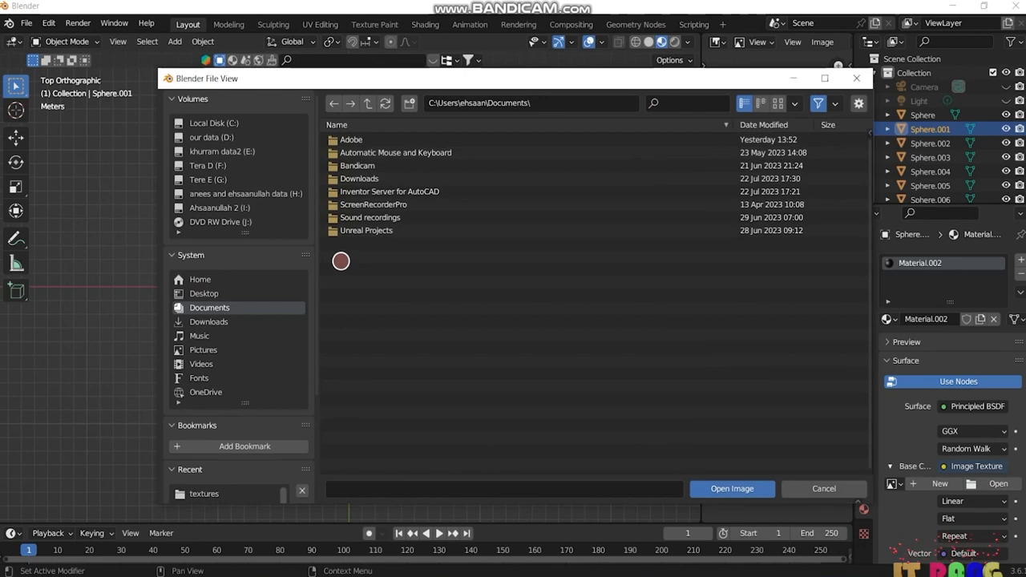
{"action": "left_click", "coordinate": [203, 294]}
{"action": "left_click", "coordinate": [351, 166]}
{"action": "left_click", "coordinate": [361, 141]}
{"action": "left_click", "coordinate": [366, 141]}
{"action": "left_click", "coordinate": [366, 218]}
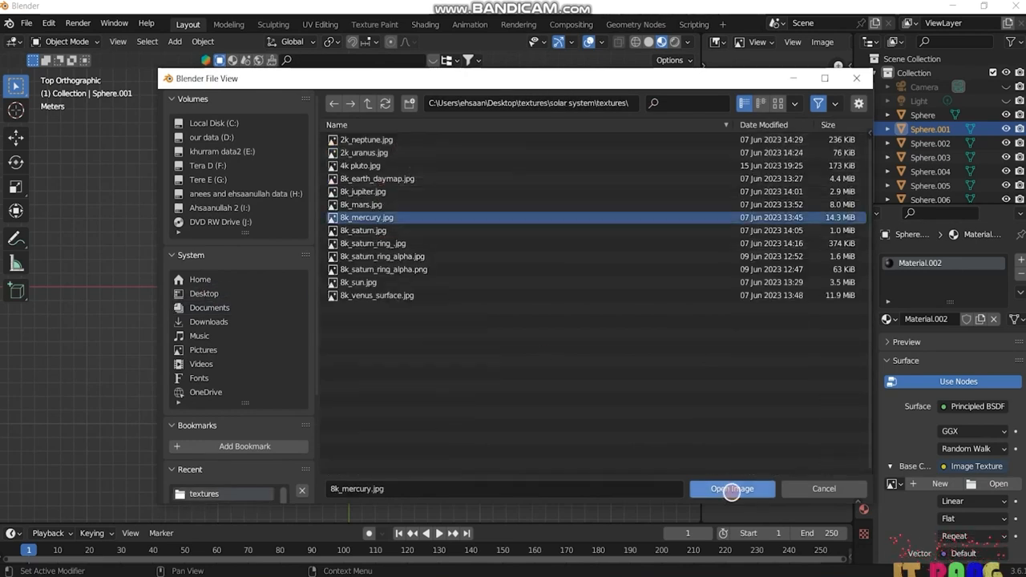
{"action": "left_click", "coordinate": [728, 488]}
- Give the third sphere in the row a new material with an Image Texture as its base color
{"action": "left_click", "coordinate": [412, 287]}
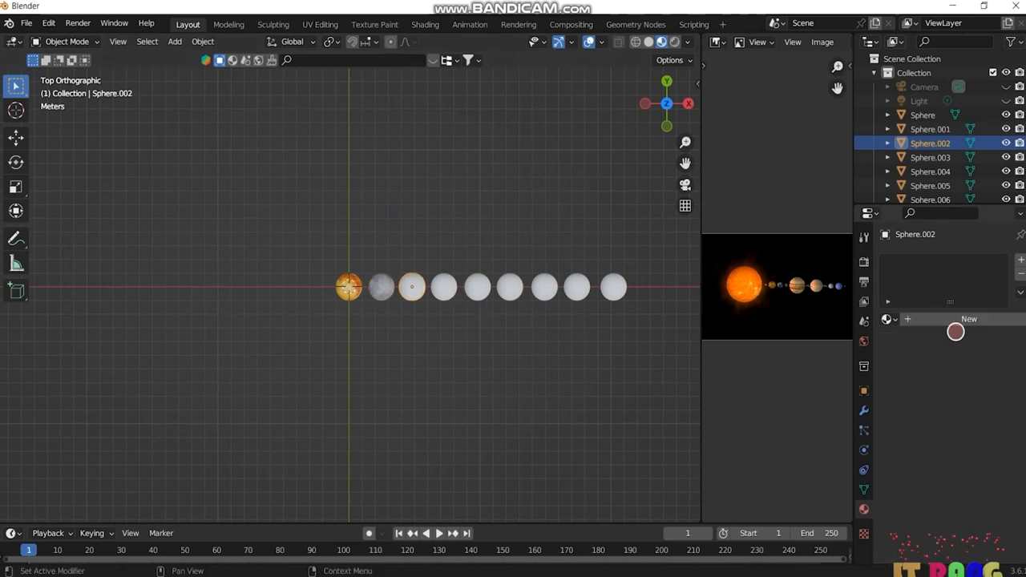
{"action": "left_click", "coordinate": [962, 319]}
{"action": "left_click", "coordinate": [945, 466]}
{"action": "left_click", "coordinate": [632, 342]}
- Load 8k_venus_surface.jpg from Desktop\textures\solar system\textures into the third sphere's image texture
{"action": "left_click", "coordinate": [998, 483]}
{"action": "left_click", "coordinate": [205, 293]}
{"action": "left_click", "coordinate": [350, 166]}
{"action": "left_click", "coordinate": [355, 140]}
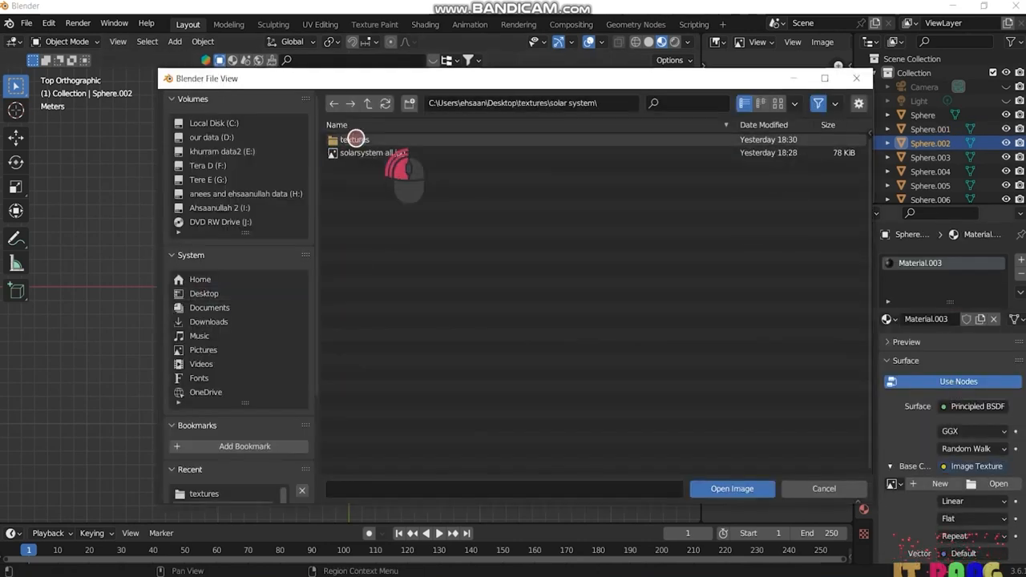
{"action": "left_click", "coordinate": [356, 140]}
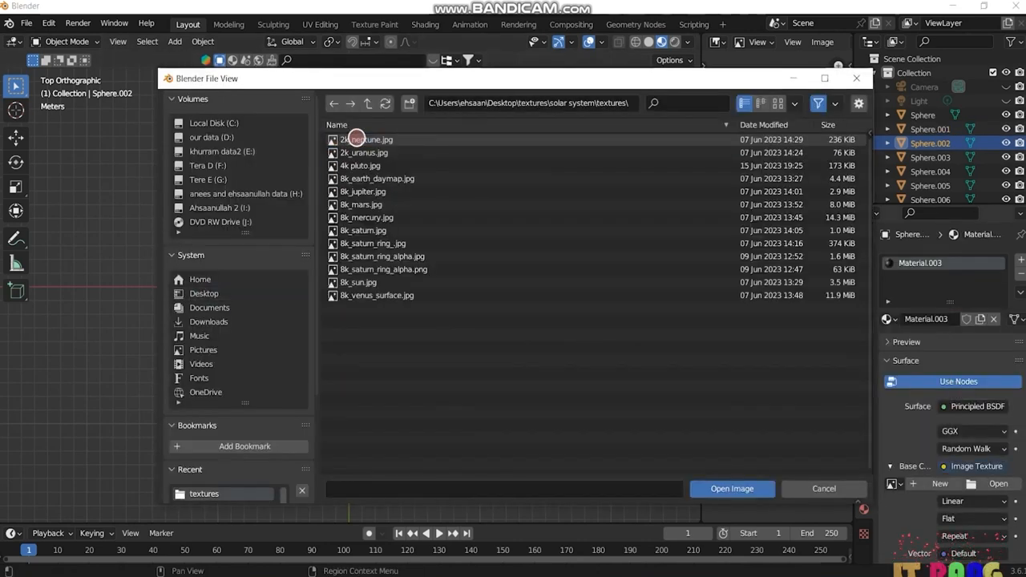
{"action": "left_click", "coordinate": [366, 295]}
{"action": "left_click", "coordinate": [732, 489]}
- Give the fourth sphere in the row a new material with an Image Texture as its base color
{"action": "left_click", "coordinate": [444, 287]}
{"action": "left_click", "coordinate": [970, 319]}
{"action": "left_click", "coordinate": [943, 465]}
{"action": "left_click", "coordinate": [637, 343]}
- Load 8k_earth_daymap.jpg from Desktop\textures\solar system\textures into the fourth sphere's image texture
{"action": "left_click", "coordinate": [974, 482]}
{"action": "left_click", "coordinate": [205, 293]}
{"action": "double_click", "coordinate": [353, 165]}
{"action": "double_click", "coordinate": [366, 142]}
{"action": "double_click", "coordinate": [366, 141]}
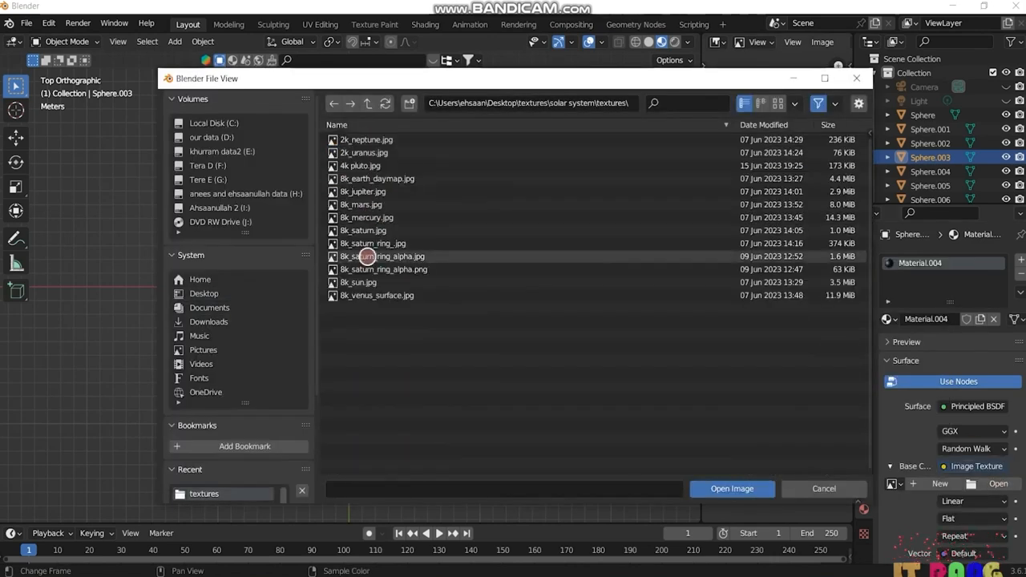
{"action": "left_click", "coordinate": [377, 178]}
{"action": "left_click", "coordinate": [732, 488]}
- Give the fifth sphere a new material whose base color is an Image Texture using 8k_mars.jpg from Desktop\textures\solar system\textures
{"action": "left_click", "coordinate": [477, 287]}
{"action": "left_click", "coordinate": [626, 338]}
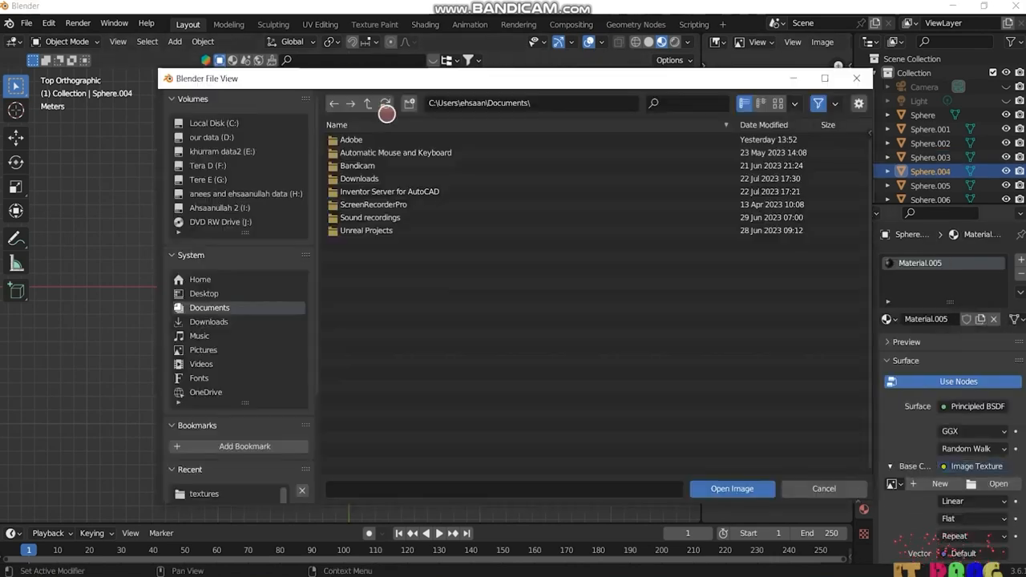
{"action": "double_click", "coordinate": [360, 142]}
{"action": "double_click", "coordinate": [350, 136]}
{"action": "left_click", "coordinate": [366, 205]}
{"action": "left_click", "coordinate": [736, 487]}
- Give the sixth sphere in the row a new material with an Image Texture as its base color
{"action": "left_click", "coordinate": [510, 288]}
{"action": "left_click", "coordinate": [966, 323]}
{"action": "left_click", "coordinate": [944, 466]}
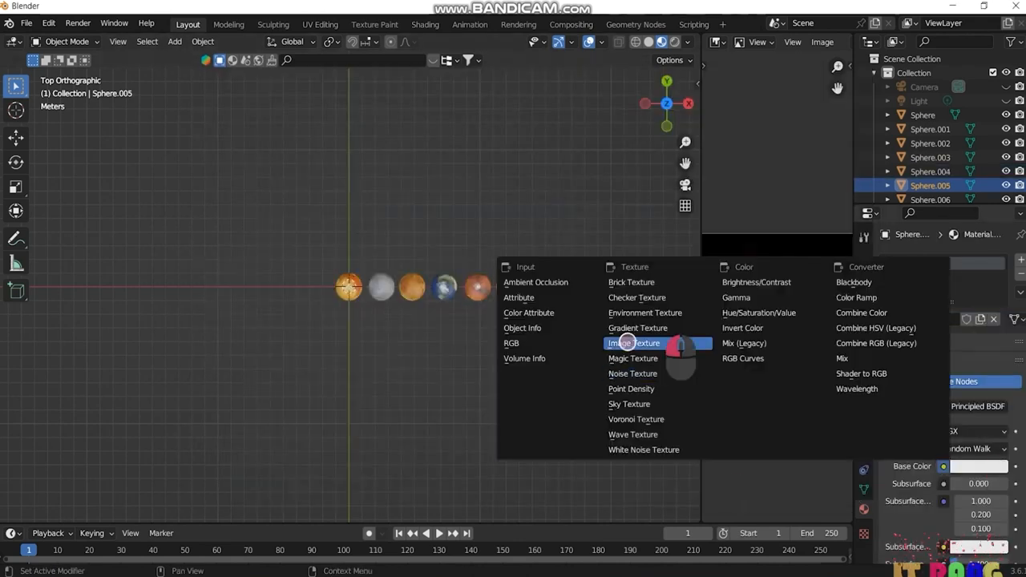
{"action": "left_click", "coordinate": [628, 342]}
- Load 8k_jupiter.jpg from Desktop\textures\solar system\textures into the sixth sphere's image texture
{"action": "left_click", "coordinate": [997, 483]}
{"action": "left_click", "coordinate": [206, 294]}
{"action": "double_click", "coordinate": [359, 165]}
{"action": "double_click", "coordinate": [362, 140]}
{"action": "double_click", "coordinate": [343, 140]}
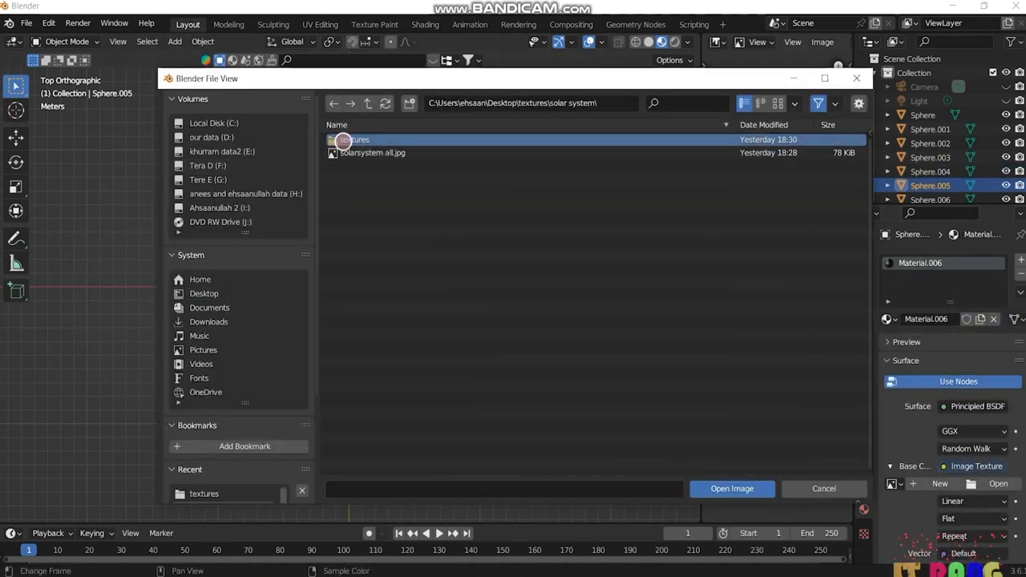
{"action": "left_click", "coordinate": [367, 190]}
{"action": "left_click", "coordinate": [727, 489]}
- Give the seventh sphere in the row a new material with an Image Texture as its base color
{"action": "left_click", "coordinate": [545, 291]}
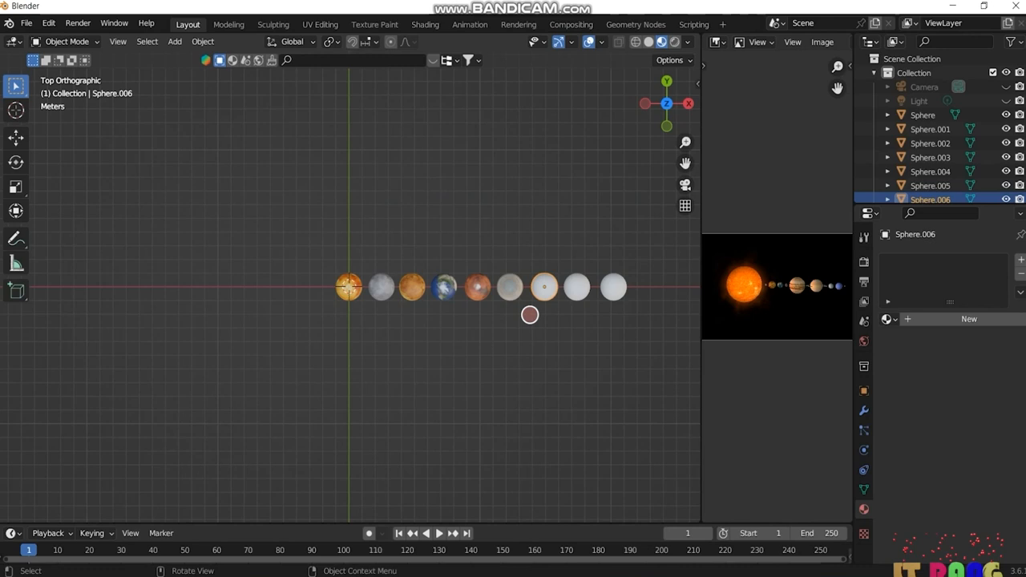
{"action": "left_click", "coordinate": [966, 319]}
{"action": "left_click", "coordinate": [944, 466]}
{"action": "left_click", "coordinate": [629, 358]}
- Load 8k_saturn.jpg from Desktop\textures\solar system\textures into the seventh sphere's image texture
{"action": "left_click", "coordinate": [997, 483]}
{"action": "left_click", "coordinate": [205, 294]}
{"action": "double_click", "coordinate": [358, 166]}
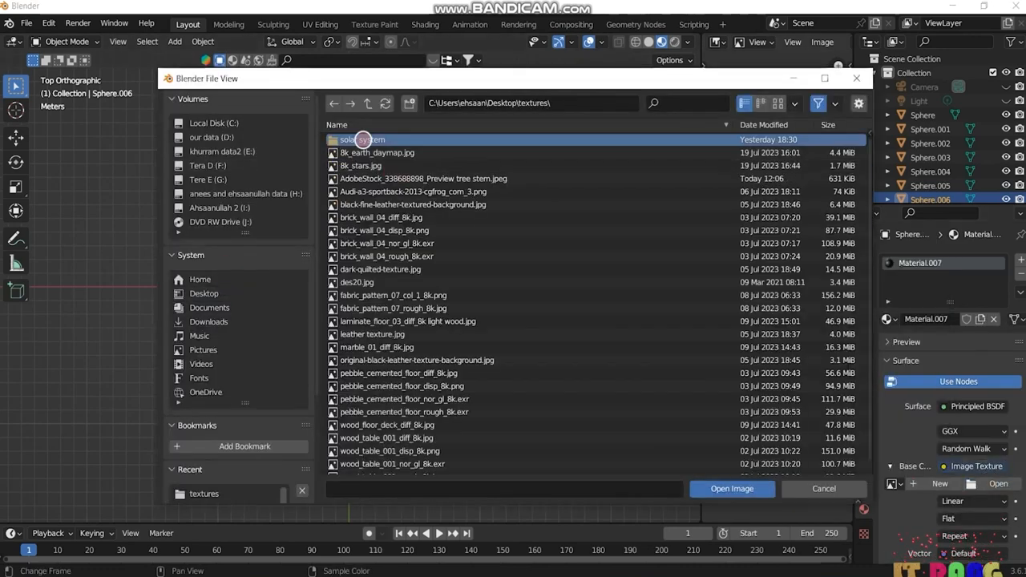
{"action": "double_click", "coordinate": [362, 139]}
{"action": "double_click", "coordinate": [358, 139]}
{"action": "left_click", "coordinate": [388, 231]}
{"action": "left_click", "coordinate": [727, 485]}
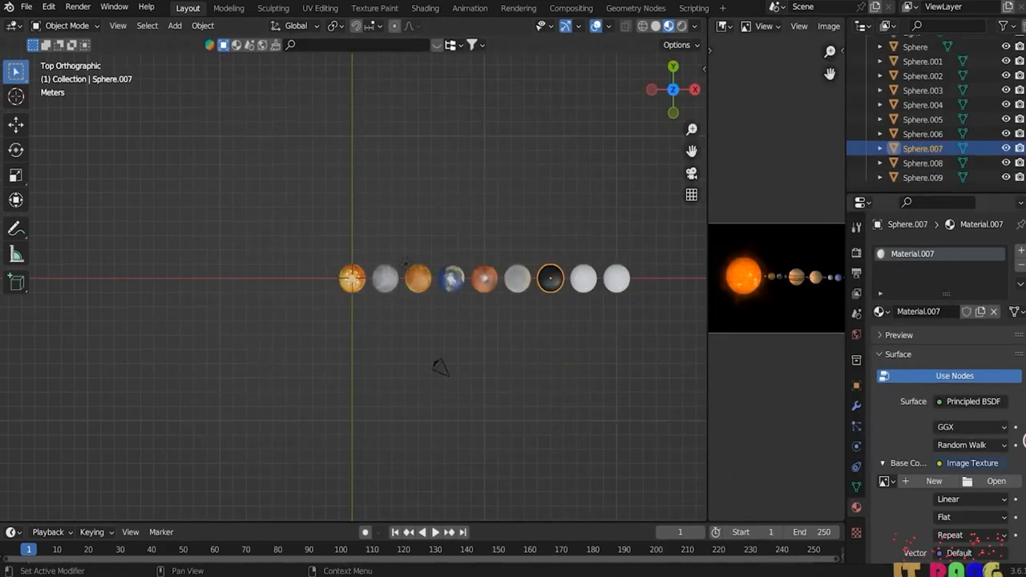
{"action": "left_click", "coordinate": [997, 481]}
{"action": "left_click", "coordinate": [215, 281]}
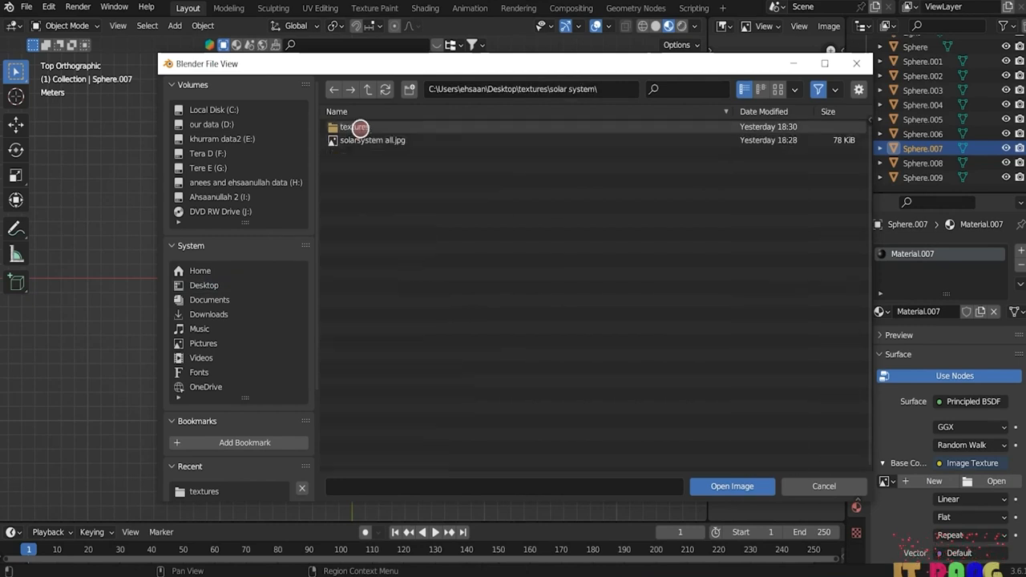
{"action": "double_click", "coordinate": [360, 128]}
{"action": "left_click", "coordinate": [373, 219]}
{"action": "left_click", "coordinate": [732, 486]}
- Give the eighth sphere a new material whose base color is an Image Texture using 2k_uranus.jpg from Desktop\textures\solar system\textures
{"action": "left_click", "coordinate": [550, 279]}
{"action": "scroll", "coordinate": [551, 279], "scroll_direction": "up", "scroll_amount": 5}
{"action": "left_click", "coordinate": [942, 464]}
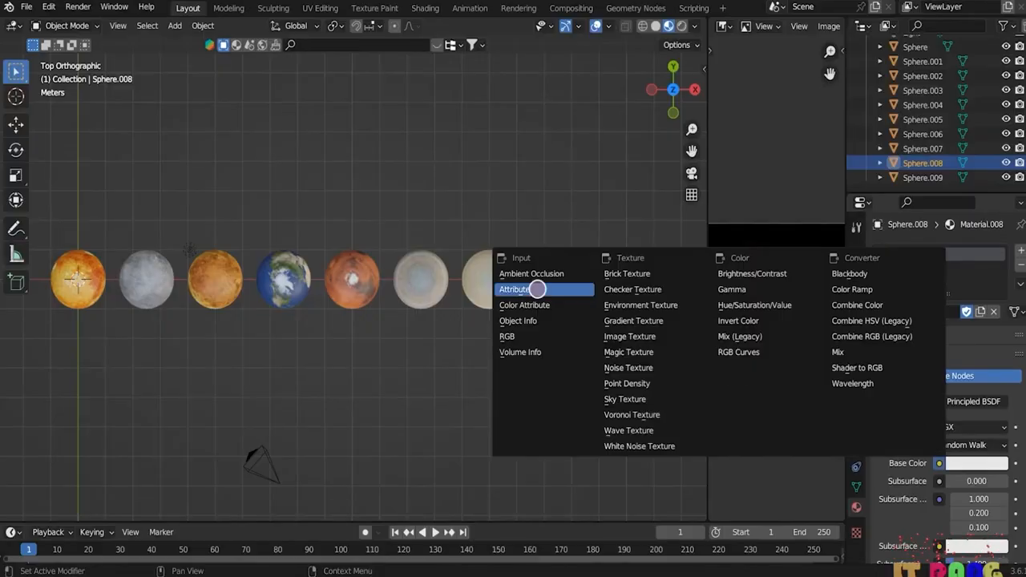
{"action": "left_click", "coordinate": [630, 326]}
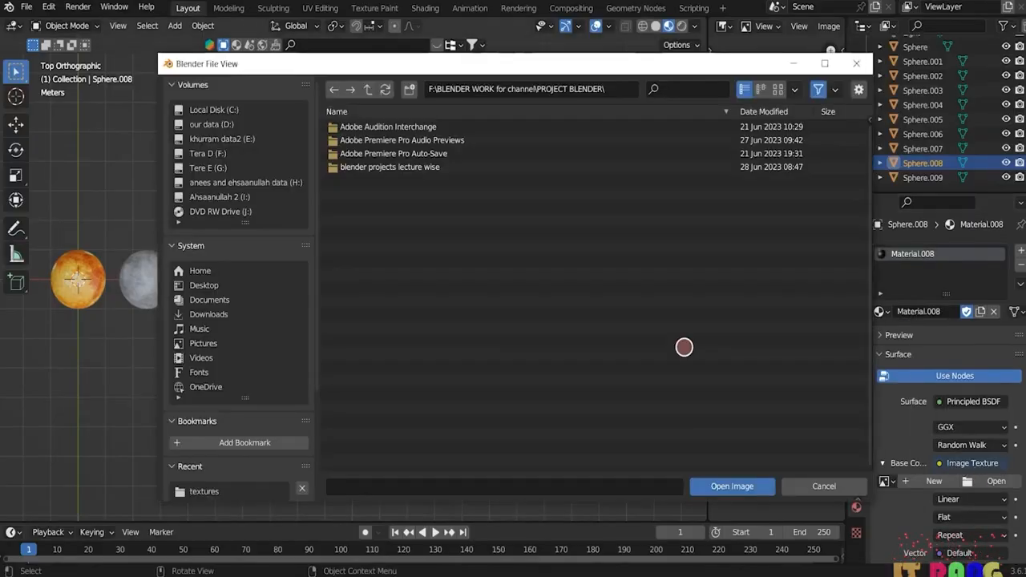
{"action": "left_click", "coordinate": [226, 284]}
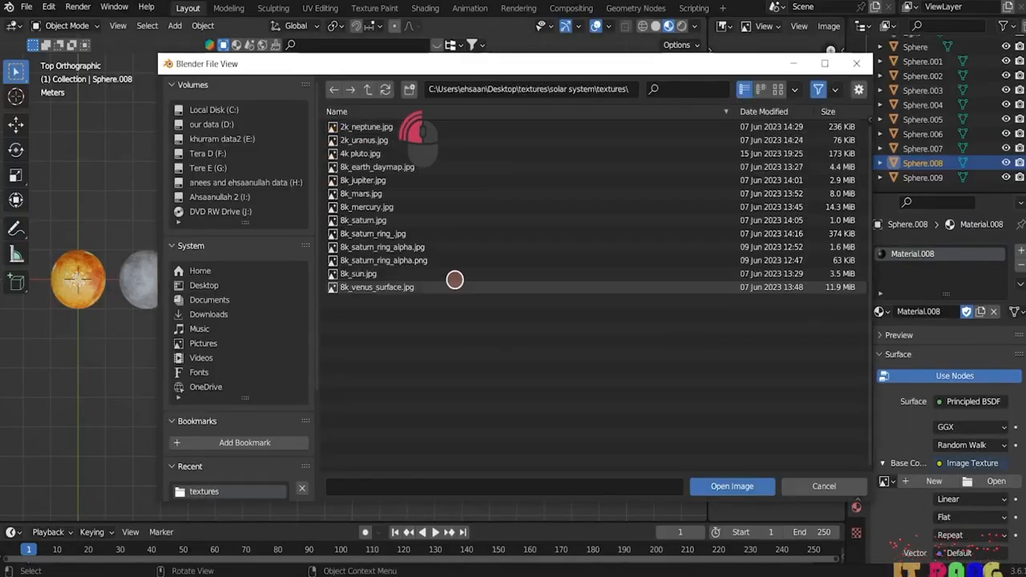
{"action": "double_click", "coordinate": [374, 137]}
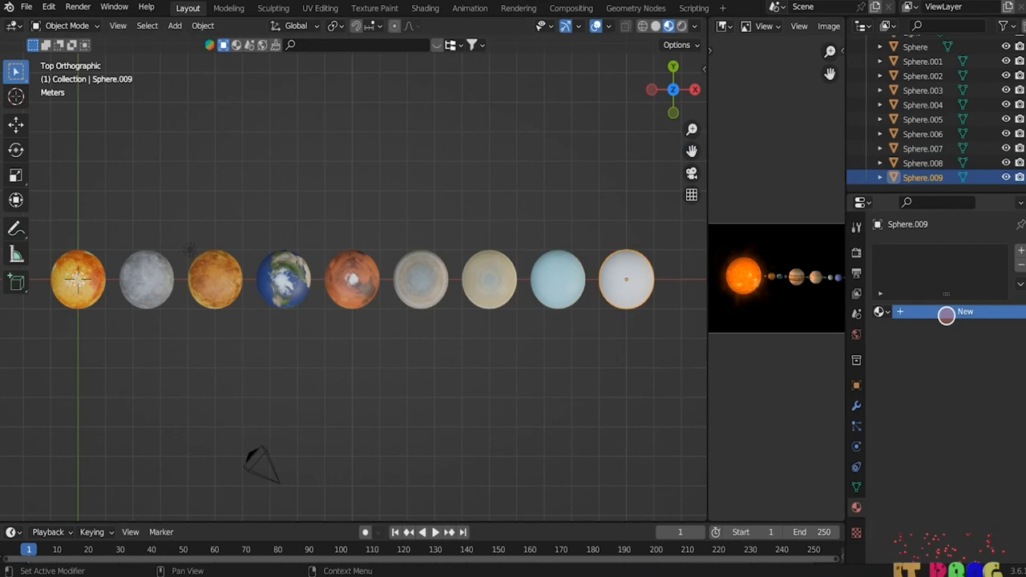
- Give the ninth sphere in the row a new material with an Image Texture as its base color
{"action": "left_click", "coordinate": [946, 314]}
{"action": "left_click", "coordinate": [941, 463]}
{"action": "left_click", "coordinate": [629, 326]}
- Load 2k_neptune.jpg from Desktop\textures\solar system\textures into the ninth sphere's image texture
{"action": "left_click", "coordinate": [997, 481]}
{"action": "left_click", "coordinate": [263, 287]}
{"action": "double_click", "coordinate": [361, 153]}
{"action": "double_click", "coordinate": [364, 127]}
{"action": "double_click", "coordinate": [367, 204]}
{"action": "left_click", "coordinate": [377, 127]}
{"action": "left_click", "coordinate": [722, 481]}
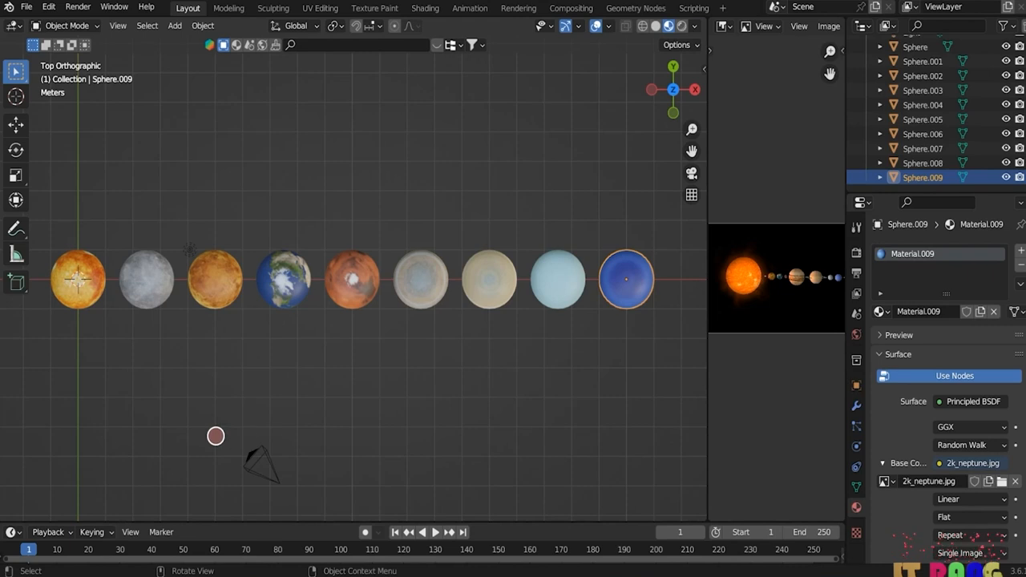
- Scale up the Sun sphere at the origin by a factor of about 2.2
{"action": "middle_click_drag", "start_coordinate": [229, 433], "coordinate": [417, 437], "text": "shift"}
{"action": "left_click", "coordinate": [261, 286]}
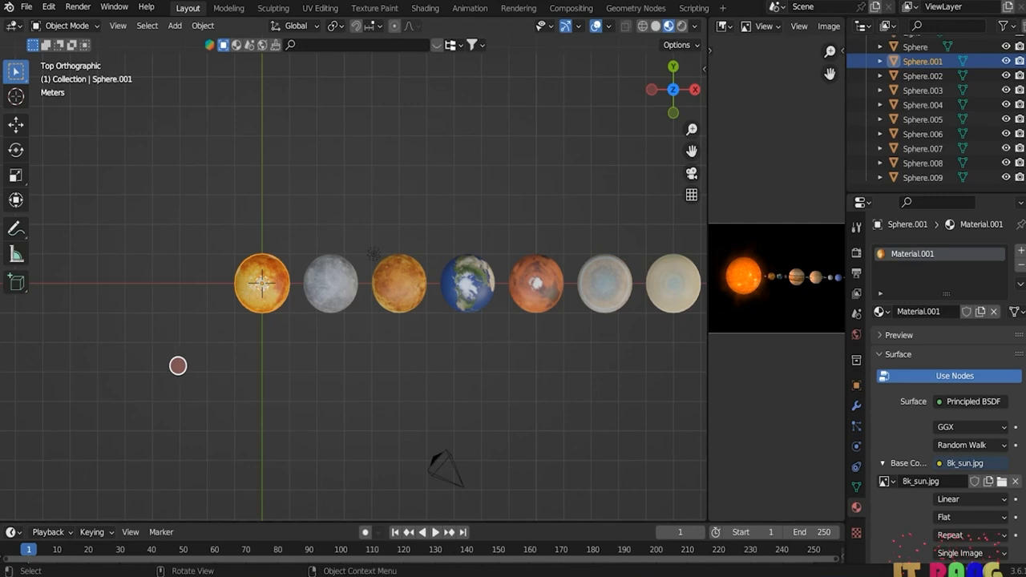
{"action": "key", "text": "s"}
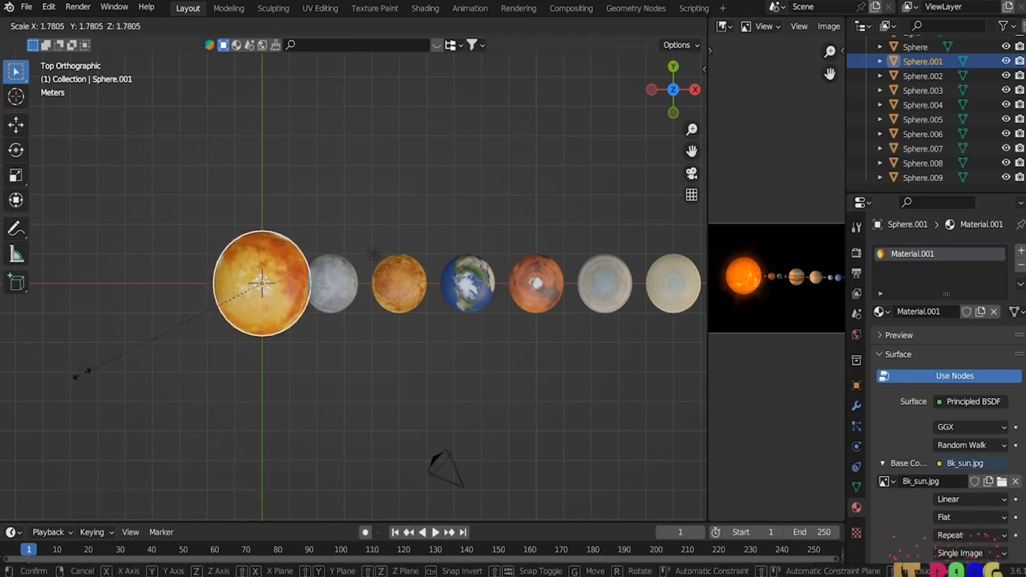
{"action": "left_click", "coordinate": [346, 321]}
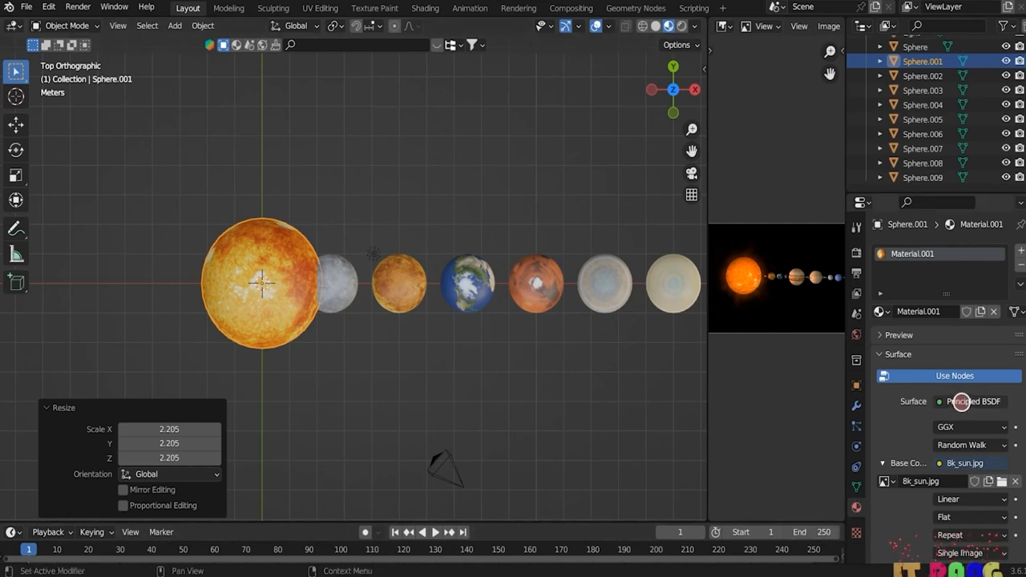
- Change the Sun material's surface to an Emission shader with an Image Texture as its color
{"action": "left_click", "coordinate": [961, 401]}
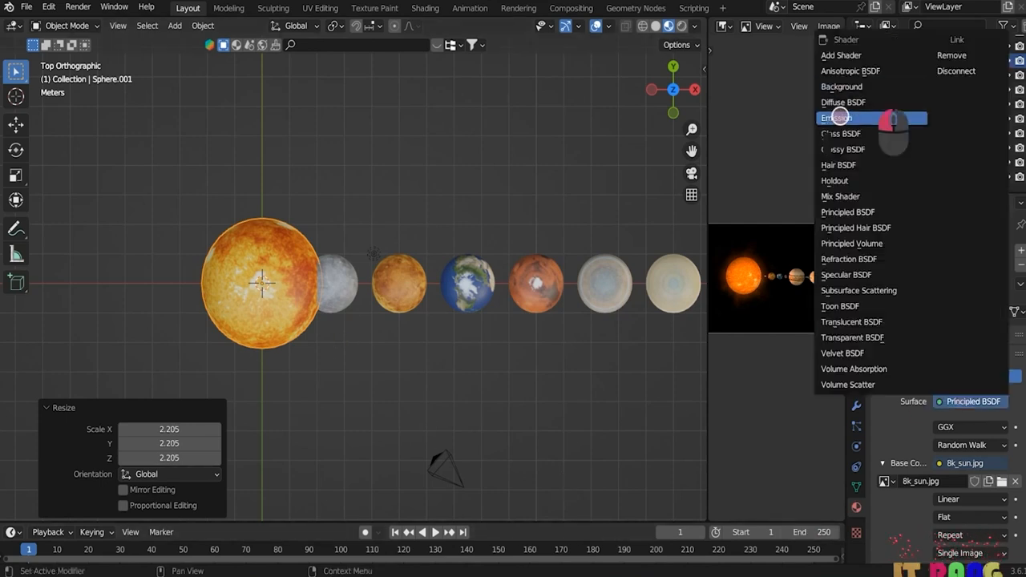
{"action": "left_click", "coordinate": [886, 119]}
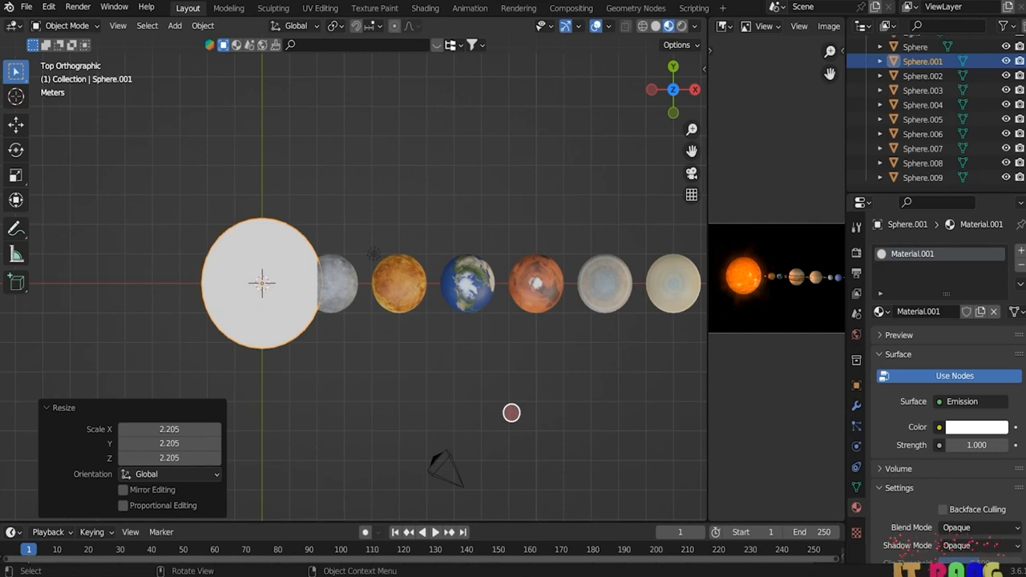
{"action": "scroll", "coordinate": [961, 462], "scroll_direction": "down", "scroll_amount": 3}
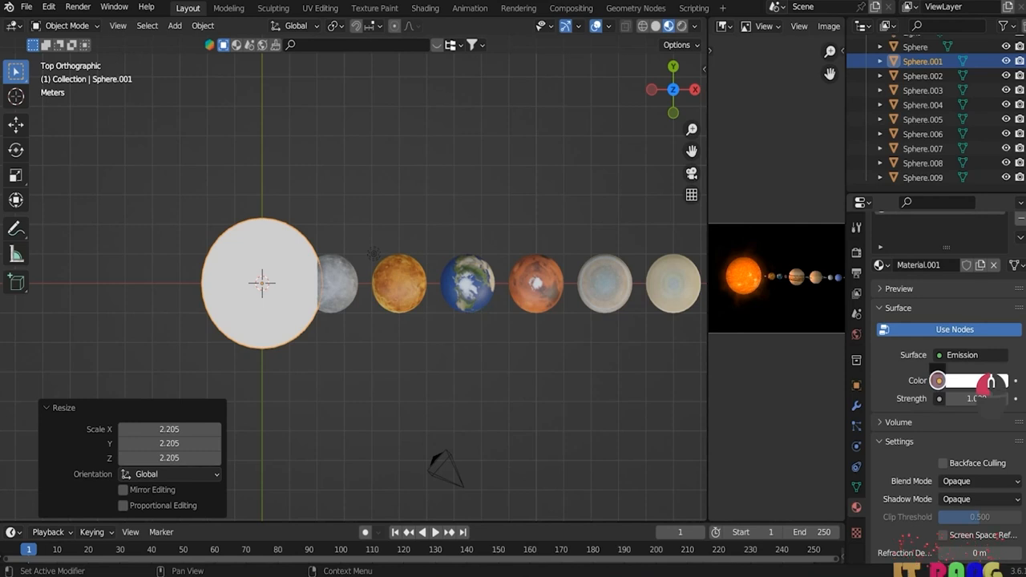
{"action": "left_click", "coordinate": [939, 381]}
{"action": "left_click", "coordinate": [631, 253]}
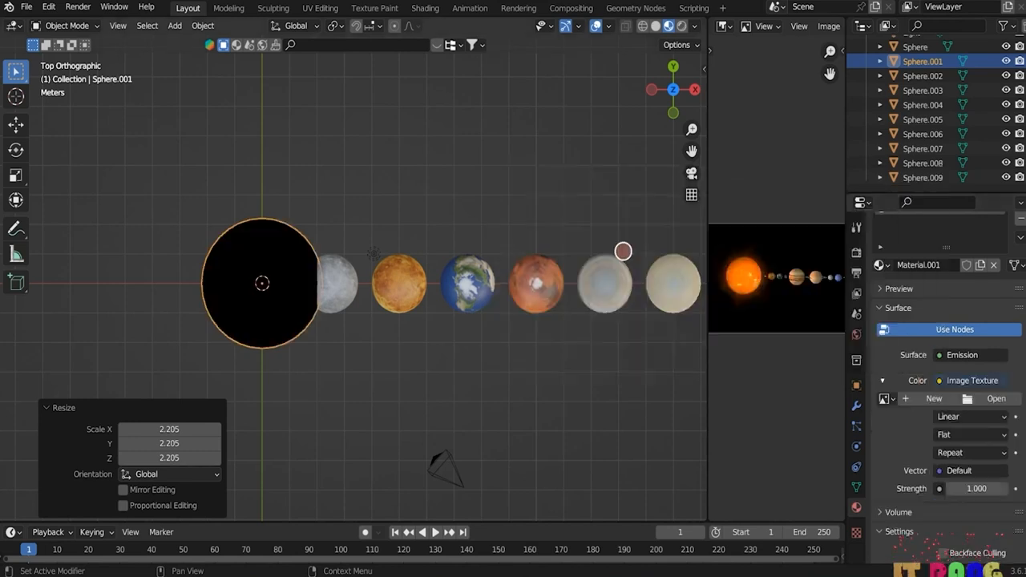
- Load 8k_sun.jpg from Desktop\textures\solar system\textures into the Sun's emission color texture
{"action": "left_click", "coordinate": [994, 398]}
{"action": "left_click", "coordinate": [201, 271]}
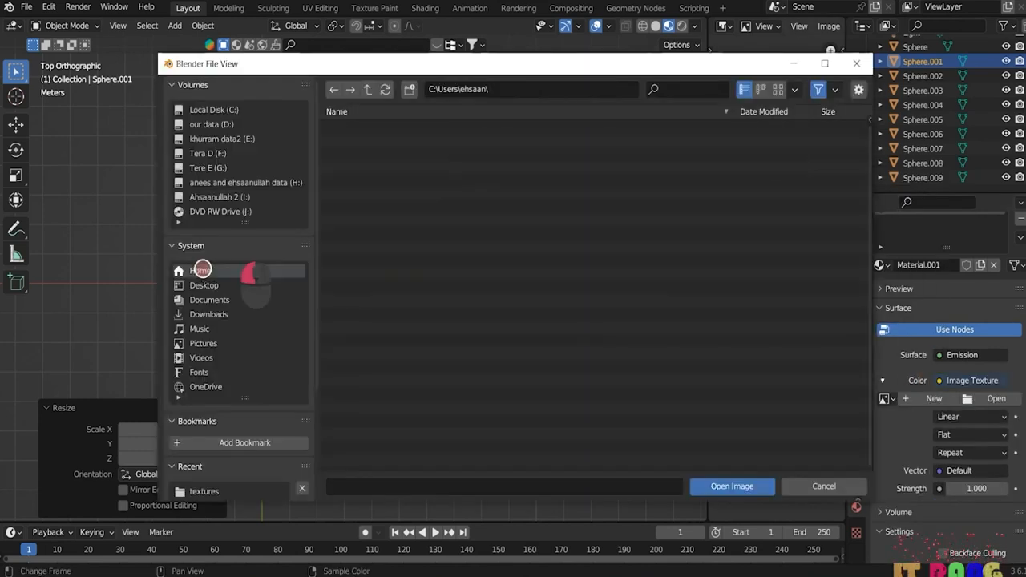
{"action": "left_click", "coordinate": [204, 286]}
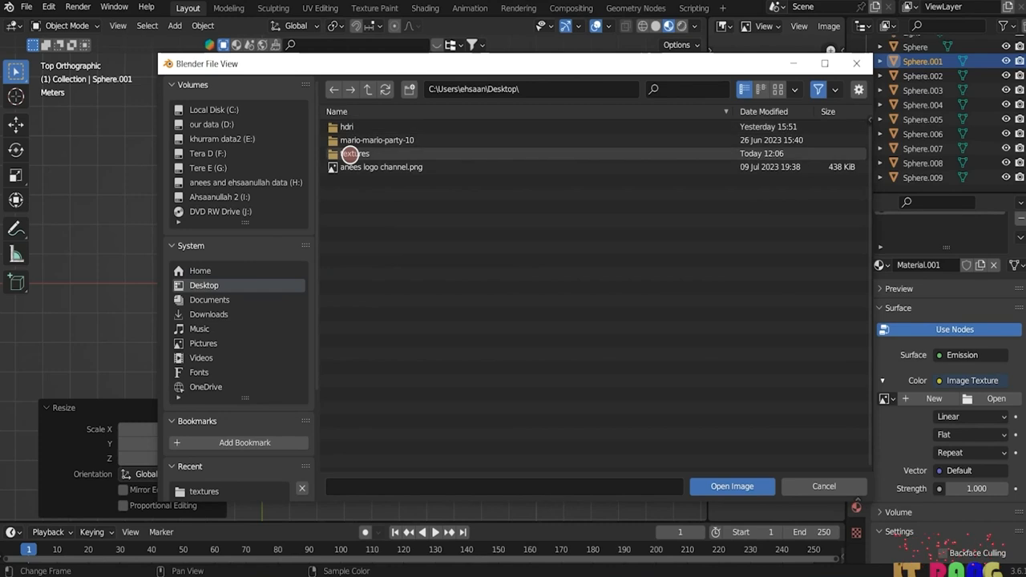
{"action": "double_click", "coordinate": [351, 153]}
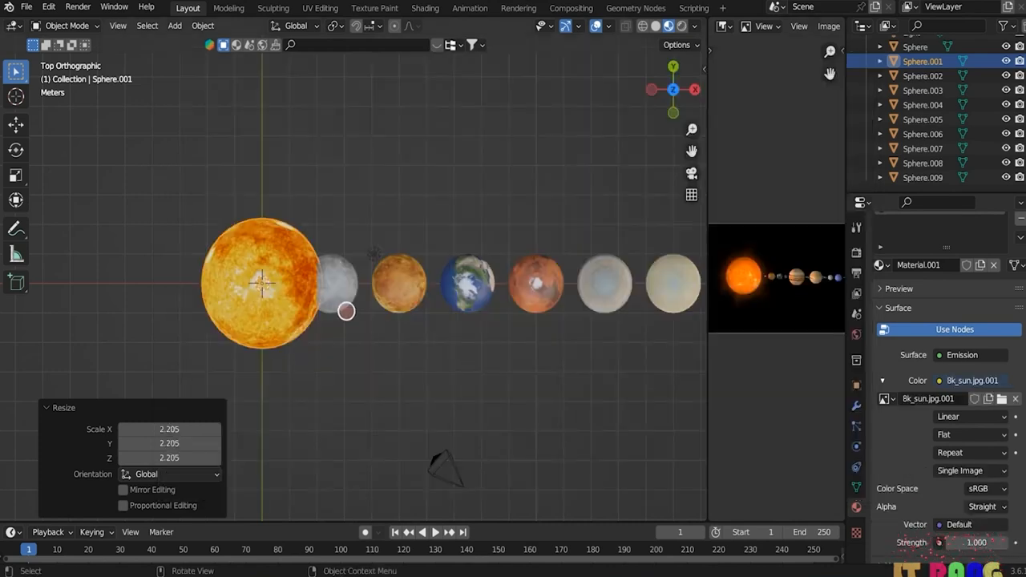
- Scale the Mercury sphere down to a tiny ball just beside the Sun
{"action": "left_click", "coordinate": [339, 294]}
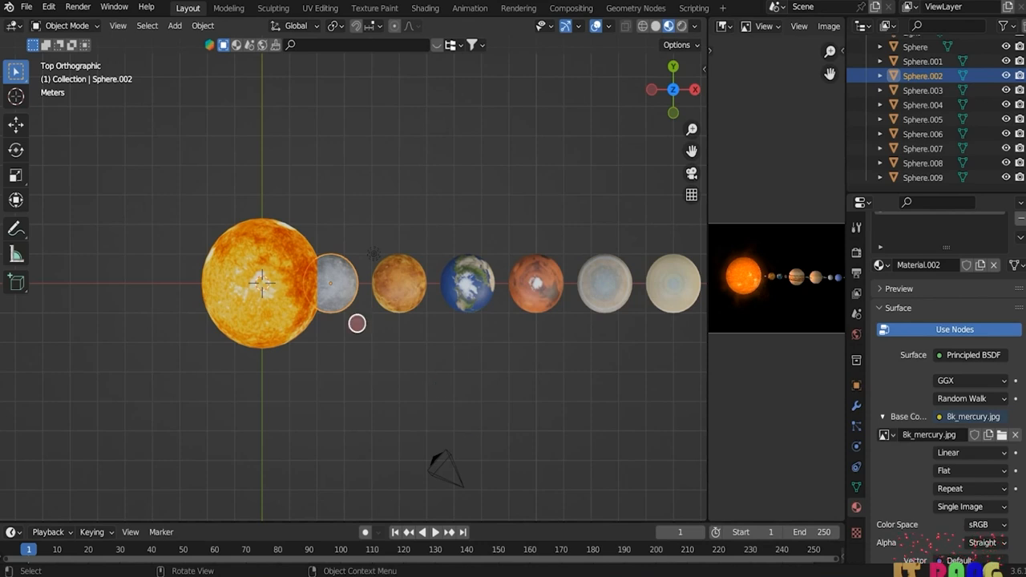
{"action": "key", "text": "s"}
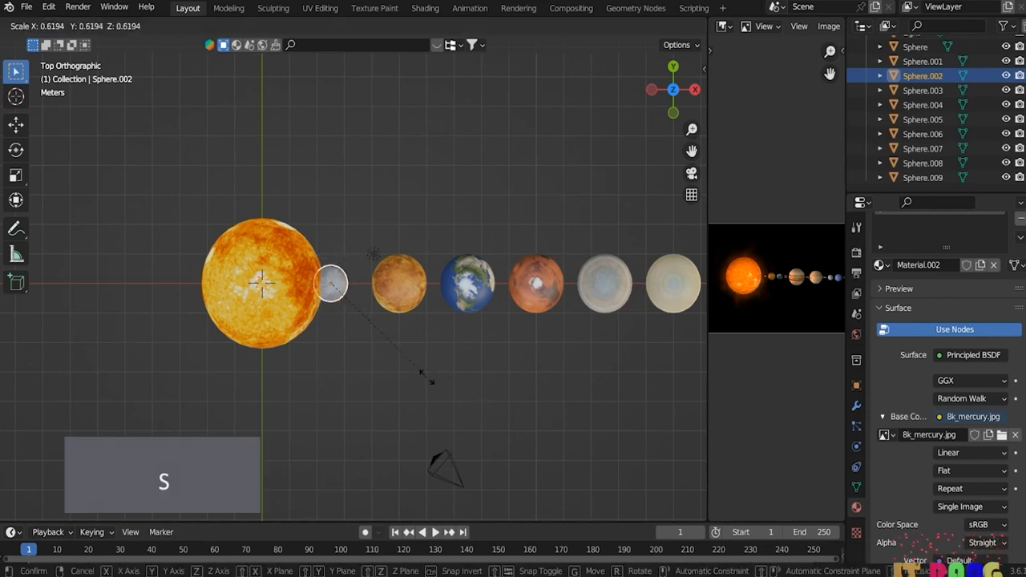
{"action": "left_click", "coordinate": [361, 319]}
- Scale the Venus sphere by about 0.66 and move it about 0.98 m along X toward the Sun
{"action": "left_click", "coordinate": [399, 288]}
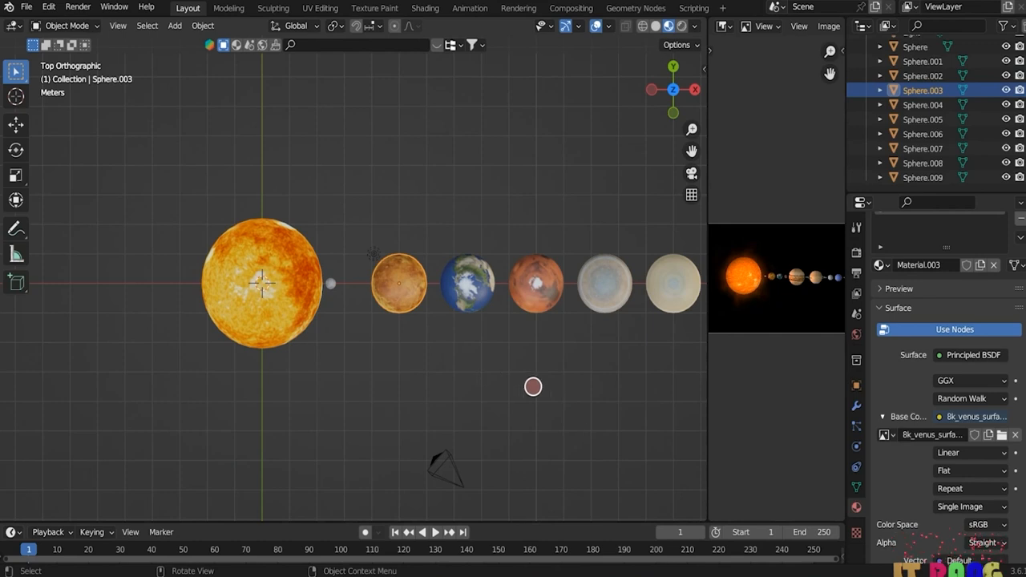
{"action": "key", "text": "s"}
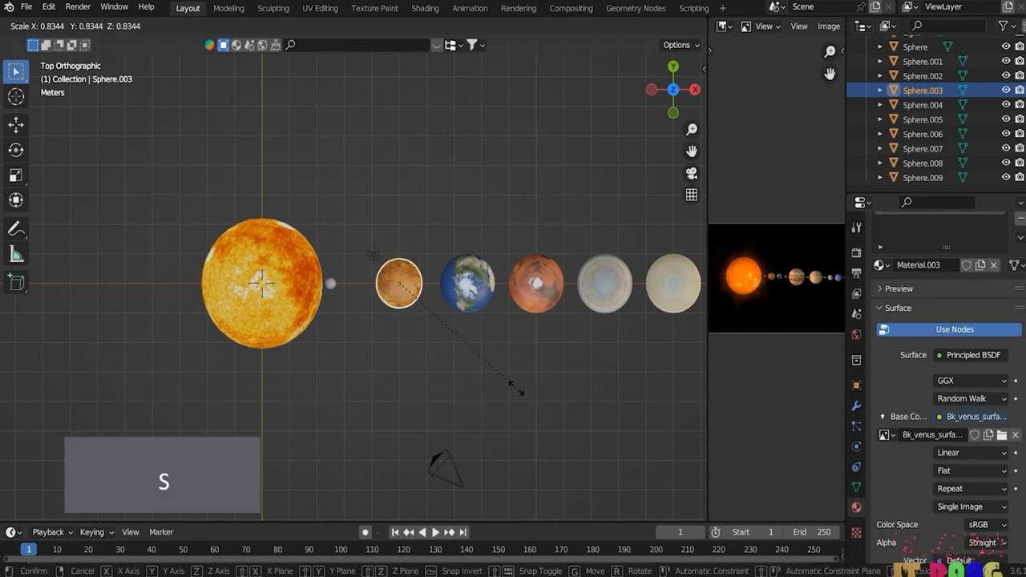
{"action": "left_click", "coordinate": [472, 381]}
{"action": "key", "text": "g"}
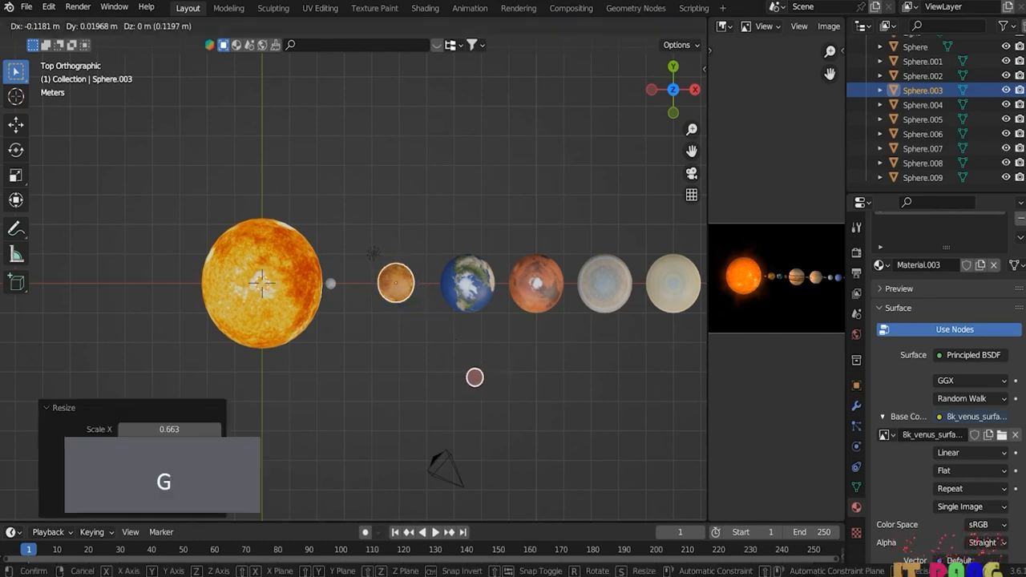
{"action": "key", "text": "x"}
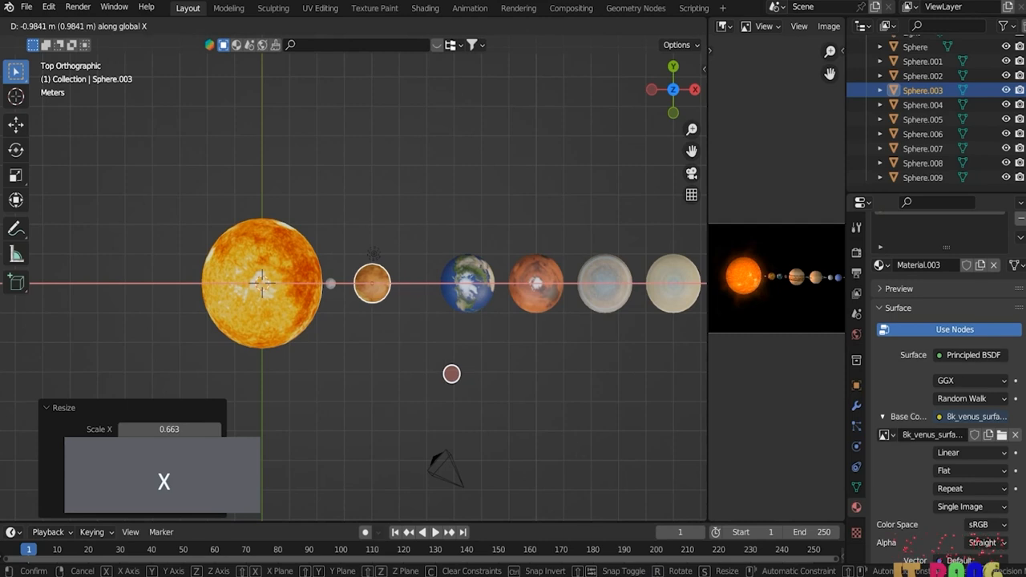
{"action": "left_click", "coordinate": [452, 373]}
- Move the Mercury sphere about 0.2 m along X away from the Sun
{"action": "left_click", "coordinate": [331, 283]}
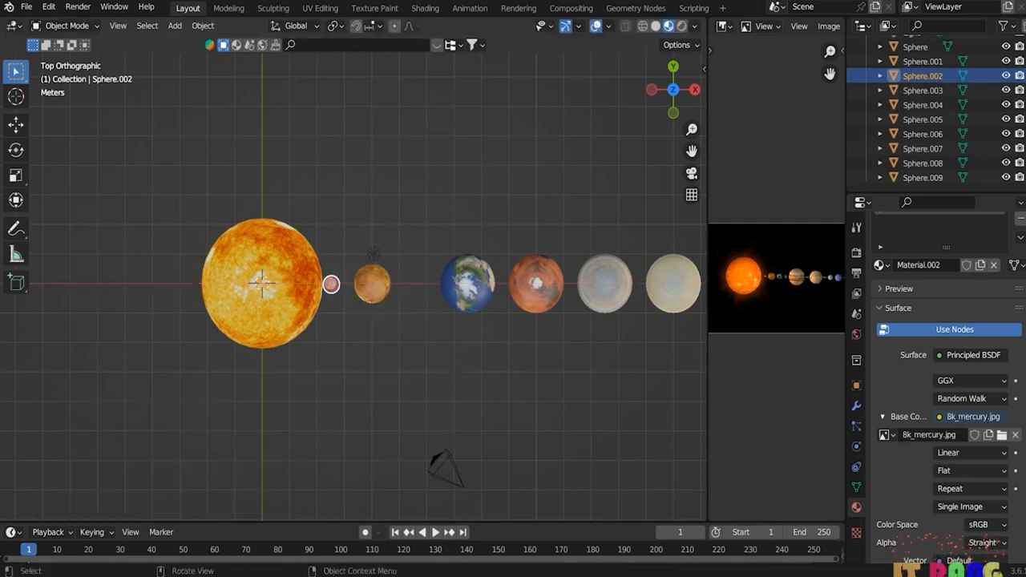
{"action": "key", "text": "g"}
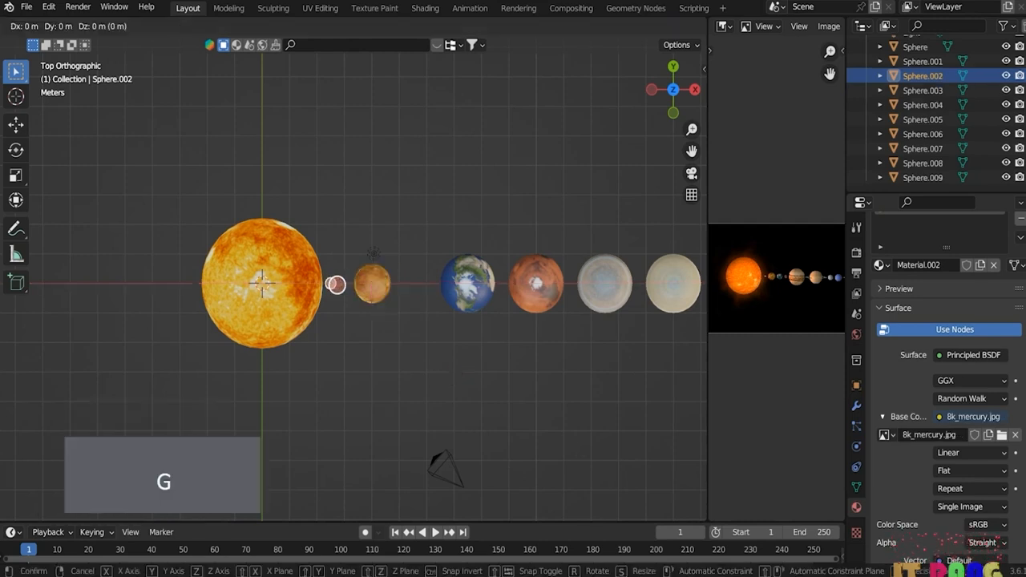
{"action": "key", "text": "x"}
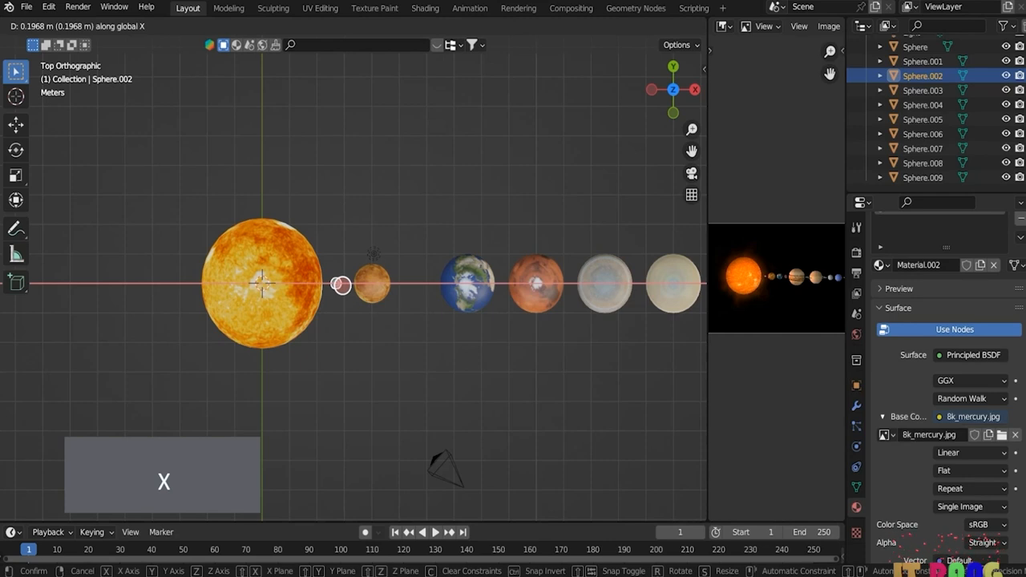
{"action": "left_click", "coordinate": [342, 285]}
- Scale the Earth sphere by about 0.58 and move it along X to just beyond Venus
{"action": "left_click", "coordinate": [468, 284]}
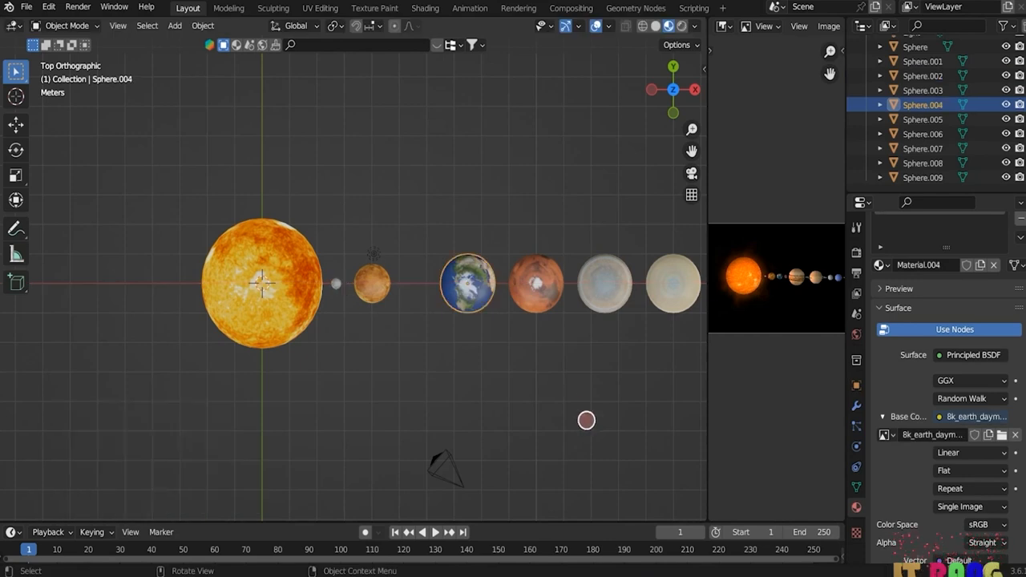
{"action": "key", "text": "s"}
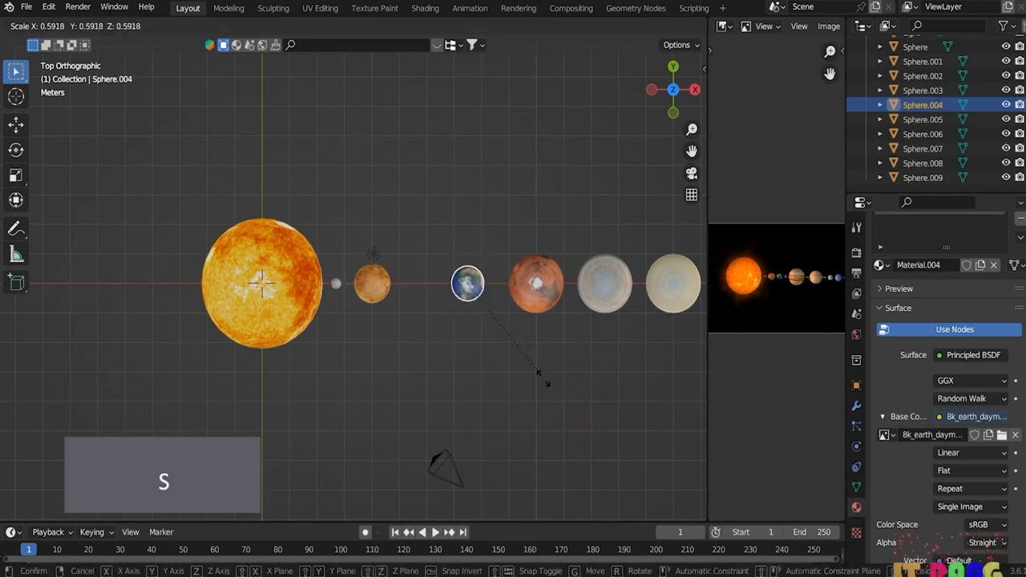
{"action": "left_click", "coordinate": [540, 377]}
{"action": "key", "text": "g"}
{"action": "key", "text": "x"}
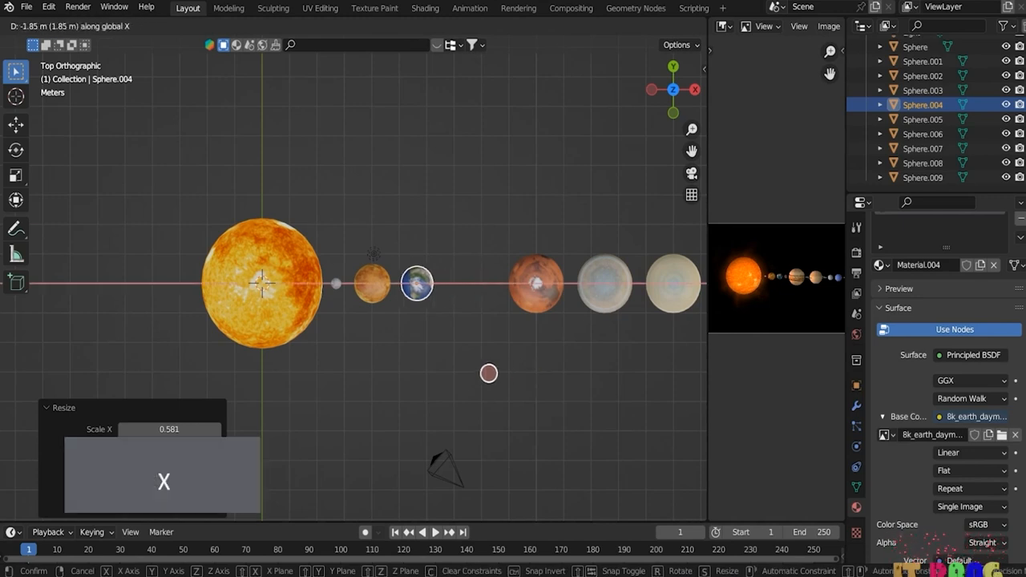
{"action": "left_click", "coordinate": [488, 372]}
- Scale the Mars sphere by about 0.28 and move it about 2.9 m along X toward Earth
{"action": "left_click", "coordinate": [537, 283]}
{"action": "key", "text": "s"}
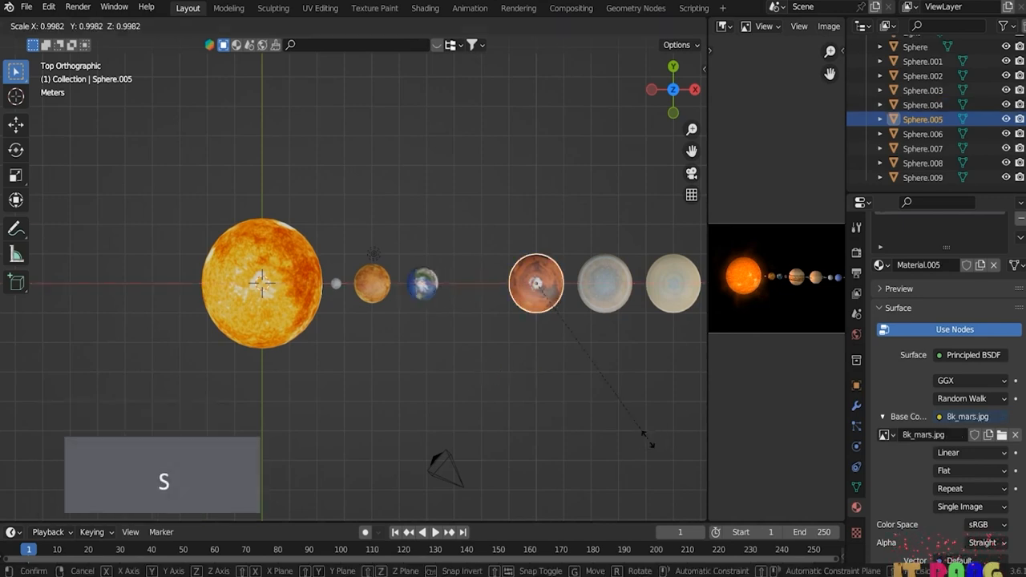
{"action": "left_click", "coordinate": [565, 329]}
{"action": "key", "text": "g"}
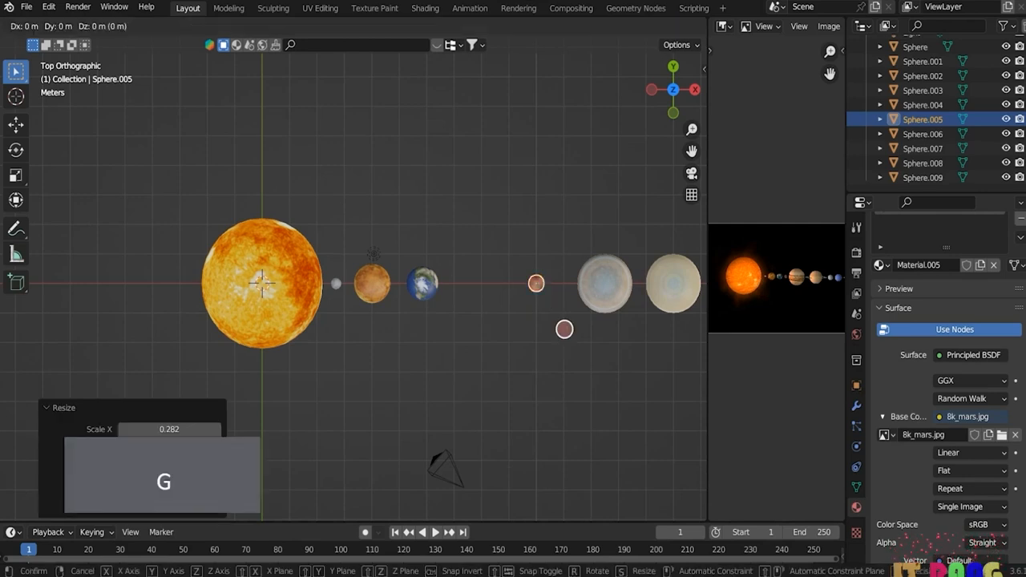
{"action": "key", "text": "x"}
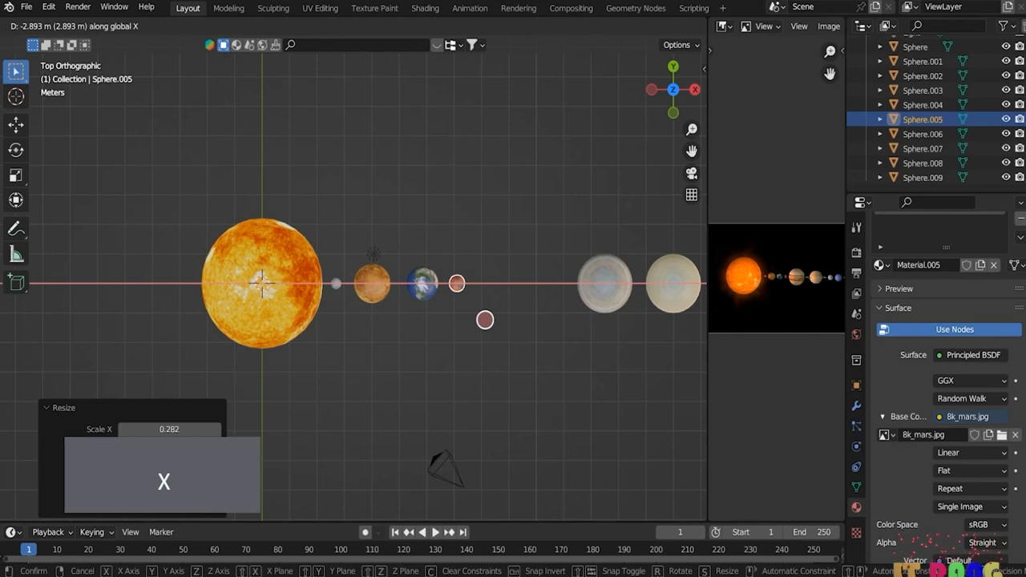
{"action": "left_click", "coordinate": [486, 319]}
- Scale the Jupiter sphere by about 0.84 and move it about 3.7 m along X toward Mars
{"action": "left_click", "coordinate": [604, 286]}
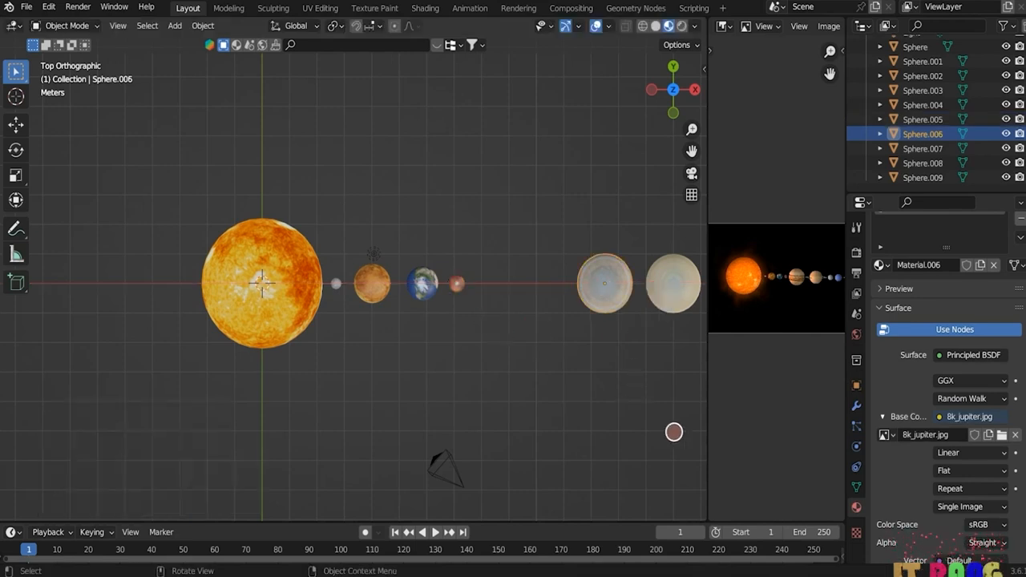
{"action": "key", "text": "s"}
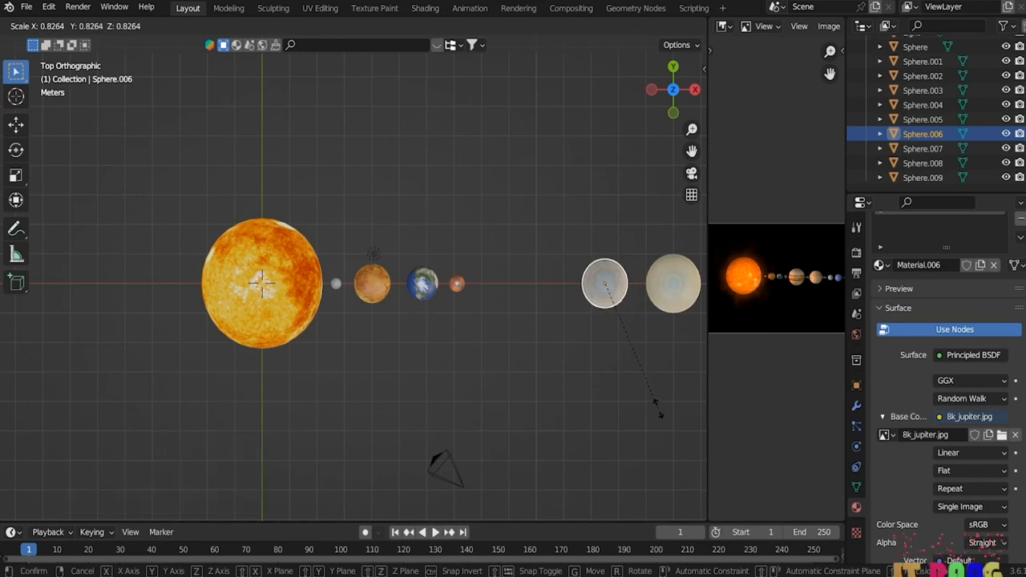
{"action": "left_click", "coordinate": [660, 416]}
{"action": "key", "text": "g"}
{"action": "key", "text": "x"}
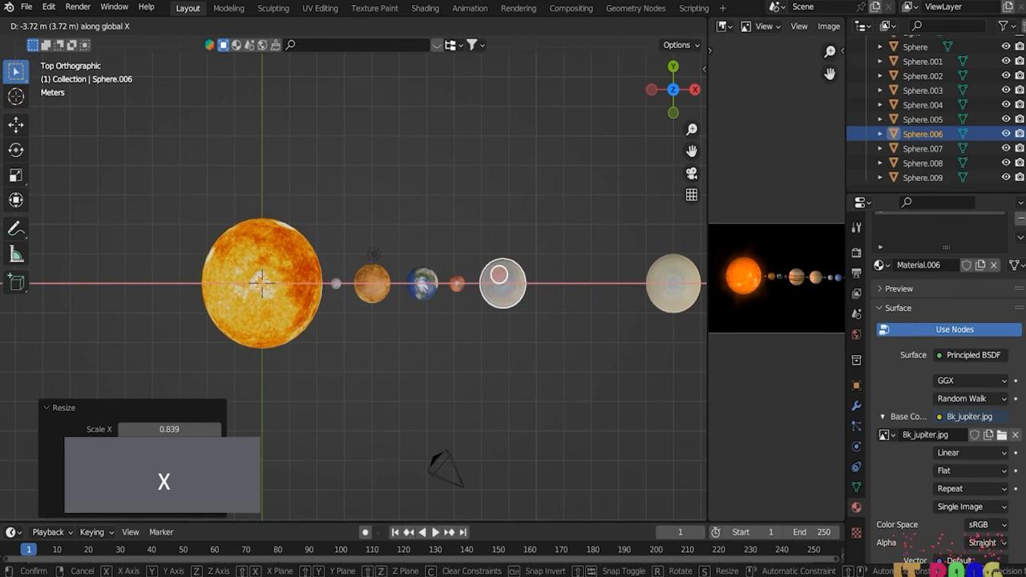
{"action": "left_click", "coordinate": [498, 275]}
- Scale the Saturn sphere by about 0.7 and move it along X toward Jupiter
{"action": "scroll", "coordinate": [498, 275], "scroll_direction": "down", "scroll_amount": 2}
{"action": "left_click", "coordinate": [574, 282]}
{"action": "key", "text": "s"}
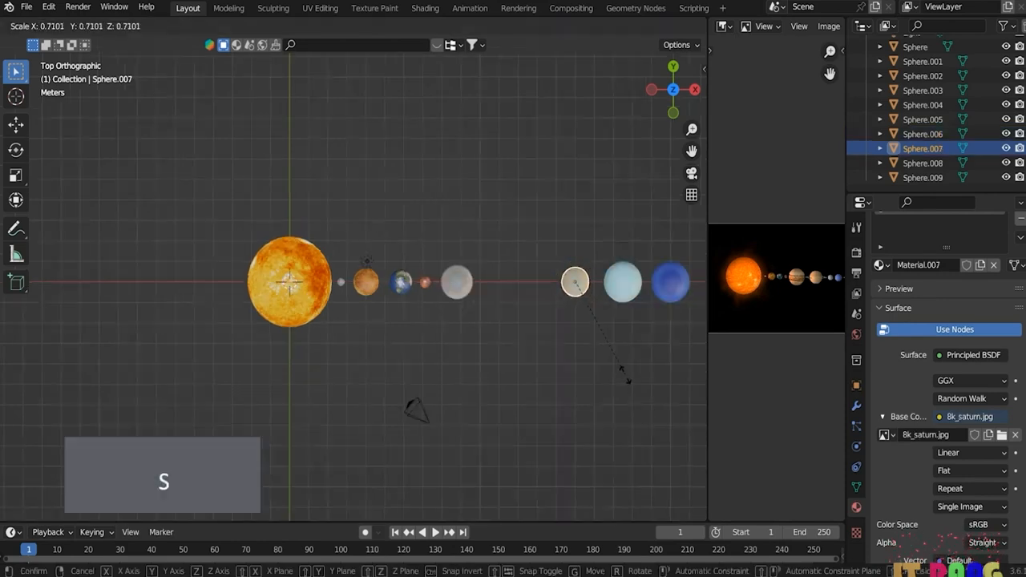
{"action": "left_click", "coordinate": [619, 373]}
{"action": "key", "text": "g"}
{"action": "key", "text": "x"}
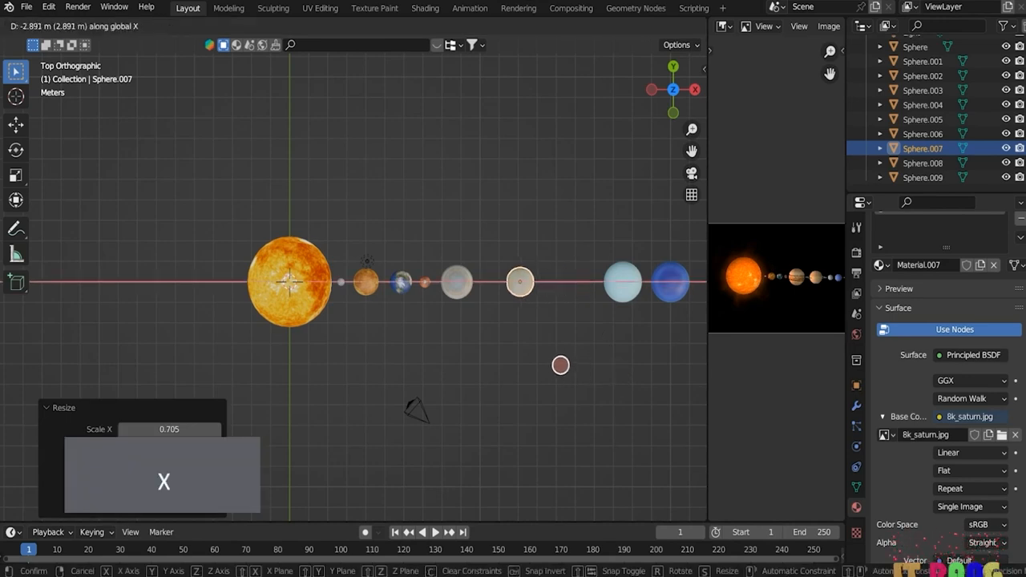
{"action": "left_click", "coordinate": [552, 365]}
- Scale the Uranus sphere by about 0.31 and move it along X to just beyond Saturn
{"action": "left_click", "coordinate": [622, 284]}
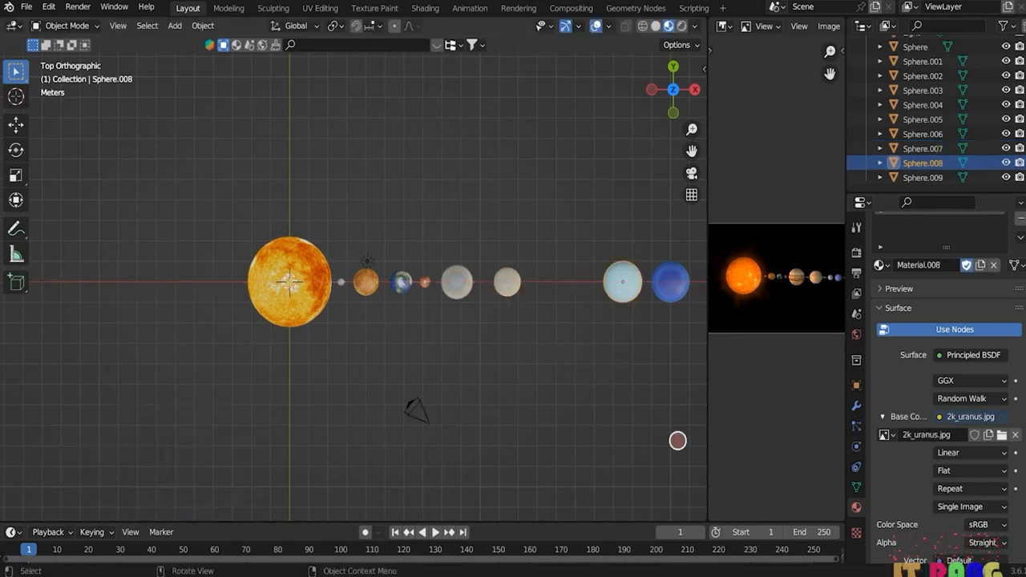
{"action": "key", "text": "s"}
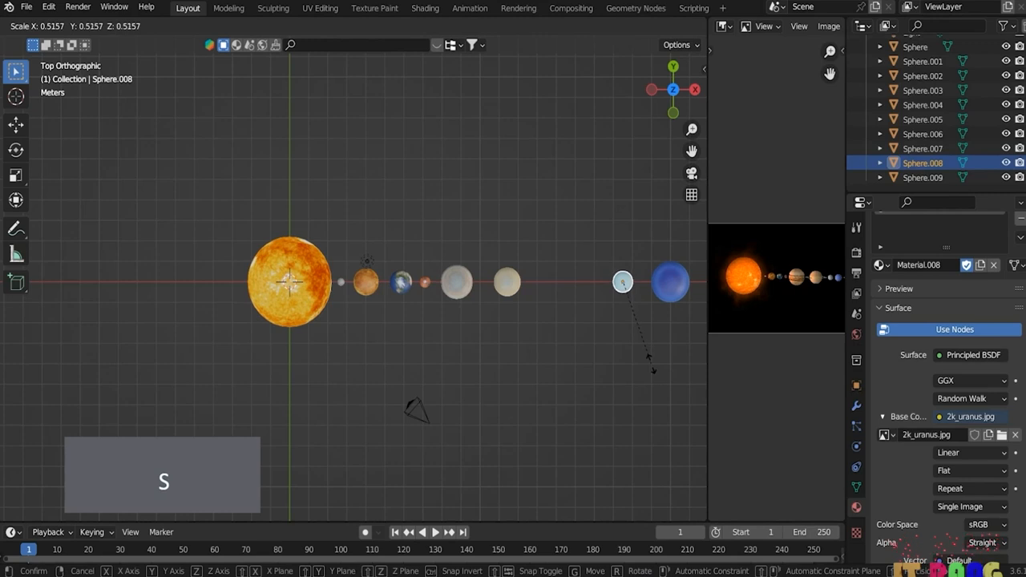
{"action": "left_click", "coordinate": [642, 335]}
{"action": "key", "text": "g"}
{"action": "key", "text": "x"}
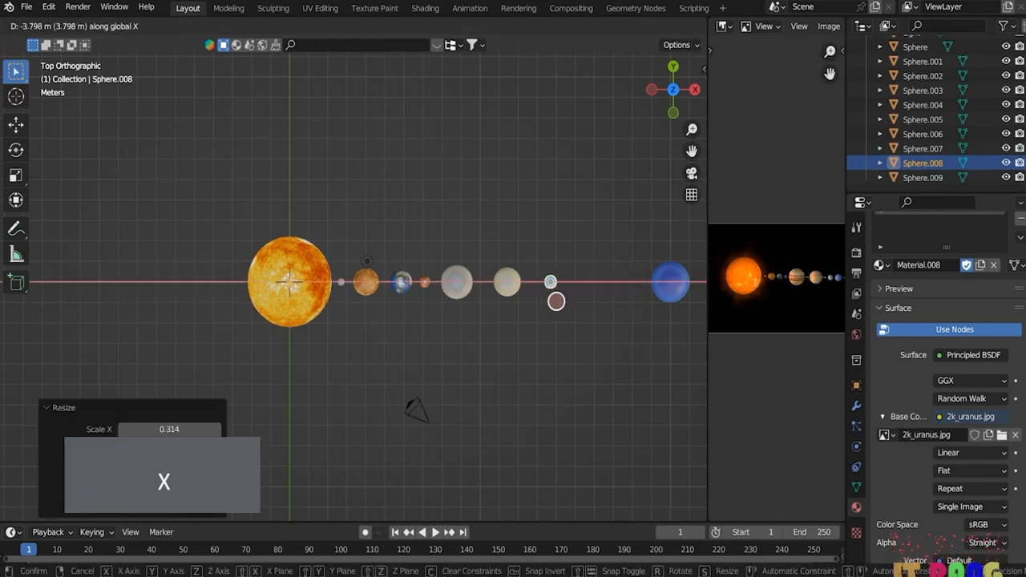
{"action": "left_click", "coordinate": [556, 301]}
- Scale the Neptune sphere by about 0.57 and move it about 4.53 m along X toward Uranus
{"action": "left_click", "coordinate": [670, 282]}
{"action": "key", "text": "s"}
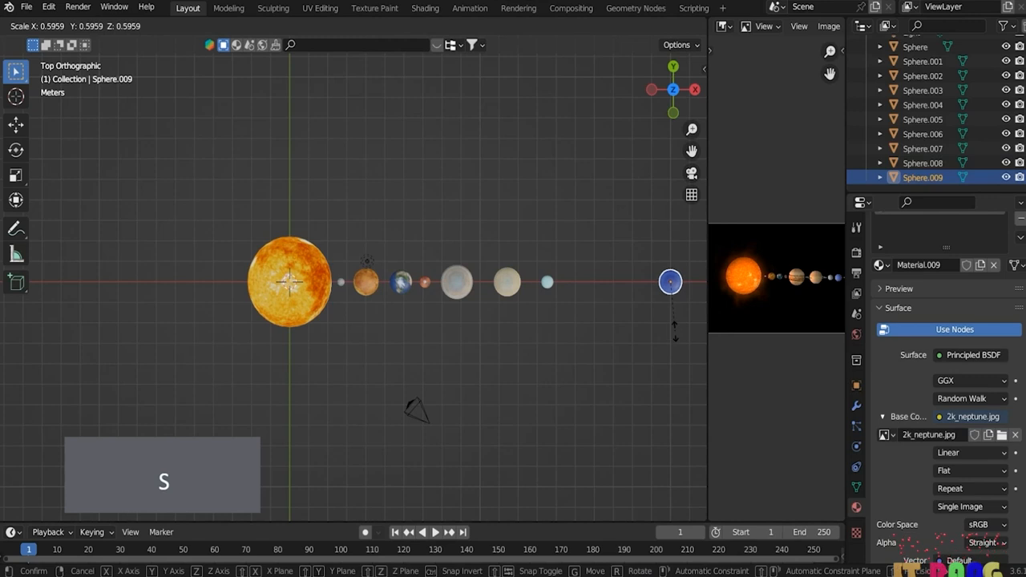
{"action": "left_click", "coordinate": [672, 329]}
{"action": "key", "text": "g"}
{"action": "key", "text": "x"}
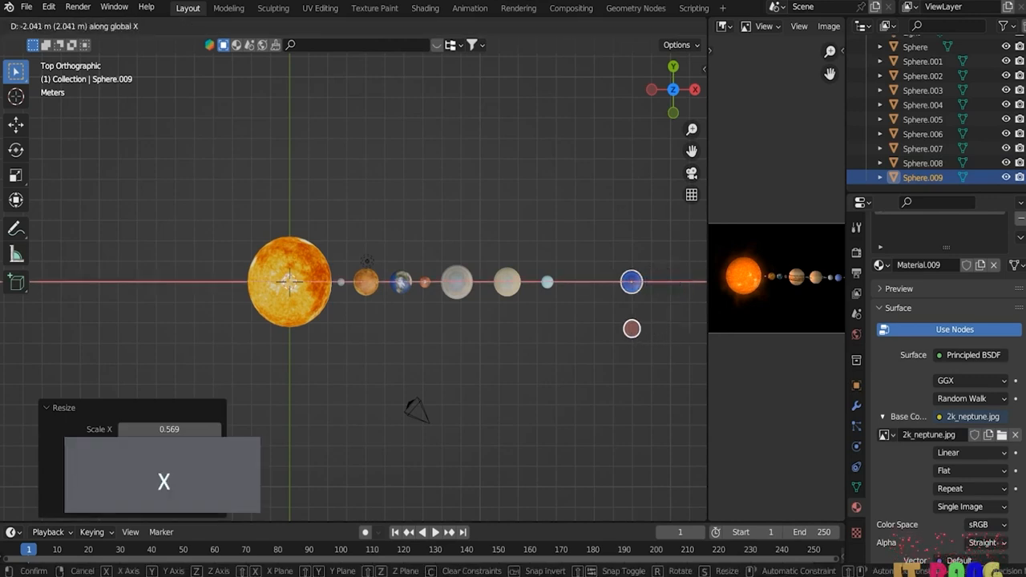
{"action": "left_click", "coordinate": [584, 329]}
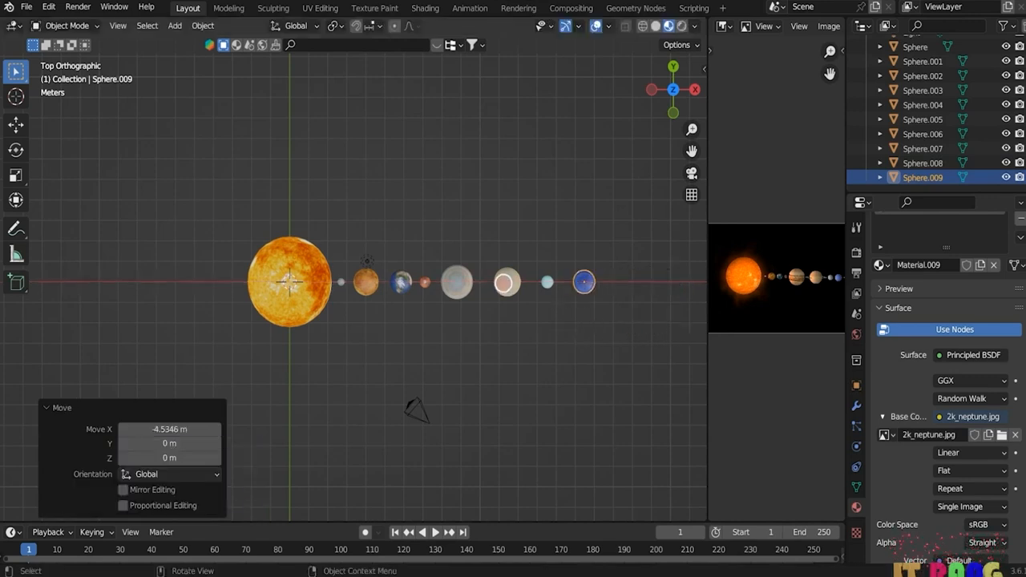
- Add a torus mesh for Saturn's ring and move it about 5.33 m along Y, clear of the Sun
{"action": "left_click", "coordinate": [504, 283]}
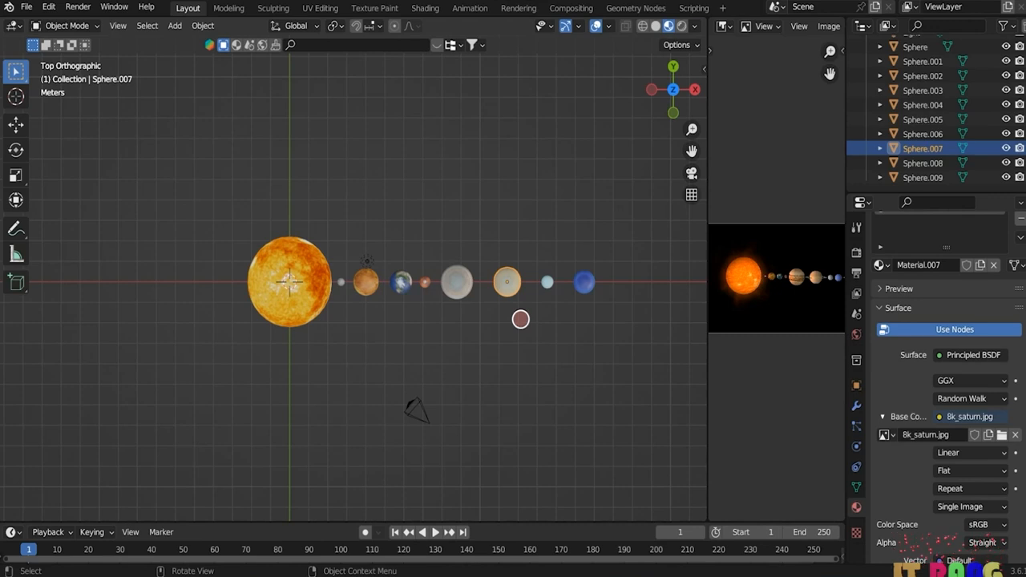
{"action": "key", "text": "shift+a"}
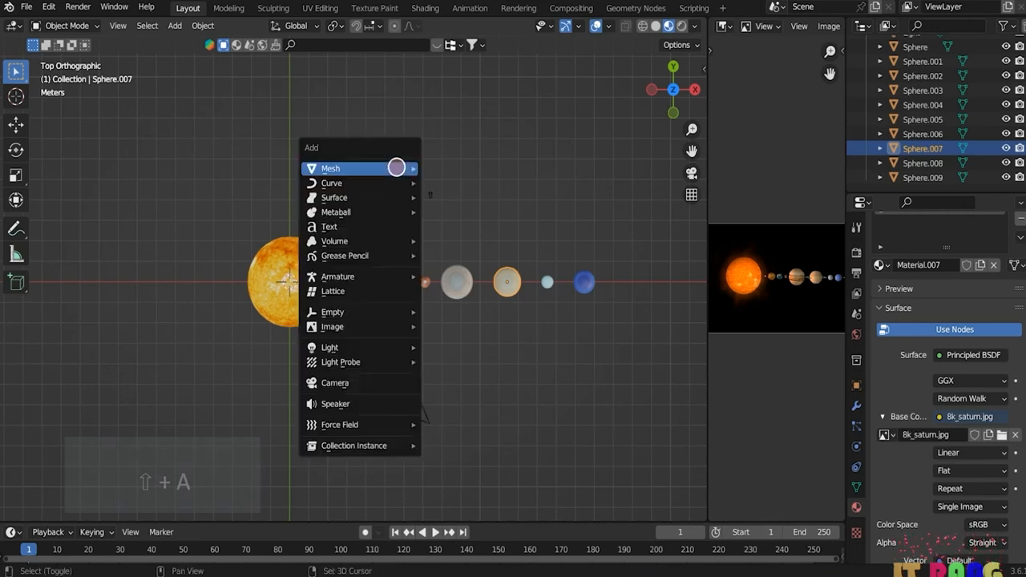
{"action": "mouse_move", "coordinate": [396, 165]}
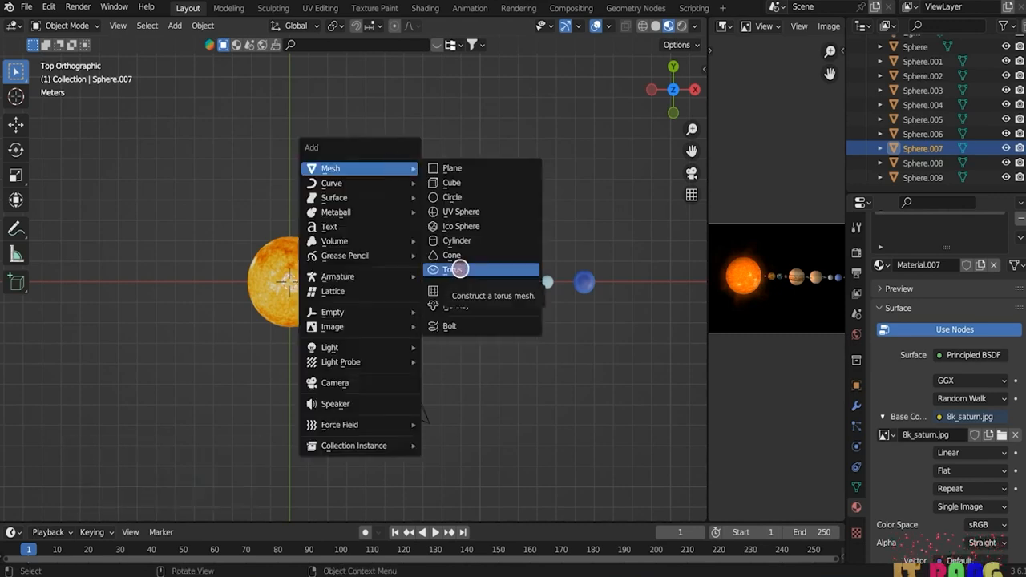
{"action": "left_click", "coordinate": [458, 269]}
{"action": "key", "text": "g"}
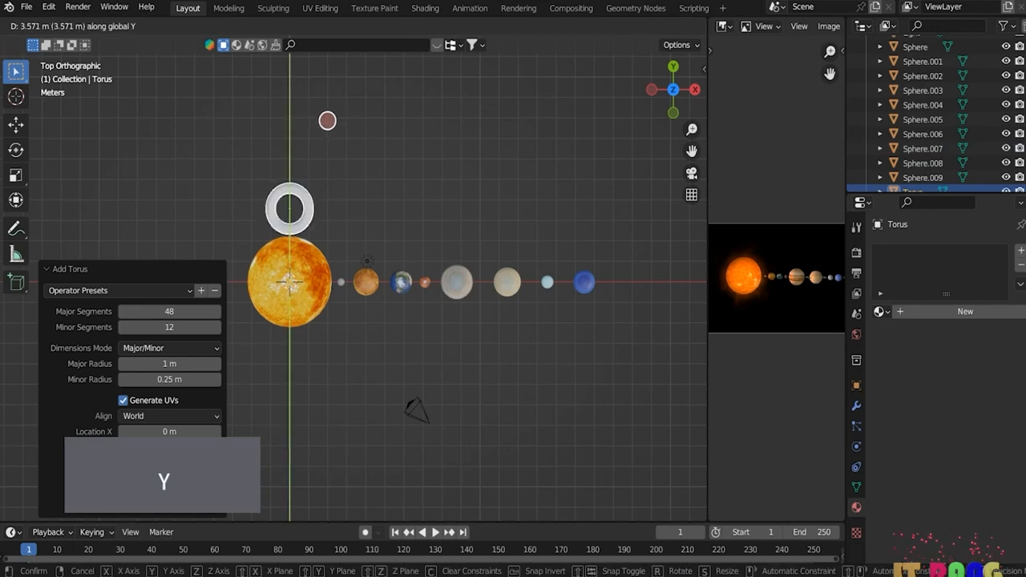
{"action": "key", "text": "Return"}
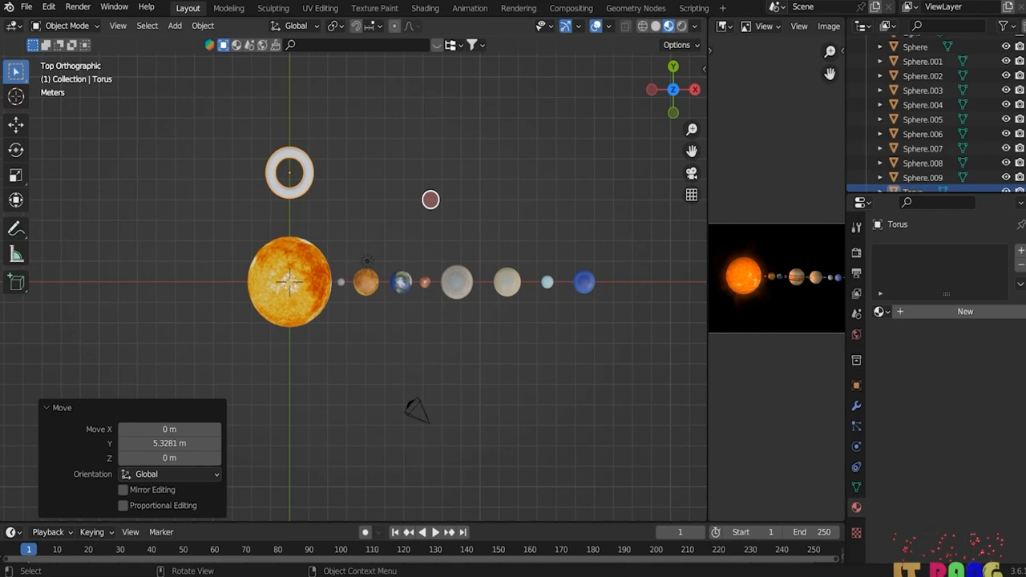
- Scale the torus down along Z into a flat ring and check its thickness from the side
{"action": "key", "text": "s"}
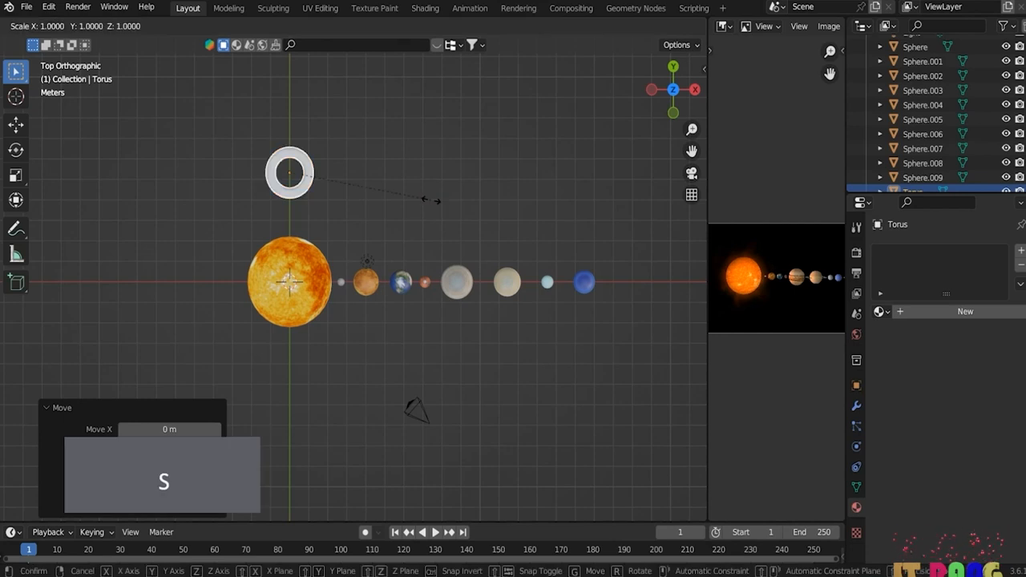
{"action": "key", "text": "z"}
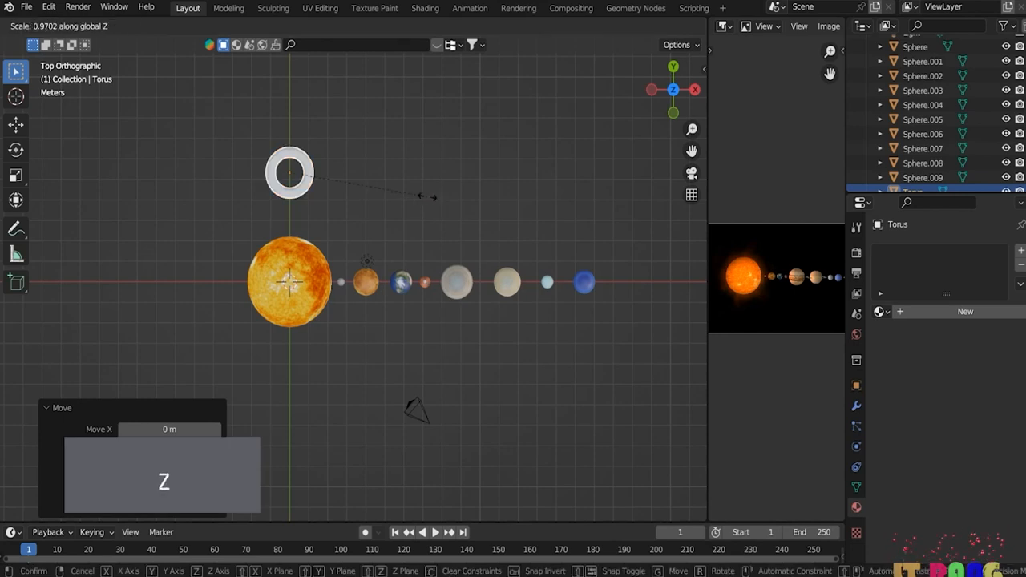
{"action": "left_click", "coordinate": [330, 183]}
{"action": "middle_click_drag", "start_coordinate": [449, 361], "coordinate": [513, 240]}
{"action": "middle_click_drag", "start_coordinate": [301, 94], "coordinate": [302, 94]}
{"action": "middle_click_drag", "start_coordinate": [517, 230], "coordinate": [322, 214]}
- Move the Saturn sphere about 0.28 m along X away from Jupiter to make room for its ring
{"action": "scroll", "coordinate": [536, 346], "scroll_direction": "up", "scroll_amount": 4}
{"action": "scroll", "coordinate": [559, 345], "scroll_direction": "down", "scroll_amount": 3}
{"action": "middle_click_drag", "start_coordinate": [663, 385], "coordinate": [633, 351]}
{"action": "key", "text": "g"}
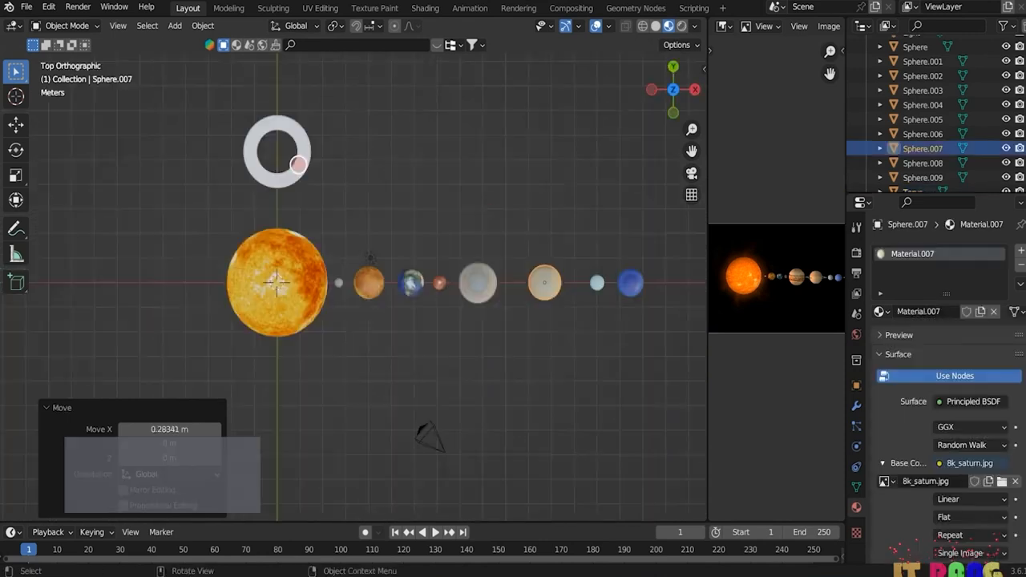
- Move the ring about 11.6 m along X and -5.31 m along Y, and fine-tune its X position to center it on Saturn
{"action": "left_click", "coordinate": [298, 165]}
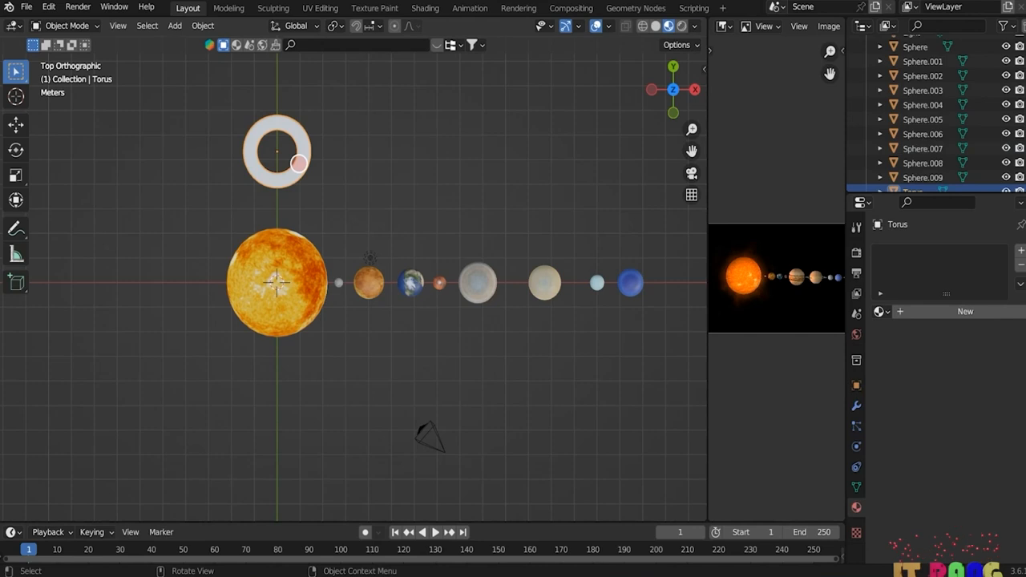
{"action": "key", "text": "g"}
{"action": "key", "text": "x"}
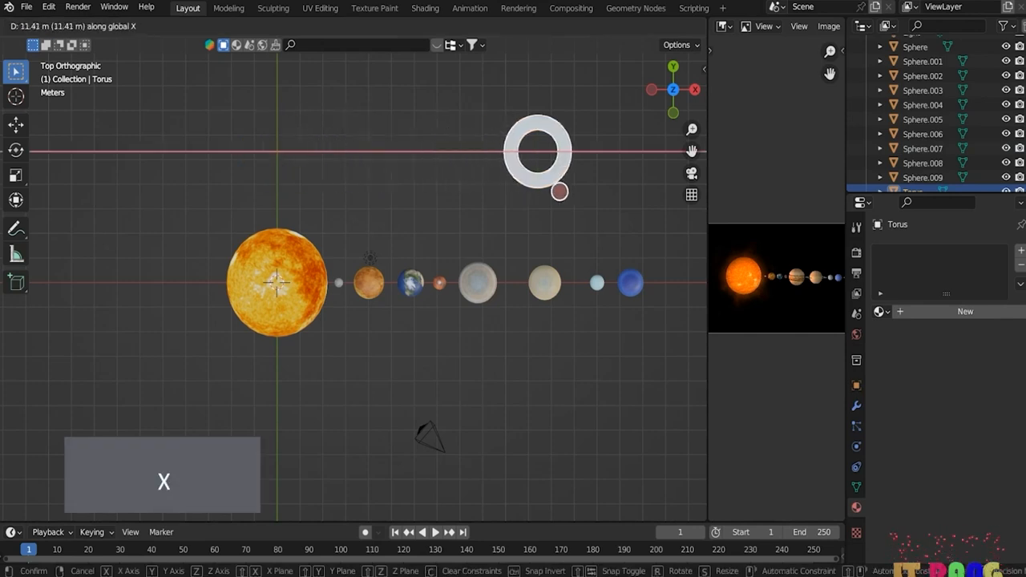
{"action": "left_click", "coordinate": [561, 174]}
{"action": "key", "text": "g"}
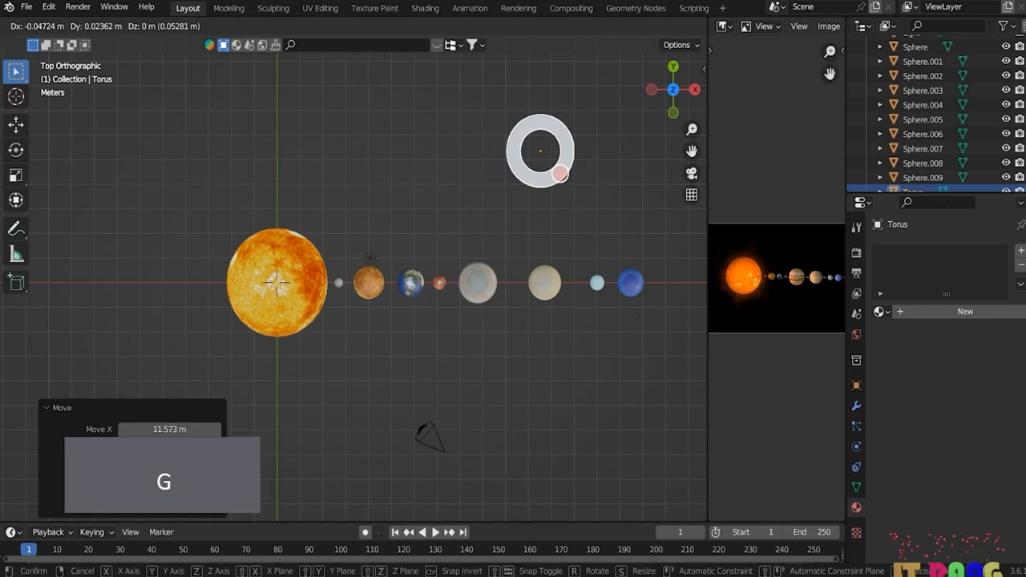
{"action": "key", "text": "y"}
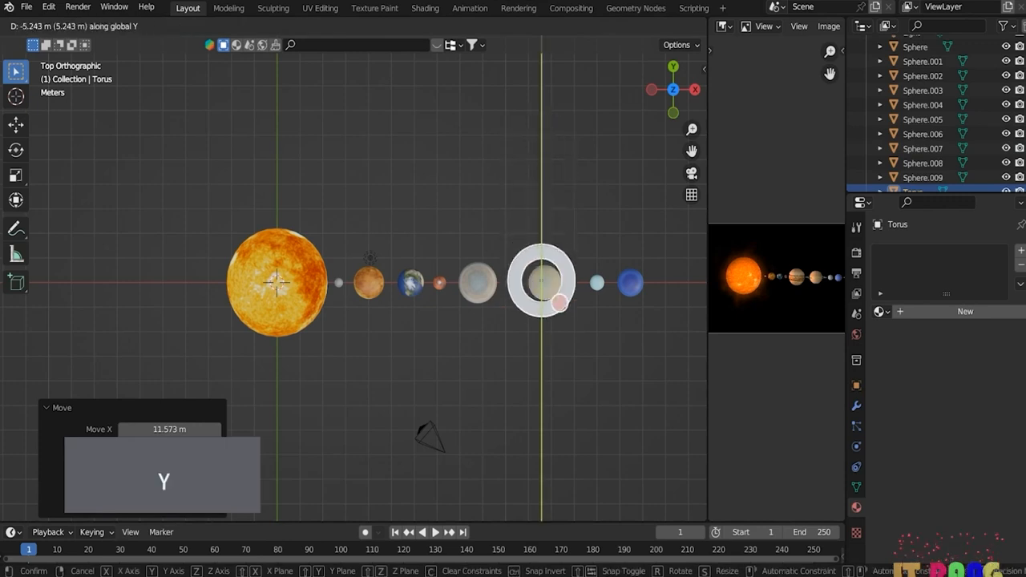
{"action": "left_click", "coordinate": [564, 305]}
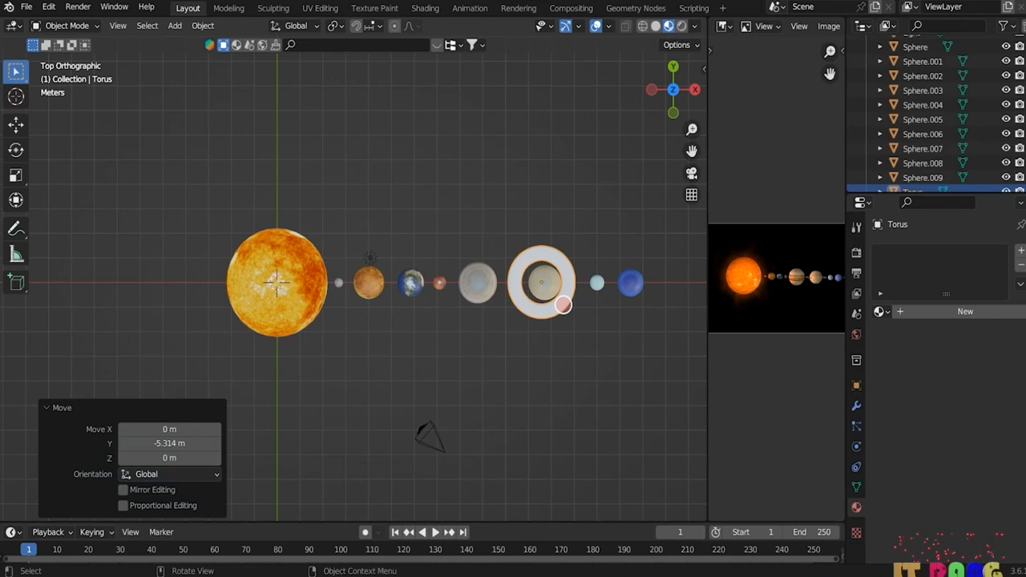
{"action": "key", "text": "g"}
{"action": "key", "text": "x"}
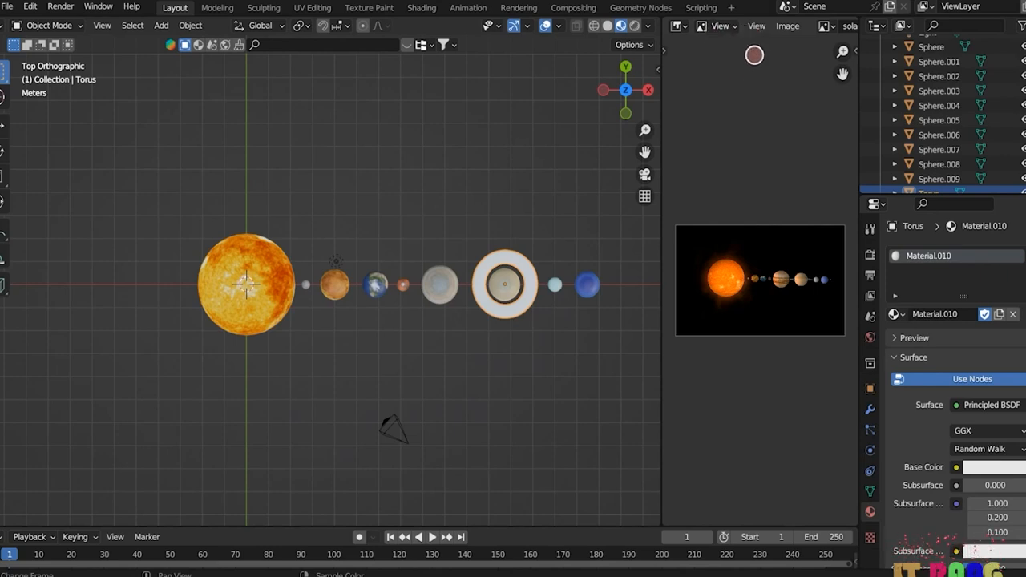
- Close the reference image area so the 3D viewport takes up its space
{"action": "right_click", "coordinate": [811, 25]}
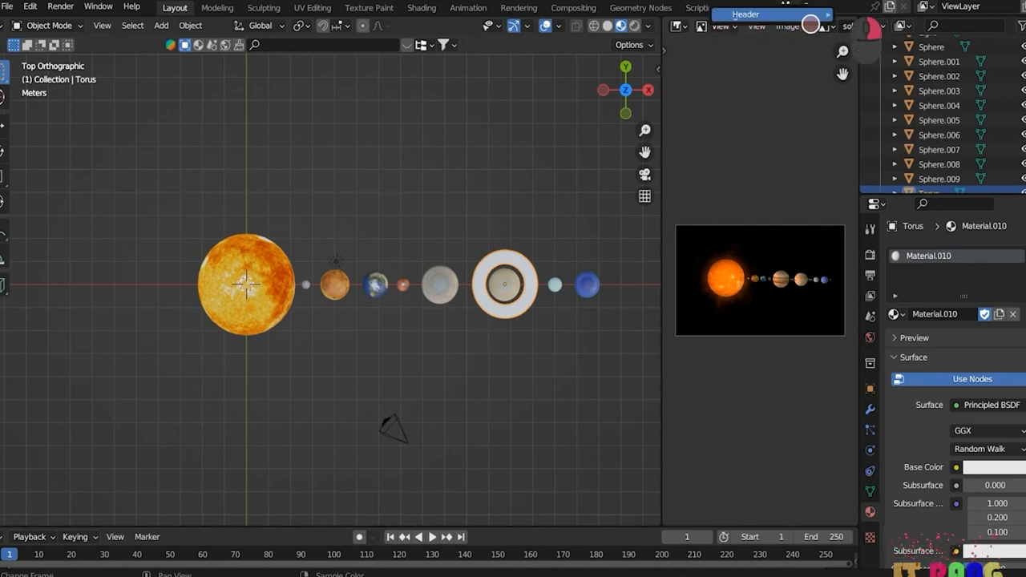
{"action": "mouse_move", "coordinate": [811, 24]}
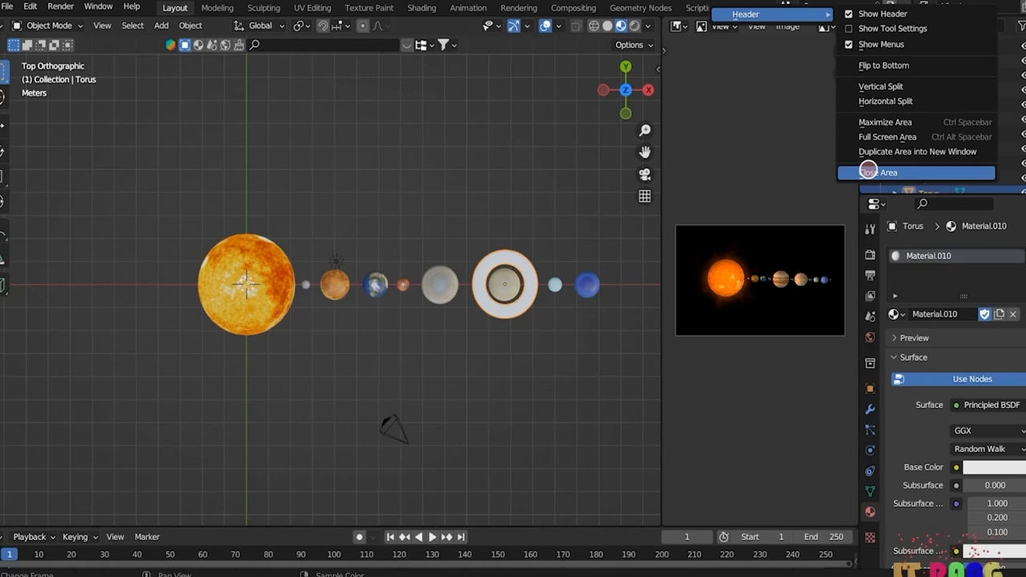
{"action": "left_click", "coordinate": [868, 170]}
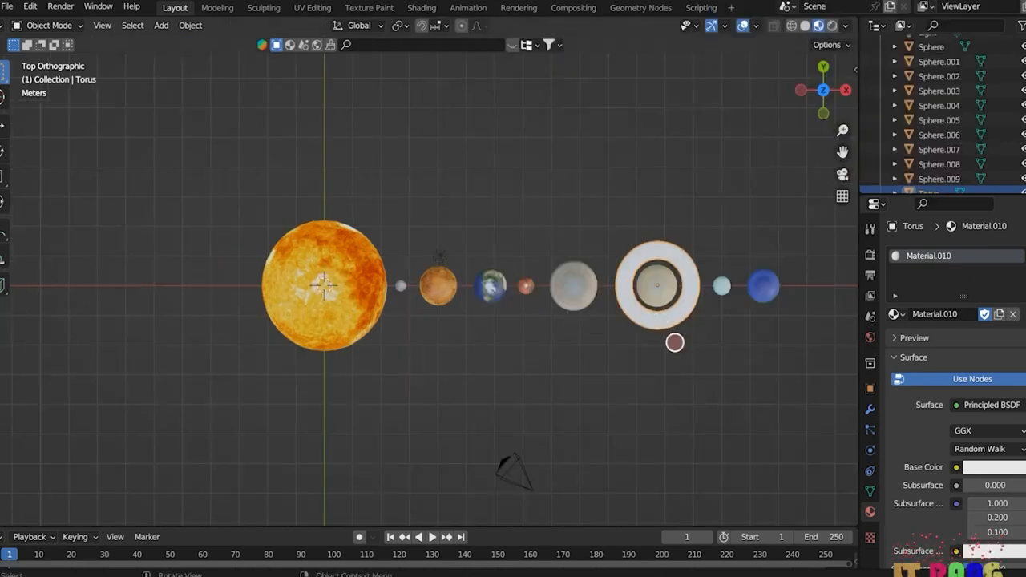
- Give the ring's base color an Image Texture using the 8k_saturn_ring image from the solar system folder in the desktop textures
{"action": "left_click", "coordinate": [956, 466]}
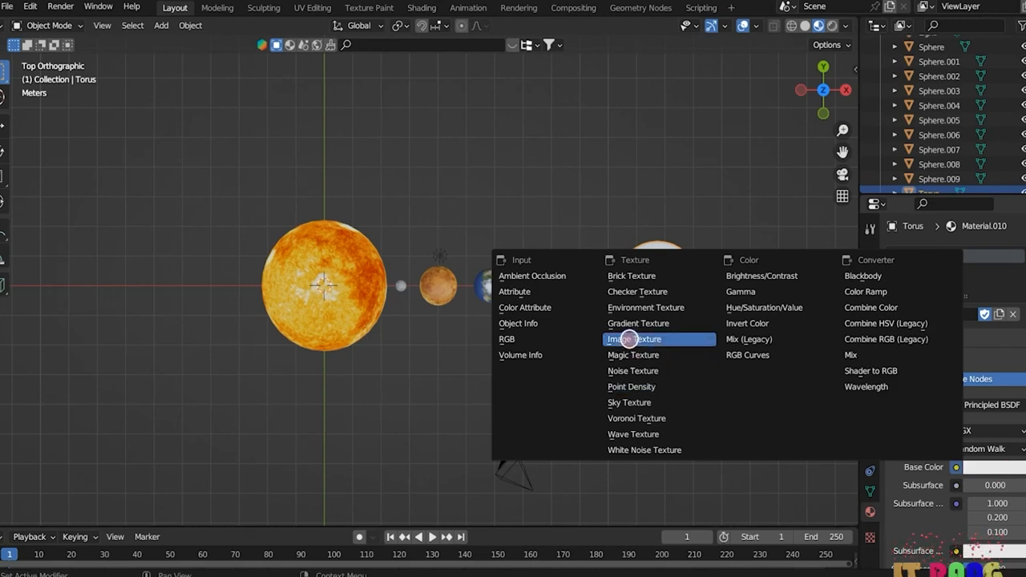
{"action": "left_click", "coordinate": [632, 339]}
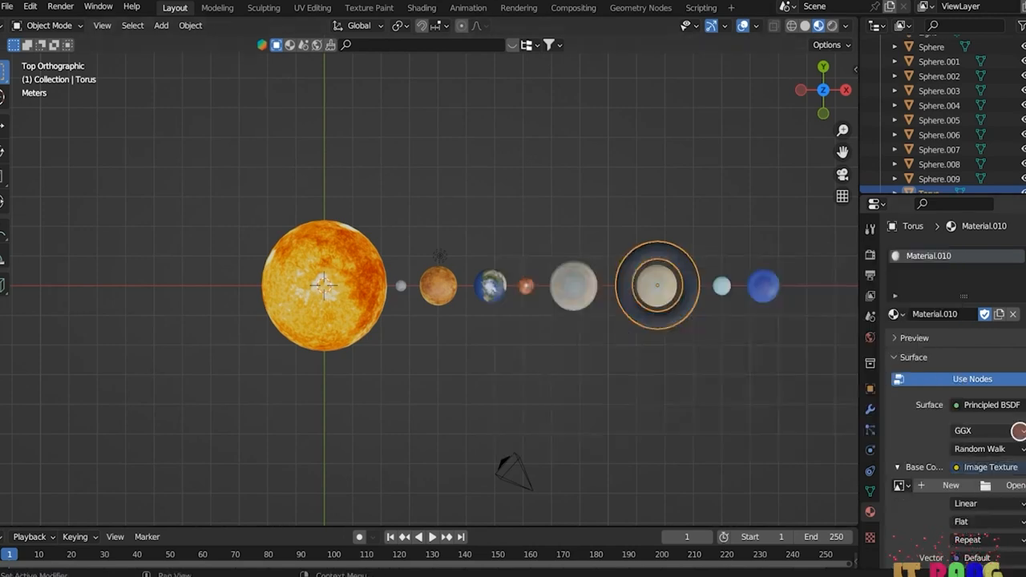
{"action": "left_click", "coordinate": [1014, 485]}
{"action": "left_click", "coordinate": [204, 287]}
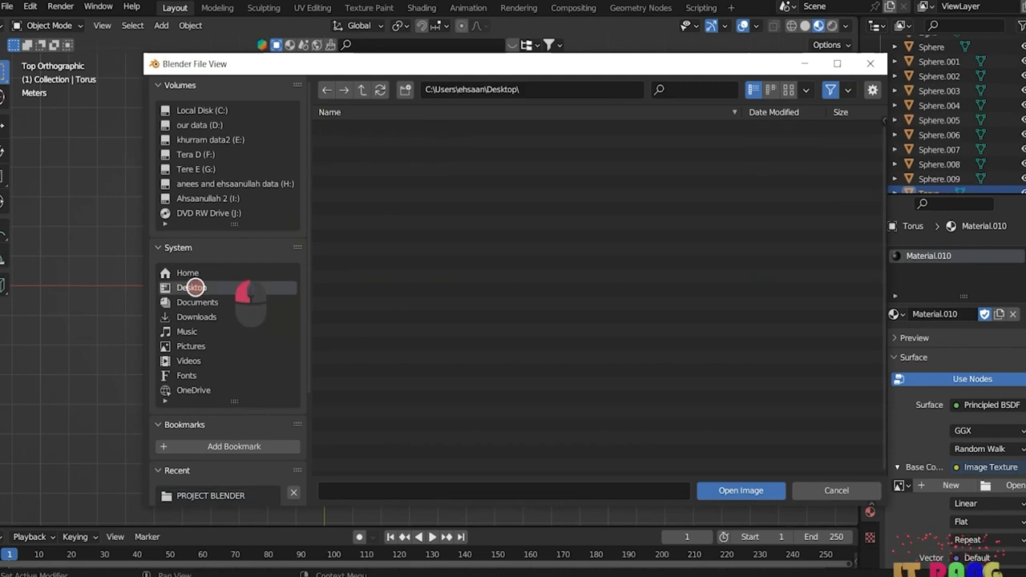
{"action": "double_click", "coordinate": [347, 153]}
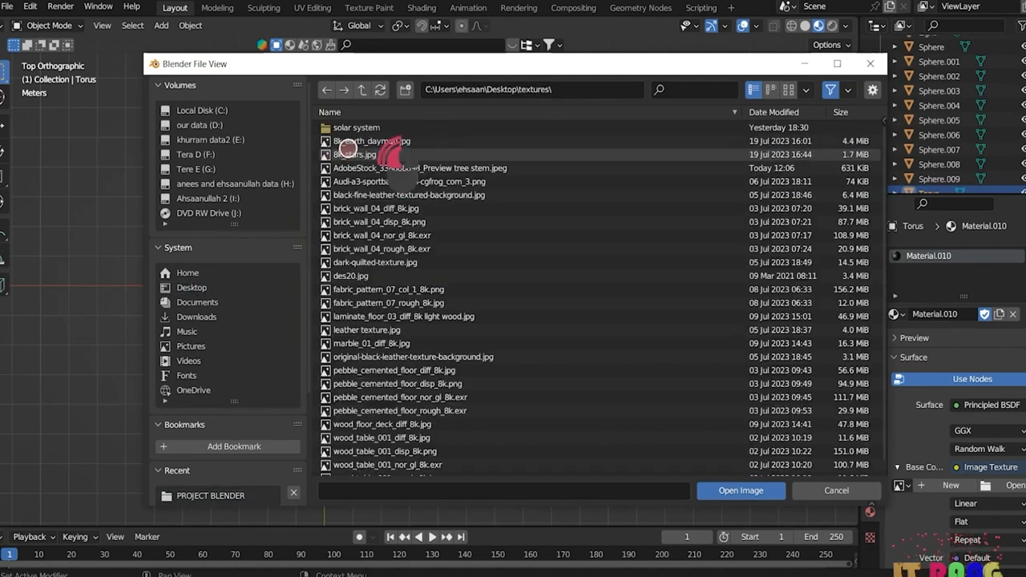
{"action": "double_click", "coordinate": [349, 128]}
{"action": "double_click", "coordinate": [351, 129]}
{"action": "left_click", "coordinate": [410, 262]}
{"action": "left_click", "coordinate": [706, 491]}
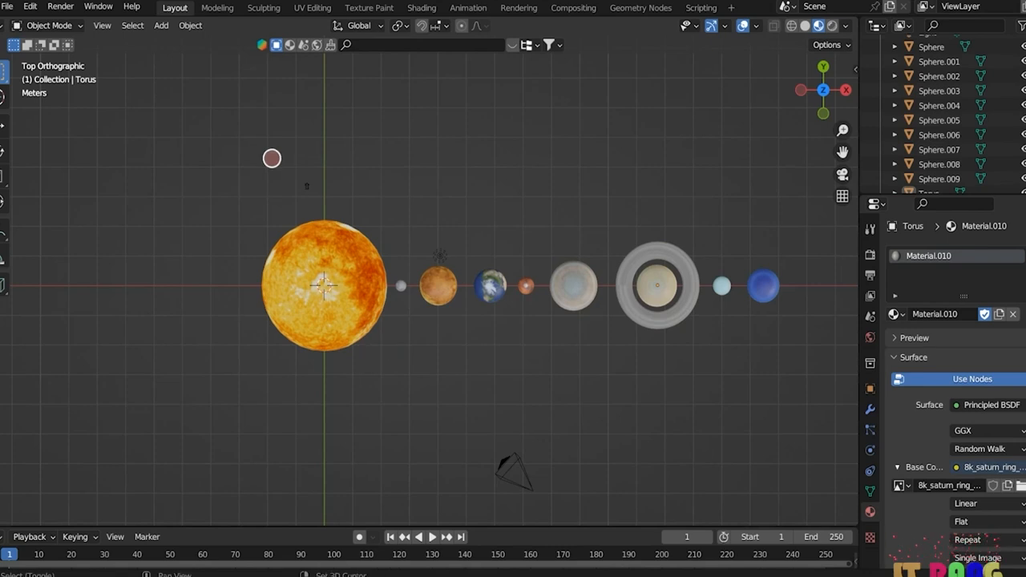
- Add a Nurbs Circle around the Sun and scale it by about 2.711 to pass through Mercury as its orbit
{"action": "key", "text": "shift+a"}
{"action": "mouse_move", "coordinate": [297, 175]}
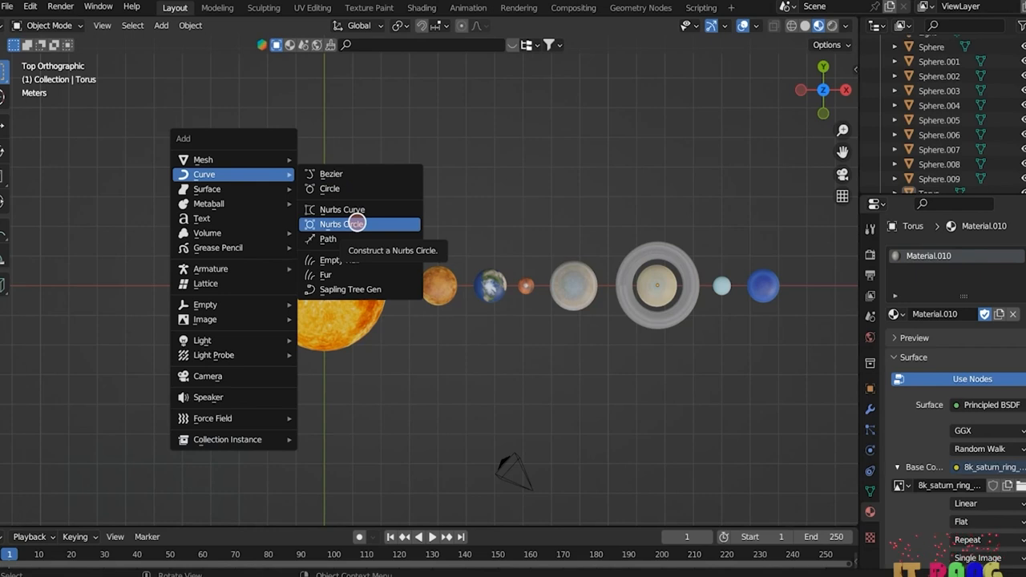
{"action": "left_click", "coordinate": [357, 224]}
{"action": "key", "text": "s"}
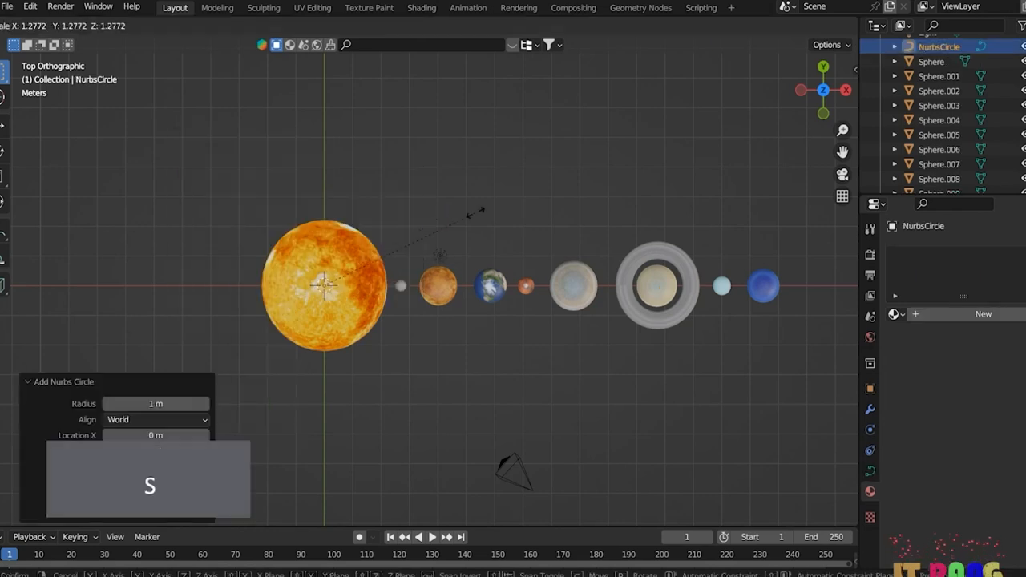
{"action": "left_click", "coordinate": [656, 164]}
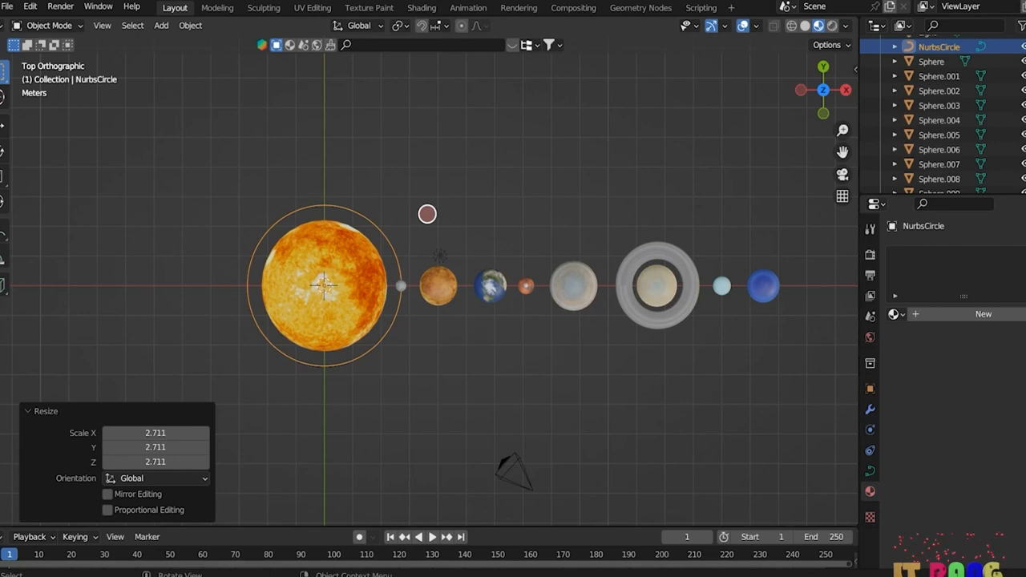
- Duplicate the orbit circle outward twice, scaling the copies by about 1.474 to reach Venus and 1.461 to reach Earth
{"action": "key", "text": "shift+d"}
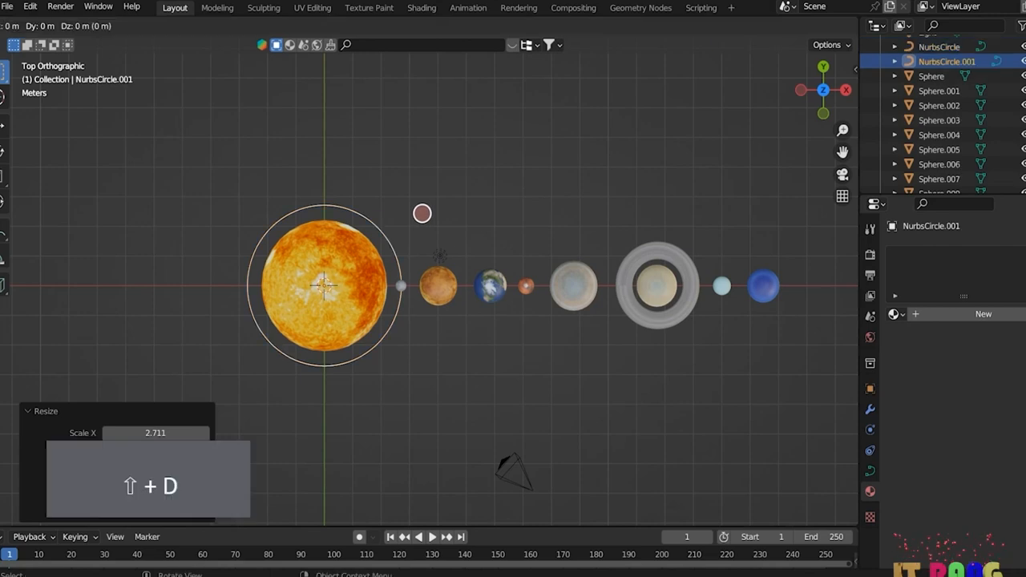
{"action": "key", "text": "s"}
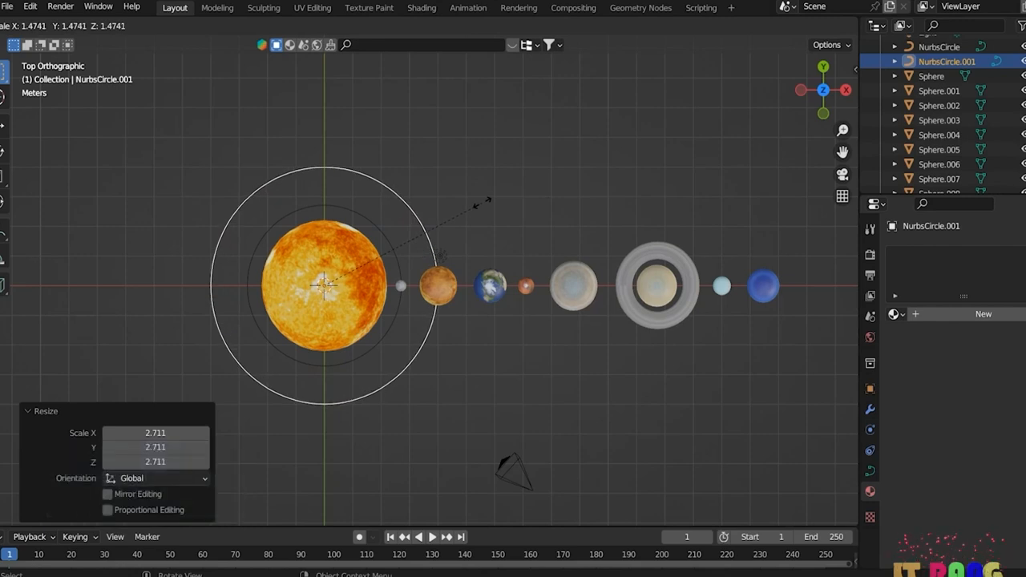
{"action": "left_click", "coordinate": [482, 202]}
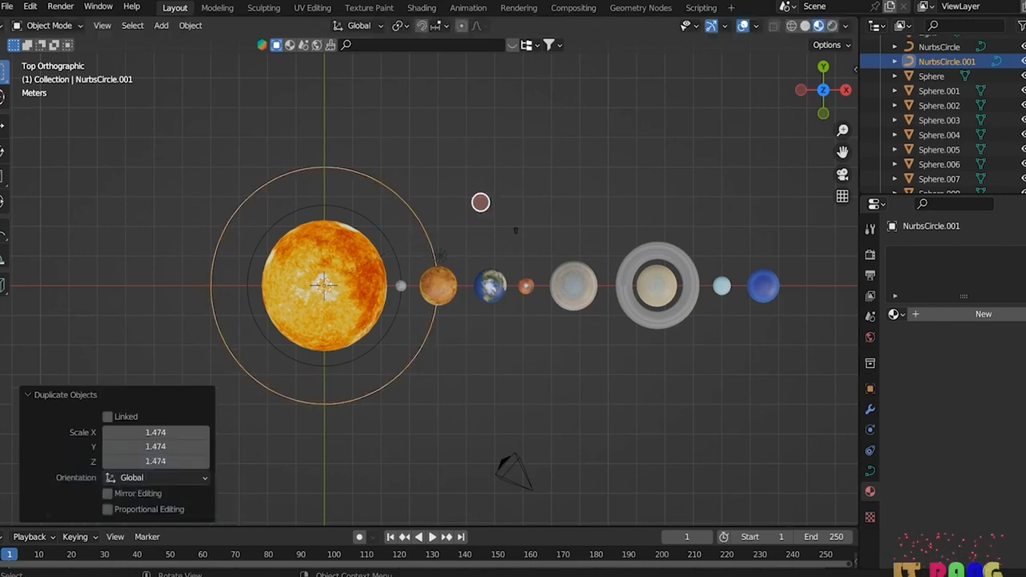
{"action": "key", "text": "shift+d"}
{"action": "key", "text": "s"}
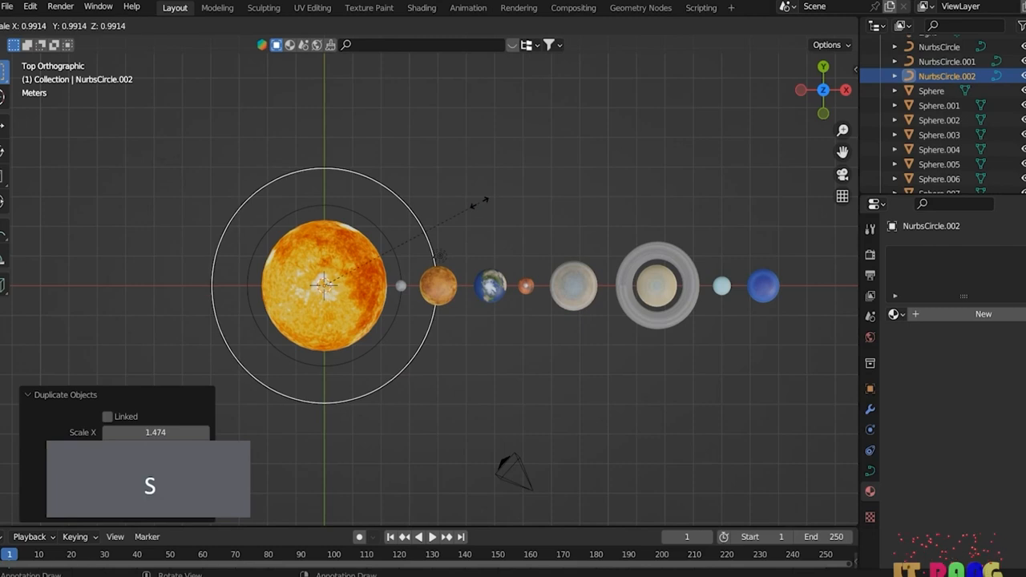
{"action": "left_click", "coordinate": [564, 192]}
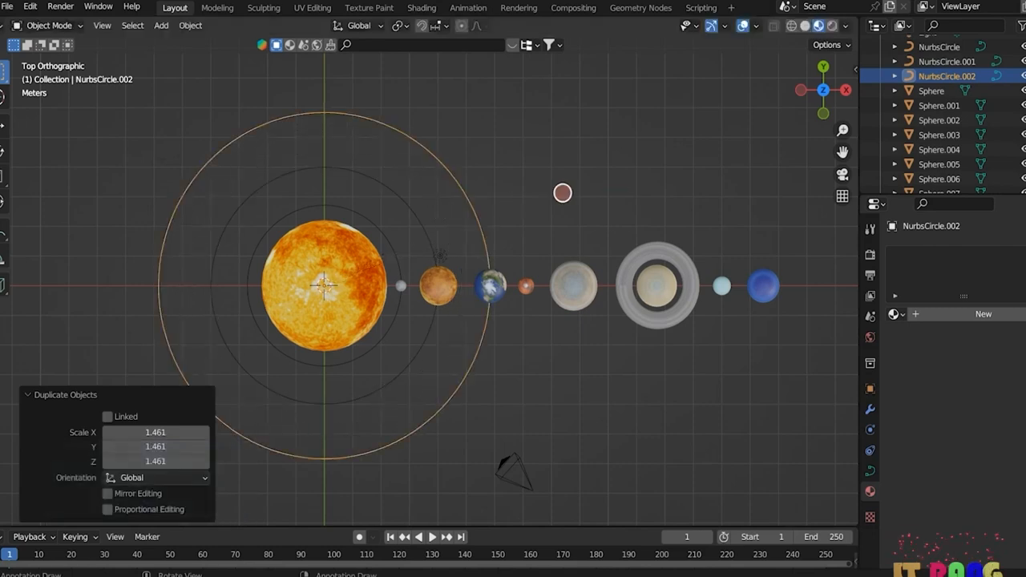
- Make two more successive copies of the outermost orbit, scaled by about 1.209 to reach Mars and 1.245 to reach Jupiter
{"action": "key", "text": "shift+d"}
{"action": "key", "text": "s"}
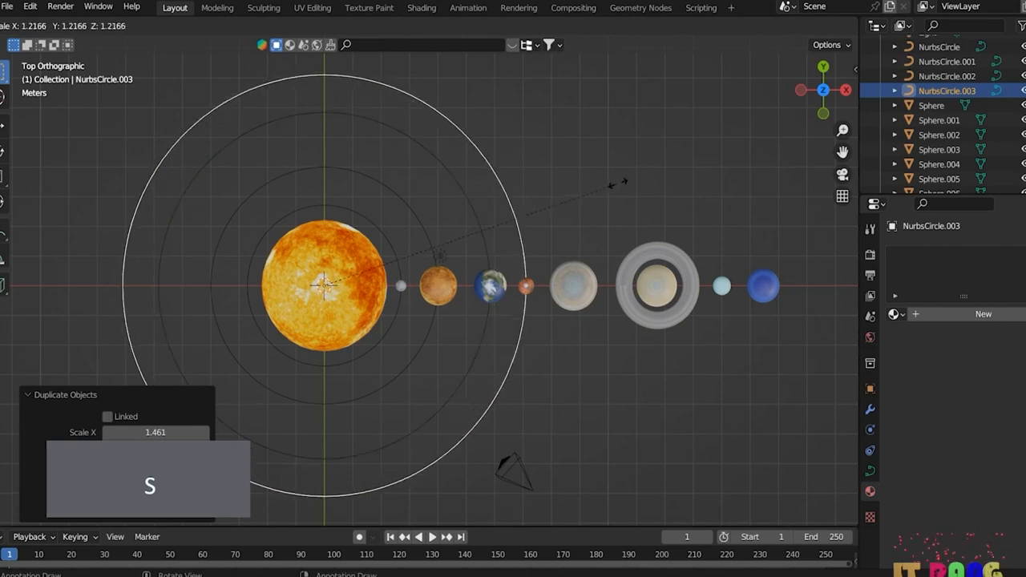
{"action": "left_click", "coordinate": [593, 195]}
{"action": "scroll", "coordinate": [594, 196], "scroll_direction": "down", "scroll_amount": 2}
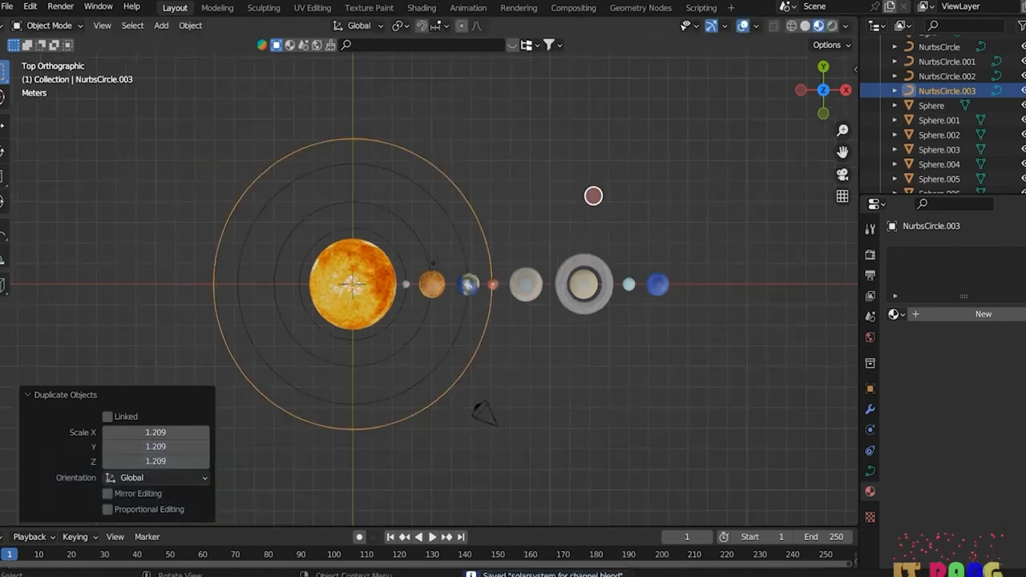
{"action": "key", "text": "shift+d"}
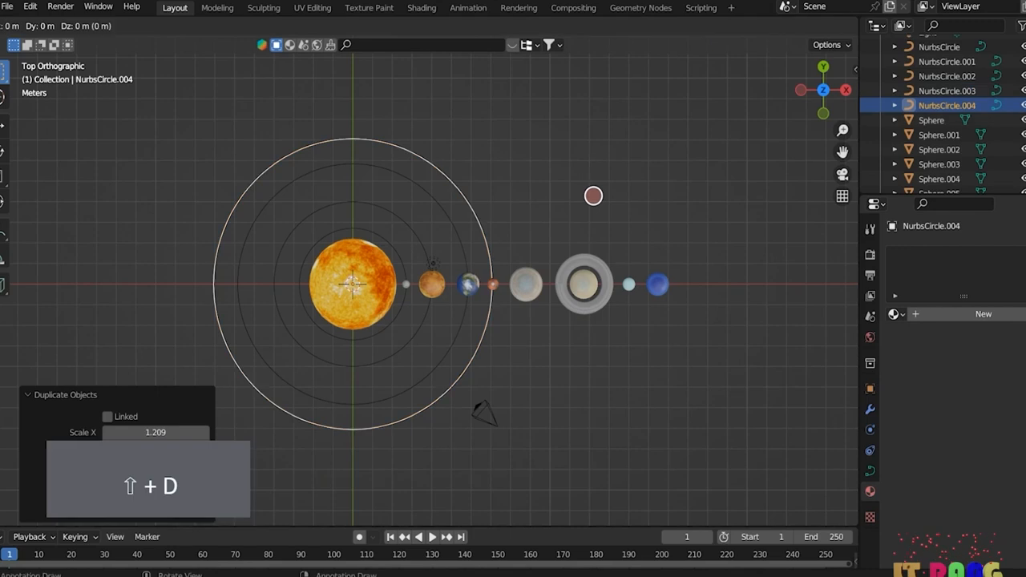
{"action": "key", "text": "s"}
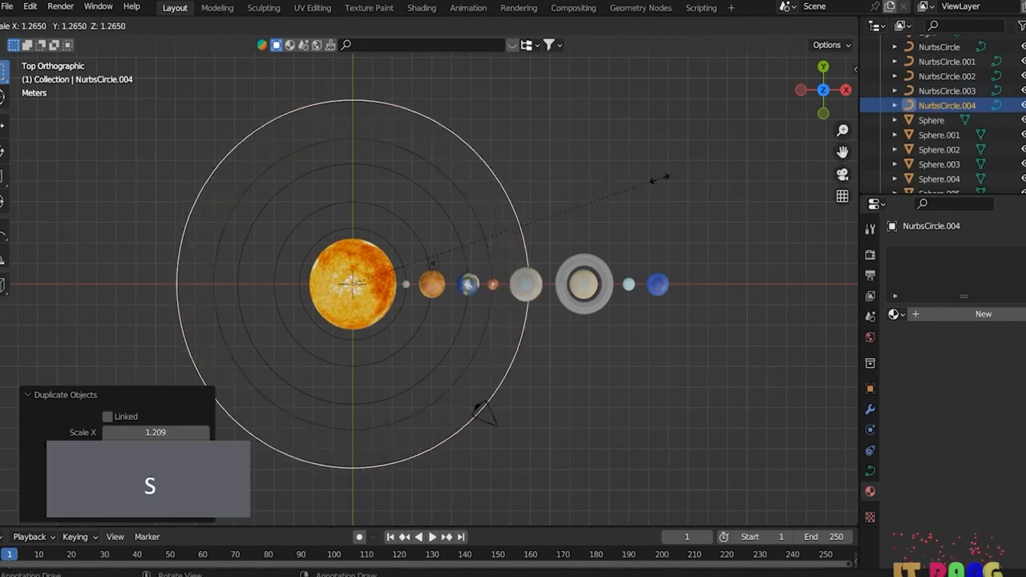
{"action": "left_click", "coordinate": [654, 179]}
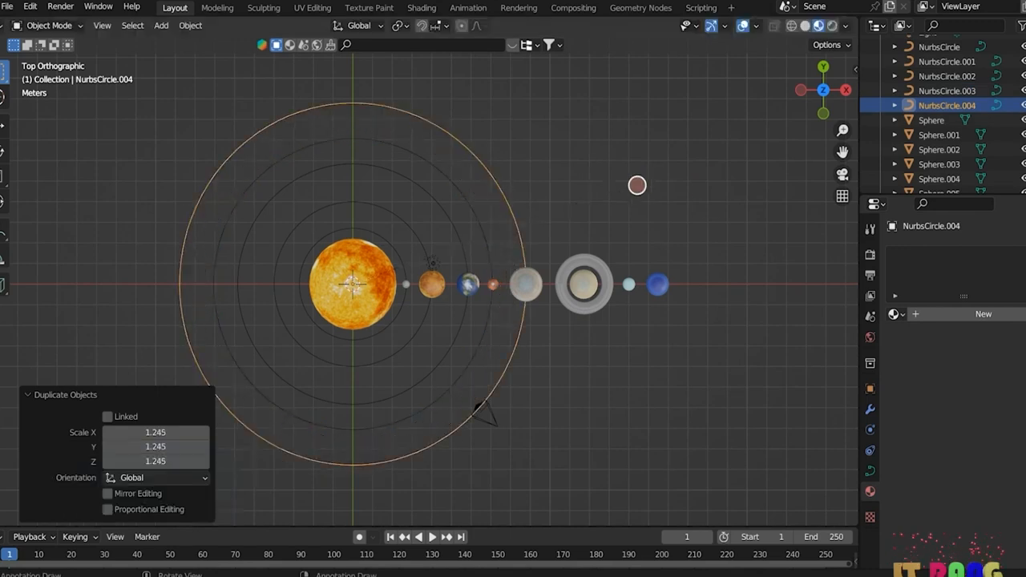
- Duplicate the outermost orbit circle three times, scaling each copy up to pass through Saturn, Uranus (about 1.196) and Neptune (about 1.103)
{"action": "key", "text": "shift+d"}
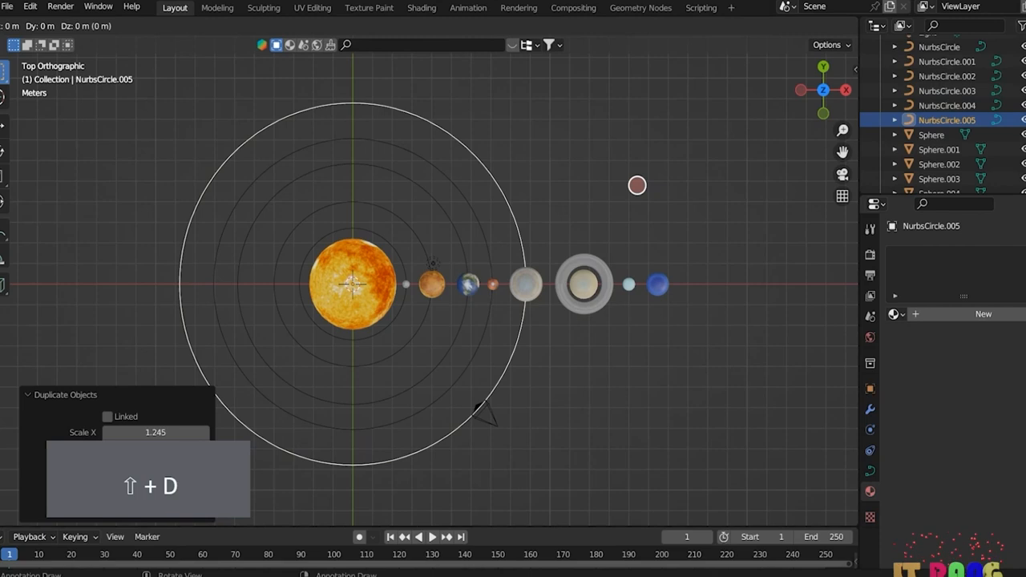
{"action": "key", "text": "s"}
{"action": "left_click", "coordinate": [738, 171]}
{"action": "key", "text": "shift+d"}
{"action": "key", "text": "s"}
{"action": "left_click", "coordinate": [743, 153]}
{"action": "key", "text": "shift+d"}
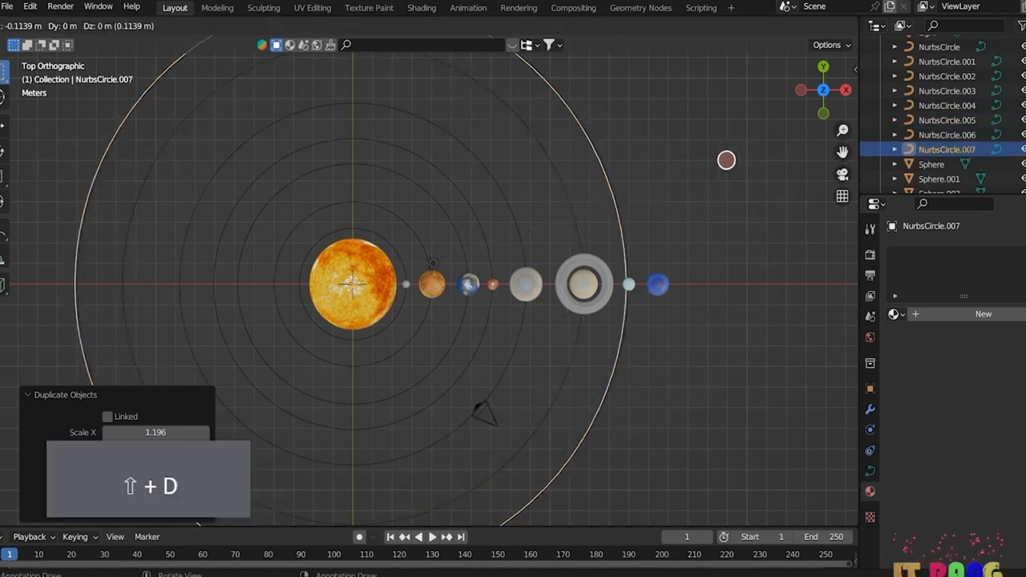
{"action": "key", "text": "s"}
{"action": "left_click", "coordinate": [759, 152]}
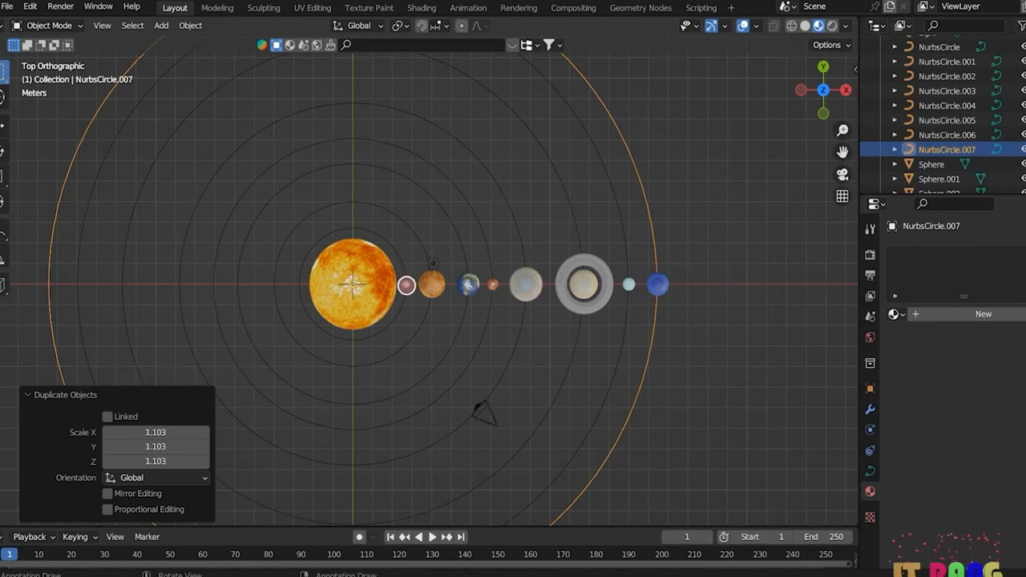
- Parent Mercury to the innermost orbit circle with the Follow Path option
{"action": "left_click", "coordinate": [407, 285]}
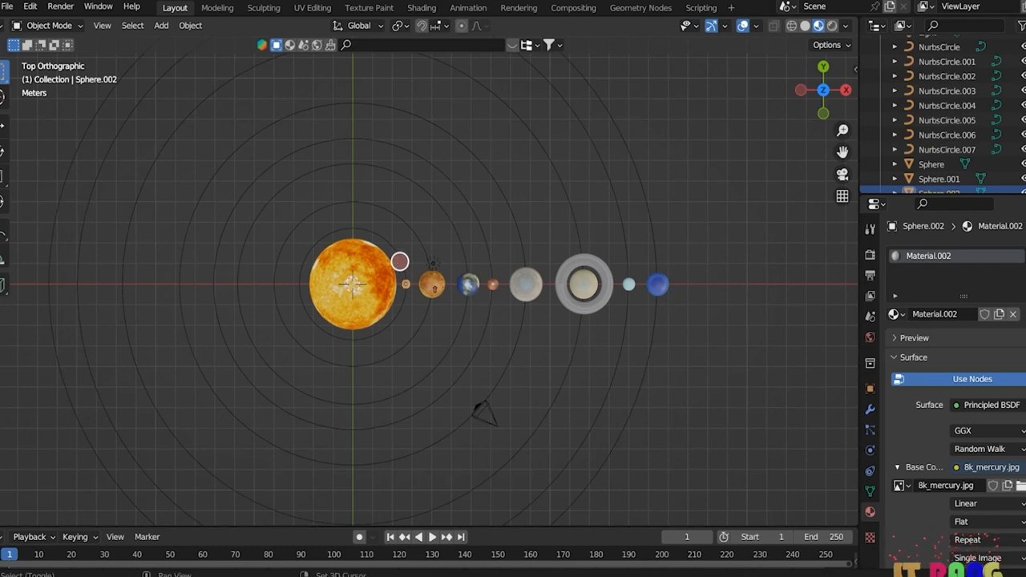
{"action": "scroll", "coordinate": [400, 259], "scroll_direction": "up", "scroll_amount": 4}
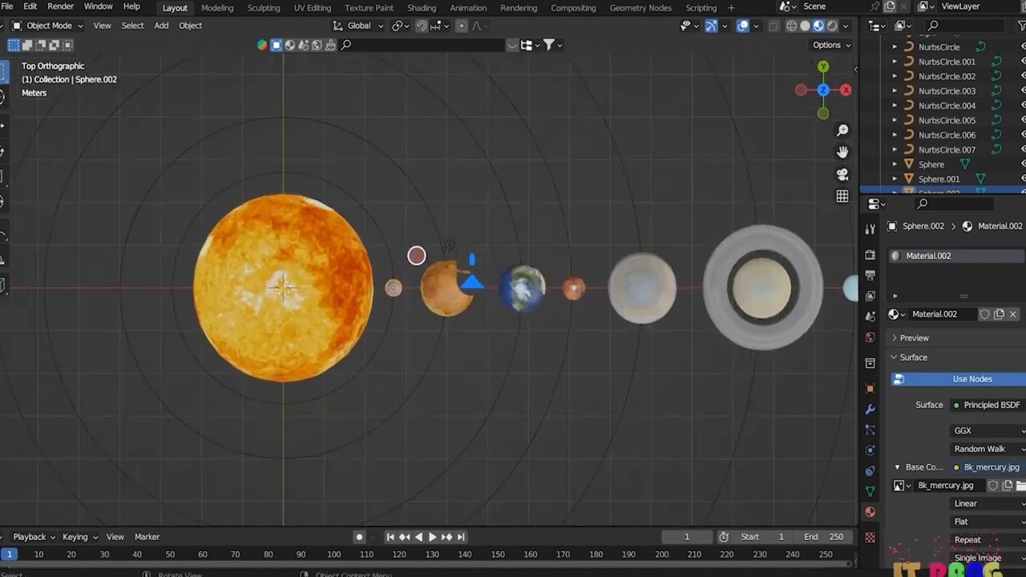
{"action": "left_click", "coordinate": [388, 249], "text": "shift"}
{"action": "left_click", "coordinate": [388, 249], "text": "shift"}
{"action": "left_click", "coordinate": [388, 248], "text": "shift"}
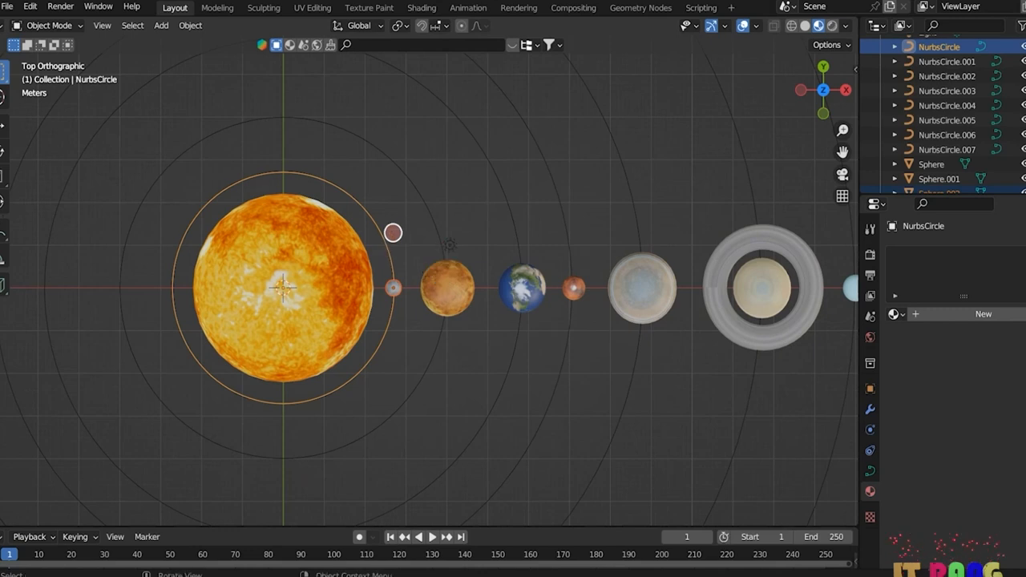
{"action": "key", "text": "ctrl+p"}
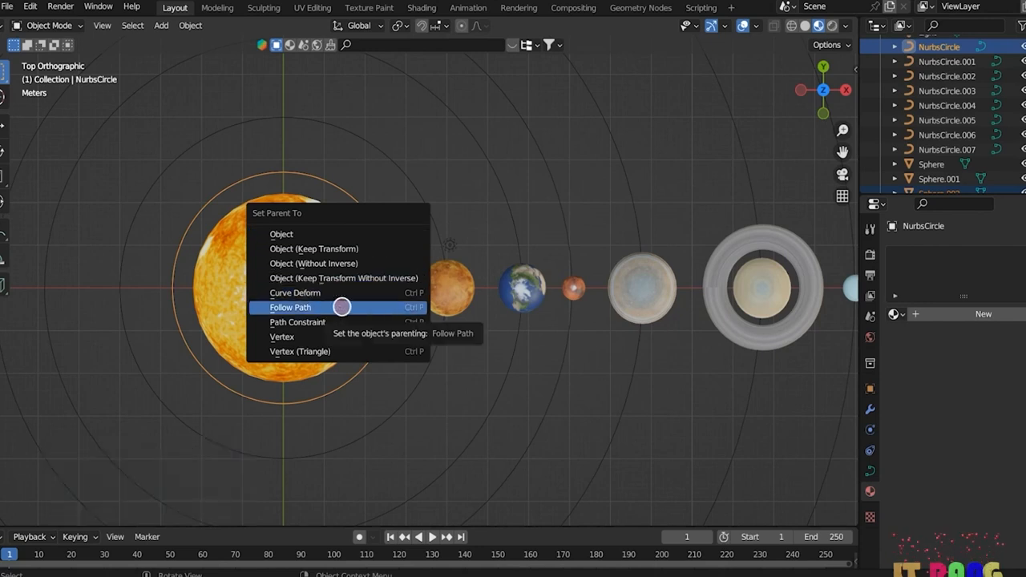
{"action": "left_click", "coordinate": [339, 307]}
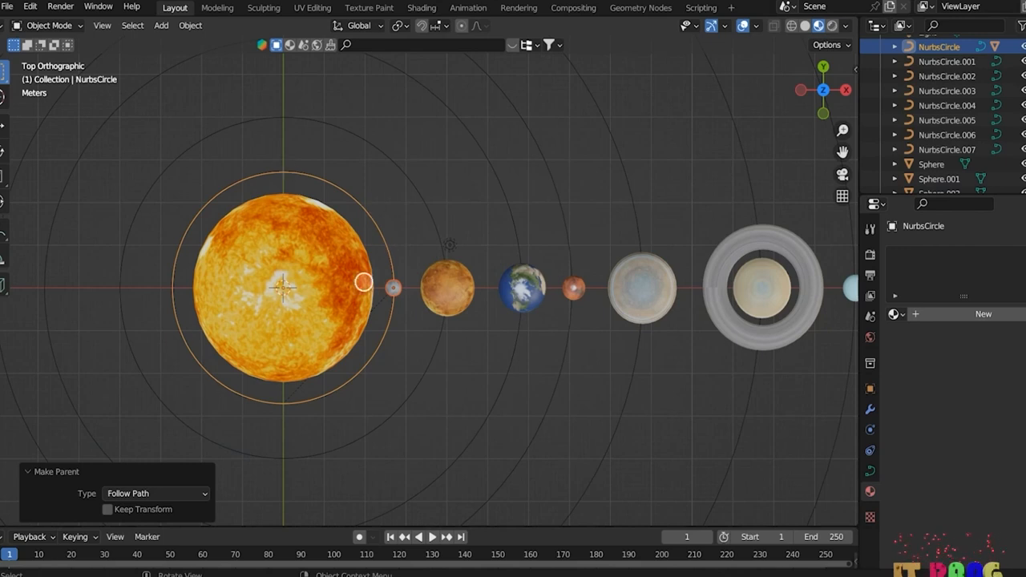
- Parent Venus to the second orbit circle, NurbsCircle.001, using Follow Path
{"action": "left_click", "coordinate": [446, 290]}
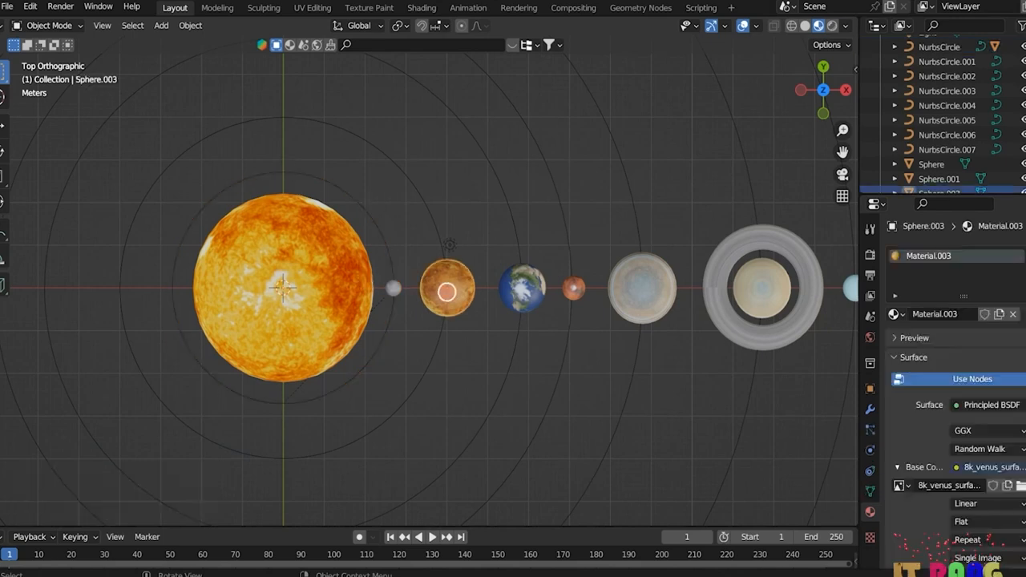
{"action": "left_click", "coordinate": [440, 238], "text": "shift"}
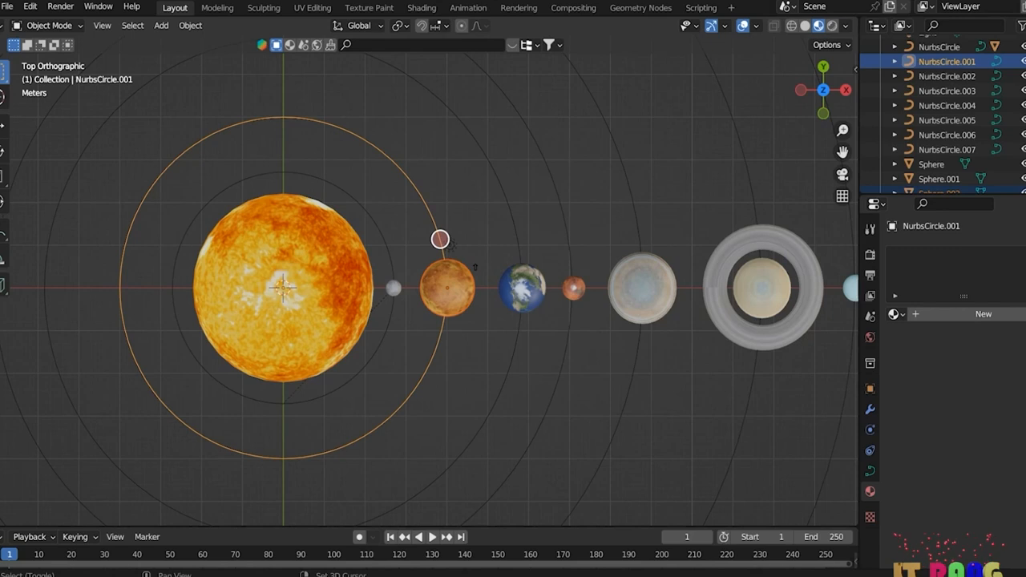
{"action": "key", "text": "ctrl+p"}
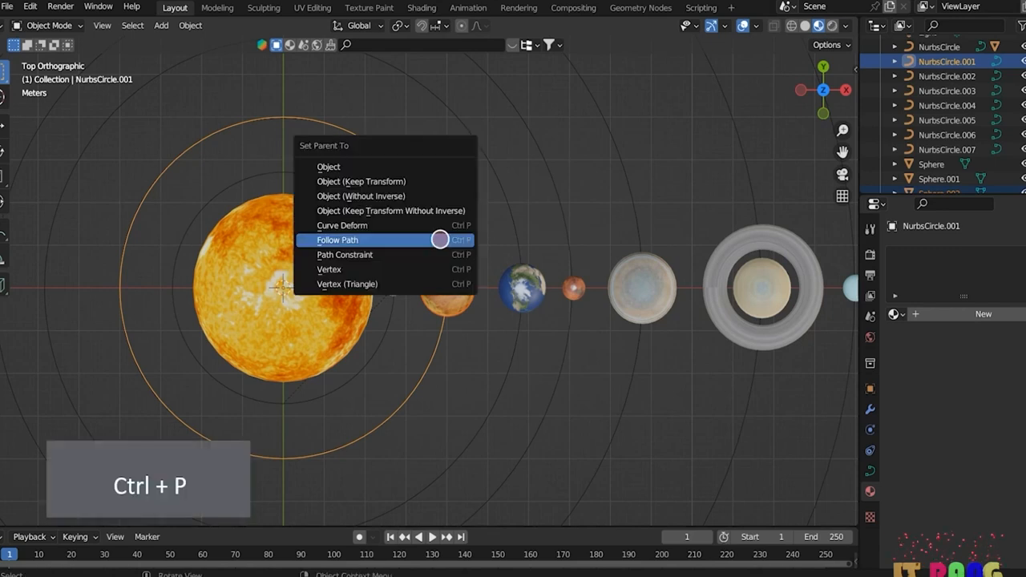
{"action": "left_click", "coordinate": [441, 238]}
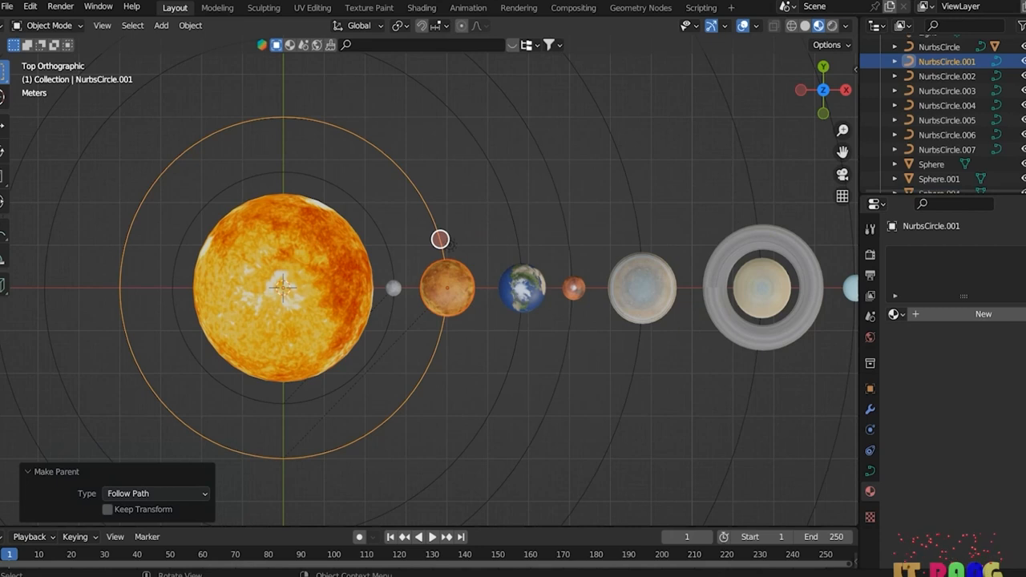
- Parent Earth to the orbit circle that passes through it, using Follow Path
{"action": "left_click", "coordinate": [527, 282]}
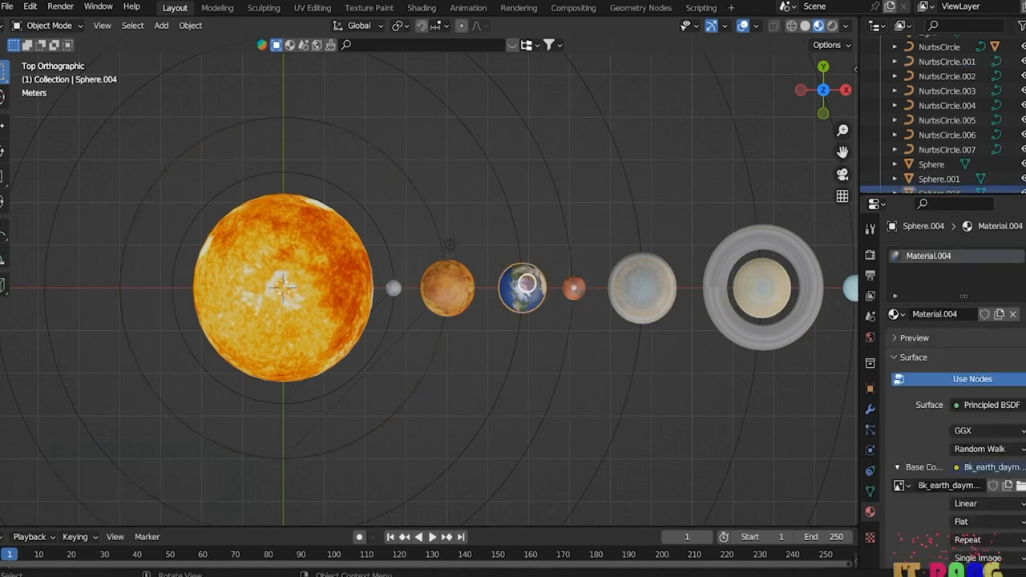
{"action": "left_click", "coordinate": [514, 238], "text": "shift"}
{"action": "key", "text": "ctrl+p"}
{"action": "left_click", "coordinate": [515, 239]}
- Parent Mars to the orbit circle that passes through it, using Follow Path
{"action": "left_click", "coordinate": [572, 286]}
{"action": "left_click", "coordinate": [572, 263], "text": "shift"}
{"action": "key", "text": "ctrl+p"}
{"action": "left_click", "coordinate": [572, 263]}
- Parent Jupiter to the orbit circle that passes through it, using Follow Path
{"action": "left_click", "coordinate": [642, 289]}
{"action": "left_click", "coordinate": [631, 227], "text": "shift"}
{"action": "key", "text": "ctrl+p"}
{"action": "left_click", "coordinate": [634, 222]}
- Join the Saturn sphere and its ring torus into a single object, with the ring as the active object
{"action": "left_click", "coordinate": [748, 295]}
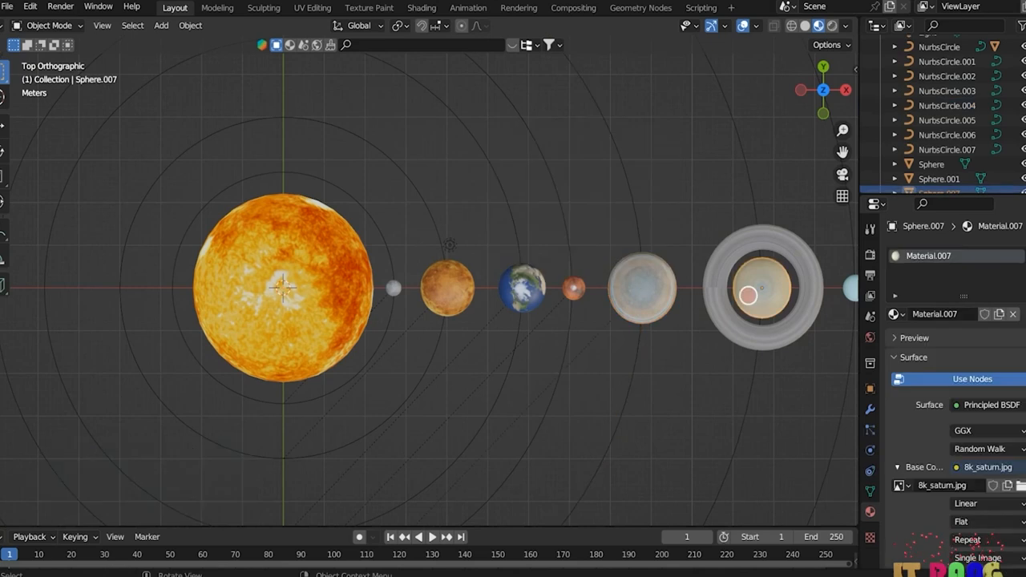
{"action": "left_click", "coordinate": [746, 314], "text": "shift"}
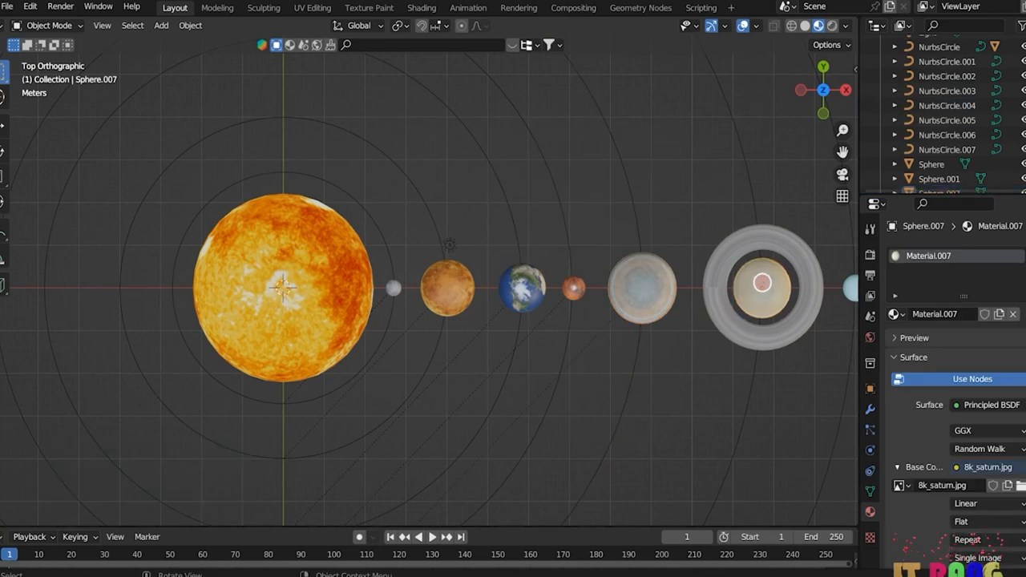
{"action": "left_click", "coordinate": [766, 280]}
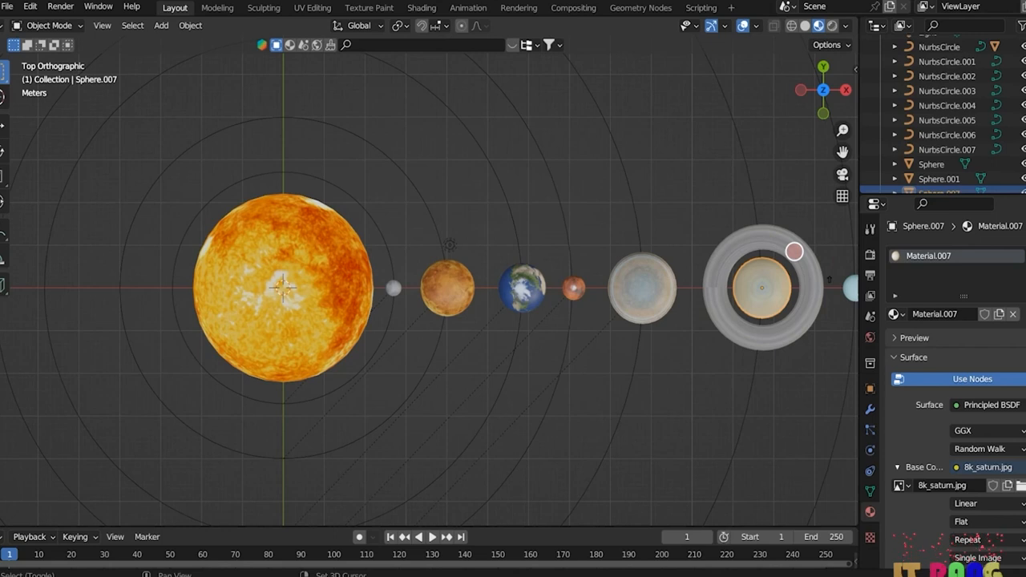
{"action": "left_click", "coordinate": [794, 252], "text": "shift"}
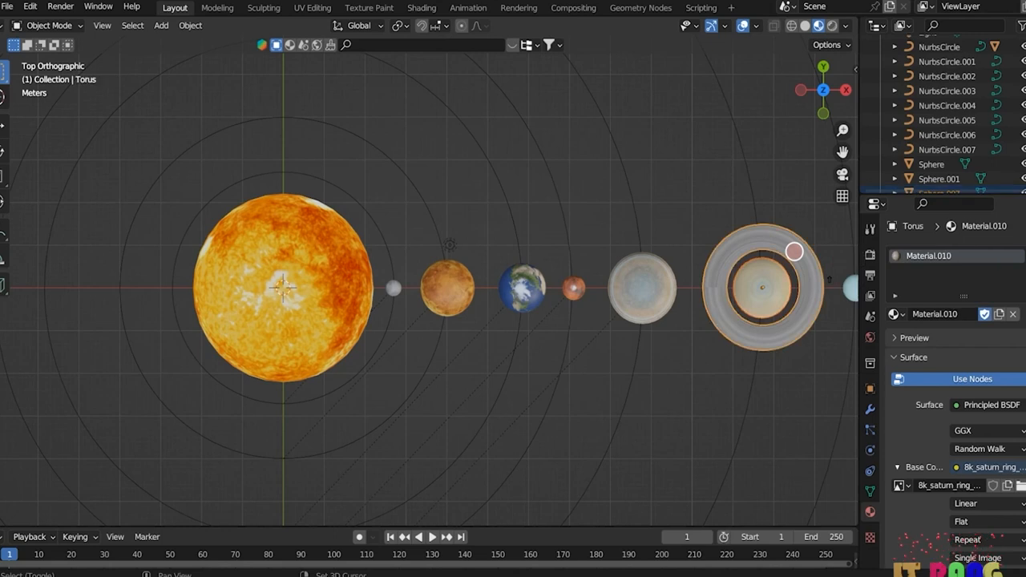
{"action": "right_click", "coordinate": [794, 249]}
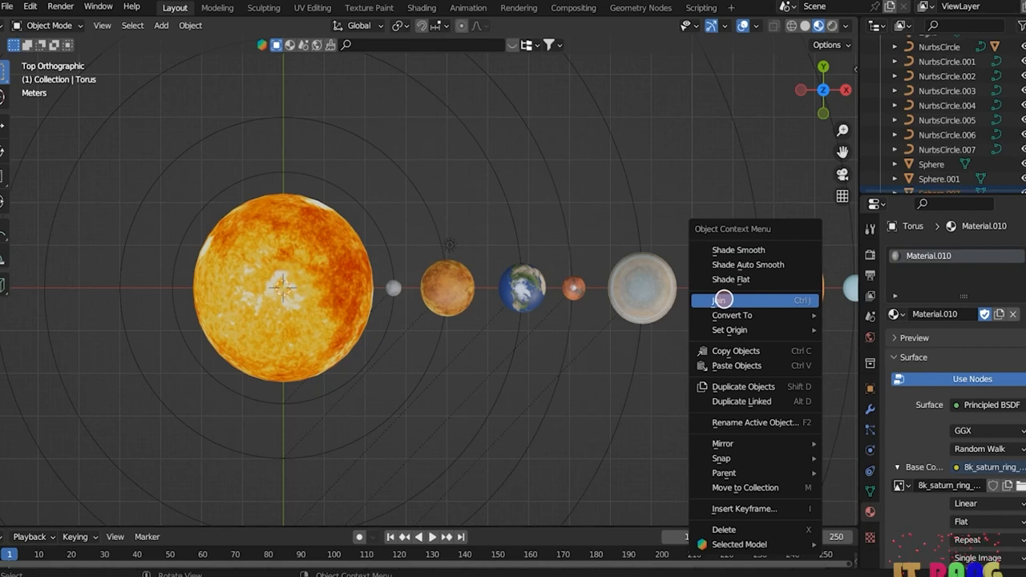
{"action": "left_click", "coordinate": [720, 300]}
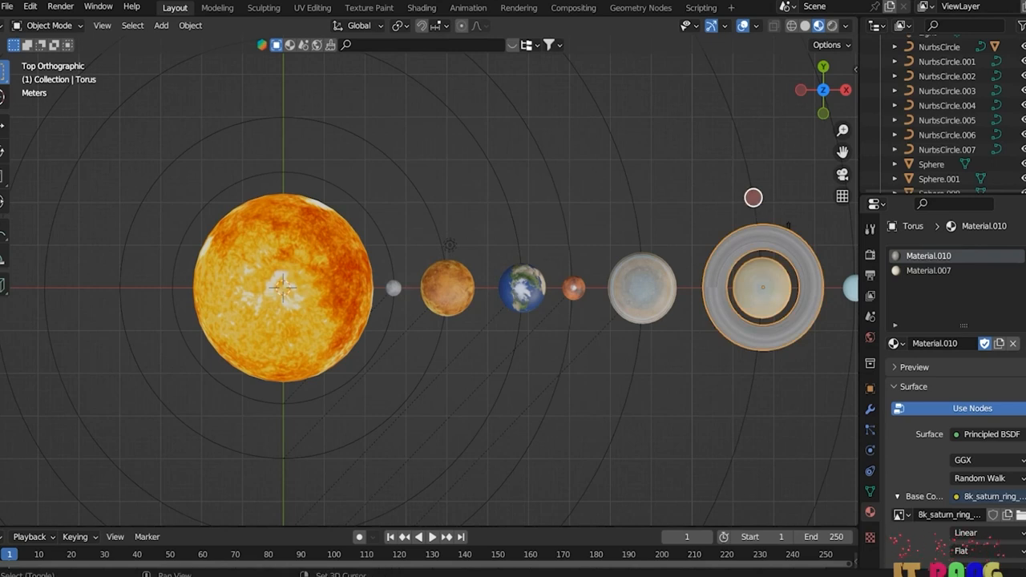
- Parent the joined Saturn and ring to their orbit circle, NurbsCircle.005, using Follow Path
{"action": "left_click", "coordinate": [753, 192]}
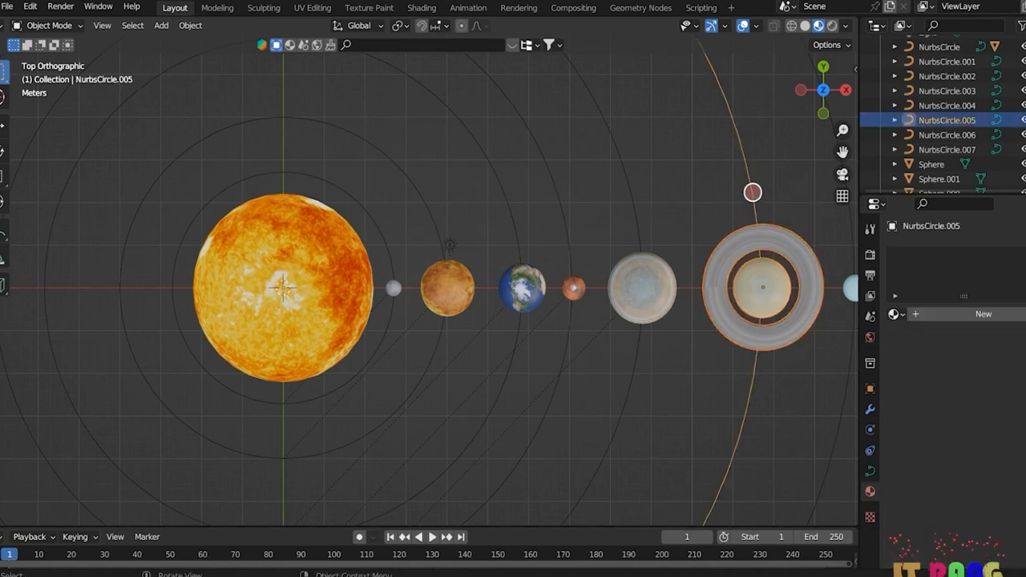
{"action": "key", "text": "ctrl+p"}
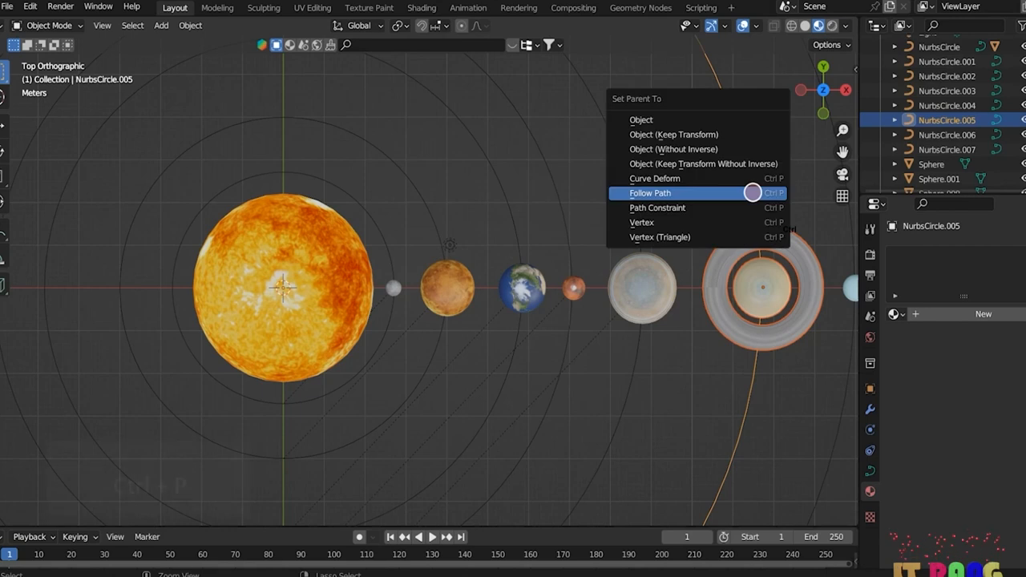
{"action": "left_click", "coordinate": [753, 192]}
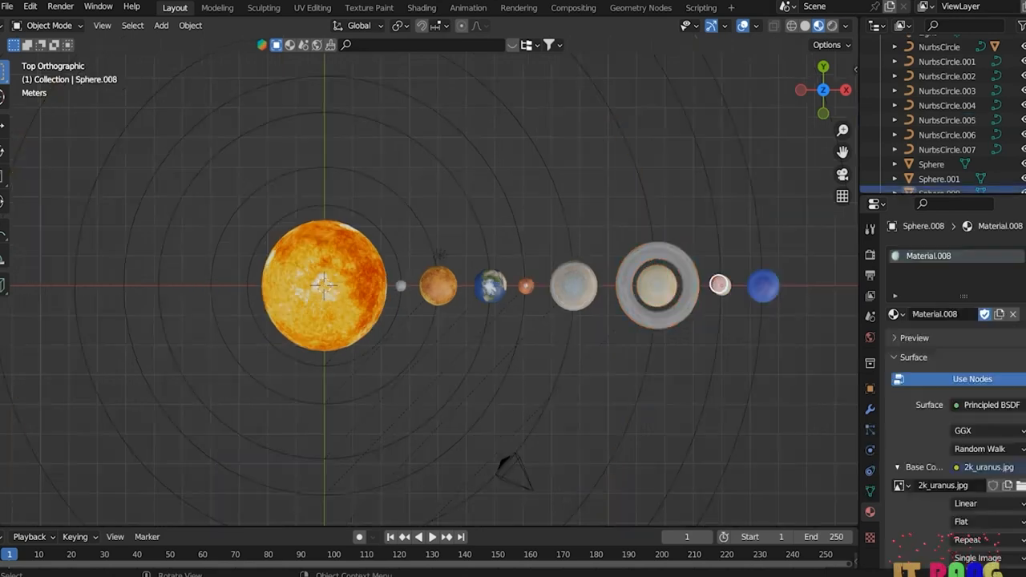
- Parent Uranus to the orbit circle that passes through it, using Follow Path
{"action": "left_click", "coordinate": [721, 253]}
{"action": "key", "text": "ctrl+p"}
{"action": "left_click", "coordinate": [722, 253]}
- Parent Neptune to the outermost orbit circle, NurbsCircle.007, using Follow Path, and save the file
{"action": "left_click", "coordinate": [774, 285]}
{"action": "left_click", "coordinate": [760, 248], "text": "shift"}
{"action": "key", "text": "ctrl+p"}
{"action": "left_click", "coordinate": [760, 247]}
{"action": "scroll", "coordinate": [401, 358], "scroll_direction": "down", "scroll_amount": 2}
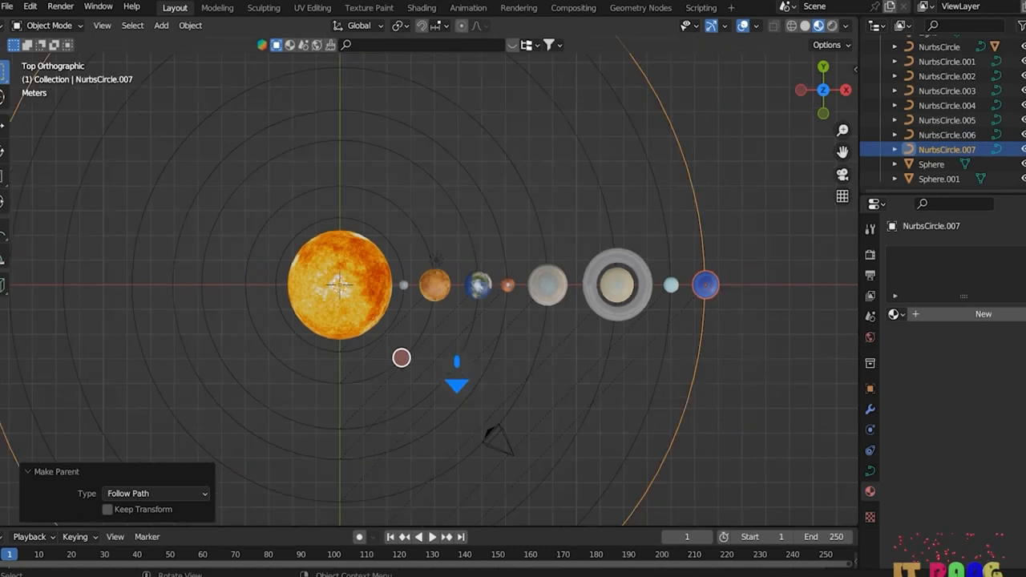
{"action": "key", "text": "ctrl+s"}
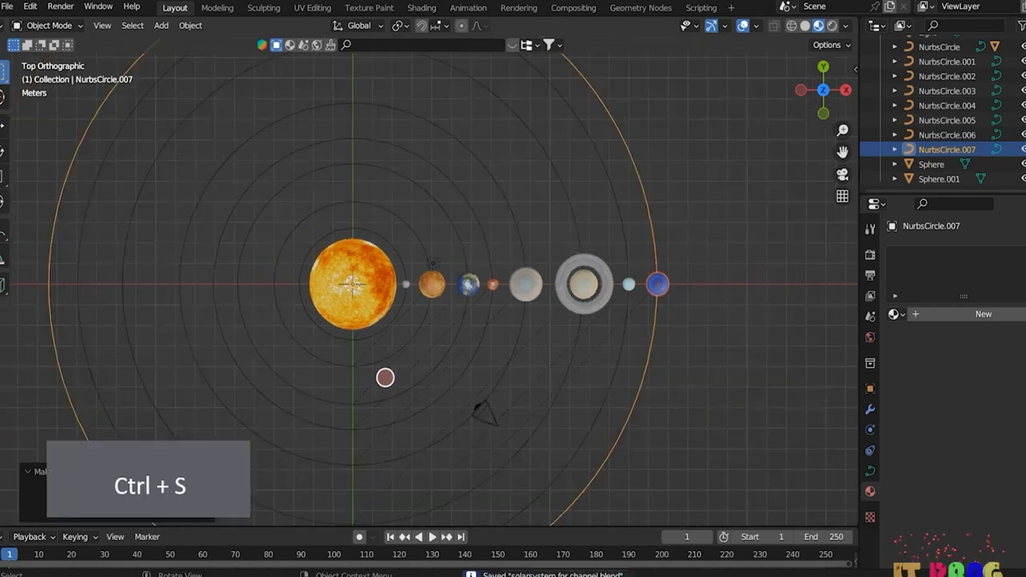
- Select the Sun, enable Bloom in the Eevee render settings and expand its options
{"action": "left_click", "coordinate": [353, 284]}
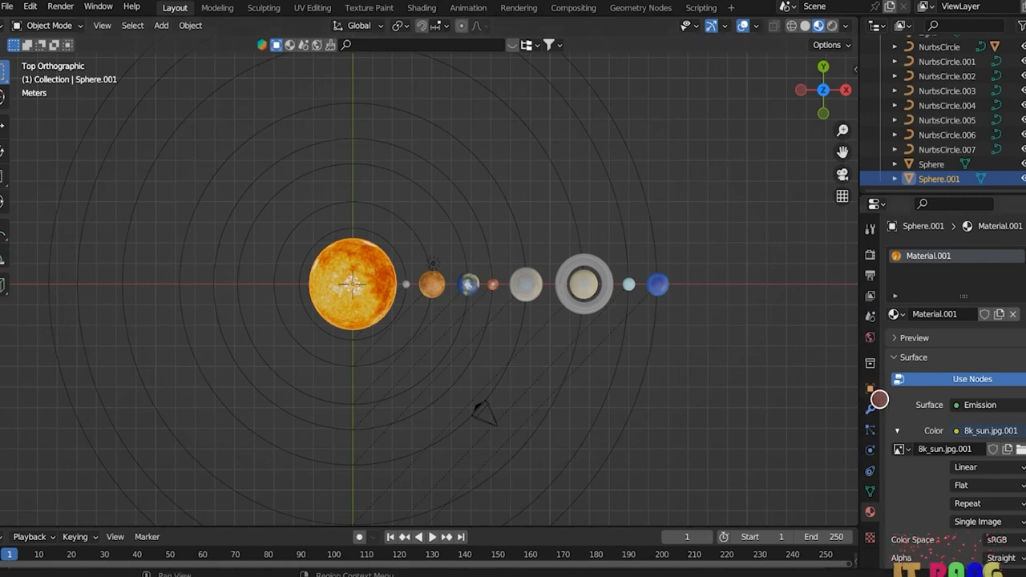
{"action": "left_click", "coordinate": [870, 254]}
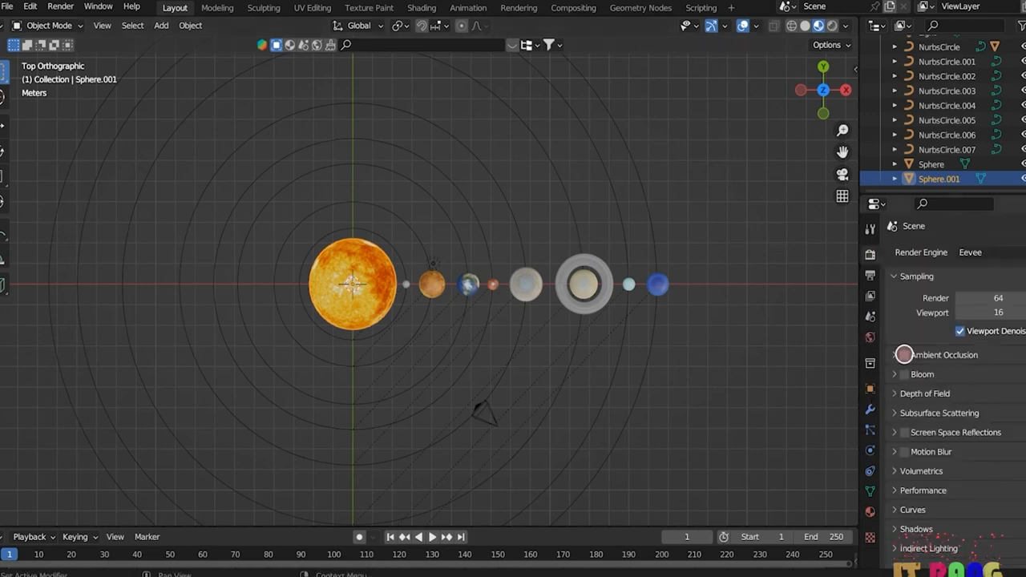
{"action": "left_click", "coordinate": [904, 374]}
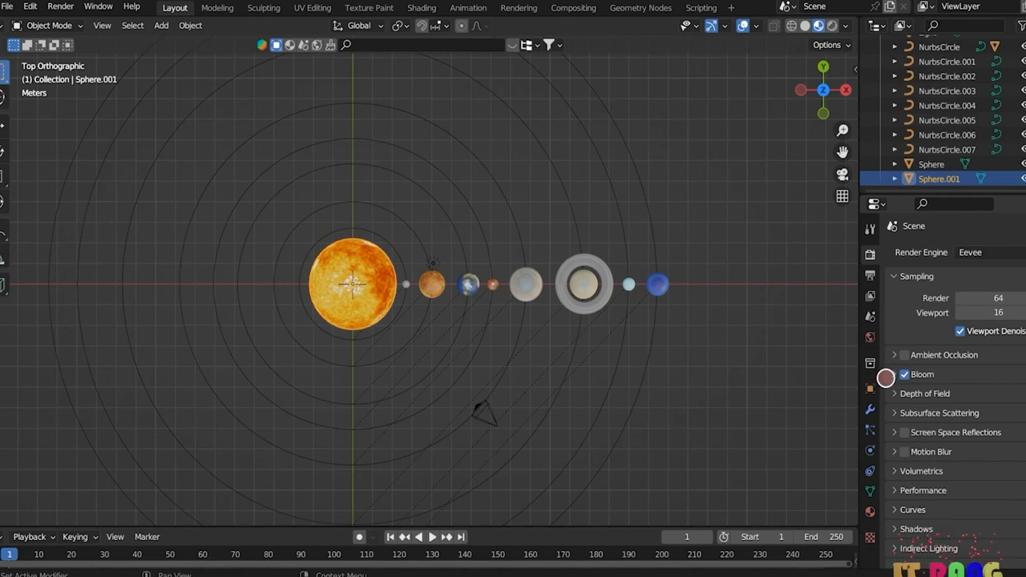
{"action": "left_click", "coordinate": [892, 374]}
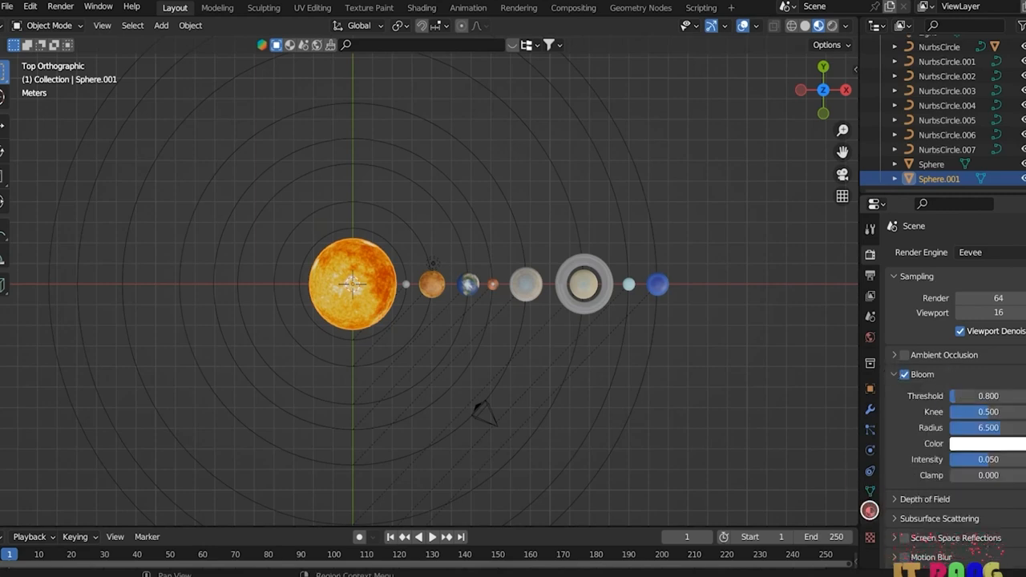
- Set the emission strength of the Sun's material to 3
{"action": "left_click", "coordinate": [870, 511]}
{"action": "scroll", "coordinate": [922, 391], "scroll_direction": "down", "scroll_amount": 6}
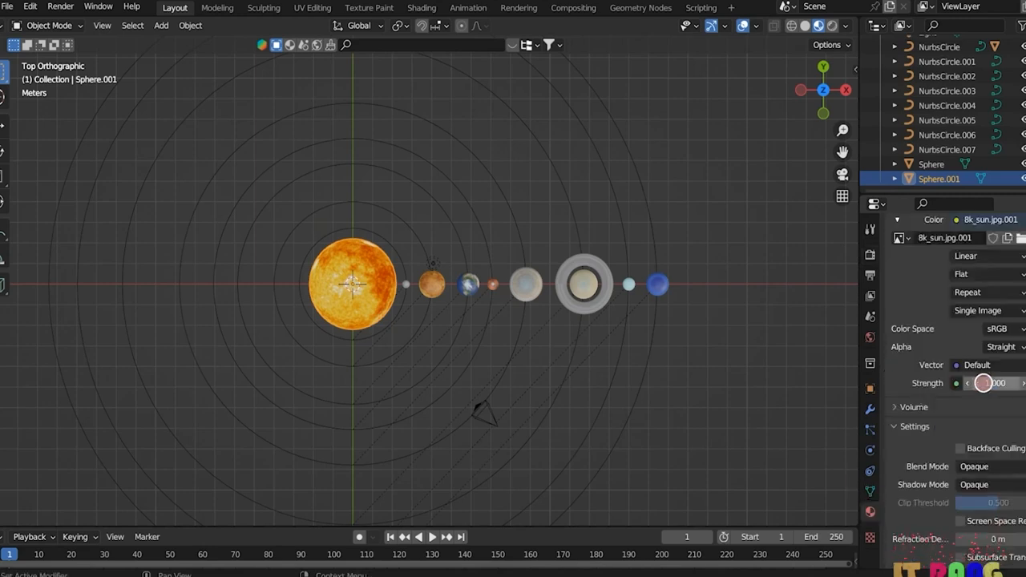
{"action": "left_click", "coordinate": [982, 383]}
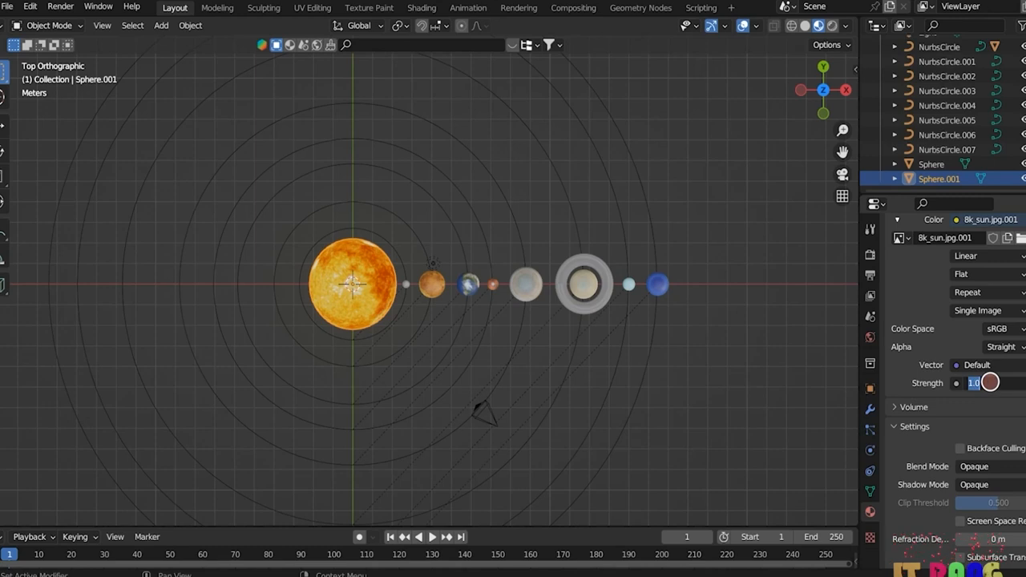
{"action": "type", "text": "3"}
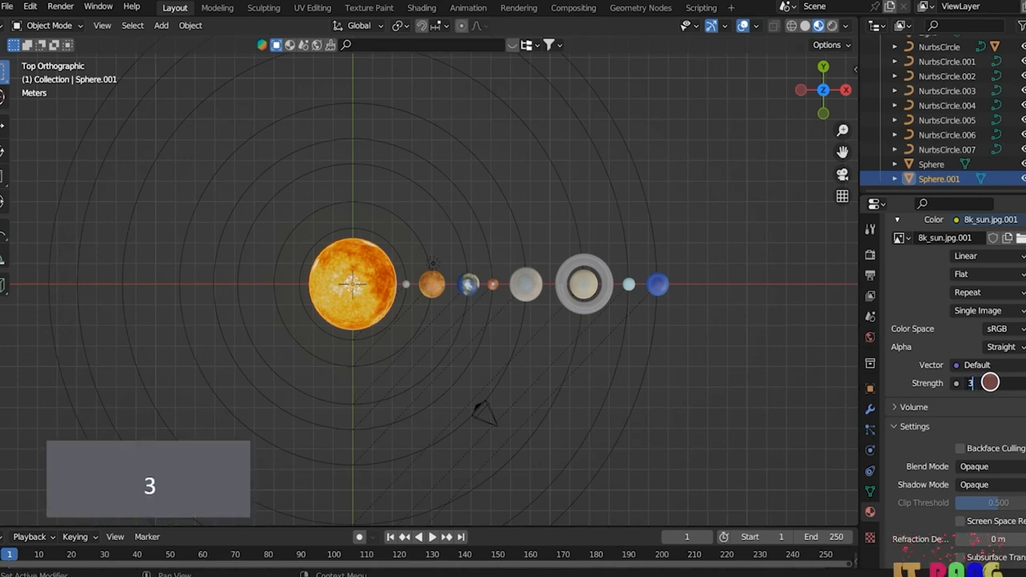
{"action": "key", "text": "Return"}
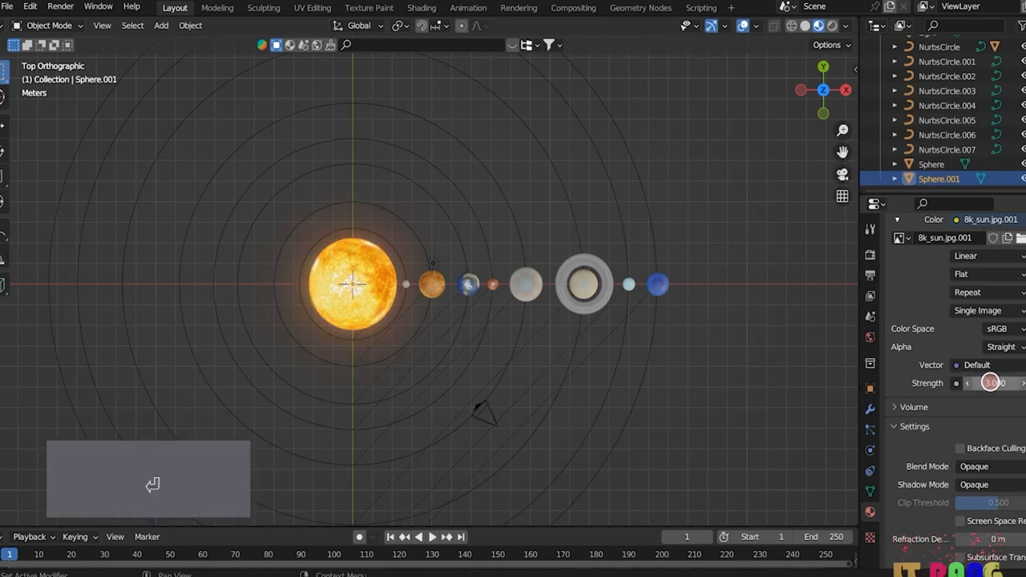
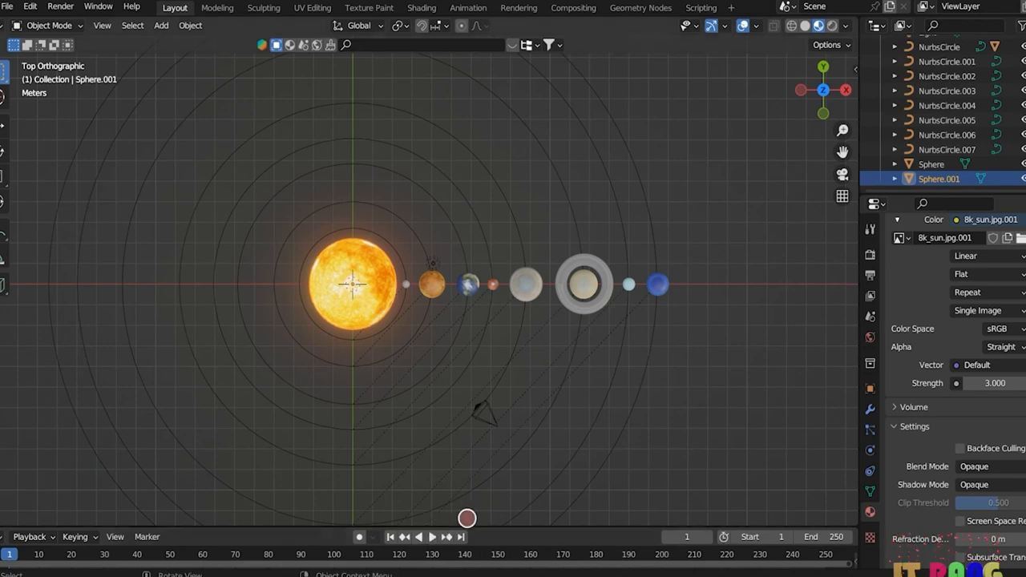
- Set the path animation length of Mercury's orbit, the innermost circle, to 88 frames
{"action": "left_click", "coordinate": [431, 536]}
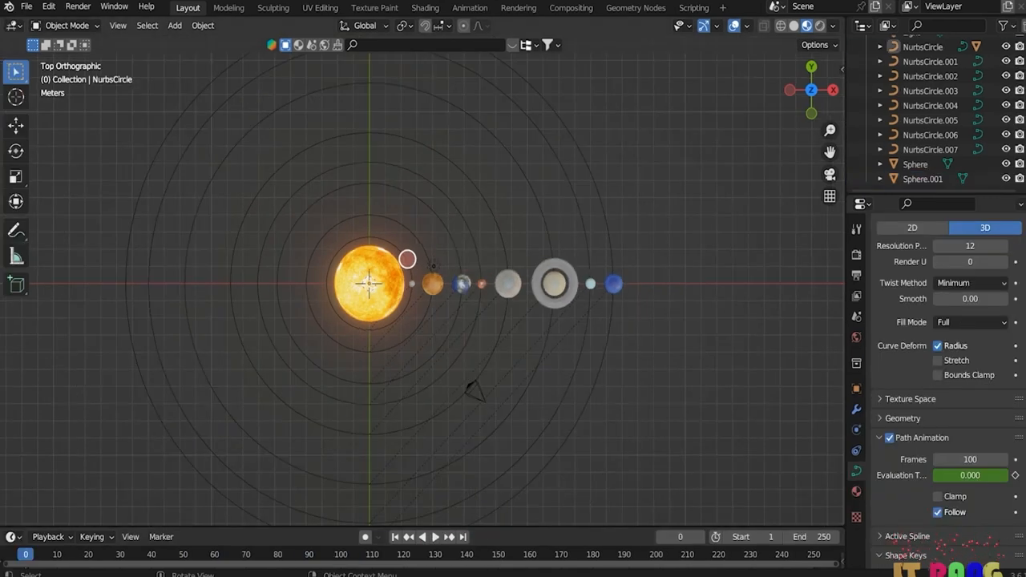
{"action": "left_click", "coordinate": [407, 259]}
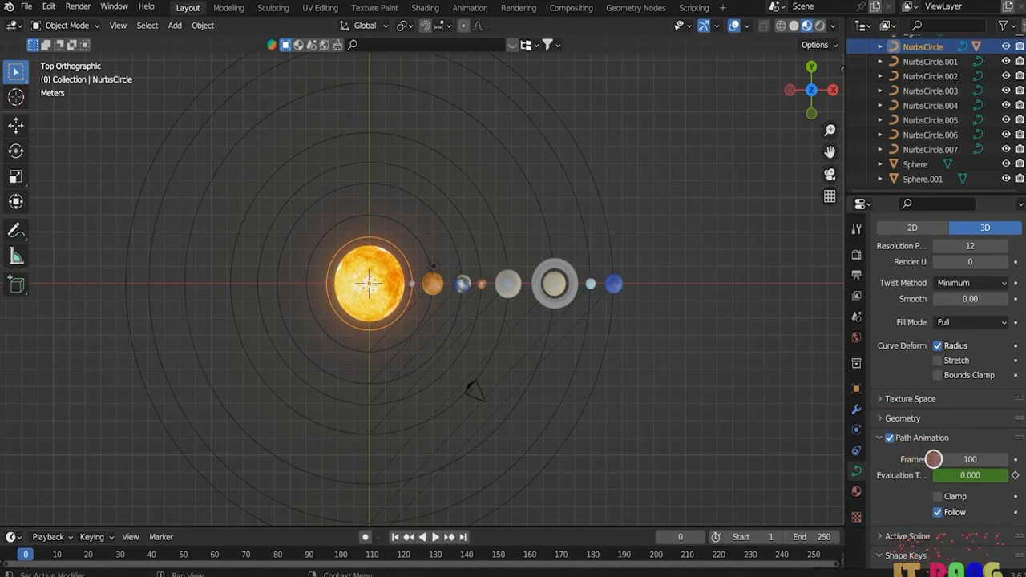
{"action": "left_click", "coordinate": [963, 460]}
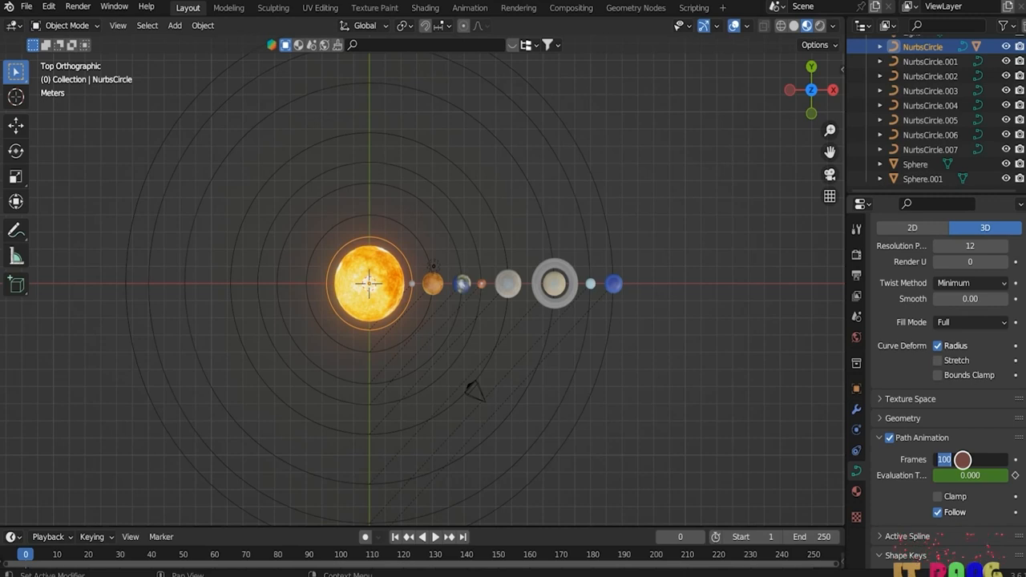
{"action": "type", "text": "88"}
{"action": "key", "text": "Return"}
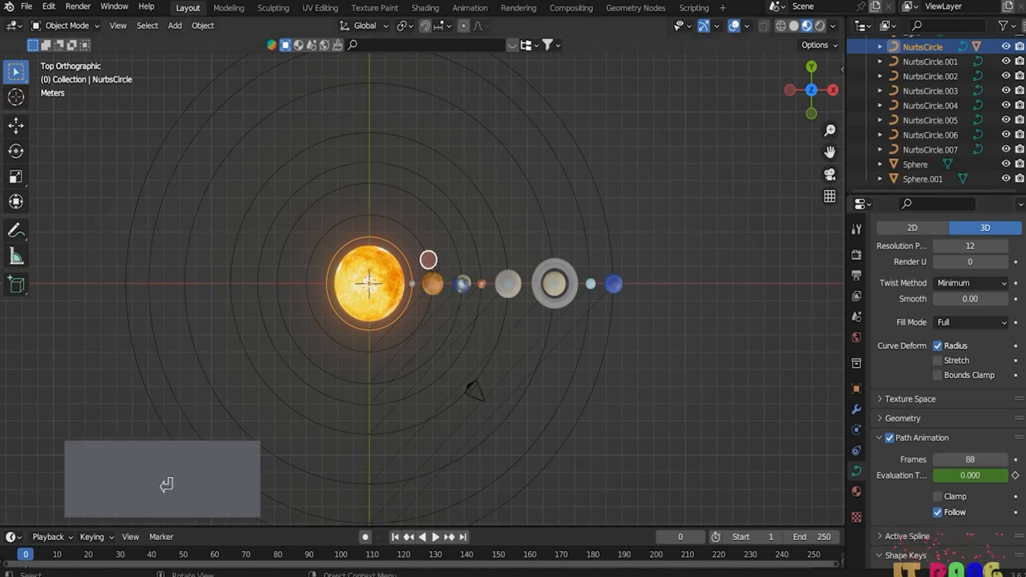
- Set the path animation length of Venus's orbit, NurbsCircle.001, to 225 frames
{"action": "left_click", "coordinate": [425, 249]}
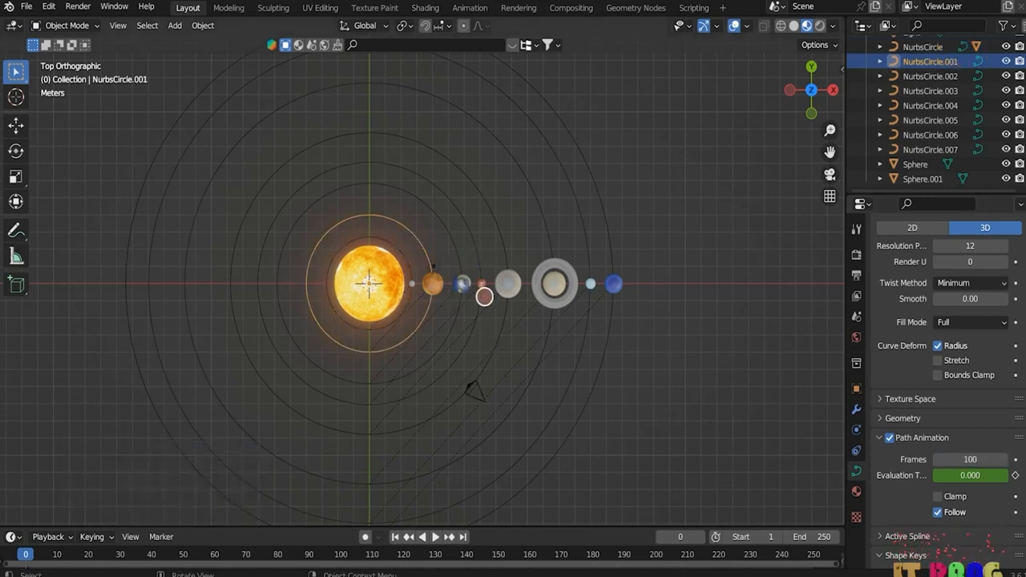
{"action": "left_click", "coordinate": [966, 460]}
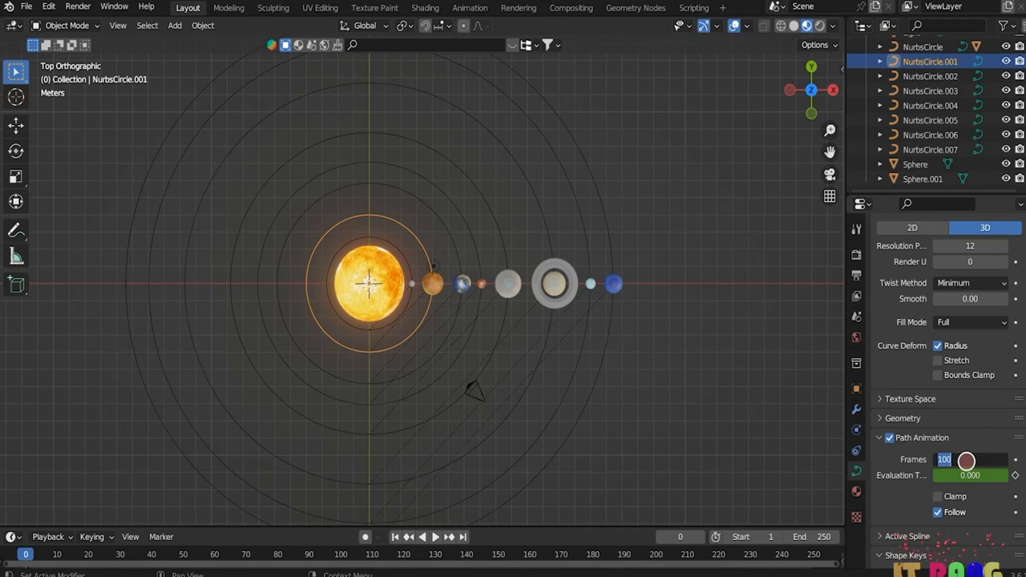
{"action": "type", "text": "225"}
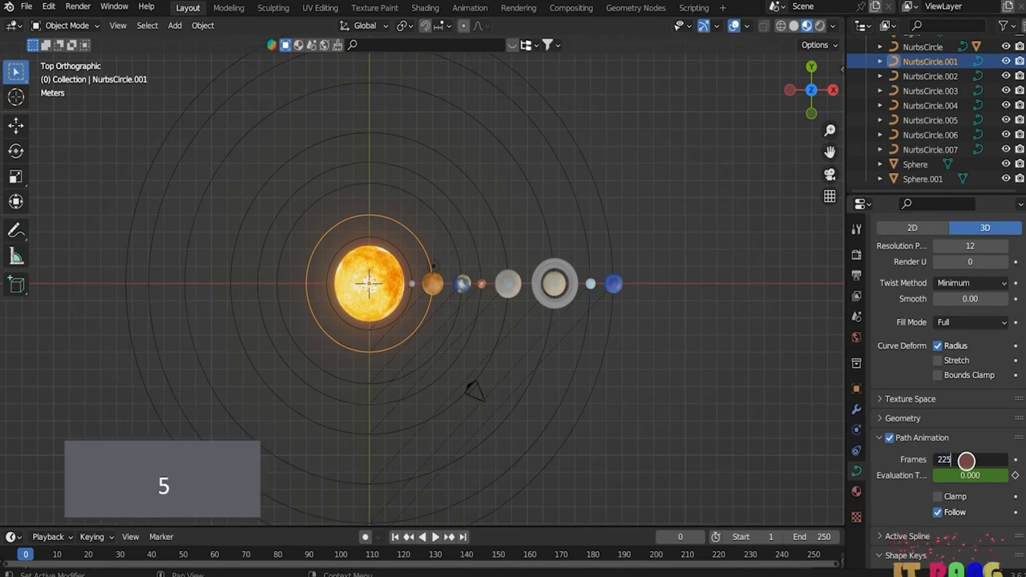
- Set the path animation length of Earth's orbit, NurbsCircle.002, to 365 frames
{"action": "left_click", "coordinate": [456, 255]}
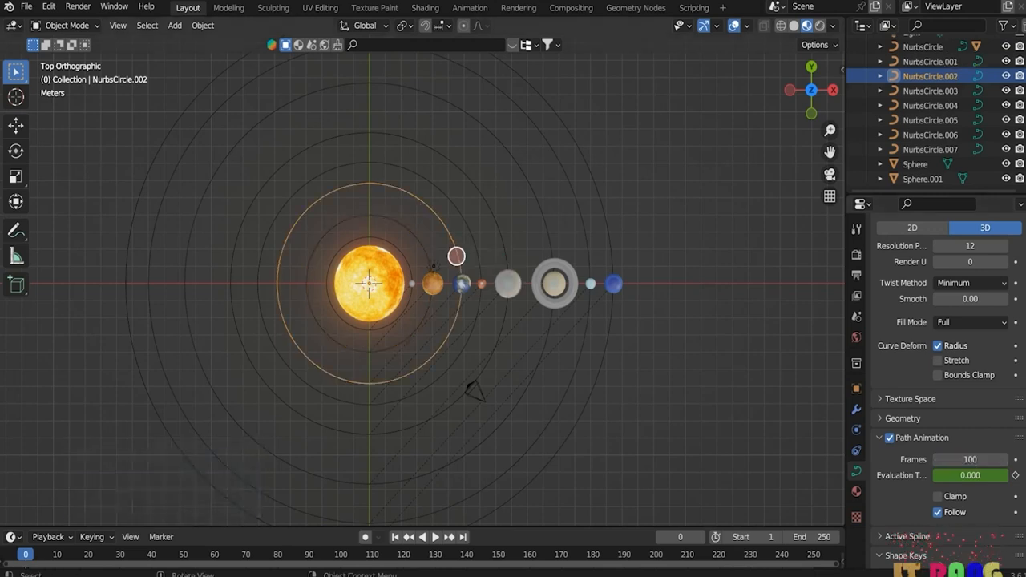
{"action": "left_click", "coordinate": [960, 458]}
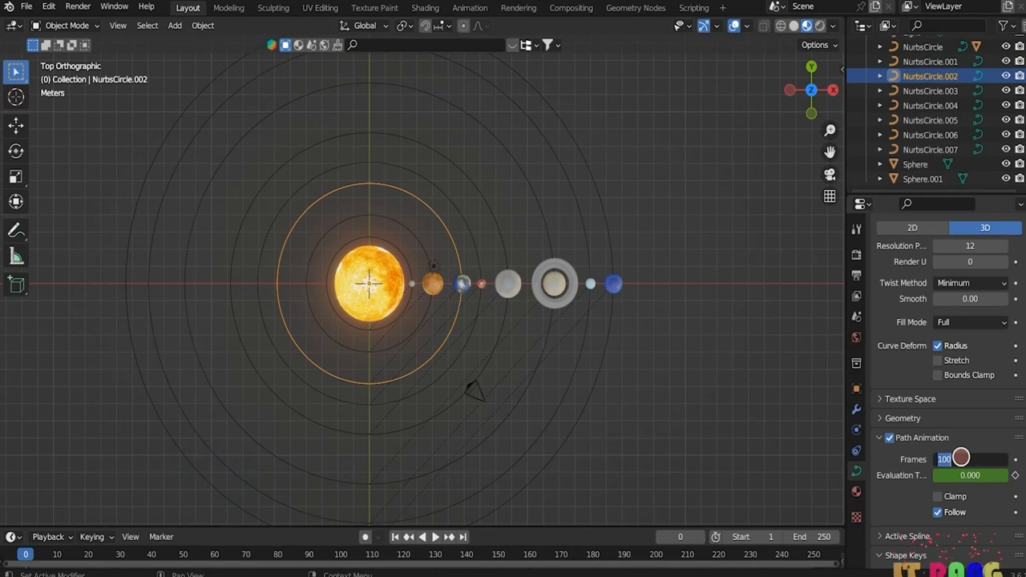
{"action": "type", "text": "365"}
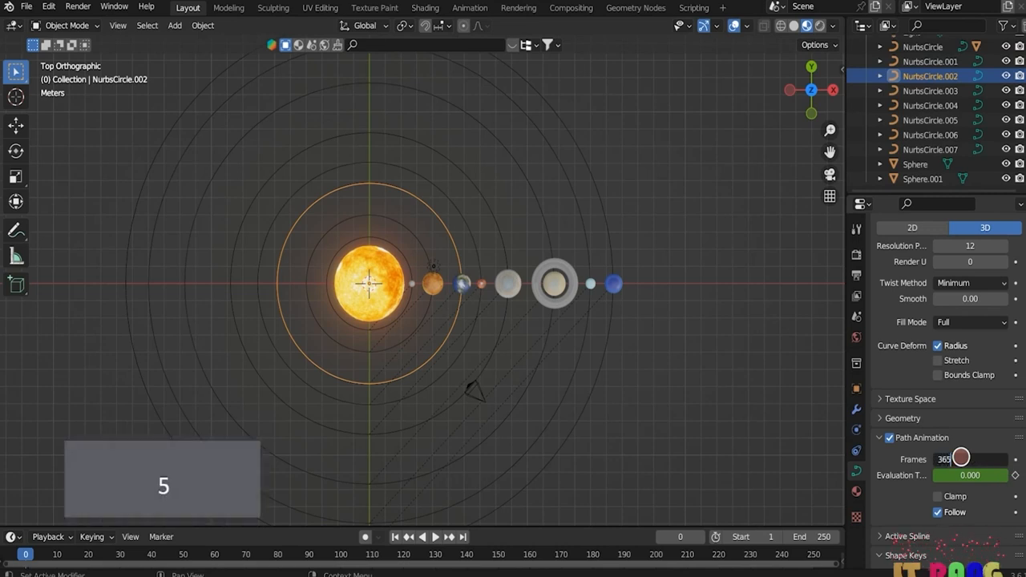
{"action": "left_click", "coordinate": [475, 244]}
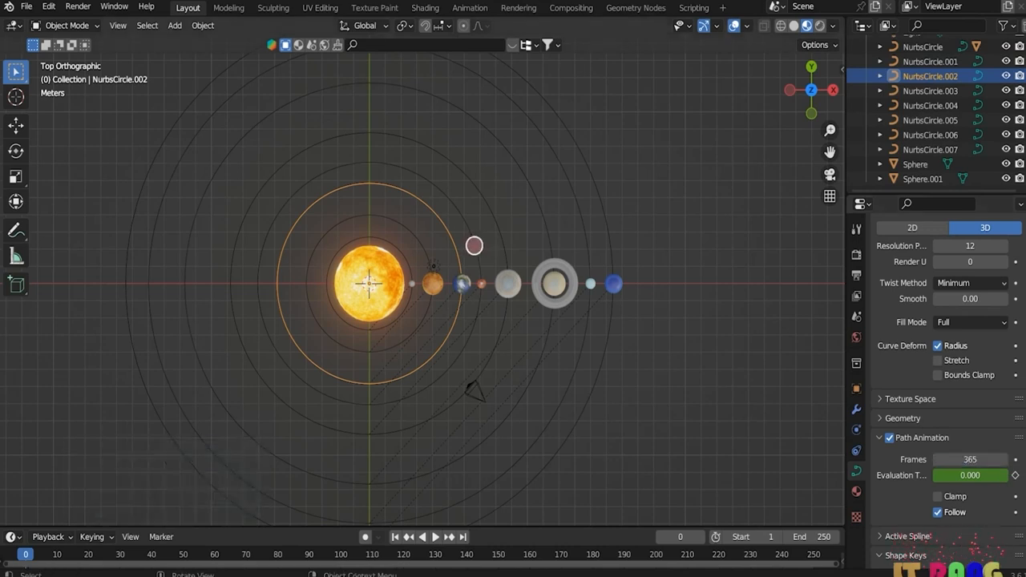
- Set the path animation length of Mars's orbit, NurbsCircle.003, to 667 frames
{"action": "left_click", "coordinate": [474, 244]}
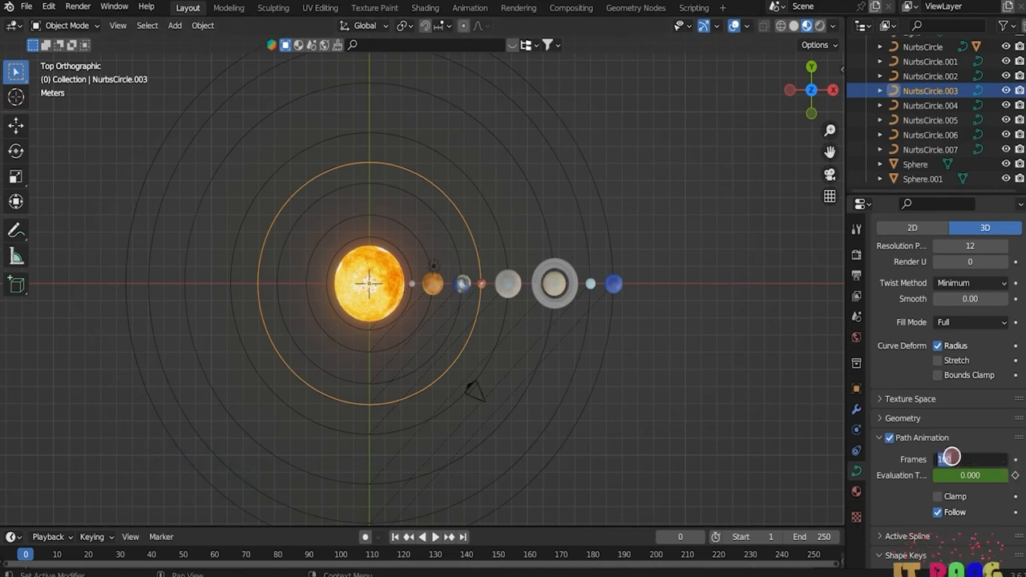
{"action": "type", "text": "67"}
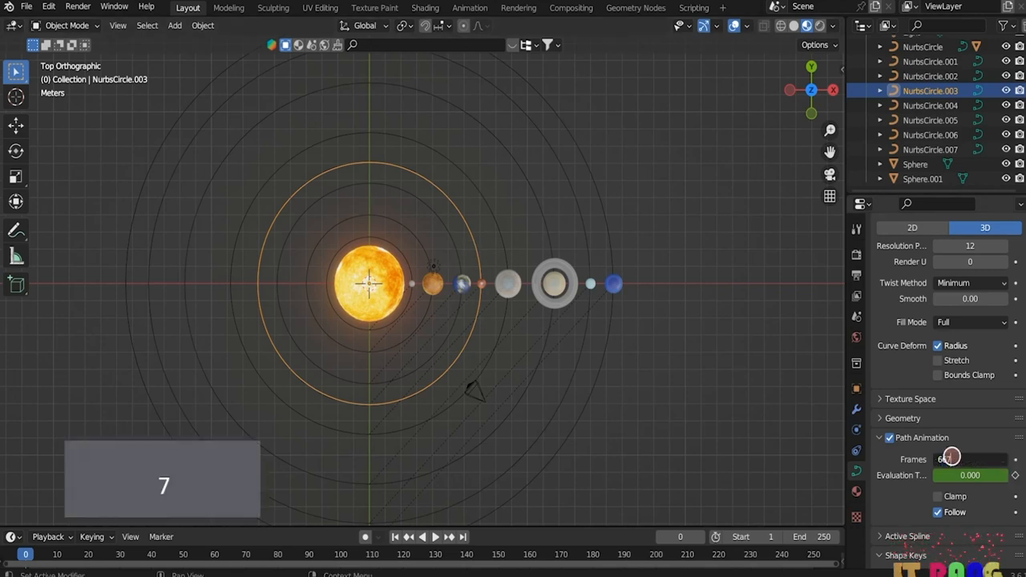
{"action": "key", "text": "Return"}
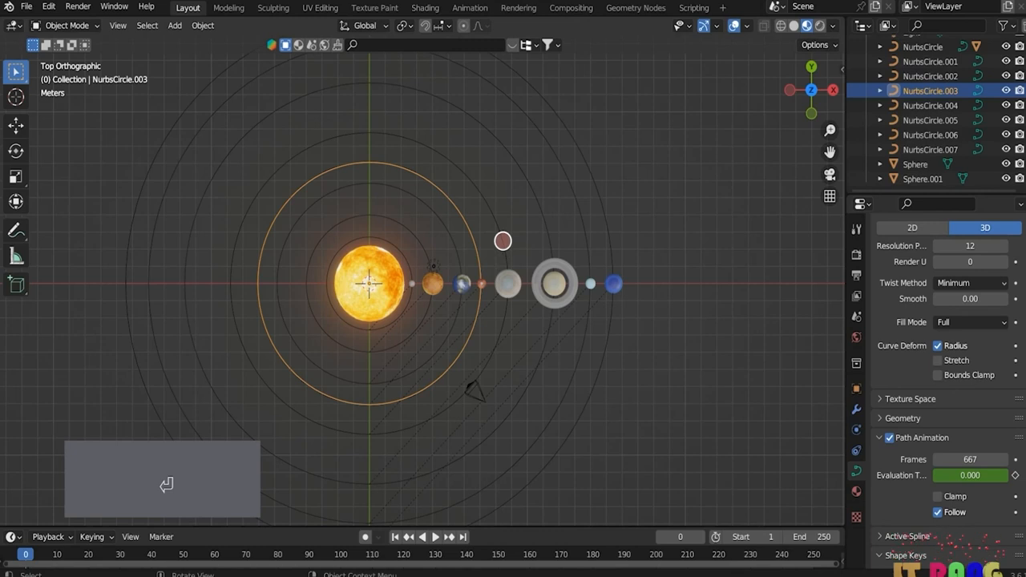
- Set the path animation length of Jupiter's orbit, NurbsCircle.004, to 5000 frames
{"action": "left_click", "coordinate": [468, 386]}
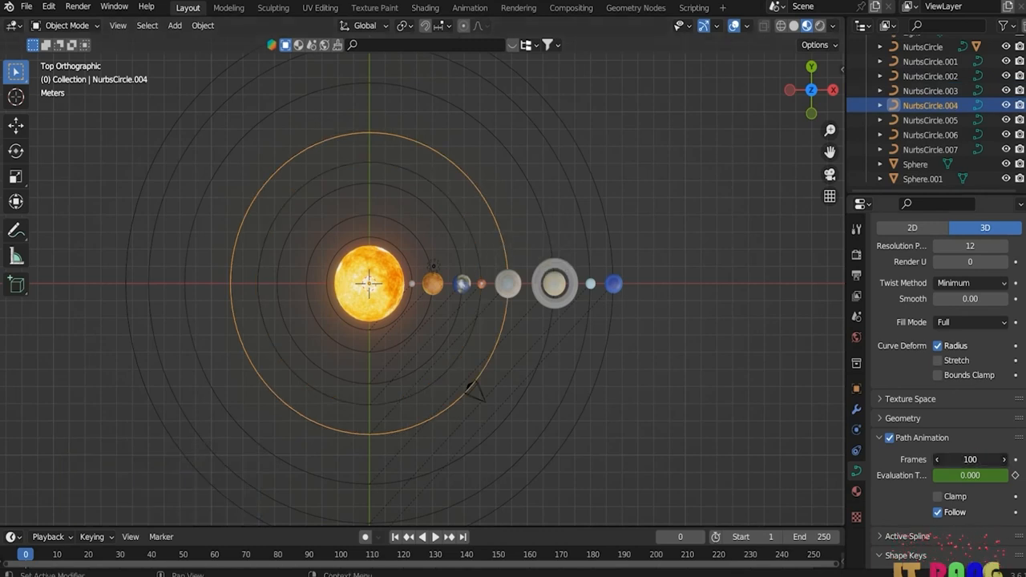
{"action": "left_click", "coordinate": [970, 458]}
{"action": "type", "text": "50"}
{"action": "key", "text": "Return"}
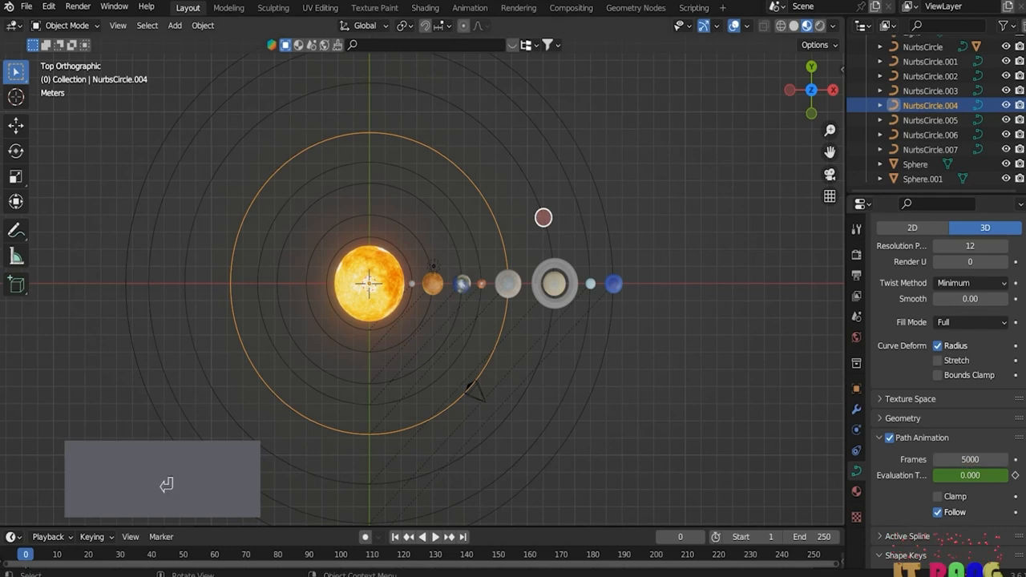
- Set the path animation length of Saturn's orbit, NurbsCircle.005, to 6000 frames
{"action": "left_click", "coordinate": [542, 218]}
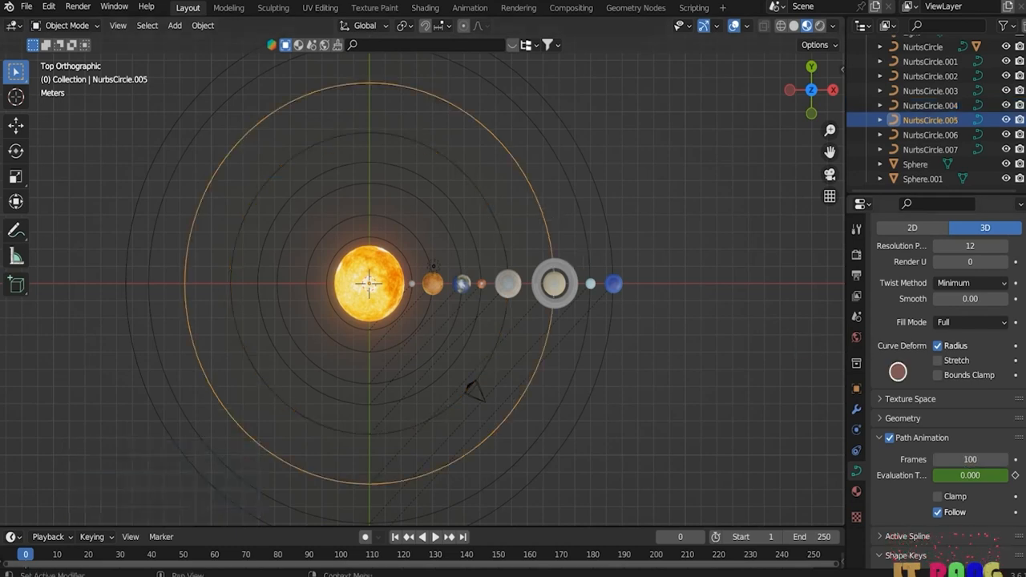
{"action": "left_click", "coordinate": [971, 459]}
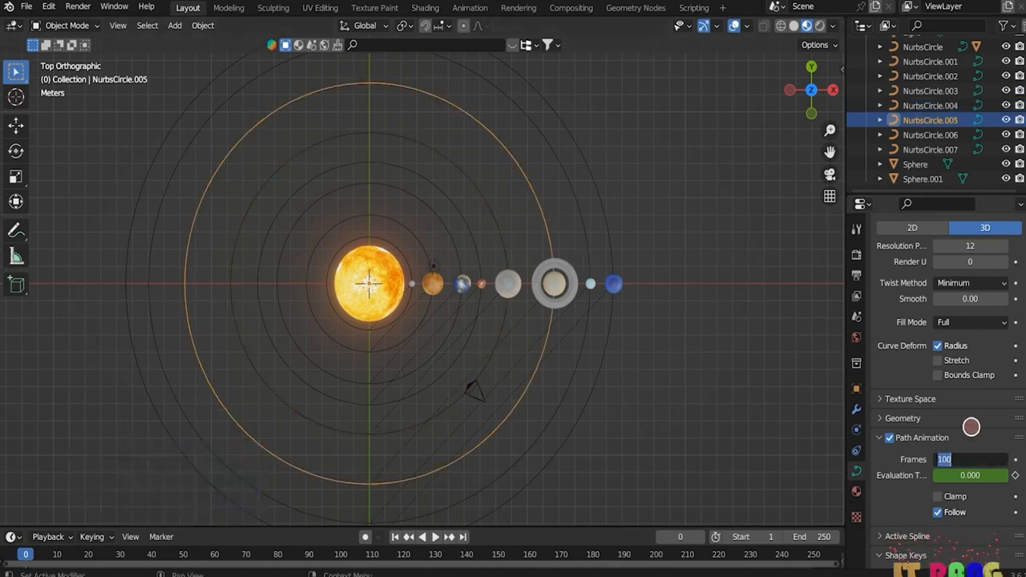
{"action": "type", "text": "6"}
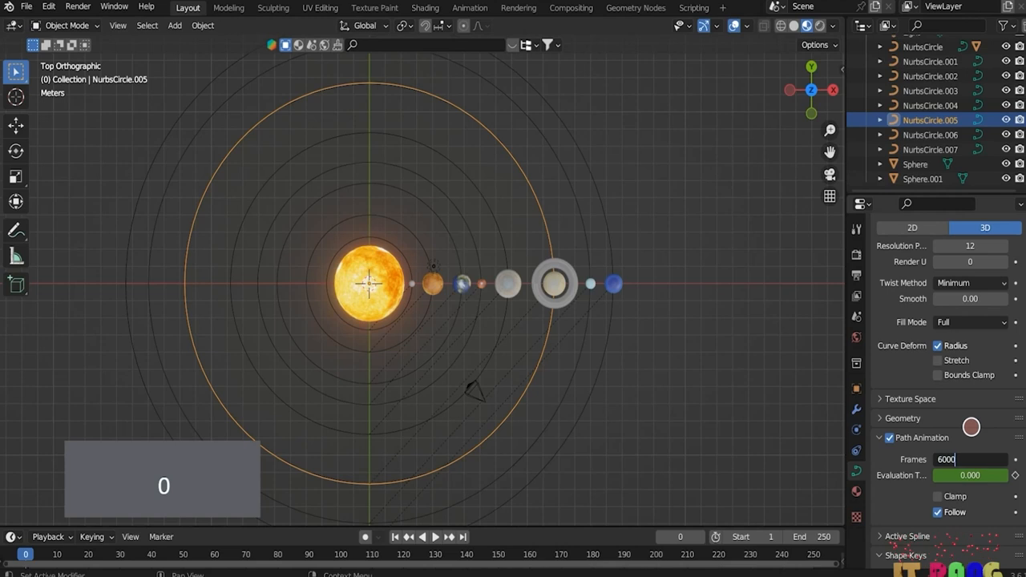
{"action": "type", "text": "000"}
{"action": "key", "text": "Return"}
- Set the path animation length of Uranus's orbit, NurbsCircle.006, to 7000 frames
{"action": "left_click", "coordinate": [579, 211]}
{"action": "left_click", "coordinate": [969, 459]}
{"action": "type", "text": "7"}
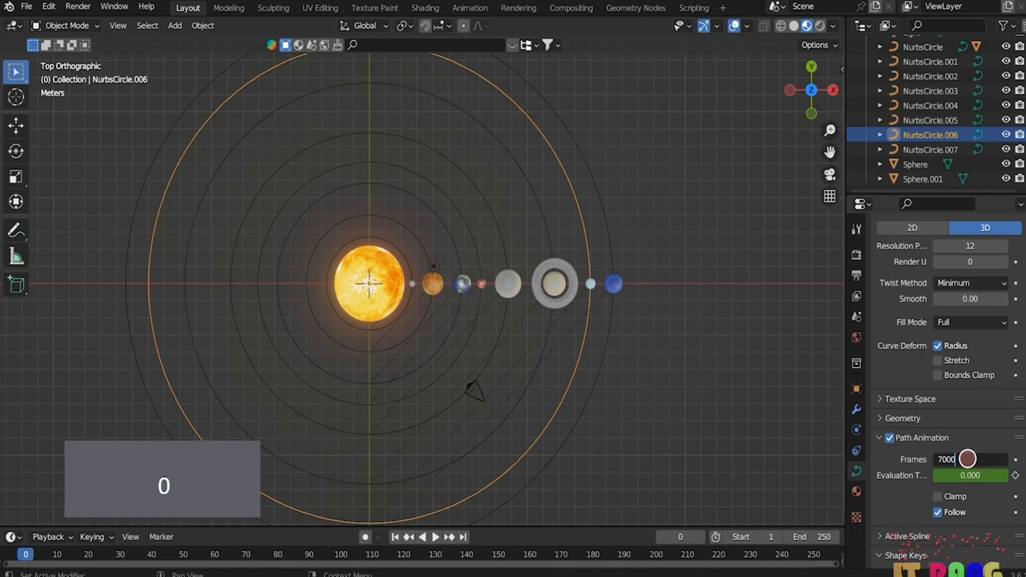
{"action": "key", "text": "Return"}
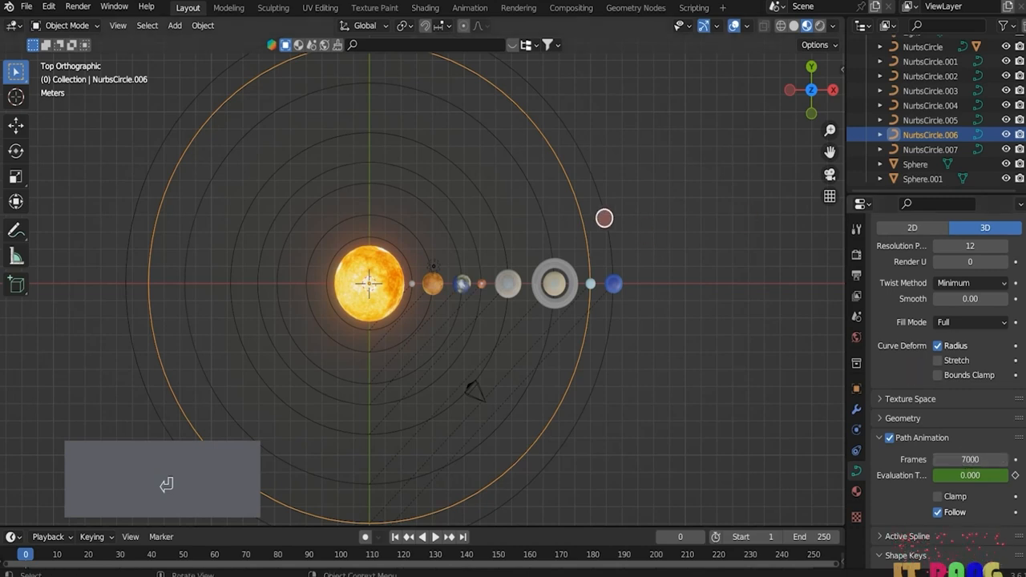
- Set the path animation length of Neptune's orbit, the outermost circle, to 9000 frames
{"action": "left_click", "coordinate": [603, 216]}
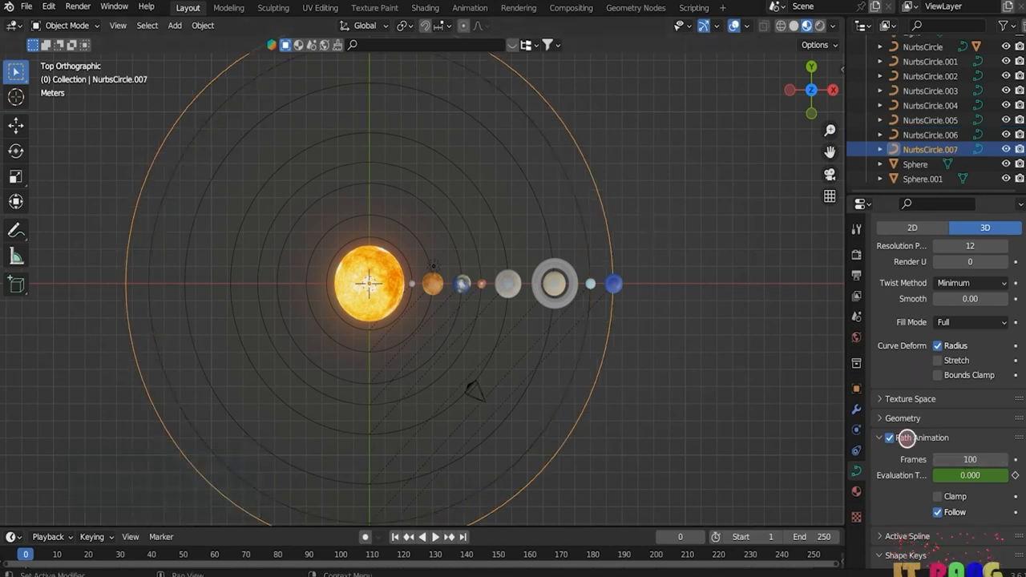
{"action": "double_click", "coordinate": [983, 460]}
{"action": "type", "text": "9000"}
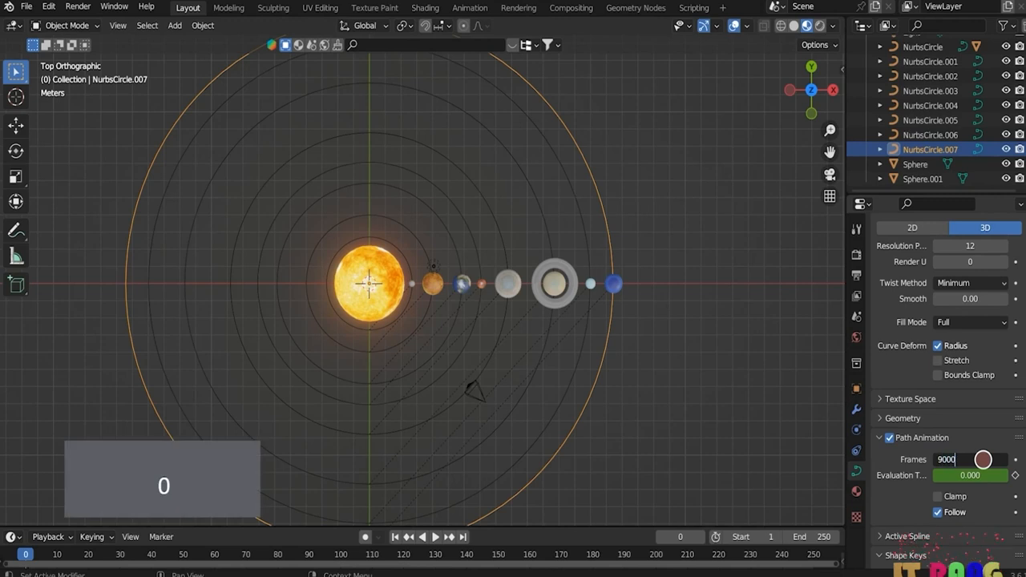
{"action": "key", "text": "Return"}
- Return the timeline to frame 1 and set the scene's end frame to 9000
{"action": "left_click", "coordinate": [400, 537]}
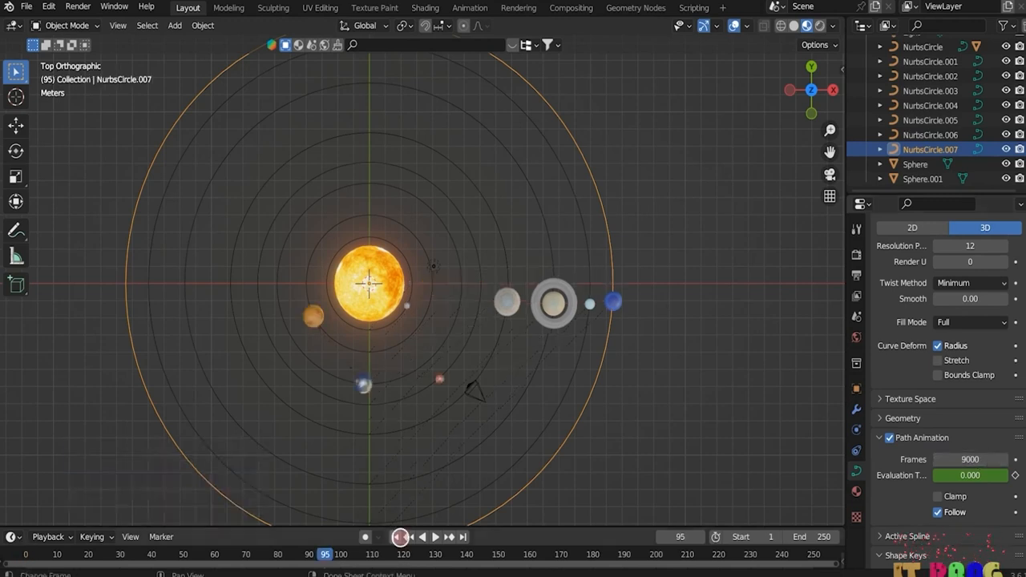
{"action": "left_click", "coordinate": [393, 538]}
{"action": "left_click", "coordinate": [819, 536]}
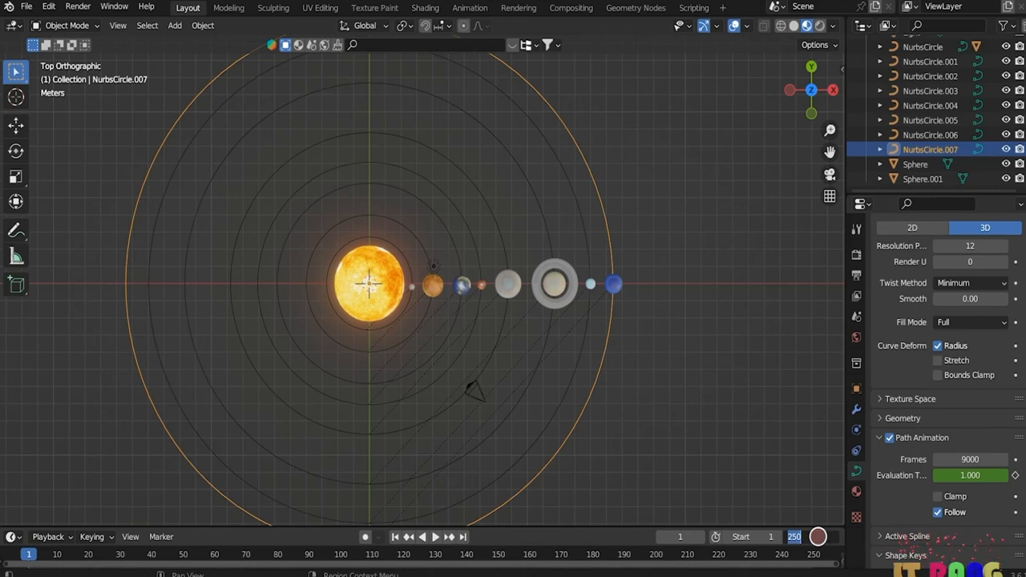
{"action": "type", "text": "90"}
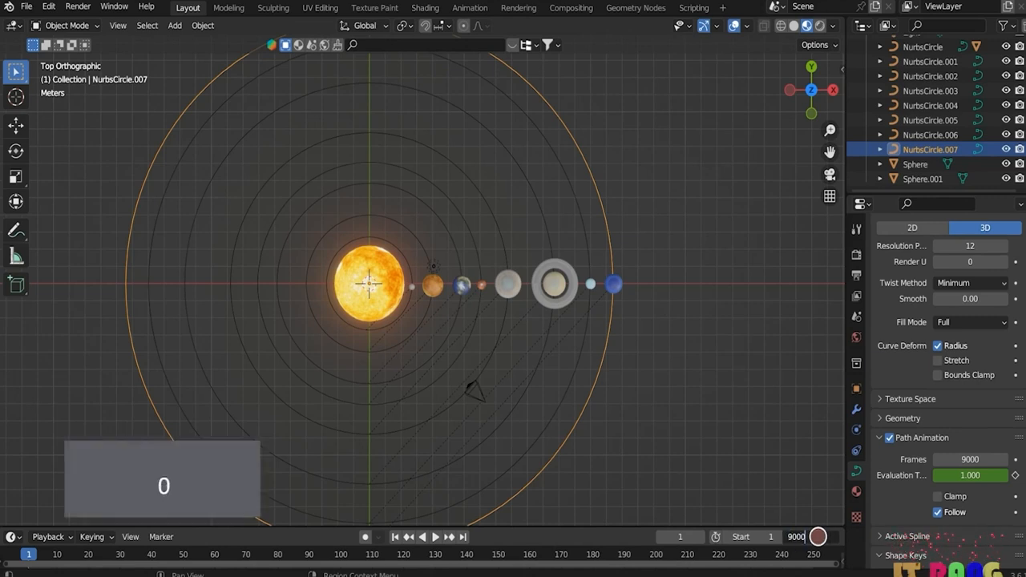
{"action": "type", "text": "00"}
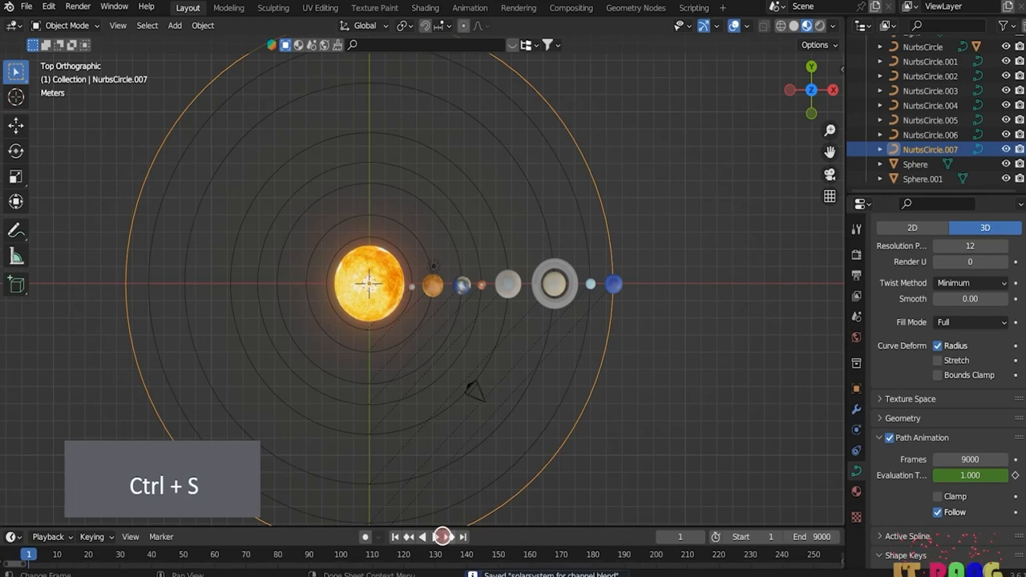
- Save the file and play back the animation to check the planets' orbital motion
{"action": "key", "text": "ctrl+s"}
{"action": "key", "text": "space"}
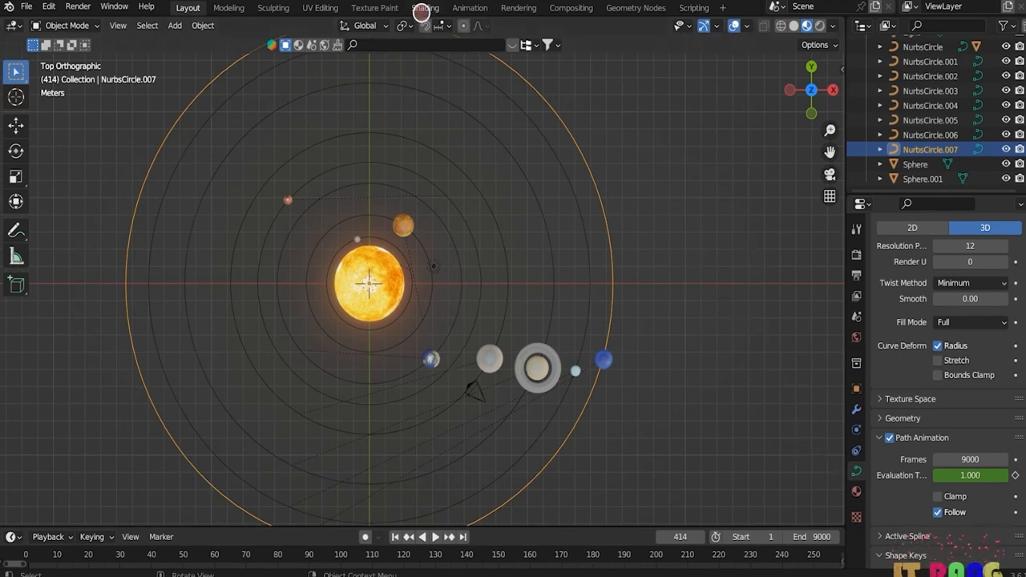
- Switch to the Shading workspace and show the World shader nodes
{"action": "left_click", "coordinate": [425, 8]}
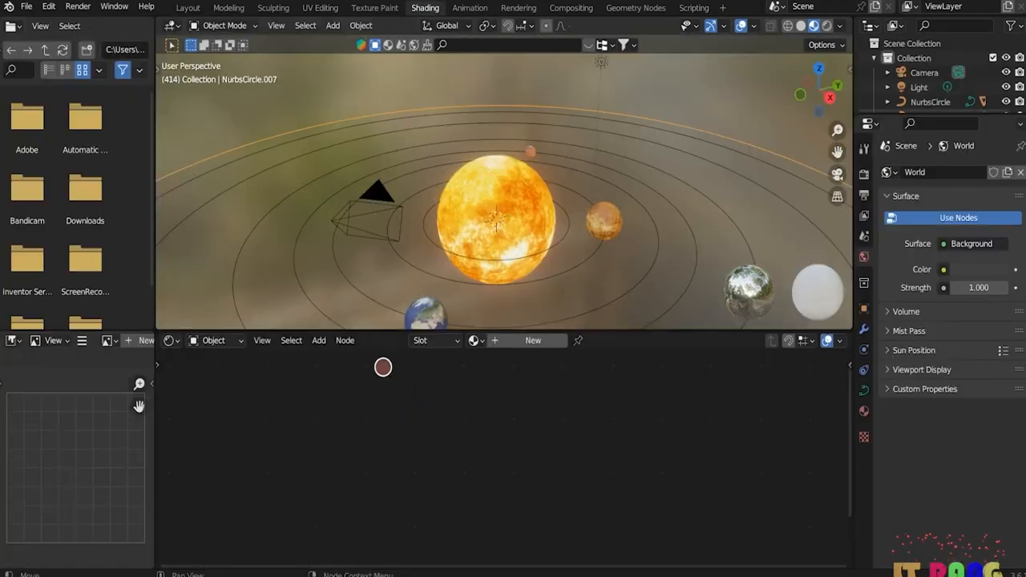
{"action": "left_click", "coordinate": [232, 340]}
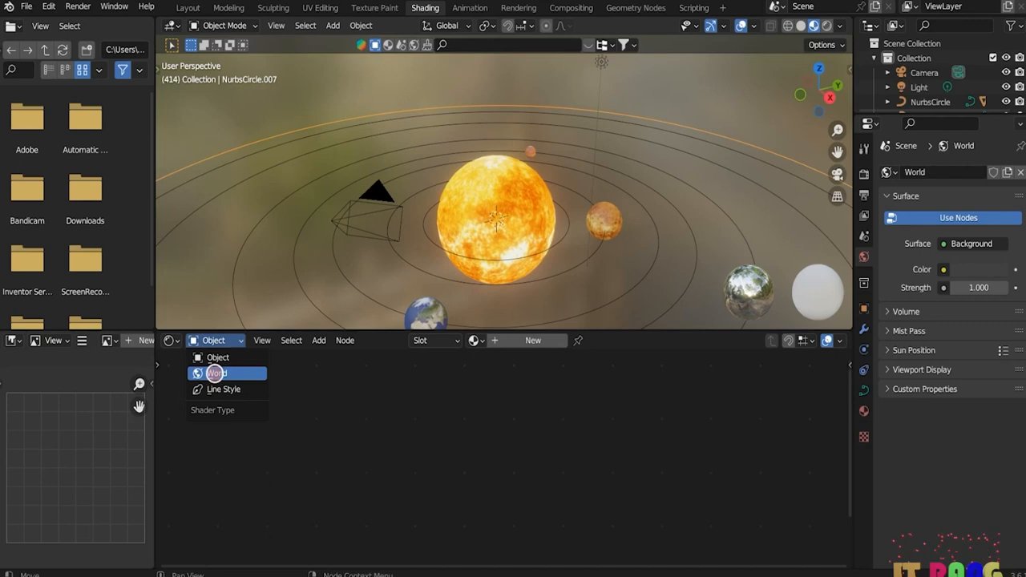
{"action": "left_click", "coordinate": [219, 371]}
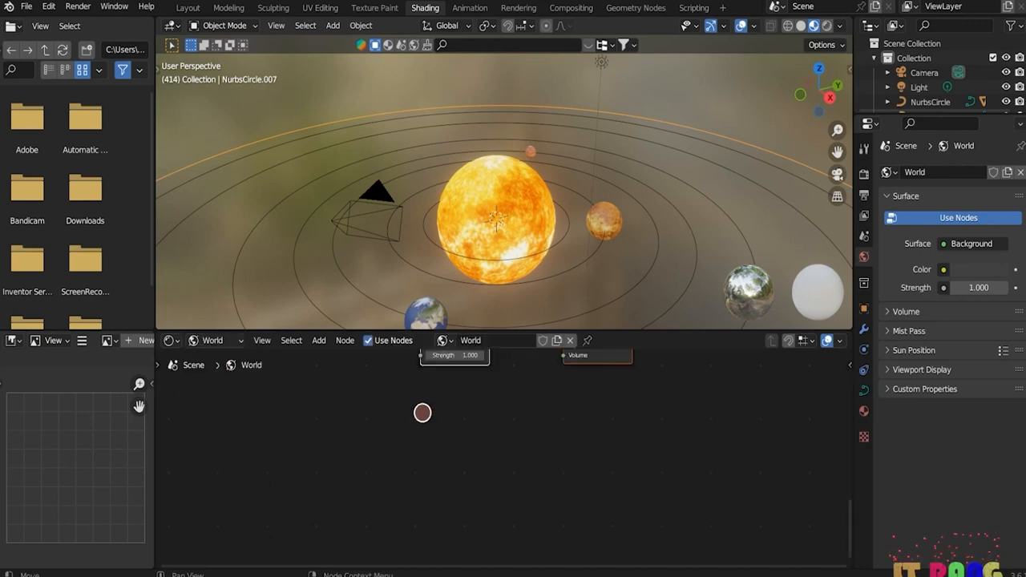
- Add an Environment Texture node and place it to the left of the Background node in the World shader
{"action": "left_click", "coordinate": [316, 340]}
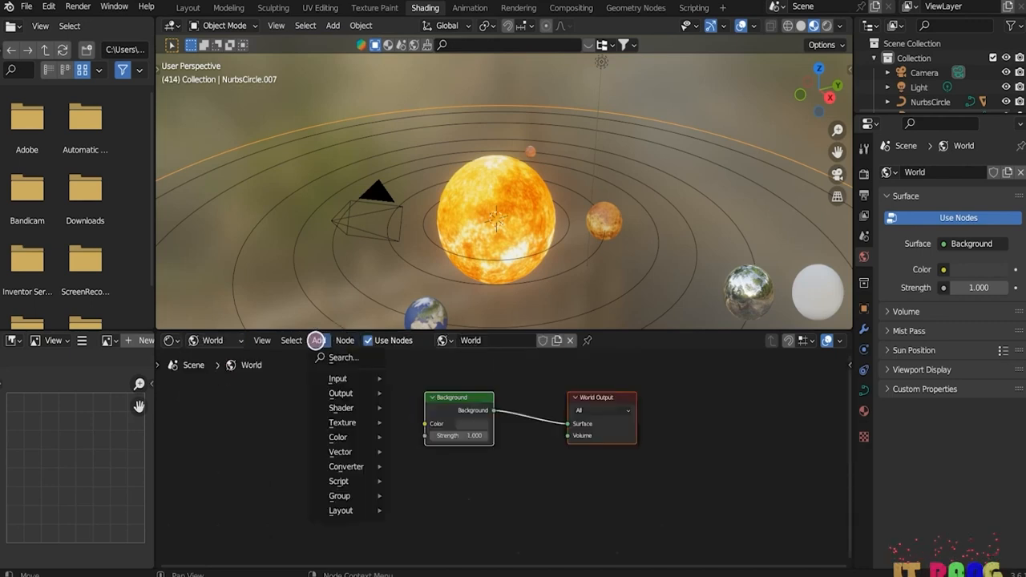
{"action": "left_click", "coordinate": [332, 355]}
{"action": "type", "text": "en"}
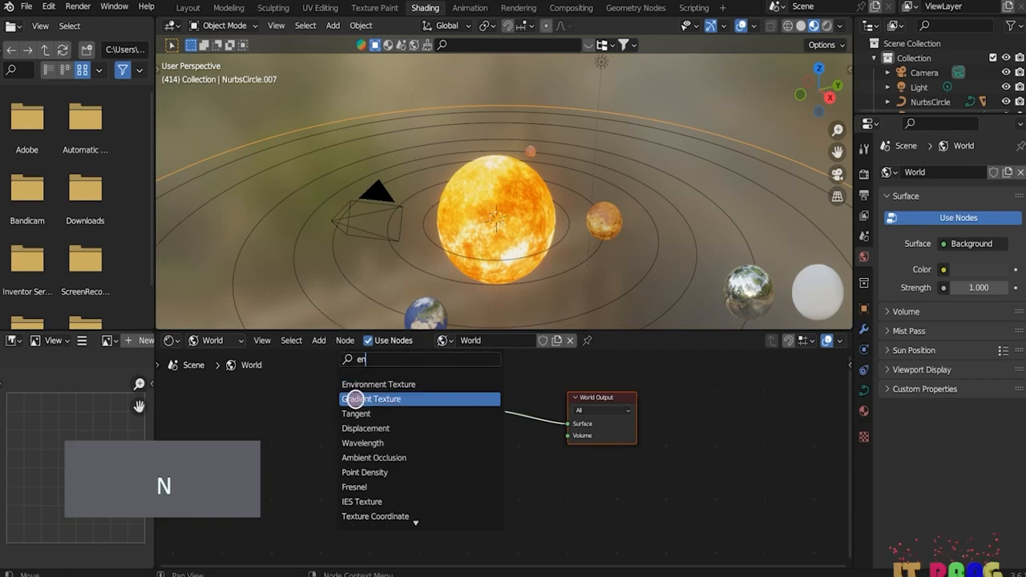
{"action": "left_click", "coordinate": [360, 385]}
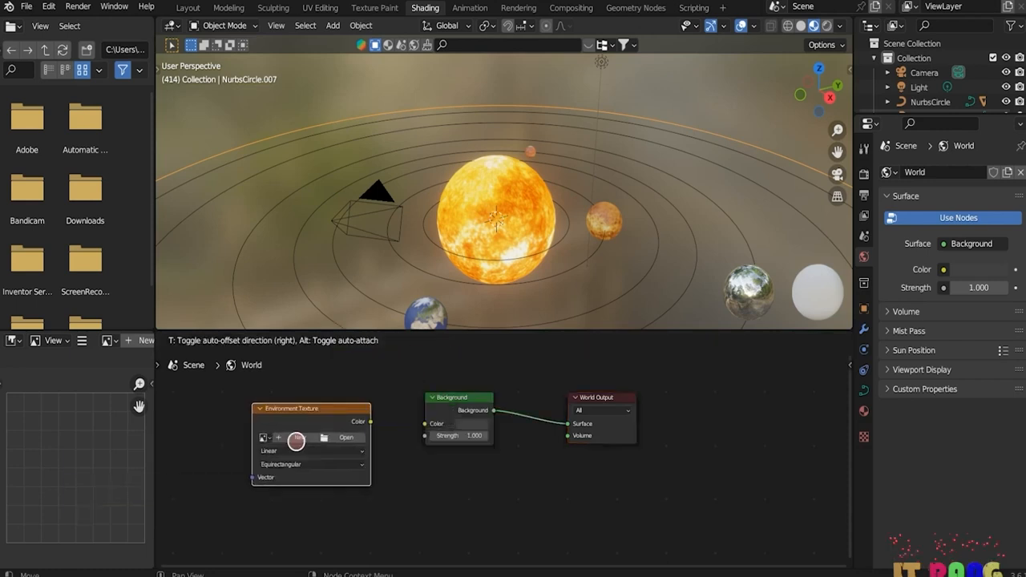
{"action": "left_click", "coordinate": [279, 449]}
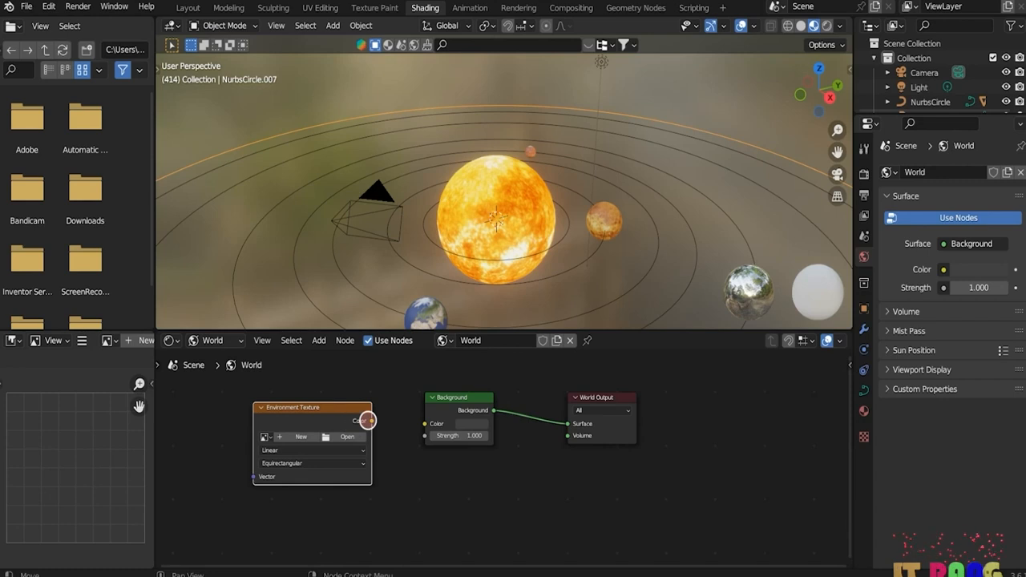
- Connect the Environment Texture's Color output to the Background node's Color input and load the image 8k_stars.jpg
{"action": "left_click_drag", "start_coordinate": [369, 420], "coordinate": [410, 423]}
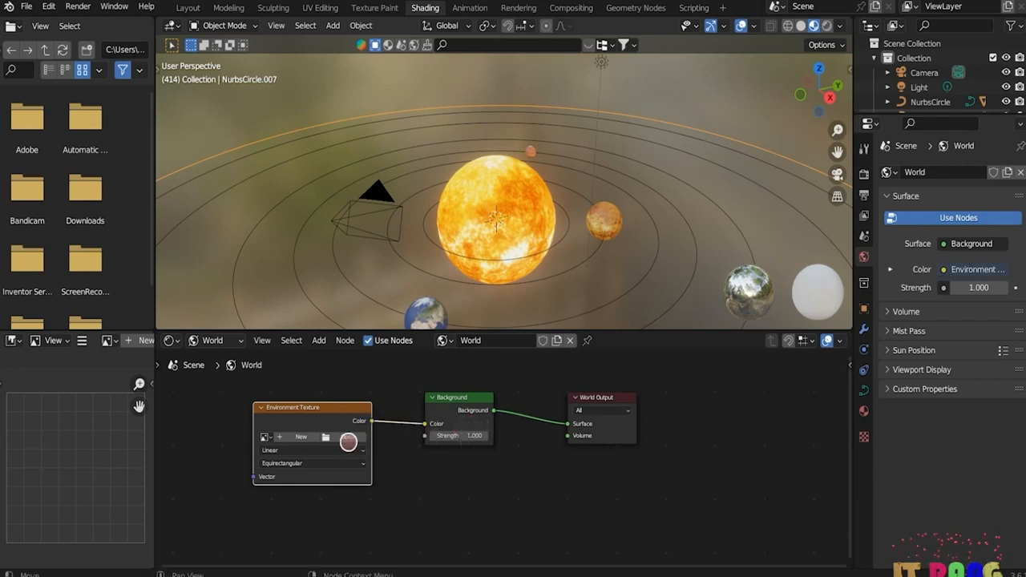
{"action": "left_click", "coordinate": [344, 437]}
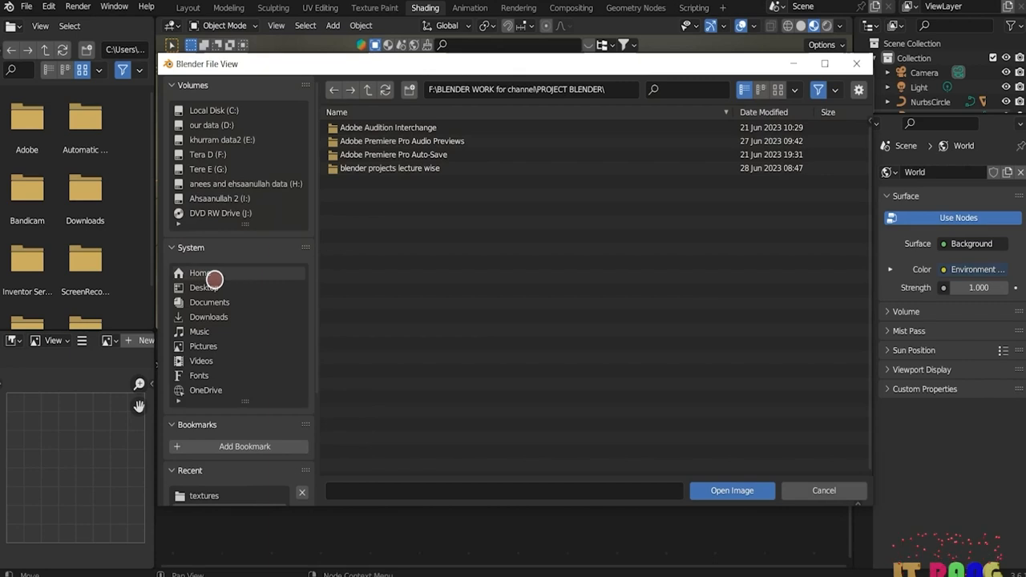
{"action": "left_click", "coordinate": [207, 287]}
{"action": "left_click", "coordinate": [356, 153]}
{"action": "left_click", "coordinate": [357, 153]}
{"action": "left_click", "coordinate": [365, 154]}
{"action": "left_click", "coordinate": [712, 489]}
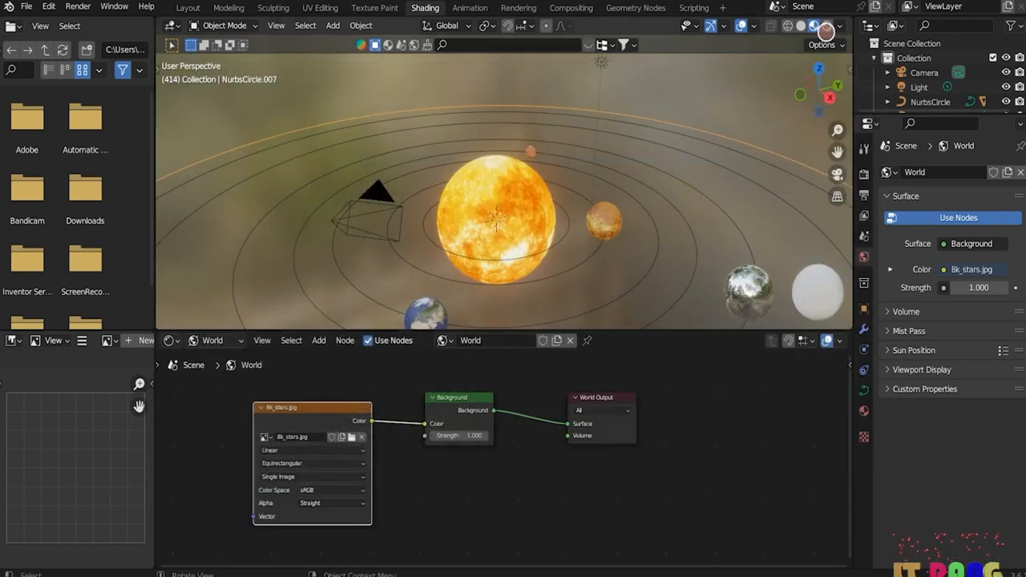
- Show the scene in rendered shading in the Layout workspace, with overlays hidden and the Sun and planets viewed at an angle
{"action": "left_click", "coordinate": [825, 26]}
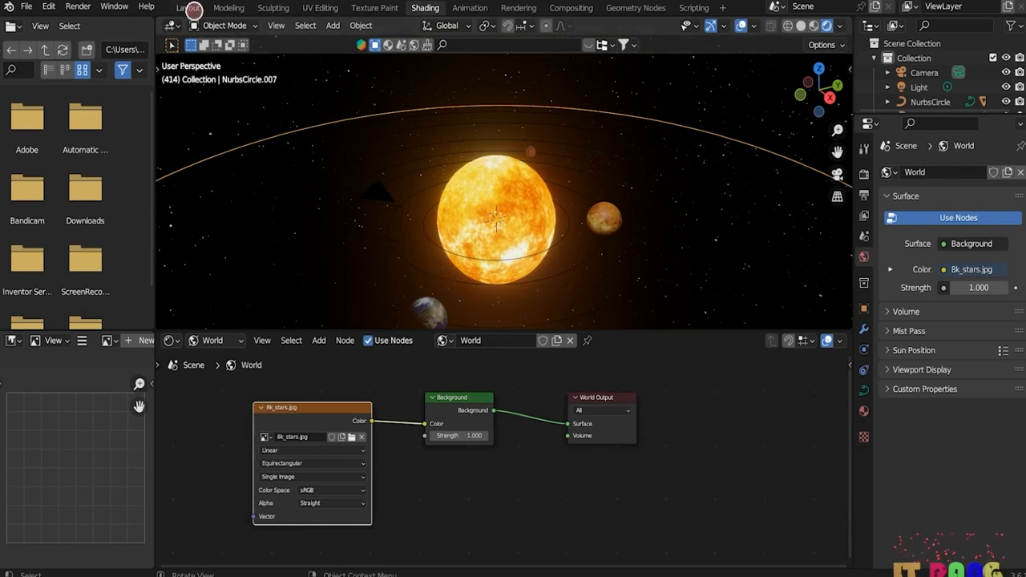
{"action": "left_click", "coordinate": [189, 7]}
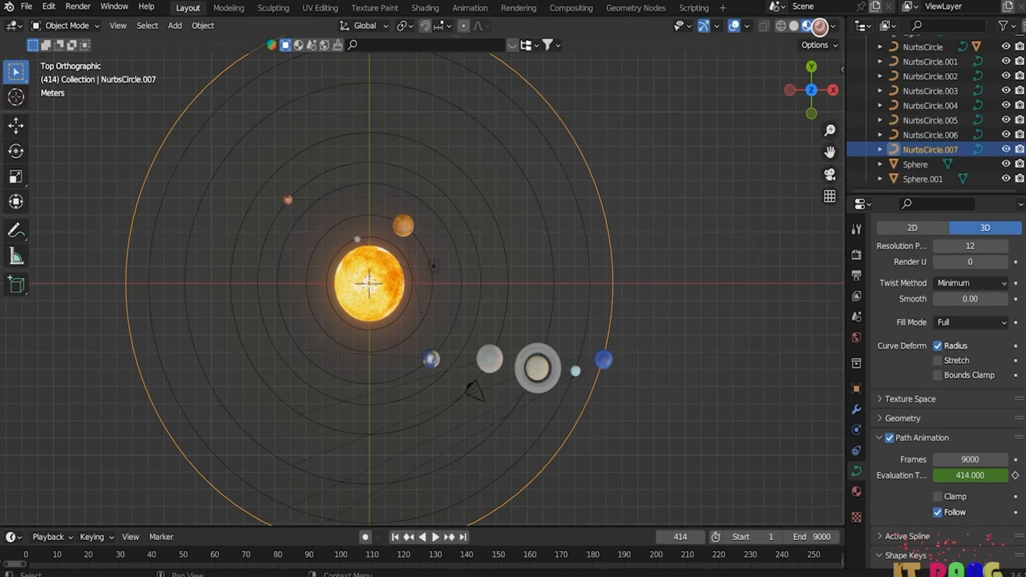
{"action": "left_click", "coordinate": [818, 26]}
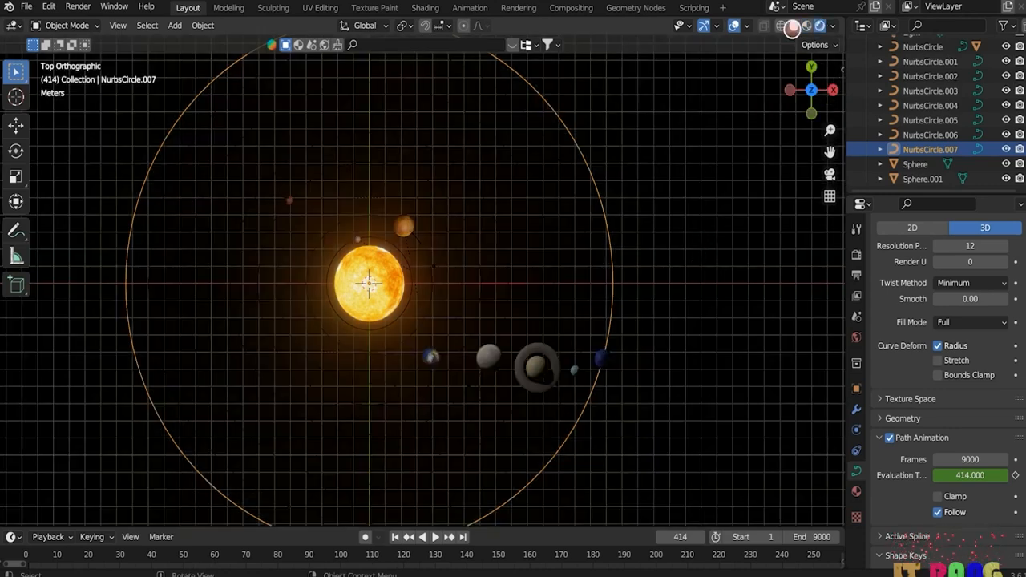
{"action": "left_click", "coordinate": [734, 25]}
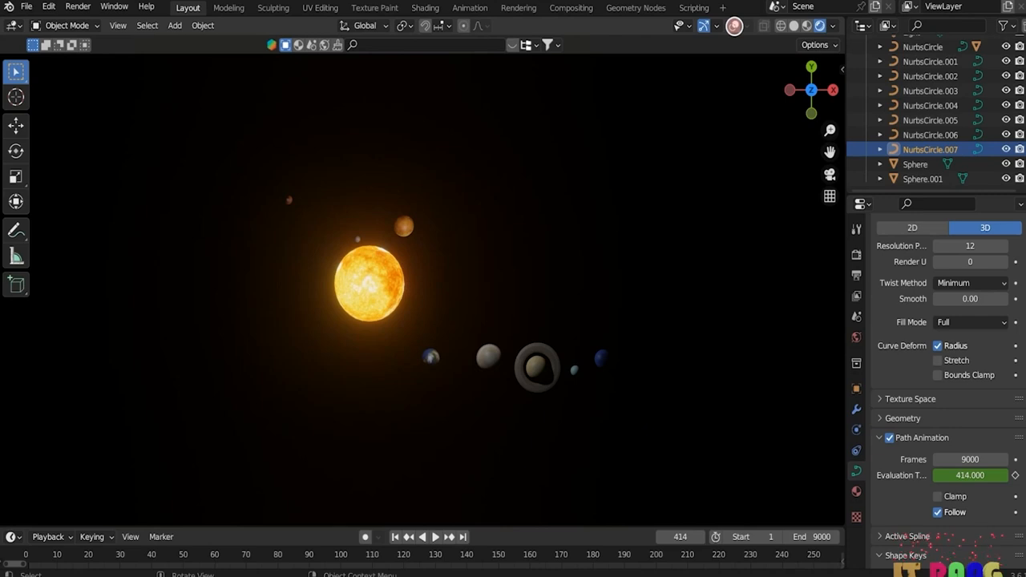
{"action": "middle_click_drag", "start_coordinate": [584, 433], "coordinate": [615, 339]}
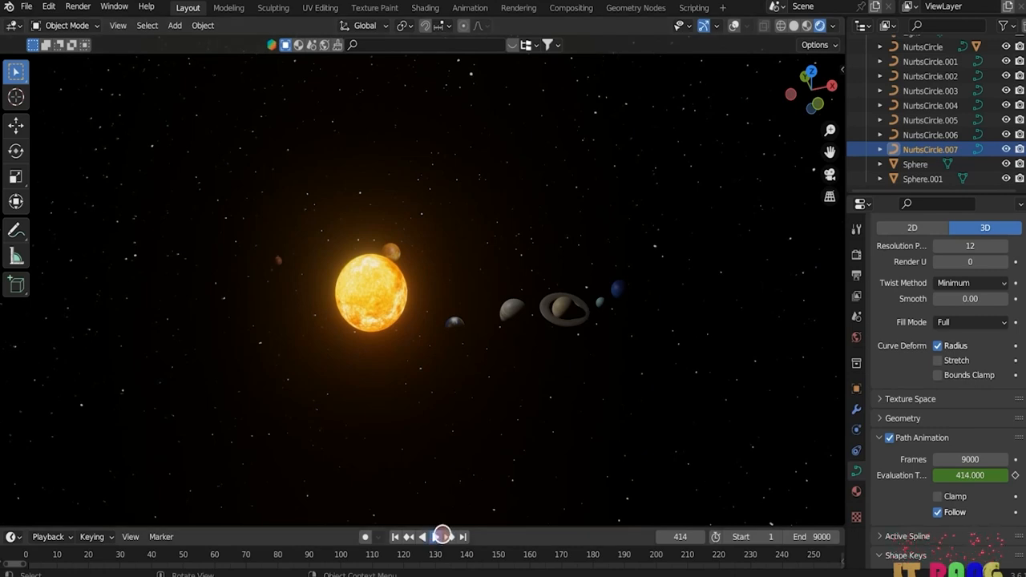
- Play the animation to check the planets orbiting the Sun against the star background, and pause it
{"action": "left_click", "coordinate": [441, 536]}
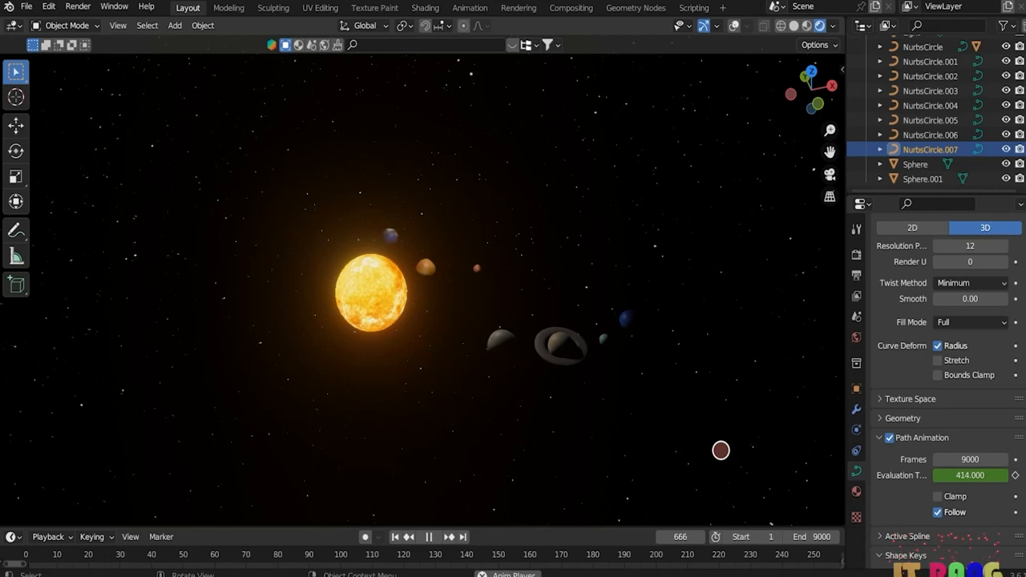
{"action": "middle_click_drag", "start_coordinate": [721, 450], "coordinate": [692, 453]}
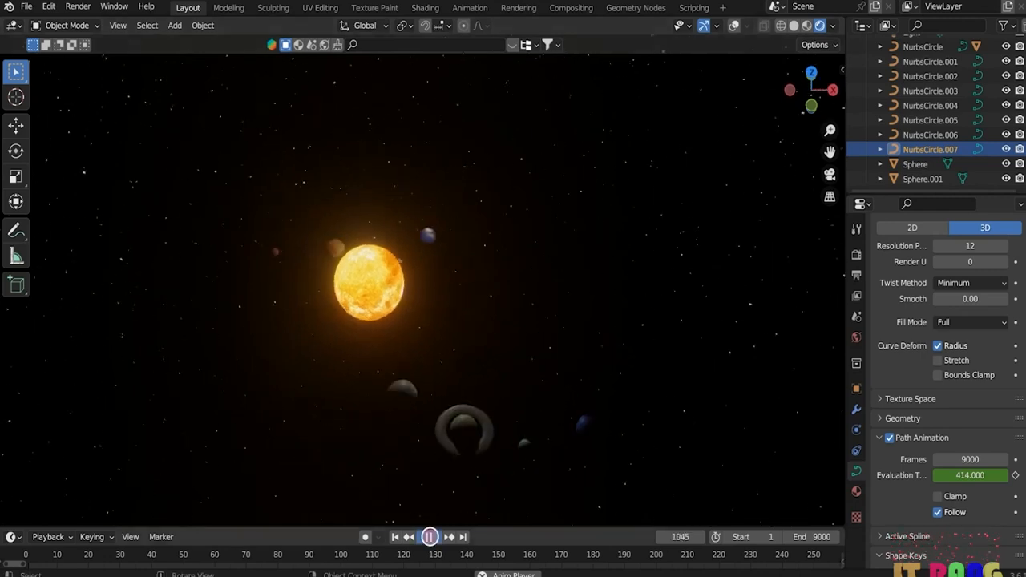
{"action": "left_click", "coordinate": [430, 537]}
- Set the emission strength of the Sun's material to 7 and check the glow with animation playback
{"action": "left_click", "coordinate": [644, 352]}
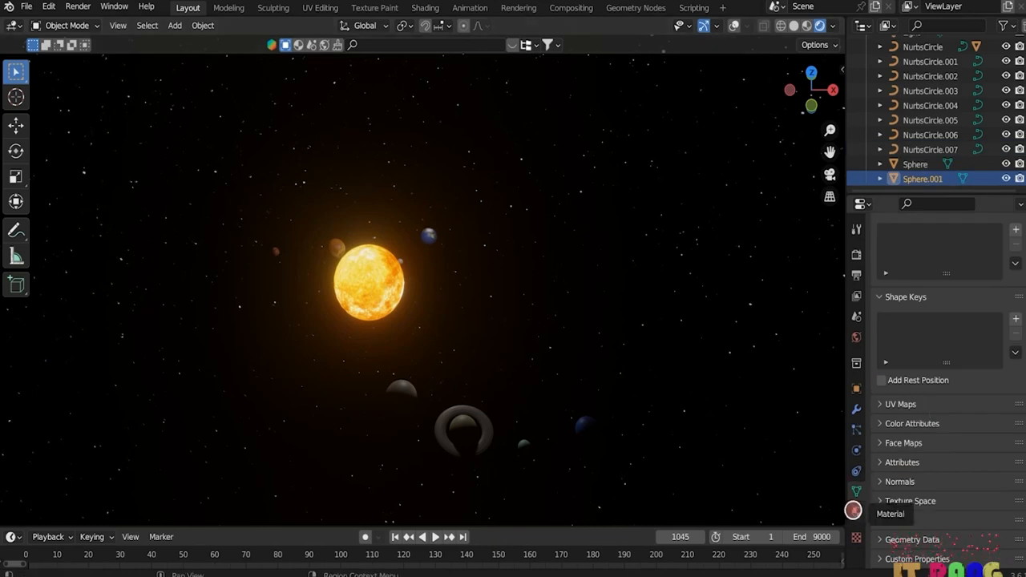
{"action": "left_click", "coordinate": [854, 510]}
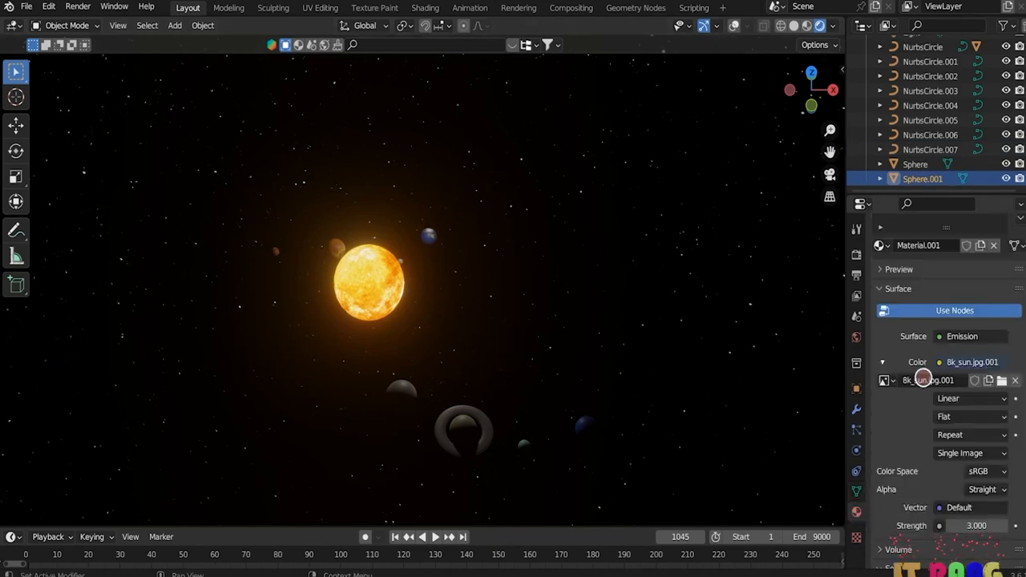
{"action": "scroll", "coordinate": [905, 428], "scroll_direction": "down", "scroll_amount": 3}
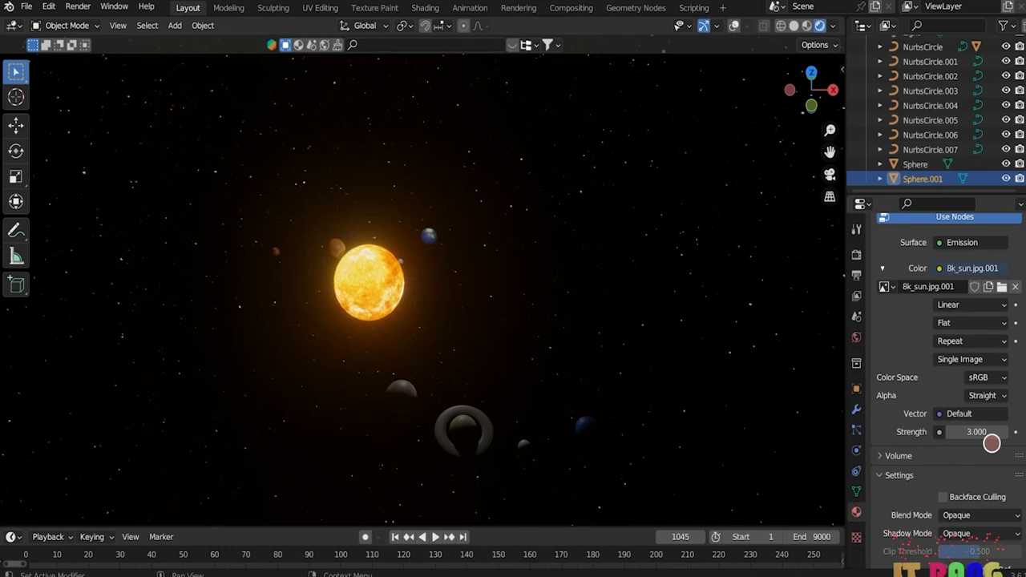
{"action": "left_click", "coordinate": [973, 432]}
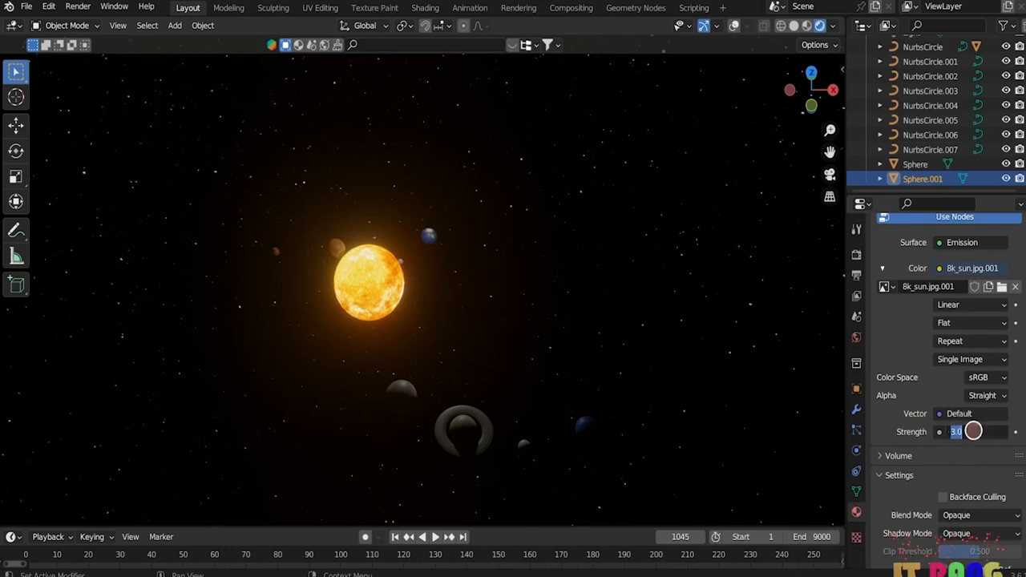
{"action": "type", "text": "1"}
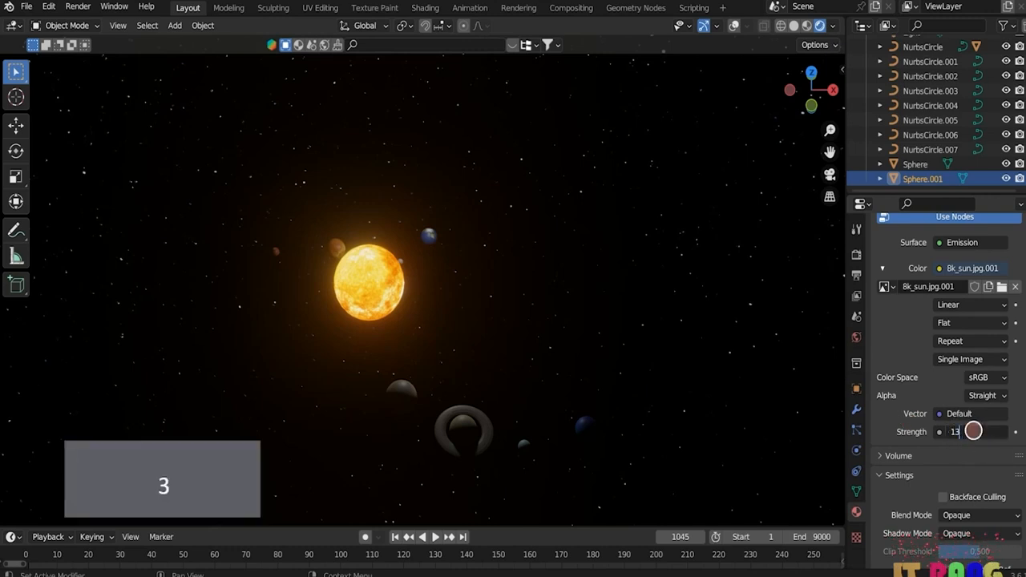
{"action": "type", "text": "3"}
{"action": "key", "text": "Return"}
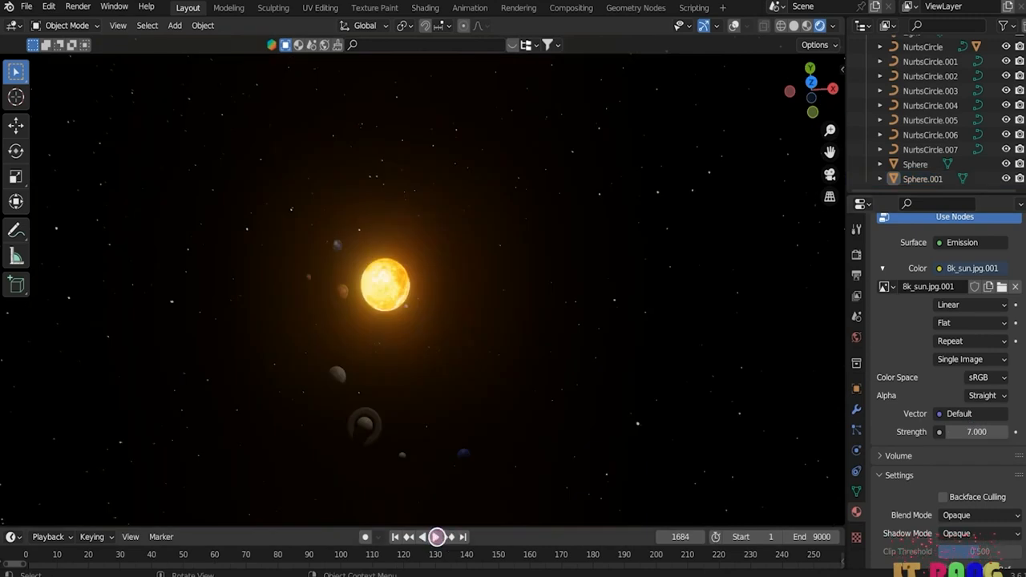
{"action": "left_click", "coordinate": [437, 536]}
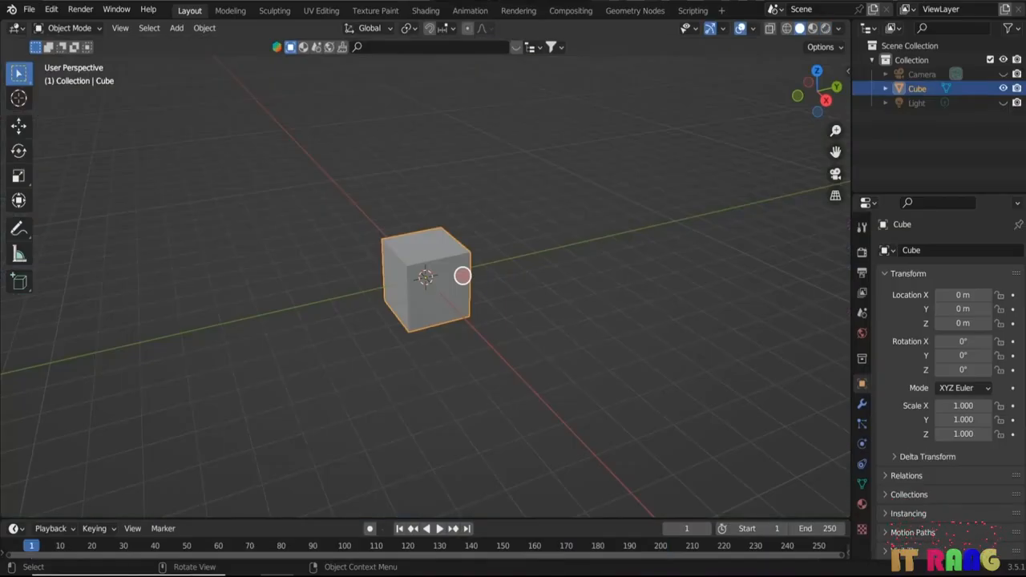
- Replace the default cube with a plane scaled up to about 8.37
{"action": "key", "text": "x"}
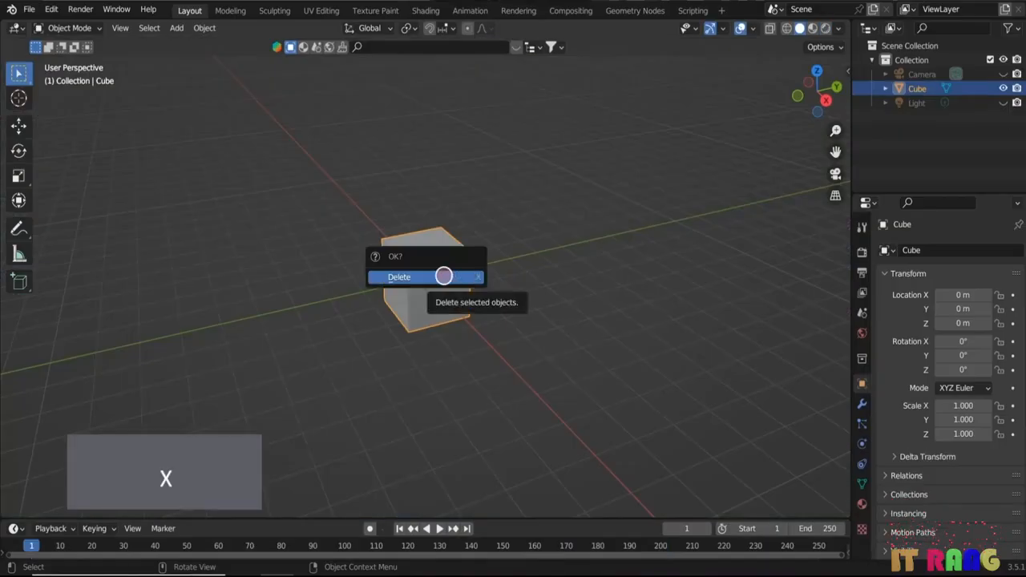
{"action": "left_click", "coordinate": [444, 277]}
{"action": "key", "text": "shift+a"}
{"action": "mouse_move", "coordinate": [444, 277]}
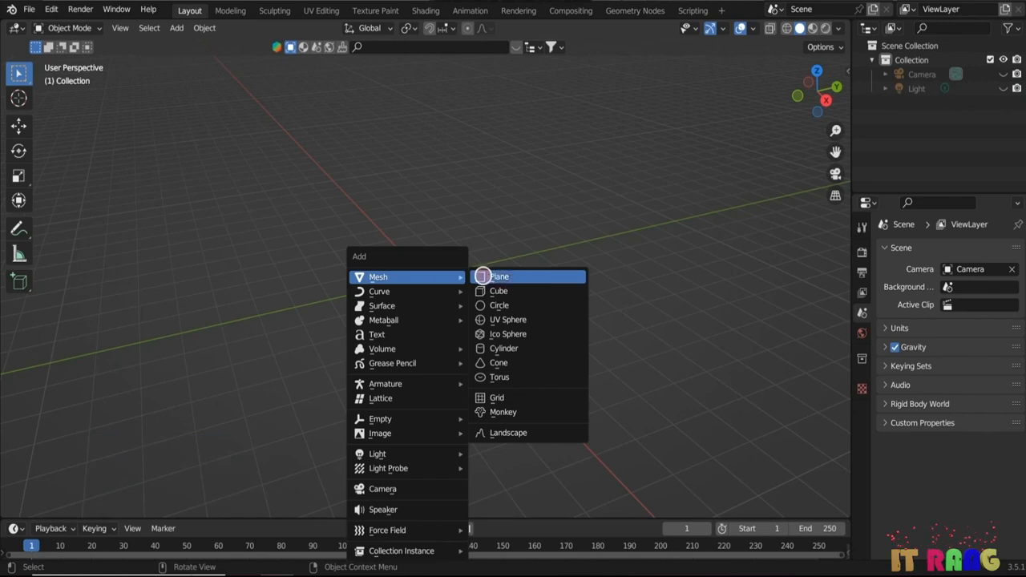
{"action": "left_click", "coordinate": [508, 276]}
{"action": "key", "text": "s"}
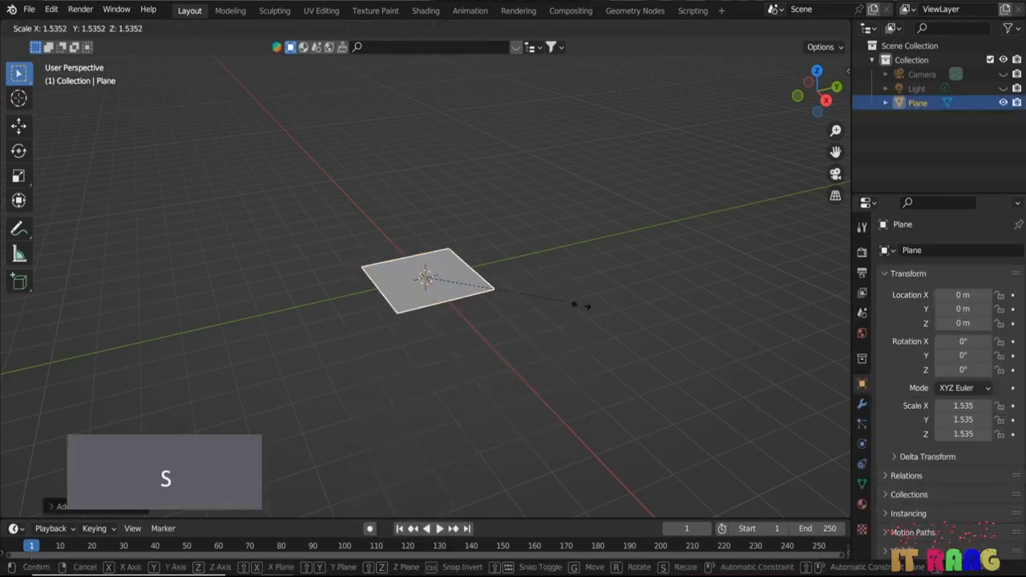
{"action": "left_click", "coordinate": [550, 426]}
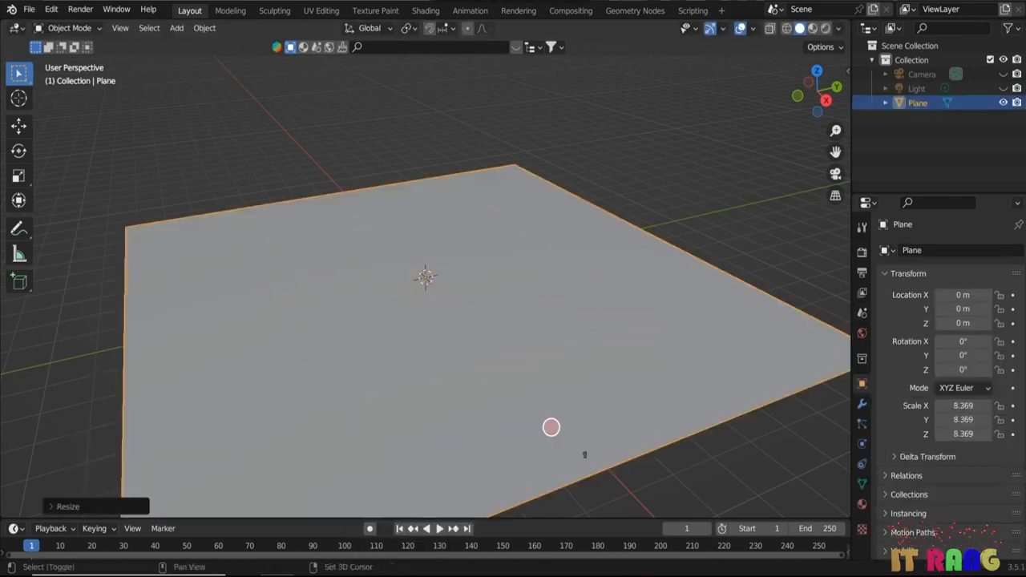
- Place a smooth-shaded UV sphere beside the plane at about X 3.59 m, Y 9.80 m, Z 1.35 m
{"action": "key", "text": "shift+a"}
{"action": "mouse_move", "coordinate": [551, 426]}
{"action": "mouse_move", "coordinate": [529, 284]}
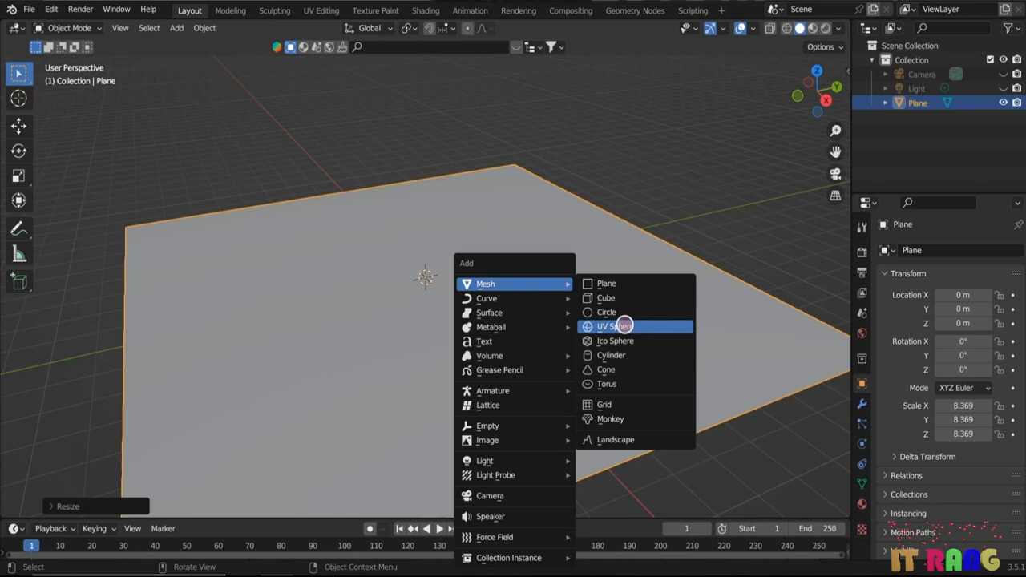
{"action": "left_click", "coordinate": [625, 326]}
{"action": "right_click", "coordinate": [424, 258]}
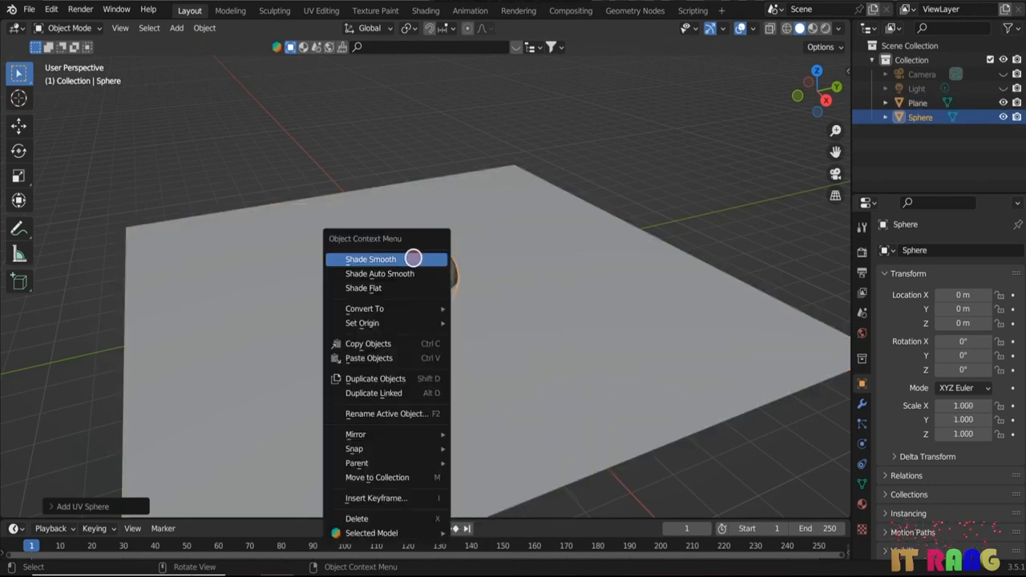
{"action": "left_click", "coordinate": [405, 258]}
{"action": "key", "text": "g"}
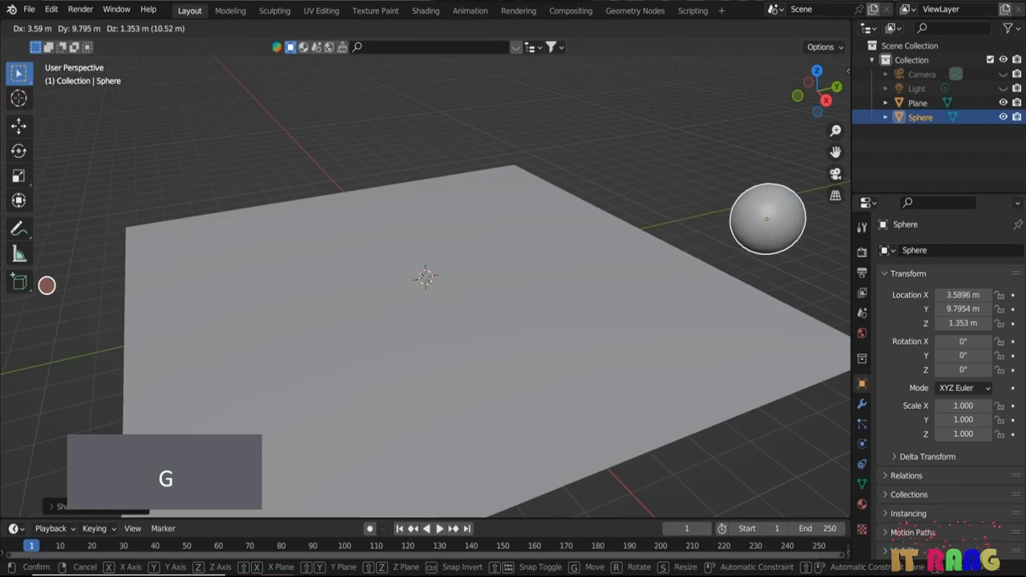
{"action": "left_click", "coordinate": [45, 284]}
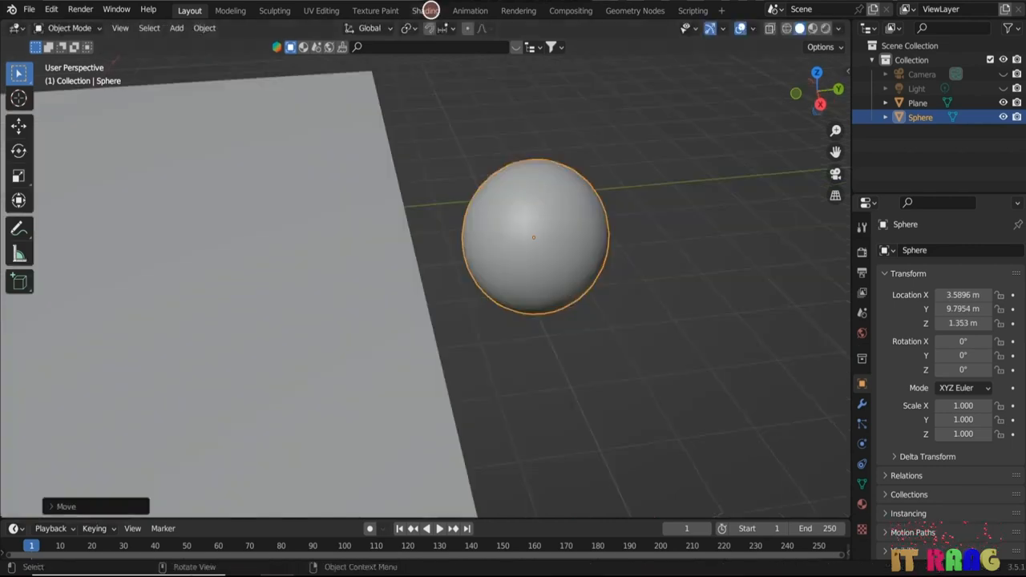
- In the Shading workspace, insert a Mix Shader node between the sphere material's Principled BSDF and Material Output
{"action": "left_click", "coordinate": [426, 10]}
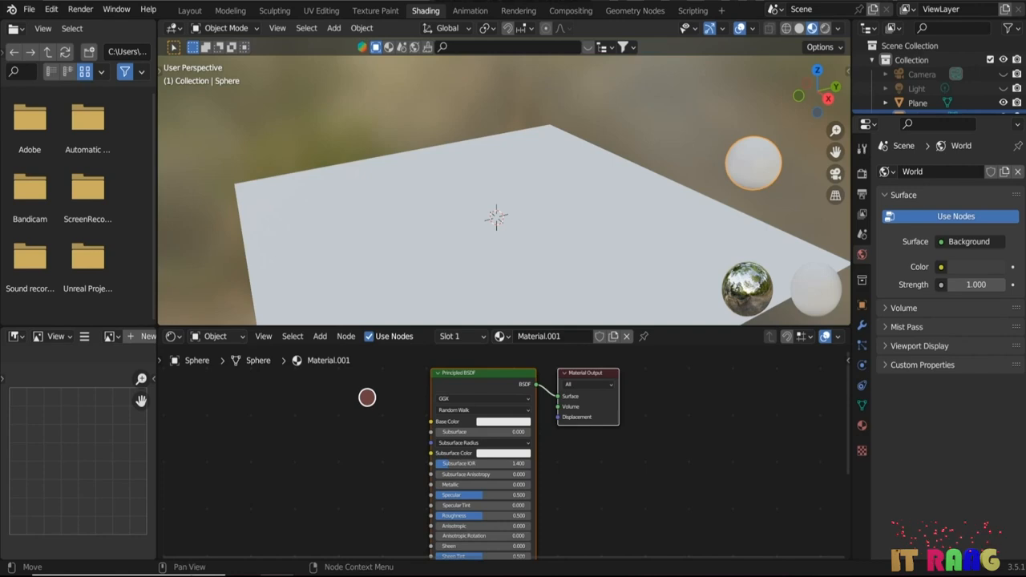
{"action": "left_click", "coordinate": [321, 336]}
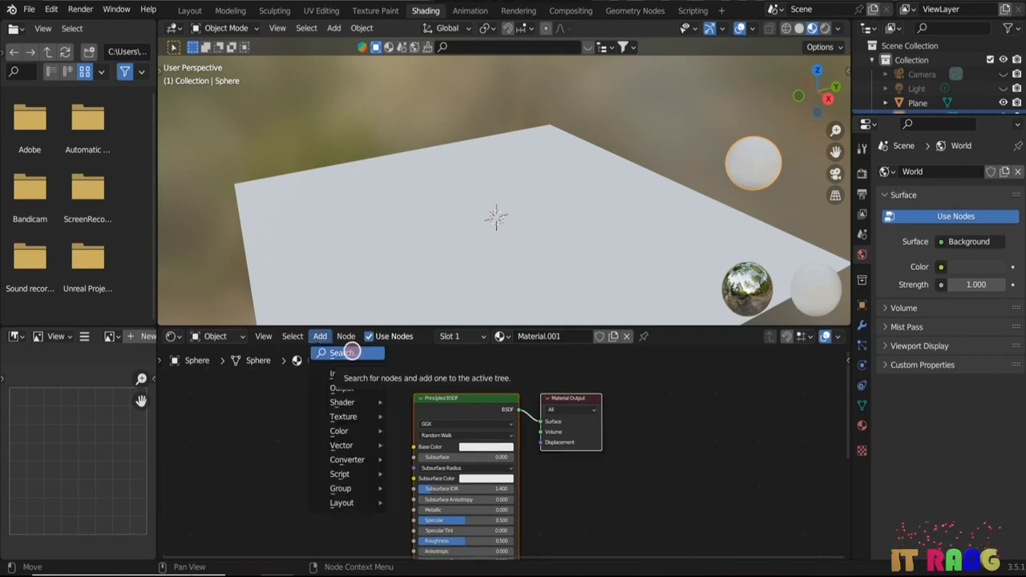
{"action": "left_click", "coordinate": [352, 351]}
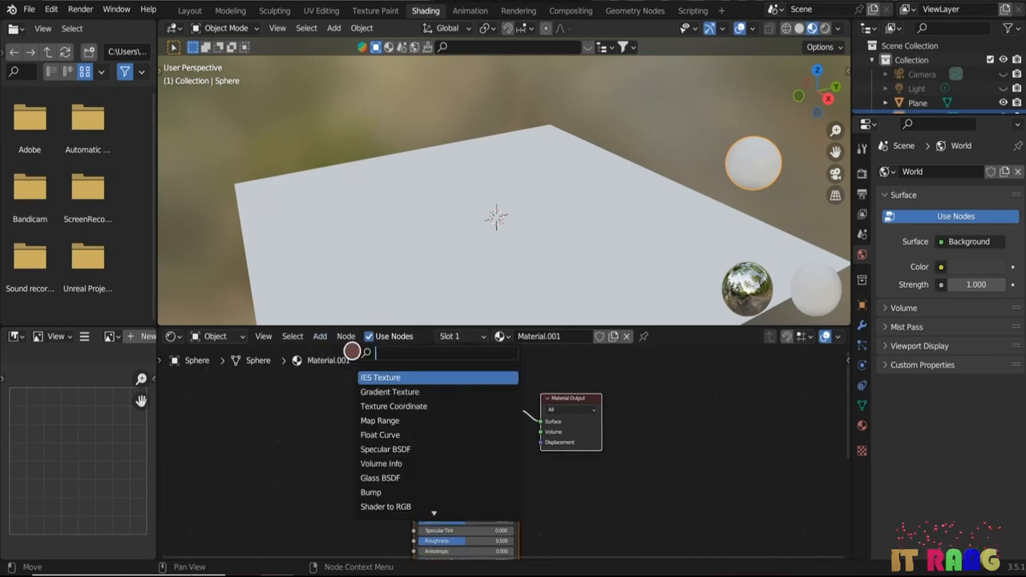
{"action": "type", "text": "mix shader"}
{"action": "key", "text": "Return"}
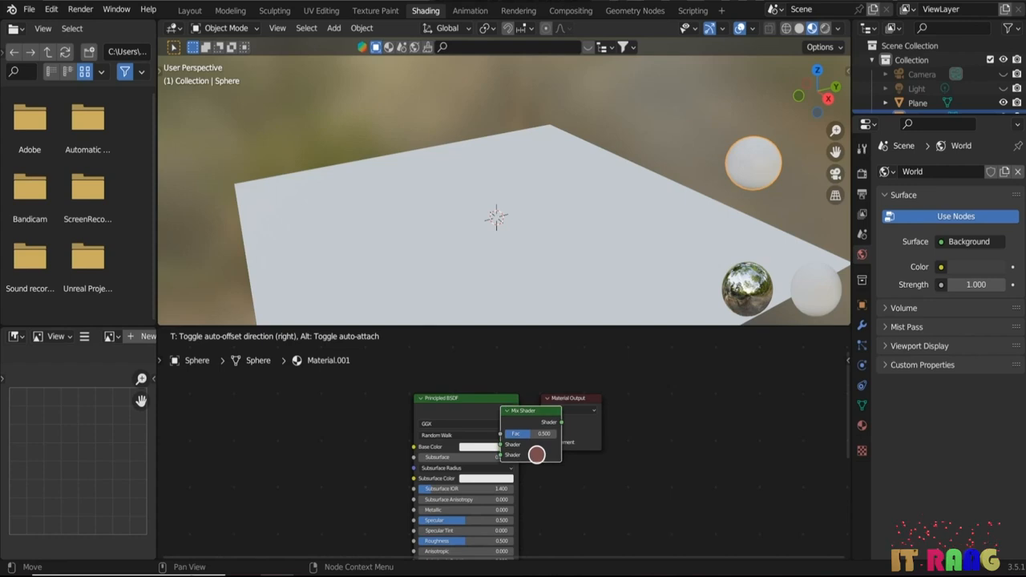
{"action": "left_click", "coordinate": [590, 454]}
- Add a Transparent BSDF node above the Principled BSDF and connect it to the Mix Shader's second Shader input
{"action": "key", "text": "shift+a"}
{"action": "type", "text": "trans"}
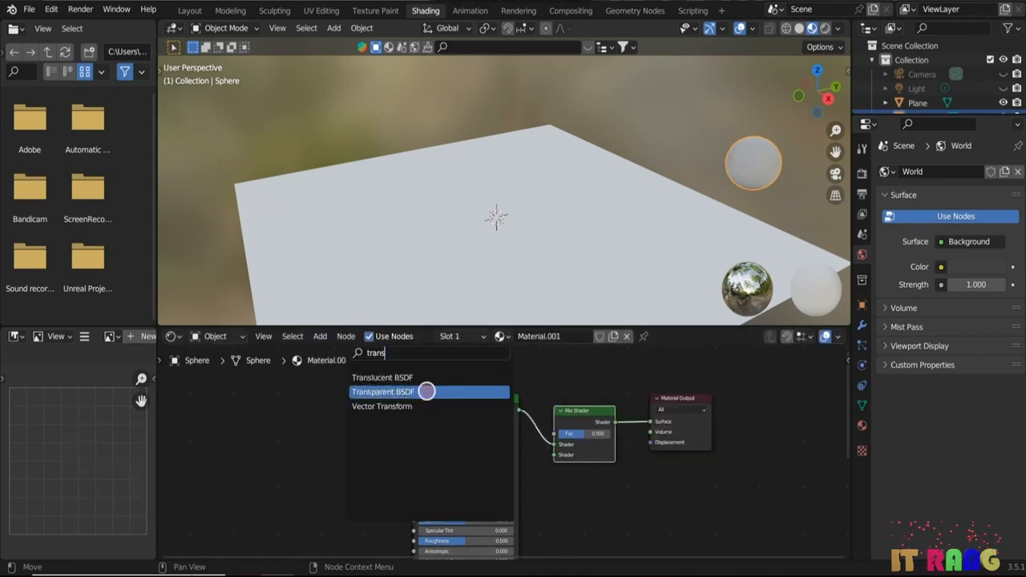
{"action": "left_click", "coordinate": [427, 391]}
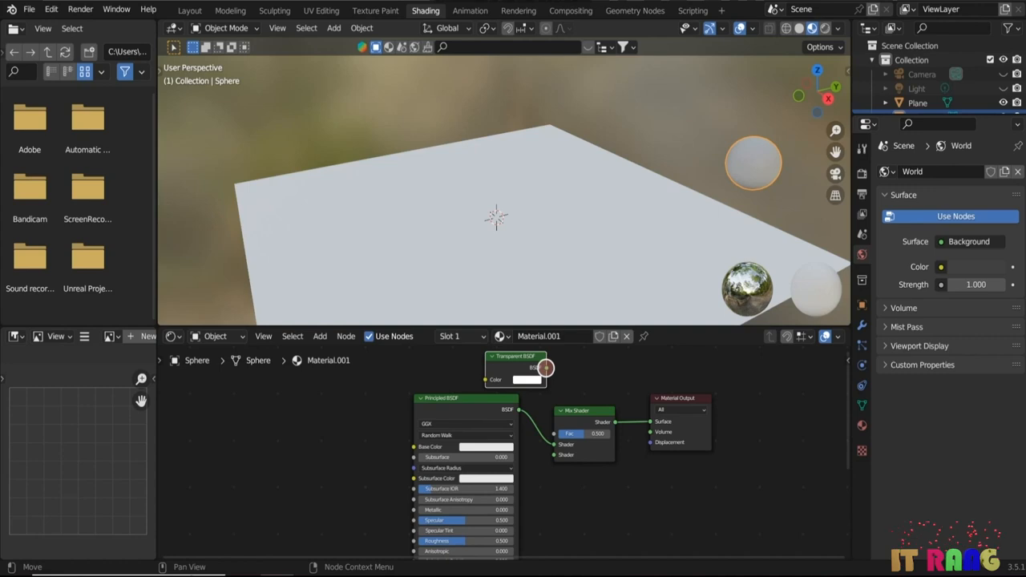
{"action": "left_click_drag", "start_coordinate": [545, 366], "coordinate": [546, 459]}
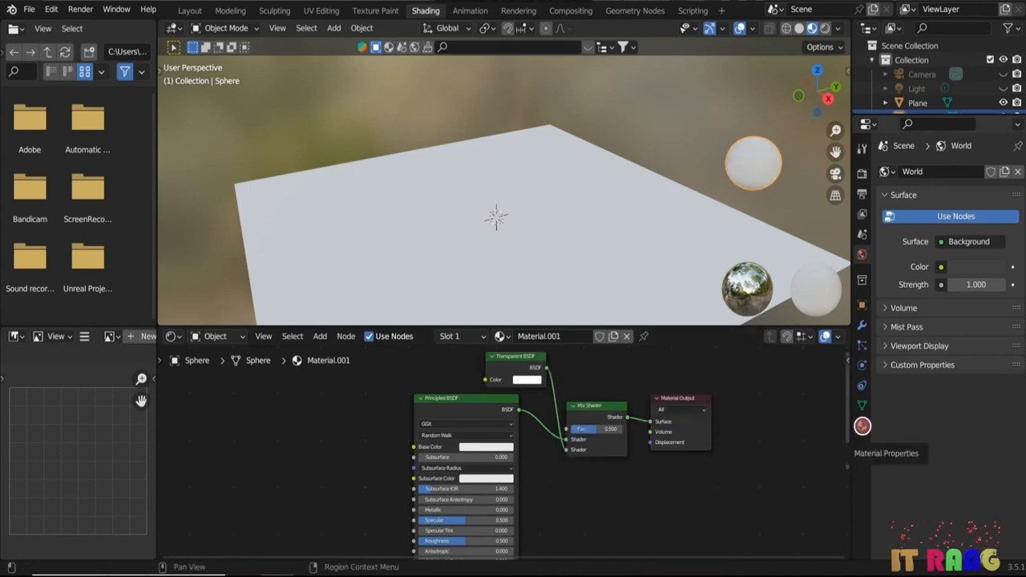
- Set the sphere material's blend mode to Alpha Blend
{"action": "left_click", "coordinate": [862, 425]}
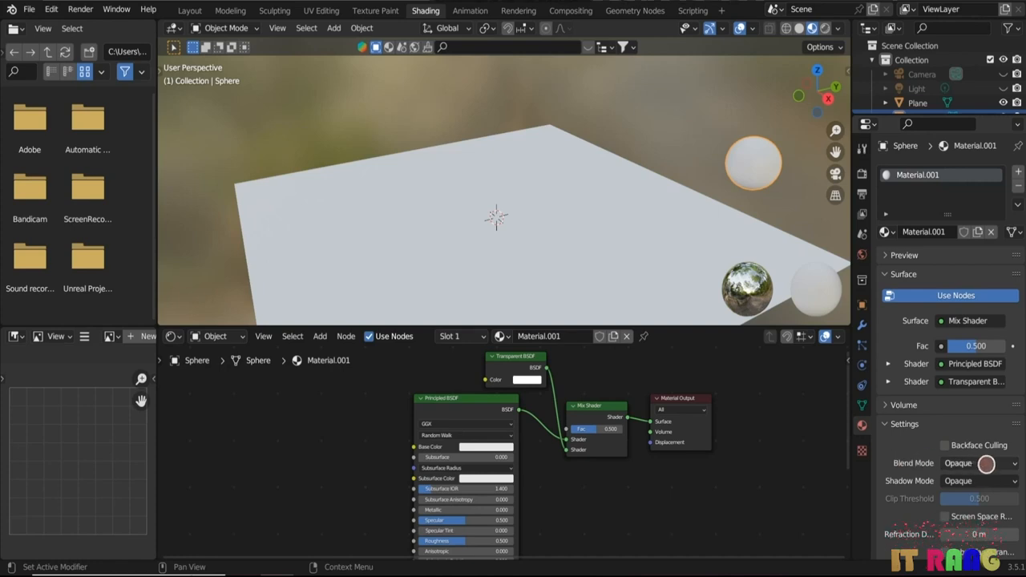
{"action": "left_click", "coordinate": [1013, 463]}
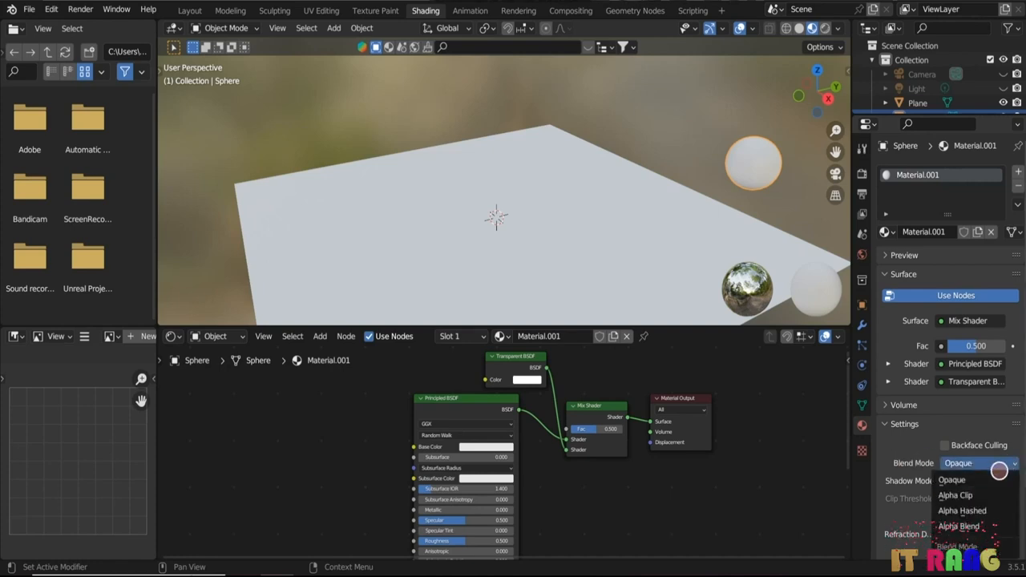
{"action": "left_click", "coordinate": [967, 527]}
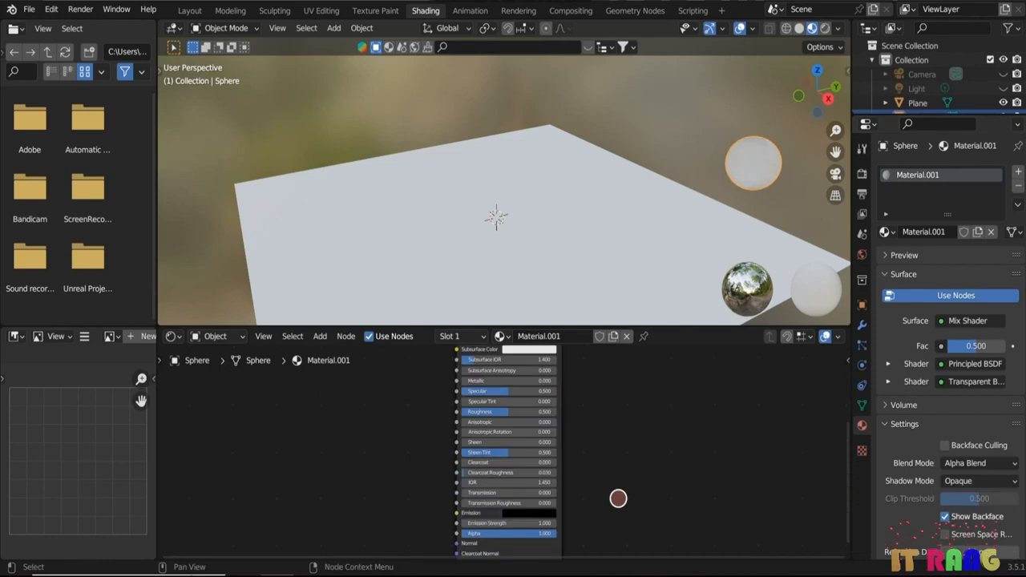
- In the sphere's Principled BSDF, set Alpha to about 0.109, Roughness to 0 and Metallic to about 0.764
{"action": "middle_click_drag", "start_coordinate": [665, 415], "coordinate": [607, 399]}
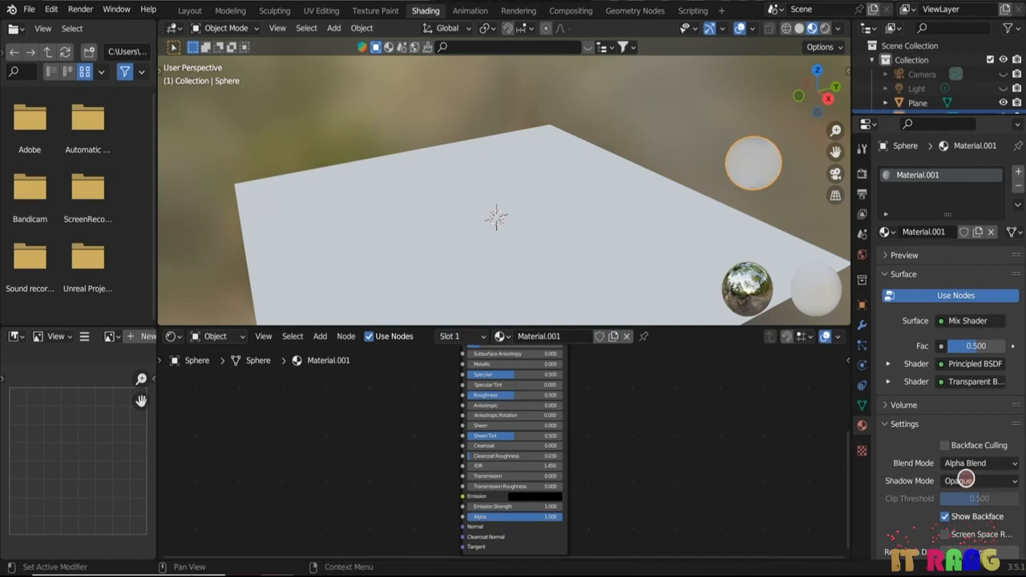
{"action": "left_click_drag", "start_coordinate": [558, 517], "coordinate": [478, 517]}
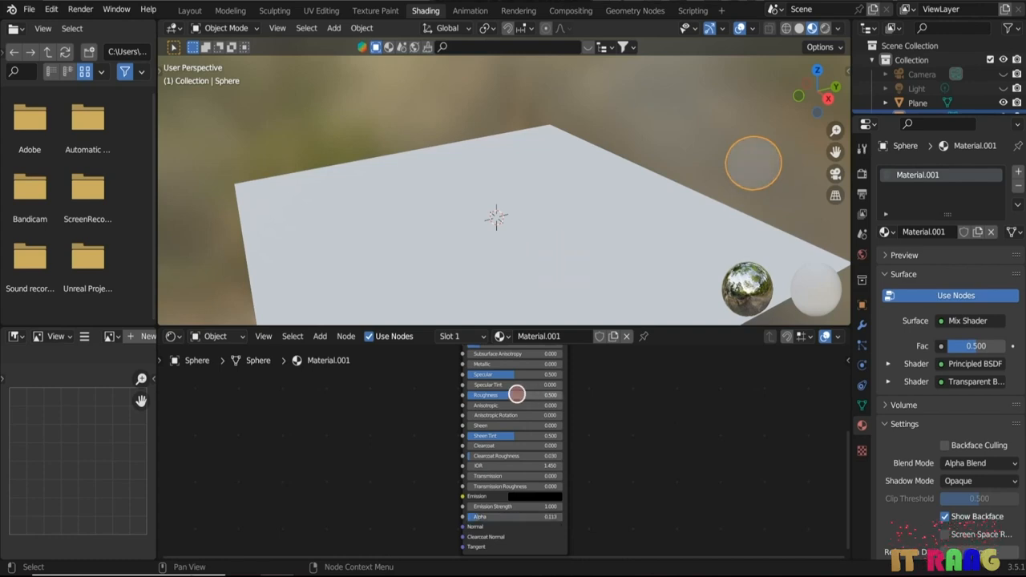
{"action": "left_click_drag", "start_coordinate": [515, 394], "coordinate": [539, 364]}
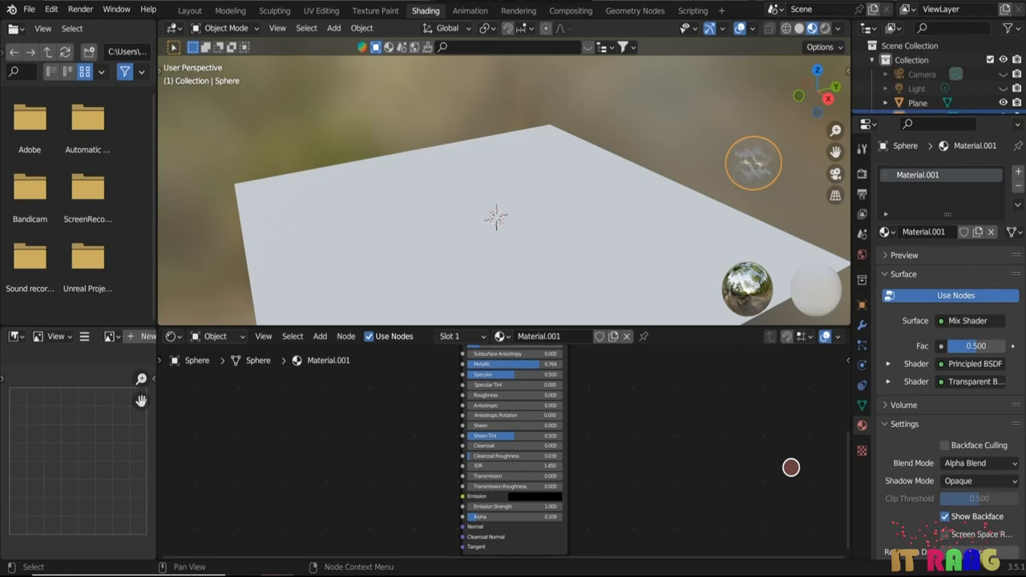
- In the Layout workspace, add a particle system to the plane
{"action": "left_click", "coordinate": [190, 10]}
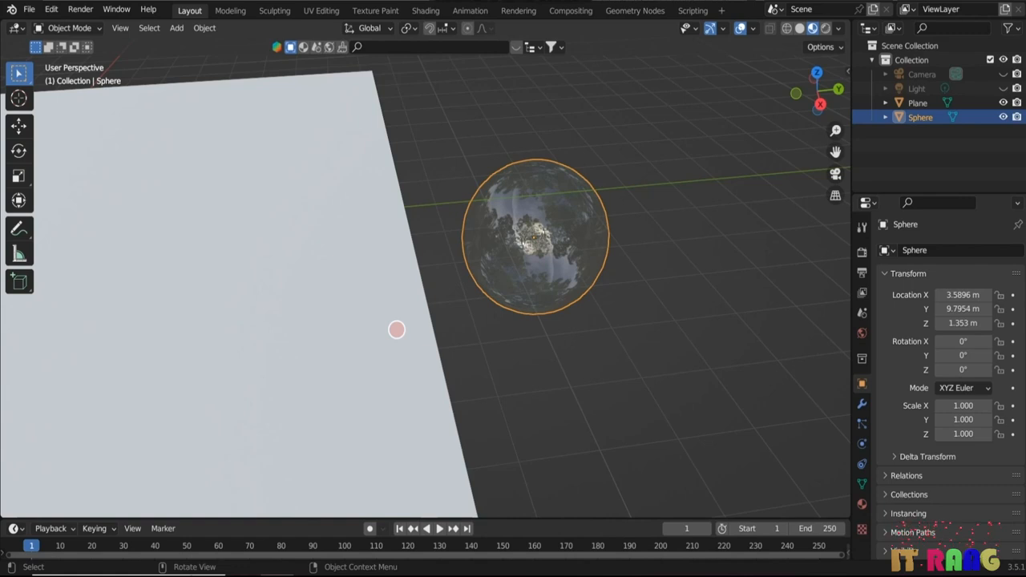
{"action": "left_click", "coordinate": [289, 334]}
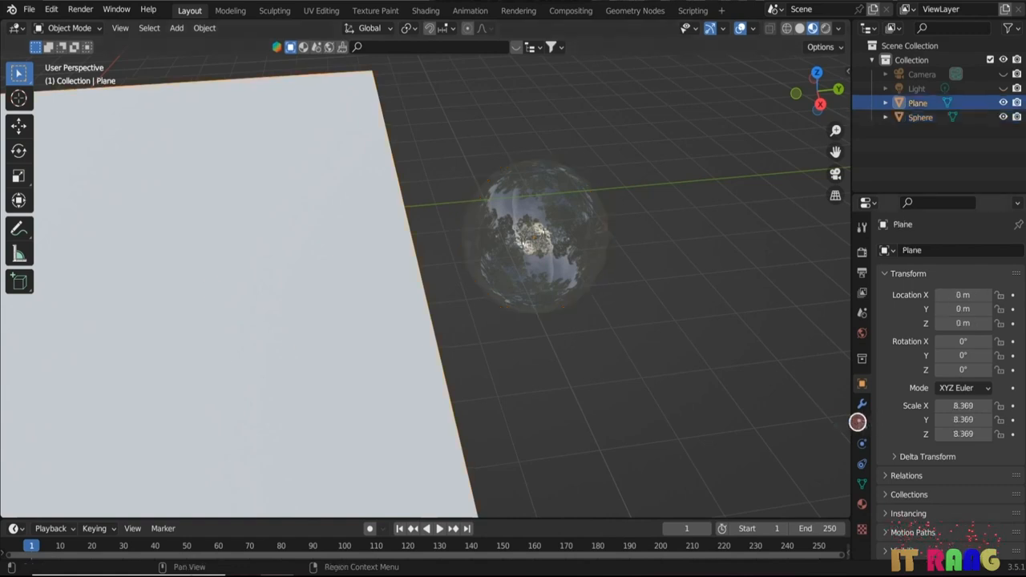
{"action": "left_click", "coordinate": [861, 421]}
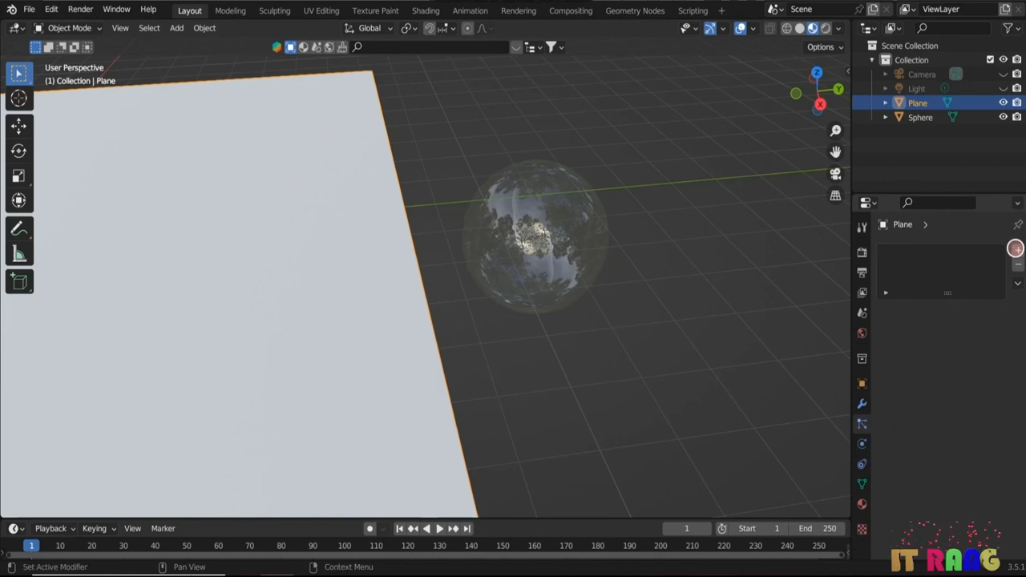
{"action": "left_click", "coordinate": [1017, 249]}
{"action": "scroll", "coordinate": [904, 385], "scroll_direction": "down", "scroll_amount": 6}
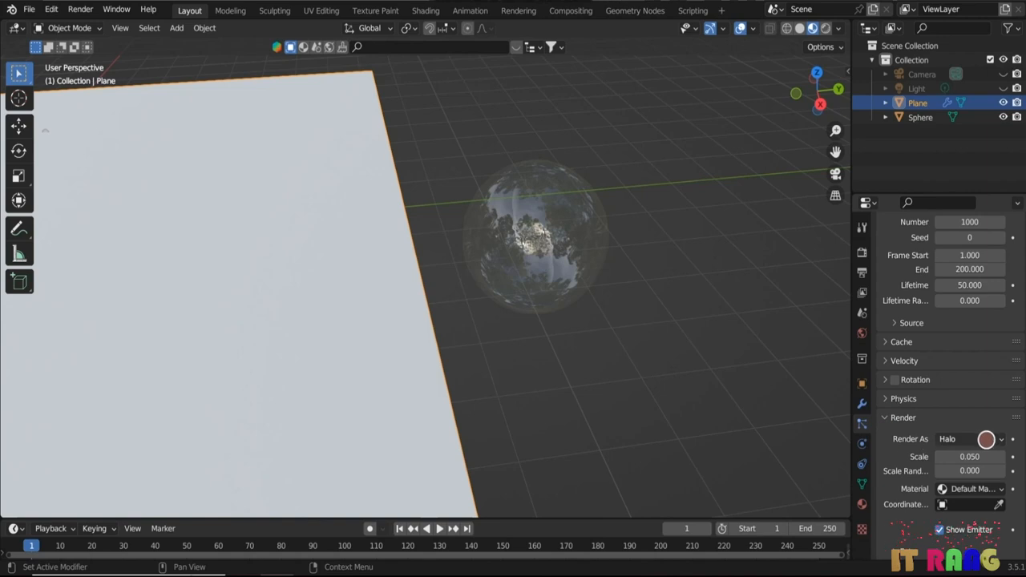
- Render the plane's particles as Object and pick the sphere as the instance object
{"action": "left_click", "coordinate": [997, 439]}
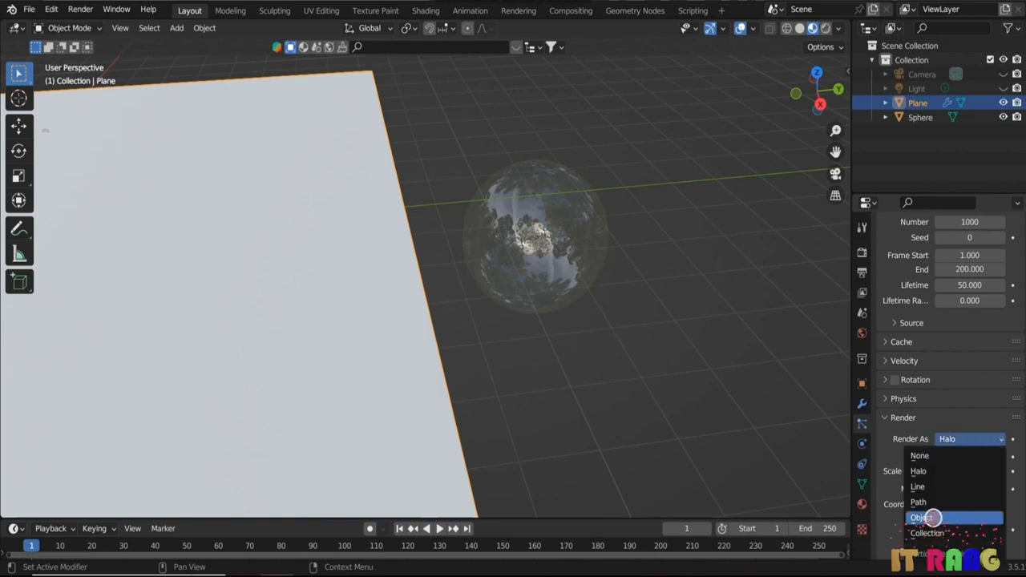
{"action": "left_click", "coordinate": [933, 517]}
{"action": "scroll", "coordinate": [978, 505], "scroll_direction": "down", "scroll_amount": 2}
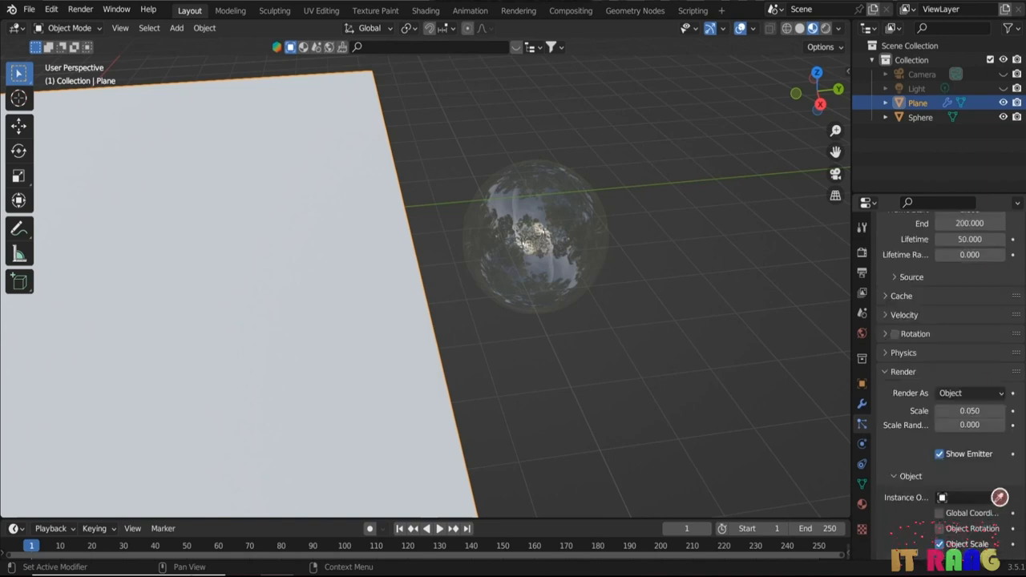
{"action": "left_click", "coordinate": [997, 497]}
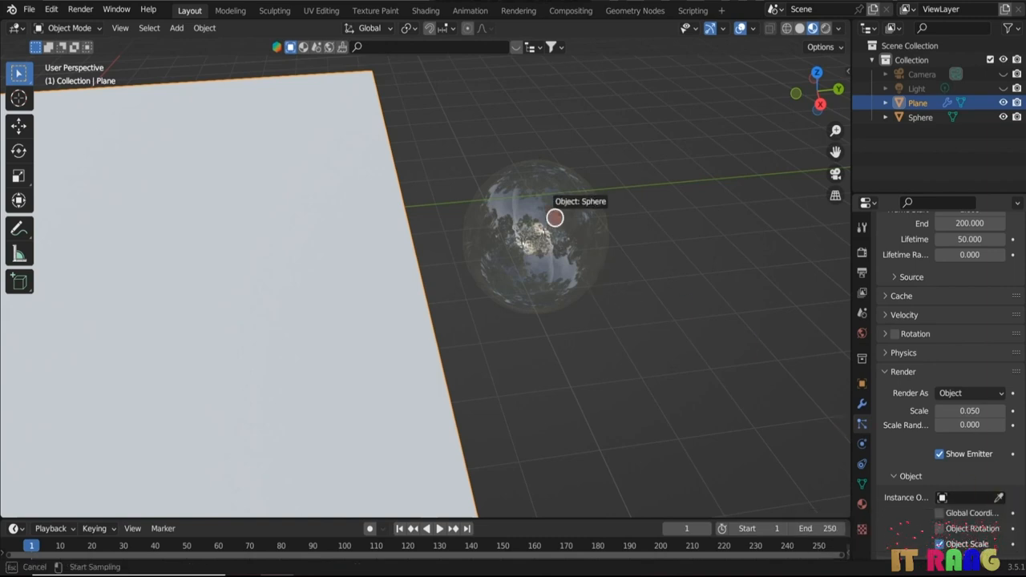
{"action": "left_click", "coordinate": [555, 217]}
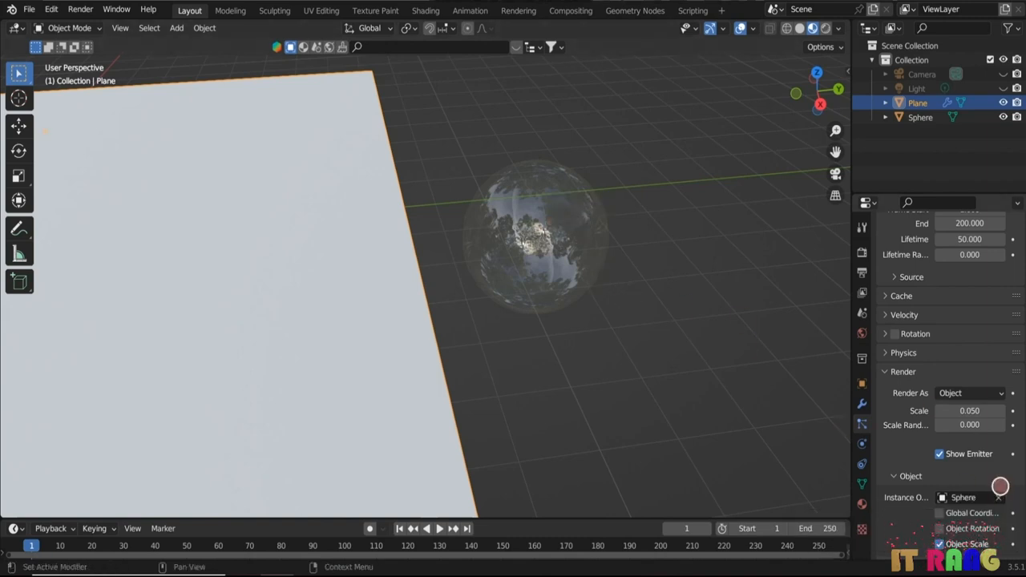
- Set the particle system's gravity field weight to -0.1 and preview the animation briefly, returning to frame 1
{"action": "scroll", "coordinate": [1002, 478], "scroll_direction": "down", "scroll_amount": 5}
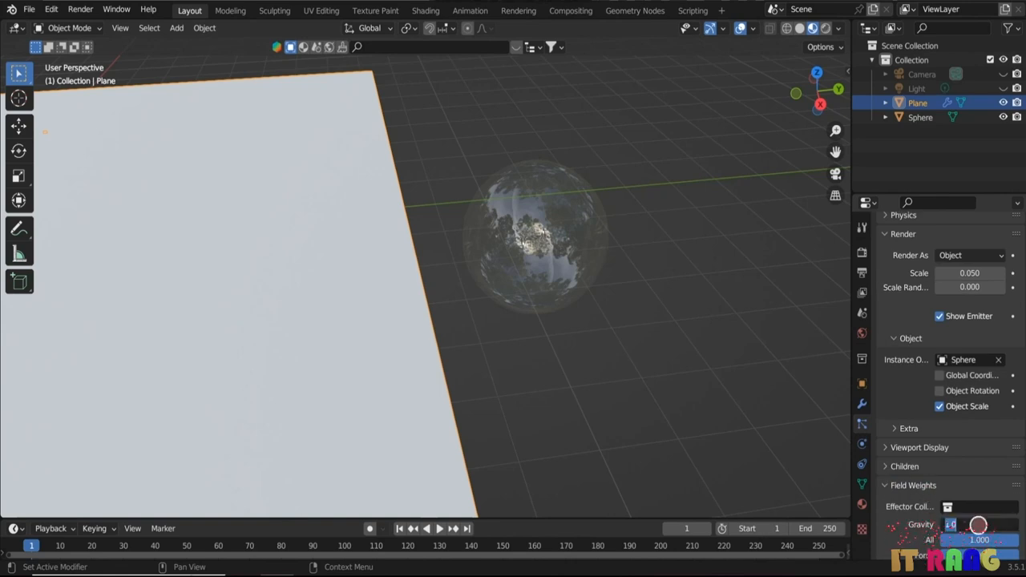
{"action": "type", "text": "-1"}
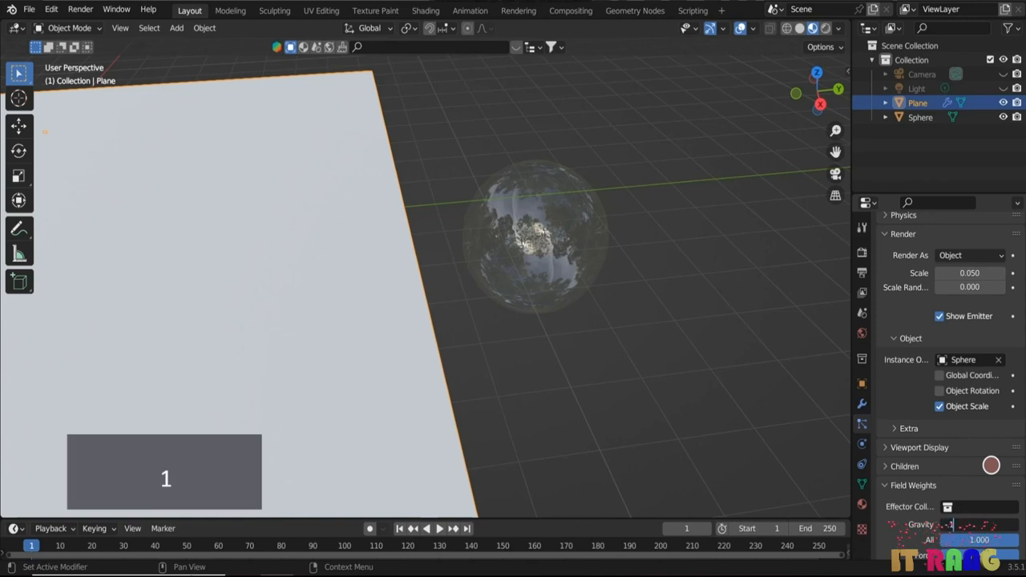
{"action": "key", "text": "shift+ctrl+space"}
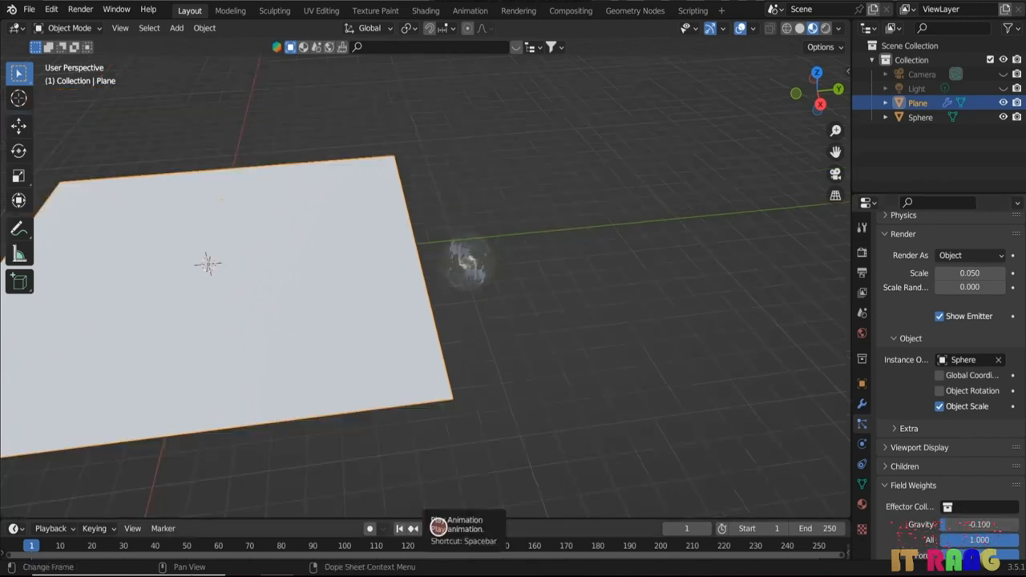
{"action": "left_click", "coordinate": [436, 528]}
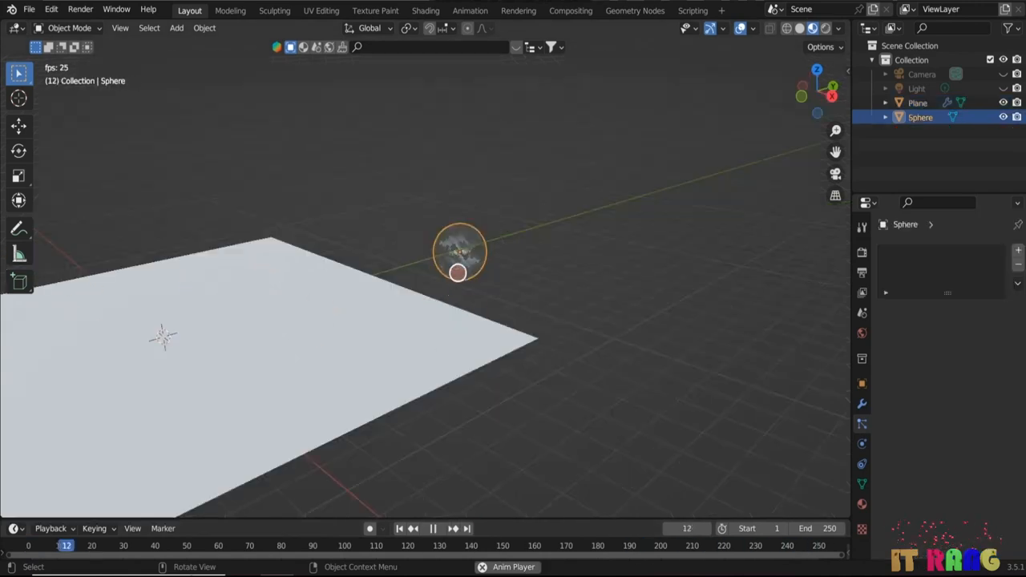
{"action": "left_click", "coordinate": [433, 529]}
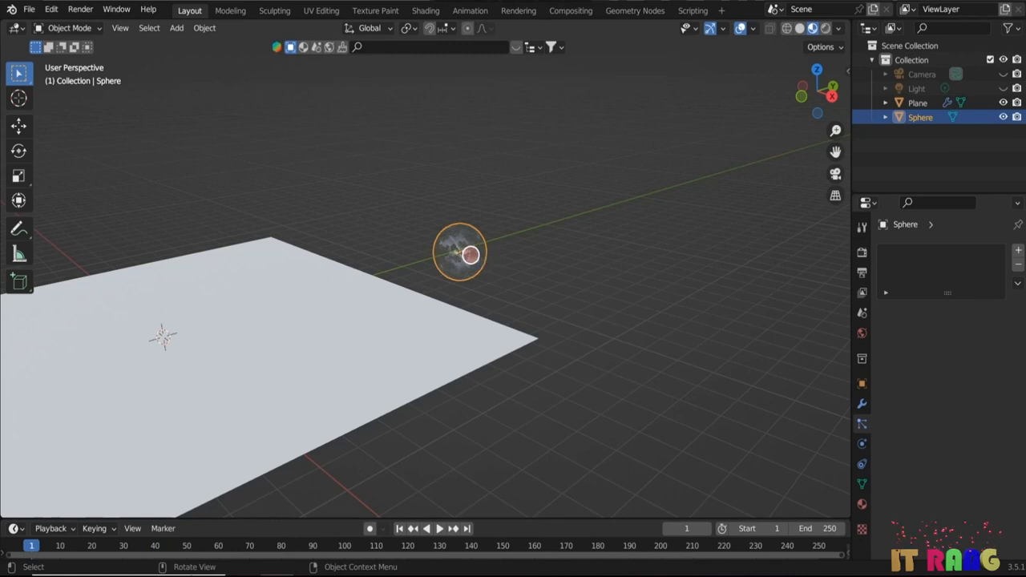
- Scale the sphere up until it overlaps the plane's edge, and hide it in the viewport
{"action": "key", "text": "s"}
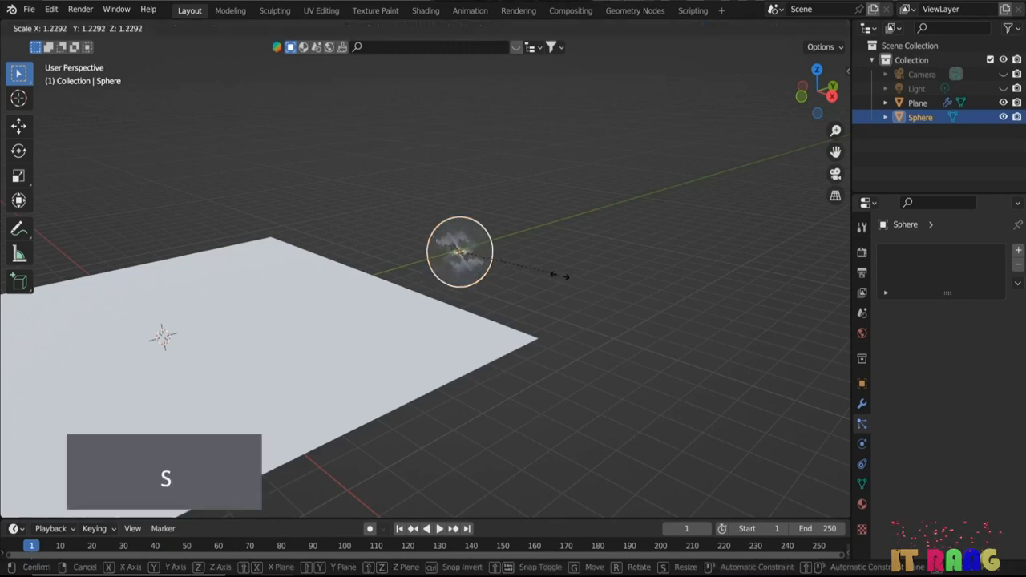
{"action": "left_click", "coordinate": [757, 287]}
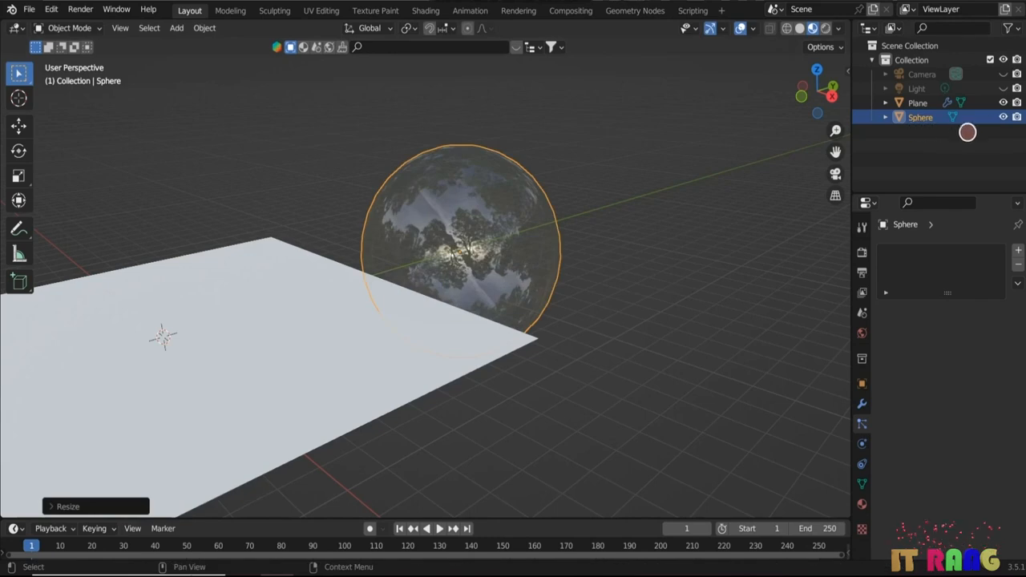
{"action": "left_click", "coordinate": [1003, 115]}
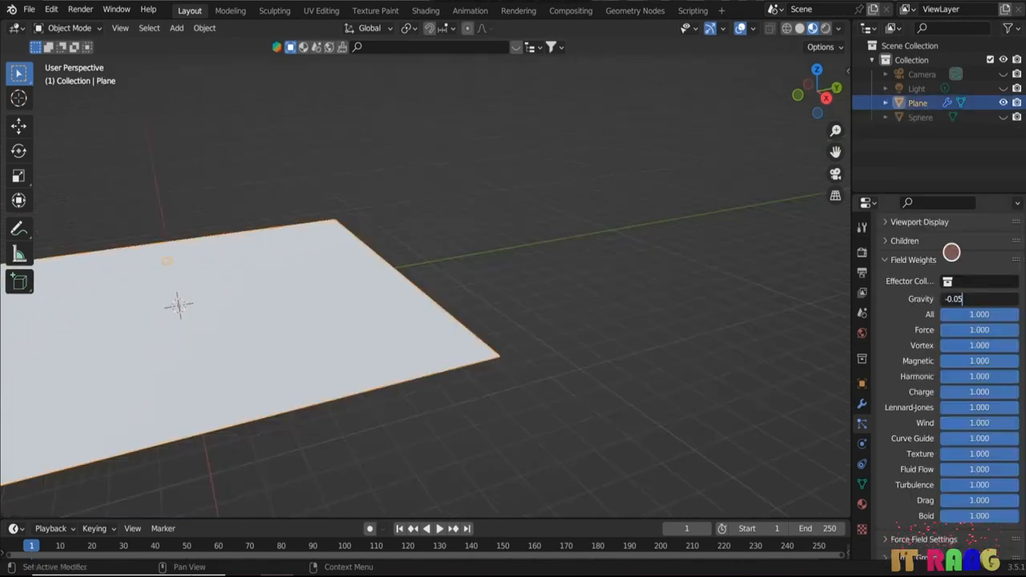
- Set the plane's particle gravity field weight to -0.05 and play the animation to about frame 97
{"action": "key", "text": "Return"}
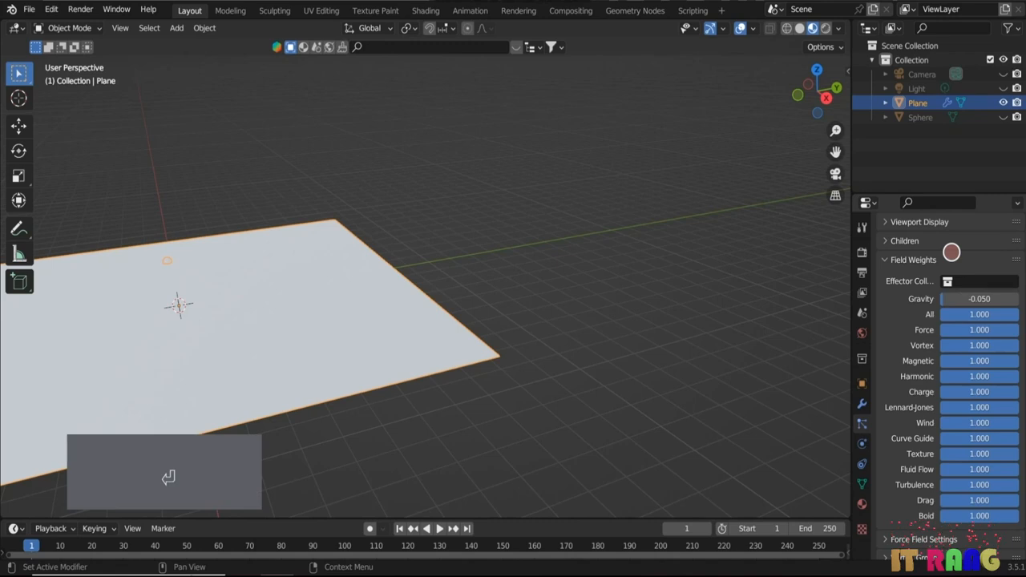
{"action": "left_click", "coordinate": [440, 528]}
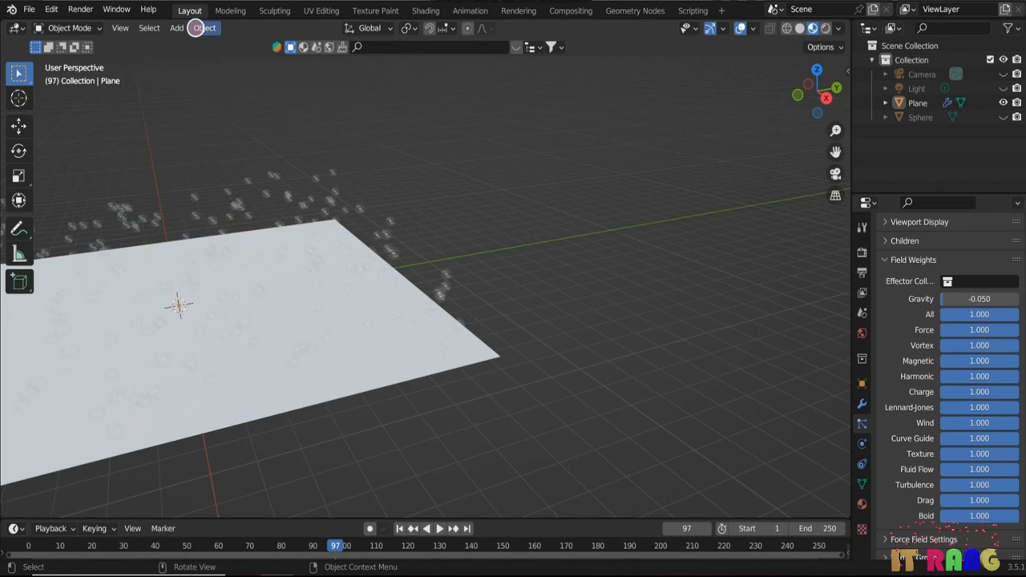
- In the Shading workspace, switch the node editor to World and place an Environment Texture node in the empty node tree
{"action": "left_click", "coordinate": [425, 11]}
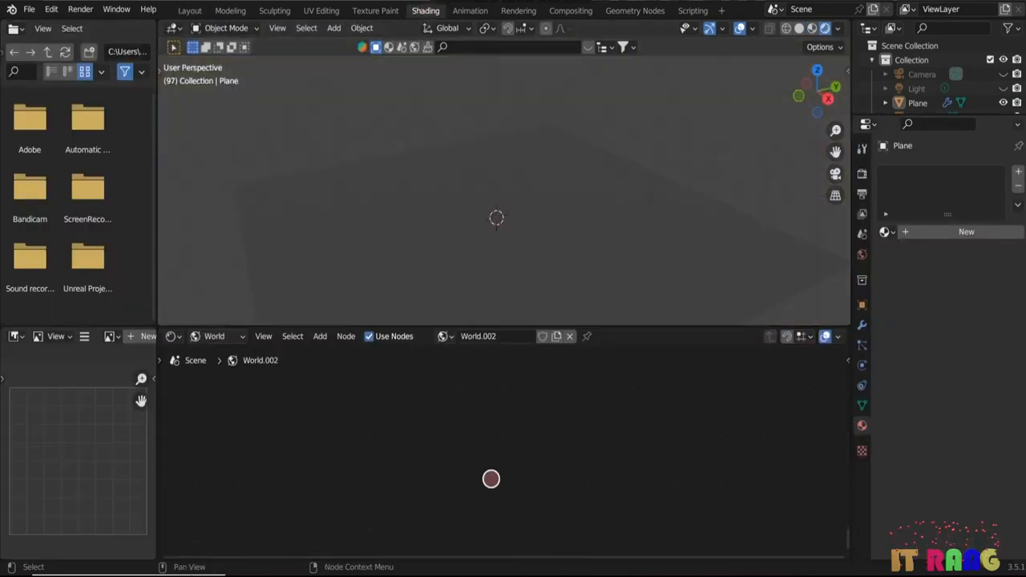
{"action": "left_click", "coordinate": [322, 336]}
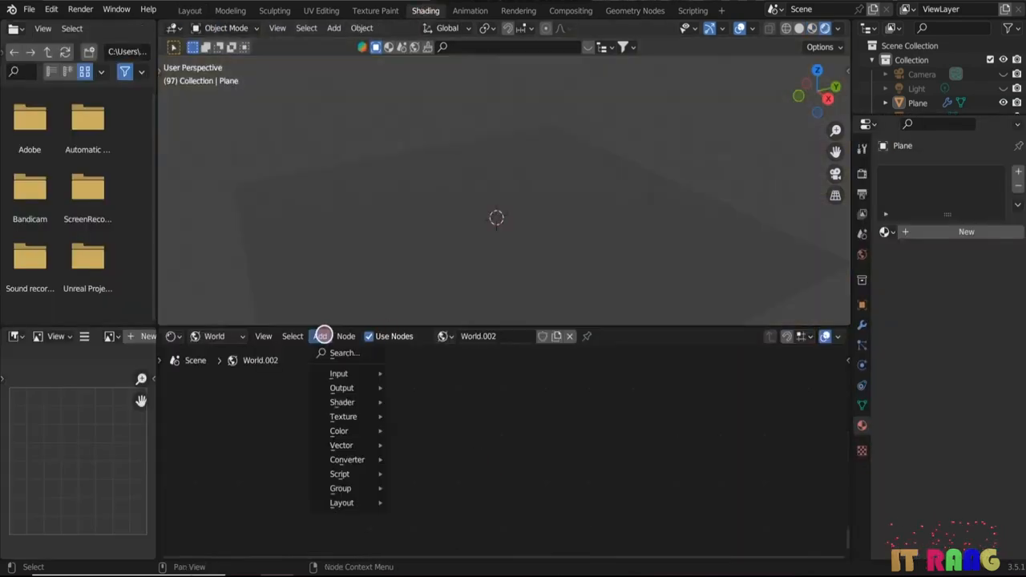
{"action": "left_click", "coordinate": [344, 353]}
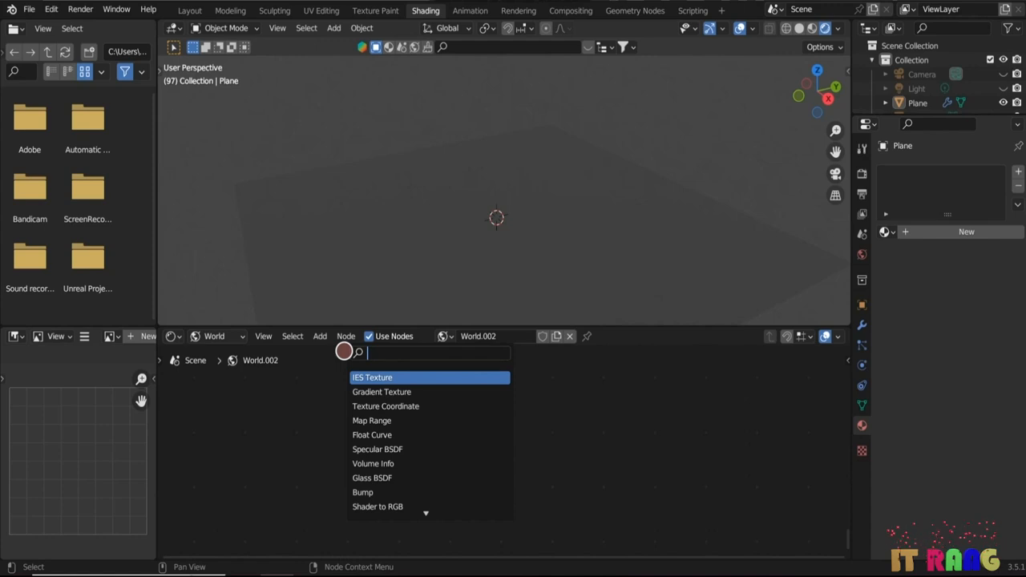
{"action": "type", "text": "en"}
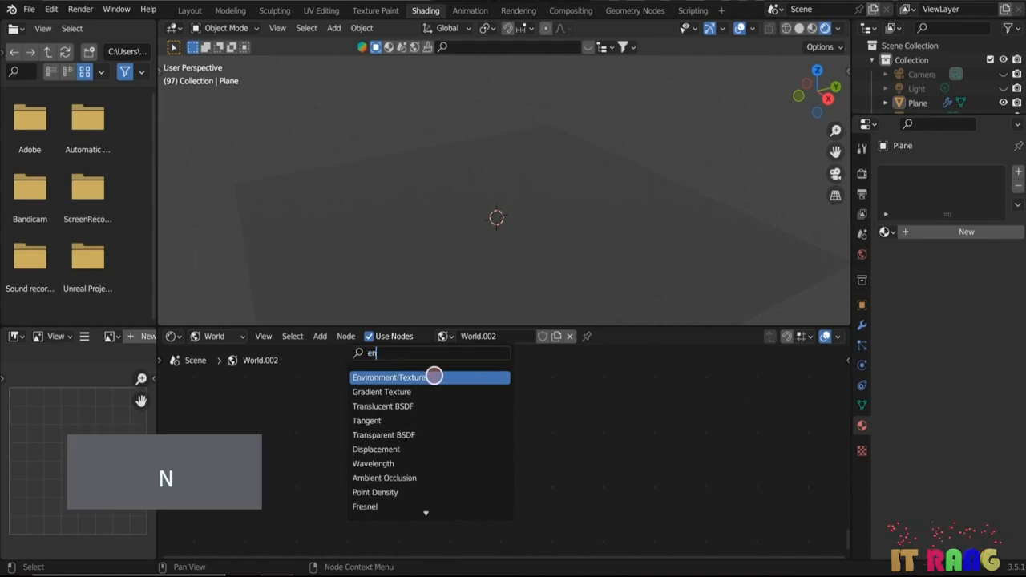
{"action": "left_click", "coordinate": [436, 377]}
{"action": "left_click", "coordinate": [438, 401]}
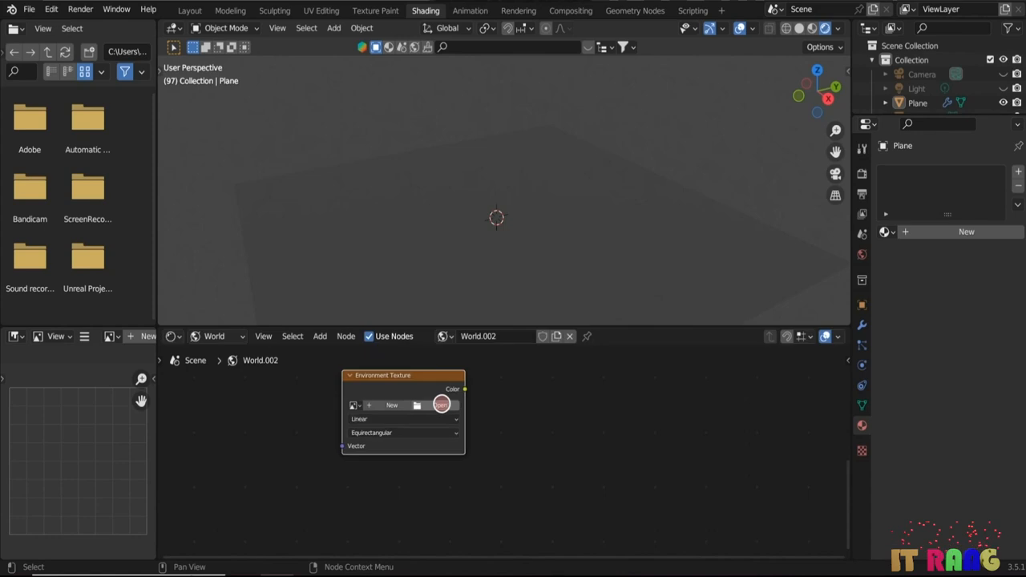
- Load blue_grotto_8k.hdr from the Desktop into the Environment Texture node
{"action": "left_click", "coordinate": [450, 404]}
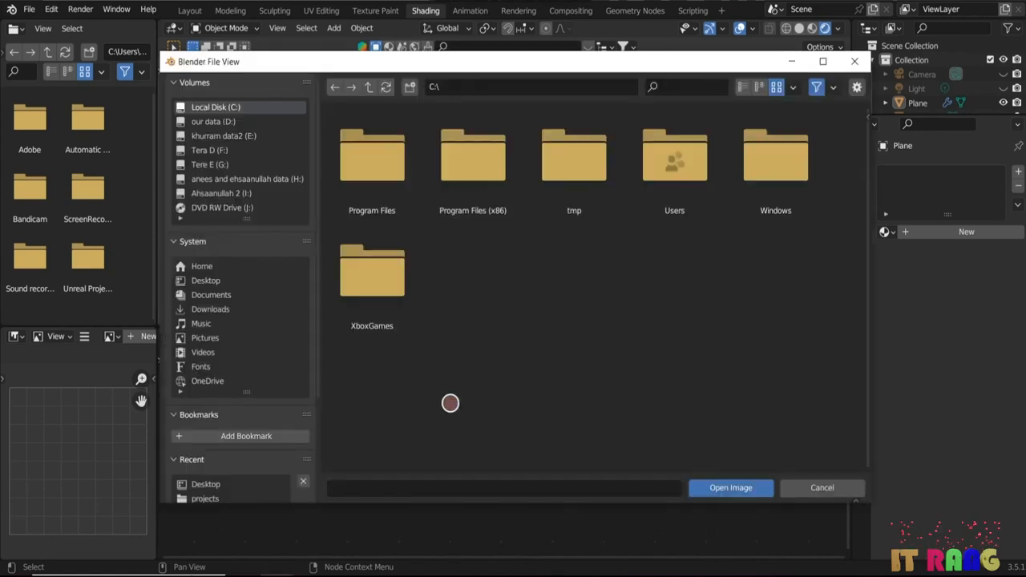
{"action": "left_click", "coordinate": [210, 279]}
{"action": "left_click", "coordinate": [482, 168]}
{"action": "left_click", "coordinate": [715, 485]}
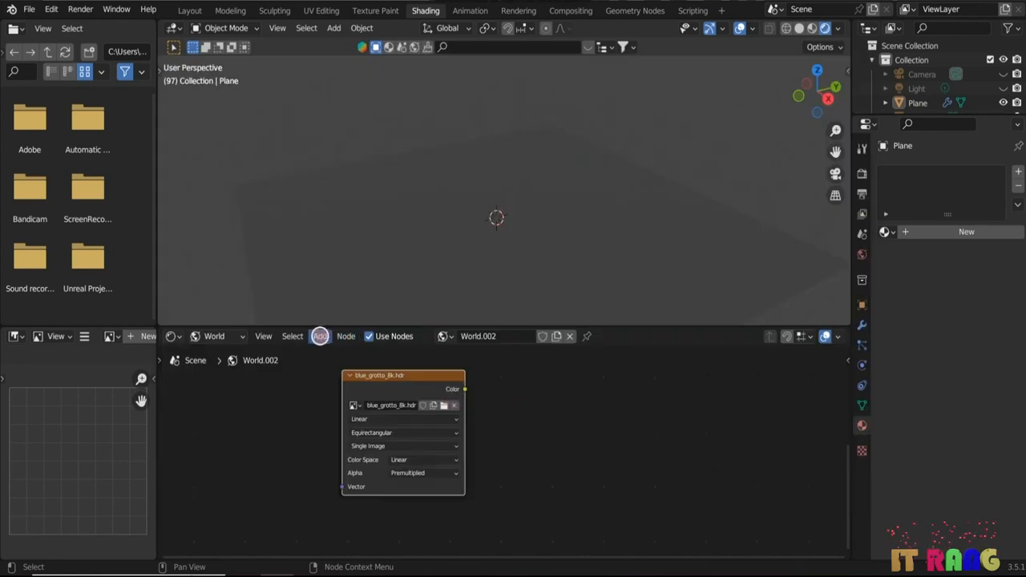
- Add a World Output node beside the environment texture and connect the texture's Color output to its Surface input
{"action": "left_click", "coordinate": [321, 336]}
{"action": "left_click", "coordinate": [335, 350]}
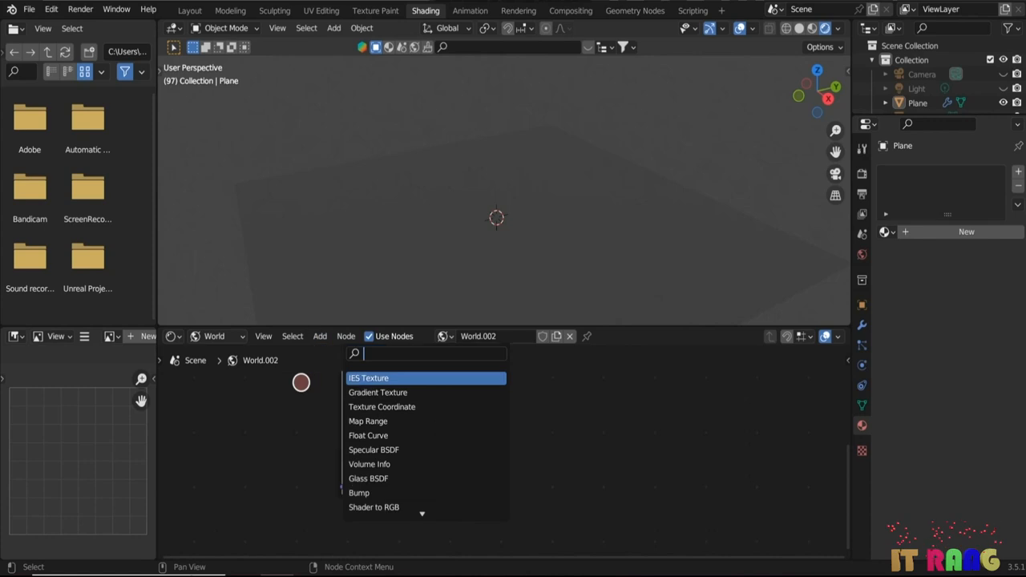
{"action": "type", "text": "out"}
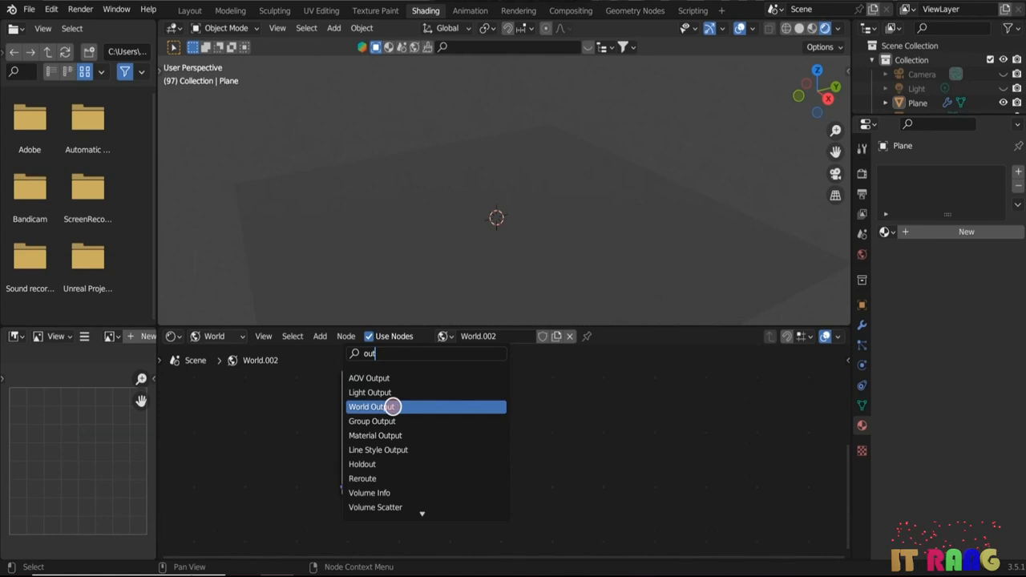
{"action": "left_click", "coordinate": [371, 406]}
{"action": "left_click", "coordinate": [607, 428]}
{"action": "left_click_drag", "start_coordinate": [464, 388], "coordinate": [555, 396]}
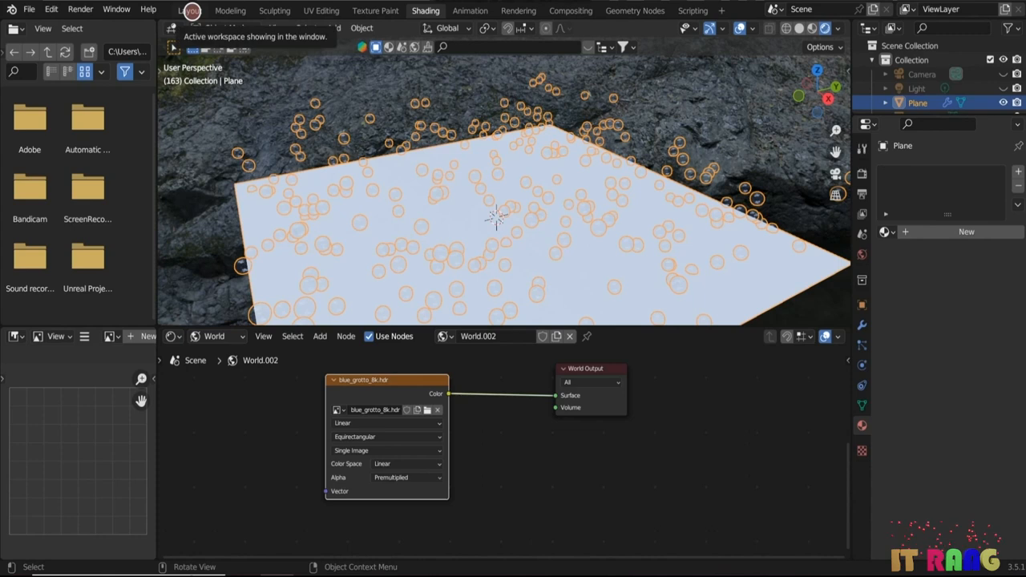
- Back in the Layout workspace, disable Show Emitter in the particles' viewport display and turn off the viewport overlays
{"action": "left_click", "coordinate": [192, 12]}
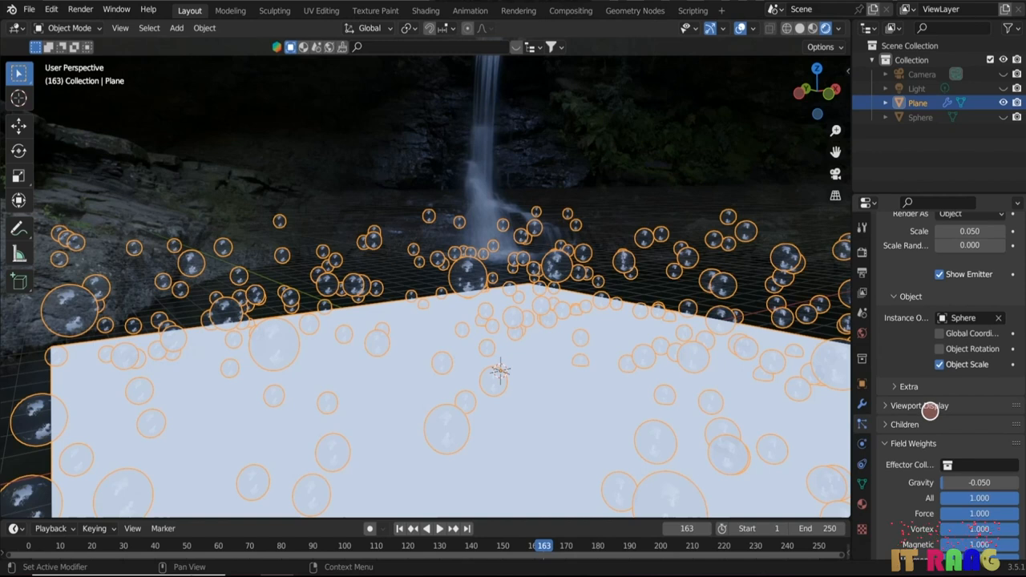
{"action": "left_click", "coordinate": [885, 405]}
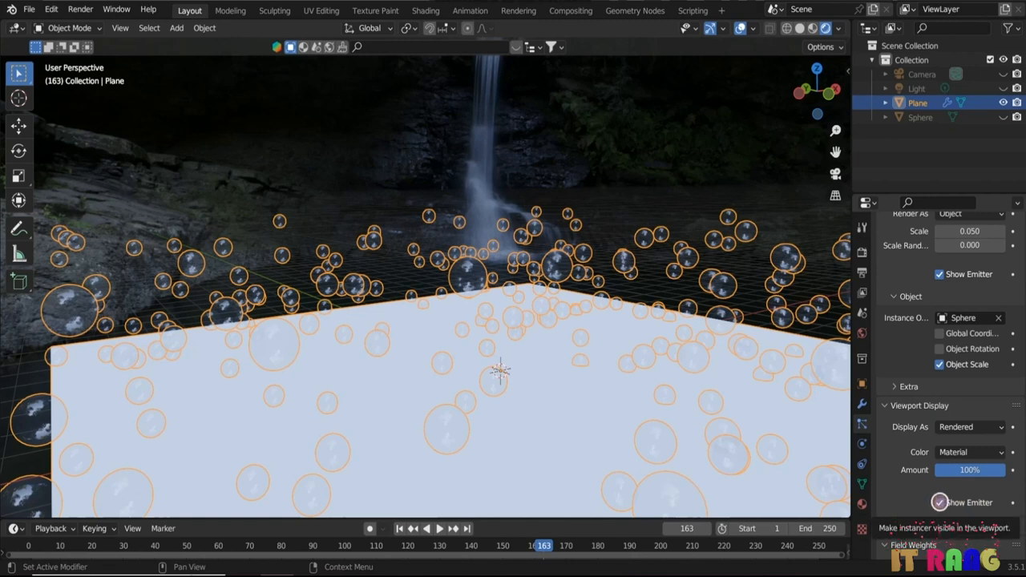
{"action": "left_click", "coordinate": [940, 502]}
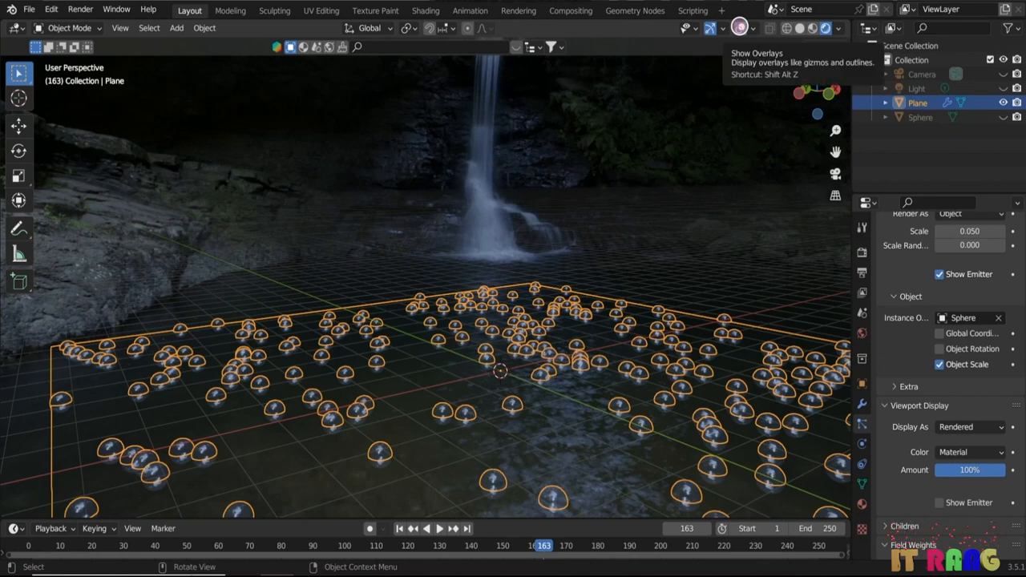
{"action": "left_click", "coordinate": [739, 27]}
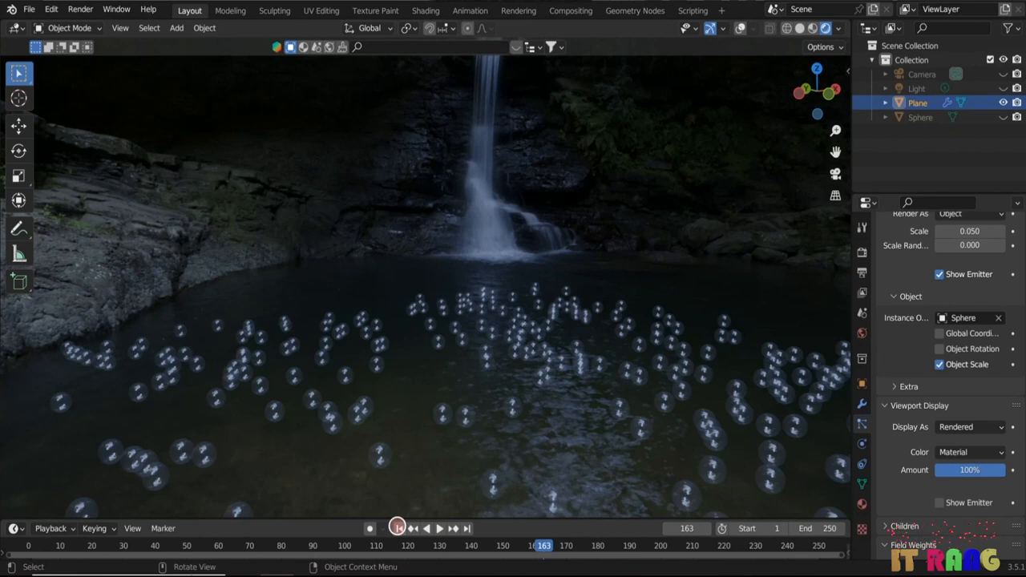
- Rewind the timeline to frame 1 and play the bubble particle animation over the waterfall background
{"action": "left_click", "coordinate": [399, 528]}
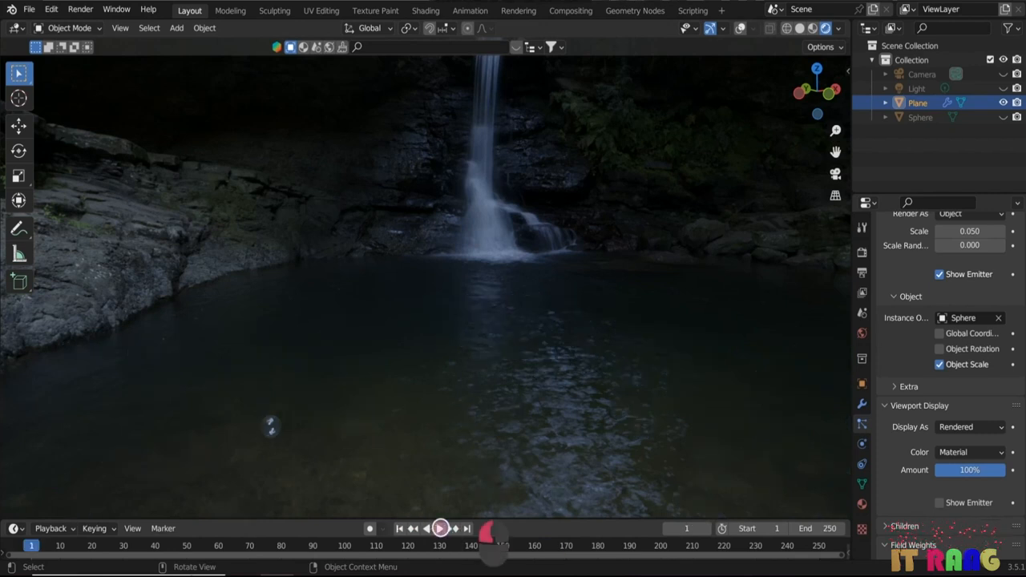
{"action": "left_click", "coordinate": [439, 528]}
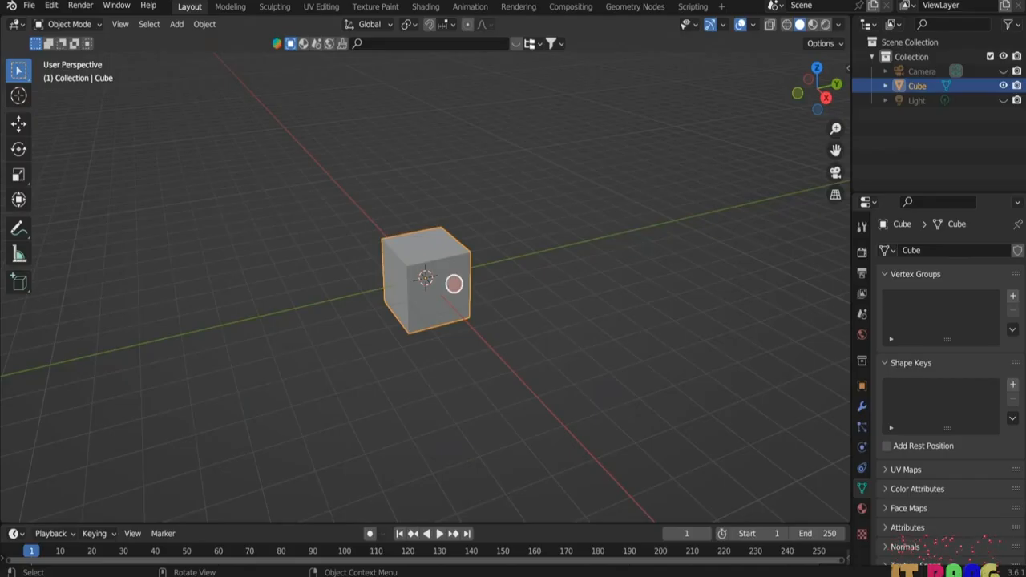
- Delete the default cube and add a UV sphere in its place
{"action": "key", "text": "Delete"}
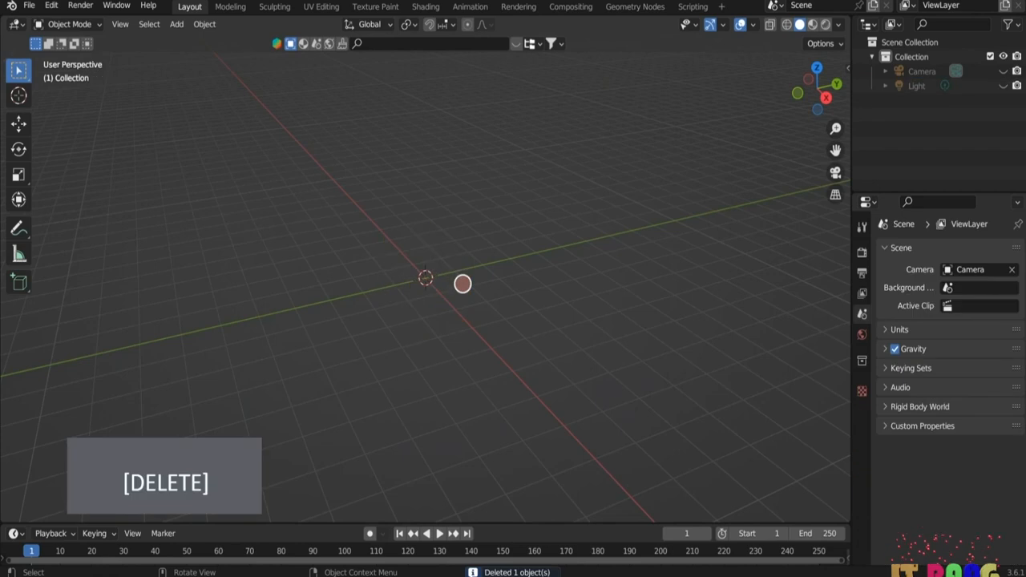
{"action": "key", "text": "shift+a"}
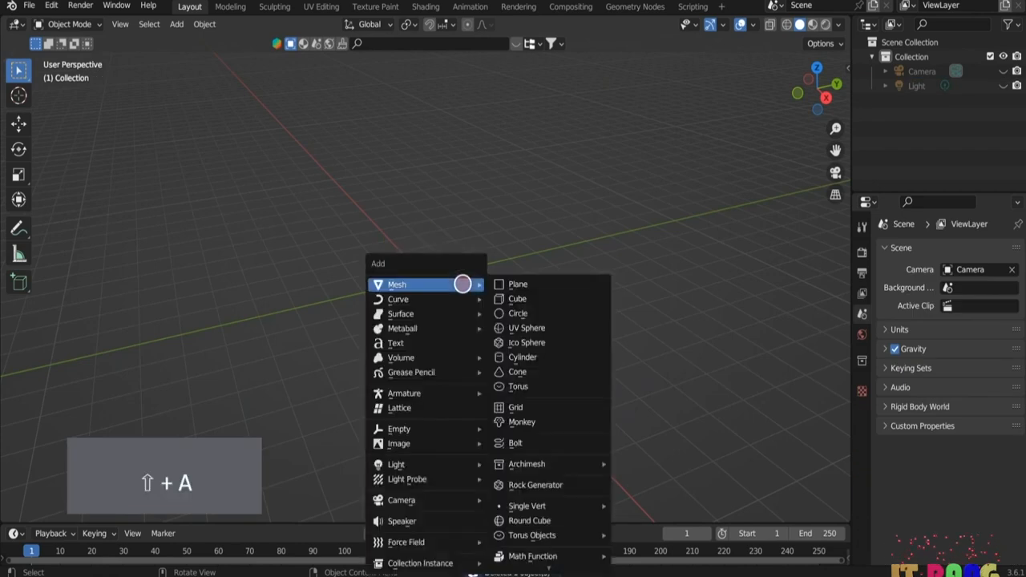
{"action": "left_click", "coordinate": [534, 328]}
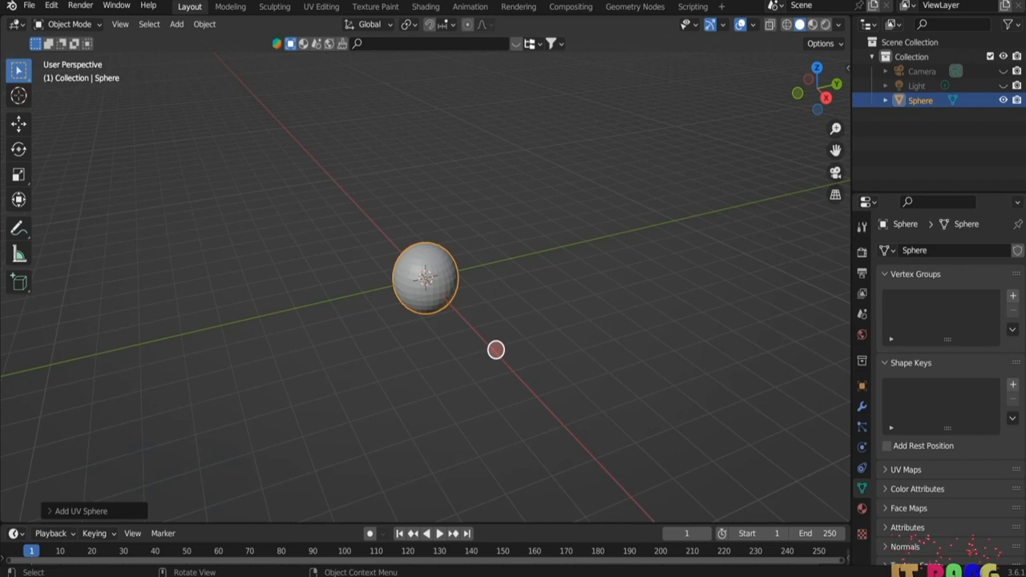
- From the front view in wireframe, delete the vertices above the sphere's equator to leave a lower hemisphere
{"action": "key", "text": "KP_1"}
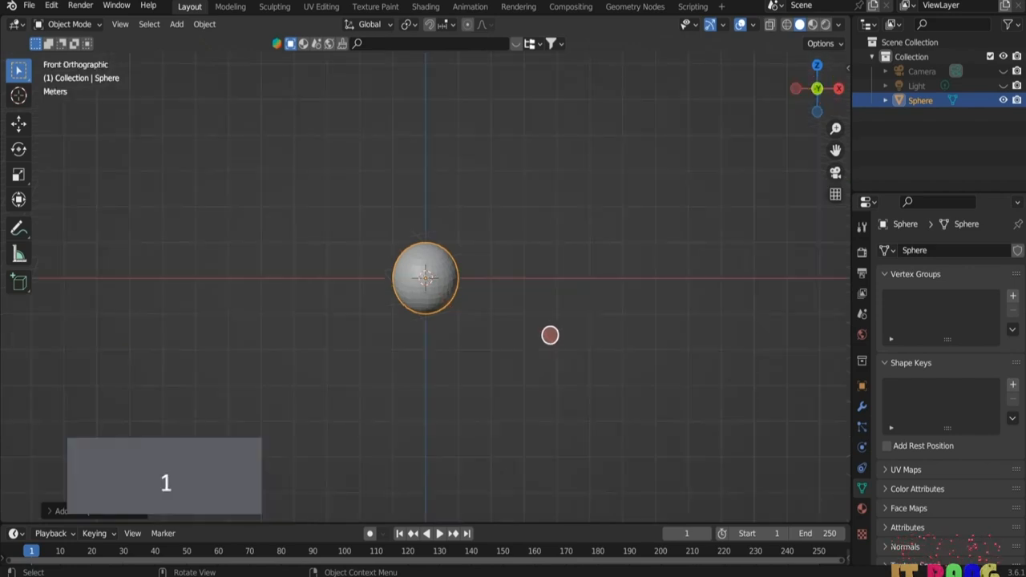
{"action": "scroll", "coordinate": [550, 335], "scroll_direction": "up", "scroll_amount": 7}
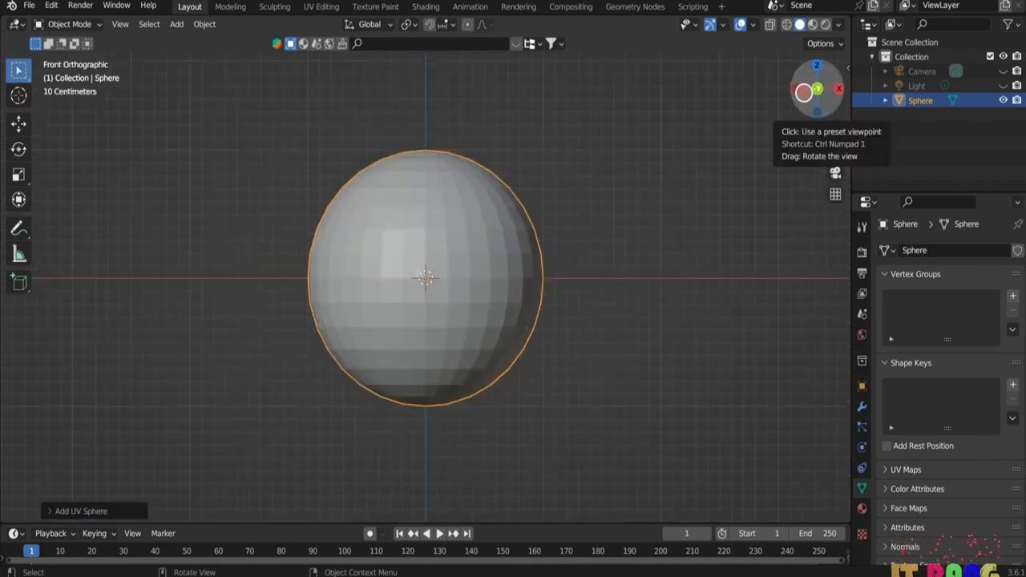
{"action": "scroll", "coordinate": [607, 287], "scroll_direction": "down", "scroll_amount": 1}
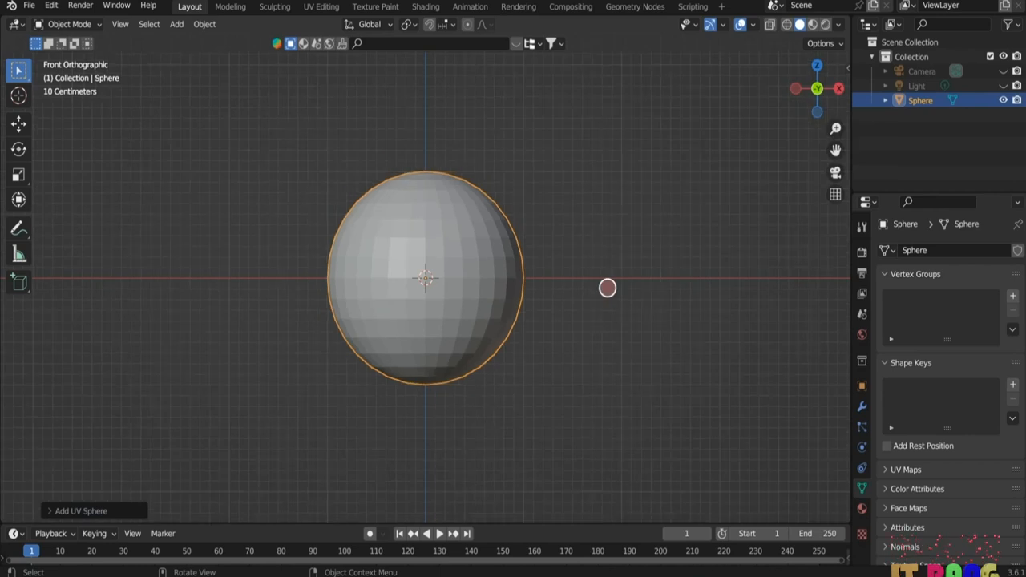
{"action": "key", "text": "Tab"}
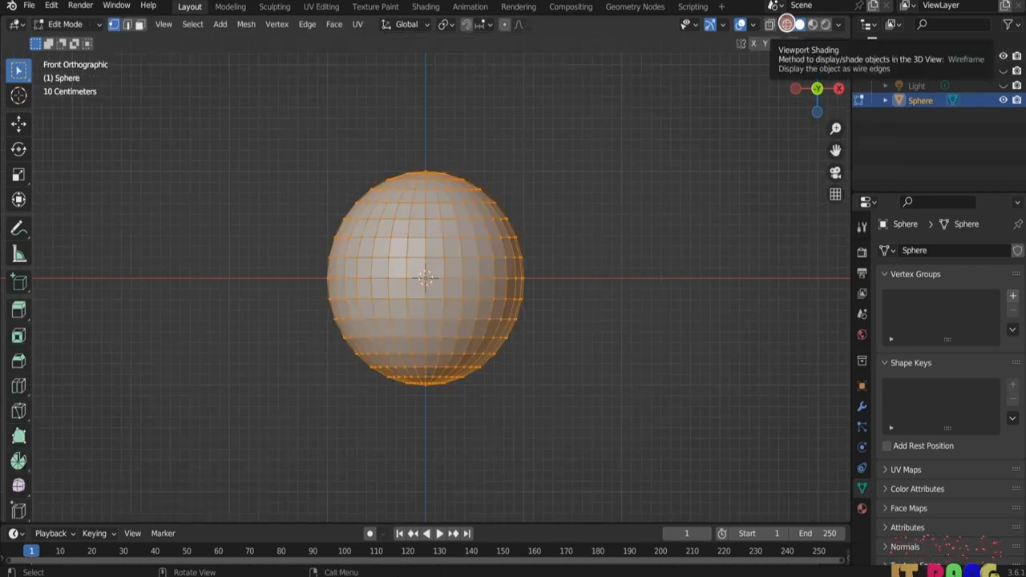
{"action": "key", "text": "alt+a"}
{"action": "left_click", "coordinate": [786, 24]}
{"action": "mouse_move", "coordinate": [296, 163]}
{"action": "left_mouse_down"}
{"action": "mouse_move", "coordinate": [395, 220]}
{"action": "mouse_move", "coordinate": [562, 271]}
{"action": "left_mouse_up"}
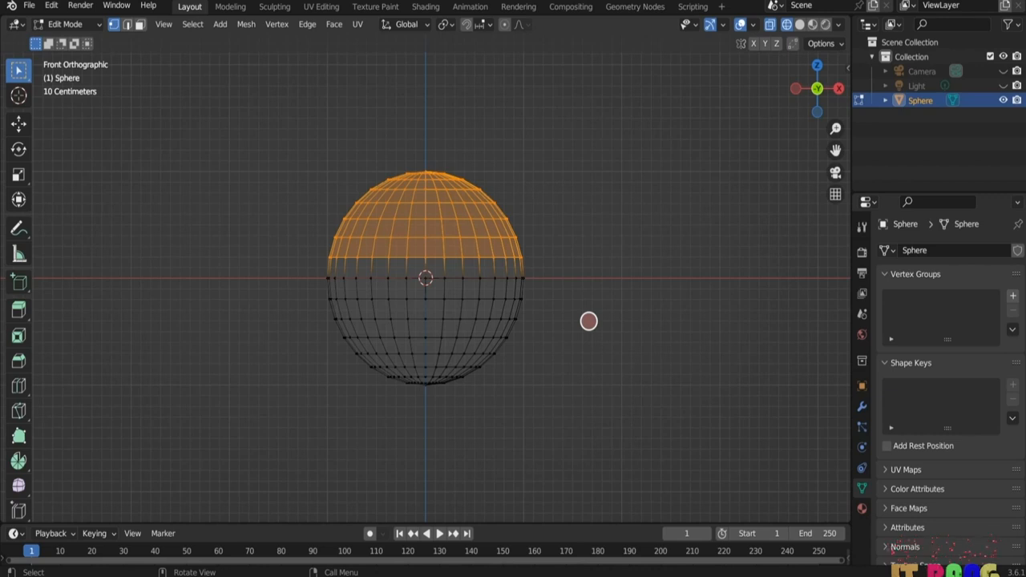
{"action": "key", "text": "x"}
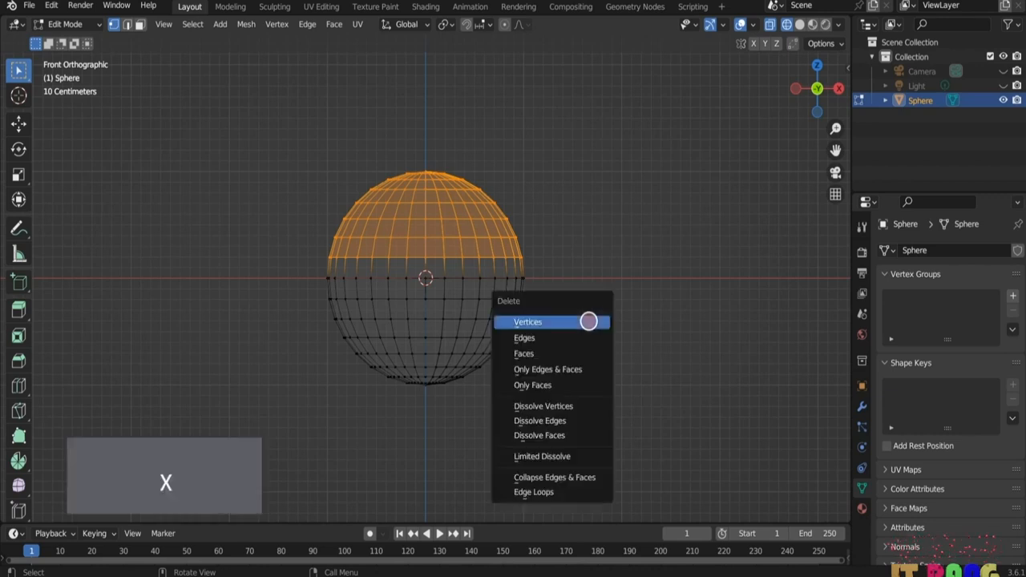
{"action": "left_click", "coordinate": [588, 321]}
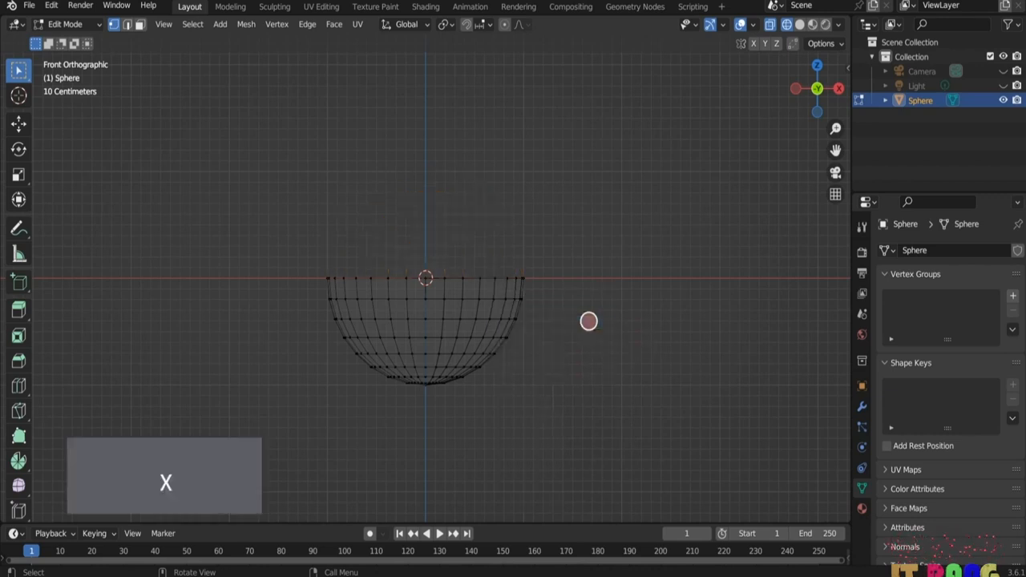
- Fill the hemisphere's open top edge loop with a face and return to solid shading
{"action": "middle_click_drag", "start_coordinate": [588, 322], "coordinate": [389, 326]}
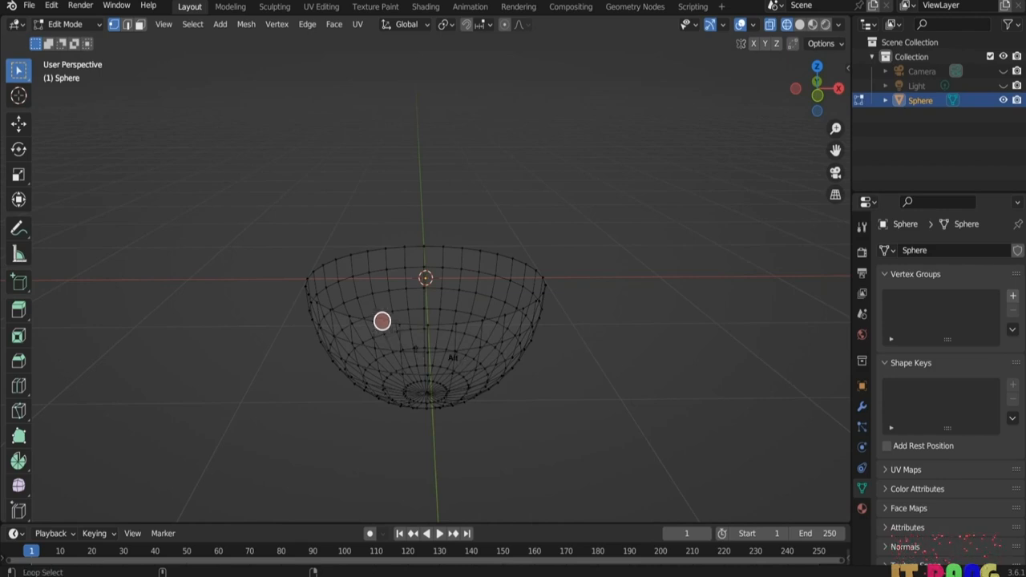
{"action": "left_click", "coordinate": [381, 320], "text": "alt"}
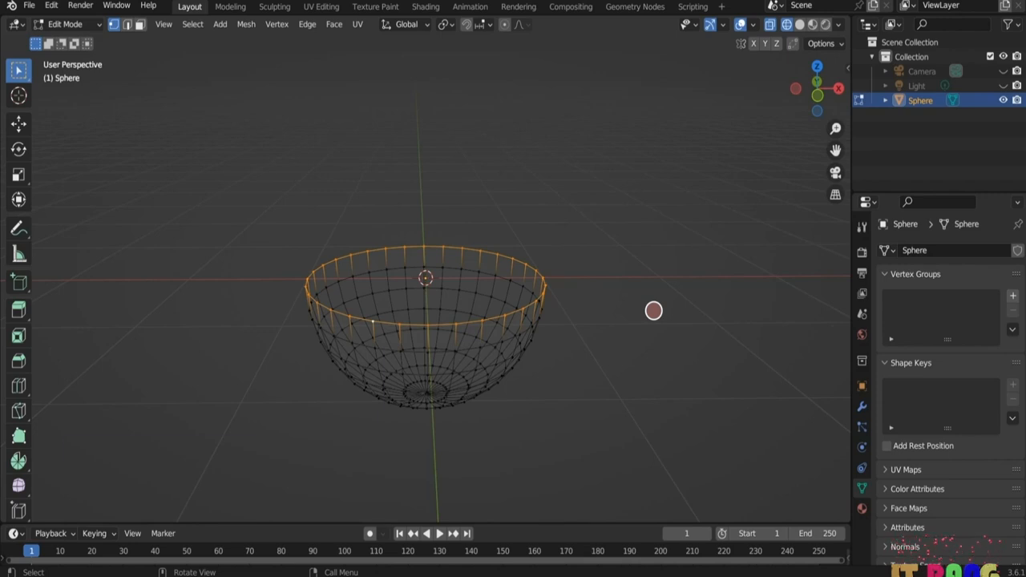
{"action": "key", "text": "f"}
{"action": "left_click", "coordinate": [653, 310]}
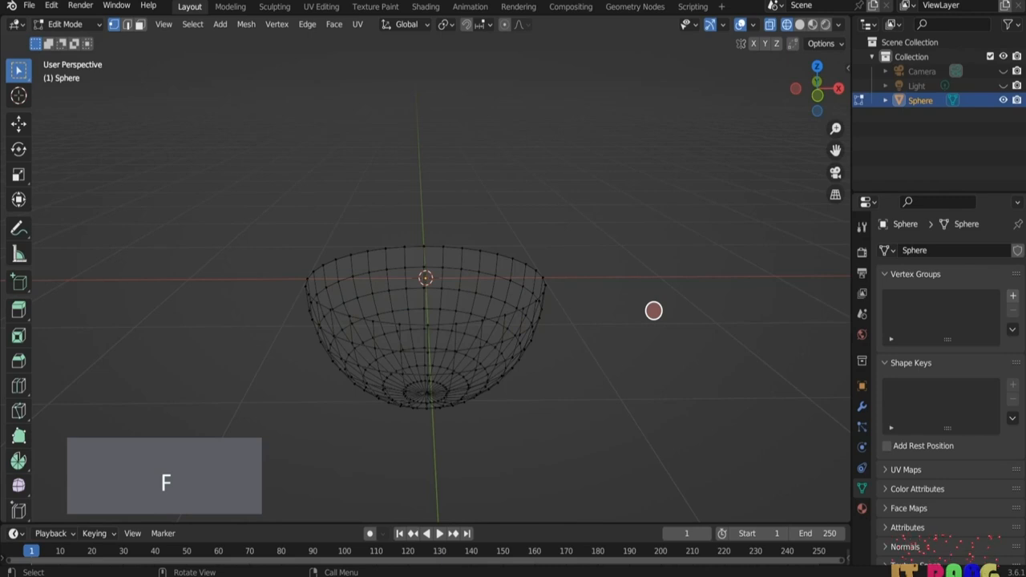
{"action": "left_click", "coordinate": [799, 24]}
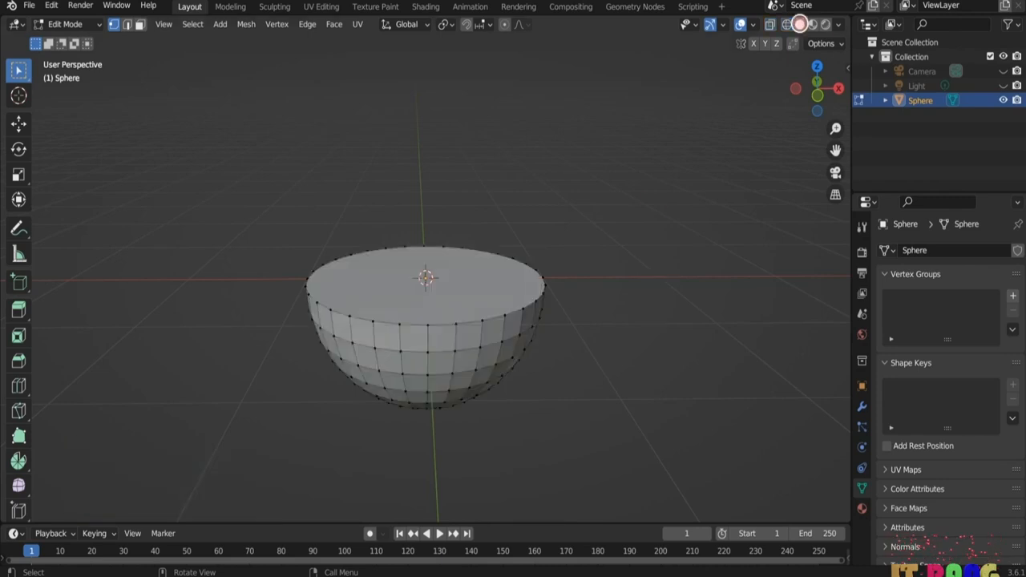
- Add a Subdivision Surface modifier to the hemisphere with the viewport level set to 2
{"action": "middle_click_drag", "start_coordinate": [584, 345], "coordinate": [591, 320]}
{"action": "left_click", "coordinate": [859, 407]}
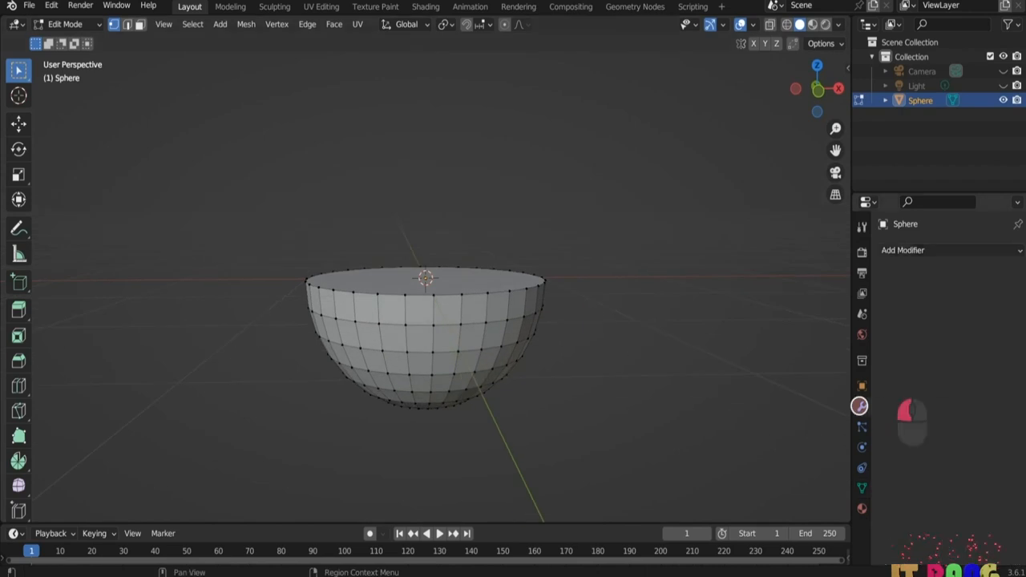
{"action": "left_click", "coordinate": [914, 250]}
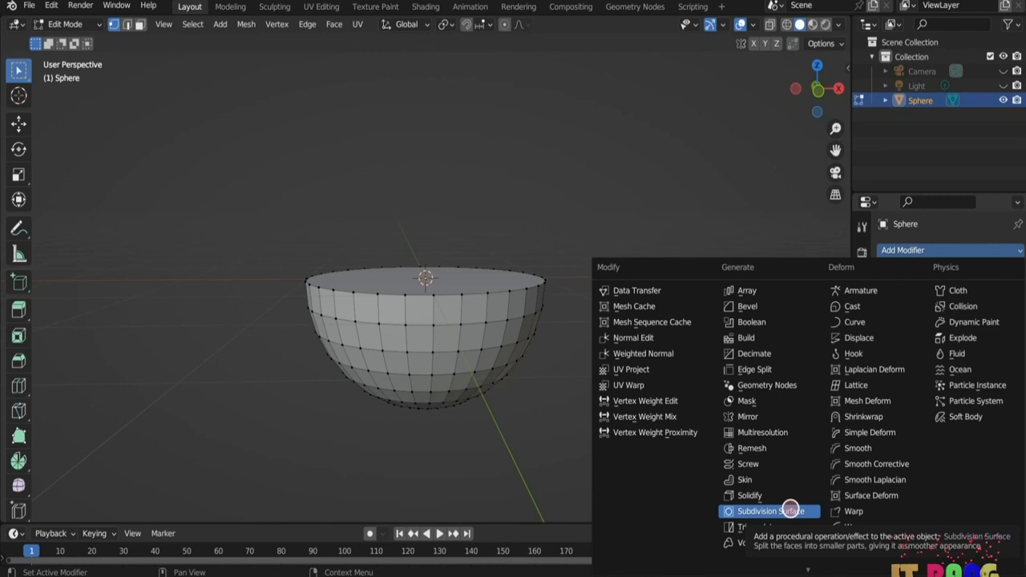
{"action": "left_click", "coordinate": [790, 510]}
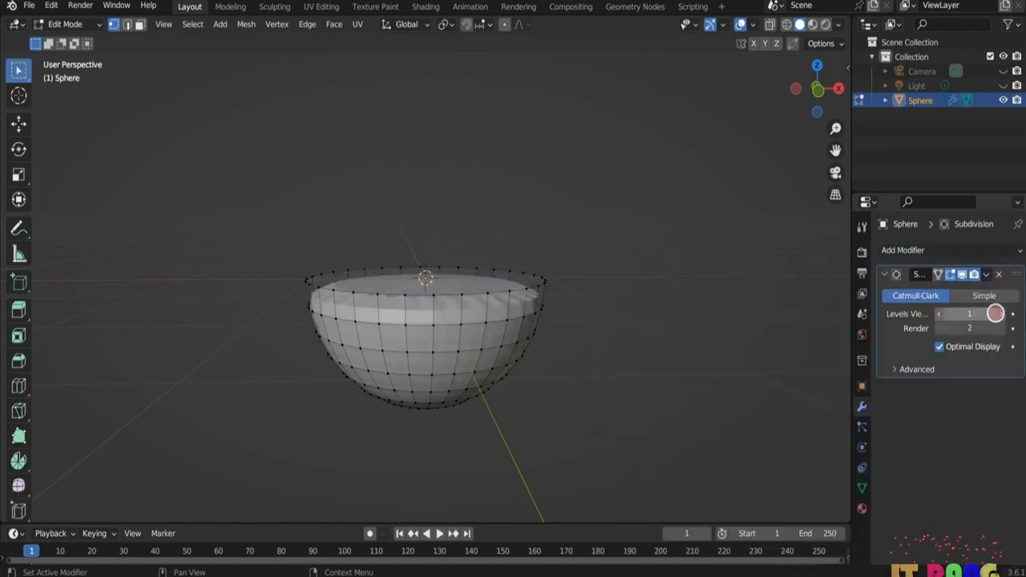
{"action": "left_click_drag", "start_coordinate": [851, 314], "coordinate": [821, 313]}
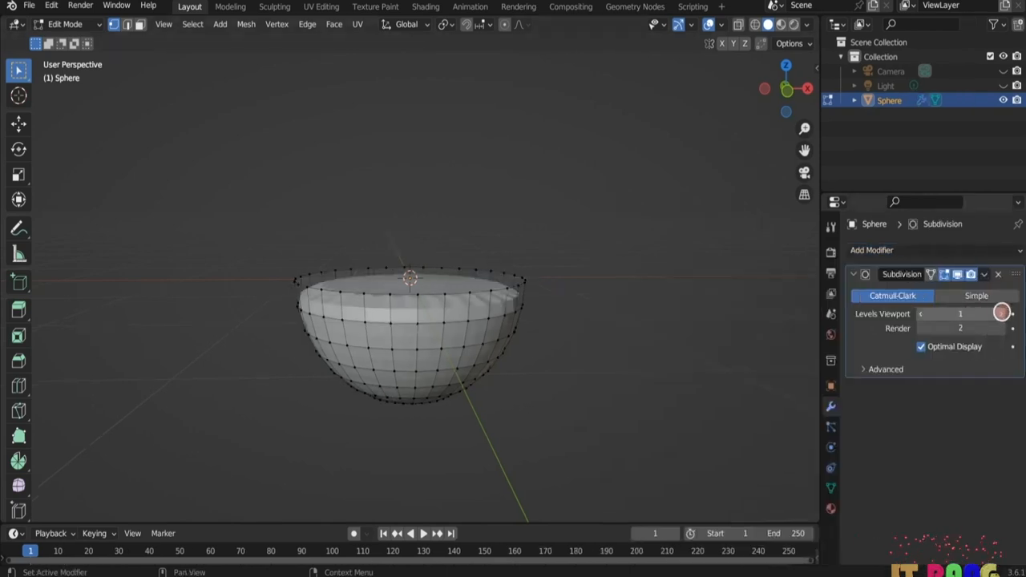
{"action": "left_click", "coordinate": [1000, 314]}
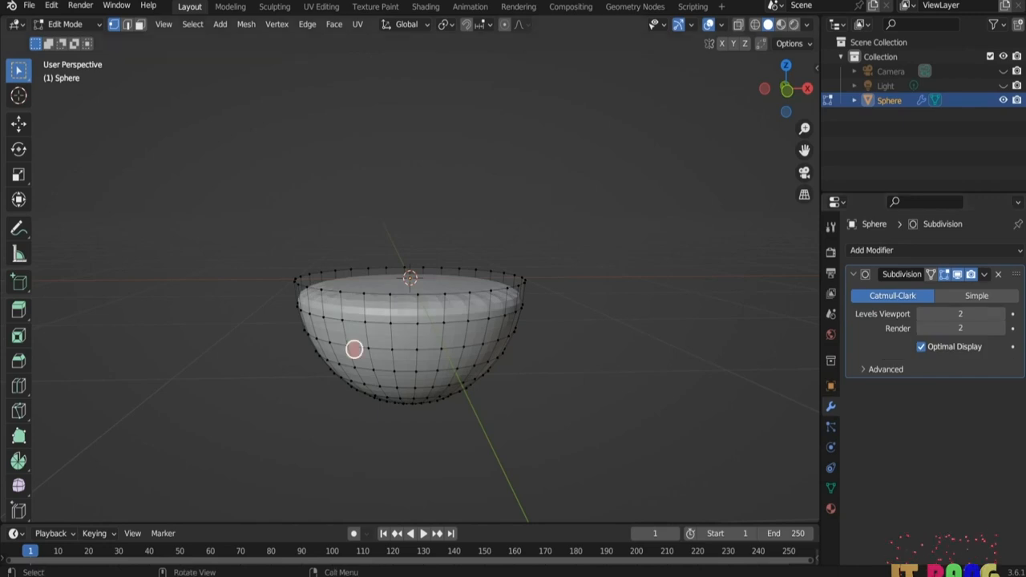
- Add a loop cut just below the hemisphere's flat rim, then apply Shade Auto Smooth in Object Mode
{"action": "key", "text": "ctrl+r"}
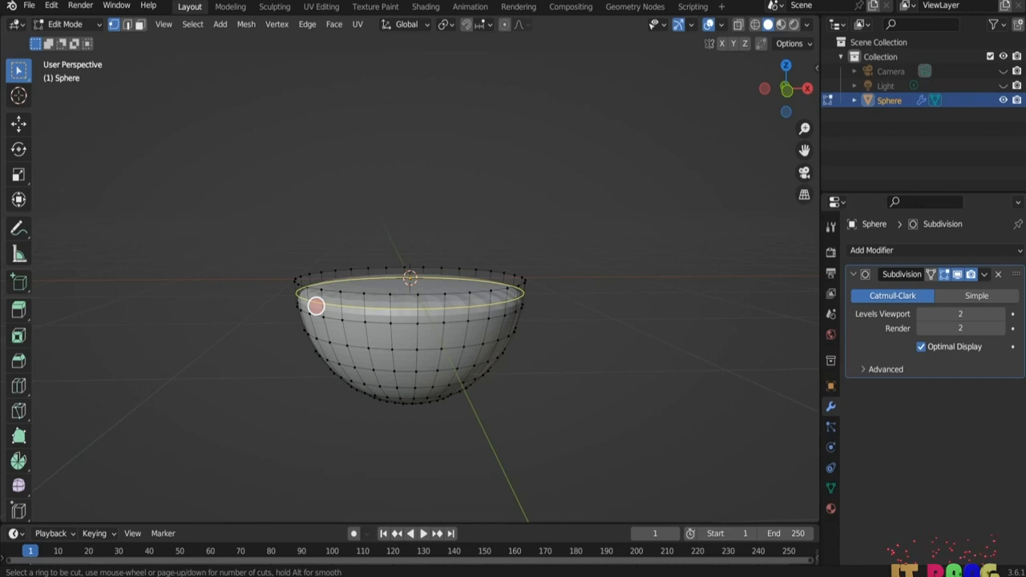
{"action": "left_click", "coordinate": [316, 306]}
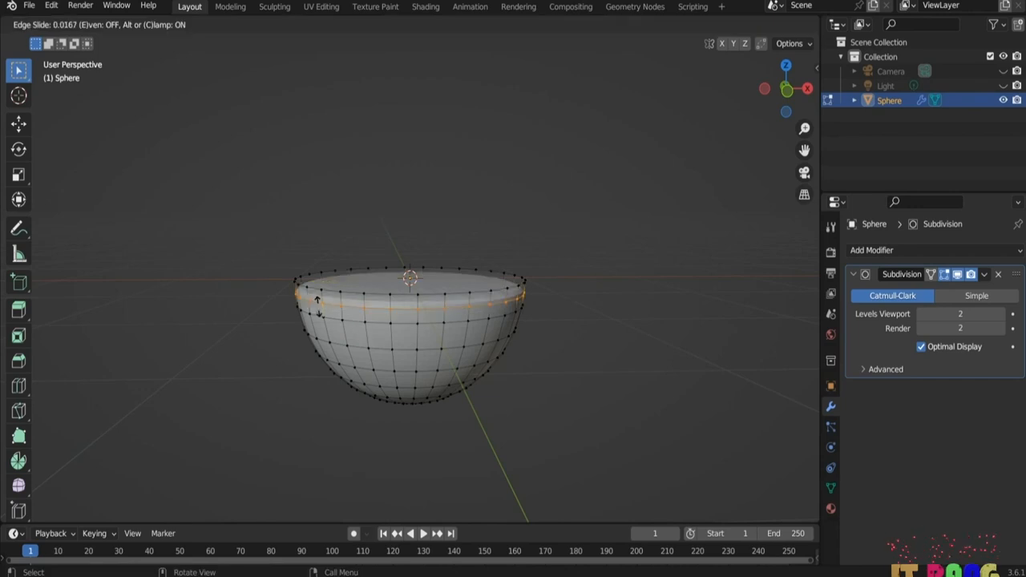
{"action": "left_click", "coordinate": [573, 321]}
{"action": "key", "text": "Tab"}
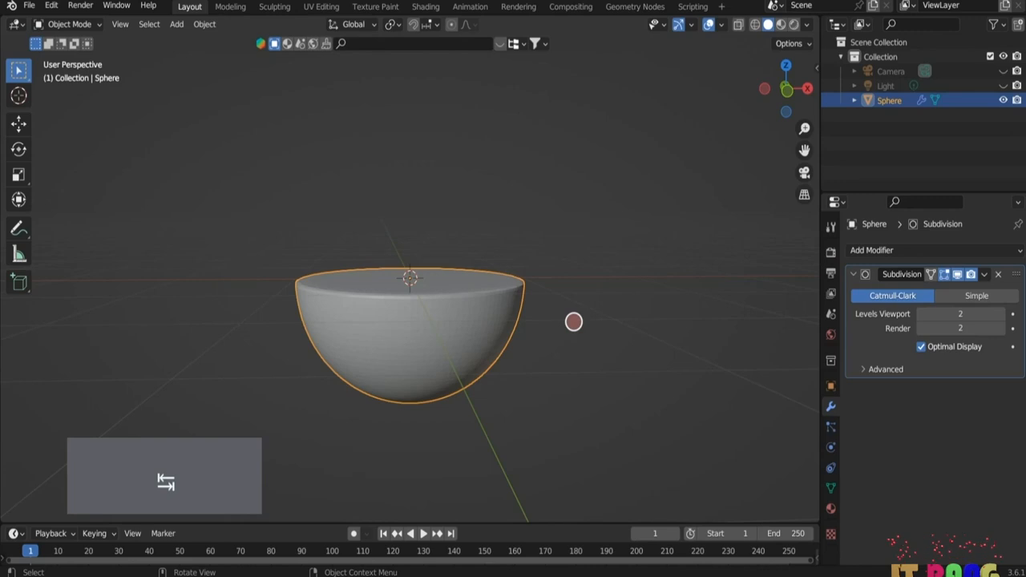
{"action": "right_click", "coordinate": [400, 333]}
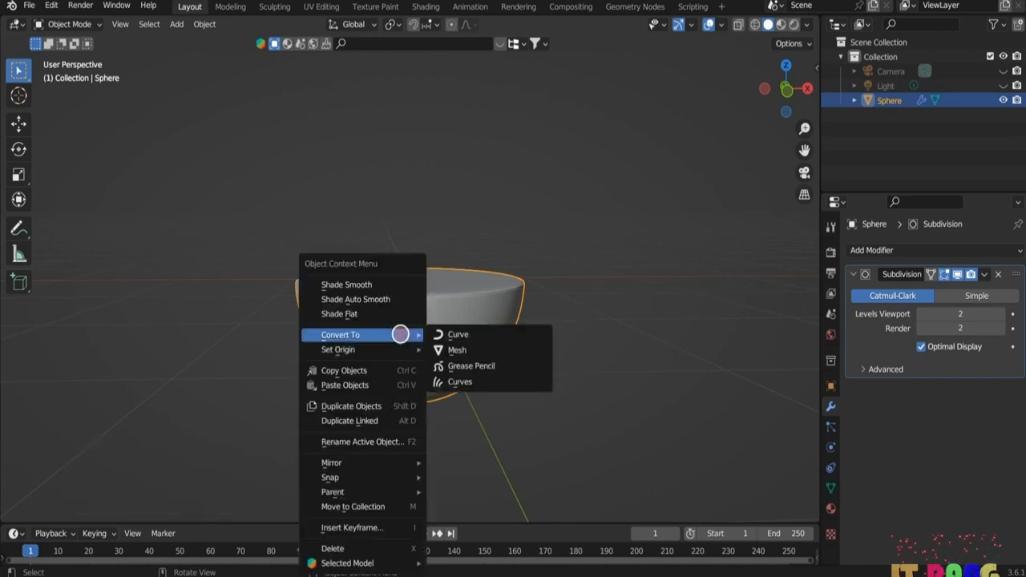
{"action": "left_click", "coordinate": [369, 300]}
- Duplicate the hemisphere in place and rotate the copy 180° about the global Y axis to form the upper half
{"action": "middle_click_drag", "start_coordinate": [583, 362], "coordinate": [475, 328]}
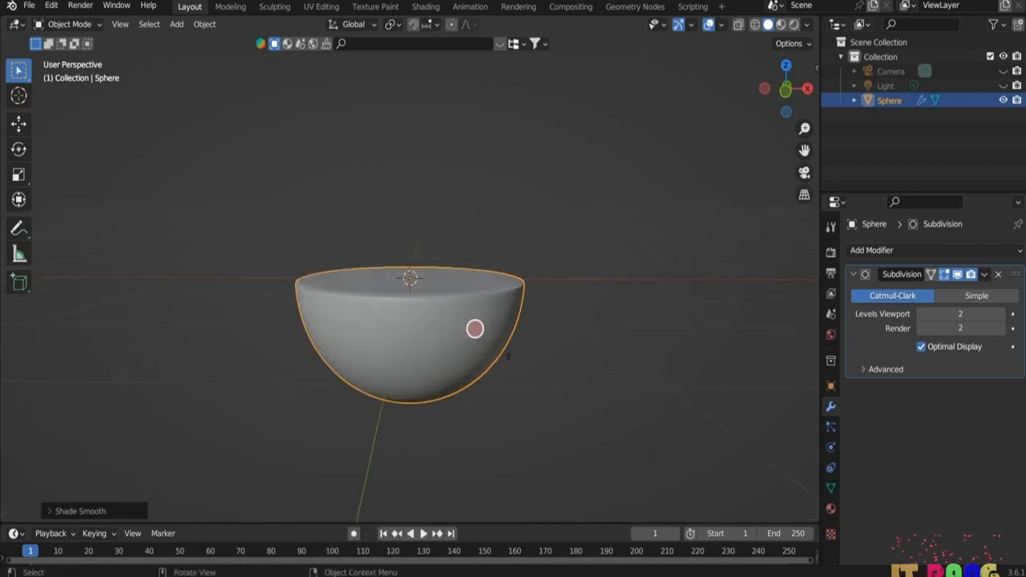
{"action": "key", "text": "shift+d"}
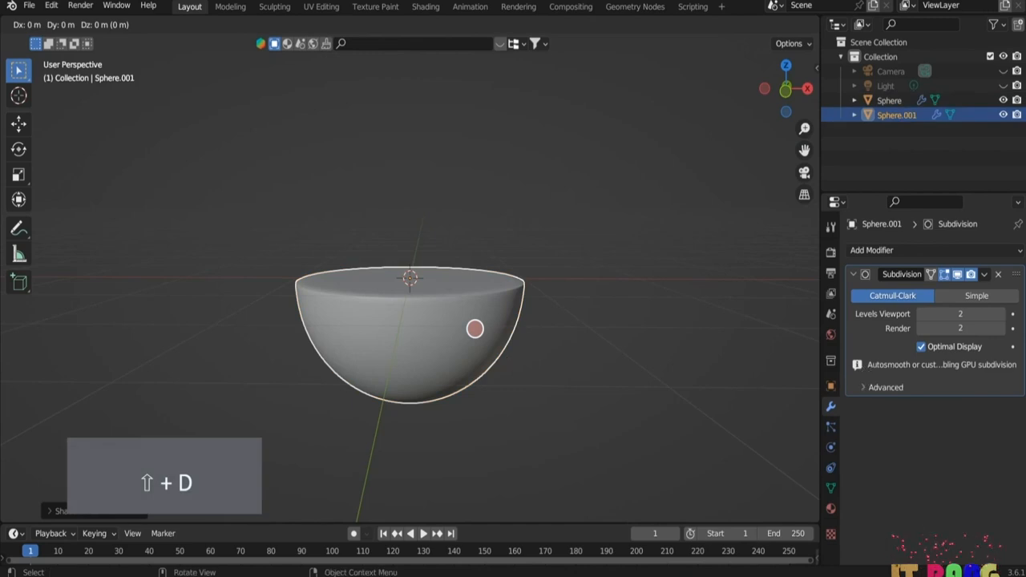
{"action": "right_click", "coordinate": [474, 329]}
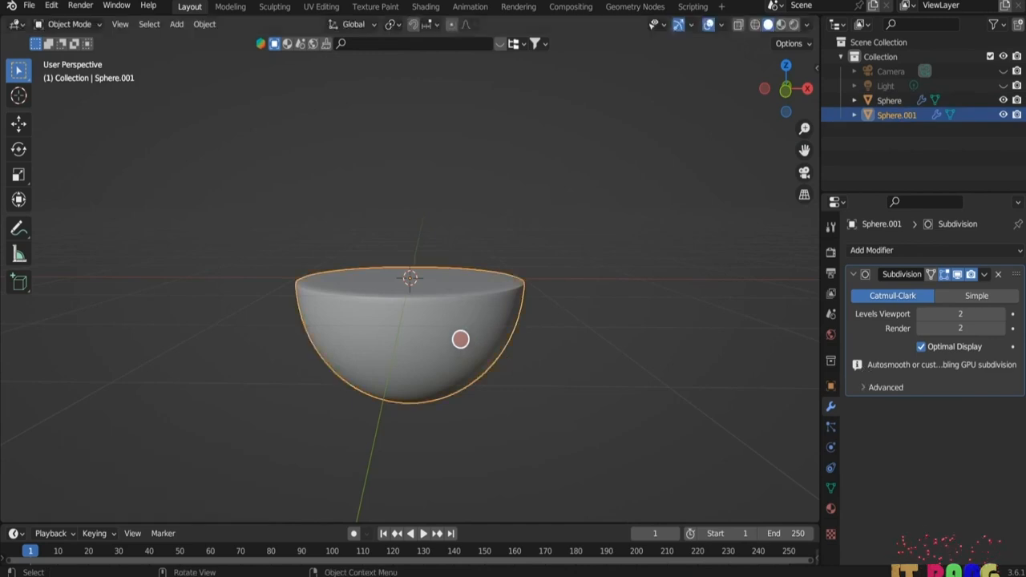
{"action": "key", "text": "r"}
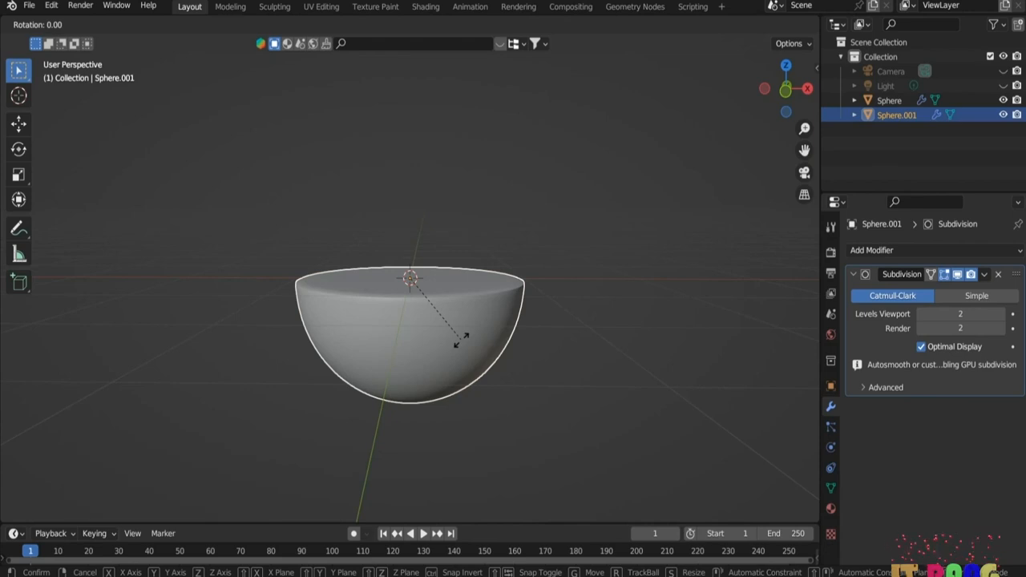
{"action": "key", "text": "y"}
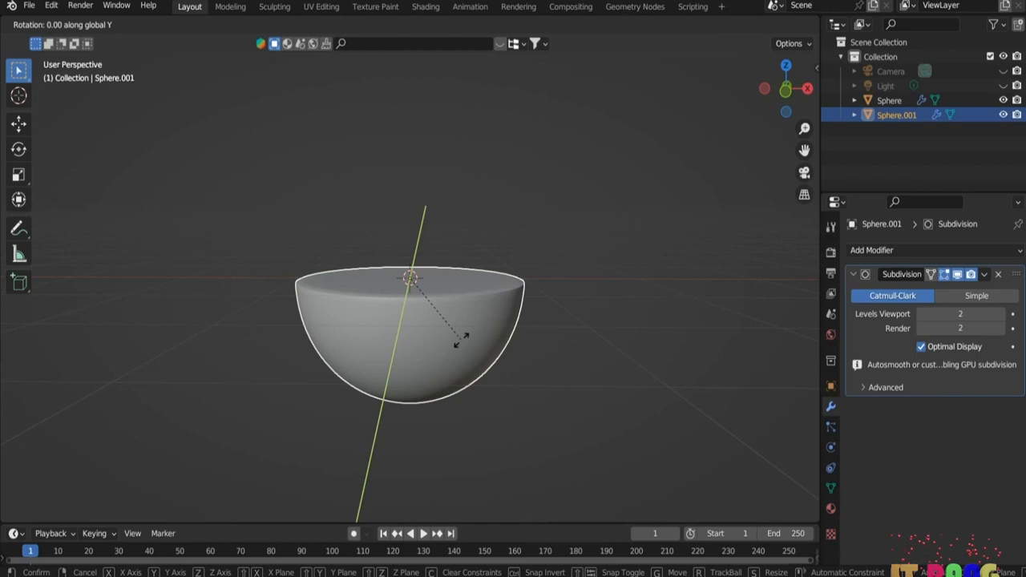
{"action": "type", "text": "180"}
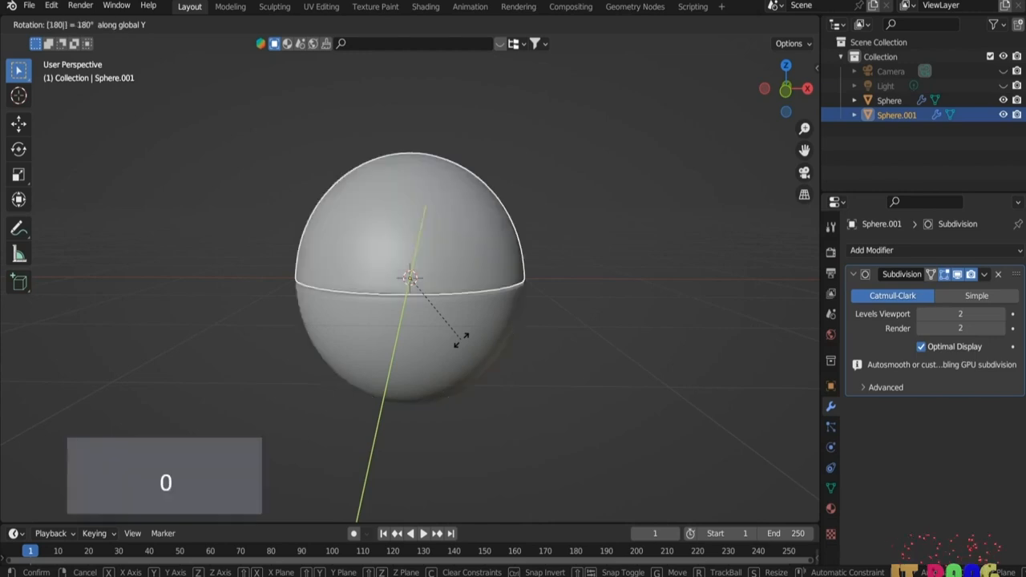
{"action": "key", "text": "Return"}
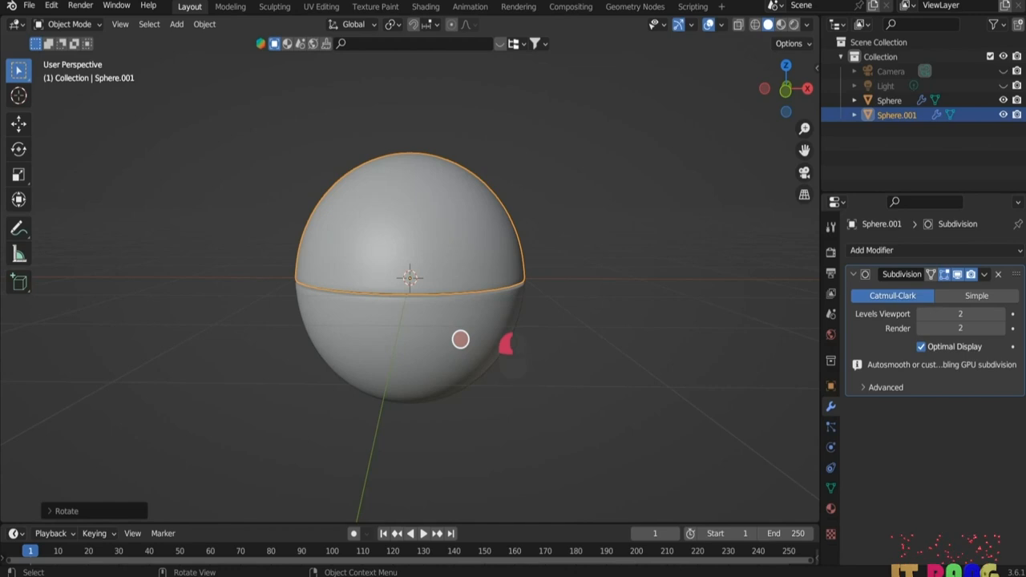
{"action": "left_click", "coordinate": [458, 339]}
{"action": "left_click", "coordinate": [614, 325]}
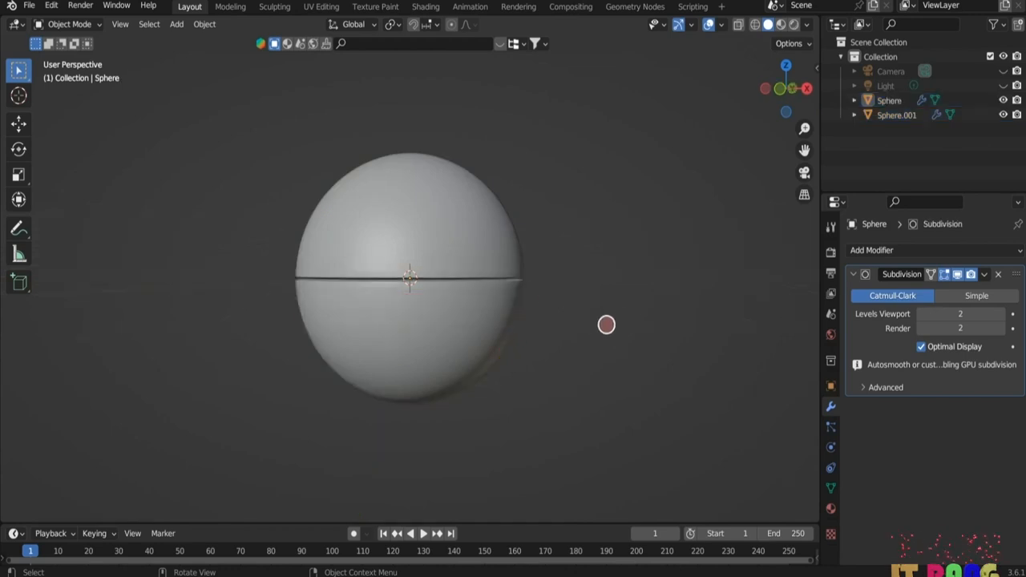
{"action": "middle_click_drag", "start_coordinate": [620, 325], "coordinate": [434, 231]}
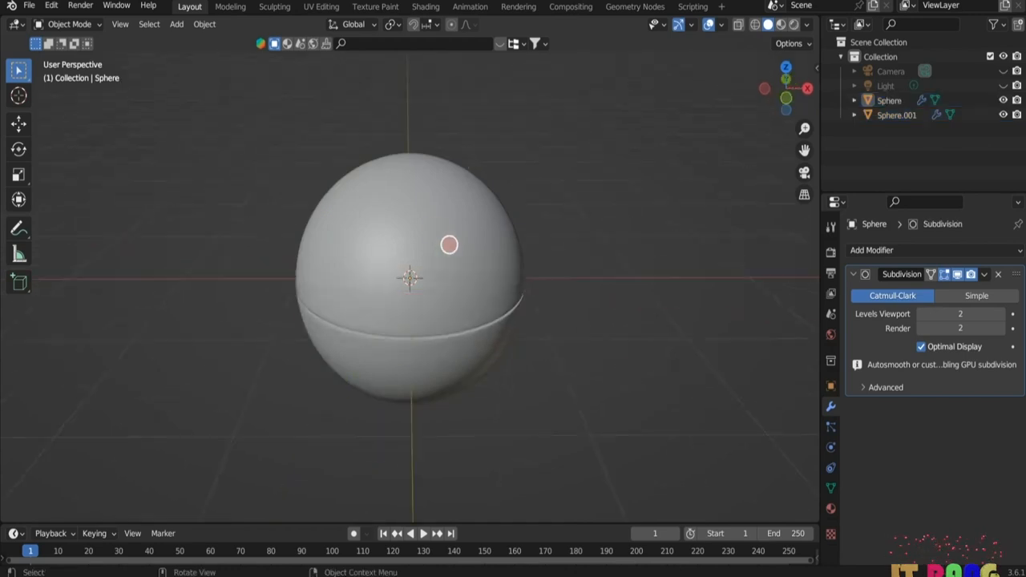
{"action": "scroll", "coordinate": [595, 365], "scroll_direction": "down", "scroll_amount": 2}
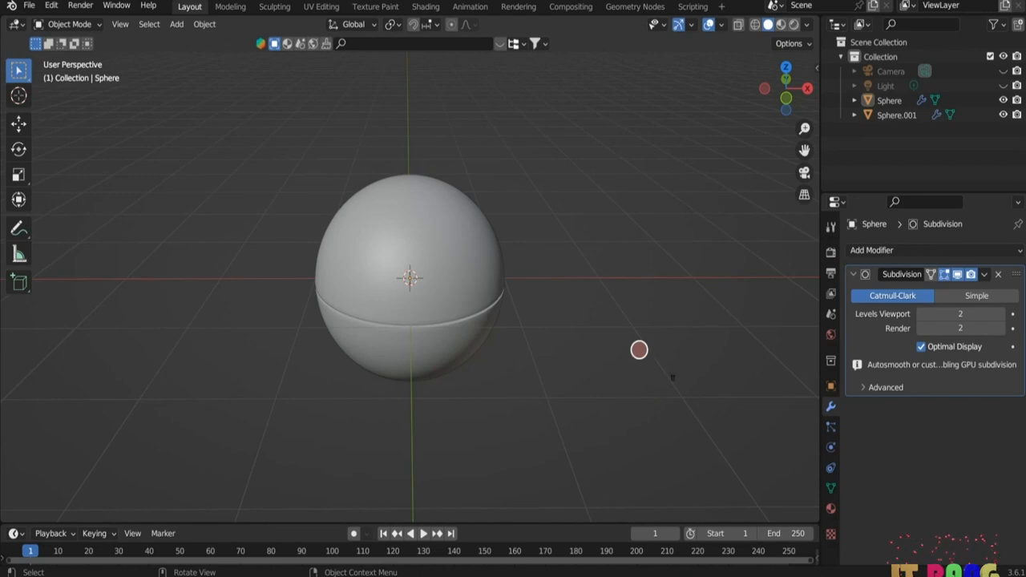
- Add a UV sphere and move it along the global X axis until it clears the two-part sphere
{"action": "key", "text": "shift+a"}
{"action": "mouse_move", "coordinate": [601, 284]}
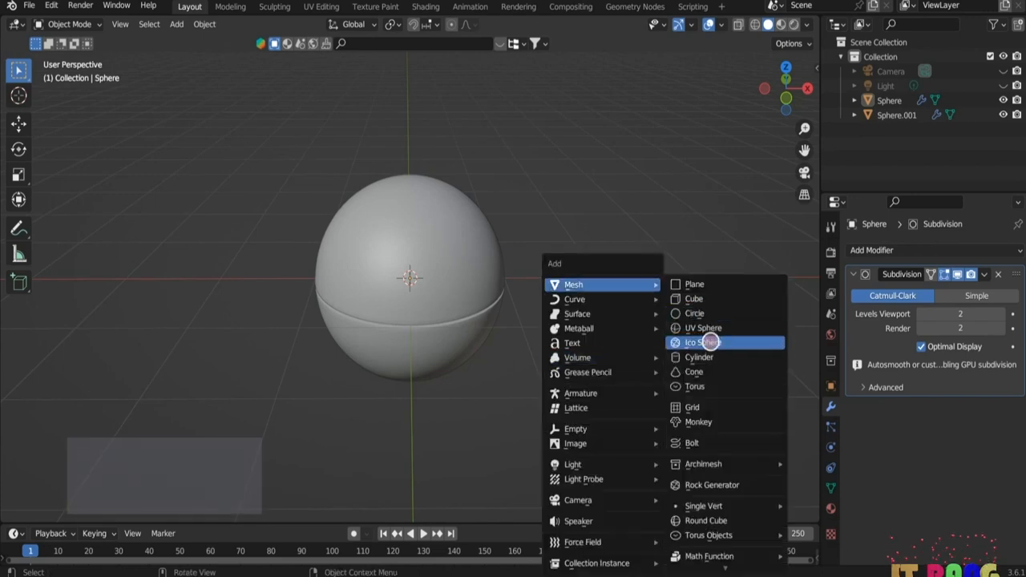
{"action": "left_click", "coordinate": [710, 328]}
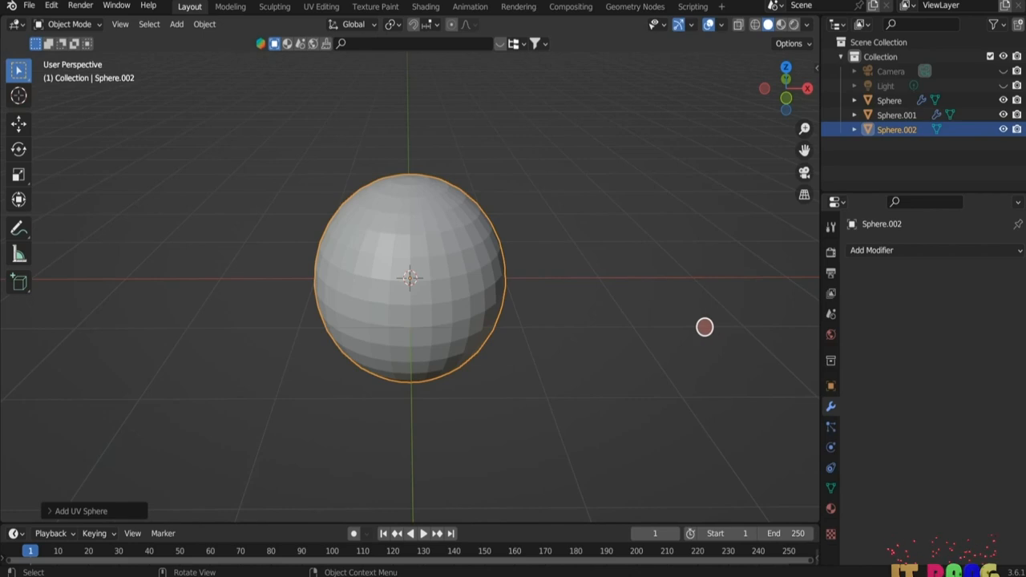
{"action": "key", "text": "g"}
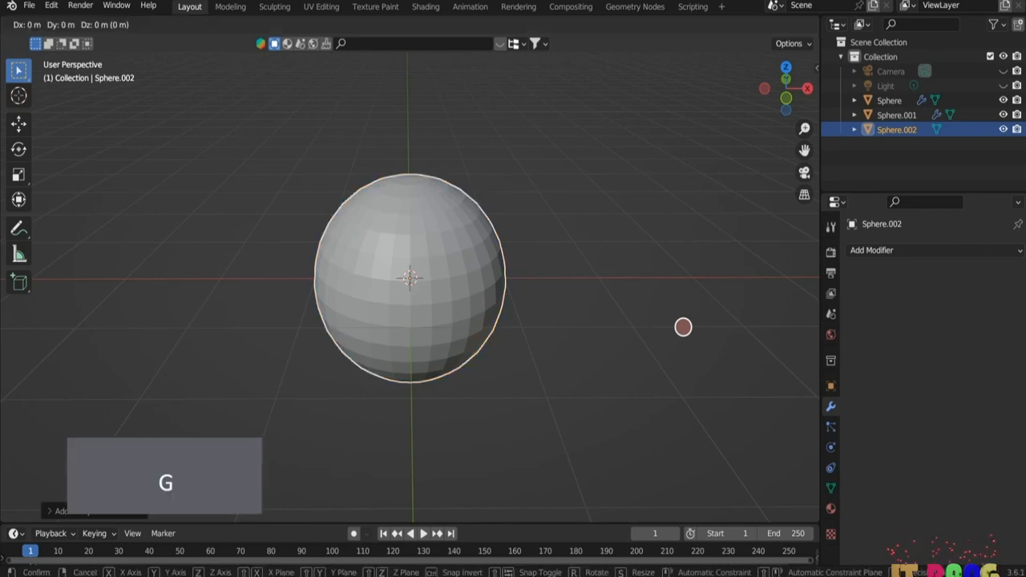
{"action": "key", "text": "x"}
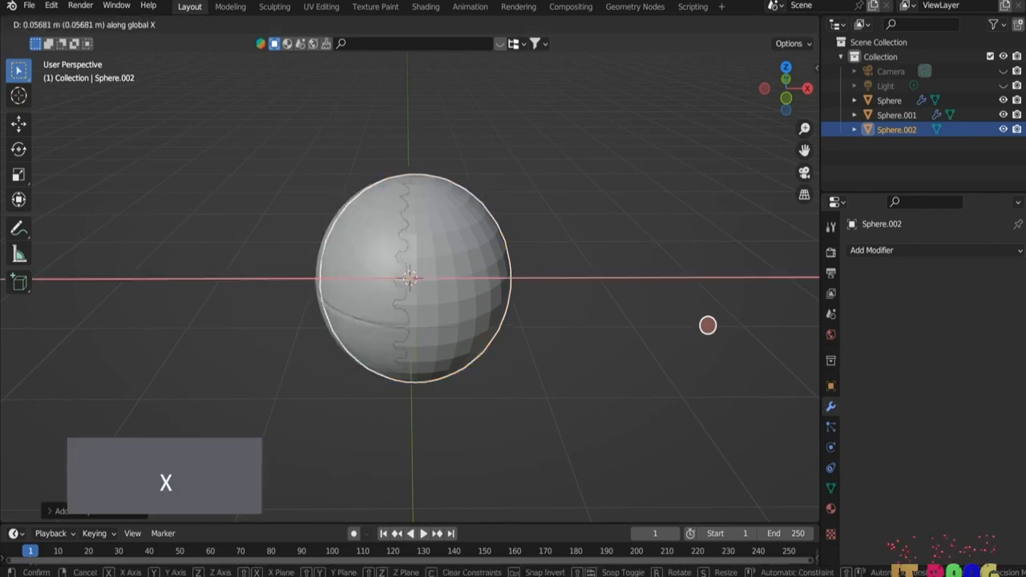
{"action": "left_click", "coordinate": [105, 328]}
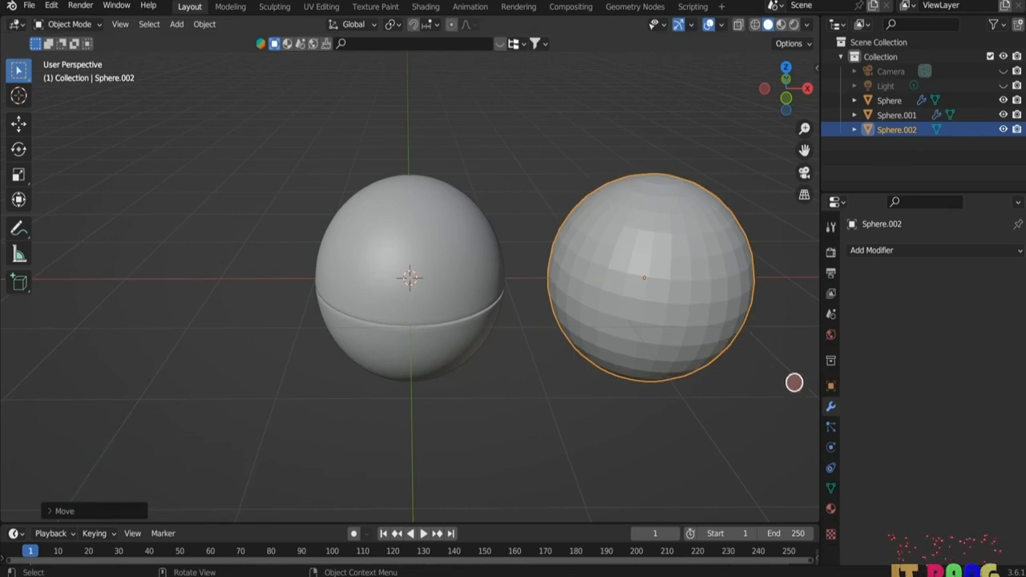
- Scale the new sphere down to eye size and flatten it along the global Y axis into a thin disc
{"action": "key", "text": "s"}
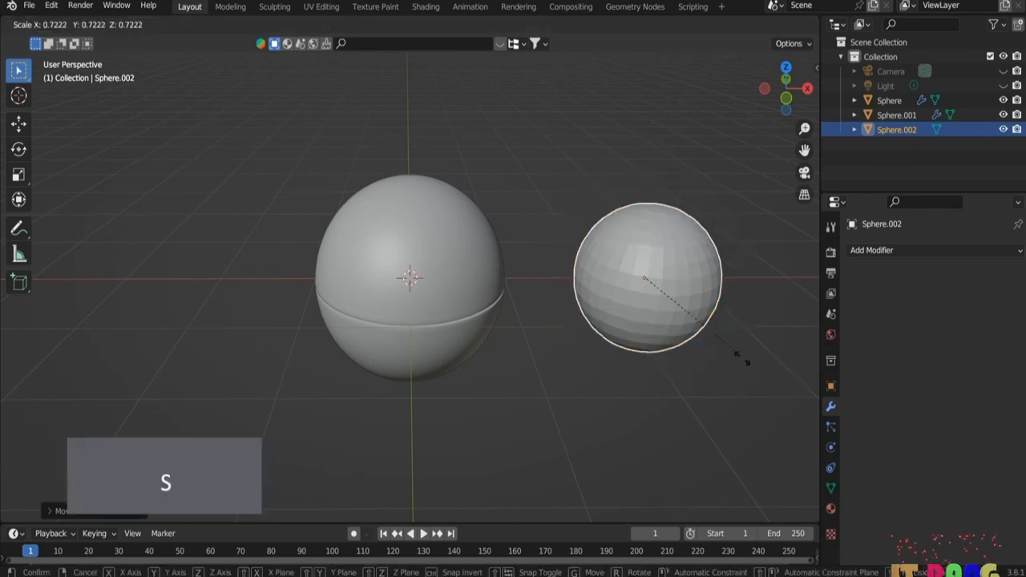
{"action": "left_click", "coordinate": [675, 323]}
{"action": "middle_click_drag", "start_coordinate": [676, 323], "coordinate": [609, 432]}
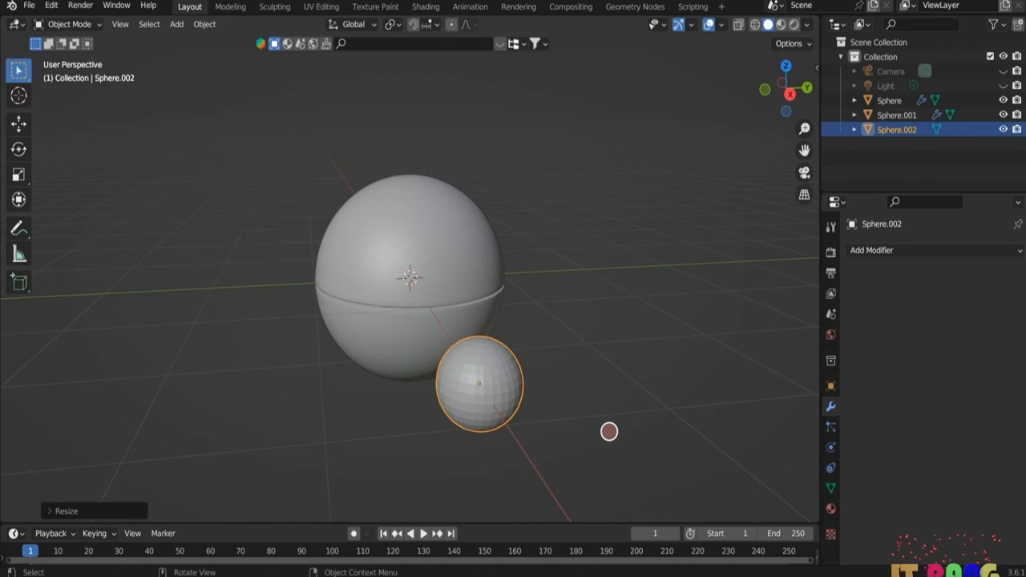
{"action": "key", "text": "s"}
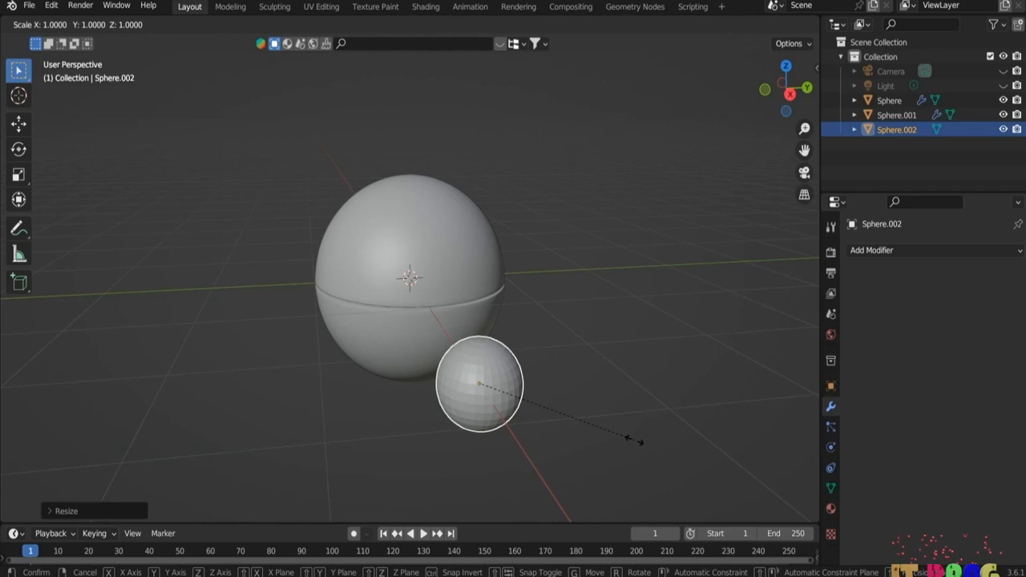
{"action": "key", "text": "y"}
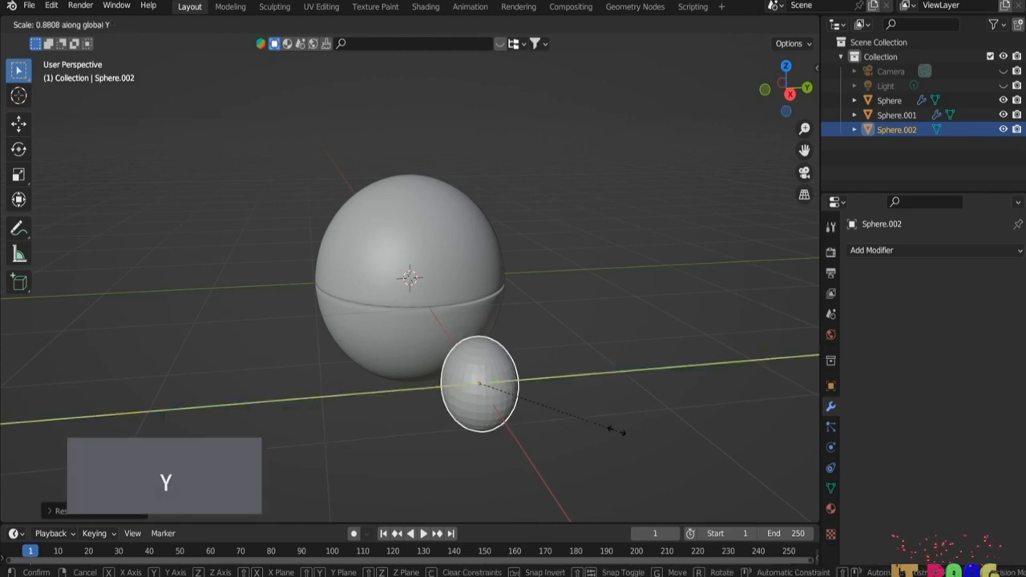
{"action": "left_click", "coordinate": [508, 414]}
{"action": "middle_click_drag", "start_coordinate": [508, 415], "coordinate": [558, 414]}
- In front view, move the flattened sphere along X and Z to the eye position over the upper half's +X side
{"action": "key", "text": "1"}
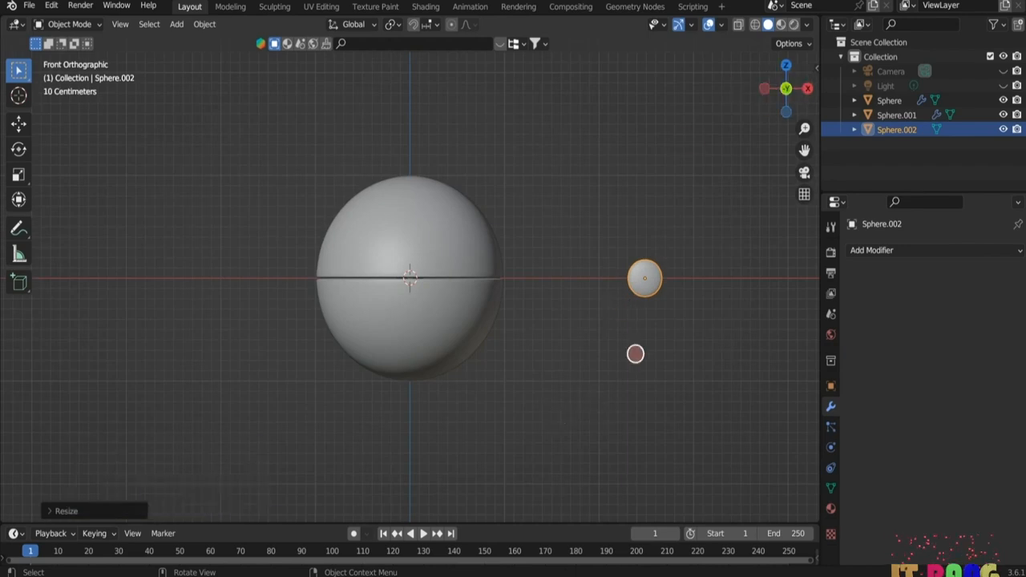
{"action": "key", "text": "g"}
{"action": "key", "text": "x"}
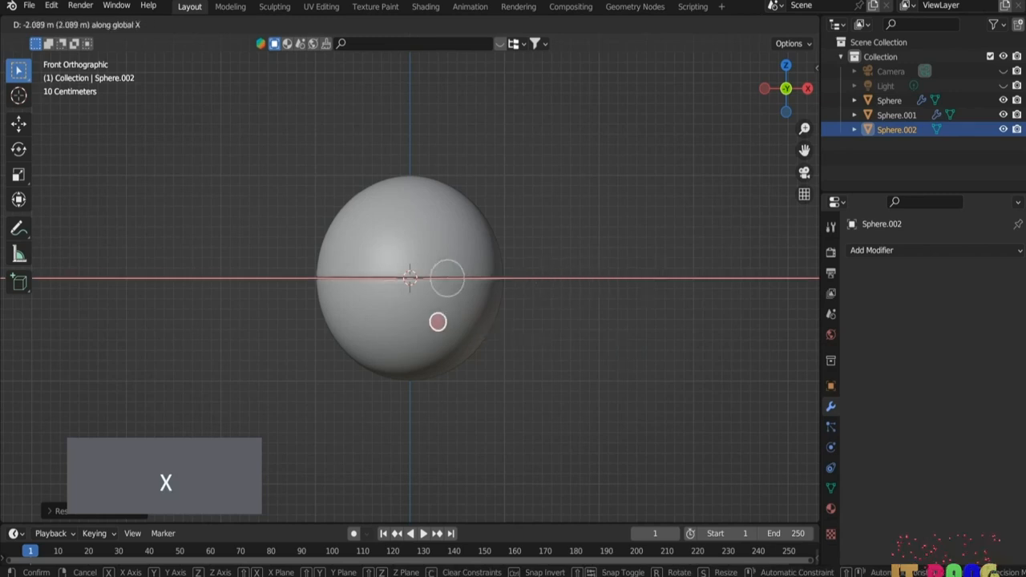
{"action": "left_click", "coordinate": [464, 294]}
{"action": "key", "text": "g"}
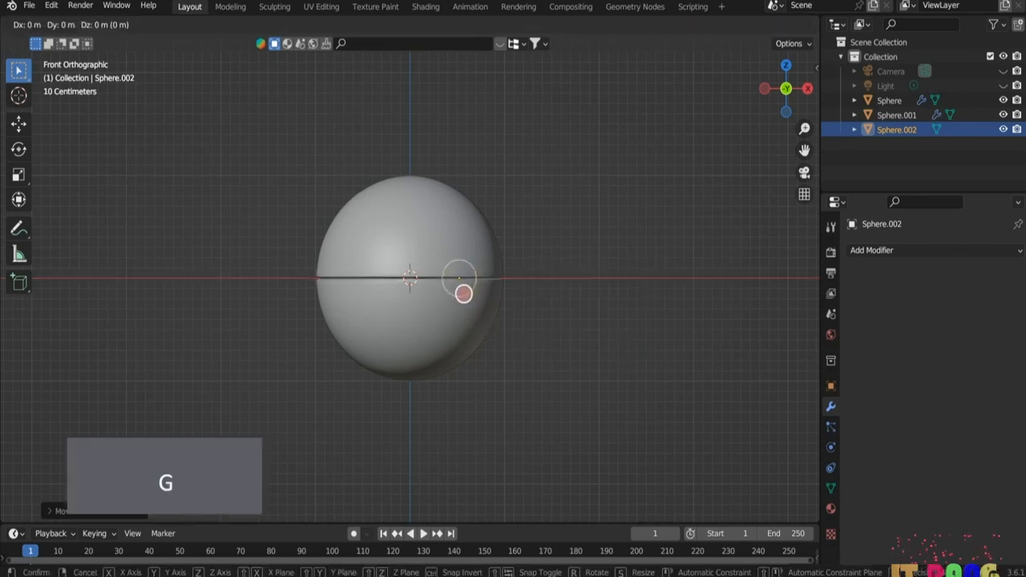
{"action": "key", "text": "z"}
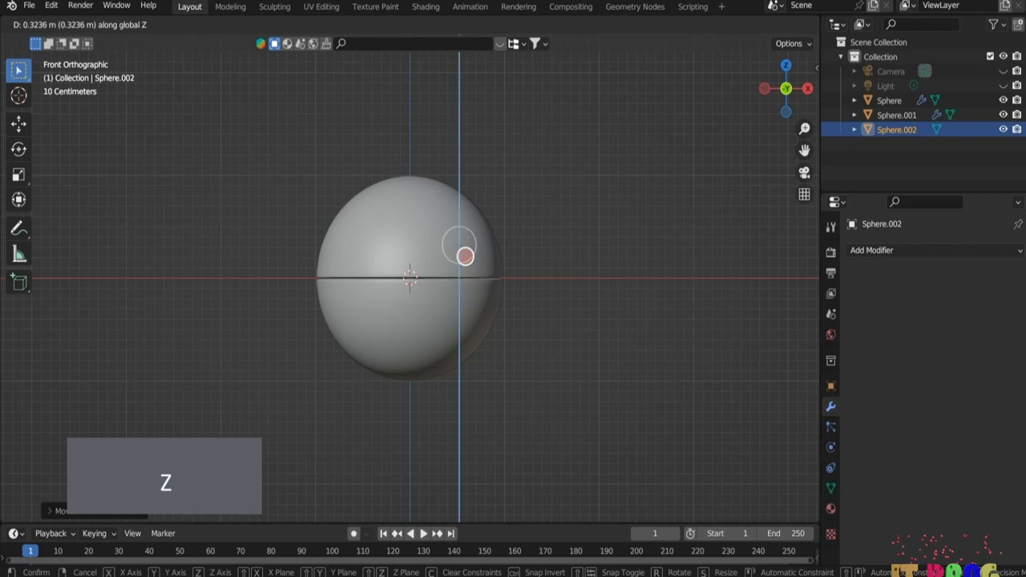
{"action": "left_click", "coordinate": [465, 243]}
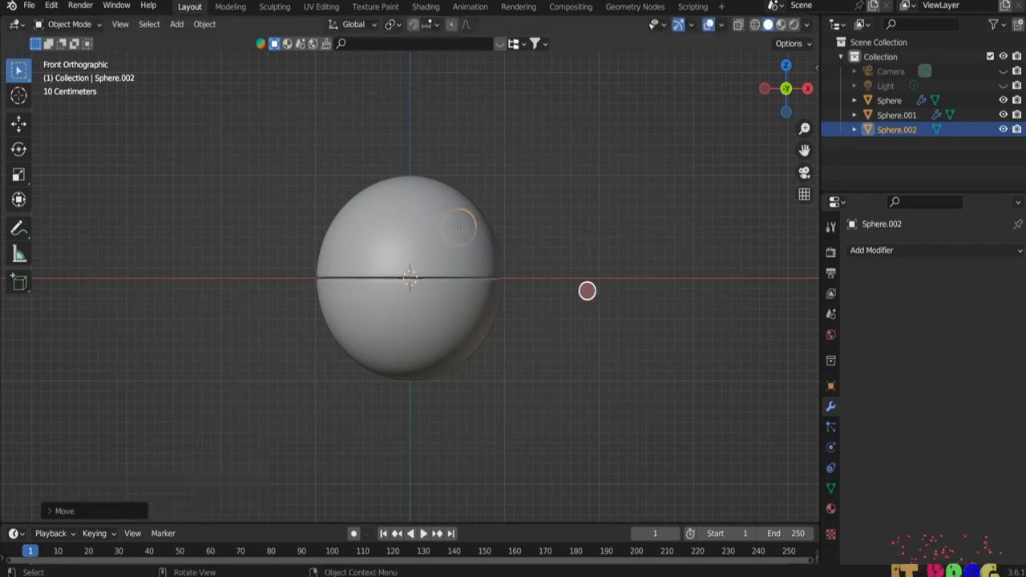
- In top view, move the flattened eye sphere about -0.76 m along global Y to the front surface of the head
{"action": "left_click", "coordinate": [629, 326]}
{"action": "left_click", "coordinate": [785, 65]}
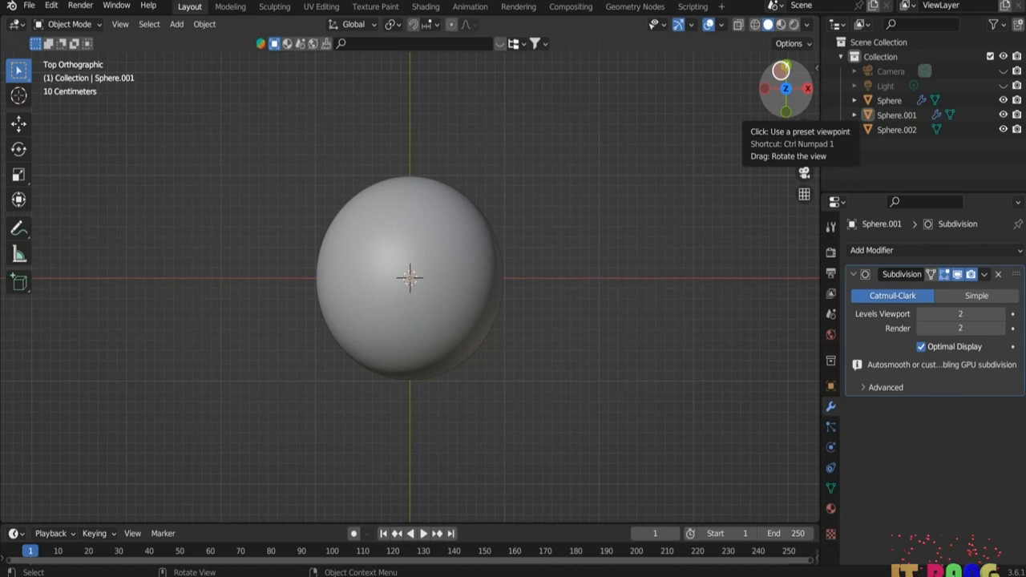
{"action": "left_click", "coordinate": [897, 129]}
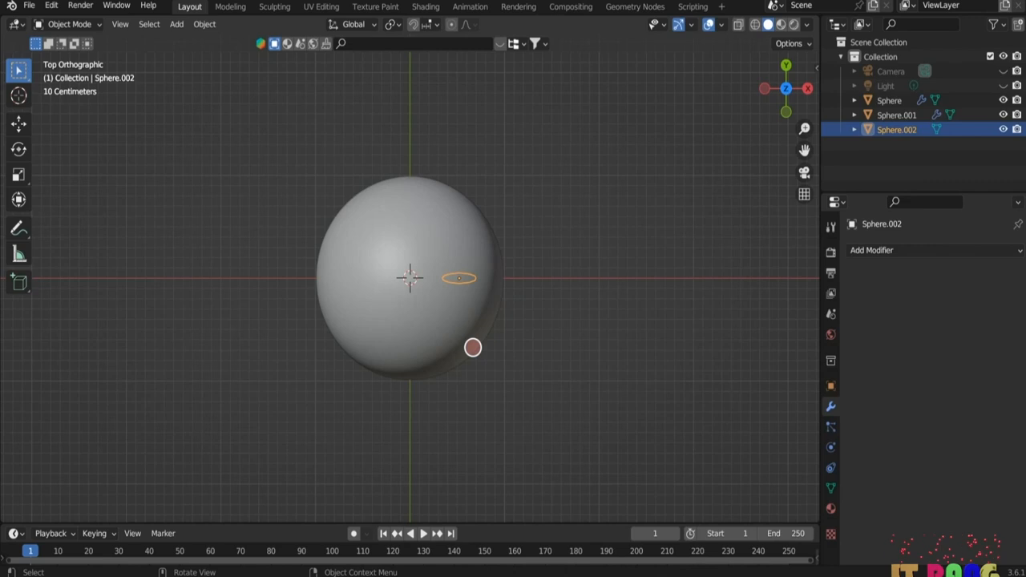
{"action": "key", "text": "g"}
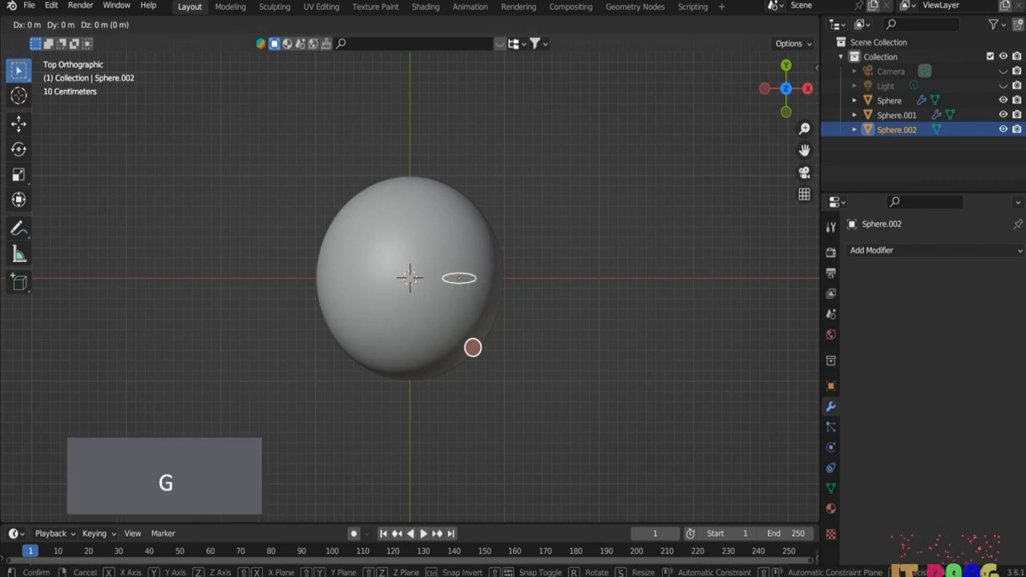
{"action": "key", "text": "y"}
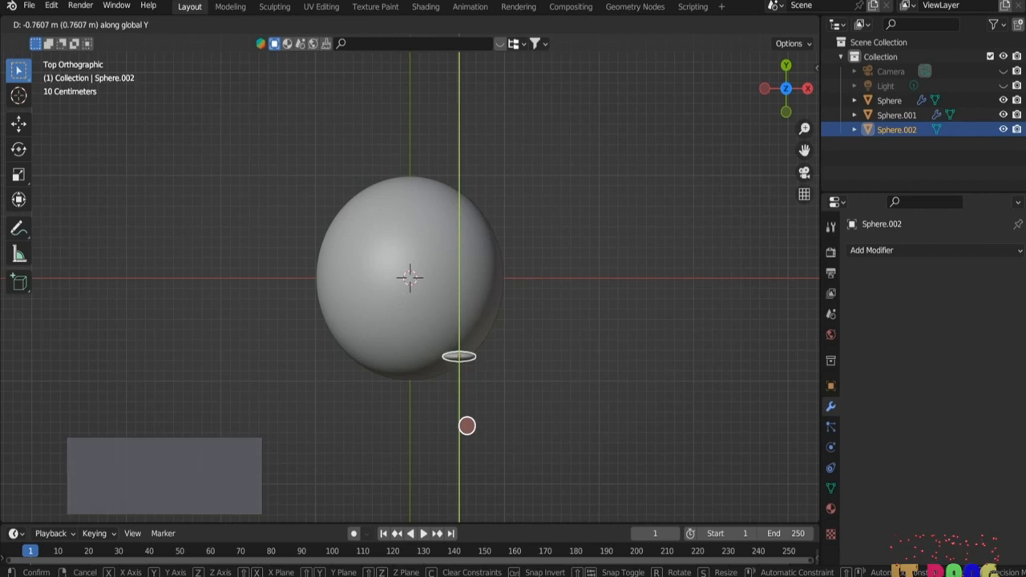
{"action": "left_click", "coordinate": [467, 426]}
{"action": "scroll", "coordinate": [616, 367], "scroll_direction": "up", "scroll_amount": 1}
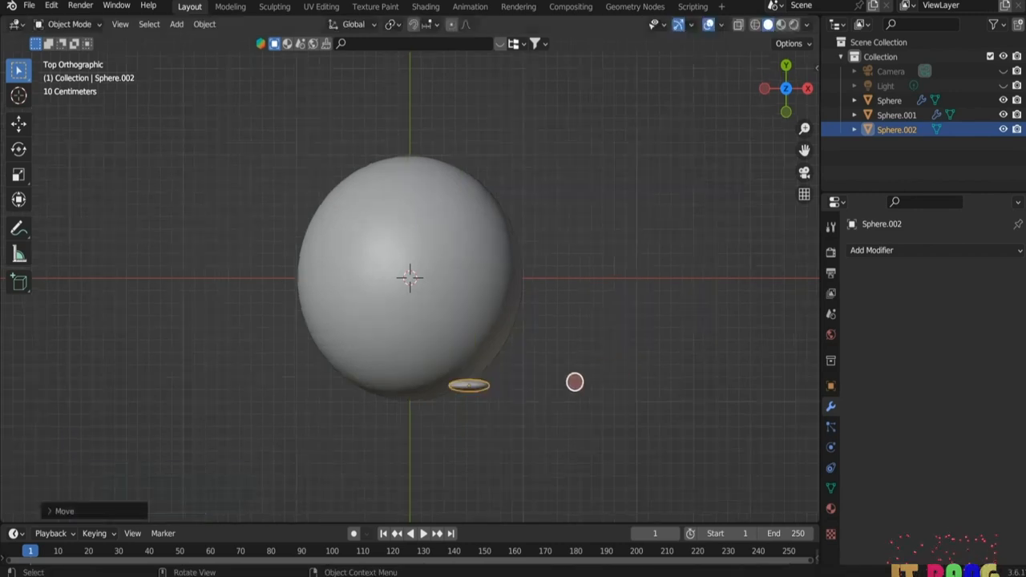
- Apply Shade Smooth to the flattened eye sphere
{"action": "middle_click_drag", "start_coordinate": [638, 434], "coordinate": [625, 267]}
{"action": "right_click", "coordinate": [480, 198]}
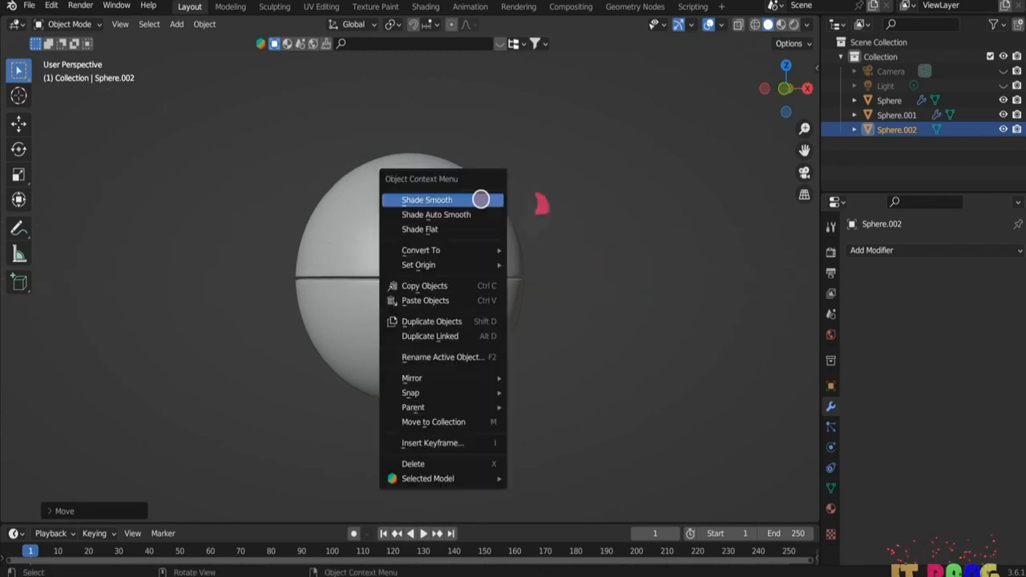
{"action": "left_click", "coordinate": [468, 201]}
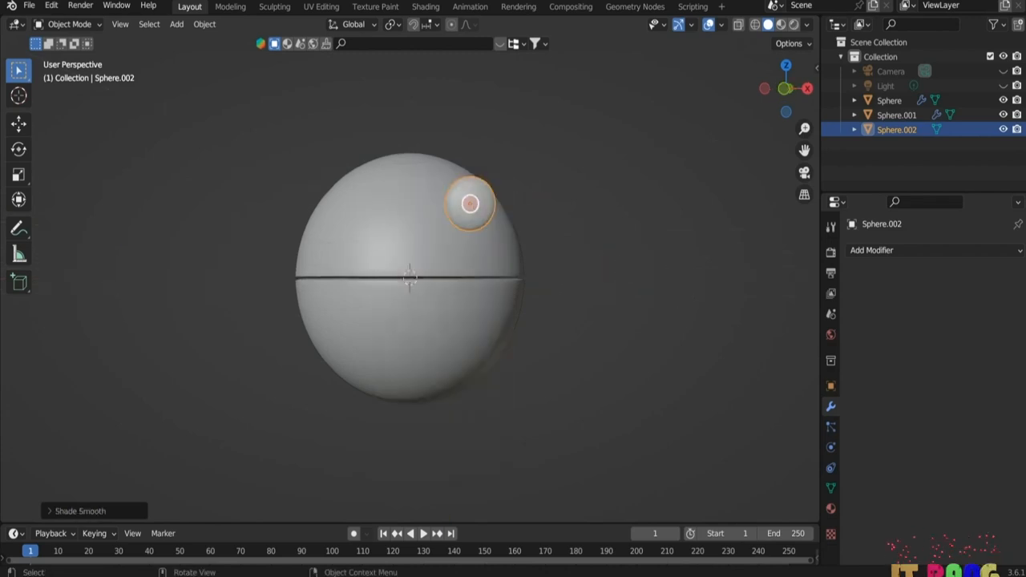
- Add a Mirror modifier on the X axis to the eye with the upper half as mirror object, and apply it
{"action": "middle_click_drag", "start_coordinate": [644, 302], "coordinate": [641, 337]}
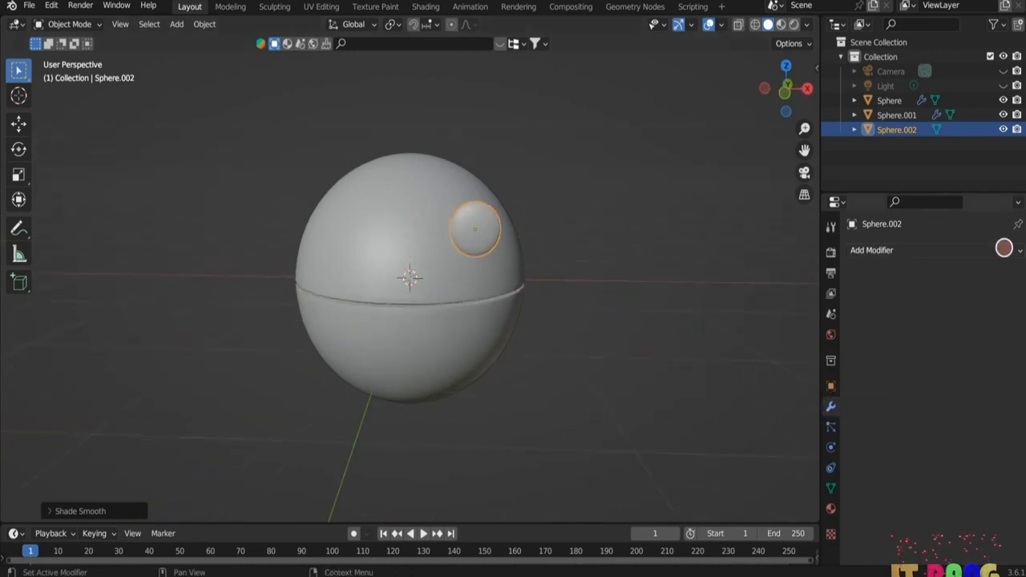
{"action": "left_click", "coordinate": [1003, 247]}
{"action": "left_click", "coordinate": [766, 415]}
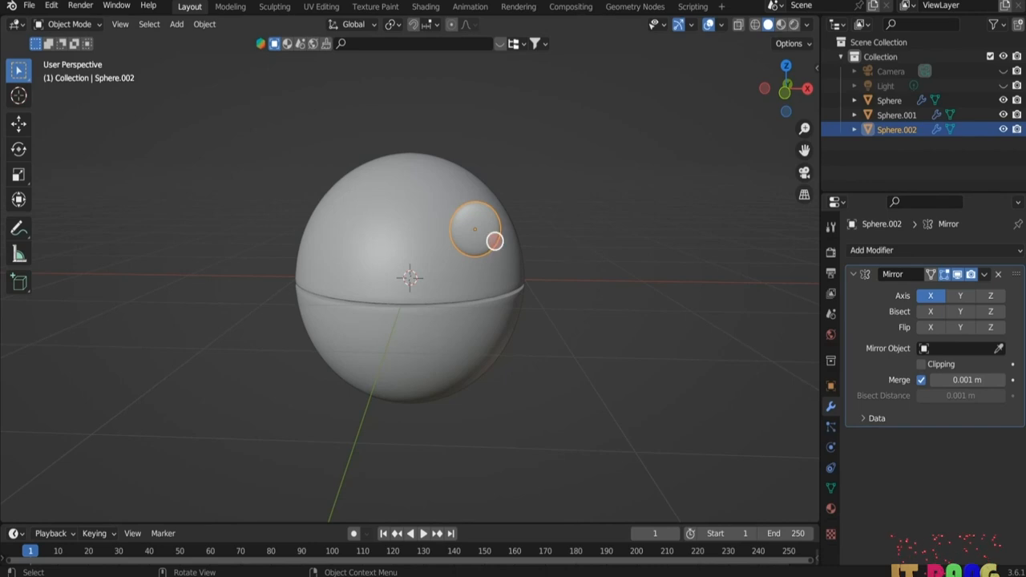
{"action": "left_click", "coordinate": [999, 348]}
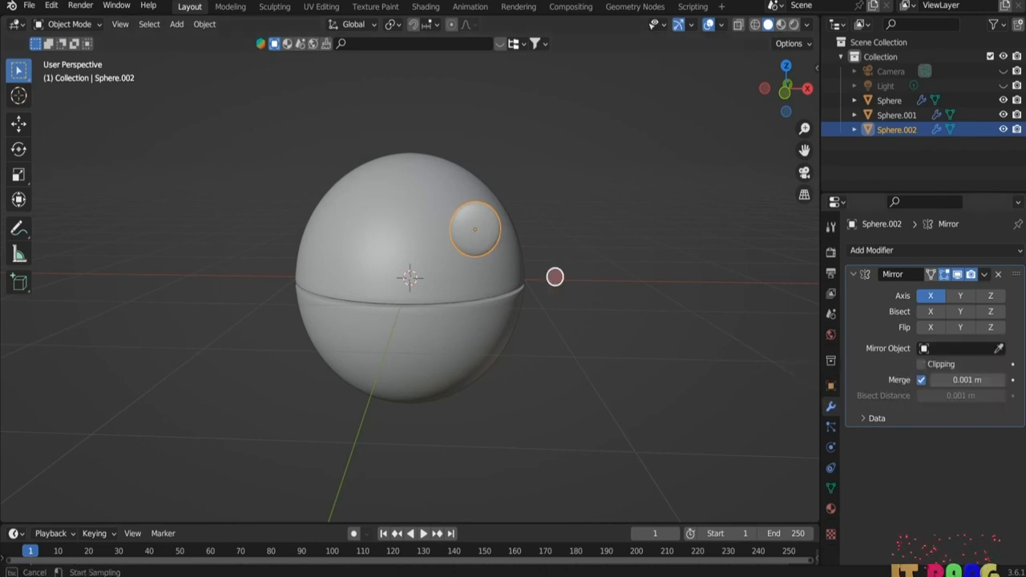
{"action": "left_click", "coordinate": [361, 224]}
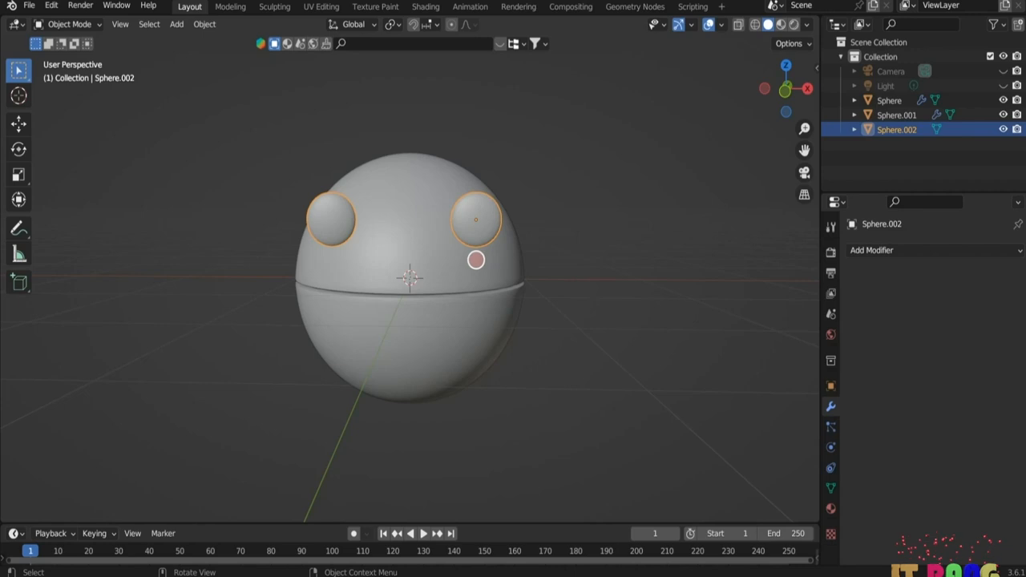
- Add a Shrinkwrap modifier to the pair of eyes and set the upper half, Sphere.001, as its target
{"action": "left_click", "coordinate": [951, 253]}
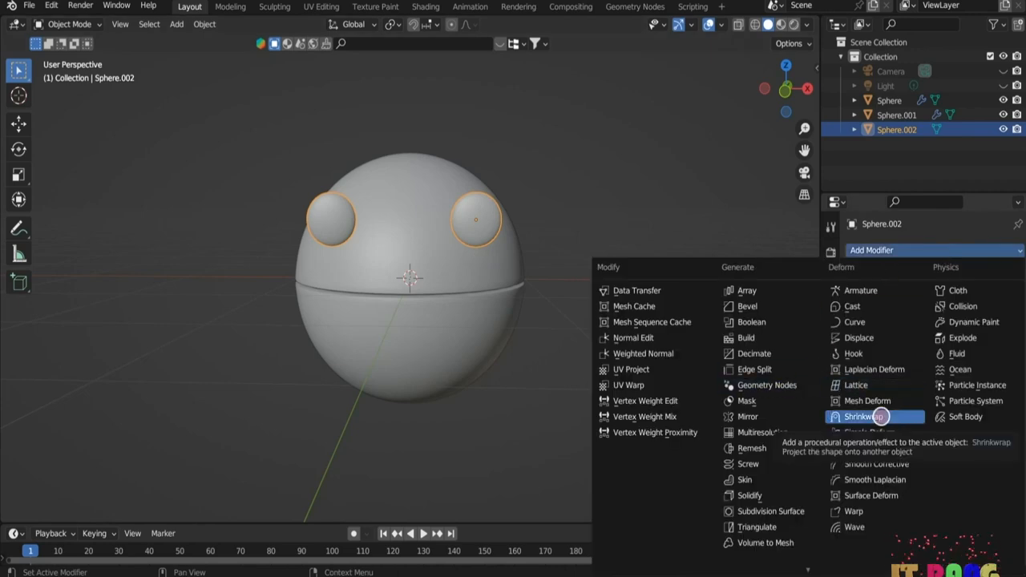
{"action": "left_click", "coordinate": [882, 416]}
{"action": "left_click", "coordinate": [966, 331]}
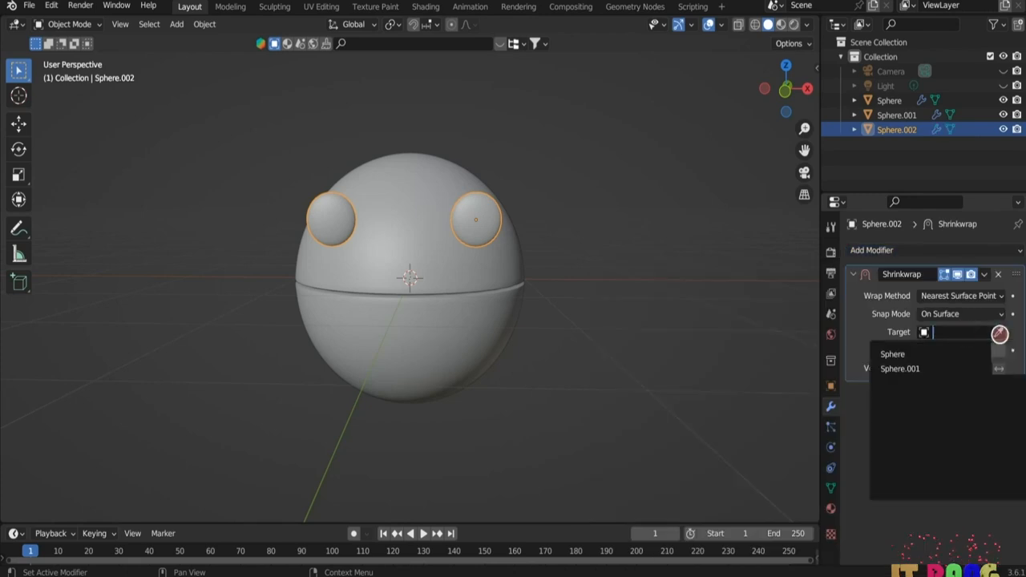
{"action": "left_click", "coordinate": [999, 333]}
{"action": "left_click", "coordinate": [425, 208]}
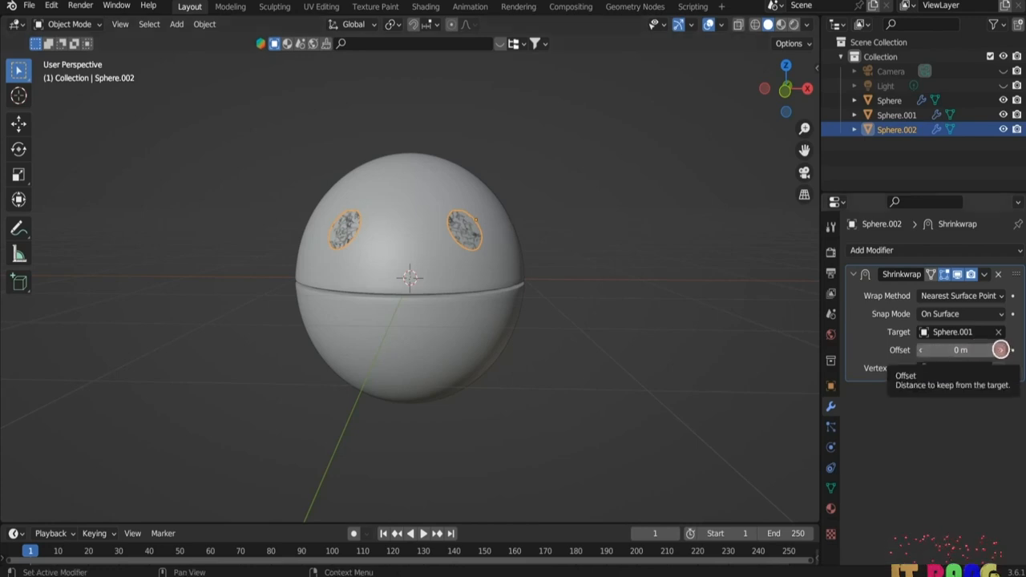
- Set the eyes' Shrinkwrap offset to 0.03 m, then deselect them
{"action": "left_click", "coordinate": [1000, 350]}
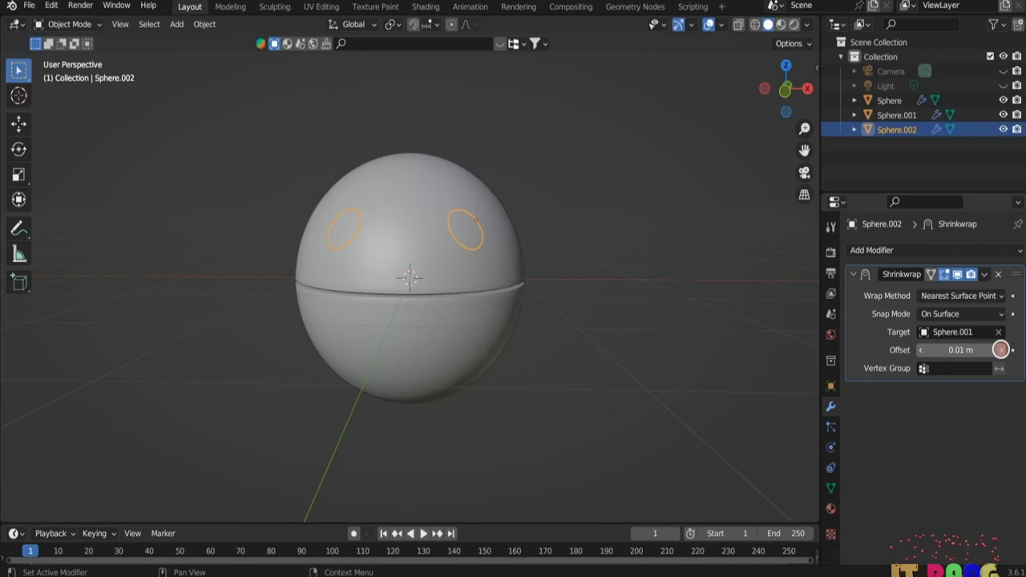
{"action": "left_click", "coordinate": [1001, 349]}
{"action": "left_click", "coordinate": [1001, 349]}
{"action": "left_click", "coordinate": [619, 331]}
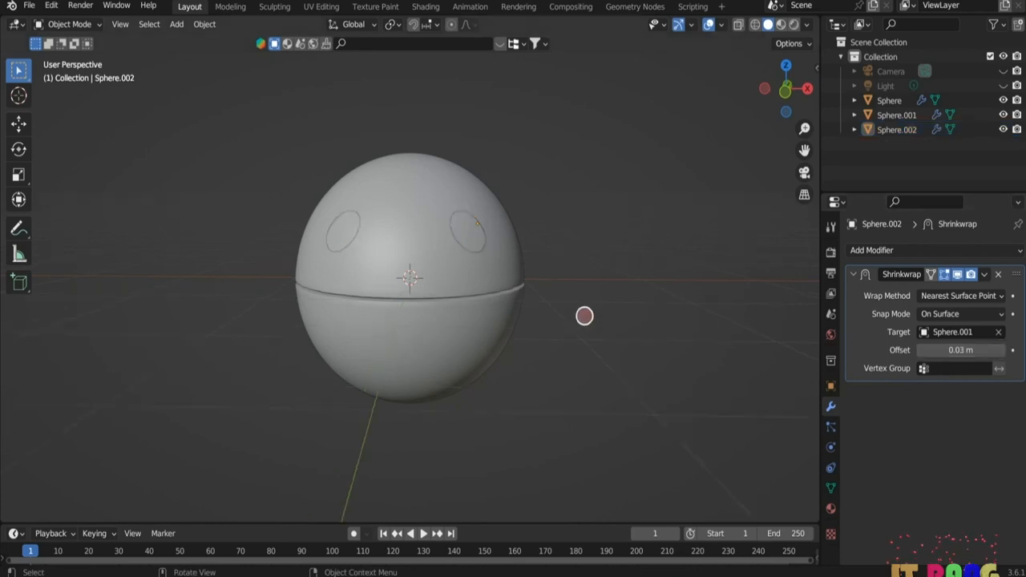
- Create a new material on the upper half and set its base color to yellow
{"action": "left_click", "coordinate": [832, 509]}
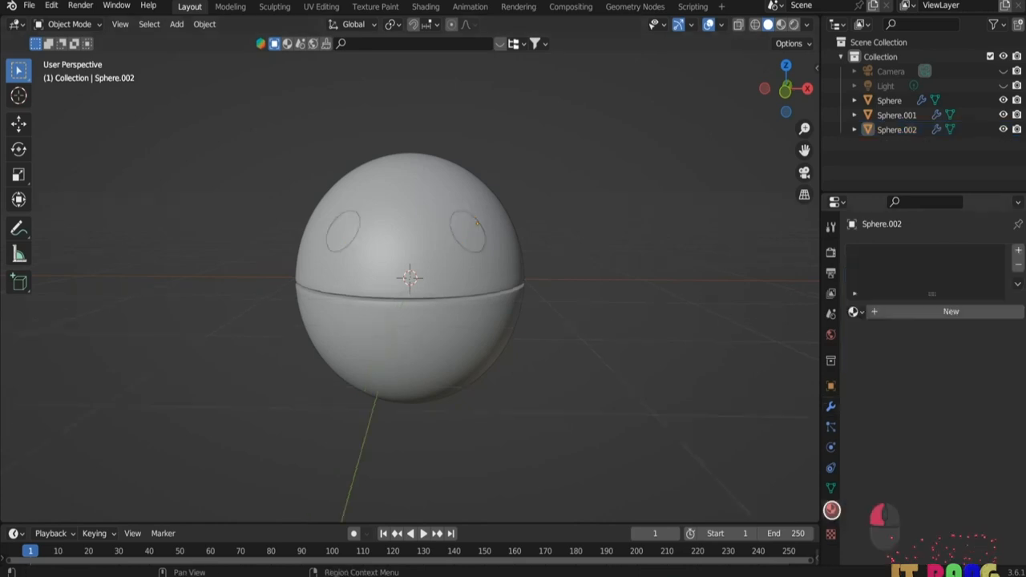
{"action": "left_click", "coordinate": [437, 281]}
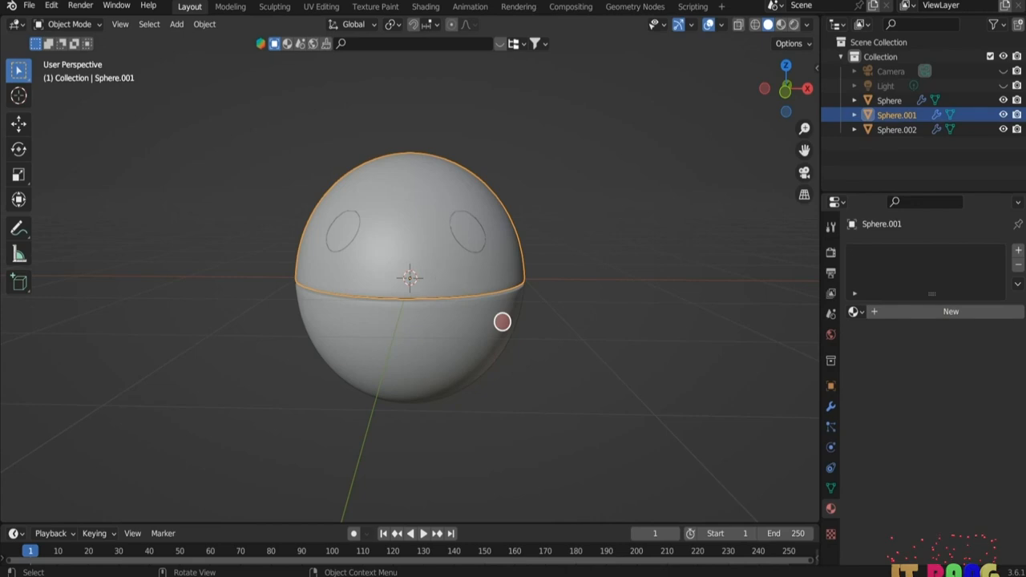
{"action": "left_click", "coordinate": [950, 312]}
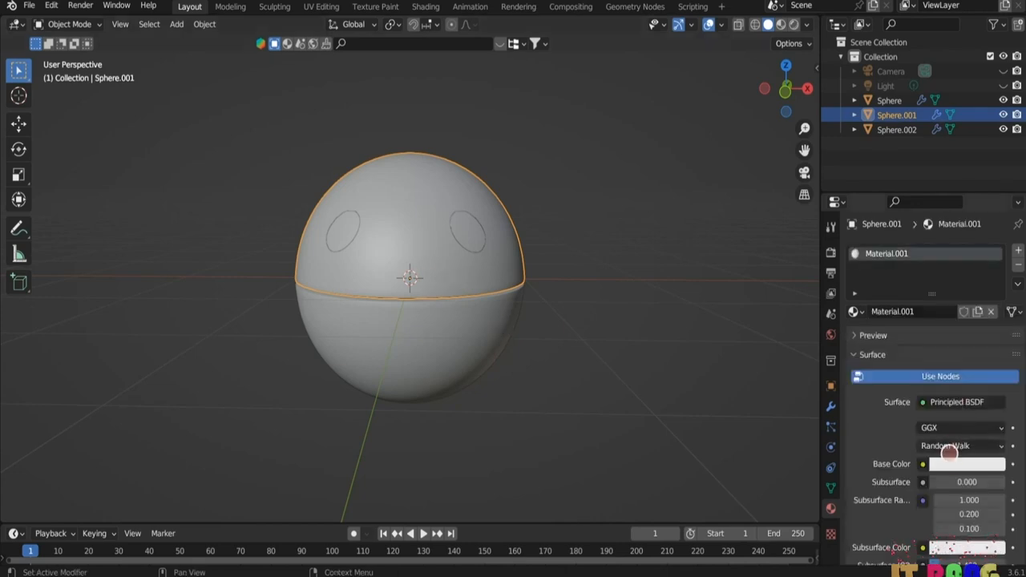
{"action": "left_click", "coordinate": [951, 463]}
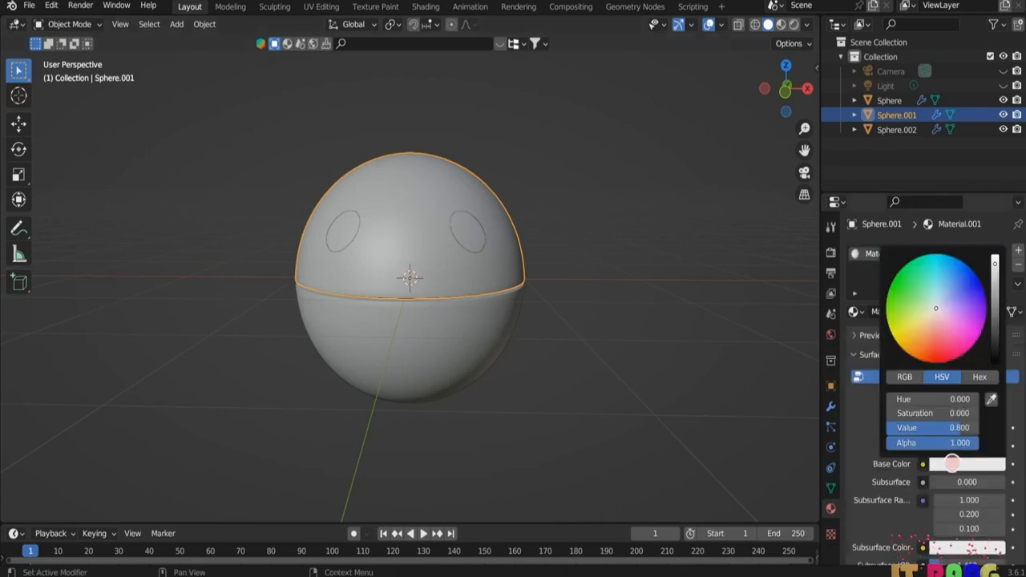
{"action": "left_click", "coordinate": [916, 321]}
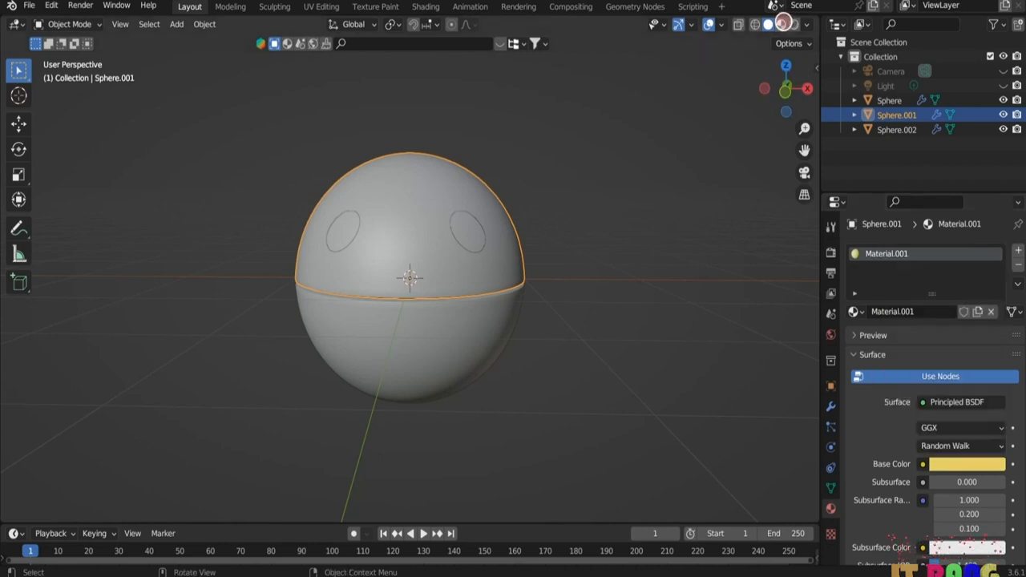
- Show the scene in Material Preview shading and create a new material on the lower half
{"action": "left_click", "coordinate": [780, 24]}
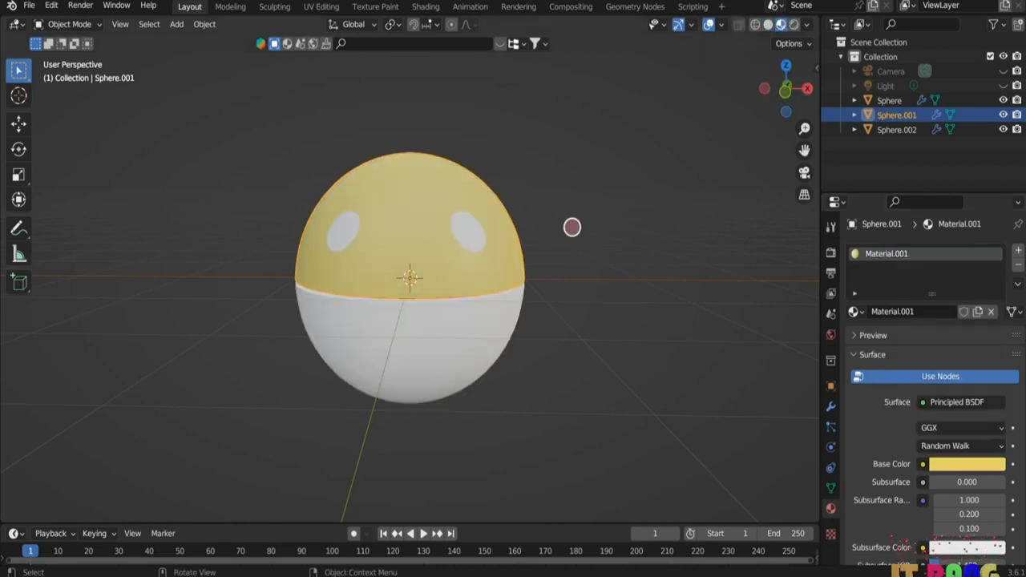
{"action": "left_click", "coordinate": [456, 338]}
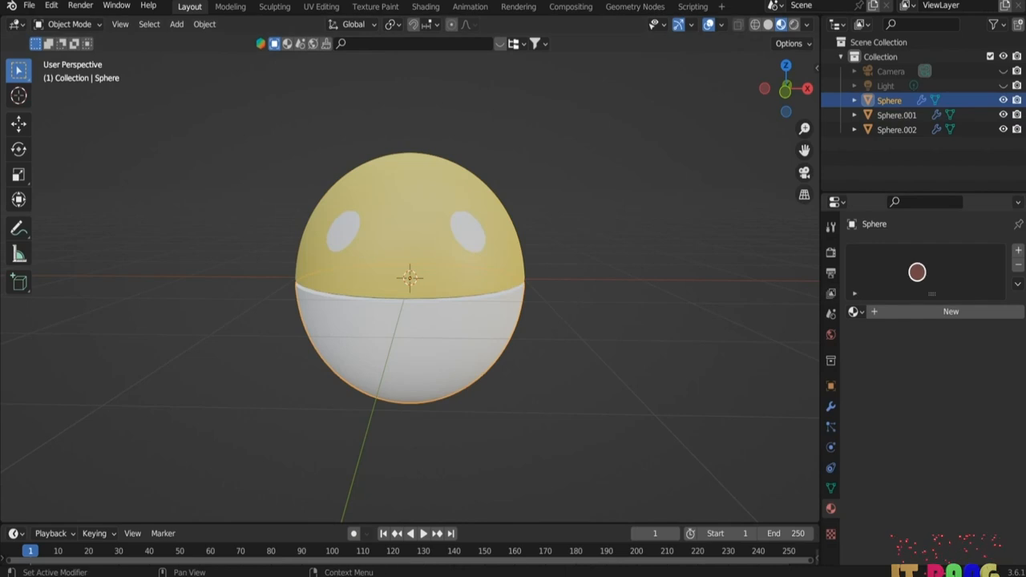
{"action": "left_click", "coordinate": [922, 313]}
- Copy the upper half's yellow material and paste it onto the lower half's material
{"action": "left_click", "coordinate": [420, 250]}
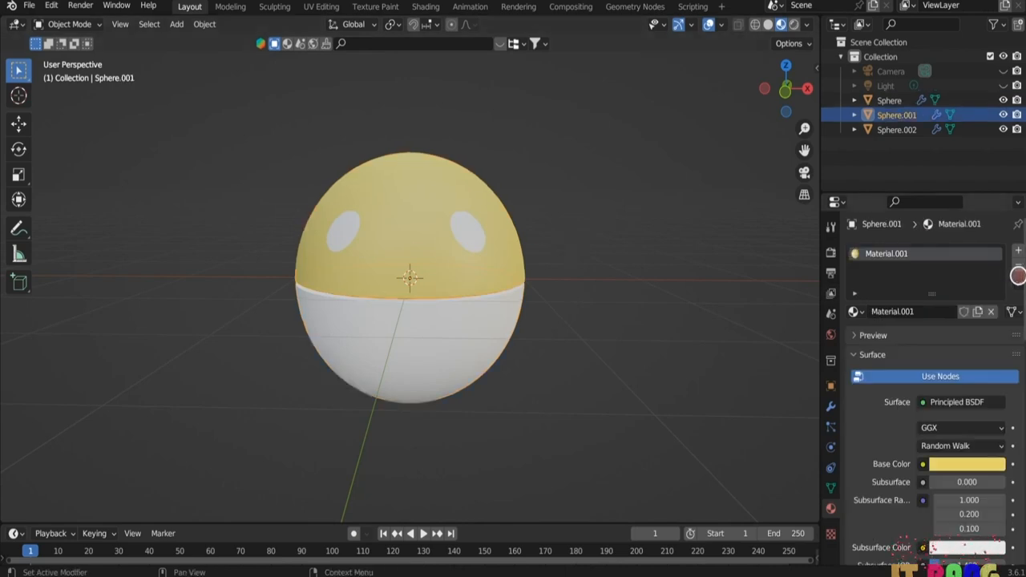
{"action": "left_click", "coordinate": [1018, 282]}
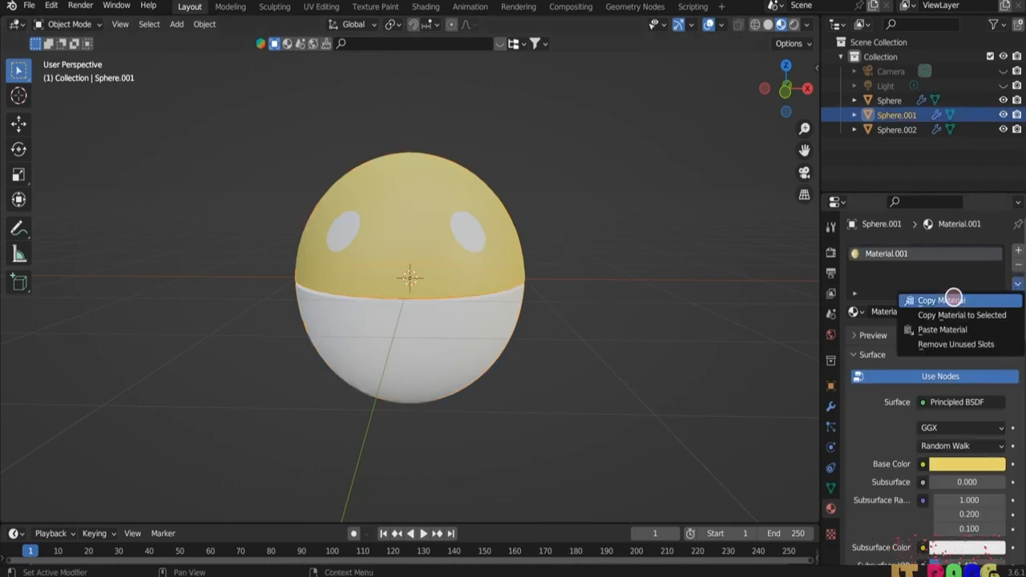
{"action": "left_click", "coordinate": [946, 300]}
{"action": "left_click", "coordinate": [473, 328]}
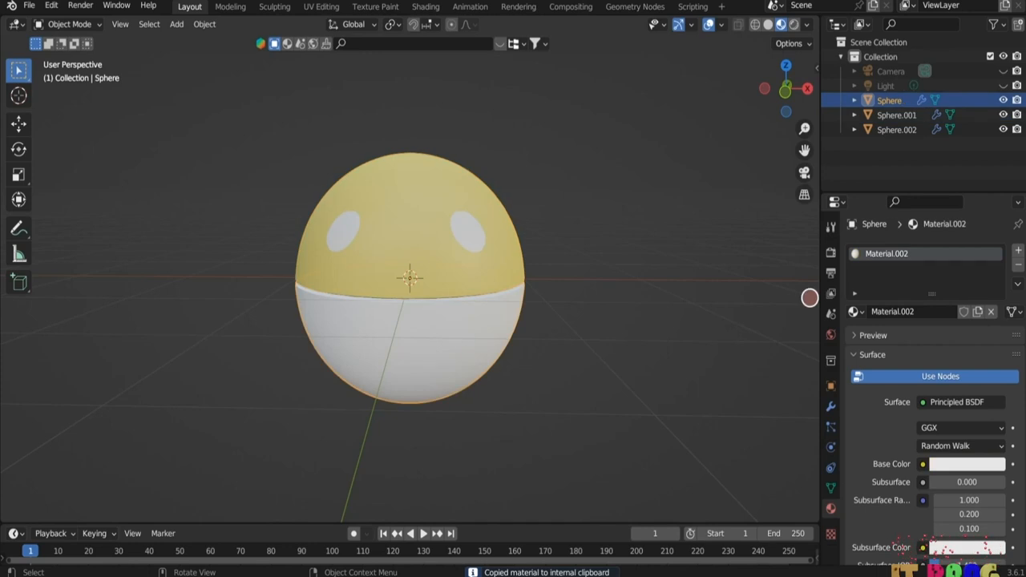
{"action": "left_click", "coordinate": [1017, 283]}
{"action": "left_click", "coordinate": [936, 329]}
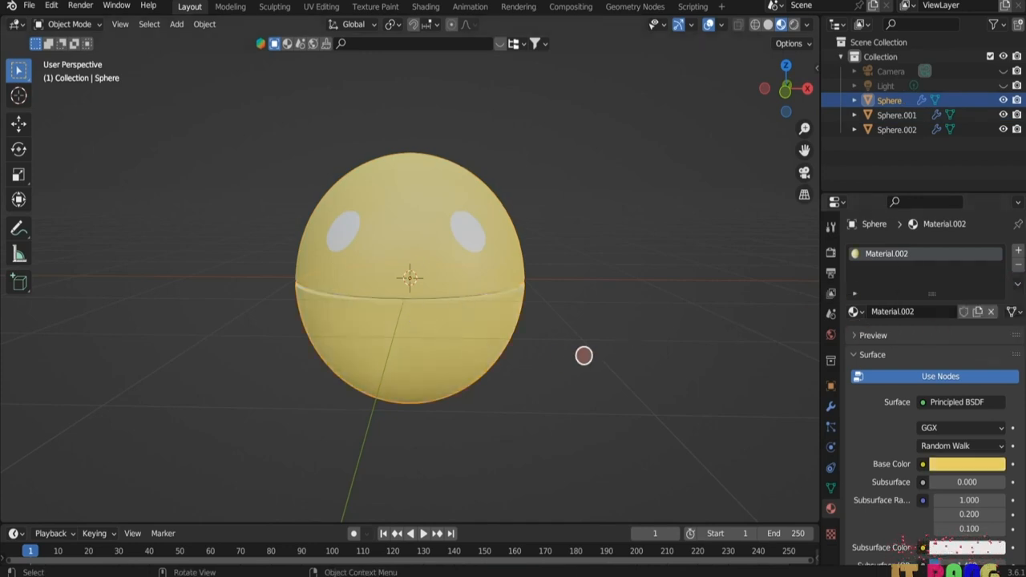
- Create a new material on the eyes, darken its base color to near black with a value of 0.004, and deselect them
{"action": "left_click", "coordinate": [470, 233]}
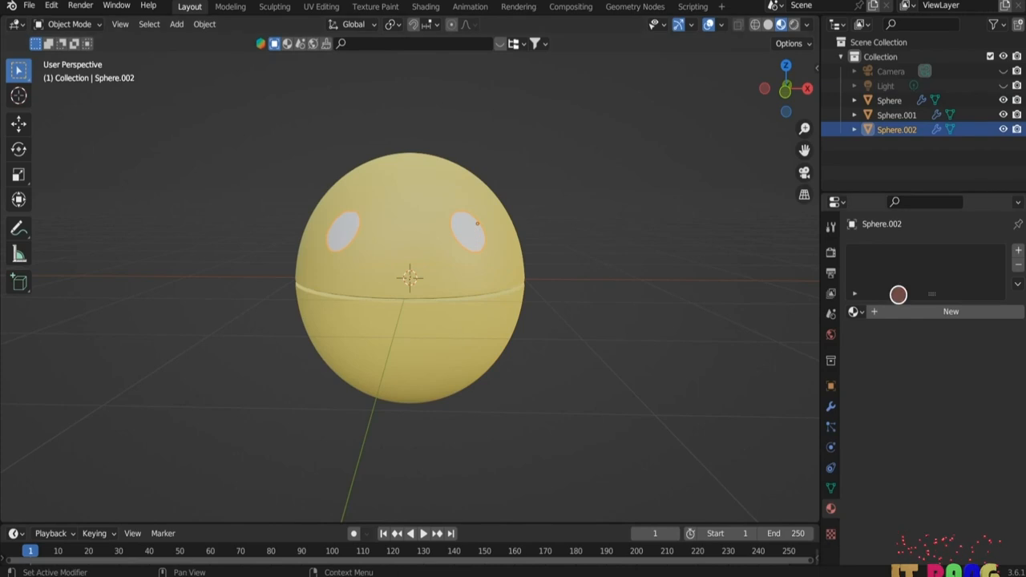
{"action": "left_click", "coordinate": [959, 311]}
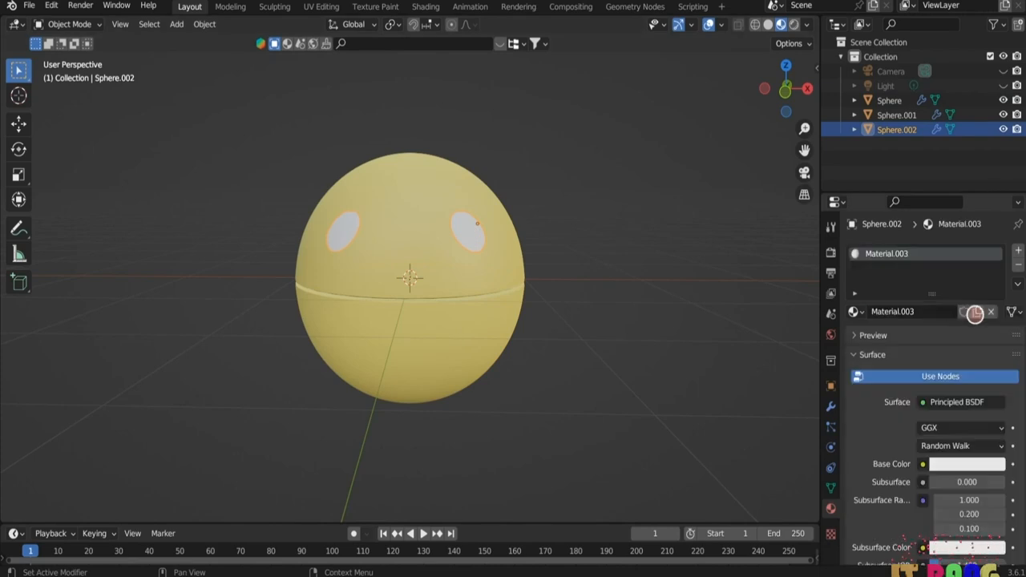
{"action": "left_click", "coordinate": [955, 467]}
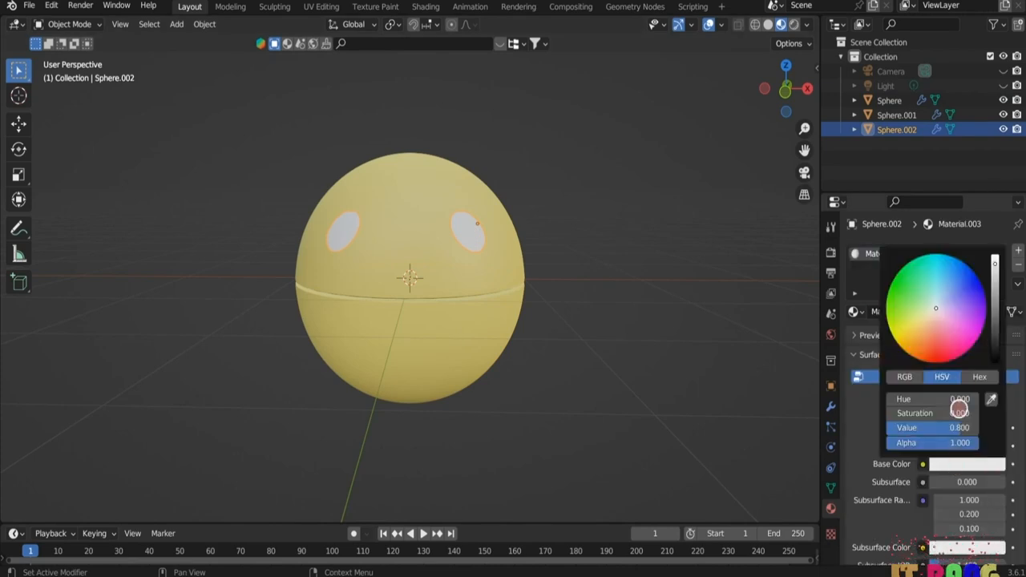
{"action": "left_click", "coordinate": [994, 356]}
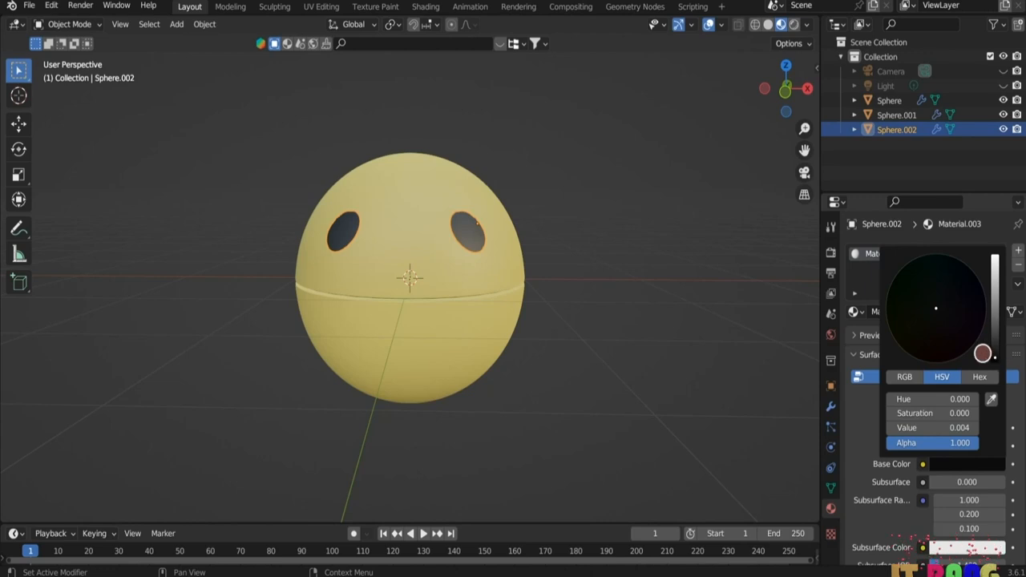
{"action": "left_click", "coordinate": [590, 349]}
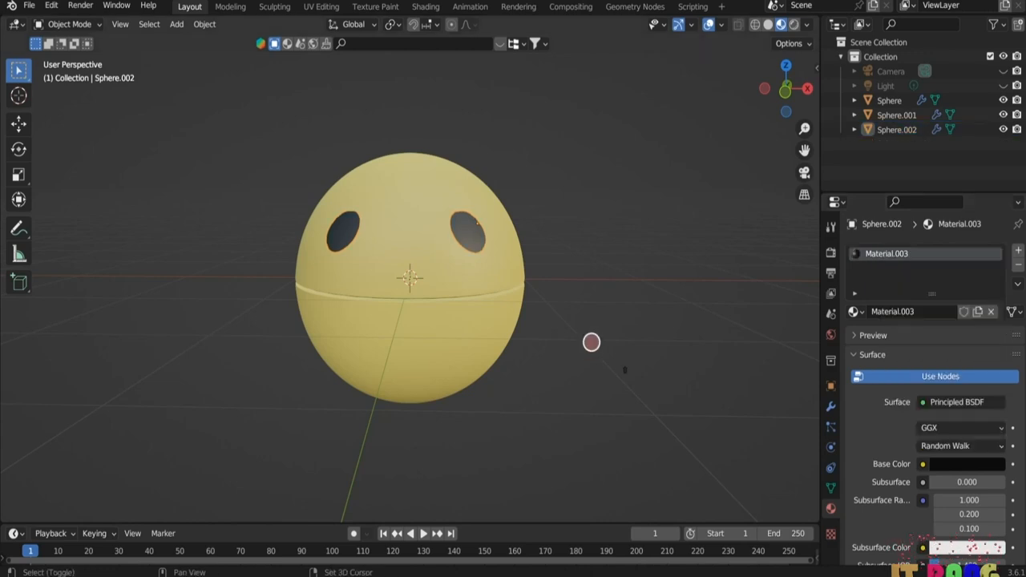
- Add a cube-shaped empty around the character at the world origin and deselect it
{"action": "key", "text": "shift+a"}
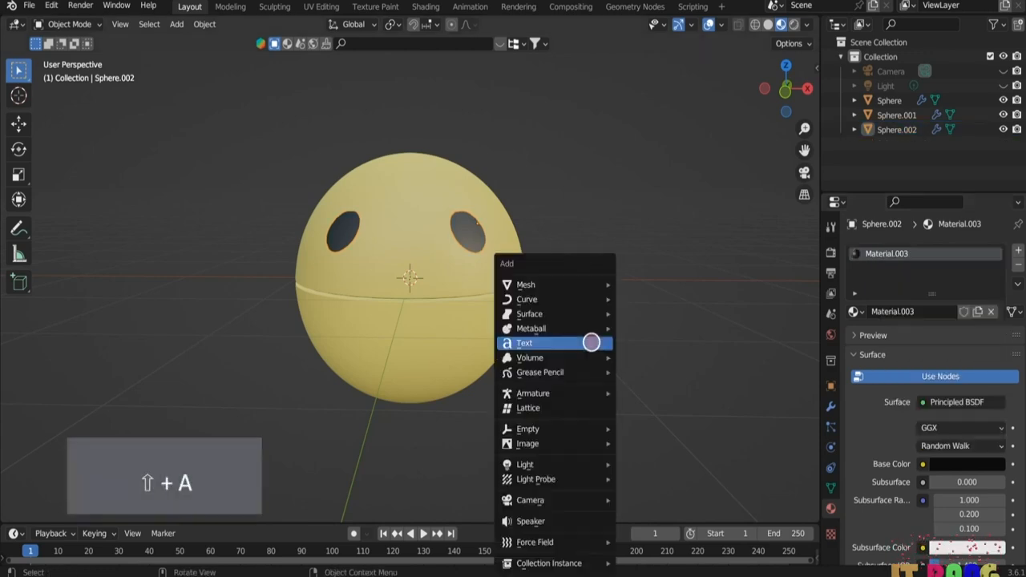
{"action": "mouse_move", "coordinate": [576, 429]}
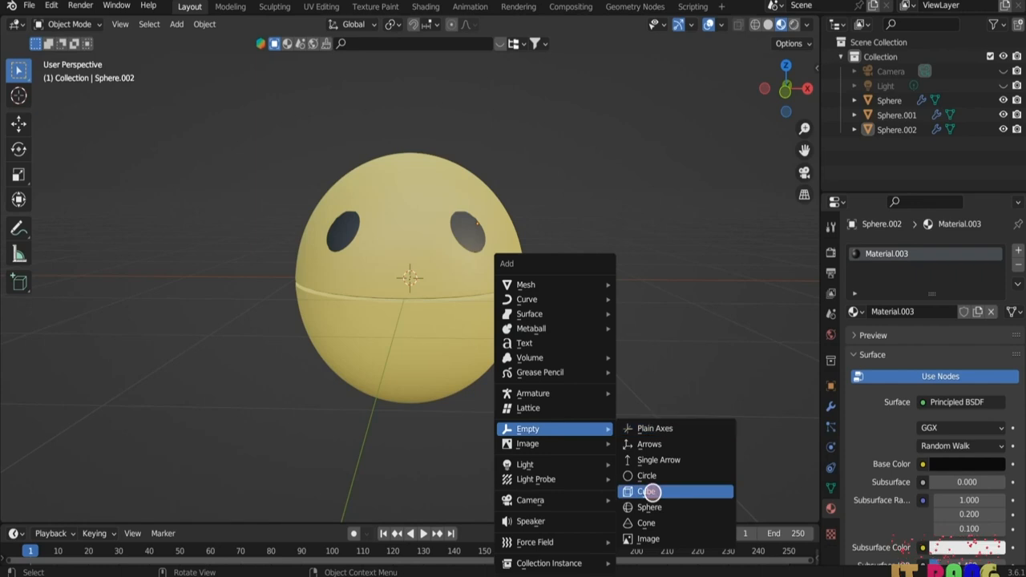
{"action": "left_click", "coordinate": [648, 491]}
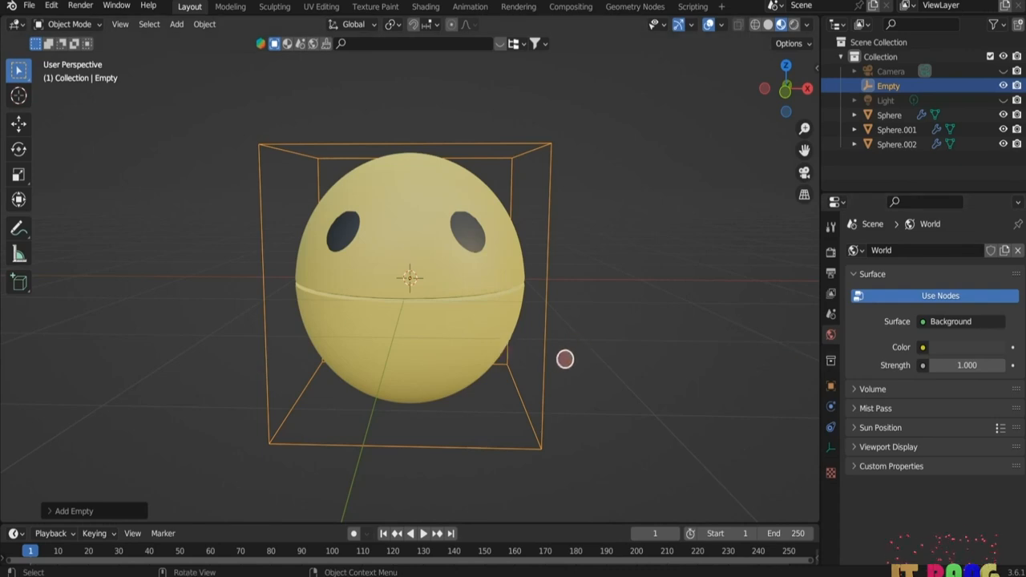
{"action": "left_click", "coordinate": [582, 343]}
- Parent the eyes to the upper half, Sphere.001, using Object (Keep Transform)
{"action": "left_click", "coordinate": [456, 257]}
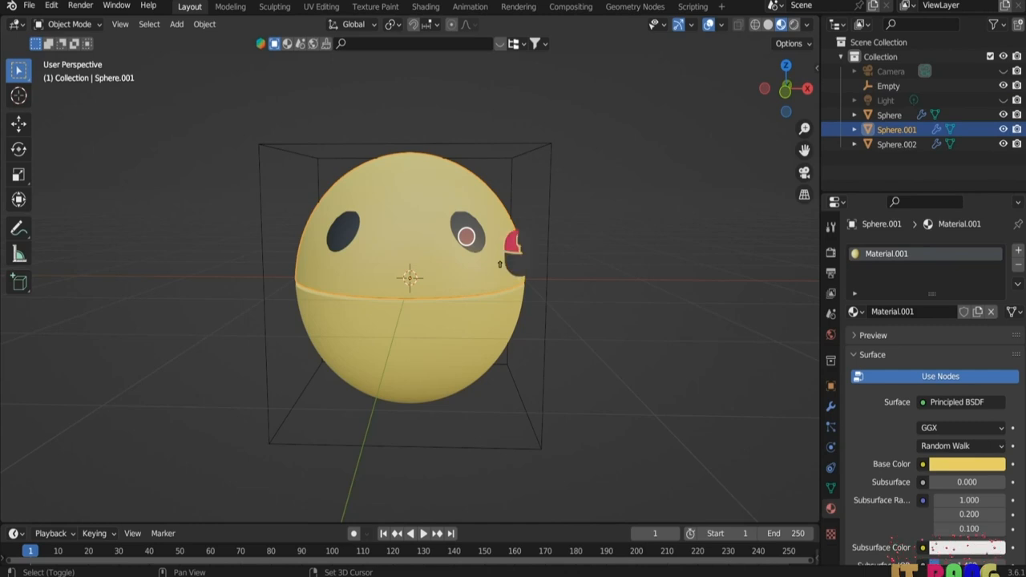
{"action": "left_click", "coordinate": [465, 235], "text": "shift"}
{"action": "left_click", "coordinate": [448, 255], "text": "ctrl"}
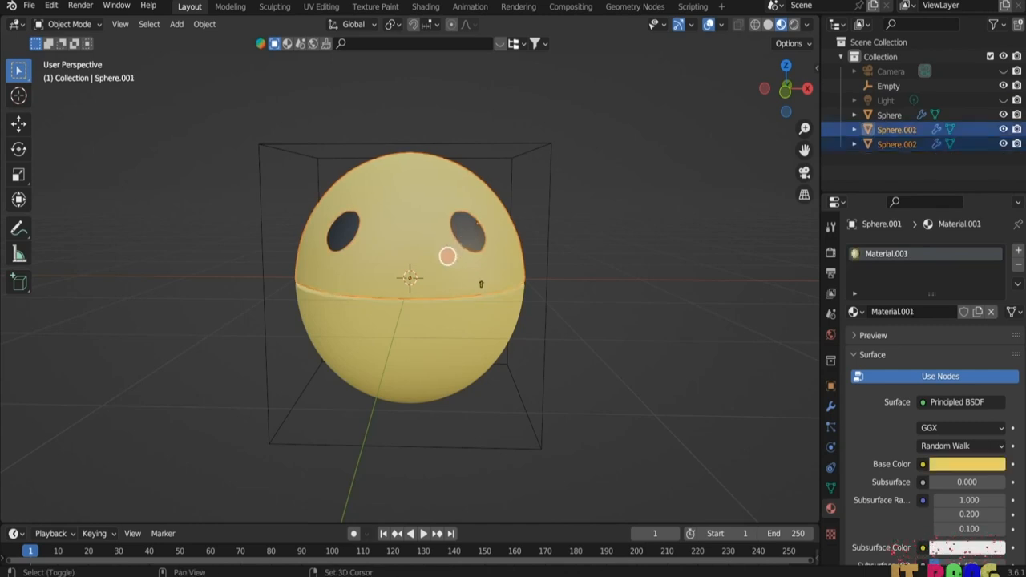
{"action": "key", "text": "ctrl+p"}
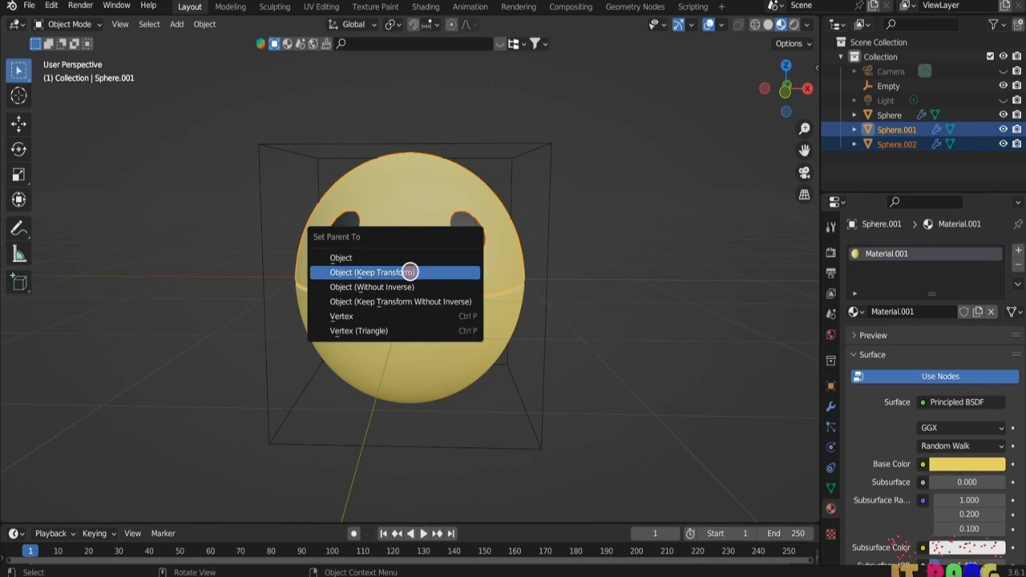
{"action": "left_click", "coordinate": [414, 272]}
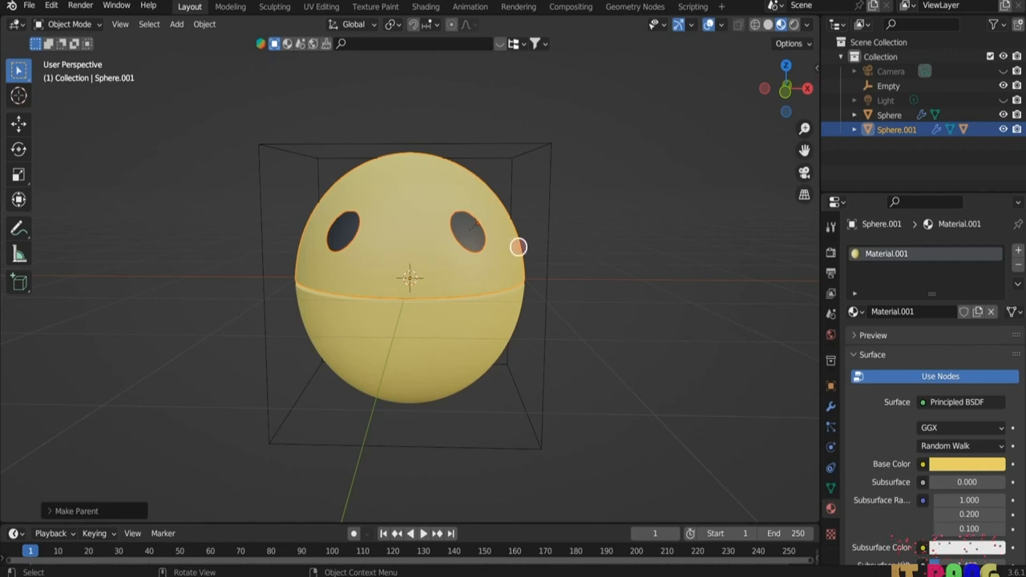
- Parent the upper and lower halves to the cube empty using Object (Keep Transform), and clear the selection
{"action": "left_click", "coordinate": [547, 285]}
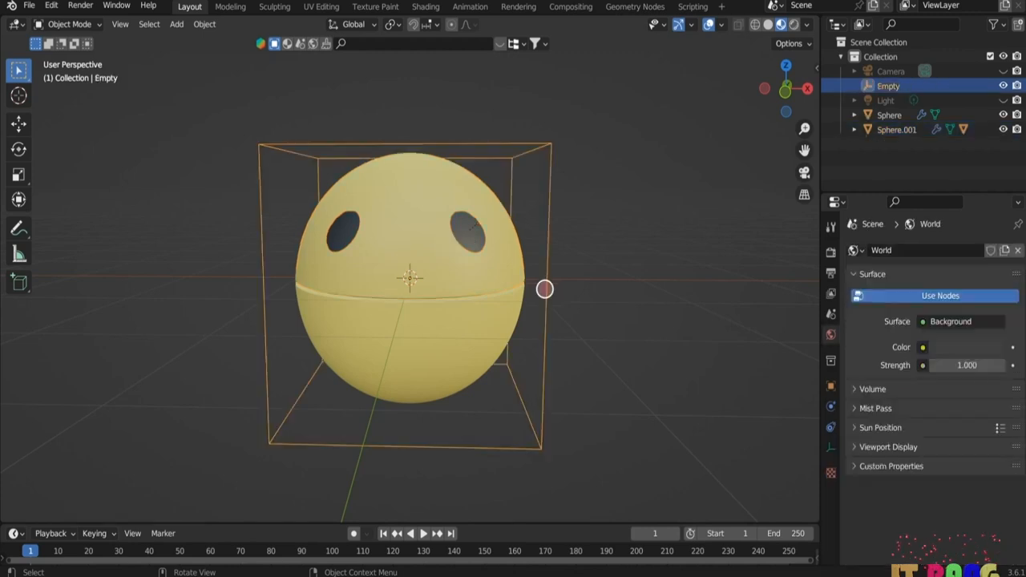
{"action": "left_click", "coordinate": [497, 316], "text": "shift"}
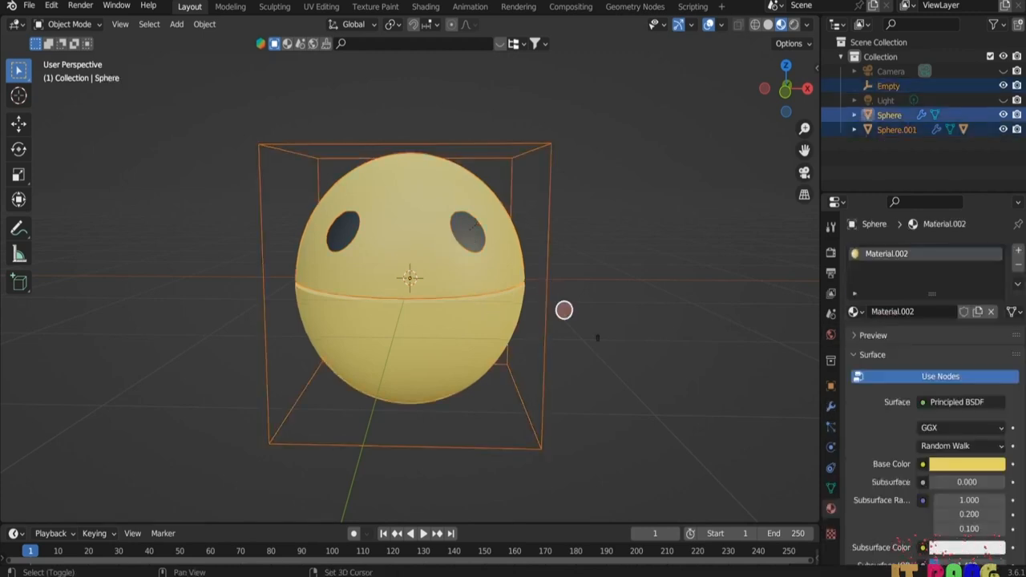
{"action": "left_click", "coordinate": [563, 310], "text": "shift"}
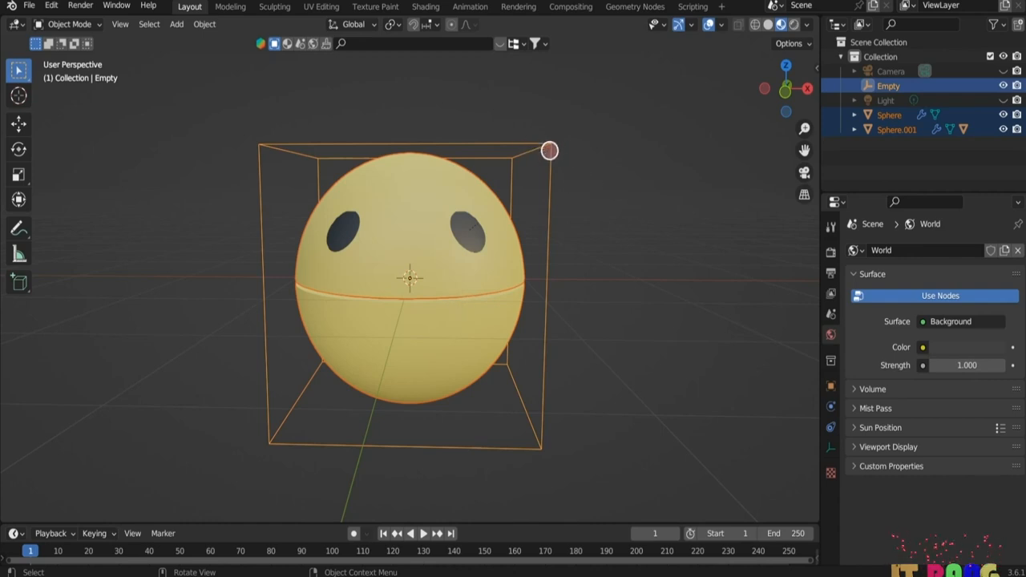
{"action": "key", "text": "ctrl"}
{"action": "key", "text": "ctrl+p"}
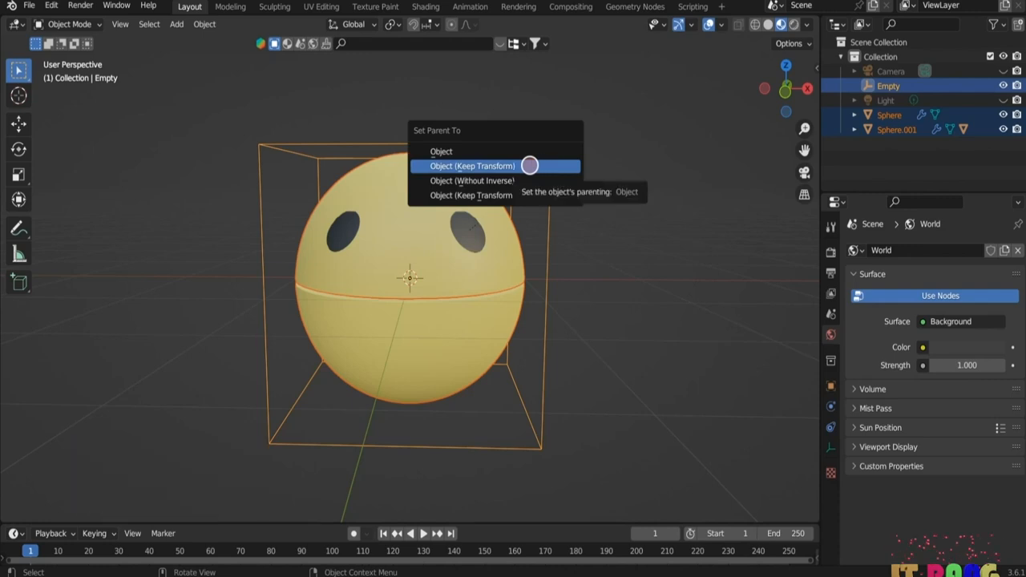
{"action": "left_click", "coordinate": [529, 165]}
{"action": "left_click", "coordinate": [606, 230]}
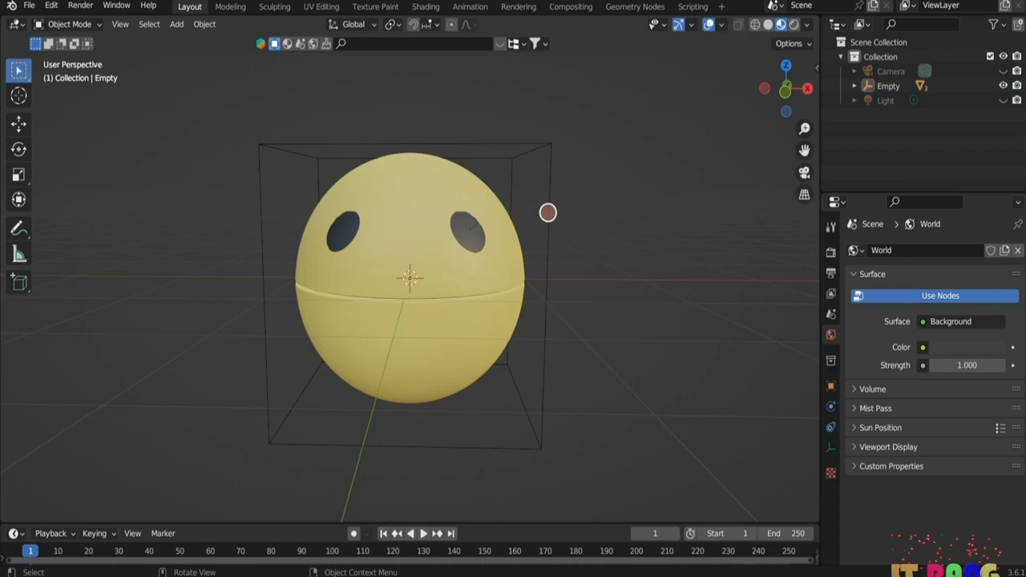
- Test-move the cube empty to check that the whole character follows it, and cancel the move
{"action": "left_click", "coordinate": [550, 214]}
{"action": "key", "text": "g"}
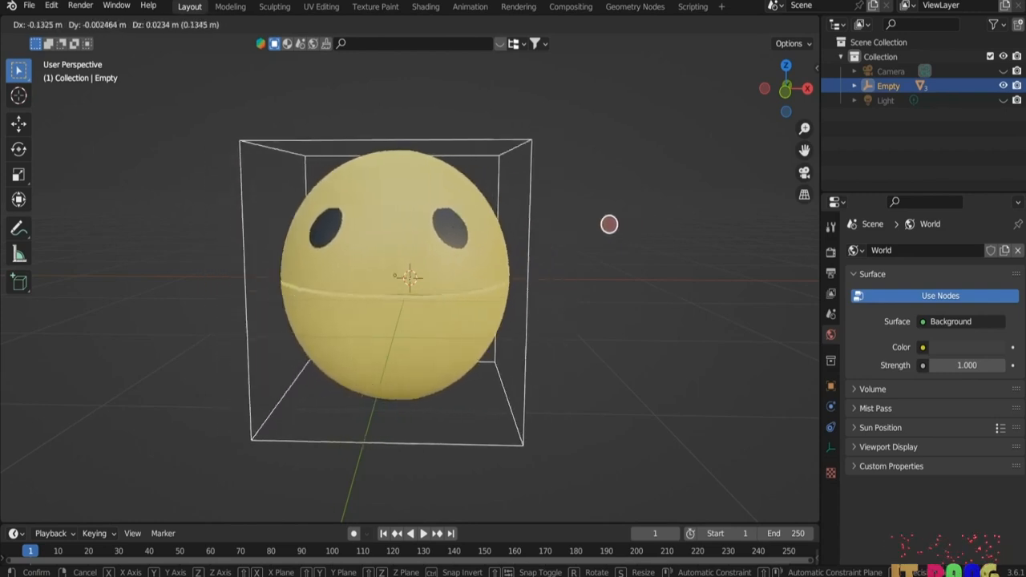
{"action": "key", "text": "Escape"}
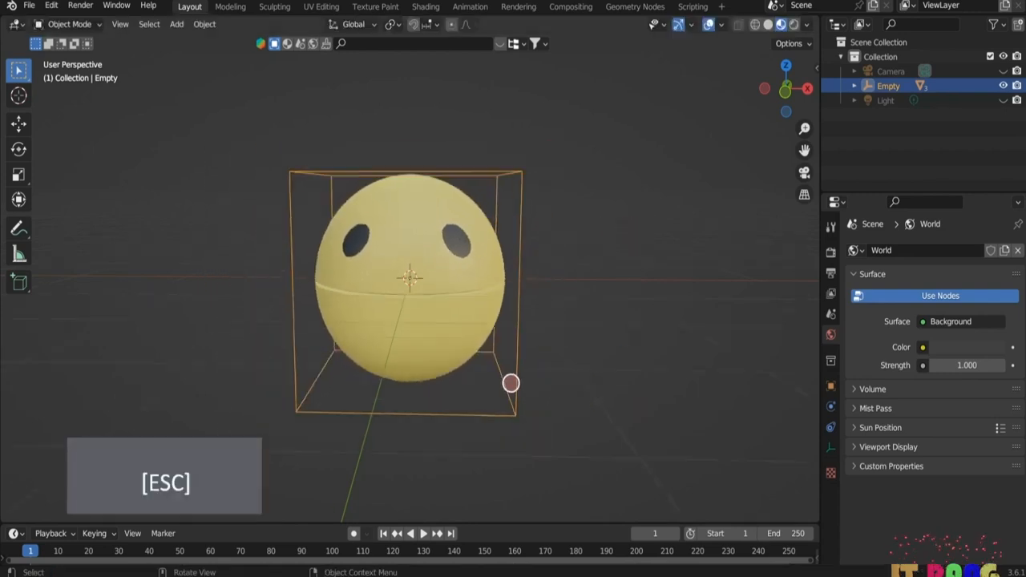
- Enlarge the timeline and, in the right orthographic view, insert Rotation keyframes on the upper and lower halves at frame 1
{"action": "key", "text": "KP_3"}
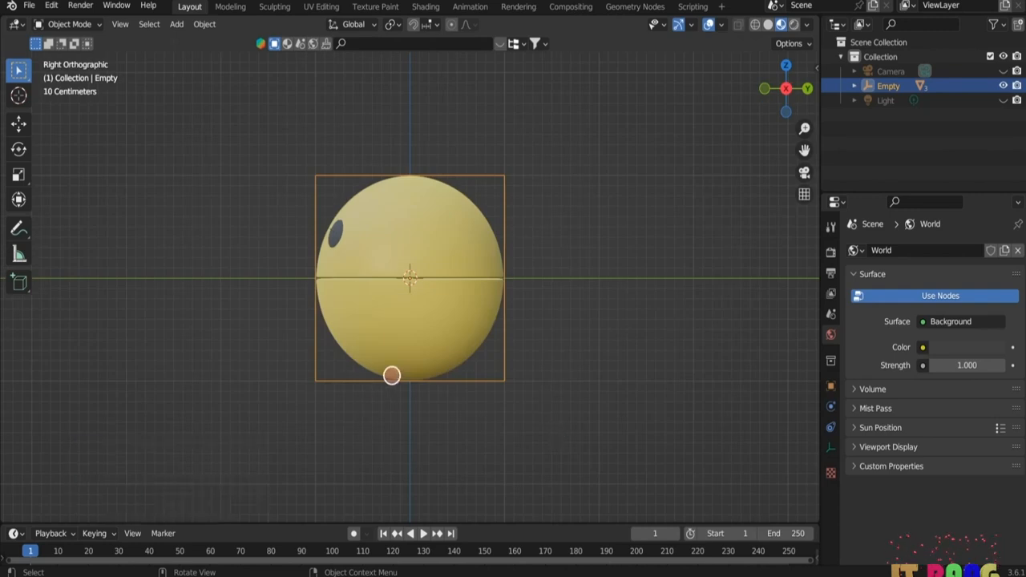
{"action": "left_click_drag", "start_coordinate": [326, 526], "coordinate": [339, 425]}
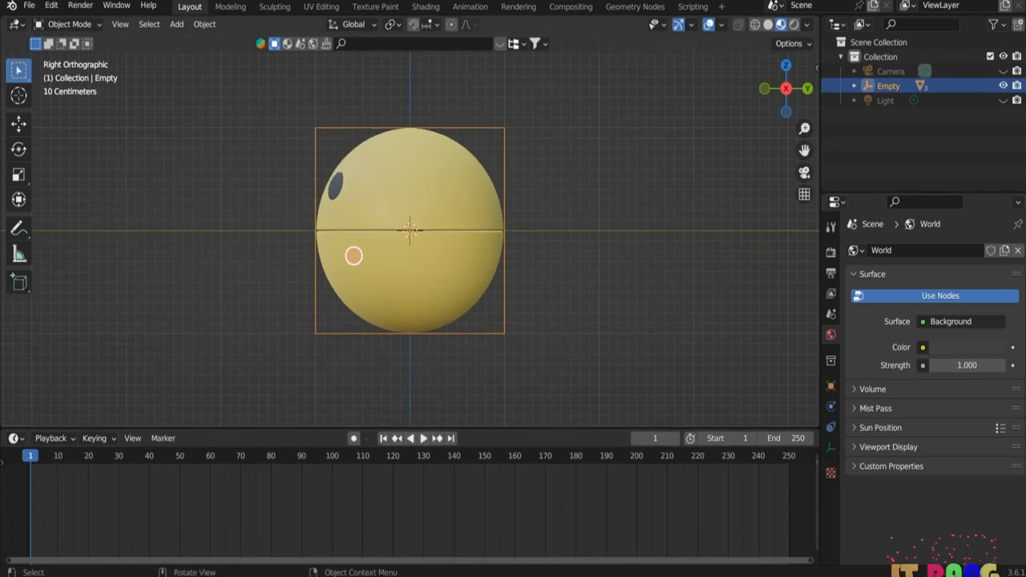
{"action": "left_click", "coordinate": [401, 185]}
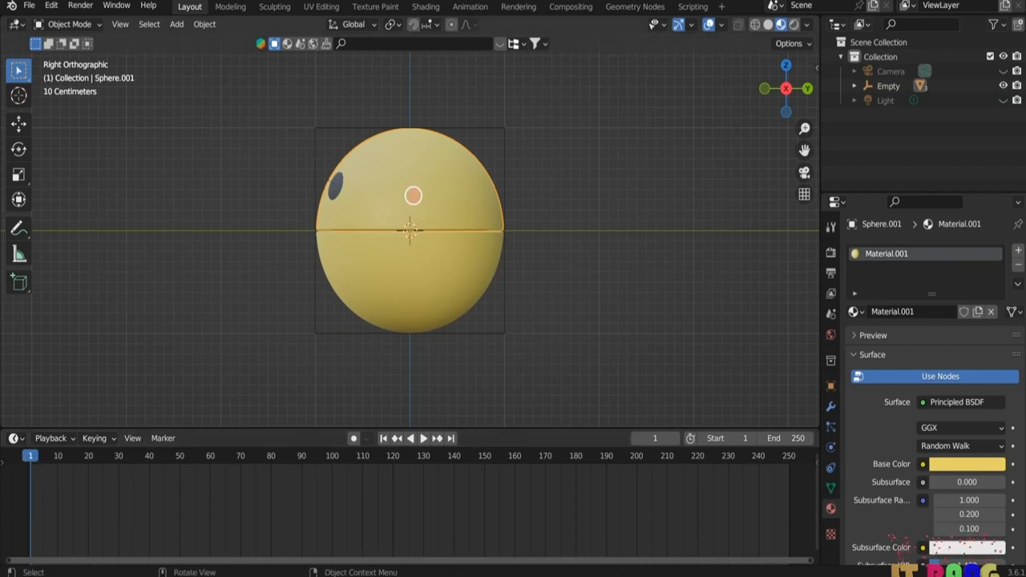
{"action": "key", "text": "i"}
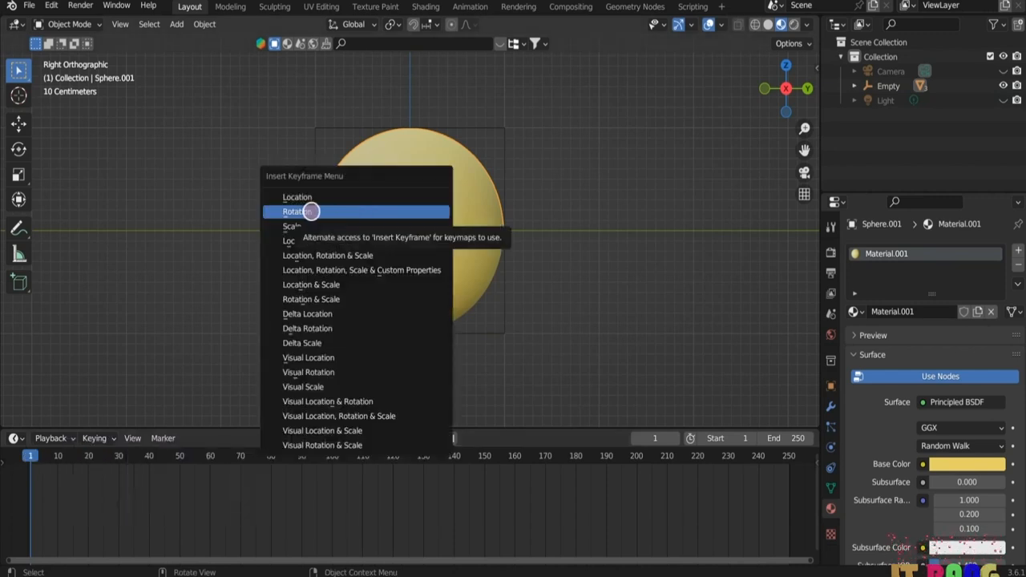
{"action": "left_click", "coordinate": [309, 211]}
{"action": "left_click", "coordinate": [412, 270]}
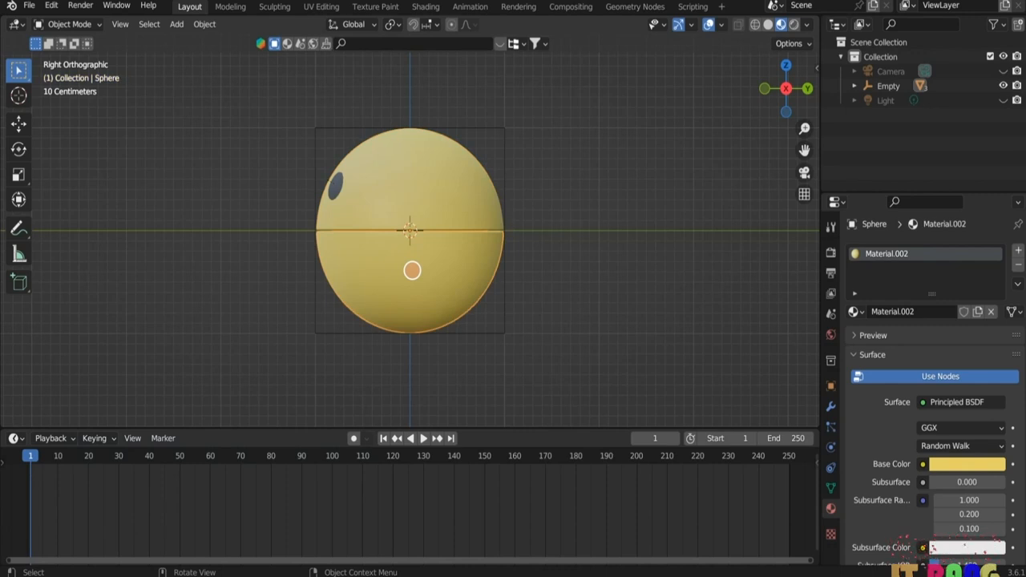
{"action": "key", "text": "i"}
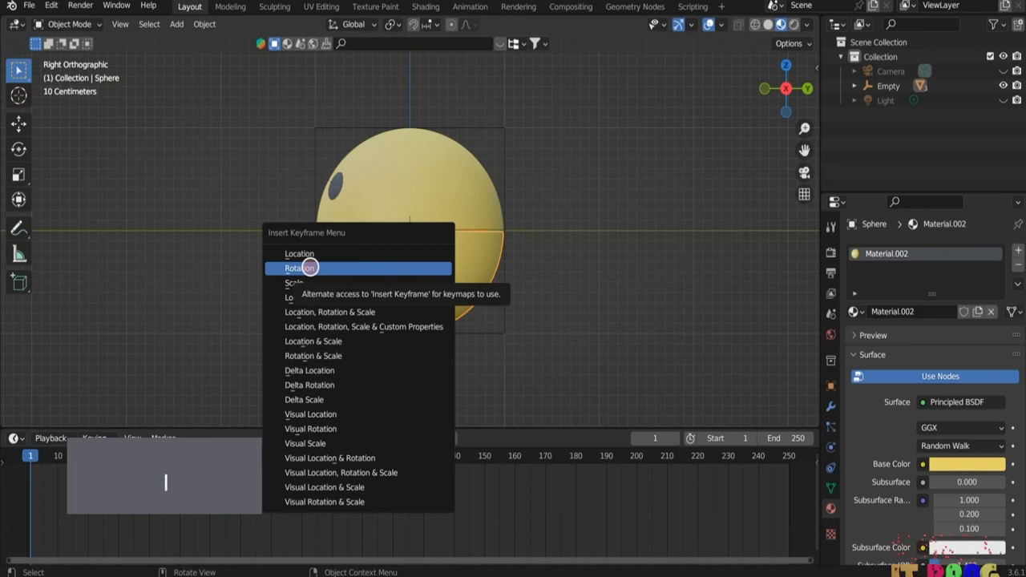
{"action": "left_click", "coordinate": [310, 268]}
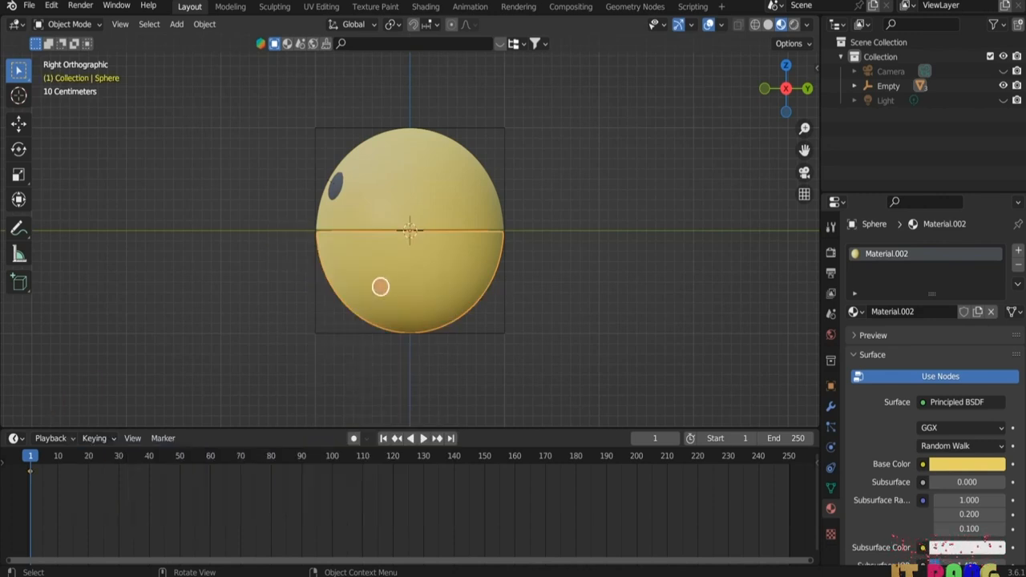
- At frame 10, rotate the upper half -40° about the X axis and insert a Rotation keyframe
{"action": "left_click", "coordinate": [58, 455]}
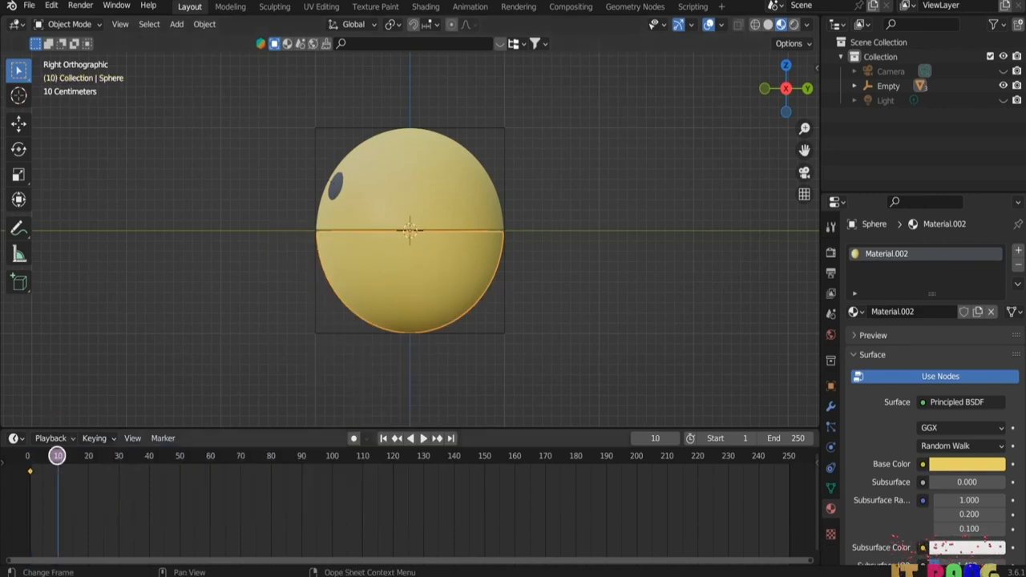
{"action": "left_click", "coordinate": [382, 189]}
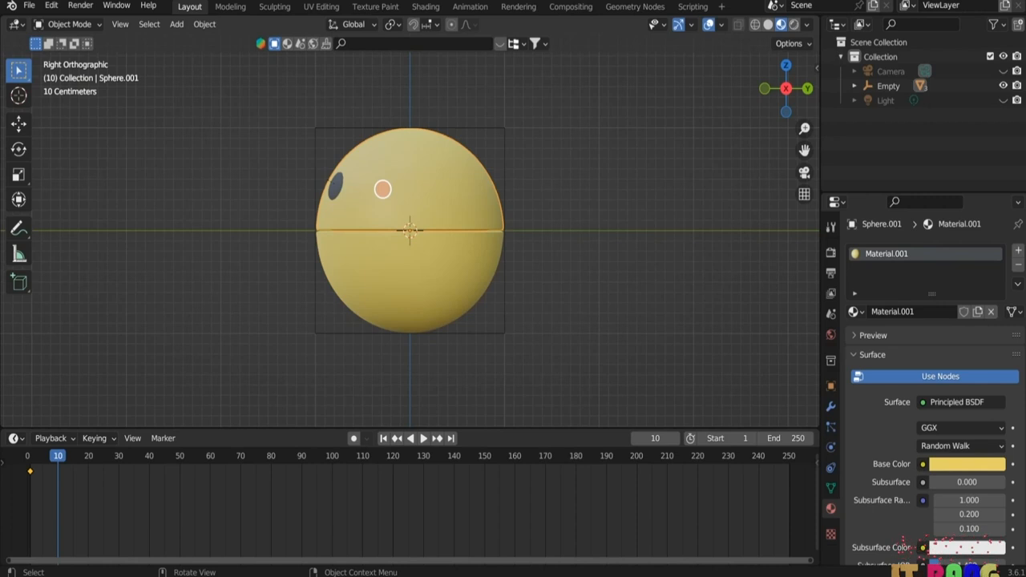
{"action": "key", "text": "r"}
{"action": "key", "text": "x"}
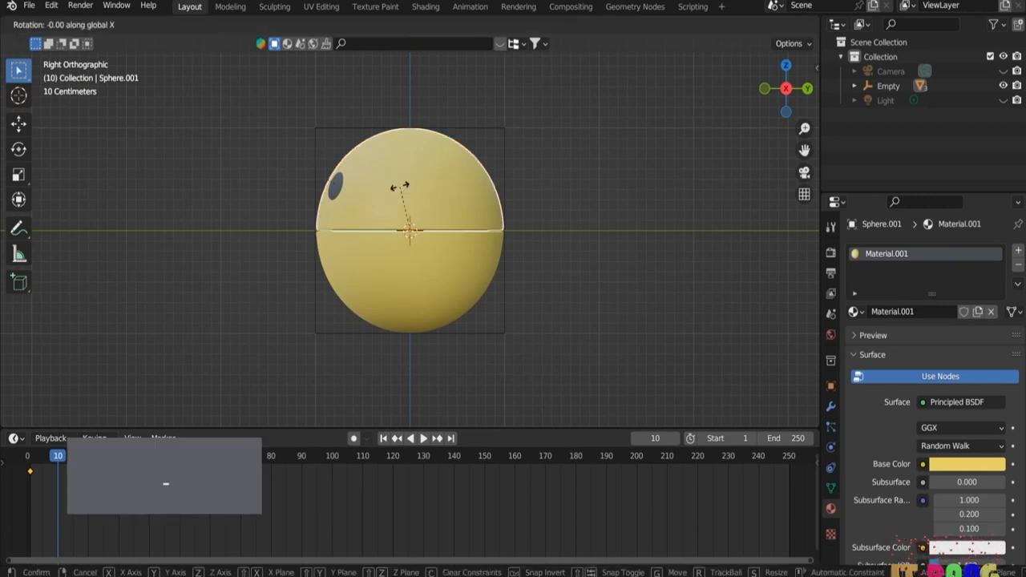
{"action": "key", "text": "4"}
{"action": "key", "text": "0"}
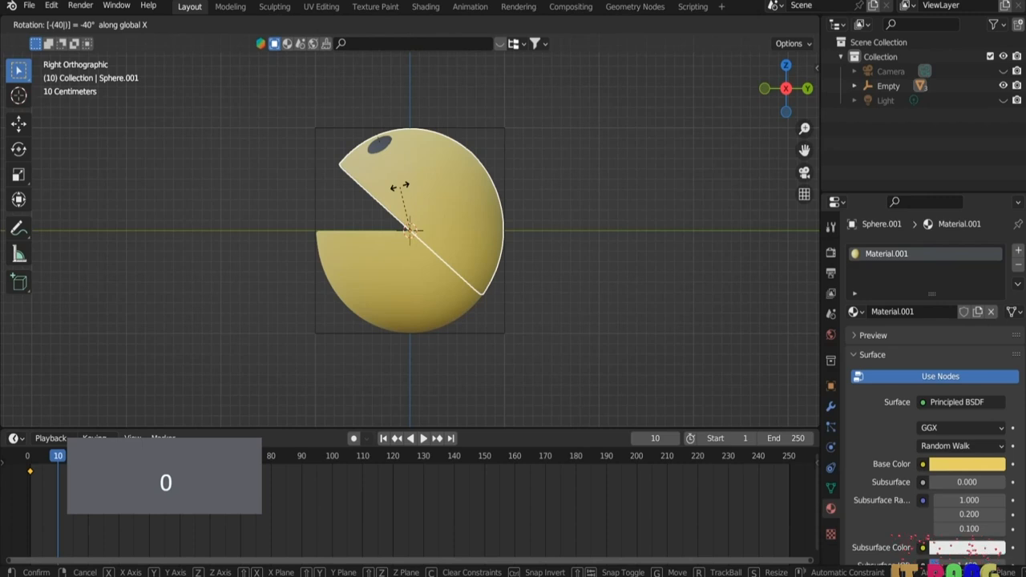
{"action": "left_click", "coordinate": [399, 186]}
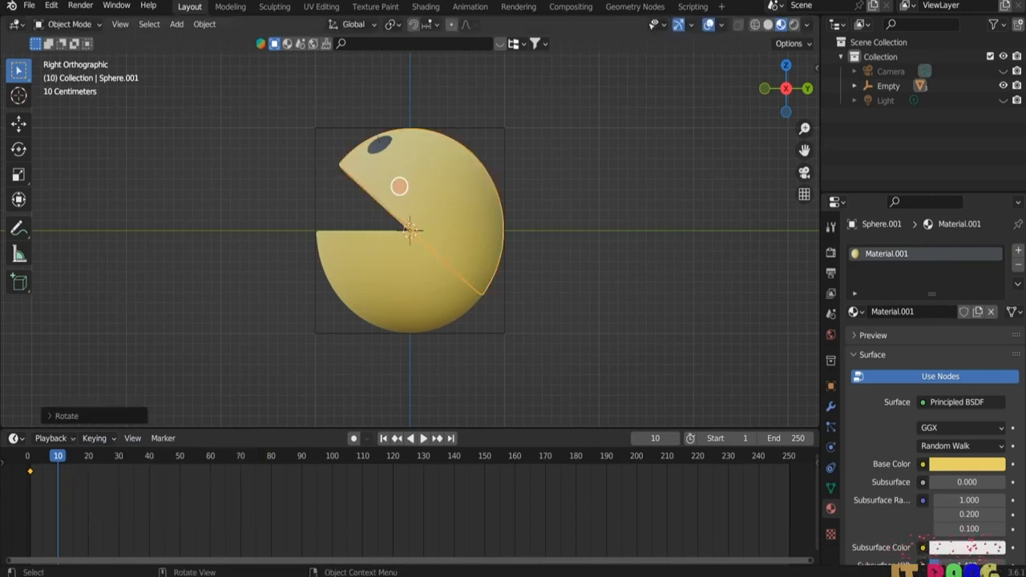
{"action": "key", "text": "i"}
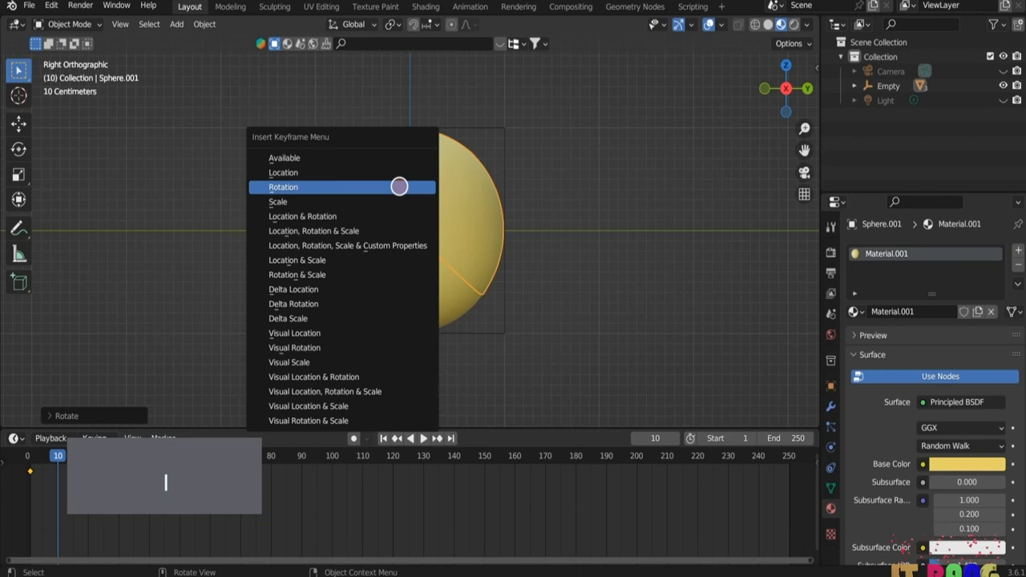
{"action": "left_click", "coordinate": [399, 186]}
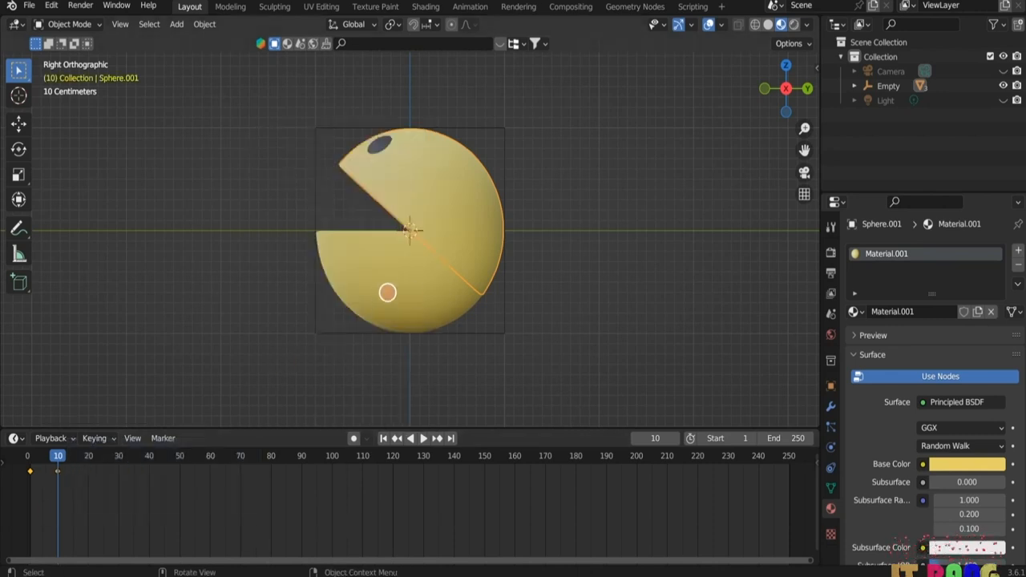
- Rotate the lower half 40° about the X axis at frame 10 and insert a Rotation keyframe
{"action": "left_click", "coordinate": [387, 288]}
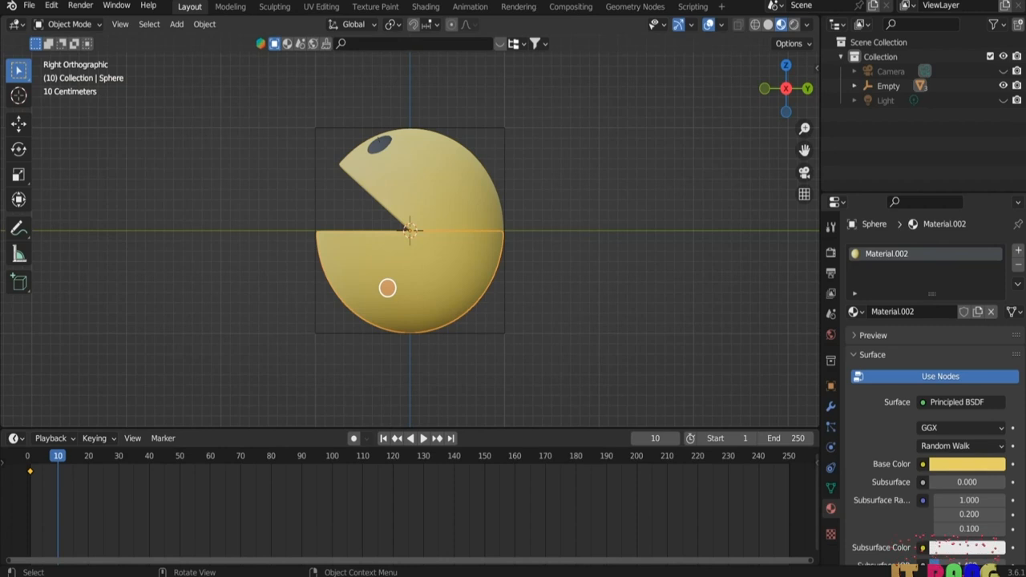
{"action": "key", "text": "r"}
{"action": "type", "text": "x"}
{"action": "type", "text": "40"}
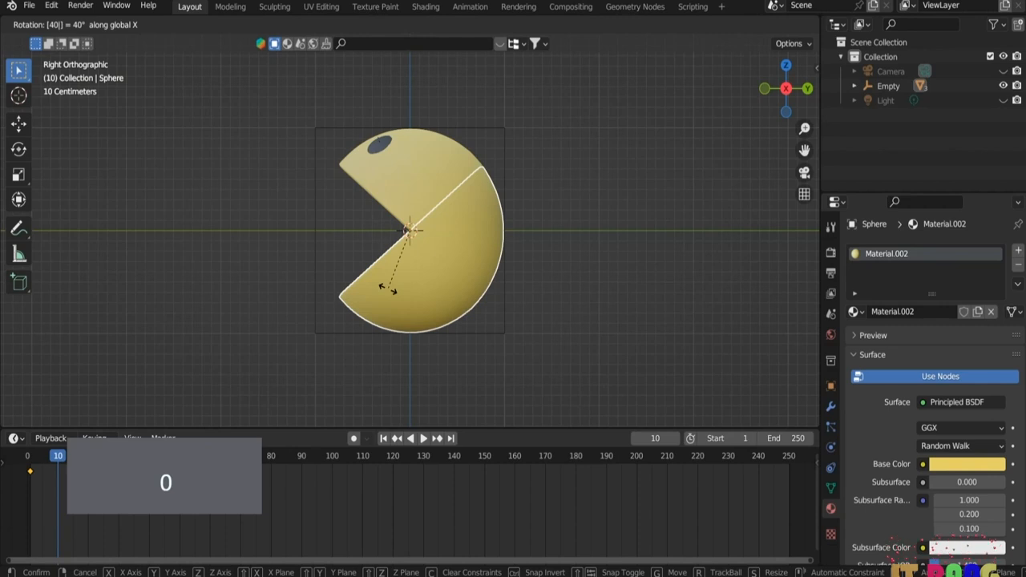
{"action": "left_click", "coordinate": [387, 288]}
{"action": "key", "text": "i"}
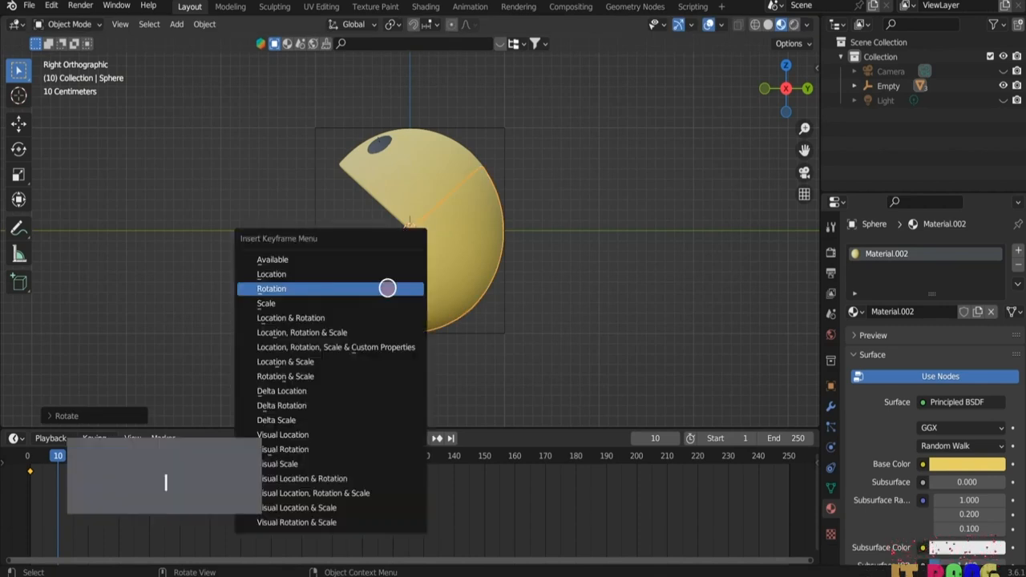
{"action": "left_click", "coordinate": [388, 288]}
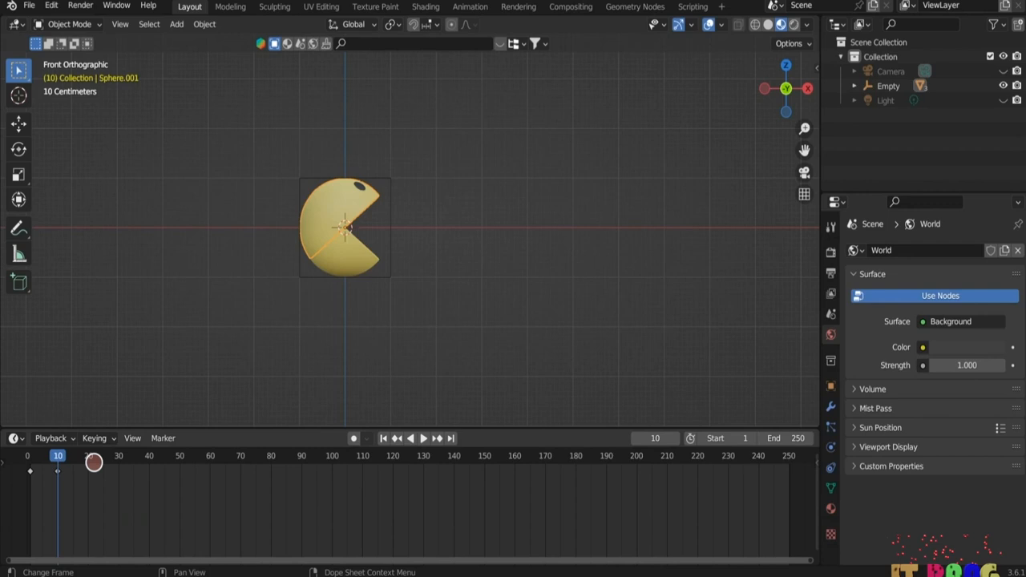
- Copy the upper half's closed-mouth keyframe from frame 1 and paste it at frame 20
{"action": "left_click_drag", "start_coordinate": [94, 462], "coordinate": [87, 455]}
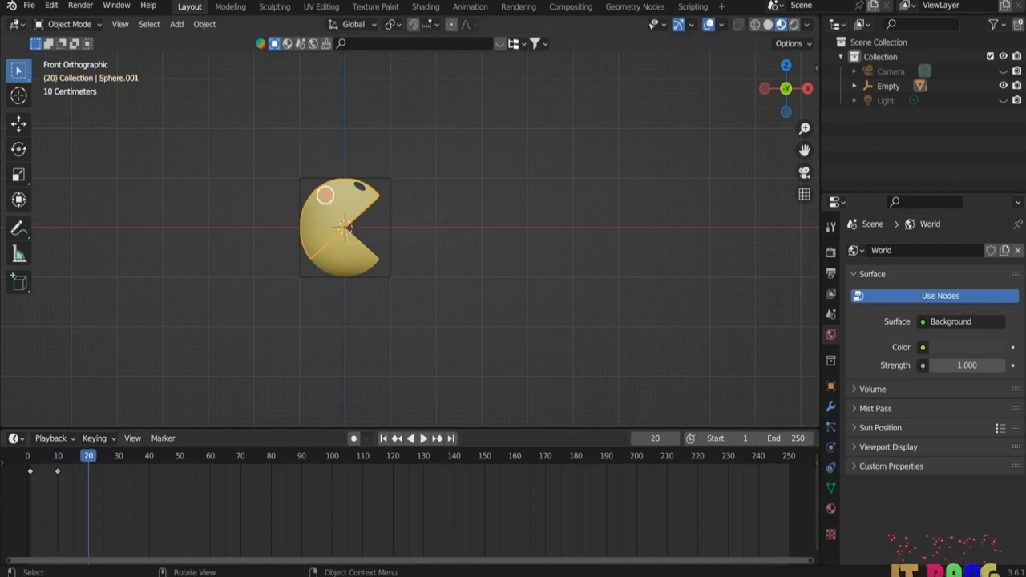
{"action": "left_click", "coordinate": [29, 471]}
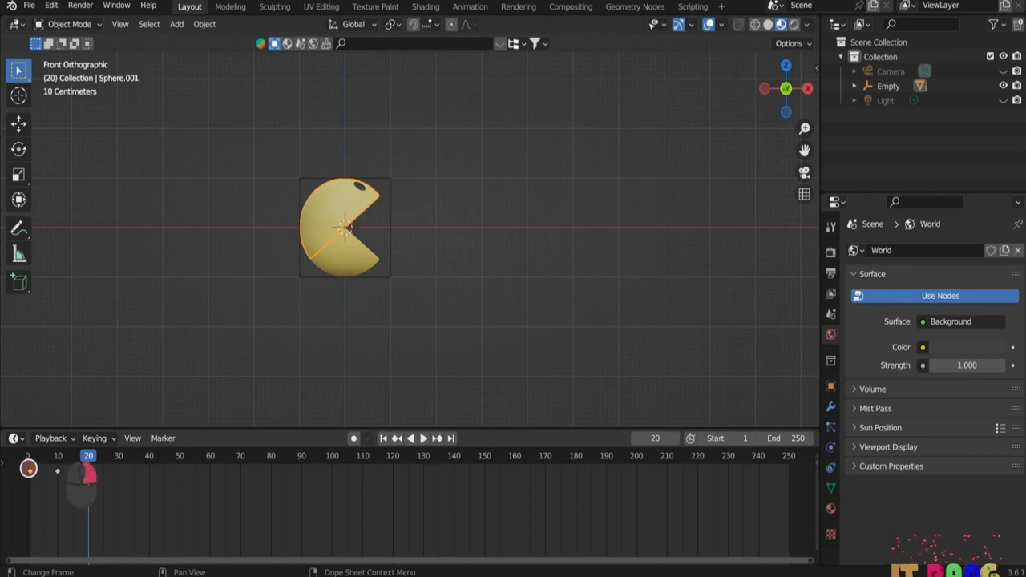
{"action": "right_click", "coordinate": [29, 471]}
{"action": "left_click", "coordinate": [48, 383]}
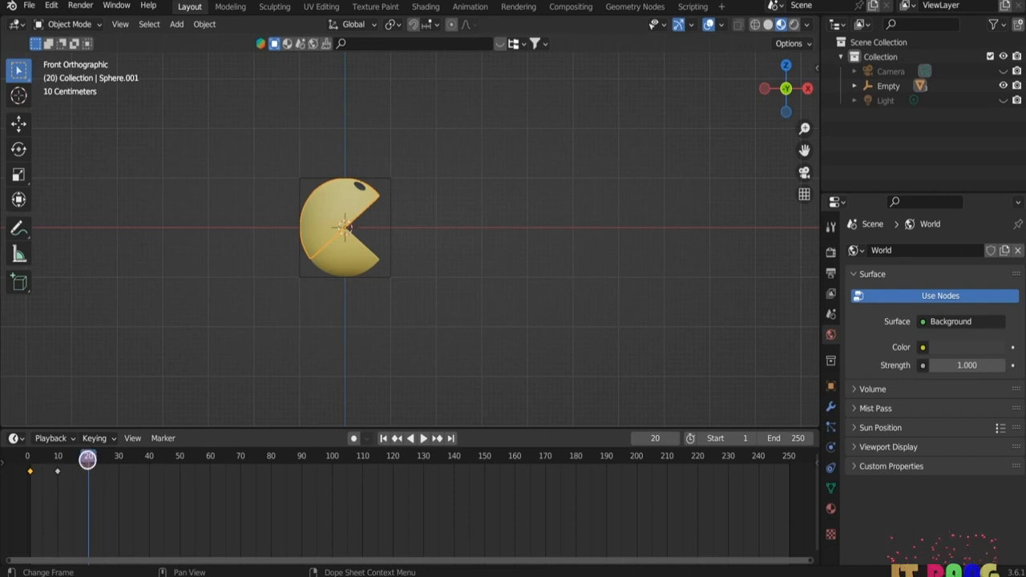
{"action": "key", "text": "ctrl+v"}
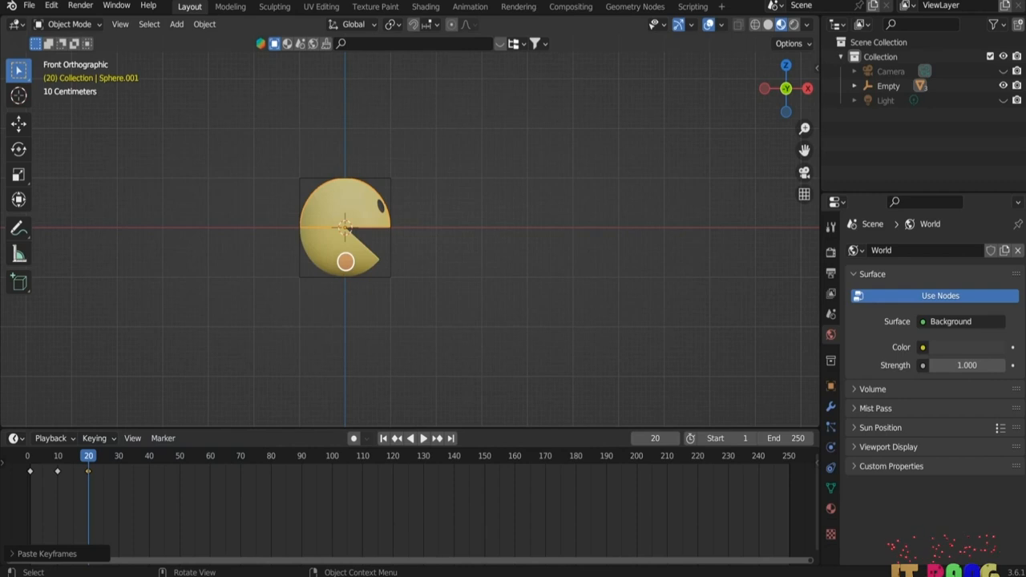
- Copy the lower half's keyframe from frame 1 to frame 20 and scrub the timeline to check the mouth motion
{"action": "key", "text": "ctrl+z"}
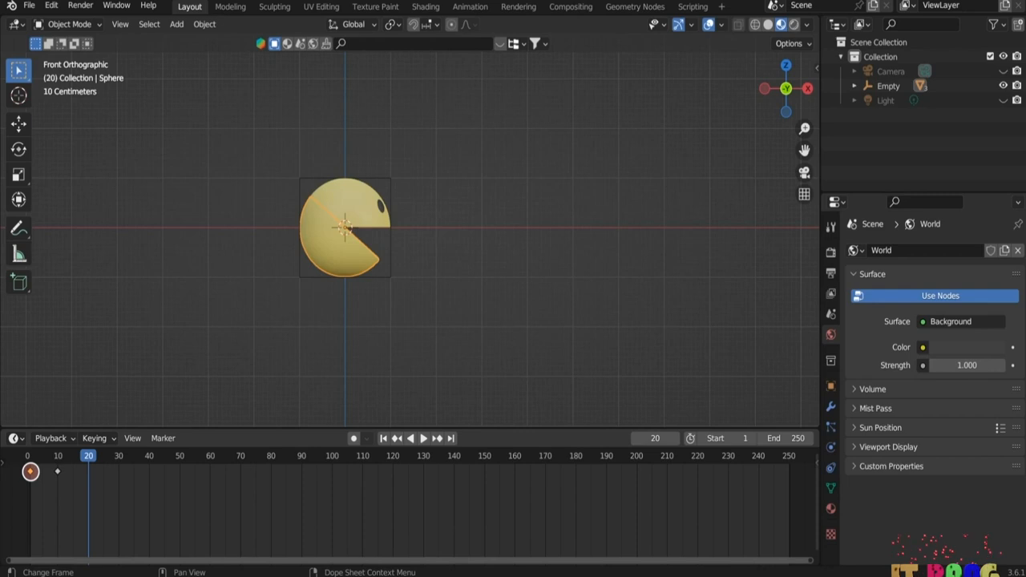
{"action": "right_click", "coordinate": [31, 471]}
{"action": "left_click", "coordinate": [46, 382]}
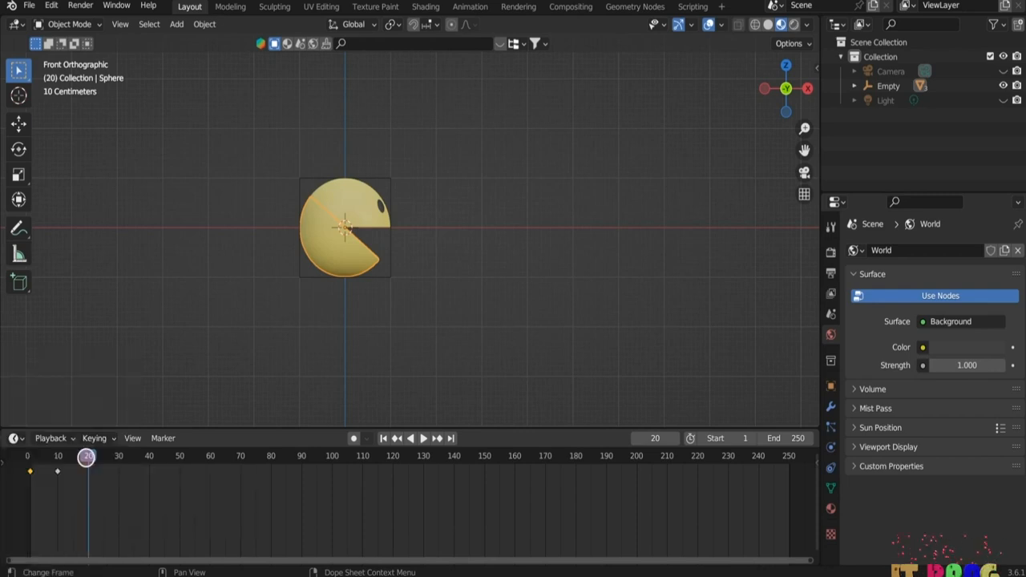
{"action": "left_click", "coordinate": [87, 455]}
{"action": "right_click", "coordinate": [86, 458]}
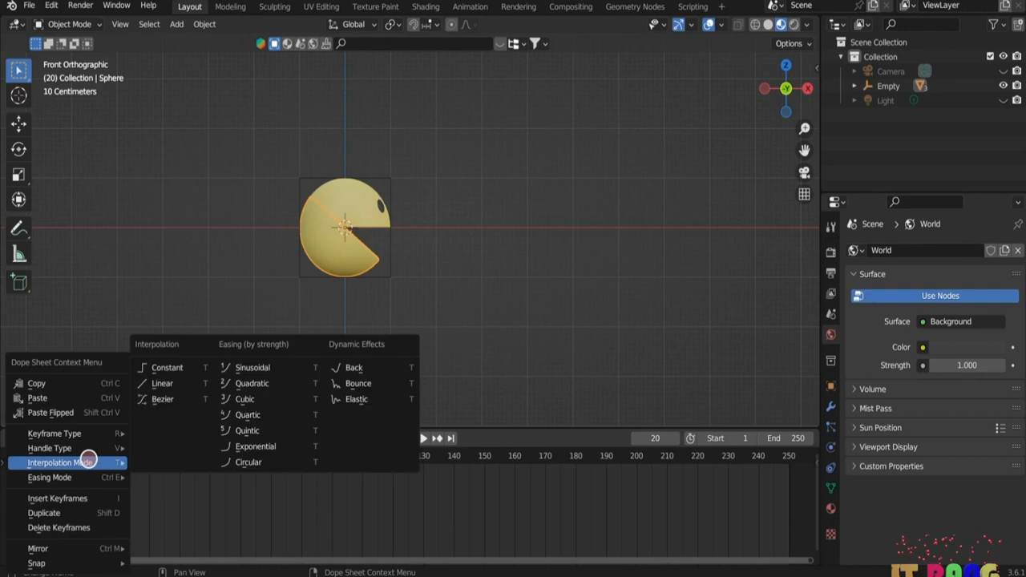
{"action": "left_click", "coordinate": [62, 397]}
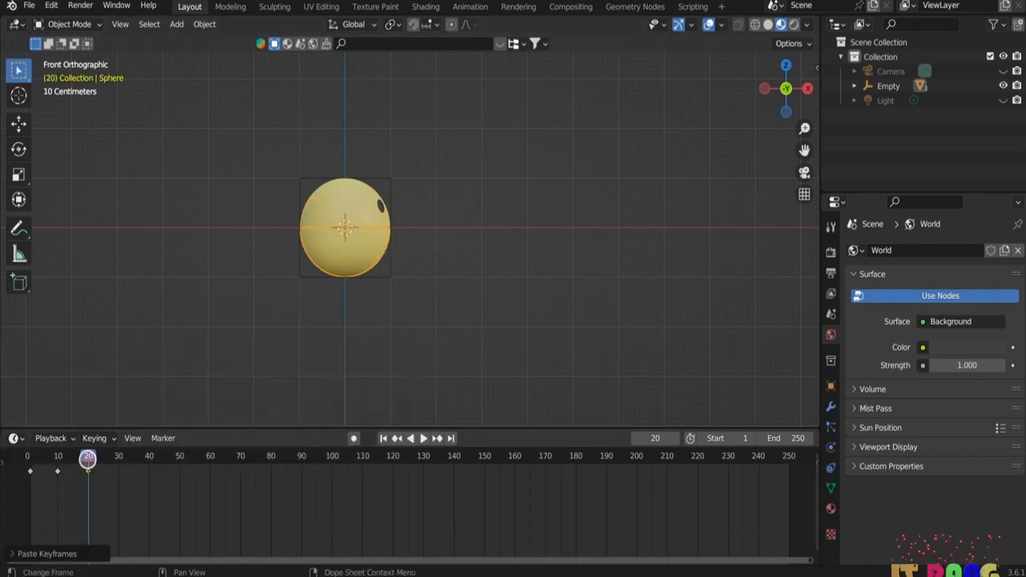
{"action": "left_click_drag", "start_coordinate": [119, 458], "coordinate": [86, 464]}
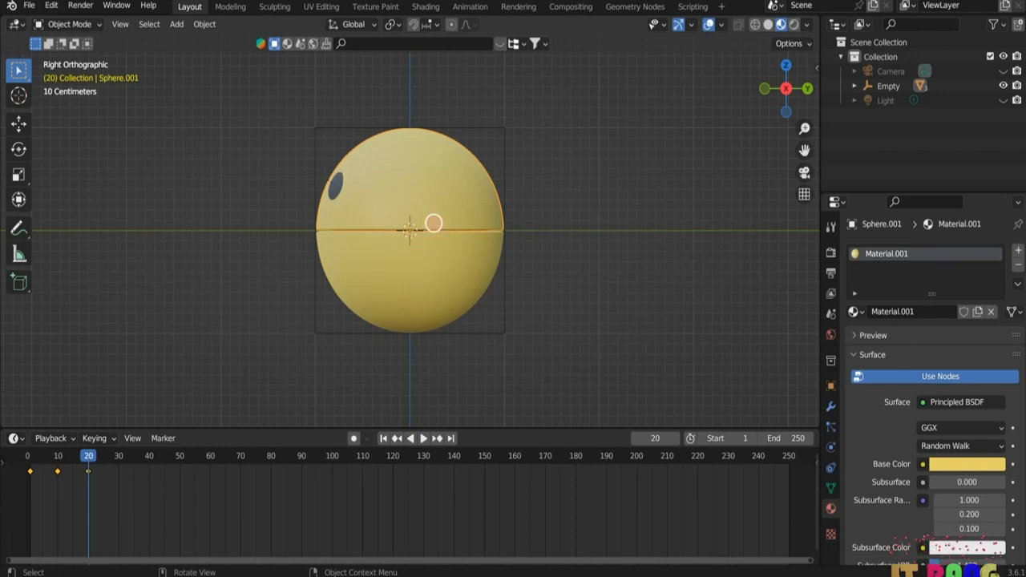
- With both halves selected, make all their animation curves cyclic in the Graph Editor using Make Cyclic (F-Modifier)
{"action": "left_click", "coordinate": [410, 267], "text": "shift"}
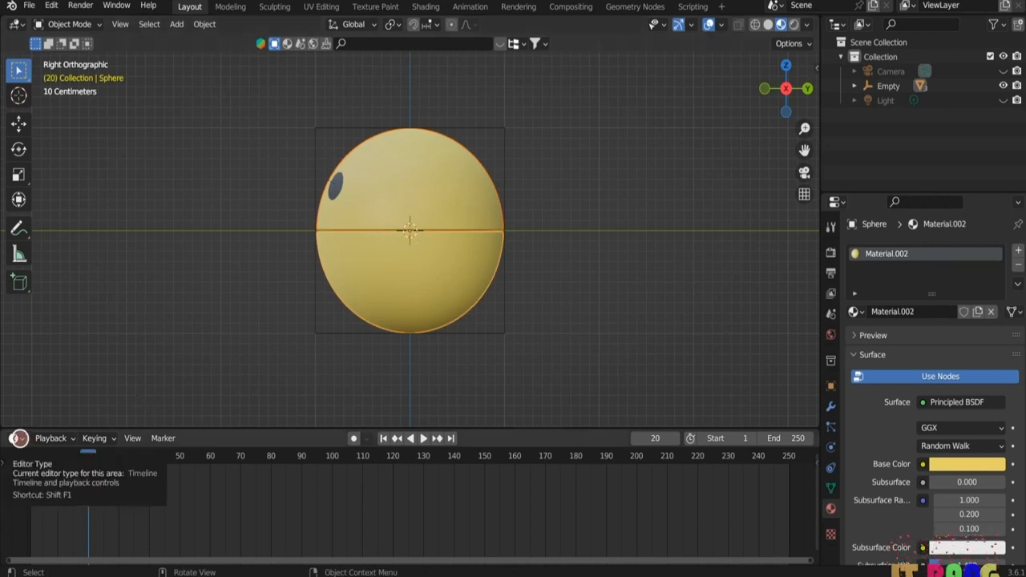
{"action": "left_click", "coordinate": [17, 438]}
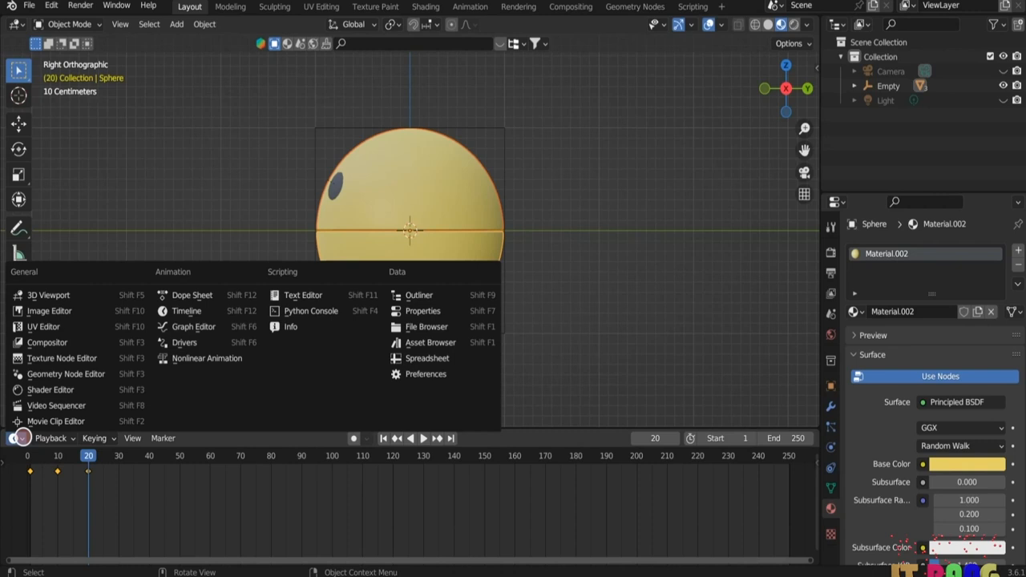
{"action": "left_click", "coordinate": [201, 326]}
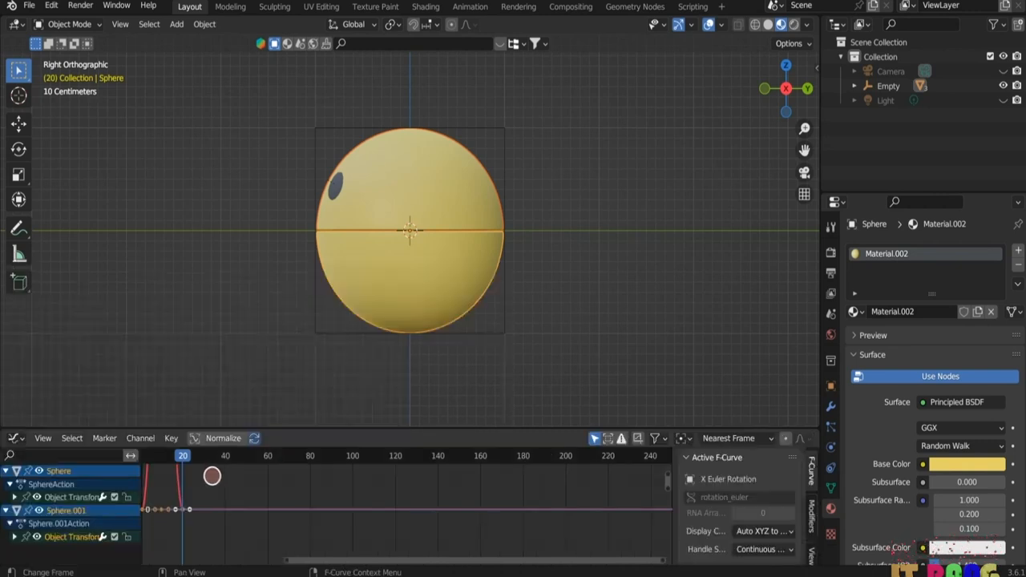
{"action": "left_click", "coordinate": [241, 493]}
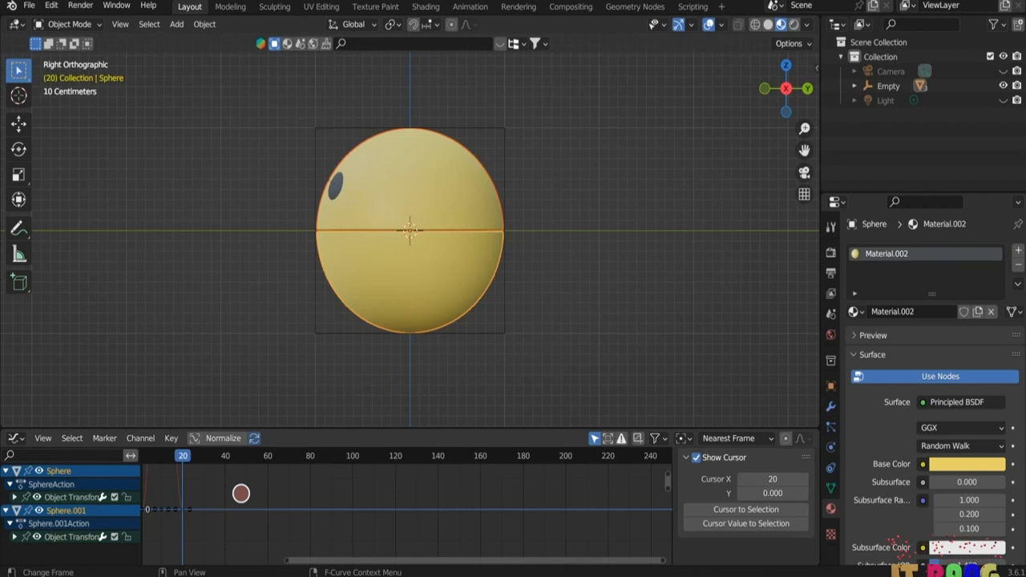
{"action": "key", "text": "a"}
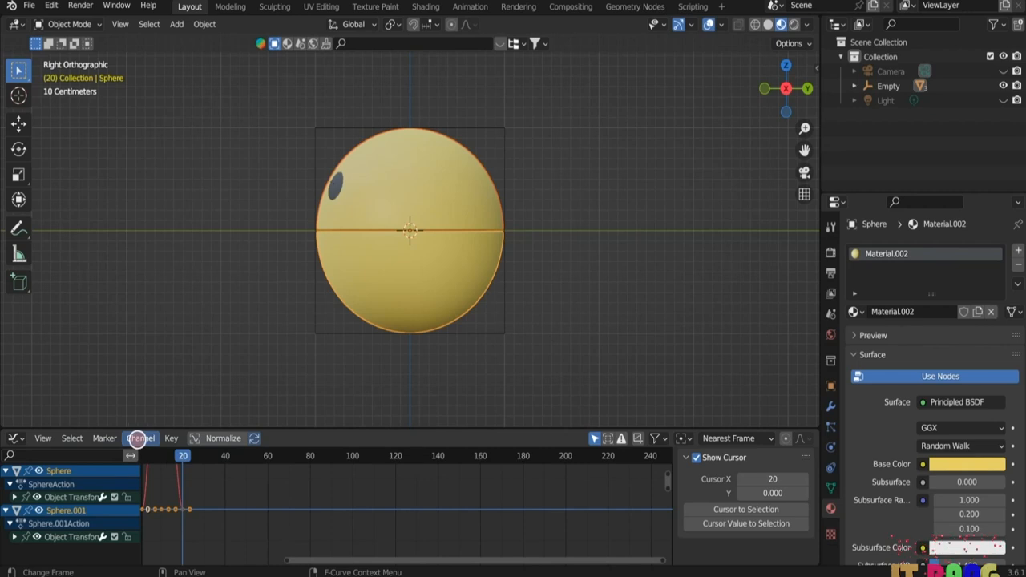
{"action": "left_click", "coordinate": [141, 438]}
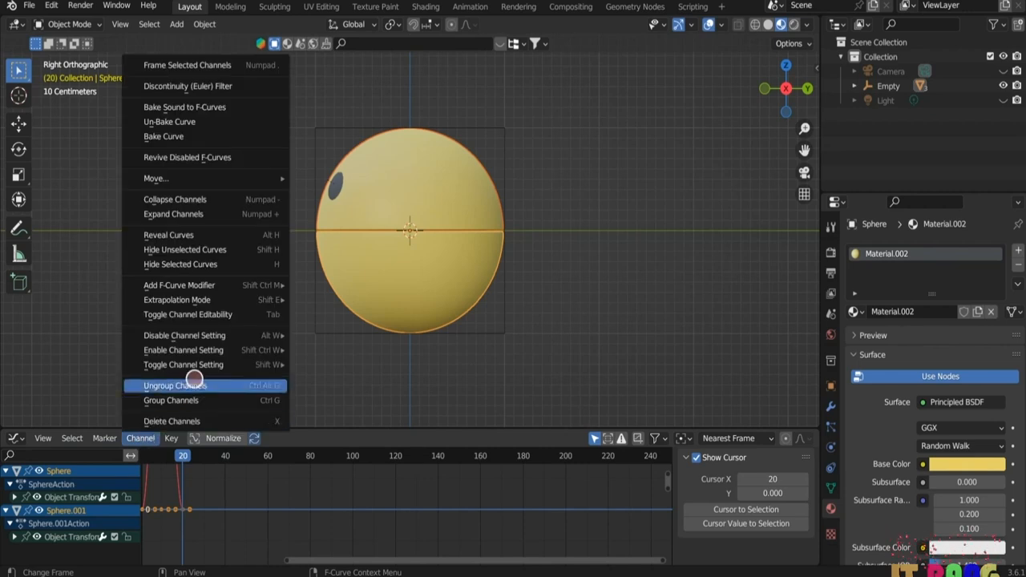
{"action": "mouse_move", "coordinate": [217, 291]}
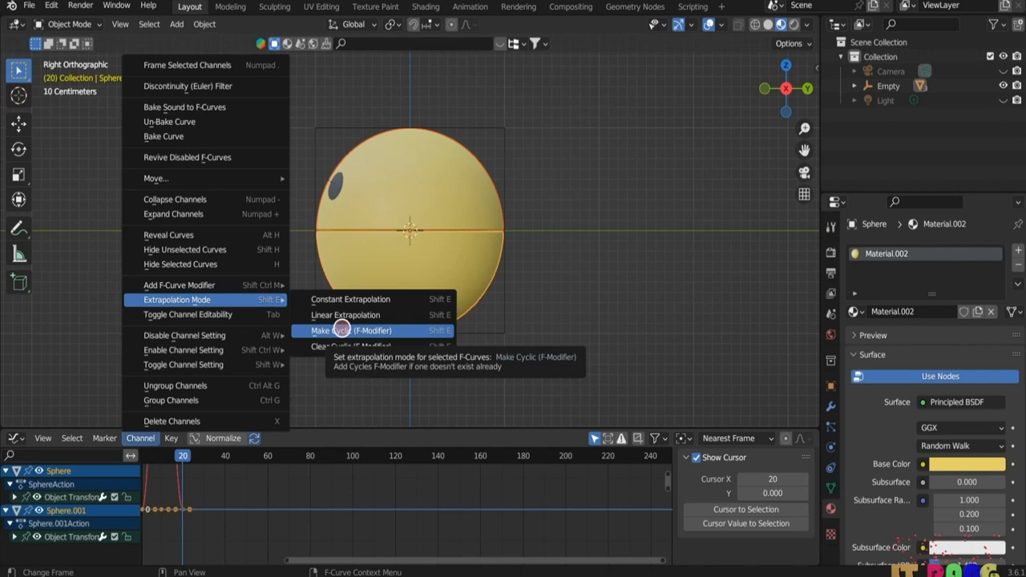
{"action": "left_click", "coordinate": [342, 330]}
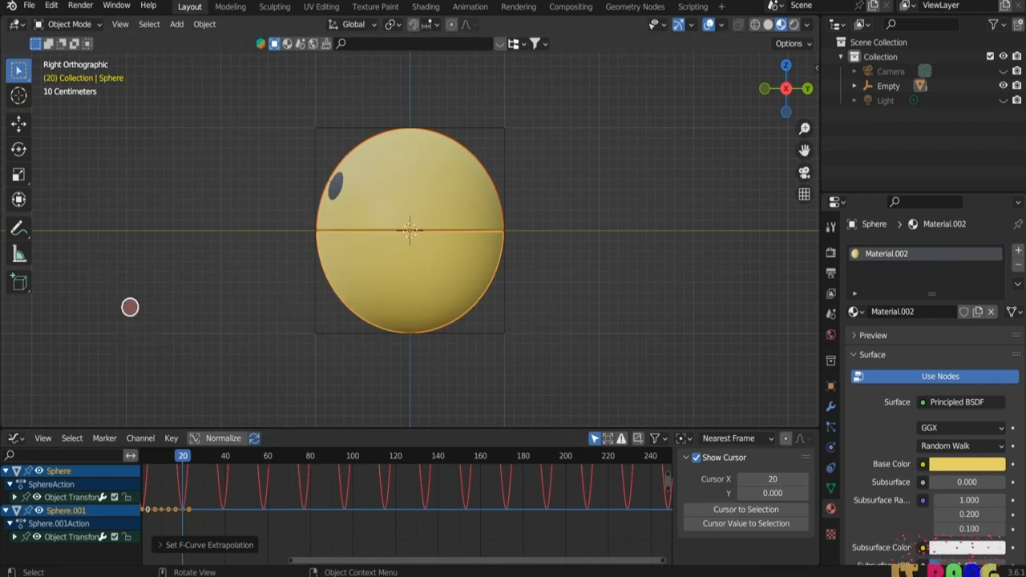
- Play the animation to check the looping mouth, stop playback, and switch the Graph Editor back to the Timeline
{"action": "key", "text": "space"}
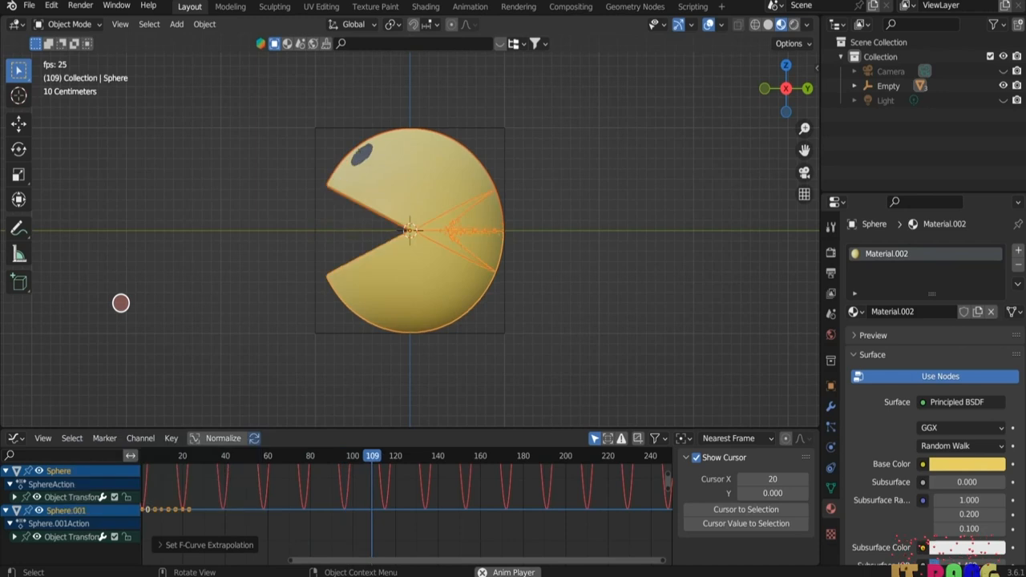
{"action": "key", "text": "space"}
{"action": "left_click", "coordinate": [19, 437]}
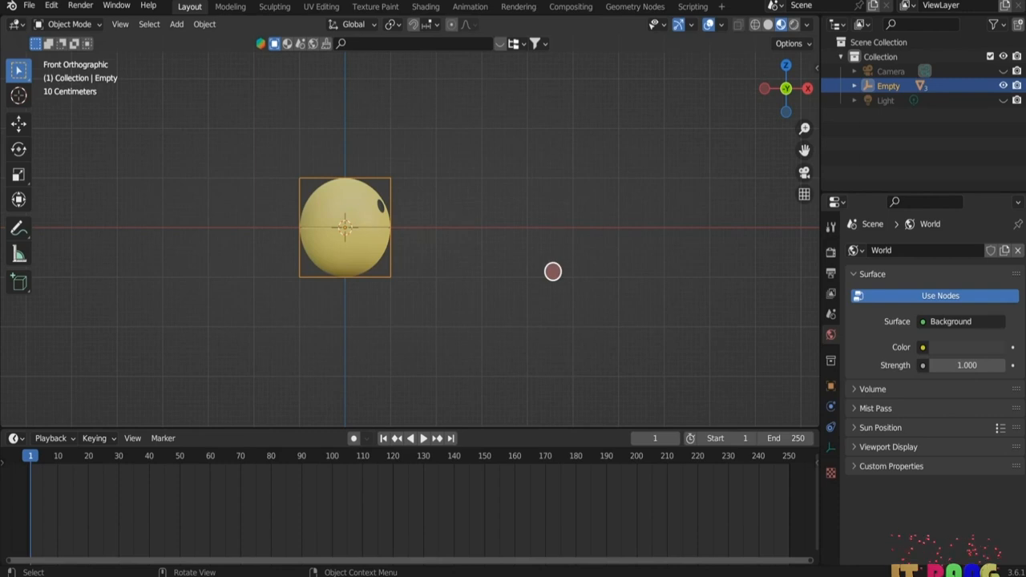
- In the top orthographic view, insert a Location keyframe on the cube empty at frame 1
{"action": "left_click", "coordinate": [784, 65]}
{"action": "scroll", "coordinate": [581, 179], "scroll_direction": "down", "scroll_amount": 3}
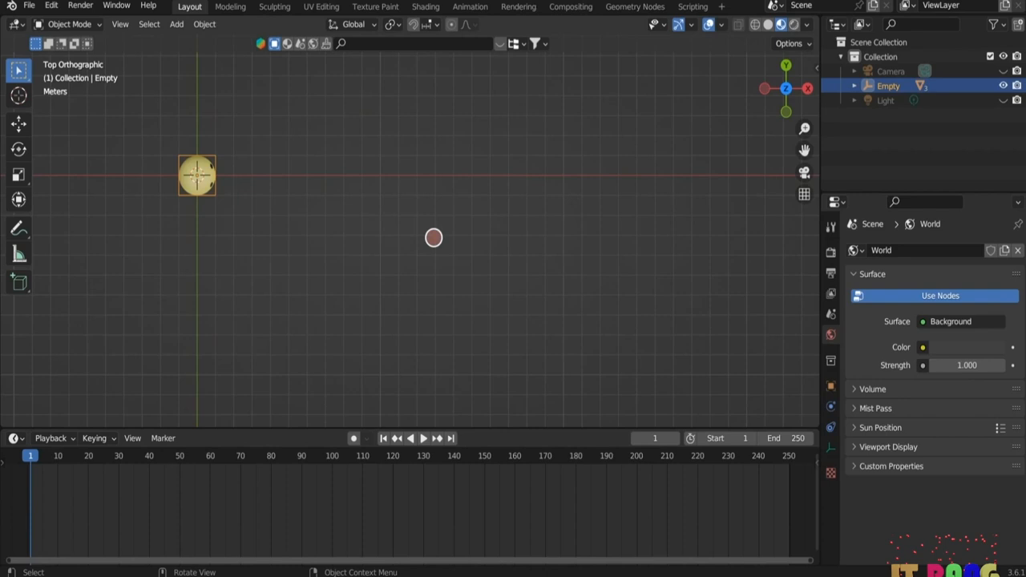
{"action": "key", "text": "i"}
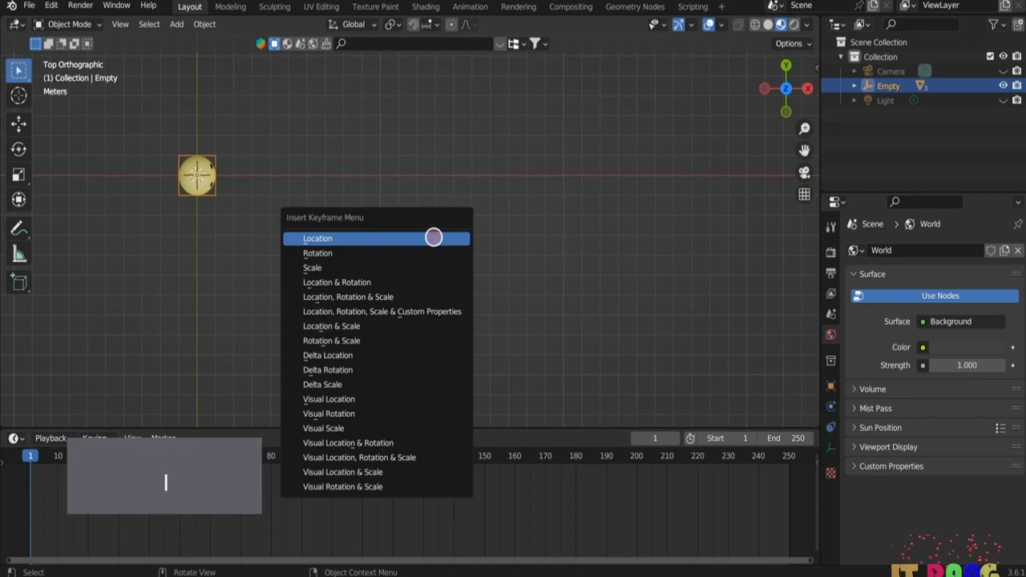
{"action": "left_click", "coordinate": [403, 239]}
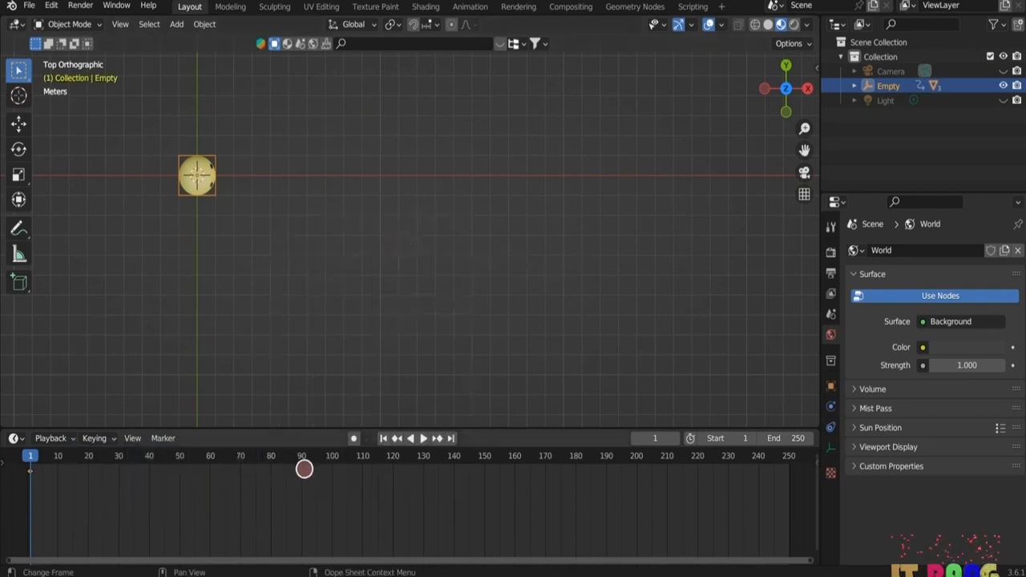
- At frame 100, move the cube empty about 19.6 m along the X axis and insert a Location keyframe
{"action": "left_click", "coordinate": [331, 455]}
{"action": "key", "text": "g"}
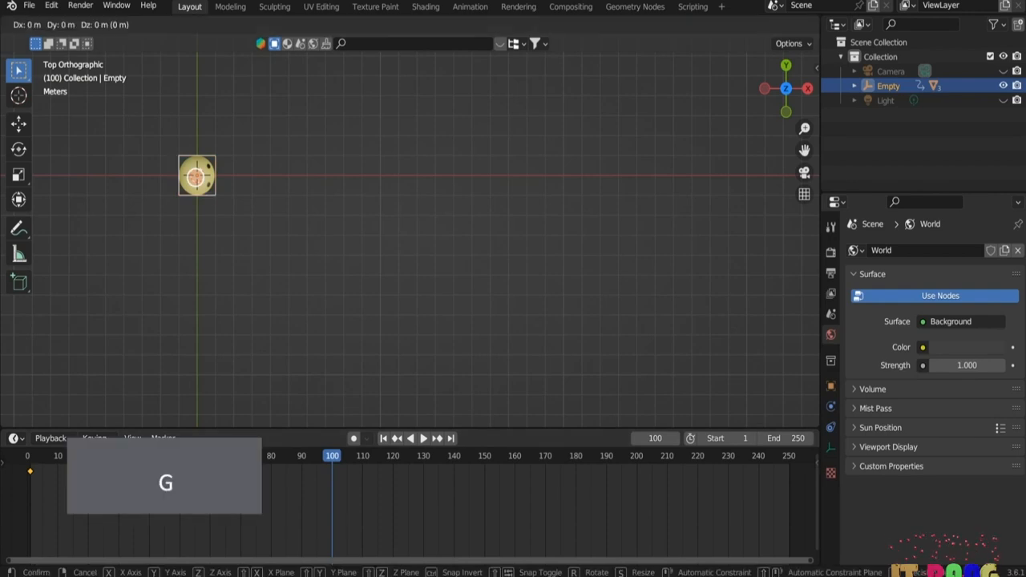
{"action": "key", "text": "x"}
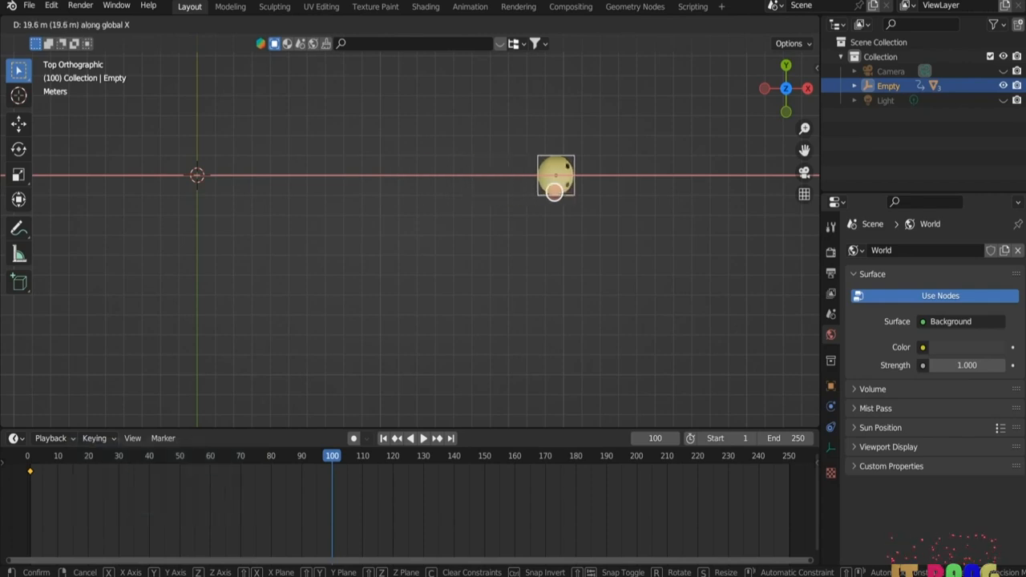
{"action": "left_click", "coordinate": [554, 192]}
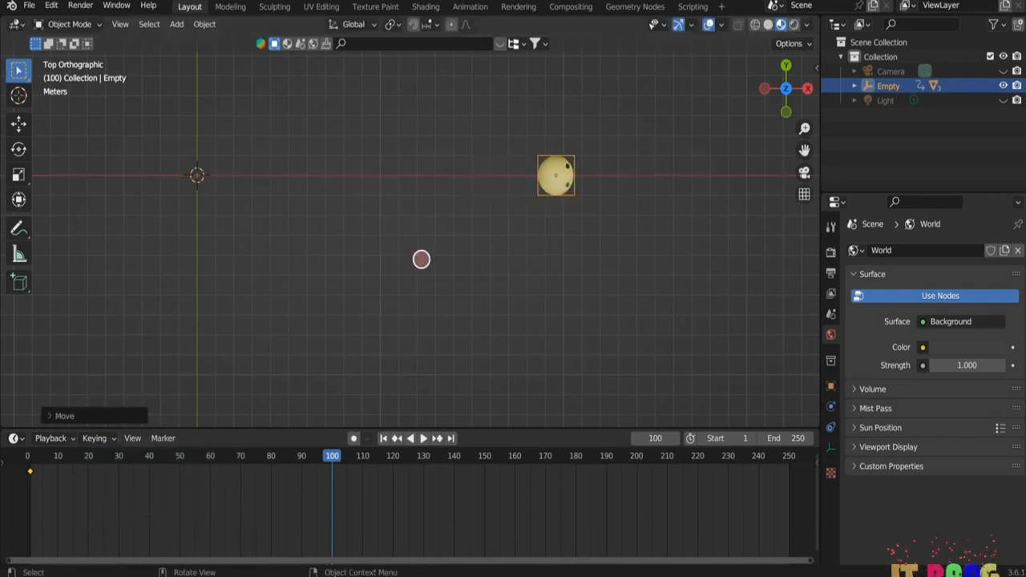
{"action": "key", "text": "i"}
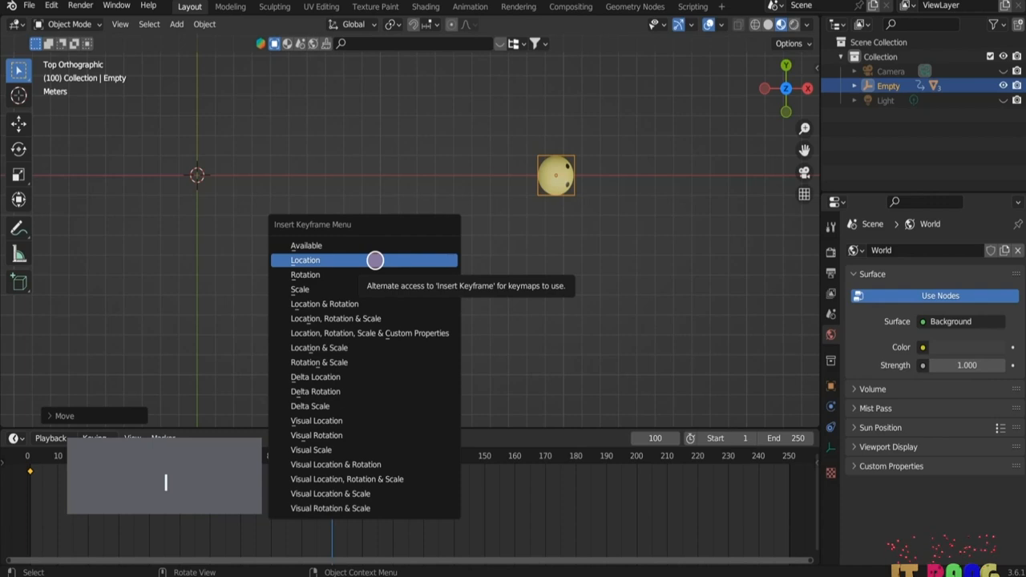
{"action": "left_click", "coordinate": [375, 259]}
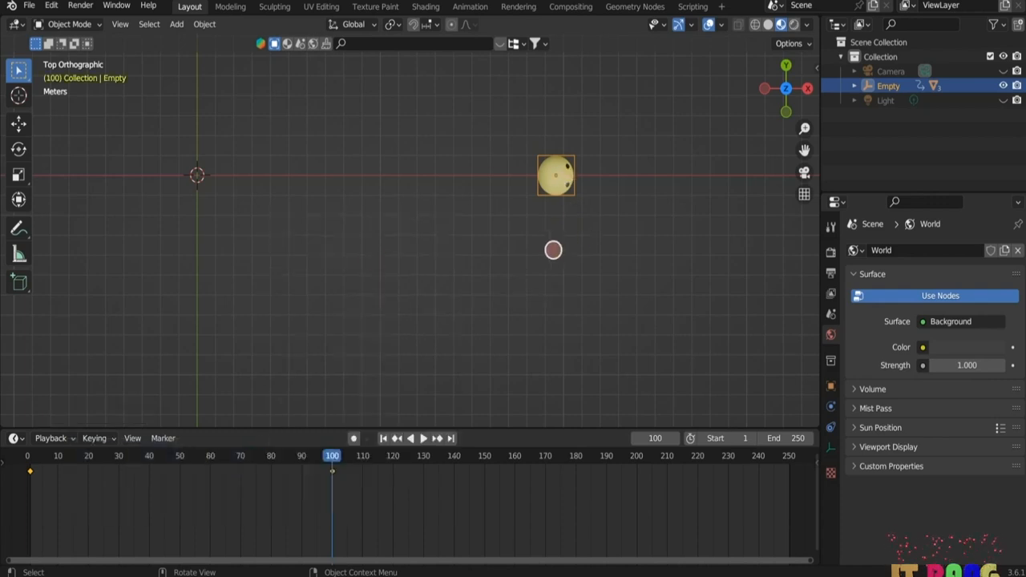
- Insert a Rotation keyframe on the cube empty at frame 105
{"action": "left_click", "coordinate": [347, 454]}
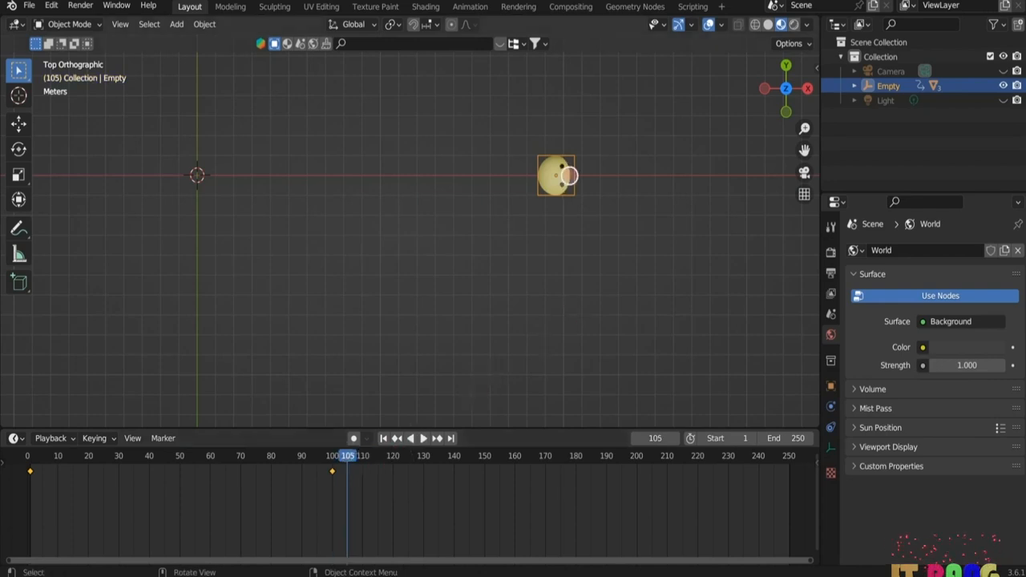
{"action": "key", "text": "i"}
{"action": "left_click", "coordinate": [509, 190]}
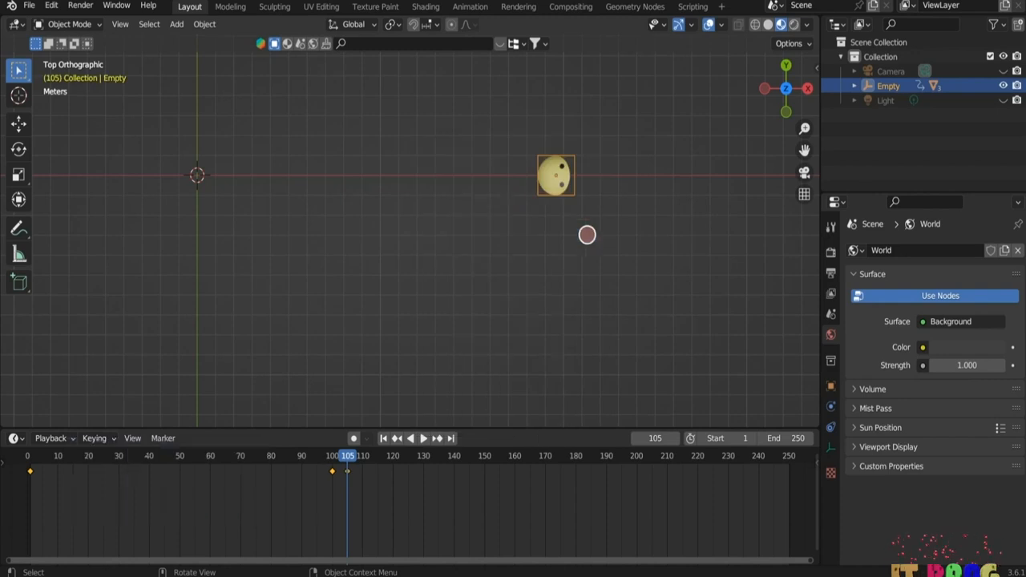
- At frame 110, rotate the cube empty -90° about the Z axis and insert a Rotation keyframe
{"action": "left_click", "coordinate": [362, 455]}
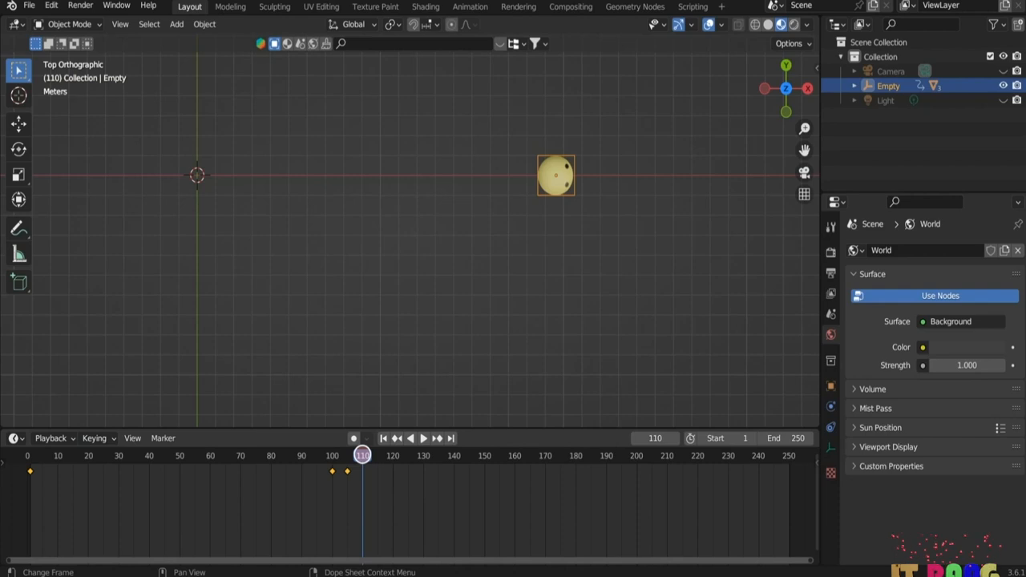
{"action": "key", "text": "r"}
{"action": "key", "text": "z"}
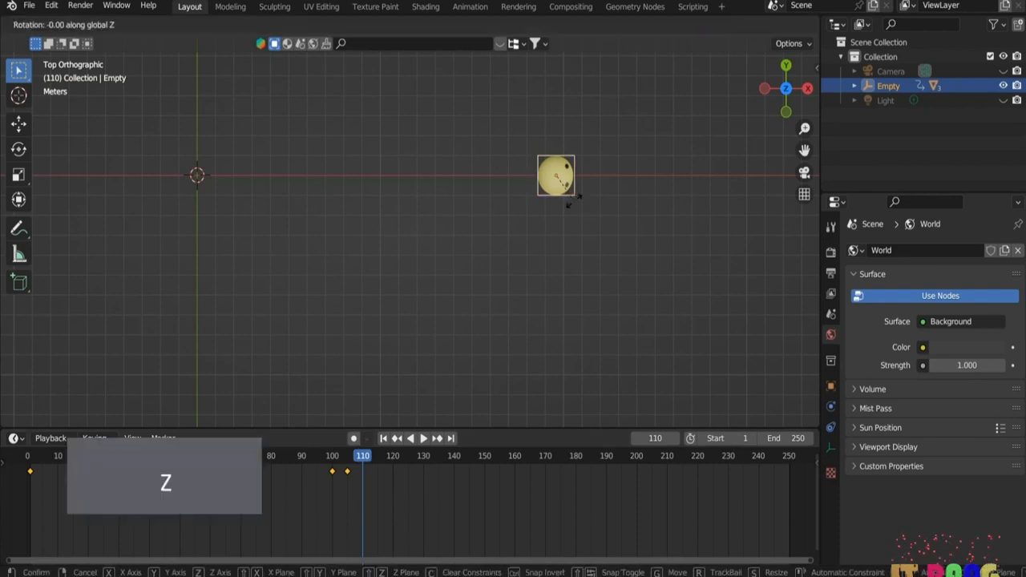
{"action": "type", "text": "-90"}
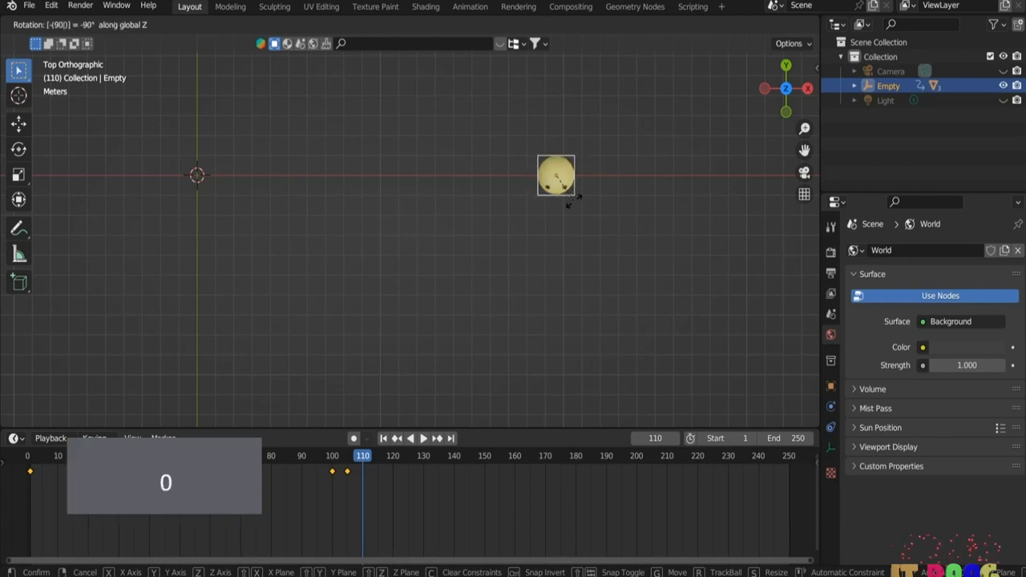
{"action": "key", "text": "Return"}
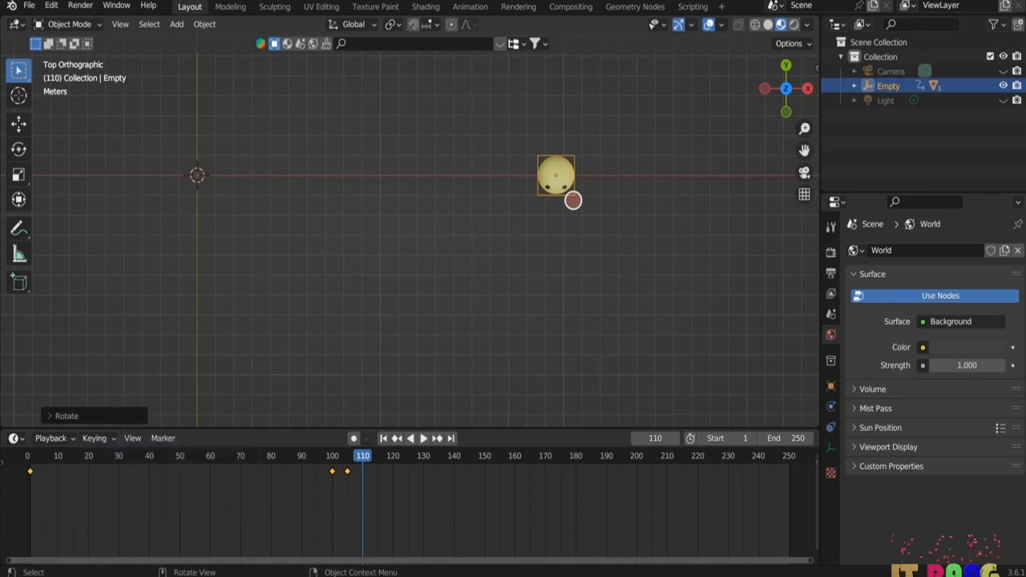
{"action": "key", "text": "i"}
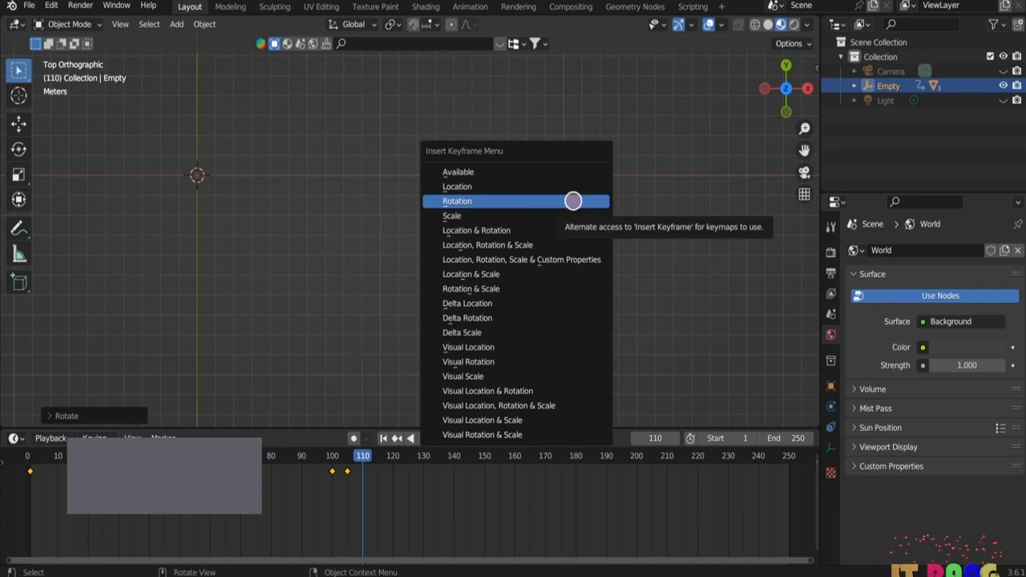
{"action": "left_click", "coordinate": [572, 200]}
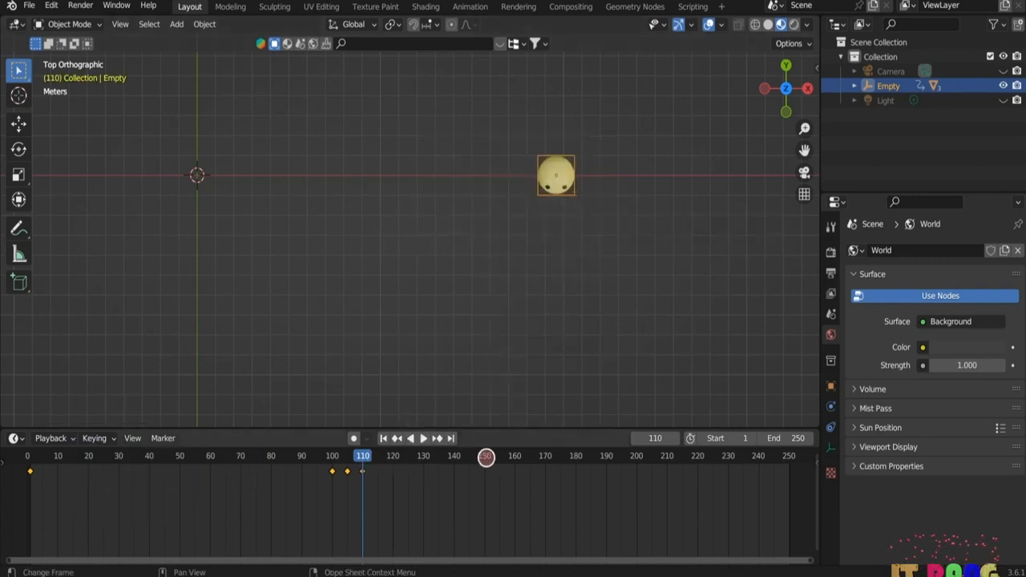
- At frame 150, move the cube empty in the negative Y direction and insert a Location keyframe
{"action": "left_click", "coordinate": [482, 456]}
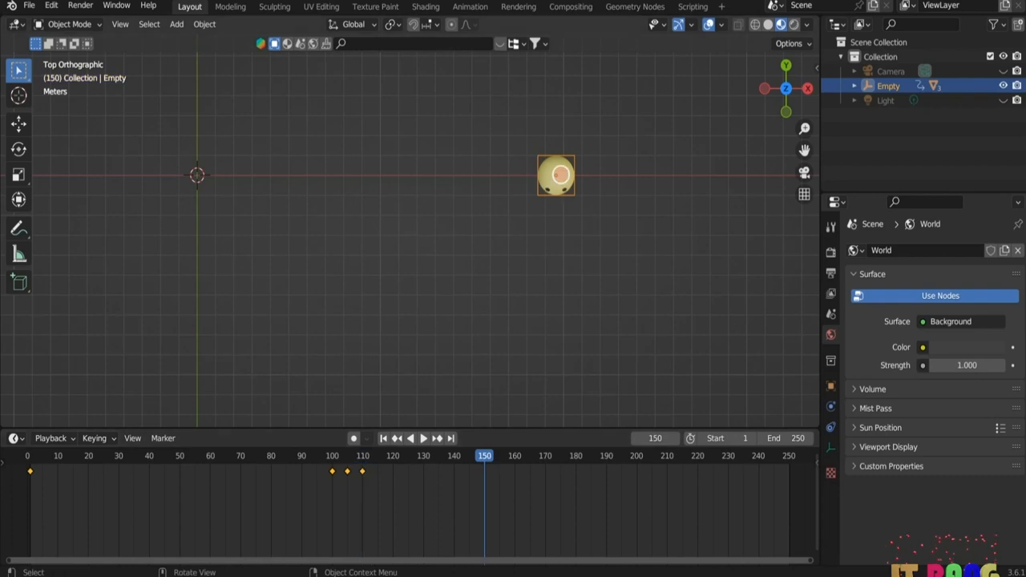
{"action": "key", "text": "g"}
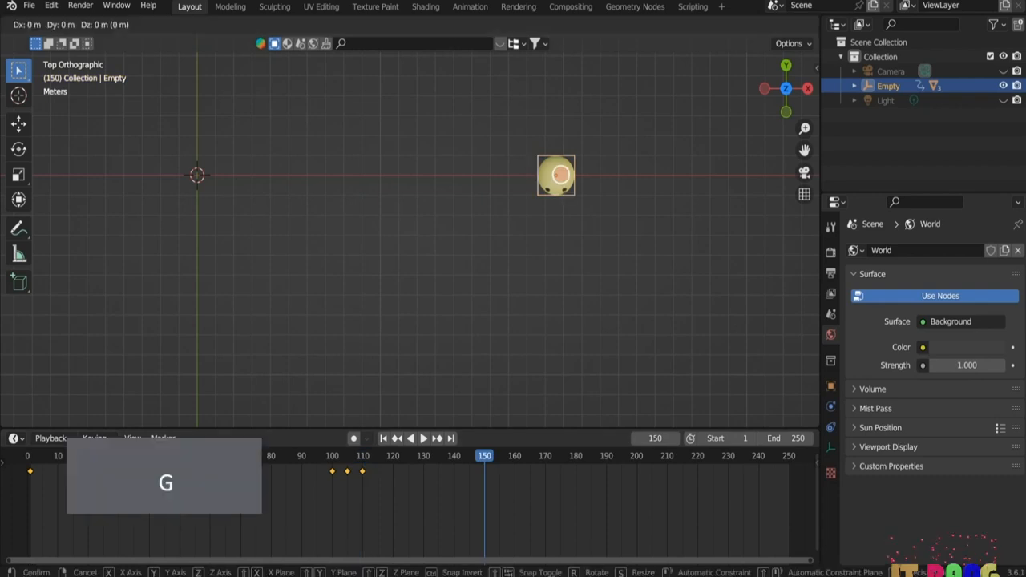
{"action": "key", "text": "y"}
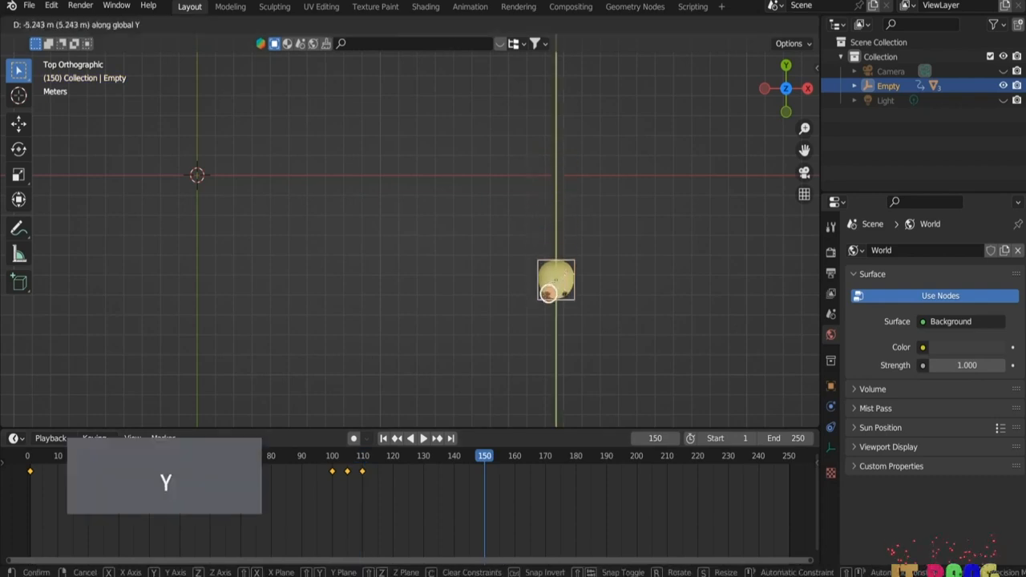
{"action": "key", "text": "Return"}
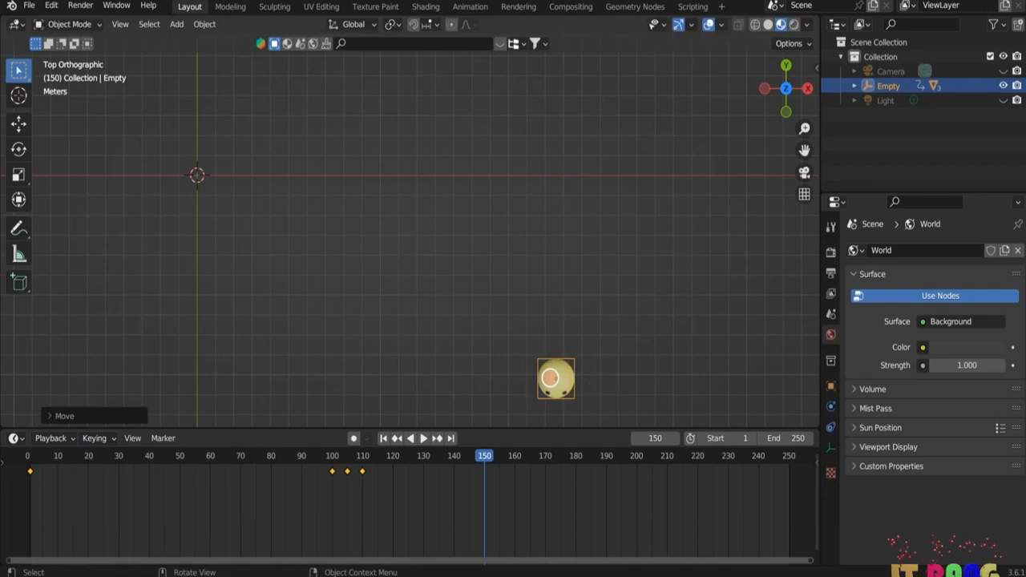
{"action": "key", "text": "i"}
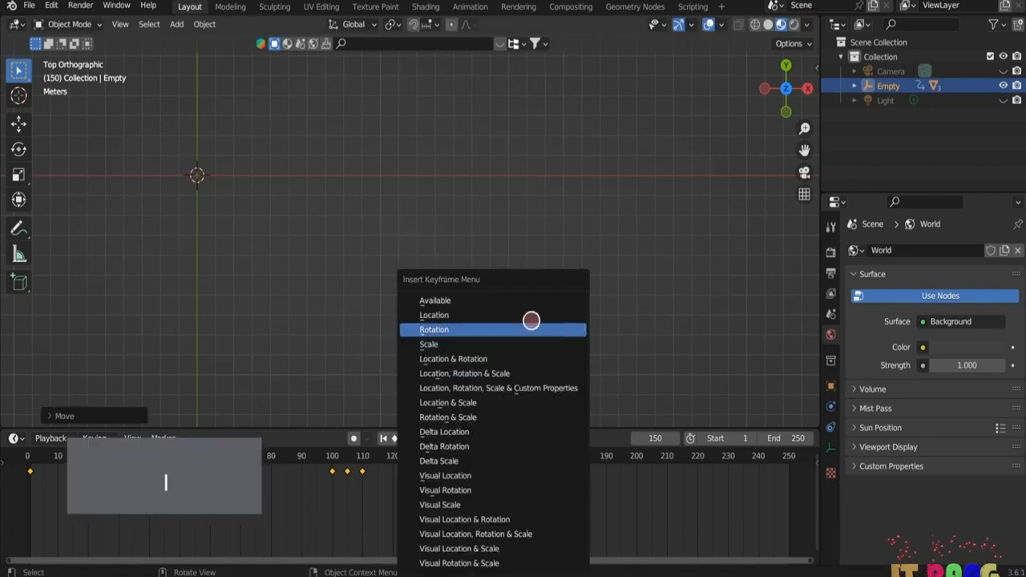
{"action": "left_click", "coordinate": [530, 315]}
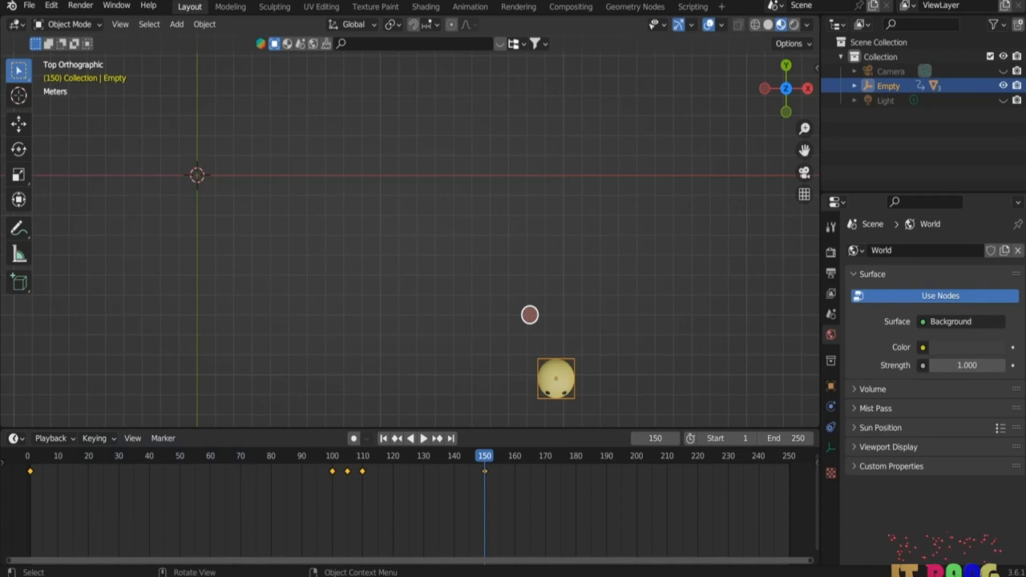
- Return to the first frame and play the animation in perspective to check the character's travel and turn
{"action": "key", "text": "shift+Left"}
{"action": "middle_click_drag", "start_coordinate": [392, 346], "coordinate": [392, 234]}
{"action": "key", "text": "space"}
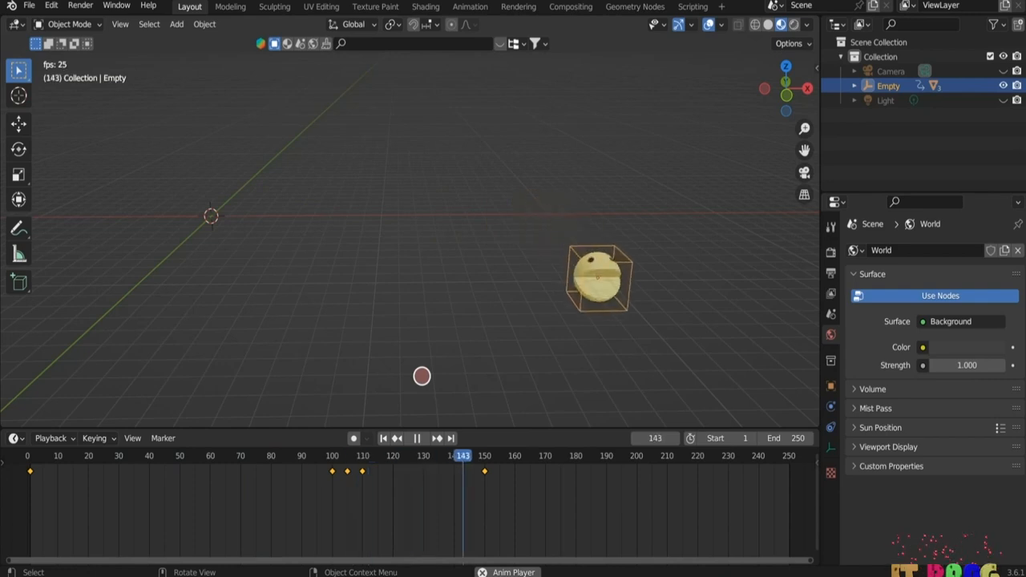
{"action": "key", "text": "Escape"}
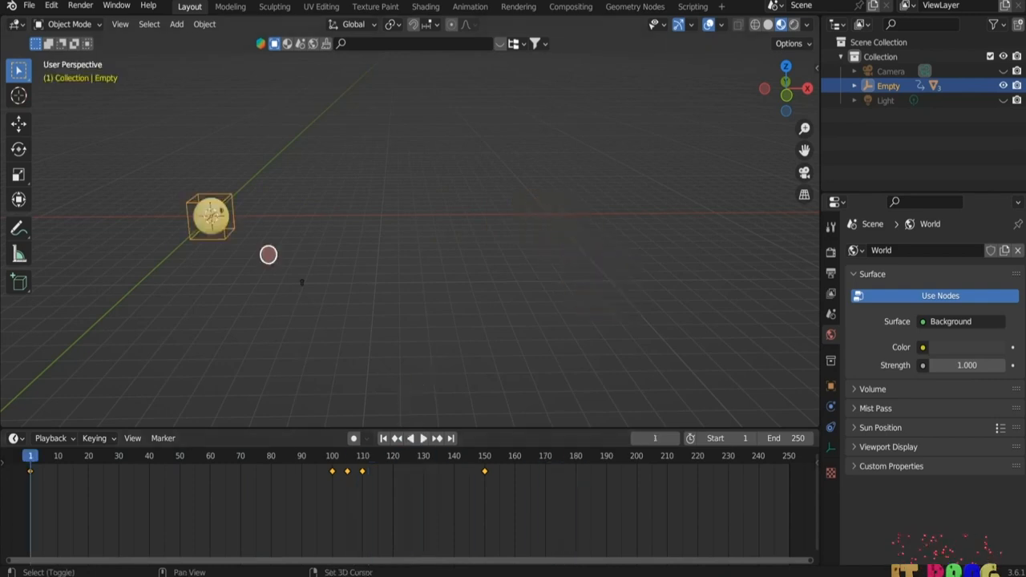
- Add a plane at the origin, scale it up into a large floor, and move it along Z beneath the character
{"action": "key", "text": "shift+a"}
{"action": "mouse_move", "coordinate": [268, 255]}
{"action": "left_click", "coordinate": [347, 255]}
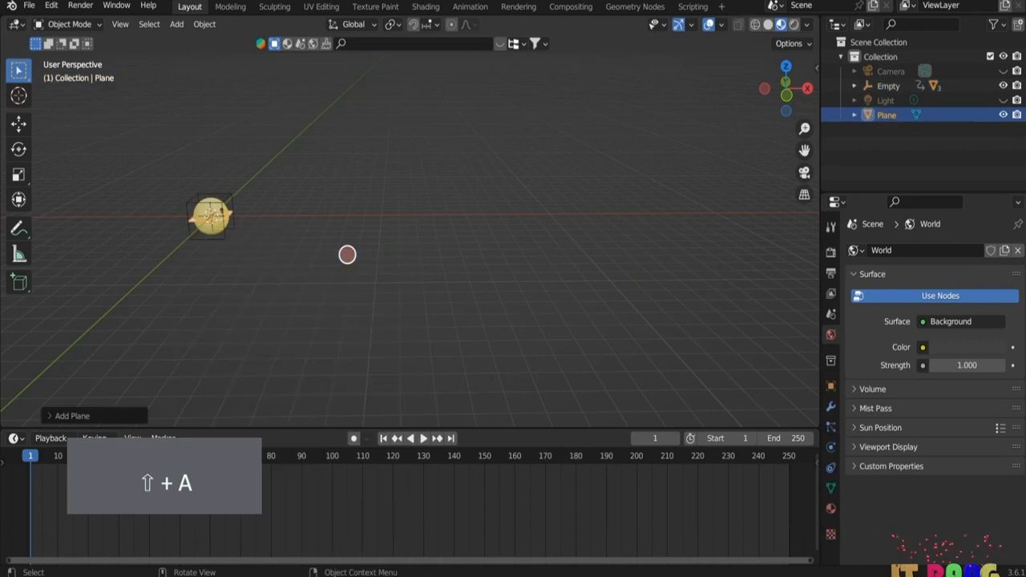
{"action": "middle_click_drag", "start_coordinate": [347, 254], "coordinate": [305, 322]}
{"action": "key", "text": "s"}
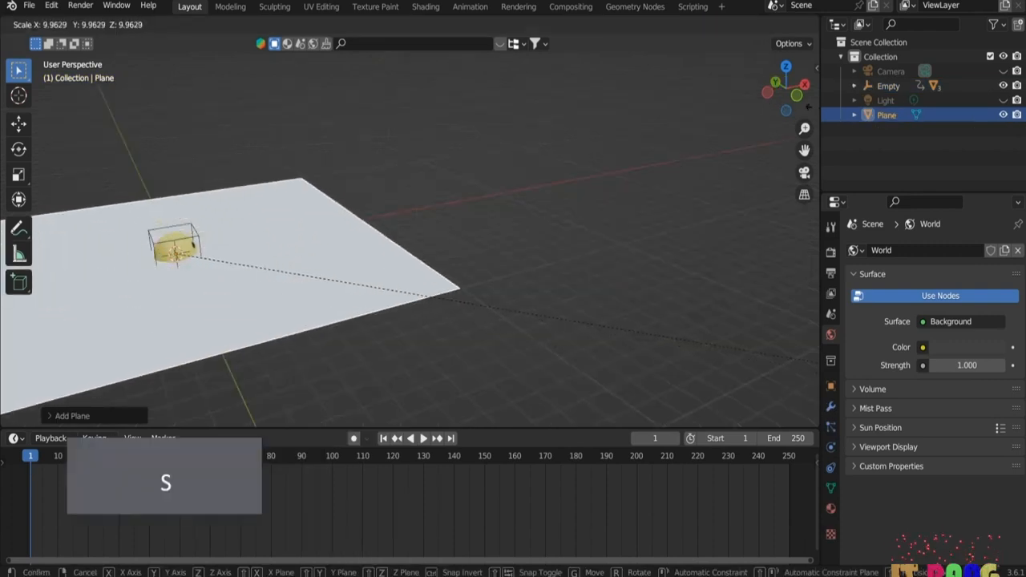
{"action": "left_click", "coordinate": [320, 308]}
{"action": "key", "text": "g"}
{"action": "key", "text": "z"}
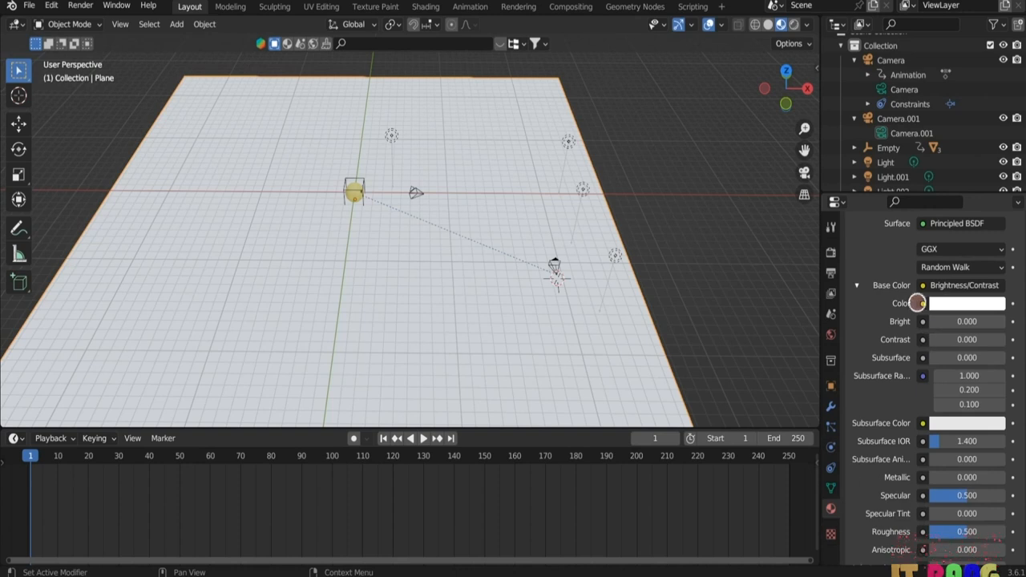
- Assign a Checker Texture to the floor material's Color, with a blue Color2 and a Scale of 14
{"action": "left_click", "coordinate": [921, 303]}
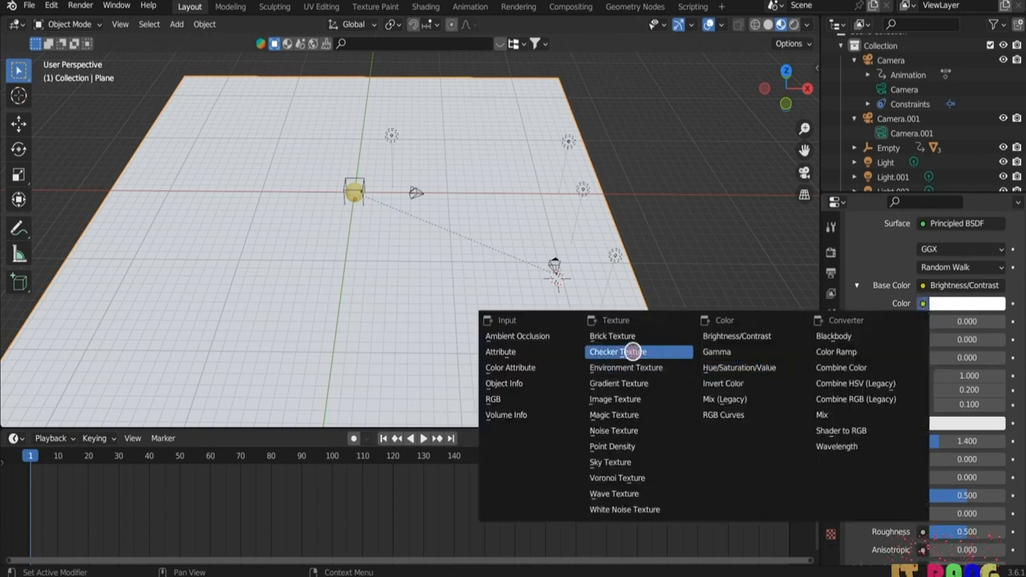
{"action": "left_click", "coordinate": [633, 351]}
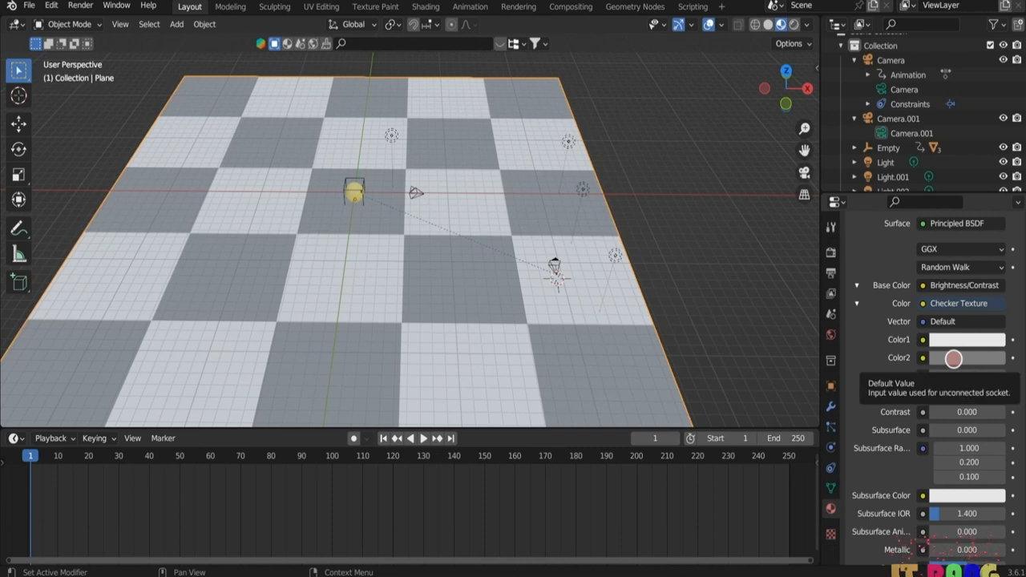
{"action": "left_click", "coordinate": [953, 359]}
{"action": "left_click", "coordinate": [954, 161]}
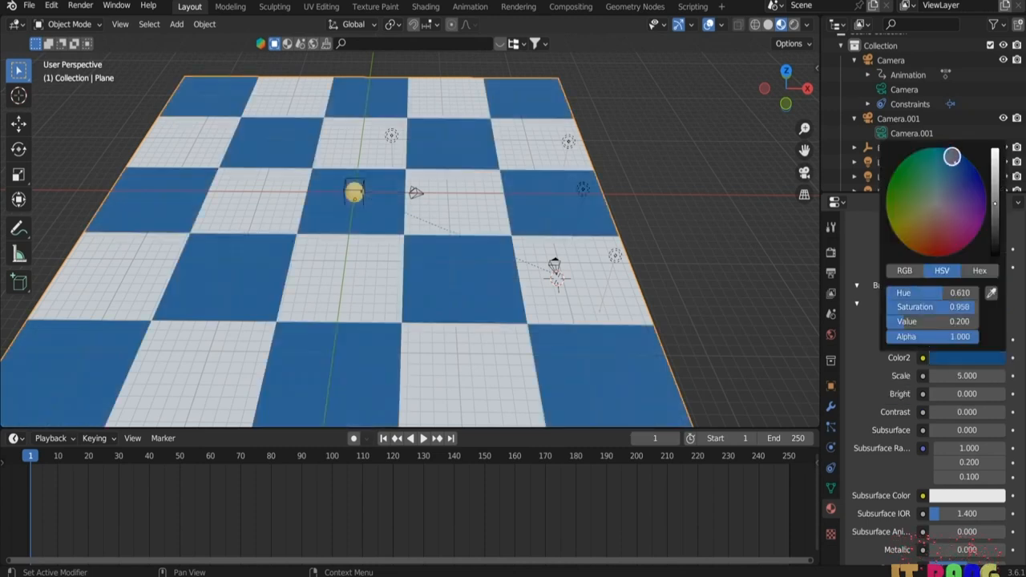
{"action": "left_click_drag", "start_coordinate": [982, 376], "coordinate": [1025, 376]}
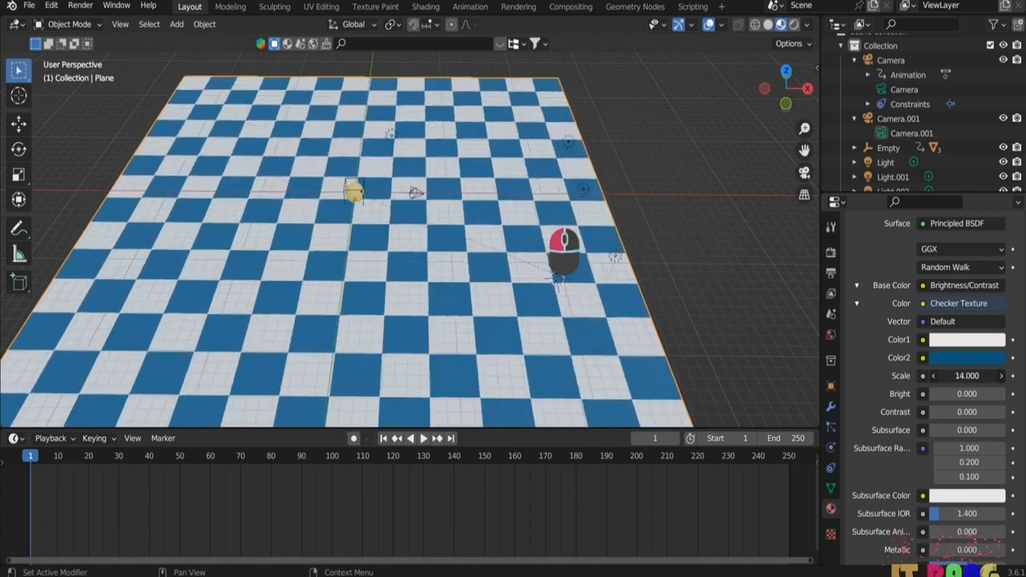
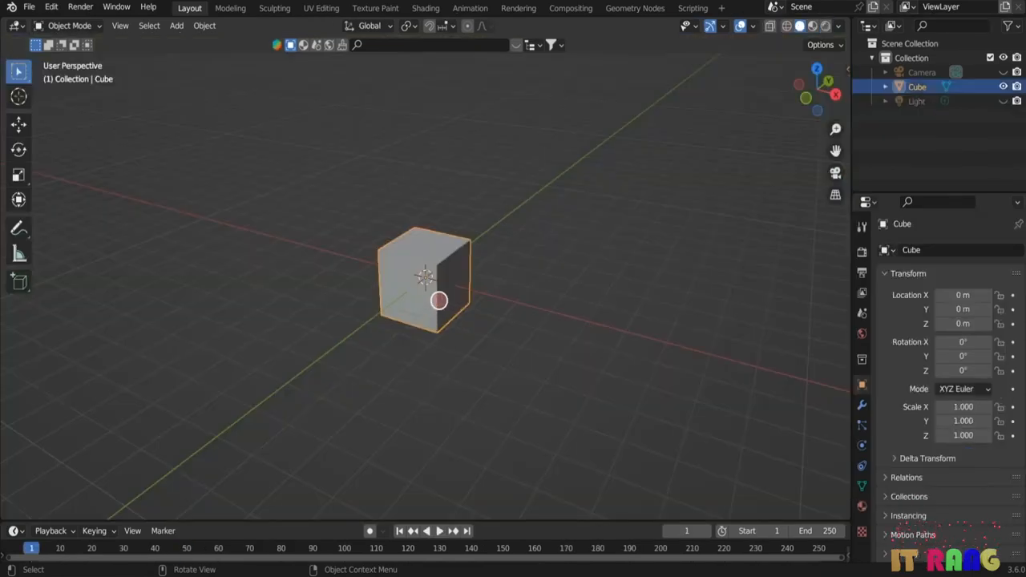
- In the new scene, stretch the default cube along the Y axis to a scale of about 1.69
{"action": "middle_click_drag", "start_coordinate": [438, 300], "coordinate": [481, 330]}
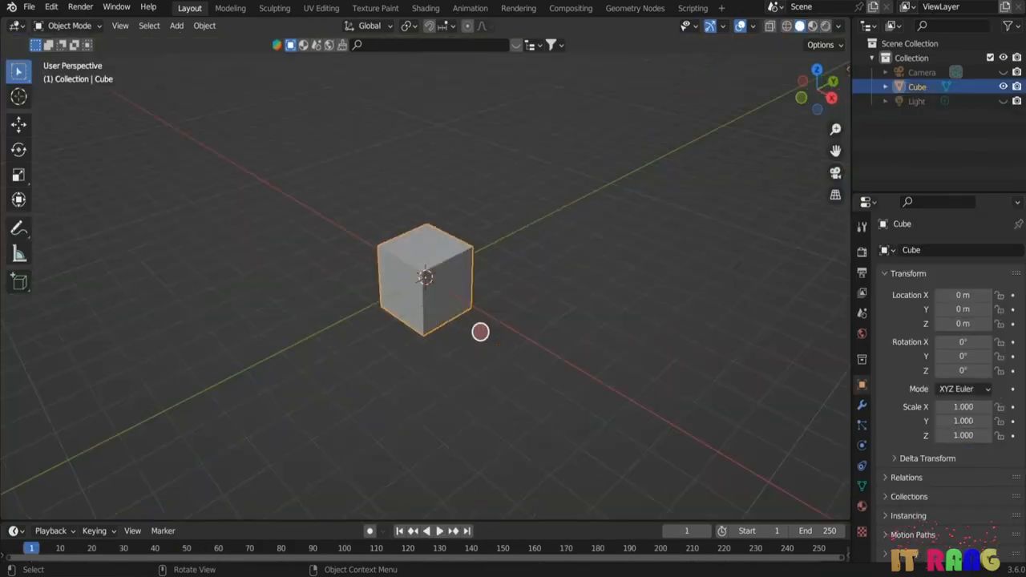
{"action": "key", "text": "s"}
{"action": "key", "text": "y"}
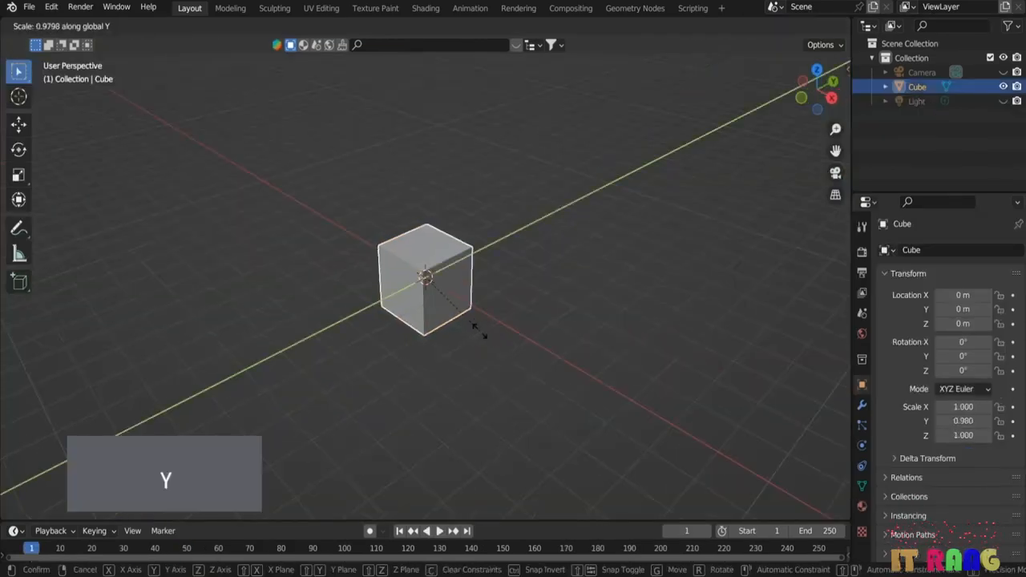
{"action": "left_click", "coordinate": [543, 313]}
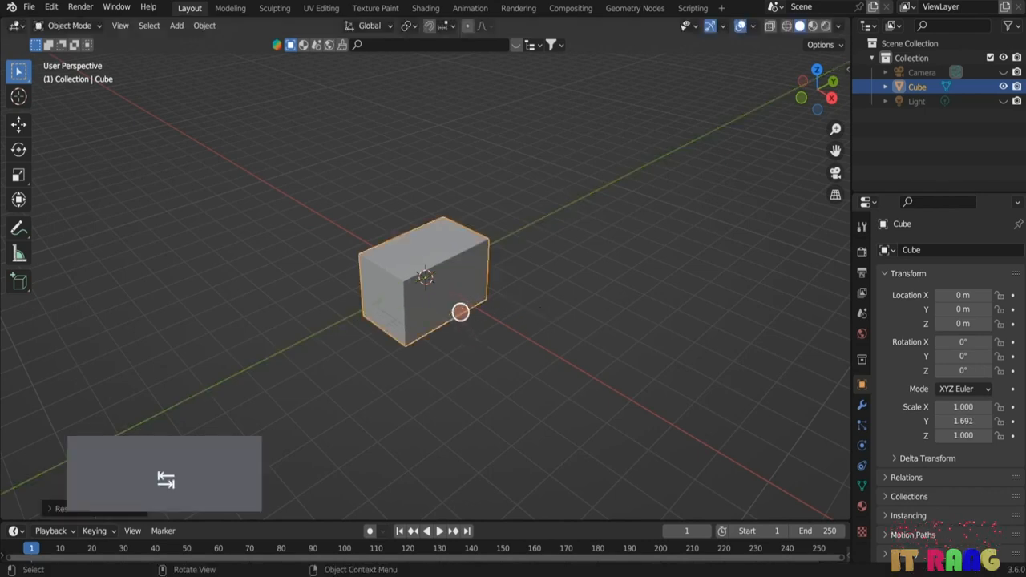
- Delete the top face of the stretched cube to make an open box
{"action": "key", "text": "Tab"}
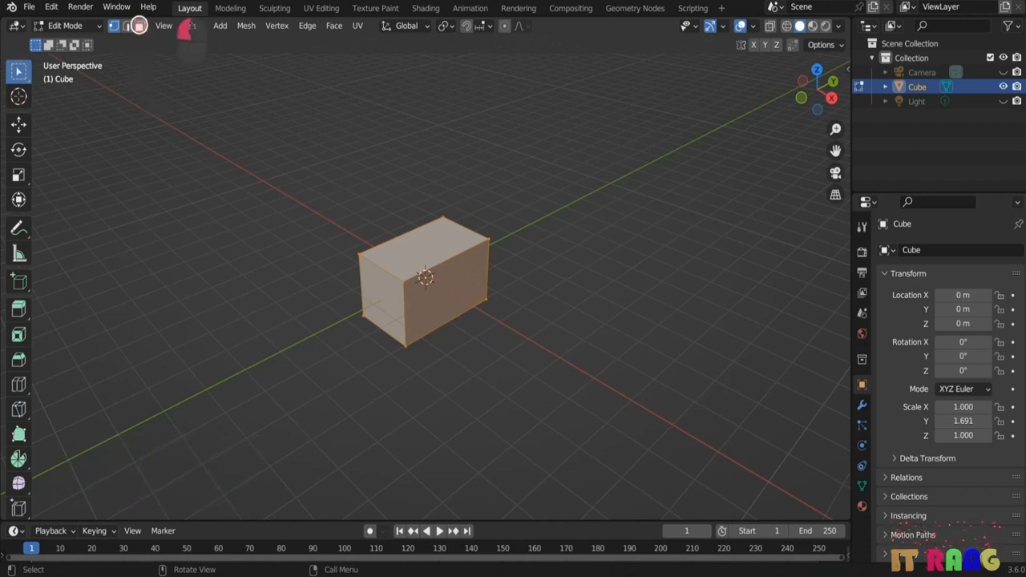
{"action": "left_click", "coordinate": [139, 25]}
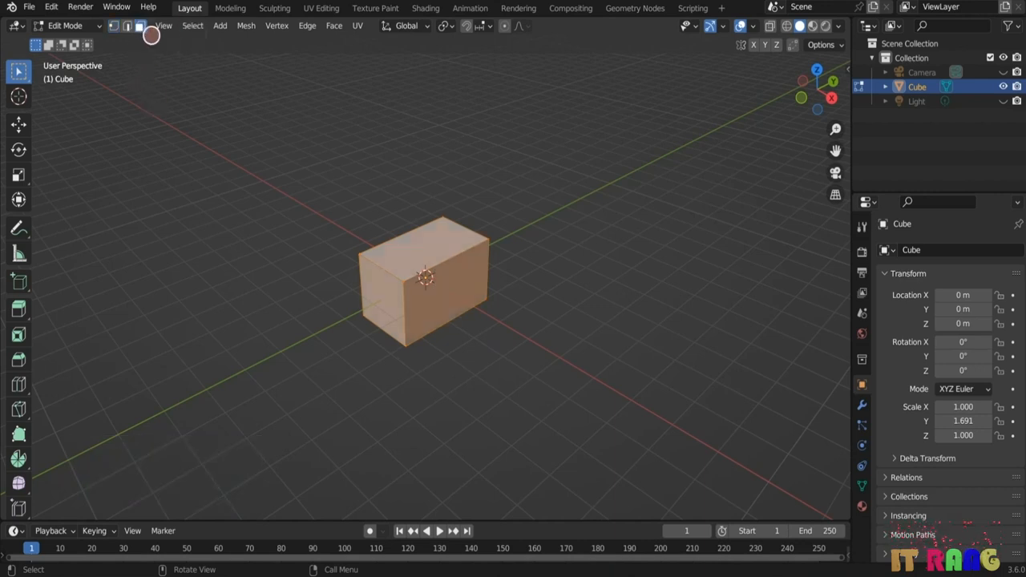
{"action": "left_click", "coordinate": [434, 252]}
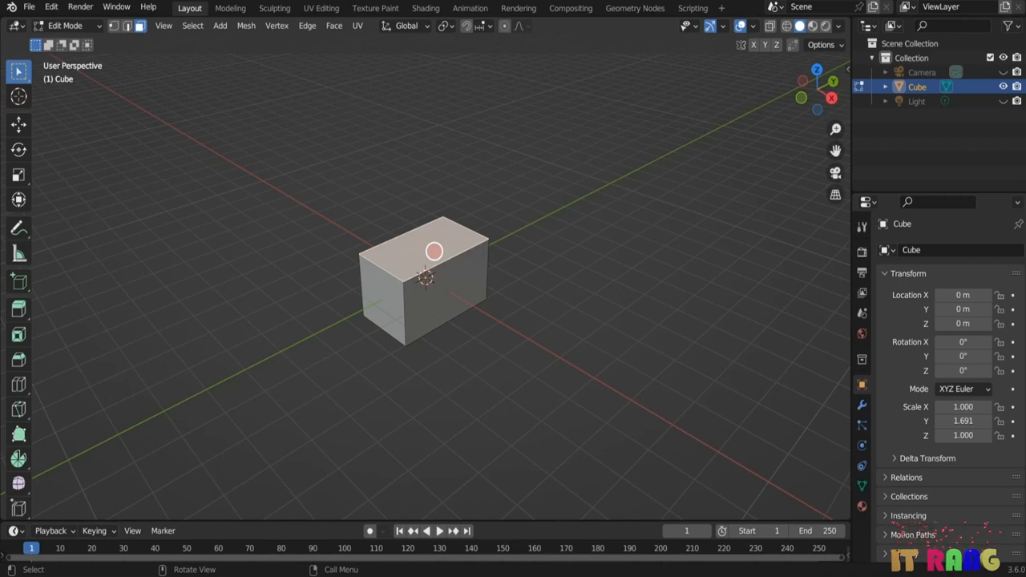
{"action": "key", "text": "x"}
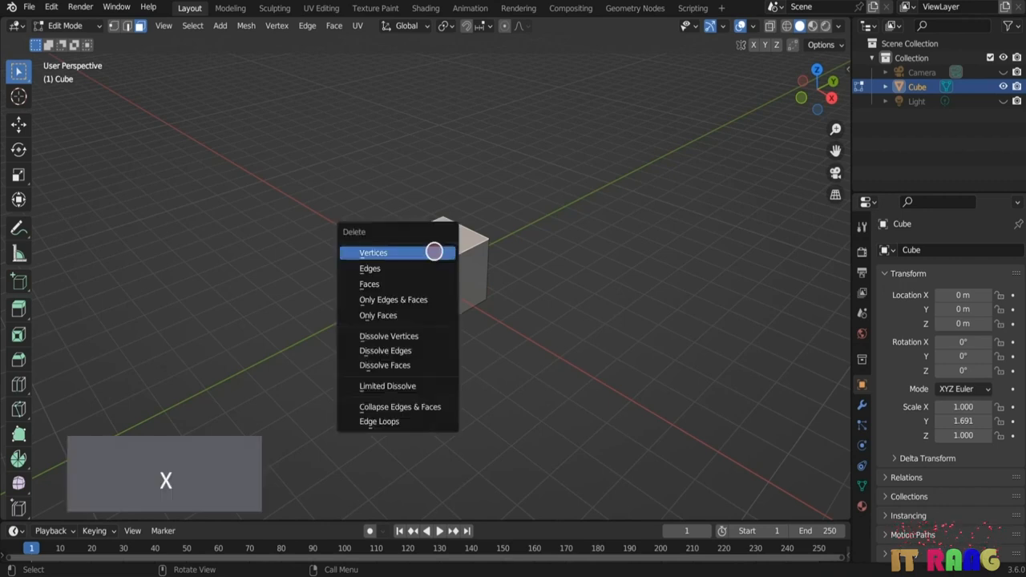
{"action": "left_click", "coordinate": [381, 284]}
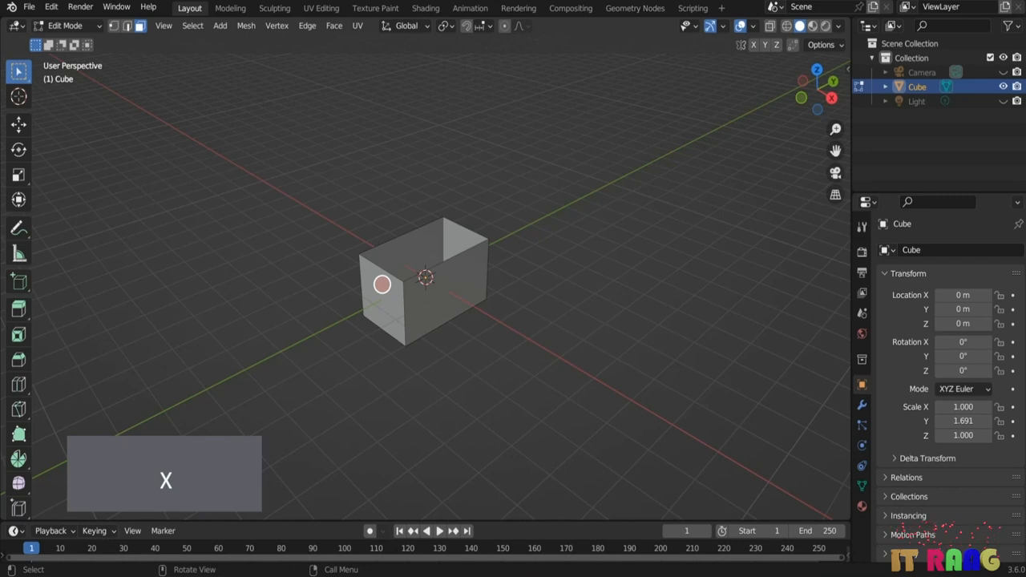
{"action": "middle_click_drag", "start_coordinate": [410, 297], "coordinate": [392, 248]}
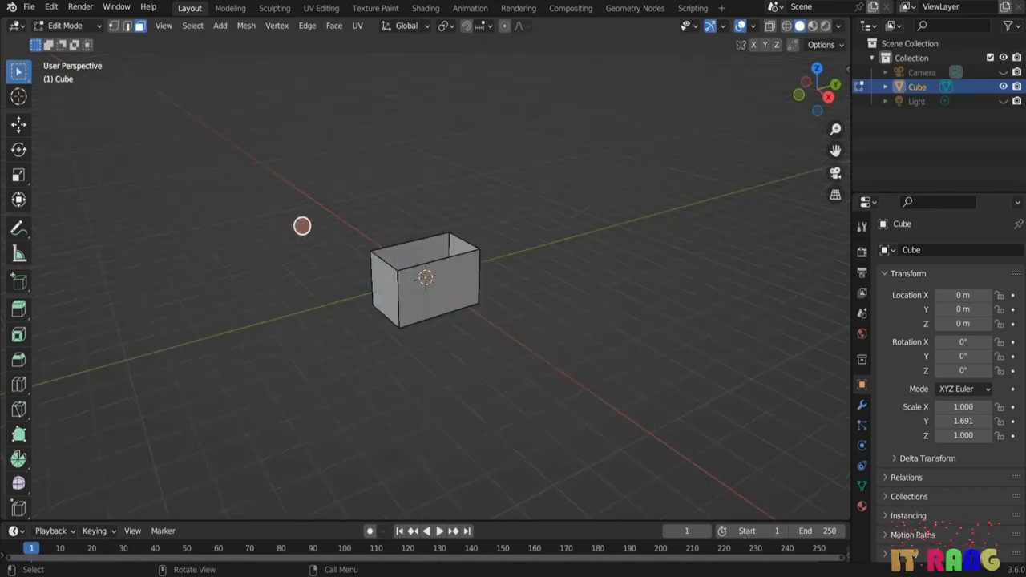
- Extrude all faces of the open box along their normals by about -0.2 m to thicken the walls, then return to Object Mode
{"action": "left_click_drag", "start_coordinate": [296, 225], "coordinate": [496, 278]}
{"action": "mouse_move", "coordinate": [530, 364]}
{"action": "middle_mouse_down"}
{"action": "mouse_move", "coordinate": [537, 371]}
{"action": "mouse_move", "coordinate": [564, 259]}
{"action": "mouse_move", "coordinate": [515, 378]}
{"action": "mouse_move", "coordinate": [525, 377]}
{"action": "middle_mouse_up"}
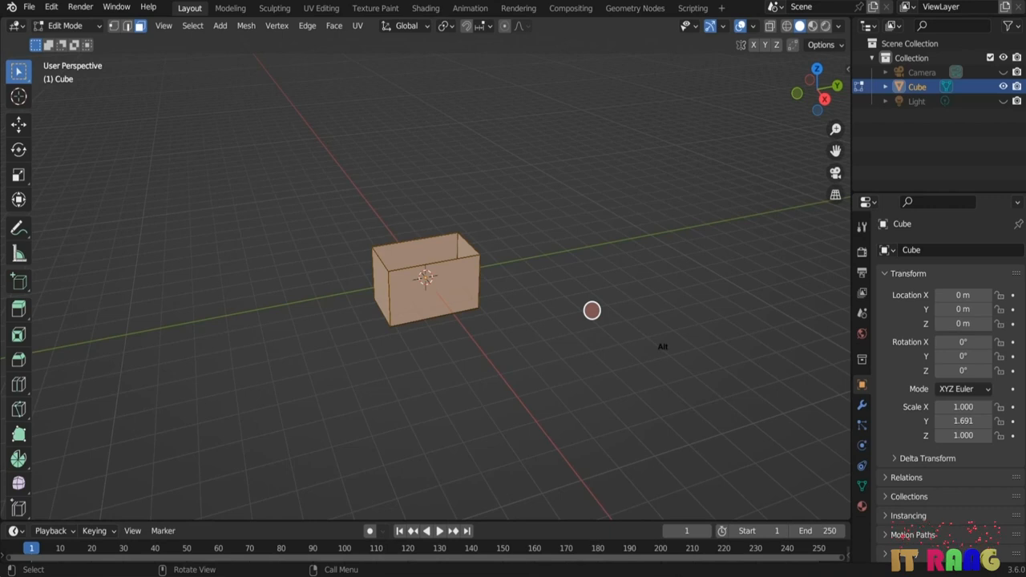
{"action": "key", "text": "alt+e"}
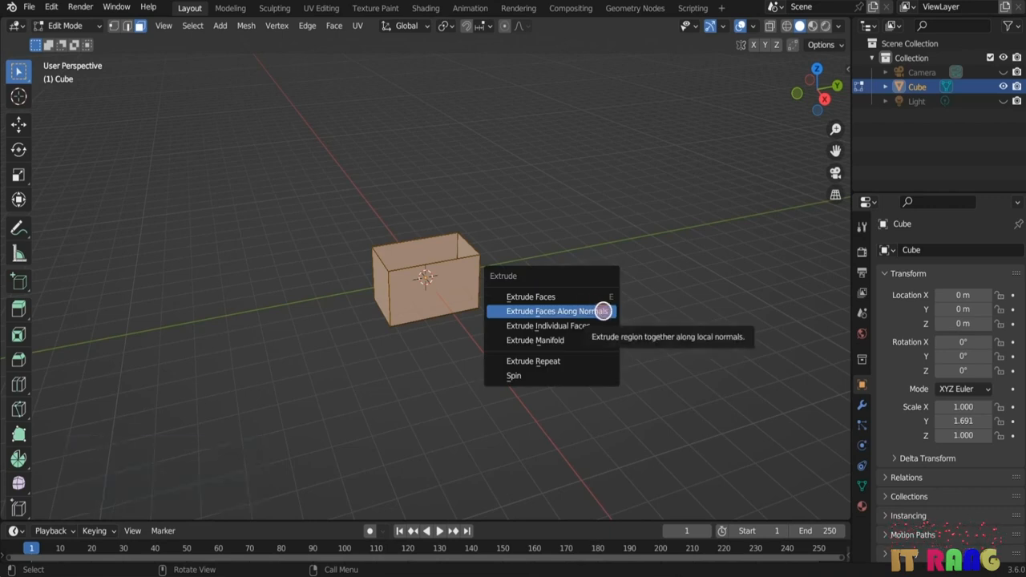
{"action": "left_click", "coordinate": [603, 311]}
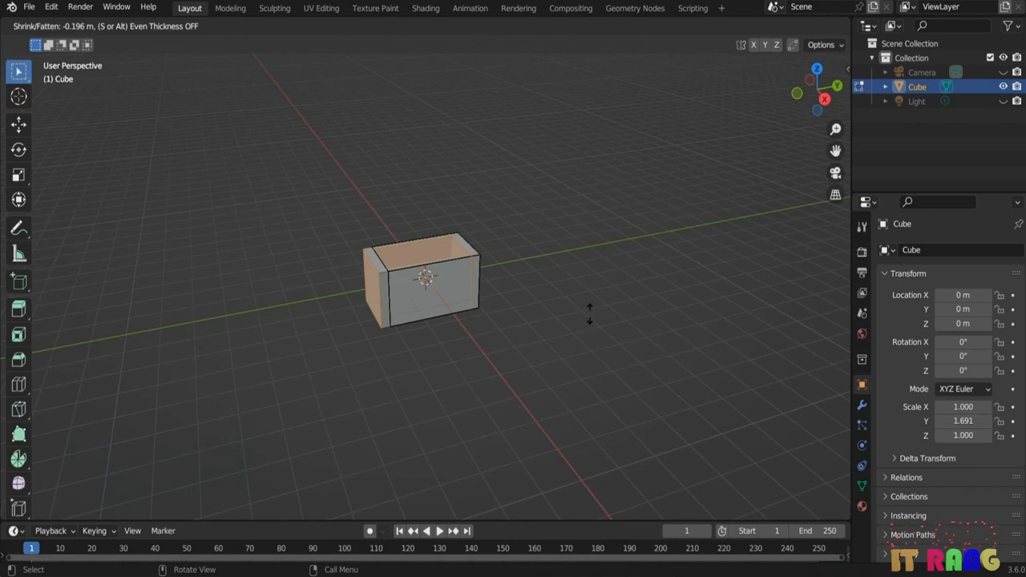
{"action": "left_click", "coordinate": [589, 315]}
{"action": "middle_click_drag", "start_coordinate": [589, 314], "coordinate": [551, 401]}
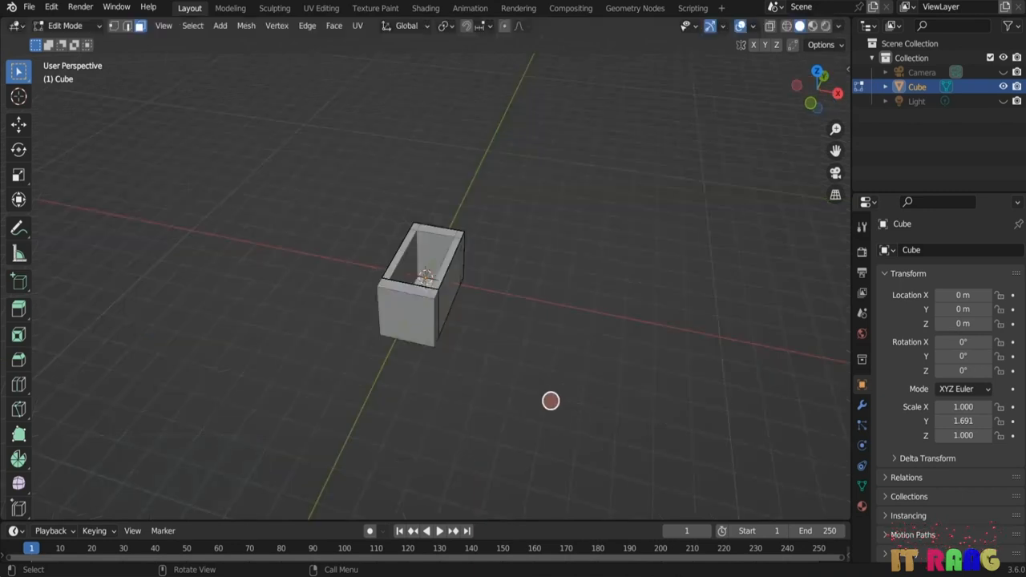
{"action": "key", "text": "Tab"}
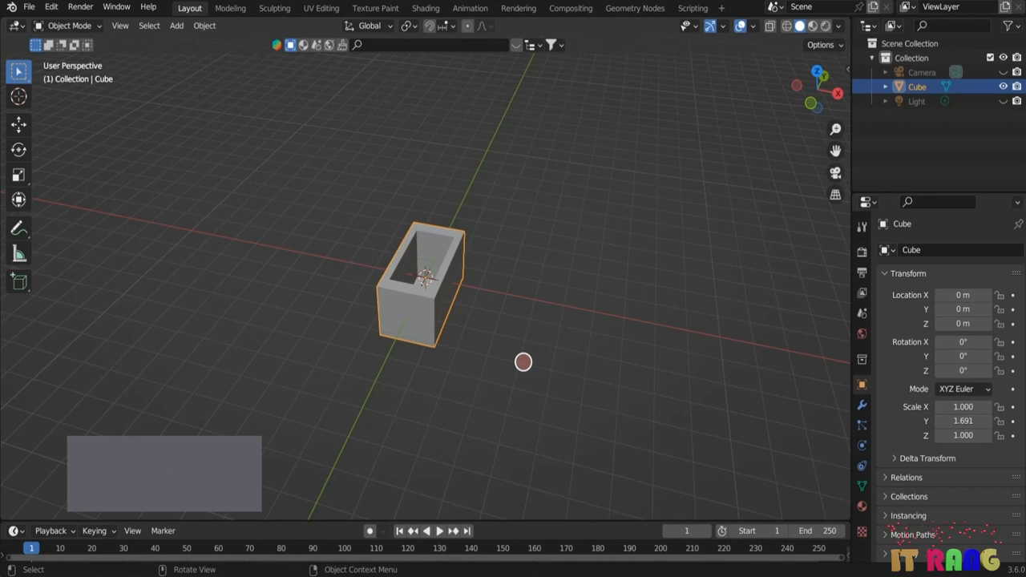
- Add a new cube and move it along the X axis to about -4.77 m, beside the hollow box
{"action": "key", "text": "shift+a"}
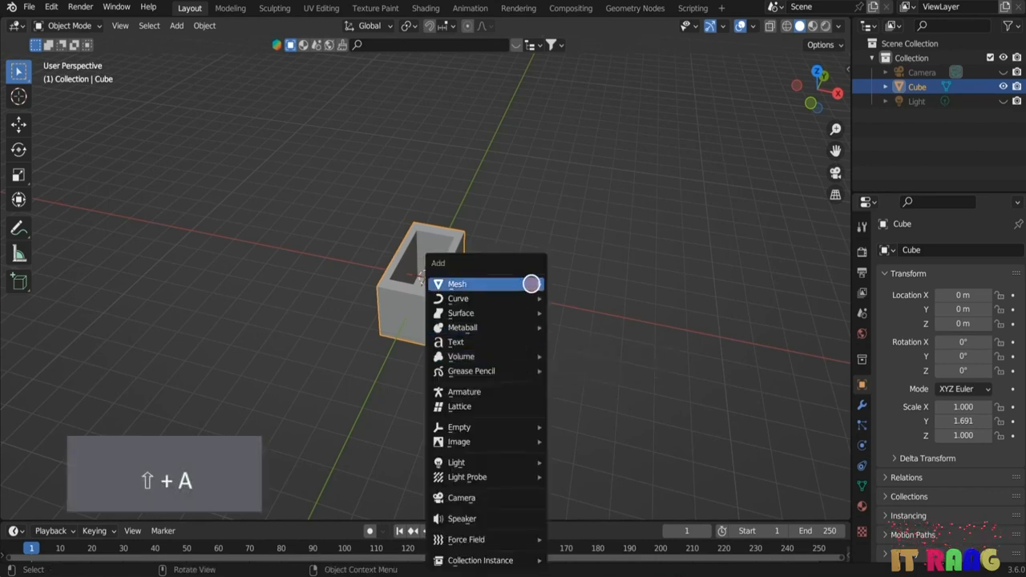
{"action": "mouse_move", "coordinate": [536, 284]}
{"action": "left_click", "coordinate": [591, 295]}
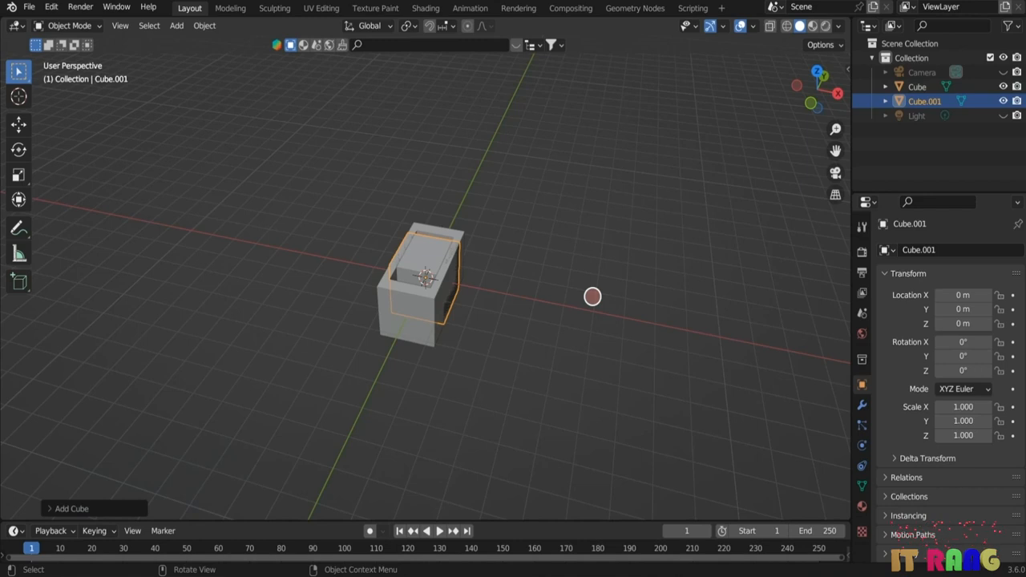
{"action": "key", "text": "g"}
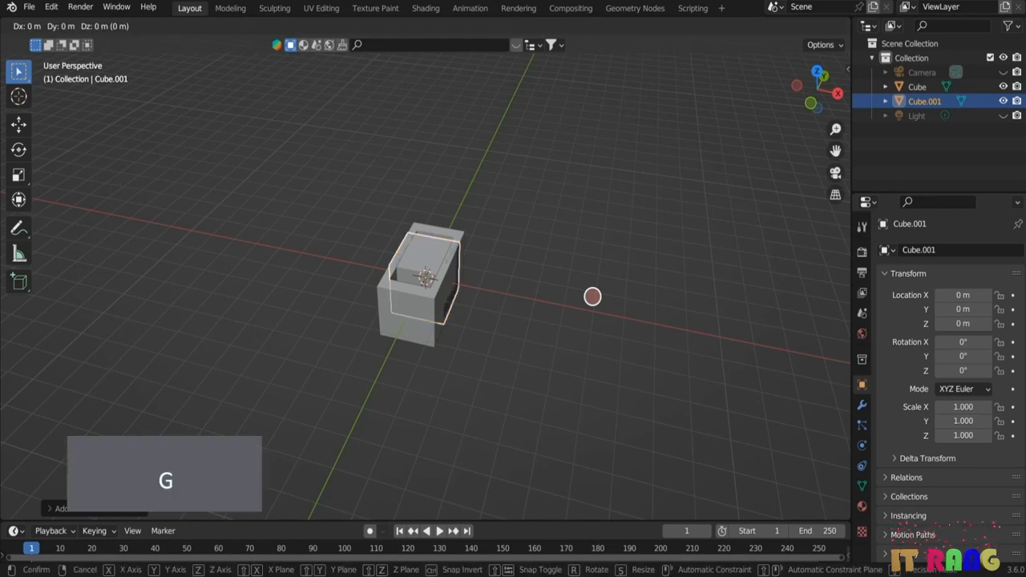
{"action": "key", "text": "x"}
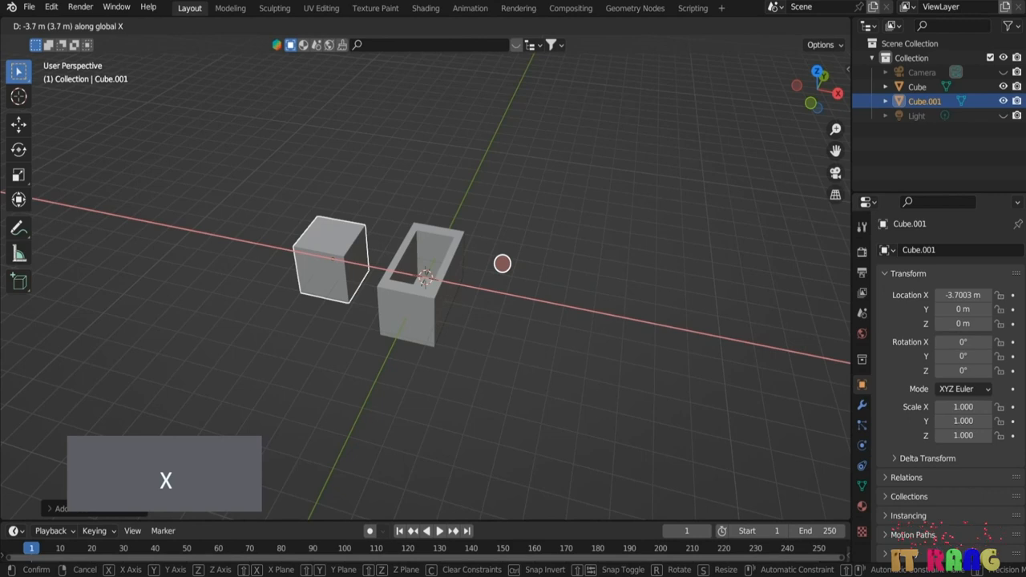
{"action": "left_click", "coordinate": [513, 273]}
- Scale the new cube up to about 2.96 and move it along X to about -5.51 m, clear of the box
{"action": "key", "text": "s"}
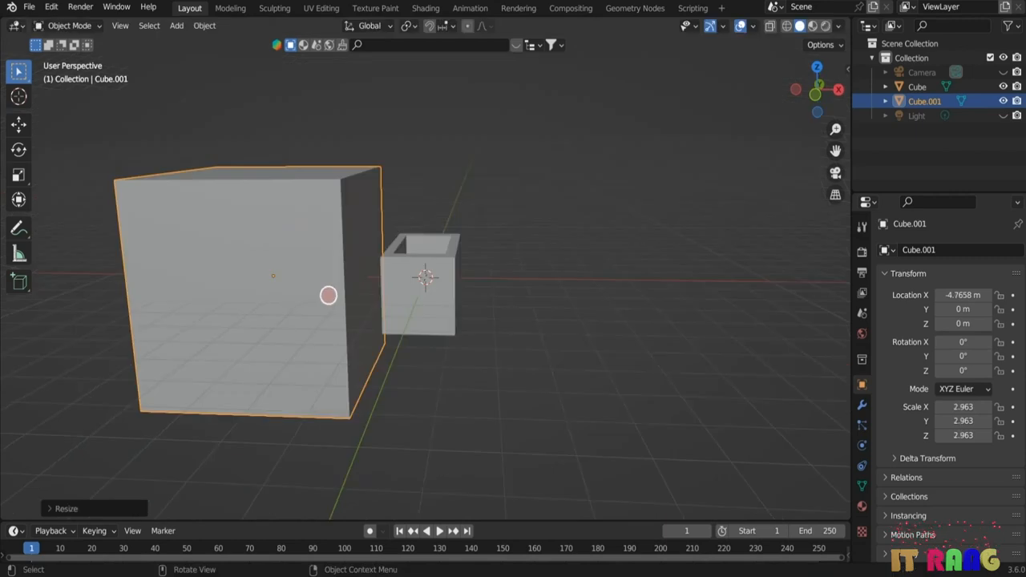
{"action": "key", "text": "g"}
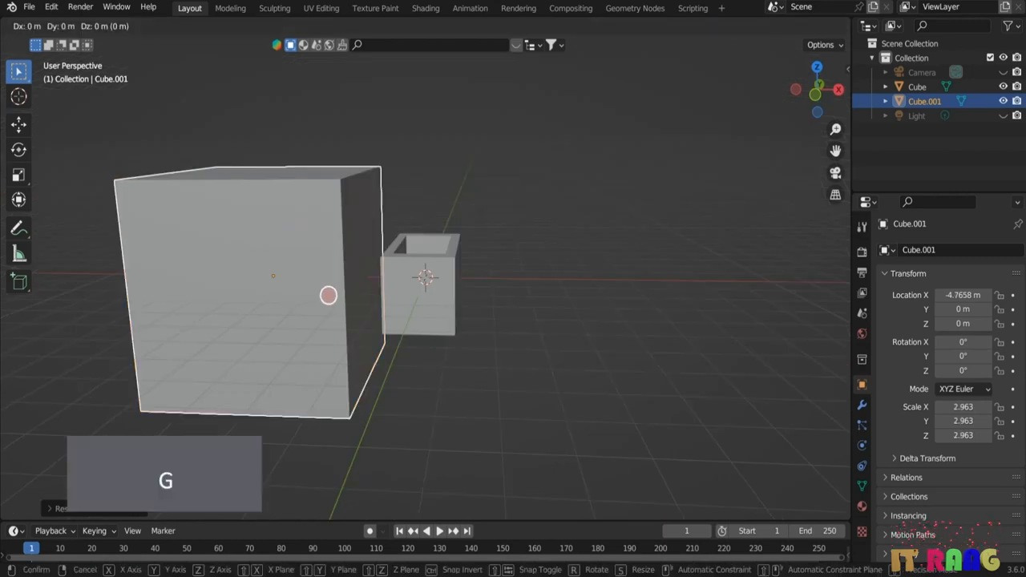
{"action": "key", "text": "x"}
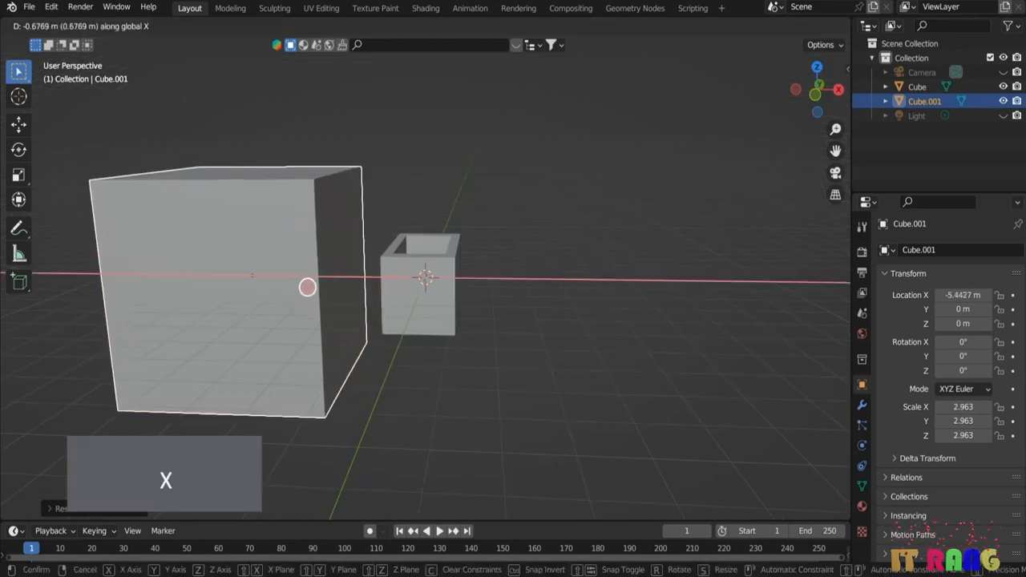
{"action": "left_click", "coordinate": [306, 286]}
{"action": "middle_click_drag", "start_coordinate": [306, 286], "coordinate": [429, 289]}
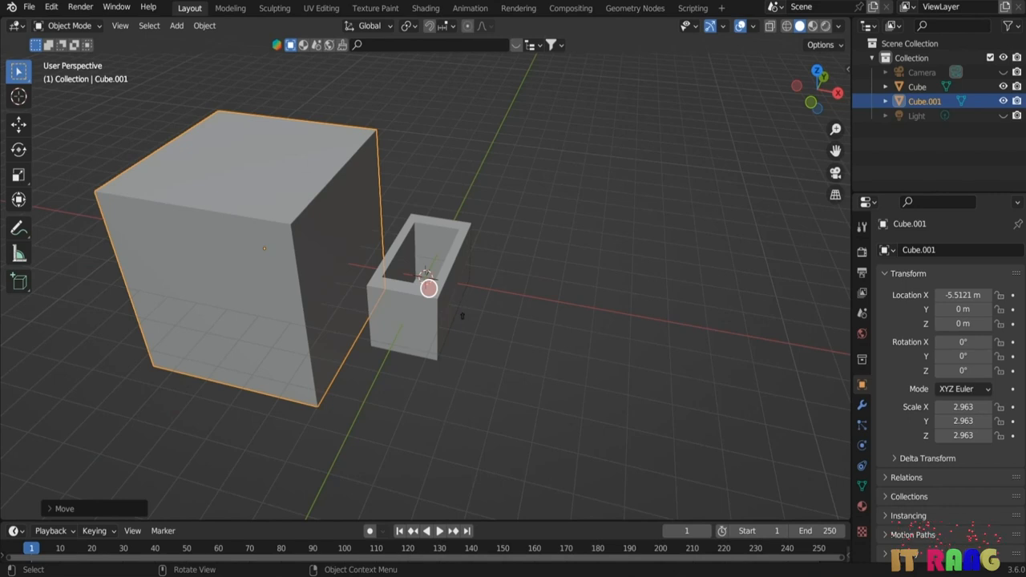
- Add a cylinder, scale it down to about 0.207, and stretch it along Z to a scale of about 1.398
{"action": "key", "text": "shift+a"}
{"action": "mouse_move", "coordinate": [426, 284]}
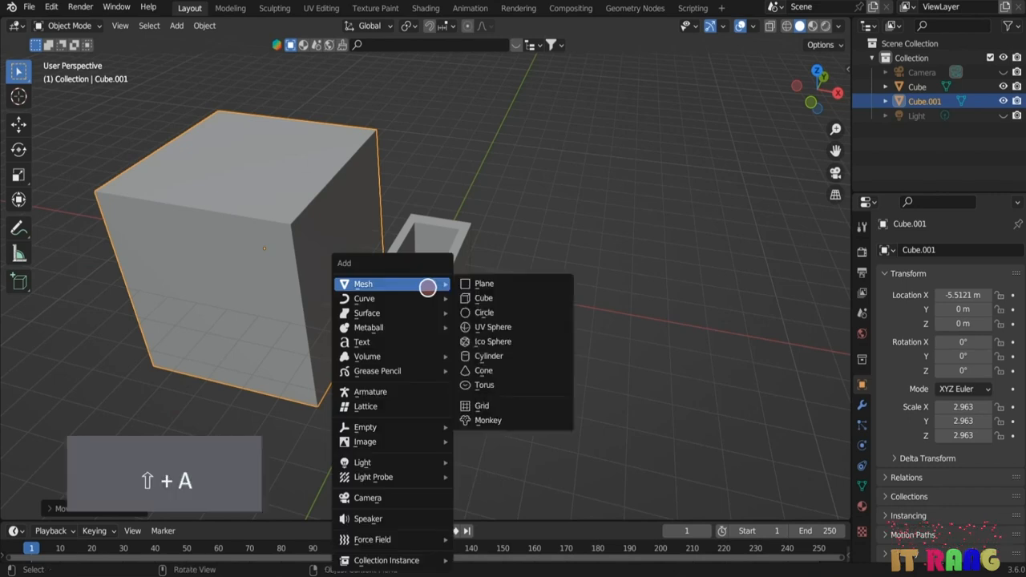
{"action": "left_click", "coordinate": [500, 356]}
{"action": "key", "text": "s"}
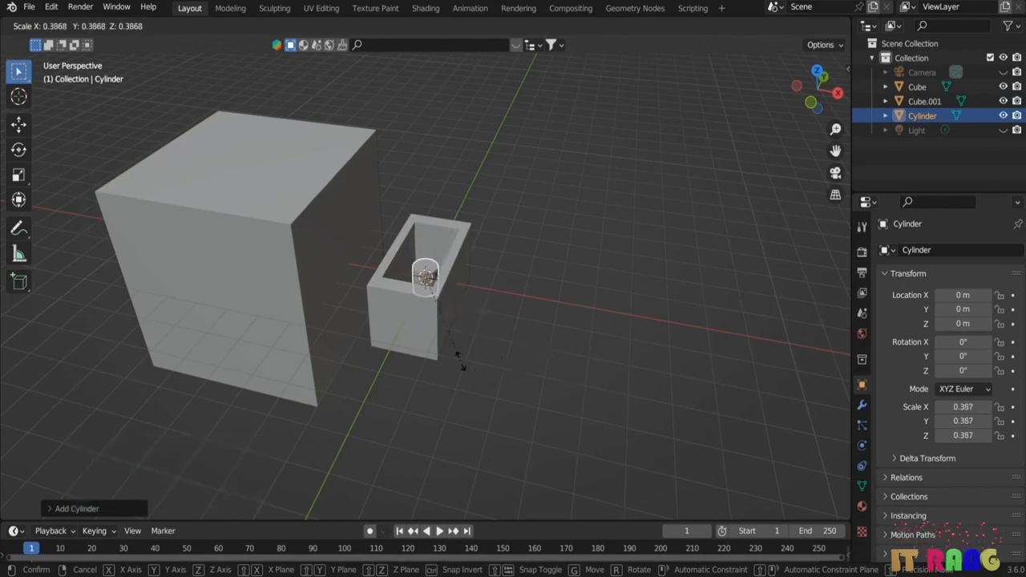
{"action": "left_click", "coordinate": [451, 338]}
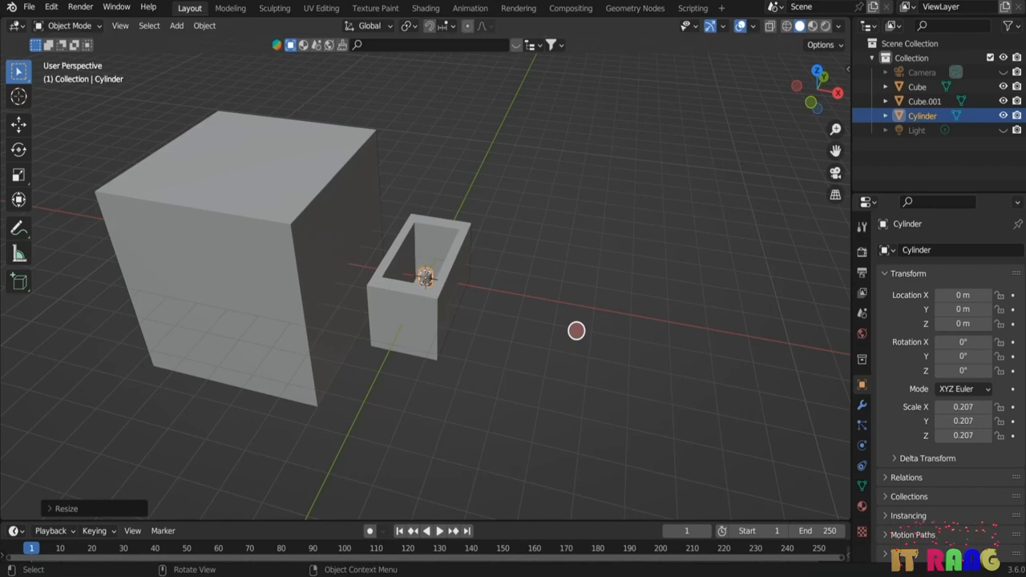
{"action": "key", "text": "s"}
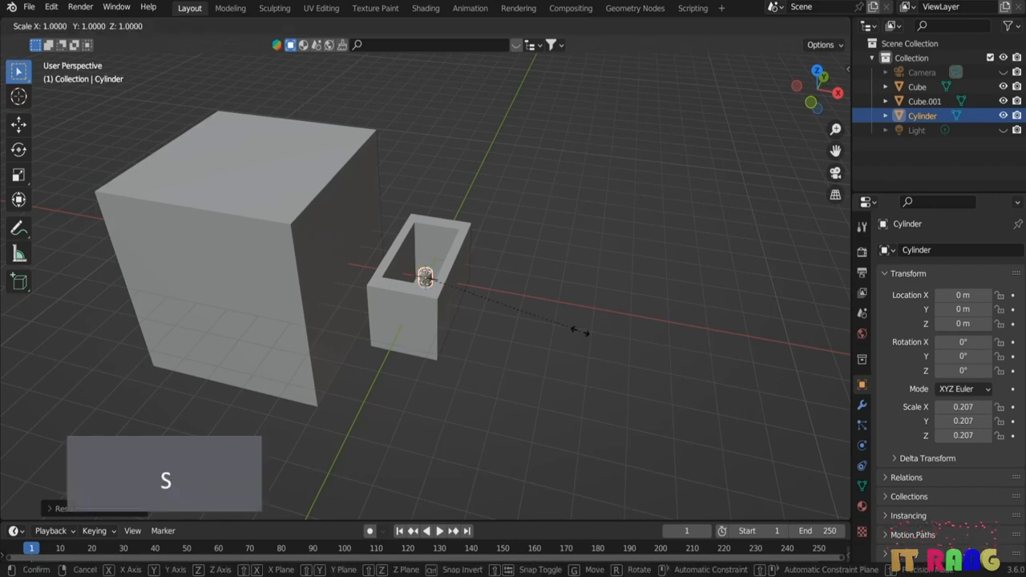
{"action": "key", "text": "z"}
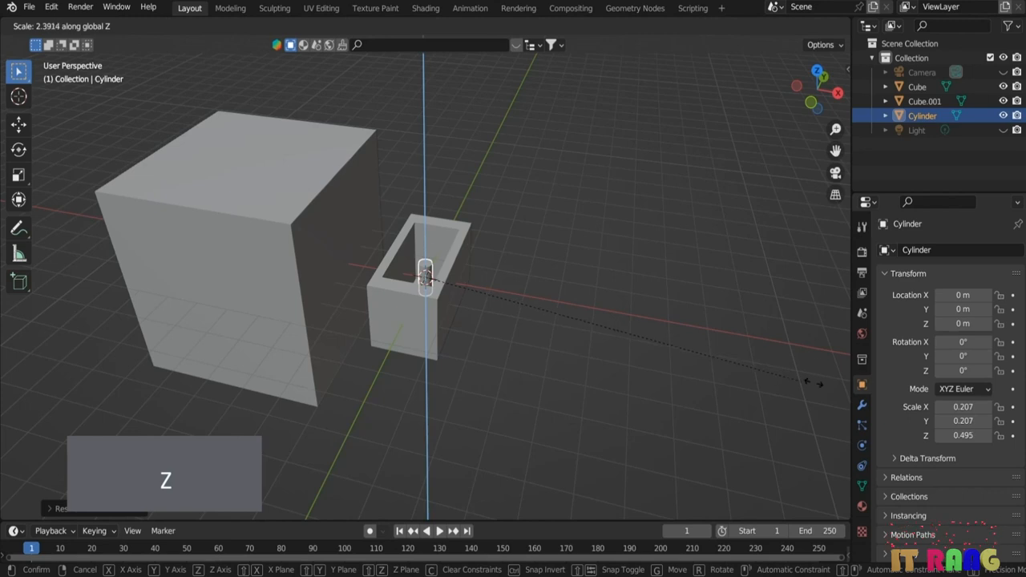
{"action": "left_click", "coordinate": [607, 363]}
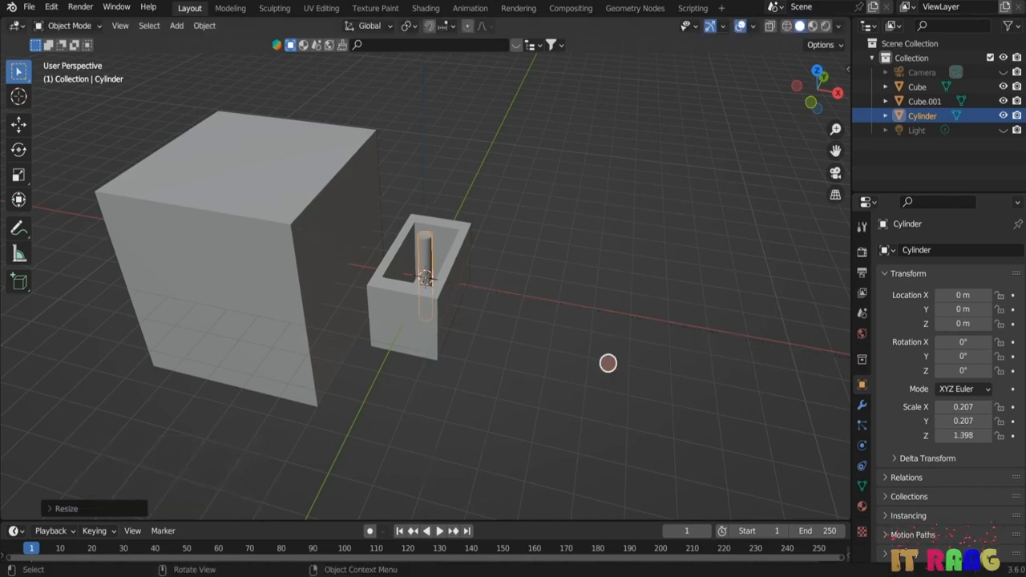
- Rotate the cylinder 90° around the Y axis so it lies horizontally
{"action": "key", "text": "r"}
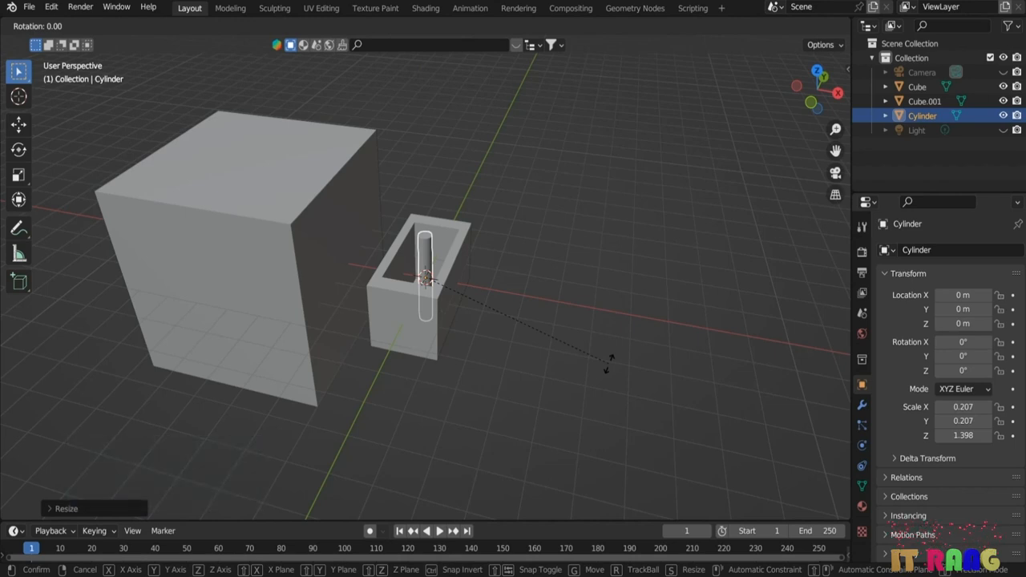
{"action": "key", "text": "y"}
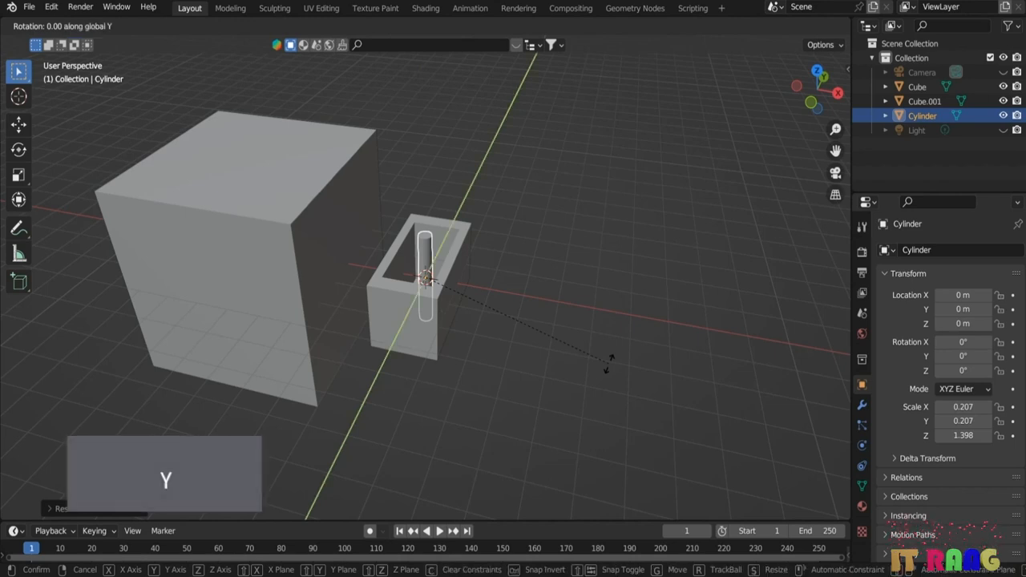
{"action": "type", "text": "9"}
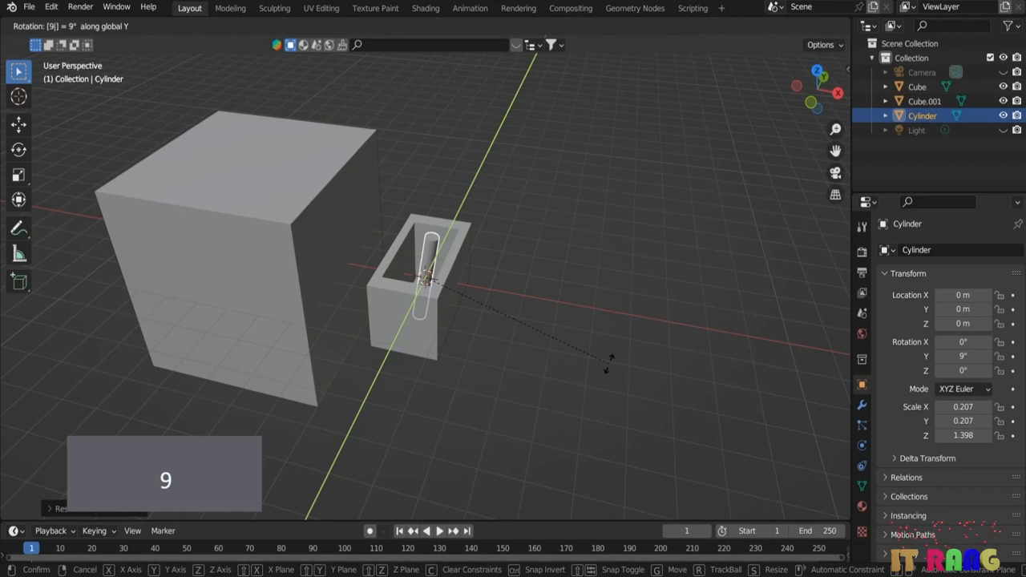
{"action": "type", "text": "0"}
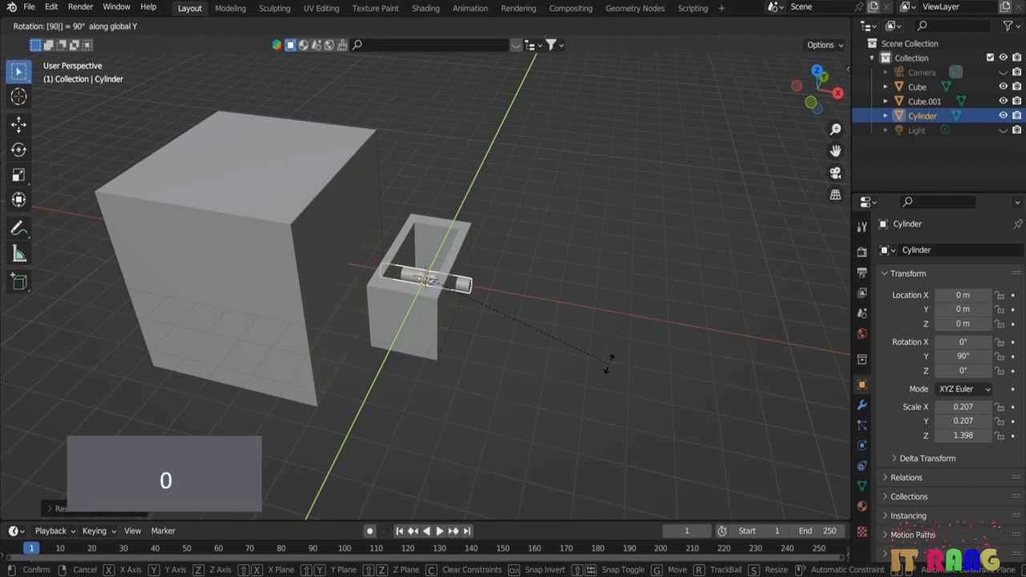
{"action": "key", "text": "Return"}
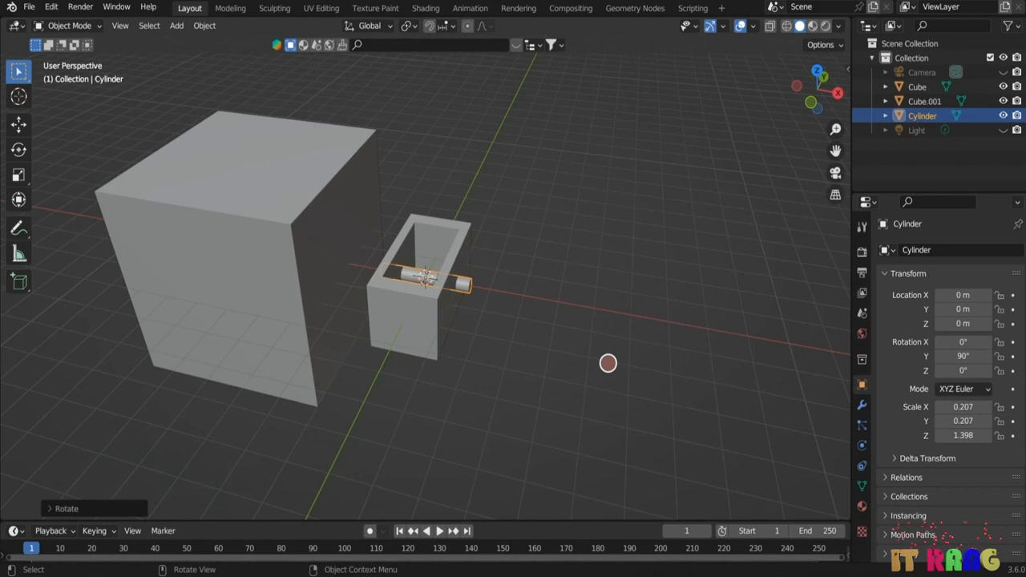
- Move the cylinder to about -2.03 m along X and raise it to about 1.69 m along Z, between the large cube and the box
{"action": "key", "text": "g"}
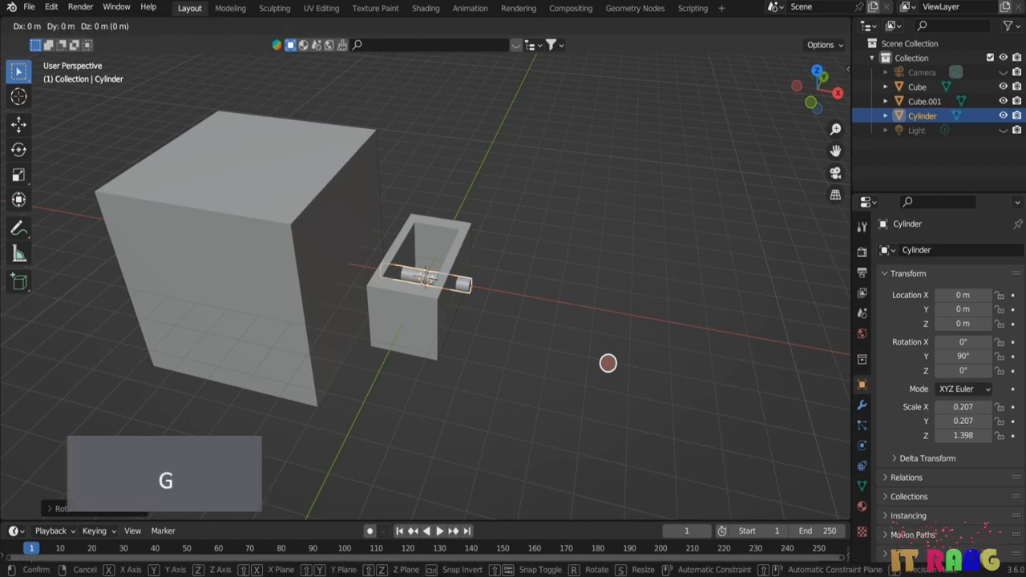
{"action": "key", "text": "x"}
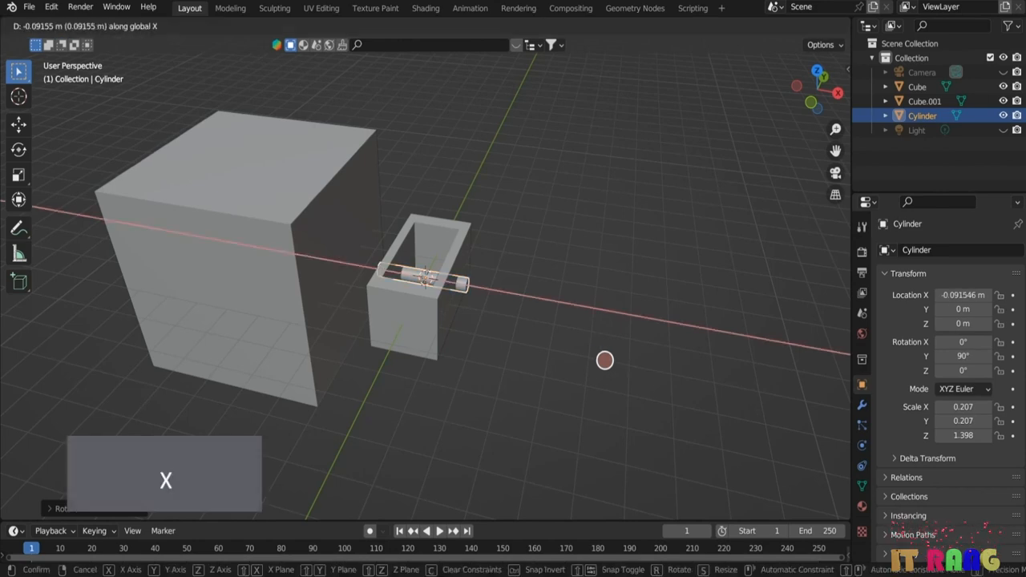
{"action": "left_click", "coordinate": [553, 343]}
{"action": "middle_click_drag", "start_coordinate": [553, 343], "coordinate": [608, 424]}
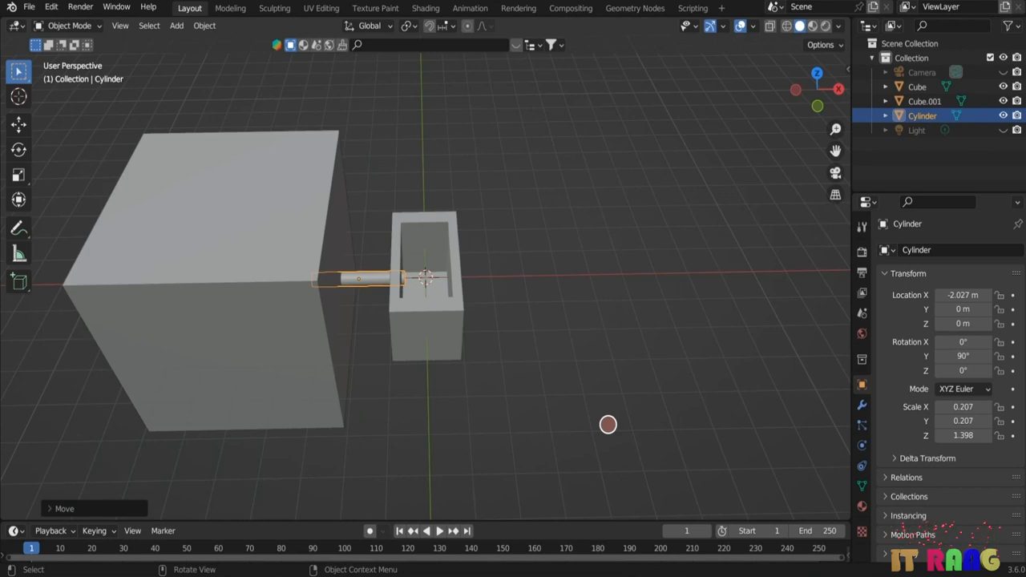
{"action": "key", "text": "g"}
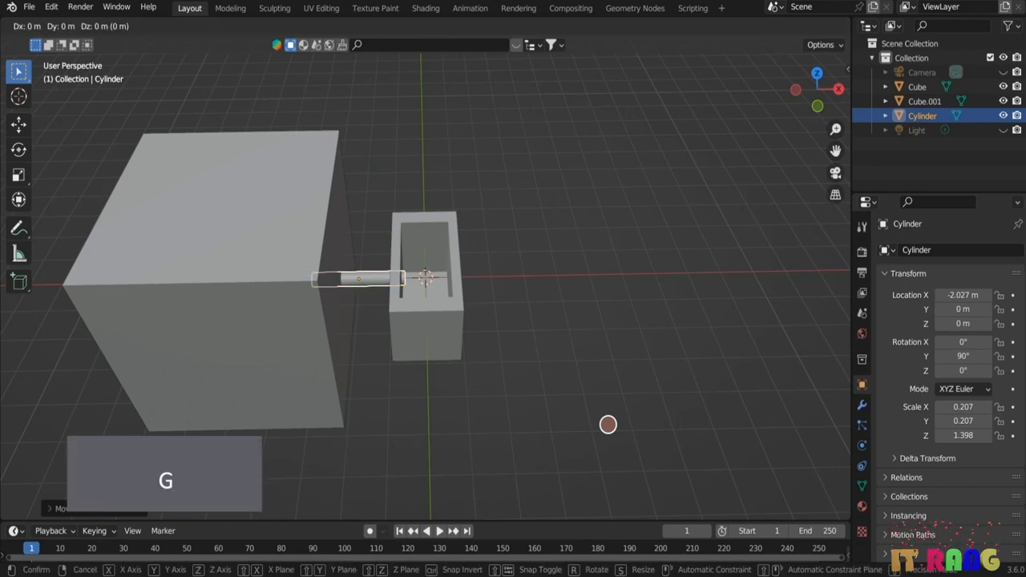
{"action": "key", "text": "z"}
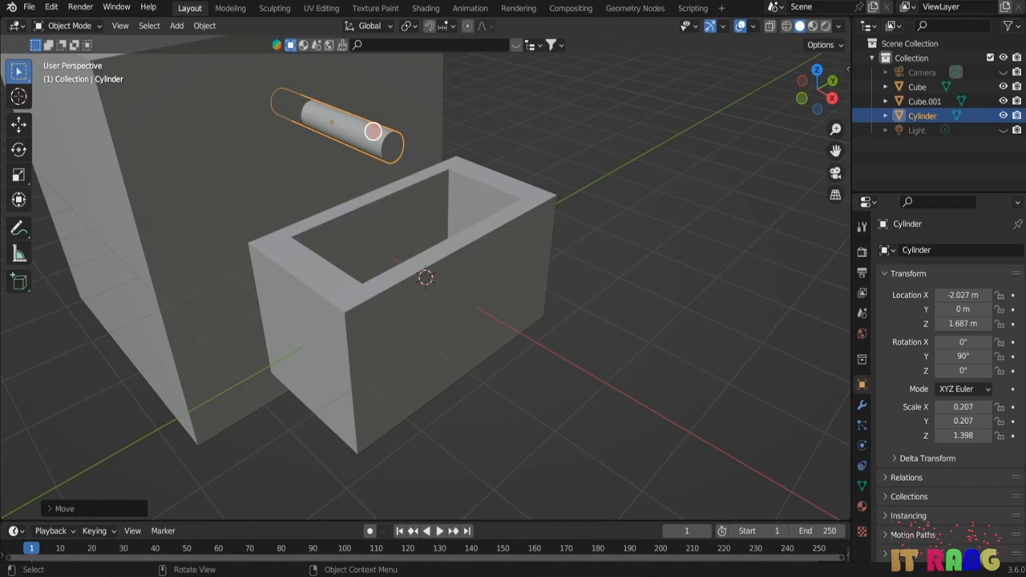
- Shade the cylinder smooth and delete the cap face on its end nearest the box, finishing in Object Mode
{"action": "right_click", "coordinate": [373, 132]}
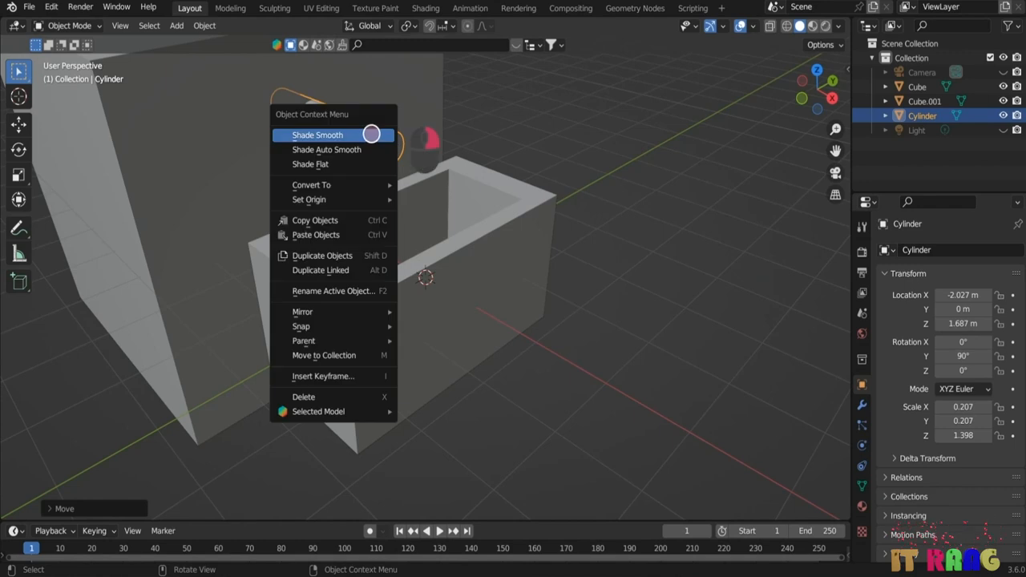
{"action": "left_click", "coordinate": [350, 135]}
{"action": "key", "text": "Tab"}
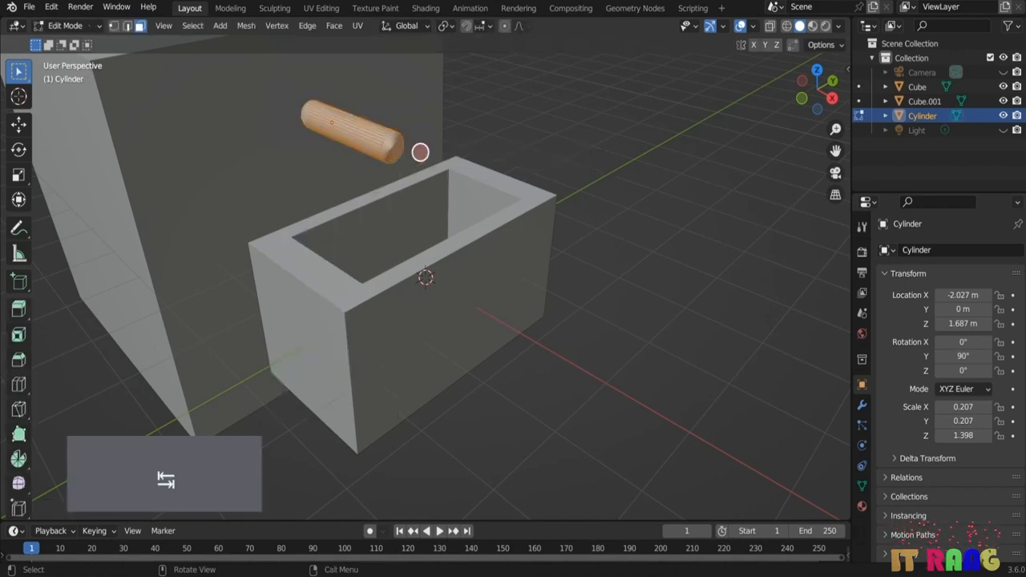
{"action": "left_click", "coordinate": [393, 144]}
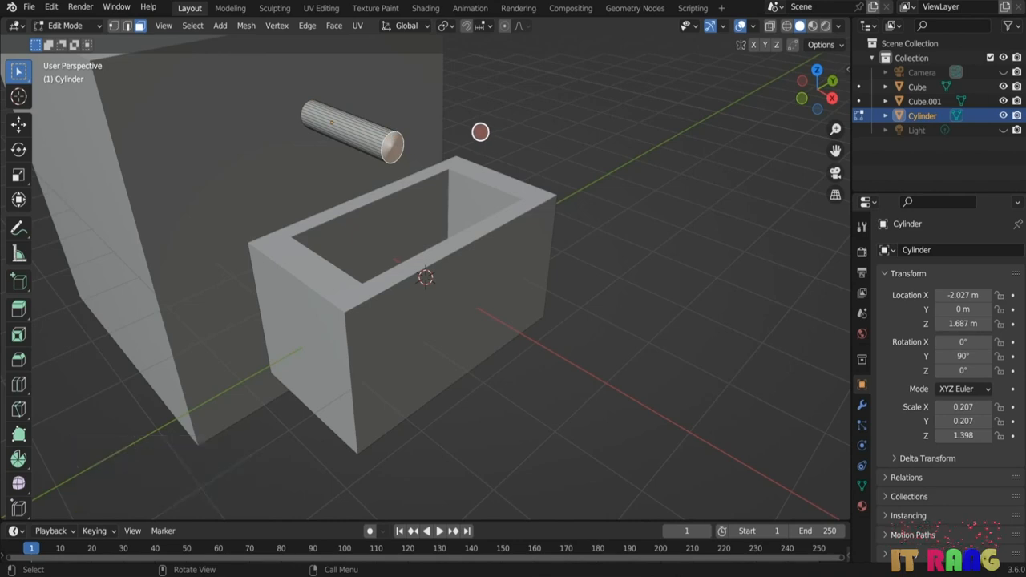
{"action": "key", "text": "x"}
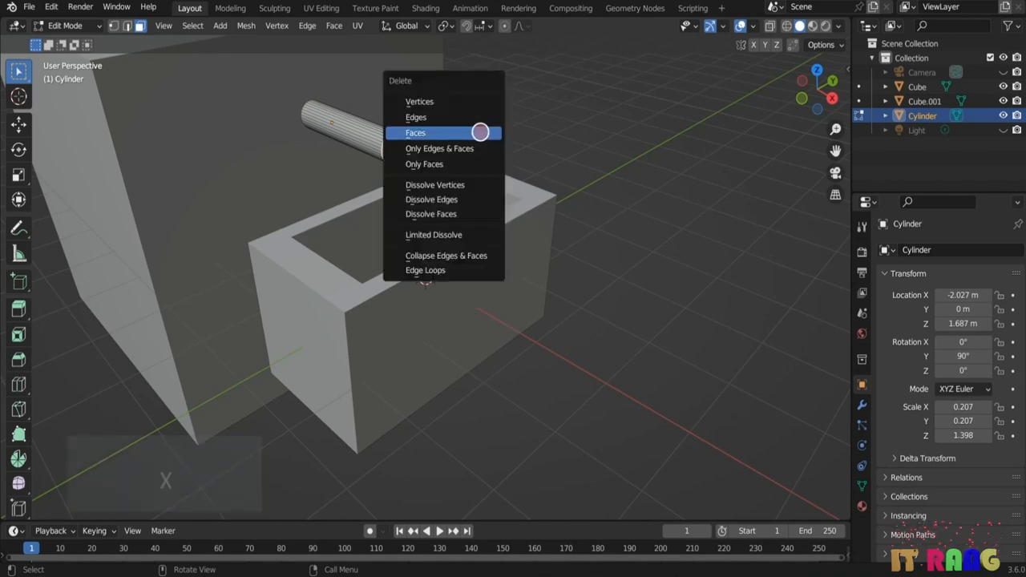
{"action": "left_click", "coordinate": [439, 133]}
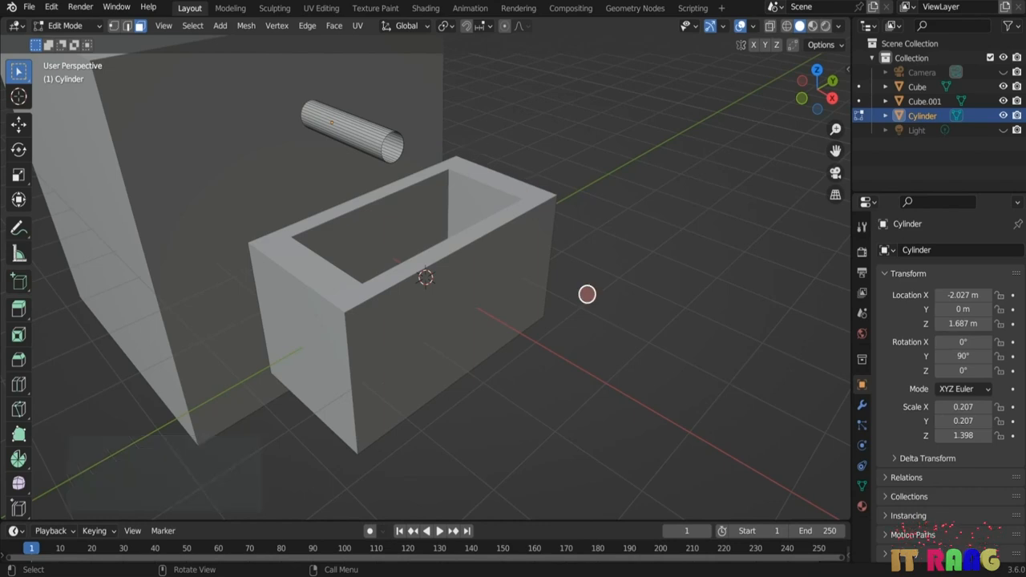
{"action": "middle_click_drag", "start_coordinate": [524, 185], "coordinate": [598, 331]}
{"action": "key", "text": "Tab"}
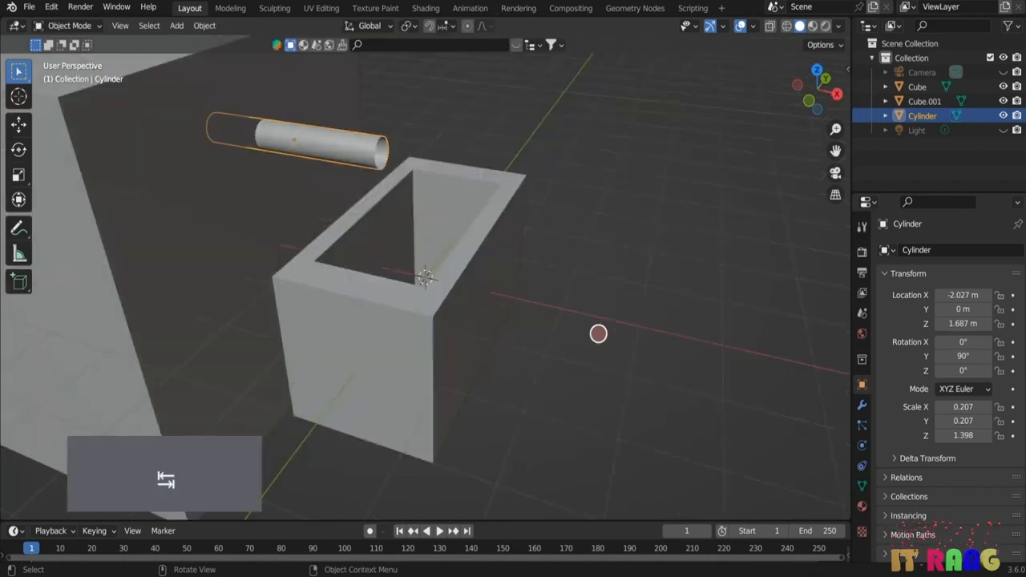
- Add a new cube and scale it down uniformly to about 0.111
{"action": "middle_click_drag", "start_coordinate": [505, 400], "coordinate": [464, 405]}
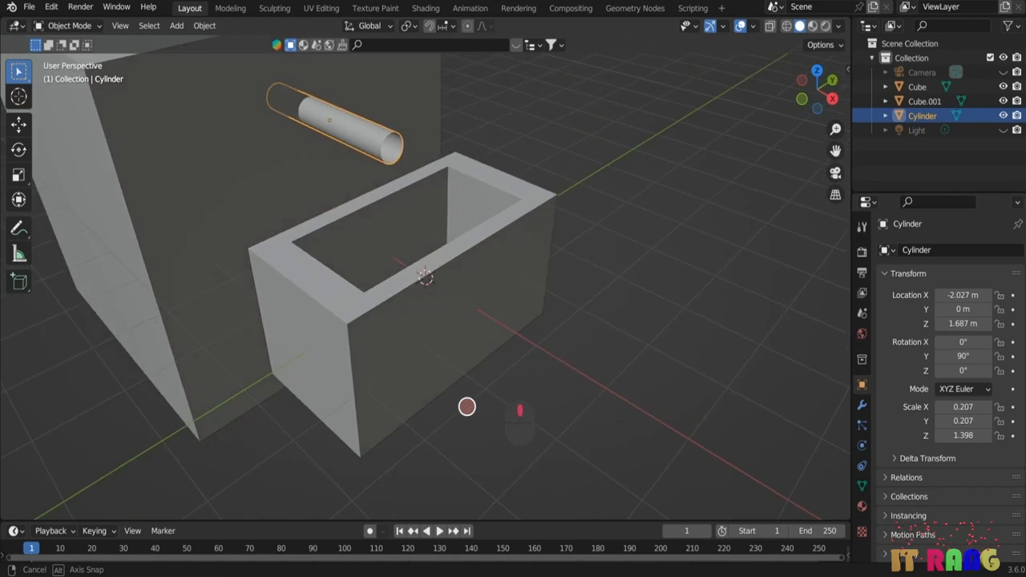
{"action": "key", "text": "shift+a"}
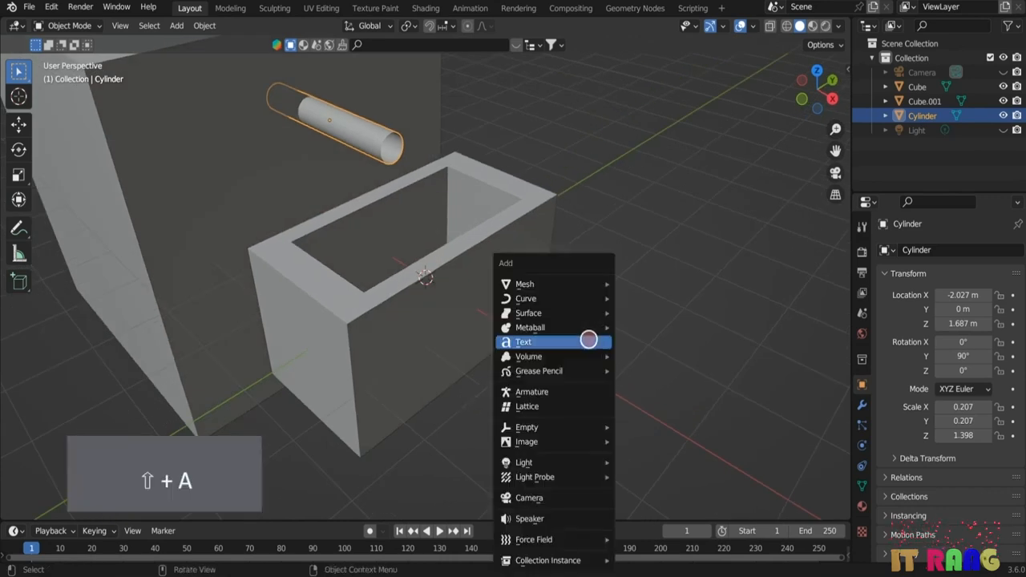
{"action": "mouse_move", "coordinate": [575, 284]}
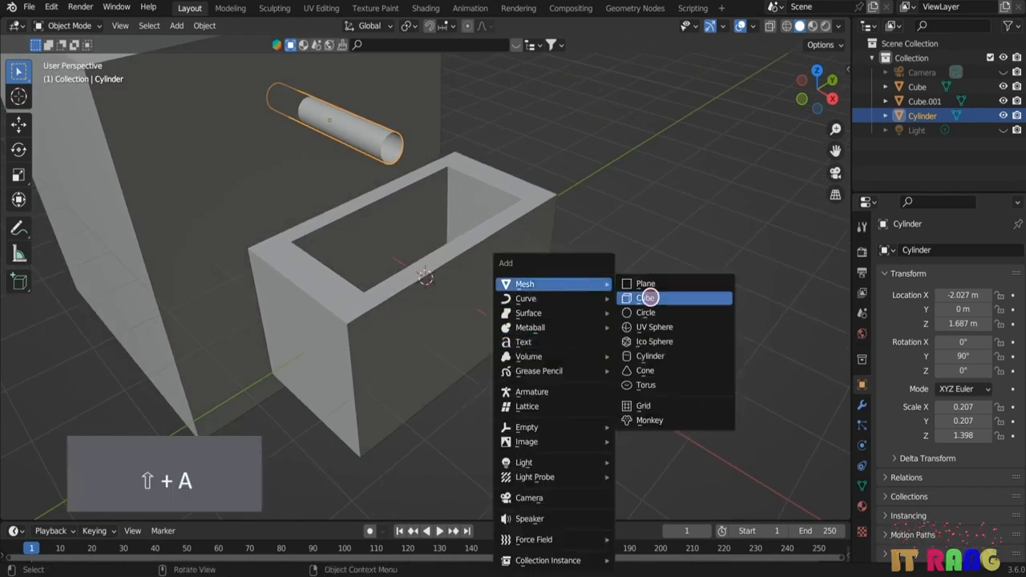
{"action": "left_click", "coordinate": [648, 297]}
{"action": "key", "text": "s"}
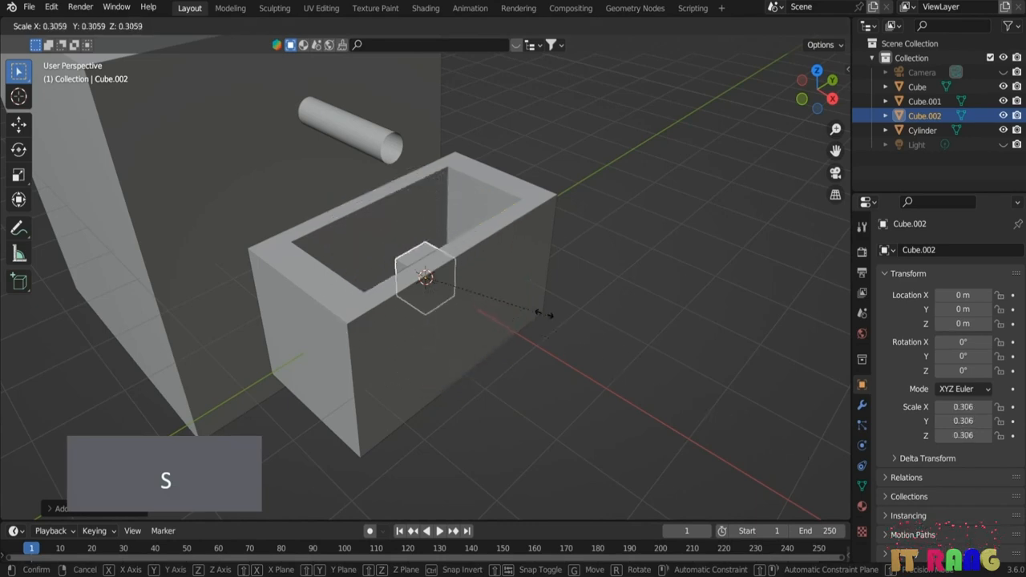
{"action": "left_click", "coordinate": [469, 293]}
- Raise the small cube to about 1.77 m along Z and move it to about -0.85 m along X, into the pipe's open end
{"action": "middle_click_drag", "start_coordinate": [613, 346], "coordinate": [639, 373]}
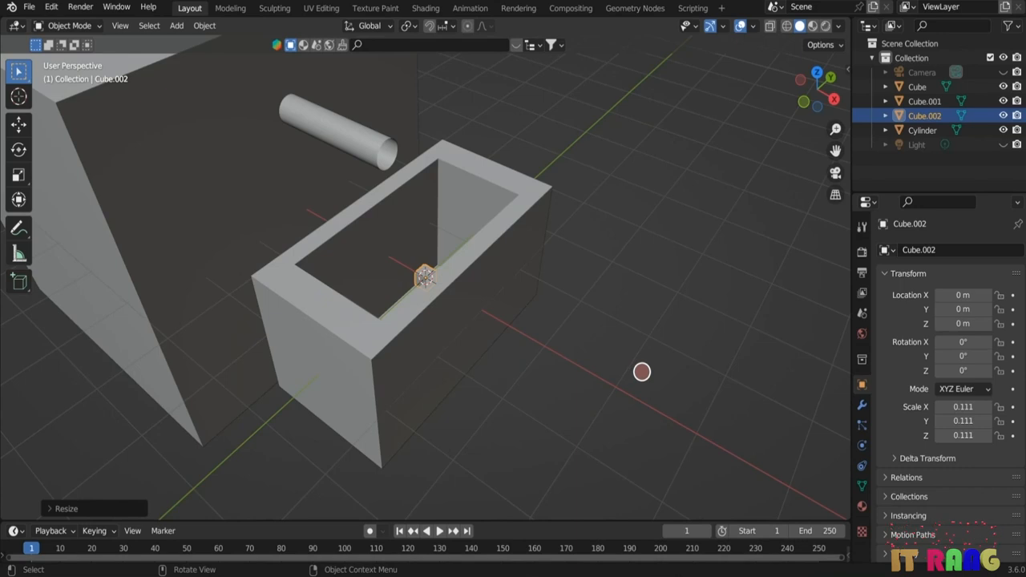
{"action": "key", "text": "g"}
{"action": "key", "text": "z"}
{"action": "left_click", "coordinate": [622, 238]}
{"action": "middle_click_drag", "start_coordinate": [623, 238], "coordinate": [580, 355]}
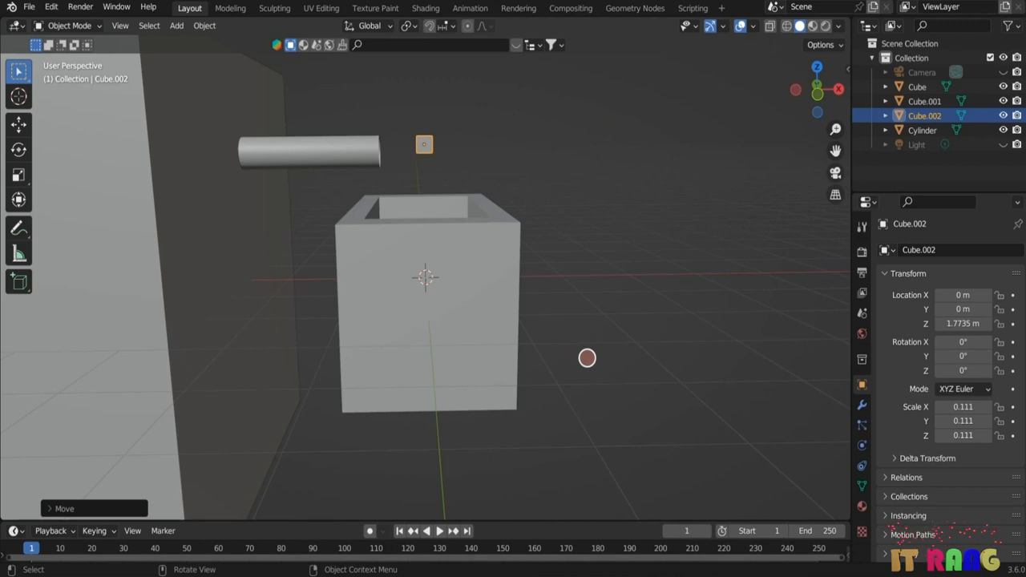
{"action": "key", "text": "g"}
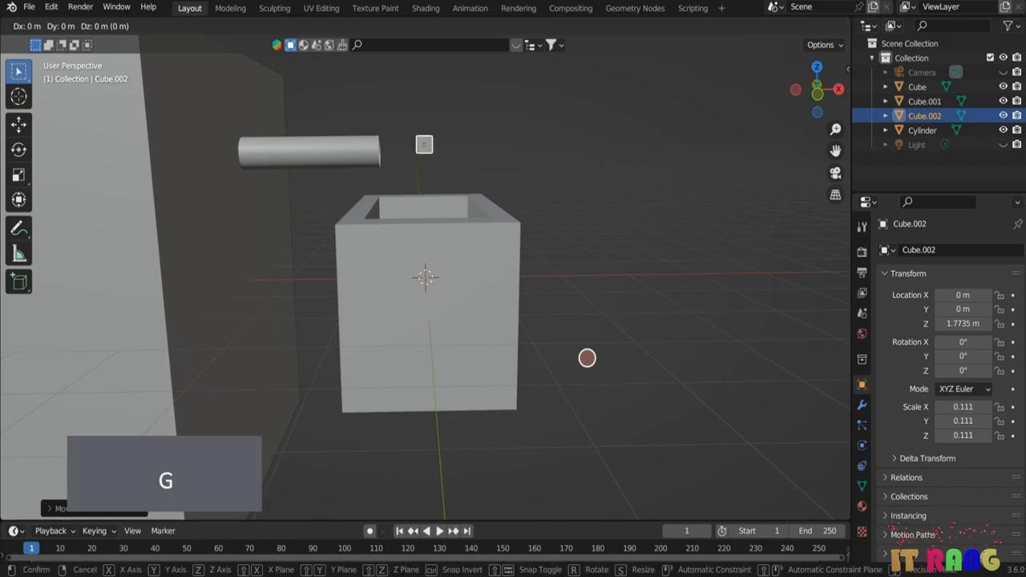
{"action": "key", "text": "x"}
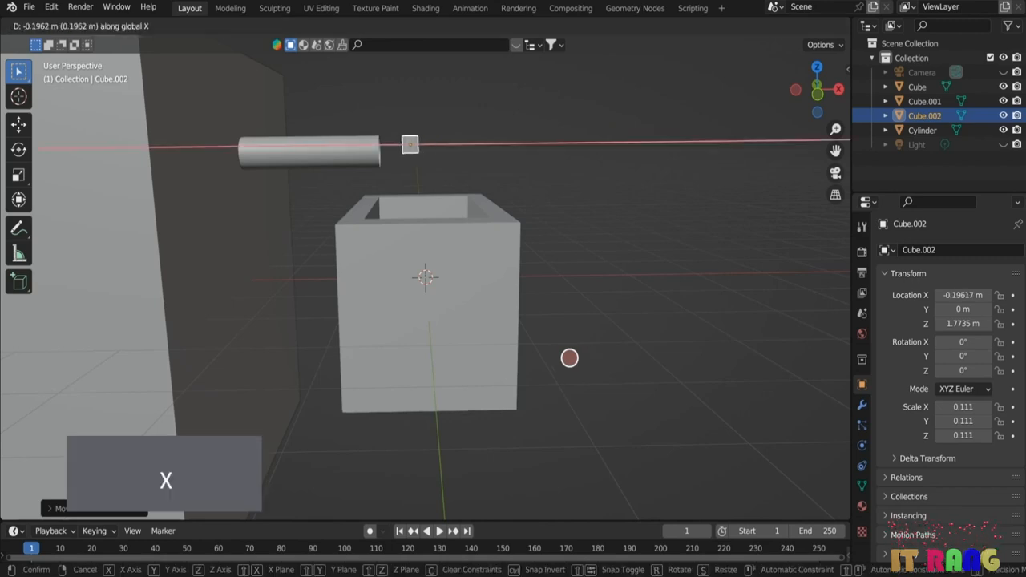
{"action": "left_click", "coordinate": [526, 355]}
- Lower the small cube to about 1.65 m along Z to centre it inside the pipe opening
{"action": "middle_click_drag", "start_coordinate": [633, 345], "coordinate": [513, 331]}
{"action": "scroll", "coordinate": [512, 330], "scroll_direction": "up", "scroll_amount": 1}
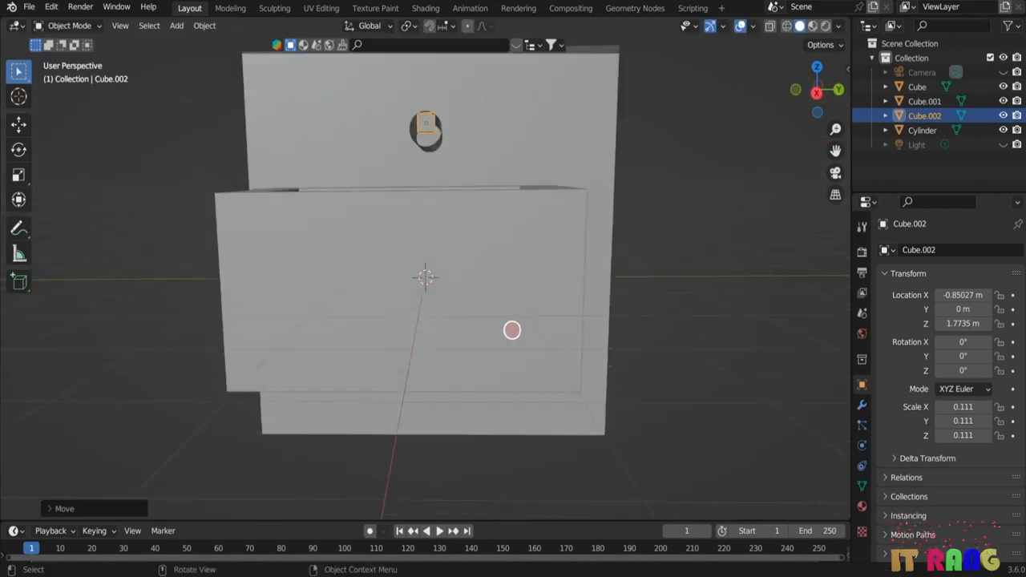
{"action": "key", "text": "g"}
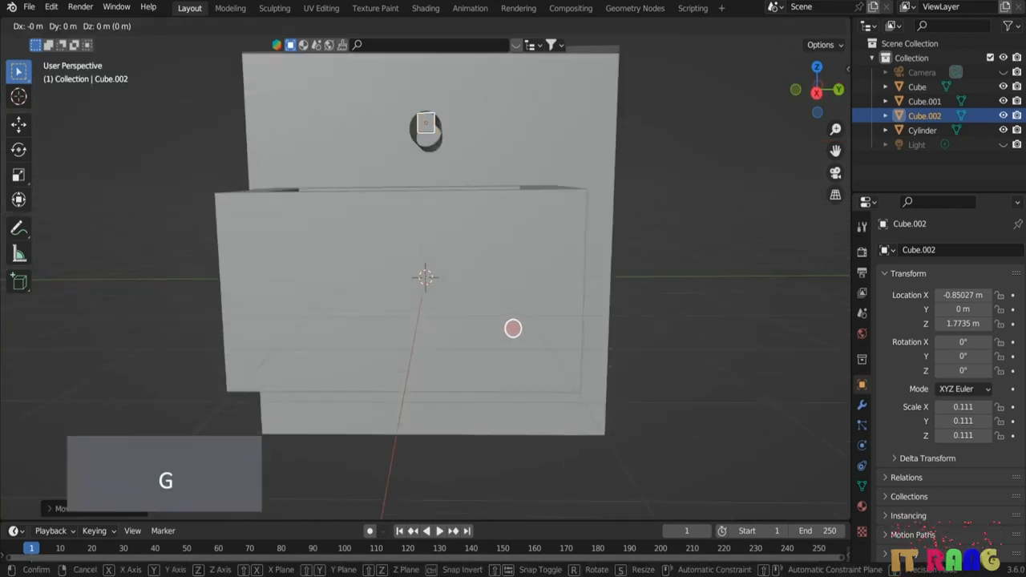
{"action": "key", "text": "z"}
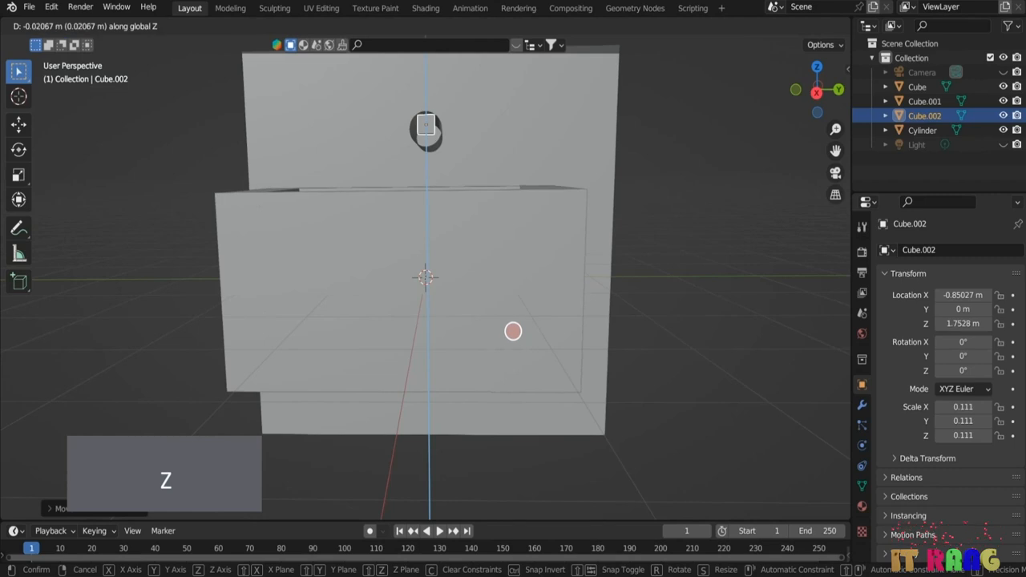
{"action": "left_click", "coordinate": [515, 338]}
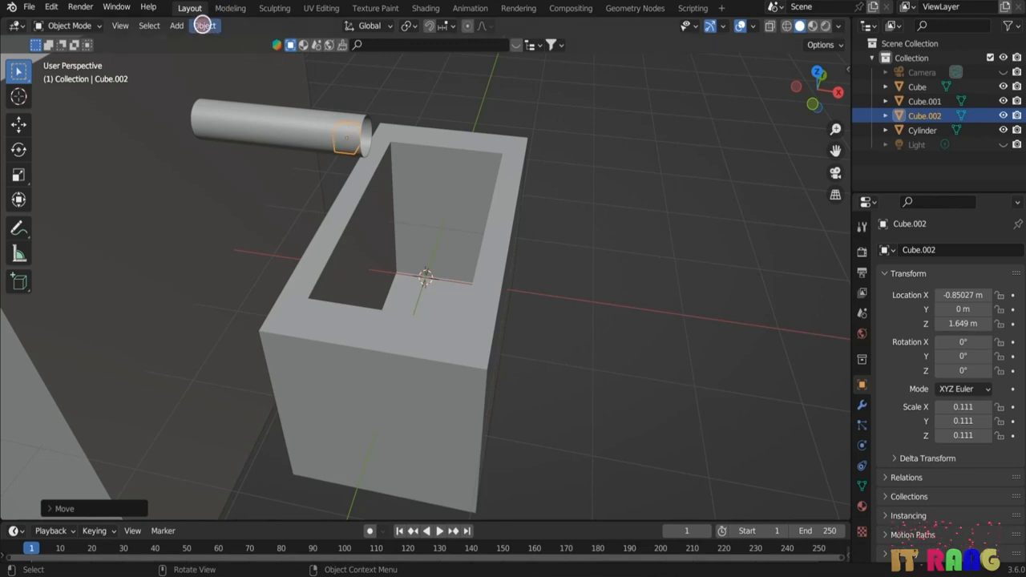
- Apply the Quick Liquid effect to the small cube inside the pipe
{"action": "left_click", "coordinate": [204, 25]}
{"action": "mouse_move", "coordinate": [239, 429]}
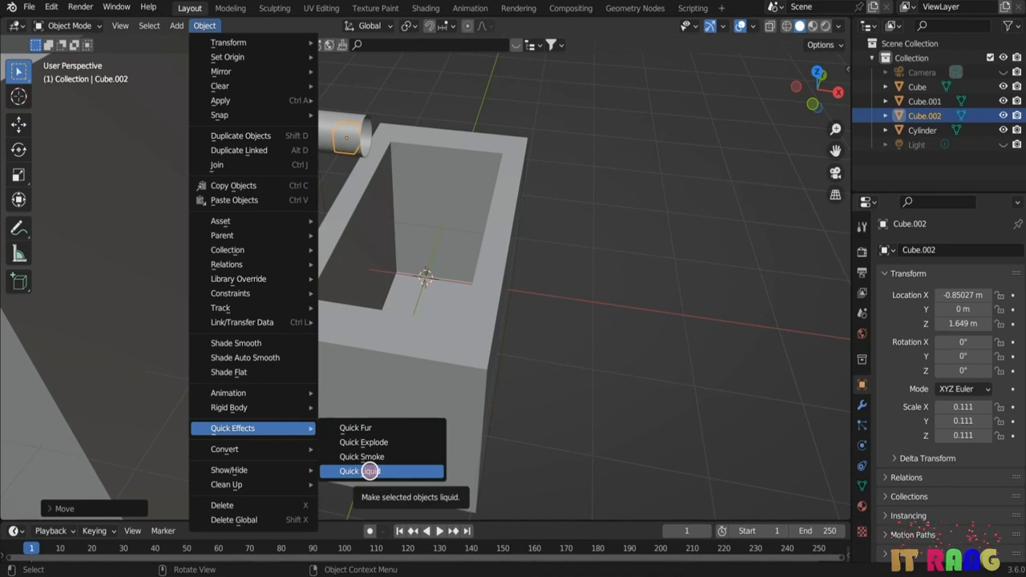
{"action": "left_click", "coordinate": [369, 471]}
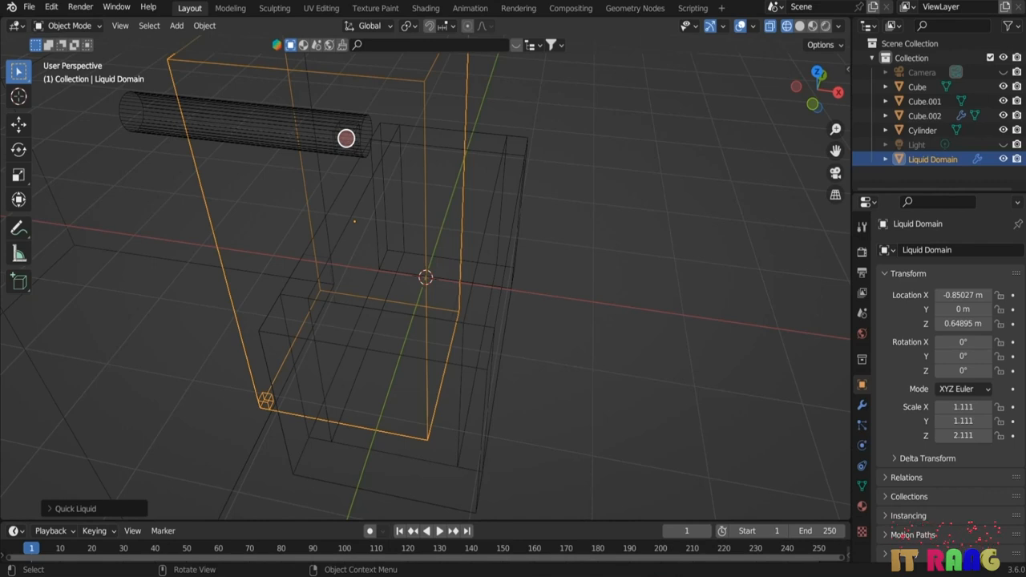
- In Edit Mode, move the liquid domain's positive-Y side face outward about 0.87 m along Y, past the box's end
{"action": "middle_click_drag", "start_coordinate": [674, 254], "coordinate": [351, 98]}
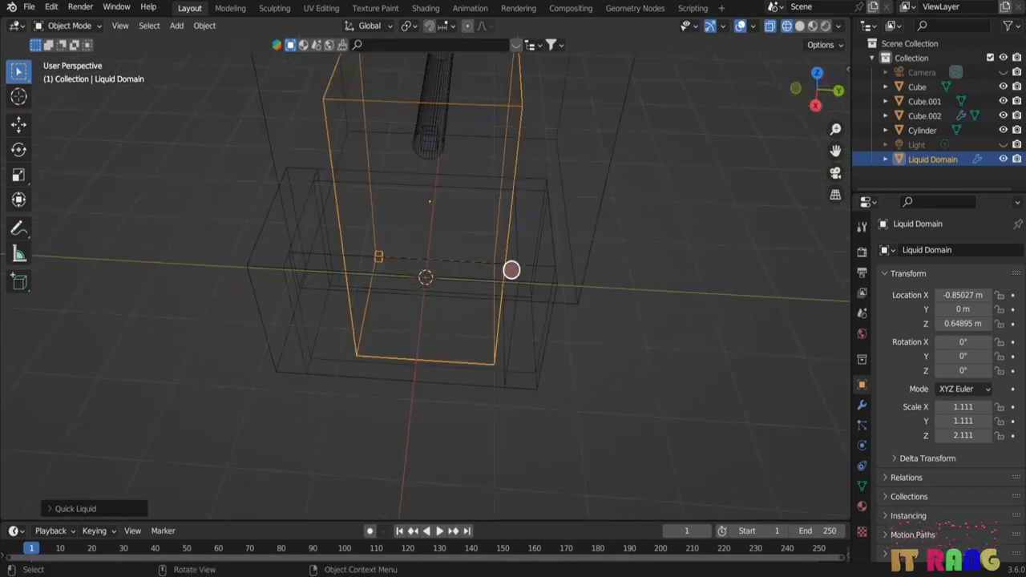
{"action": "left_click", "coordinate": [371, 353]}
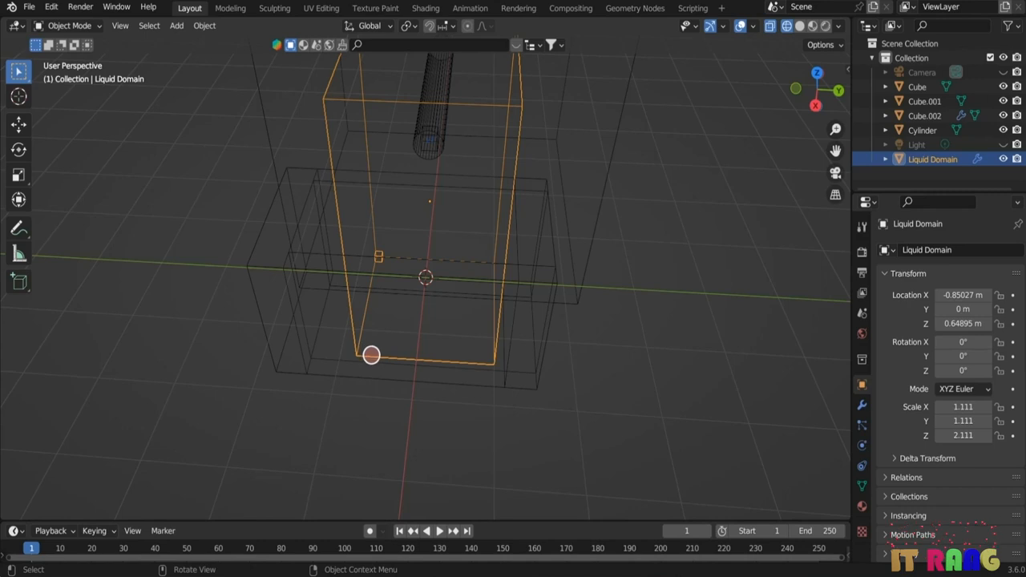
{"action": "key", "text": "Tab"}
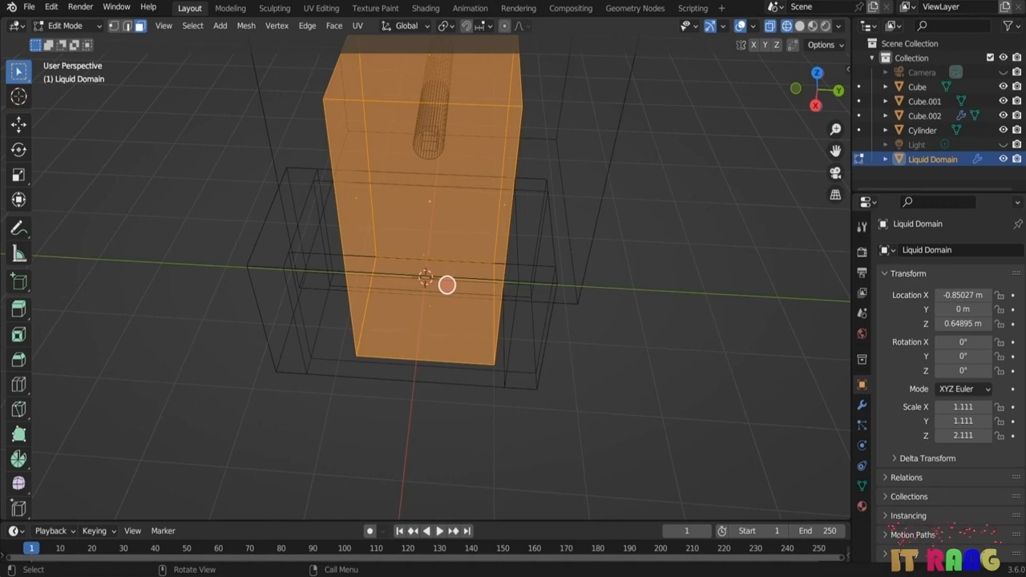
{"action": "middle_click_drag", "start_coordinate": [687, 360], "coordinate": [517, 234]}
{"action": "left_click", "coordinate": [517, 233]}
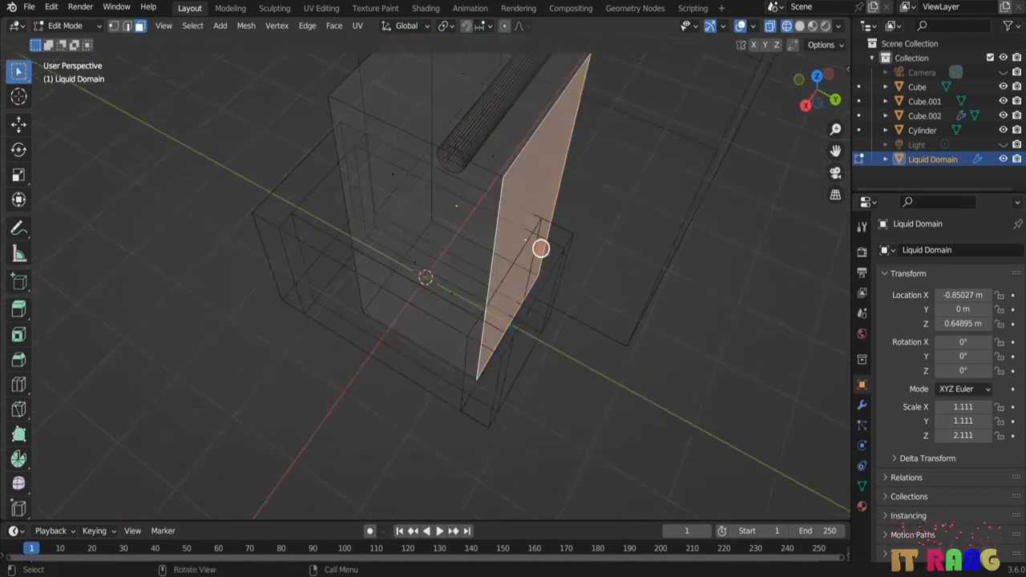
{"action": "key", "text": "g"}
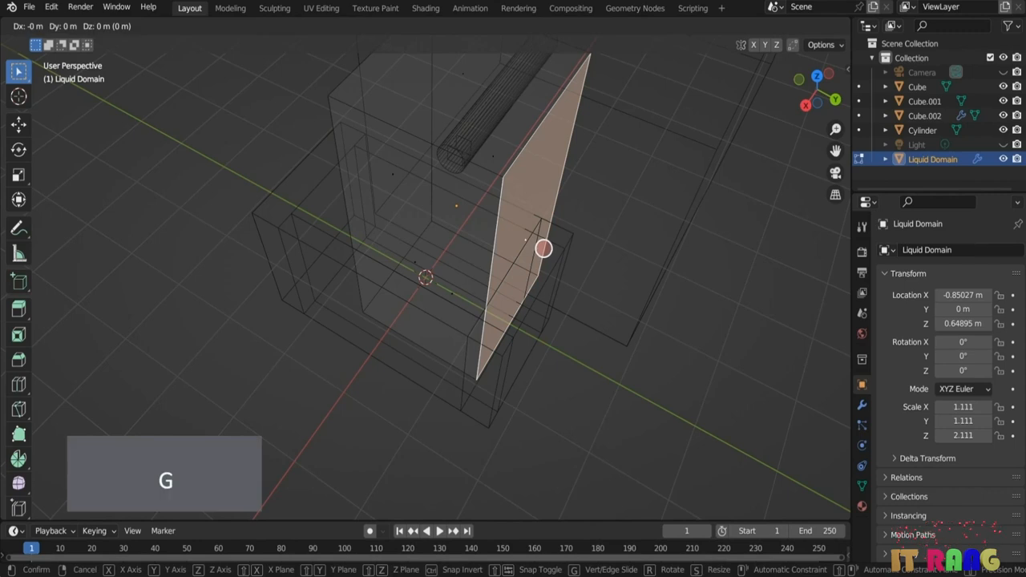
{"action": "key", "text": "y"}
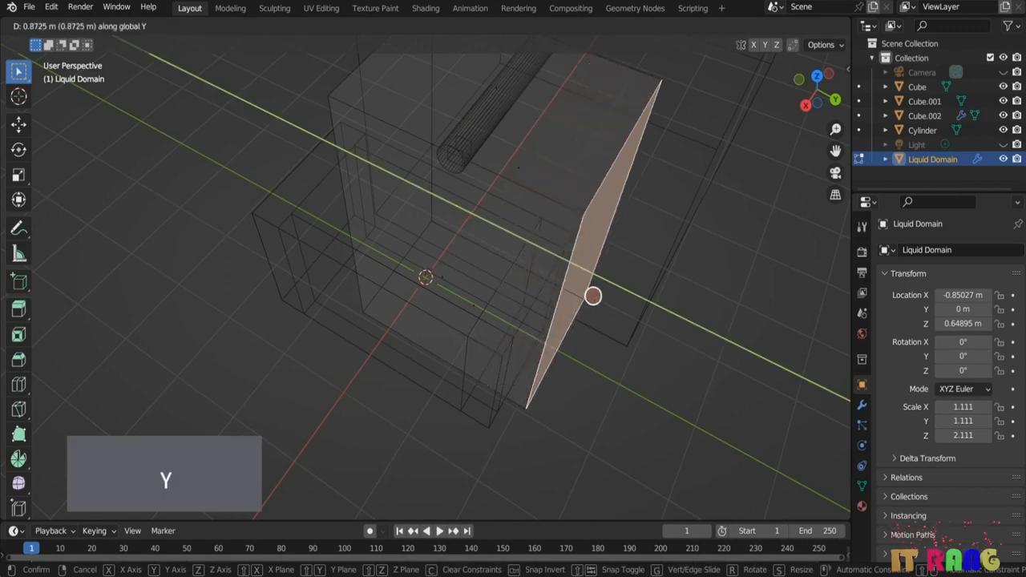
{"action": "left_click", "coordinate": [593, 296]}
- Move the liquid domain's negative-Y side face outward about 1.1 m along Y, beyond the box's other end
{"action": "middle_click_drag", "start_coordinate": [592, 296], "coordinate": [555, 371]}
{"action": "left_click", "coordinate": [333, 249]}
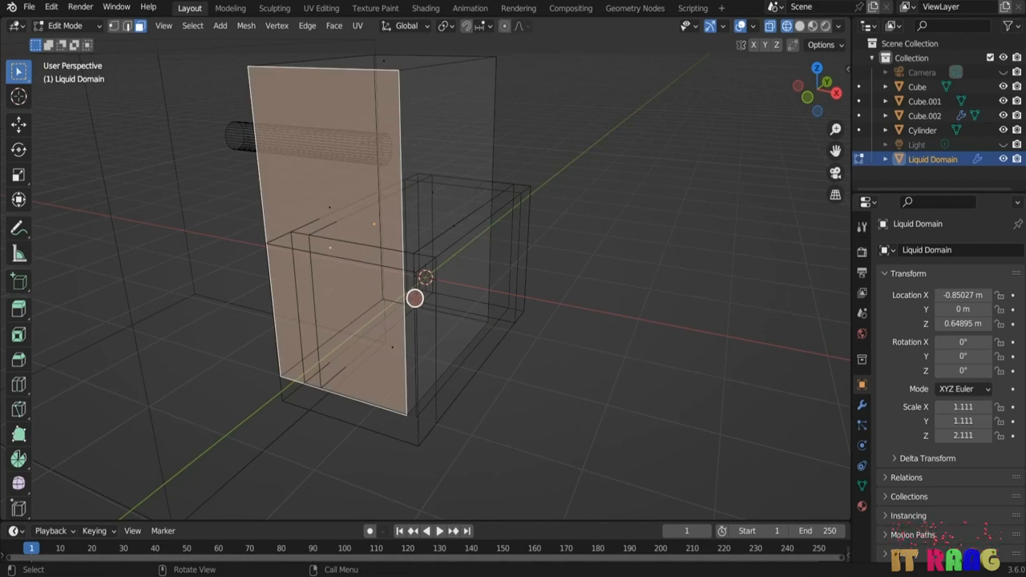
{"action": "key", "text": "g"}
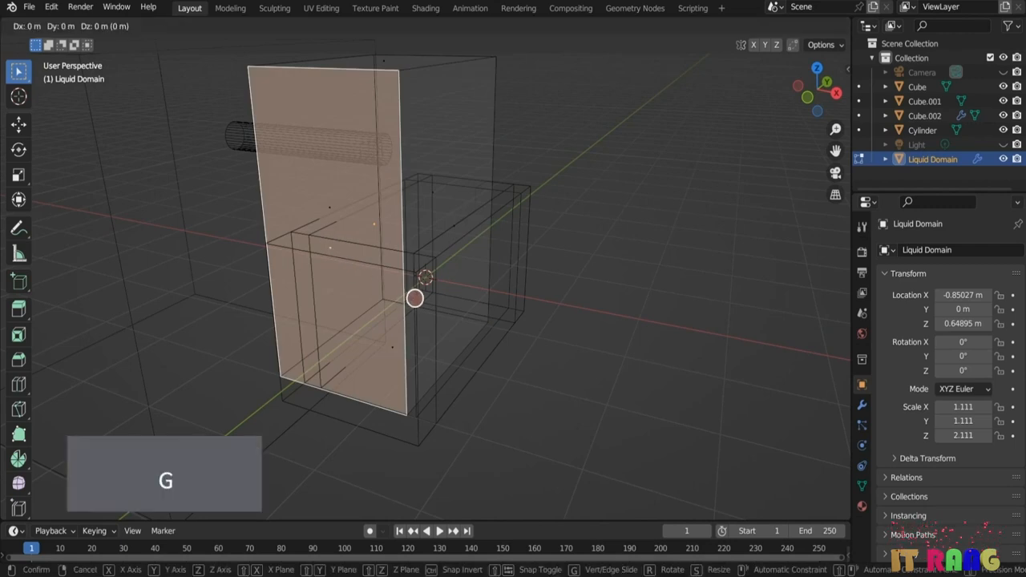
{"action": "key", "text": "y"}
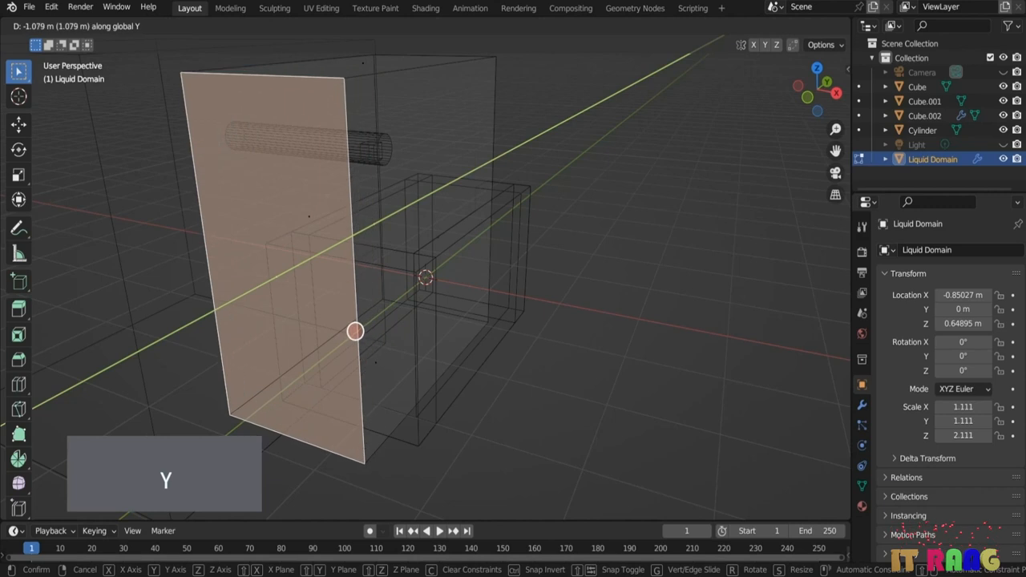
{"action": "key", "text": "Escape"}
- Move the liquid domain's positive-X face outward about 1 m along X to enclose the box, and return to Object Mode
{"action": "middle_click_drag", "start_coordinate": [351, 334], "coordinate": [430, 315]}
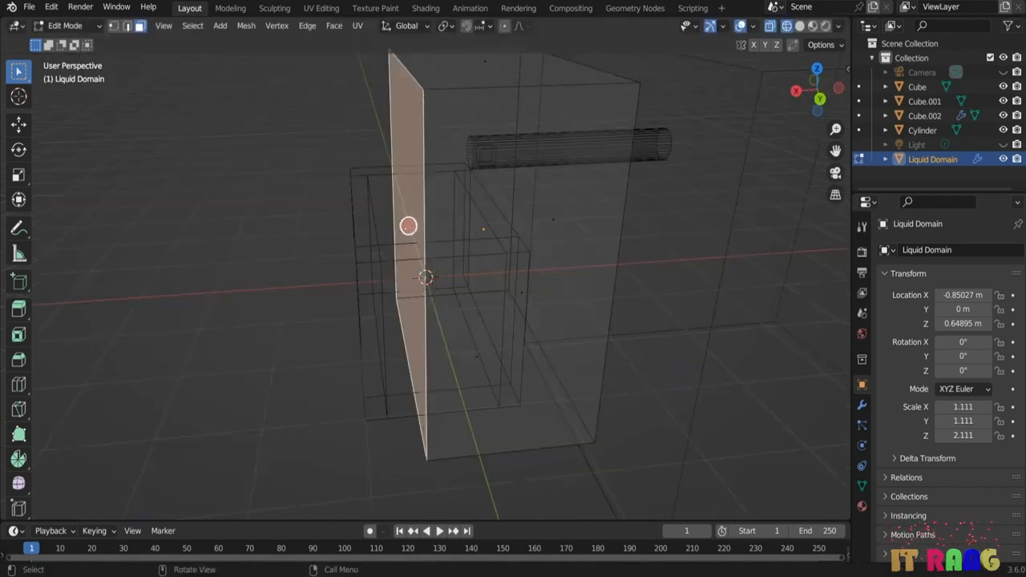
{"action": "key", "text": "g"}
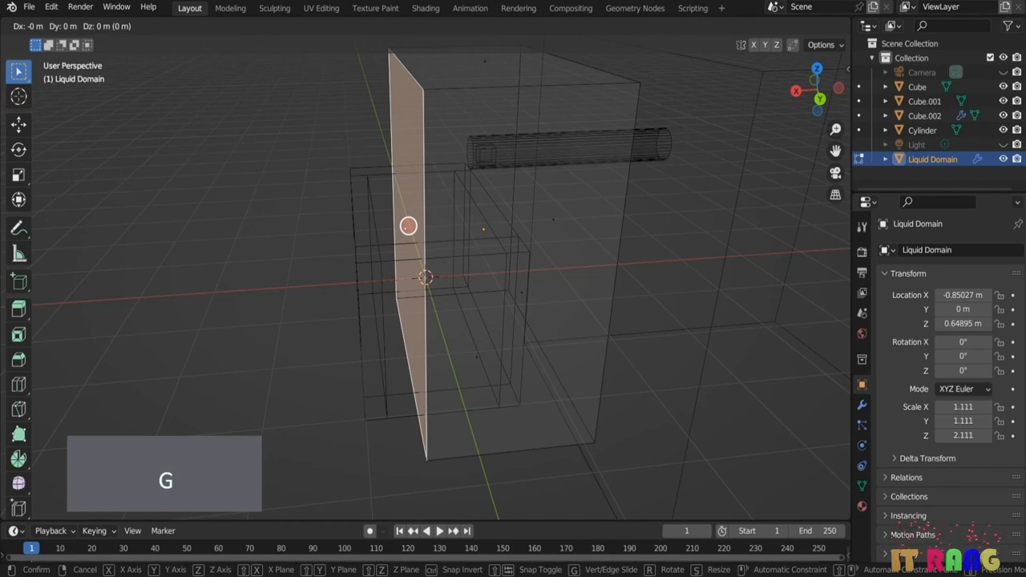
{"action": "key", "text": "x"}
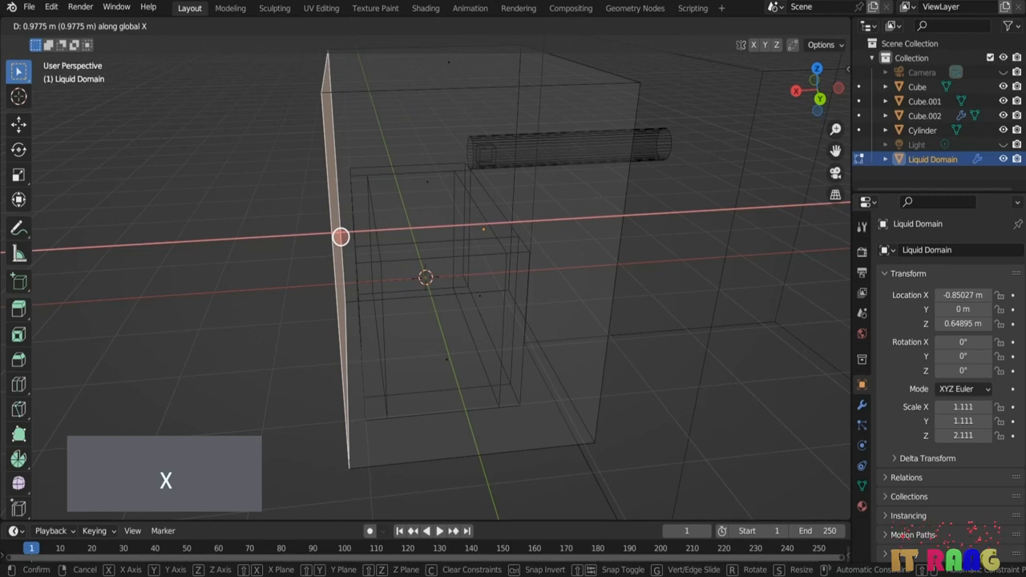
{"action": "left_click", "coordinate": [337, 236]}
{"action": "middle_click_drag", "start_coordinate": [337, 236], "coordinate": [541, 350]}
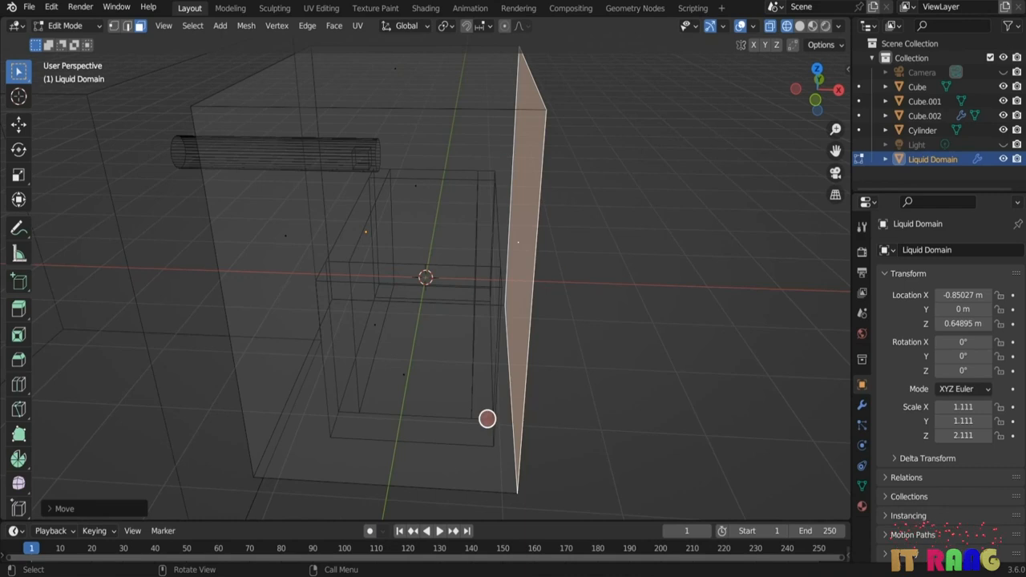
{"action": "middle_click_drag", "start_coordinate": [637, 323], "coordinate": [572, 351]}
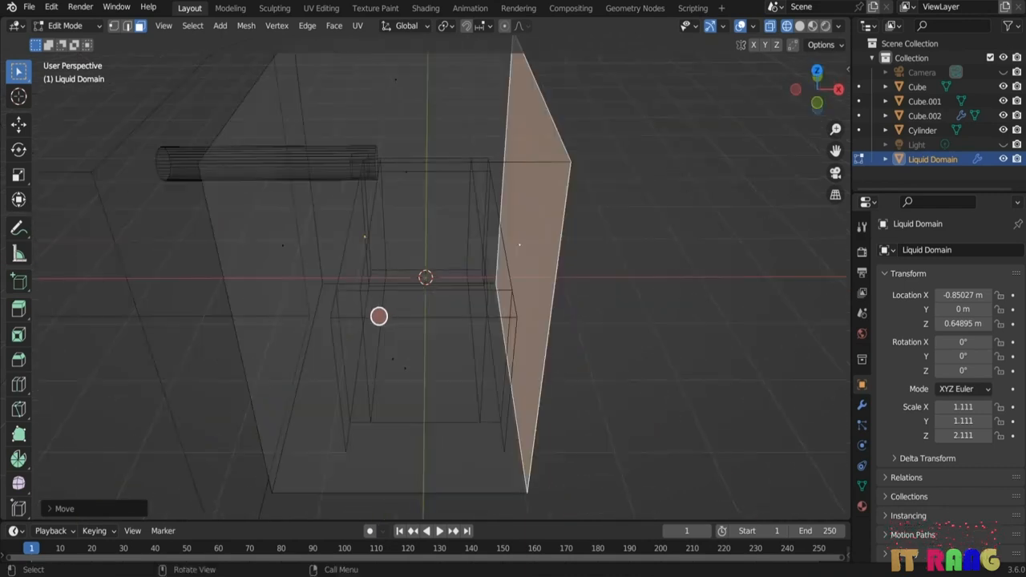
{"action": "key", "text": "Tab"}
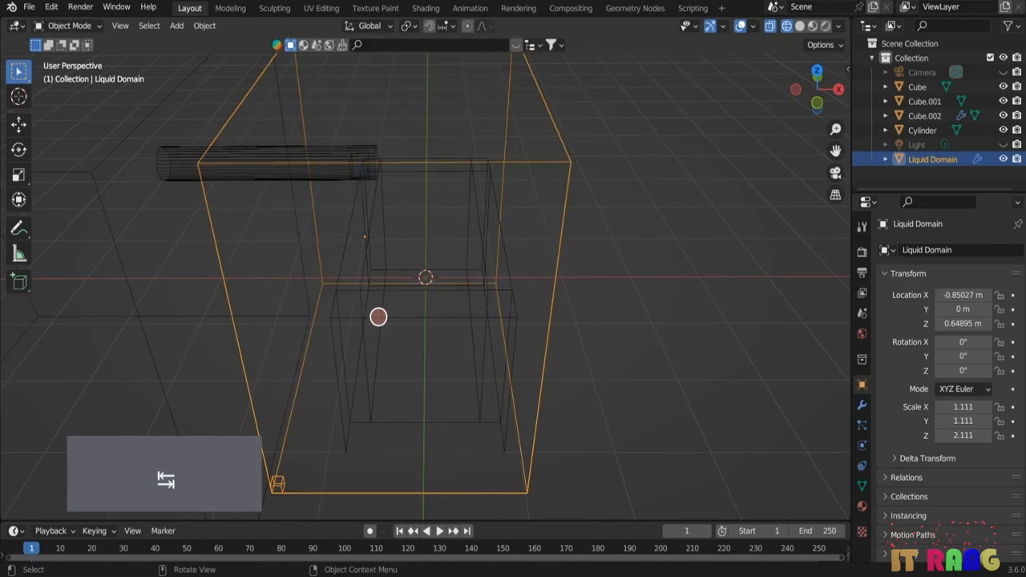
- Add Fluid physics to the thick-walled open box as an Effector of Collision type, with Is Planar enabled
{"action": "middle_click_drag", "start_coordinate": [642, 341], "coordinate": [614, 324]}
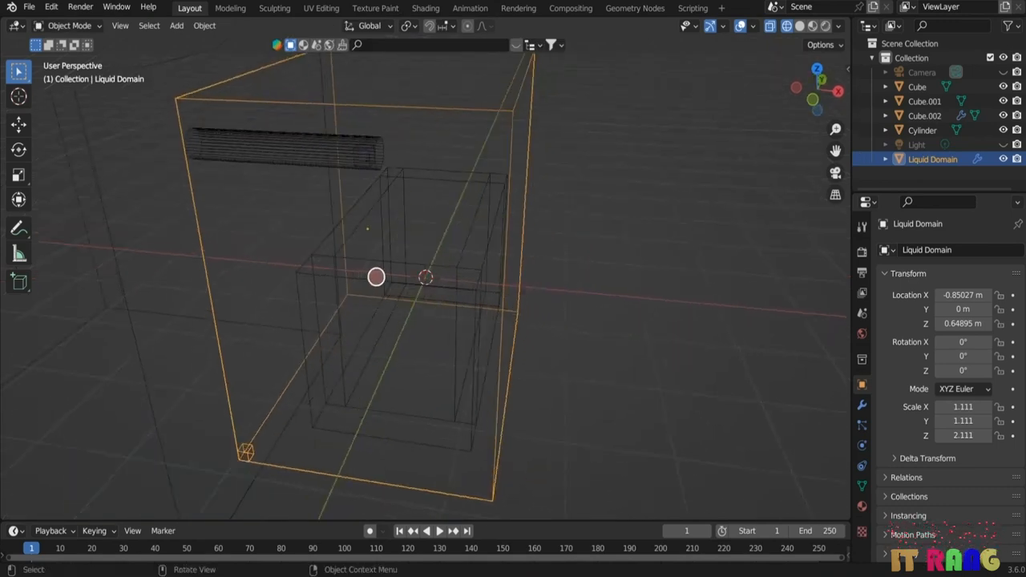
{"action": "left_click", "coordinate": [376, 277]}
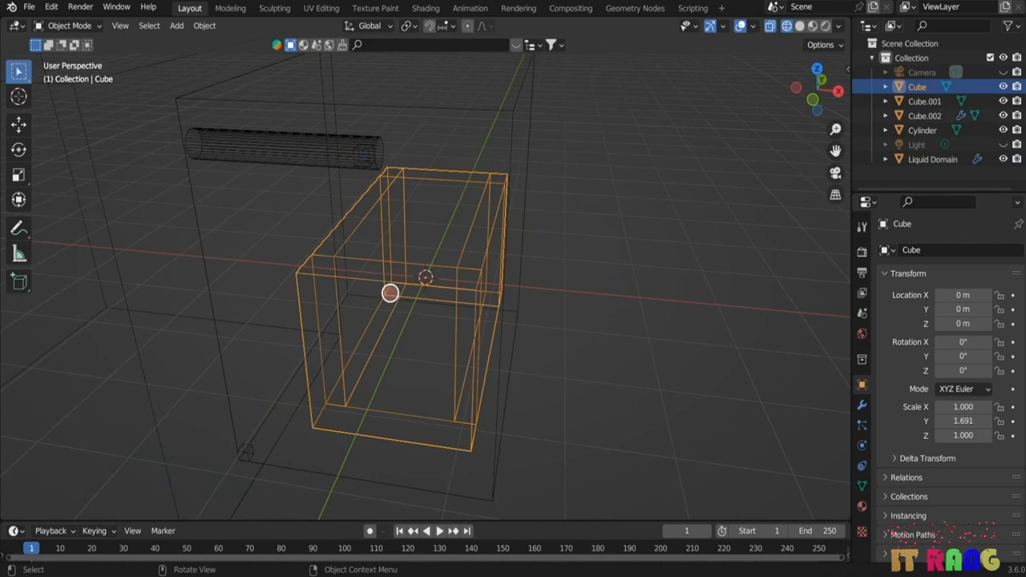
{"action": "left_click", "coordinate": [862, 445]}
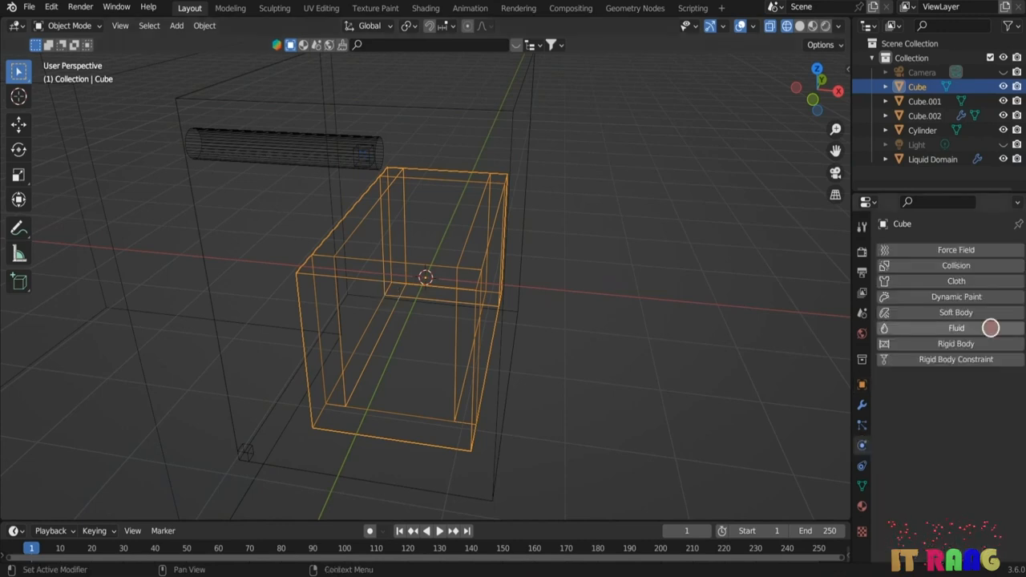
{"action": "left_click", "coordinate": [995, 327]}
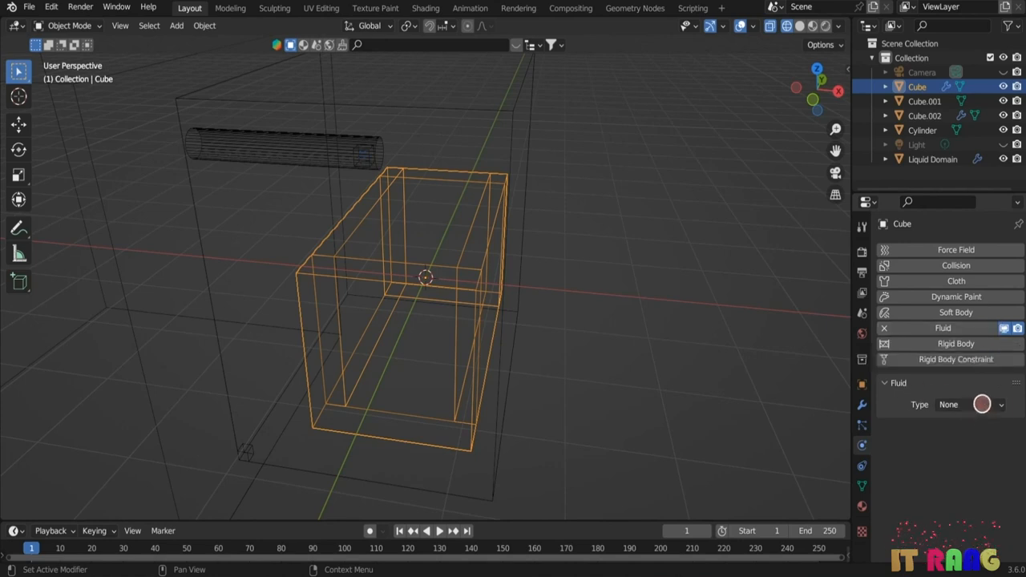
{"action": "left_click", "coordinate": [997, 405]}
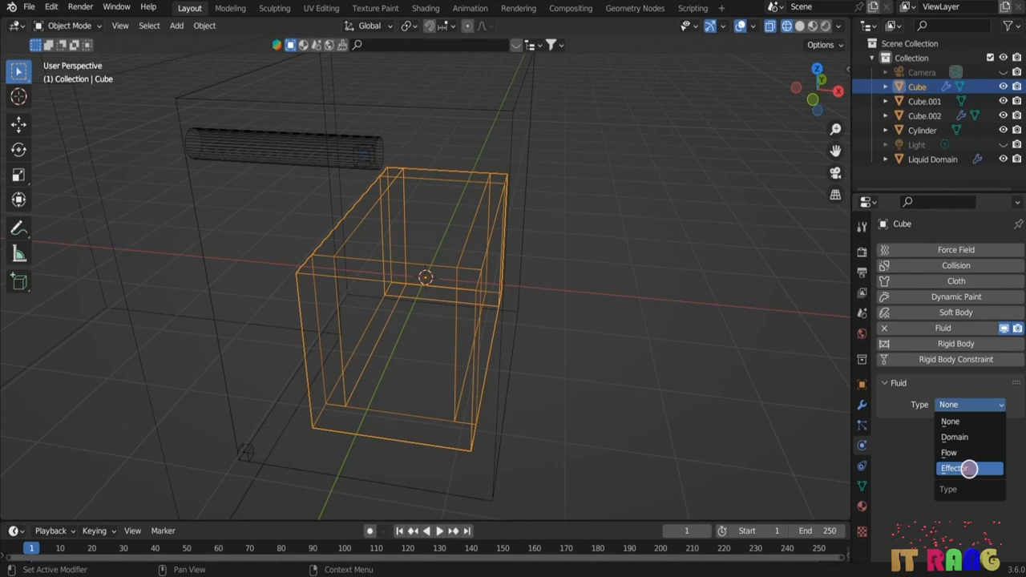
{"action": "left_click", "coordinate": [966, 467]}
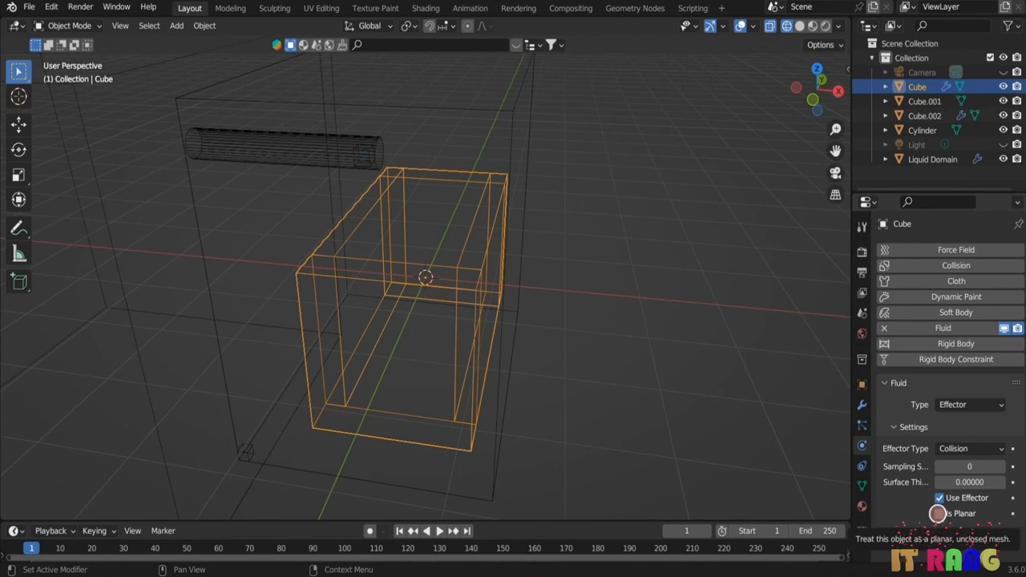
- Add Fluid physics to the horizontal pipe and set its type to Effector
{"action": "left_click", "coordinate": [340, 154]}
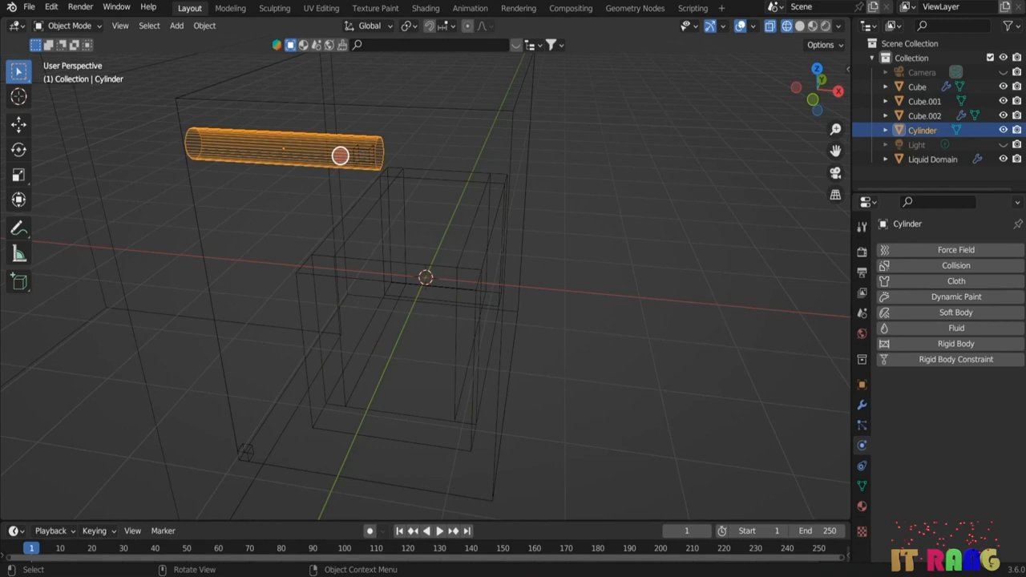
{"action": "left_click", "coordinate": [999, 329]}
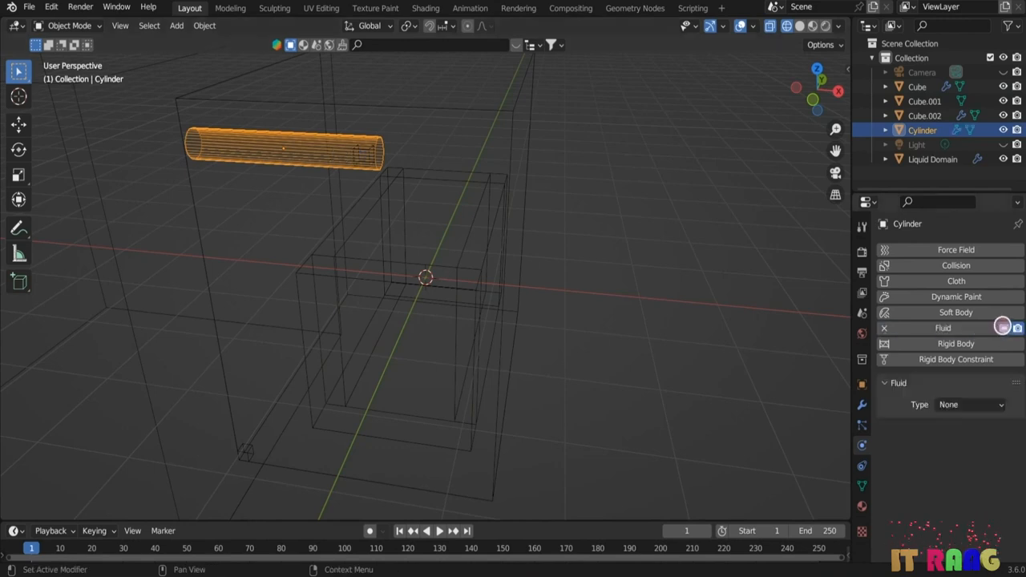
{"action": "left_click", "coordinate": [987, 404]}
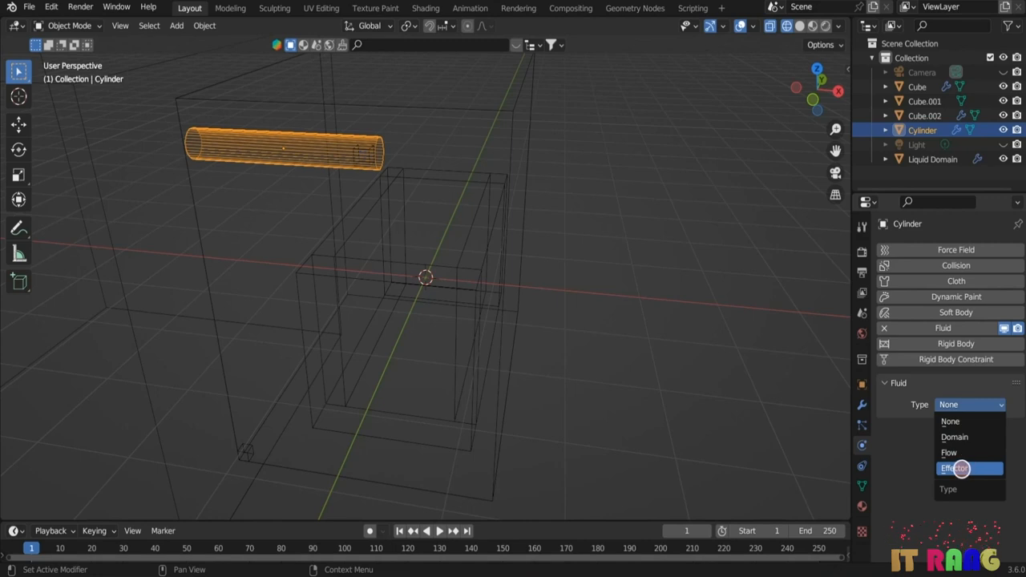
{"action": "left_click", "coordinate": [961, 468]}
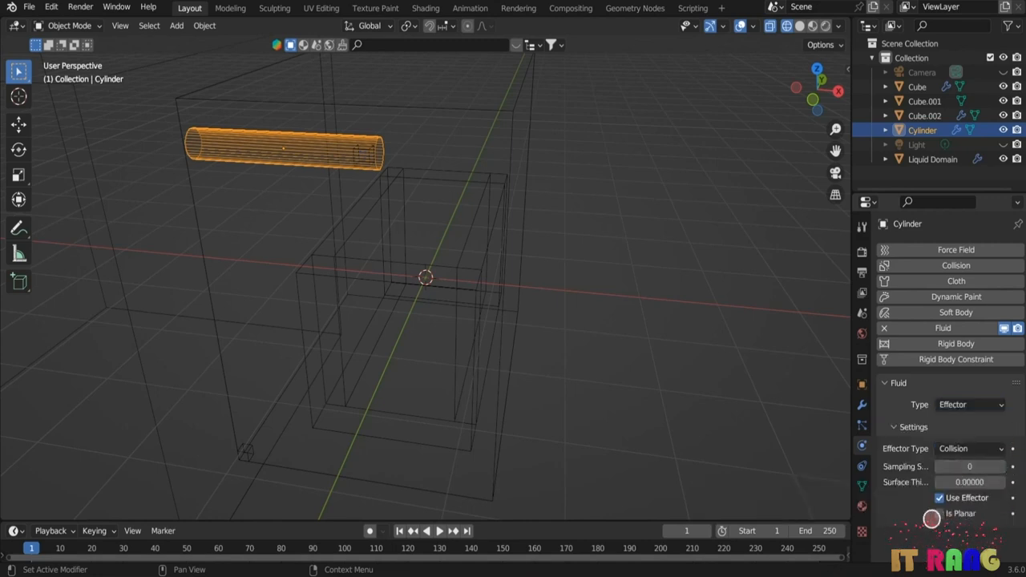
- Set the small cube's Flow Behavior to Inflow and enable its Initial Velocity
{"action": "left_click", "coordinate": [923, 116]}
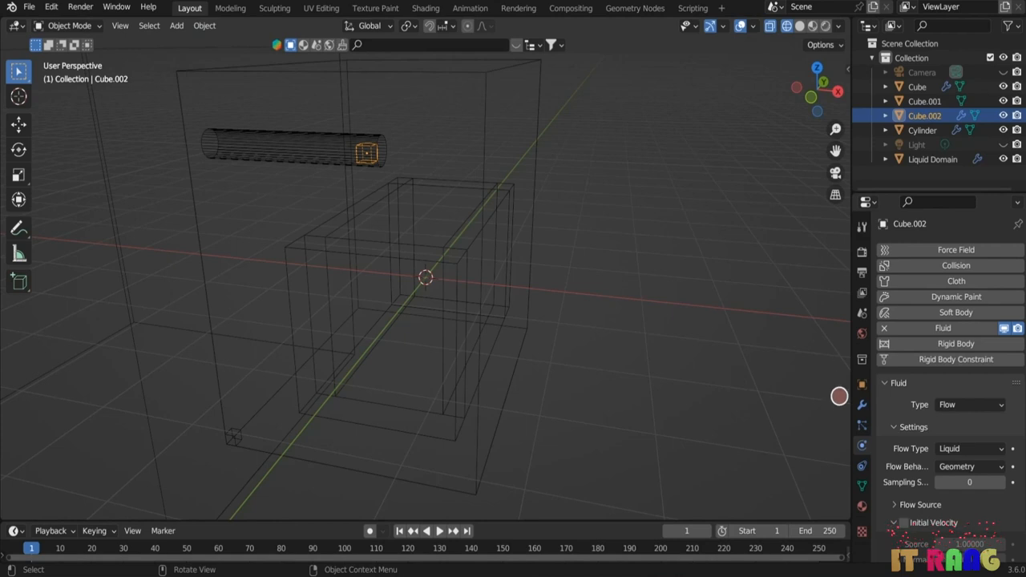
{"action": "left_click", "coordinate": [998, 466]}
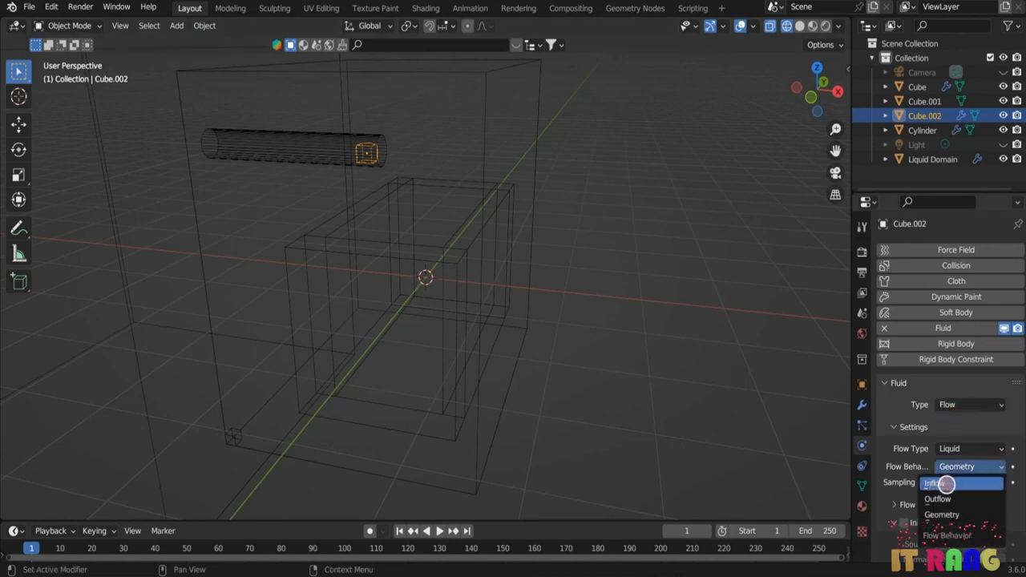
{"action": "left_click", "coordinate": [948, 483]}
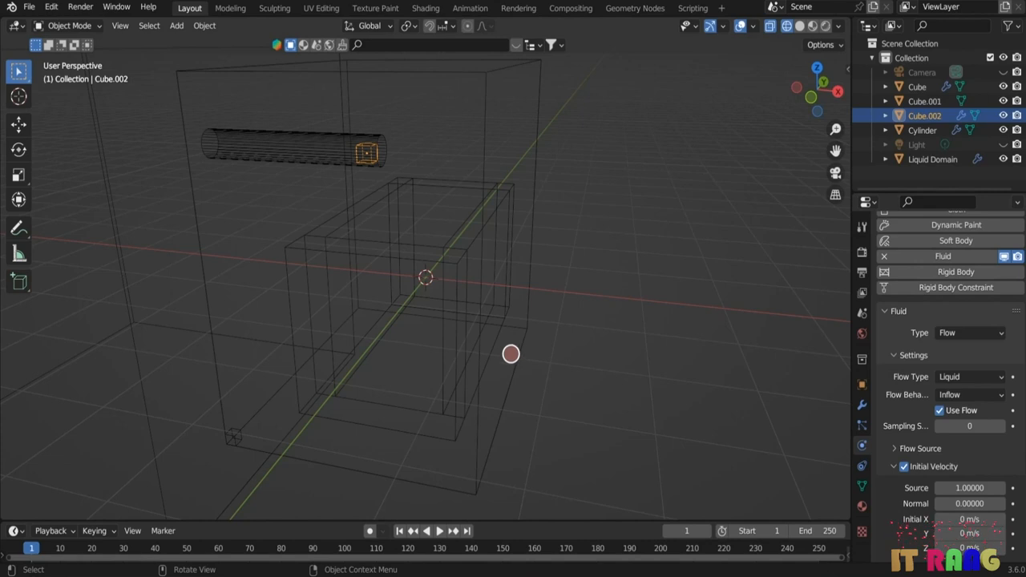
- Set the liquid domain's maximum resolution to 65
{"action": "left_click", "coordinate": [513, 359]}
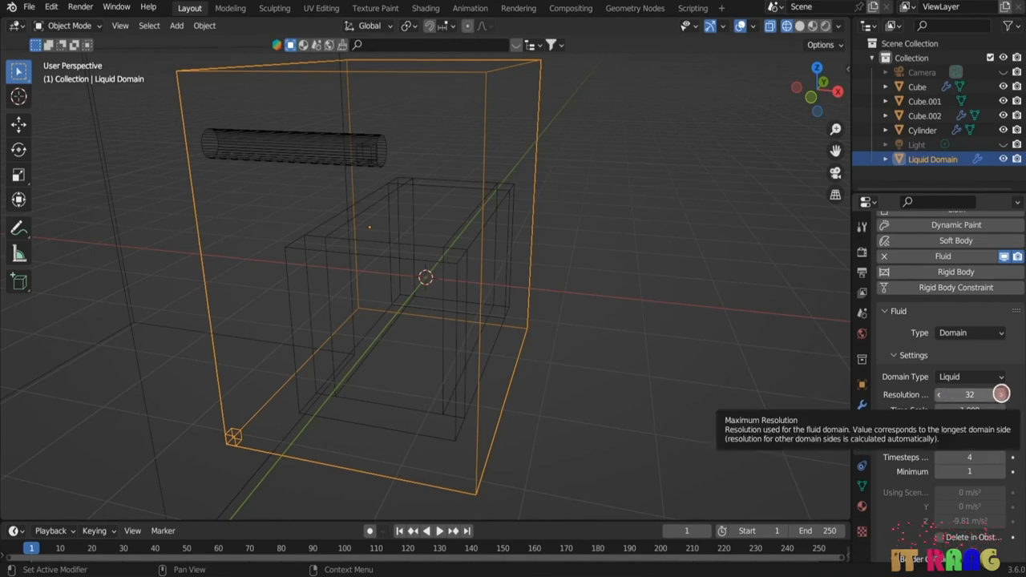
{"action": "double_click", "coordinate": [987, 395]}
{"action": "type", "text": "65"}
{"action": "key", "text": "Return"}
{"action": "scroll", "coordinate": [936, 408], "scroll_direction": "up", "scroll_amount": 1}
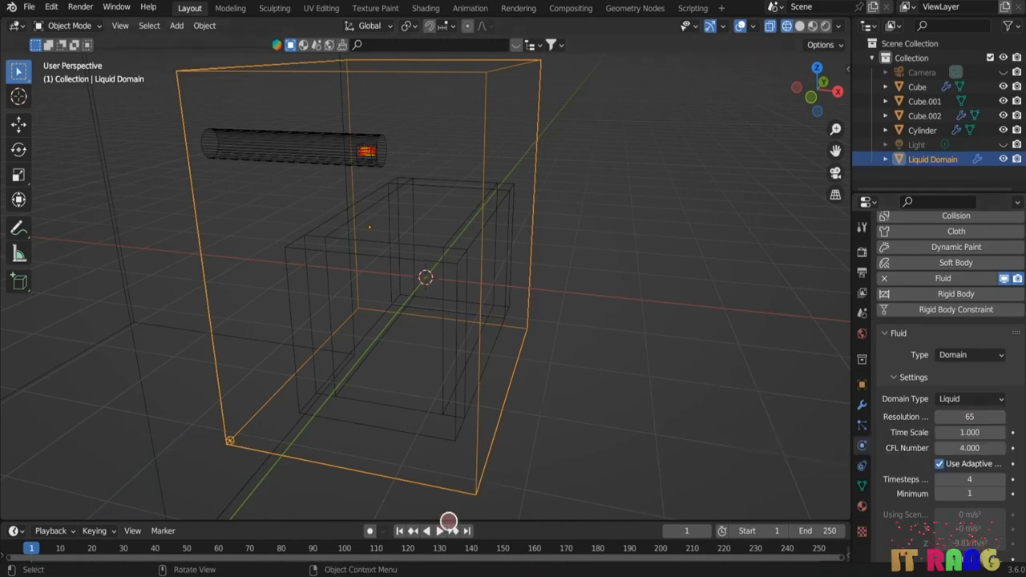
- Play the fluid simulation to examine the flow from the pipe into the box, stop it and return to frame 1
{"action": "left_click", "coordinate": [437, 531]}
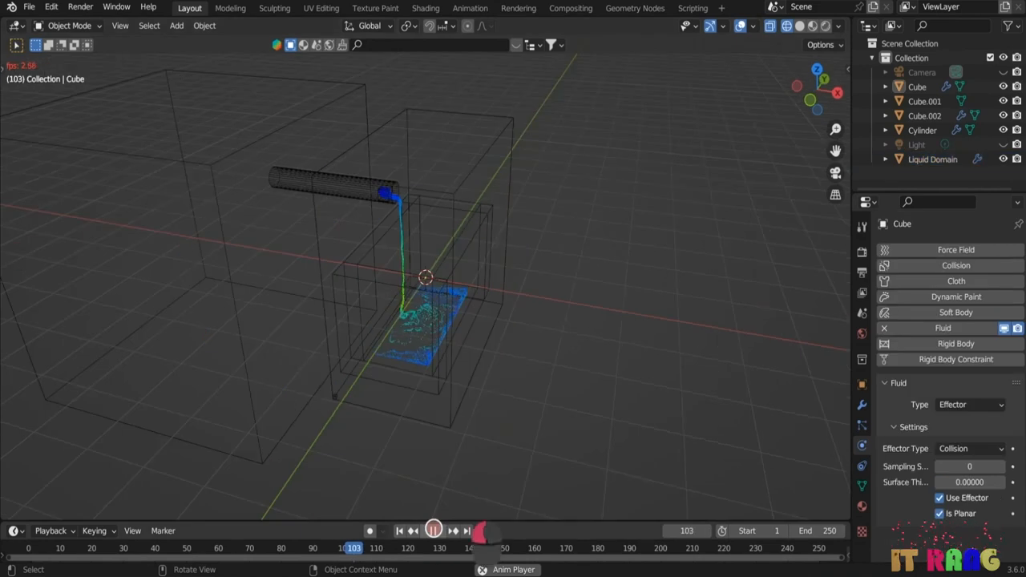
{"action": "left_click", "coordinate": [433, 531]}
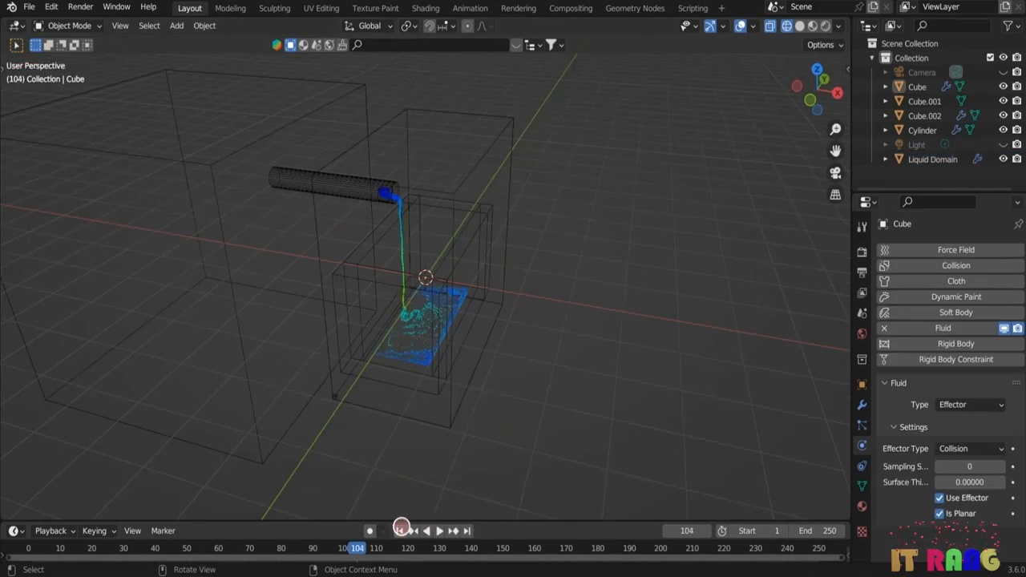
{"action": "left_click", "coordinate": [398, 531]}
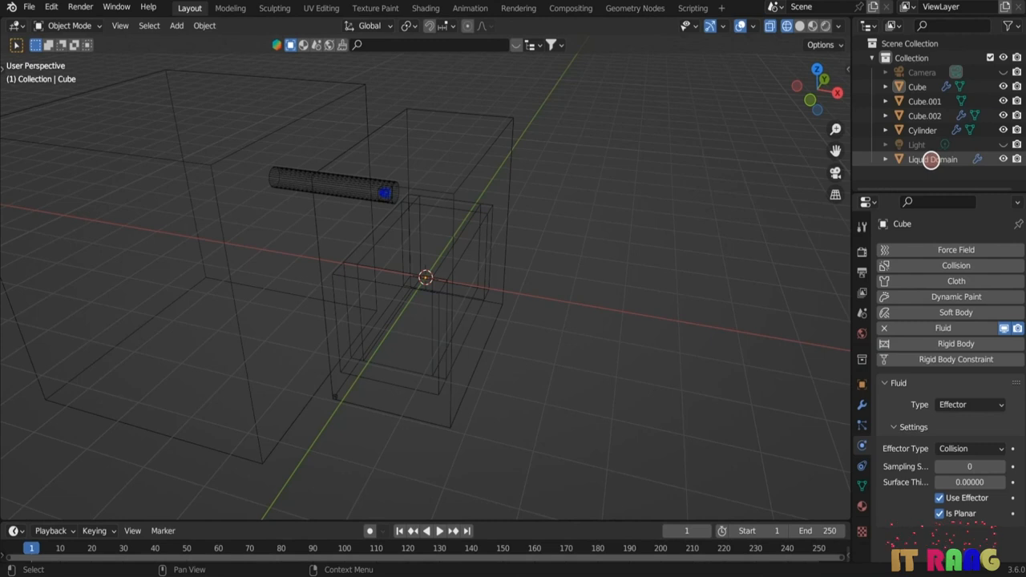
- Select the liquid domain and locate the Mesh option in its fluid settings
{"action": "left_click", "coordinate": [932, 159]}
{"action": "scroll", "coordinate": [899, 423], "scroll_direction": "down", "scroll_amount": 10}
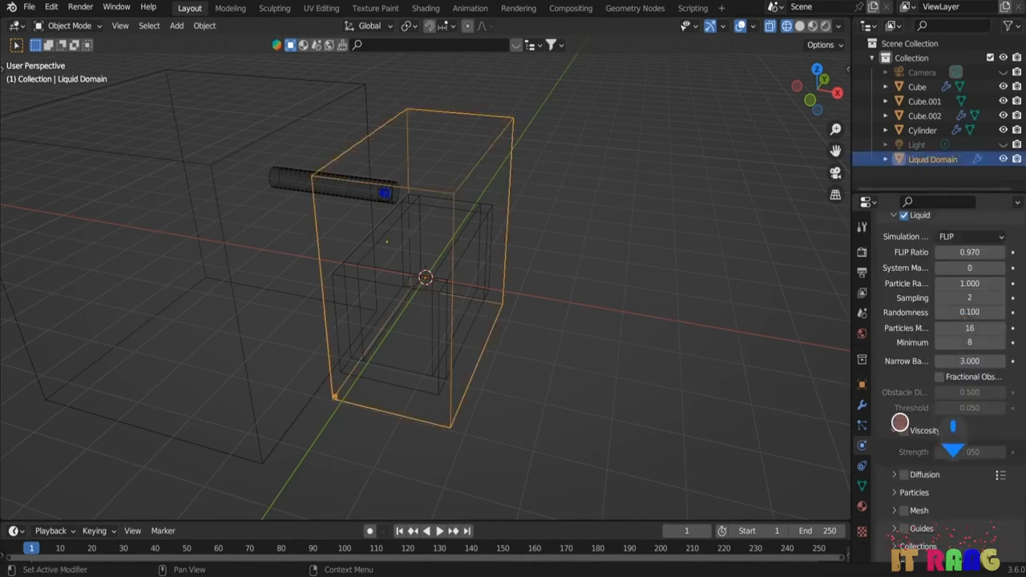
{"action": "scroll", "coordinate": [899, 422], "scroll_direction": "down", "scroll_amount": 3}
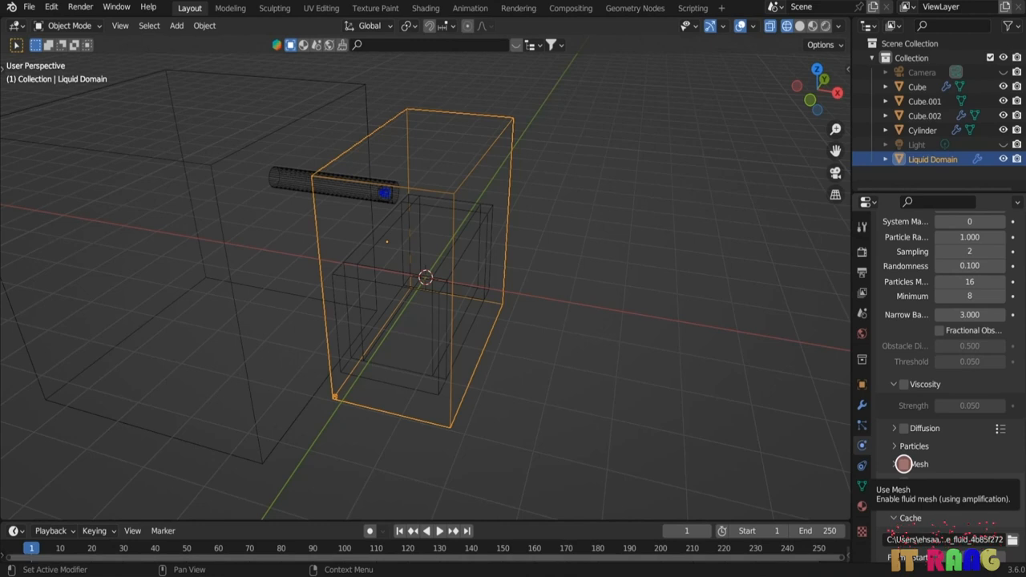
- Enable the fluid mesh for the liquid domain and tint its Glass BSDF material light blue
{"action": "left_click", "coordinate": [904, 465]}
{"action": "scroll", "coordinate": [882, 493], "scroll_direction": "down", "scroll_amount": 2}
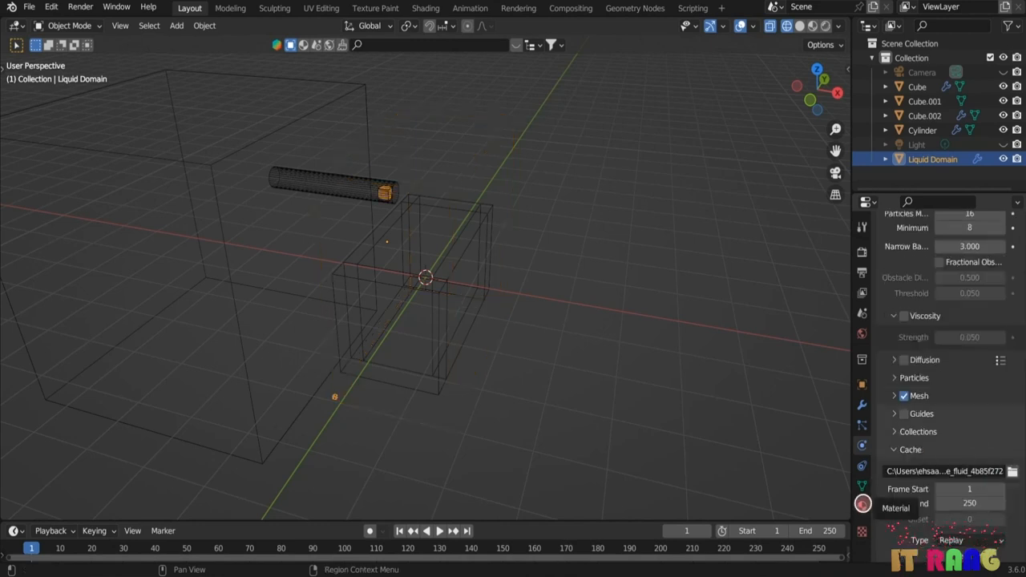
{"action": "left_click", "coordinate": [862, 505]}
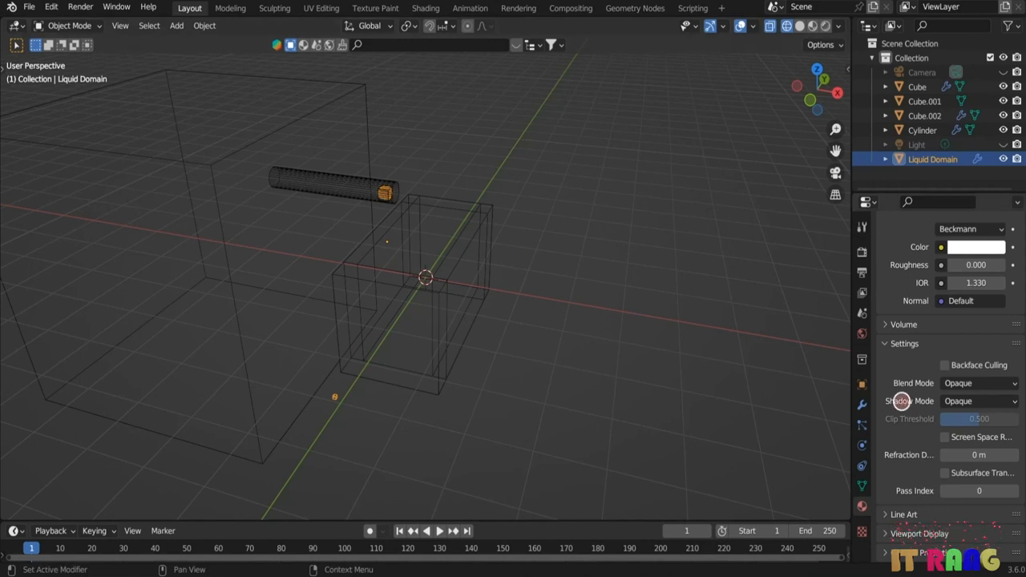
{"action": "scroll", "coordinate": [950, 312], "scroll_direction": "up", "scroll_amount": 3}
{"action": "left_click", "coordinate": [973, 340]}
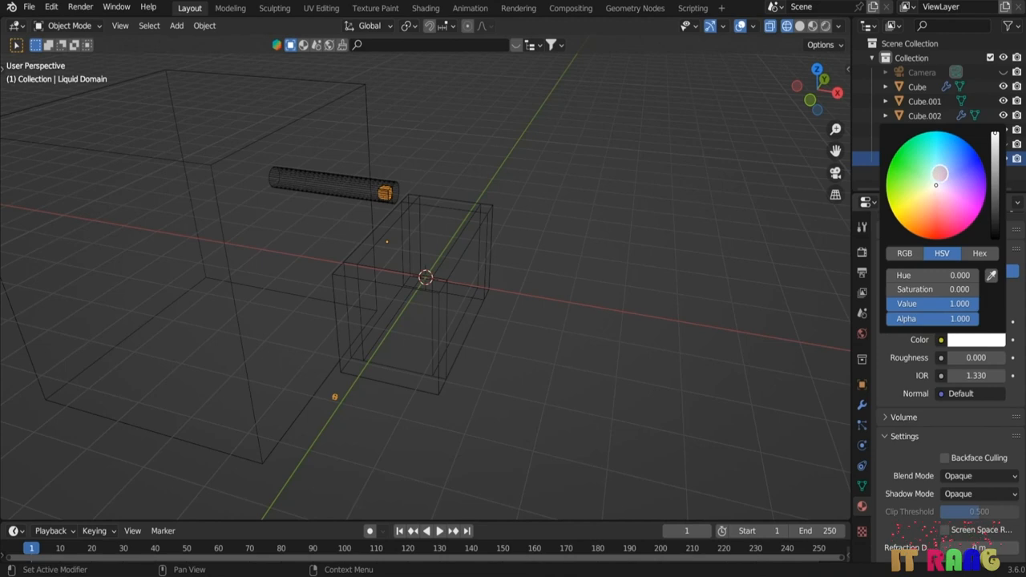
{"action": "left_click", "coordinate": [940, 174]}
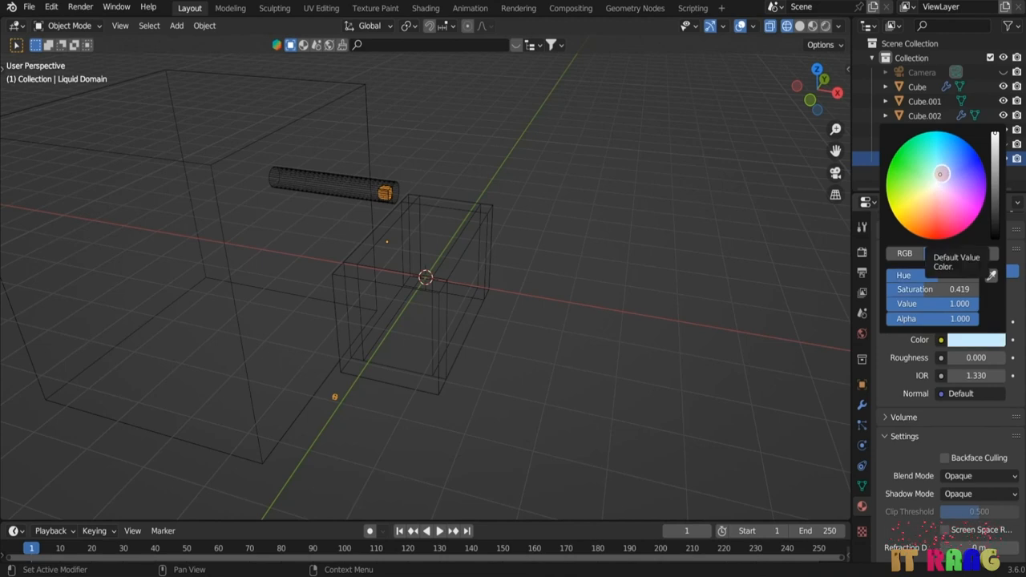
{"action": "scroll", "coordinate": [890, 295], "scroll_direction": "up", "scroll_amount": 1}
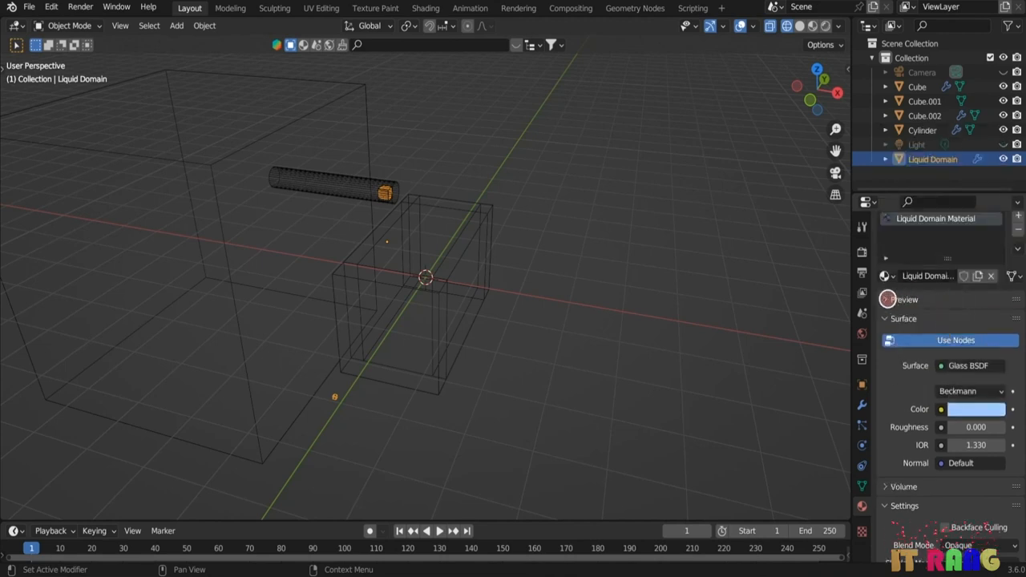
- Preview the liquid material on the fluid shape and drive its Normal with the Texture Coordinate Reflection output
{"action": "left_click", "coordinate": [888, 299]}
{"action": "scroll", "coordinate": [1014, 325], "scroll_direction": "down", "scroll_amount": 3}
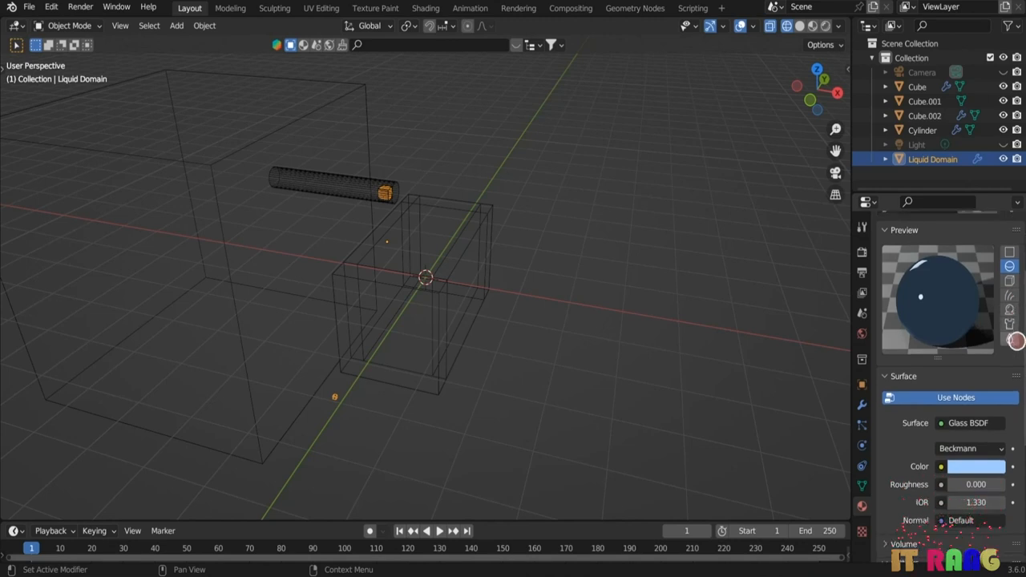
{"action": "scroll", "coordinate": [1015, 340], "scroll_direction": "down", "scroll_amount": 2}
{"action": "left_click", "coordinate": [940, 451]}
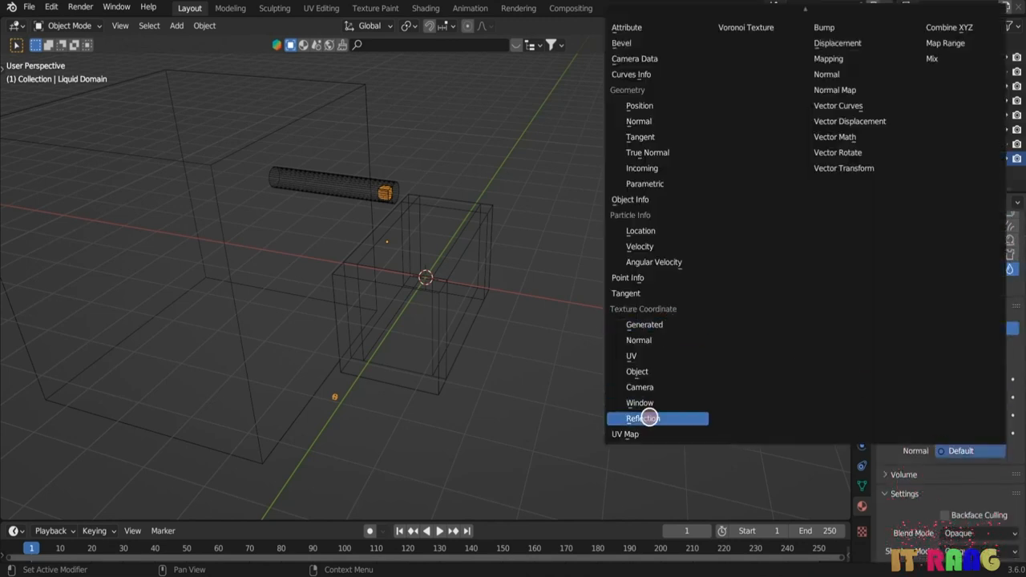
{"action": "left_click", "coordinate": [649, 417]}
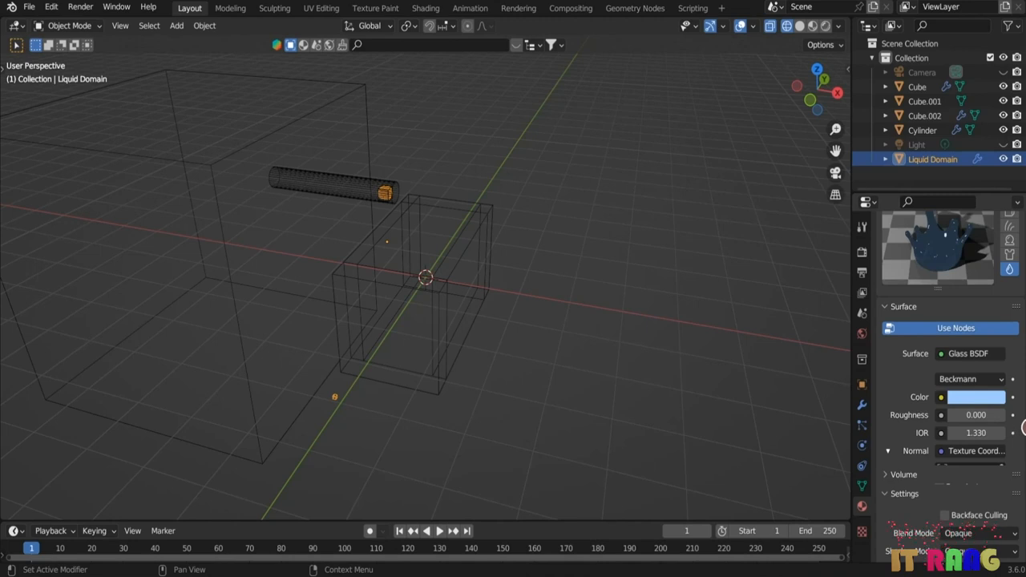
- Enable Screen Space Refraction and Subsurface Translucency in the liquid material's settings
{"action": "scroll", "coordinate": [1018, 431], "scroll_direction": "down", "scroll_amount": 8}
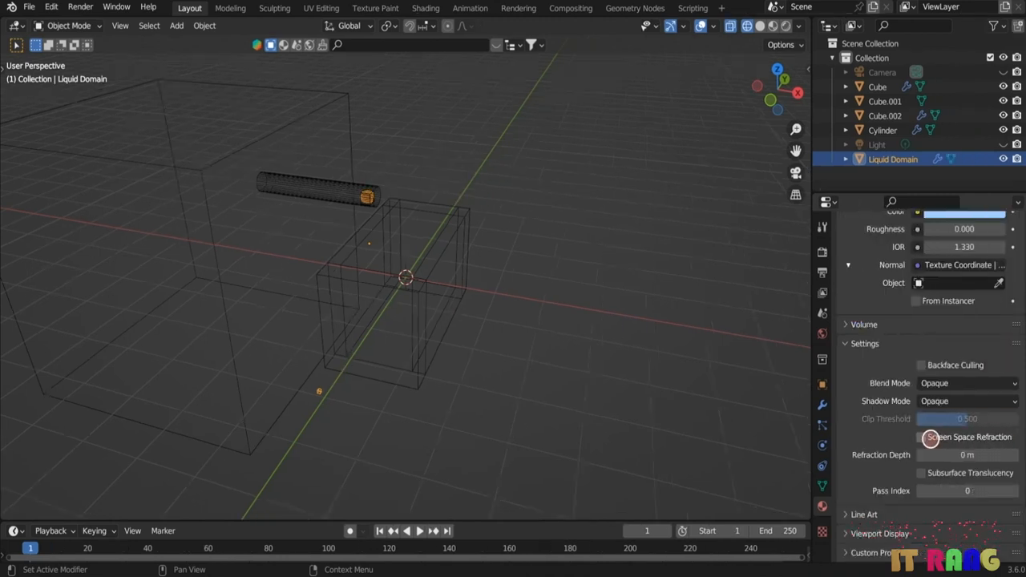
{"action": "left_click", "coordinate": [920, 439]}
{"action": "left_click", "coordinate": [921, 440]}
{"action": "left_click", "coordinate": [920, 473]}
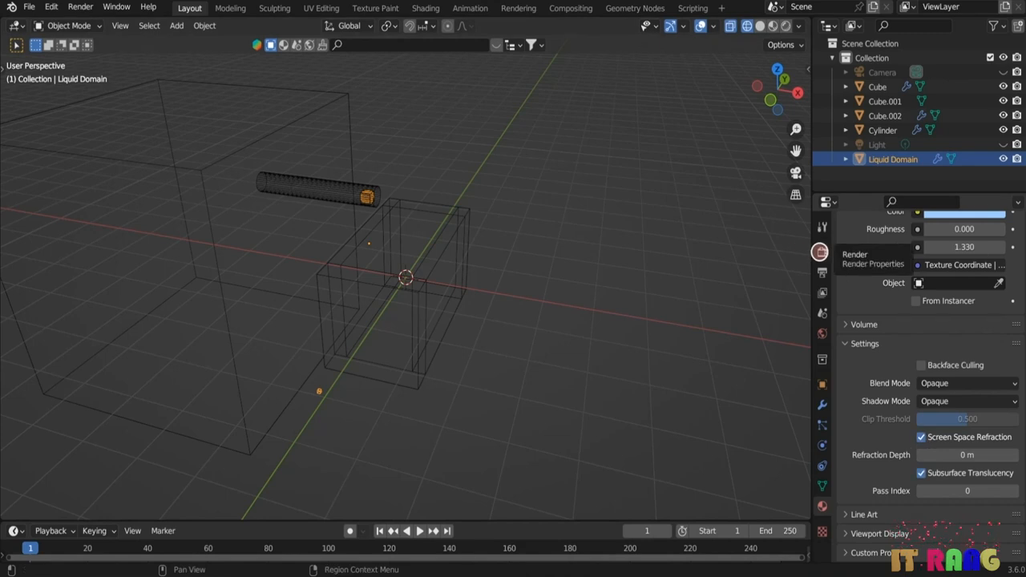
- Enable Screen Space Reflections in the scene's render settings and expand its options
{"action": "left_click", "coordinate": [820, 252]}
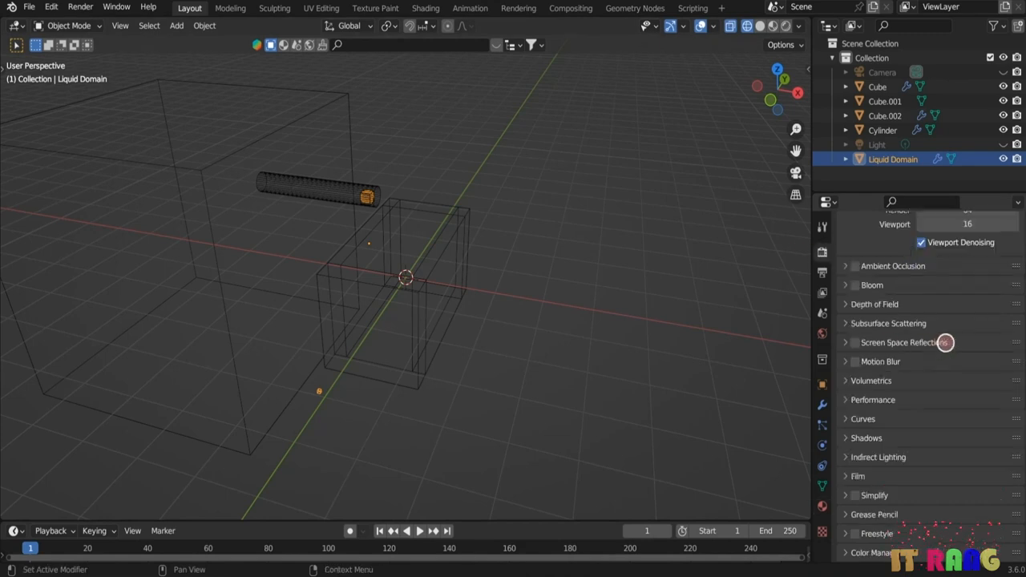
{"action": "left_click", "coordinate": [854, 342]}
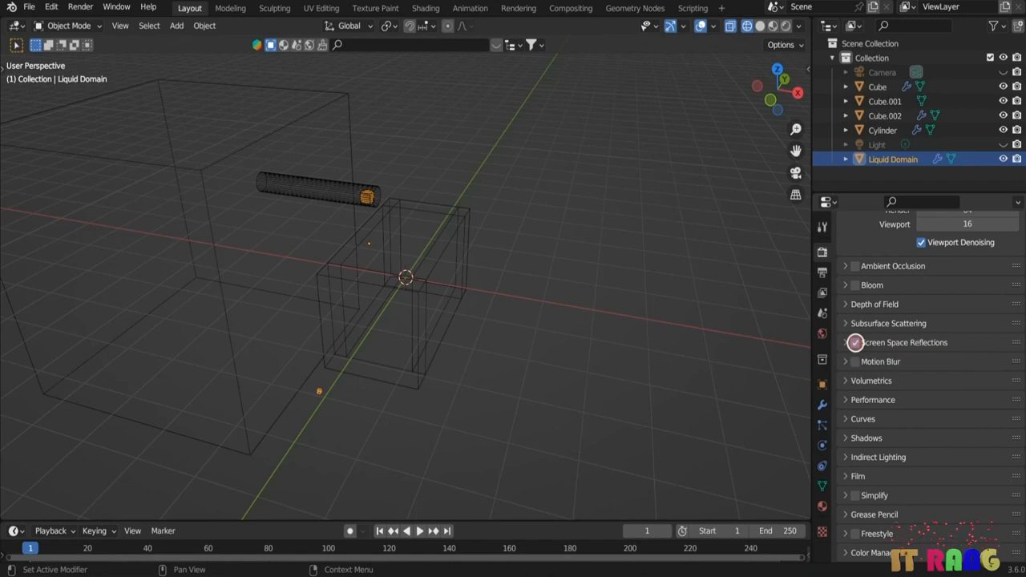
{"action": "left_click", "coordinate": [846, 343]}
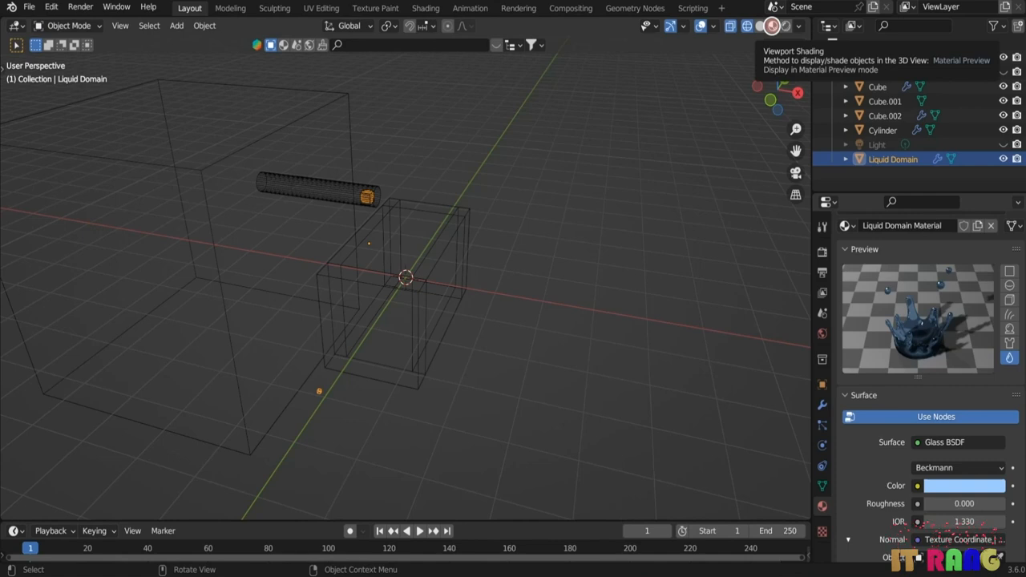
- Show the scene in Material Preview shading and play the fluid simulation to check the blue liquid
{"action": "left_click", "coordinate": [771, 25]}
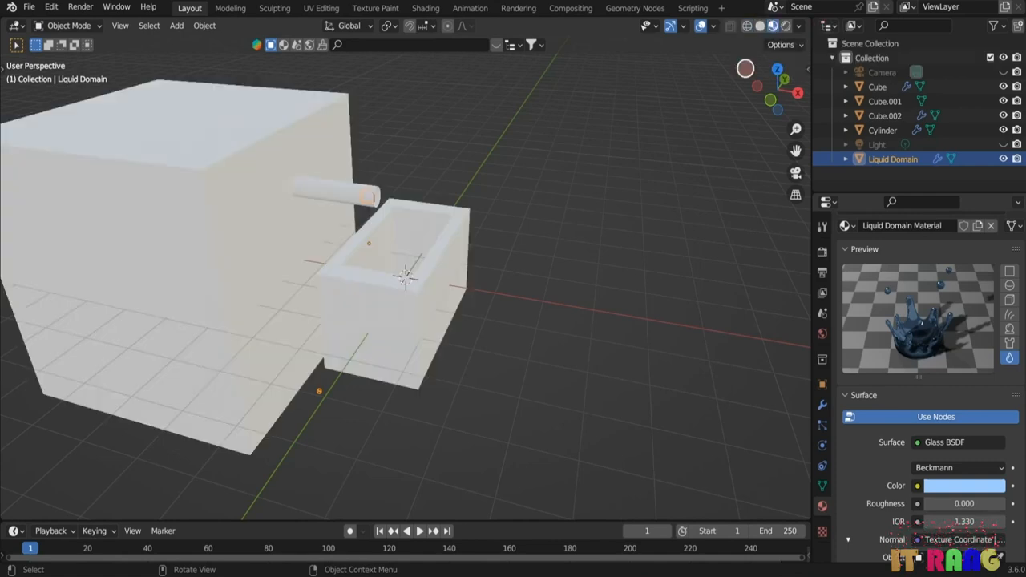
{"action": "left_click", "coordinate": [419, 530]}
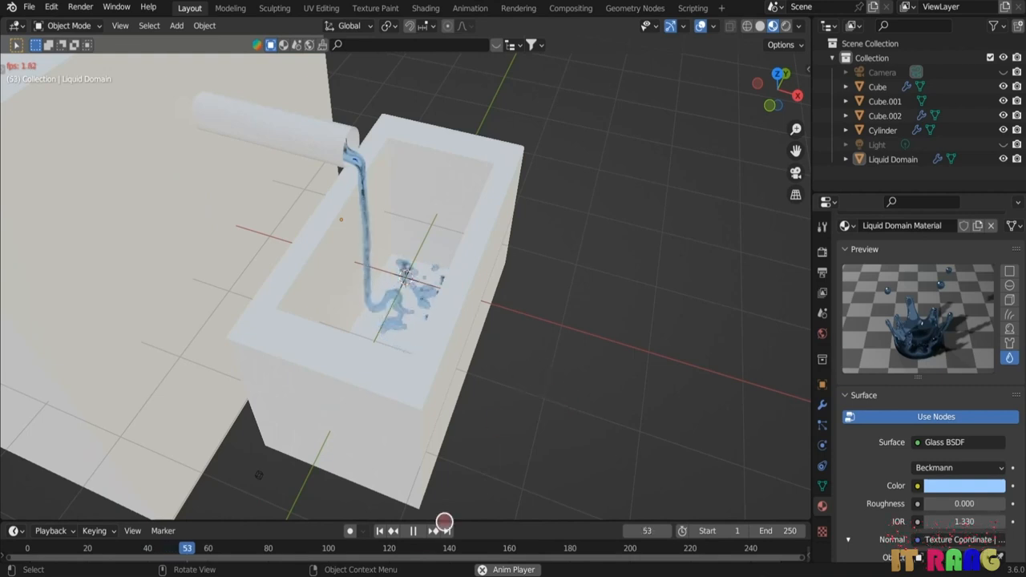
{"action": "key", "text": "Escape"}
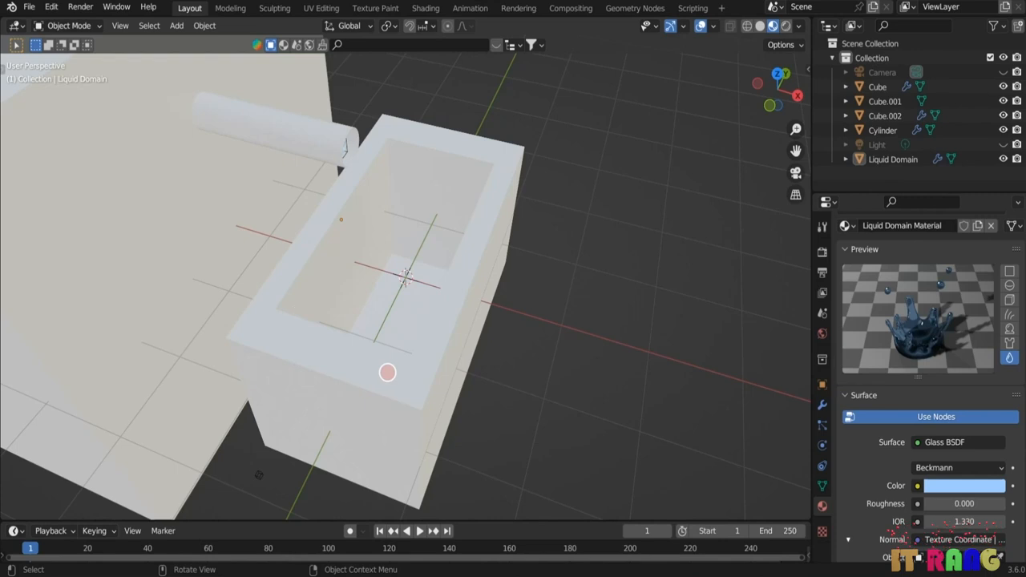
- Apply a Checker Texture to the open container's base color and give the large cube a new pale yellow material
{"action": "left_click", "coordinate": [374, 384]}
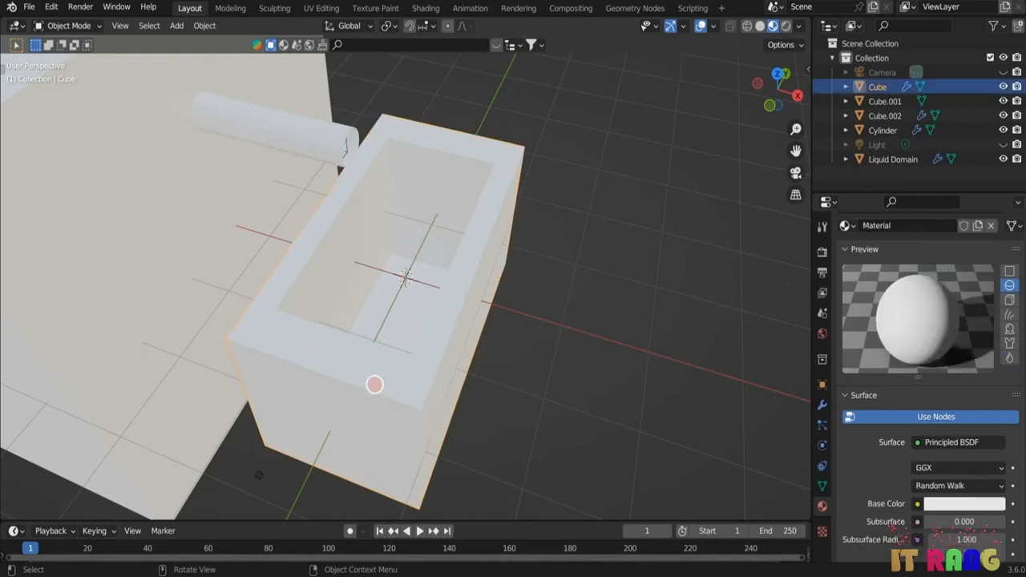
{"action": "left_click", "coordinate": [917, 504]}
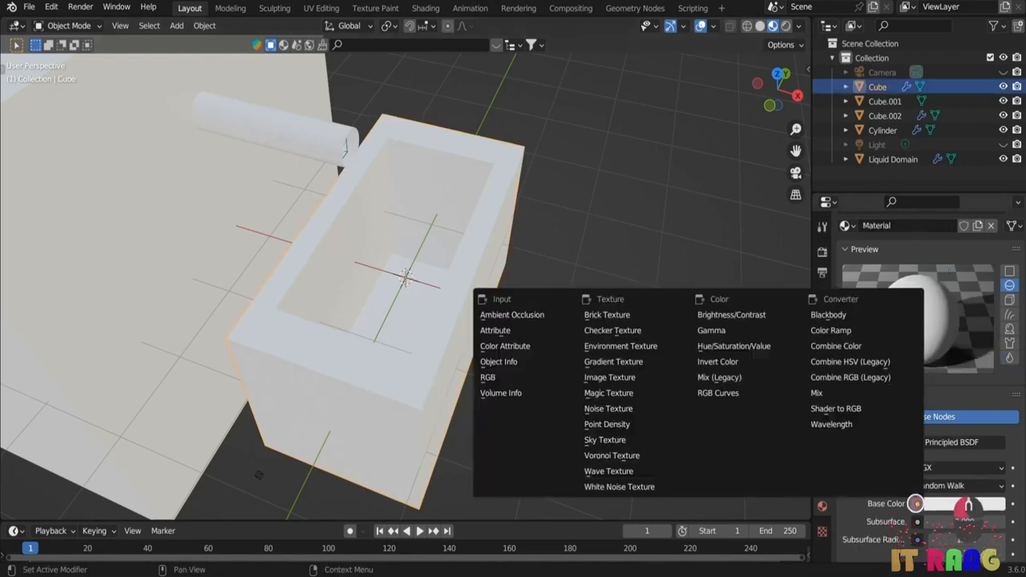
{"action": "left_click", "coordinate": [616, 333]}
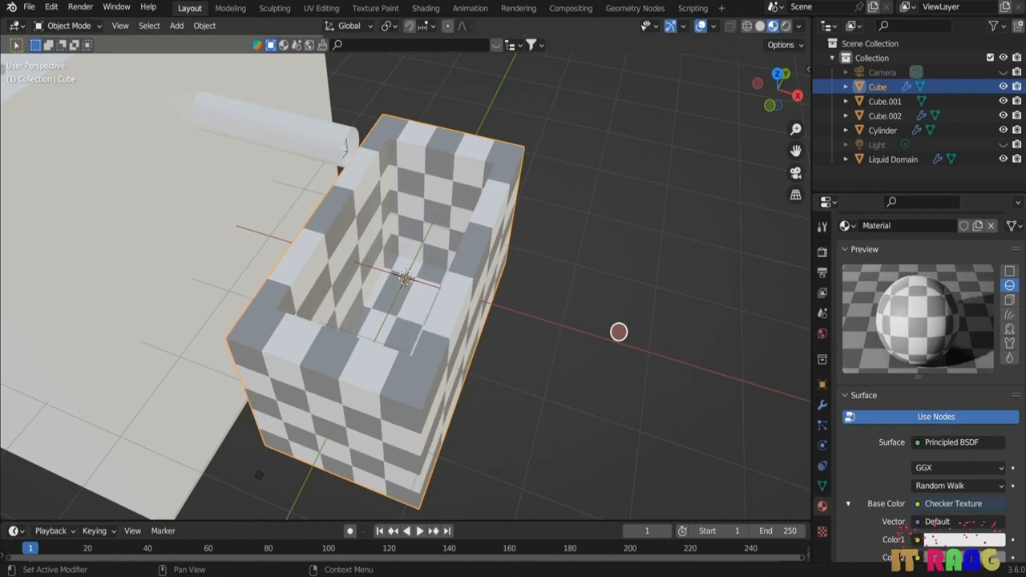
{"action": "left_click", "coordinate": [200, 349]}
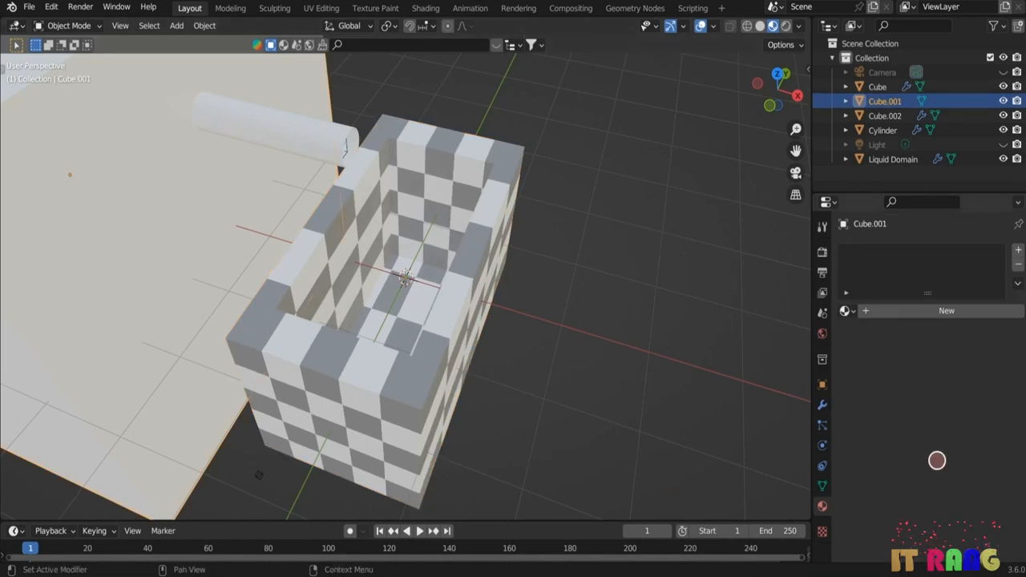
{"action": "left_click", "coordinate": [944, 311]}
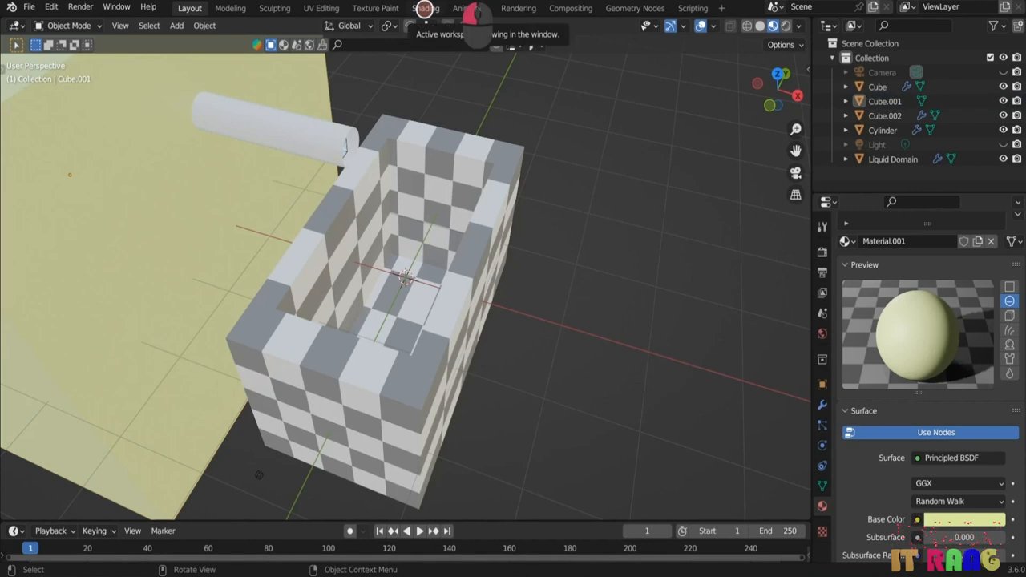
- Add an Environment Texture node beside the Background node in the world's shader graph
{"action": "left_click", "coordinate": [426, 8]}
{"action": "left_click", "coordinate": [215, 337]}
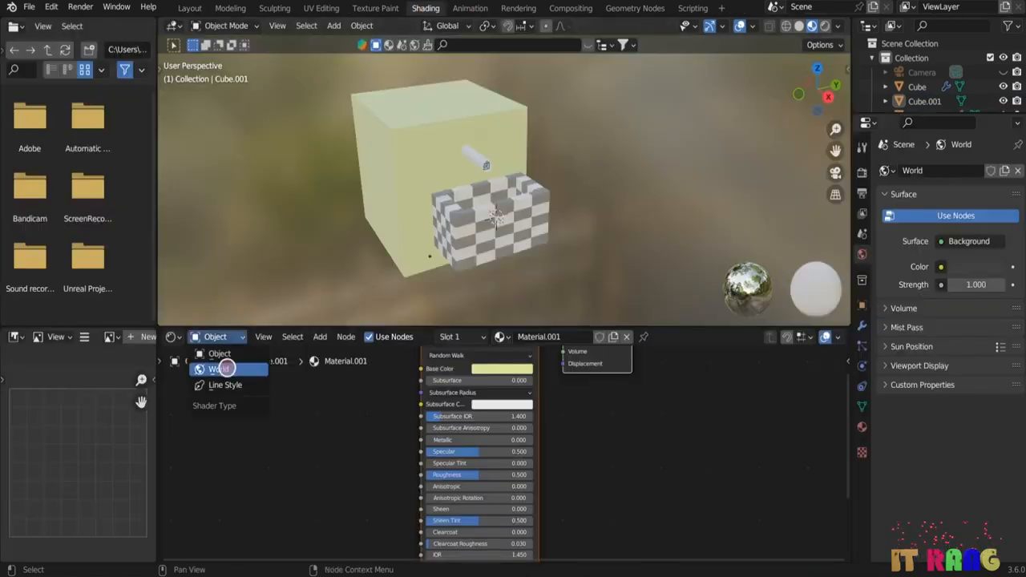
{"action": "left_click", "coordinate": [226, 367]}
{"action": "left_click", "coordinate": [320, 337]}
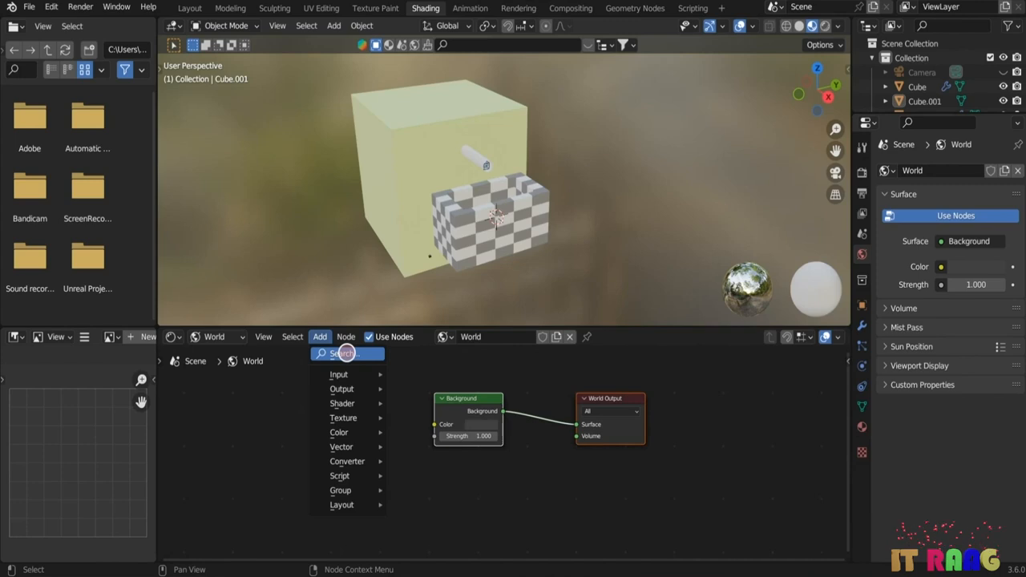
{"action": "left_click", "coordinate": [345, 353]}
{"action": "type", "text": "en"}
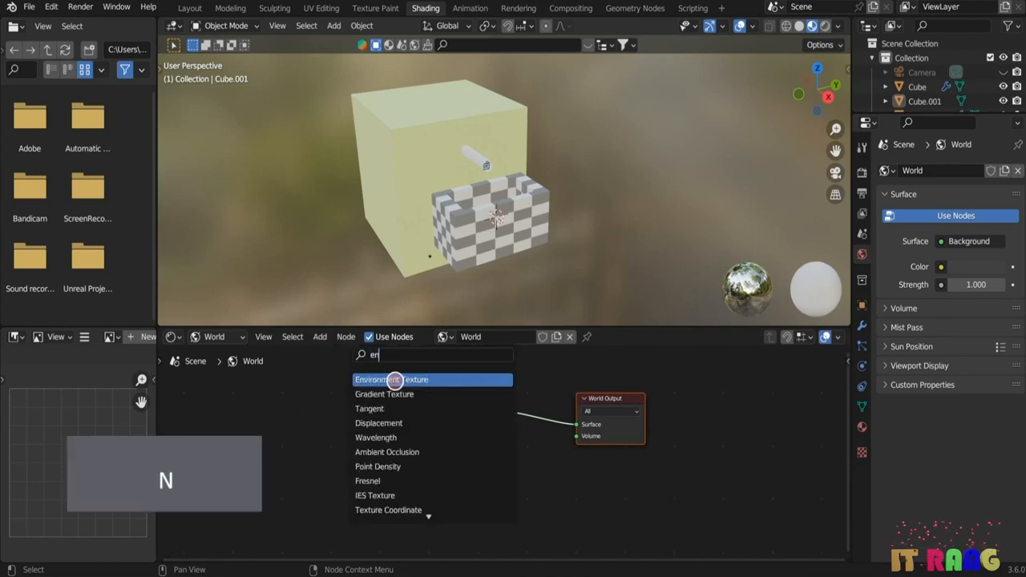
{"action": "left_click", "coordinate": [393, 380]}
{"action": "left_click", "coordinate": [341, 411]}
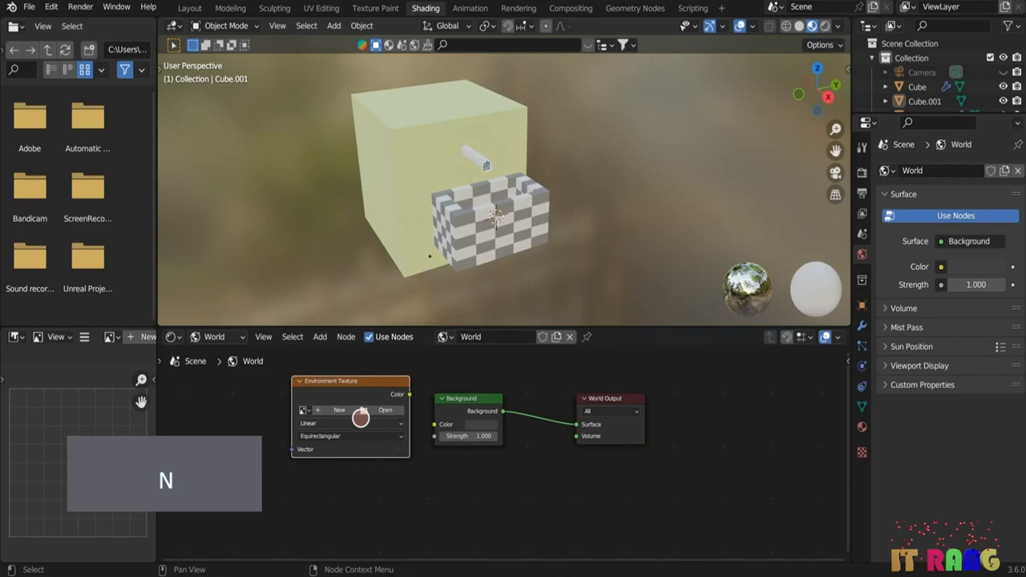
- Load farm_field_8k.hdr from the desktop's hdri folder into the Environment Texture and connect it to the Background color
{"action": "left_click", "coordinate": [385, 410]}
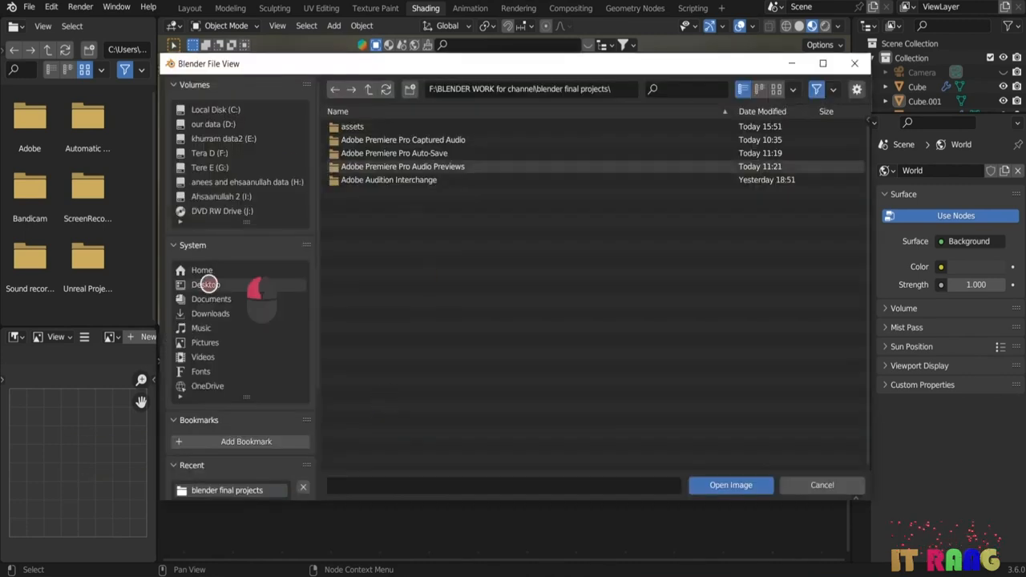
{"action": "left_click", "coordinate": [205, 285]}
{"action": "double_click", "coordinate": [356, 153]}
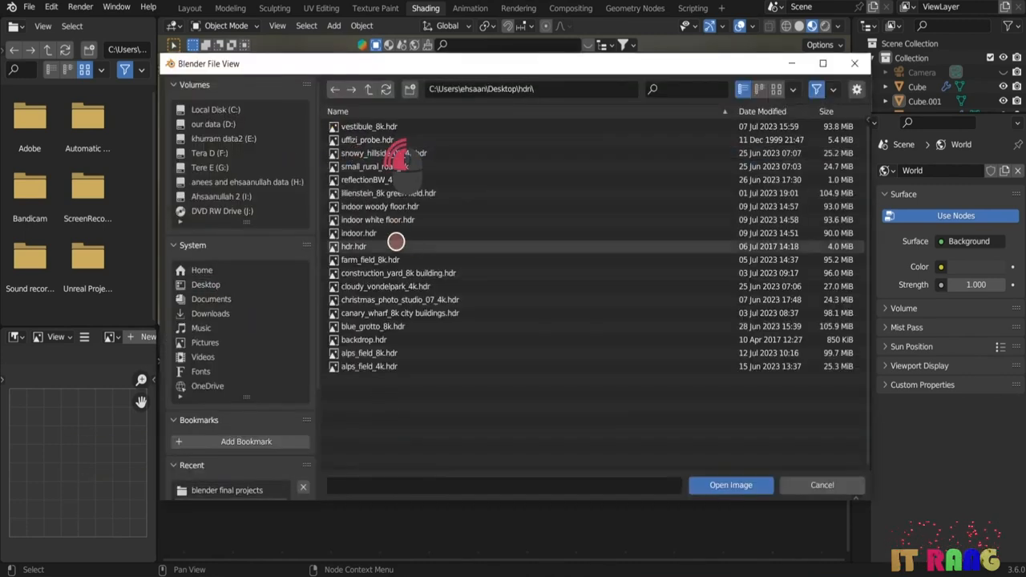
{"action": "double_click", "coordinate": [393, 259]}
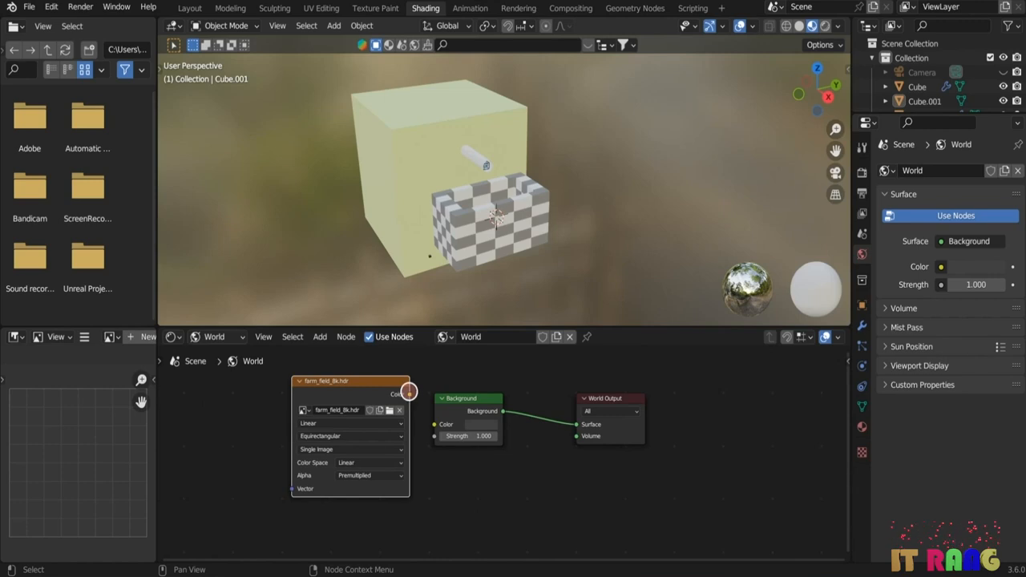
{"action": "left_click_drag", "start_coordinate": [407, 393], "coordinate": [433, 423]}
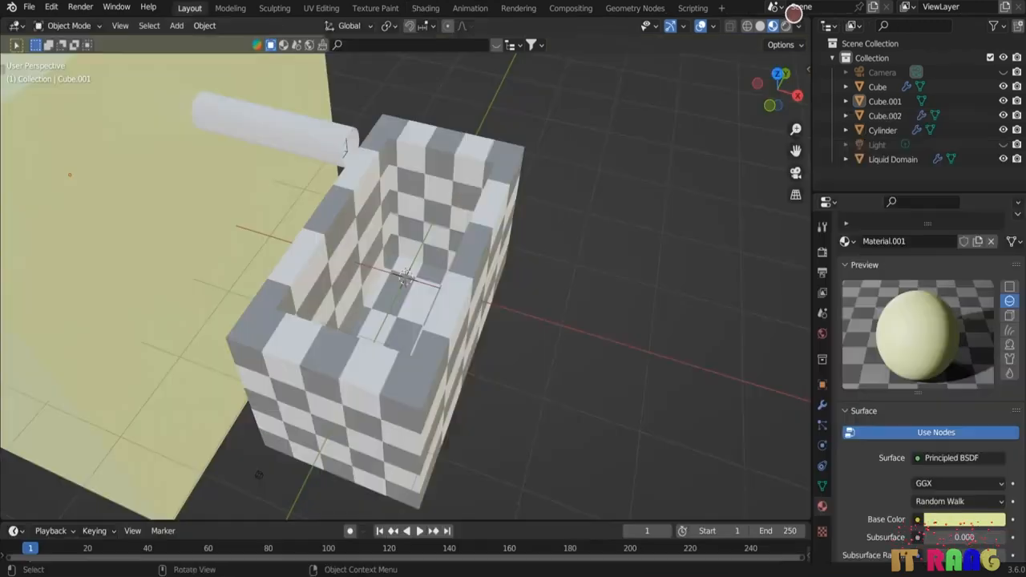
- Show the layout view in Rendered shading and give the cylinder pipe a new material with Metallic 1.000
{"action": "left_click", "coordinate": [786, 25]}
{"action": "mouse_move", "coordinate": [670, 213]}
{"action": "middle_mouse_down"}
{"action": "mouse_move", "coordinate": [656, 221]}
{"action": "mouse_move", "coordinate": [657, 174]}
{"action": "mouse_move", "coordinate": [656, 212]}
{"action": "middle_mouse_up"}
{"action": "left_click", "coordinate": [313, 138]}
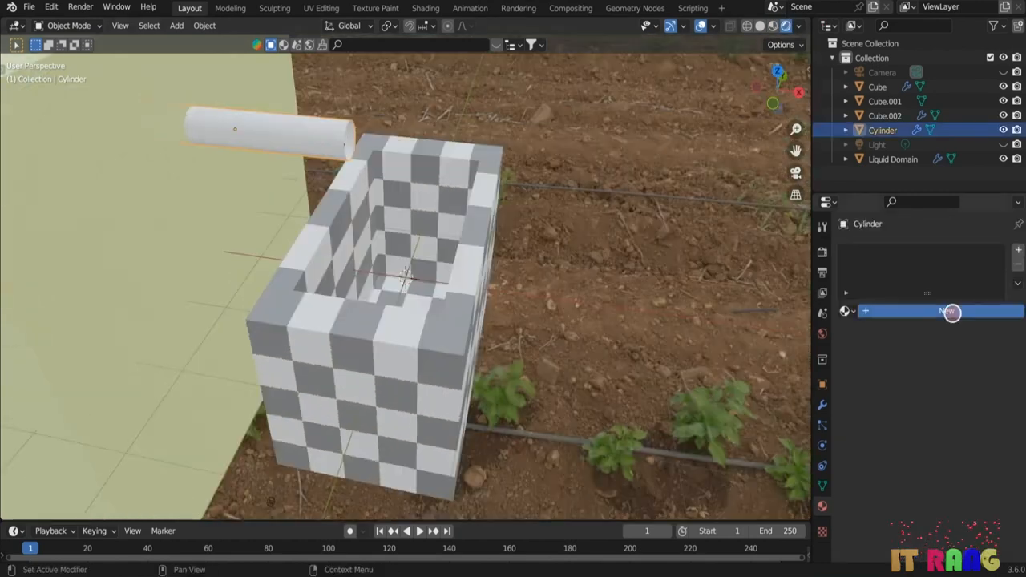
{"action": "left_click", "coordinate": [950, 311]}
{"action": "scroll", "coordinate": [1021, 427], "scroll_direction": "down", "scroll_amount": 8}
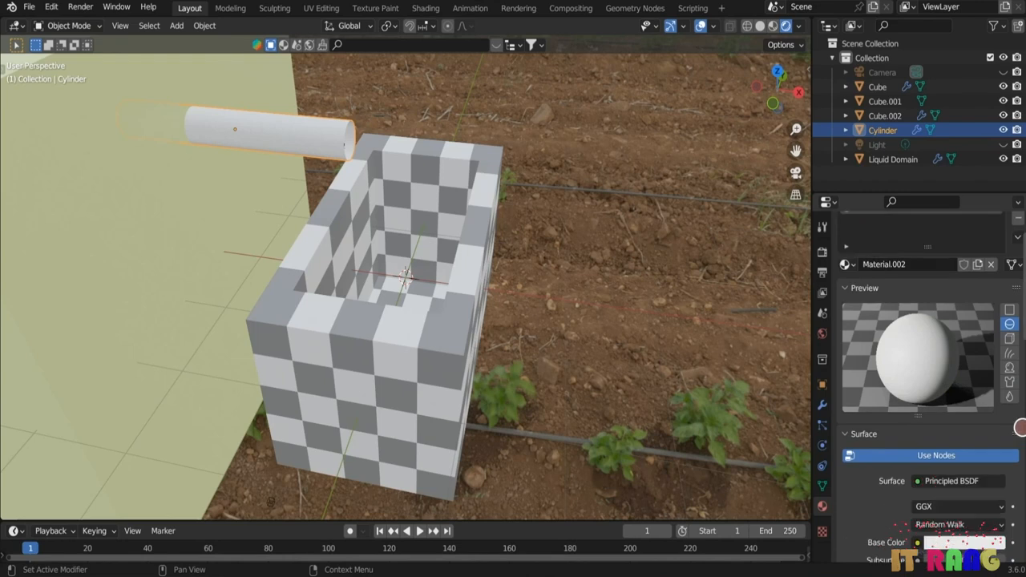
{"action": "left_click_drag", "start_coordinate": [937, 449], "coordinate": [982, 447]}
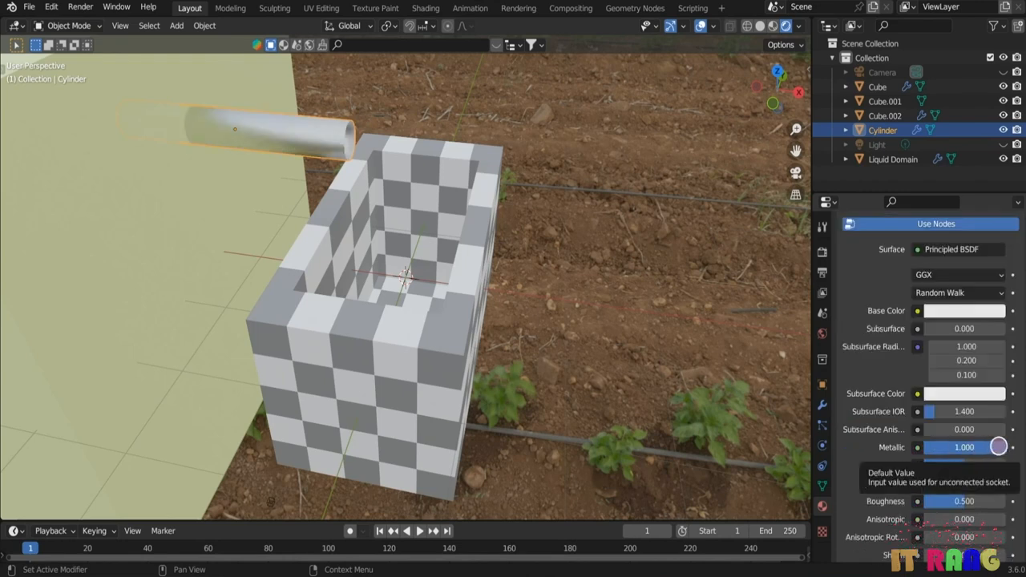
{"action": "left_click_drag", "start_coordinate": [963, 501], "coordinate": [962, 501]}
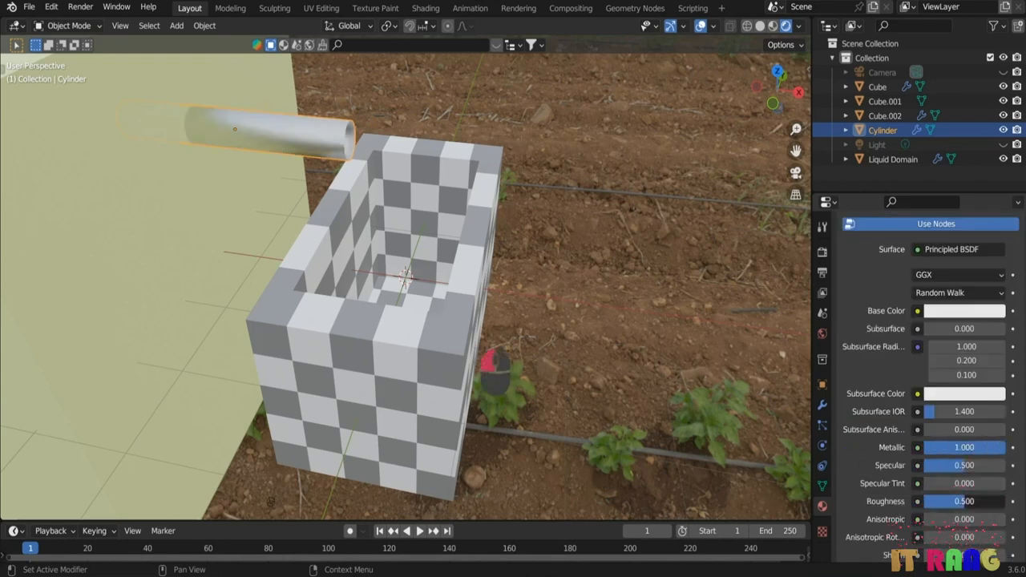
- Deselect the pipe and play the fluid animation in the rendered view
{"action": "left_click_drag", "start_coordinate": [489, 365], "coordinate": [468, 362]}
{"action": "left_click", "coordinate": [561, 301]}
{"action": "key", "text": "space"}
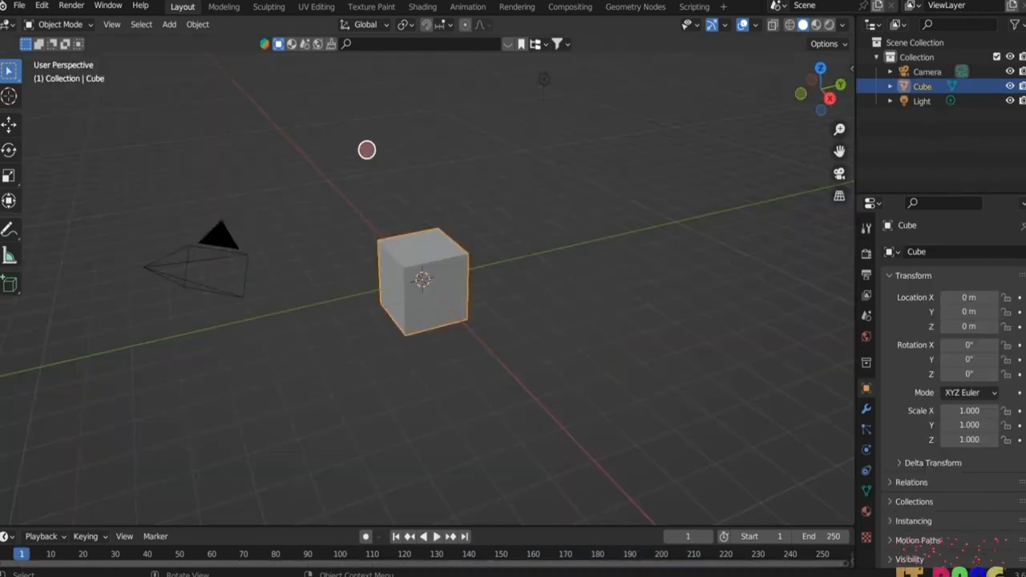
- Add a plane, scale it to about 9.04 and lower it to about -0.9 m on Z beneath the cube
{"action": "key", "text": "shift+a"}
{"action": "mouse_move", "coordinate": [367, 135]}
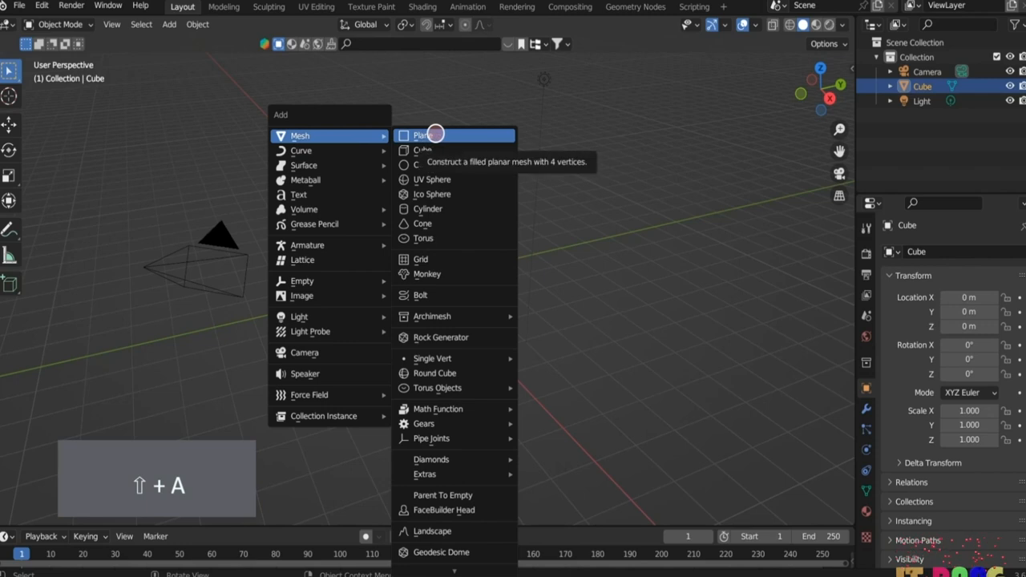
{"action": "left_click", "coordinate": [437, 136]}
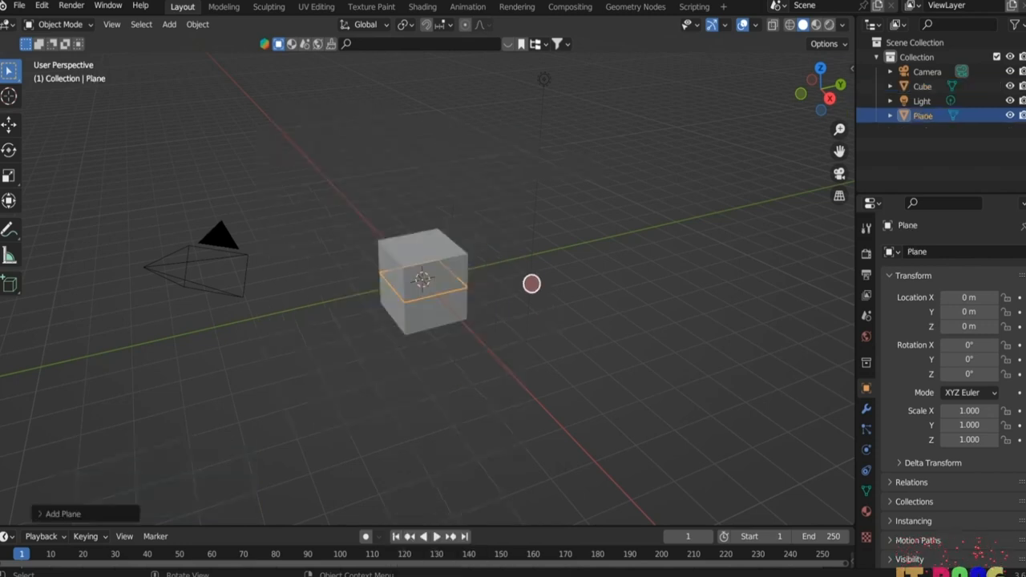
{"action": "key", "text": "s"}
{"action": "left_click", "coordinate": [487, 334]}
{"action": "key", "text": "g"}
{"action": "key", "text": "z"}
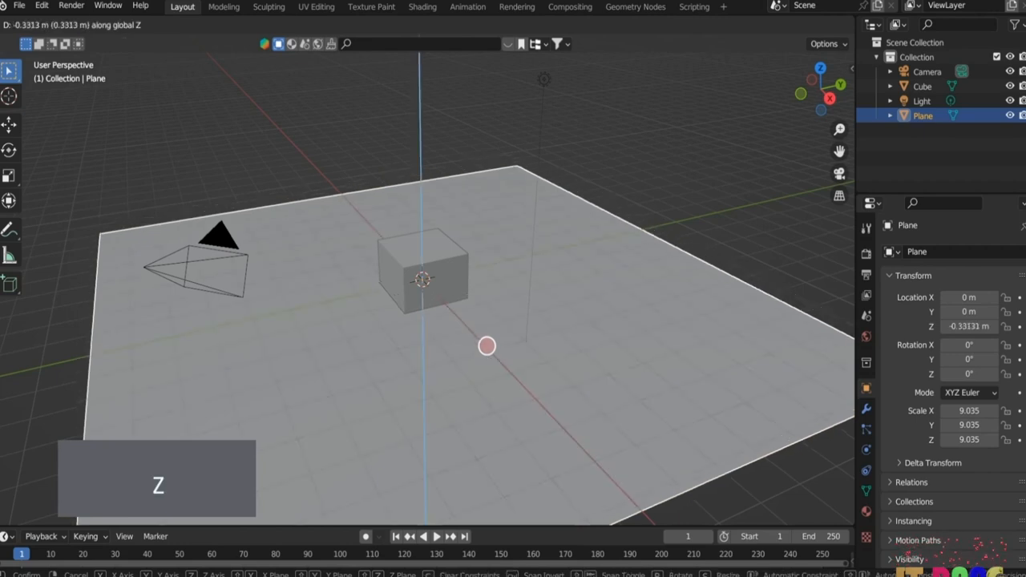
{"action": "left_click", "coordinate": [487, 362]}
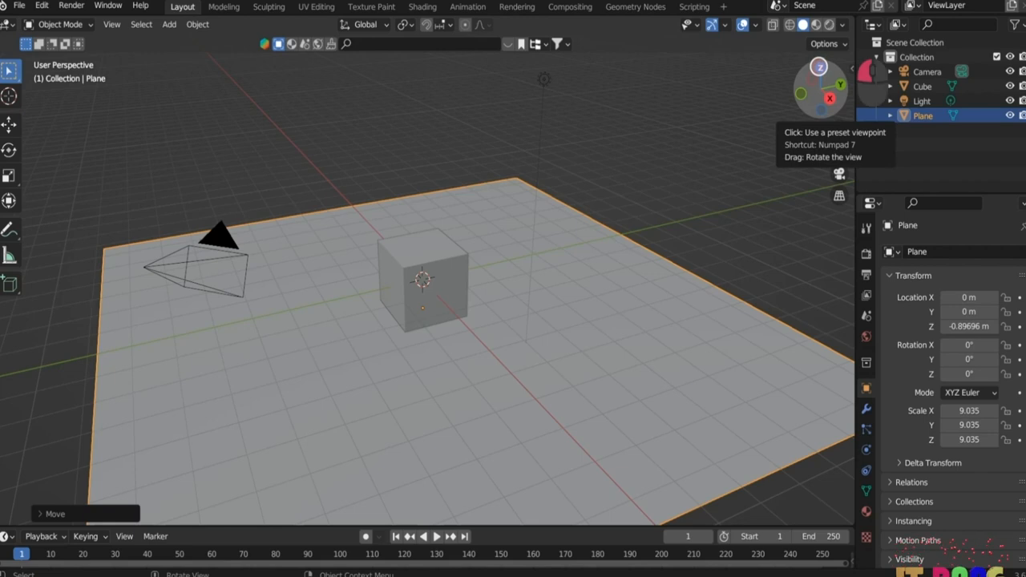
- In the top view, add a NURBS circle around the cube and scale it up to about 8.85
{"action": "left_click", "coordinate": [818, 68]}
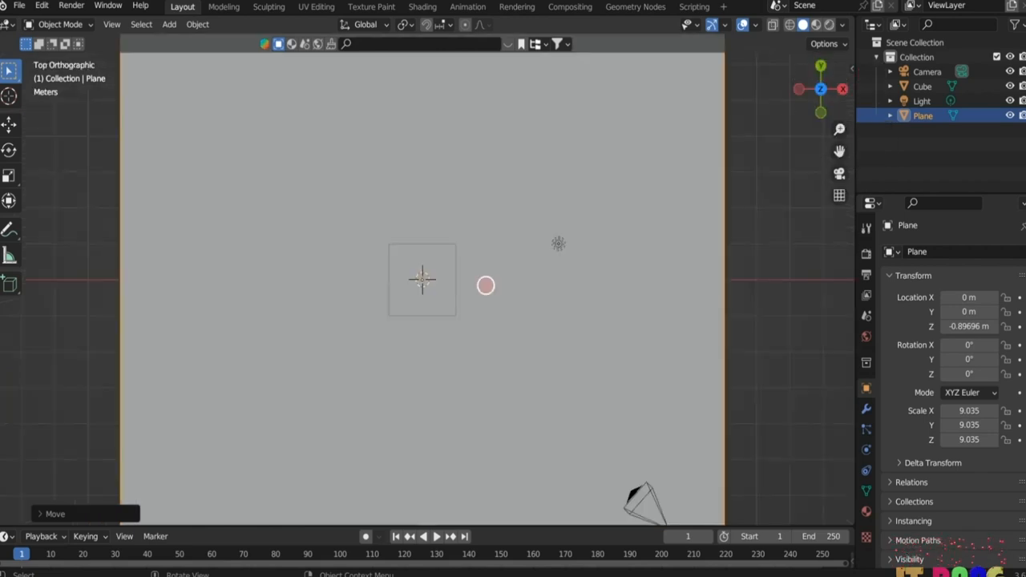
{"action": "key", "text": "shift+a"}
{"action": "mouse_move", "coordinate": [452, 297]}
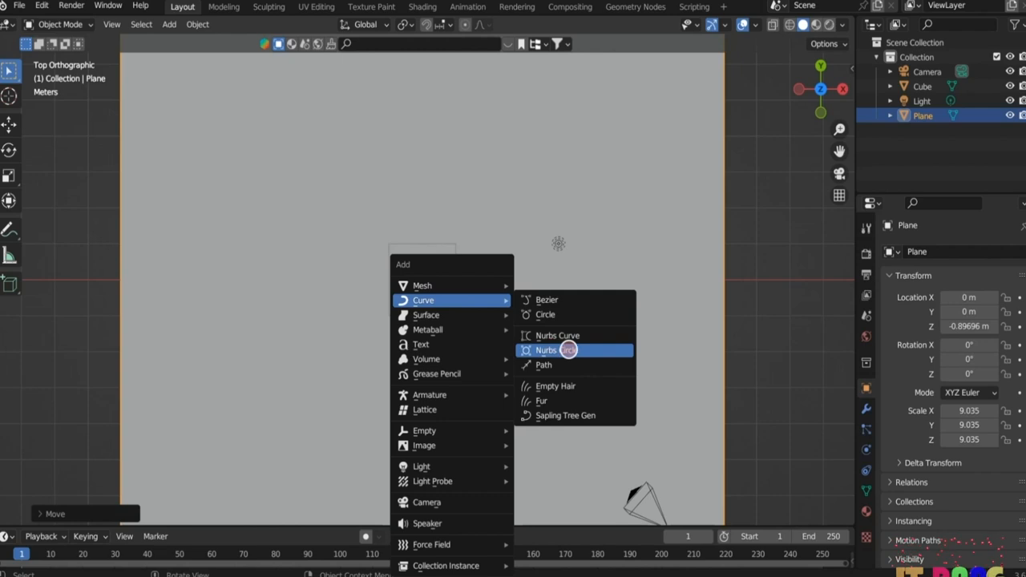
{"action": "left_click", "coordinate": [568, 350]}
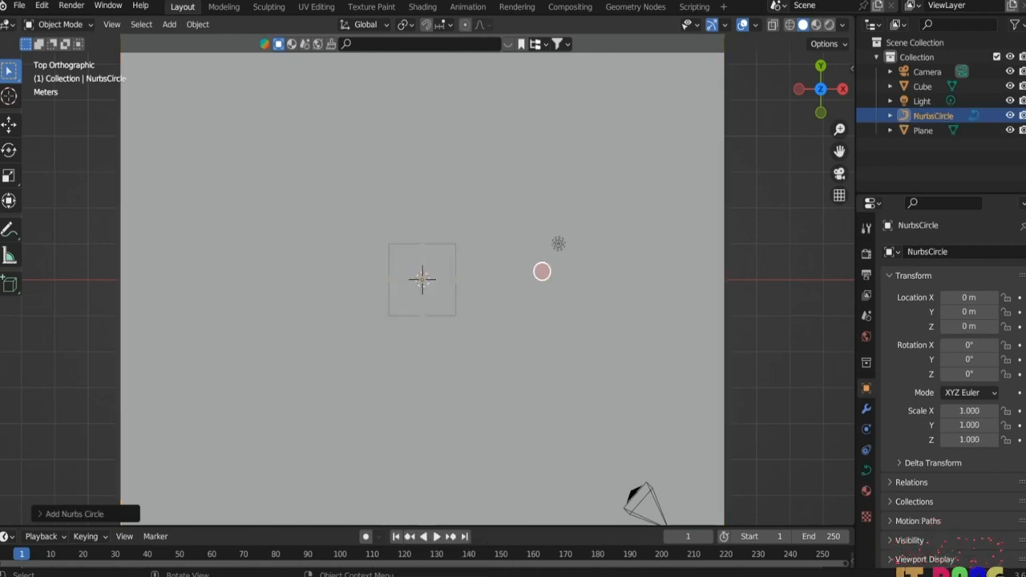
{"action": "key", "text": "s"}
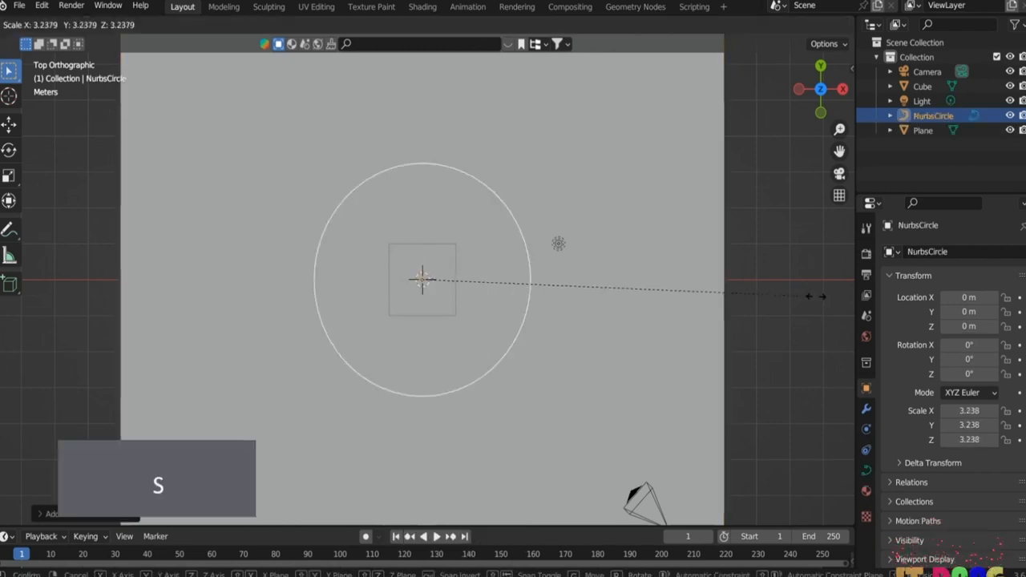
- Check the camera's framing of the cube and parent the camera to the NURBS circle with Follow Path
{"action": "left_click", "coordinate": [585, 437]}
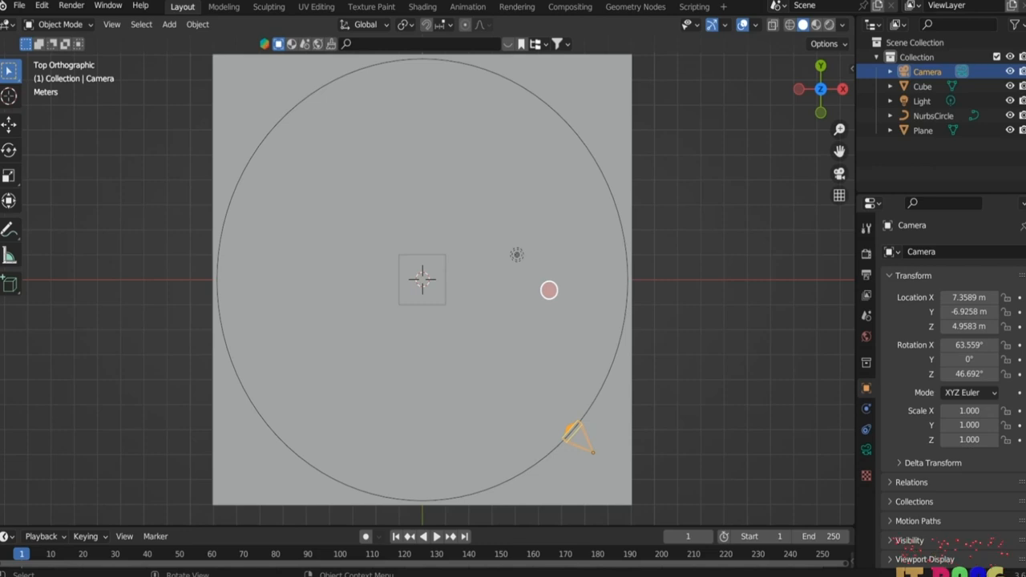
{"action": "key", "text": "KP_0"}
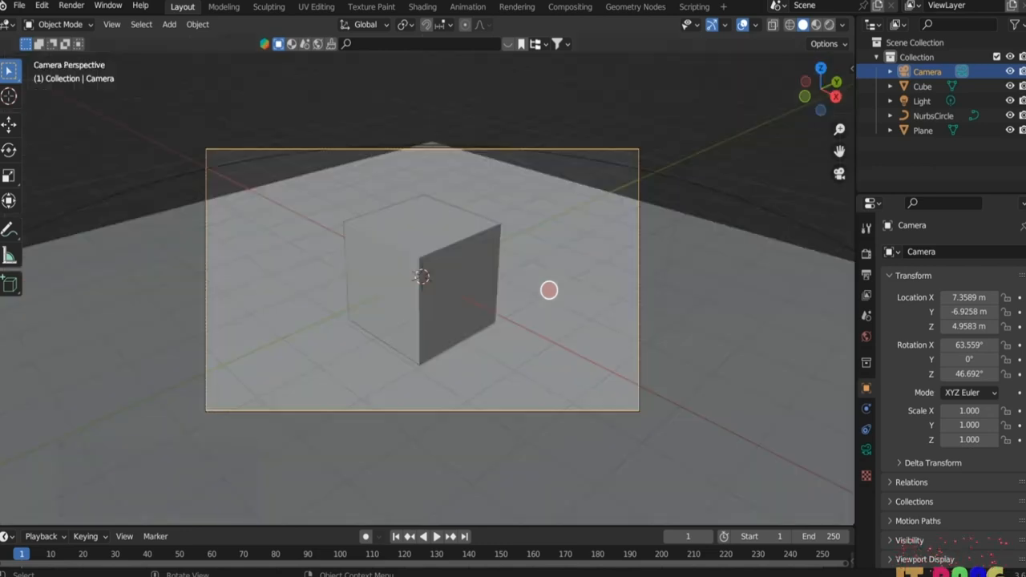
{"action": "key", "text": "KP_0"}
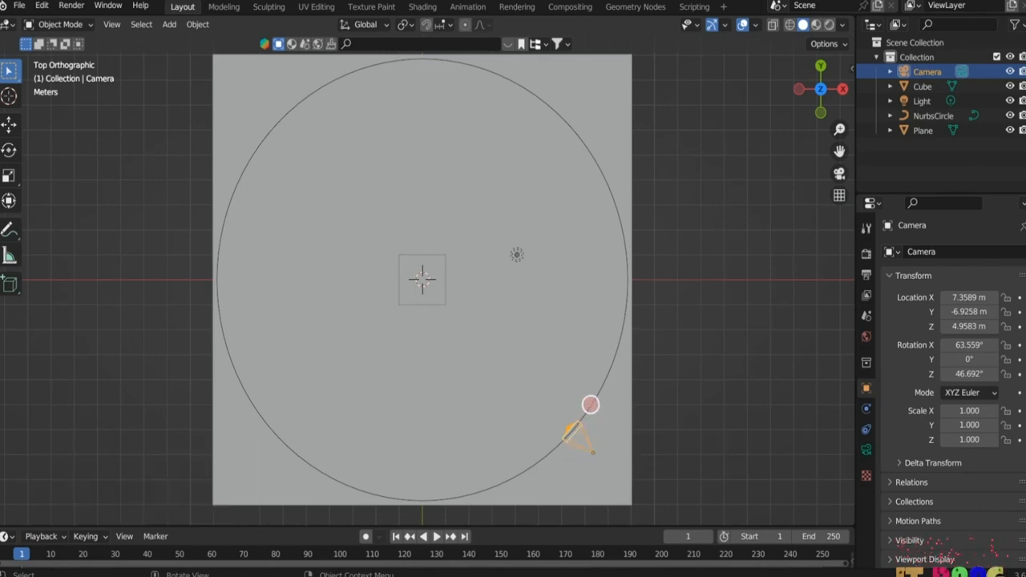
{"action": "left_click", "coordinate": [629, 421], "text": "shift"}
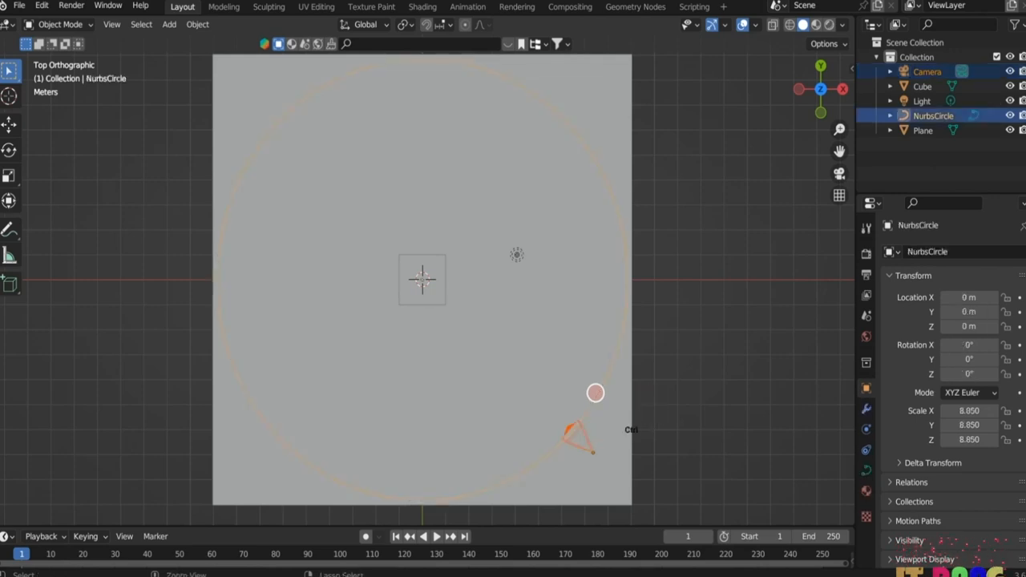
{"action": "key", "text": "ctrl+p"}
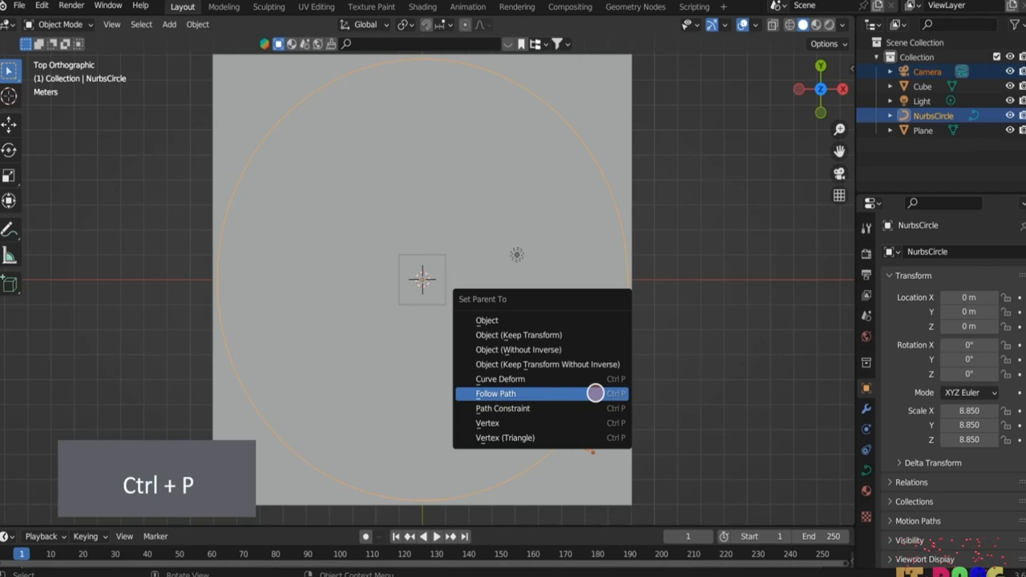
{"action": "left_click", "coordinate": [543, 393]}
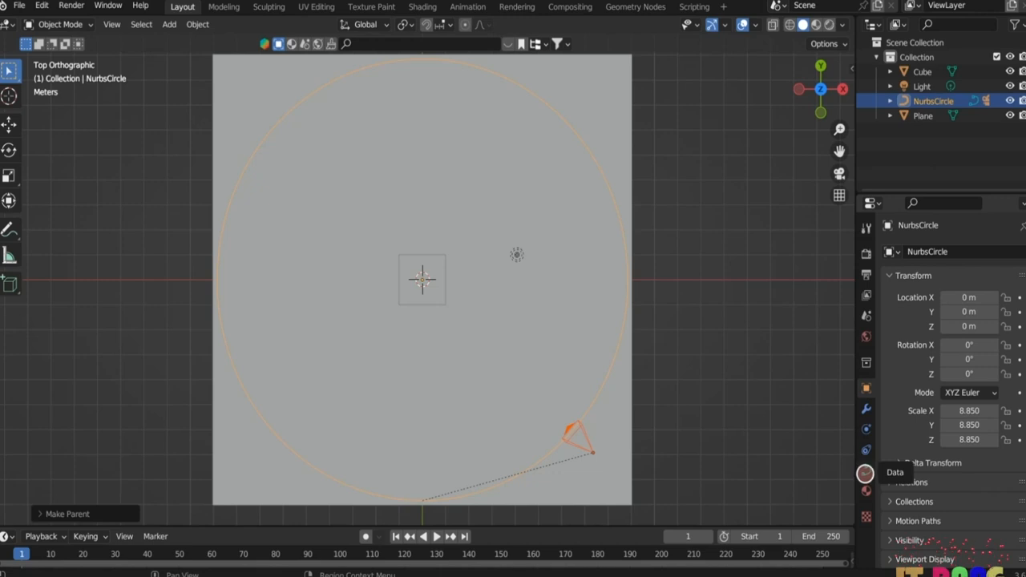
- Set the NURBS circle's Path Animation length to 300 frames
{"action": "left_click", "coordinate": [865, 473]}
{"action": "scroll", "coordinate": [914, 477], "scroll_direction": "down", "scroll_amount": 1}
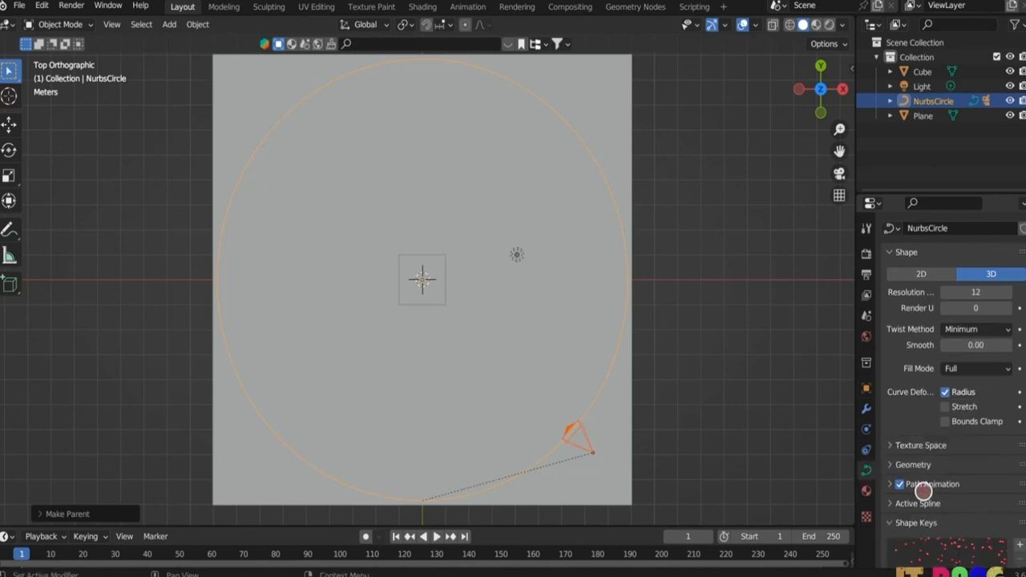
{"action": "left_click", "coordinate": [889, 484]}
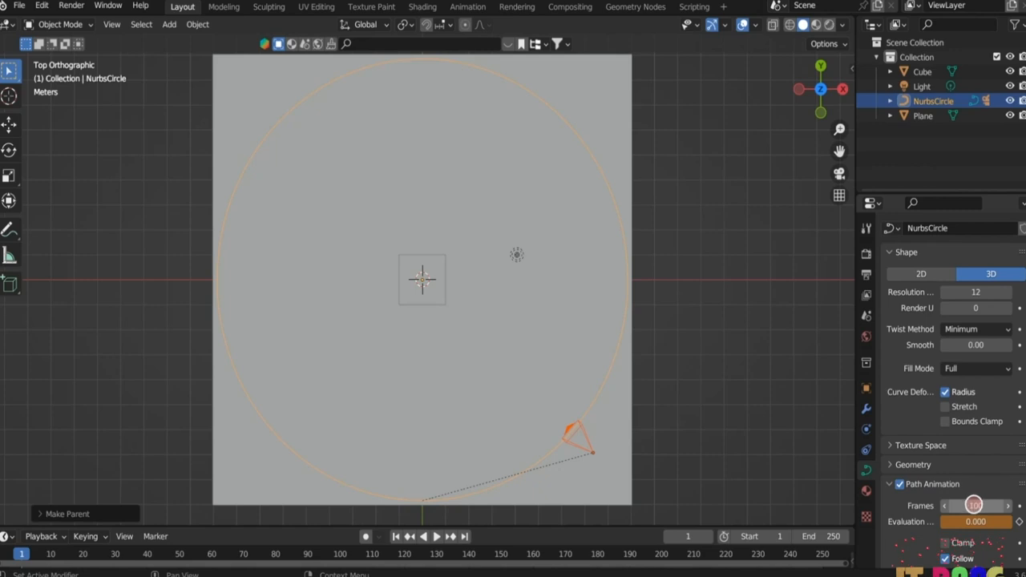
{"action": "left_click", "coordinate": [982, 505]}
{"action": "type", "text": "30"}
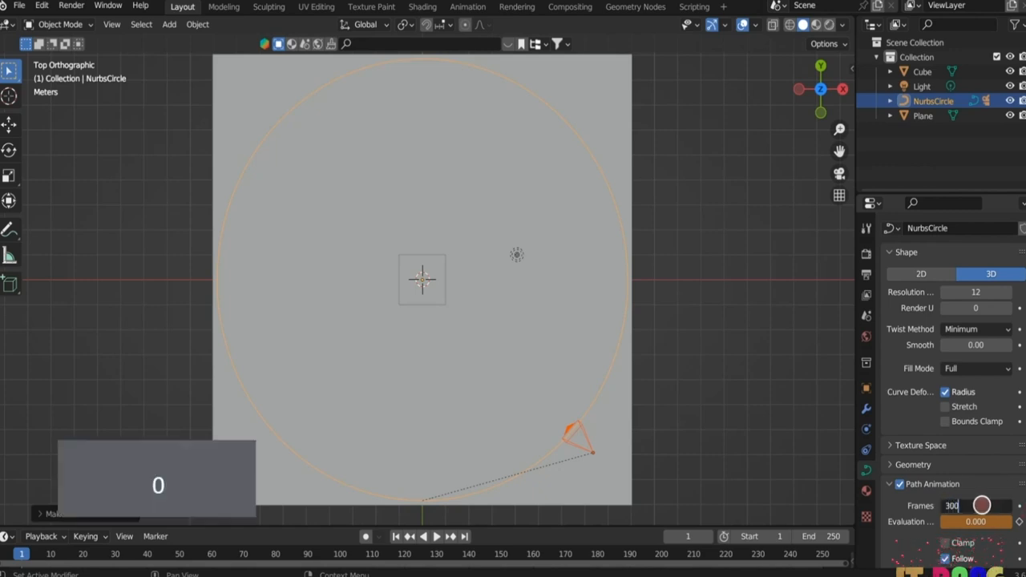
{"action": "key", "text": "Return"}
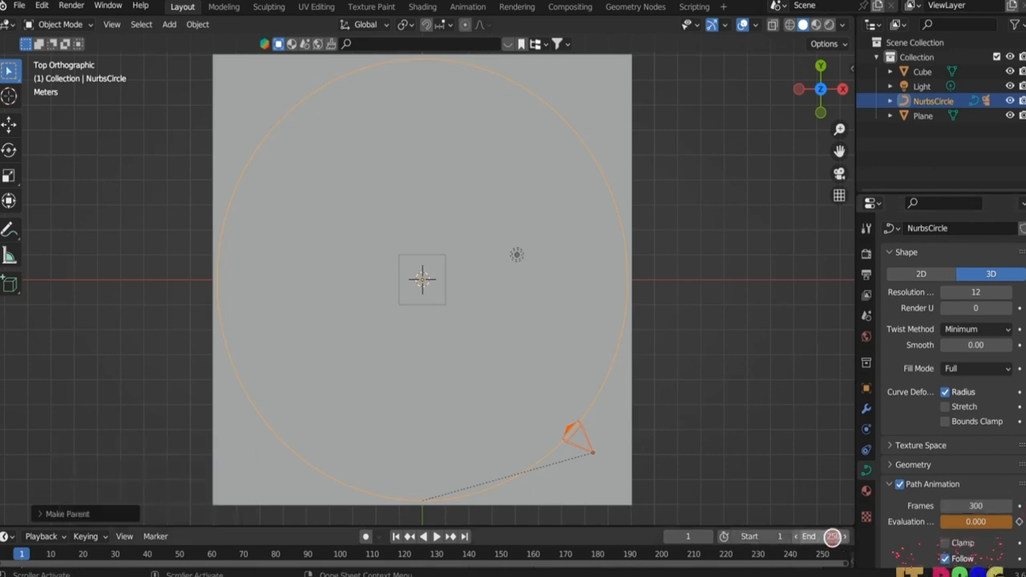
- Set the timeline's end frame to 900
{"action": "left_click", "coordinate": [832, 537]}
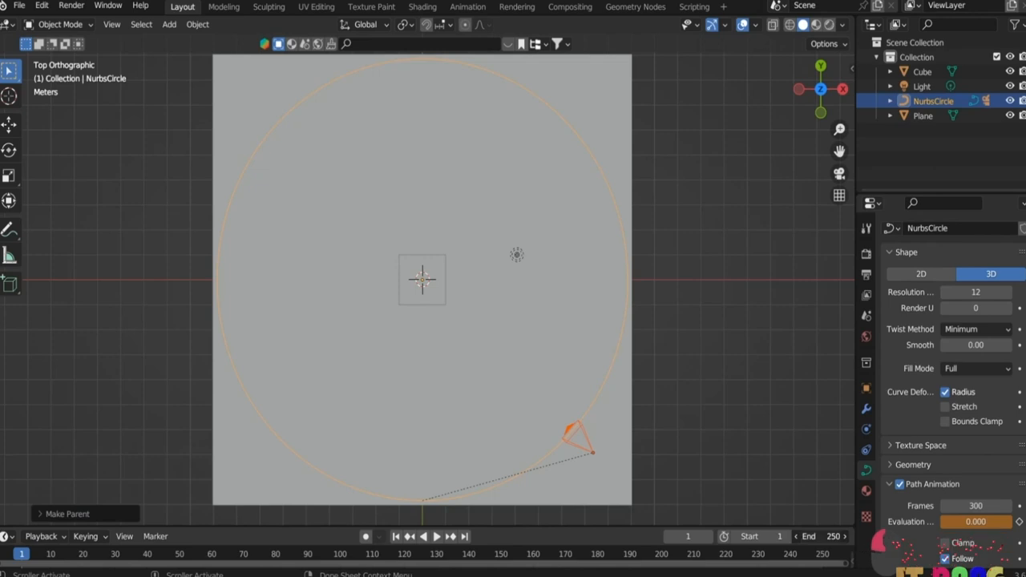
{"action": "type", "text": "90"}
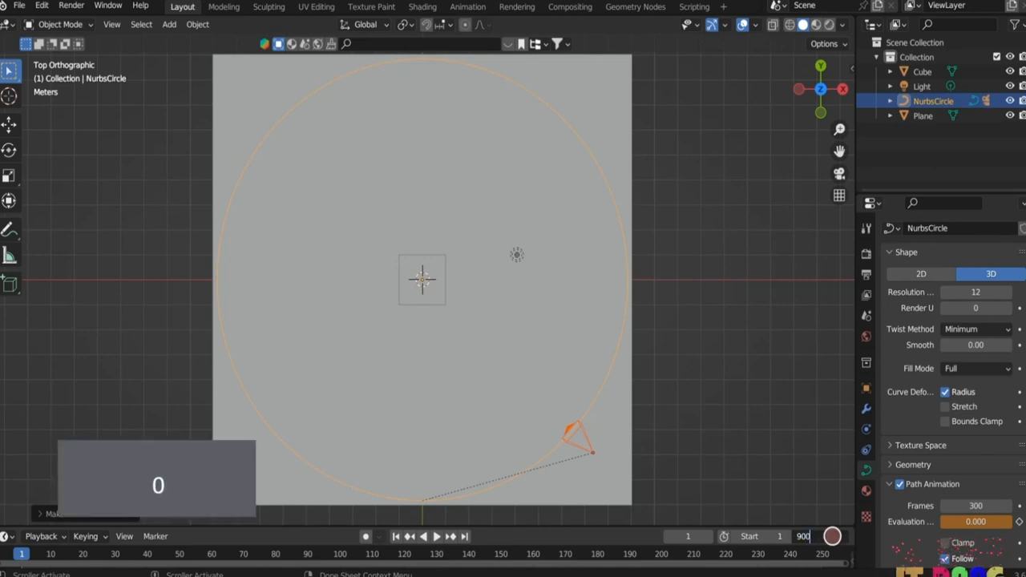
{"action": "type", "text": "0"}
{"action": "key", "text": "Return"}
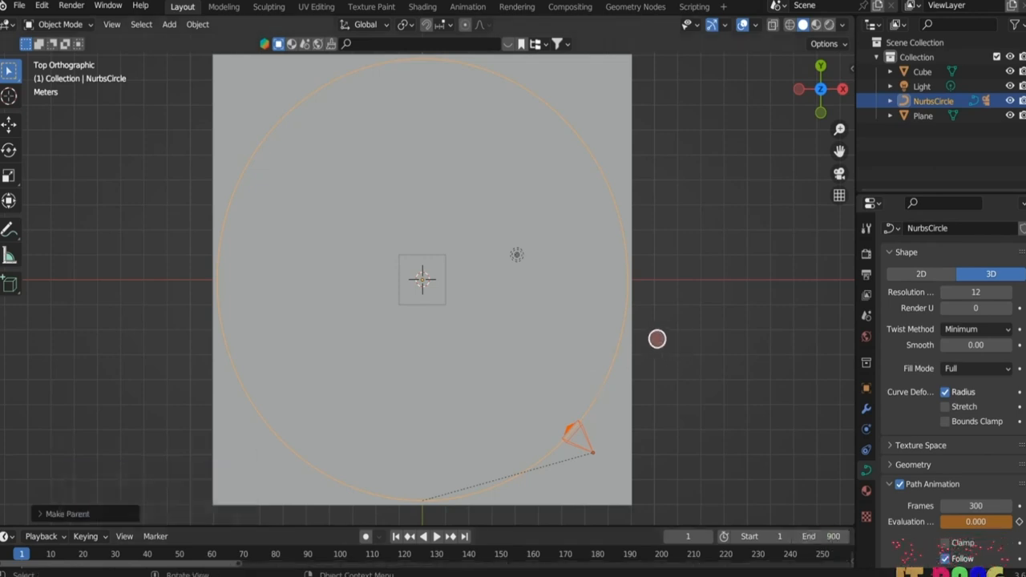
- Play the camera's path animation from the top view and through the camera, returning to the first frame and top view
{"action": "left_click", "coordinate": [437, 536]}
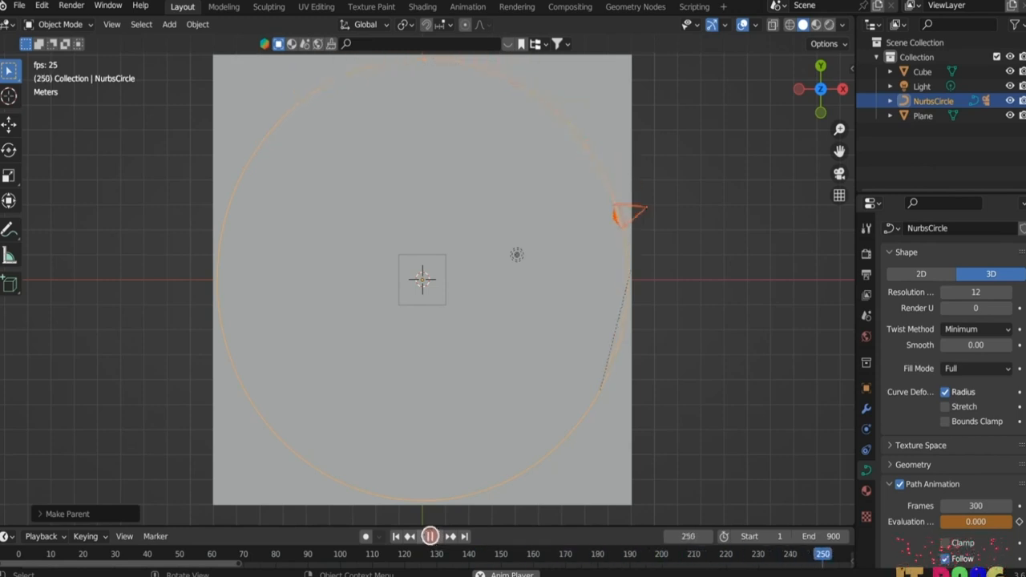
{"action": "left_click", "coordinate": [430, 536]}
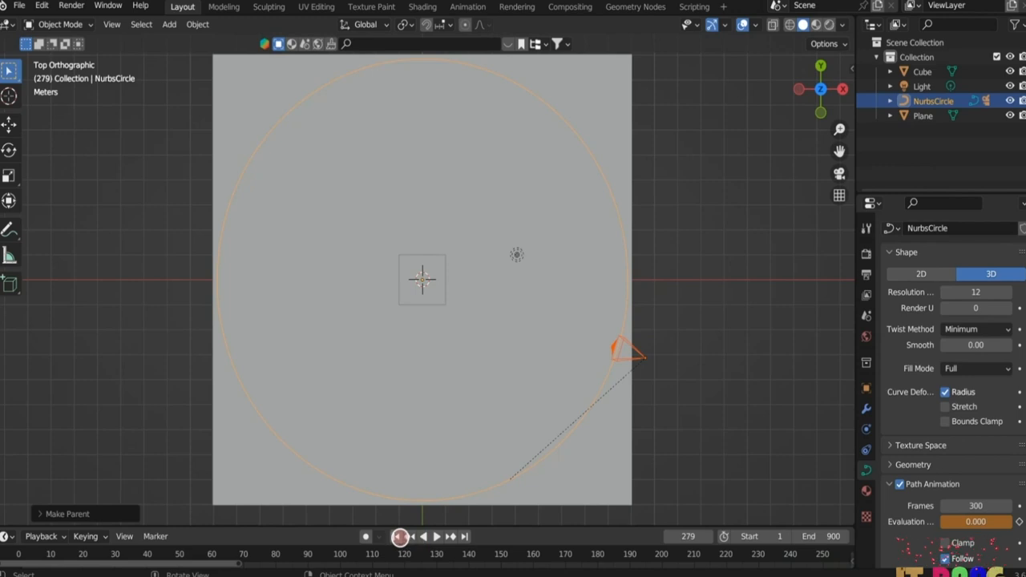
{"action": "left_click", "coordinate": [395, 536]}
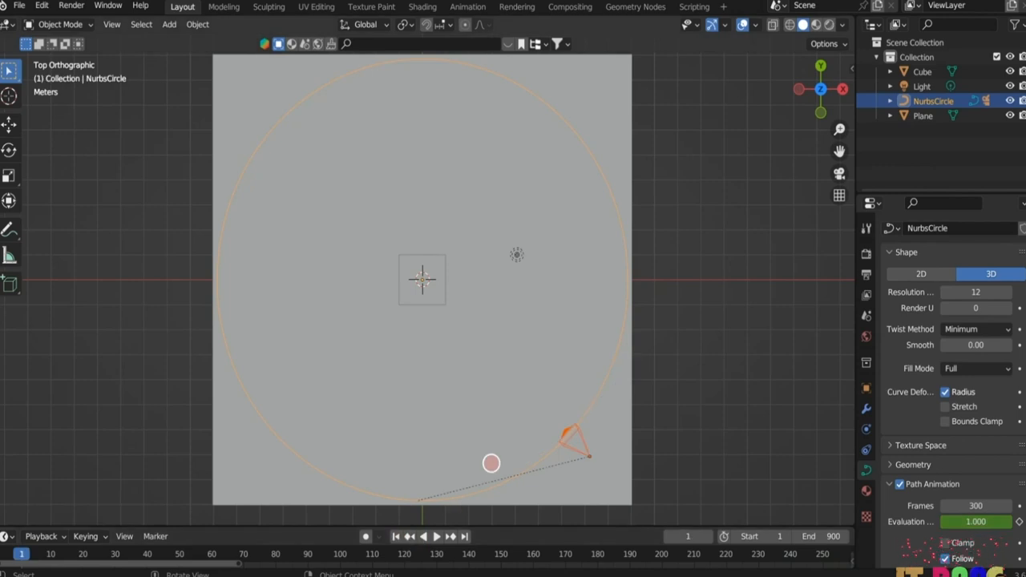
{"action": "key", "text": "KP_0"}
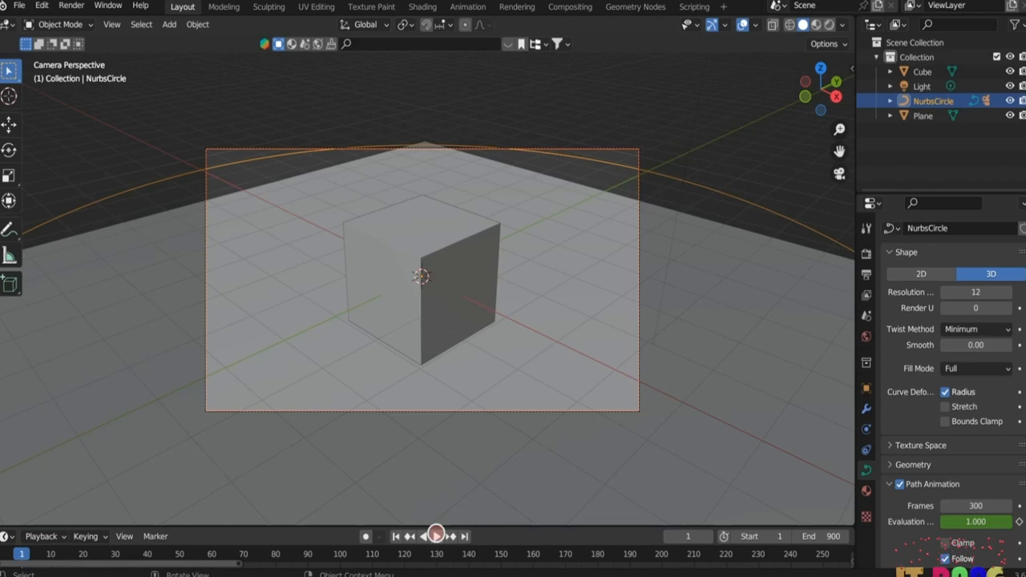
{"action": "left_click", "coordinate": [436, 536]}
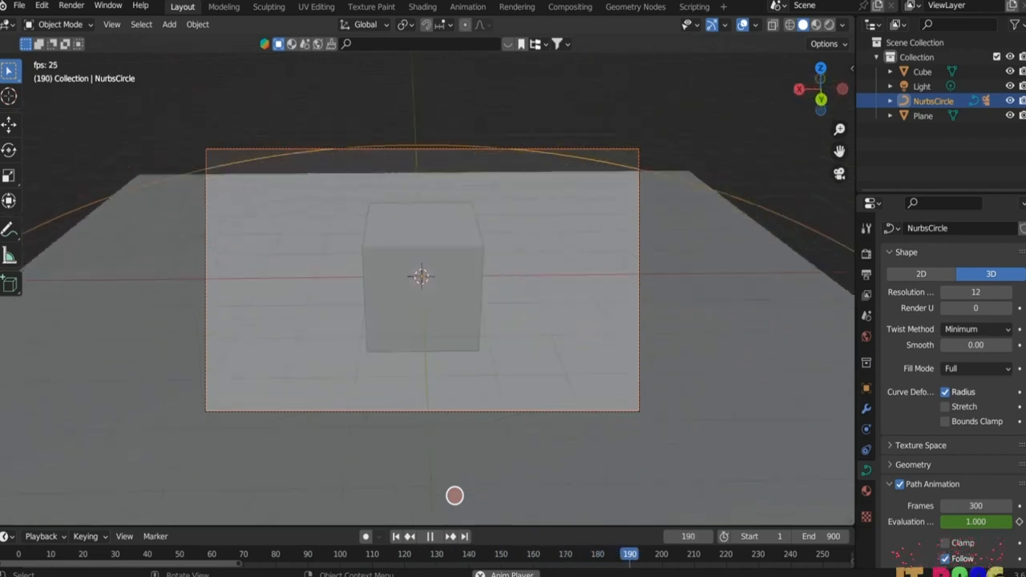
{"action": "key", "text": "Escape"}
{"action": "key", "text": "KP_7"}
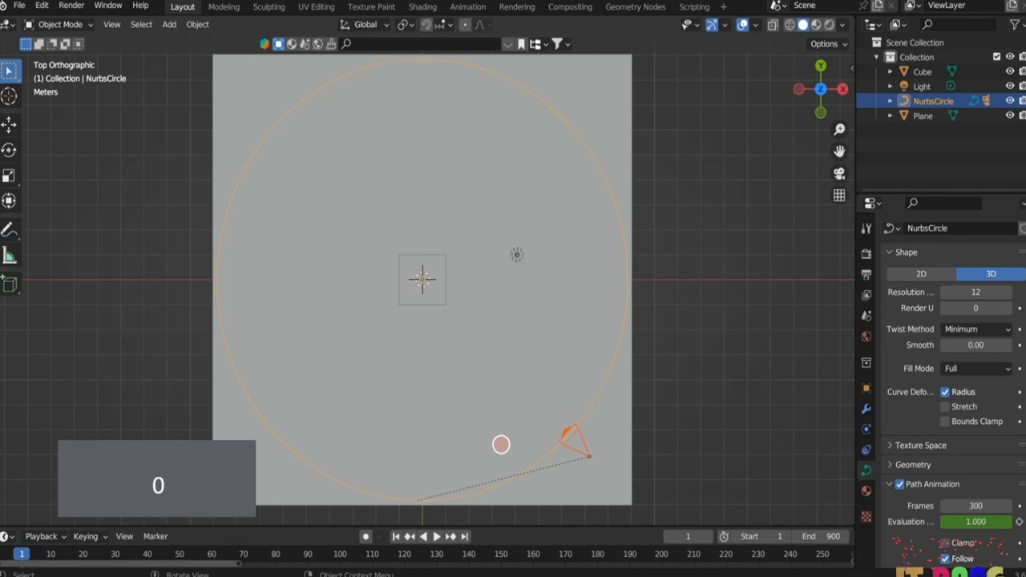
- Delete the NURBS circle that the camera follows
{"action": "left_click", "coordinate": [595, 382]}
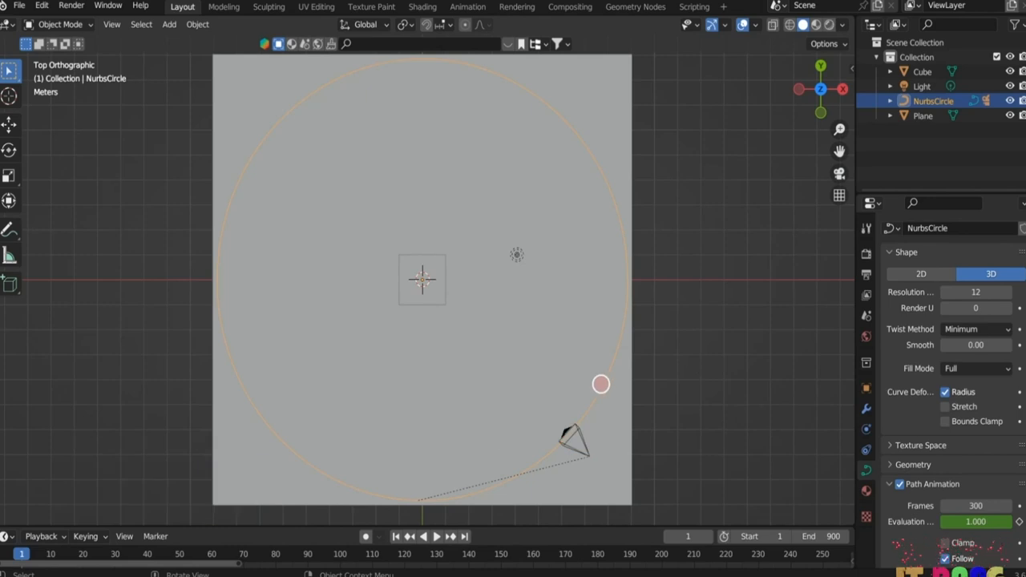
{"action": "key", "text": "x"}
{"action": "left_click", "coordinate": [582, 386]}
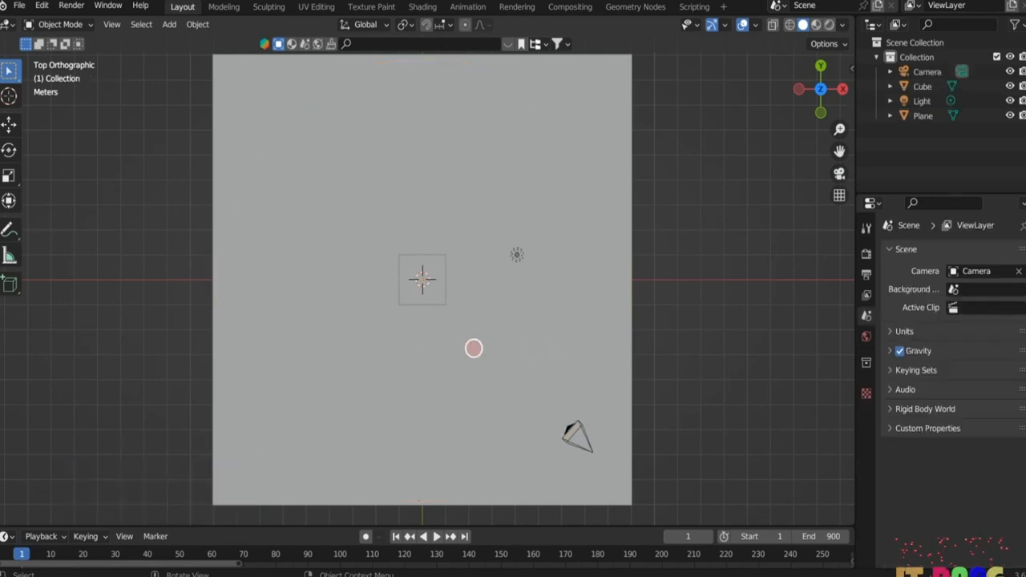
- Duplicate the cube and move the copy in the positive Y direction, near the edge of the ground plane
{"action": "left_click", "coordinate": [410, 291]}
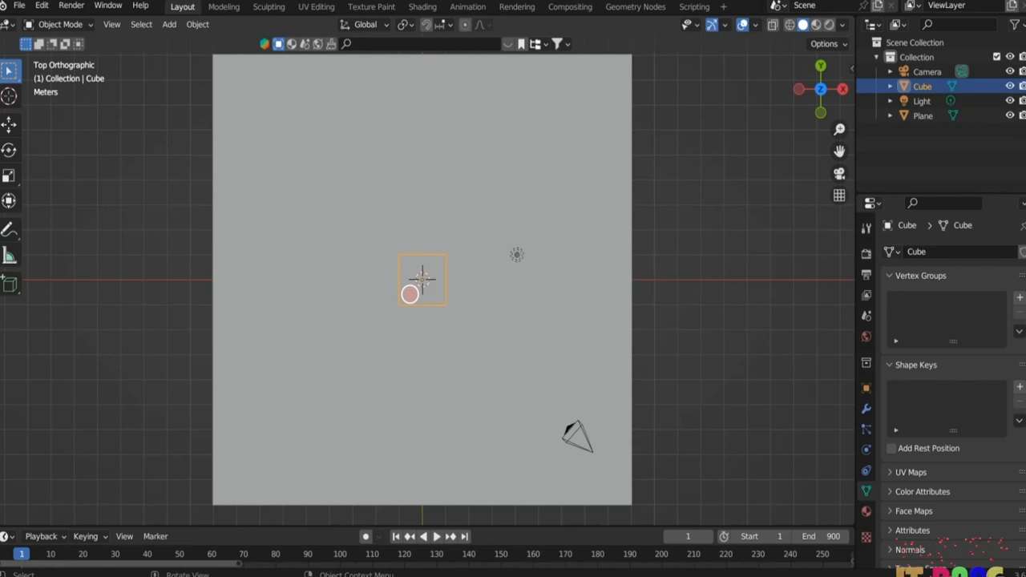
{"action": "key", "text": "shift+d"}
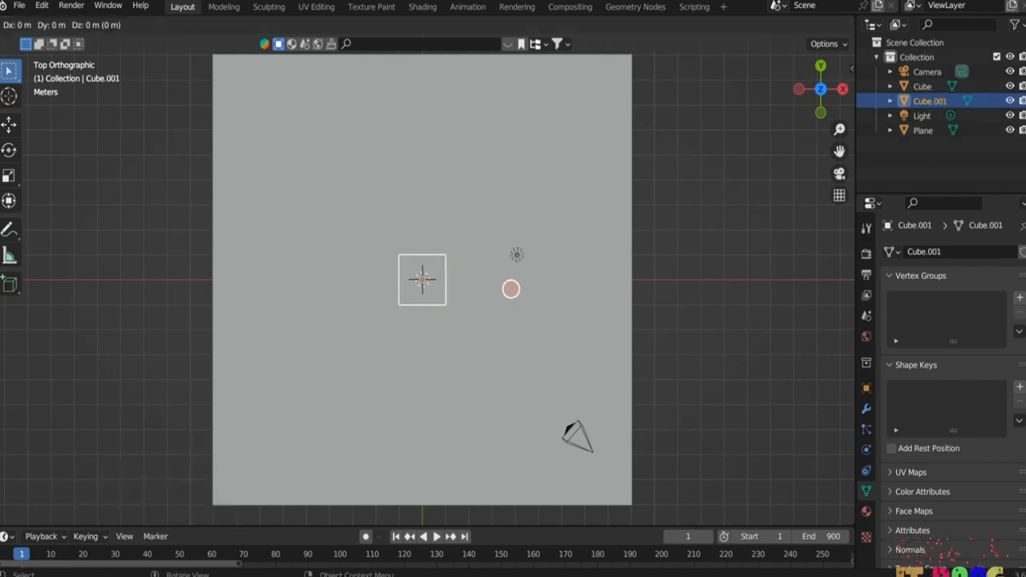
{"action": "key", "text": "y"}
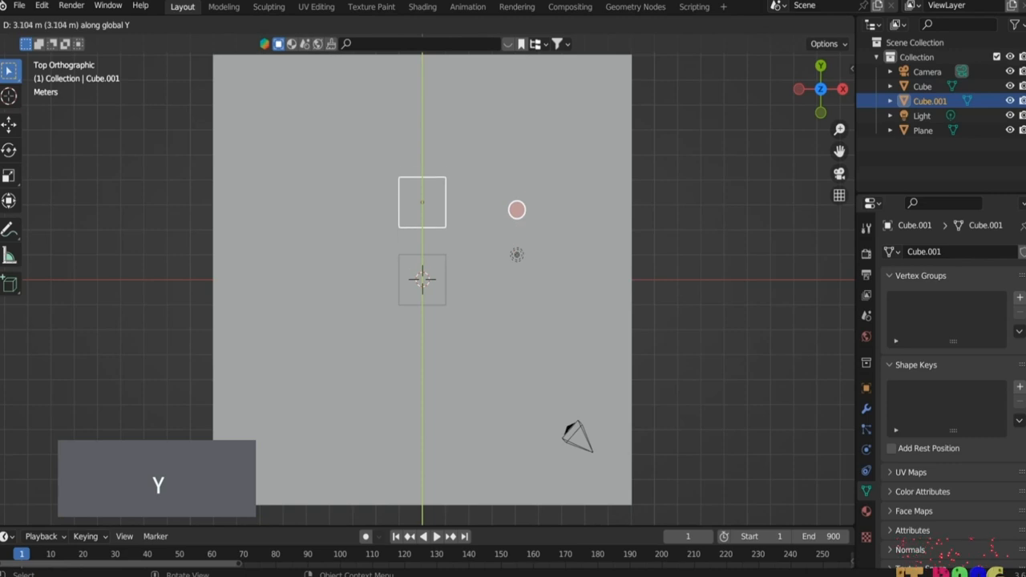
{"action": "left_click", "coordinate": [512, 140]}
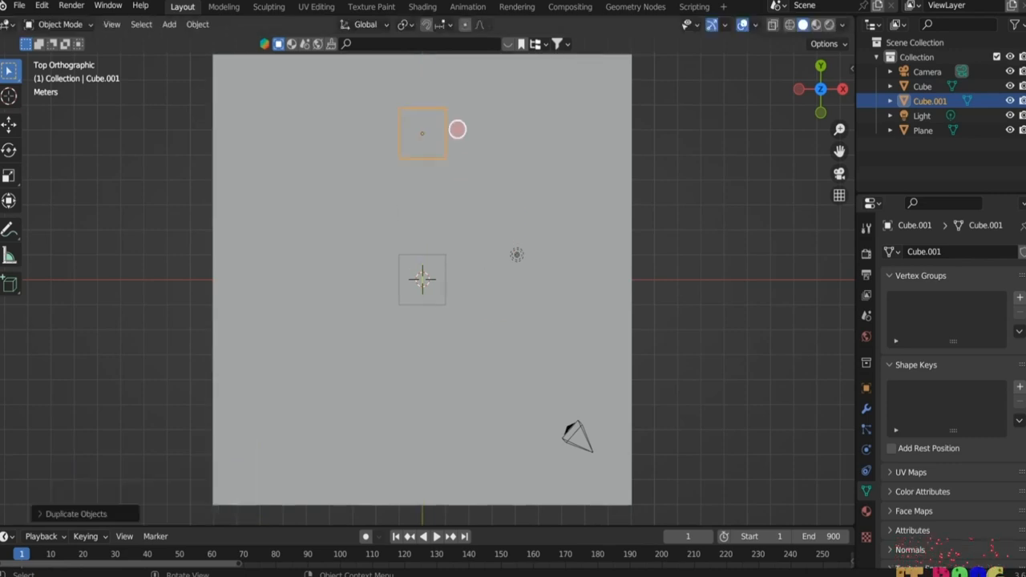
- Add a Path curve and move it along negative Y, between the original cube and the near edge of the ground plane
{"action": "left_click", "coordinate": [396, 367]}
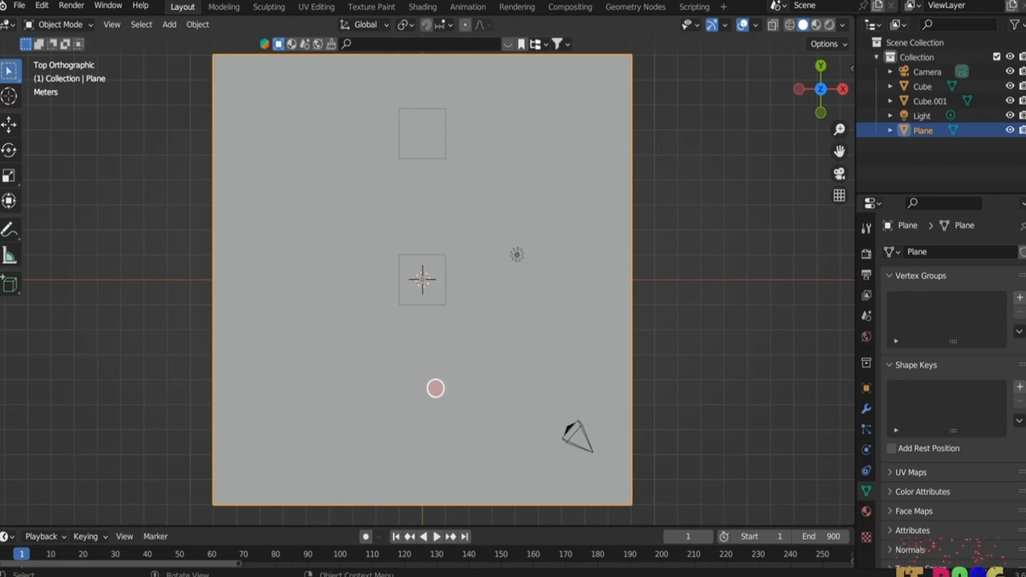
{"action": "key", "text": "shift+a"}
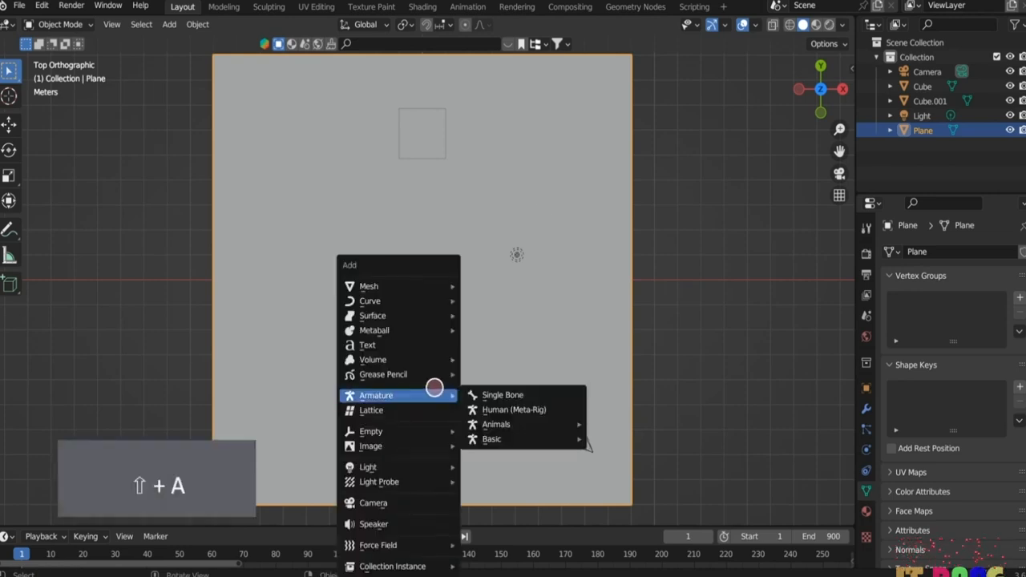
{"action": "mouse_move", "coordinate": [422, 303]}
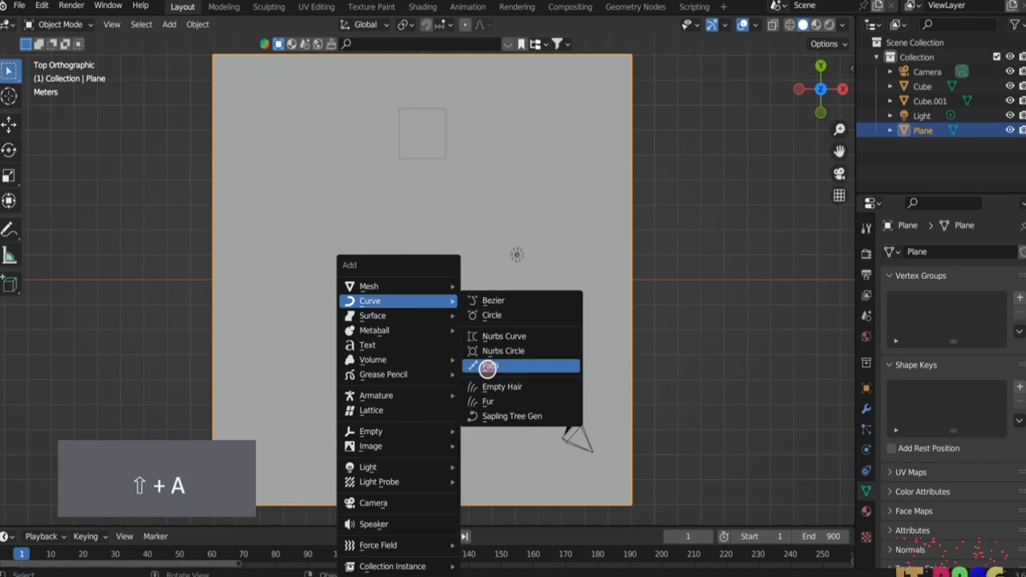
{"action": "left_click", "coordinate": [493, 365]}
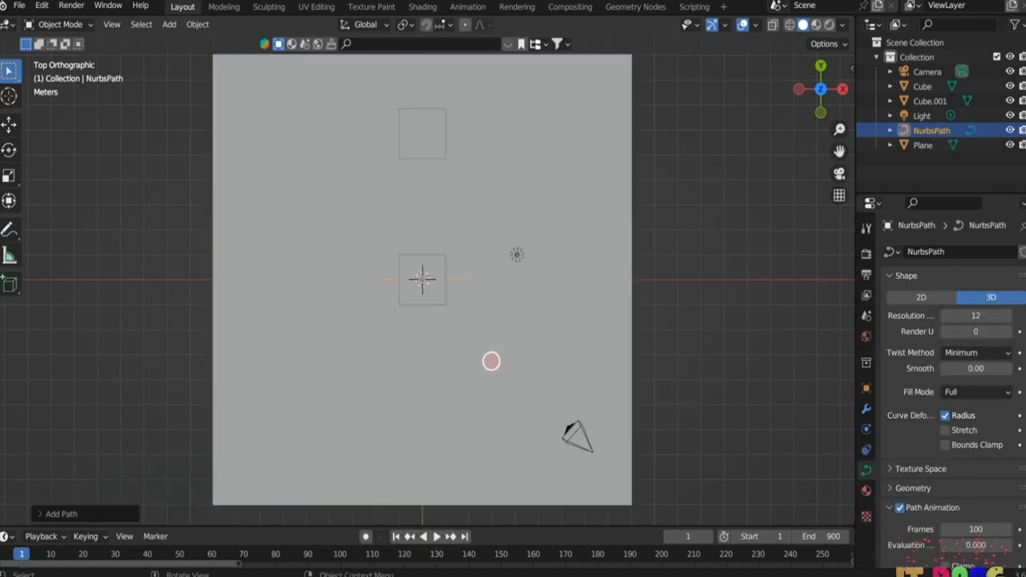
{"action": "key", "text": "g"}
{"action": "key", "text": "y"}
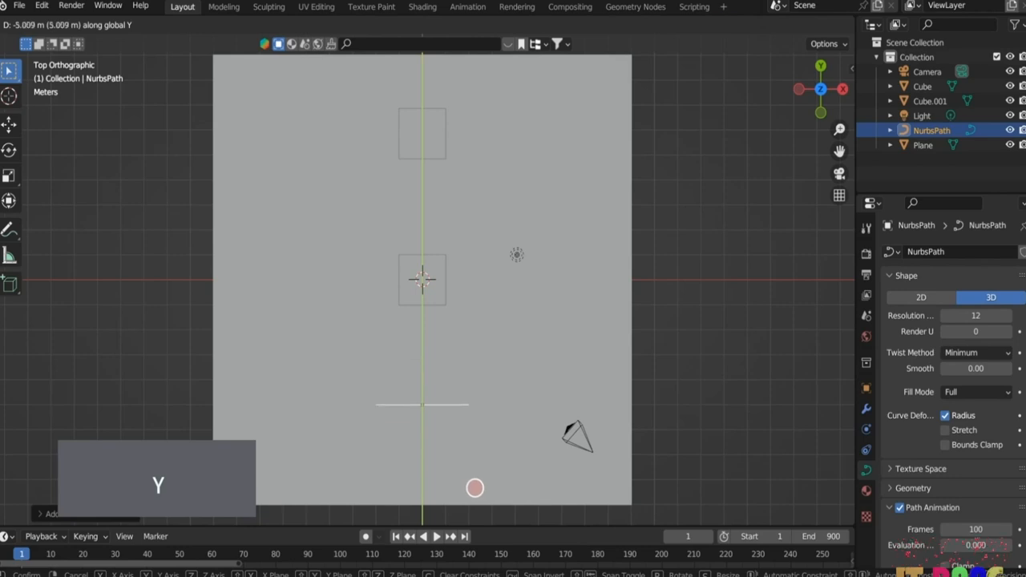
{"action": "left_click", "coordinate": [474, 498]}
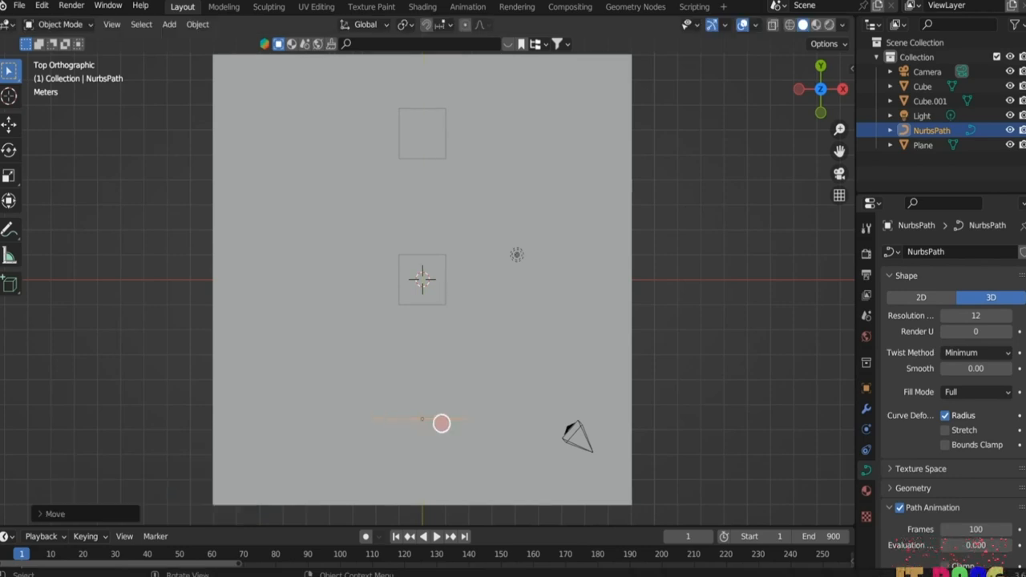
- Rotate the path 90° about the global Z axis
{"action": "key", "text": "r"}
{"action": "type", "text": "z90"}
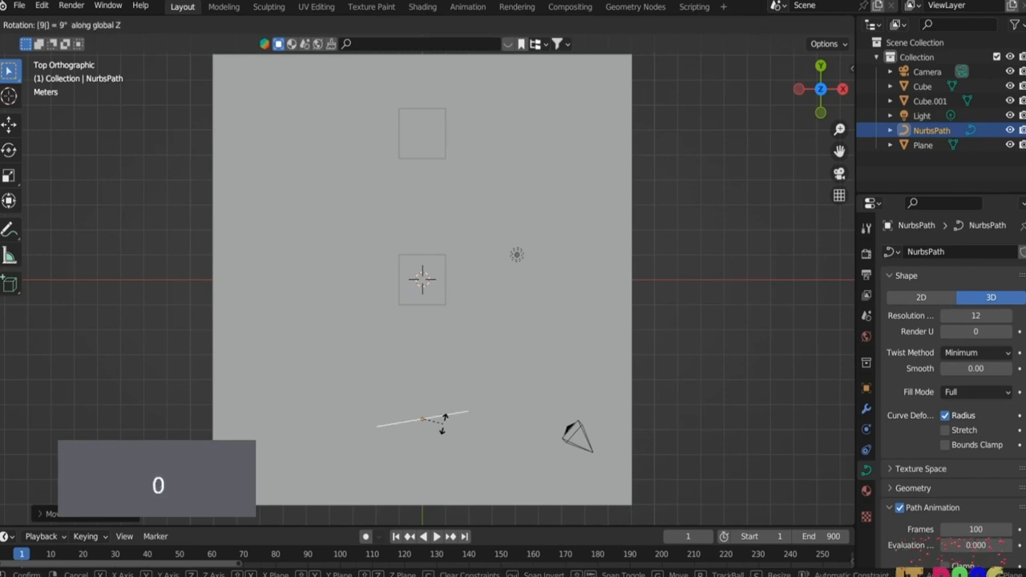
{"action": "key", "text": "Return"}
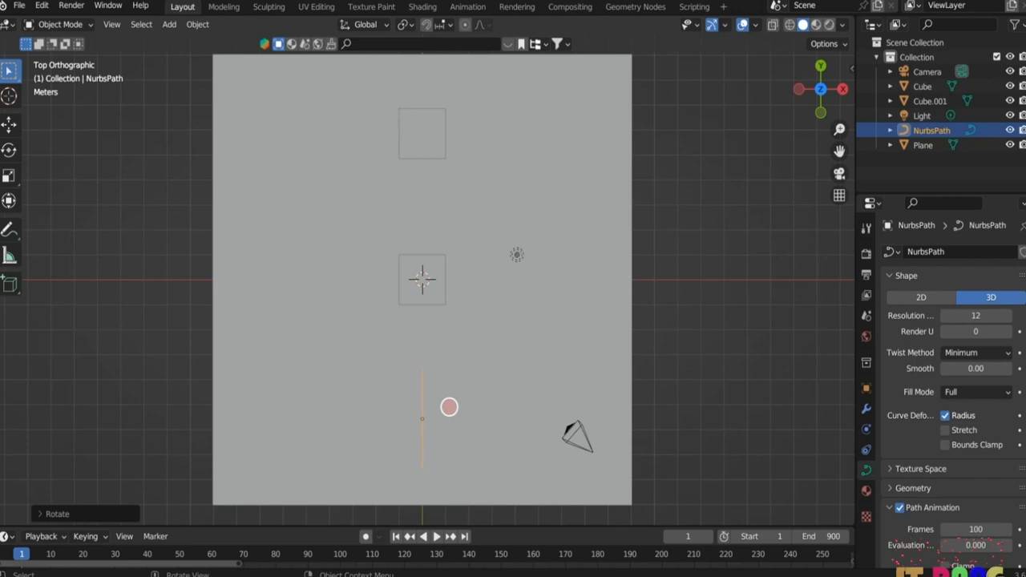
- In Edit Mode, extrude the path's end point nearest the original cube three times, passing that cube on its positive X side
{"action": "key", "text": "Tab"}
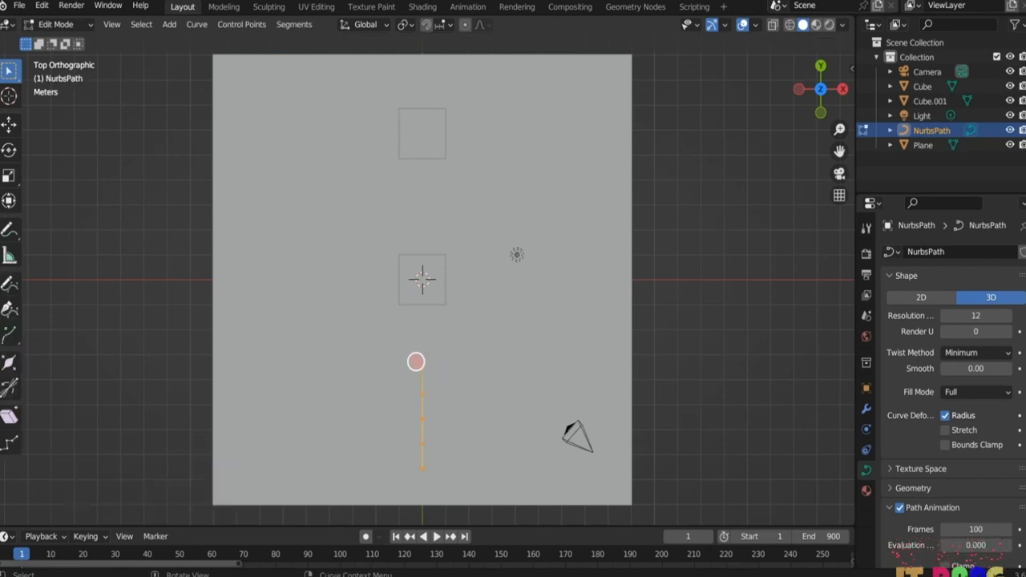
{"action": "left_click", "coordinate": [435, 371]}
{"action": "key", "text": "e"}
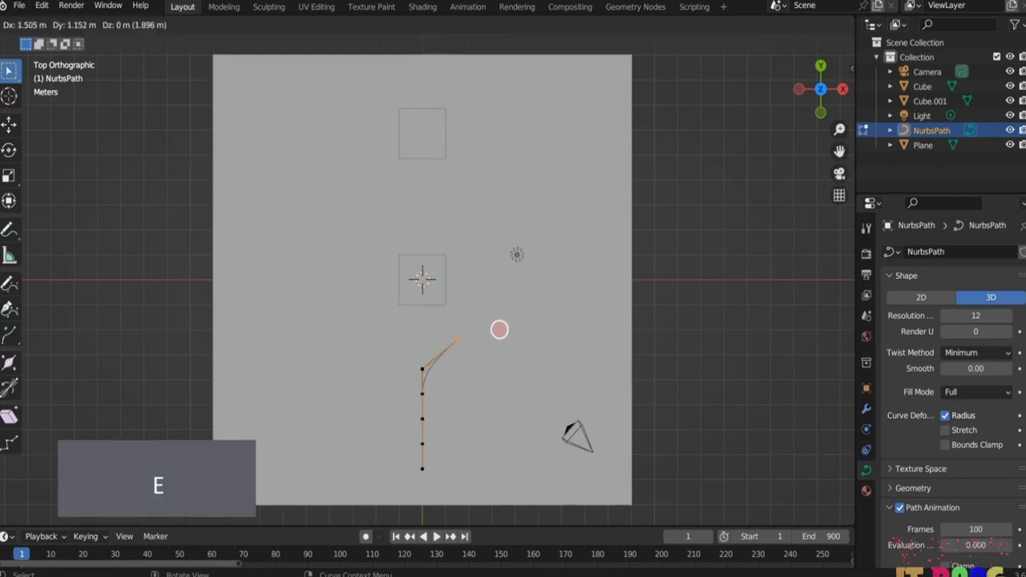
{"action": "left_click", "coordinate": [513, 317]}
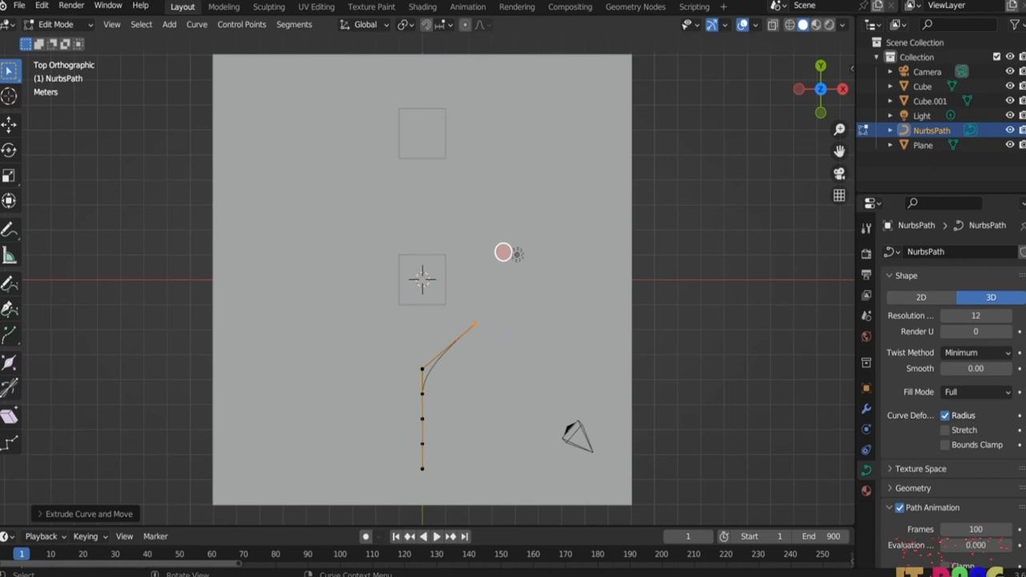
{"action": "key", "text": "e"}
{"action": "left_click", "coordinate": [489, 228]}
{"action": "key", "text": "e"}
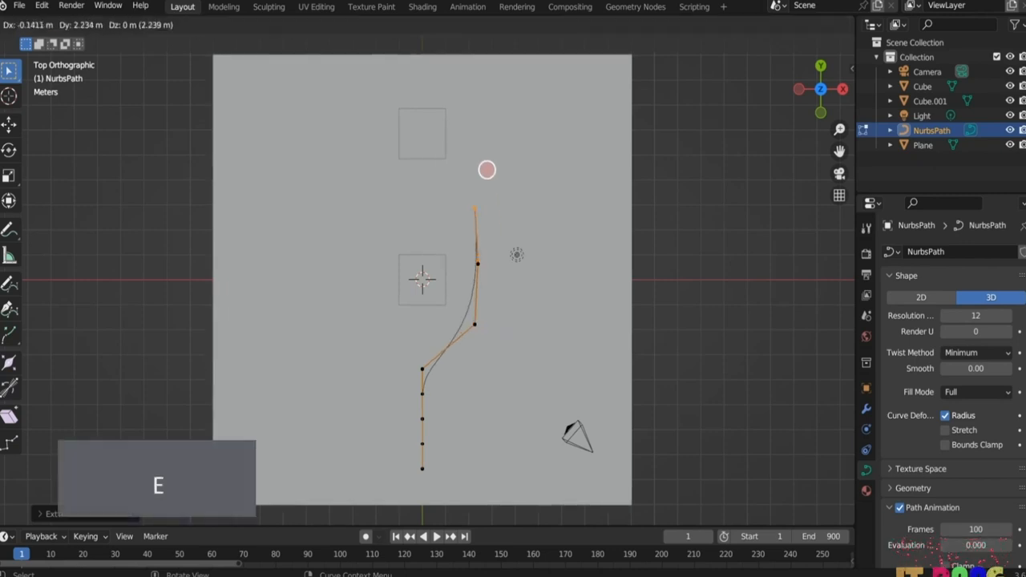
{"action": "left_click", "coordinate": [487, 174]}
- Extrude five more points between the cubes, around the second cube's negative X and far sides, and back on its positive X side; leave Edit Mode
{"action": "key", "text": "e"}
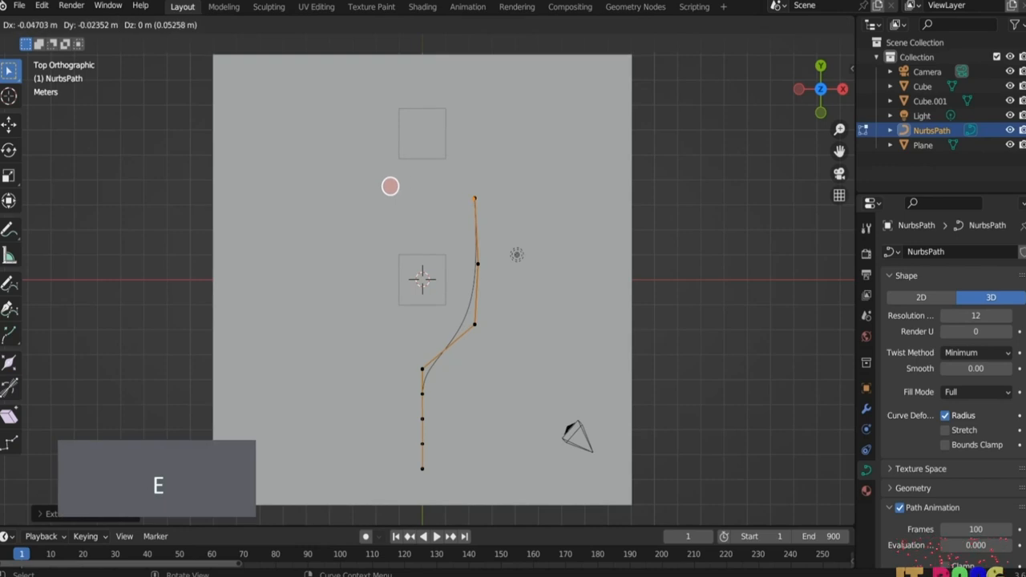
{"action": "left_click", "coordinate": [325, 178]}
{"action": "key", "text": "e"}
{"action": "left_click", "coordinate": [344, 96]}
{"action": "key", "text": "e"}
{"action": "left_click", "coordinate": [404, 74]}
{"action": "key", "text": "e"}
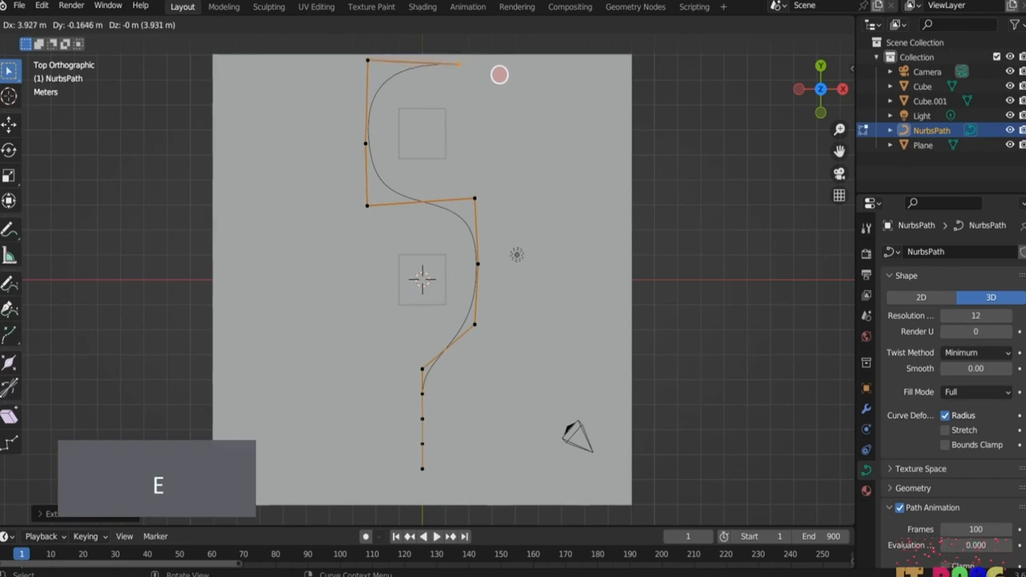
{"action": "left_click", "coordinate": [594, 90]}
{"action": "key", "text": "e"}
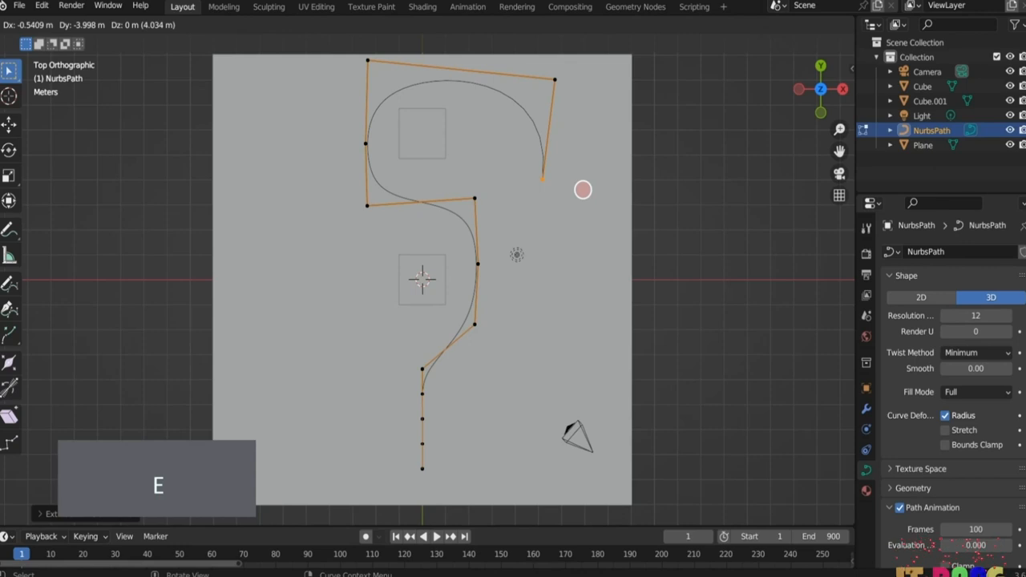
{"action": "left_click", "coordinate": [576, 200]}
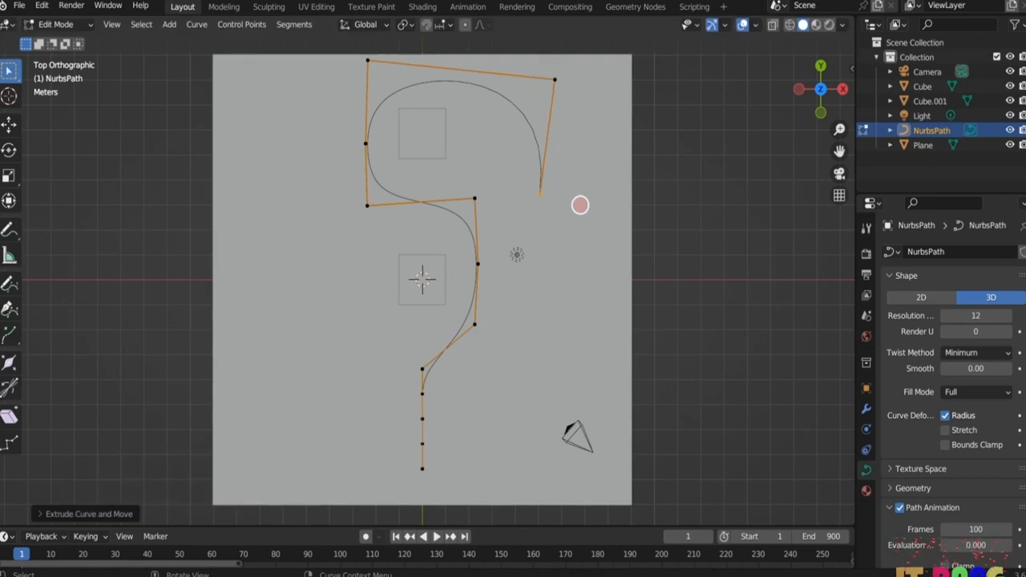
{"action": "key", "text": "Tab"}
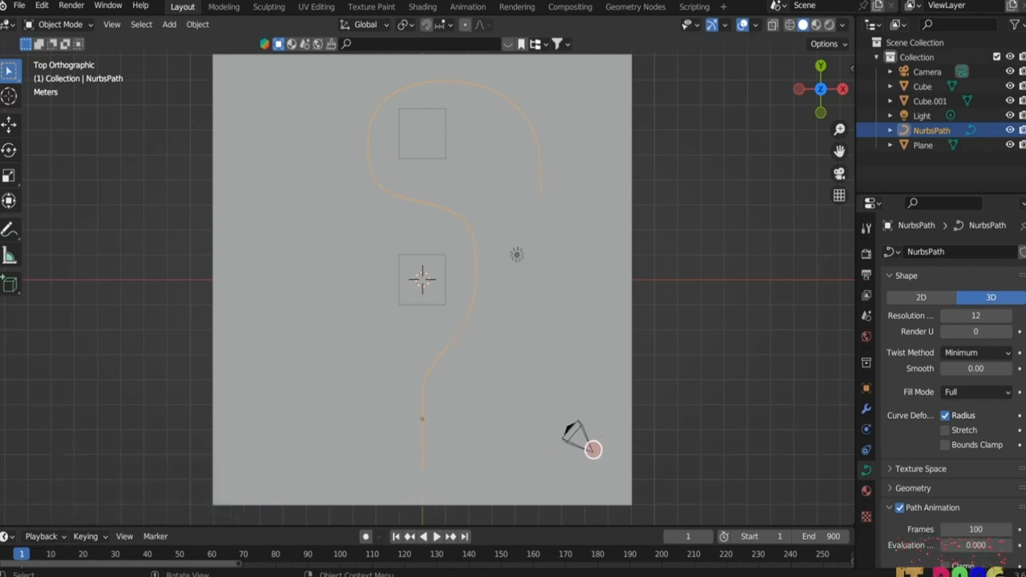
- Move the camera along X onto the start of the path and rotate it about Z to face along the path toward the cubes
{"action": "left_click", "coordinate": [575, 431]}
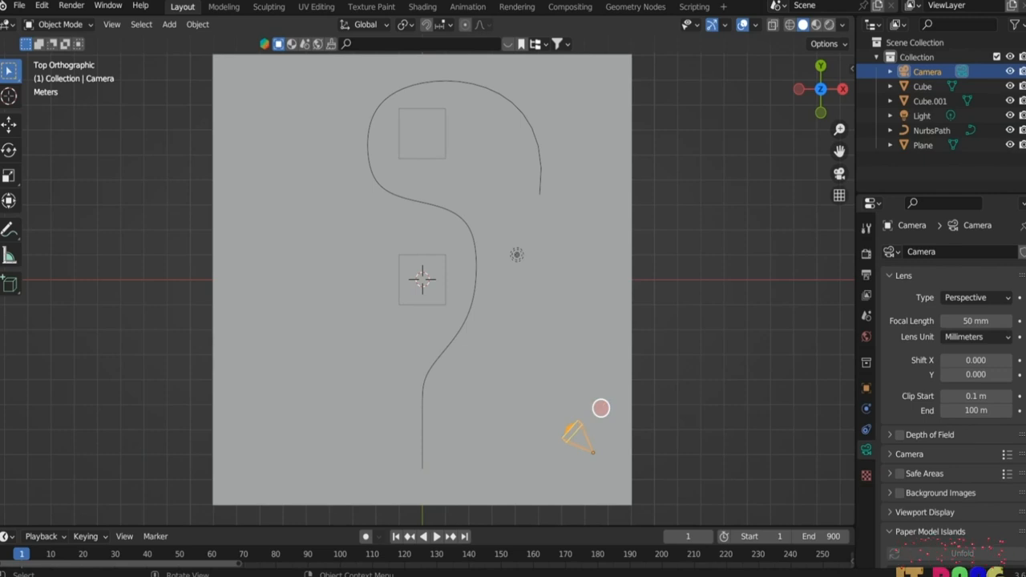
{"action": "key", "text": "g"}
{"action": "key", "text": "x"}
{"action": "left_click", "coordinate": [459, 412]}
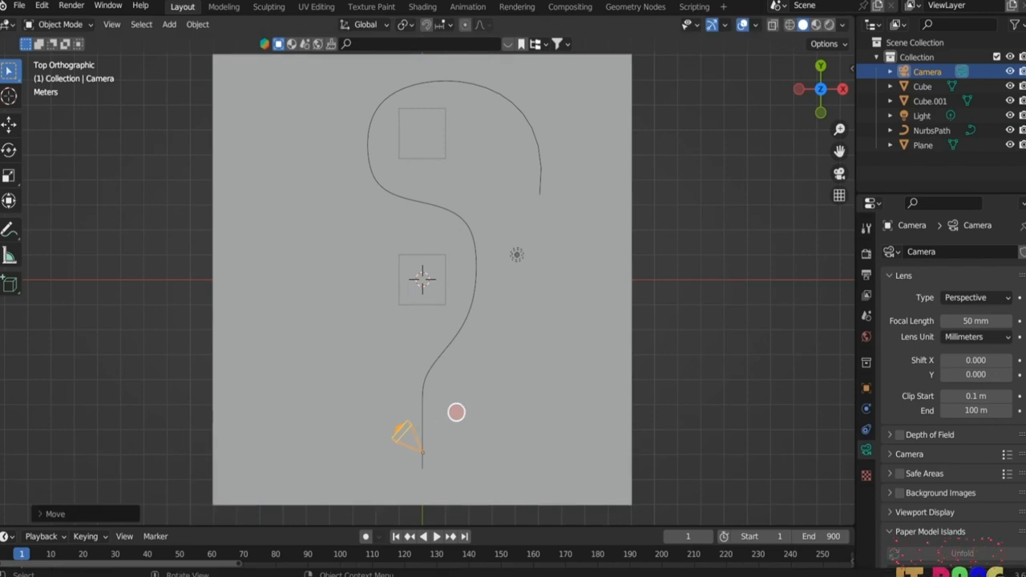
{"action": "key", "text": "r"}
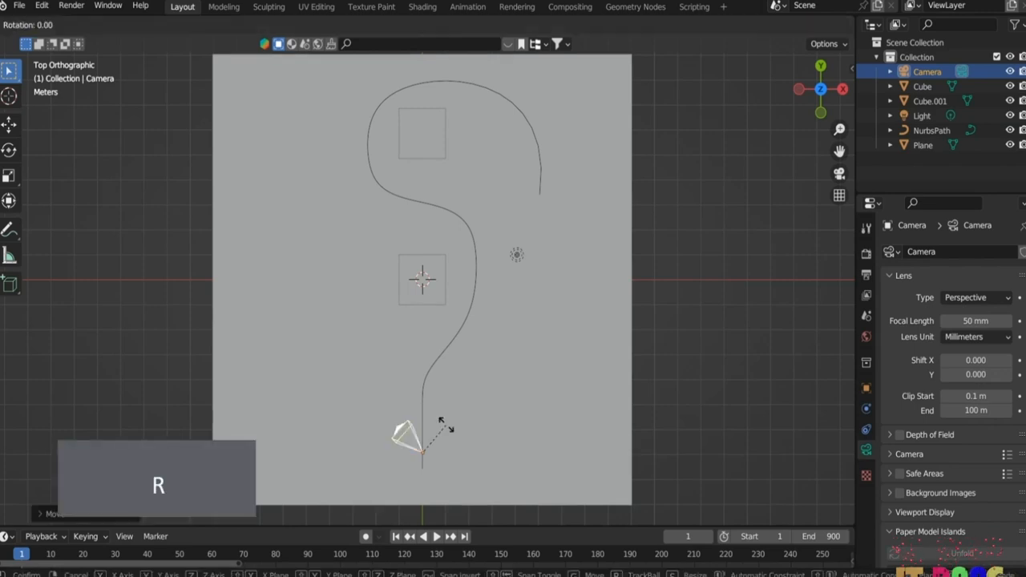
{"action": "key", "text": "z"}
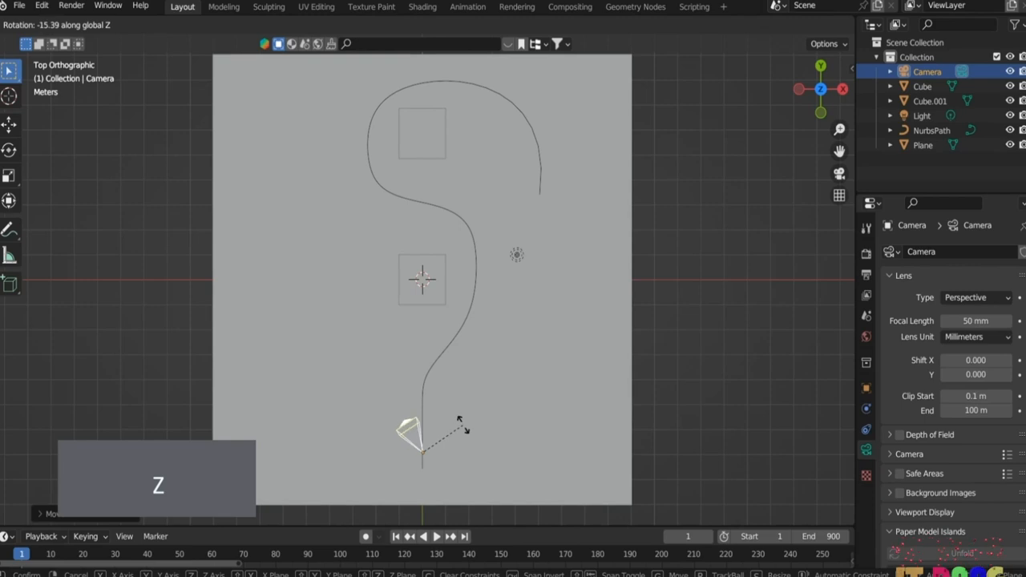
{"action": "left_click", "coordinate": [702, 421]}
- Lower the camera along Z to the path's height and tilt it about X to look level toward the cubes
{"action": "middle_click_drag", "start_coordinate": [702, 422], "coordinate": [593, 323]}
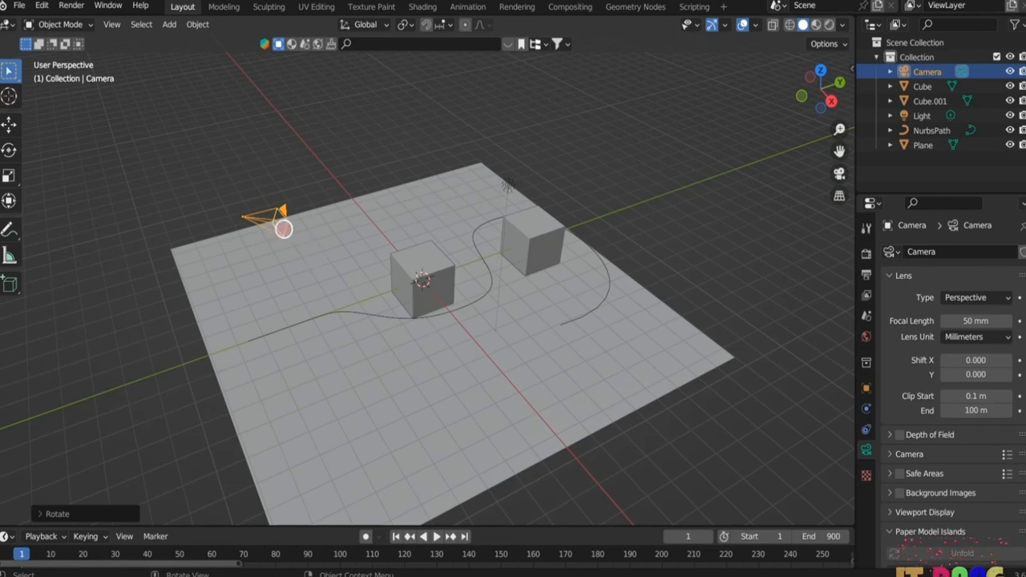
{"action": "middle_click_drag", "start_coordinate": [655, 451], "coordinate": [647, 424]}
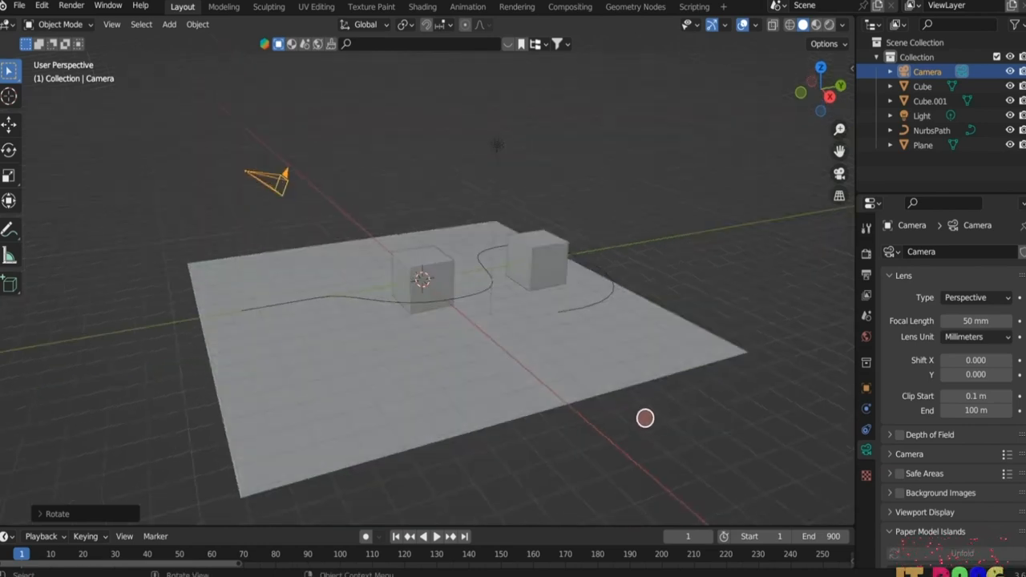
{"action": "key", "text": "g"}
{"action": "key", "text": "z"}
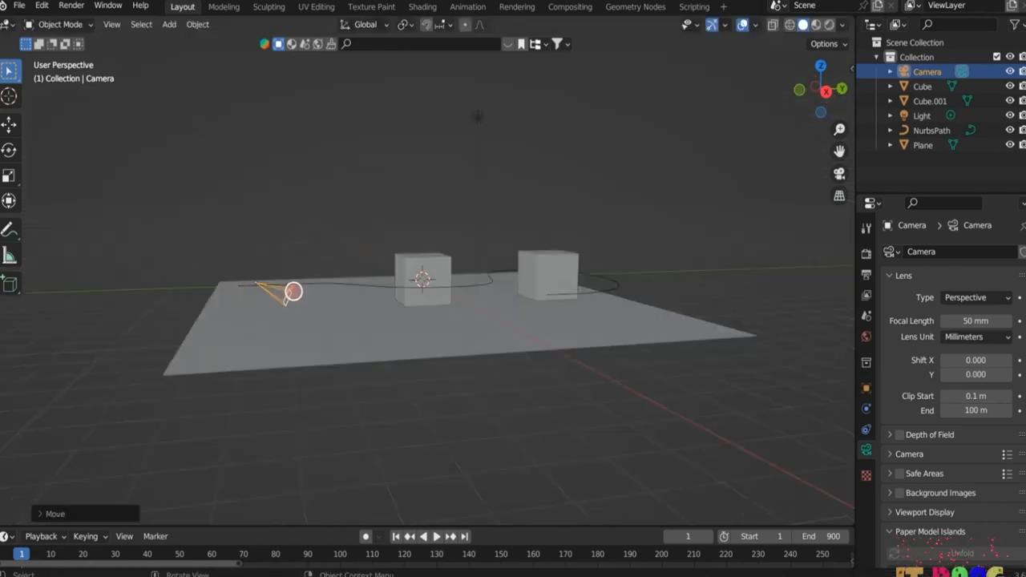
{"action": "key", "text": "r"}
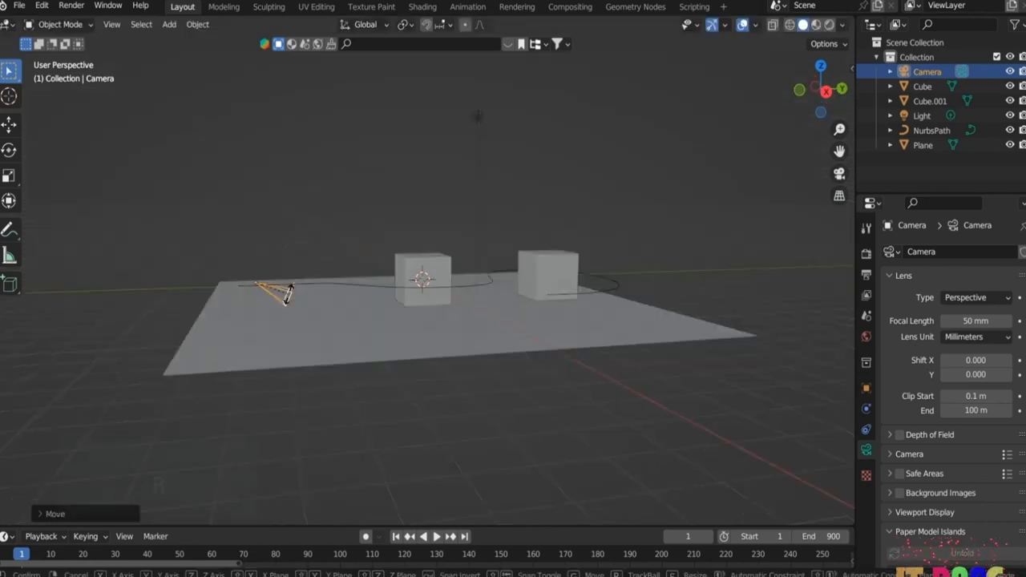
{"action": "key", "text": "x"}
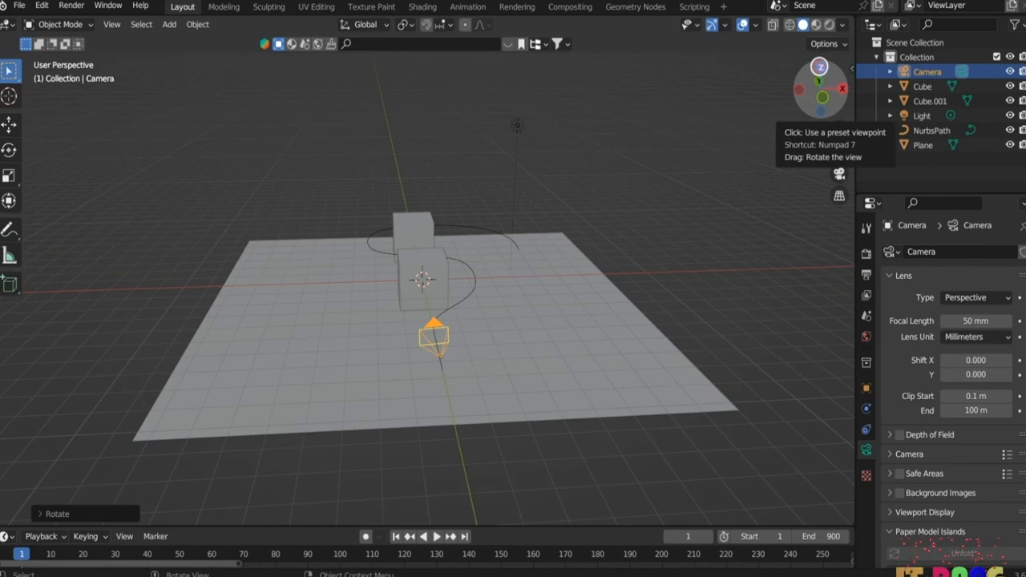
- From the top view, parent the camera to the NURBS path with the Follow Path option
{"action": "left_click", "coordinate": [819, 65]}
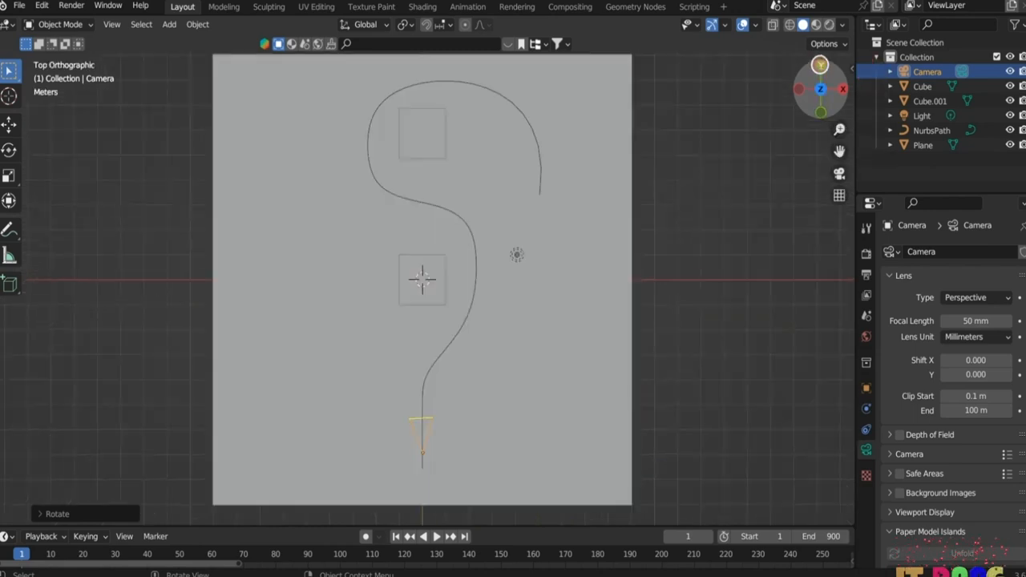
{"action": "right_click_drag", "start_coordinate": [430, 465], "coordinate": [423, 396], "text": "shift"}
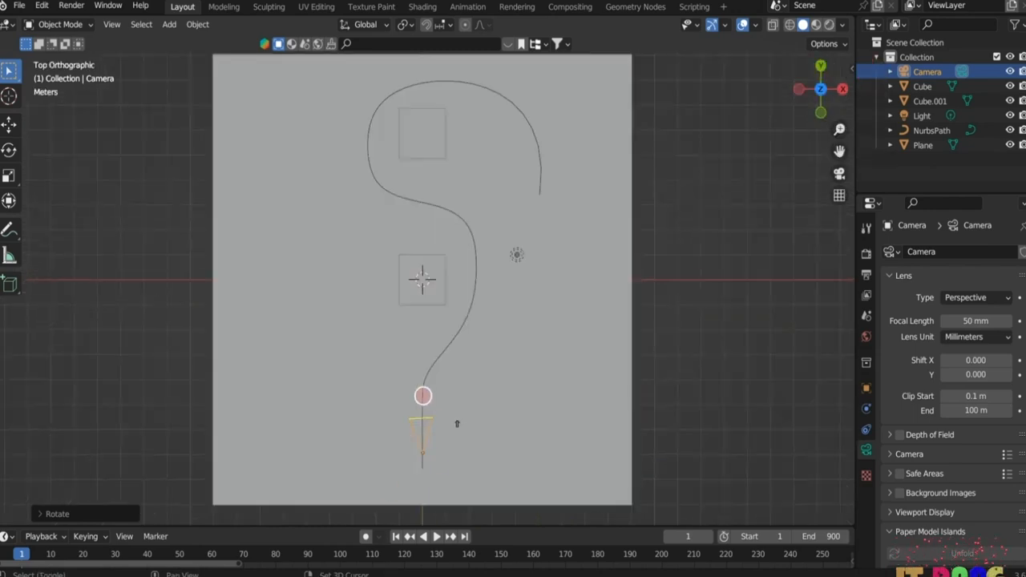
{"action": "left_click", "coordinate": [421, 393], "text": "shift"}
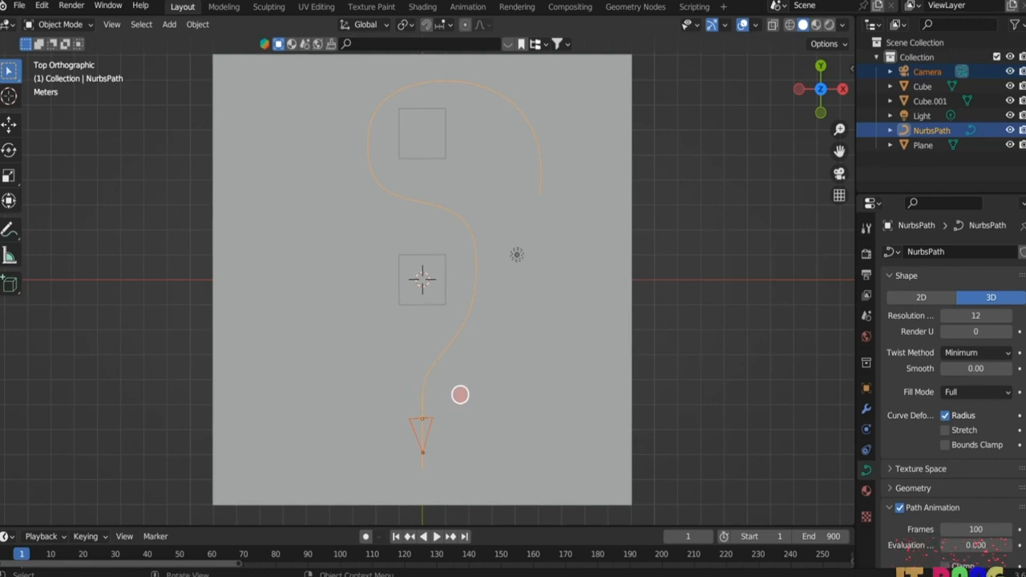
{"action": "key", "text": "ctrl+p"}
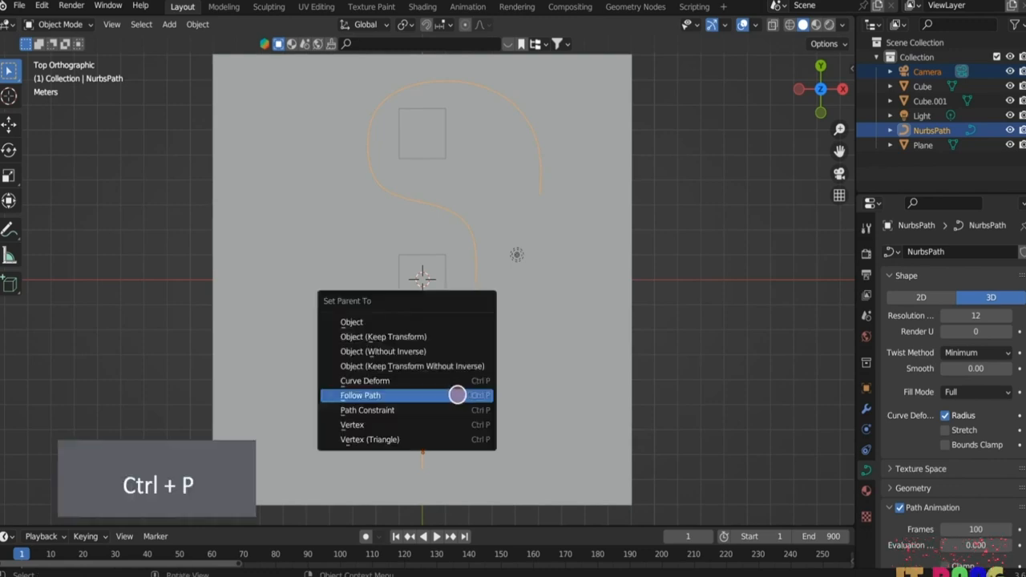
{"action": "left_click", "coordinate": [453, 395]}
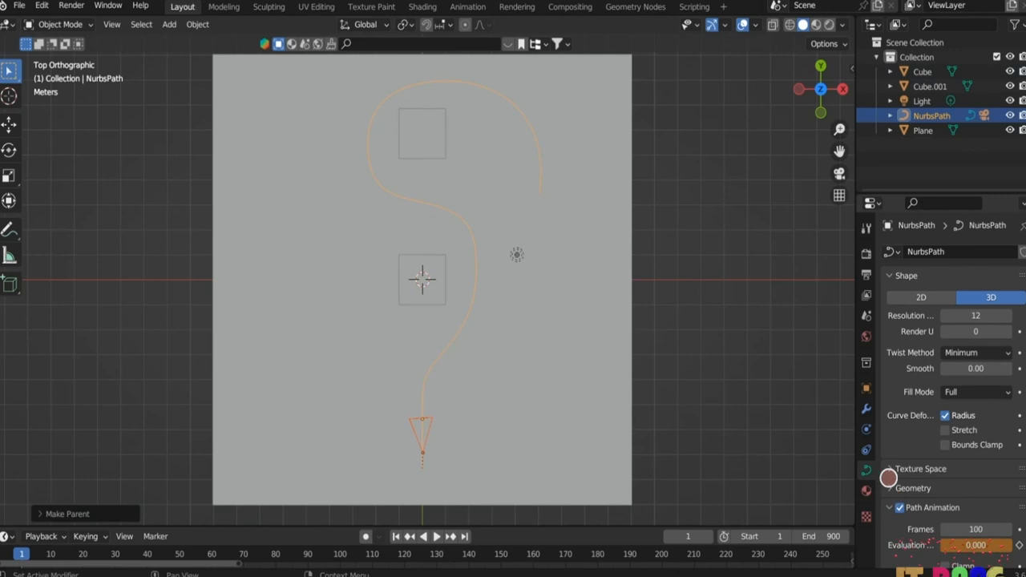
- Set the path animation's length to 300 frames and start playing the animation
{"action": "scroll", "coordinate": [931, 459], "scroll_direction": "down", "scroll_amount": 1}
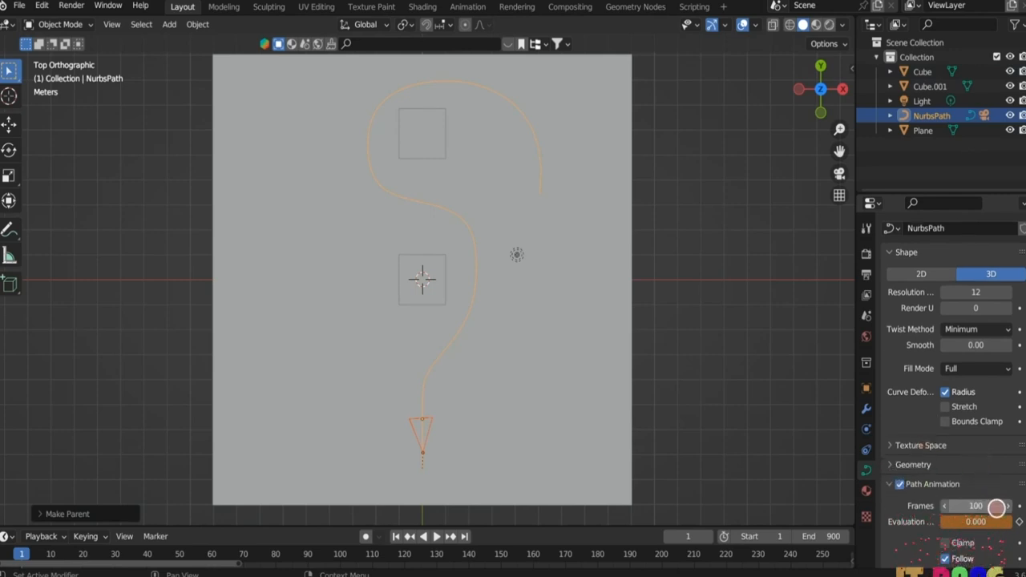
{"action": "left_click", "coordinate": [976, 506]}
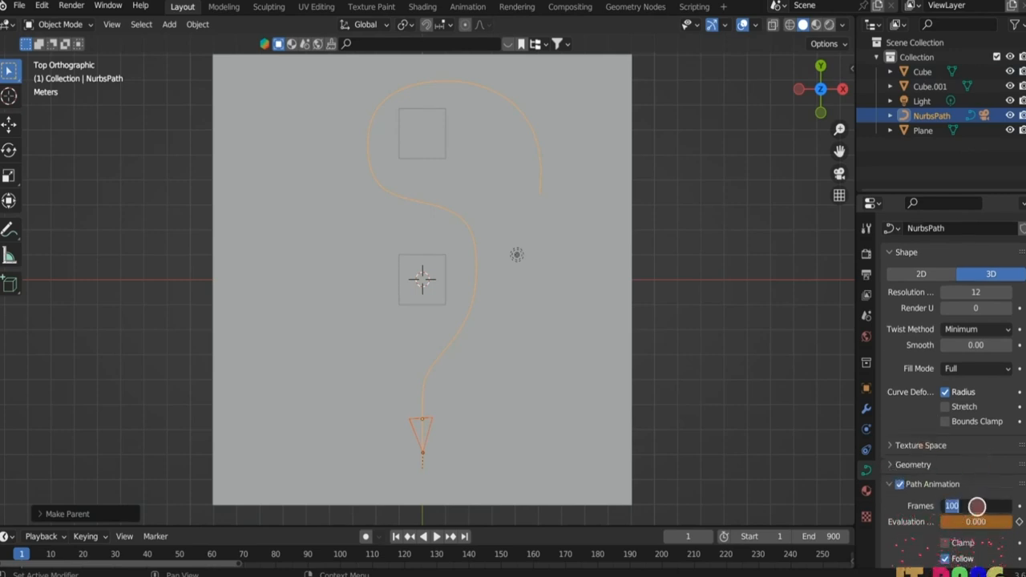
{"action": "type", "text": "300"}
{"action": "key", "text": "Return"}
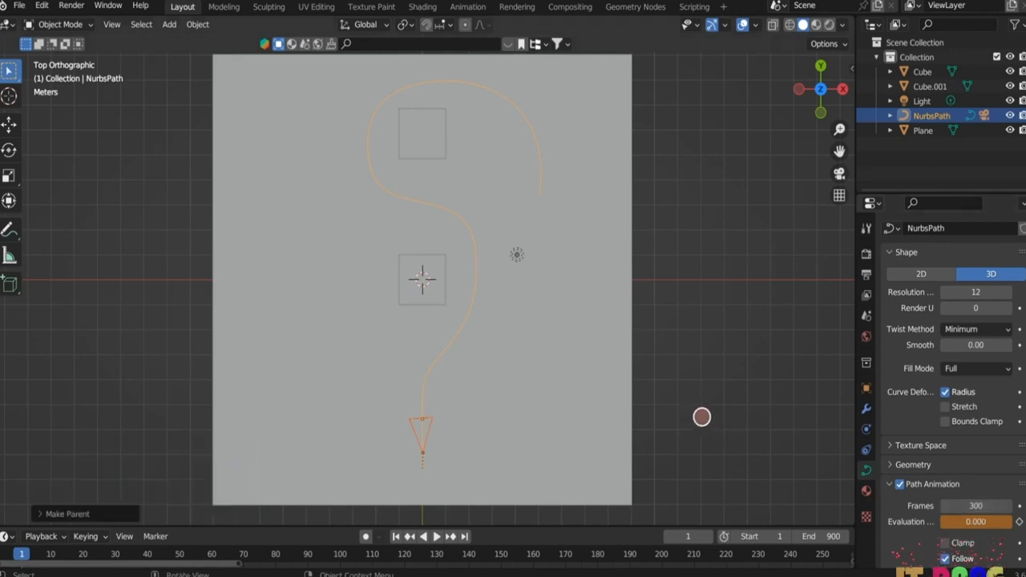
{"action": "key", "text": "space"}
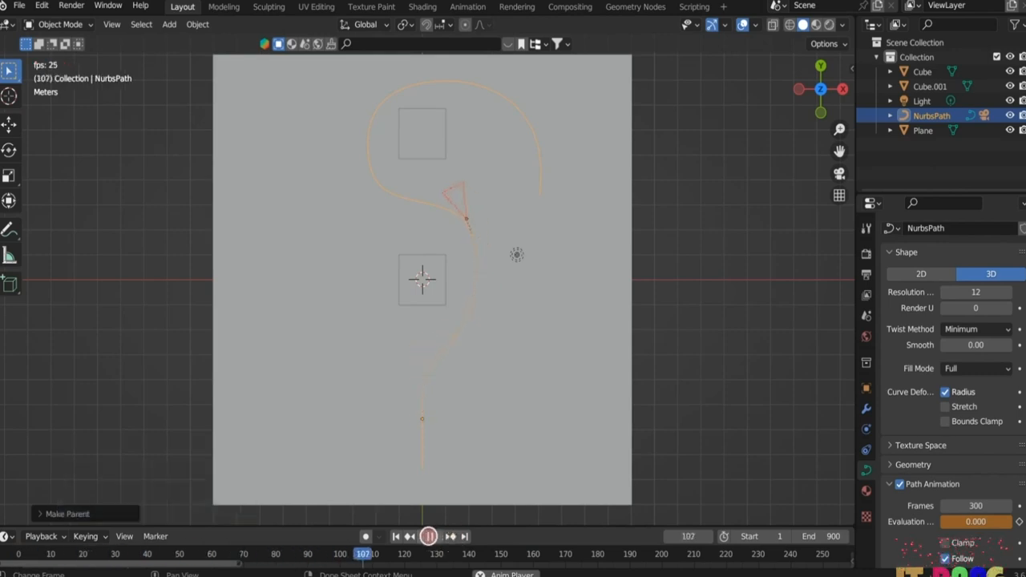
- Rewind the animation to frame 1 and play it back through the camera view, stopping and rewinding again
{"action": "left_click", "coordinate": [429, 537]}
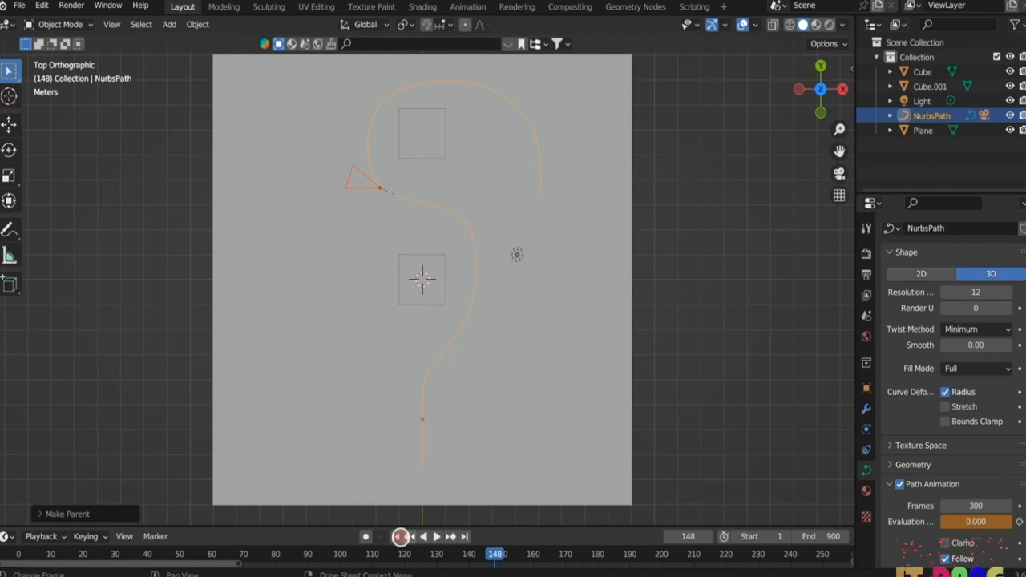
{"action": "left_click", "coordinate": [396, 537]}
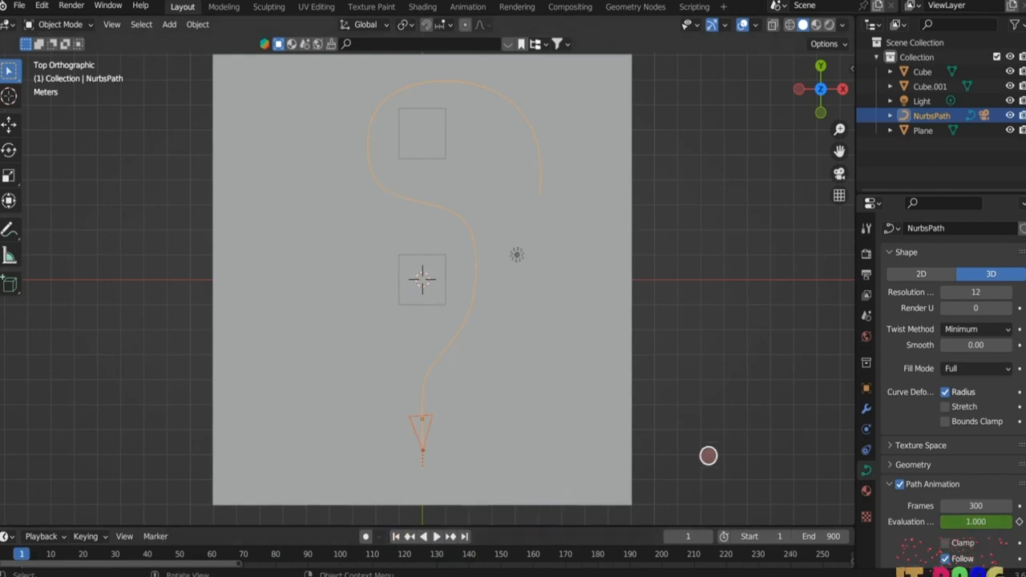
{"action": "key", "text": "KP_0"}
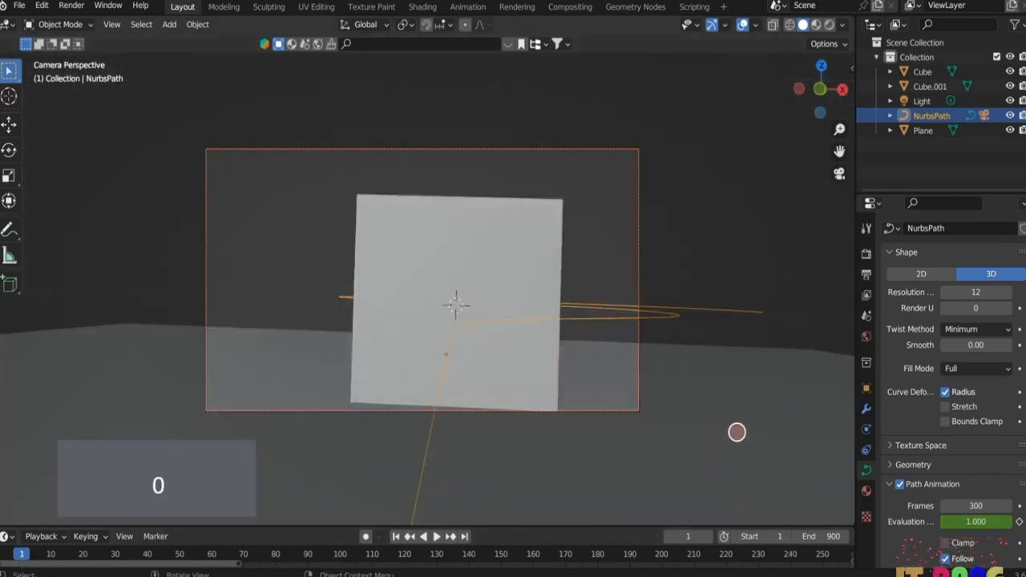
{"action": "key", "text": "space"}
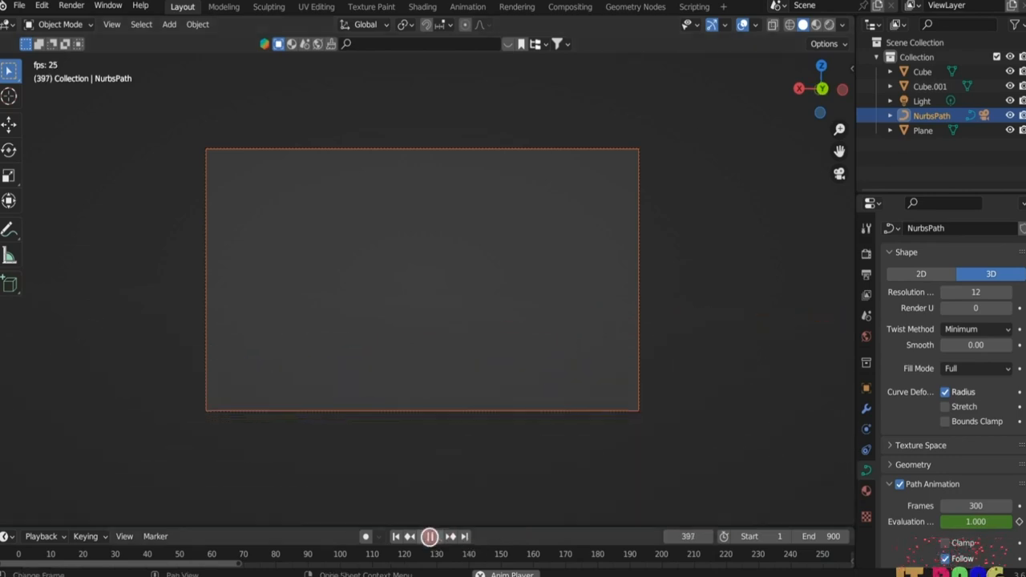
{"action": "left_click", "coordinate": [430, 536]}
{"action": "left_click", "coordinate": [397, 537]}
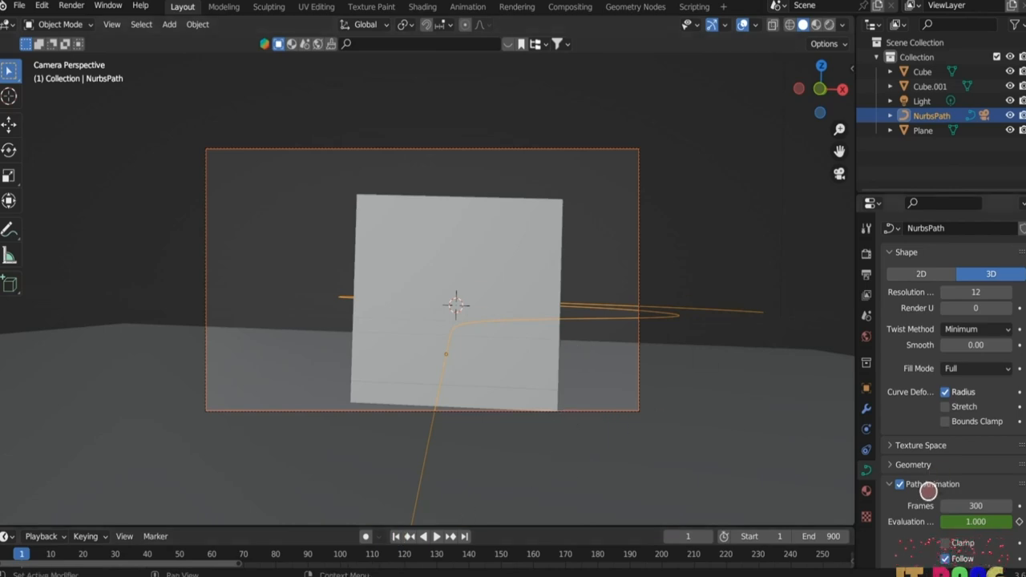
- Enable Clamp for the NURBS path's animation and play the animation again
{"action": "scroll", "coordinate": [918, 501], "scroll_direction": "down", "scroll_amount": 1}
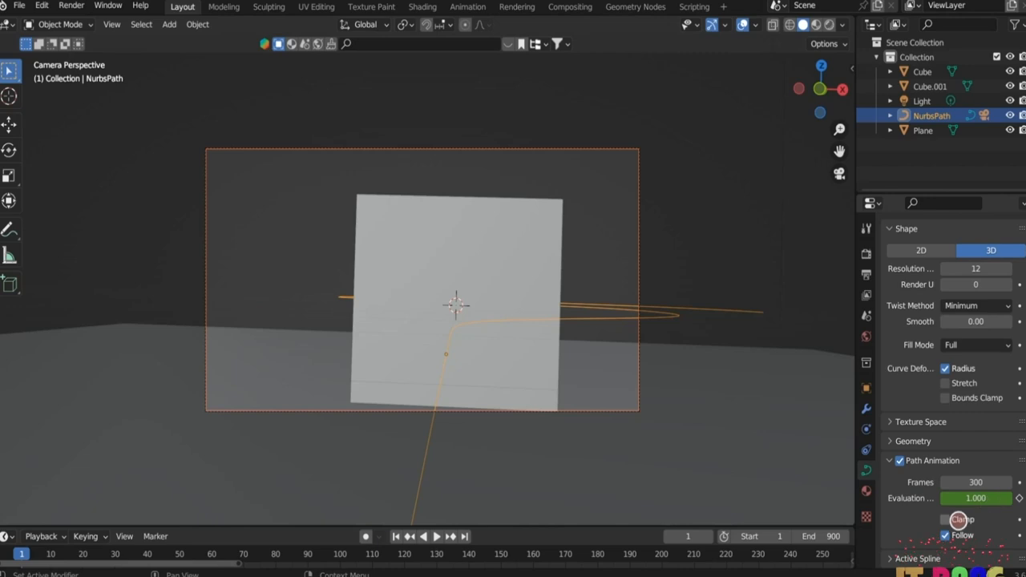
{"action": "left_click", "coordinate": [945, 519]}
{"action": "key", "text": "space"}
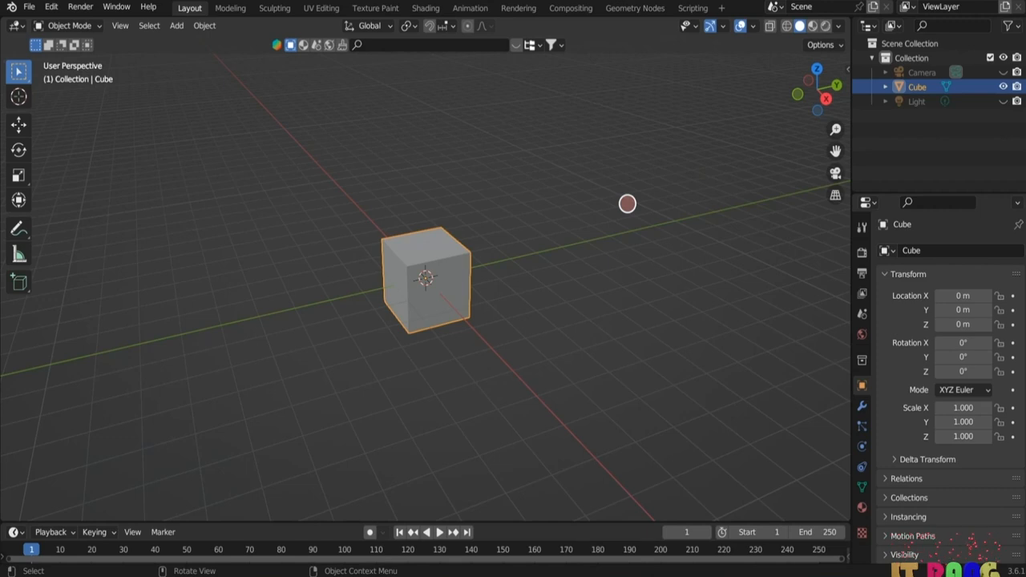
- Auto-mirror the cube along X with Positive orientation, Cut and Mirror and Use Clip, and enter its Edit Mode
{"action": "key", "text": "n"}
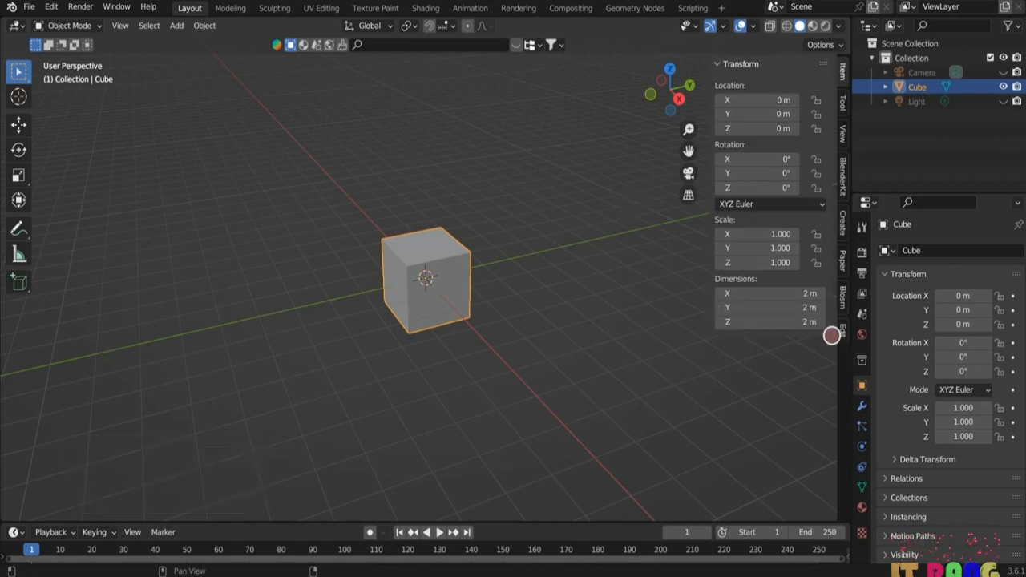
{"action": "left_click", "coordinate": [842, 330]}
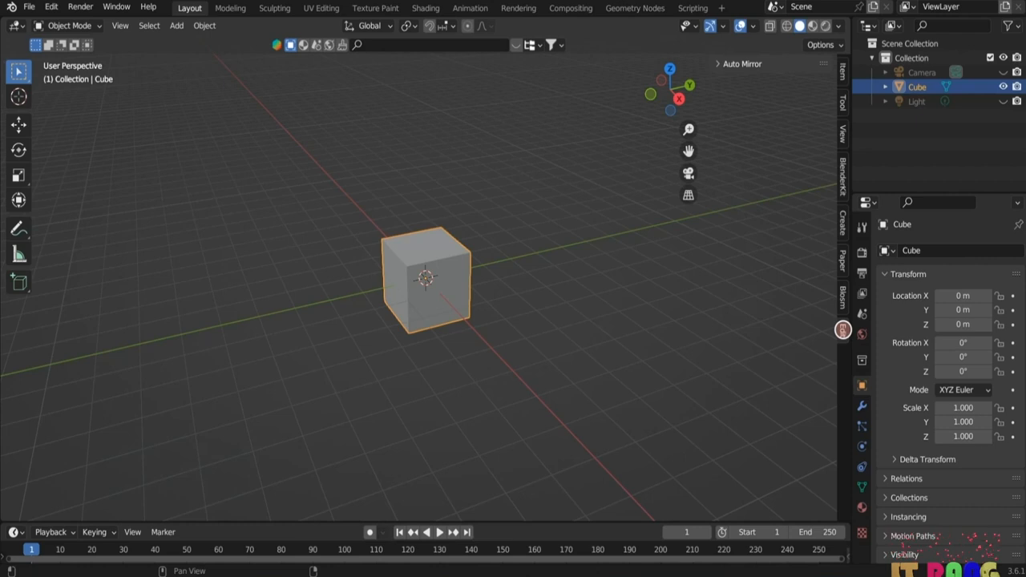
{"action": "left_click", "coordinate": [716, 65]}
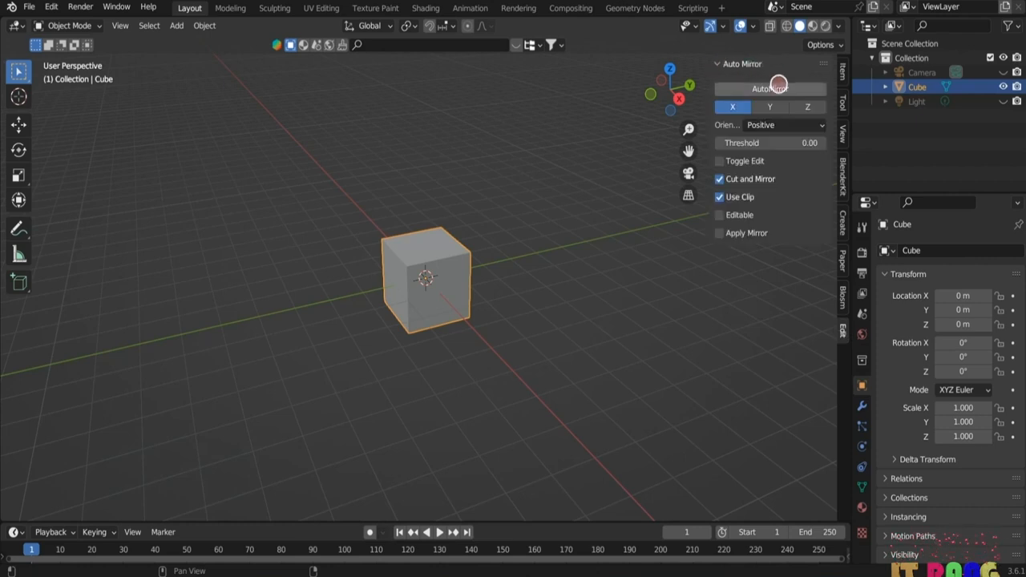
{"action": "left_click", "coordinate": [775, 89]}
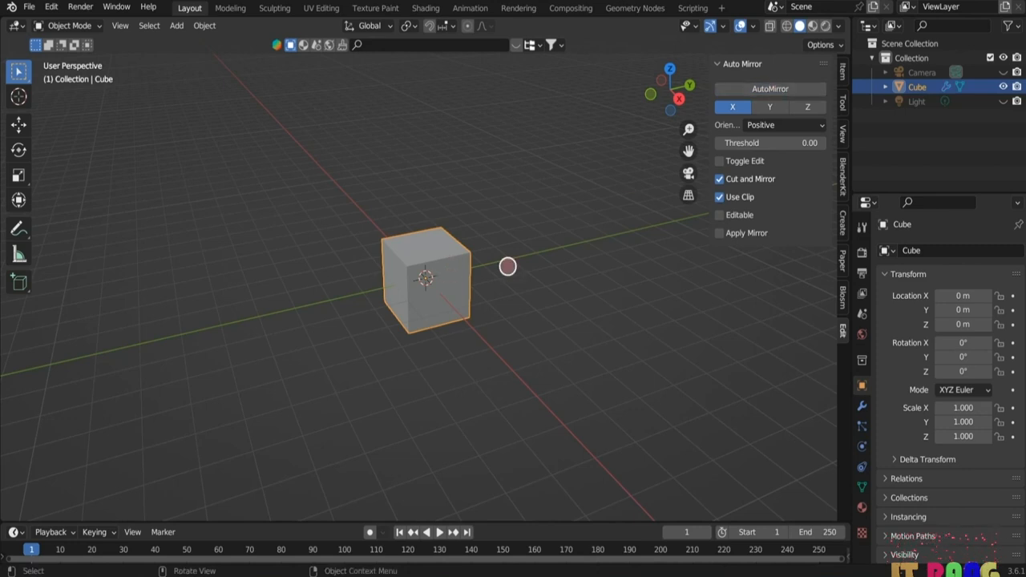
{"action": "key", "text": "Tab"}
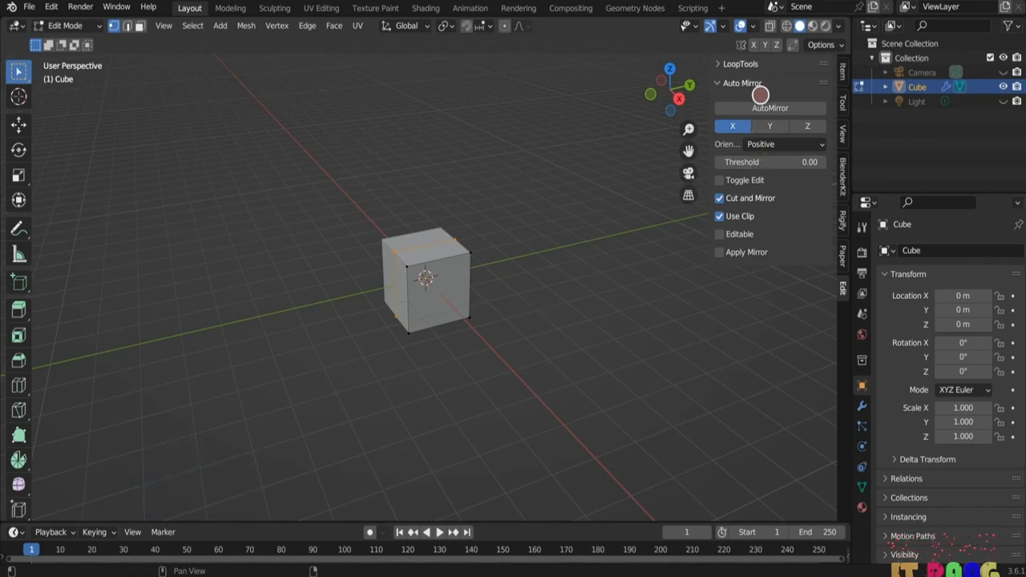
- Search the add-ons in the preferences for "mesh"
{"action": "left_click", "coordinate": [51, 6]}
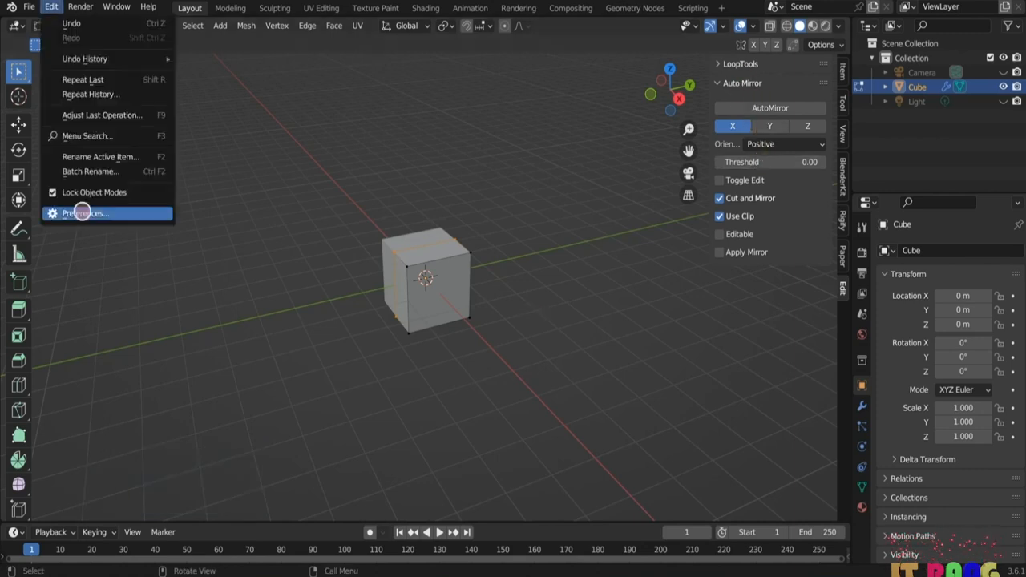
{"action": "left_click", "coordinate": [82, 212]}
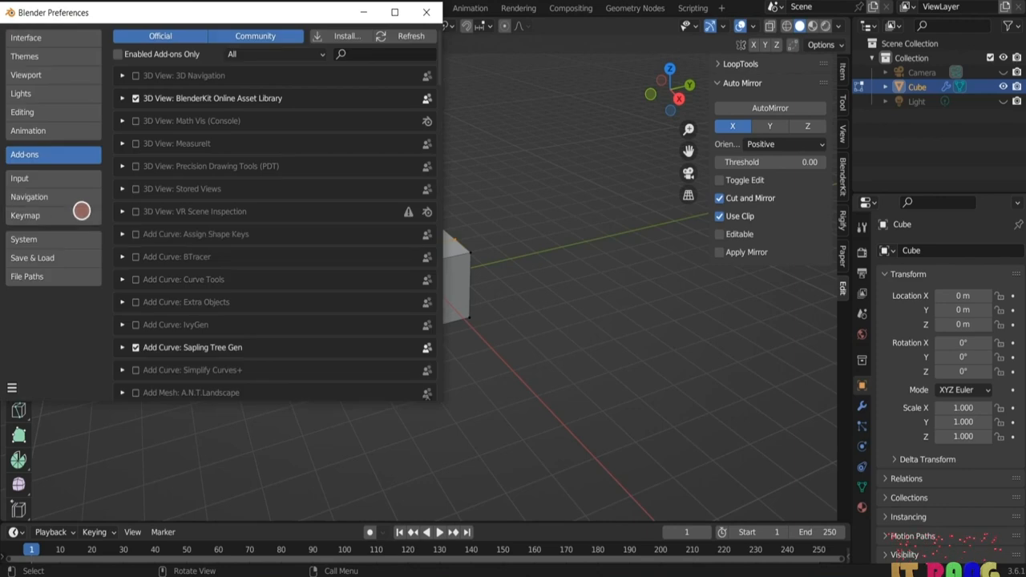
{"action": "left_click", "coordinate": [362, 52]}
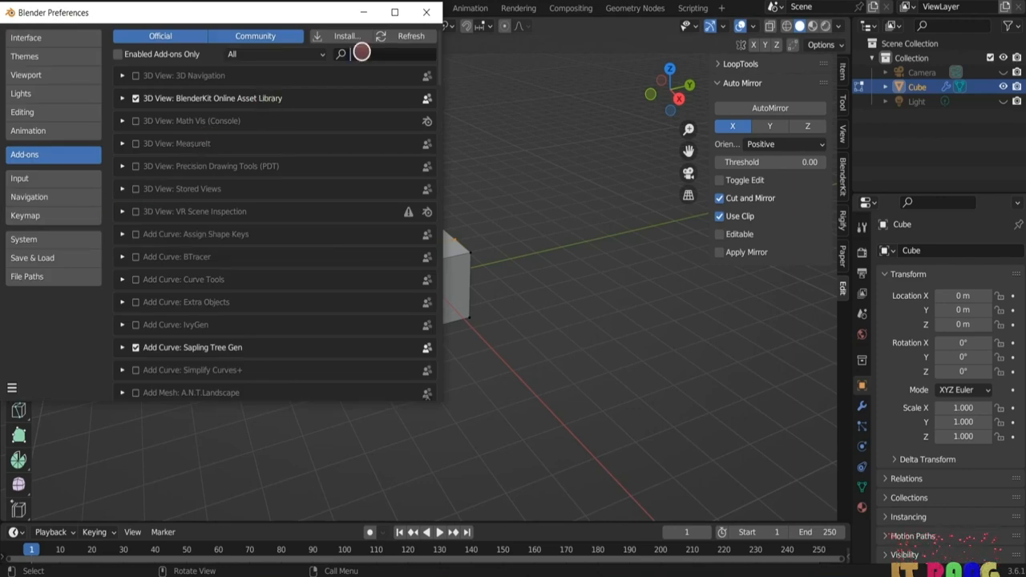
{"action": "type", "text": "mesh"}
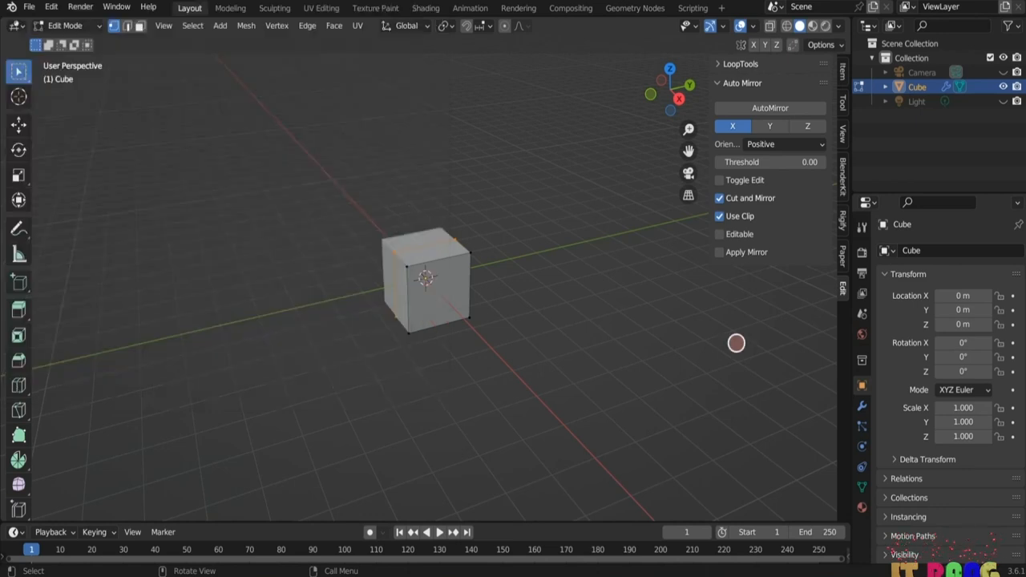
- Select the whole mirrored mesh and stretch it along Y by a factor of about 1.9
{"action": "key", "text": "n"}
{"action": "key", "text": "a"}
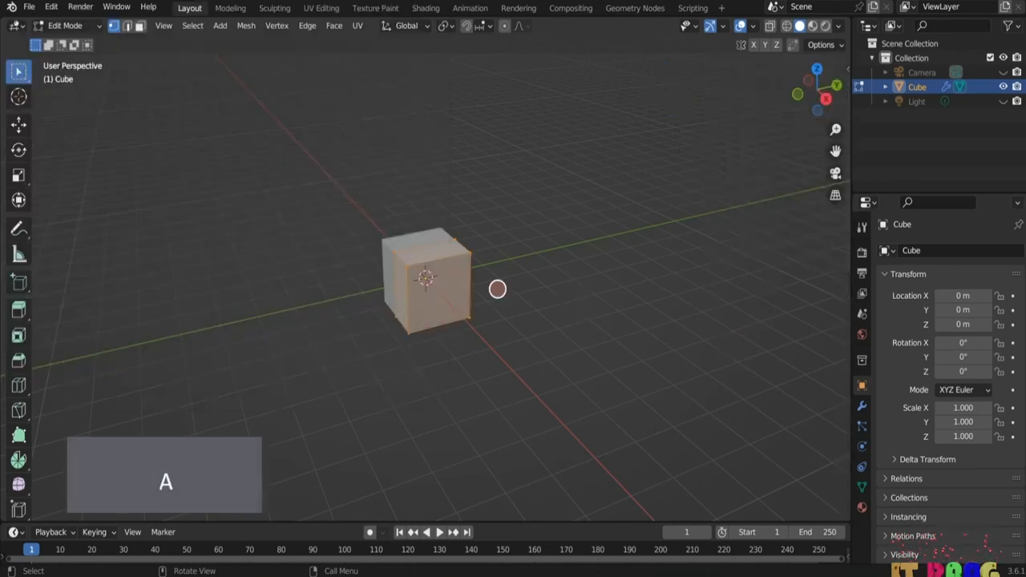
{"action": "middle_click_drag", "start_coordinate": [577, 297], "coordinate": [561, 300]}
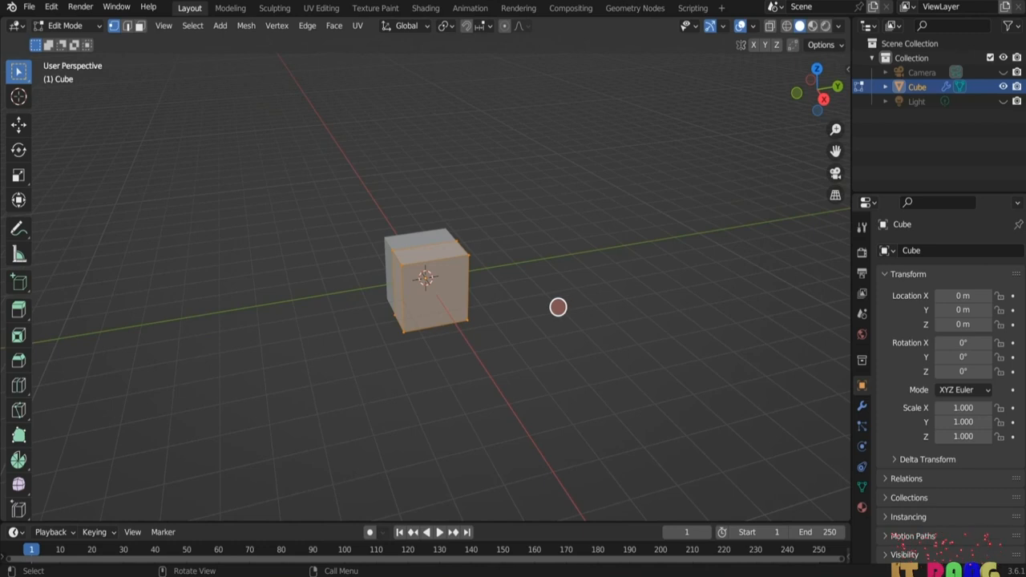
{"action": "key", "text": "s"}
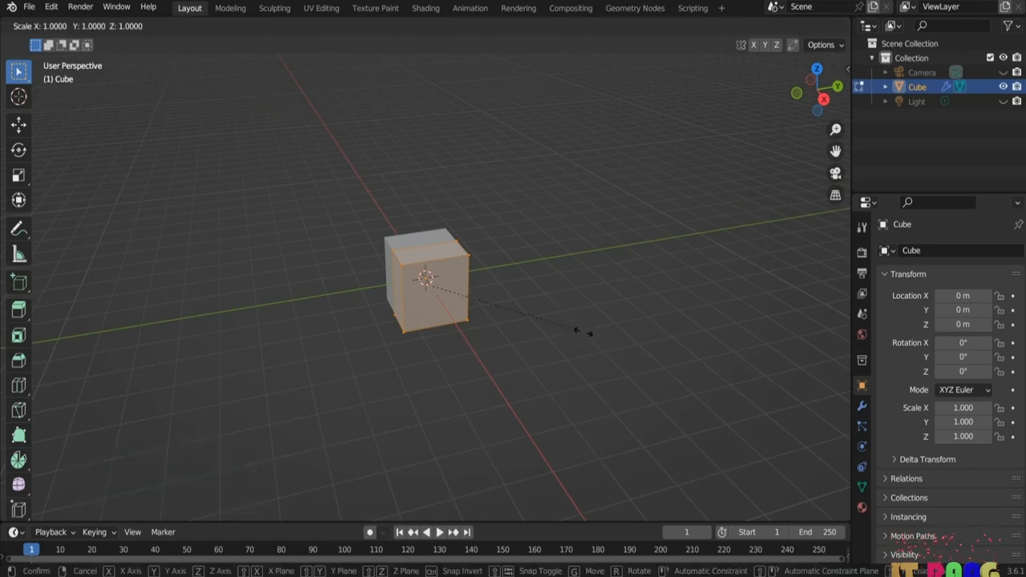
{"action": "key", "text": "y"}
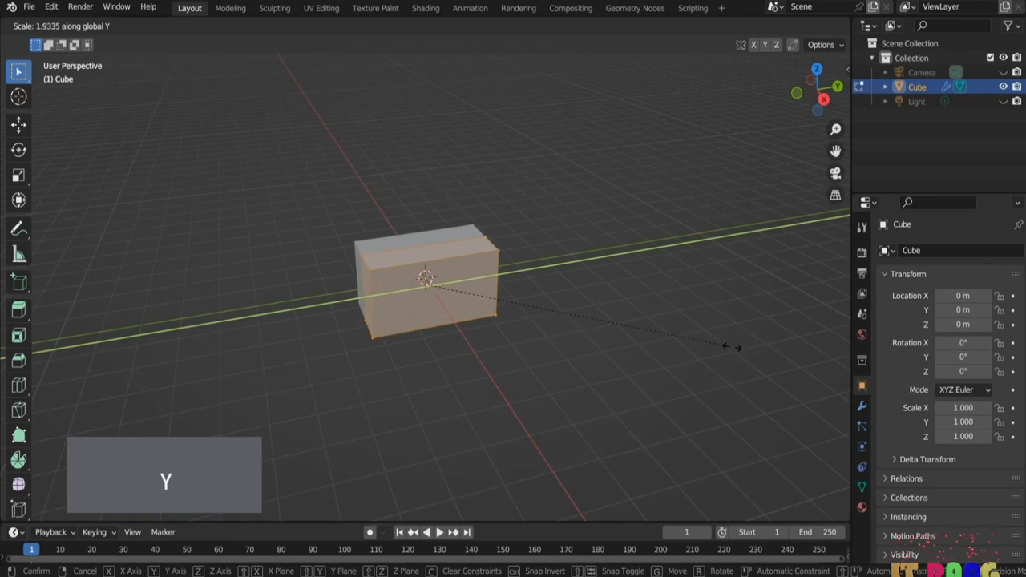
{"action": "left_click", "coordinate": [459, 383]}
- Extrude the narrow end face on the negative Y side outward and scale the new face down to begin a taper
{"action": "middle_click_drag", "start_coordinate": [451, 401], "coordinate": [466, 384]}
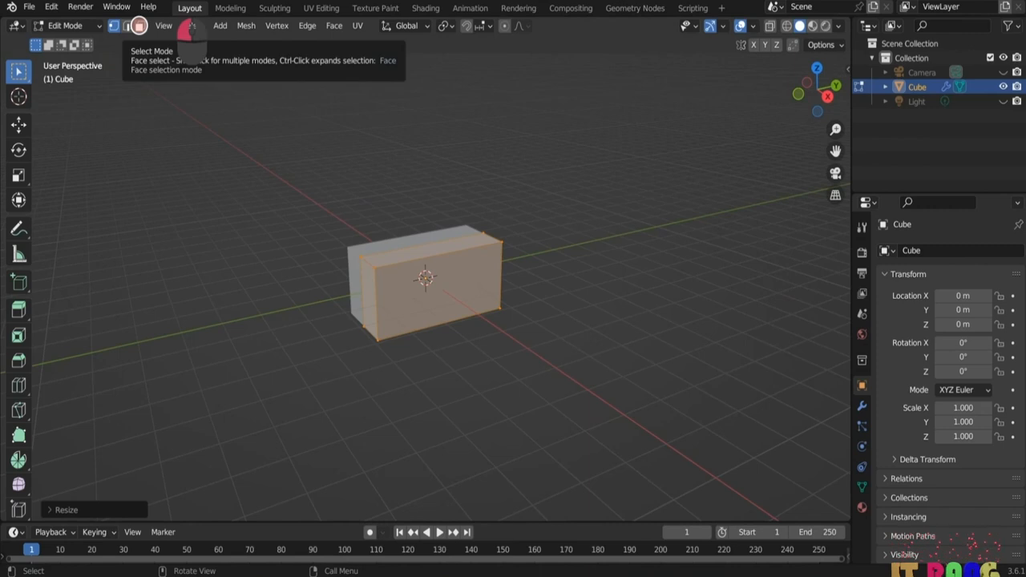
{"action": "left_click", "coordinate": [138, 26]}
{"action": "left_click", "coordinate": [368, 288]}
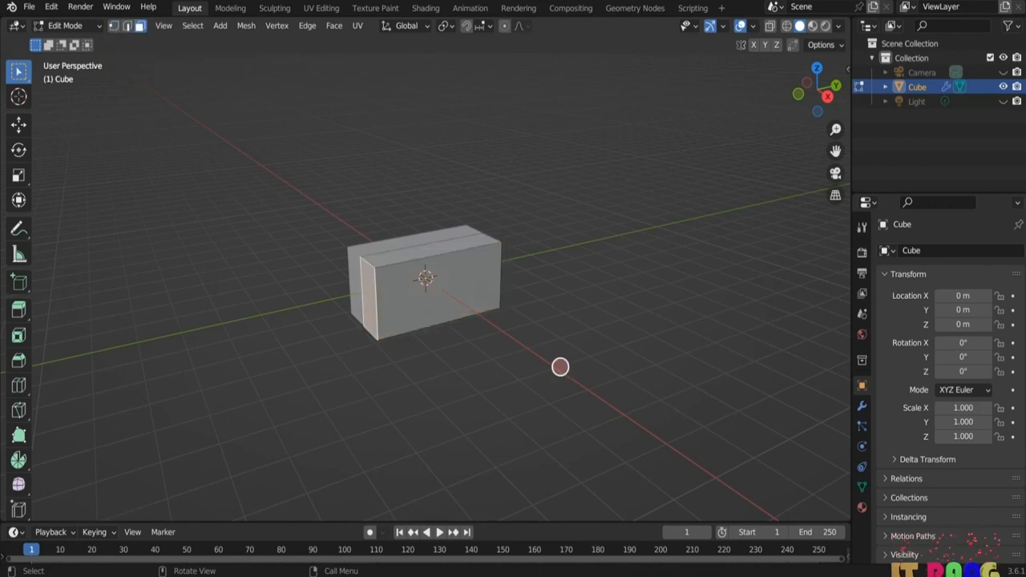
{"action": "key", "text": "e"}
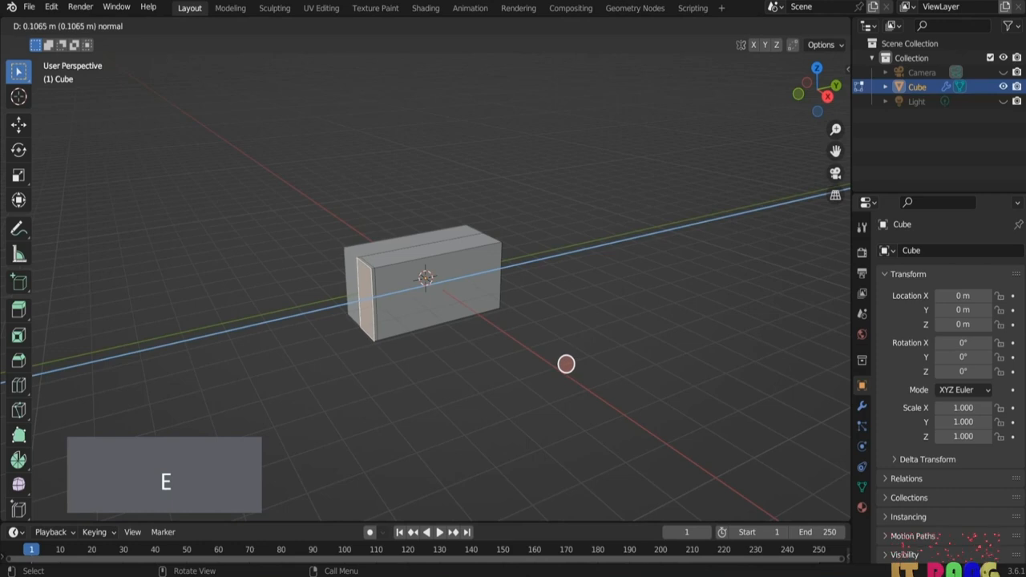
{"action": "left_click", "coordinate": [552, 375]}
{"action": "key", "text": "s"}
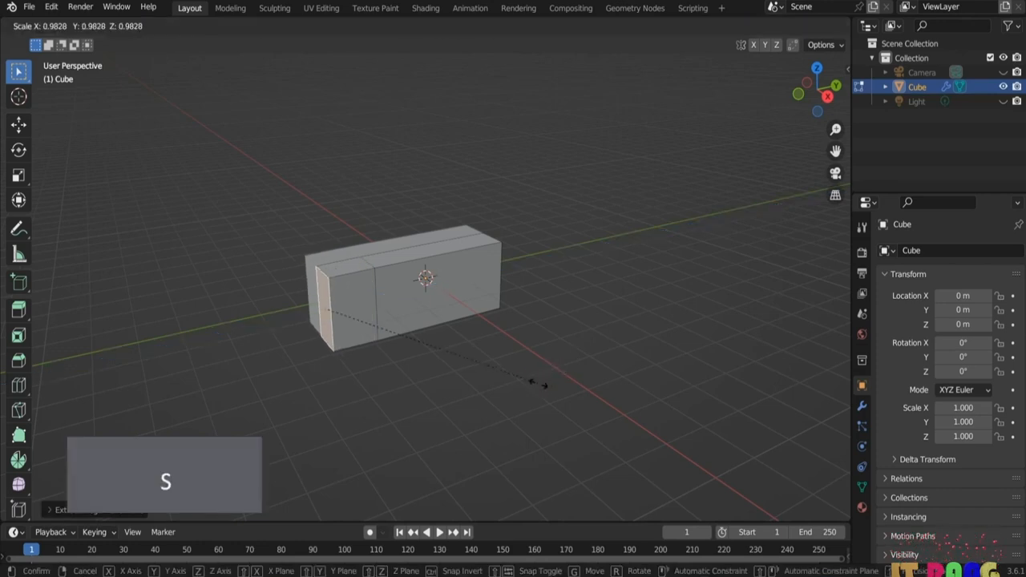
{"action": "left_click", "coordinate": [488, 378]}
- Extrude the tapered end face twice more, scaling the new face down after each extrusion to form a narrow nose
{"action": "key", "text": "e"}
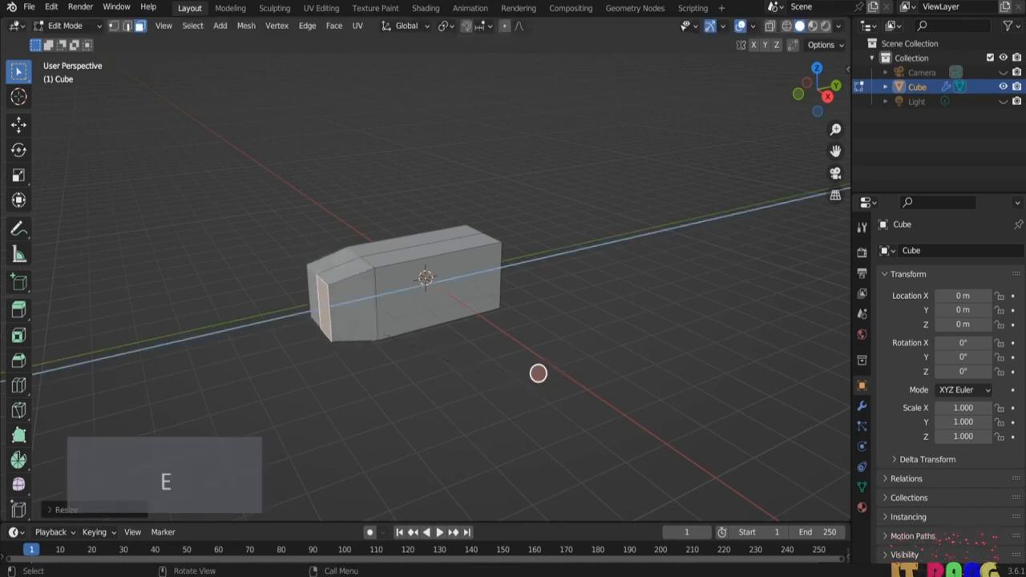
{"action": "left_click", "coordinate": [495, 374]}
{"action": "key", "text": "s"}
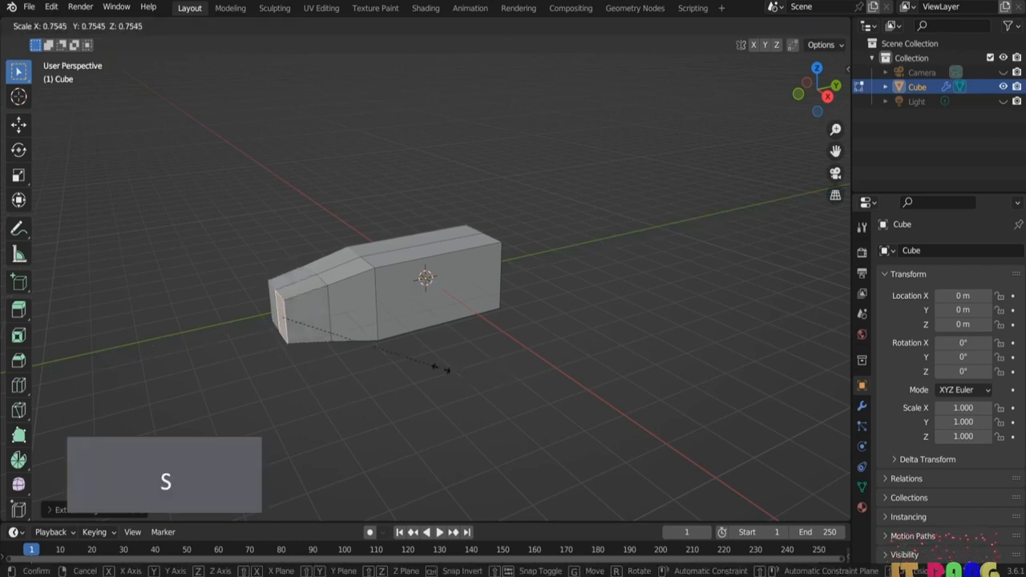
{"action": "left_click", "coordinate": [538, 411]}
{"action": "key", "text": "e"}
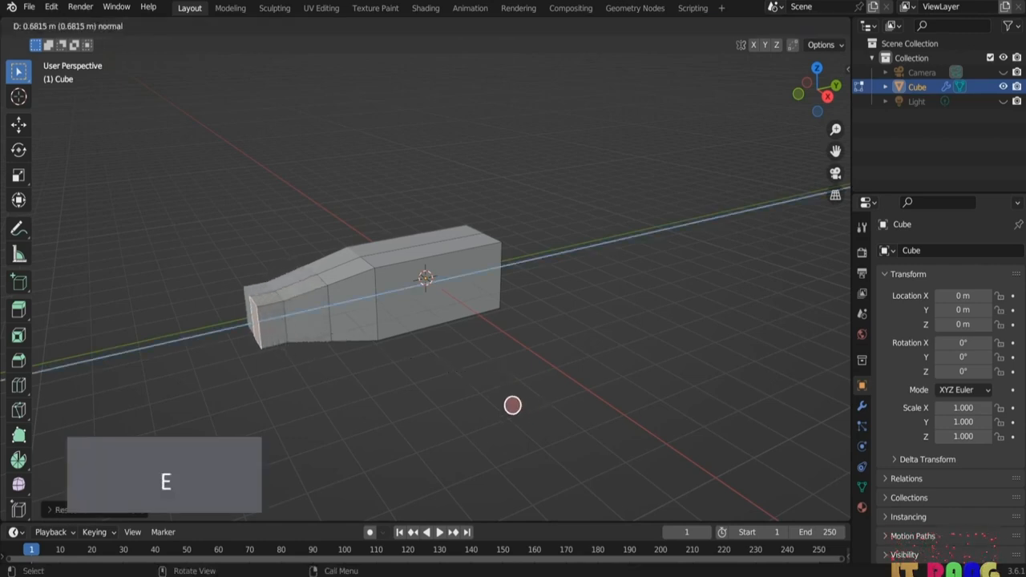
{"action": "left_click", "coordinate": [512, 404]}
{"action": "key", "text": "s"}
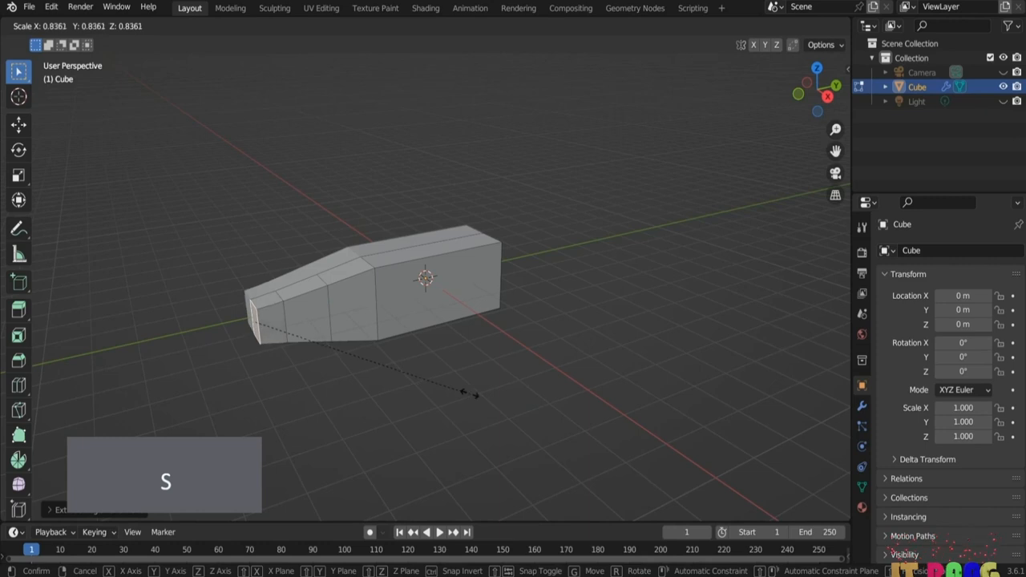
{"action": "left_click", "coordinate": [403, 377]}
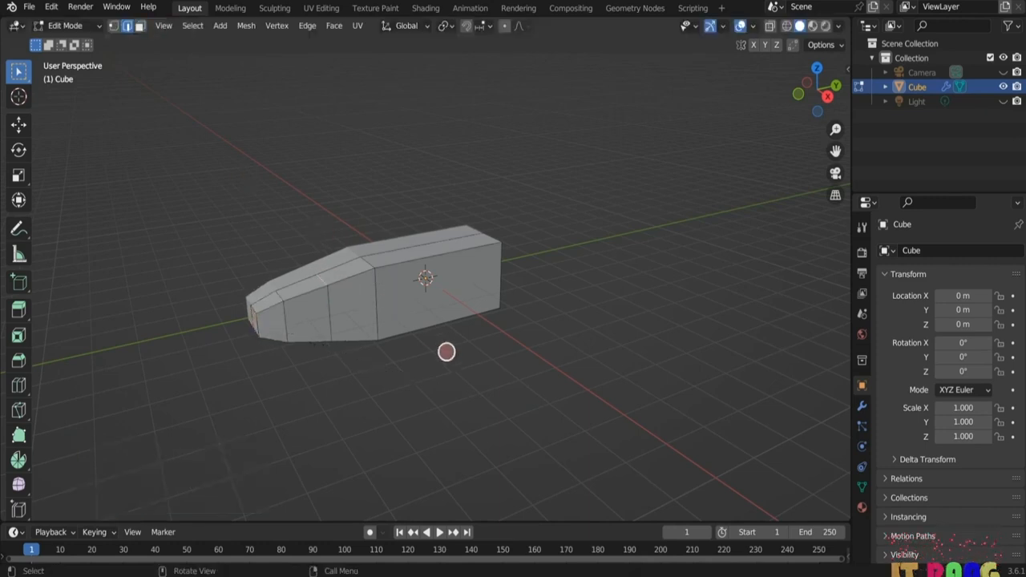
- Raise the upper edge between the first and second taper sections along Z
{"action": "key", "text": "g"}
{"action": "key", "text": "z"}
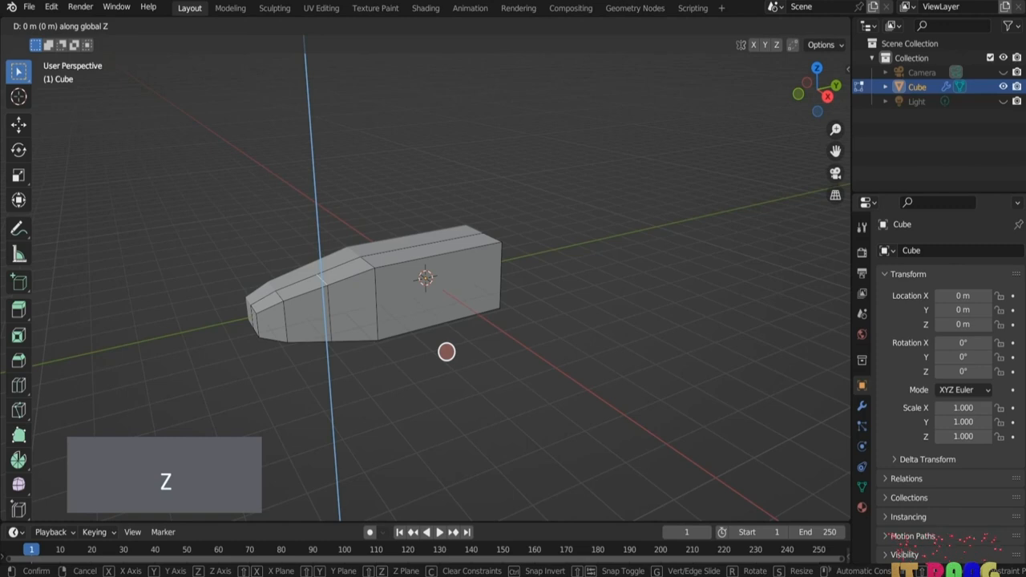
{"action": "left_click", "coordinate": [440, 343]}
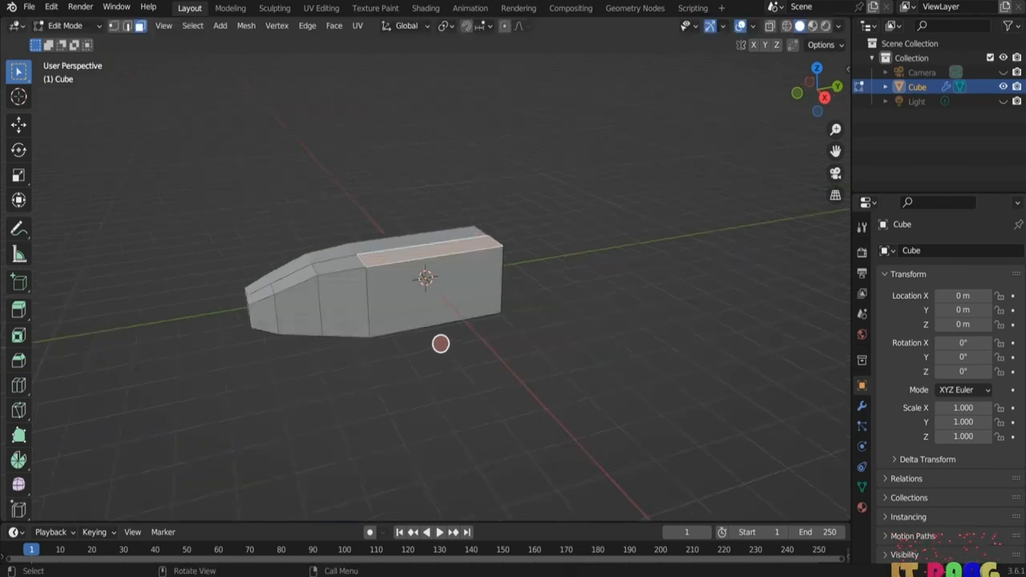
- Raise the main block's top face slightly along Z
{"action": "key", "text": "g"}
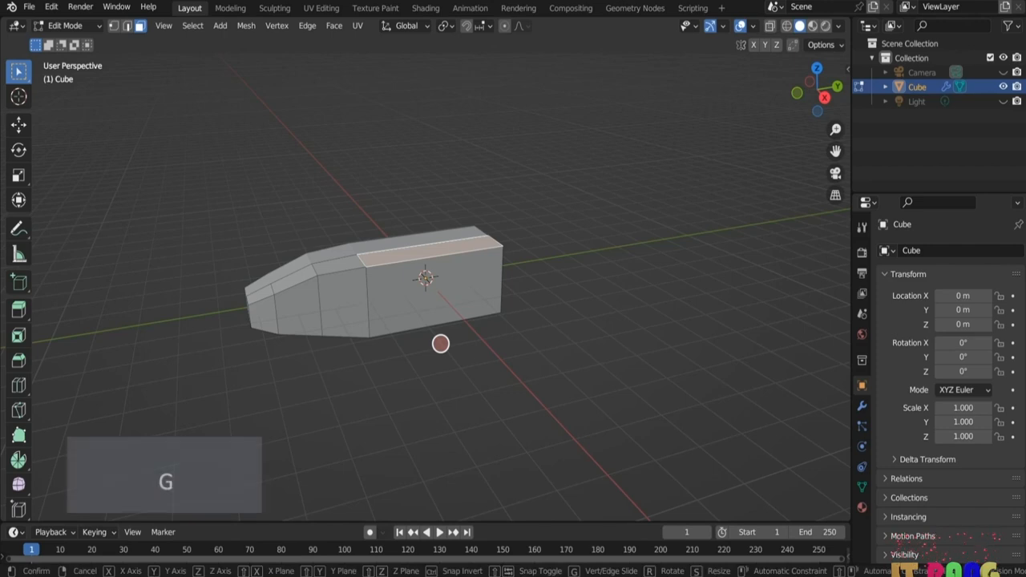
{"action": "key", "text": "z"}
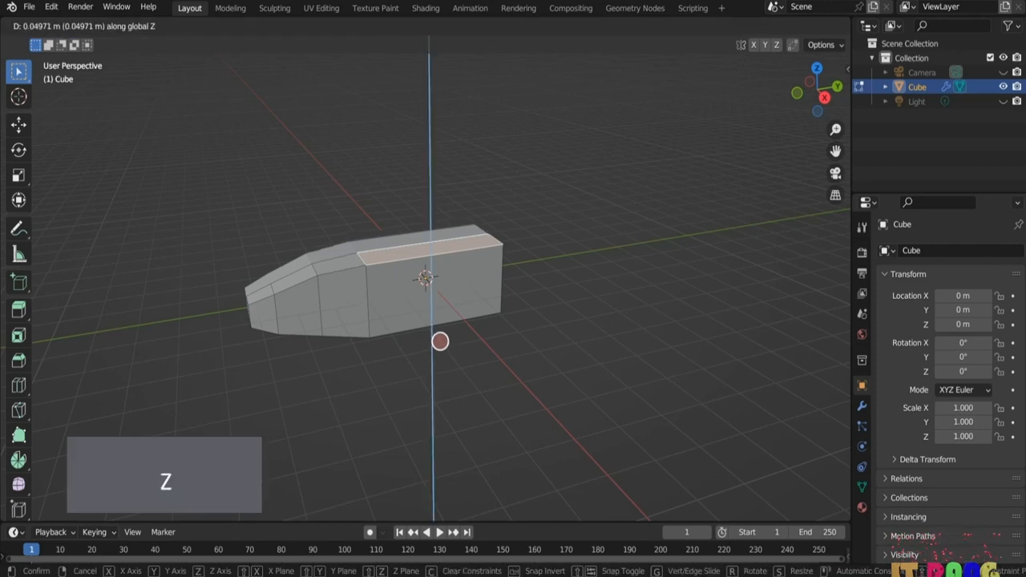
{"action": "left_click", "coordinate": [435, 332]}
- Extrude the main block's end face on the positive Y side outward and scale the new face down to start a rear taper
{"action": "middle_click_drag", "start_coordinate": [435, 332], "coordinate": [515, 332]}
{"action": "left_click", "coordinate": [480, 306]}
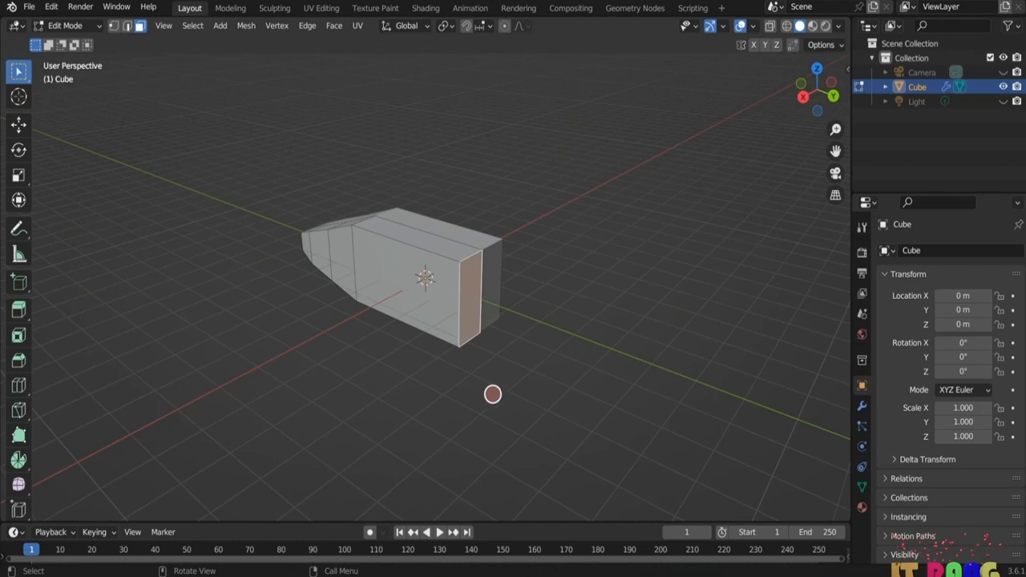
{"action": "middle_click_drag", "start_coordinate": [482, 394], "coordinate": [589, 399]}
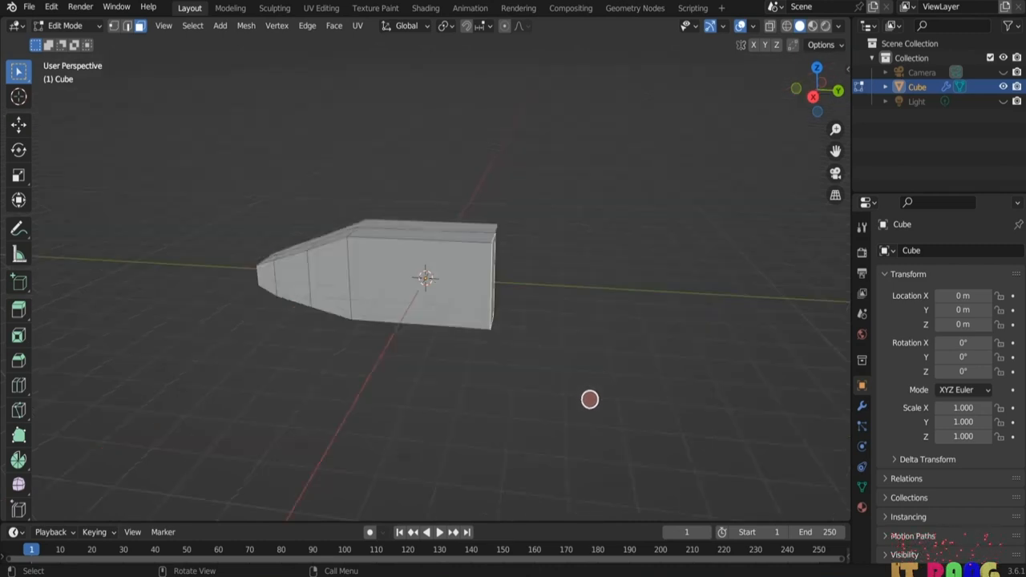
{"action": "key", "text": "e"}
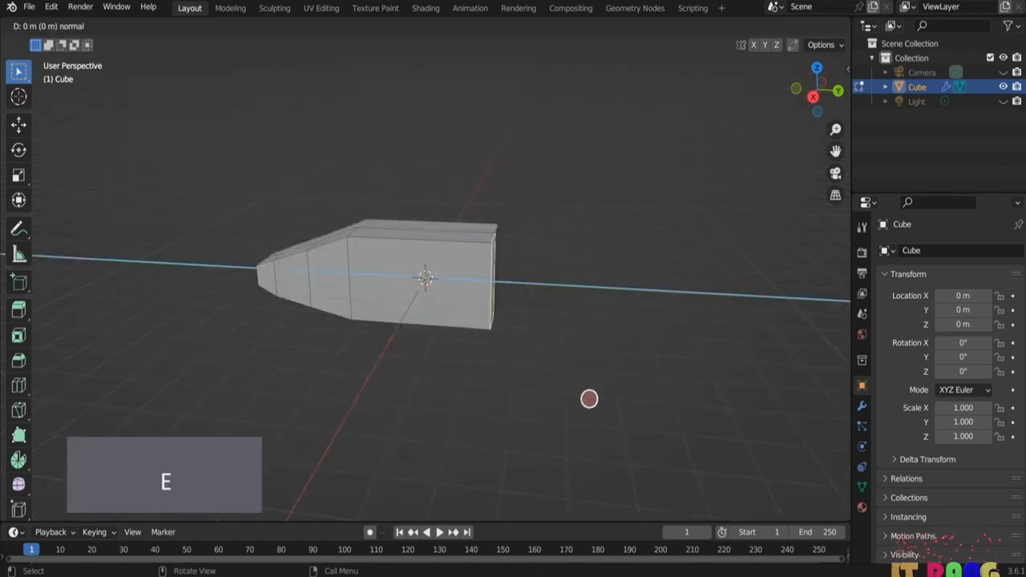
{"action": "left_click", "coordinate": [627, 401]}
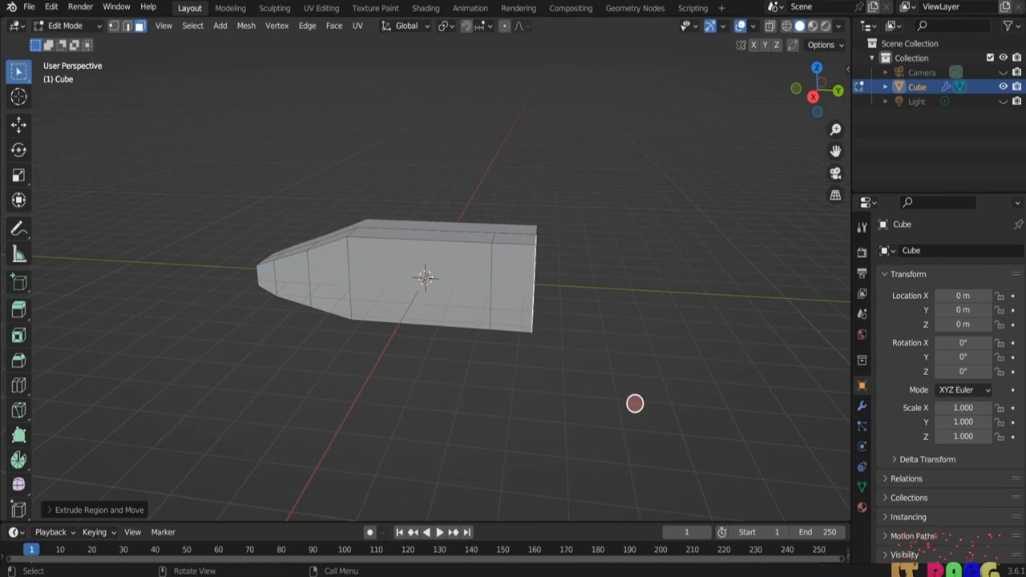
{"action": "key", "text": "s"}
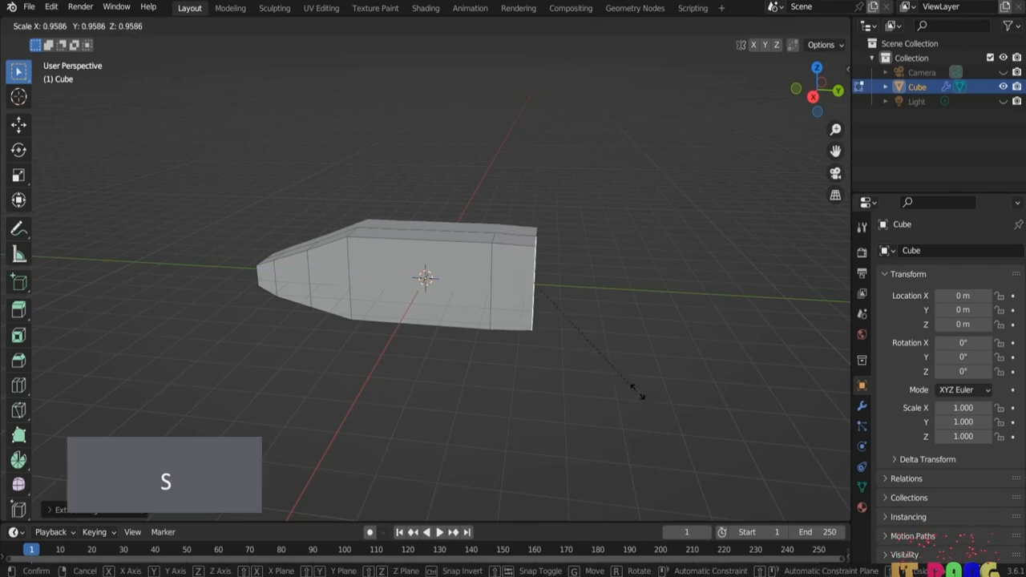
{"action": "left_click", "coordinate": [624, 378]}
- Extrude the rear end face twice more, scaling the new face down after each extrusion to continue the taper
{"action": "key", "text": "e"}
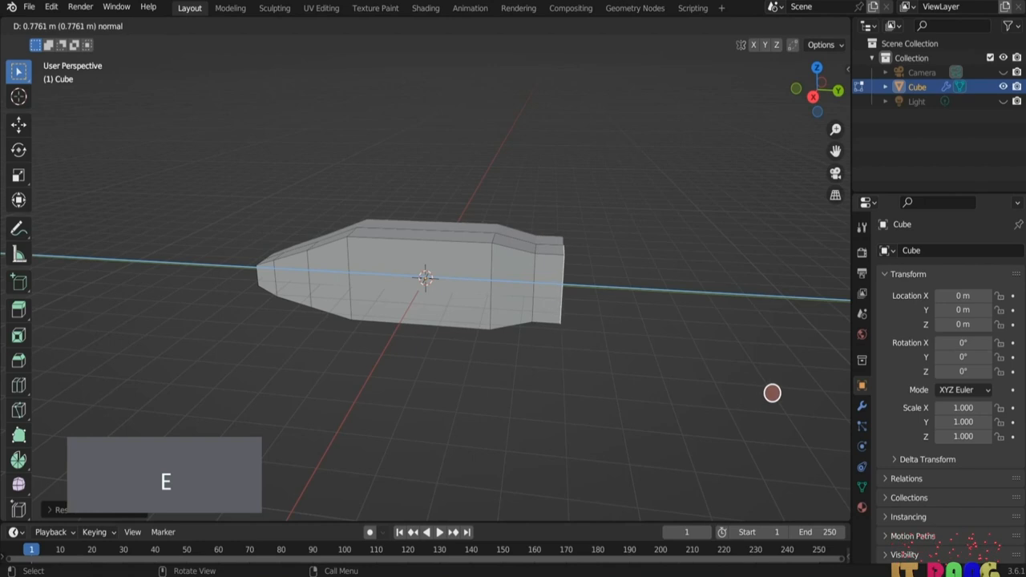
{"action": "left_click", "coordinate": [784, 394]}
{"action": "key", "text": "s"}
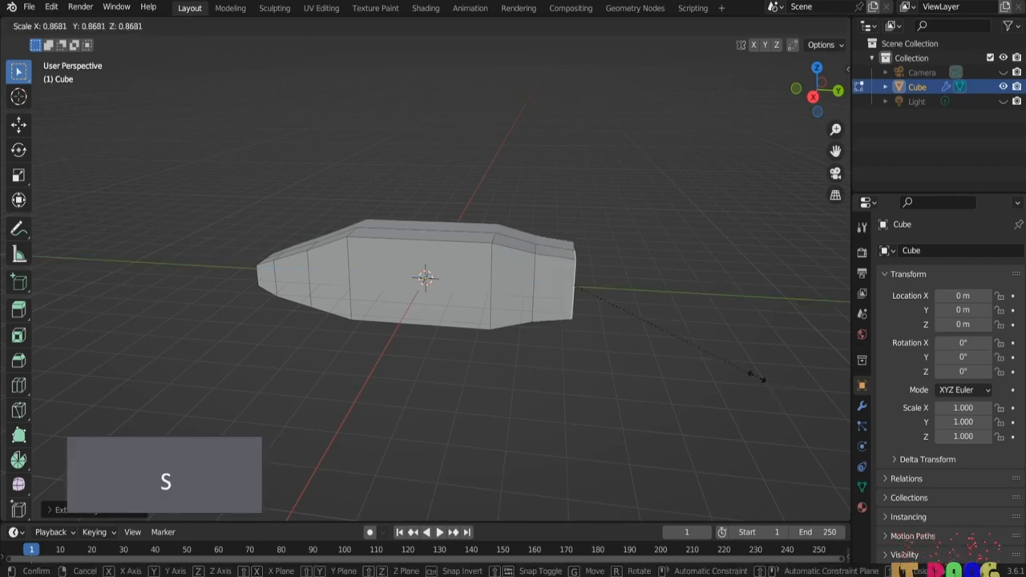
{"action": "left_click", "coordinate": [710, 357]}
{"action": "key", "text": "e"}
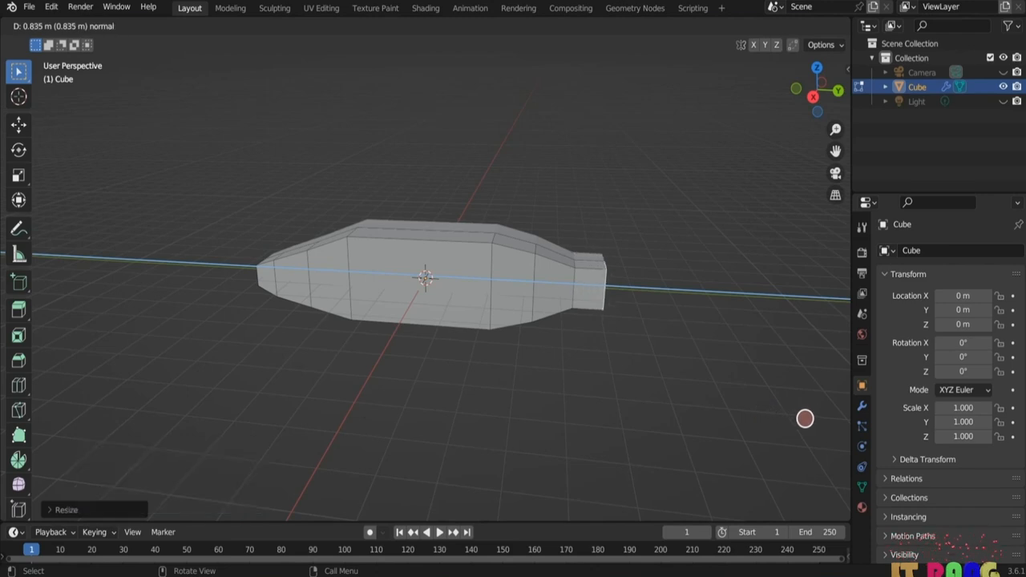
{"action": "left_click", "coordinate": [801, 419]}
{"action": "key", "text": "s"}
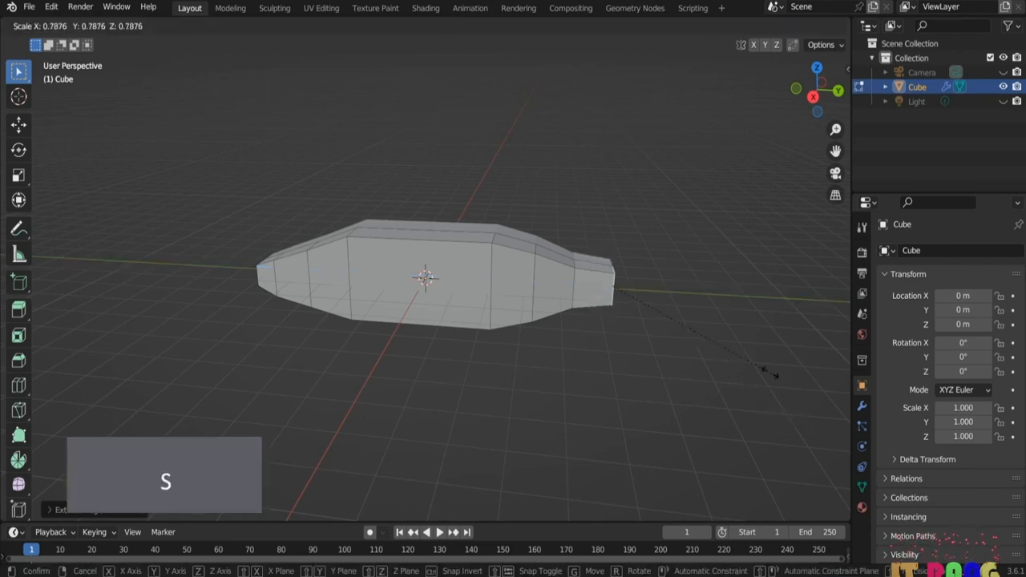
{"action": "left_click", "coordinate": [711, 336]}
- Extrude the small rear face into a long tail boom and scale its end face down along X
{"action": "middle_click_drag", "start_coordinate": [710, 335], "coordinate": [428, 380], "text": "shift"}
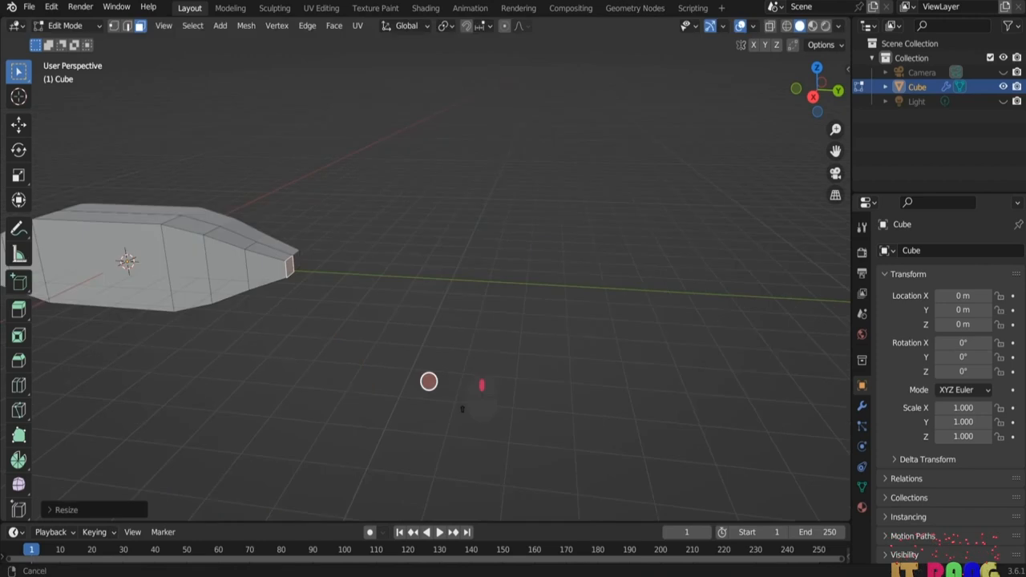
{"action": "key", "text": "e"}
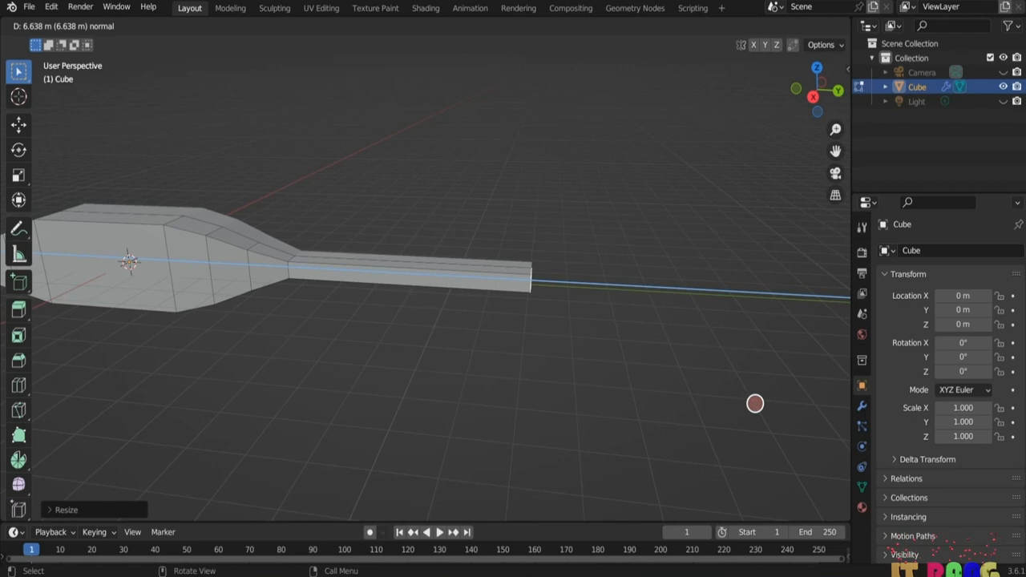
{"action": "left_click", "coordinate": [716, 392]}
{"action": "middle_click_drag", "start_coordinate": [710, 396], "coordinate": [630, 394]}
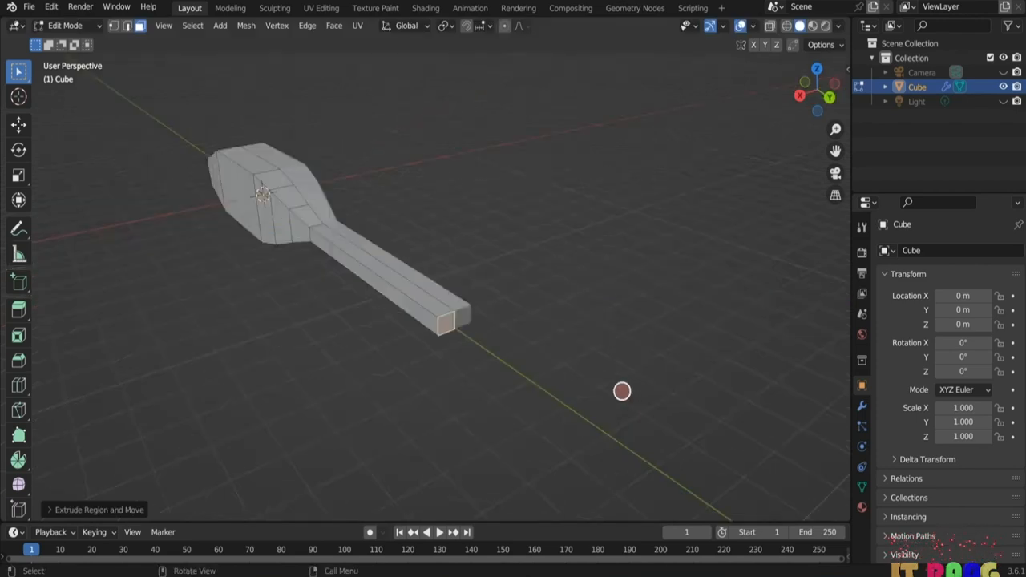
{"action": "key", "text": "s"}
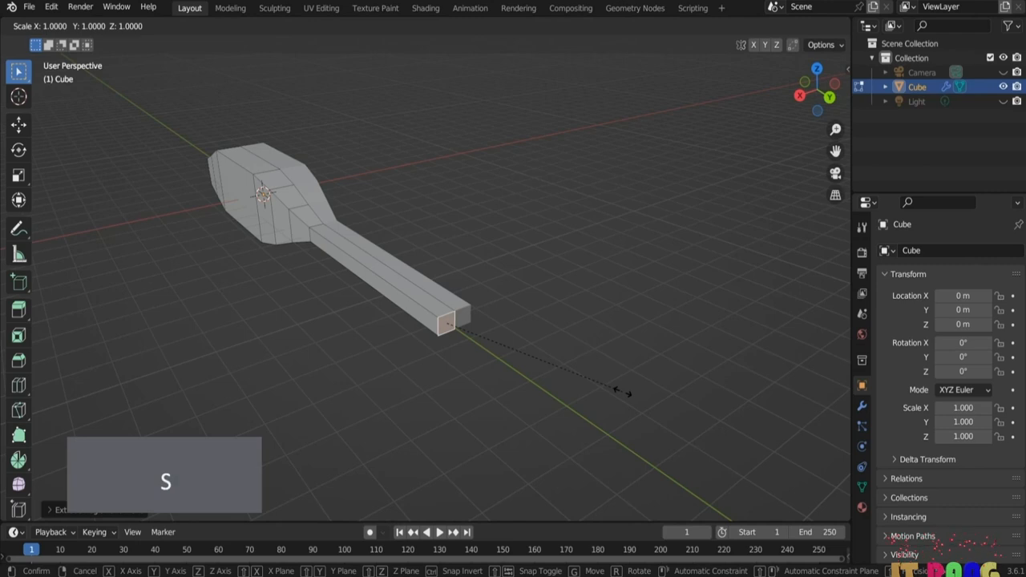
{"action": "key", "text": "x"}
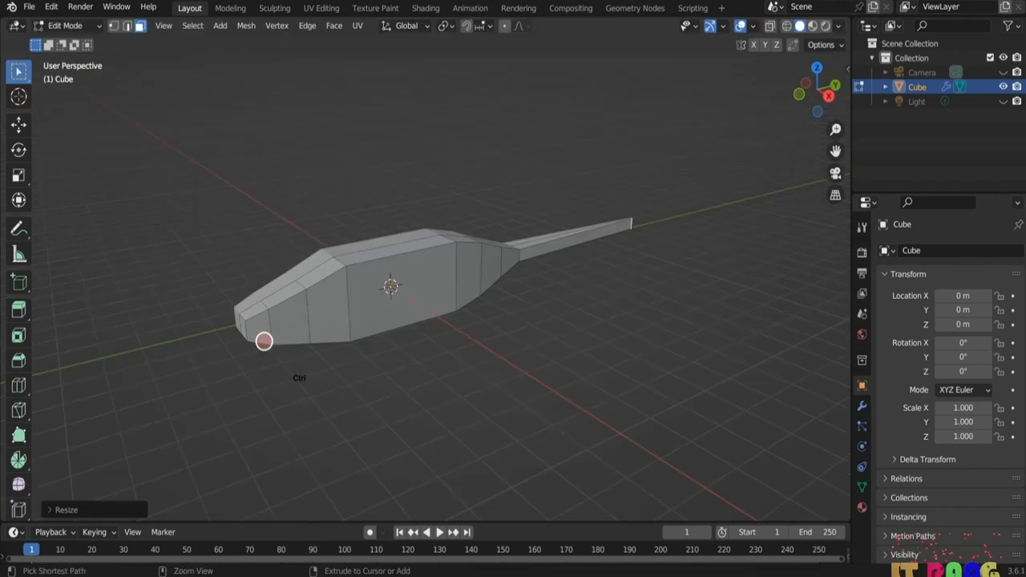
- Add a lengthwise loop cut around the body's sides and slide it down toward the lower edge
{"action": "key", "text": "ctrl+r"}
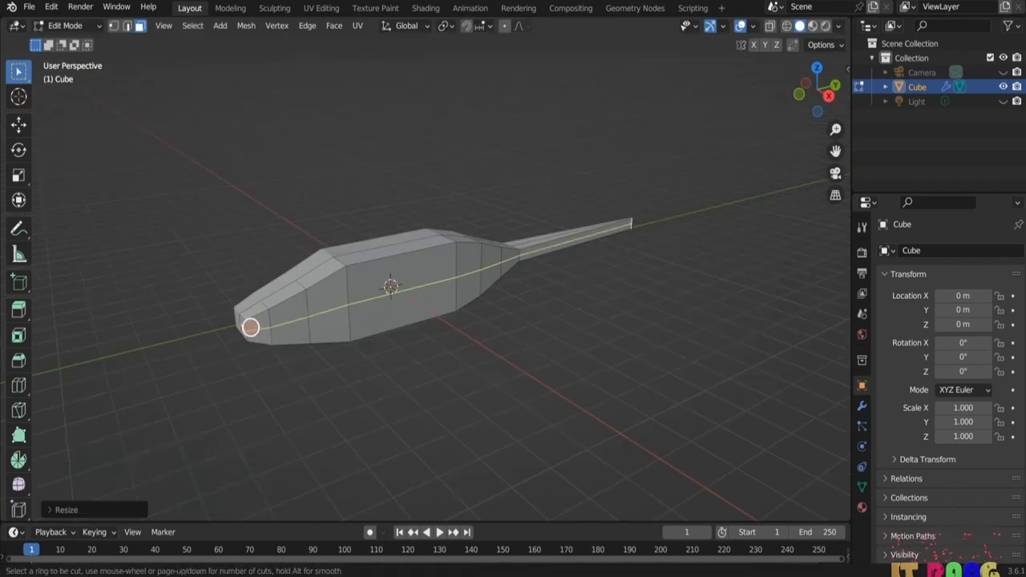
{"action": "left_click", "coordinate": [251, 327]}
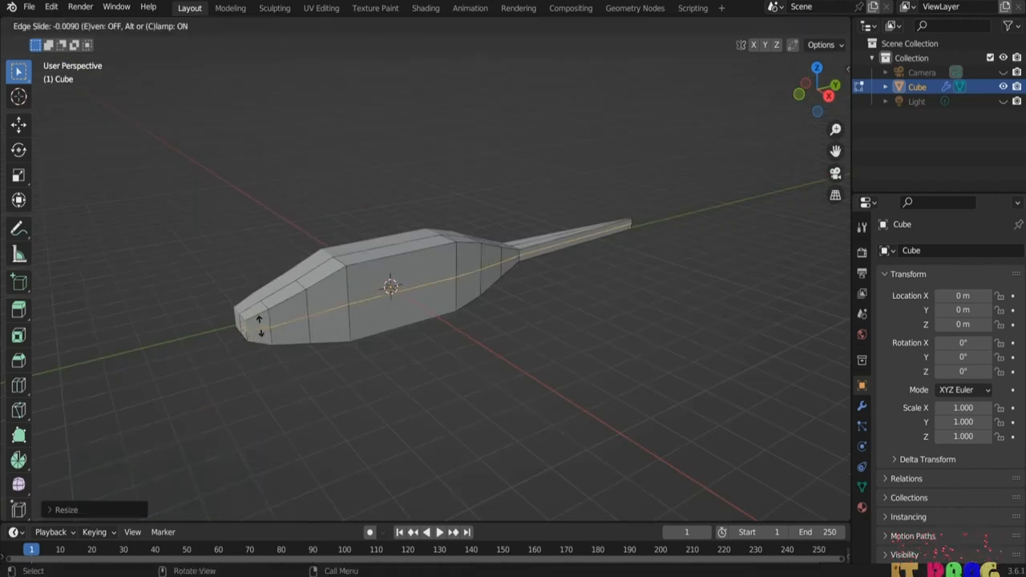
{"action": "left_click", "coordinate": [390, 395]}
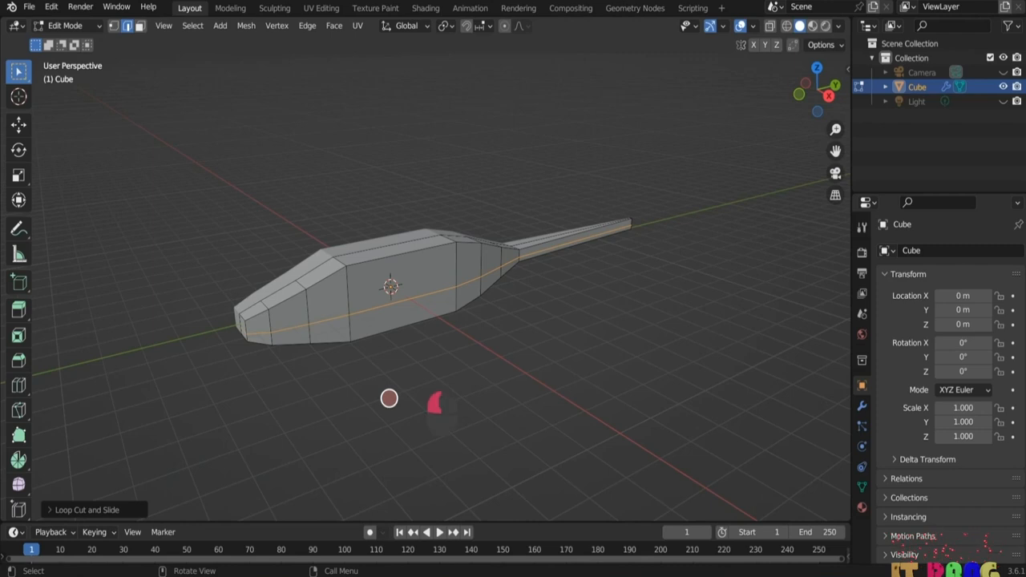
{"action": "middle_click_drag", "start_coordinate": [389, 399], "coordinate": [412, 328]}
- Add a centred vertical loop cut across the main block between the front and rear tapers
{"action": "key", "text": "ctrl+r"}
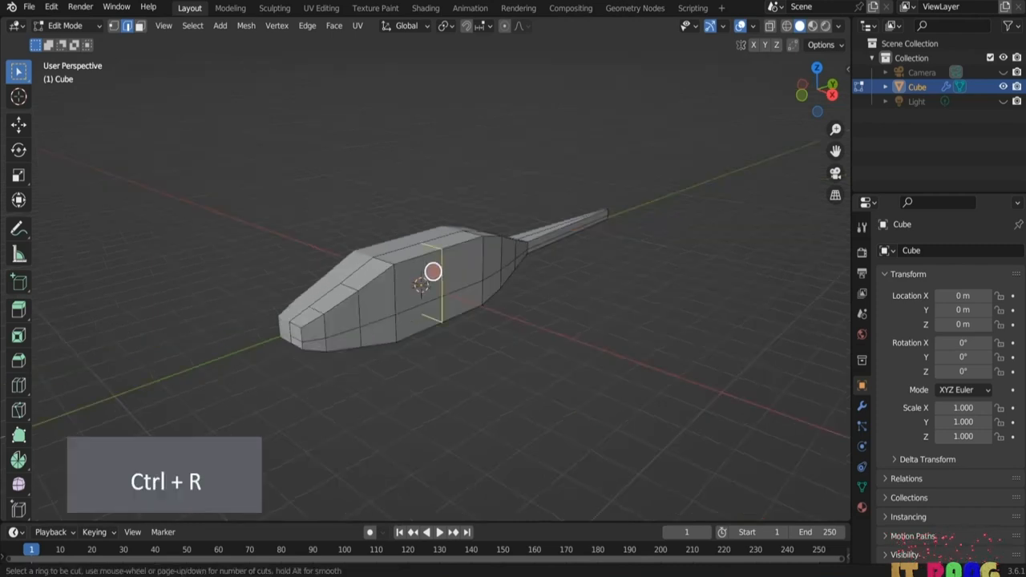
{"action": "left_click", "coordinate": [433, 272]}
{"action": "right_click", "coordinate": [433, 271]}
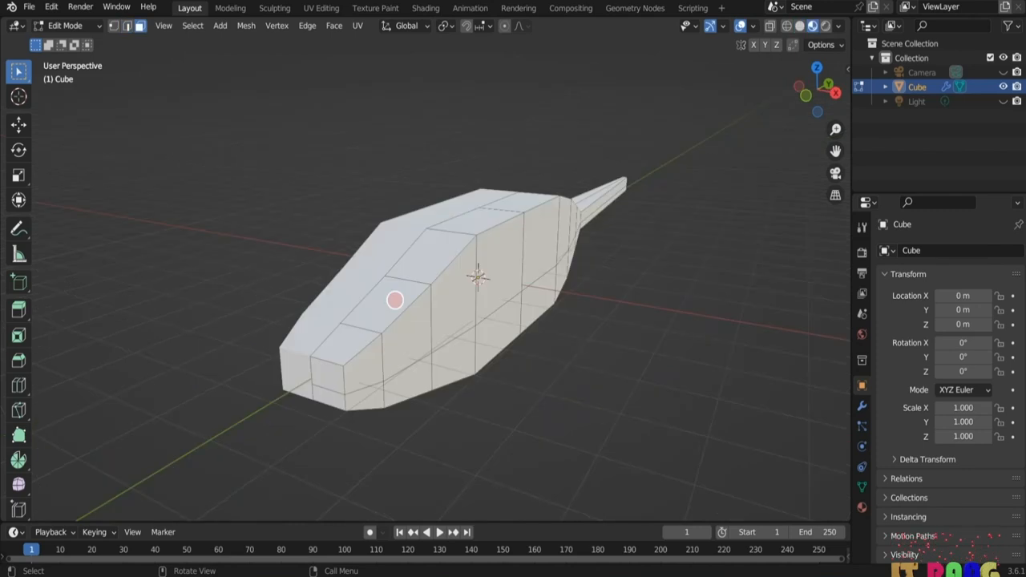
- Inset the two sloped upper faces above the nose by about 0.11 m with the Boundary option off
{"action": "left_click", "coordinate": [399, 301]}
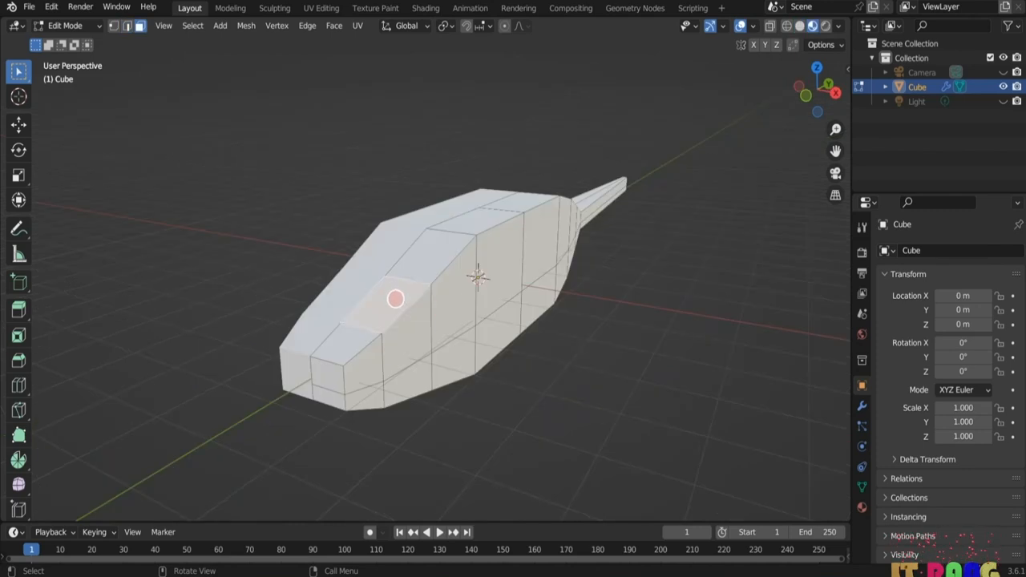
{"action": "left_click", "coordinate": [426, 257], "text": "shift"}
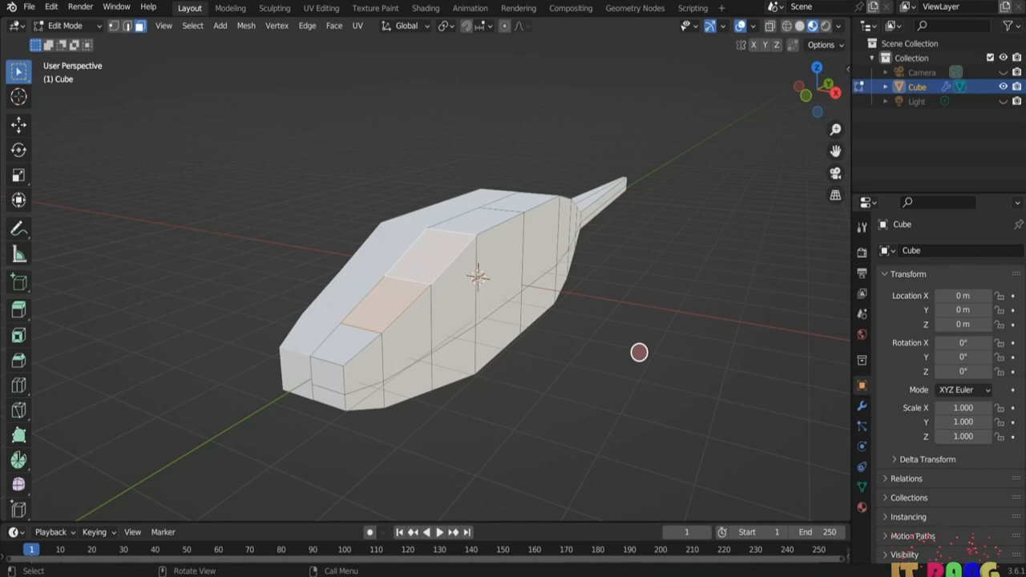
{"action": "key", "text": "i"}
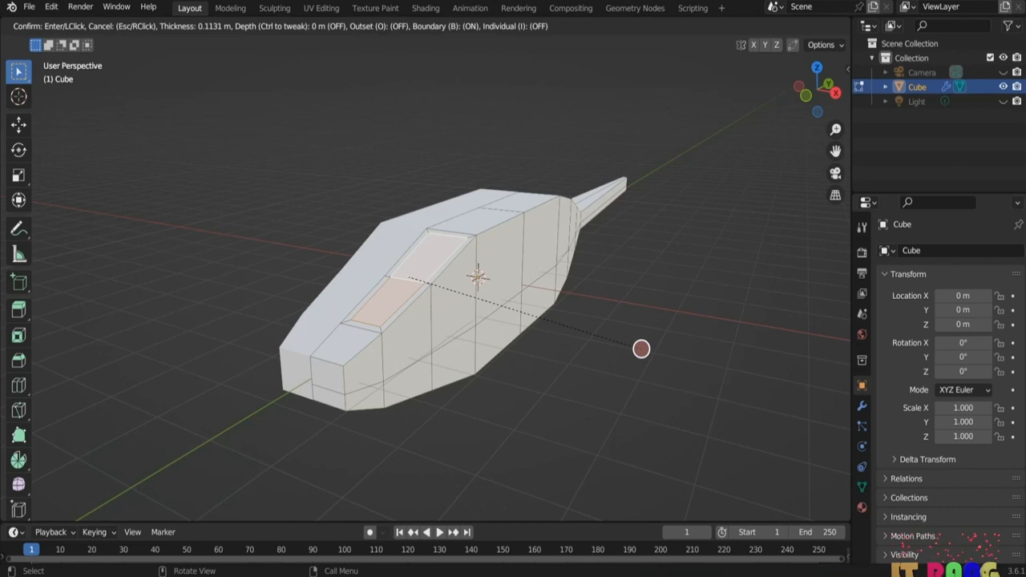
{"action": "key", "text": "b"}
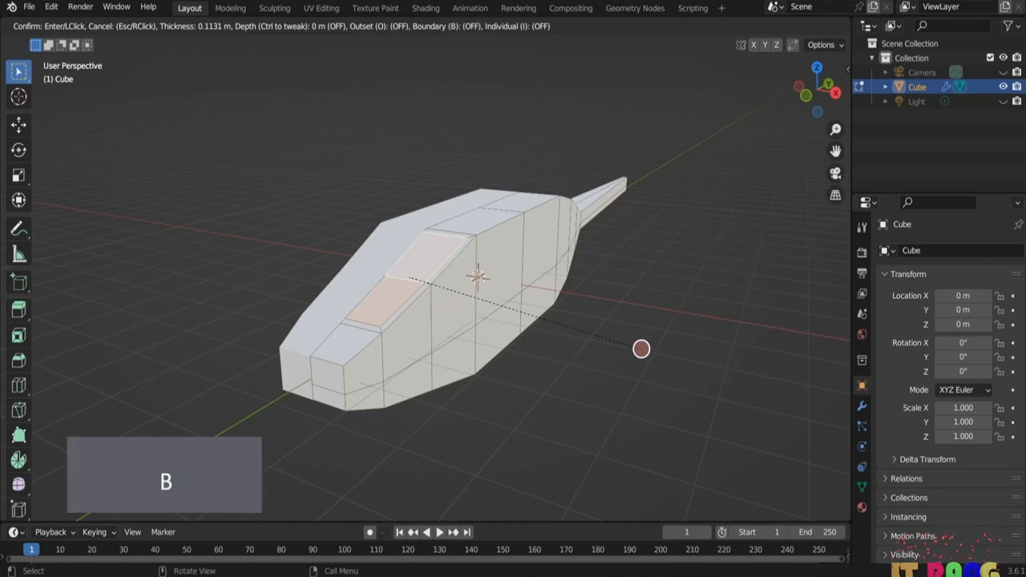
{"action": "left_click", "coordinate": [641, 349]}
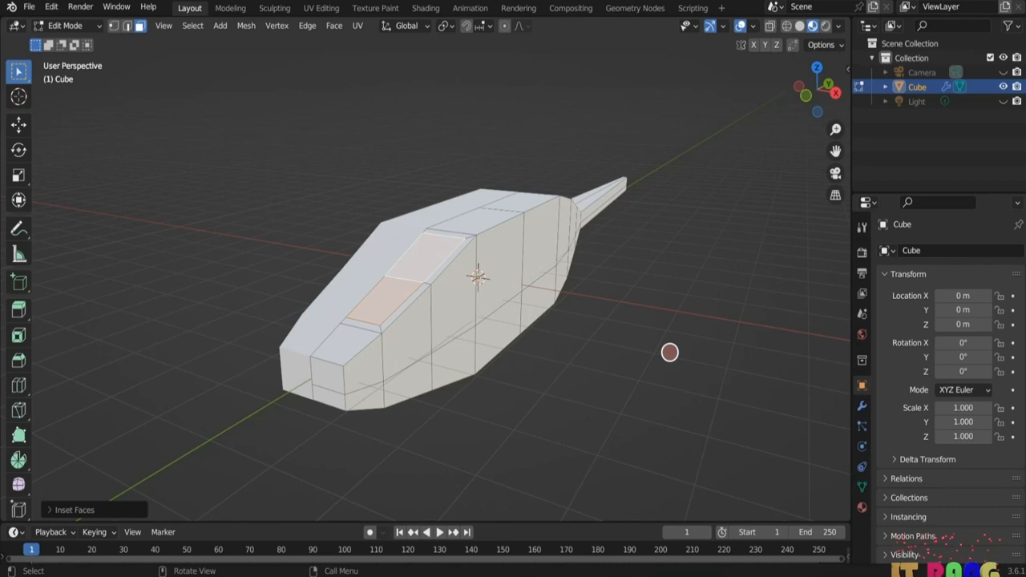
- Extrude the inset windshield faces inward about 0.05 m with Extrude Faces Along Normals
{"action": "key", "text": "alt+e"}
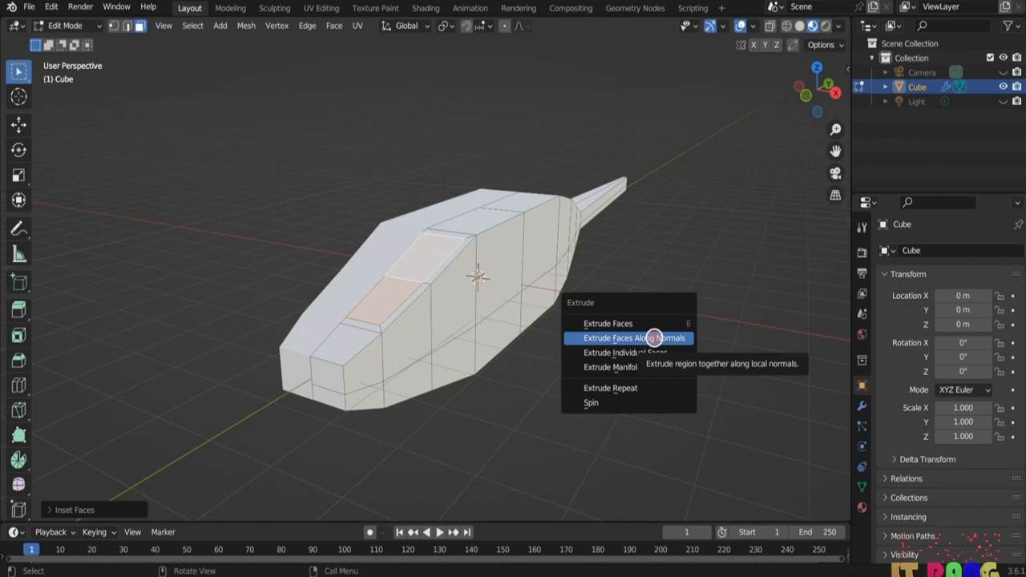
{"action": "left_click", "coordinate": [653, 337]}
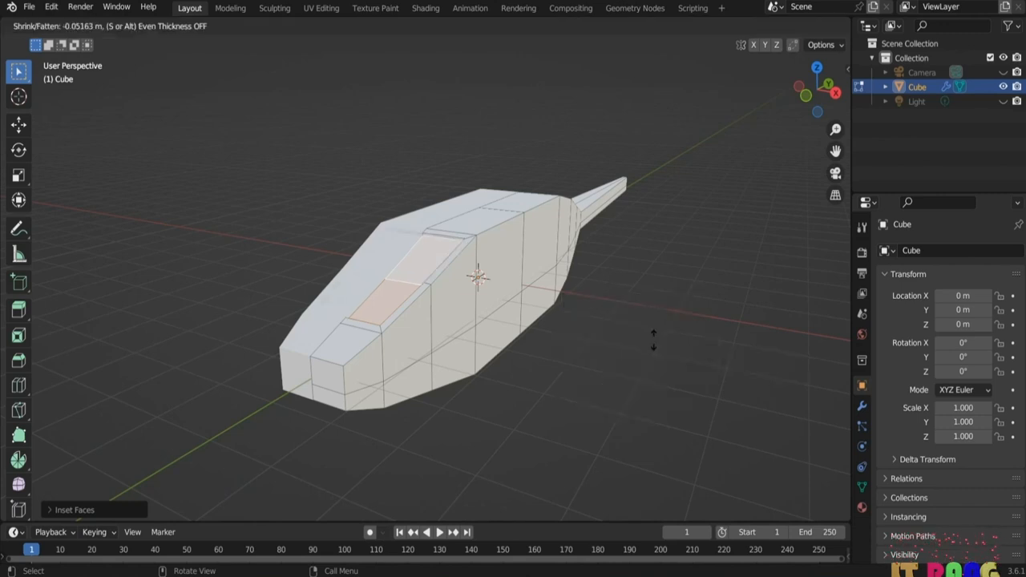
{"action": "left_click", "coordinate": [653, 341]}
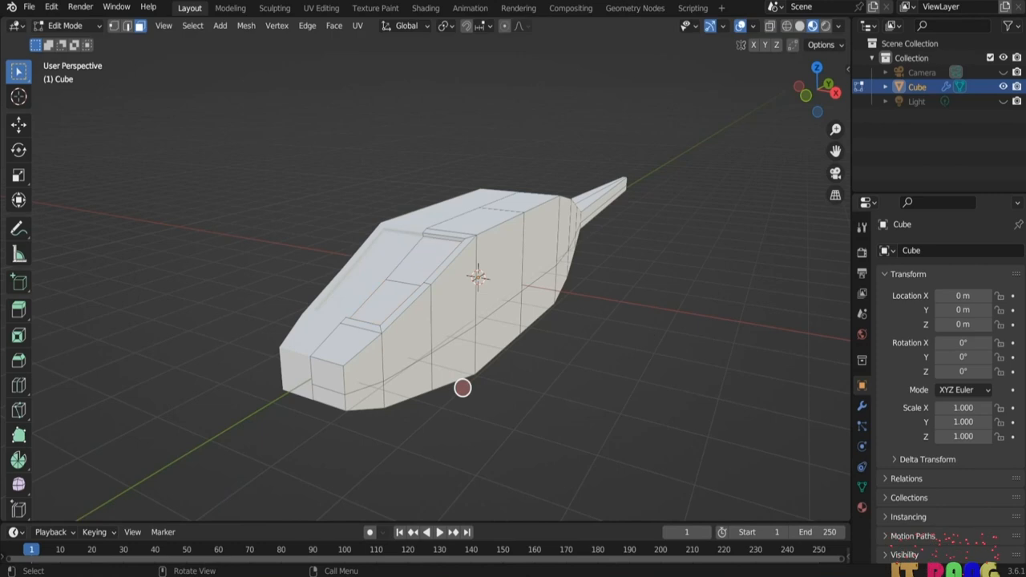
- Inset three adjacent side faces individually, from the second nose section to the front half of the main block, to form window panels
{"action": "left_click", "coordinate": [408, 342]}
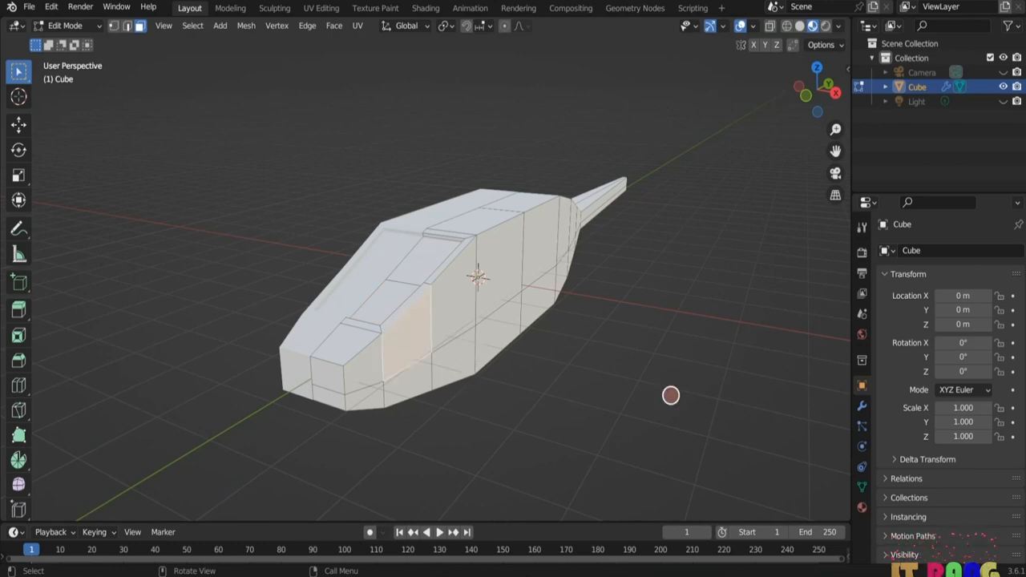
{"action": "key", "text": "i"}
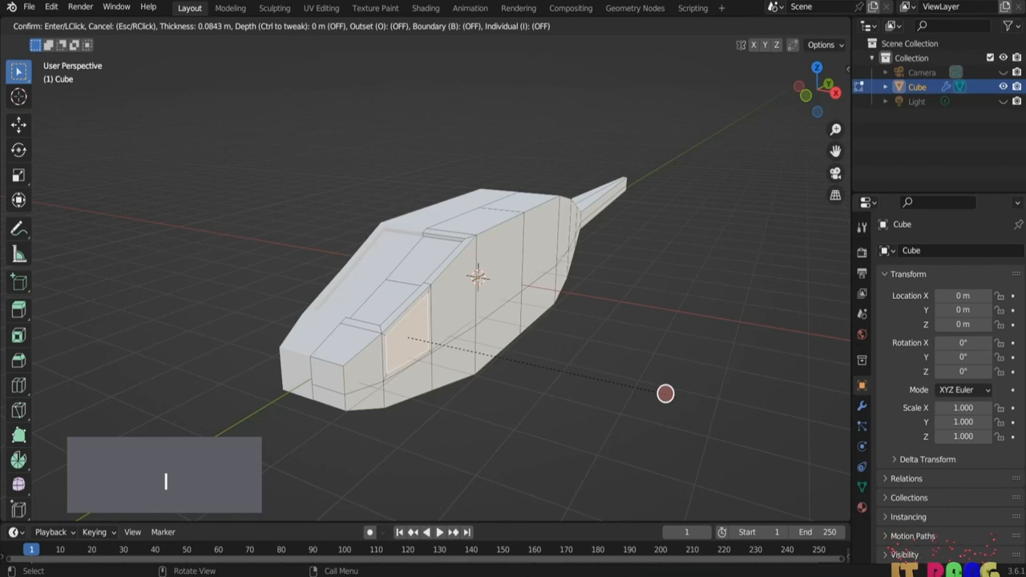
{"action": "left_click", "coordinate": [662, 392]}
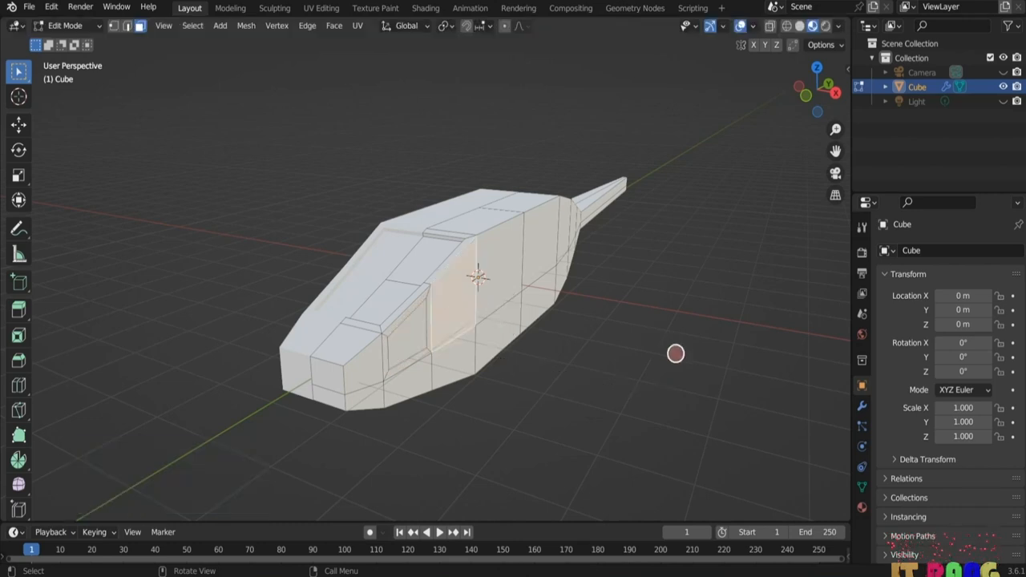
{"action": "key", "text": "i"}
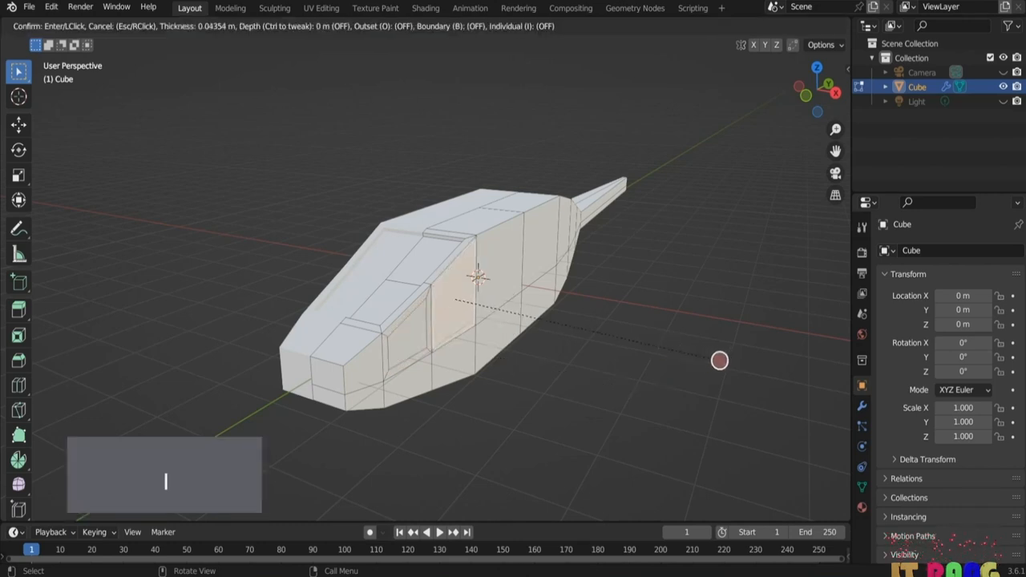
{"action": "left_click", "coordinate": [714, 360]}
{"action": "left_click", "coordinate": [508, 258]}
{"action": "key", "text": "i"}
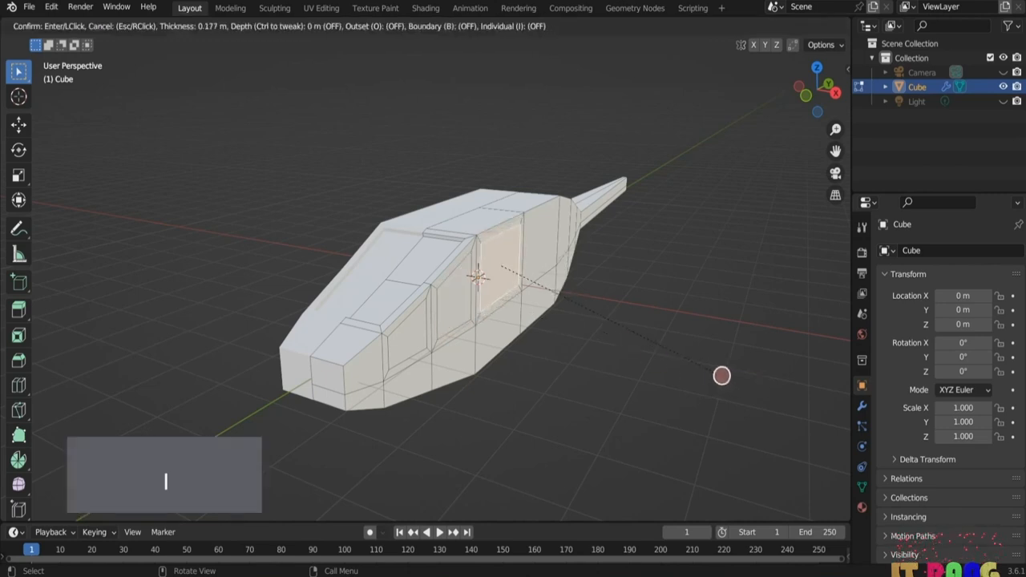
{"action": "left_click", "coordinate": [722, 373]}
- Select the three inset side window faces and extrude them slightly inward with Extrude Individual Faces
{"action": "left_click", "coordinate": [404, 336]}
{"action": "left_click", "coordinate": [459, 300], "text": "shift"}
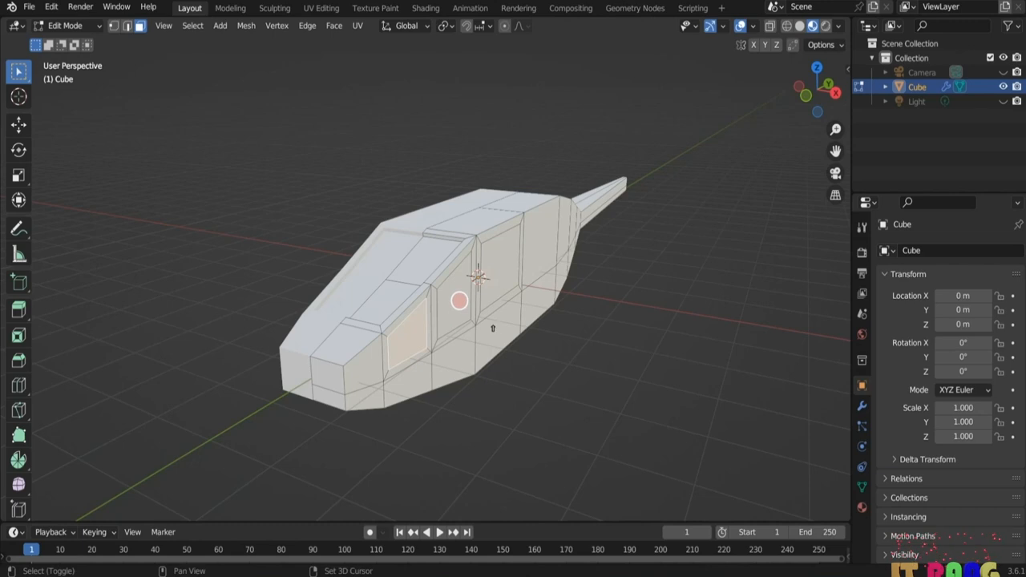
{"action": "left_click", "coordinate": [458, 301], "text": "shift"}
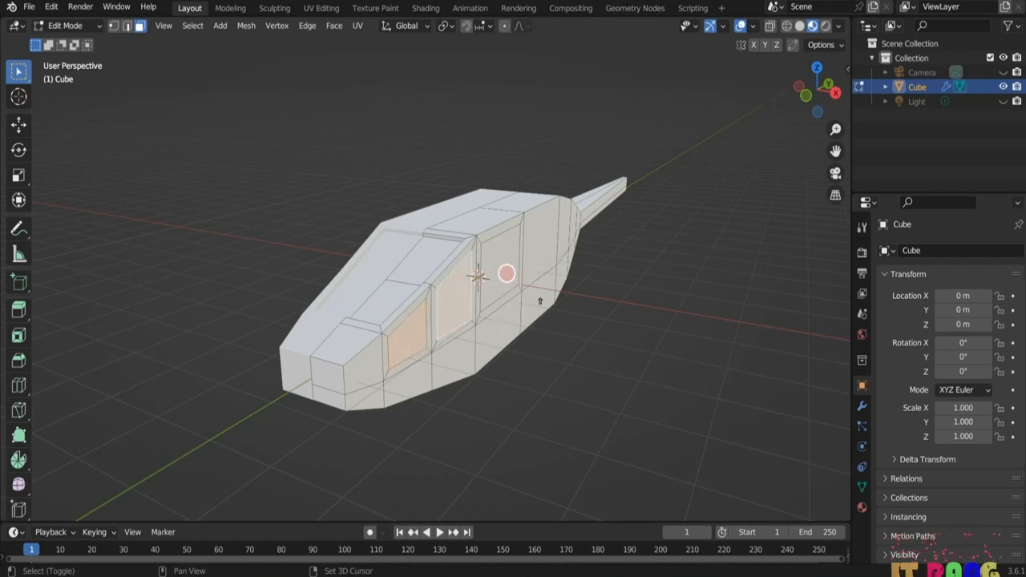
{"action": "left_click", "coordinate": [502, 270], "text": "shift"}
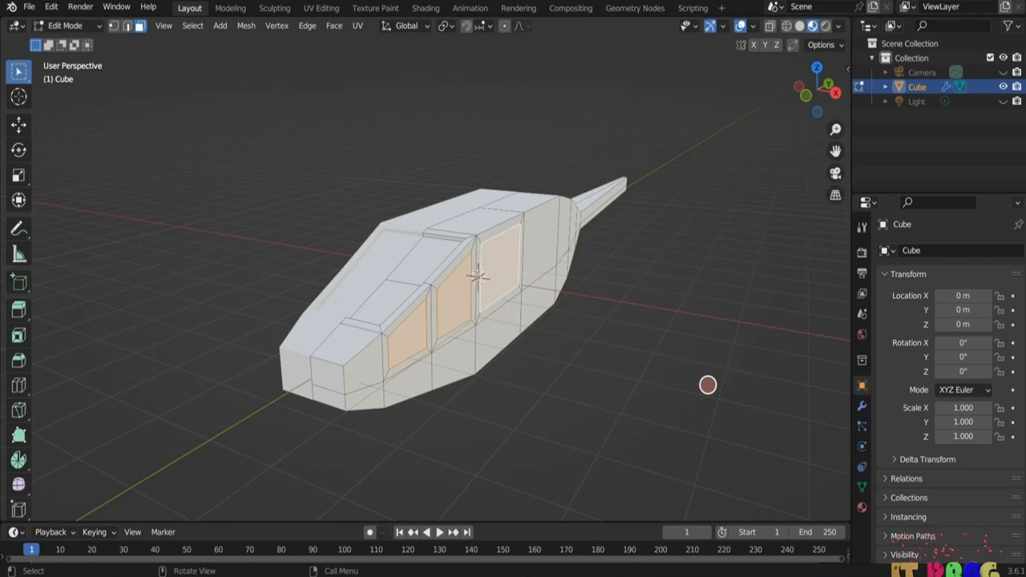
{"action": "key", "text": "alt+e"}
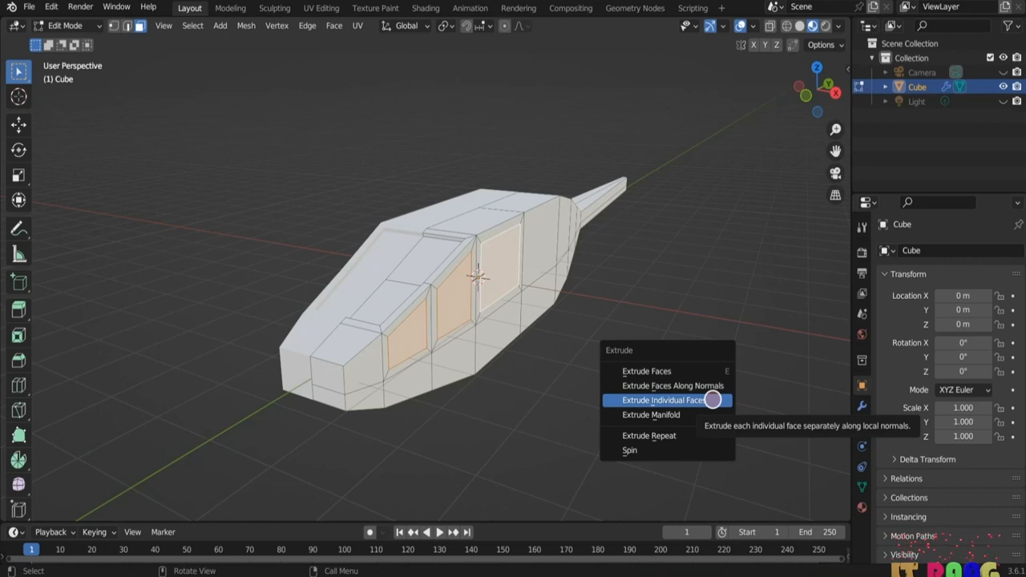
{"action": "left_click", "coordinate": [712, 400]}
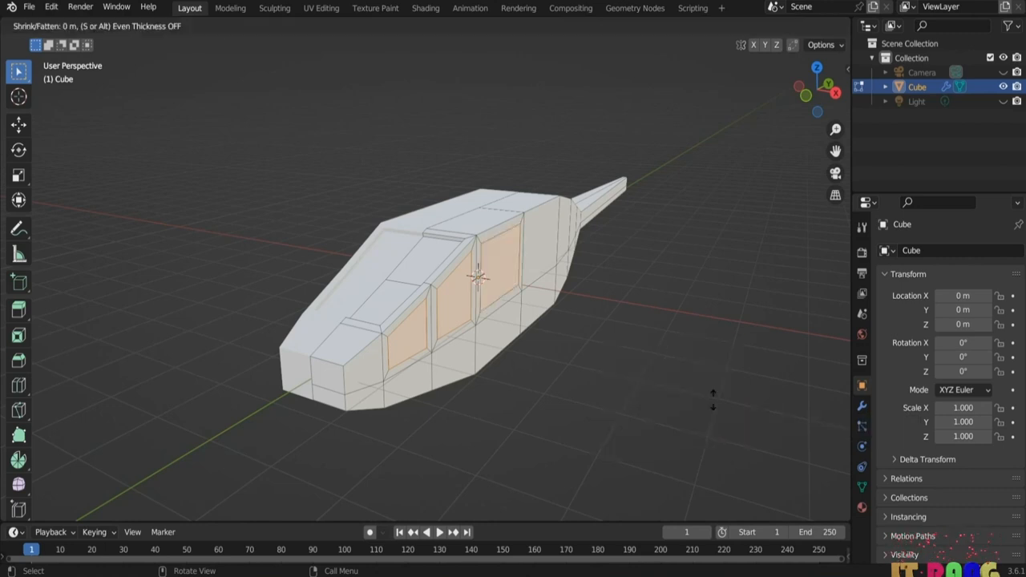
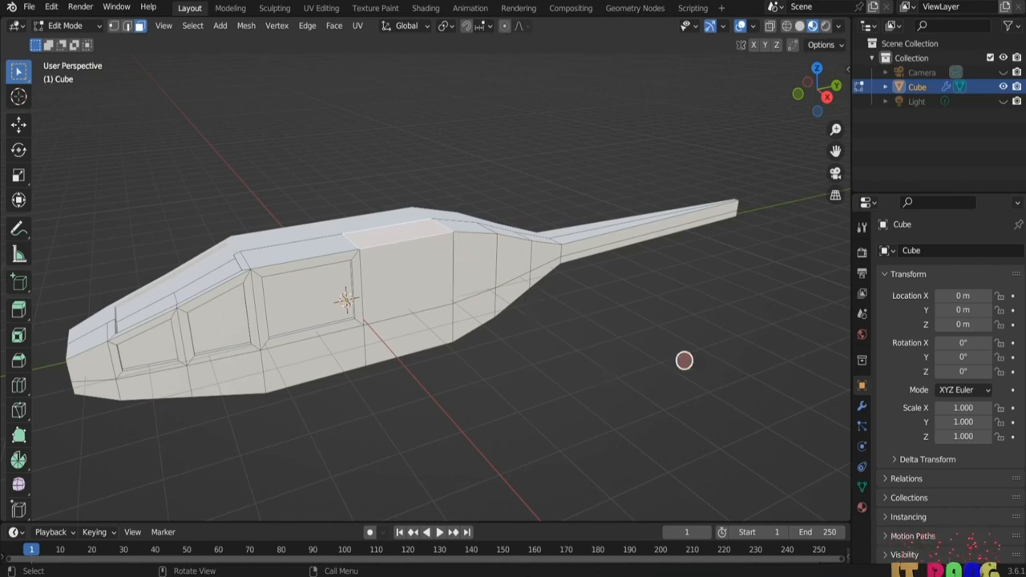
- Extrude the roof faces over the rear half of the main block and the adjacent taper upward by about 0.41 m
{"action": "left_click", "coordinate": [468, 228], "text": "shift"}
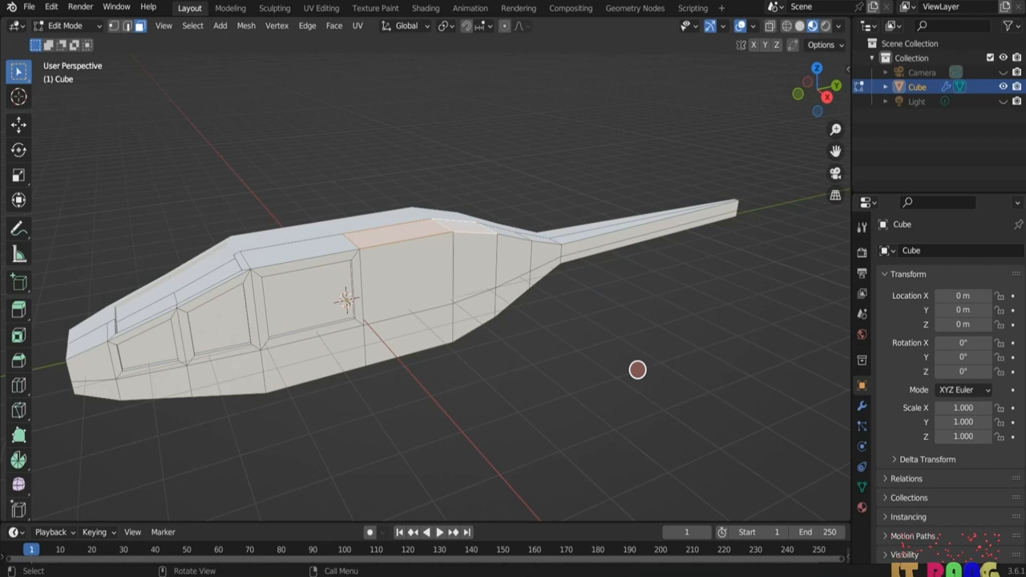
{"action": "key", "text": "e"}
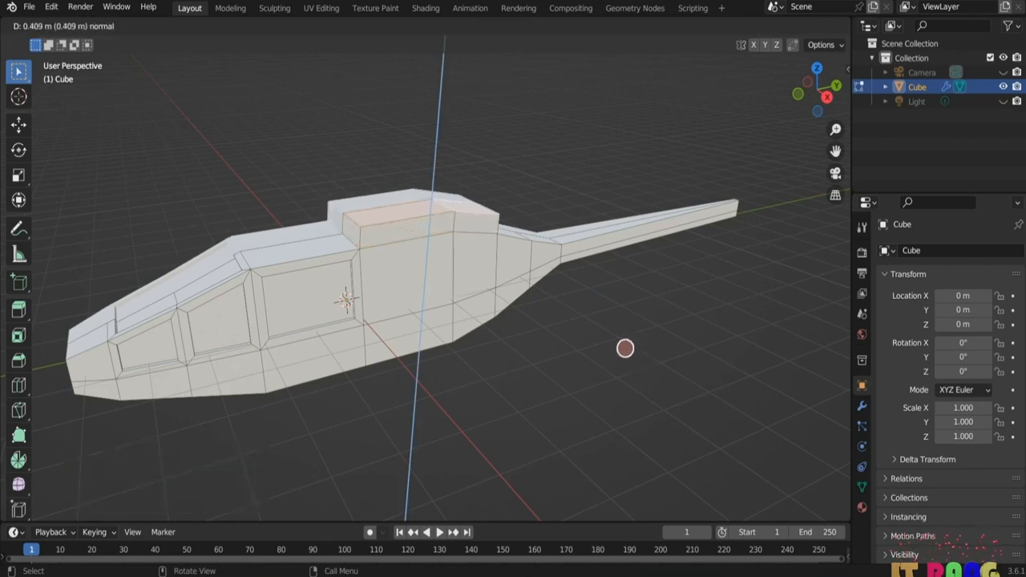
{"action": "left_click", "coordinate": [620, 348]}
- Scale the rear end face of the raised roof section down to about 0.64
{"action": "middle_click_drag", "start_coordinate": [620, 348], "coordinate": [611, 367]}
{"action": "left_click", "coordinate": [310, 232]}
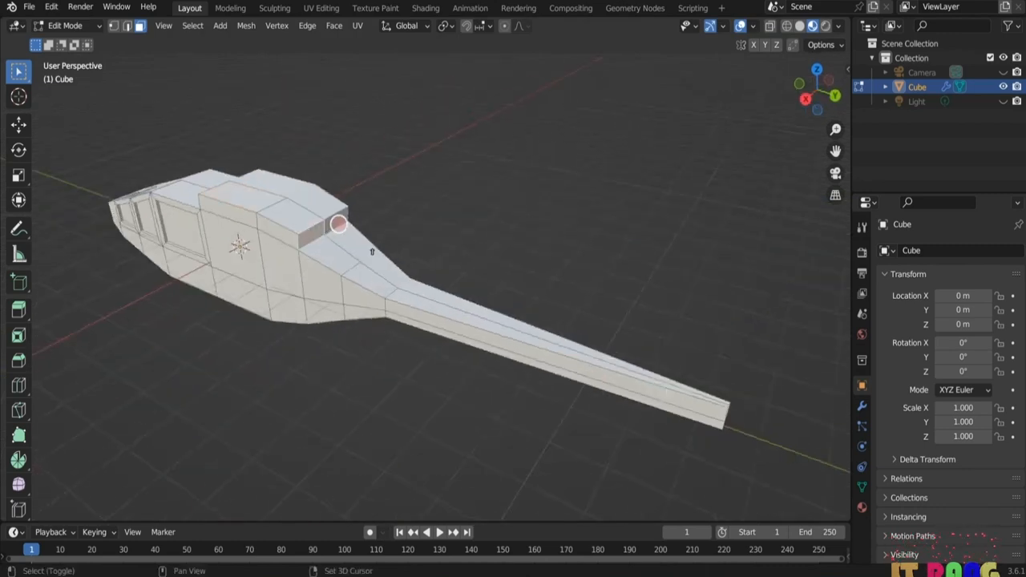
{"action": "left_click", "coordinate": [307, 389]}
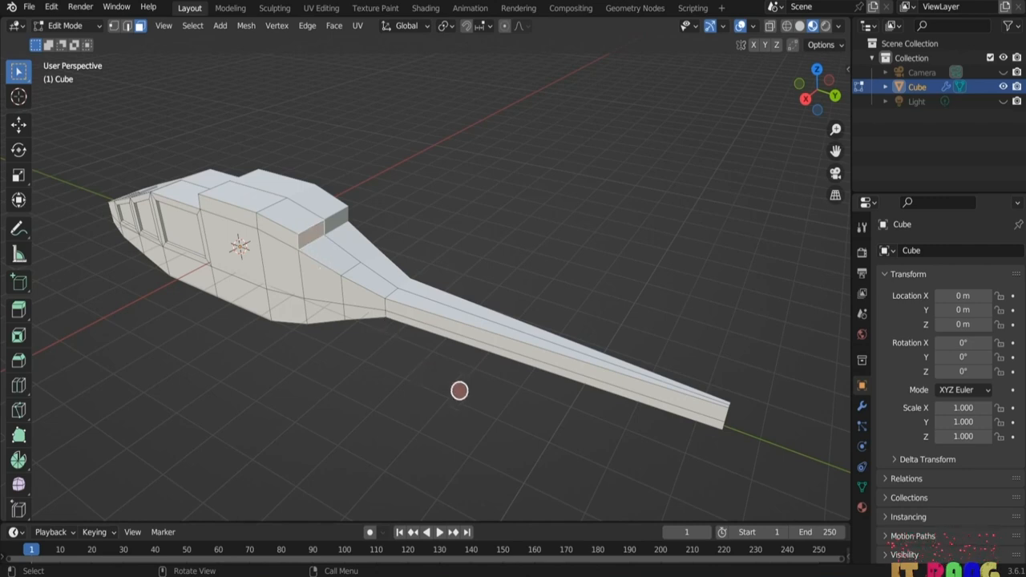
{"action": "key", "text": "s"}
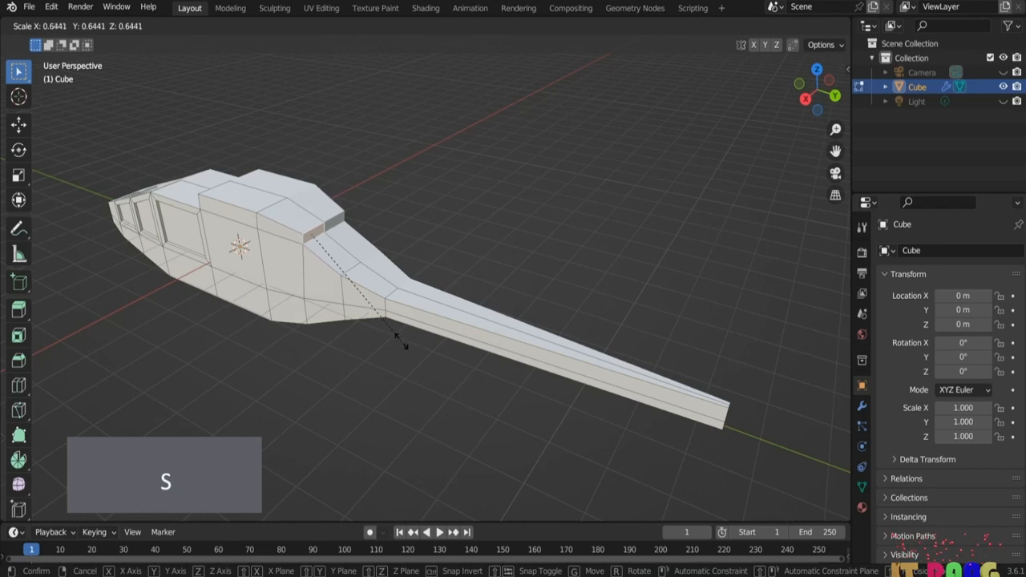
{"action": "left_click", "coordinate": [403, 344]}
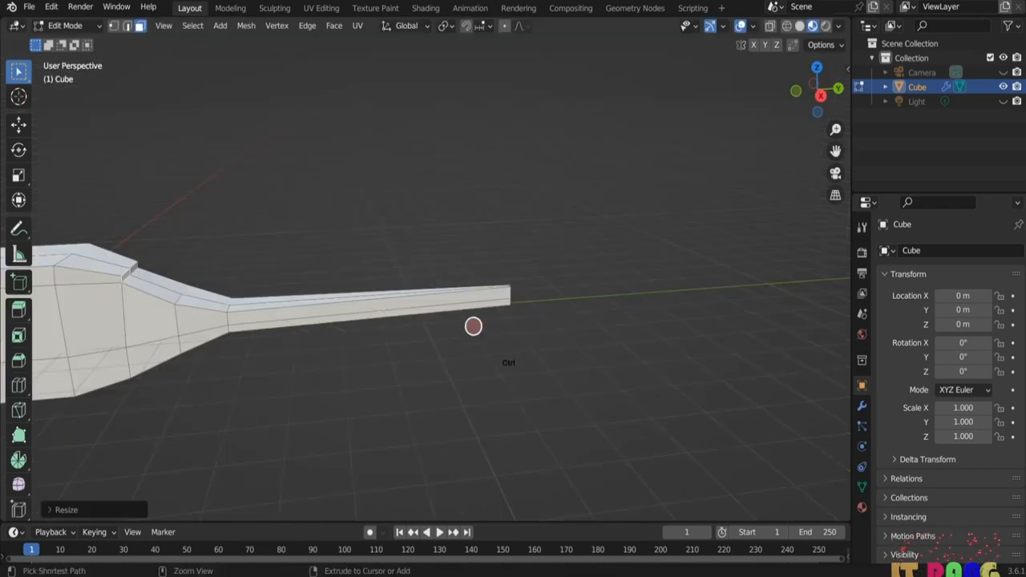
- Add a vertical loop cut near the tail boom's end and extrude the lower side face behind it outward as a horizontal stabilizer
{"action": "key", "text": "ctrl+r"}
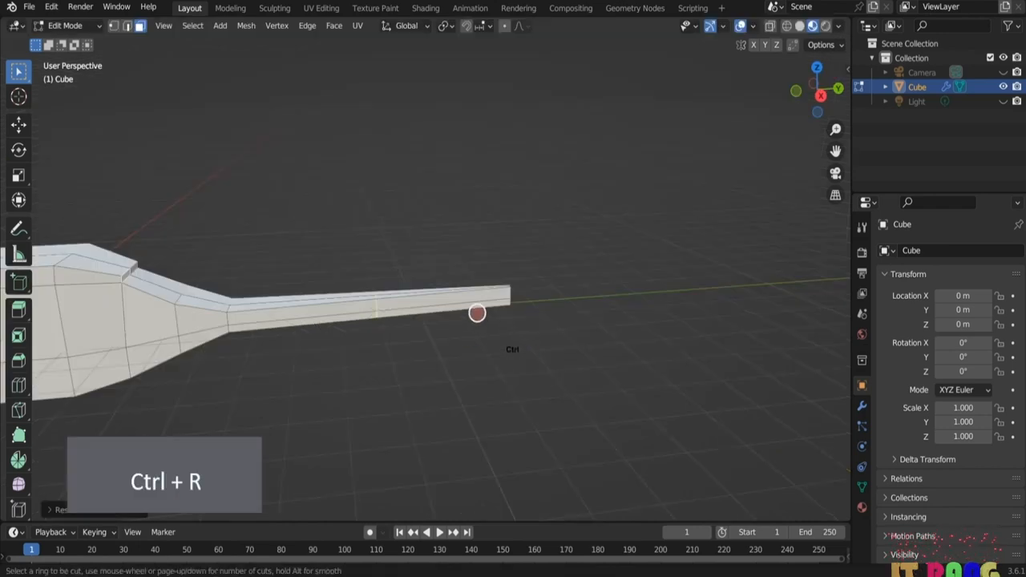
{"action": "left_click", "coordinate": [469, 298]}
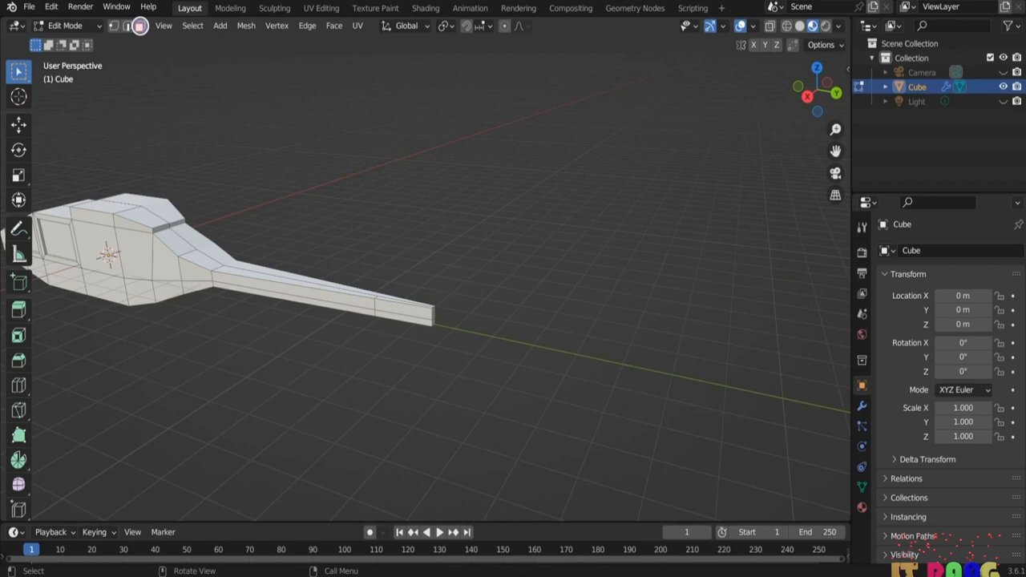
{"action": "left_click_drag", "start_coordinate": [384, 318], "coordinate": [412, 320]}
{"action": "left_click", "coordinate": [415, 320]}
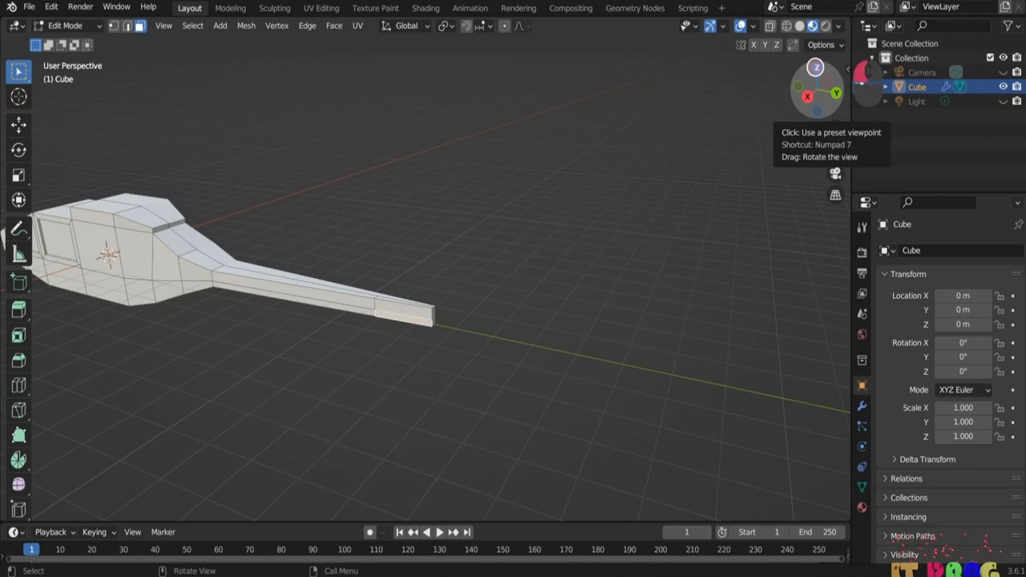
{"action": "left_click", "coordinate": [815, 69]}
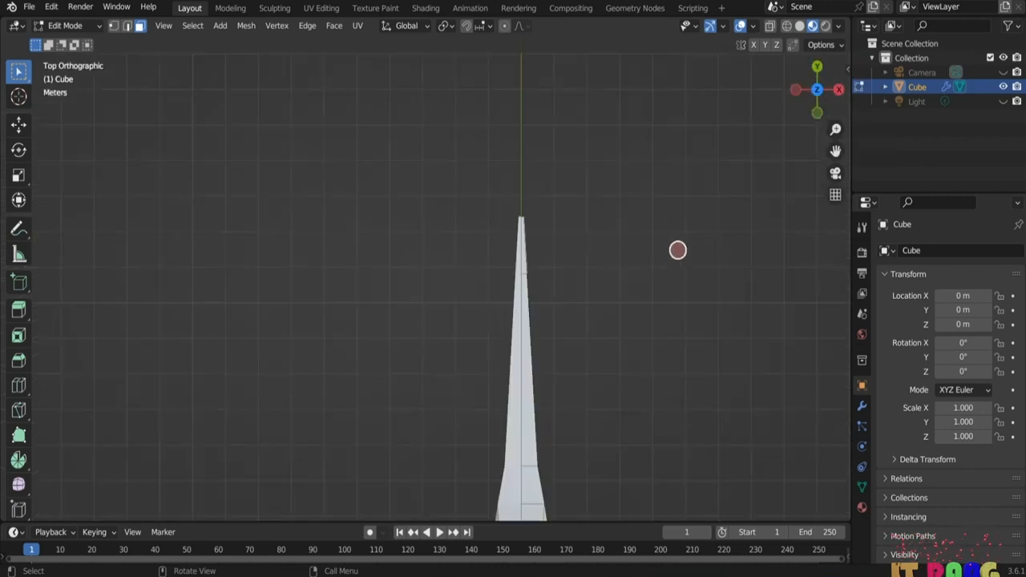
{"action": "key", "text": "e"}
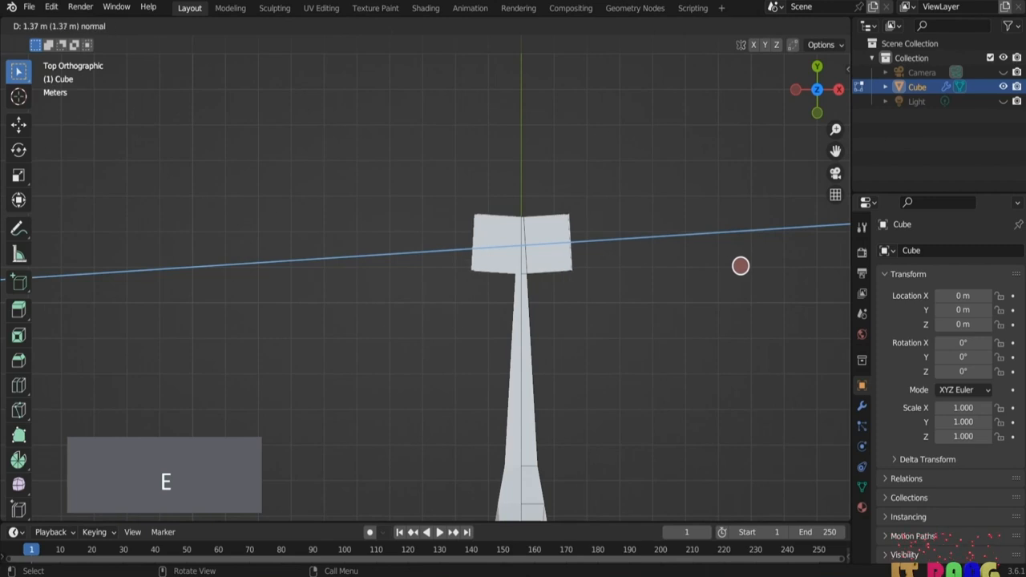
{"action": "left_click", "coordinate": [774, 261]}
- Scale down the horizontal stabilizer's tip face and shift it rearward along Y to sweep the stabilizer back
{"action": "key", "text": "s"}
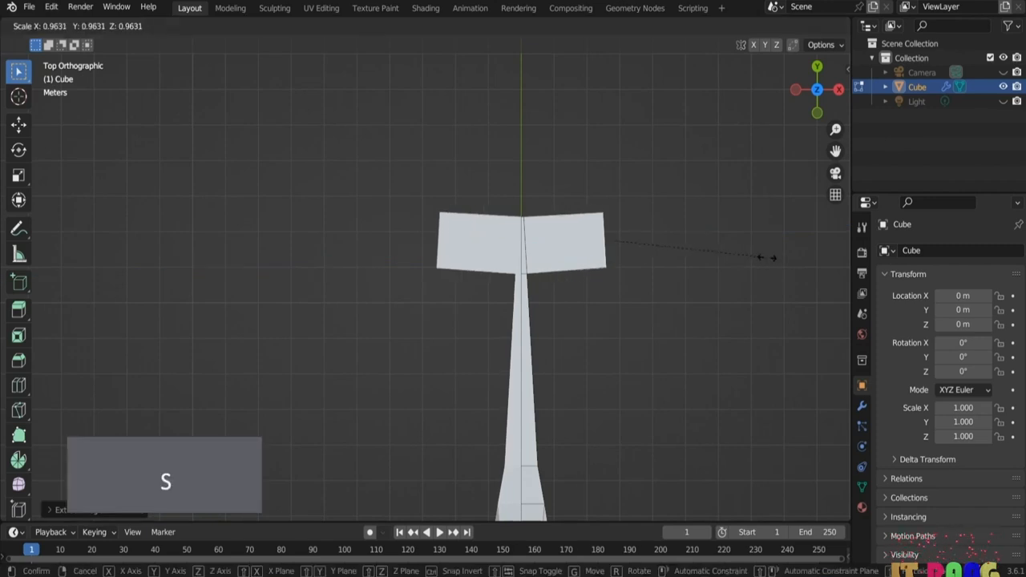
{"action": "left_click", "coordinate": [681, 242]}
{"action": "key", "text": "g"}
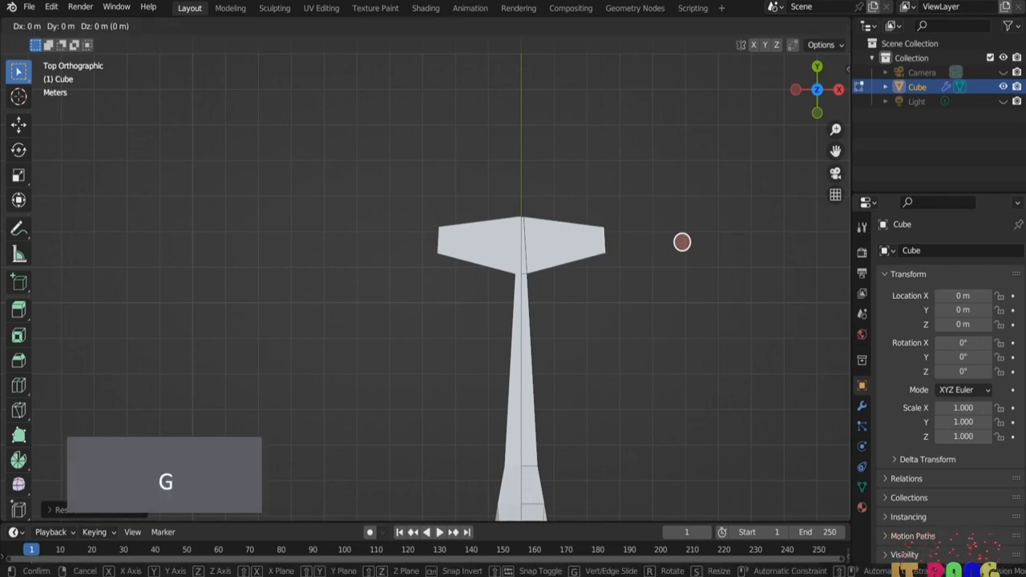
{"action": "key", "text": "y"}
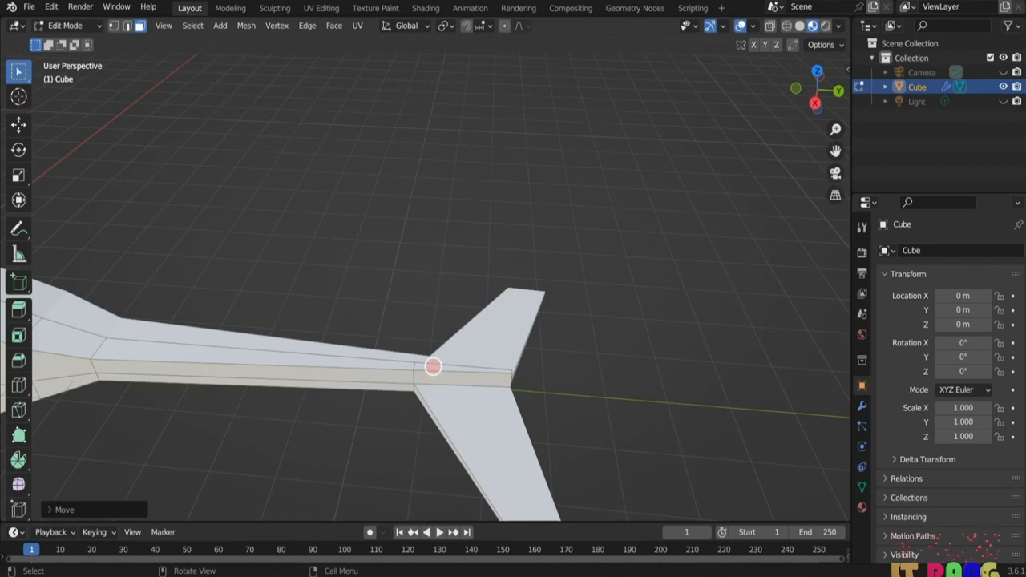
- Extrude the top face at the tail boom's end upward to form a tall vertical fin
{"action": "left_click", "coordinate": [432, 367]}
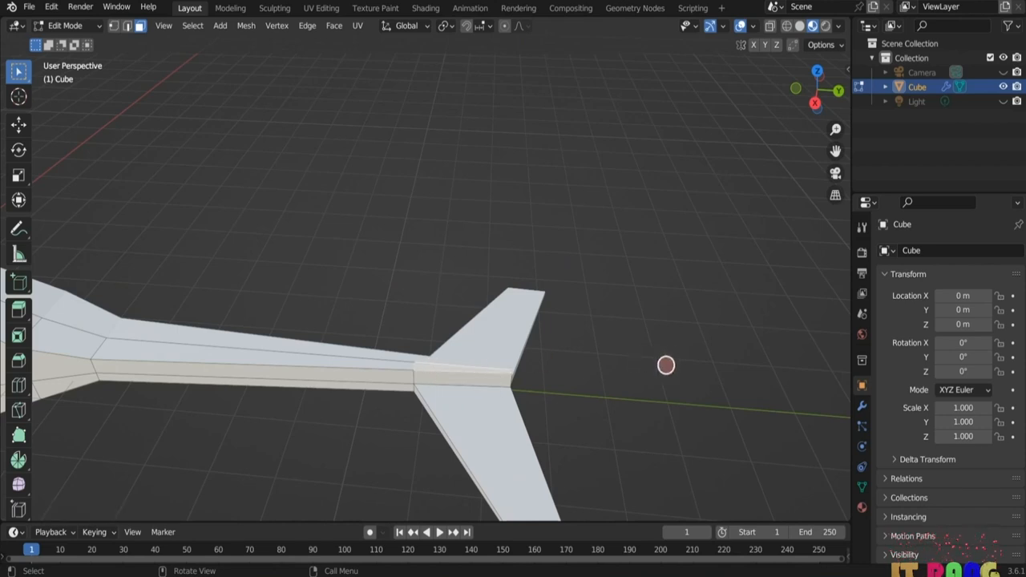
{"action": "middle_click_drag", "start_coordinate": [649, 376], "coordinate": [694, 320]}
{"action": "key", "text": "e"}
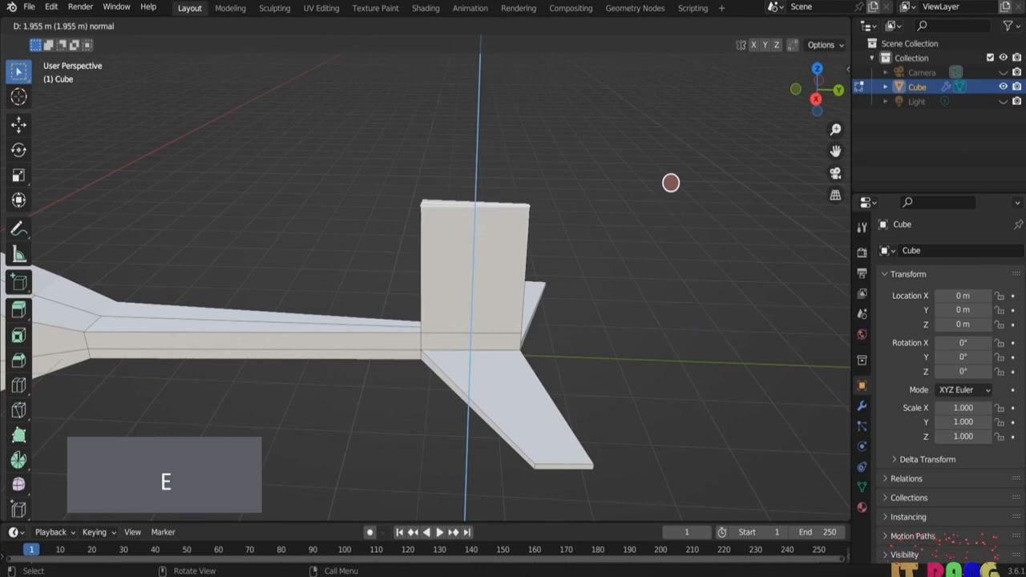
{"action": "left_click", "coordinate": [658, 120]}
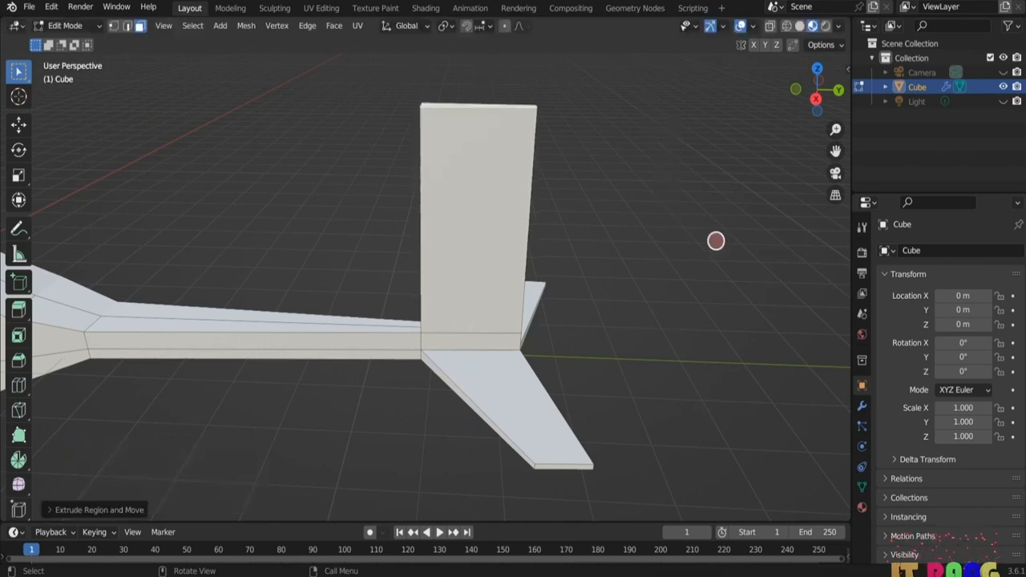
- Scale the vertical fin's top face to about 0.49 and move it rearward along Y
{"action": "key", "text": "s"}
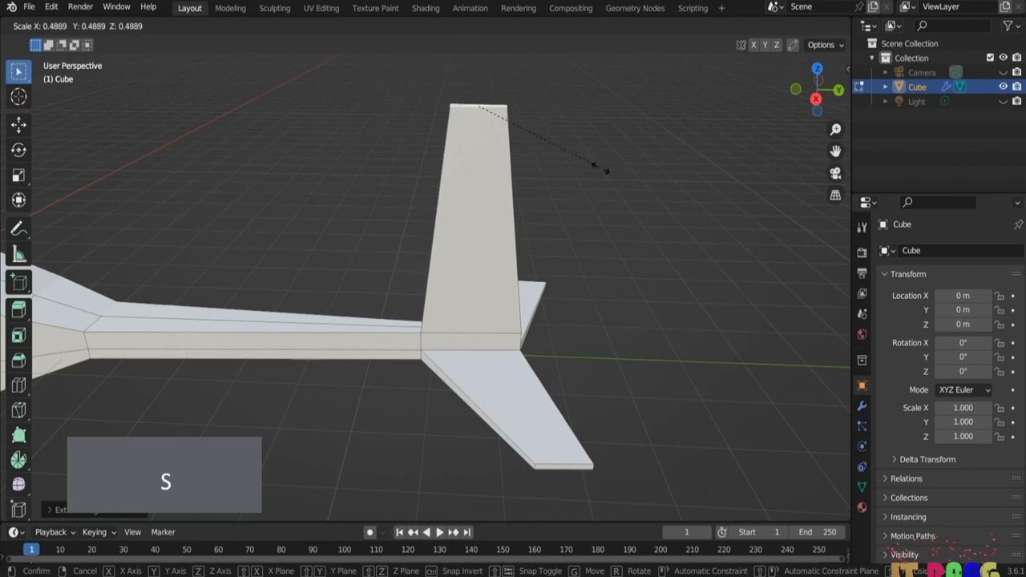
{"action": "left_click", "coordinate": [618, 177]}
{"action": "key", "text": "g"}
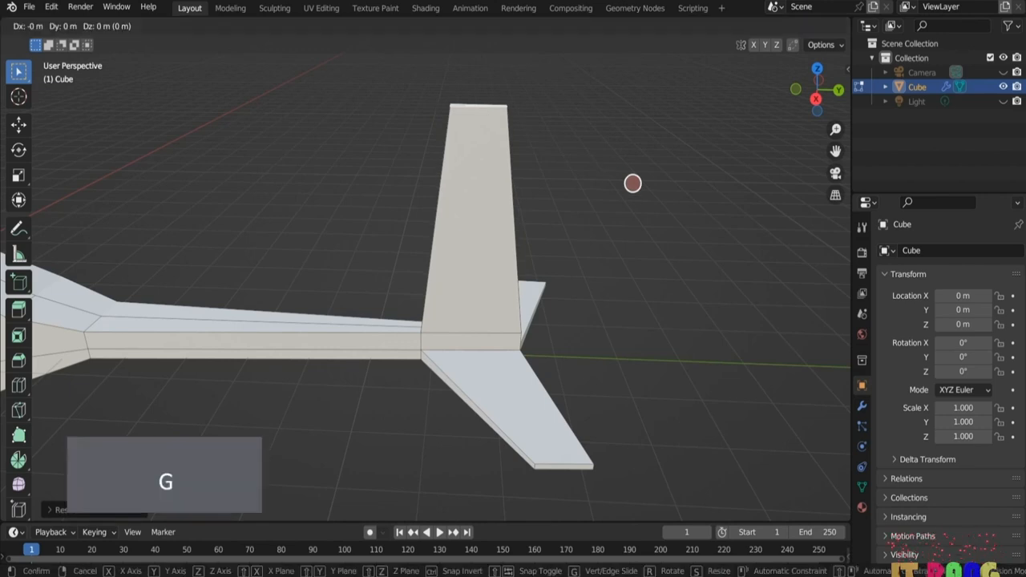
{"action": "key", "text": "y"}
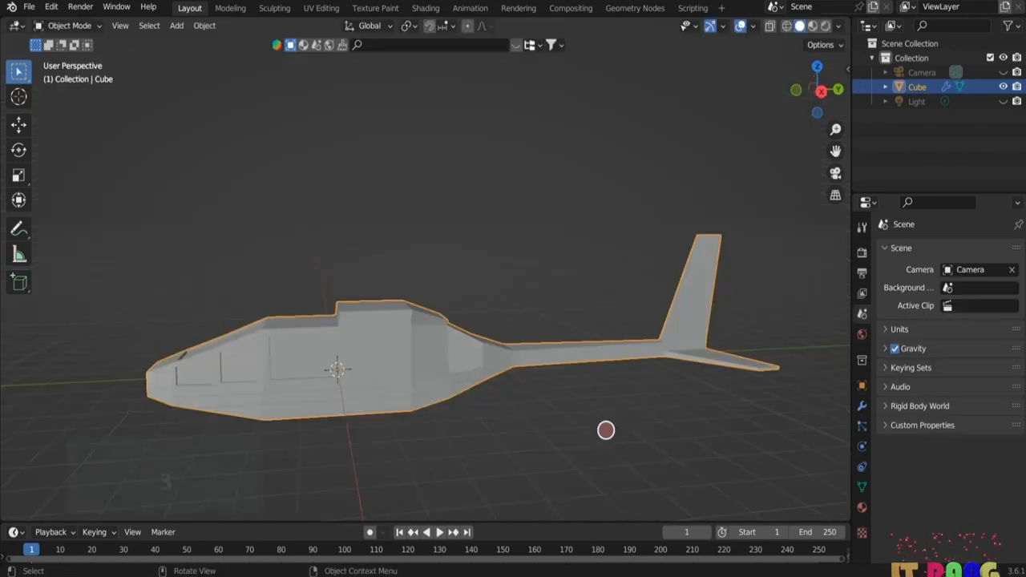
- Add a new cube in the right side view and raise it about 3.04 m along Z above the body
{"action": "key", "text": "3"}
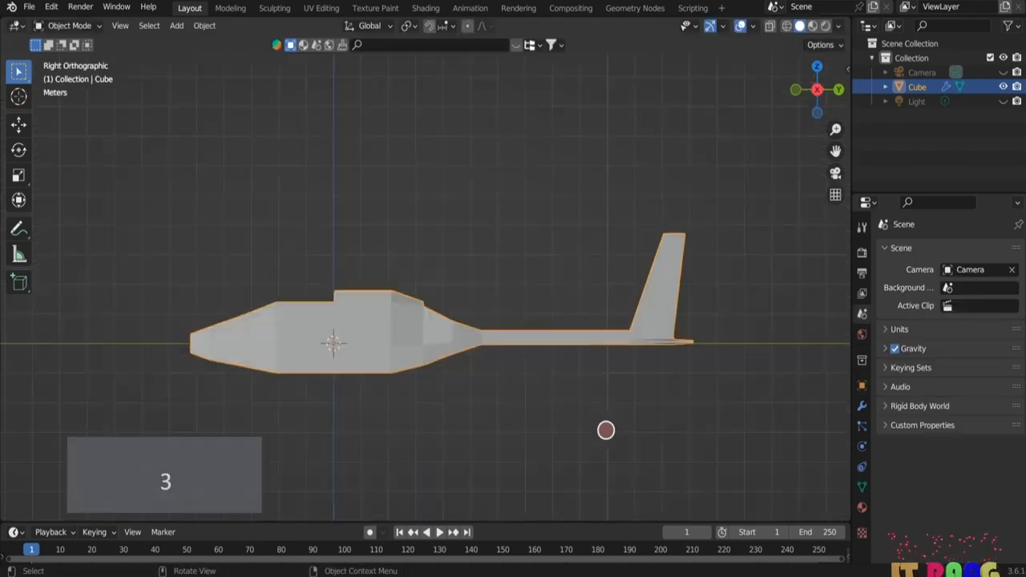
{"action": "scroll", "coordinate": [553, 415], "scroll_direction": "up", "scroll_amount": 1}
{"action": "key", "text": "shift+a"}
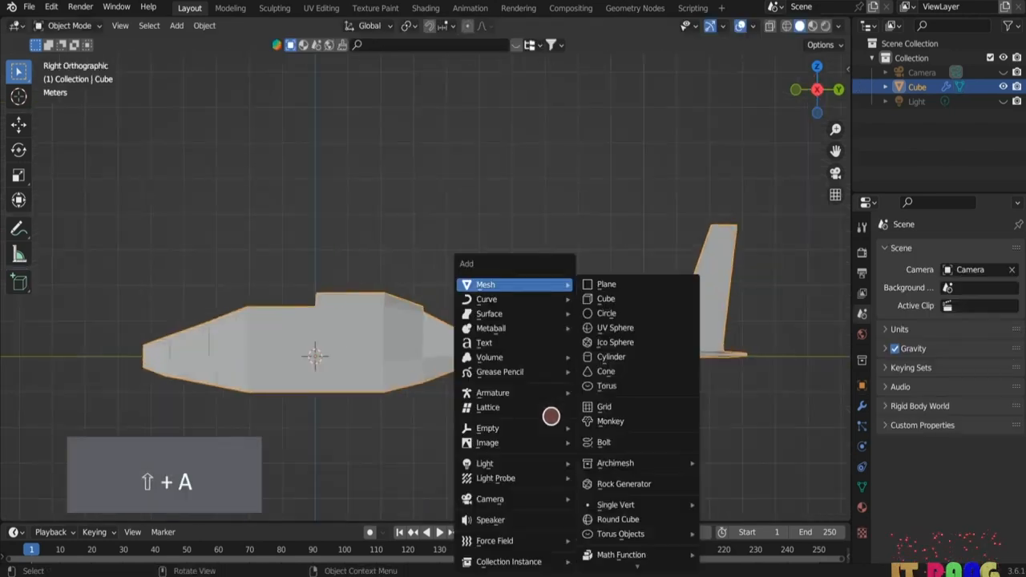
{"action": "mouse_move", "coordinate": [530, 286]}
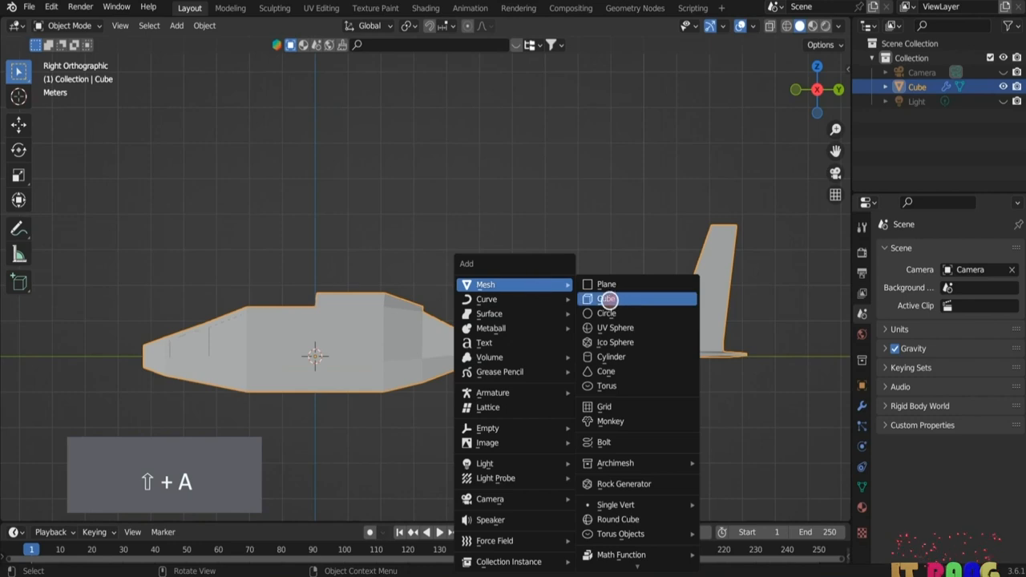
{"action": "left_click", "coordinate": [615, 298]}
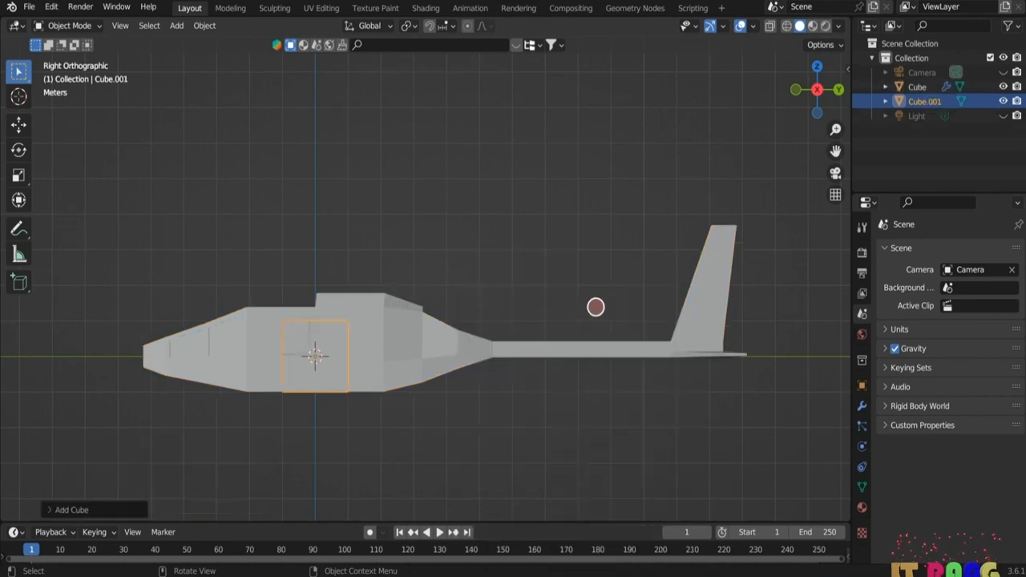
{"action": "key", "text": "g"}
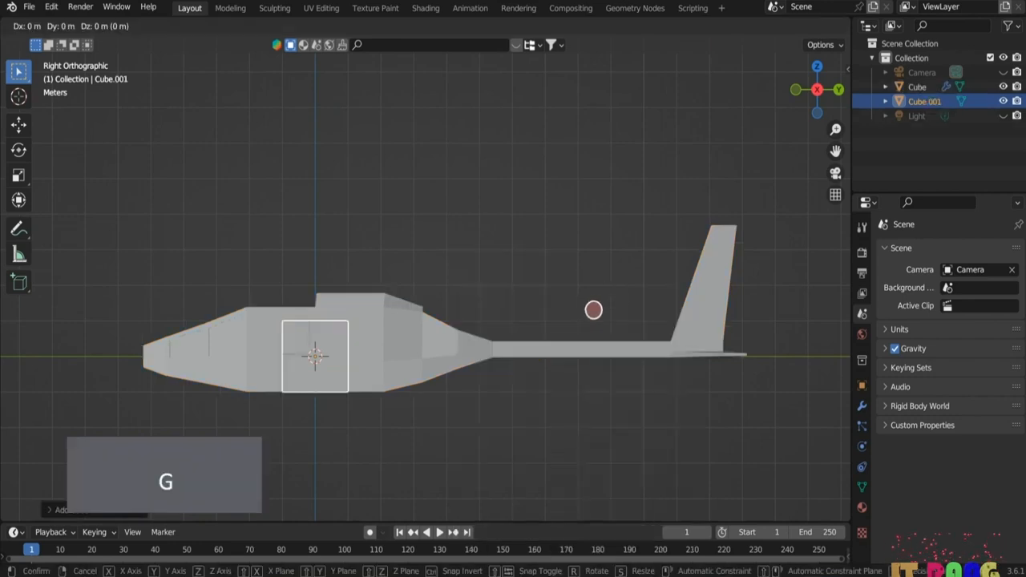
{"action": "key", "text": "z"}
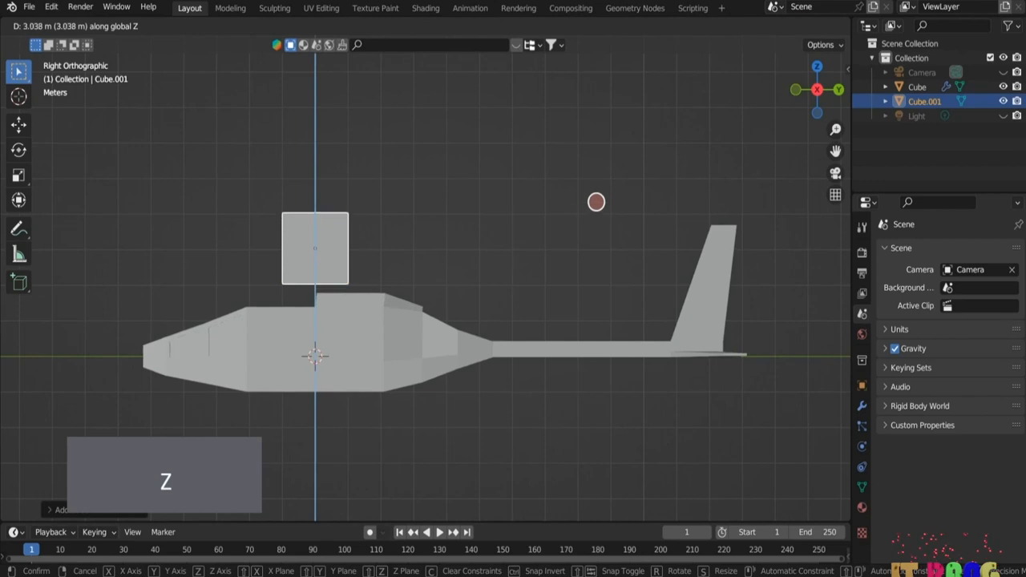
{"action": "left_click", "coordinate": [596, 201]}
- Scale the new cube down to a small block, then move it about 0.46 m along Y and about 0.9 m down onto the roof
{"action": "key", "text": "s"}
{"action": "left_click", "coordinate": [496, 284]}
{"action": "key", "text": "g"}
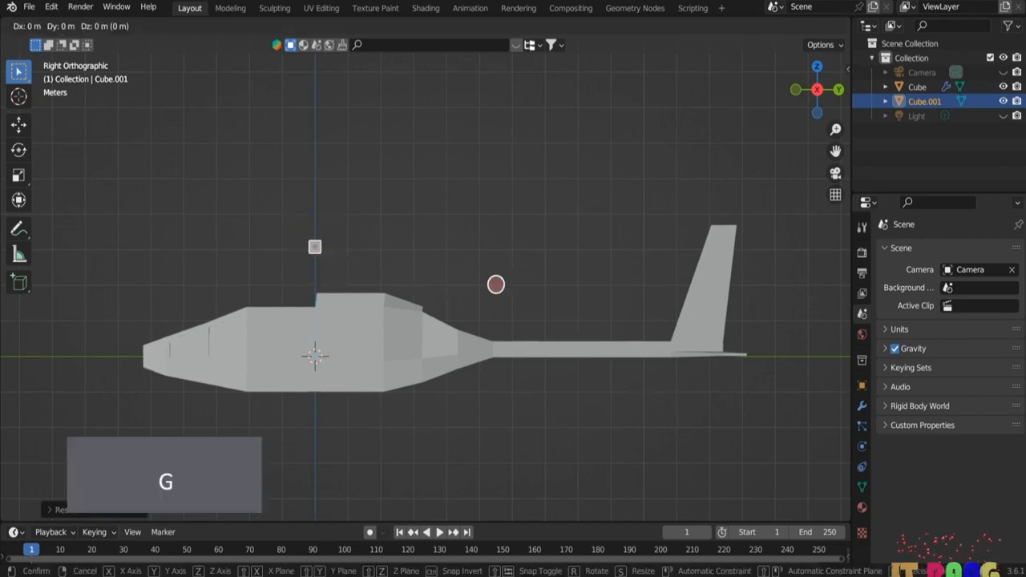
{"action": "key", "text": "y"}
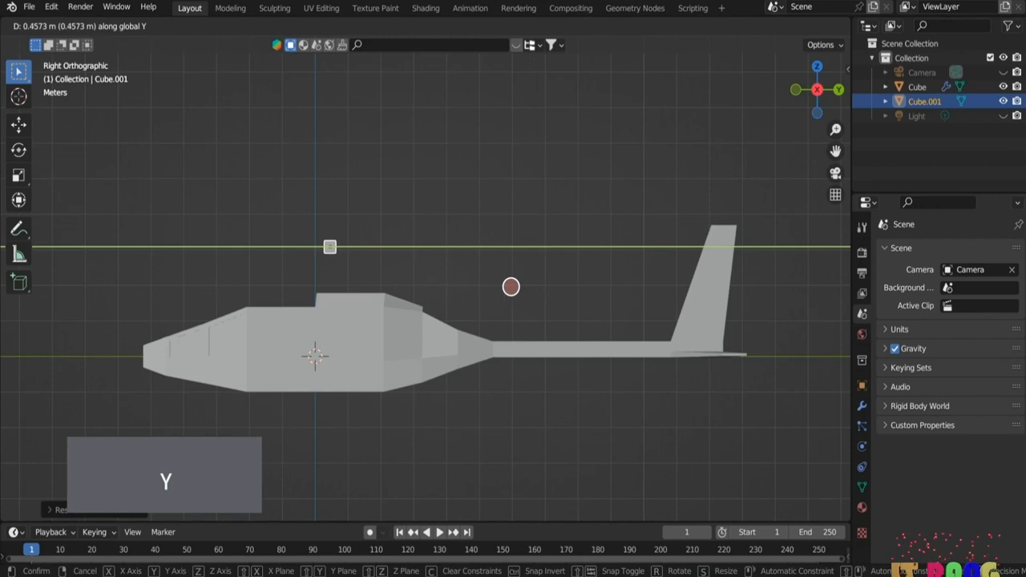
{"action": "left_click", "coordinate": [511, 286]}
{"action": "key", "text": "g"}
{"action": "key", "text": "z"}
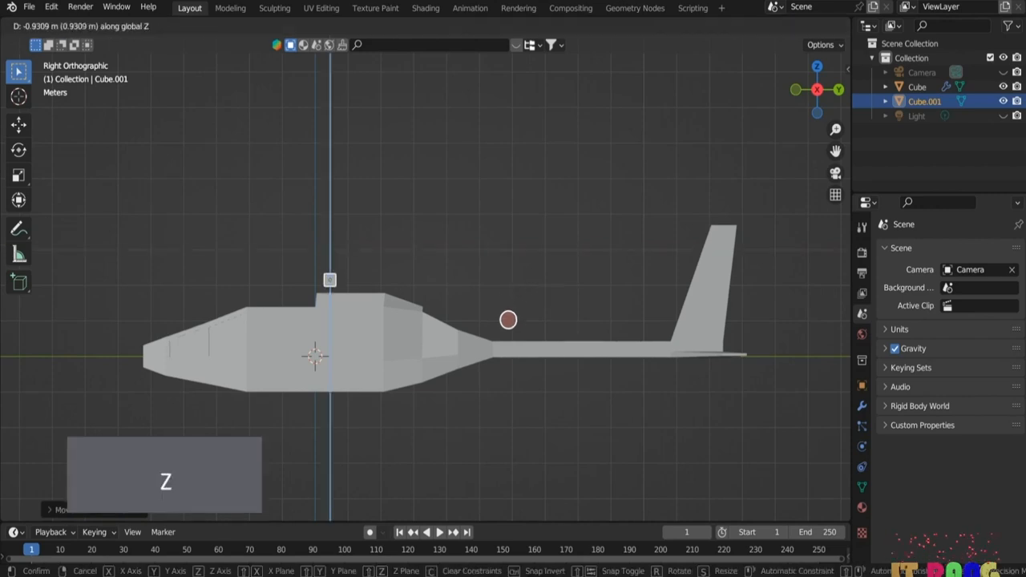
{"action": "left_click", "coordinate": [508, 316]}
- Scale down the small block's top face to taper it into a narrow rotor mast
{"action": "scroll", "coordinate": [565, 291], "scroll_direction": "up", "scroll_amount": 4}
{"action": "key", "text": "Tab"}
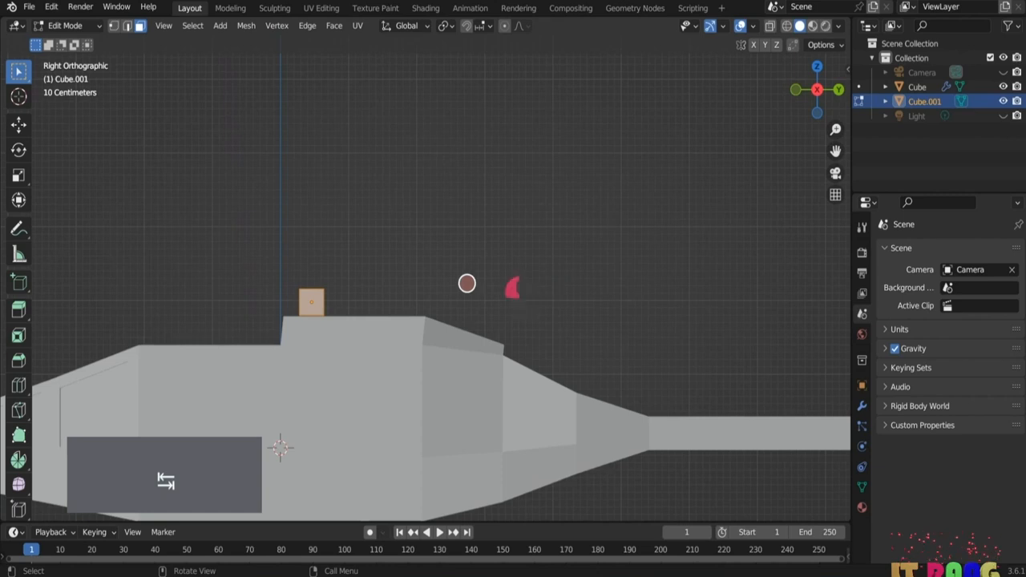
{"action": "middle_click_drag", "start_coordinate": [468, 283], "coordinate": [377, 309]}
{"action": "left_click", "coordinate": [356, 329]}
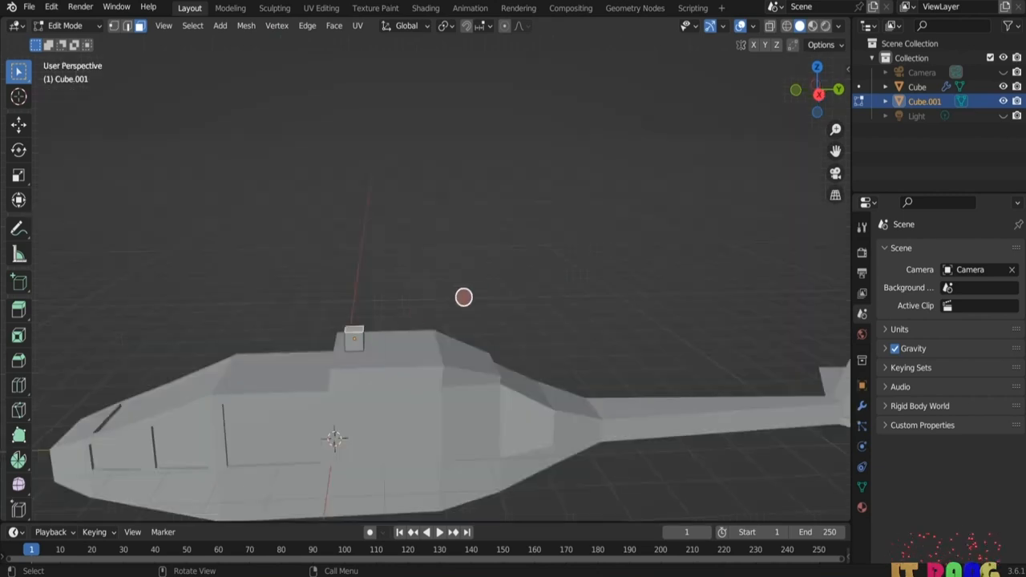
{"action": "key", "text": "s"}
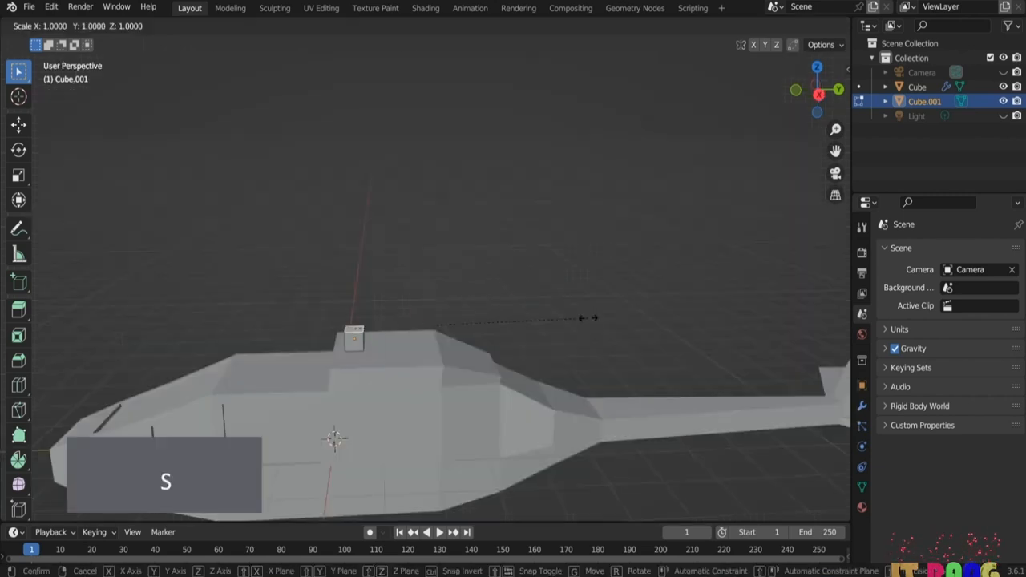
{"action": "left_click", "coordinate": [469, 313]}
- Extrude the mast's top face slightly, scale the new face up about 2.8 times, and extrude it upward into a thin hub plate
{"action": "scroll", "coordinate": [495, 316], "scroll_direction": "up", "scroll_amount": 1}
{"action": "key", "text": "e"}
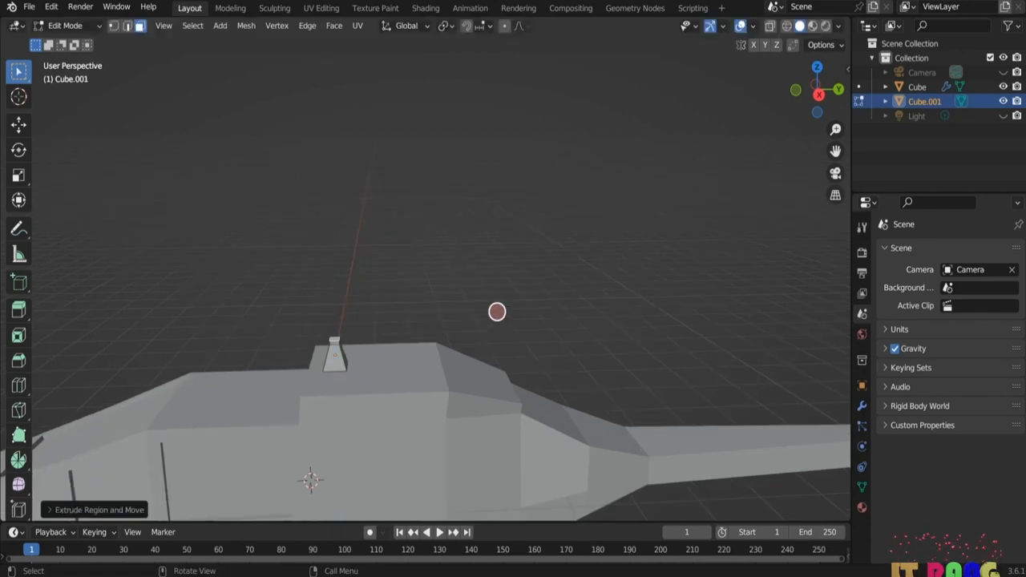
{"action": "left_click", "coordinate": [497, 316]}
{"action": "key", "text": "s"}
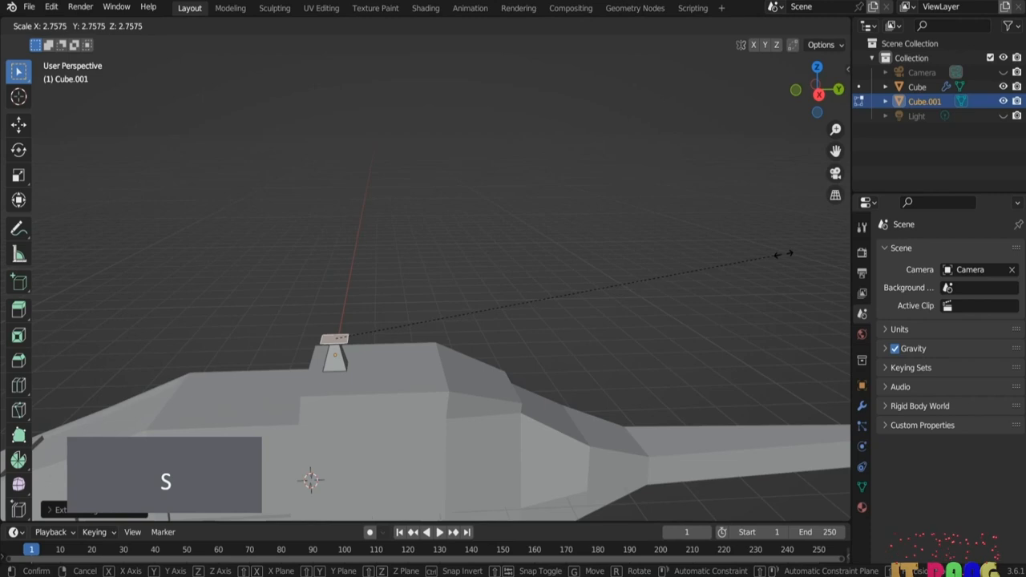
{"action": "left_click", "coordinate": [544, 314]}
{"action": "key", "text": "e"}
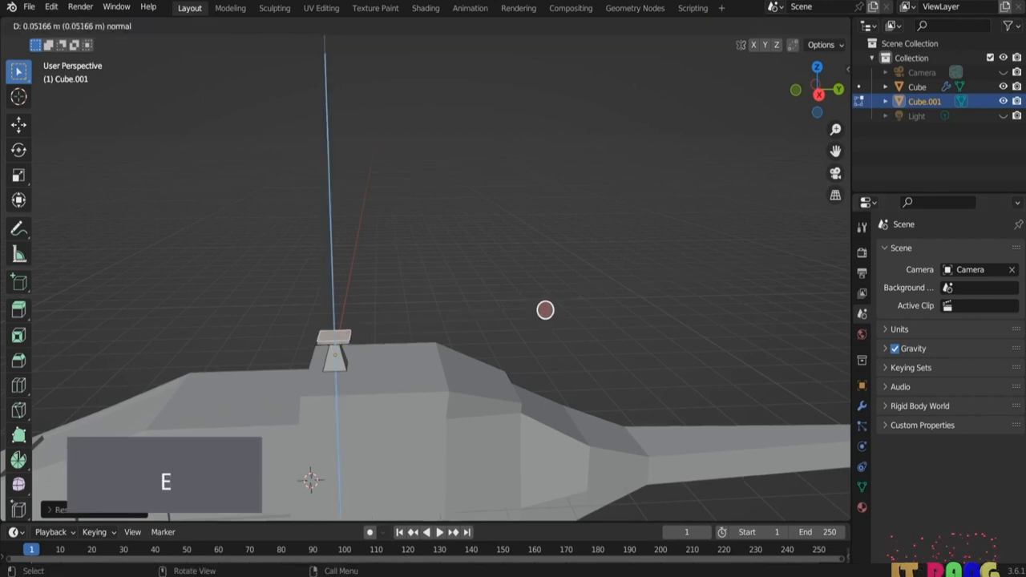
{"action": "left_click", "coordinate": [525, 322]}
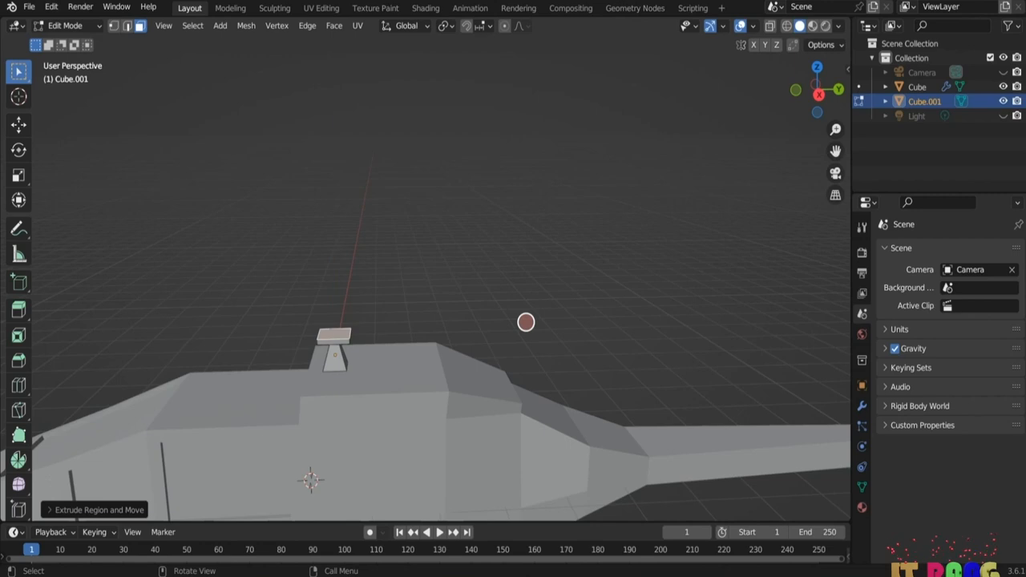
- Extrude the hub plate's top face upward into a taller block and scale its top face slightly larger
{"action": "key", "text": "e"}
{"action": "left_click", "coordinate": [559, 314]}
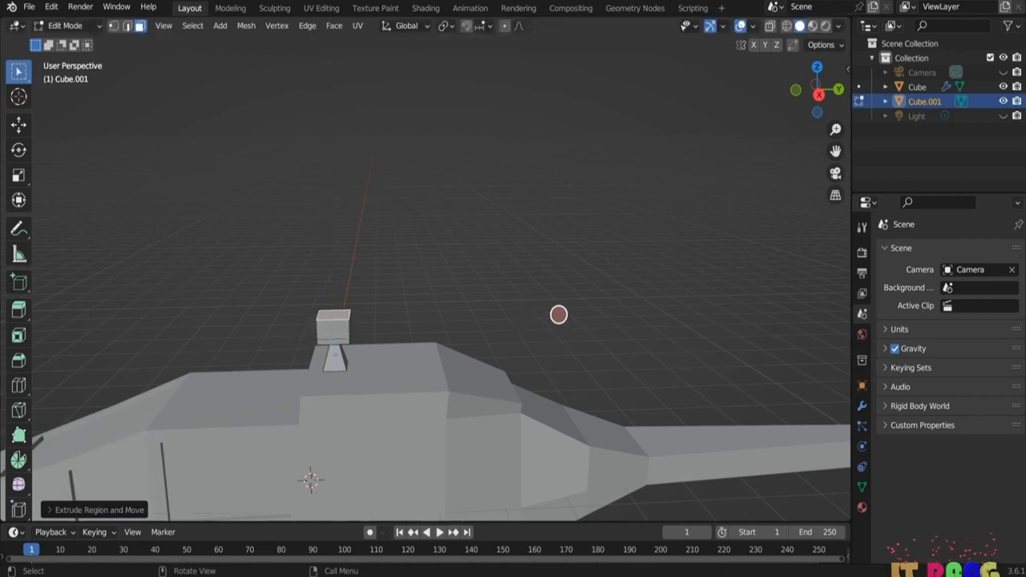
{"action": "key", "text": "s"}
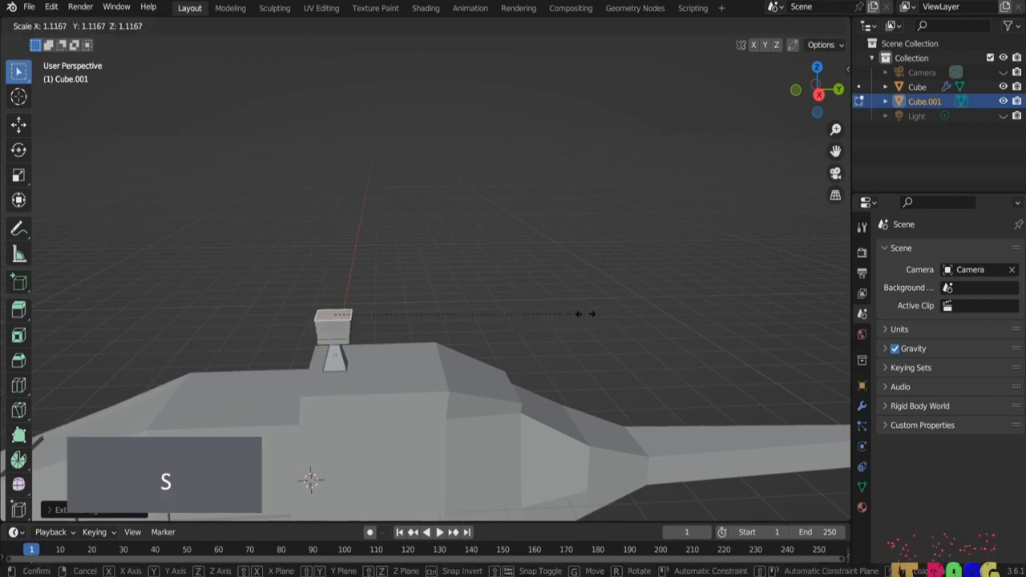
{"action": "left_click", "coordinate": [614, 317]}
- Select the hub's thin band of side faces in wireframe and extrude them as individual faces into four long rotor blades
{"action": "key", "text": "Tab"}
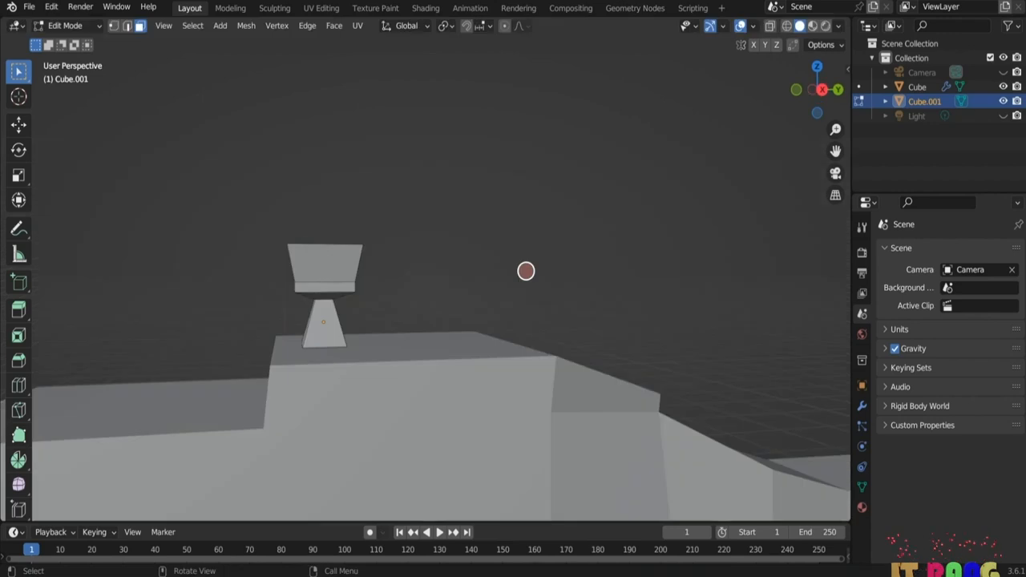
{"action": "left_click", "coordinate": [783, 26]}
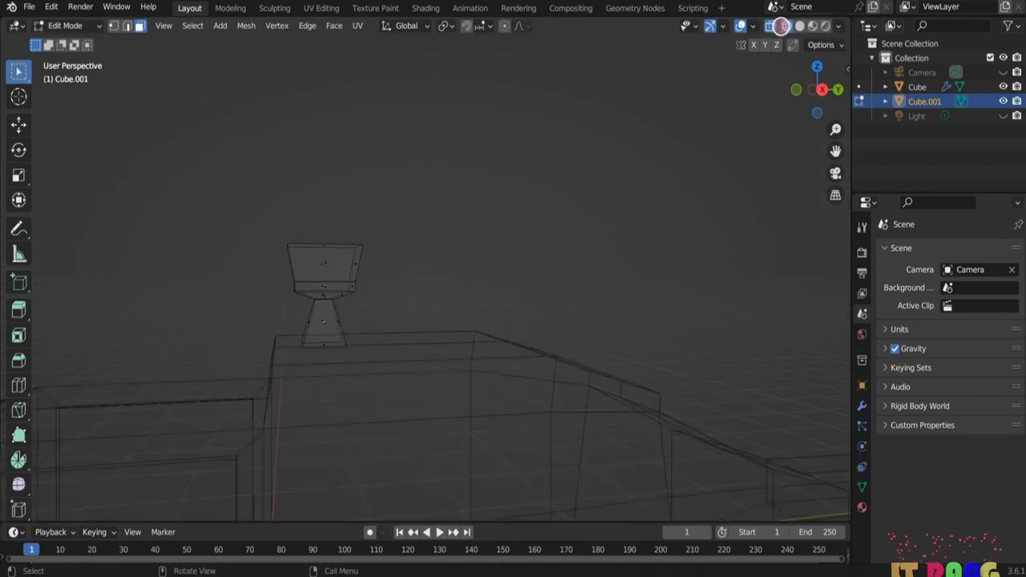
{"action": "key", "text": "ctrl+r"}
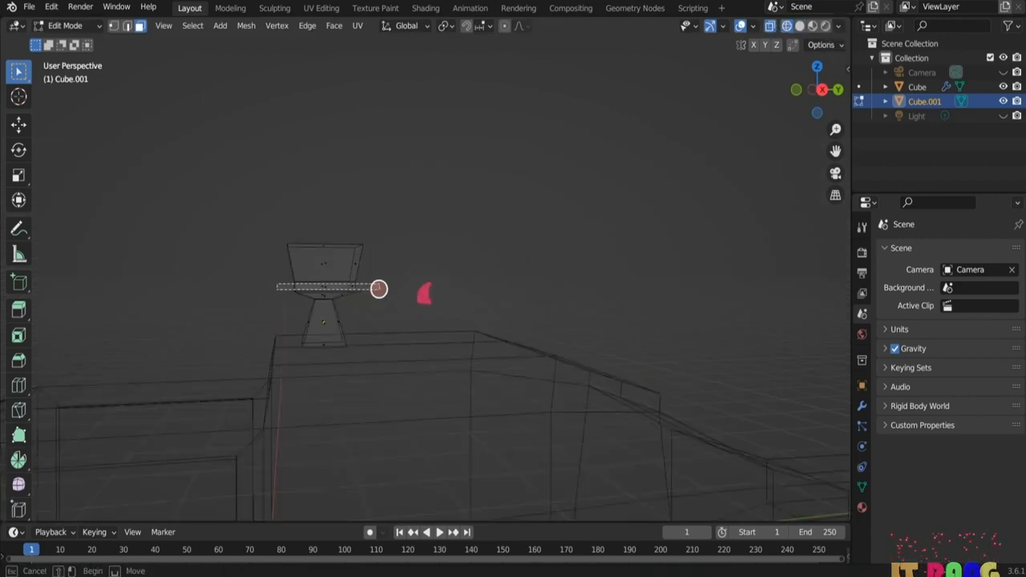
{"action": "left_click_drag", "start_coordinate": [379, 289], "coordinate": [380, 289]}
{"action": "scroll", "coordinate": [471, 289], "scroll_direction": "down", "scroll_amount": 7}
{"action": "scroll", "coordinate": [470, 289], "scroll_direction": "down", "scroll_amount": 2}
{"action": "left_click", "coordinate": [800, 26]}
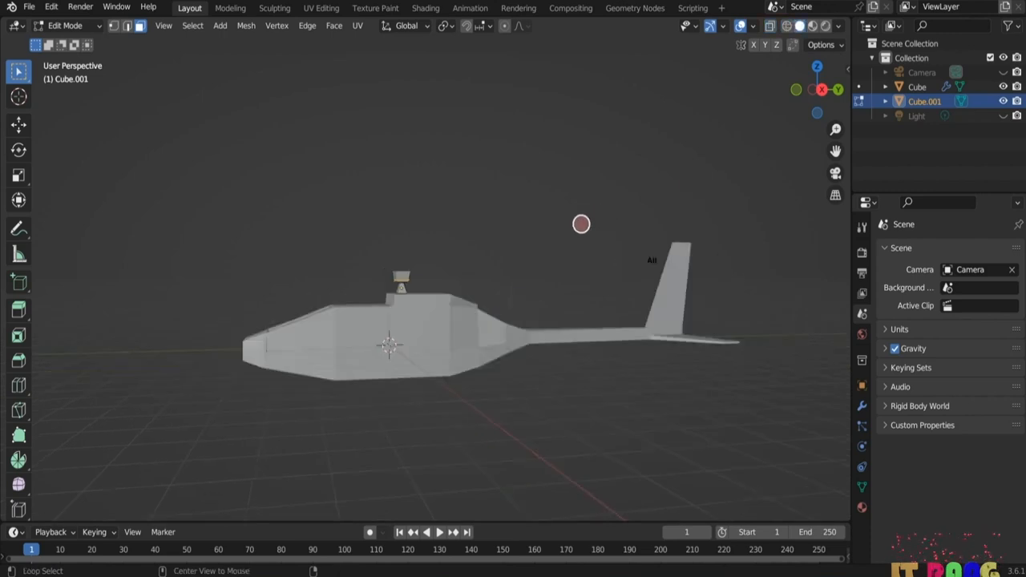
{"action": "key", "text": "alt+e"}
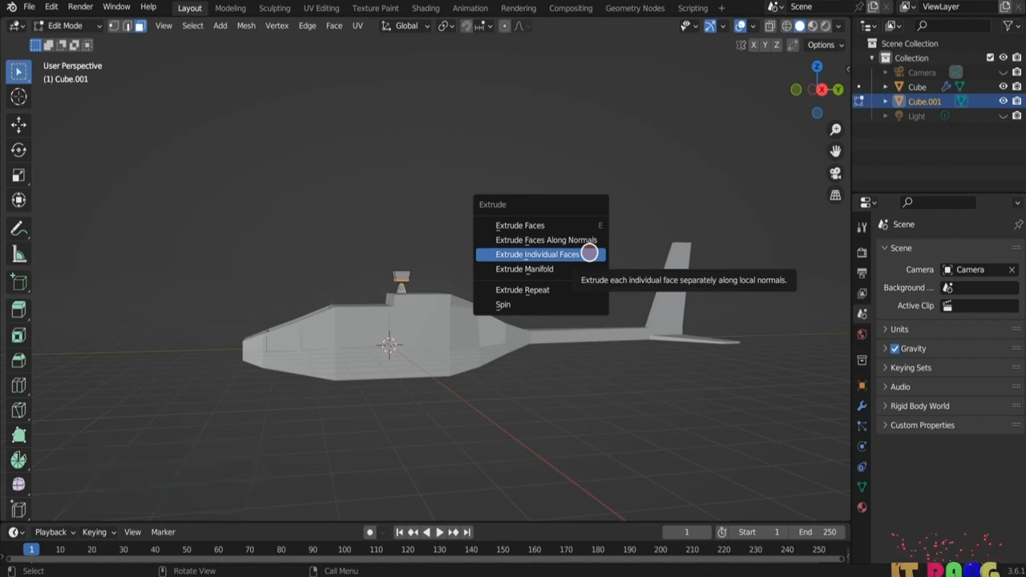
{"action": "left_click", "coordinate": [589, 253]}
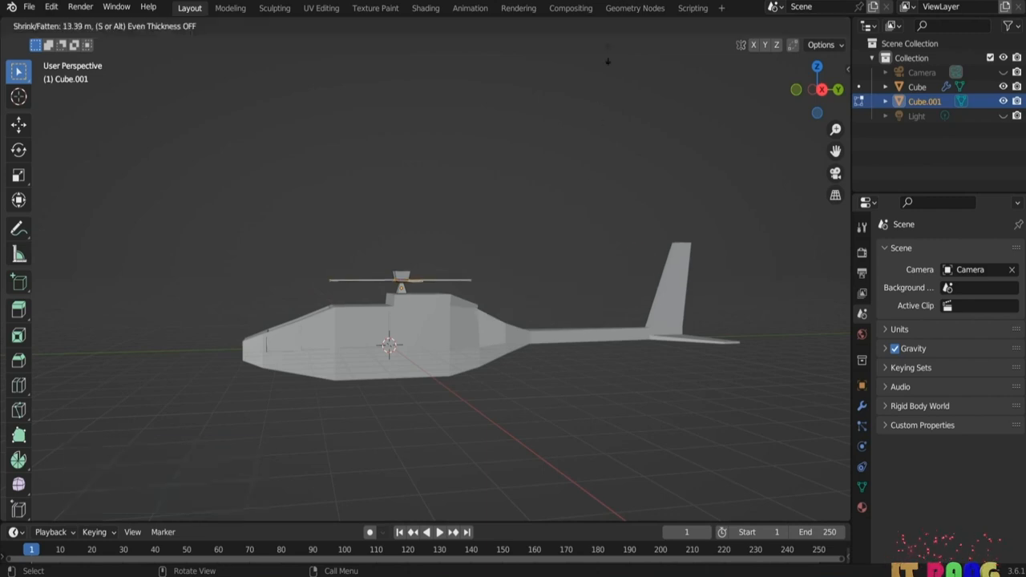
{"action": "left_click", "coordinate": [649, 63]}
- Flatten the rotor blade tips by scaling the selected end faces down along Z, and return to Object Mode
{"action": "middle_click_drag", "start_coordinate": [650, 62], "coordinate": [623, 220]}
{"action": "key", "text": "s"}
{"action": "key", "text": "z"}
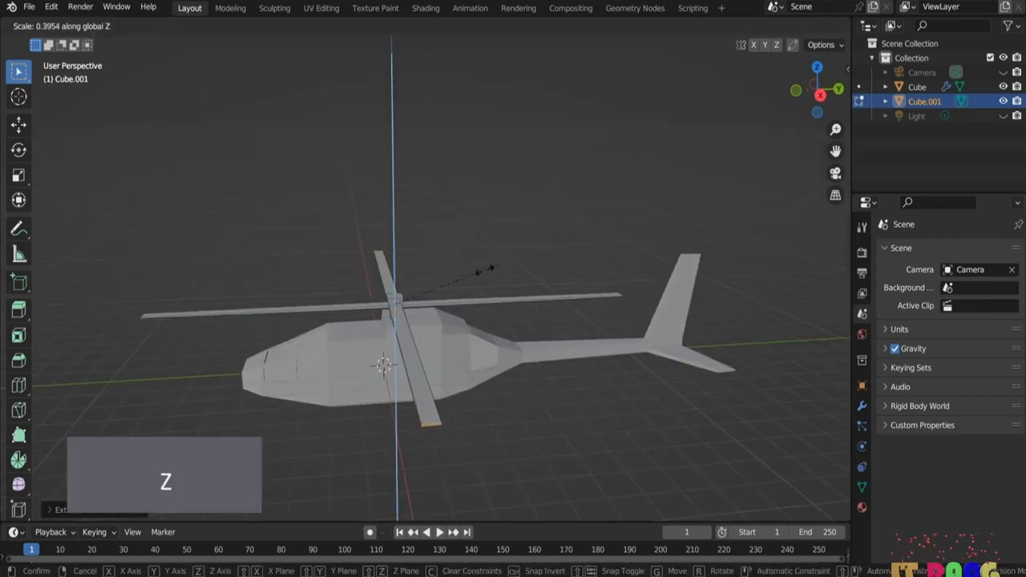
{"action": "left_click", "coordinate": [353, 316]}
{"action": "middle_click_drag", "start_coordinate": [352, 317], "coordinate": [421, 299]}
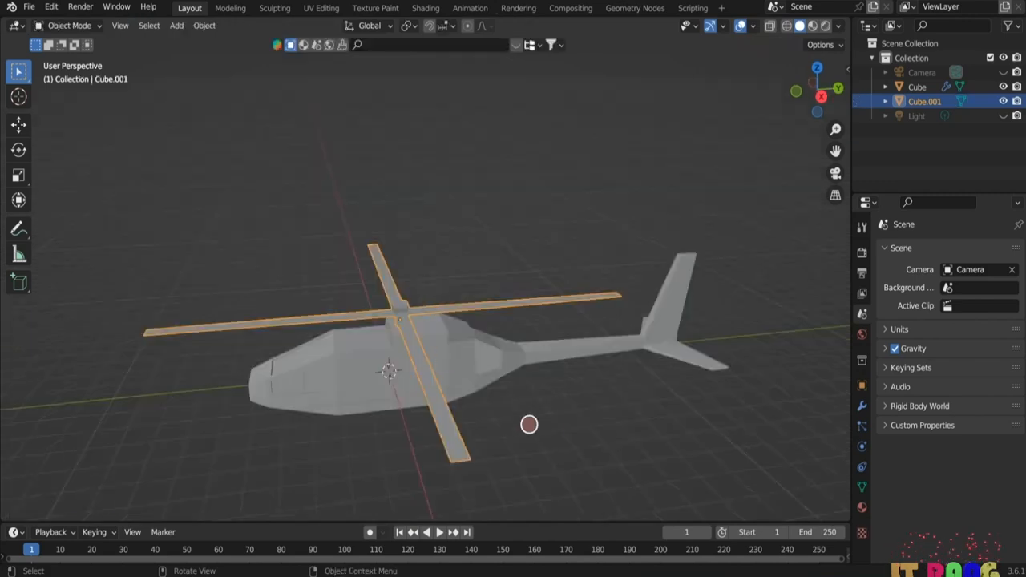
- Duplicate the main rotor and move the copy rearward along Y to the tail fin
{"action": "middle_click_drag", "start_coordinate": [550, 431], "coordinate": [461, 332]}
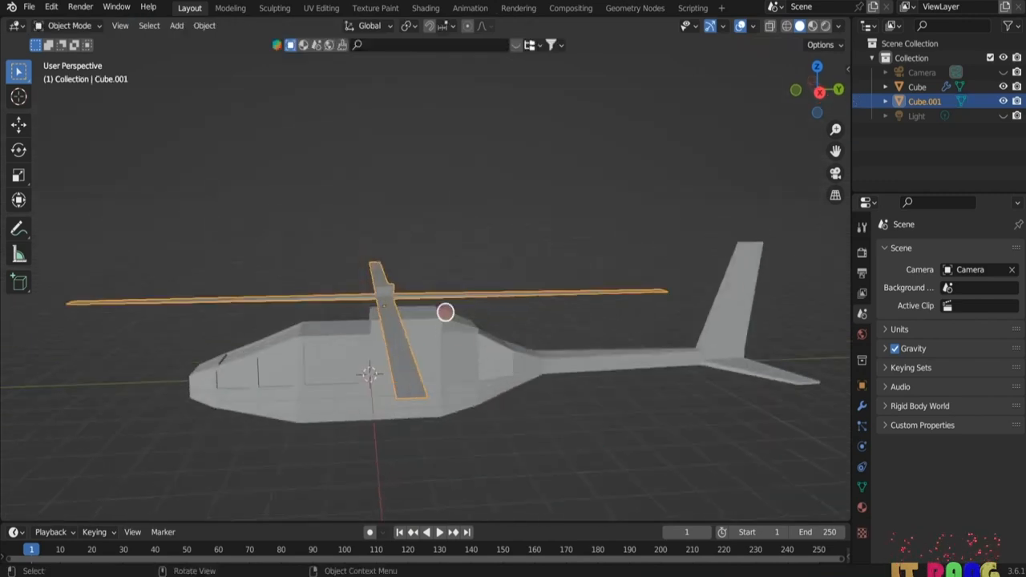
{"action": "key", "text": "shift+d"}
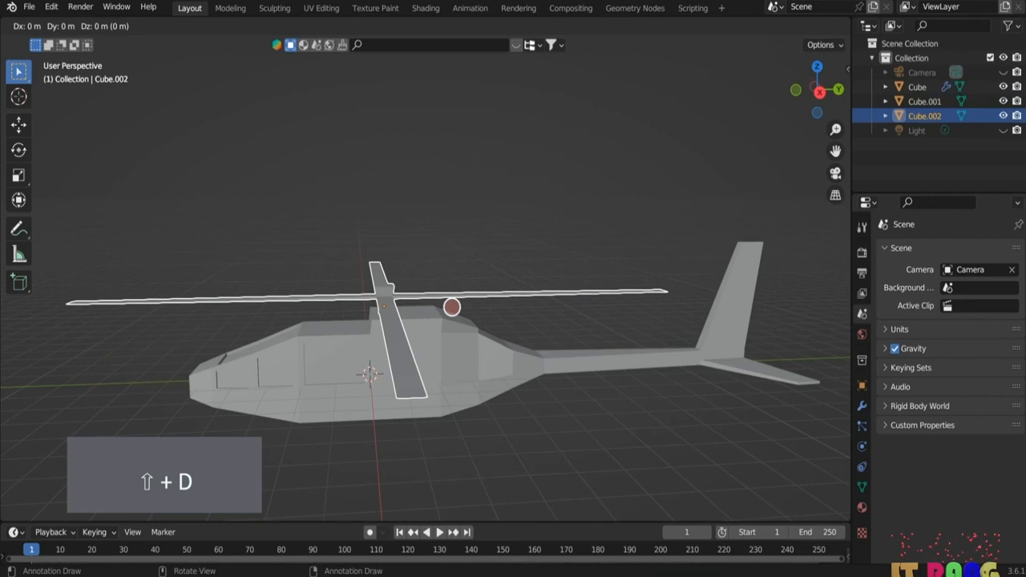
{"action": "key", "text": "y"}
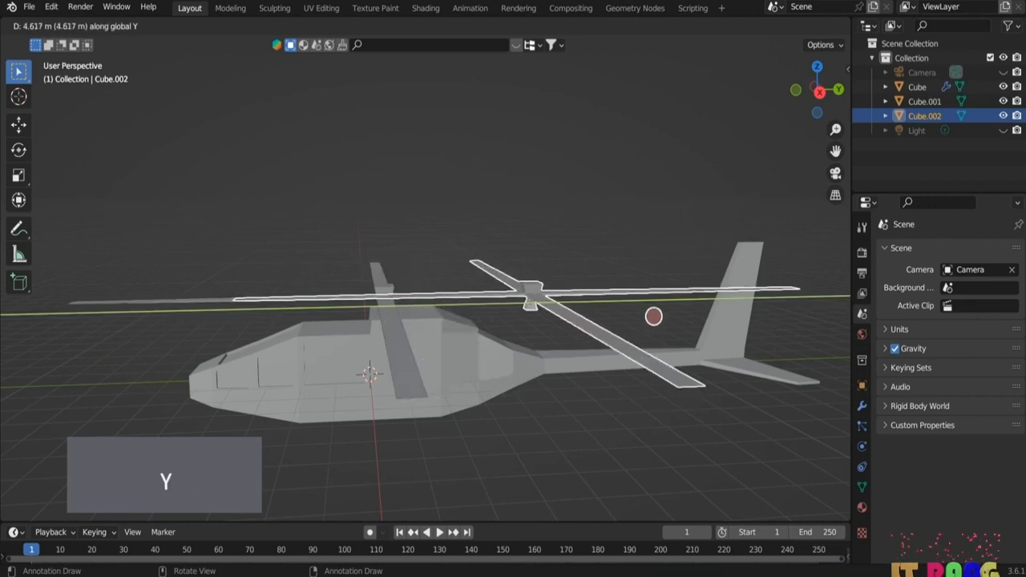
{"action": "left_click", "coordinate": [804, 318]}
{"action": "scroll", "coordinate": [802, 320], "scroll_direction": "down", "scroll_amount": 2}
- Rotate the duplicated rotor 90° about the Y axis so that its blades stand vertically beside the fin
{"action": "middle_click_drag", "start_coordinate": [721, 389], "coordinate": [522, 412], "text": "shift"}
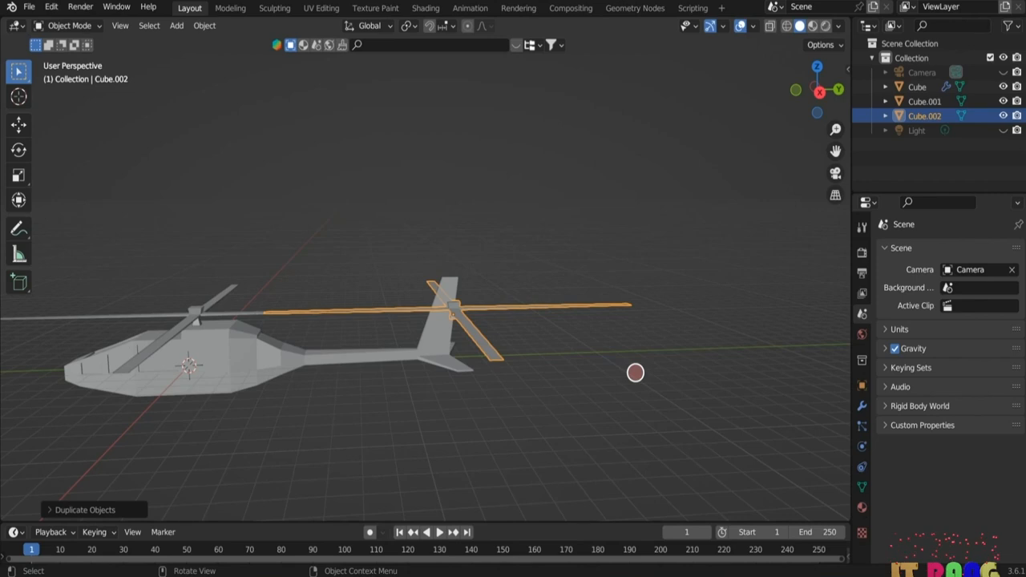
{"action": "key", "text": "r"}
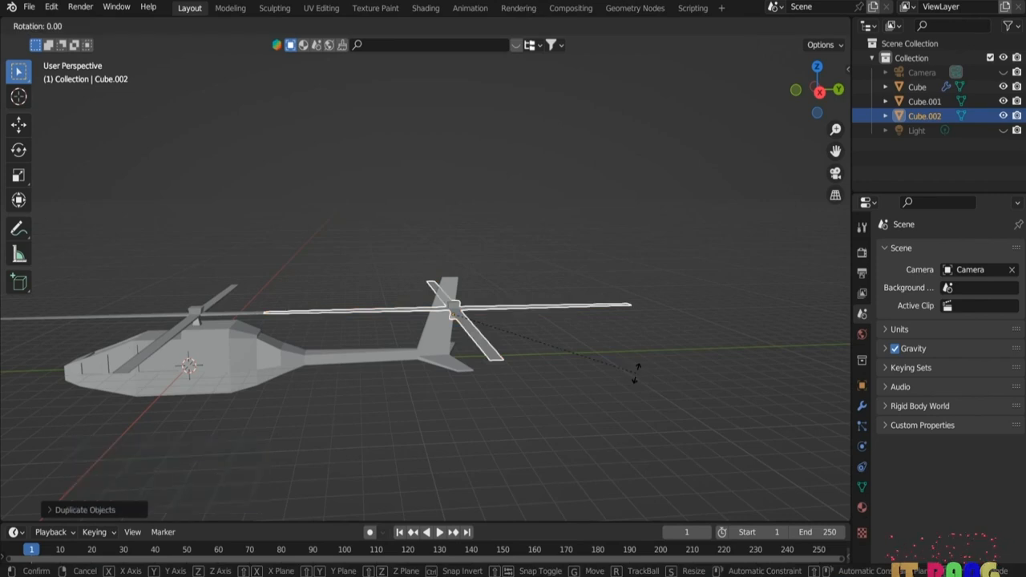
{"action": "key", "text": "y"}
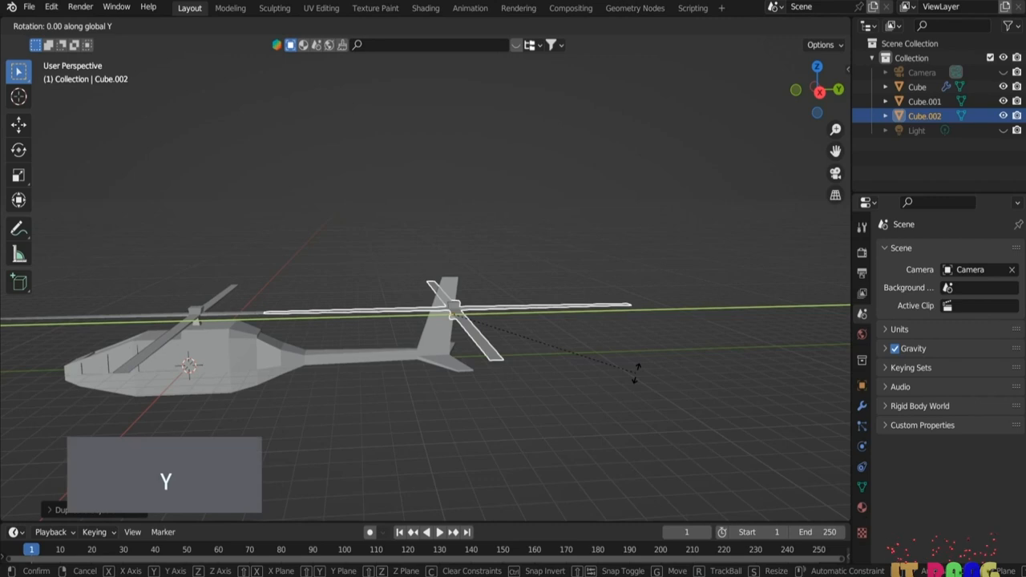
{"action": "key", "text": "9"}
{"action": "key", "text": "0"}
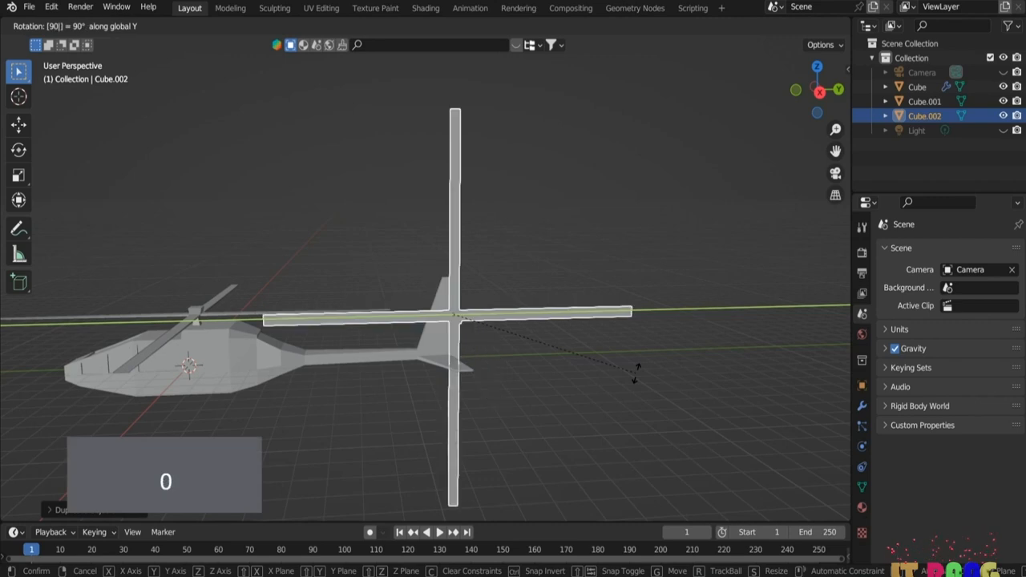
{"action": "key", "text": "Return"}
- Raise the rotated tail rotor along Z to bring its hub near the top of the fin
{"action": "middle_click_drag", "start_coordinate": [648, 382], "coordinate": [639, 368]}
{"action": "scroll", "coordinate": [609, 367], "scroll_direction": "up", "scroll_amount": 1}
{"action": "key", "text": "g"}
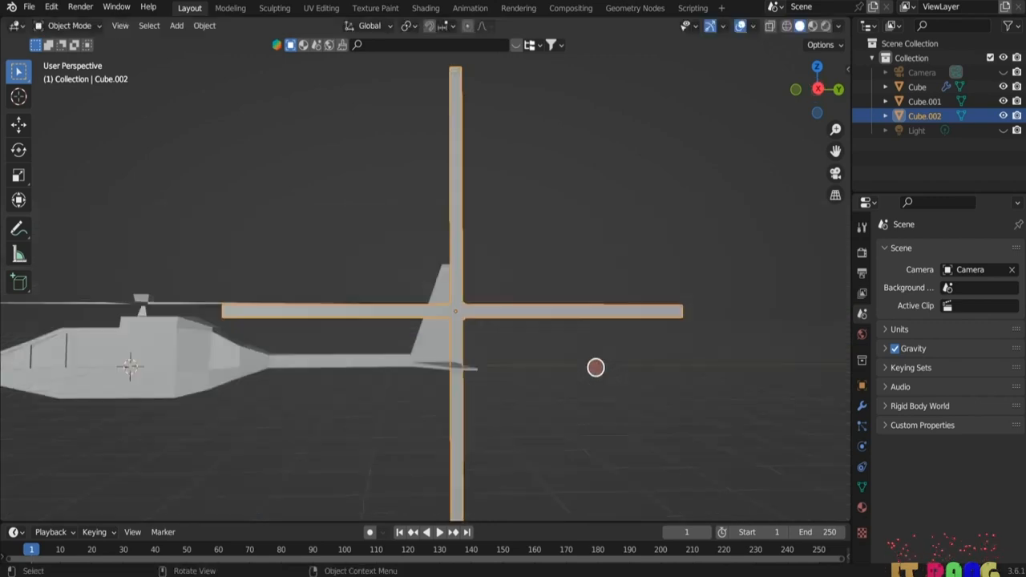
{"action": "key", "text": "z"}
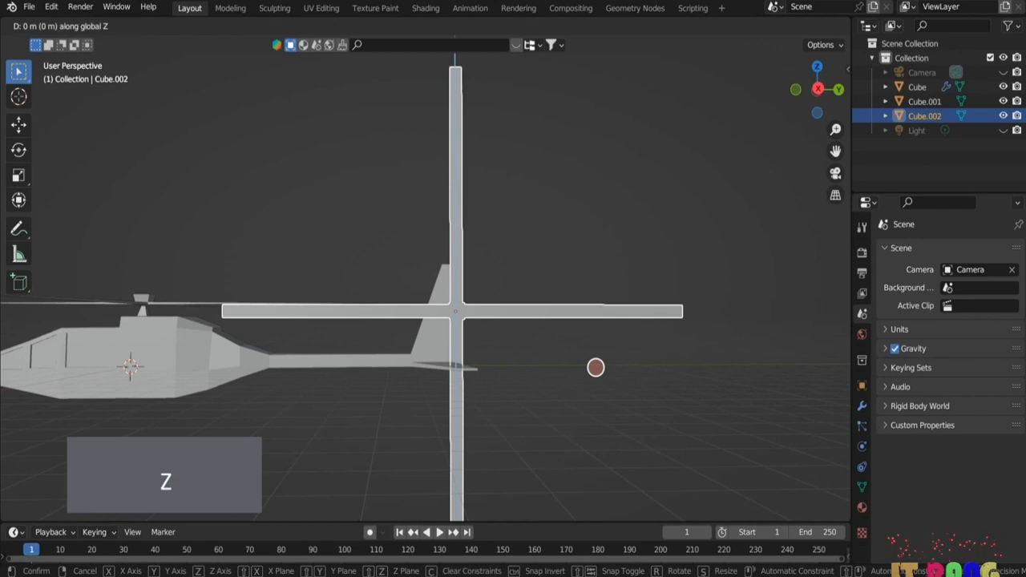
{"action": "left_click", "coordinate": [594, 337]}
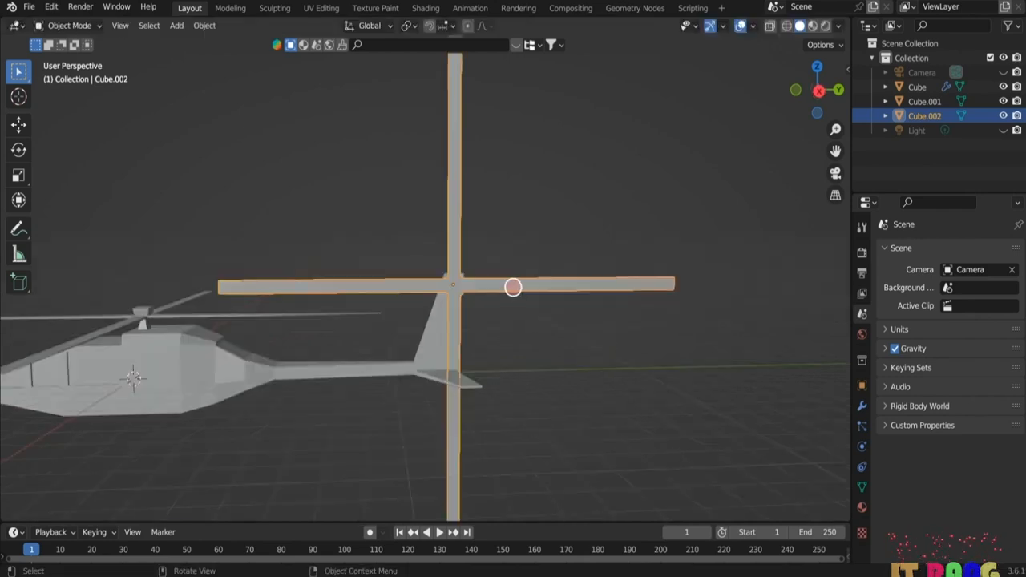
- Cut a loop across each of the two horizontal tail rotor blades in Edit Mode, slid inward toward the hub
{"action": "key", "text": "Tab"}
{"action": "left_click", "coordinate": [787, 25]}
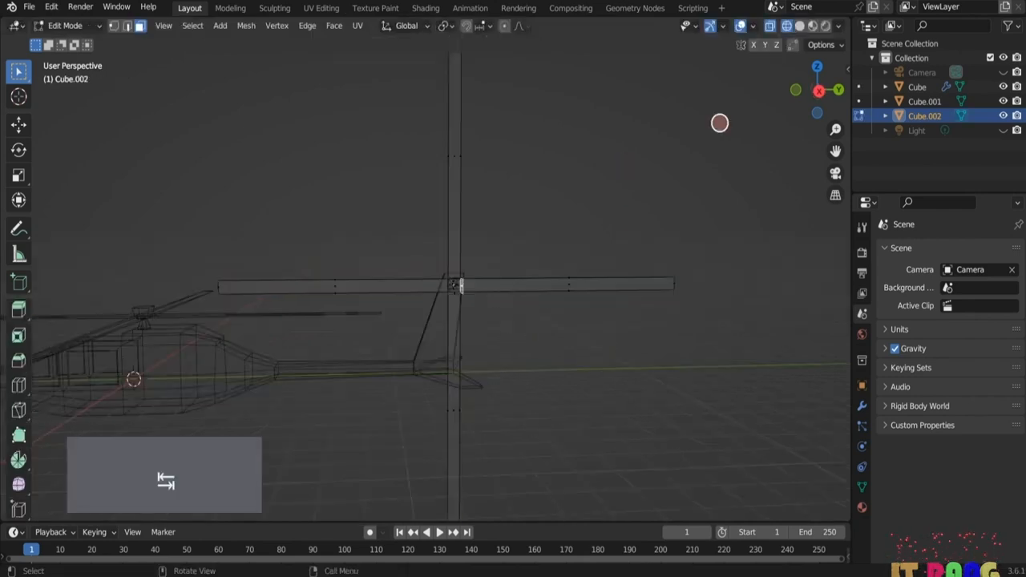
{"action": "key", "text": "ctrl+r"}
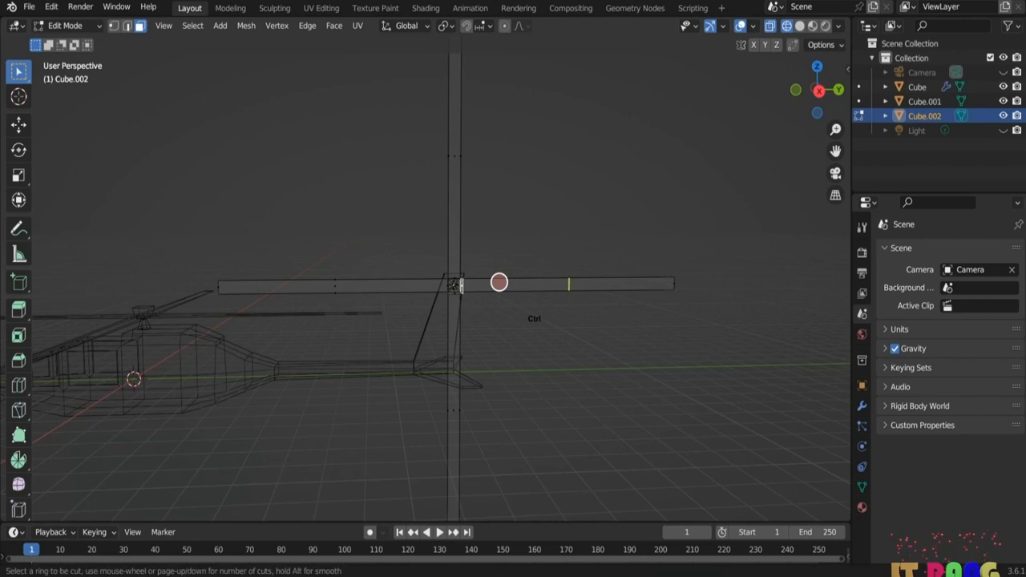
{"action": "left_click", "coordinate": [499, 282]}
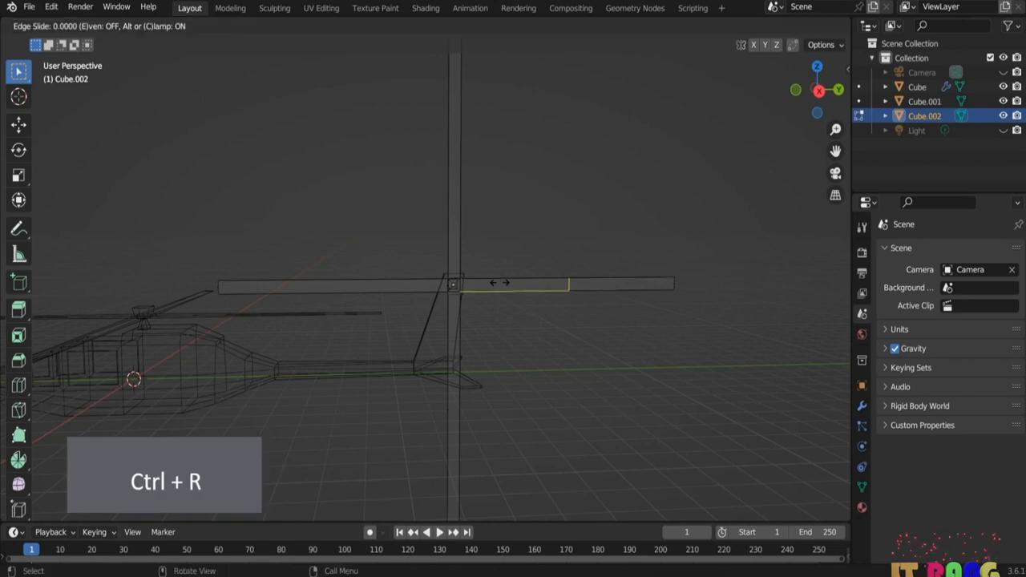
{"action": "left_click", "coordinate": [414, 286]}
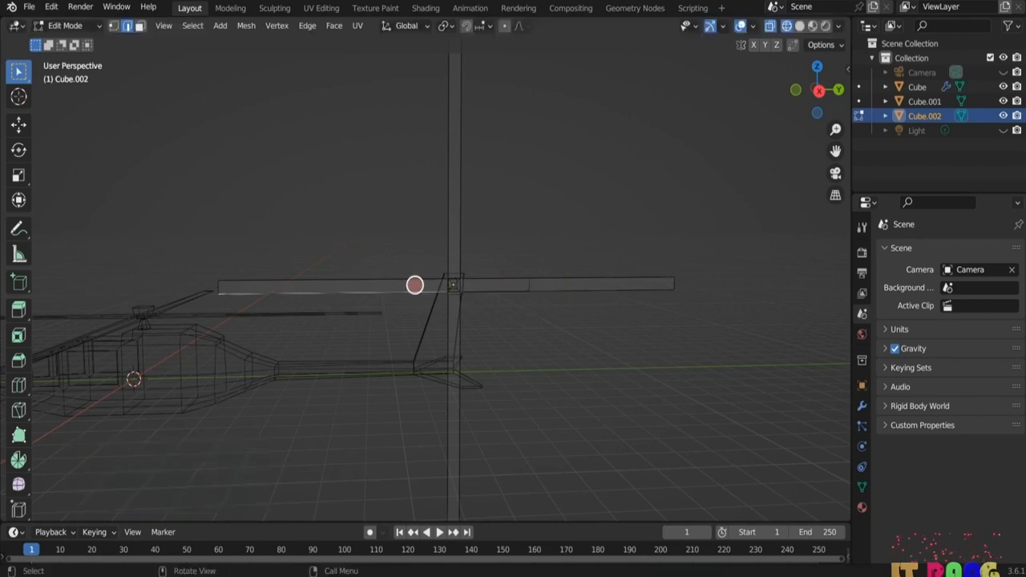
{"action": "key", "text": "ctrl+r"}
{"action": "left_click", "coordinate": [415, 285]}
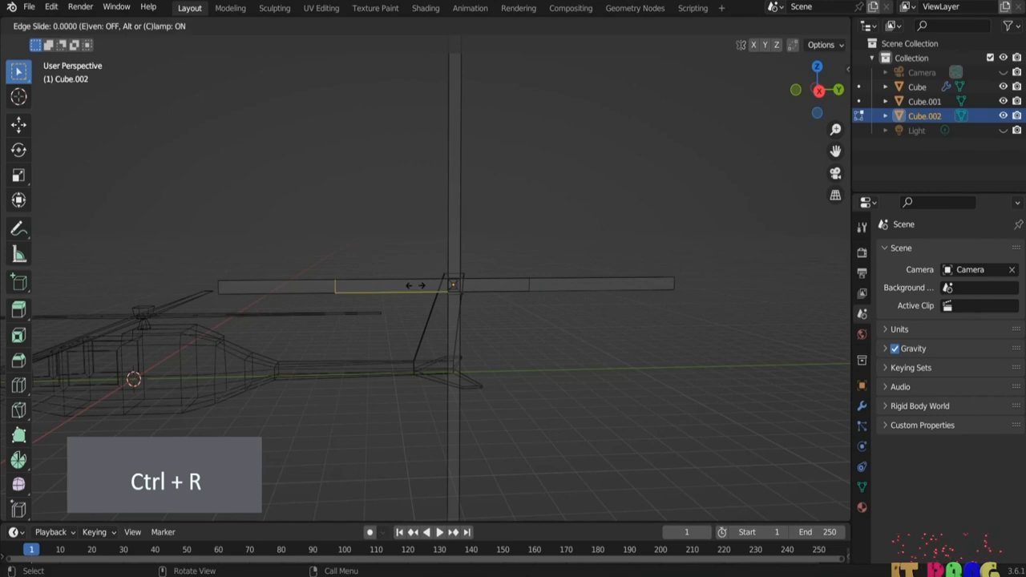
{"action": "left_click", "coordinate": [454, 254]}
- Cut a loop across each of the two vertical tail rotor blades, slid inward to match the horizontal blades
{"action": "key", "text": "ctrl+r"}
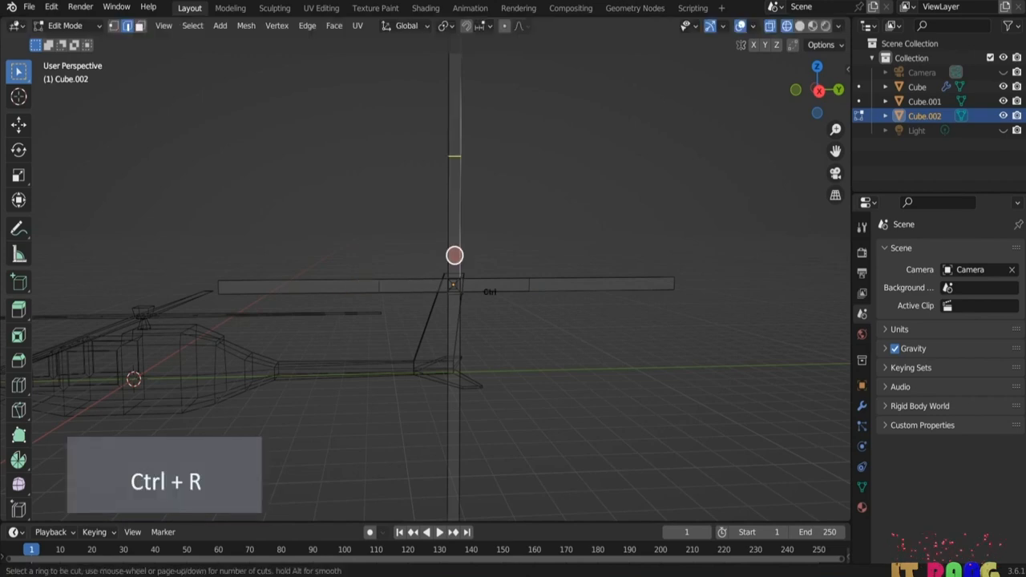
{"action": "left_click", "coordinate": [455, 255]}
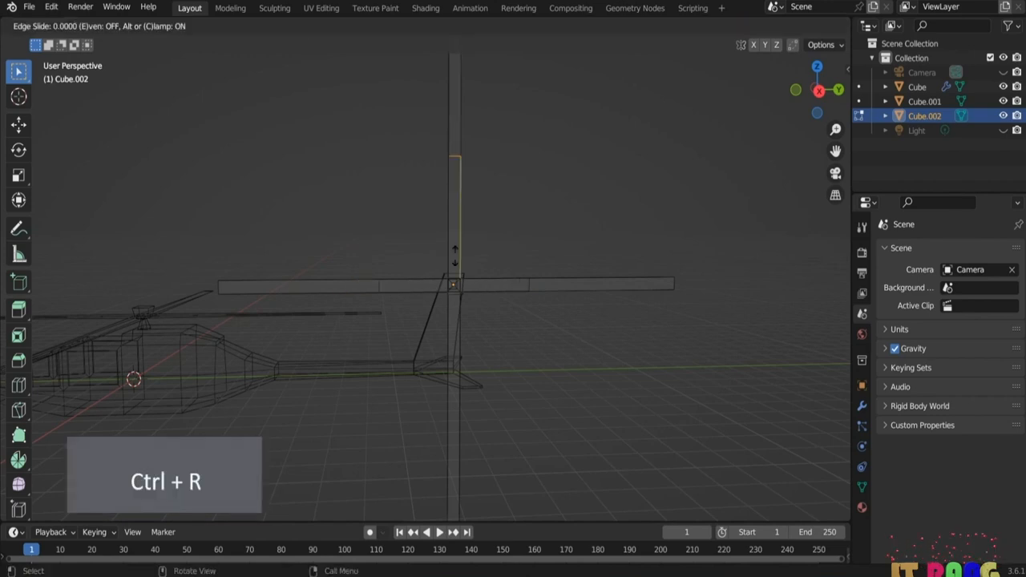
{"action": "left_click", "coordinate": [453, 315]}
{"action": "key", "text": "ctrl+r"}
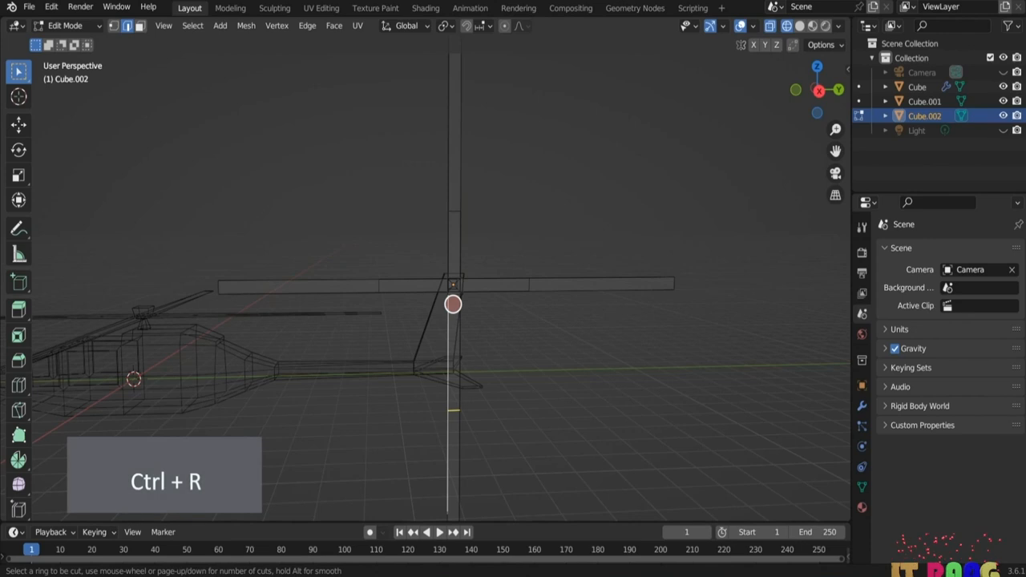
{"action": "left_click", "coordinate": [453, 304]}
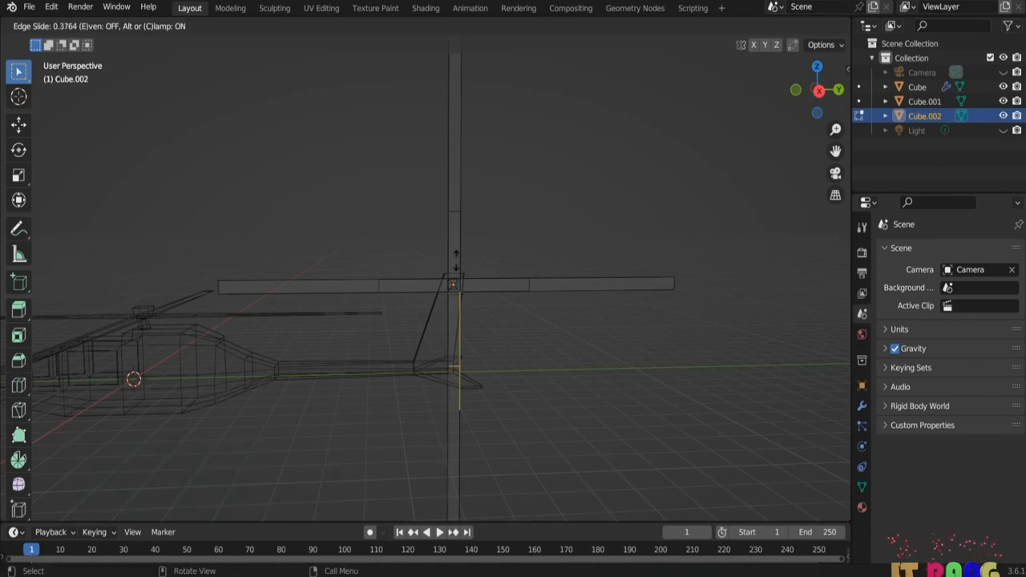
{"action": "left_click", "coordinate": [456, 260]}
- Delete the faces beyond the new loop cuts on the rearward and upper tail rotor blades
{"action": "left_click_drag", "start_coordinate": [571, 240], "coordinate": [738, 361]}
{"action": "key", "text": "x"}
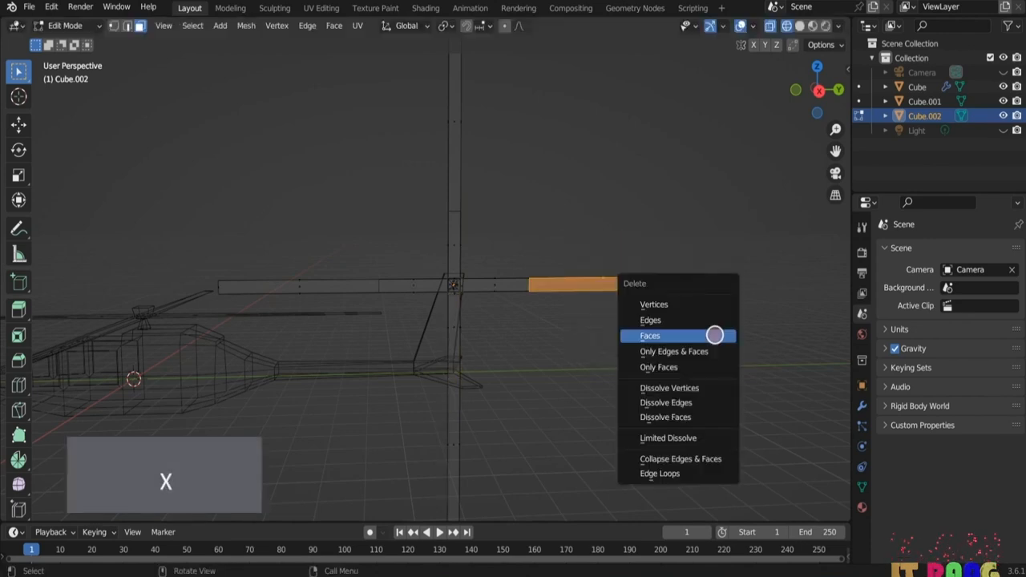
{"action": "left_click", "coordinate": [671, 335]}
{"action": "left_click_drag", "start_coordinate": [402, 73], "coordinate": [505, 140]}
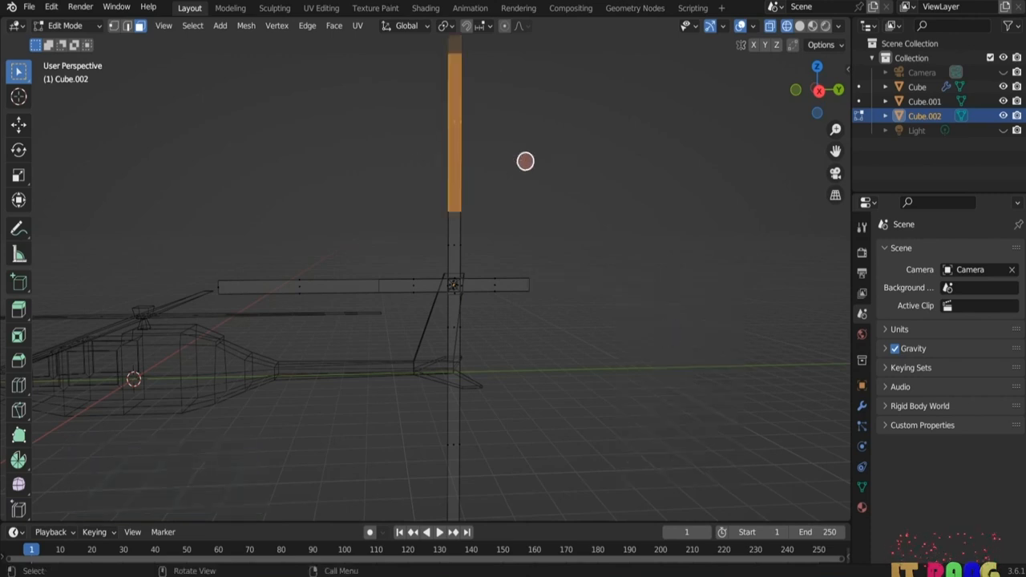
{"action": "key", "text": "x"}
{"action": "left_click", "coordinate": [525, 161]}
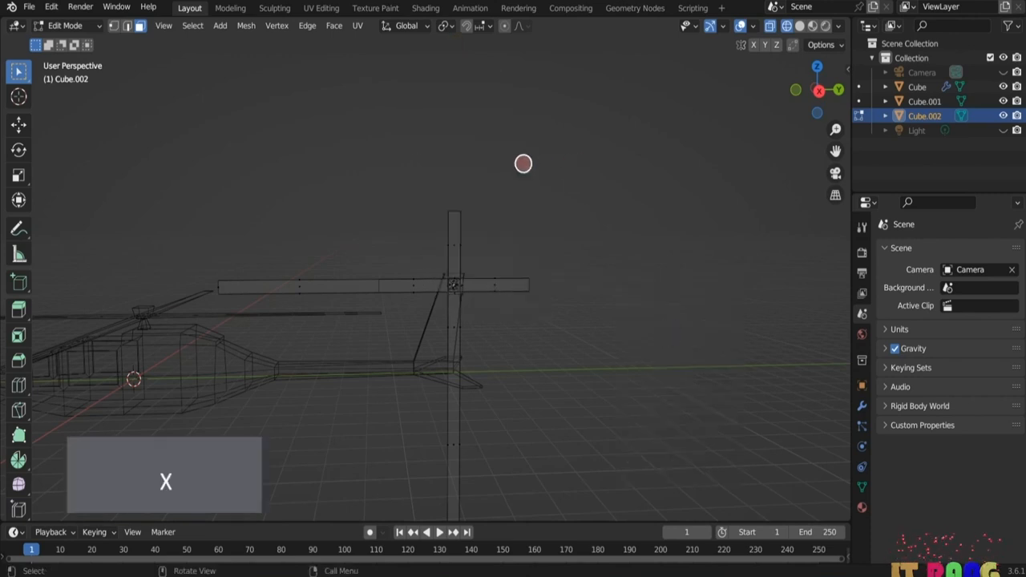
- Delete the outer faces of the forward and lower tail rotor blades, and return to Object Mode
{"action": "left_click_drag", "start_coordinate": [213, 262], "coordinate": [312, 311]}
{"action": "key", "text": "x"}
{"action": "left_click", "coordinate": [302, 313]}
{"action": "left_click_drag", "start_coordinate": [412, 404], "coordinate": [505, 477]}
{"action": "key", "text": "x"}
{"action": "left_click", "coordinate": [510, 320]}
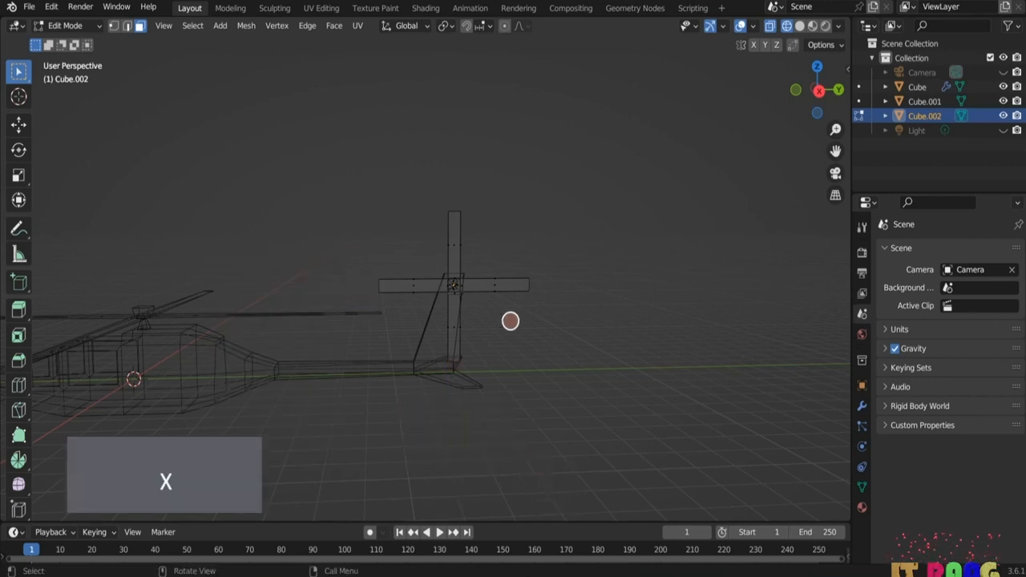
{"action": "key", "text": "Tab"}
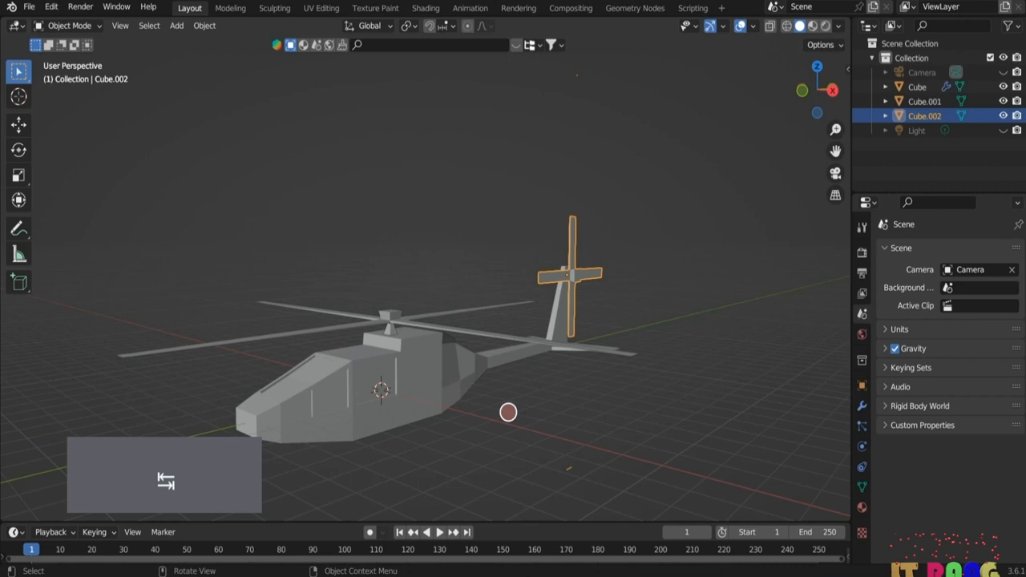
- Set the base color of the helicopter body's material to blue and show the viewport in Material Preview
{"action": "left_click", "coordinate": [511, 410]}
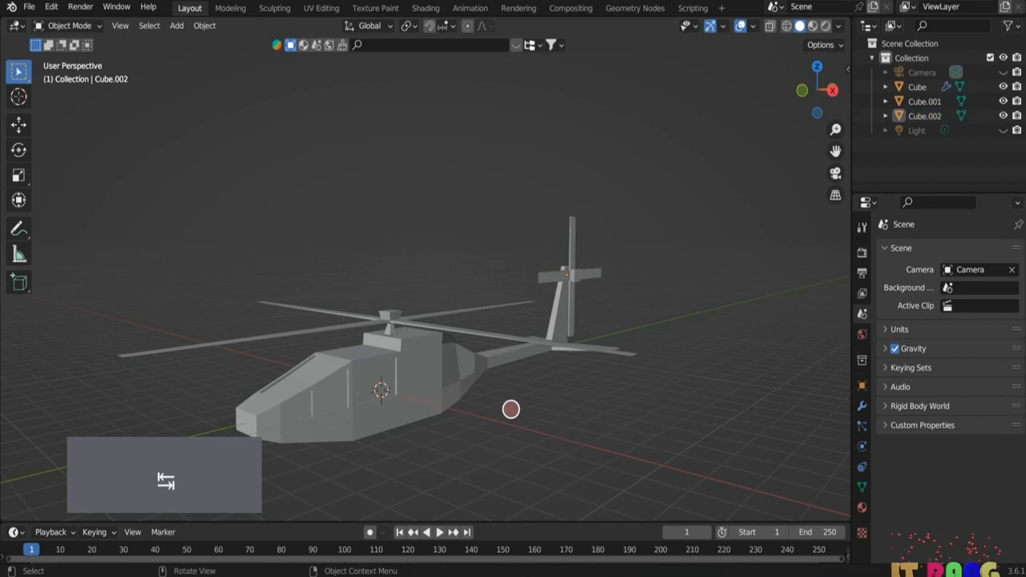
{"action": "left_click", "coordinate": [380, 412]}
{"action": "left_click", "coordinate": [862, 507]}
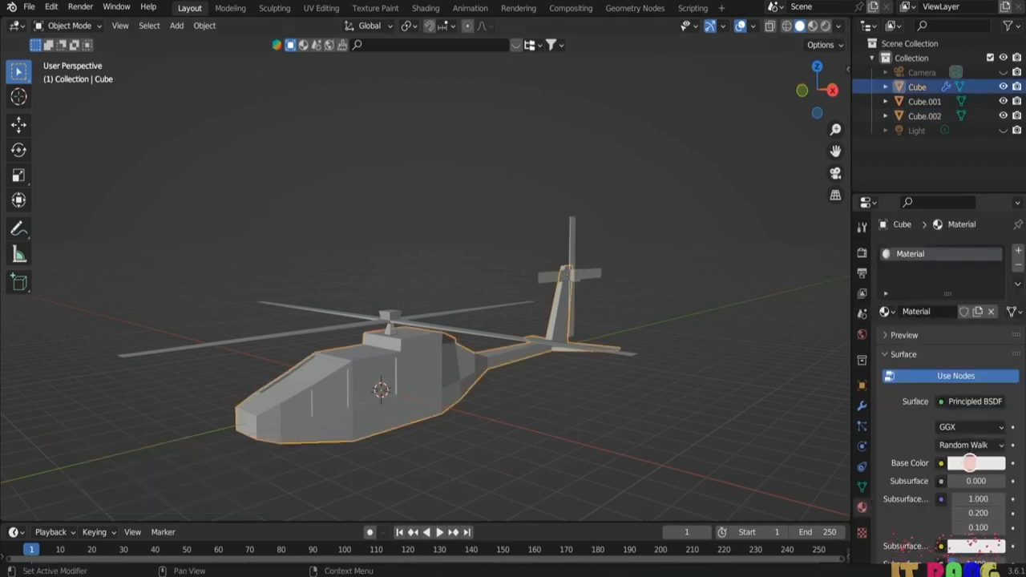
{"action": "left_click", "coordinate": [967, 462]}
{"action": "left_click", "coordinate": [972, 279]}
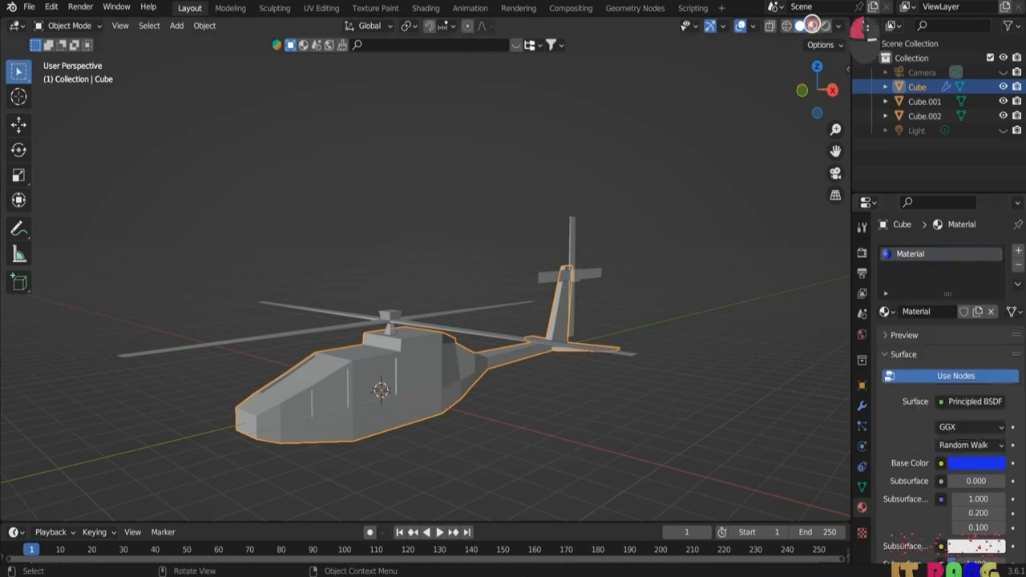
{"action": "left_click", "coordinate": [812, 25]}
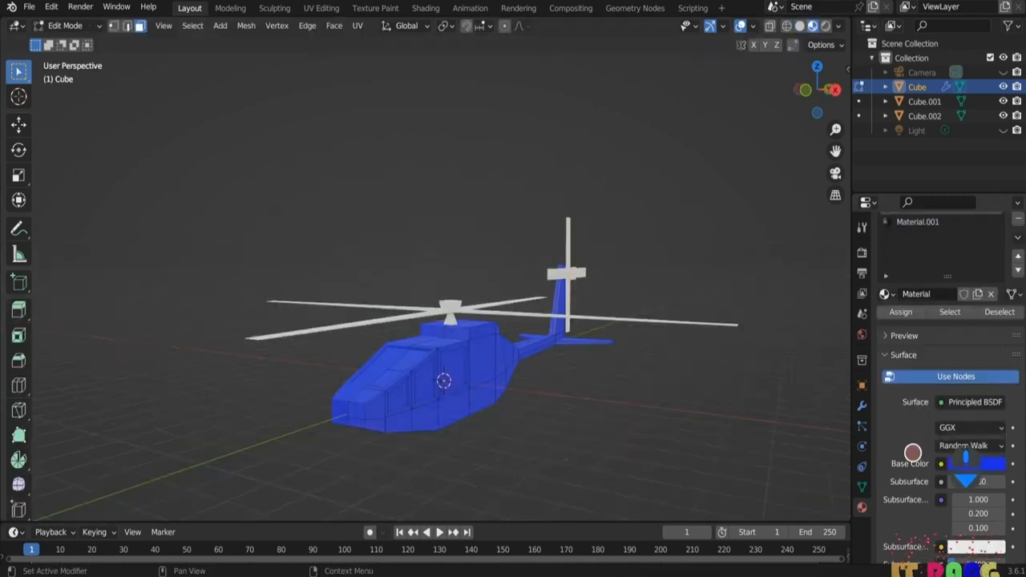
- Make the blue body material shiny with metallic at about 0.9 and roughness at 0.133
{"action": "scroll", "coordinate": [908, 456], "scroll_direction": "down", "scroll_amount": 4}
{"action": "mouse_move", "coordinate": [958, 484]}
{"action": "left_mouse_down"}
{"action": "mouse_move", "coordinate": [1004, 484]}
{"action": "mouse_move", "coordinate": [964, 492]}
{"action": "left_mouse_up"}
{"action": "scroll", "coordinate": [973, 529], "scroll_direction": "down", "scroll_amount": 2}
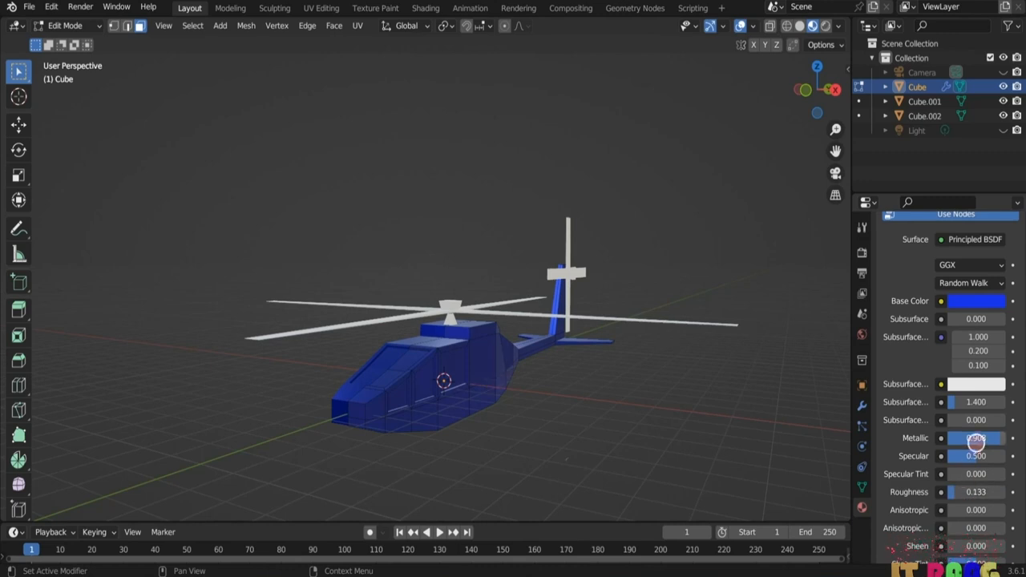
- Enable Ambient Occlusion, Bloom and Screen Space Reflections with Refraction in the Eevee render settings
{"action": "left_click", "coordinate": [861, 250]}
{"action": "left_click", "coordinate": [894, 352]}
{"action": "left_click", "coordinate": [895, 371]}
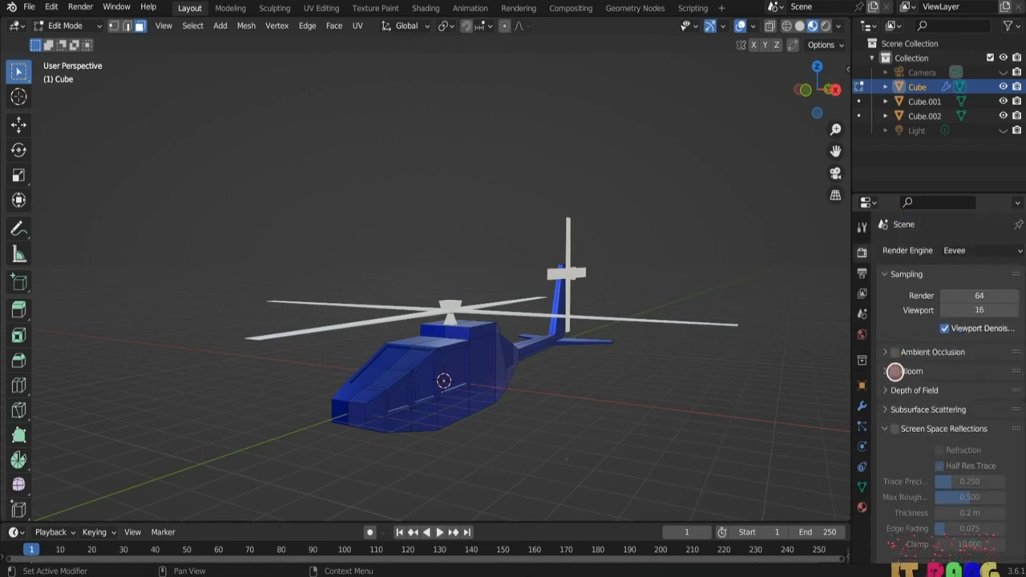
{"action": "left_click", "coordinate": [895, 428]}
{"action": "left_click", "coordinate": [939, 450]}
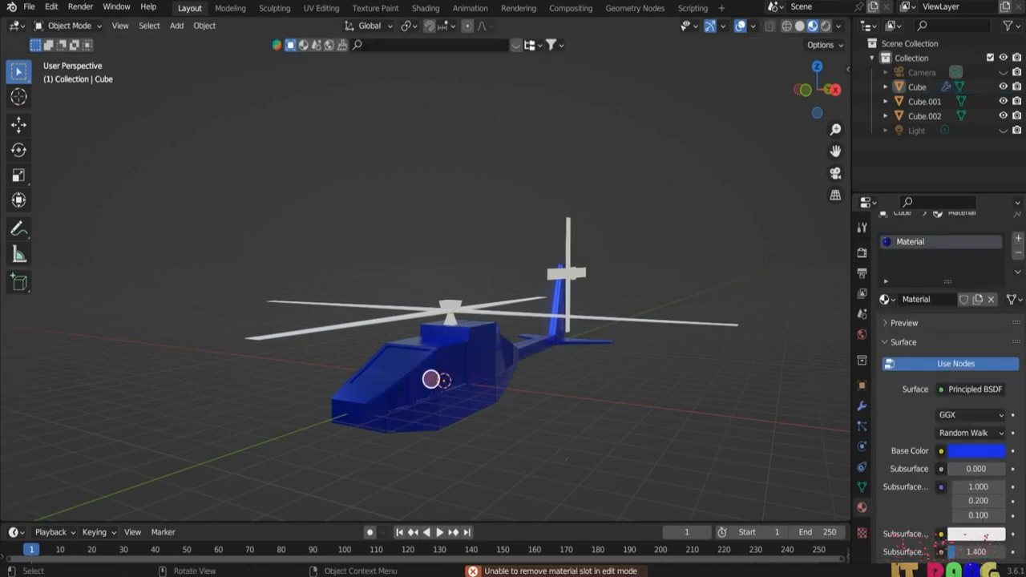
- Select the windshield and the three side window faces of the body, and add a new material in a second slot
{"action": "left_click", "coordinate": [430, 378]}
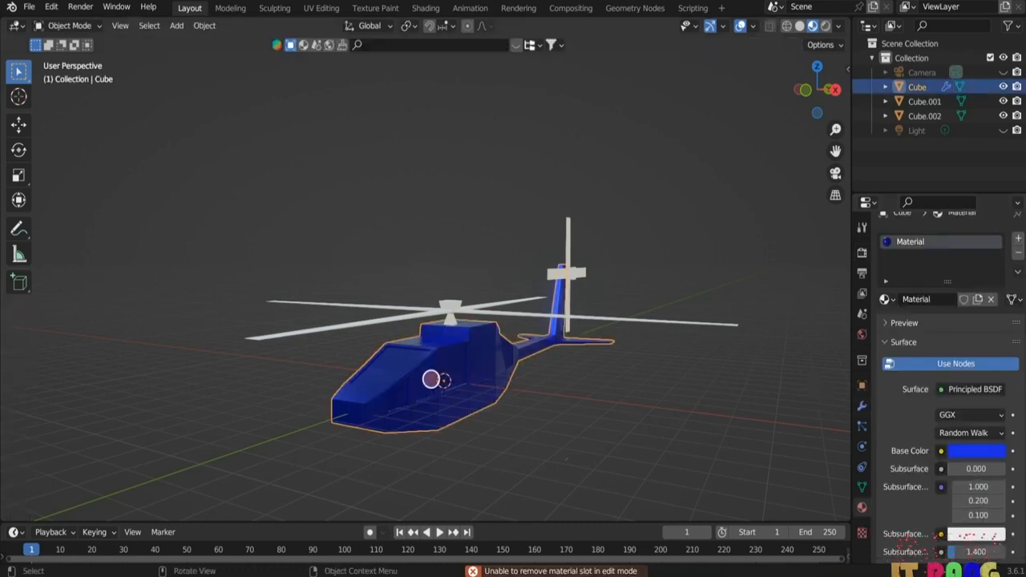
{"action": "key", "text": "Tab"}
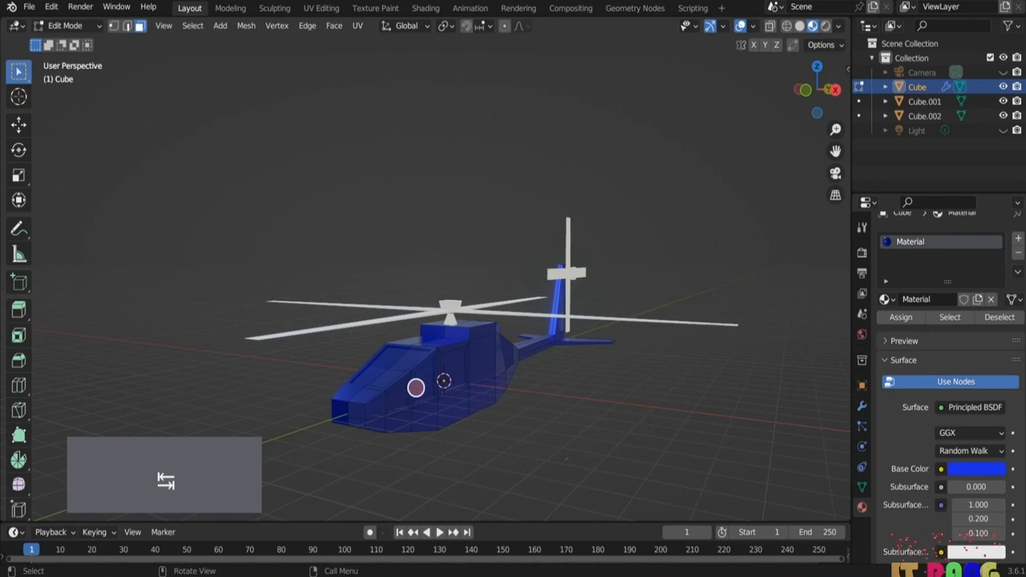
{"action": "left_click", "coordinate": [412, 360]}
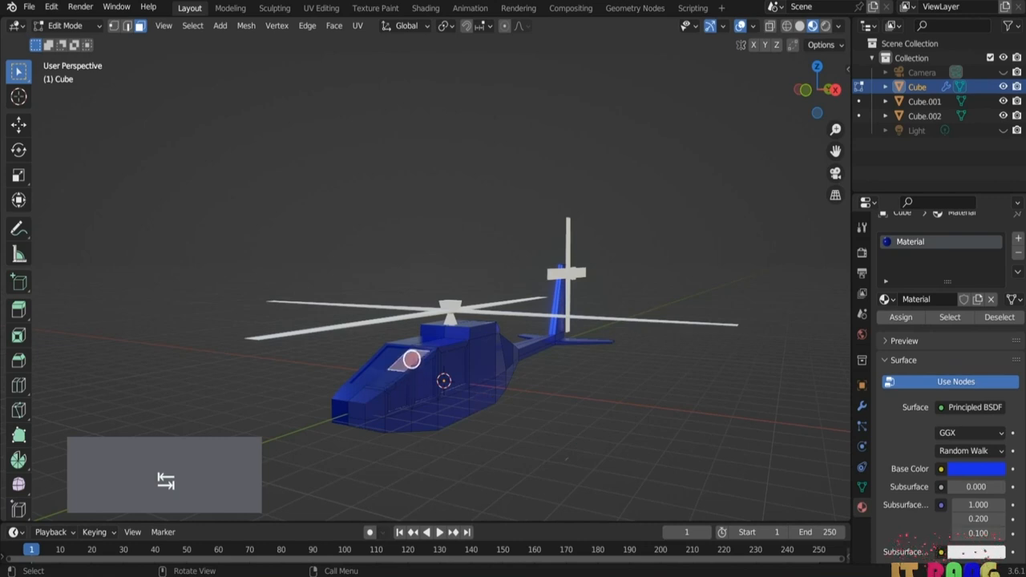
{"action": "left_click", "coordinate": [399, 386], "text": "shift"}
{"action": "left_click", "coordinate": [428, 378], "text": "shift"}
{"action": "left_click", "coordinate": [453, 369], "text": "shift"}
{"action": "left_click", "coordinate": [1019, 237]}
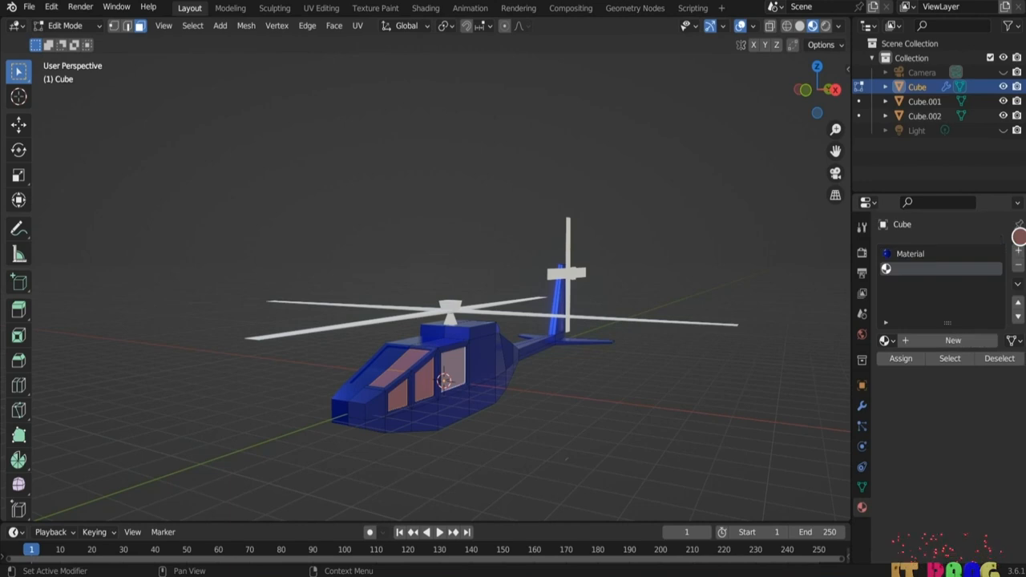
{"action": "left_click", "coordinate": [956, 340]}
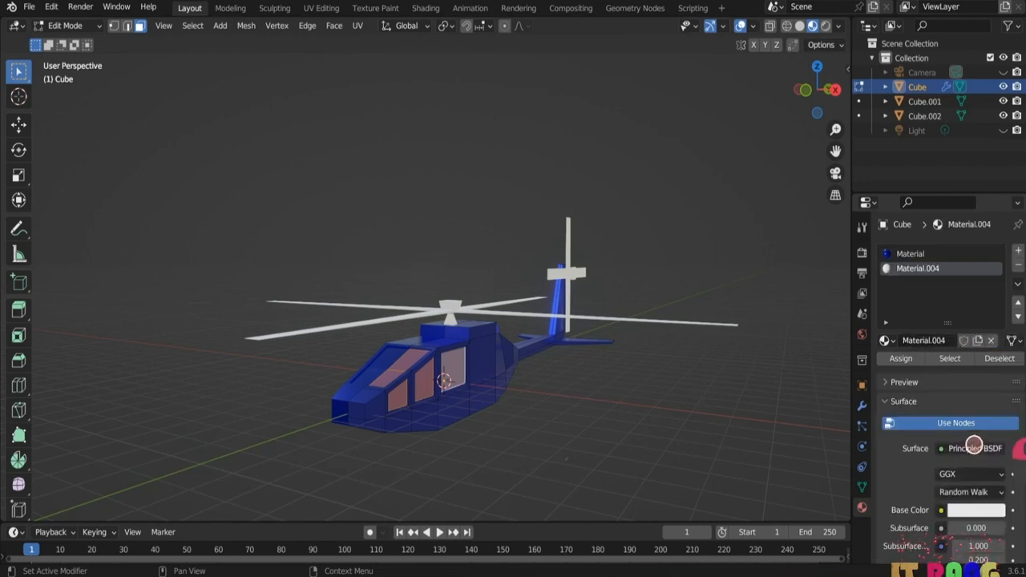
- Make the window material a Glass BSDF with near-black color (value 0.005) and enable its Screen Space Refraction
{"action": "left_click", "coordinate": [974, 448]}
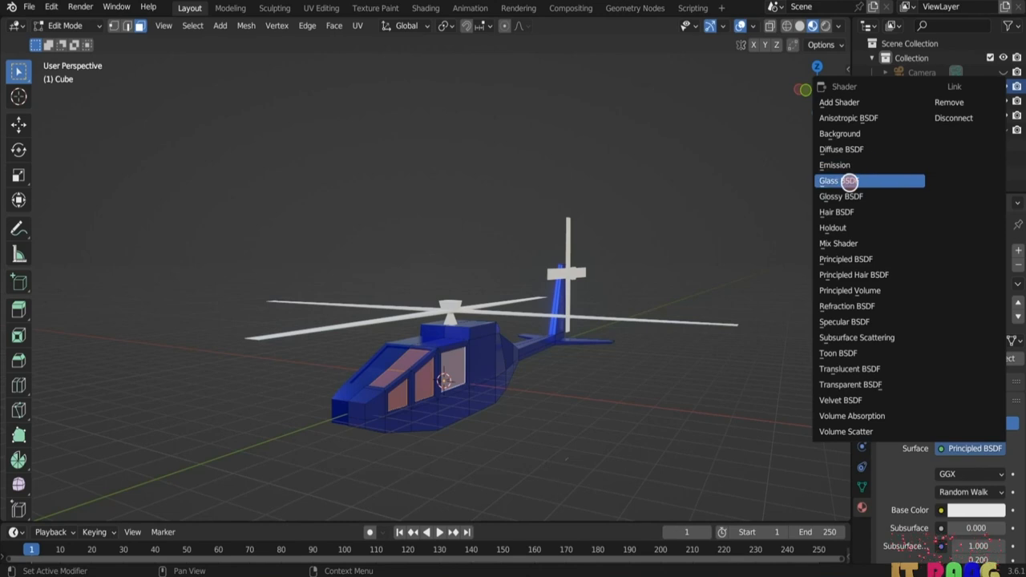
{"action": "left_click", "coordinate": [848, 180]}
{"action": "scroll", "coordinate": [978, 417], "scroll_direction": "down", "scroll_amount": 4}
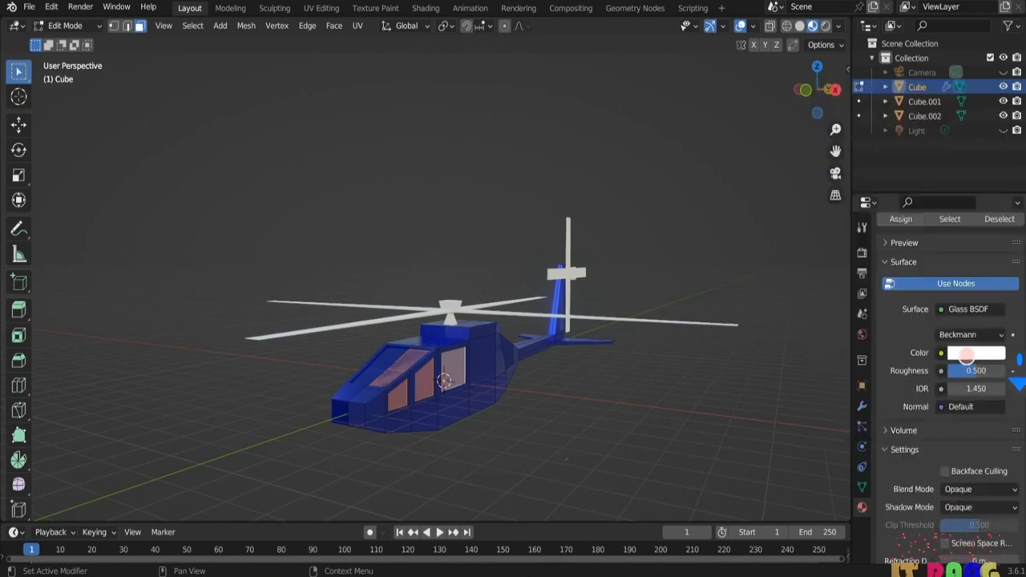
{"action": "left_click", "coordinate": [970, 351]}
{"action": "left_click", "coordinate": [995, 243]}
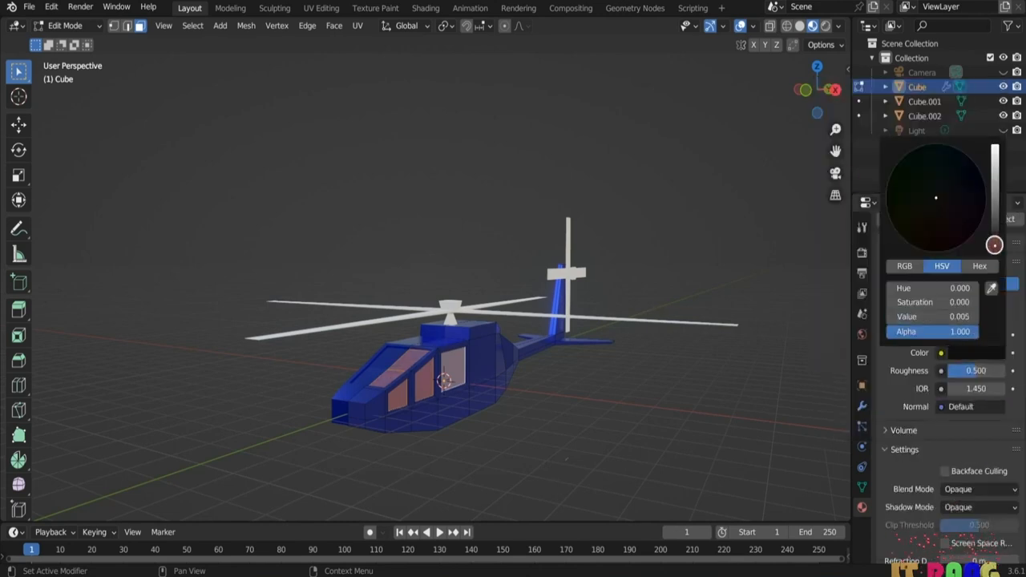
{"action": "scroll", "coordinate": [950, 435], "scroll_direction": "down", "scroll_amount": 3}
{"action": "left_click", "coordinate": [948, 437]}
{"action": "scroll", "coordinate": [948, 438], "scroll_direction": "up", "scroll_amount": 7}
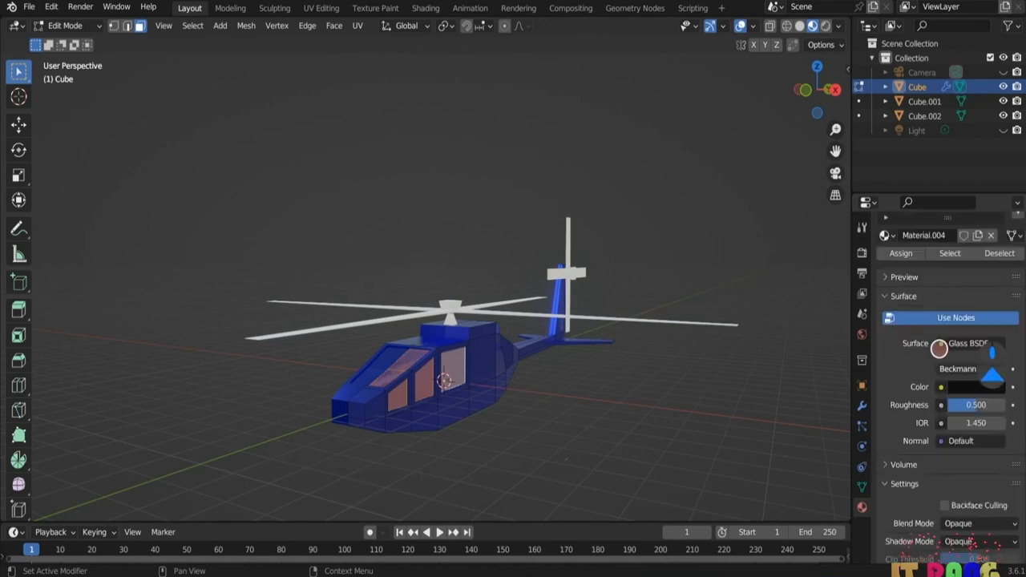
- Assign the black glass material to the selected window faces and return to Object Mode
{"action": "left_click", "coordinate": [903, 347]}
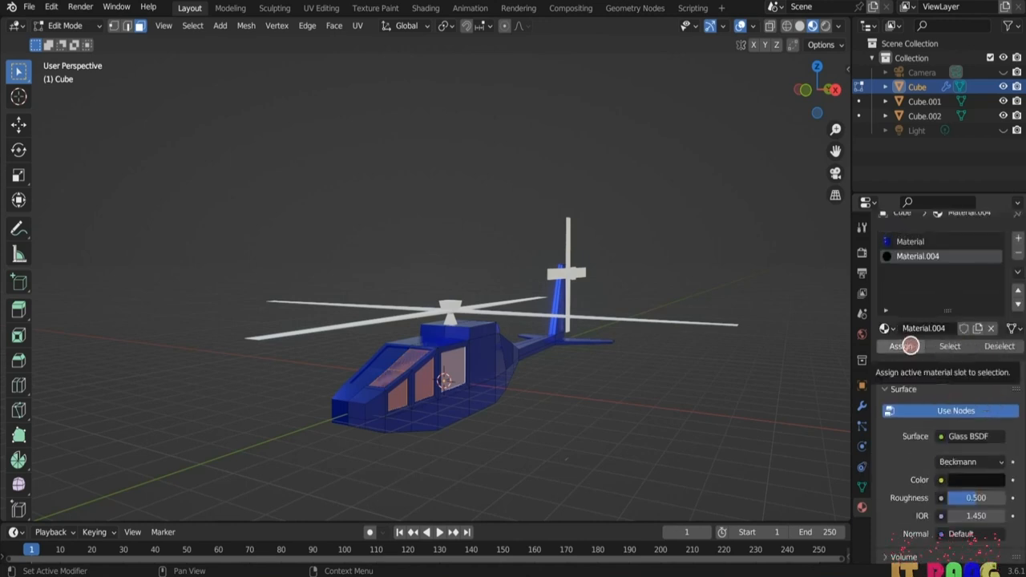
{"action": "left_click", "coordinate": [908, 346]}
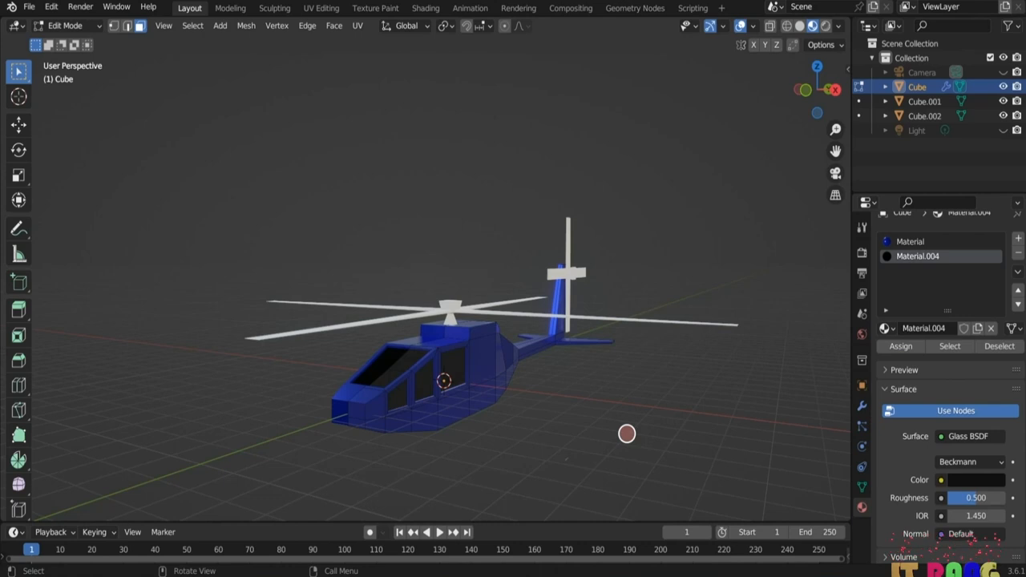
{"action": "key", "text": "Tab"}
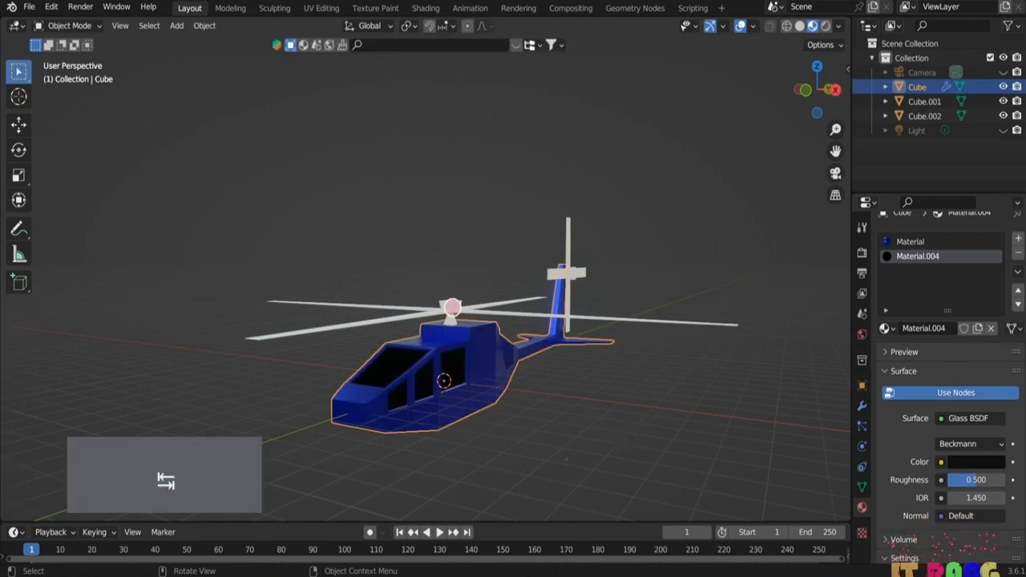
- Give the main rotor a new material with a near-black base color (value 0.001)
{"action": "left_click", "coordinate": [453, 307]}
{"action": "left_click", "coordinate": [453, 304]}
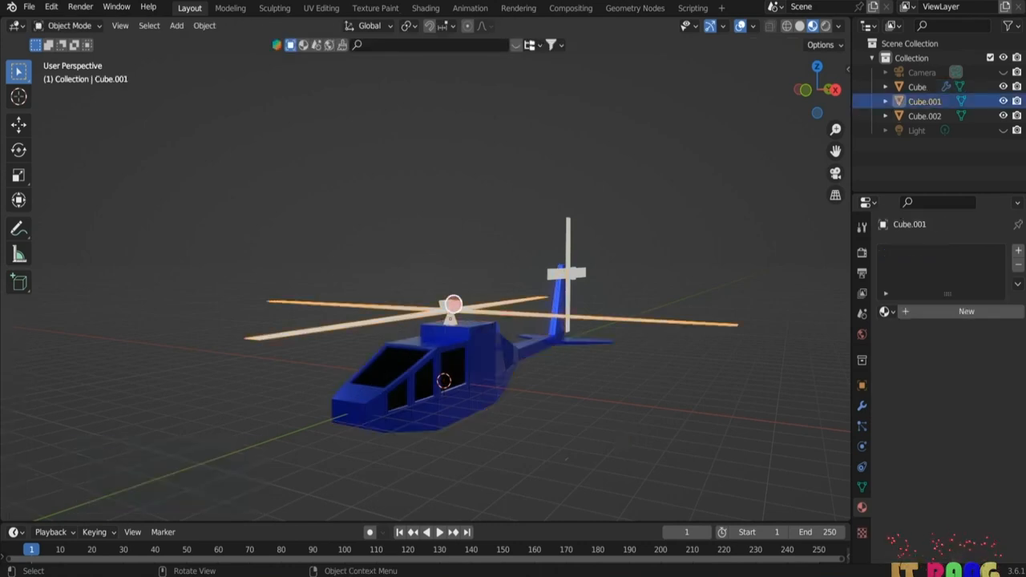
{"action": "left_click", "coordinate": [964, 311]}
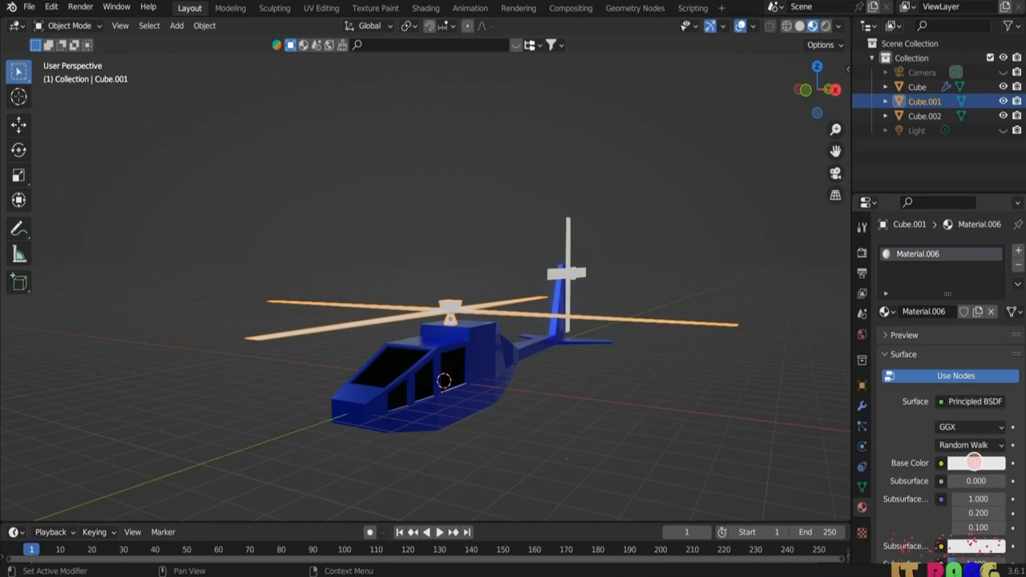
{"action": "left_click", "coordinate": [973, 462]}
{"action": "left_click", "coordinate": [995, 360]}
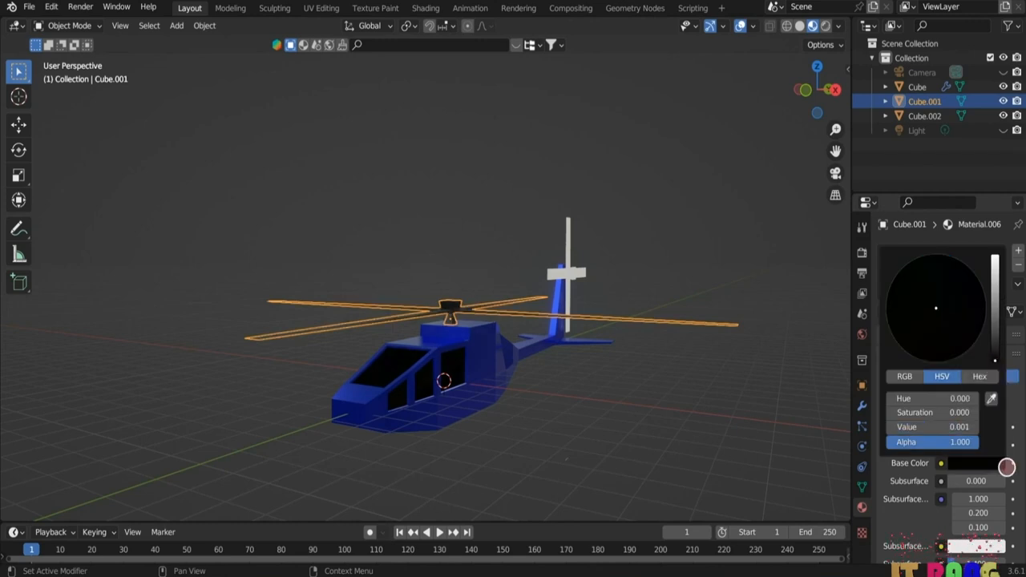
- Set the main rotor material's Metallic to 1.000 and its Roughness to about 0.142
{"action": "scroll", "coordinate": [1000, 471], "scroll_direction": "down", "scroll_amount": 4}
{"action": "left_click_drag", "start_coordinate": [957, 483], "coordinate": [1021, 484]}
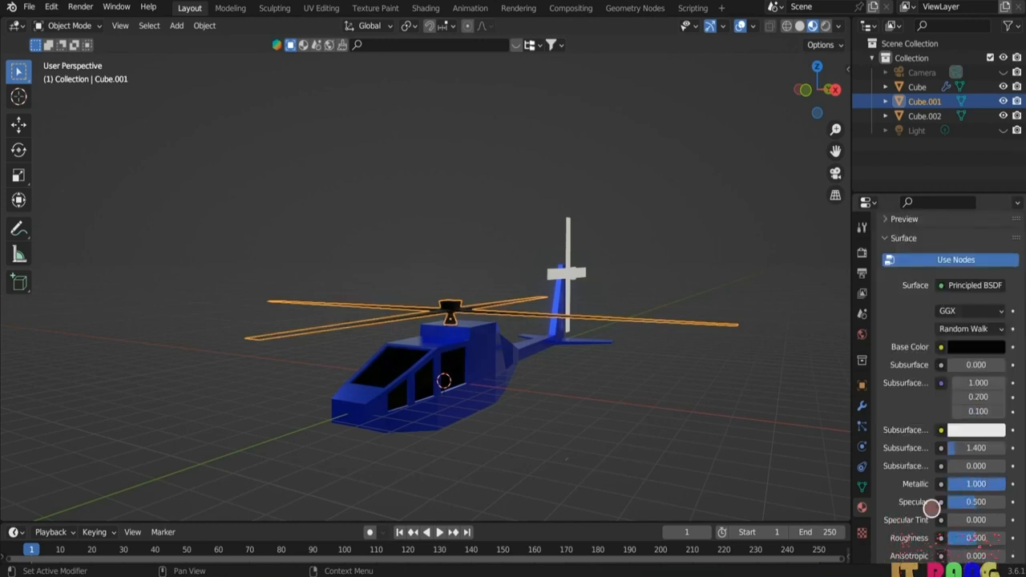
{"action": "scroll", "coordinate": [960, 523], "scroll_direction": "down", "scroll_amount": 1}
{"action": "left_click_drag", "start_coordinate": [973, 515], "coordinate": [961, 514]}
{"action": "scroll", "coordinate": [942, 445], "scroll_direction": "down", "scroll_amount": 15}
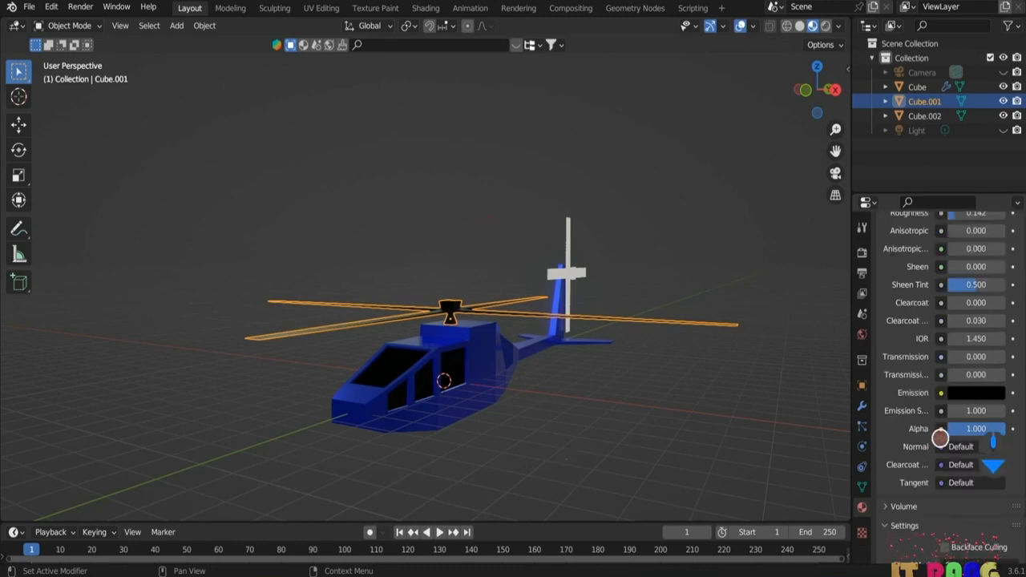
{"action": "left_click", "coordinate": [940, 479]}
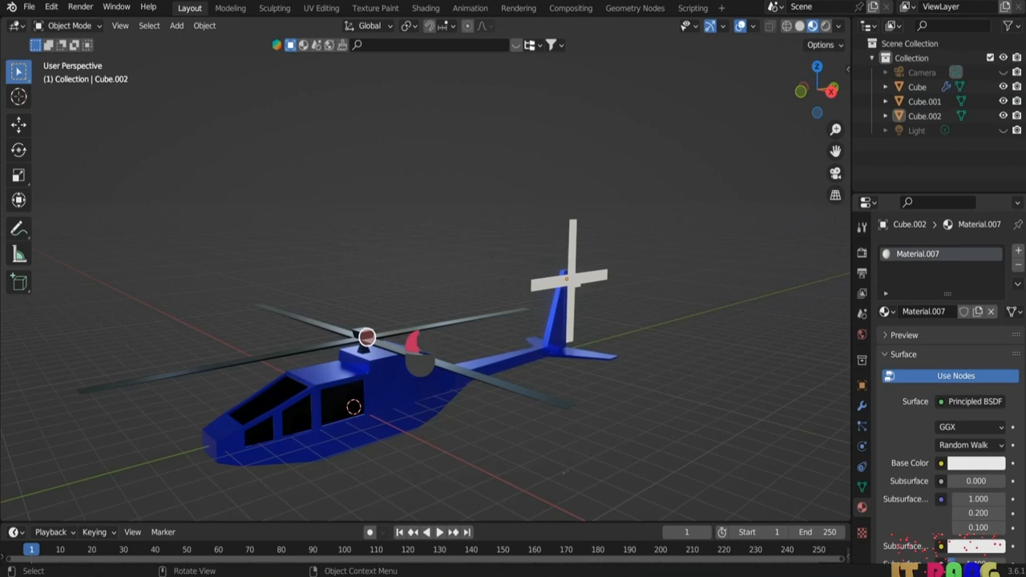
- Copy the main rotor's black metallic material and paste it onto the tail rotor's material
{"action": "left_click", "coordinate": [366, 337]}
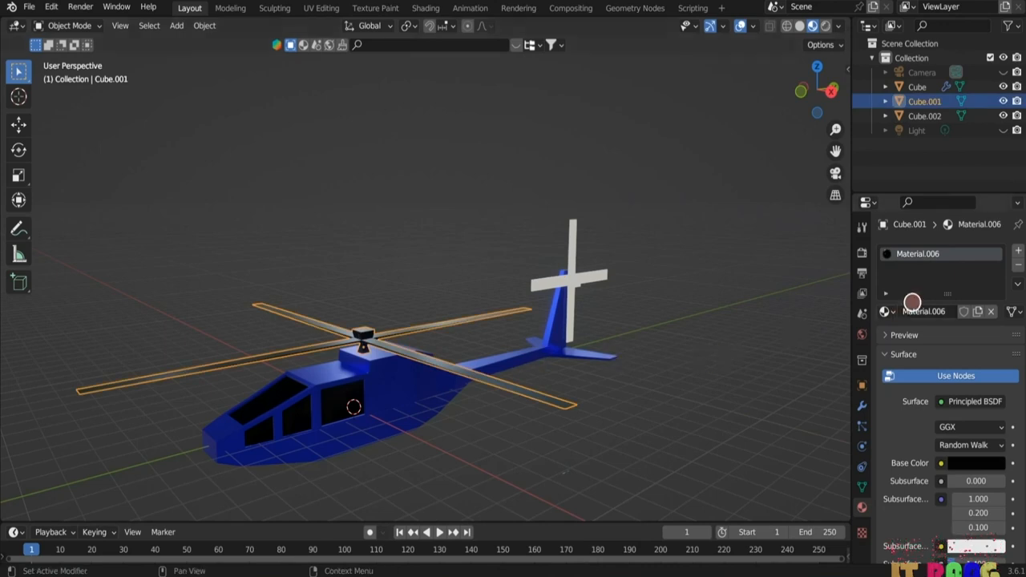
{"action": "left_click", "coordinate": [1015, 282]}
{"action": "left_click", "coordinate": [959, 300]}
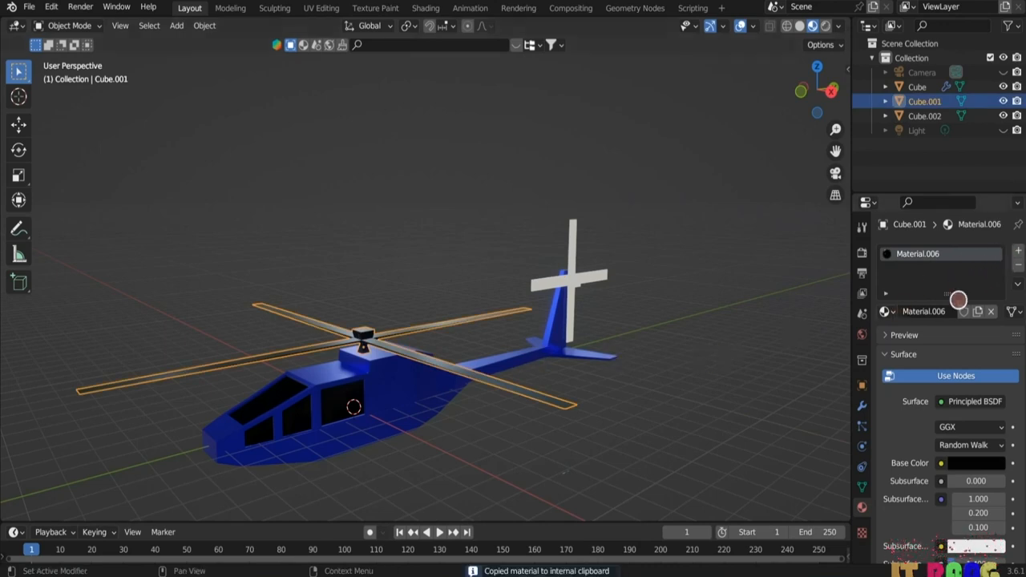
{"action": "left_click", "coordinate": [563, 281]}
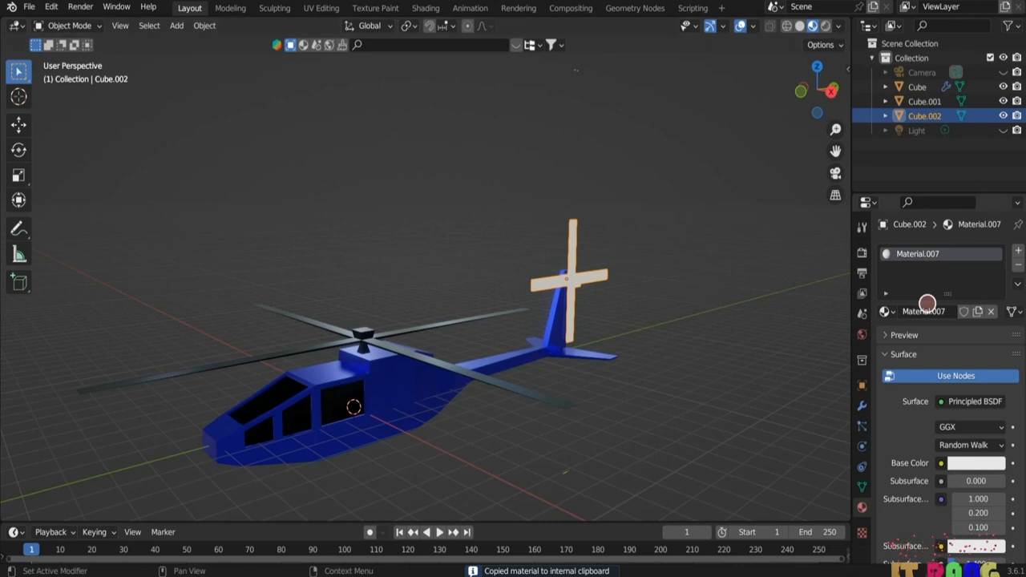
{"action": "left_click", "coordinate": [1017, 283]}
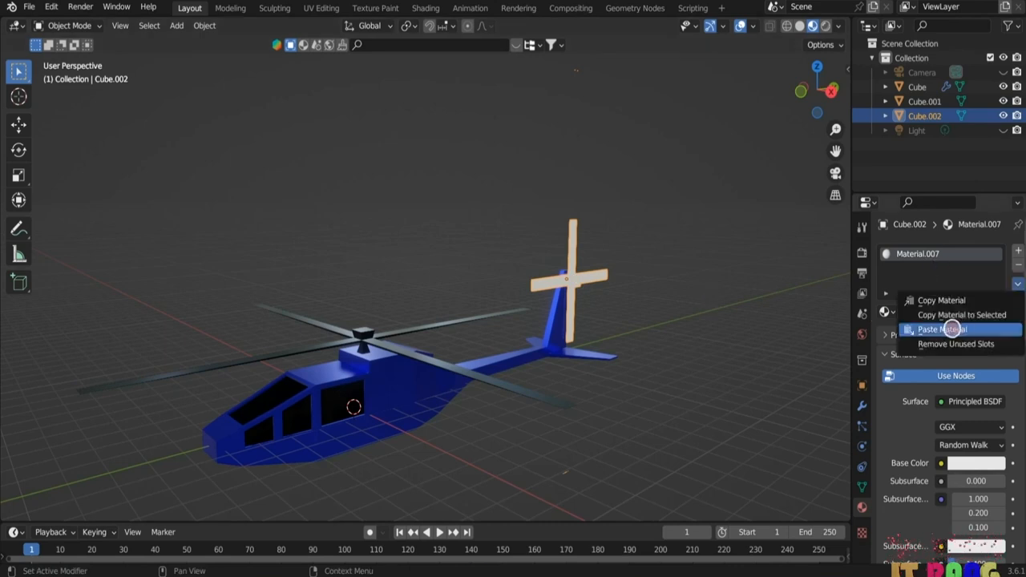
{"action": "left_click", "coordinate": [943, 328]}
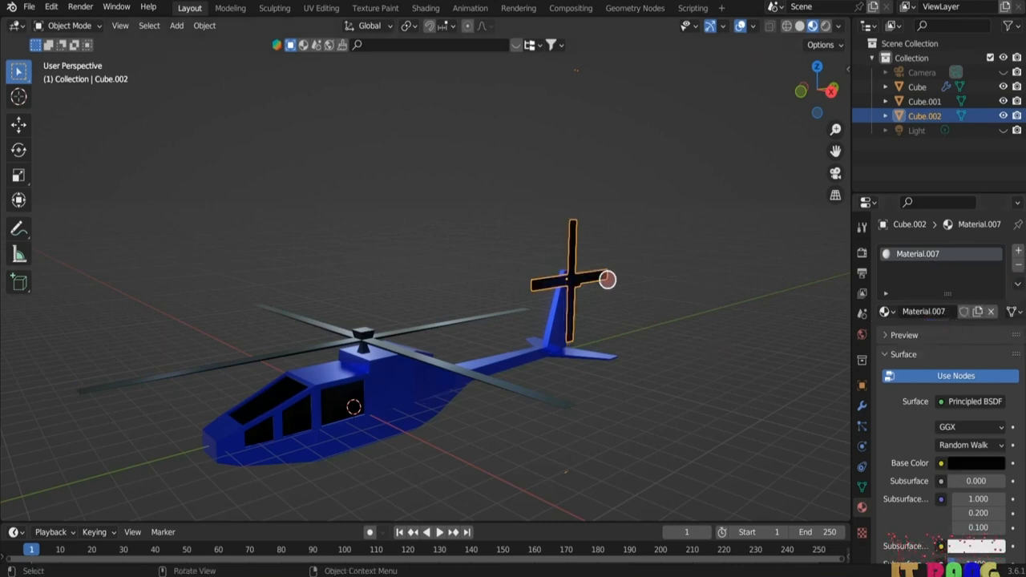
{"action": "left_click", "coordinate": [694, 332]}
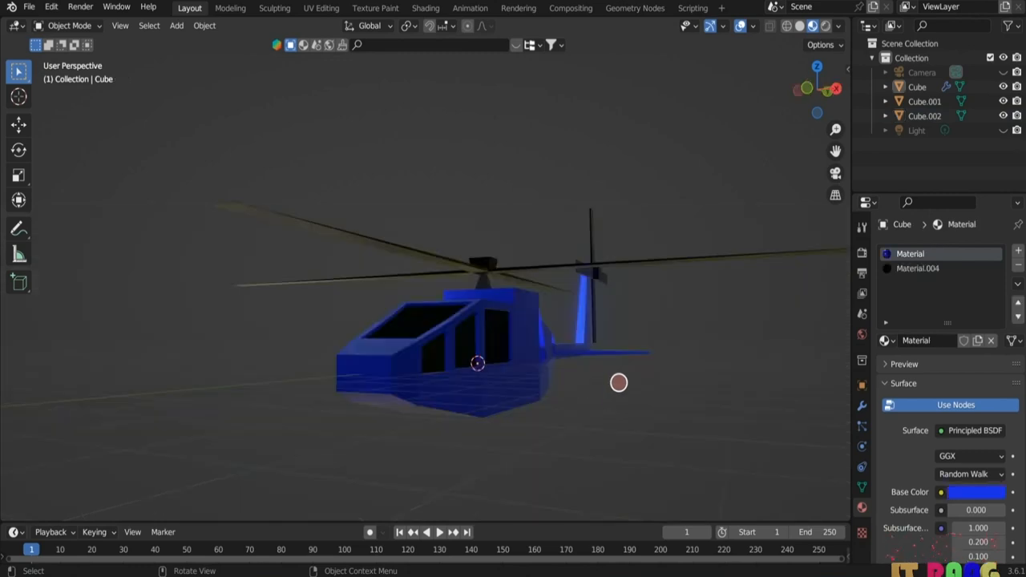
- Bevel all edges of the helicopter body with a width of about 0.0284 m and 3 segments, and return to Object Mode
{"action": "key", "text": "Tab"}
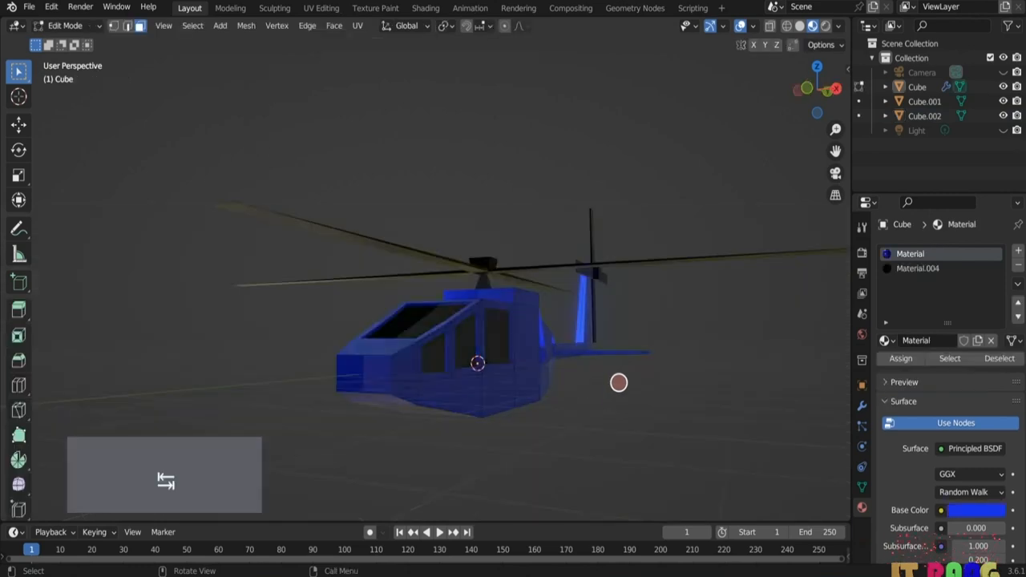
{"action": "key", "text": "a"}
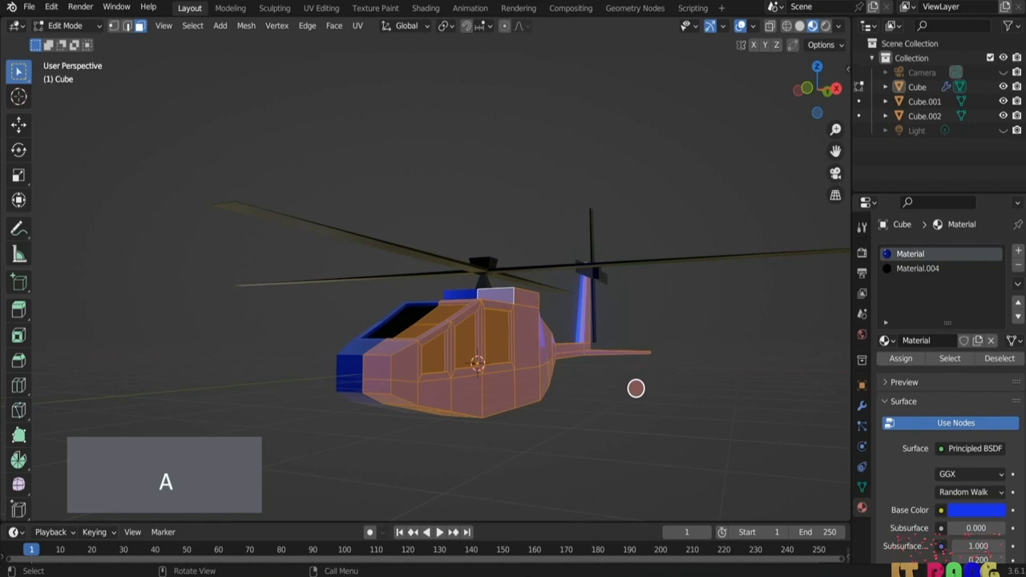
{"action": "key", "text": "ctrl+b"}
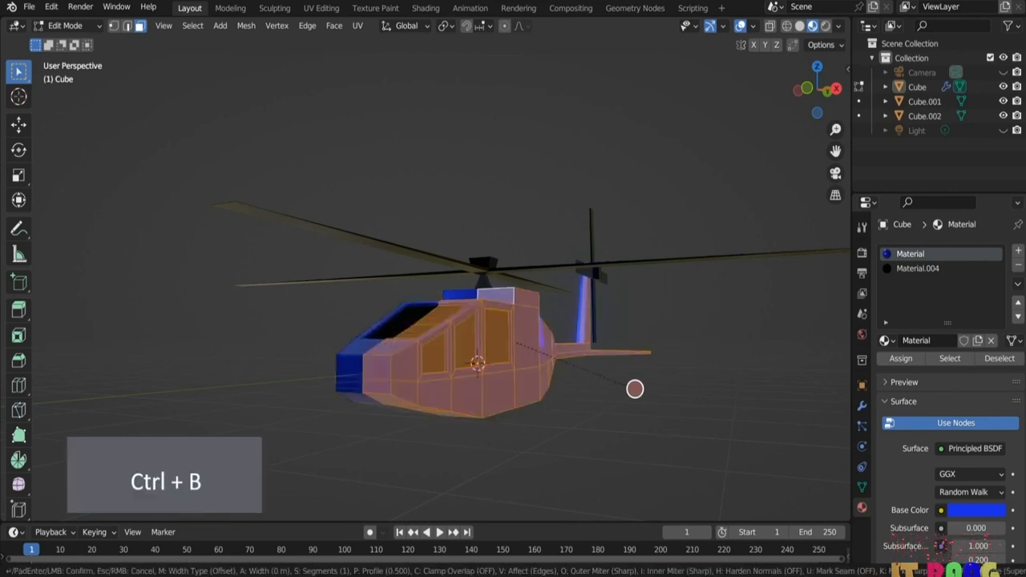
{"action": "left_click", "coordinate": [639, 389]}
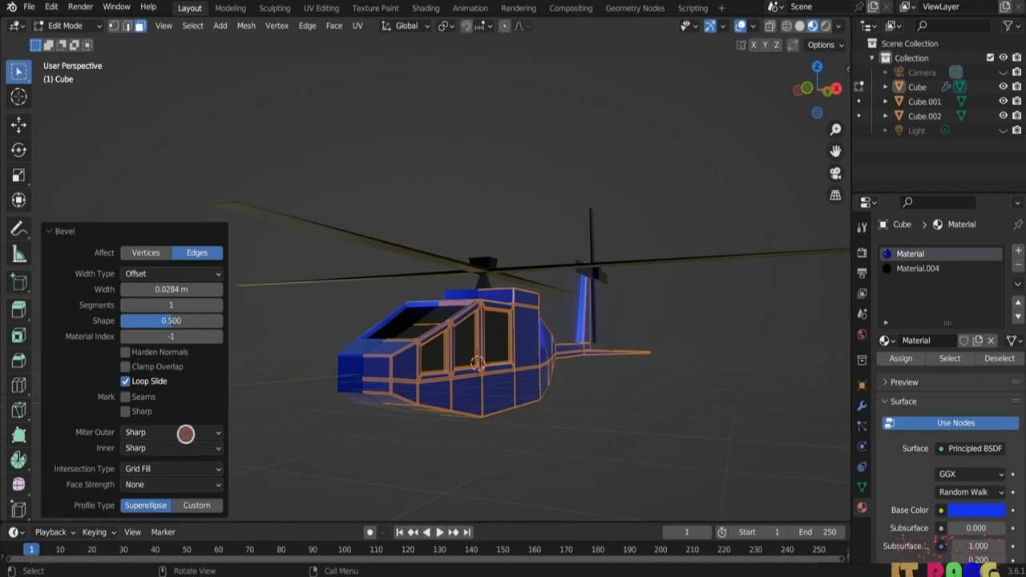
{"action": "left_click", "coordinate": [217, 306]}
{"action": "left_click", "coordinate": [217, 306]}
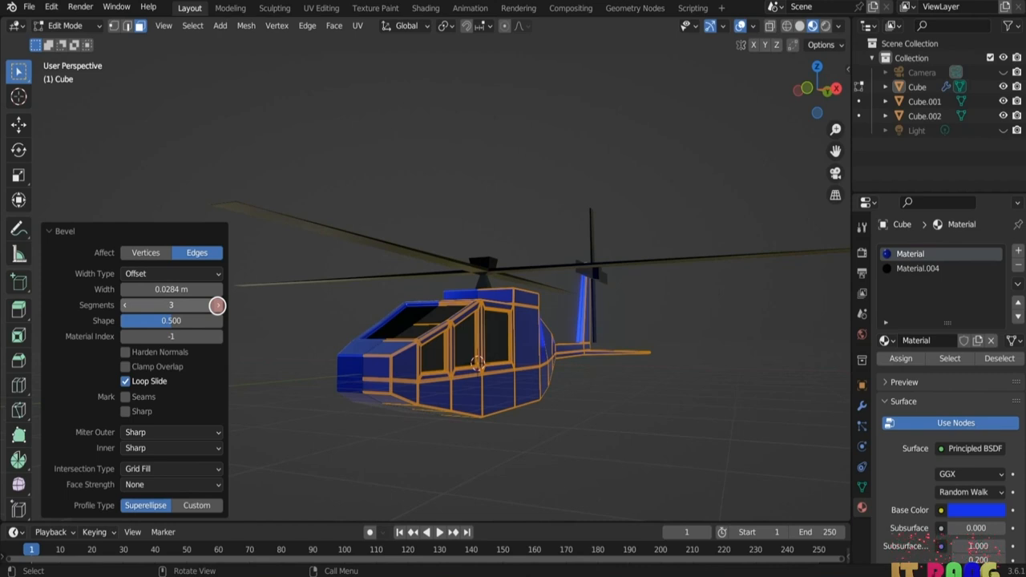
{"action": "left_click", "coordinate": [312, 433]}
{"action": "key", "text": "Tab"}
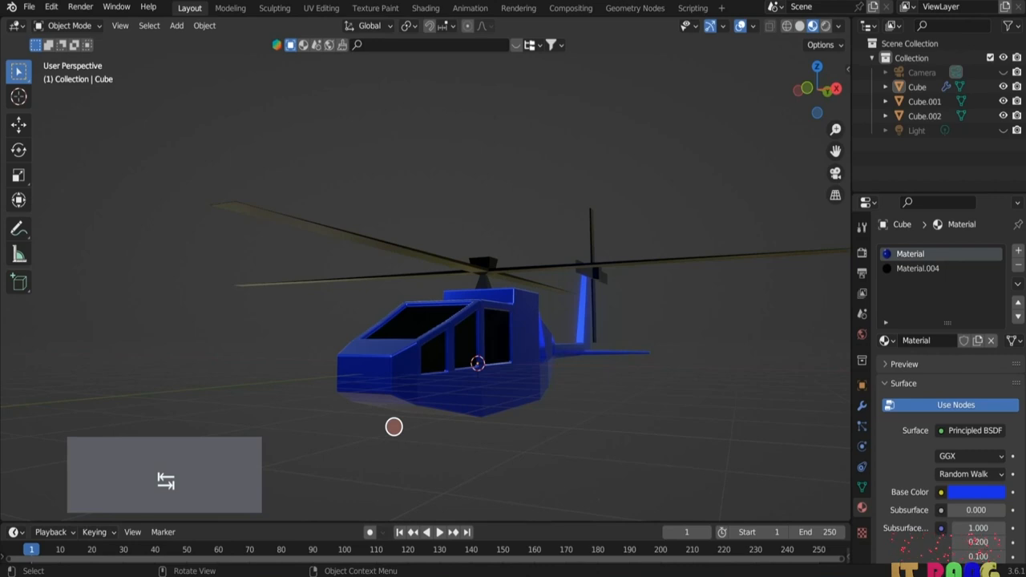
- Add a torus for the wheel and offset it beside the body at location X 4.1 m
{"action": "middle_click_drag", "start_coordinate": [433, 433], "coordinate": [409, 413]}
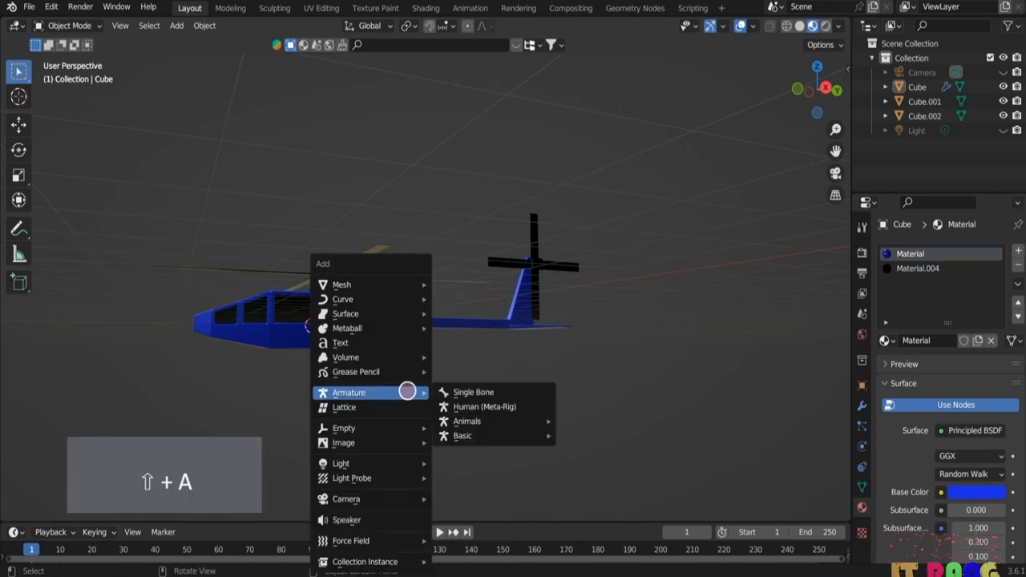
{"action": "mouse_move", "coordinate": [409, 286]}
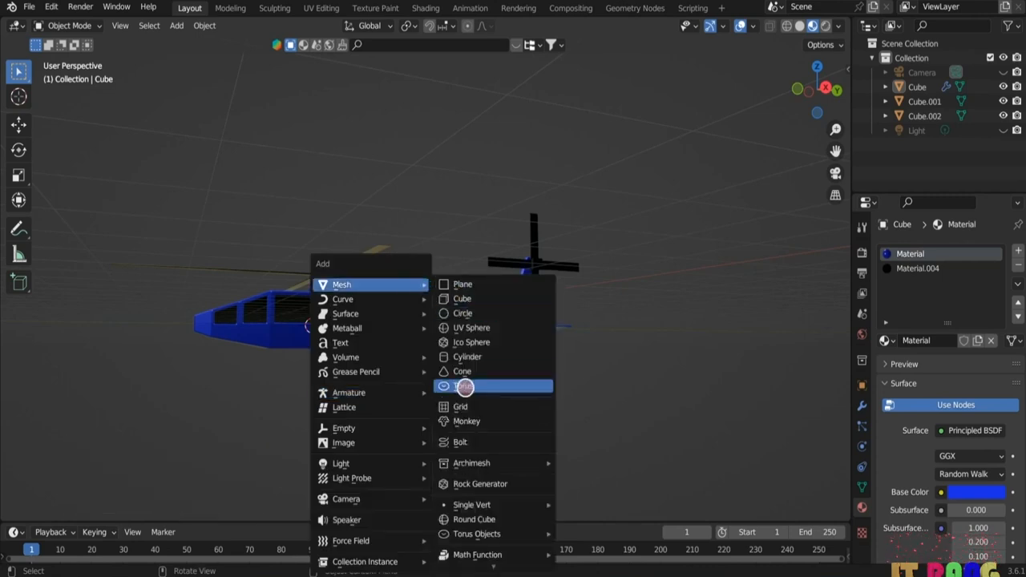
{"action": "left_click", "coordinate": [463, 385]}
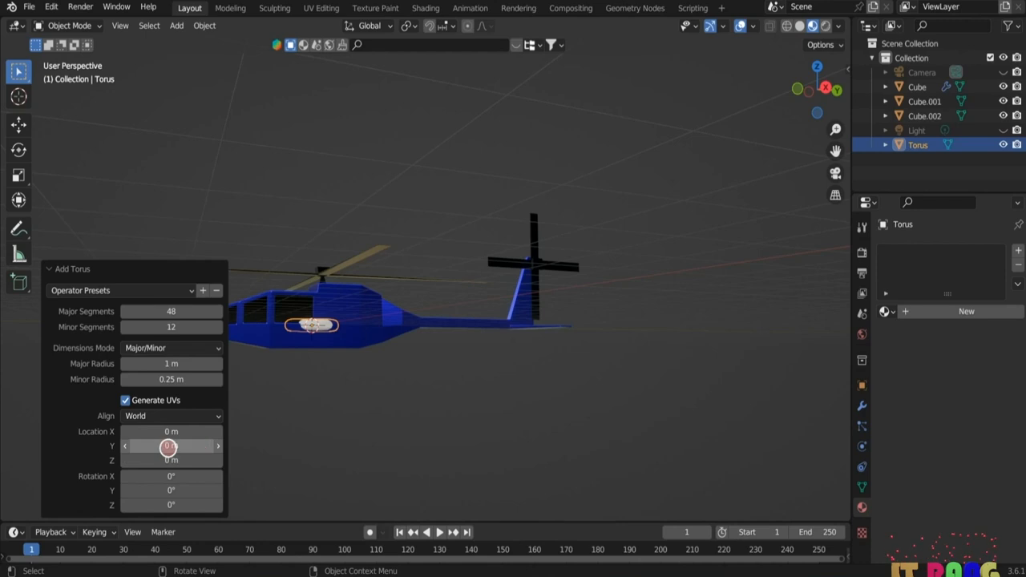
{"action": "left_click_drag", "start_coordinate": [165, 432], "coordinate": [576, 290]}
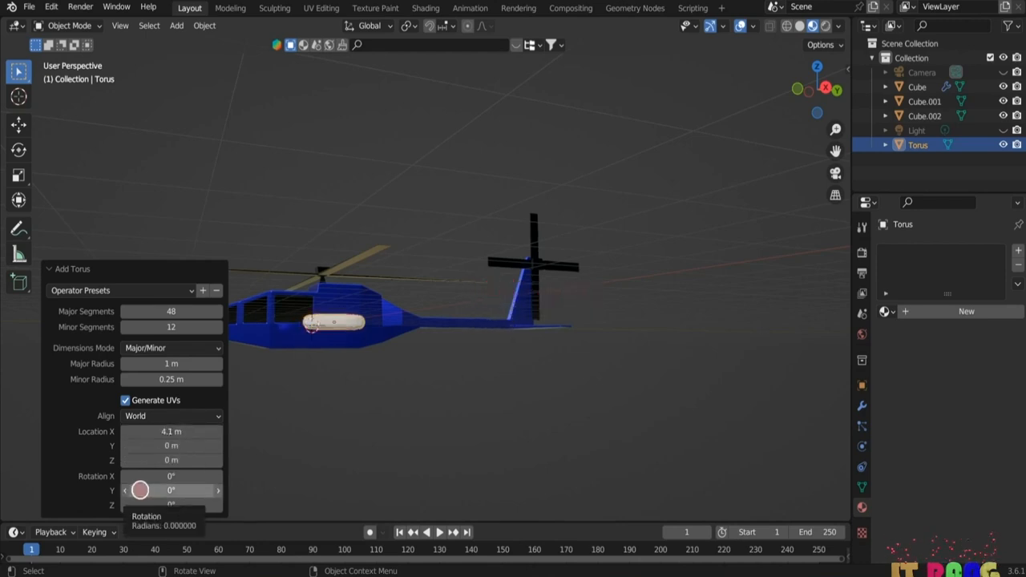
- Stand the torus upright with a 90° rotation about Y and reduce its major radius to wheel size
{"action": "left_click_drag", "start_coordinate": [139, 490], "coordinate": [206, 488]}
{"action": "left_click", "coordinate": [160, 490]}
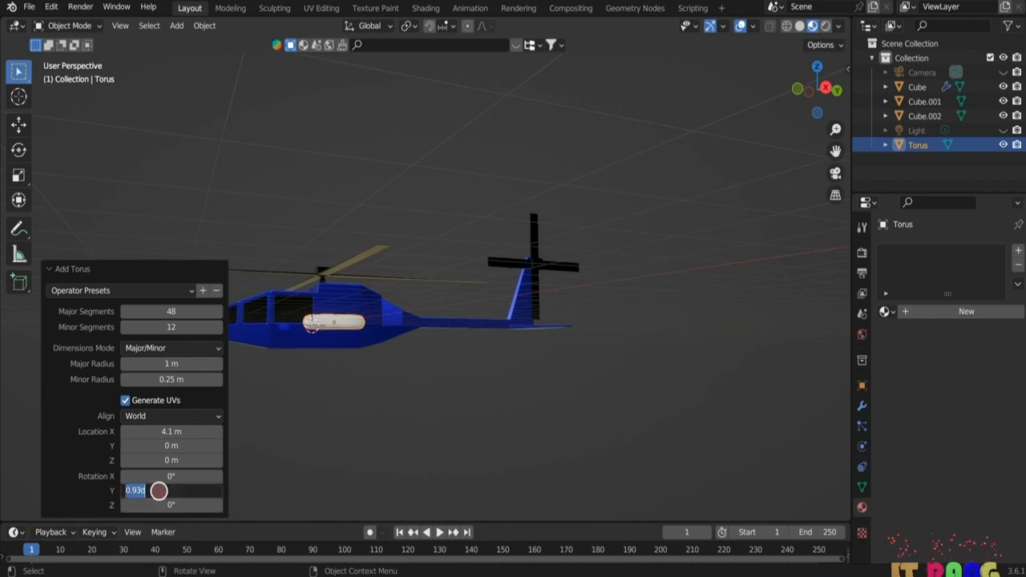
{"action": "type", "text": "90"}
{"action": "key", "text": "Return"}
{"action": "left_click_drag", "start_coordinate": [145, 362], "coordinate": [457, 222]}
{"action": "left_click", "coordinate": [434, 369]}
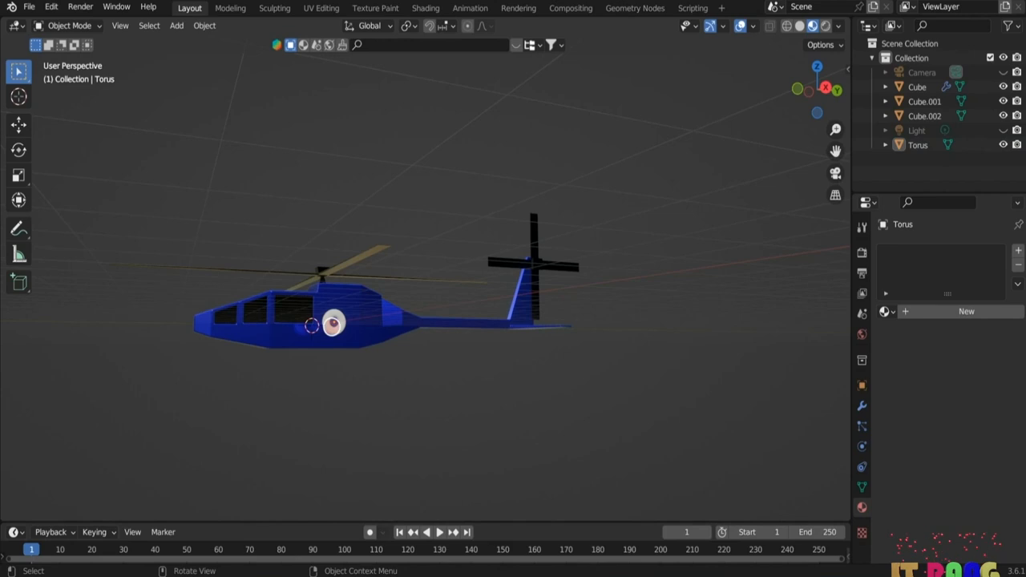
- Give the torus wheel a new material with a near-black base color
{"action": "left_click", "coordinate": [334, 322]}
{"action": "left_click", "coordinate": [953, 311]}
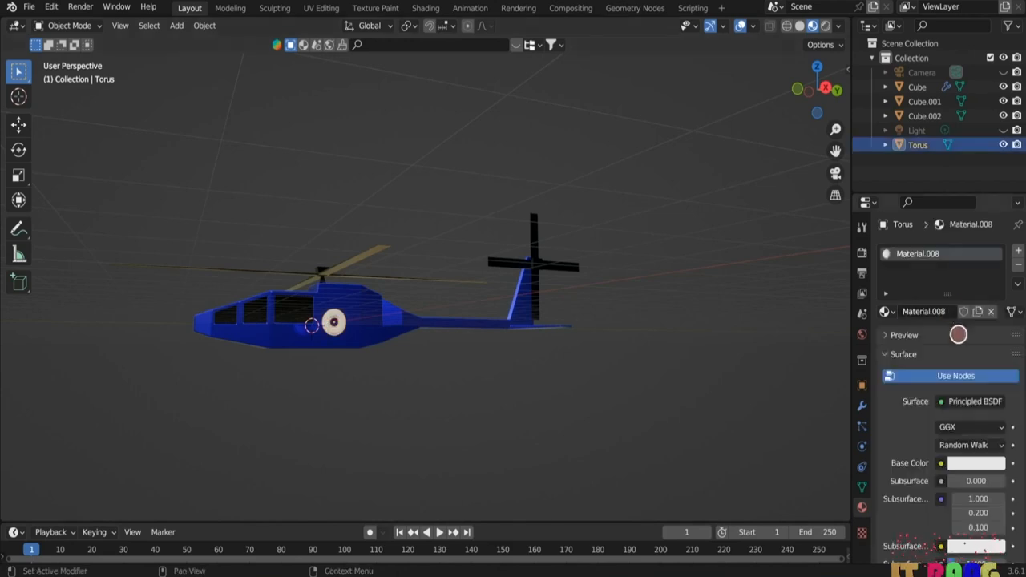
{"action": "left_click", "coordinate": [969, 463]}
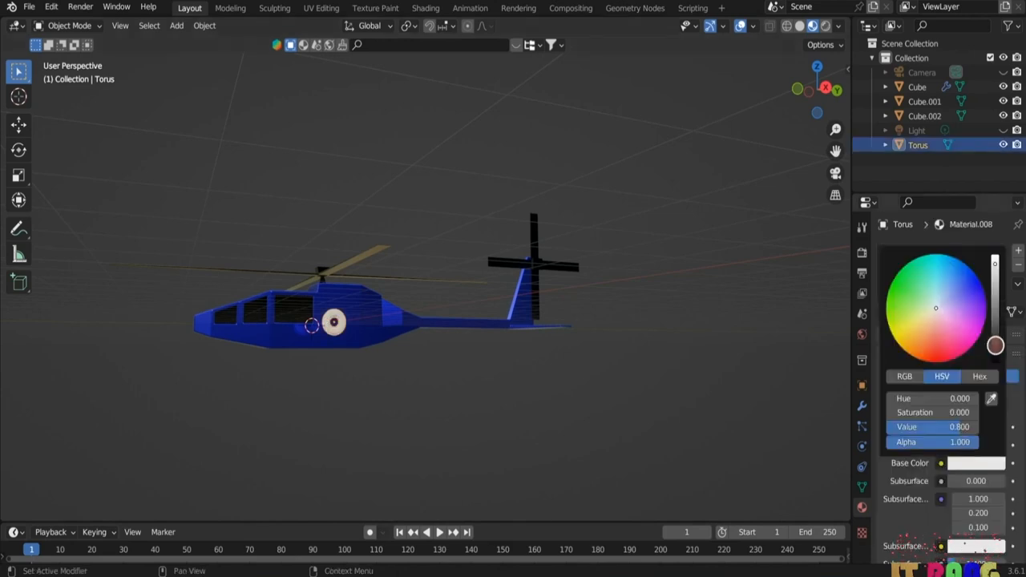
{"action": "left_click_drag", "start_coordinate": [994, 343], "coordinate": [995, 356]}
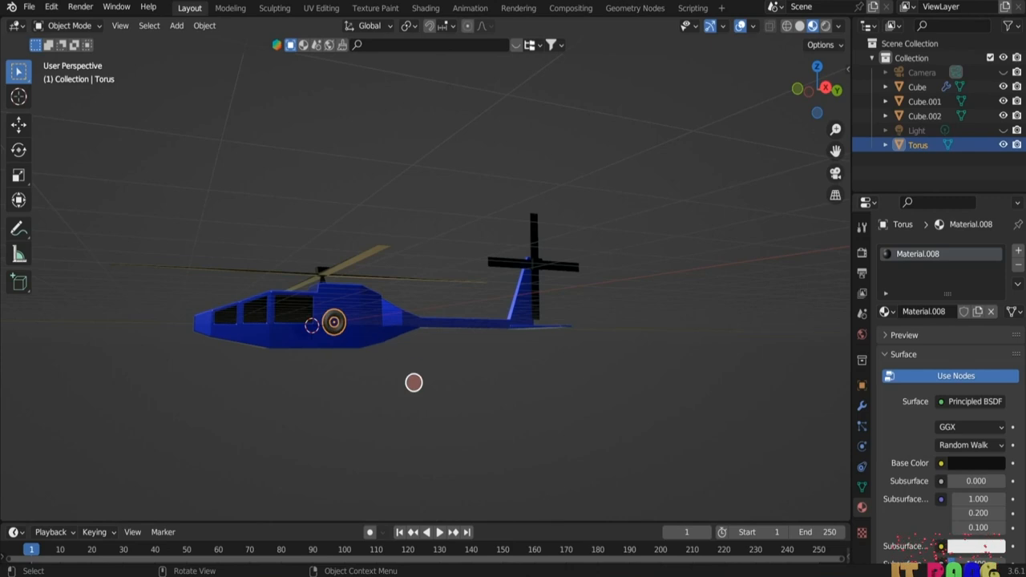
- Duplicate the wheel along Y, and move both wheels about -3.487 m along X and down along Z to beneath the body
{"action": "key", "text": "shift+d"}
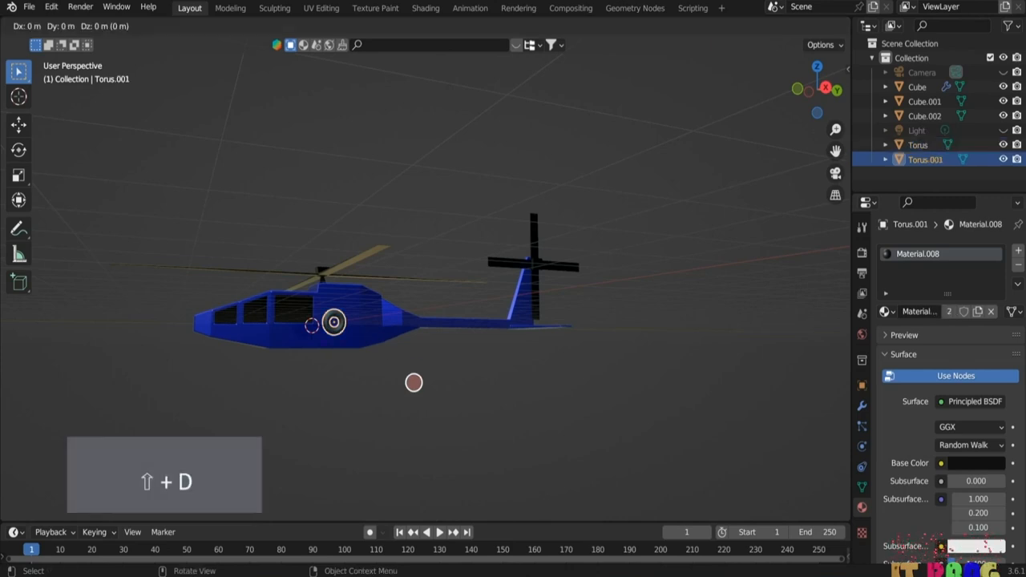
{"action": "key", "text": "y"}
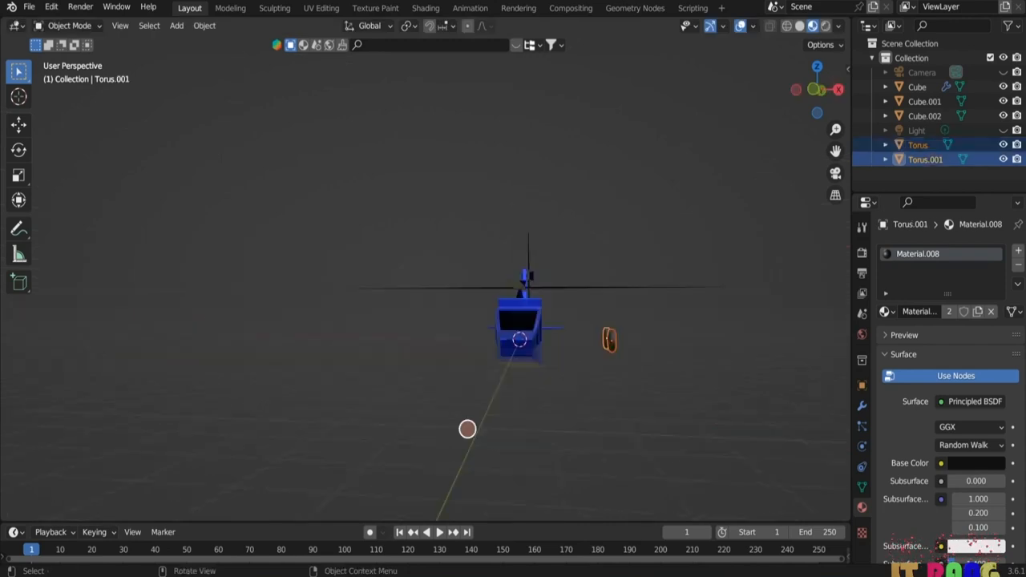
{"action": "key", "text": "g"}
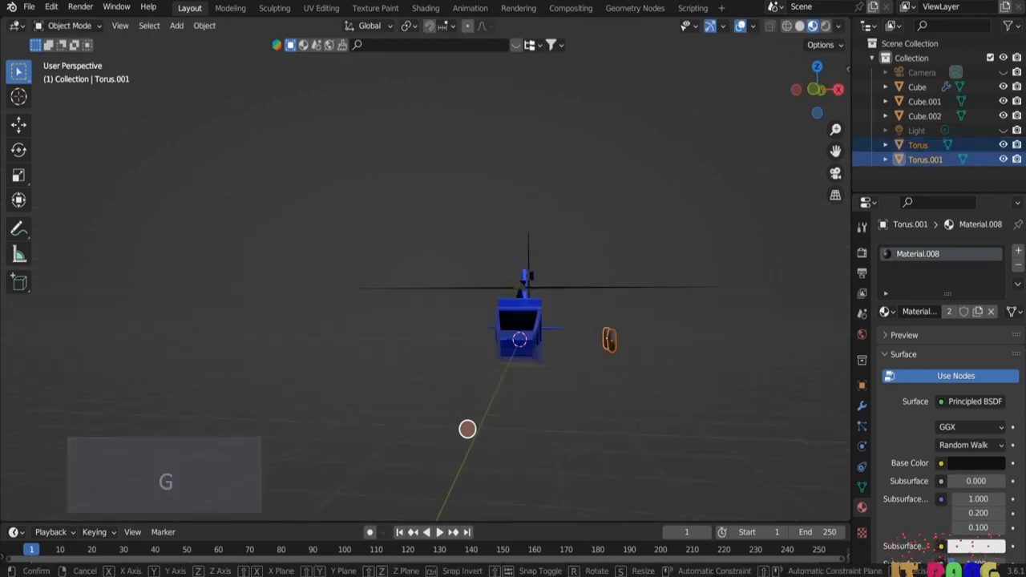
{"action": "key", "text": "x"}
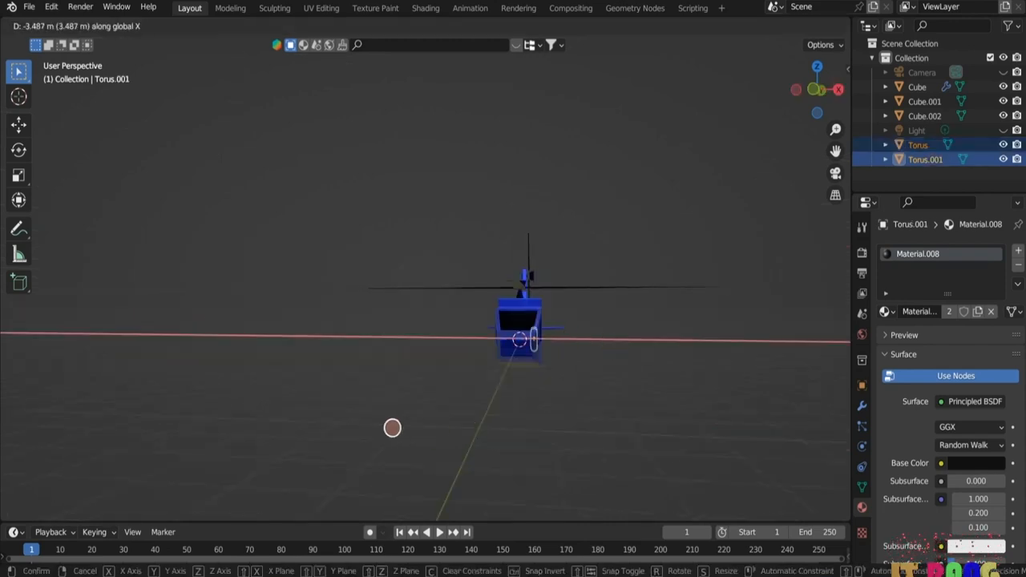
{"action": "left_click", "coordinate": [392, 428]}
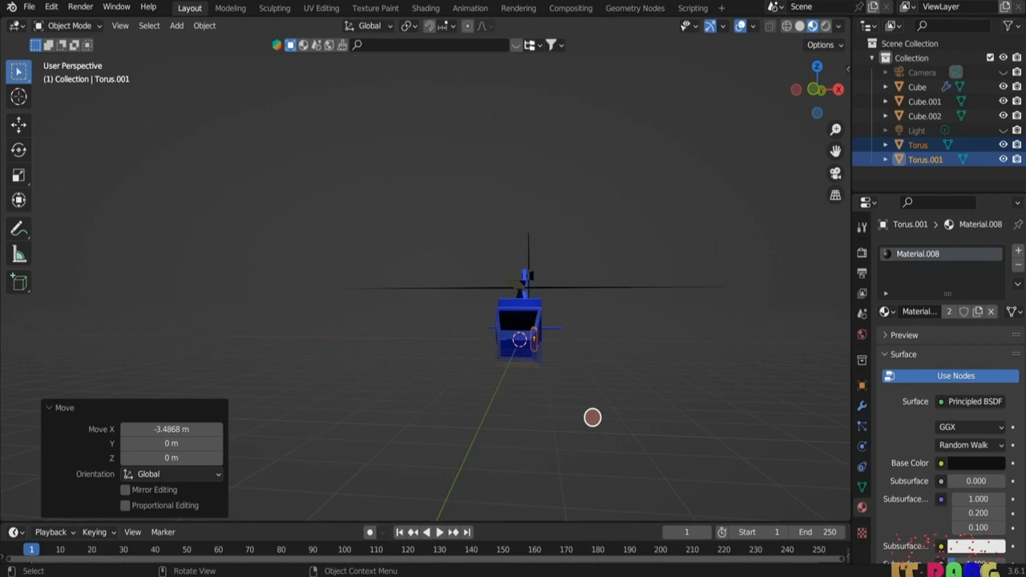
{"action": "key", "text": "g"}
{"action": "key", "text": "z"}
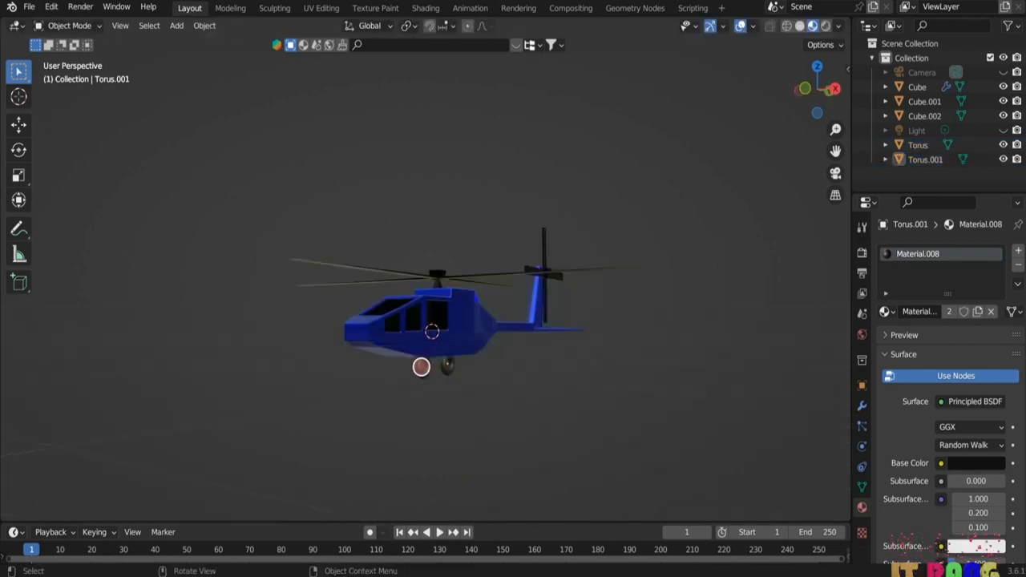
- Add a Mirror modifier to the front wheel on the X axis with the helicopter body as the mirror object
{"action": "left_click", "coordinate": [422, 366]}
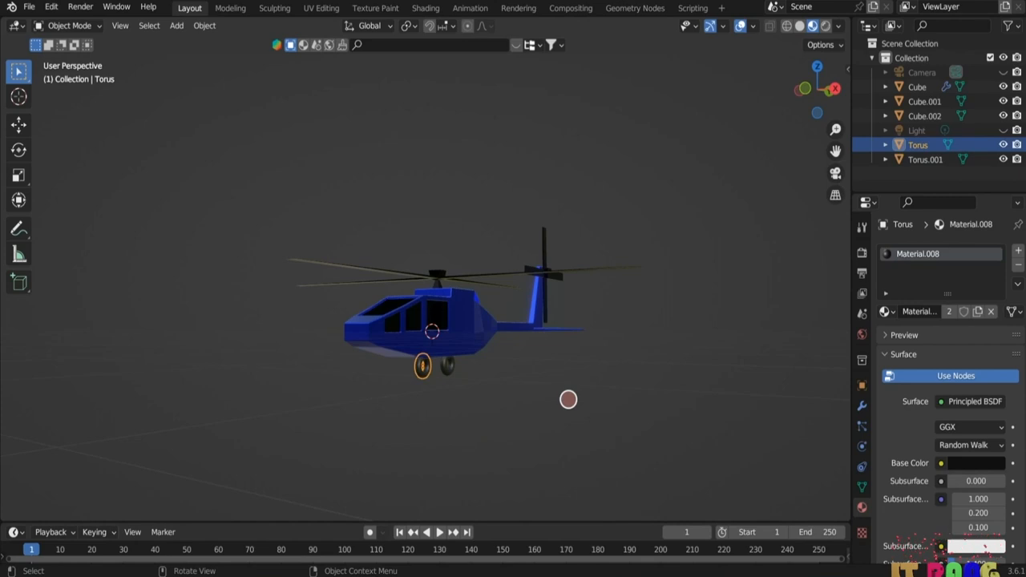
{"action": "left_click", "coordinate": [861, 406]}
{"action": "left_click", "coordinate": [990, 256]}
{"action": "left_click", "coordinate": [760, 416]}
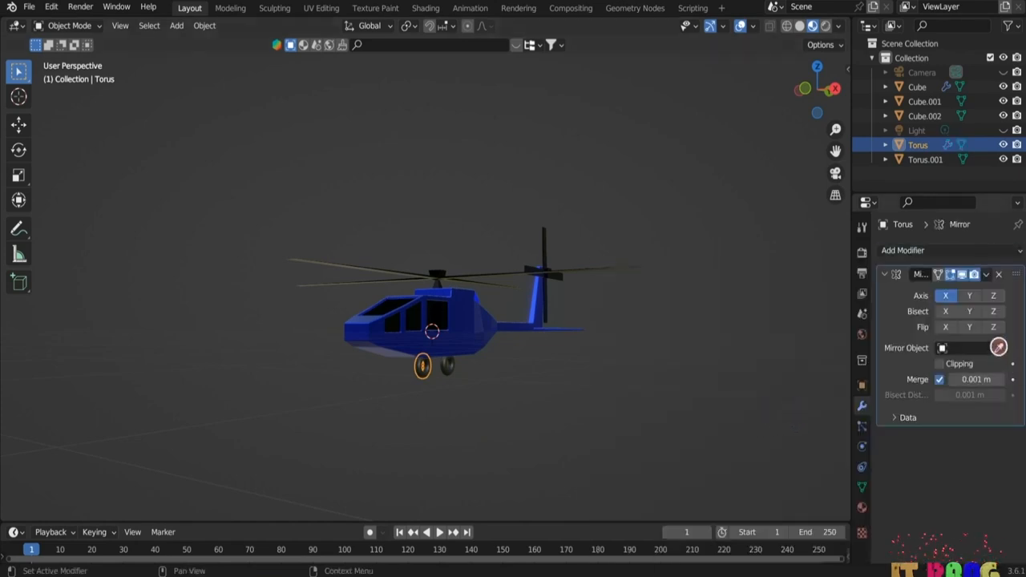
{"action": "left_click", "coordinate": [998, 347]}
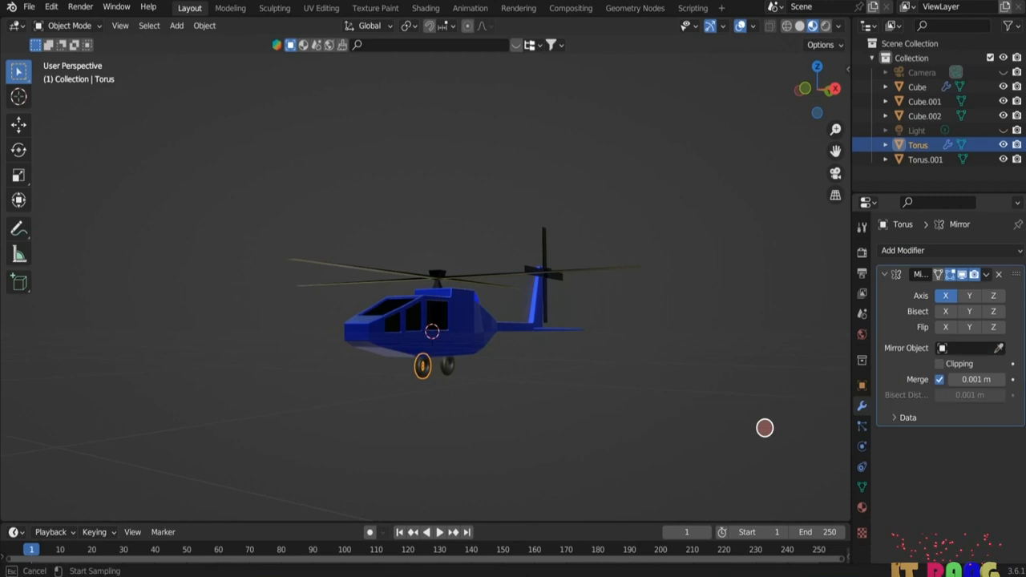
{"action": "left_click", "coordinate": [374, 338]}
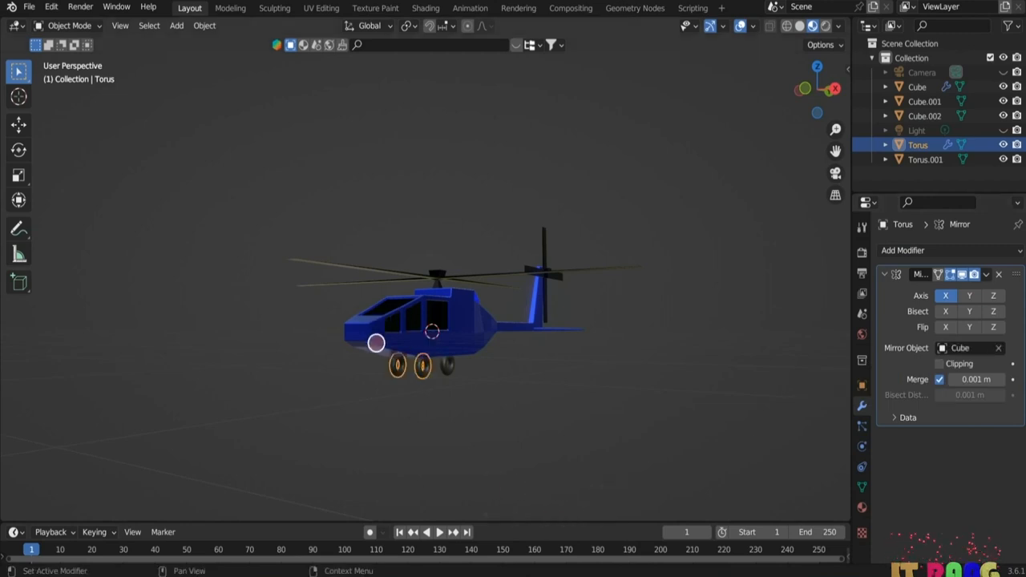
- Move the rear wheel about -0.567 m along X to the body's centre line, and shift it back along Y towards the tail
{"action": "middle_click_drag", "start_coordinate": [447, 435], "coordinate": [495, 433]}
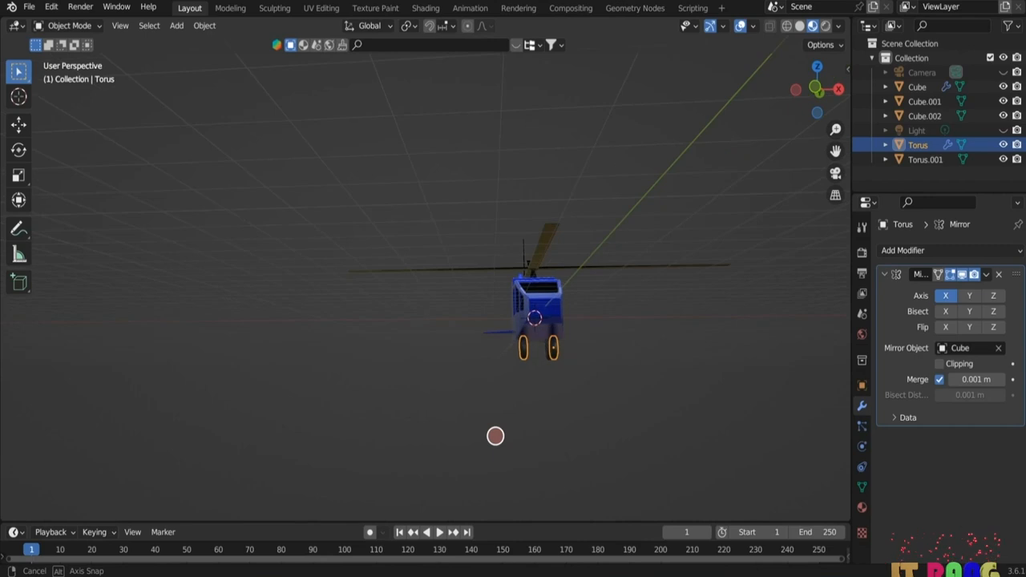
{"action": "left_click", "coordinate": [538, 362]}
{"action": "middle_click_drag", "start_coordinate": [538, 361], "coordinate": [572, 390]}
{"action": "key", "text": "g"}
{"action": "key", "text": "x"}
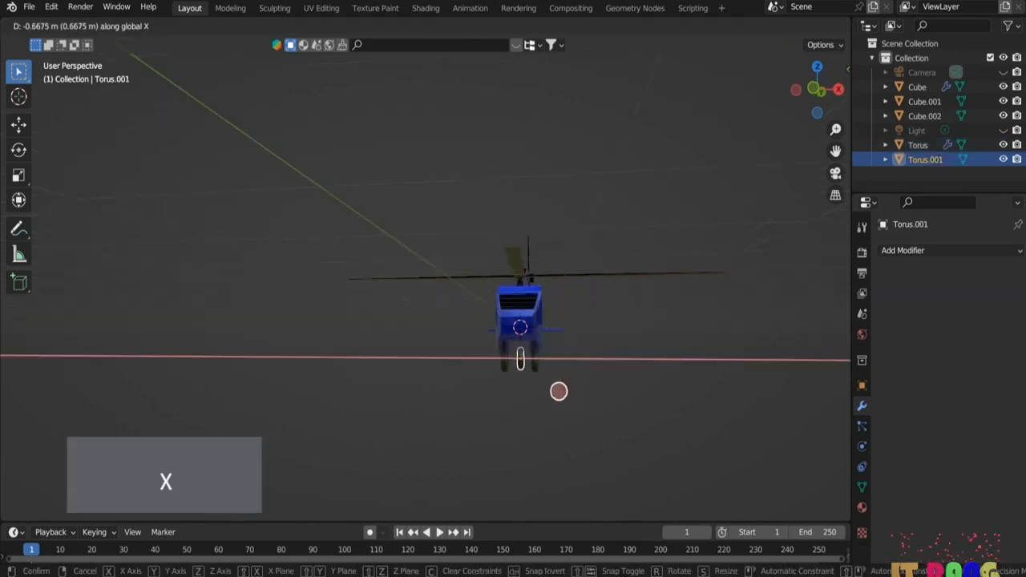
{"action": "left_click", "coordinate": [559, 391]}
{"action": "middle_click_drag", "start_coordinate": [559, 391], "coordinate": [525, 403]}
{"action": "key", "text": "g"}
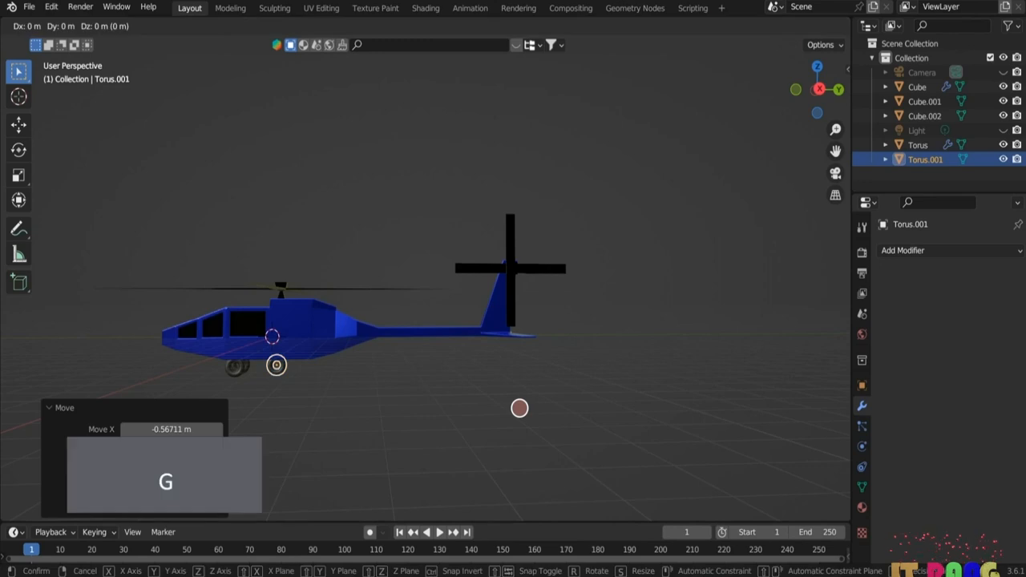
{"action": "key", "text": "y"}
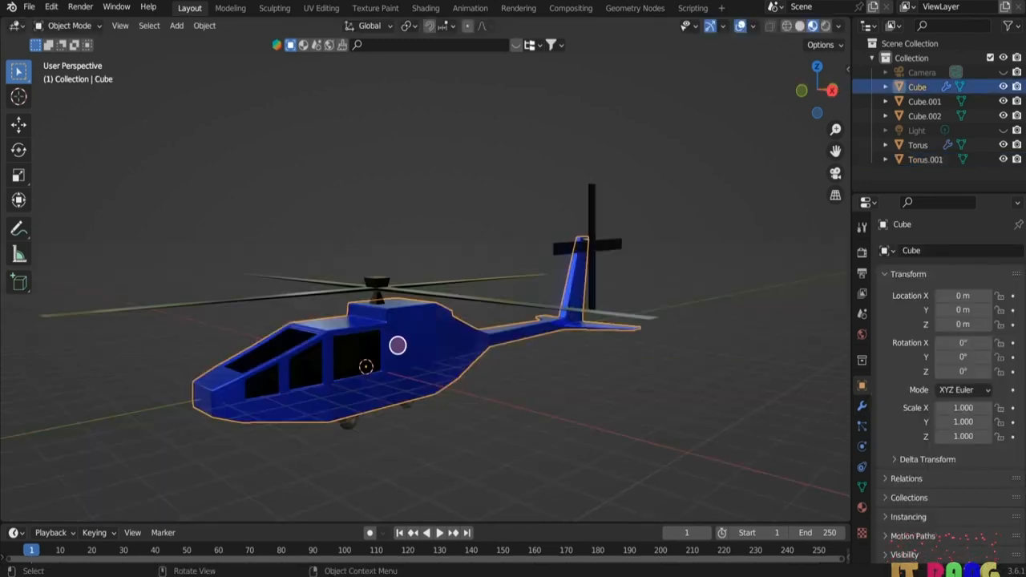
- Apply smooth shading to the helicopter body
{"action": "right_click", "coordinate": [397, 342]}
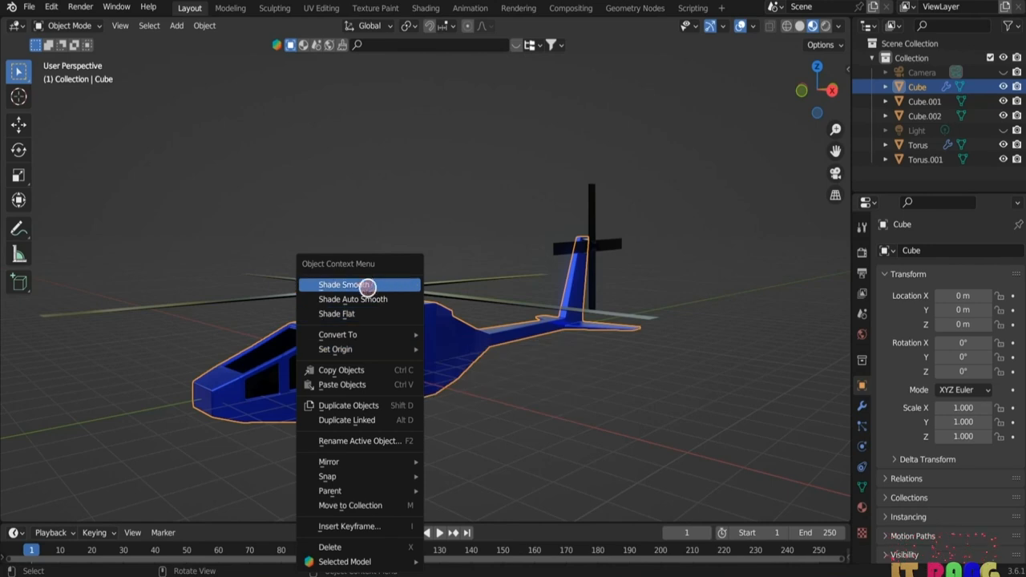
{"action": "left_click", "coordinate": [364, 284]}
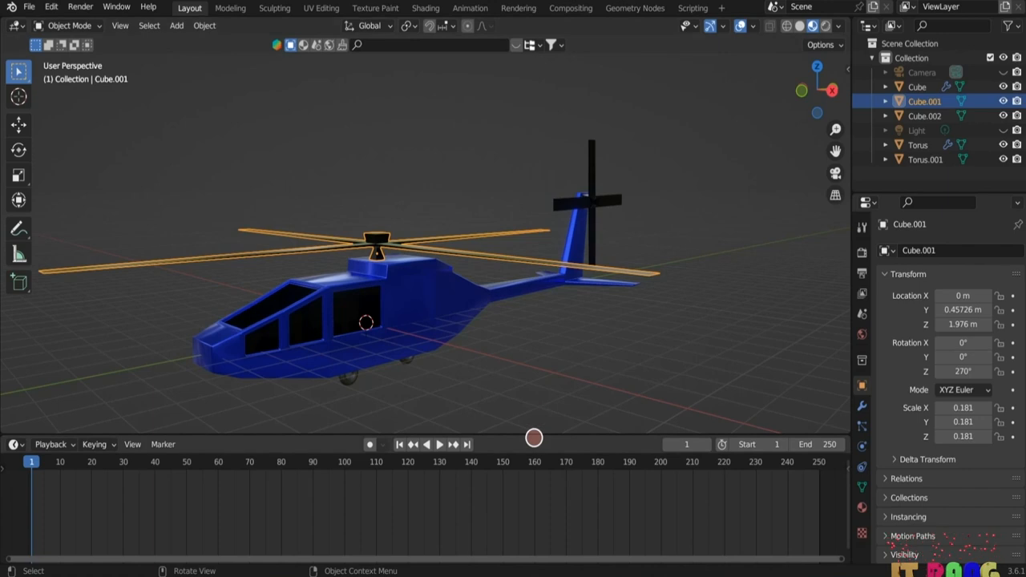
- Insert a rotation keyframe for the main rotor at frame 1
{"action": "scroll", "coordinate": [621, 357], "scroll_direction": "down", "scroll_amount": 2}
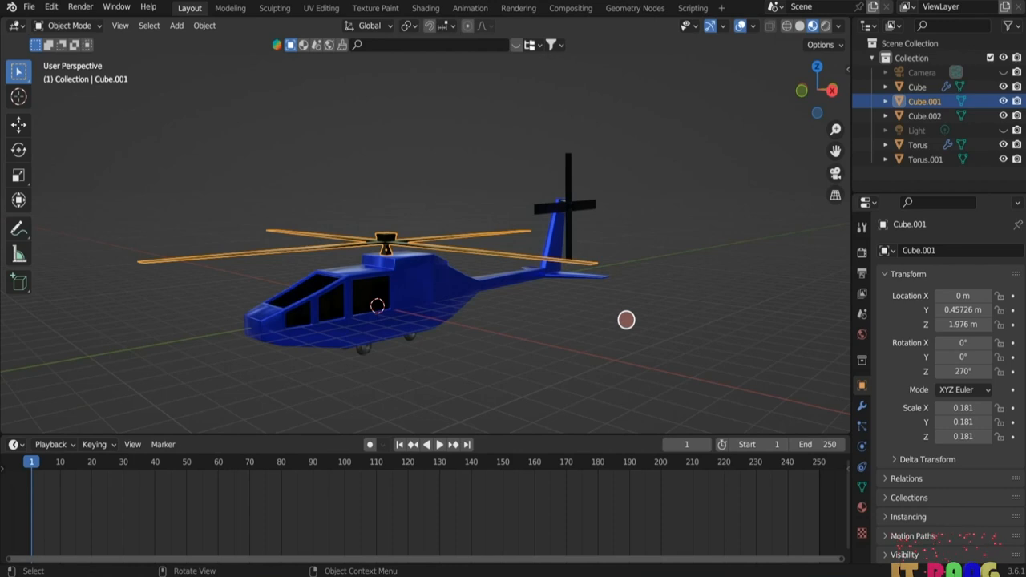
{"action": "key", "text": "i"}
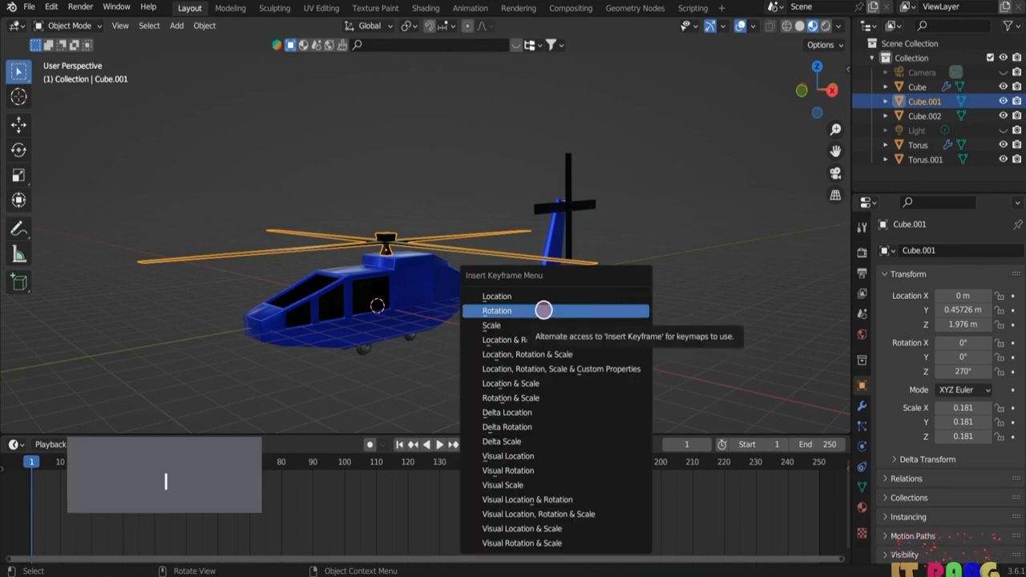
{"action": "left_click", "coordinate": [544, 311]}
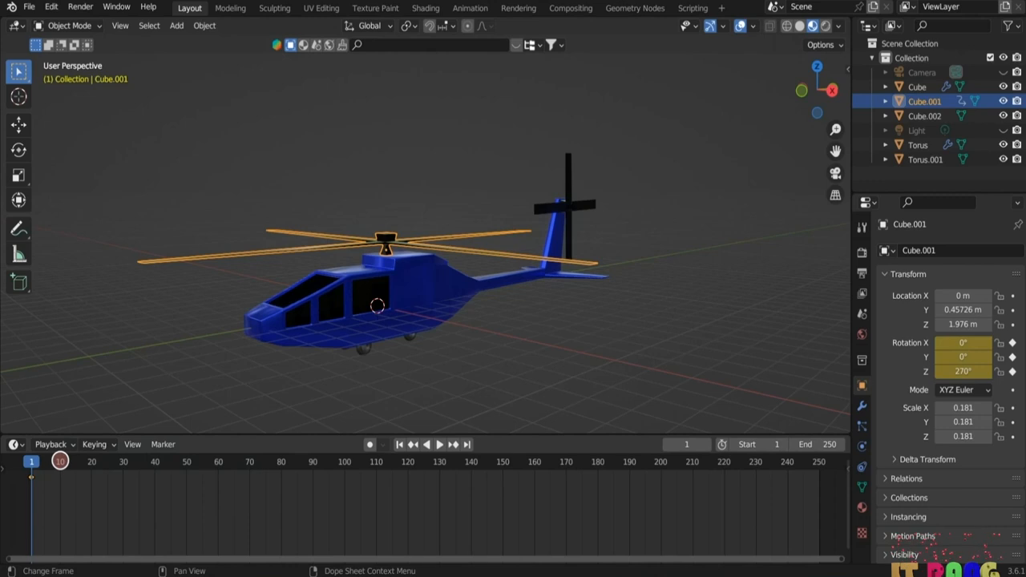
- At frame 10, rotate the main rotor 360° about the global Z axis and insert a rotation keyframe
{"action": "left_click", "coordinate": [60, 460]}
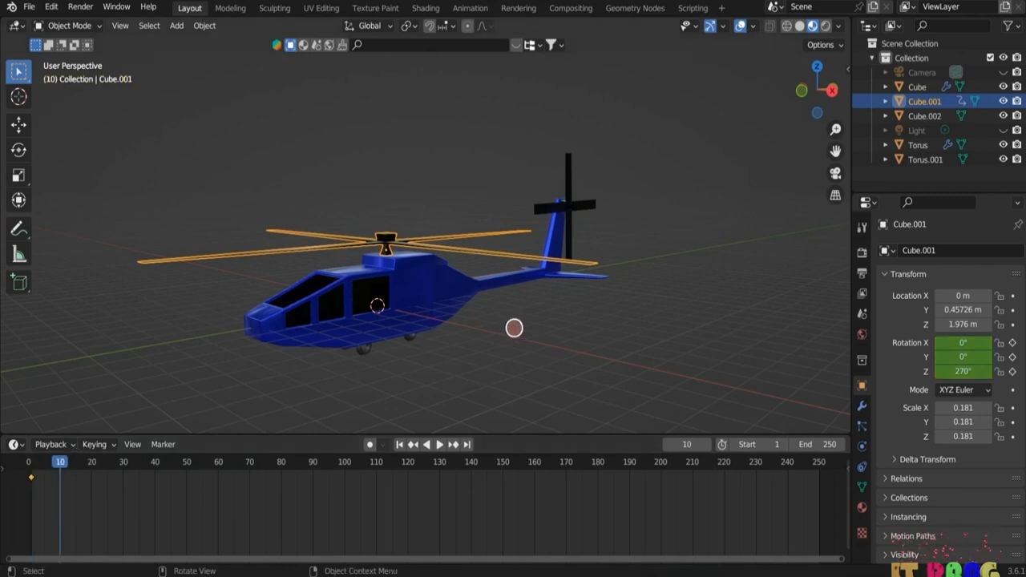
{"action": "key", "text": "r"}
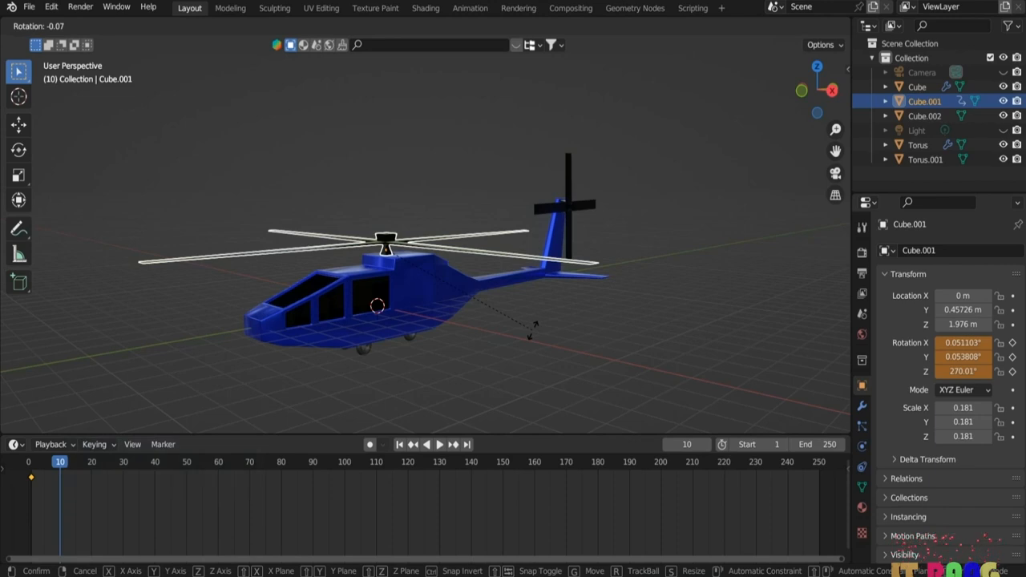
{"action": "key", "text": "z"}
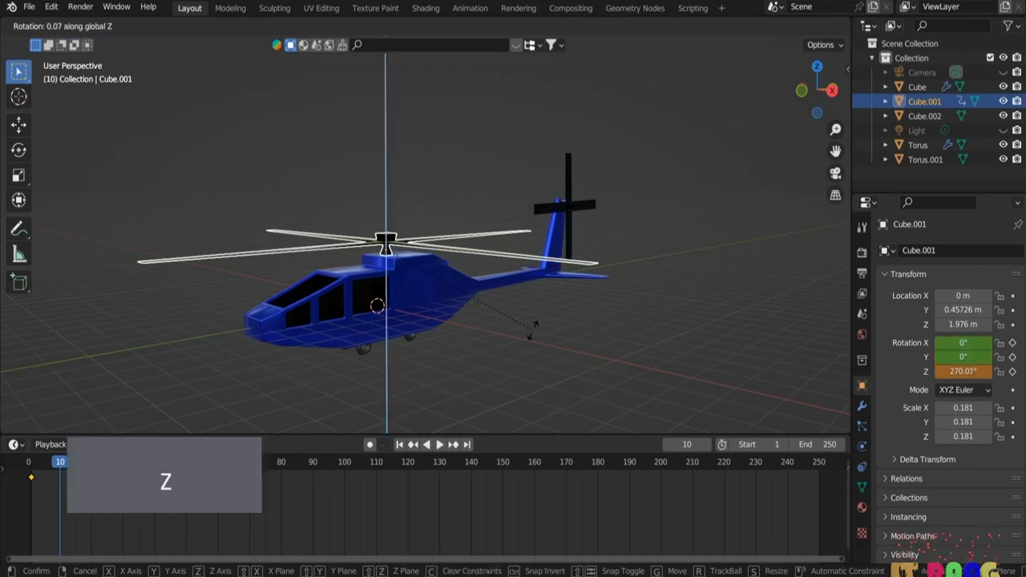
{"action": "type", "text": "36"}
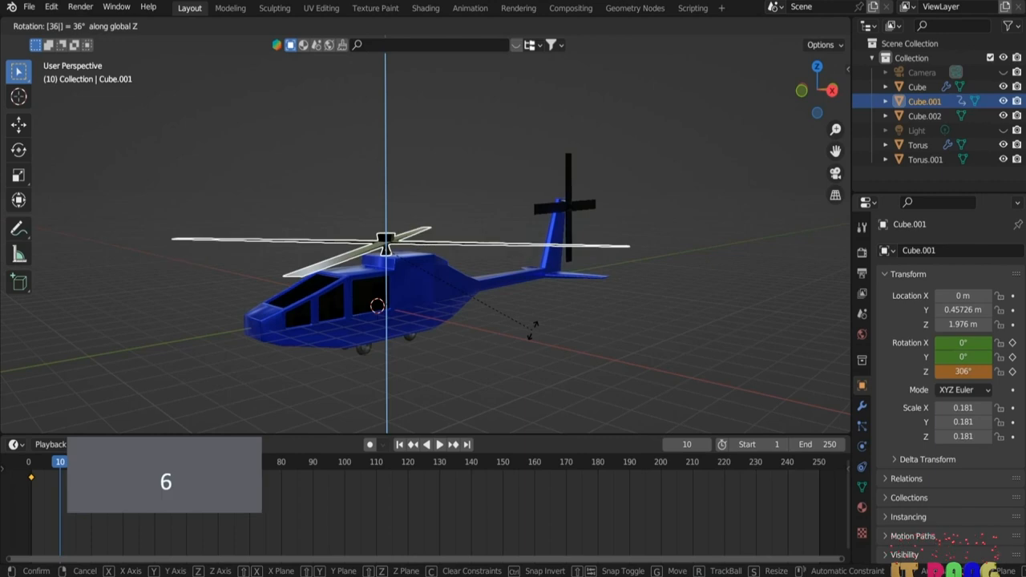
{"action": "type", "text": "0"}
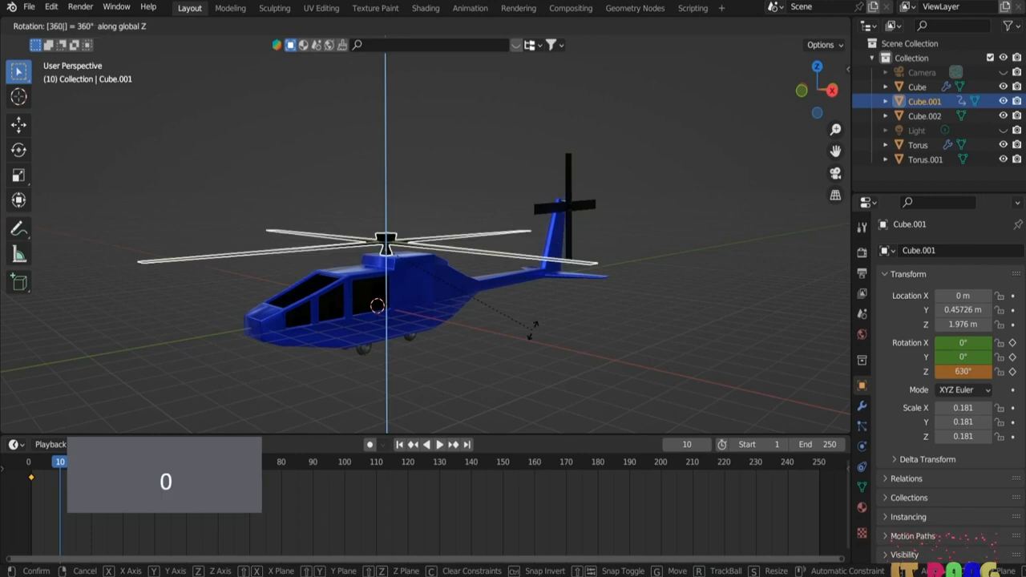
{"action": "key", "text": "Return"}
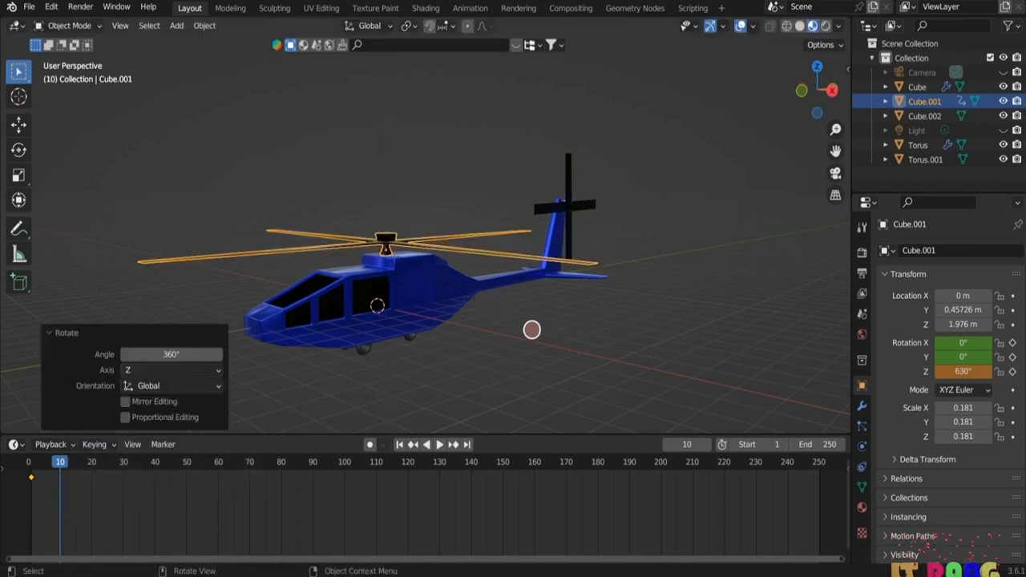
{"action": "key", "text": "i"}
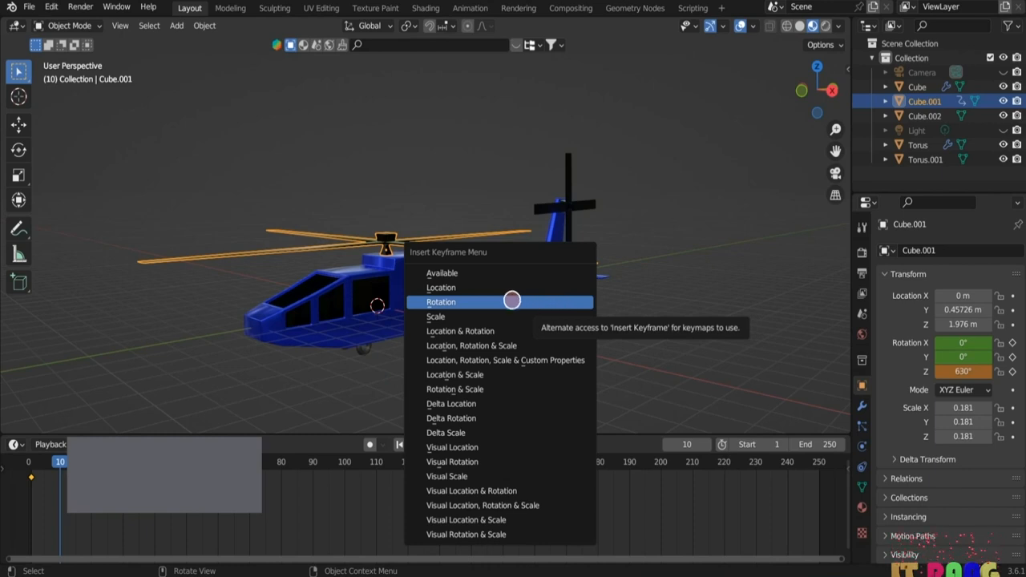
{"action": "left_click", "coordinate": [512, 301]}
- Make the main rotor's rotation curves cyclic in the Graph Editor using Make Cyclic (F-Modifier), and play back the animation
{"action": "left_click_drag", "start_coordinate": [61, 465], "coordinate": [34, 465]}
{"action": "left_click", "coordinate": [14, 444]}
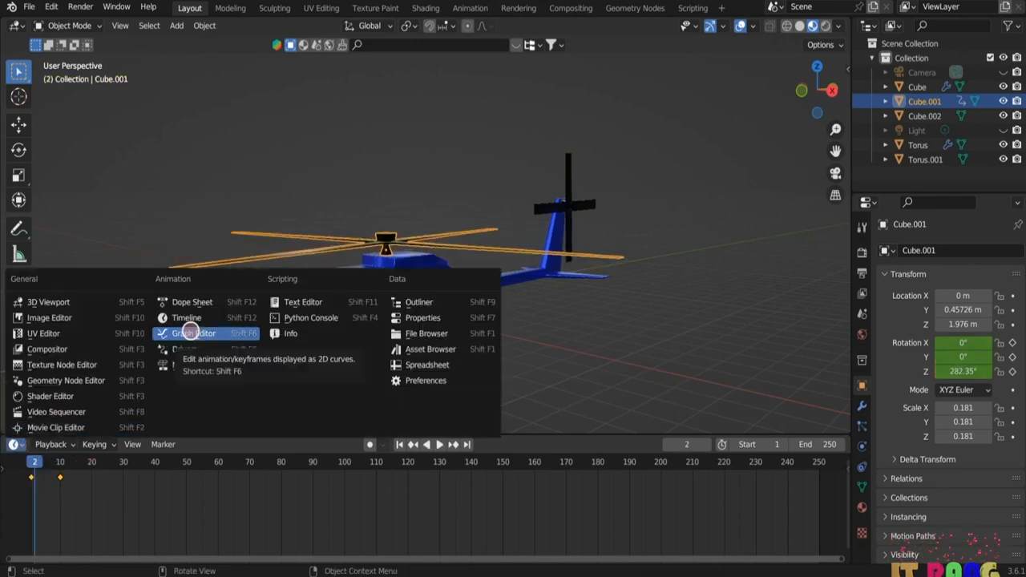
{"action": "left_click", "coordinate": [198, 333]}
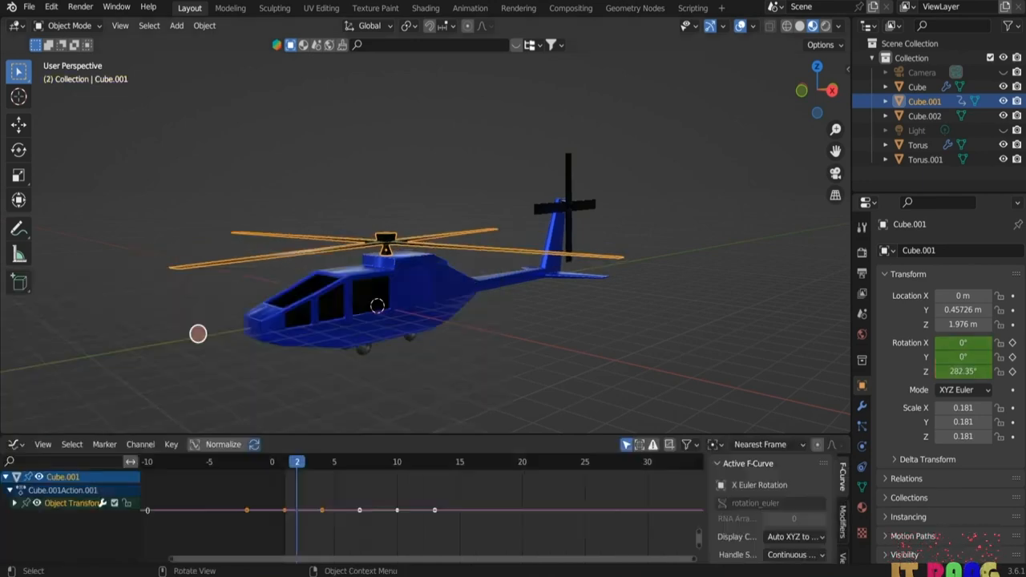
{"action": "left_click", "coordinate": [140, 445]}
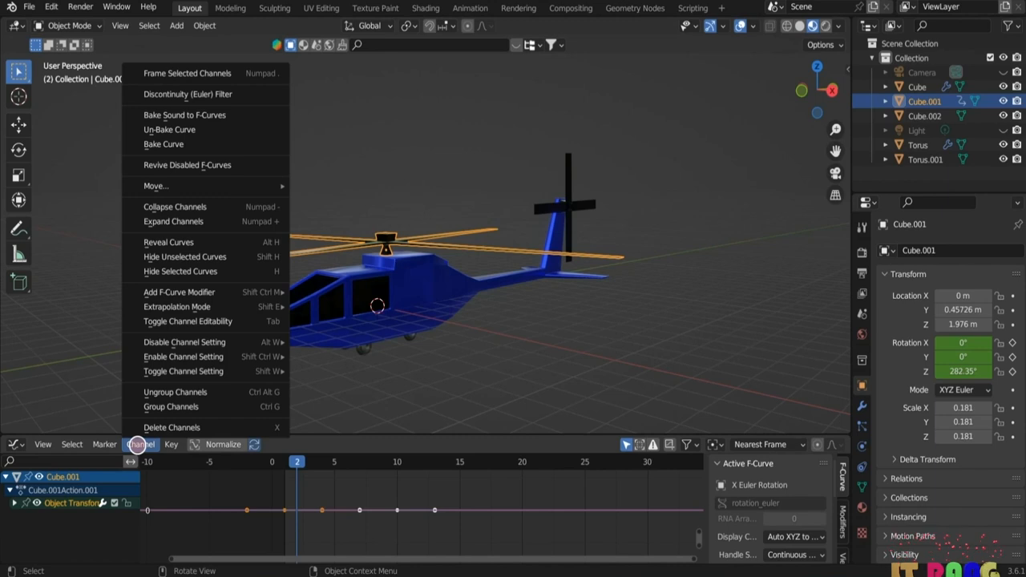
{"action": "mouse_move", "coordinate": [175, 308]}
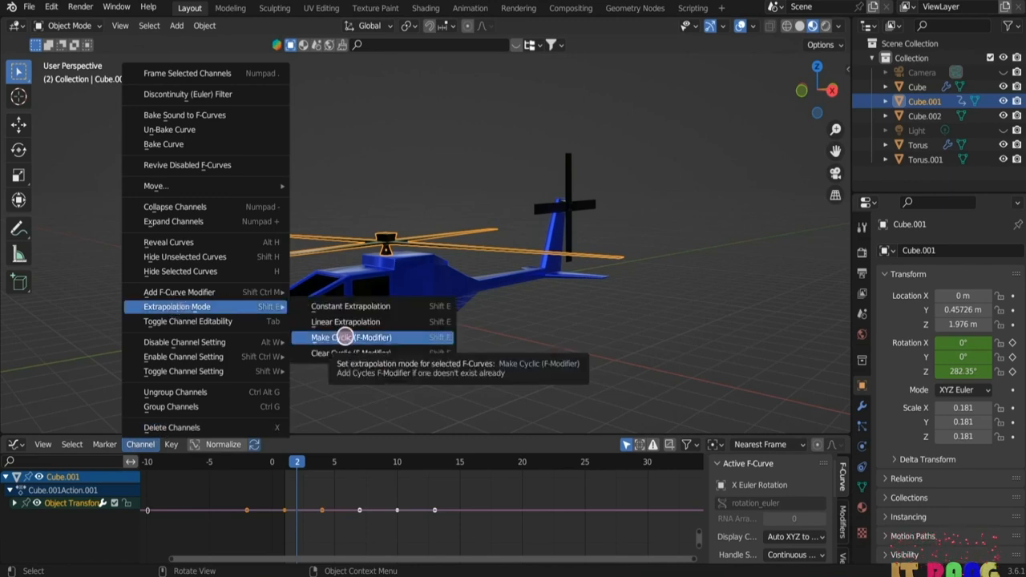
{"action": "left_click", "coordinate": [345, 337]}
{"action": "scroll", "coordinate": [481, 493], "scroll_direction": "down", "scroll_amount": 2}
{"action": "key", "text": "space"}
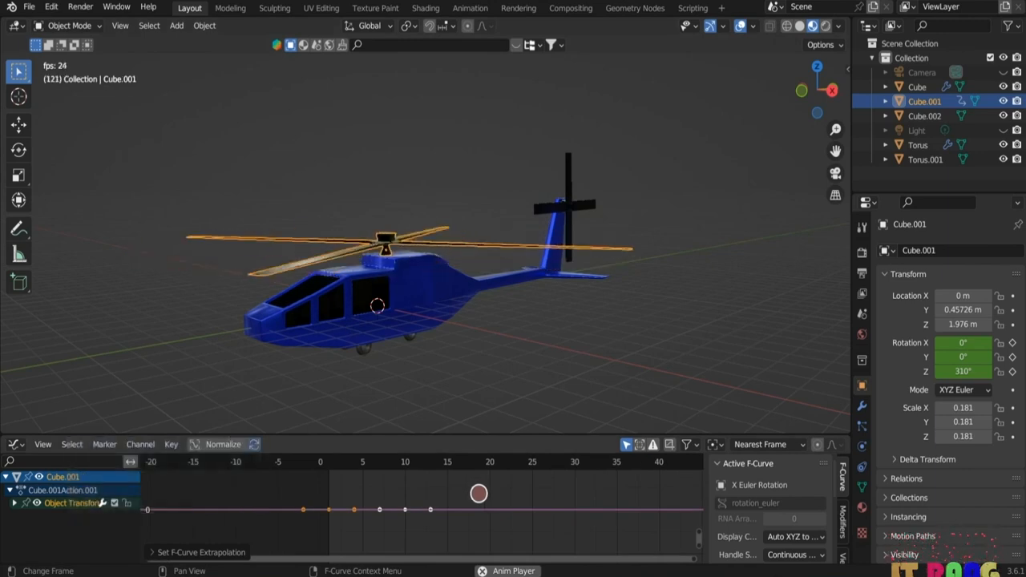
{"action": "key", "text": "space"}
- Switch the animation editor back to the Timeline and insert a rotation keyframe for the tail rotor at frame 1
{"action": "left_click", "coordinate": [22, 444]}
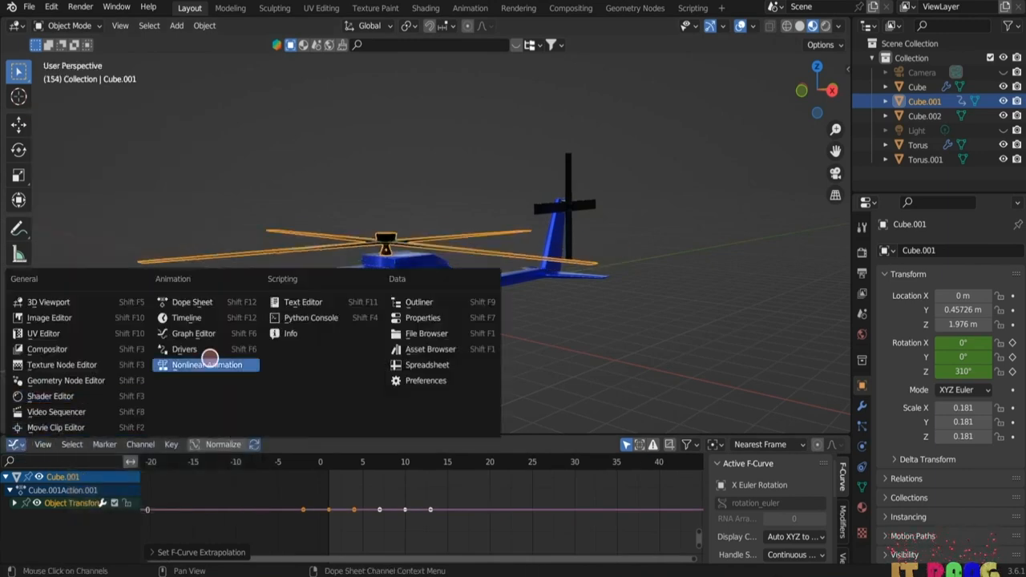
{"action": "left_click", "coordinate": [190, 318]}
{"action": "left_click", "coordinate": [567, 204]}
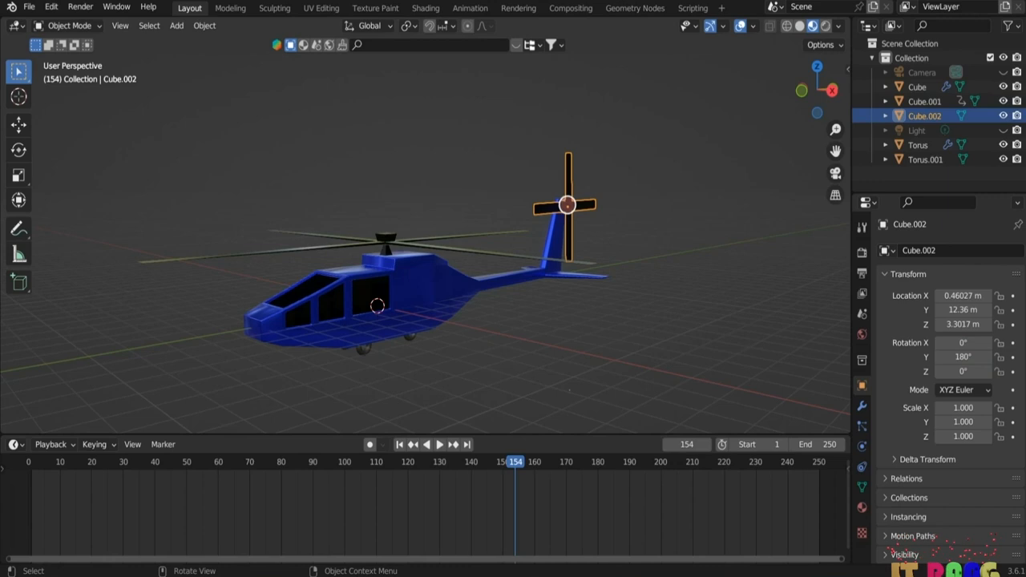
{"action": "left_click", "coordinate": [399, 444]}
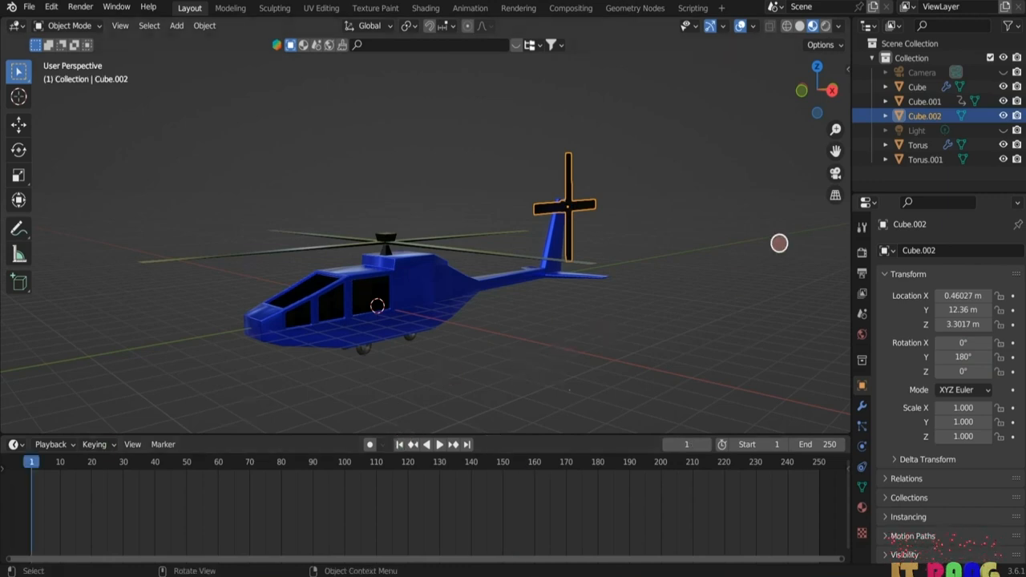
{"action": "key", "text": "i"}
{"action": "left_click", "coordinate": [687, 248]}
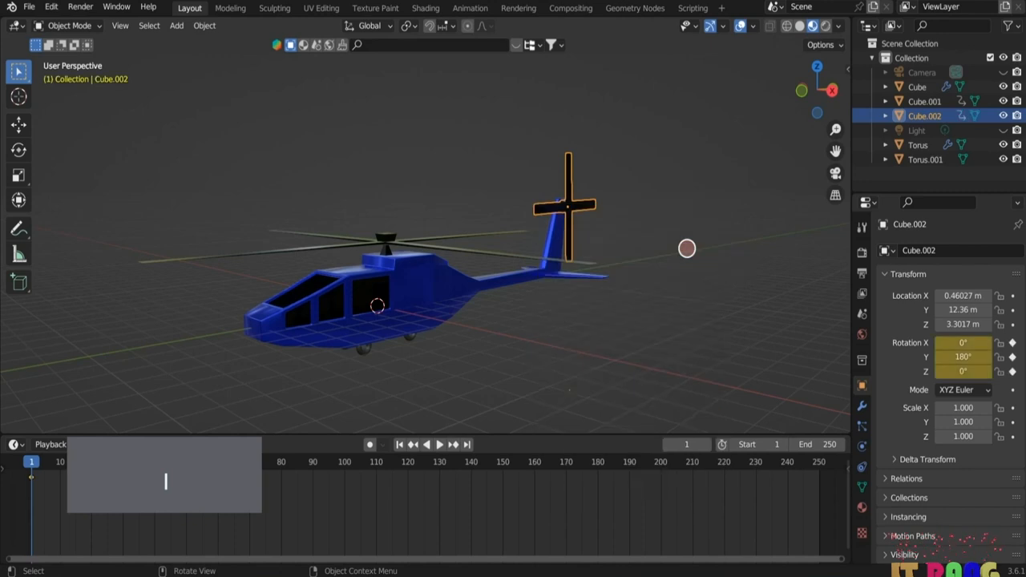
- At frame 10, rotate the tail rotor 360° about the global X axis and insert a rotation keyframe
{"action": "left_click", "coordinate": [60, 462]}
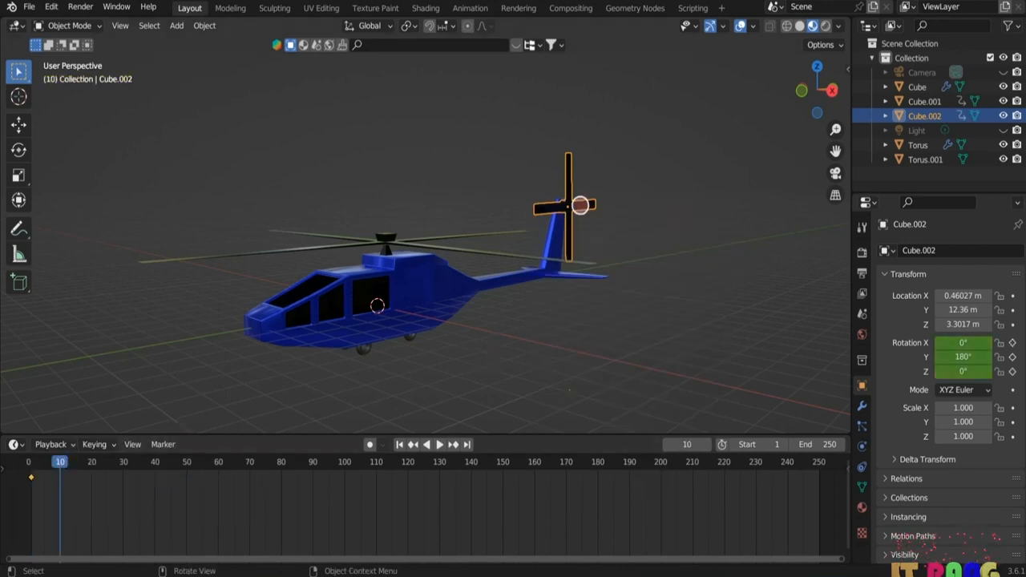
{"action": "key", "text": "r"}
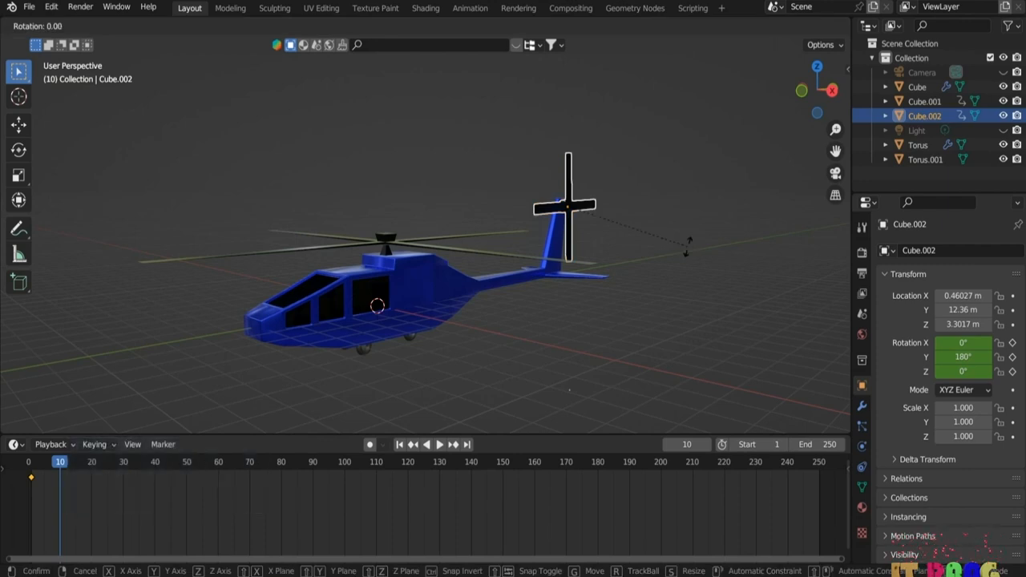
{"action": "key", "text": "x"}
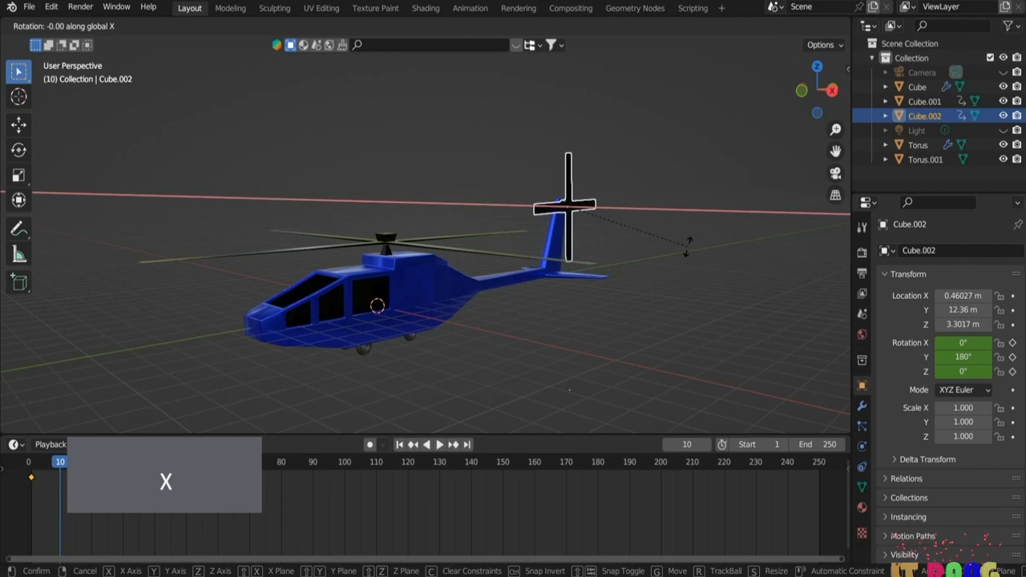
{"action": "type", "text": "360"}
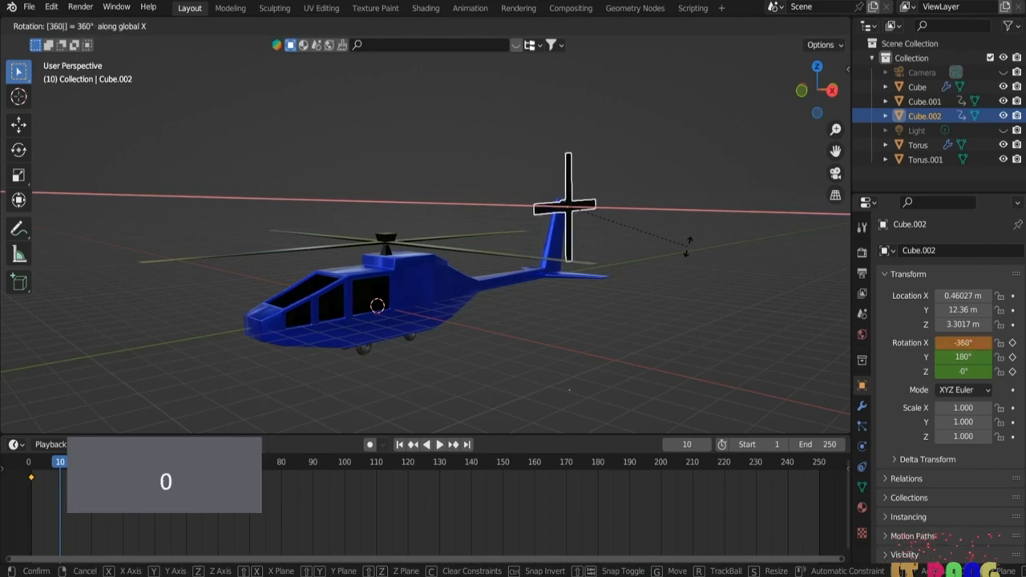
{"action": "key", "text": "Return"}
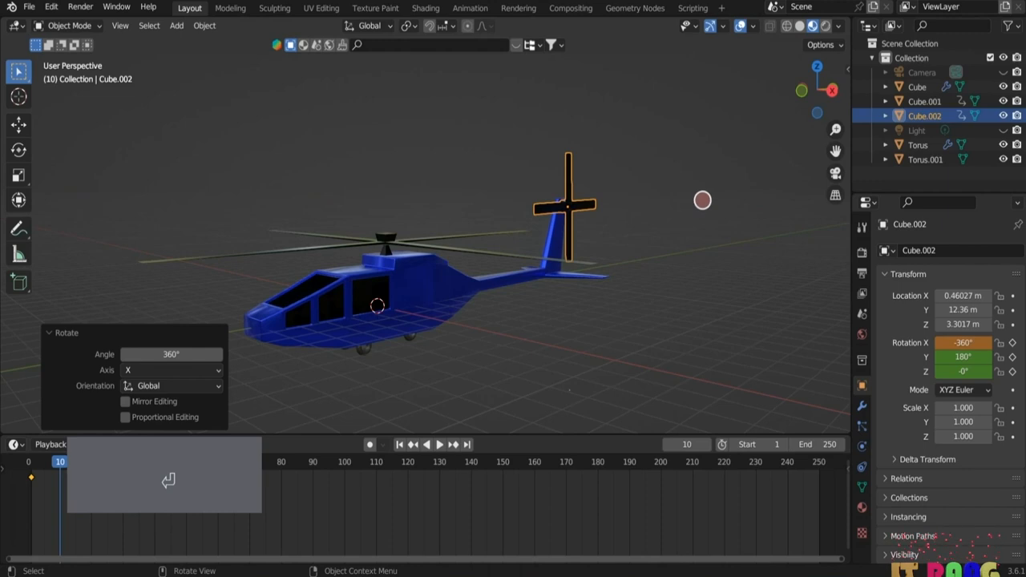
{"action": "key", "text": "i"}
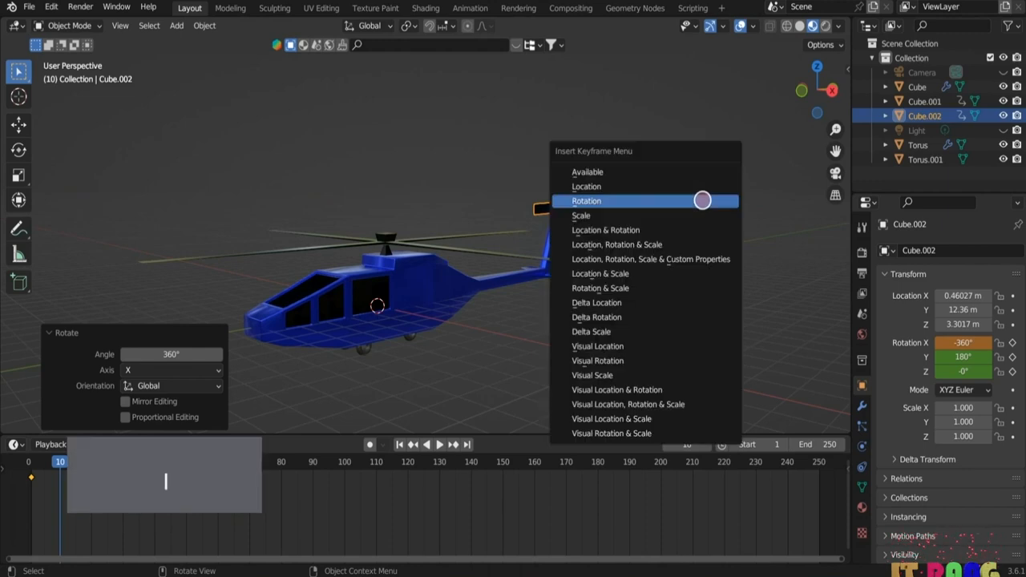
{"action": "left_click", "coordinate": [702, 200]}
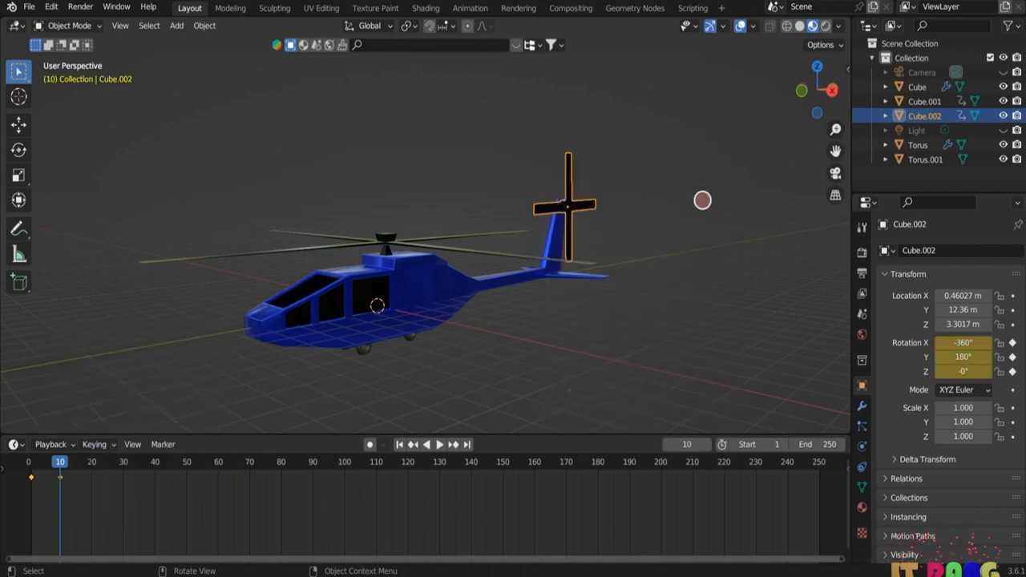
- Make the tail rotor's rotation curves cyclic in the Graph Editor with Make Cyclic (F-Modifier), play back the animation, and restore the Timeline
{"action": "key", "text": "Left"}
{"action": "left_click", "coordinate": [19, 444]}
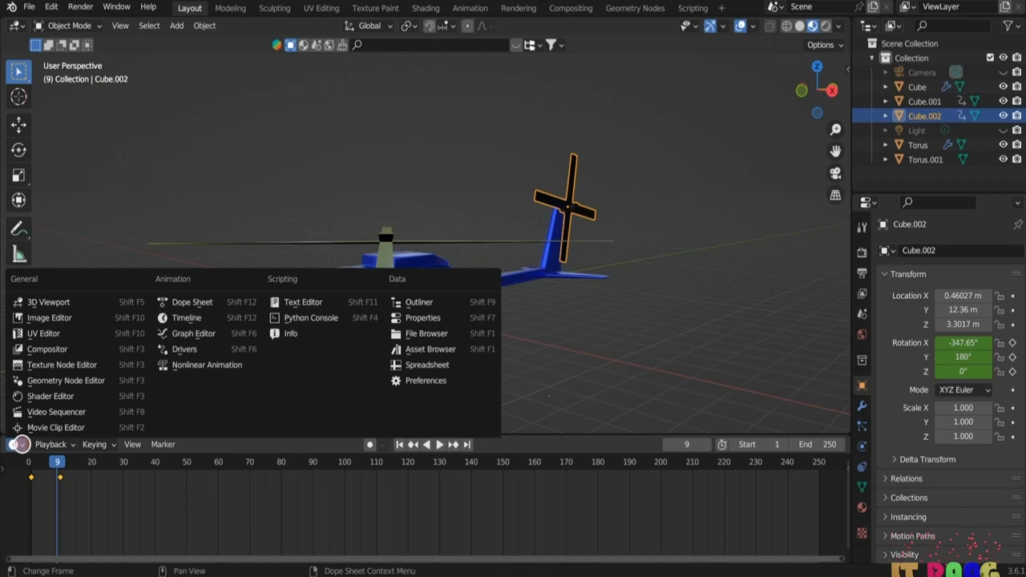
{"action": "left_click", "coordinate": [204, 333]}
{"action": "left_click", "coordinate": [141, 444]}
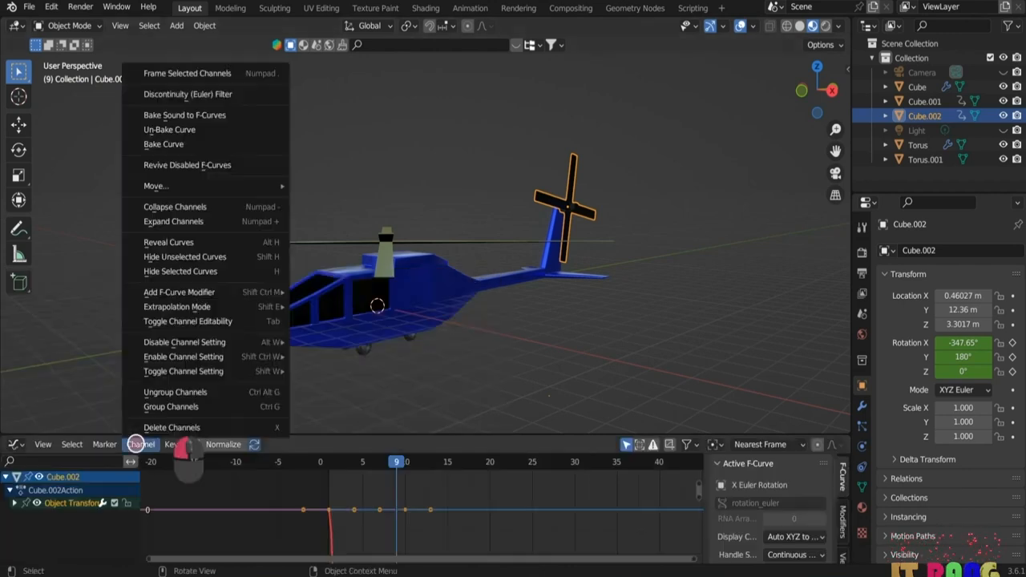
{"action": "mouse_move", "coordinate": [200, 306]}
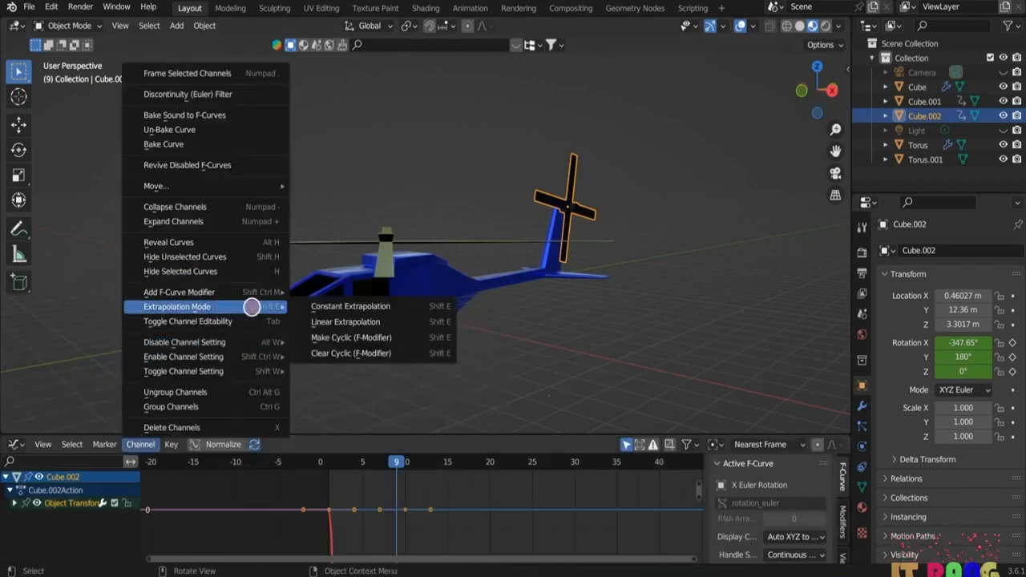
{"action": "left_click", "coordinate": [396, 338]}
{"action": "key", "text": "space"}
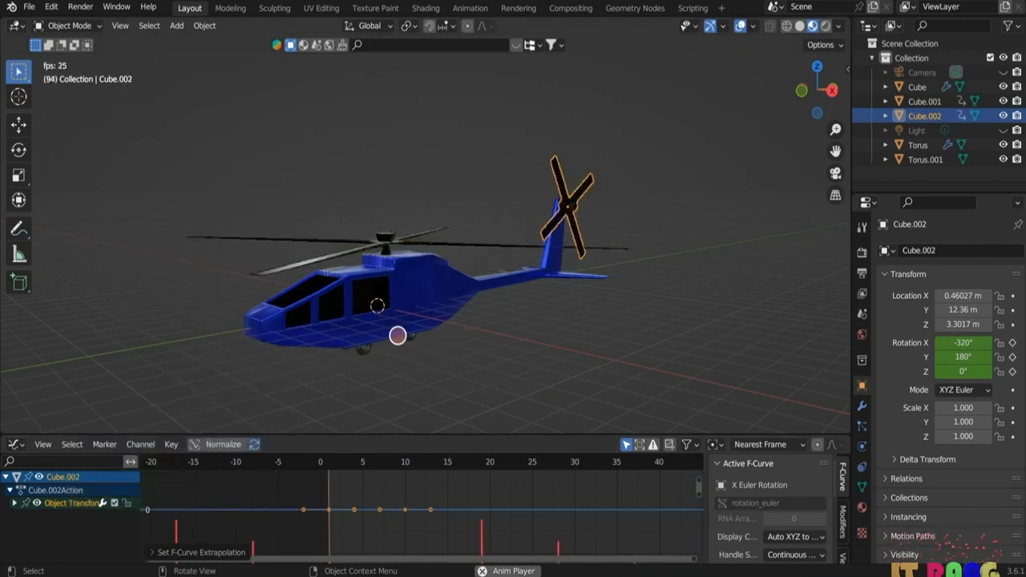
{"action": "left_click", "coordinate": [14, 444]}
{"action": "left_click", "coordinate": [208, 318]}
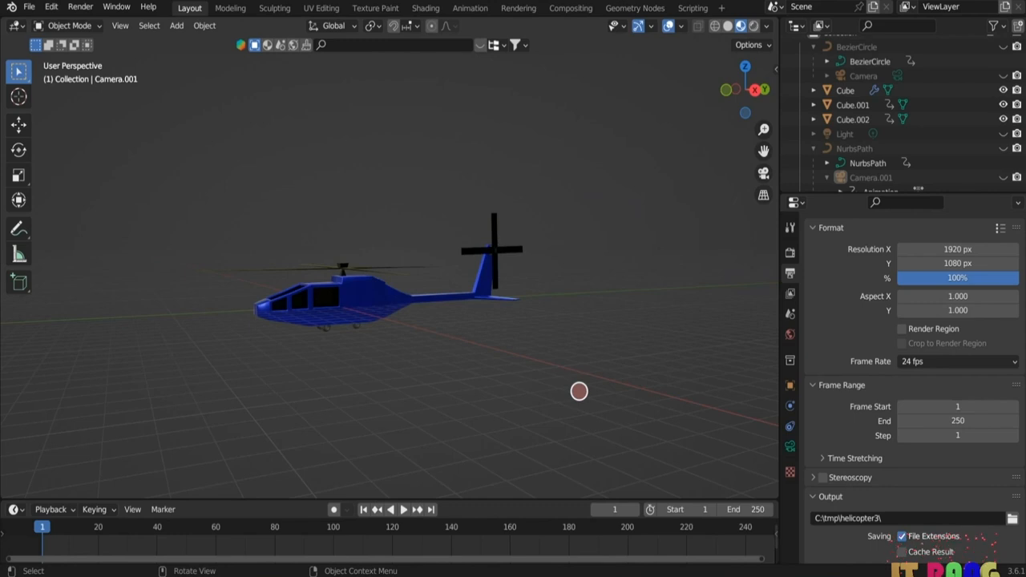
- In the World shader of the Shading workspace, add an Environment Texture node and connect its Color output to the Background node's Color
{"action": "left_click", "coordinate": [426, 8]}
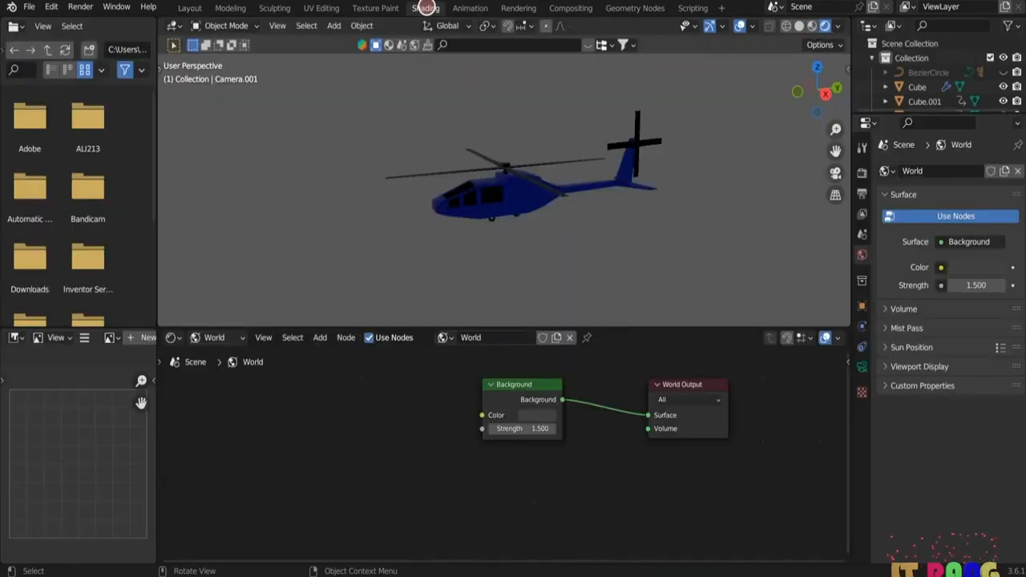
{"action": "left_click", "coordinate": [222, 337]}
{"action": "left_click", "coordinate": [222, 337]}
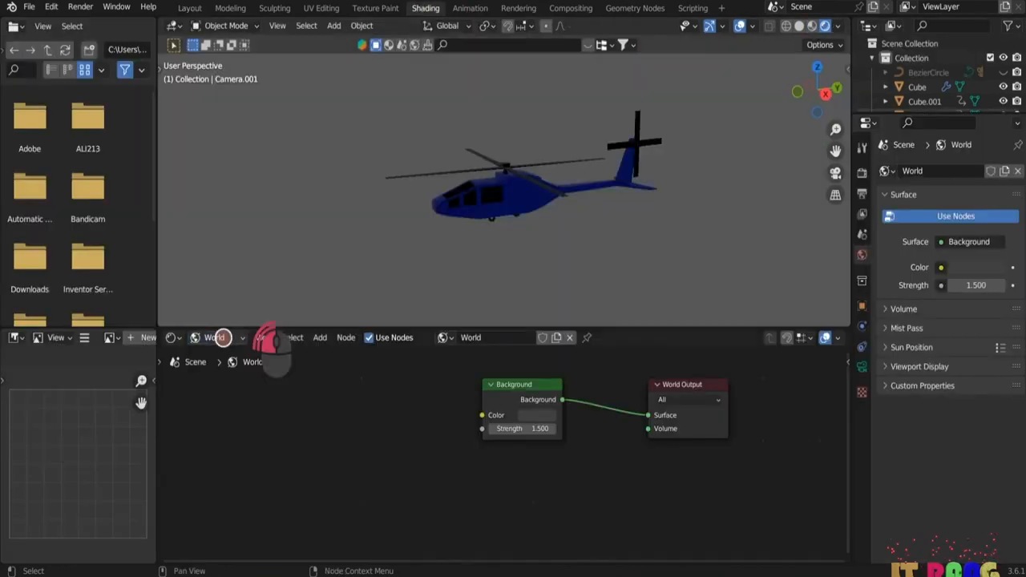
{"action": "left_click", "coordinate": [319, 337]}
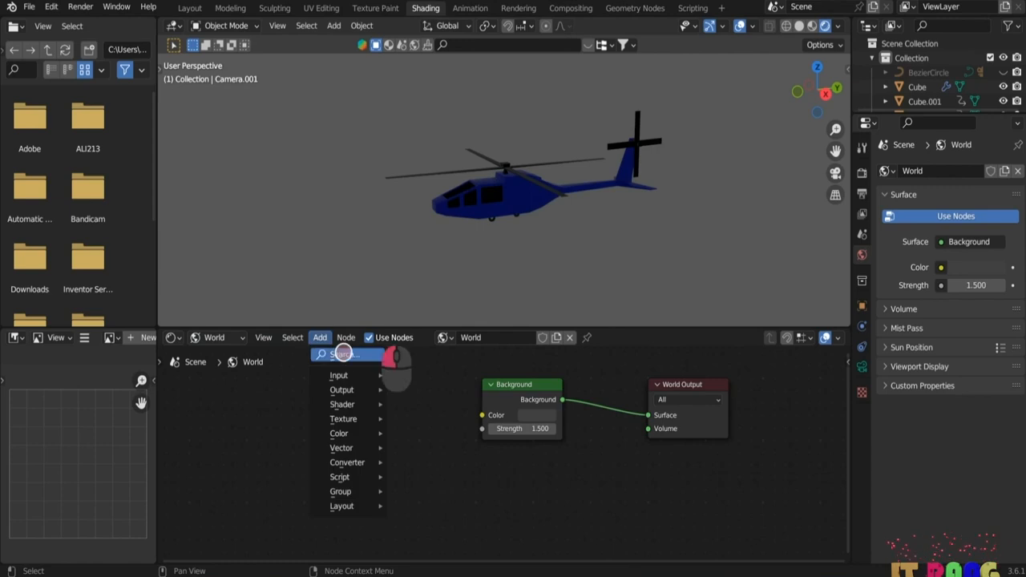
{"action": "left_click", "coordinate": [343, 353]}
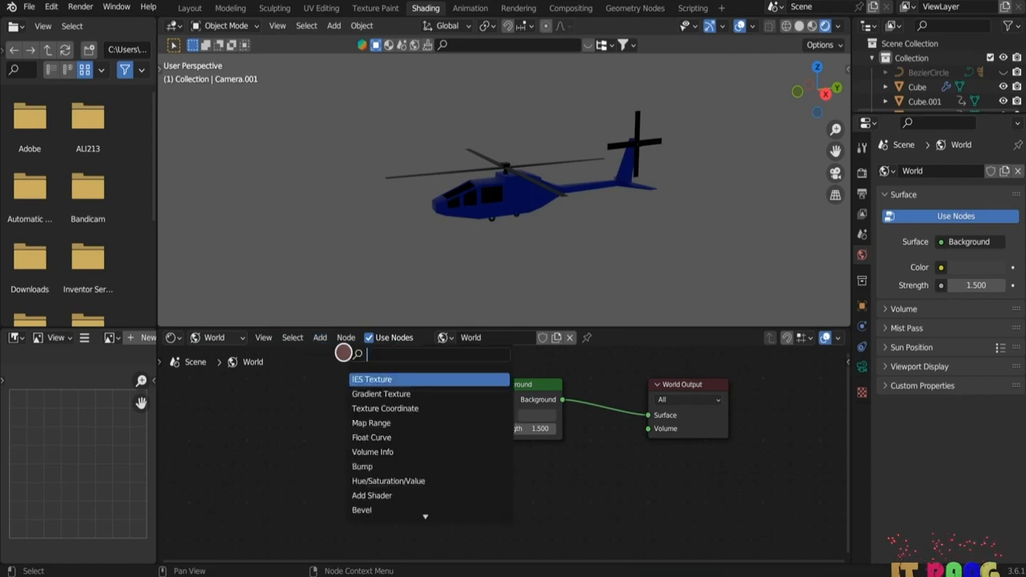
{"action": "type", "text": "en"}
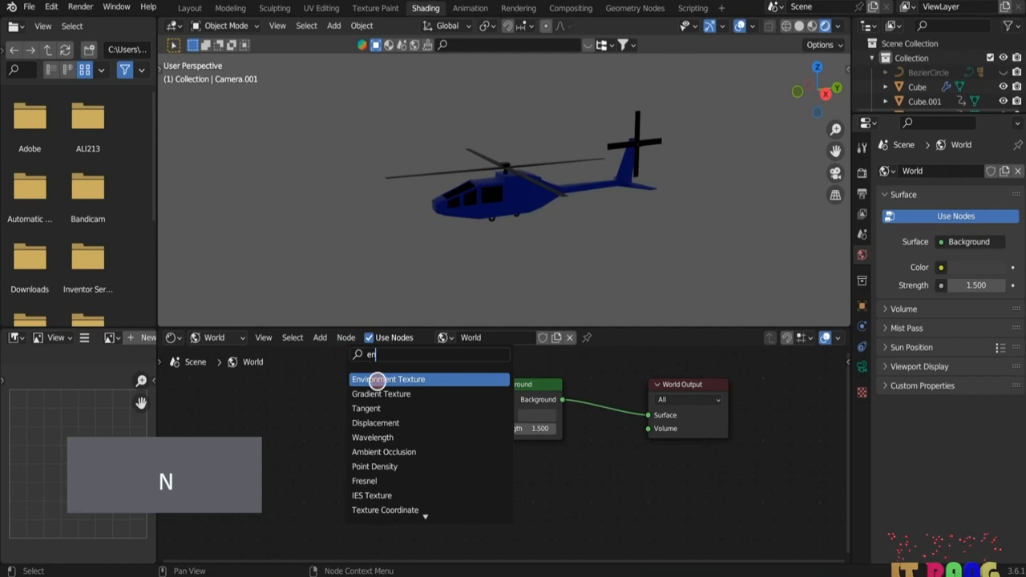
{"action": "left_click", "coordinate": [355, 378]}
{"action": "left_click", "coordinate": [334, 413]}
{"action": "left_click_drag", "start_coordinate": [435, 401], "coordinate": [481, 414]}
- Load kloofendal_48d_partly_cloudy_puresky_8k.hdr from the Desktop's hdri folder into the Environment Texture node
{"action": "left_click", "coordinate": [408, 419]}
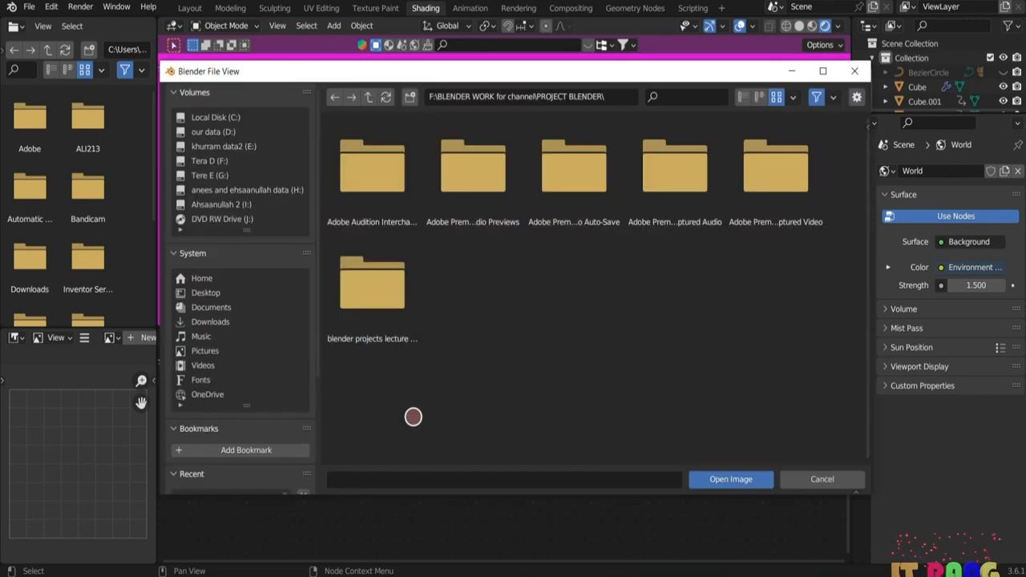
{"action": "left_click", "coordinate": [205, 293]}
{"action": "left_click", "coordinate": [377, 172]}
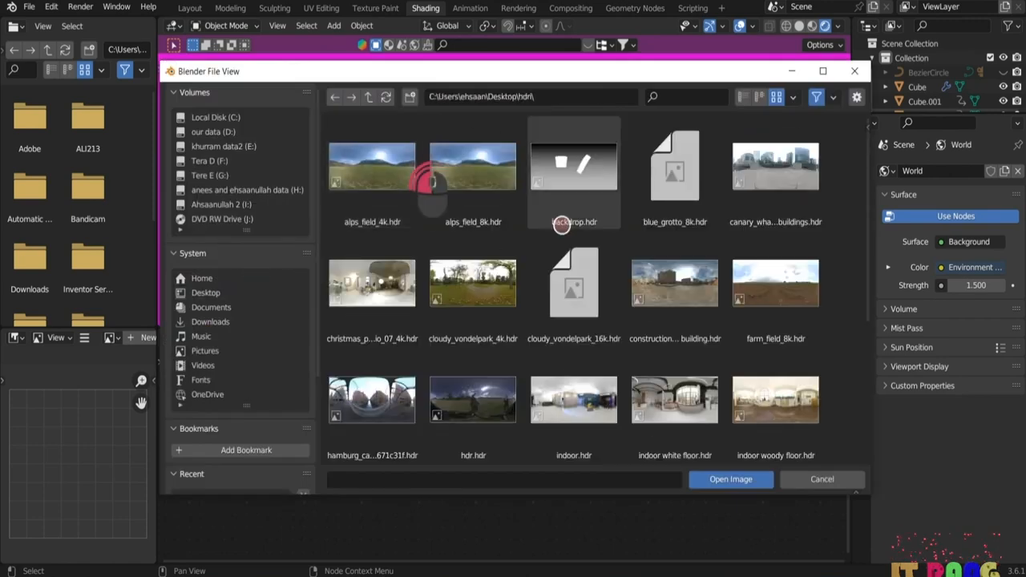
{"action": "left_click_drag", "start_coordinate": [866, 174], "coordinate": [863, 315]}
{"action": "left_click", "coordinate": [390, 275]}
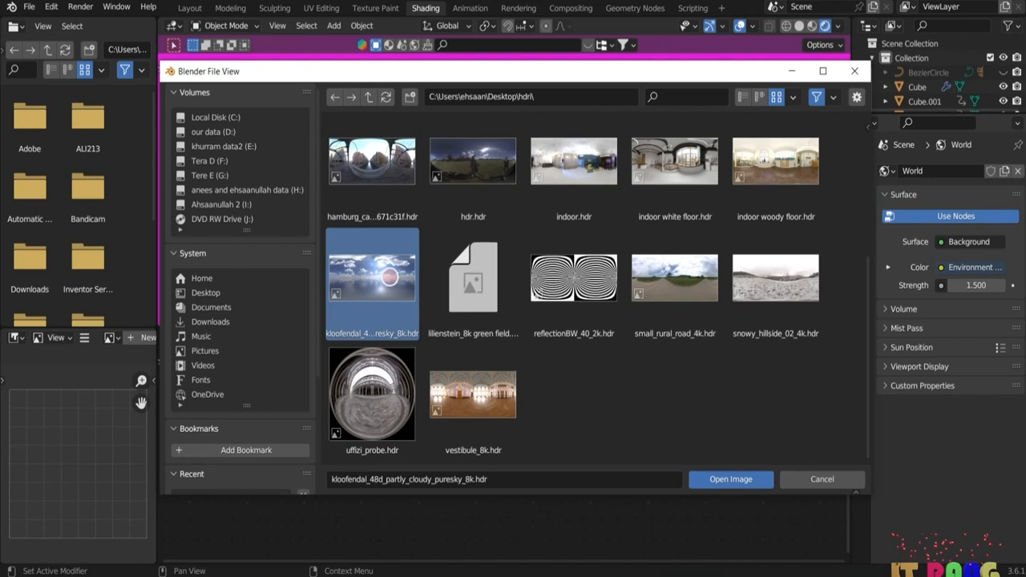
{"action": "left_click", "coordinate": [730, 478]}
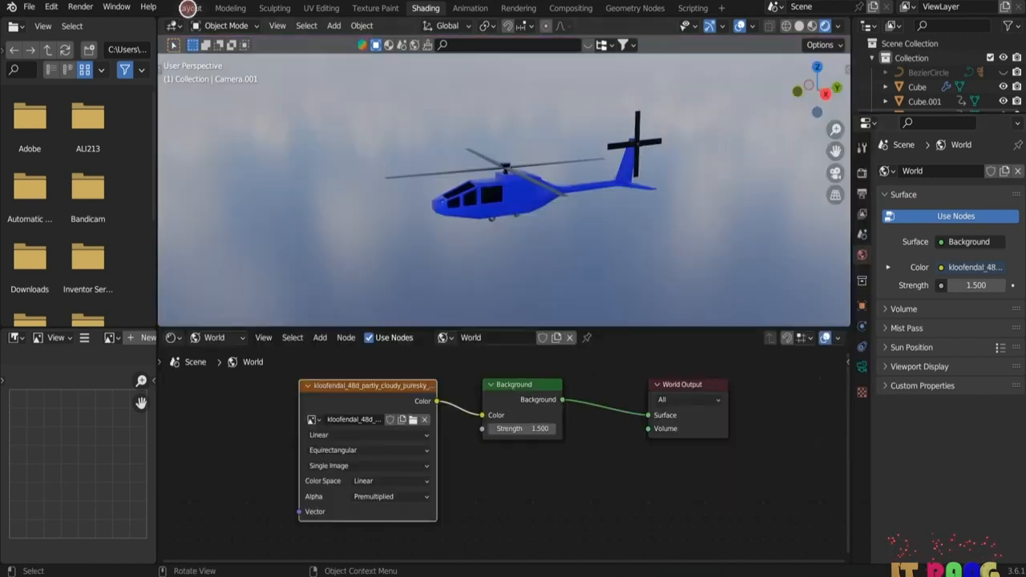
- Return to the Layout workspace, set the viewport to Rendered shading, and play the helicopter animation against the sky
{"action": "left_click", "coordinate": [189, 8]}
{"action": "left_click", "coordinate": [753, 26]}
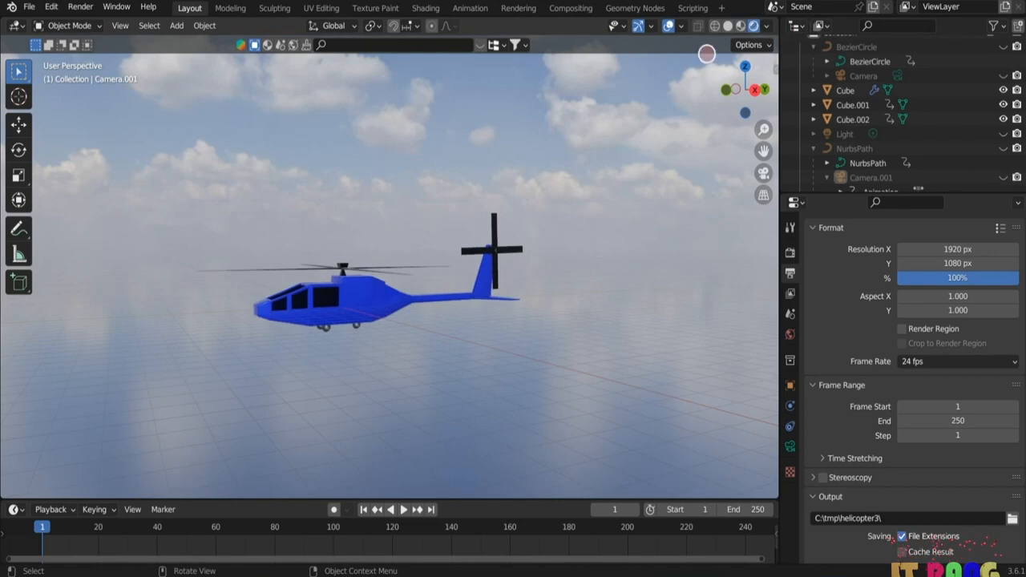
{"action": "key", "text": "space"}
{"action": "middle_click_drag", "start_coordinate": [241, 360], "coordinate": [264, 367]}
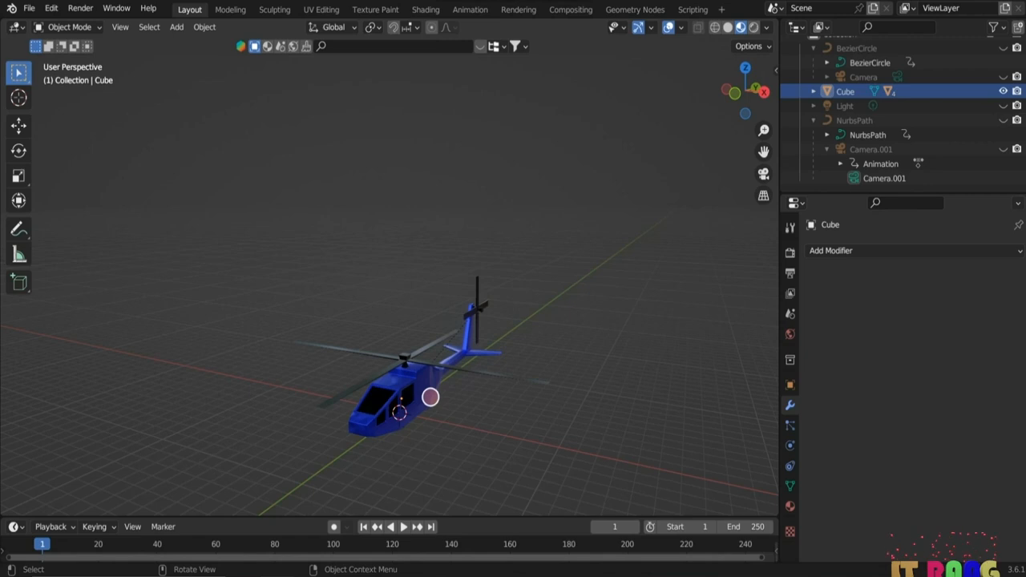
- Add a mesh cylinder and move it in the negative global X direction to clear the helicopter's side
{"action": "key", "text": "shift+a"}
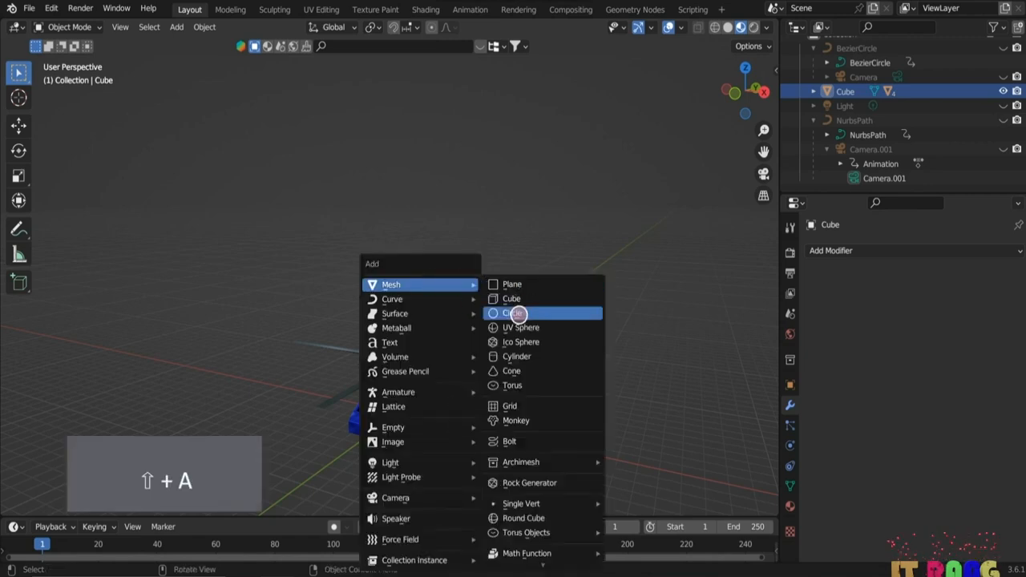
{"action": "left_click", "coordinate": [522, 356]}
{"action": "middle_click_drag", "start_coordinate": [523, 358], "coordinate": [389, 461]}
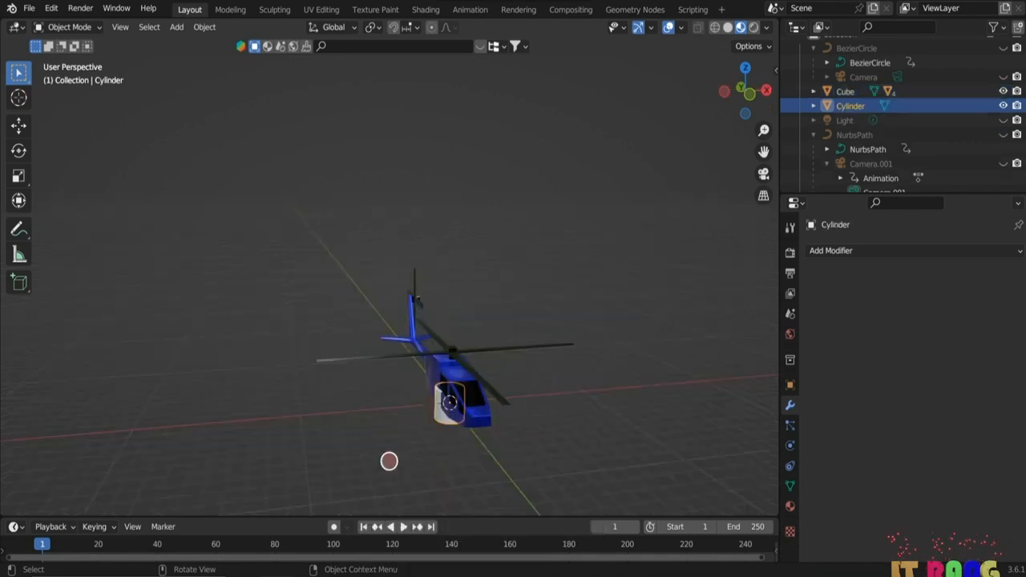
{"action": "key", "text": "g"}
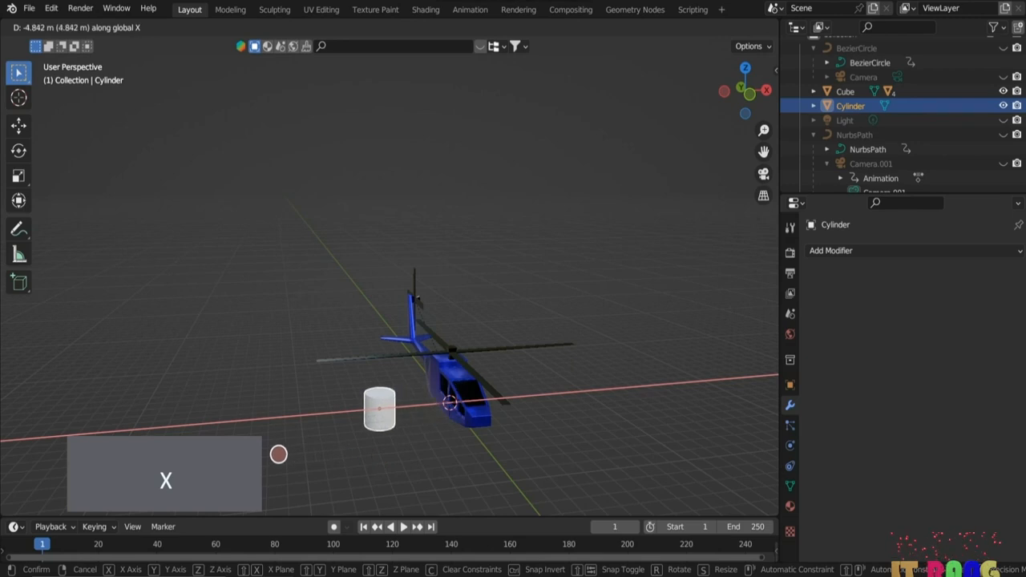
{"action": "left_click", "coordinate": [296, 444]}
- Rotate the cylinder 90° about the global Y axis and scale it into a long thin rod, including a uniform 1.462 enlargement
{"action": "key", "text": "KP_Decimal"}
{"action": "scroll", "coordinate": [361, 425], "scroll_direction": "down", "scroll_amount": 2}
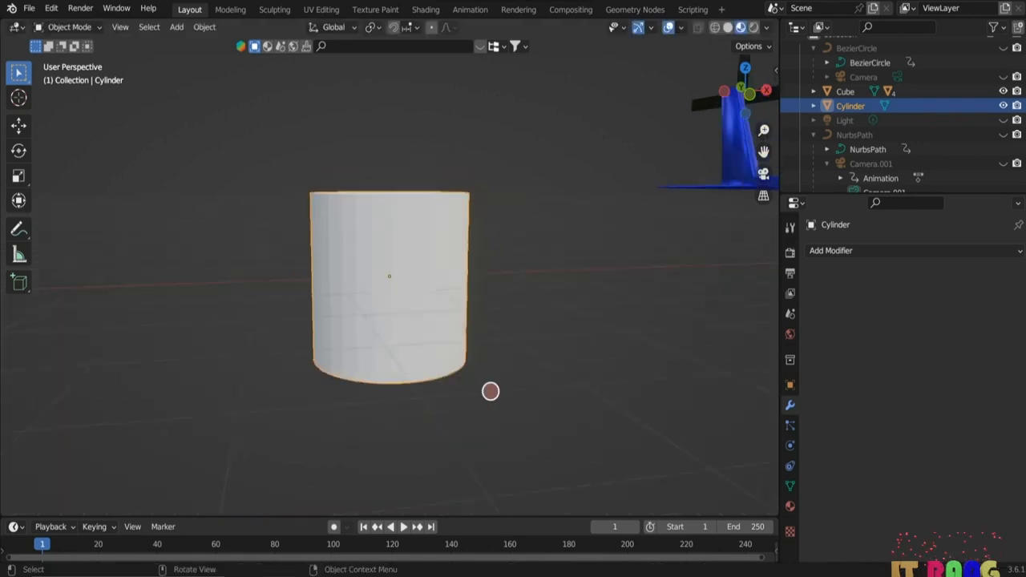
{"action": "key", "text": "r"}
{"action": "key", "text": "y"}
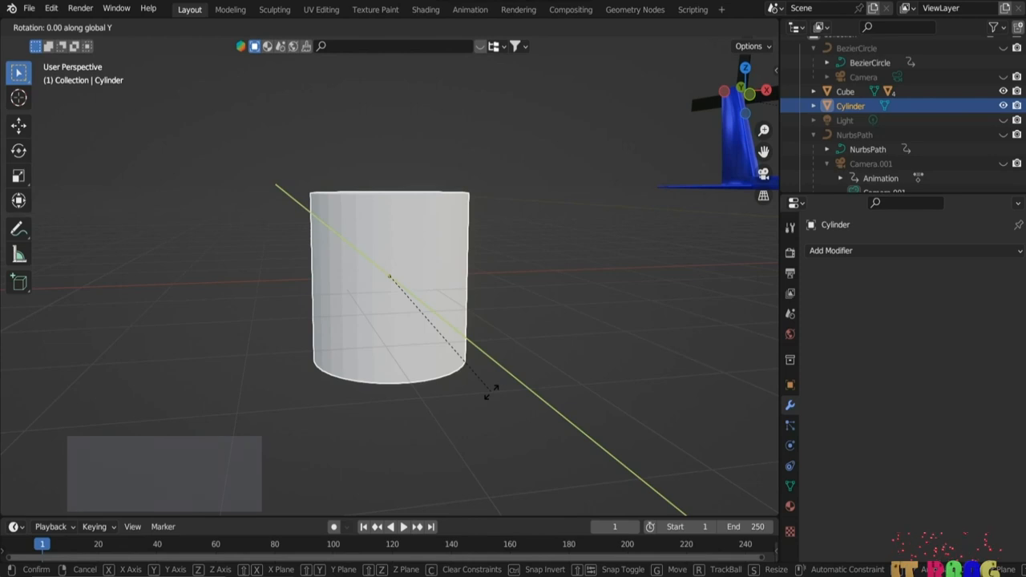
{"action": "type", "text": "90"}
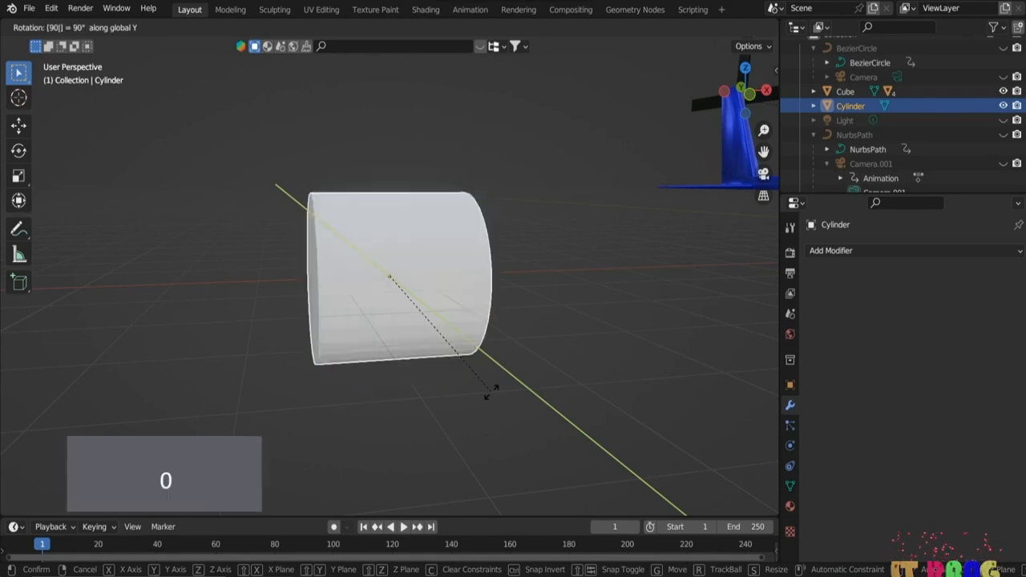
{"action": "key", "text": "Return"}
{"action": "key", "text": "s"}
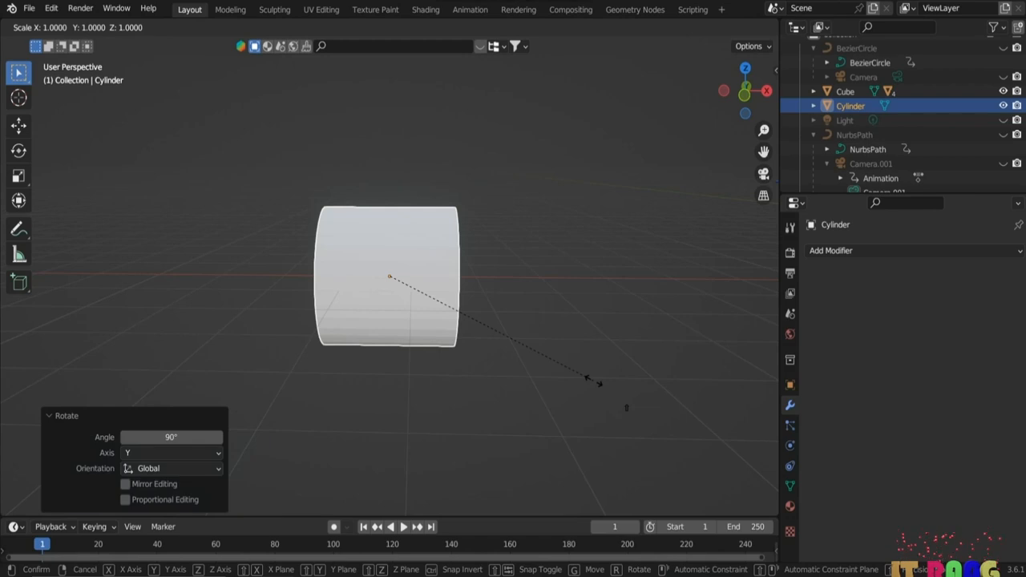
{"action": "key", "text": "shift+x"}
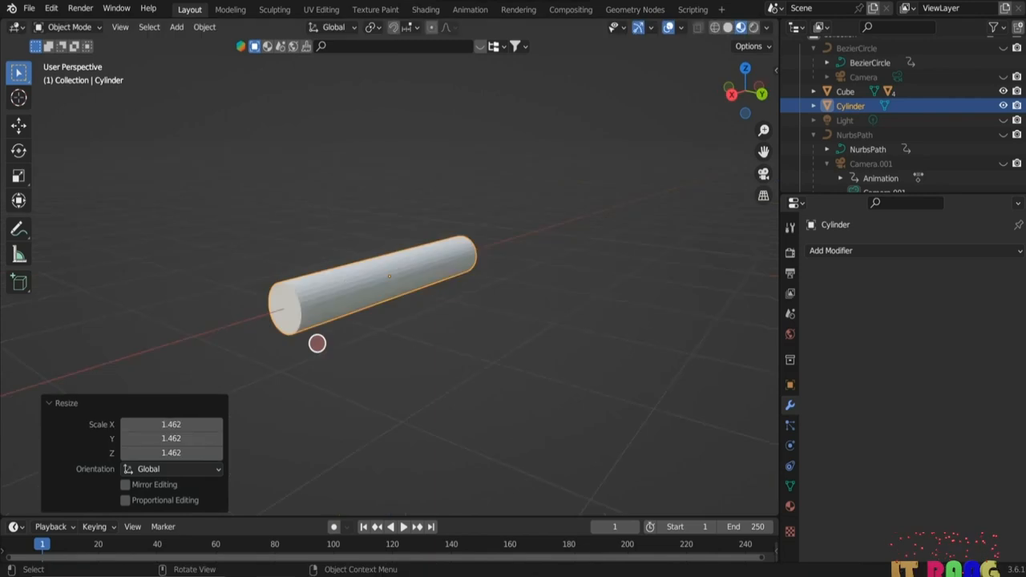
- Extrude the round end face of the cylinder outward by about 0.34 m in Edit Mode
{"action": "key", "text": "Tab"}
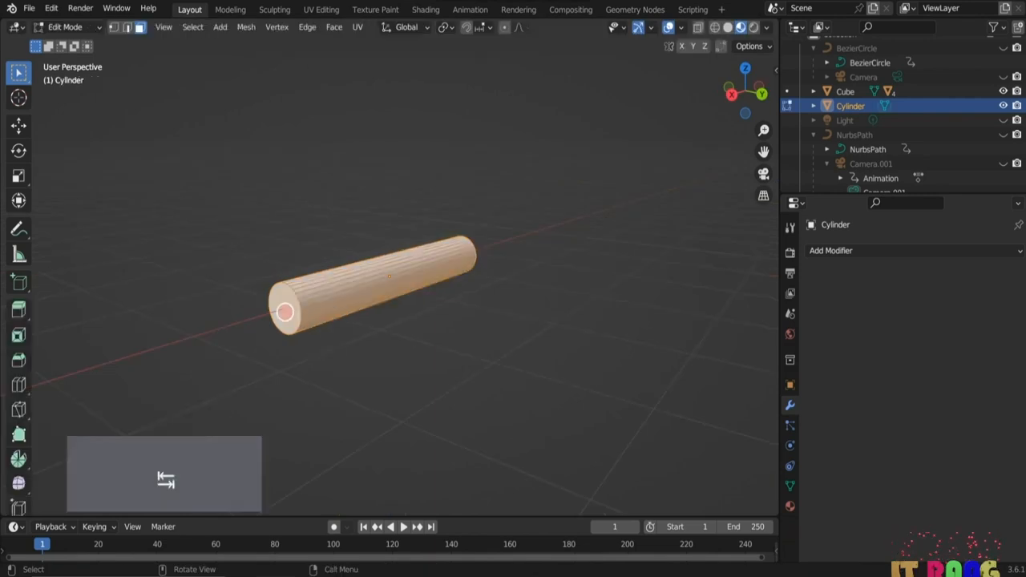
{"action": "left_click", "coordinate": [284, 313]}
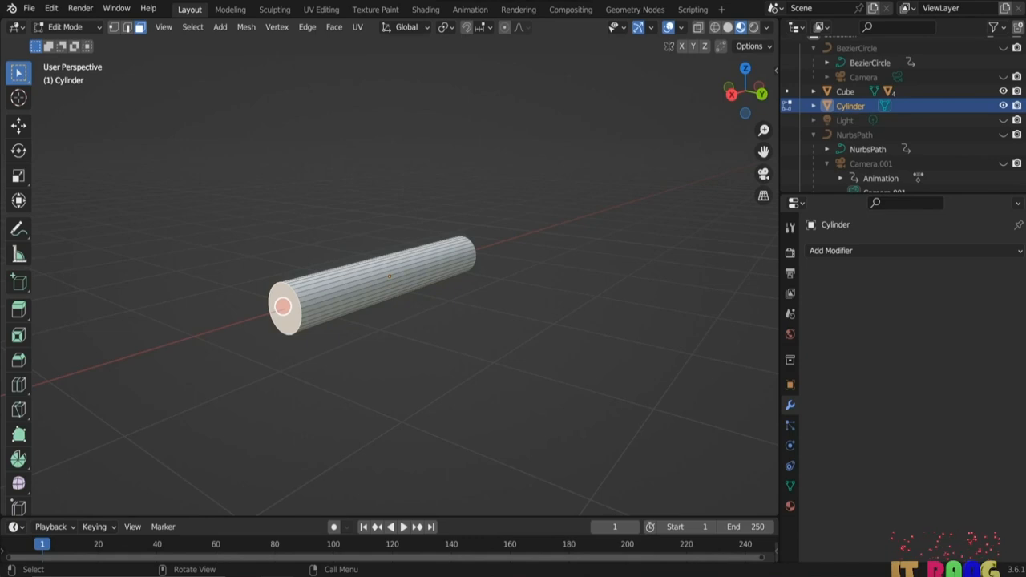
{"action": "key", "text": "e"}
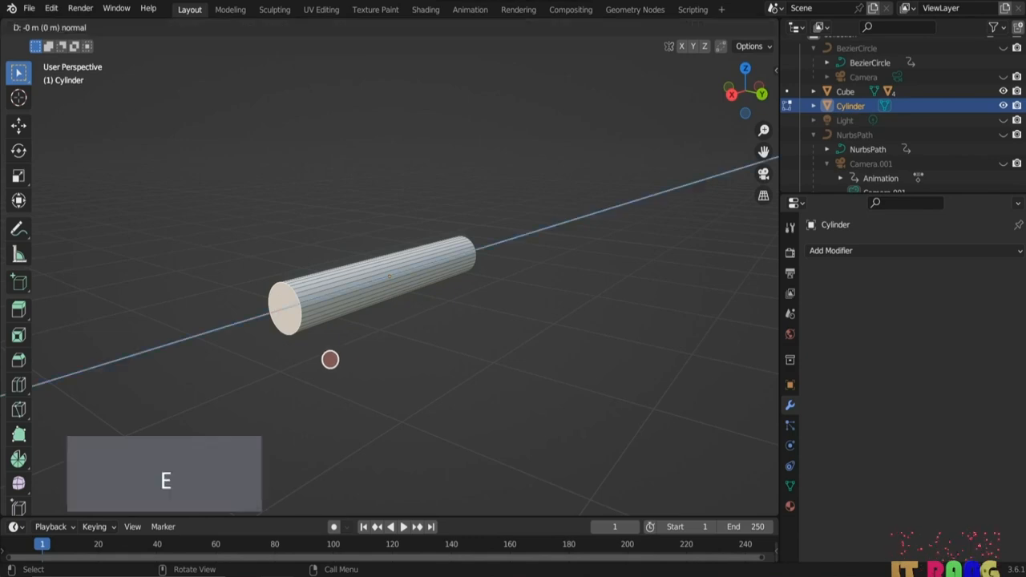
{"action": "left_click", "coordinate": [304, 372]}
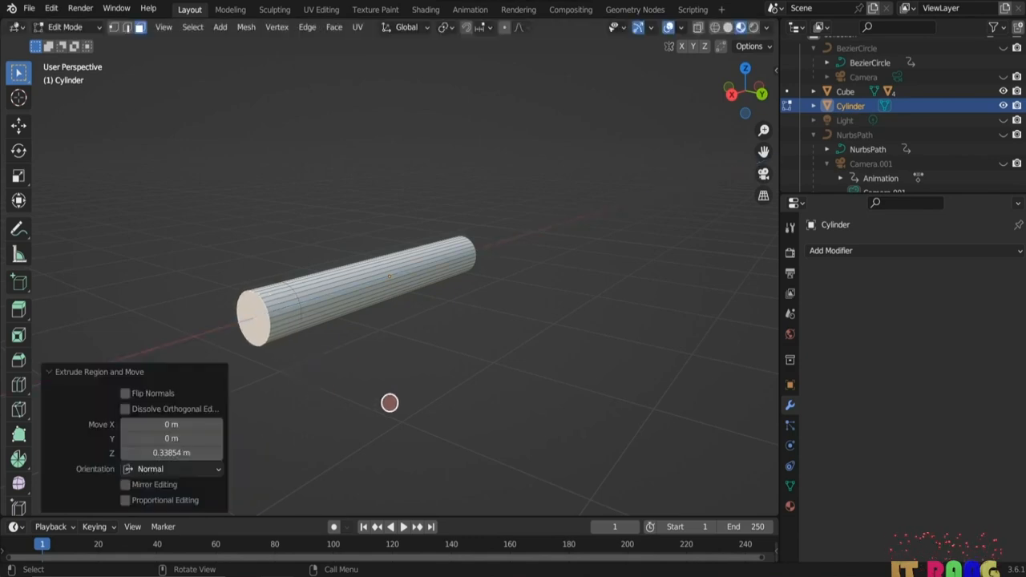
- Scale the extruded end face to 0.043 to form a pointed nose, and add a loop cut near the cylinder's opposite end
{"action": "key", "text": "s"}
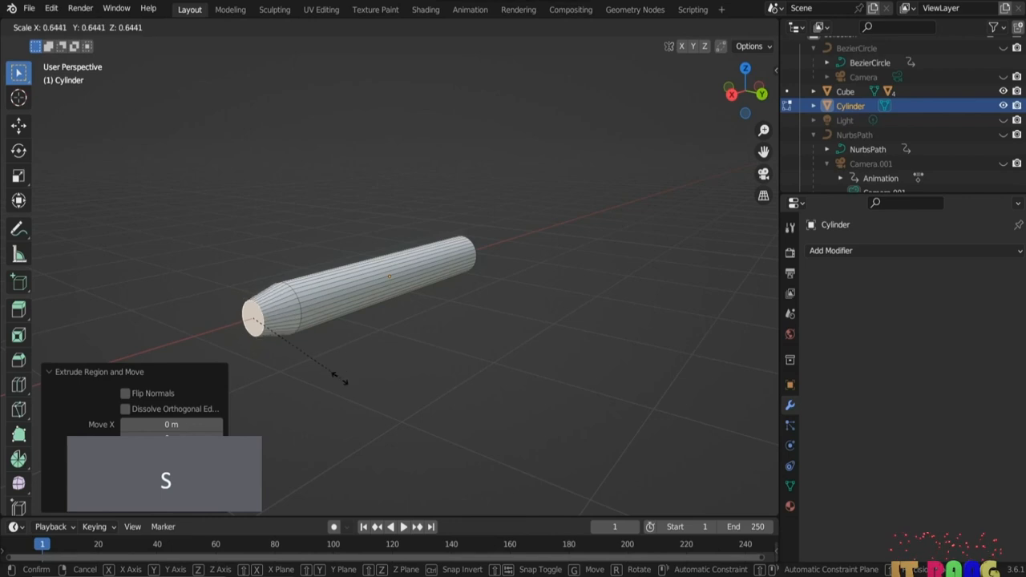
{"action": "left_click", "coordinate": [260, 324]}
{"action": "middle_click_drag", "start_coordinate": [625, 318], "coordinate": [547, 320]}
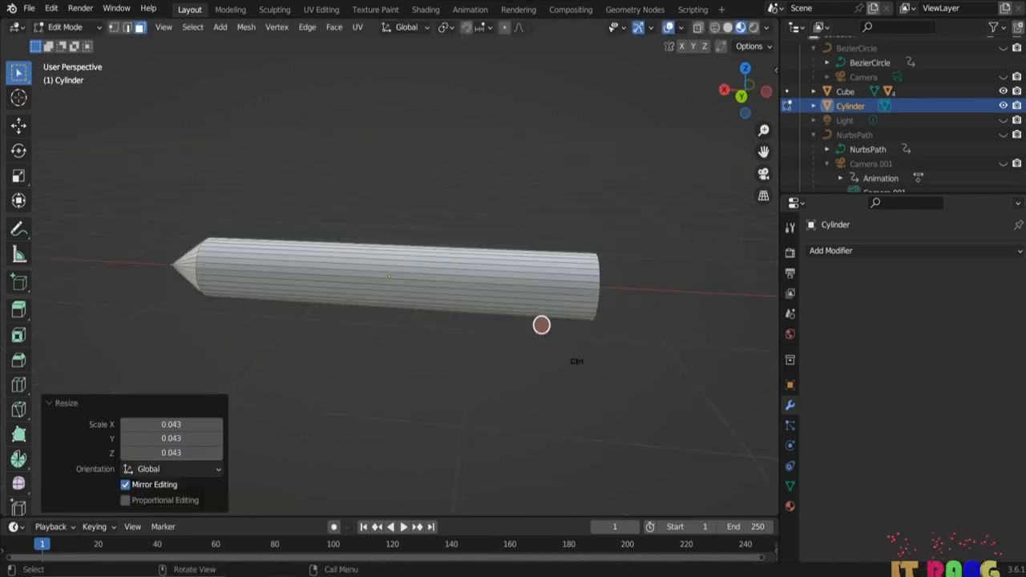
{"action": "key", "text": "ctrl+r"}
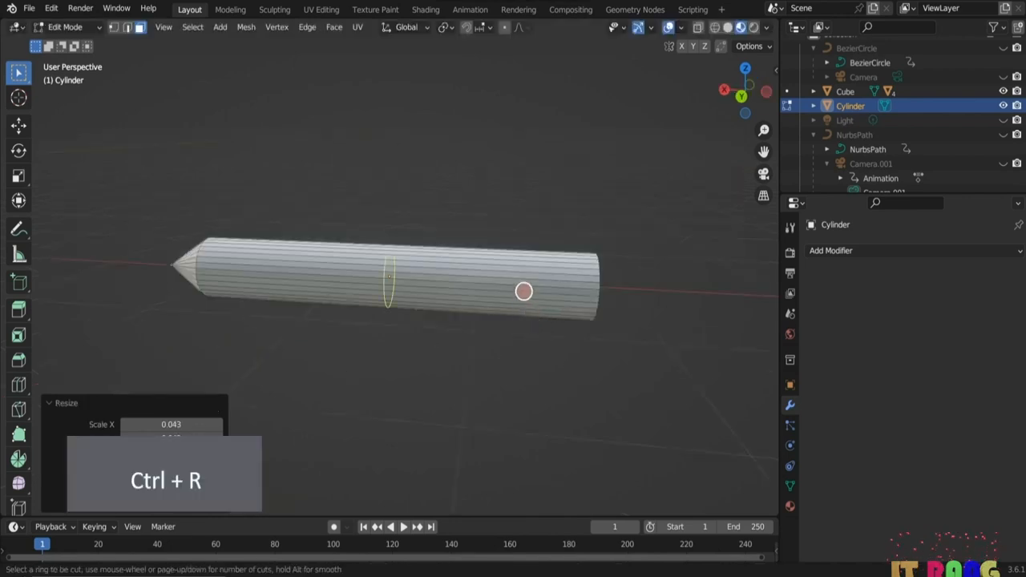
{"action": "left_click", "coordinate": [523, 293]}
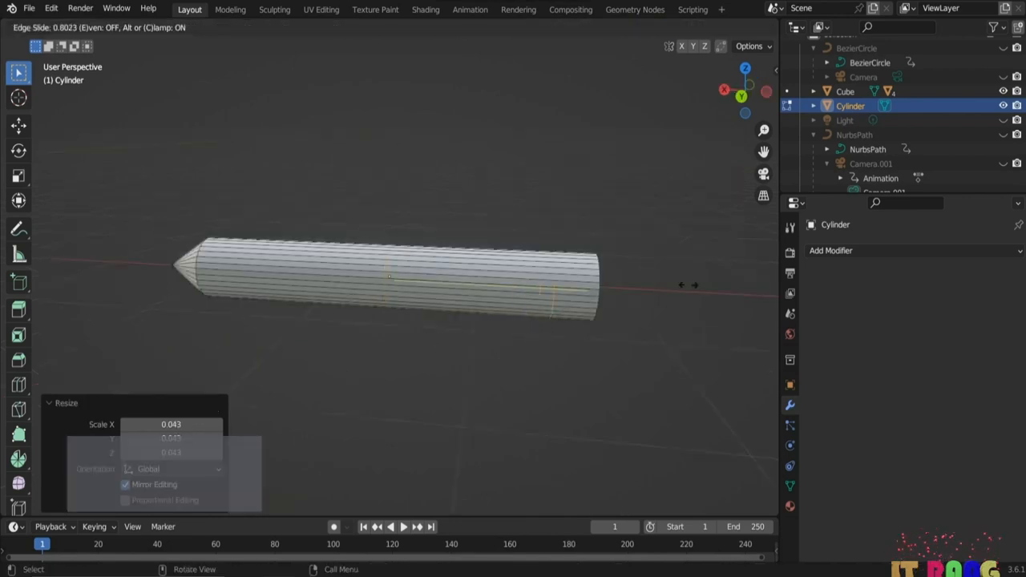
{"action": "left_click", "coordinate": [640, 287]}
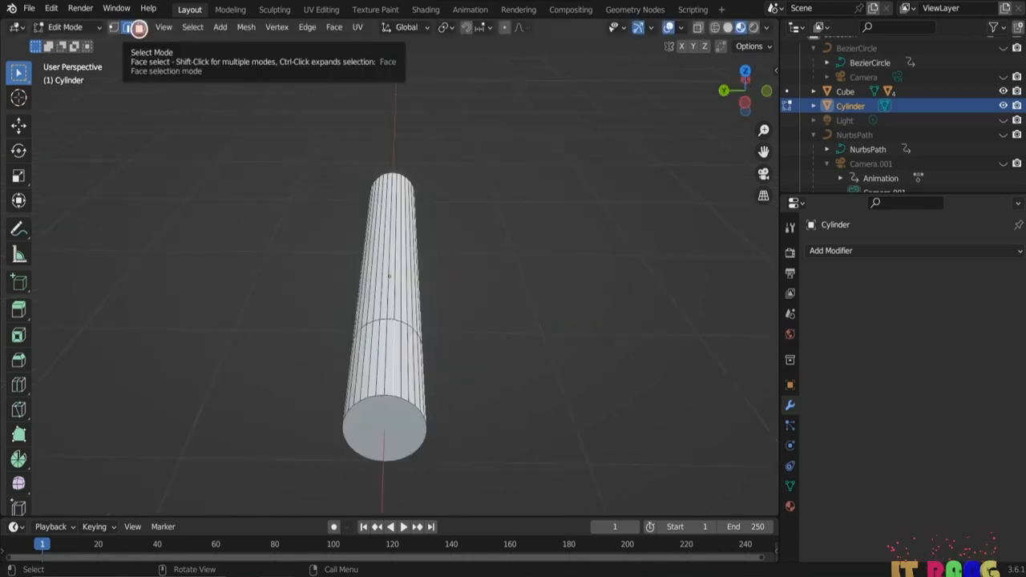
- Extrude four side faces of the tail section, spaced at 90° around the body, as individual faces by 2.29 m to form fins
{"action": "left_click", "coordinate": [139, 28]}
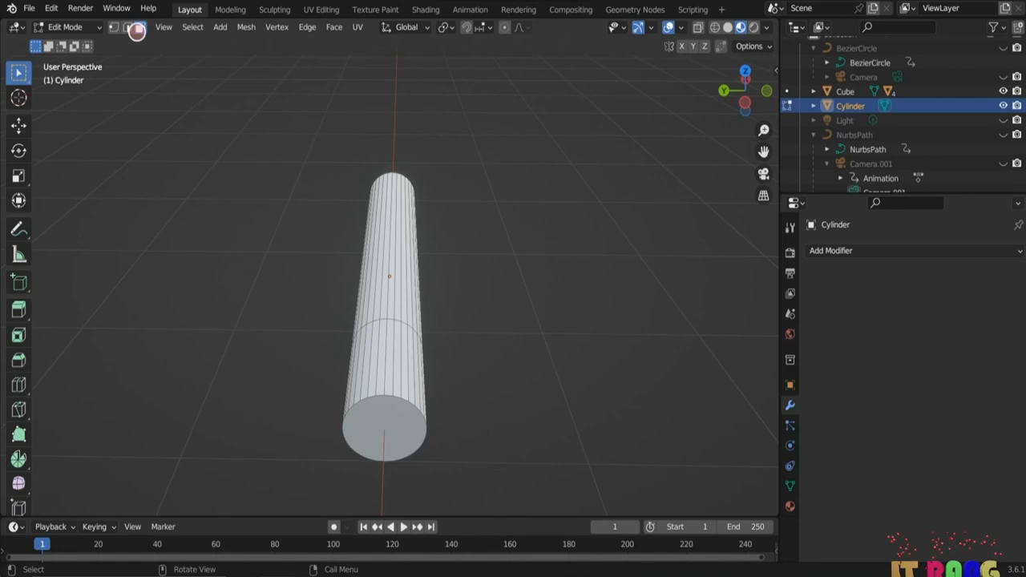
{"action": "left_click", "coordinate": [380, 387]}
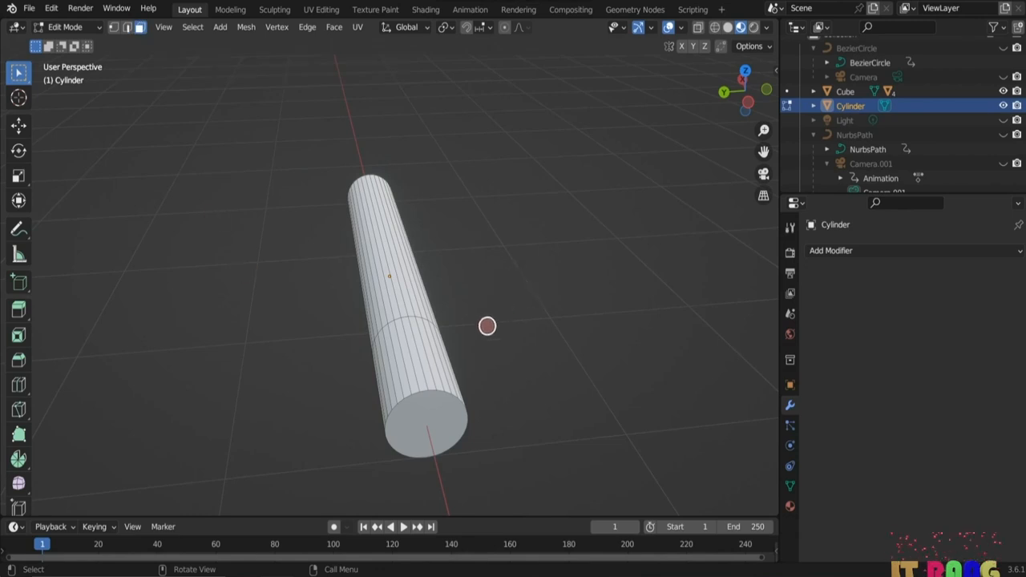
{"action": "key", "text": "1"}
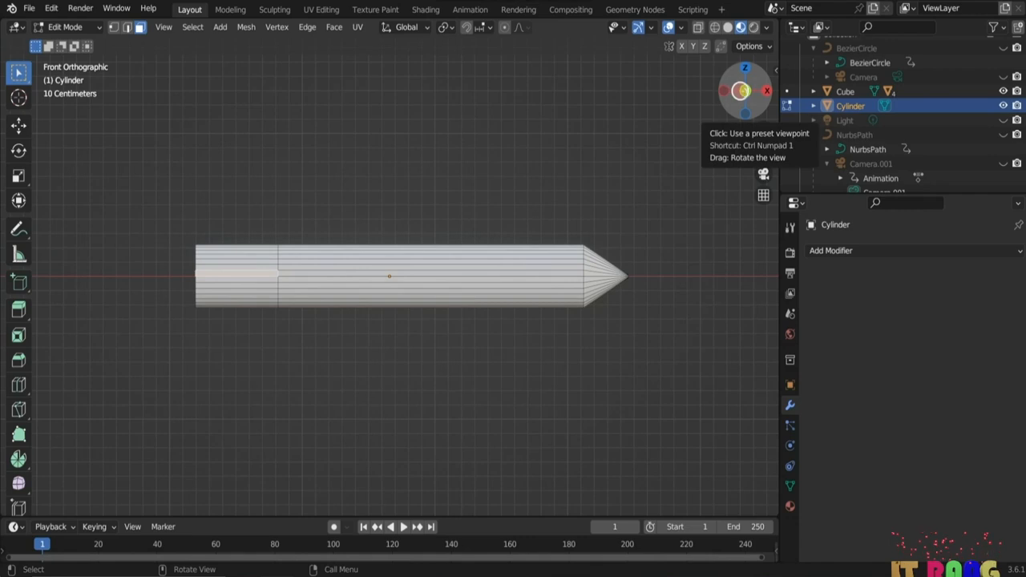
{"action": "left_click", "coordinate": [745, 67]}
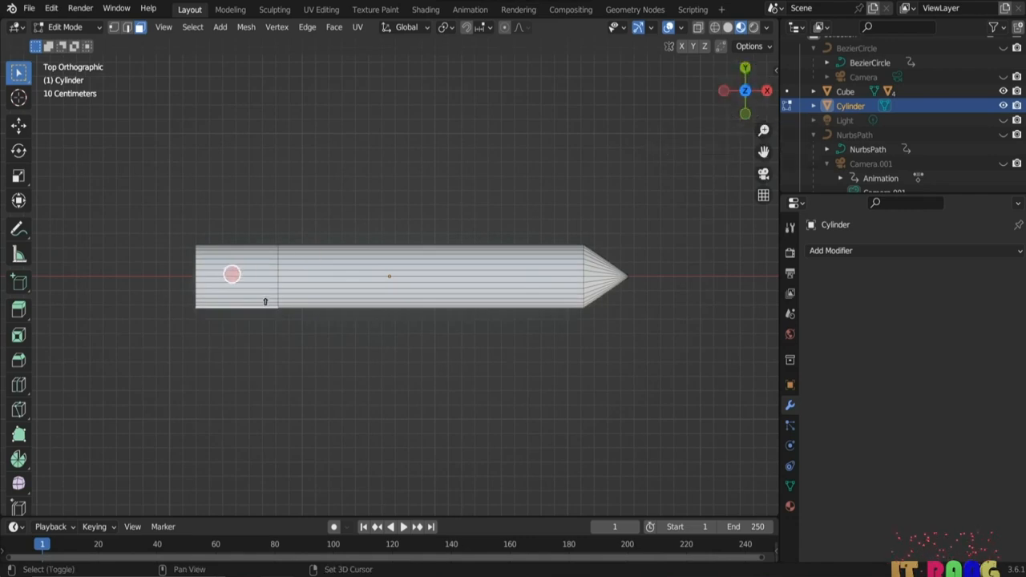
{"action": "left_click", "coordinate": [232, 272], "text": "shift"}
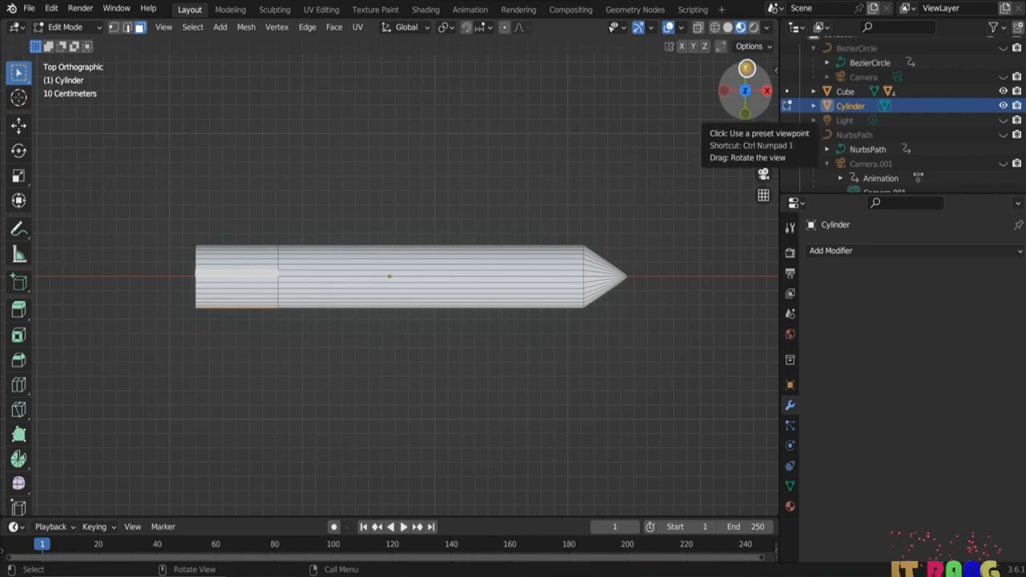
{"action": "left_click", "coordinate": [746, 69]}
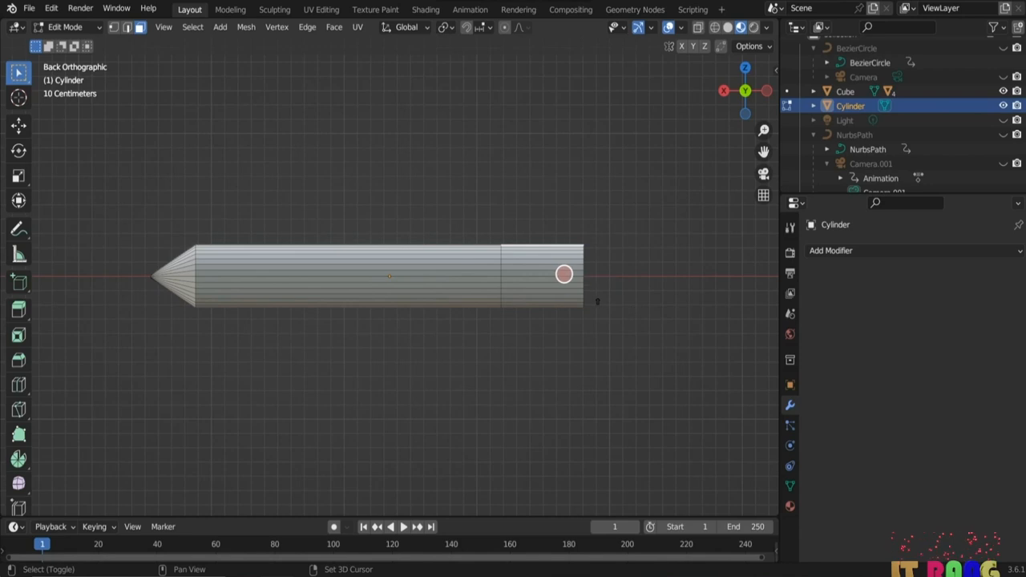
{"action": "left_click", "coordinate": [559, 273], "text": "alt+shift"}
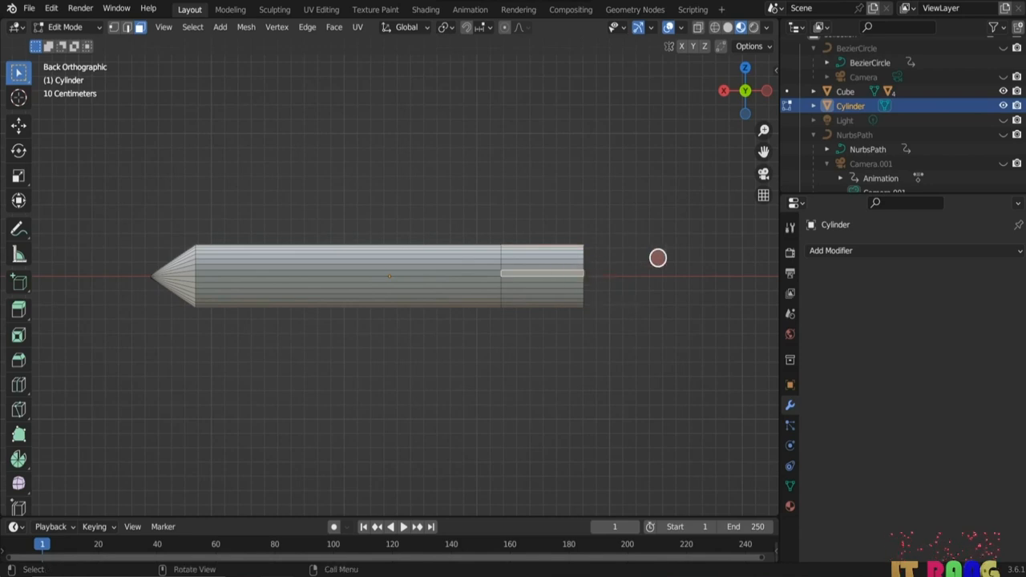
{"action": "left_click", "coordinate": [744, 110]}
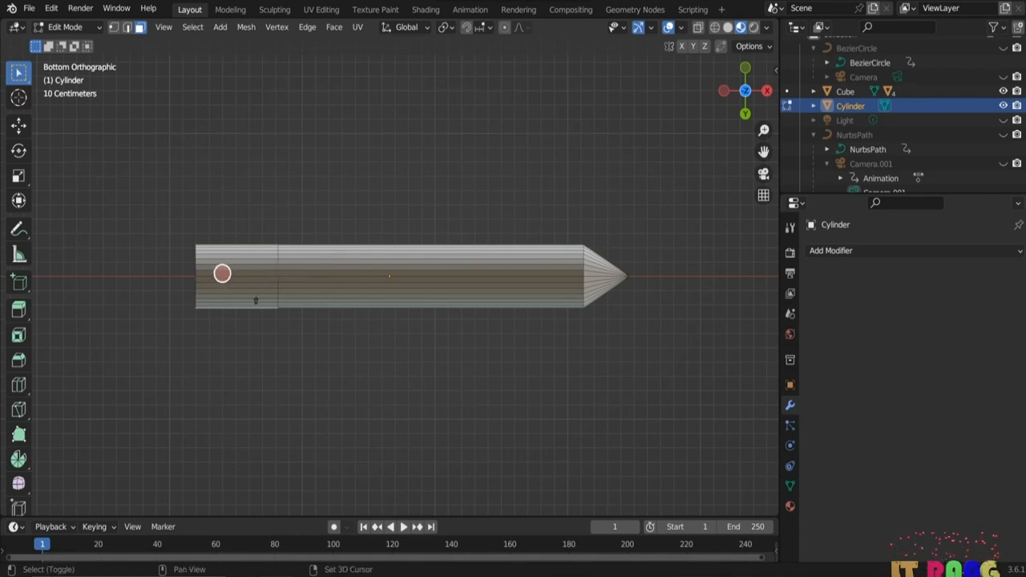
{"action": "left_click", "coordinate": [221, 273], "text": "shift"}
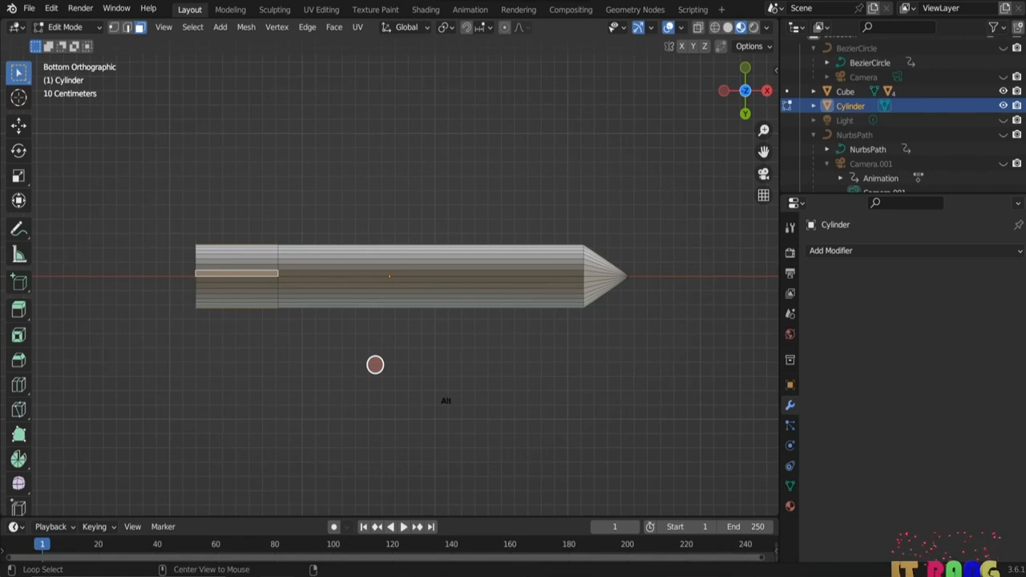
{"action": "key", "text": "alt+e"}
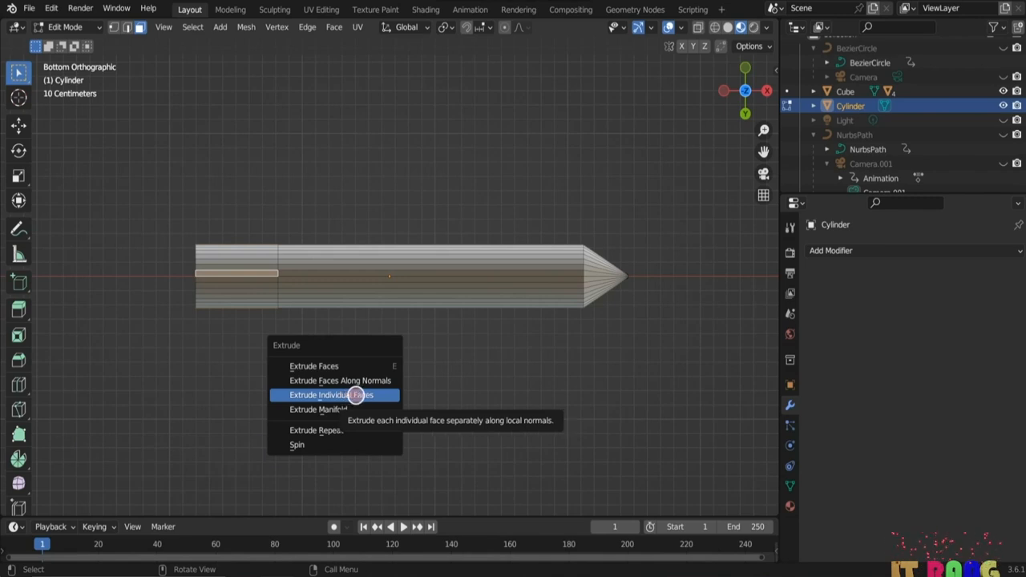
{"action": "left_click", "coordinate": [356, 394]}
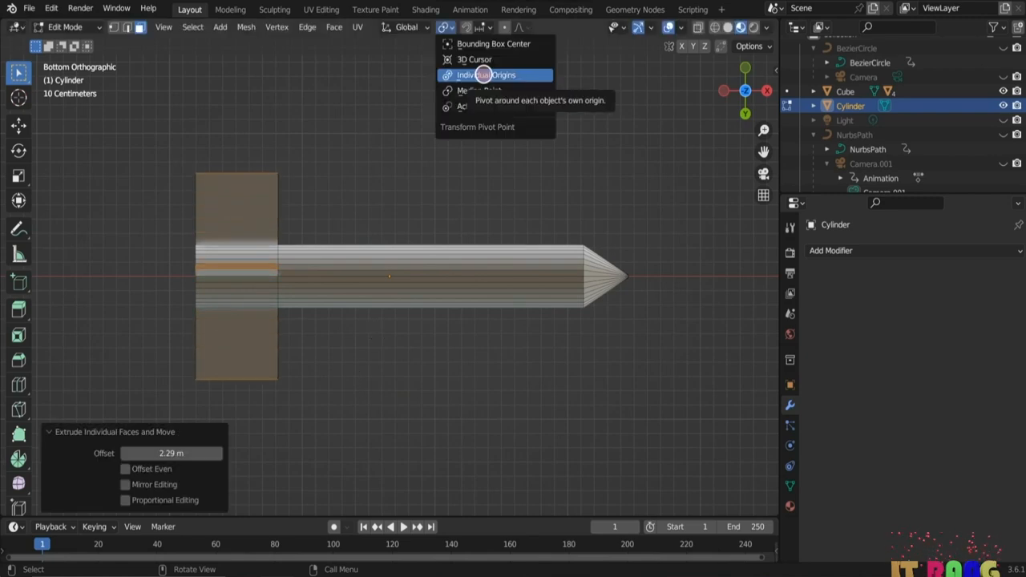
- Scale the fin tips to 0.404 around individual origins and sweep them back about 0.51 m in the negative global X direction
{"action": "left_click", "coordinate": [483, 75]}
{"action": "key", "text": "s"}
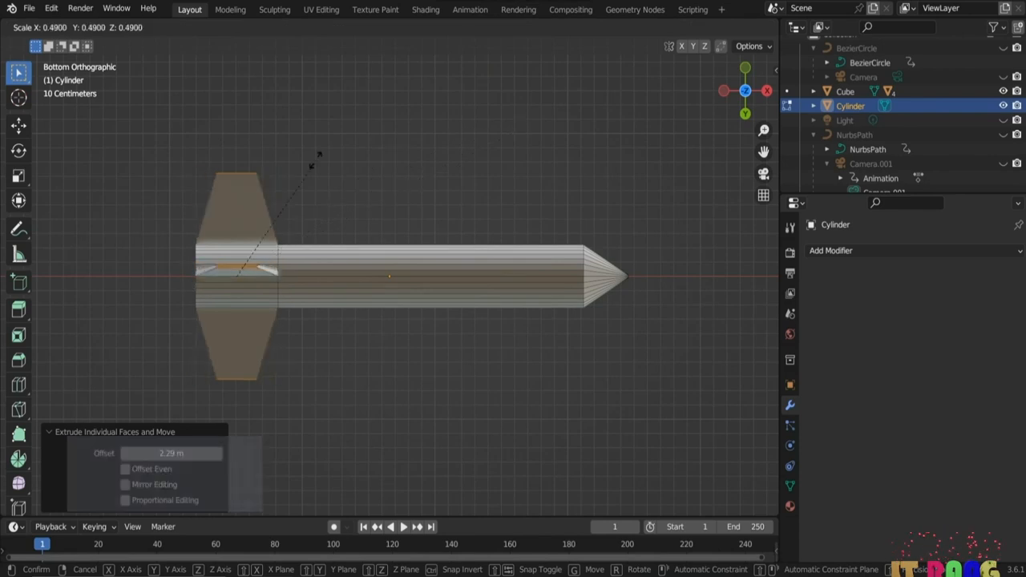
{"action": "left_click", "coordinate": [468, 135]}
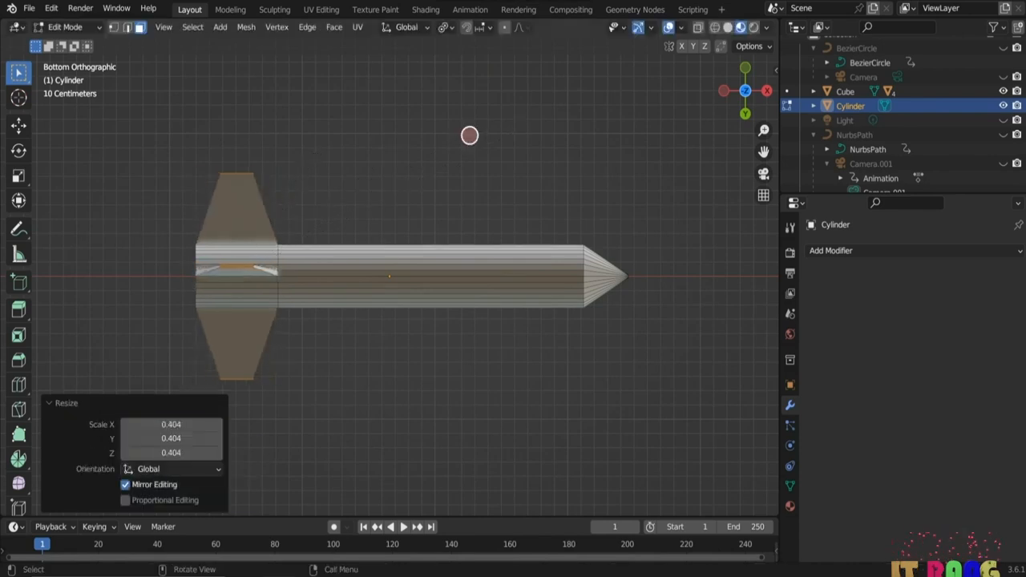
{"action": "key", "text": "g"}
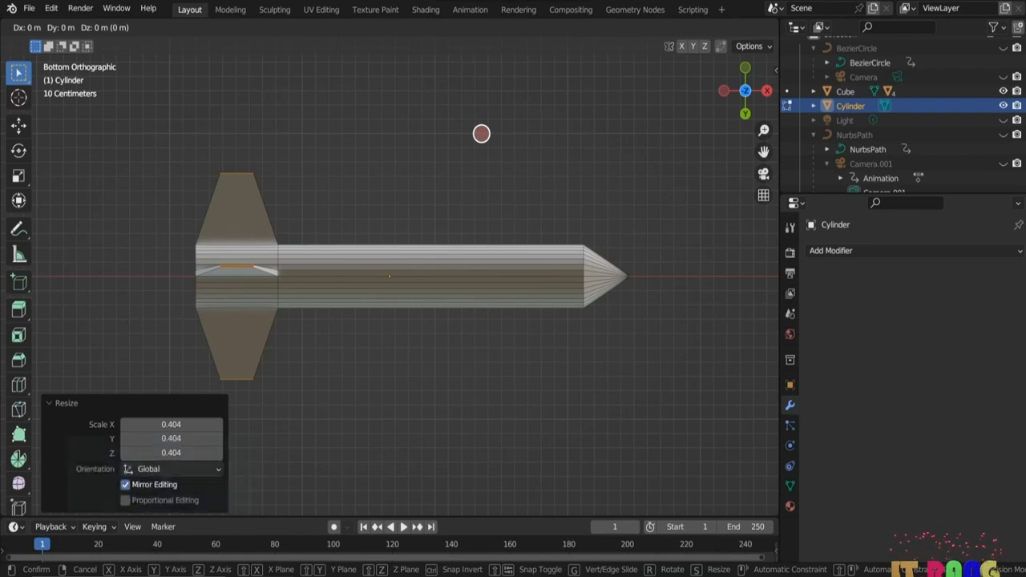
{"action": "key", "text": "x"}
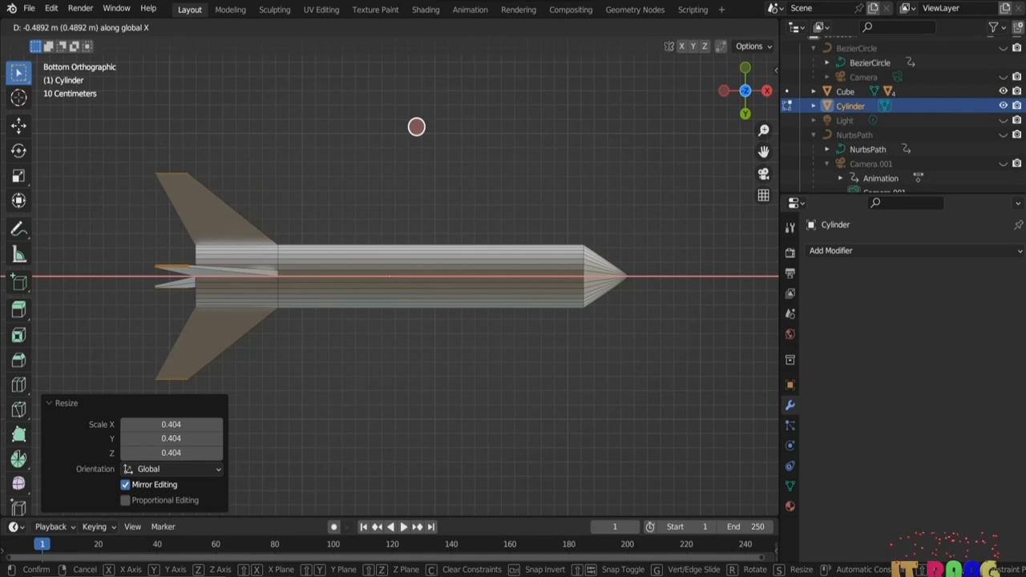
{"action": "left_click", "coordinate": [416, 126]}
- Return to Object Mode and apply smooth shading to the finished missile body
{"action": "middle_click_drag", "start_coordinate": [416, 126], "coordinate": [323, 268]}
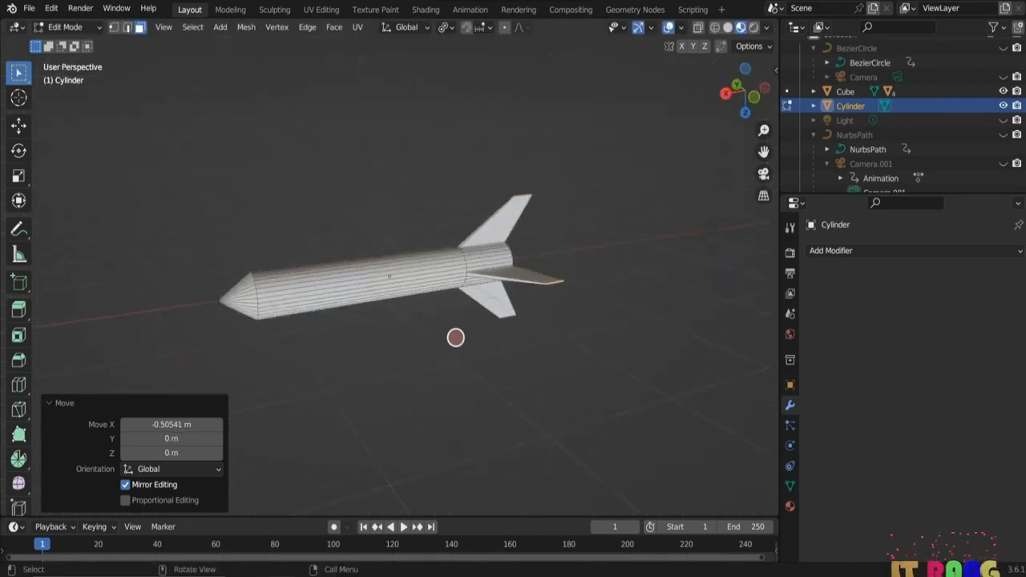
{"action": "key", "text": "Tab"}
{"action": "right_click", "coordinate": [369, 279]}
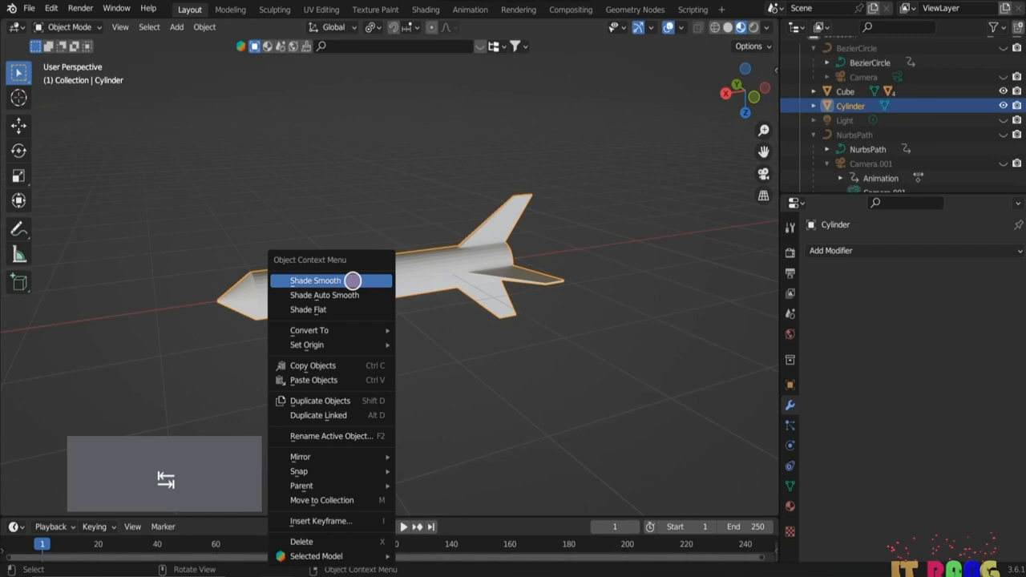
{"action": "left_click", "coordinate": [352, 280]}
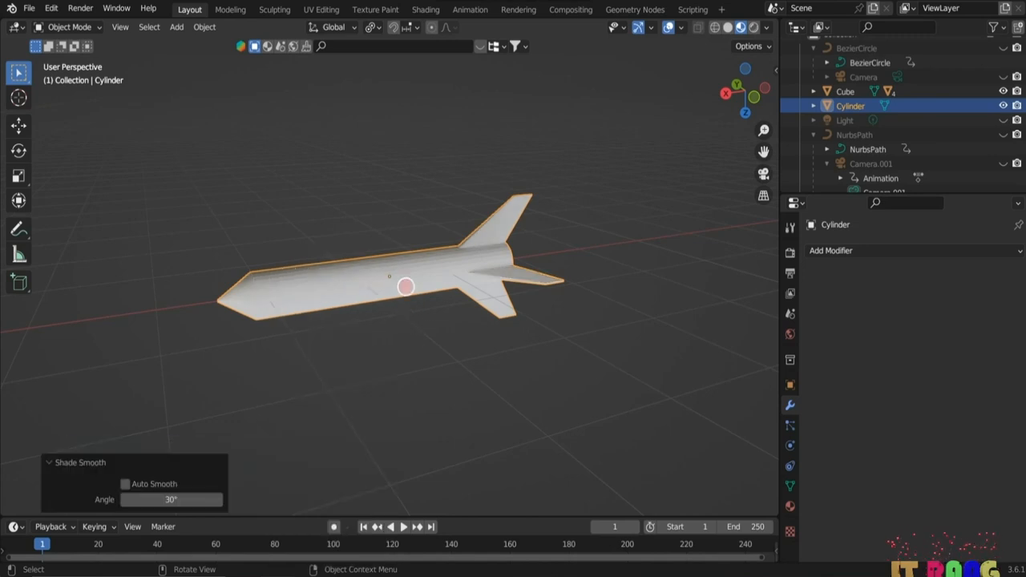
- Create a new material for the missile and set its base color to bright red
{"action": "left_click", "coordinate": [790, 506]}
{"action": "left_click", "coordinate": [920, 312]}
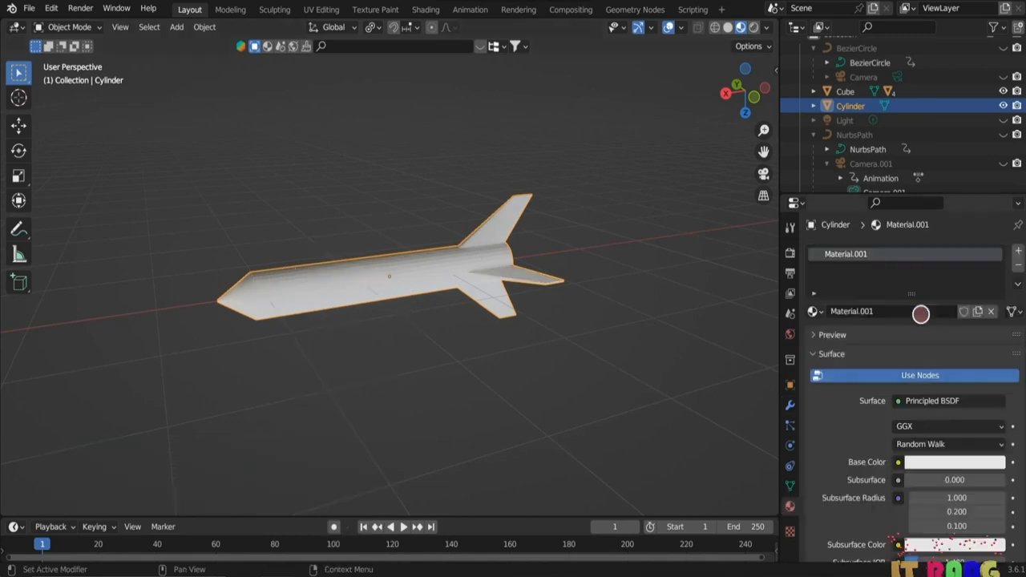
{"action": "left_click", "coordinate": [939, 461]}
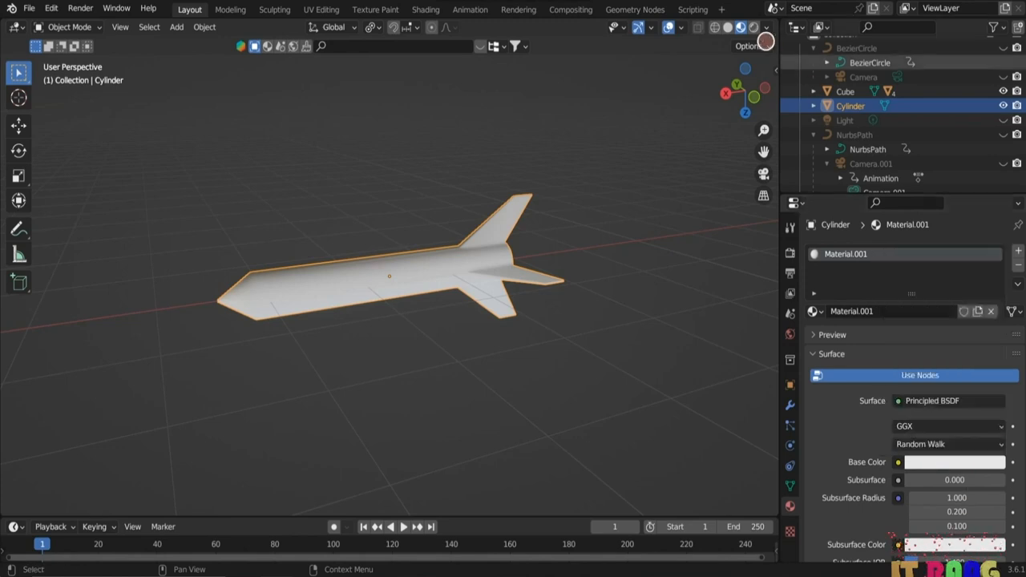
{"action": "left_click", "coordinate": [933, 462]}
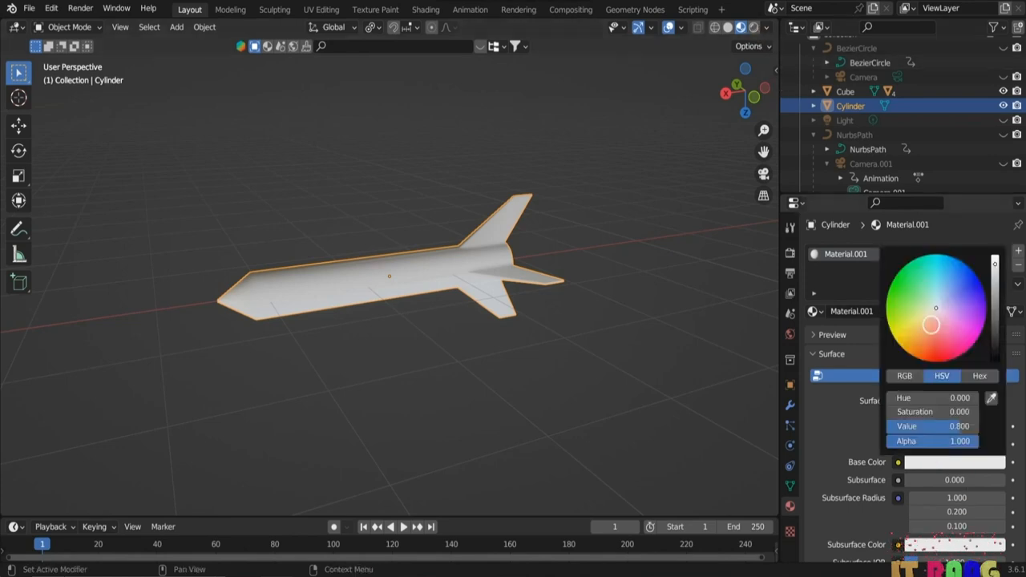
{"action": "left_click", "coordinate": [940, 351]}
{"action": "left_click", "coordinate": [934, 355]}
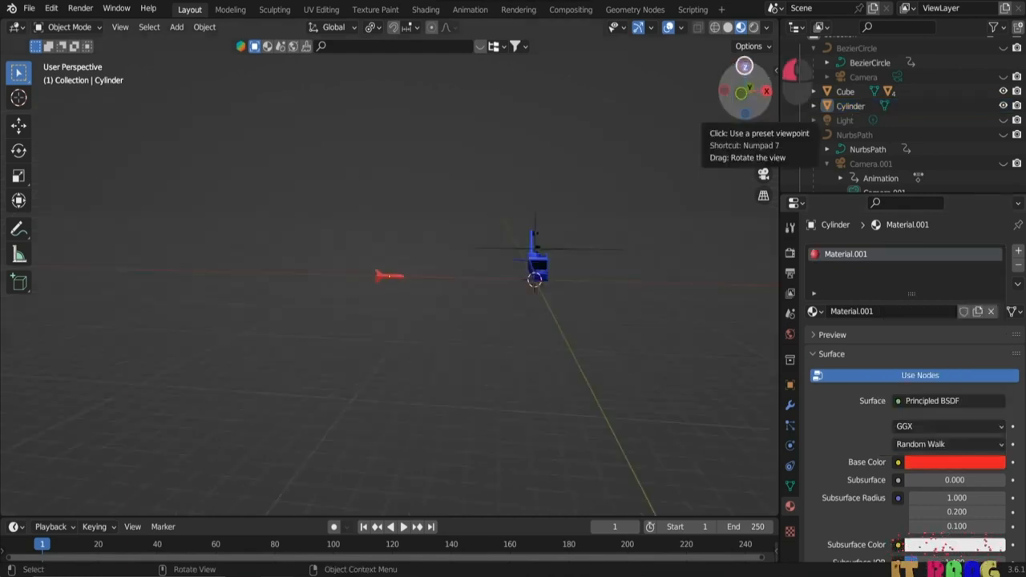
- Enlarge the timeline and move the missile about 59.68 m in the negative global X direction in top view
{"action": "left_click", "coordinate": [745, 68]}
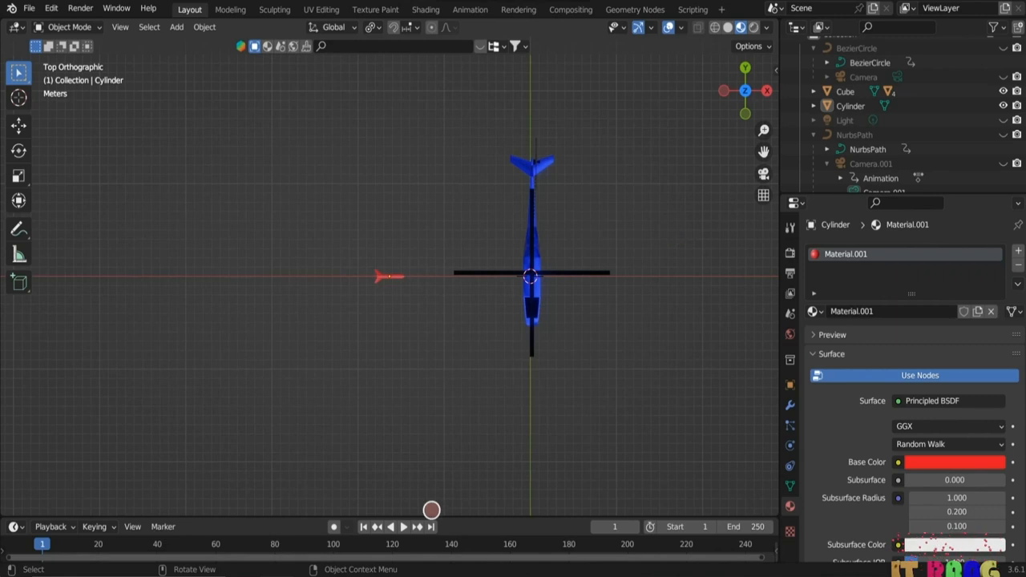
{"action": "left_click_drag", "start_coordinate": [465, 515], "coordinate": [481, 457]}
{"action": "left_click", "coordinate": [392, 248]}
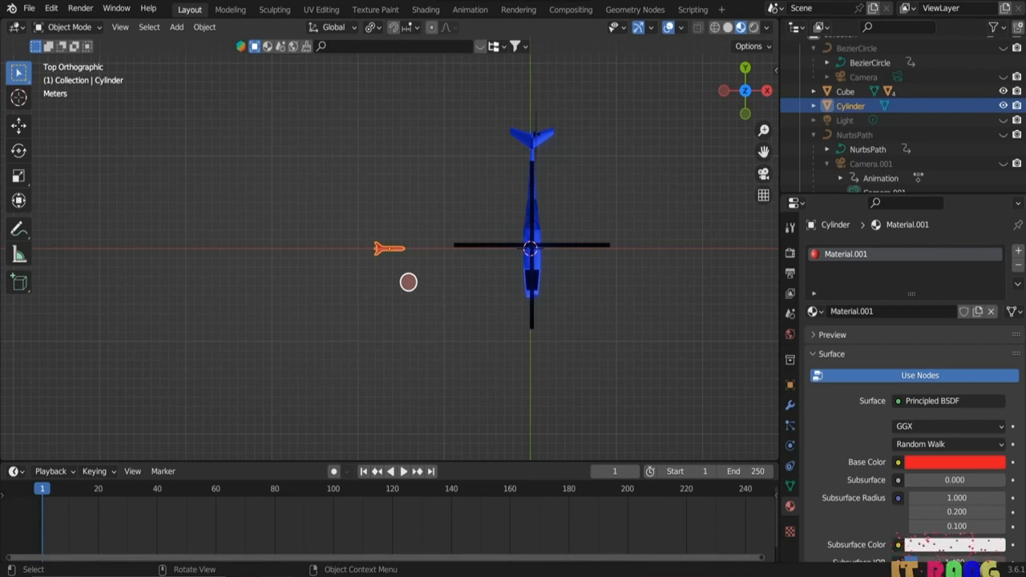
{"action": "key", "text": "g"}
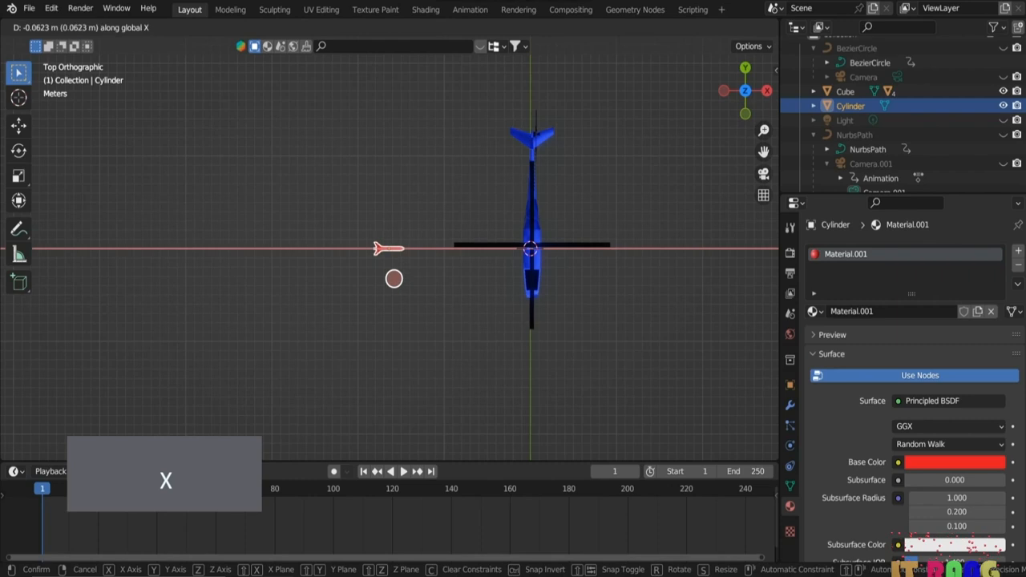
{"action": "left_click", "coordinate": [88, 261]}
- Insert a Location keyframe for the missile at frame 1
{"action": "scroll", "coordinate": [89, 261], "scroll_direction": "down", "scroll_amount": 5}
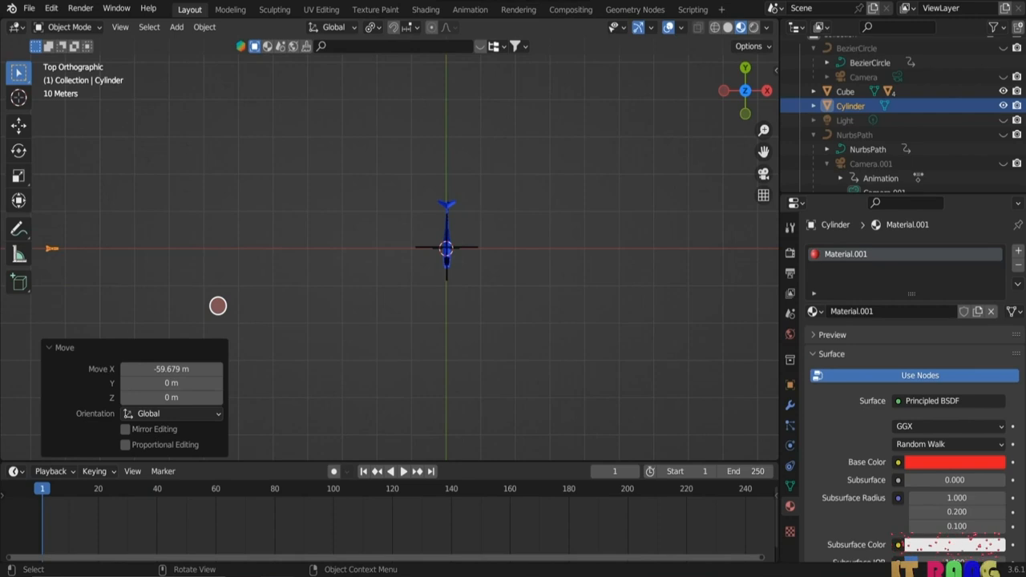
{"action": "key", "text": "i"}
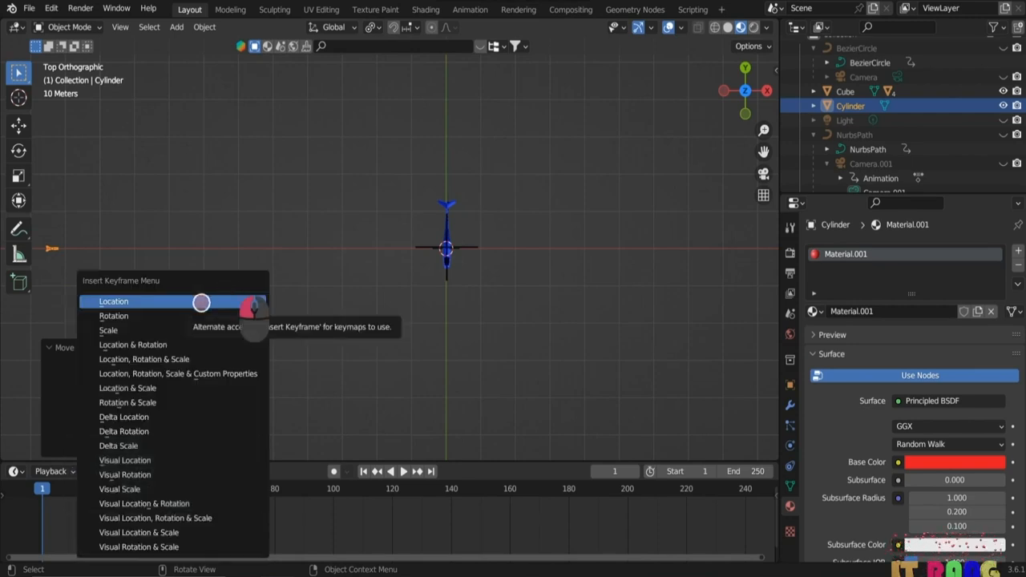
{"action": "left_click", "coordinate": [201, 303]}
- Go to frame 50 and move the missile about 115 m in the positive global X direction to reach the helicopter
{"action": "left_click", "coordinate": [185, 489]}
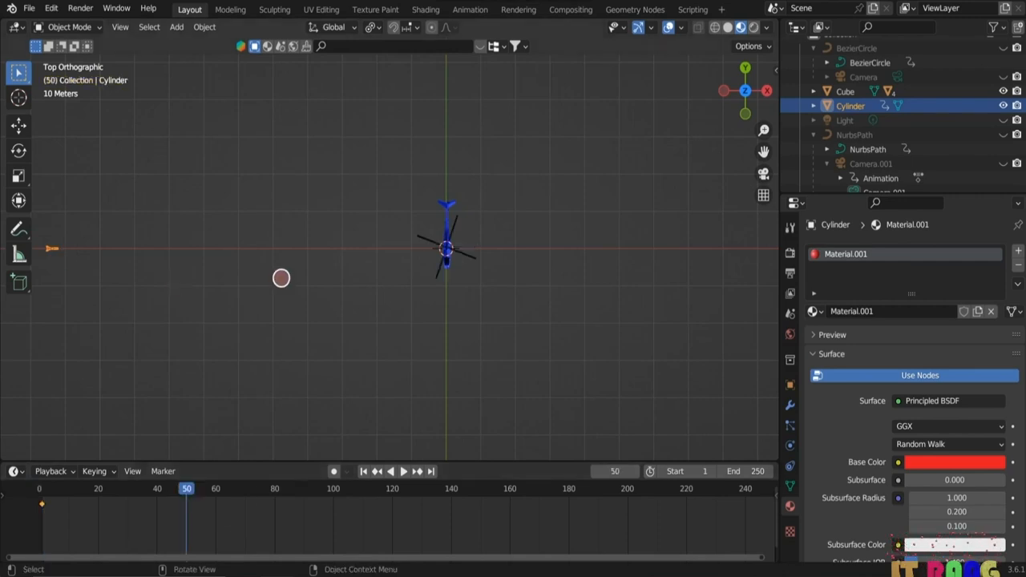
{"action": "key", "text": "g"}
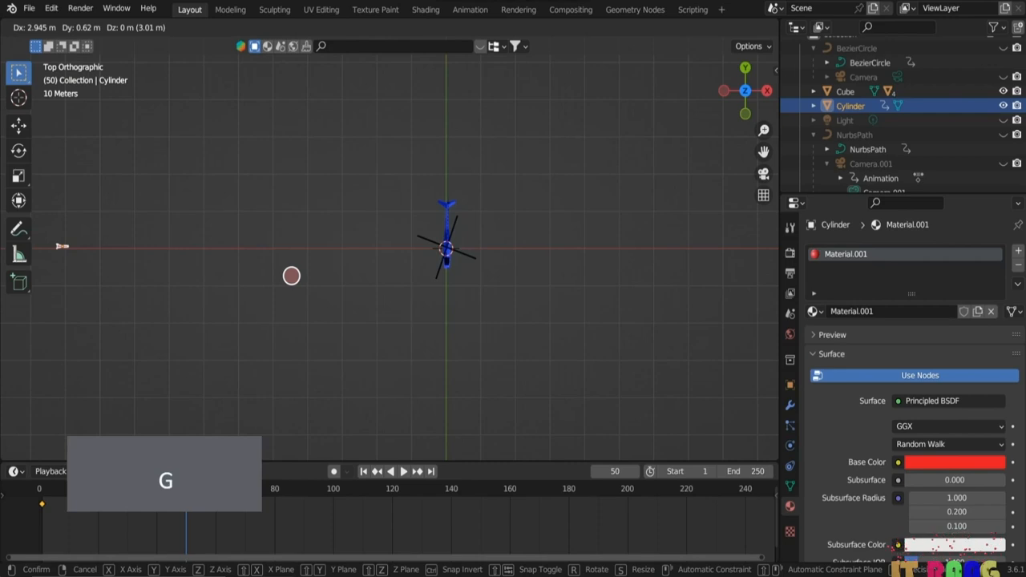
{"action": "key", "text": "x"}
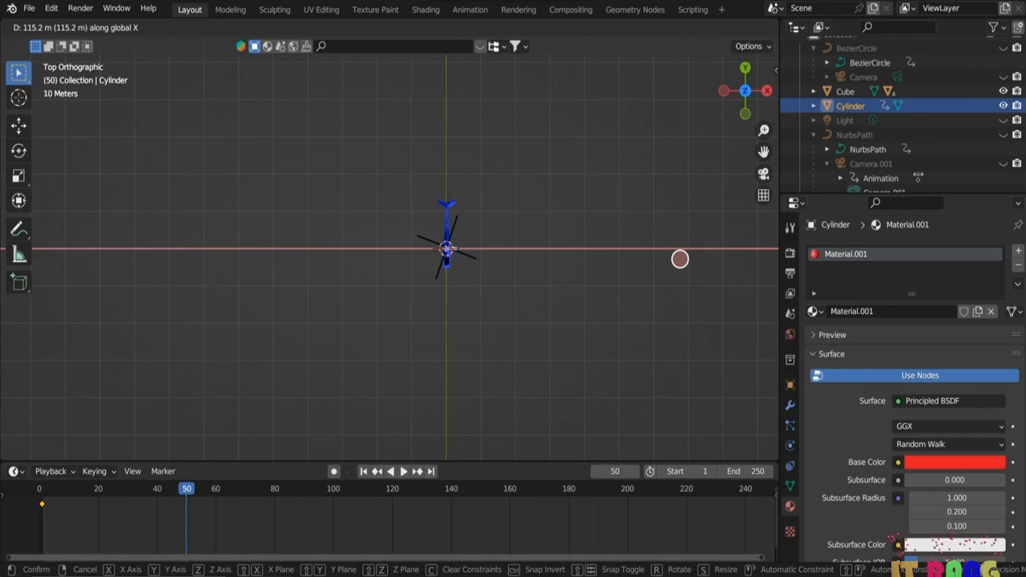
- Move the cylinder about 115.17 m along the global X axis to the helicopter and insert a Location keyframe at frame 50
{"action": "left_click", "coordinate": [679, 258]}
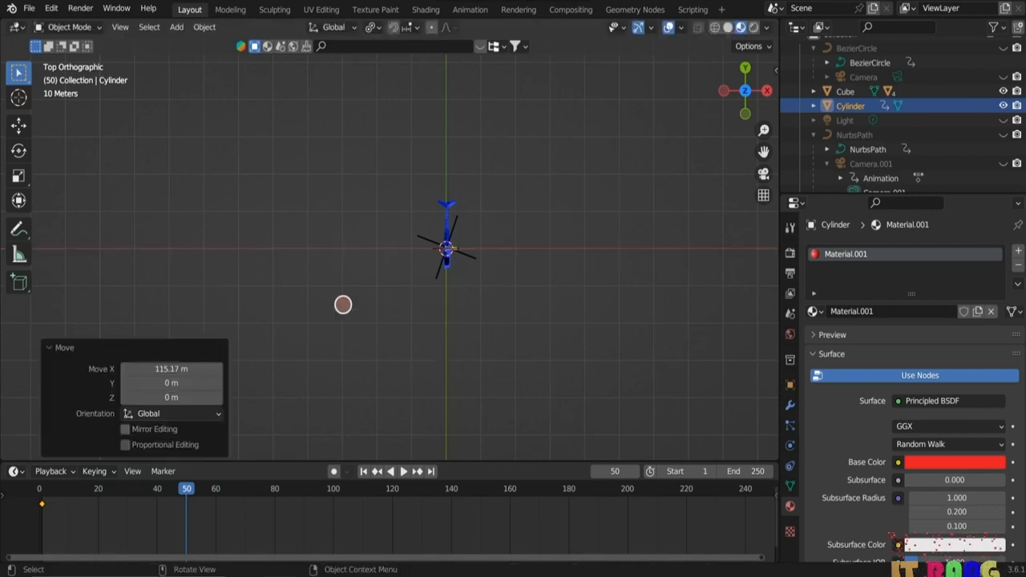
{"action": "key", "text": "i"}
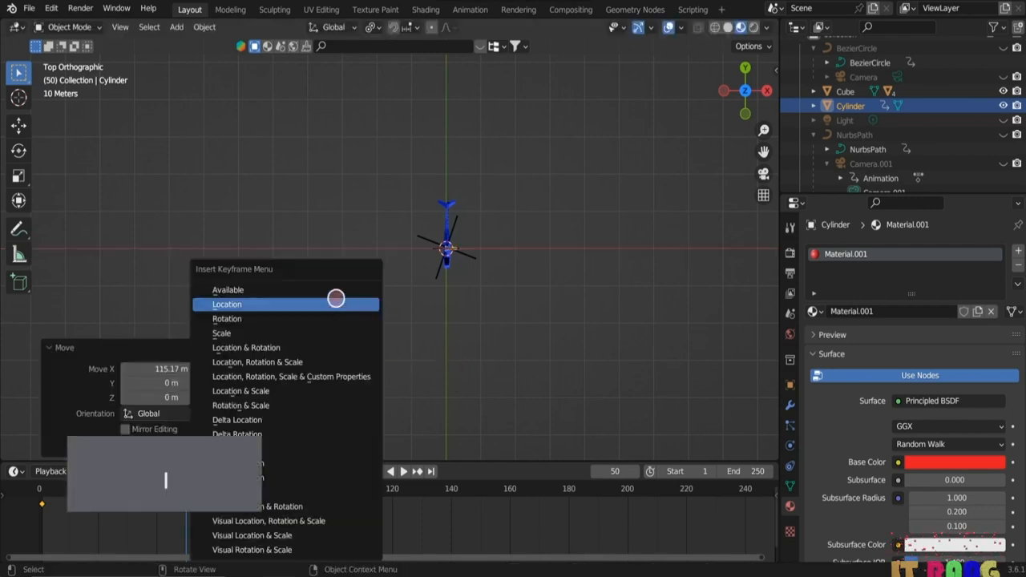
{"action": "left_click", "coordinate": [317, 304]}
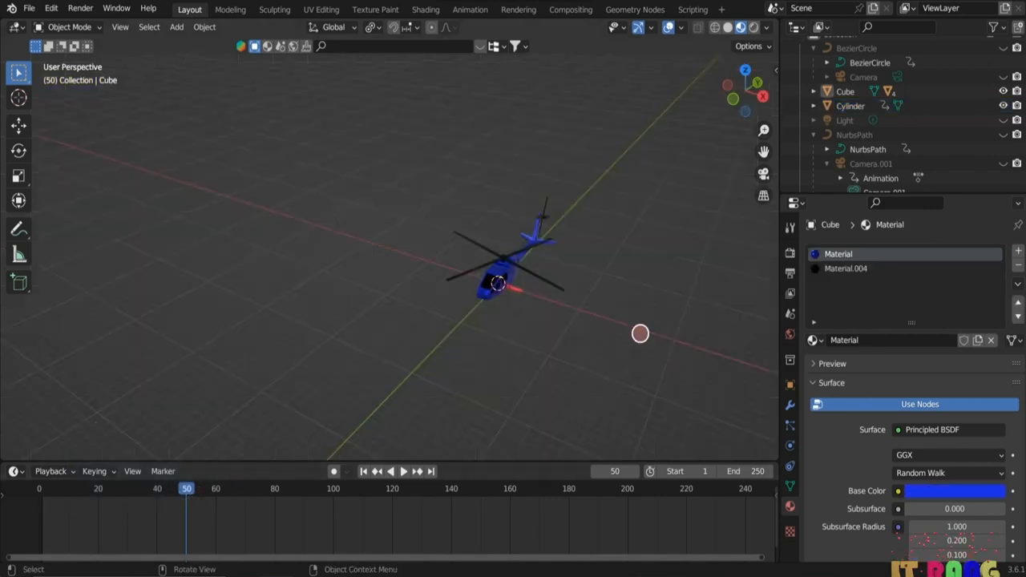
- Apply Quick Explode to both the helicopter and the cylinder and change the explosion's start frame
{"action": "key", "text": "a"}
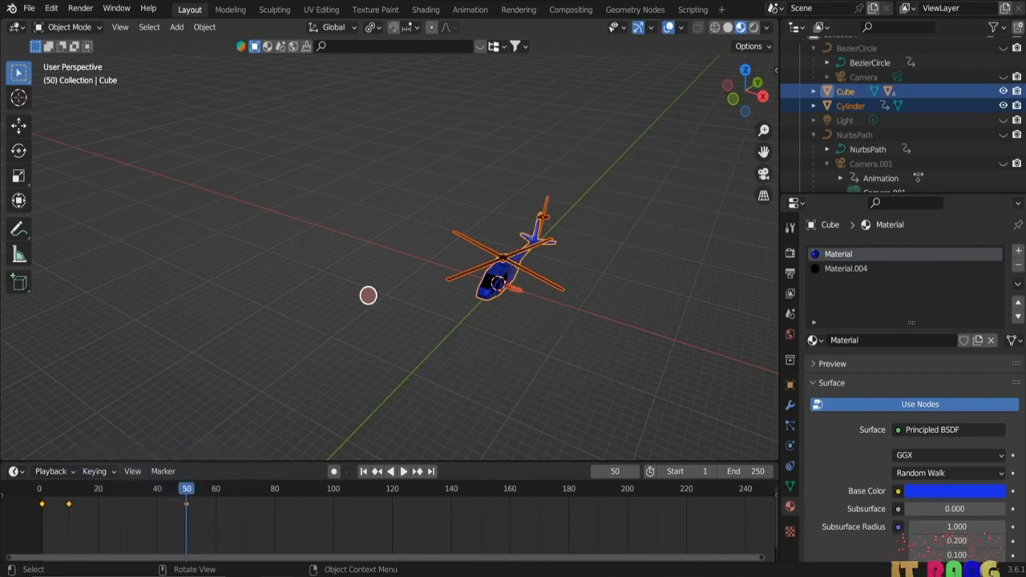
{"action": "left_click", "coordinate": [206, 26]}
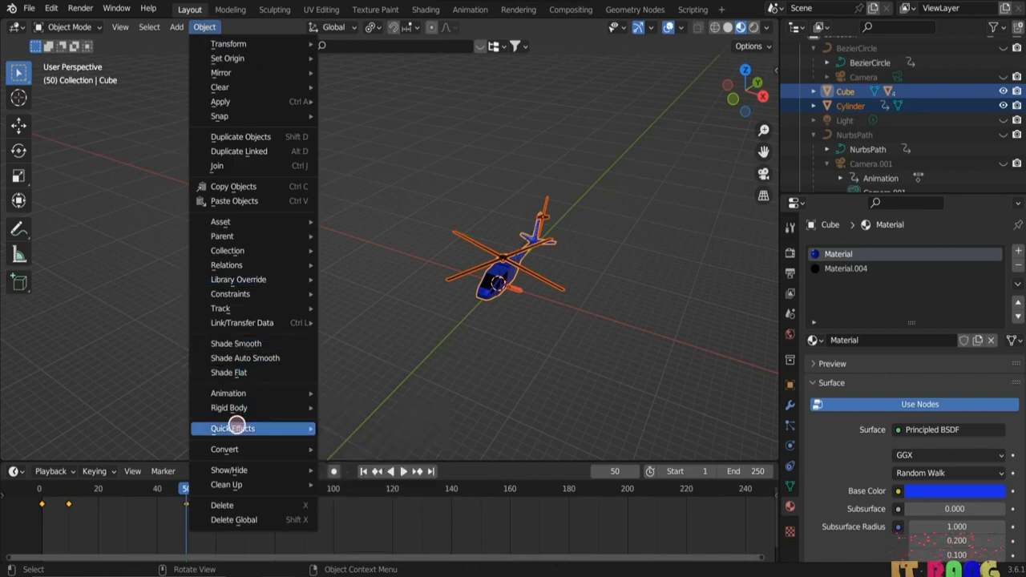
{"action": "mouse_move", "coordinate": [238, 429]}
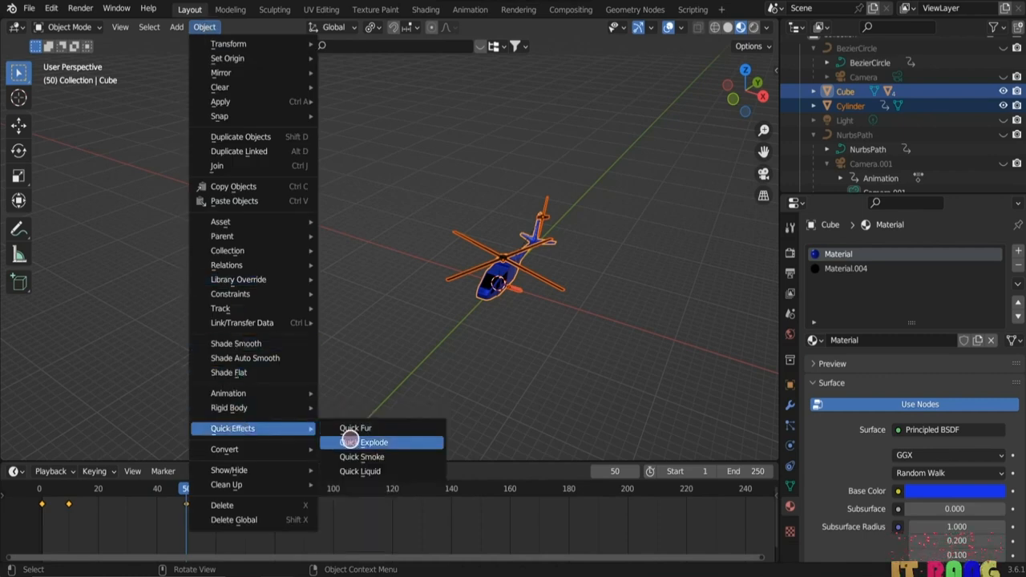
{"action": "left_click", "coordinate": [394, 442]}
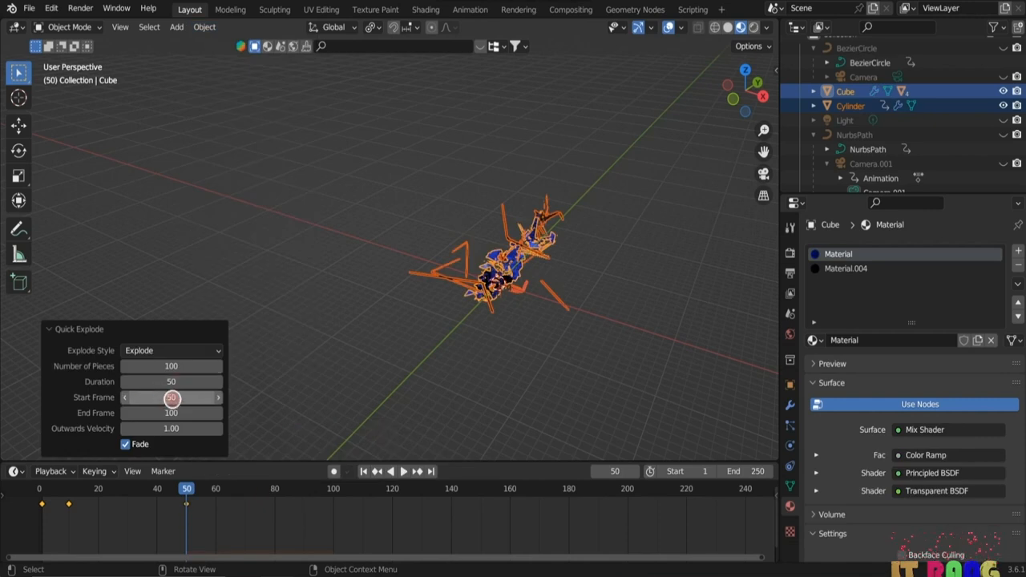
{"action": "left_click", "coordinate": [172, 397]}
{"action": "type", "text": "4"}
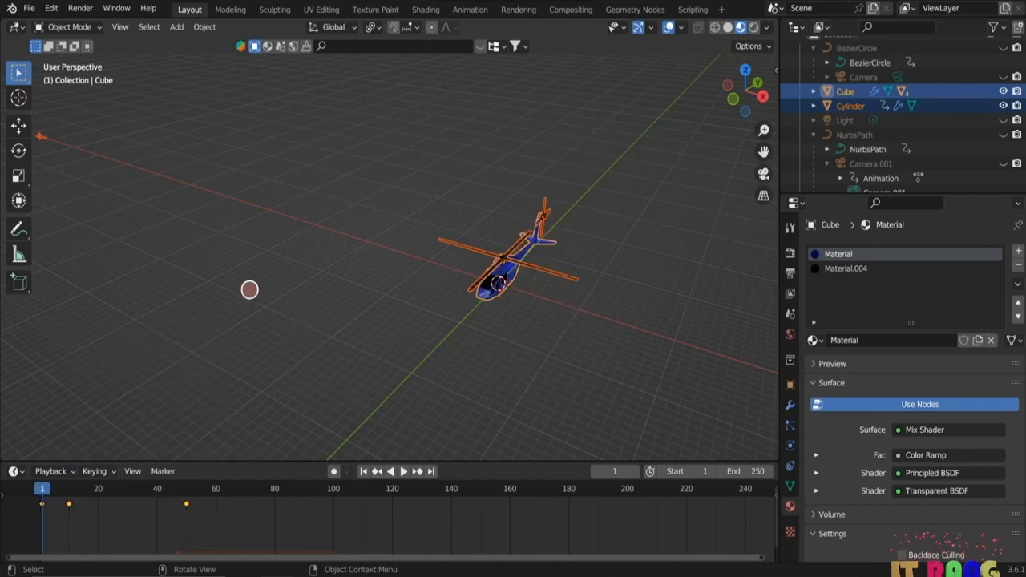
- Play the animation from frame 1 to check the explosion's timing
{"action": "key", "text": "space"}
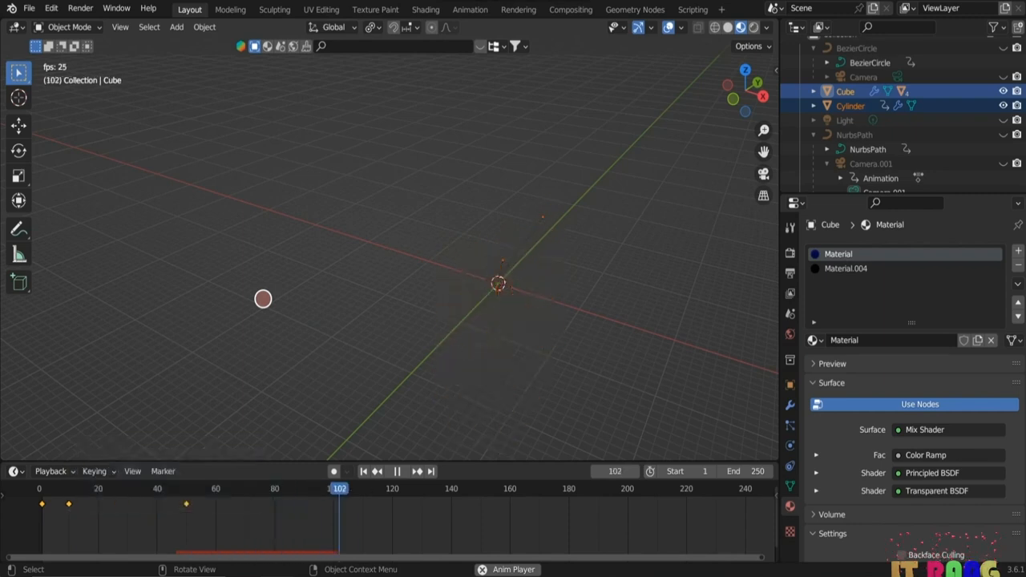
{"action": "left_click", "coordinate": [393, 471]}
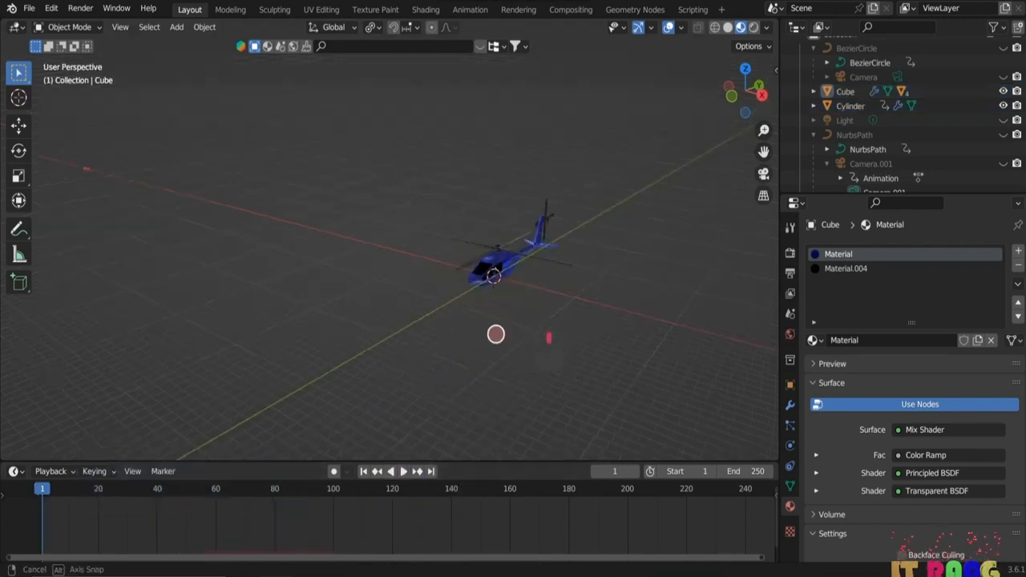
- Add Quick Smoke to the helicopter alone, using the Smoke & Fire style with Render Smoke Objects enabled
{"action": "middle_click_drag", "start_coordinate": [495, 334], "coordinate": [495, 332]}
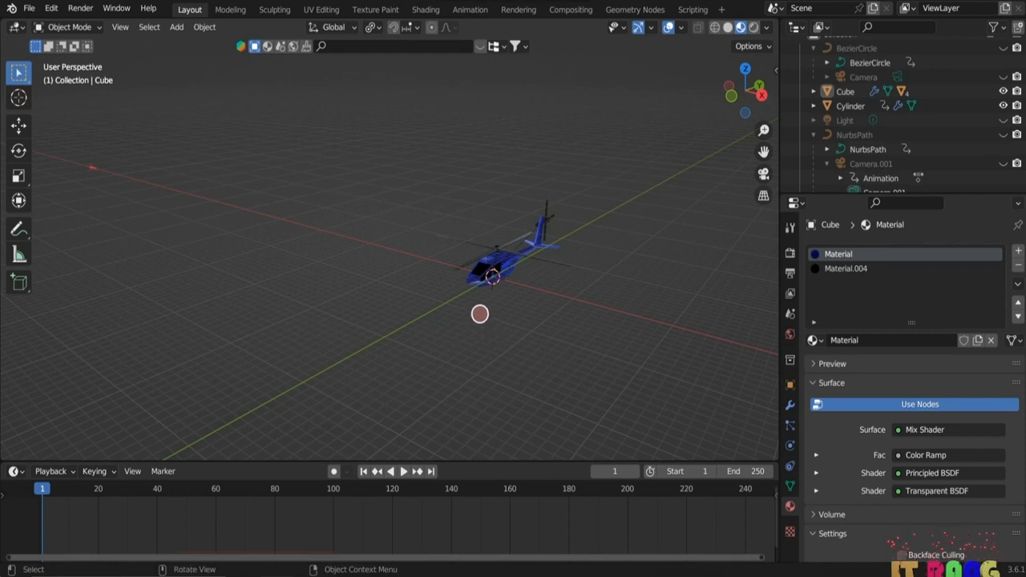
{"action": "left_click_drag", "start_coordinate": [386, 171], "coordinate": [606, 322]}
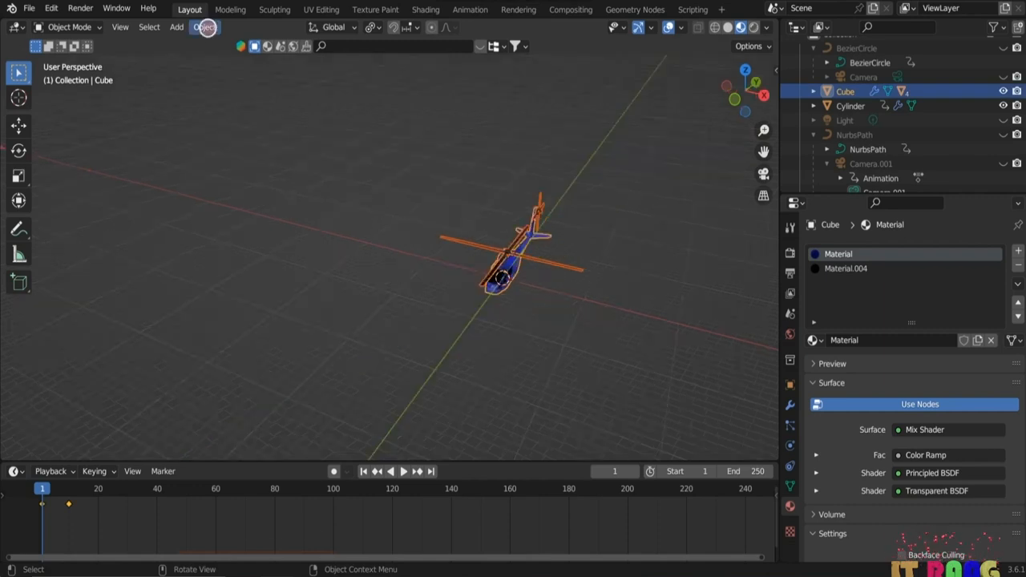
{"action": "left_click", "coordinate": [206, 28]}
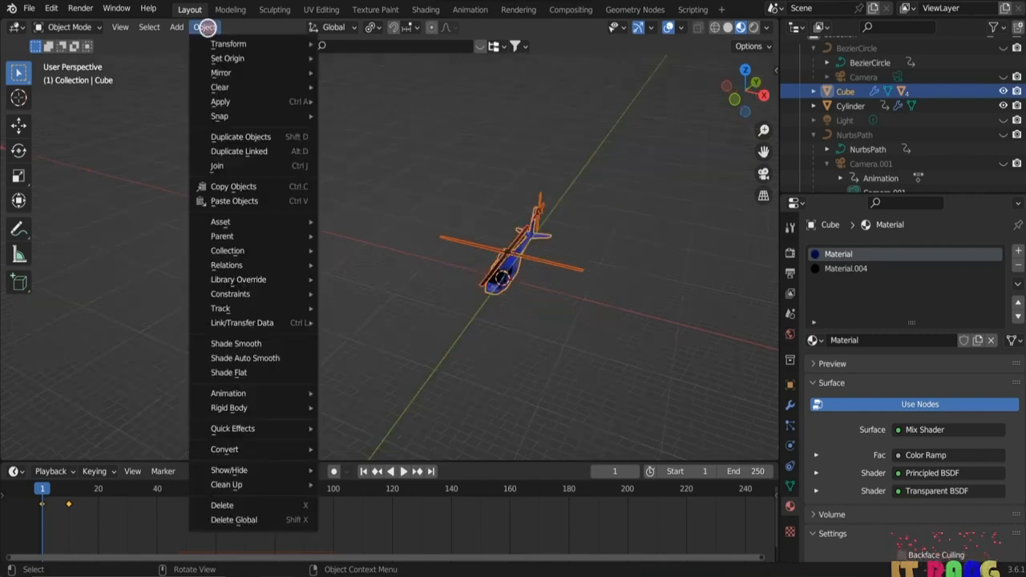
{"action": "mouse_move", "coordinate": [242, 428]}
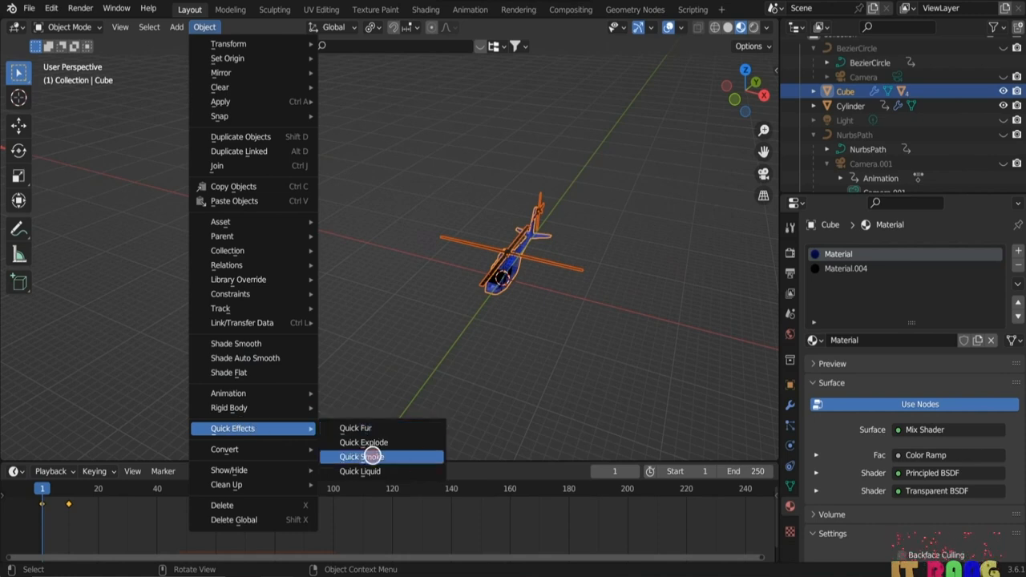
{"action": "left_click", "coordinate": [372, 456]}
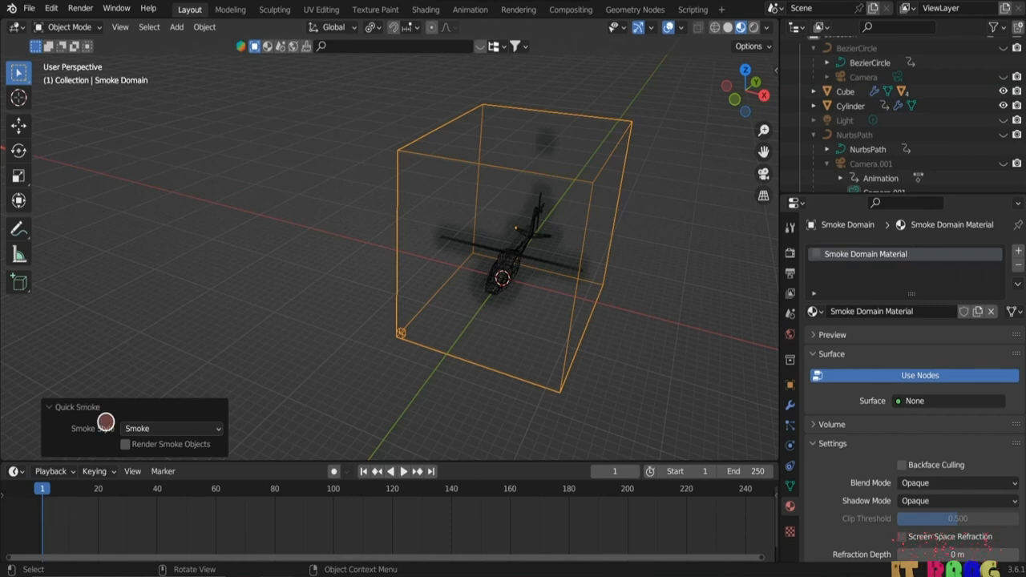
{"action": "left_click", "coordinate": [216, 429]}
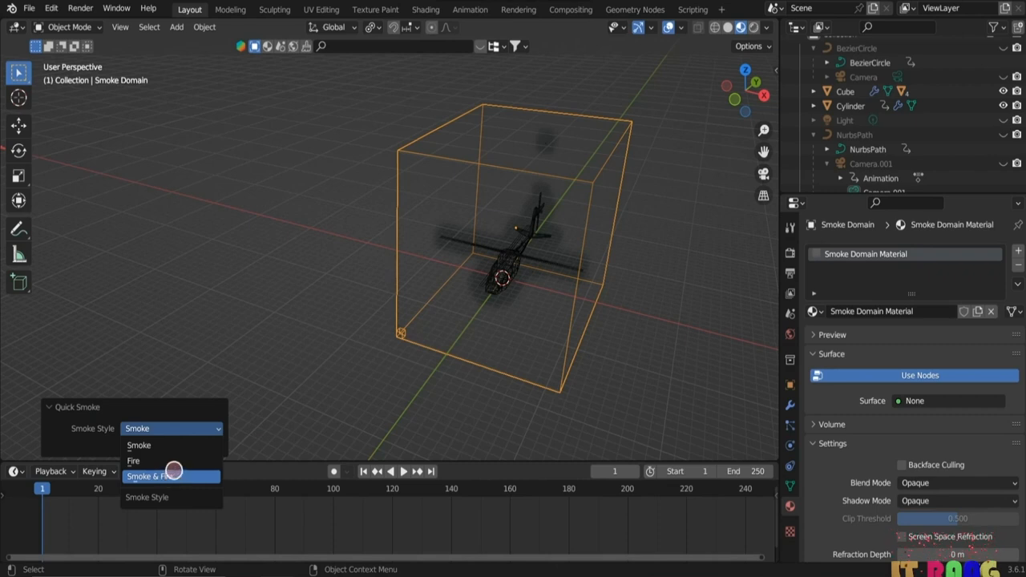
{"action": "left_click", "coordinate": [173, 473]}
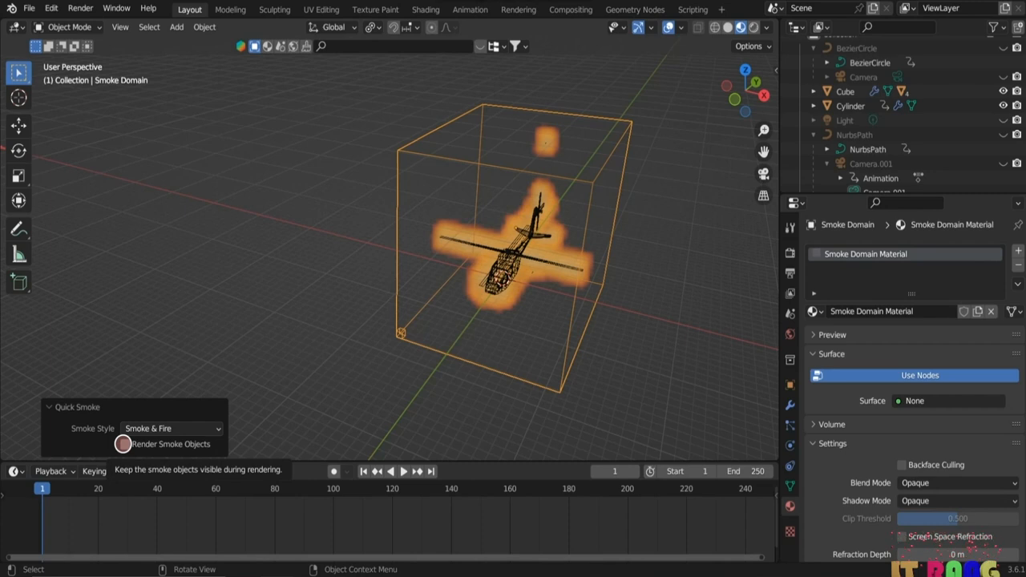
{"action": "left_click", "coordinate": [125, 444]}
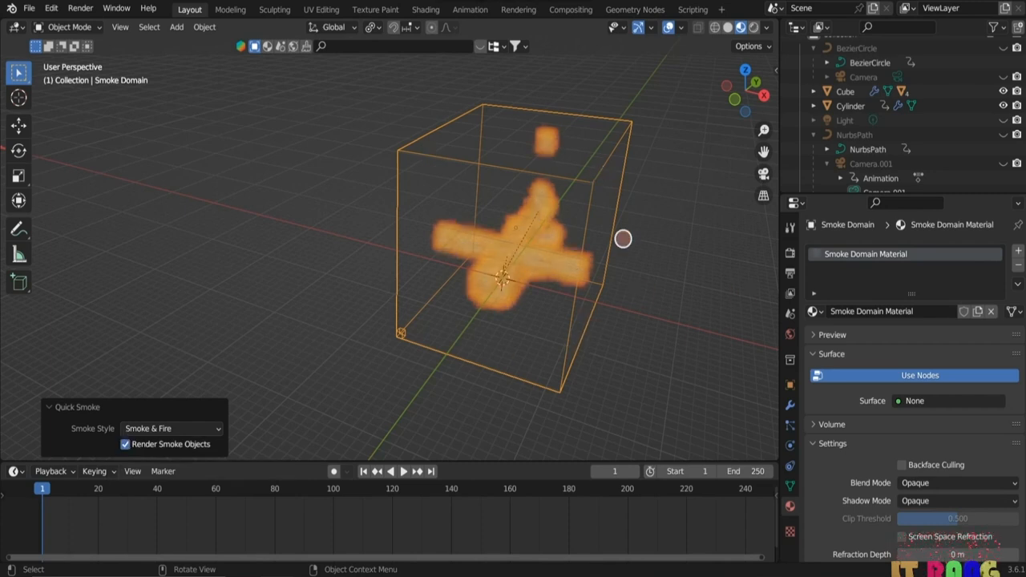
- Scale the smoke domain up uniformly by about 1.269
{"action": "scroll", "coordinate": [845, 158], "scroll_direction": "down", "scroll_amount": 2}
{"action": "scroll", "coordinate": [845, 159], "scroll_direction": "down", "scroll_amount": 1}
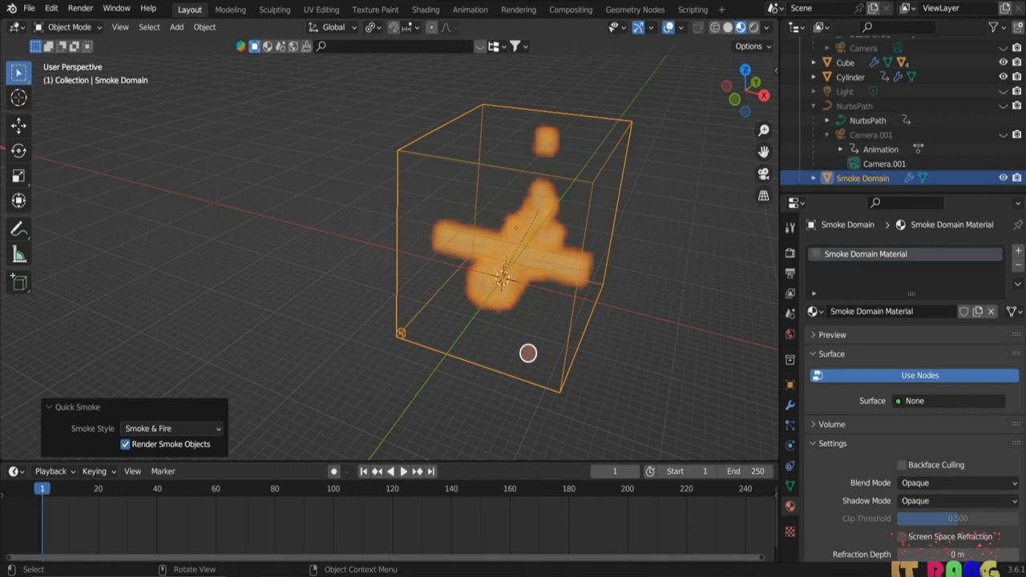
{"action": "key", "text": "s"}
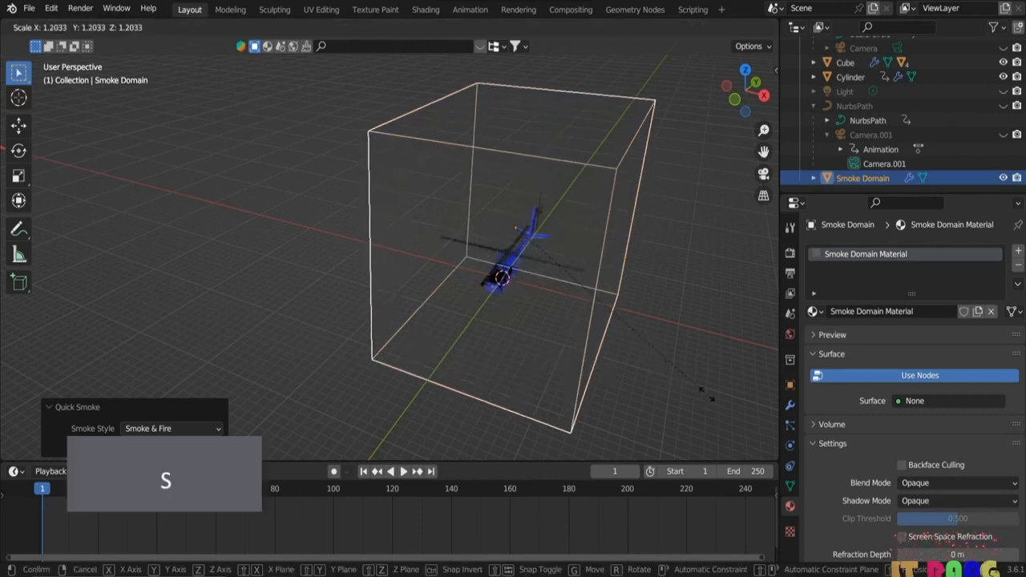
{"action": "left_click", "coordinate": [518, 317]}
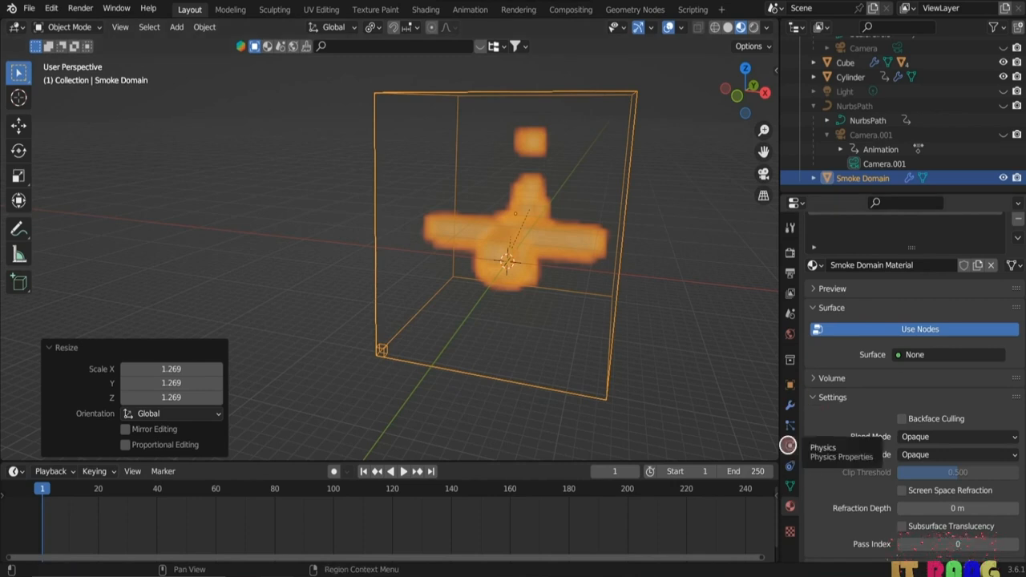
- Set the smoke domain's fluid Resolution Divisions to 70
{"action": "left_click", "coordinate": [785, 445]}
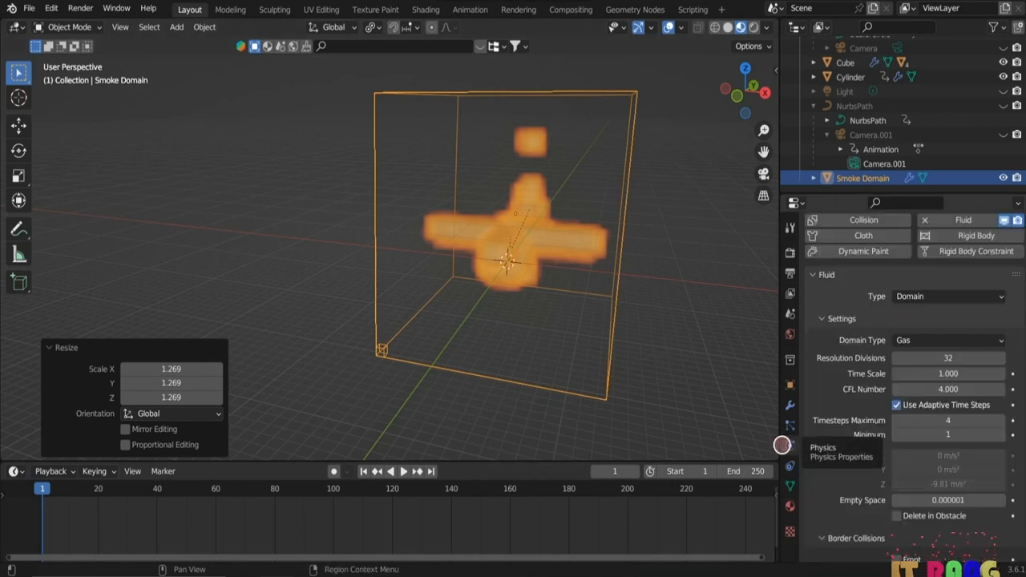
{"action": "scroll", "coordinate": [922, 353], "scroll_direction": "down", "scroll_amount": 1}
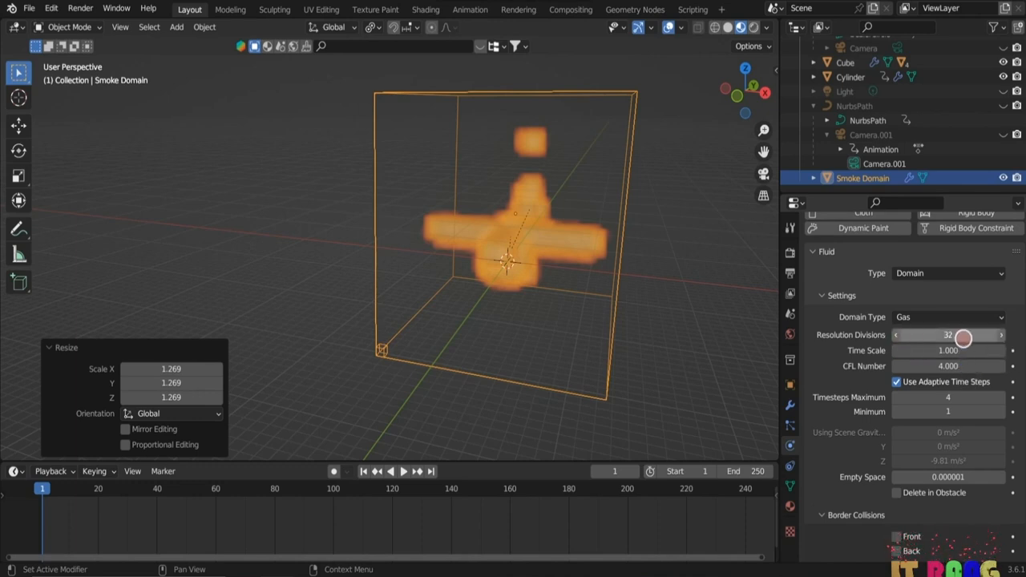
{"action": "left_click", "coordinate": [947, 335]}
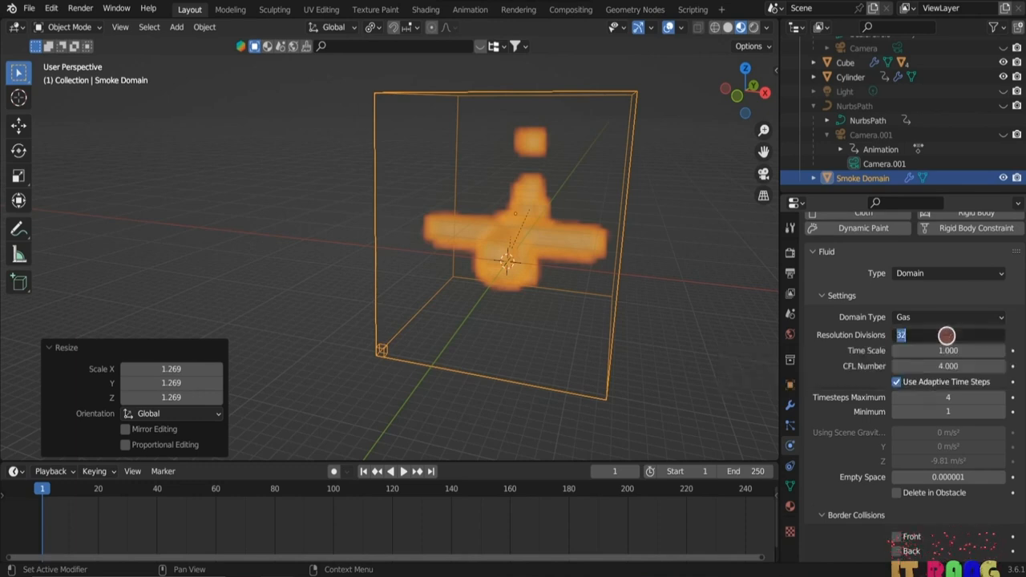
{"action": "type", "text": "70"}
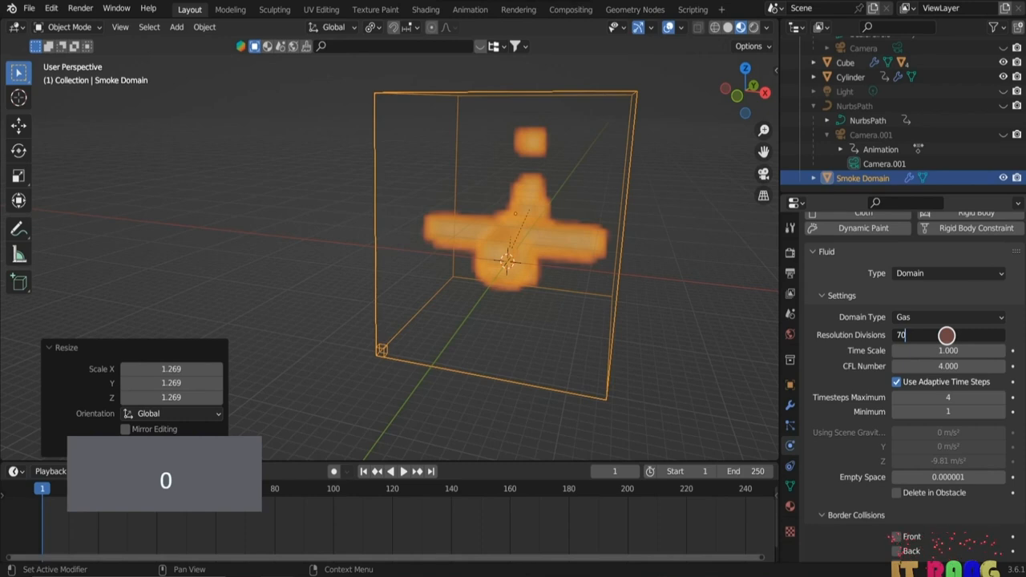
{"action": "key", "text": "Return"}
- Set the domain's fire values to Reaction Speed 0.26, Temperature Maximum 5.0 and Minimum 2.5
{"action": "scroll", "coordinate": [837, 414], "scroll_direction": "down", "scroll_amount": 6}
{"action": "scroll", "coordinate": [830, 418], "scroll_direction": "down", "scroll_amount": 2}
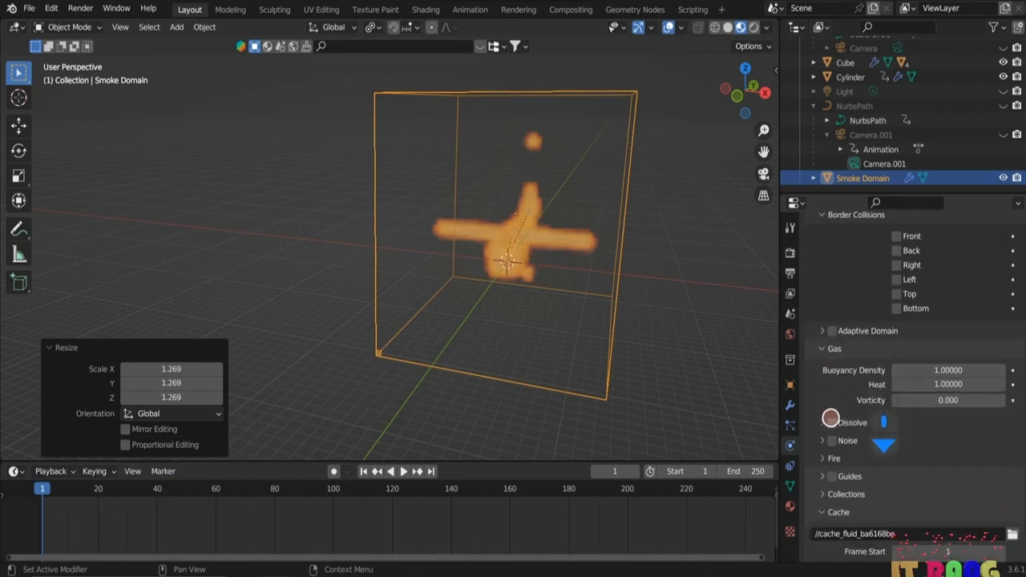
{"action": "scroll", "coordinate": [830, 418], "scroll_direction": "down", "scroll_amount": 2}
{"action": "left_click", "coordinate": [832, 409]}
{"action": "scroll", "coordinate": [852, 411], "scroll_direction": "down", "scroll_amount": 1}
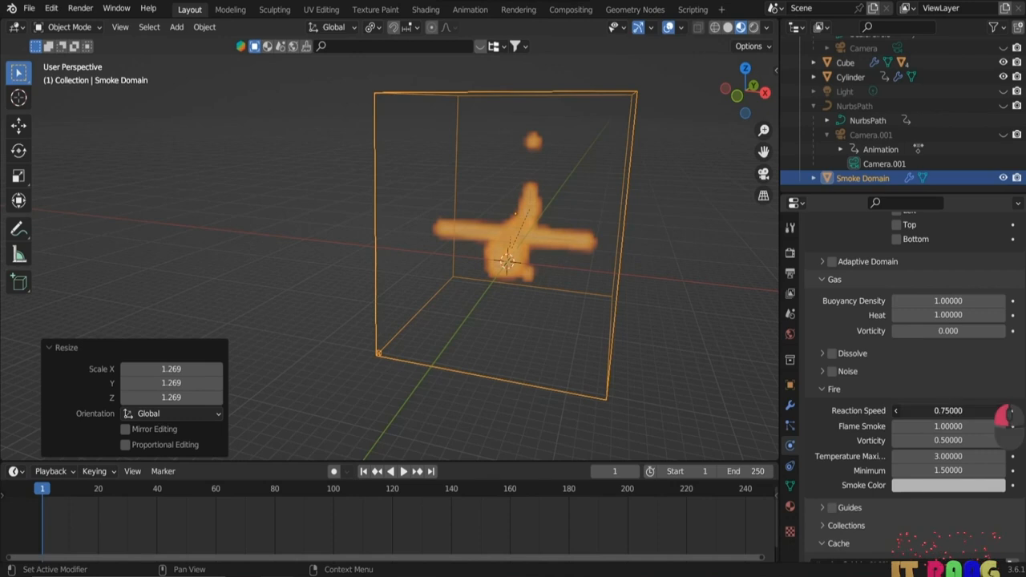
{"action": "mouse_move", "coordinate": [948, 411]}
{"action": "left_mouse_down"}
{"action": "mouse_move", "coordinate": [890, 410]}
{"action": "mouse_move", "coordinate": [964, 413]}
{"action": "left_mouse_up"}
{"action": "left_click_drag", "start_coordinate": [897, 410], "coordinate": [896, 410]}
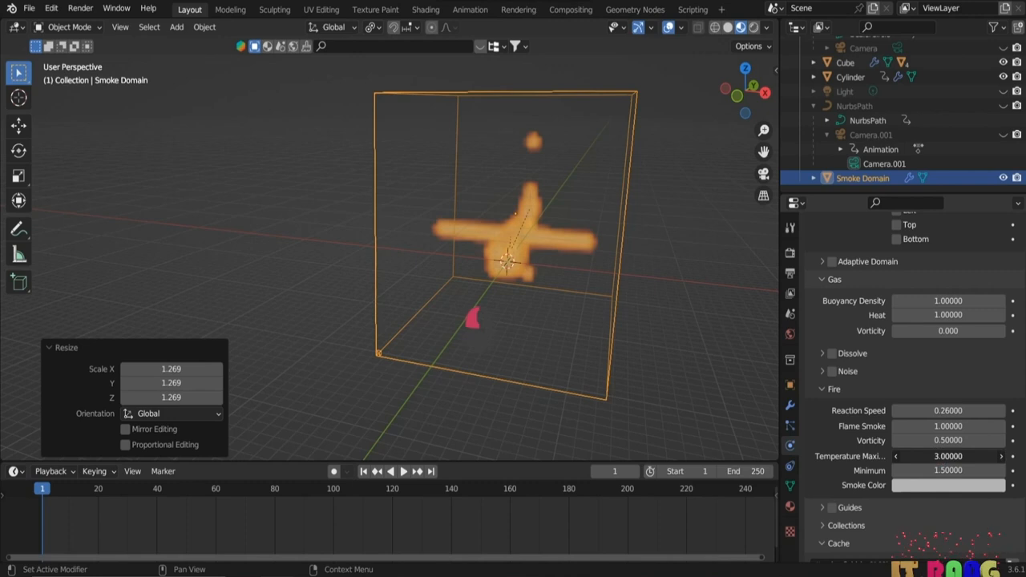
{"action": "left_click_drag", "start_coordinate": [965, 457], "coordinate": [998, 457]}
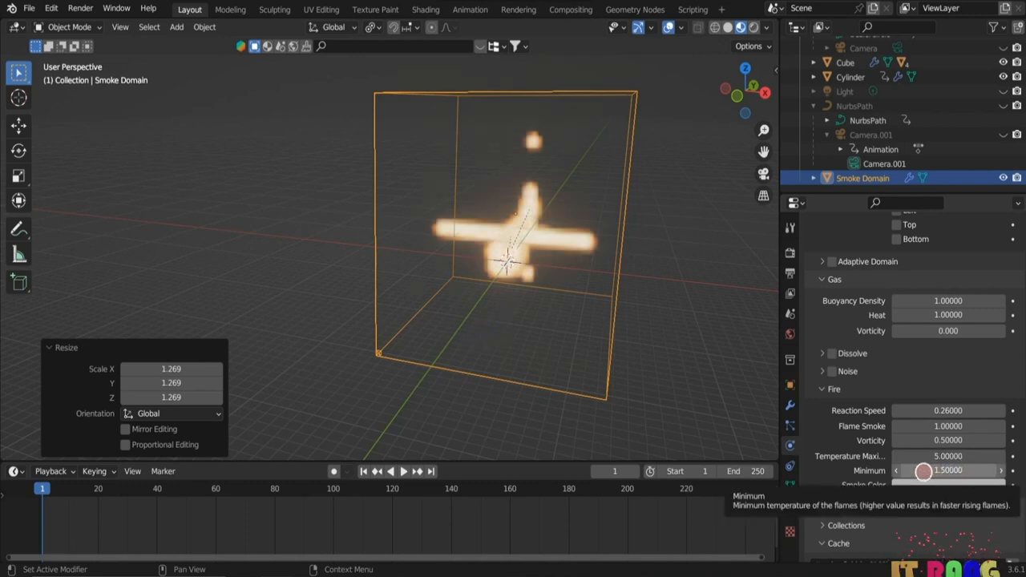
{"action": "left_click_drag", "start_coordinate": [948, 470], "coordinate": [974, 471]}
- Set the fluid cache to start at frame 49 and end at frame 150, and turn on Is Resumable
{"action": "scroll", "coordinate": [826, 328], "scroll_direction": "down", "scroll_amount": 5}
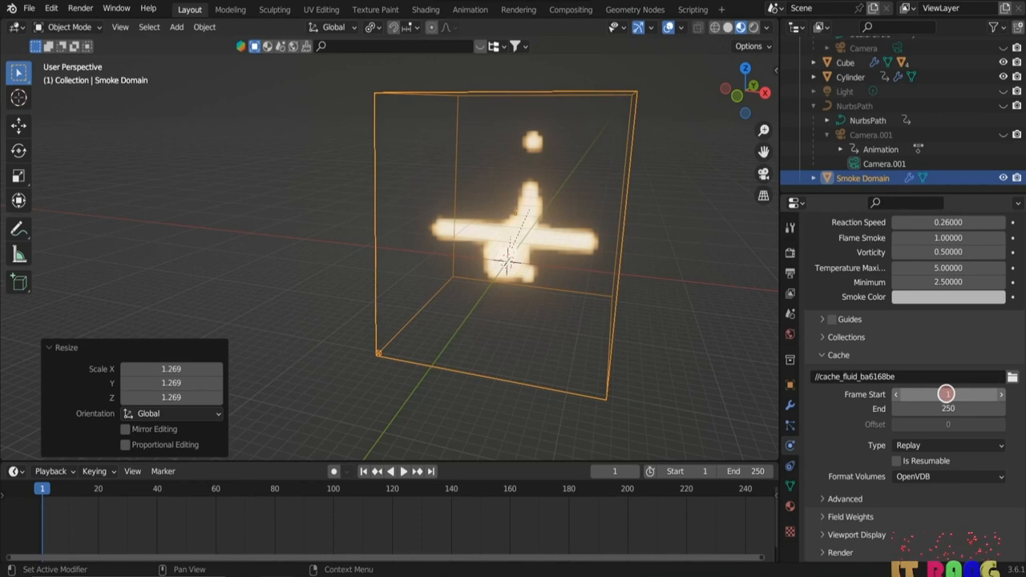
{"action": "left_click", "coordinate": [951, 394]}
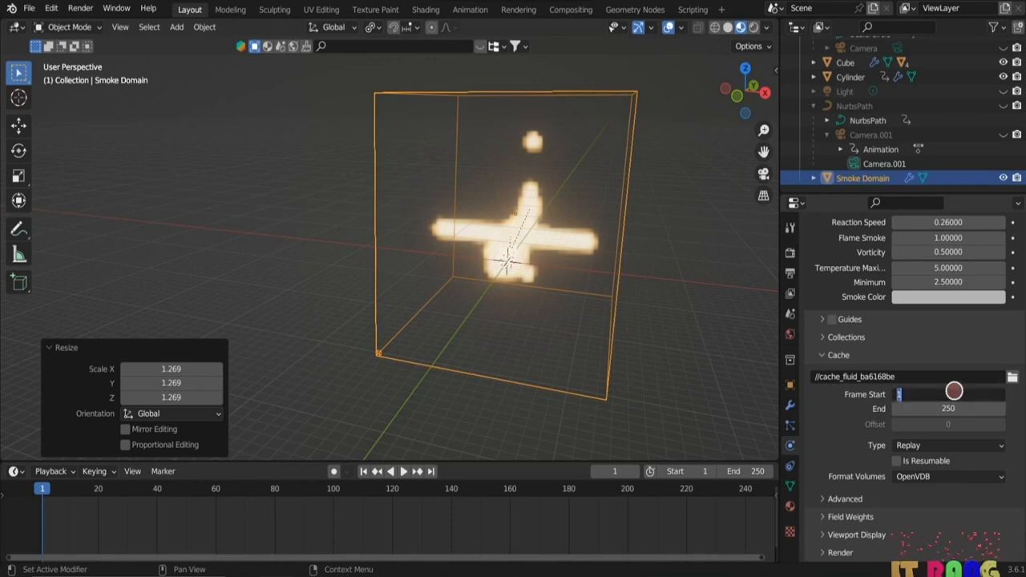
{"action": "type", "text": "49"}
{"action": "key", "text": "Return"}
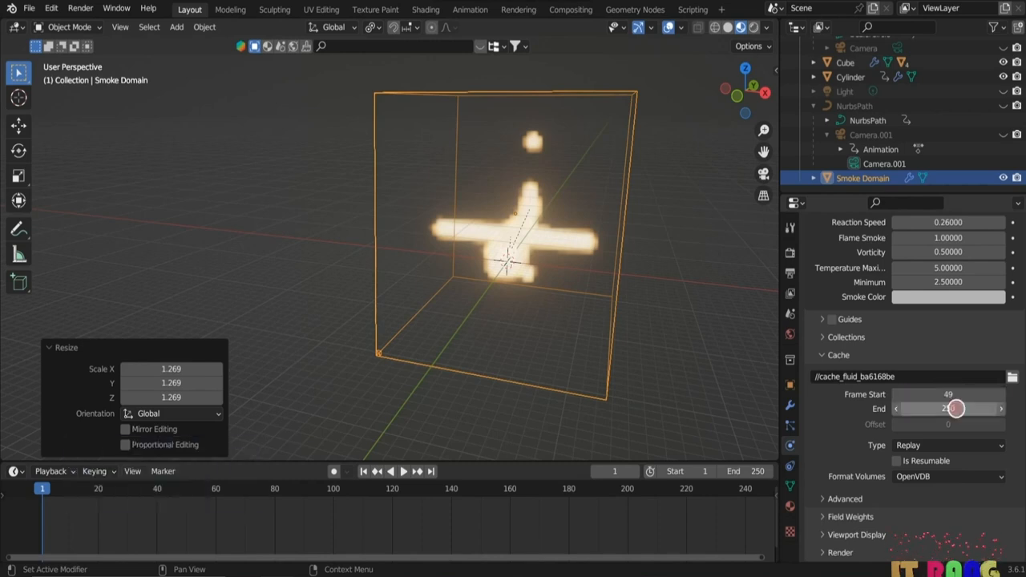
{"action": "key", "text": "0"}
{"action": "left_click", "coordinate": [956, 408]}
{"action": "type", "text": "1"}
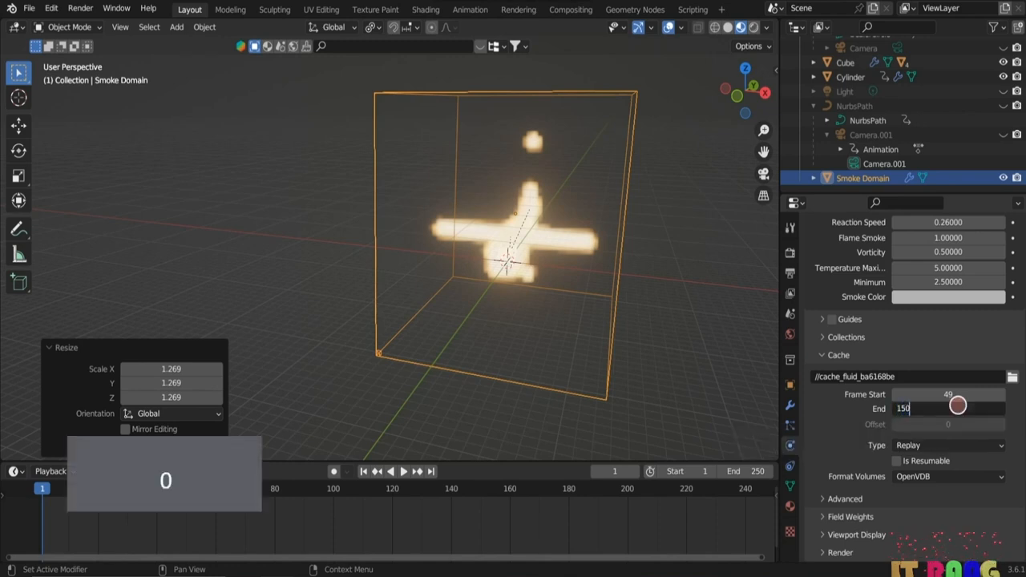
{"action": "left_click", "coordinate": [898, 462]}
{"action": "left_click", "coordinate": [898, 464]}
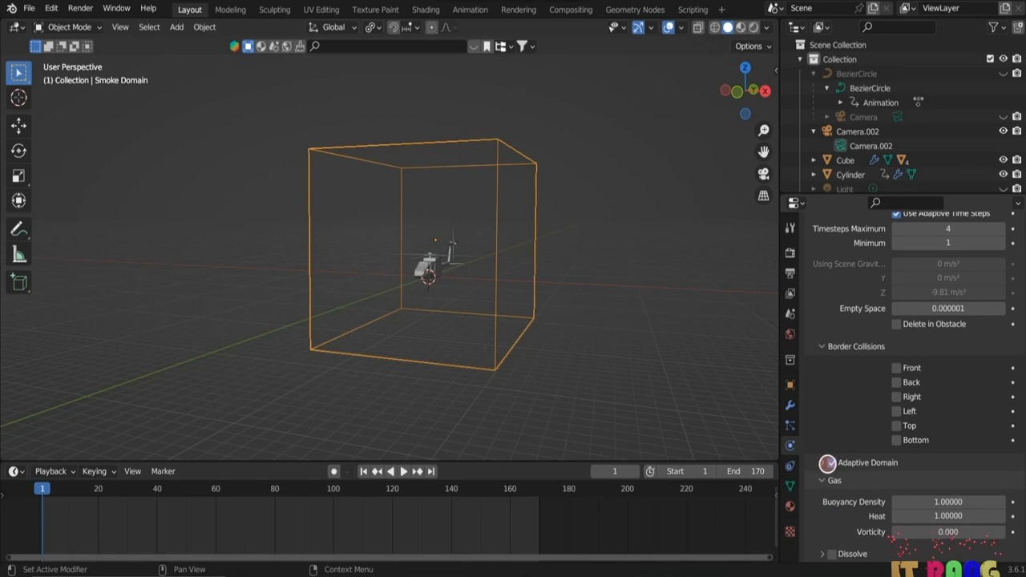
- Turn on Adaptive Domain for the smoke domain
{"action": "left_click", "coordinate": [827, 462]}
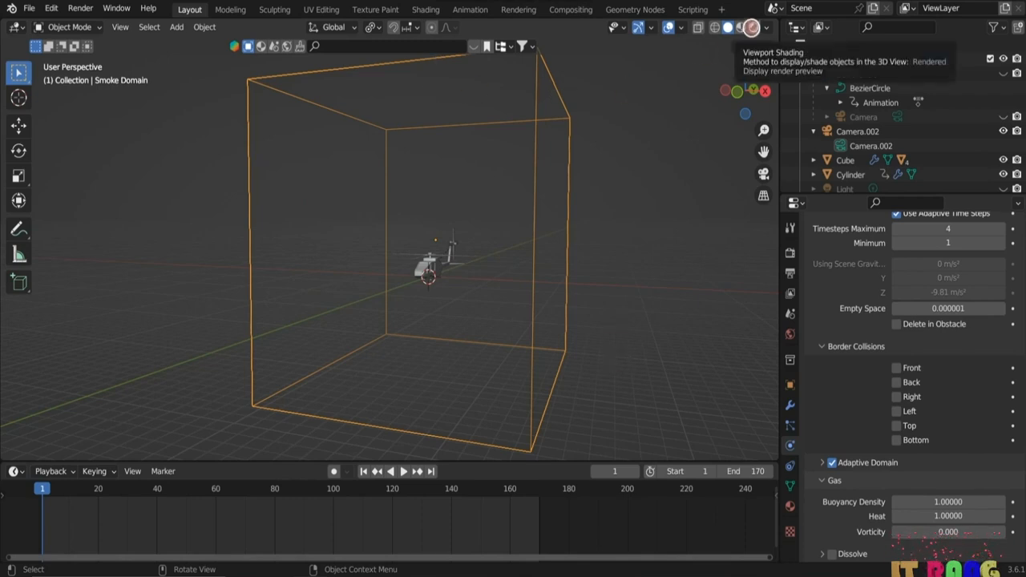
- Show the scene in rendered shading and play the helicopter animation in the Animation workspace
{"action": "left_click", "coordinate": [751, 27]}
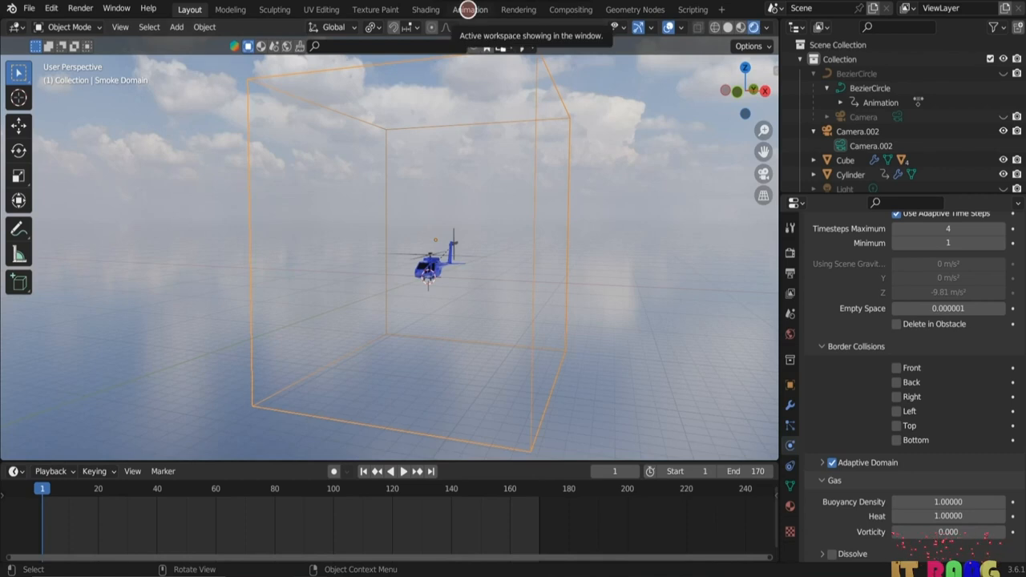
{"action": "left_click", "coordinate": [472, 9]}
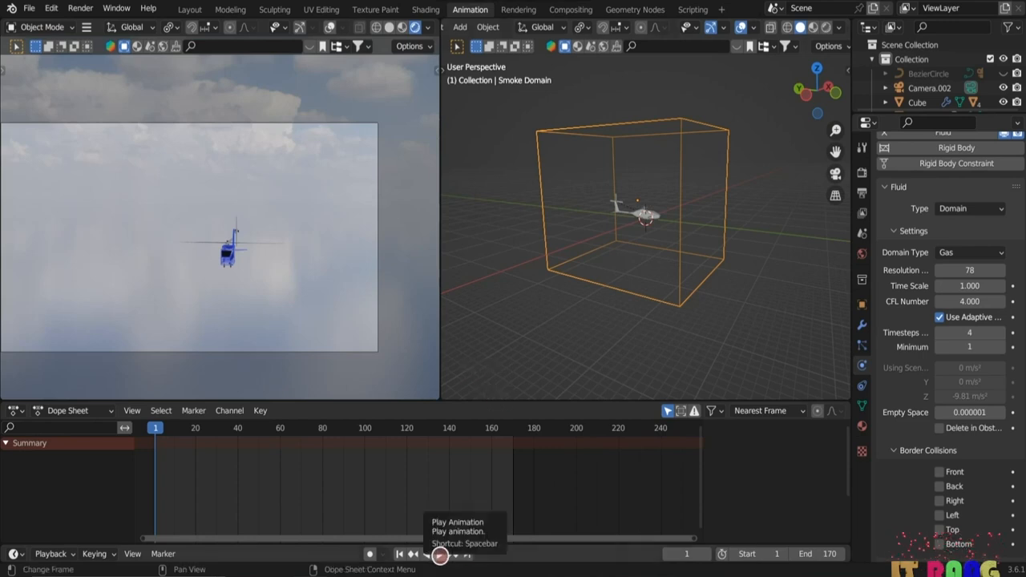
{"action": "left_click", "coordinate": [440, 554]}
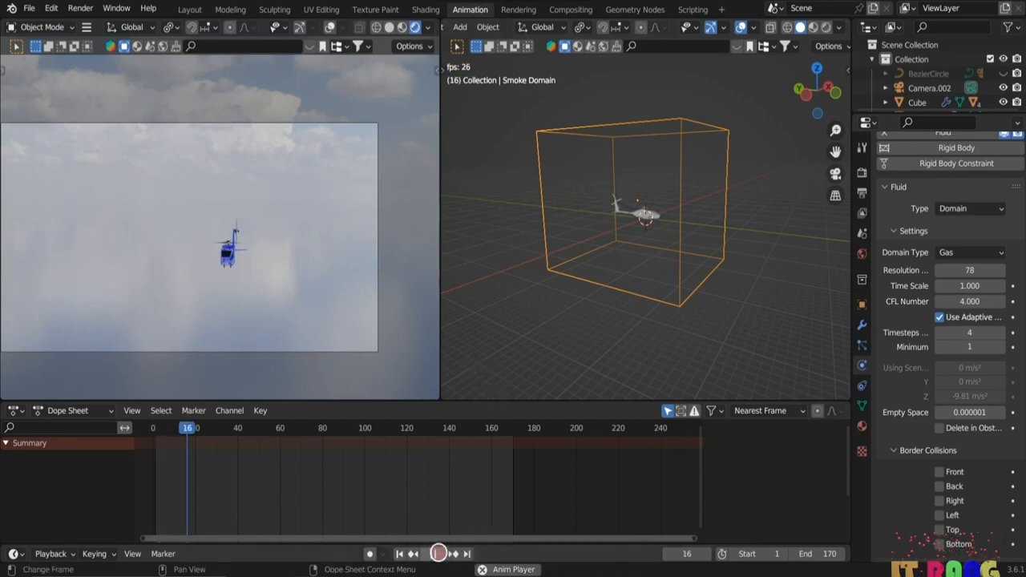
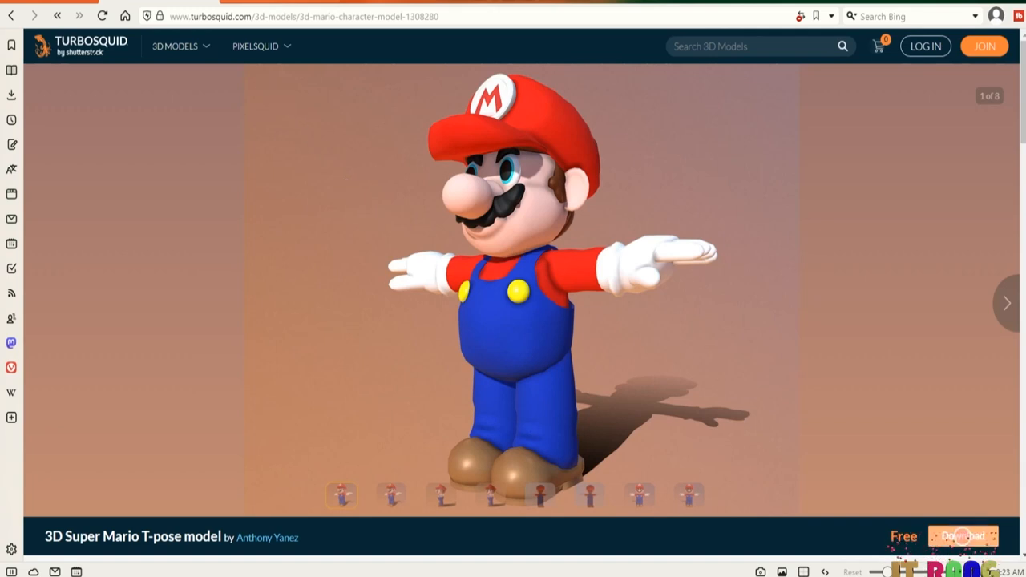
- Download the free Super Mario T-pose model from TurboSquid as Mario.FBX
{"action": "left_click", "coordinate": [963, 536]}
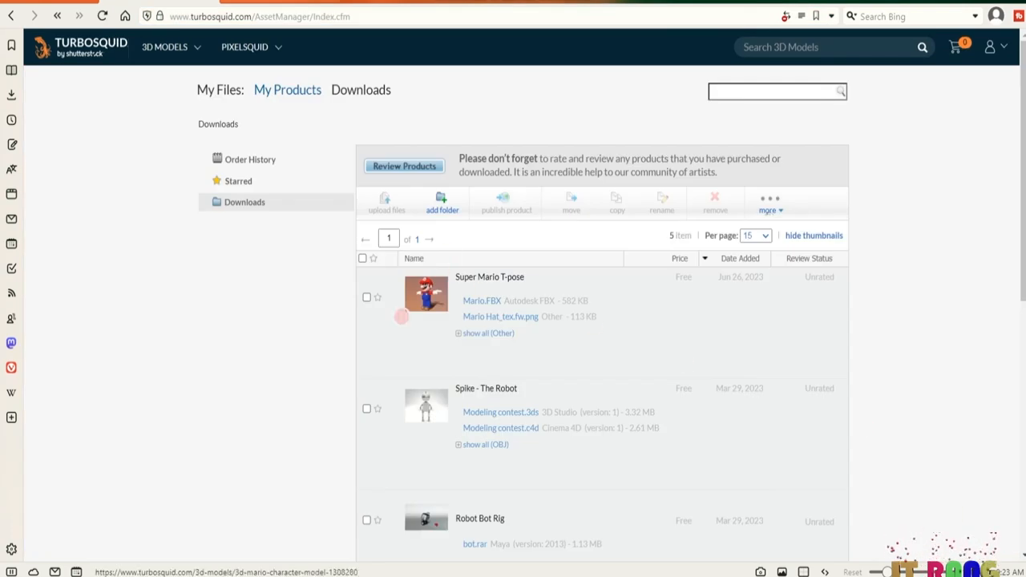
{"action": "left_click", "coordinate": [485, 300]}
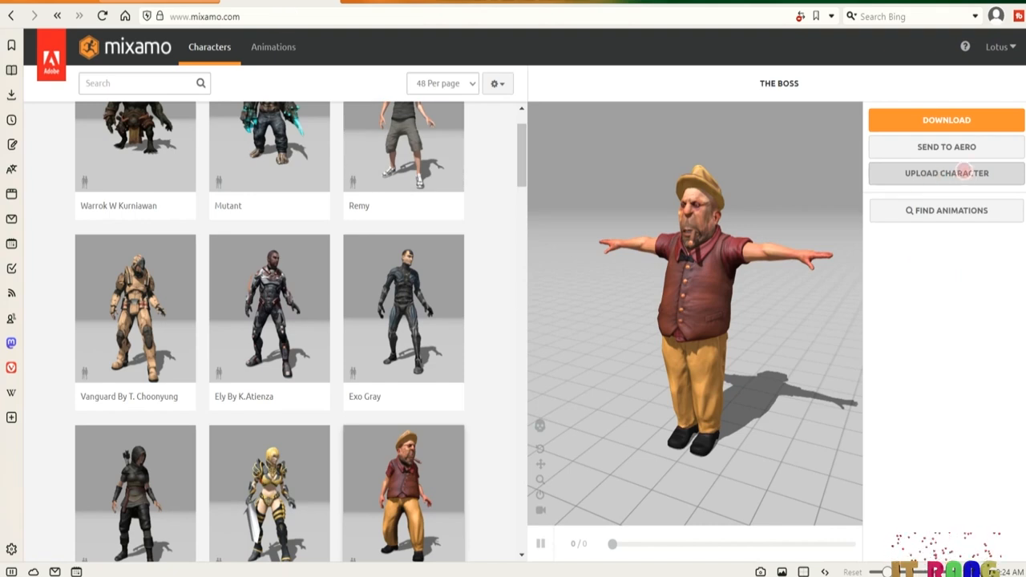
- Upload the Mario model file from Downloads to Mixamo as a character and accept its front-facing orientation
{"action": "left_click", "coordinate": [964, 173]}
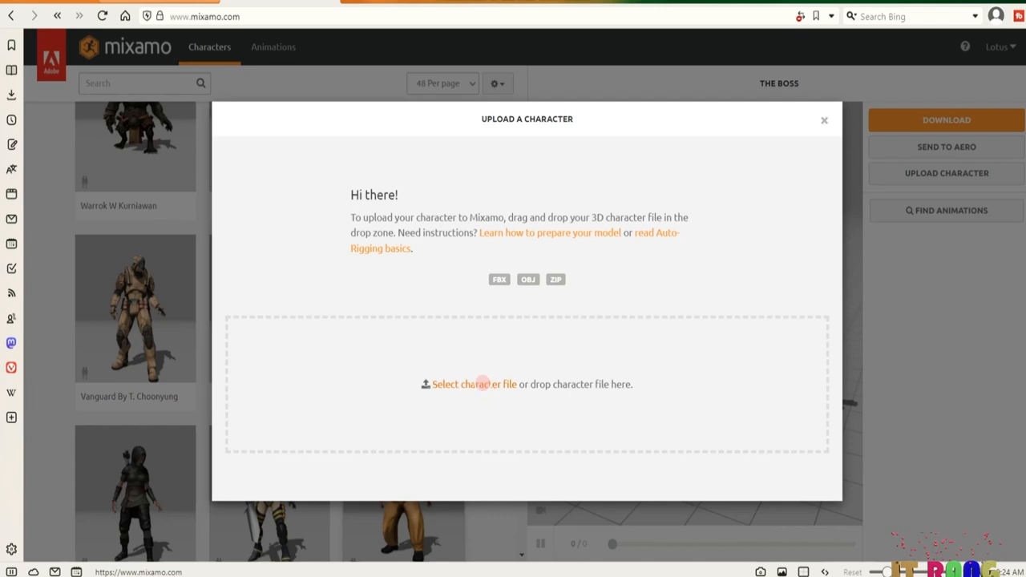
{"action": "left_click", "coordinate": [479, 384]}
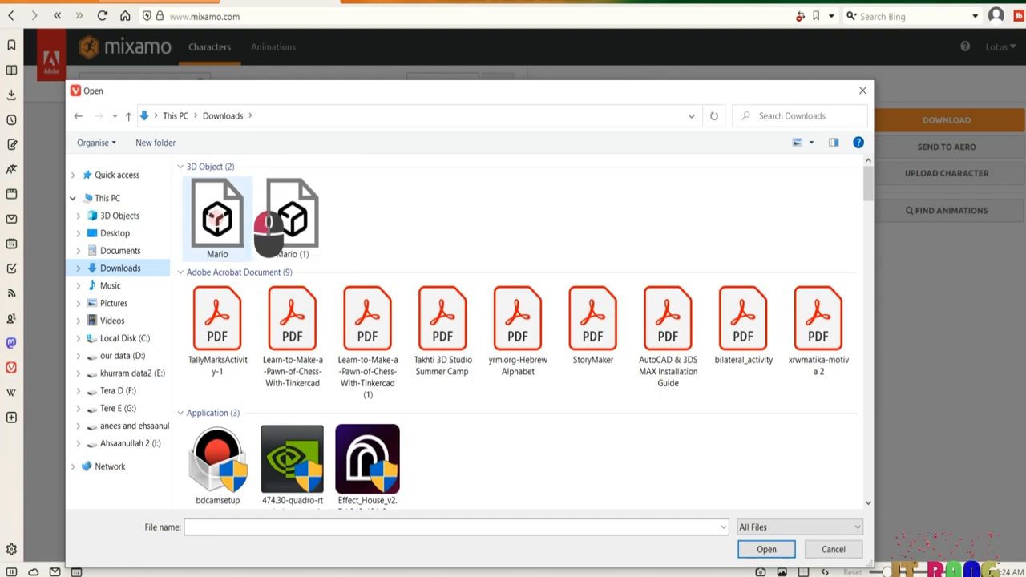
{"action": "left_click", "coordinate": [217, 217]}
{"action": "left_click", "coordinate": [766, 550]}
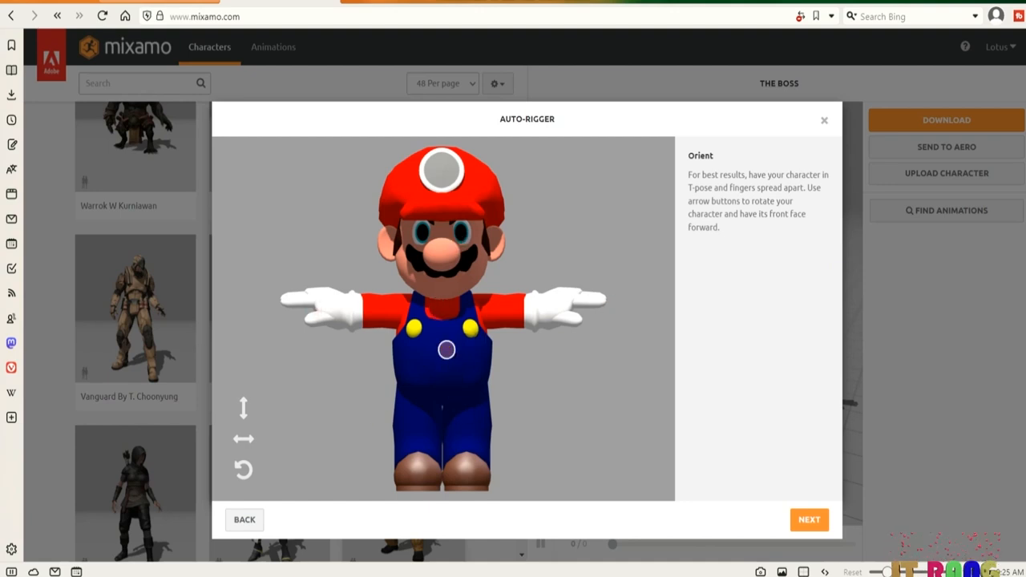
{"action": "left_click", "coordinate": [811, 519]}
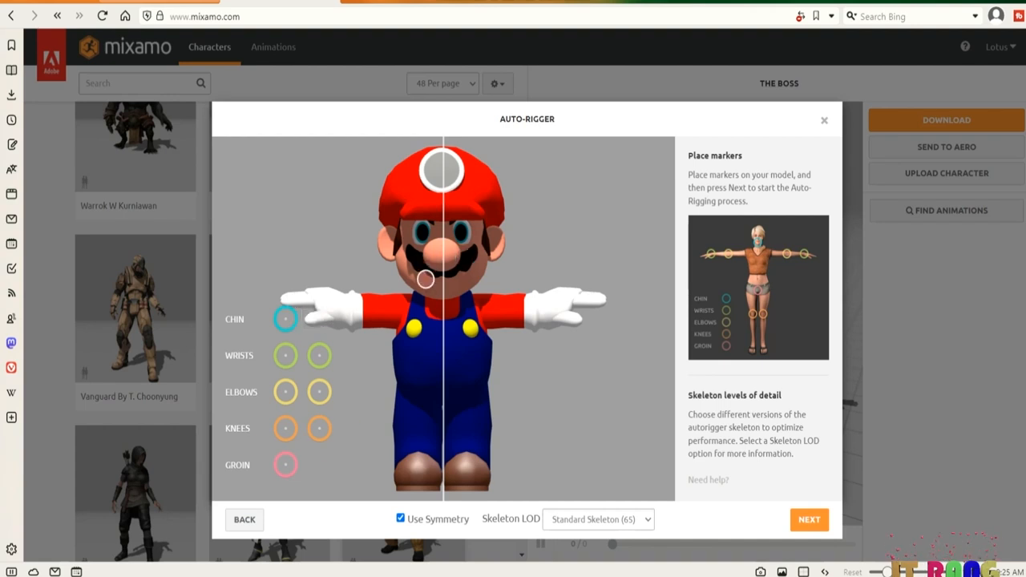
- Place the chin, wrist, elbow, knee and groin markers on Mario with symmetry, run the auto-rigging and accept the rigged character
{"action": "mouse_move", "coordinate": [285, 318]}
{"action": "left_mouse_down"}
{"action": "mouse_move", "coordinate": [339, 297]}
{"action": "mouse_move", "coordinate": [443, 283]}
{"action": "left_mouse_up"}
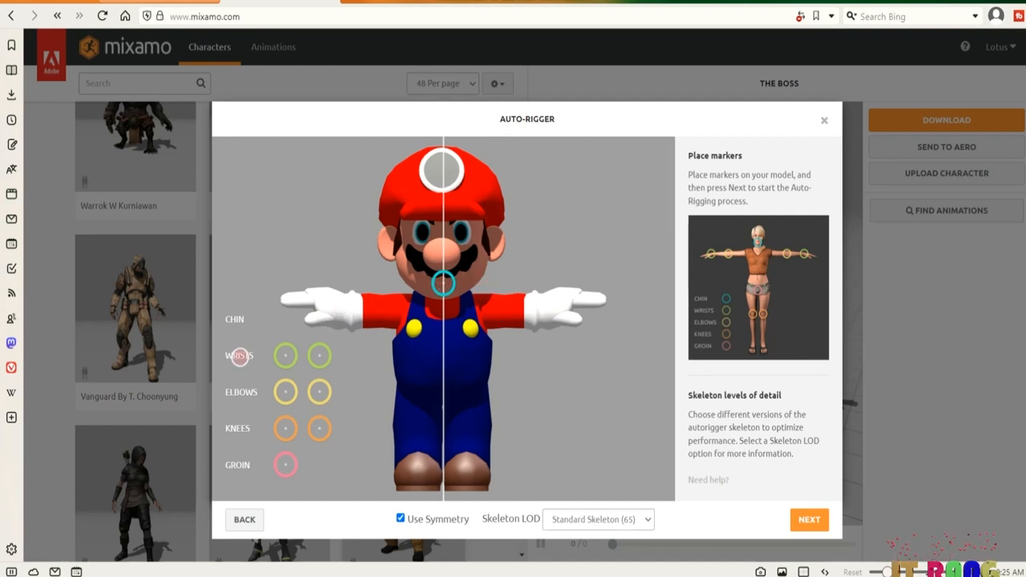
{"action": "mouse_move", "coordinate": [288, 356]}
{"action": "left_mouse_down"}
{"action": "mouse_move", "coordinate": [333, 350]}
{"action": "mouse_move", "coordinate": [326, 319]}
{"action": "mouse_move", "coordinate": [352, 305]}
{"action": "left_mouse_up"}
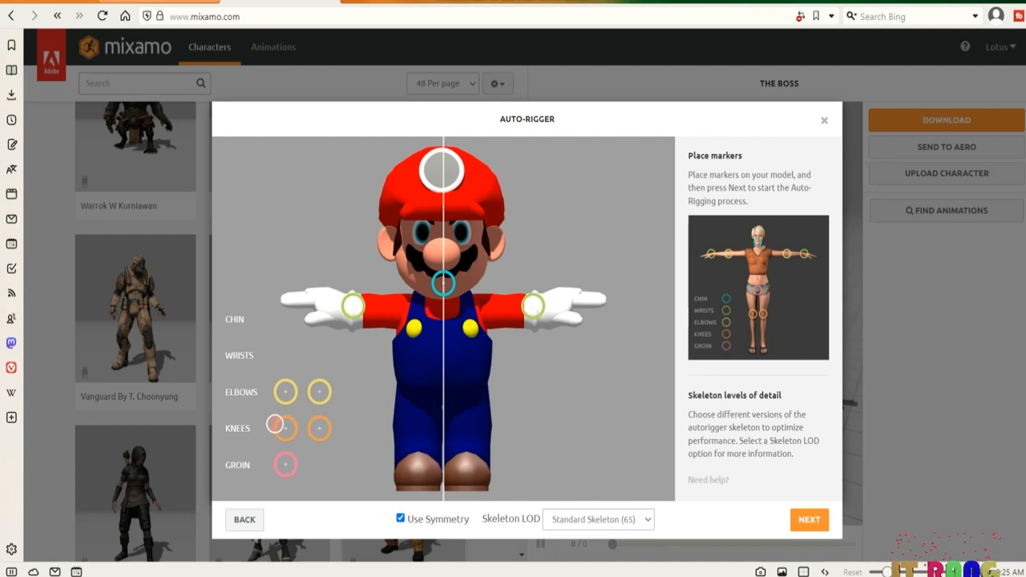
{"action": "mouse_move", "coordinate": [285, 391]}
{"action": "left_mouse_down"}
{"action": "mouse_move", "coordinate": [332, 371]}
{"action": "mouse_move", "coordinate": [381, 304]}
{"action": "left_mouse_up"}
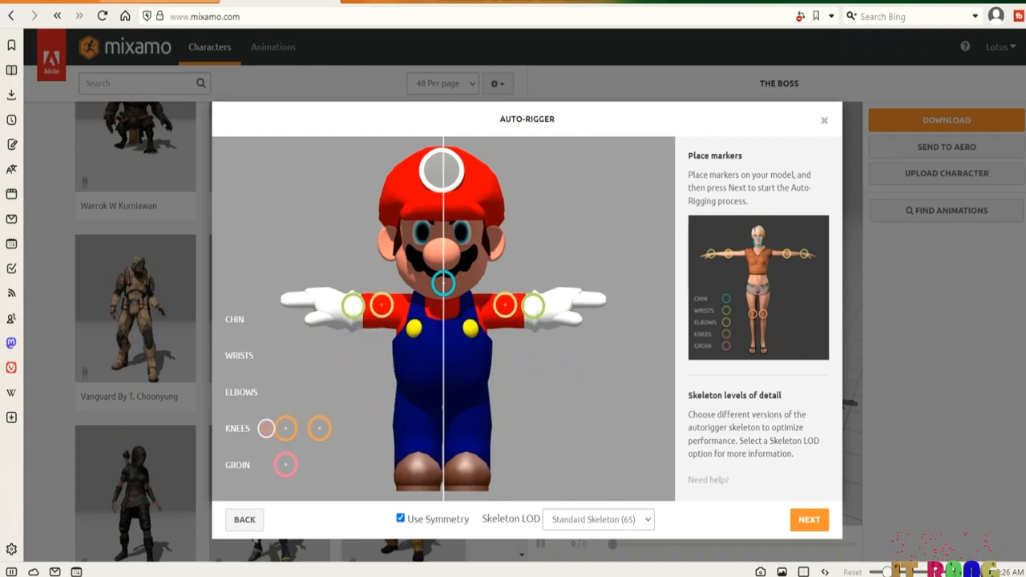
{"action": "left_click_drag", "start_coordinate": [319, 428], "coordinate": [469, 430]}
{"action": "left_click_drag", "start_coordinate": [285, 465], "coordinate": [443, 410]}
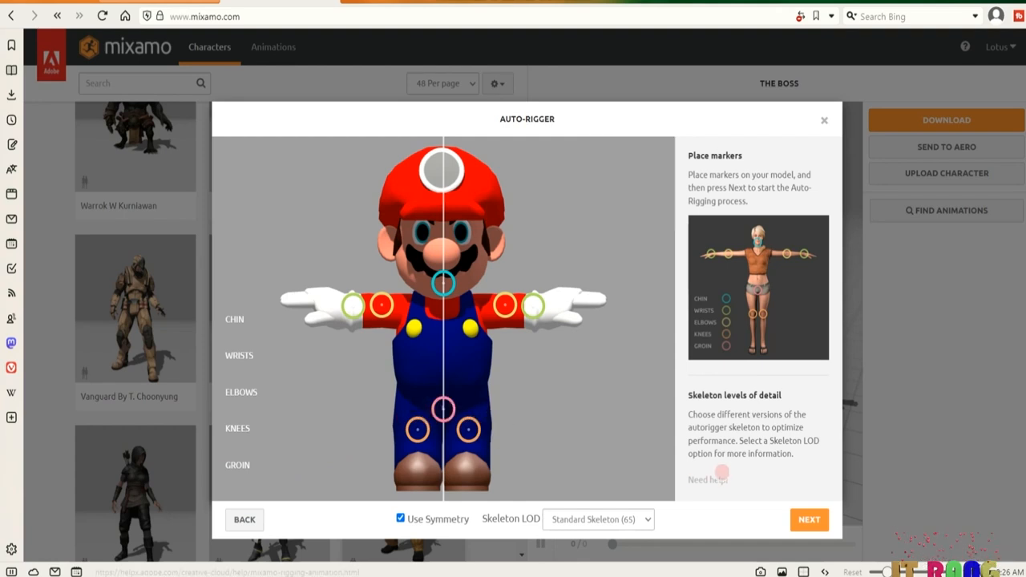
{"action": "left_click", "coordinate": [809, 520]}
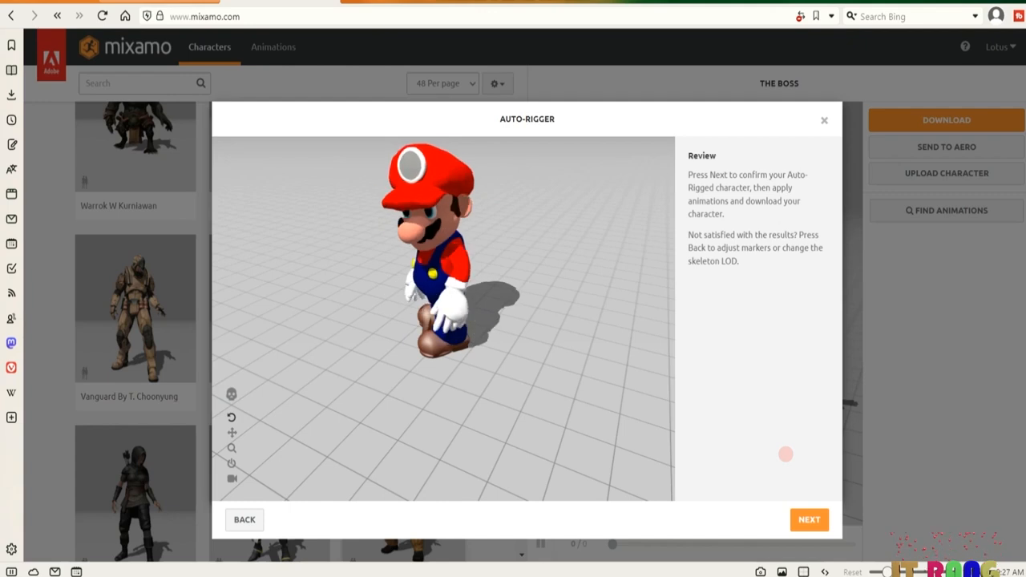
{"action": "left_click", "coordinate": [809, 520]}
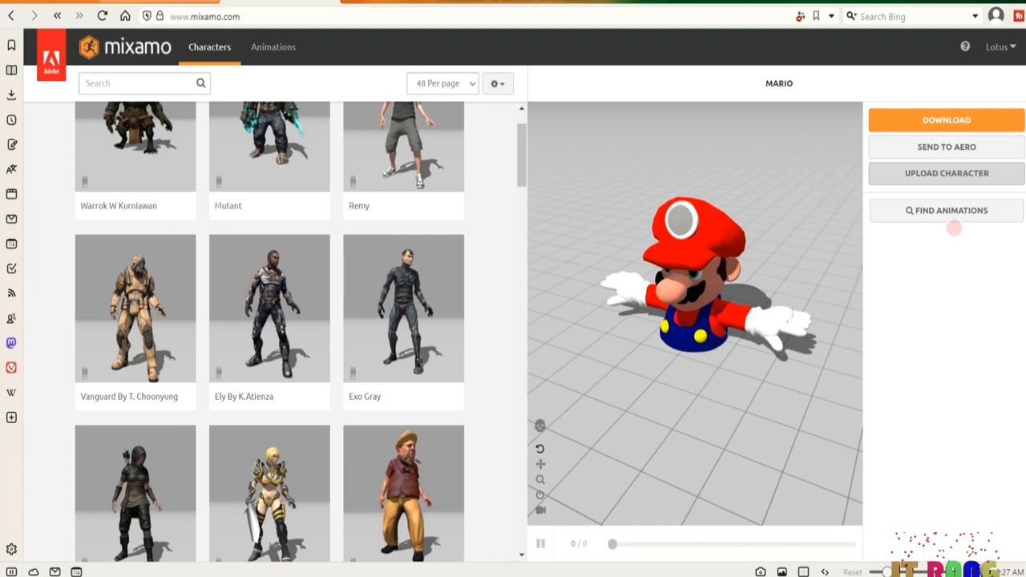
- Apply the Jog In Circle animation to the Mario character and download the animated model
{"action": "left_click", "coordinate": [956, 210]}
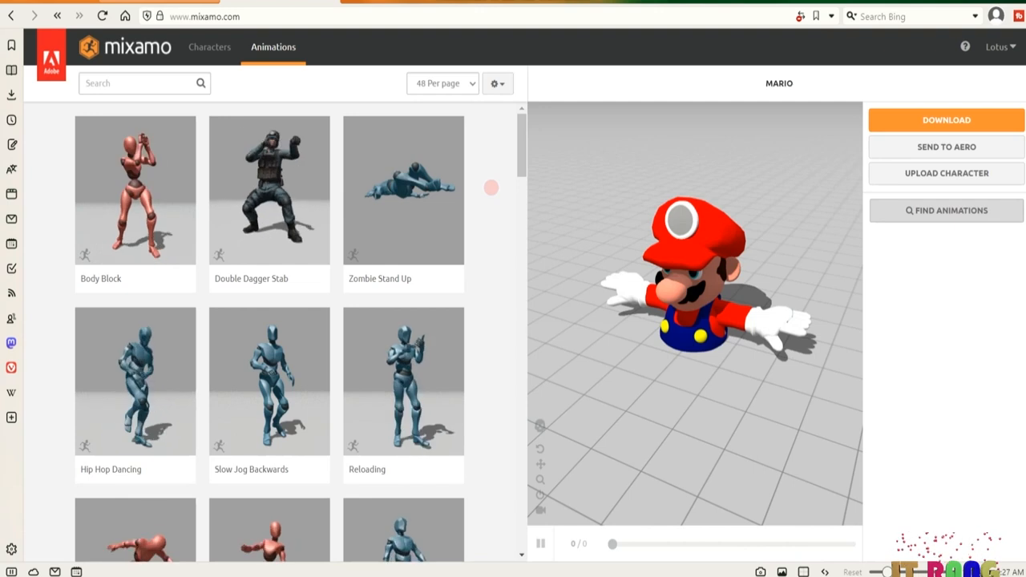
{"action": "scroll", "coordinate": [487, 190], "scroll_direction": "down", "scroll_amount": 10}
{"action": "scroll", "coordinate": [482, 194], "scroll_direction": "down", "scroll_amount": 15}
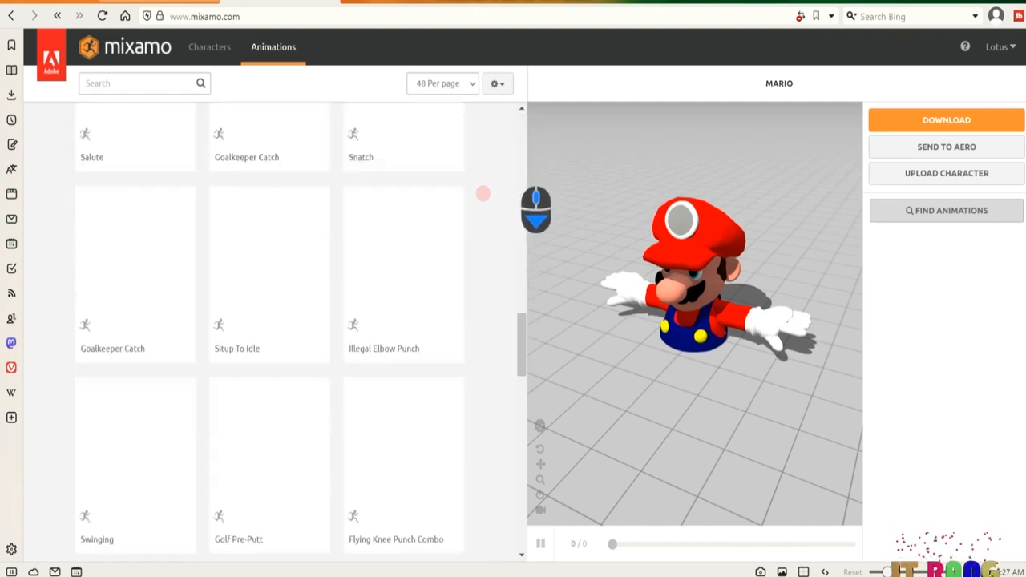
{"action": "scroll", "coordinate": [463, 219], "scroll_direction": "down", "scroll_amount": 5}
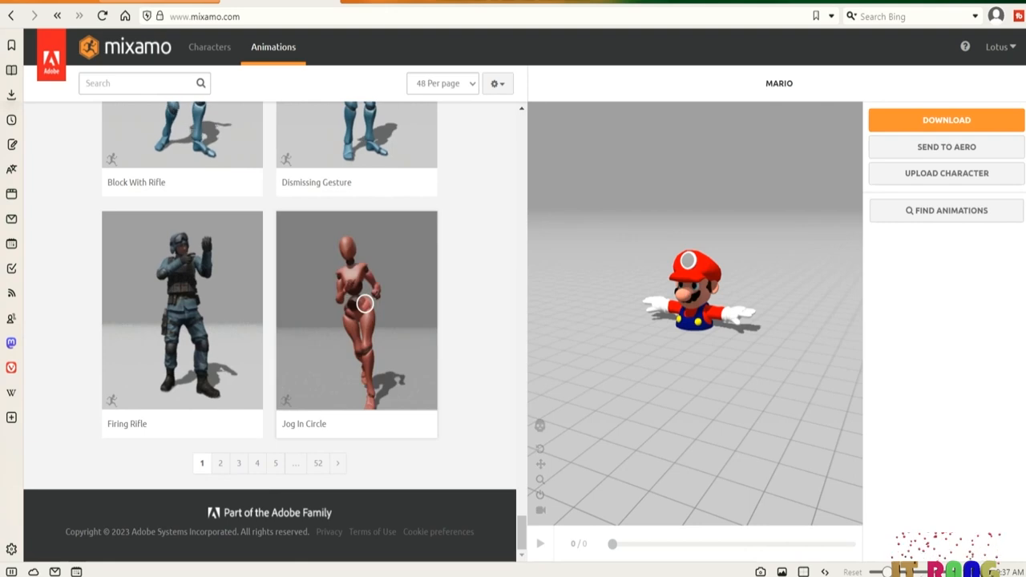
{"action": "left_click", "coordinate": [356, 291]}
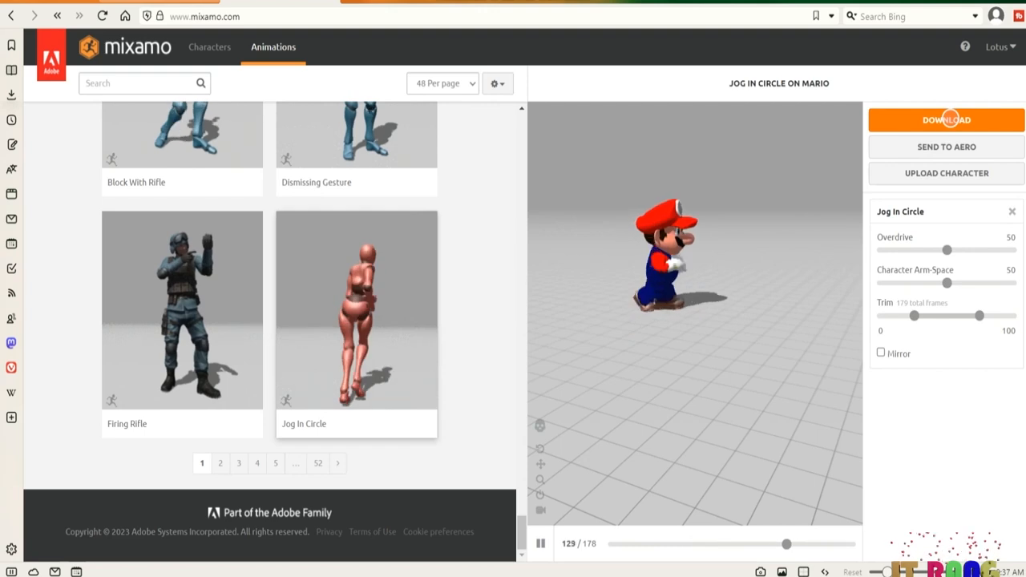
{"action": "left_click", "coordinate": [947, 120]}
{"action": "left_click", "coordinate": [715, 282]}
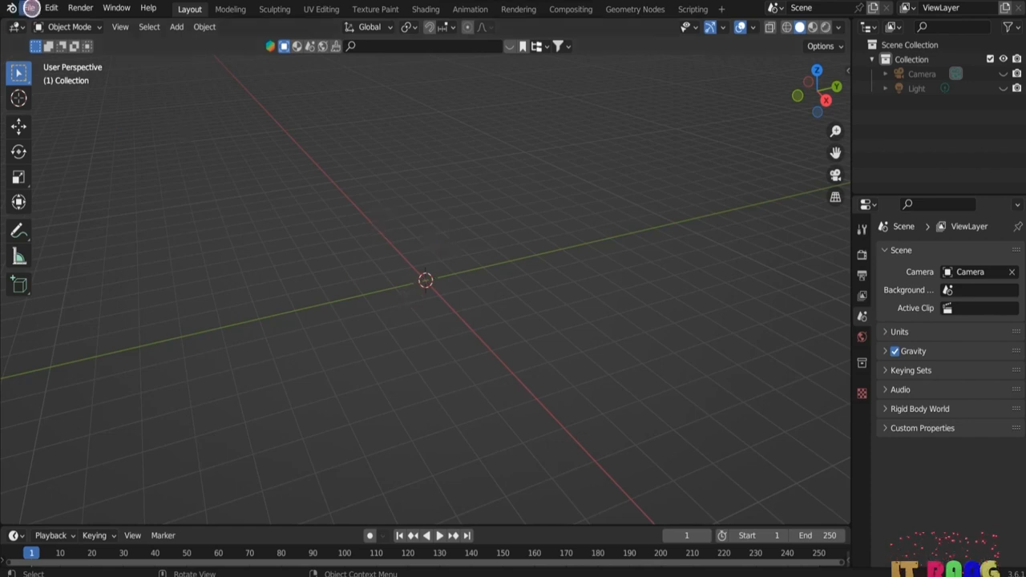
- In Blender, import Jog In Circle.fbx from the Downloads folder as an FBX file
{"action": "left_click", "coordinate": [31, 8]}
{"action": "mouse_move", "coordinate": [56, 202]}
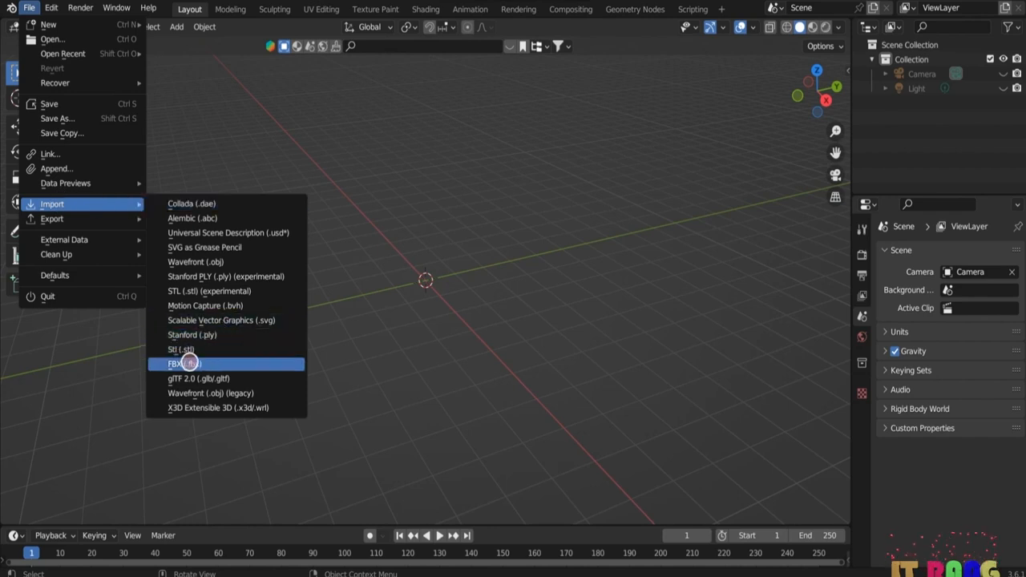
{"action": "left_click", "coordinate": [212, 364]}
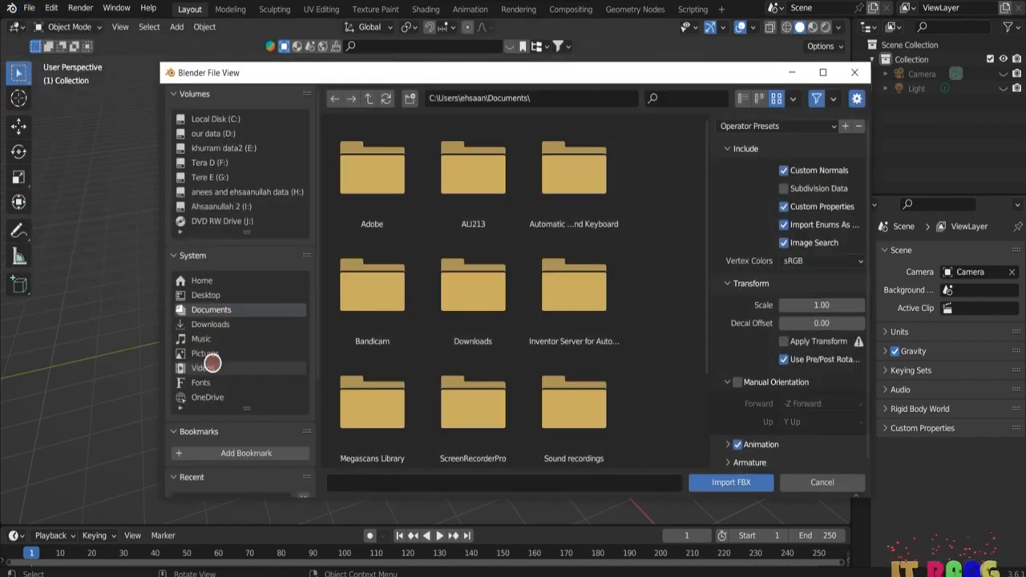
{"action": "left_click", "coordinate": [210, 324]}
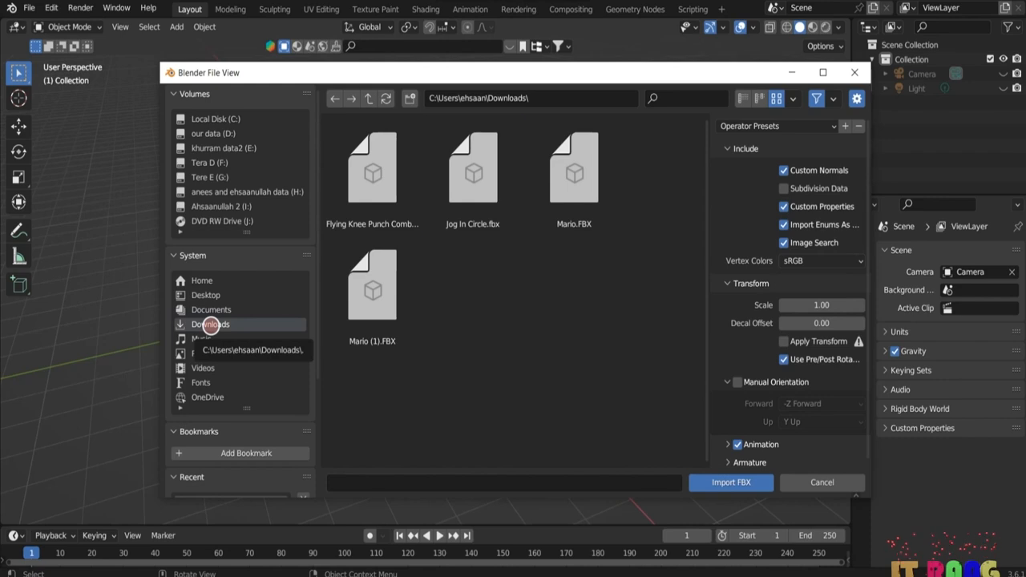
{"action": "left_click", "coordinate": [473, 170]}
{"action": "left_click", "coordinate": [726, 482]}
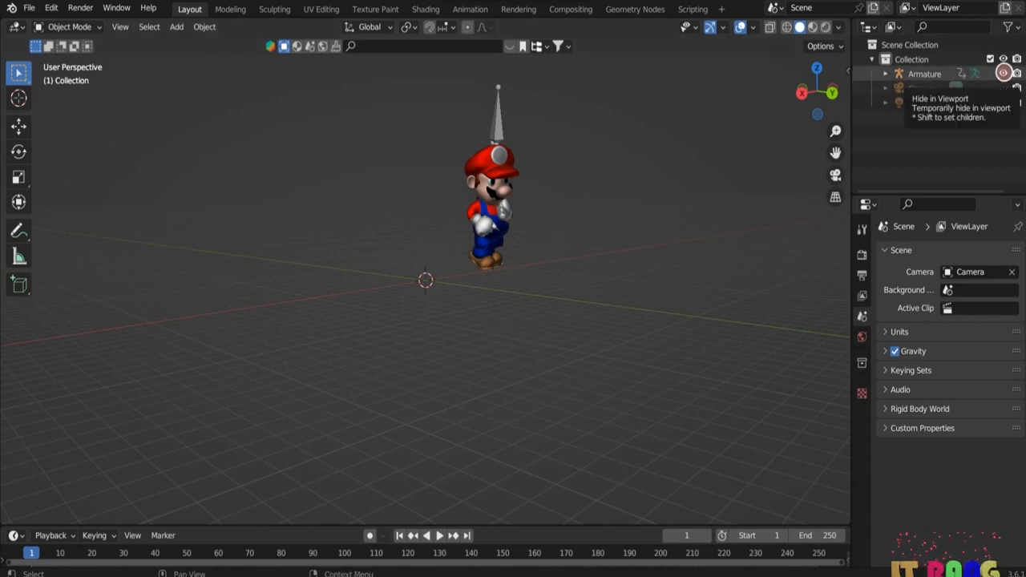
- Hide the imported armature in the viewport and play Mario's jogging animation
{"action": "left_click", "coordinate": [1003, 73]}
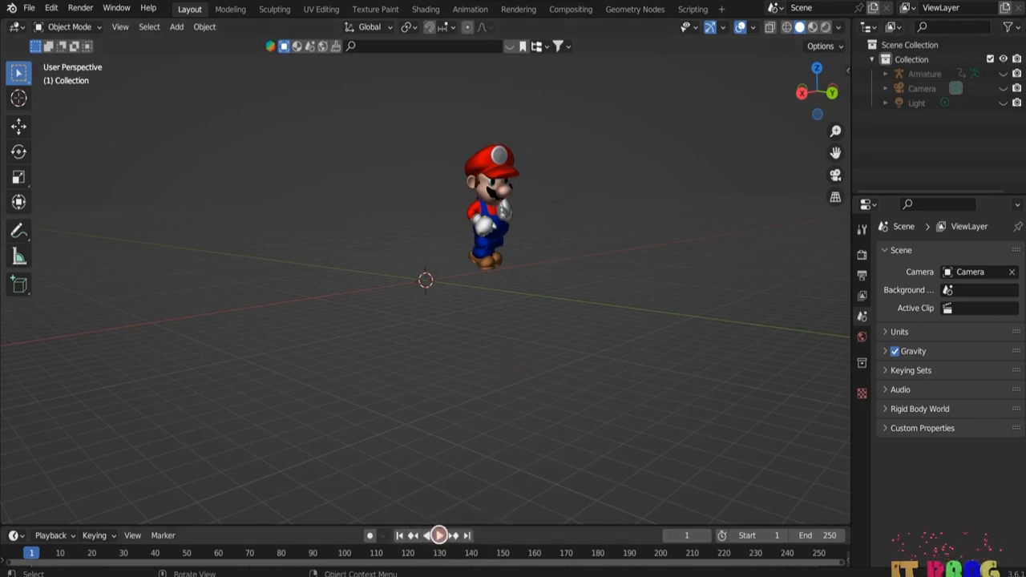
{"action": "left_click", "coordinate": [438, 536]}
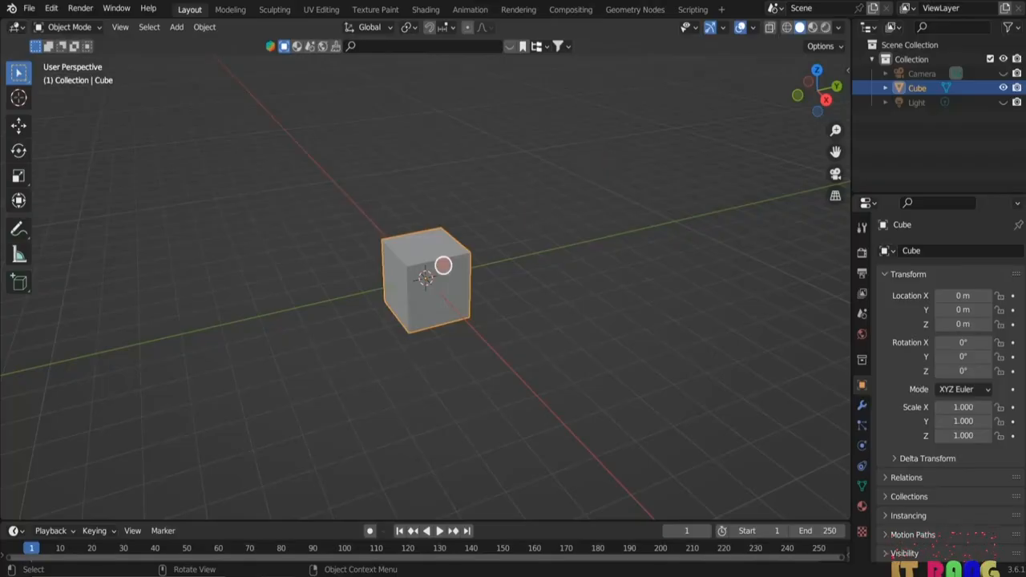
- Delete the default cube from the new scene
{"action": "key", "text": "x"}
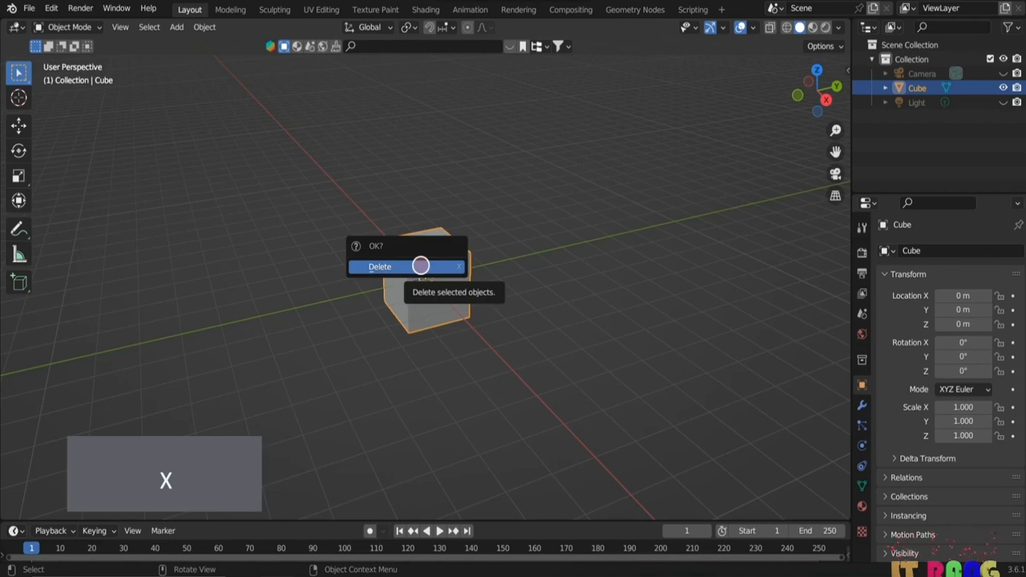
{"action": "left_click", "coordinate": [420, 265]}
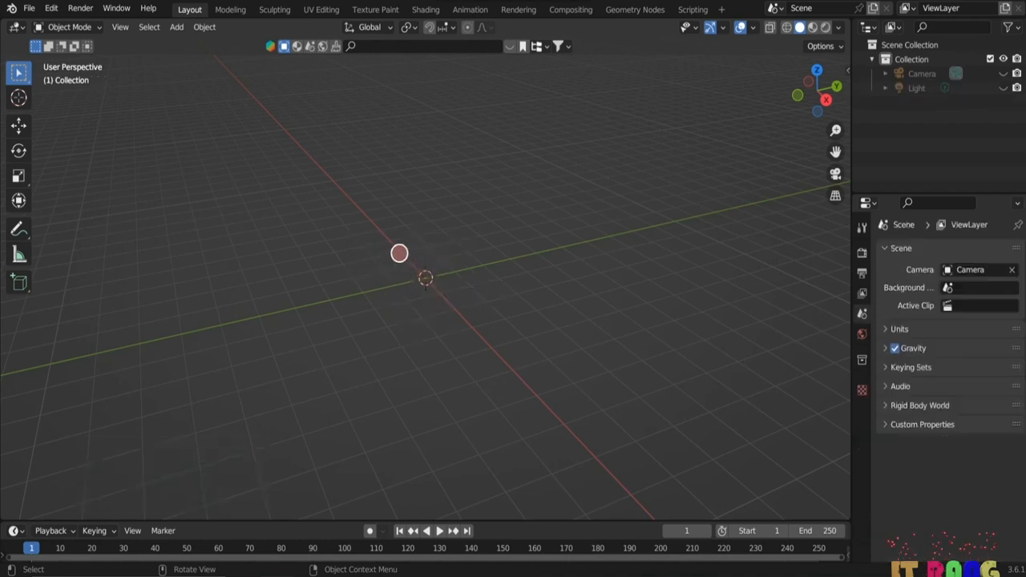
- Search the add-on preferences for "lan" to check that the A.N.T.Landscape add-on is enabled
{"action": "left_click", "coordinate": [51, 8]}
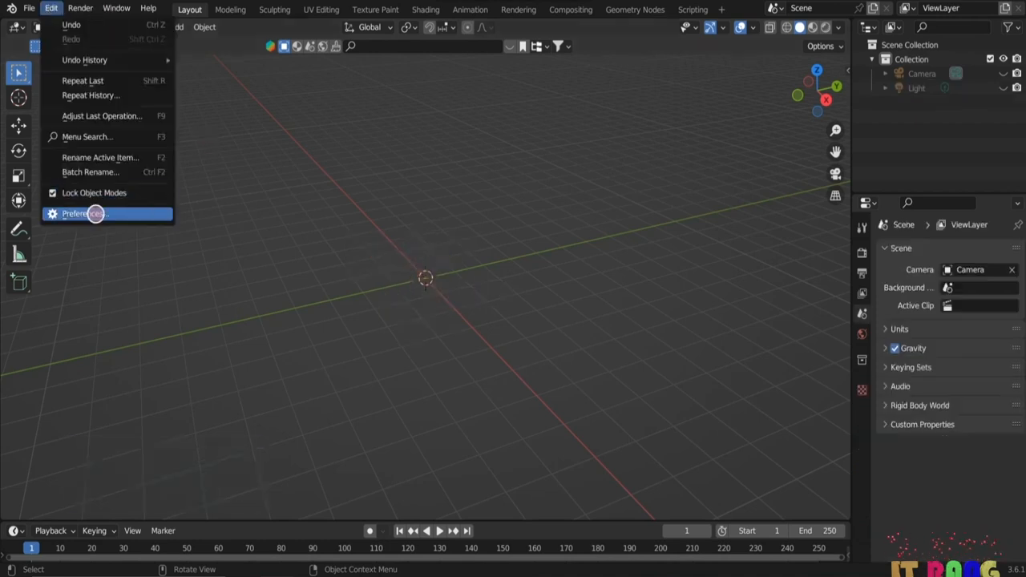
{"action": "left_click", "coordinate": [95, 214]}
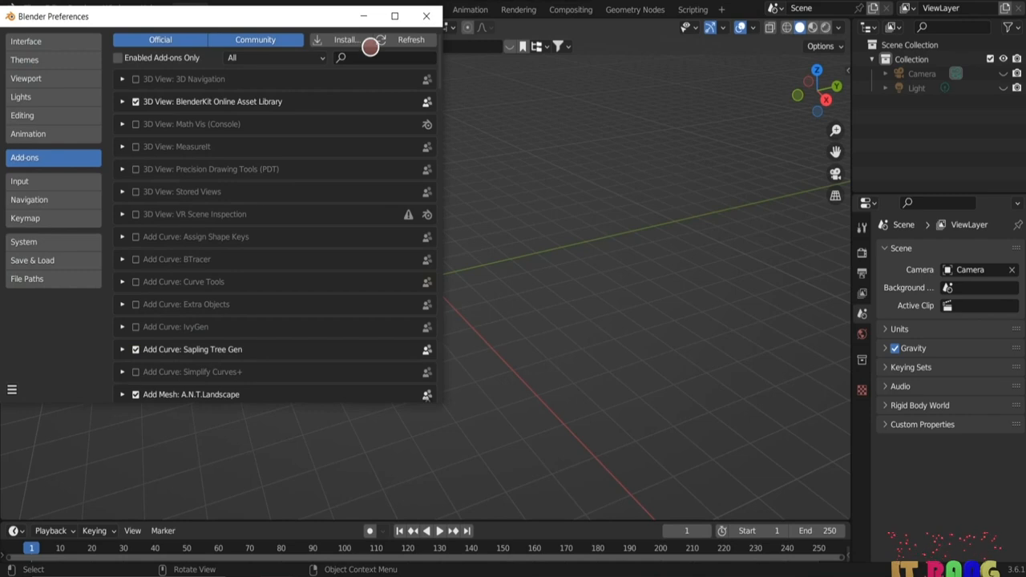
{"action": "left_click", "coordinate": [368, 56]}
{"action": "type", "text": "lan"}
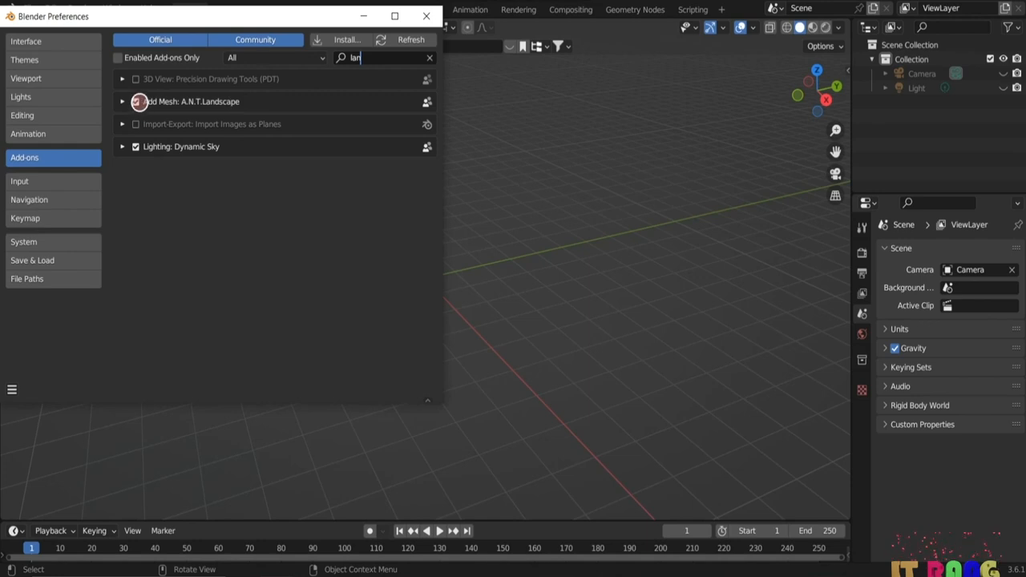
{"action": "left_click", "coordinate": [427, 16]}
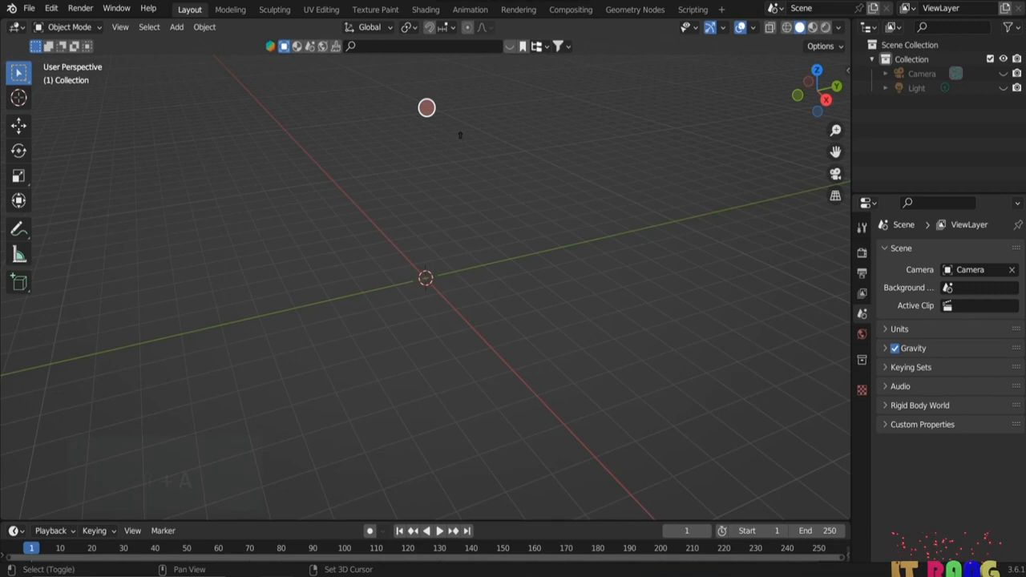
- Add a Landscape mesh to the empty scene
{"action": "key", "text": "shift+a"}
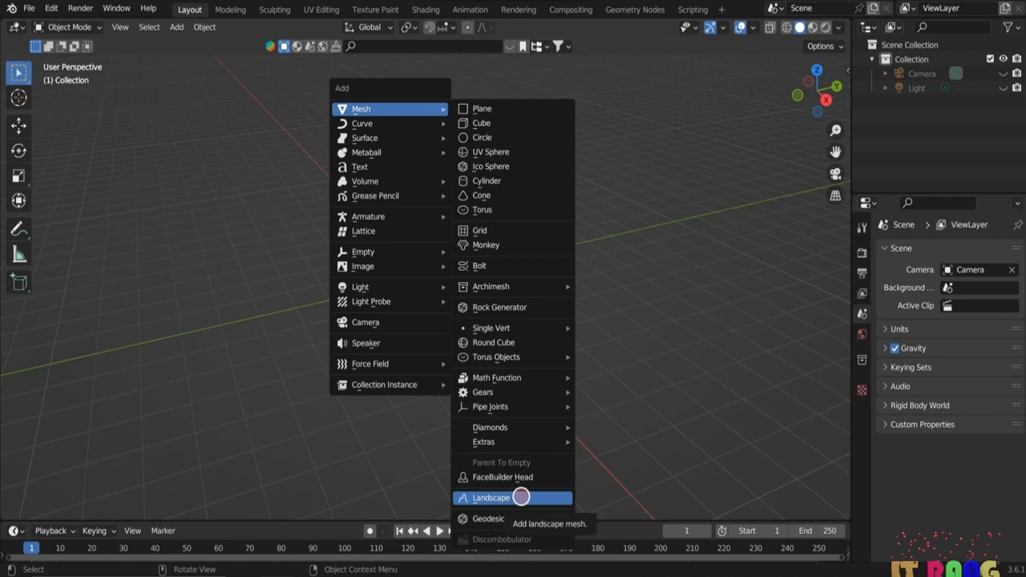
{"action": "left_click", "coordinate": [521, 497]}
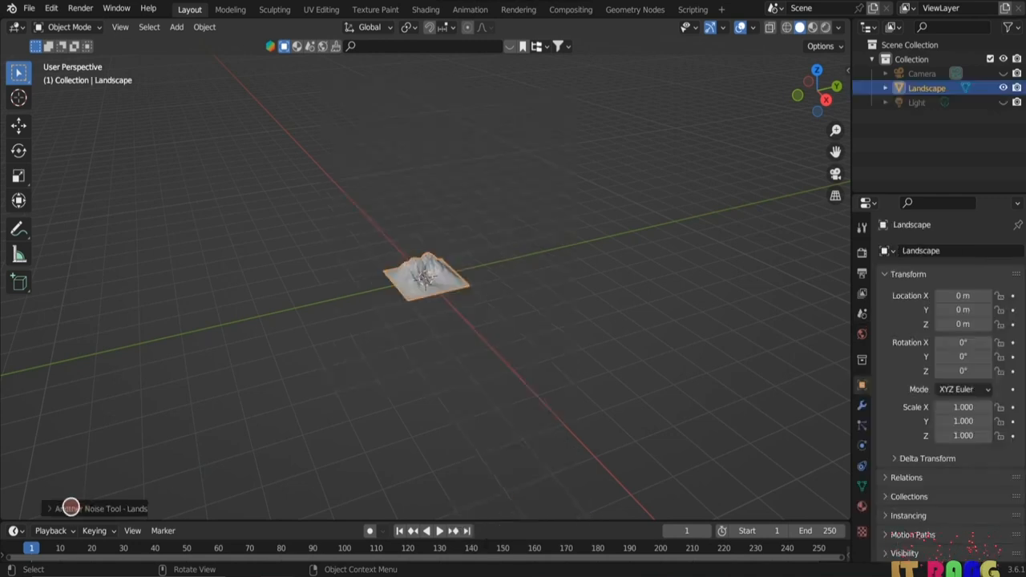
- Apply the lakes 2 operator preset to the new landscape
{"action": "left_click", "coordinate": [71, 509]}
{"action": "left_click", "coordinate": [144, 88]}
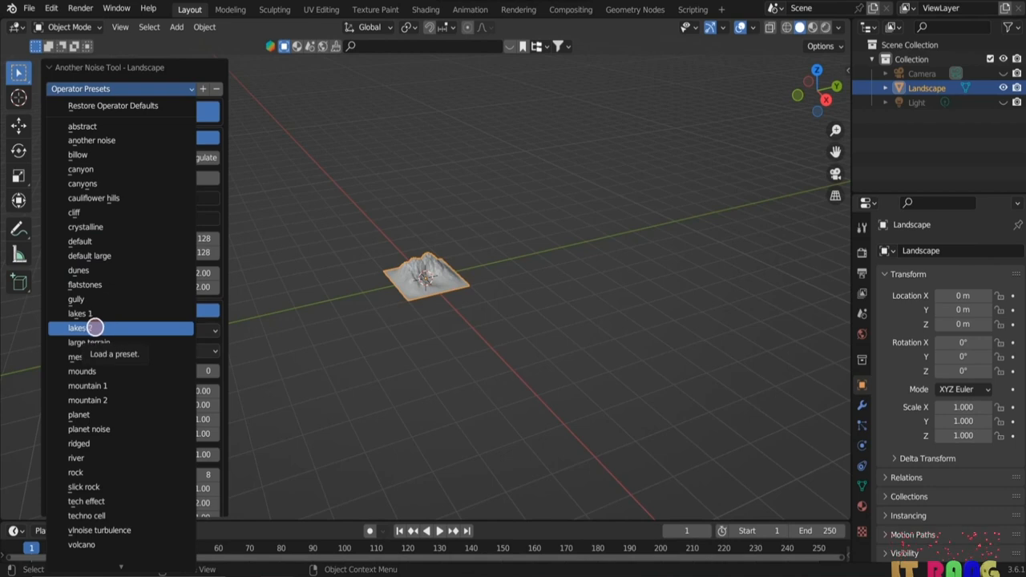
{"action": "left_click", "coordinate": [90, 328]}
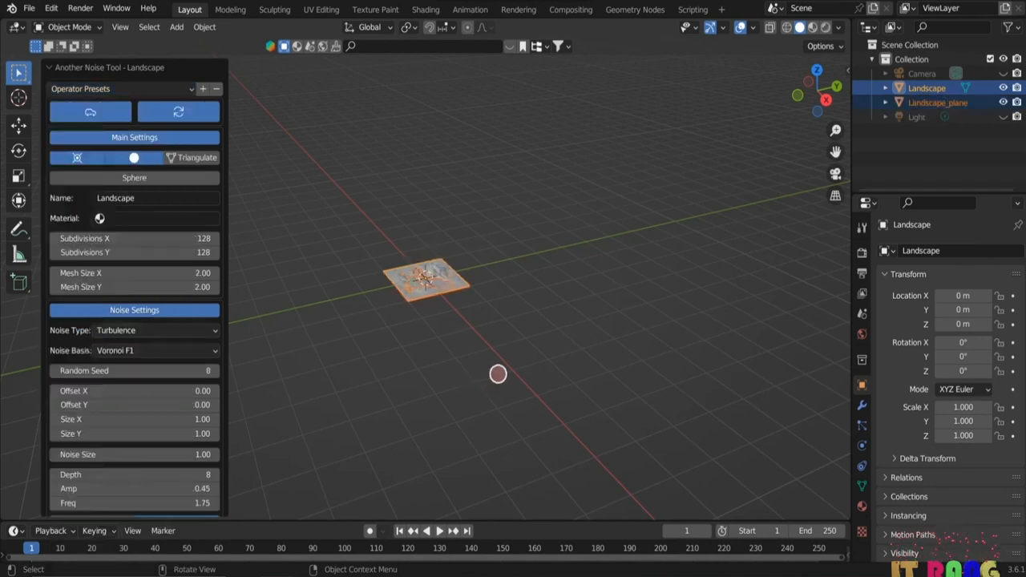
{"action": "middle_click_drag", "start_coordinate": [537, 439], "coordinate": [506, 421]}
{"action": "scroll", "coordinate": [506, 421], "scroll_direction": "up", "scroll_amount": 7}
{"action": "left_click", "coordinate": [505, 420]}
{"action": "scroll", "coordinate": [387, 435], "scroll_direction": "up", "scroll_amount": 4}
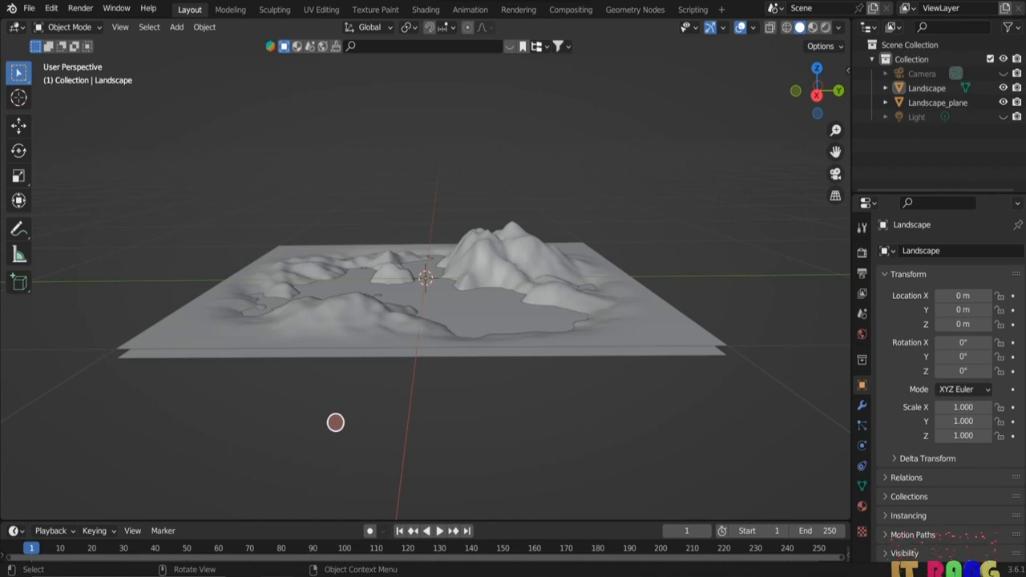
- Add an Ocean modifier to the landscape's separate water plane
{"action": "left_click", "coordinate": [503, 261]}
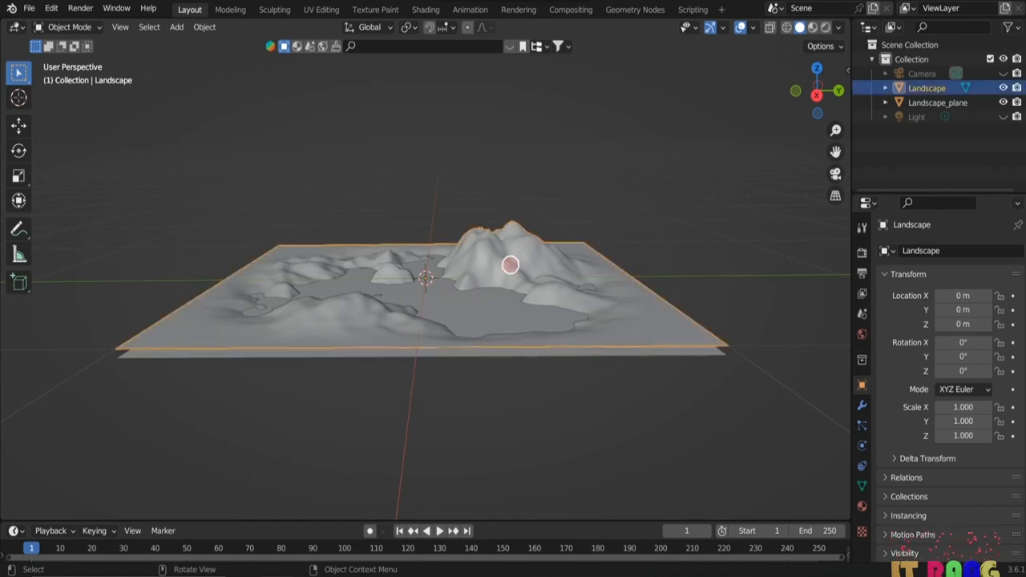
{"action": "left_click", "coordinate": [449, 299]}
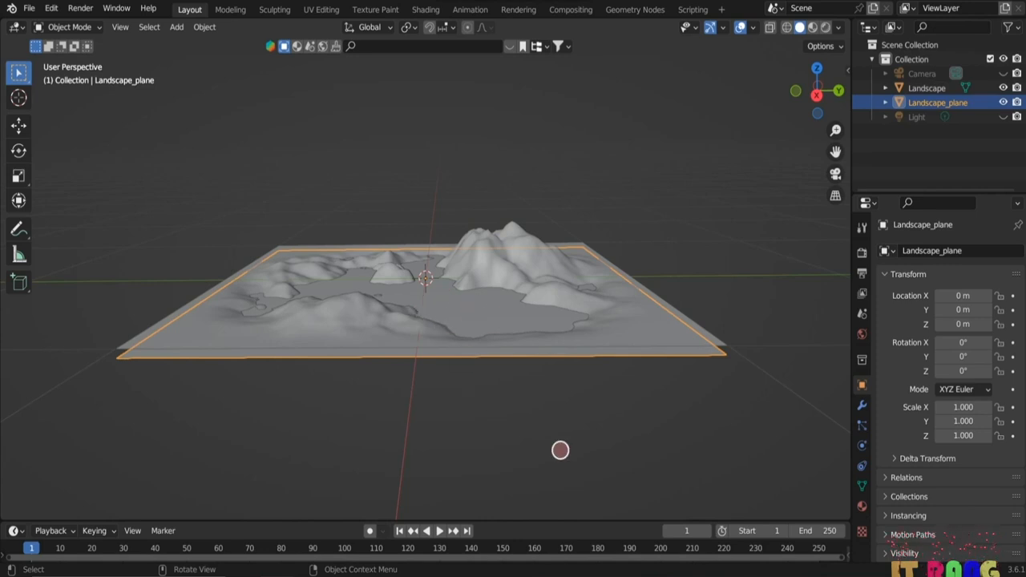
{"action": "middle_click_drag", "start_coordinate": [510, 426], "coordinate": [505, 449]}
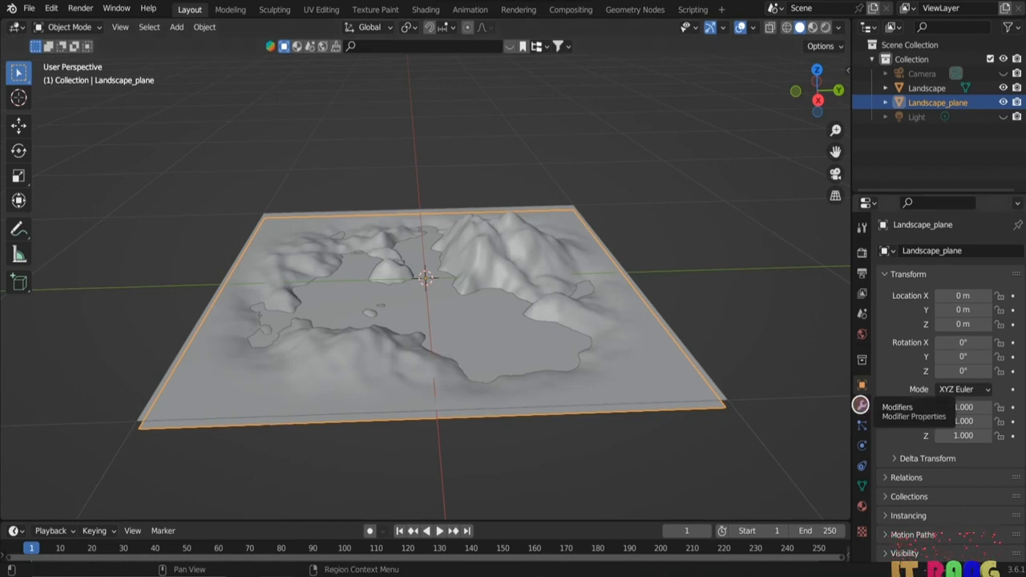
{"action": "left_click", "coordinate": [860, 404]}
{"action": "left_click", "coordinate": [935, 251]}
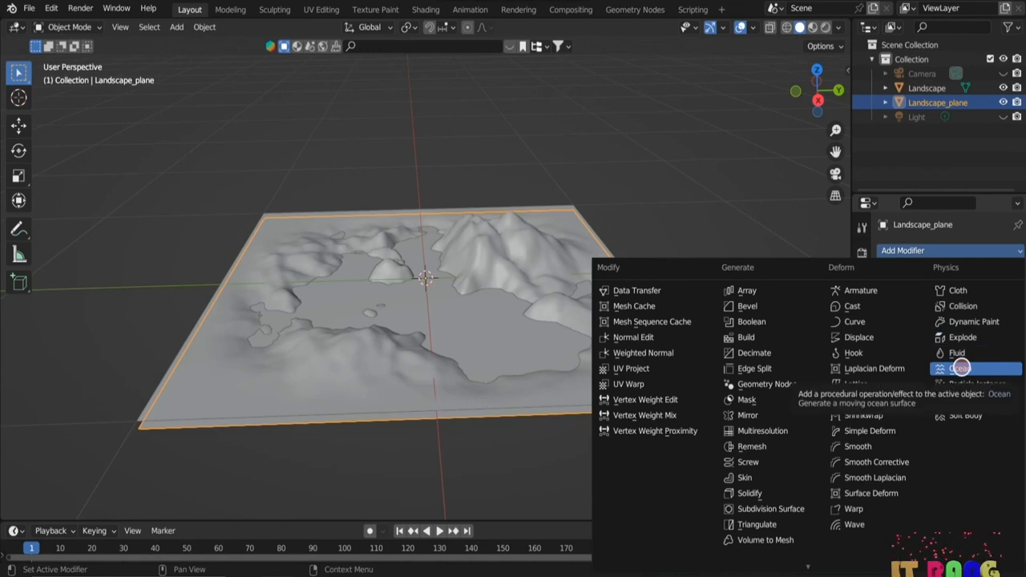
{"action": "left_click", "coordinate": [960, 368]}
{"action": "scroll", "coordinate": [739, 297], "scroll_direction": "down", "scroll_amount": 3}
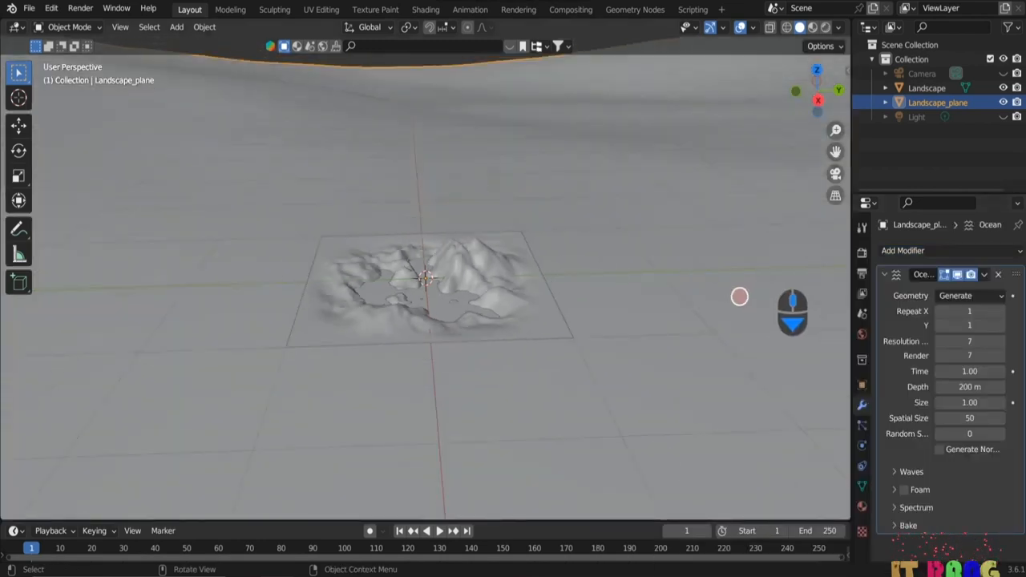
{"action": "scroll", "coordinate": [739, 297], "scroll_direction": "down", "scroll_amount": 6}
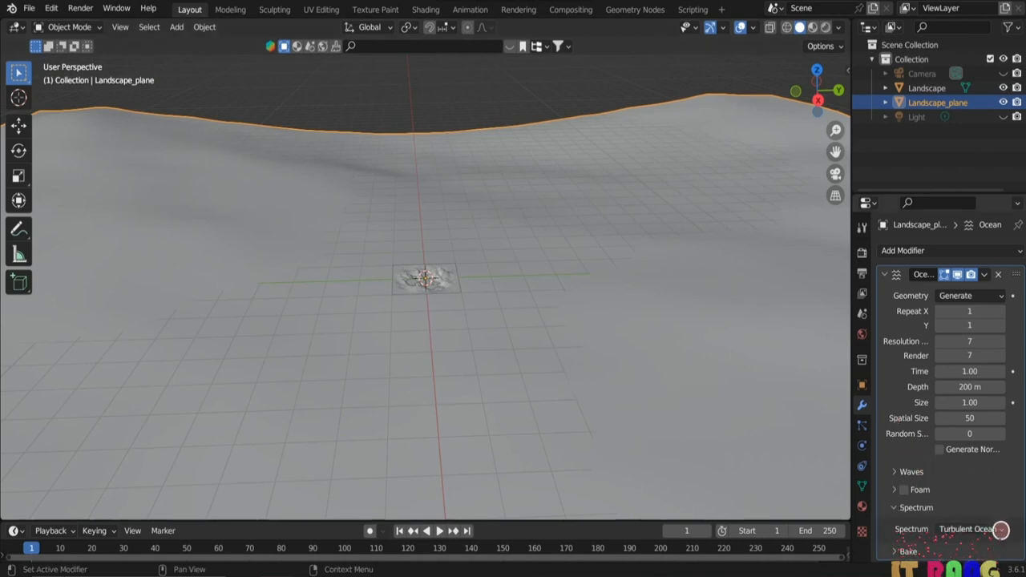
- Set the Ocean modifier's spectrum to Shallow Water and its depth to 7 m
{"action": "left_click", "coordinate": [1001, 530]}
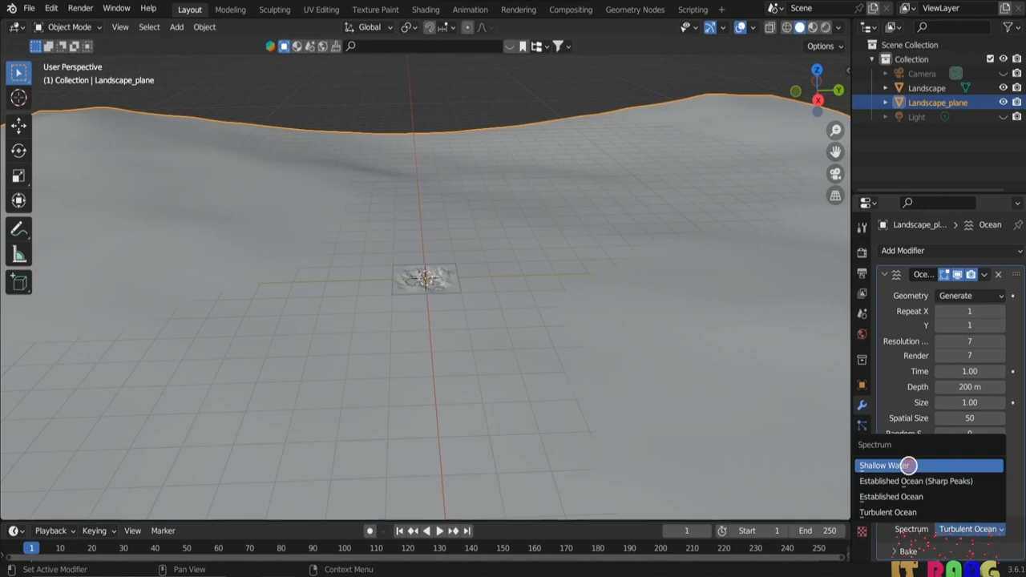
{"action": "left_click", "coordinate": [909, 465]}
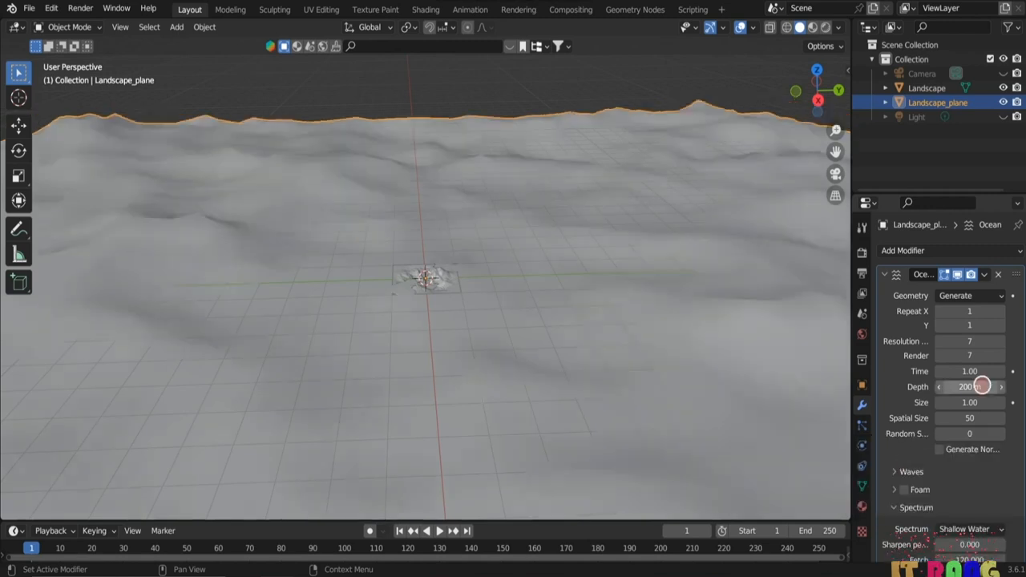
{"action": "left_click", "coordinate": [962, 388]}
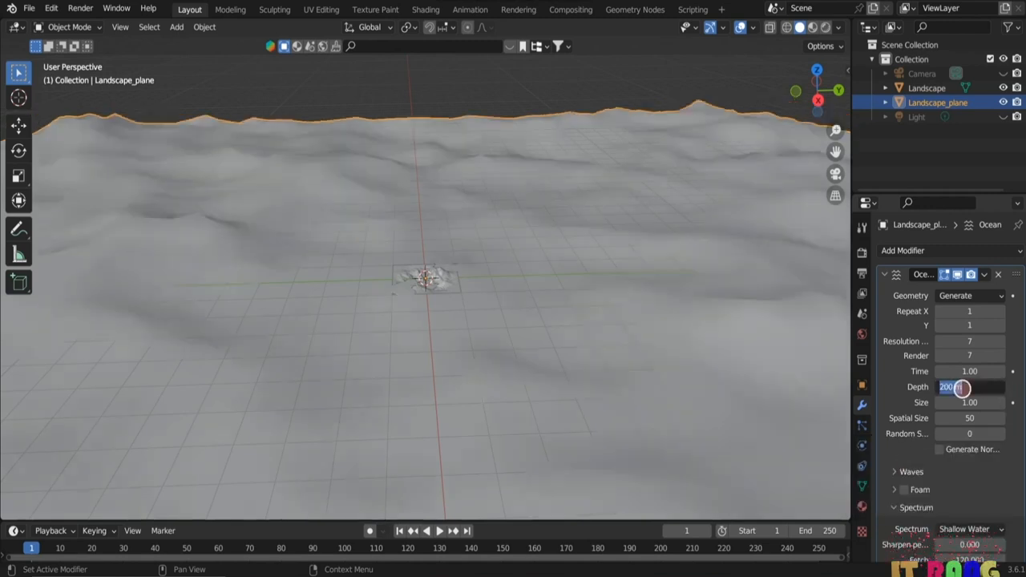
{"action": "type", "text": "7"}
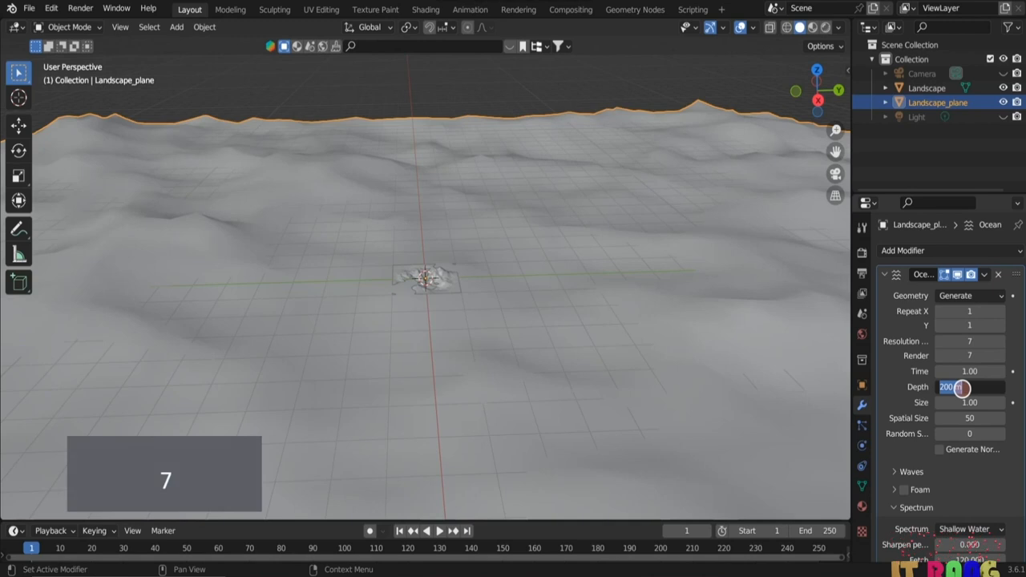
{"action": "key", "text": "BackSpace"}
{"action": "type", "text": "7"}
{"action": "key", "text": "Return"}
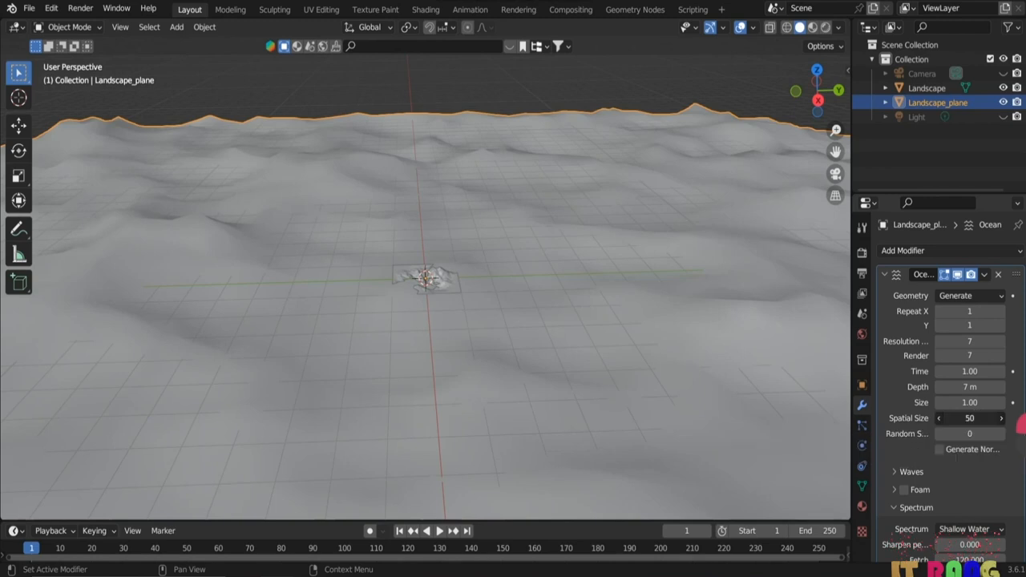
- Reduce the ocean's Spatial Size to 13, its Size to 0.13 and its wave Scale to 0.100
{"action": "left_click_drag", "start_coordinate": [993, 419], "coordinate": [961, 401]}
{"action": "scroll", "coordinate": [925, 487], "scroll_direction": "down", "scroll_amount": 1}
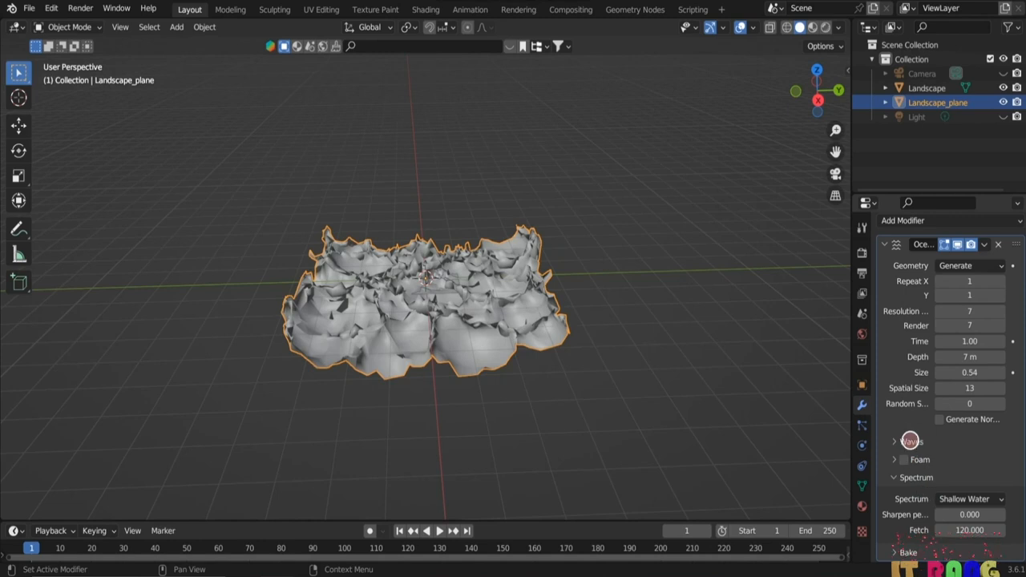
{"action": "left_click", "coordinate": [898, 441]}
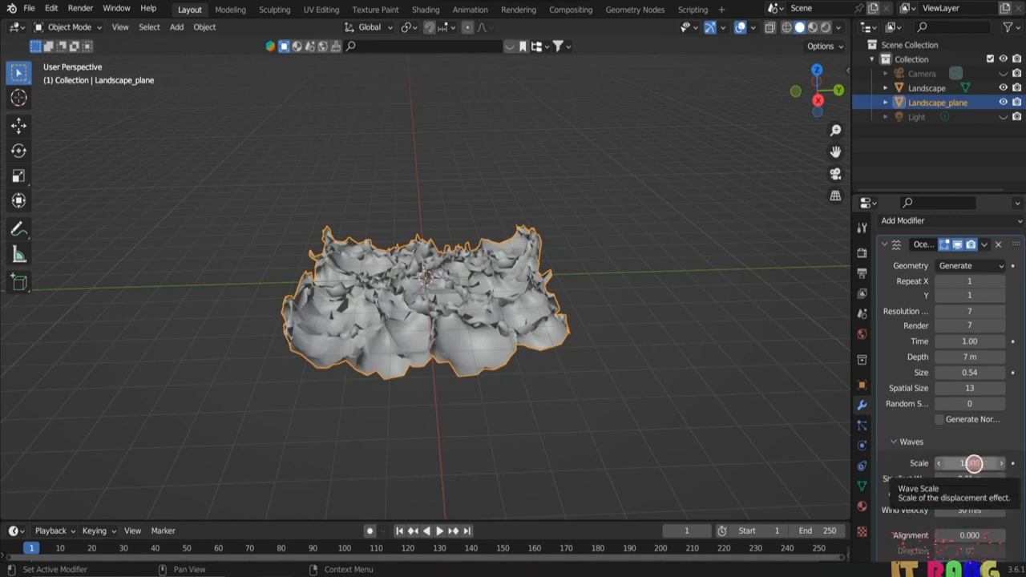
{"action": "left_click_drag", "start_coordinate": [970, 463], "coordinate": [962, 463]}
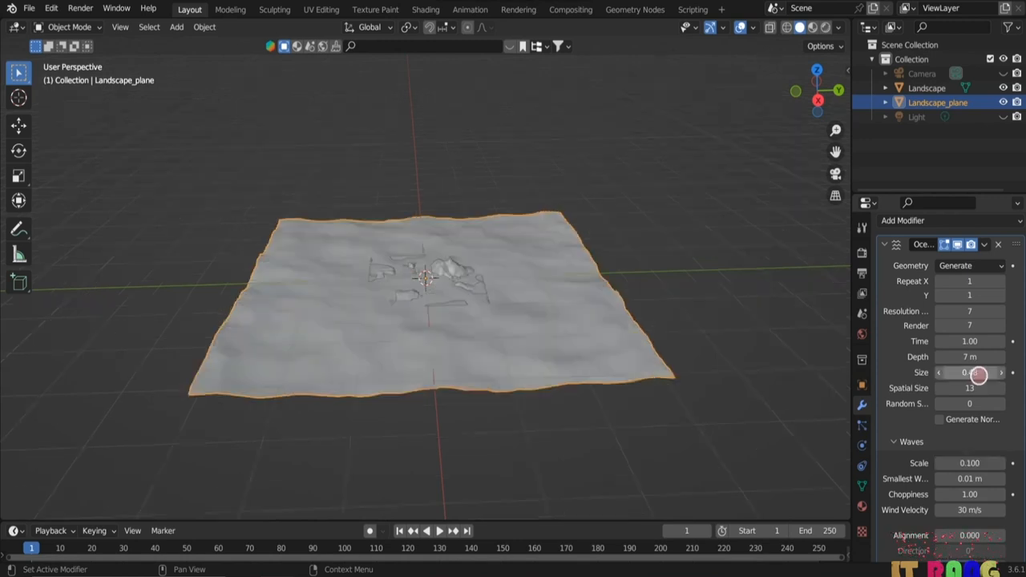
{"action": "mouse_move", "coordinate": [978, 374]}
{"action": "left_mouse_down"}
{"action": "mouse_move", "coordinate": [952, 374]}
{"action": "mouse_move", "coordinate": [965, 374]}
{"action": "left_mouse_up"}
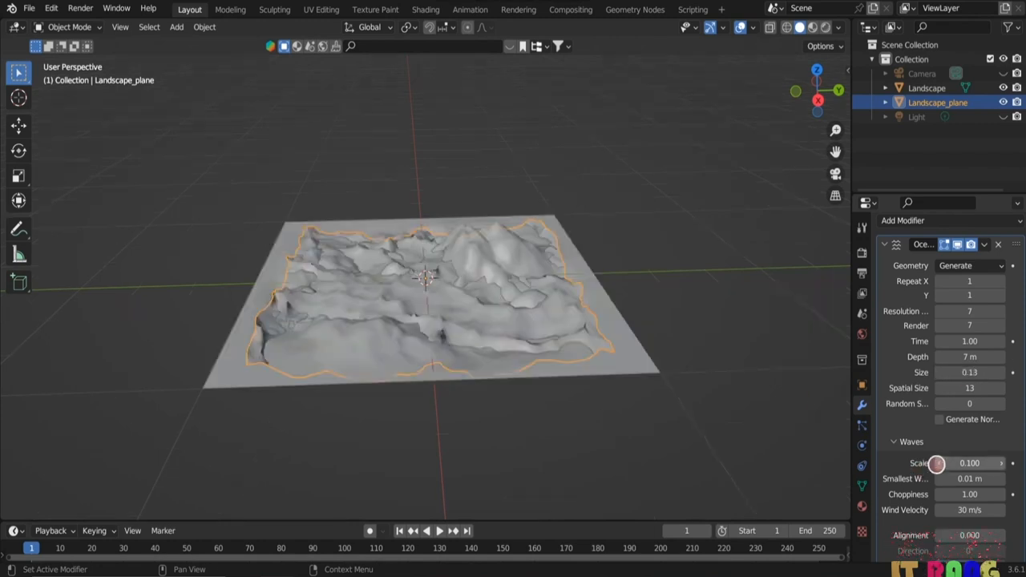
- Calm the ocean waves with Scale 0.03, Choppiness 0.43 and Wind Velocity 17.6 m/s
{"action": "double_click", "coordinate": [971, 464]}
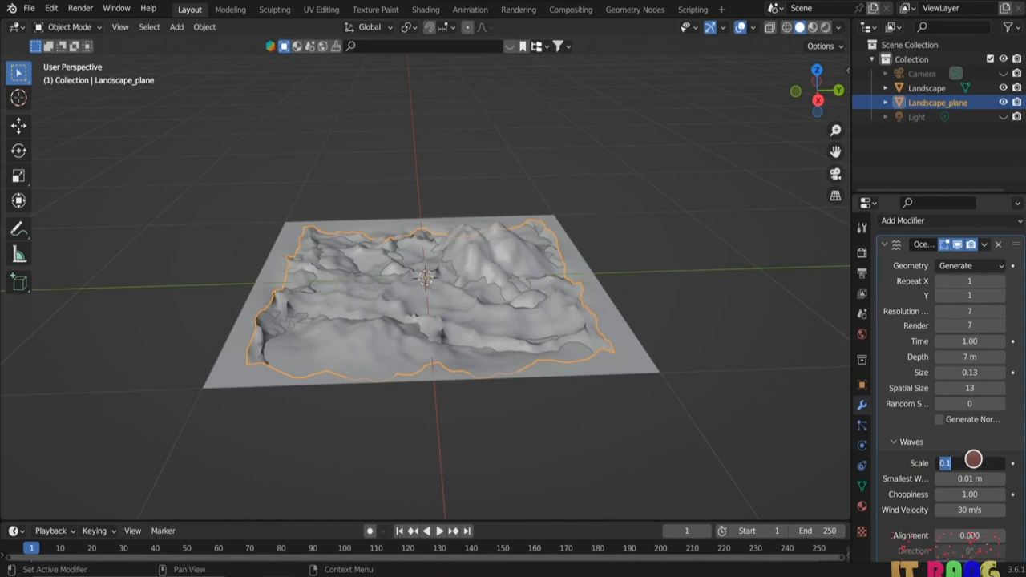
{"action": "type", "text": "0."}
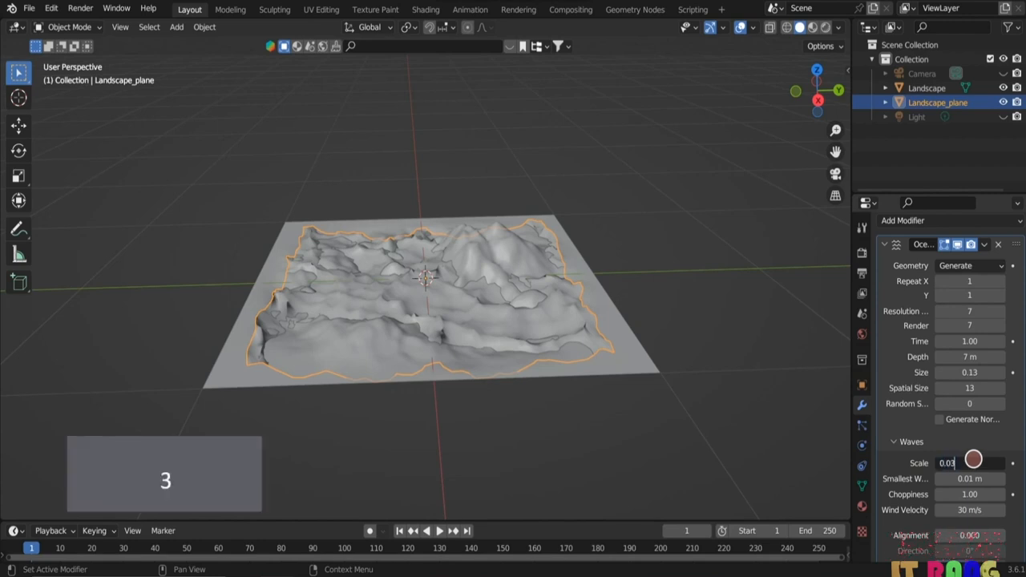
{"action": "key", "text": "Return"}
{"action": "left_click_drag", "start_coordinate": [980, 493], "coordinate": [949, 510]}
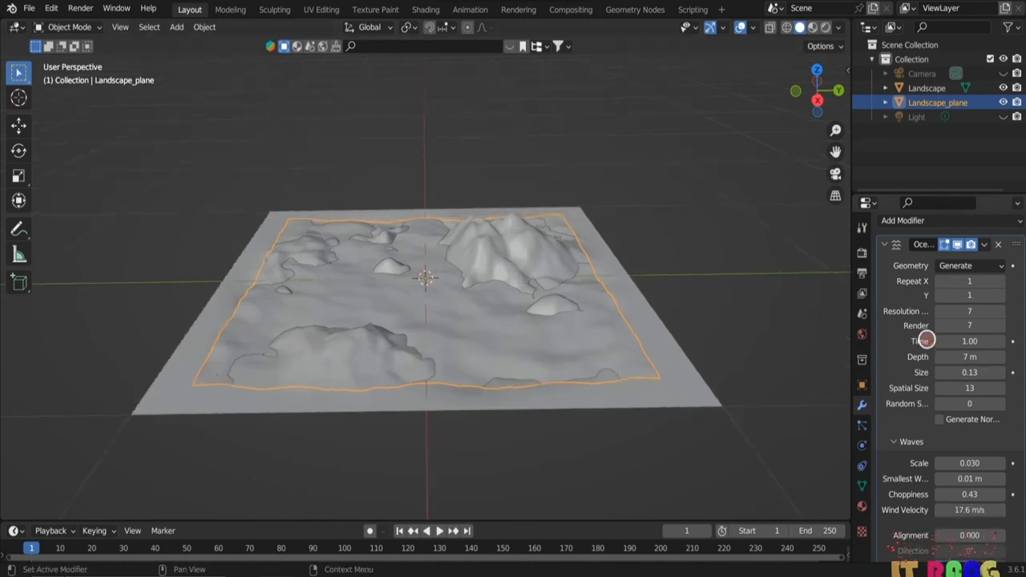
- Drive the ocean's Time with the expression #frame/170 and play the animation to check the wave motion
{"action": "left_click", "coordinate": [967, 341]}
{"action": "type", "text": "#frame"}
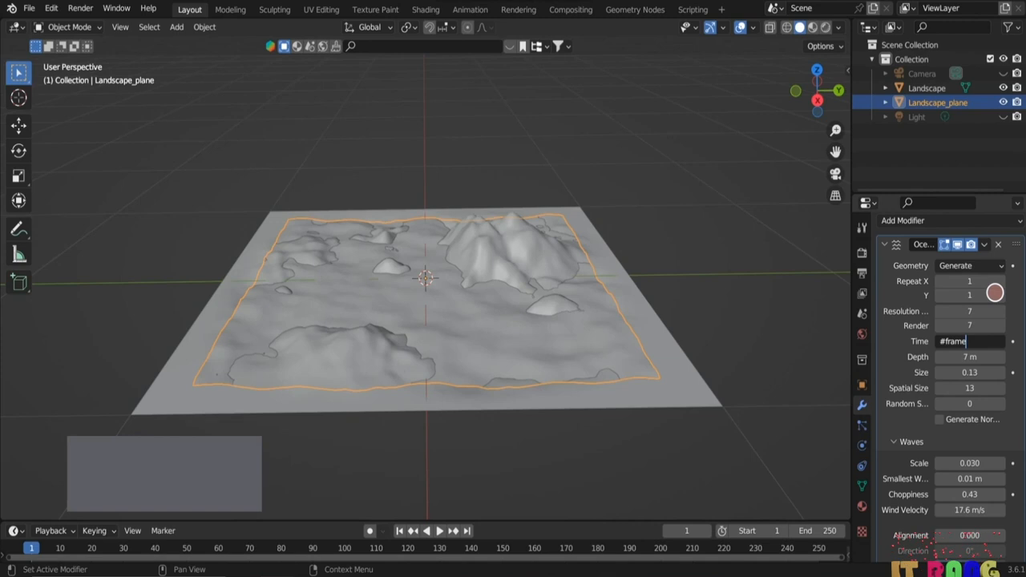
{"action": "type", "text": "/170"}
{"action": "key", "text": "Return"}
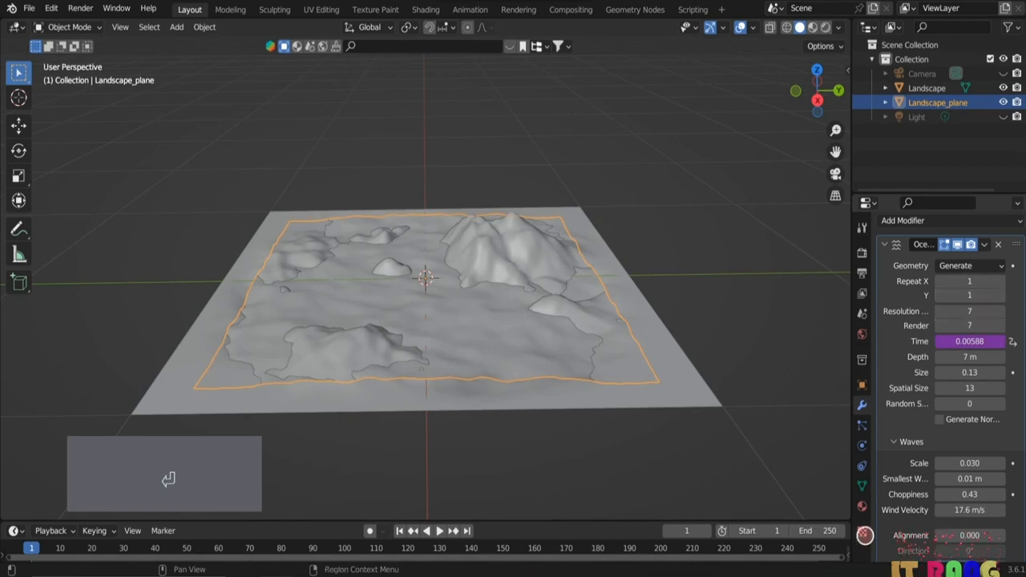
{"action": "left_click", "coordinate": [436, 531]}
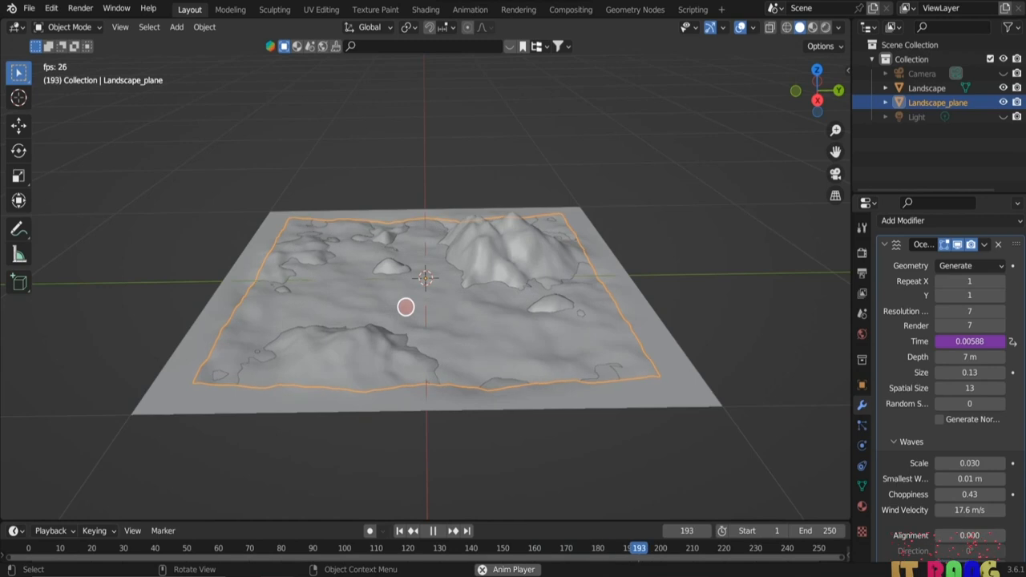
{"action": "key", "text": "Escape"}
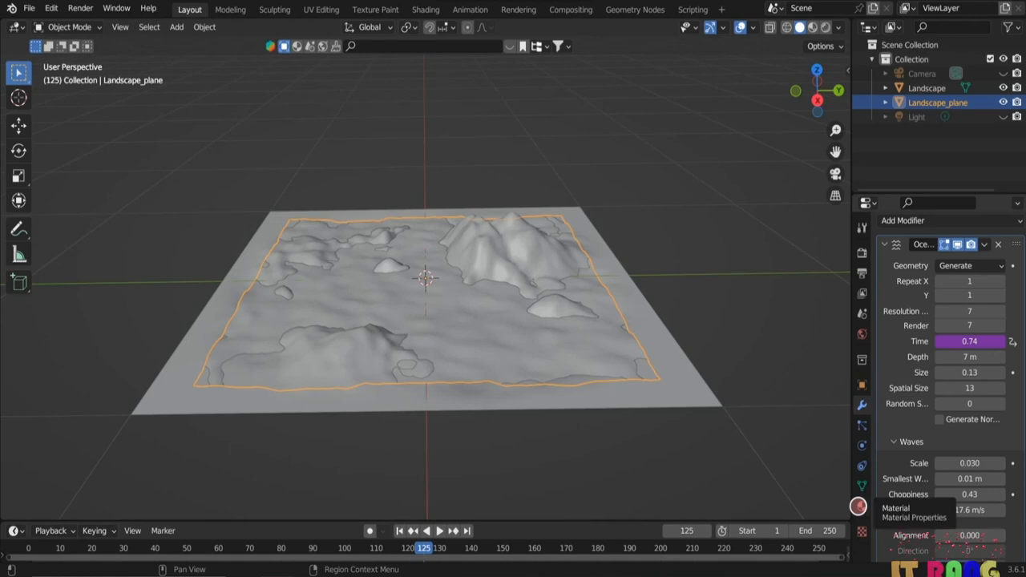
- Create a new material on the water plane and set its surface to Glass BSDF
{"action": "left_click", "coordinate": [859, 505]}
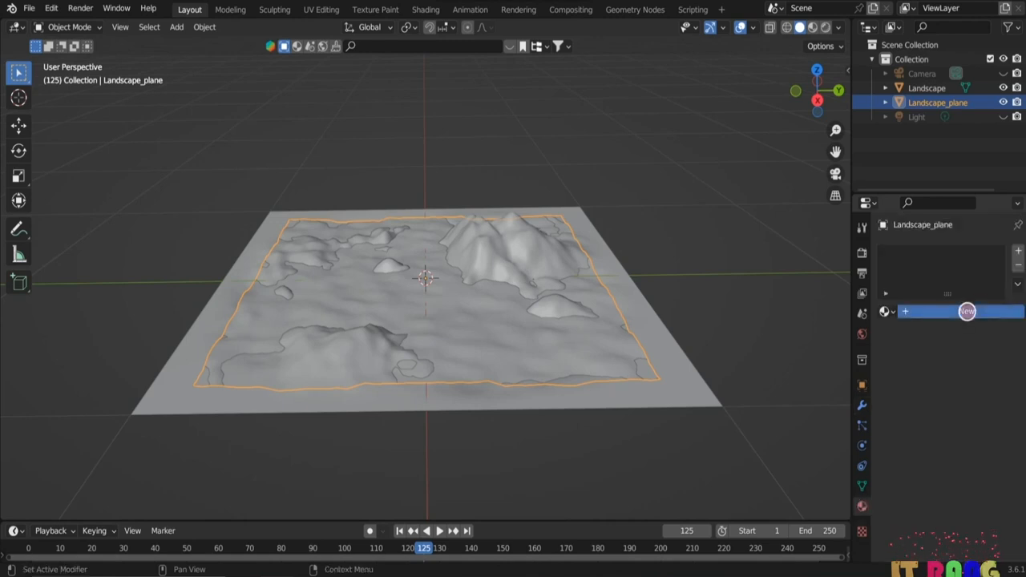
{"action": "left_click", "coordinate": [967, 311]}
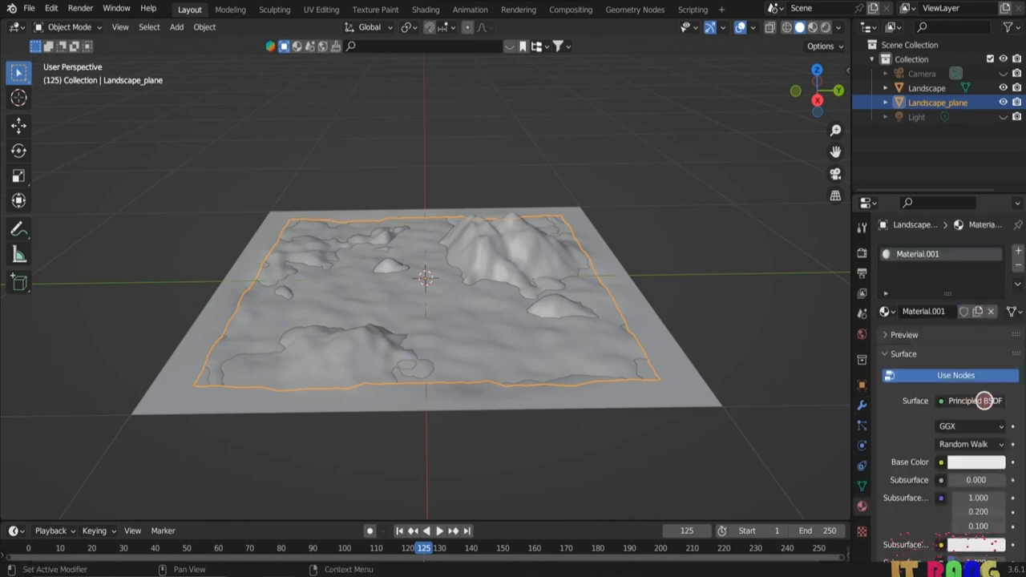
{"action": "left_click", "coordinate": [984, 400]}
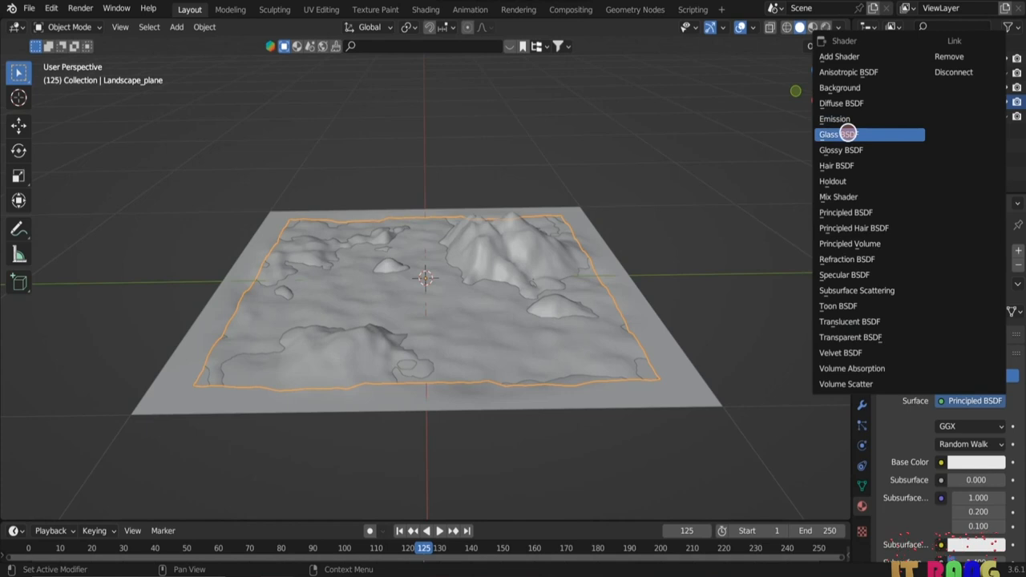
{"action": "left_click", "coordinate": [847, 134]}
- Set the glass material's Roughness to 0 and its IOR to 1.33
{"action": "scroll", "coordinate": [925, 311], "scroll_direction": "down", "scroll_amount": 2}
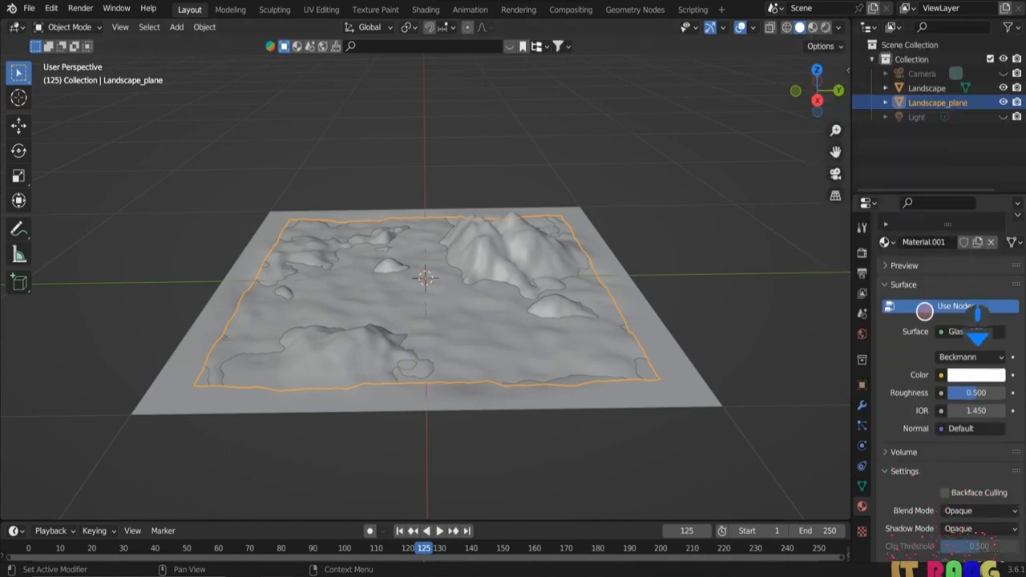
{"action": "scroll", "coordinate": [924, 311], "scroll_direction": "down", "scroll_amount": 1}
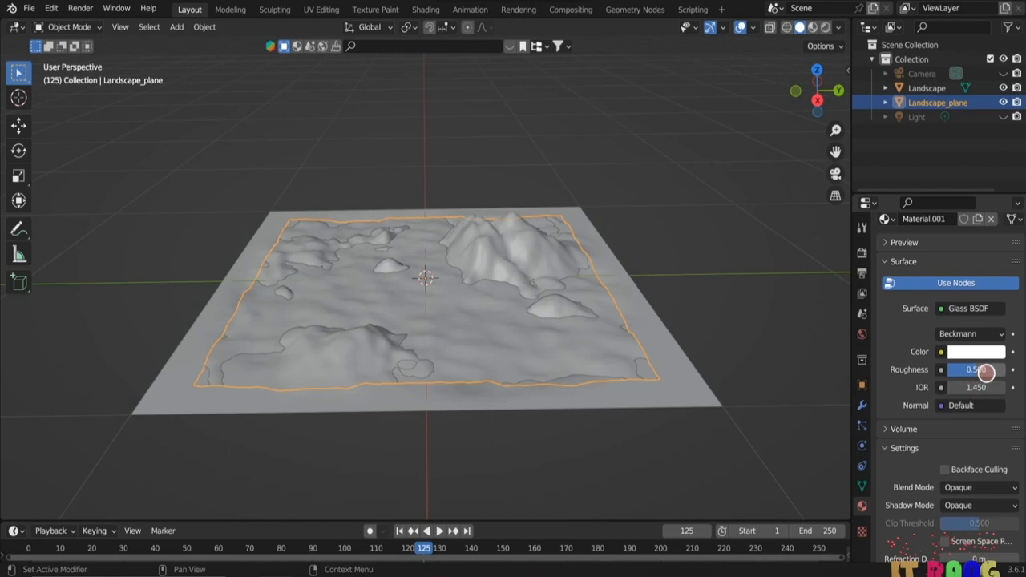
{"action": "left_click_drag", "start_coordinate": [975, 369], "coordinate": [946, 369]}
{"action": "left_click", "coordinate": [973, 387]}
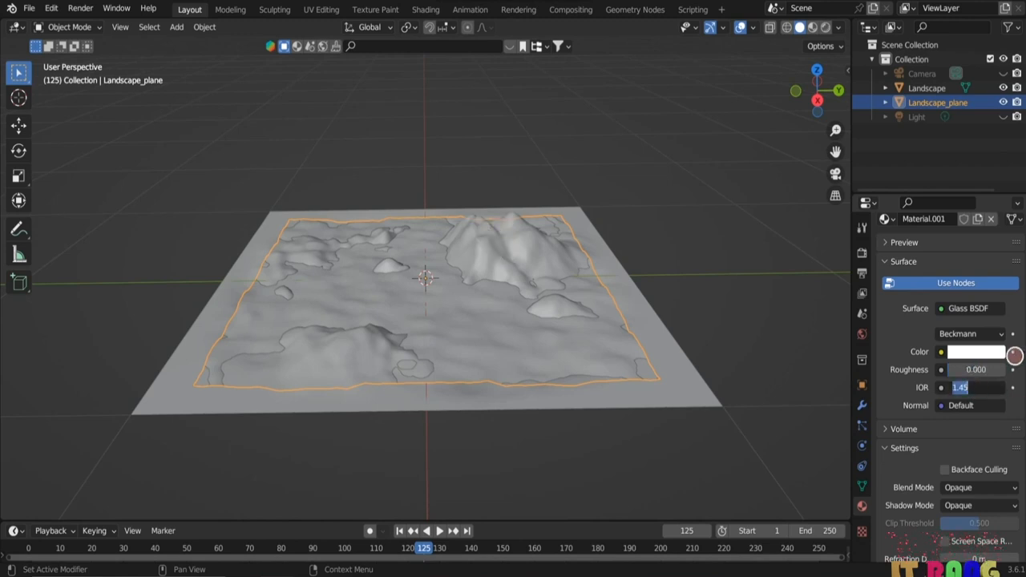
{"action": "type", "text": "1"}
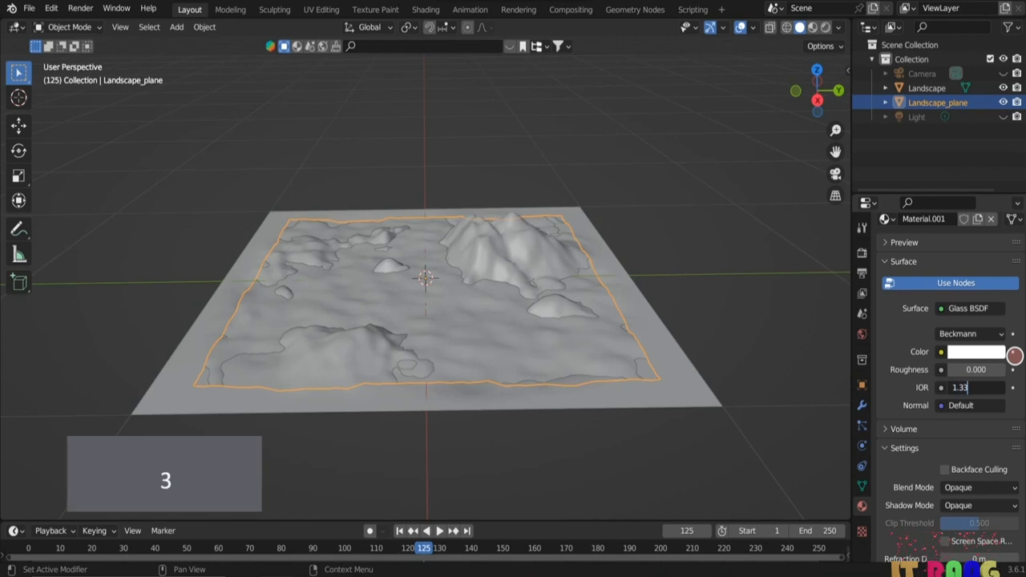
{"action": "type", "text": ".33"}
{"action": "left_click", "coordinate": [1015, 355]}
- Give the water material a light blue color and switch the viewport to material preview shading
{"action": "left_click", "coordinate": [970, 352]}
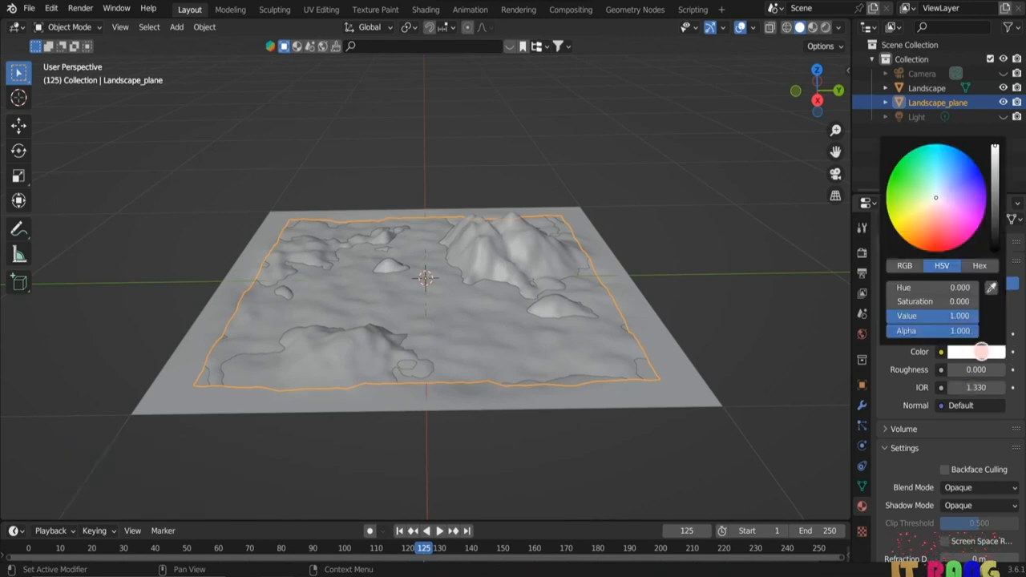
{"action": "left_click", "coordinate": [940, 229]}
{"action": "left_click", "coordinate": [813, 26]}
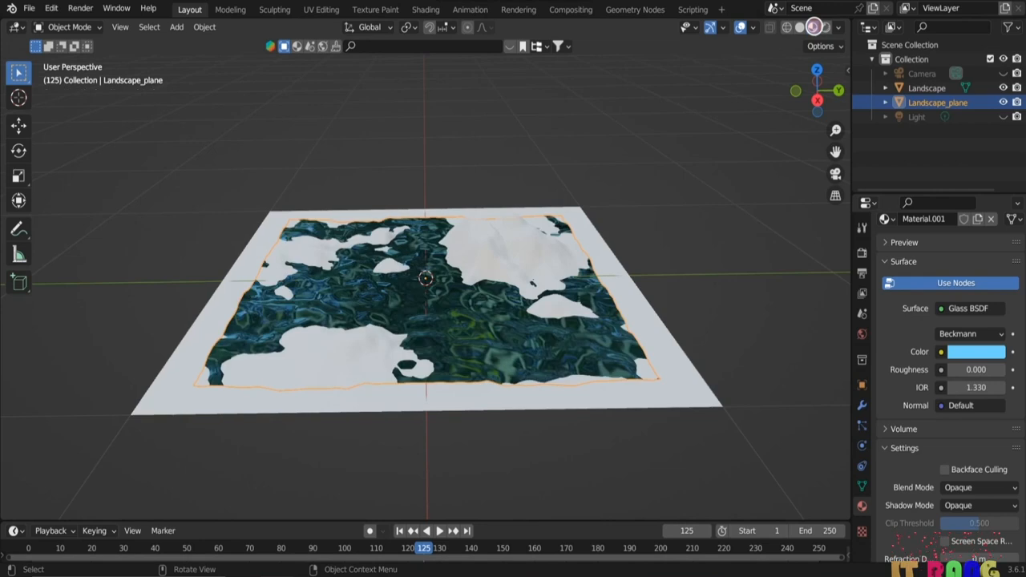
{"action": "left_click", "coordinate": [966, 351]}
{"action": "left_click", "coordinate": [949, 170]}
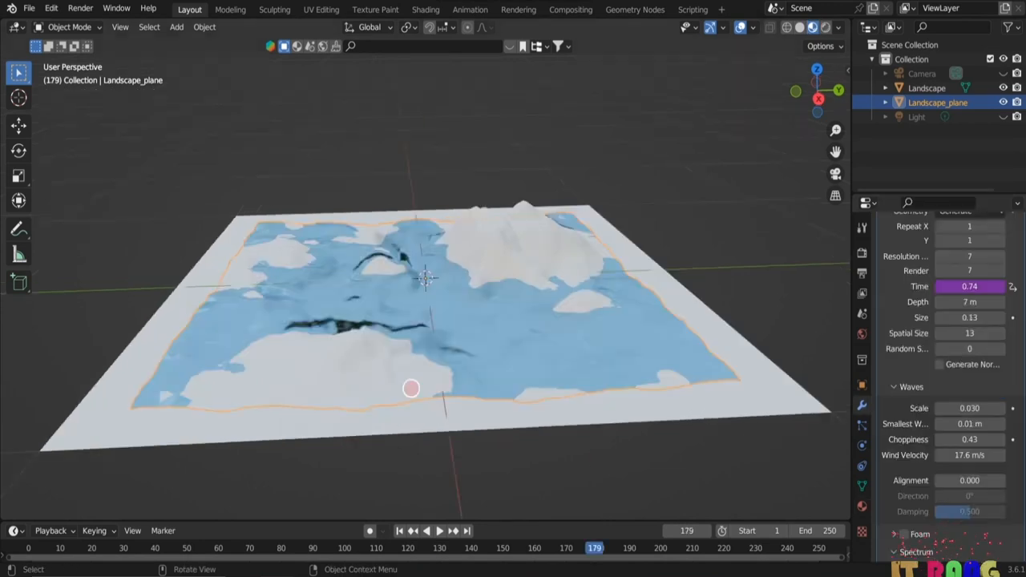
- Select the landscape terrain and search the online asset library's materials for "grass"
{"action": "left_click", "coordinate": [347, 371]}
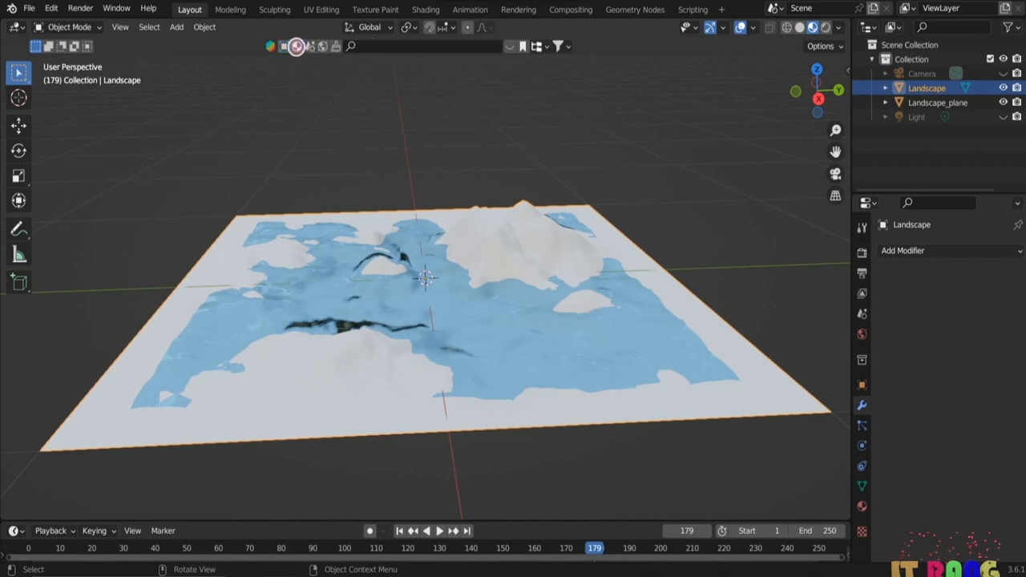
{"action": "left_click", "coordinate": [297, 46]}
{"action": "left_click", "coordinate": [389, 45]}
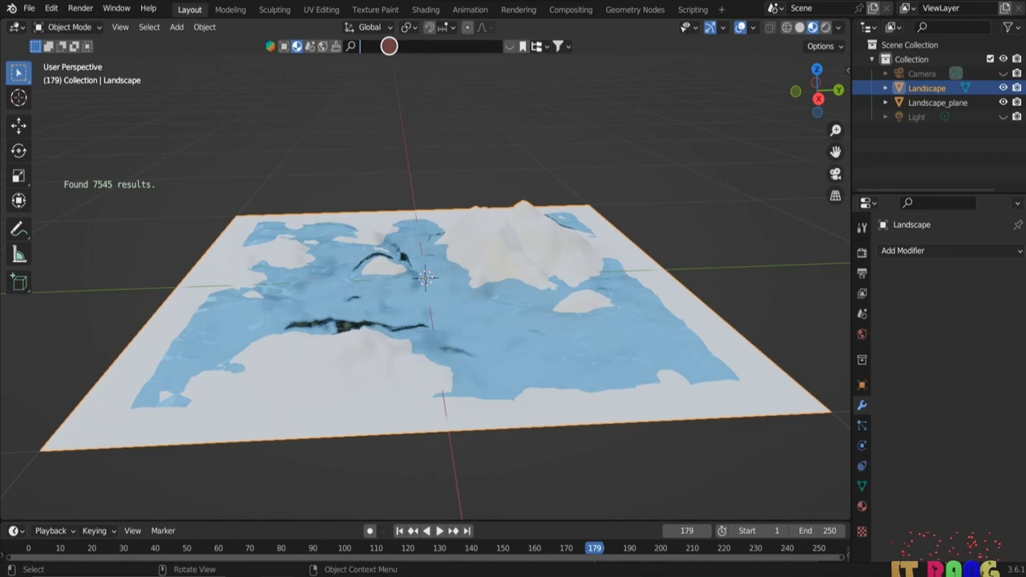
{"action": "type", "text": "g"}
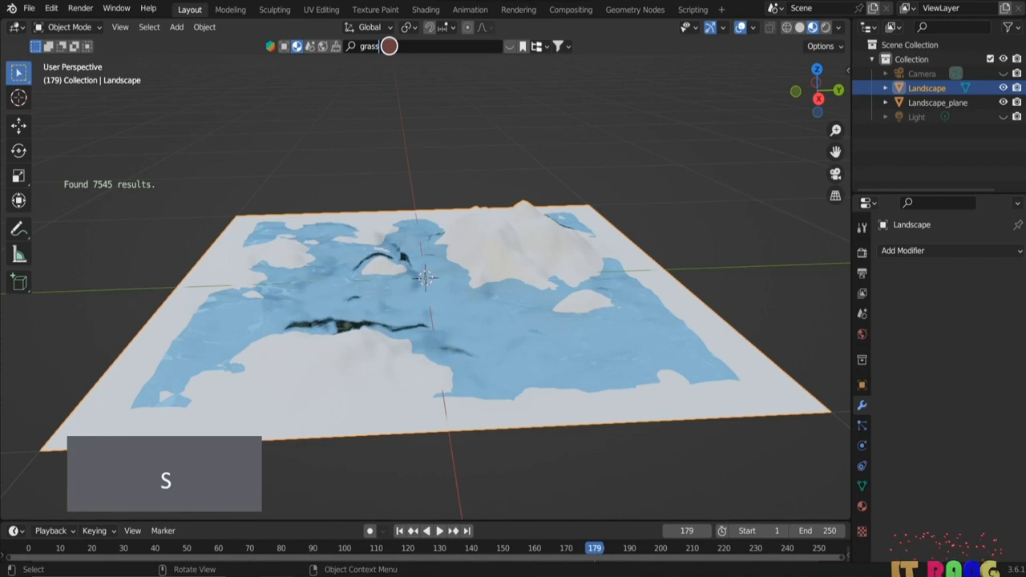
{"action": "type", "text": "rass"}
{"action": "key", "text": "Return"}
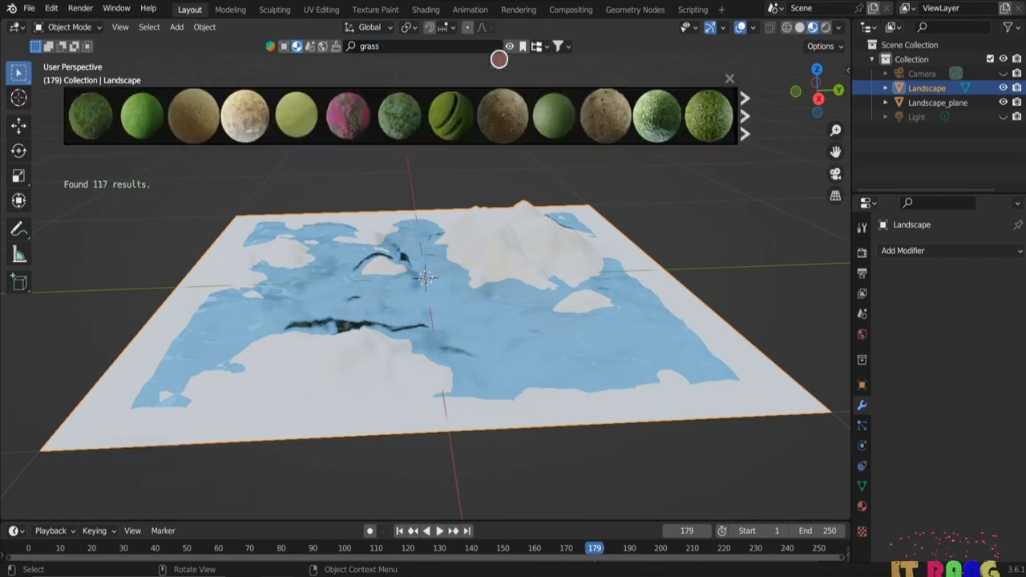
- Compare the grass material previews and apply the bright green material named Grass to the landscape
{"action": "mouse_move", "coordinate": [263, 95]}
{"action": "mouse_move", "coordinate": [710, 120]}
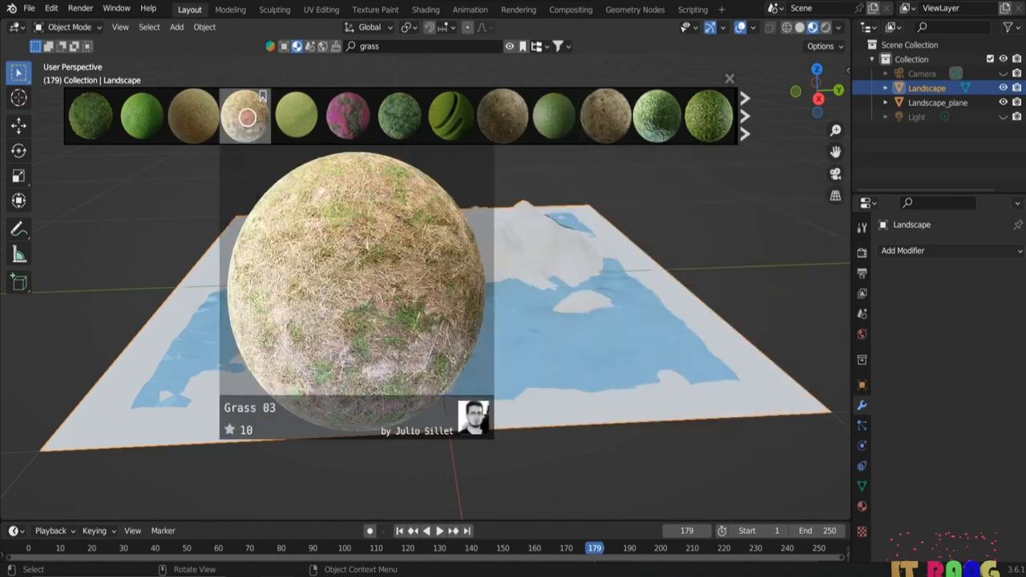
{"action": "mouse_move", "coordinate": [133, 119]}
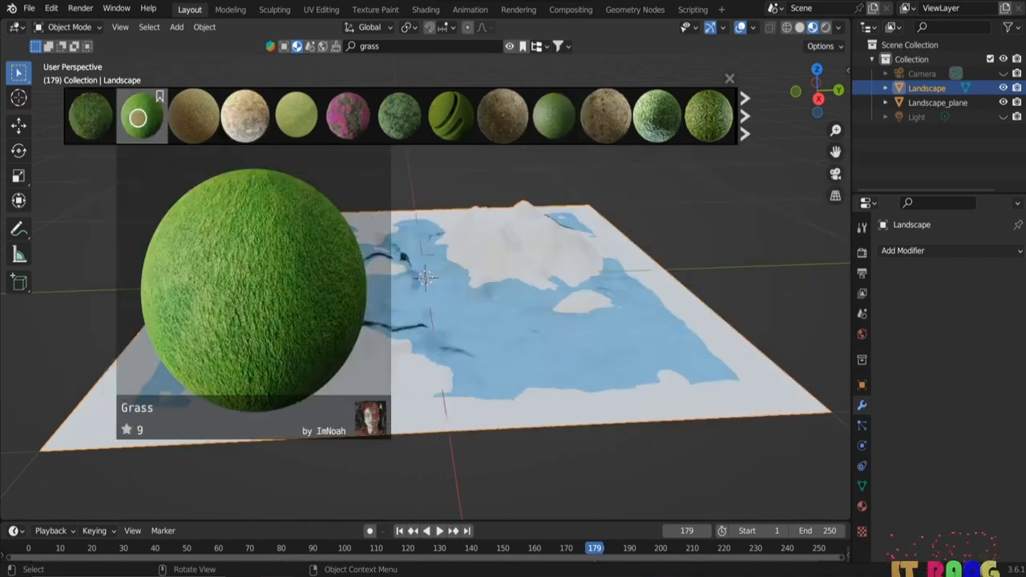
{"action": "left_click", "coordinate": [138, 118]}
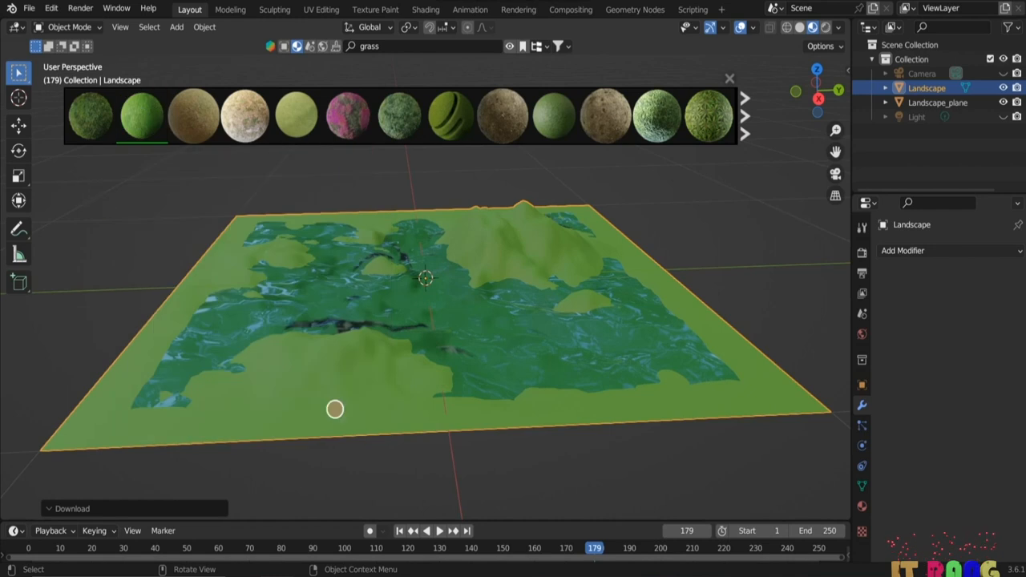
{"action": "scroll", "coordinate": [272, 426], "scroll_direction": "up", "scroll_amount": 5}
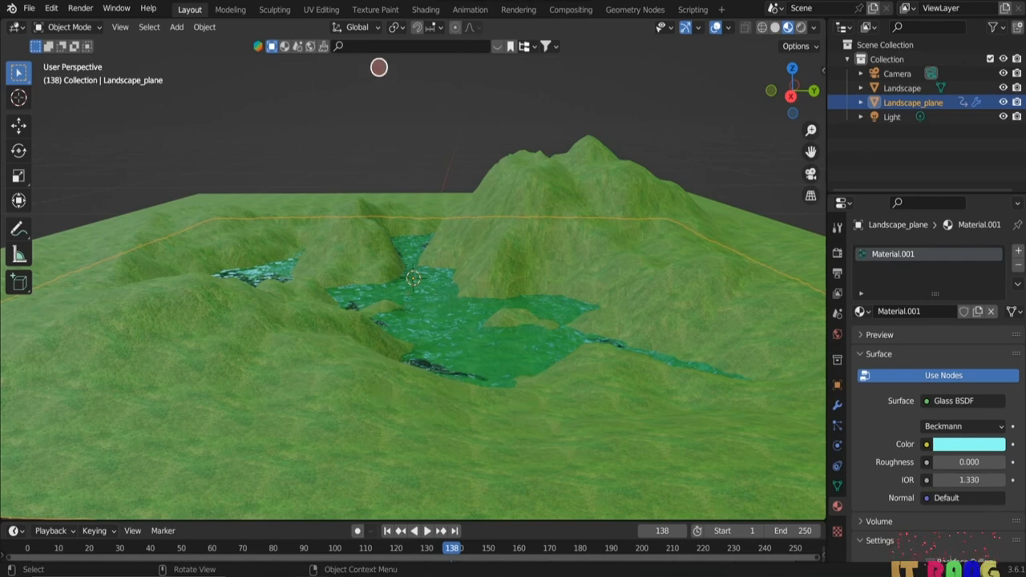
- Add an Environment Texture node to the World shader and connect its Color output to the Background node's Color
{"action": "left_click", "coordinate": [426, 9]}
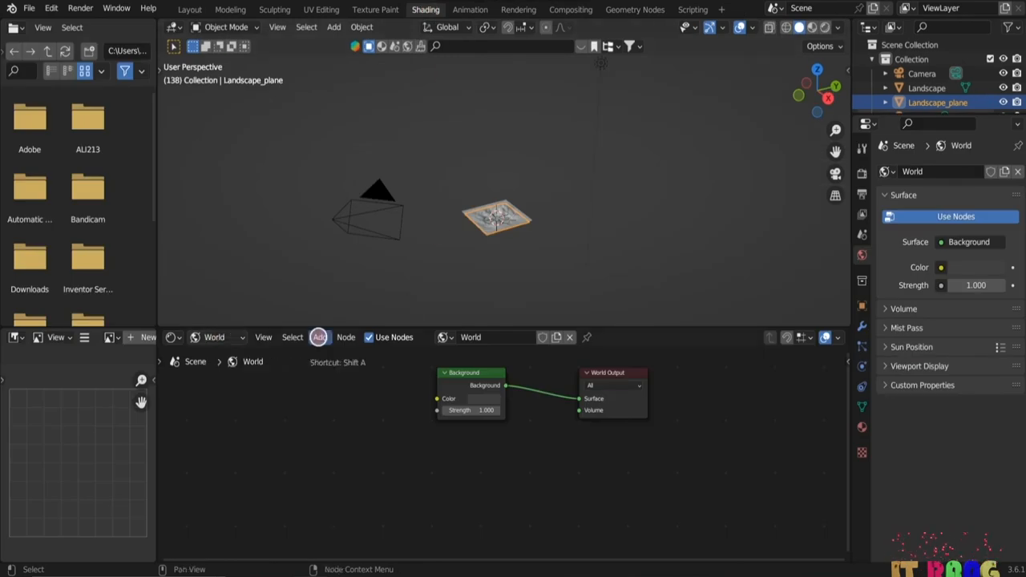
{"action": "left_click", "coordinate": [320, 336]}
{"action": "left_click", "coordinate": [341, 353]}
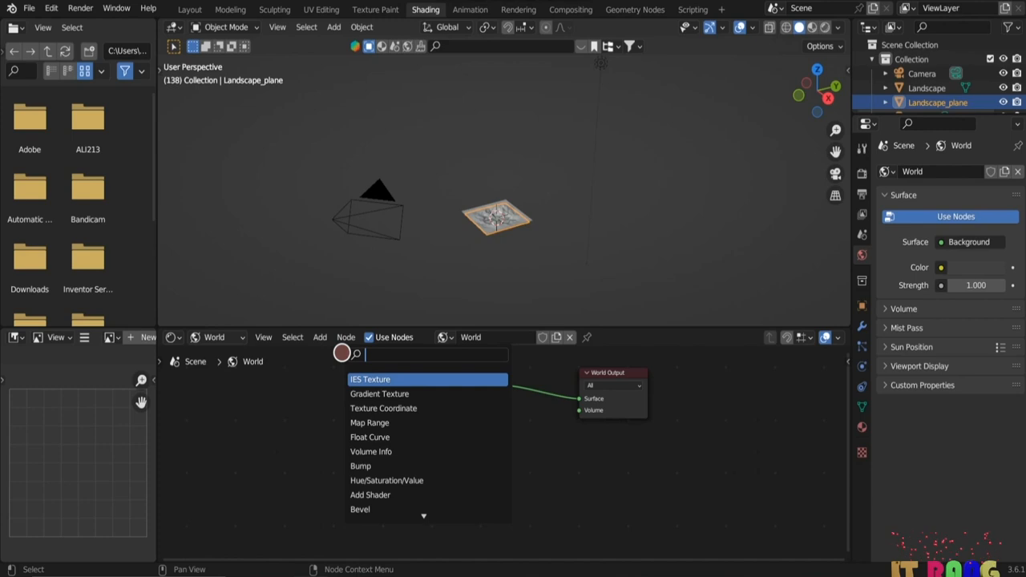
{"action": "type", "text": "env"}
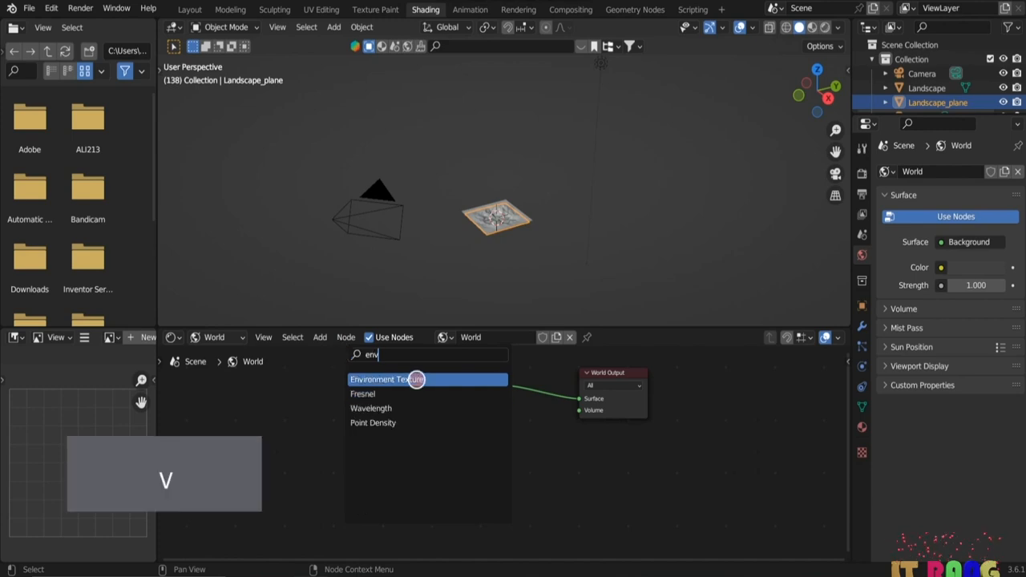
{"action": "left_click", "coordinate": [417, 381]}
{"action": "left_click", "coordinate": [359, 403]}
{"action": "left_click_drag", "start_coordinate": [401, 384], "coordinate": [437, 398]}
- Load kloofendal_48d_partly_cloudy_puresky_8k.hdr from the Desktop's hdri folder into the Environment Texture node
{"action": "left_click", "coordinate": [377, 398]}
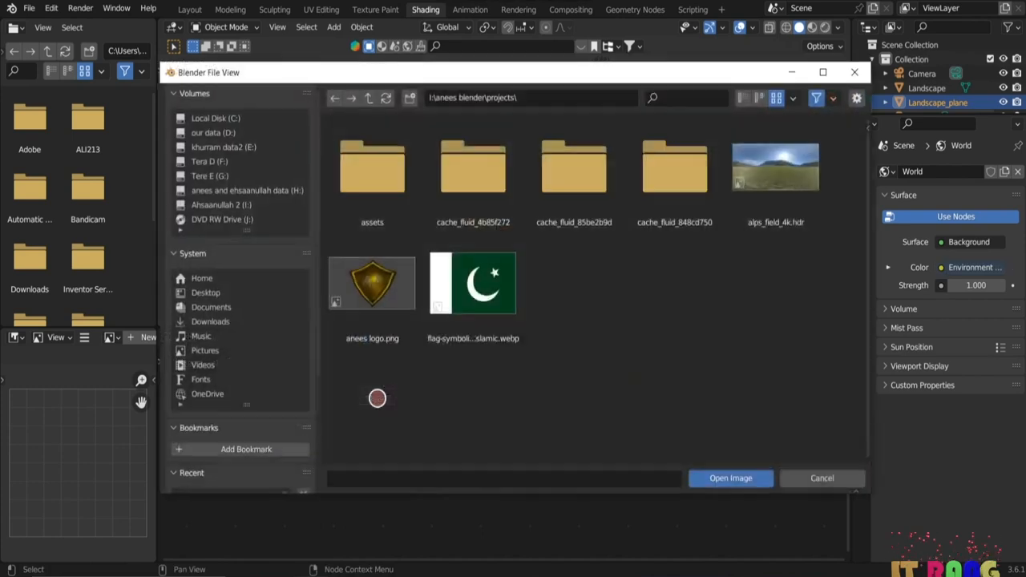
{"action": "left_click", "coordinate": [218, 292]}
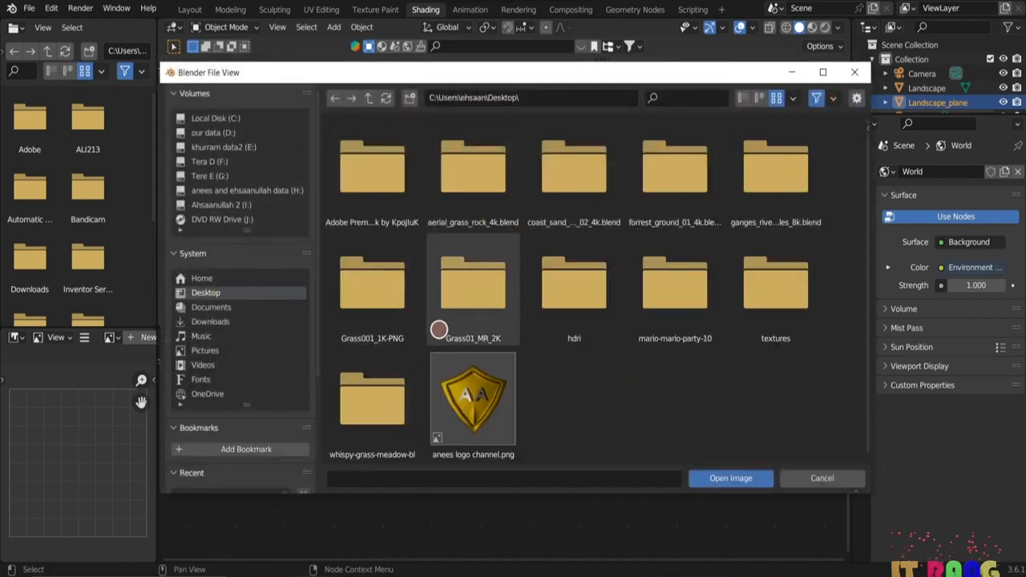
{"action": "double_click", "coordinate": [567, 297]}
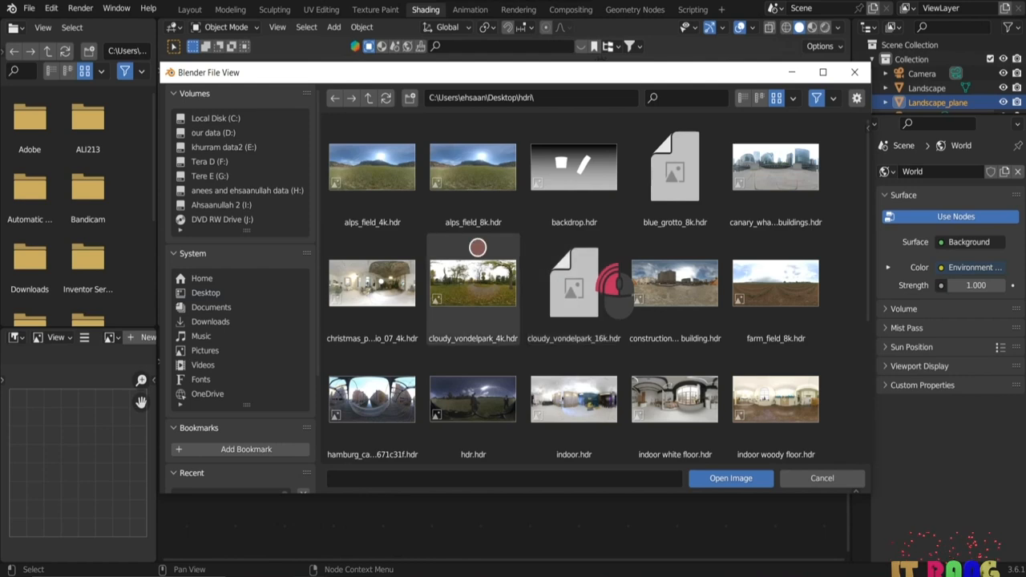
{"action": "scroll", "coordinate": [394, 274], "scroll_direction": "down", "scroll_amount": 3}
{"action": "scroll", "coordinate": [394, 288], "scroll_direction": "down", "scroll_amount": 2}
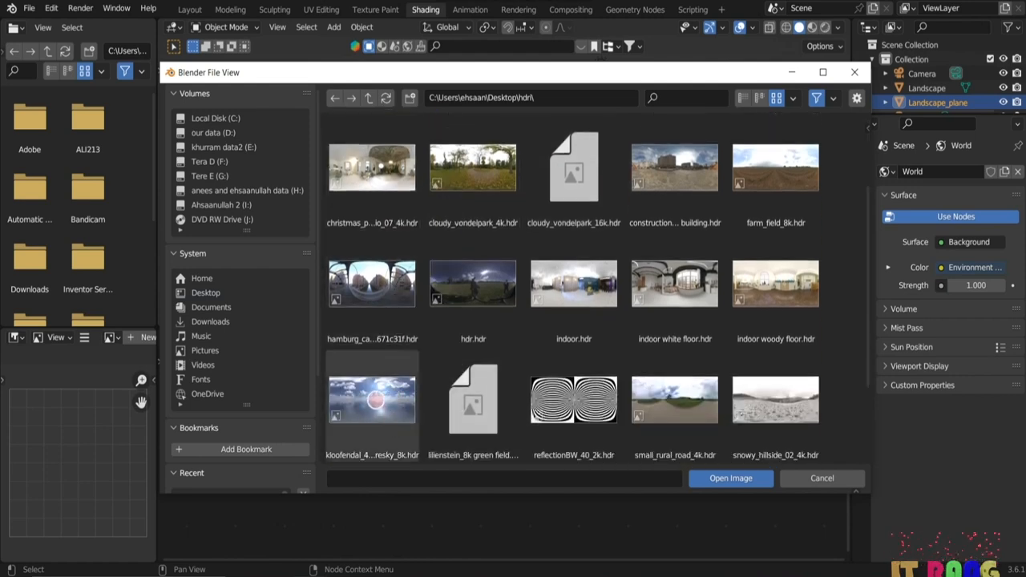
{"action": "left_click", "coordinate": [374, 400]}
{"action": "left_click", "coordinate": [730, 478]}
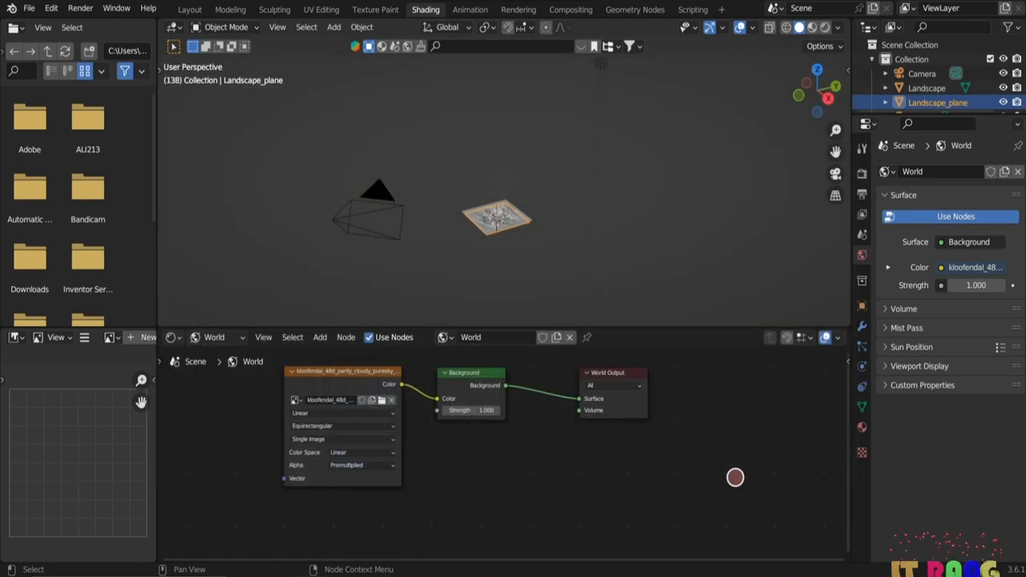
- Show the landscape scene in rendered viewport shading and play the animation to check the lake and sky
{"action": "left_click", "coordinate": [190, 9]}
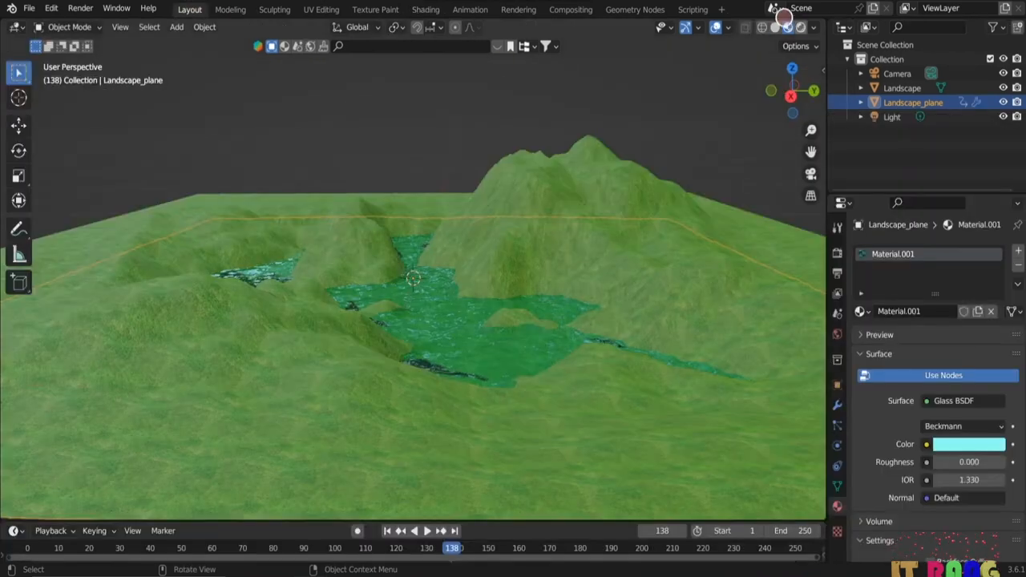
{"action": "left_click", "coordinate": [800, 26]}
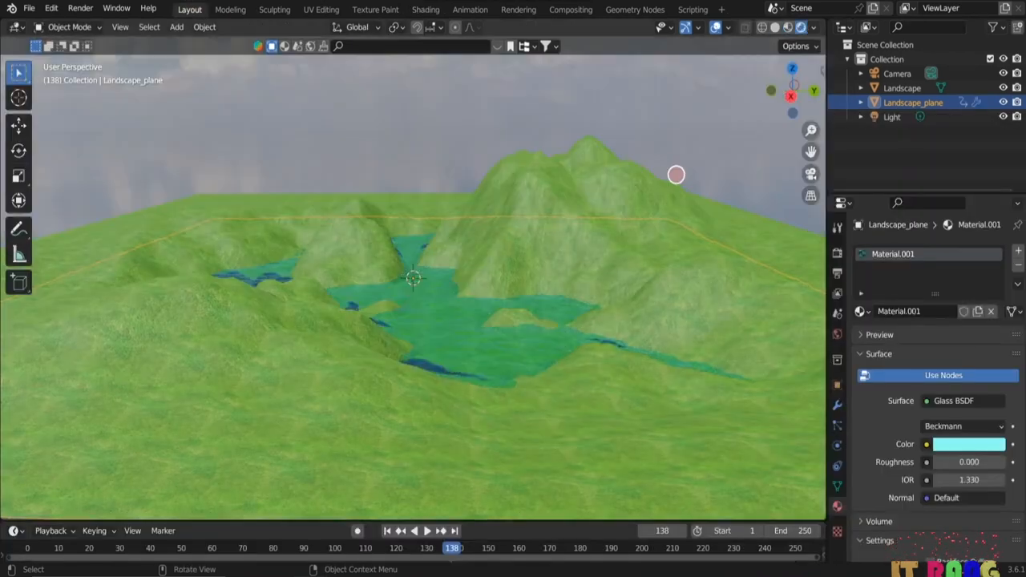
{"action": "middle_click_drag", "start_coordinate": [649, 240], "coordinate": [662, 257]}
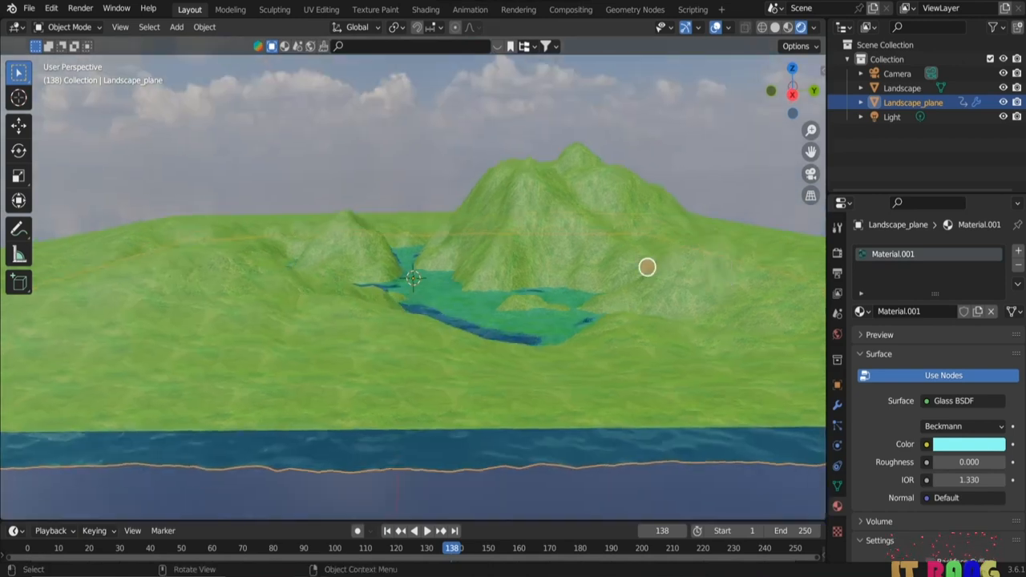
{"action": "scroll", "coordinate": [638, 267], "scroll_direction": "up", "scroll_amount": 3}
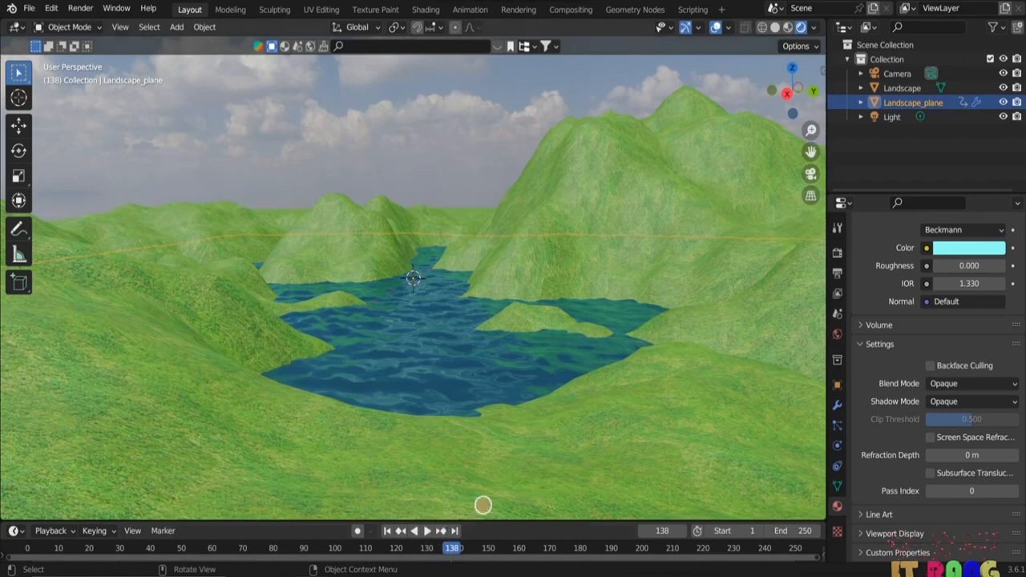
{"action": "left_click", "coordinate": [426, 530]}
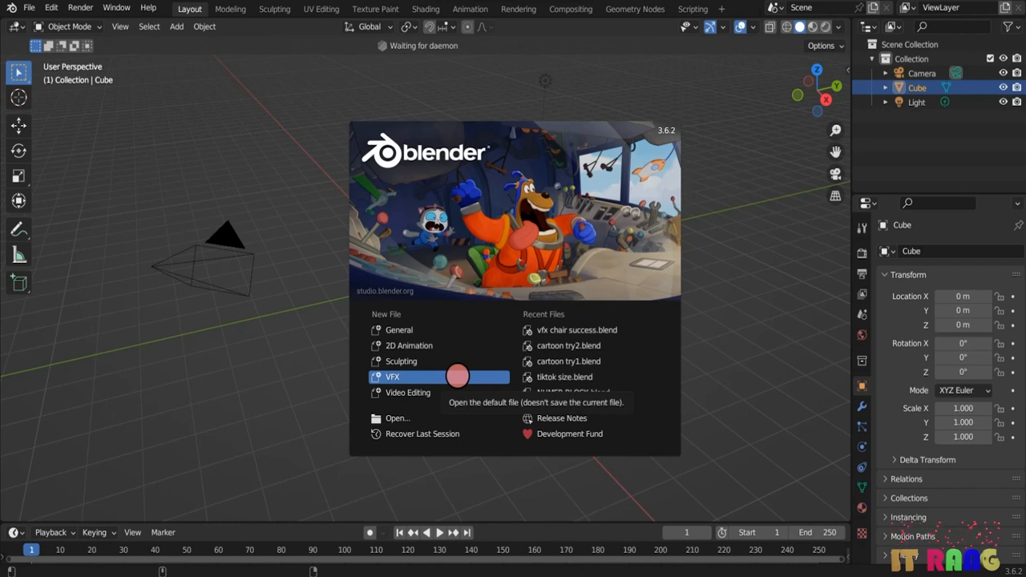
- Start a new VFX project and open hm1.mp4 from the Desktop as the motion tracking clip
{"action": "left_click", "coordinate": [457, 376]}
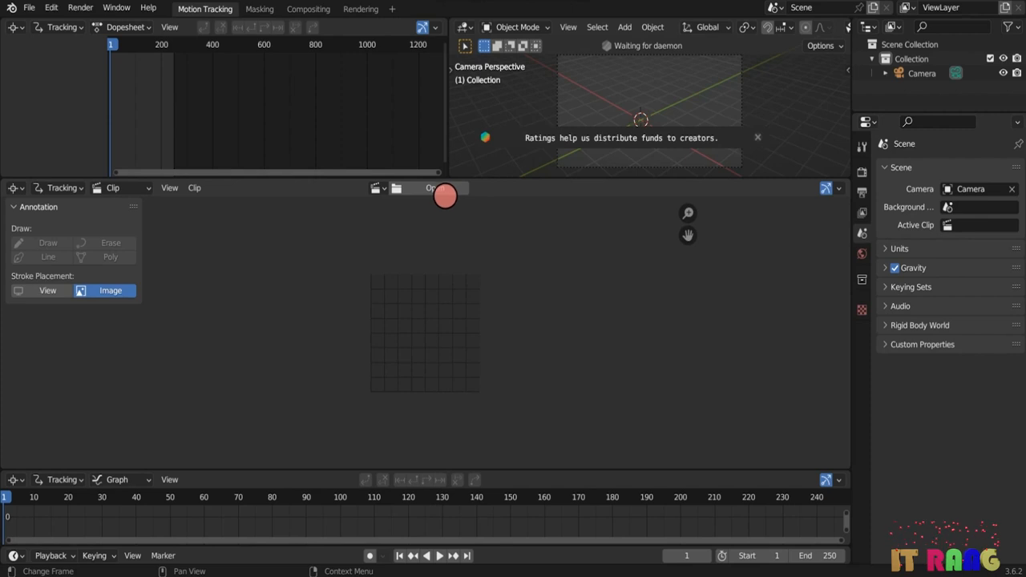
{"action": "left_click", "coordinate": [437, 193]}
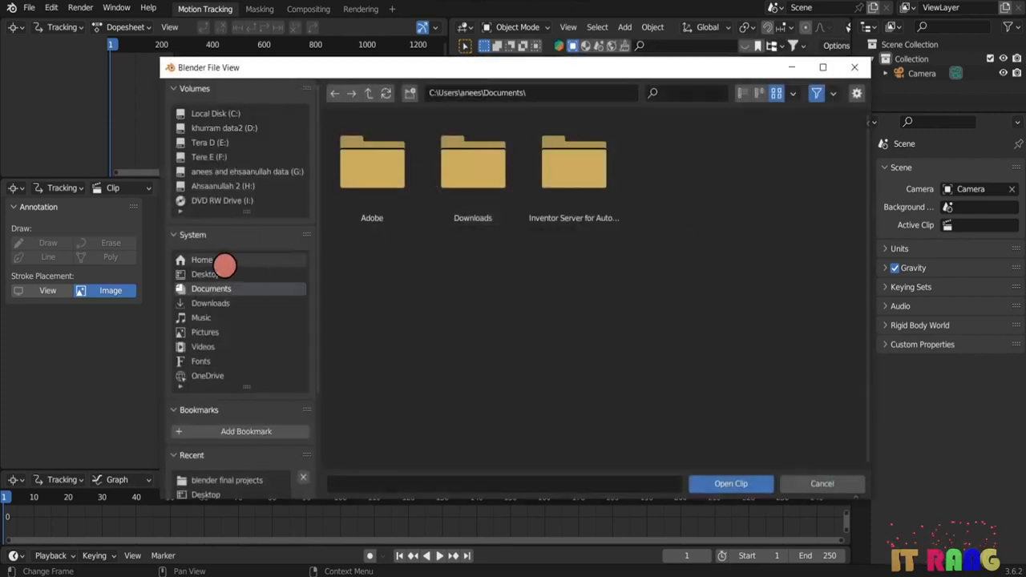
{"action": "left_click", "coordinate": [205, 274]}
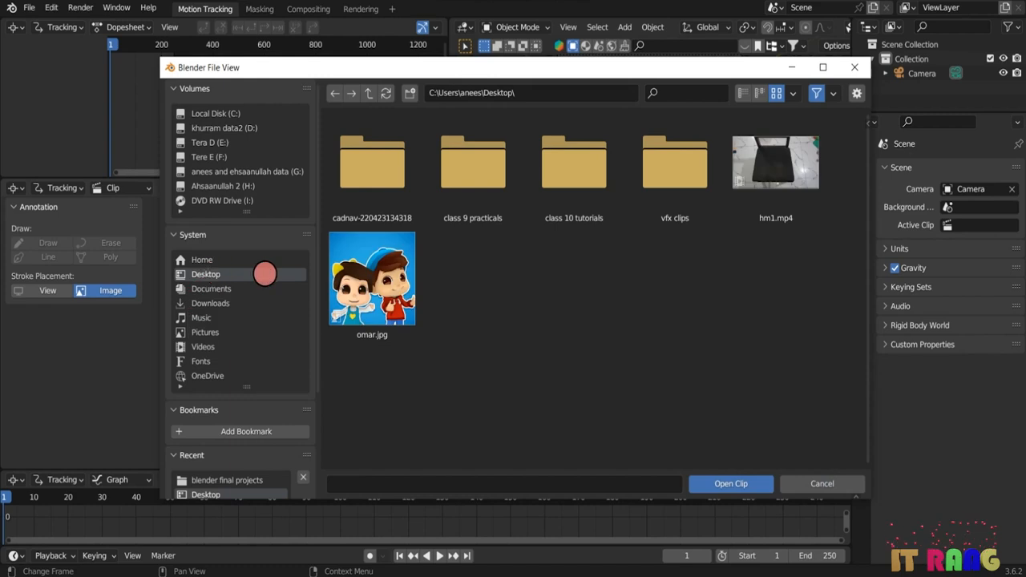
{"action": "left_click", "coordinate": [772, 175]}
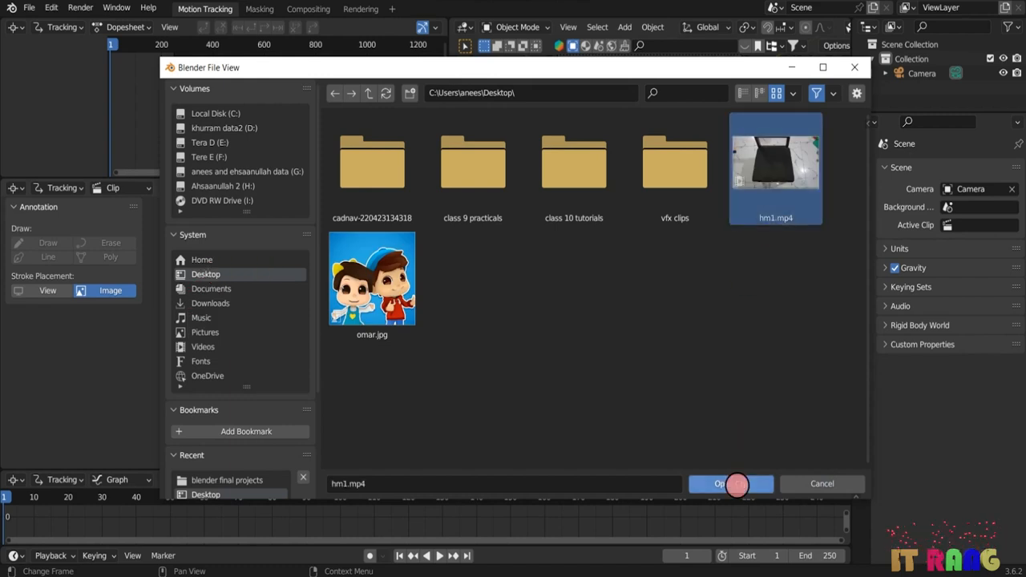
{"action": "left_click", "coordinate": [736, 484]}
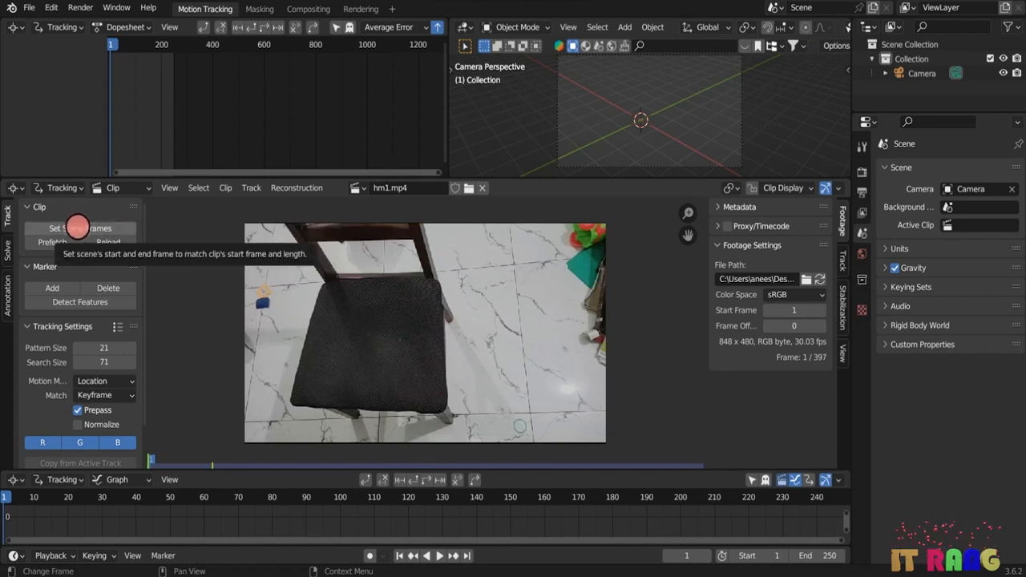
- Set the scene's start and end frames to match the hm1.mp4 clip
{"action": "left_click", "coordinate": [78, 228]}
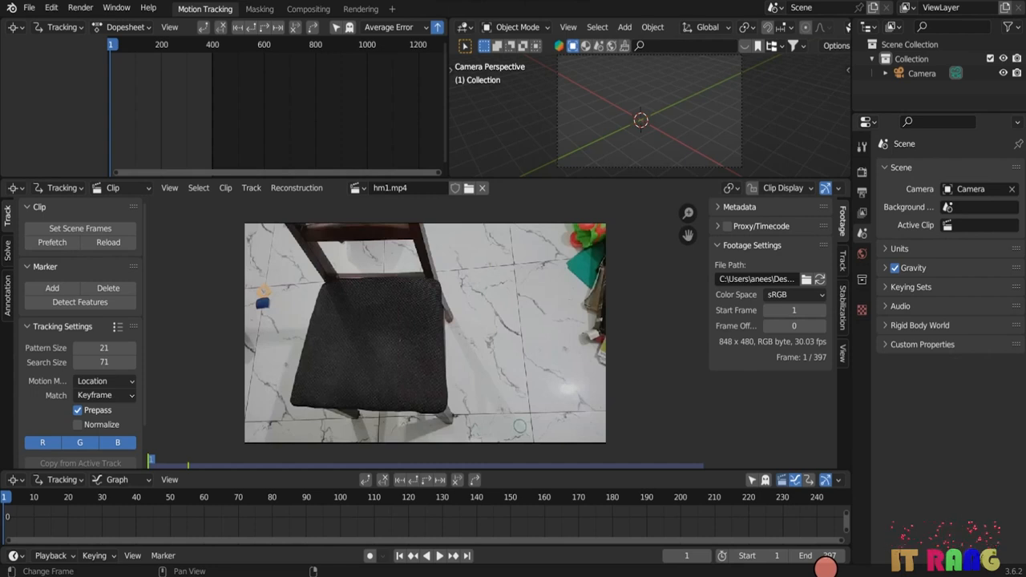
{"action": "left_click_drag", "start_coordinate": [837, 538], "coordinate": [976, 529]}
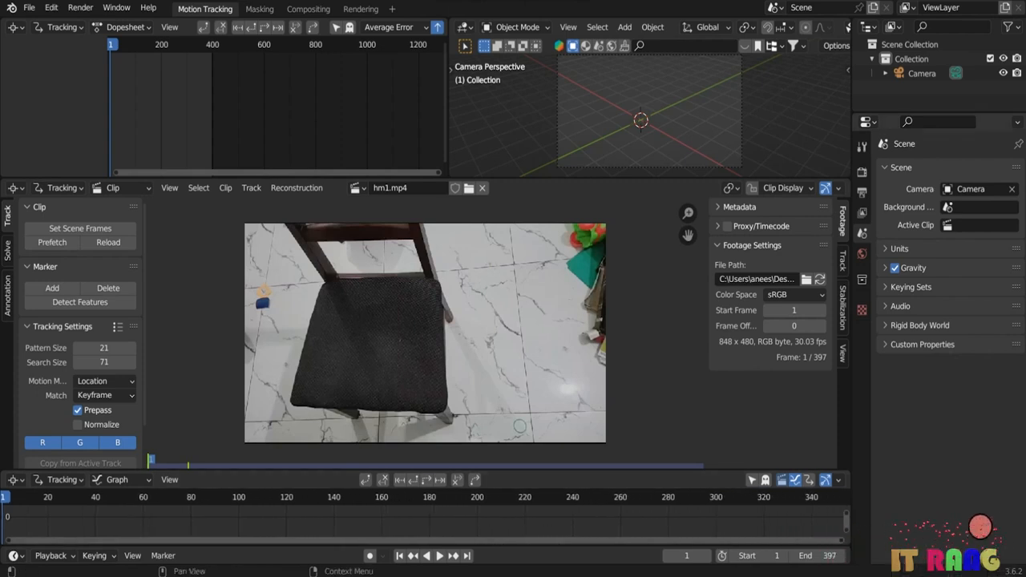
{"action": "left_click_drag", "start_coordinate": [838, 541], "coordinate": [970, 529]}
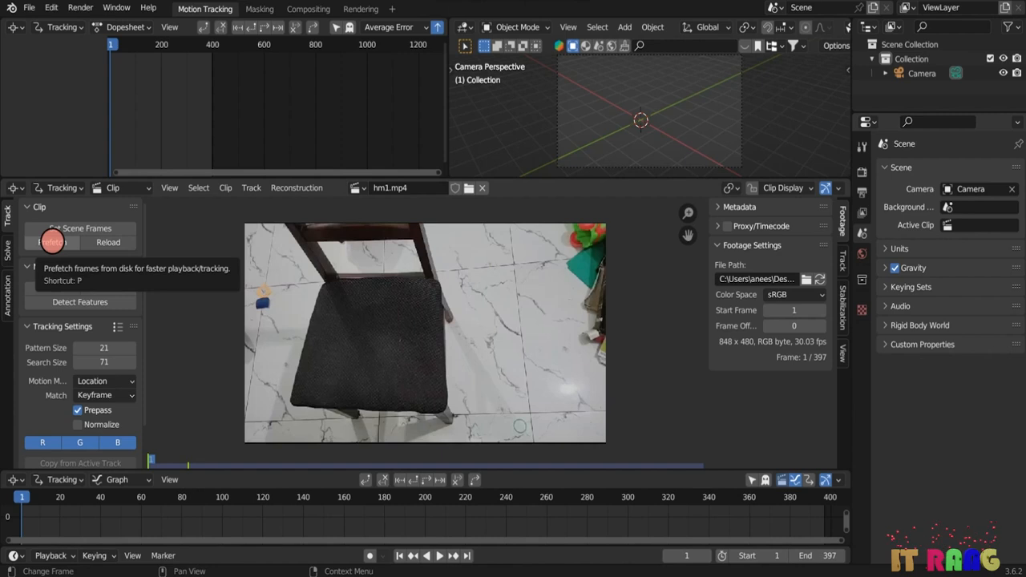
- Prefetch the clip's frames and play the footage to review the chair shot
{"action": "left_click", "coordinate": [52, 241]}
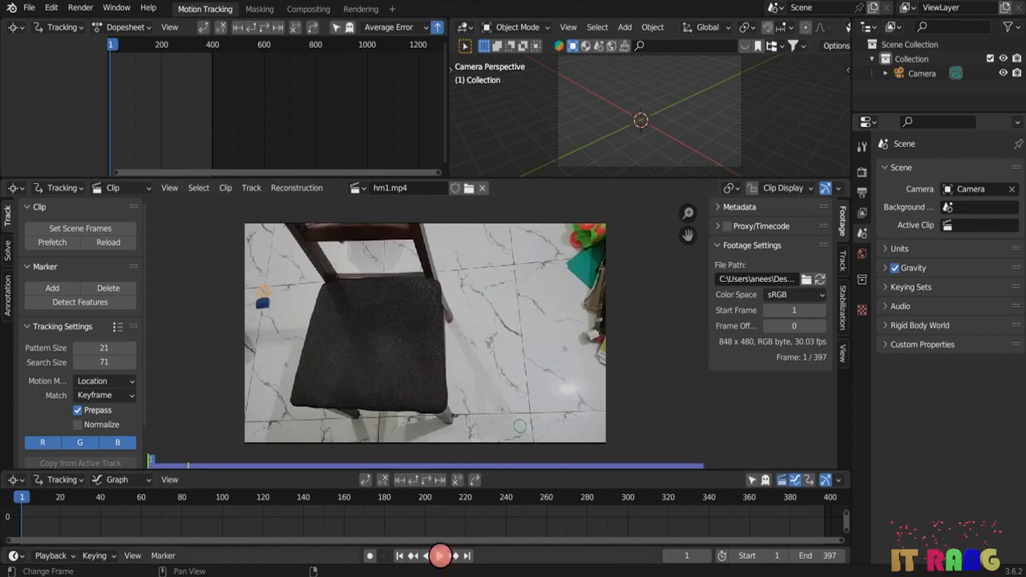
{"action": "left_click", "coordinate": [439, 556]}
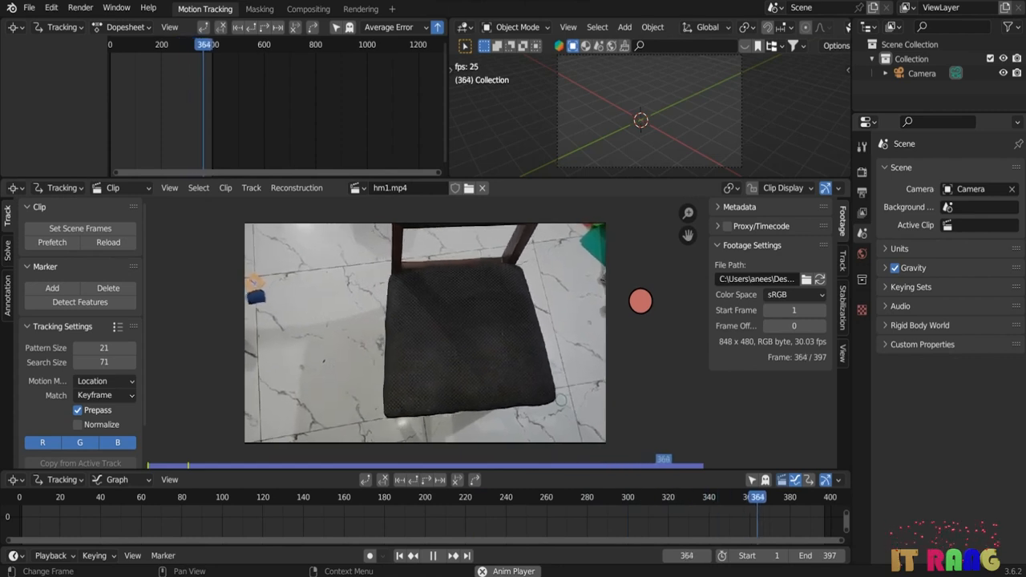
{"action": "key", "text": "Escape"}
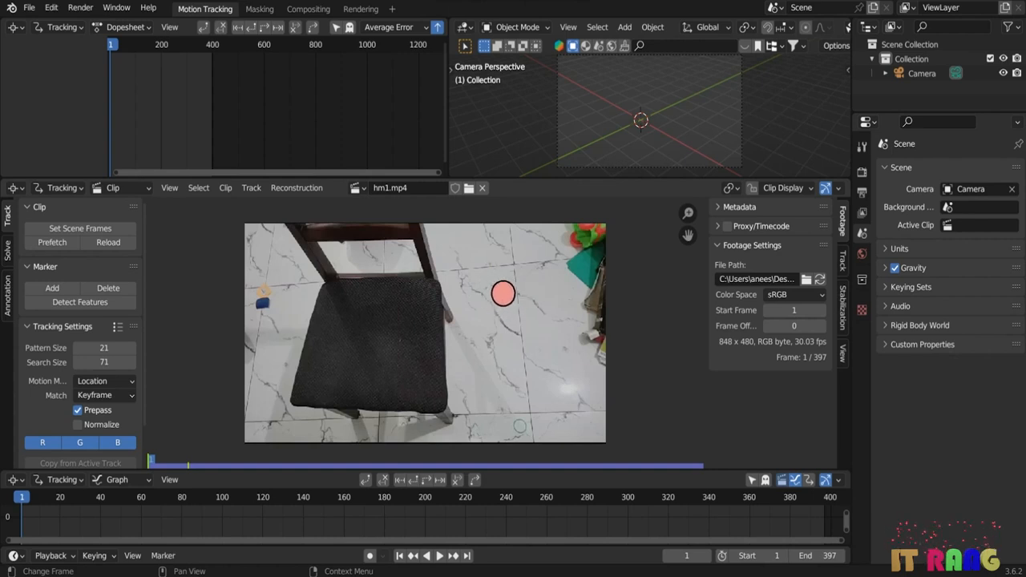
- Add a tracking marker on the chair seat's back right corner at frame 1 and track it forward through the entire clip
{"action": "key", "text": "ctrl"}
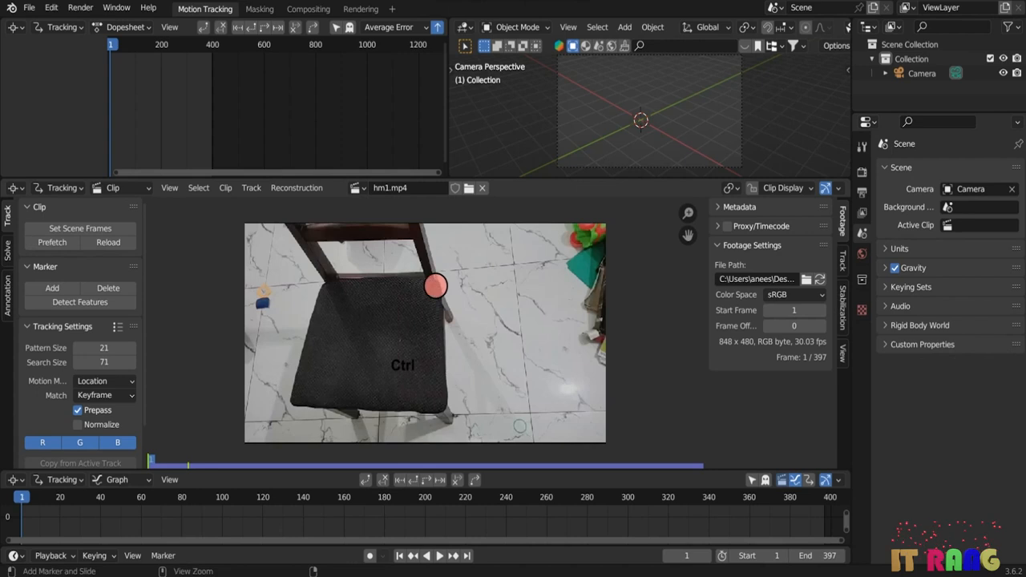
{"action": "left_click", "coordinate": [436, 280], "text": "ctrl"}
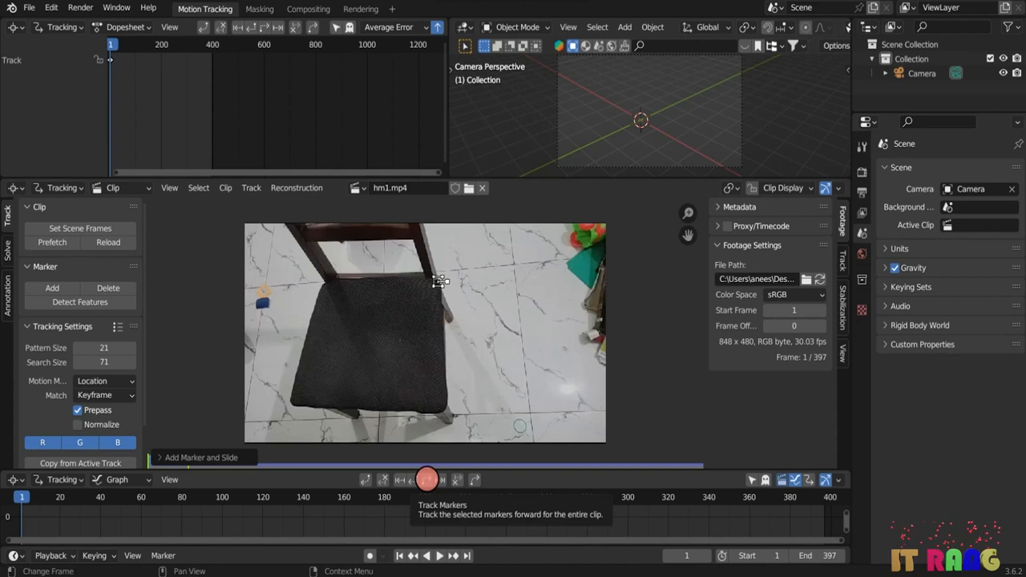
{"action": "left_click", "coordinate": [426, 479]}
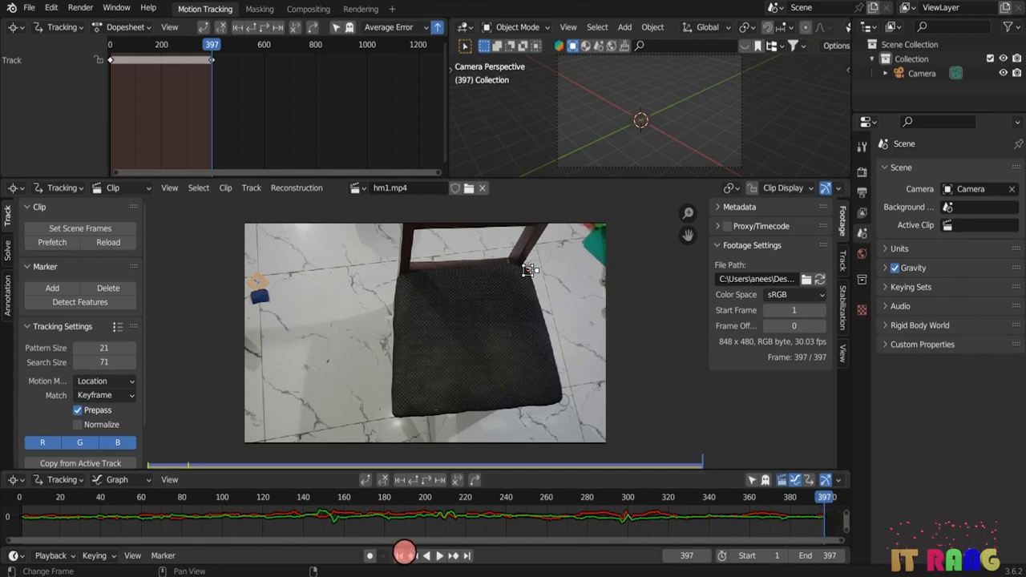
- Add tracking markers at the chair seat's front left and back left corners at frame 1, tracking each forward through the entire clip
{"action": "left_click", "coordinate": [399, 554]}
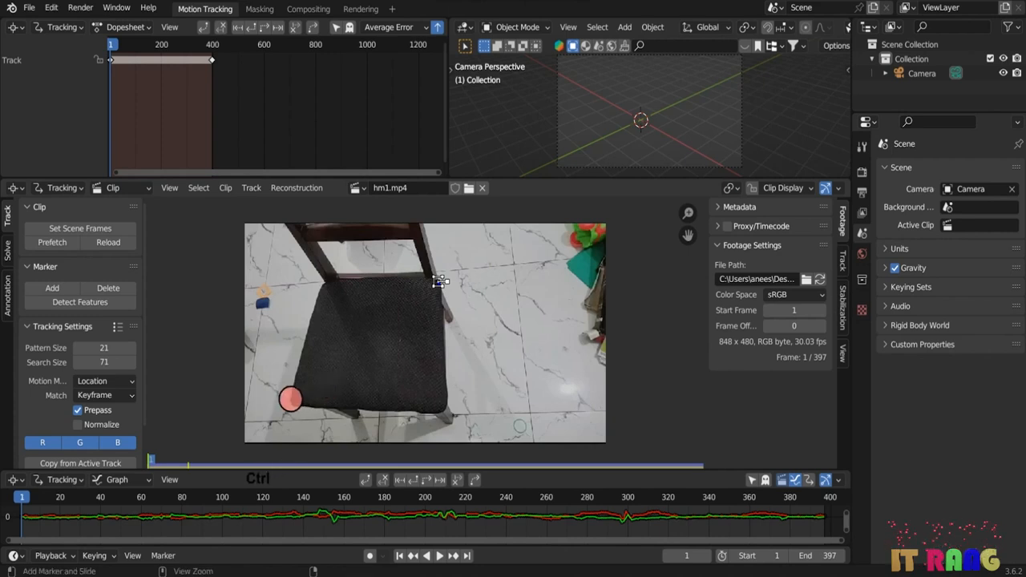
{"action": "left_click", "coordinate": [439, 280], "text": "ctrl"}
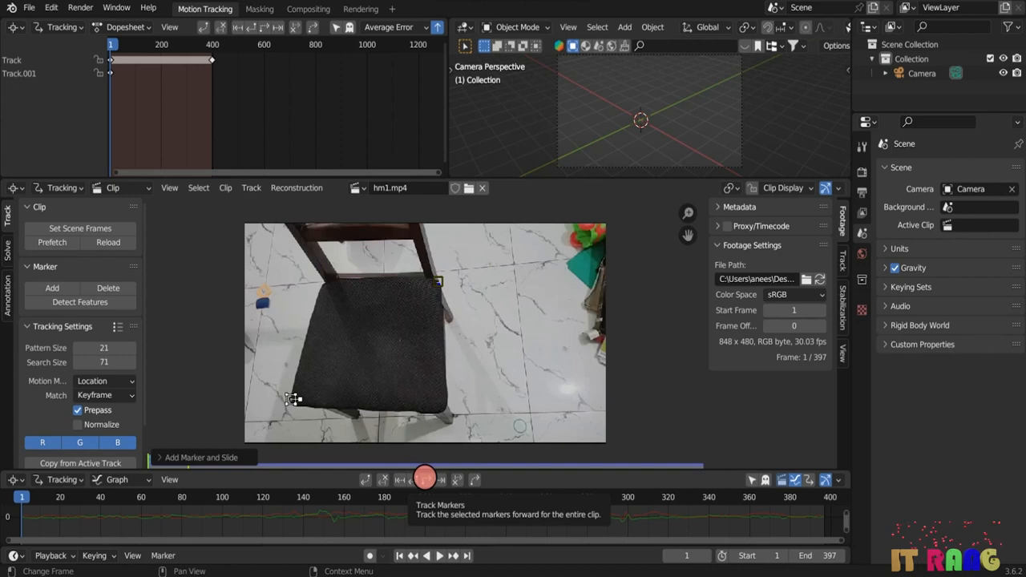
{"action": "left_click", "coordinate": [425, 480]}
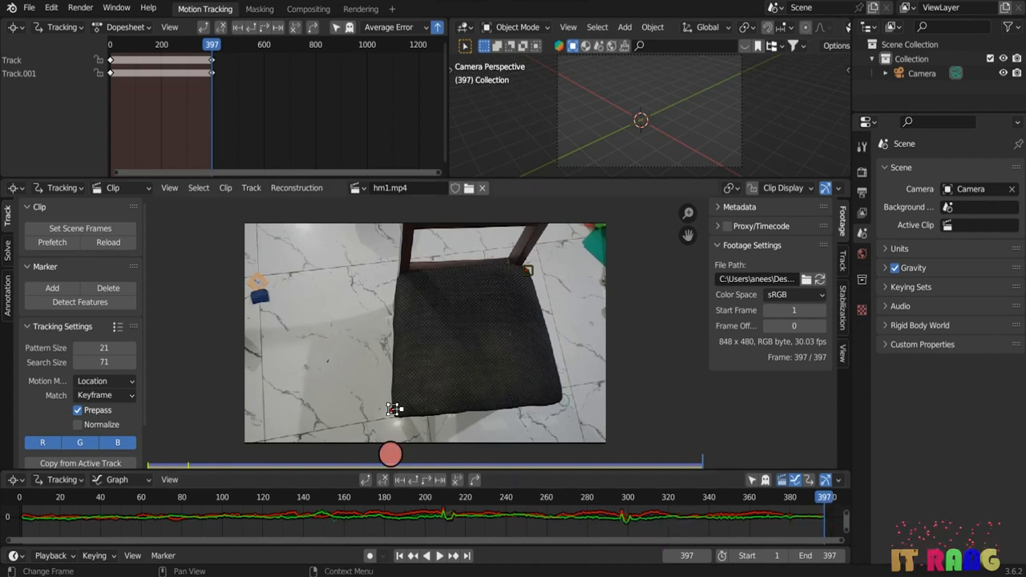
{"action": "left_click", "coordinate": [399, 556]}
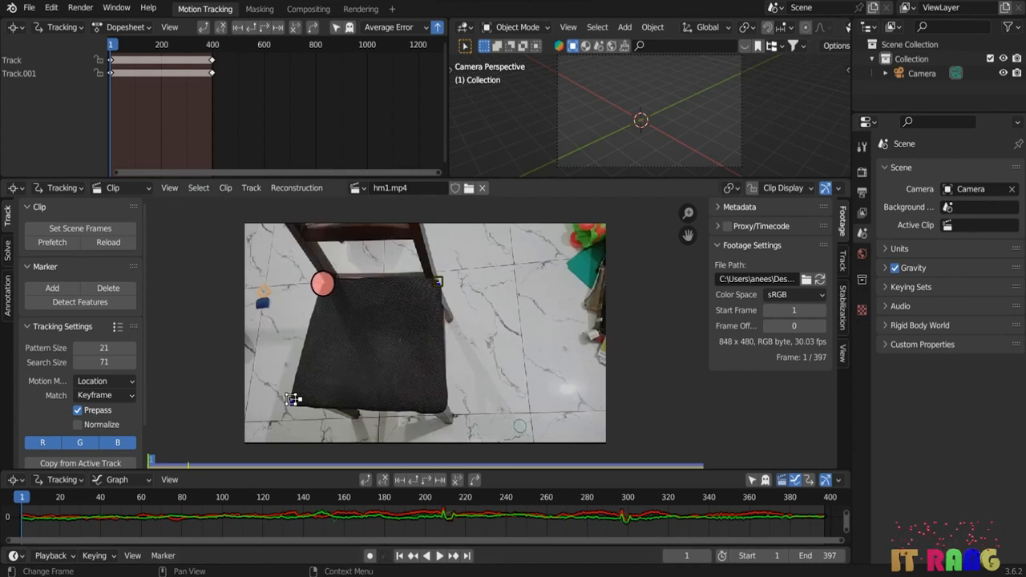
{"action": "key", "text": "ctrl"}
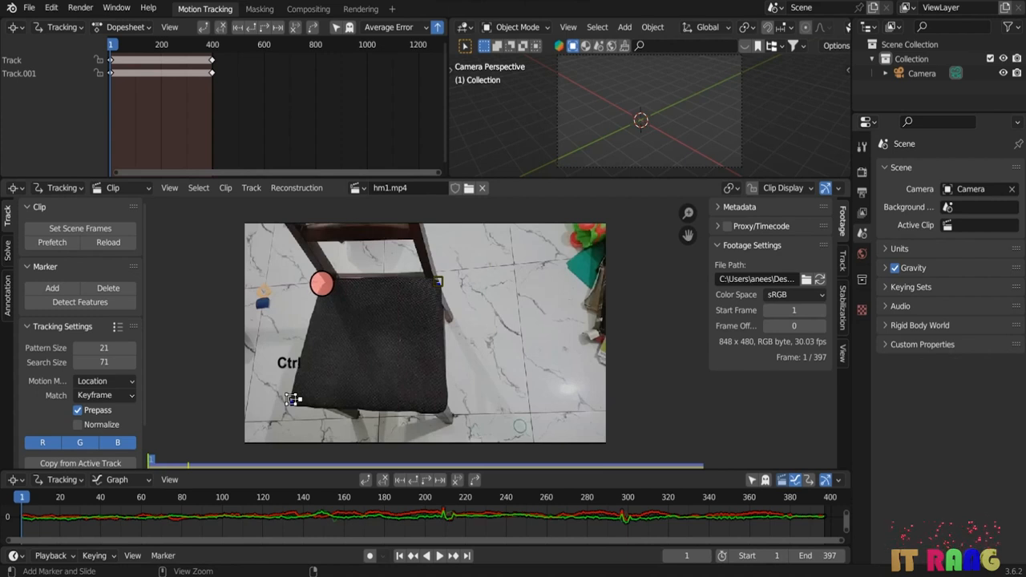
{"action": "left_click", "coordinate": [293, 400], "text": "ctrl"}
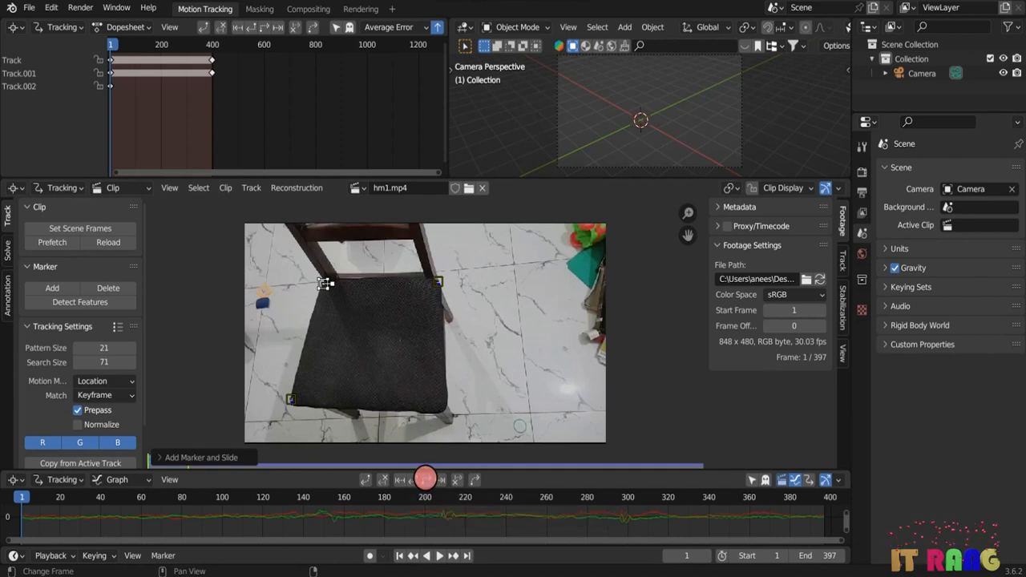
{"action": "left_click", "coordinate": [425, 480]}
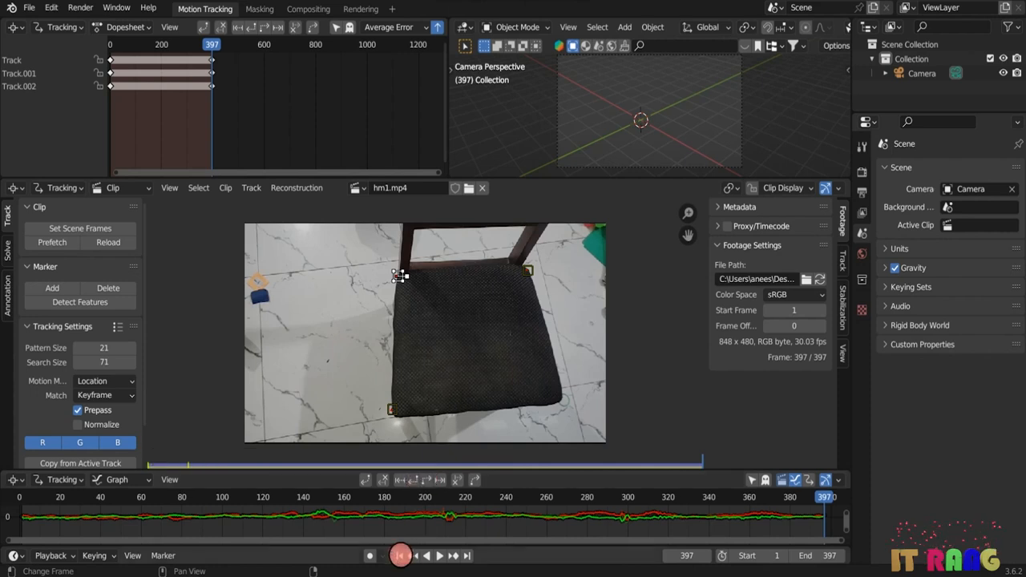
- From frame 1, mark and track two floor points through the clip: the tile line right of the seat and the marble vein below it
{"action": "left_click", "coordinate": [399, 556]}
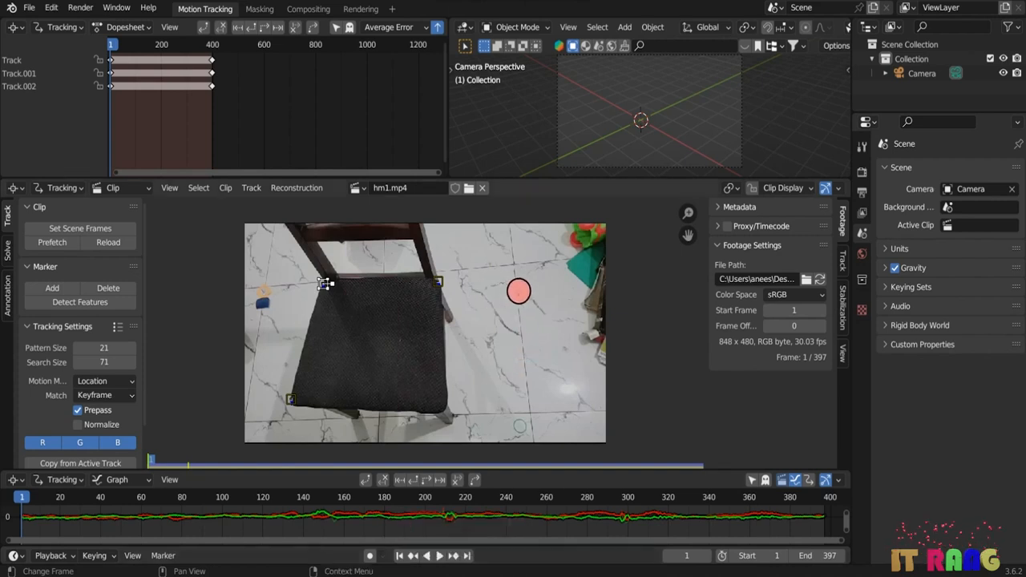
{"action": "key", "text": "ctrl"}
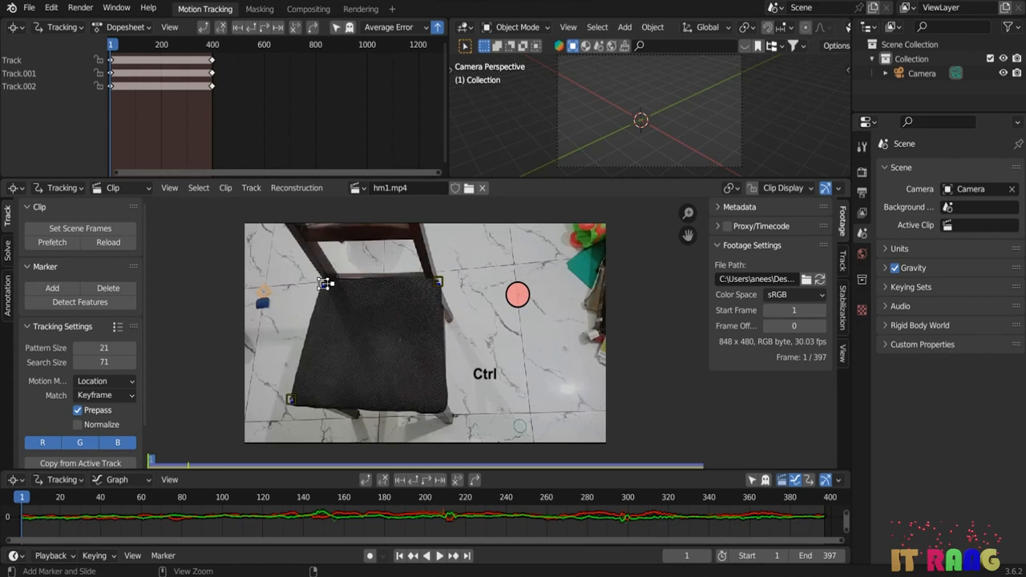
{"action": "left_click", "coordinate": [518, 294], "text": "ctrl"}
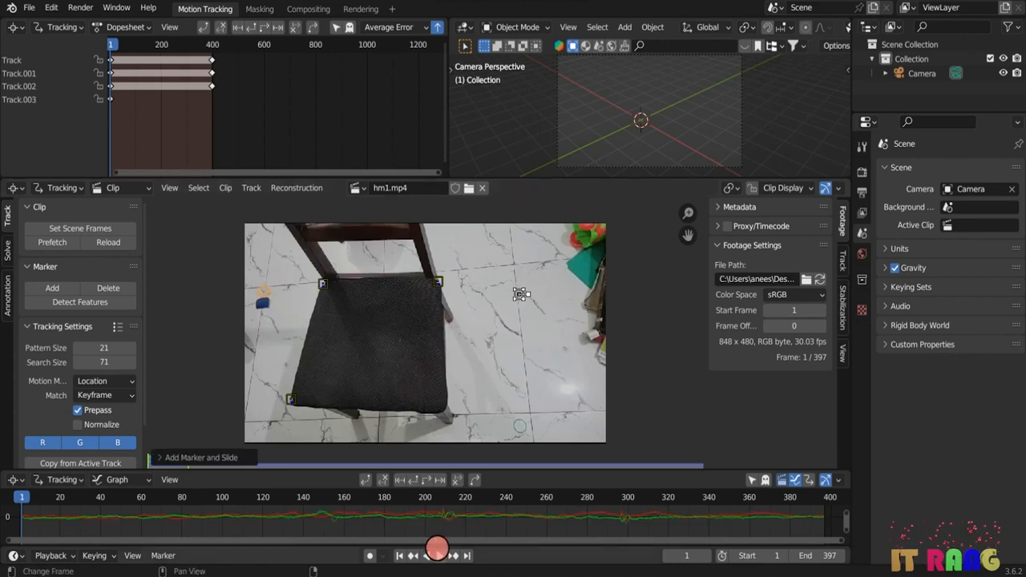
{"action": "left_click", "coordinate": [427, 478]}
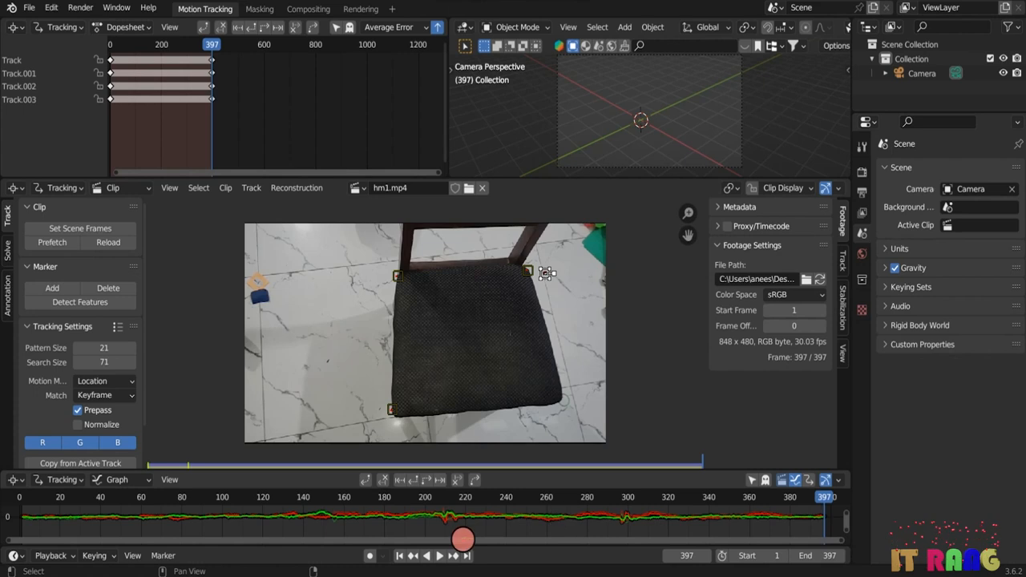
{"action": "left_click", "coordinate": [400, 555]}
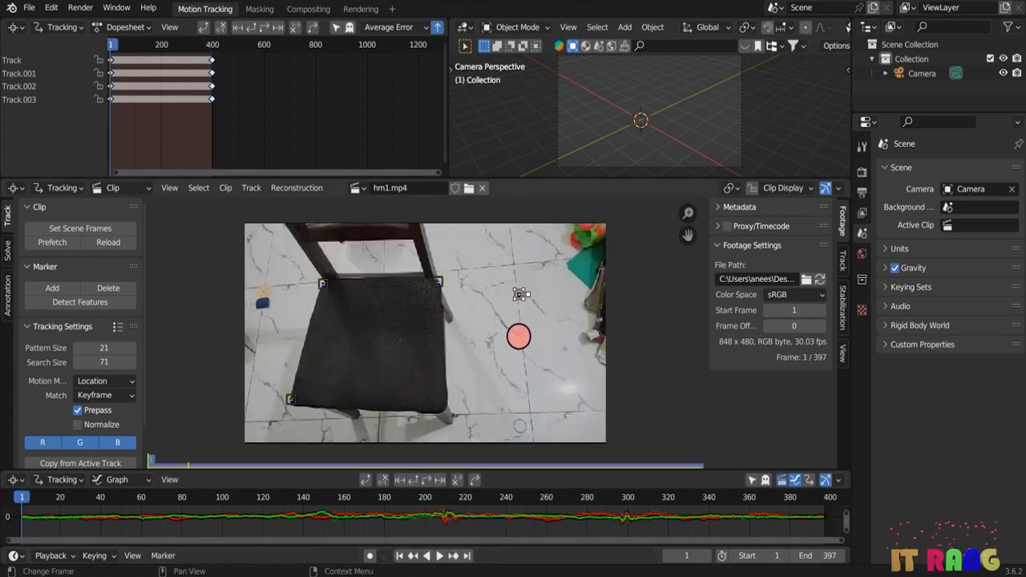
{"action": "key", "text": "ctrl"}
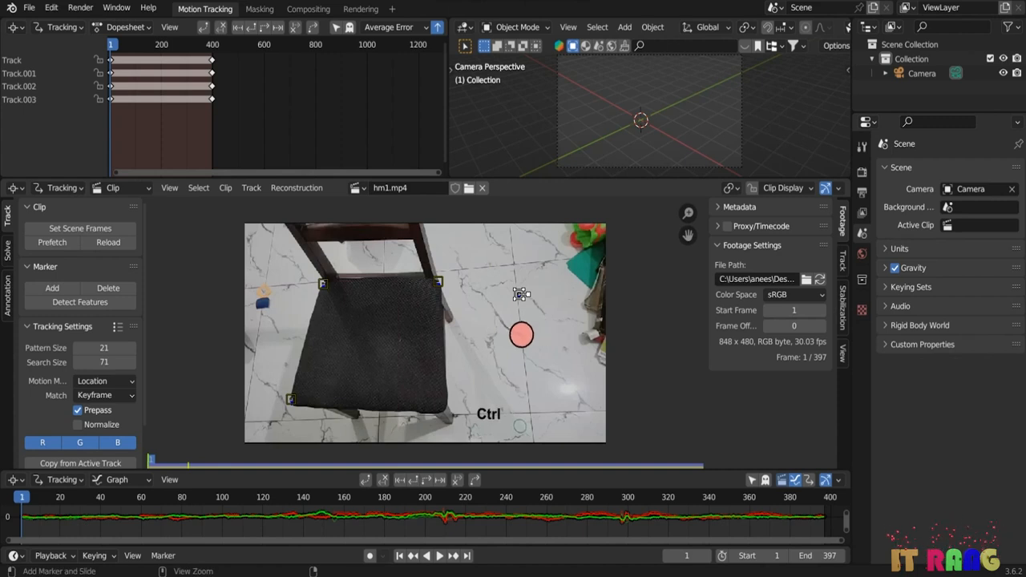
{"action": "left_click", "coordinate": [521, 294], "text": "ctrl"}
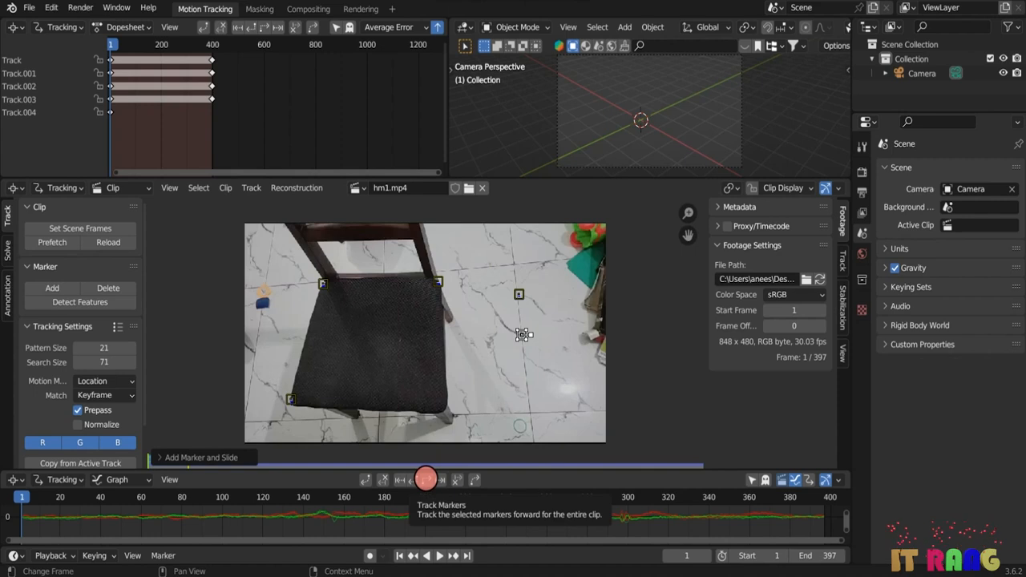
{"action": "left_click", "coordinate": [425, 479]}
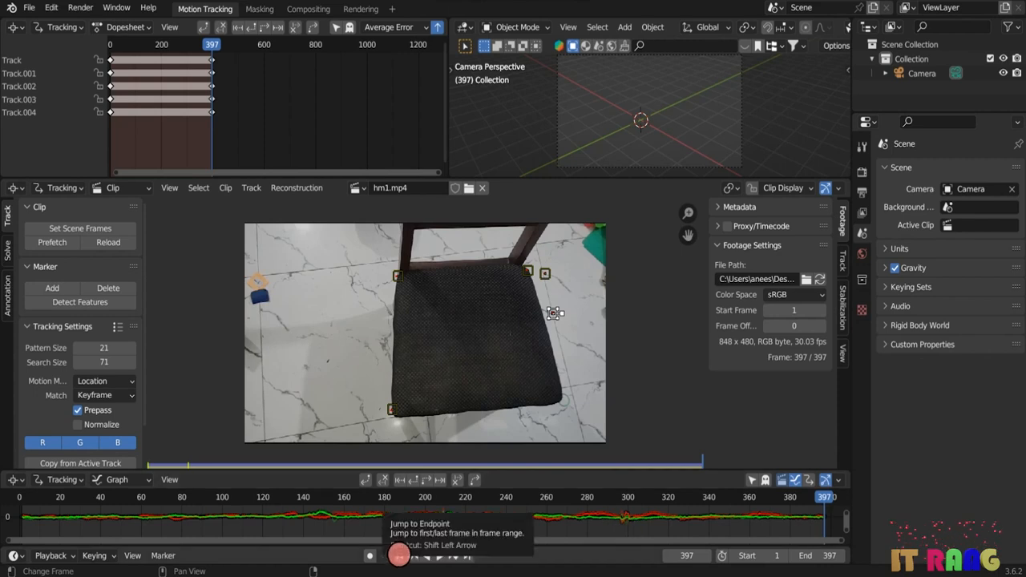
- From frame 1, mark and track two more floor points through the clip: beside the green object and on the floor right of the seat's front
{"action": "left_click", "coordinate": [399, 554]}
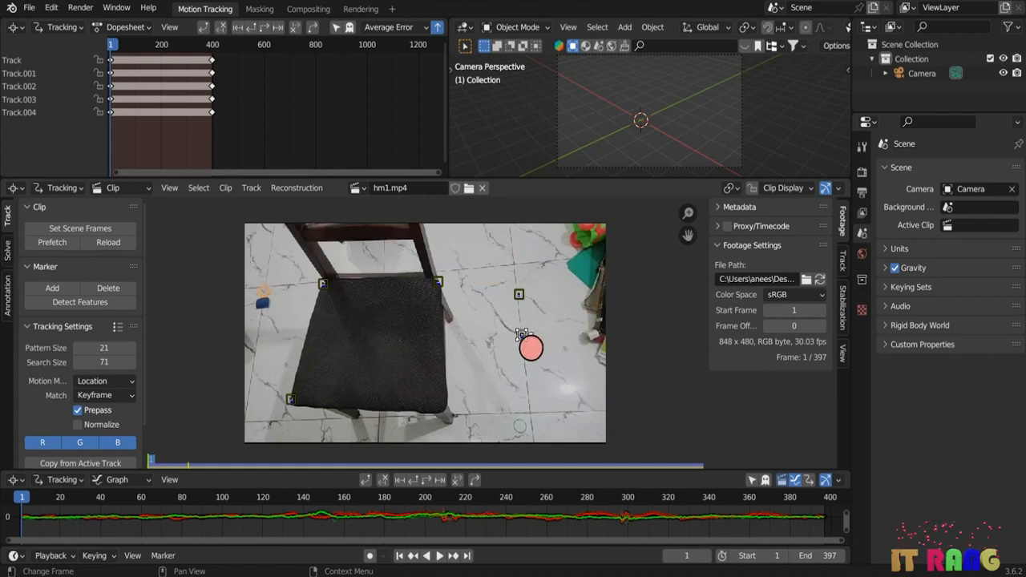
{"action": "key", "text": "ctrl"}
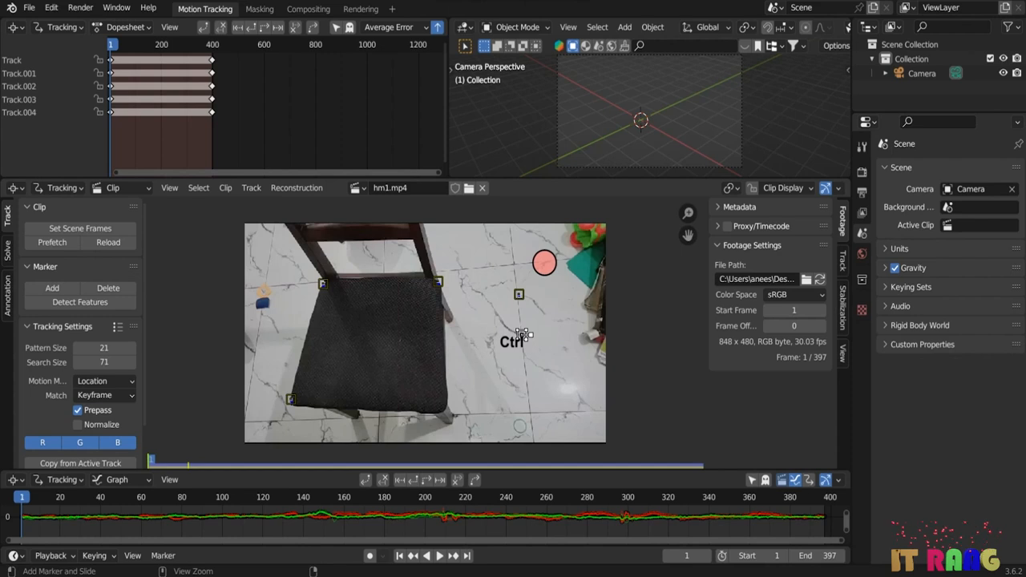
{"action": "left_click", "coordinate": [522, 334], "text": "ctrl"}
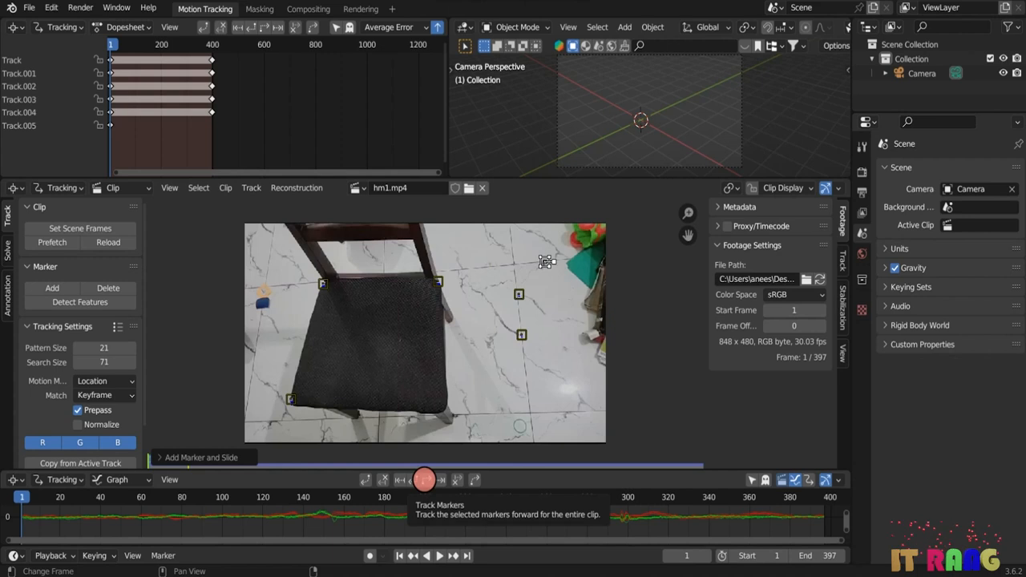
{"action": "left_click", "coordinate": [424, 479]}
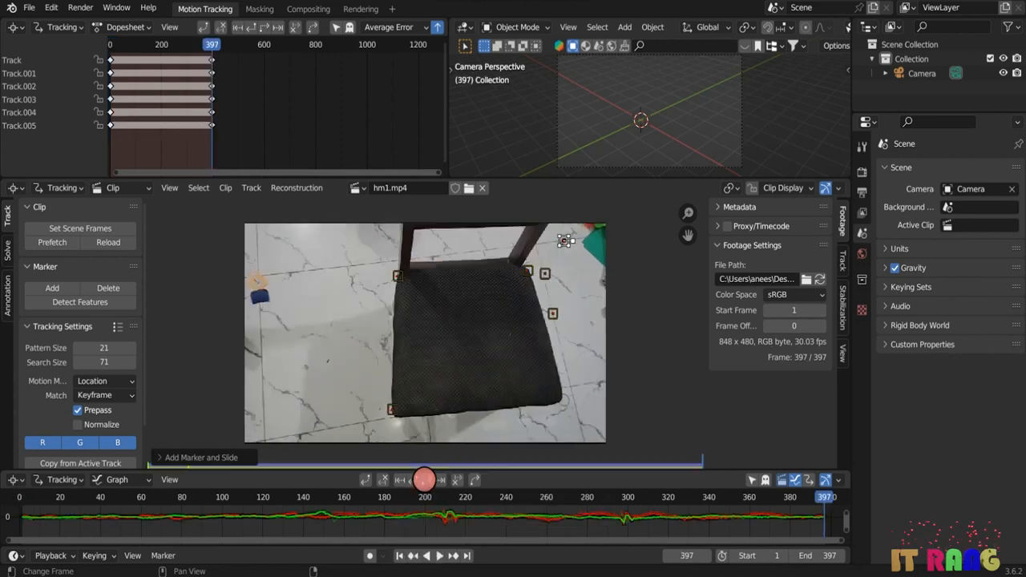
{"action": "left_click", "coordinate": [423, 481]}
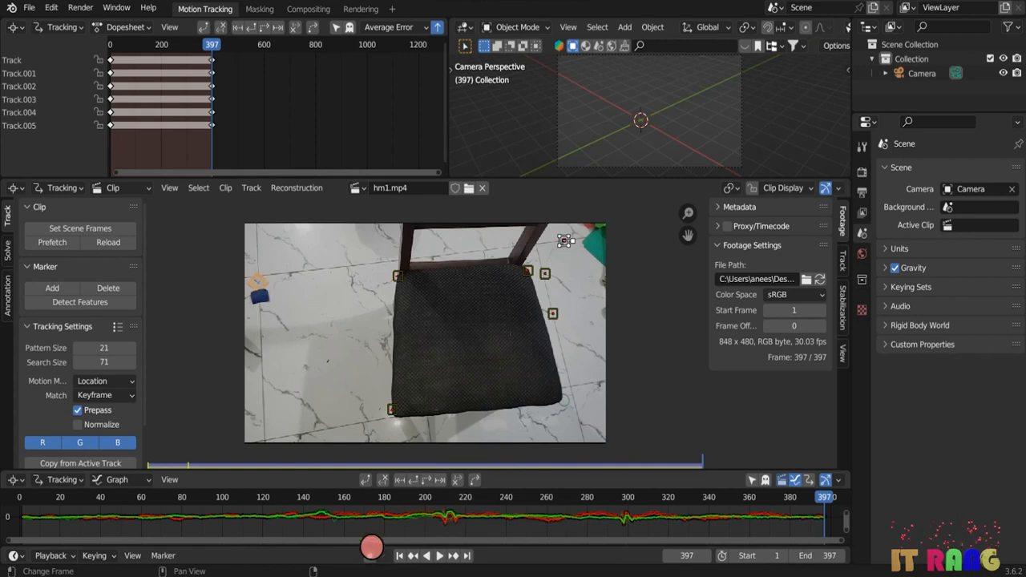
{"action": "left_click", "coordinate": [397, 555]}
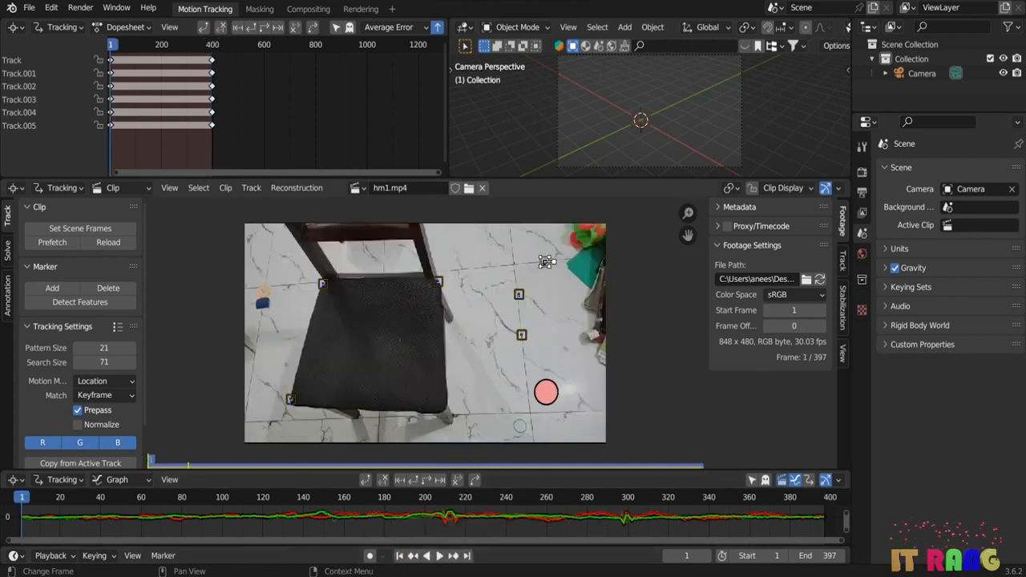
{"action": "key", "text": "ctrl"}
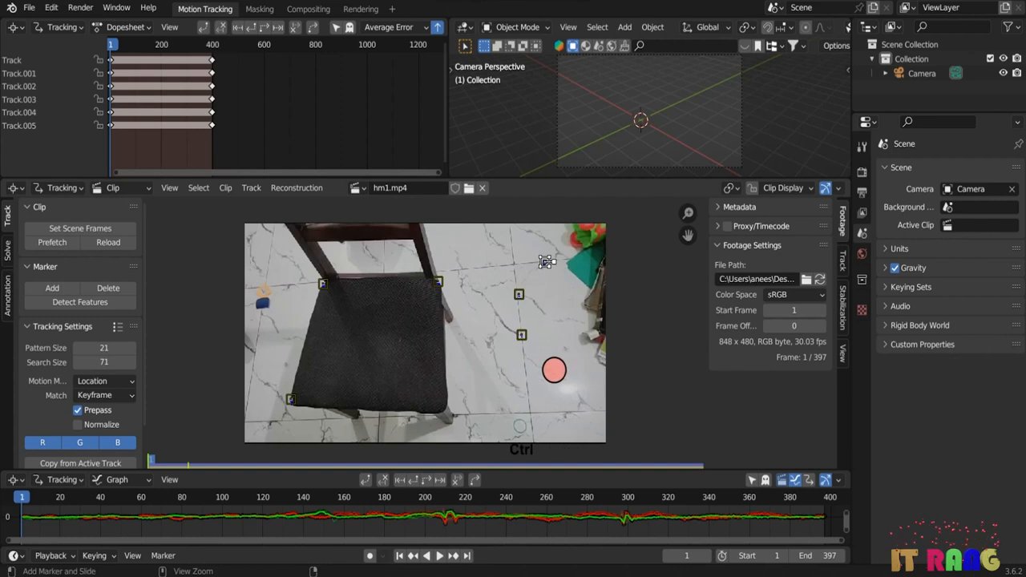
{"action": "left_click", "coordinate": [545, 263], "text": "ctrl"}
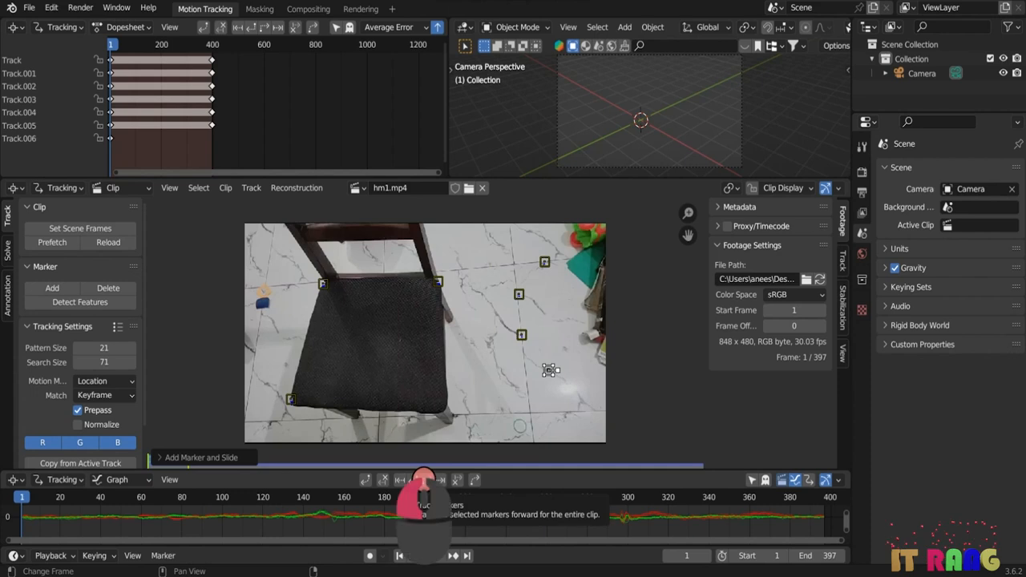
{"action": "left_click", "coordinate": [424, 479]}
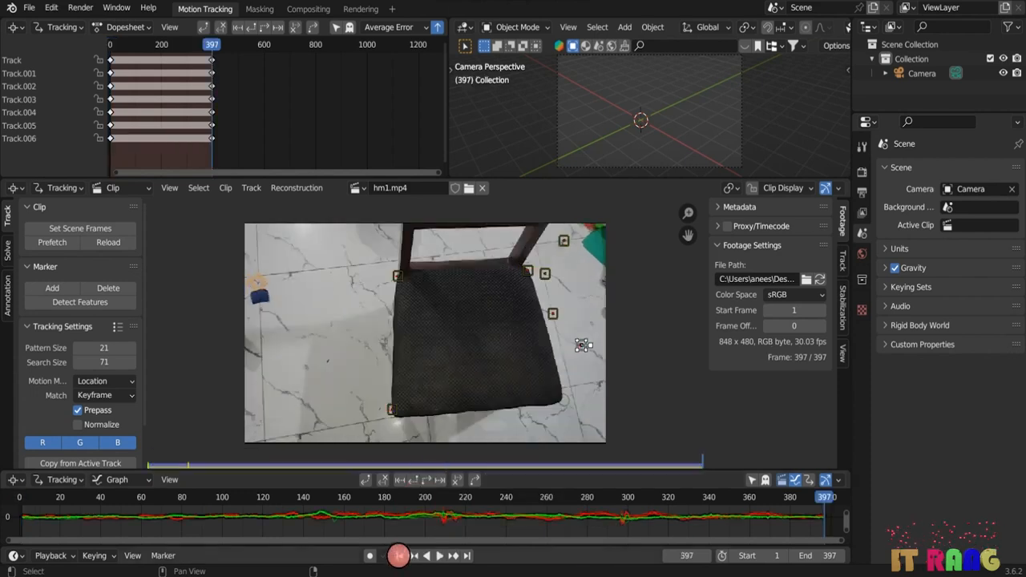
- From frame 1, mark and track two floor points left of the chair through the clip, near the seat's back left and front left corners
{"action": "left_click", "coordinate": [398, 555]}
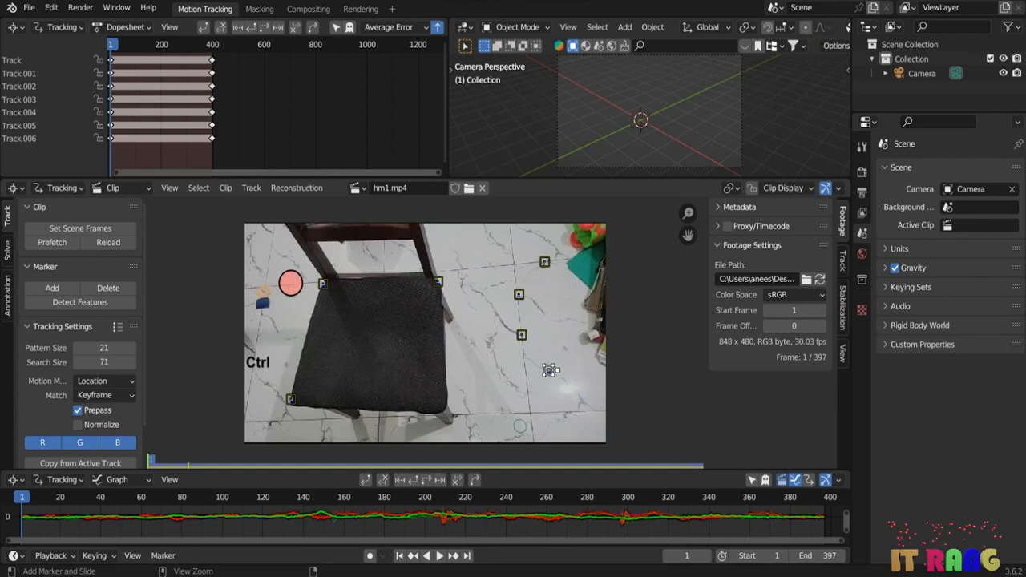
{"action": "left_click", "coordinate": [550, 370], "text": "ctrl"}
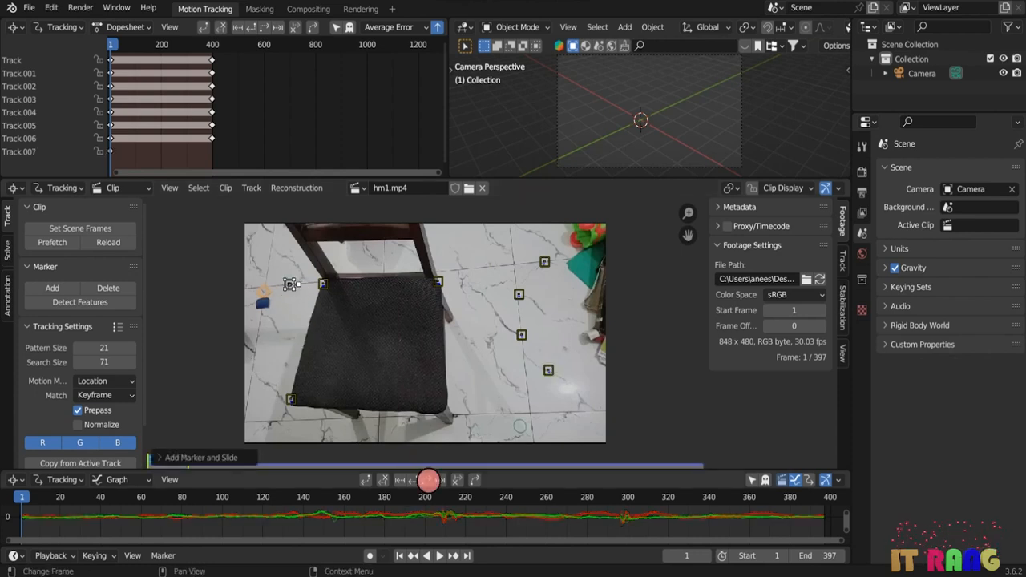
{"action": "left_click", "coordinate": [429, 479]}
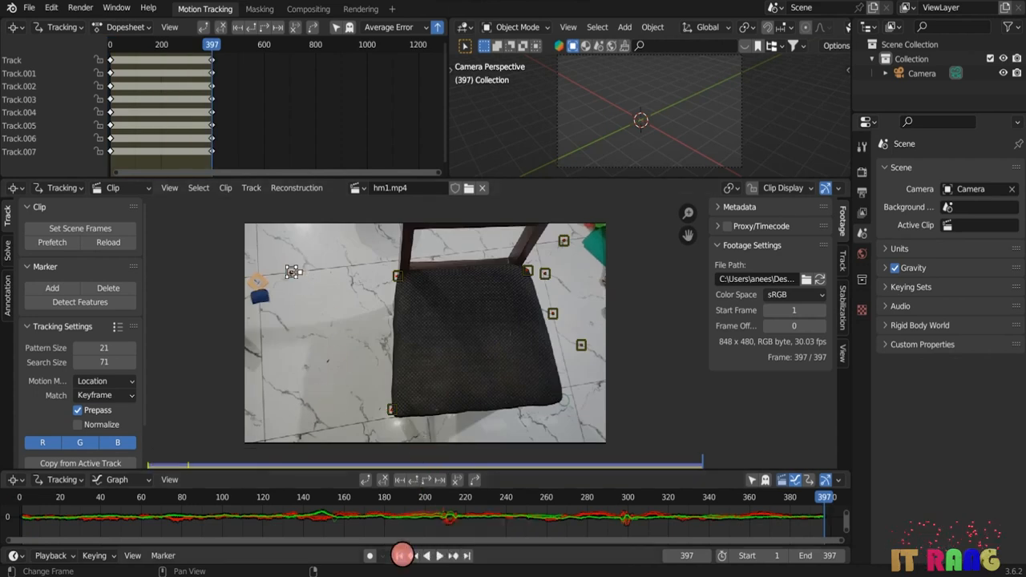
{"action": "left_click", "coordinate": [400, 556]}
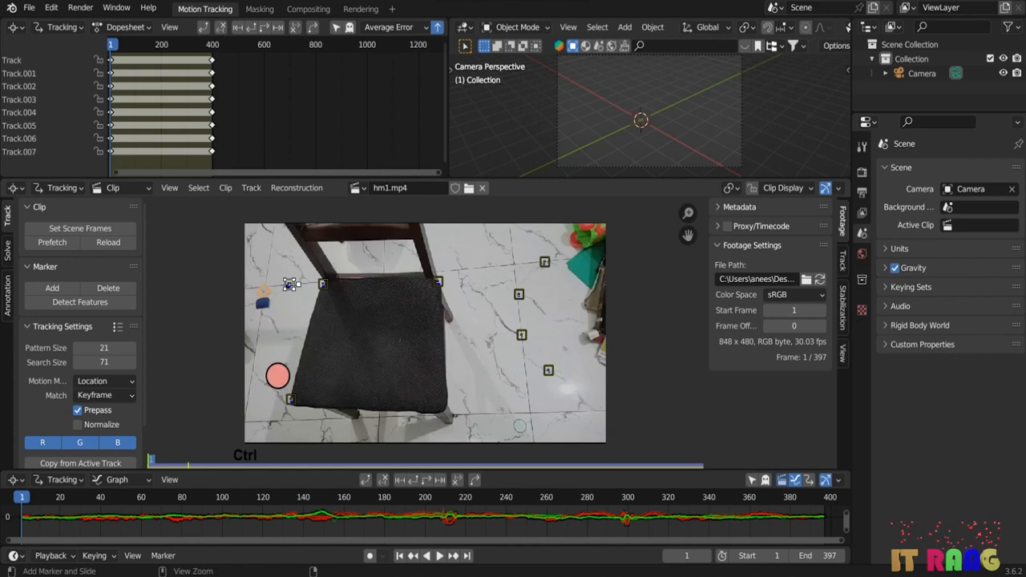
{"action": "left_click", "coordinate": [291, 285], "text": "ctrl"}
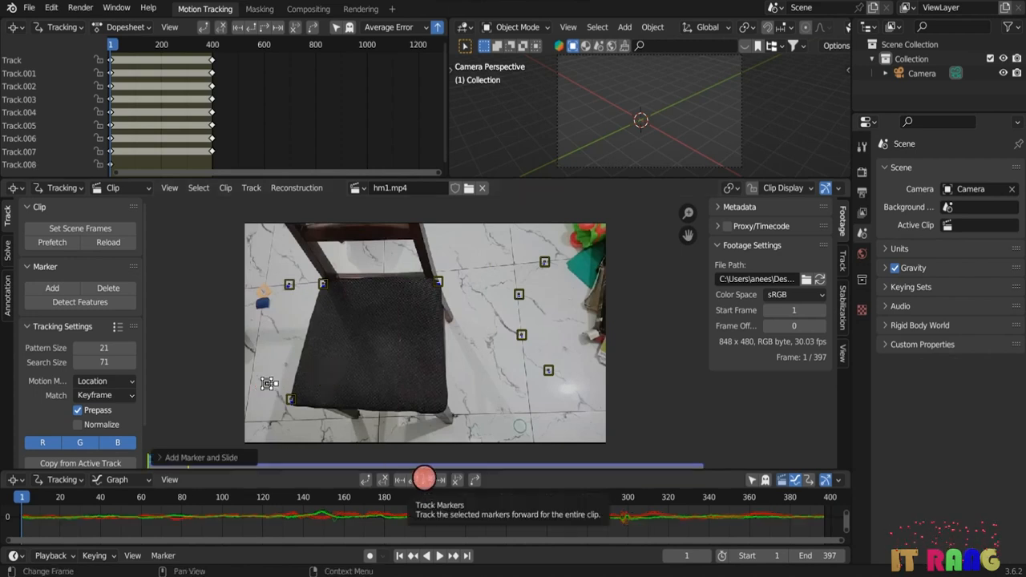
{"action": "left_click", "coordinate": [424, 479]}
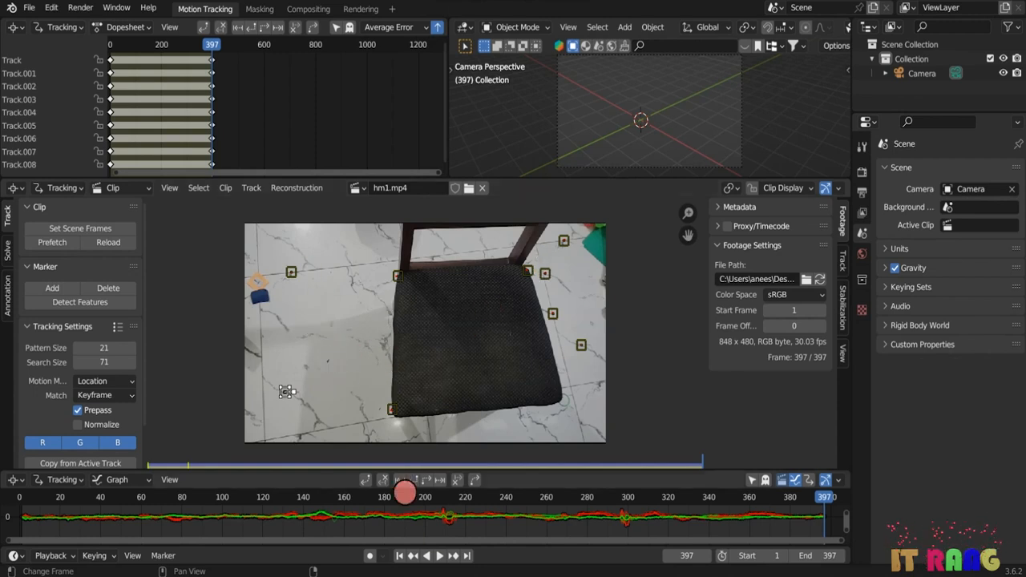
- Return to frame 1, set the solver's Keyframe B to 300 and solve the camera motion from the tracks
{"action": "key", "text": "shift+Left"}
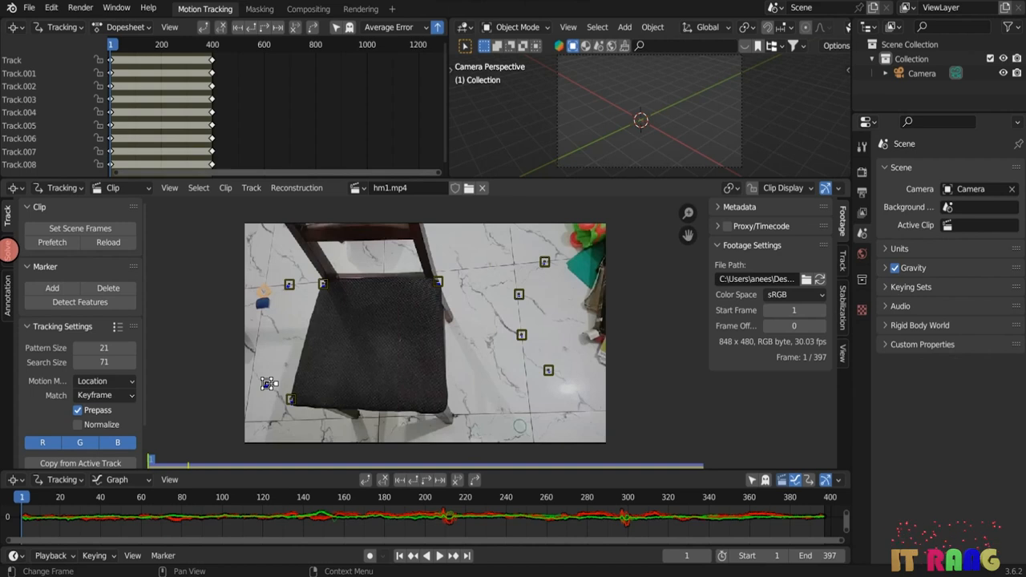
{"action": "left_click", "coordinate": [9, 250]}
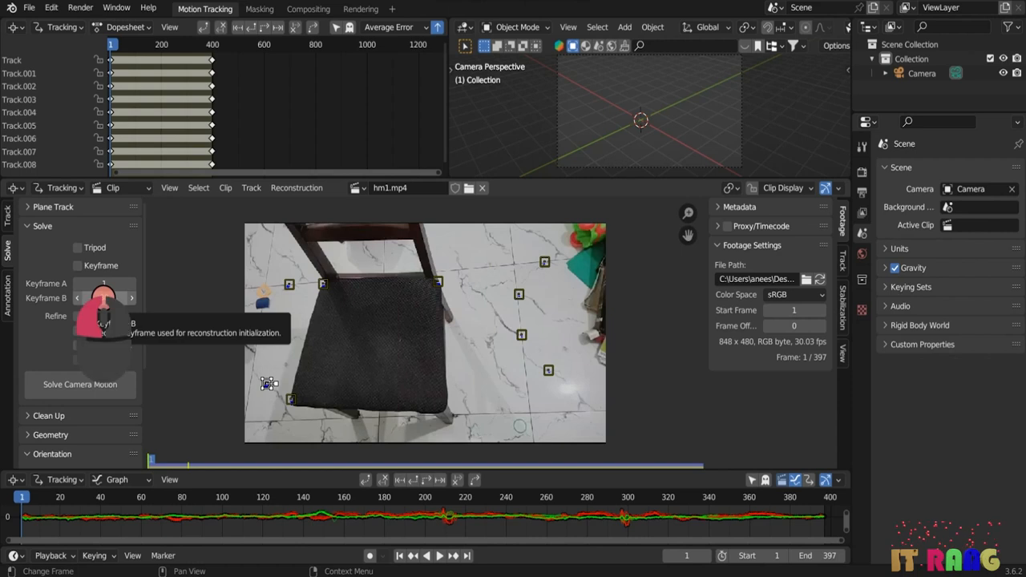
{"action": "left_click", "coordinate": [103, 298]}
{"action": "key", "text": "BackSpace"}
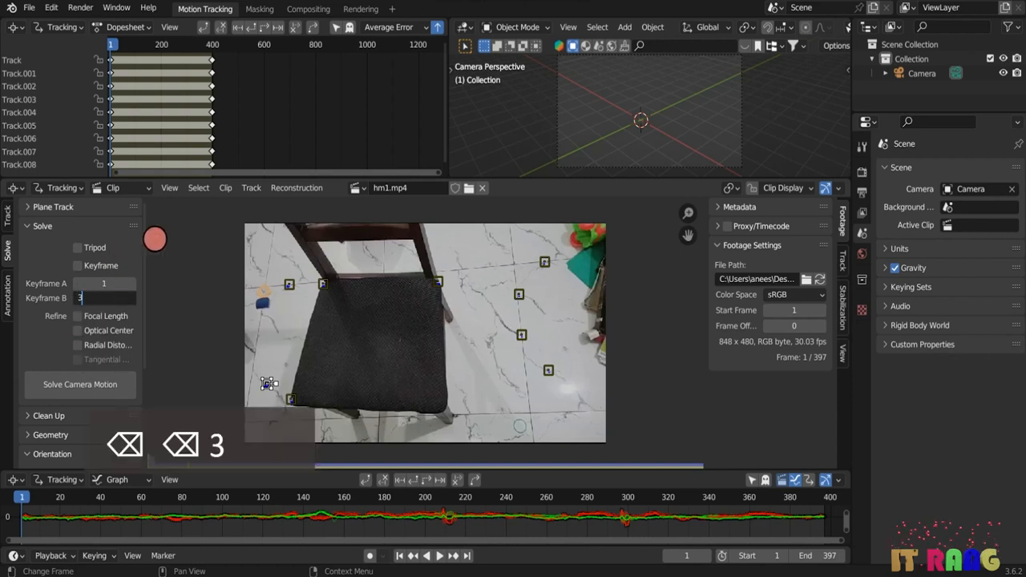
{"action": "type", "text": "300"}
{"action": "key", "text": "Return"}
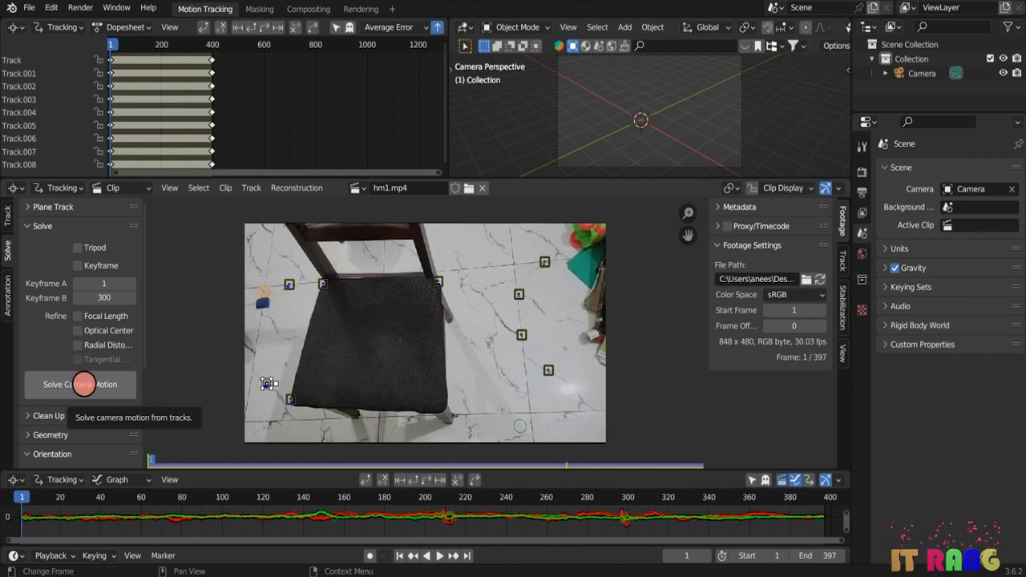
{"action": "left_click", "coordinate": [83, 384]}
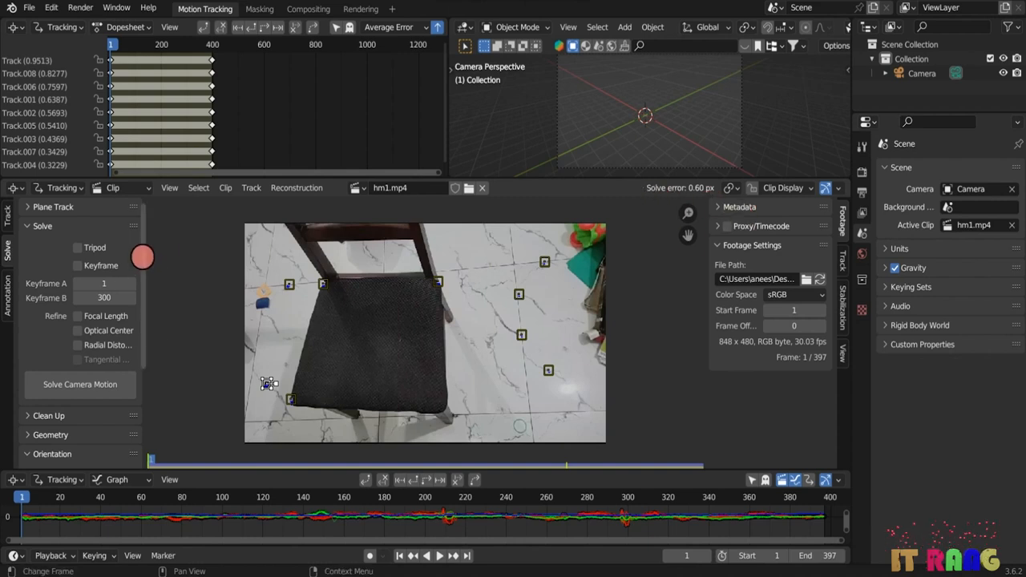
- Set up the tracking scene from the solve, play the clip to check the camera motion, and return to frame 1
{"action": "scroll", "coordinate": [142, 265], "scroll_direction": "down", "scroll_amount": 1}
{"action": "scroll", "coordinate": [142, 264], "scroll_direction": "down", "scroll_amount": 5}
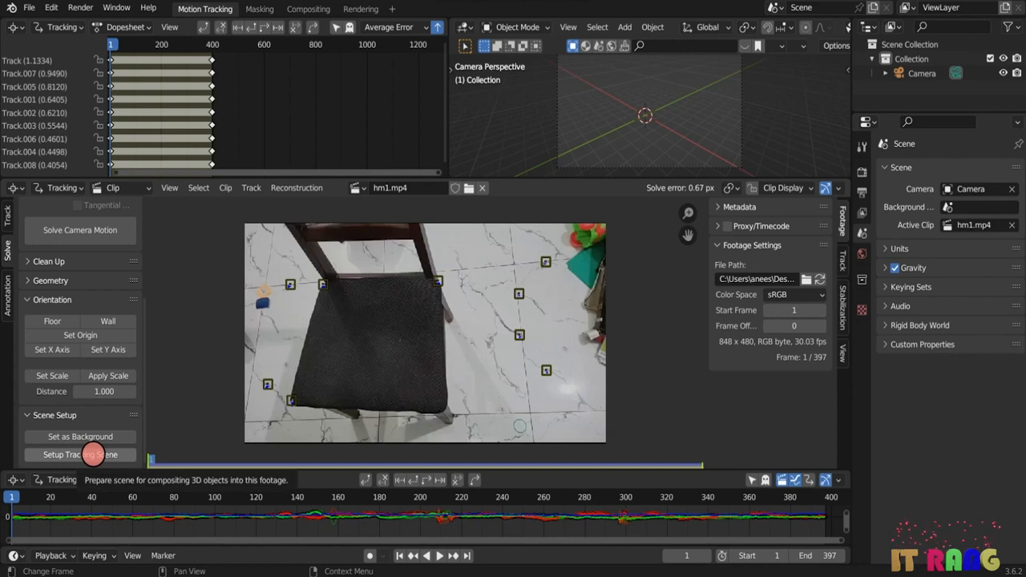
{"action": "left_click", "coordinate": [93, 454]}
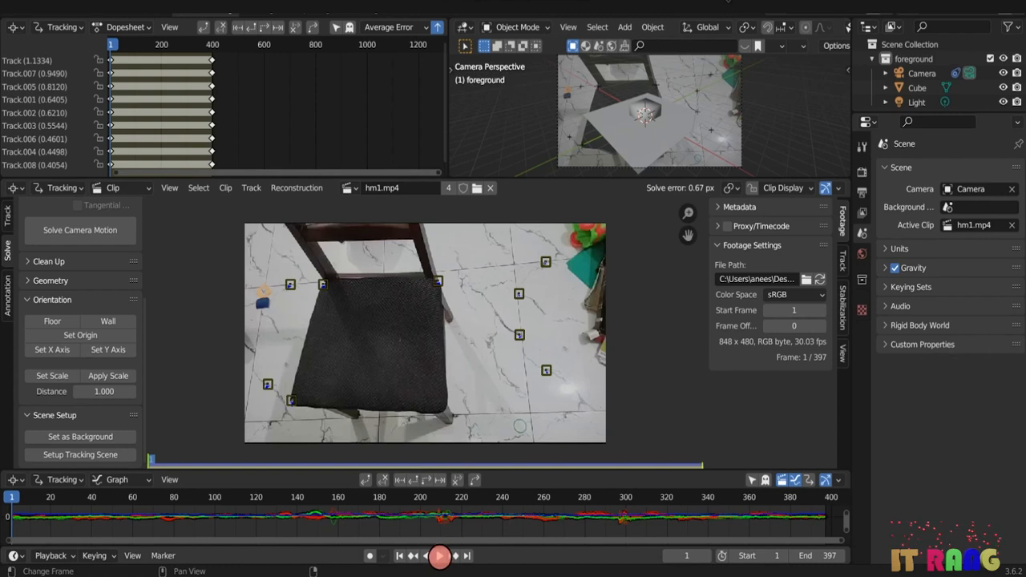
{"action": "left_click", "coordinate": [439, 556]}
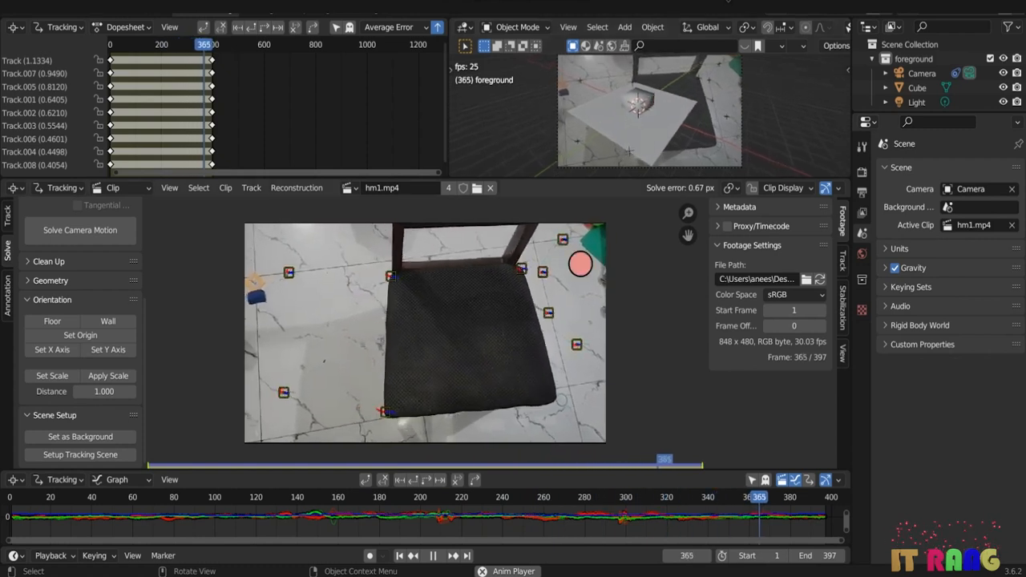
{"action": "left_click", "coordinate": [432, 556]}
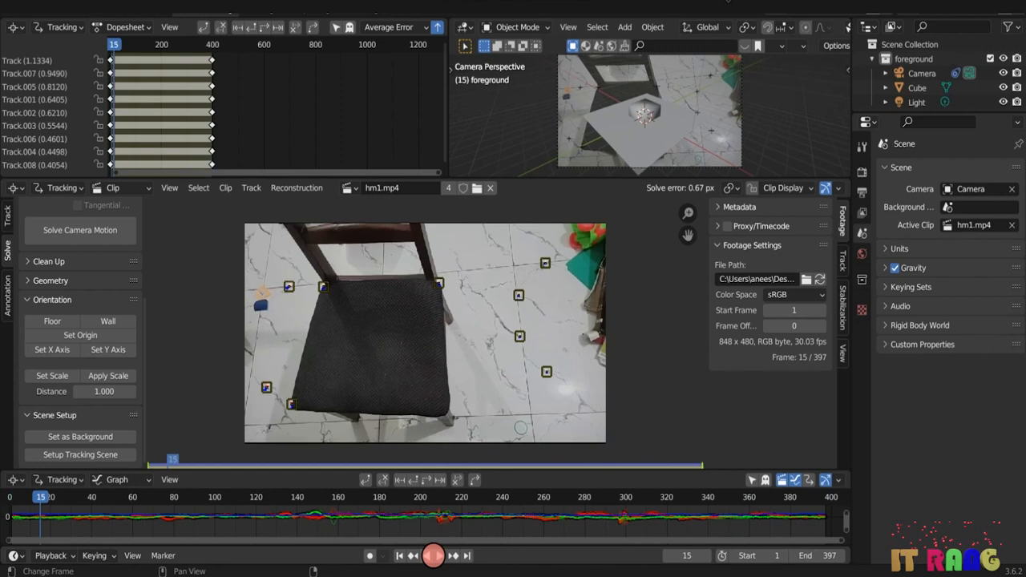
{"action": "left_click", "coordinate": [399, 556]}
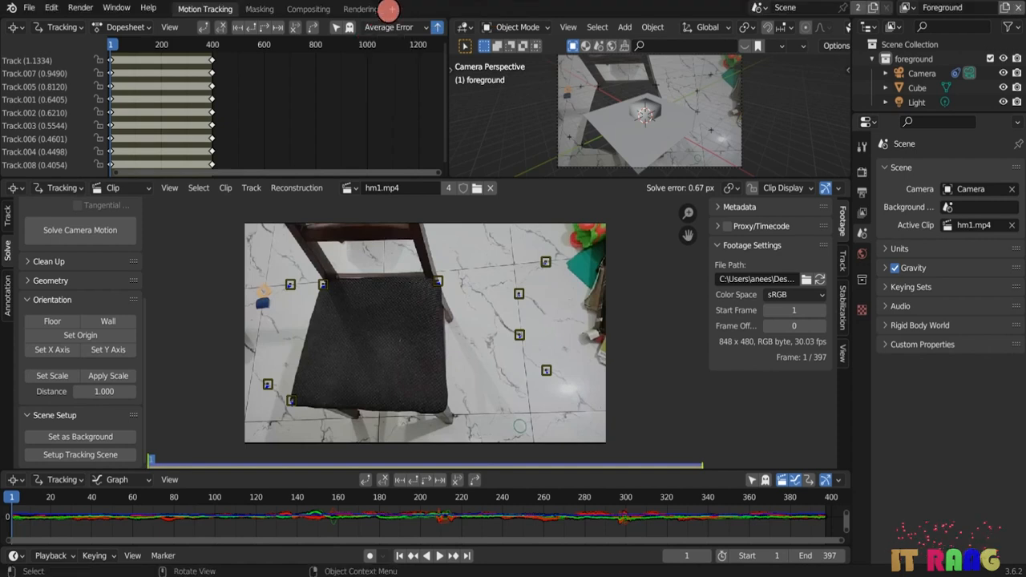
- Add a General Layout workspace and check the scene through the camera view
{"action": "left_click", "coordinate": [392, 9]}
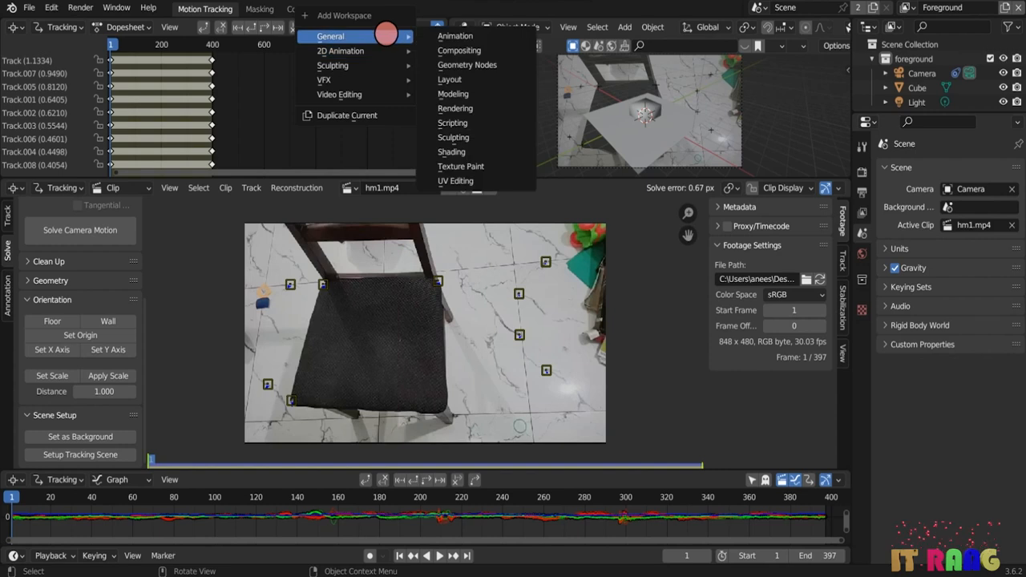
{"action": "left_click", "coordinate": [453, 79]}
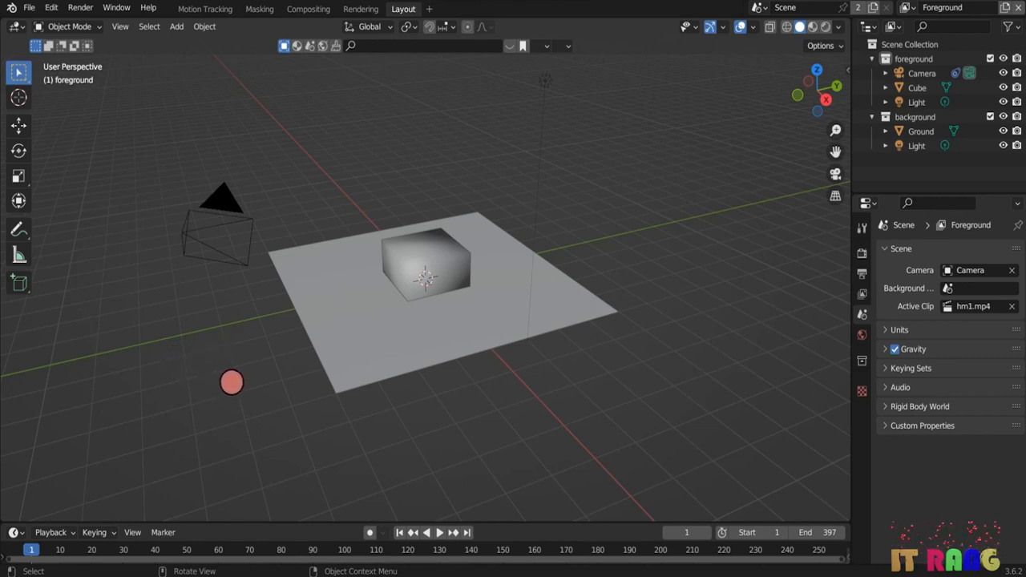
{"action": "key", "text": "KP_0"}
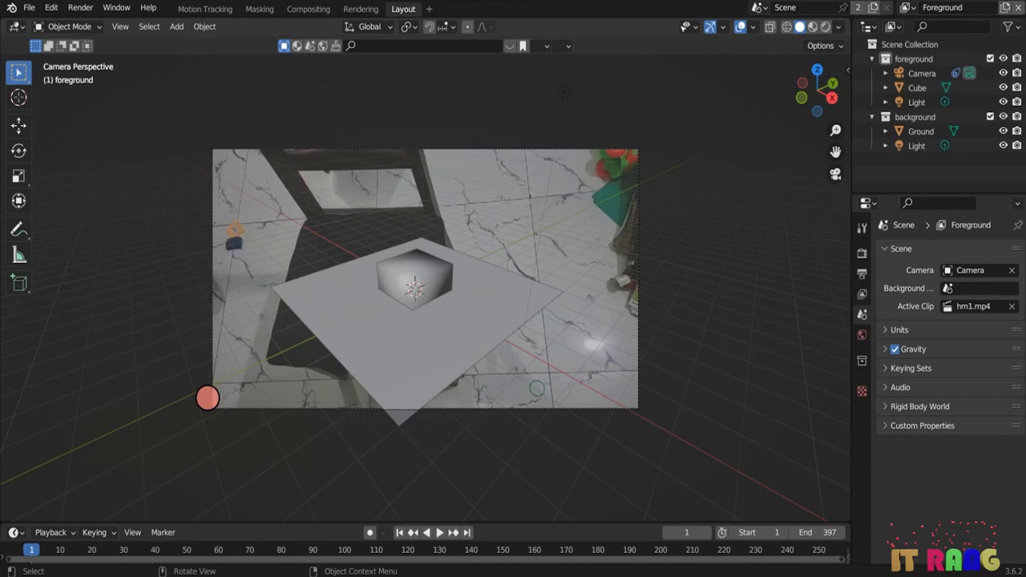
{"action": "key", "text": "KP_0"}
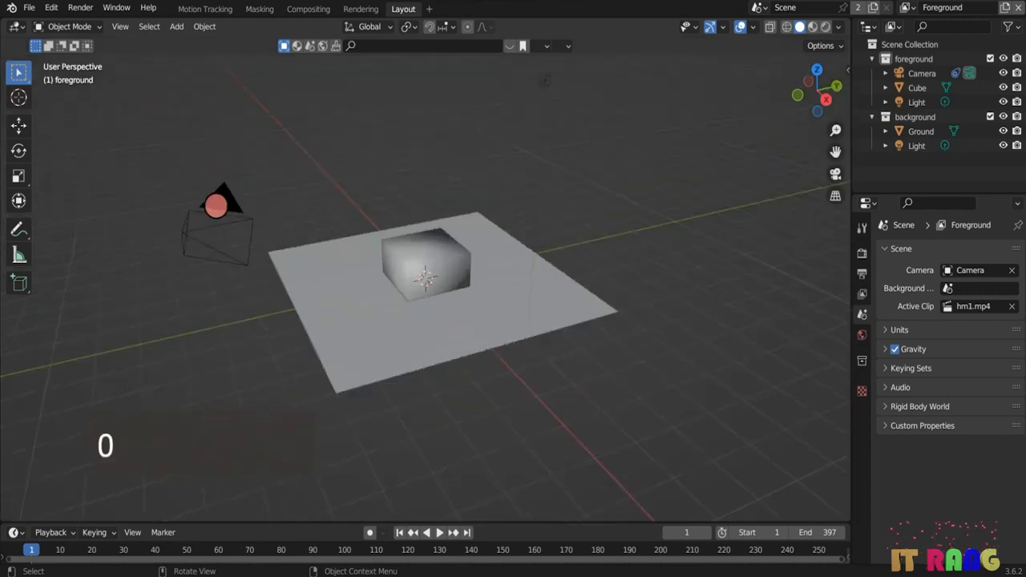
- Select the camera and enable the Motion Tracking overlay in the 3D viewport
{"action": "left_click", "coordinate": [216, 206]}
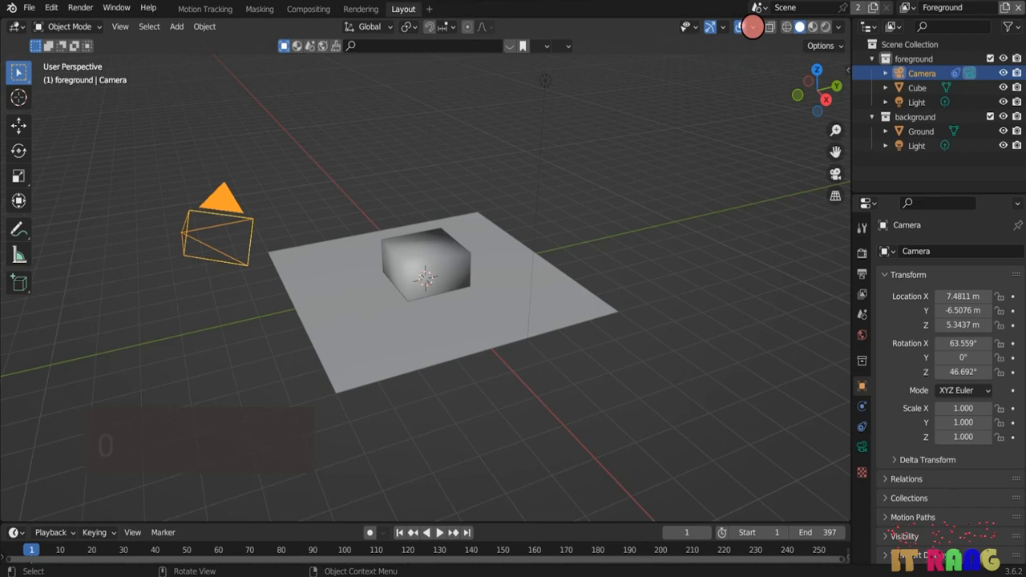
{"action": "left_click", "coordinate": [751, 27]}
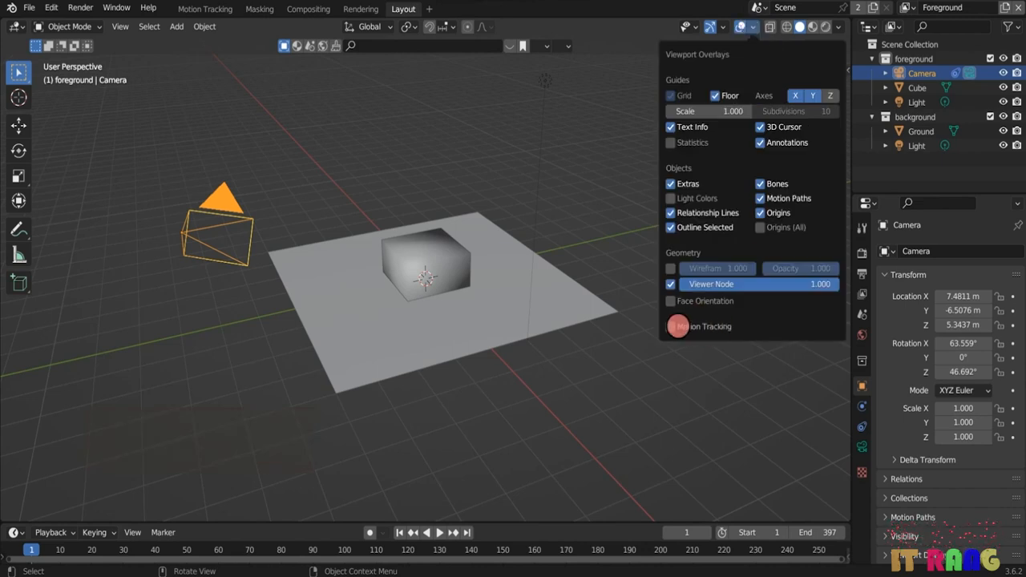
{"action": "left_click", "coordinate": [671, 326]}
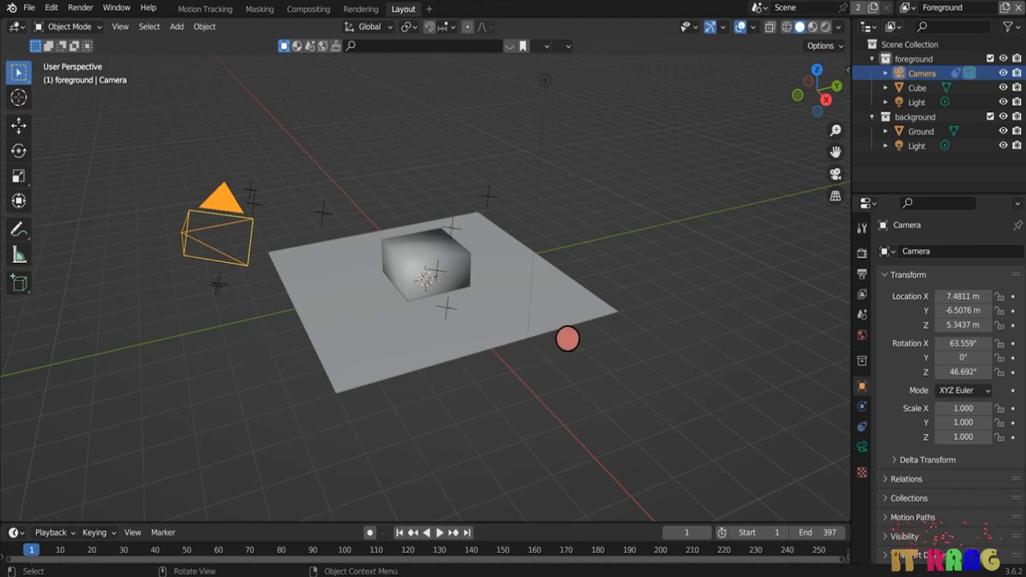
- Scale the camera up in two passes to about 3.5 on all axes, spreading the tracked points over the scene
{"action": "key", "text": "s"}
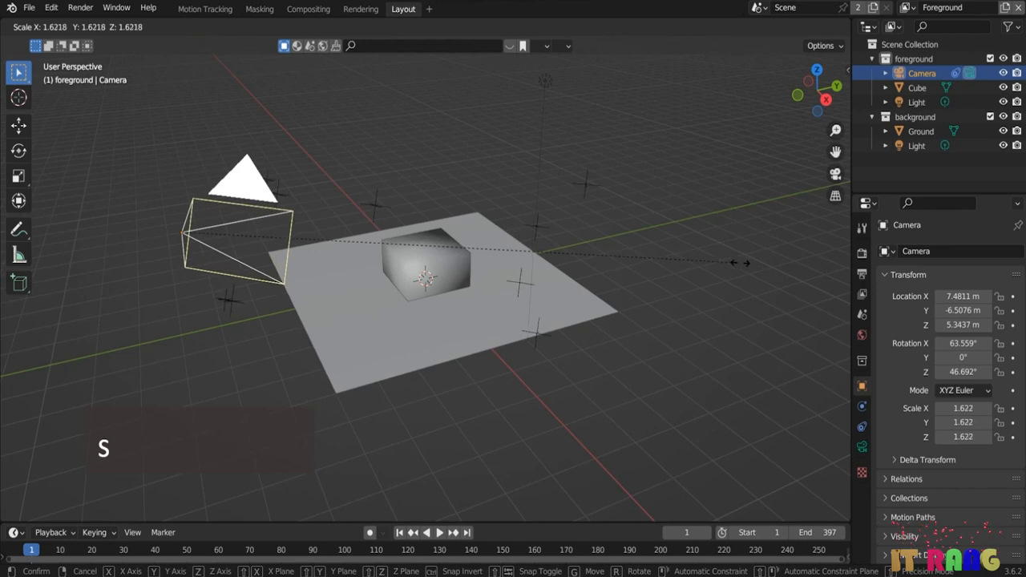
{"action": "left_click", "coordinate": [35, 287]}
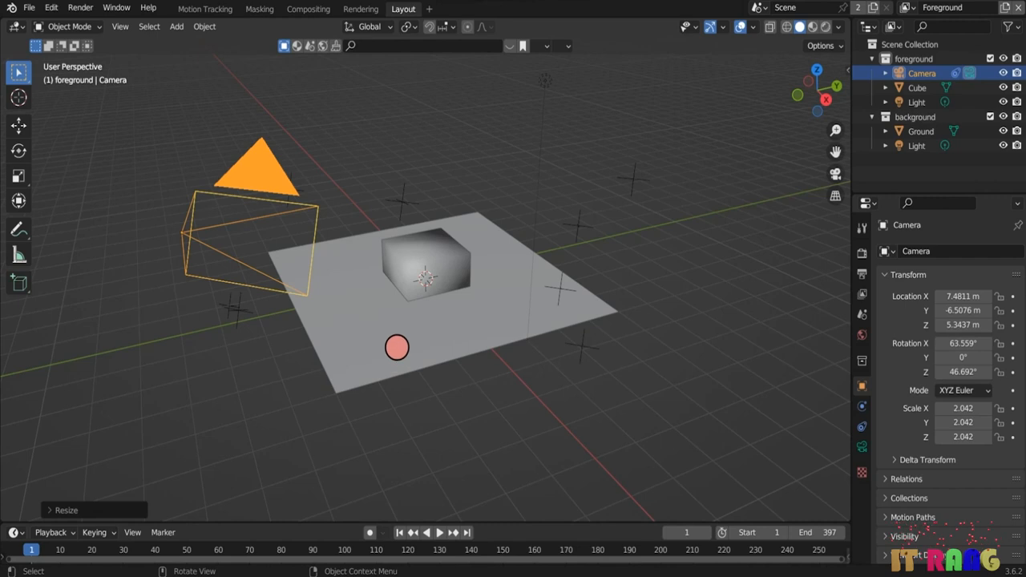
{"action": "key", "text": "s"}
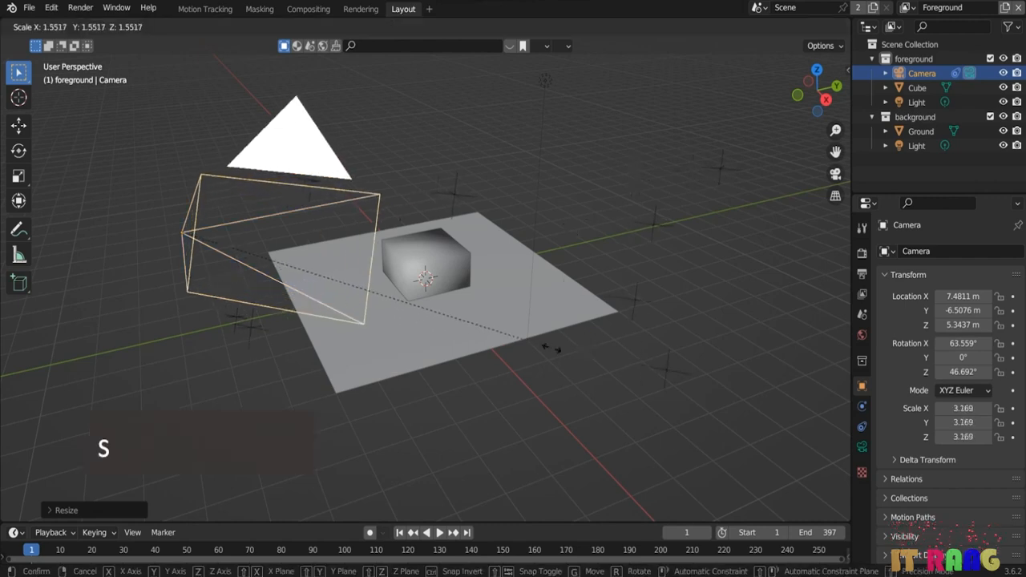
{"action": "left_click", "coordinate": [597, 354]}
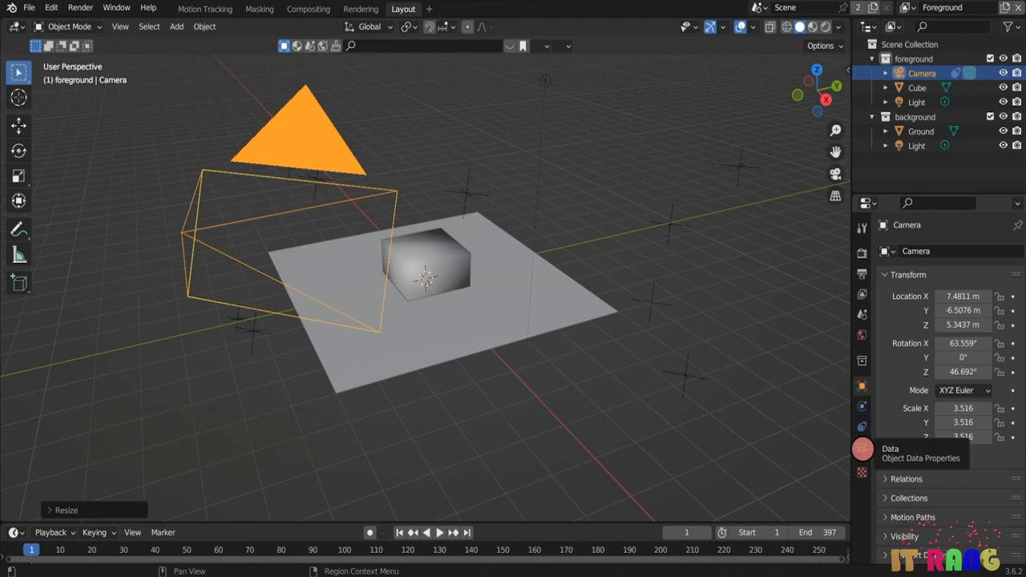
- Reduce the camera's viewport display size to 0.1 m and check the camera view
{"action": "left_click", "coordinate": [862, 448]}
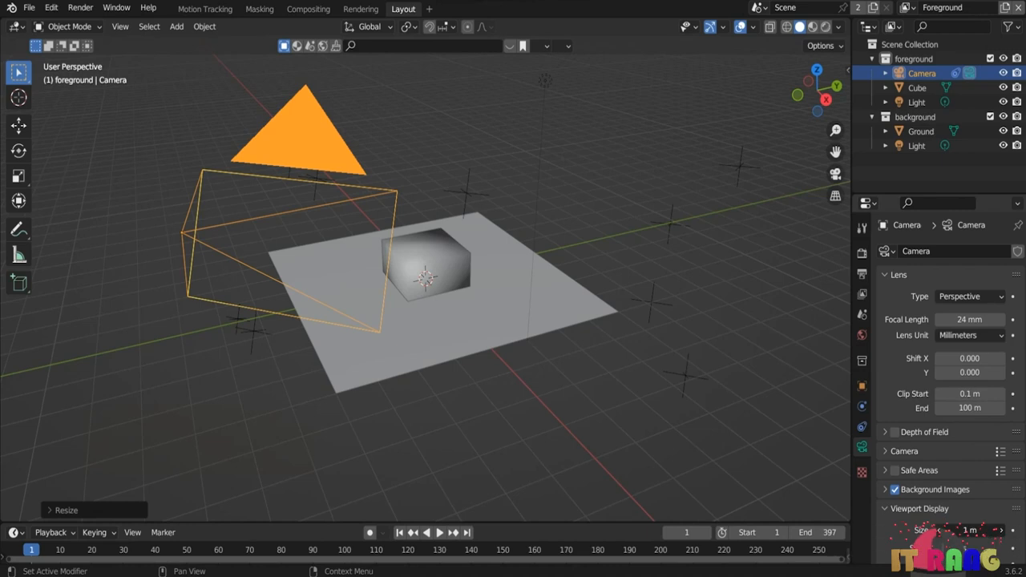
{"action": "left_click_drag", "start_coordinate": [969, 530], "coordinate": [810, 529]}
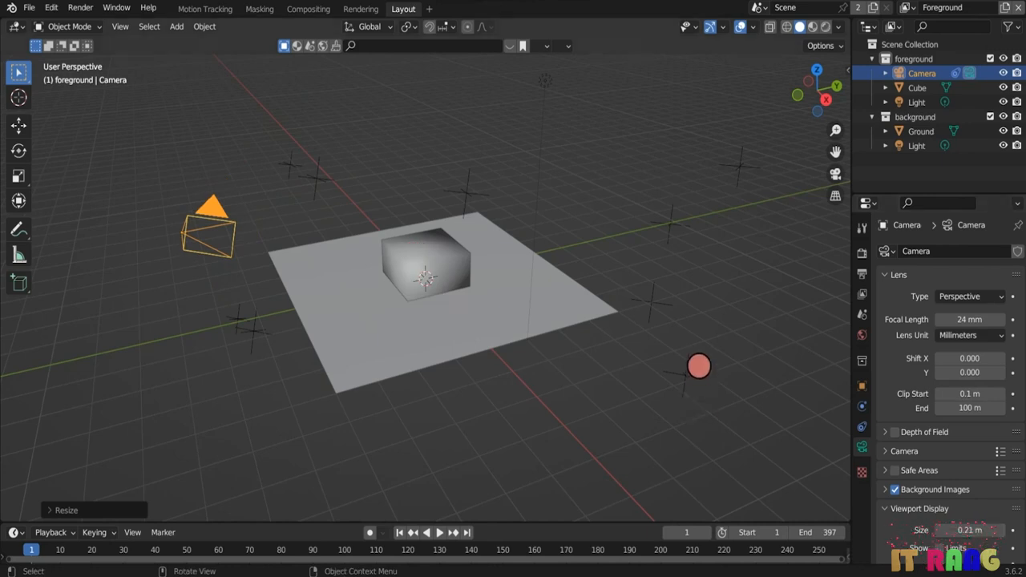
{"action": "key", "text": "0"}
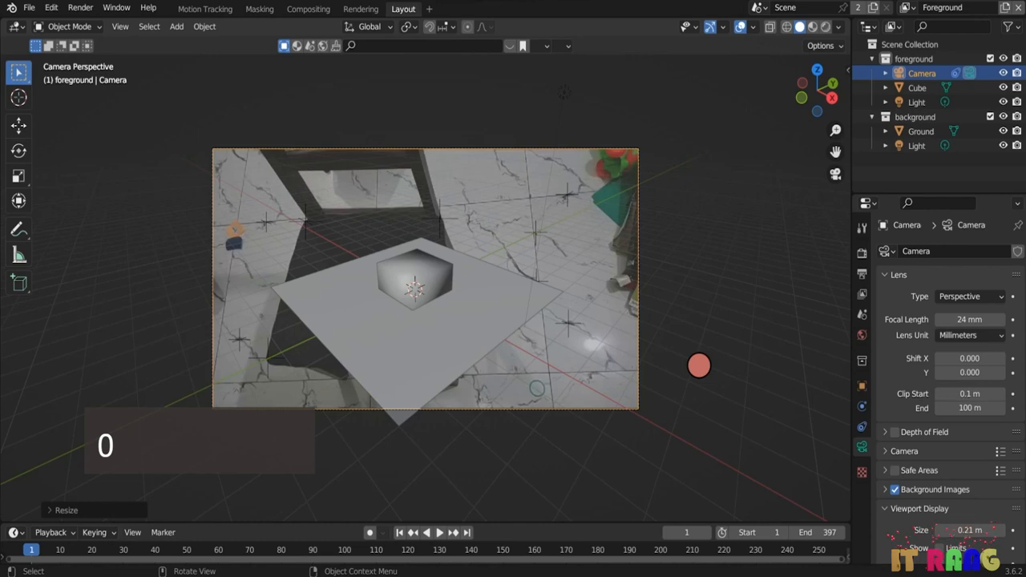
{"action": "key", "text": "0"}
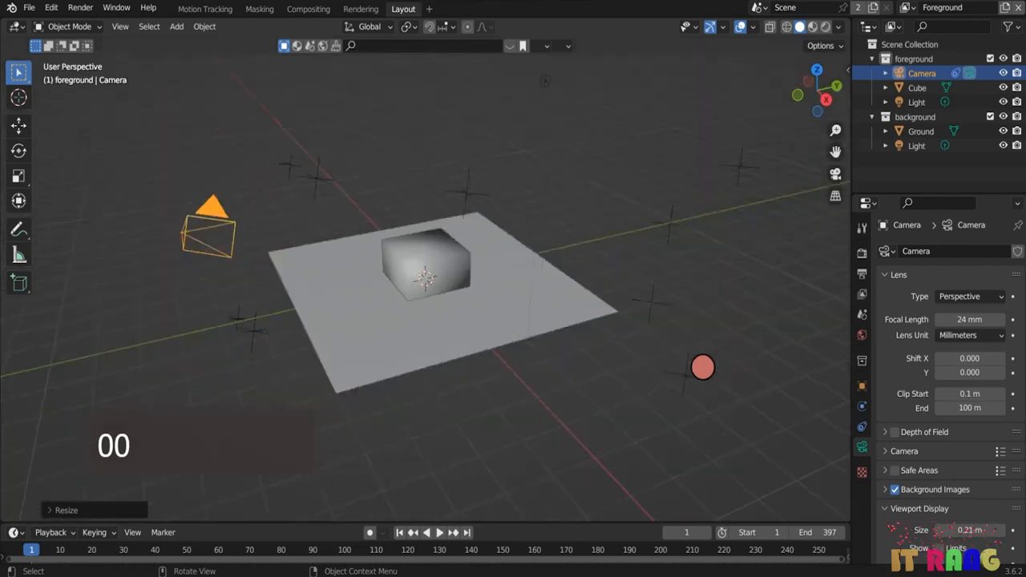
{"action": "left_click_drag", "start_coordinate": [942, 531], "coordinate": [940, 526]}
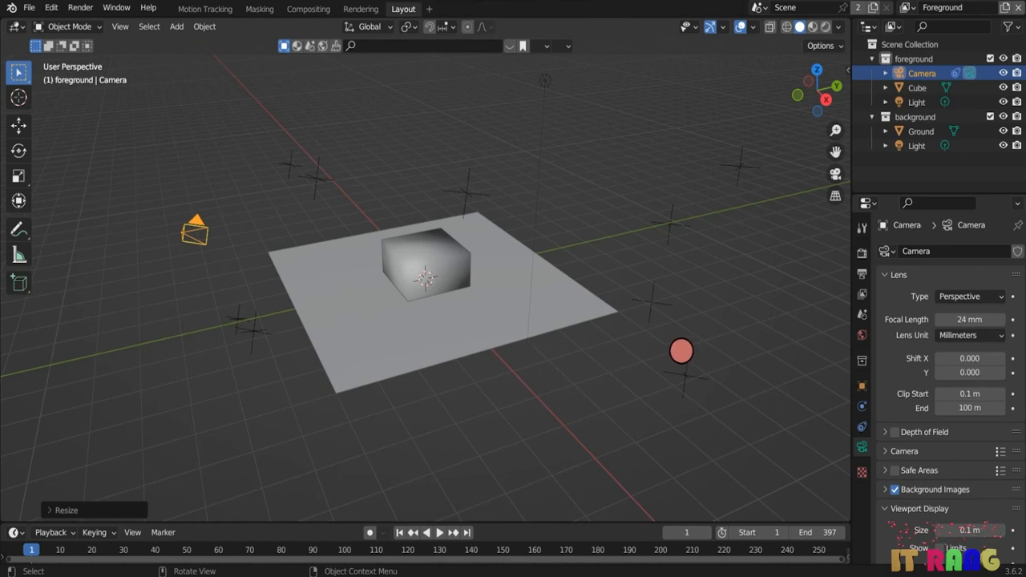
{"action": "key", "text": "KP_0"}
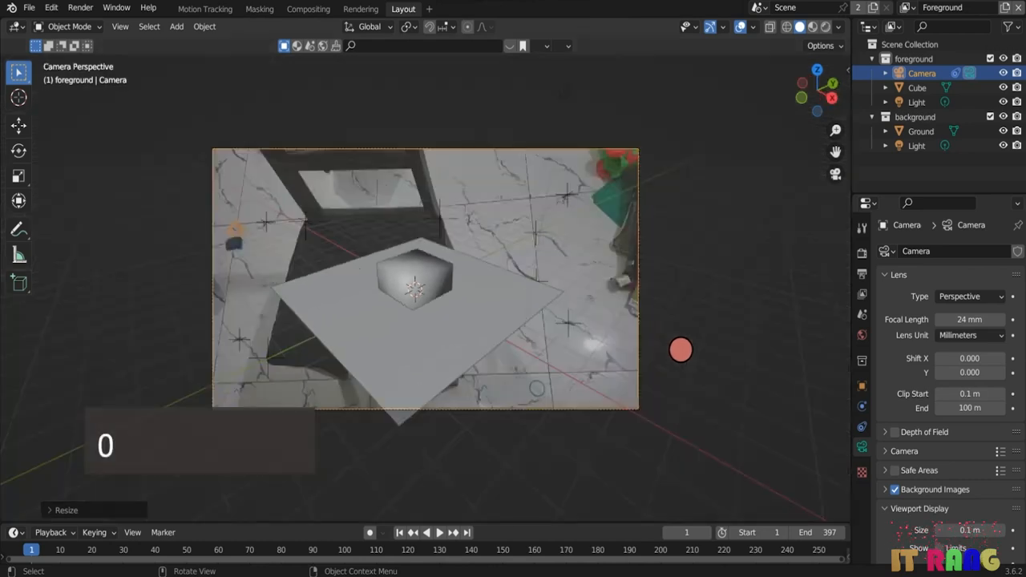
{"action": "key", "text": "KP_0"}
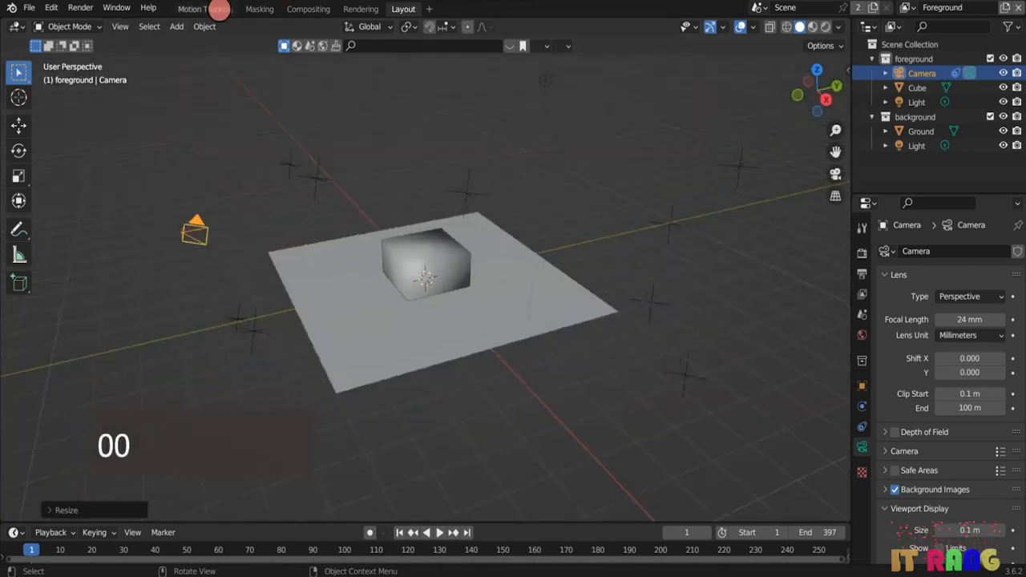
- In the Motion Tracking workspace, define the floor plane from the tracks at the seat's back right, back left and front left corners
{"action": "left_click", "coordinate": [212, 9]}
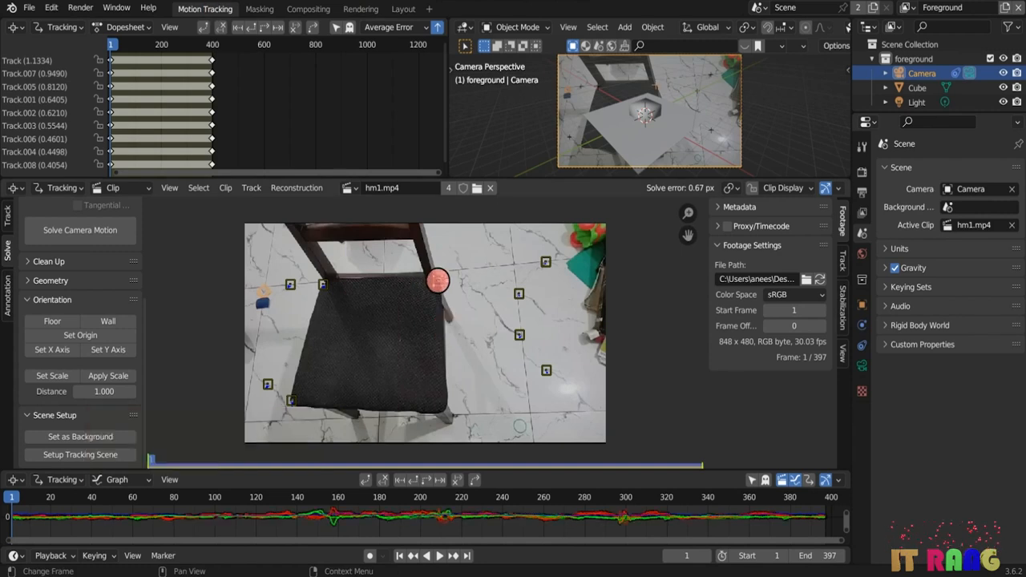
{"action": "left_click", "coordinate": [323, 284], "text": "shift"}
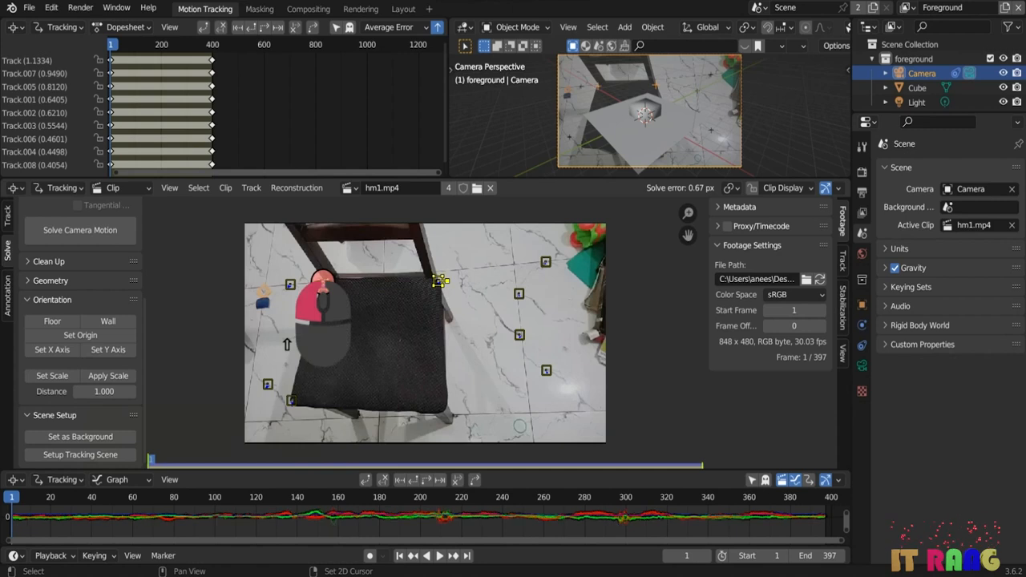
{"action": "left_click", "coordinate": [290, 399], "text": "shift"}
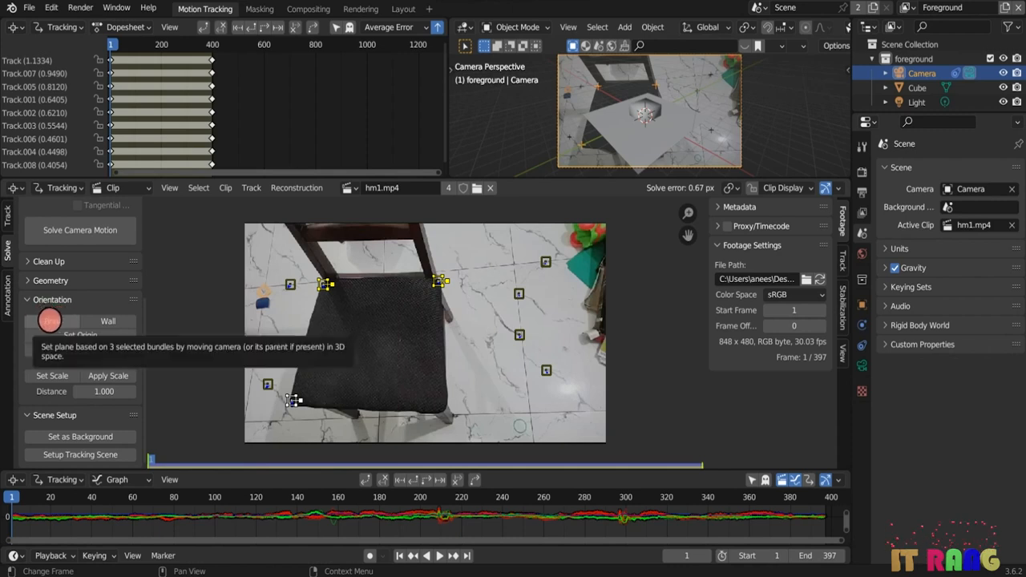
{"action": "left_click", "coordinate": [50, 320]}
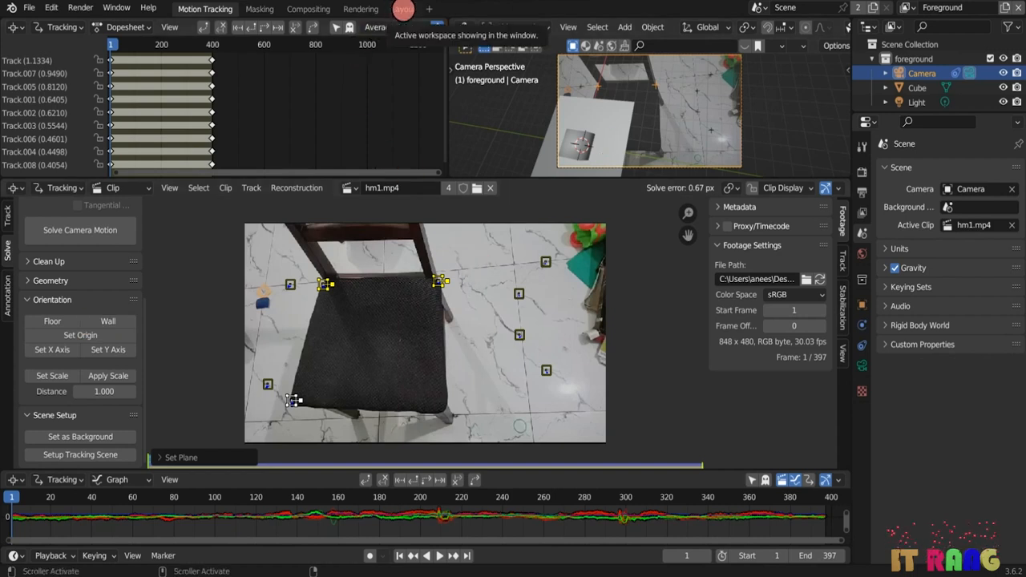
- In the Layout workspace's camera view, rotate the camera about 8.5° around the 3D Cursor as pivot point
{"action": "left_click", "coordinate": [403, 9]}
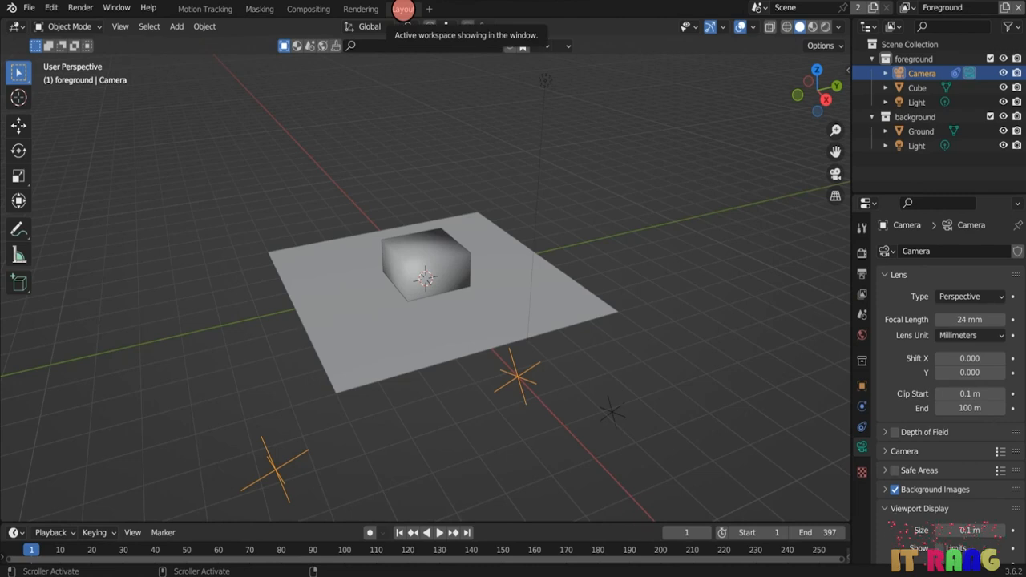
{"action": "key", "text": "0"}
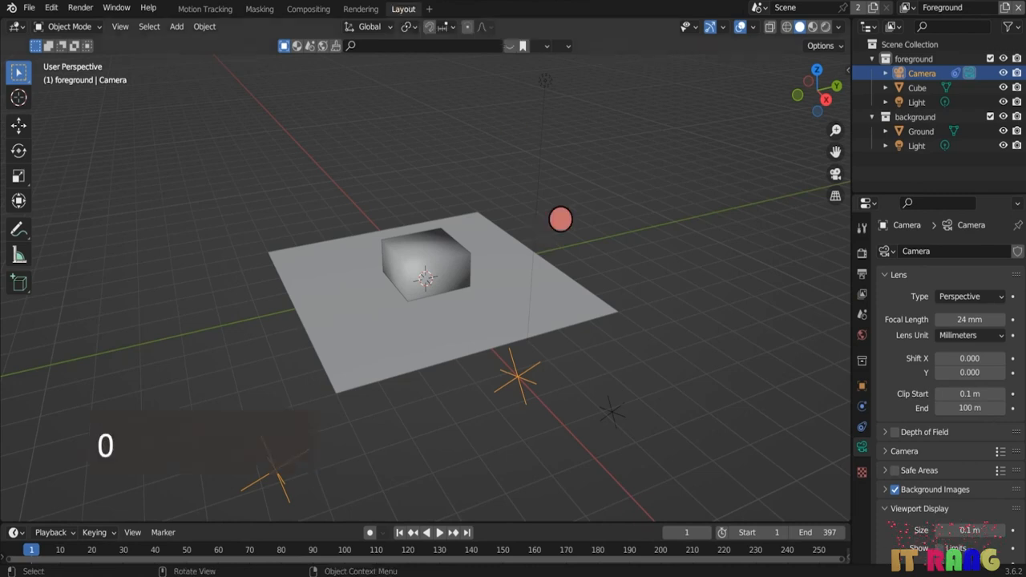
{"action": "key", "text": "0"}
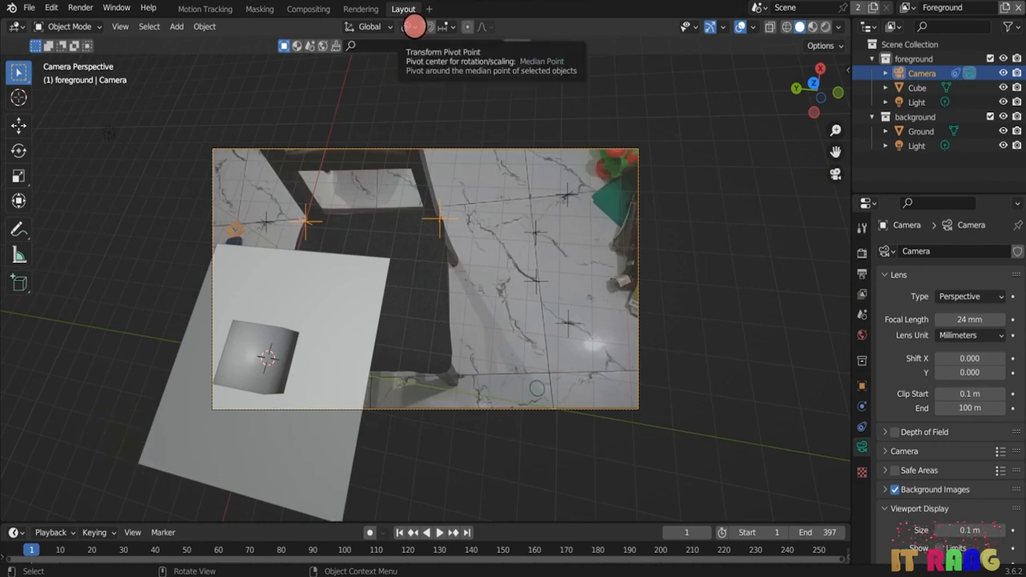
{"action": "left_click", "coordinate": [413, 27]}
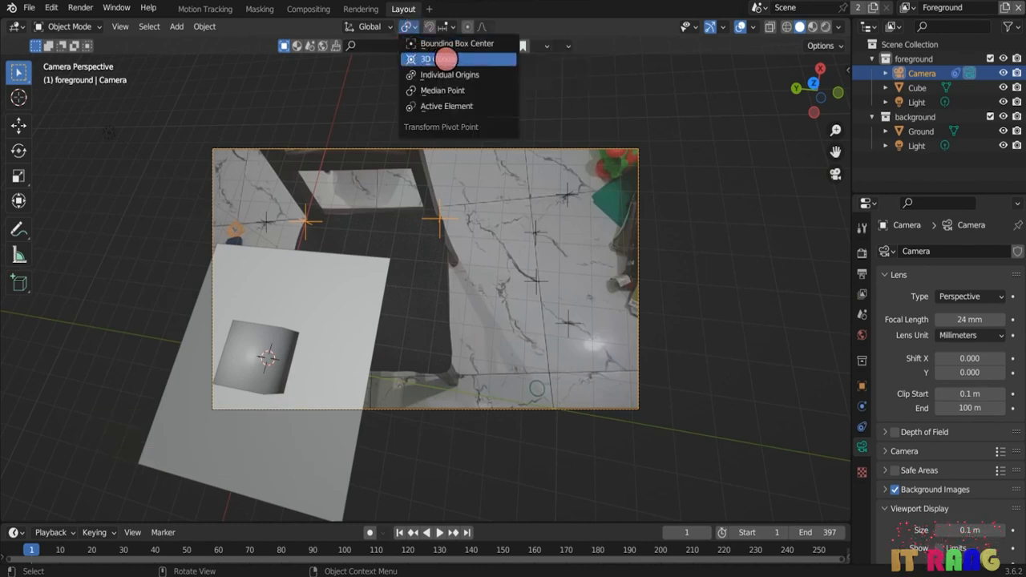
{"action": "left_click", "coordinate": [446, 59]}
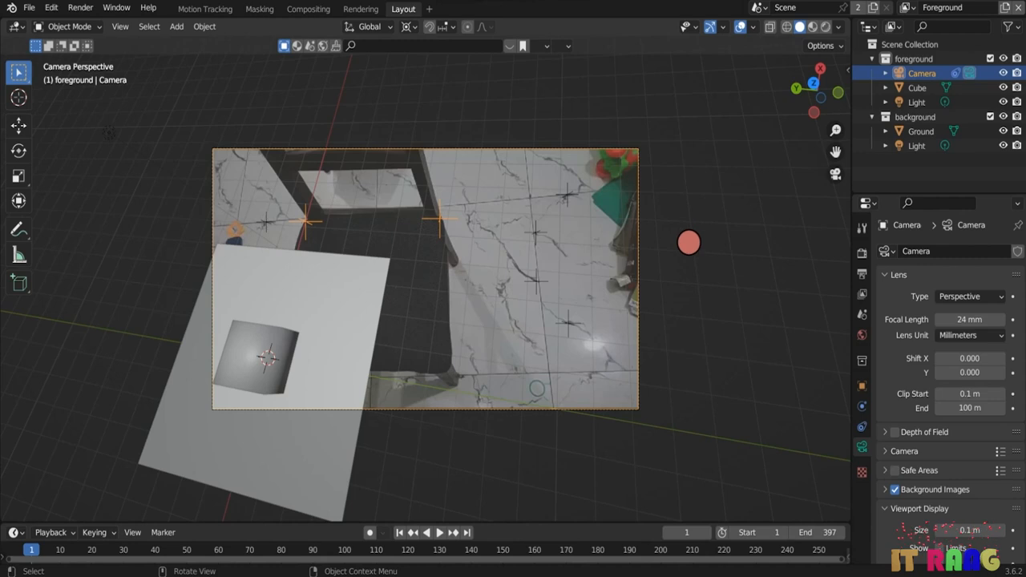
{"action": "key", "text": "r"}
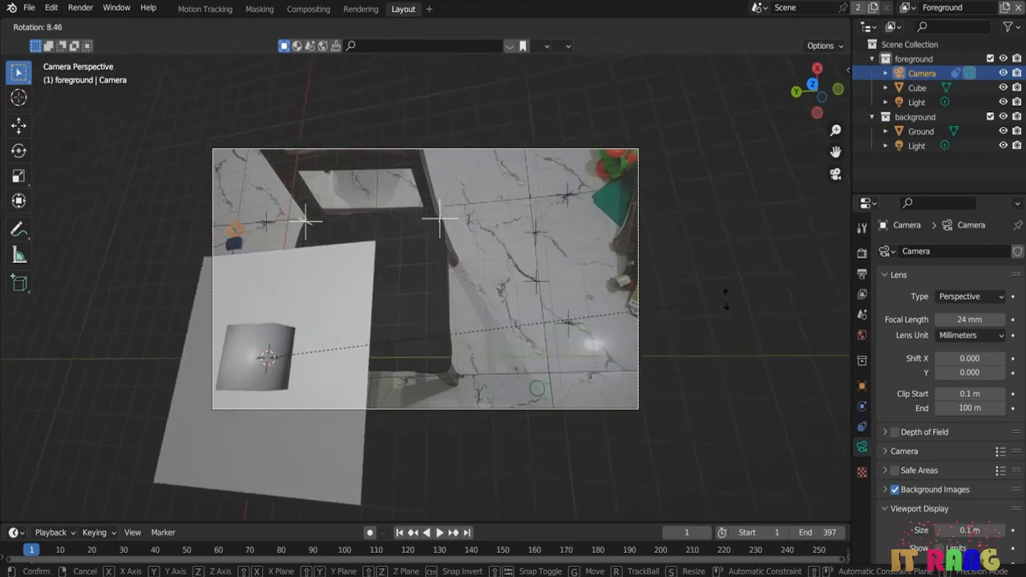
{"action": "left_click", "coordinate": [725, 296]}
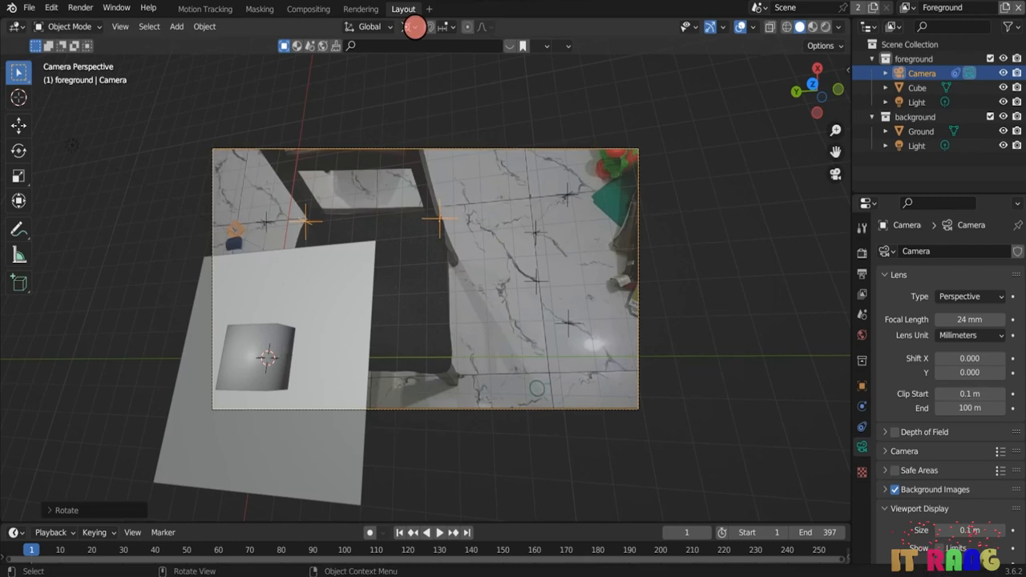
- Set the transform pivot point back to Median Point, and delete the cube and the Ground plane
{"action": "left_click", "coordinate": [408, 27]}
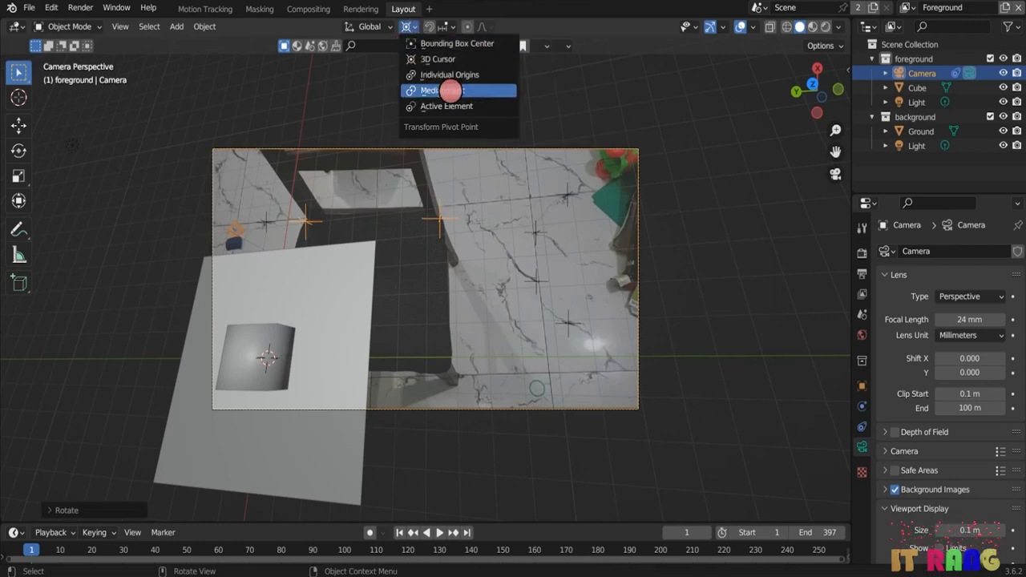
{"action": "left_click", "coordinate": [437, 90]}
{"action": "left_click", "coordinate": [253, 344]}
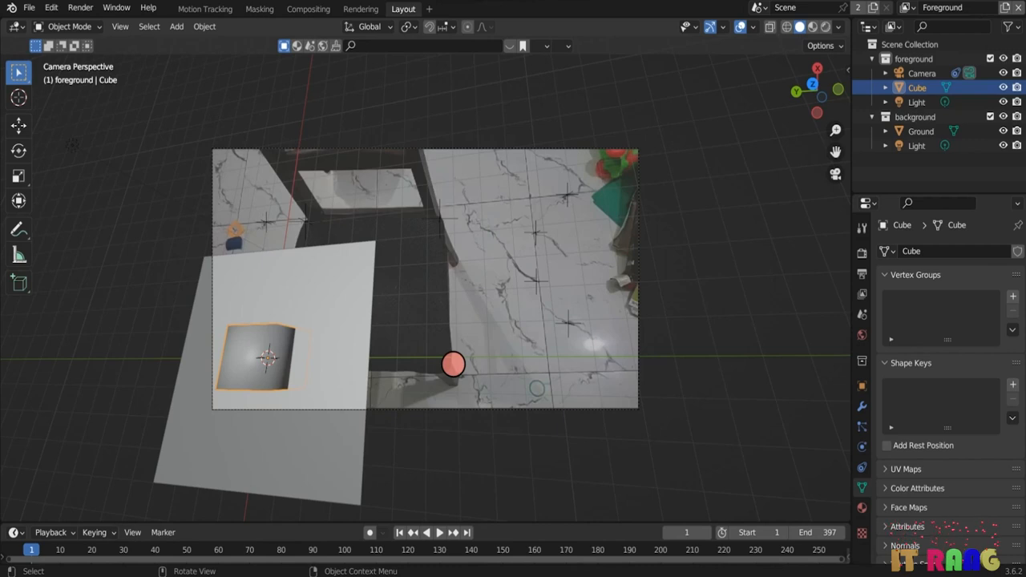
{"action": "key", "text": "x"}
{"action": "left_click", "coordinate": [415, 366]}
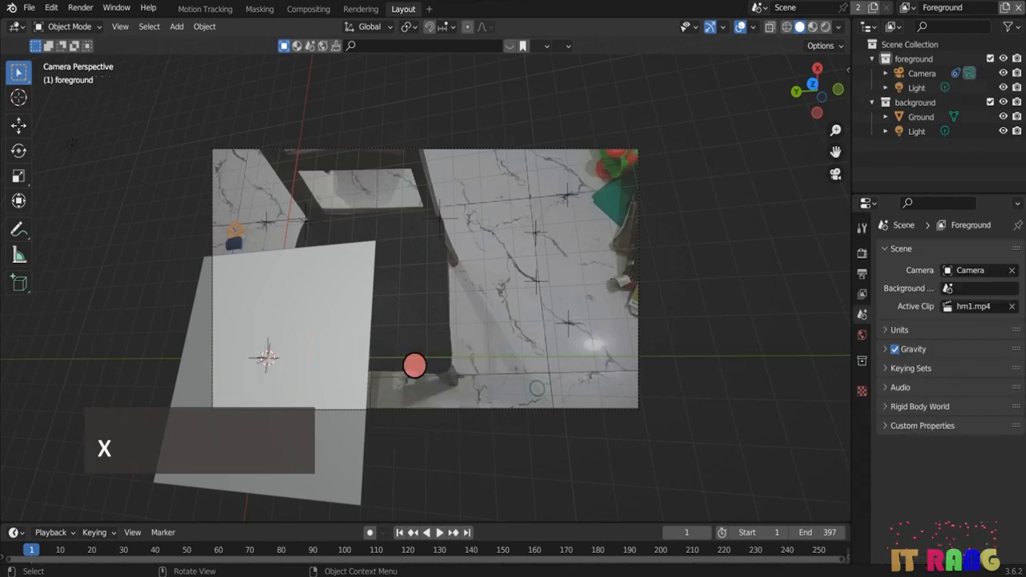
{"action": "left_click", "coordinate": [353, 344]}
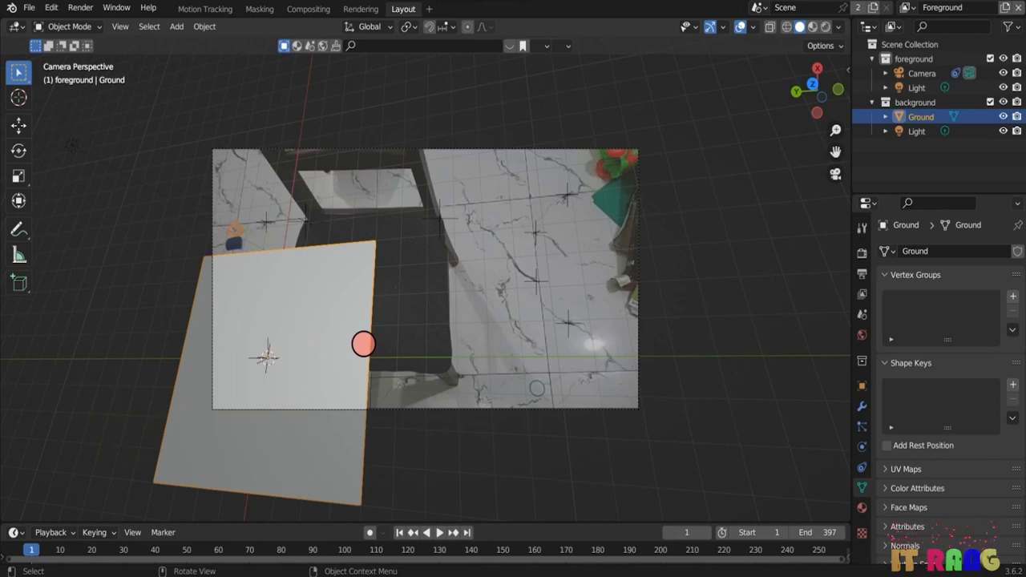
{"action": "key", "text": "x"}
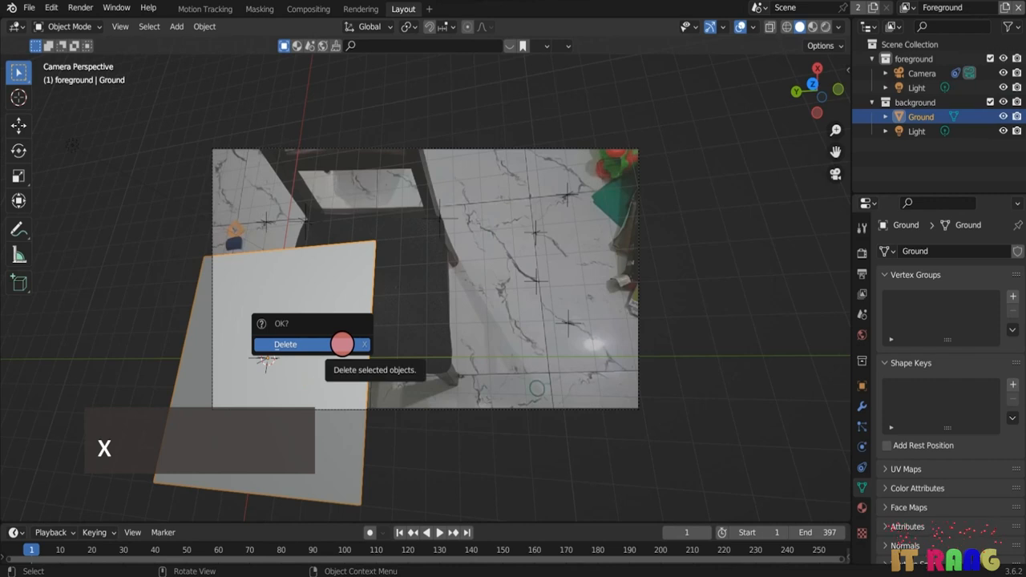
{"action": "left_click", "coordinate": [341, 344]}
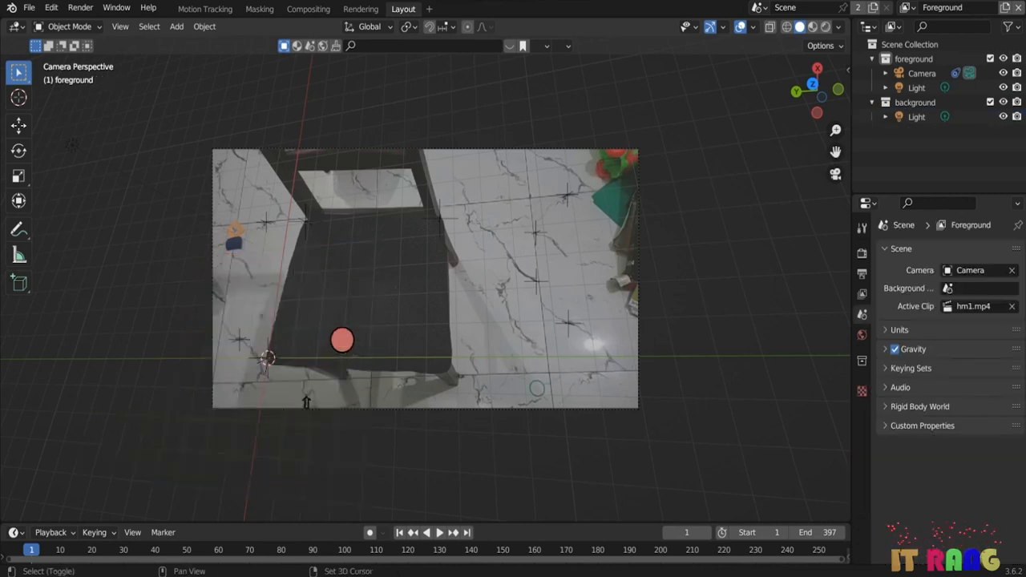
- Add a monkey mesh at the 3D cursor on the seat's front left corner
{"action": "key", "text": "shift+a"}
{"action": "mouse_move", "coordinate": [328, 281]}
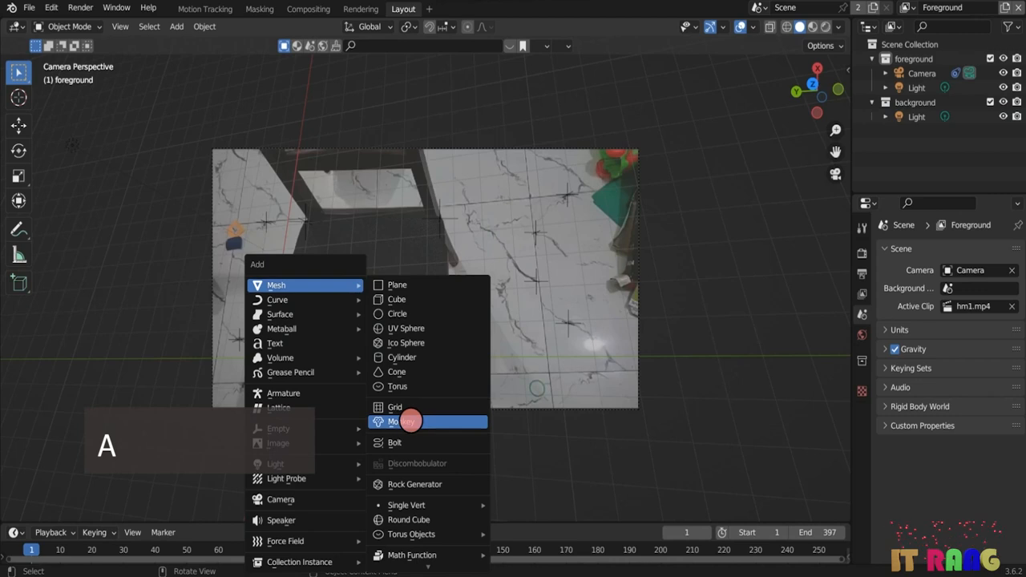
{"action": "left_click", "coordinate": [405, 422]}
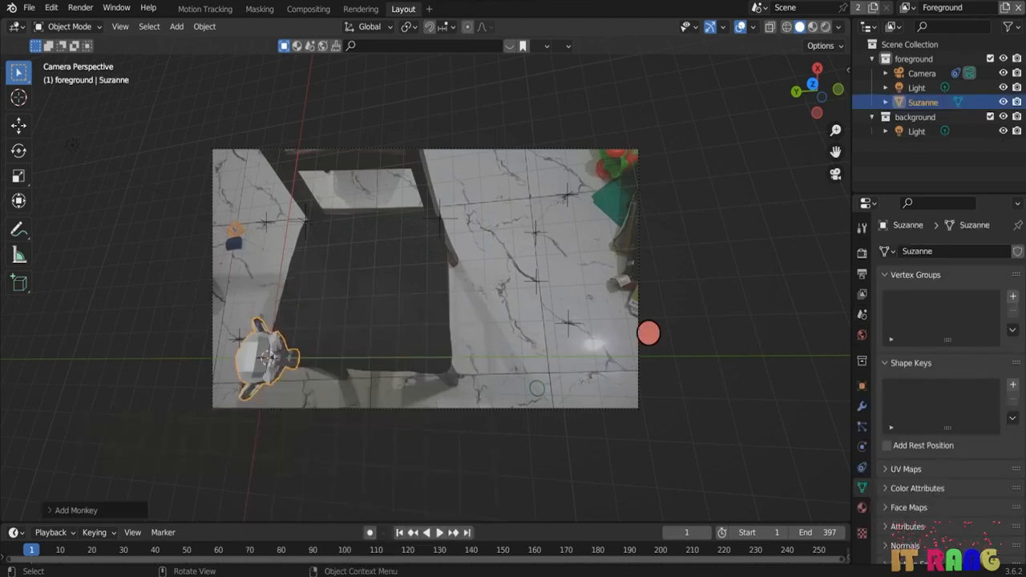
- Rotate the monkey -90° around the global Z axis and about 95° around the global Y axis
{"action": "key", "text": "r"}
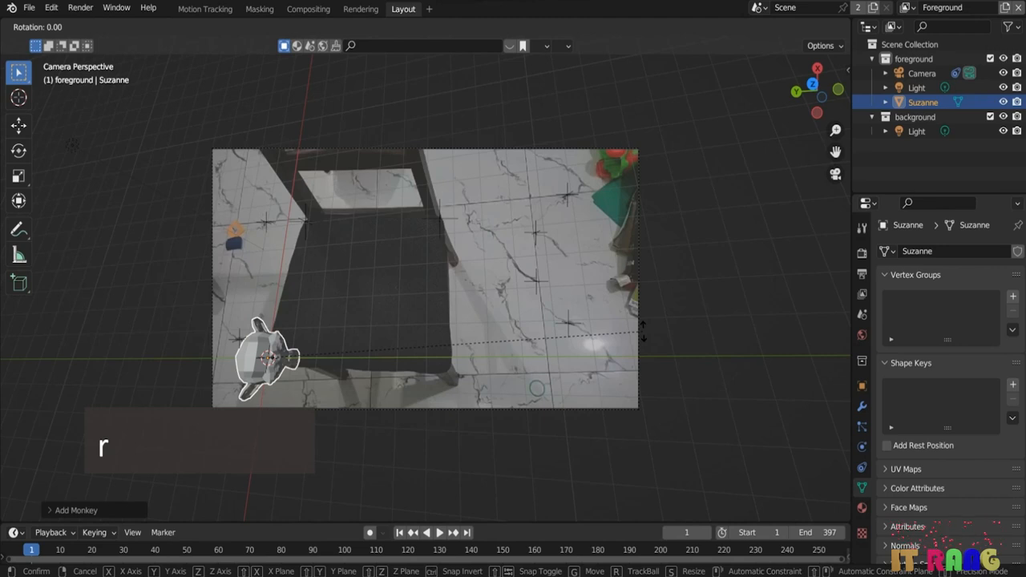
{"action": "key", "text": "z"}
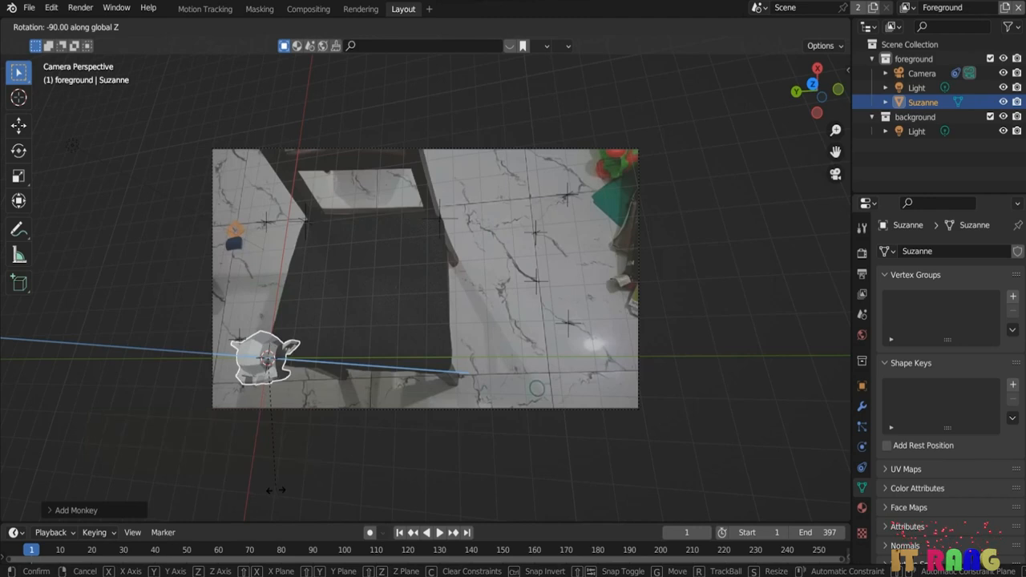
{"action": "left_click", "coordinate": [703, 279]}
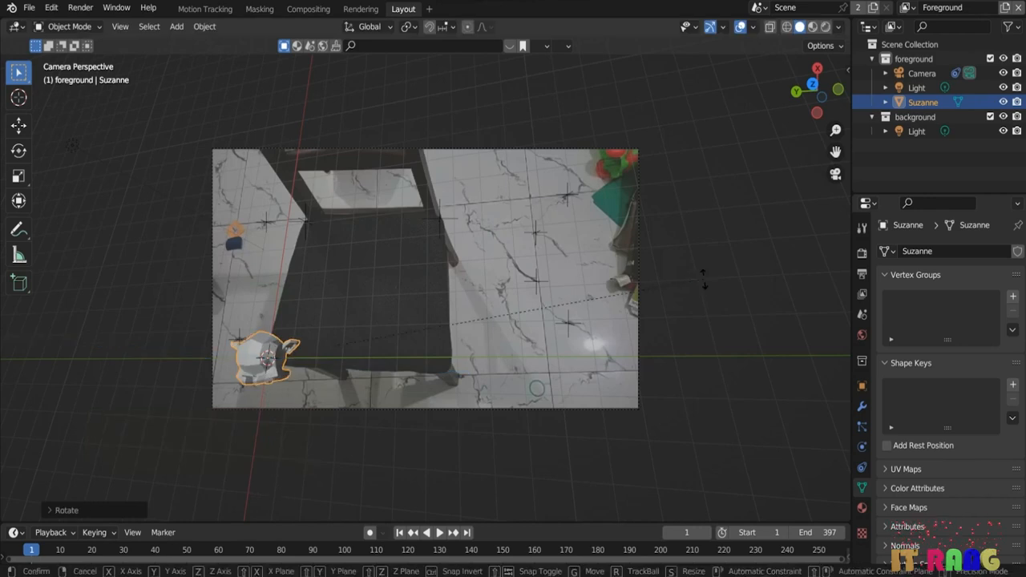
{"action": "key", "text": "r"}
{"action": "key", "text": "y"}
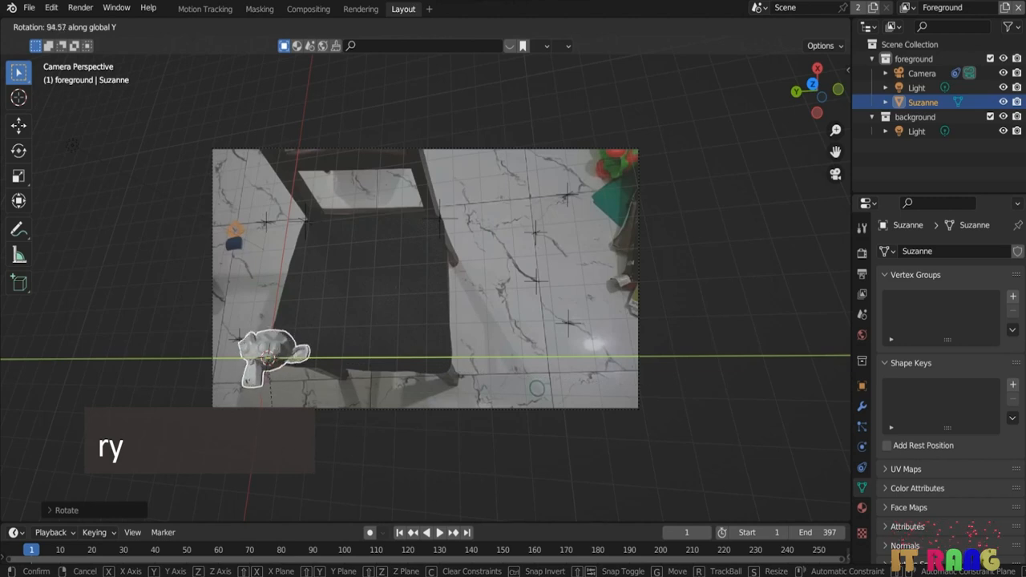
{"action": "left_click", "coordinate": [465, 414]}
- Scale the monkey up to about 2 times and rotate it around the global X axis until its face points up at the camera
{"action": "key", "text": "s"}
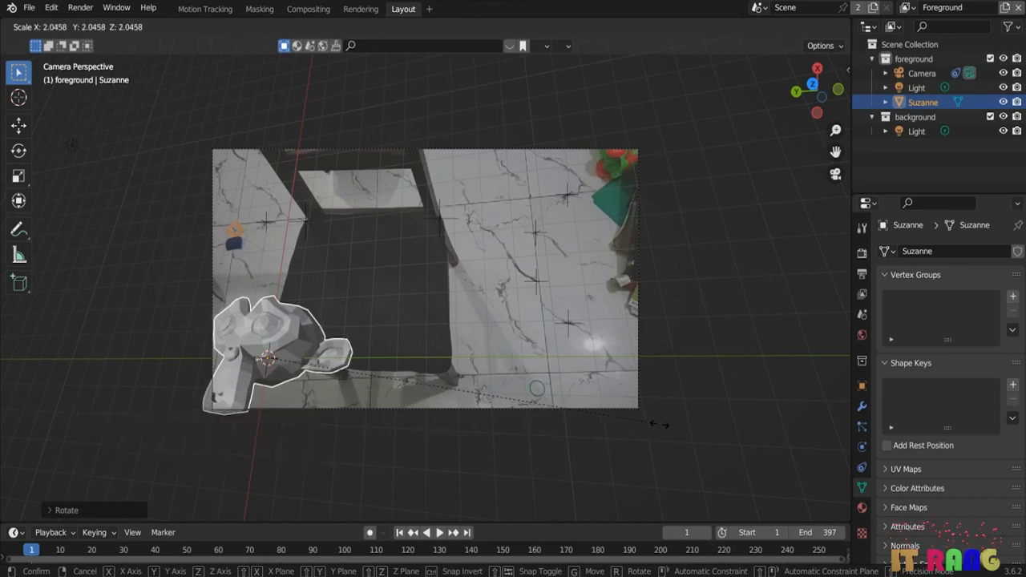
{"action": "left_click", "coordinate": [426, 470]}
{"action": "key", "text": "r"}
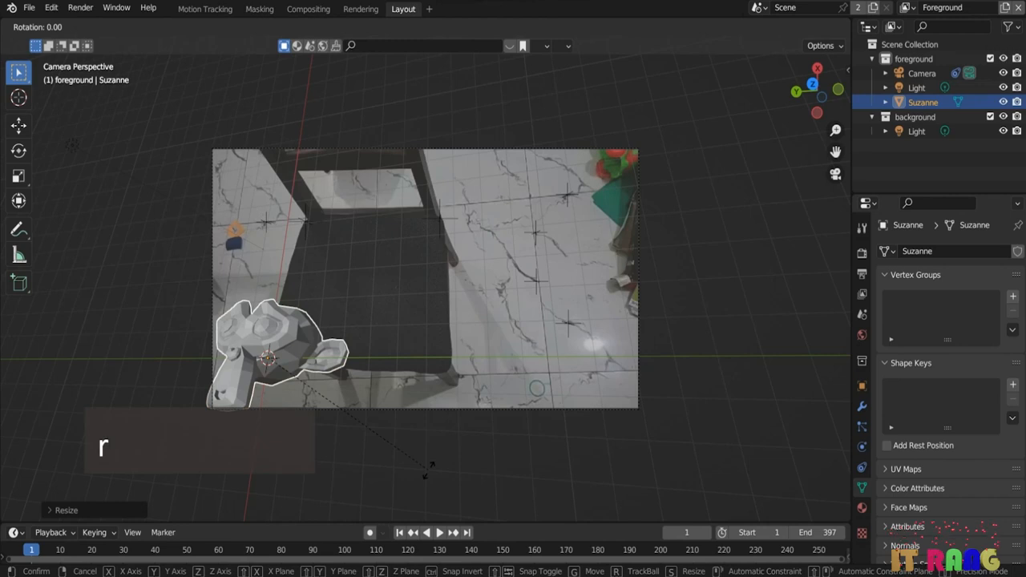
{"action": "key", "text": "x"}
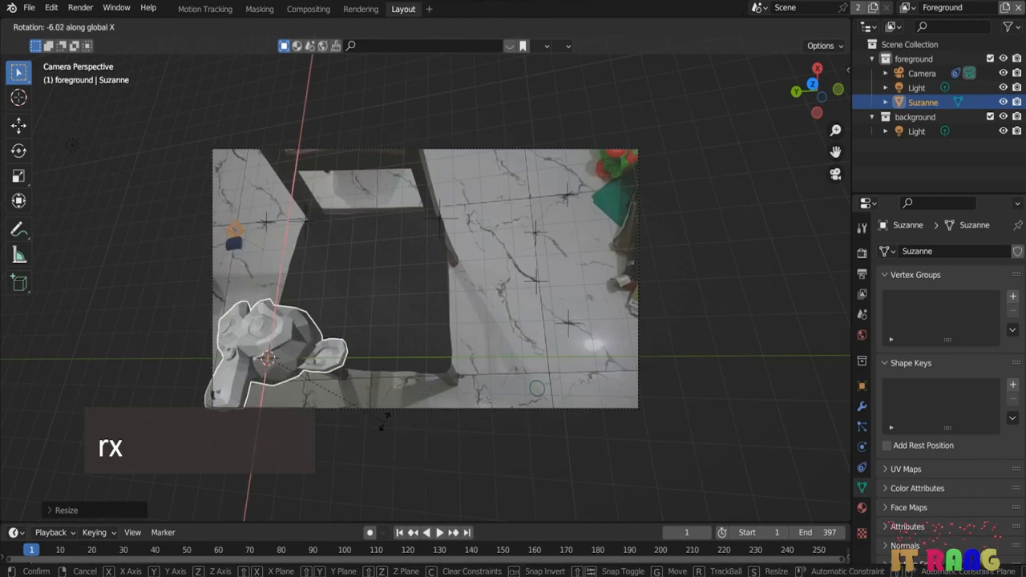
{"action": "left_click", "coordinate": [334, 488]}
- Move the monkey about 2.4 m along X and a little over 3 m along negative Y onto the middle of the chair seat
{"action": "key", "text": "g"}
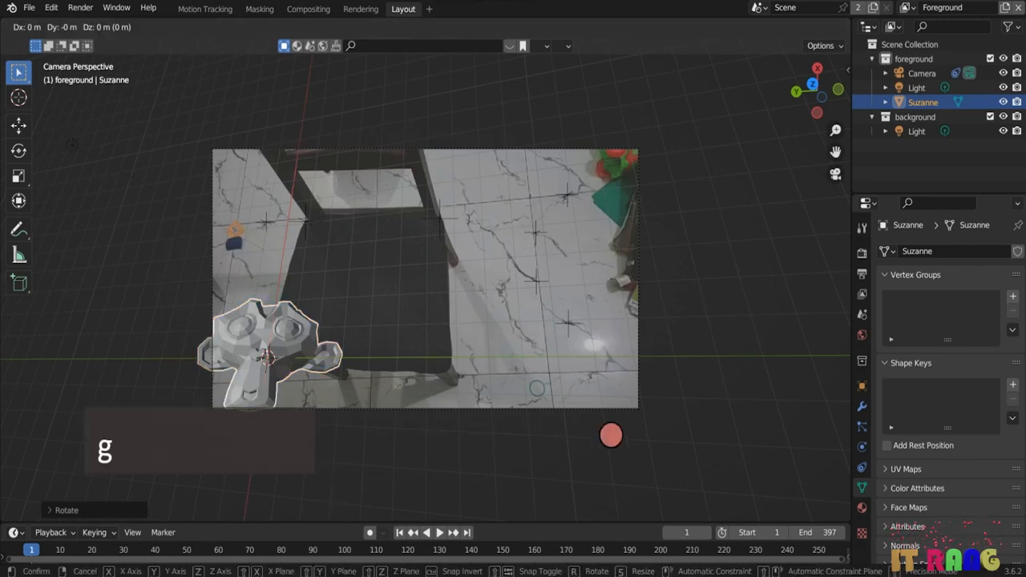
{"action": "key", "text": "x"}
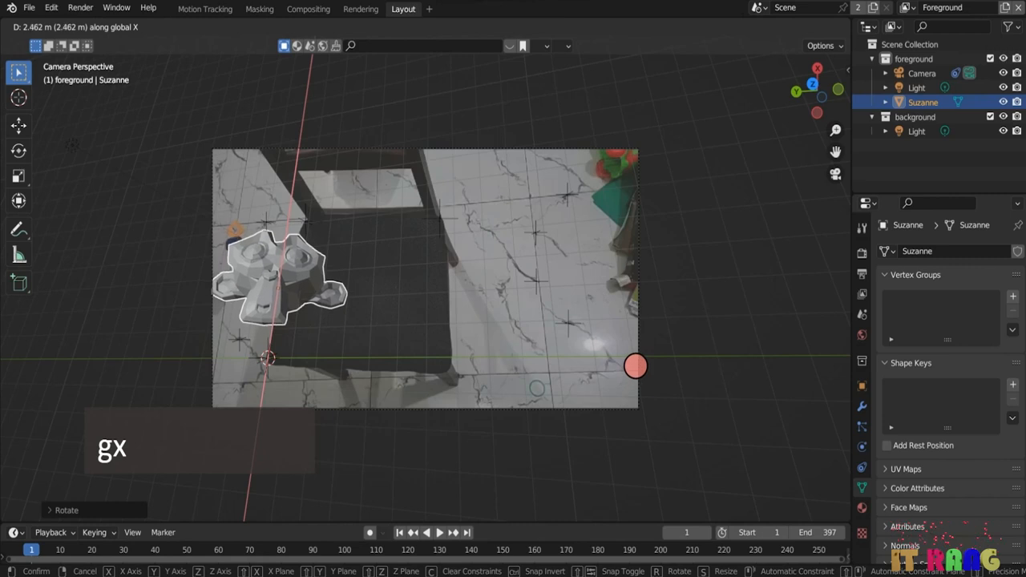
{"action": "left_click", "coordinate": [633, 369]}
{"action": "key", "text": "g"}
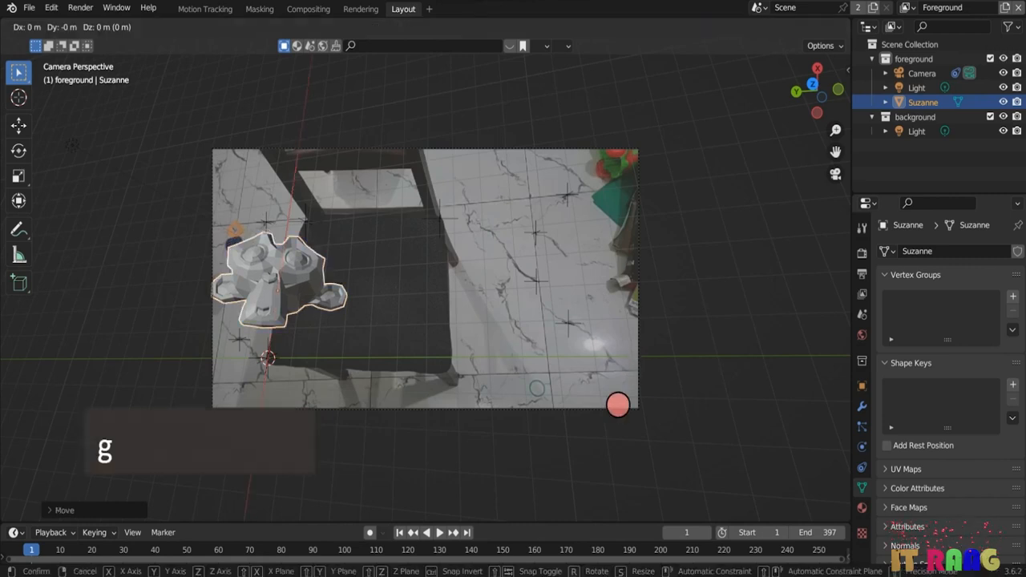
{"action": "key", "text": "y"}
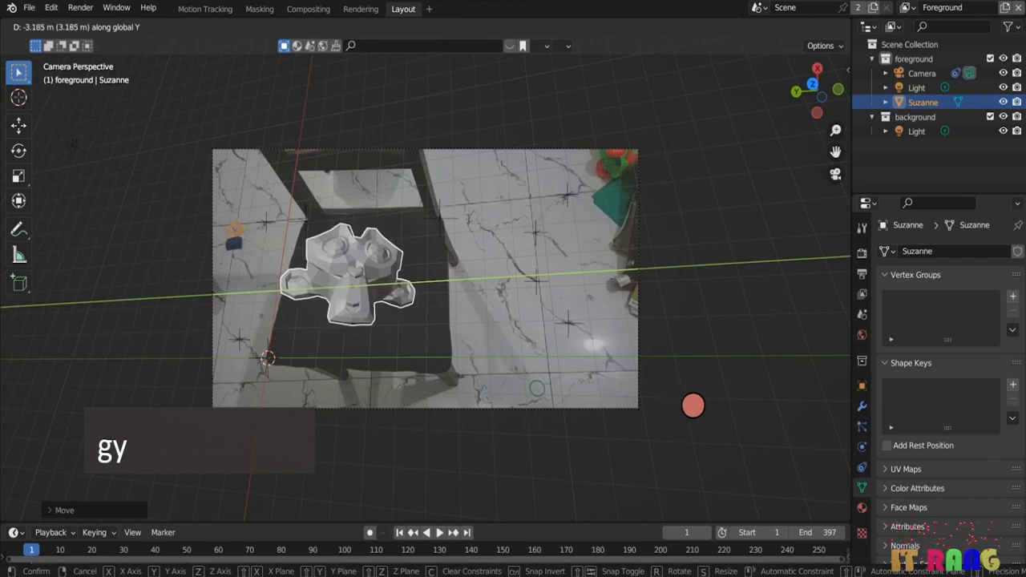
- Rotate the monkey slightly around the global X axis to level it on the seat, and shade it smooth
{"action": "key", "text": "r"}
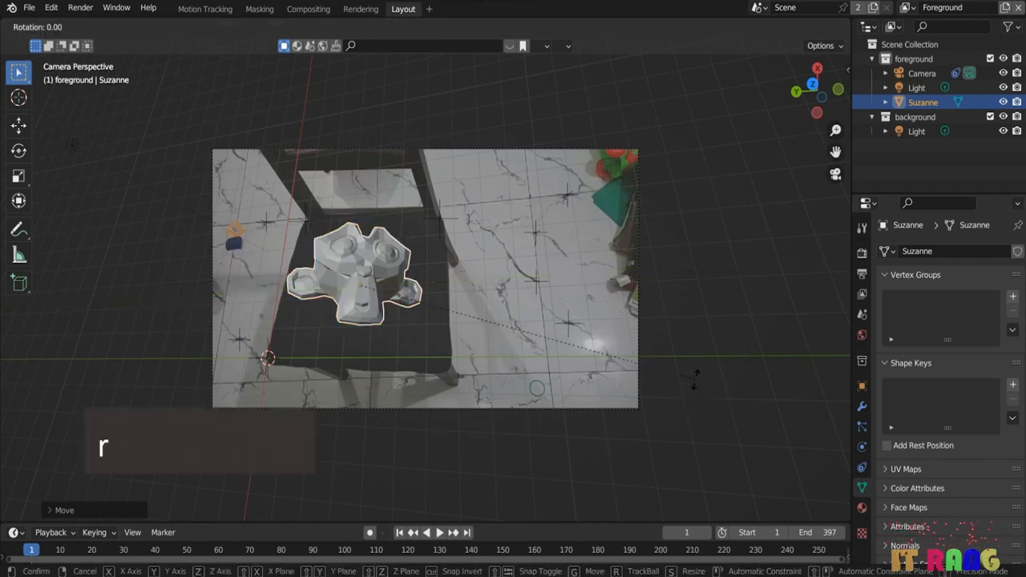
{"action": "key", "text": "x"}
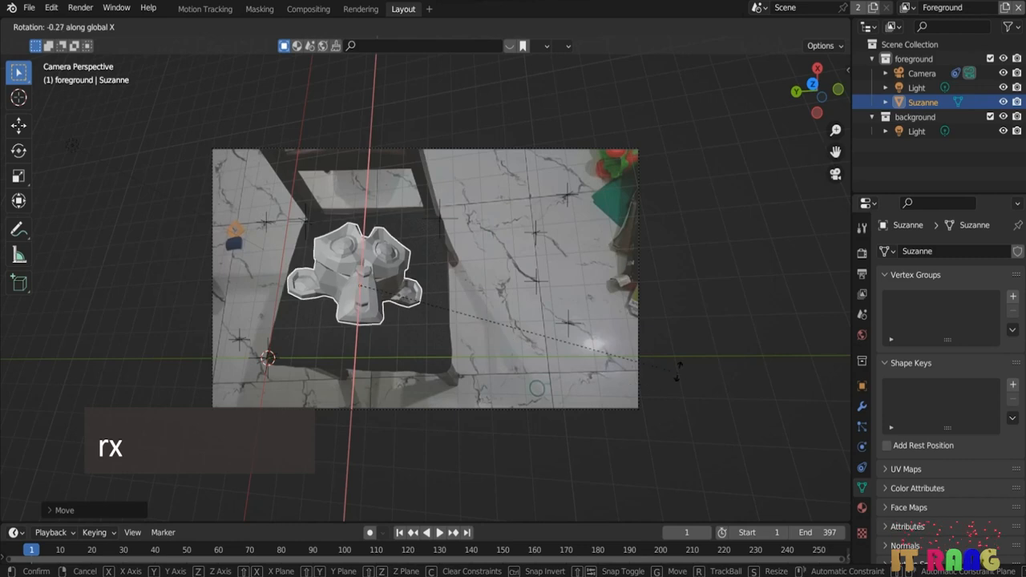
{"action": "left_click", "coordinate": [662, 329]}
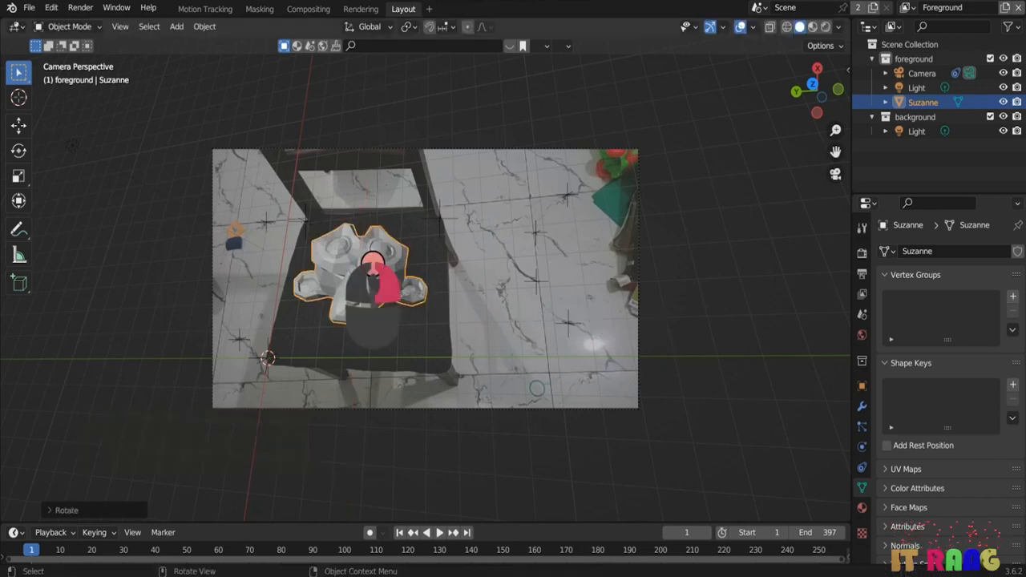
{"action": "right_click", "coordinate": [373, 263]}
{"action": "left_click", "coordinate": [350, 264]}
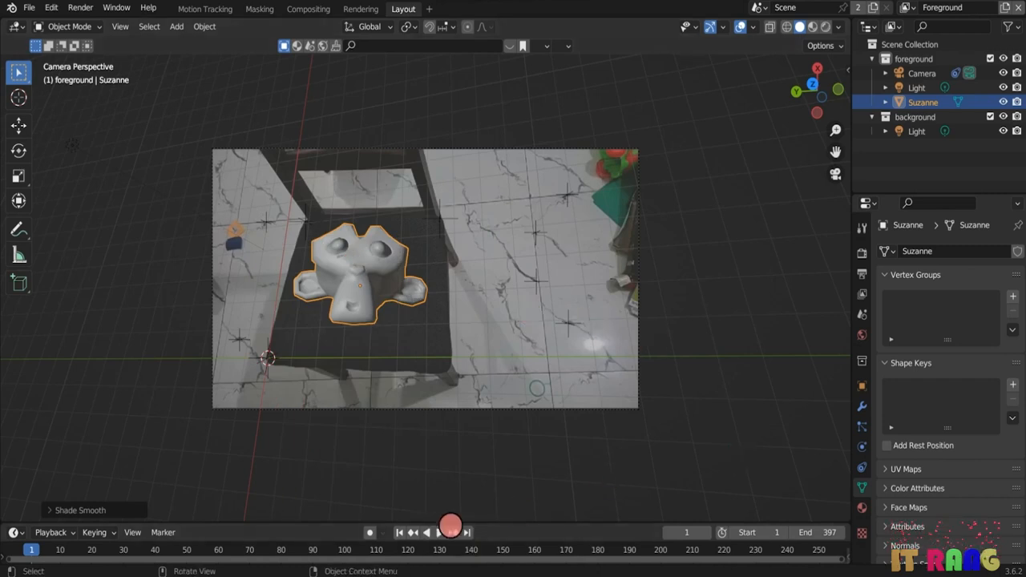
- Play the animation to check that the monkey sticks to the chair in the tracked footage, and return to frame 1
{"action": "left_click", "coordinate": [439, 533]}
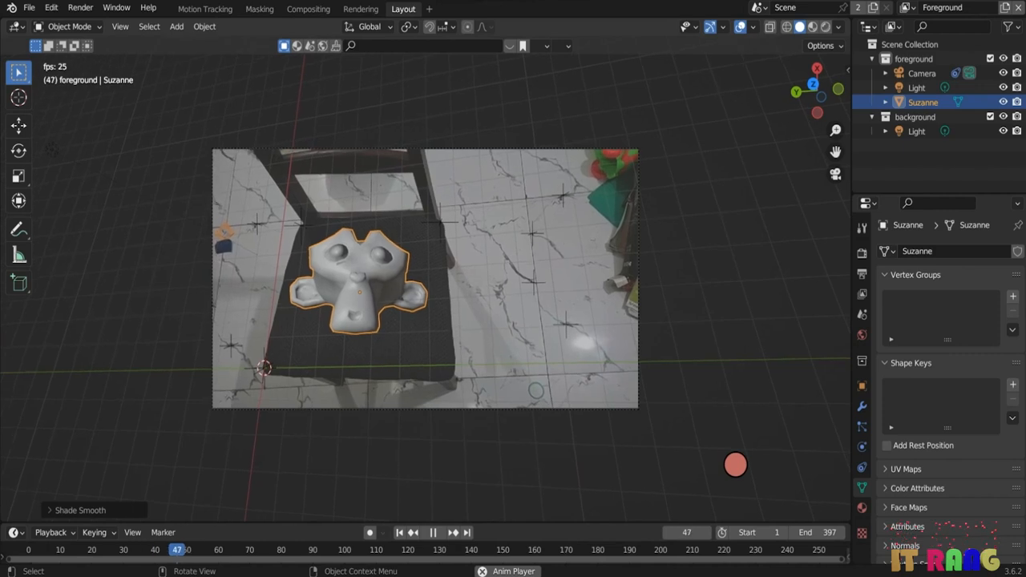
{"action": "left_click", "coordinate": [730, 343]}
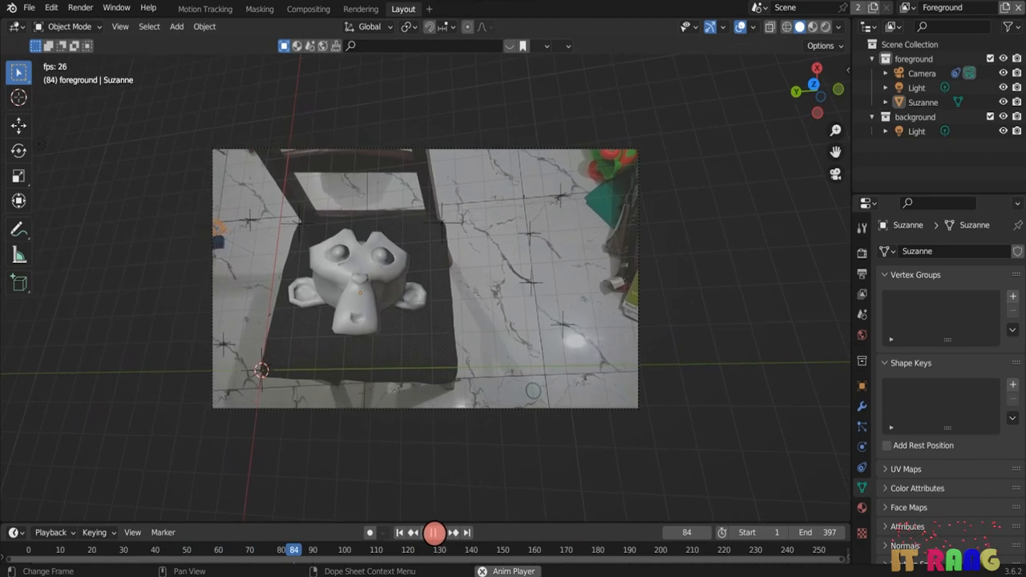
{"action": "left_click", "coordinate": [432, 532]}
{"action": "left_click", "coordinate": [404, 533]}
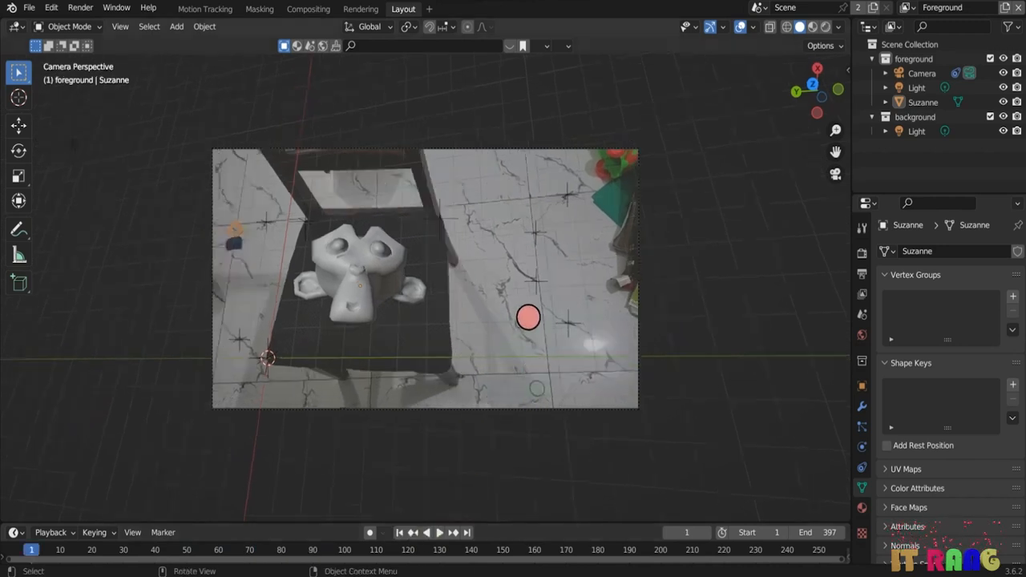
- Tilt the monkey about -24° around the global Y axis and turn it slightly around Z to face the camera
{"action": "left_click", "coordinate": [361, 274]}
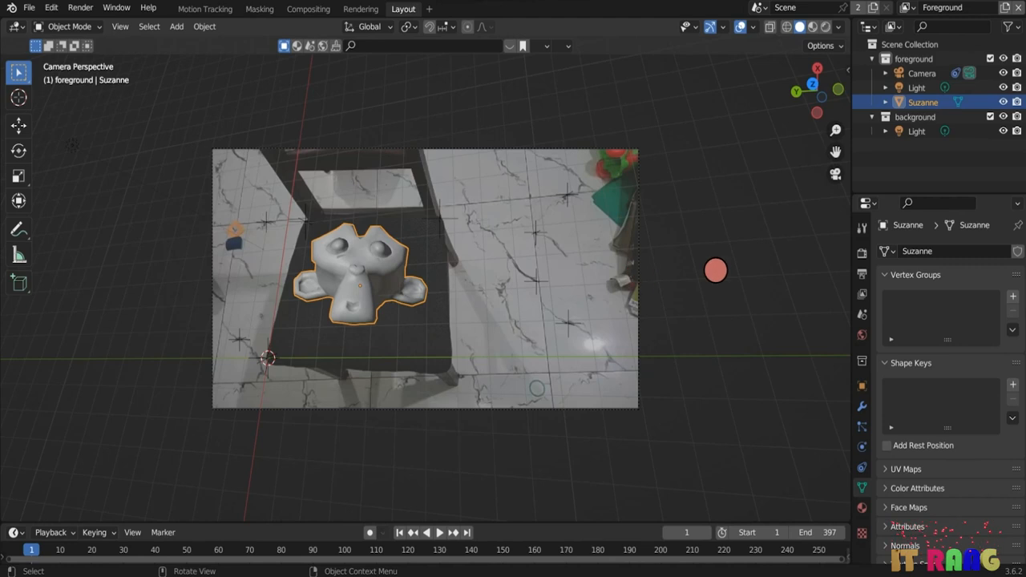
{"action": "key", "text": "r"}
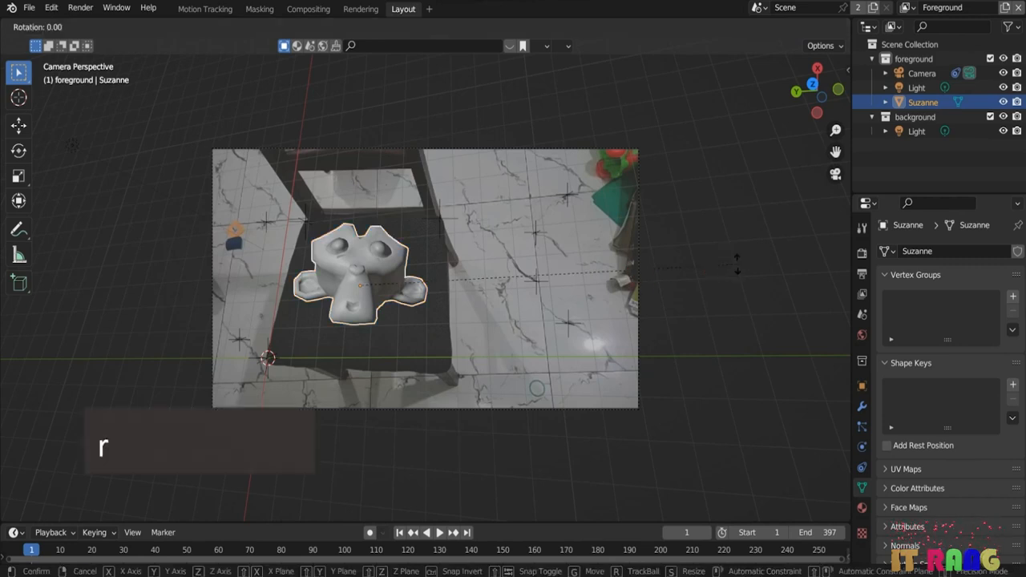
{"action": "key", "text": "y"}
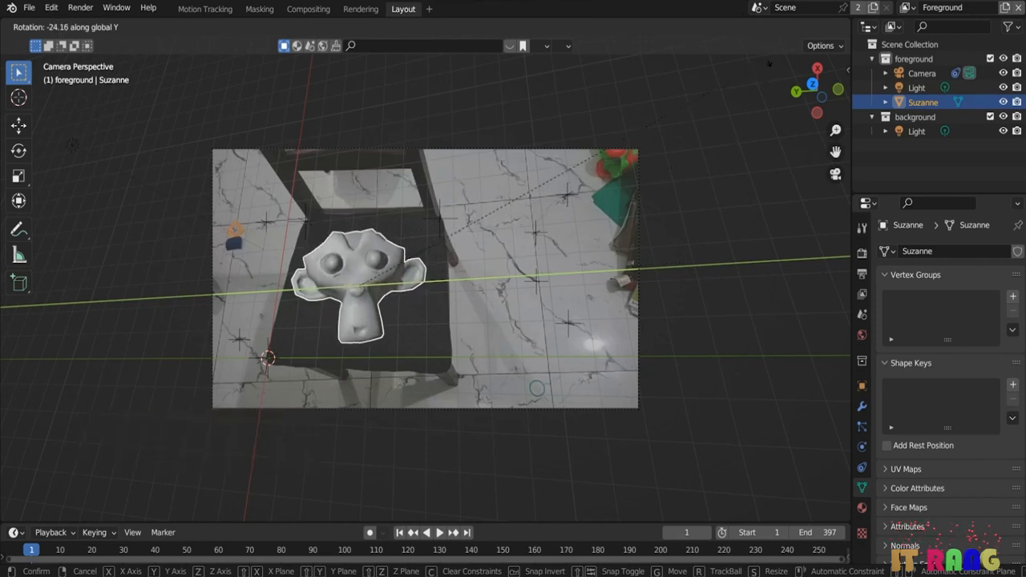
{"action": "left_click", "coordinate": [362, 266]}
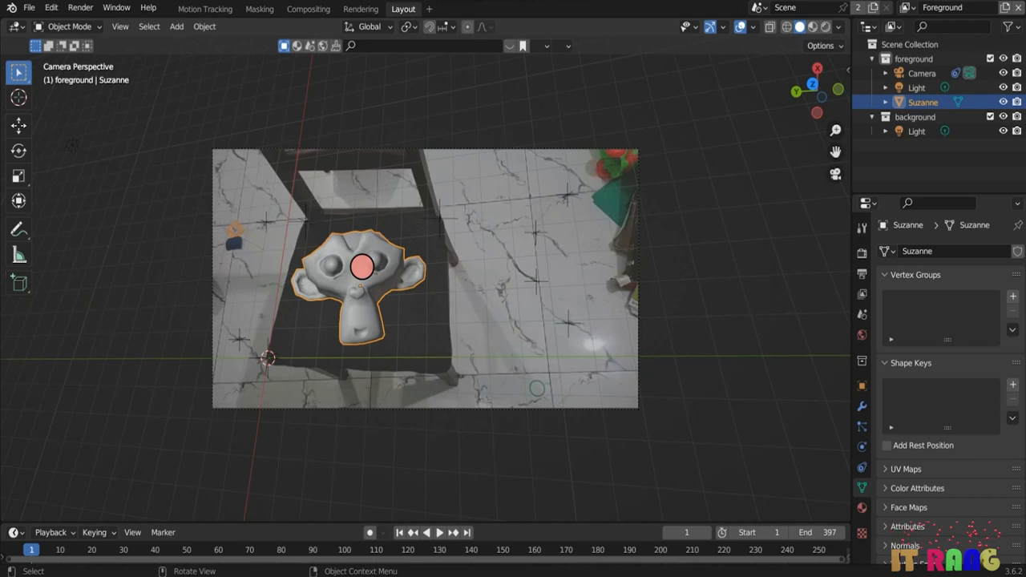
{"action": "key", "text": "r"}
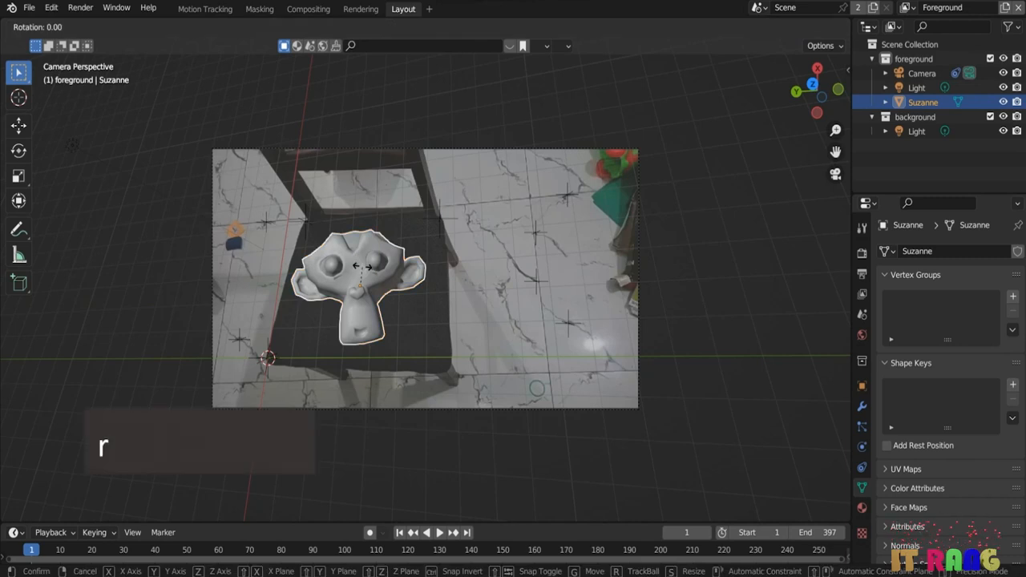
{"action": "key", "text": "z"}
{"action": "left_click", "coordinate": [364, 265]}
{"action": "left_click", "coordinate": [676, 278]}
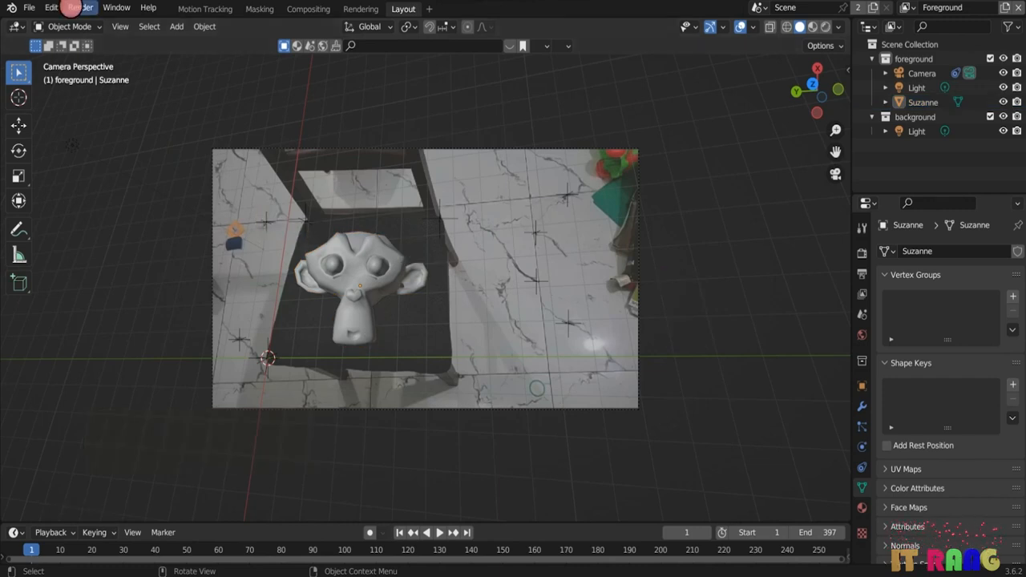
- Render an image of frame 1 to check the result, and close the render window
{"action": "left_click", "coordinate": [78, 8]}
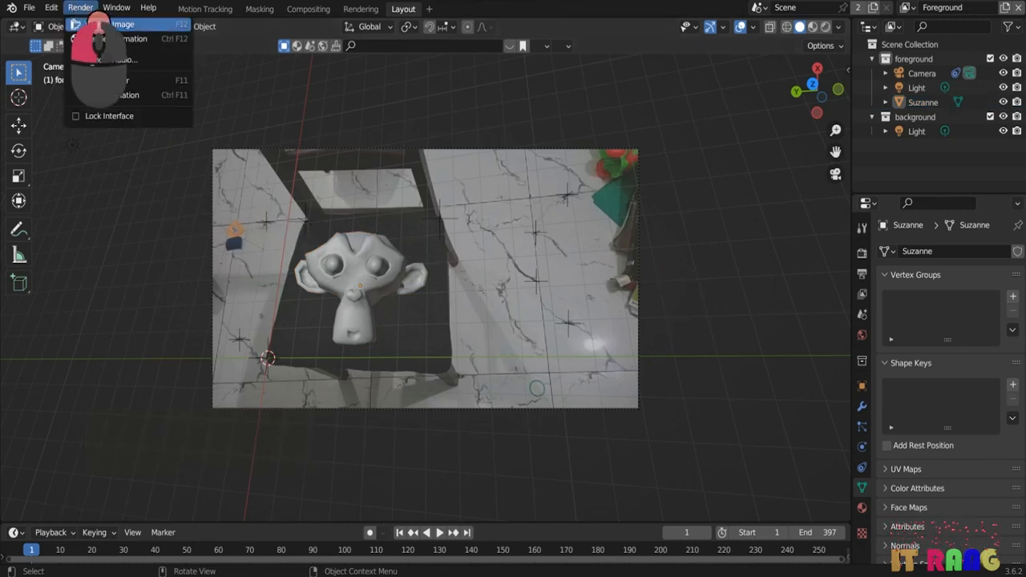
{"action": "left_click", "coordinate": [97, 24]}
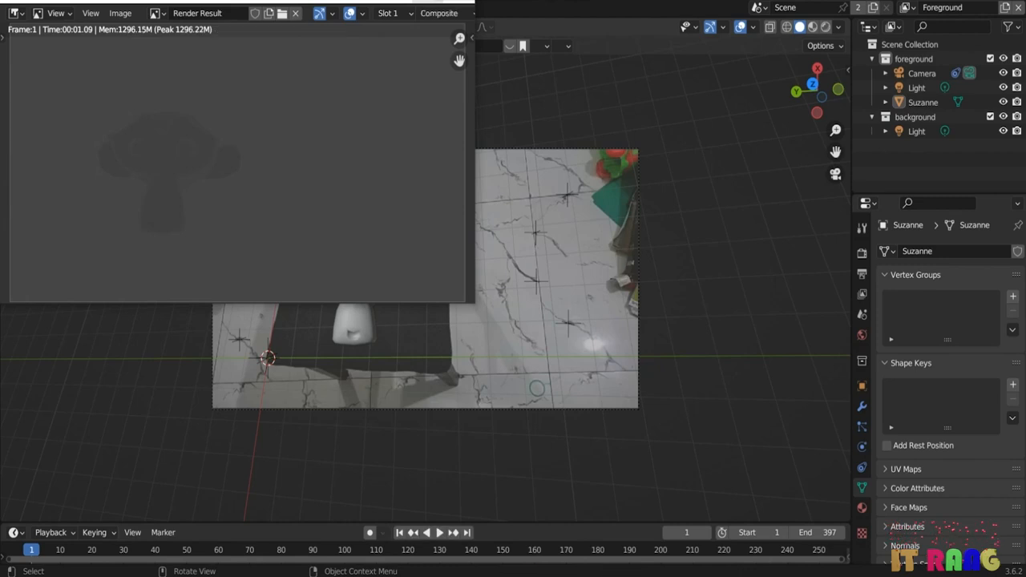
{"action": "left_click", "coordinate": [421, 2]}
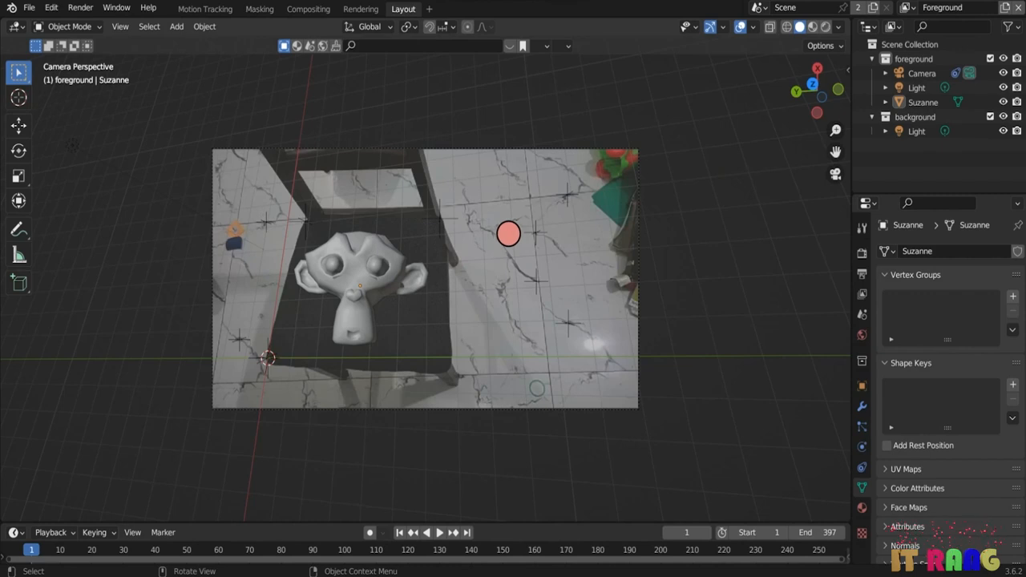
- Set the power of the light above the monkey to 5000 W, and duplicate it to the monkey's other side at the same height
{"action": "key", "text": "KP_0"}
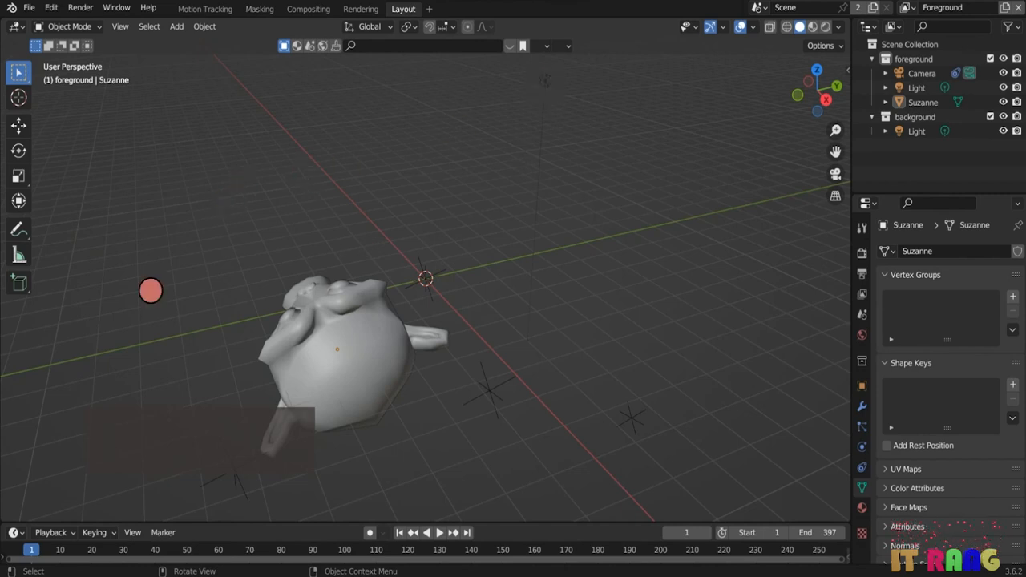
{"action": "middle_click_drag", "start_coordinate": [145, 320], "coordinate": [406, 294]}
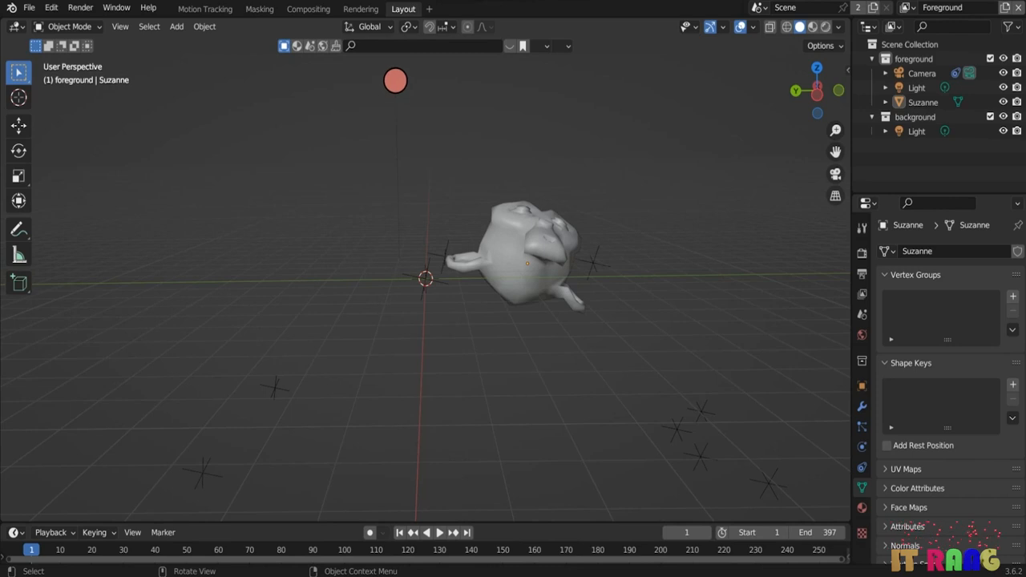
{"action": "left_click", "coordinate": [395, 80]}
{"action": "left_click", "coordinate": [963, 350]}
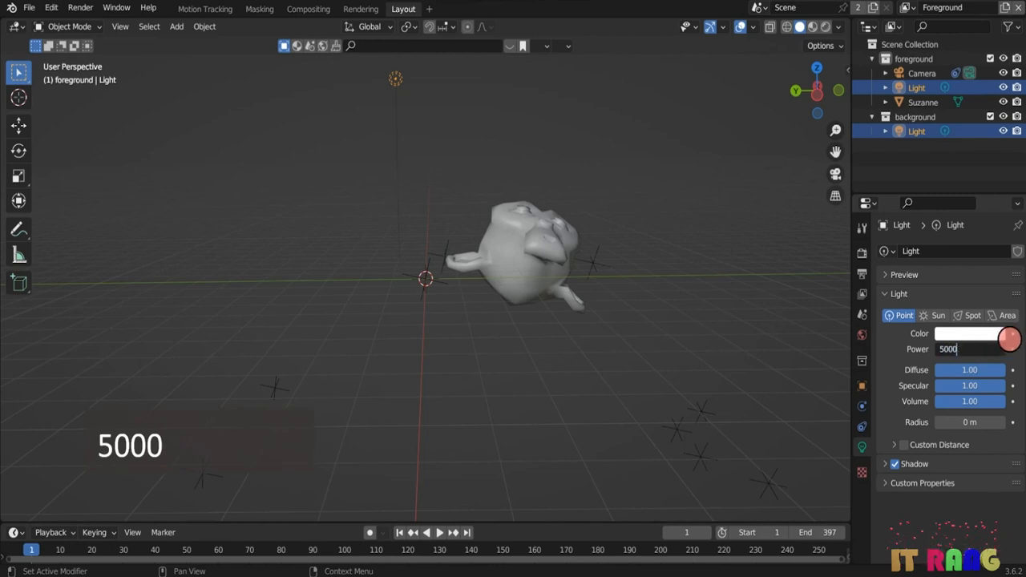
{"action": "key", "text": "Return"}
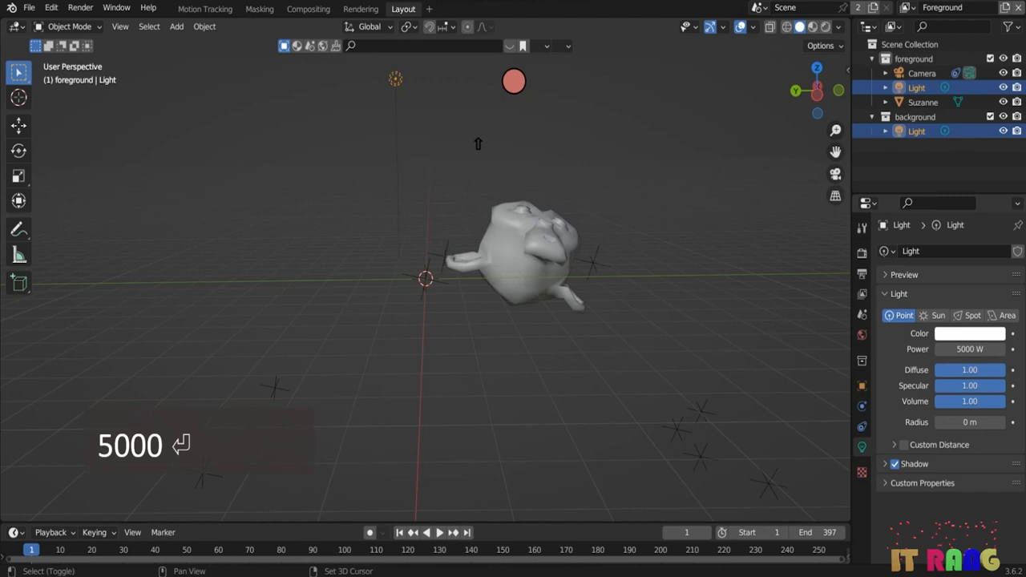
{"action": "key", "text": "shift+d"}
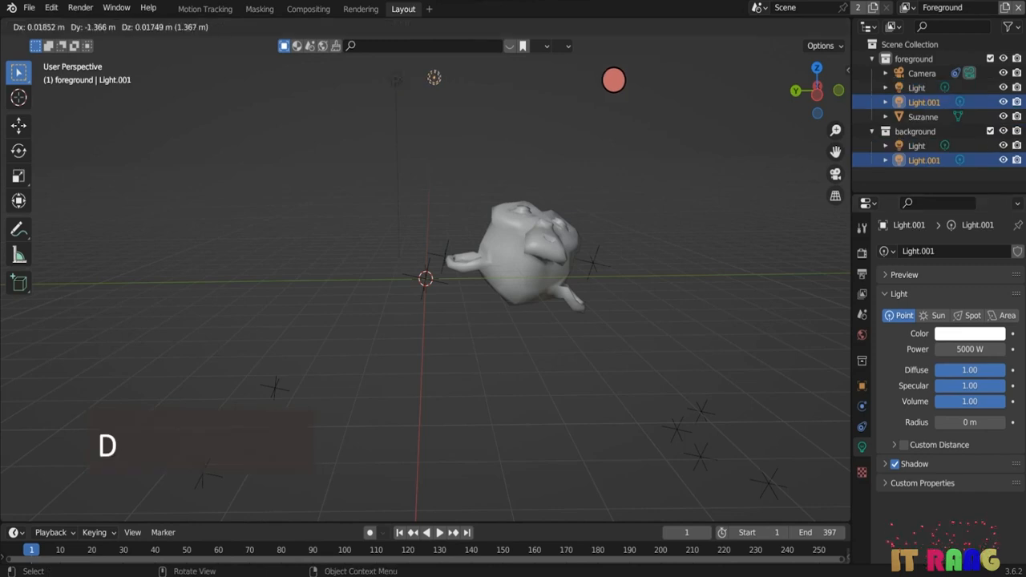
{"action": "left_click", "coordinate": [790, 81]}
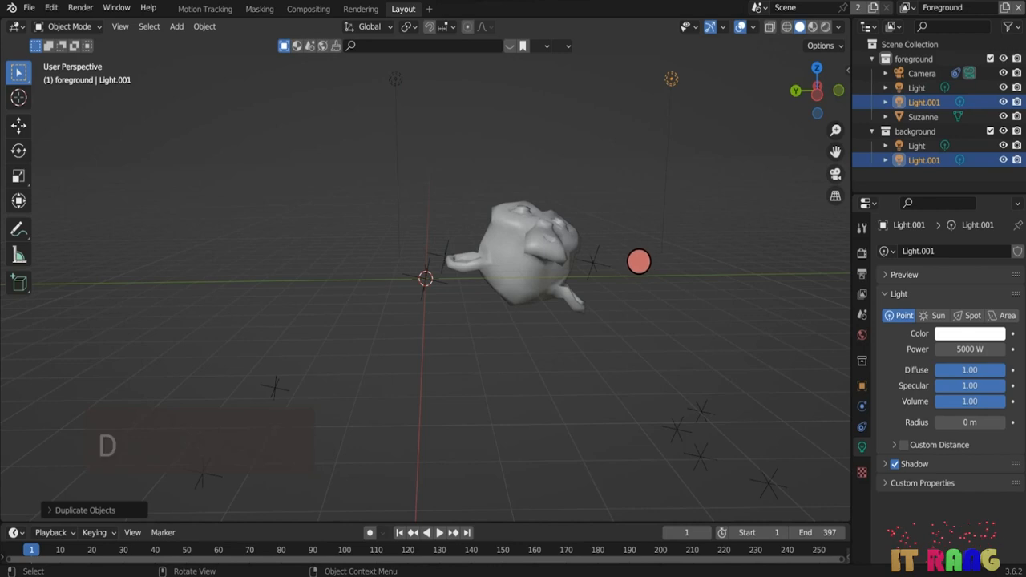
- Render an image of frame 1 to check the monkey under the two lights, and close the render window
{"action": "left_click", "coordinate": [83, 10]}
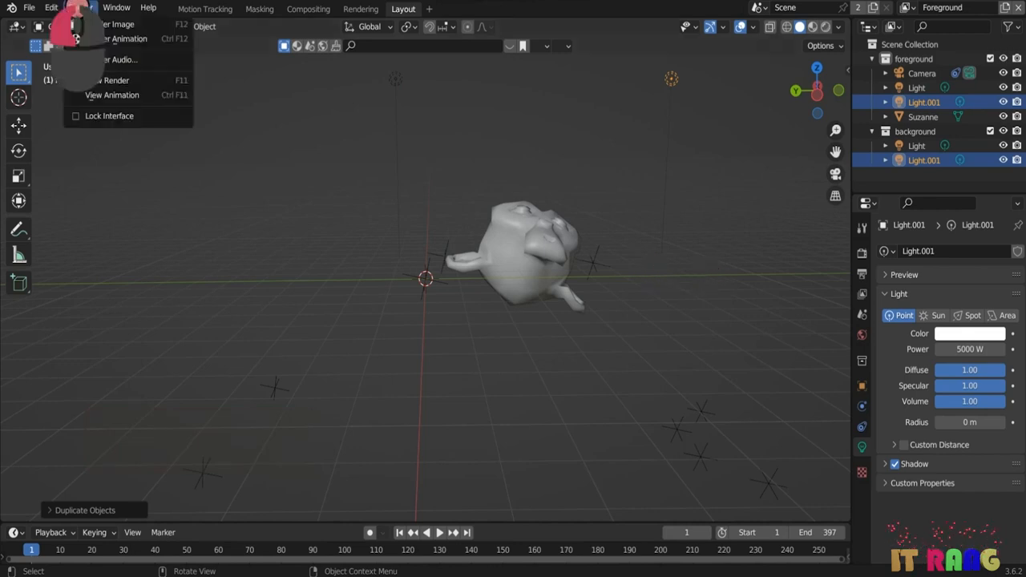
{"action": "left_click", "coordinate": [98, 23]}
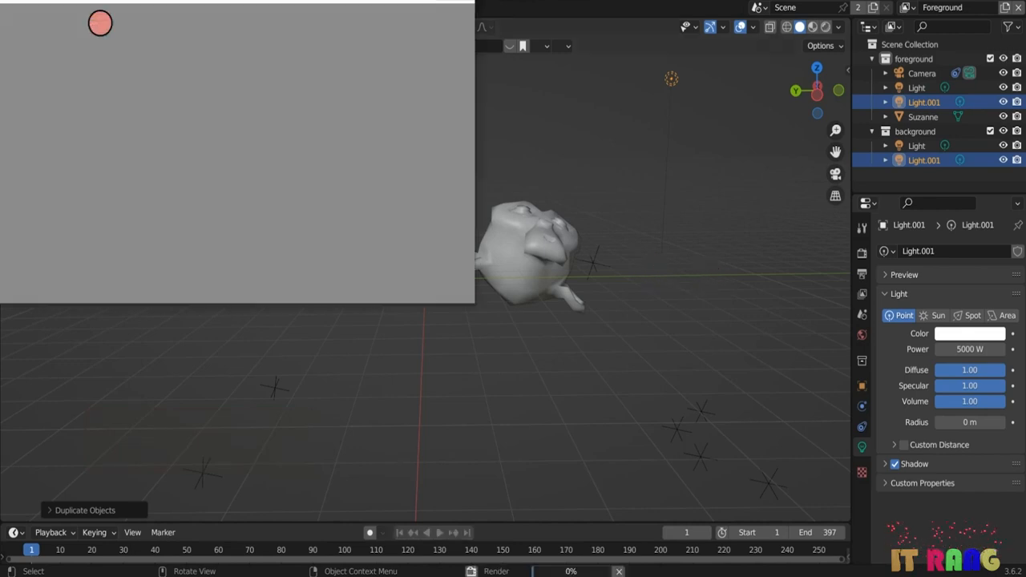
{"action": "left_click", "coordinate": [426, 1]}
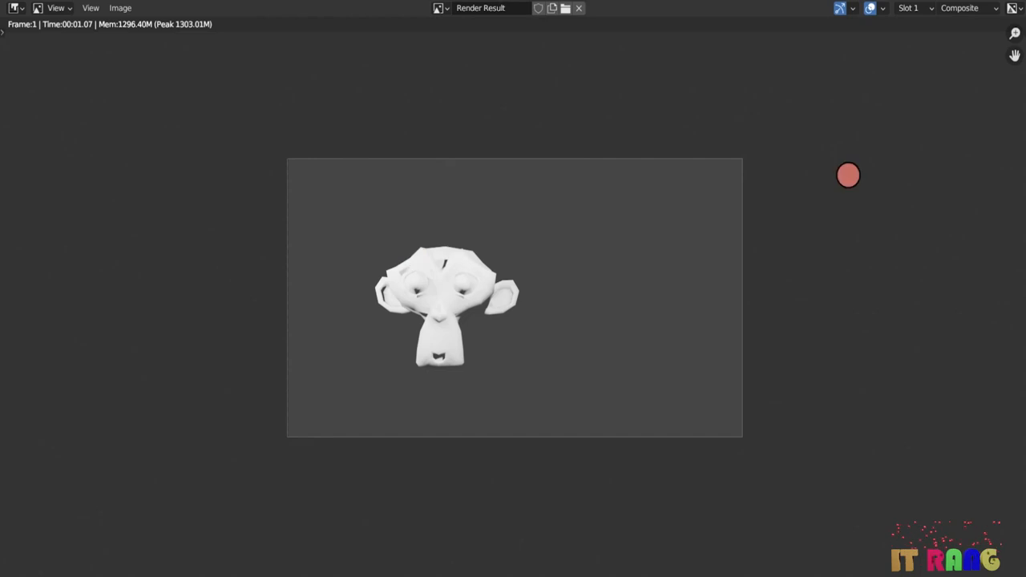
{"action": "left_click", "coordinate": [1004, 1]}
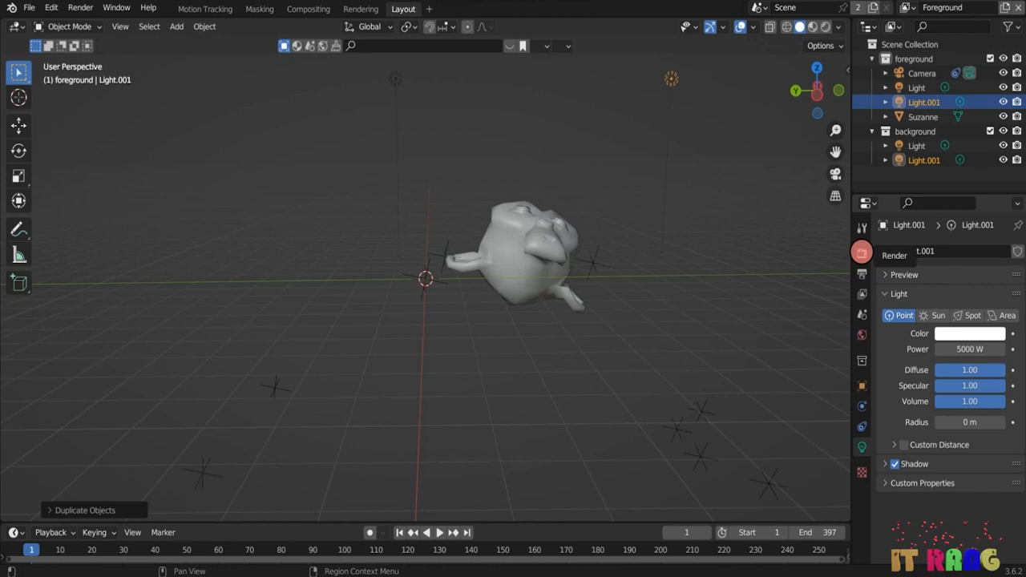
- Enable the Transparent film option in the Eevee render settings
{"action": "left_click", "coordinate": [861, 252]}
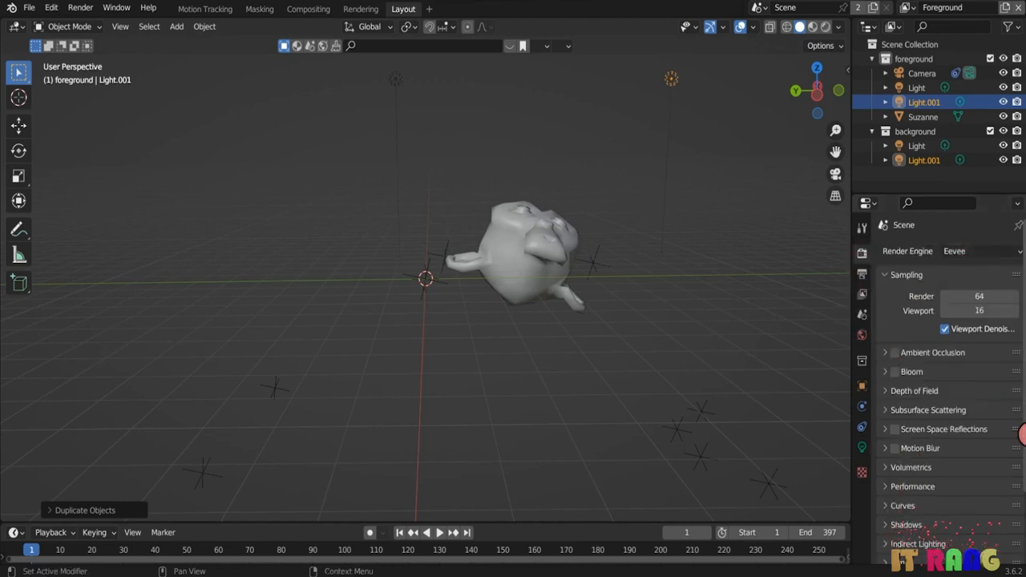
{"action": "scroll", "coordinate": [1009, 412], "scroll_direction": "down", "scroll_amount": 3}
{"action": "scroll", "coordinate": [1008, 412], "scroll_direction": "down", "scroll_amount": 1}
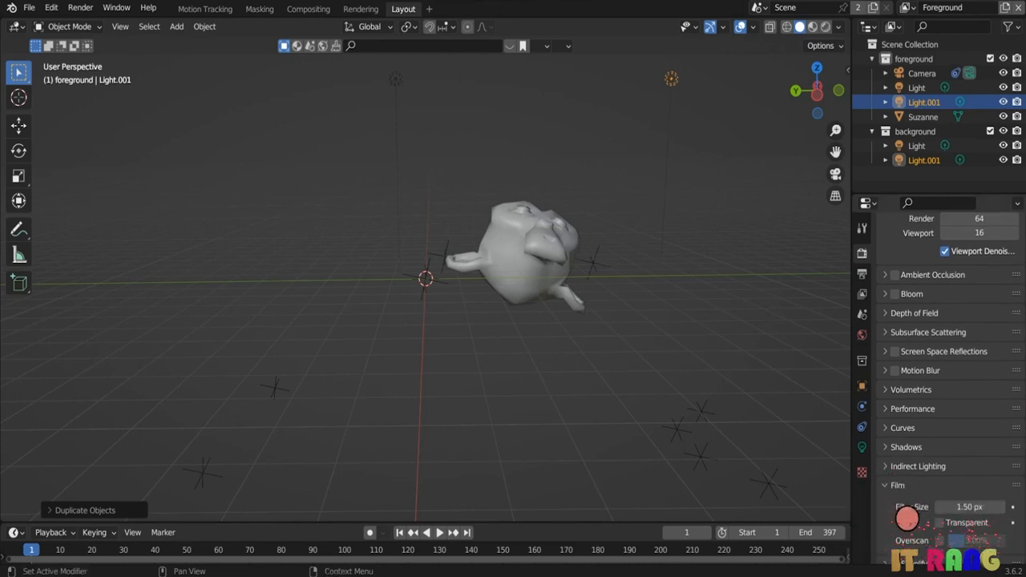
{"action": "left_click", "coordinate": [938, 523]}
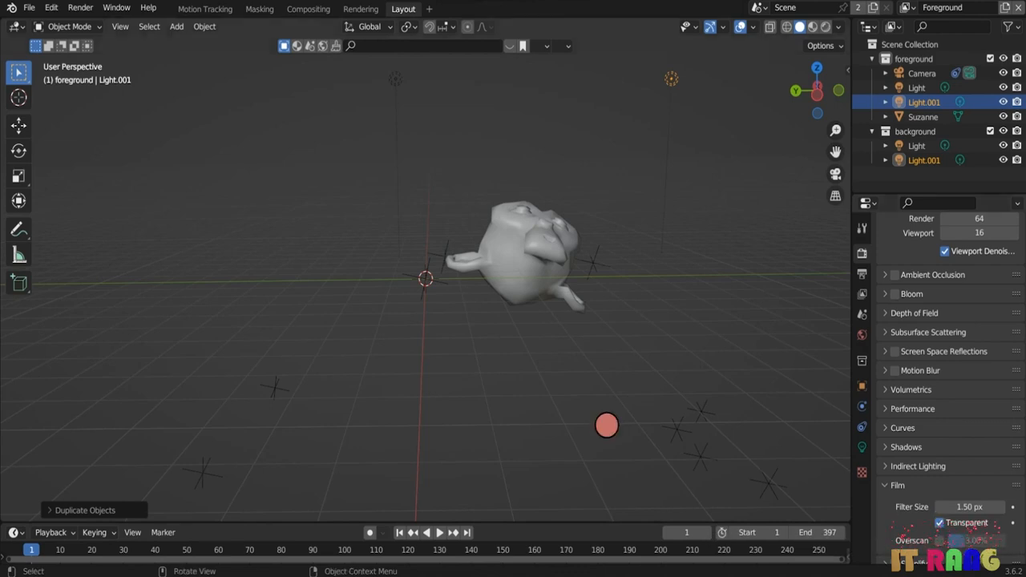
- Render frame 1 again to check the monkey composited over the chair footage, and close the render window
{"action": "left_click", "coordinate": [78, 8]}
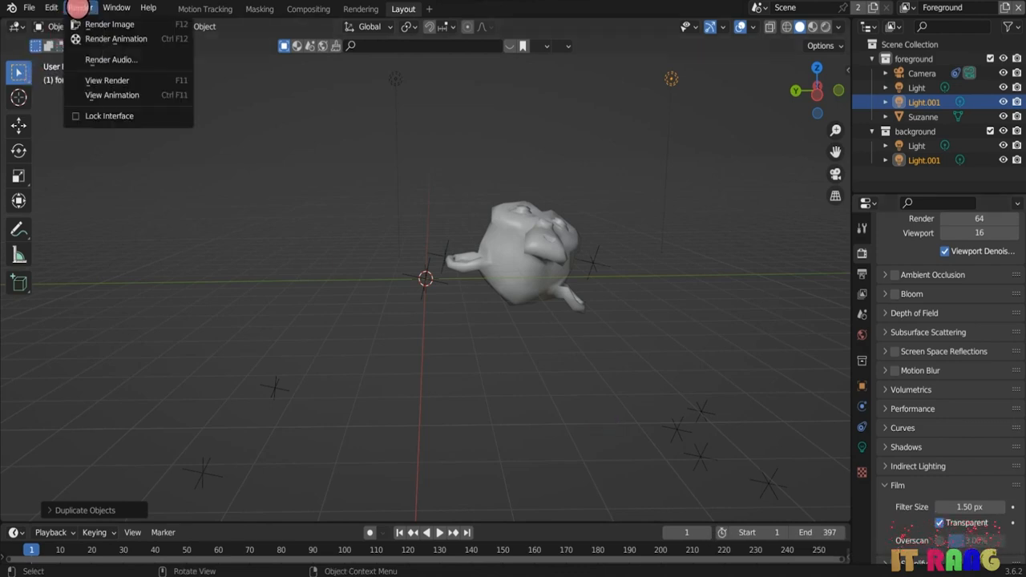
{"action": "left_click", "coordinate": [95, 25]}
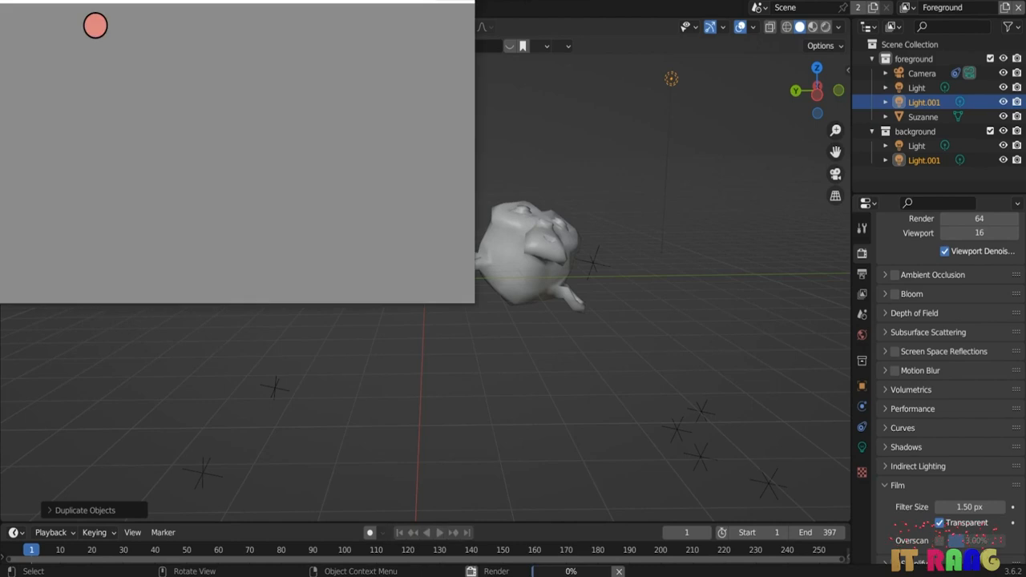
{"action": "left_click", "coordinate": [426, 0]}
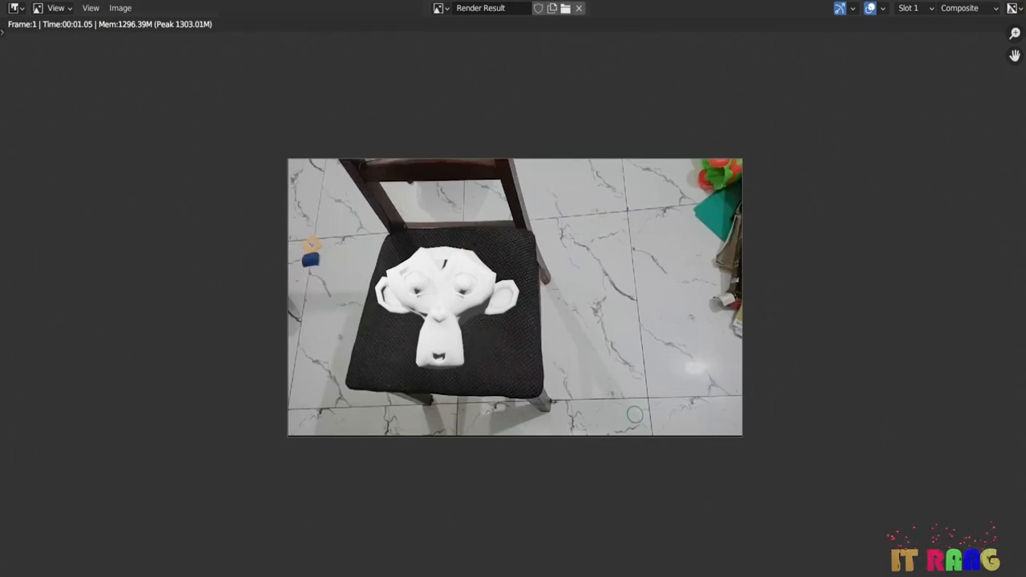
{"action": "left_click", "coordinate": [1009, 1]}
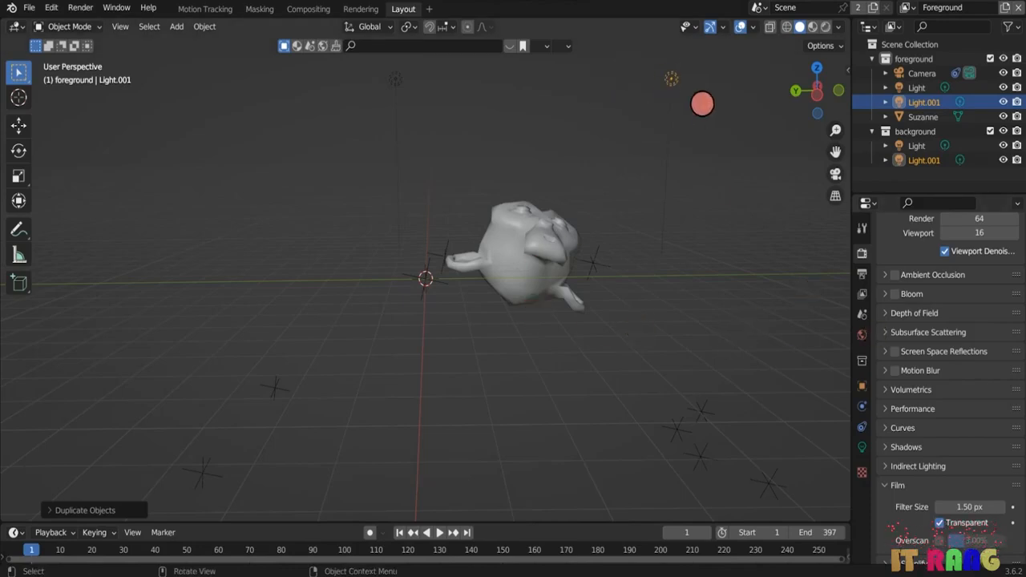
- Reduce the power of both the duplicated light and the original light to 3000 W
{"action": "left_click", "coordinate": [862, 447]}
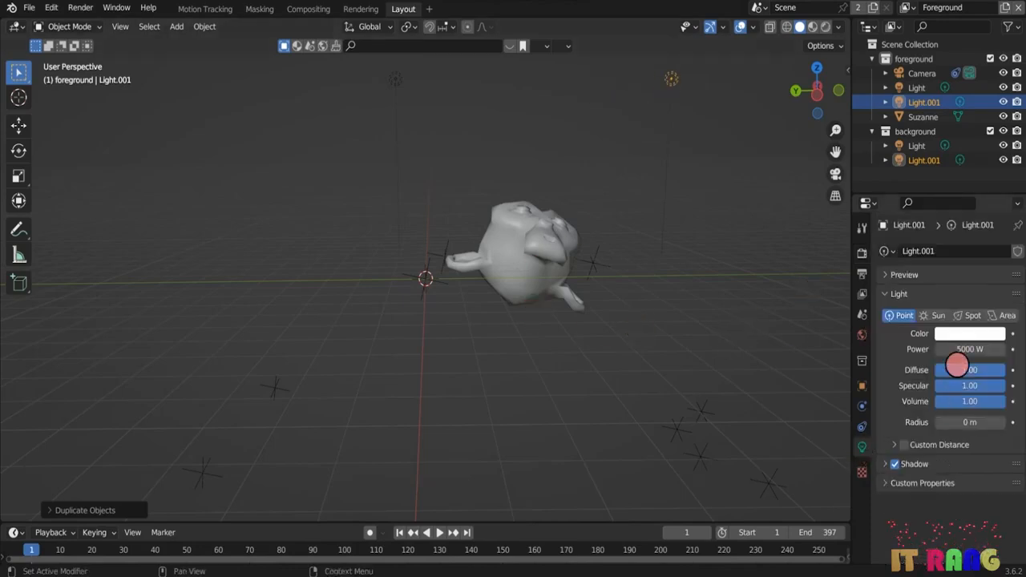
{"action": "left_click", "coordinate": [962, 350]}
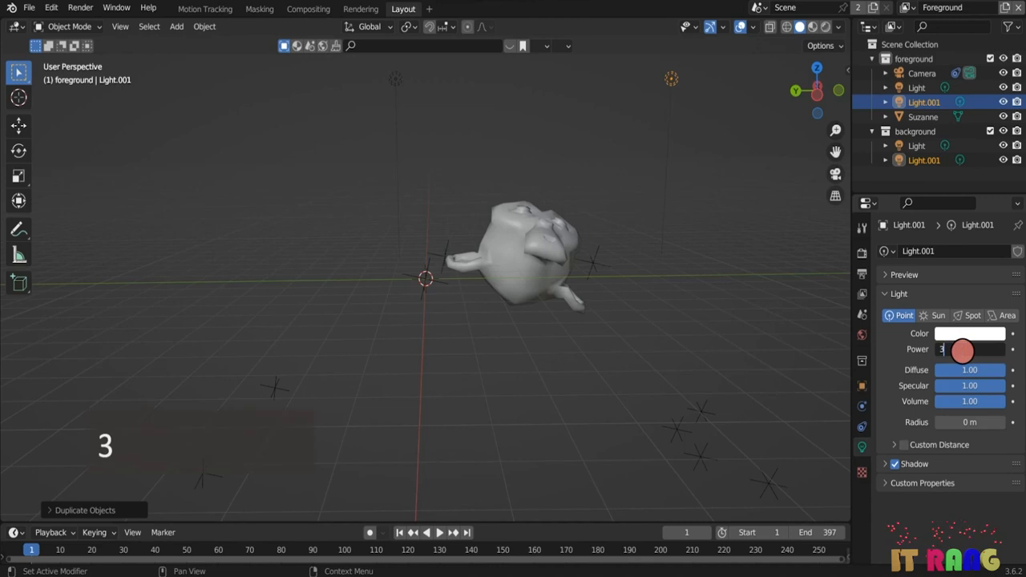
{"action": "key", "text": "Return"}
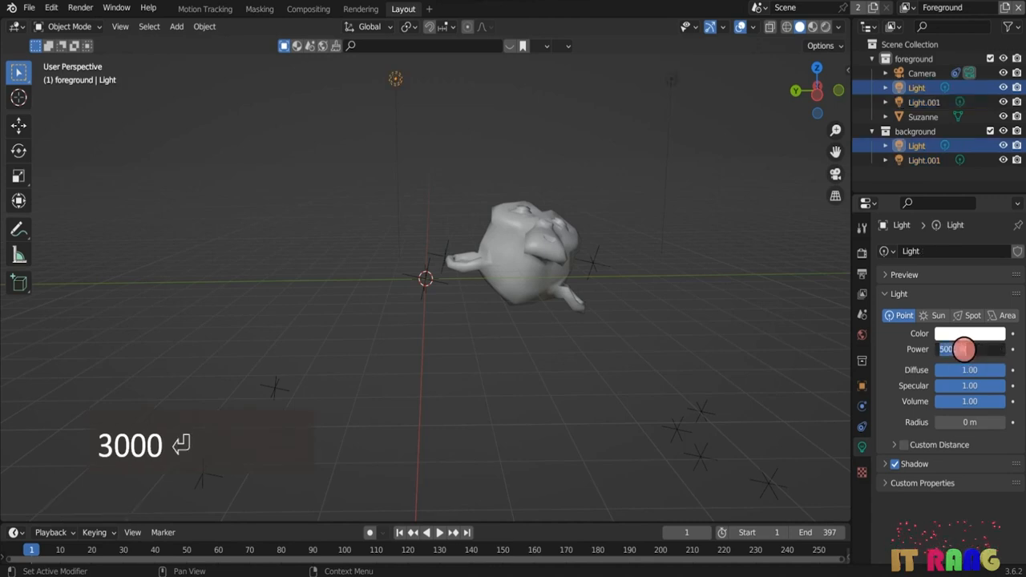
{"action": "type", "text": "3000"}
{"action": "key", "text": "Return"}
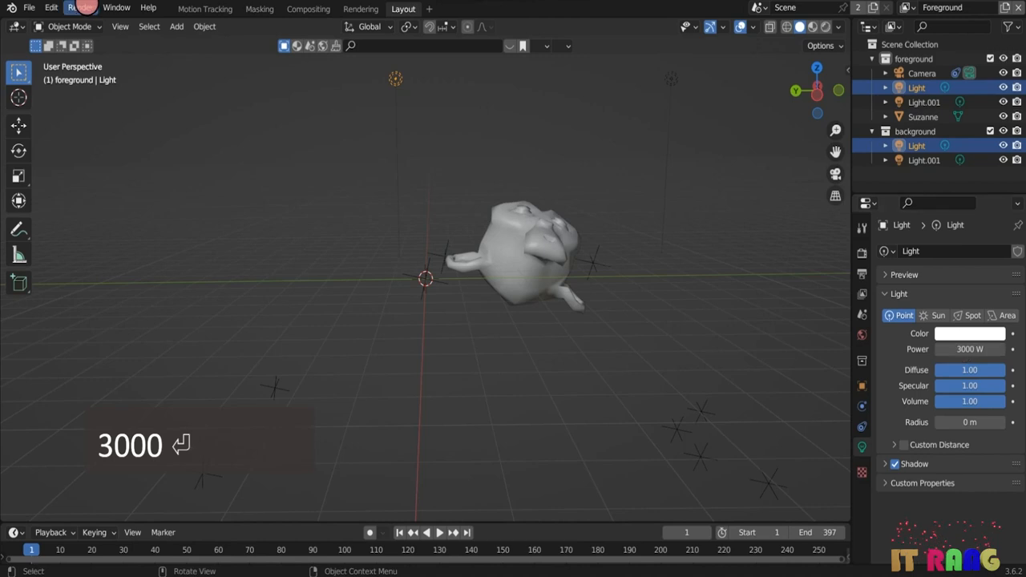
- Render frame 1 to check the composite with the dimmed lights, and close the render window
{"action": "left_click", "coordinate": [80, 7]}
{"action": "left_click", "coordinate": [108, 22]}
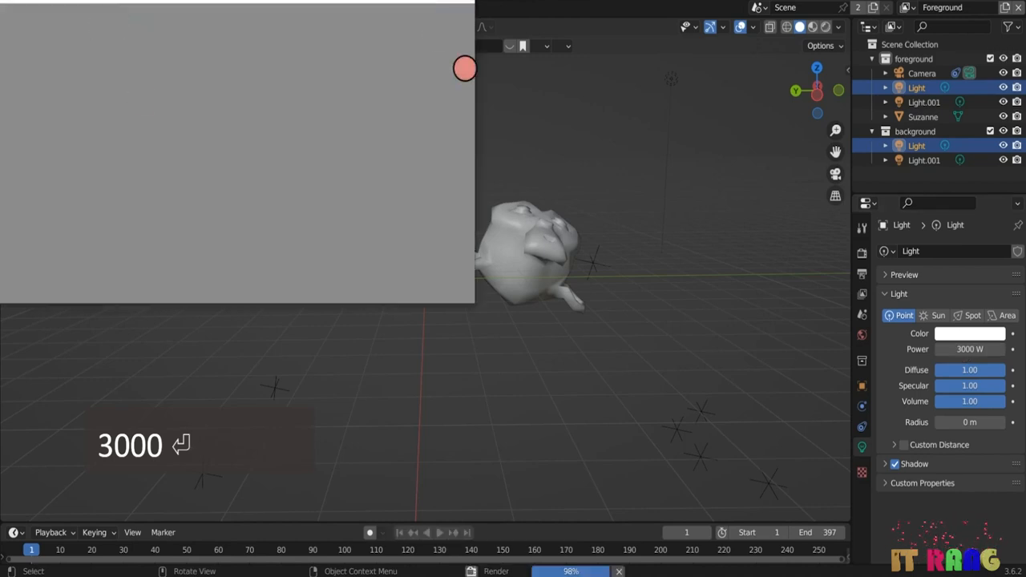
{"action": "left_click", "coordinate": [430, 2]}
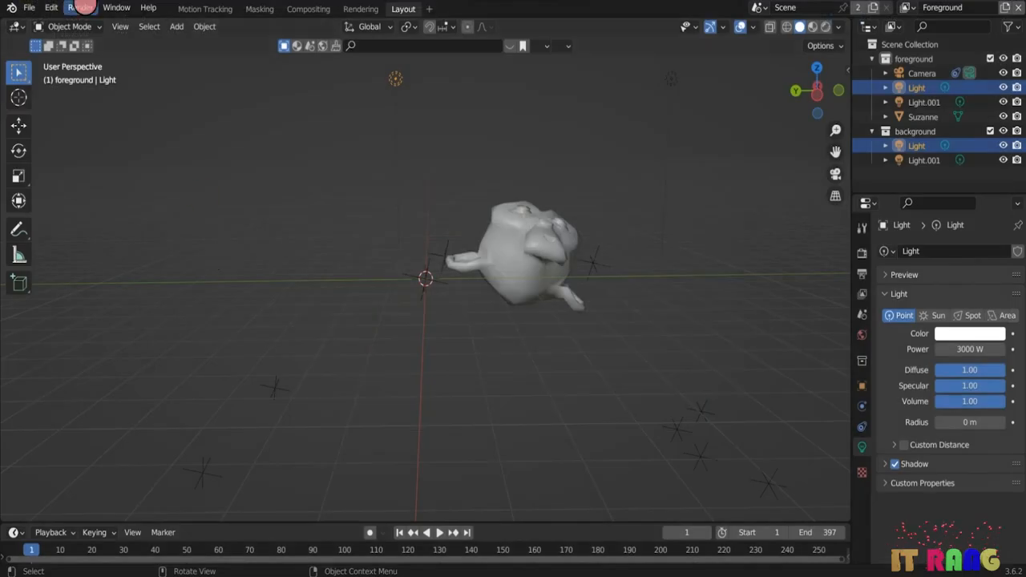
{"action": "left_click", "coordinate": [82, 7]}
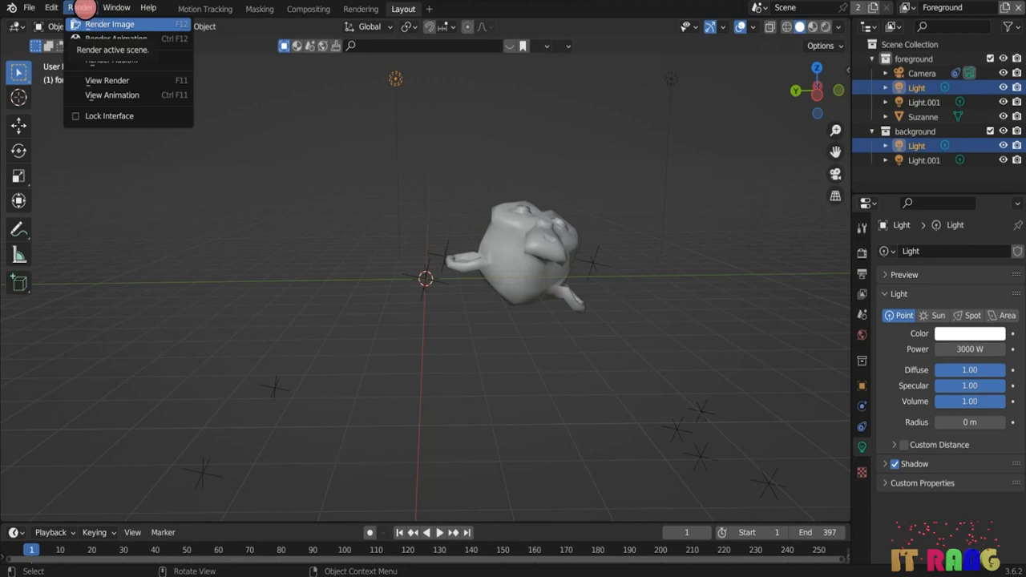
{"action": "left_click", "coordinate": [79, 8]}
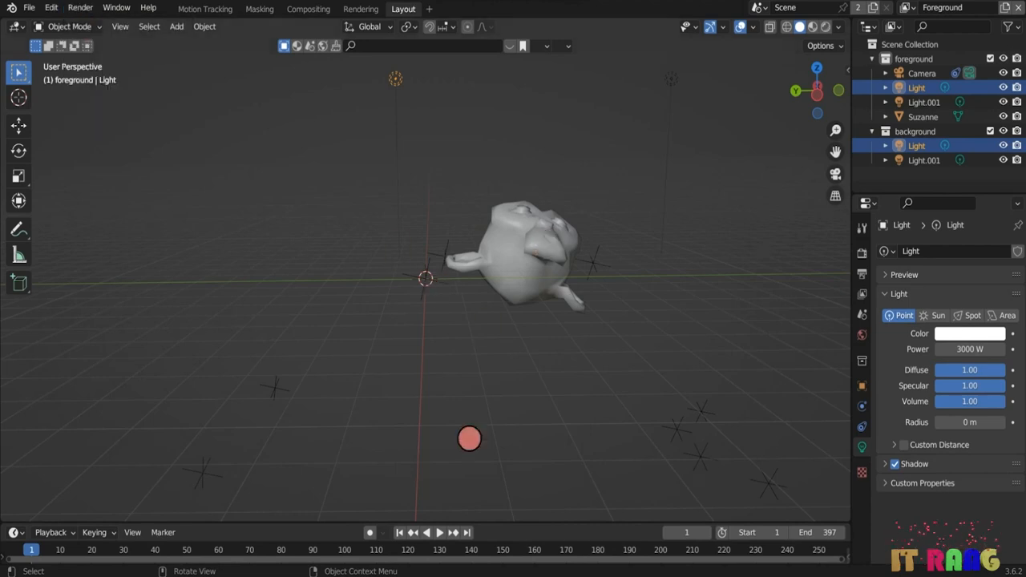
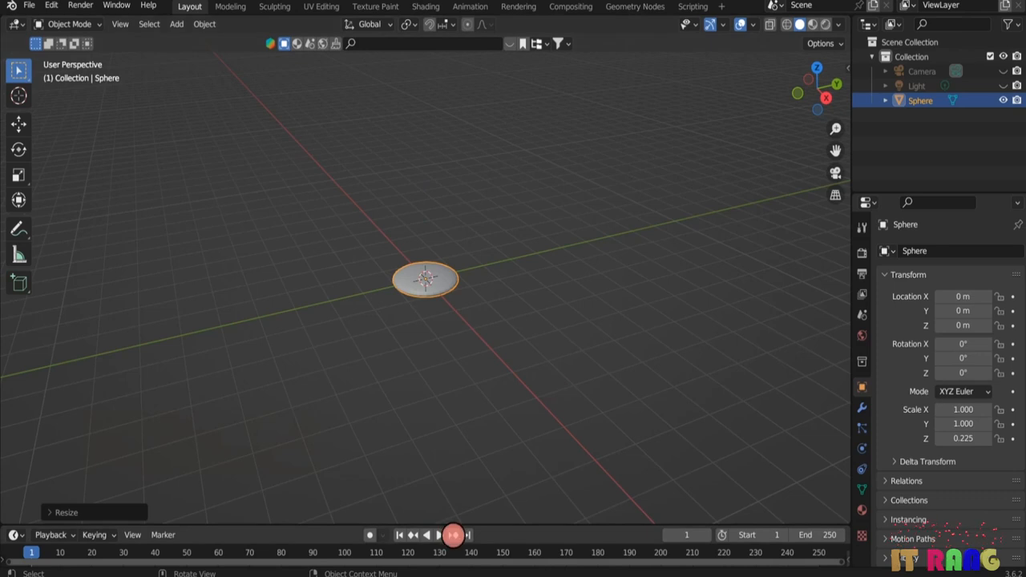
- Enlarge the timeline and insert a Location, Rotation & Scale keyframe for the flattened sphere at frame 1
{"action": "left_click_drag", "start_coordinate": [513, 523], "coordinate": [514, 489]}
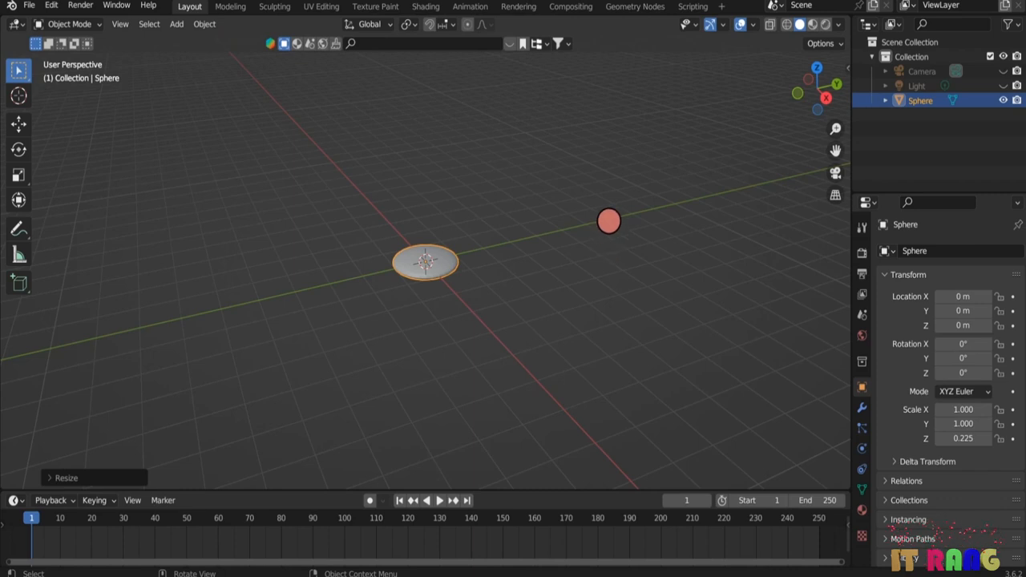
{"action": "key", "text": "i"}
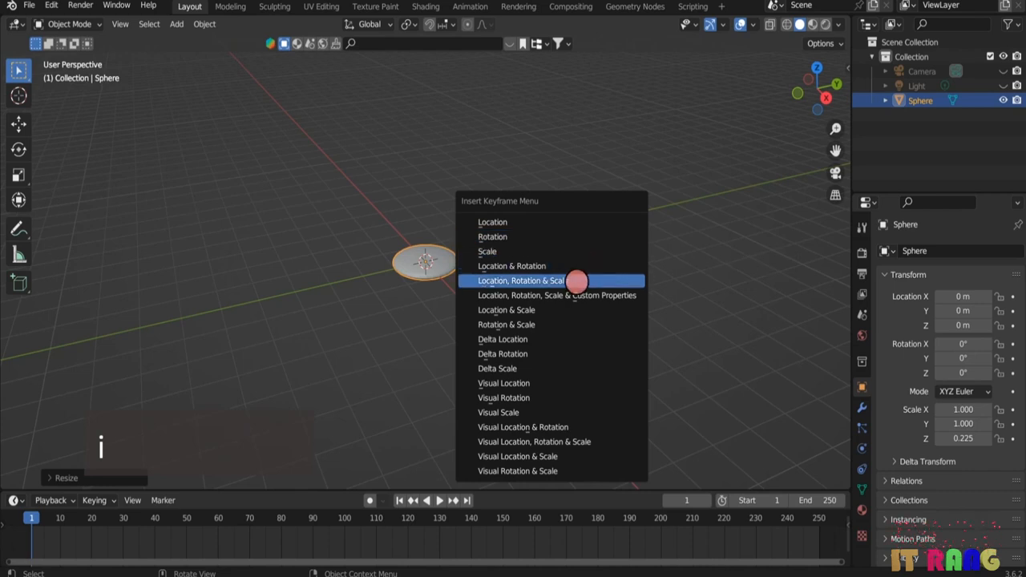
{"action": "left_click", "coordinate": [580, 280]}
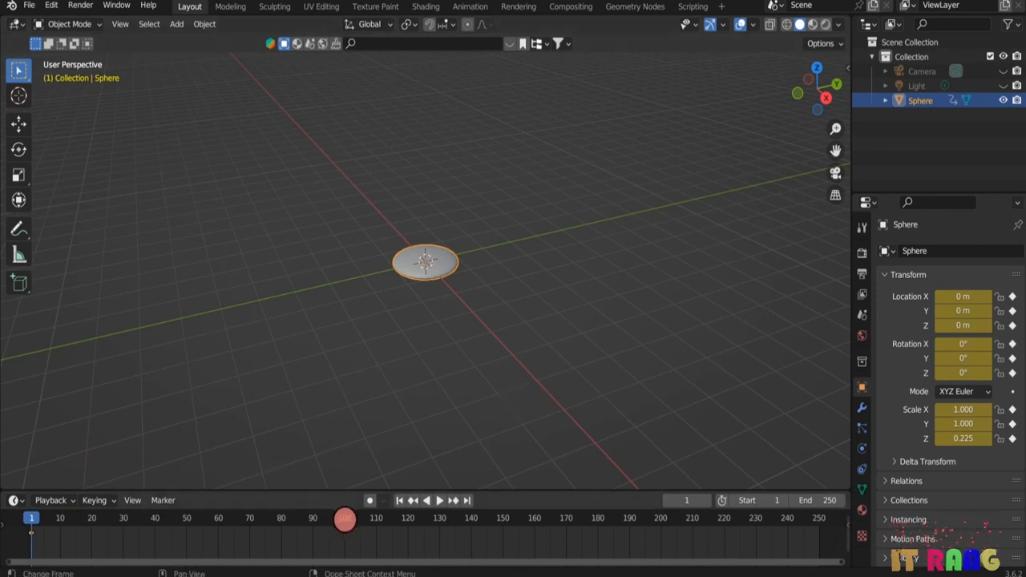
- At frame 100, scale the sphere to about 6.06 in X and Y only, and insert a Location, Rotation & Scale keyframe
{"action": "left_click", "coordinate": [345, 519]}
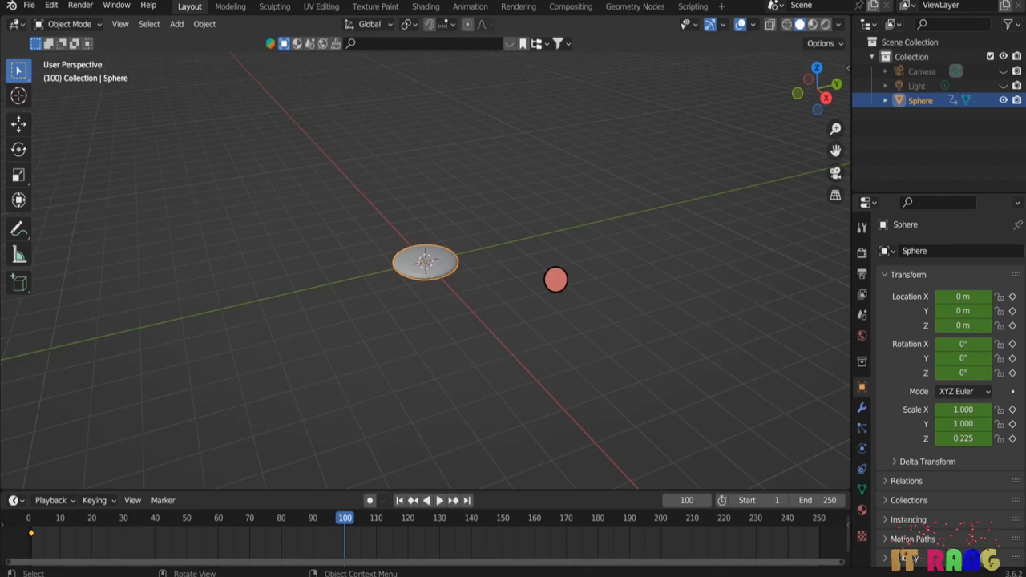
{"action": "key", "text": "s"}
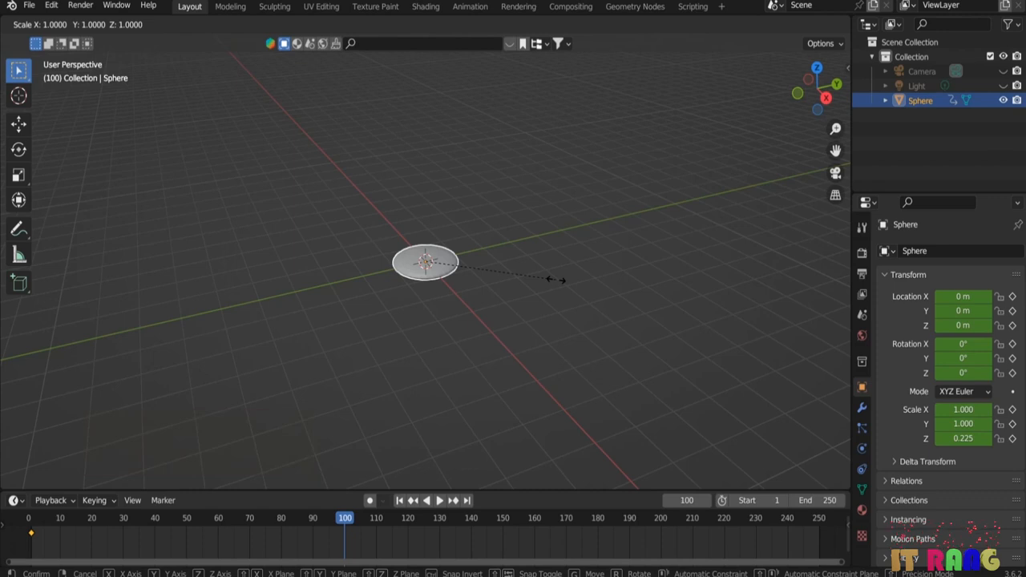
{"action": "key", "text": "shift+z"}
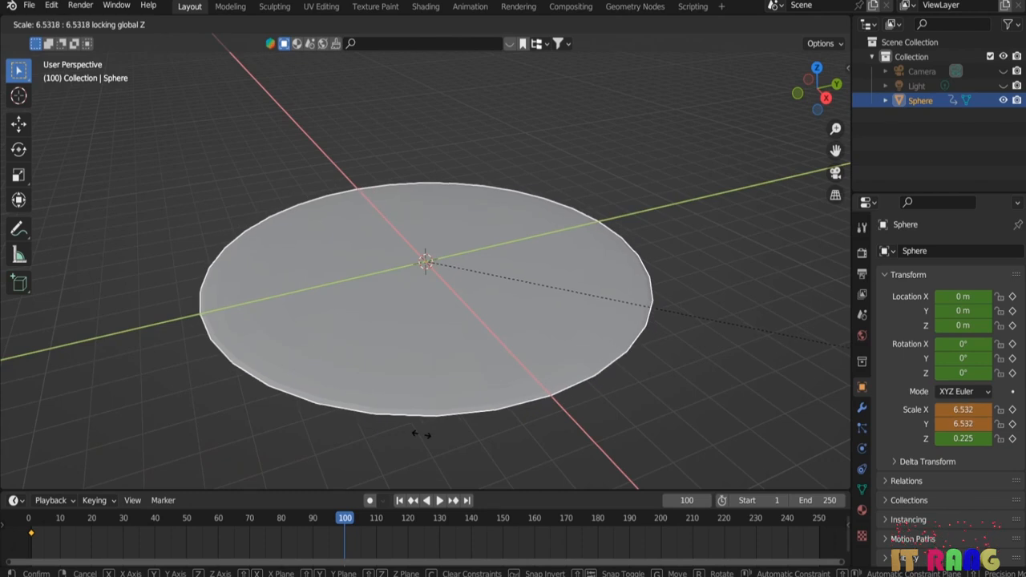
{"action": "left_click", "coordinate": [360, 426]}
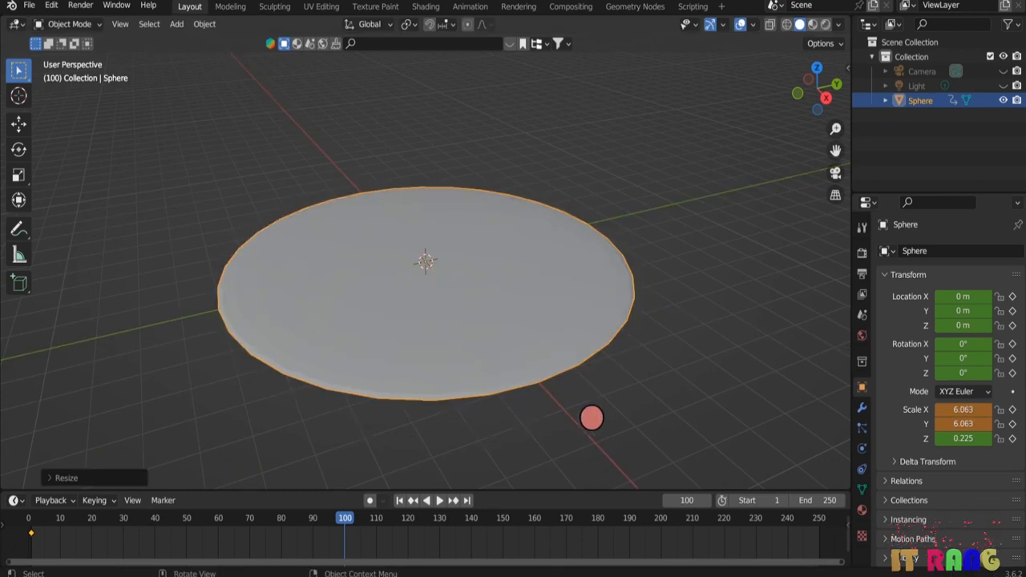
{"action": "key", "text": "i"}
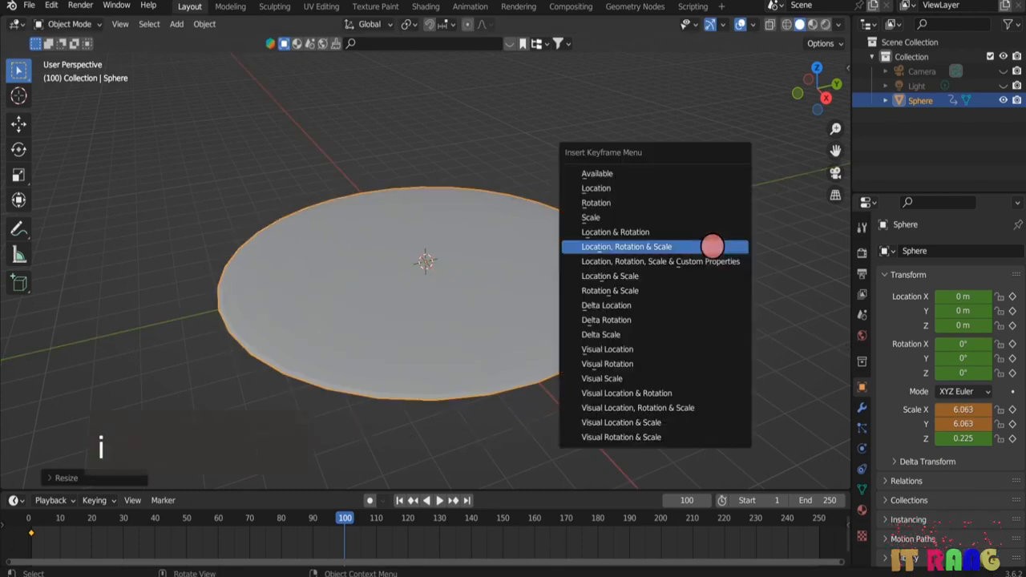
{"action": "left_click", "coordinate": [712, 246]}
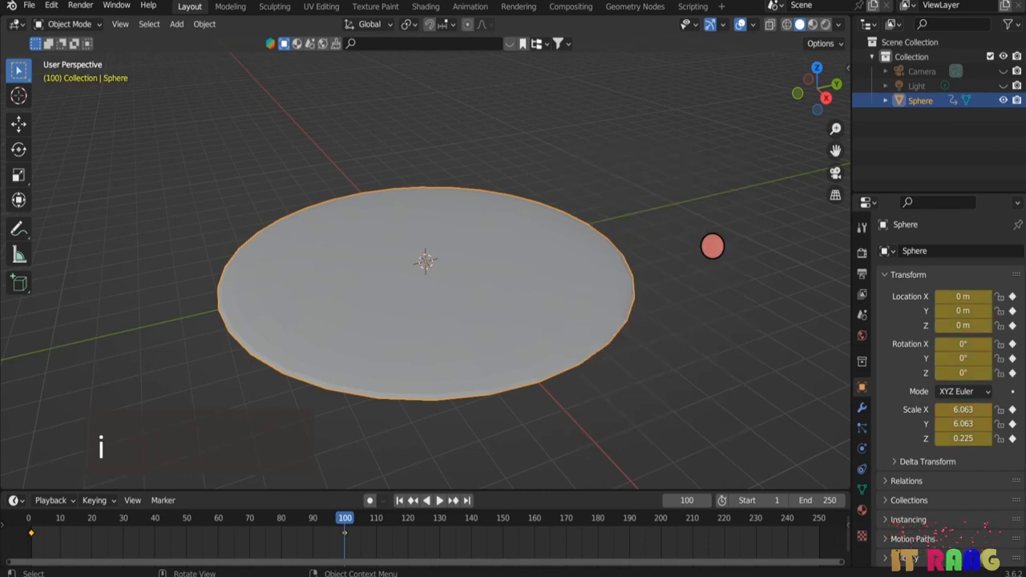
- Play the flattened sphere's expansion from frame 1 to check it, and return to the first frame
{"action": "left_click", "coordinate": [399, 499]}
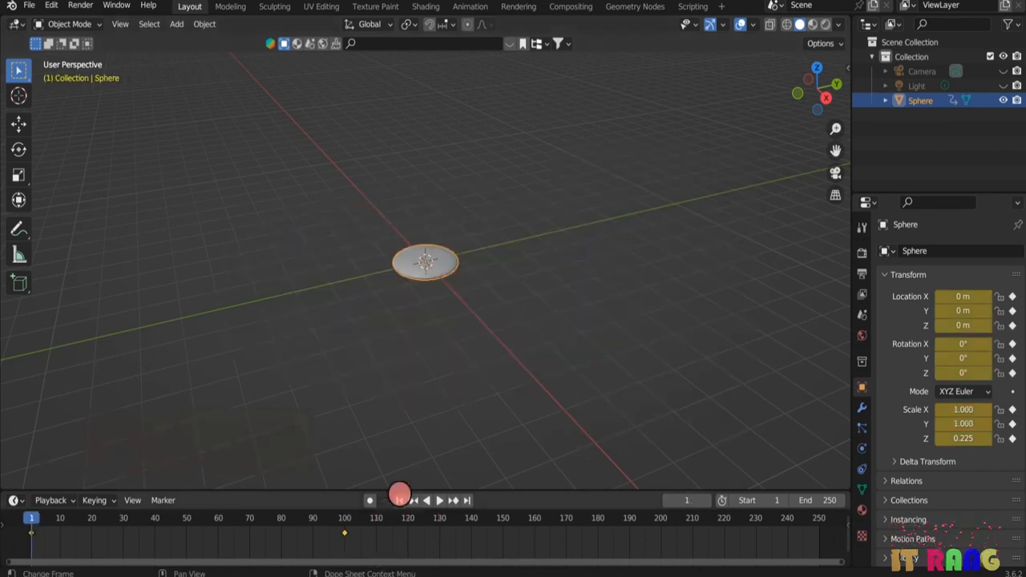
{"action": "left_click", "coordinate": [440, 500]}
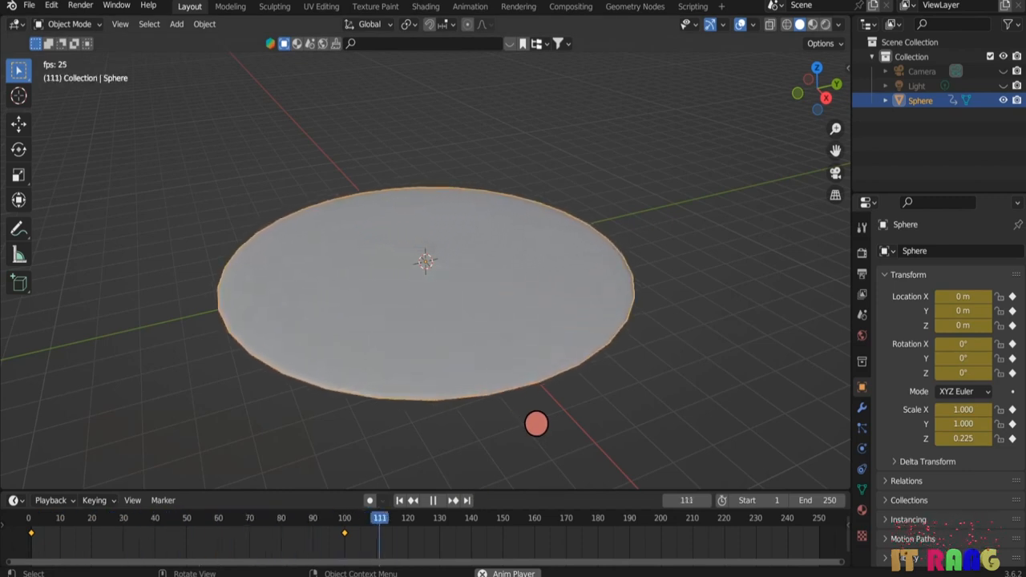
{"action": "key", "text": "space"}
{"action": "left_click", "coordinate": [400, 500]}
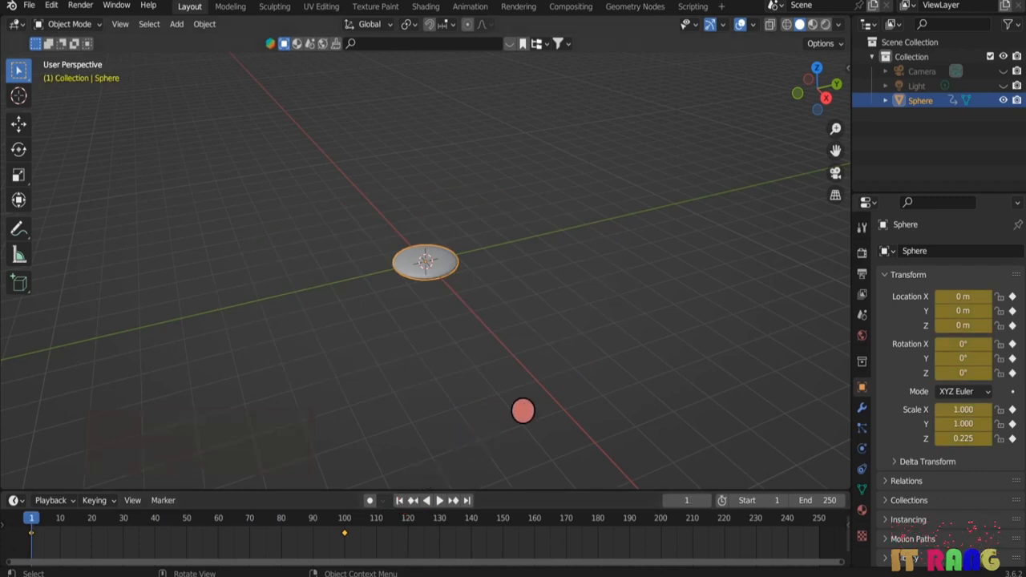
- Add a second UV sphere at the origin and scale it down uniformly to about 0.53
{"action": "key", "text": "shift+a"}
{"action": "mouse_move", "coordinate": [629, 216]}
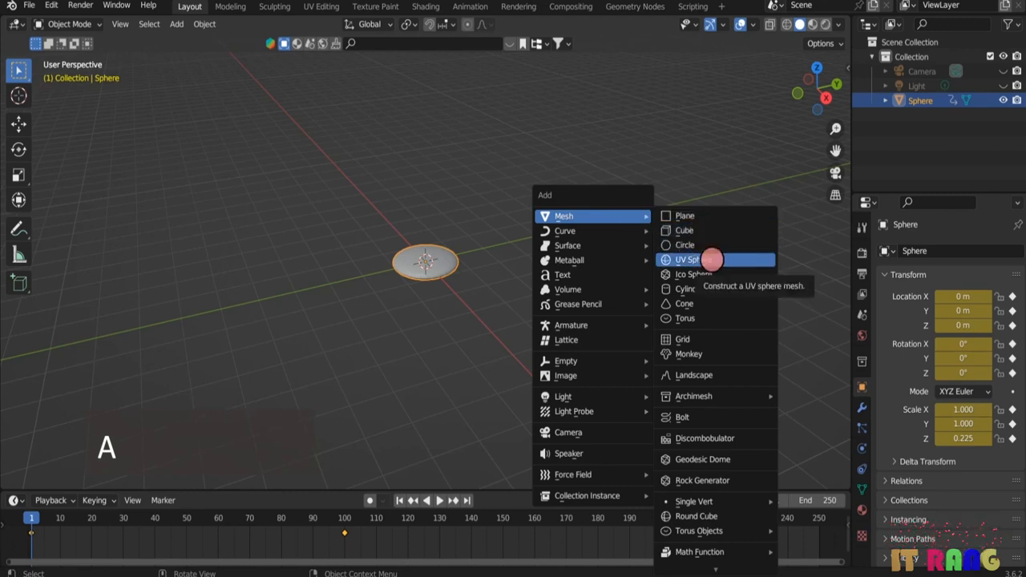
{"action": "left_click", "coordinate": [712, 260]}
{"action": "key", "text": "s"}
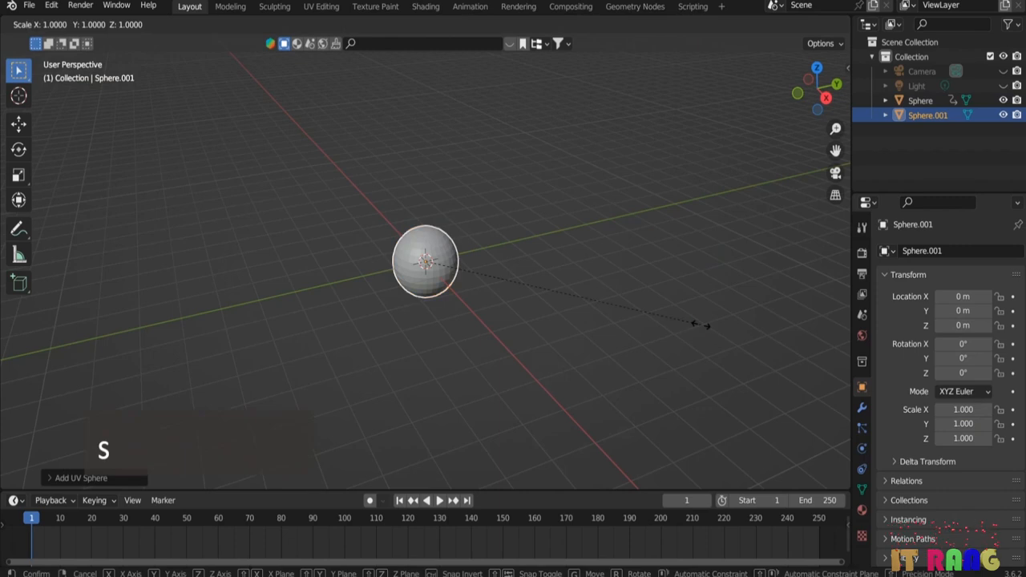
{"action": "left_click", "coordinate": [570, 301]}
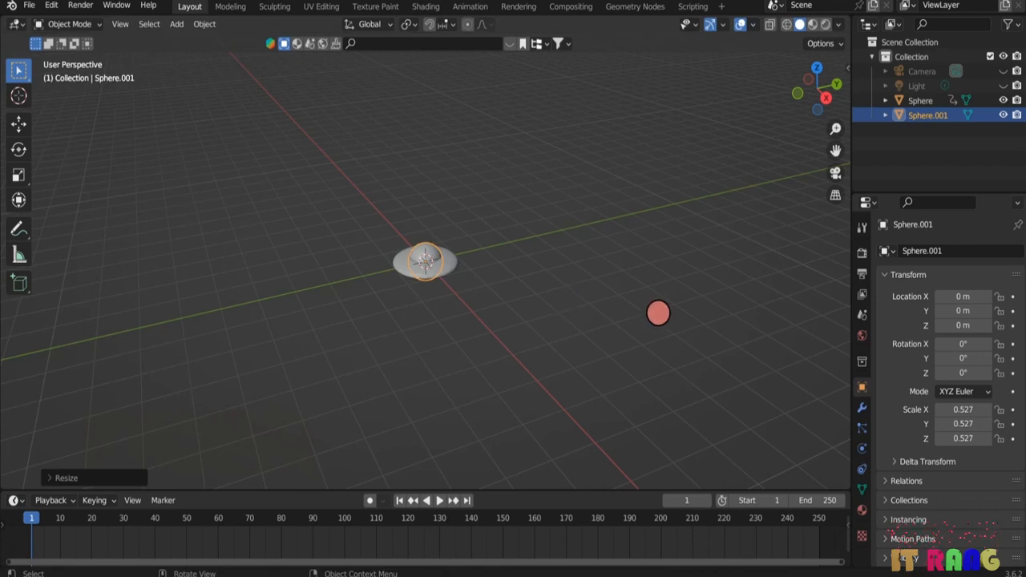
- In front view, insert a Location, Rotation & Scale keyframe for the second sphere at frame 1
{"action": "key", "text": "KP_1"}
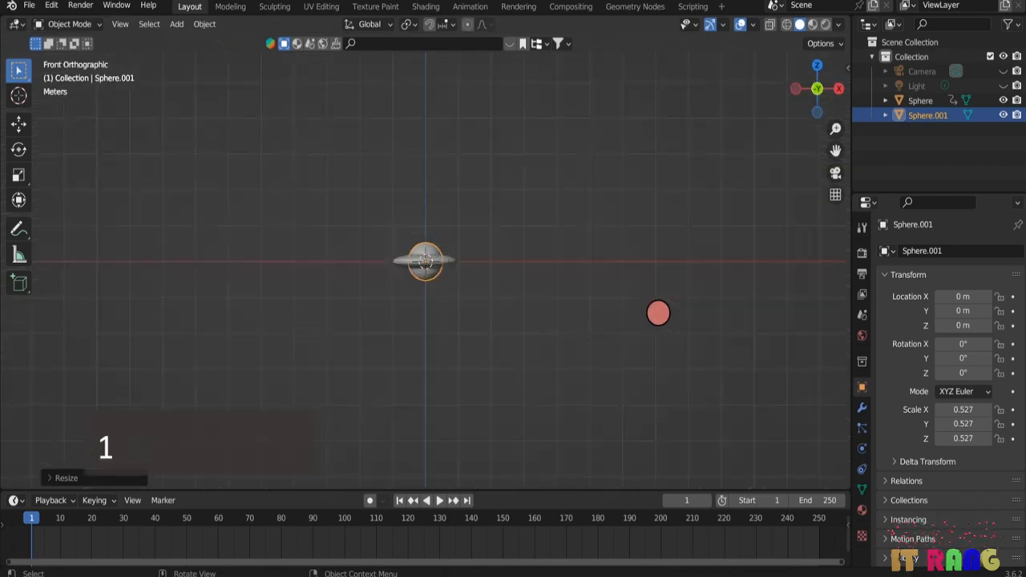
{"action": "middle_click_drag", "start_coordinate": [658, 313], "coordinate": [649, 396], "text": "shift"}
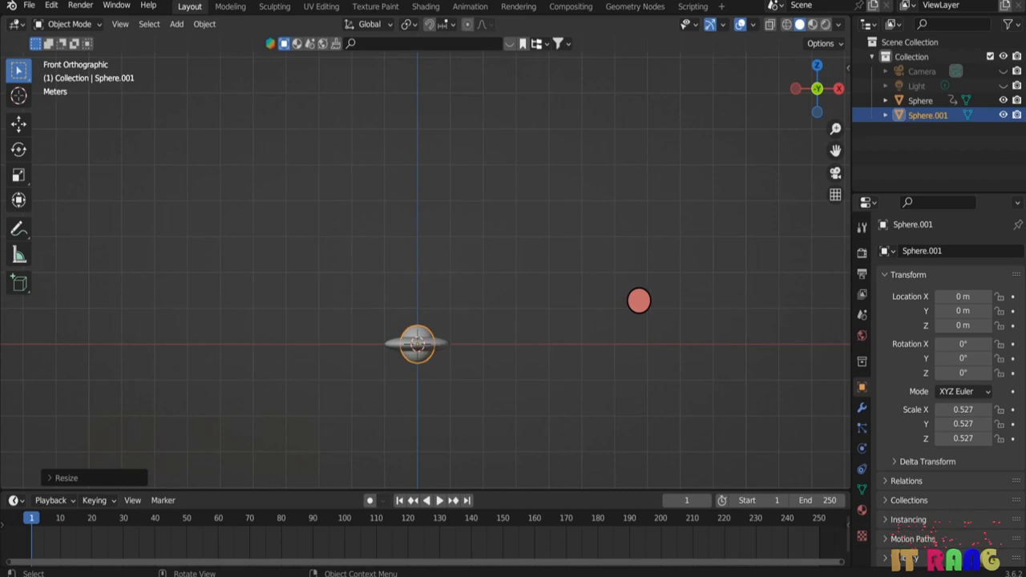
{"action": "key", "text": "i"}
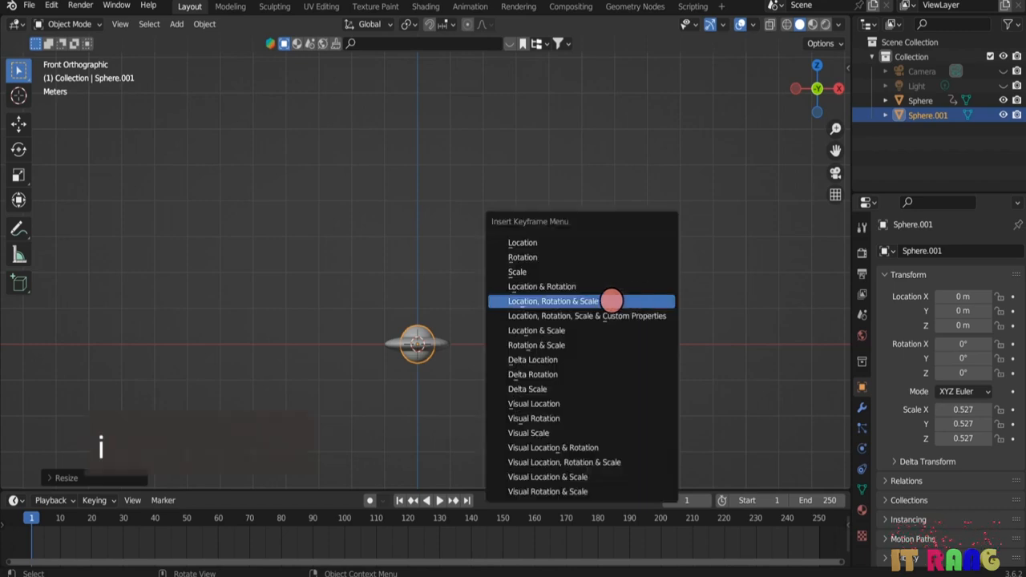
{"action": "left_click", "coordinate": [603, 301]}
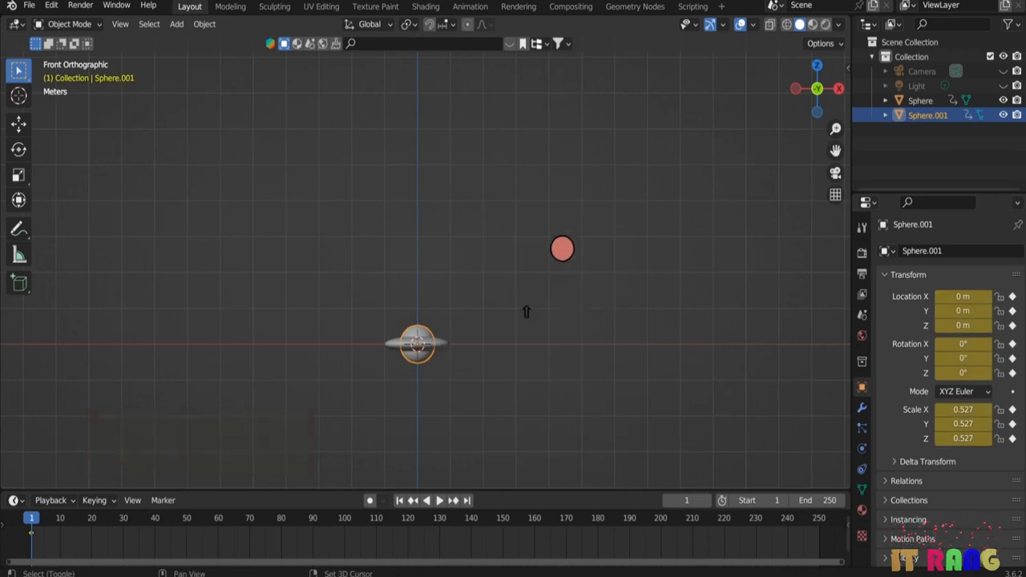
- At frame 100, raise the second sphere straight up along Z to about 5.32 m
{"action": "middle_click_drag", "start_coordinate": [561, 248], "coordinate": [550, 300], "text": "shift"}
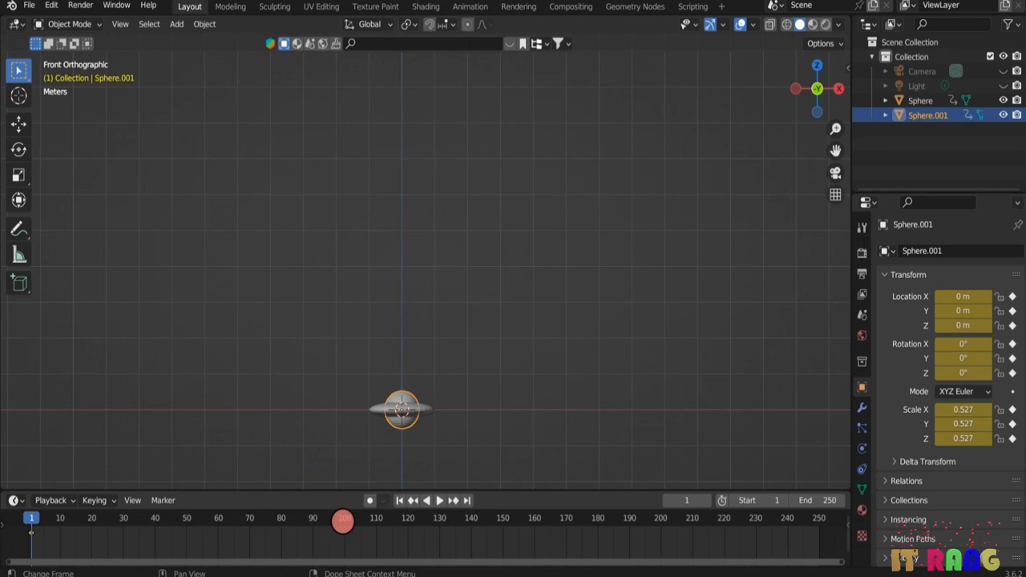
{"action": "left_click", "coordinate": [344, 519]}
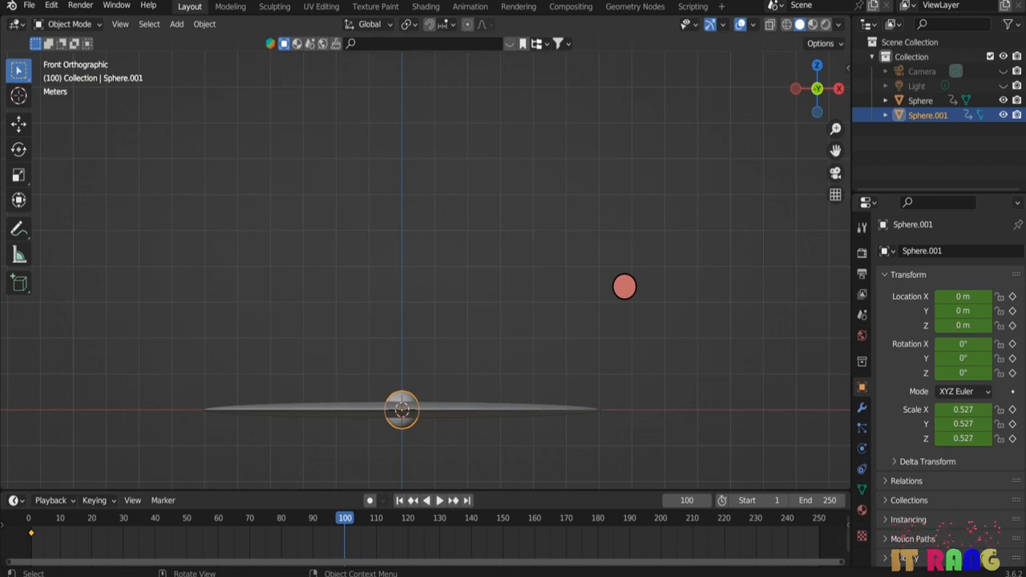
{"action": "key", "text": "g"}
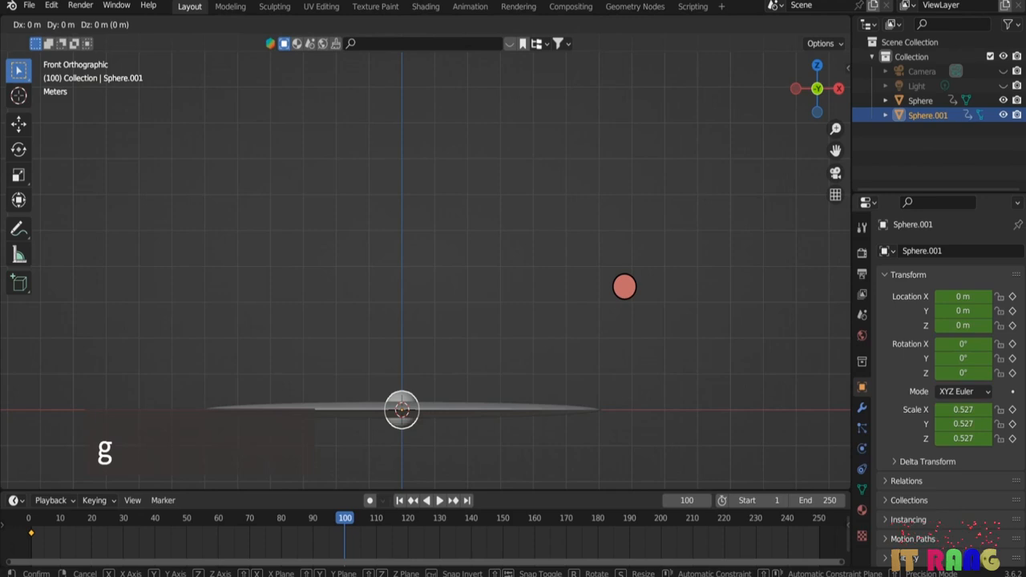
{"action": "key", "text": "z"}
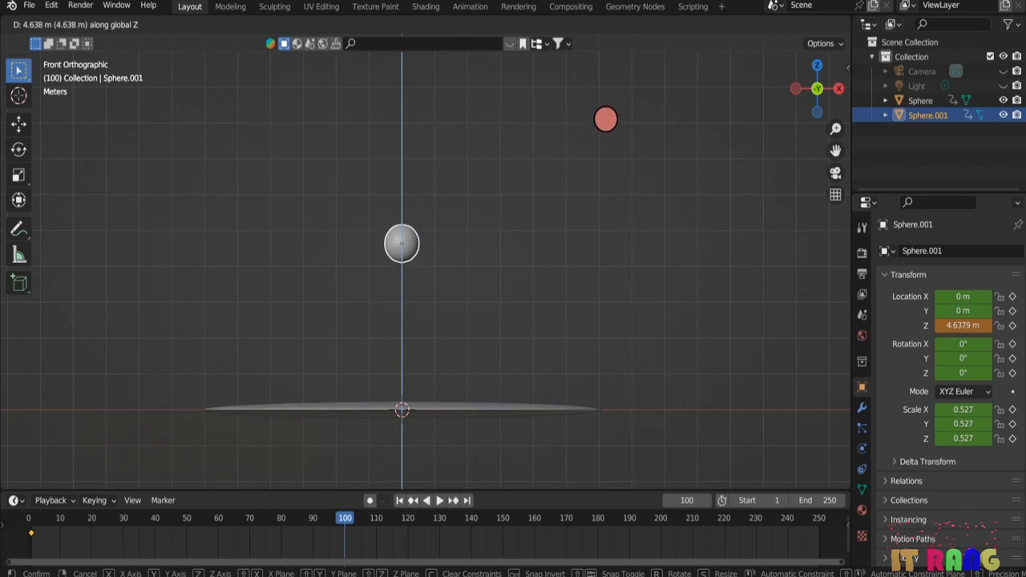
{"action": "left_click", "coordinate": [623, 225]}
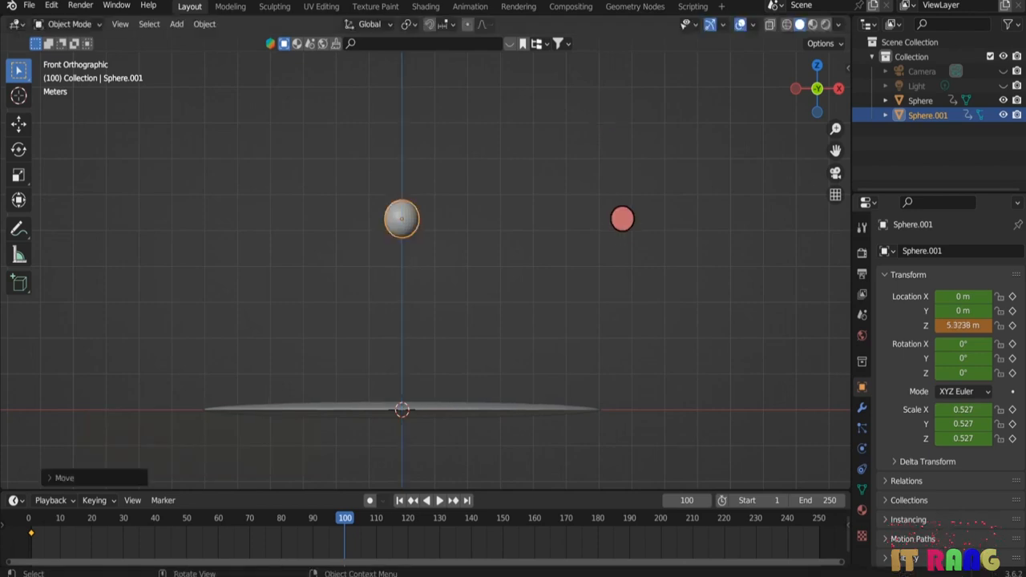
- Enlarge the raised sphere uniformly to a scale of about 2.3 and insert a Location, Rotation & Scale keyframe at frame 100
{"action": "key", "text": "s"}
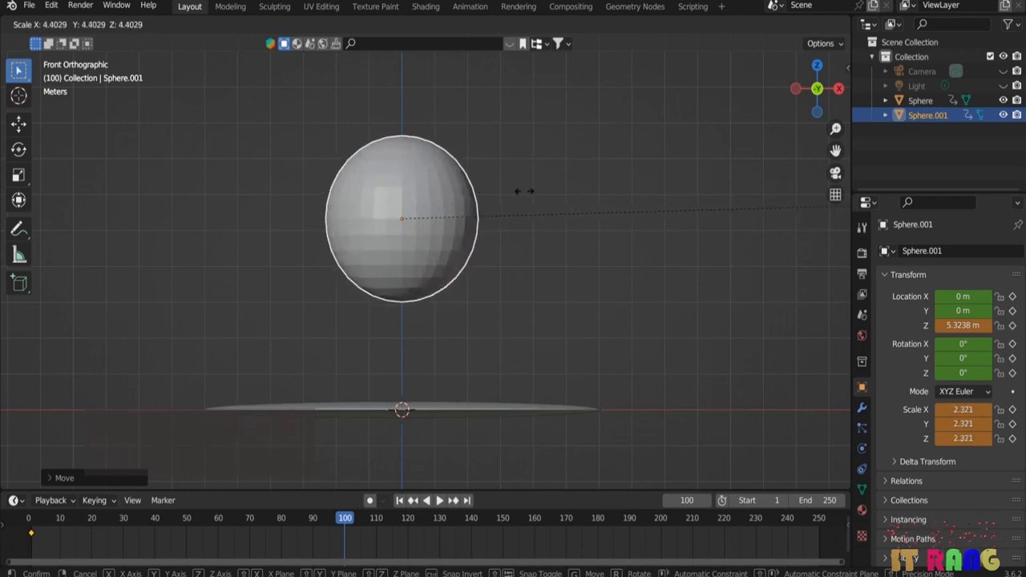
{"action": "left_click", "coordinate": [572, 197]}
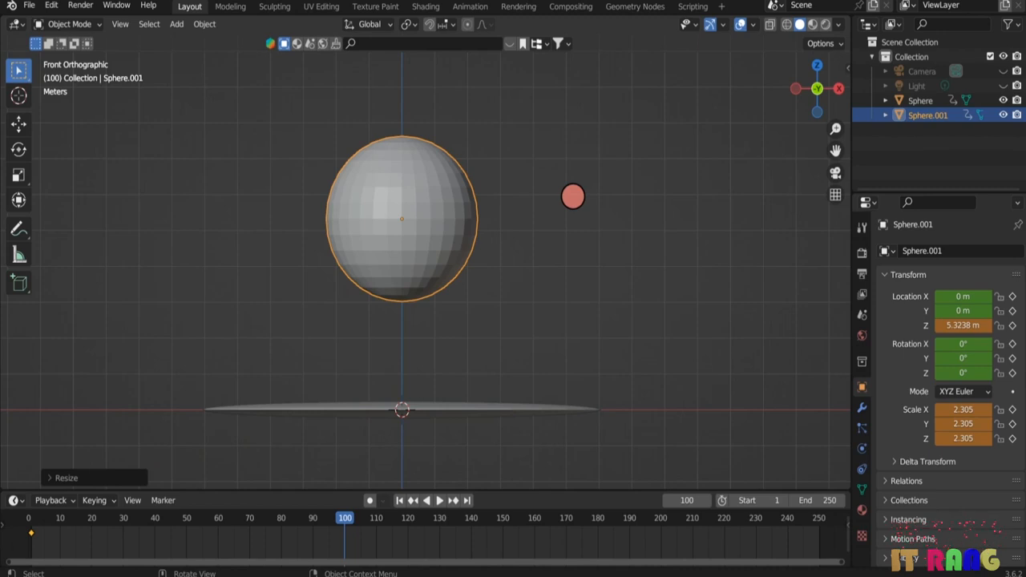
{"action": "key", "text": "i"}
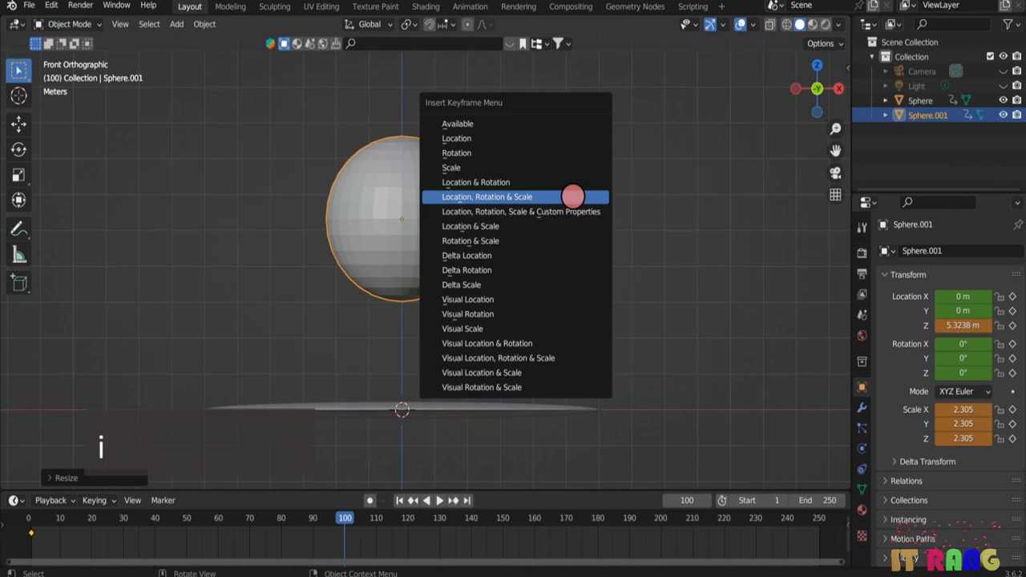
{"action": "left_click", "coordinate": [572, 196]}
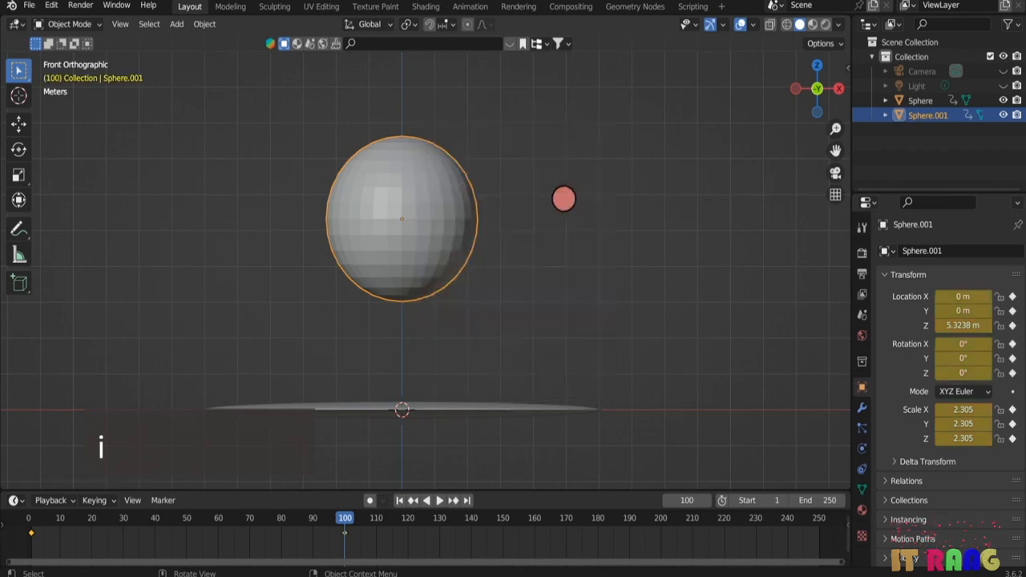
- At frame 150, raise the second sphere to about 9.22 m in Z and flatten it to a Z scale of about 0.95
{"action": "scroll", "coordinate": [569, 194], "scroll_direction": "down", "scroll_amount": 3}
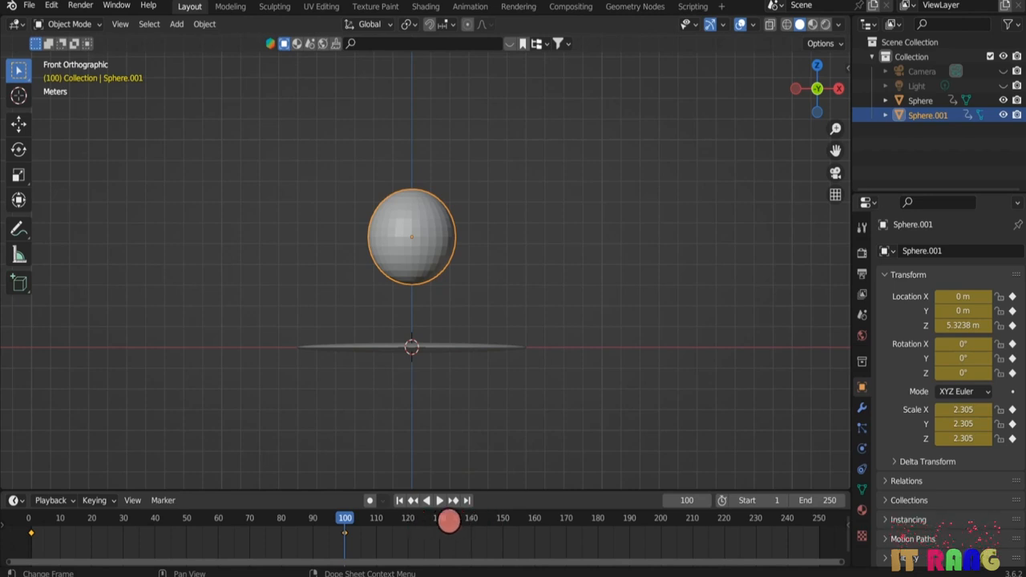
{"action": "left_click", "coordinate": [503, 517]}
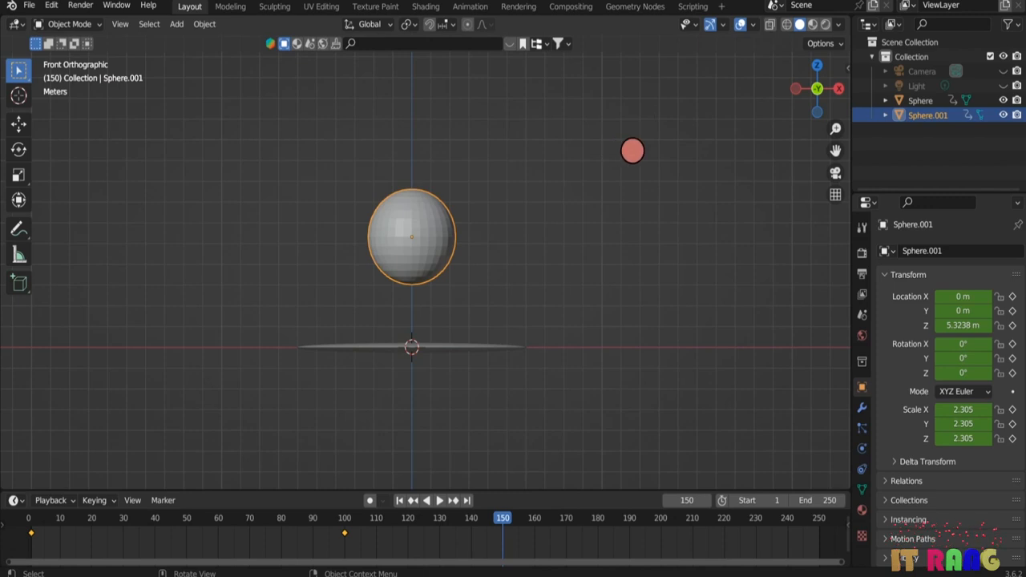
{"action": "key", "text": "g"}
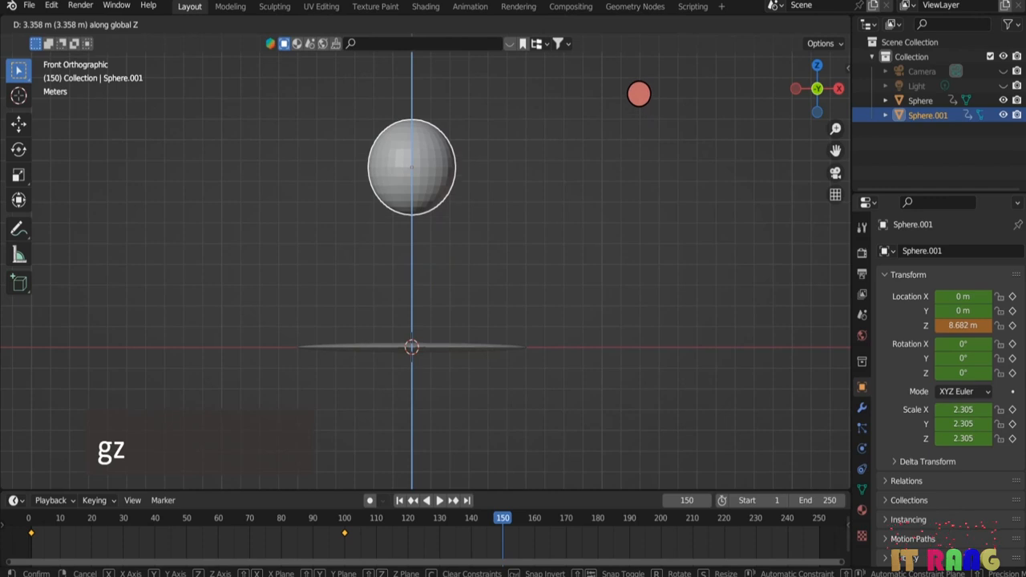
{"action": "left_click", "coordinate": [633, 95]}
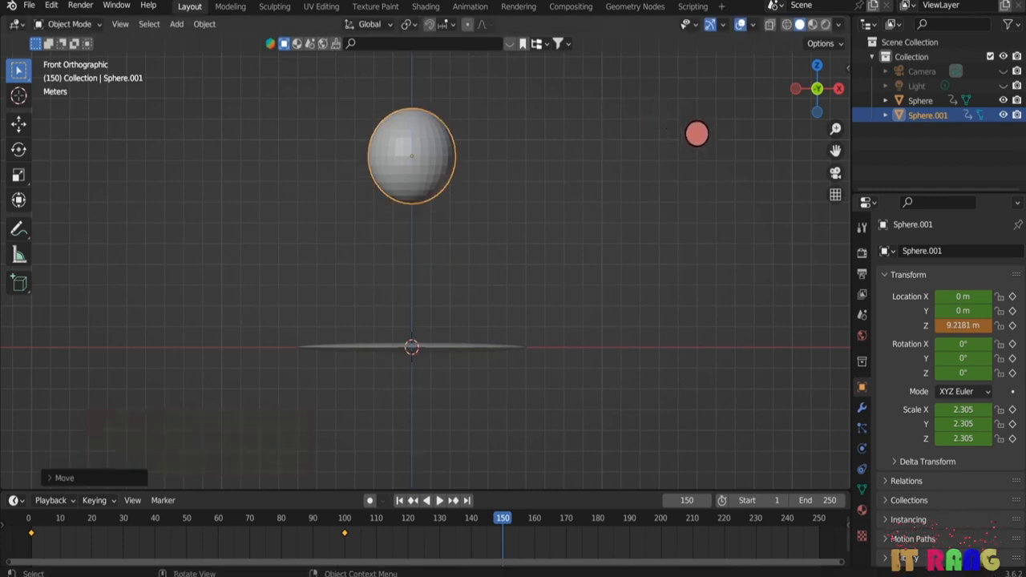
{"action": "key", "text": "s"}
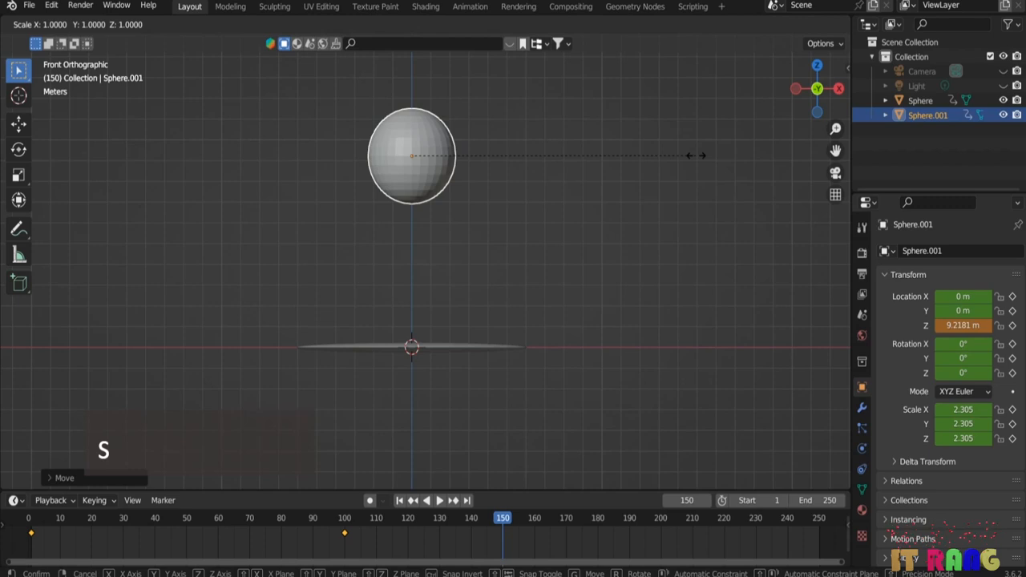
{"action": "key", "text": "z"}
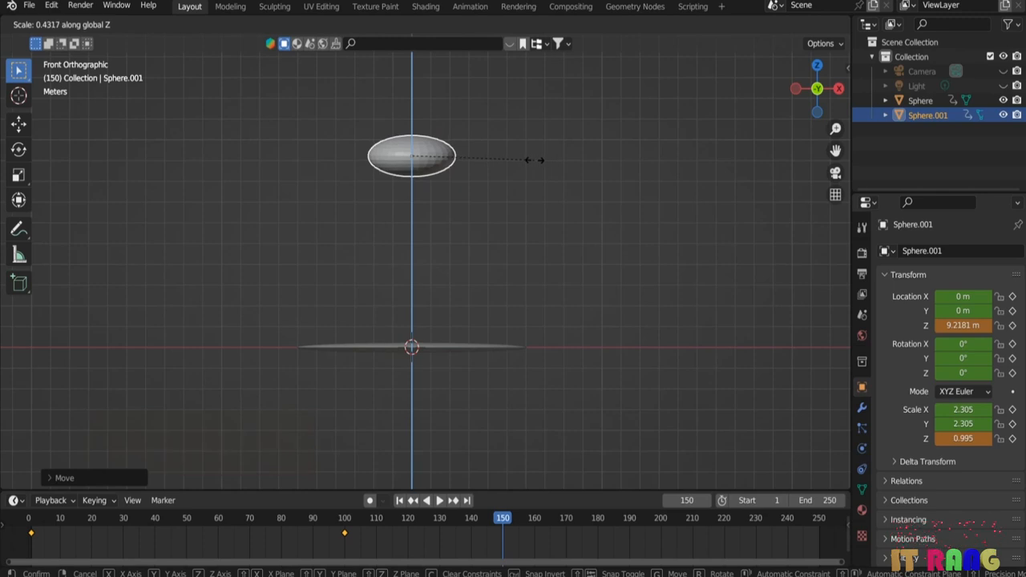
{"action": "left_click", "coordinate": [627, 165]}
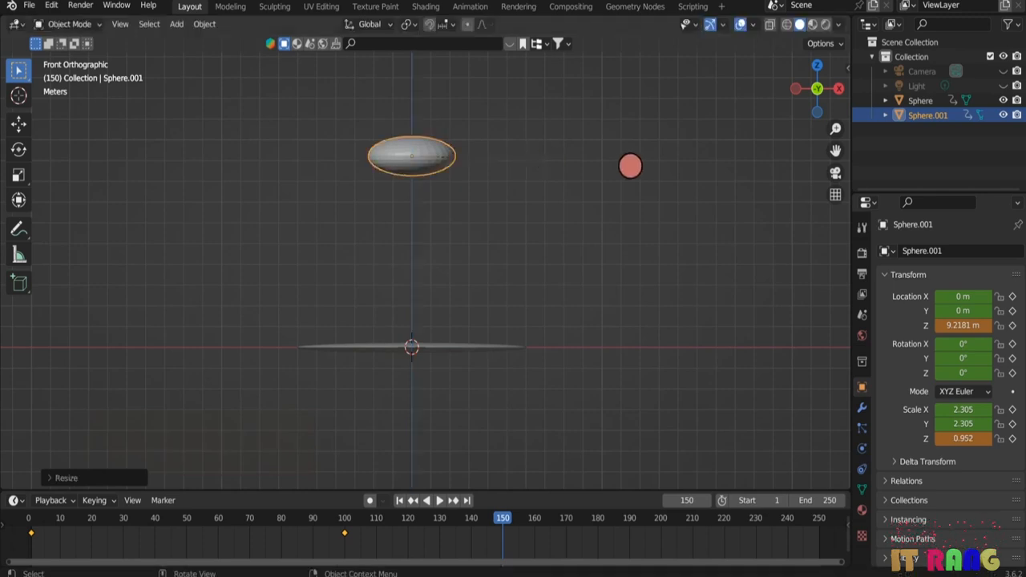
- Widen the raised sphere to about 8.68 in X and Y only, and insert a Location, Rotation & Scale keyframe at frame 150
{"action": "key", "text": "s"}
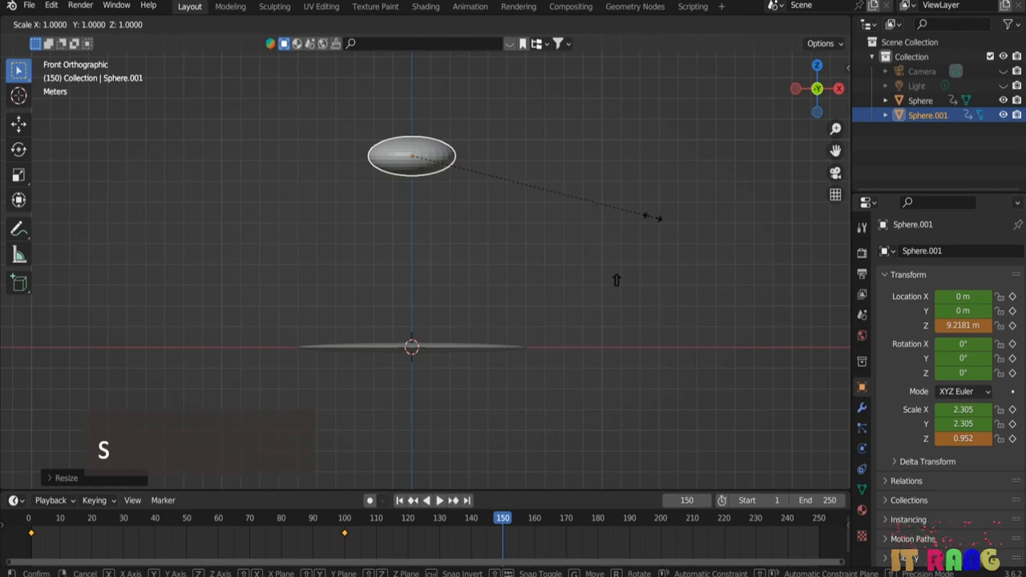
{"action": "key", "text": "shift+z"}
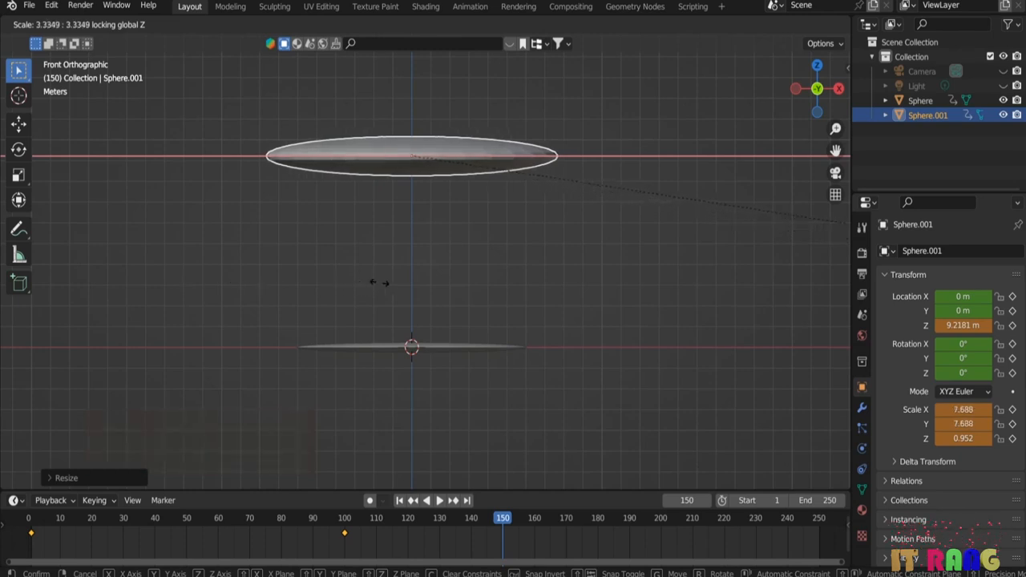
{"action": "left_click", "coordinate": [483, 279]}
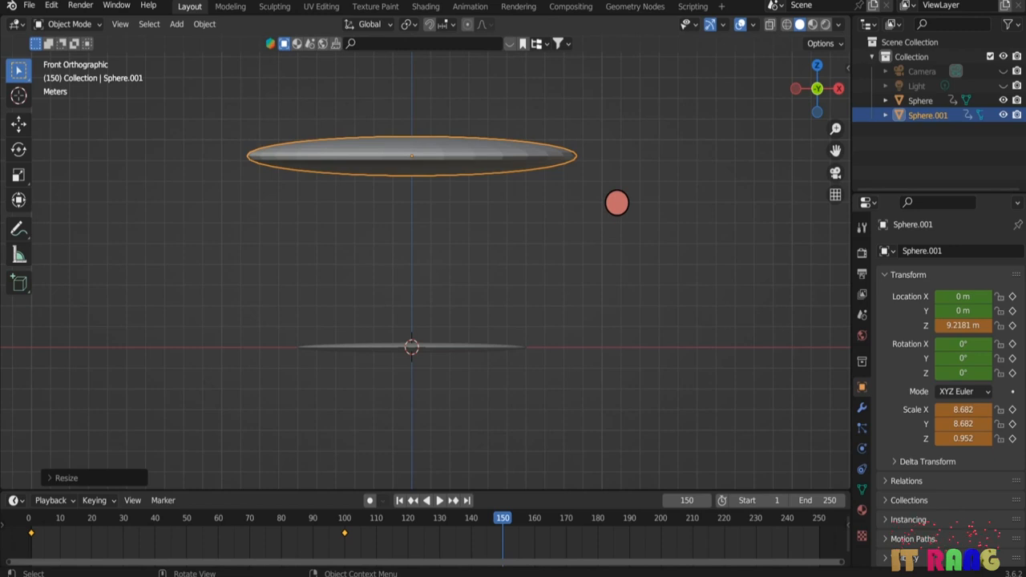
{"action": "key", "text": "i"}
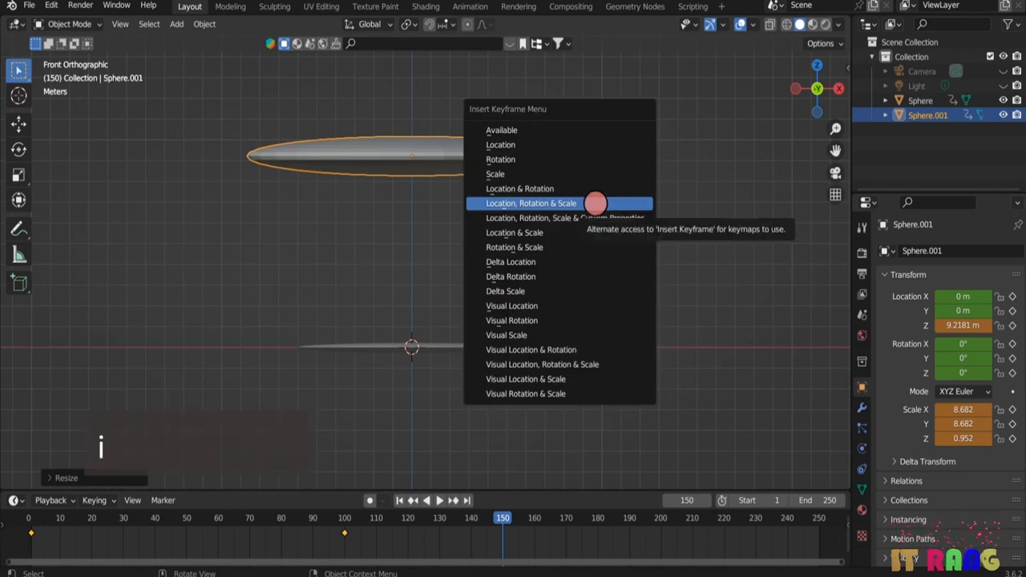
{"action": "left_click", "coordinate": [593, 203]}
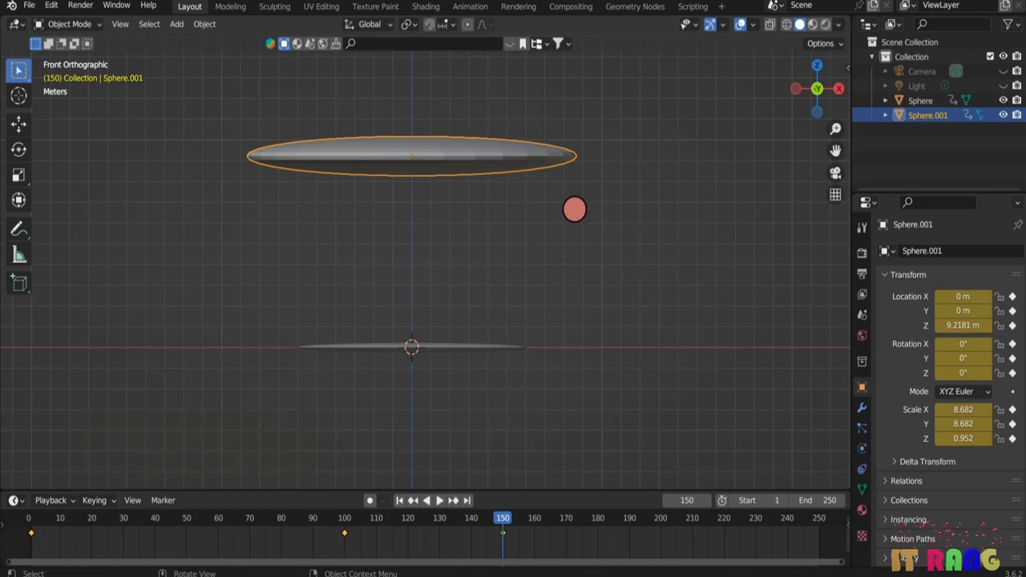
- Play both spheres' animation from the start, return to frame 1, and view the spheres in perspective
{"action": "left_click", "coordinate": [399, 500]}
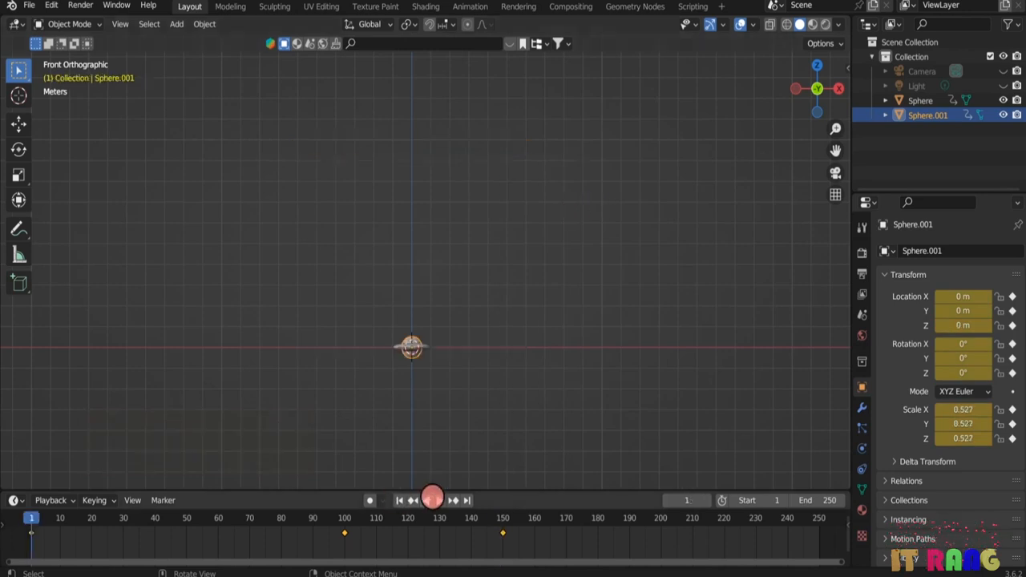
{"action": "left_click", "coordinate": [436, 500]}
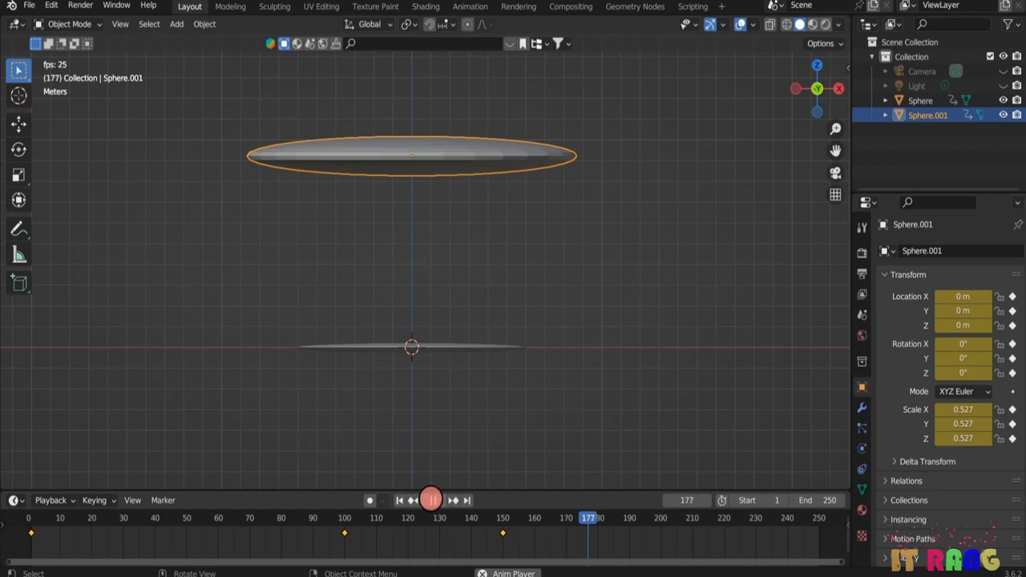
{"action": "left_click", "coordinate": [429, 501]}
{"action": "left_click", "coordinate": [399, 500]}
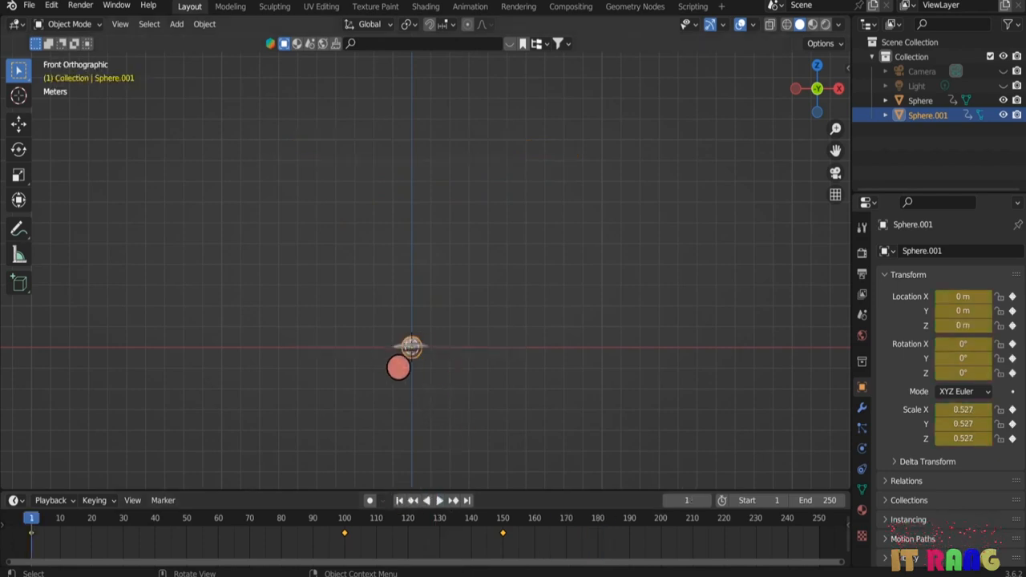
{"action": "middle_click_drag", "start_coordinate": [284, 339], "coordinate": [345, 389]}
{"action": "scroll", "coordinate": [316, 388], "scroll_direction": "down", "scroll_amount": 3}
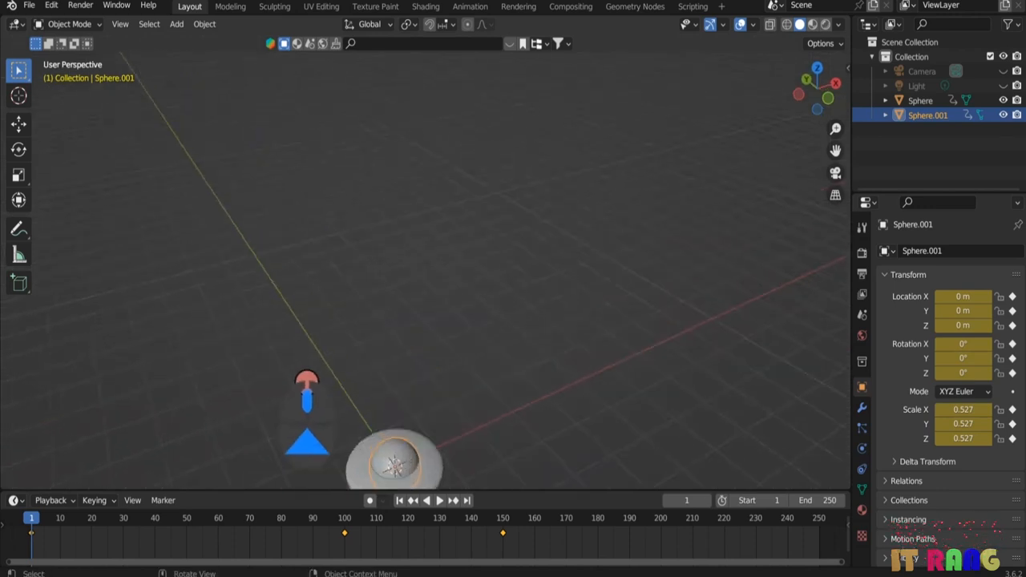
- Add a Quick Smoke effect to the flat disc-shaped sphere and set its smoke style to Smoke & Fire
{"action": "middle_click_drag", "start_coordinate": [553, 345], "coordinate": [510, 303]}
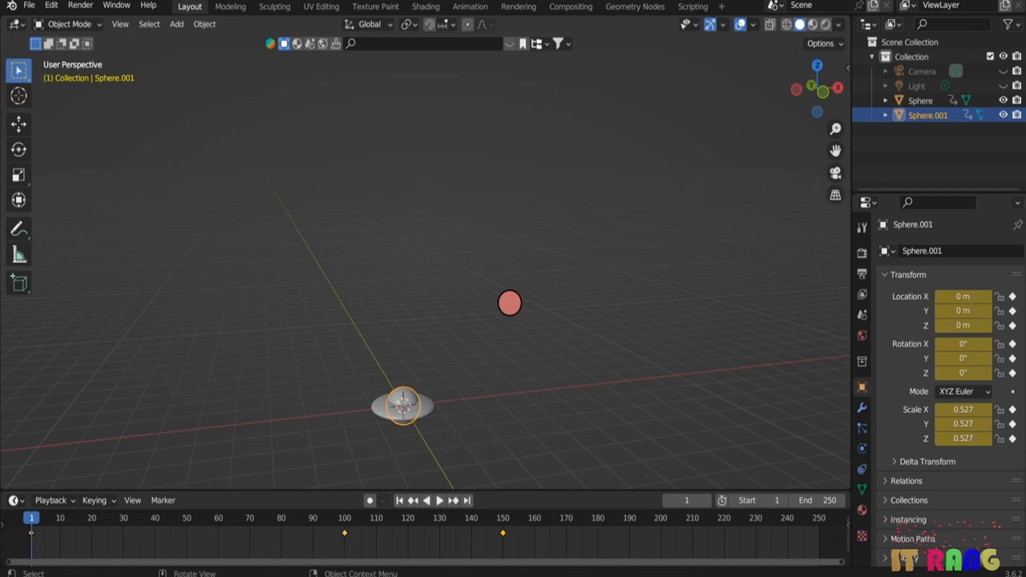
{"action": "scroll", "coordinate": [511, 301], "scroll_direction": "down", "scroll_amount": 2}
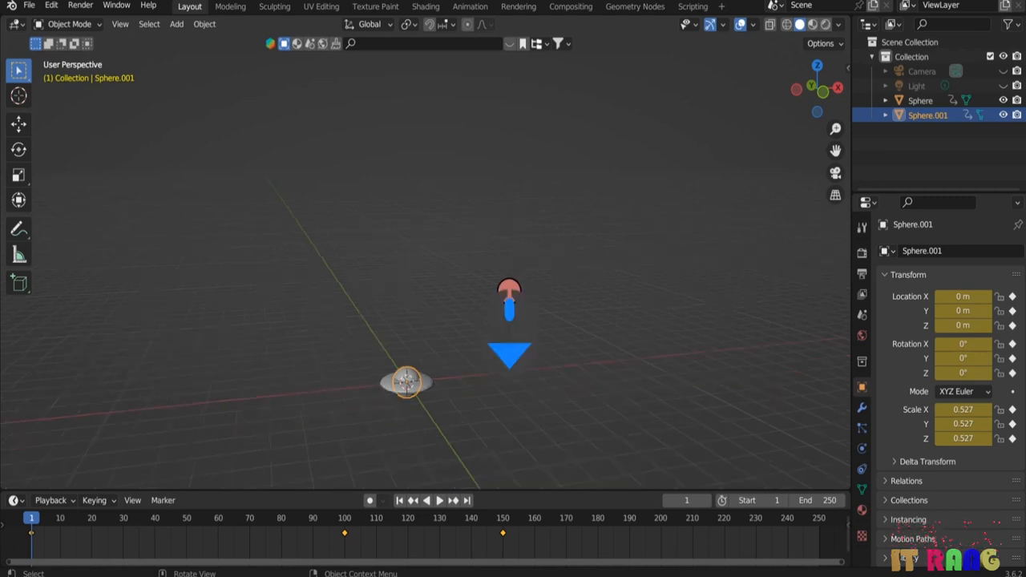
{"action": "left_click", "coordinate": [425, 381]}
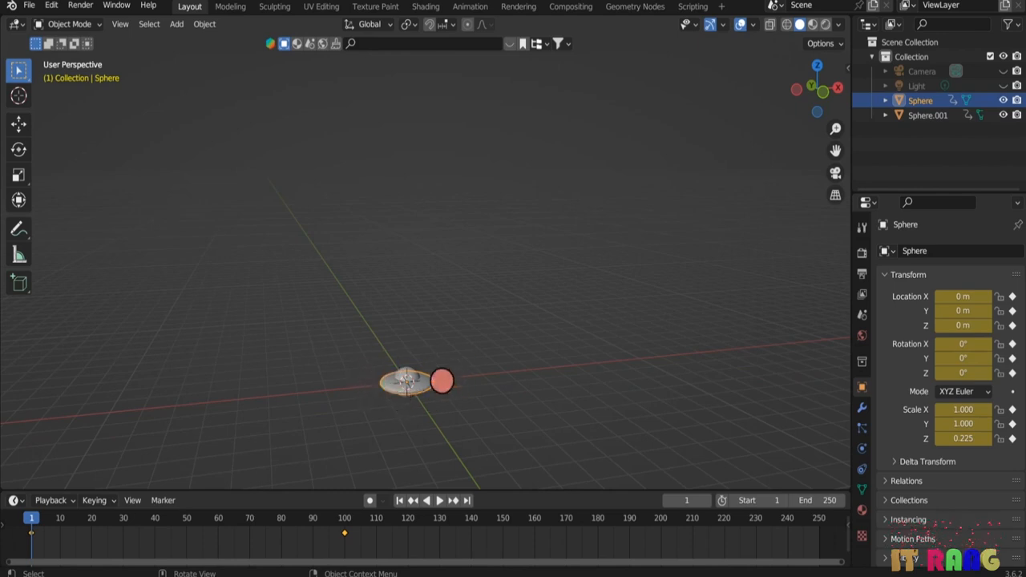
{"action": "left_click", "coordinate": [202, 24]}
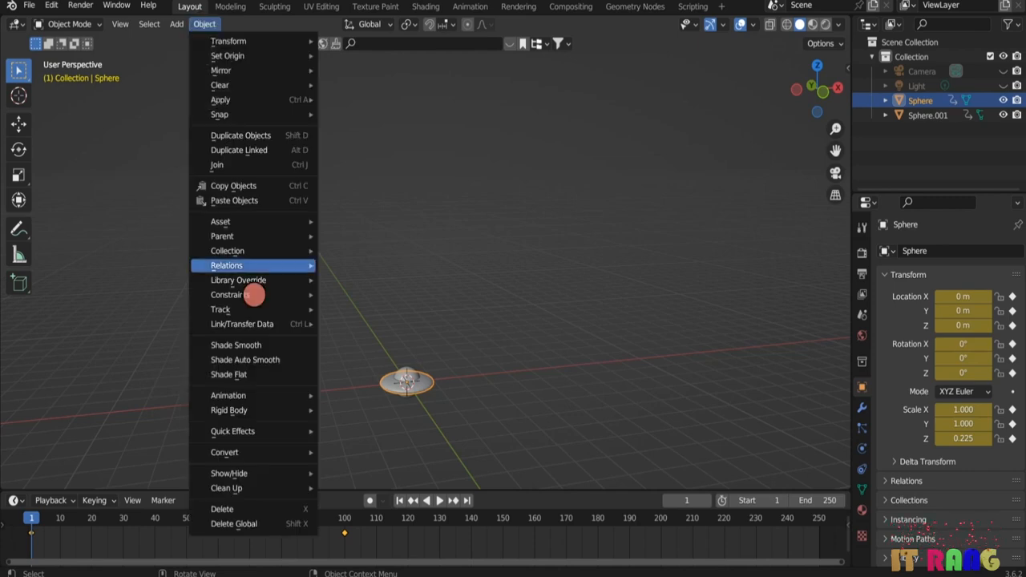
{"action": "mouse_move", "coordinate": [245, 395]}
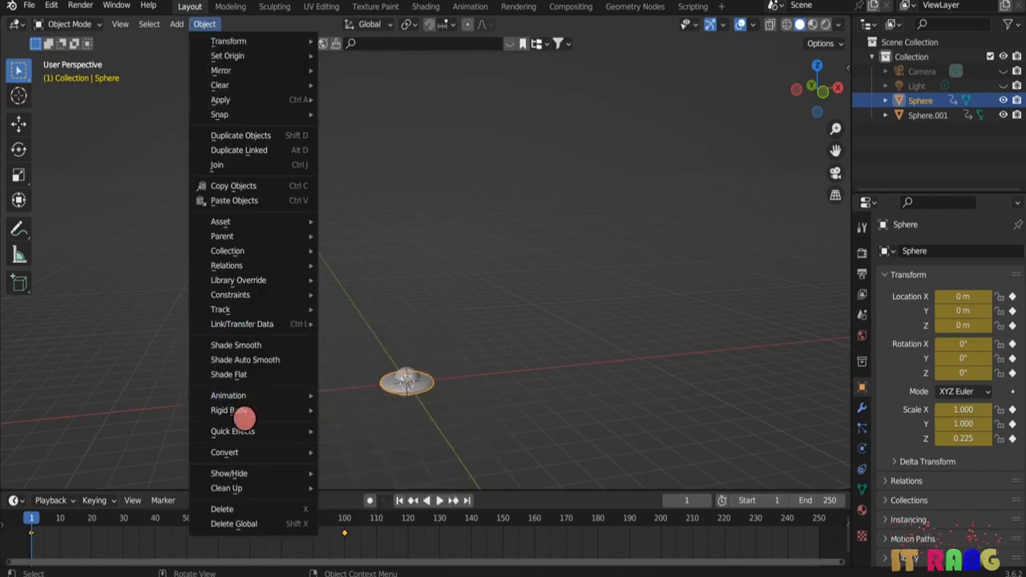
{"action": "mouse_move", "coordinate": [245, 430]}
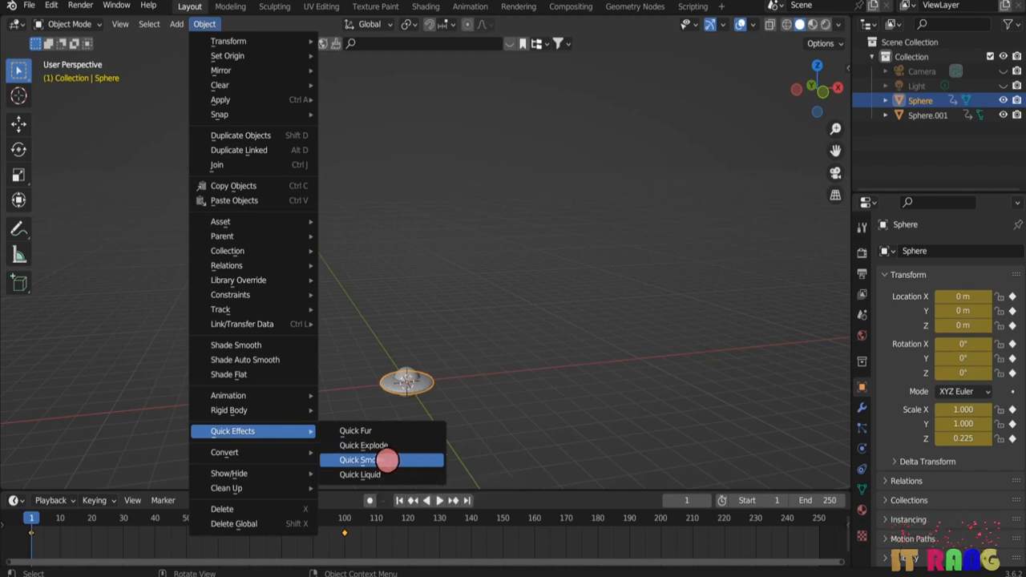
{"action": "left_click", "coordinate": [388, 460]}
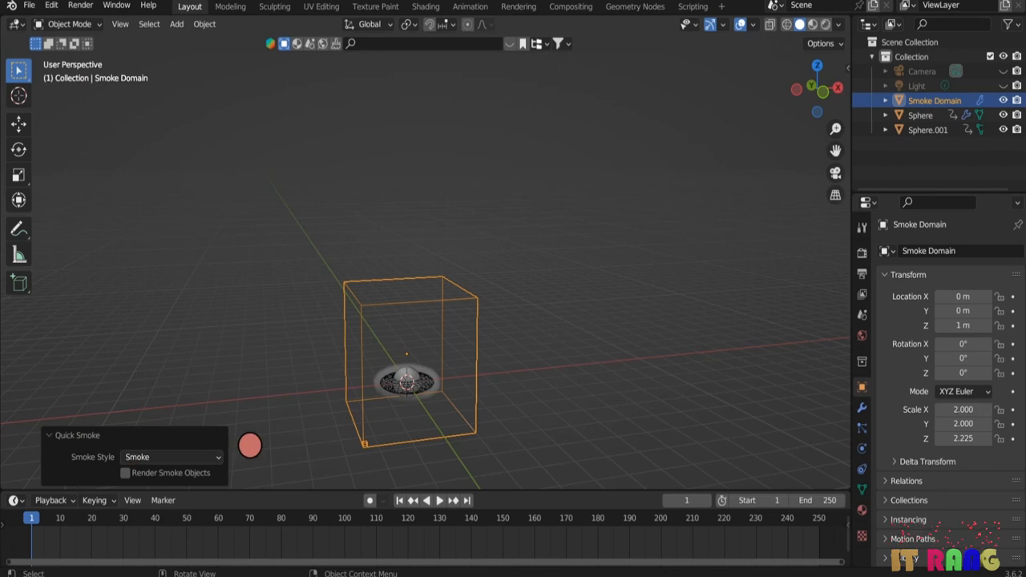
{"action": "left_click", "coordinate": [220, 456]}
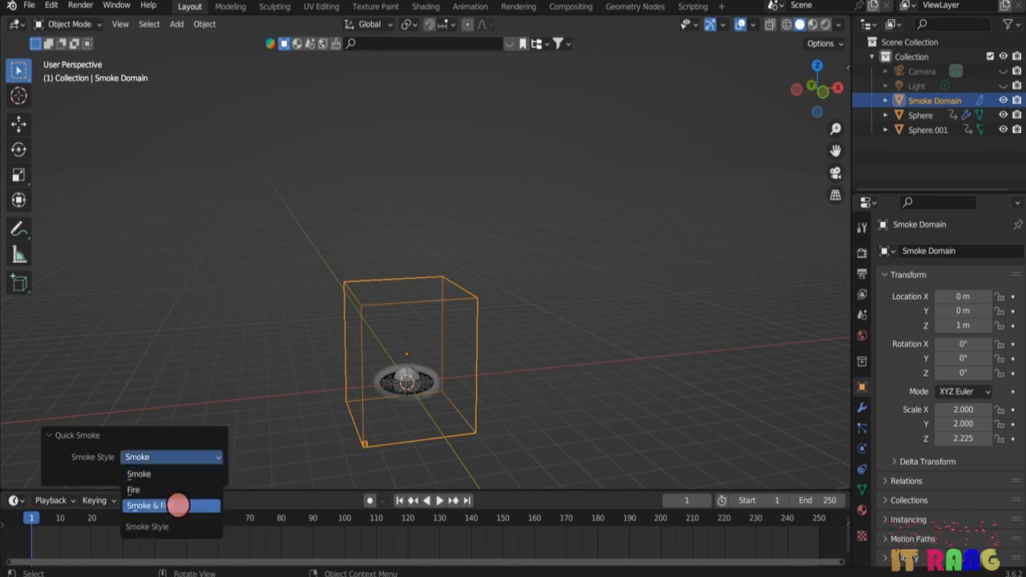
{"action": "left_click", "coordinate": [178, 504]}
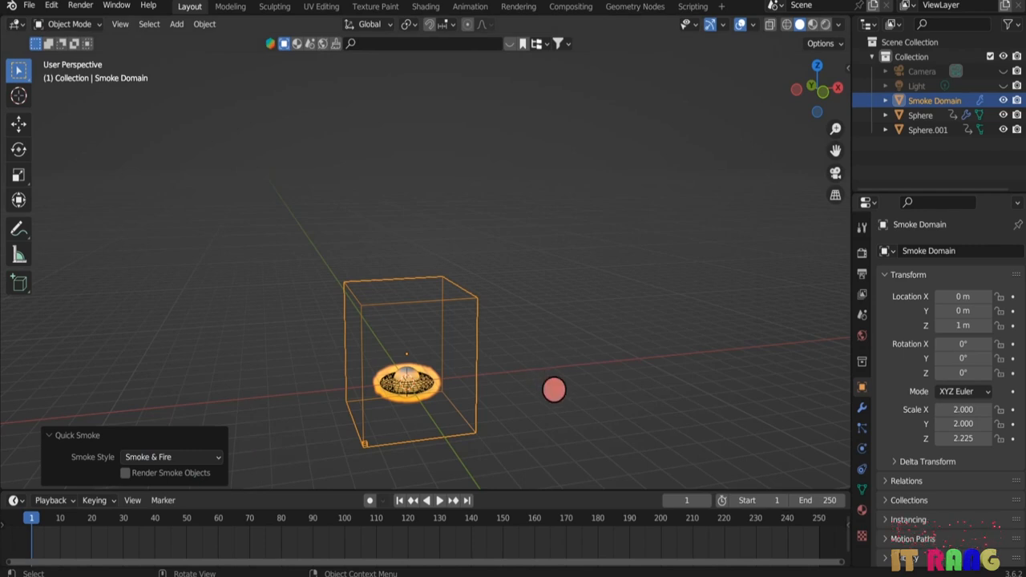
- Flatten the smoke domain along Z only, to a Z scale of about 0.333
{"action": "middle_click_drag", "start_coordinate": [552, 353], "coordinate": [545, 318]}
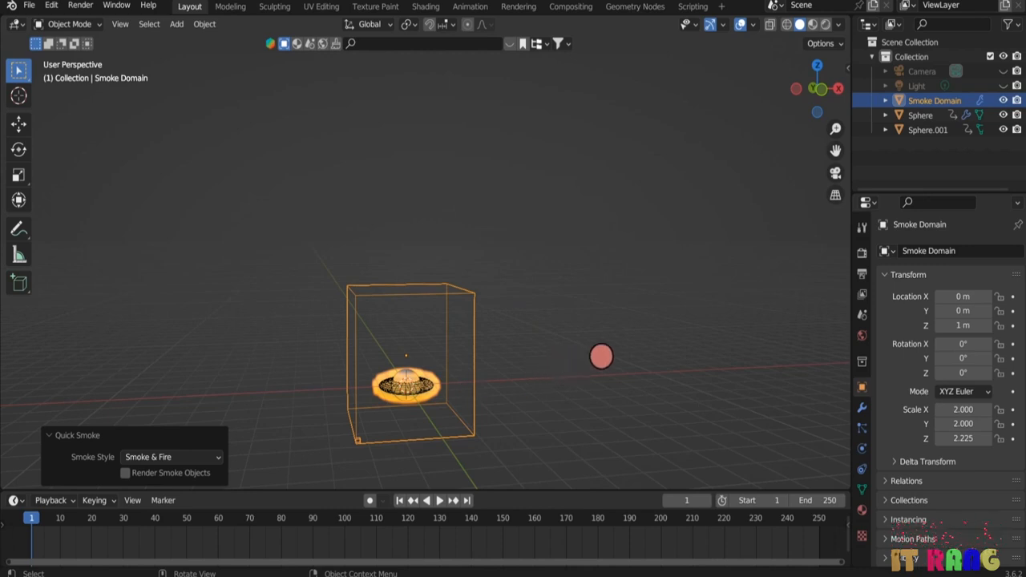
{"action": "key", "text": "s"}
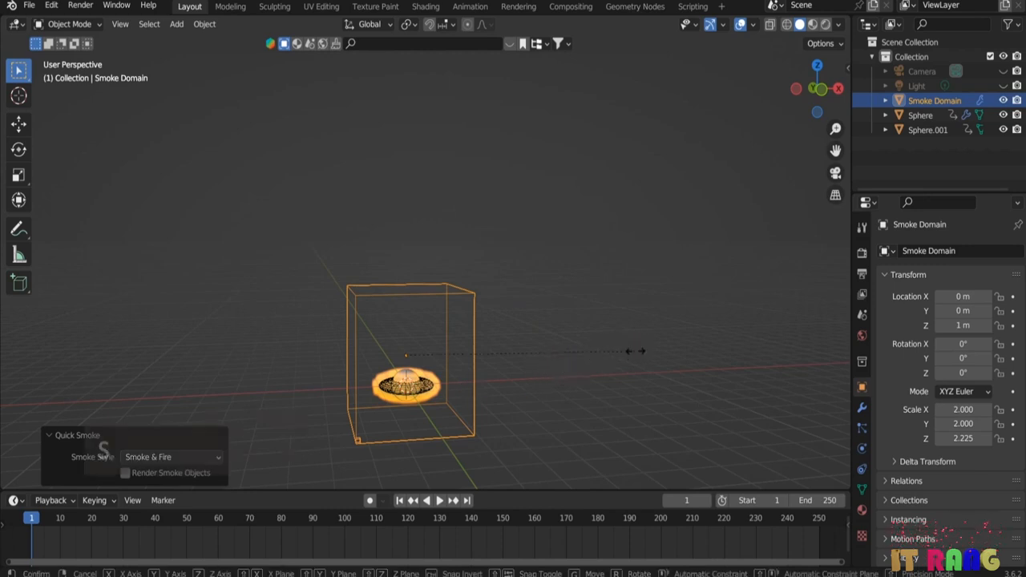
{"action": "key", "text": "z"}
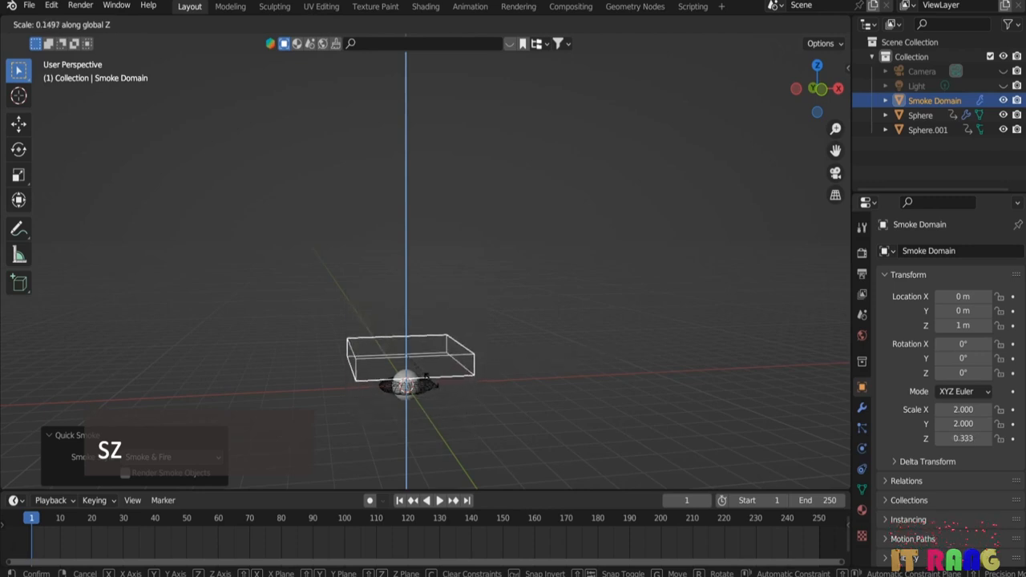
{"action": "left_click", "coordinate": [427, 377]}
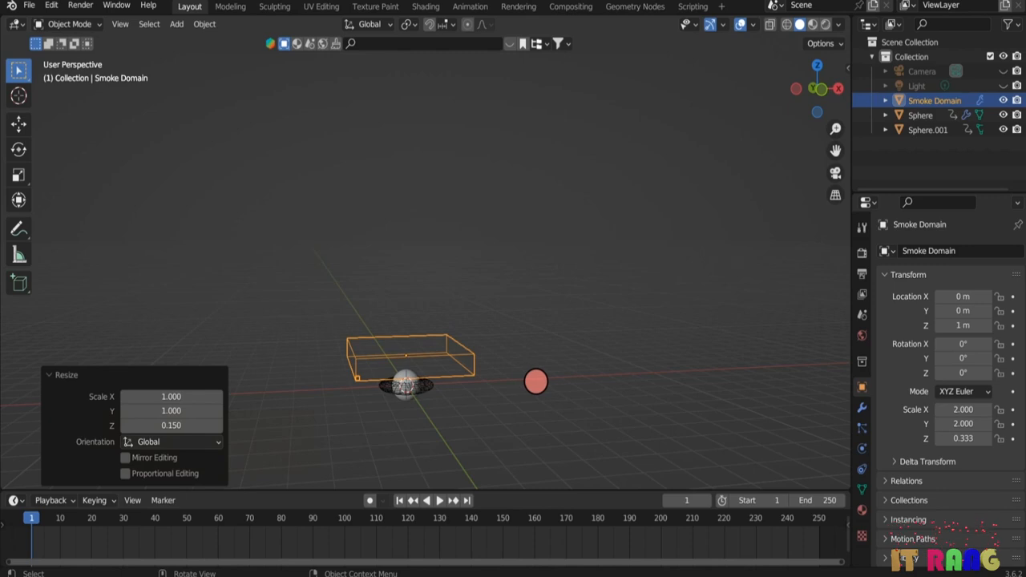
- In front view, lower the flattened smoke domain about 1.02 m along Z so it surrounds the disc
{"action": "key", "text": "1"}
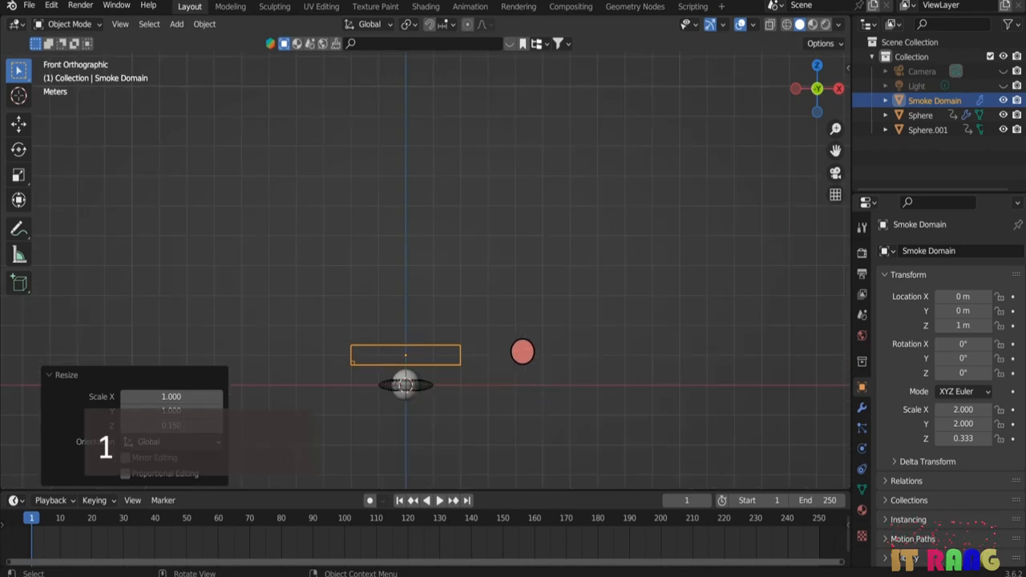
{"action": "key", "text": "g"}
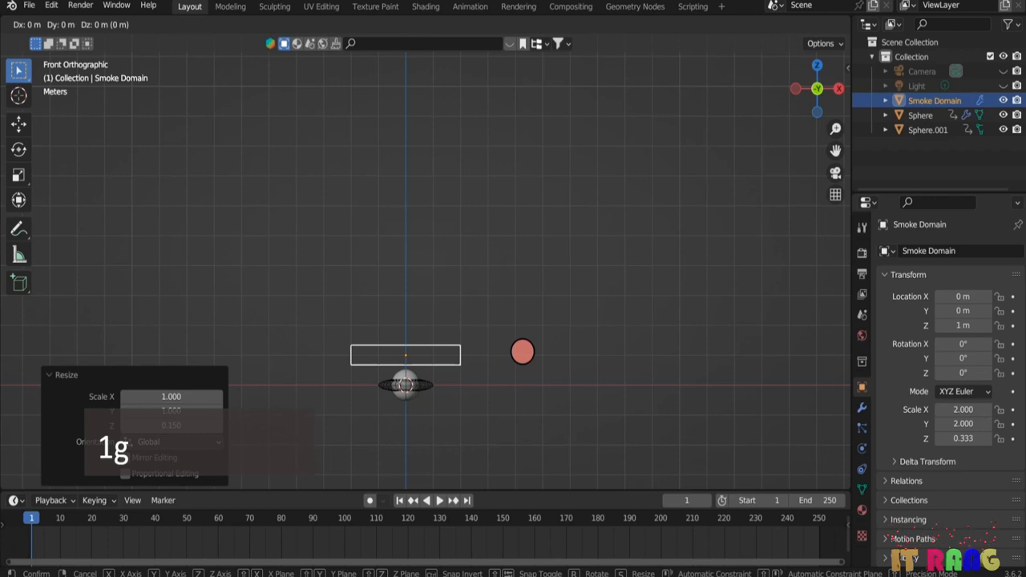
{"action": "key", "text": "z"}
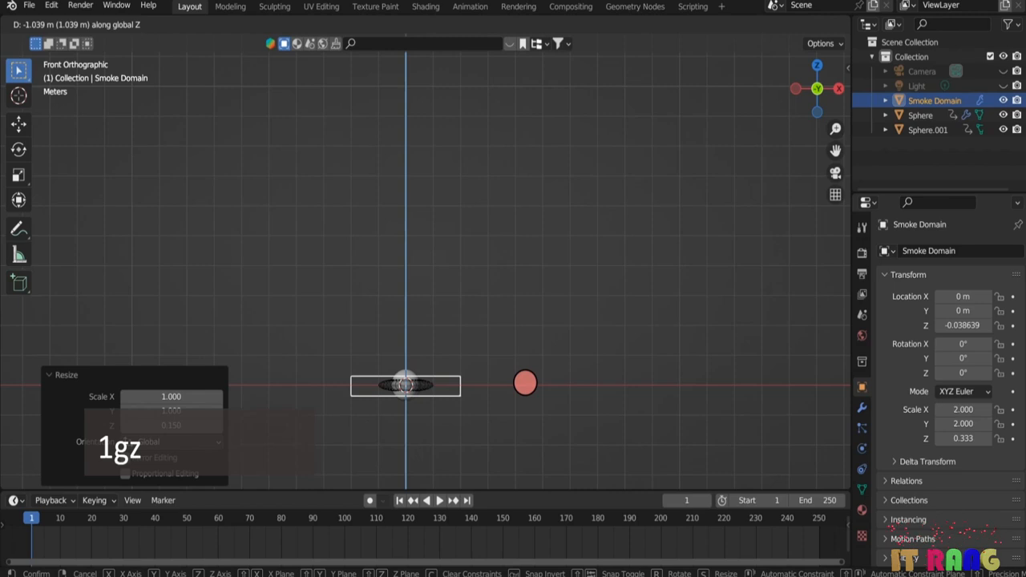
{"action": "left_click", "coordinate": [520, 388]}
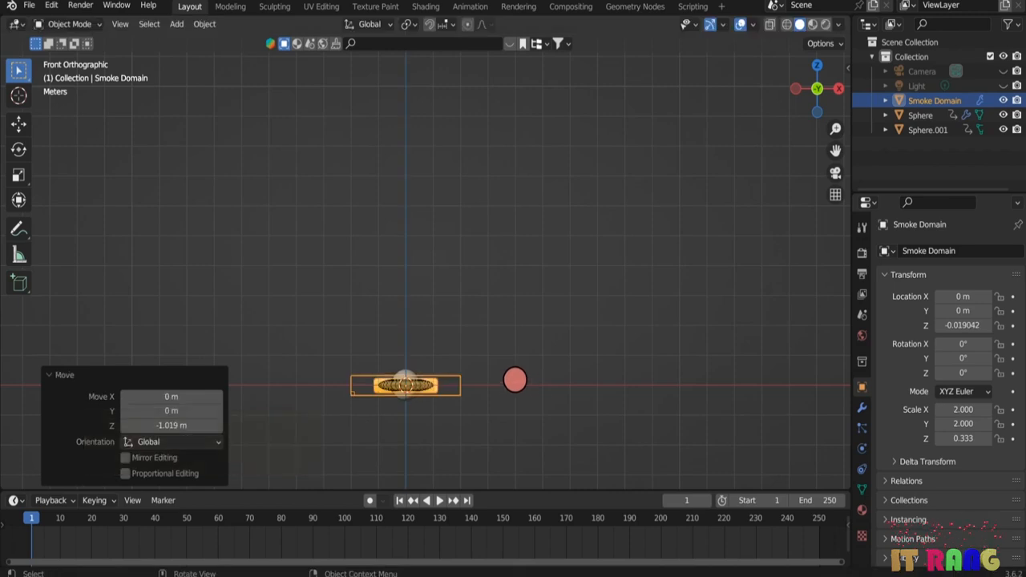
- At frame 100, widen the smoke domain in X and Y only to a scale of about 7.31, enclosing the expanded disc
{"action": "left_click_drag", "start_coordinate": [32, 521], "coordinate": [345, 520]}
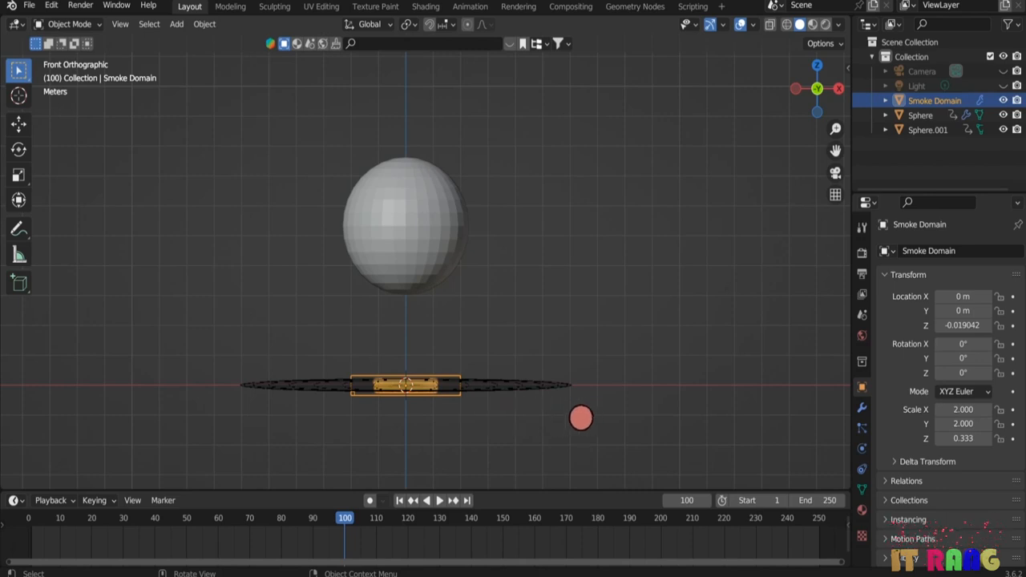
{"action": "key", "text": "s"}
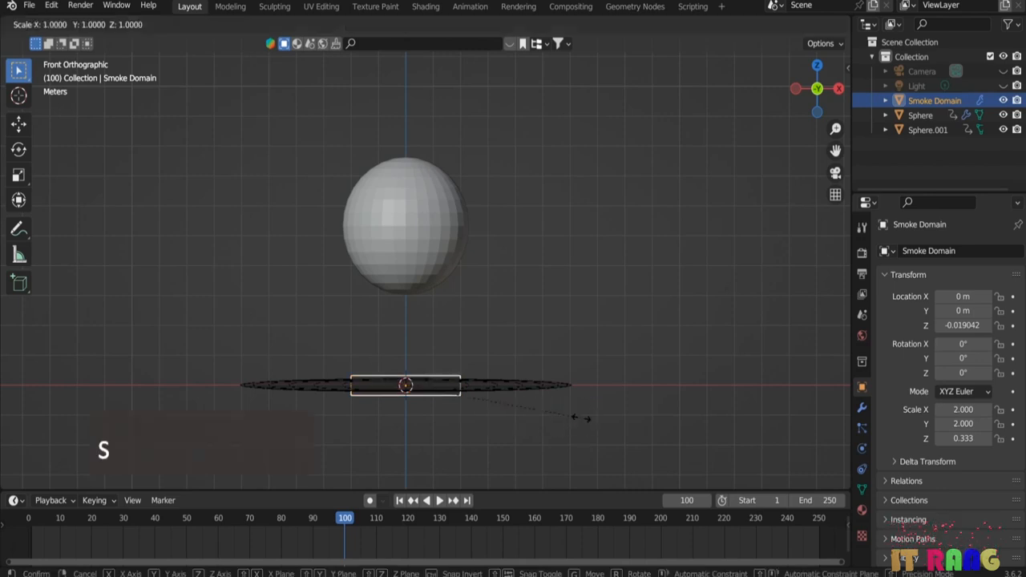
{"action": "key", "text": "shift+z"}
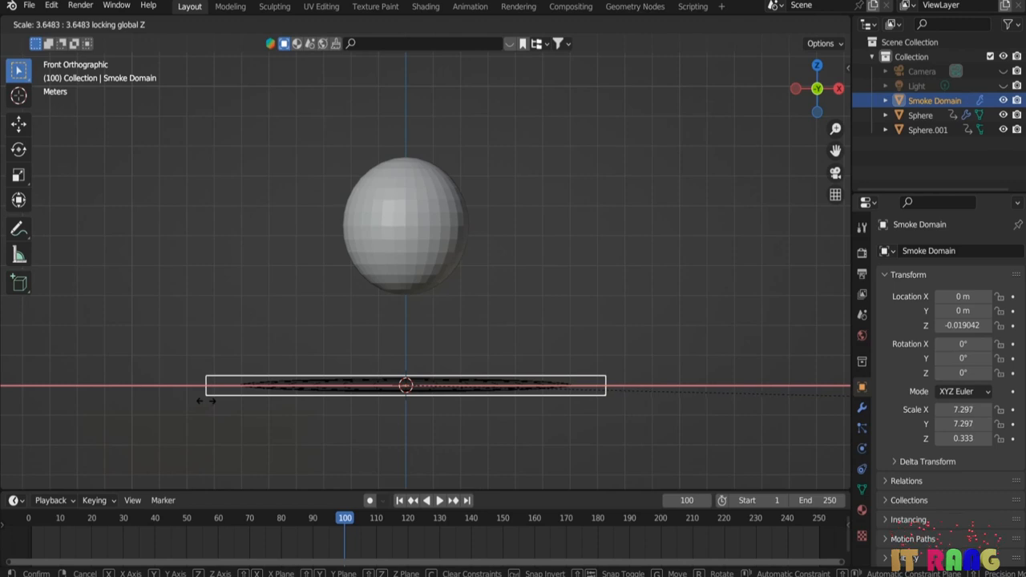
{"action": "left_click", "coordinate": [207, 401]}
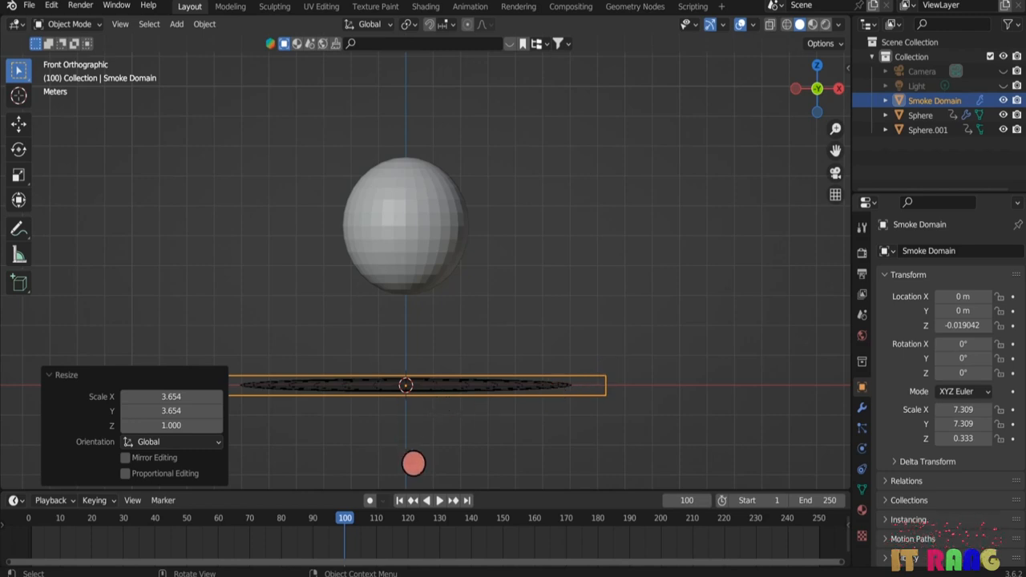
- Return to frame 1 and add a Quick Smoke effect in Smoke & Fire style to the second, round sphere
{"action": "left_click", "coordinate": [398, 500]}
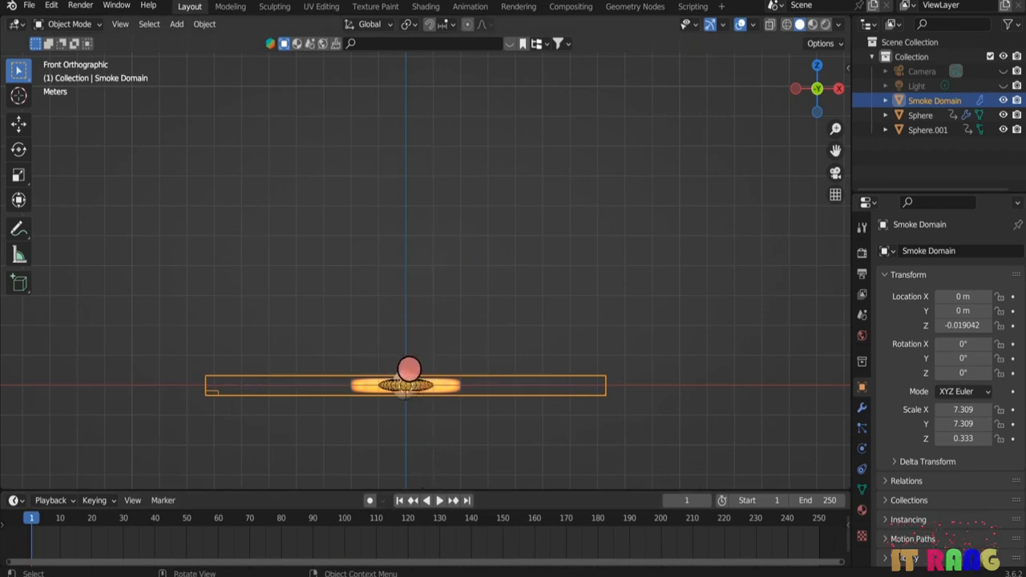
{"action": "left_click", "coordinate": [409, 370]}
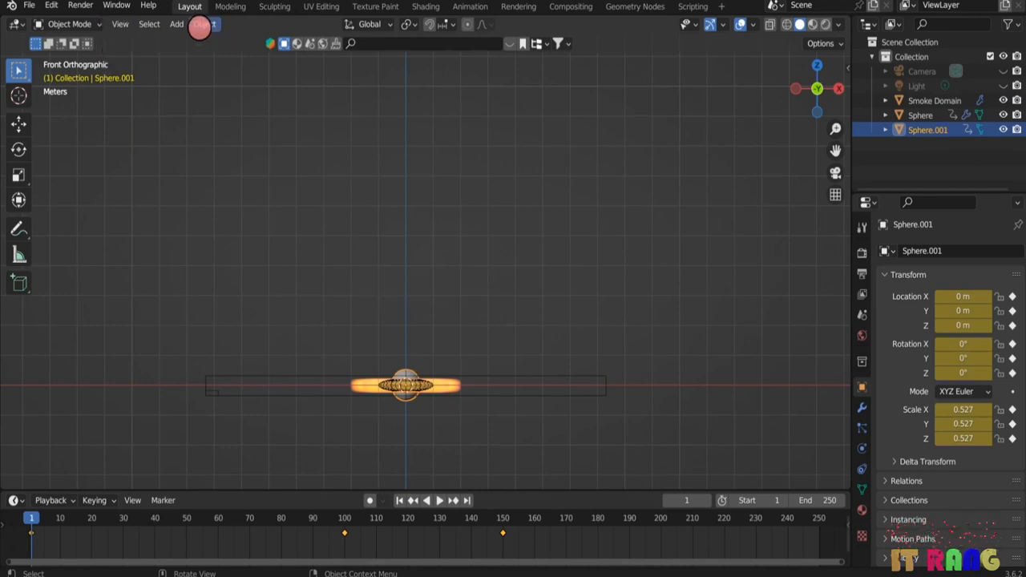
{"action": "left_click", "coordinate": [204, 24]}
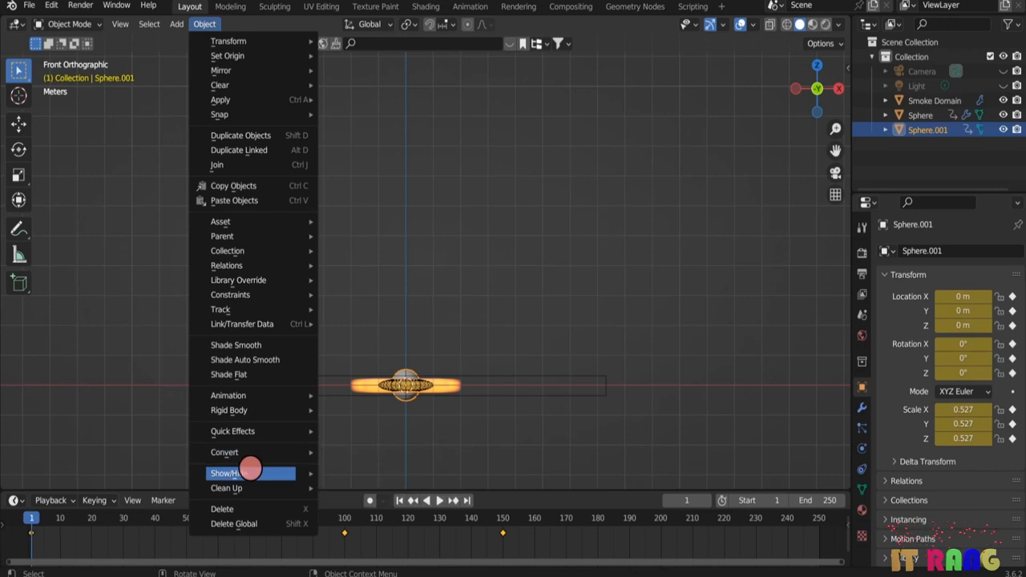
{"action": "mouse_move", "coordinate": [246, 453]}
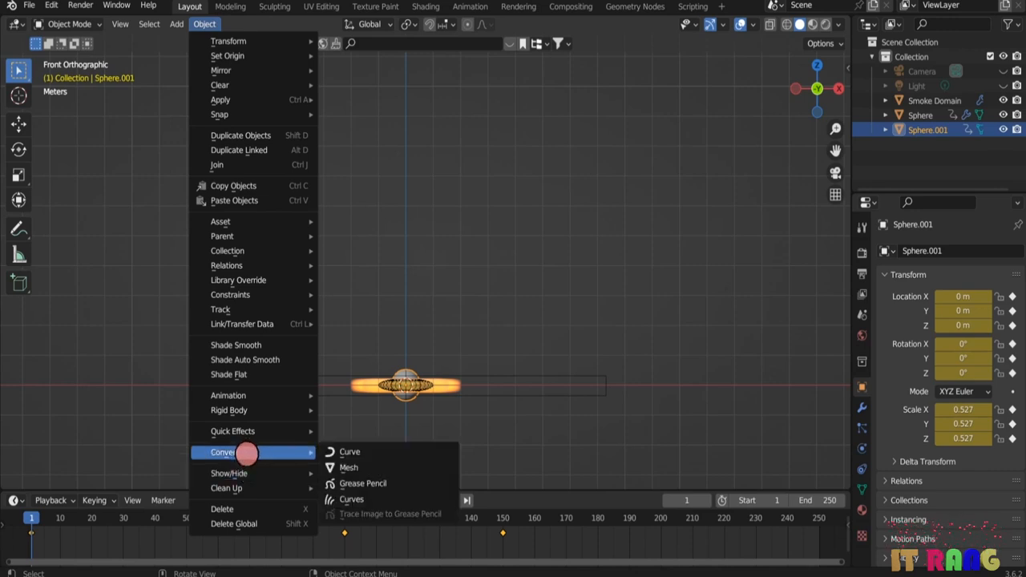
{"action": "mouse_move", "coordinate": [265, 431]}
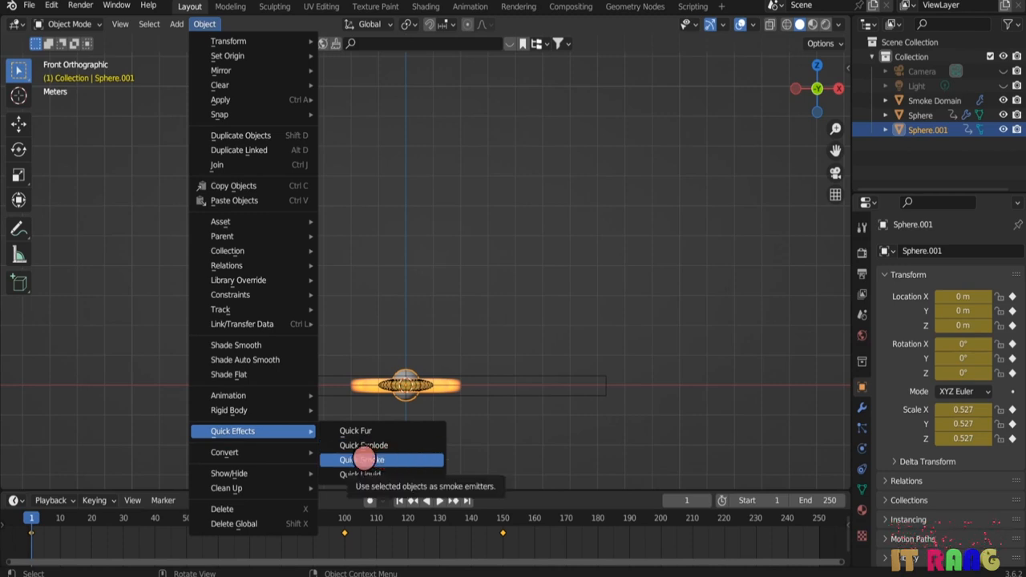
{"action": "left_click", "coordinate": [361, 459]}
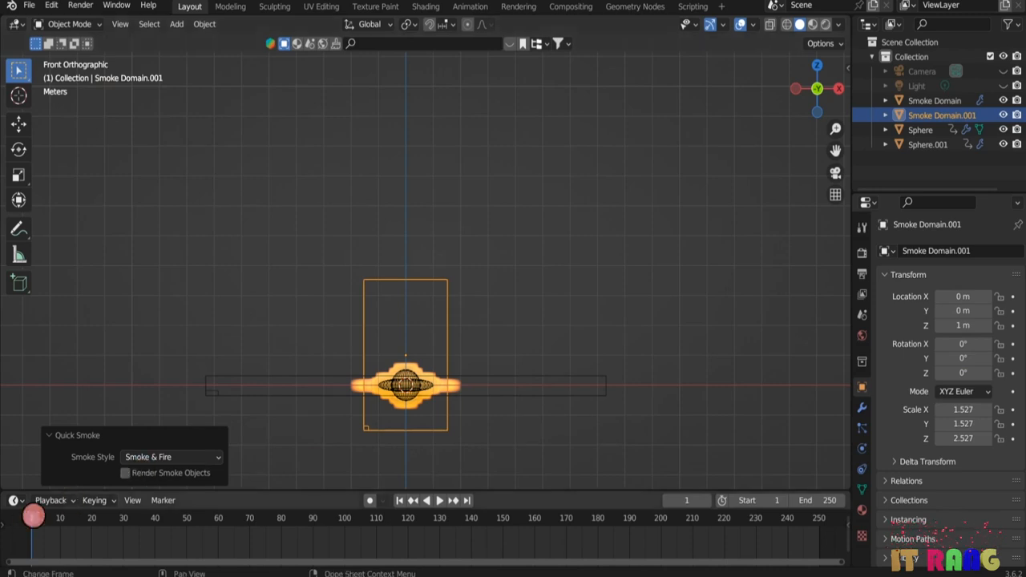
- At frame 150, widen the second sphere's smoke domain in X and Y only to a scale of about 10.95
{"action": "left_click_drag", "start_coordinate": [33, 516], "coordinate": [348, 513]}
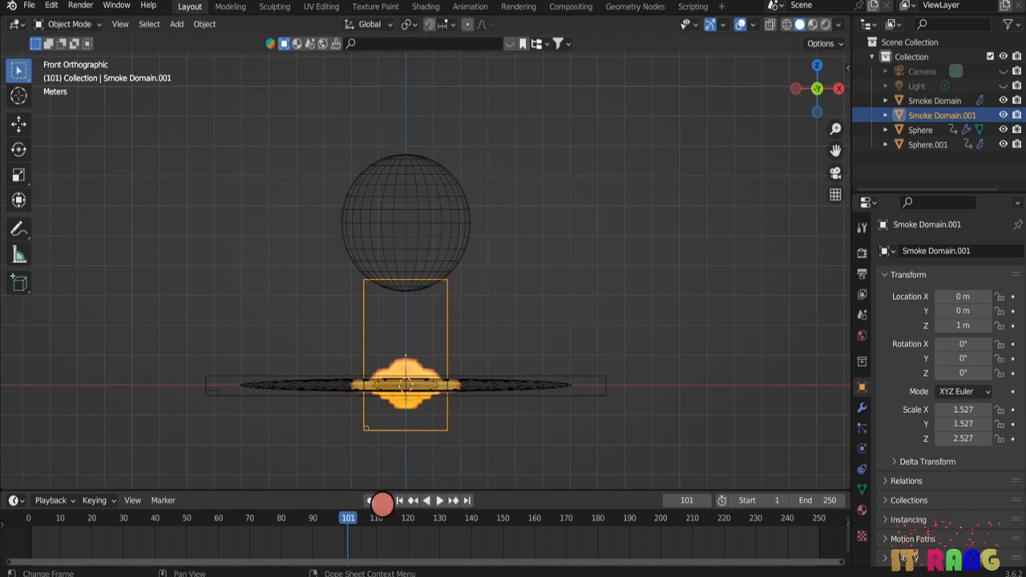
{"action": "left_click", "coordinate": [344, 516]}
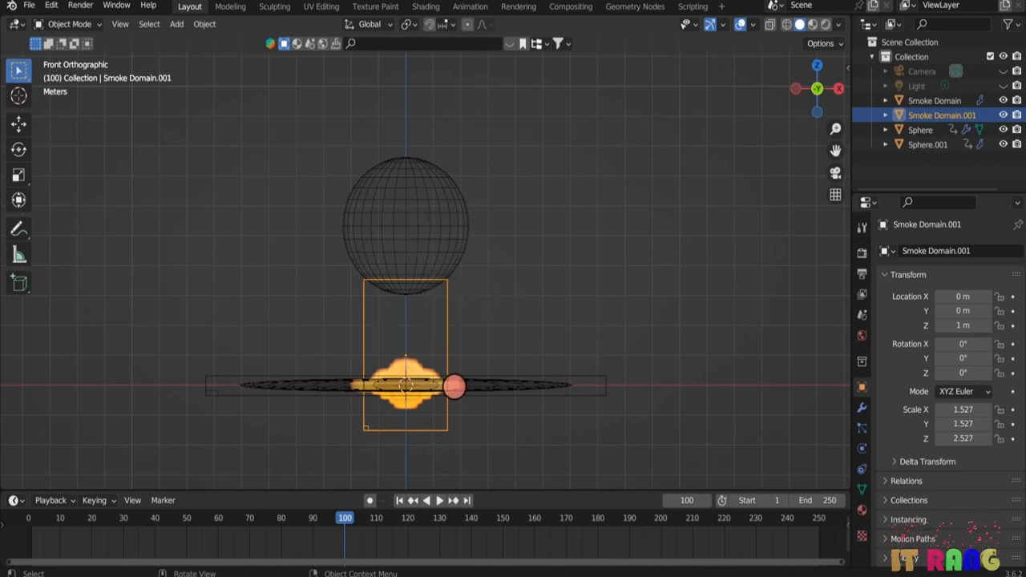
{"action": "left_click_drag", "start_coordinate": [342, 520], "coordinate": [505, 519]}
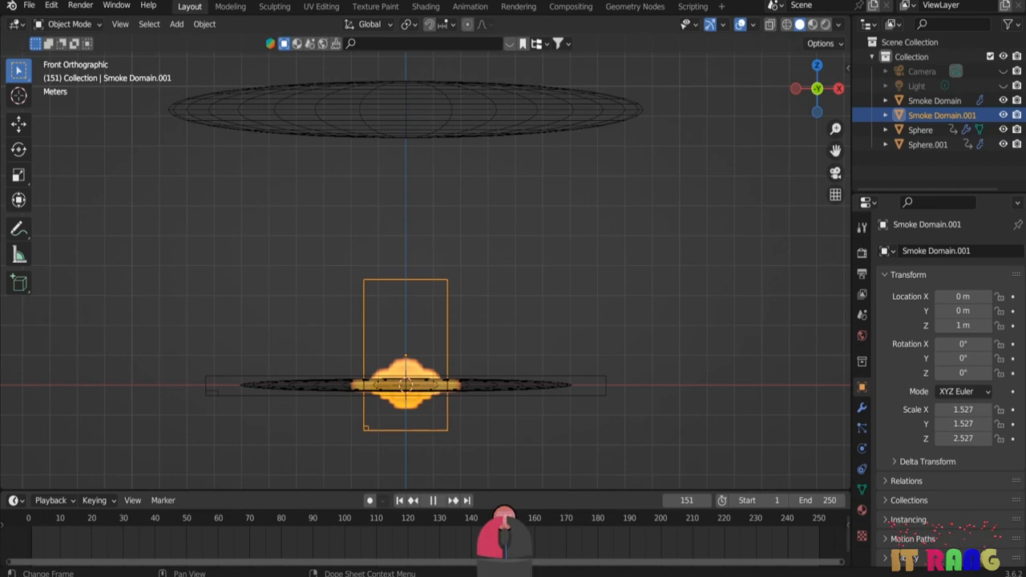
{"action": "left_click", "coordinate": [502, 519]}
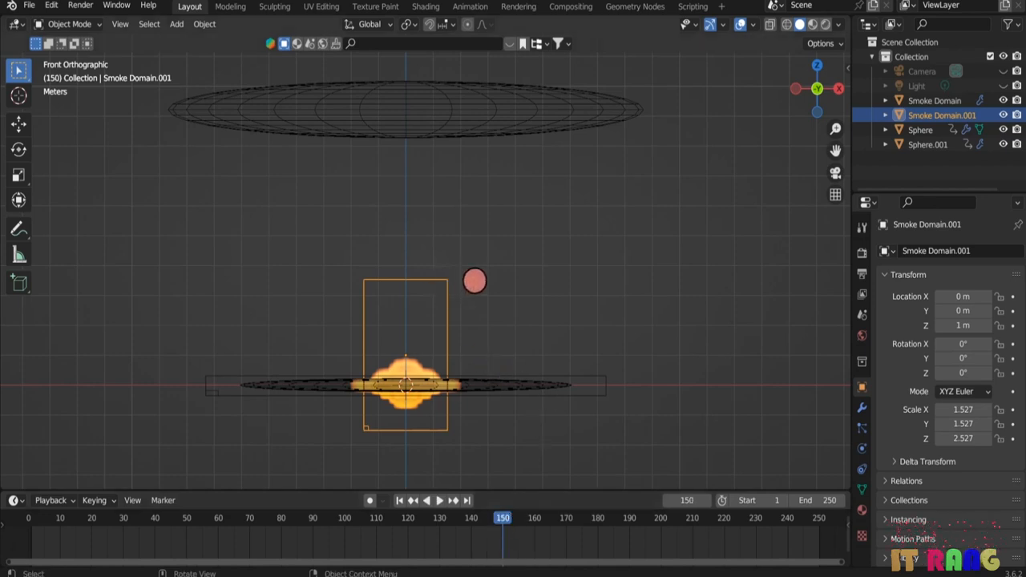
{"action": "middle_click_drag", "start_coordinate": [492, 229], "coordinate": [511, 301], "text": "shift"}
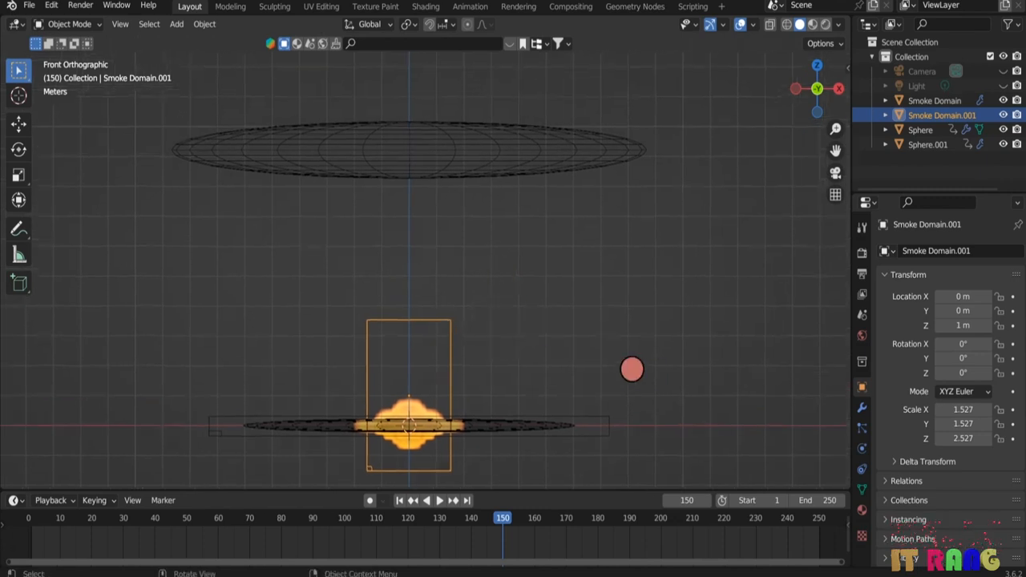
{"action": "key", "text": "s"}
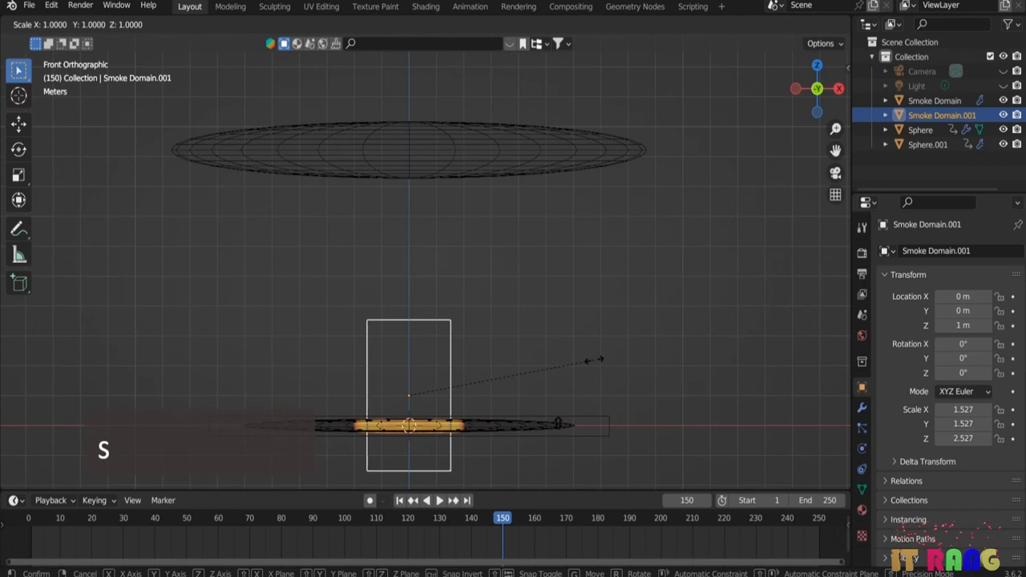
{"action": "key", "text": "shift+z"}
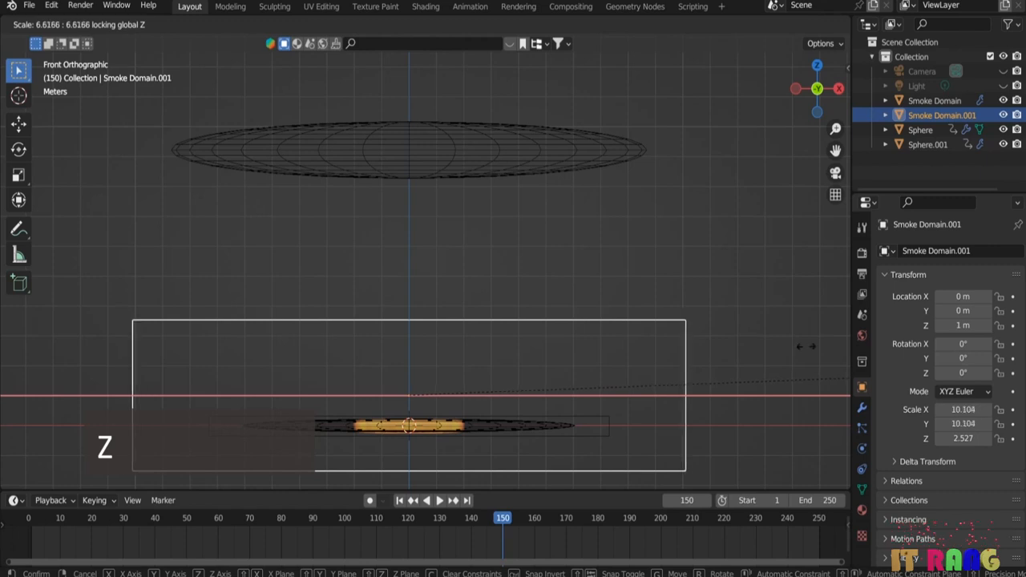
{"action": "left_click", "coordinate": [53, 344]}
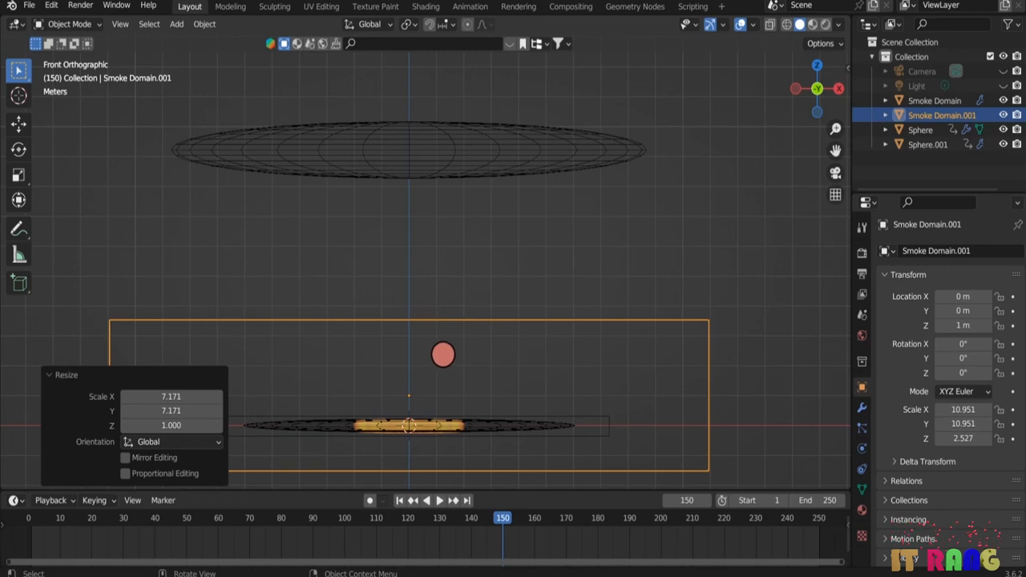
- Raise the second sphere's smoke domain about 1.27 m along Z so its base sits just under the flattened disc
{"action": "key", "text": "g"}
{"action": "key", "text": "z"}
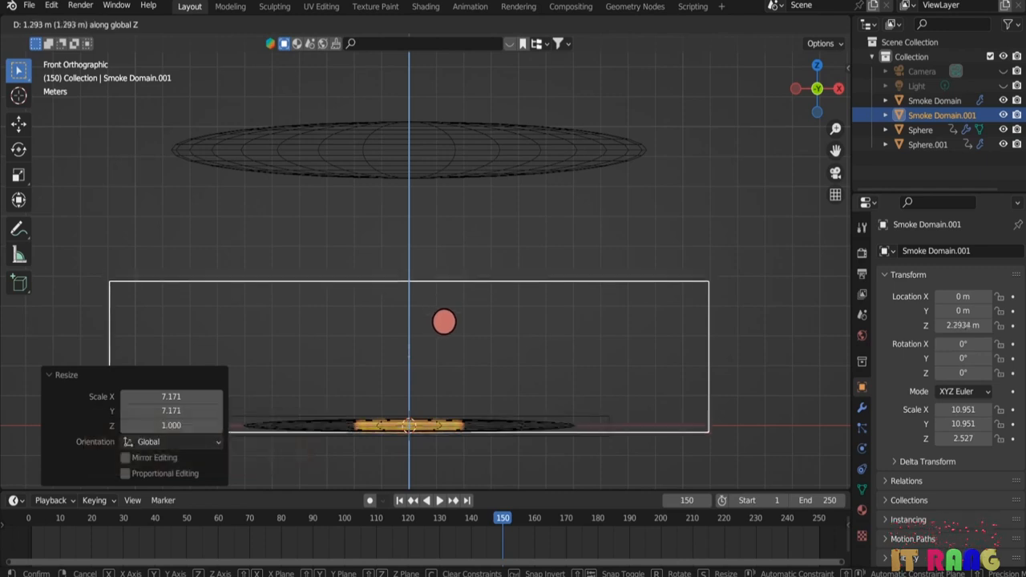
{"action": "left_click", "coordinate": [427, 329]}
- Stretch the second sphere's smoke domain along Z only to a scale of about 8.39
{"action": "scroll", "coordinate": [427, 328], "scroll_direction": "down", "scroll_amount": 4}
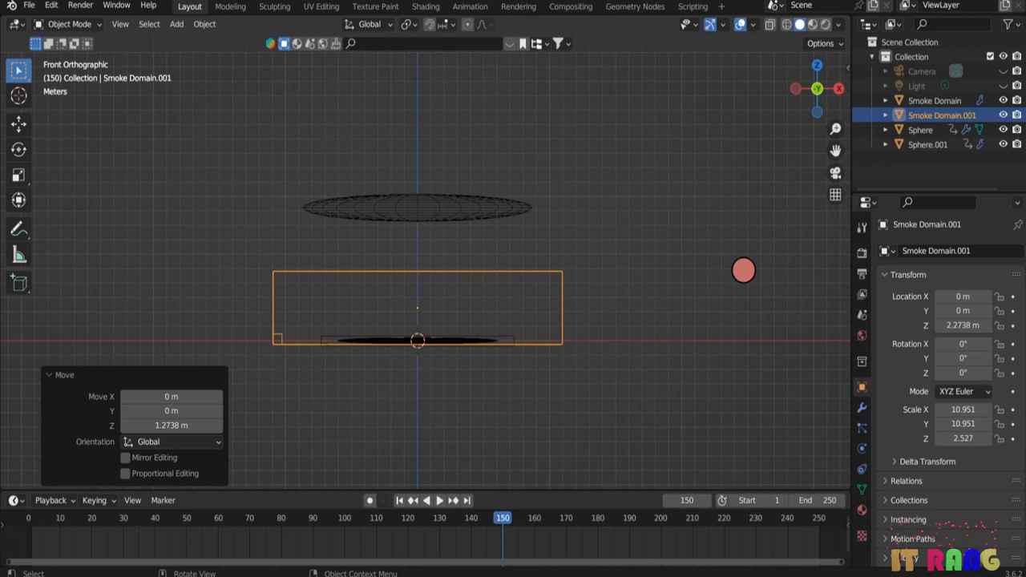
{"action": "key", "text": "s"}
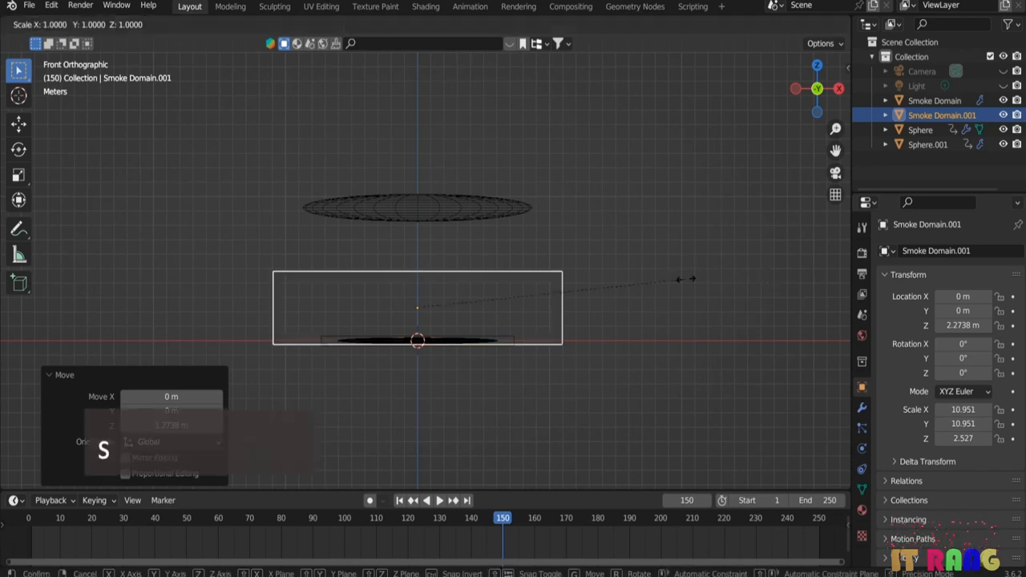
{"action": "key", "text": "z"}
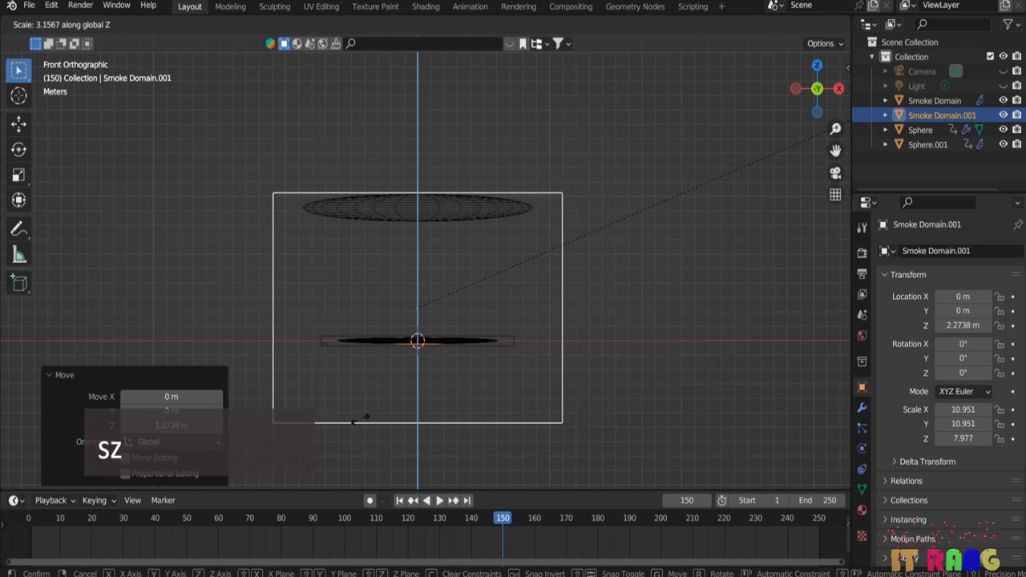
{"action": "left_click", "coordinate": [401, 413]}
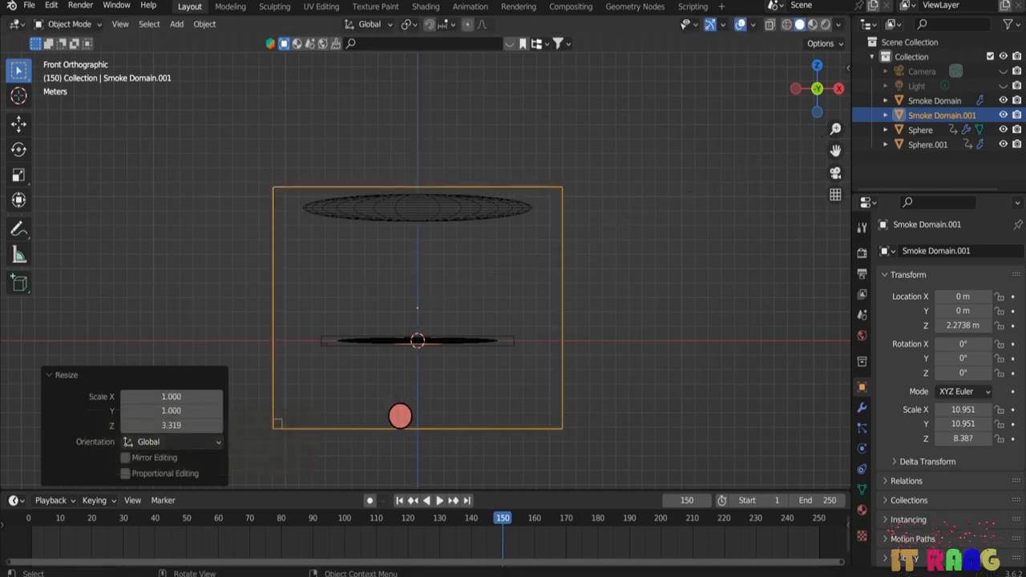
- Raise the stretched smoke domain about 5.85 m along Z so it encloses the upper sphere and rests at ground level
{"action": "key", "text": "g"}
{"action": "key", "text": "z"}
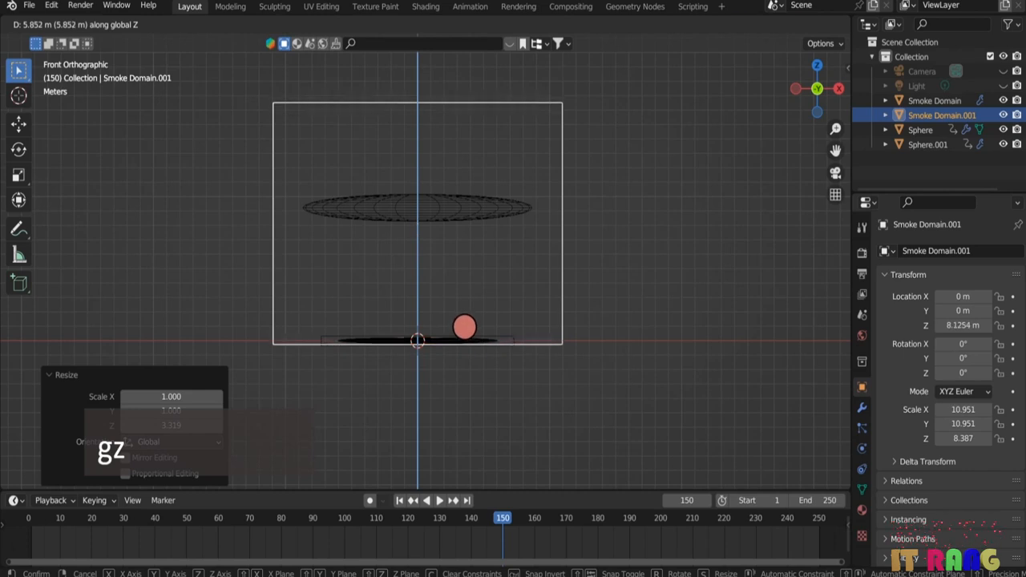
{"action": "left_click", "coordinate": [464, 327]}
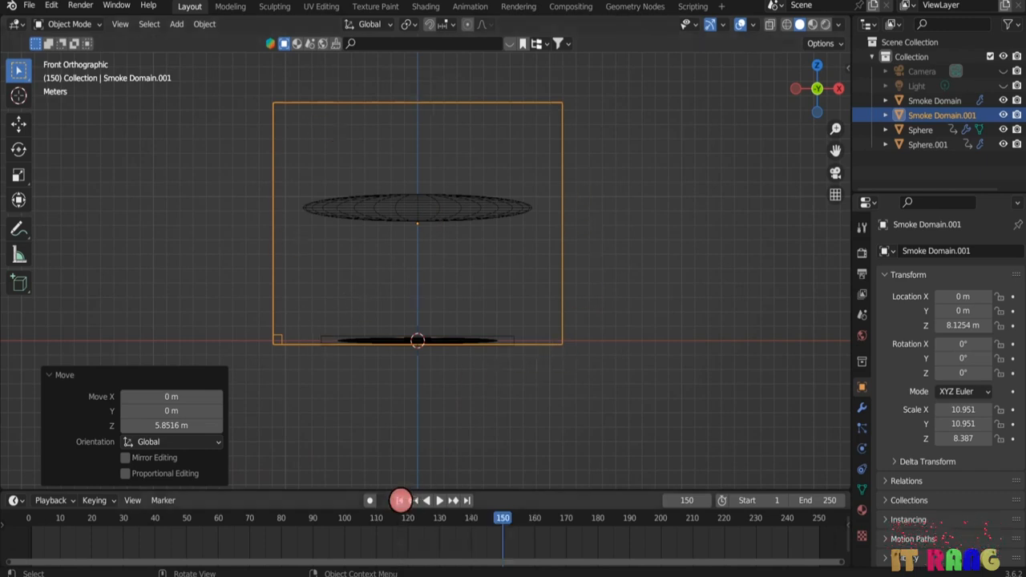
- Return to frame 1 and set the tall smoke domain's maximum fluid resolution to 46
{"action": "left_click", "coordinate": [400, 500]}
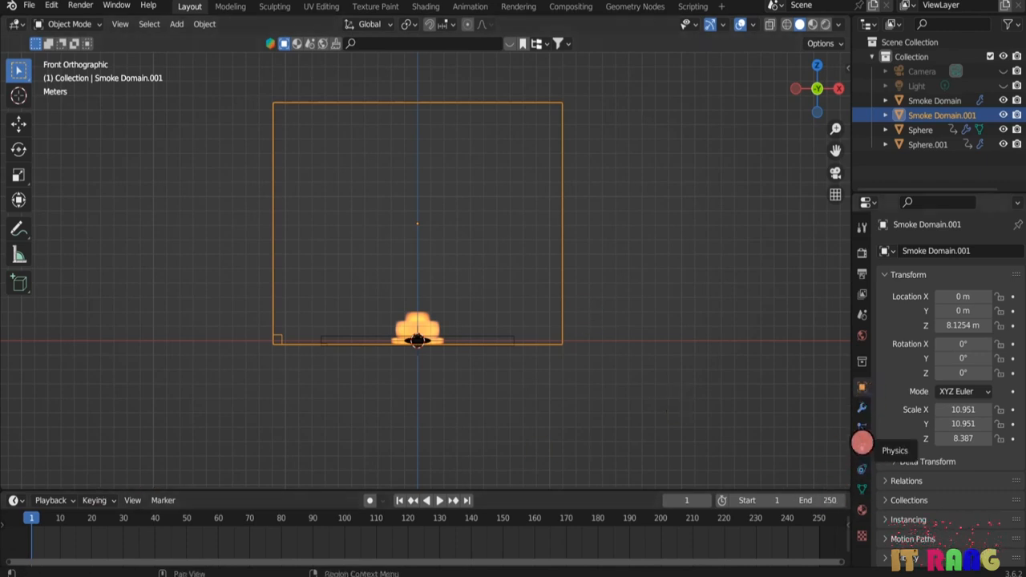
{"action": "left_click", "coordinate": [862, 447]}
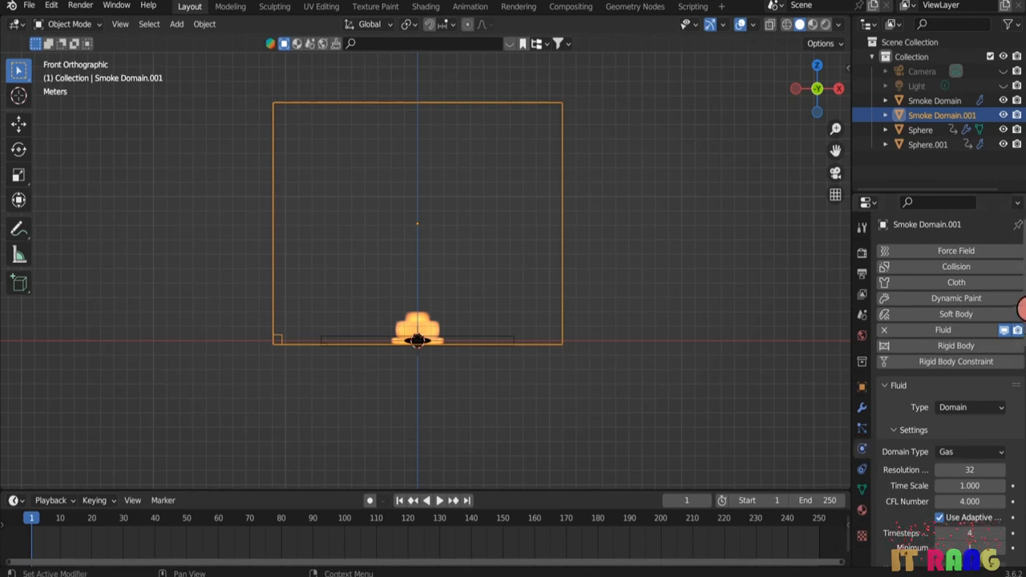
{"action": "scroll", "coordinate": [1019, 320], "scroll_direction": "down", "scroll_amount": 4}
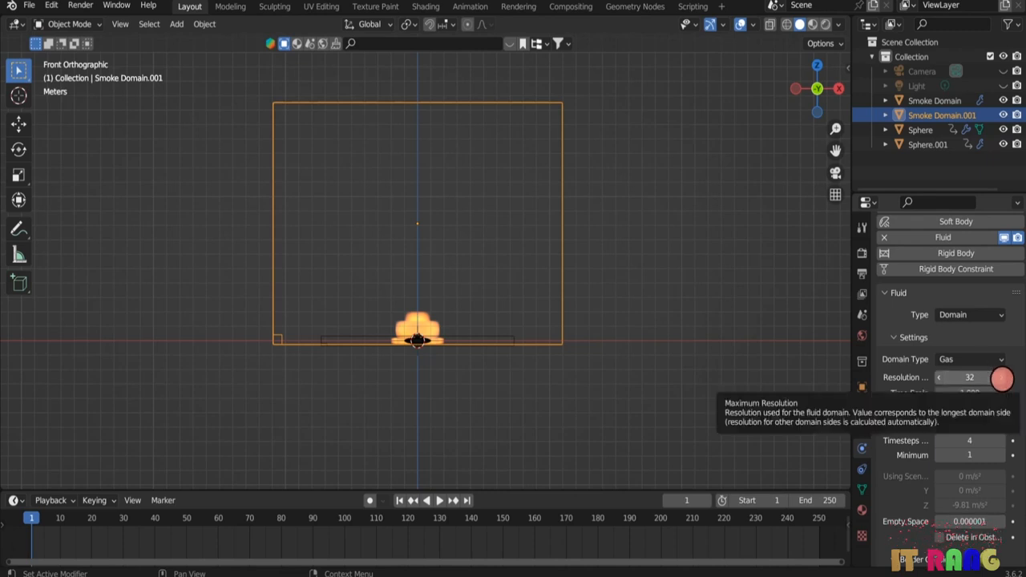
{"action": "left_click", "coordinate": [1002, 379]}
{"action": "left_click", "coordinate": [1002, 379]}
{"action": "left_click", "coordinate": [1002, 379]}
{"action": "left_click", "coordinate": [1002, 379]}
{"action": "left_click", "coordinate": [1002, 379]}
{"action": "left_click", "coordinate": [1002, 379]}
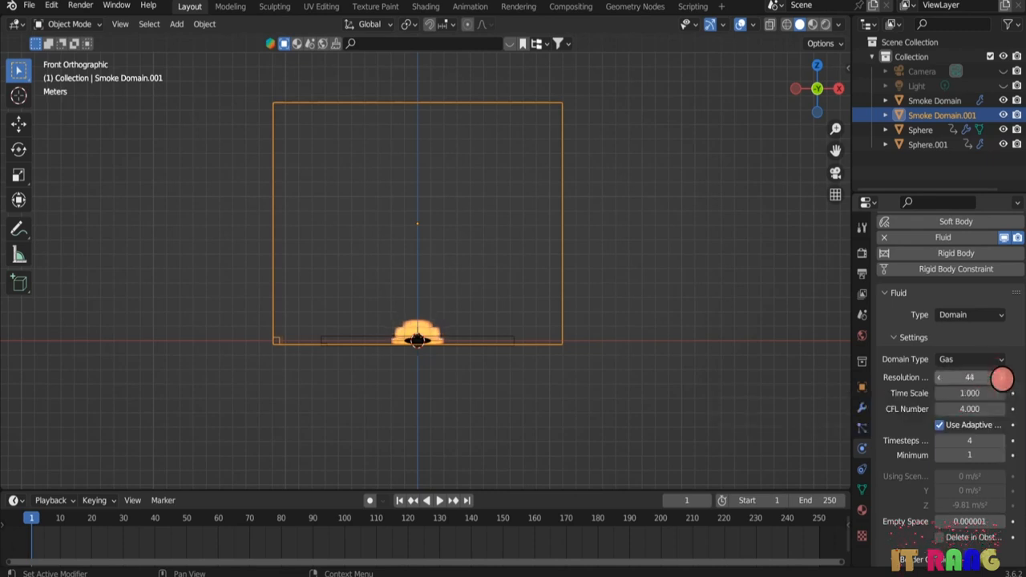
{"action": "key", "text": "ctrl+z"}
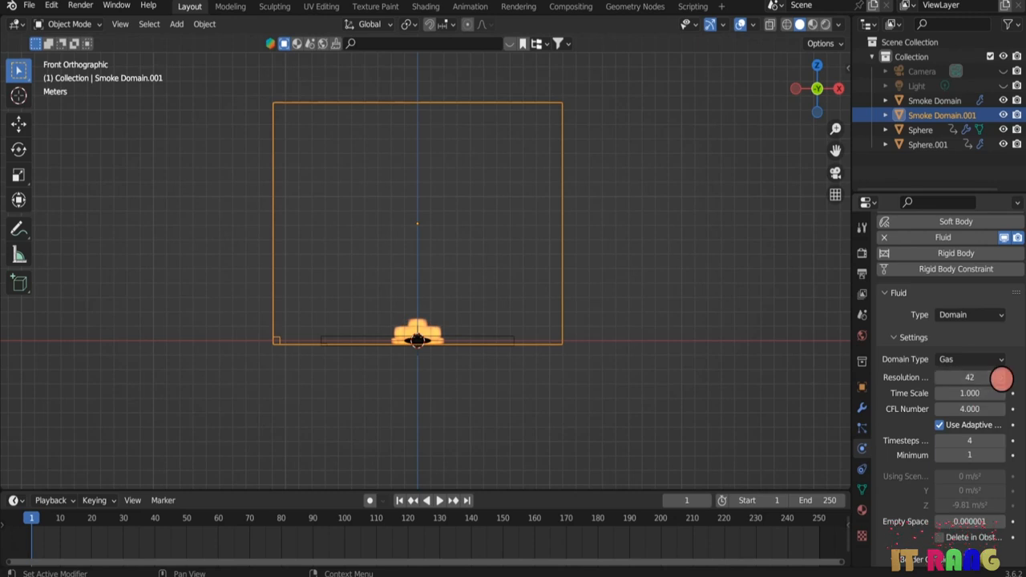
{"action": "left_click", "coordinate": [1002, 378]}
{"action": "left_click", "coordinate": [1002, 379]}
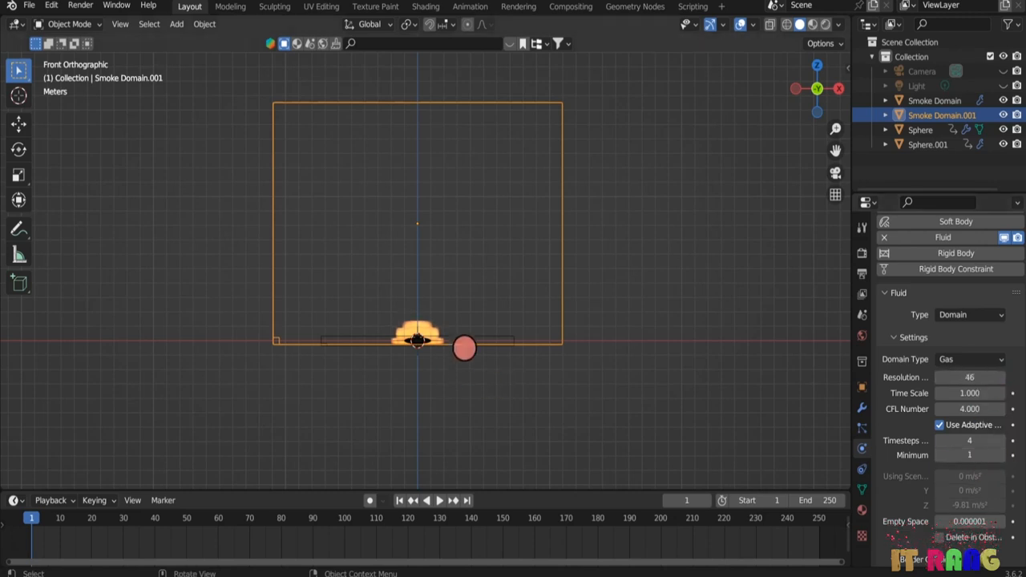
- Set the flat smoke domain's maximum fluid resolution to 40 and bring its cache settings into view
{"action": "left_click", "coordinate": [463, 344]}
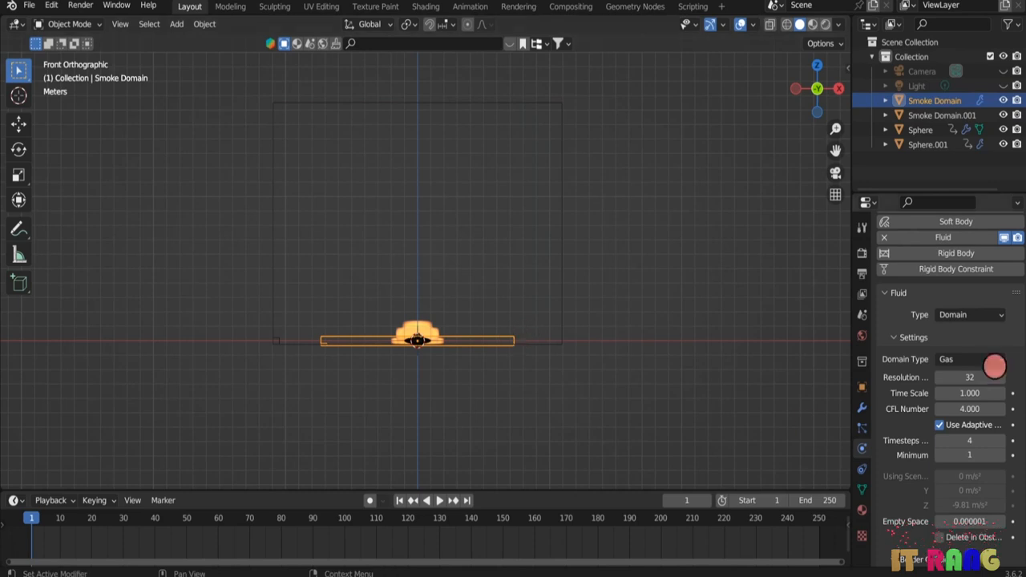
{"action": "left_click", "coordinate": [1000, 378]}
{"action": "left_click", "coordinate": [999, 378]}
{"action": "left_click", "coordinate": [1001, 377]}
{"action": "left_click", "coordinate": [1001, 378]}
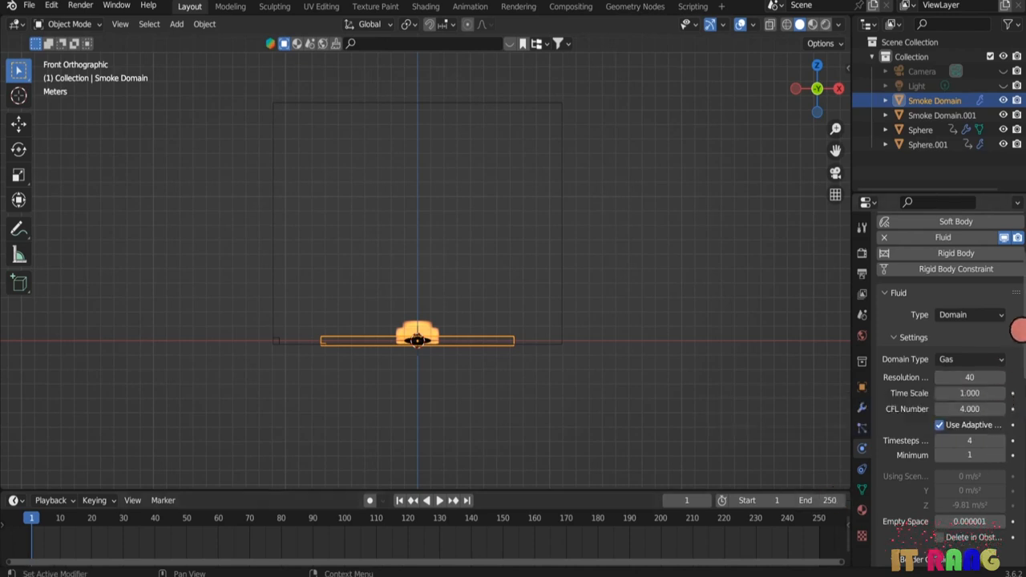
{"action": "left_click_drag", "start_coordinate": [1022, 315], "coordinate": [1017, 500]}
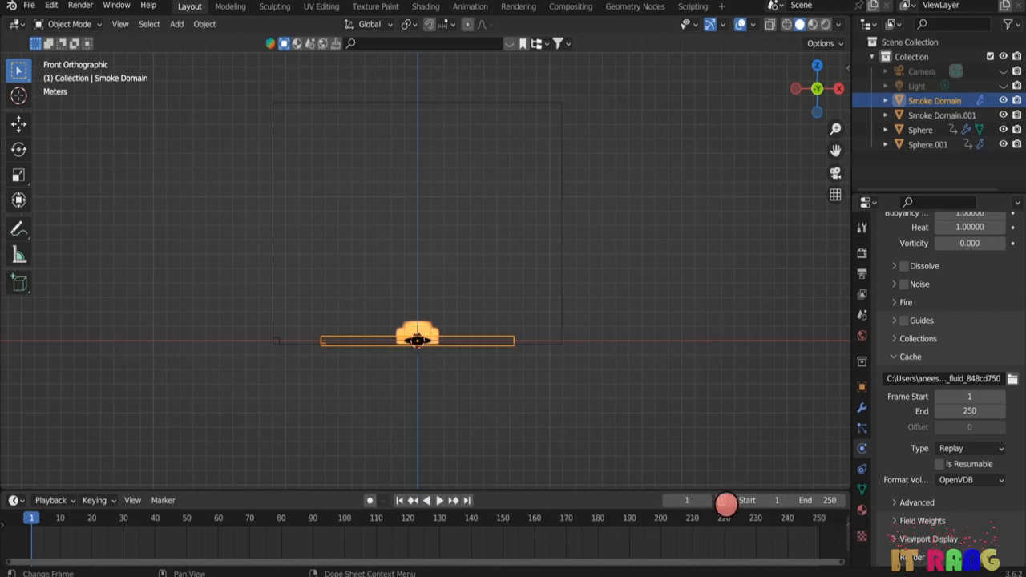
- Unhide the camera in the Layout workspace and check the explosion through its view
{"action": "middle_click_drag", "start_coordinate": [517, 385], "coordinate": [648, 350]}
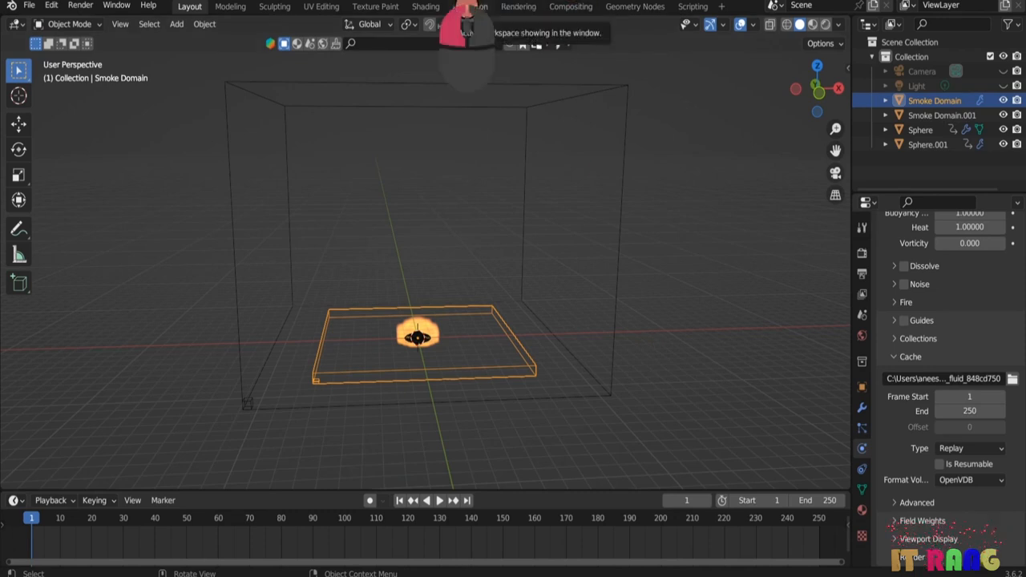
{"action": "left_click", "coordinate": [468, 7]}
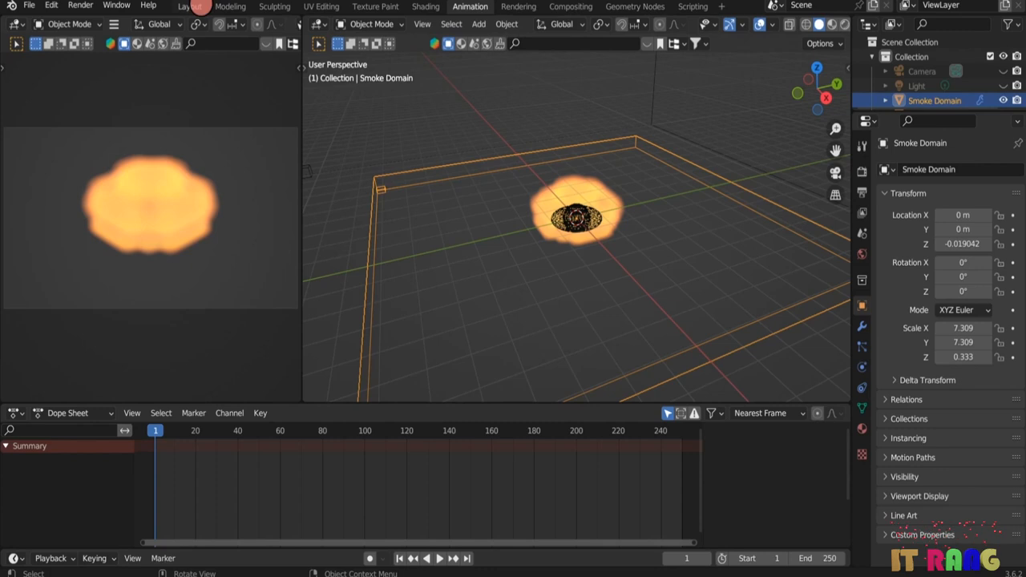
{"action": "left_click", "coordinate": [200, 7]}
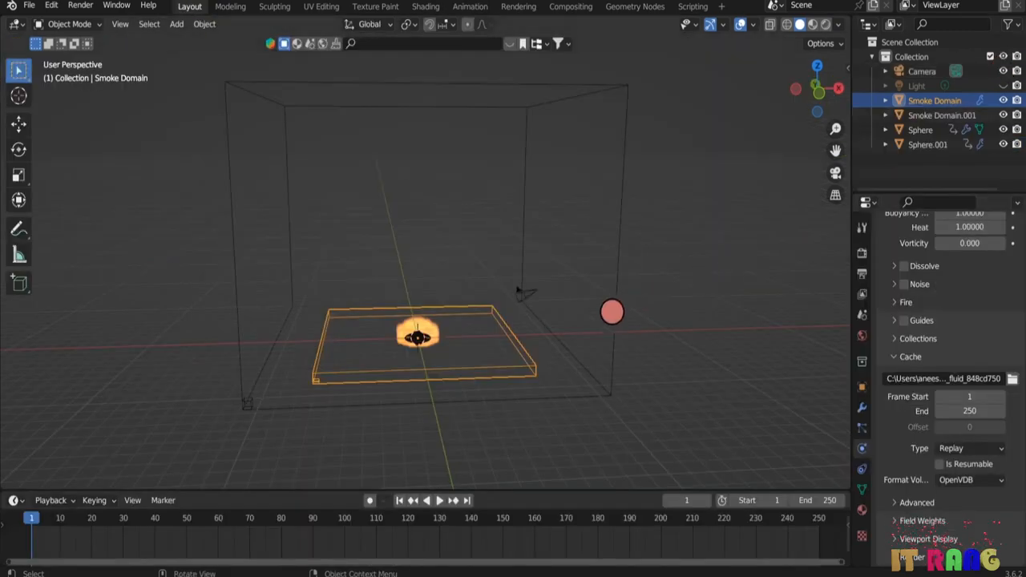
{"action": "middle_click_drag", "start_coordinate": [674, 353], "coordinate": [654, 365]}
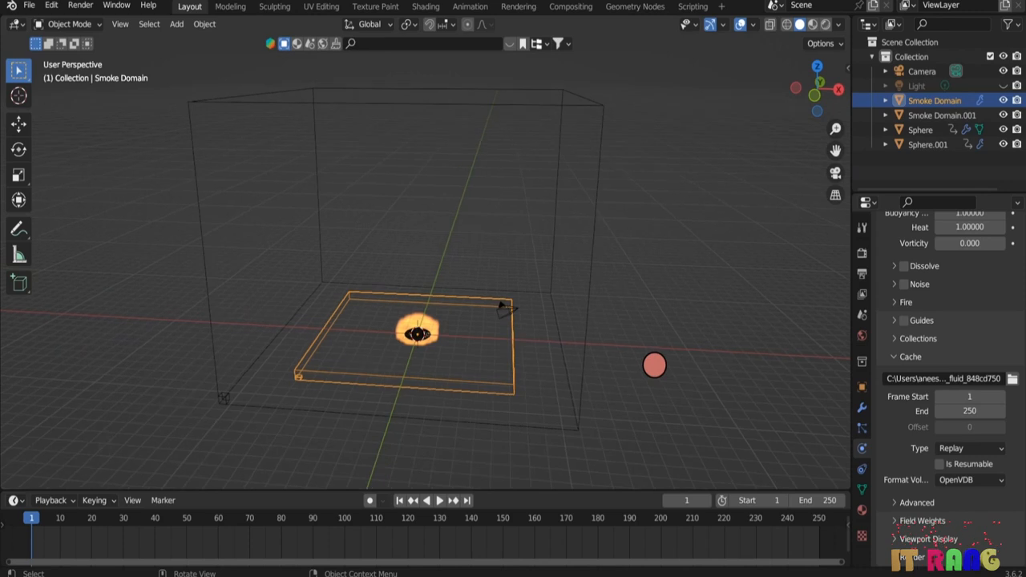
{"action": "key", "text": "KP_0"}
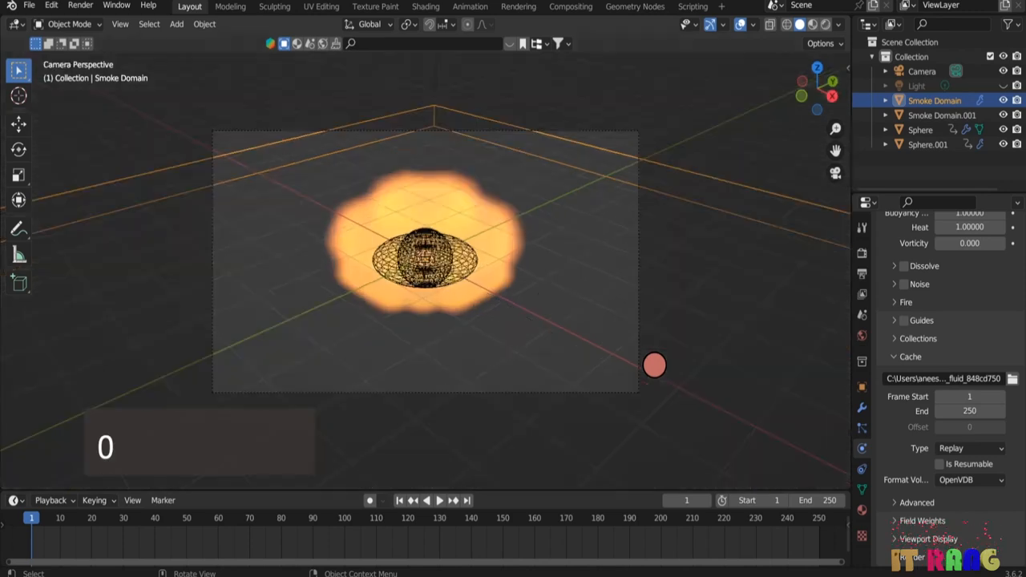
{"action": "key", "text": "KP_0"}
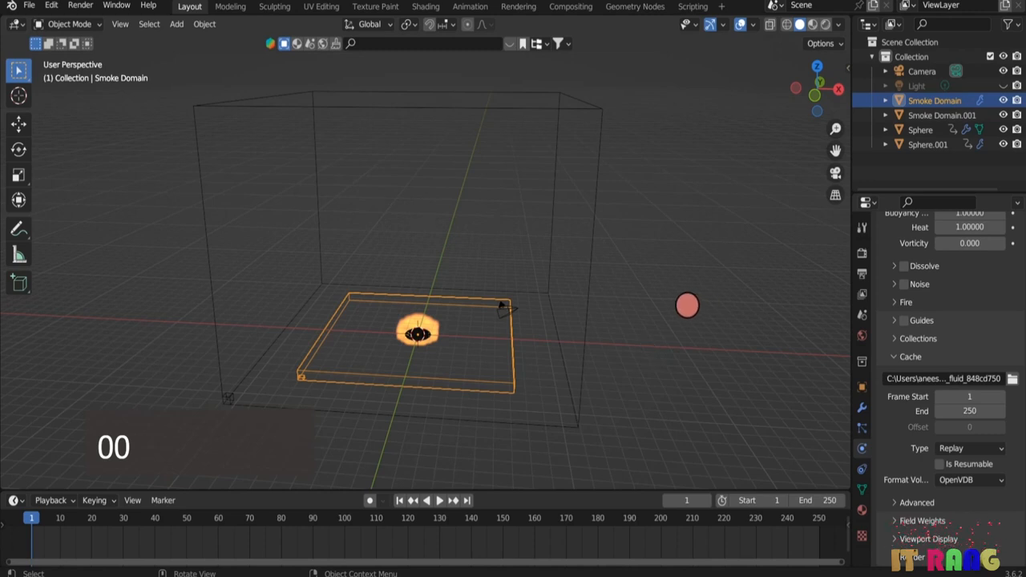
- Lock the camera to the view so that navigating moves the camera
{"action": "key", "text": "n"}
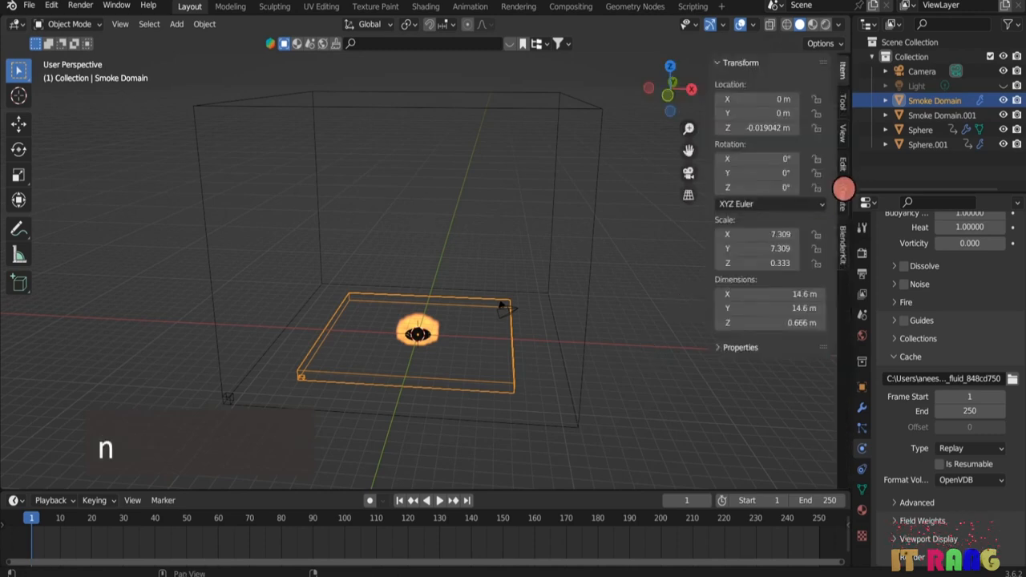
{"action": "left_click", "coordinate": [842, 140]}
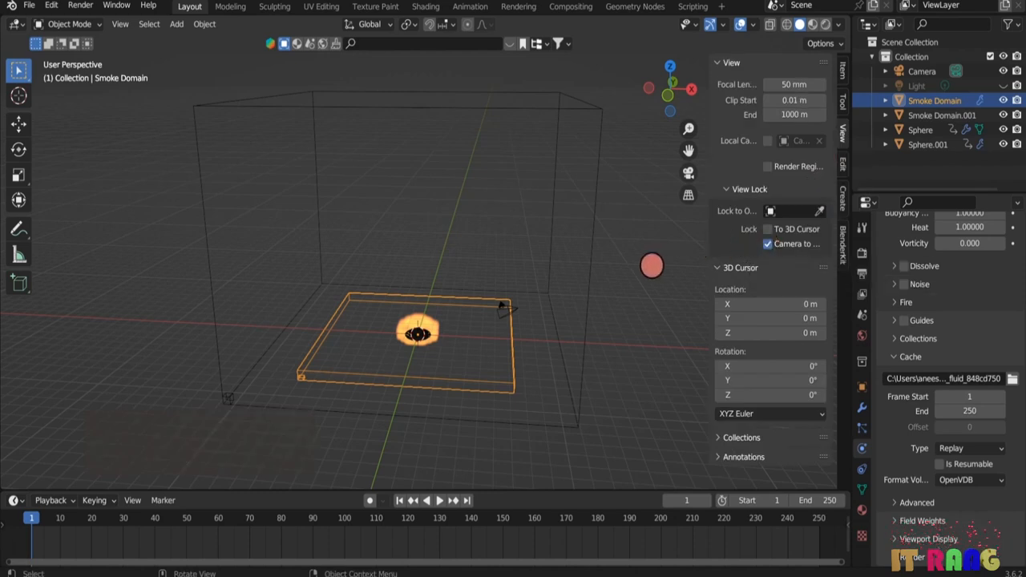
{"action": "key", "text": "n"}
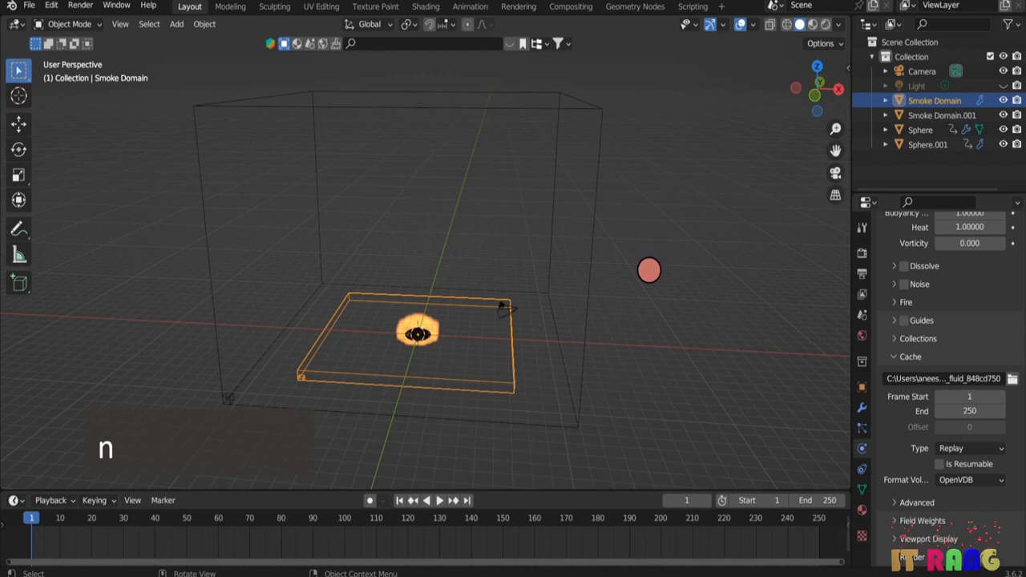
- Reframe the camera to look nearly level along the X axis, far enough back to fit both smoke domains in frame
{"action": "key", "text": "KP_0"}
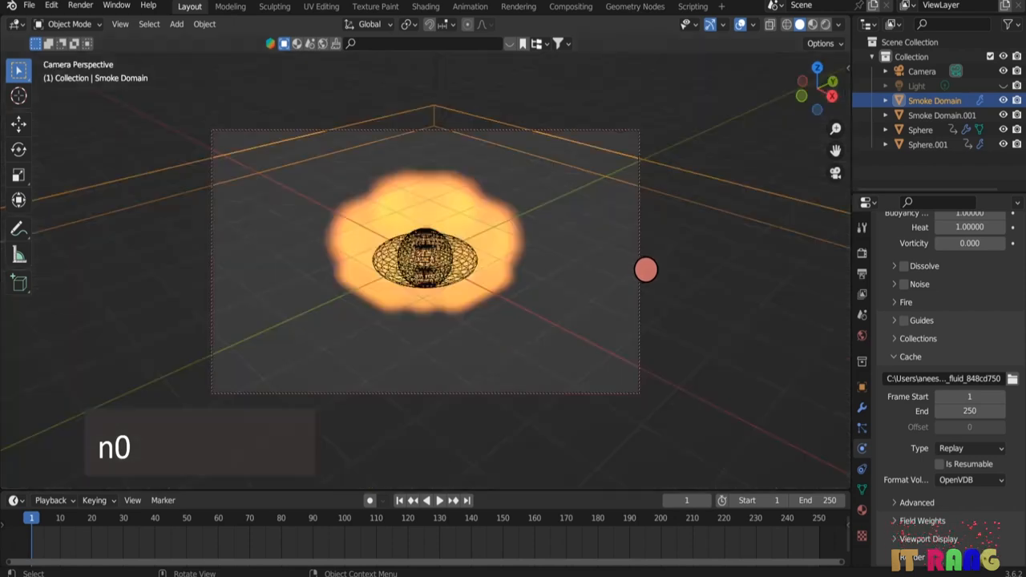
{"action": "scroll", "coordinate": [674, 269], "scroll_direction": "down", "scroll_amount": 5}
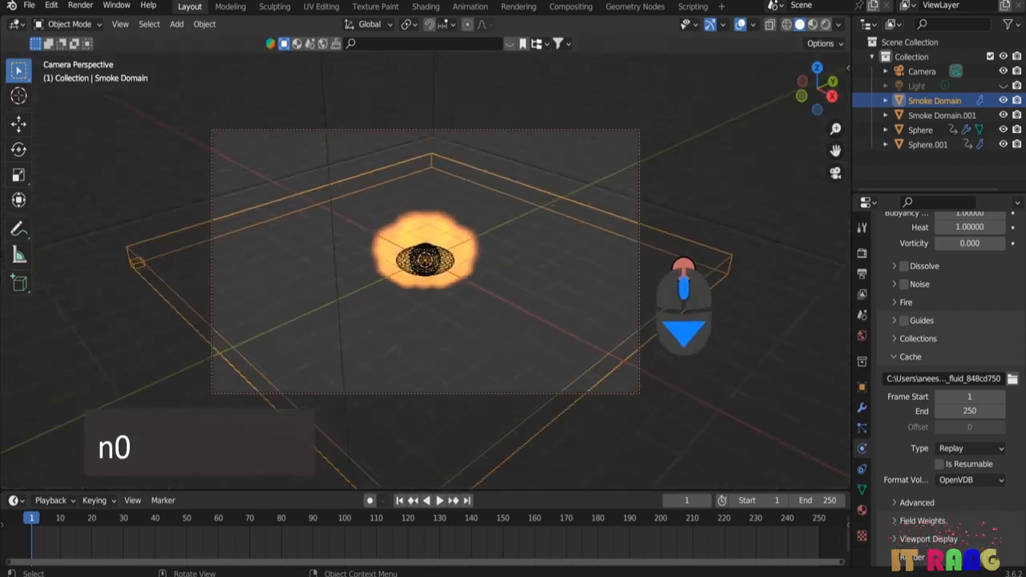
{"action": "scroll", "coordinate": [683, 269], "scroll_direction": "down", "scroll_amount": 2}
{"action": "scroll", "coordinate": [678, 270], "scroll_direction": "down", "scroll_amount": 2}
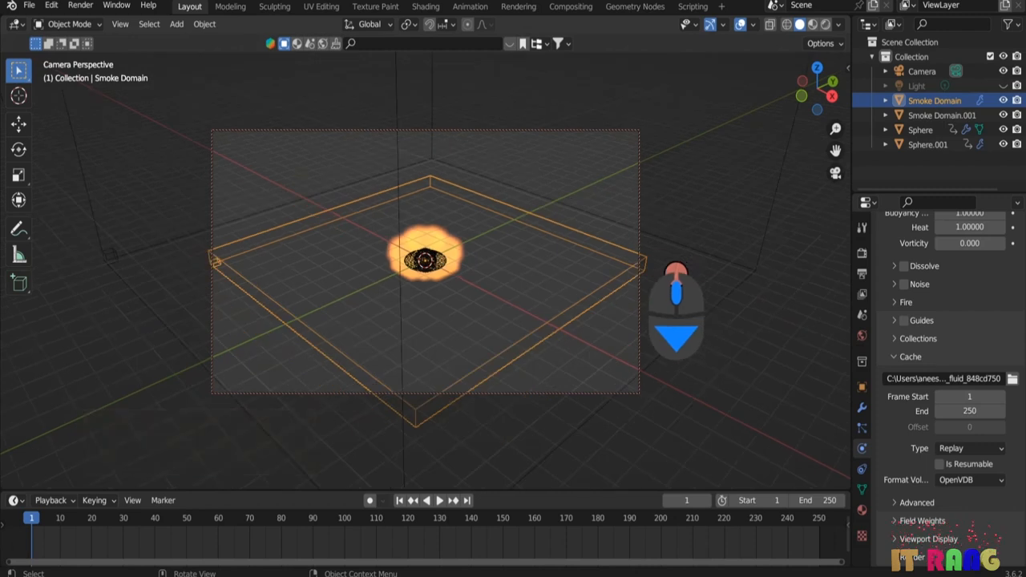
{"action": "scroll", "coordinate": [689, 287], "scroll_direction": "down", "scroll_amount": 2}
{"action": "scroll", "coordinate": [690, 286], "scroll_direction": "up", "scroll_amount": 1}
{"action": "scroll", "coordinate": [688, 286], "scroll_direction": "down", "scroll_amount": 1}
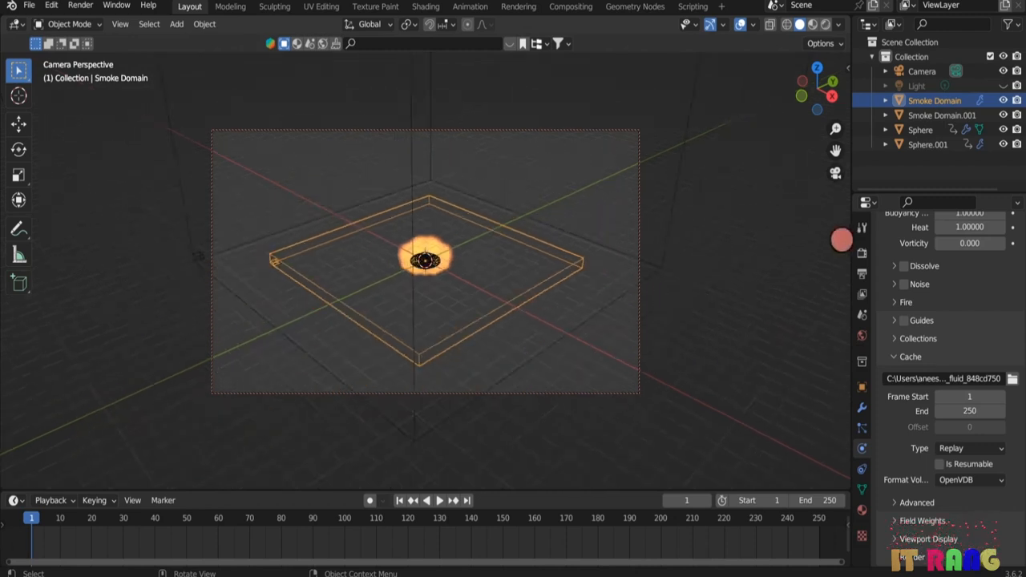
{"action": "middle_click_drag", "start_coordinate": [705, 276], "coordinate": [648, 267]}
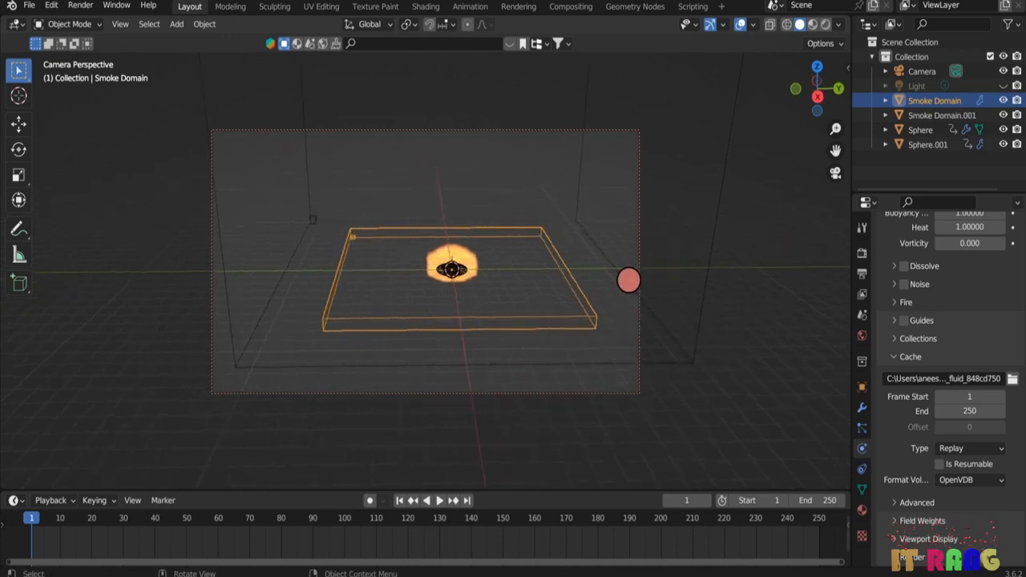
{"action": "scroll", "coordinate": [624, 285], "scroll_direction": "down", "scroll_amount": 2}
{"action": "middle_click_drag", "start_coordinate": [614, 282], "coordinate": [616, 240]}
{"action": "middle_click_drag", "start_coordinate": [706, 215], "coordinate": [696, 298], "text": "shift"}
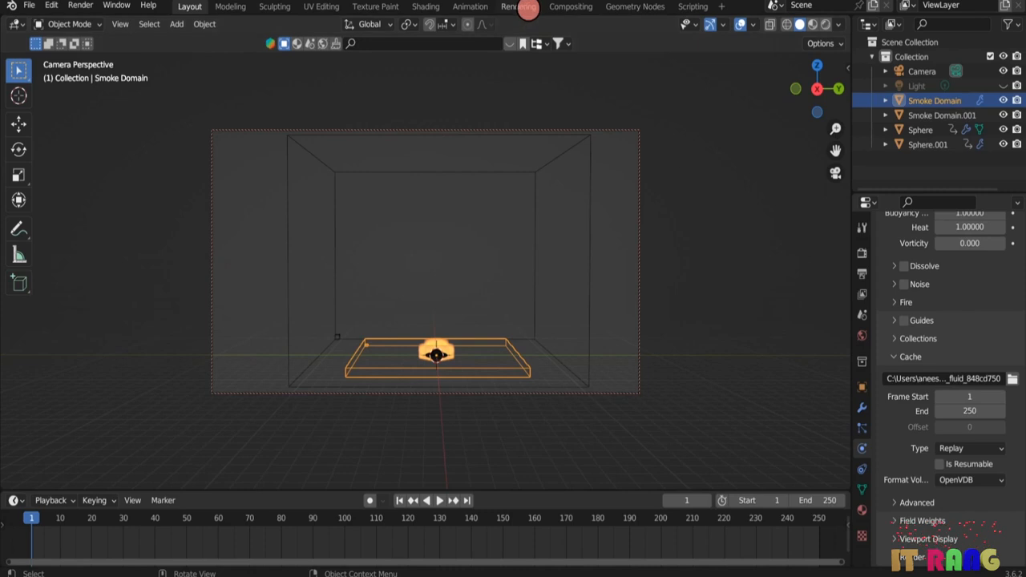
- Play the smoke and fire simulation from frame 1 in the Animation workspace, watching the blast alongside the camera preview
{"action": "left_click", "coordinate": [477, 7]}
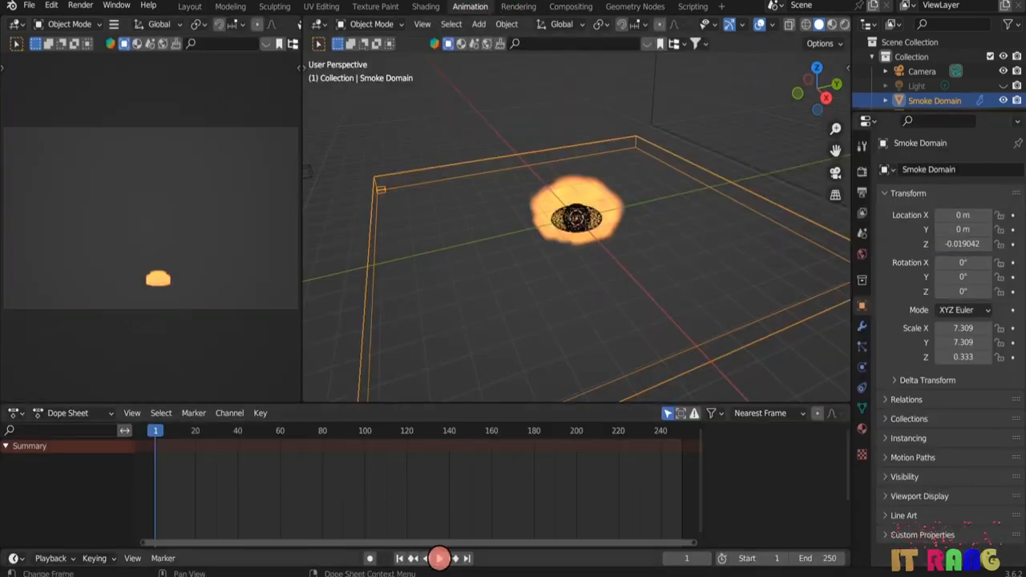
{"action": "left_click", "coordinate": [438, 558]}
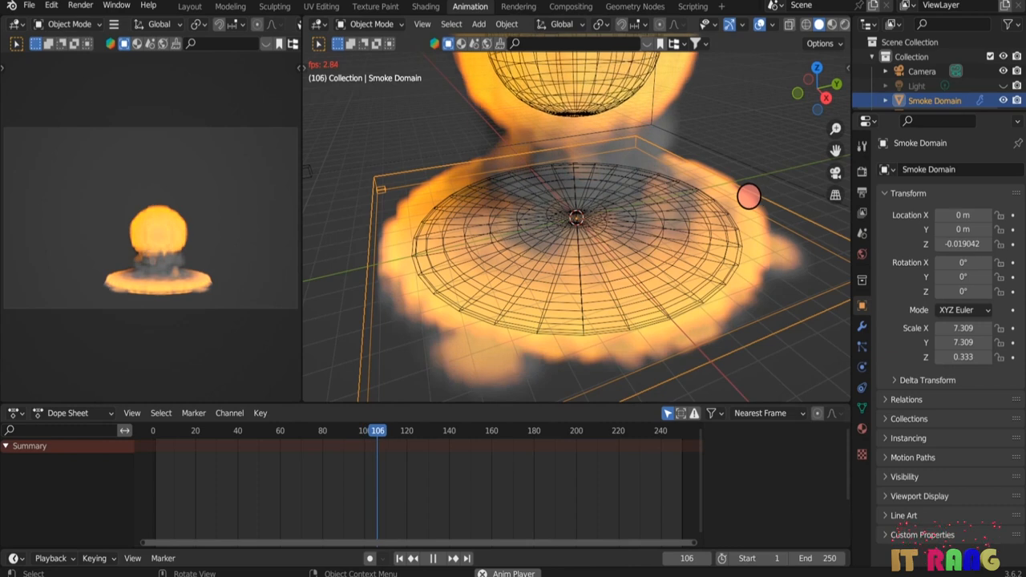
{"action": "scroll", "coordinate": [749, 195], "scroll_direction": "down", "scroll_amount": 2}
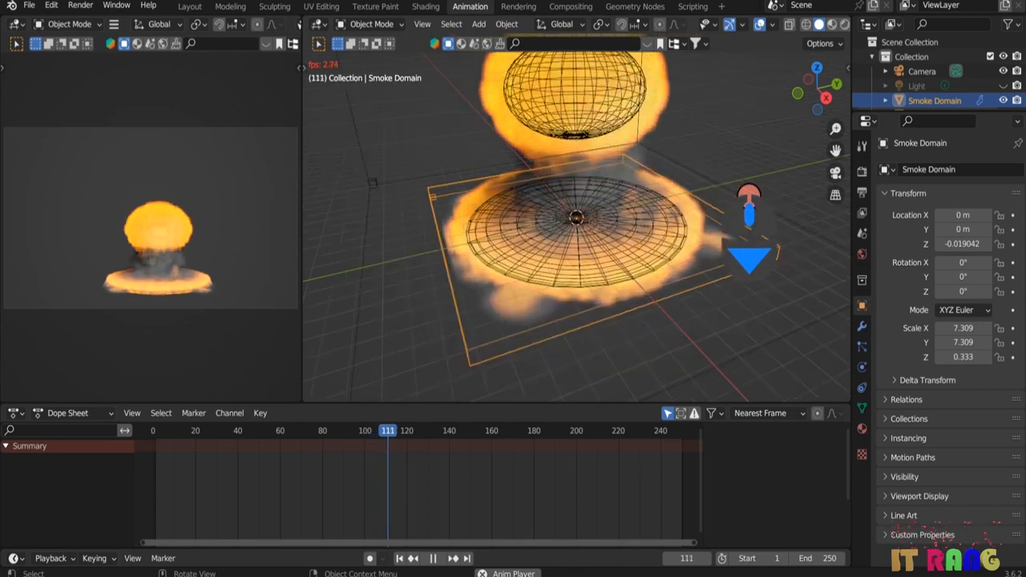
{"action": "scroll", "coordinate": [749, 194], "scroll_direction": "down", "scroll_amount": 1}
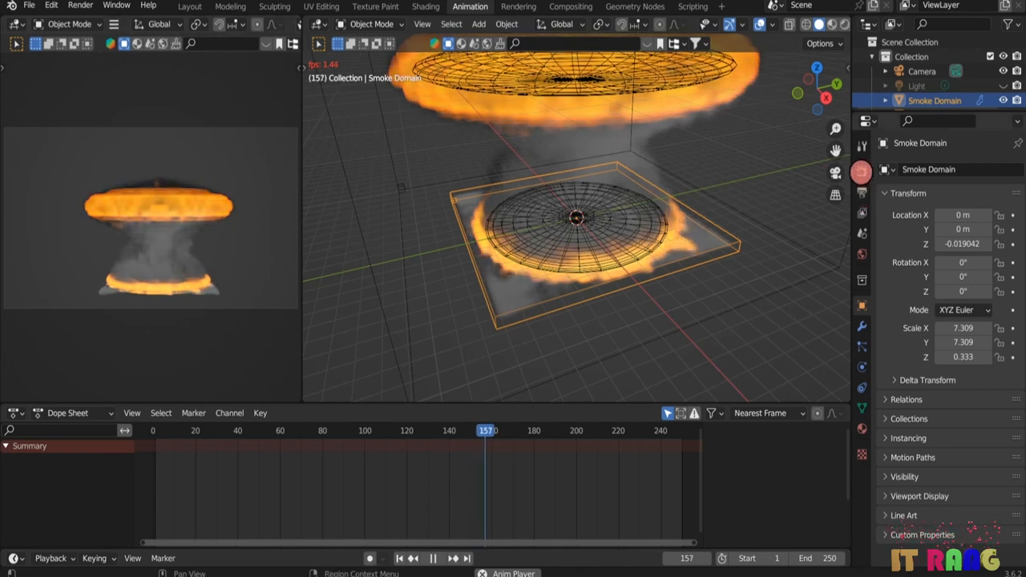
- Try to switch the scene's render engine to Cycles in the render settings
{"action": "left_click", "coordinate": [861, 171]}
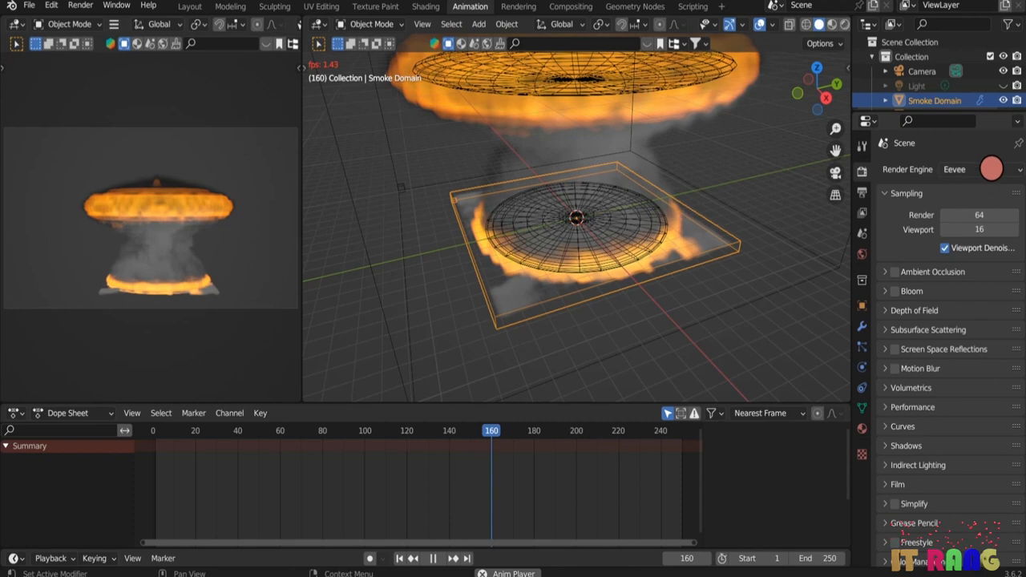
{"action": "left_click", "coordinate": [998, 170]}
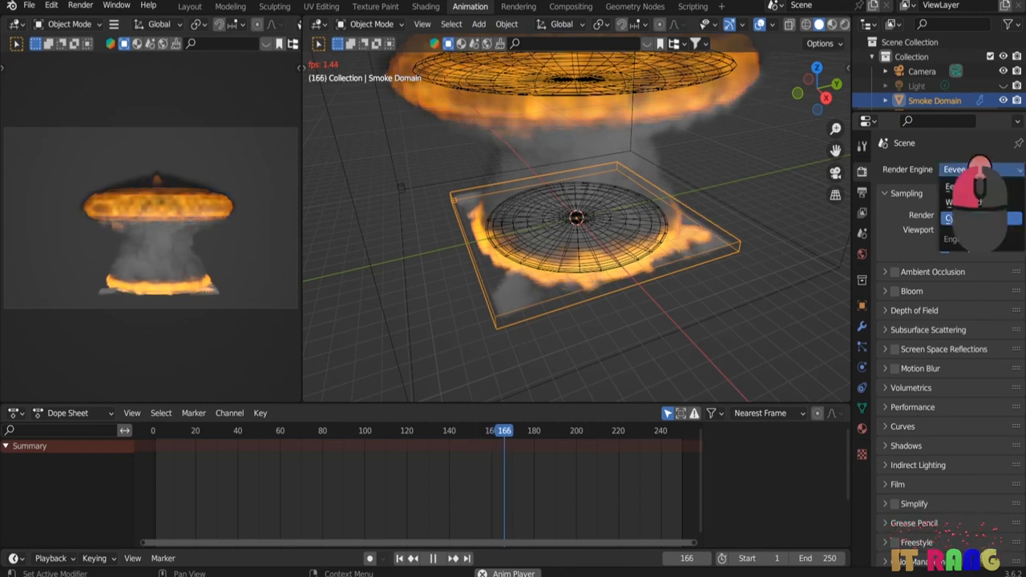
{"action": "left_click", "coordinate": [980, 168]}
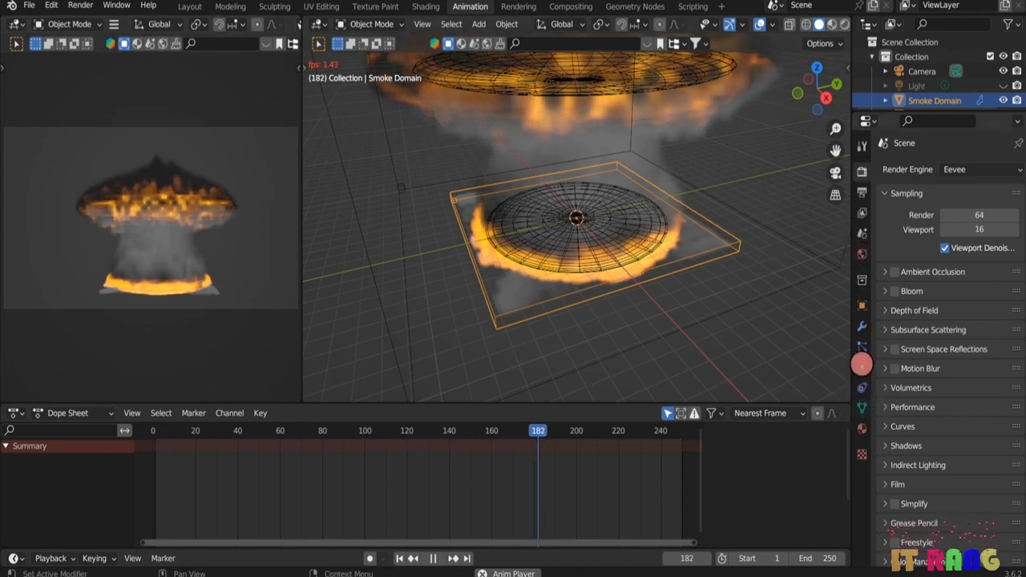
- Show the Smoke Domain's fluid physics settings and widen the camera preview beside the 3D view
{"action": "left_click", "coordinate": [863, 367]}
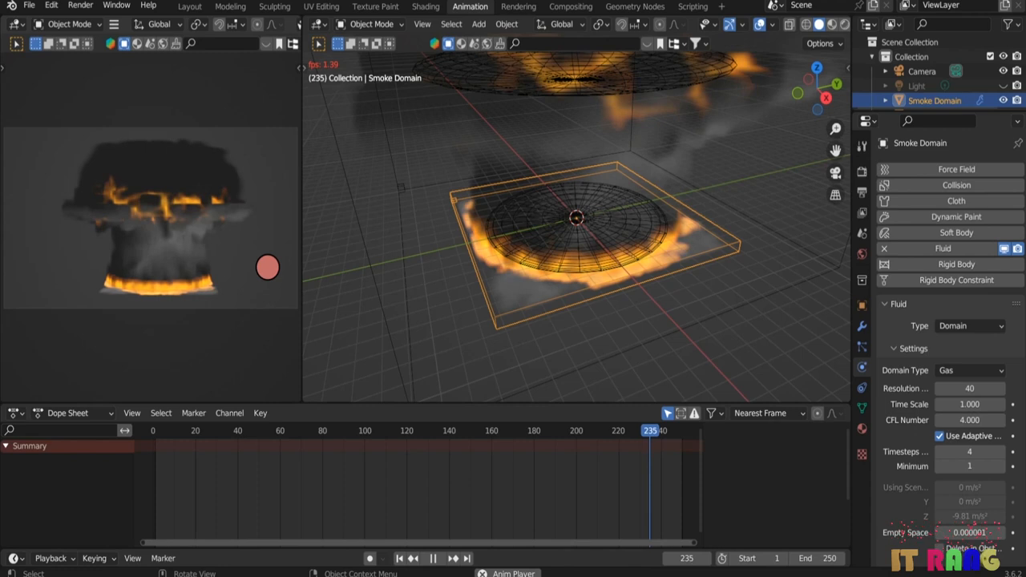
{"action": "left_click_drag", "start_coordinate": [302, 296], "coordinate": [465, 318]}
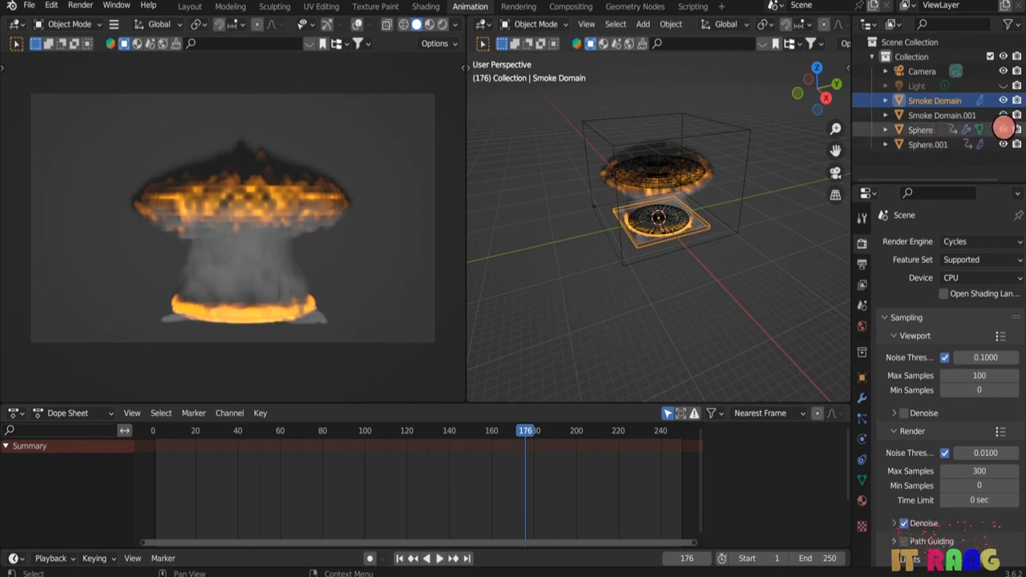
- Hide Sphere and Sphere.001 in the viewport and replay the smoke and fire simulation from frame 1
{"action": "left_click", "coordinate": [1003, 128]}
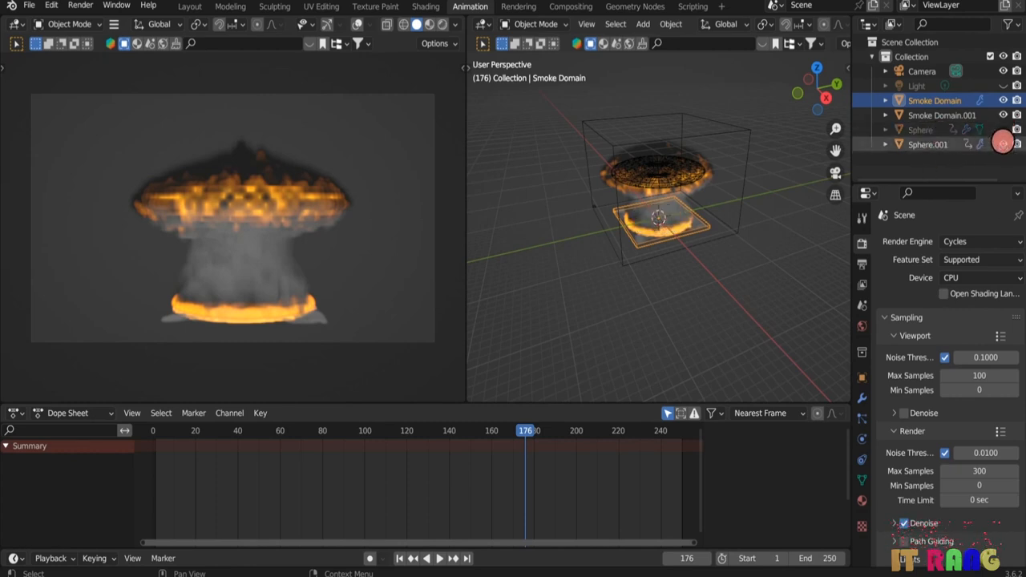
{"action": "left_click", "coordinate": [1003, 144]}
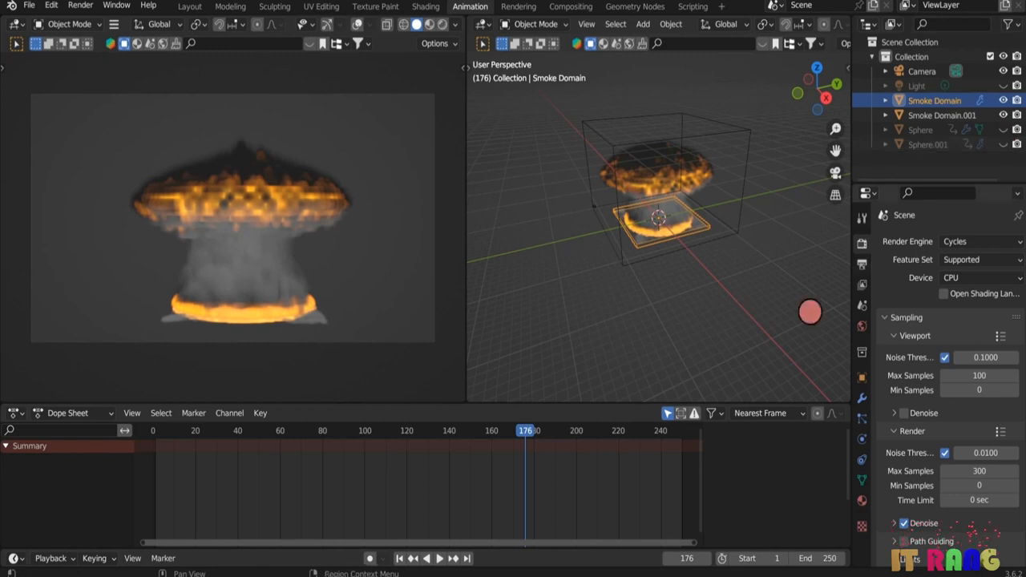
{"action": "left_click", "coordinate": [399, 559]}
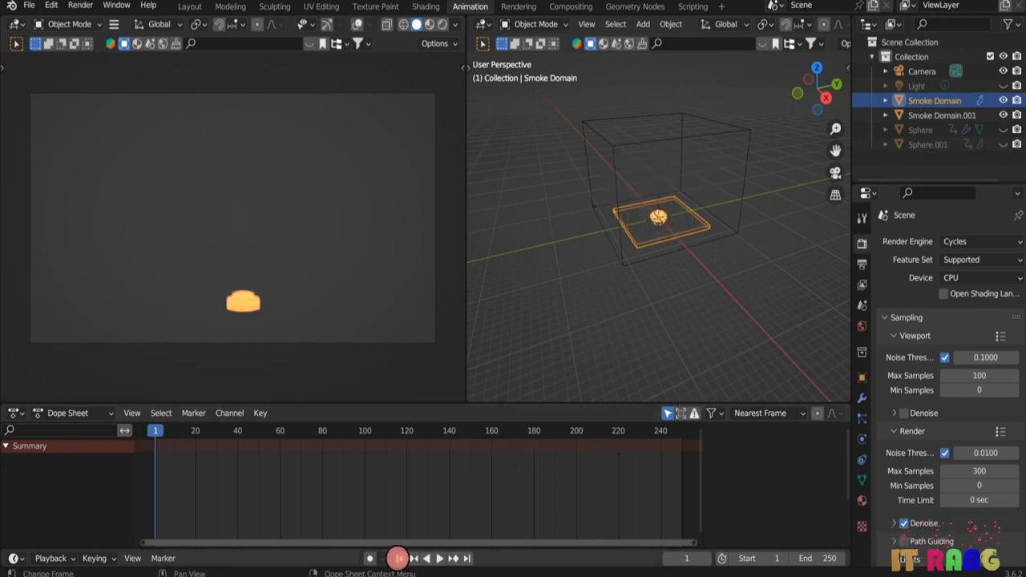
{"action": "left_click", "coordinate": [433, 559]}
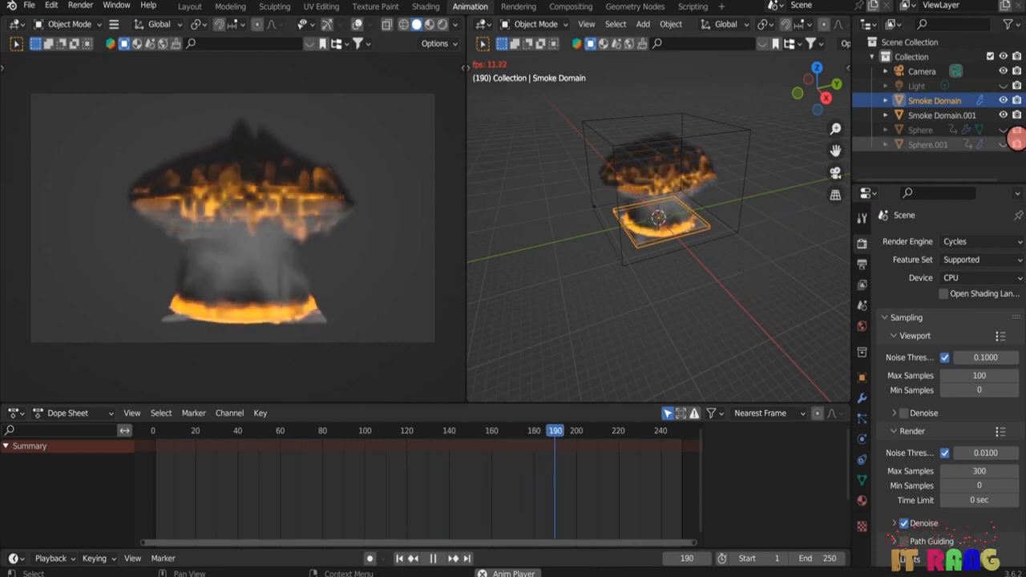
- Disable Sphere and Sphere.001 in renders so that only the smoke and fire domains are rendered
{"action": "left_click", "coordinate": [1016, 131]}
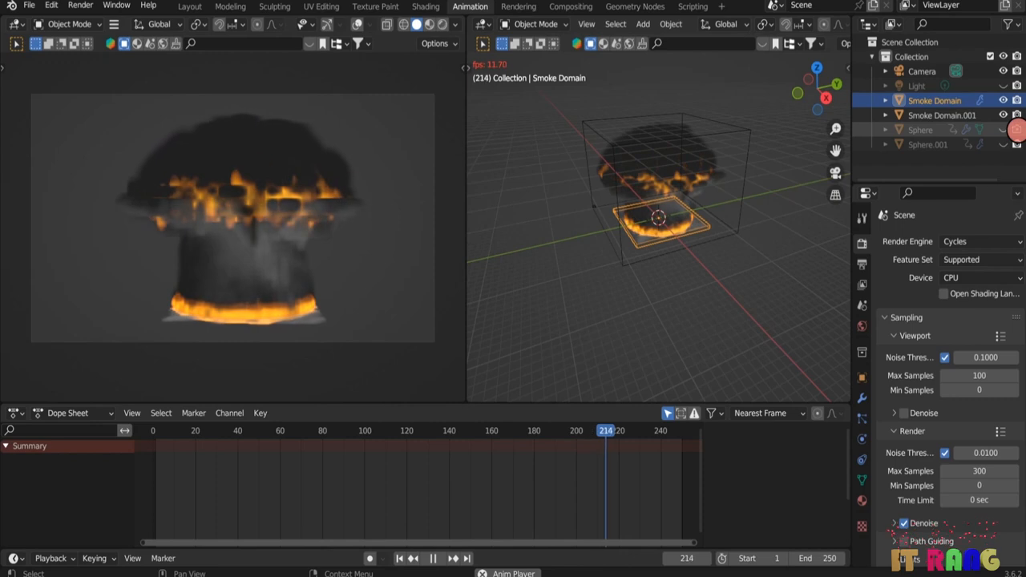
{"action": "left_click", "coordinate": [1016, 144]}
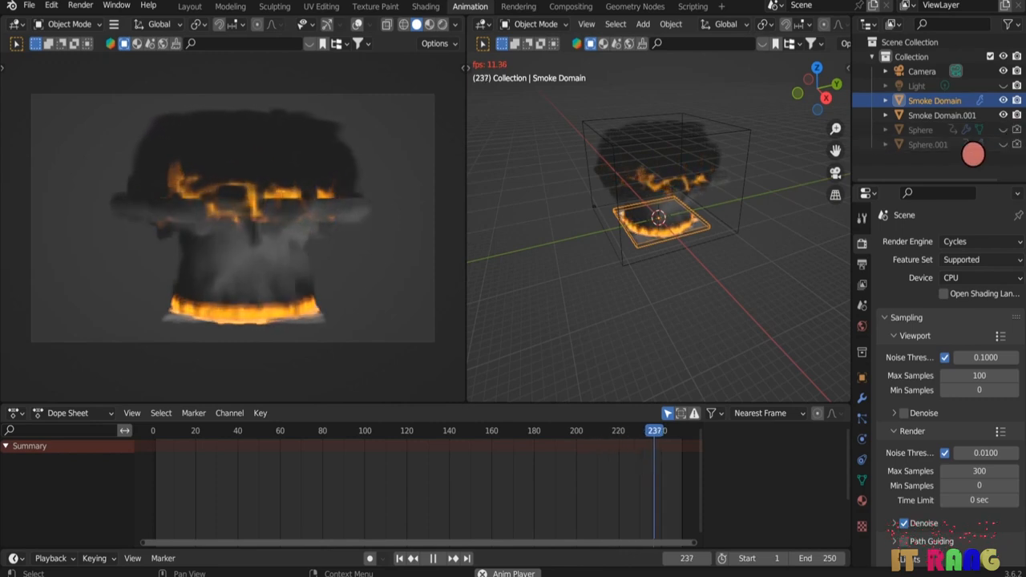